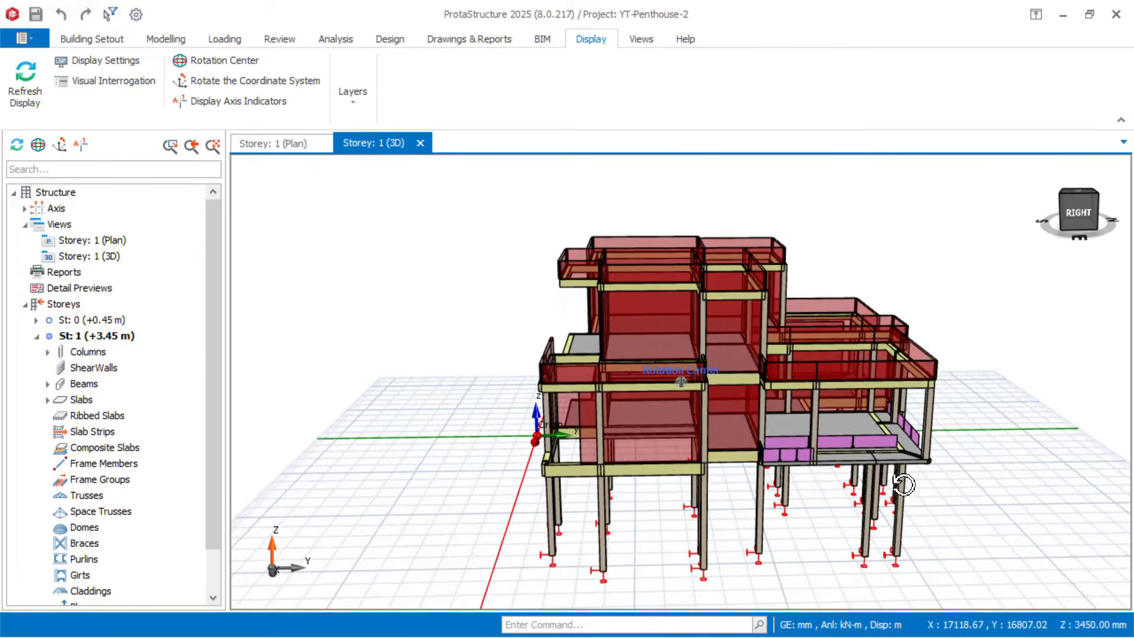
{"action": "middle_click_drag", "start_coordinate": [903, 484], "coordinate": [1002, 481]}
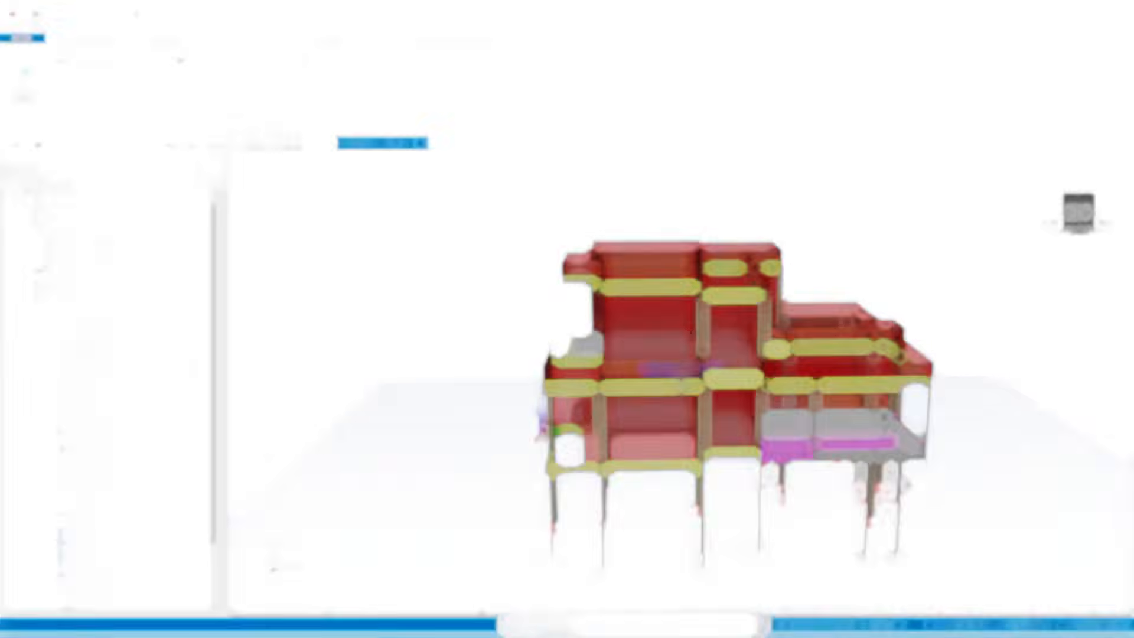
{"action": "middle_click_drag", "start_coordinate": [941, 481], "coordinate": [1042, 499]}
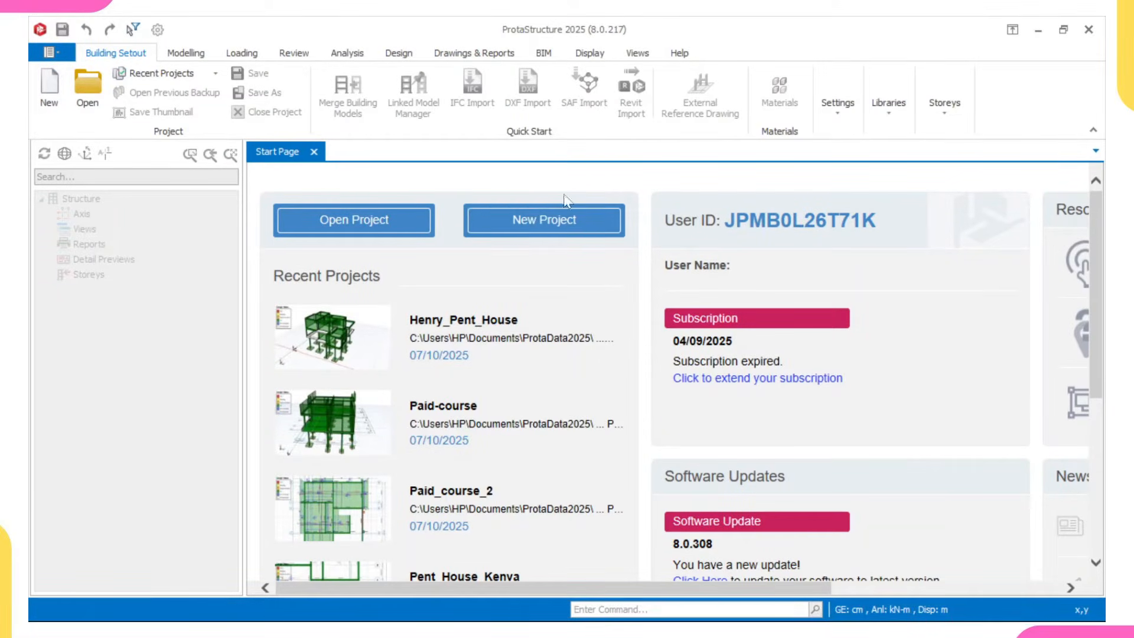
- Create a new project with the code YT-Penthouse from the United Kingdom (EuroCode) template
{"action": "left_click", "coordinate": [544, 221]}
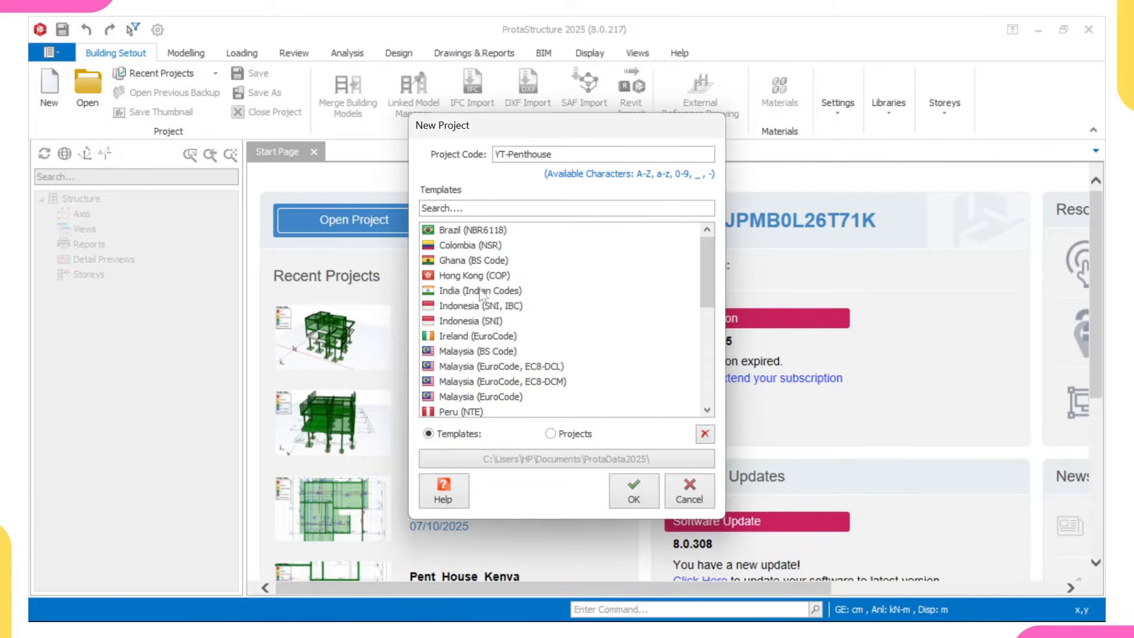
{"action": "scroll", "coordinate": [494, 307], "scroll_direction": "down", "scroll_amount": 2}
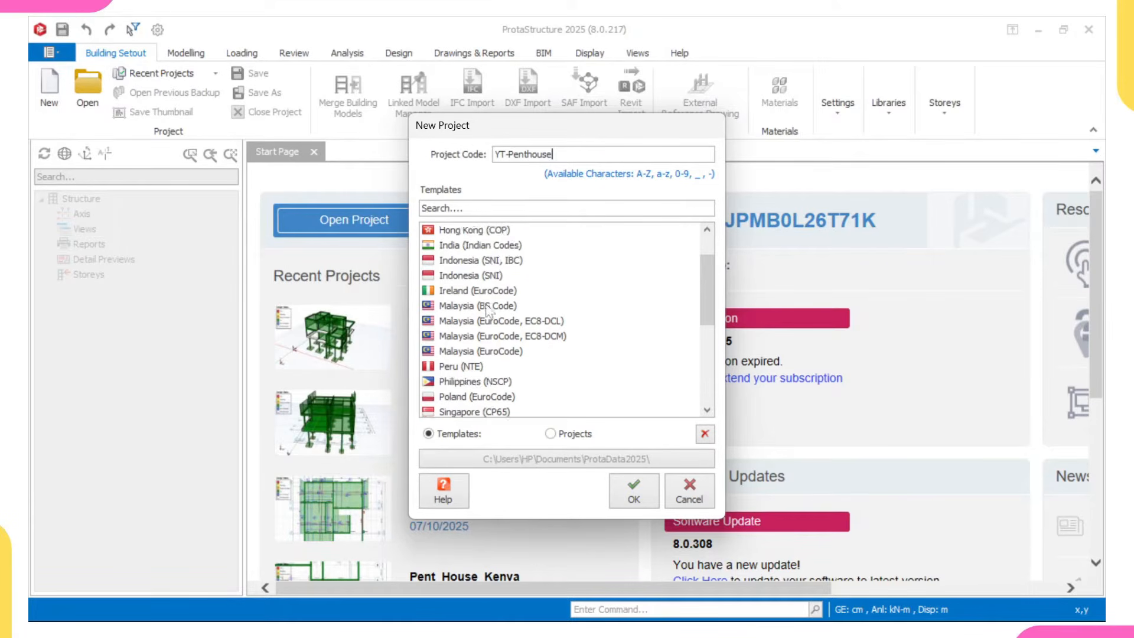
{"action": "scroll", "coordinate": [485, 311], "scroll_direction": "down", "scroll_amount": 2}
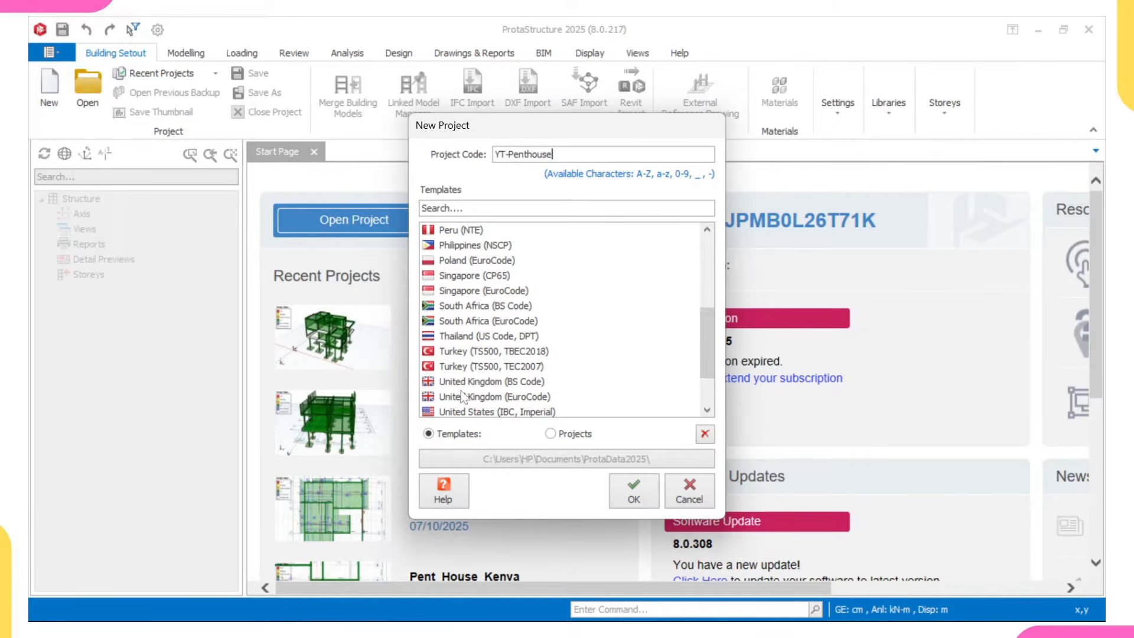
{"action": "left_click", "coordinate": [521, 397]}
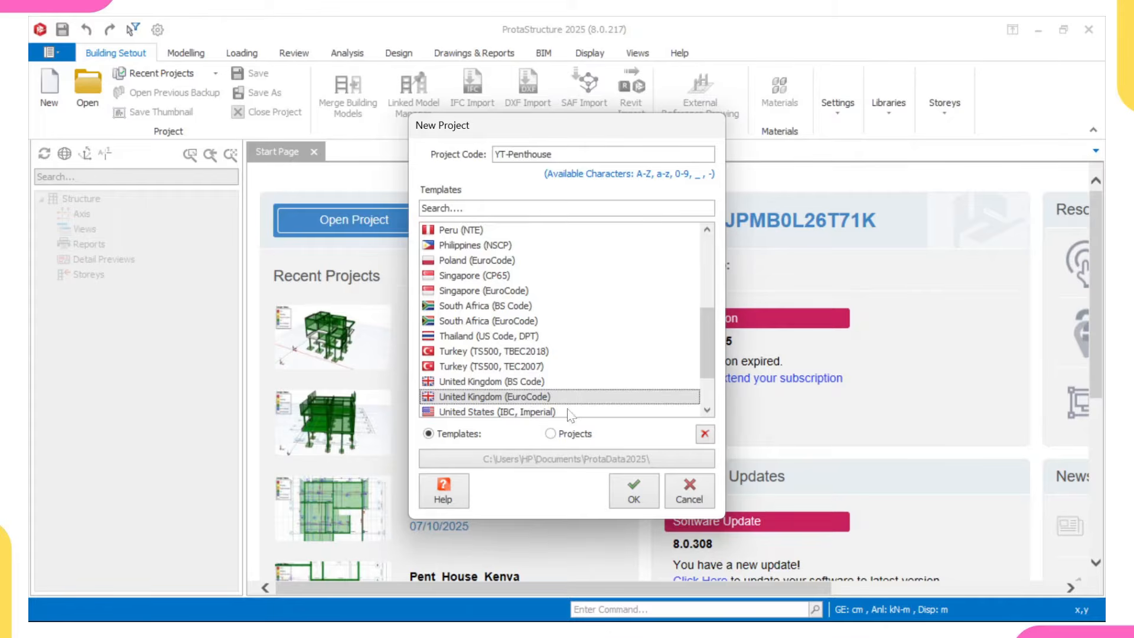
{"action": "left_click", "coordinate": [635, 489]}
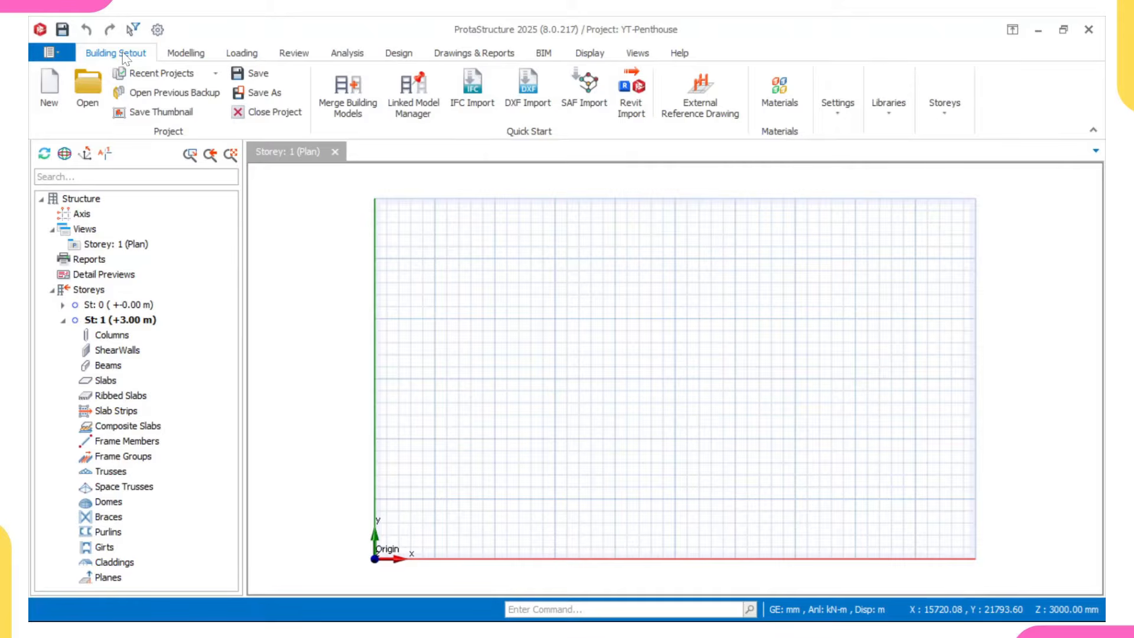
- Add the file YT Henry 1.dxf from the Desktop as an external reference drawing for storey 1
{"action": "left_click", "coordinate": [719, 101]}
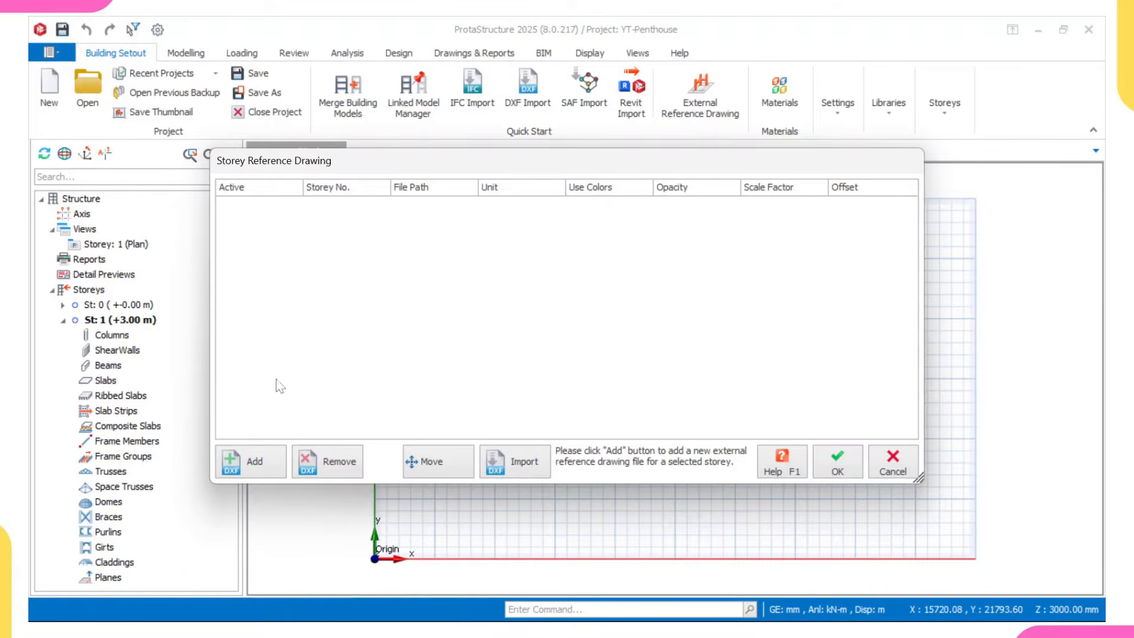
{"action": "left_click", "coordinate": [265, 467]}
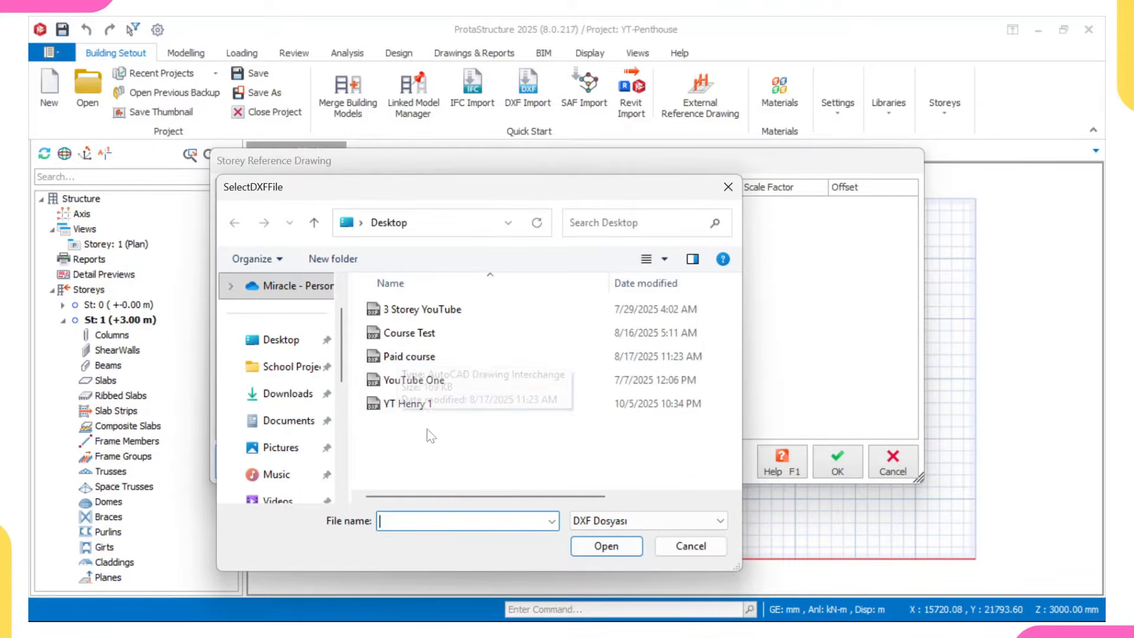
{"action": "left_click", "coordinate": [397, 407]}
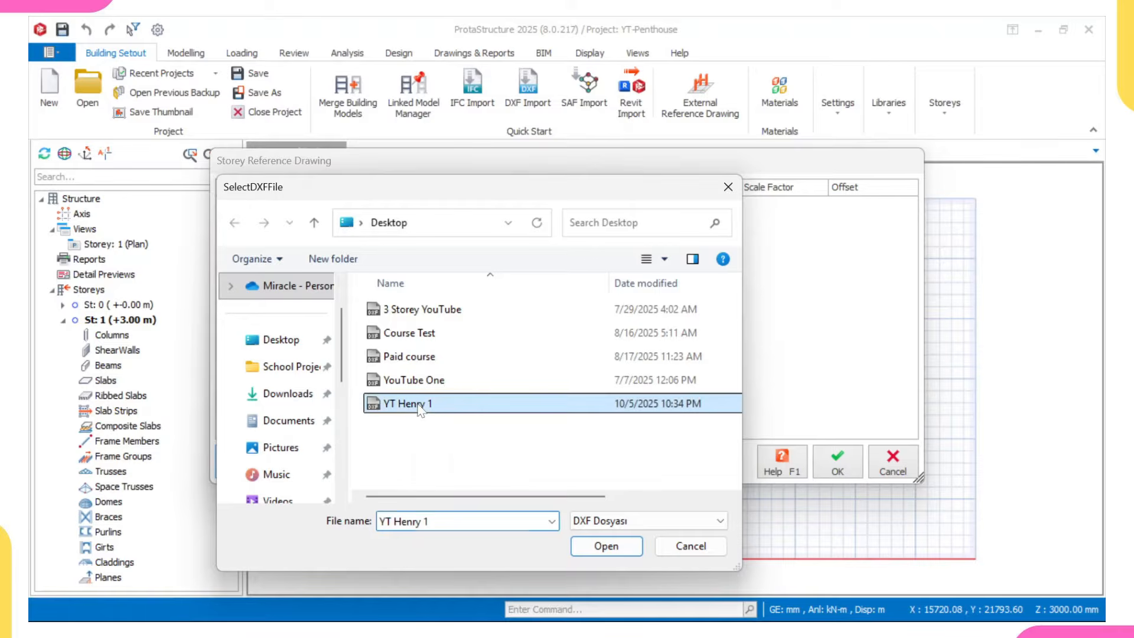
{"action": "left_click", "coordinate": [616, 551]}
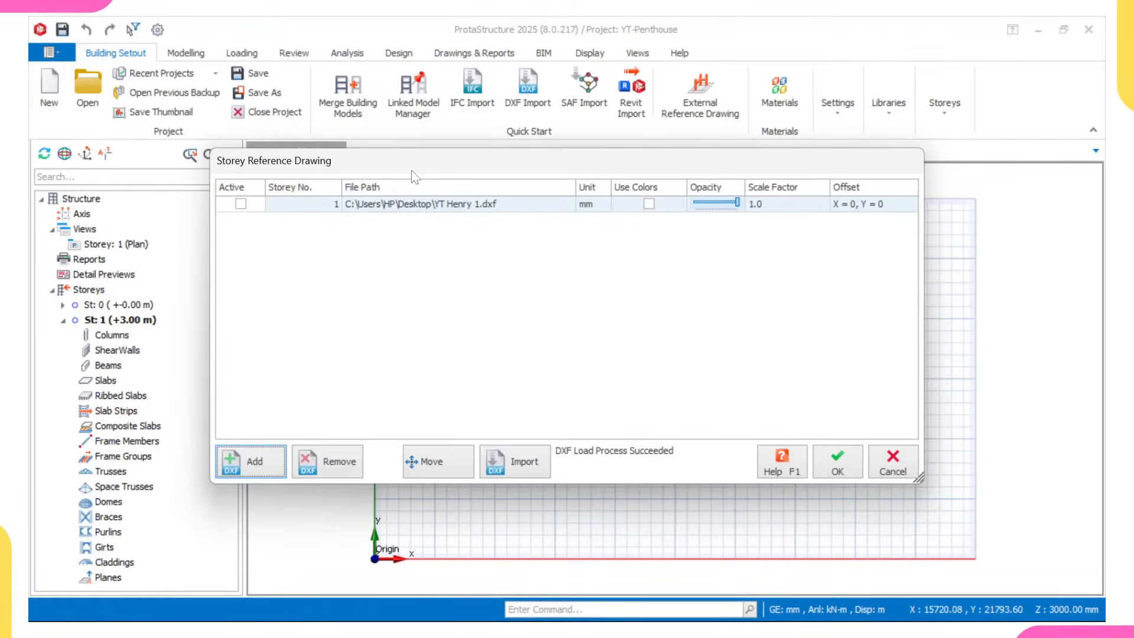
- Activate the storey 1 reference drawing and display it in its own colours at full opacity
{"action": "left_click_drag", "start_coordinate": [413, 166], "coordinate": [411, 39]}
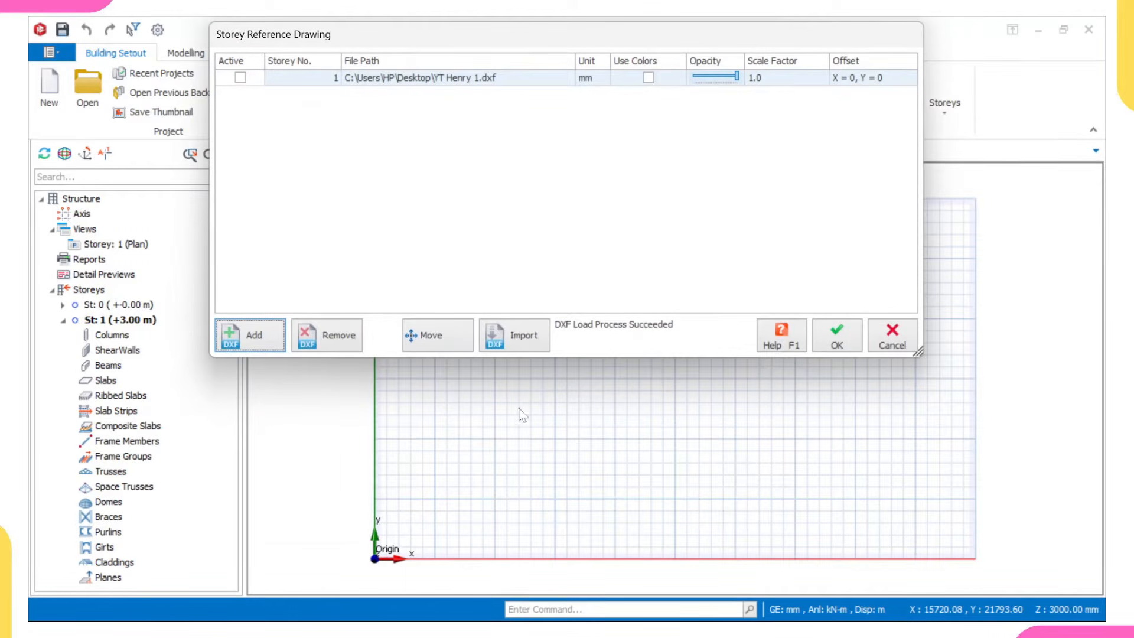
{"action": "left_click", "coordinate": [239, 77]}
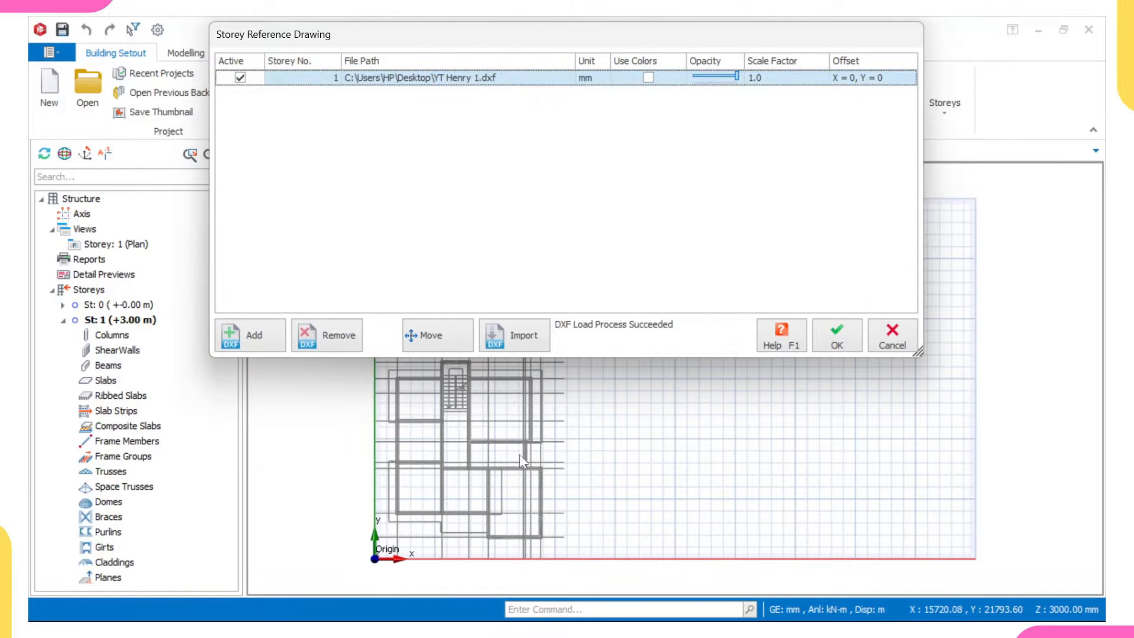
{"action": "left_click", "coordinate": [648, 77]}
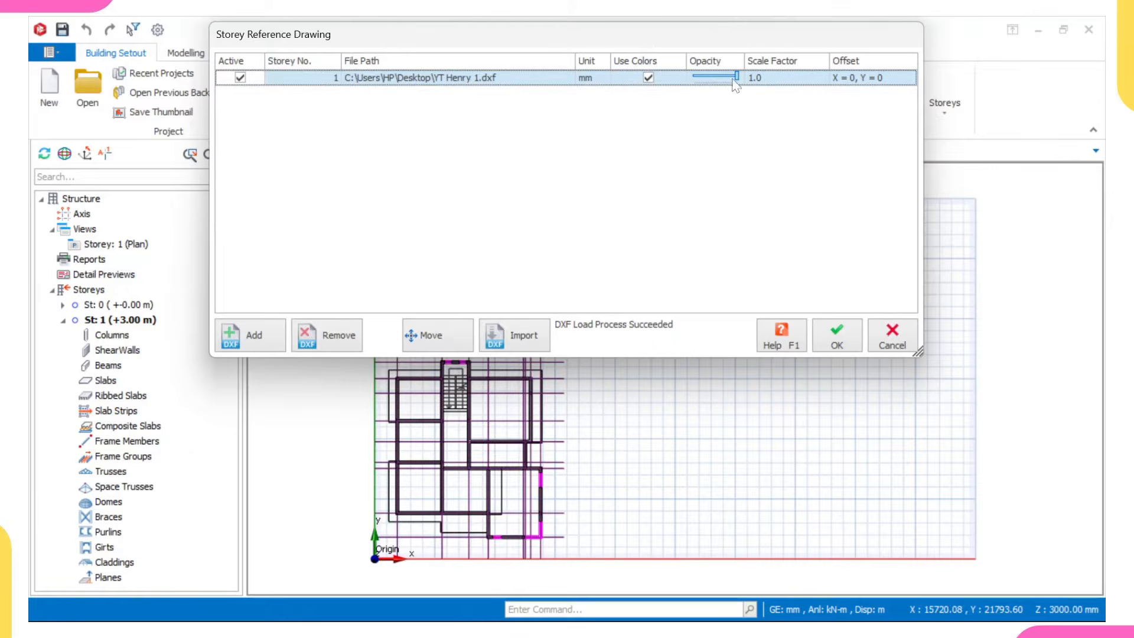
{"action": "mouse_move", "coordinate": [736, 76]}
{"action": "left_mouse_down"}
{"action": "mouse_move", "coordinate": [703, 78]}
{"action": "mouse_move", "coordinate": [736, 77]}
{"action": "left_mouse_up"}
- Set up the DXF import of the reference drawing, excluding walls and using the YT Grid layer for the grid
{"action": "left_click", "coordinate": [499, 336]}
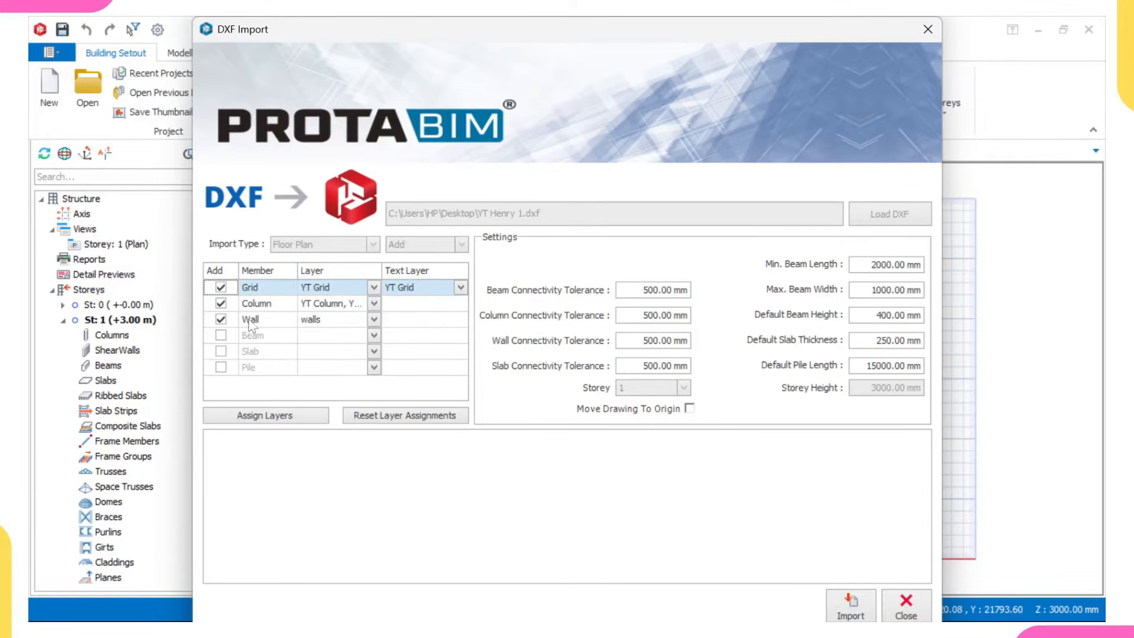
{"action": "left_click", "coordinate": [221, 319]}
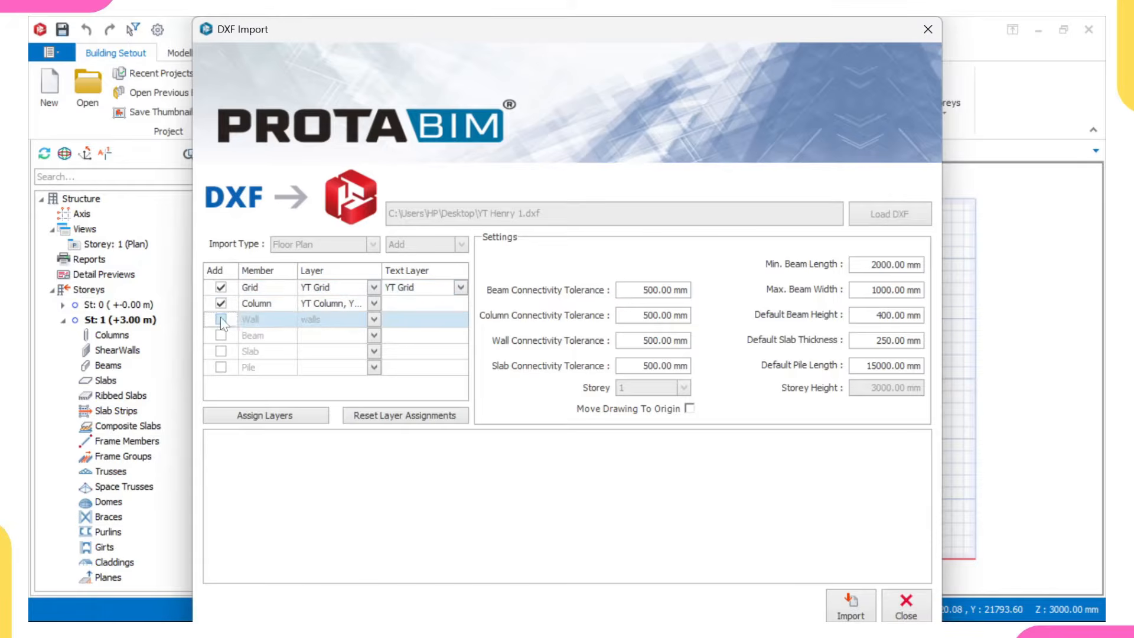
{"action": "left_click", "coordinate": [335, 289]}
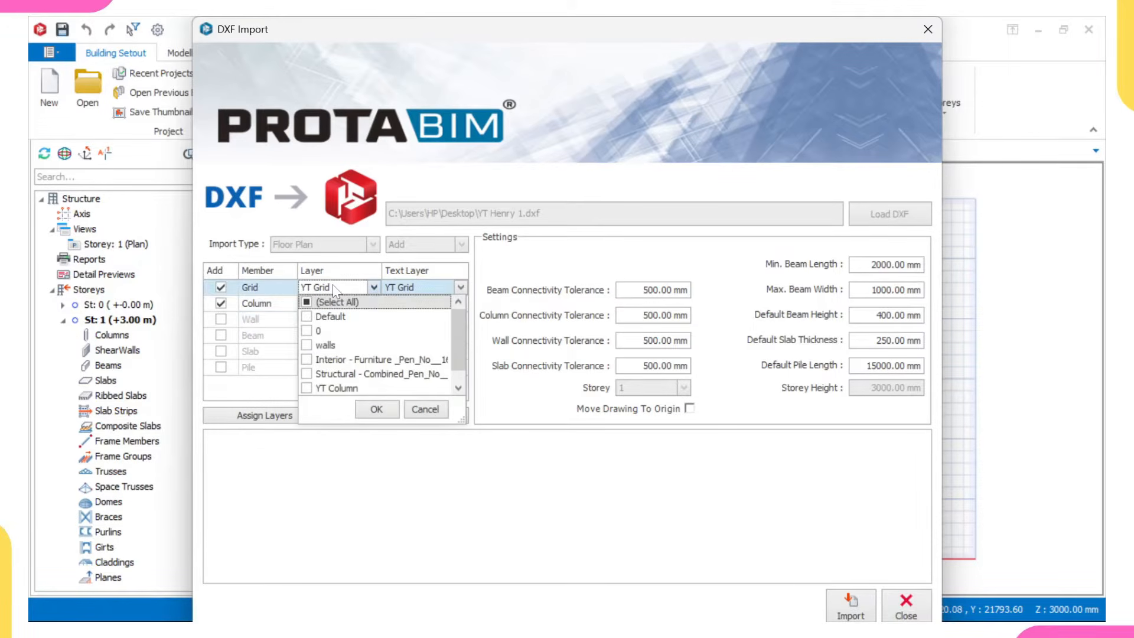
{"action": "scroll", "coordinate": [341, 345], "scroll_direction": "up", "scroll_amount": 1}
{"action": "scroll", "coordinate": [340, 346], "scroll_direction": "down", "scroll_amount": 1}
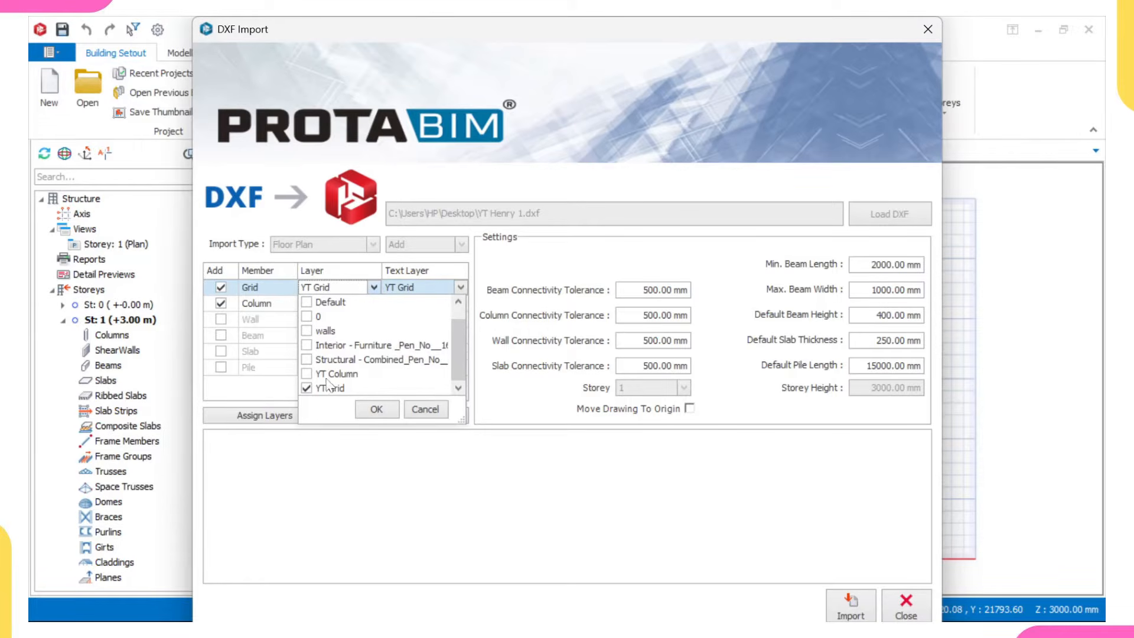
{"action": "left_click", "coordinate": [306, 389]}
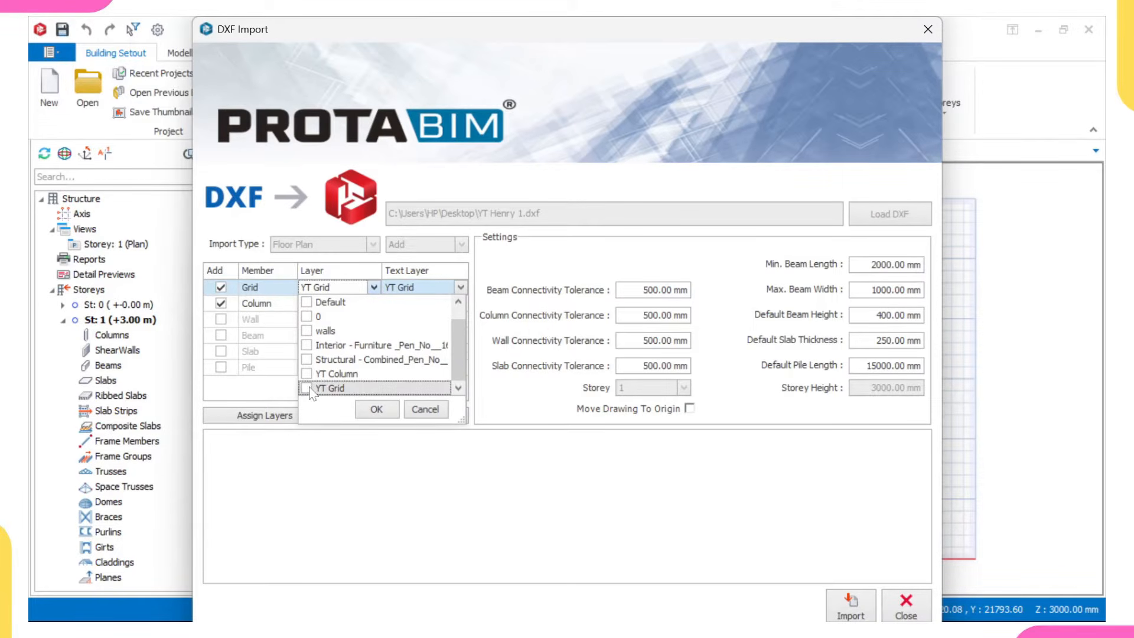
{"action": "left_click", "coordinate": [377, 409]}
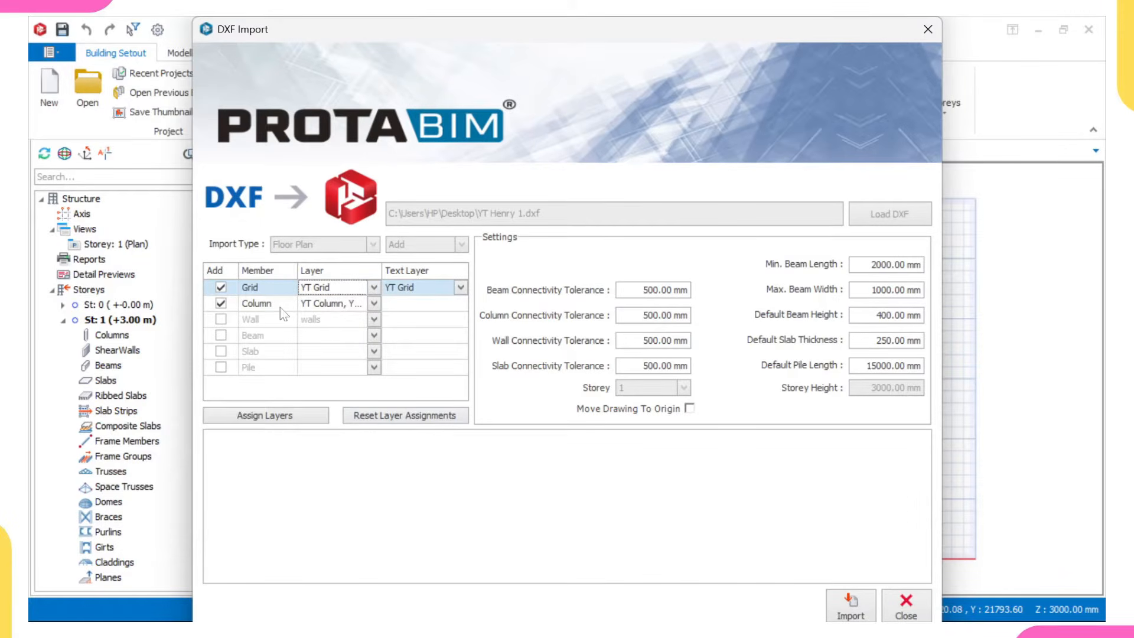
- Assign only the YT Column layer to the column members of the DXF import
{"action": "left_click", "coordinate": [320, 302]}
{"action": "scroll", "coordinate": [331, 351], "scroll_direction": "up", "scroll_amount": 1}
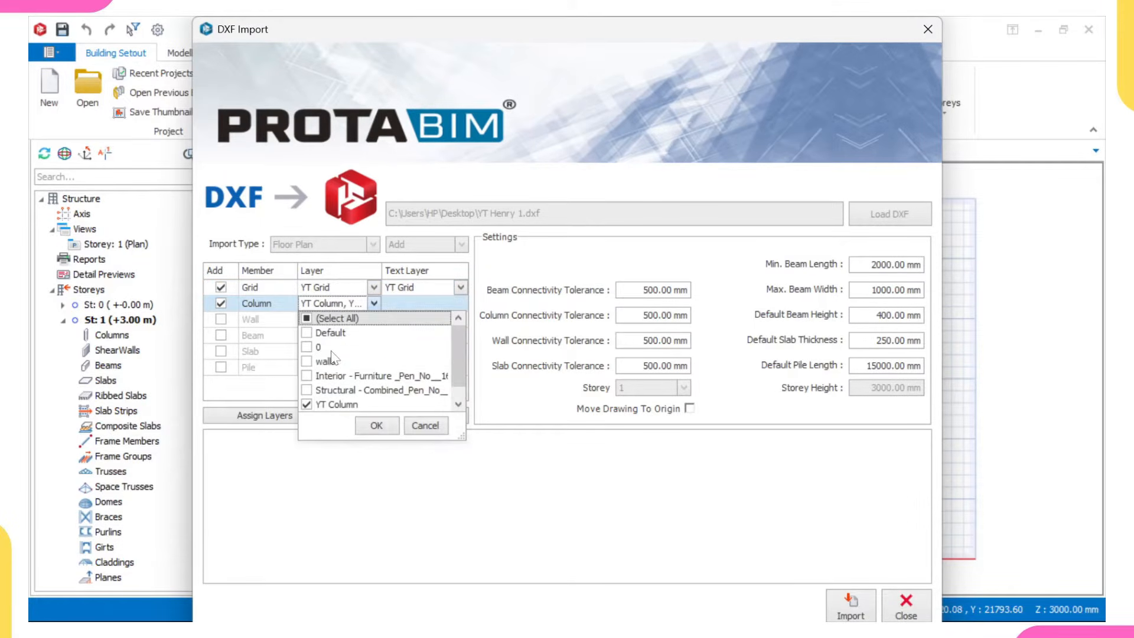
{"action": "scroll", "coordinate": [331, 351], "scroll_direction": "down", "scroll_amount": 1}
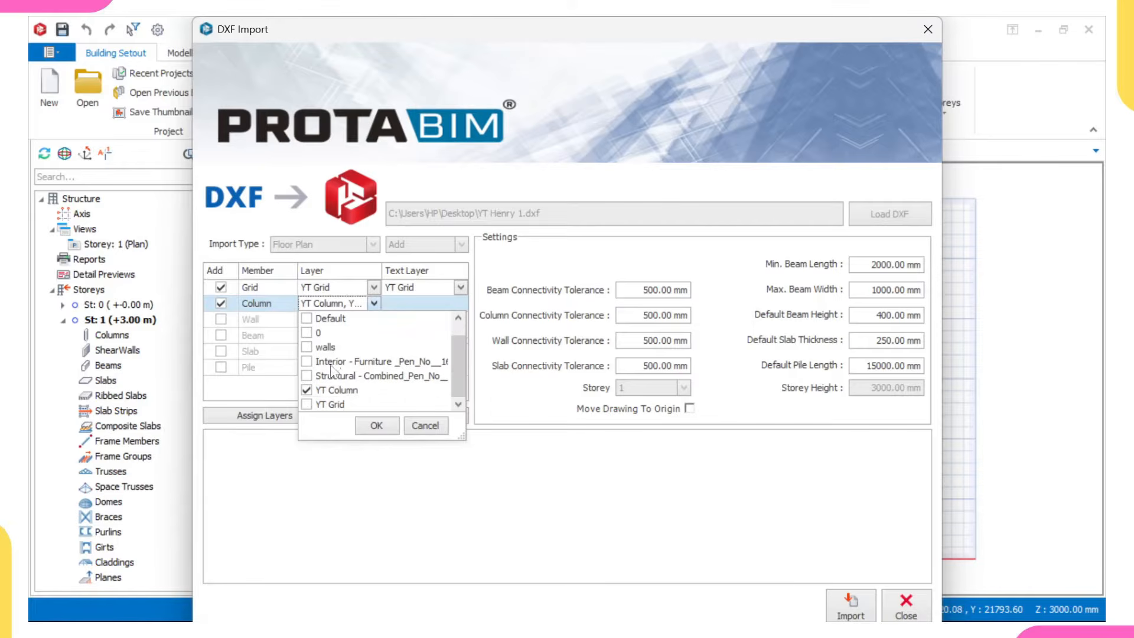
{"action": "left_click", "coordinate": [309, 390]}
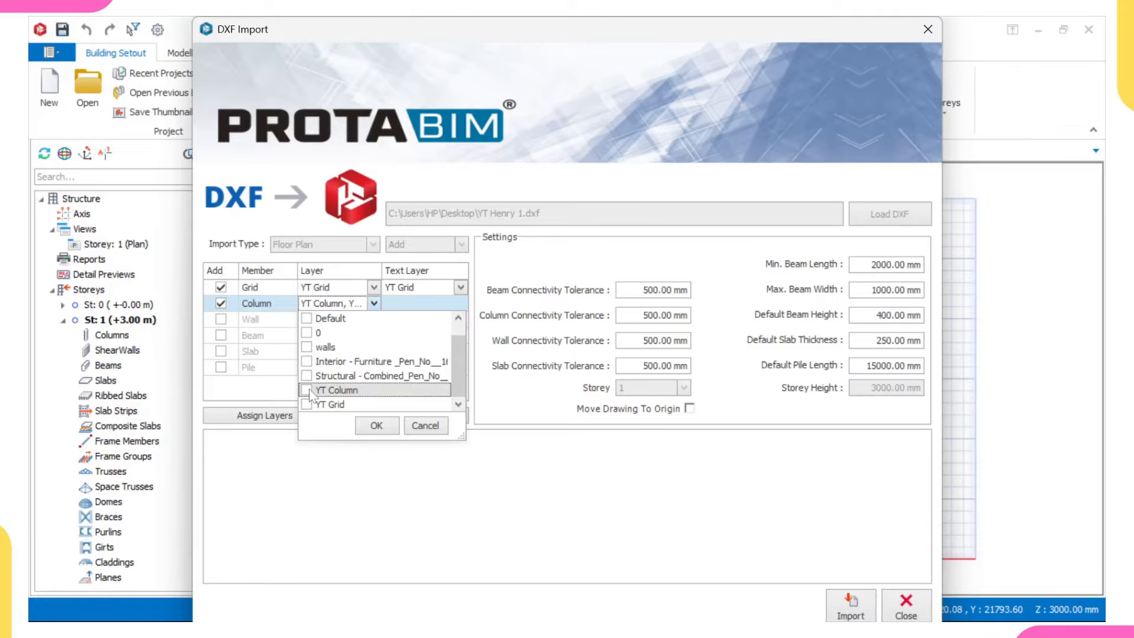
{"action": "left_click", "coordinate": [376, 425]}
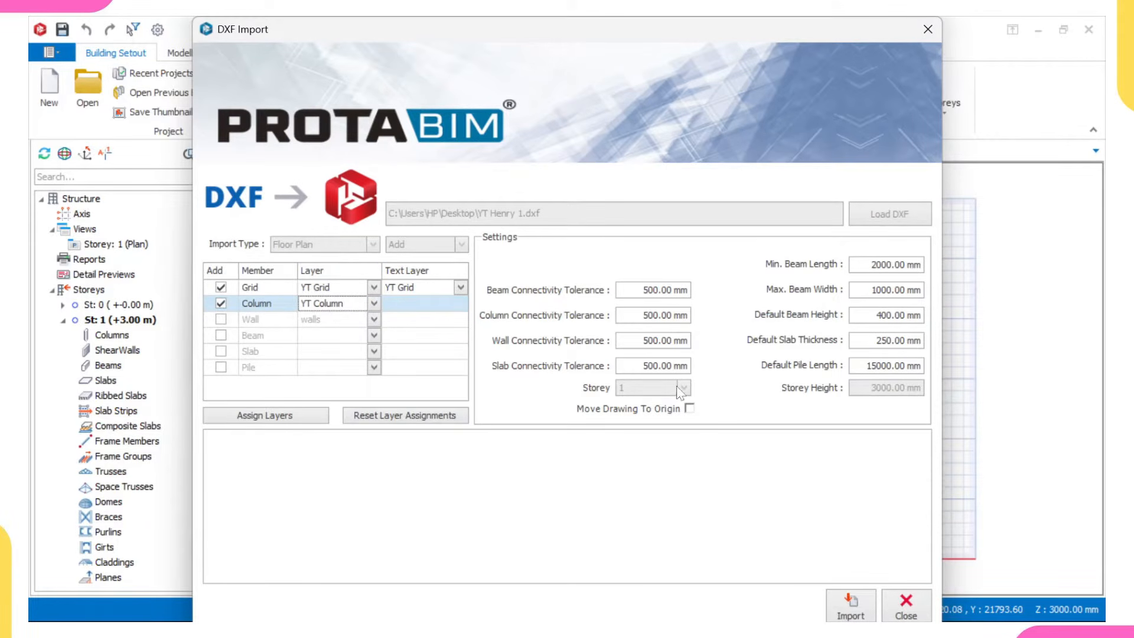
- Import the grid and columns from the DXF into storey 1 and accept the reference drawing settings
{"action": "left_click", "coordinate": [849, 603]}
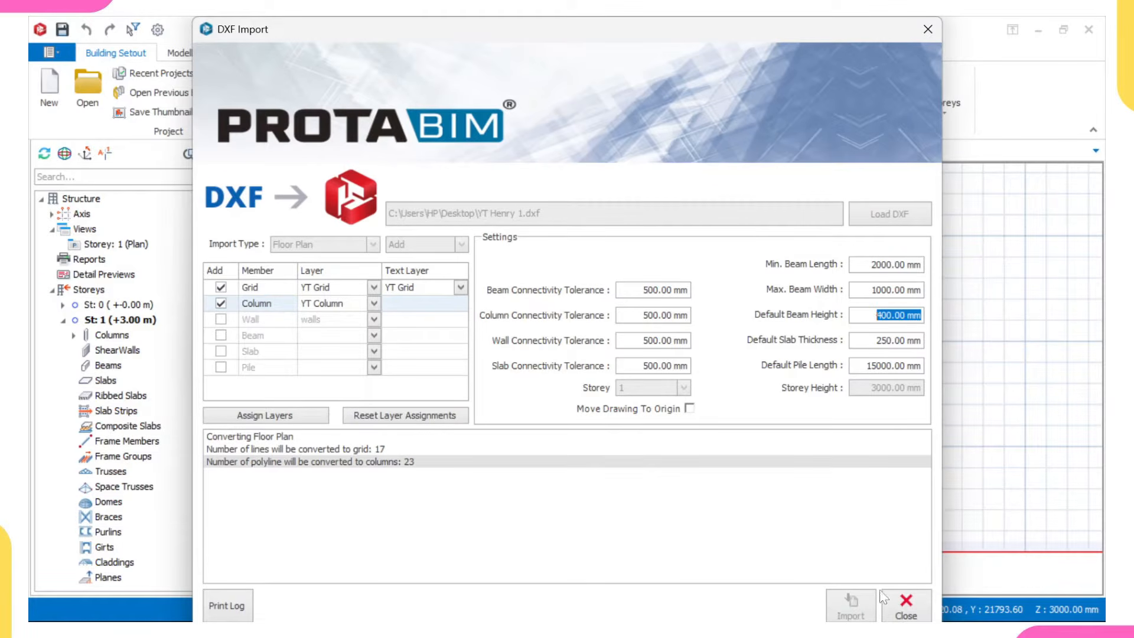
{"action": "left_click", "coordinate": [904, 608]}
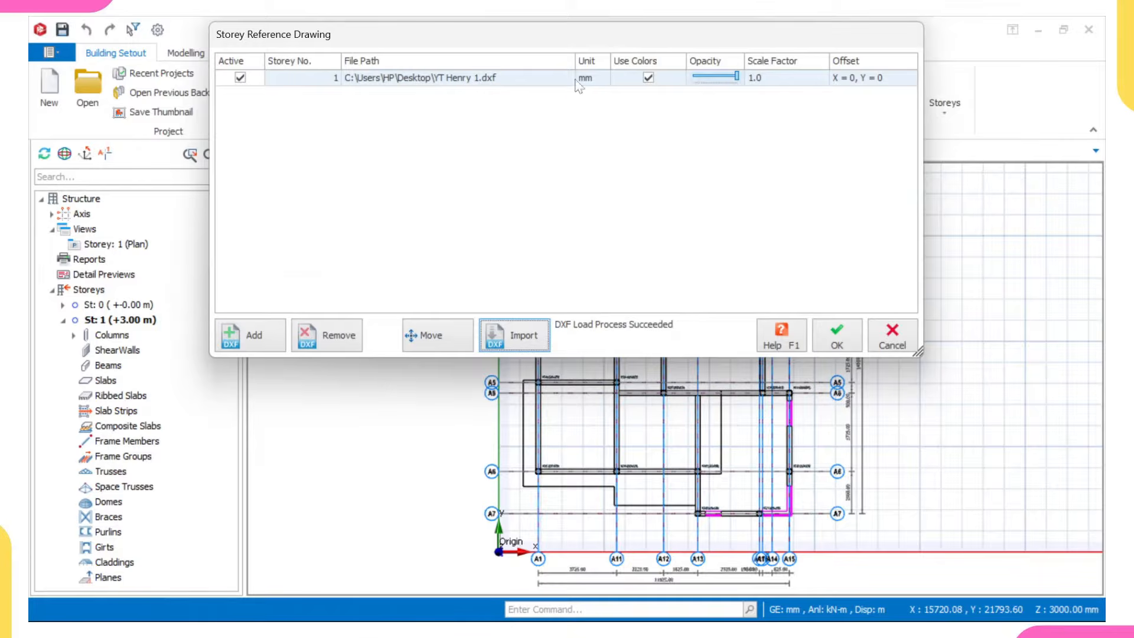
{"action": "left_click", "coordinate": [836, 337]}
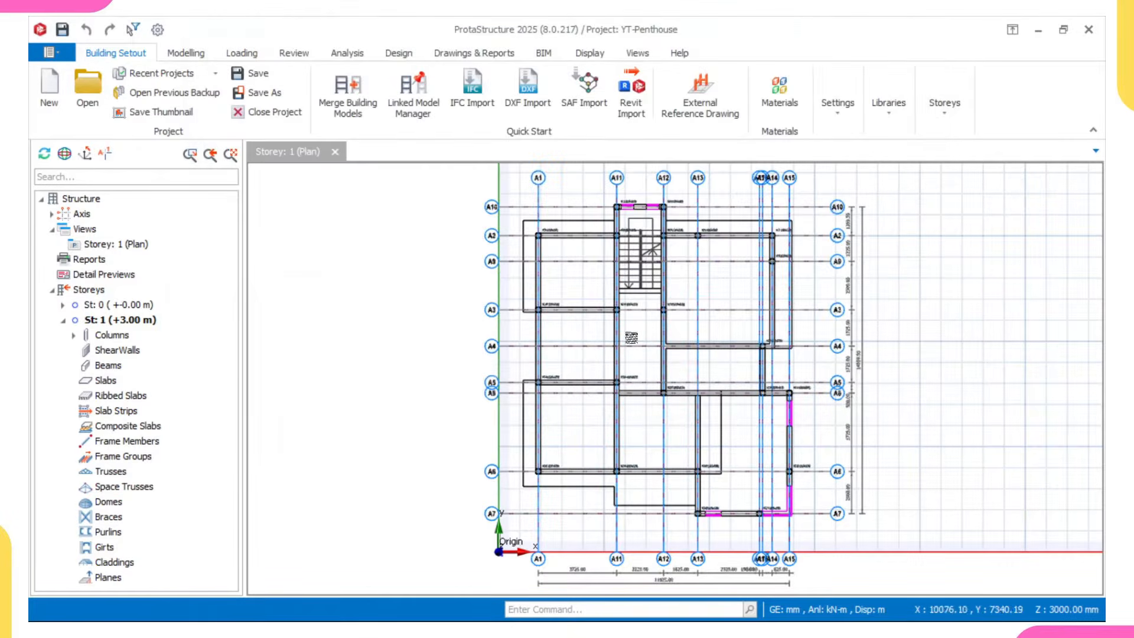
- Examine the imported columns around the staircase and their sizes on the storey 1 plan
{"action": "scroll", "coordinate": [625, 321], "scroll_direction": "up", "scroll_amount": 6}
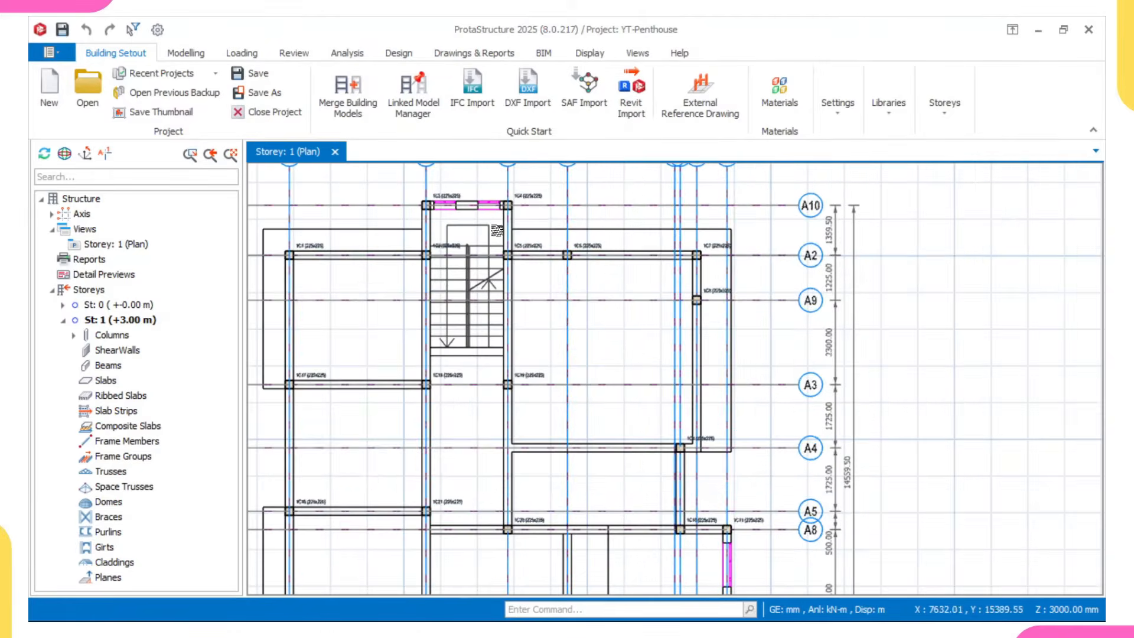
{"action": "scroll", "coordinate": [549, 194], "scroll_direction": "up", "scroll_amount": 2}
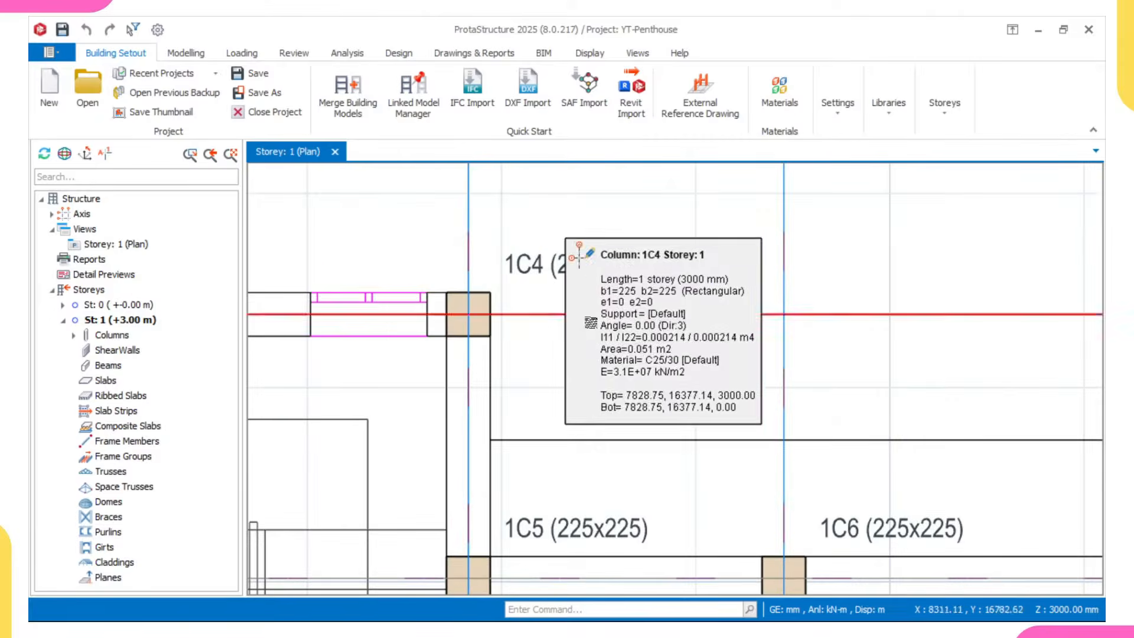
{"action": "scroll", "coordinate": [549, 277], "scroll_direction": "up", "scroll_amount": 2}
{"action": "scroll", "coordinate": [645, 284], "scroll_direction": "down", "scroll_amount": 8}
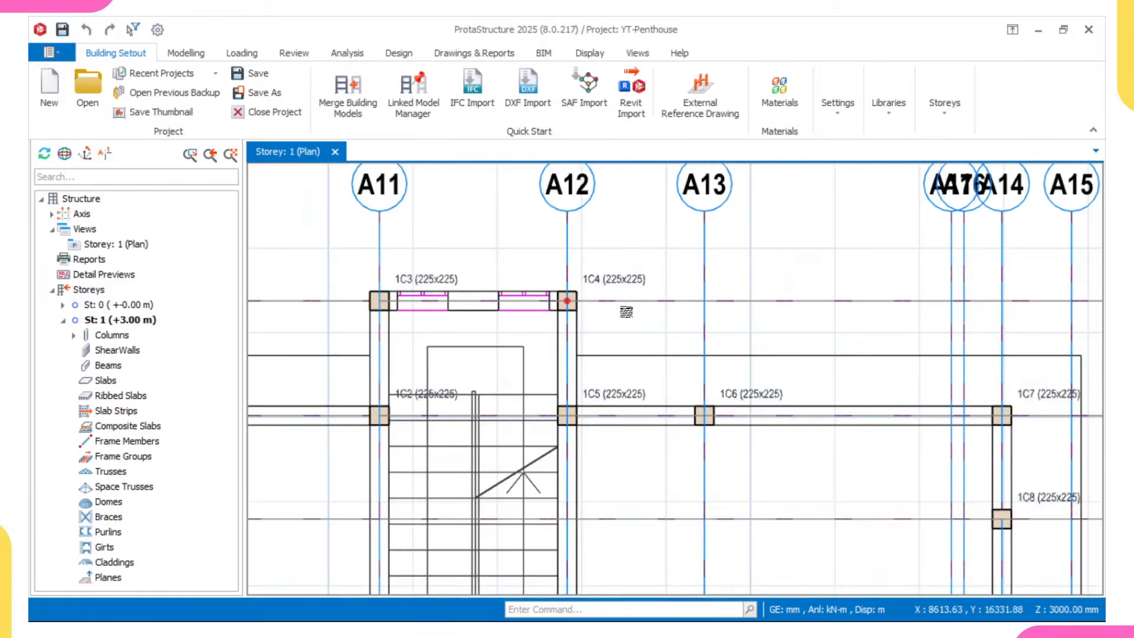
{"action": "middle_click_drag", "start_coordinate": [531, 224], "coordinate": [556, 263]}
{"action": "scroll", "coordinate": [539, 407], "scroll_direction": "down", "scroll_amount": 2}
{"action": "scroll", "coordinate": [629, 445], "scroll_direction": "down", "scroll_amount": 3}
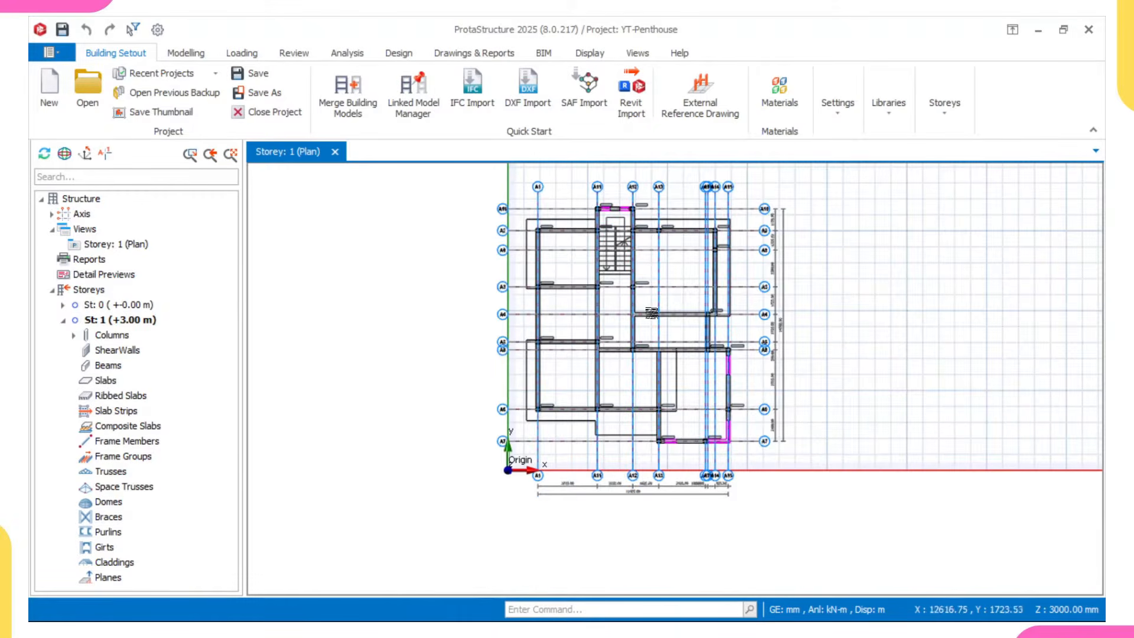
- Examine the labels of the imported axes along the upper edge of the storey 1 plan
{"action": "scroll", "coordinate": [572, 203], "scroll_direction": "up", "scroll_amount": 3}
{"action": "scroll", "coordinate": [553, 238], "scroll_direction": "up", "scroll_amount": 2}
{"action": "middle_click_drag", "start_coordinate": [571, 202], "coordinate": [453, 277]}
{"action": "scroll", "coordinate": [477, 251], "scroll_direction": "up", "scroll_amount": 1}
{"action": "scroll", "coordinate": [437, 277], "scroll_direction": "up", "scroll_amount": 1}
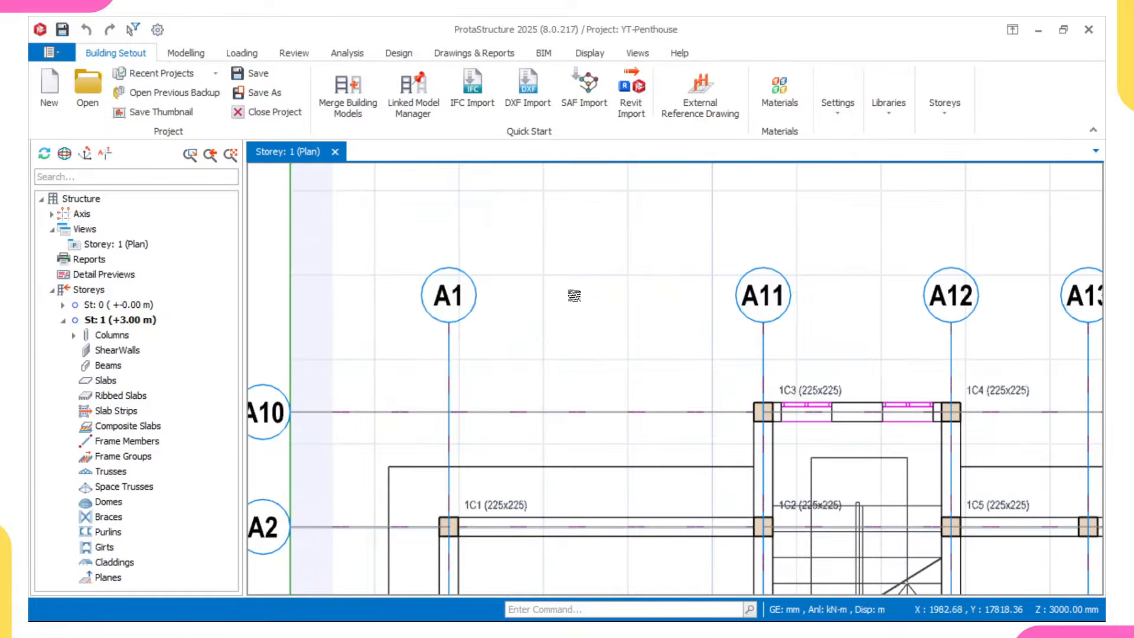
{"action": "scroll", "coordinate": [804, 302], "scroll_direction": "down", "scroll_amount": 2}
{"action": "scroll", "coordinate": [828, 301], "scroll_direction": "down", "scroll_amount": 2}
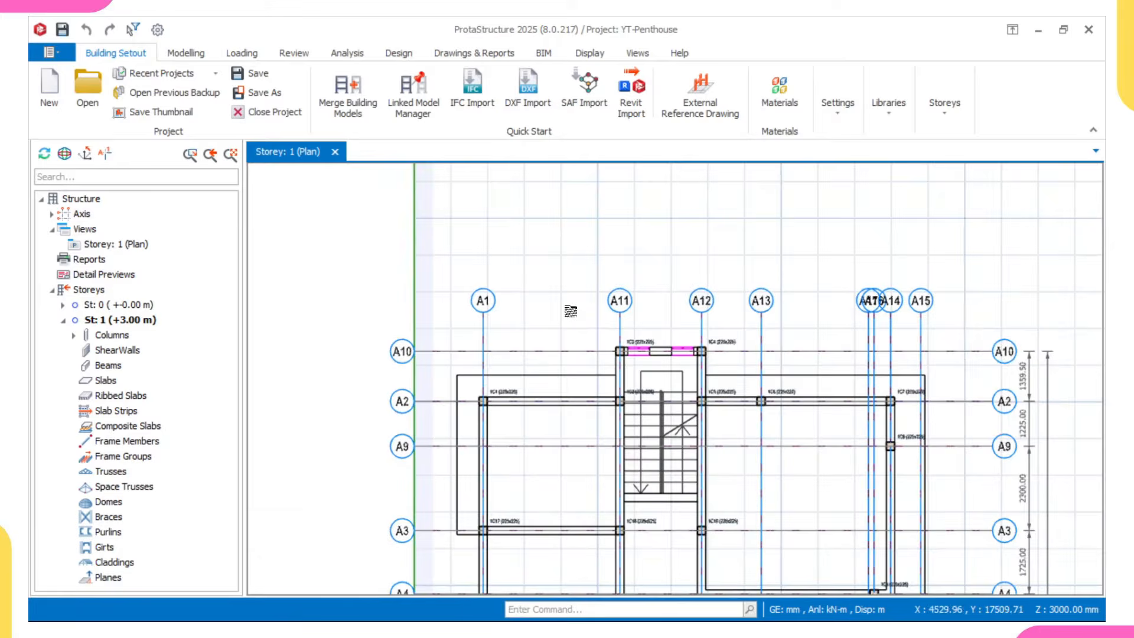
{"action": "scroll", "coordinate": [536, 313], "scroll_direction": "down", "scroll_amount": 1}
{"action": "middle_click_drag", "start_coordinate": [538, 326], "coordinate": [539, 301]}
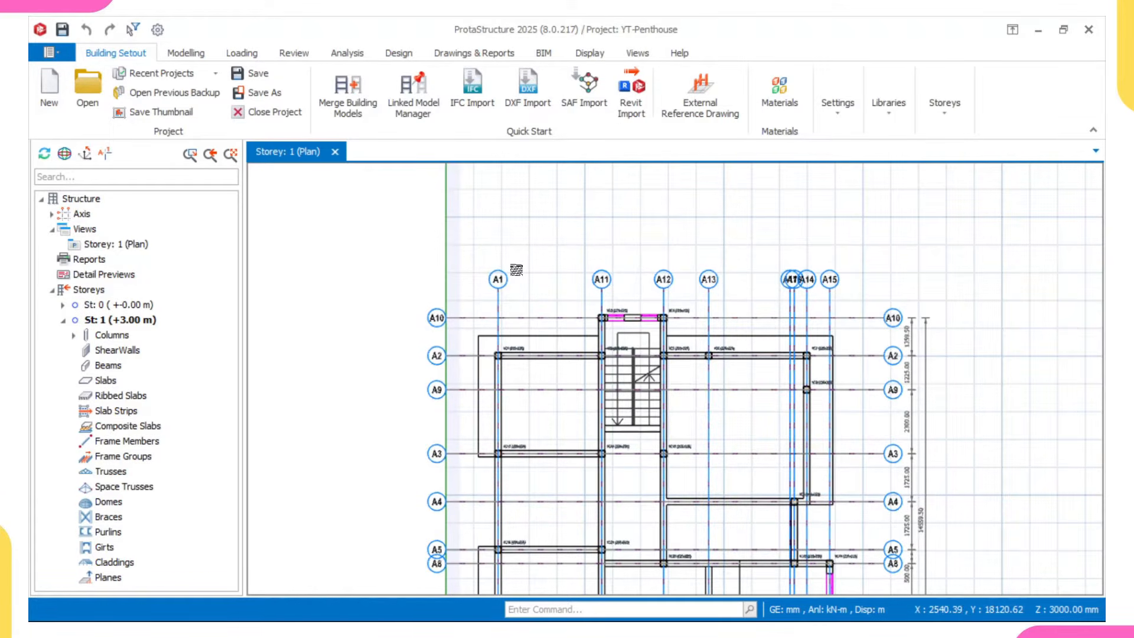
{"action": "scroll", "coordinate": [499, 281], "scroll_direction": "up", "scroll_amount": 3}
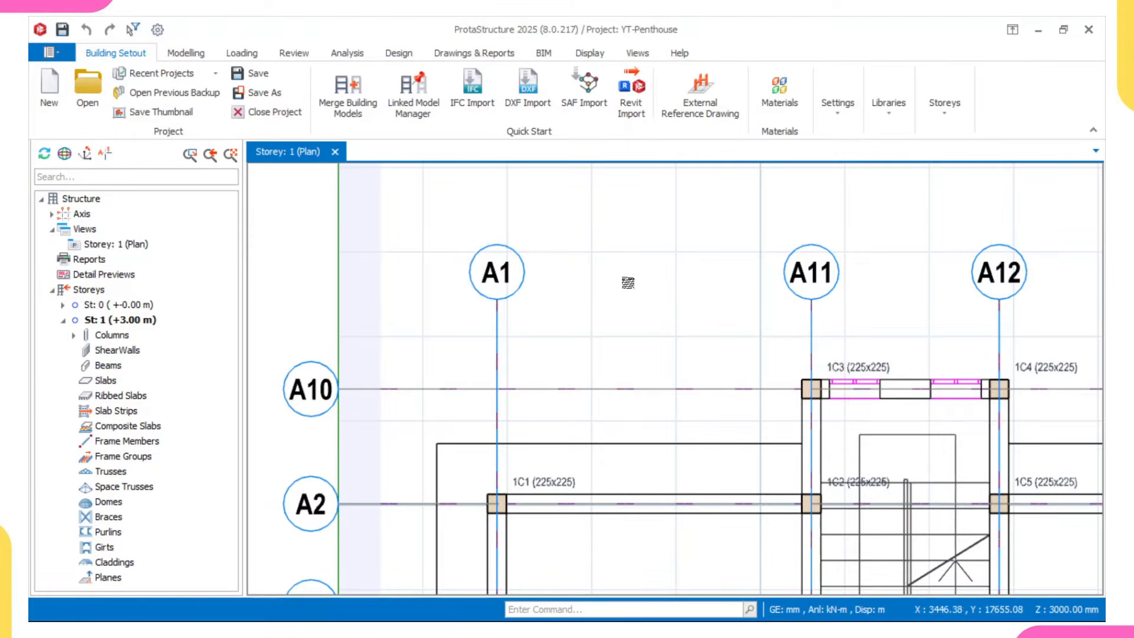
- Change the label of axis A1 to 1 in the axis properties
{"action": "left_click", "coordinate": [509, 268]}
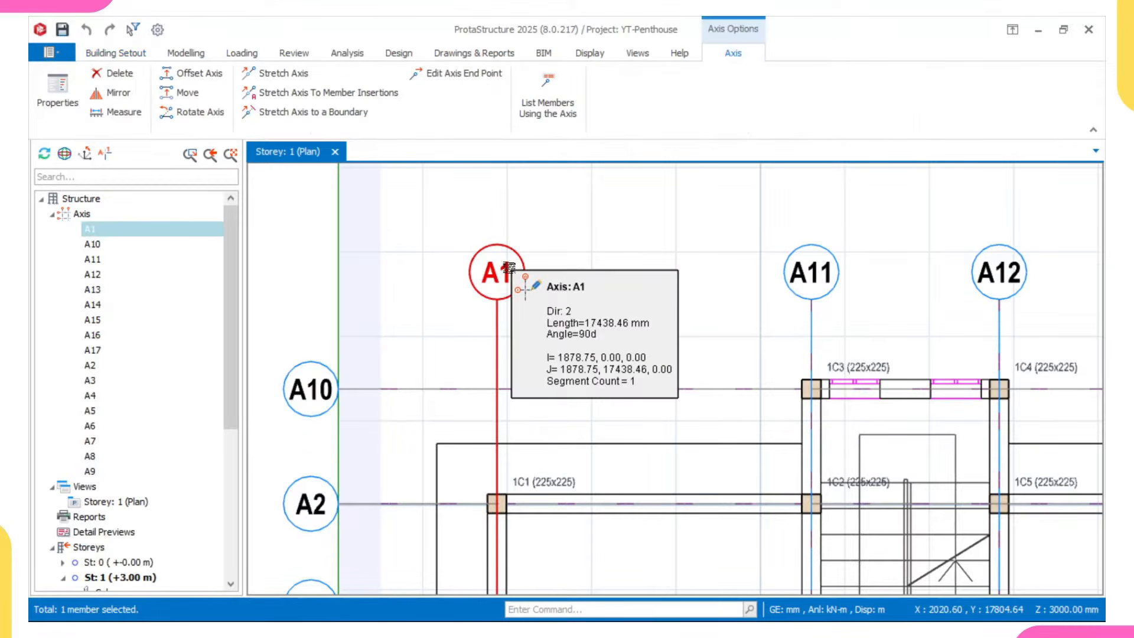
{"action": "right_click", "coordinate": [509, 268]}
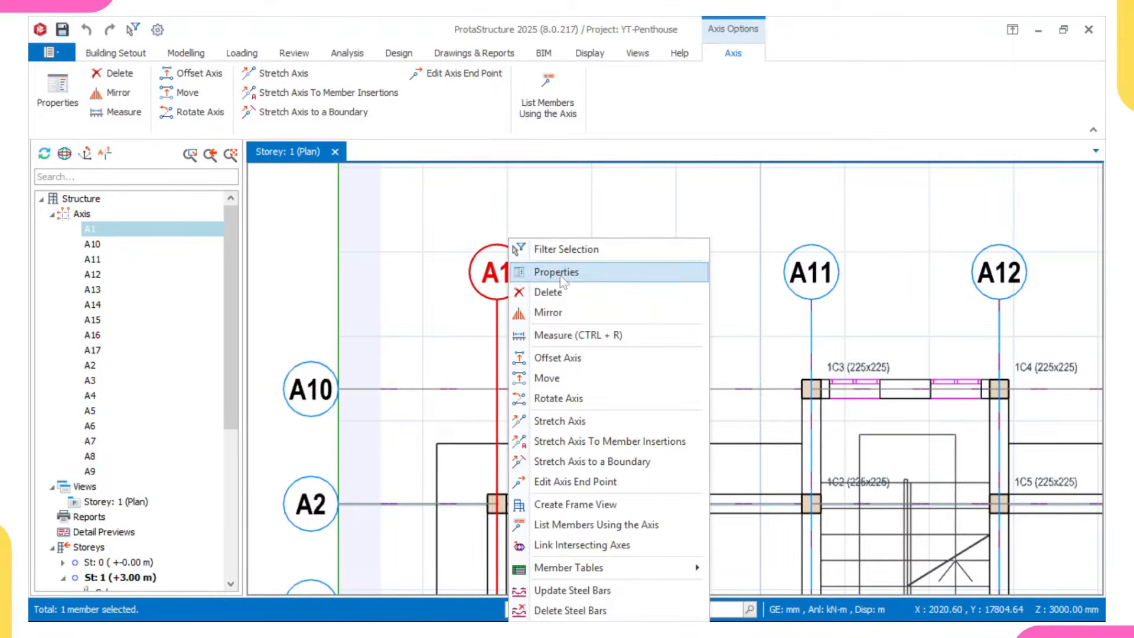
{"action": "left_click", "coordinate": [549, 272]}
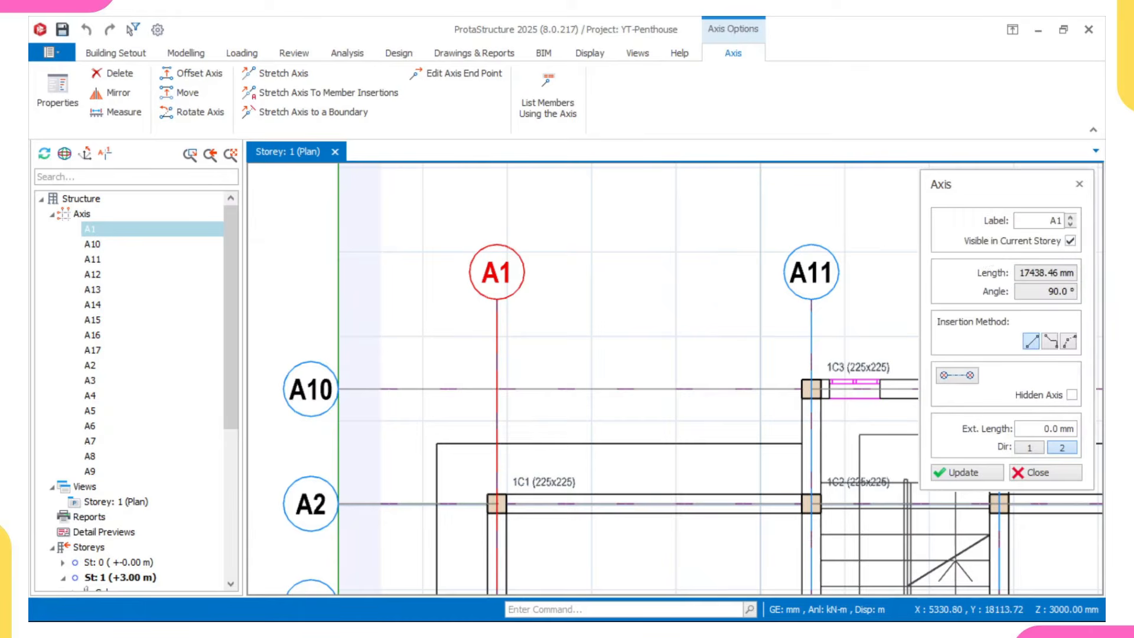
{"action": "left_click", "coordinate": [1071, 224]}
{"action": "type", "text": "1"}
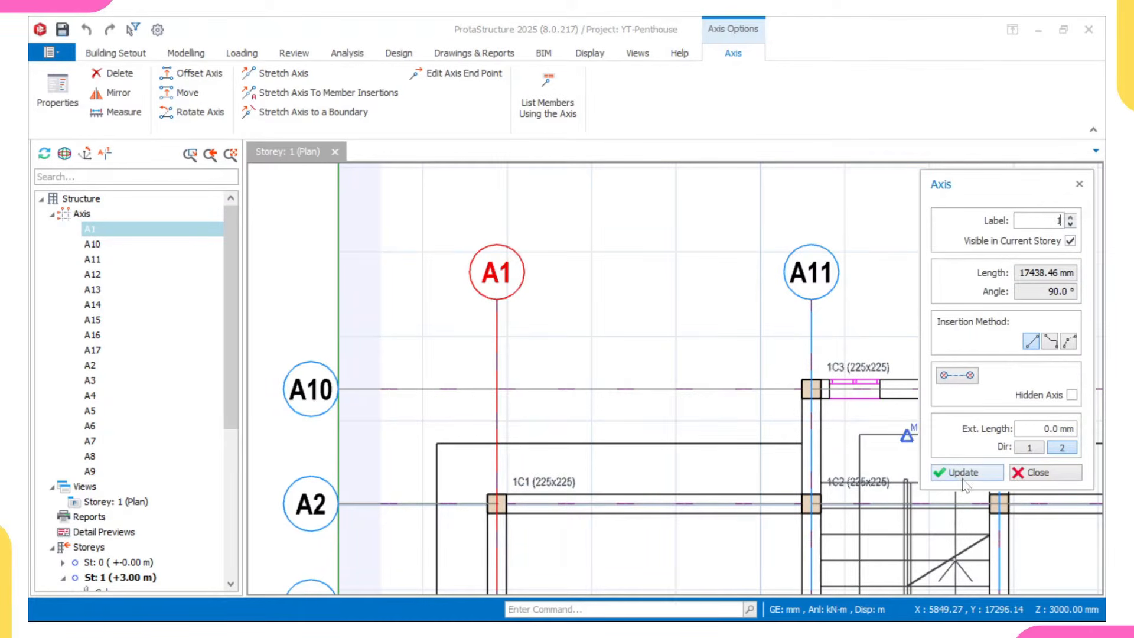
{"action": "left_click", "coordinate": [960, 473]}
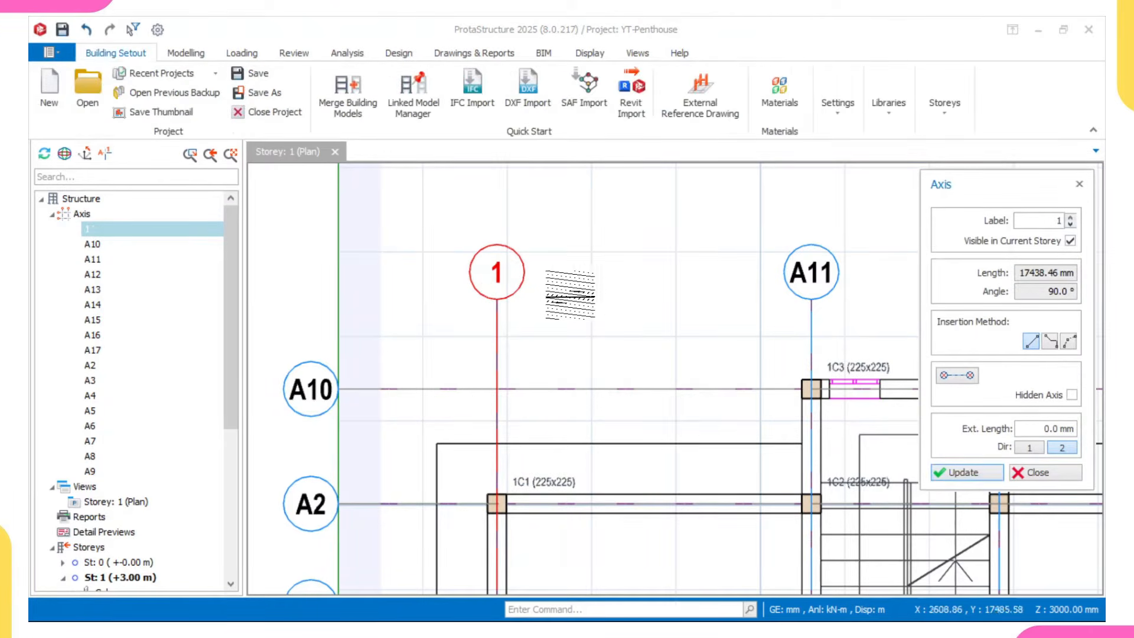
{"action": "key", "text": "Escape"}
{"action": "key", "text": "Escape"}
{"action": "scroll", "coordinate": [700, 283], "scroll_direction": "down", "scroll_amount": 3}
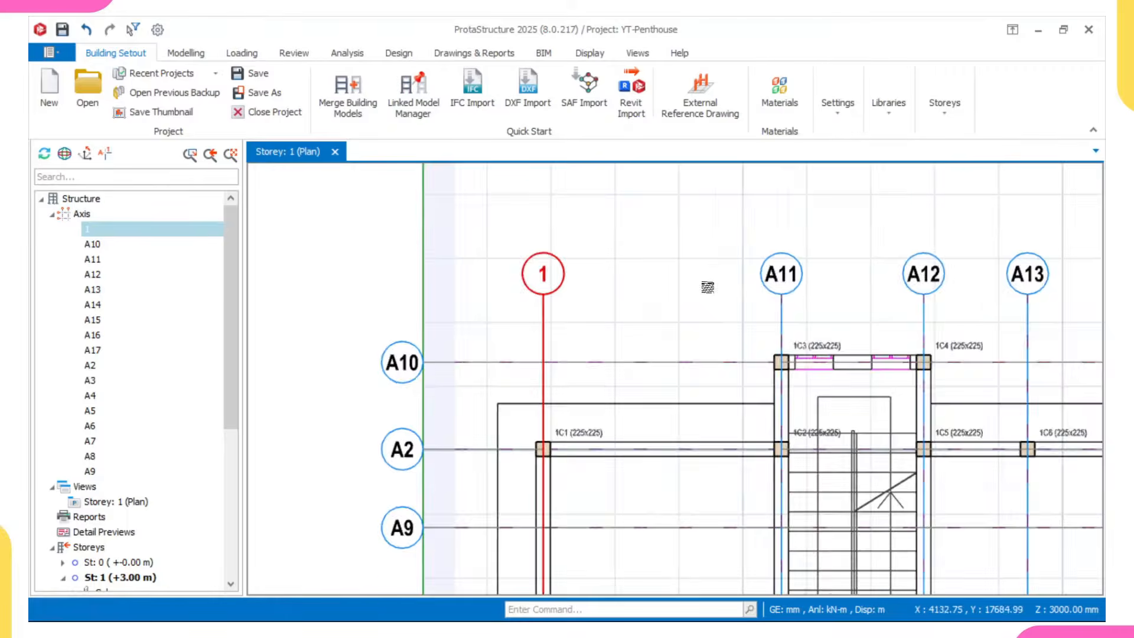
{"action": "middle_click_drag", "start_coordinate": [675, 290], "coordinate": [557, 287]}
{"action": "key", "text": "Escape"}
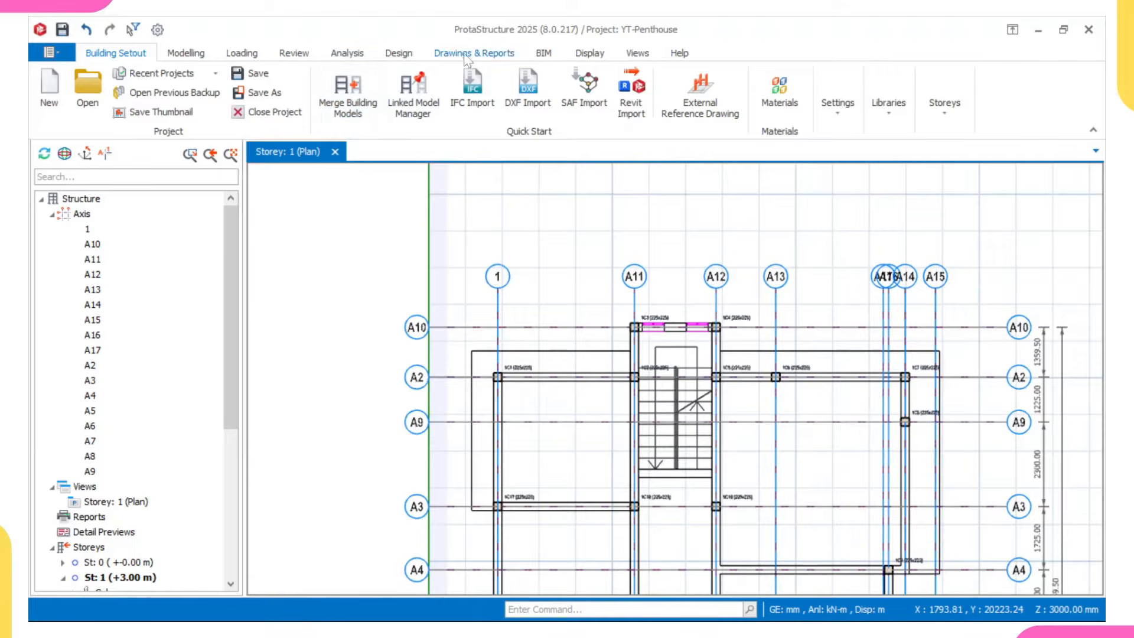
- Re-label all axes with numbers 1,2,3 for direction 2 and letters A,B,C for direction 1
{"action": "left_click", "coordinate": [304, 56]}
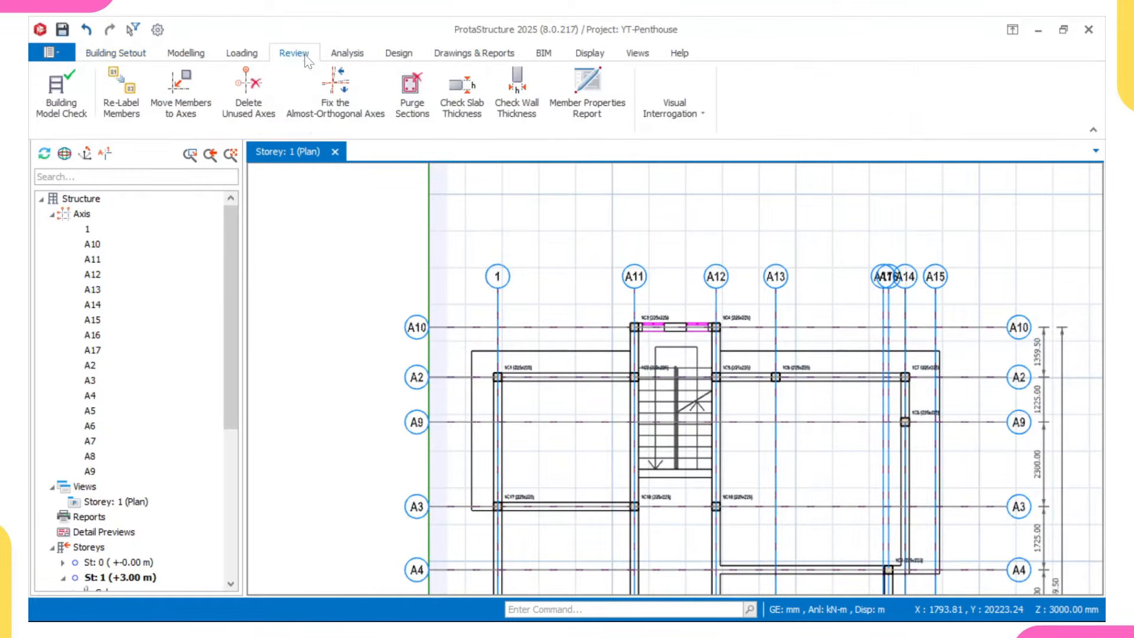
{"action": "left_click", "coordinate": [125, 106]}
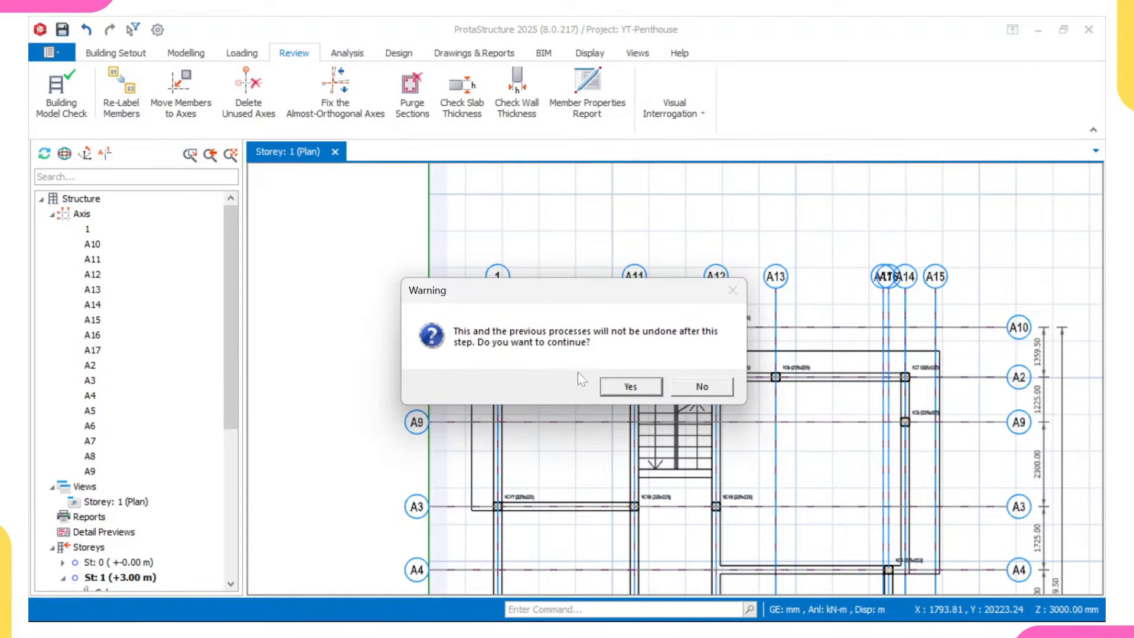
{"action": "left_click", "coordinate": [630, 387]}
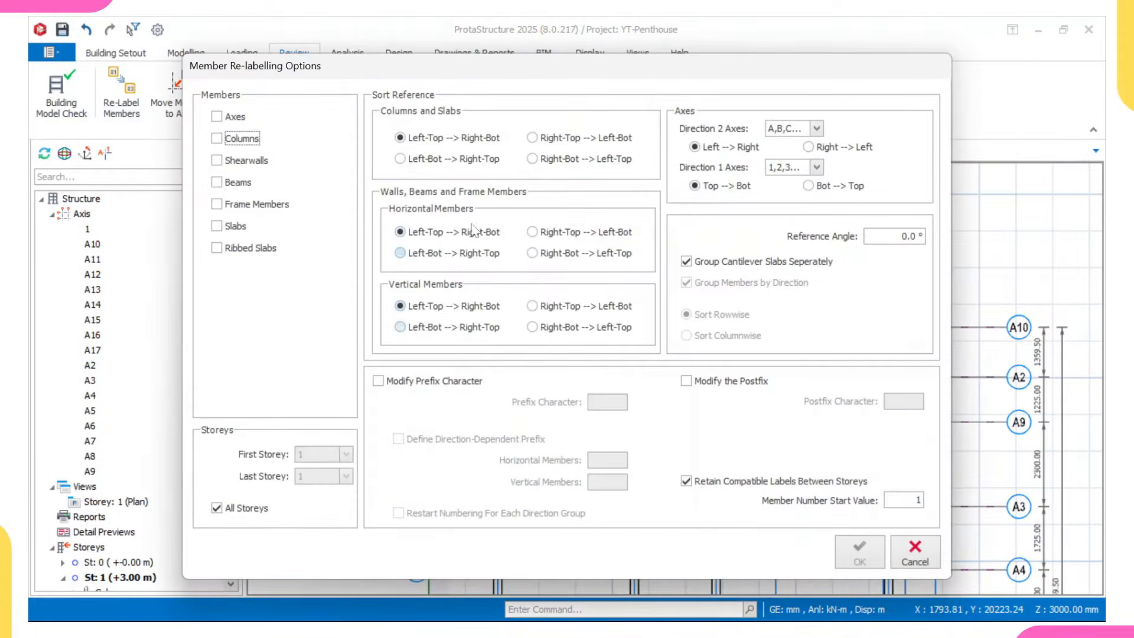
{"action": "left_click", "coordinate": [216, 117]}
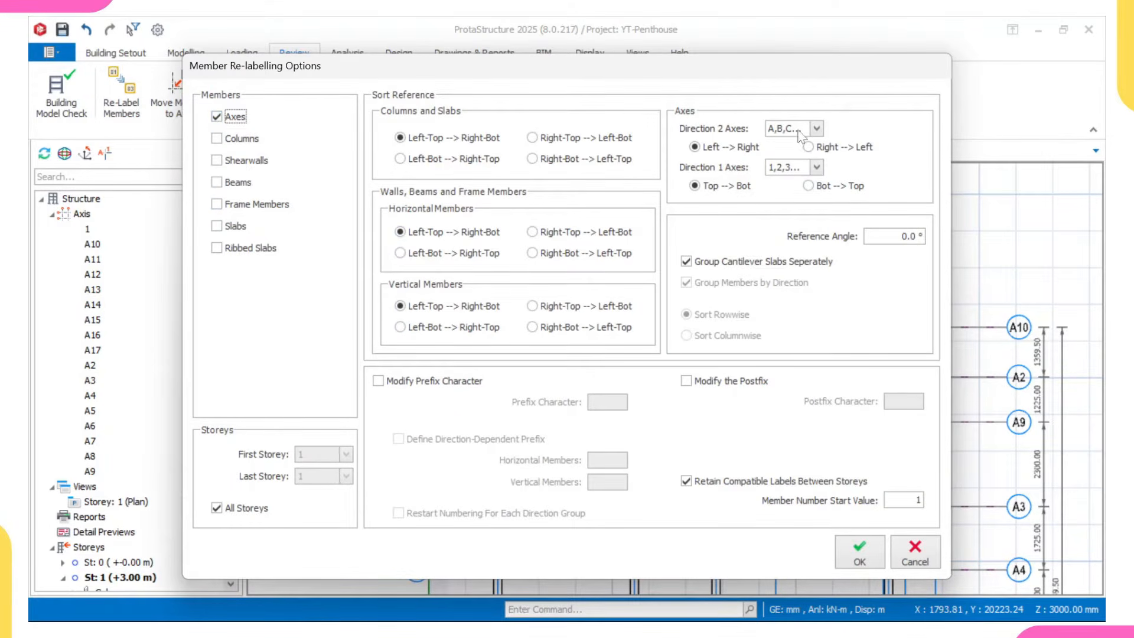
{"action": "left_click", "coordinate": [817, 129]}
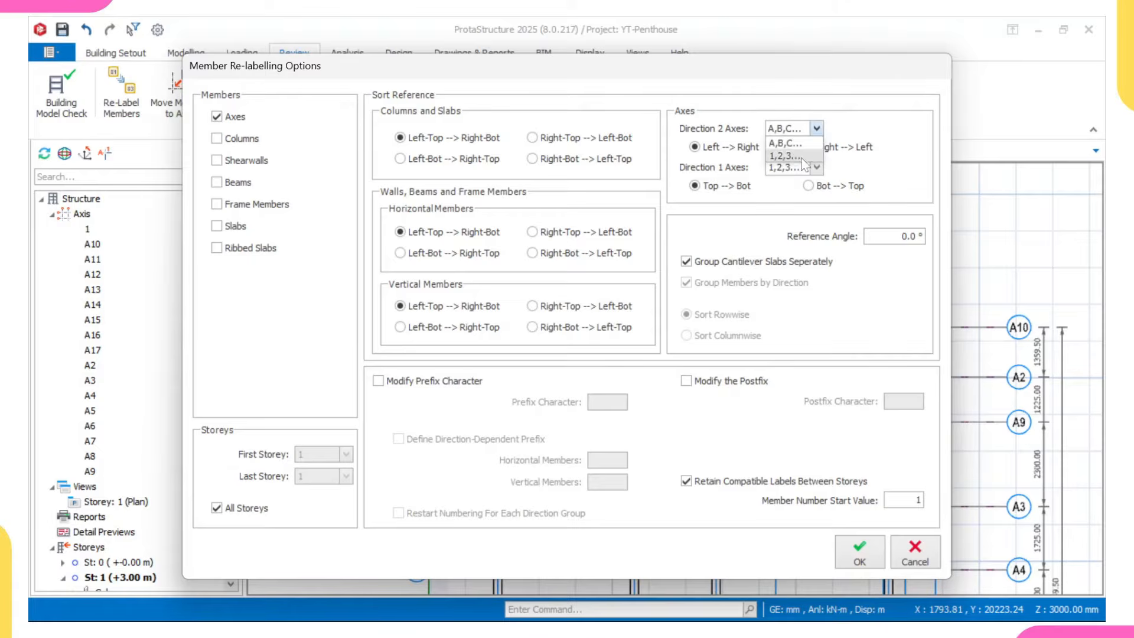
{"action": "left_click", "coordinate": [794, 155]}
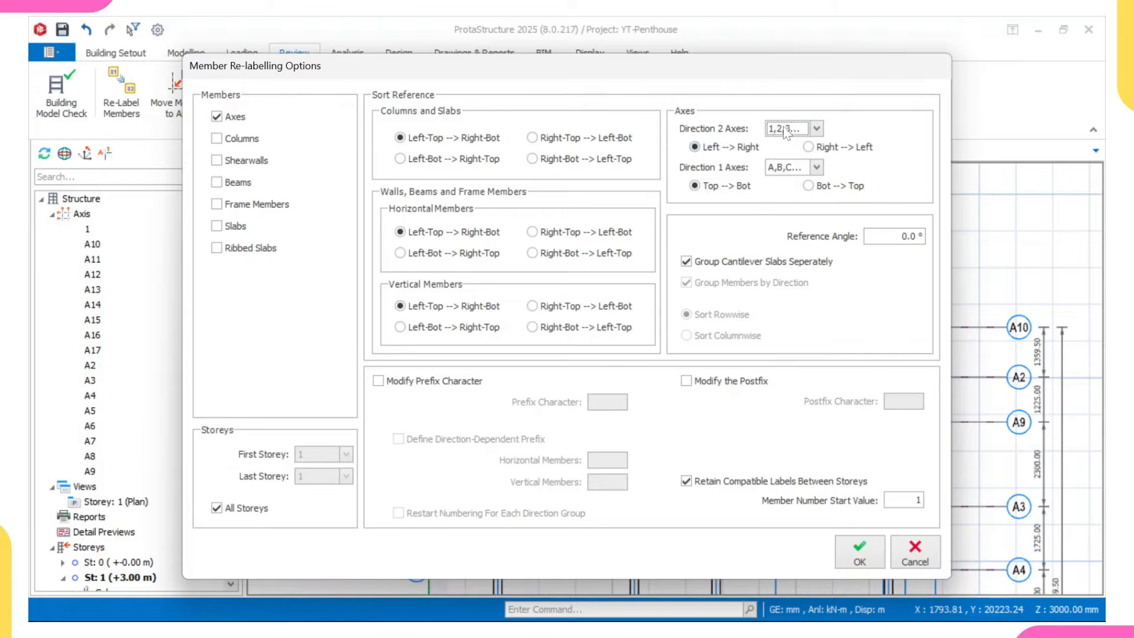
{"action": "left_click", "coordinate": [859, 552]}
- Examine the re-labelled axes along the edges of the storey 1 plan
{"action": "scroll", "coordinate": [580, 271], "scroll_direction": "up", "scroll_amount": 4}
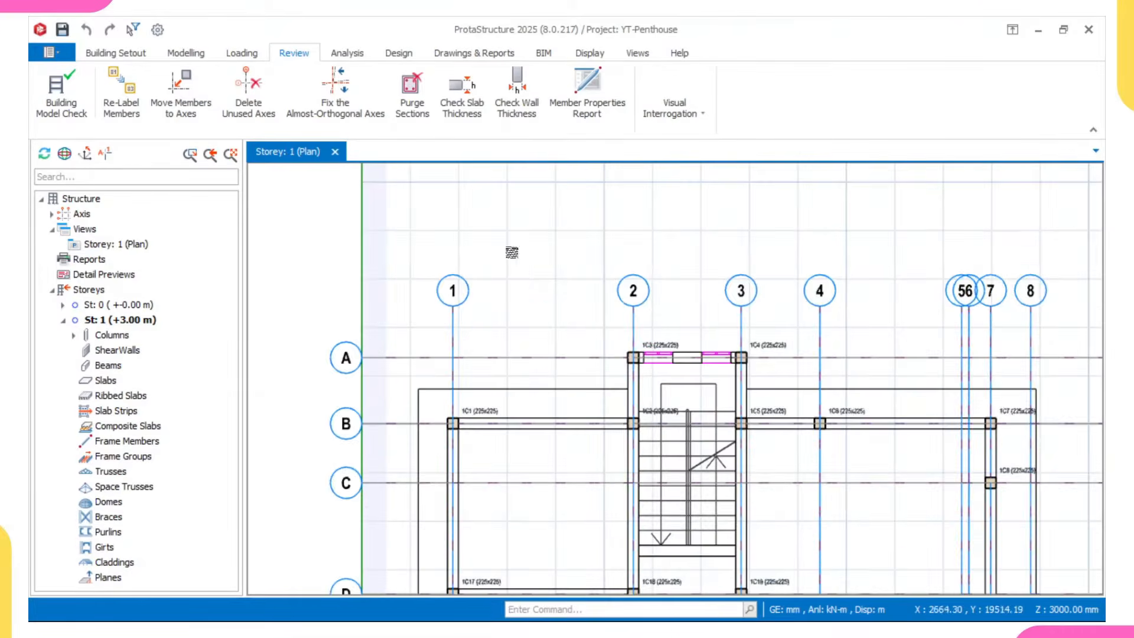
{"action": "scroll", "coordinate": [489, 322], "scroll_direction": "down", "scroll_amount": 4}
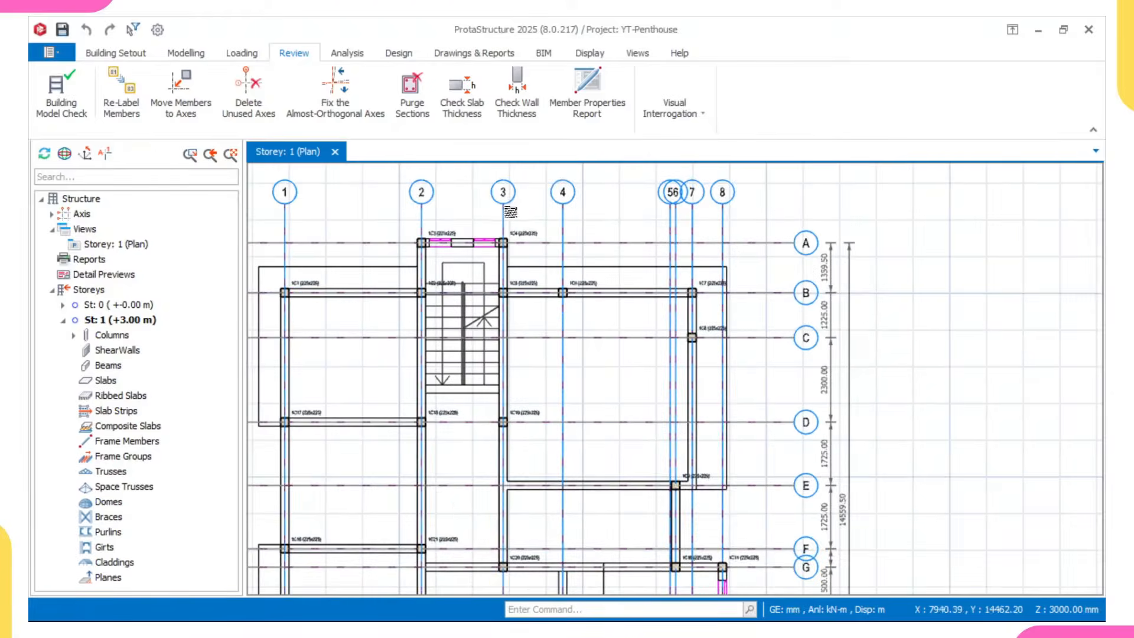
{"action": "scroll", "coordinate": [302, 278], "scroll_direction": "up", "scroll_amount": 3}
{"action": "scroll", "coordinate": [385, 312], "scroll_direction": "up", "scroll_amount": 2}
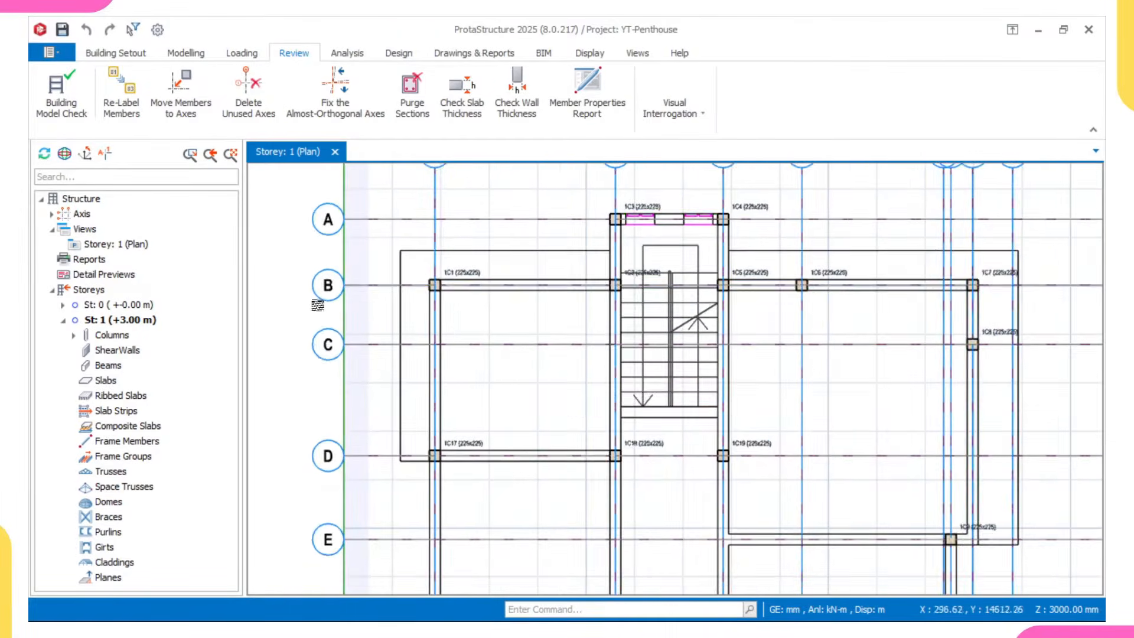
{"action": "middle_click_drag", "start_coordinate": [316, 303], "coordinate": [486, 311]}
{"action": "scroll", "coordinate": [492, 316], "scroll_direction": "down", "scroll_amount": 3}
{"action": "middle_click_drag", "start_coordinate": [543, 339], "coordinate": [404, 320]}
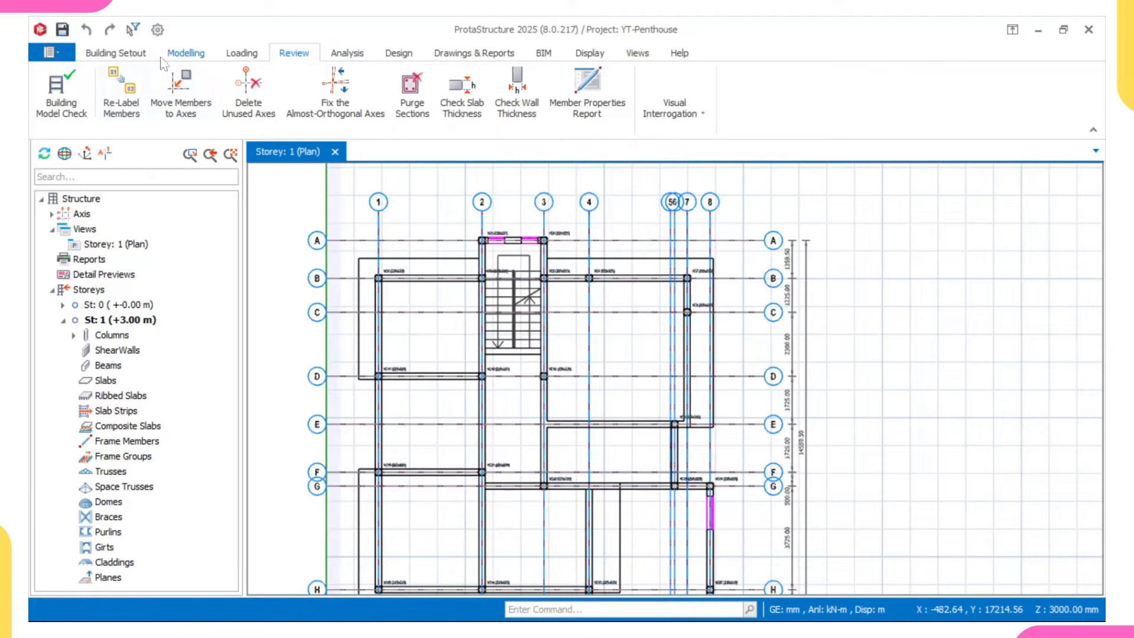
- Start inserting a normal RC beam with width b 225 mm and depth h 450 mm
{"action": "left_click", "coordinate": [188, 55]}
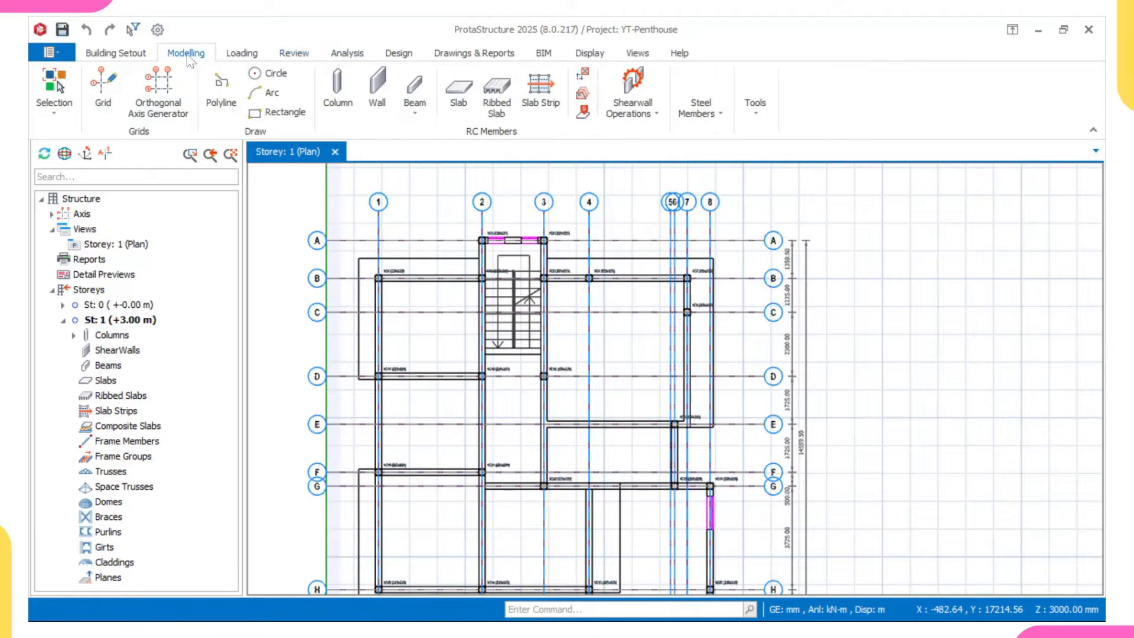
{"action": "left_click", "coordinate": [415, 91]}
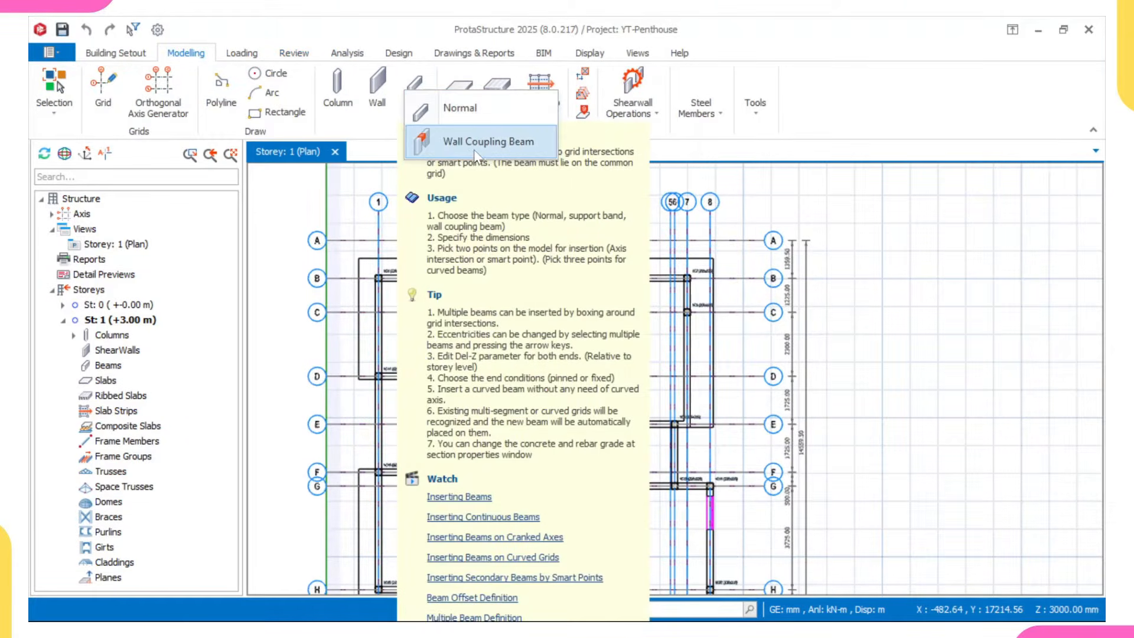
{"action": "left_click", "coordinate": [473, 109]}
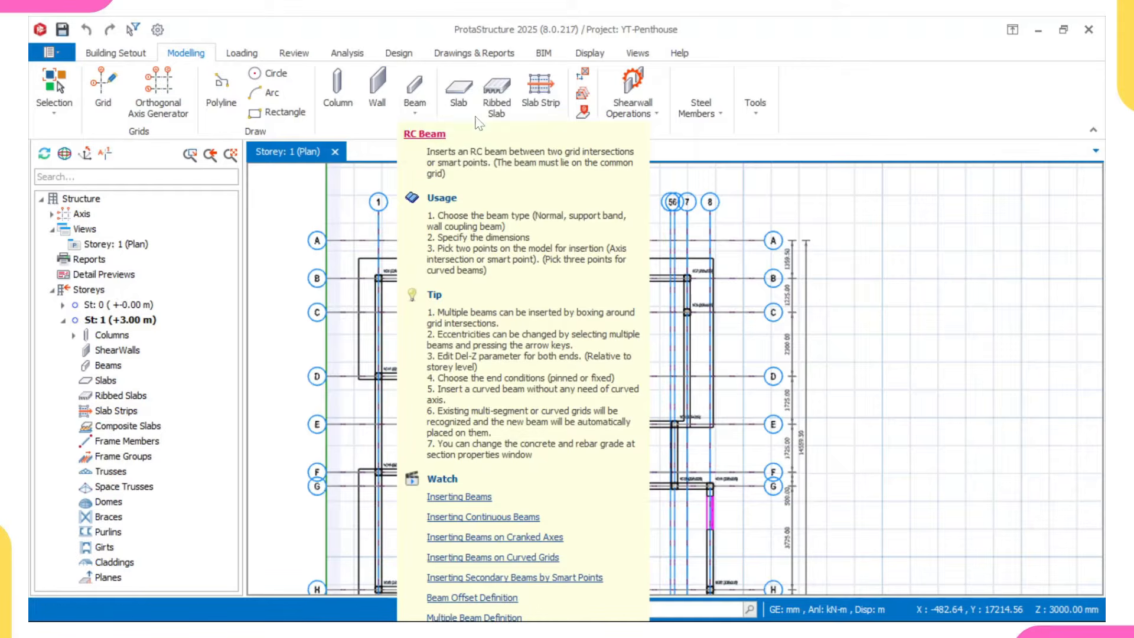
{"action": "middle_click_drag", "start_coordinate": [892, 258], "coordinate": [855, 262]}
{"action": "left_click_drag", "start_coordinate": [986, 185], "coordinate": [958, 120]}
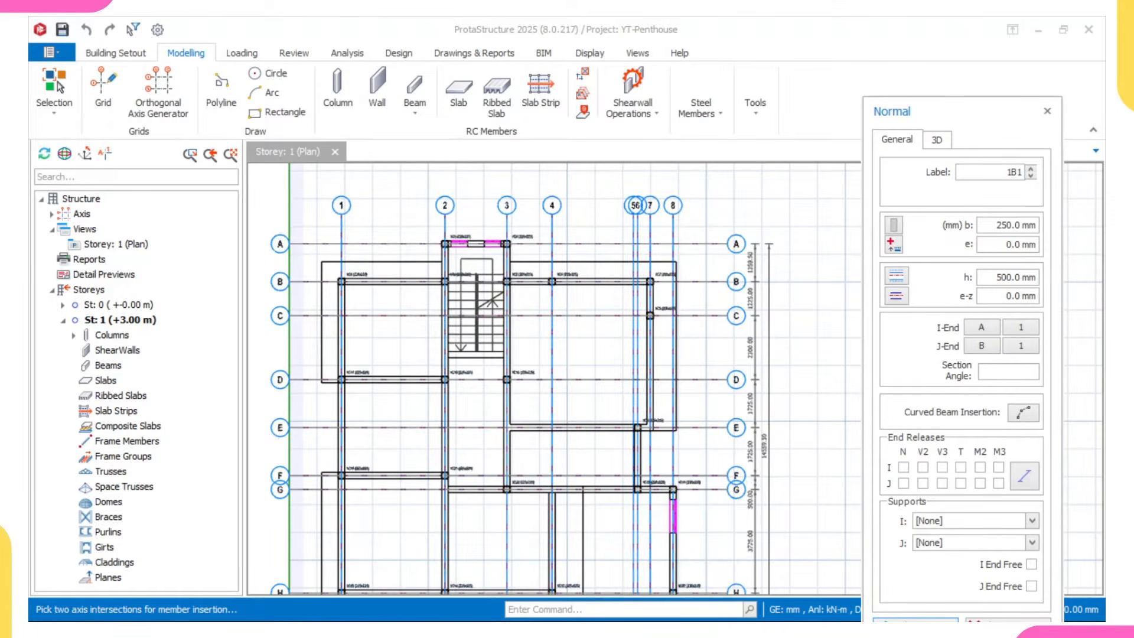
{"action": "left_click_drag", "start_coordinate": [996, 225], "coordinate": [1036, 225]}
{"action": "type", "text": "22"}
{"action": "key", "text": "Tab"}
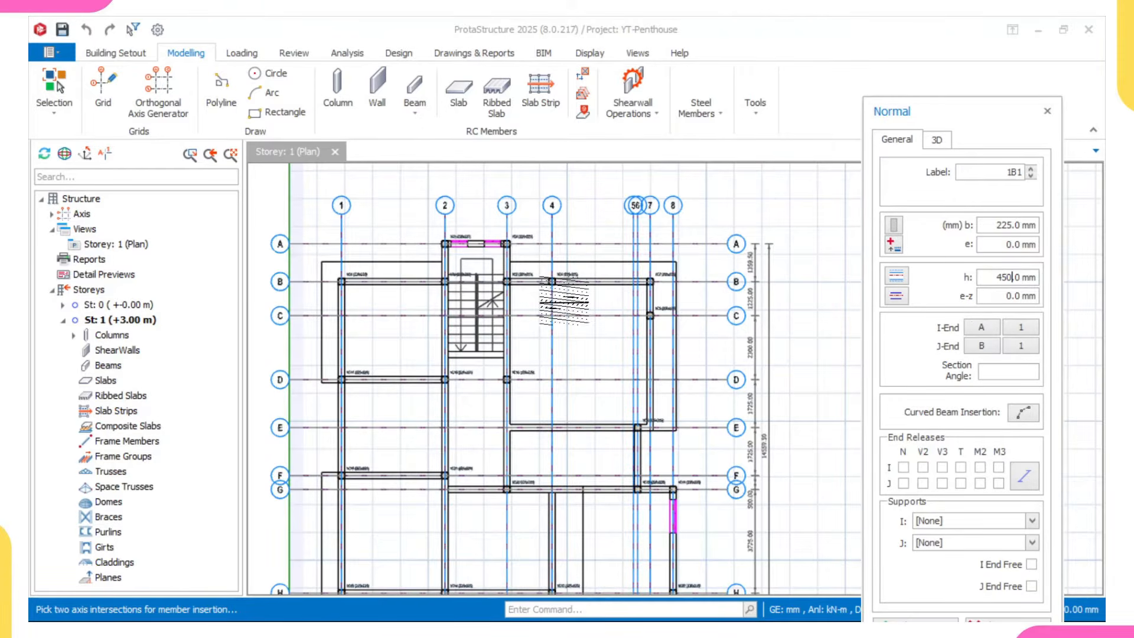
- Insert a chain of beams through grid intersections B1, B2, A2 and A3, continuing along axis 3 to axis G
{"action": "scroll", "coordinate": [335, 284], "scroll_direction": "up", "scroll_amount": 3}
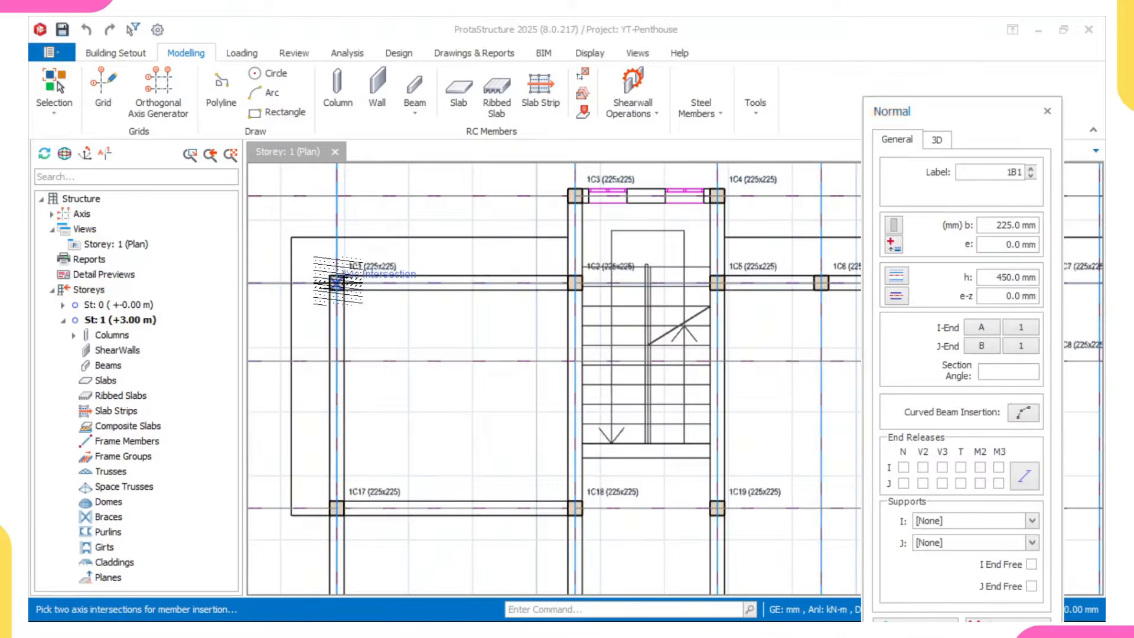
{"action": "left_click", "coordinate": [335, 284]}
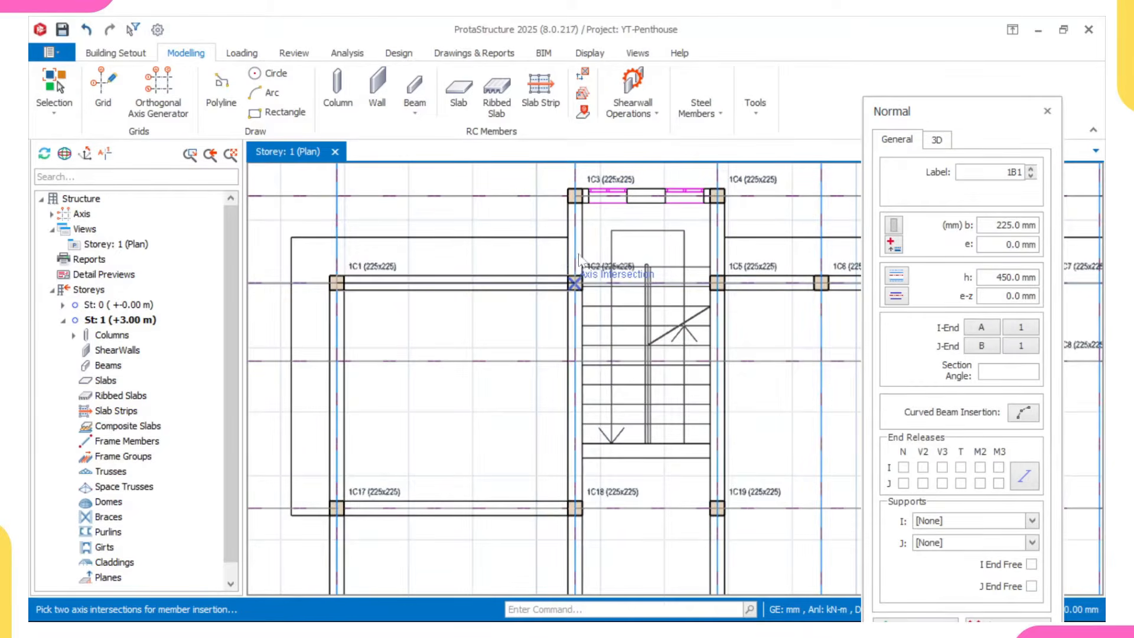
{"action": "left_click", "coordinate": [574, 283]}
{"action": "scroll", "coordinate": [574, 282], "scroll_direction": "down", "scroll_amount": 1}
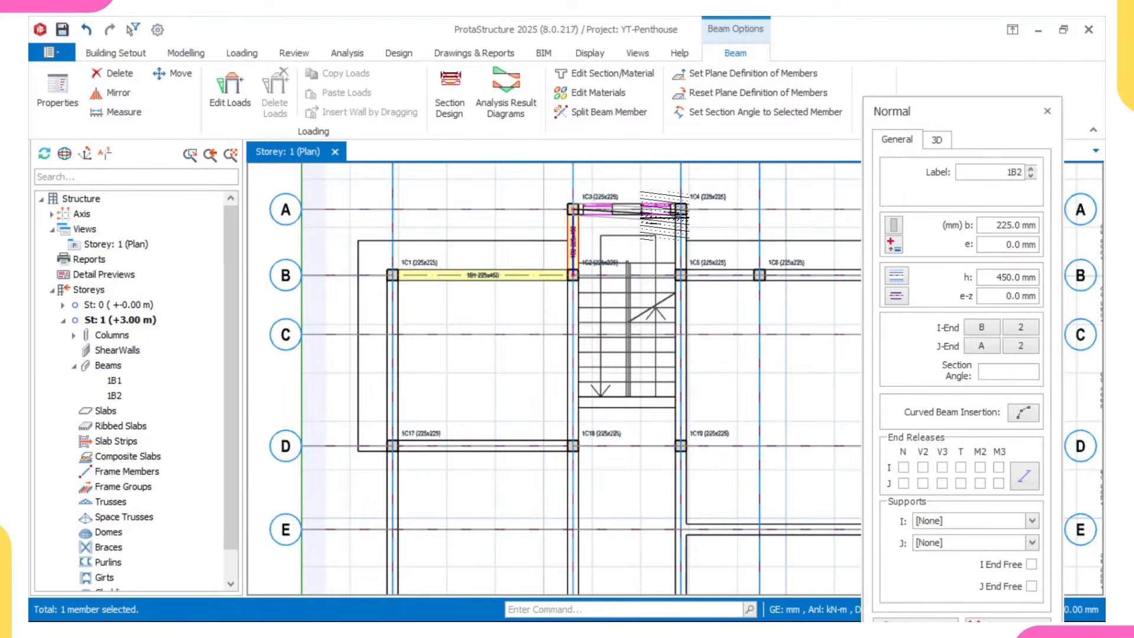
{"action": "left_click", "coordinate": [680, 209]}
{"action": "scroll", "coordinate": [670, 307], "scroll_direction": "down", "scroll_amount": 1}
{"action": "middle_click_drag", "start_coordinate": [671, 335], "coordinate": [660, 142]}
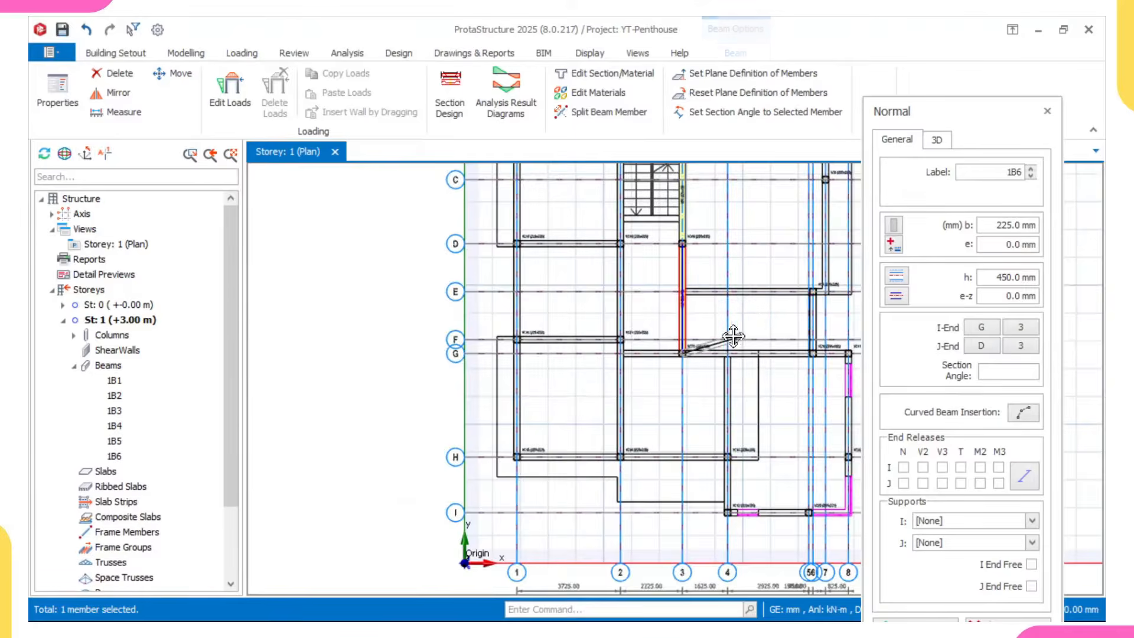
- Insert beams along axis G from axis 3 to axis 8 and along axis 8 between axes G and H
{"action": "scroll", "coordinate": [620, 341], "scroll_direction": "up", "scroll_amount": 2}
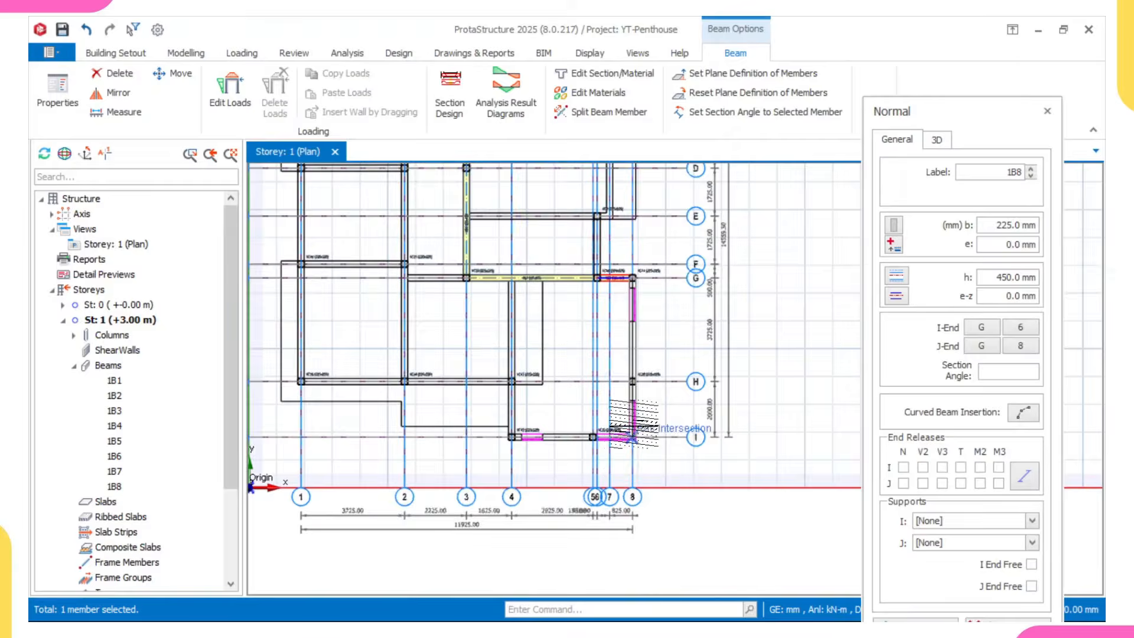
{"action": "scroll", "coordinate": [632, 418], "scroll_direction": "up", "scroll_amount": 2}
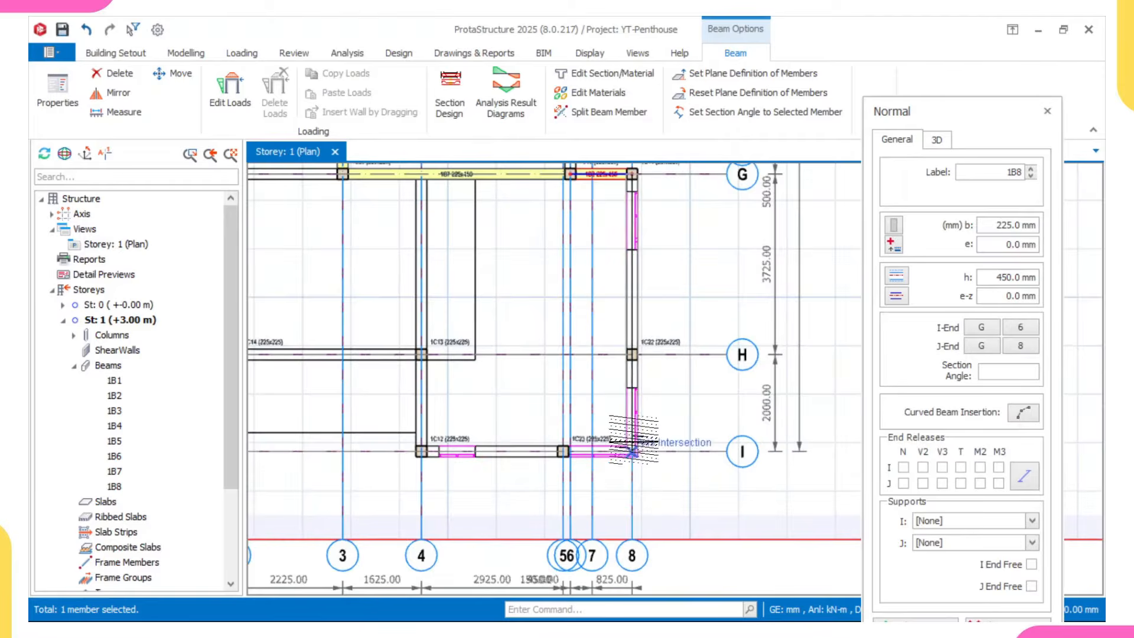
{"action": "left_click", "coordinate": [631, 355]}
{"action": "left_click", "coordinate": [632, 174]}
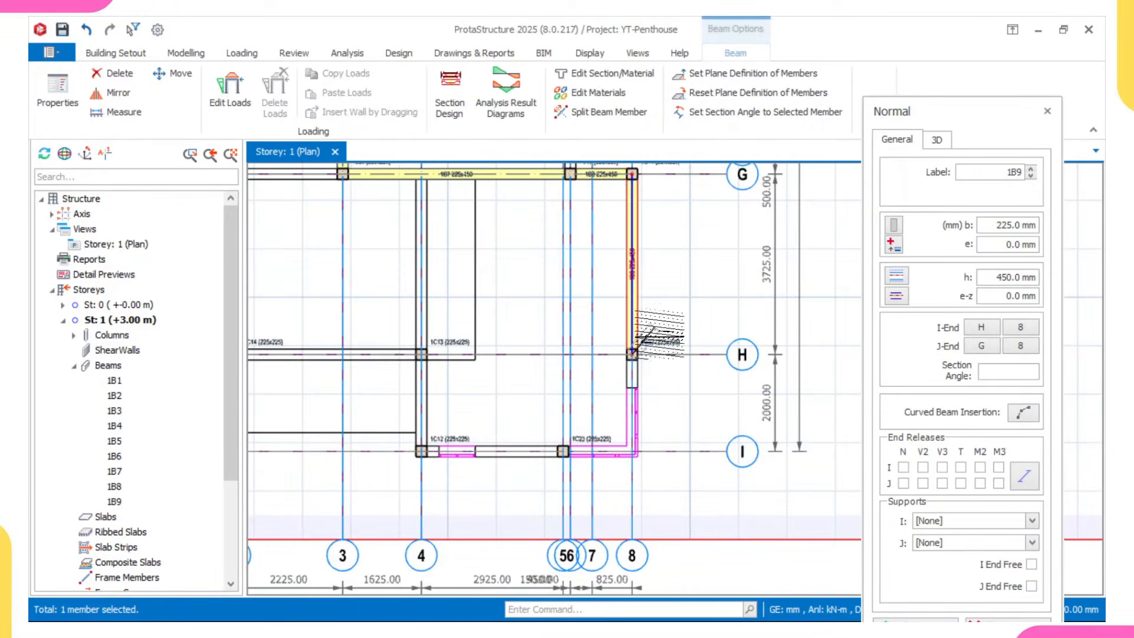
- Insert beams between the columns along axis 1 from axis B to axis H
{"action": "scroll", "coordinate": [598, 406], "scroll_direction": "down", "scroll_amount": 3}
{"action": "middle_click_drag", "start_coordinate": [470, 319], "coordinate": [668, 331]}
{"action": "scroll", "coordinate": [596, 271], "scroll_direction": "down", "scroll_amount": 1}
{"action": "middle_click_drag", "start_coordinate": [596, 272], "coordinate": [579, 350]}
{"action": "scroll", "coordinate": [550, 287], "scroll_direction": "up", "scroll_amount": 2}
{"action": "scroll", "coordinate": [557, 253], "scroll_direction": "up", "scroll_amount": 2}
{"action": "left_click", "coordinate": [556, 254]}
{"action": "scroll", "coordinate": [544, 341], "scroll_direction": "down", "scroll_amount": 1}
{"action": "scroll", "coordinate": [540, 343], "scroll_direction": "down", "scroll_amount": 3}
{"action": "middle_click_drag", "start_coordinate": [555, 457], "coordinate": [541, 279]}
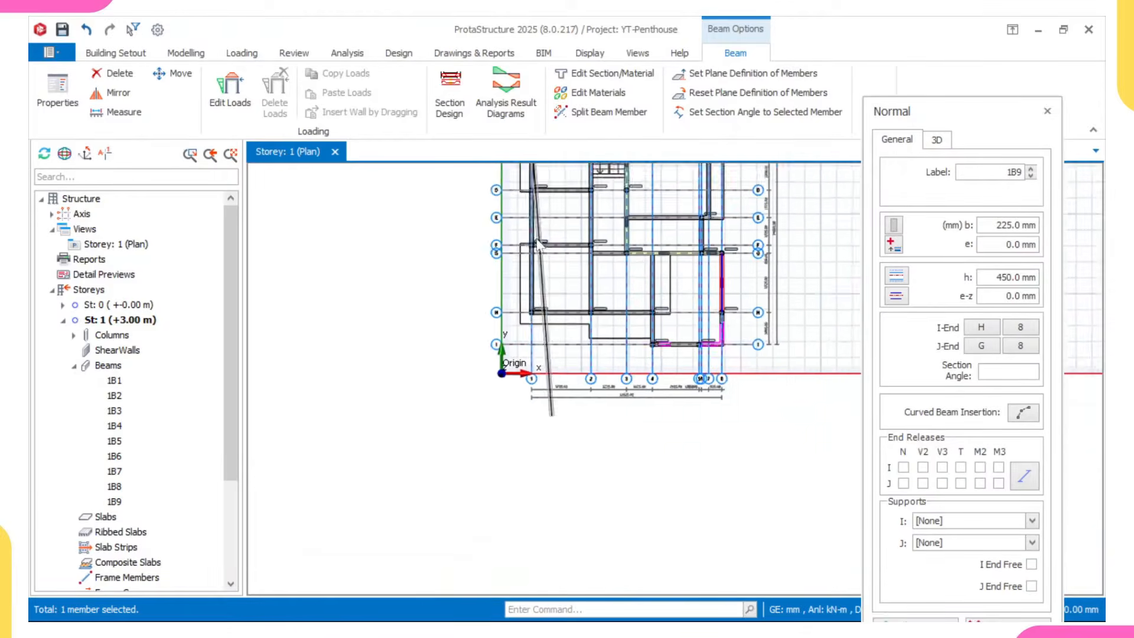
{"action": "scroll", "coordinate": [539, 274], "scroll_direction": "up", "scroll_amount": 3}
{"action": "left_click", "coordinate": [520, 364]}
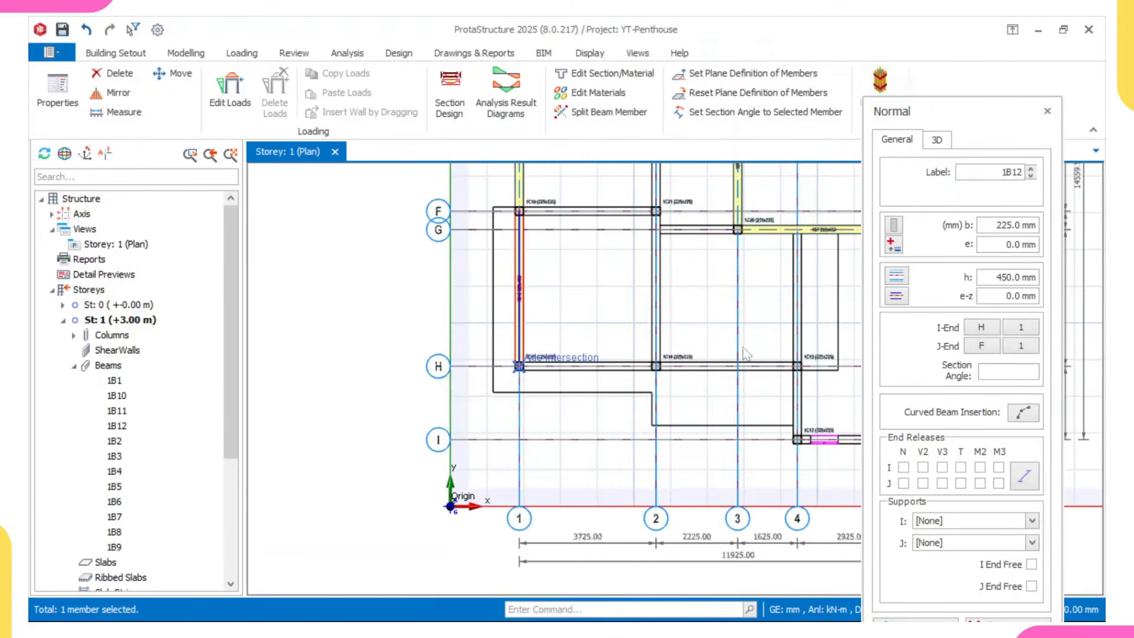
- Insert beams along axis H from axis 1 through axis 2 to axis 4
{"action": "left_click", "coordinate": [654, 361]}
{"action": "left_click", "coordinate": [791, 357]}
{"action": "middle_click_drag", "start_coordinate": [760, 283], "coordinate": [650, 324]}
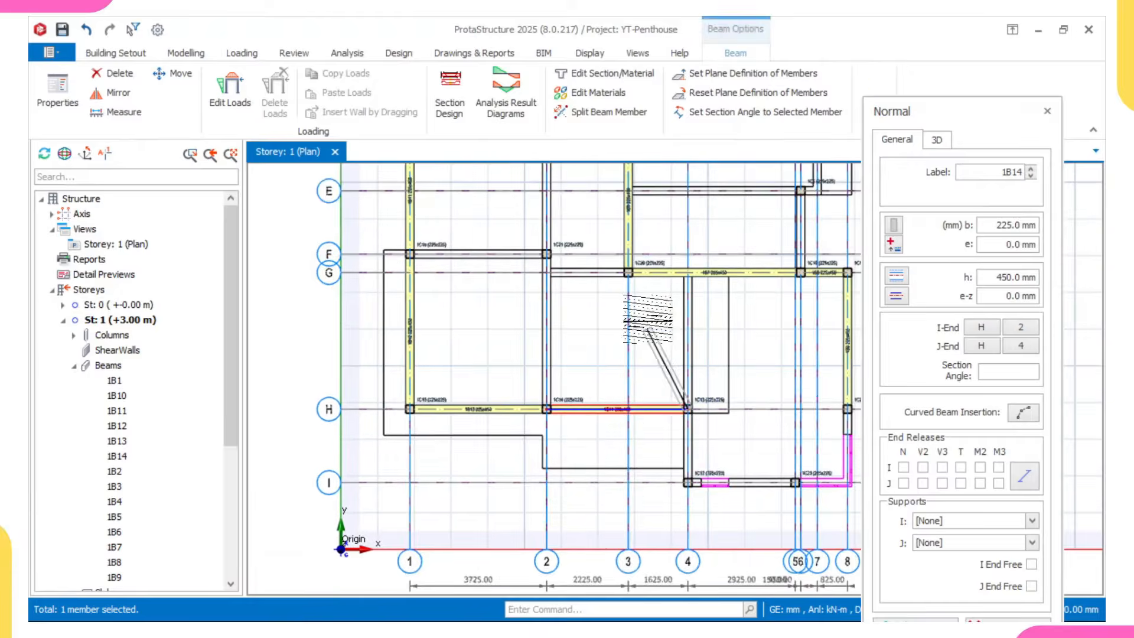
- Insert a beam along axis 4 from axis H to the beam on axis G
{"action": "scroll", "coordinate": [686, 269], "scroll_direction": "up", "scroll_amount": 3}
{"action": "scroll", "coordinate": [696, 286], "scroll_direction": "up", "scroll_amount": 1}
{"action": "left_click", "coordinate": [683, 271]}
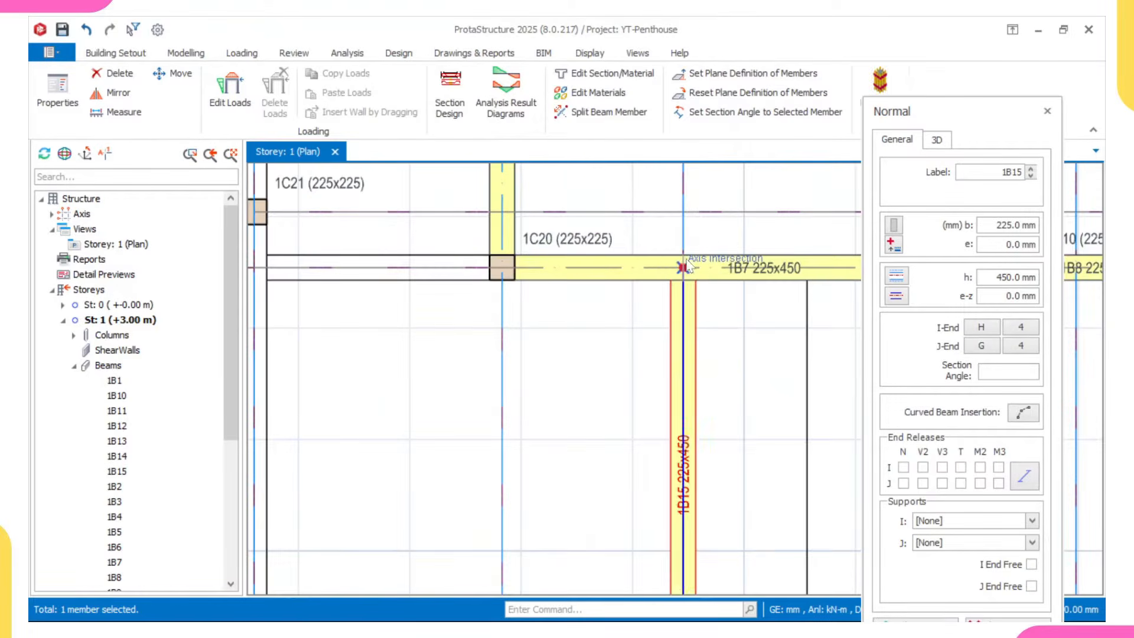
{"action": "middle_click_drag", "start_coordinate": [682, 270], "coordinate": [590, 221]}
{"action": "scroll", "coordinate": [575, 298], "scroll_direction": "down", "scroll_amount": 3}
{"action": "scroll", "coordinate": [574, 298], "scroll_direction": "up", "scroll_amount": 3}
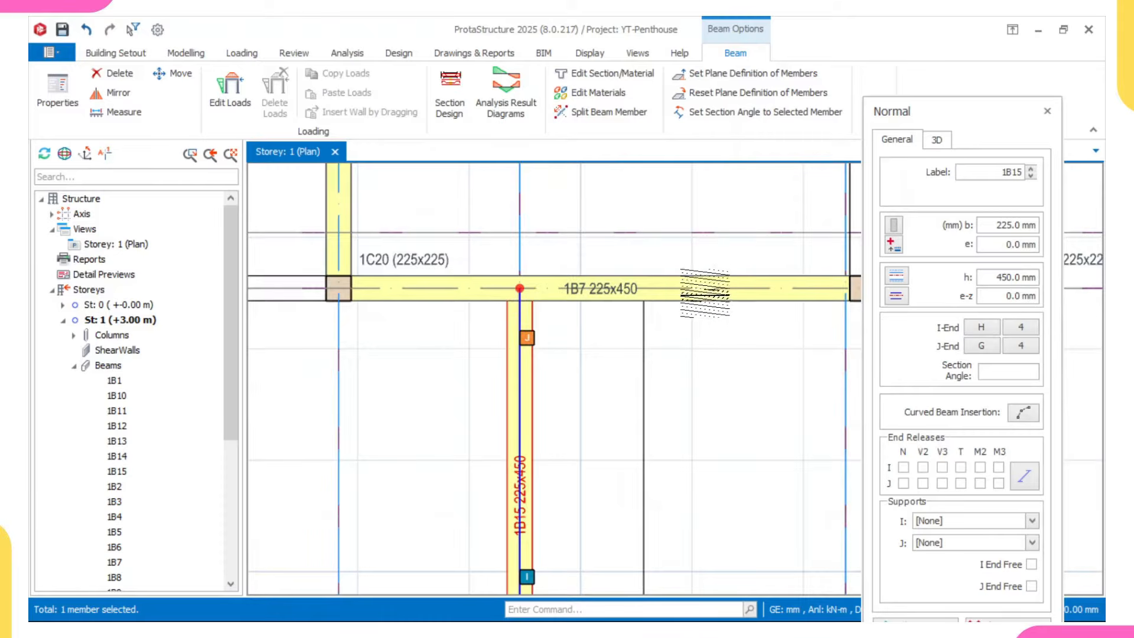
{"action": "scroll", "coordinate": [590, 295], "scroll_direction": "down", "scroll_amount": 2}
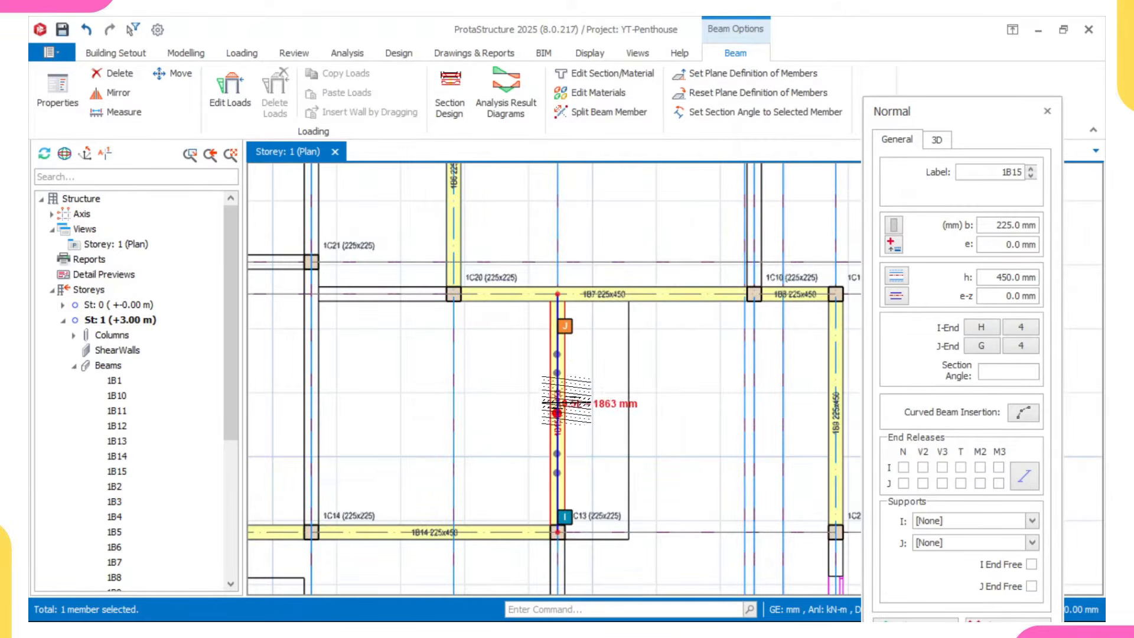
- Examine the junction of the axis 4 beam with the axis G beam and the nearby columns
{"action": "scroll", "coordinate": [559, 369], "scroll_direction": "up", "scroll_amount": 2}
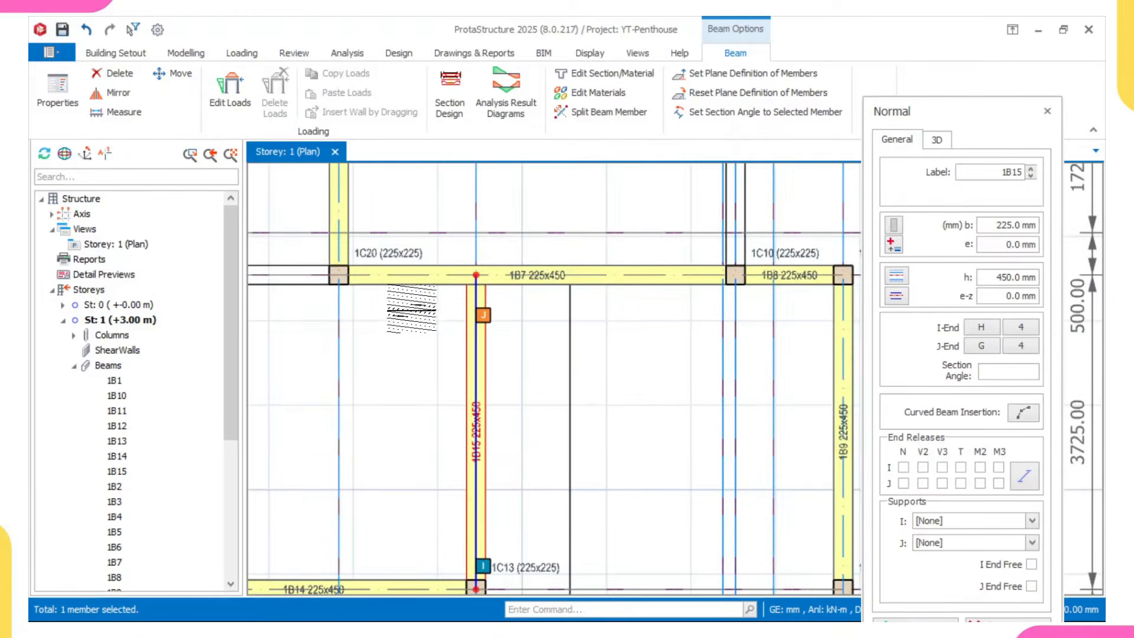
{"action": "scroll", "coordinate": [350, 283], "scroll_direction": "up", "scroll_amount": 1}
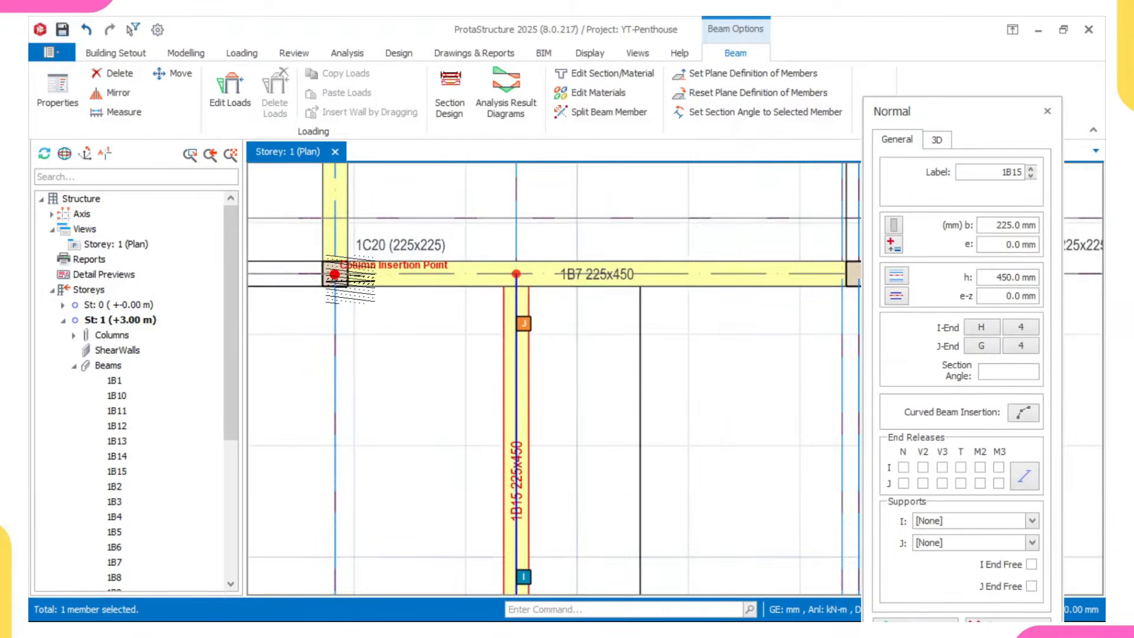
{"action": "scroll", "coordinate": [349, 283], "scroll_direction": "down", "scroll_amount": 1}
{"action": "middle_click_drag", "start_coordinate": [390, 288], "coordinate": [334, 303]}
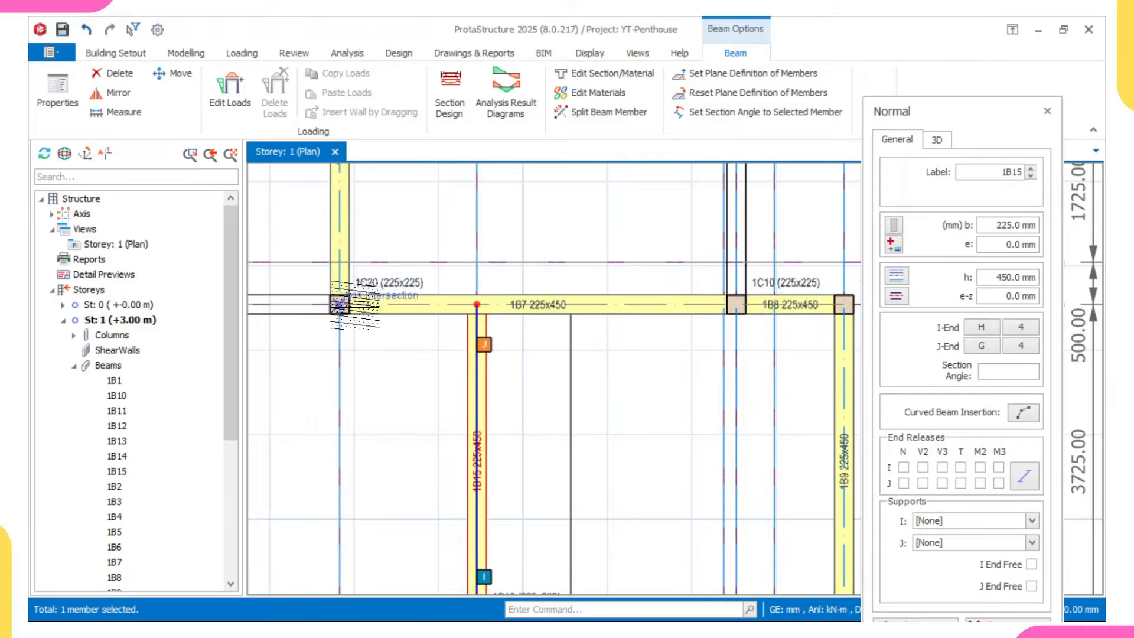
{"action": "scroll", "coordinate": [413, 330], "scroll_direction": "down", "scroll_amount": 3}
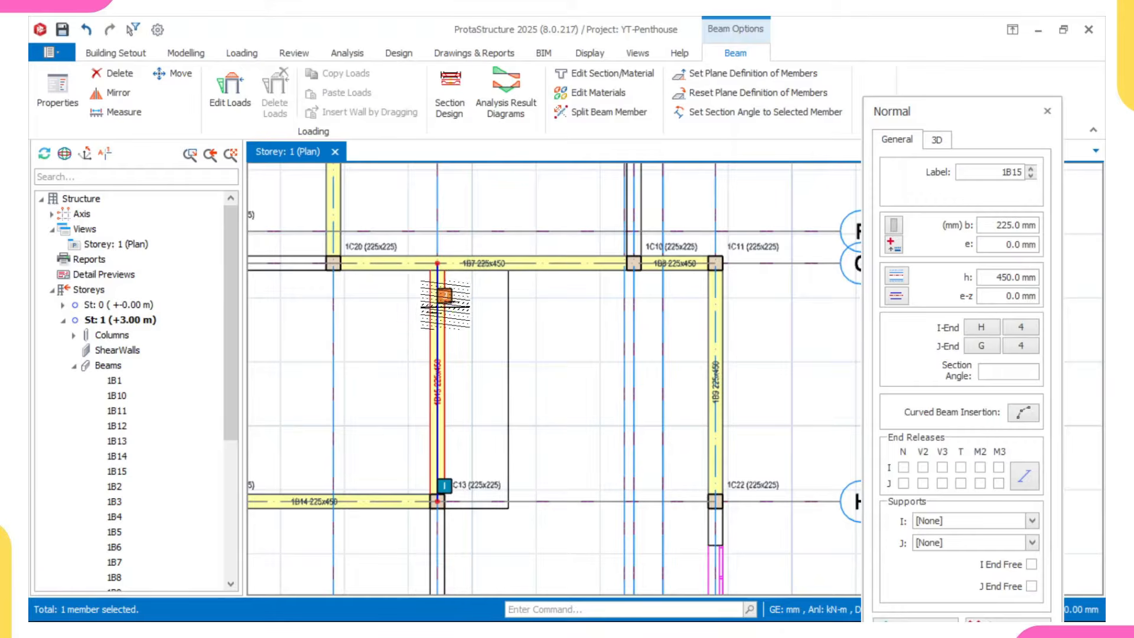
{"action": "scroll", "coordinate": [437, 263], "scroll_direction": "up", "scroll_amount": 5}
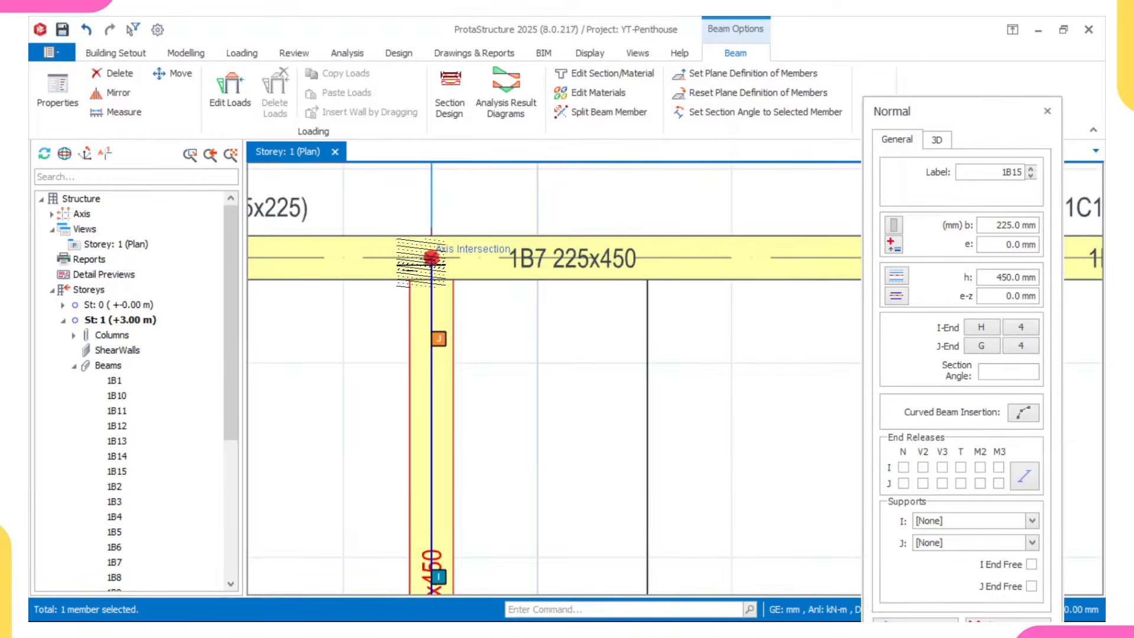
{"action": "scroll", "coordinate": [520, 298], "scroll_direction": "down", "scroll_amount": 2}
{"action": "scroll", "coordinate": [522, 295], "scroll_direction": "down", "scroll_amount": 2}
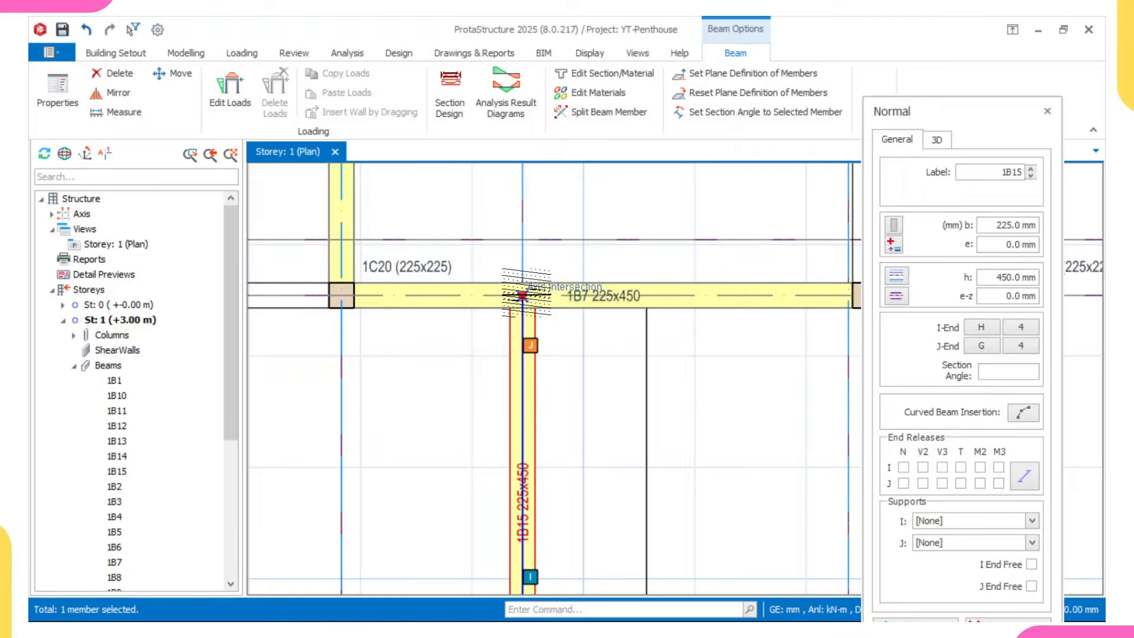
{"action": "scroll", "coordinate": [522, 295], "scroll_direction": "down", "scroll_amount": 3}
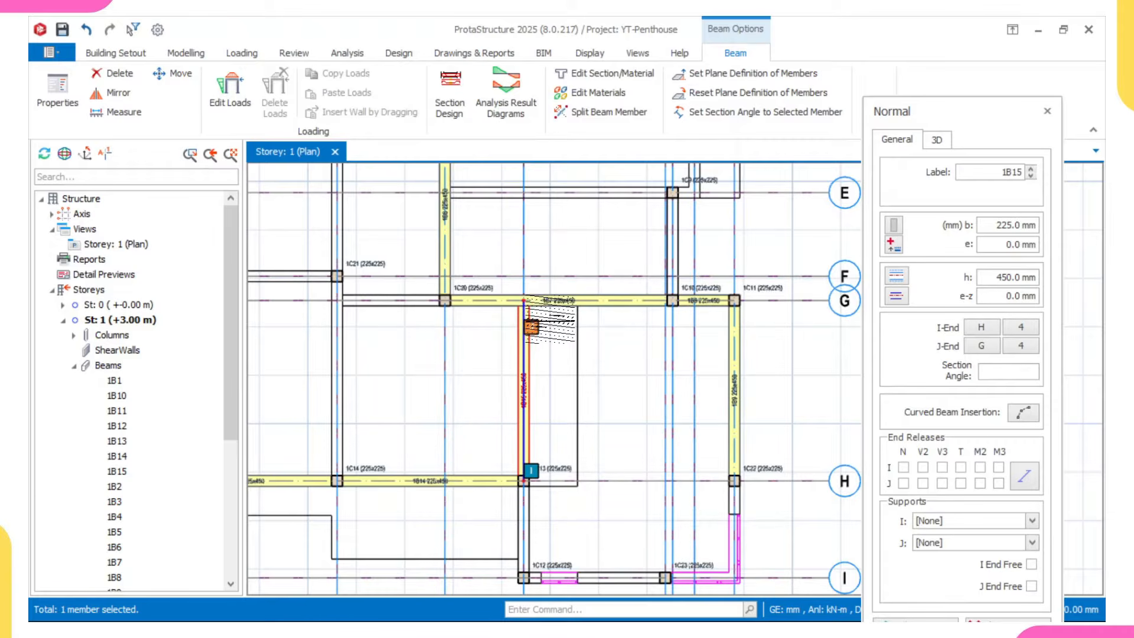
{"action": "scroll", "coordinate": [530, 326], "scroll_direction": "up", "scroll_amount": 1}
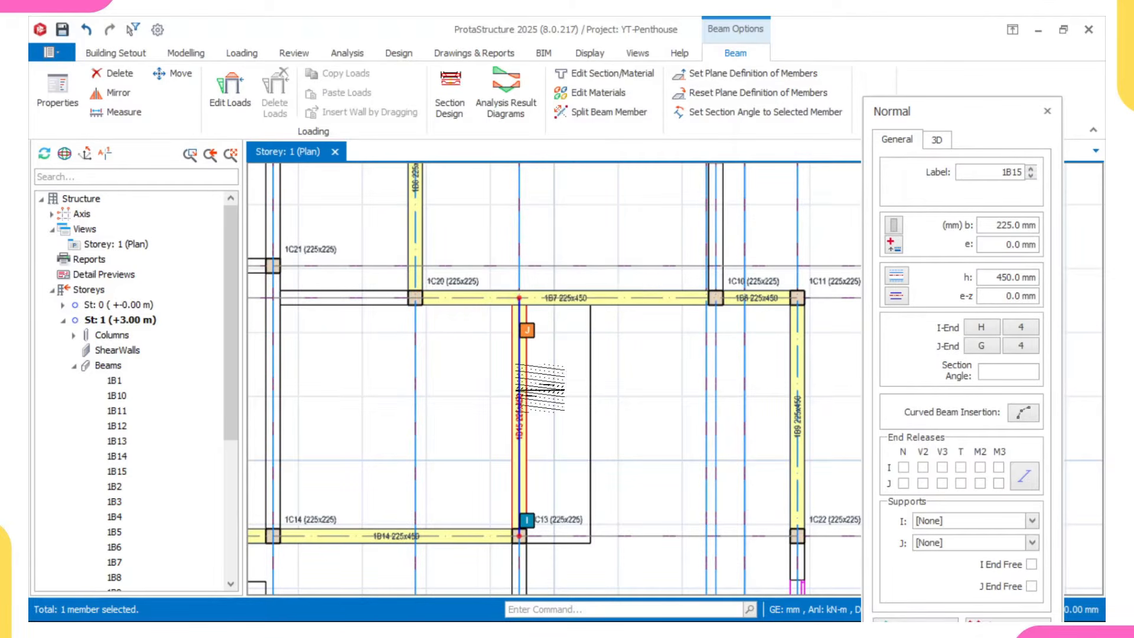
- Insert a 225x450 mm beam along axis 8 between axes H and I
{"action": "scroll", "coordinate": [522, 376], "scroll_direction": "down", "scroll_amount": 3}
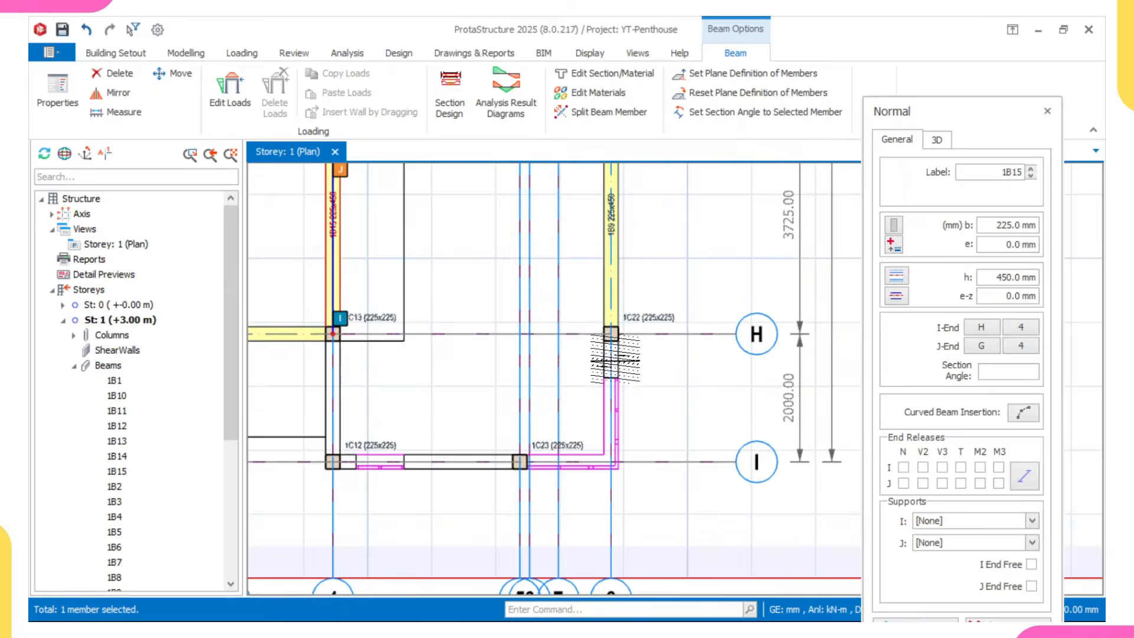
{"action": "scroll", "coordinate": [585, 307], "scroll_direction": "up", "scroll_amount": 3}
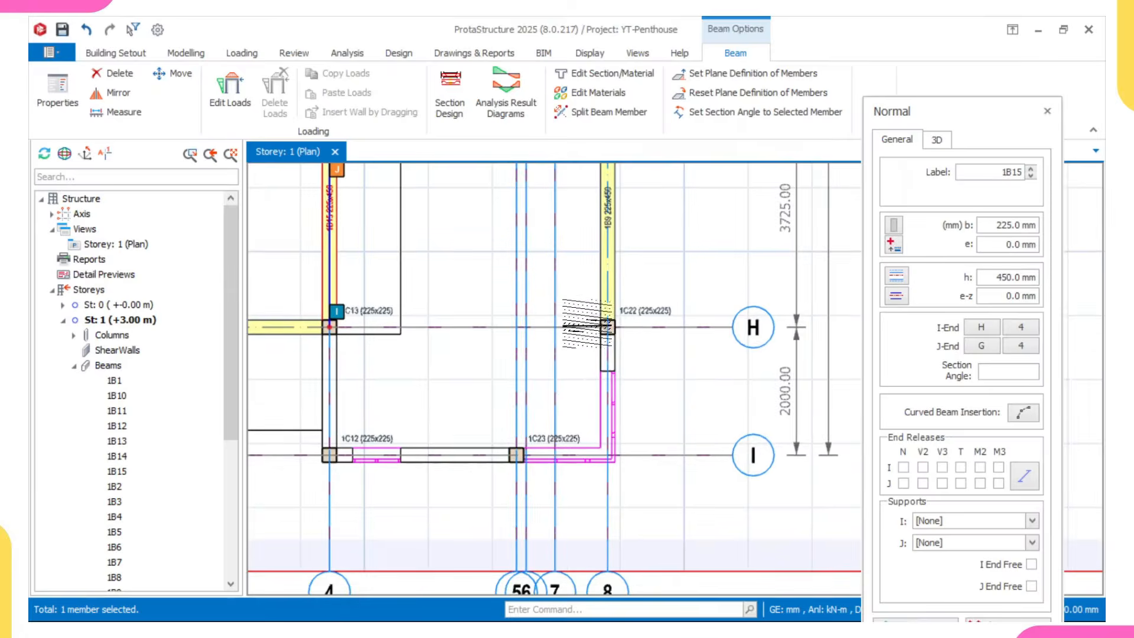
{"action": "left_click", "coordinate": [604, 320]}
{"action": "left_click", "coordinate": [605, 489]}
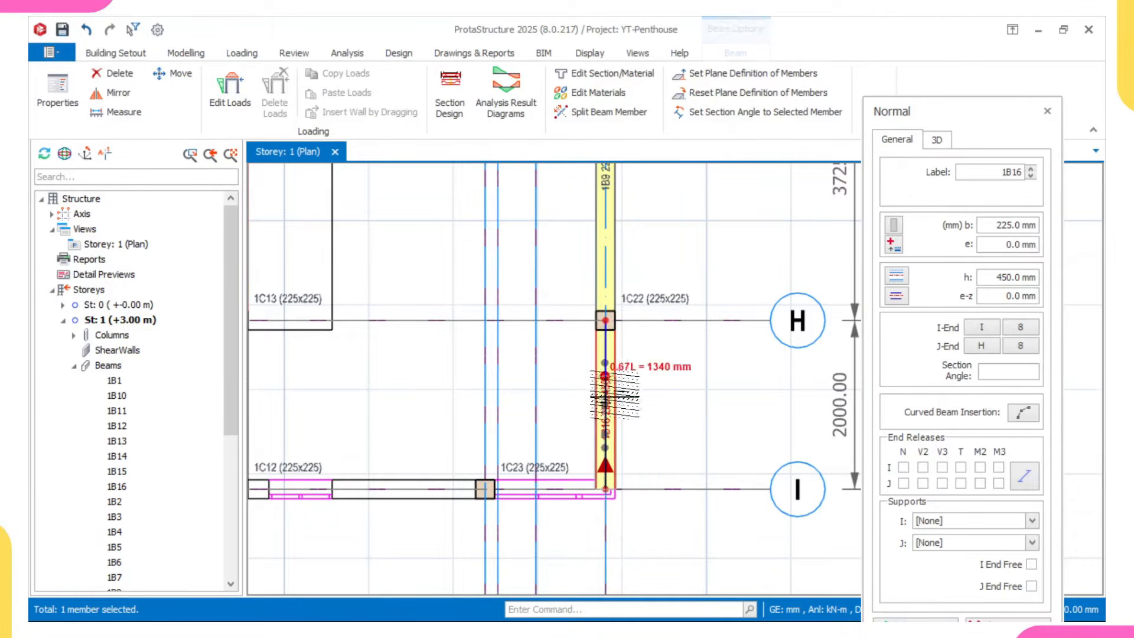
- Examine the axis 8 beam's unsupported end at axis I and its alignment with column 1C23
{"action": "scroll", "coordinate": [608, 448], "scroll_direction": "up", "scroll_amount": 2}
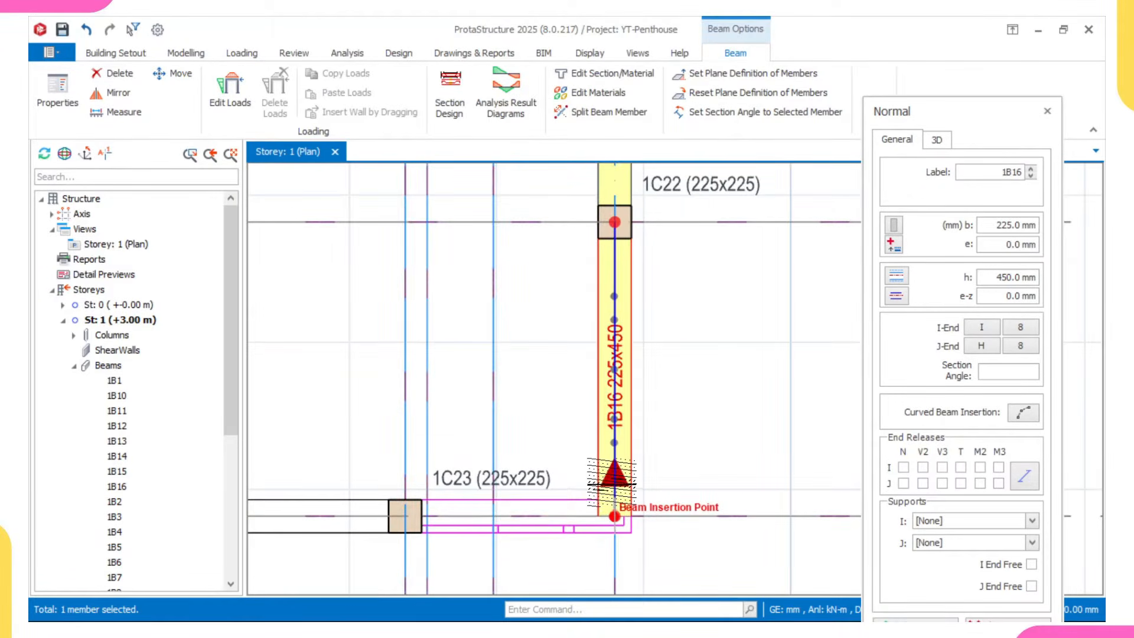
{"action": "scroll", "coordinate": [614, 479], "scroll_direction": "down", "scroll_amount": 2}
{"action": "middle_click_drag", "start_coordinate": [604, 458], "coordinate": [578, 421]}
{"action": "key", "text": "Escape"}
{"action": "scroll", "coordinate": [557, 466], "scroll_direction": "up", "scroll_amount": 1}
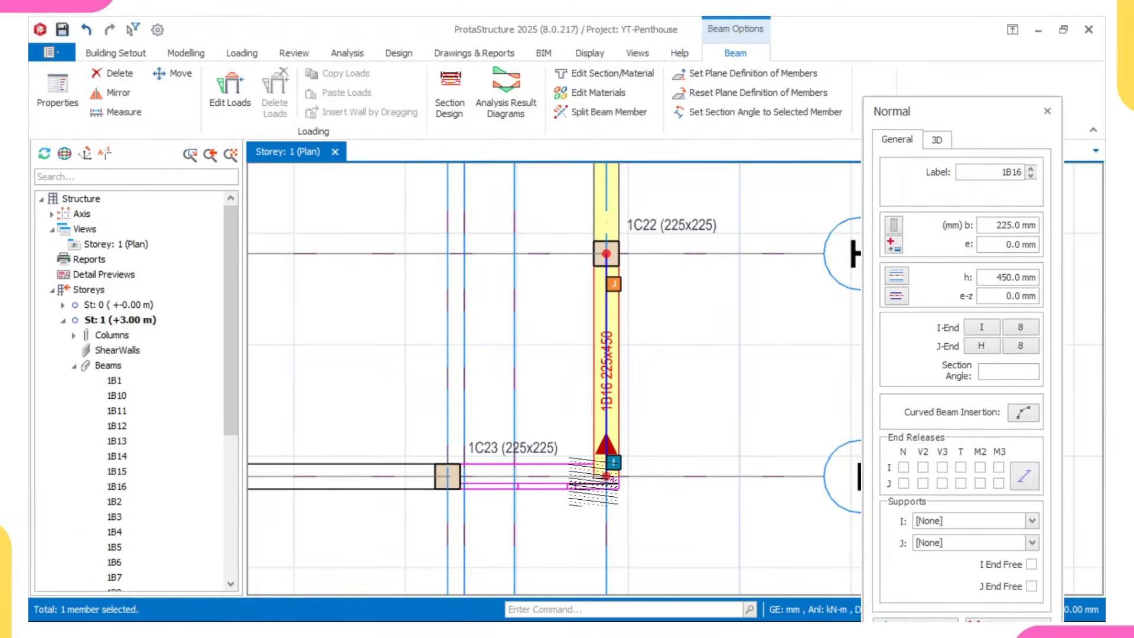
{"action": "scroll", "coordinate": [528, 481], "scroll_direction": "down", "scroll_amount": 1}
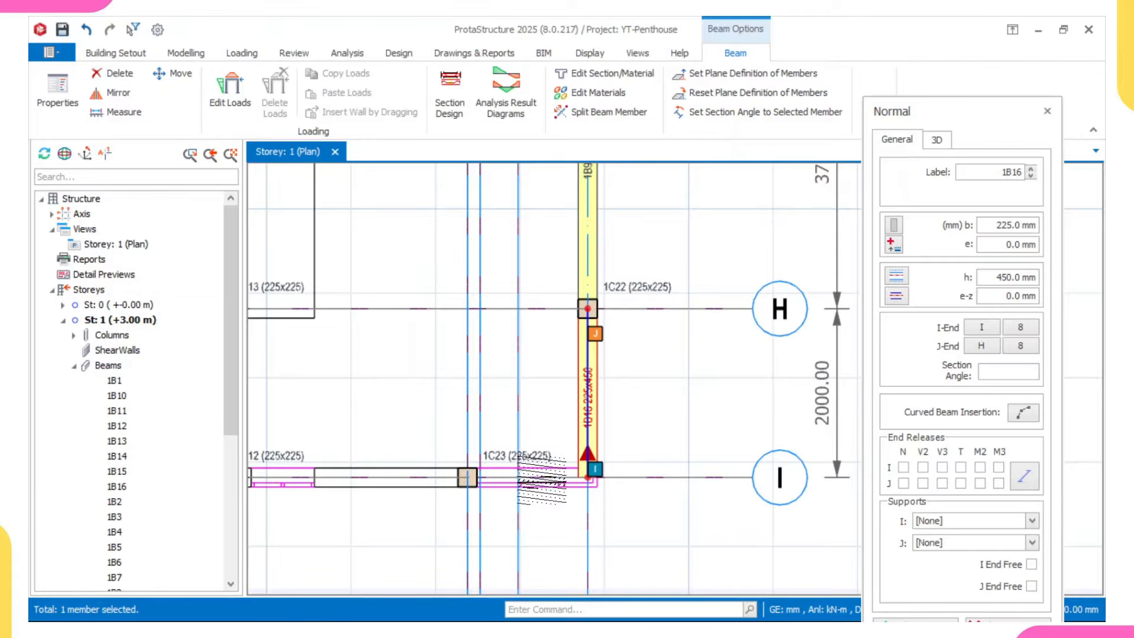
{"action": "scroll", "coordinate": [541, 484], "scroll_direction": "up", "scroll_amount": 2}
{"action": "middle_click_drag", "start_coordinate": [644, 399], "coordinate": [607, 308]}
{"action": "scroll", "coordinate": [599, 331], "scroll_direction": "down", "scroll_amount": 2}
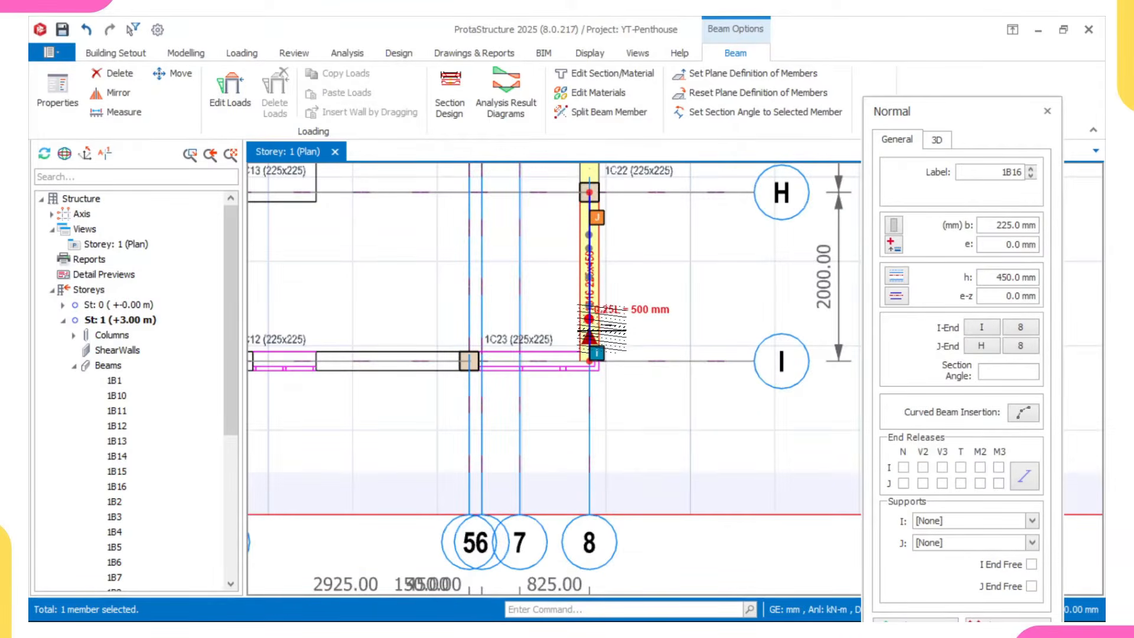
{"action": "scroll", "coordinate": [543, 354], "scroll_direction": "up", "scroll_amount": 1}
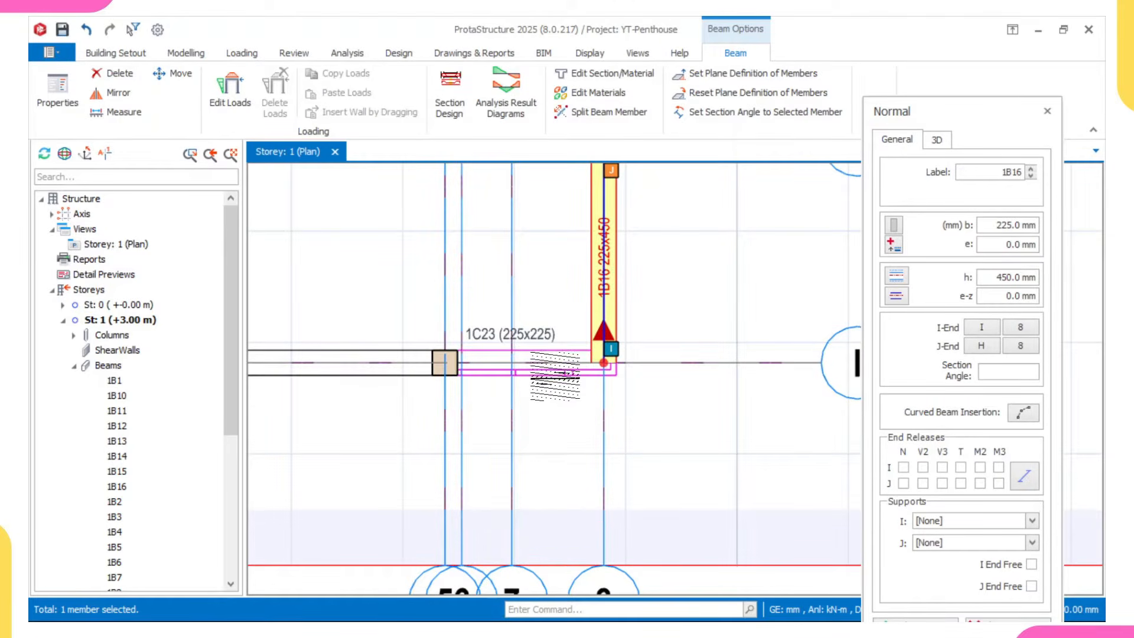
{"action": "scroll", "coordinate": [543, 369], "scroll_direction": "up", "scroll_amount": 1}
{"action": "scroll", "coordinate": [542, 447], "scroll_direction": "down", "scroll_amount": 2}
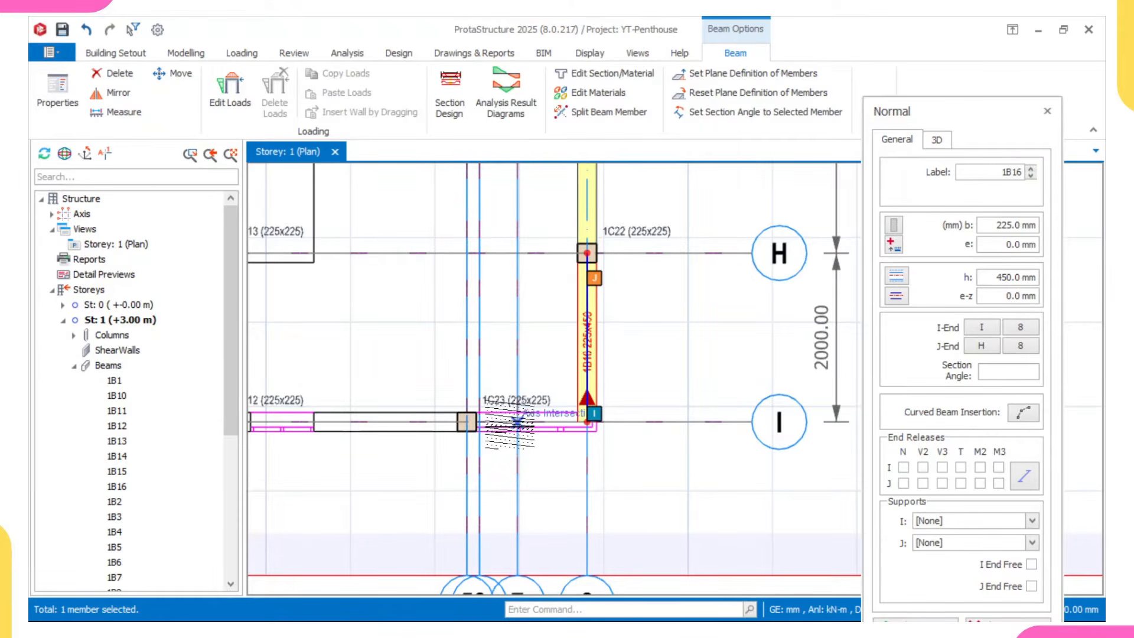
{"action": "scroll", "coordinate": [508, 424], "scroll_direction": "up", "scroll_amount": 1}
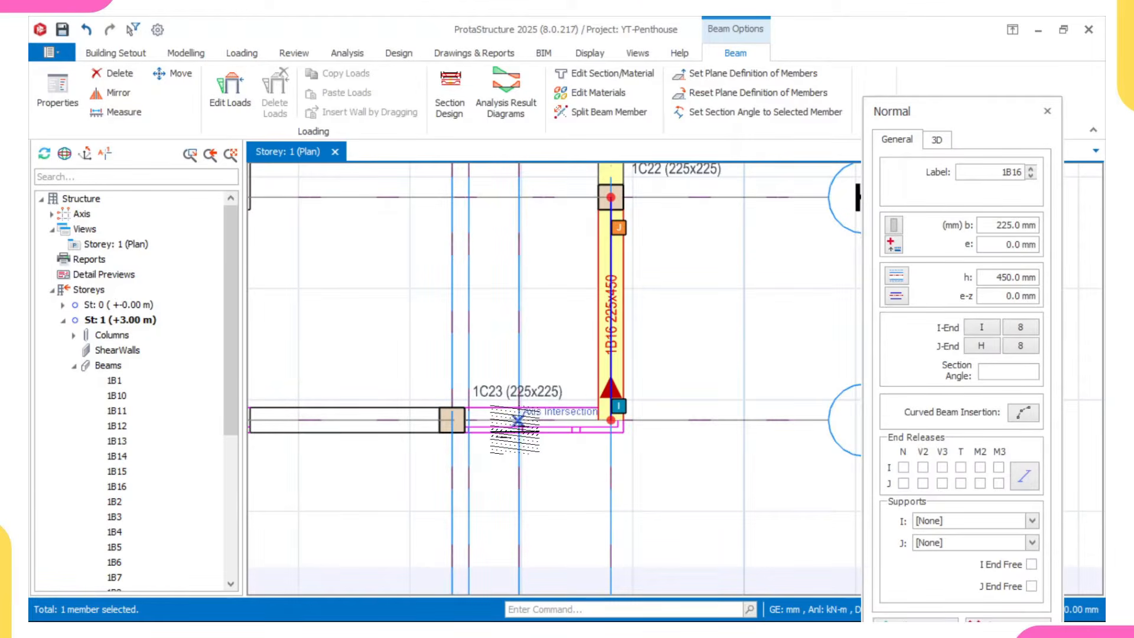
{"action": "scroll", "coordinate": [587, 414], "scroll_direction": "down", "scroll_amount": 1}
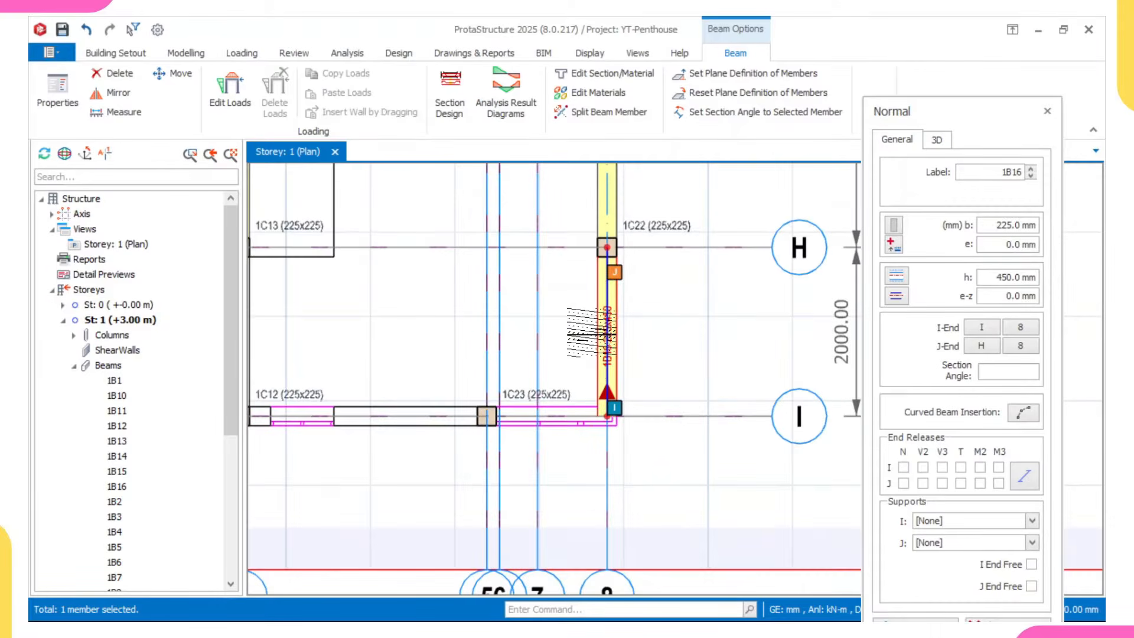
- Delete the beam on axis 8 between axes H and I
{"action": "key", "text": "Escape"}
{"action": "scroll", "coordinate": [594, 314], "scroll_direction": "up", "scroll_amount": 1}
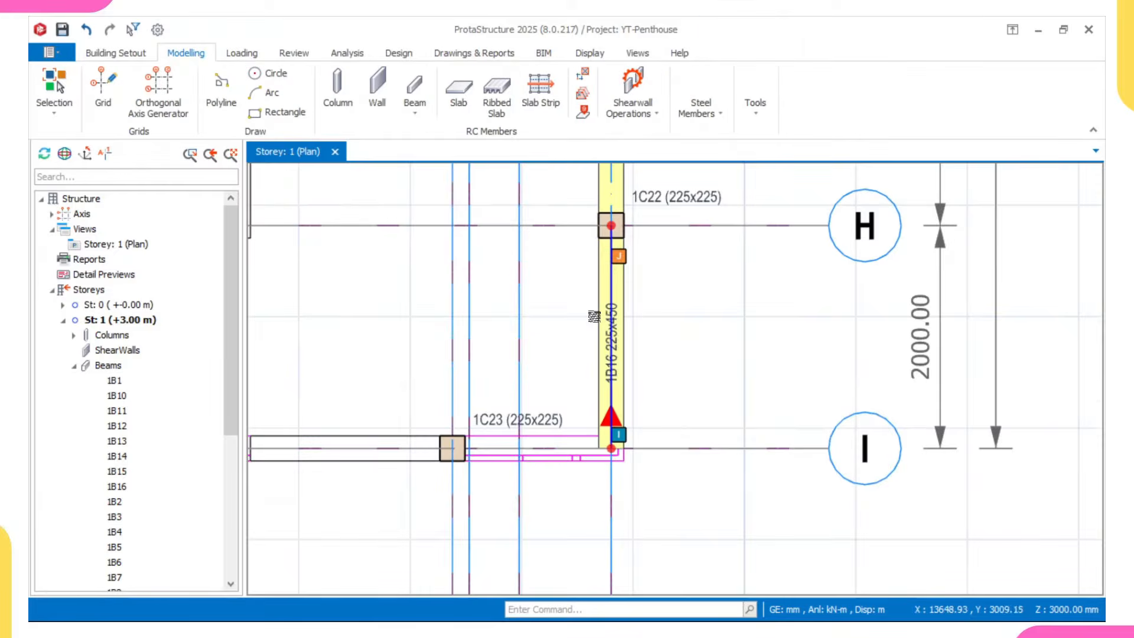
{"action": "left_click", "coordinate": [598, 312]}
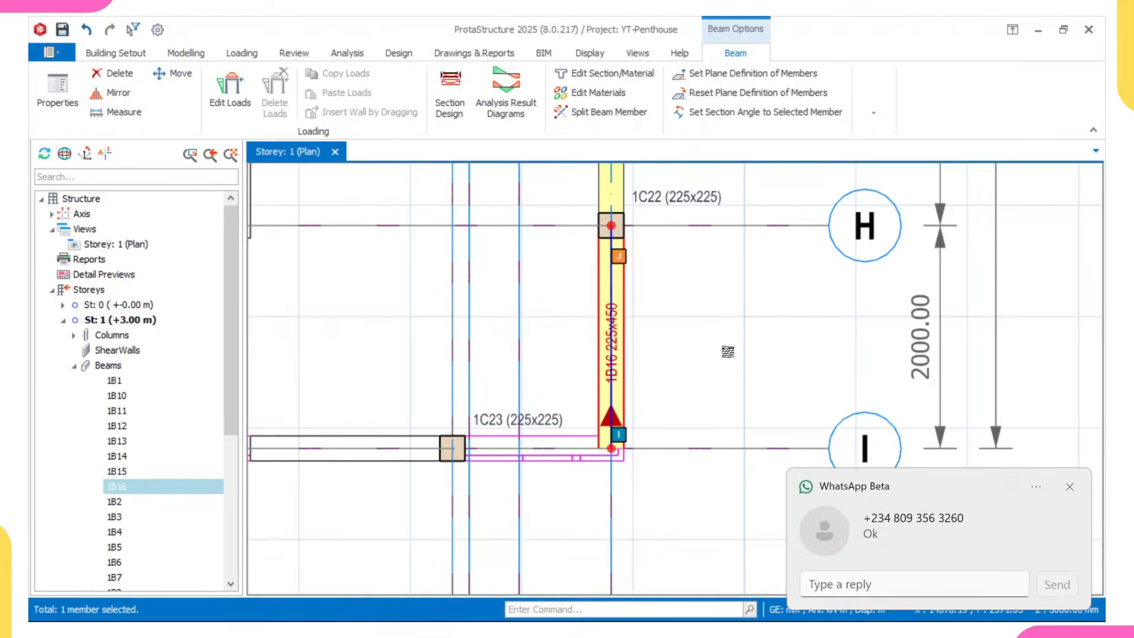
{"action": "right_click", "coordinate": [725, 343]}
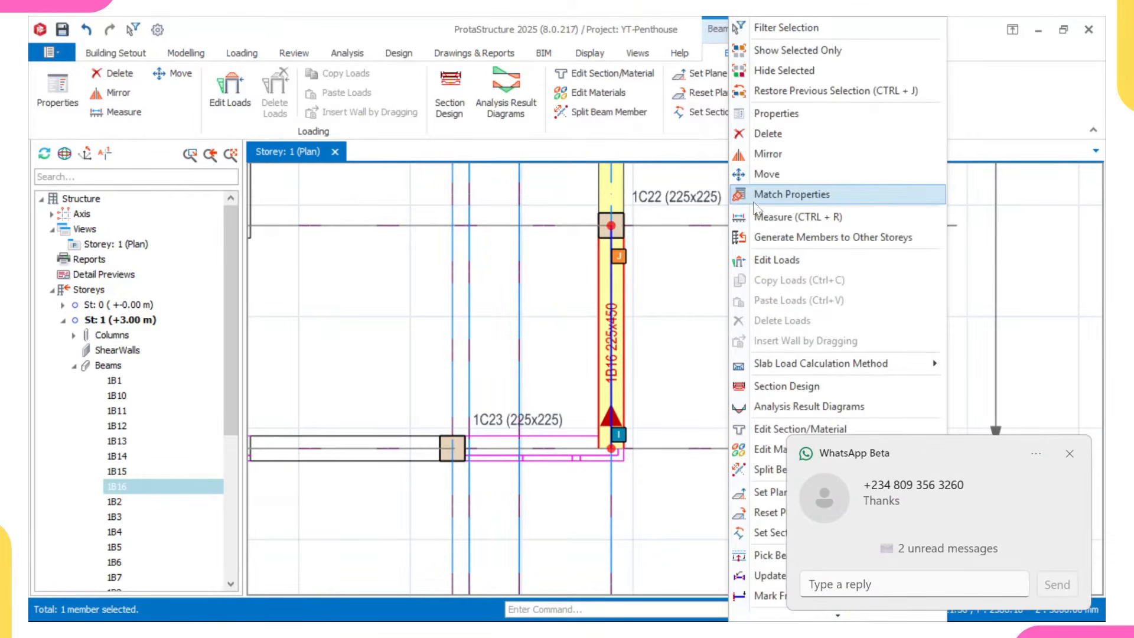
{"action": "left_click", "coordinate": [766, 135]}
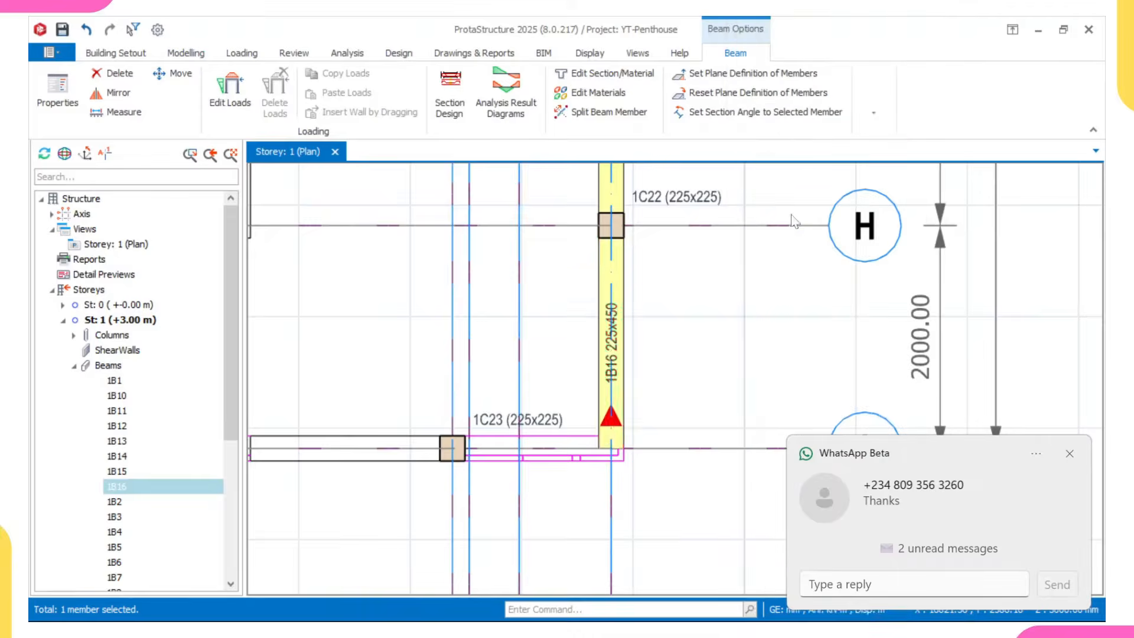
- Reuse the properties of the axis 8 beam between G and H to insert a beam along axis I from axis 5 to axis 8
{"action": "scroll", "coordinate": [679, 387], "scroll_direction": "down", "scroll_amount": 2}
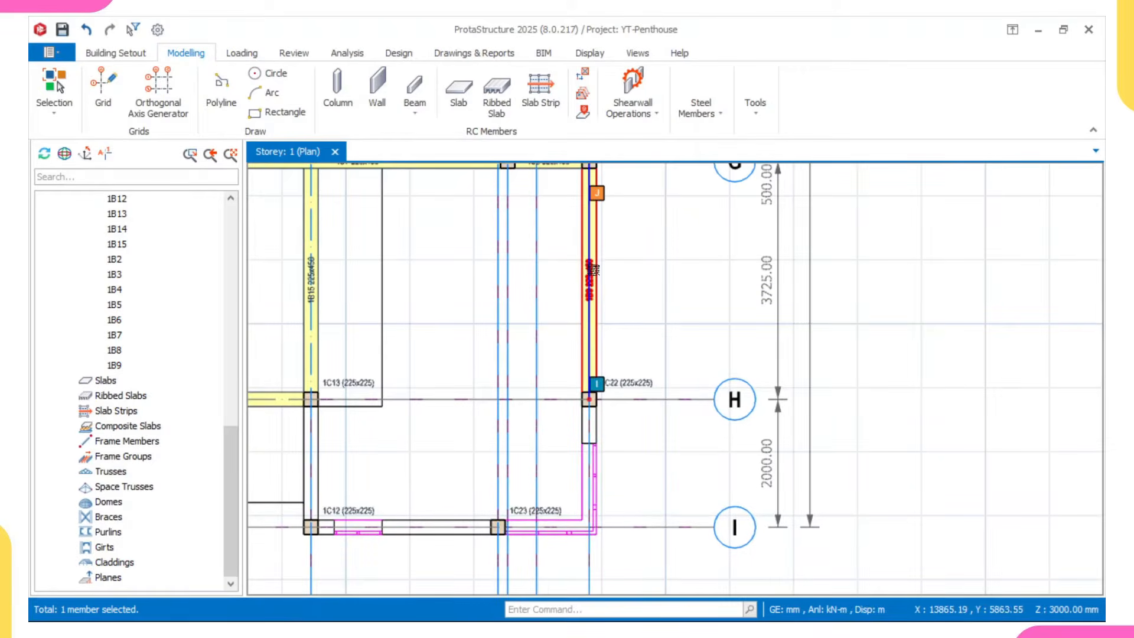
{"action": "left_click", "coordinate": [592, 268]}
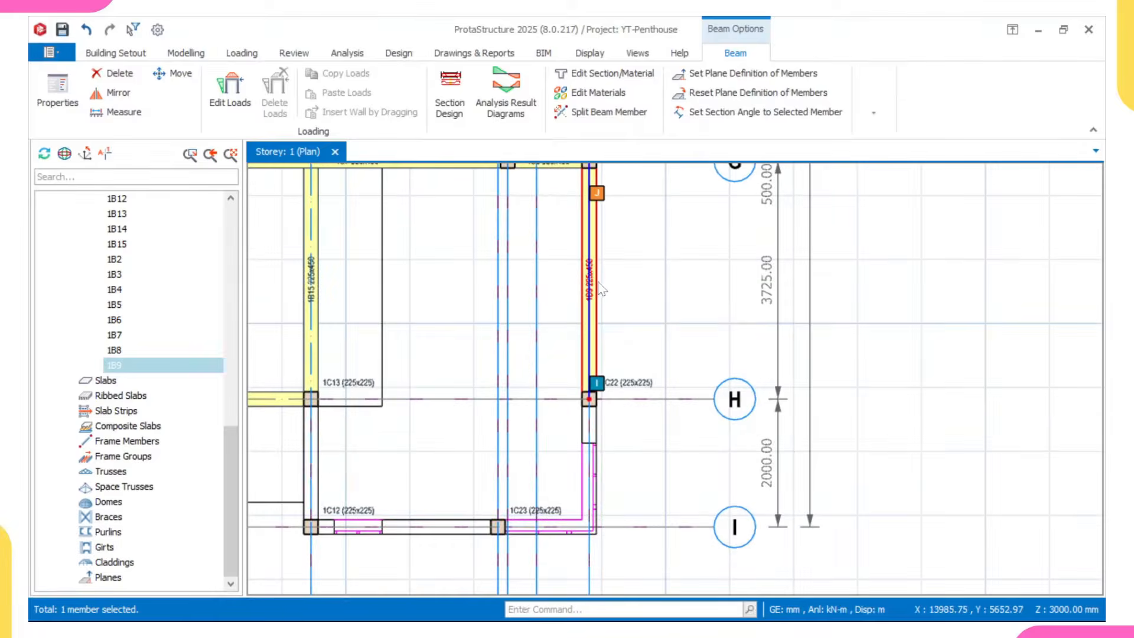
{"action": "scroll", "coordinate": [594, 278], "scroll_direction": "up", "scroll_amount": 2}
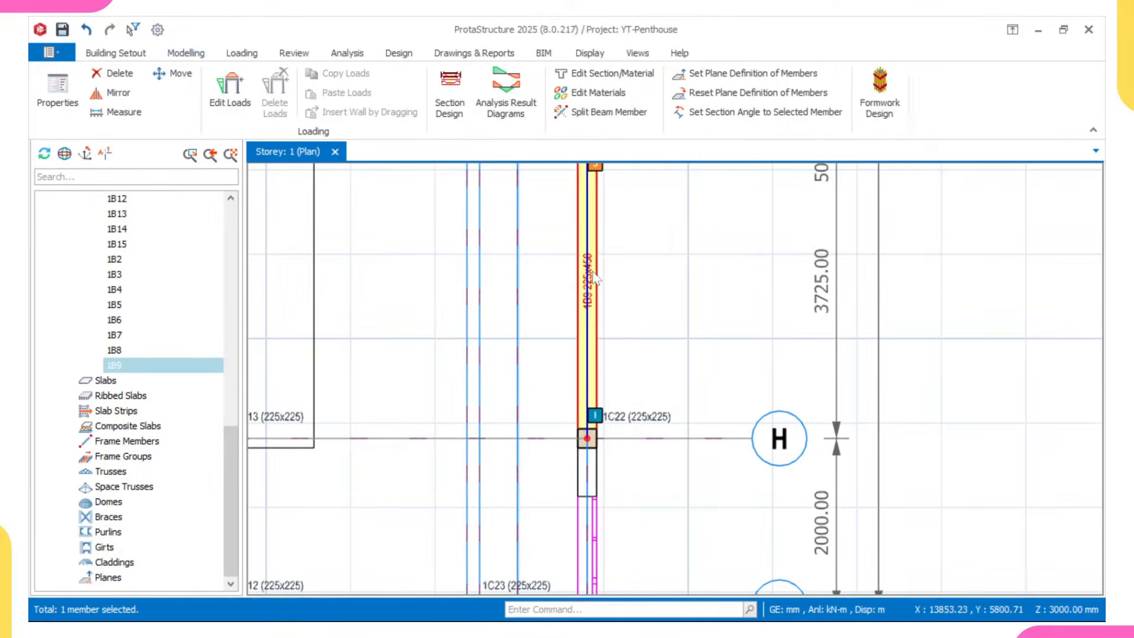
{"action": "double_click", "coordinate": [593, 275]}
{"action": "scroll", "coordinate": [588, 254], "scroll_direction": "down", "scroll_amount": 2}
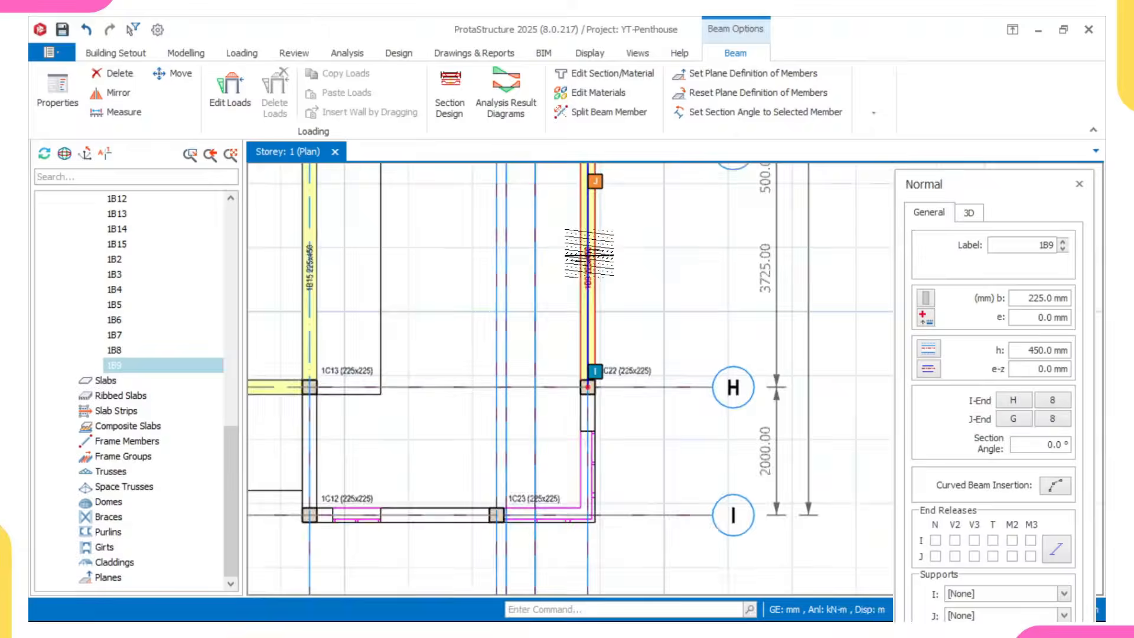
{"action": "scroll", "coordinate": [589, 254], "scroll_direction": "down", "scroll_amount": 2}
{"action": "scroll", "coordinate": [488, 386], "scroll_direction": "up", "scroll_amount": 5}
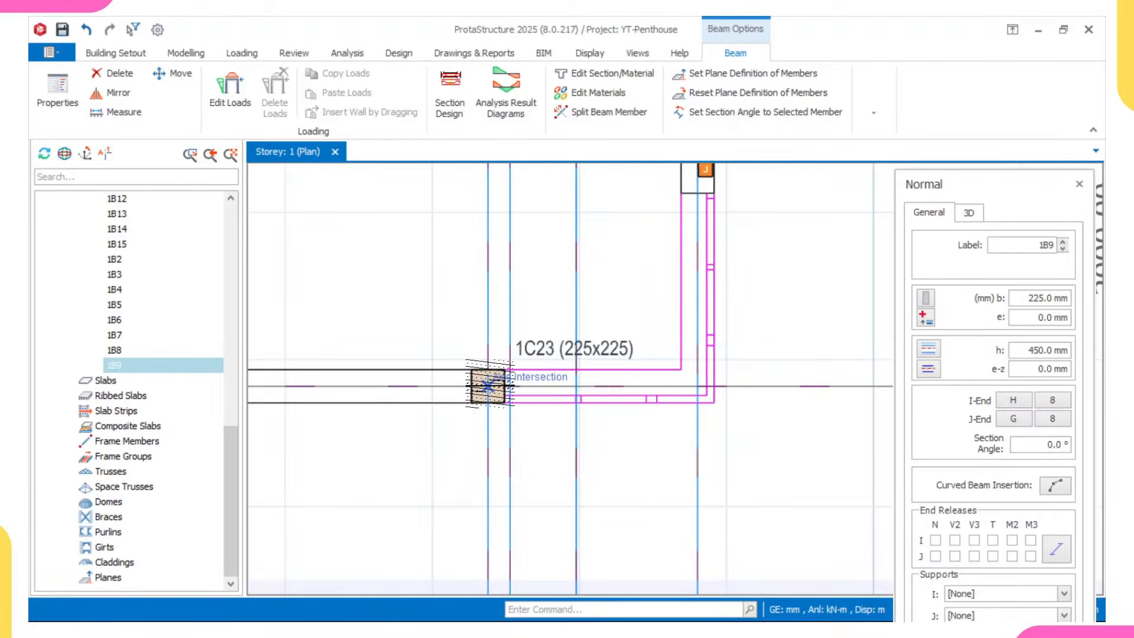
{"action": "left_click", "coordinate": [488, 387]}
{"action": "left_click", "coordinate": [698, 386]}
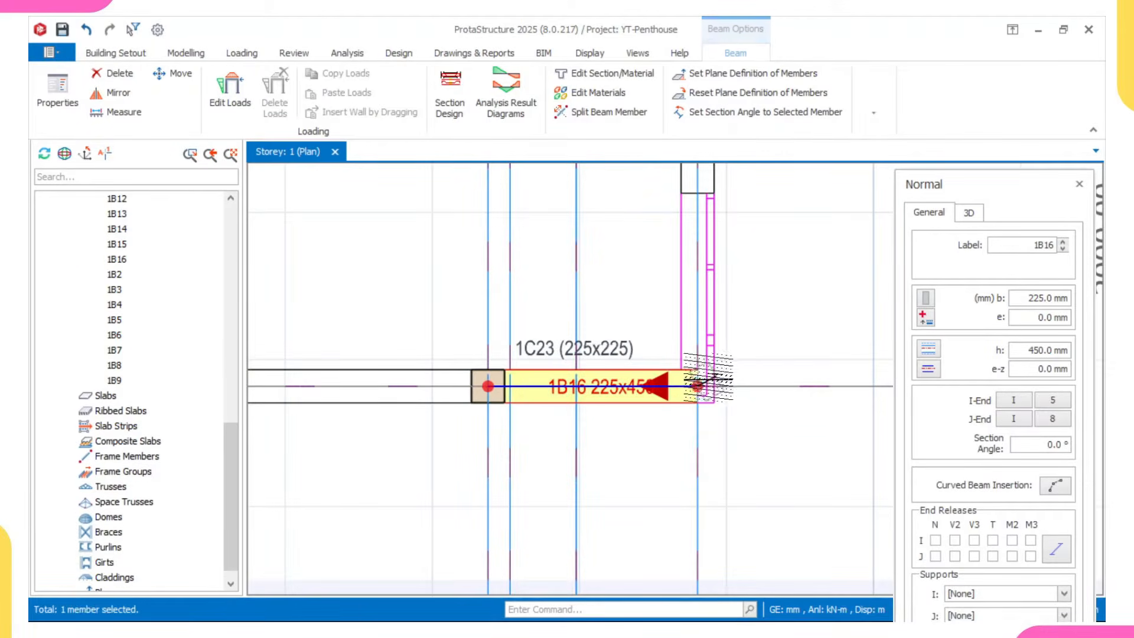
- Insert a beam along axis 8 from axis I to column 1C22 on axis H
{"action": "scroll", "coordinate": [633, 450], "scroll_direction": "down", "scroll_amount": 3}
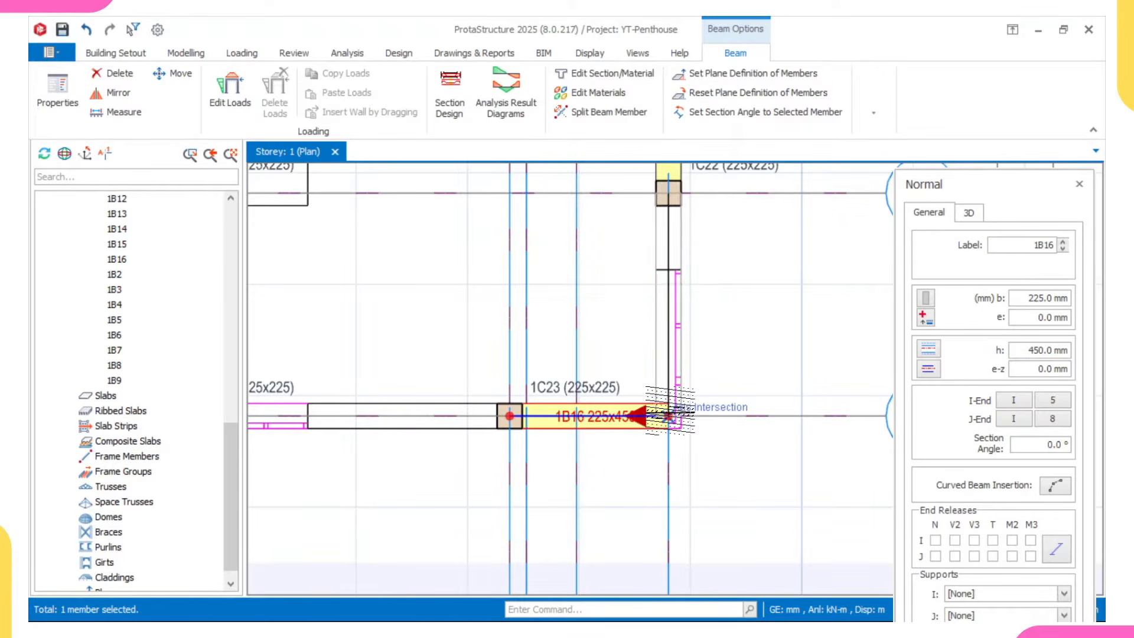
{"action": "left_click", "coordinate": [669, 415]}
{"action": "left_click", "coordinate": [668, 194]}
{"action": "middle_click_drag", "start_coordinate": [650, 296], "coordinate": [633, 376]}
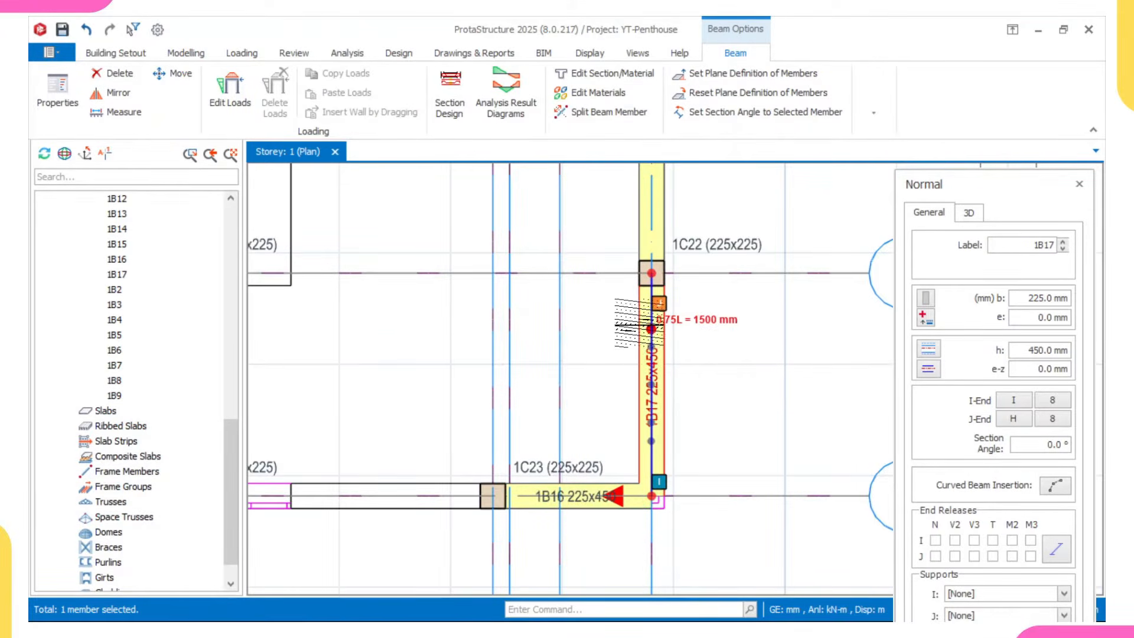
- Insert a beam along axis I between columns 1C12 and 1C23, from axis 4 to axis 5
{"action": "scroll", "coordinate": [654, 440], "scroll_direction": "up", "scroll_amount": 2}
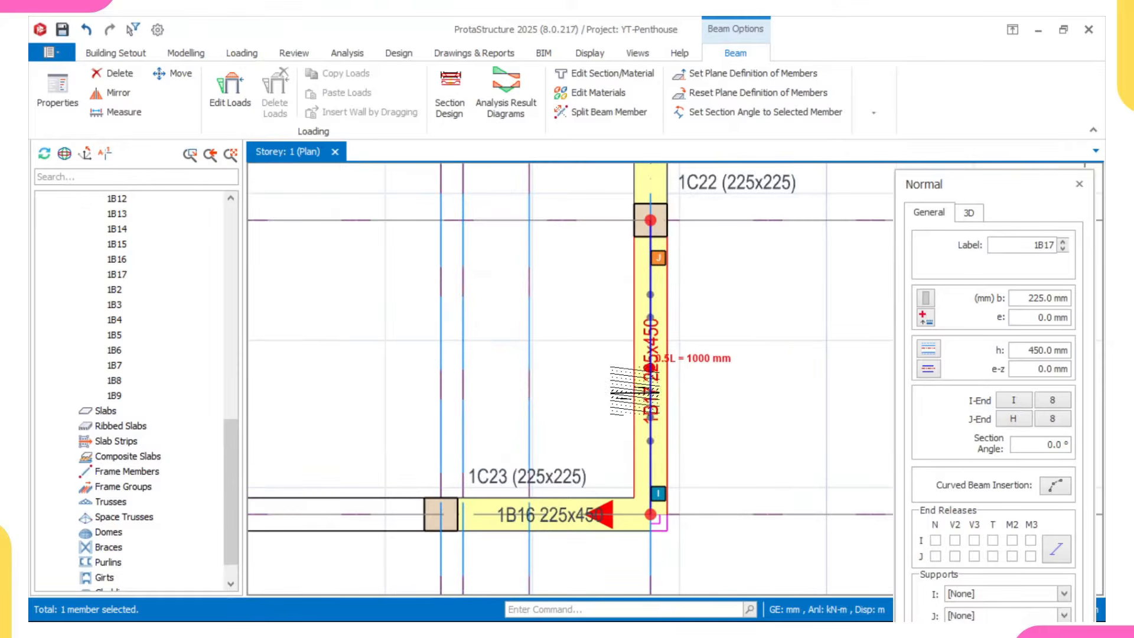
{"action": "middle_click_drag", "start_coordinate": [648, 514], "coordinate": [647, 450]}
{"action": "scroll", "coordinate": [591, 451], "scroll_direction": "up", "scroll_amount": 1}
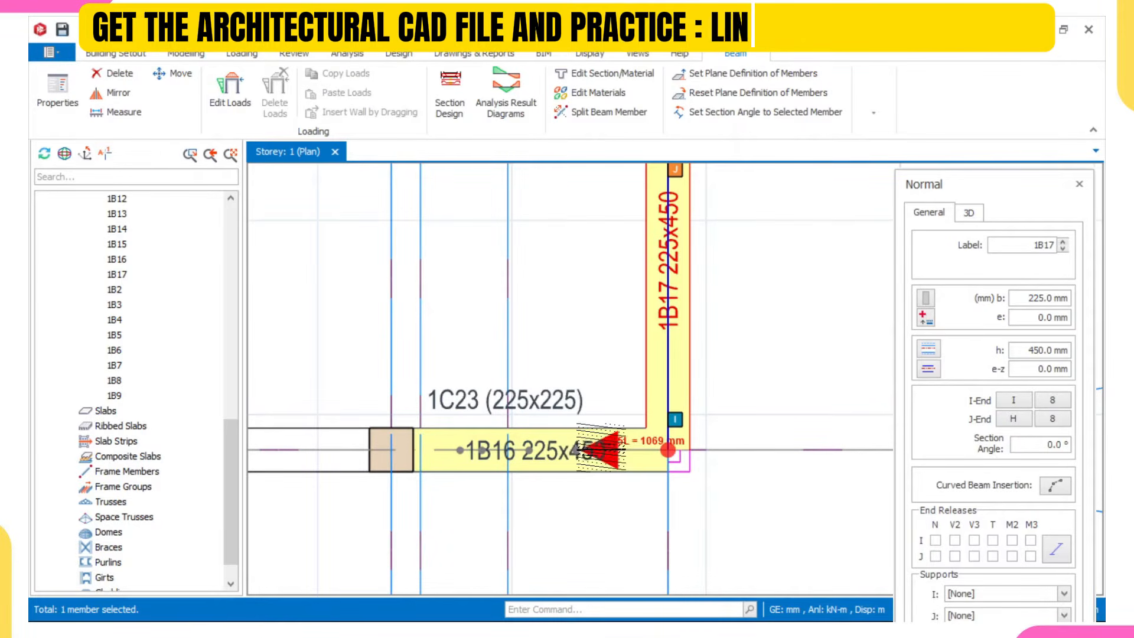
{"action": "scroll", "coordinate": [590, 449], "scroll_direction": "down", "scroll_amount": 2}
{"action": "middle_click_drag", "start_coordinate": [534, 451], "coordinate": [727, 401]}
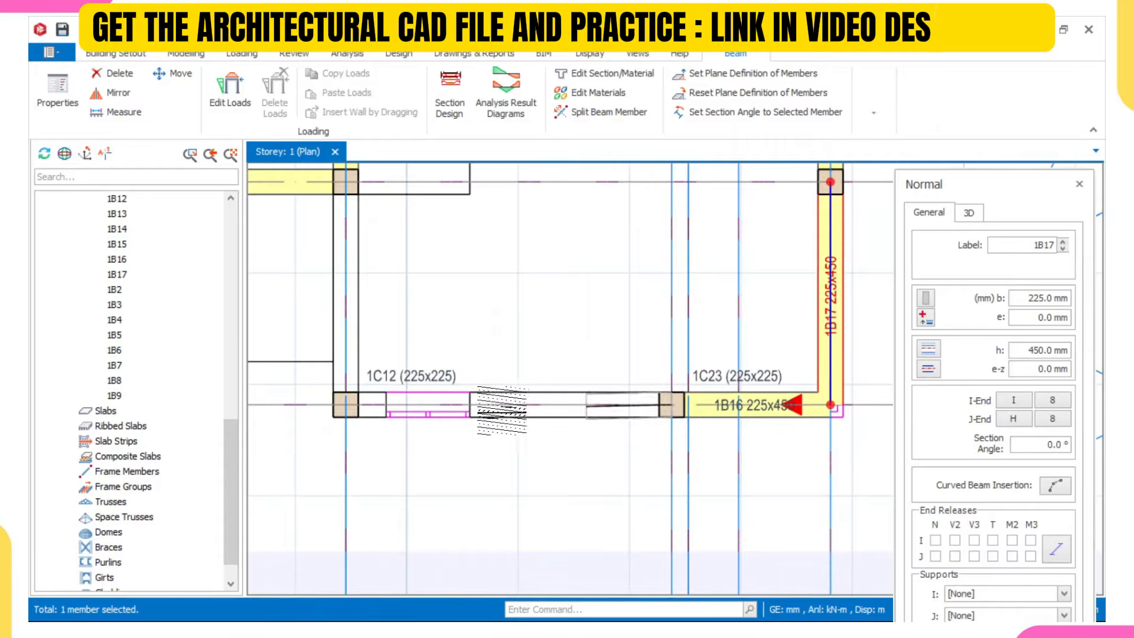
{"action": "middle_click_drag", "start_coordinate": [479, 411], "coordinate": [640, 469]}
{"action": "left_click", "coordinate": [503, 459]}
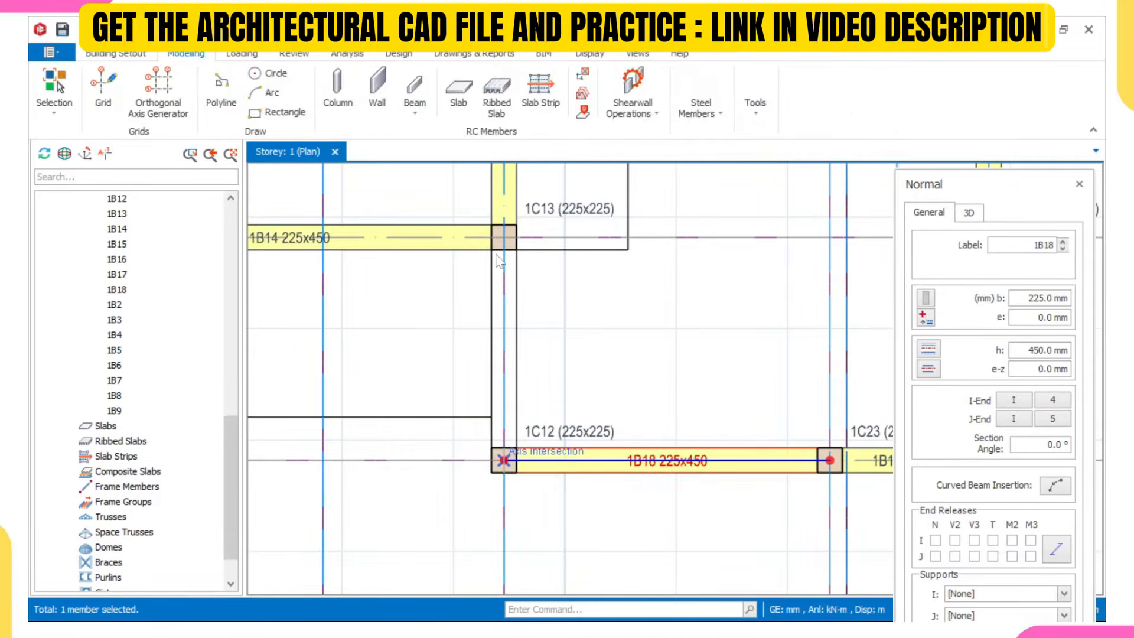
- Insert 225x450 beams along axis 4 from axis I to H and along axis 6 from axis G to E
{"action": "left_click", "coordinate": [503, 237]}
{"action": "scroll", "coordinate": [520, 377], "scroll_direction": "down", "scroll_amount": 5}
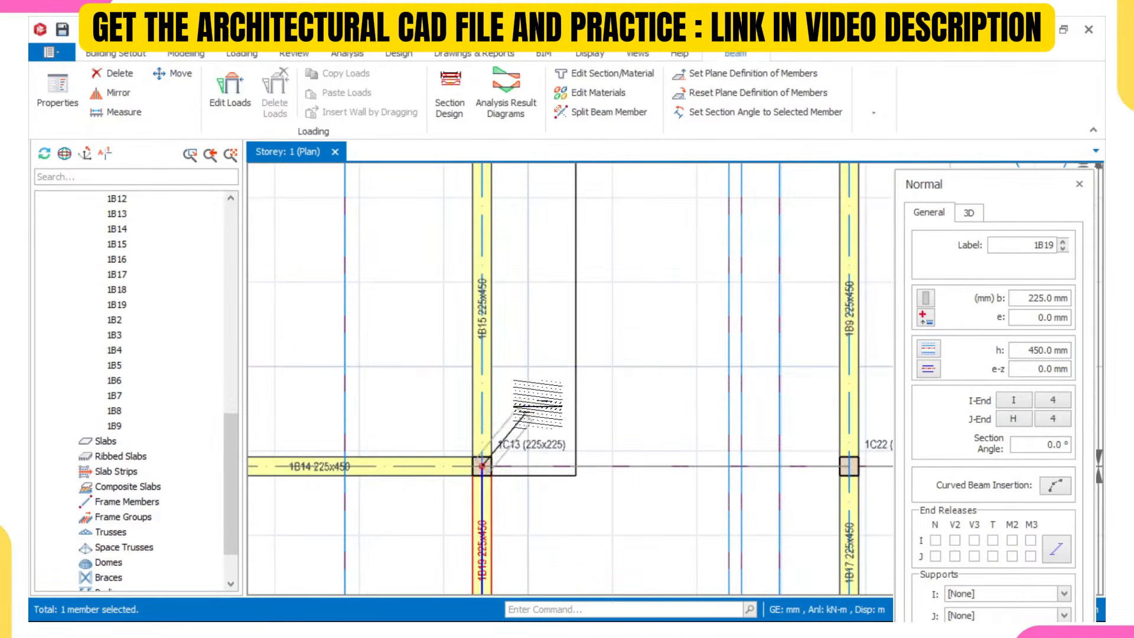
{"action": "middle_click_drag", "start_coordinate": [554, 287], "coordinate": [365, 532]}
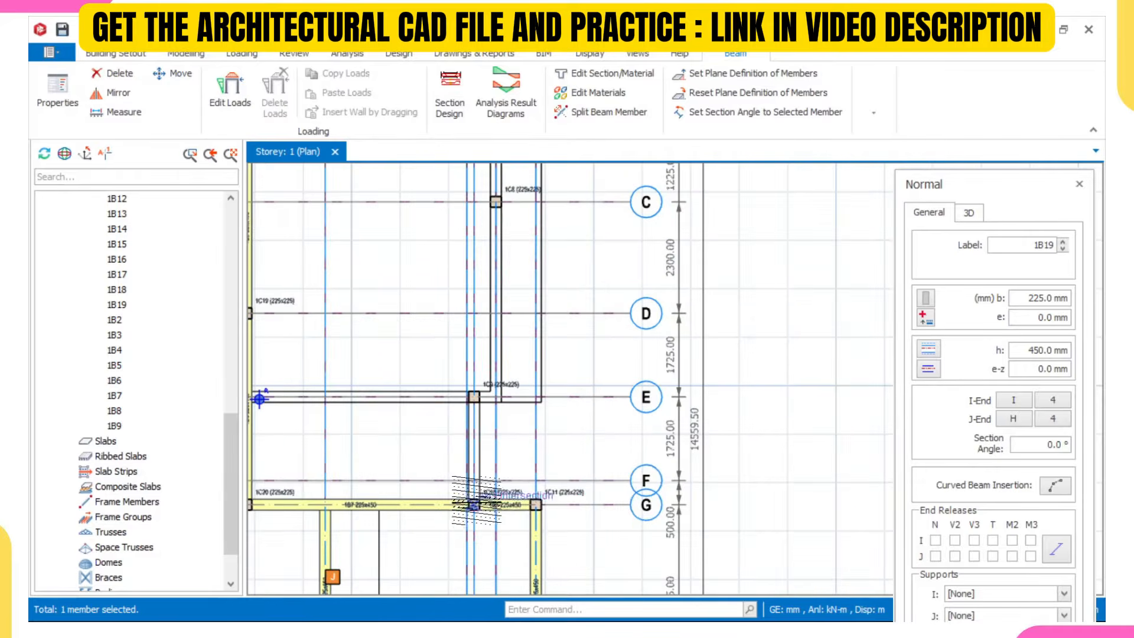
{"action": "left_click", "coordinate": [473, 505]}
{"action": "scroll", "coordinate": [473, 395], "scroll_direction": "up", "scroll_amount": 2}
{"action": "left_click", "coordinate": [473, 395]}
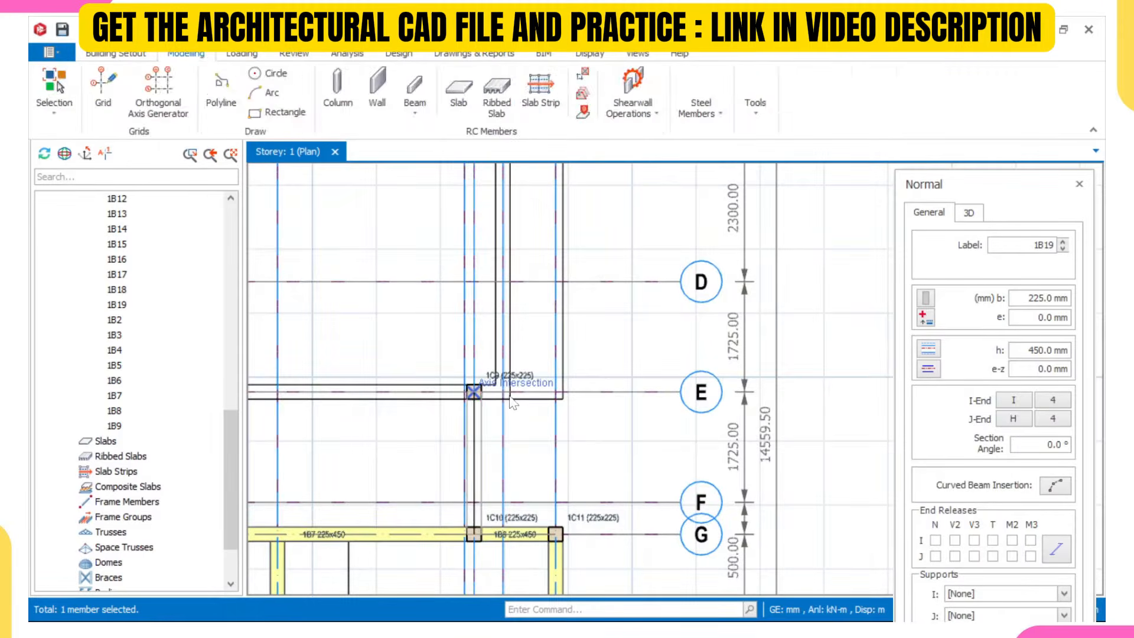
- Insert a short beam along axis E from column 1C9 on axis 6 to axis 7
{"action": "scroll", "coordinate": [473, 395], "scroll_direction": "up", "scroll_amount": 3}
{"action": "scroll", "coordinate": [495, 390], "scroll_direction": "up", "scroll_amount": 3}
{"action": "left_click", "coordinate": [541, 385]}
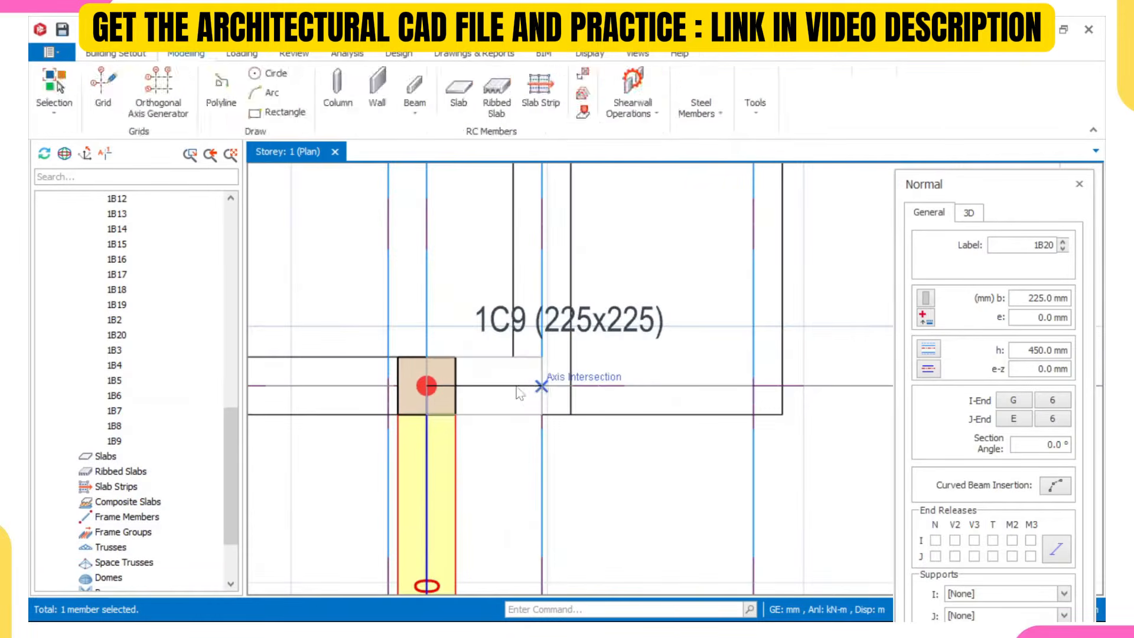
- Insert beams along axis B from column 1C5 on axis 3 through 1C6 to column 1C7 on axis 7
{"action": "scroll", "coordinate": [561, 378], "scroll_direction": "down", "scroll_amount": 3}
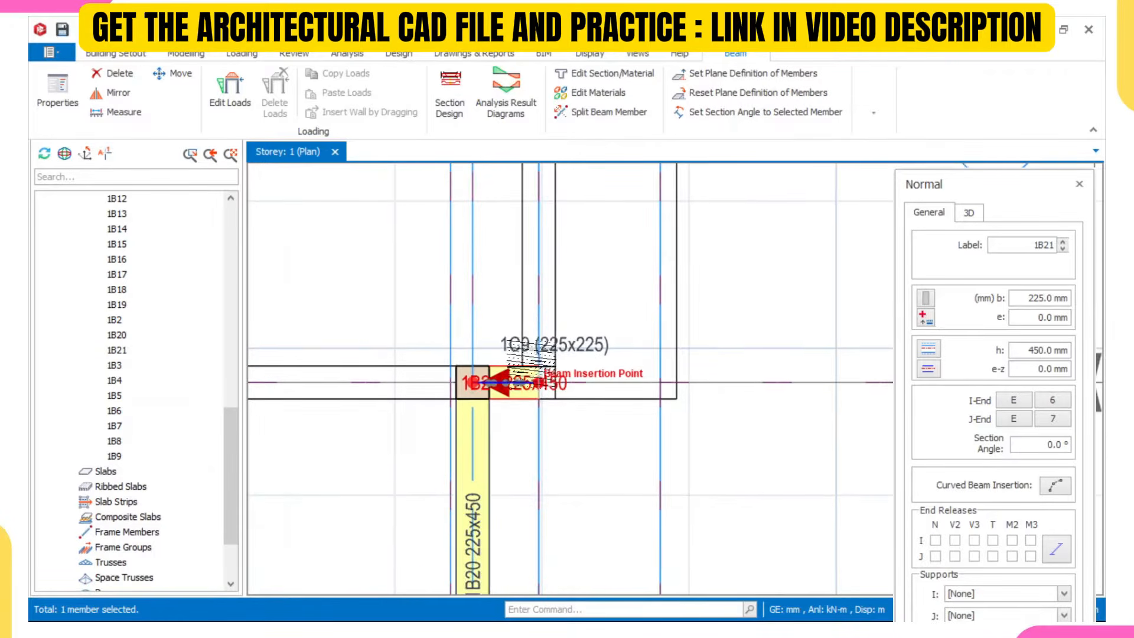
{"action": "scroll", "coordinate": [541, 366], "scroll_direction": "down", "scroll_amount": 5}
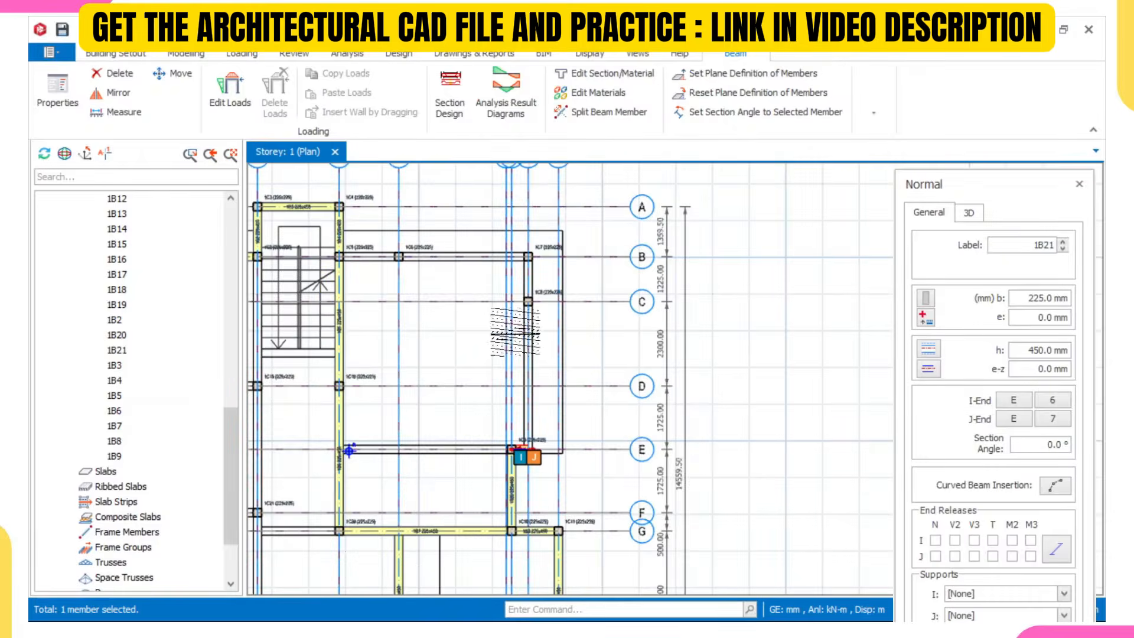
{"action": "scroll", "coordinate": [342, 251], "scroll_direction": "up", "scroll_amount": 2}
{"action": "left_click", "coordinate": [331, 267]}
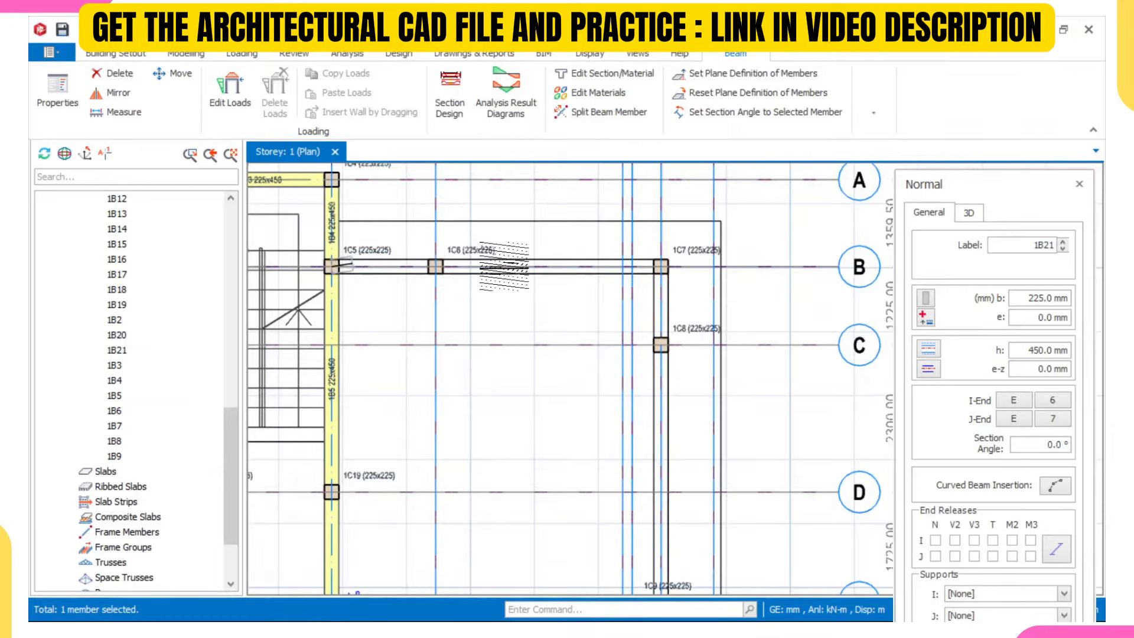
{"action": "scroll", "coordinate": [679, 267], "scroll_direction": "up", "scroll_amount": 1}
{"action": "left_click", "coordinate": [660, 267]}
- Insert beams along axis 7 from column 1C7 on axis B through 1C8 to axis E
{"action": "scroll", "coordinate": [651, 277], "scroll_direction": "down", "scroll_amount": 2}
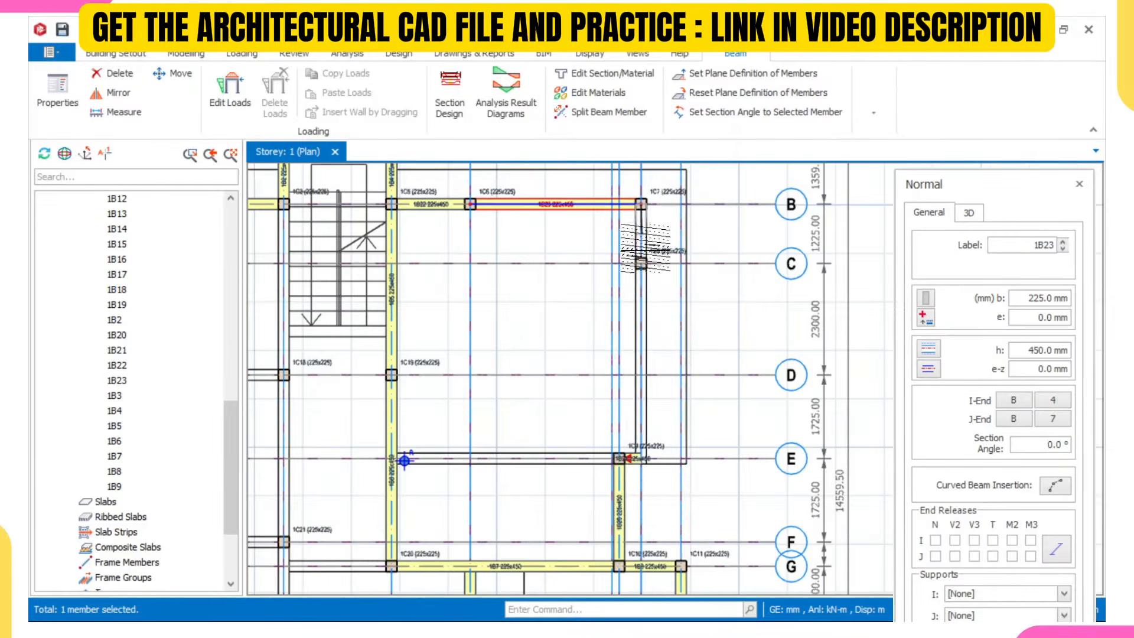
{"action": "scroll", "coordinate": [641, 441], "scroll_direction": "up", "scroll_amount": 2}
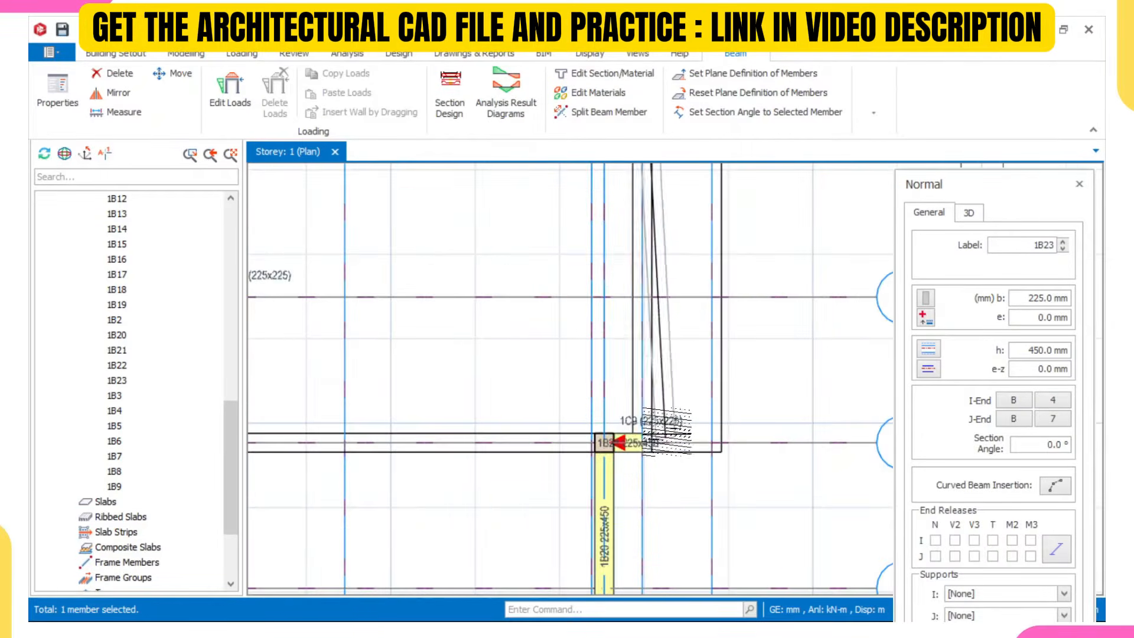
{"action": "left_click", "coordinate": [641, 420]}
{"action": "scroll", "coordinate": [678, 412], "scroll_direction": "down", "scroll_amount": 3}
- Insert a beam along axis E from column 1C9 on axis 6 to axis 3
{"action": "scroll", "coordinate": [622, 299], "scroll_direction": "up", "scroll_amount": 1}
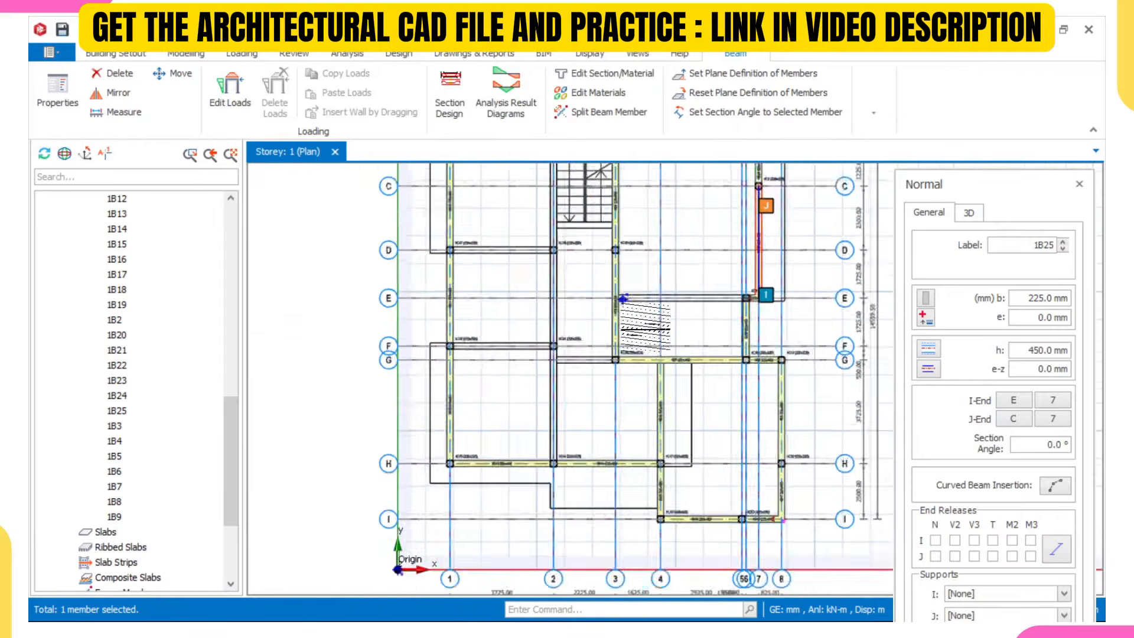
{"action": "scroll", "coordinate": [744, 254], "scroll_direction": "up", "scroll_amount": 3}
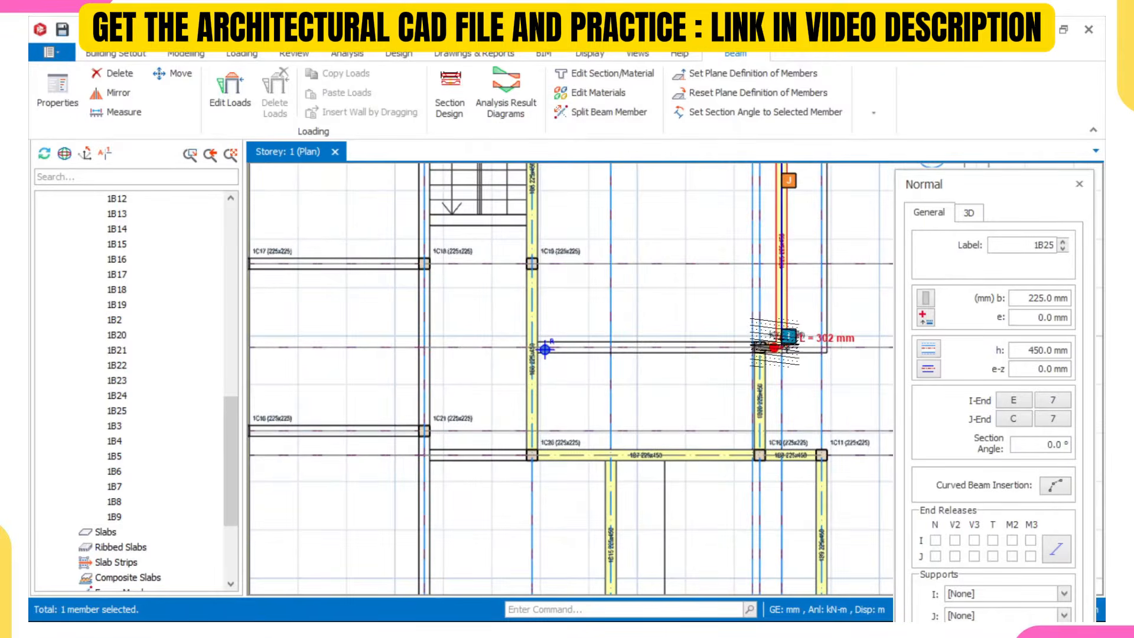
{"action": "scroll", "coordinate": [773, 346], "scroll_direction": "up", "scroll_amount": 1}
{"action": "left_click", "coordinate": [756, 349]}
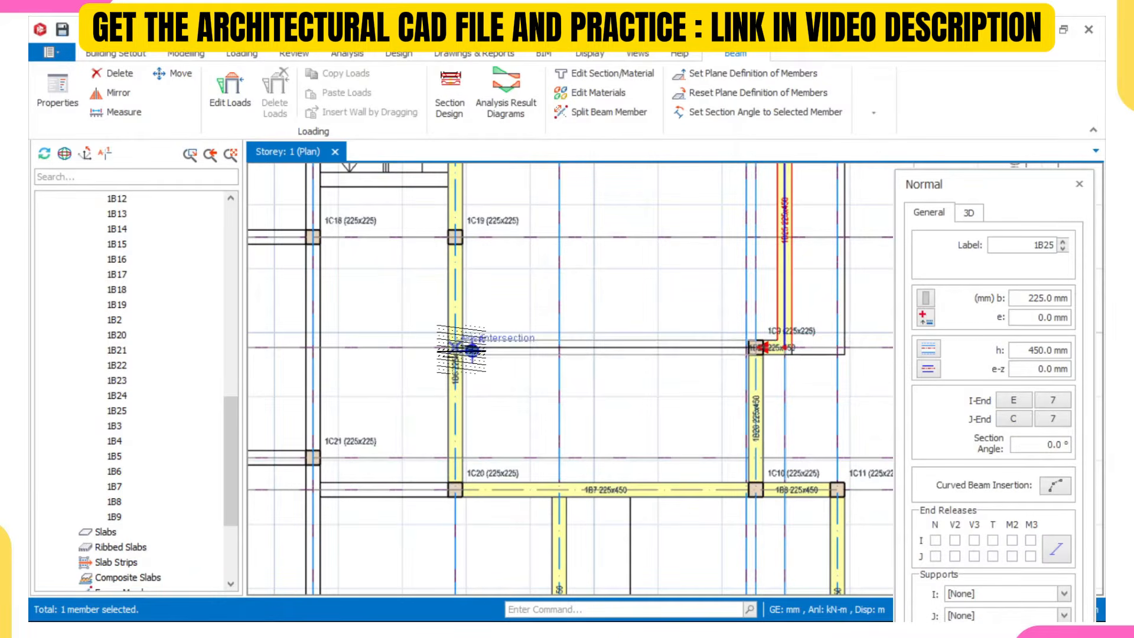
{"action": "left_click", "coordinate": [459, 348]}
- Insert beams along axis 2 from axis B down to column 1C14 on axis H
{"action": "scroll", "coordinate": [408, 351], "scroll_direction": "down", "scroll_amount": 1}
{"action": "middle_click_drag", "start_coordinate": [408, 350], "coordinate": [550, 389]}
{"action": "scroll", "coordinate": [476, 366], "scroll_direction": "down", "scroll_amount": 2}
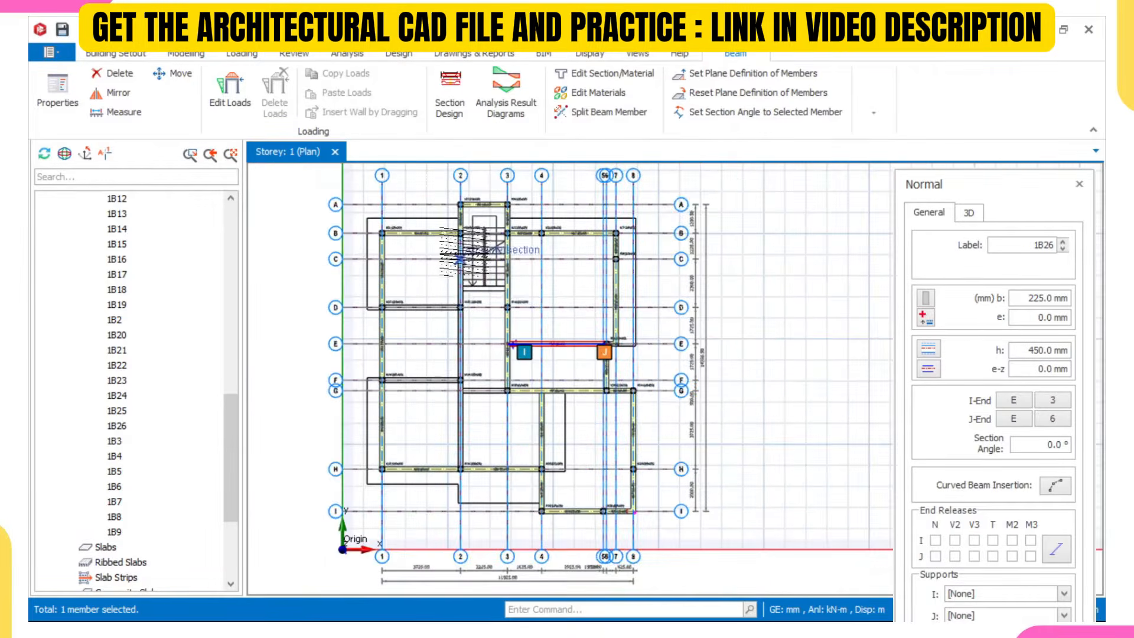
{"action": "scroll", "coordinate": [452, 229], "scroll_direction": "up", "scroll_amount": 2}
{"action": "scroll", "coordinate": [454, 235], "scroll_direction": "down", "scroll_amount": 2}
{"action": "scroll", "coordinate": [458, 350], "scroll_direction": "up", "scroll_amount": 3}
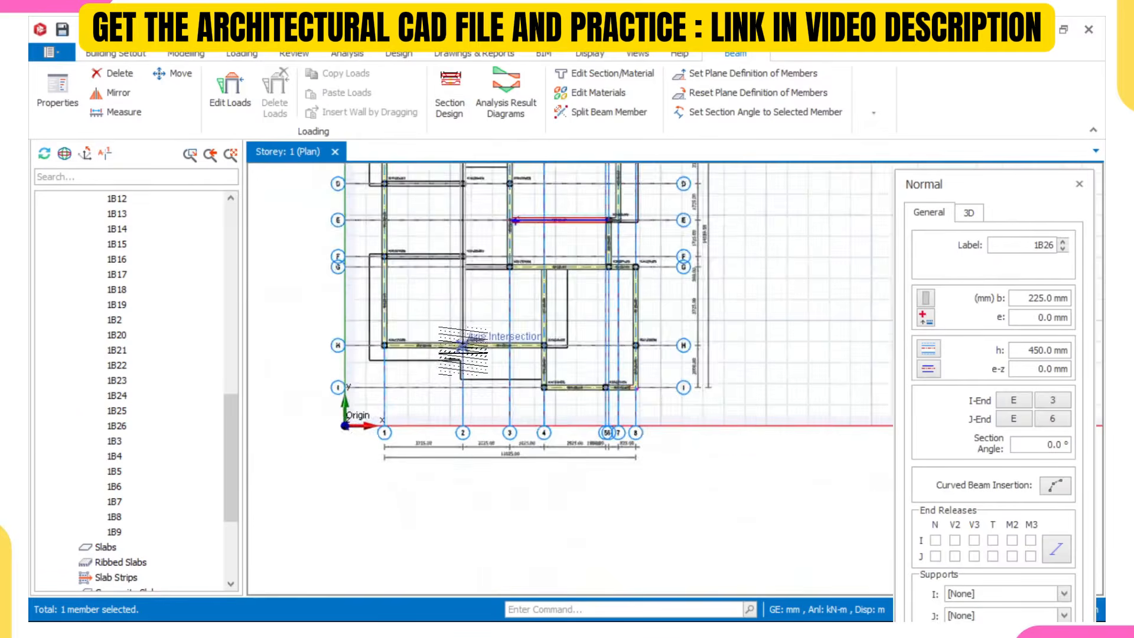
{"action": "left_click", "coordinate": [459, 350]}
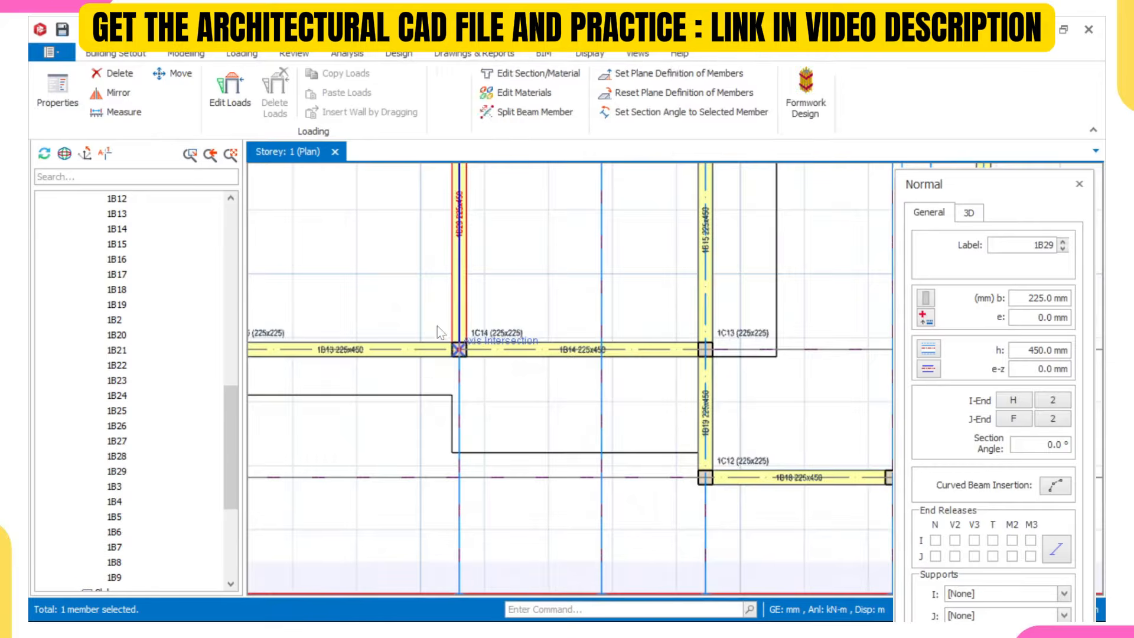
- Insert a beam along axis F from column 1C16 on axis 1 to column 1C21 on axis 2
{"action": "scroll", "coordinate": [437, 326], "scroll_direction": "down", "scroll_amount": 1}
{"action": "middle_click_drag", "start_coordinate": [443, 265], "coordinate": [448, 367]}
{"action": "scroll", "coordinate": [428, 278], "scroll_direction": "down", "scroll_amount": 2}
{"action": "scroll", "coordinate": [341, 259], "scroll_direction": "up", "scroll_amount": 1}
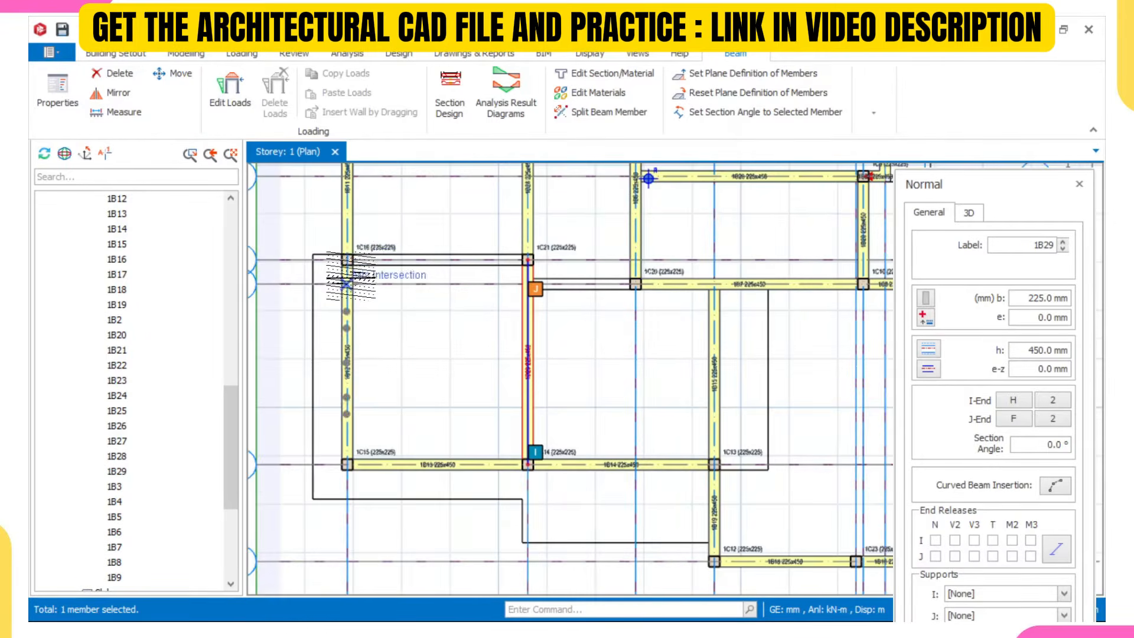
{"action": "scroll", "coordinate": [534, 267], "scroll_direction": "up", "scroll_amount": 3}
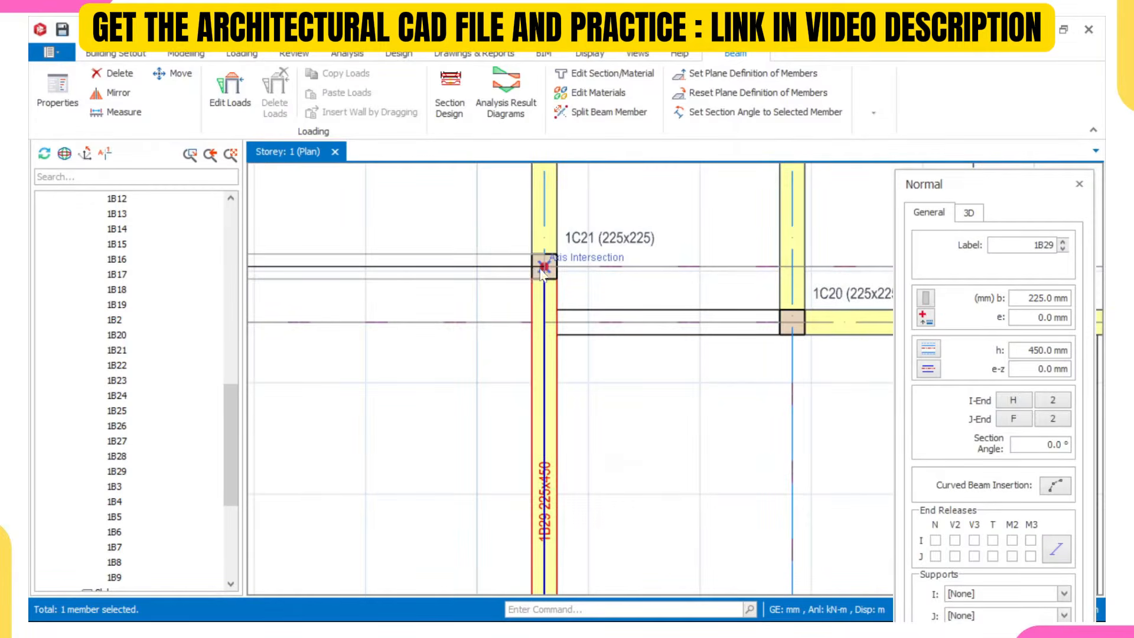
{"action": "left_click", "coordinate": [542, 269]}
{"action": "scroll", "coordinate": [460, 270], "scroll_direction": "down", "scroll_amount": 2}
{"action": "scroll", "coordinate": [561, 287], "scroll_direction": "up", "scroll_amount": 1}
{"action": "middle_click_drag", "start_coordinate": [562, 288], "coordinate": [498, 293]}
{"action": "key", "text": "Escape"}
- Insert a beam along axis G from column 1C20 on axis 3 to axis 2
{"action": "scroll", "coordinate": [437, 322], "scroll_direction": "up", "scroll_amount": 2}
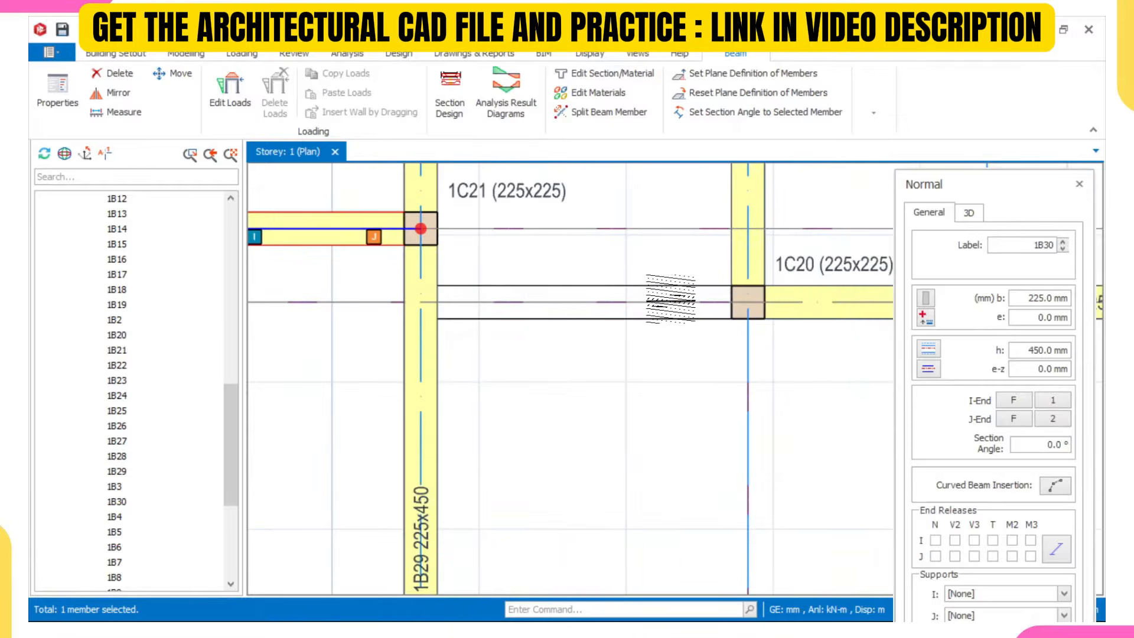
{"action": "left_click", "coordinate": [748, 304]}
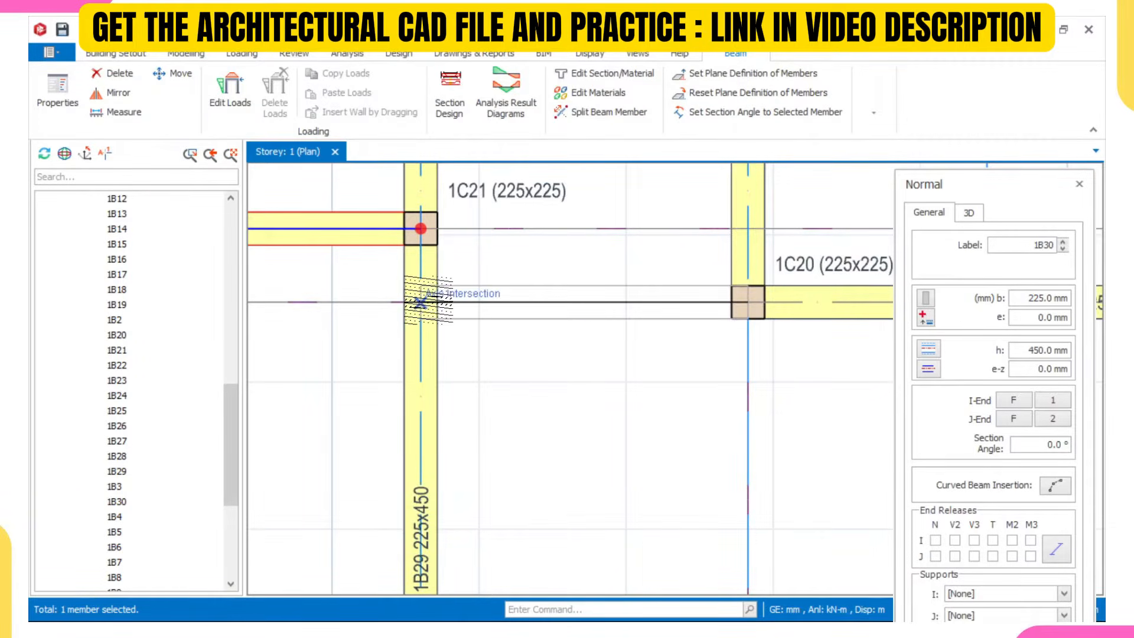
{"action": "left_click", "coordinate": [420, 302]}
{"action": "scroll", "coordinate": [455, 296], "scroll_direction": "down", "scroll_amount": 4}
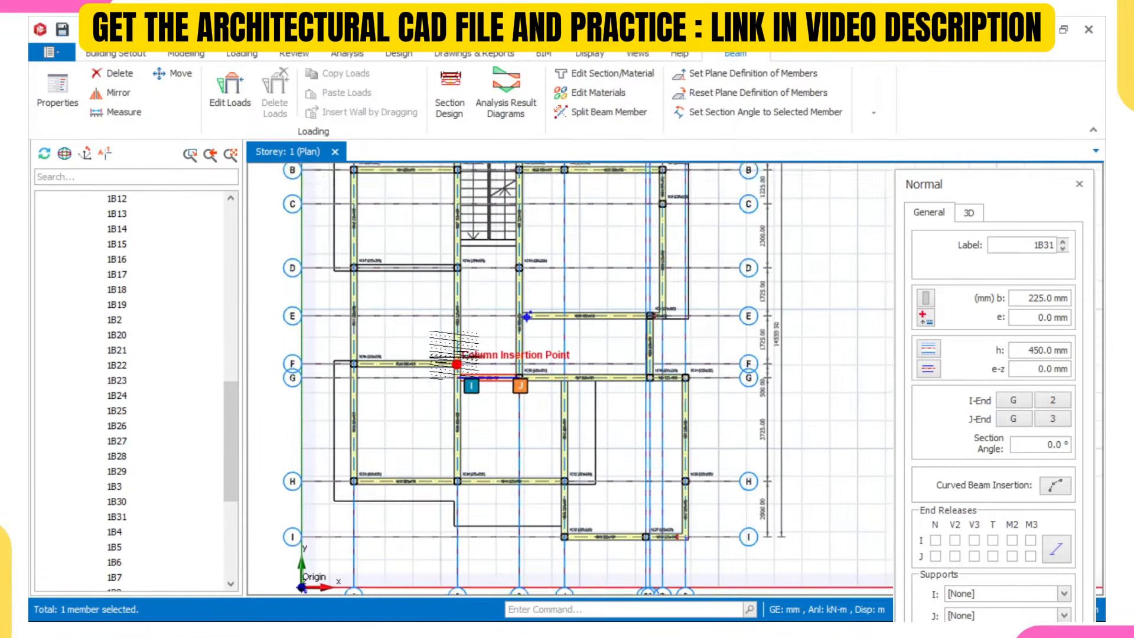
- Insert a beam along axis D from column 1C17 on axis 1 to column 1C18 on axis 2
{"action": "scroll", "coordinate": [454, 357], "scroll_direction": "up", "scroll_amount": 5}
{"action": "left_click", "coordinate": [286, 288]}
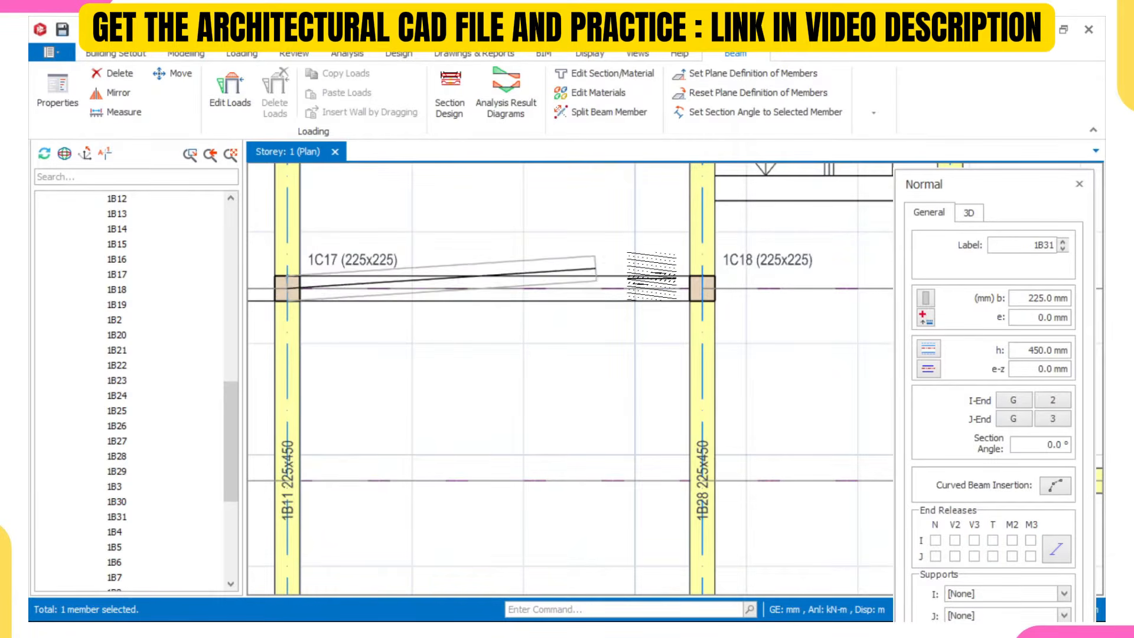
{"action": "left_click", "coordinate": [706, 269]}
{"action": "scroll", "coordinate": [501, 342], "scroll_direction": "down", "scroll_amount": 6}
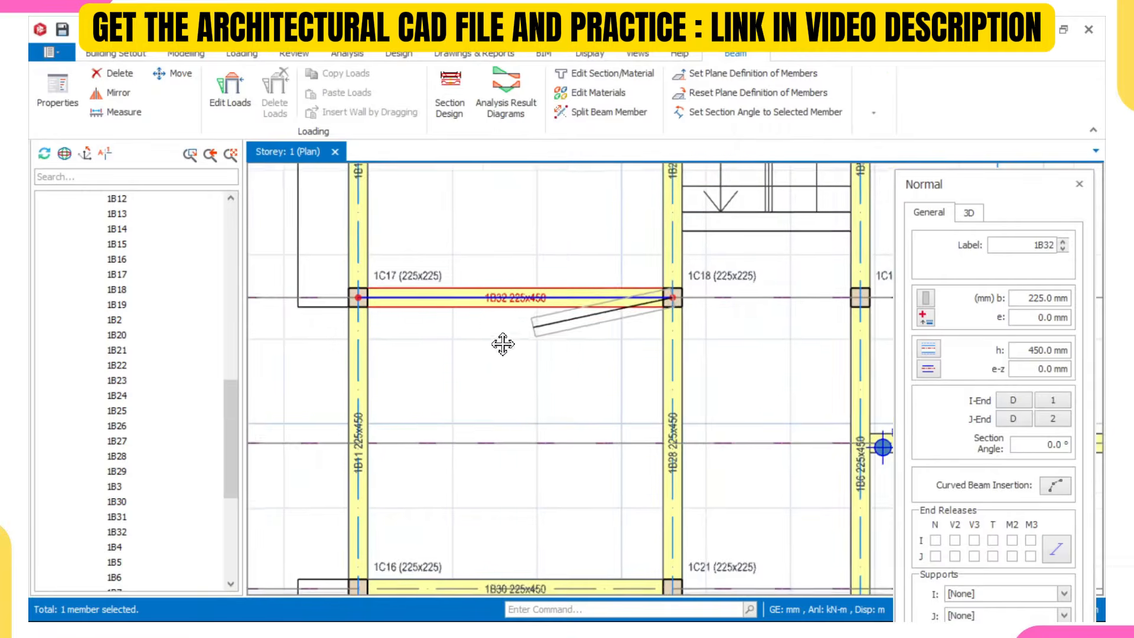
- Examine the wall at the foot of the stairs between axes 2 and 3, and end the beam insertion
{"action": "middle_click_drag", "start_coordinate": [488, 338], "coordinate": [471, 340]}
{"action": "scroll", "coordinate": [458, 245], "scroll_direction": "down", "scroll_amount": 3}
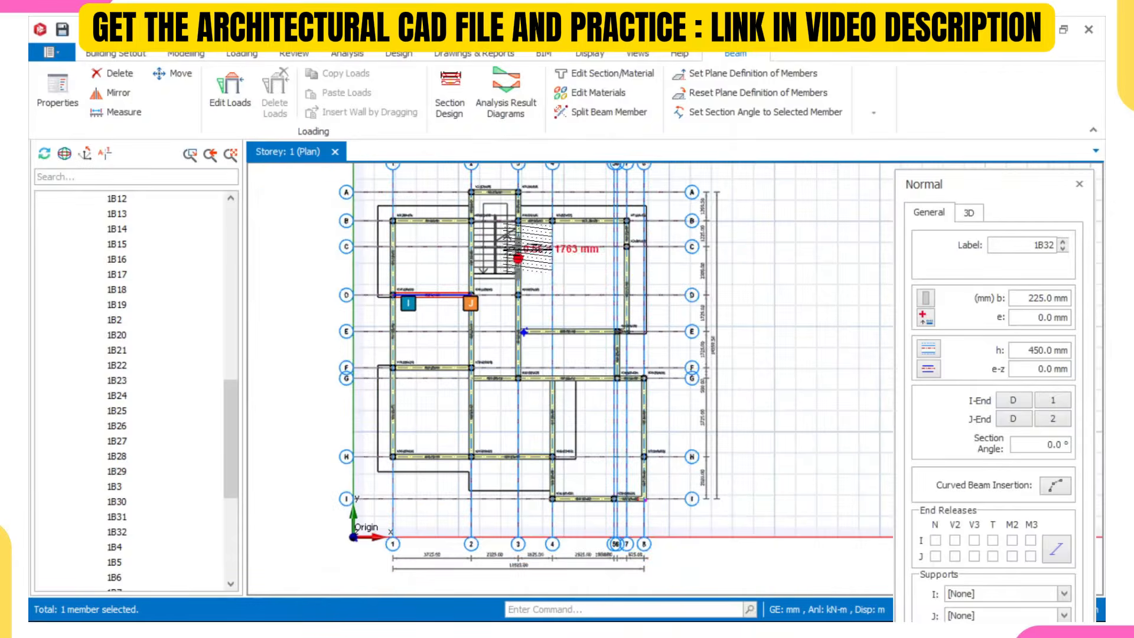
{"action": "scroll", "coordinate": [528, 262], "scroll_direction": "up", "scroll_amount": 3}
{"action": "scroll", "coordinate": [450, 286], "scroll_direction": "up", "scroll_amount": 4}
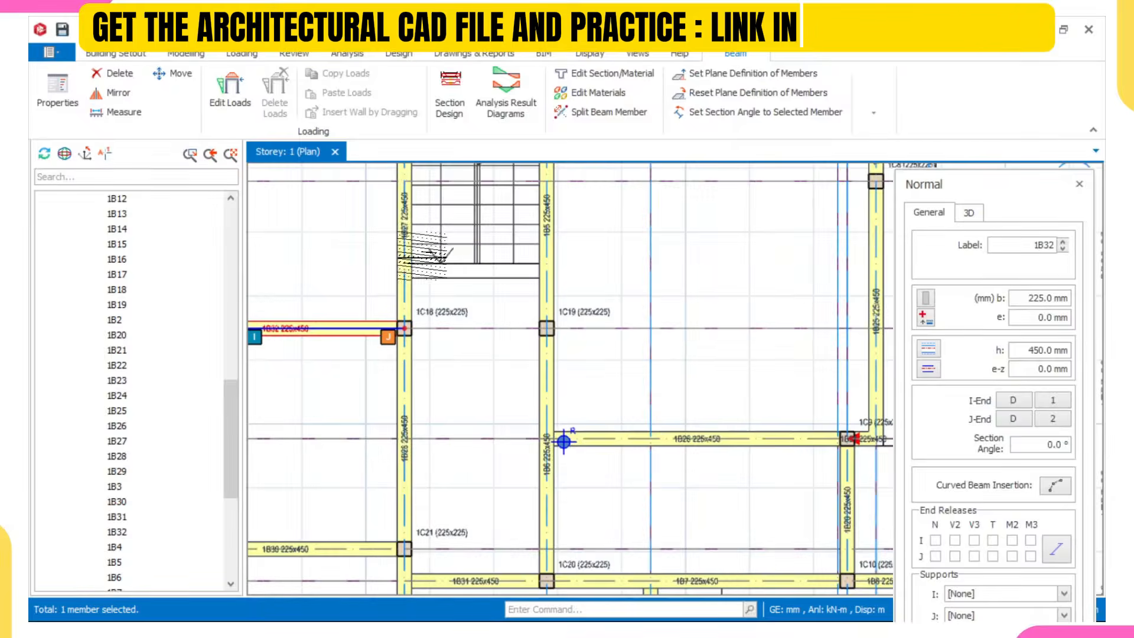
{"action": "scroll", "coordinate": [413, 284], "scroll_direction": "down", "scroll_amount": 2}
{"action": "scroll", "coordinate": [448, 319], "scroll_direction": "up", "scroll_amount": 4}
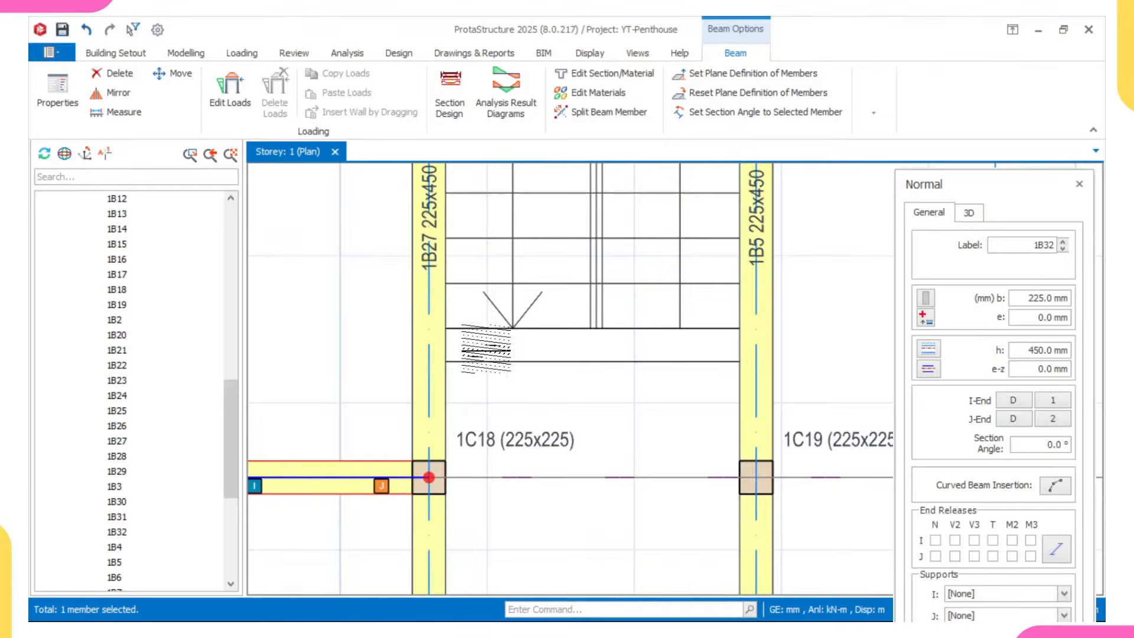
{"action": "key", "text": "Escape"}
{"action": "scroll", "coordinate": [452, 345], "scroll_direction": "down", "scroll_amount": 3}
{"action": "key", "text": "Escape"}
{"action": "scroll", "coordinate": [454, 376], "scroll_direction": "down", "scroll_amount": 4}
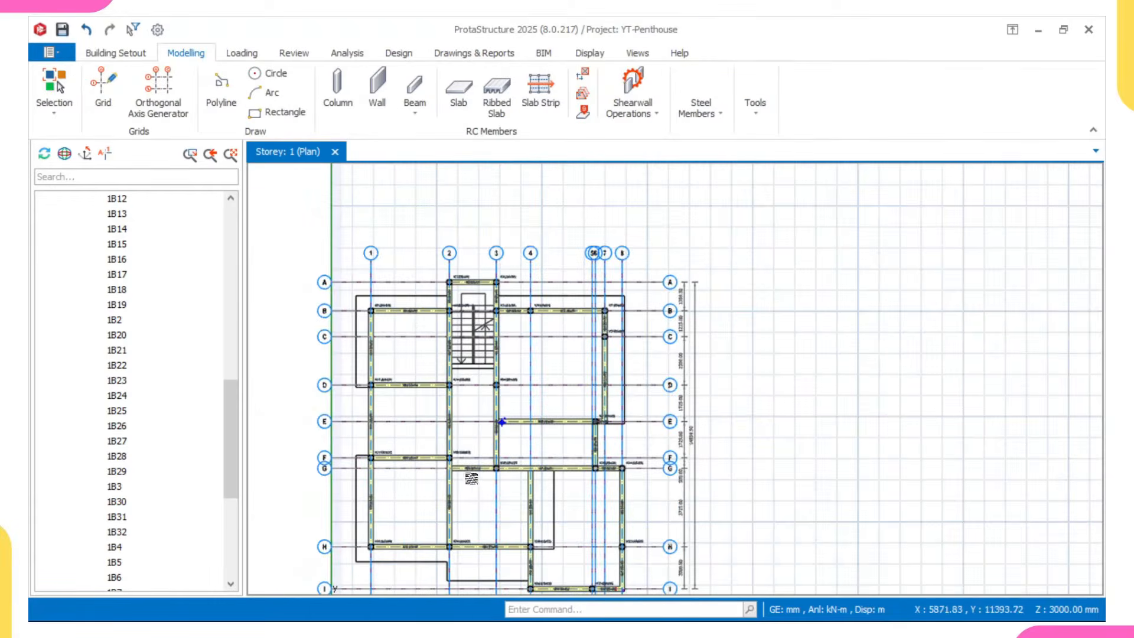
- Switch to the architectural floor plan in AutoCAD and locate the wall at the foot of the stairs
{"action": "mouse_move", "coordinate": [824, 616]}
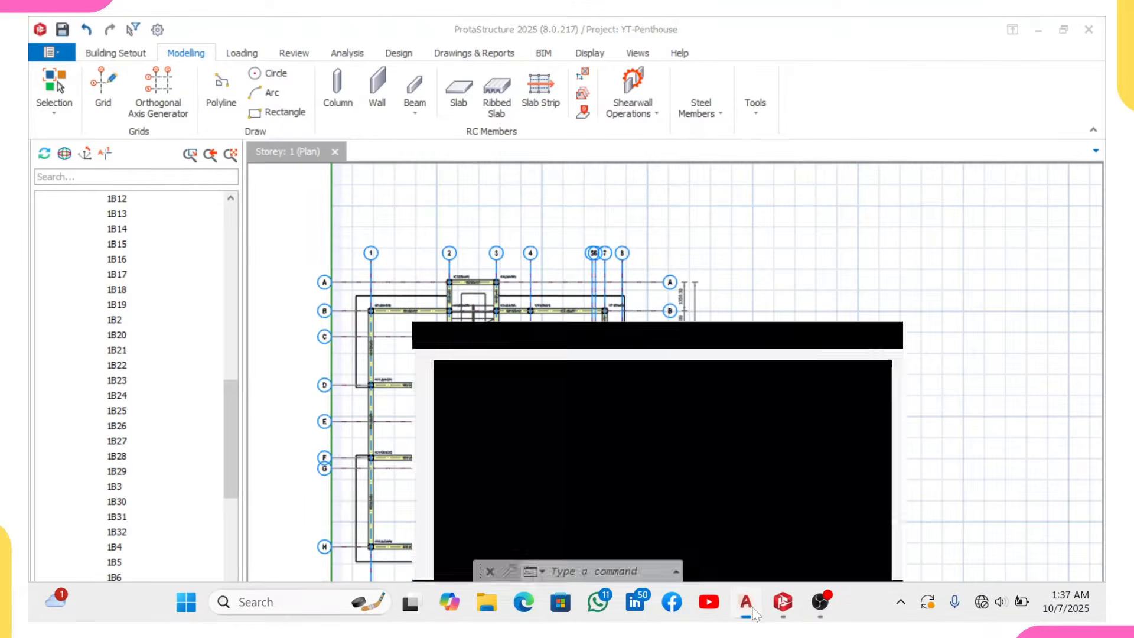
{"action": "left_click", "coordinate": [747, 605]}
{"action": "scroll", "coordinate": [392, 299], "scroll_direction": "up", "scroll_amount": 10}
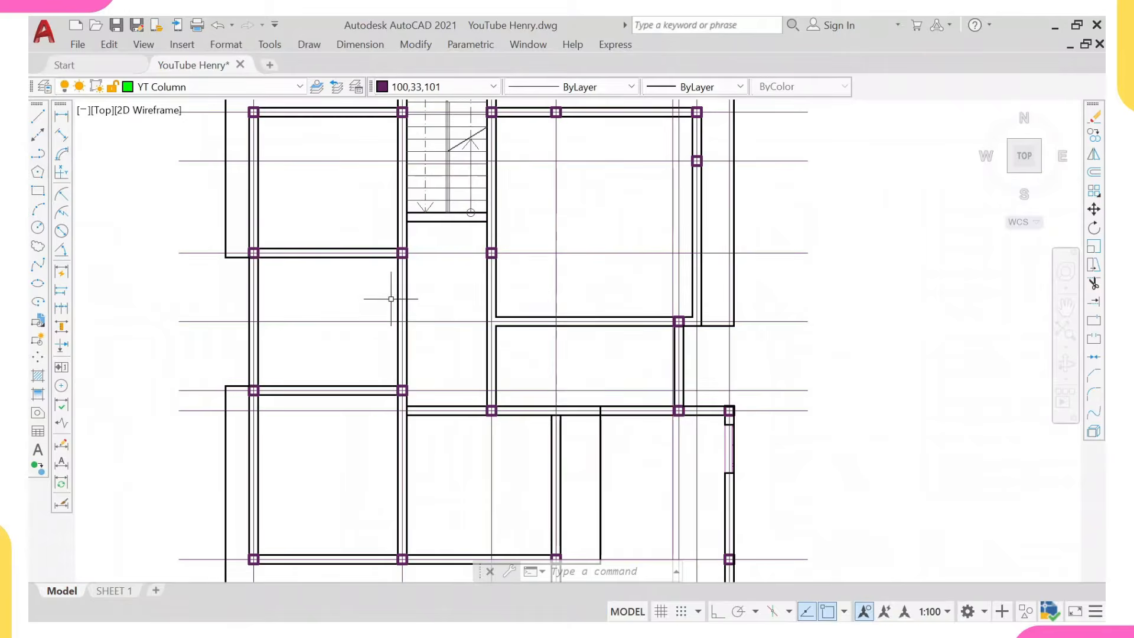
{"action": "scroll", "coordinate": [393, 286], "scroll_direction": "up", "scroll_amount": 2}
{"action": "key", "text": "Escape"}
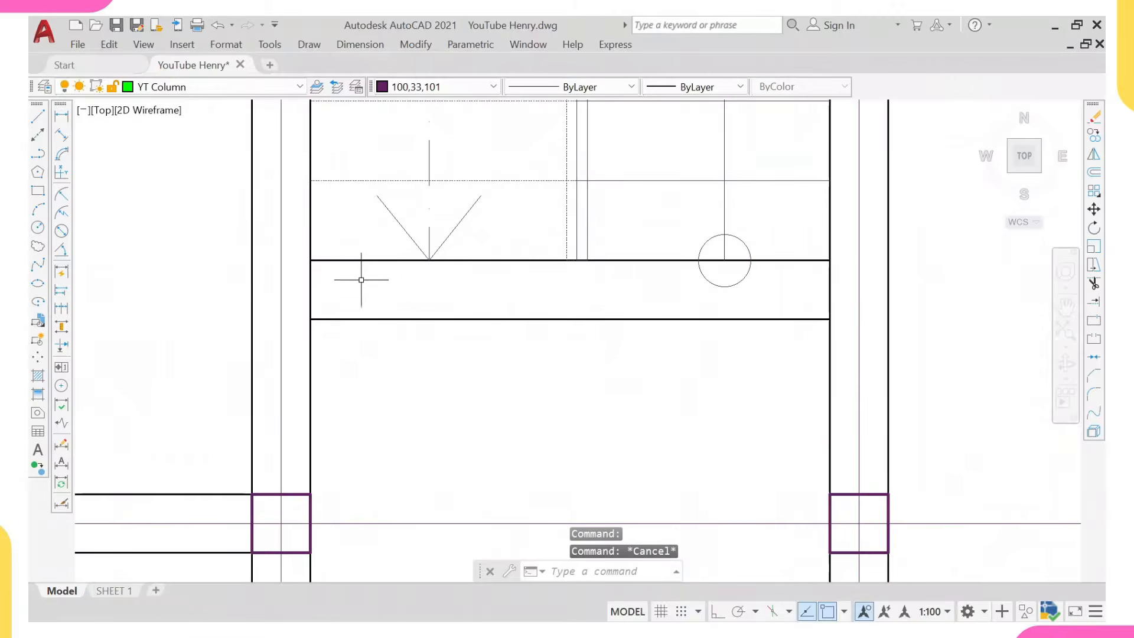
- Draw a vertical line across the thickness of the wall at the foot of the stairs
{"action": "type", "text": "l"}
{"action": "key", "text": "Return"}
{"action": "scroll", "coordinate": [370, 291], "scroll_direction": "up", "scroll_amount": 2}
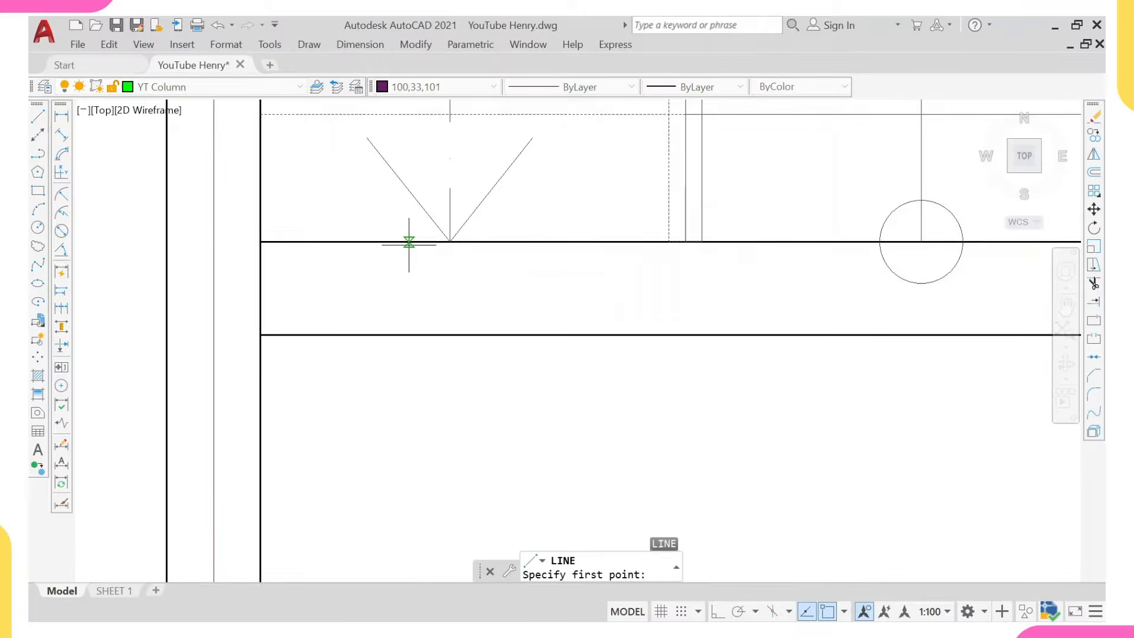
{"action": "left_click", "coordinate": [390, 242]}
{"action": "left_click", "coordinate": [390, 336]}
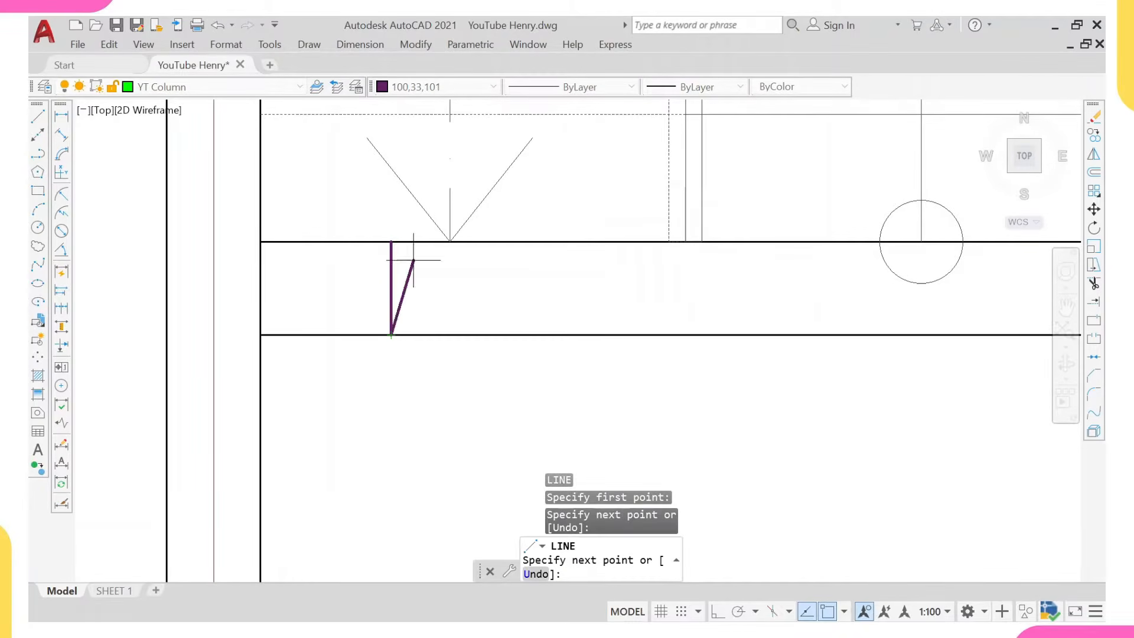
{"action": "key", "text": "Escape"}
{"action": "scroll", "coordinate": [426, 274], "scroll_direction": "down", "scroll_amount": 6}
- Draw a horizontal construction line through the midpoint of the short vertical line across the wall at the foot of the stairs
{"action": "scroll", "coordinate": [418, 350], "scroll_direction": "up", "scroll_amount": 2}
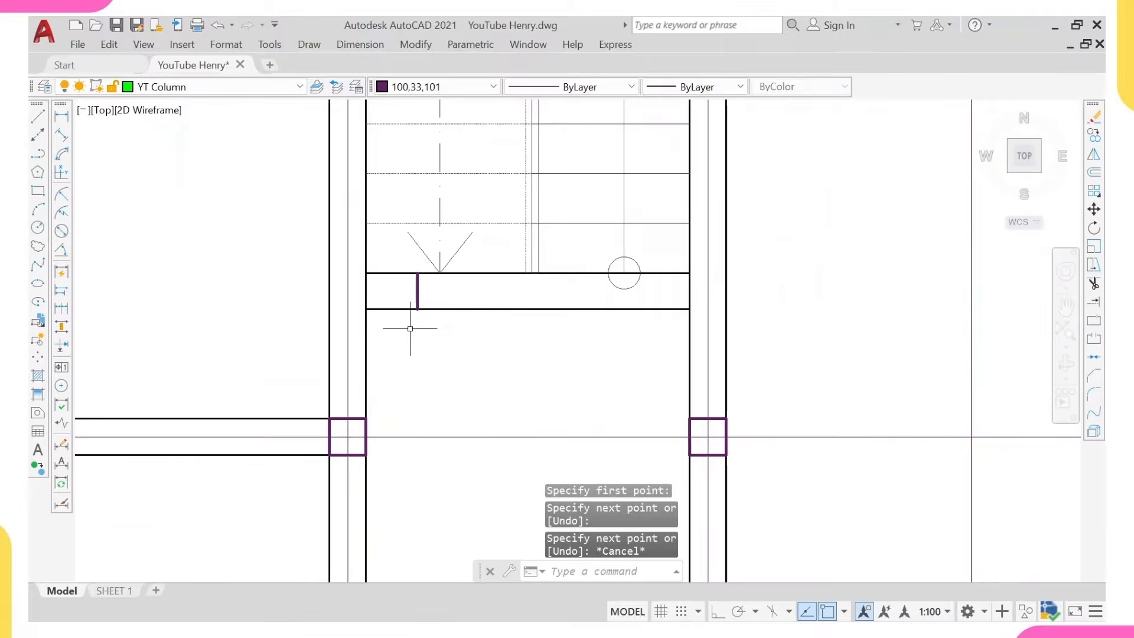
{"action": "type", "text": "x"}
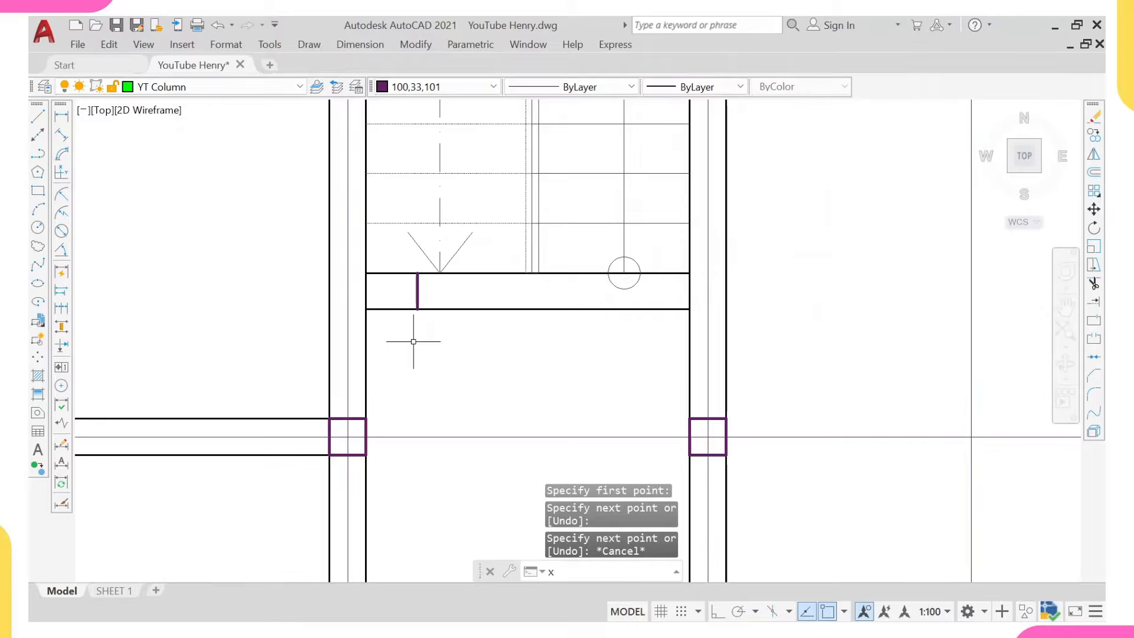
{"action": "type", "text": "l"}
{"action": "key", "text": "Return"}
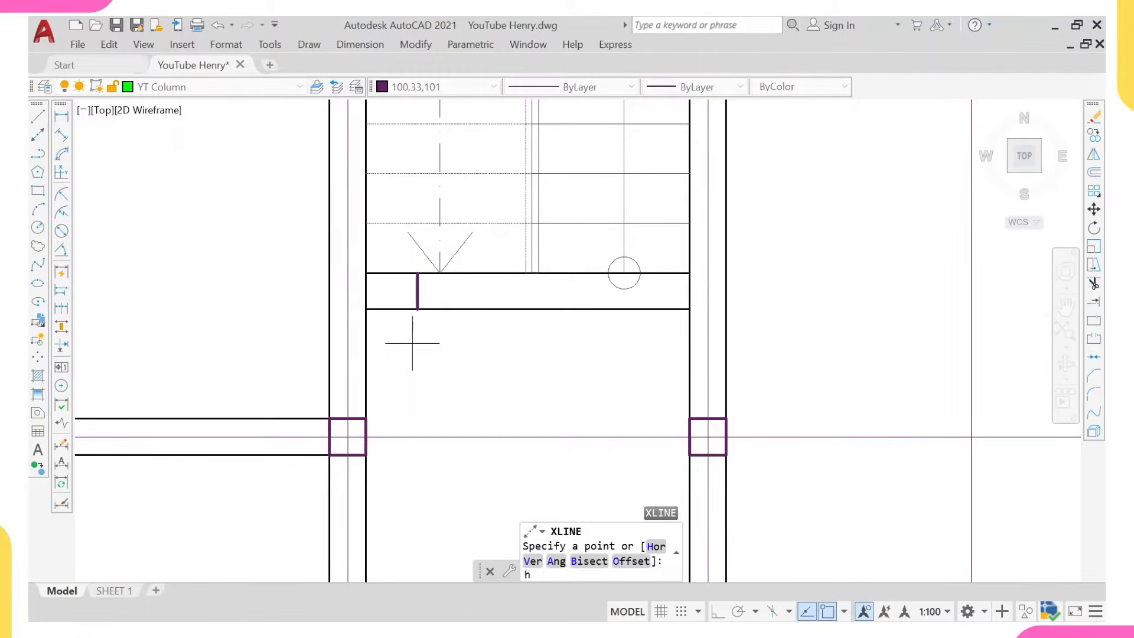
{"action": "key", "text": "Return"}
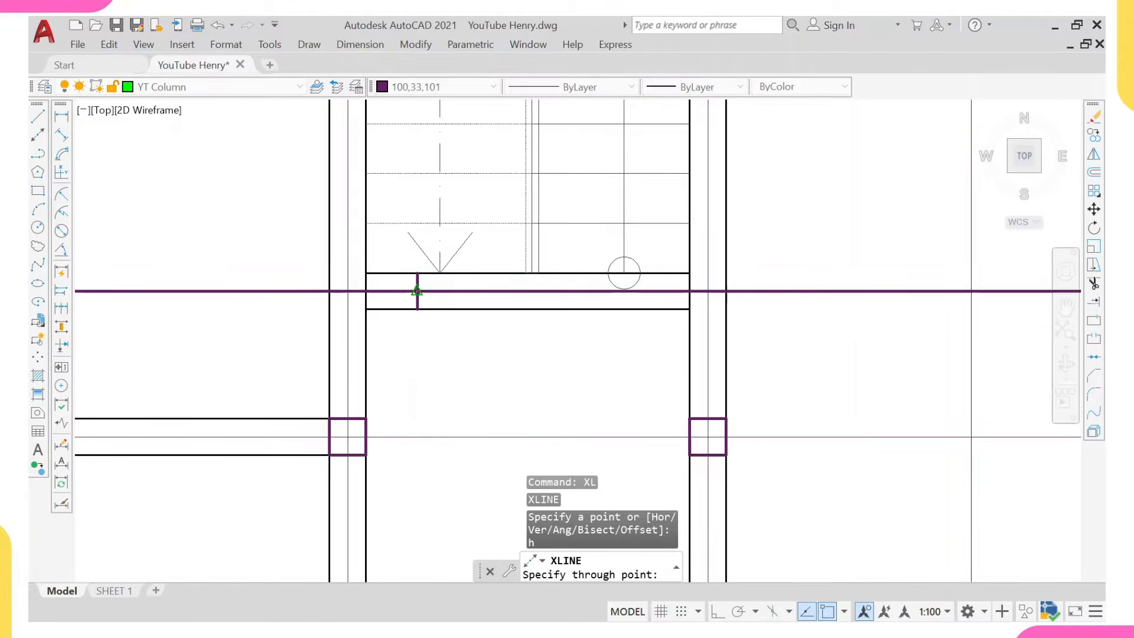
{"action": "left_click", "coordinate": [417, 291]}
{"action": "key", "text": "Escape"}
- Measure the vertical distance from axis D to the new construction line with a linear dimension, without placing the dimension
{"action": "scroll", "coordinate": [406, 342], "scroll_direction": "down", "scroll_amount": 2}
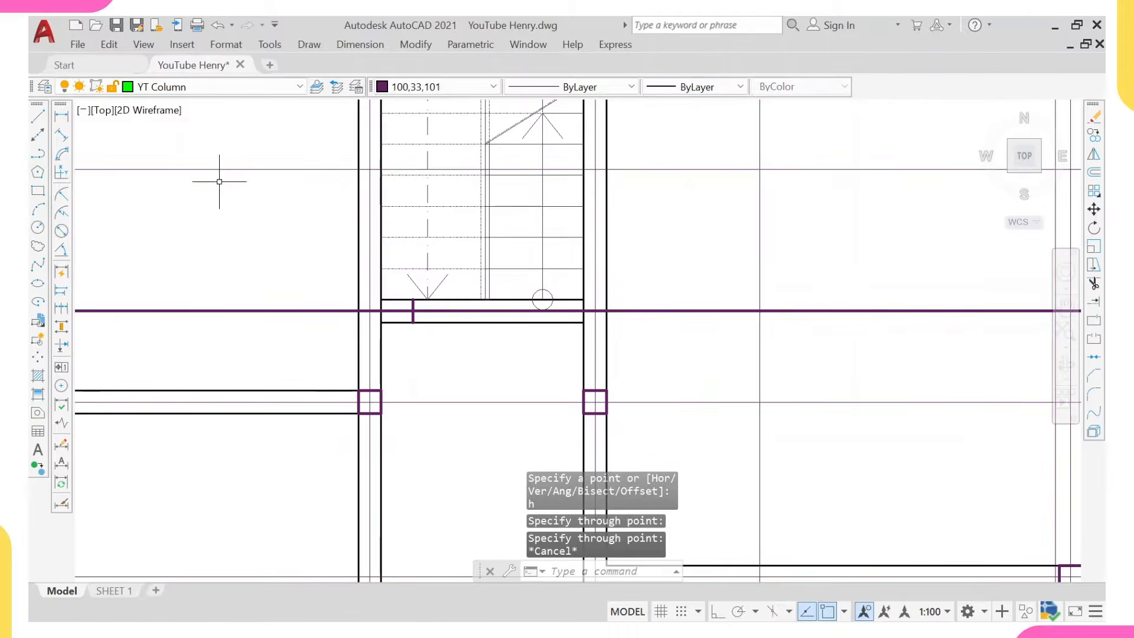
{"action": "left_click", "coordinate": [60, 119]}
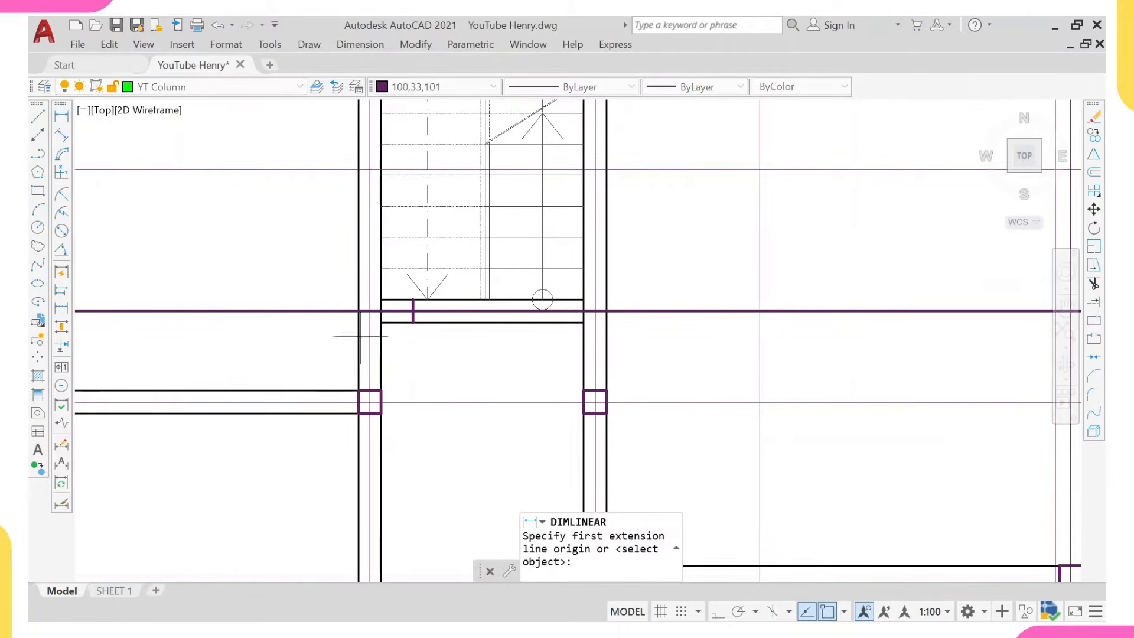
{"action": "left_click", "coordinate": [437, 402]}
{"action": "scroll", "coordinate": [437, 316], "scroll_direction": "up", "scroll_amount": 2}
{"action": "left_click", "coordinate": [434, 298]}
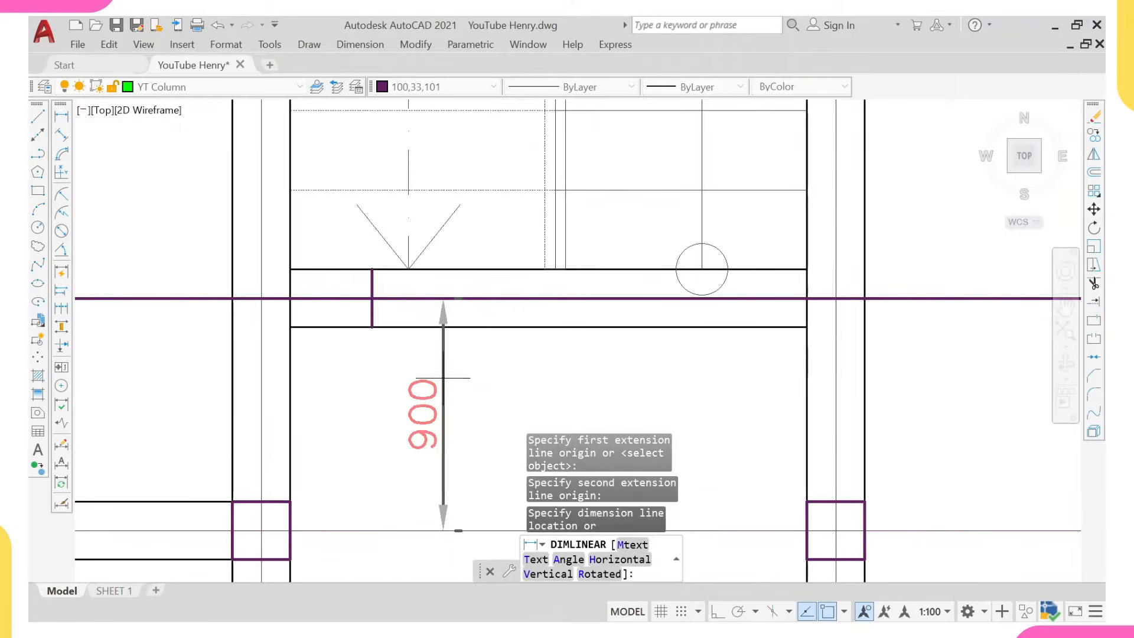
{"action": "scroll", "coordinate": [442, 413], "scroll_direction": "down", "scroll_amount": 4}
{"action": "key", "text": "Escape"}
- Switch to ProtaStructure and offset axis D by 900 mm towards the stairs, onto the wall at their foot
{"action": "mouse_move", "coordinate": [686, 614]}
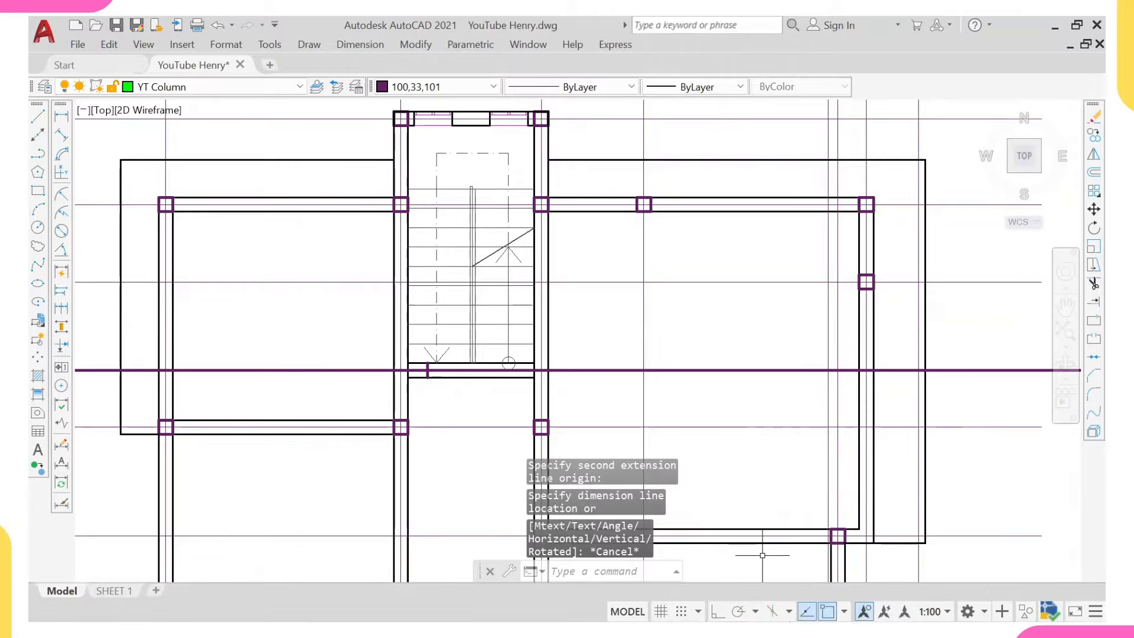
{"action": "mouse_move", "coordinate": [782, 601]}
{"action": "left_click", "coordinate": [779, 548]}
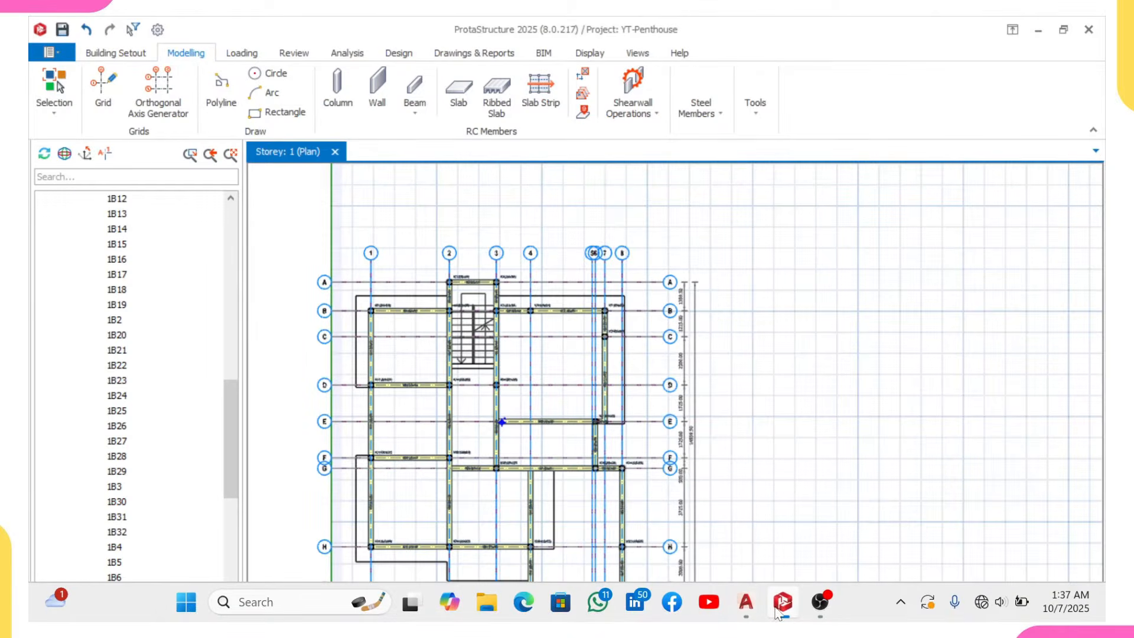
{"action": "scroll", "coordinate": [461, 358], "scroll_direction": "up", "scroll_amount": 3}
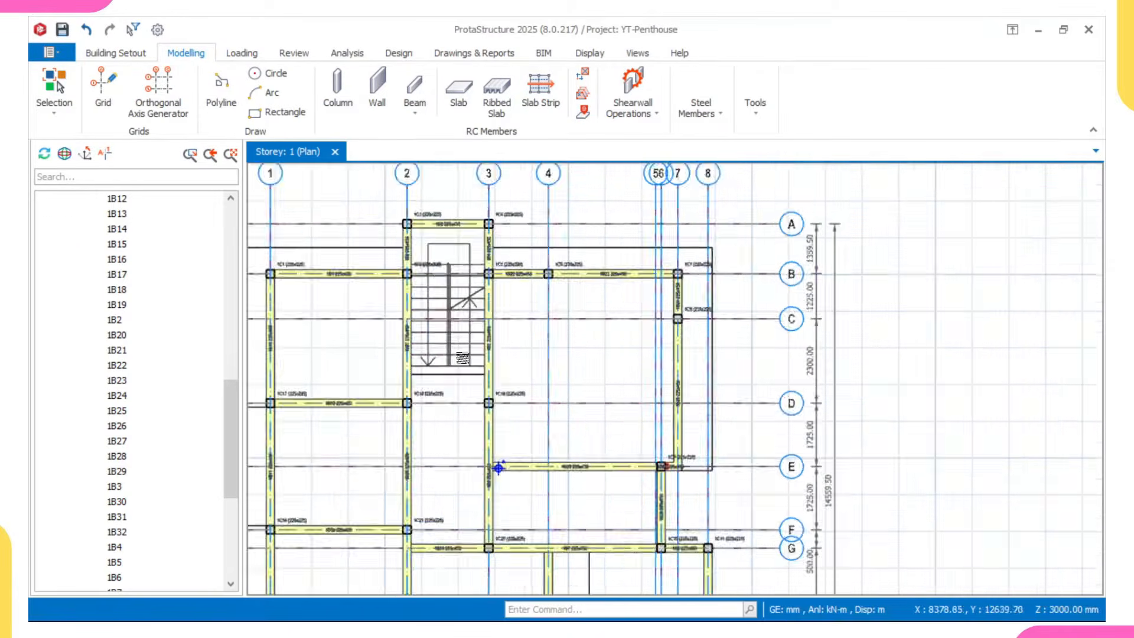
{"action": "scroll", "coordinate": [461, 358], "scroll_direction": "up", "scroll_amount": 2}
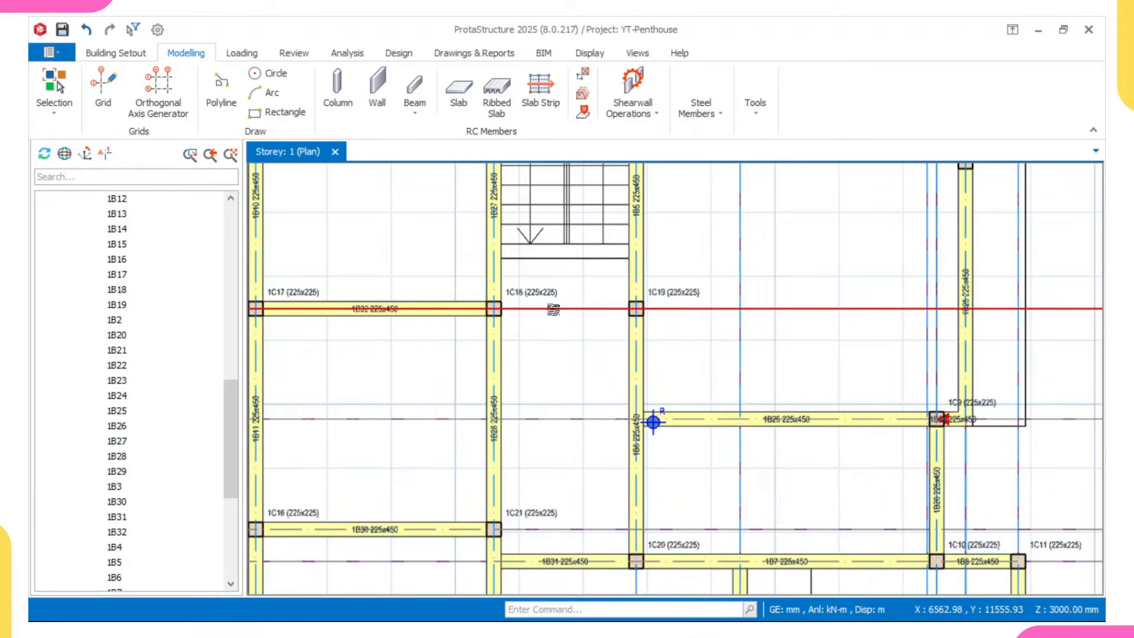
{"action": "left_click", "coordinate": [553, 309]}
{"action": "right_click", "coordinate": [553, 308]}
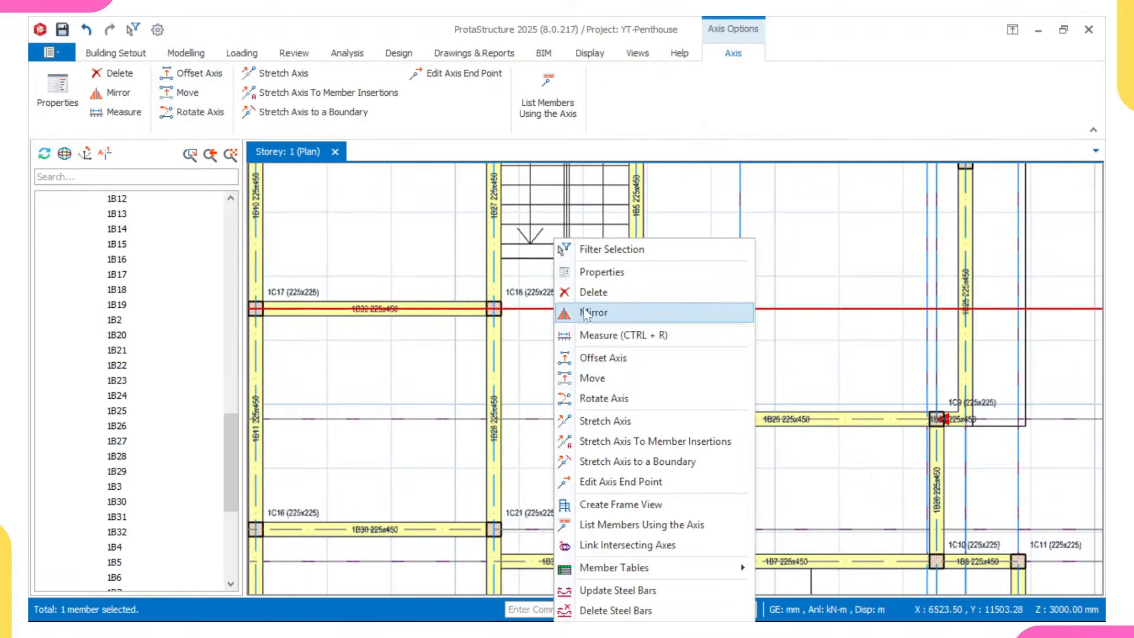
{"action": "left_click", "coordinate": [611, 356]}
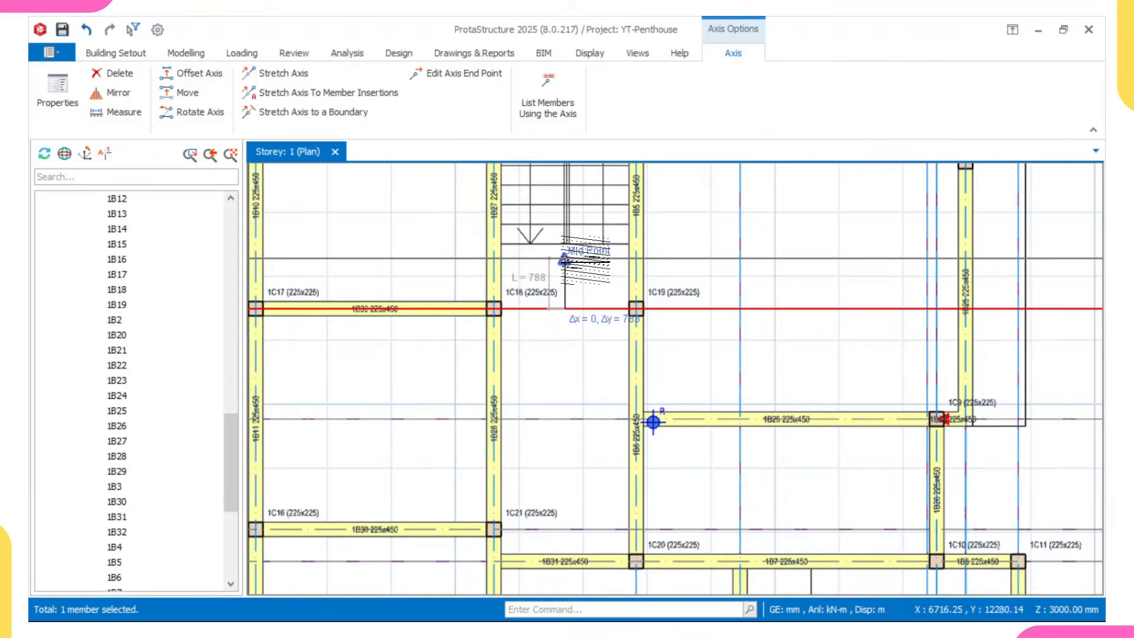
{"action": "key", "text": "Tab"}
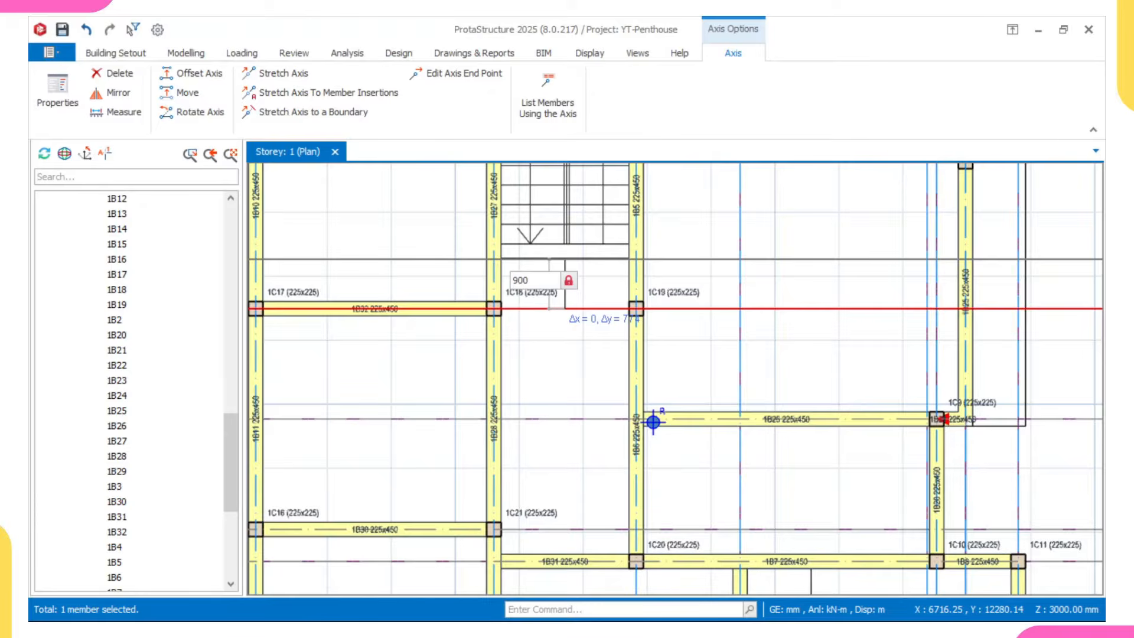
{"action": "key", "text": "Return"}
- Examine the position of the offset axis against the wall lines at the foot of the stairs and the neighbouring axes
{"action": "scroll", "coordinate": [601, 237], "scroll_direction": "up", "scroll_amount": 3}
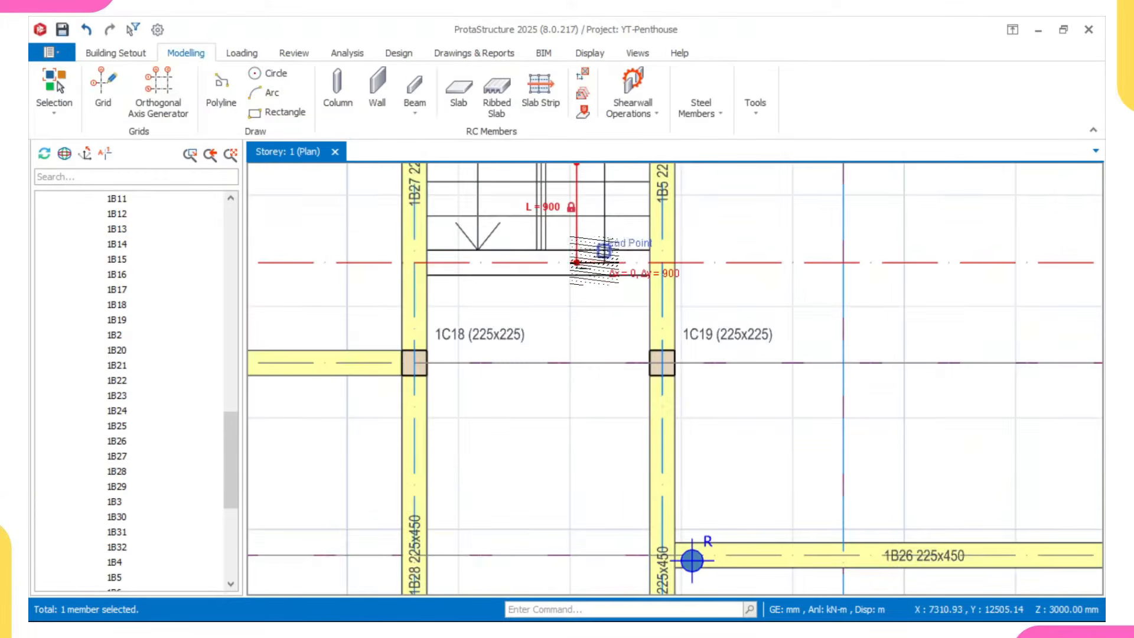
{"action": "scroll", "coordinate": [593, 261], "scroll_direction": "down", "scroll_amount": 3}
{"action": "scroll", "coordinate": [599, 255], "scroll_direction": "down", "scroll_amount": 3}
{"action": "scroll", "coordinate": [603, 283], "scroll_direction": "up", "scroll_amount": 1}
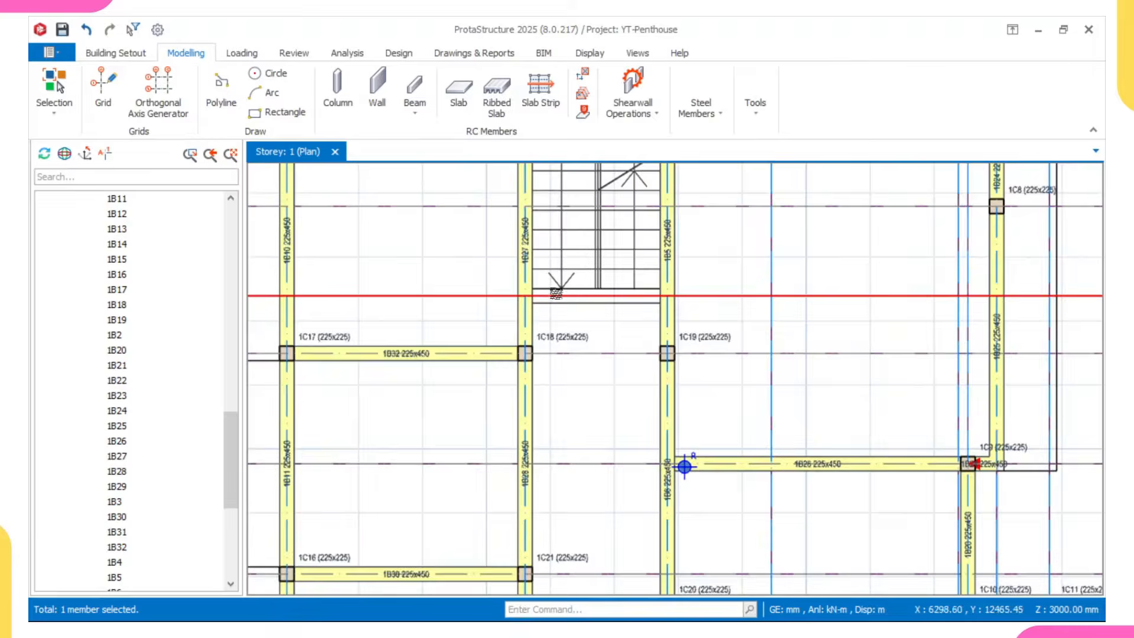
{"action": "scroll", "coordinate": [607, 298], "scroll_direction": "down", "scroll_amount": 1}
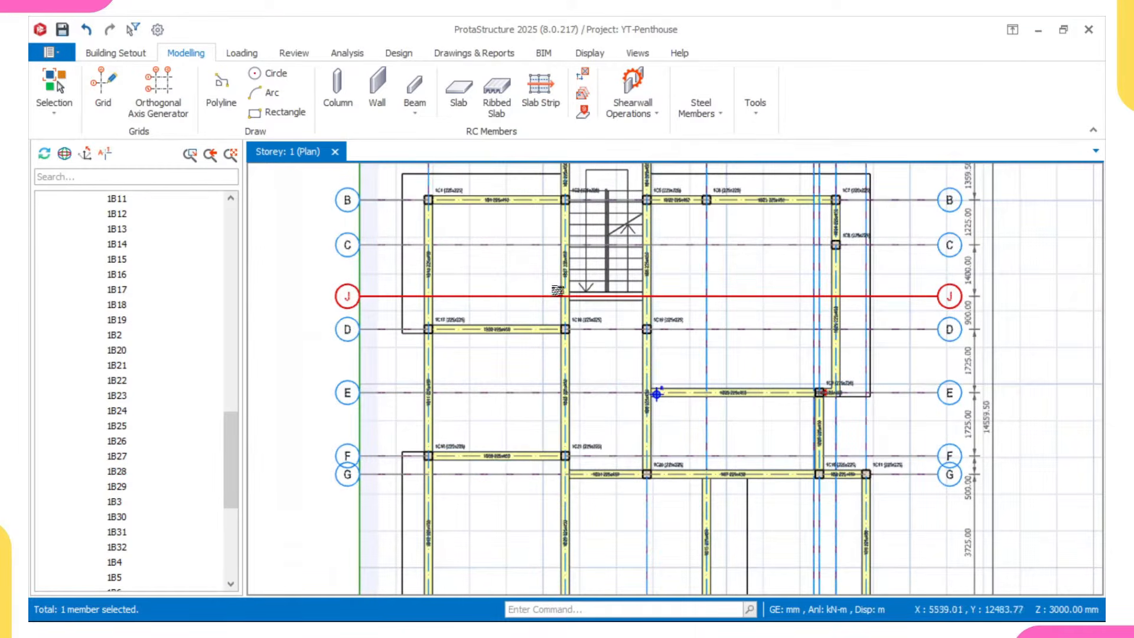
{"action": "middle_click_drag", "start_coordinate": [643, 300], "coordinate": [618, 316]}
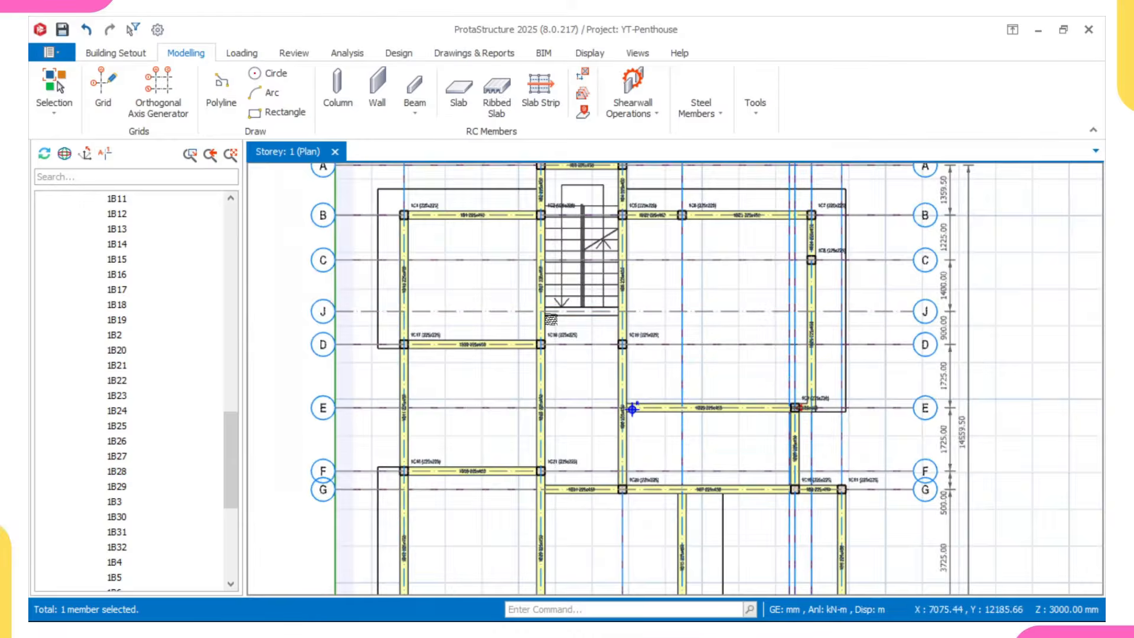
{"action": "scroll", "coordinate": [552, 317], "scroll_direction": "up", "scroll_amount": 2}
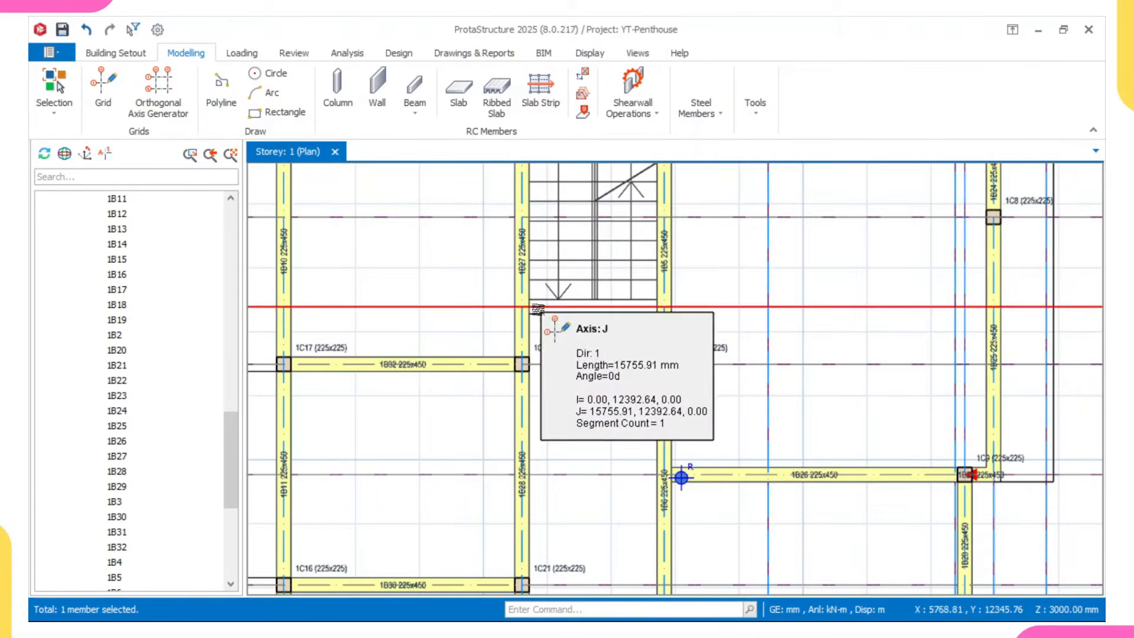
{"action": "scroll", "coordinate": [532, 307], "scroll_direction": "down", "scroll_amount": 2}
- Set axis J at the foot of the stairs as a hidden axis, update it and end axis editing
{"action": "scroll", "coordinate": [533, 307], "scroll_direction": "up", "scroll_amount": 2}
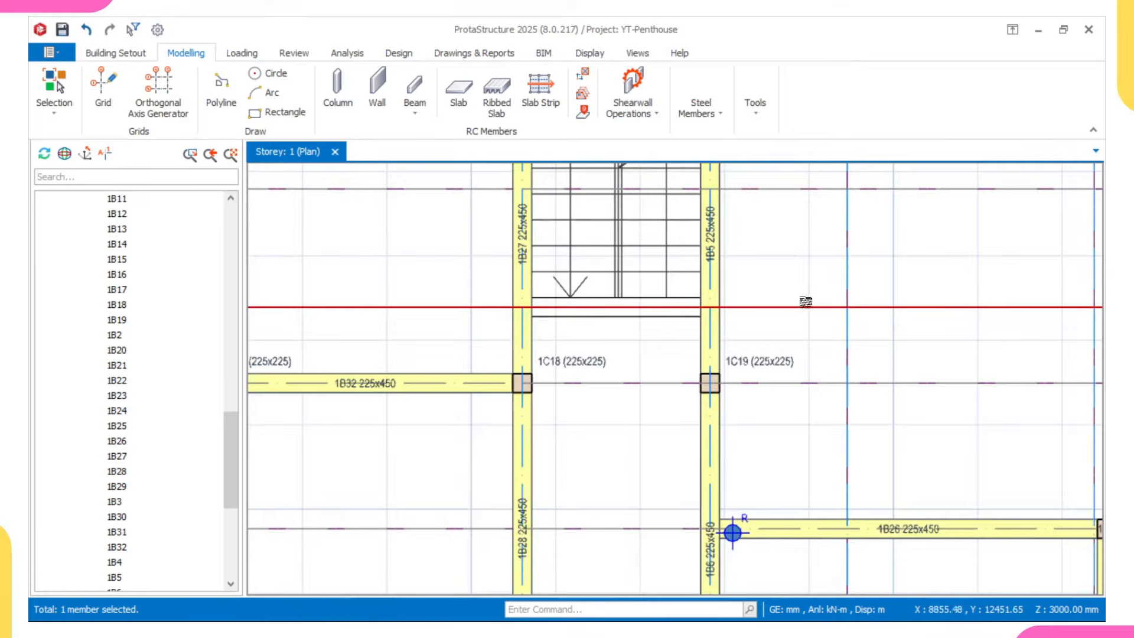
{"action": "left_click", "coordinate": [799, 305]}
{"action": "right_click", "coordinate": [799, 305]}
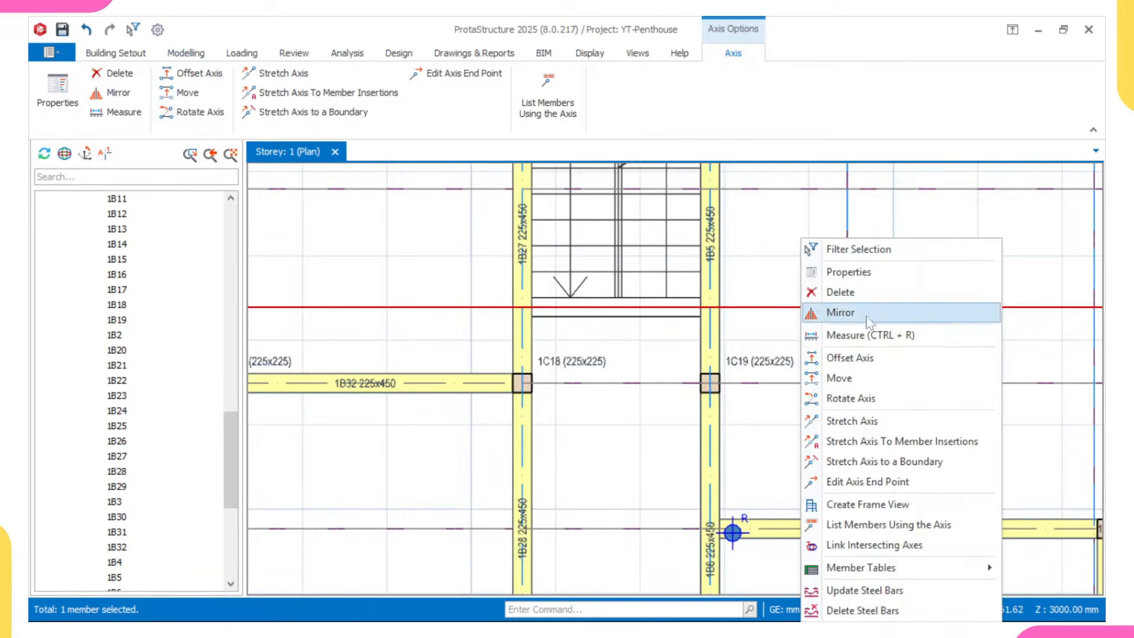
{"action": "left_click", "coordinate": [868, 272]}
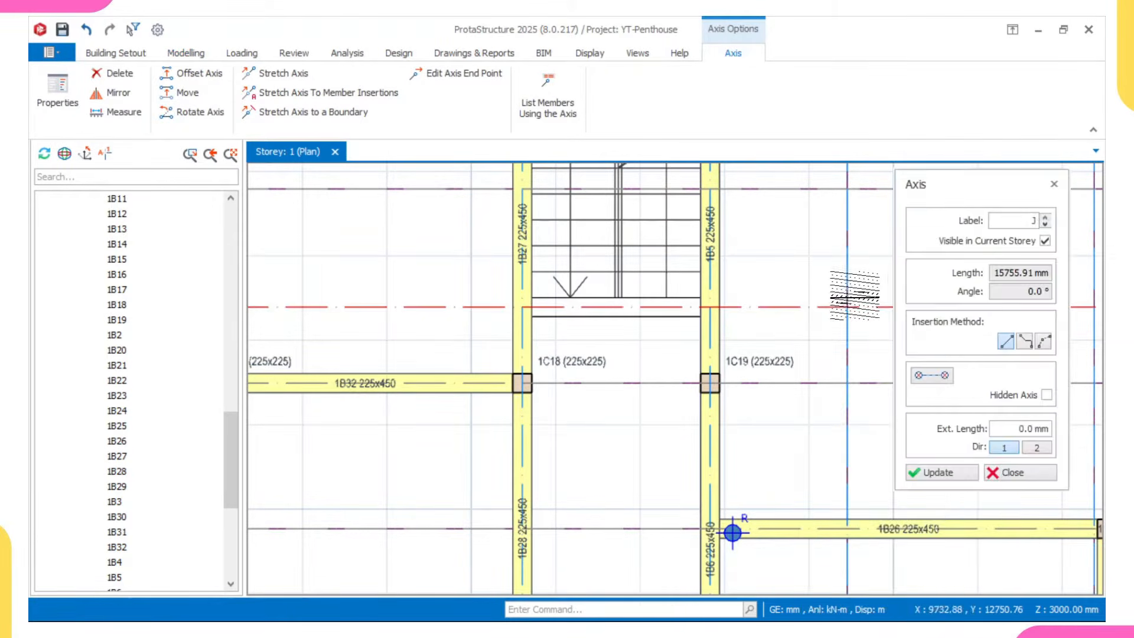
{"action": "left_click", "coordinate": [933, 376]}
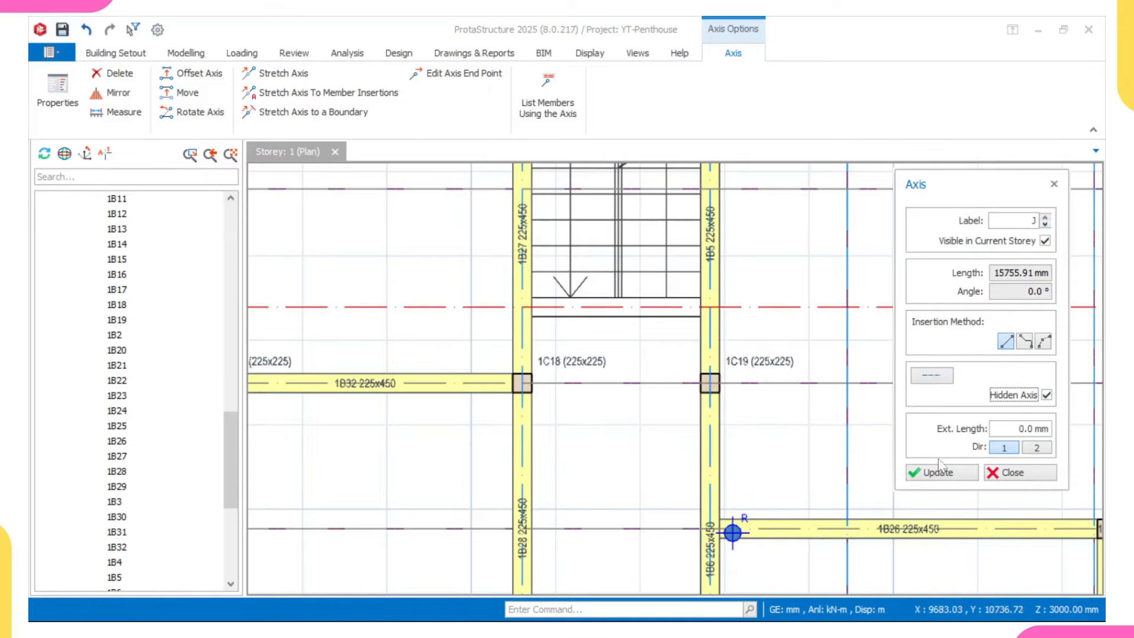
{"action": "left_click", "coordinate": [951, 476]}
{"action": "scroll", "coordinate": [582, 283], "scroll_direction": "down", "scroll_amount": 3}
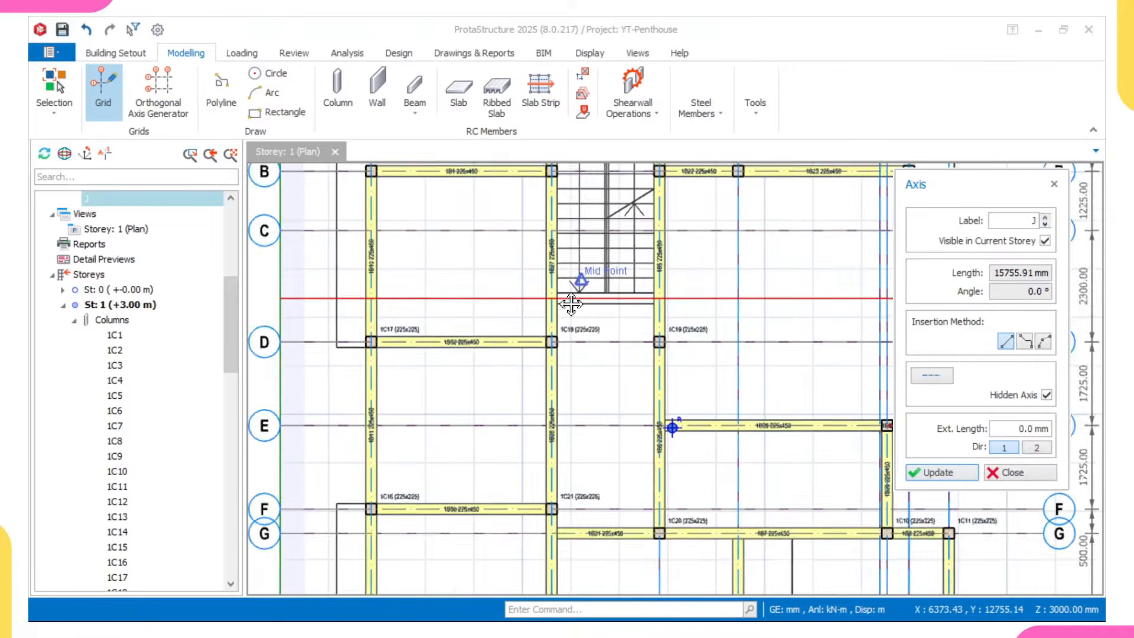
{"action": "middle_click_drag", "start_coordinate": [574, 300], "coordinate": [552, 380]}
{"action": "key", "text": "Escape"}
- Insert a 225x450 mm beam along axis J from axis 2 to axis 3, reusing the properties of beam 1B1
{"action": "scroll", "coordinate": [557, 364], "scroll_direction": "up", "scroll_amount": 3}
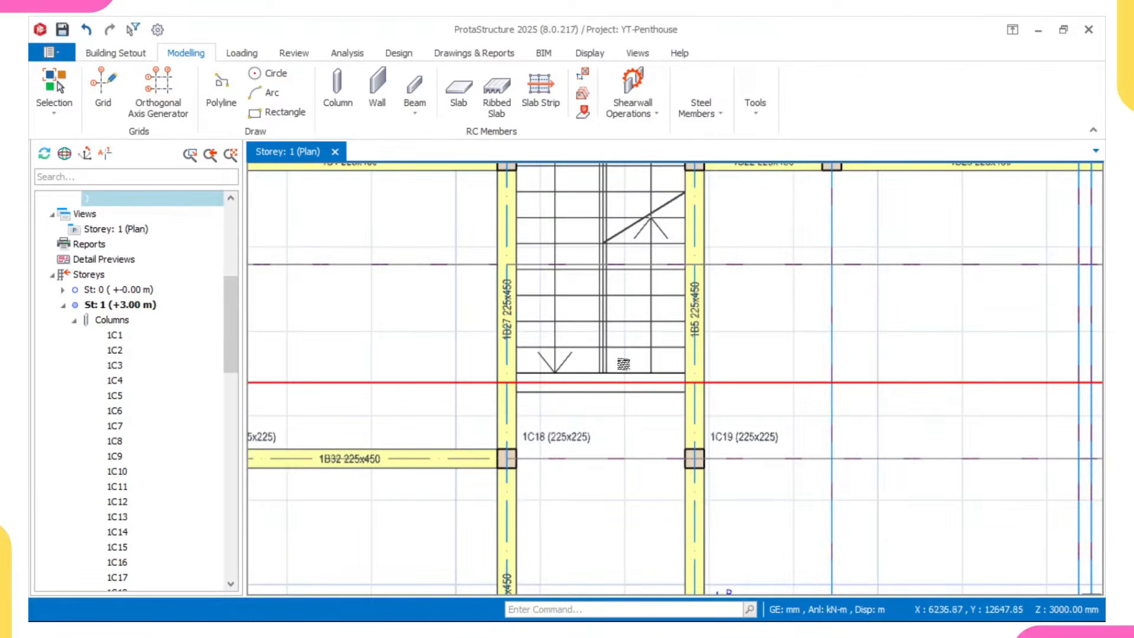
{"action": "scroll", "coordinate": [556, 388], "scroll_direction": "down", "scroll_amount": 4}
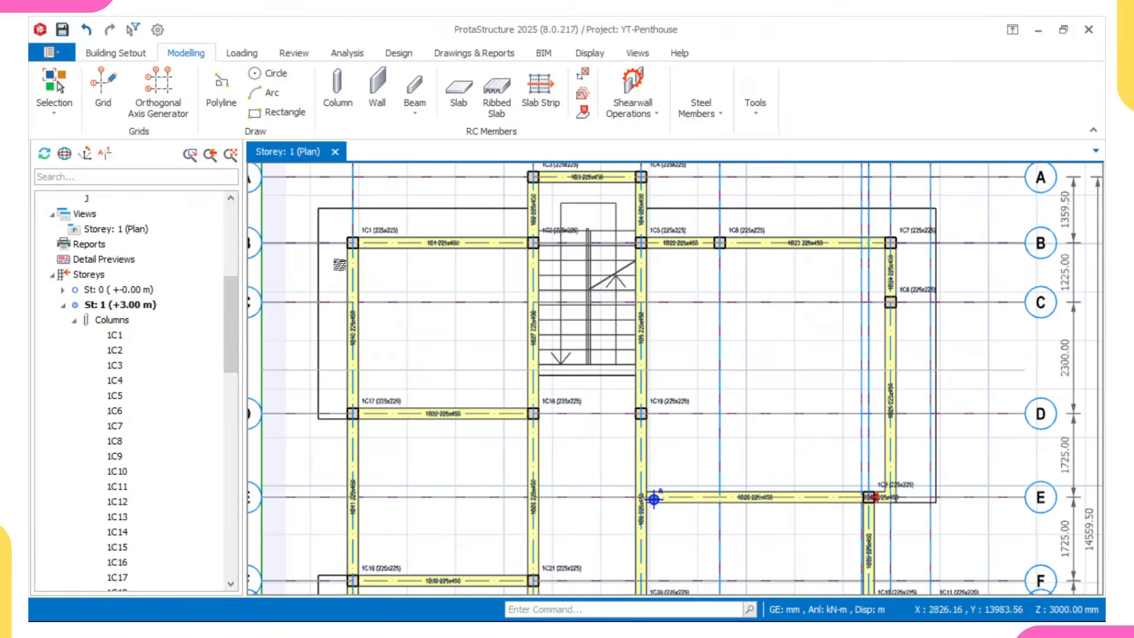
{"action": "scroll", "coordinate": [594, 402], "scroll_direction": "up", "scroll_amount": 1}
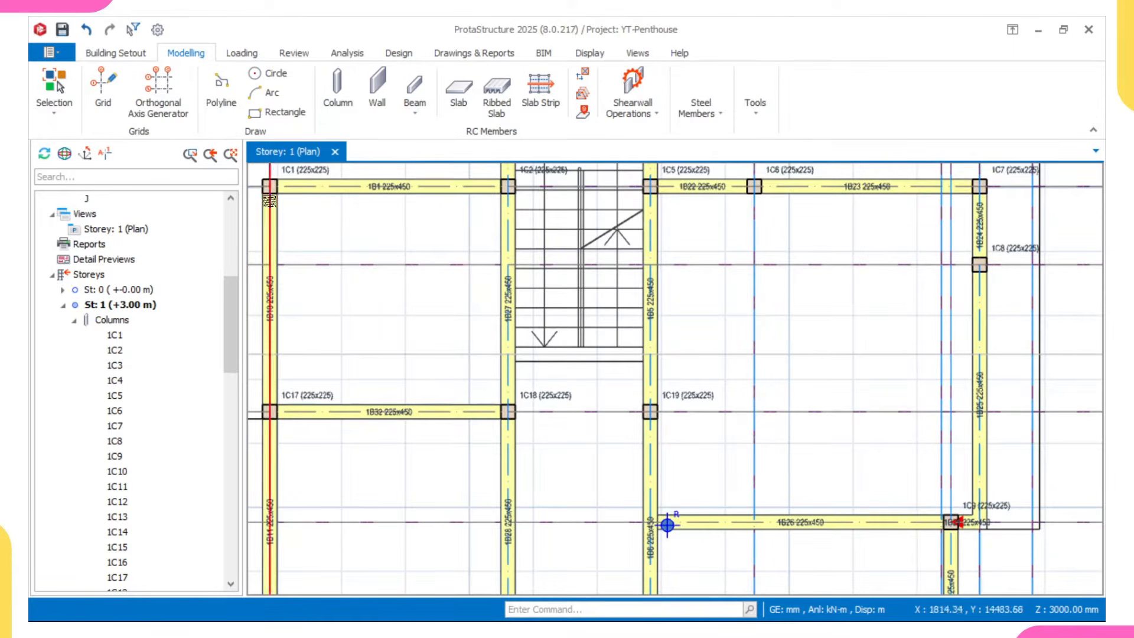
{"action": "left_click", "coordinate": [428, 195]}
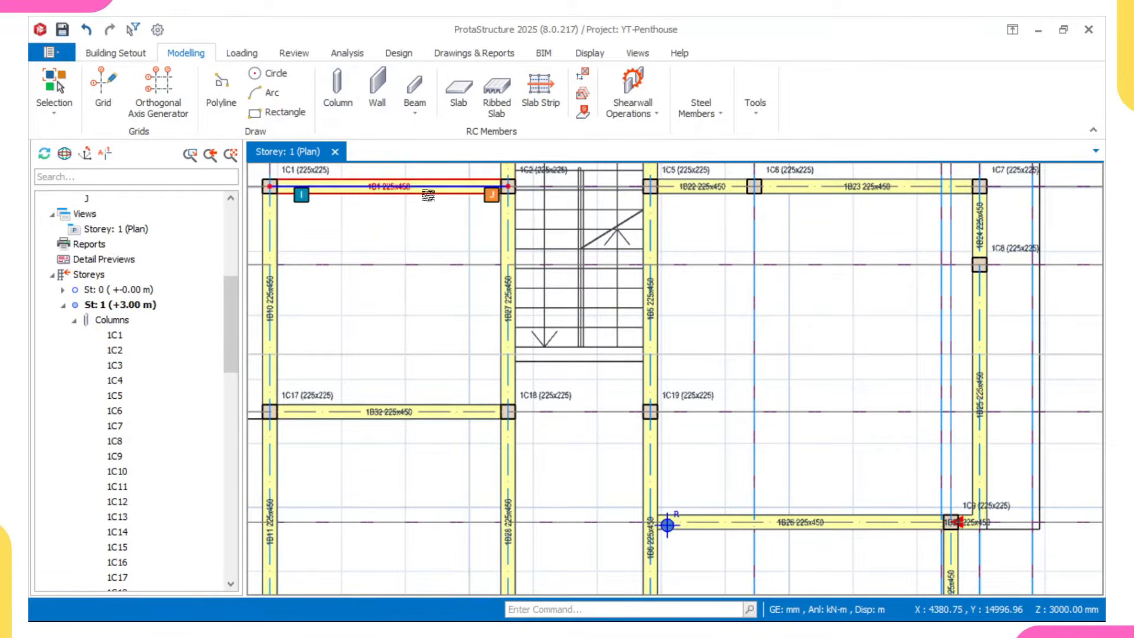
{"action": "key", "text": "space"}
{"action": "scroll", "coordinate": [478, 377], "scroll_direction": "up", "scroll_amount": 3}
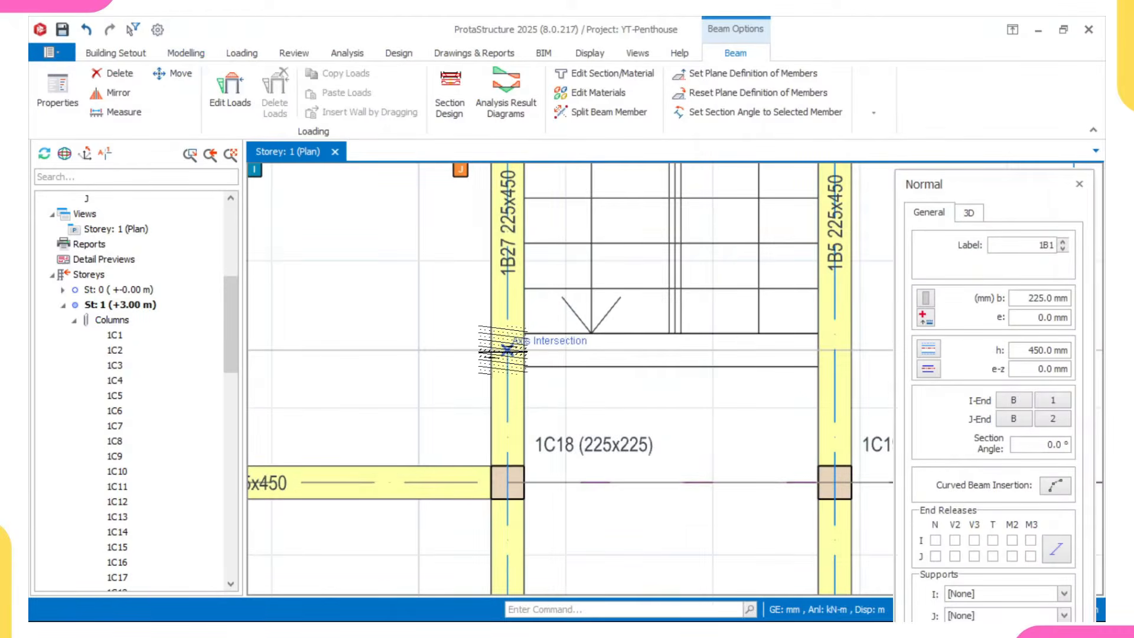
{"action": "left_click", "coordinate": [506, 350]}
{"action": "scroll", "coordinate": [661, 355], "scroll_direction": "down", "scroll_amount": 1}
{"action": "scroll", "coordinate": [661, 354], "scroll_direction": "up", "scroll_amount": 2}
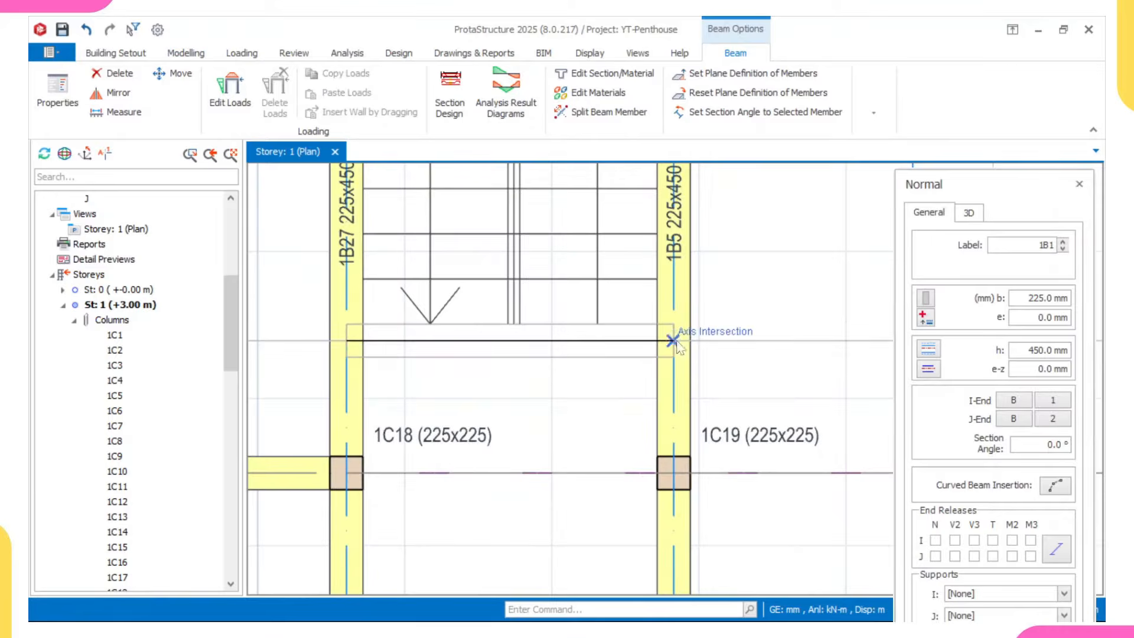
{"action": "left_click", "coordinate": [674, 341]}
- Open a 3D physical model view of storey 1 and inspect the beam and column layout
{"action": "scroll", "coordinate": [479, 326], "scroll_direction": "down", "scroll_amount": 5}
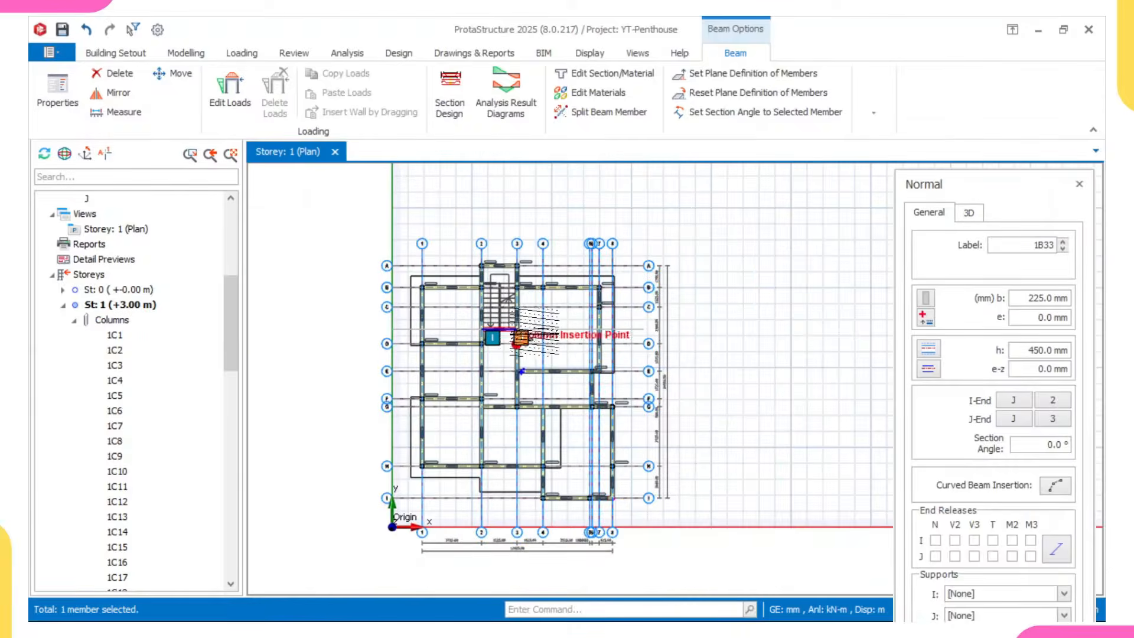
{"action": "scroll", "coordinate": [121, 254], "scroll_direction": "up", "scroll_amount": 6}
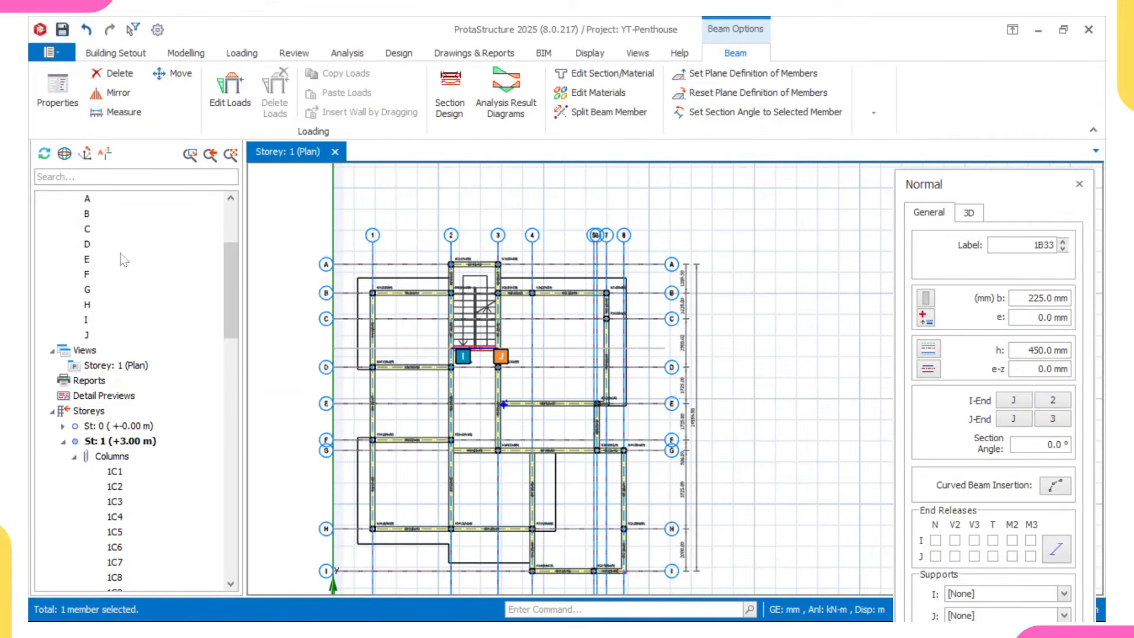
{"action": "scroll", "coordinate": [94, 319], "scroll_direction": "down", "scroll_amount": 3}
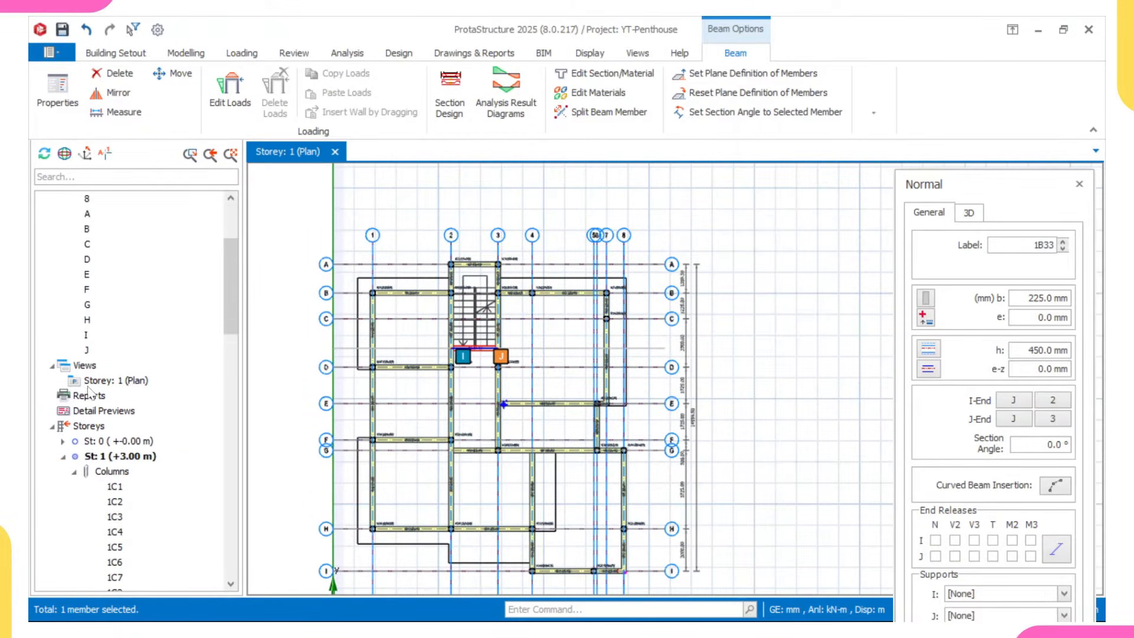
{"action": "left_click", "coordinate": [86, 366]}
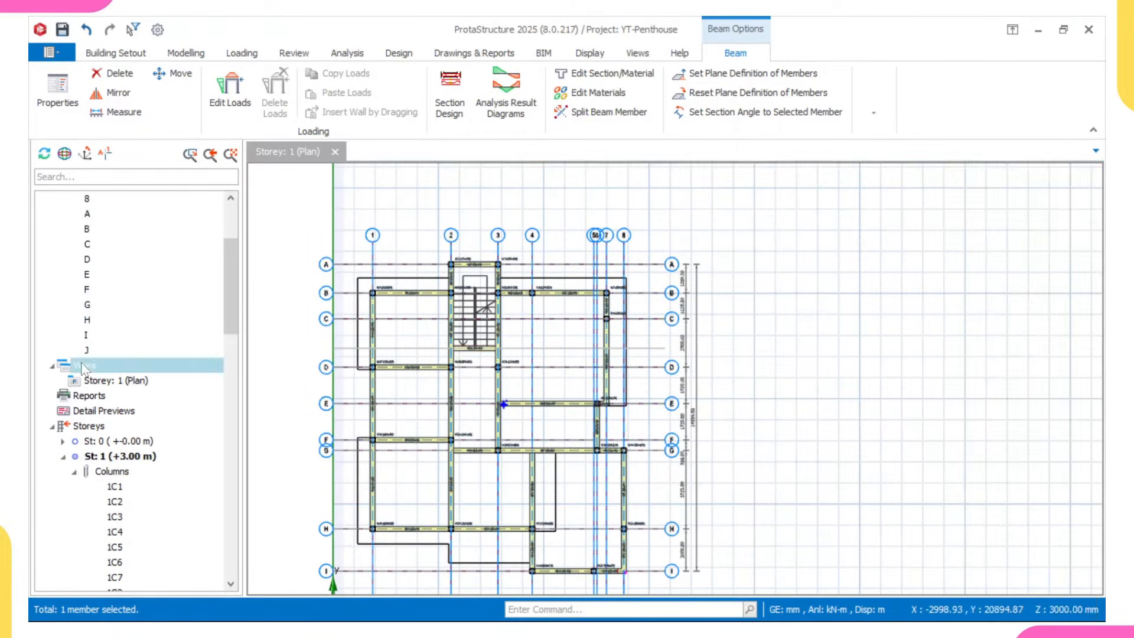
{"action": "right_click", "coordinate": [129, 378]}
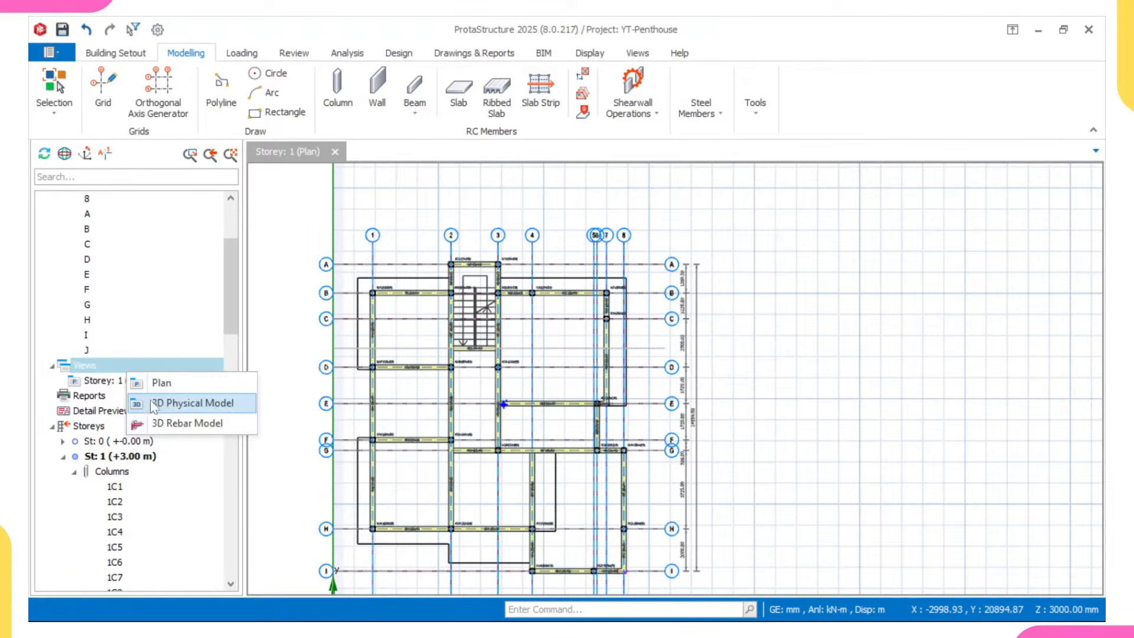
{"action": "left_click", "coordinate": [197, 404]}
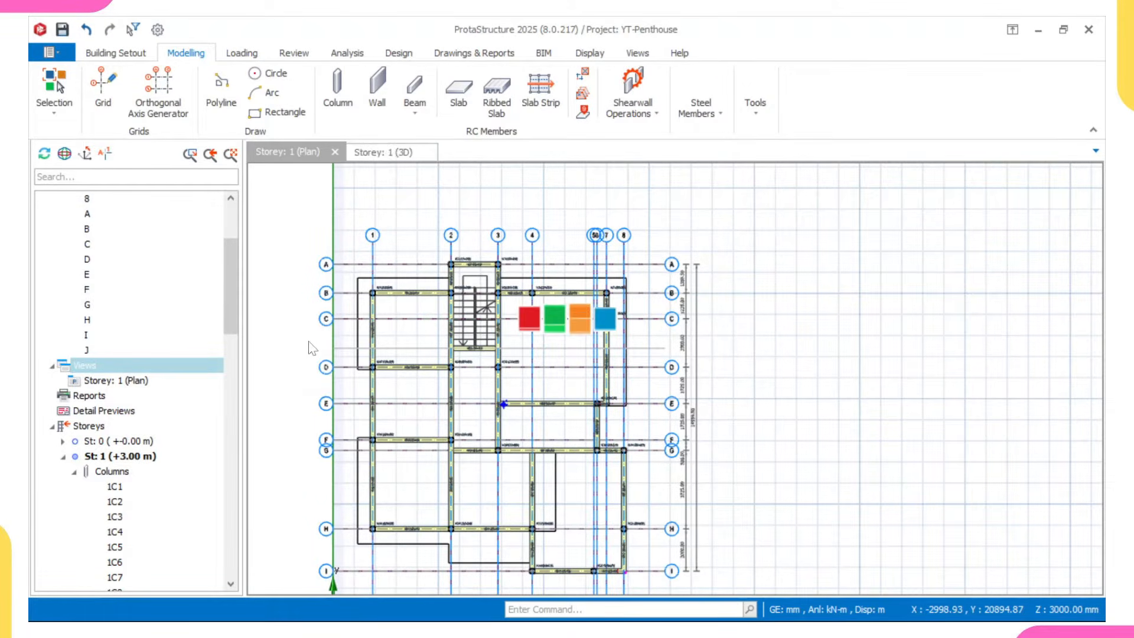
{"action": "scroll", "coordinate": [624, 317], "scroll_direction": "down", "scroll_amount": 3}
{"action": "mouse_move", "coordinate": [627, 325]}
{"action": "middle_mouse_down"}
{"action": "mouse_move", "coordinate": [699, 369]}
{"action": "mouse_move", "coordinate": [603, 367]}
{"action": "mouse_move", "coordinate": [583, 350]}
{"action": "middle_mouse_up"}
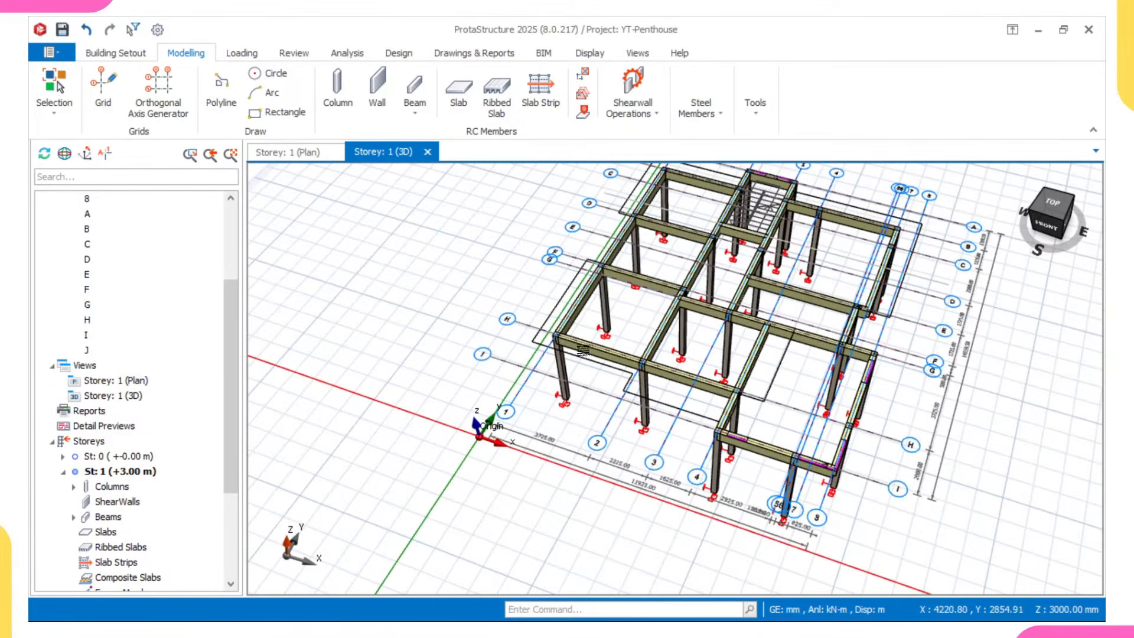
- Return to the storey 1 plan and examine the beams around the staircase and along axis B
{"action": "left_click", "coordinate": [299, 155]}
{"action": "scroll", "coordinate": [569, 408], "scroll_direction": "down", "scroll_amount": 3}
{"action": "scroll", "coordinate": [568, 407], "scroll_direction": "up", "scroll_amount": 5}
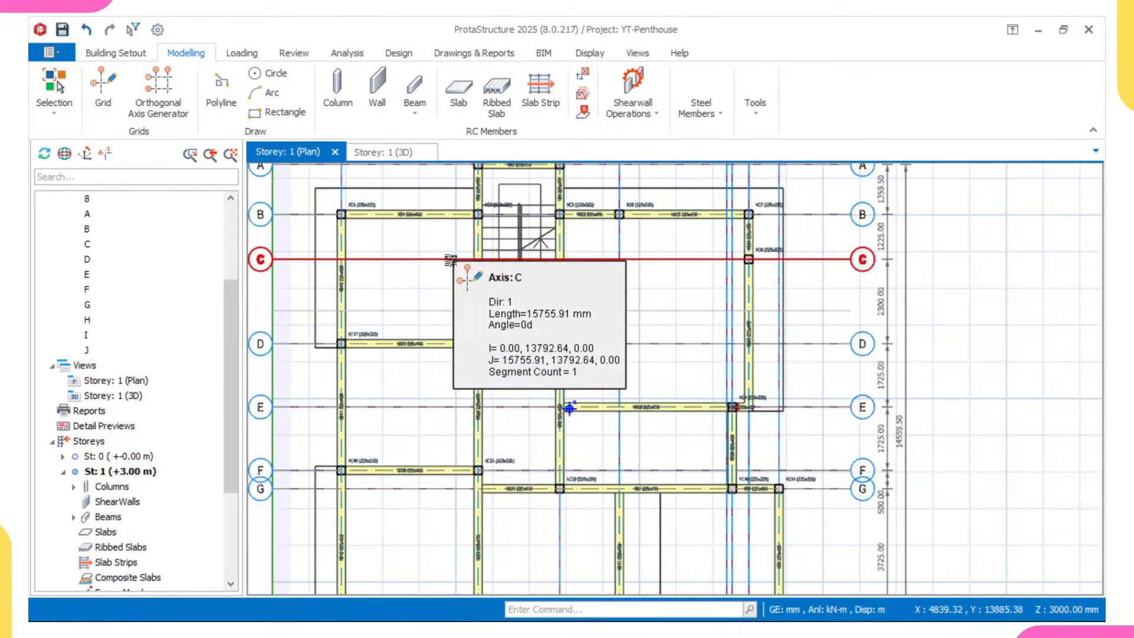
{"action": "scroll", "coordinate": [443, 248], "scroll_direction": "up", "scroll_amount": 5}
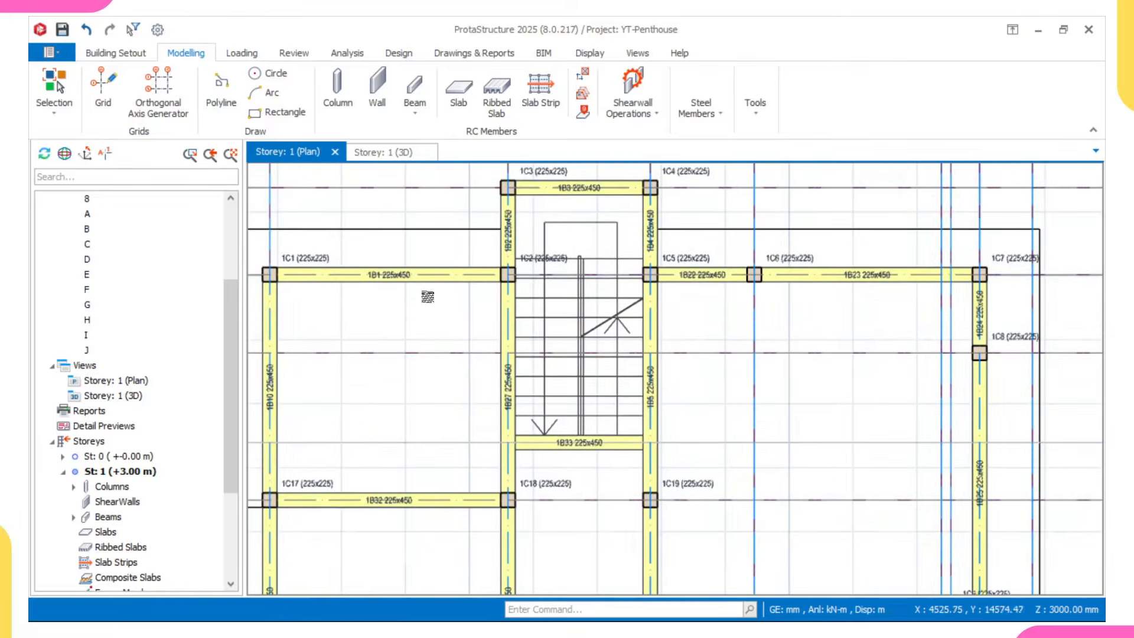
{"action": "left_click", "coordinate": [425, 285]}
{"action": "key", "text": "Escape"}
{"action": "scroll", "coordinate": [413, 282], "scroll_direction": "down", "scroll_amount": 3}
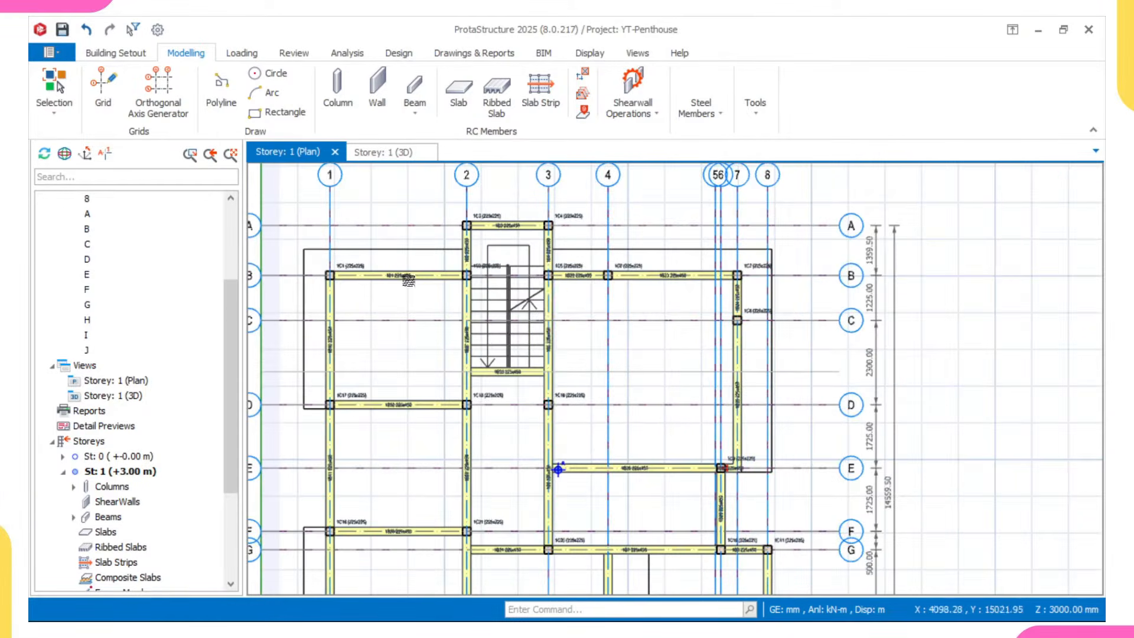
{"action": "scroll", "coordinate": [607, 278], "scroll_direction": "up", "scroll_amount": 2}
{"action": "left_click", "coordinate": [609, 279]}
{"action": "scroll", "coordinate": [609, 279], "scroll_direction": "up", "scroll_amount": 3}
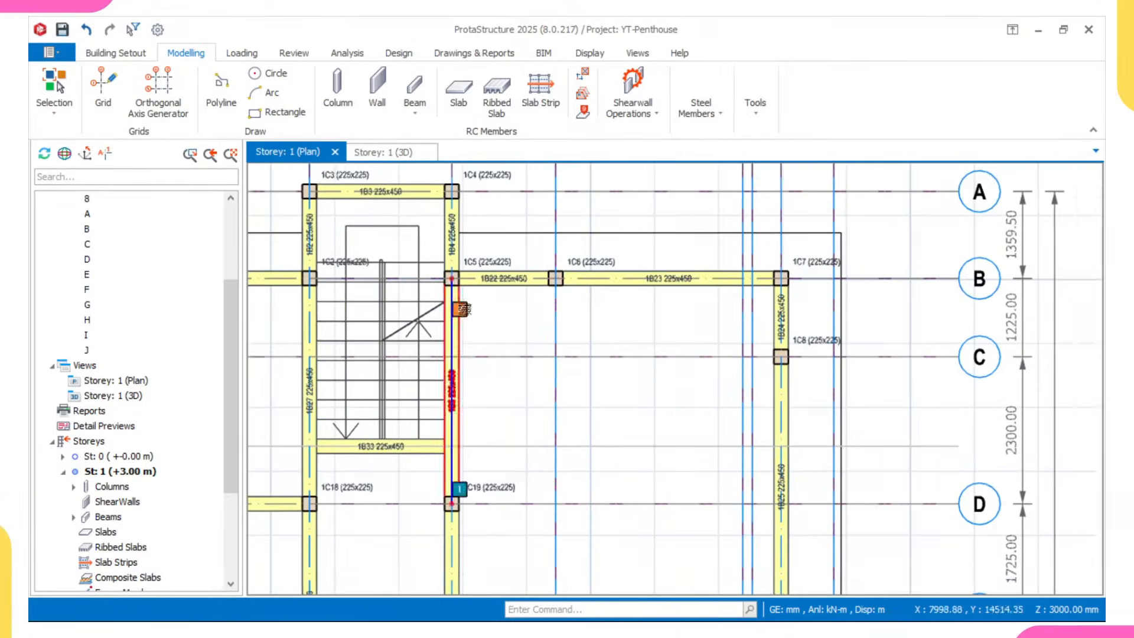
- Examine beams 1B22 and 1B23 along axis B and their supporting columns 1C5, 1C6 and 1C7
{"action": "scroll", "coordinate": [572, 278], "scroll_direction": "down", "scroll_amount": 2}
{"action": "middle_click_drag", "start_coordinate": [559, 273], "coordinate": [508, 313]}
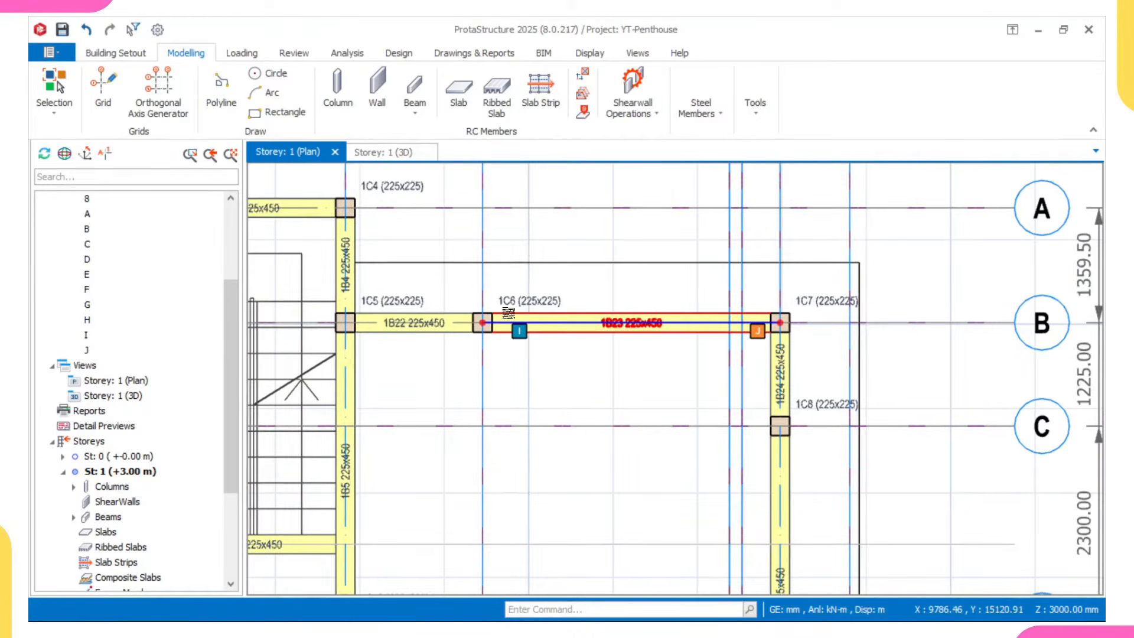
{"action": "scroll", "coordinate": [429, 317], "scroll_direction": "up", "scroll_amount": 3}
{"action": "middle_click_drag", "start_coordinate": [435, 333], "coordinate": [528, 339]}
{"action": "scroll", "coordinate": [787, 376], "scroll_direction": "down", "scroll_amount": 3}
{"action": "middle_click_drag", "start_coordinate": [755, 363], "coordinate": [645, 350]}
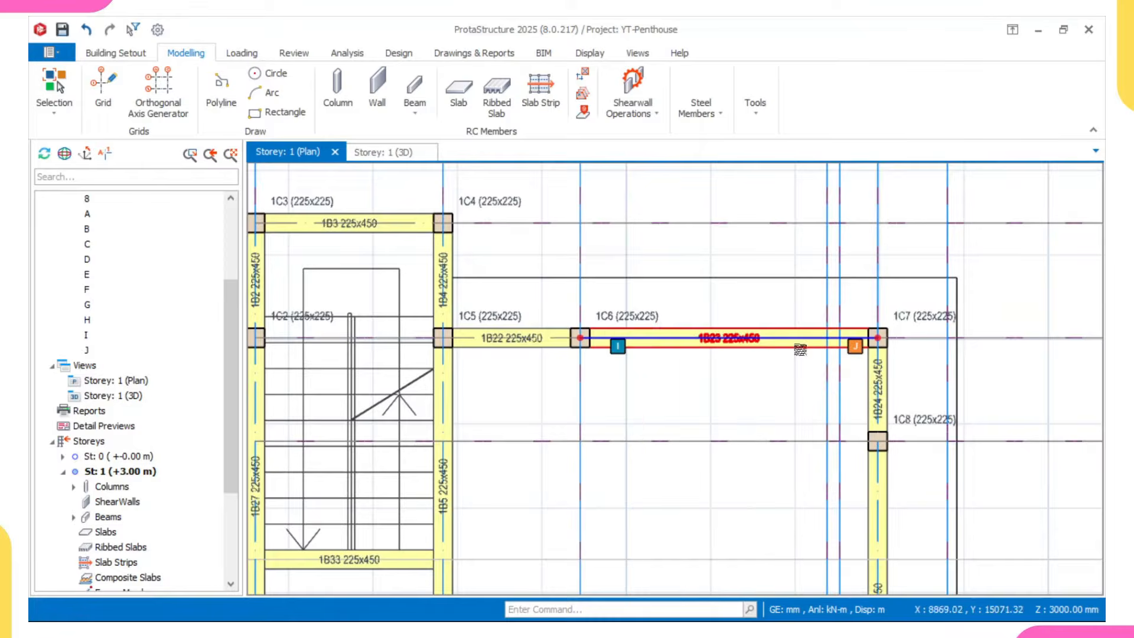
{"action": "scroll", "coordinate": [537, 344], "scroll_direction": "up", "scroll_amount": 2}
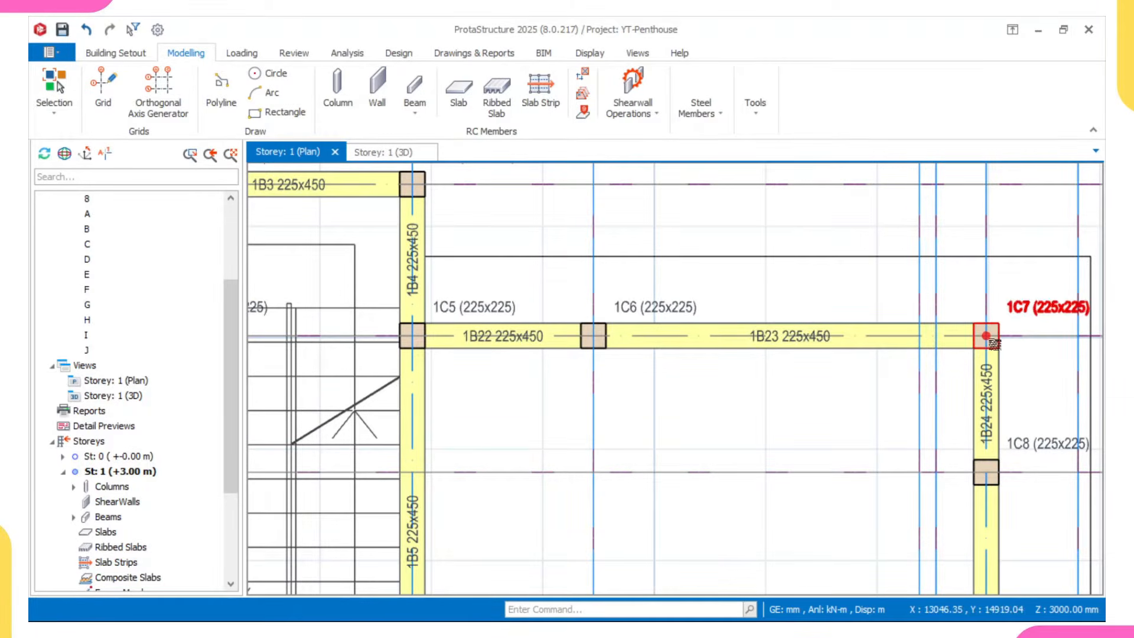
{"action": "mouse_move", "coordinate": [994, 342]}
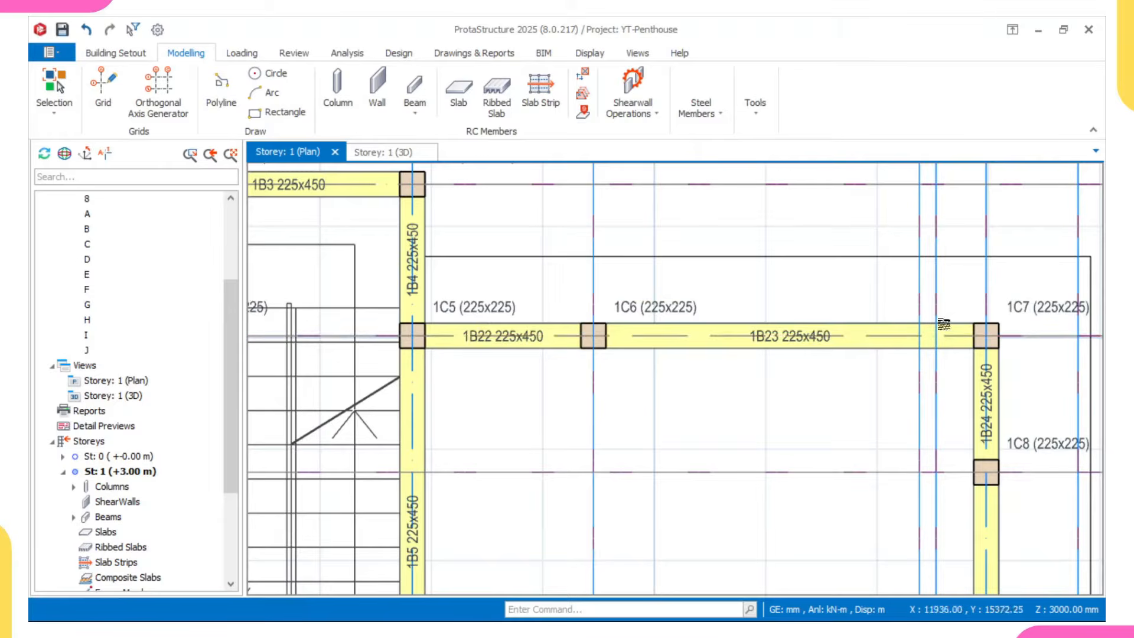
{"action": "mouse_move", "coordinate": [985, 336]}
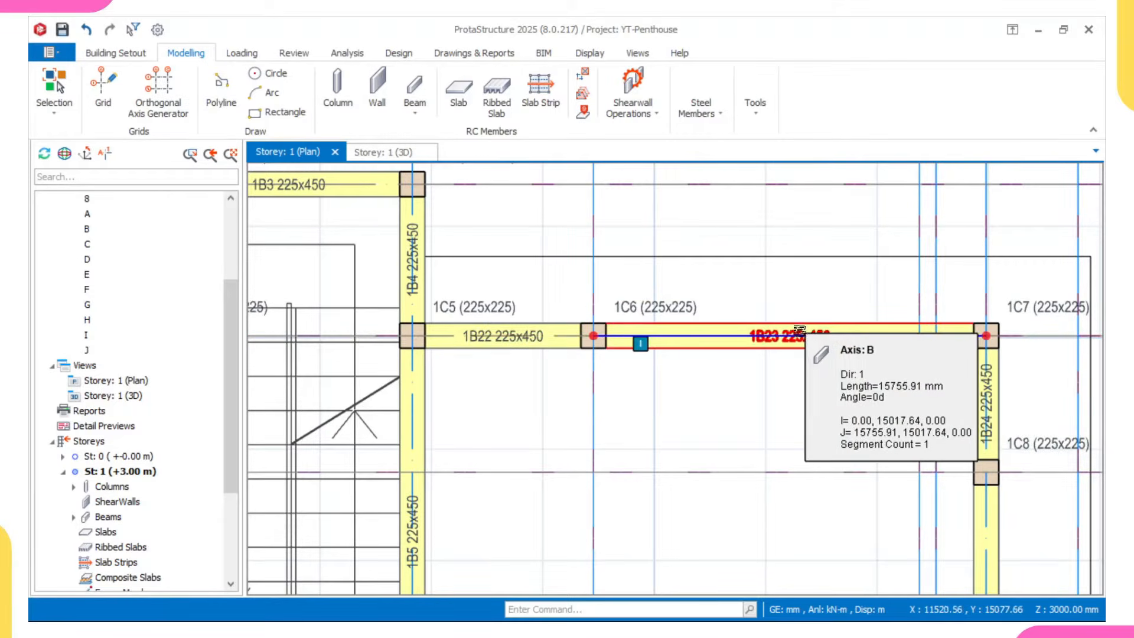
{"action": "scroll", "coordinate": [413, 335], "scroll_direction": "up", "scroll_amount": 2}
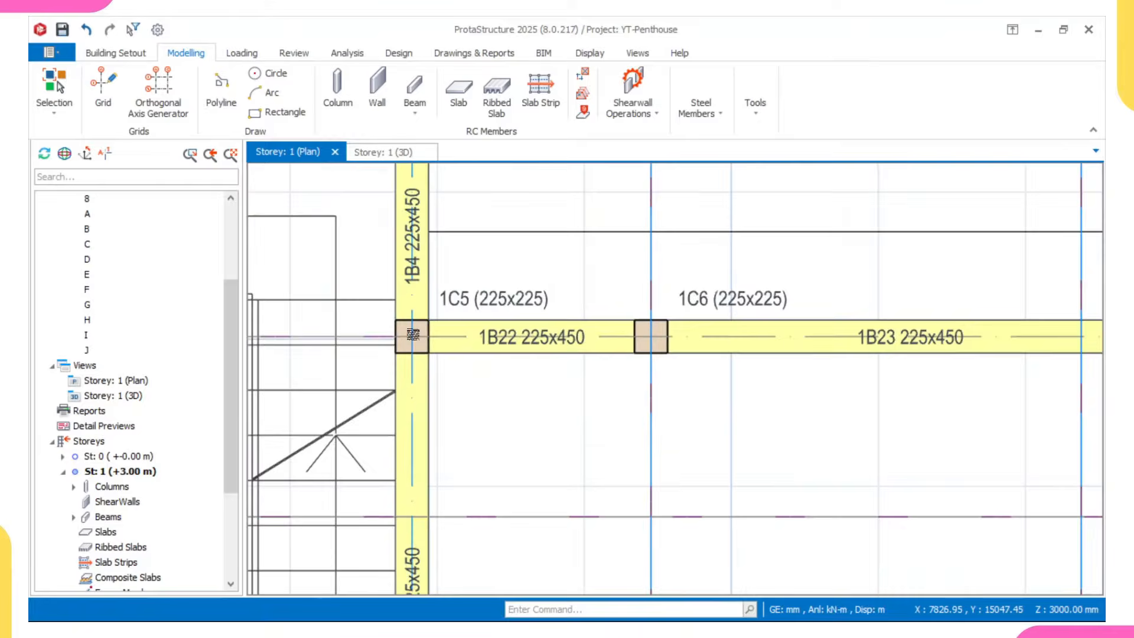
{"action": "mouse_move", "coordinate": [427, 342]}
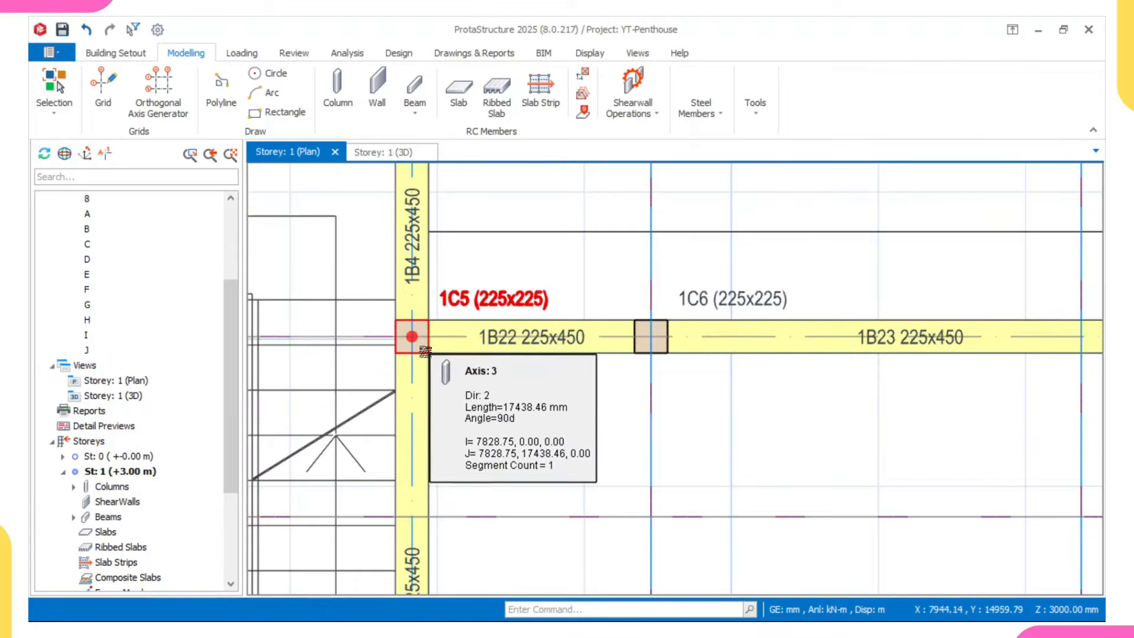
{"action": "scroll", "coordinate": [428, 342], "scroll_direction": "down", "scroll_amount": 1}
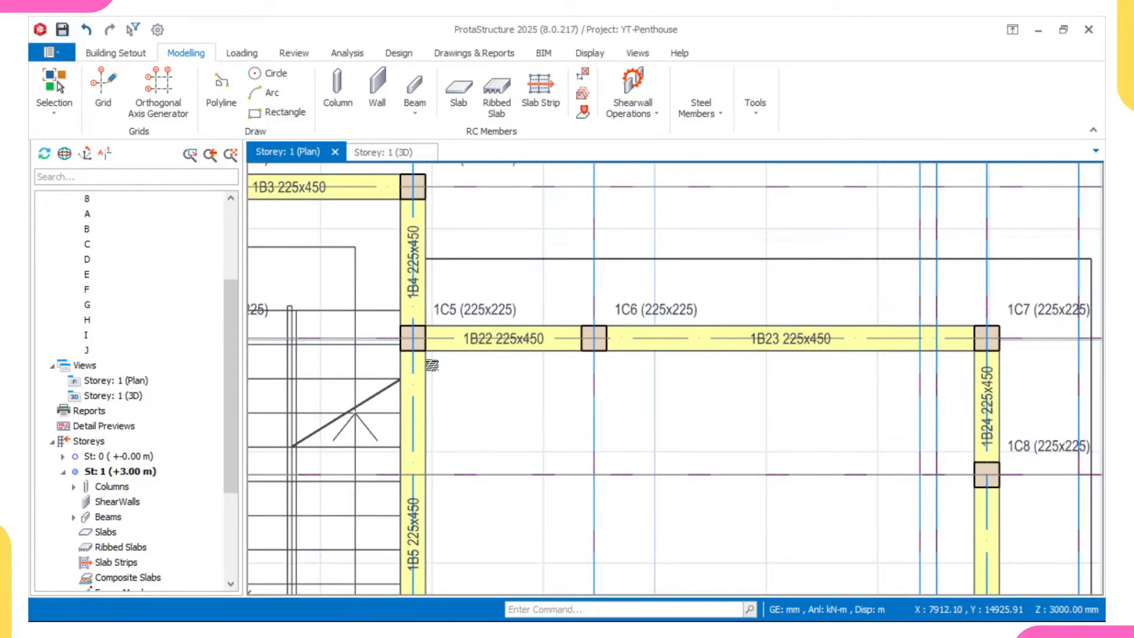
{"action": "scroll", "coordinate": [420, 333], "scroll_direction": "up", "scroll_amount": 1}
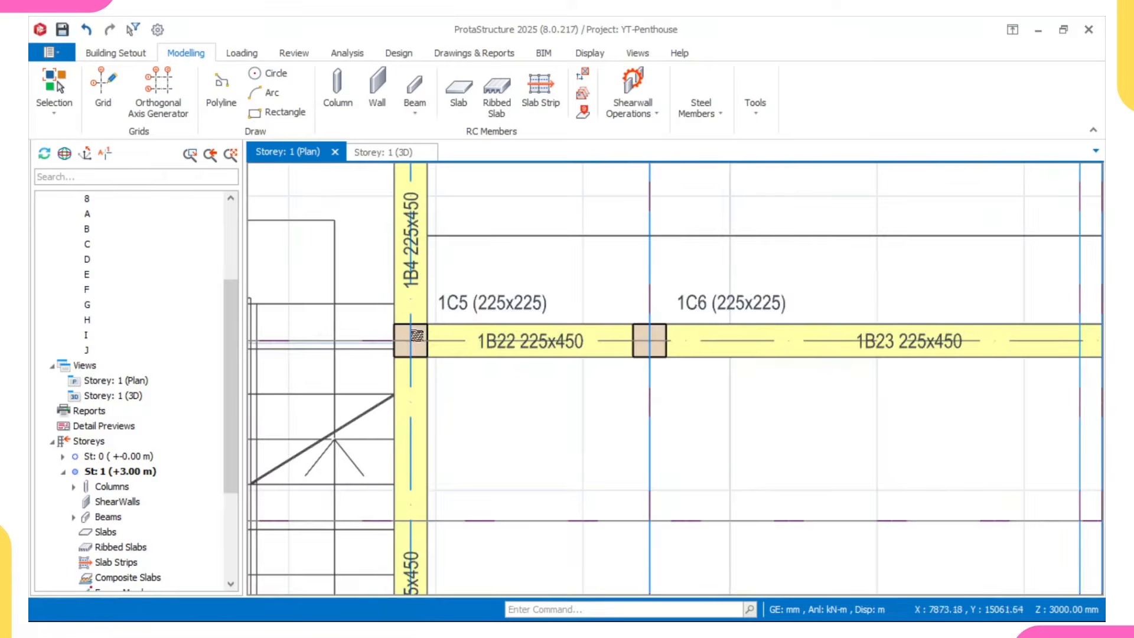
{"action": "scroll", "coordinate": [417, 335], "scroll_direction": "down", "scroll_amount": 1}
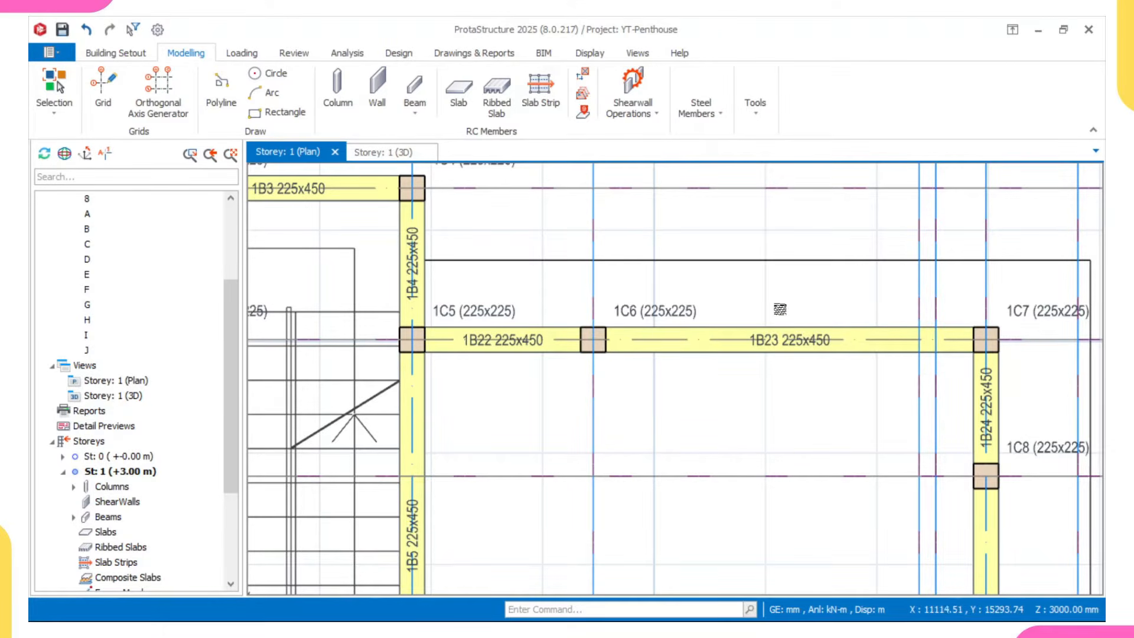
{"action": "scroll", "coordinate": [382, 347], "scroll_direction": "up", "scroll_amount": 3}
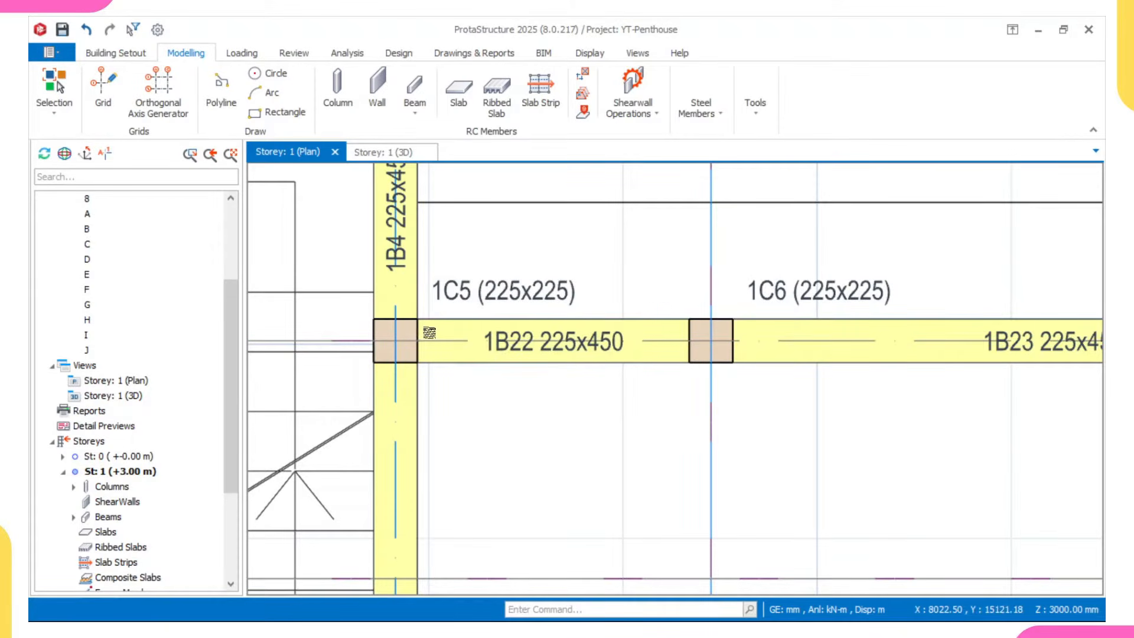
{"action": "scroll", "coordinate": [427, 333], "scroll_direction": "down", "scroll_amount": 2}
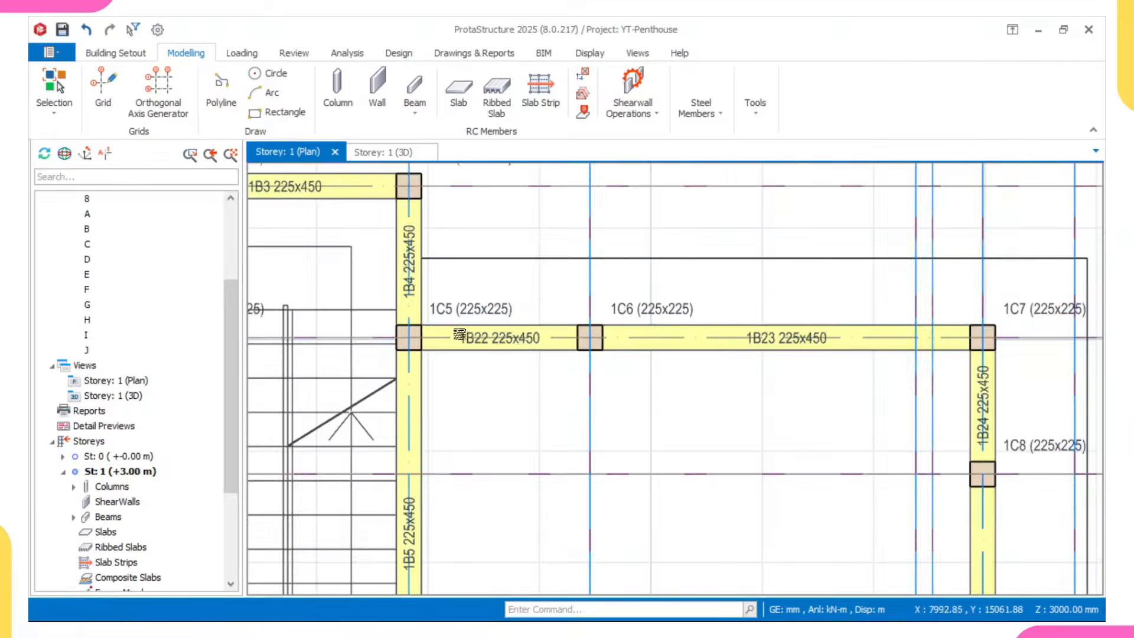
- Examine where the two closely spaced vertical axes cross beam 1B23 beside column 1C7
{"action": "middle_click_drag", "start_coordinate": [974, 331], "coordinate": [647, 318]}
{"action": "scroll", "coordinate": [690, 316], "scroll_direction": "up", "scroll_amount": 1}
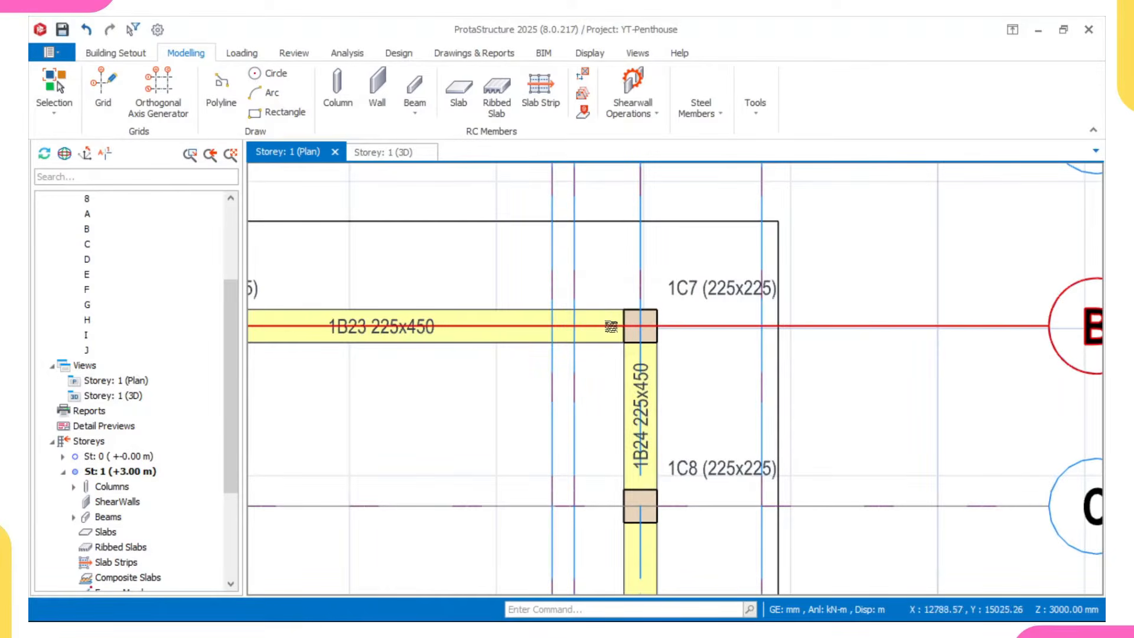
{"action": "scroll", "coordinate": [595, 325], "scroll_direction": "up", "scroll_amount": 1}
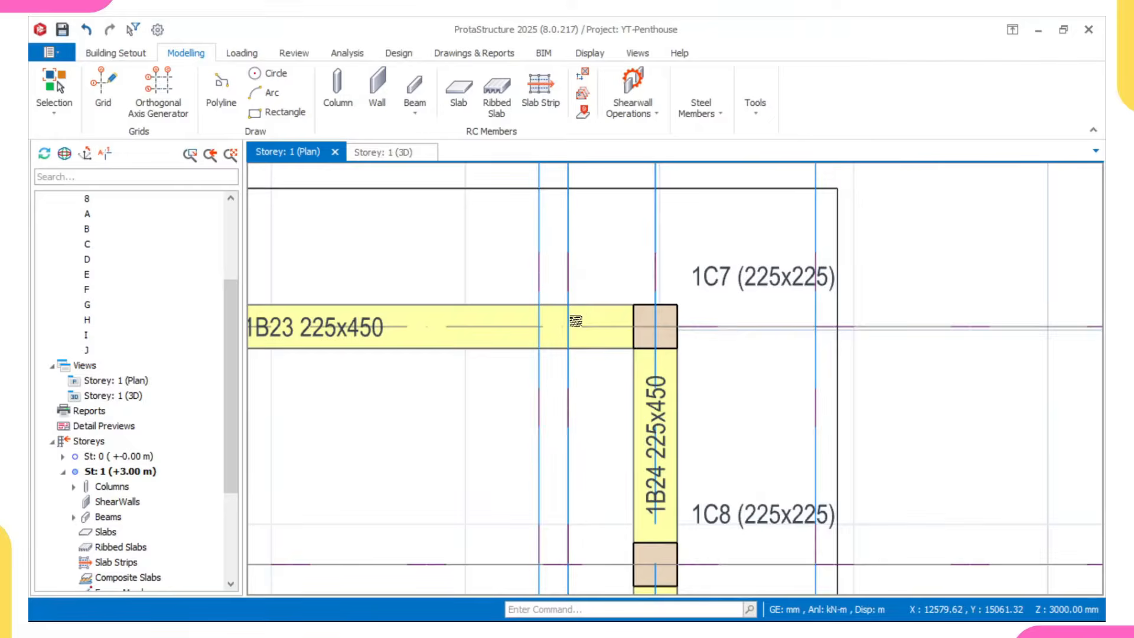
{"action": "scroll", "coordinate": [575, 321], "scroll_direction": "up", "scroll_amount": 1}
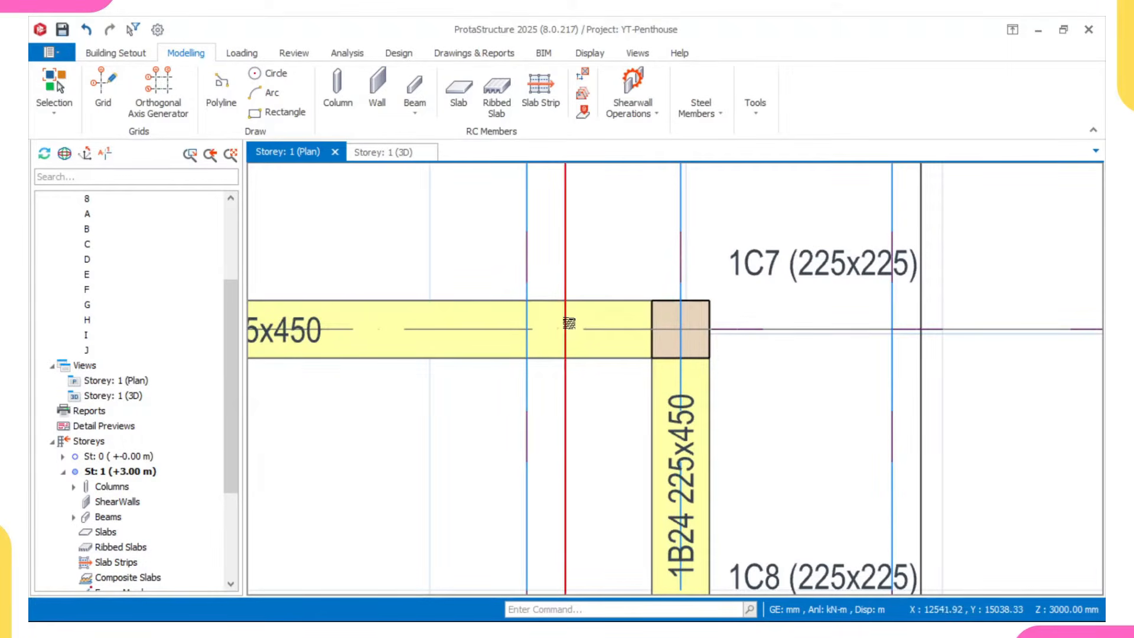
{"action": "mouse_move", "coordinate": [565, 321]}
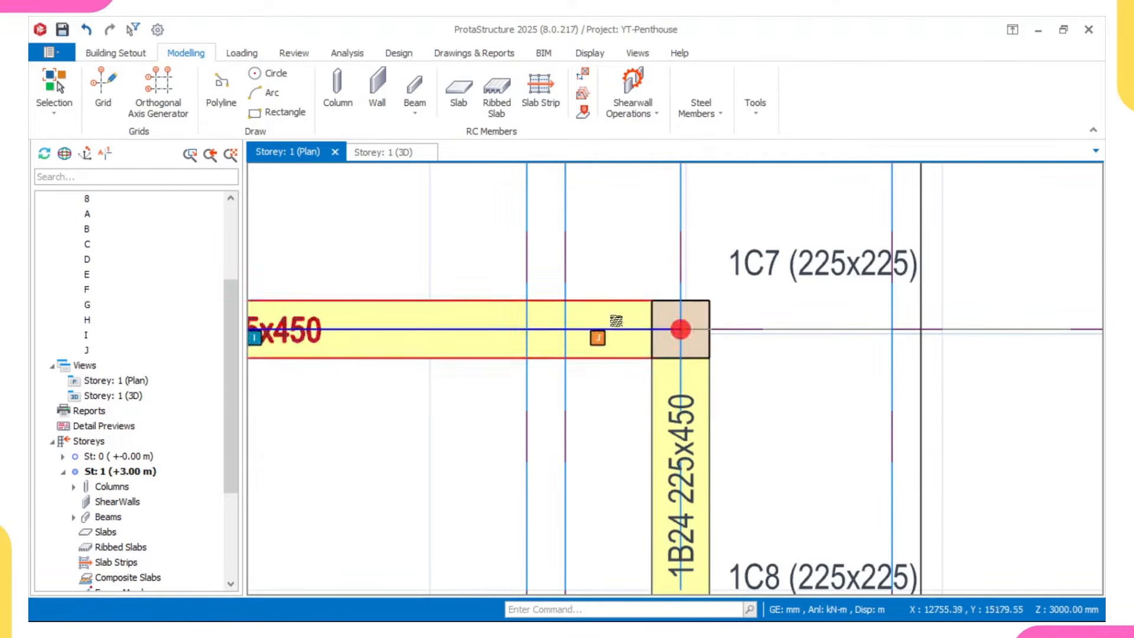
{"action": "mouse_move", "coordinate": [612, 325]}
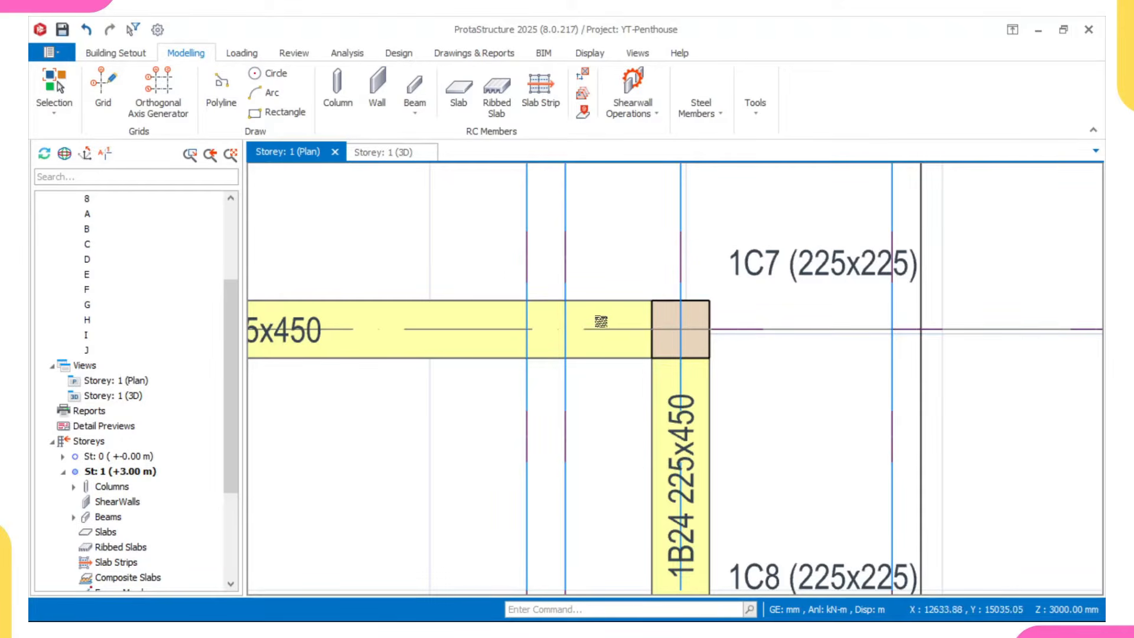
{"action": "scroll", "coordinate": [601, 322], "scroll_direction": "down", "scroll_amount": 5}
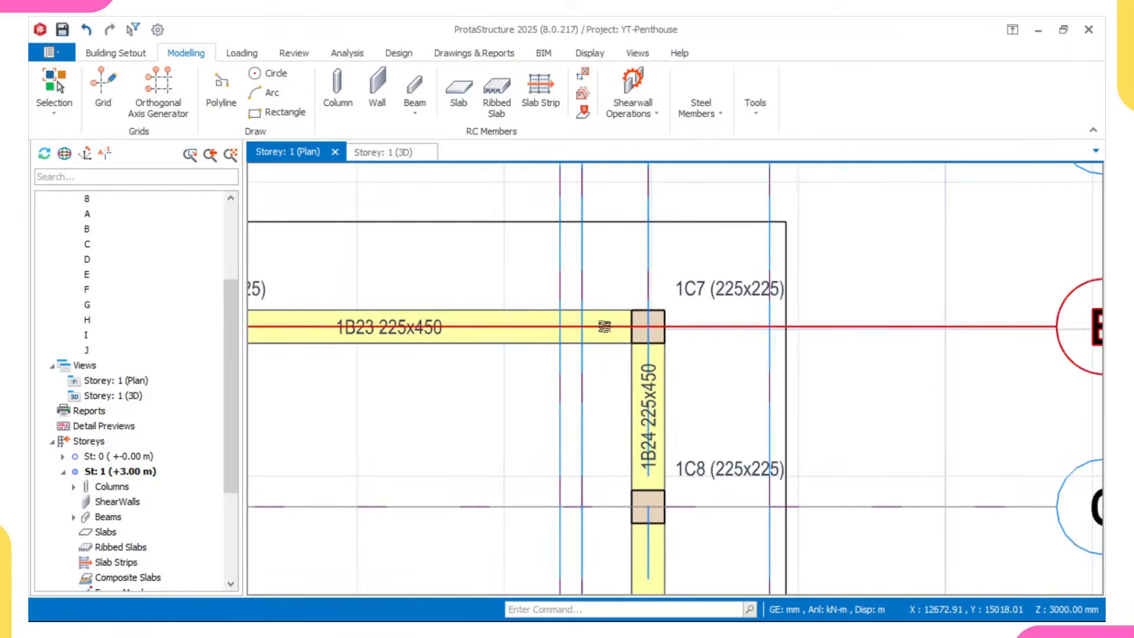
- Examine how axis B and beam 1B22 meet columns 1C5 and 1C6 beside the stairs
{"action": "middle_click_drag", "start_coordinate": [601, 322], "coordinate": [886, 362]}
{"action": "scroll", "coordinate": [706, 348], "scroll_direction": "up", "scroll_amount": 6}
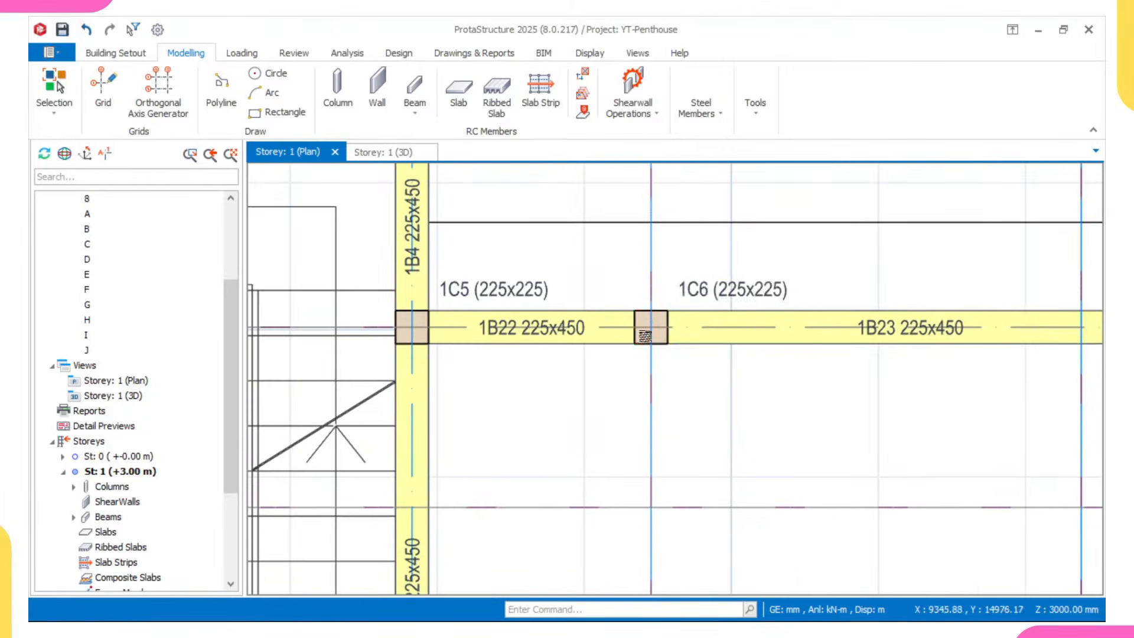
{"action": "middle_click_drag", "start_coordinate": [633, 336], "coordinate": [584, 331]}
{"action": "scroll", "coordinate": [588, 331], "scroll_direction": "up", "scroll_amount": 2}
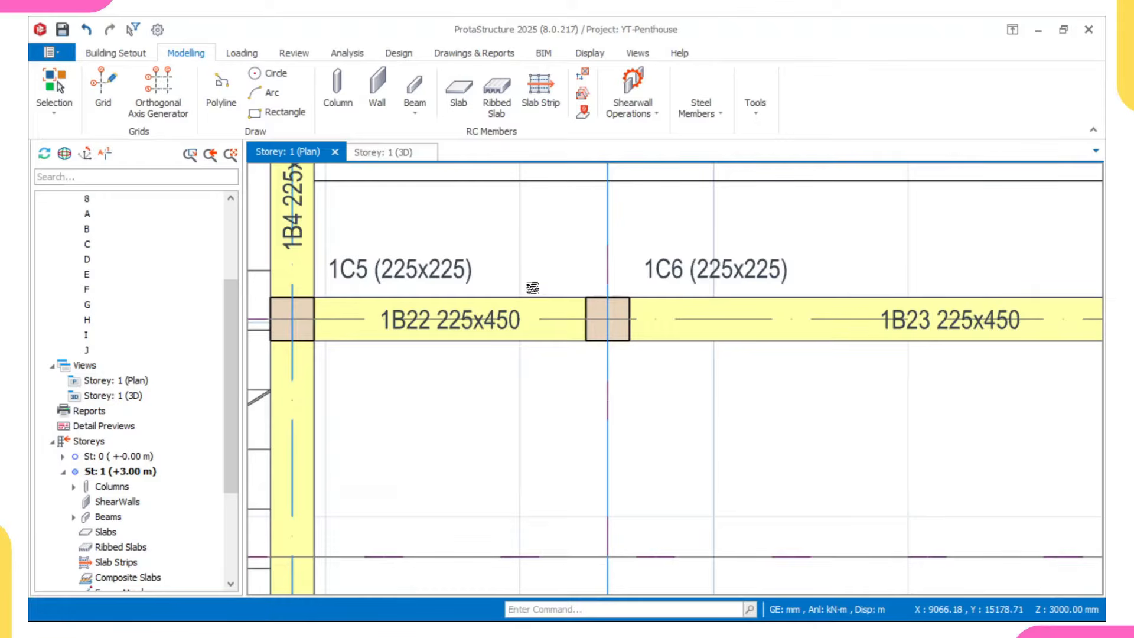
{"action": "scroll", "coordinate": [567, 319], "scroll_direction": "down", "scroll_amount": 4}
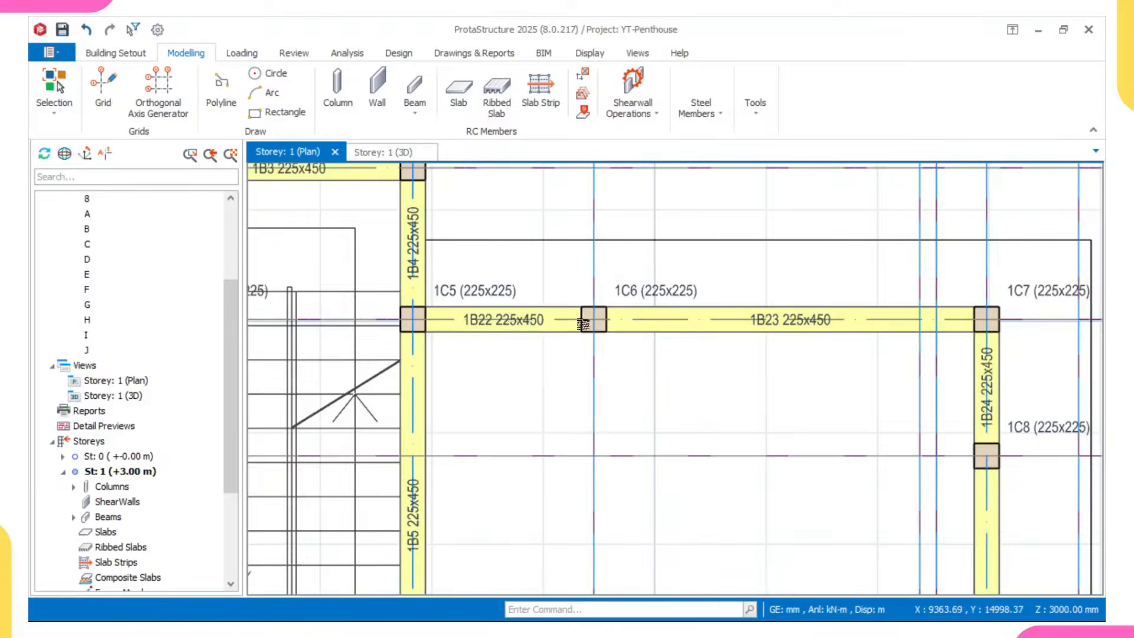
{"action": "scroll", "coordinate": [459, 314], "scroll_direction": "up", "scroll_amount": 4}
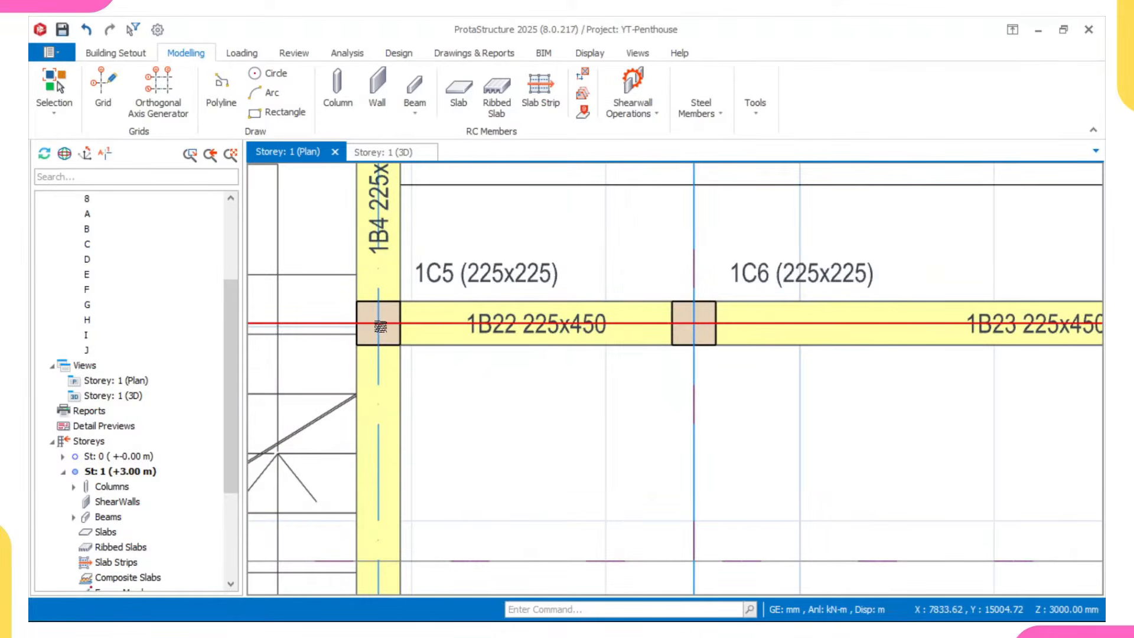
{"action": "mouse_move", "coordinate": [380, 324]}
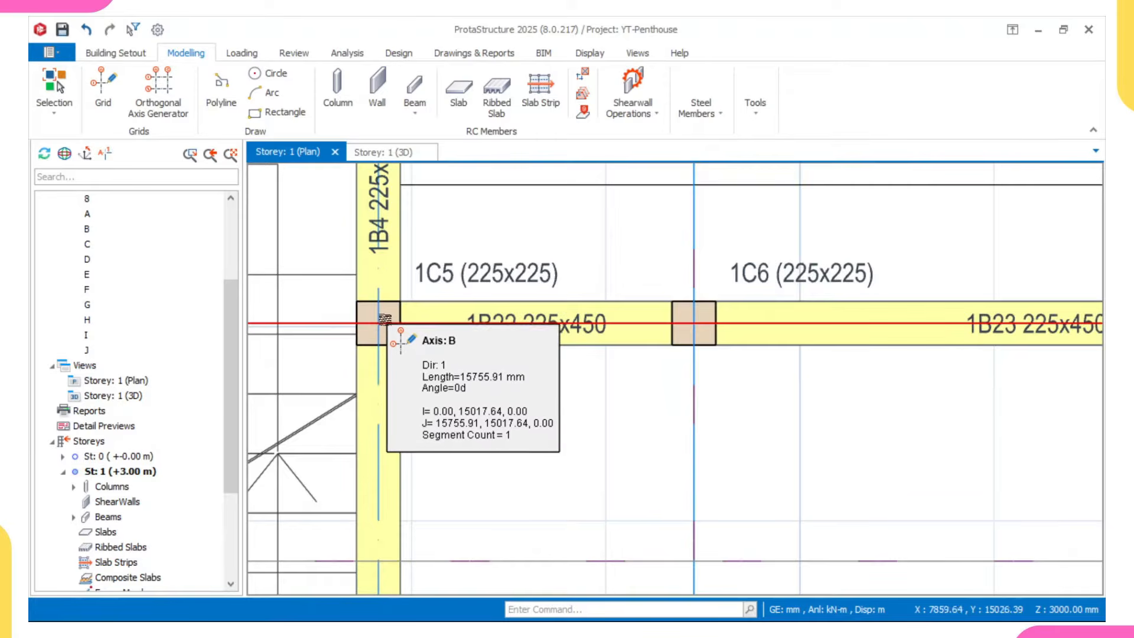
{"action": "middle_click_drag", "start_coordinate": [710, 327], "coordinate": [674, 328]}
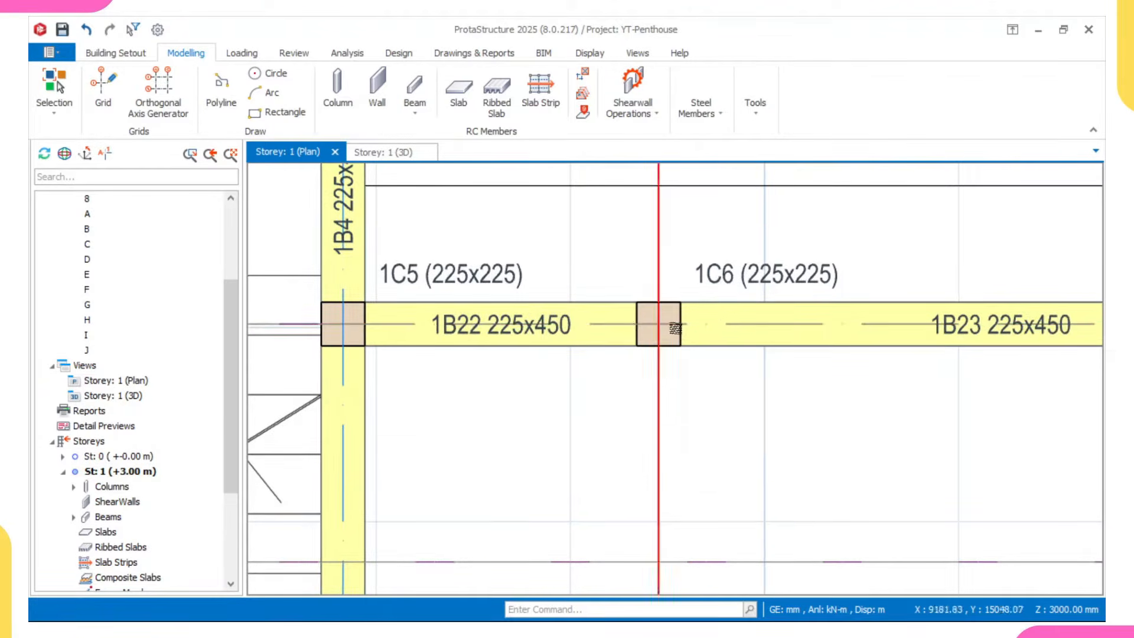
- Examine how beams 1B22 and 1B23 meet at column 1C6 on axis B
{"action": "scroll", "coordinate": [674, 328], "scroll_direction": "down", "scroll_amount": 3}
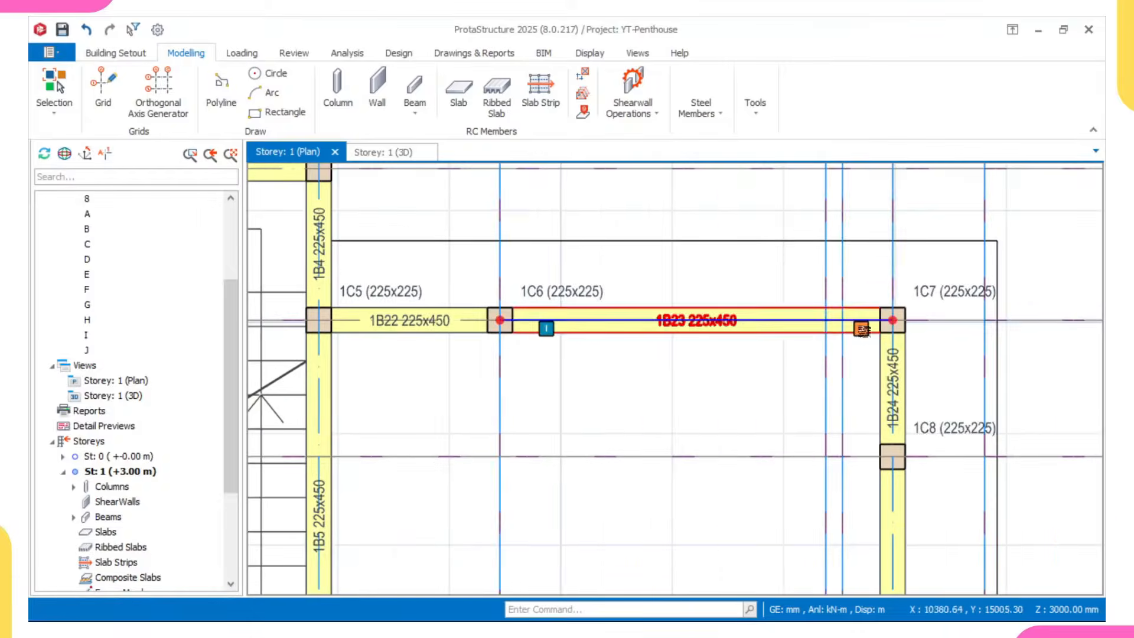
{"action": "scroll", "coordinate": [930, 332], "scroll_direction": "up", "scroll_amount": 2}
{"action": "scroll", "coordinate": [857, 322], "scroll_direction": "down", "scroll_amount": 2}
{"action": "middle_click_drag", "start_coordinate": [483, 326], "coordinate": [502, 332]}
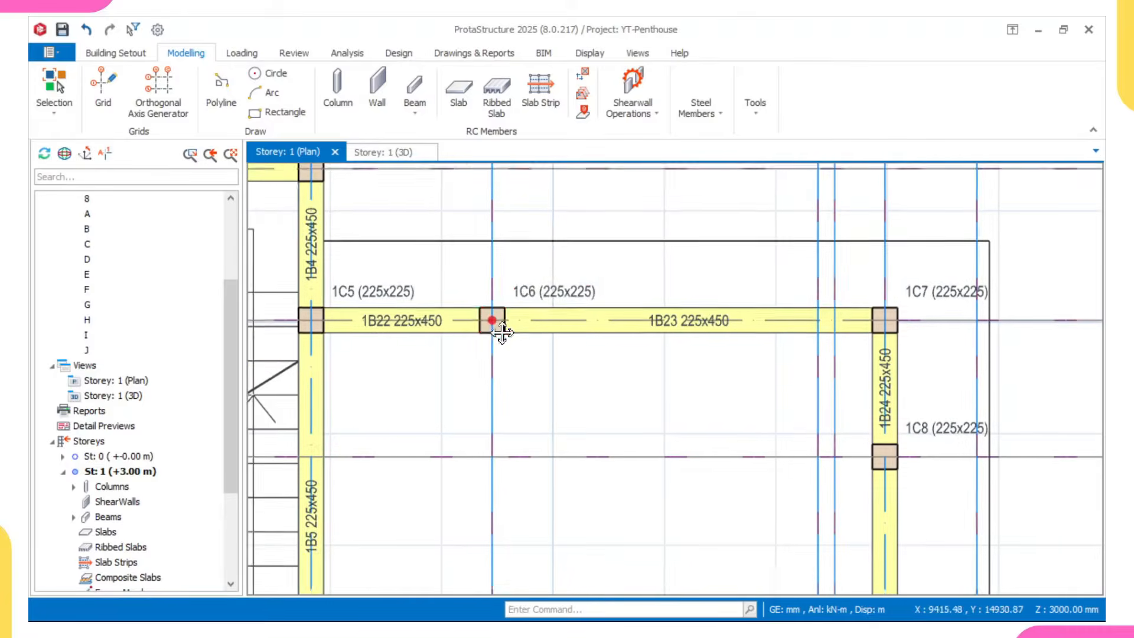
{"action": "scroll", "coordinate": [502, 332], "scroll_direction": "up", "scroll_amount": 3}
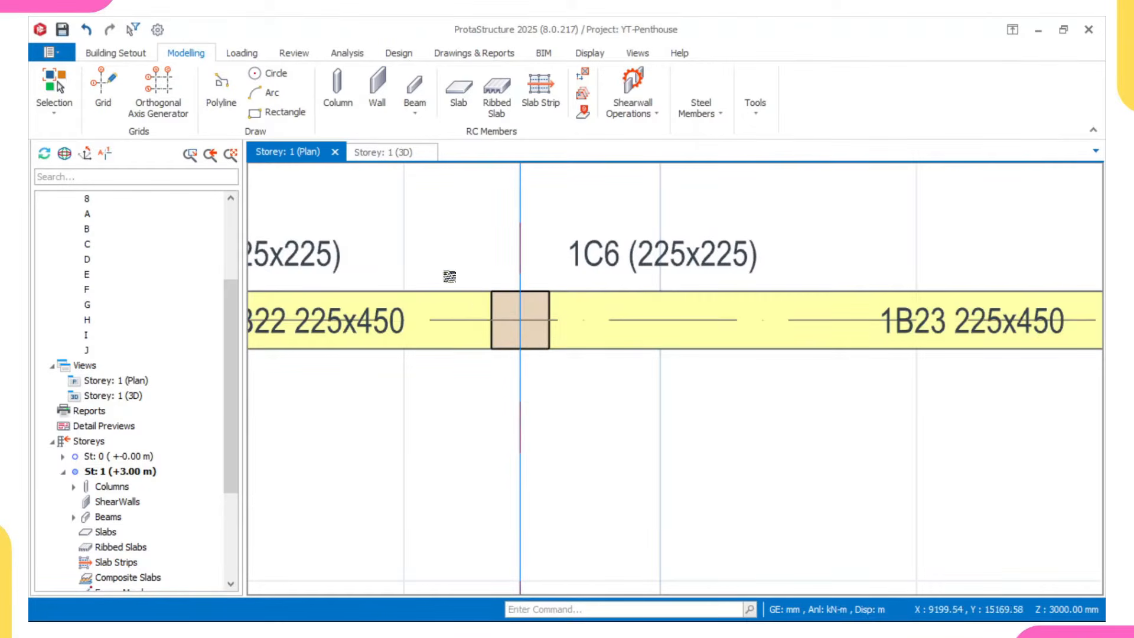
{"action": "scroll", "coordinate": [486, 311], "scroll_direction": "down", "scroll_amount": 2}
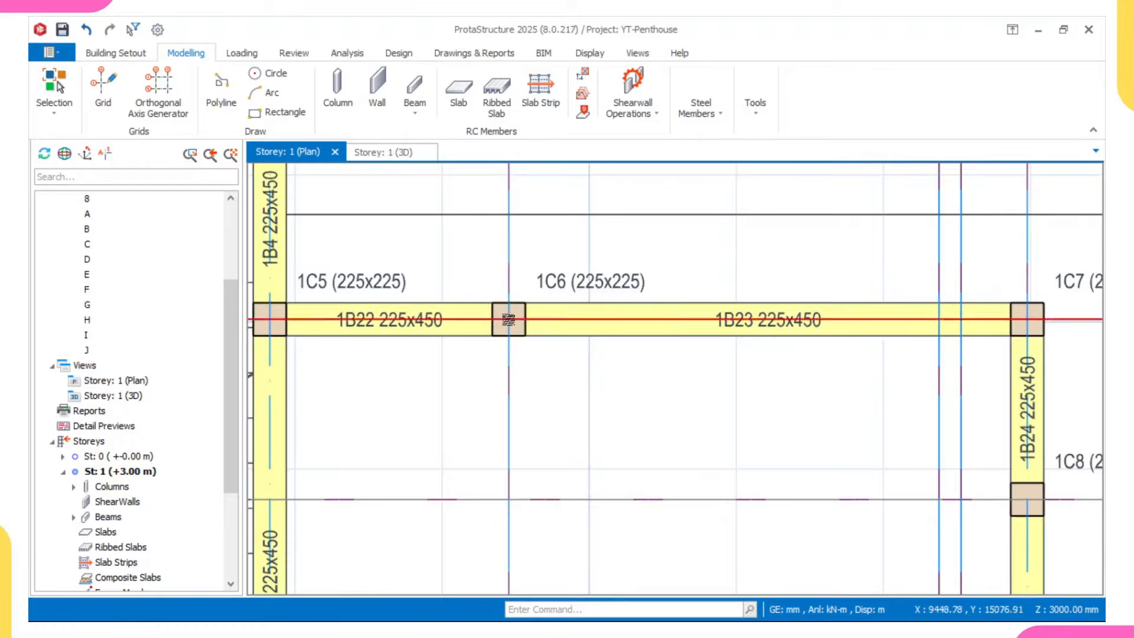
{"action": "scroll", "coordinate": [508, 319], "scroll_direction": "up", "scroll_amount": 1}
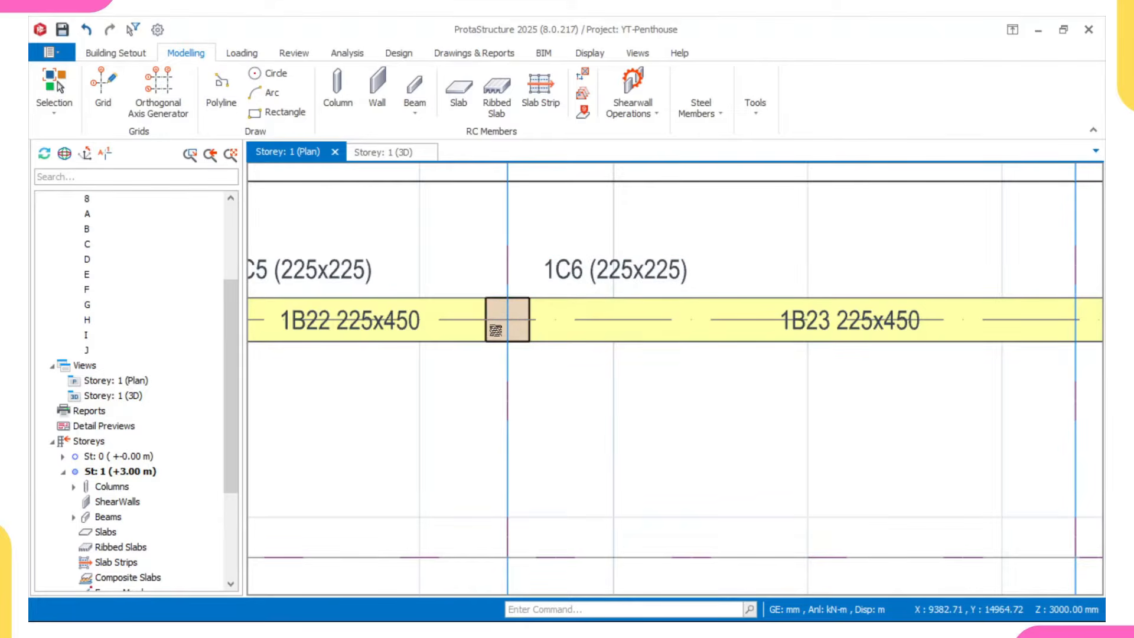
{"action": "scroll", "coordinate": [501, 329], "scroll_direction": "down", "scroll_amount": 2}
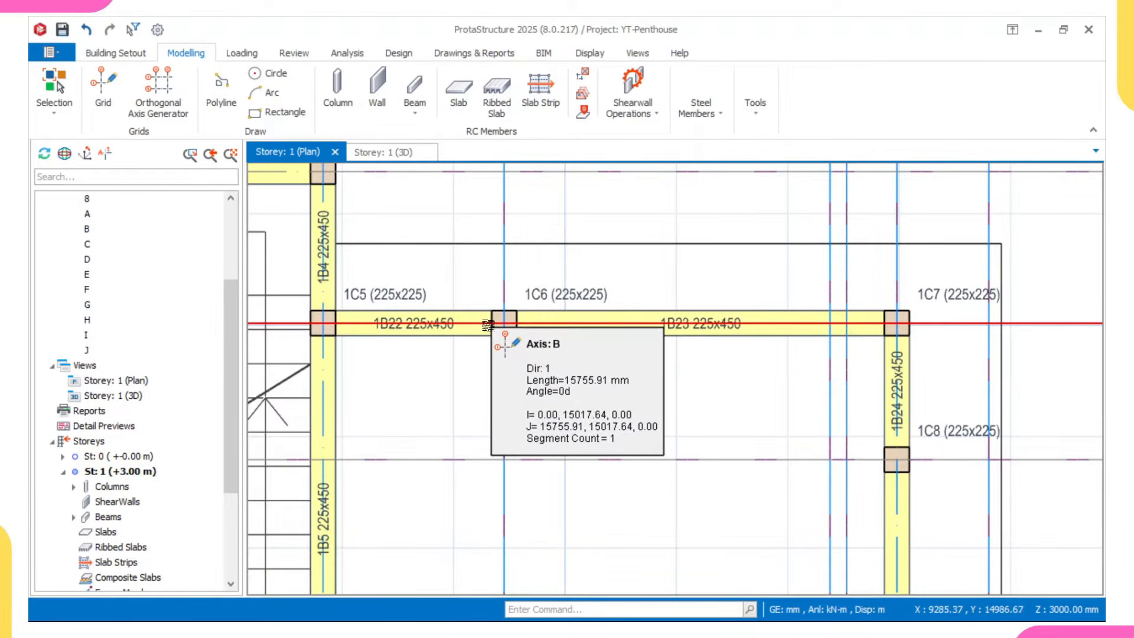
{"action": "scroll", "coordinate": [486, 328], "scroll_direction": "up", "scroll_amount": 2}
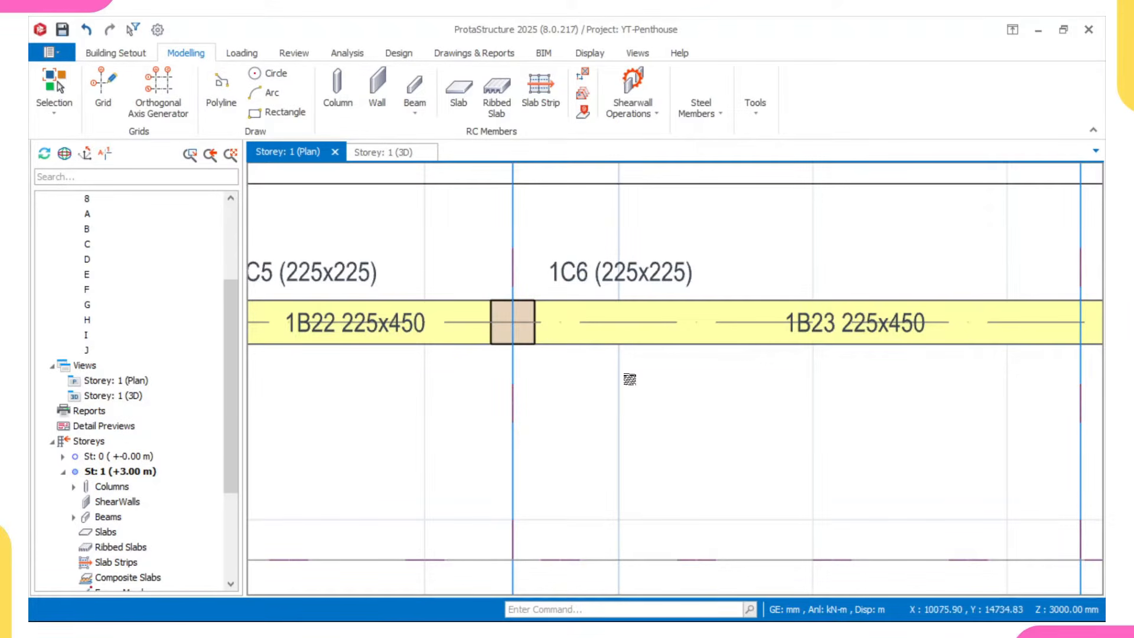
{"action": "scroll", "coordinate": [598, 356], "scroll_direction": "down", "scroll_amount": 3}
{"action": "scroll", "coordinate": [443, 299], "scroll_direction": "up", "scroll_amount": 3}
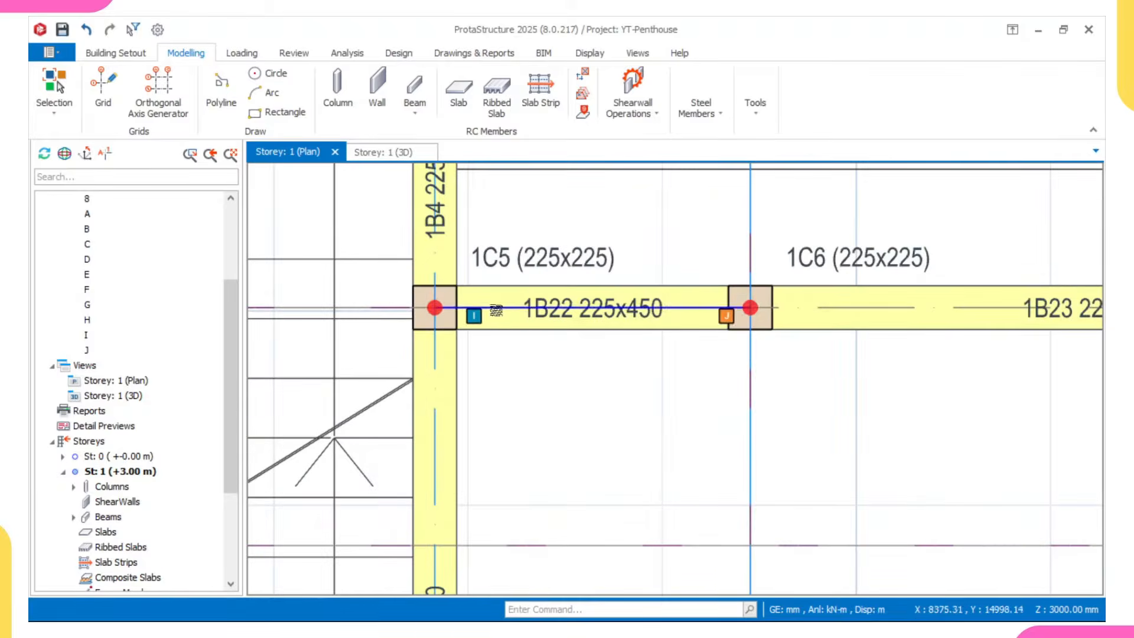
- Examine column 1C5 beside the staircase and the beam 1B22 span from it to column 1C6
{"action": "scroll", "coordinate": [443, 299], "scroll_direction": "up", "scroll_amount": 1}
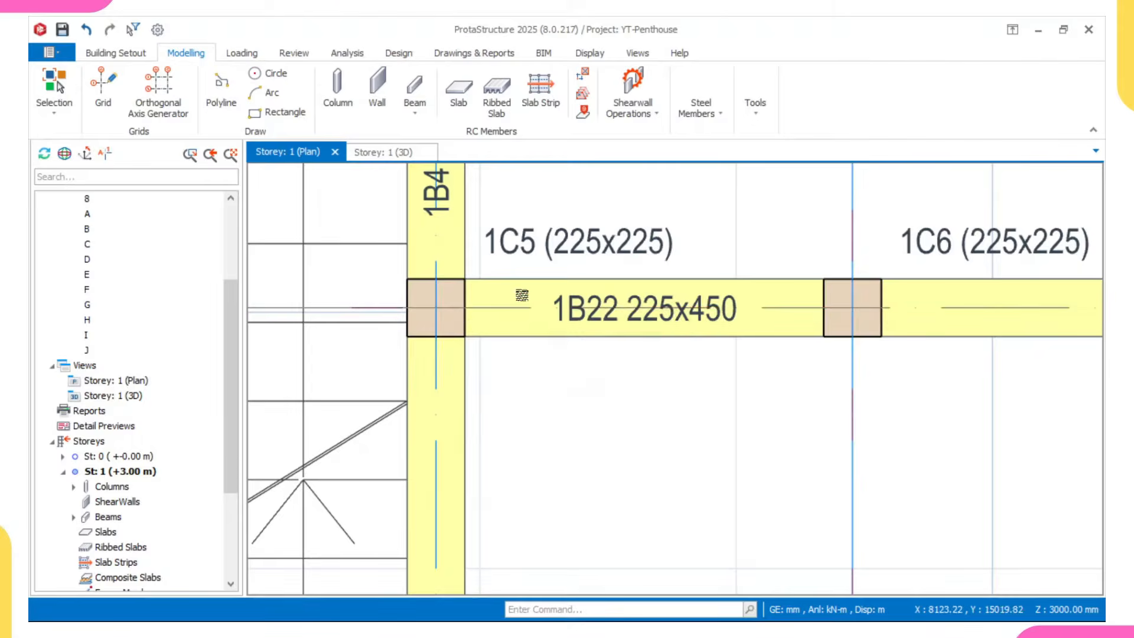
{"action": "scroll", "coordinate": [533, 314], "scroll_direction": "down", "scroll_amount": 2}
{"action": "scroll", "coordinate": [534, 316], "scroll_direction": "down", "scroll_amount": 2}
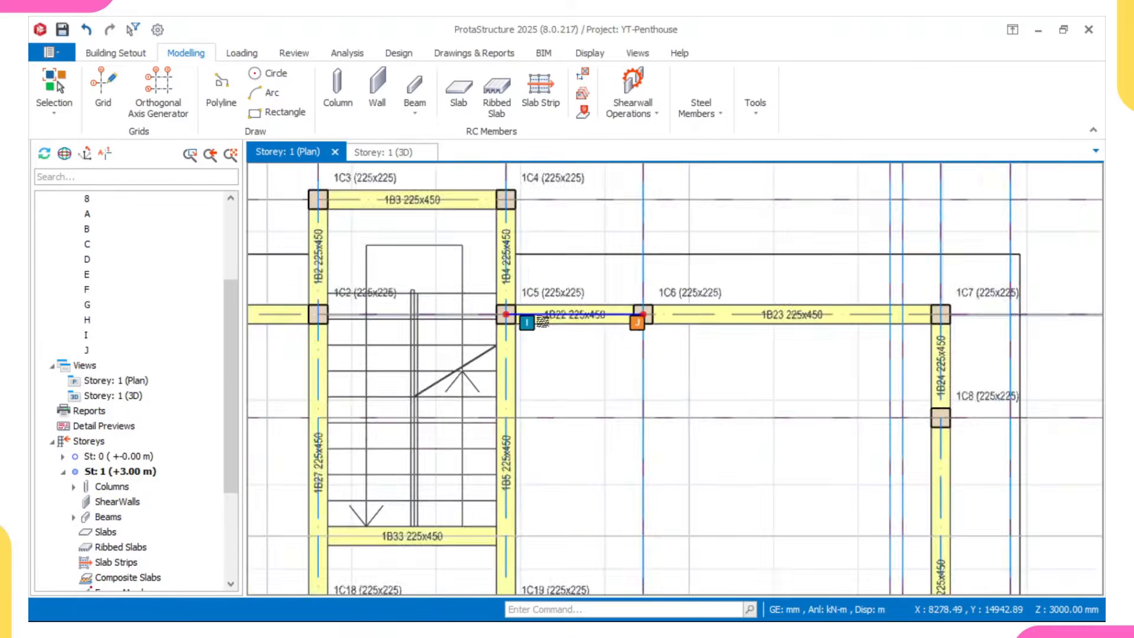
{"action": "scroll", "coordinate": [508, 316], "scroll_direction": "up", "scroll_amount": 4}
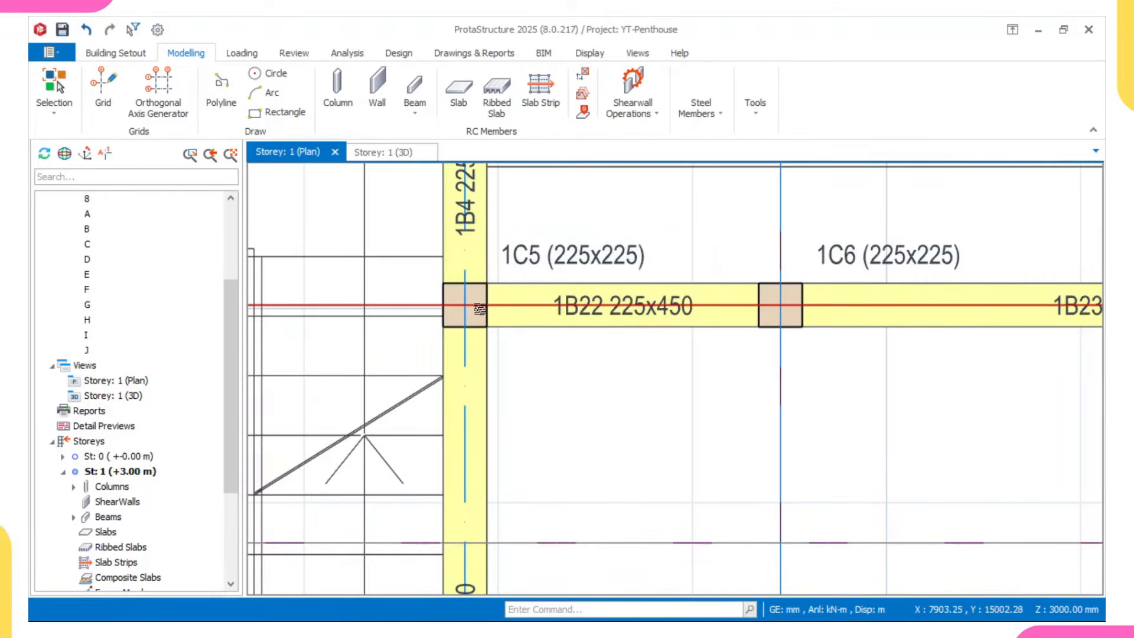
{"action": "mouse_move", "coordinate": [484, 312]}
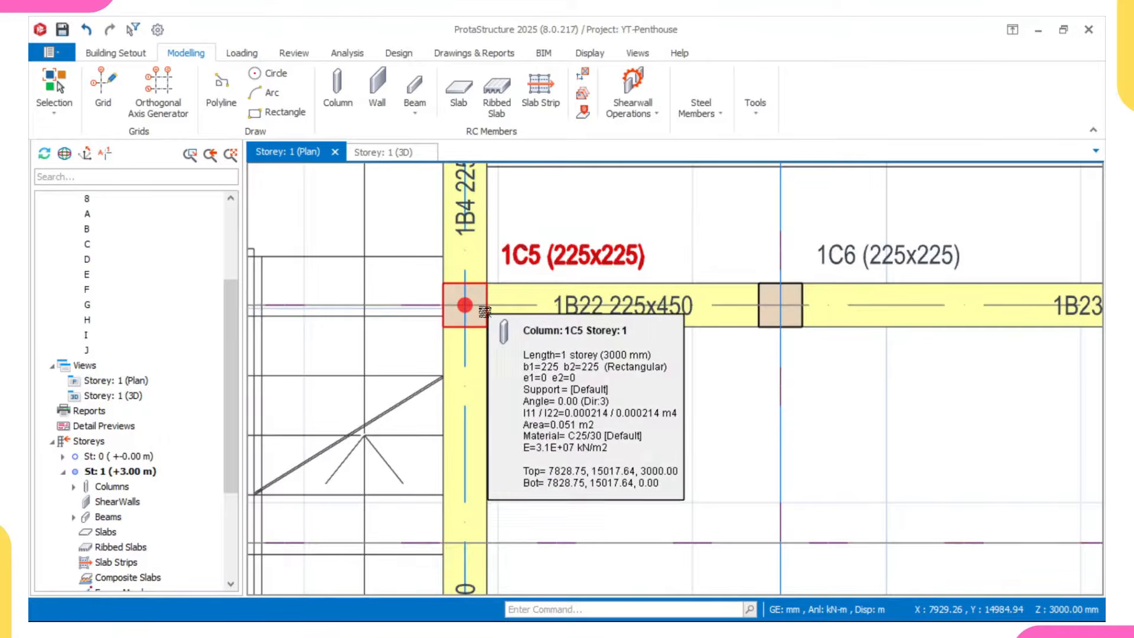
{"action": "scroll", "coordinate": [484, 313], "scroll_direction": "up", "scroll_amount": 1}
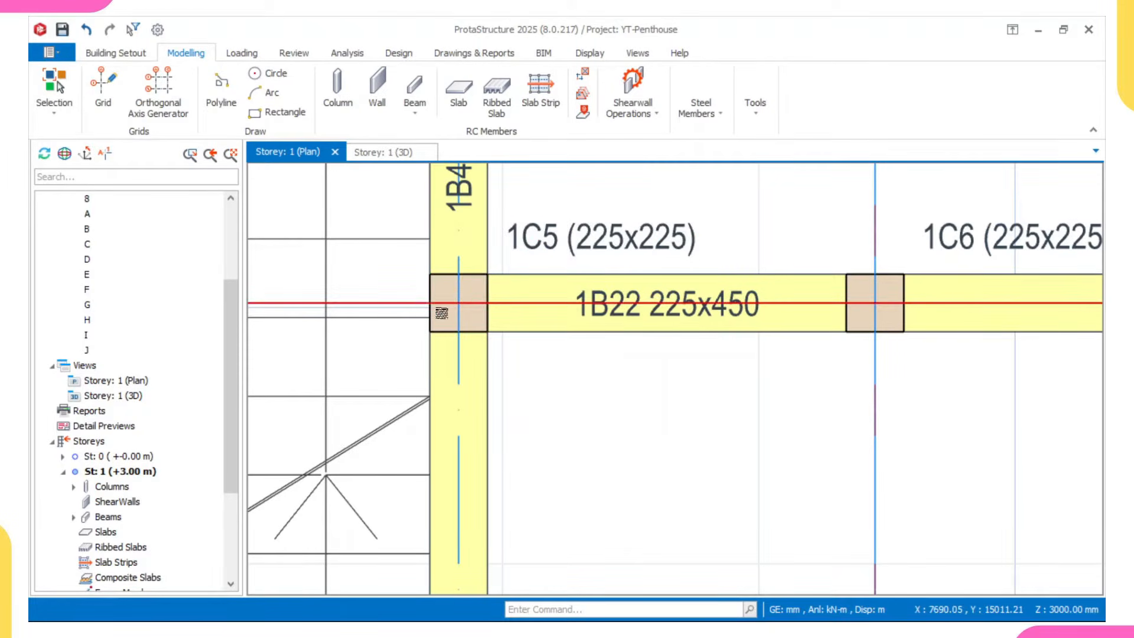
{"action": "scroll", "coordinate": [474, 313], "scroll_direction": "down", "scroll_amount": 1}
{"action": "scroll", "coordinate": [782, 307], "scroll_direction": "up", "scroll_amount": 1}
{"action": "middle_click_drag", "start_coordinate": [786, 303], "coordinate": [689, 310]}
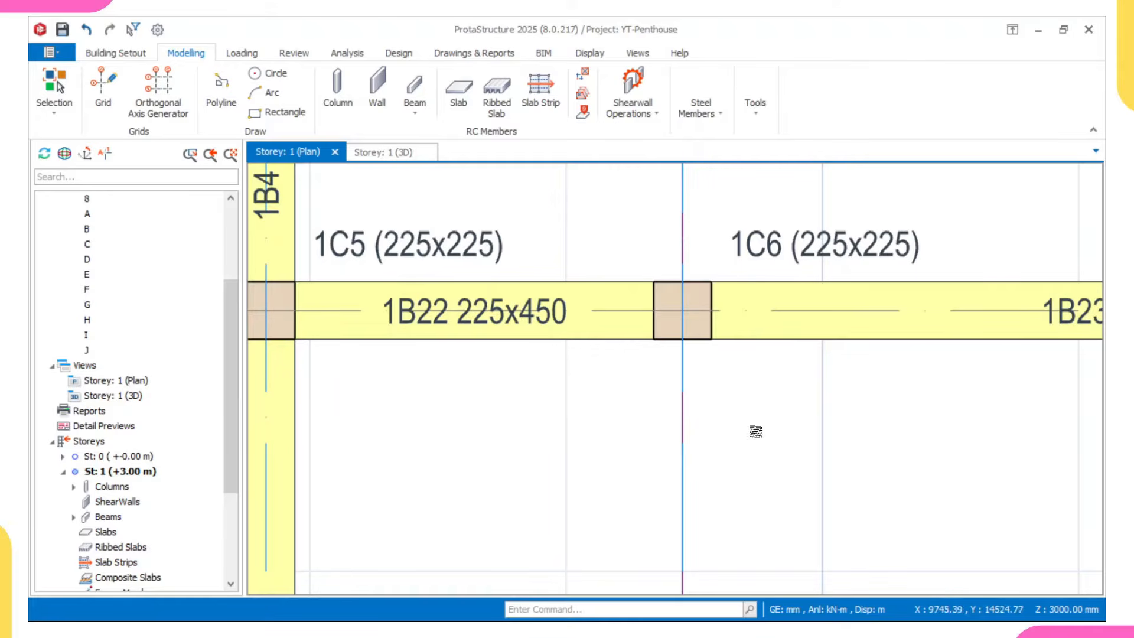
- Read the properties of beam 1B22 and recheck column 1C5 at its junction with beam 1B4
{"action": "scroll", "coordinate": [745, 407], "scroll_direction": "down", "scroll_amount": 1}
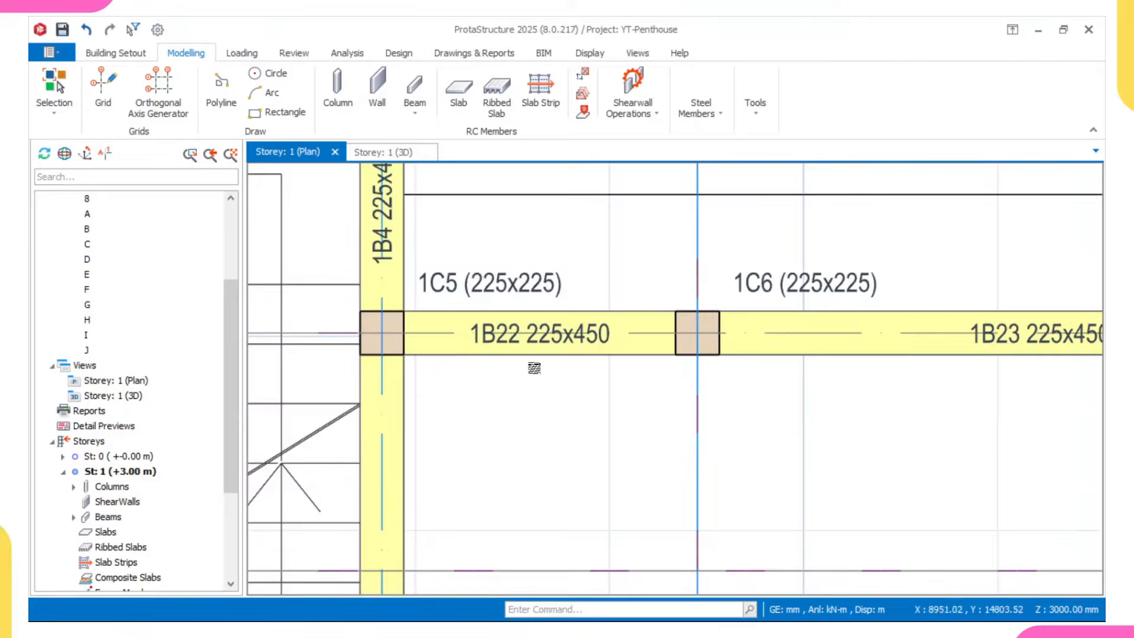
{"action": "scroll", "coordinate": [389, 336], "scroll_direction": "up", "scroll_amount": 1}
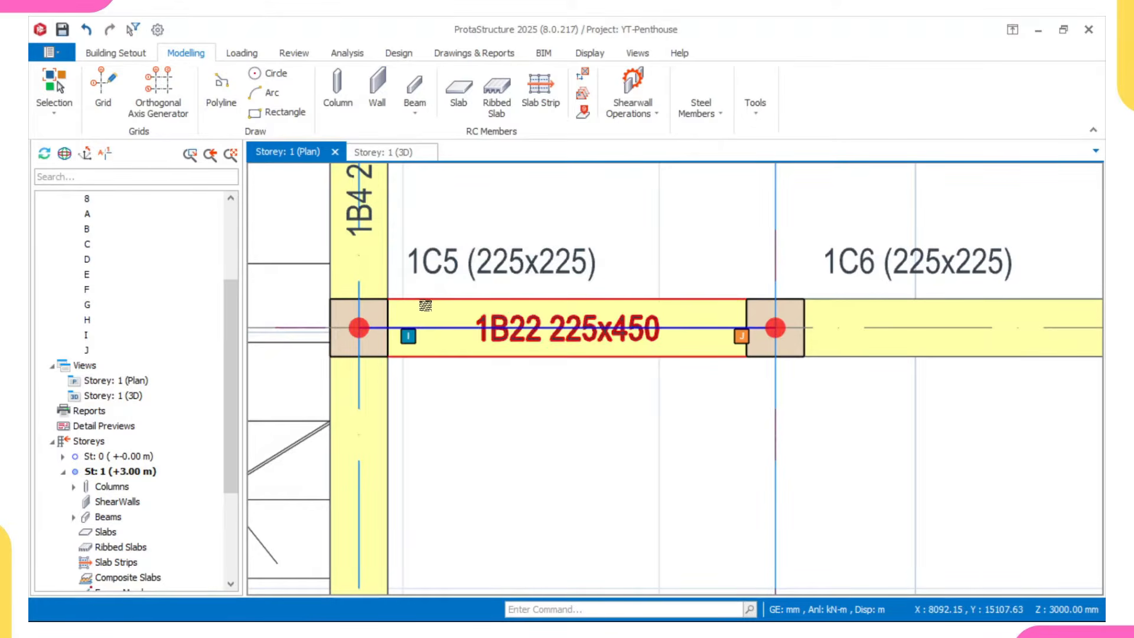
{"action": "mouse_move", "coordinate": [425, 305]}
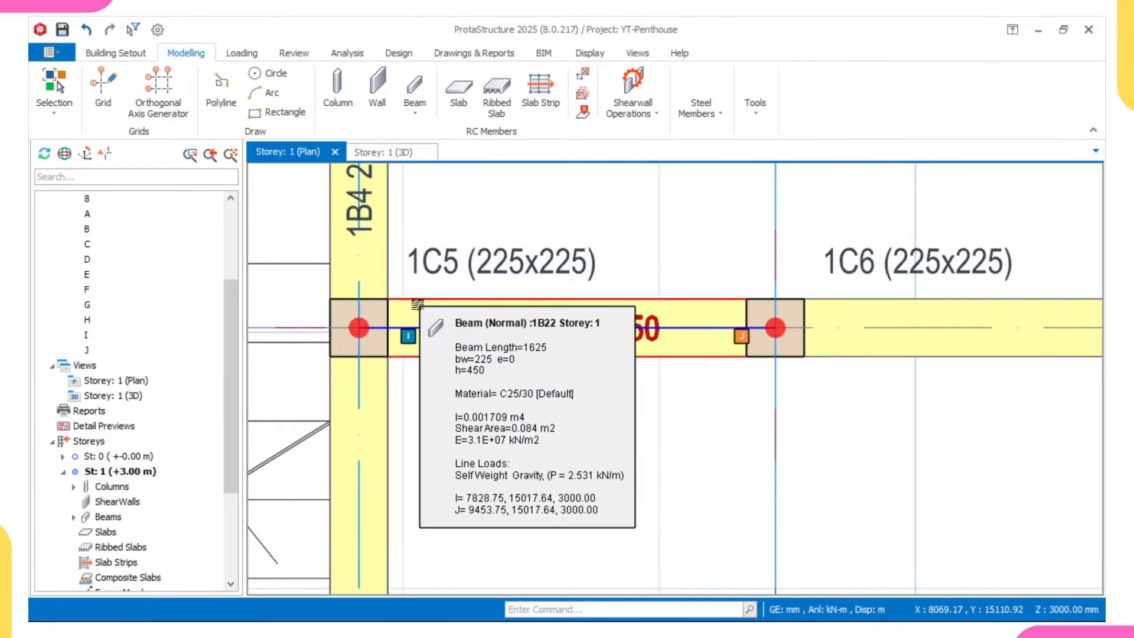
{"action": "scroll", "coordinate": [417, 304], "scroll_direction": "down", "scroll_amount": 2}
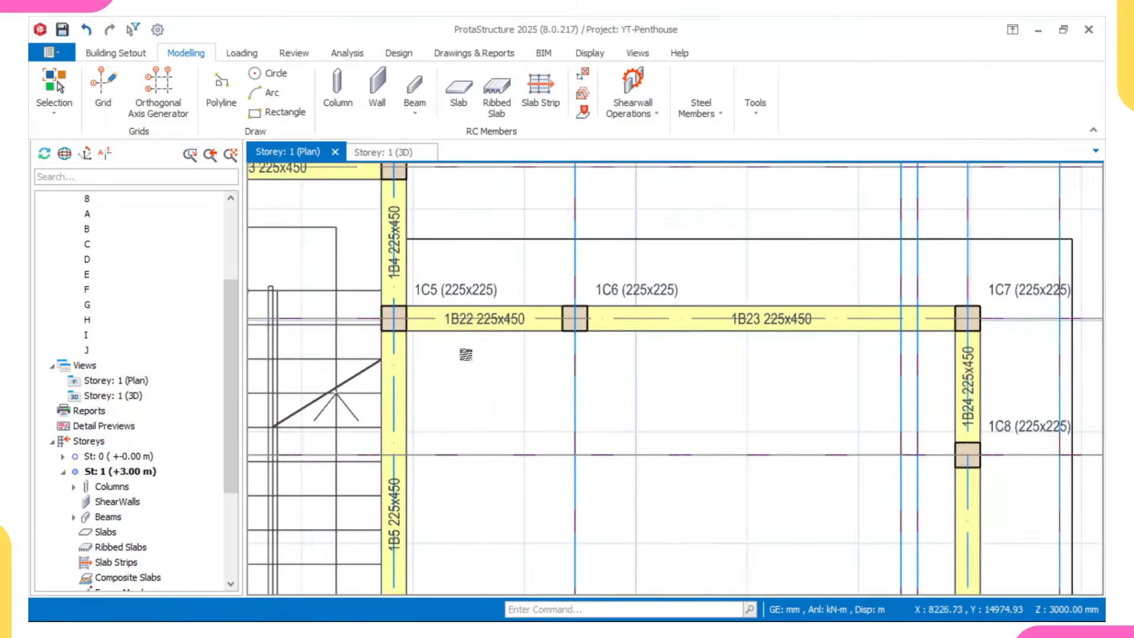
{"action": "middle_click_drag", "start_coordinate": [465, 355], "coordinate": [385, 333]}
{"action": "scroll", "coordinate": [385, 332], "scroll_direction": "down", "scroll_amount": 1}
{"action": "scroll", "coordinate": [341, 315], "scroll_direction": "up", "scroll_amount": 3}
{"action": "mouse_move", "coordinate": [341, 316]}
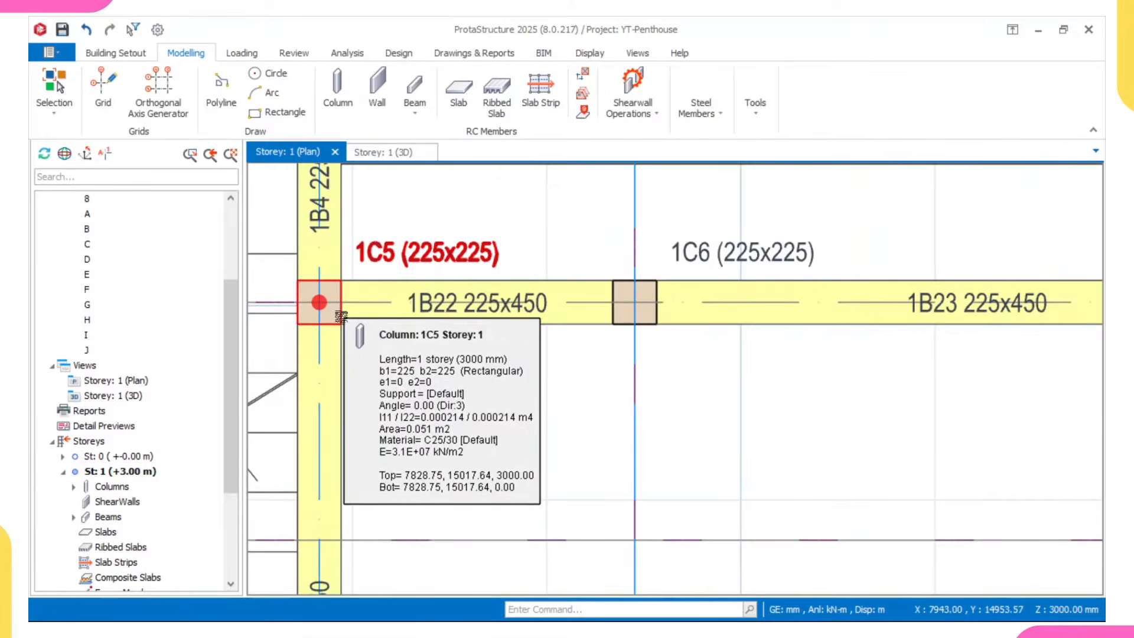
{"action": "scroll", "coordinate": [340, 317], "scroll_direction": "up", "scroll_amount": 1}
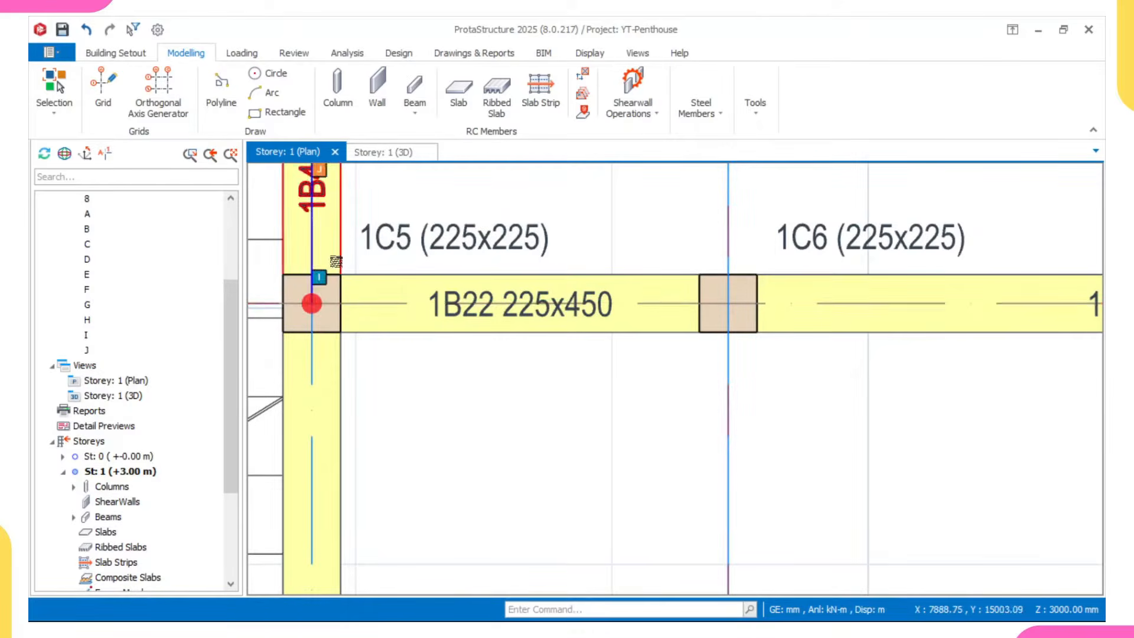
{"action": "scroll", "coordinate": [386, 293], "scroll_direction": "down", "scroll_amount": 2}
{"action": "scroll", "coordinate": [773, 311], "scroll_direction": "down", "scroll_amount": 2}
{"action": "scroll", "coordinate": [939, 316], "scroll_direction": "up", "scroll_amount": 1}
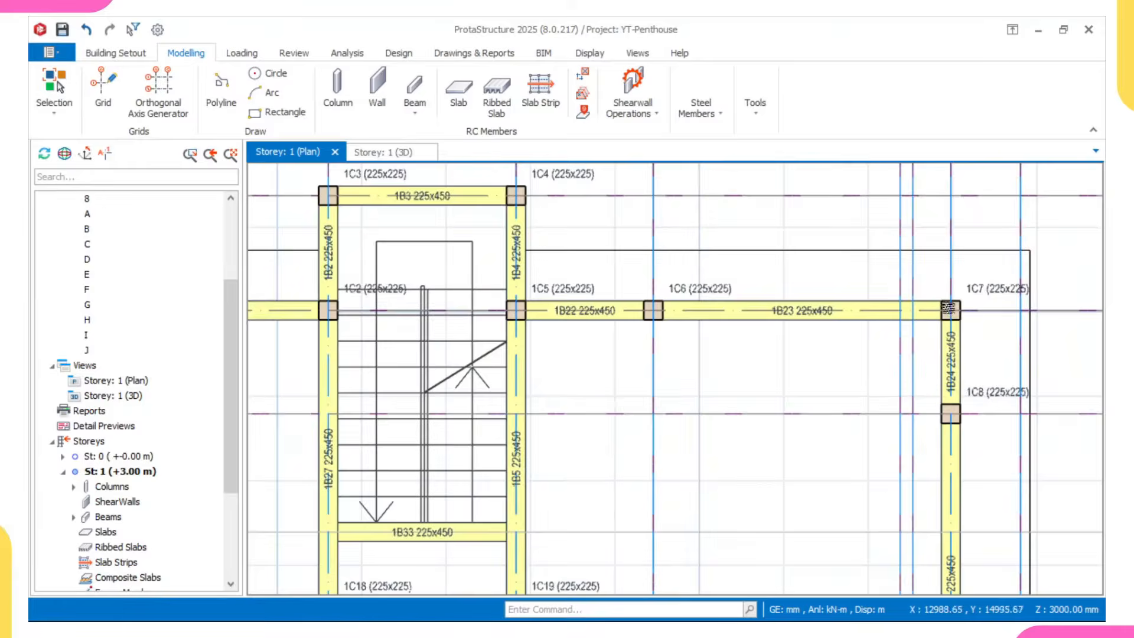
- Examine beam 1B30 between columns 1C16 and 1C21, and beams 1B13 and 1B14 with their columns along axis H
{"action": "scroll", "coordinate": [947, 307], "scroll_direction": "down", "scroll_amount": 3}
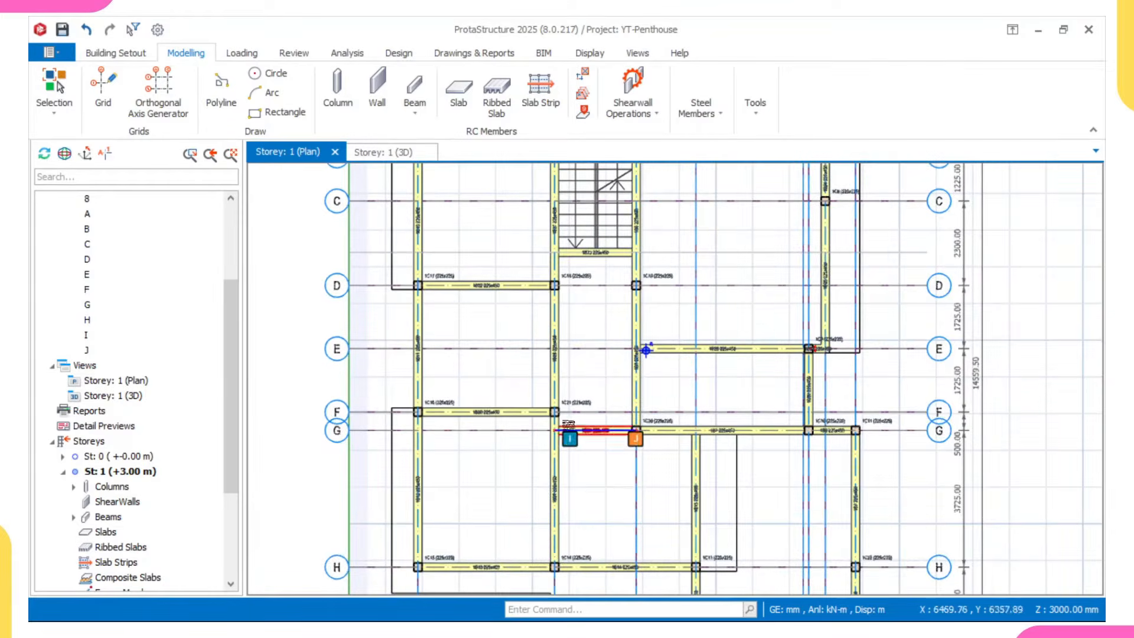
{"action": "scroll", "coordinate": [435, 405], "scroll_direction": "up", "scroll_amount": 8}
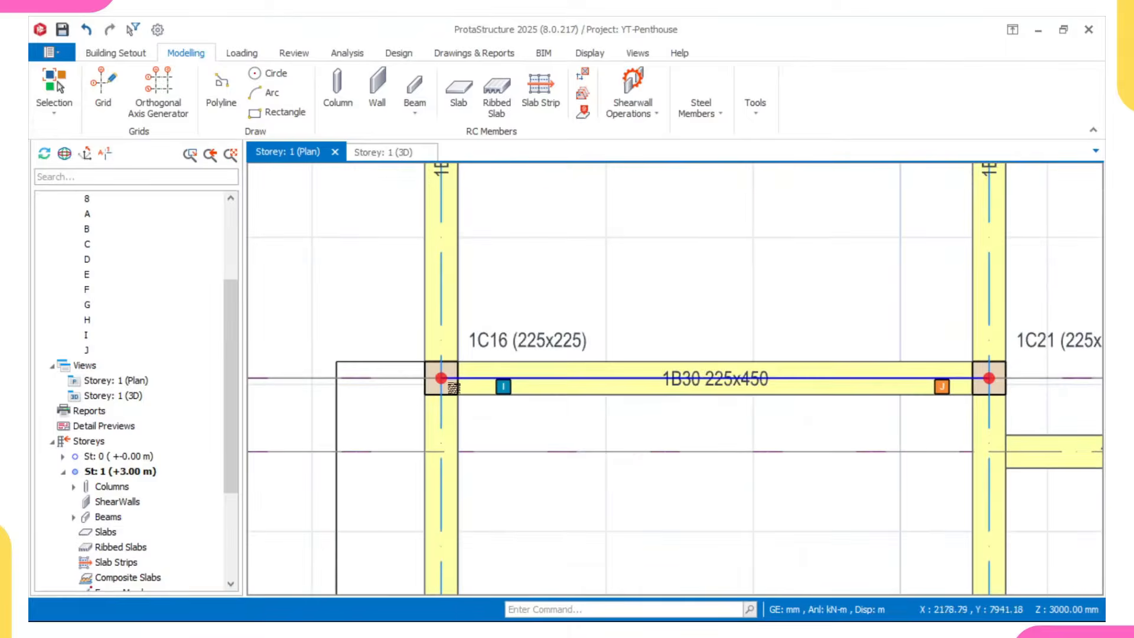
{"action": "scroll", "coordinate": [629, 378], "scroll_direction": "down", "scroll_amount": 2}
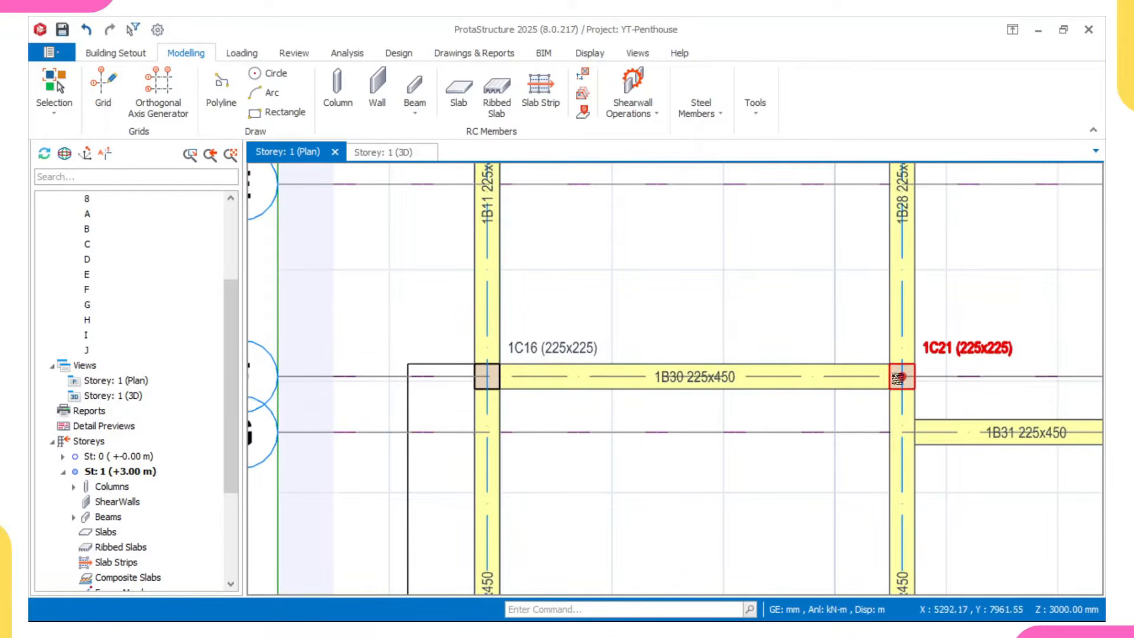
{"action": "scroll", "coordinate": [900, 386], "scroll_direction": "down", "scroll_amount": 3}
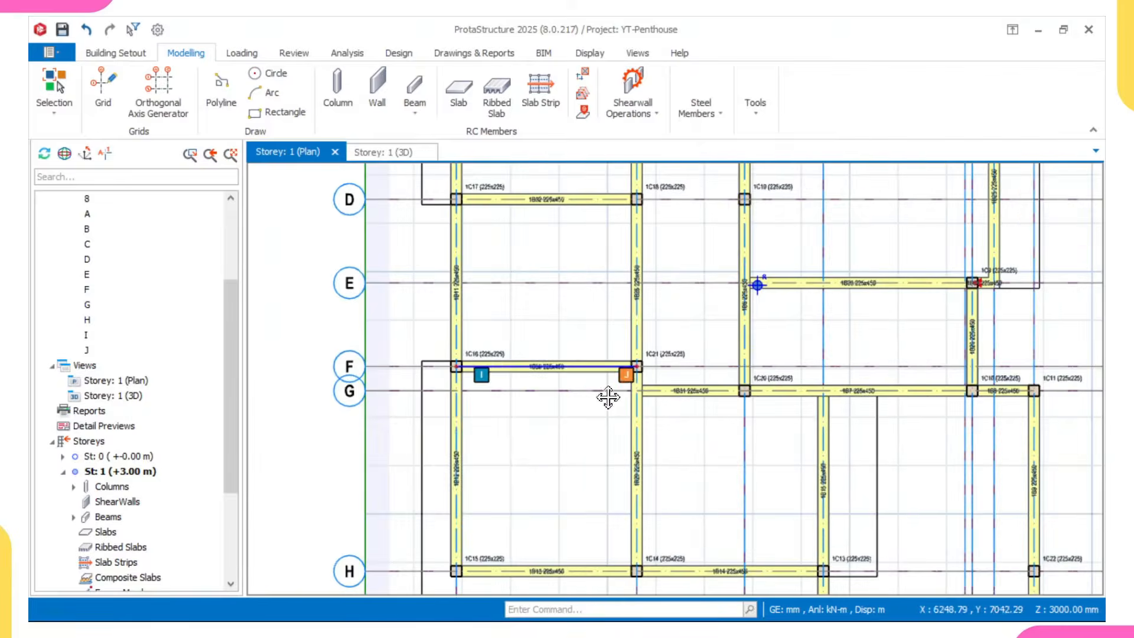
{"action": "middle_click_drag", "start_coordinate": [862, 526], "coordinate": [744, 350]}
{"action": "scroll", "coordinate": [735, 426], "scroll_direction": "down", "scroll_amount": 1}
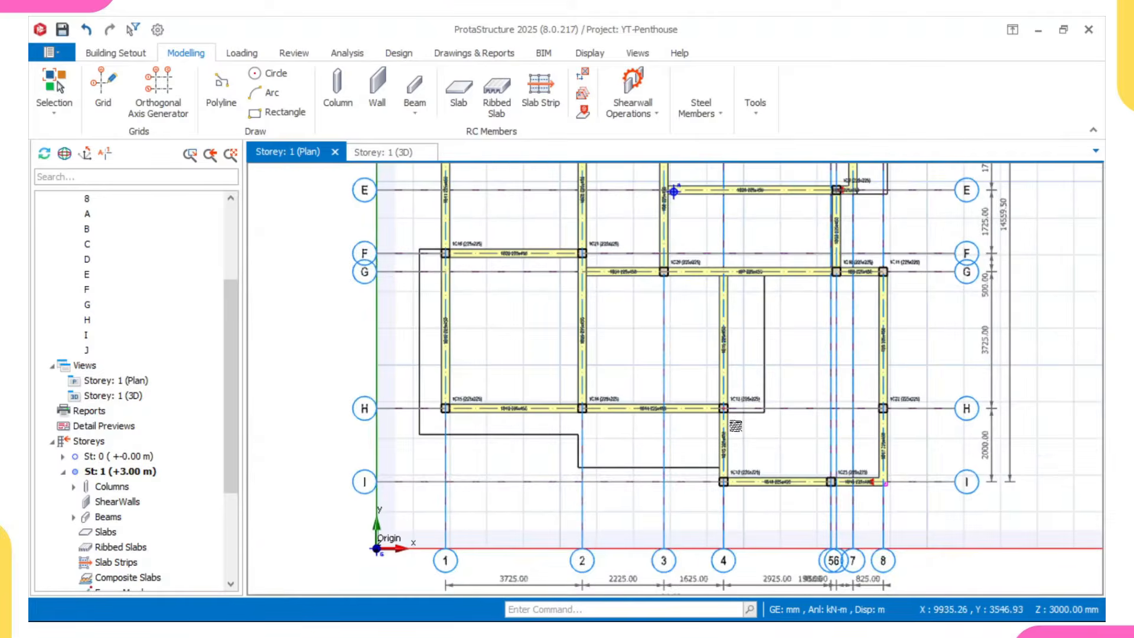
{"action": "scroll", "coordinate": [577, 412], "scroll_direction": "up", "scroll_amount": 3}
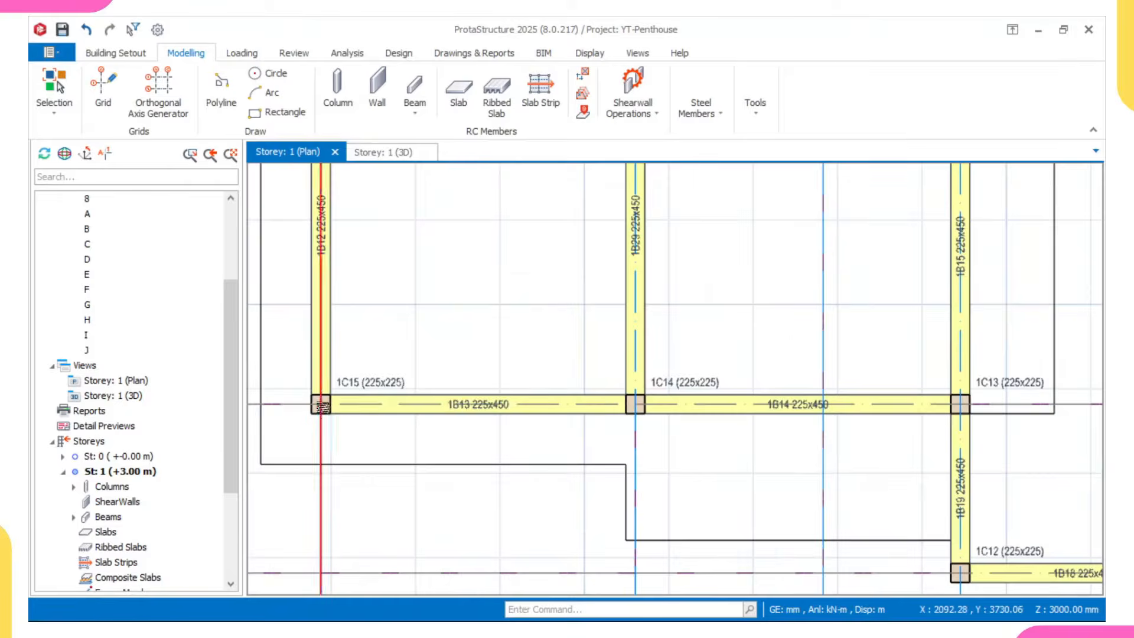
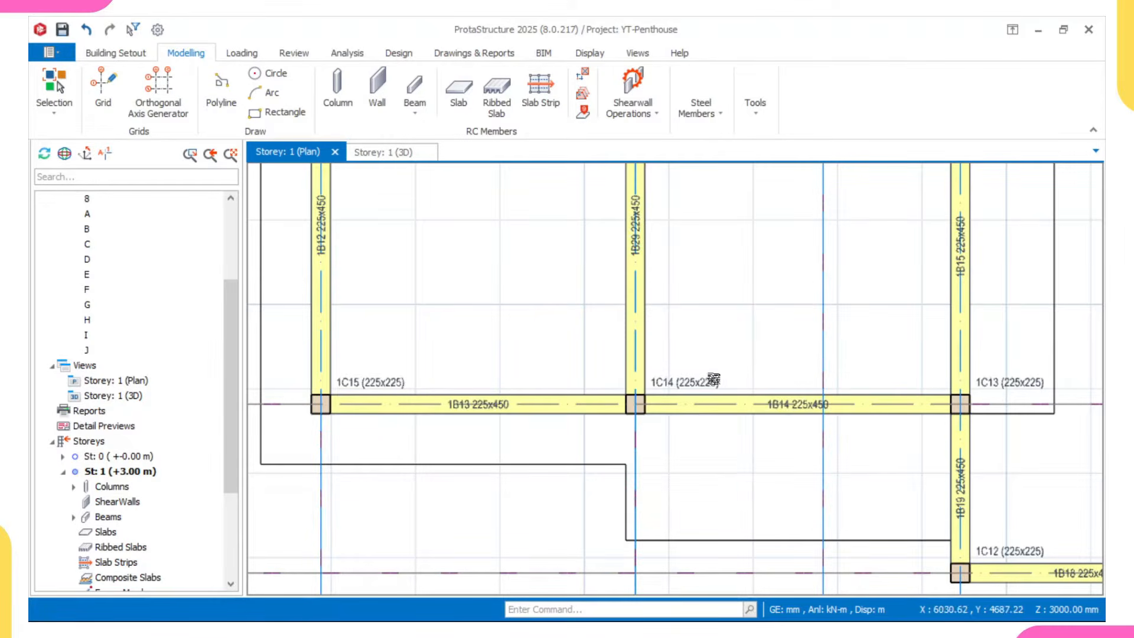
{"action": "scroll", "coordinate": [924, 421], "scroll_direction": "down", "scroll_amount": 5}
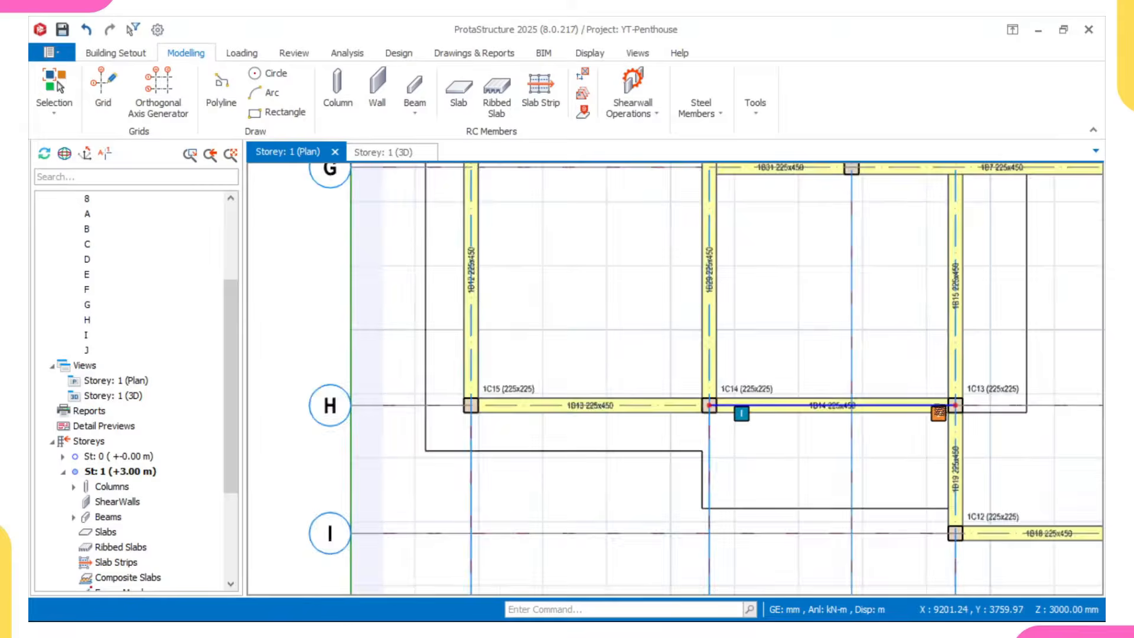
- Select beam 1B3 above the staircase on axis A and beam 1B1 on axis B
{"action": "scroll", "coordinate": [727, 244], "scroll_direction": "up", "scroll_amount": 4}
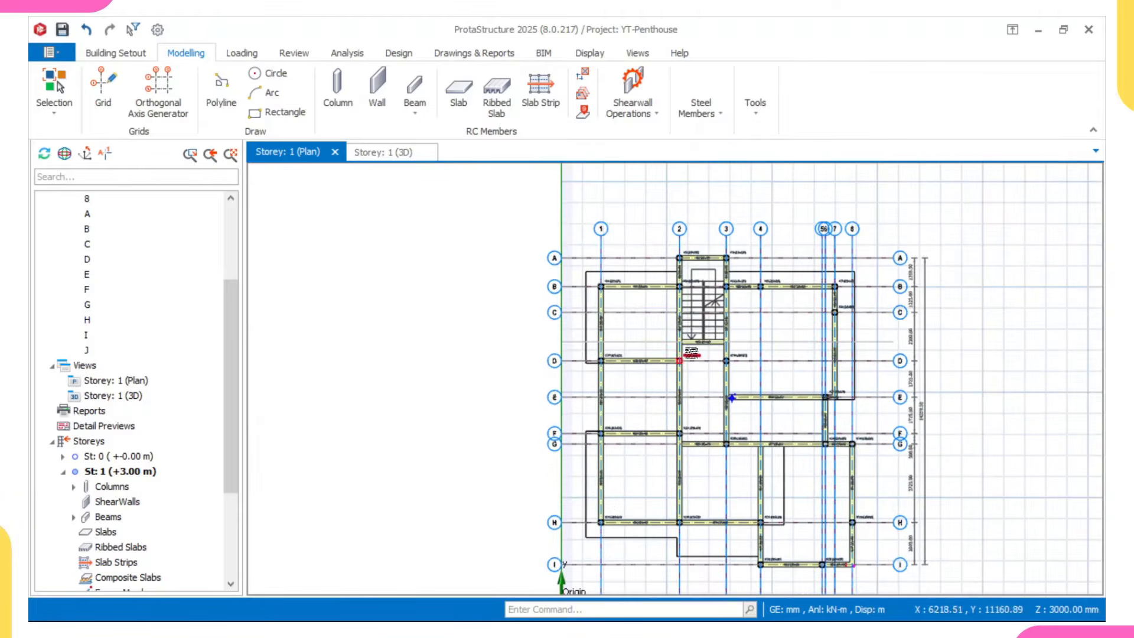
{"action": "scroll", "coordinate": [724, 262], "scroll_direction": "up", "scroll_amount": 3}
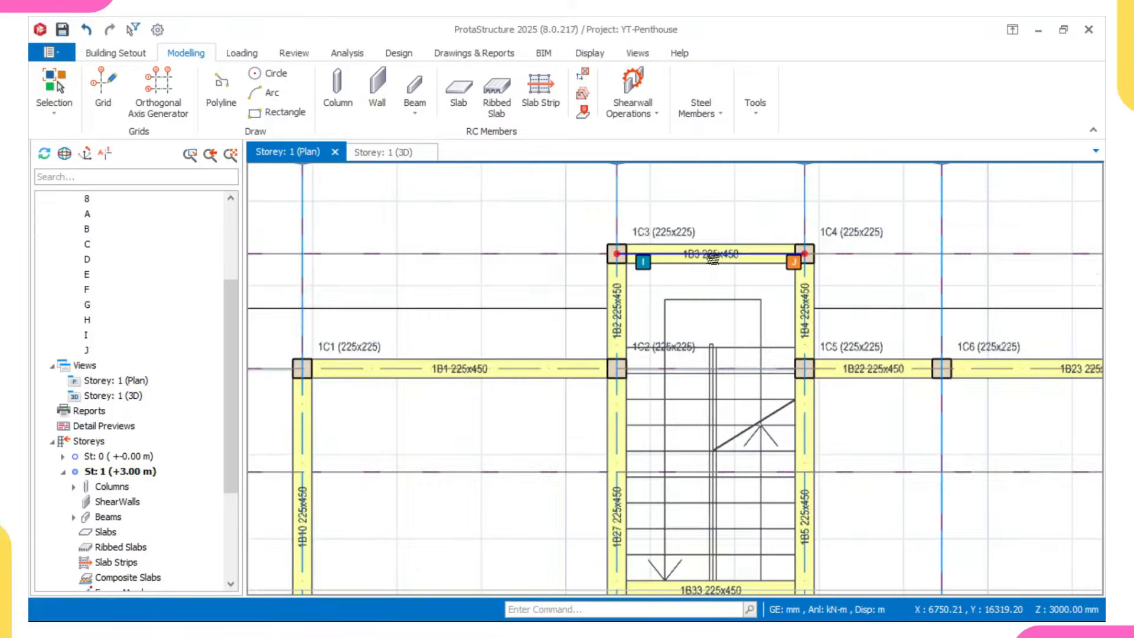
{"action": "scroll", "coordinate": [702, 269], "scroll_direction": "up", "scroll_amount": 2}
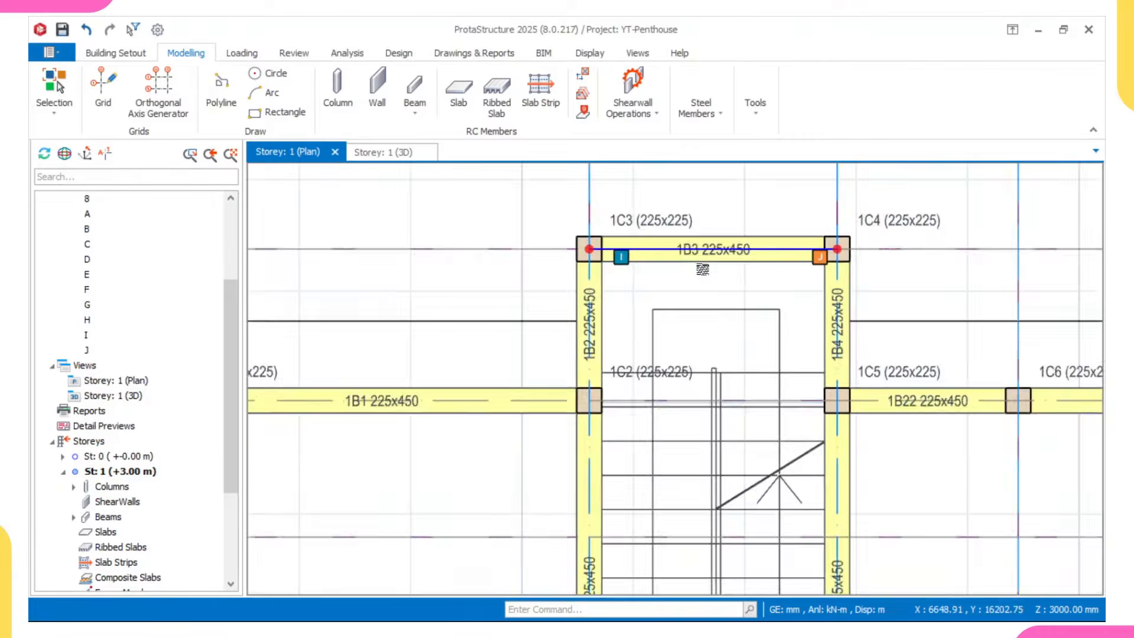
{"action": "mouse_move", "coordinate": [697, 255]}
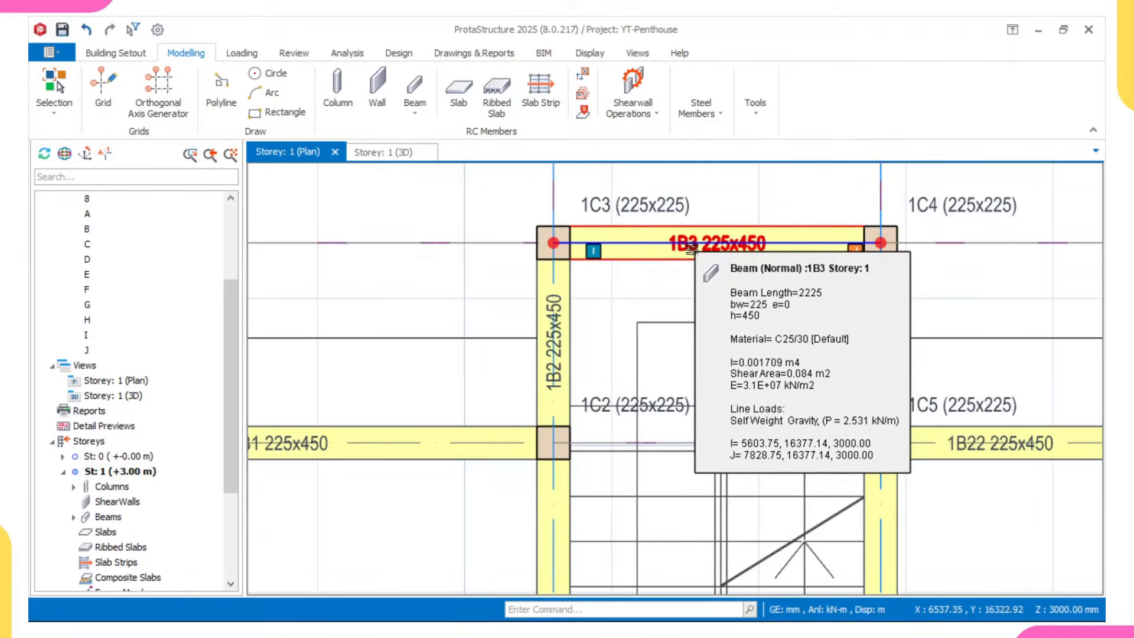
{"action": "left_click", "coordinate": [691, 251]}
{"action": "scroll", "coordinate": [691, 251], "scroll_direction": "down", "scroll_amount": 3}
{"action": "scroll", "coordinate": [655, 279], "scroll_direction": "down", "scroll_amount": 1}
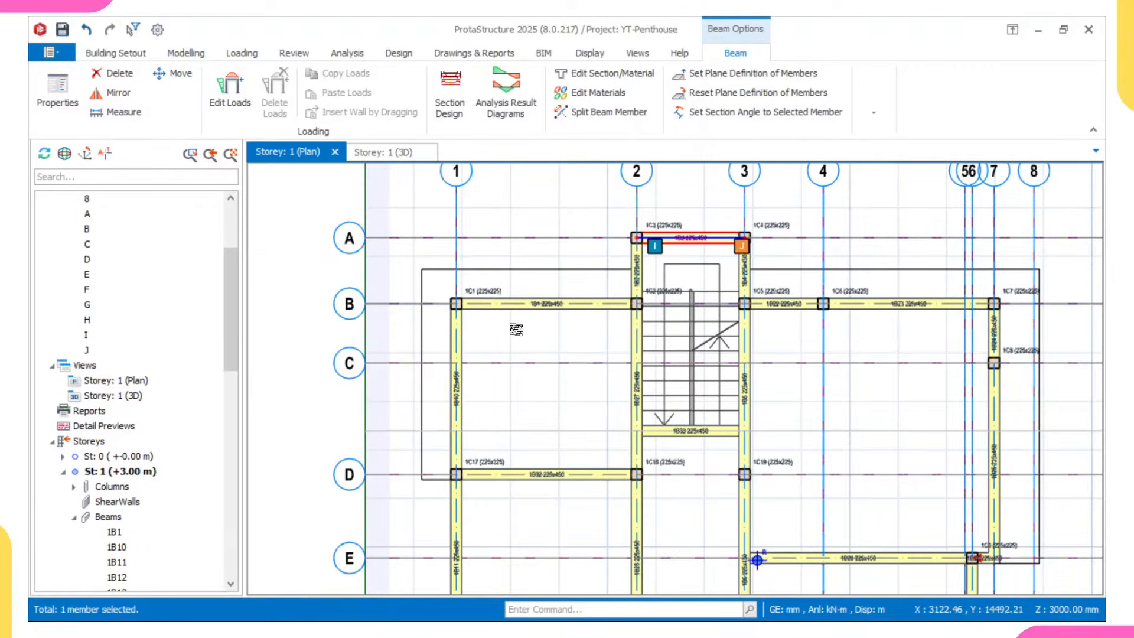
{"action": "left_click", "coordinate": [517, 305]}
{"action": "scroll", "coordinate": [531, 337], "scroll_direction": "down", "scroll_amount": 2}
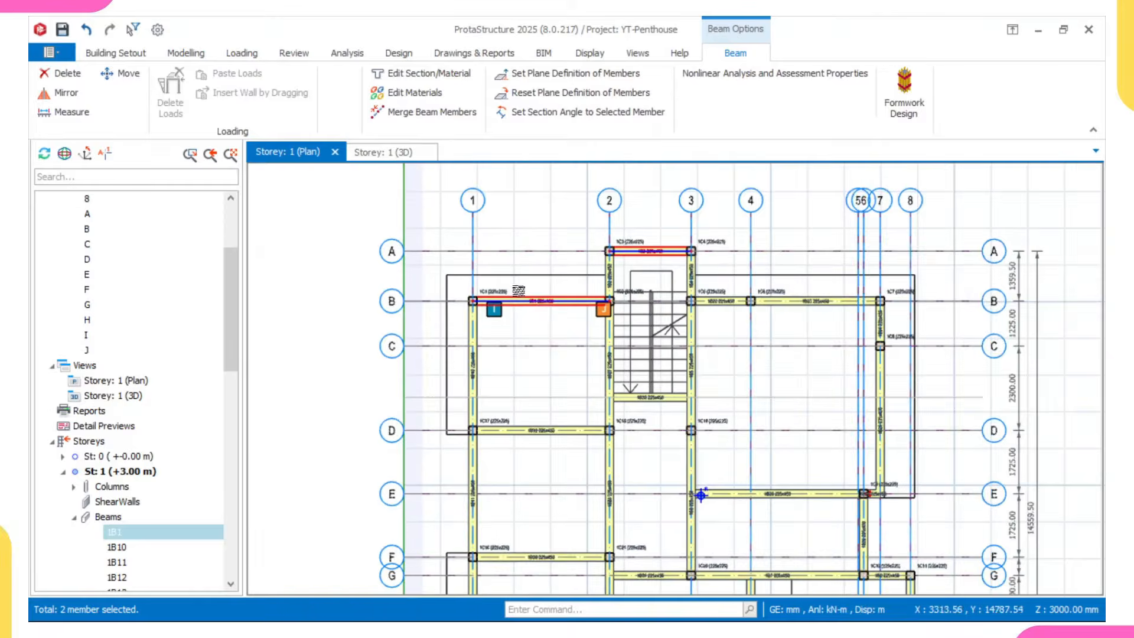
- Add beam 1B32 on axis D and the axis F beam between columns 1C16 and 1C21 to the selection
{"action": "middle_click_drag", "start_coordinate": [541, 340], "coordinate": [542, 303]}
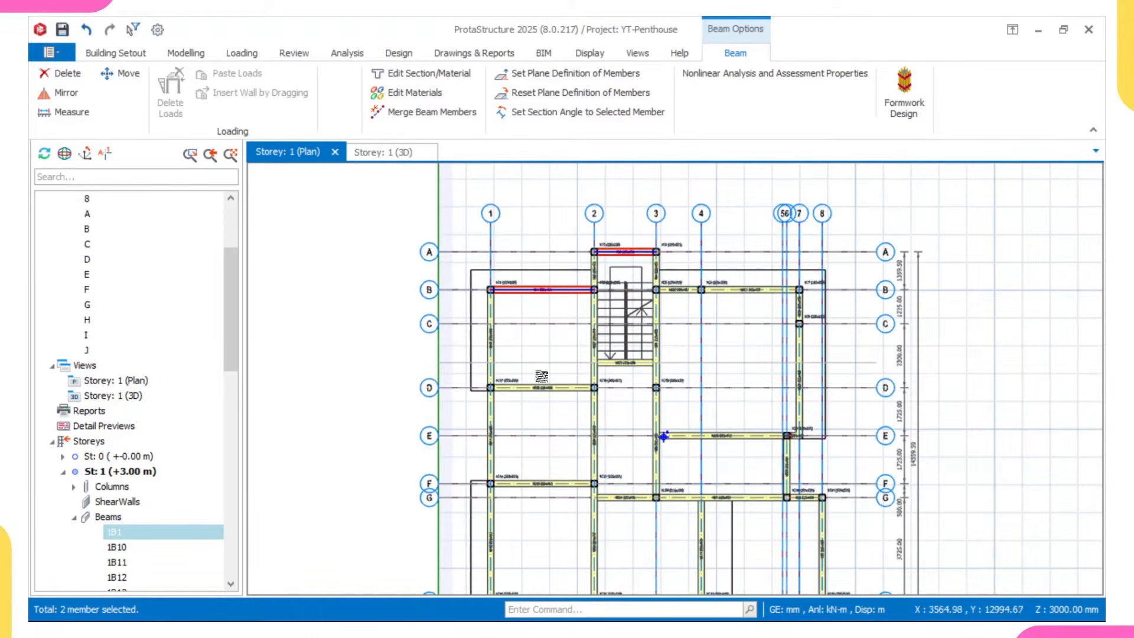
{"action": "middle_click_drag", "start_coordinate": [541, 376], "coordinate": [546, 339]}
{"action": "scroll", "coordinate": [541, 371], "scroll_direction": "up", "scroll_amount": 2}
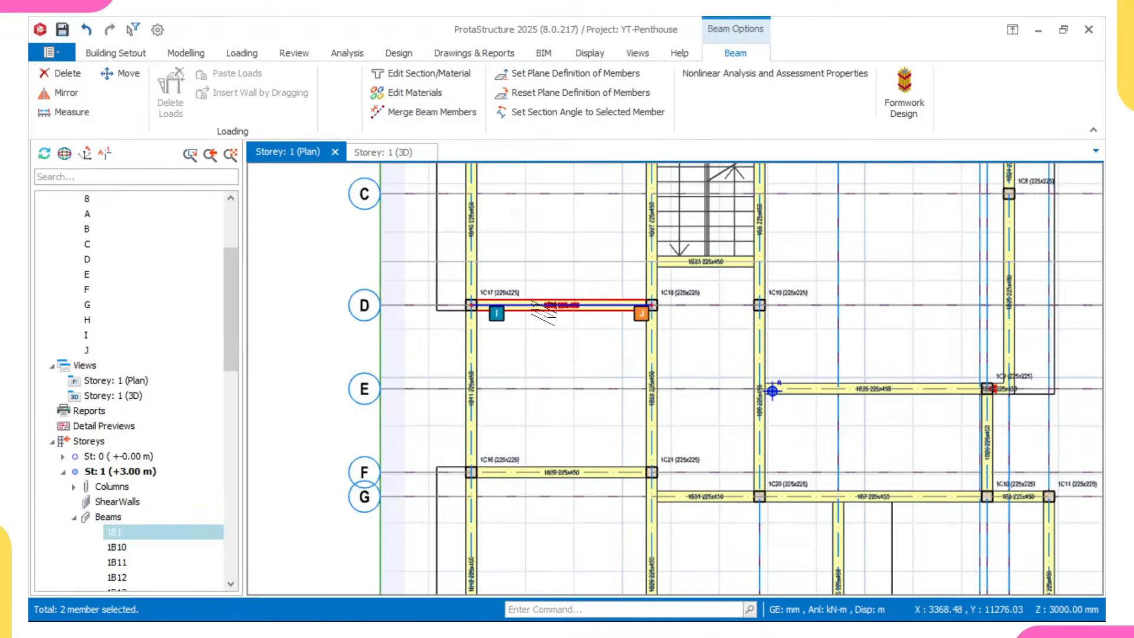
{"action": "left_click", "coordinate": [541, 312]}
{"action": "scroll", "coordinate": [530, 344], "scroll_direction": "down", "scroll_amount": 3}
{"action": "middle_click_drag", "start_coordinate": [523, 405], "coordinate": [582, 388]}
{"action": "scroll", "coordinate": [538, 303], "scroll_direction": "up", "scroll_amount": 3}
{"action": "left_click", "coordinate": [545, 291]}
{"action": "scroll", "coordinate": [543, 329], "scroll_direction": "down", "scroll_amount": 2}
{"action": "scroll", "coordinate": [574, 333], "scroll_direction": "down", "scroll_amount": 1}
{"action": "scroll", "coordinate": [638, 229], "scroll_direction": "up", "scroll_amount": 1}
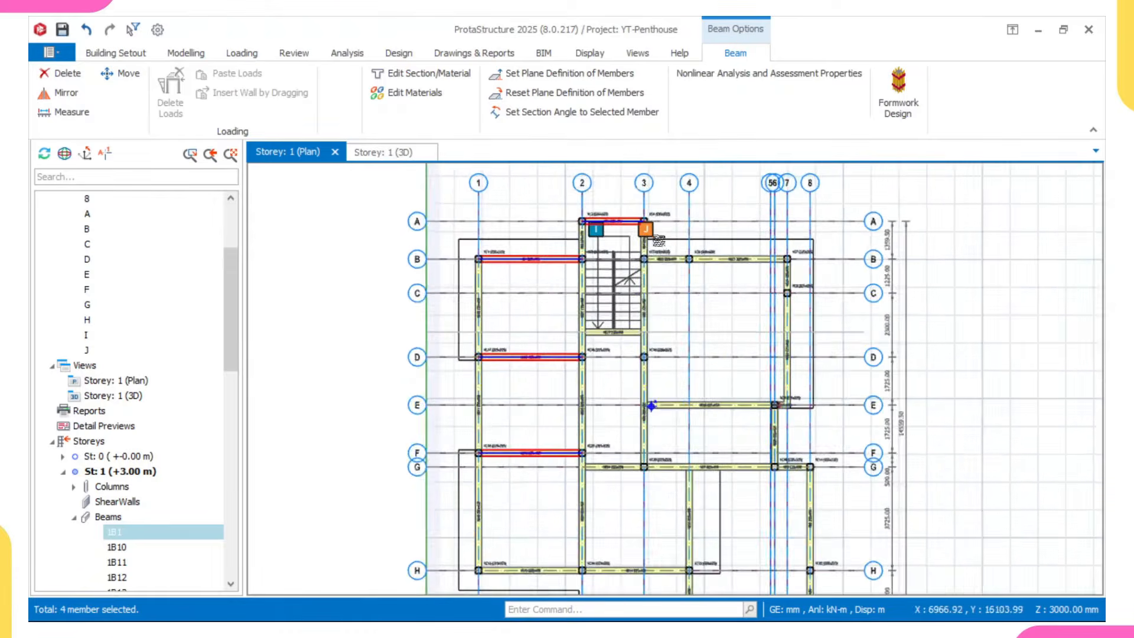
- Examine the remaining beams along axes E to I, including those at columns 1C9 and 1C23, for further selection candidates
{"action": "scroll", "coordinate": [657, 241], "scroll_direction": "up", "scroll_amount": 1}
{"action": "middle_click_drag", "start_coordinate": [767, 461], "coordinate": [764, 381]}
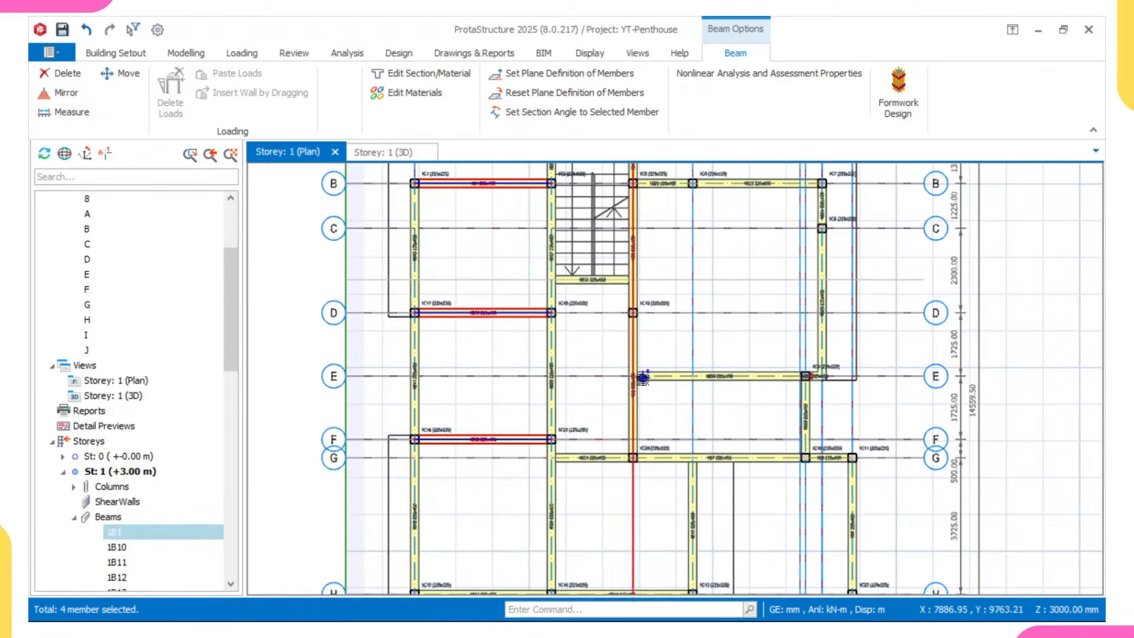
{"action": "scroll", "coordinate": [812, 372], "scroll_direction": "up", "scroll_amount": 3}
{"action": "scroll", "coordinate": [812, 370], "scroll_direction": "up", "scroll_amount": 2}
{"action": "scroll", "coordinate": [785, 354], "scroll_direction": "down", "scroll_amount": 4}
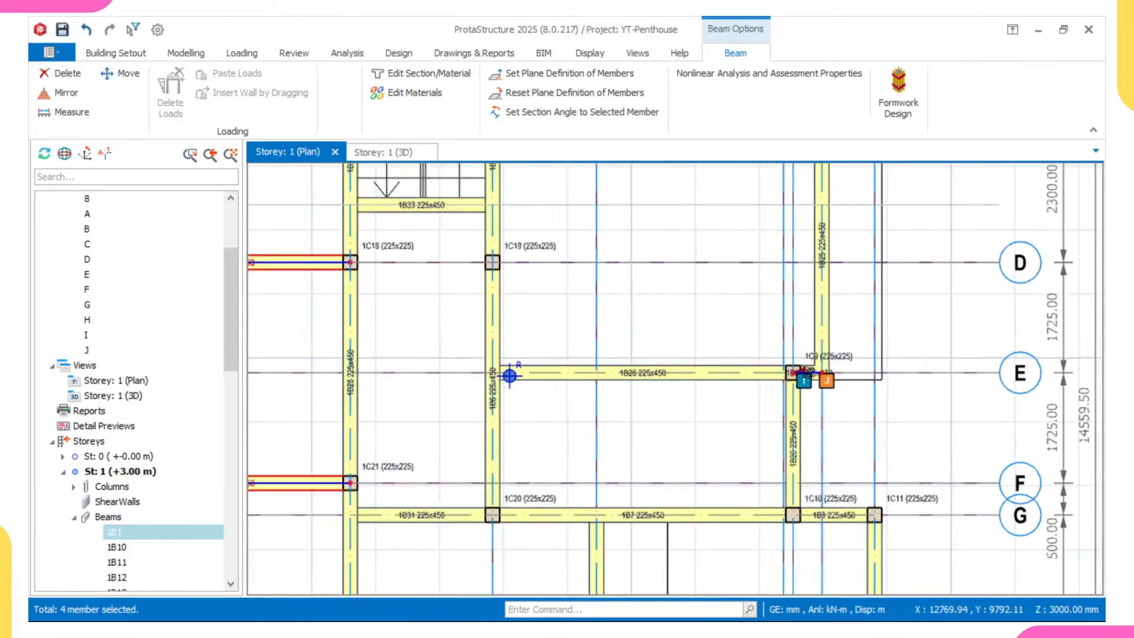
{"action": "scroll", "coordinate": [663, 398], "scroll_direction": "down", "scroll_amount": 2}
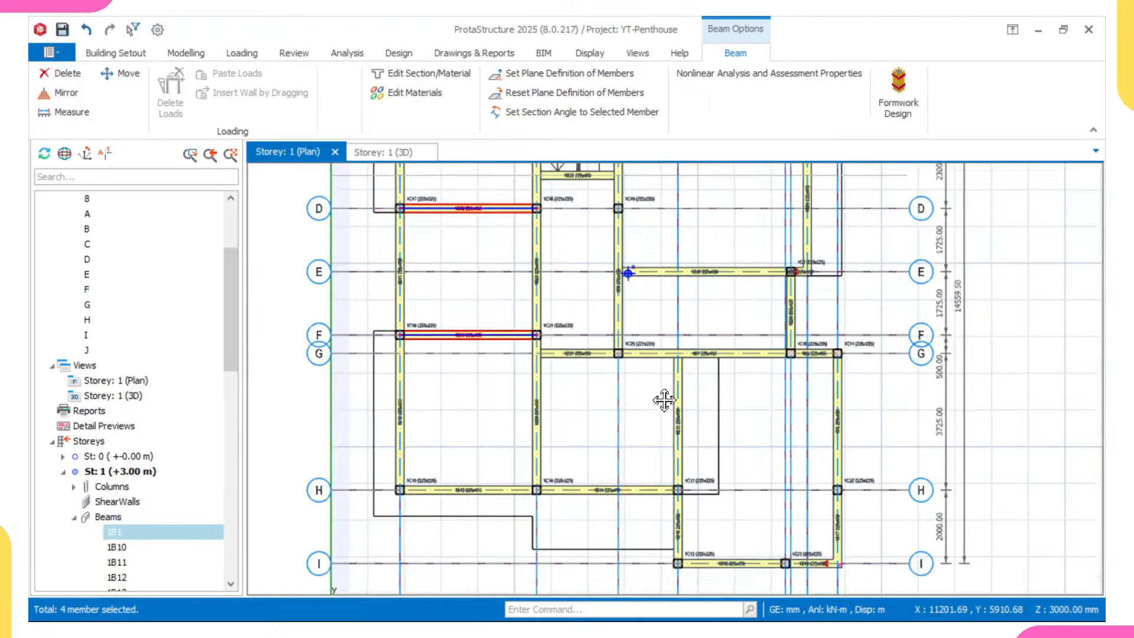
{"action": "scroll", "coordinate": [717, 455], "scroll_direction": "up", "scroll_amount": 2}
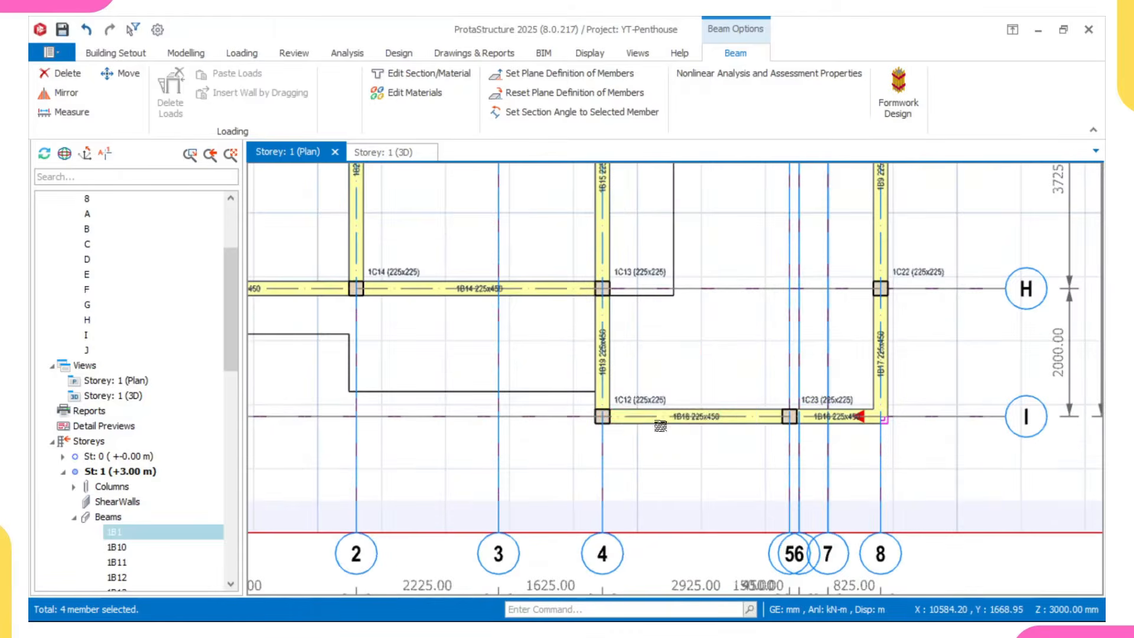
{"action": "scroll", "coordinate": [823, 420], "scroll_direction": "up", "scroll_amount": 1}
{"action": "scroll", "coordinate": [823, 421], "scroll_direction": "down", "scroll_amount": 1}
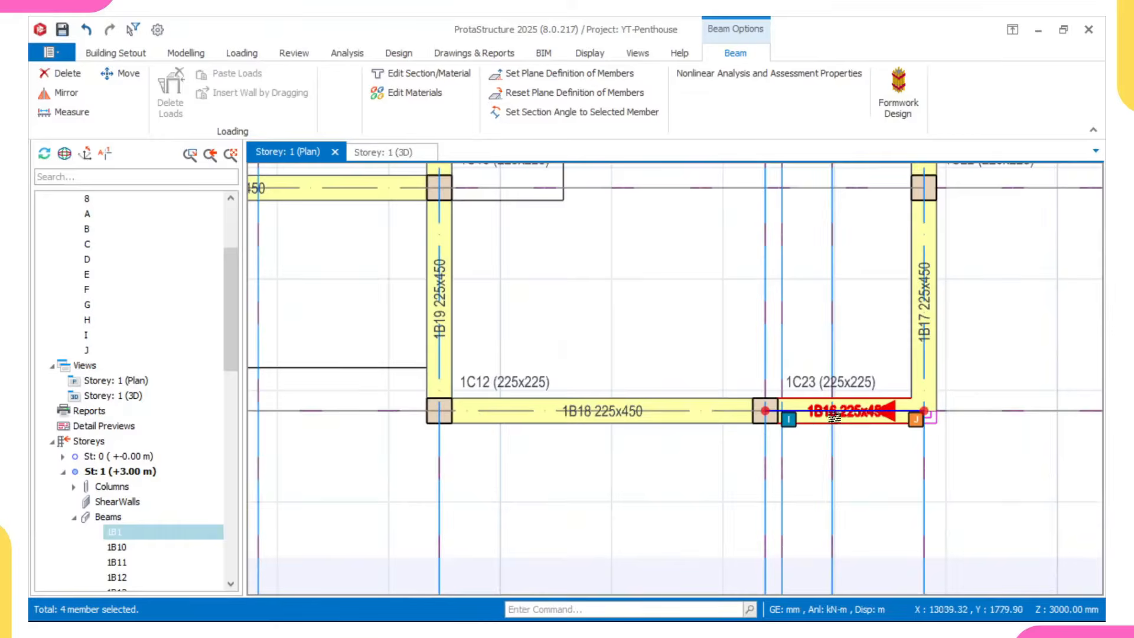
{"action": "scroll", "coordinate": [738, 325], "scroll_direction": "down", "scroll_amount": 3}
{"action": "scroll", "coordinate": [616, 246], "scroll_direction": "up", "scroll_amount": 3}
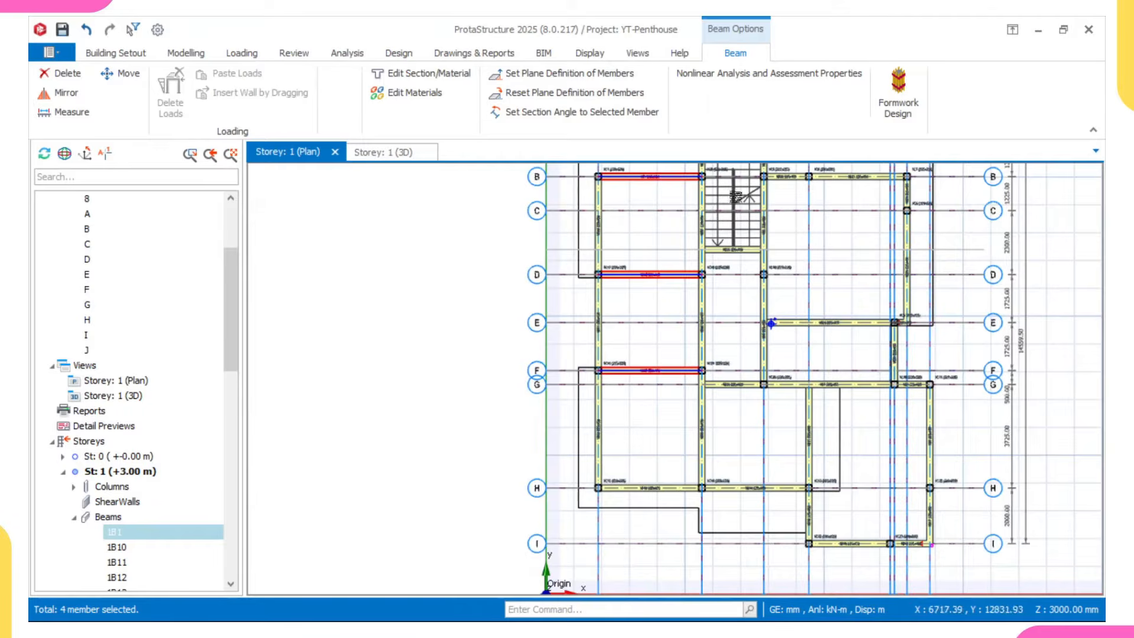
{"action": "middle_click_drag", "start_coordinate": [688, 212], "coordinate": [687, 250]}
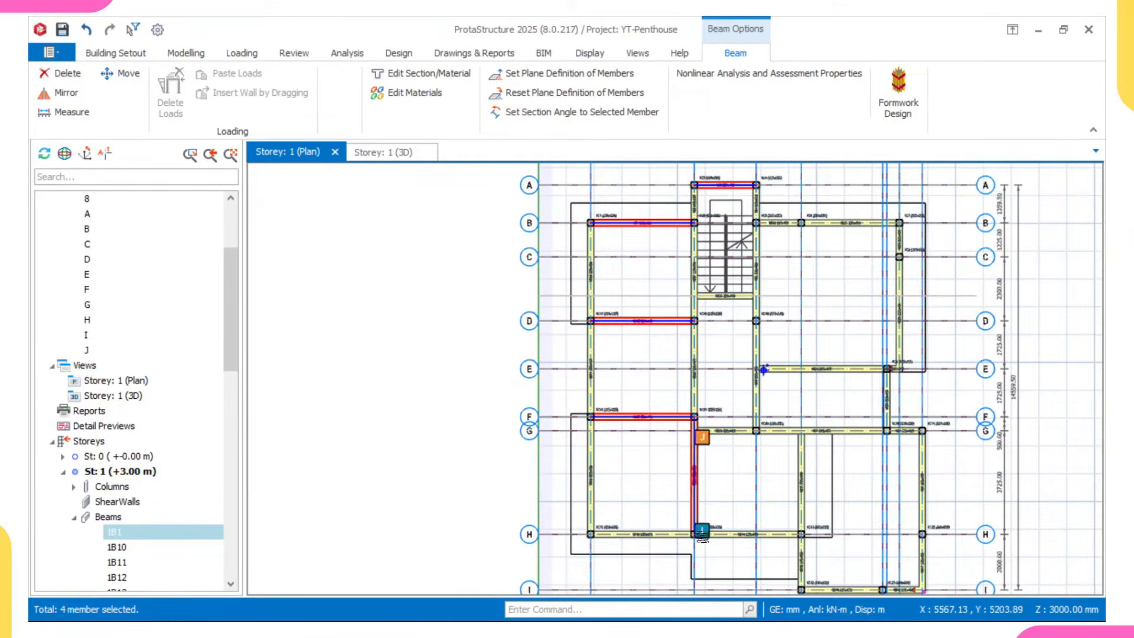
{"action": "middle_click_drag", "start_coordinate": [765, 468], "coordinate": [749, 376]}
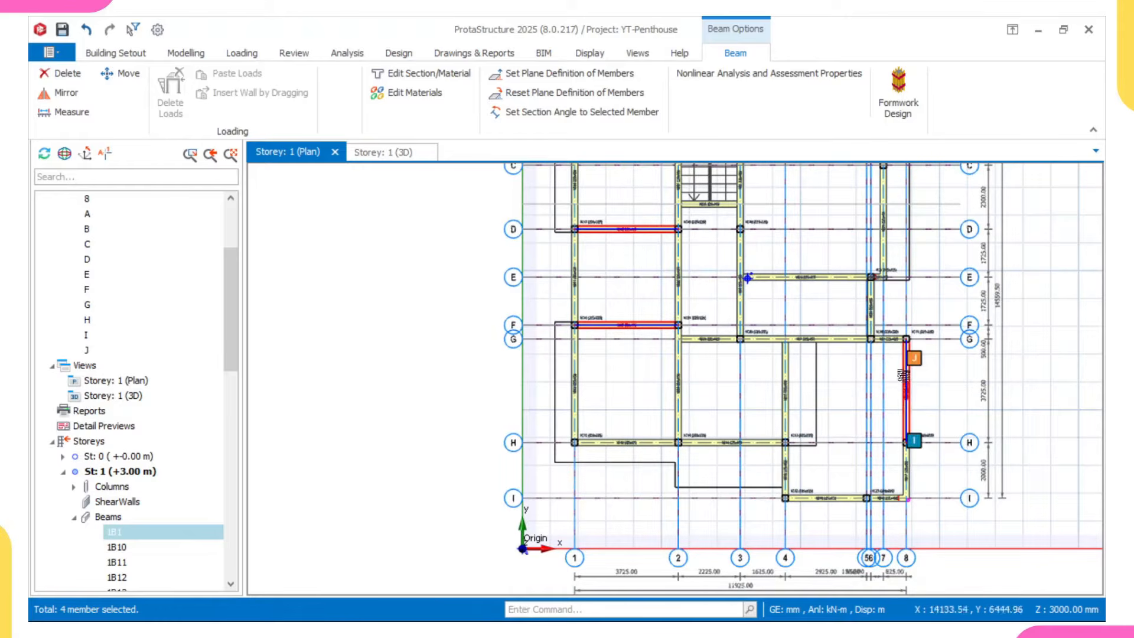
- Add the vertical beam between columns 1C9 and 1C10 to the selection
{"action": "scroll", "coordinate": [897, 375], "scroll_direction": "up", "scroll_amount": 4}
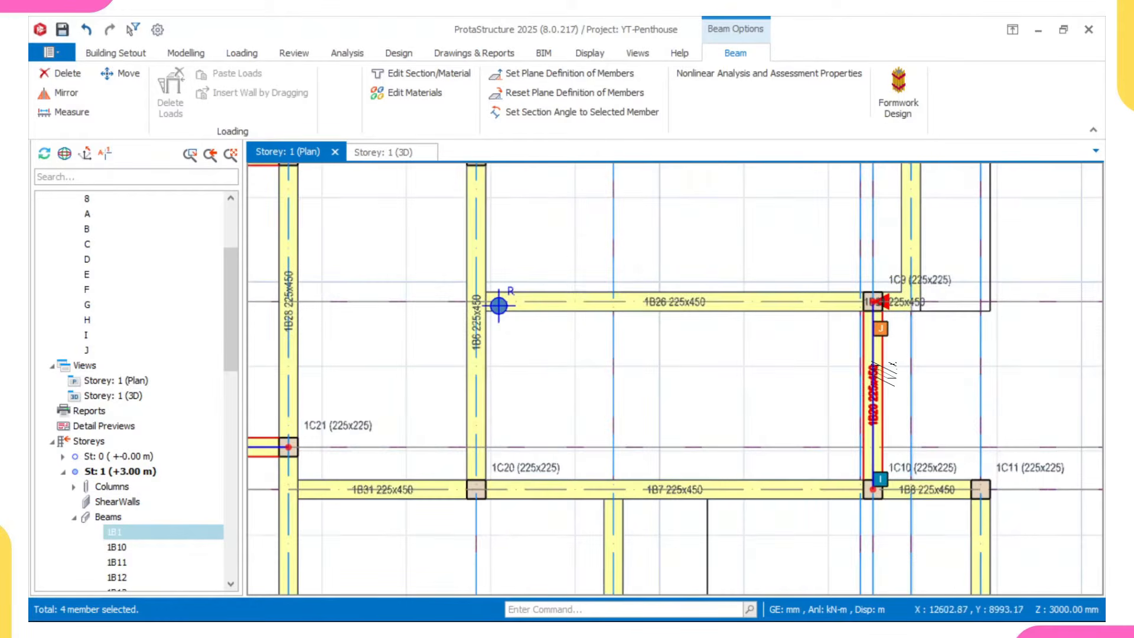
{"action": "left_click", "coordinate": [887, 373]}
{"action": "scroll", "coordinate": [880, 375], "scroll_direction": "down", "scroll_amount": 5}
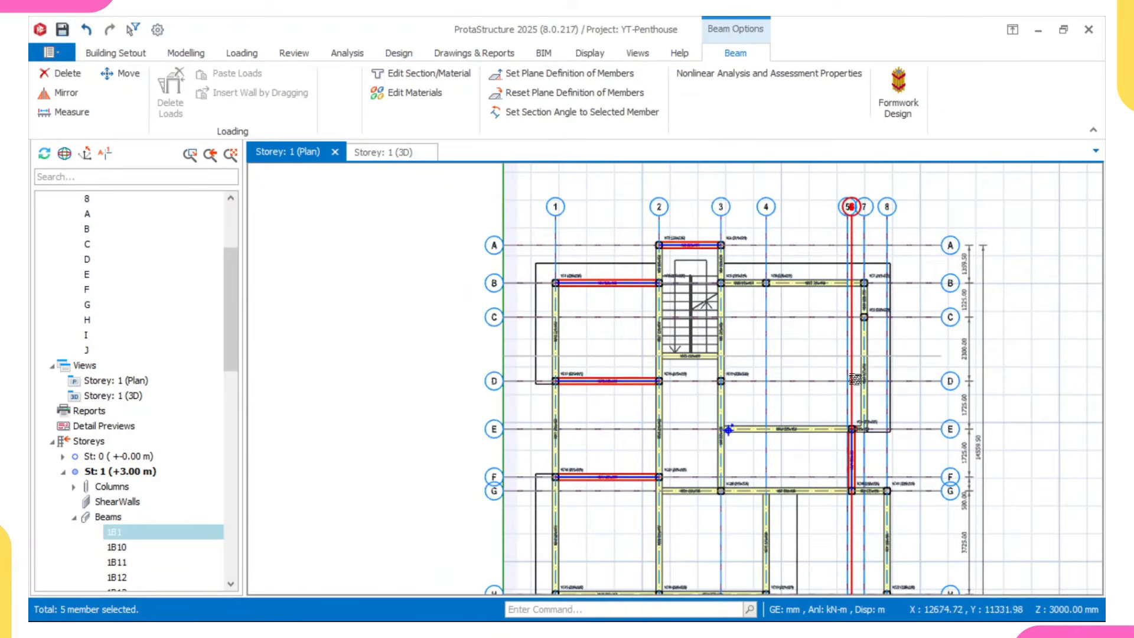
- Update the end conditions to Both Ends Hinged for the selected beams only, and clear the selection
{"action": "right_click", "coordinate": [596, 191]}
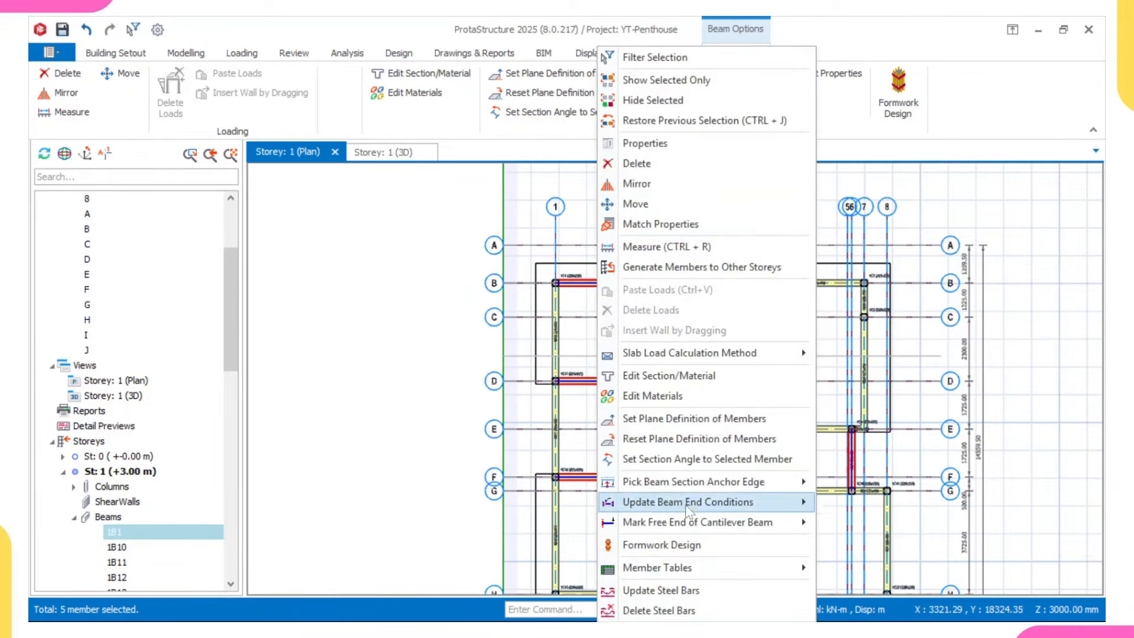
{"action": "mouse_move", "coordinate": [659, 508]}
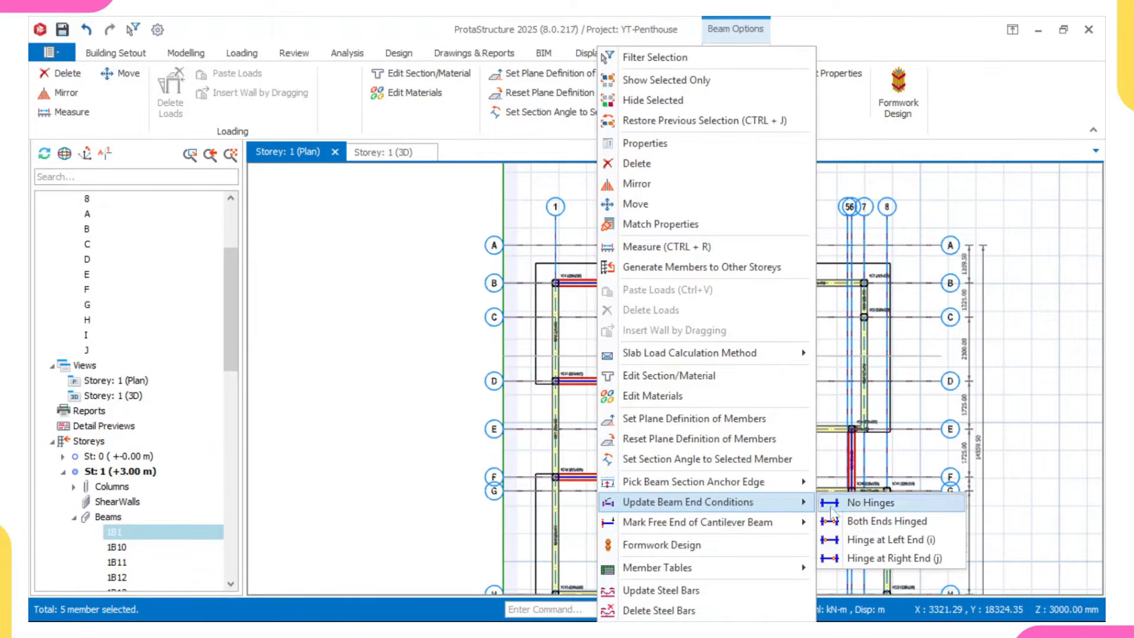
{"action": "left_click", "coordinate": [864, 522]}
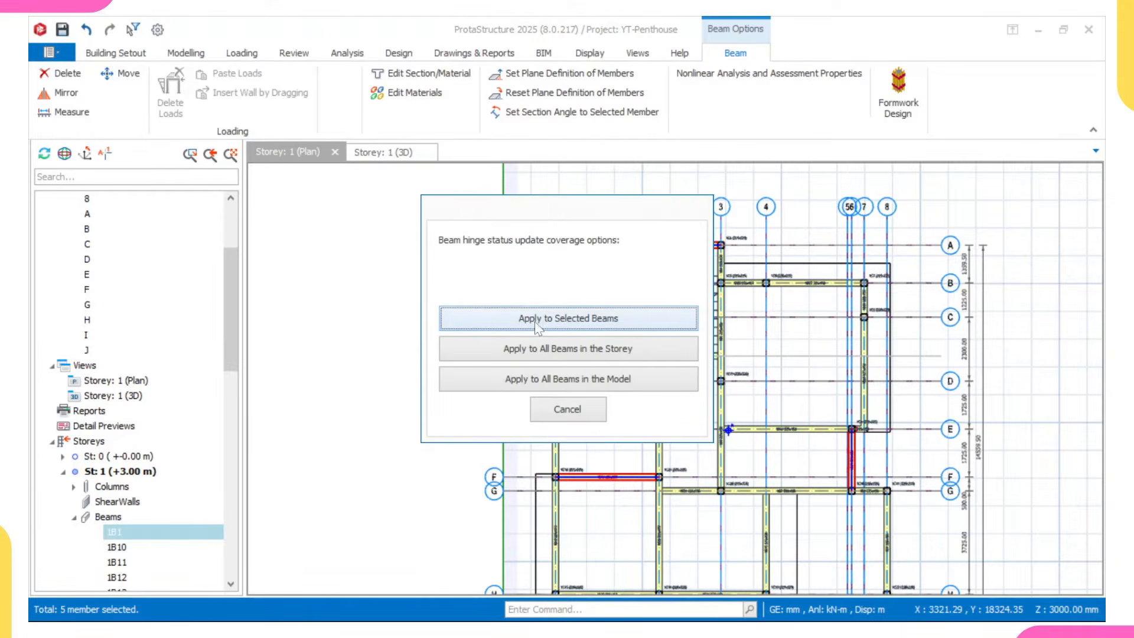
{"action": "left_click", "coordinate": [537, 322]}
{"action": "scroll", "coordinate": [577, 276], "scroll_direction": "up", "scroll_amount": 3}
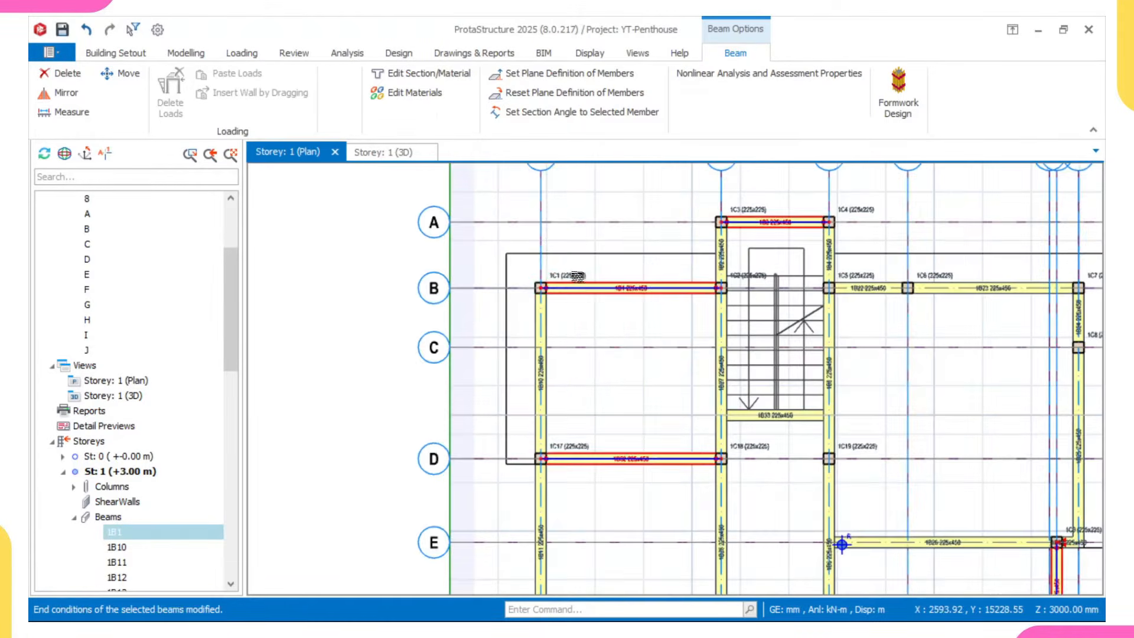
{"action": "key", "text": "Escape"}
- Examine the hinge markers at both ends of beam 1B1 and read its end release properties
{"action": "scroll", "coordinate": [577, 276], "scroll_direction": "up", "scroll_amount": 5}
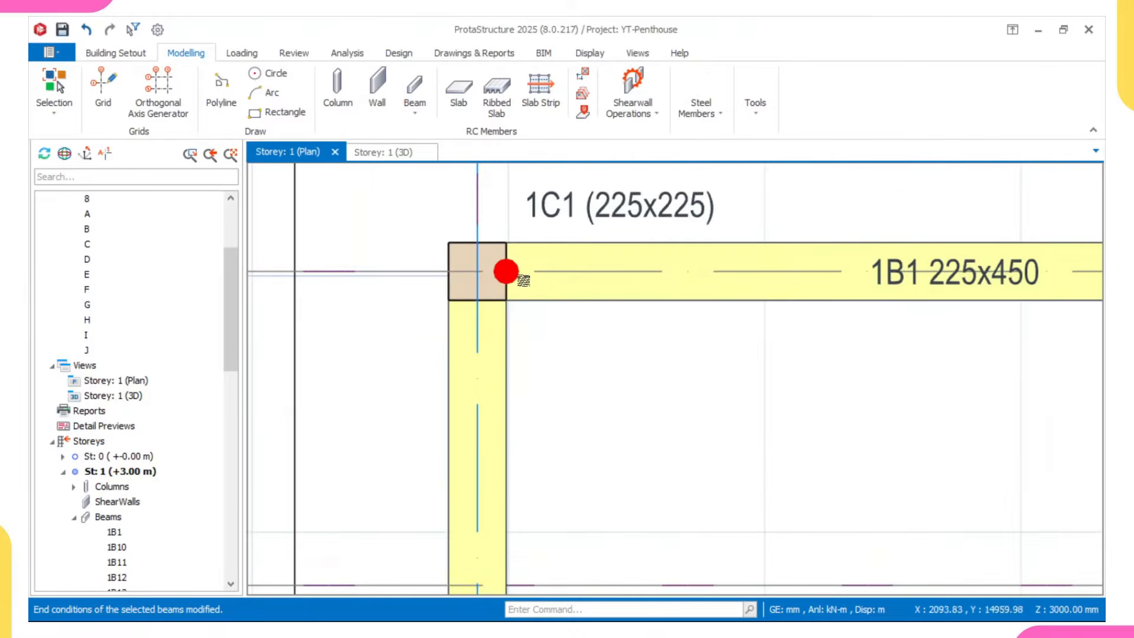
{"action": "scroll", "coordinate": [516, 276], "scroll_direction": "down", "scroll_amount": 3}
{"action": "middle_click_drag", "start_coordinate": [990, 300], "coordinate": [790, 298]}
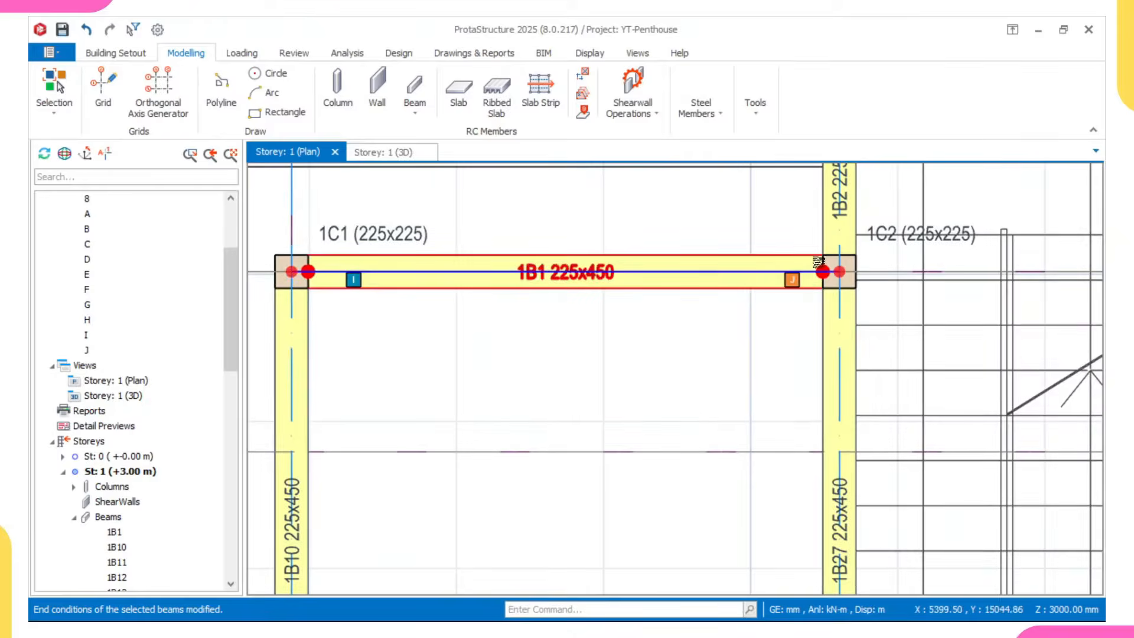
{"action": "scroll", "coordinate": [817, 262], "scroll_direction": "down", "scroll_amount": 3}
{"action": "scroll", "coordinate": [705, 259], "scroll_direction": "up", "scroll_amount": 3}
{"action": "scroll", "coordinate": [705, 259], "scroll_direction": "down", "scroll_amount": 3}
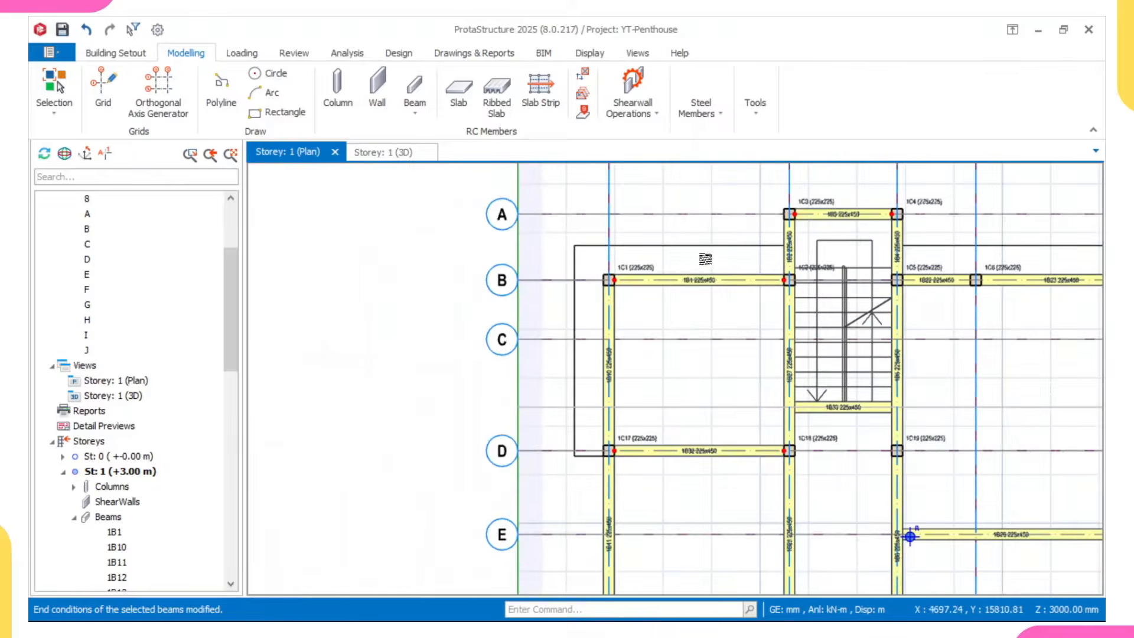
{"action": "middle_click_drag", "start_coordinate": [635, 297], "coordinate": [610, 307]}
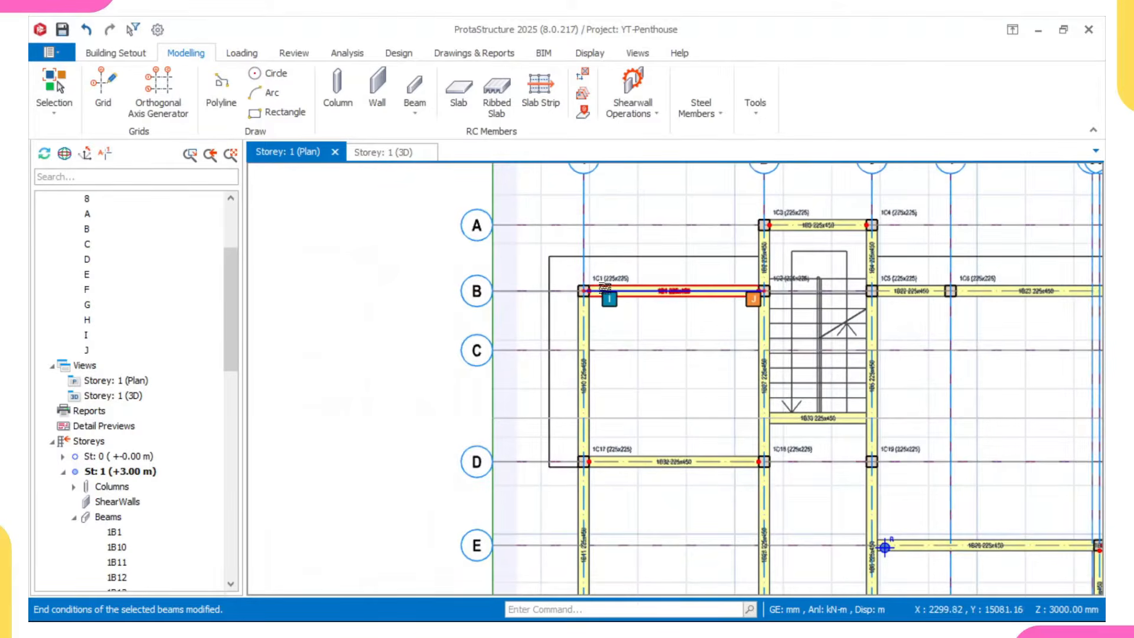
{"action": "scroll", "coordinate": [604, 287], "scroll_direction": "up", "scroll_amount": 2}
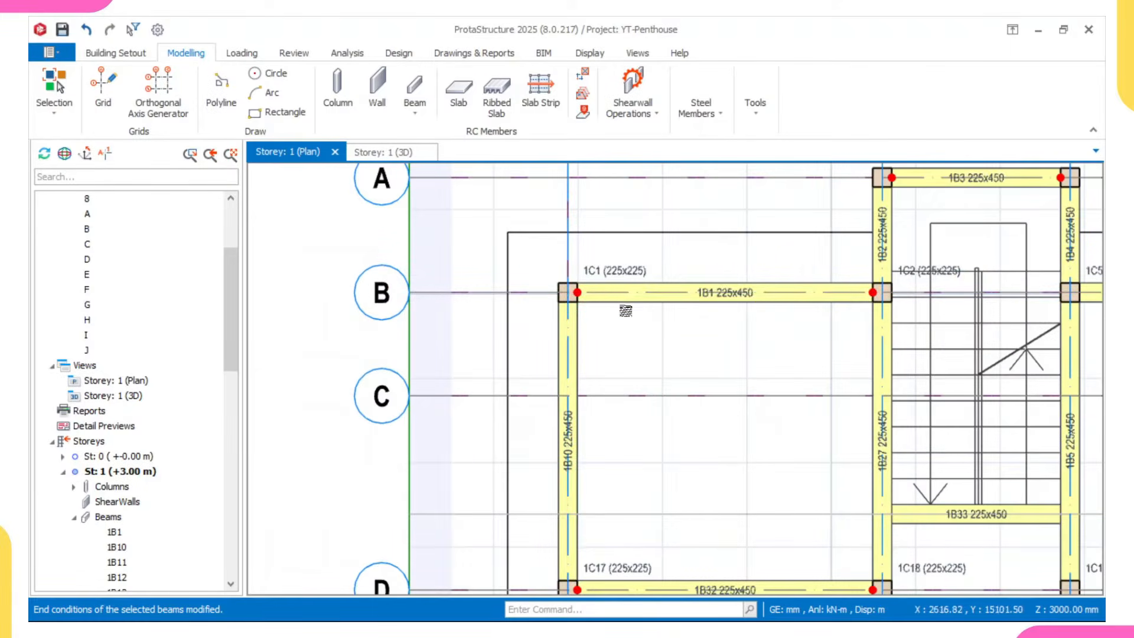
{"action": "mouse_move", "coordinate": [629, 302]}
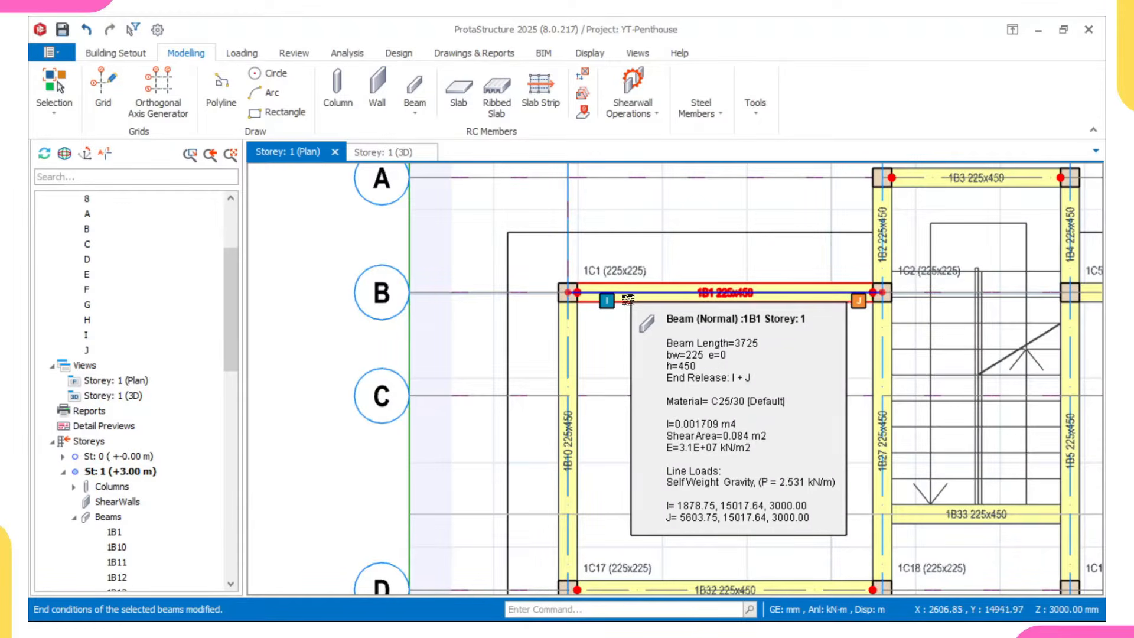
{"action": "scroll", "coordinate": [628, 299], "scroll_direction": "down", "scroll_amount": 5}
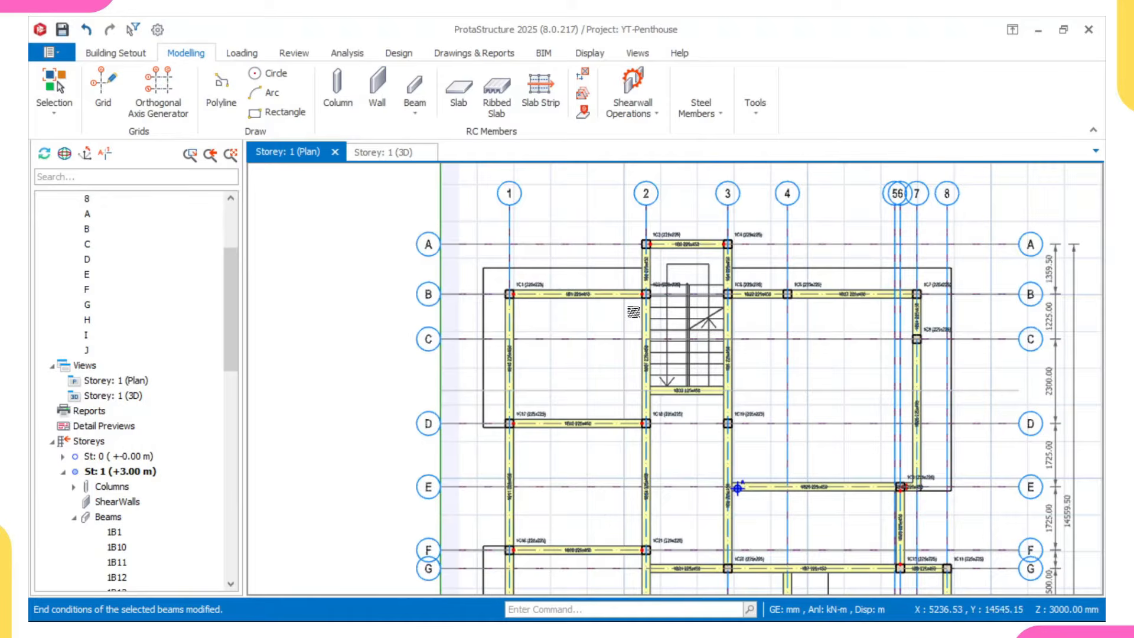
- Examine the beam ends around the staircase at columns 1C2 and 1C3, and beam 1B22 on axis B
{"action": "scroll", "coordinate": [630, 315], "scroll_direction": "up", "scroll_amount": 2}
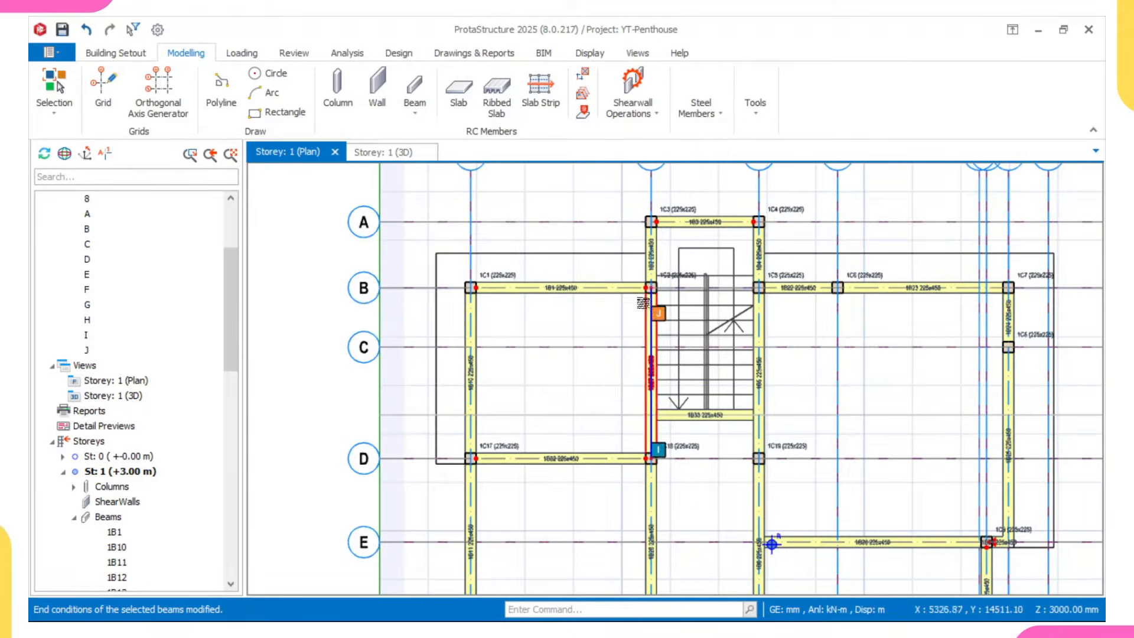
{"action": "scroll", "coordinate": [642, 287], "scroll_direction": "up", "scroll_amount": 2}
{"action": "scroll", "coordinate": [646, 255], "scroll_direction": "down", "scroll_amount": 2}
{"action": "scroll", "coordinate": [647, 247], "scroll_direction": "down", "scroll_amount": 3}
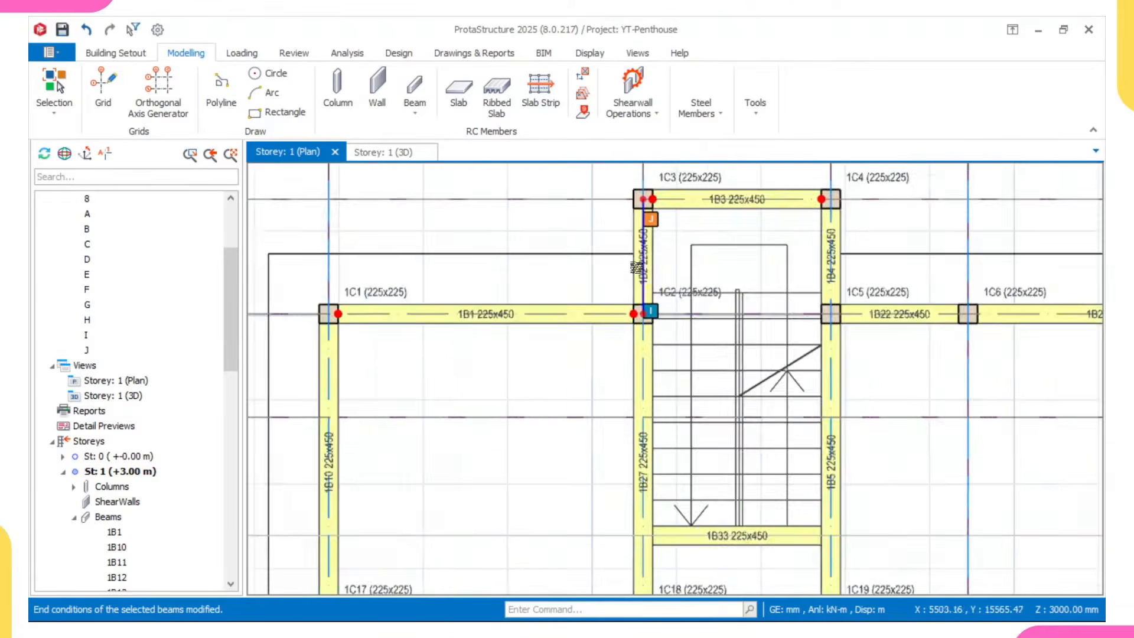
{"action": "scroll", "coordinate": [640, 254], "scroll_direction": "up", "scroll_amount": 3}
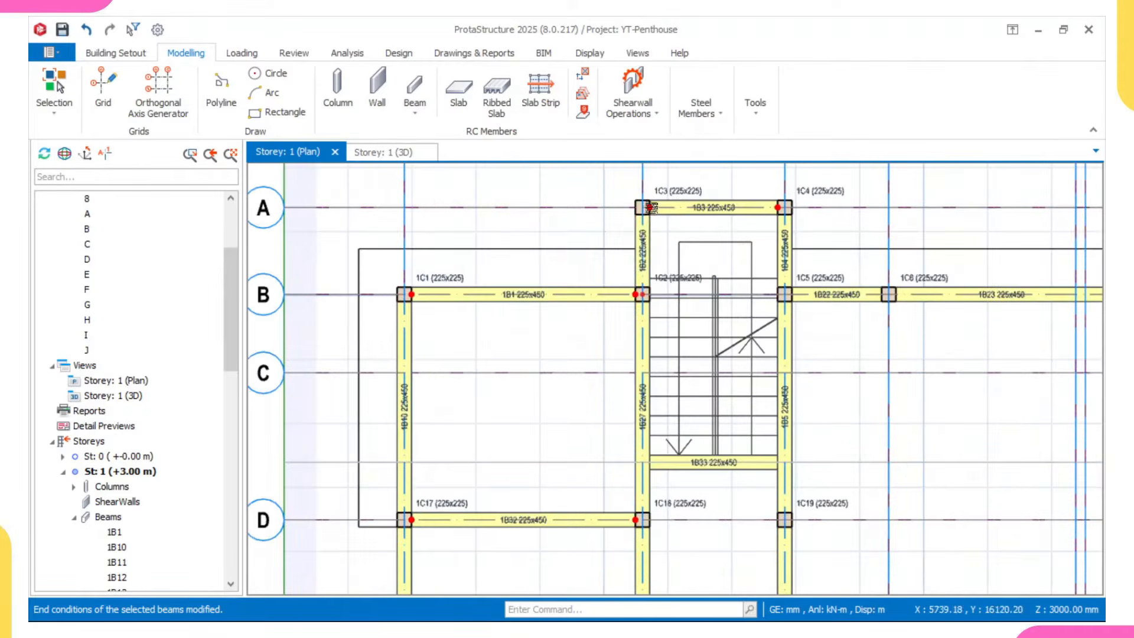
{"action": "mouse_move", "coordinate": [644, 225]}
{"action": "scroll", "coordinate": [642, 229], "scroll_direction": "down", "scroll_amount": 3}
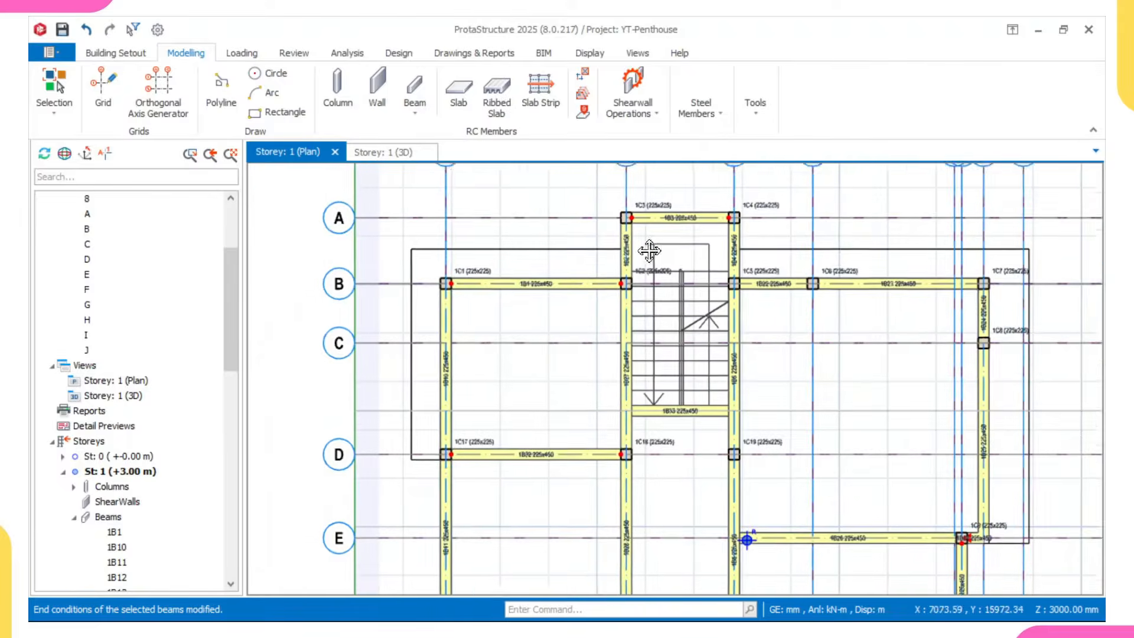
{"action": "scroll", "coordinate": [903, 288], "scroll_direction": "up", "scroll_amount": 3}
{"action": "left_click", "coordinate": [624, 282]}
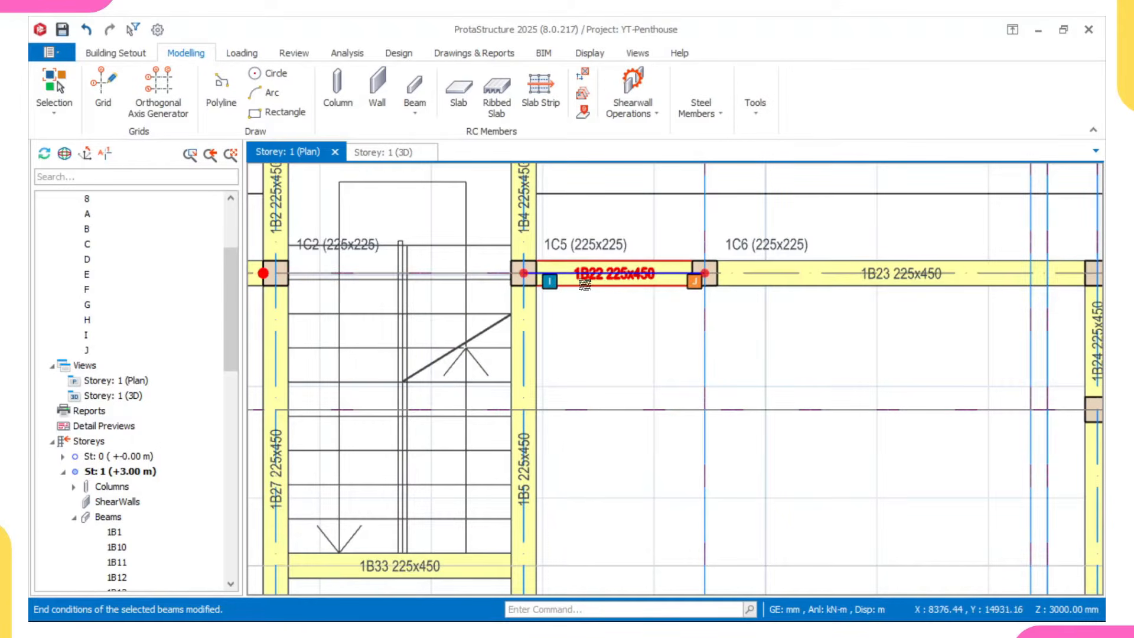
{"action": "mouse_move", "coordinate": [586, 287]}
{"action": "left_click", "coordinate": [573, 286]}
{"action": "scroll", "coordinate": [632, 292], "scroll_direction": "down", "scroll_amount": 4}
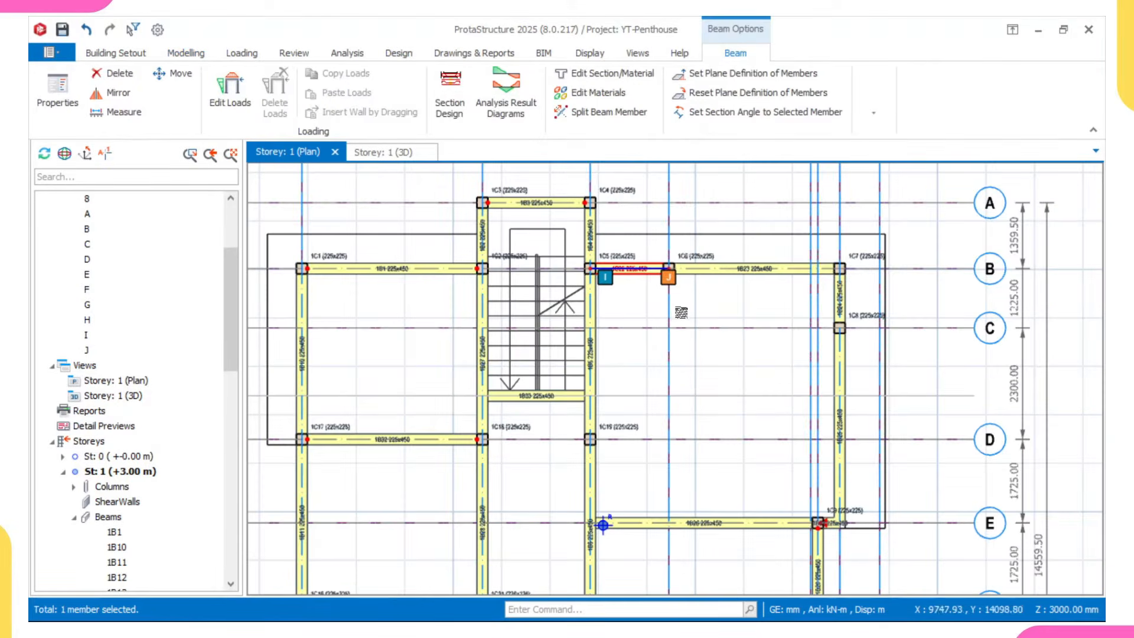
{"action": "scroll", "coordinate": [671, 324], "scroll_direction": "down", "scroll_amount": 3}
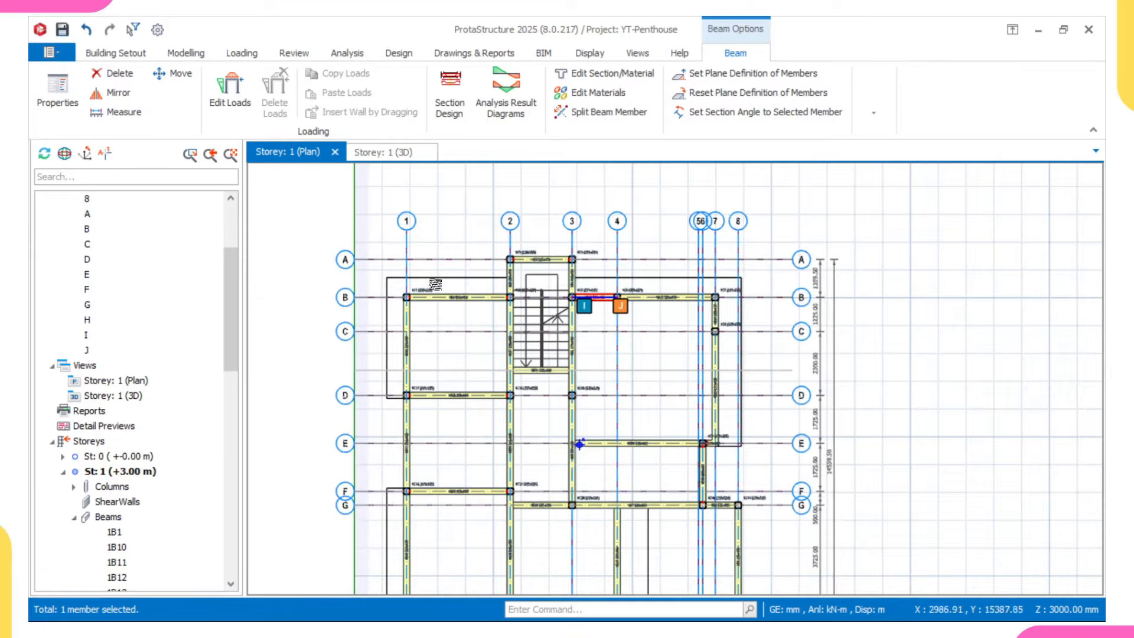
{"action": "scroll", "coordinate": [503, 339], "scroll_direction": "up", "scroll_amount": 5}
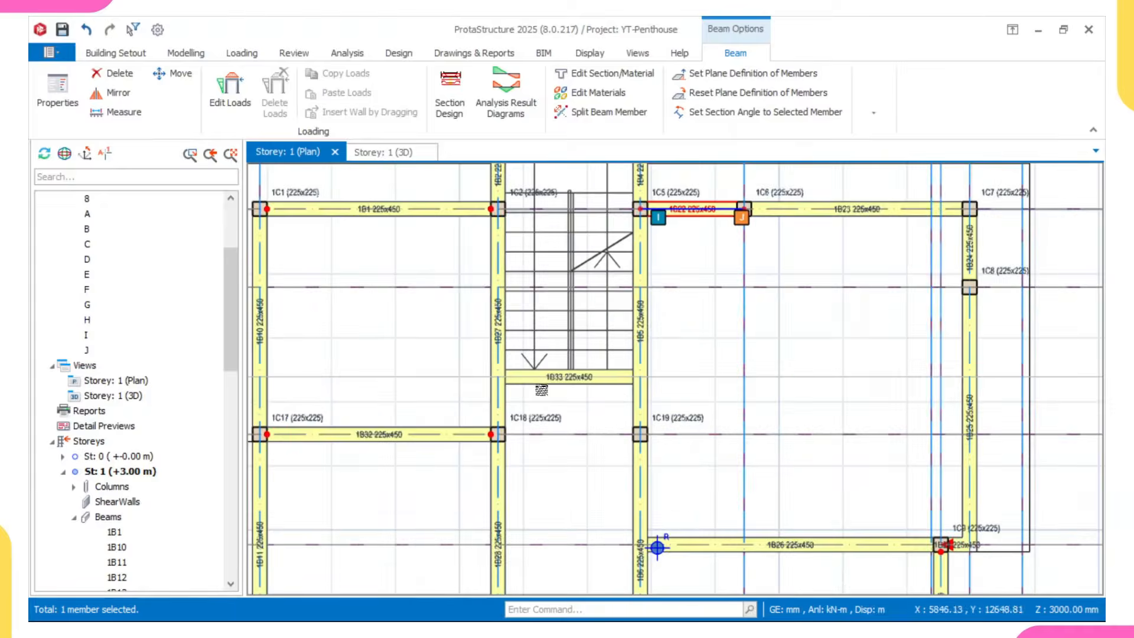
{"action": "key", "text": "Escape"}
- Update beam 1B33 at the foot of the staircase to Both Ends Hinged and clear the selection
{"action": "left_click", "coordinate": [554, 387]}
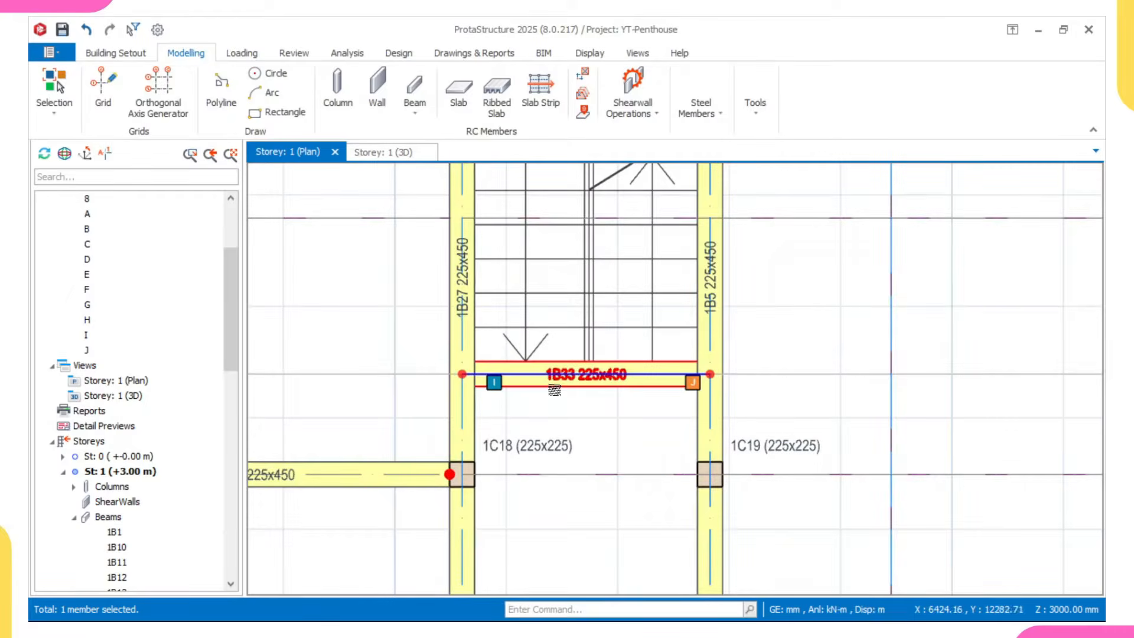
{"action": "right_click", "coordinate": [552, 383]}
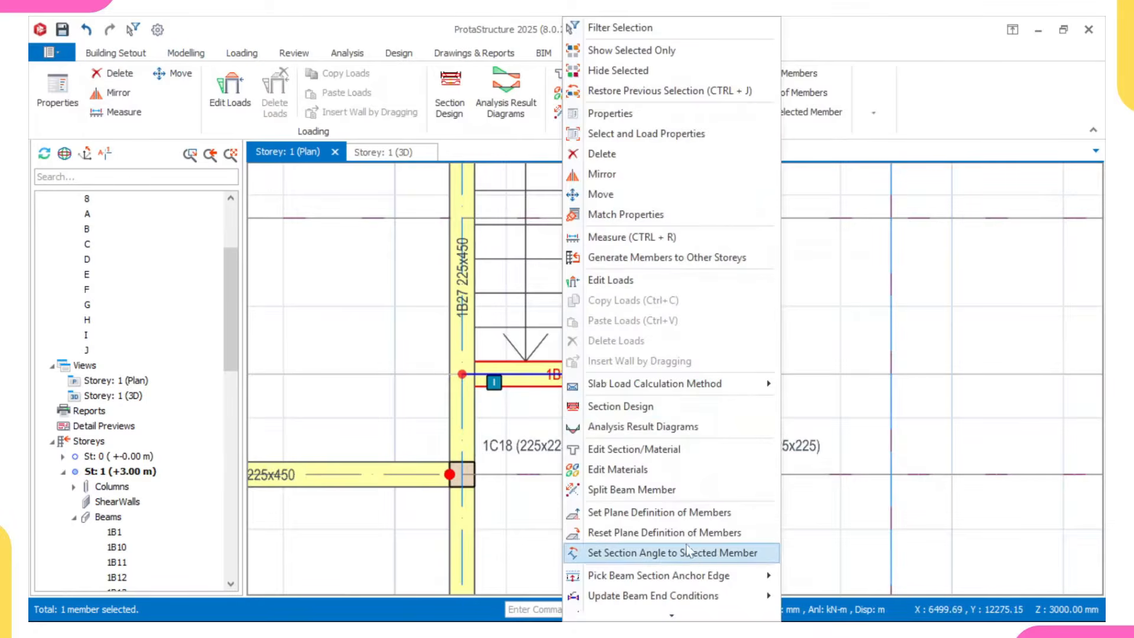
{"action": "scroll", "coordinate": [641, 472], "scroll_direction": "down", "scroll_amount": 3}
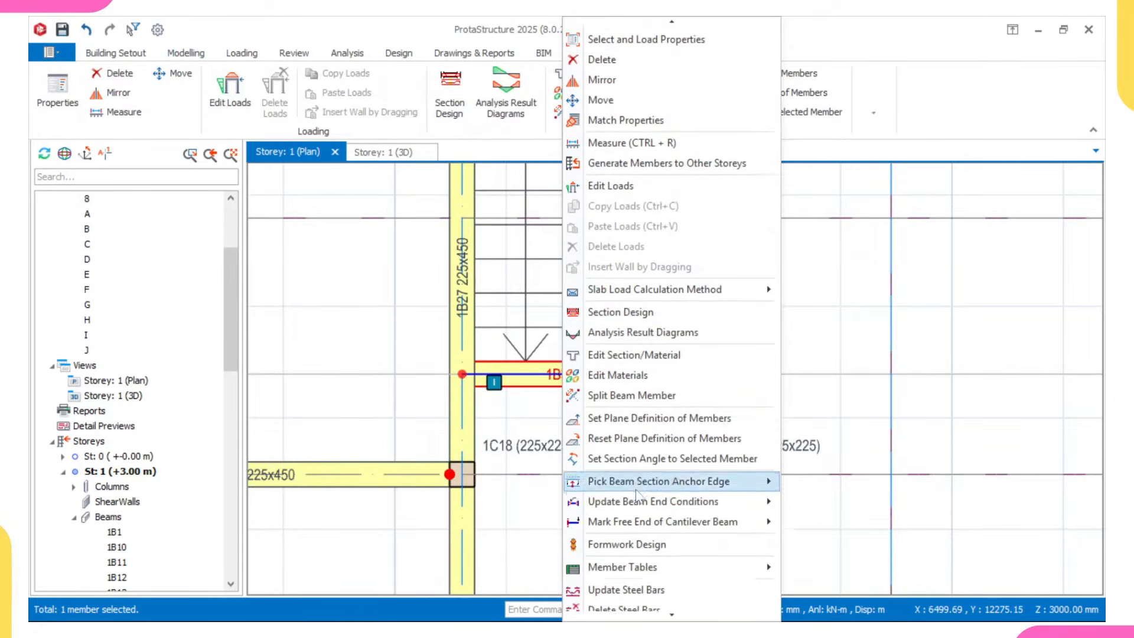
{"action": "mouse_move", "coordinate": [679, 501]}
{"action": "left_click", "coordinate": [845, 522]}
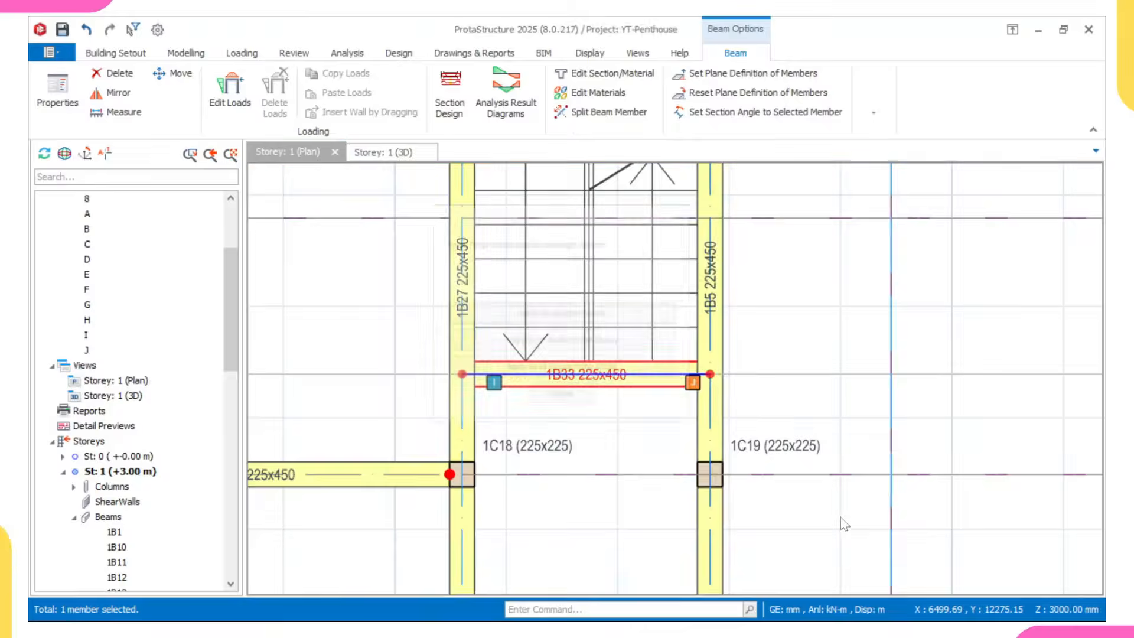
{"action": "left_click", "coordinate": [576, 322]}
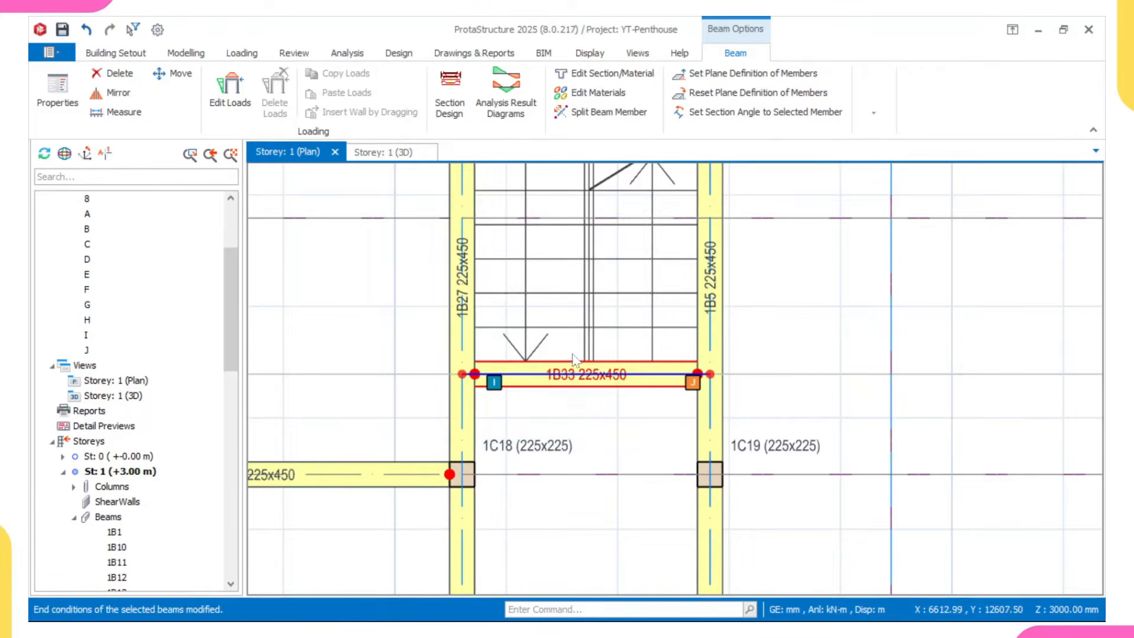
{"action": "key", "text": "Escape"}
- Examine beam 1B22 between columns 1C5 and 1C6, and read the end release properties of beam 1B3 on axis A
{"action": "scroll", "coordinate": [624, 270], "scroll_direction": "down", "scroll_amount": 3}
{"action": "scroll", "coordinate": [633, 313], "scroll_direction": "up", "scroll_amount": 3}
{"action": "left_click", "coordinate": [651, 252]}
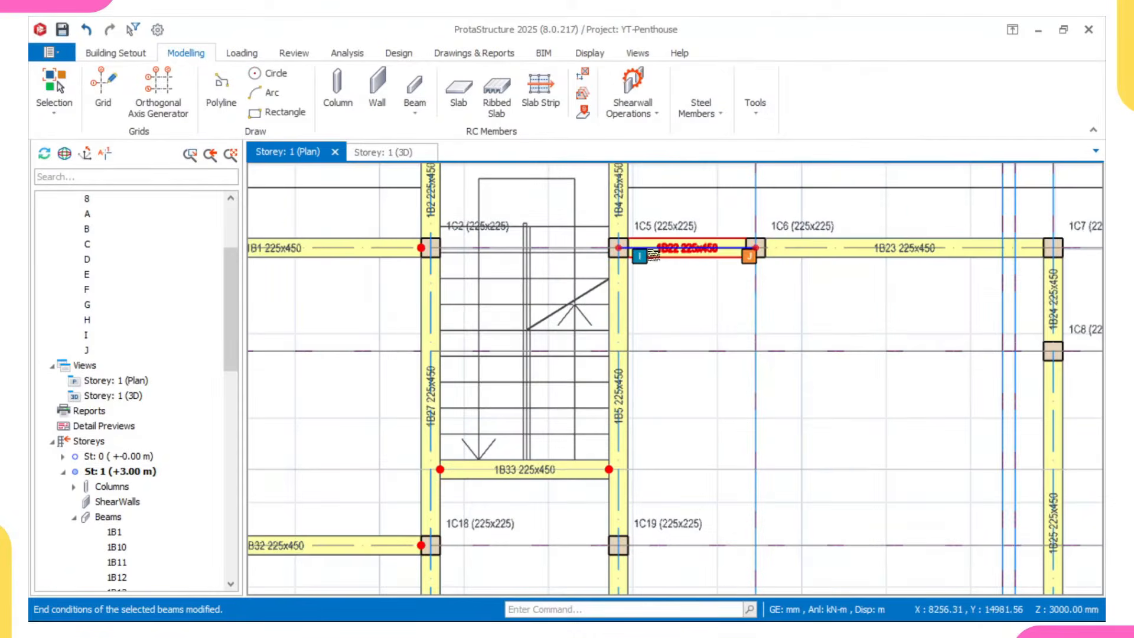
{"action": "scroll", "coordinate": [652, 282], "scroll_direction": "down", "scroll_amount": 3}
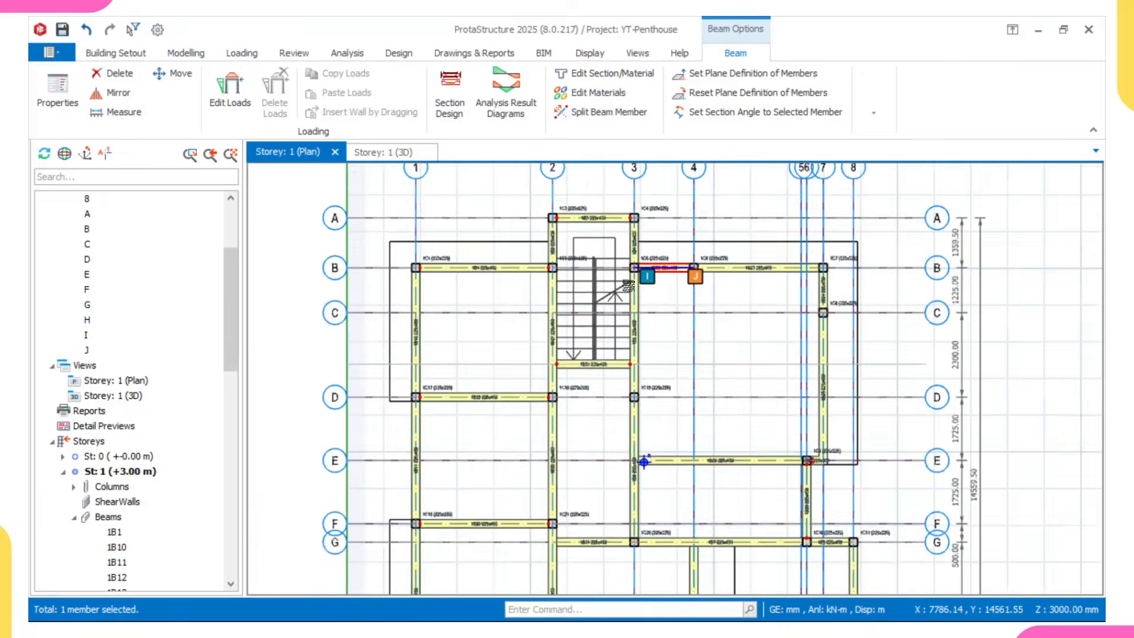
{"action": "scroll", "coordinate": [593, 241], "scroll_direction": "up", "scroll_amount": 2}
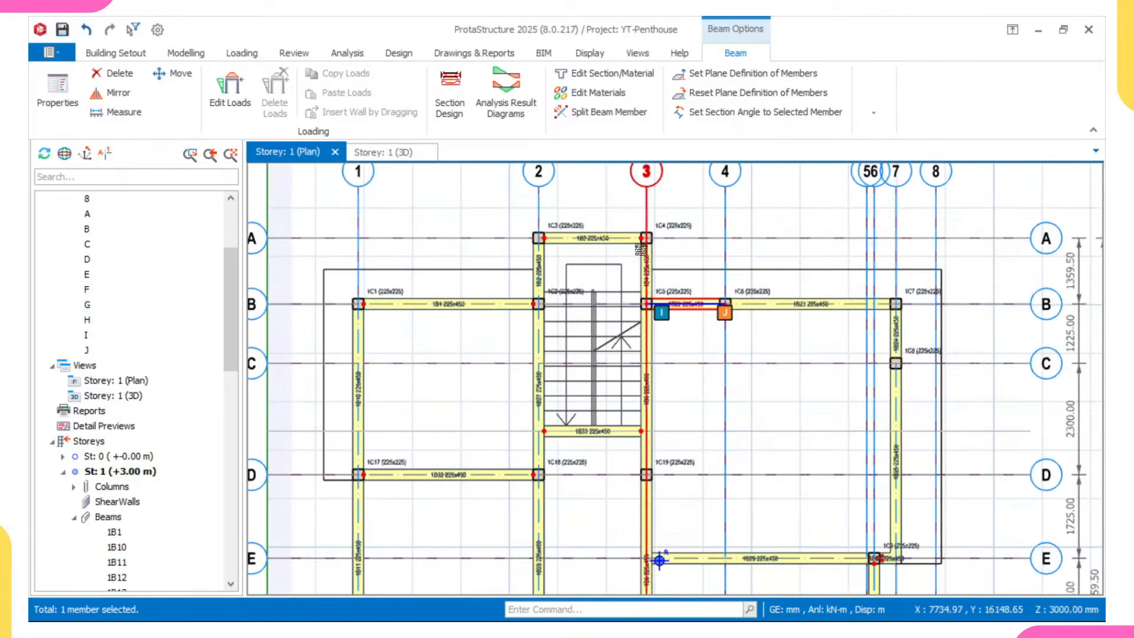
{"action": "scroll", "coordinate": [552, 245], "scroll_direction": "down", "scroll_amount": 1}
{"action": "scroll", "coordinate": [552, 242], "scroll_direction": "up", "scroll_amount": 2}
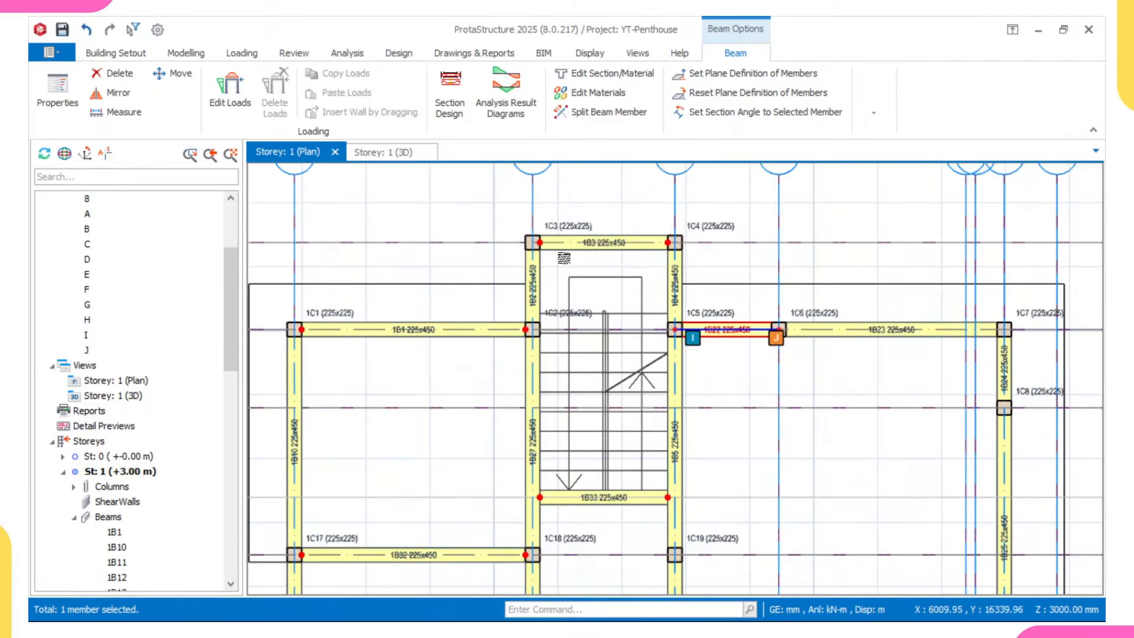
{"action": "left_click", "coordinate": [558, 242]}
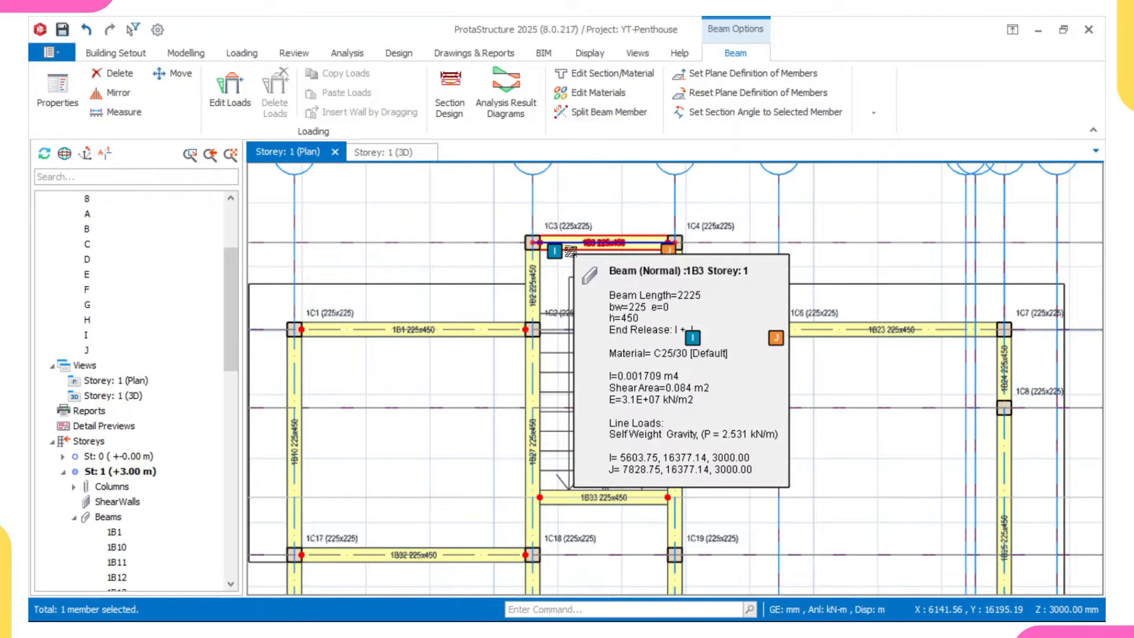
{"action": "scroll", "coordinate": [558, 264], "scroll_direction": "down", "scroll_amount": 2}
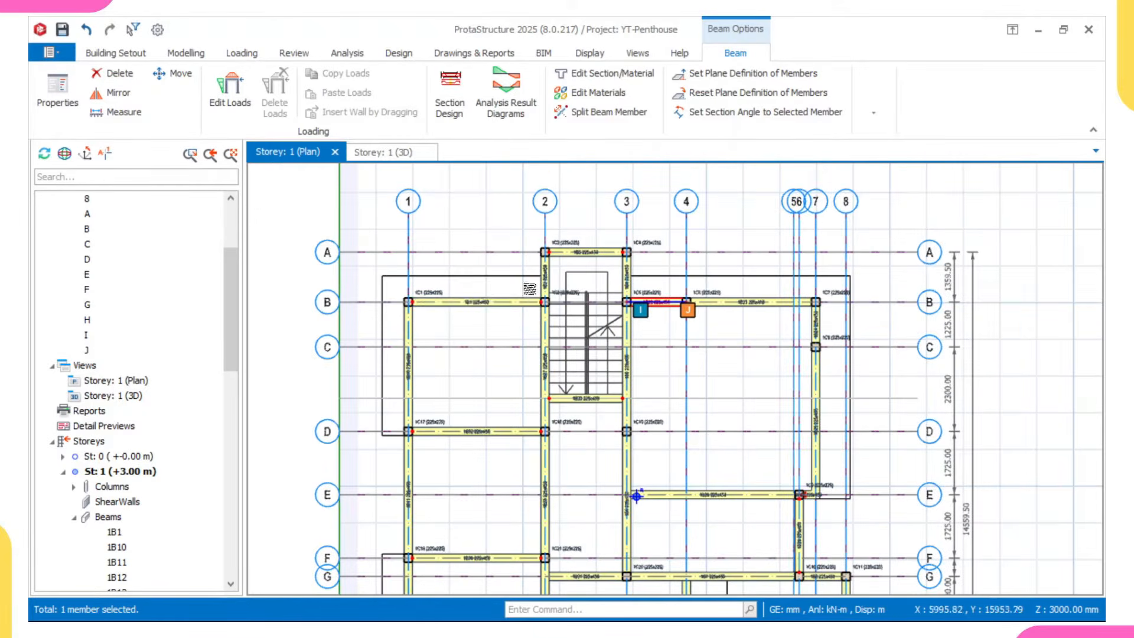
- Examine beam 1B26 on axis E and read its properties
{"action": "middle_click_drag", "start_coordinate": [477, 370], "coordinate": [499, 267]}
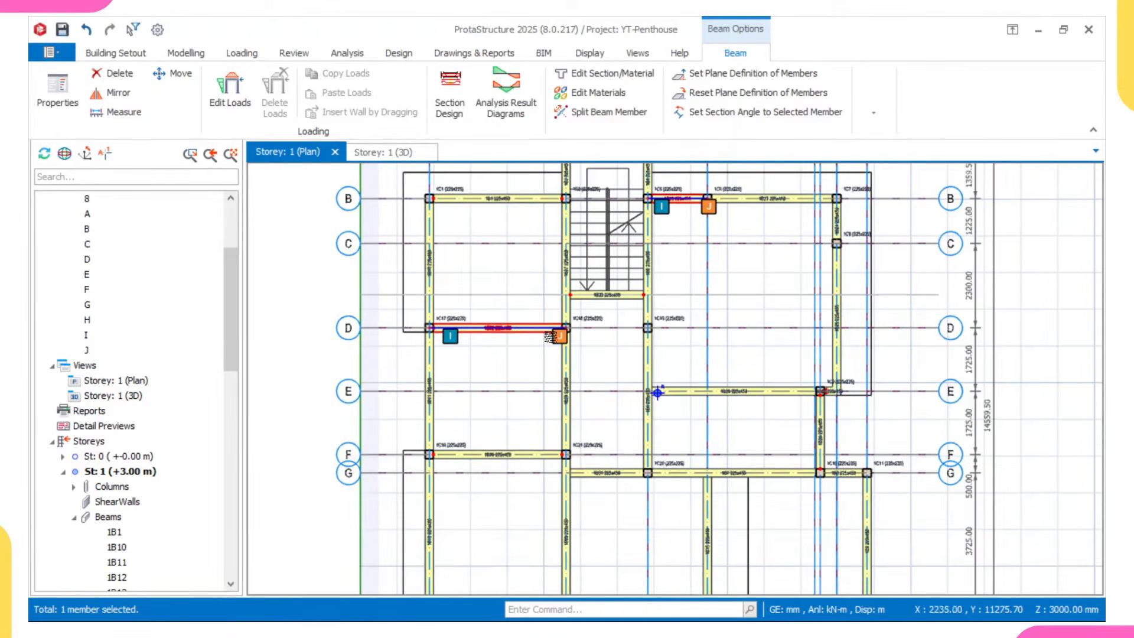
{"action": "scroll", "coordinate": [771, 414], "scroll_direction": "up", "scroll_amount": 2}
{"action": "scroll", "coordinate": [862, 381], "scroll_direction": "up", "scroll_amount": 1}
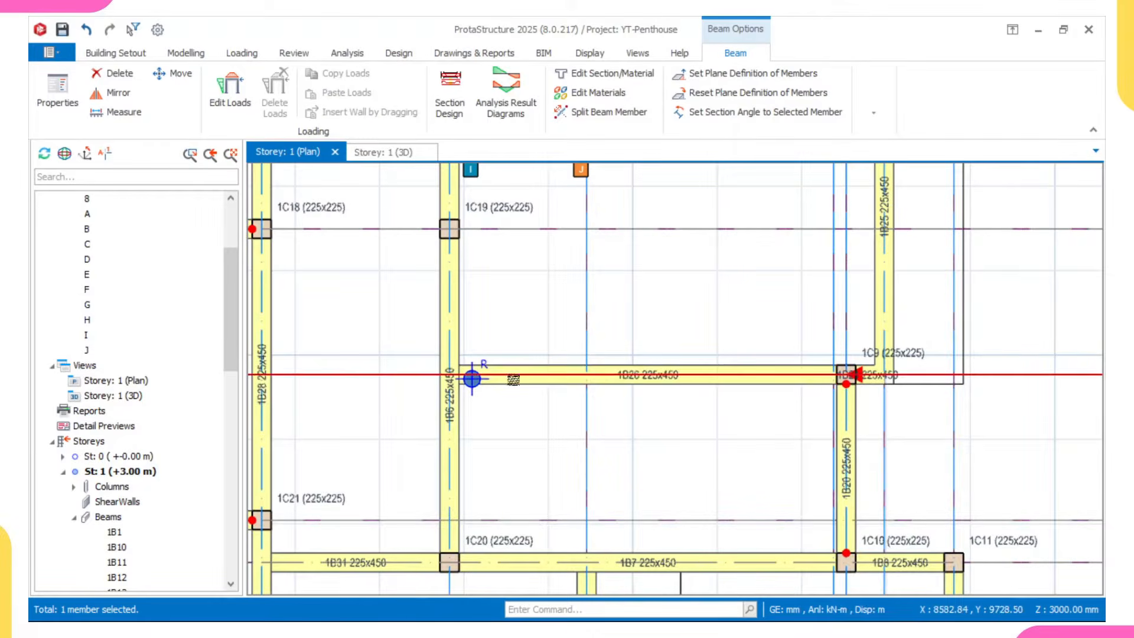
{"action": "left_click", "coordinate": [523, 381]}
{"action": "mouse_move", "coordinate": [523, 384]}
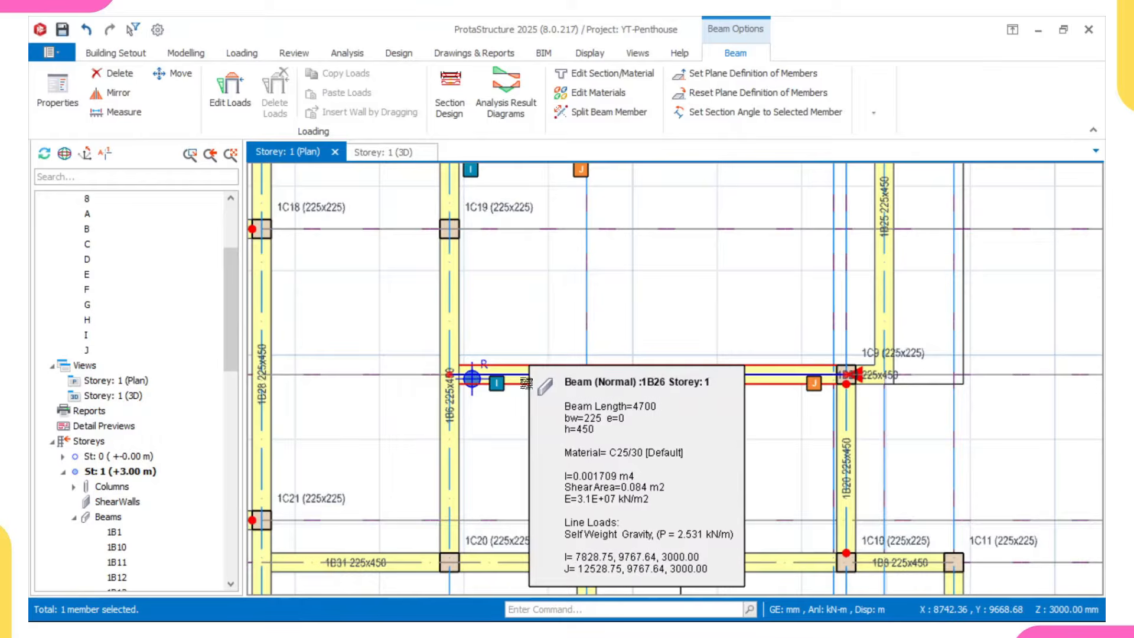
{"action": "scroll", "coordinate": [471, 374], "scroll_direction": "down", "scroll_amount": 3}
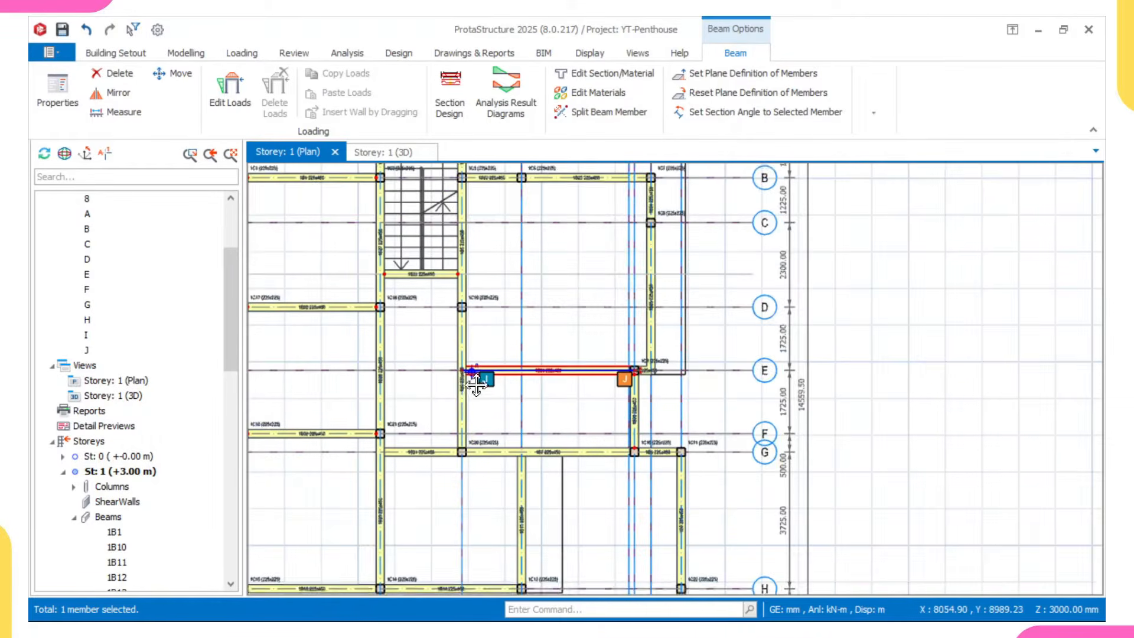
- Examine beam 1B31 on axis G and beam 1B13 on axis H, including how their ends are supported
{"action": "middle_click_drag", "start_coordinate": [344, 448], "coordinate": [459, 372]}
{"action": "scroll", "coordinate": [462, 379], "scroll_direction": "up", "scroll_amount": 3}
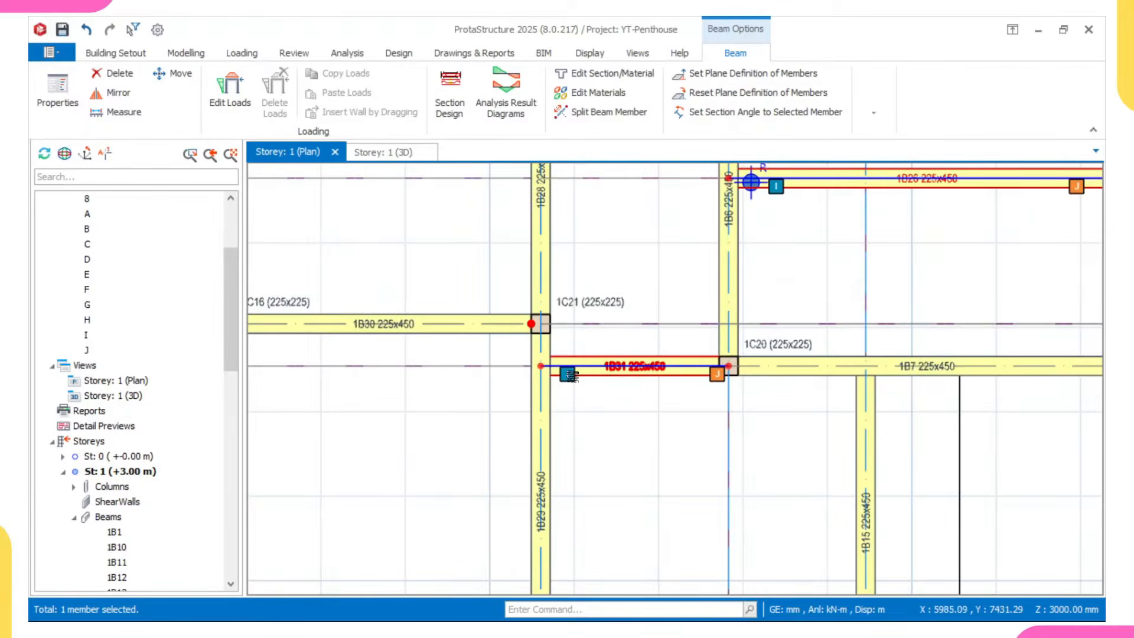
{"action": "left_click", "coordinate": [581, 374]}
{"action": "scroll", "coordinate": [556, 376], "scroll_direction": "up", "scroll_amount": 3}
{"action": "scroll", "coordinate": [555, 370], "scroll_direction": "down", "scroll_amount": 6}
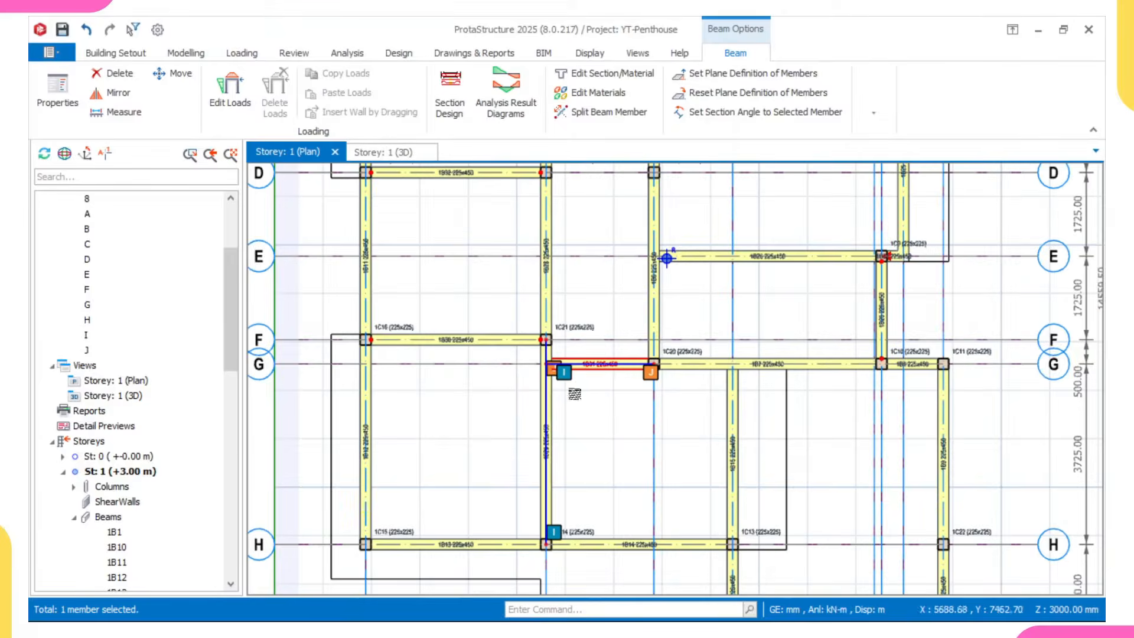
{"action": "middle_click_drag", "start_coordinate": [567, 377], "coordinate": [561, 334]}
{"action": "scroll", "coordinate": [560, 335], "scroll_direction": "down", "scroll_amount": 3}
{"action": "scroll", "coordinate": [440, 437], "scroll_direction": "up", "scroll_amount": 6}
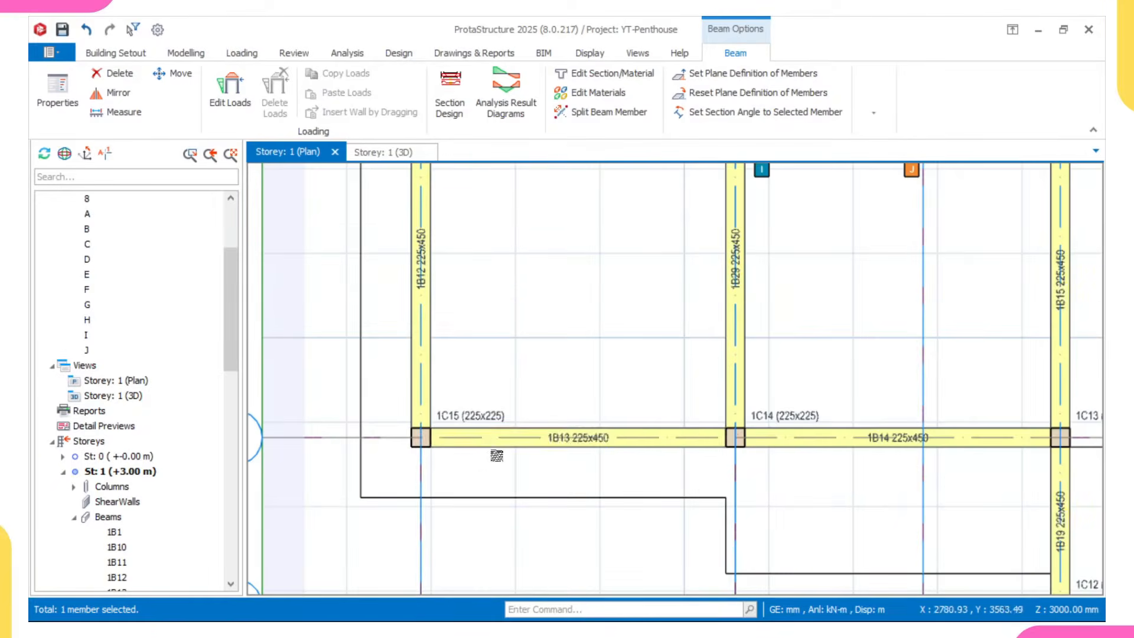
{"action": "scroll", "coordinate": [509, 443], "scroll_direction": "down", "scroll_amount": 5}
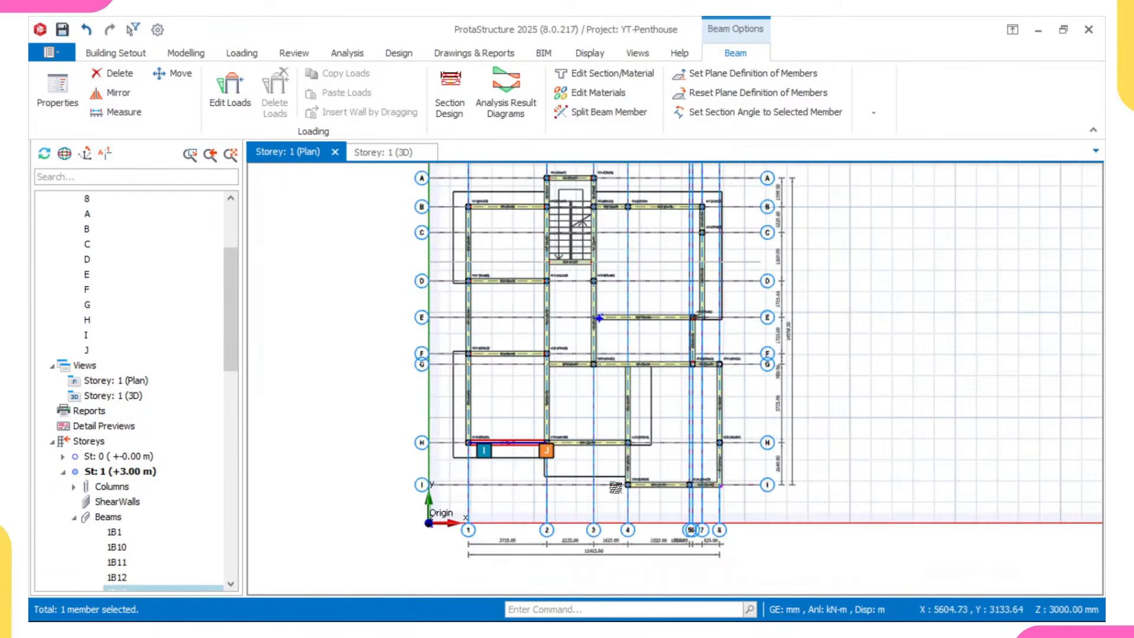
- Select the axis I beam between columns 1C12 and 1C23, and add beam 1B22 on axis B to the selection
{"action": "scroll", "coordinate": [615, 487], "scroll_direction": "up", "scroll_amount": 5}
{"action": "left_click", "coordinate": [638, 475]}
{"action": "scroll", "coordinate": [627, 479], "scroll_direction": "down", "scroll_amount": 3}
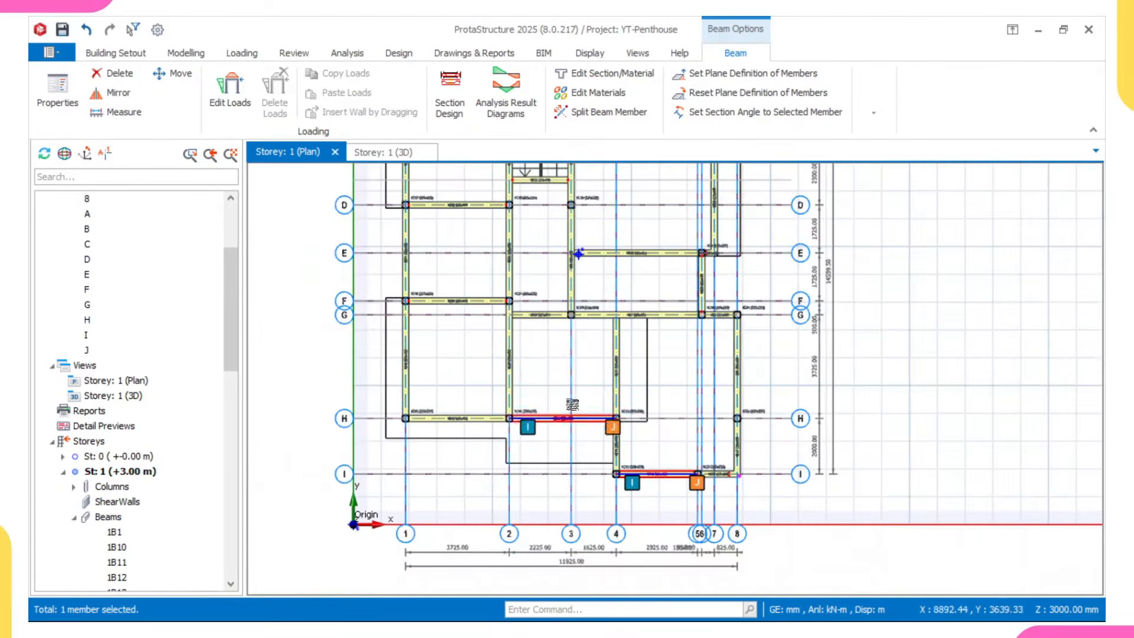
{"action": "middle_click_drag", "start_coordinate": [447, 349], "coordinate": [438, 430]}
{"action": "middle_click_drag", "start_coordinate": [508, 335], "coordinate": [518, 398]}
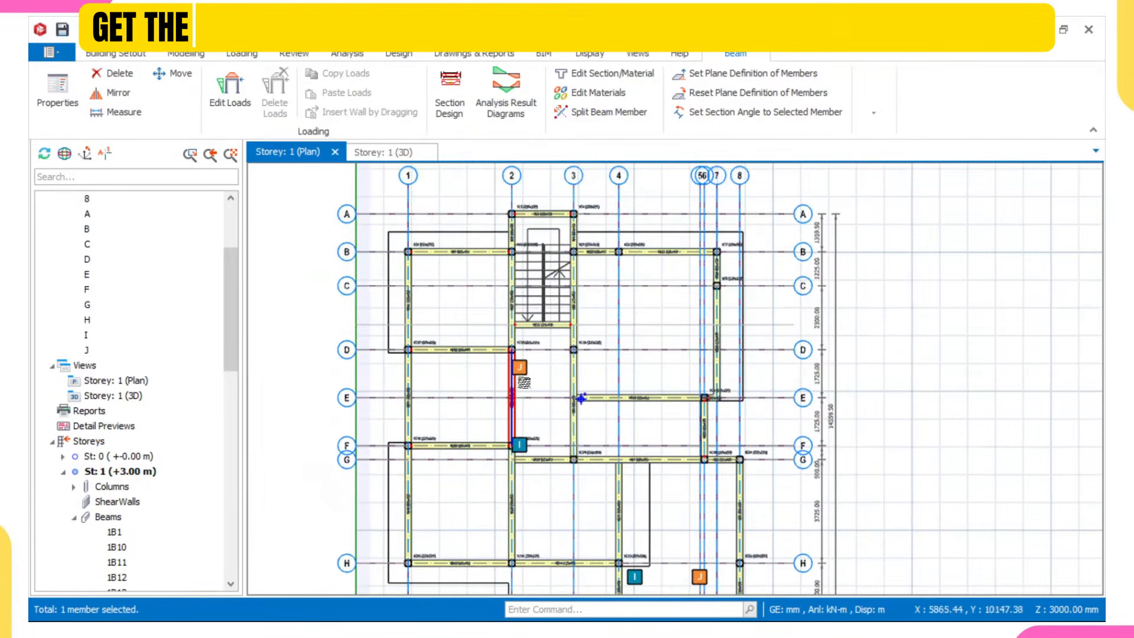
{"action": "scroll", "coordinate": [590, 260], "scroll_direction": "up", "scroll_amount": 4}
{"action": "left_click", "coordinate": [586, 252]}
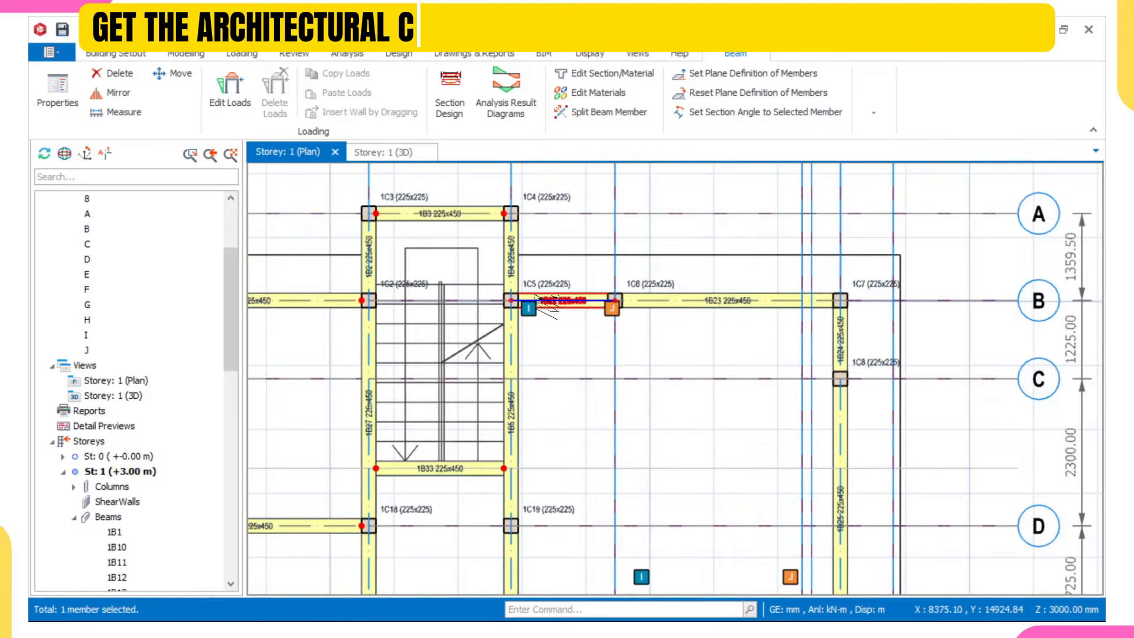
{"action": "left_click", "coordinate": [545, 305], "text": "ctrl"}
- Add beam 1B26 on axis E and beam 1B31 on axis G to the selection
{"action": "scroll", "coordinate": [521, 334], "scroll_direction": "down", "scroll_amount": 3}
{"action": "middle_click_drag", "start_coordinate": [520, 334], "coordinate": [546, 314]}
{"action": "scroll", "coordinate": [512, 362], "scroll_direction": "up", "scroll_amount": 2}
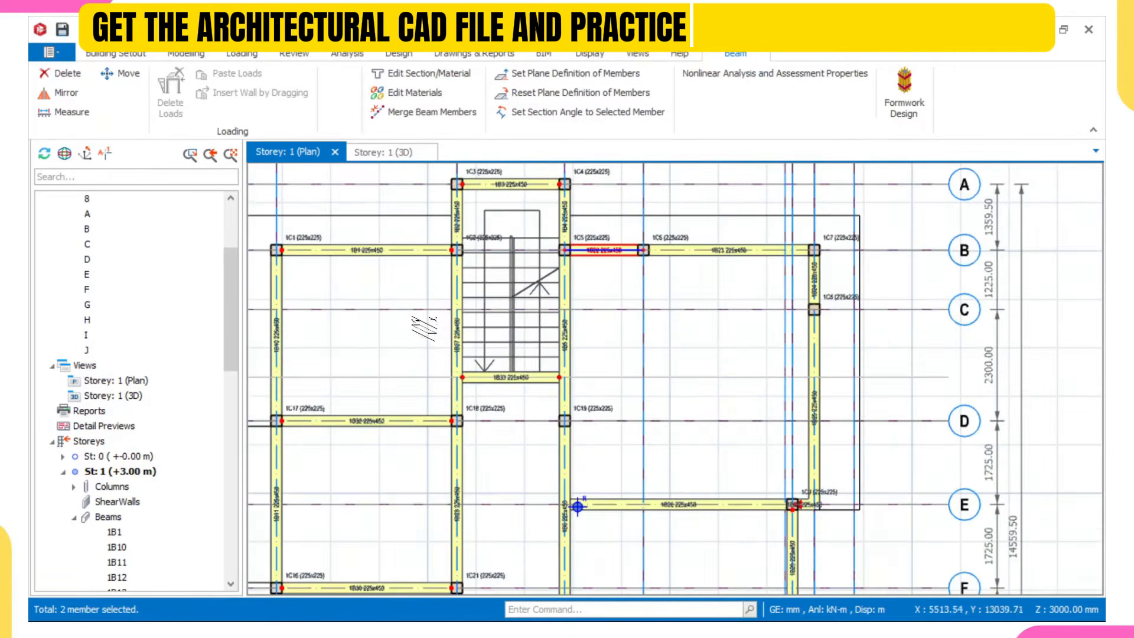
{"action": "scroll", "coordinate": [421, 339], "scroll_direction": "down", "scroll_amount": 1}
{"action": "middle_click_drag", "start_coordinate": [482, 468], "coordinate": [495, 354]}
{"action": "scroll", "coordinate": [568, 376], "scroll_direction": "up", "scroll_amount": 3}
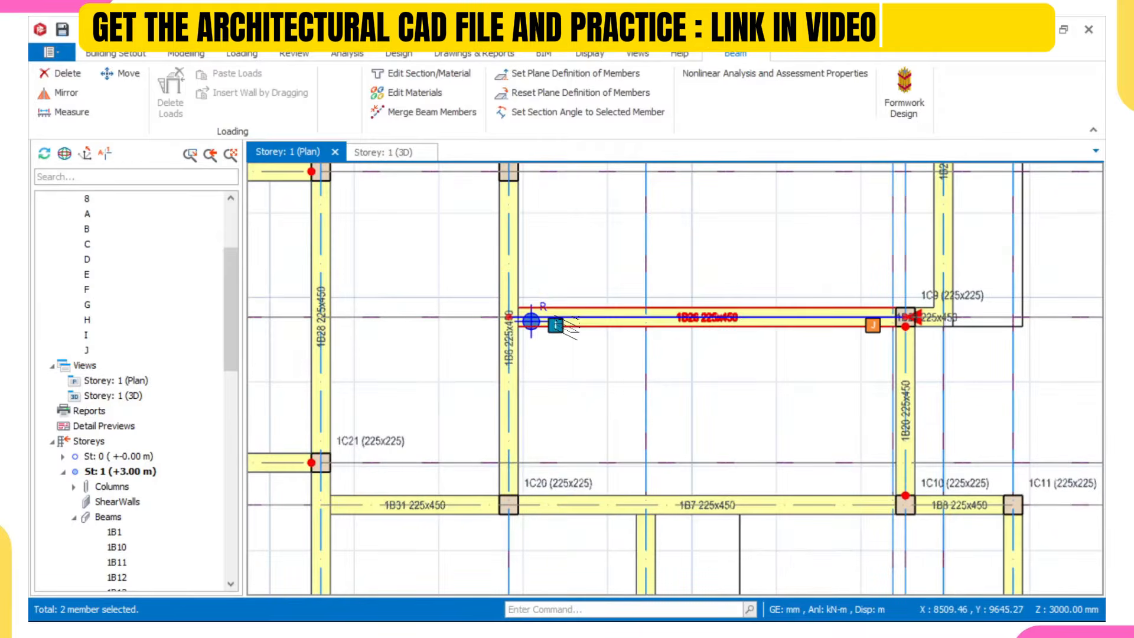
{"action": "left_click", "coordinate": [564, 319], "text": "ctrl"}
{"action": "scroll", "coordinate": [564, 319], "scroll_direction": "down", "scroll_amount": 1}
{"action": "middle_click_drag", "start_coordinate": [410, 526], "coordinate": [437, 455]}
{"action": "left_click", "coordinate": [430, 416], "text": "ctrl"}
- Add beam 1B13 on axis H and beam 1B12 on axis 1 to the selection
{"action": "scroll", "coordinate": [430, 417], "scroll_direction": "down", "scroll_amount": 3}
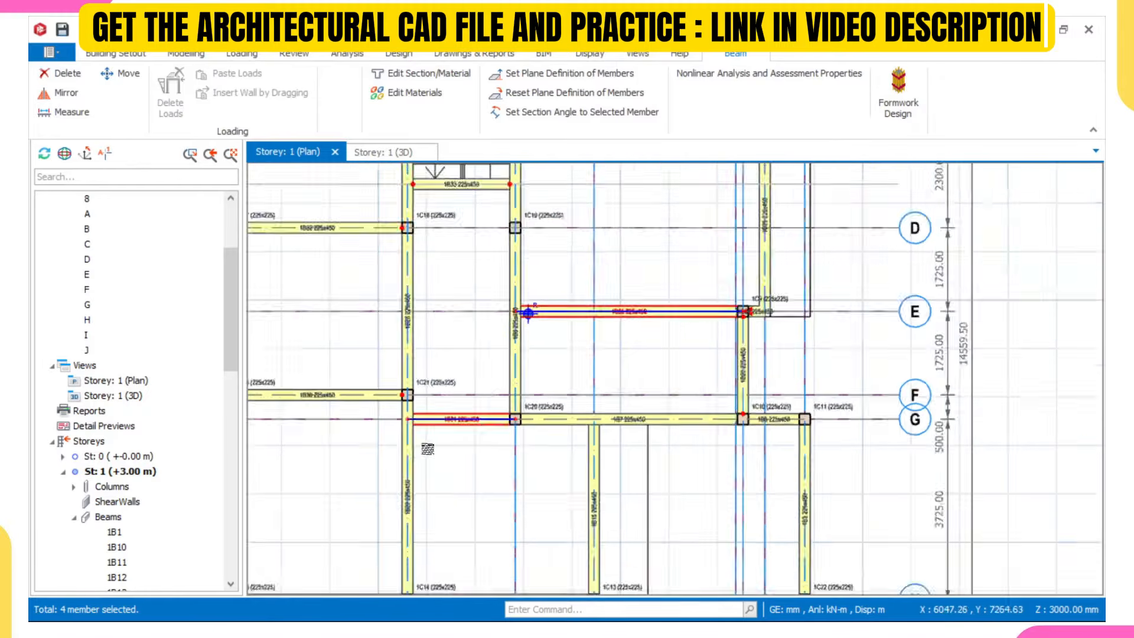
{"action": "scroll", "coordinate": [378, 413], "scroll_direction": "up", "scroll_amount": 3}
{"action": "left_click", "coordinate": [362, 425], "text": "ctrl"}
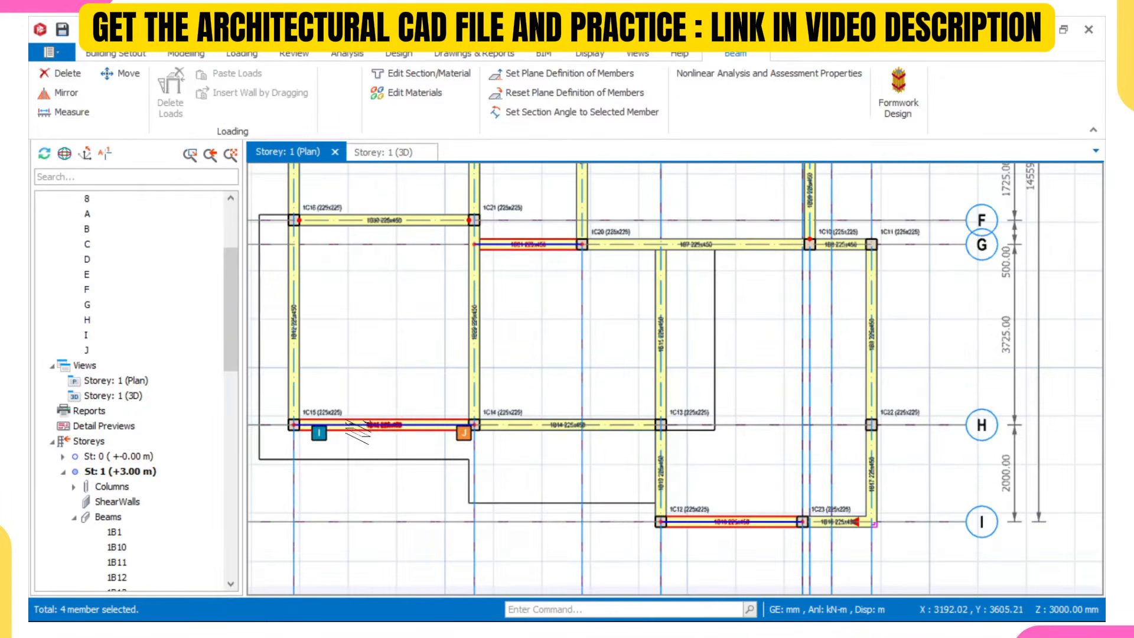
{"action": "scroll", "coordinate": [360, 431], "scroll_direction": "down", "scroll_amount": 2}
{"action": "middle_click_drag", "start_coordinate": [435, 250], "coordinate": [438, 319]}
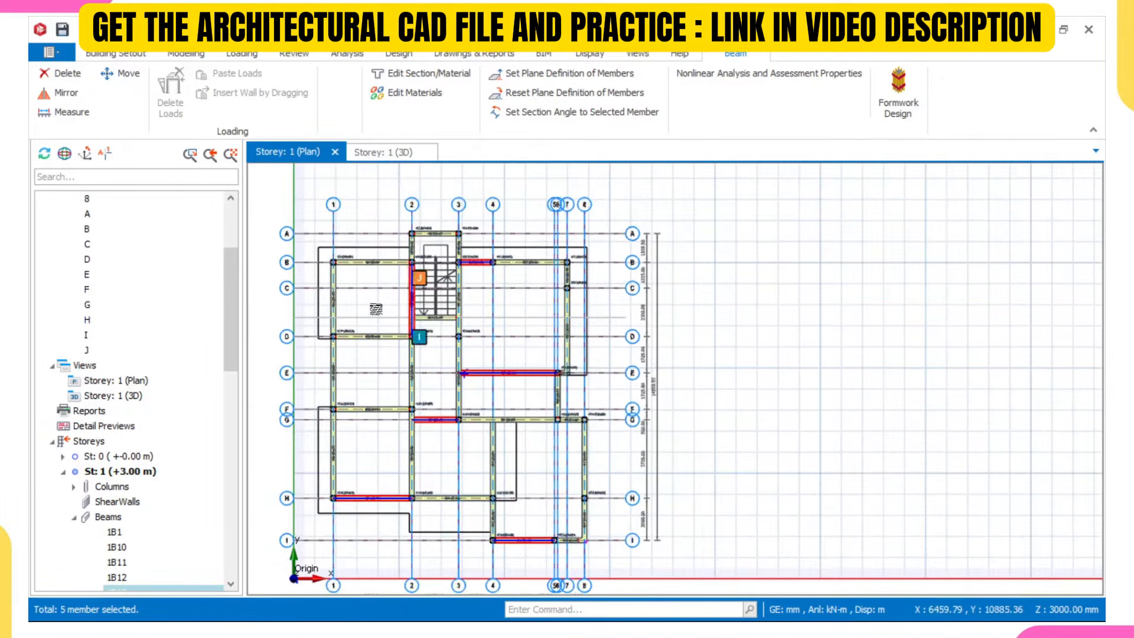
{"action": "scroll", "coordinate": [455, 250], "scroll_direction": "up", "scroll_amount": 3}
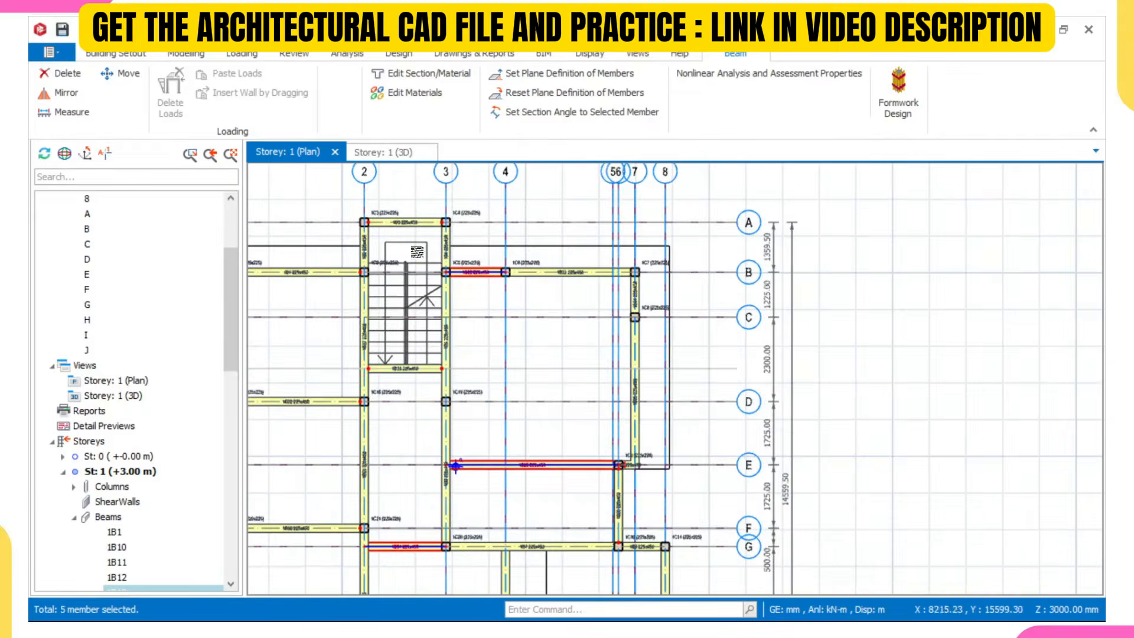
{"action": "scroll", "coordinate": [417, 251], "scroll_direction": "down", "scroll_amount": 1}
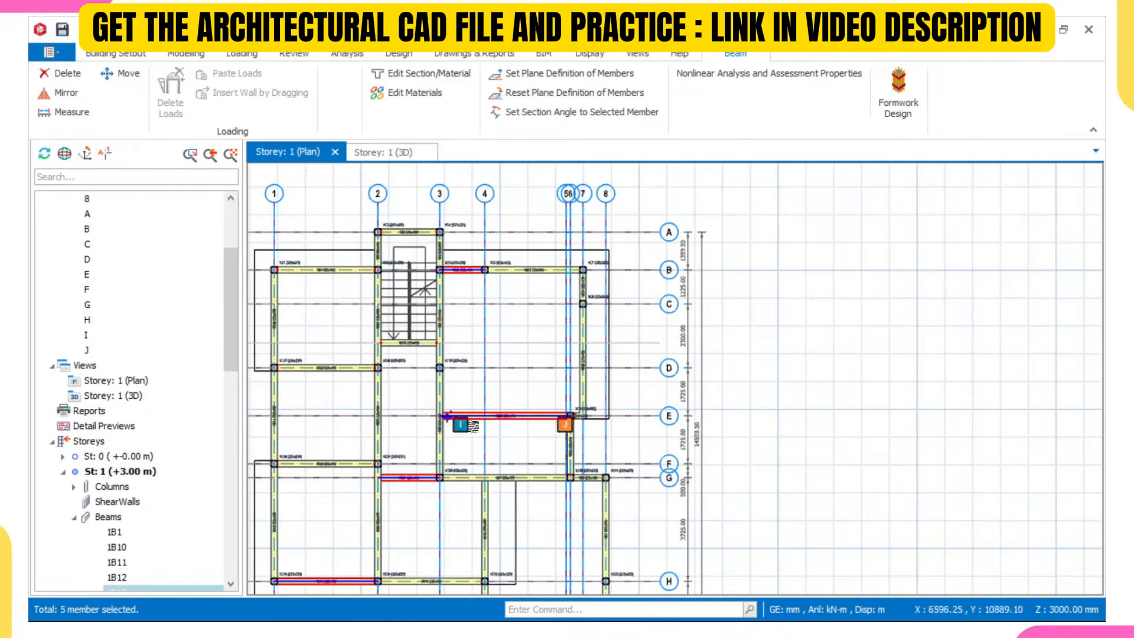
{"action": "middle_click_drag", "start_coordinate": [473, 425], "coordinate": [566, 326]}
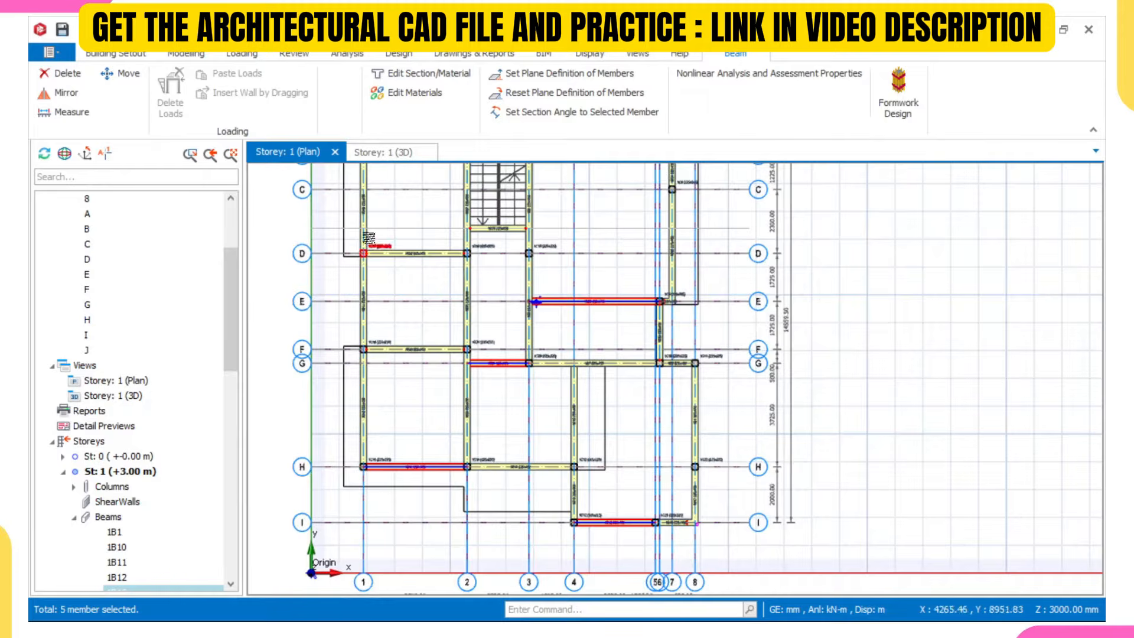
{"action": "scroll", "coordinate": [376, 245], "scroll_direction": "up", "scroll_amount": 1}
{"action": "scroll", "coordinate": [393, 402], "scroll_direction": "up", "scroll_amount": 2}
{"action": "middle_click_drag", "start_coordinate": [365, 535], "coordinate": [406, 411]}
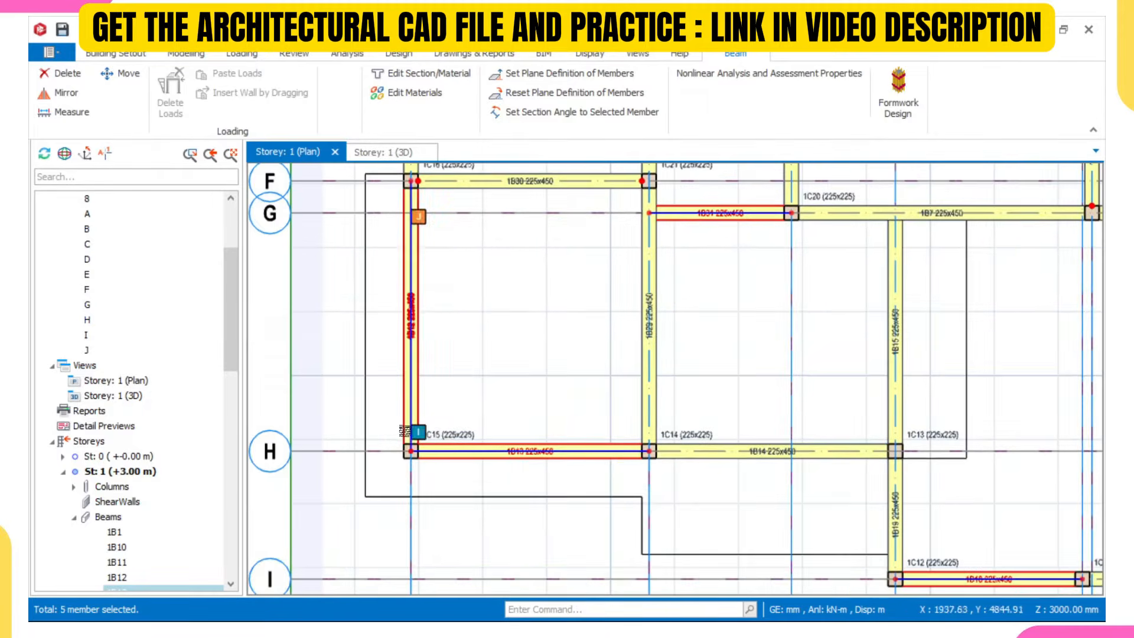
{"action": "left_click", "coordinate": [413, 407]}
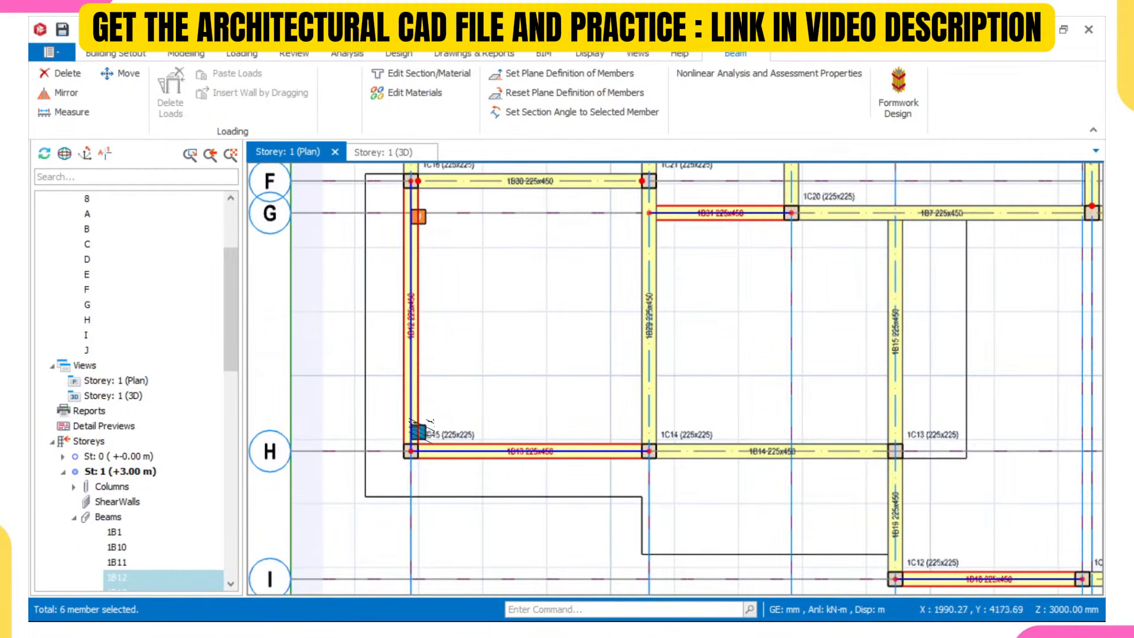
- Add beam 1B29 on axis 2 and beam 1B6 on axis 3 to the selection
{"action": "scroll", "coordinate": [420, 430], "scroll_direction": "down", "scroll_amount": 3}
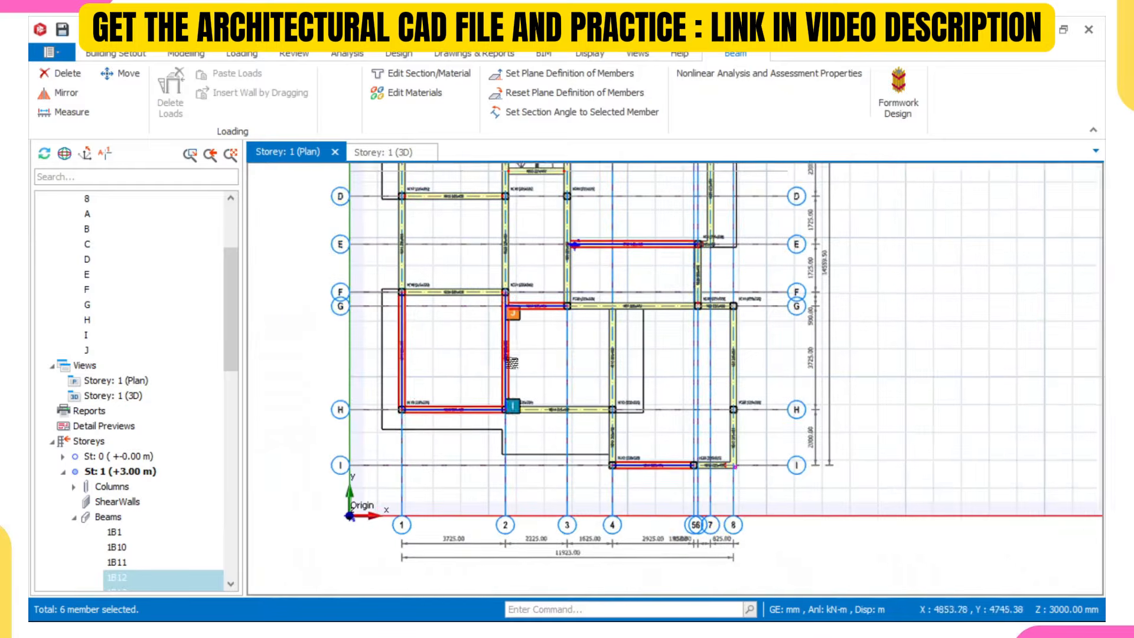
{"action": "scroll", "coordinate": [512, 363], "scroll_direction": "up", "scroll_amount": 3}
{"action": "scroll", "coordinate": [511, 362], "scroll_direction": "down", "scroll_amount": 5}
{"action": "left_click", "coordinate": [512, 213]}
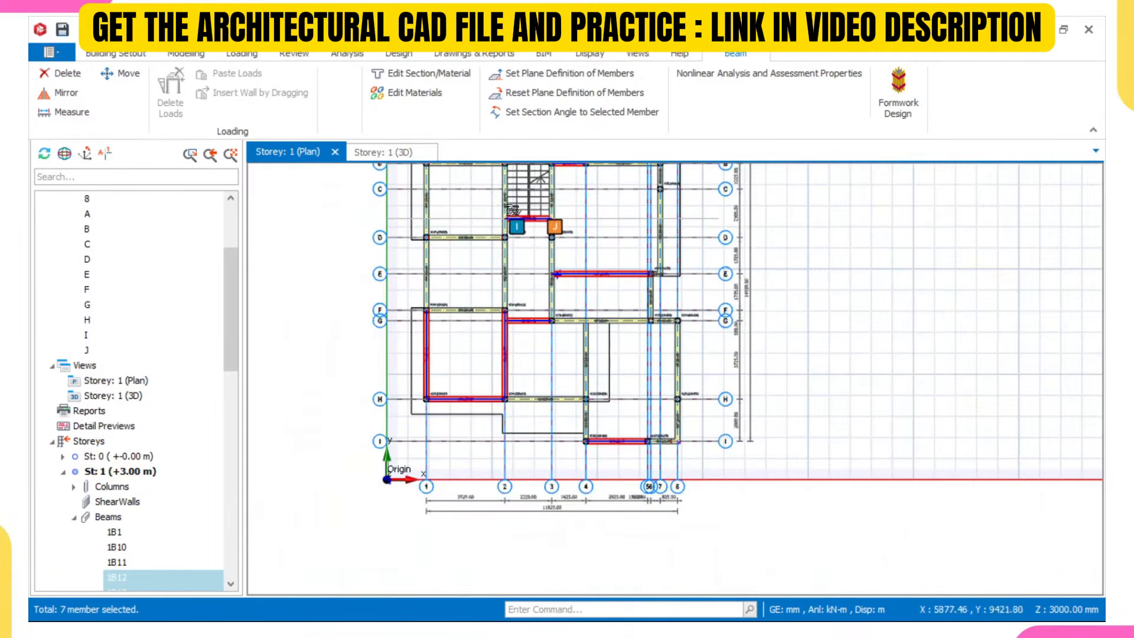
{"action": "middle_click_drag", "start_coordinate": [513, 210], "coordinate": [500, 323]}
{"action": "middle_click_drag", "start_coordinate": [493, 372], "coordinate": [468, 283]}
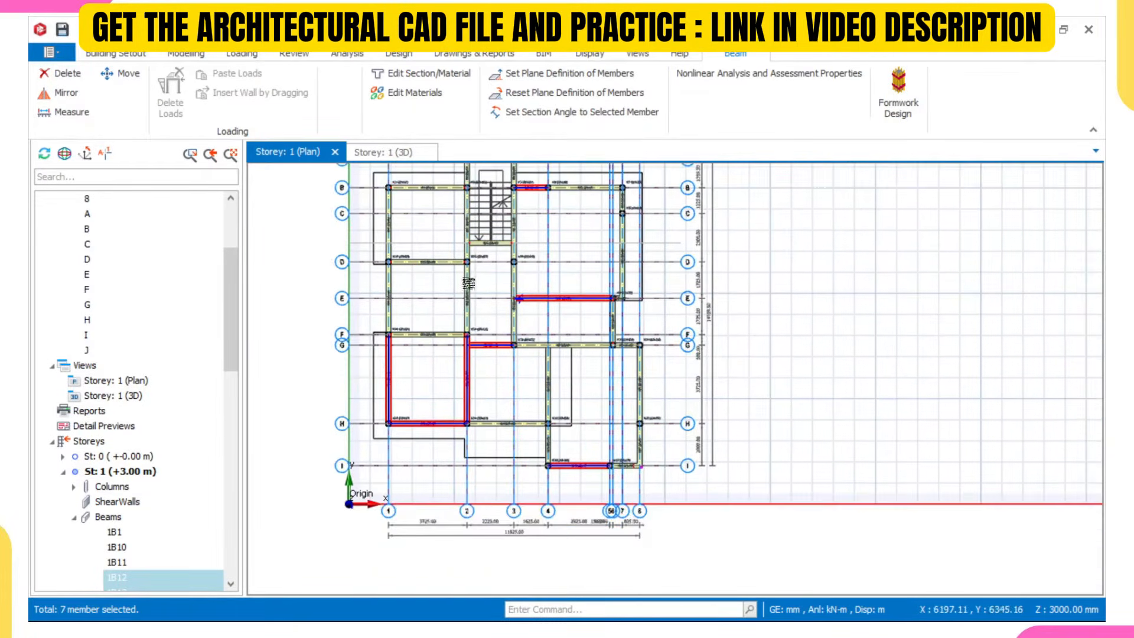
{"action": "scroll", "coordinate": [468, 284], "scroll_direction": "up", "scroll_amount": 5}
{"action": "left_click", "coordinate": [505, 316]}
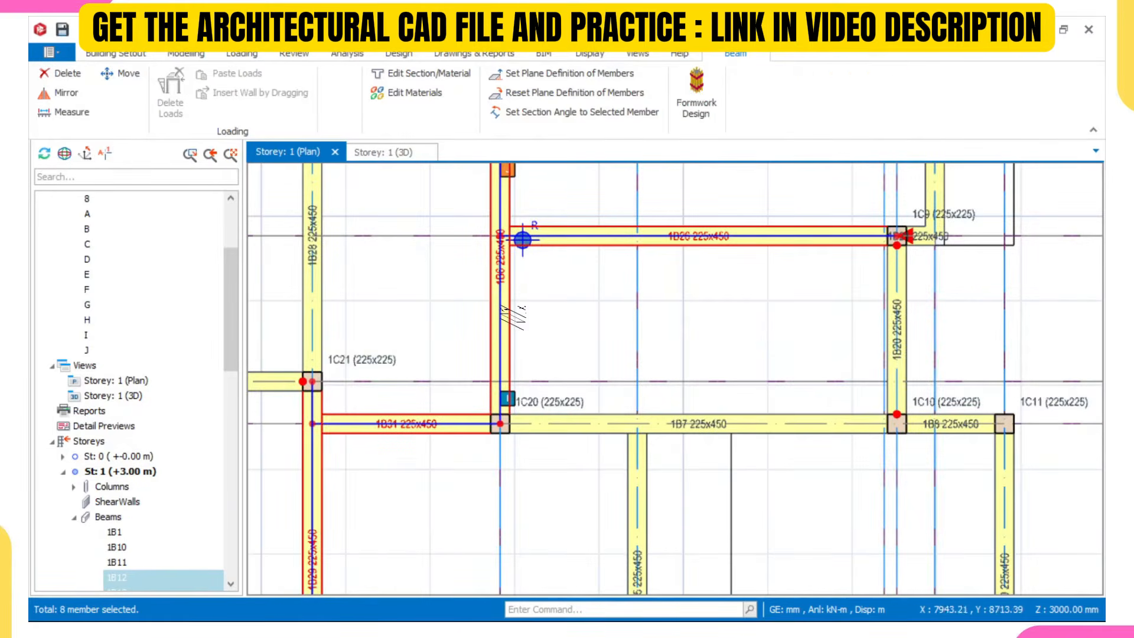
- Add beam 1B19 on axis 4 and beam 1B17 on axis 8, both between axes H and I, to the selection
{"action": "scroll", "coordinate": [508, 322], "scroll_direction": "down", "scroll_amount": 5}
{"action": "middle_click_drag", "start_coordinate": [562, 359], "coordinate": [524, 269]}
{"action": "scroll", "coordinate": [519, 329], "scroll_direction": "up", "scroll_amount": 5}
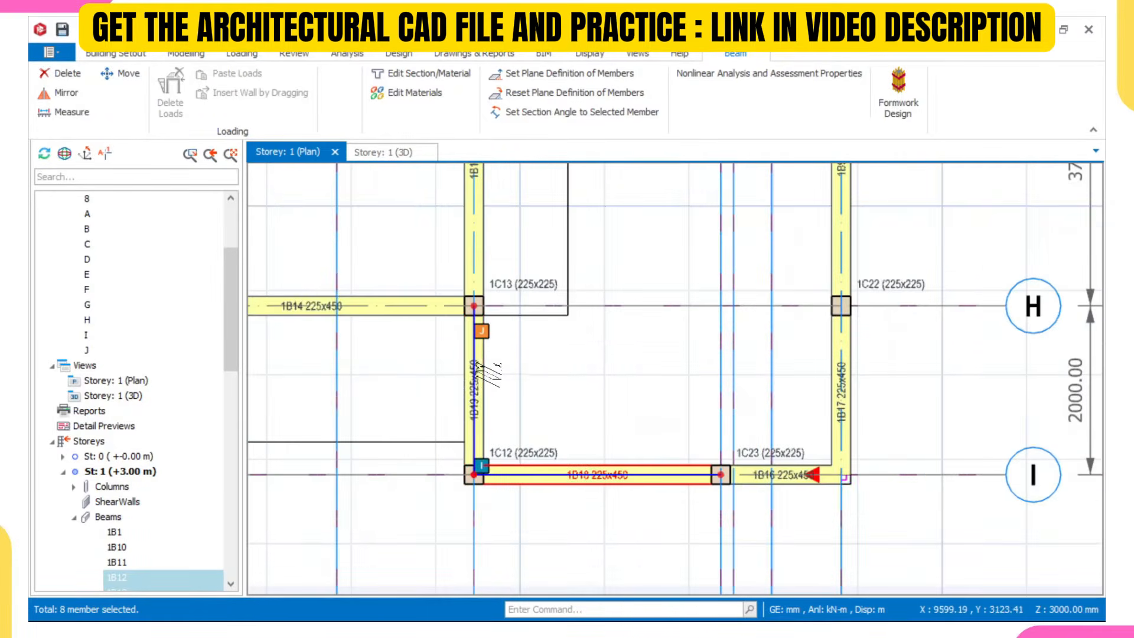
{"action": "left_click", "coordinate": [491, 373]}
{"action": "scroll", "coordinate": [492, 374], "scroll_direction": "down", "scroll_amount": 5}
{"action": "scroll", "coordinate": [624, 381], "scroll_direction": "up", "scroll_amount": 5}
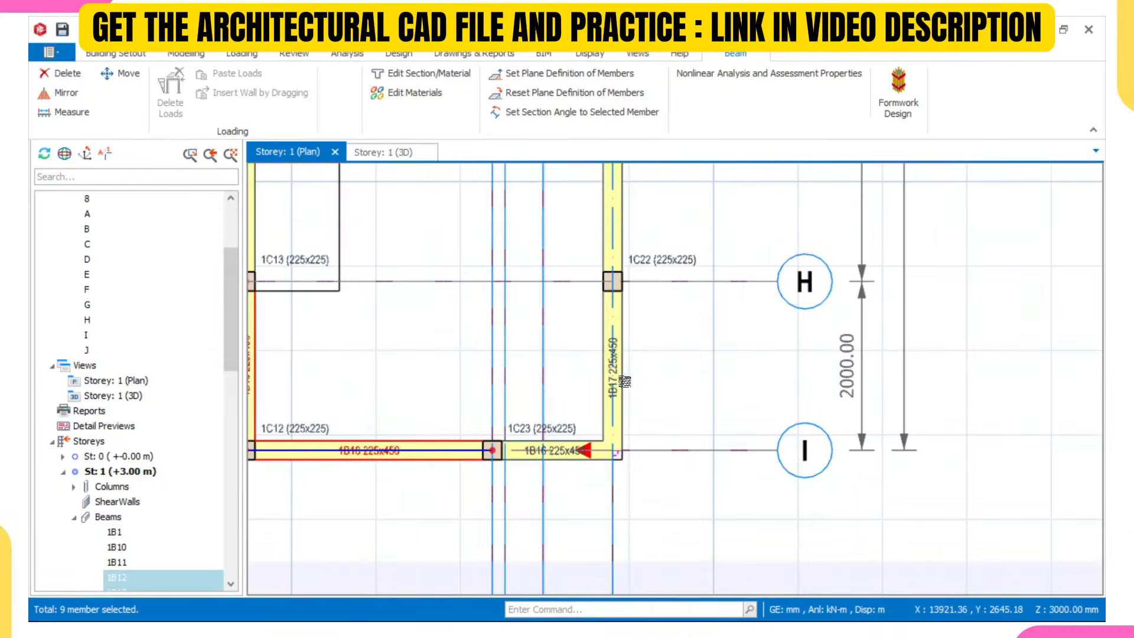
{"action": "scroll", "coordinate": [624, 381], "scroll_direction": "down", "scroll_amount": 5}
{"action": "scroll", "coordinate": [624, 381], "scroll_direction": "up", "scroll_amount": 5}
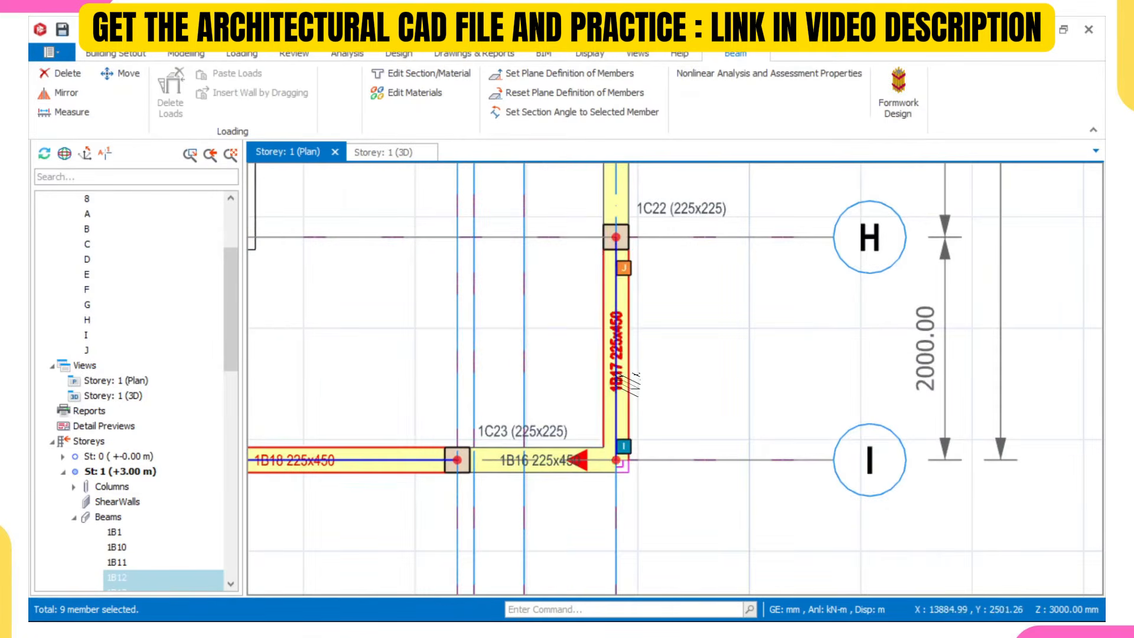
{"action": "left_click", "coordinate": [627, 383]}
{"action": "scroll", "coordinate": [620, 387], "scroll_direction": "up", "scroll_amount": 3}
{"action": "scroll", "coordinate": [615, 393], "scroll_direction": "down", "scroll_amount": 5}
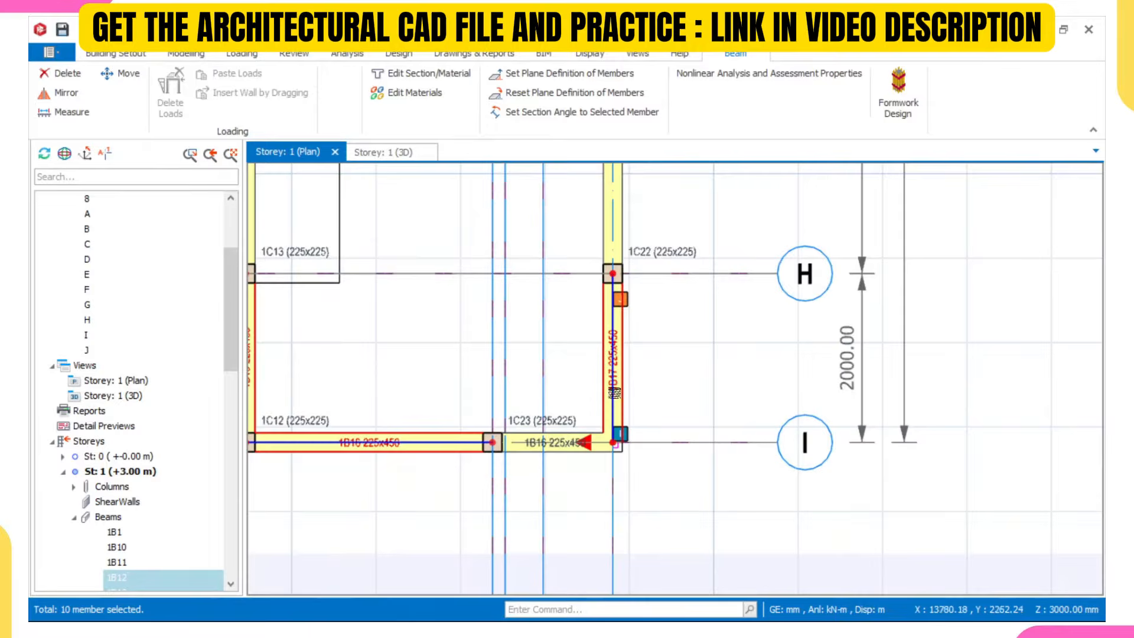
- Add beam 1B25 on axis 7, between axes C and E, to the selection
{"action": "scroll", "coordinate": [587, 456], "scroll_direction": "up", "scroll_amount": 2}
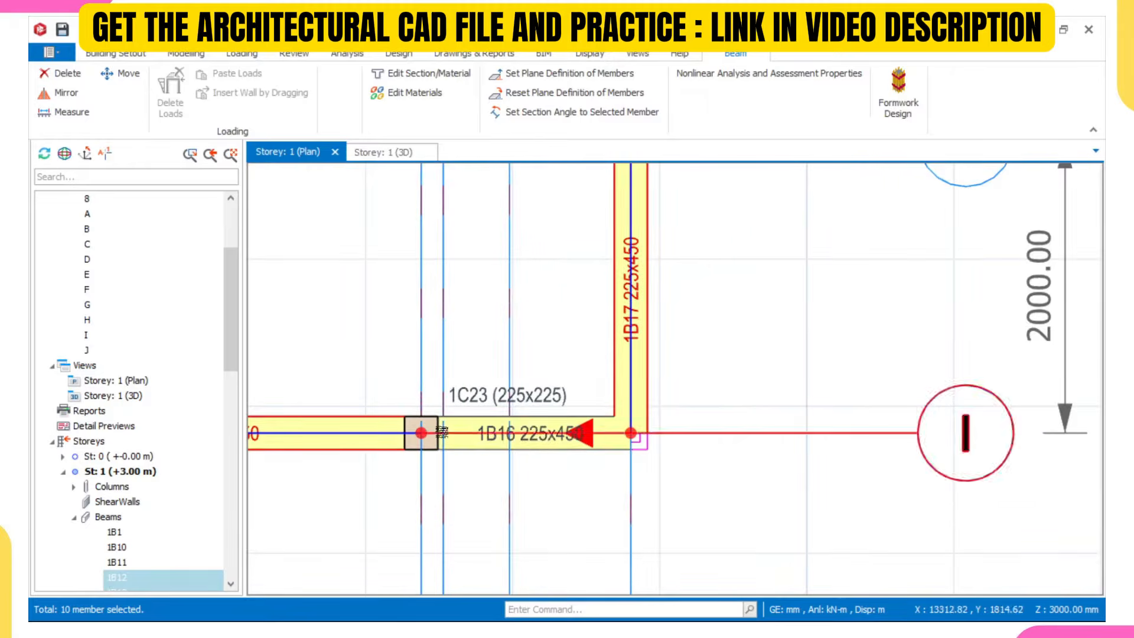
{"action": "scroll", "coordinate": [611, 313], "scroll_direction": "down", "scroll_amount": 1}
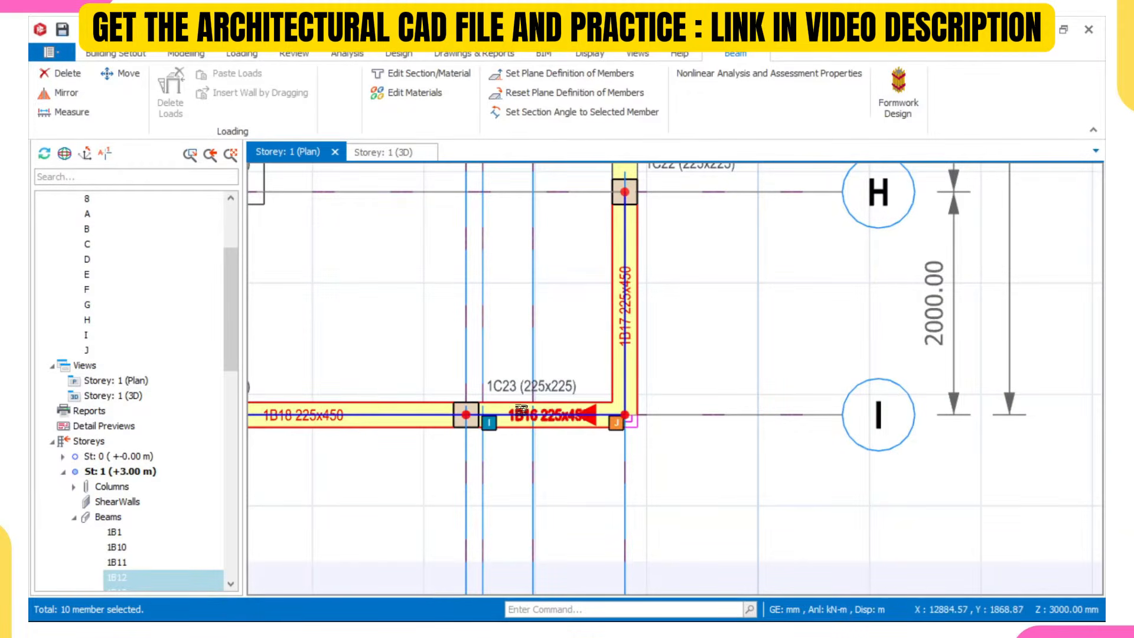
{"action": "scroll", "coordinate": [571, 445], "scroll_direction": "down", "scroll_amount": 3}
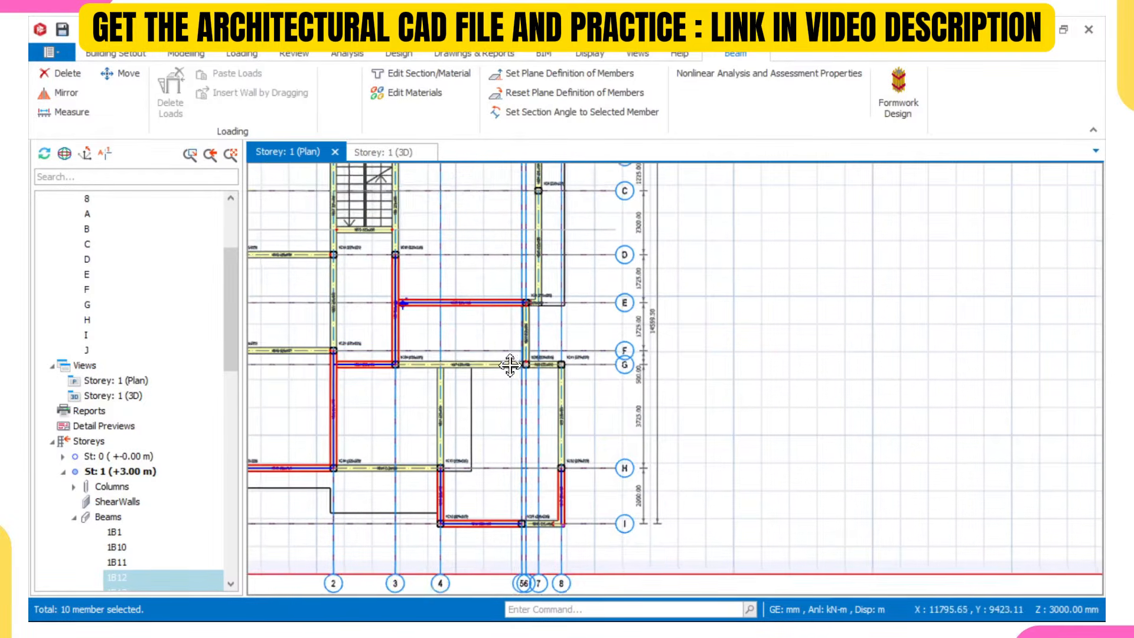
{"action": "scroll", "coordinate": [535, 377], "scroll_direction": "down", "scroll_amount": 2}
{"action": "scroll", "coordinate": [549, 414], "scroll_direction": "up", "scroll_amount": 6}
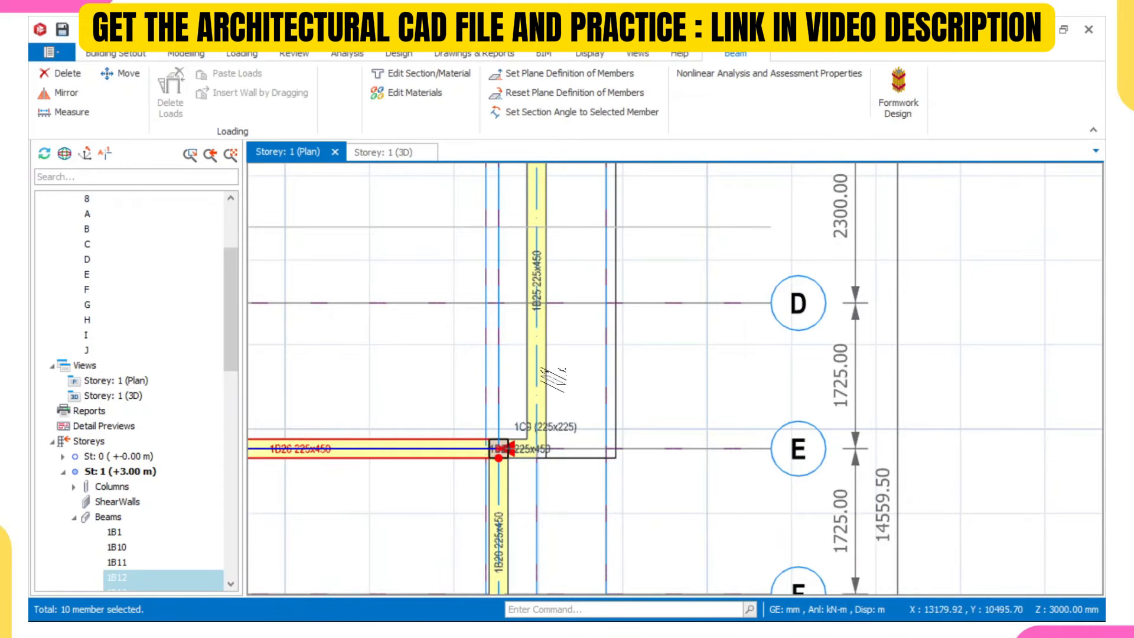
{"action": "left_click", "coordinate": [536, 354]}
{"action": "scroll", "coordinate": [494, 254], "scroll_direction": "down", "scroll_amount": 2}
{"action": "scroll", "coordinate": [494, 254], "scroll_direction": "down", "scroll_amount": 2}
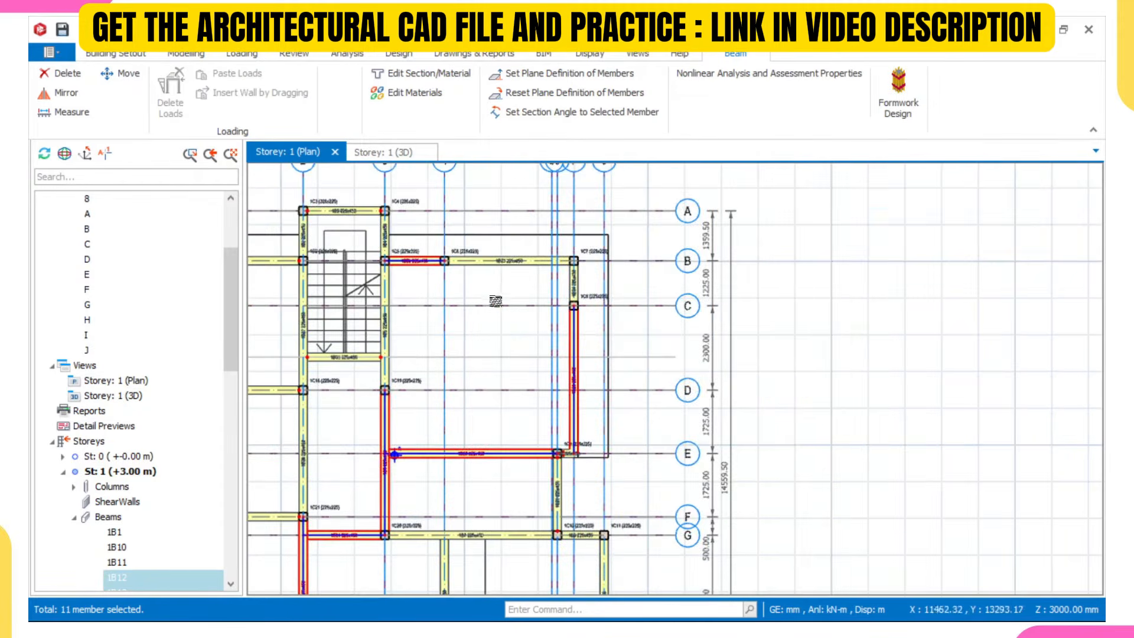
- Set the end condition to Hinge at Left End (i) for the selected beams only, and clear the selection
{"action": "scroll", "coordinate": [467, 319], "scroll_direction": "down", "scroll_amount": 1}
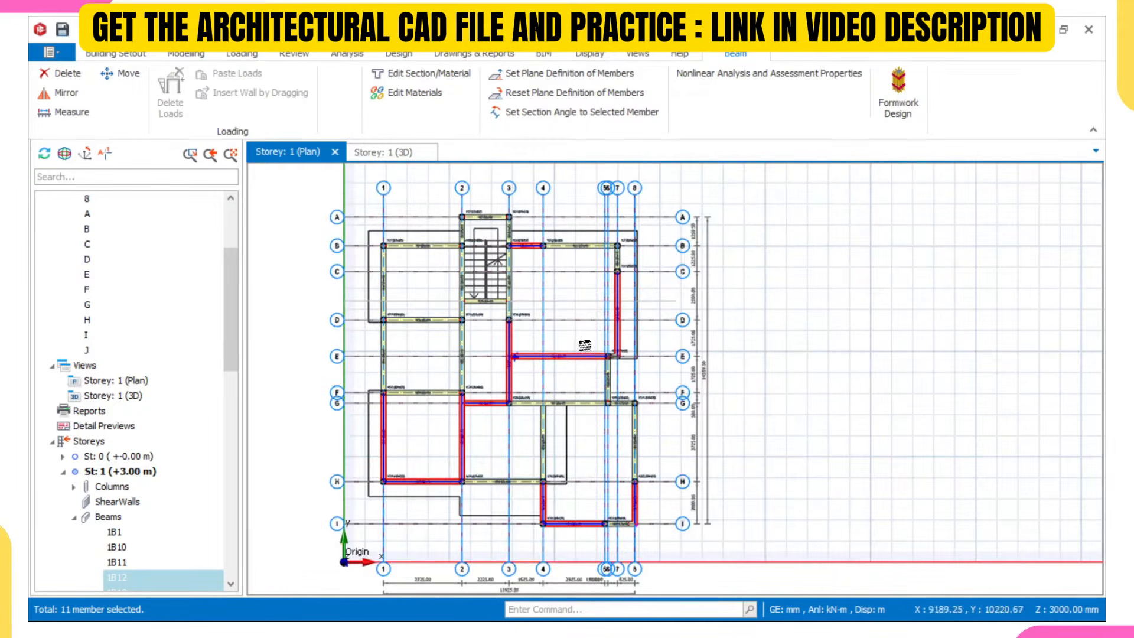
{"action": "scroll", "coordinate": [587, 350], "scroll_direction": "up", "scroll_amount": 1}
{"action": "scroll", "coordinate": [613, 353], "scroll_direction": "up", "scroll_amount": 1}
{"action": "scroll", "coordinate": [613, 353], "scroll_direction": "down", "scroll_amount": 1}
{"action": "middle_click_drag", "start_coordinate": [577, 480], "coordinate": [575, 453]}
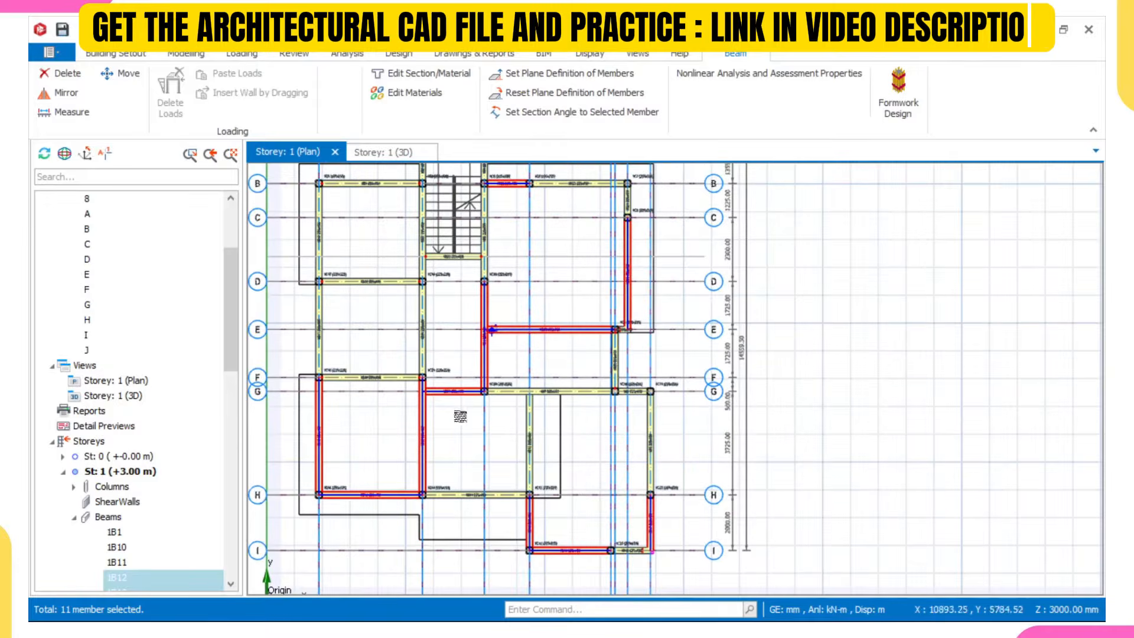
{"action": "scroll", "coordinate": [542, 295], "scroll_direction": "down", "scroll_amount": 1}
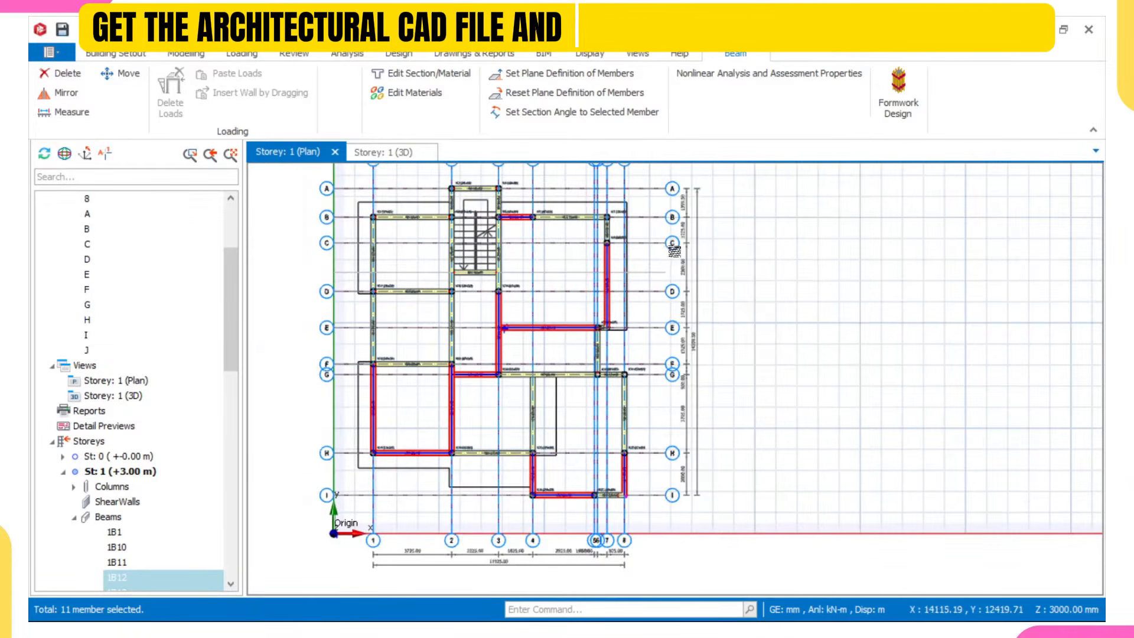
{"action": "right_click", "coordinate": [689, 250]}
{"action": "mouse_move", "coordinate": [758, 508]}
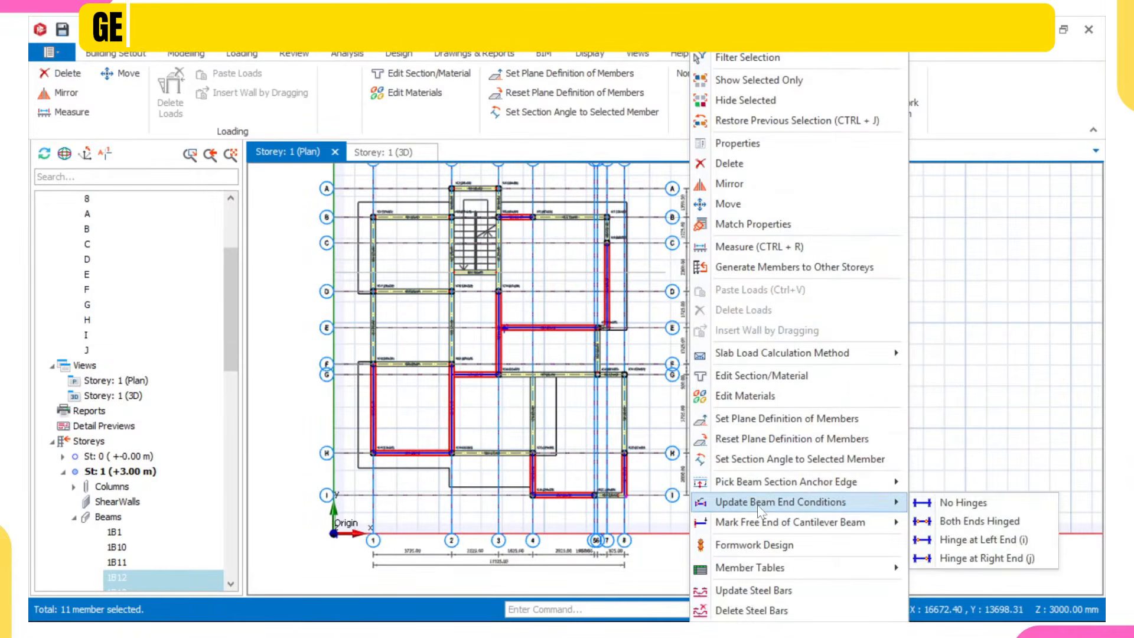
{"action": "left_click", "coordinate": [1012, 540]}
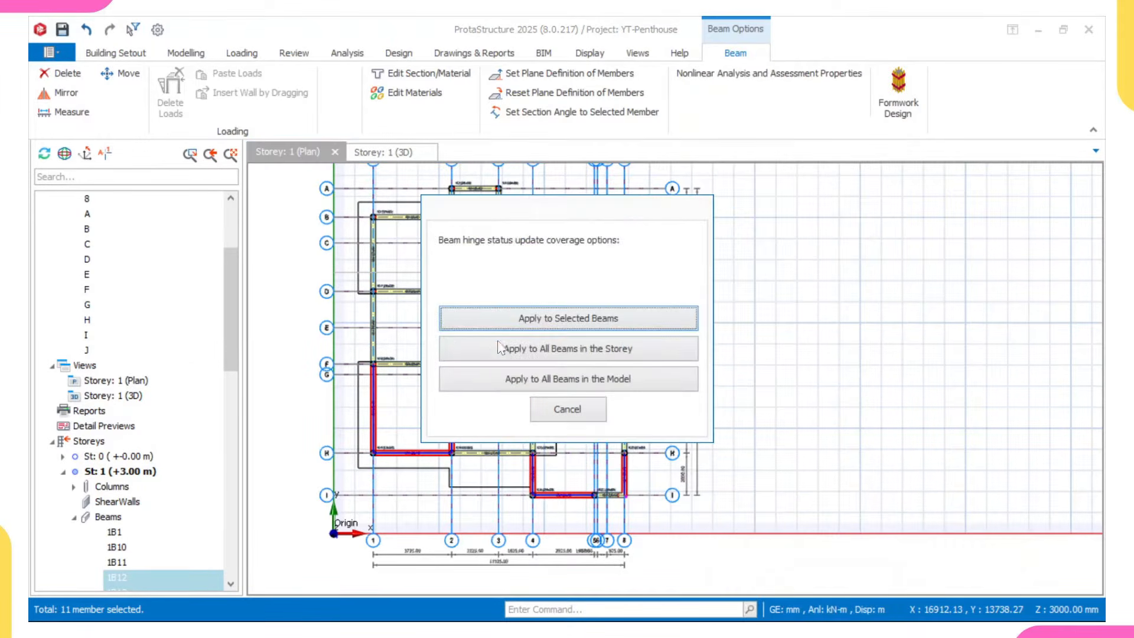
{"action": "left_click", "coordinate": [469, 316]}
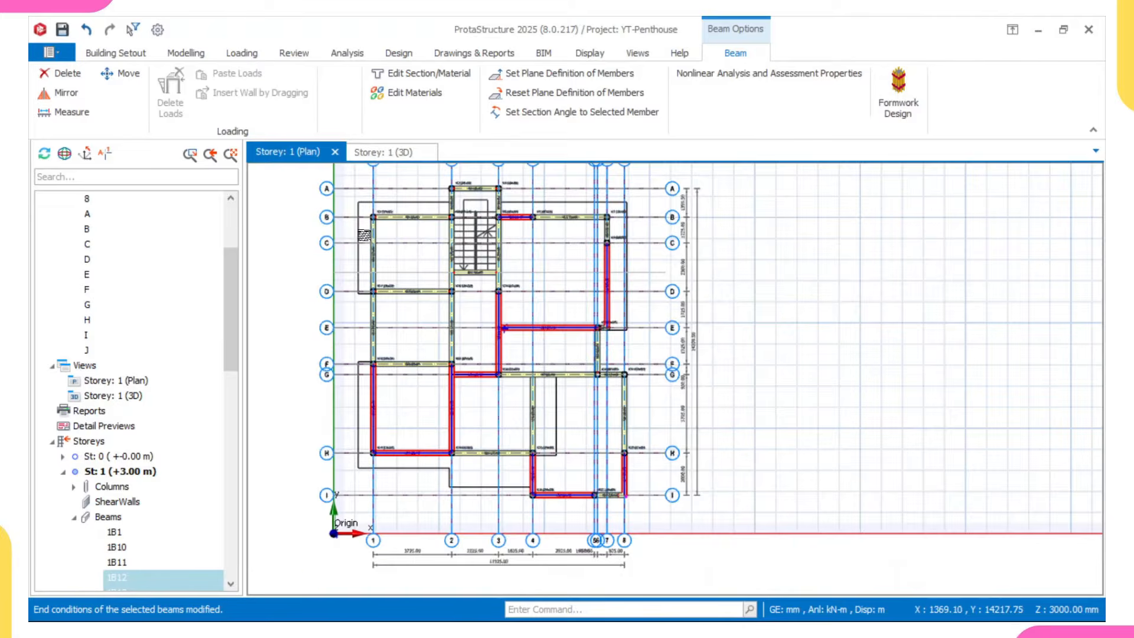
{"action": "scroll", "coordinate": [363, 235], "scroll_direction": "up", "scroll_amount": 3}
{"action": "key", "text": "Escape"}
- Examine the hinge markers at the beam ends across the storey 1 plan
{"action": "scroll", "coordinate": [398, 232], "scroll_direction": "up", "scroll_amount": 1}
{"action": "scroll", "coordinate": [444, 264], "scroll_direction": "down", "scroll_amount": 1}
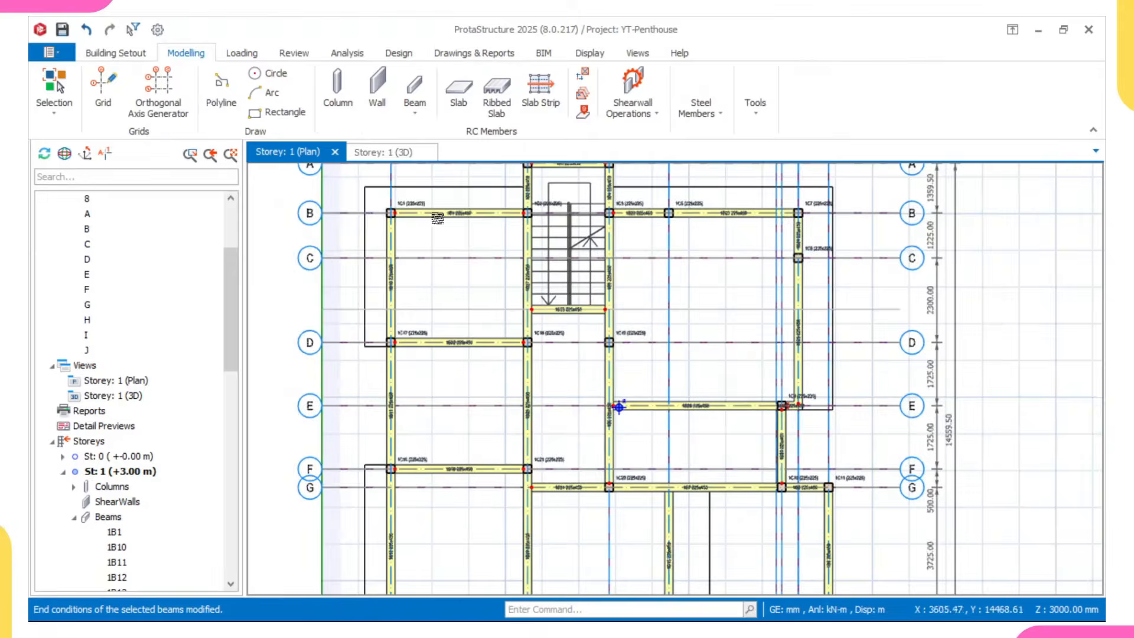
{"action": "middle_click_drag", "start_coordinate": [442, 581], "coordinate": [441, 361]}
{"action": "scroll", "coordinate": [422, 406], "scroll_direction": "up", "scroll_amount": 1}
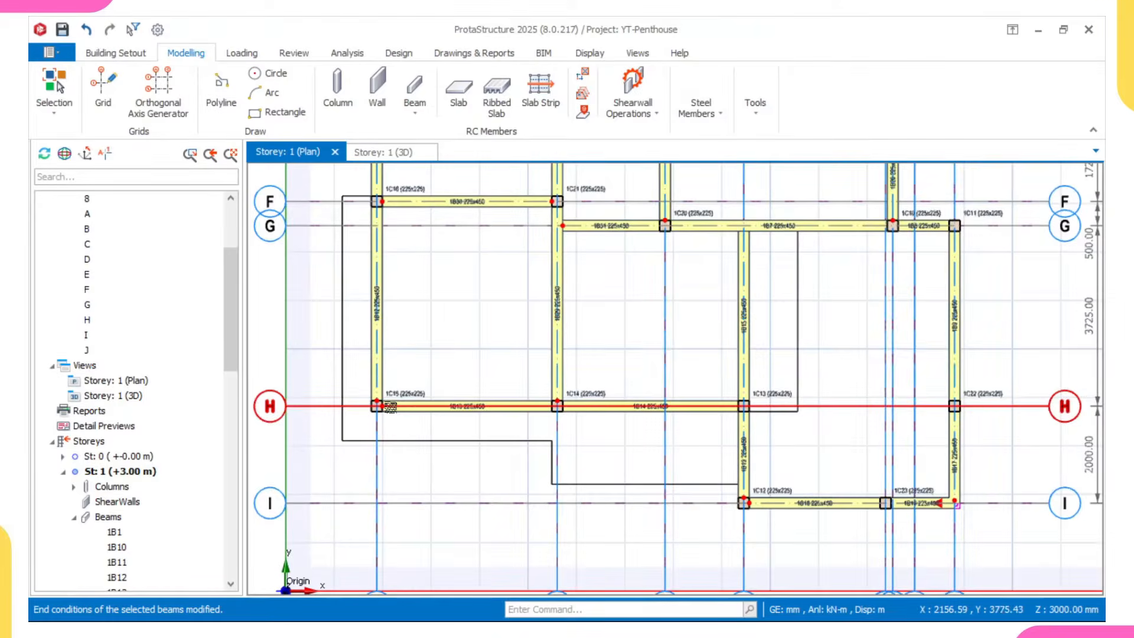
{"action": "scroll", "coordinate": [390, 407], "scroll_direction": "up", "scroll_amount": 3}
{"action": "scroll", "coordinate": [392, 412], "scroll_direction": "down", "scroll_amount": 5}
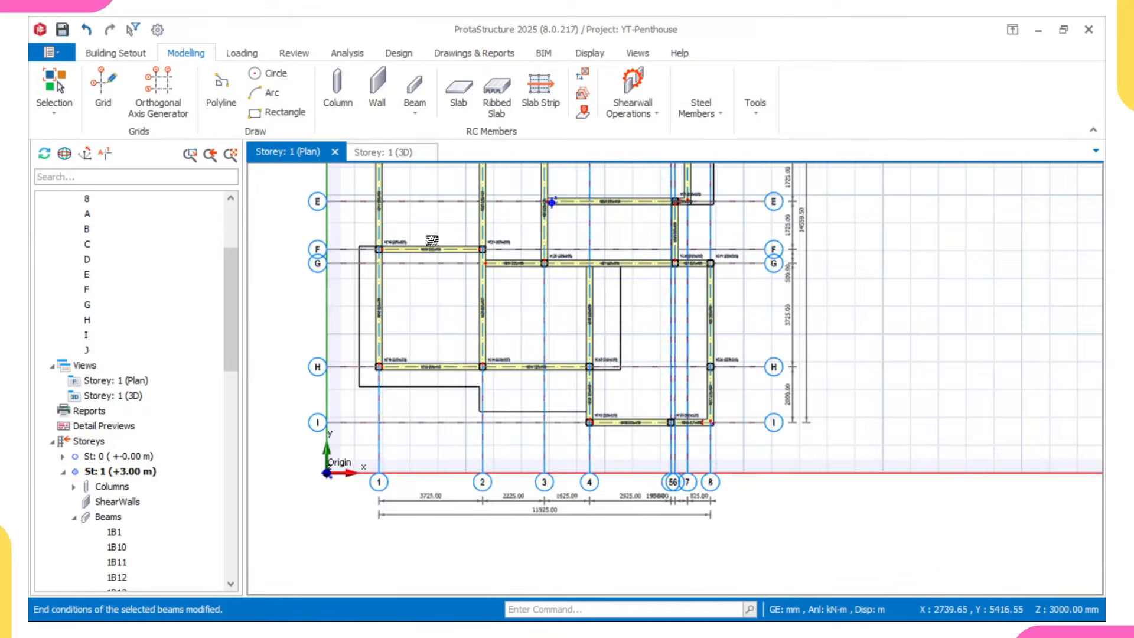
{"action": "middle_click_drag", "start_coordinate": [428, 265], "coordinate": [421, 351]}
{"action": "scroll", "coordinate": [434, 295], "scroll_direction": "down", "scroll_amount": 3}
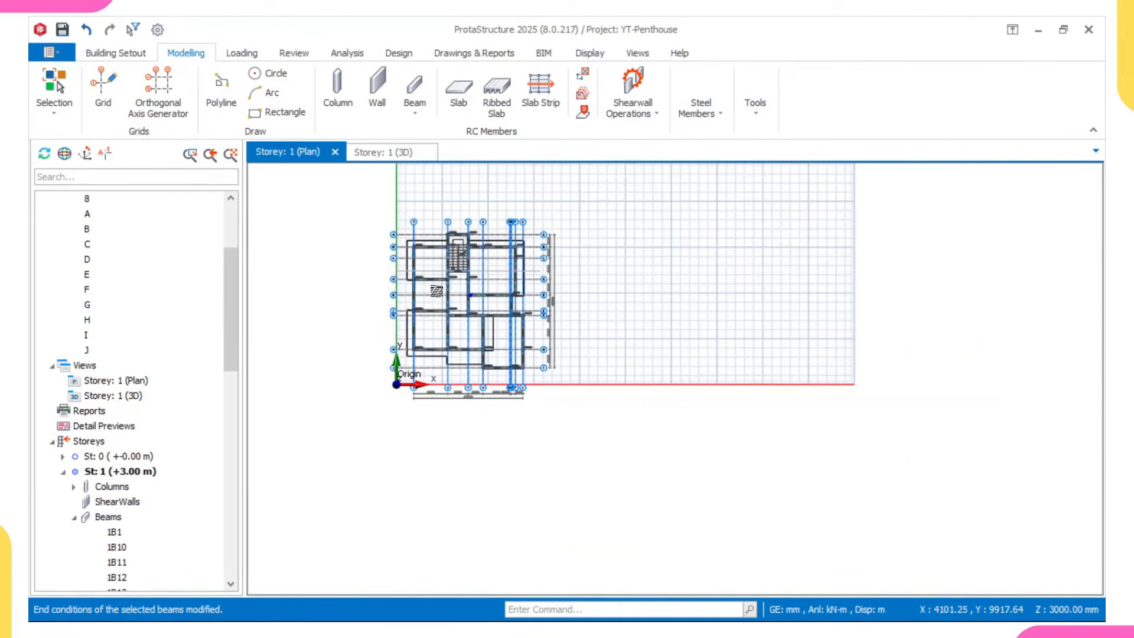
{"action": "scroll", "coordinate": [625, 267], "scroll_direction": "up", "scroll_amount": 8}
{"action": "scroll", "coordinate": [625, 266], "scroll_direction": "up", "scroll_amount": 2}
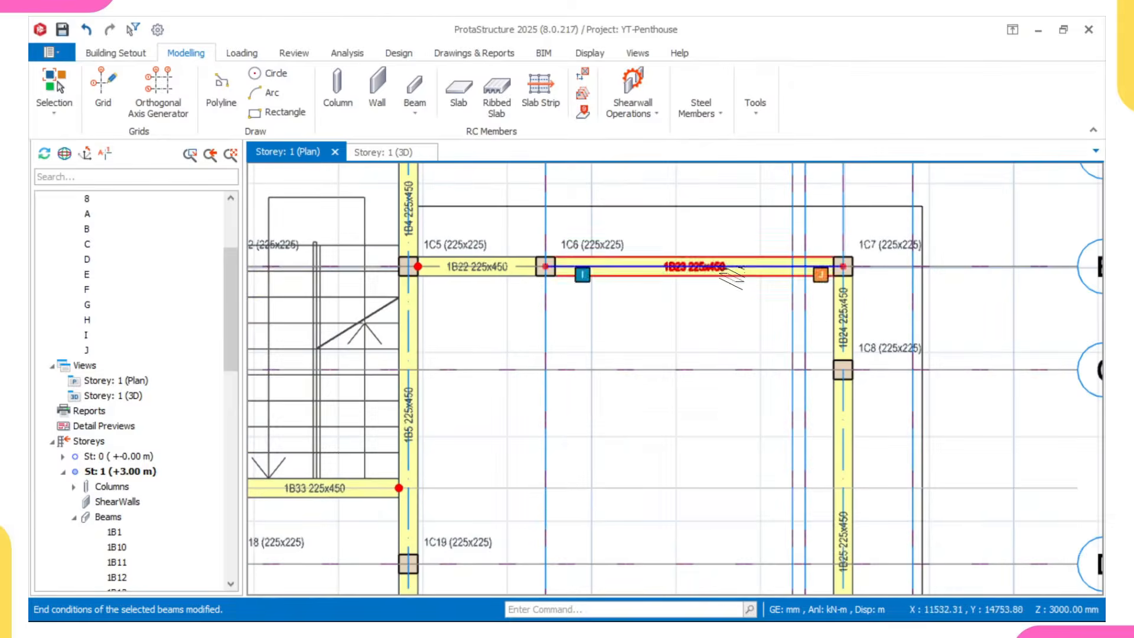
- Select beam 1B23 on axis B, and examine the end conditions of beams 1B21 and 1B26 on axis E
{"action": "left_click", "coordinate": [826, 269]}
{"action": "scroll", "coordinate": [827, 270], "scroll_direction": "down", "scroll_amount": 4}
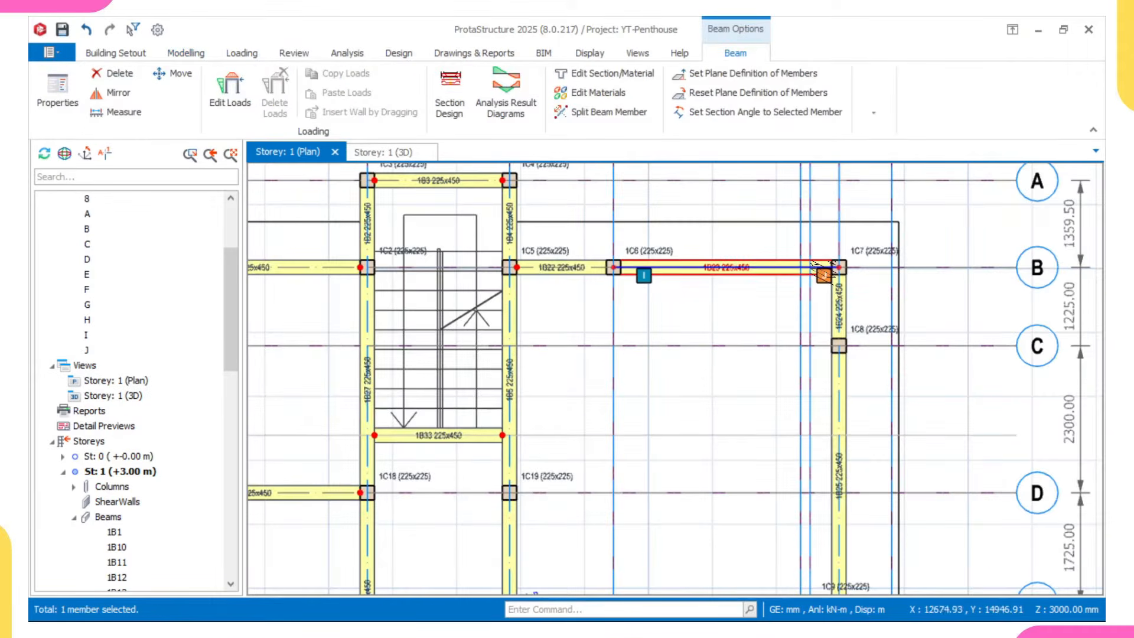
{"action": "middle_click_drag", "start_coordinate": [595, 313], "coordinate": [547, 244]}
{"action": "scroll", "coordinate": [549, 228], "scroll_direction": "up", "scroll_amount": 1}
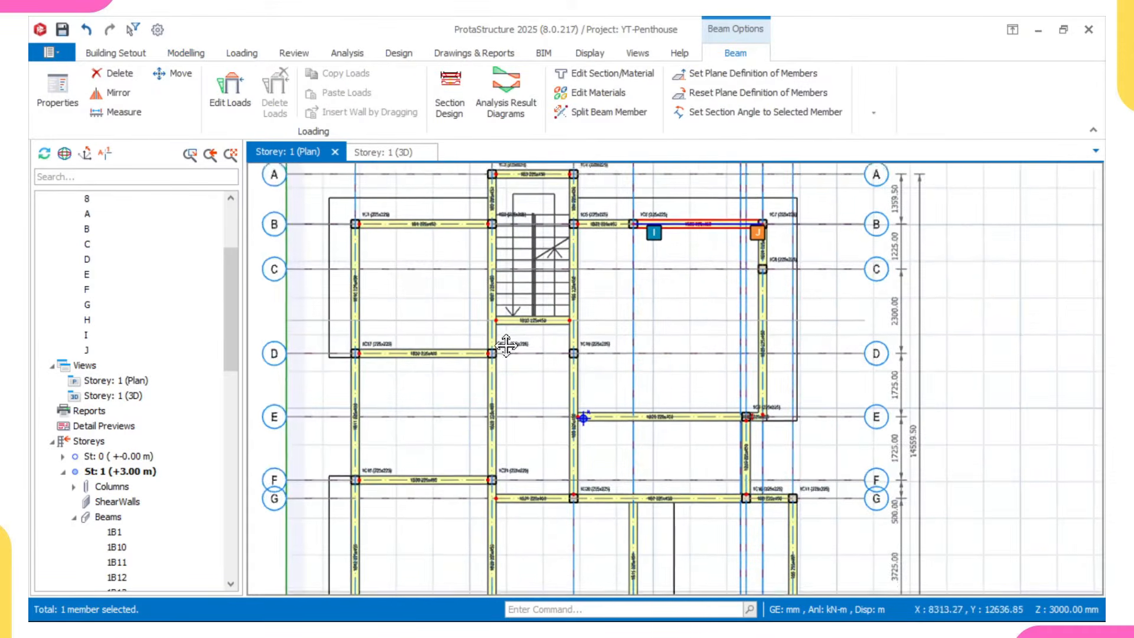
{"action": "scroll", "coordinate": [704, 373], "scroll_direction": "up", "scroll_amount": 5}
{"action": "scroll", "coordinate": [703, 373], "scroll_direction": "up", "scroll_amount": 3}
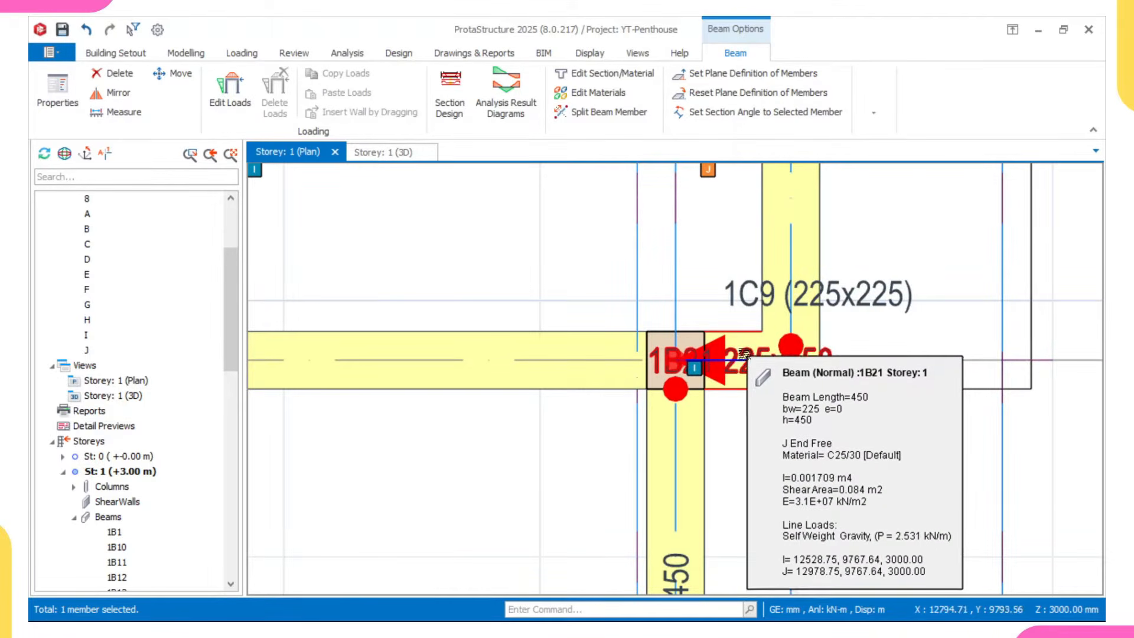
{"action": "scroll", "coordinate": [744, 354], "scroll_direction": "down", "scroll_amount": 5}
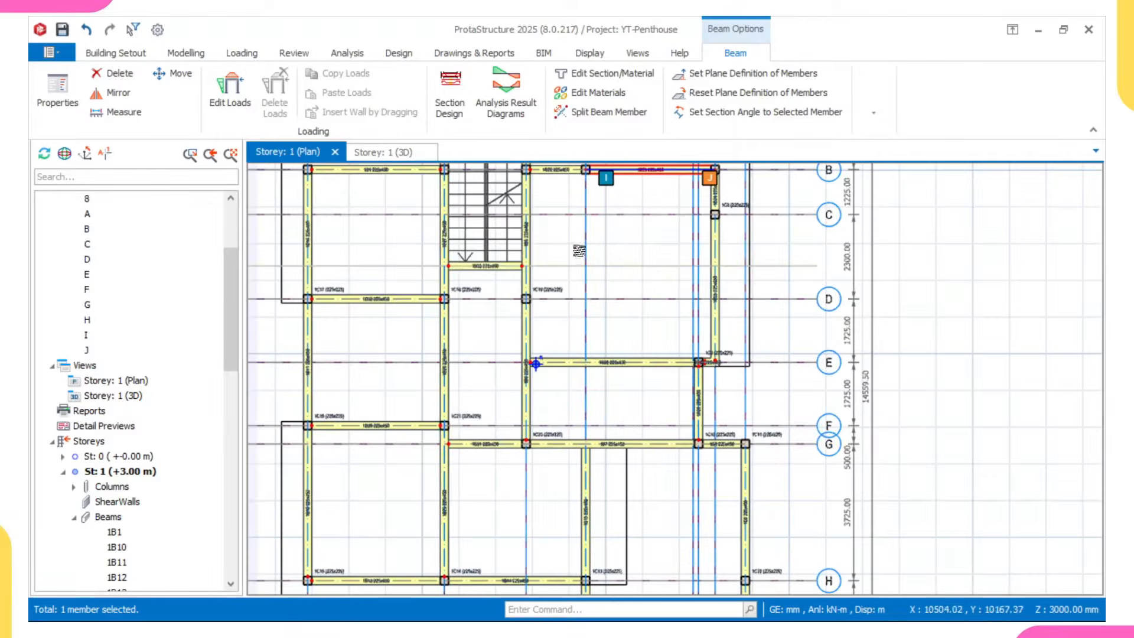
{"action": "scroll", "coordinate": [737, 431], "scroll_direction": "up", "scroll_amount": 3}
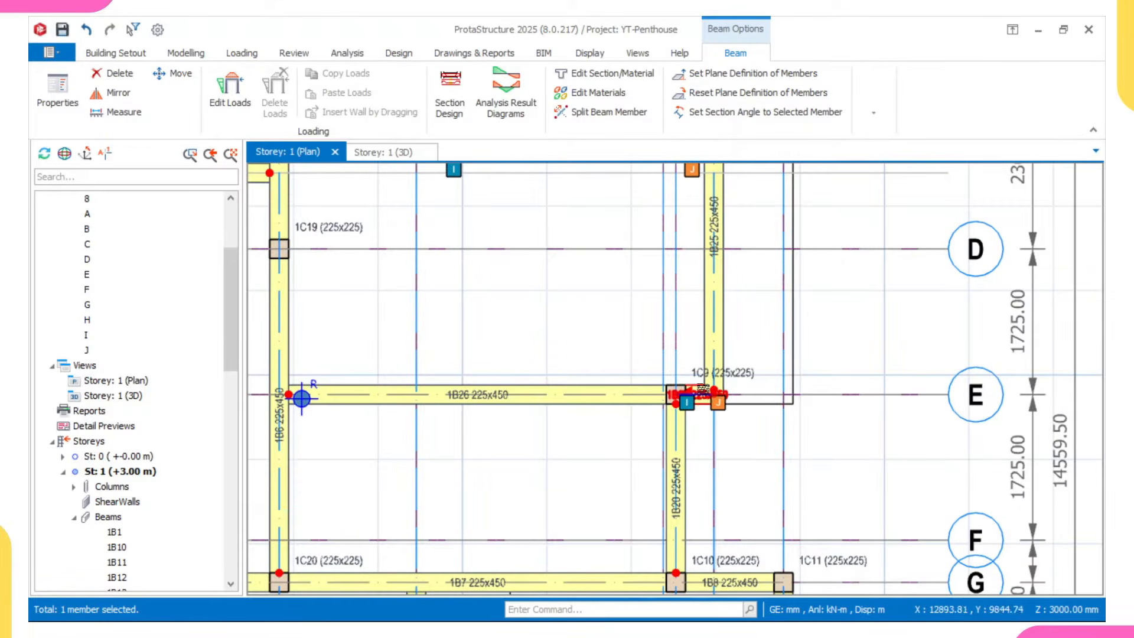
{"action": "middle_click_drag", "start_coordinate": [487, 413], "coordinate": [614, 381]}
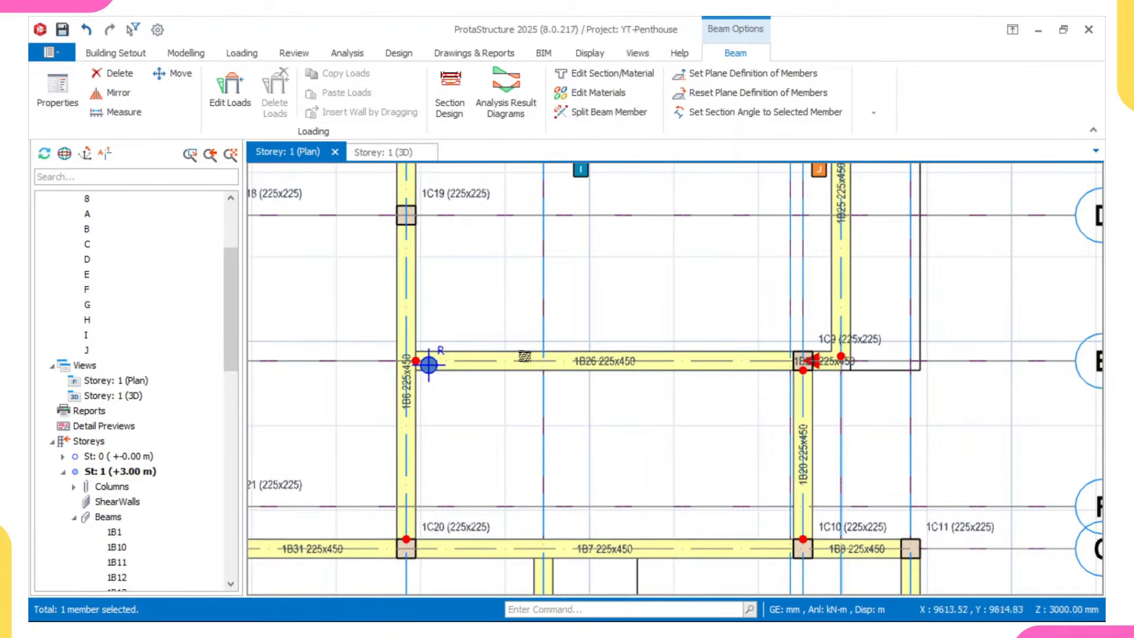
{"action": "scroll", "coordinate": [559, 366], "scroll_direction": "up", "scroll_amount": 1}
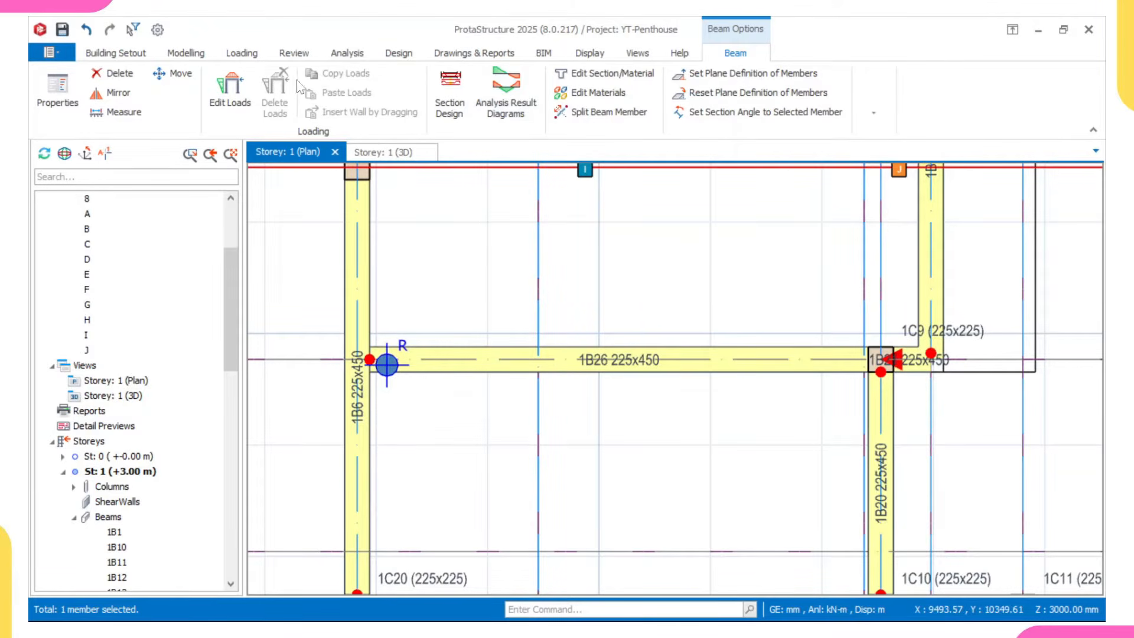
- Examine the end conditions of the other storey 1 beams, including those at columns 1C10 and 1C11 on axis G
{"action": "scroll", "coordinate": [499, 234], "scroll_direction": "down", "scroll_amount": 3}
{"action": "scroll", "coordinate": [539, 340], "scroll_direction": "down", "scroll_amount": 3}
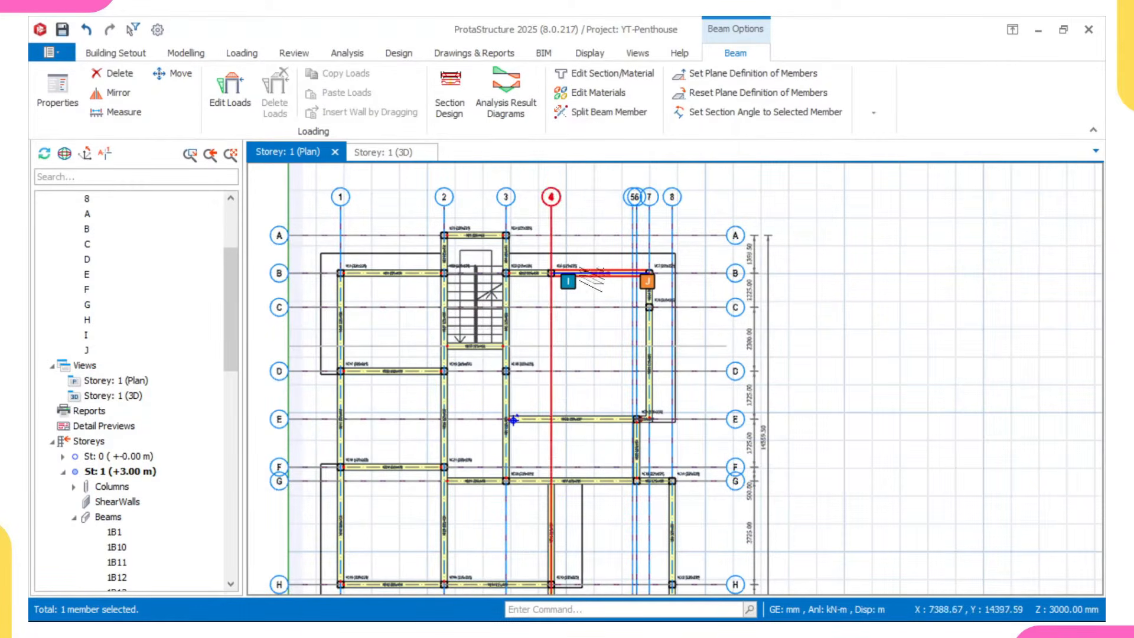
{"action": "scroll", "coordinate": [665, 278], "scroll_direction": "up", "scroll_amount": 2}
{"action": "scroll", "coordinate": [526, 301], "scroll_direction": "down", "scroll_amount": 2}
{"action": "scroll", "coordinate": [440, 249], "scroll_direction": "up", "scroll_amount": 2}
{"action": "scroll", "coordinate": [438, 250], "scroll_direction": "down", "scroll_amount": 2}
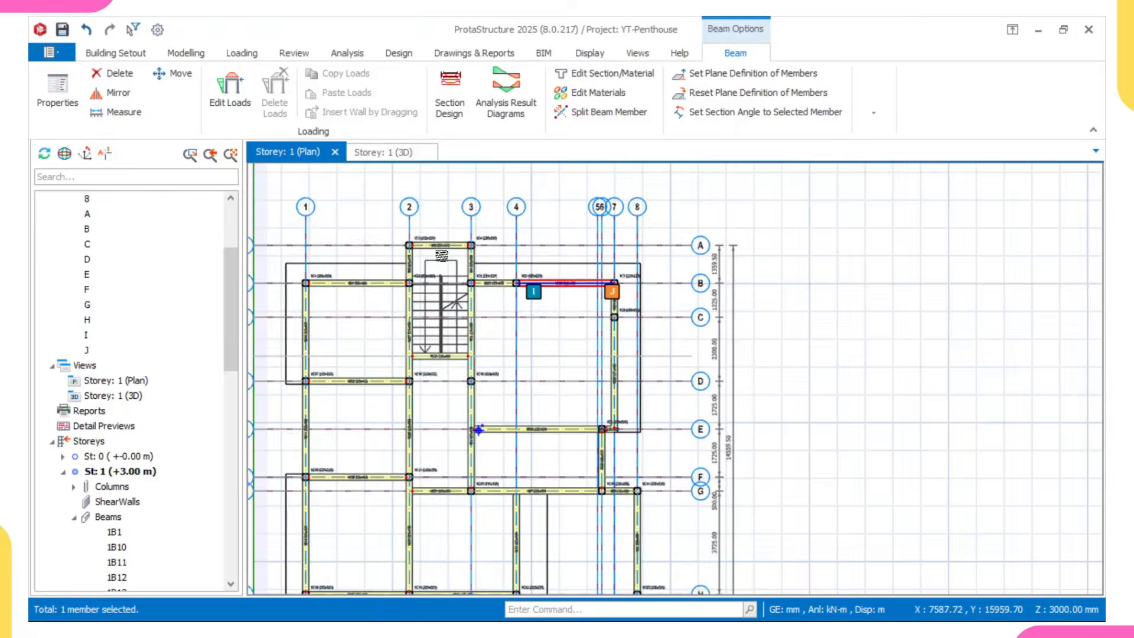
{"action": "middle_click_drag", "start_coordinate": [435, 308], "coordinate": [524, 236]}
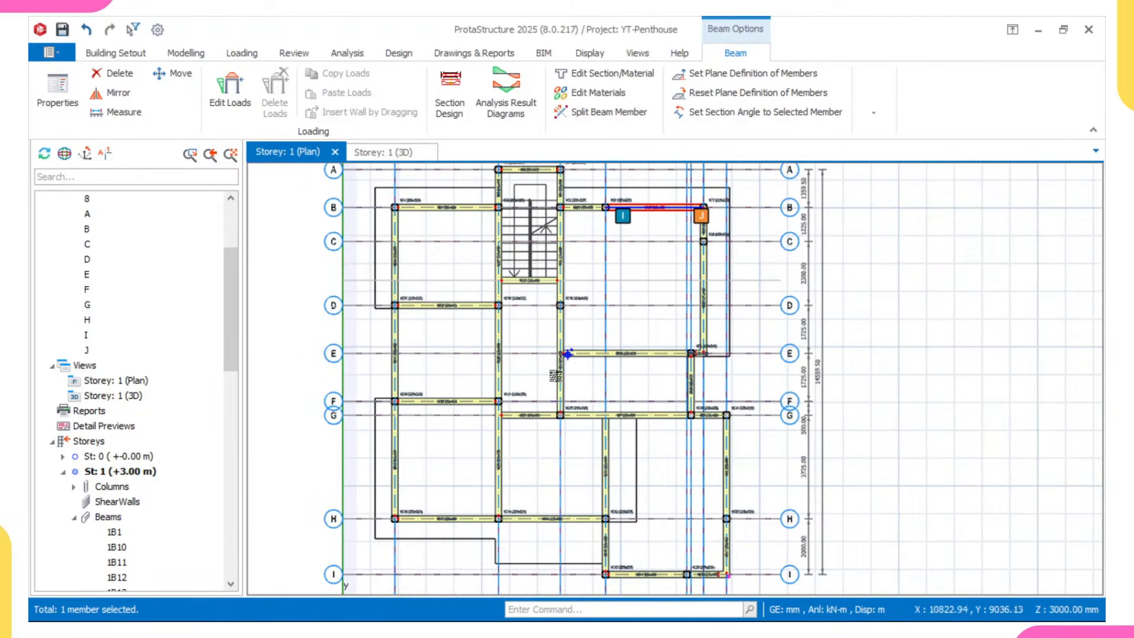
{"action": "middle_click_drag", "start_coordinate": [578, 361], "coordinate": [556, 304]}
{"action": "scroll", "coordinate": [671, 371], "scroll_direction": "up", "scroll_amount": 2}
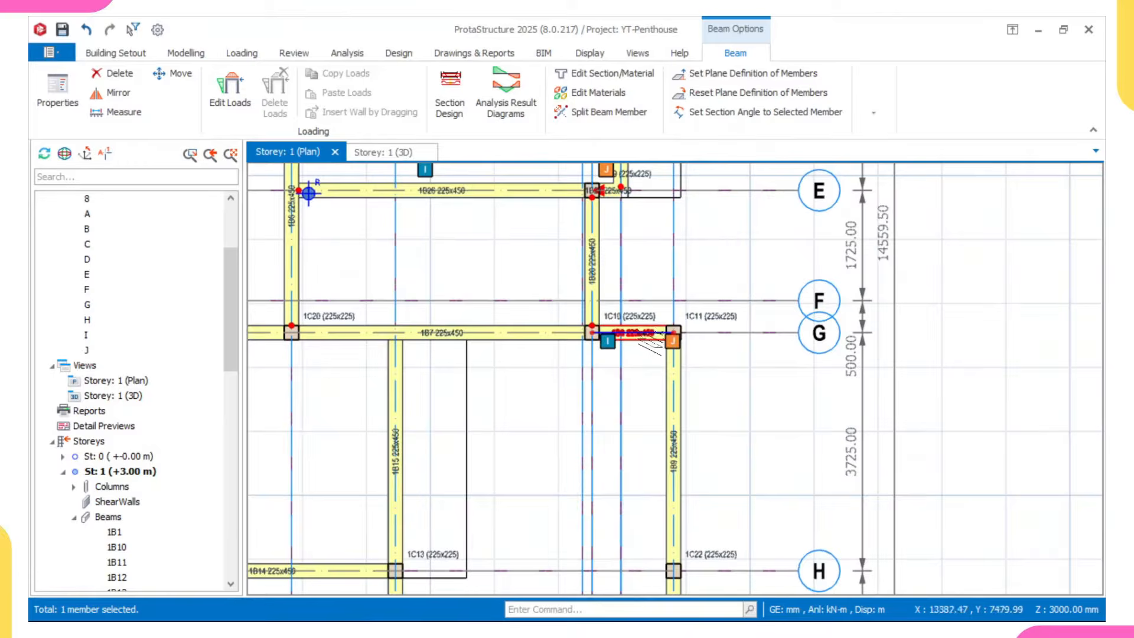
- Add beam 1B8 on axis G between columns 1C10 and 1C11, and beam 1B14 on axis H, to the selection
{"action": "left_click", "coordinate": [649, 341]}
{"action": "scroll", "coordinate": [643, 349], "scroll_direction": "down", "scroll_amount": 3}
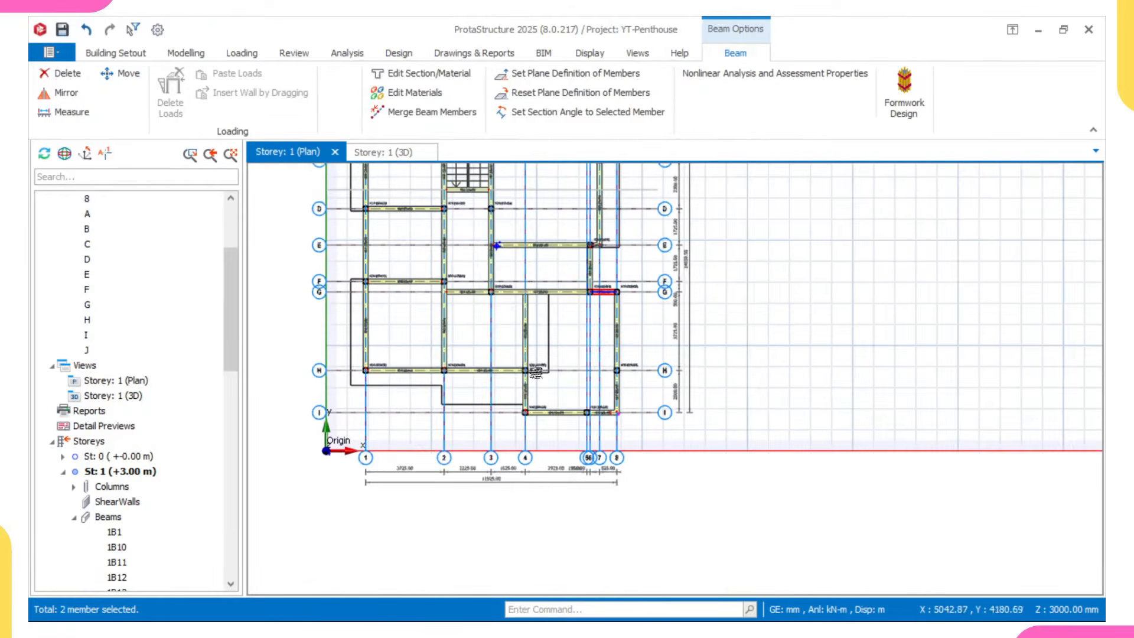
{"action": "scroll", "coordinate": [535, 372], "scroll_direction": "up", "scroll_amount": 2}
{"action": "scroll", "coordinate": [489, 378], "scroll_direction": "up", "scroll_amount": 1}
{"action": "left_click", "coordinate": [499, 361]}
{"action": "scroll", "coordinate": [505, 363], "scroll_direction": "down", "scroll_amount": 3}
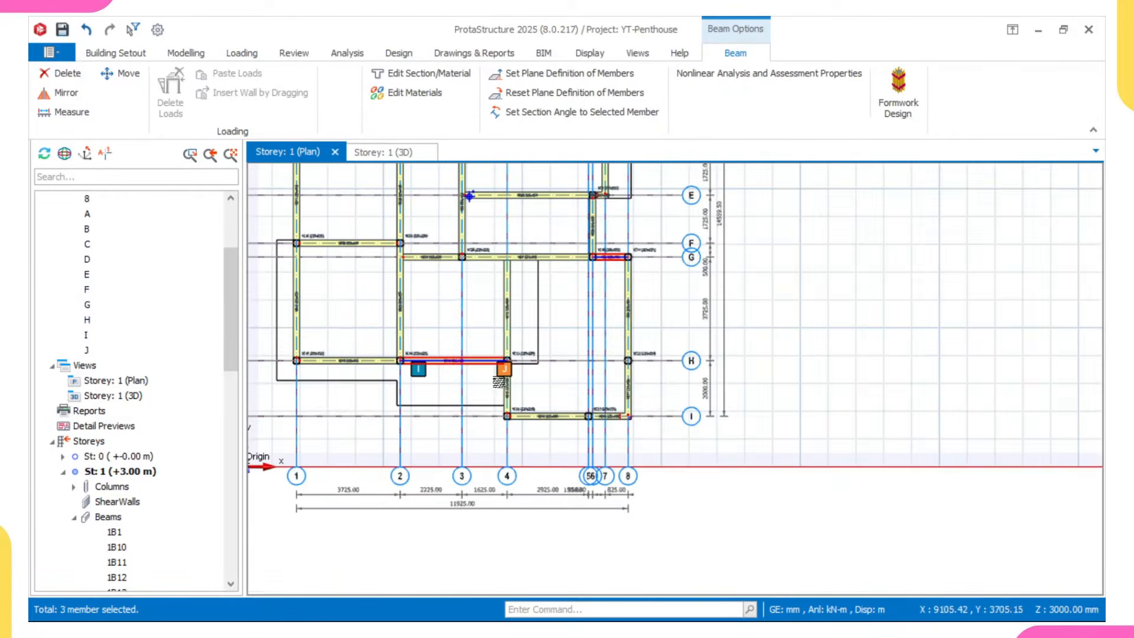
- Extend the selection with beam 1B10 on axis 1 between B and D, and beams 1B2 and 1B4 between A and B beside the staircase
{"action": "scroll", "coordinate": [628, 416], "scroll_direction": "up", "scroll_amount": 3}
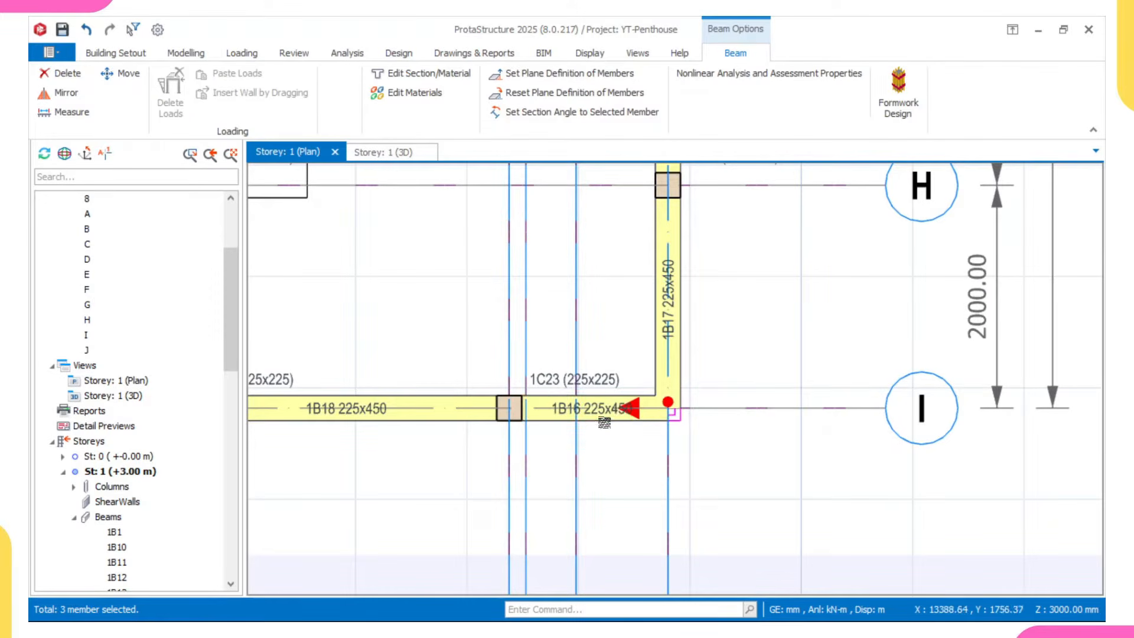
{"action": "scroll", "coordinate": [604, 422], "scroll_direction": "down", "scroll_amount": 6}
{"action": "scroll", "coordinate": [466, 271], "scroll_direction": "up", "scroll_amount": 2}
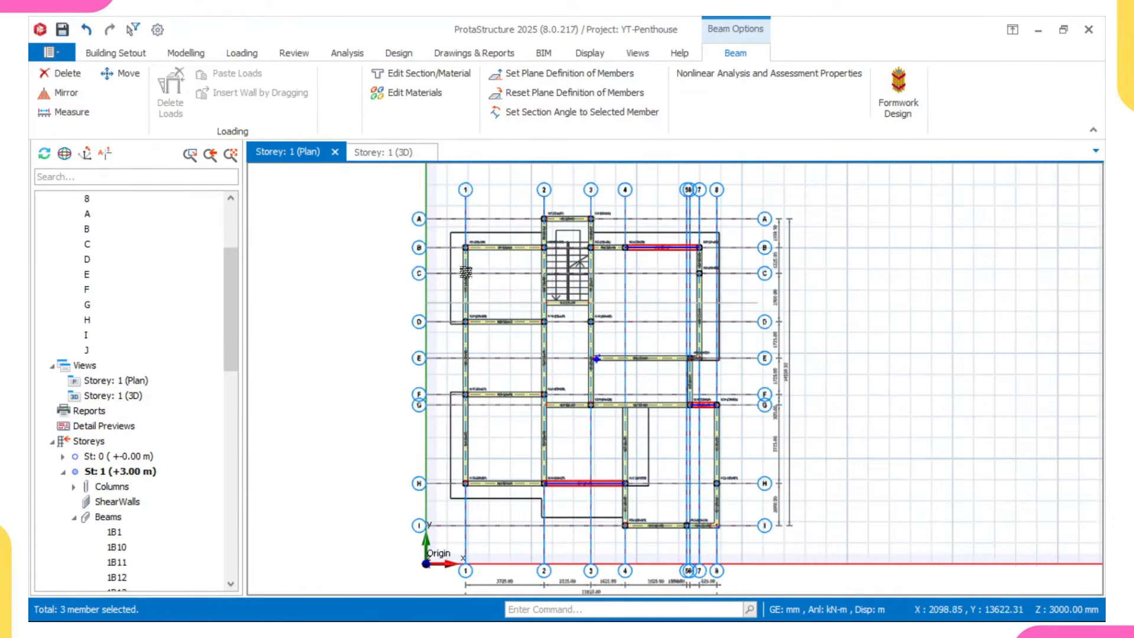
{"action": "scroll", "coordinate": [466, 271], "scroll_direction": "up", "scroll_amount": 3}
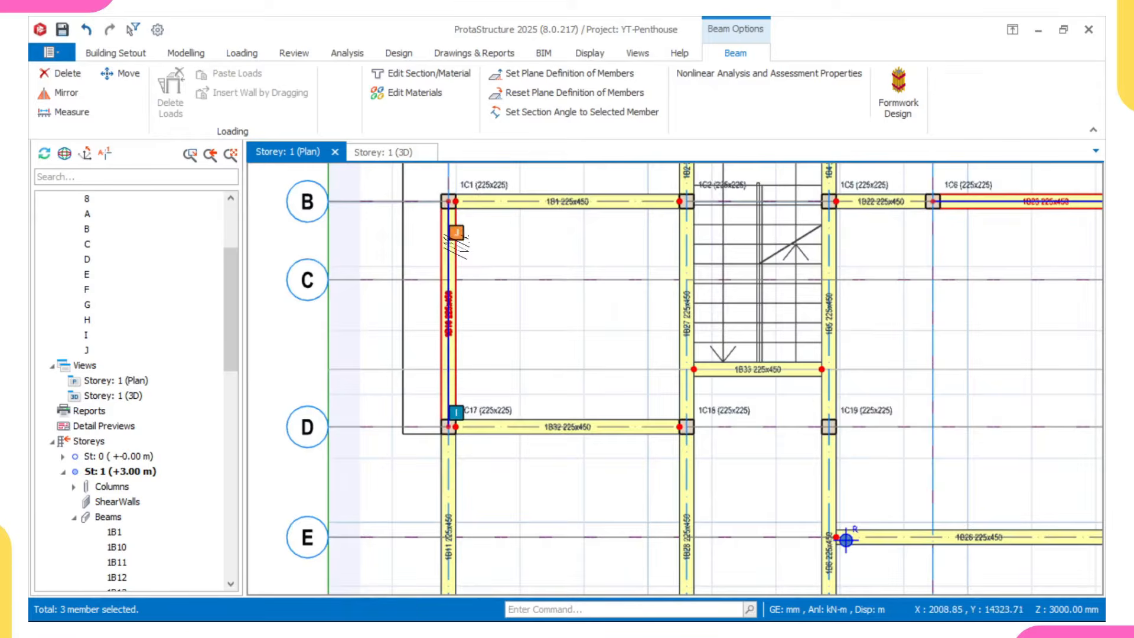
{"action": "left_click", "coordinate": [456, 241]}
{"action": "scroll", "coordinate": [456, 241], "scroll_direction": "down", "scroll_amount": 5}
{"action": "scroll", "coordinate": [532, 238], "scroll_direction": "up", "scroll_amount": 5}
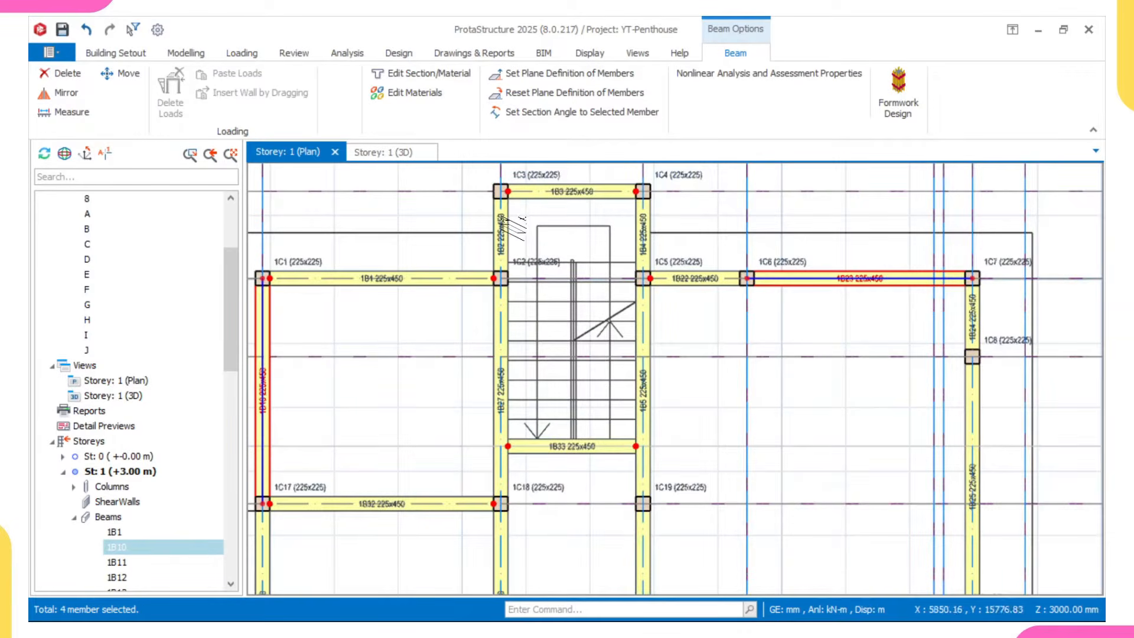
{"action": "left_click", "coordinate": [511, 223]}
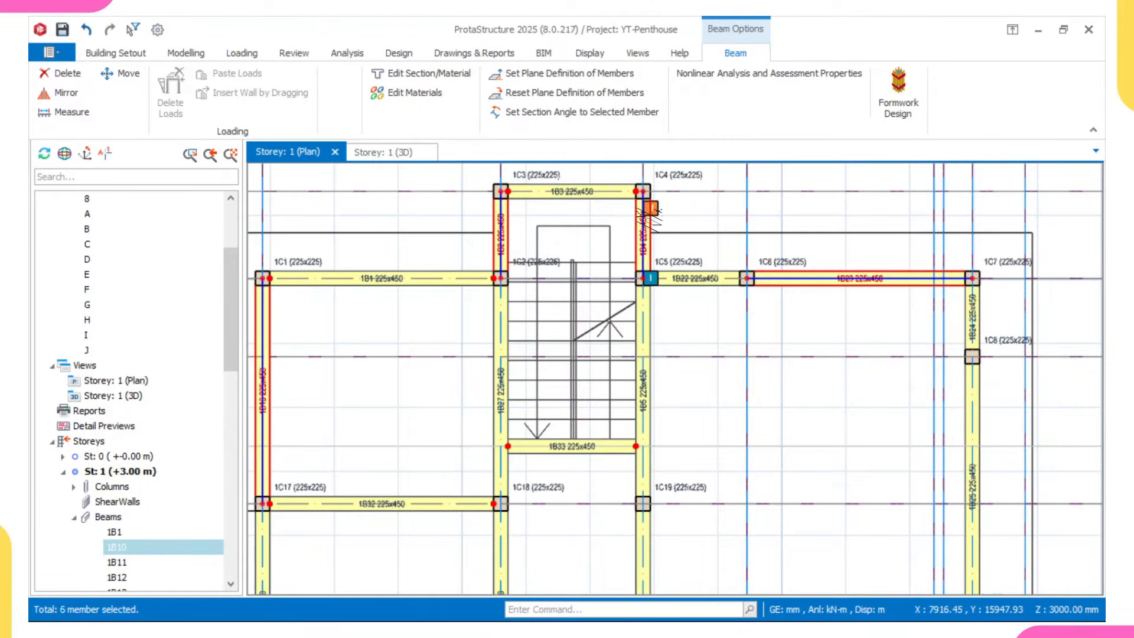
- Also select beam 1B15 on axis 4 between G and H, and beam 1B24 on axis 7 between B and C
{"action": "scroll", "coordinate": [649, 220], "scroll_direction": "down", "scroll_amount": 3}
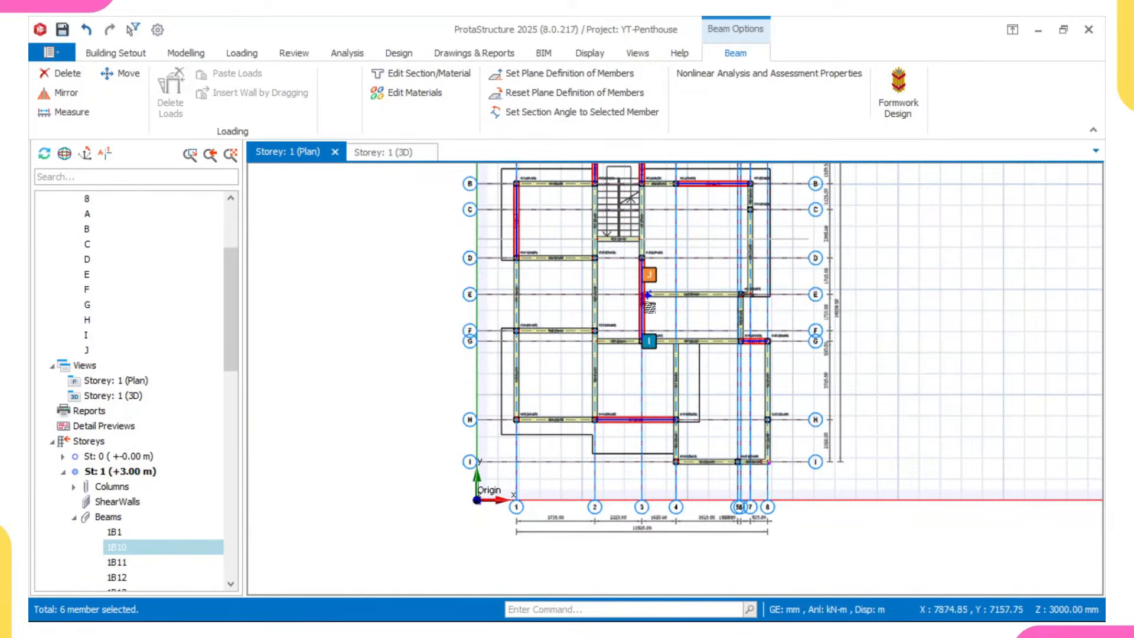
{"action": "left_click", "coordinate": [647, 306]}
{"action": "scroll", "coordinate": [648, 306], "scroll_direction": "up", "scroll_amount": 3}
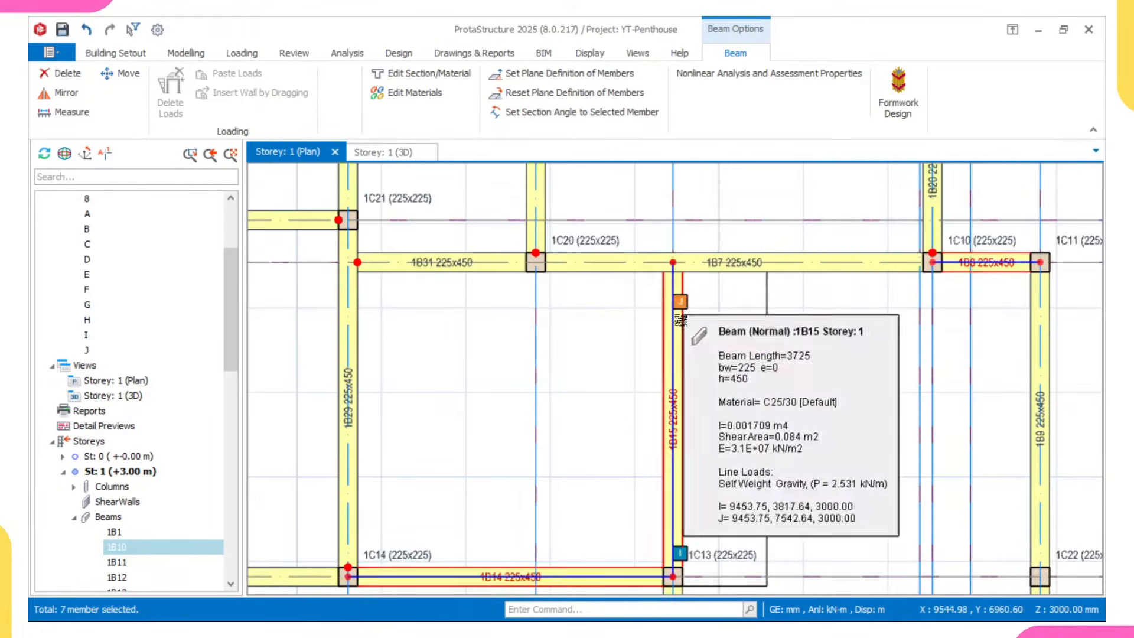
{"action": "scroll", "coordinate": [680, 319], "scroll_direction": "down", "scroll_amount": 3}
{"action": "scroll", "coordinate": [743, 237], "scroll_direction": "up", "scroll_amount": 5}
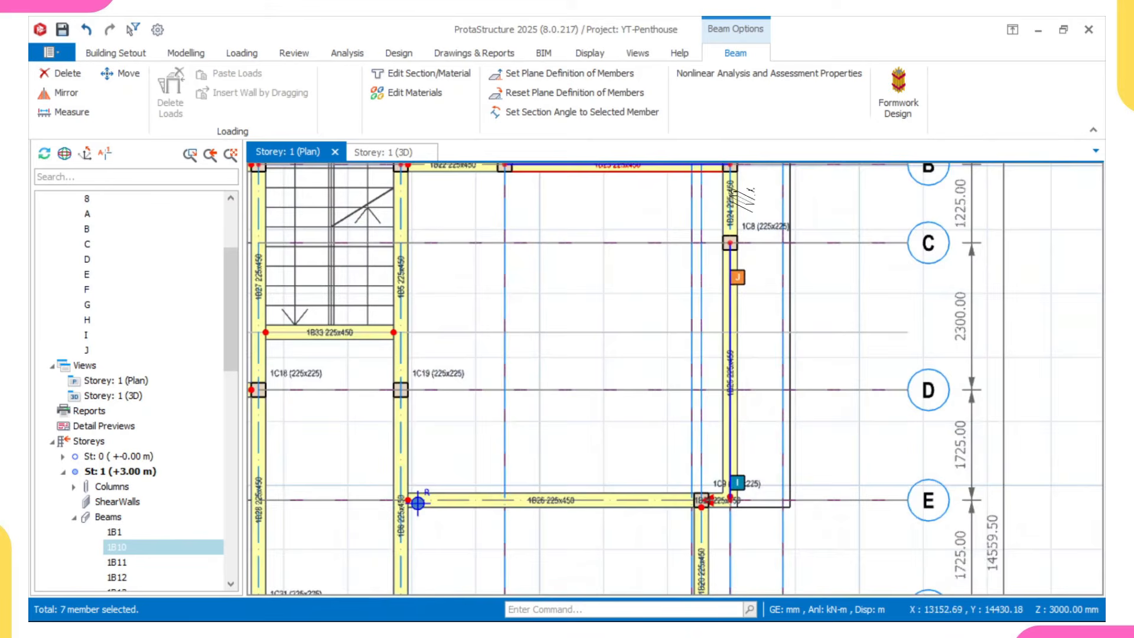
{"action": "left_click", "coordinate": [745, 199]}
{"action": "scroll", "coordinate": [745, 199], "scroll_direction": "down", "scroll_amount": 3}
{"action": "scroll", "coordinate": [712, 378], "scroll_direction": "up", "scroll_amount": 4}
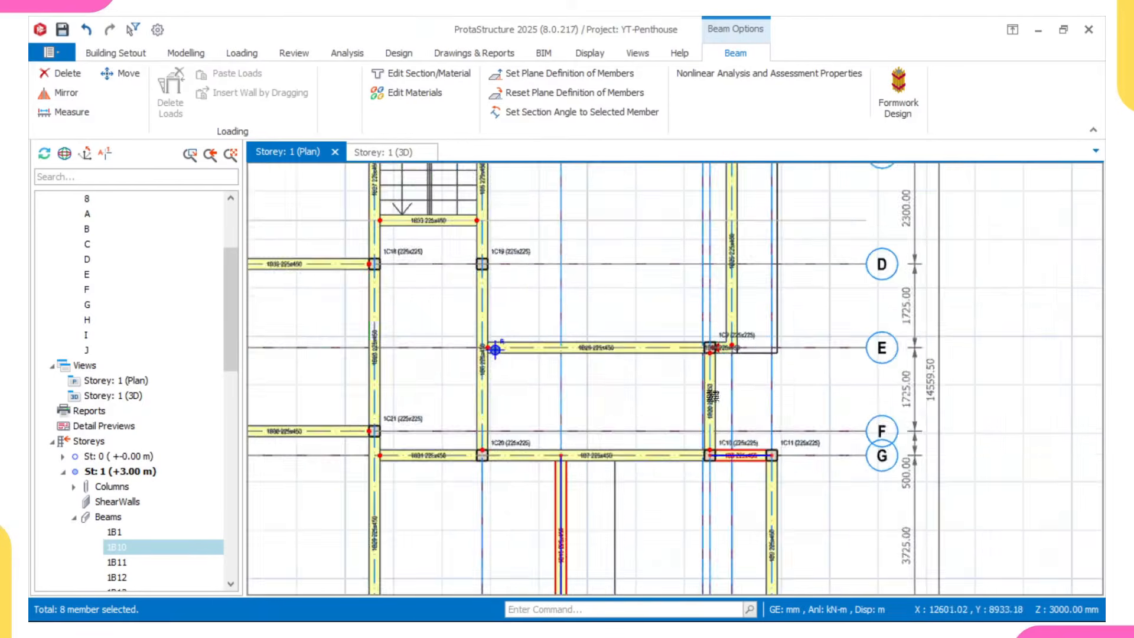
- Add the beam between axes G and H on axis 8 to the selected beams and update their end conditions
{"action": "scroll", "coordinate": [712, 396], "scroll_direction": "down", "scroll_amount": 3}
{"action": "scroll", "coordinate": [804, 418], "scroll_direction": "up", "scroll_amount": 6}
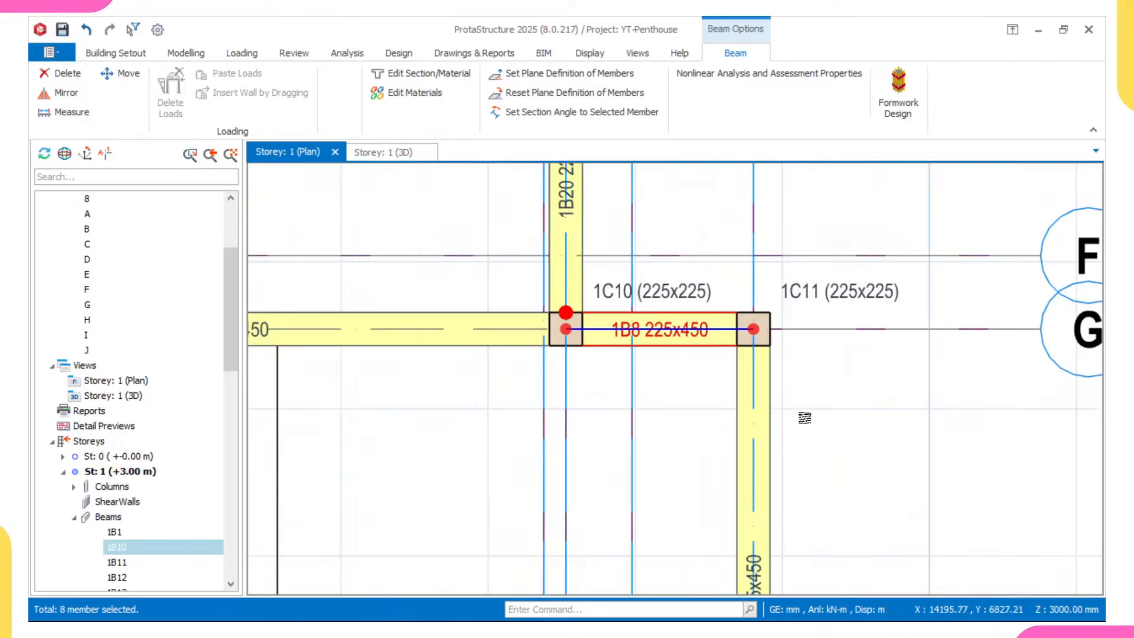
{"action": "left_click", "coordinate": [757, 388]}
{"action": "scroll", "coordinate": [759, 409], "scroll_direction": "down", "scroll_amount": 3}
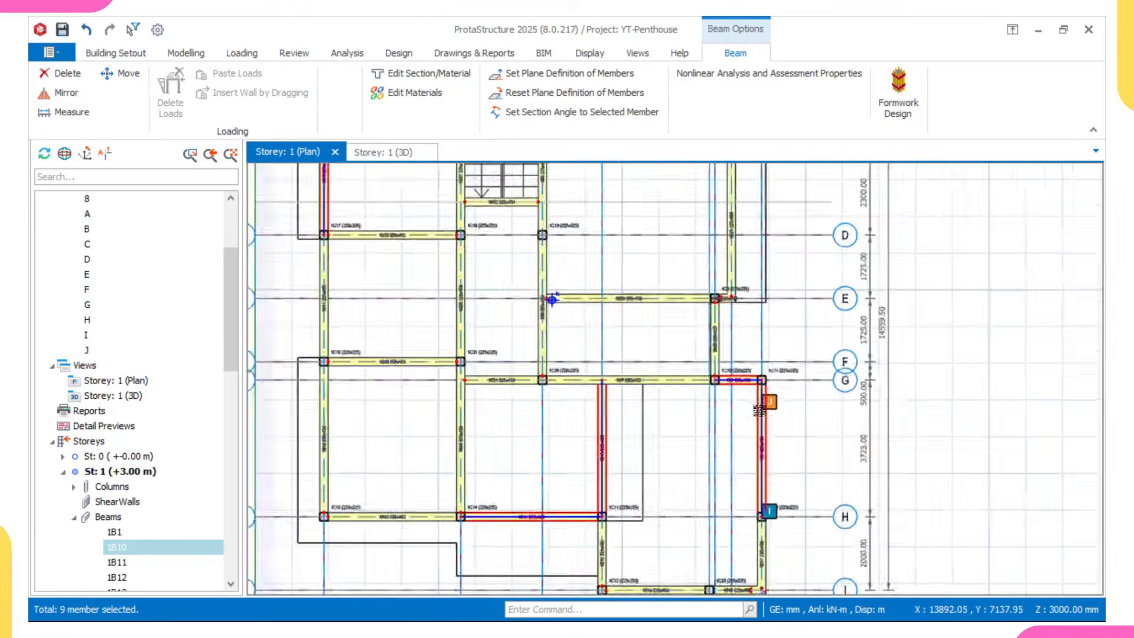
{"action": "scroll", "coordinate": [759, 409], "scroll_direction": "down", "scroll_amount": 2}
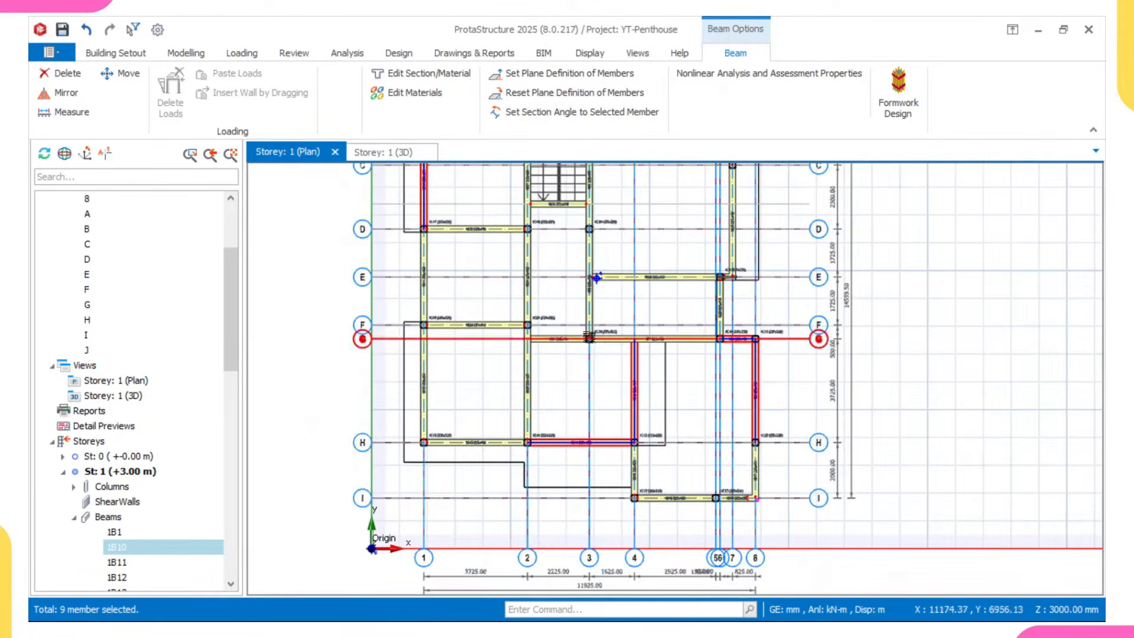
{"action": "scroll", "coordinate": [544, 372], "scroll_direction": "down", "scroll_amount": 1}
{"action": "right_click", "coordinate": [637, 255]}
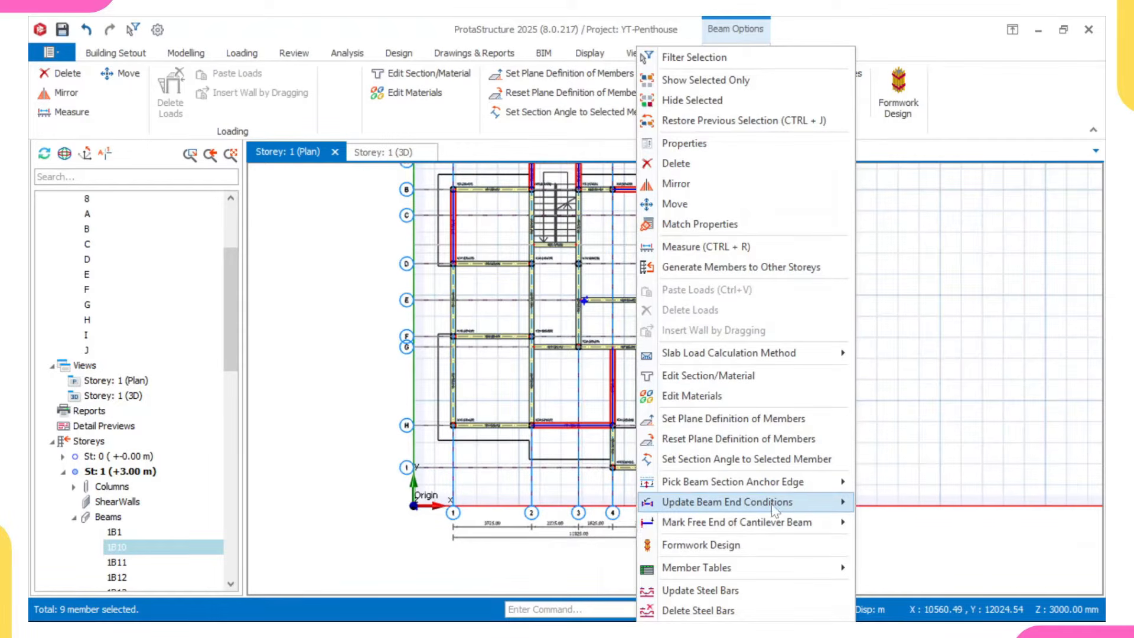
{"action": "mouse_move", "coordinate": [800, 507]}
{"action": "left_click", "coordinate": [918, 559]}
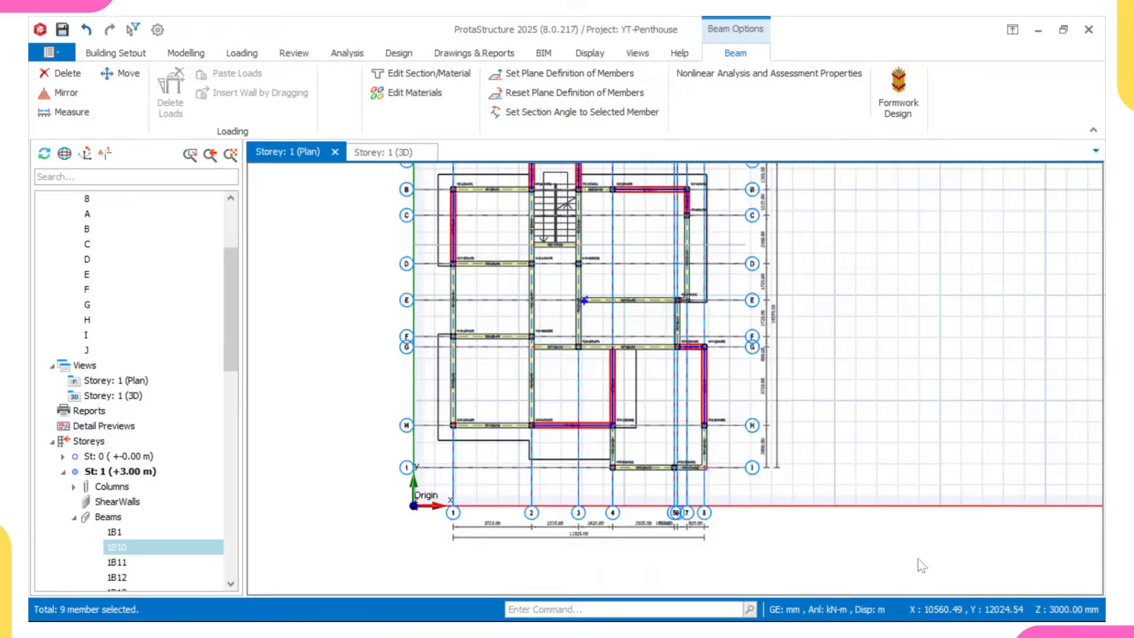
{"action": "left_click", "coordinate": [600, 322]}
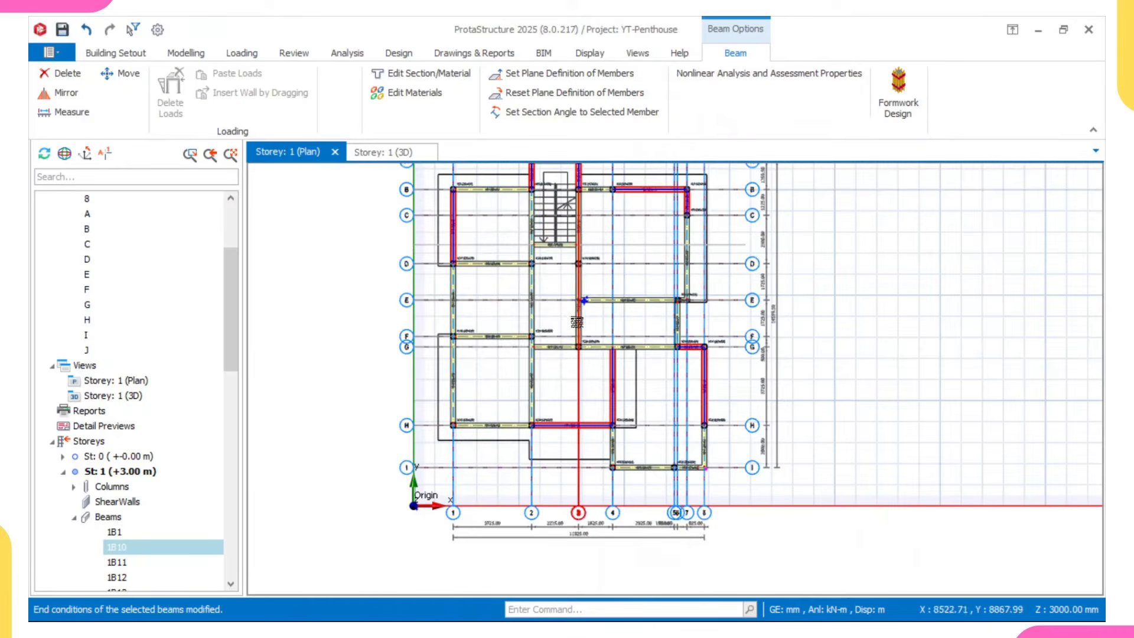
{"action": "key", "text": "Escape"}
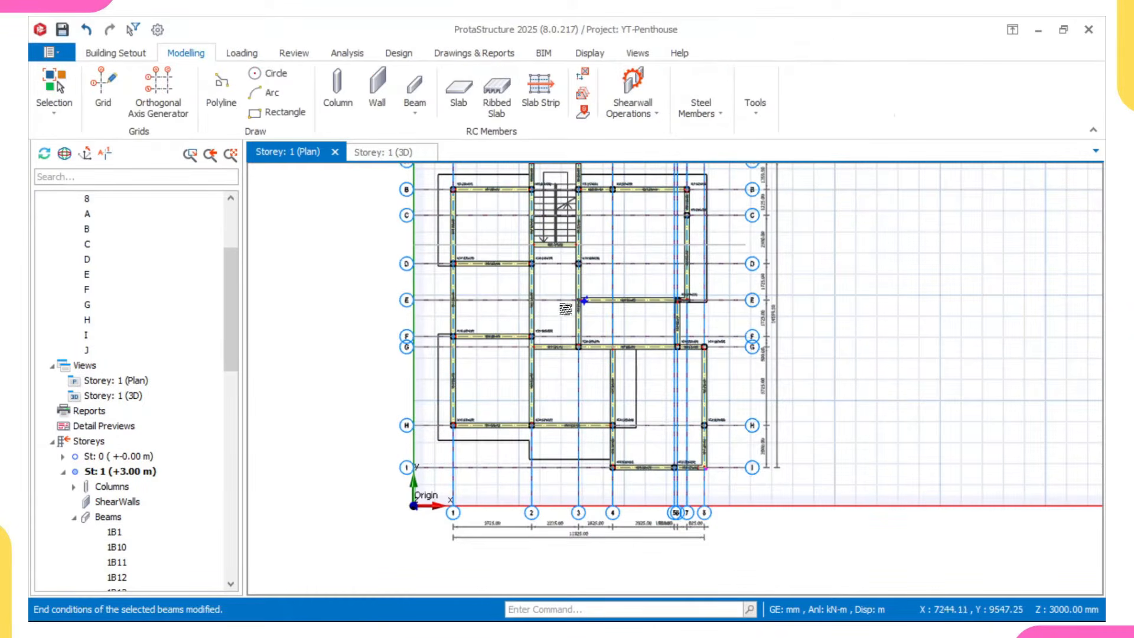
- Start the Slab command and generate load cases and combinations for dead load G, live load Q and automatic pattern loads
{"action": "middle_click_drag", "start_coordinate": [561, 294], "coordinate": [571, 375]}
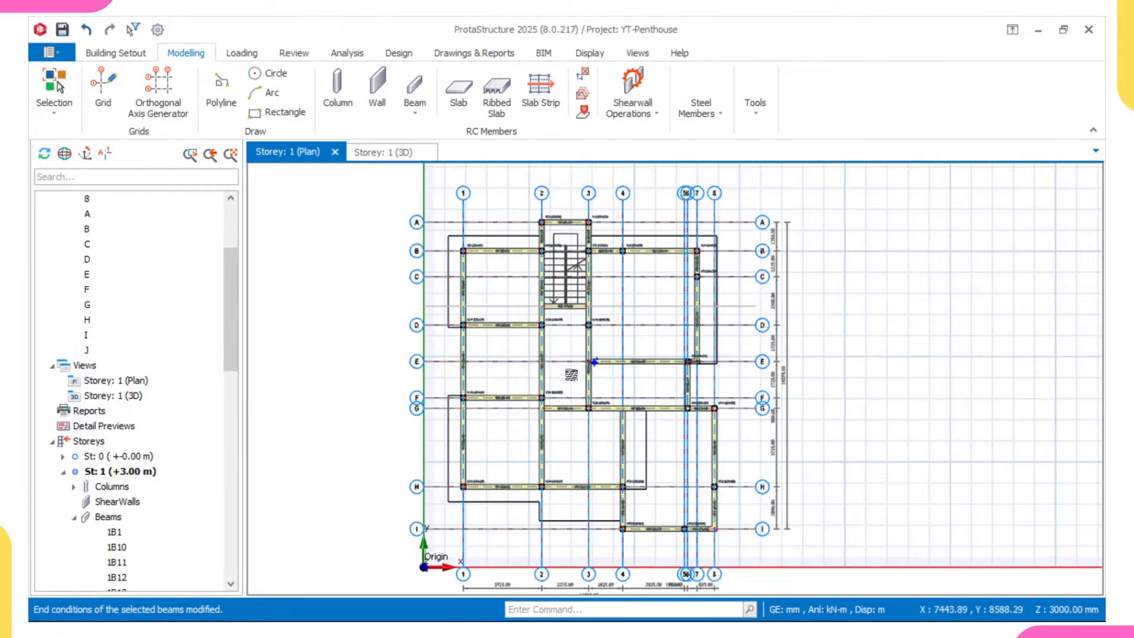
{"action": "scroll", "coordinate": [554, 307], "scroll_direction": "up", "scroll_amount": 2}
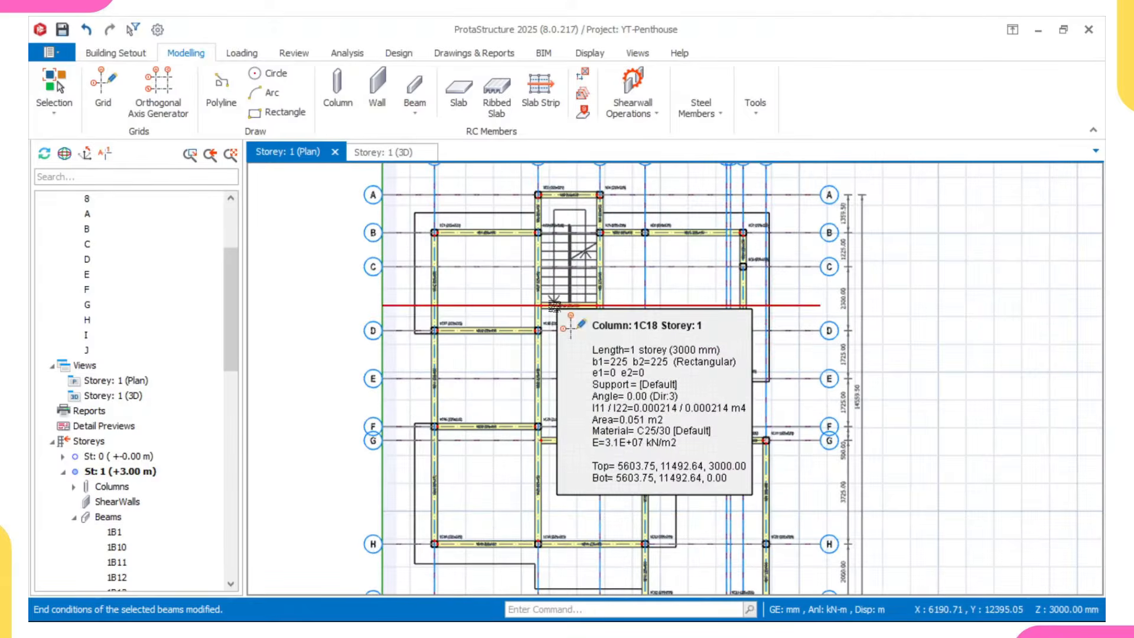
{"action": "scroll", "coordinate": [512, 267], "scroll_direction": "up", "scroll_amount": 2}
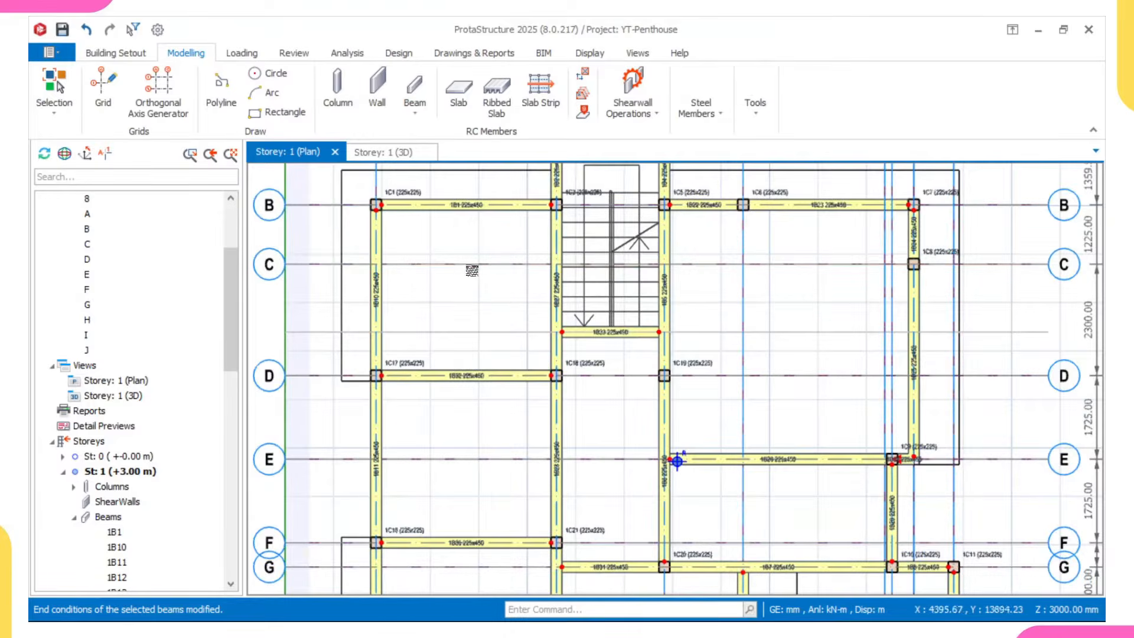
{"action": "left_click", "coordinate": [459, 93]}
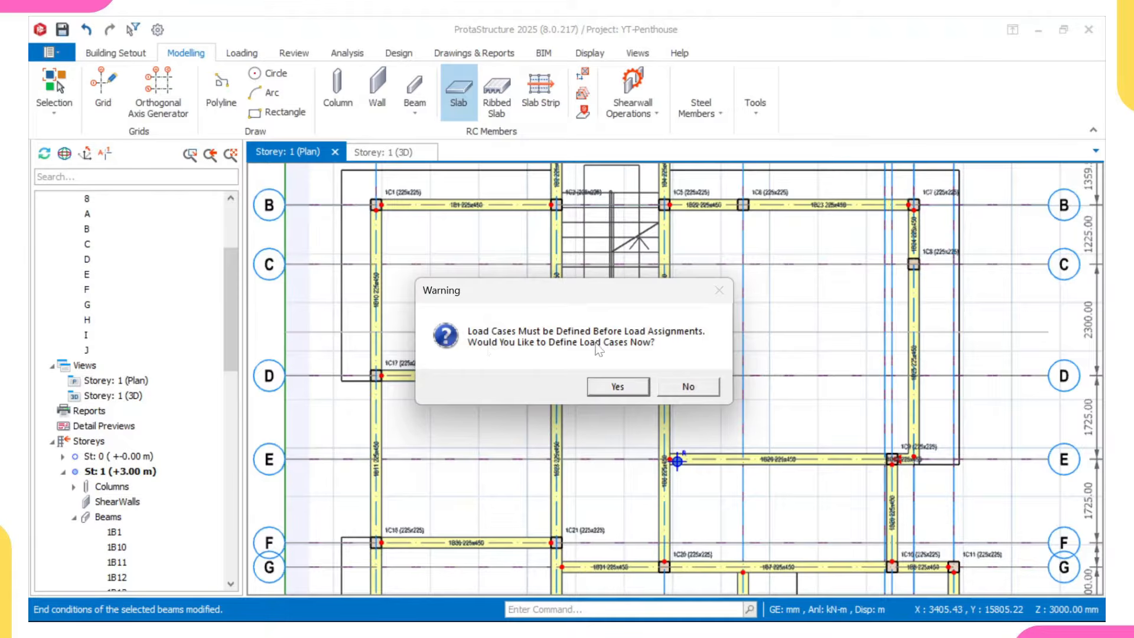
{"action": "left_click", "coordinate": [626, 388]}
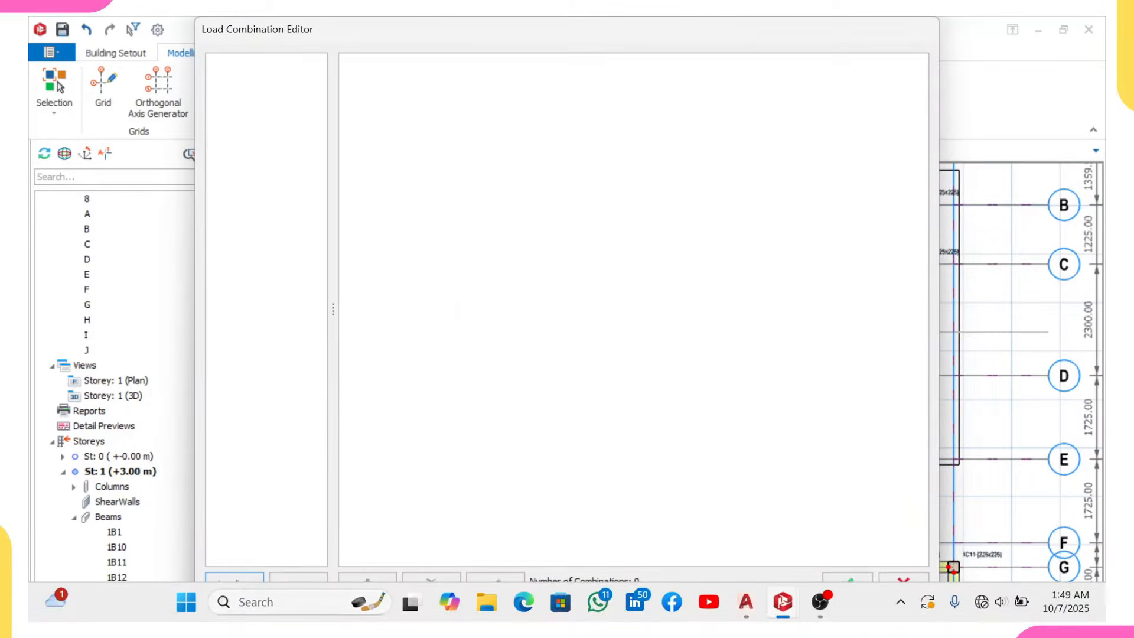
{"action": "left_click", "coordinate": [242, 584]}
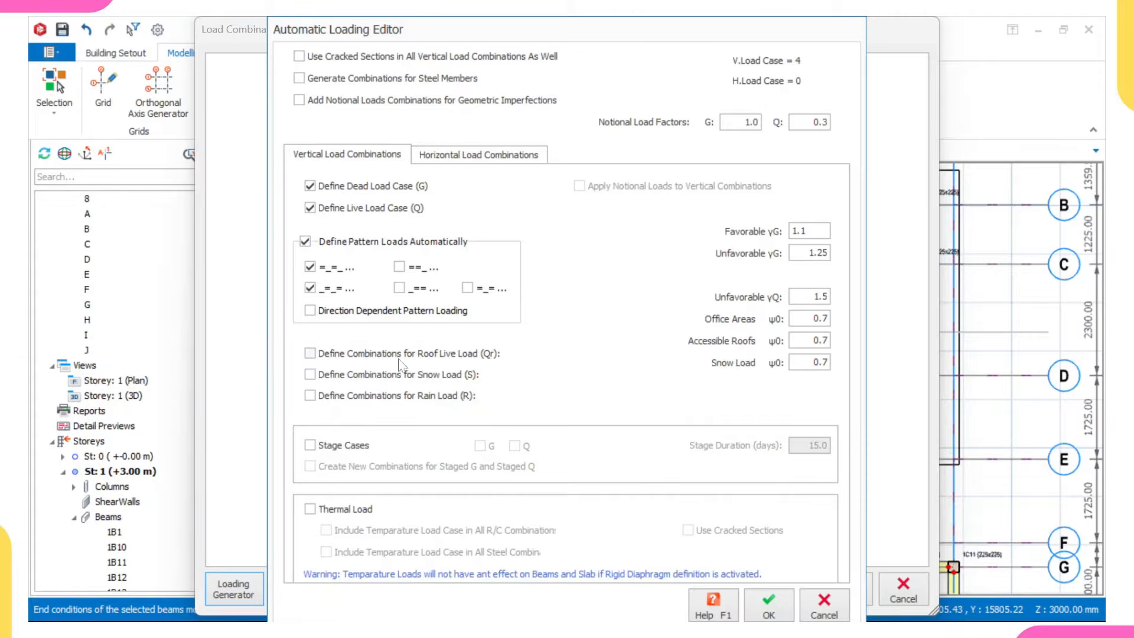
{"action": "left_click", "coordinate": [480, 151]}
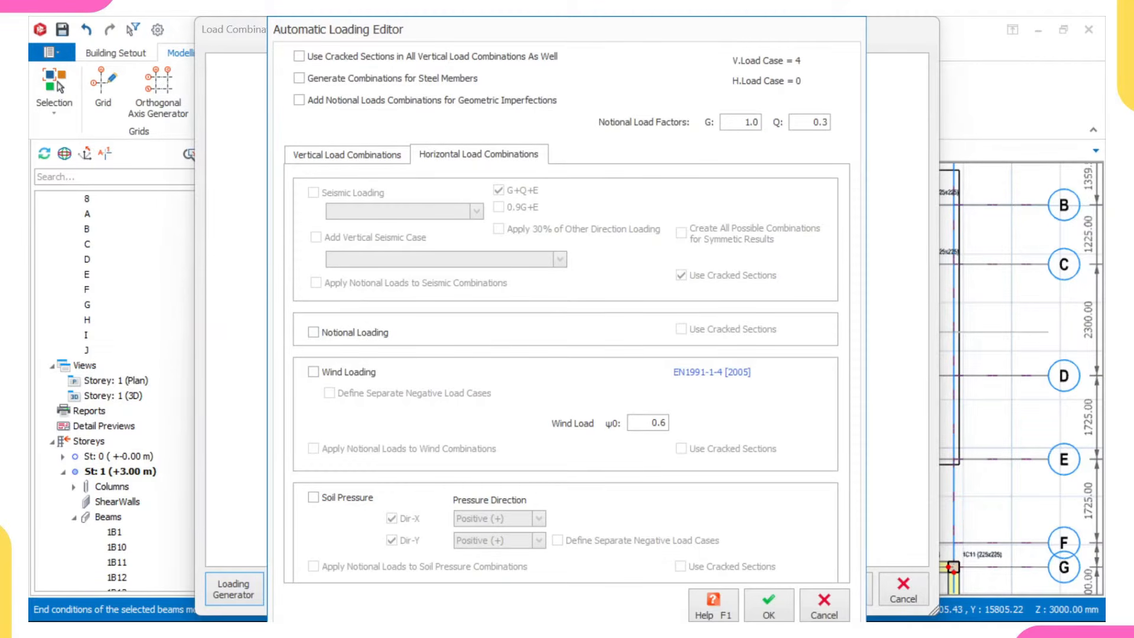
{"action": "mouse_move", "coordinate": [814, 587]}
{"action": "left_click", "coordinate": [771, 607]}
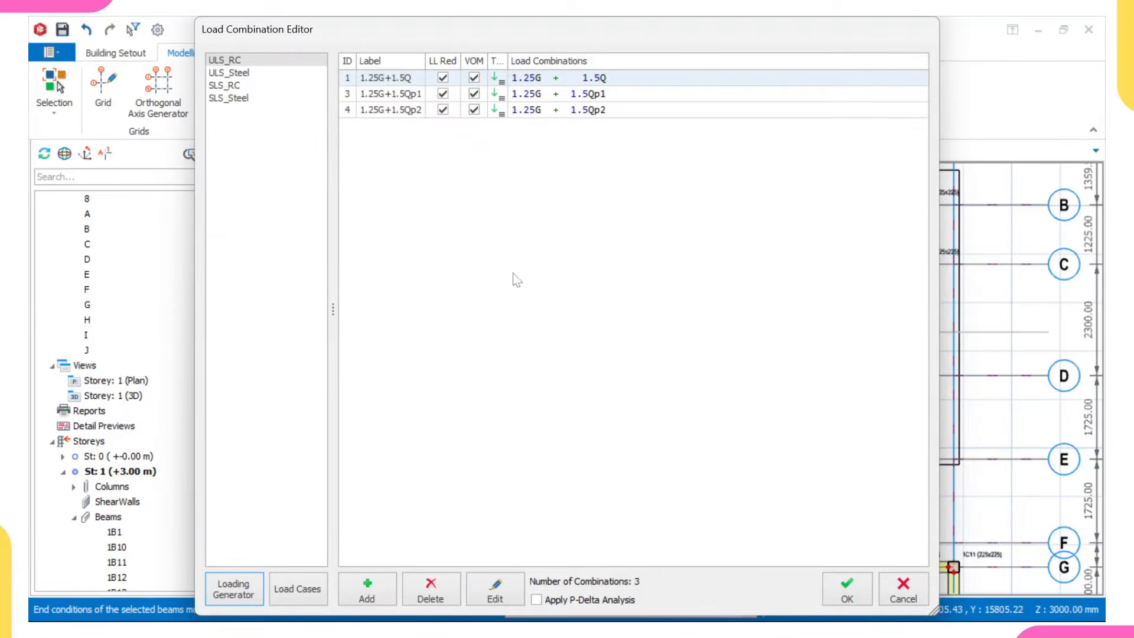
{"action": "left_click", "coordinate": [838, 585]}
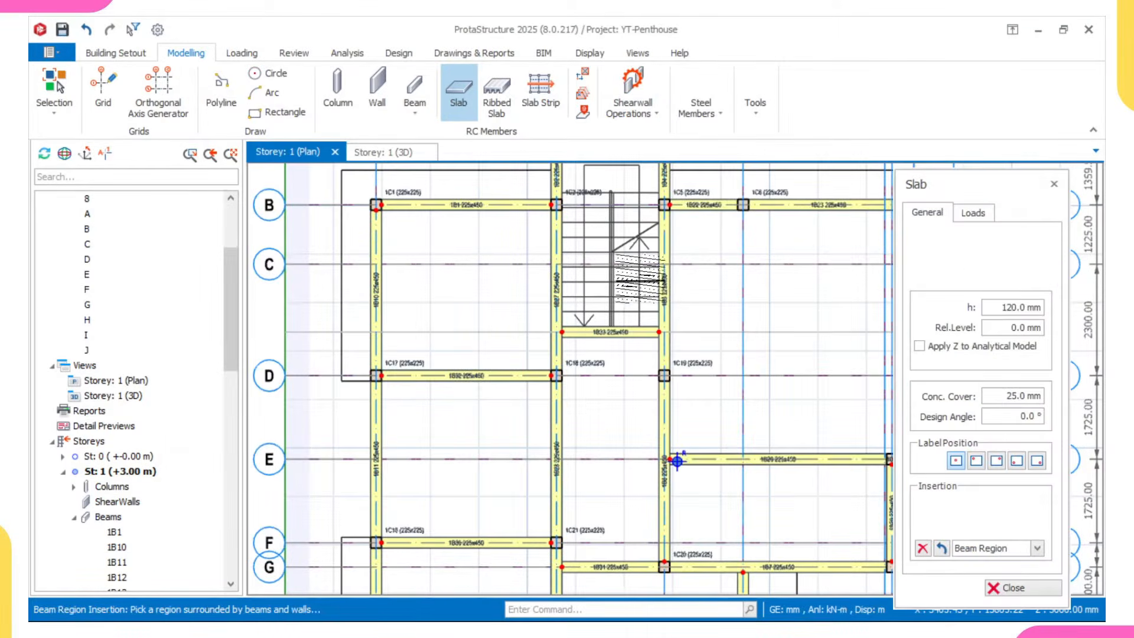
- Set the slab thickness h to 150 mm and the slab type to 1
{"action": "left_click", "coordinate": [678, 460]}
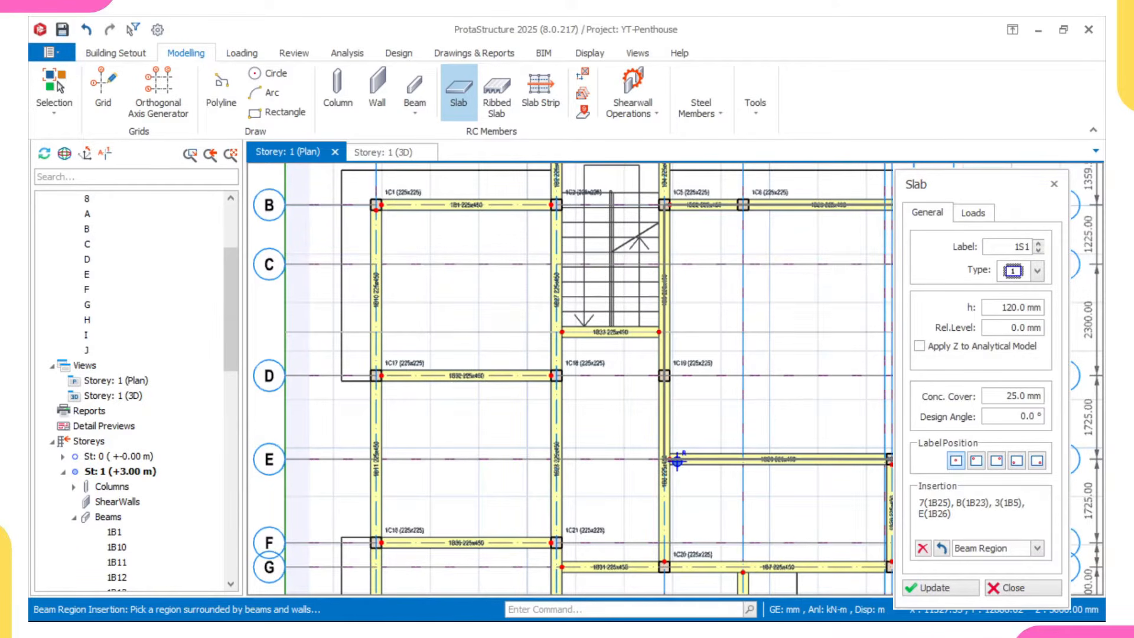
{"action": "left_click", "coordinate": [1043, 307]}
{"action": "type", "text": "15"}
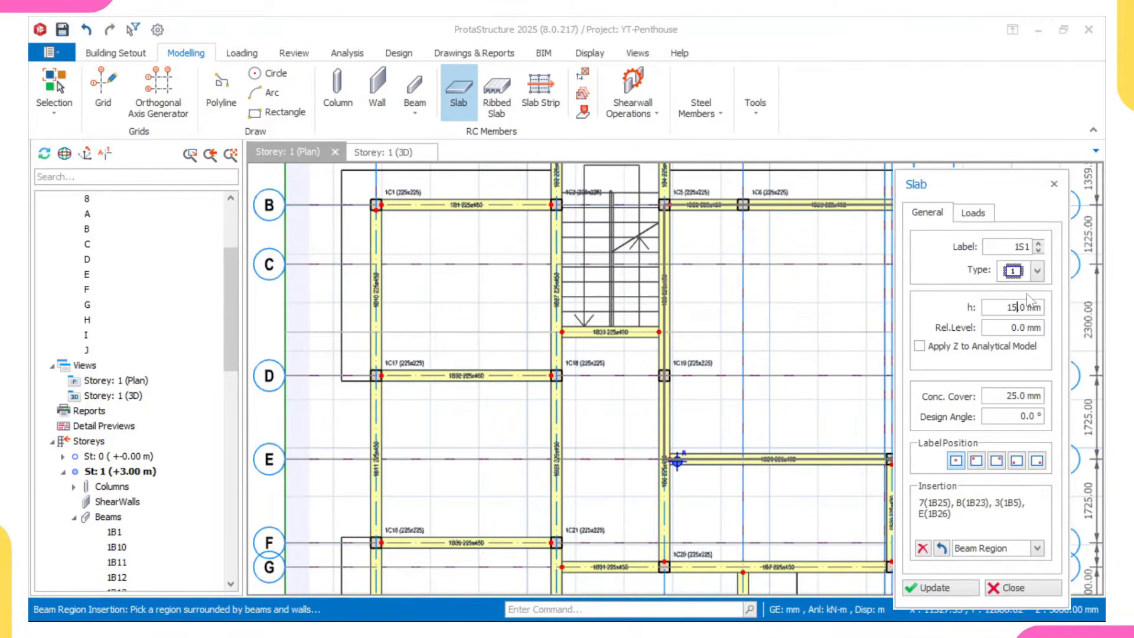
{"action": "type", "text": "0"}
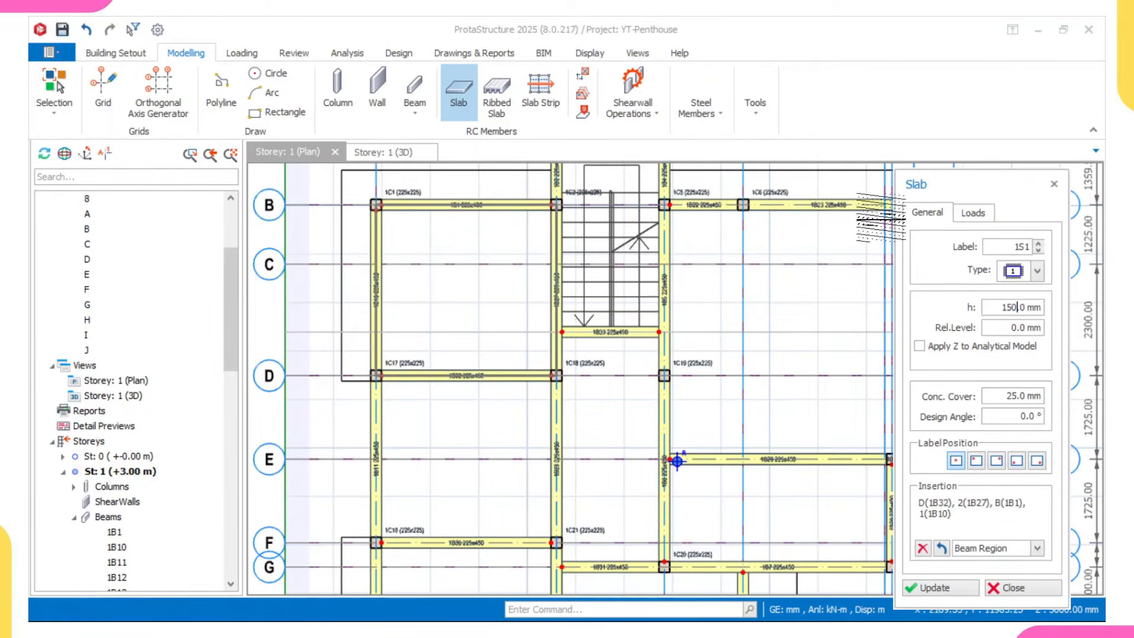
{"action": "left_click", "coordinate": [1037, 270]}
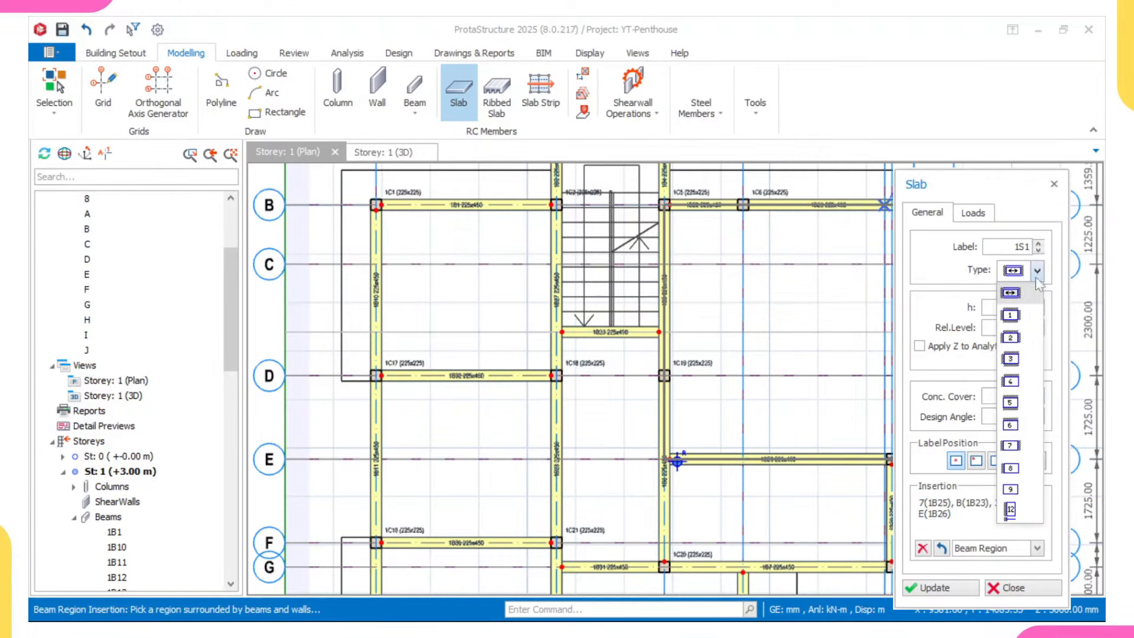
{"action": "left_click", "coordinate": [1017, 292]}
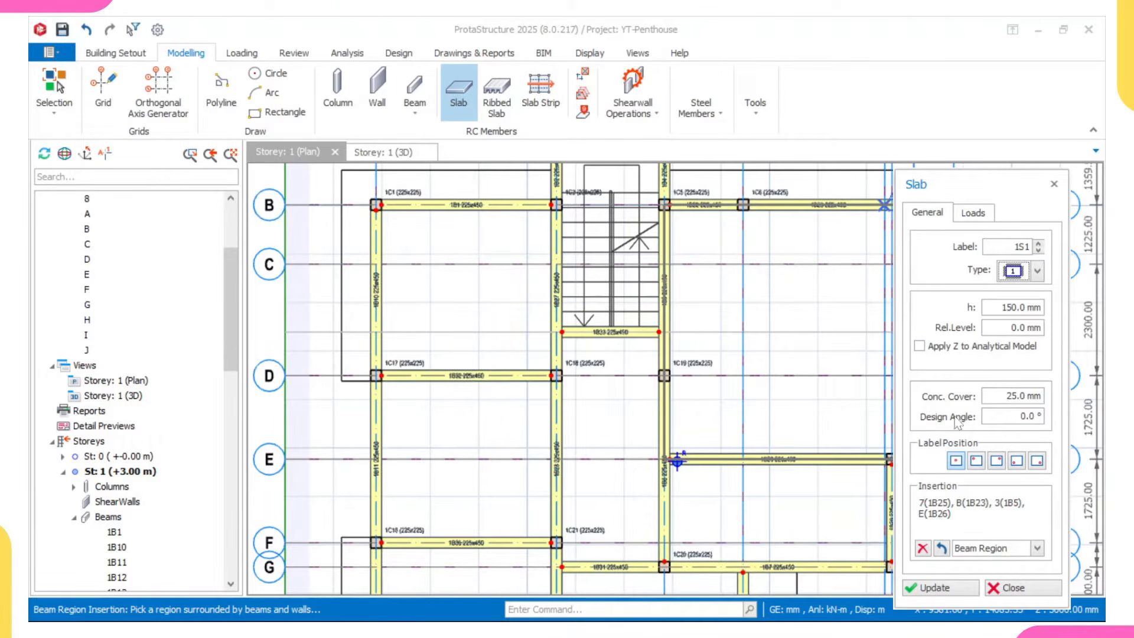
- Set the slab's dead load to 1.5 kN/m2 and its imposed load to 1.5 kN/m2 for general domestic use
{"action": "left_click", "coordinate": [983, 223]}
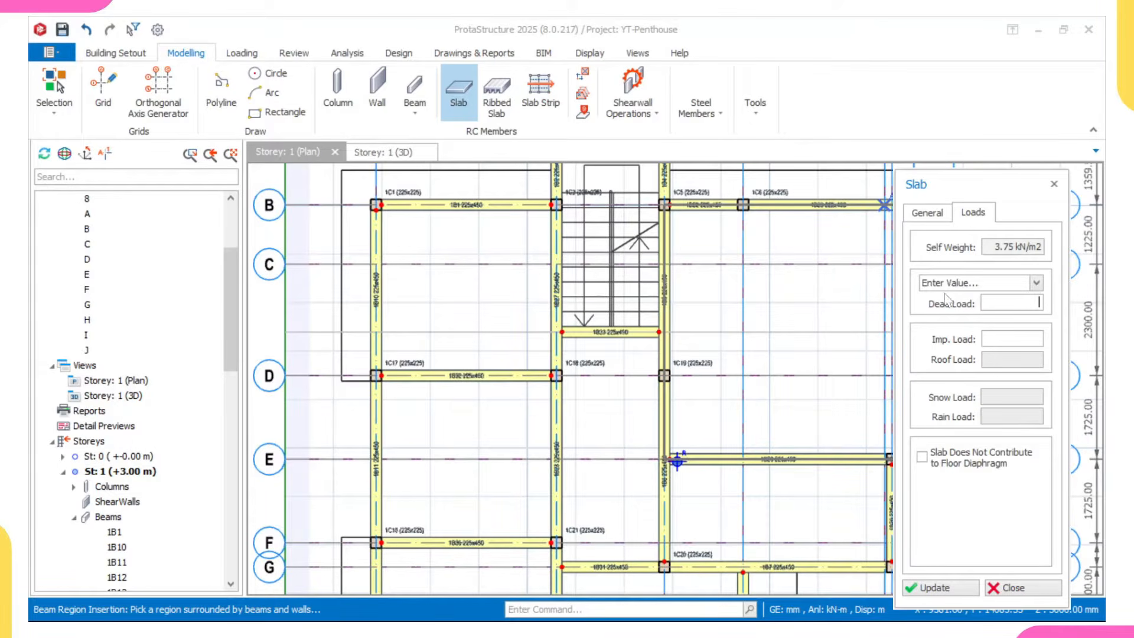
{"action": "left_click", "coordinate": [992, 297]}
{"action": "type", "text": "1.5 kN/m2"}
{"action": "left_click", "coordinate": [1036, 282]}
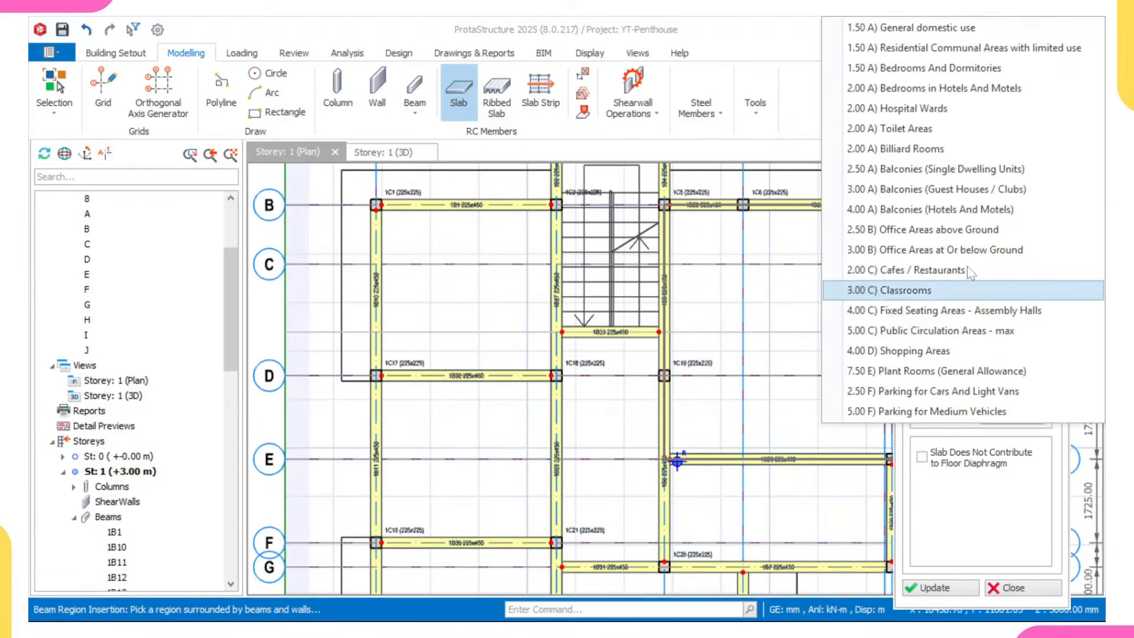
{"action": "left_click", "coordinate": [930, 31]}
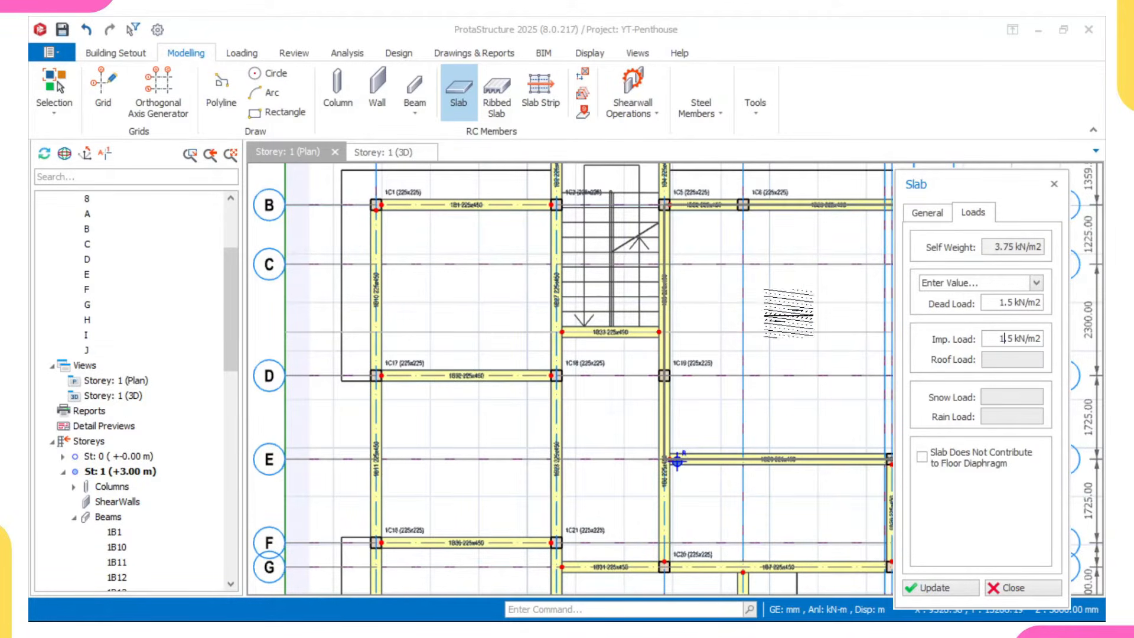
- Insert slabs in the three beam regions between axes 1 and 2, spanning B to D, D to F and F to H
{"action": "scroll", "coordinate": [443, 301], "scroll_direction": "down", "scroll_amount": 2}
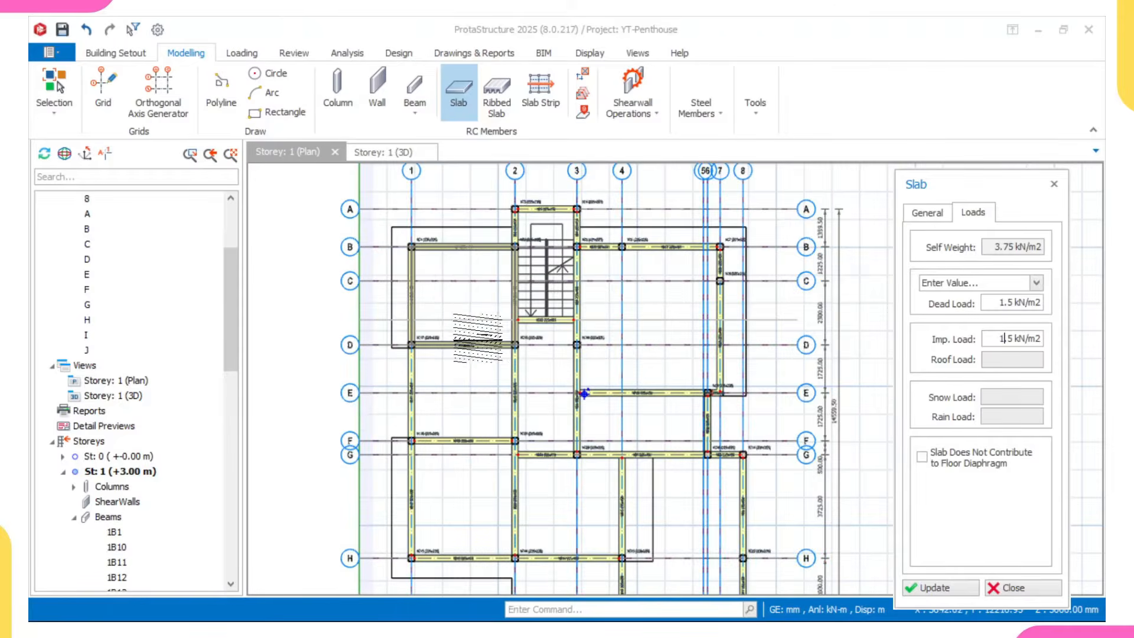
{"action": "scroll", "coordinate": [452, 283], "scroll_direction": "up", "scroll_amount": 2}
{"action": "left_click", "coordinate": [507, 361]}
{"action": "scroll", "coordinate": [515, 384], "scroll_direction": "down", "scroll_amount": 2}
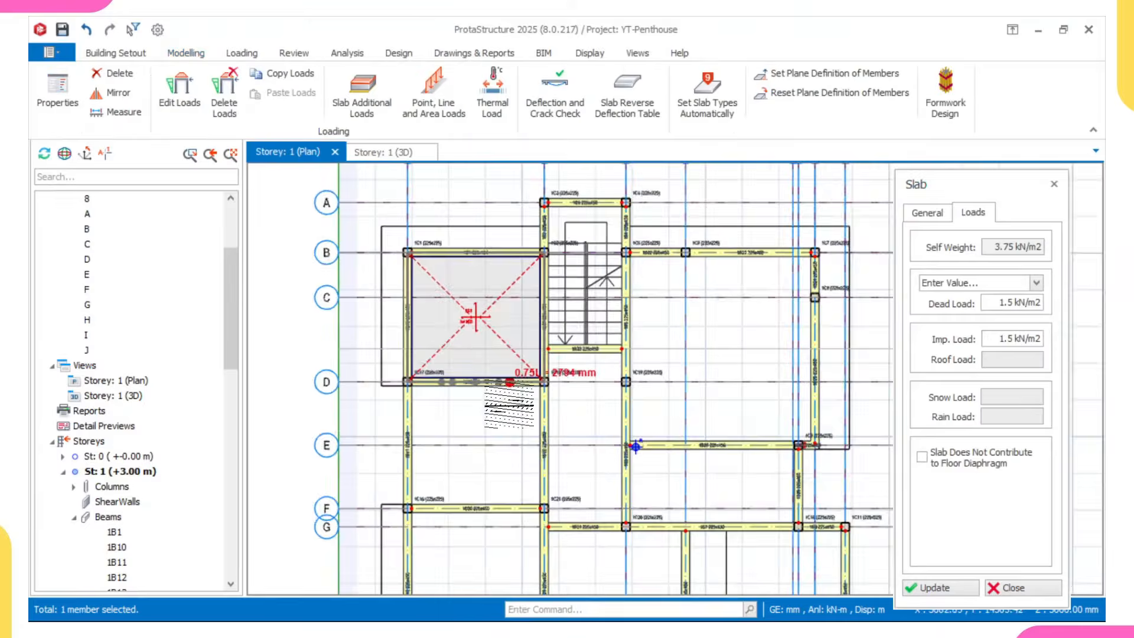
{"action": "middle_click_drag", "start_coordinate": [487, 436], "coordinate": [481, 337]}
{"action": "left_click", "coordinate": [481, 349]}
{"action": "middle_click_drag", "start_coordinate": [478, 478], "coordinate": [476, 428]}
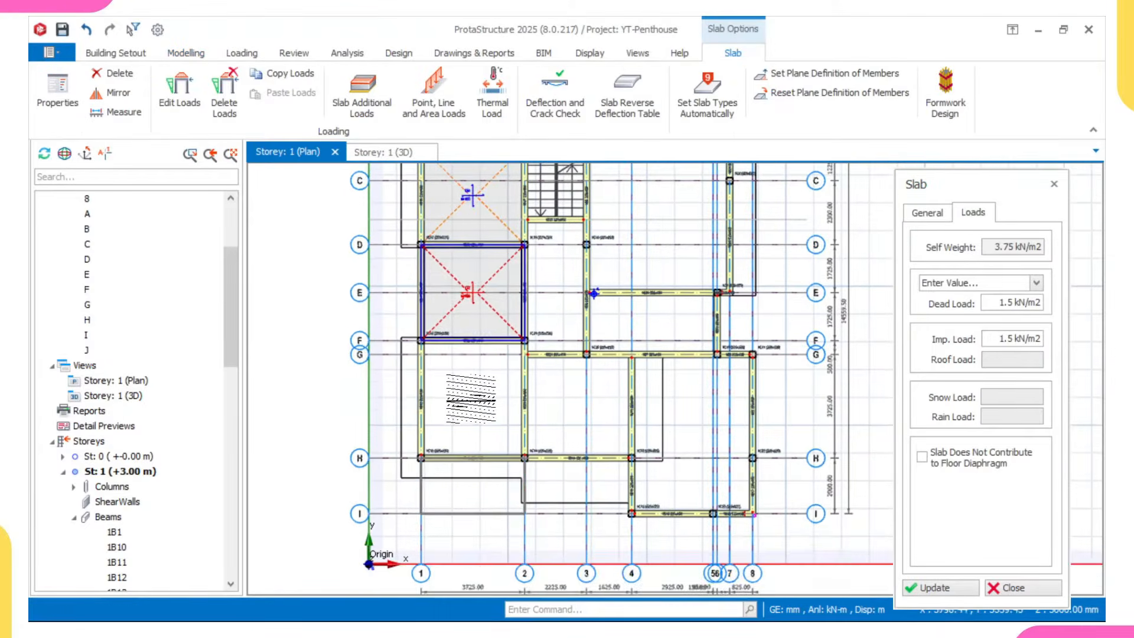
{"action": "left_click", "coordinate": [470, 399]}
- Insert slabs in the corridor below the stairs, the large B–E bay, the E–G bay beneath it and the G–H bay between axes 2 and 4
{"action": "left_click", "coordinate": [561, 271]}
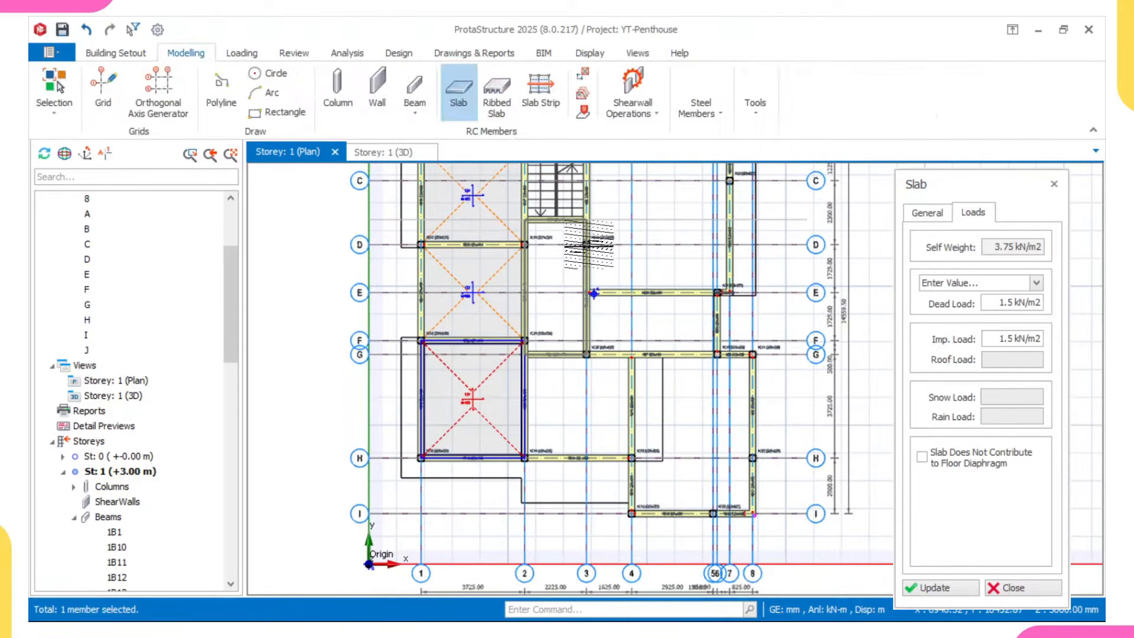
{"action": "left_click", "coordinate": [656, 242]}
{"action": "left_click", "coordinate": [649, 322]}
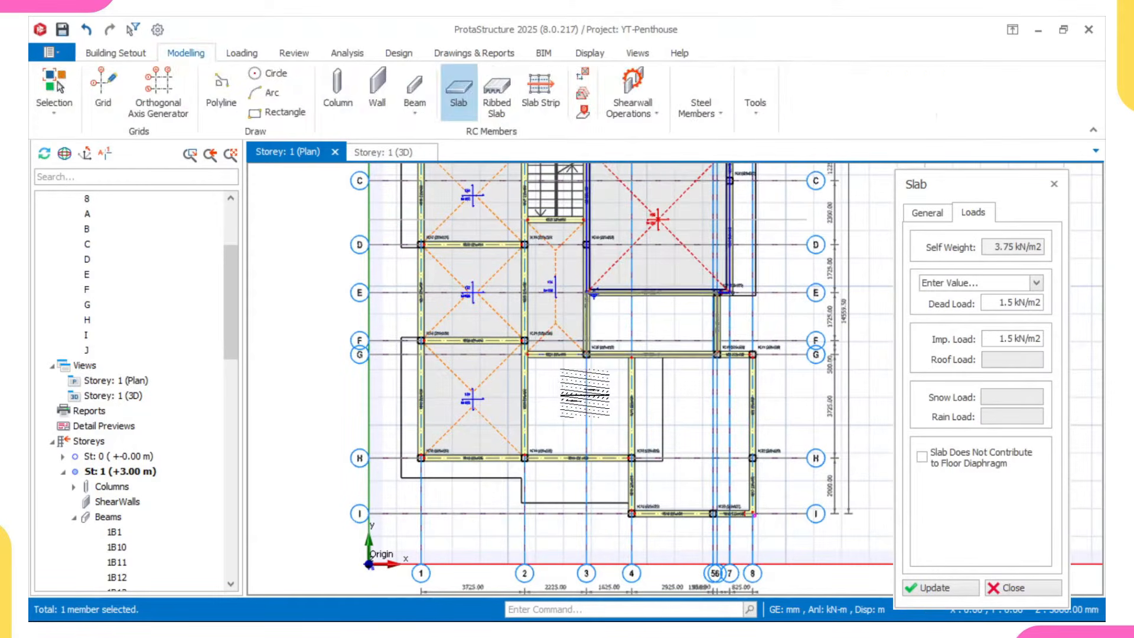
{"action": "left_click", "coordinate": [578, 406]}
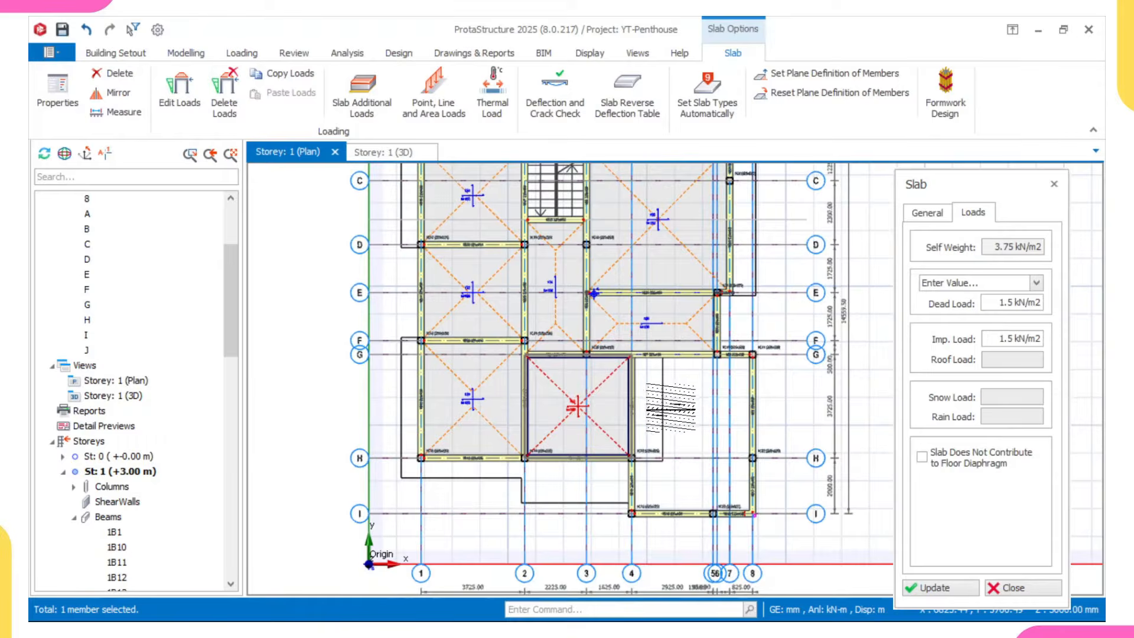
- Examine the Storey 1 plan for slab coverage and remaining open bays, and close the slab settings
{"action": "scroll", "coordinate": [694, 403], "scroll_direction": "up", "scroll_amount": 2}
{"action": "scroll", "coordinate": [679, 437], "scroll_direction": "down", "scroll_amount": 2}
{"action": "scroll", "coordinate": [673, 449], "scroll_direction": "up", "scroll_amount": 3}
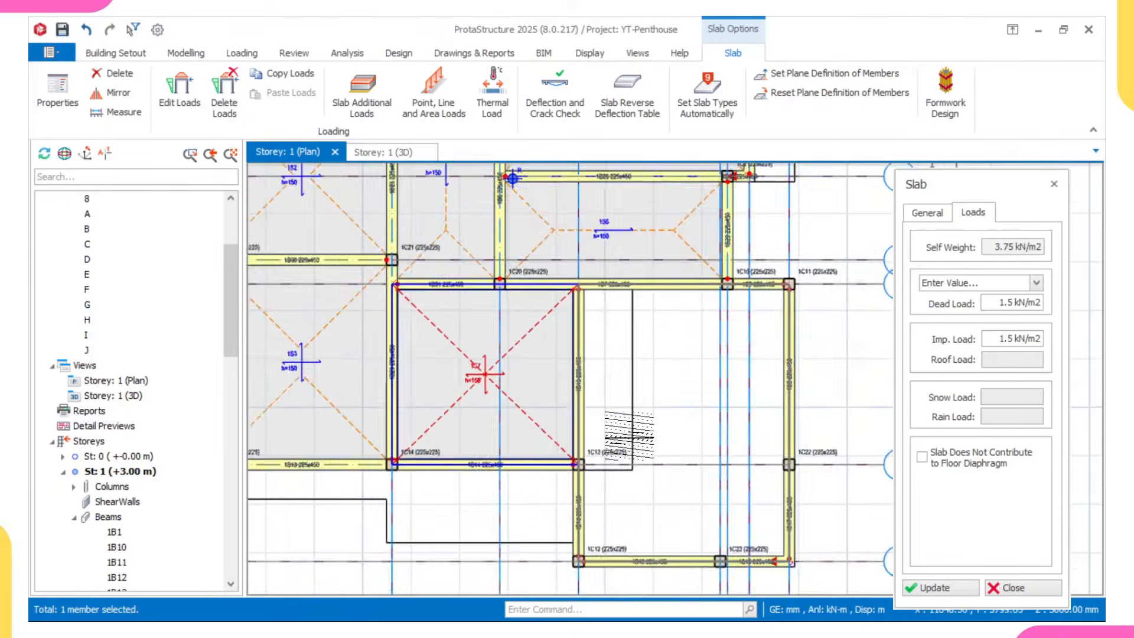
{"action": "scroll", "coordinate": [590, 419], "scroll_direction": "down", "scroll_amount": 1}
{"action": "scroll", "coordinate": [590, 421], "scroll_direction": "down", "scroll_amount": 2}
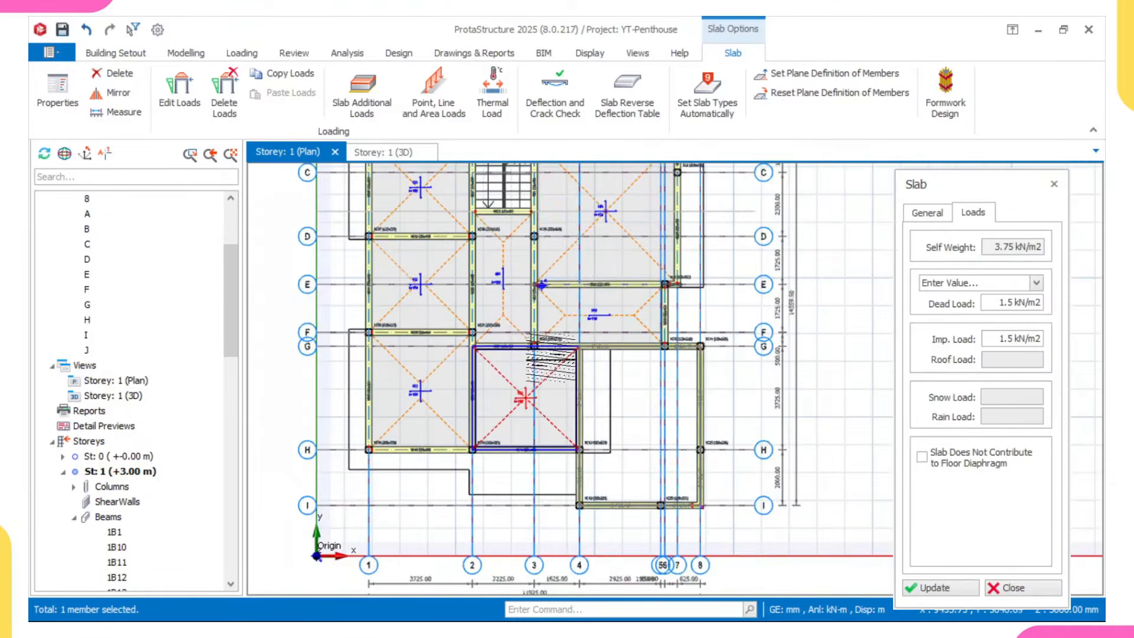
{"action": "middle_click_drag", "start_coordinate": [475, 269], "coordinate": [466, 406]}
{"action": "scroll", "coordinate": [382, 325], "scroll_direction": "up", "scroll_amount": 2}
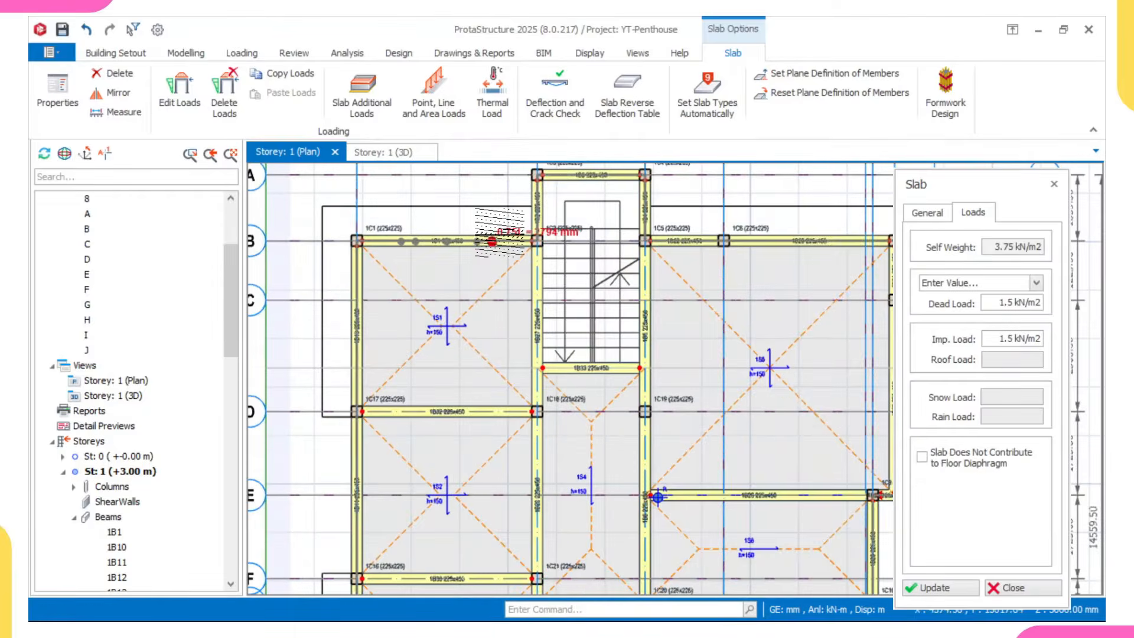
{"action": "scroll", "coordinate": [679, 236], "scroll_direction": "down", "scroll_amount": 4}
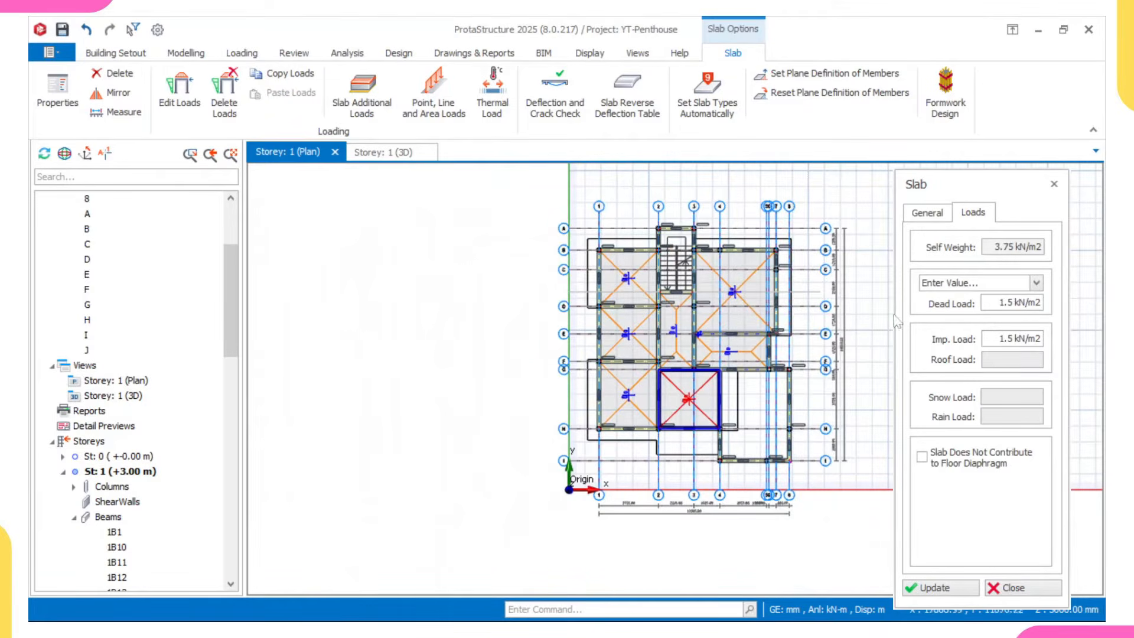
{"action": "left_click", "coordinate": [1013, 588]}
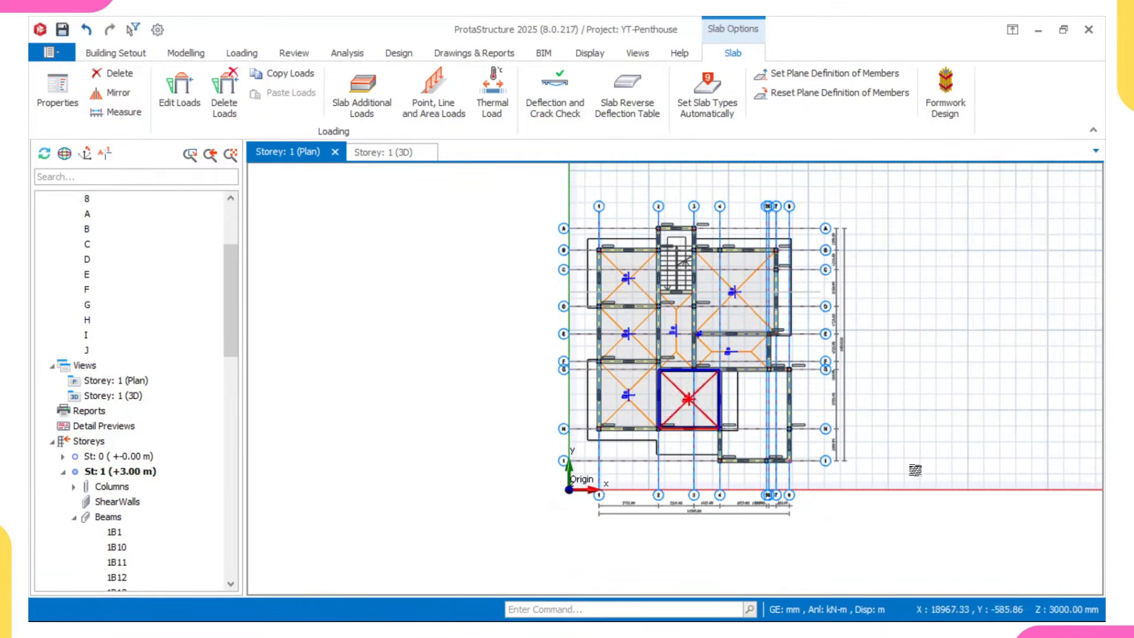
- Inspect the Storey 1 slabs, beams and columns in the 3D view from several angles
{"action": "scroll", "coordinate": [715, 347], "scroll_direction": "up", "scroll_amount": 3}
{"action": "left_click", "coordinate": [390, 152]}
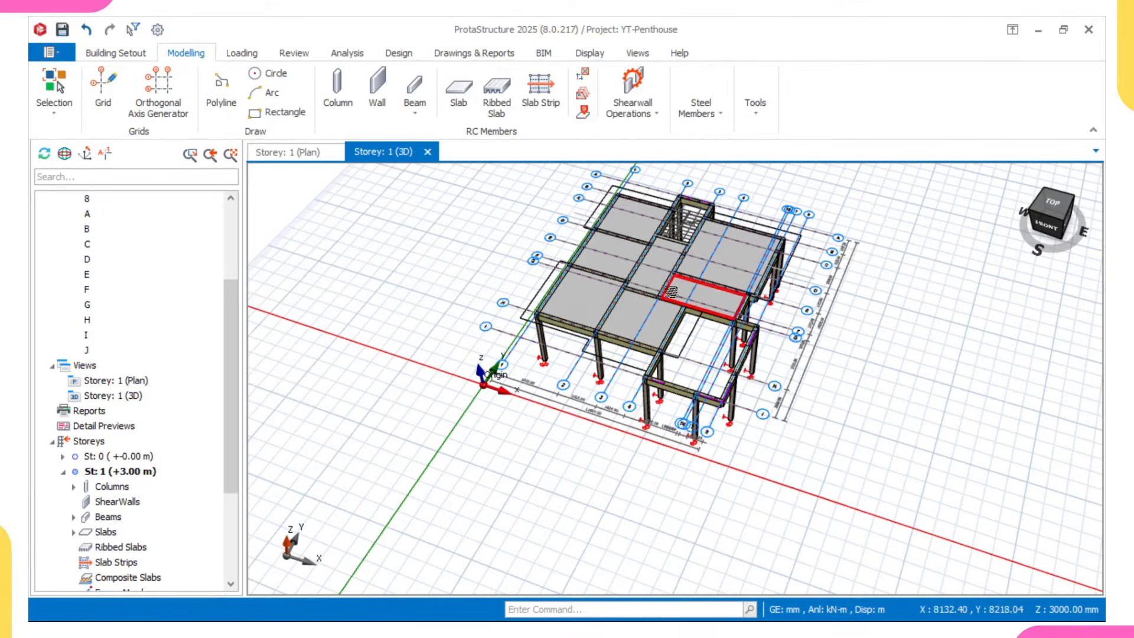
{"action": "middle_click_drag", "start_coordinate": [754, 284], "coordinate": [704, 285]}
{"action": "scroll", "coordinate": [745, 329], "scroll_direction": "up", "scroll_amount": 3}
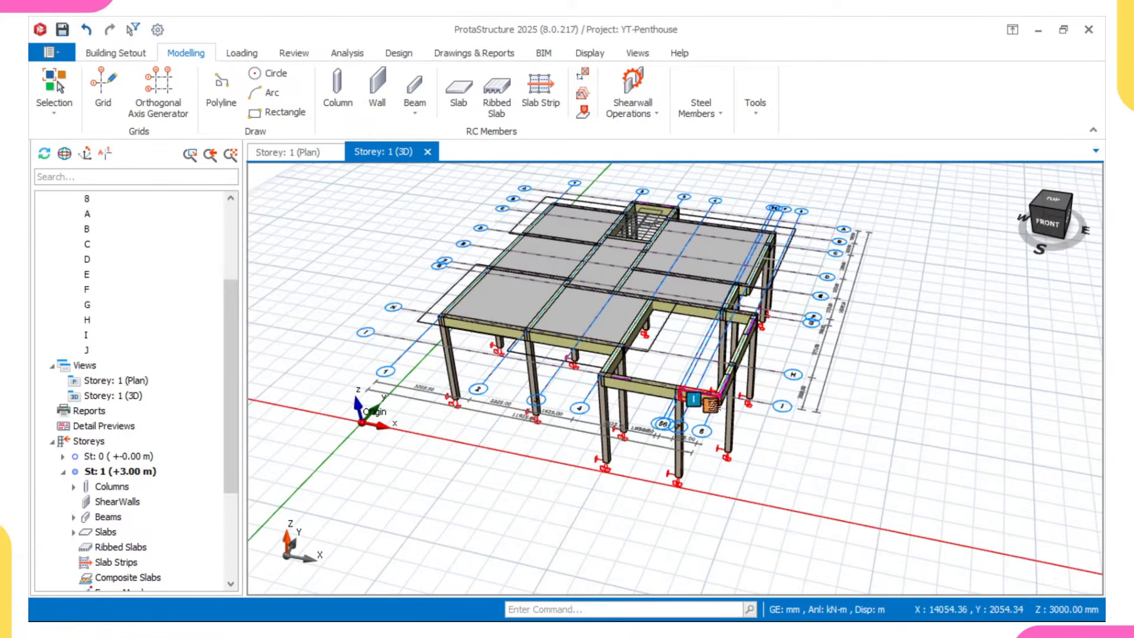
{"action": "mouse_move", "coordinate": [701, 399]}
{"action": "middle_mouse_down"}
{"action": "mouse_move", "coordinate": [792, 346]}
{"action": "mouse_move", "coordinate": [835, 387]}
{"action": "mouse_move", "coordinate": [883, 403]}
{"action": "mouse_move", "coordinate": [883, 421]}
{"action": "mouse_move", "coordinate": [738, 417]}
{"action": "middle_mouse_up"}
- Examine the Storey 1 plan, comparing the slab bays with the reference outline around the outer beams
{"action": "left_click", "coordinate": [297, 155]}
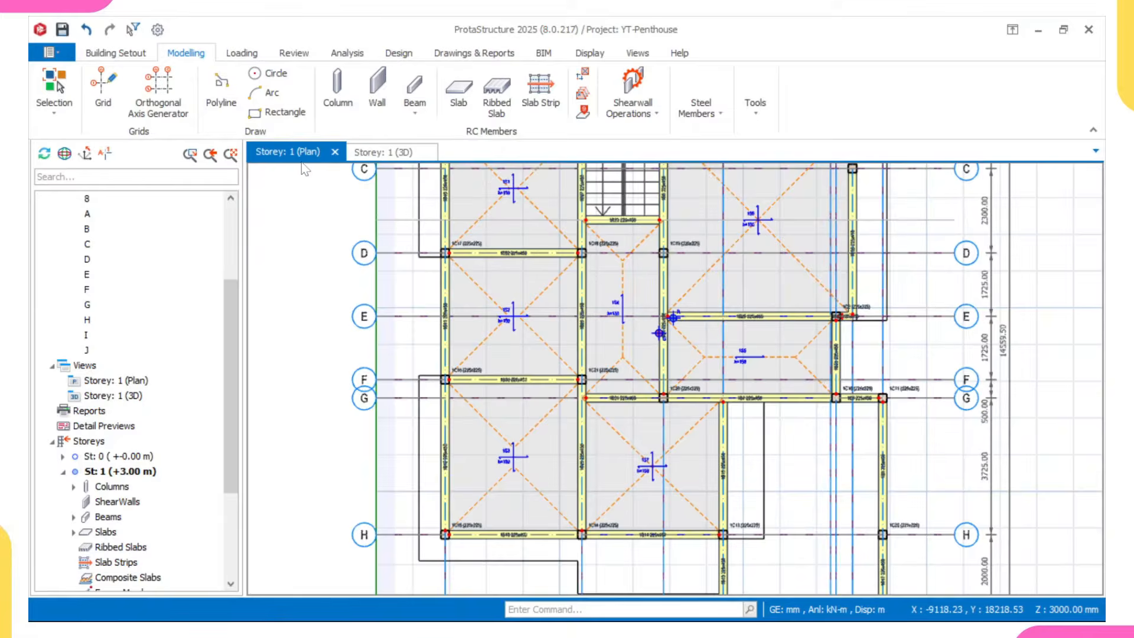
{"action": "scroll", "coordinate": [602, 307], "scroll_direction": "down", "scroll_amount": 5}
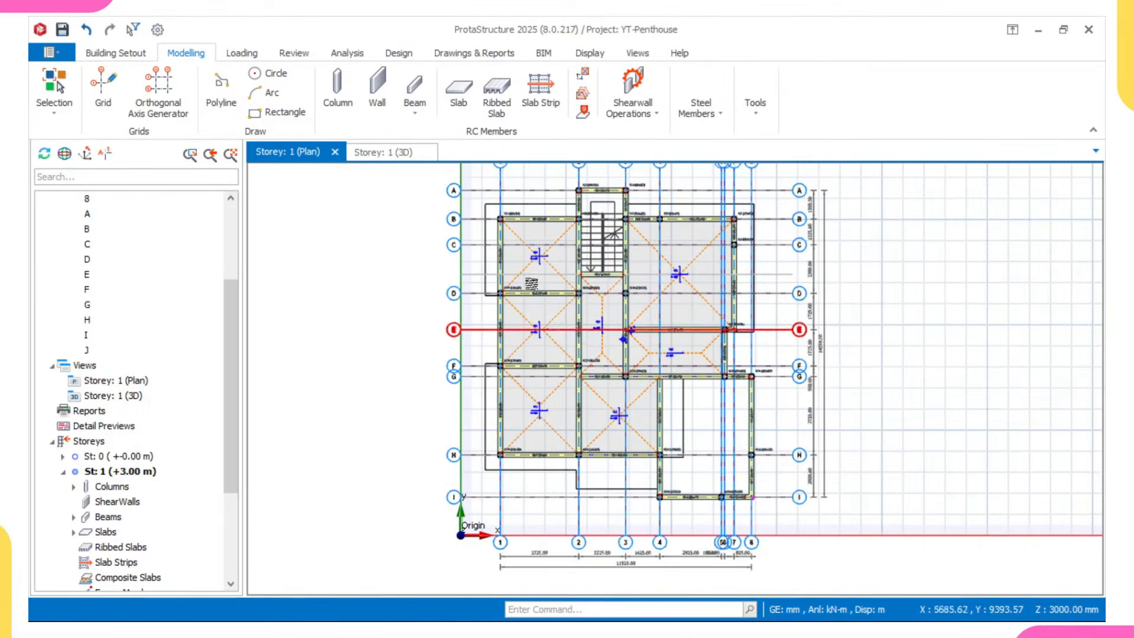
{"action": "scroll", "coordinate": [463, 212], "scroll_direction": "up", "scroll_amount": 5}
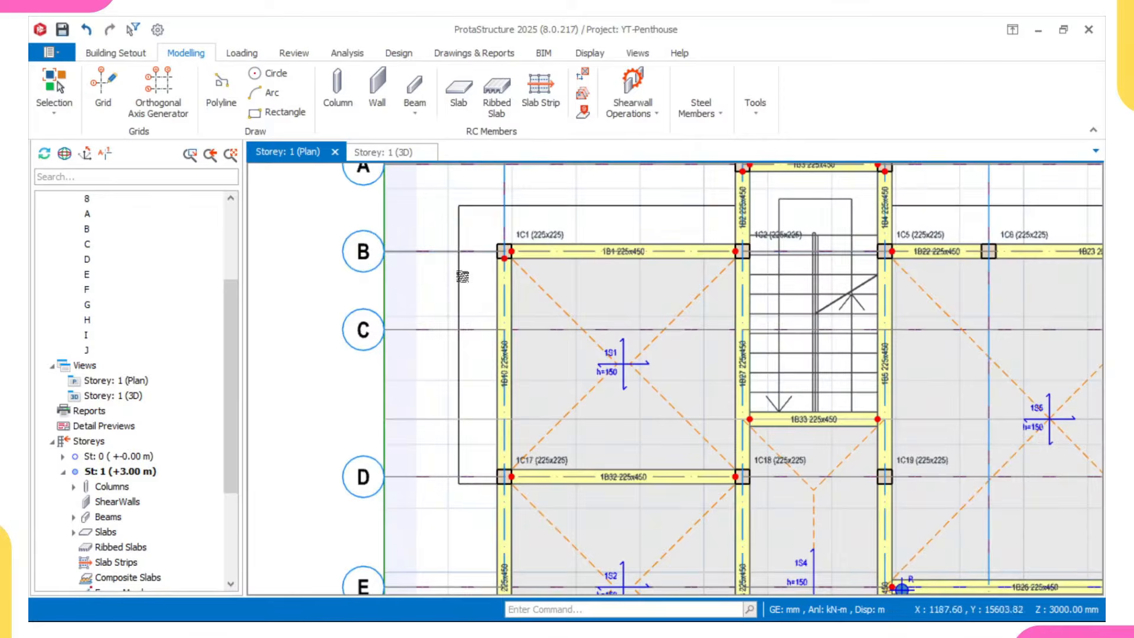
{"action": "scroll", "coordinate": [475, 451], "scroll_direction": "down", "scroll_amount": 2}
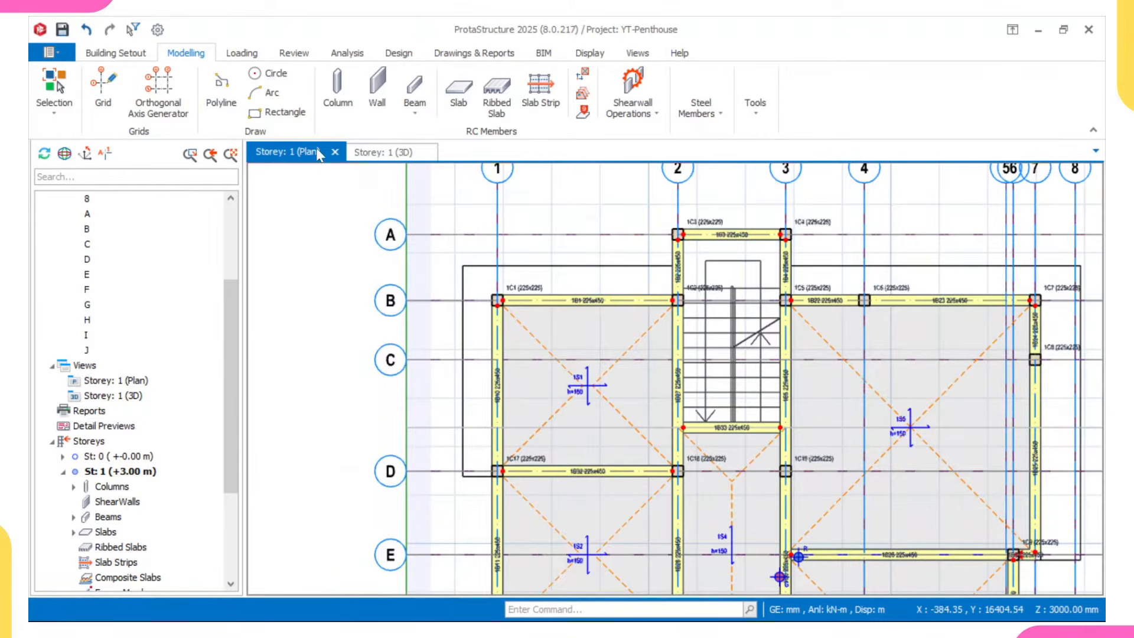
{"action": "scroll", "coordinate": [483, 380], "scroll_direction": "up", "scroll_amount": 2}
{"action": "scroll", "coordinate": [667, 250], "scroll_direction": "down", "scroll_amount": 6}
{"action": "middle_click_drag", "start_coordinate": [620, 317], "coordinate": [443, 204]}
- Switch to AutoCAD and examine the building's exterior renders from all sides, including the balconies, roof edges and entrance
{"action": "mouse_move", "coordinate": [683, 620]}
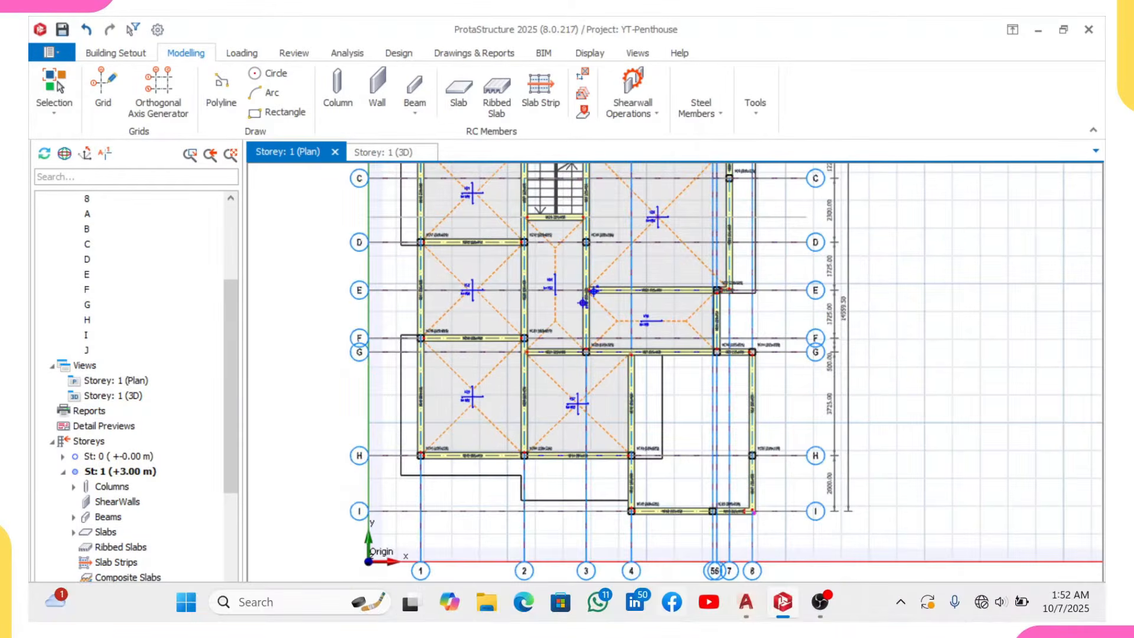
{"action": "left_click", "coordinate": [745, 601]}
{"action": "scroll", "coordinate": [252, 399], "scroll_direction": "down", "scroll_amount": 4}
{"action": "scroll", "coordinate": [252, 399], "scroll_direction": "up", "scroll_amount": 8}
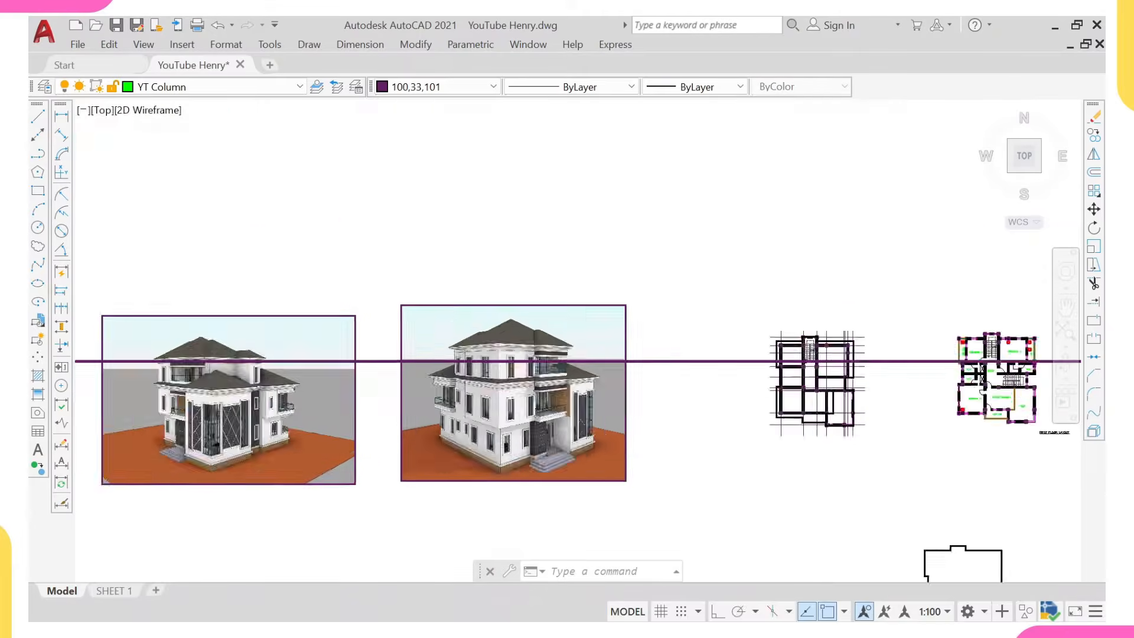
{"action": "scroll", "coordinate": [378, 358], "scroll_direction": "down", "scroll_amount": 3}
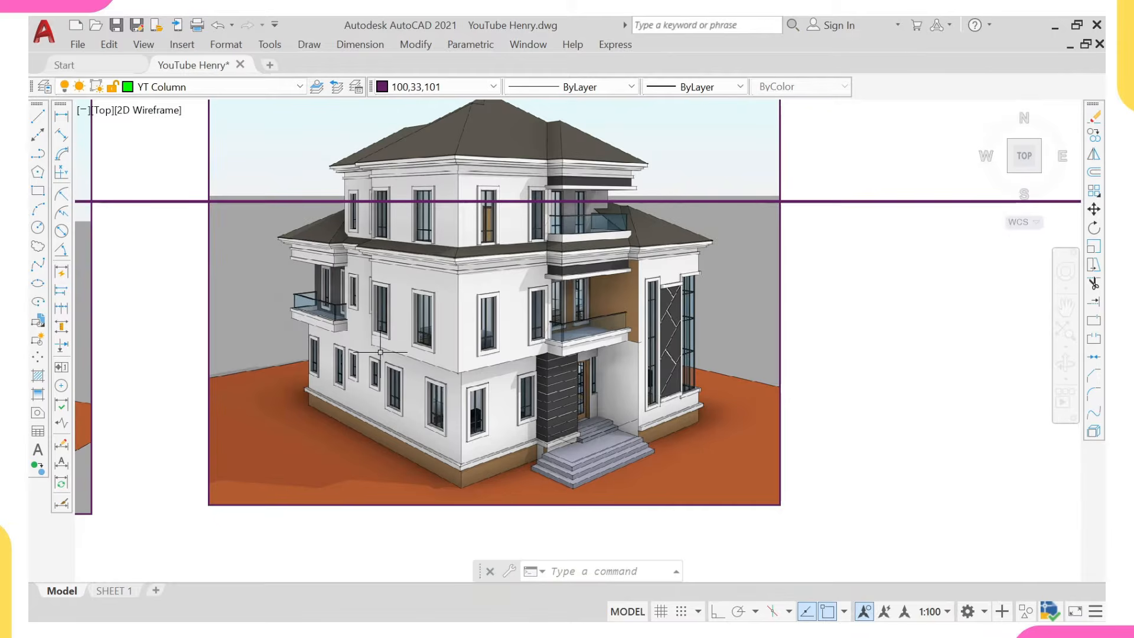
{"action": "scroll", "coordinate": [348, 260], "scroll_direction": "up", "scroll_amount": 3}
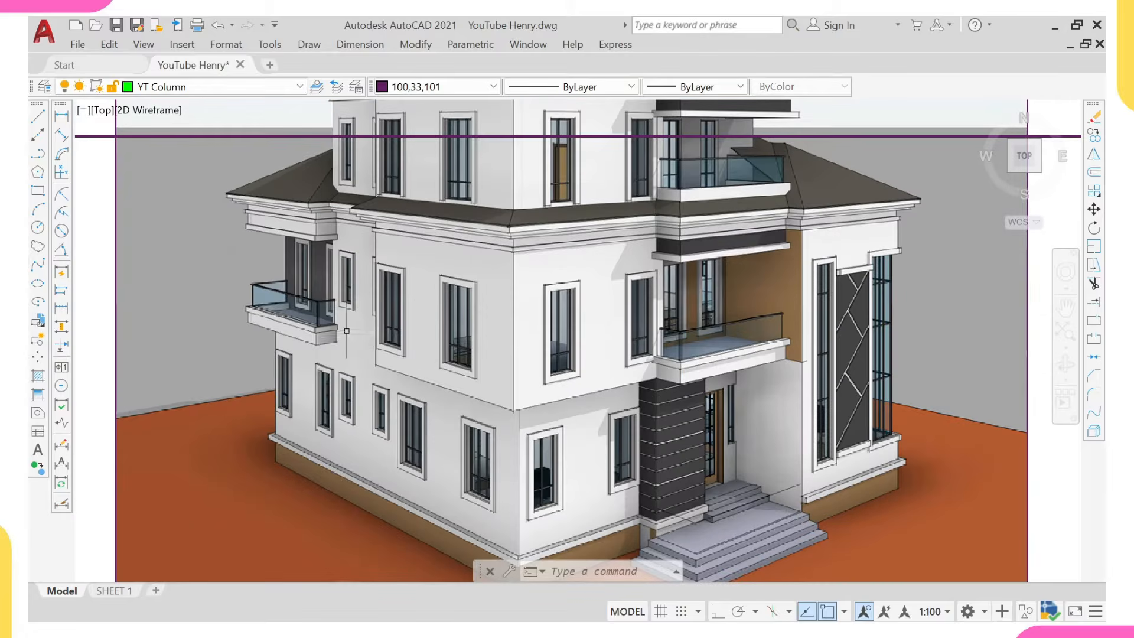
{"action": "scroll", "coordinate": [570, 384], "scroll_direction": "down", "scroll_amount": 4}
{"action": "scroll", "coordinate": [639, 378], "scroll_direction": "down", "scroll_amount": 2}
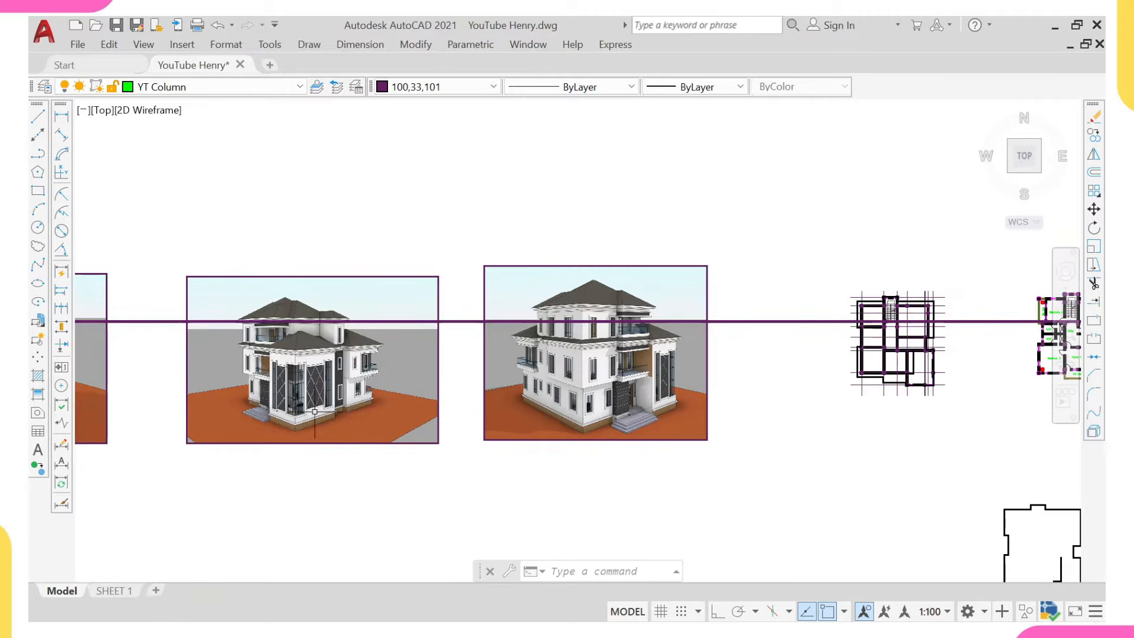
{"action": "middle_click_drag", "start_coordinate": [321, 406], "coordinate": [687, 407]}
{"action": "scroll", "coordinate": [285, 390], "scroll_direction": "up", "scroll_amount": 2}
{"action": "scroll", "coordinate": [285, 390], "scroll_direction": "up", "scroll_amount": 2}
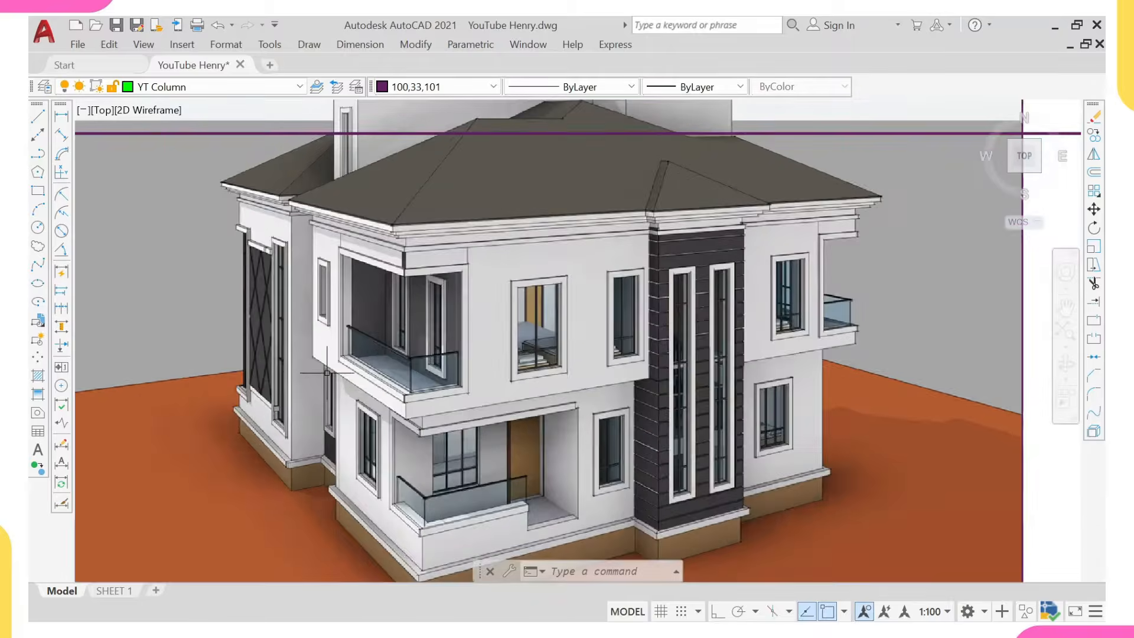
{"action": "scroll", "coordinate": [520, 437], "scroll_direction": "down", "scroll_amount": 4}
{"action": "middle_click_drag", "start_coordinate": [528, 439], "coordinate": [430, 413]}
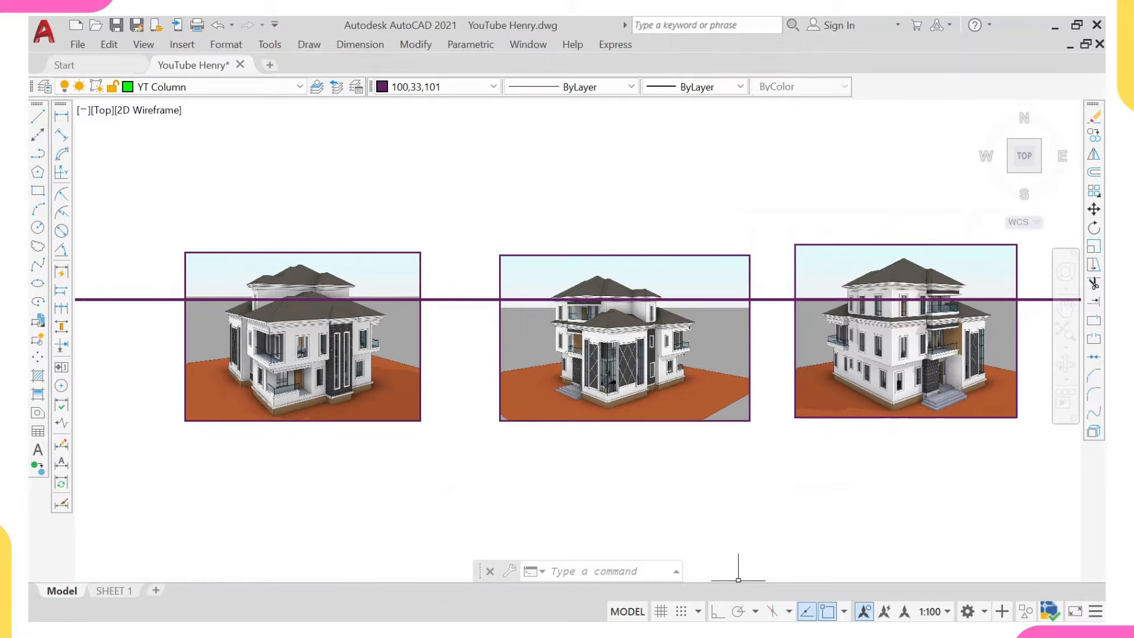
- Return to ProtaStructure and add storey 2 with a 3000 mm height, generating its members from the selected storey
{"action": "left_click", "coordinate": [783, 601]}
{"action": "scroll", "coordinate": [728, 429], "scroll_direction": "down", "scroll_amount": 3}
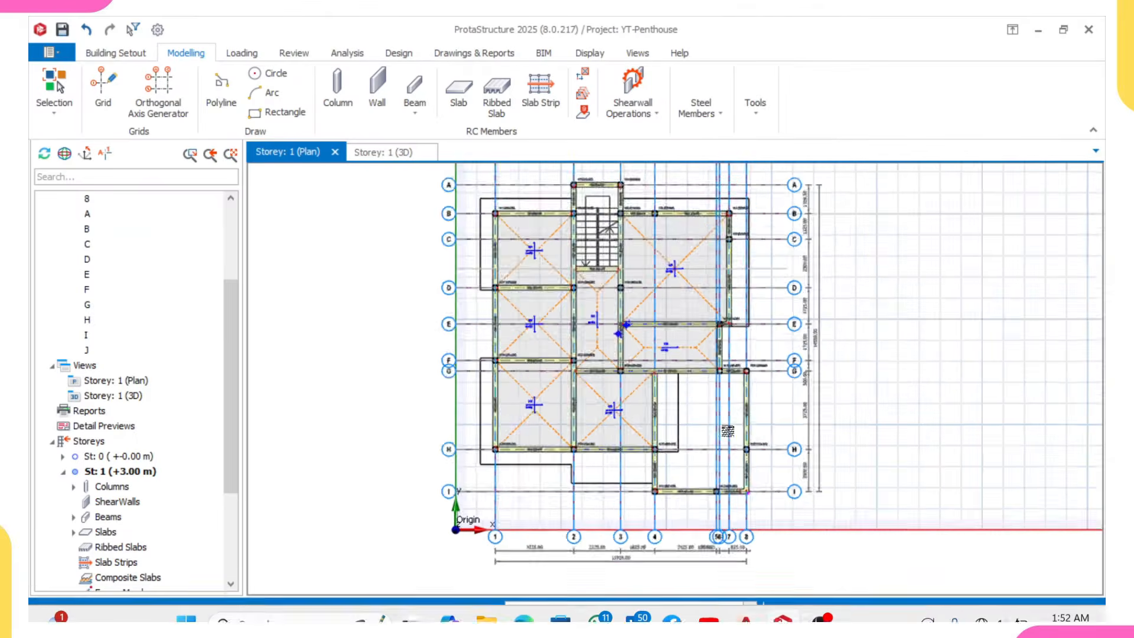
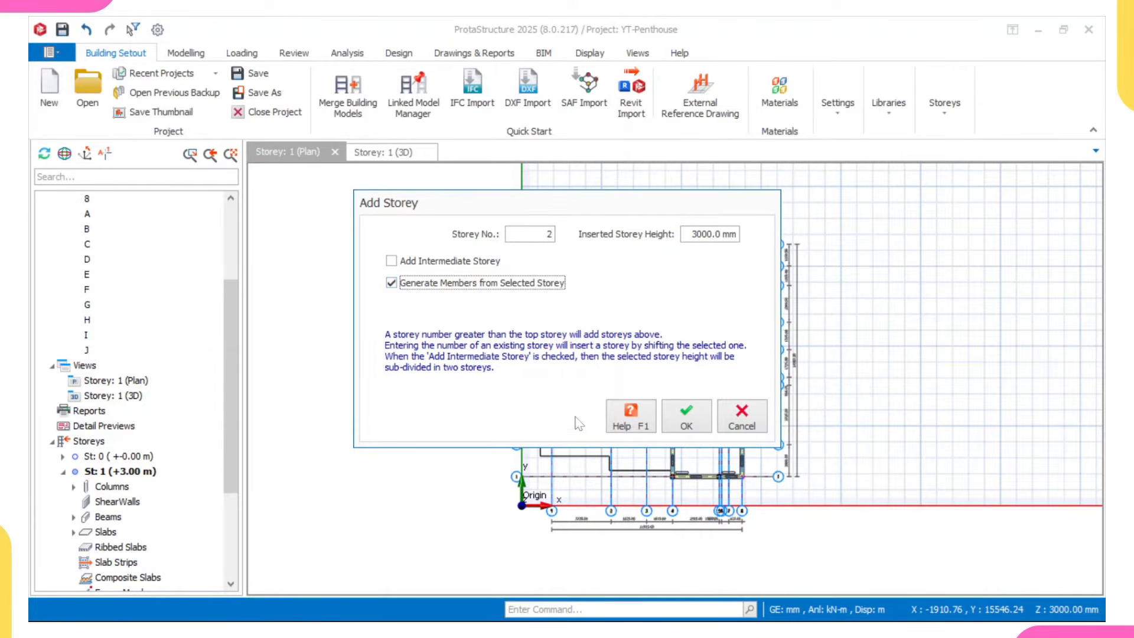
{"action": "left_click", "coordinate": [669, 415]}
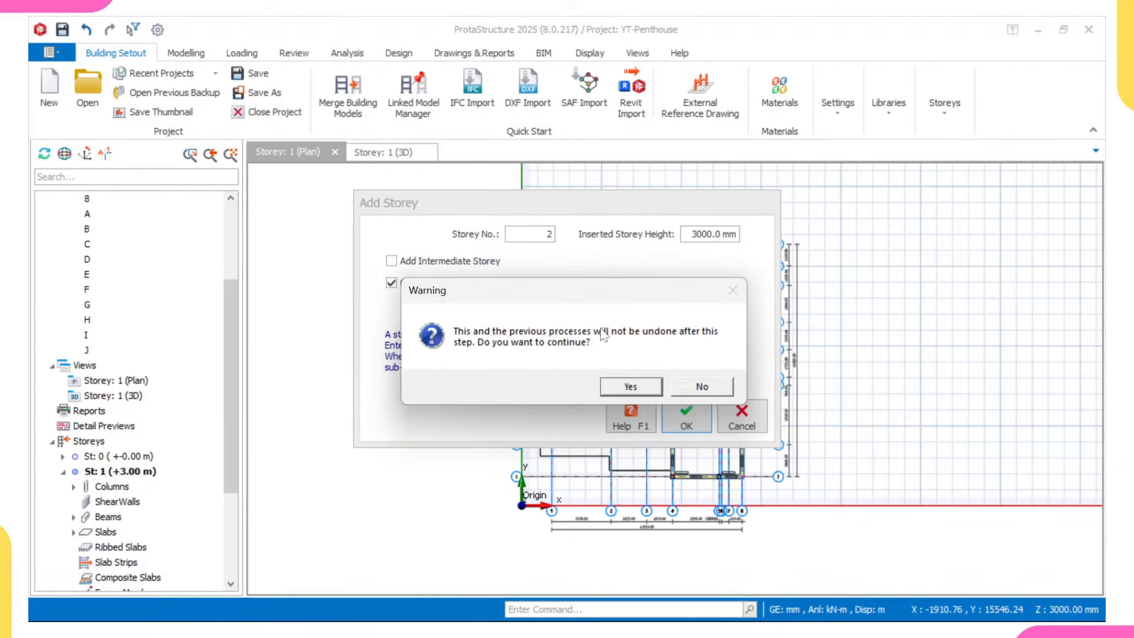
{"action": "left_click", "coordinate": [630, 386]}
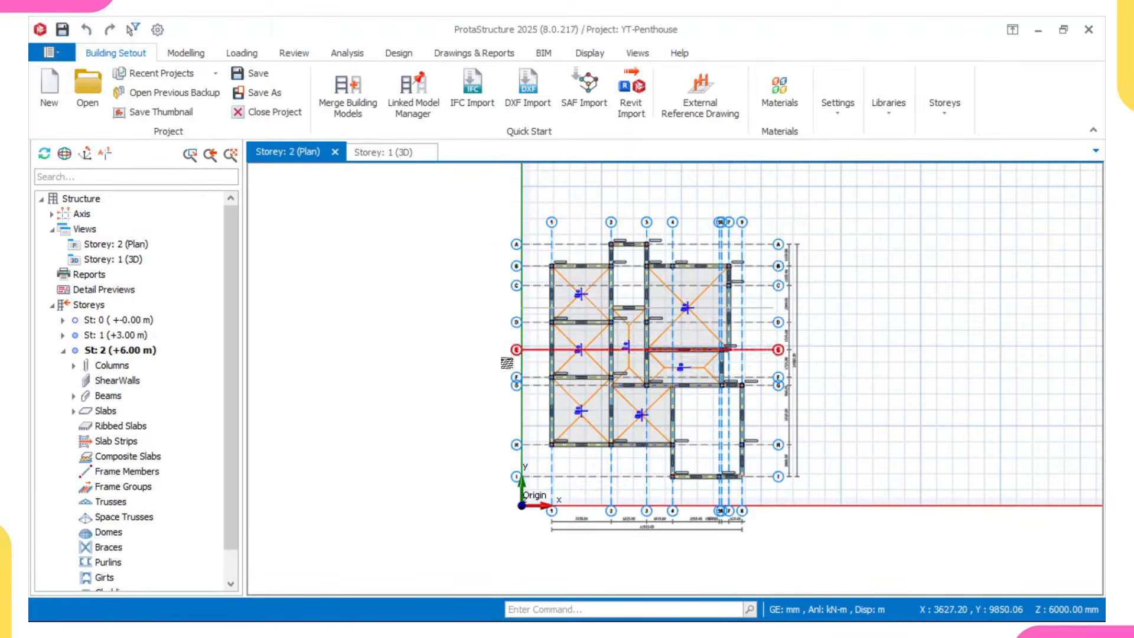
- Inspect the two-storey model in 3D, and examine the Storey 2 plan around the stairwell and slab bays
{"action": "left_click", "coordinate": [406, 152]}
{"action": "middle_click_drag", "start_coordinate": [591, 331], "coordinate": [663, 326], "text": "shift"}
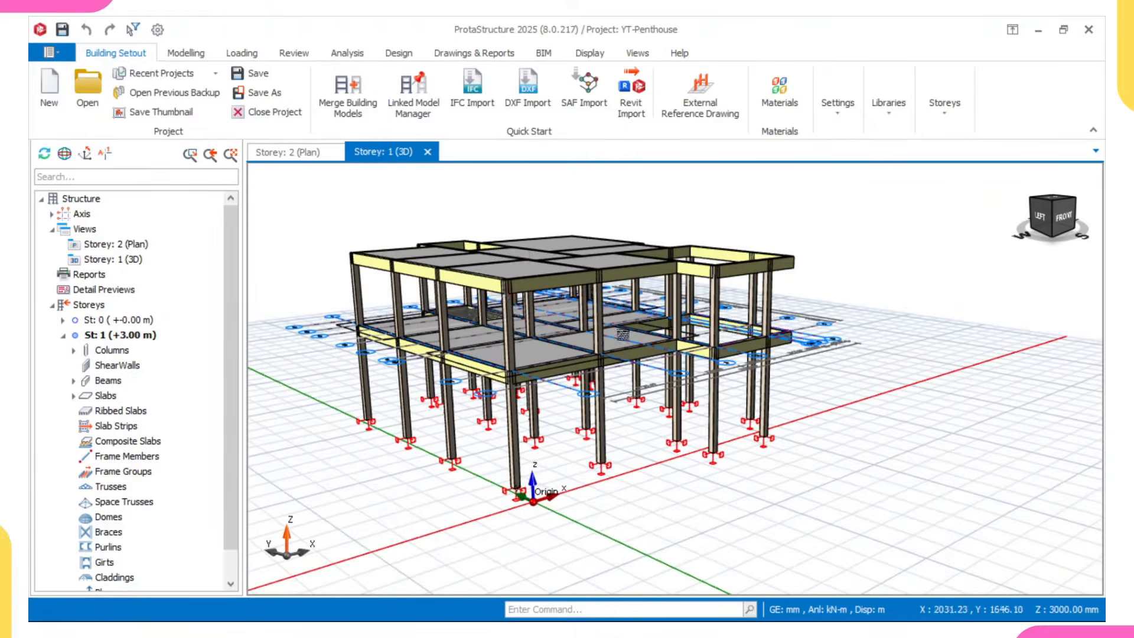
{"action": "left_click", "coordinate": [313, 154]}
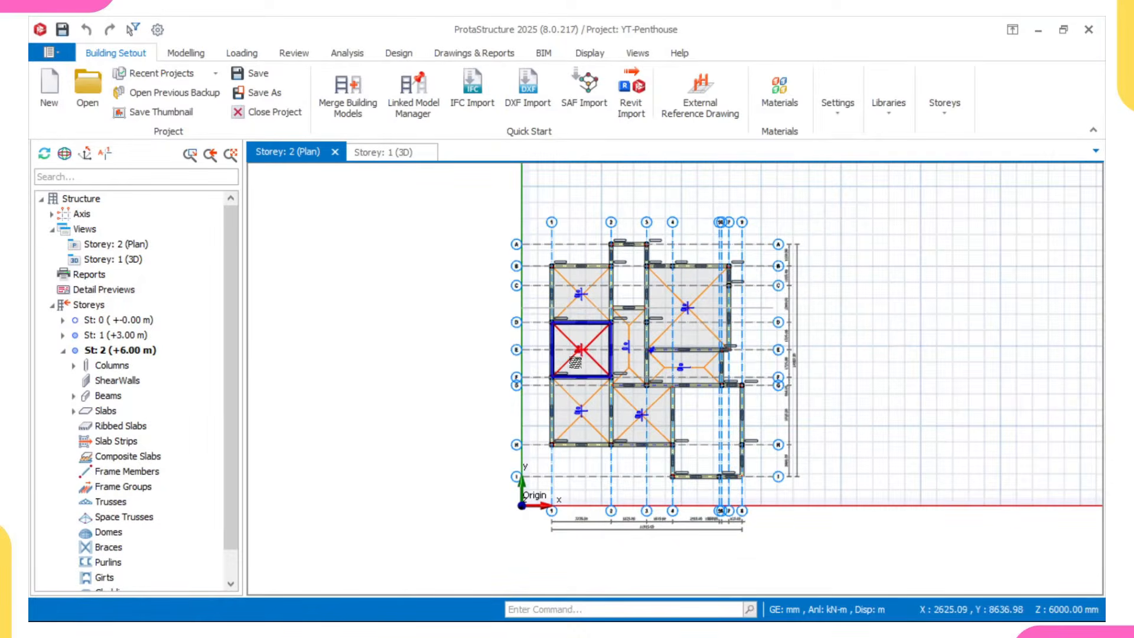
{"action": "scroll", "coordinate": [546, 307], "scroll_direction": "up", "scroll_amount": 1}
{"action": "middle_click_drag", "start_coordinate": [608, 289], "coordinate": [511, 335]}
{"action": "scroll", "coordinate": [137, 359], "scroll_direction": "down", "scroll_amount": 1}
{"action": "scroll", "coordinate": [319, 338], "scroll_direction": "down", "scroll_amount": 1}
{"action": "scroll", "coordinate": [421, 339], "scroll_direction": "up", "scroll_amount": 2}
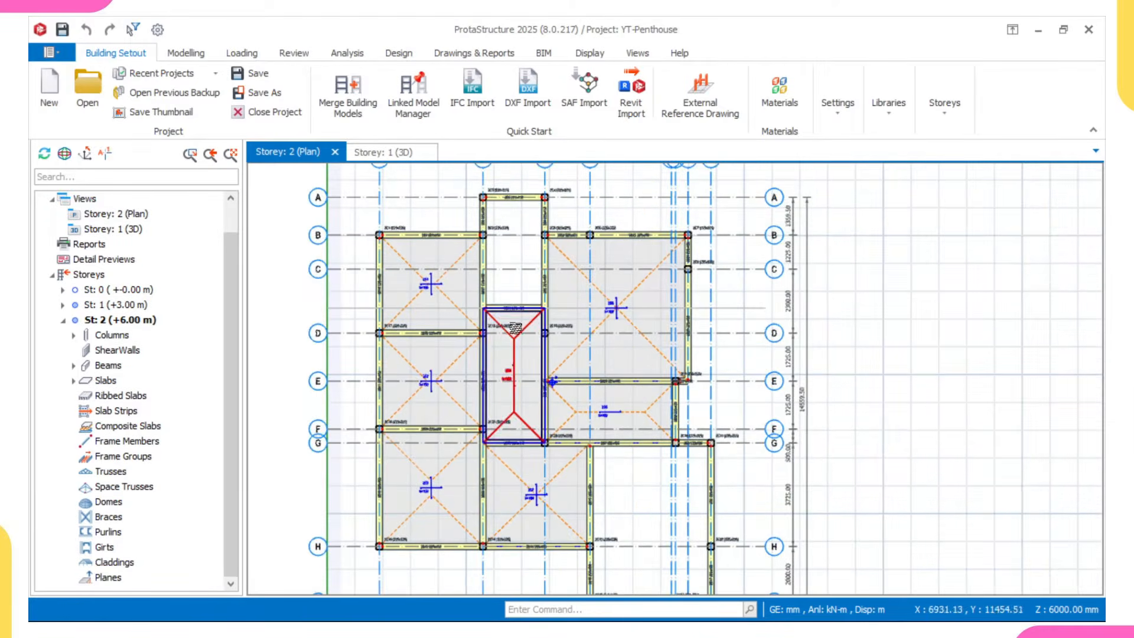
{"action": "scroll", "coordinate": [514, 328], "scroll_direction": "down", "scroll_amount": 1}
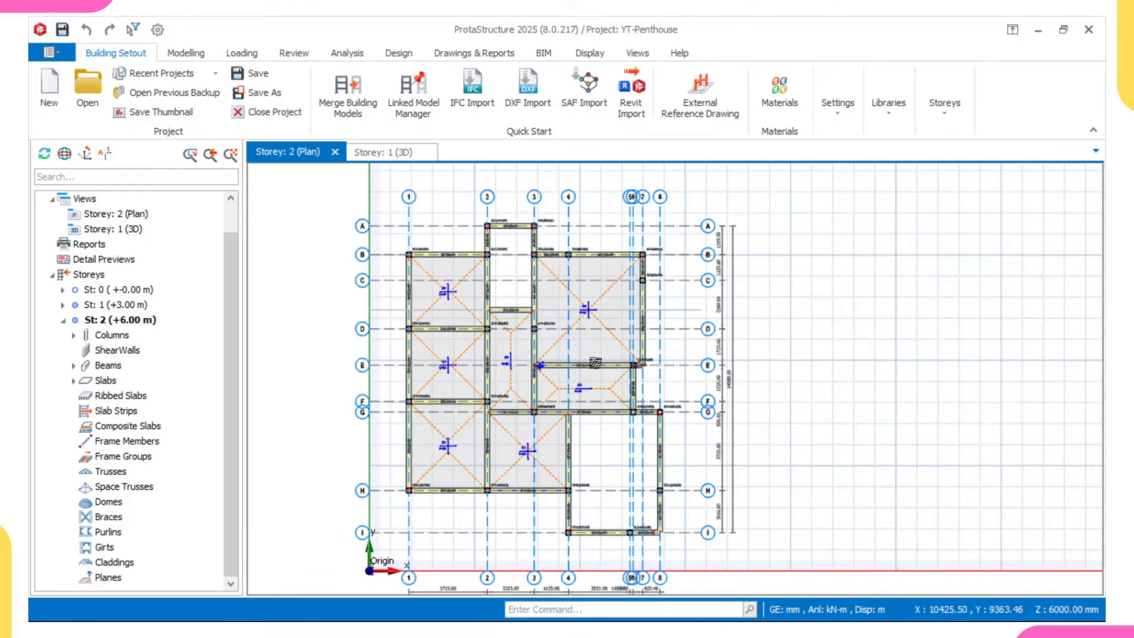
{"action": "scroll", "coordinate": [437, 238], "scroll_direction": "up", "scroll_amount": 3}
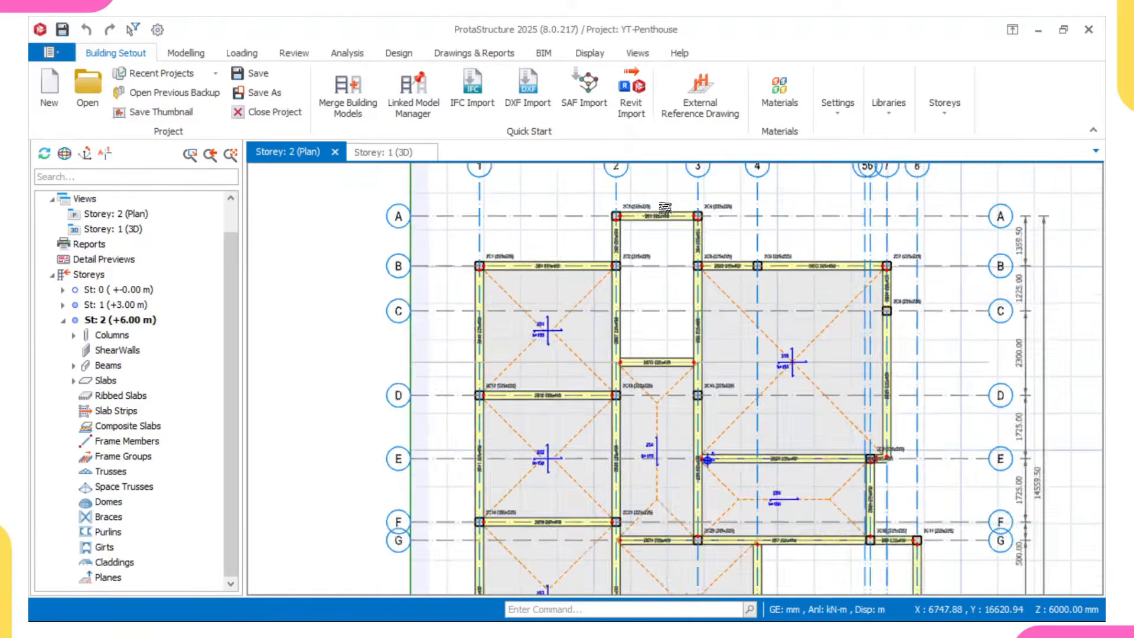
{"action": "scroll", "coordinate": [665, 208], "scroll_direction": "down", "scroll_amount": 4}
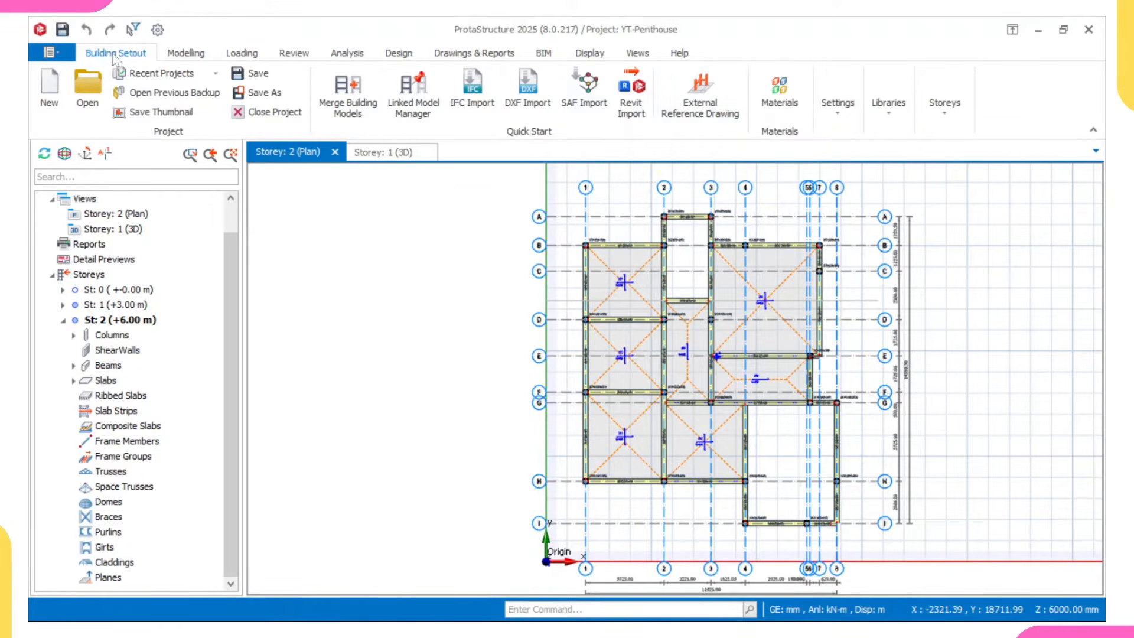
- Reassign the external reference drawing YT Henry 1.dxf to storey 2
{"action": "left_click", "coordinate": [678, 116]}
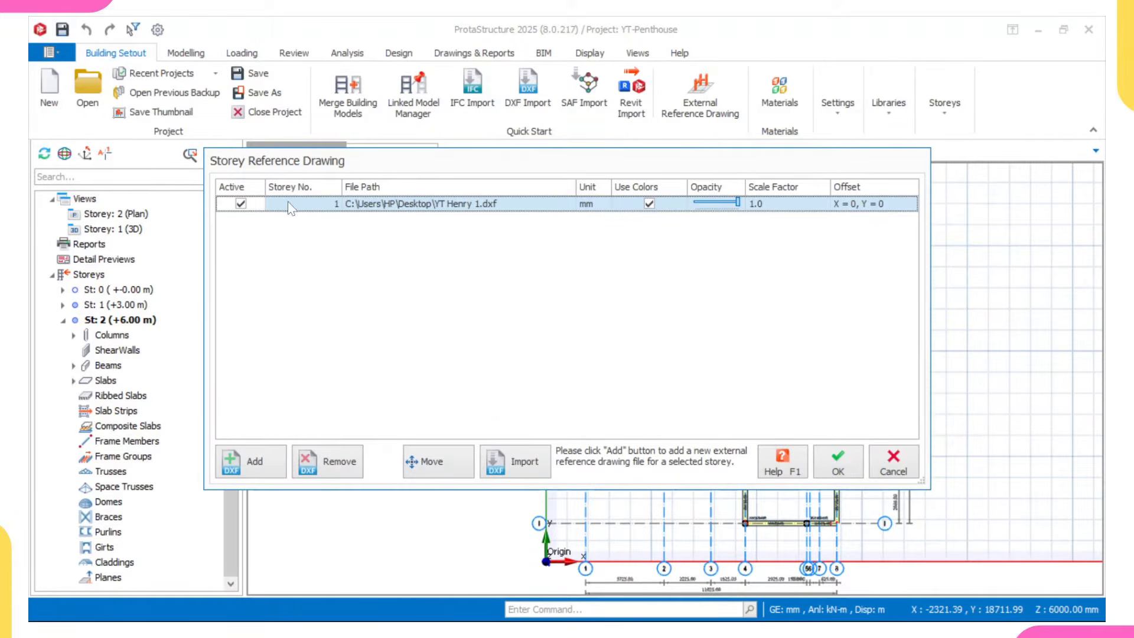
{"action": "left_click", "coordinate": [332, 205]}
{"action": "left_click", "coordinate": [333, 204]}
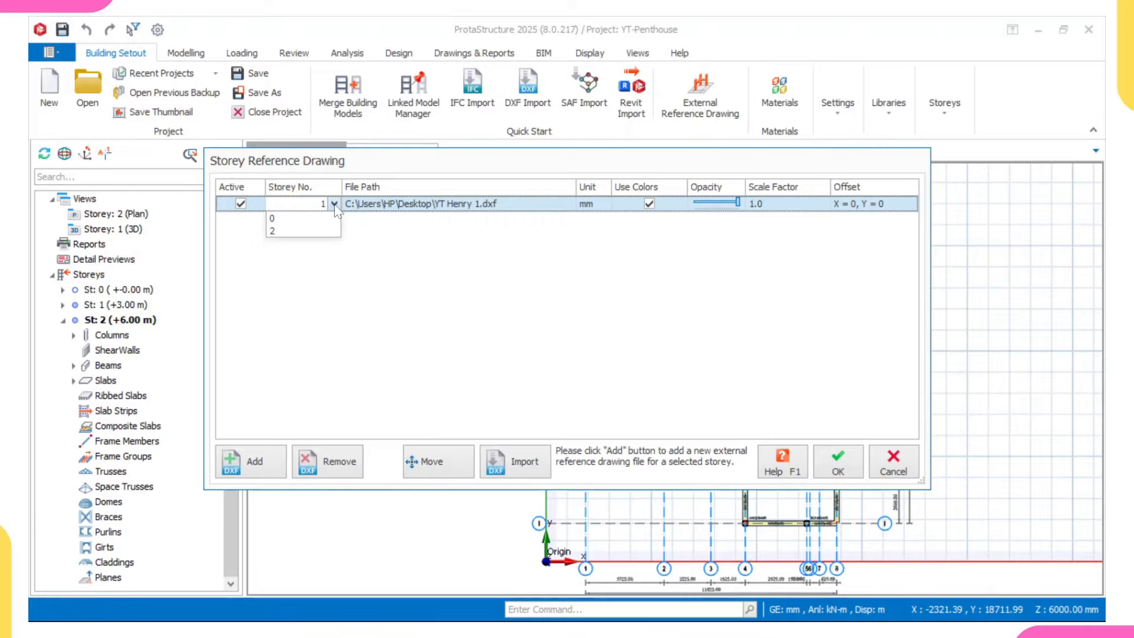
{"action": "left_click", "coordinate": [287, 233]}
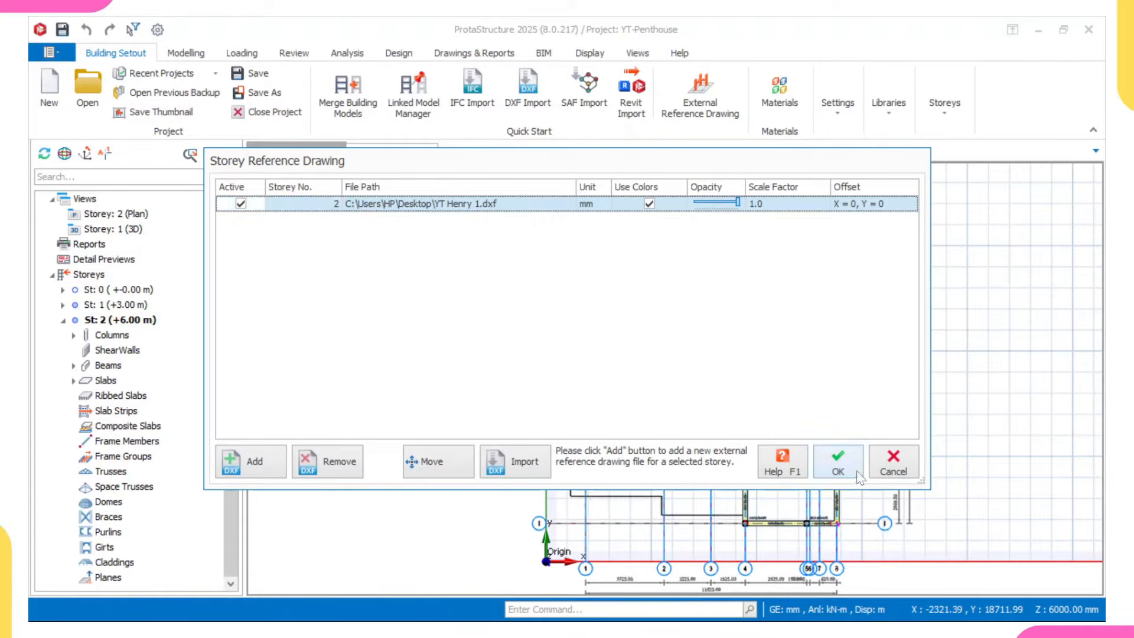
{"action": "left_click", "coordinate": [859, 477]}
- Examine the reference outline beyond the Storey 2 beams, especially around column 2C1 and beam 2B1
{"action": "scroll", "coordinate": [650, 219], "scroll_direction": "up", "scroll_amount": 5}
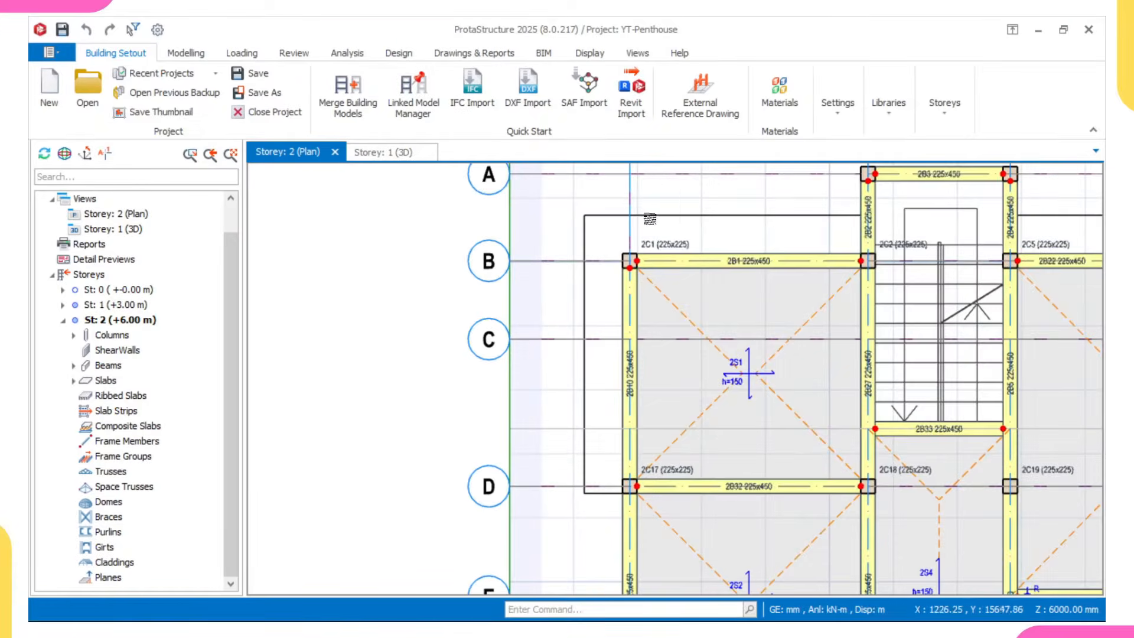
{"action": "scroll", "coordinate": [650, 218], "scroll_direction": "down", "scroll_amount": 4}
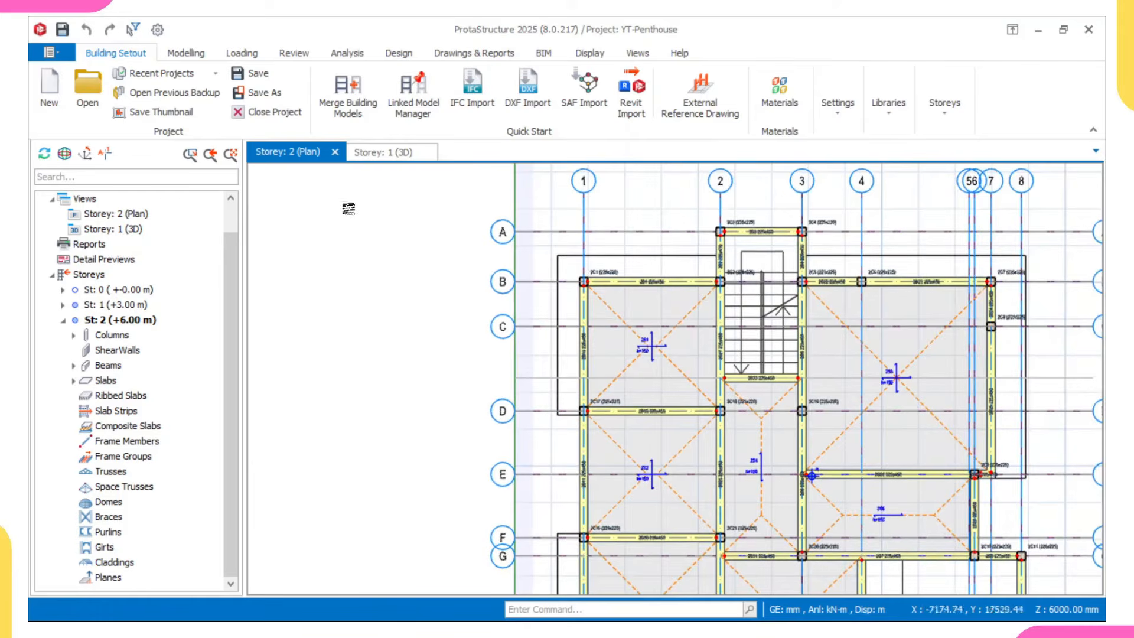
{"action": "scroll", "coordinate": [670, 309], "scroll_direction": "up", "scroll_amount": 2}
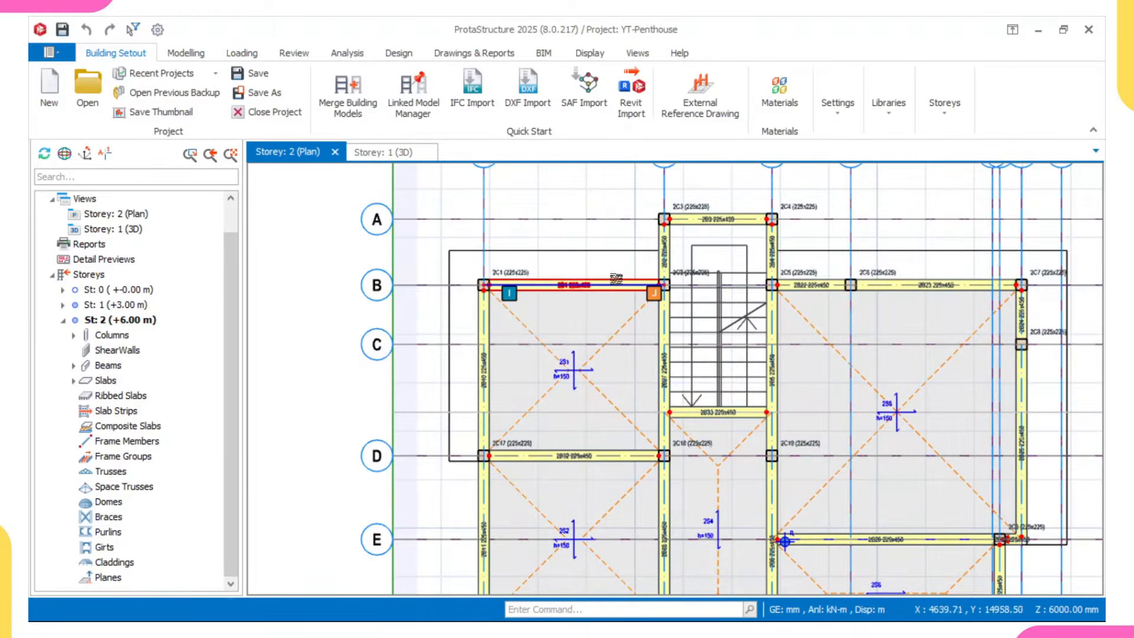
{"action": "scroll", "coordinate": [576, 269], "scroll_direction": "down", "scroll_amount": 1}
{"action": "scroll", "coordinate": [562, 272], "scroll_direction": "up", "scroll_amount": 2}
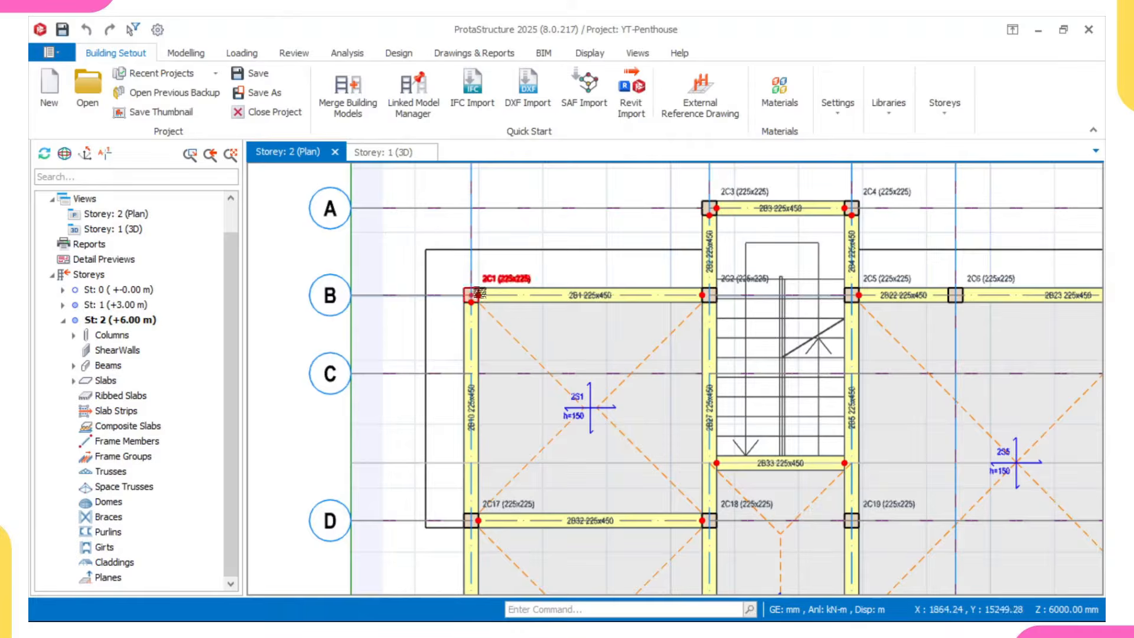
{"action": "scroll", "coordinate": [481, 293], "scroll_direction": "up", "scroll_amount": 1}
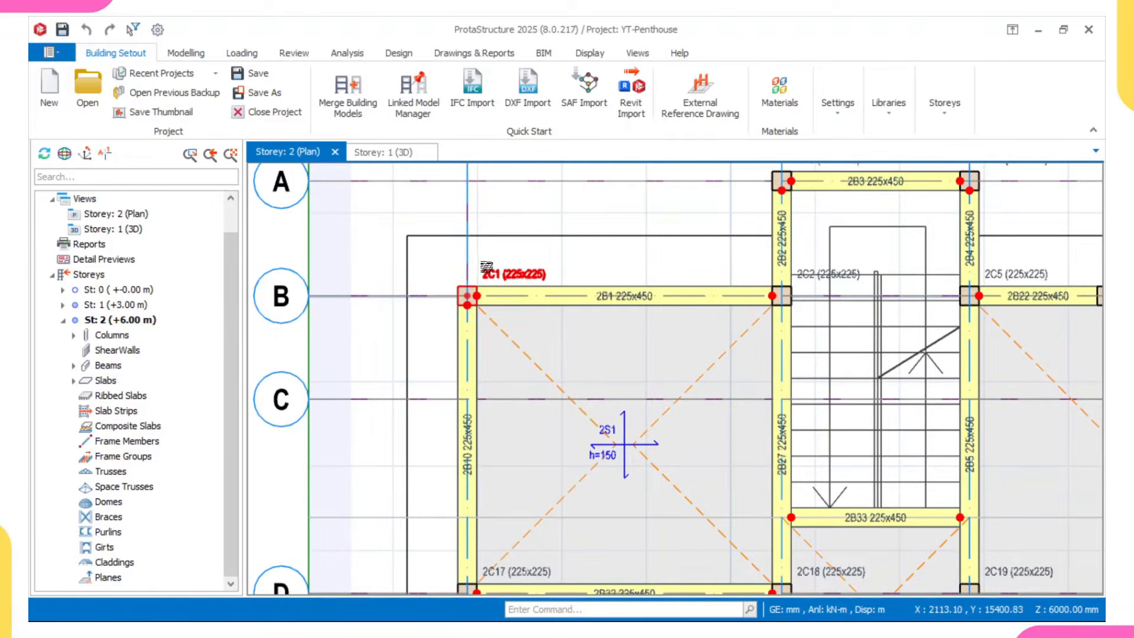
{"action": "scroll", "coordinate": [487, 263], "scroll_direction": "up", "scroll_amount": 1}
{"action": "mouse_move", "coordinate": [484, 277]}
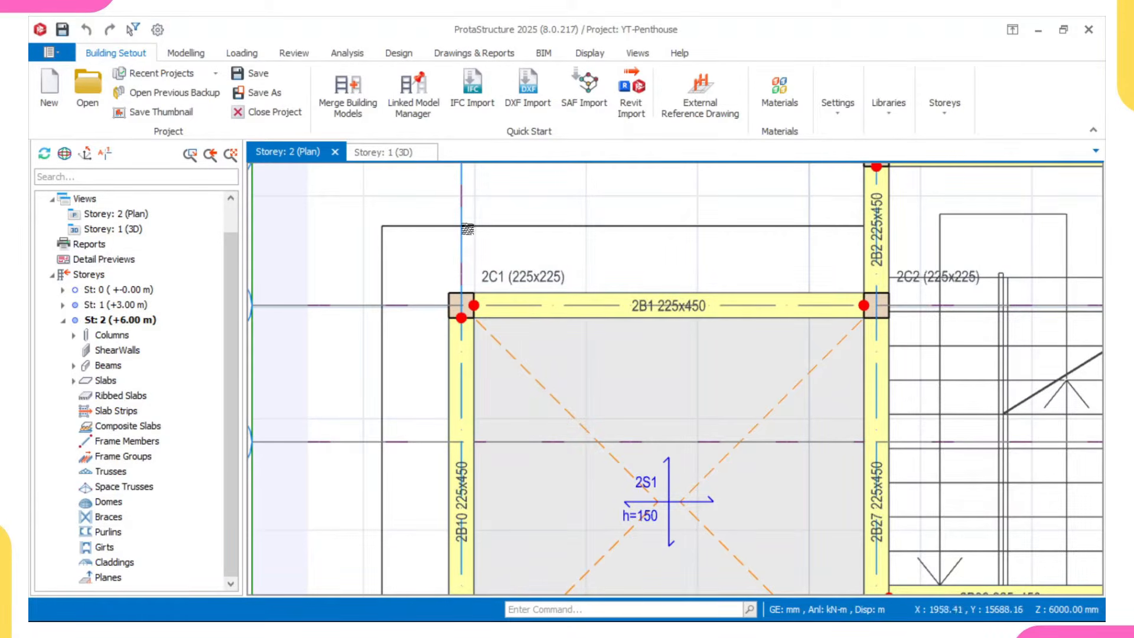
{"action": "scroll", "coordinate": [467, 237], "scroll_direction": "down", "scroll_amount": 1}
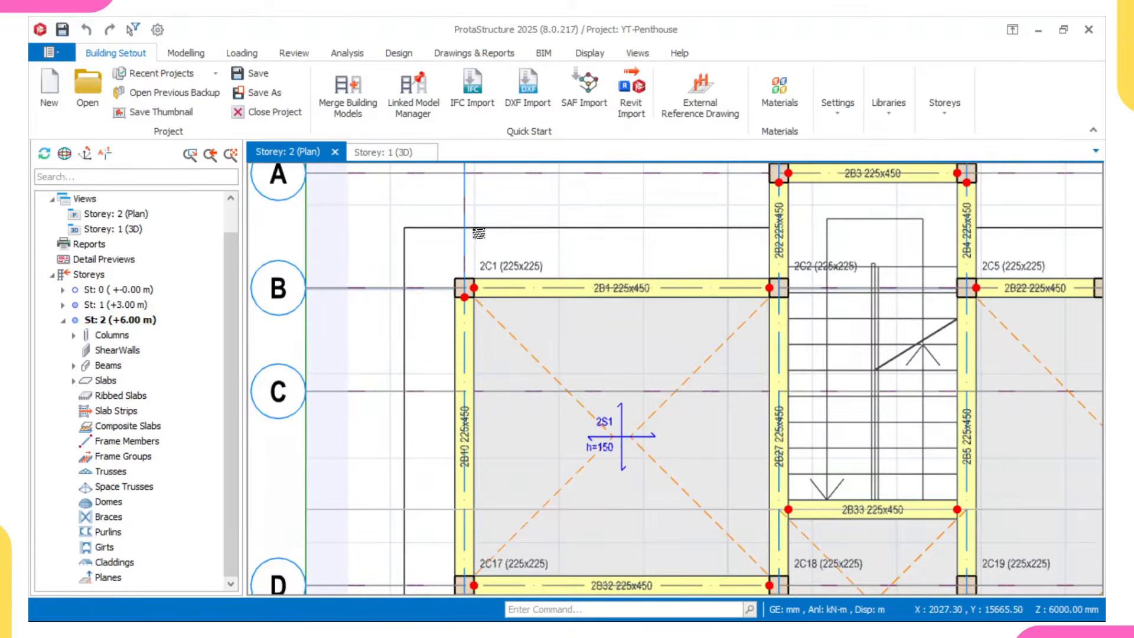
{"action": "scroll", "coordinate": [478, 233], "scroll_direction": "up", "scroll_amount": 2}
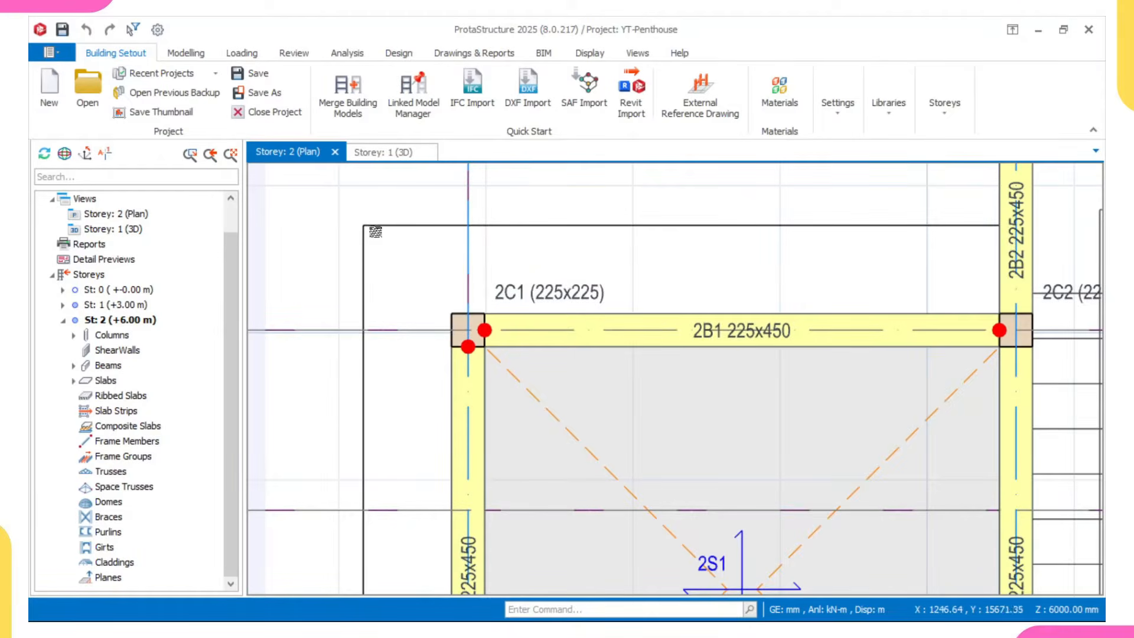
{"action": "mouse_move", "coordinate": [898, 614]}
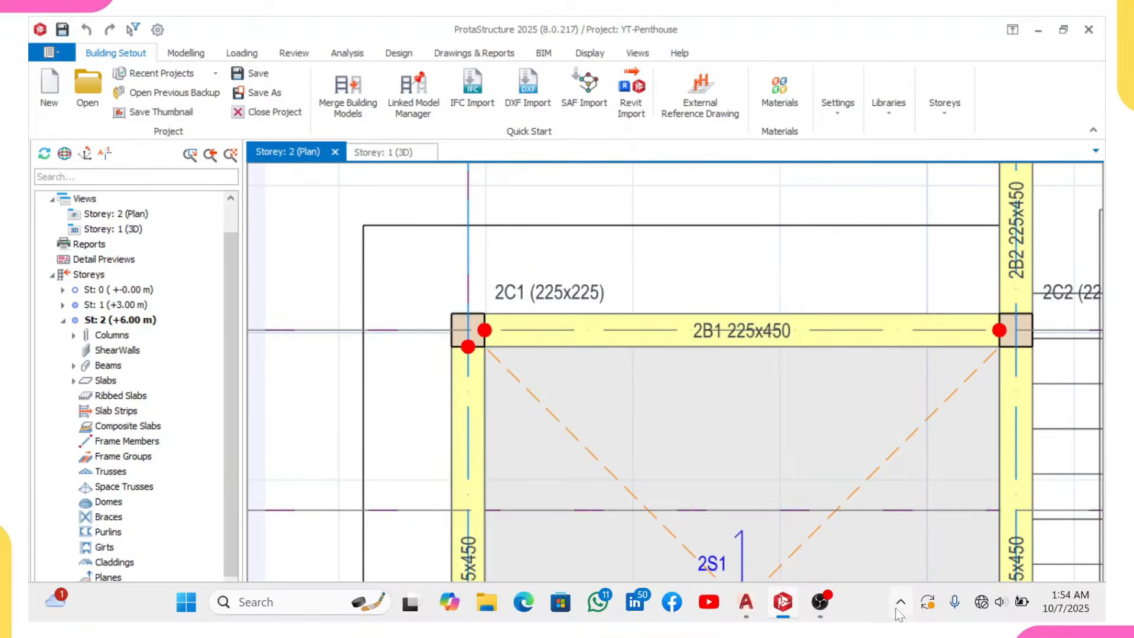
- Switch to AutoCAD and examine the first-floor plan's corner columns, sit-outs and the outer walls around Bedroom 3
{"action": "left_click", "coordinate": [750, 612]}
{"action": "scroll", "coordinate": [691, 373], "scroll_direction": "down", "scroll_amount": 4}
{"action": "middle_click_drag", "start_coordinate": [815, 369], "coordinate": [664, 357]}
{"action": "scroll", "coordinate": [651, 349], "scroll_direction": "up", "scroll_amount": 4}
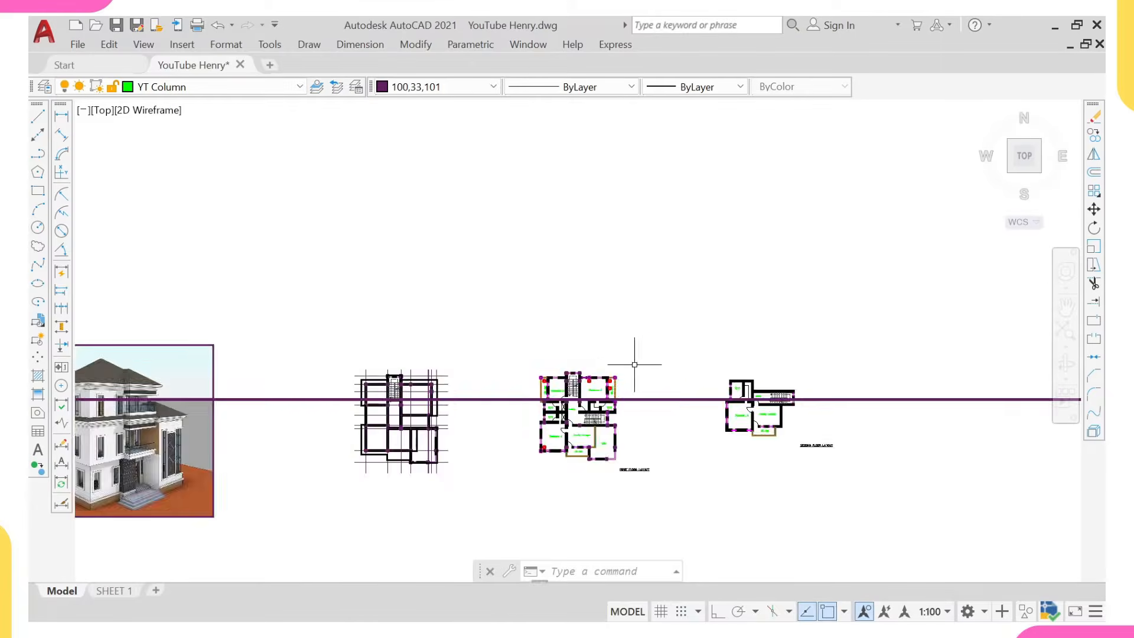
{"action": "scroll", "coordinate": [635, 365], "scroll_direction": "up", "scroll_amount": 4}
{"action": "scroll", "coordinate": [375, 372], "scroll_direction": "up", "scroll_amount": 5}
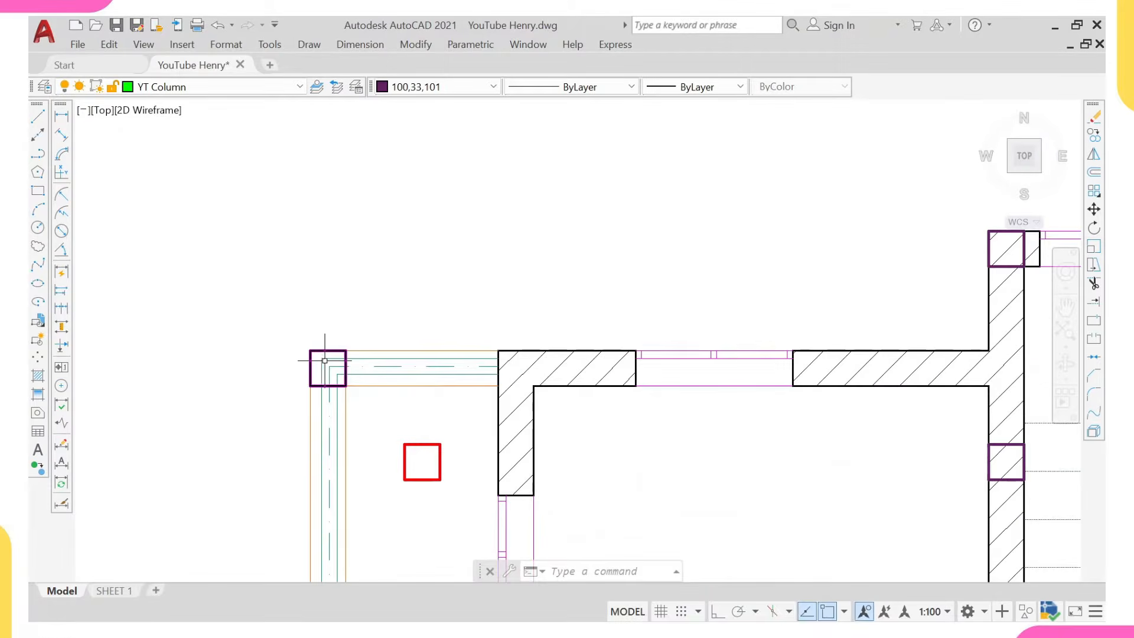
{"action": "scroll", "coordinate": [345, 368], "scroll_direction": "down", "scroll_amount": 4}
{"action": "scroll", "coordinate": [620, 370], "scroll_direction": "up", "scroll_amount": 3}
{"action": "scroll", "coordinate": [668, 357], "scroll_direction": "down", "scroll_amount": 3}
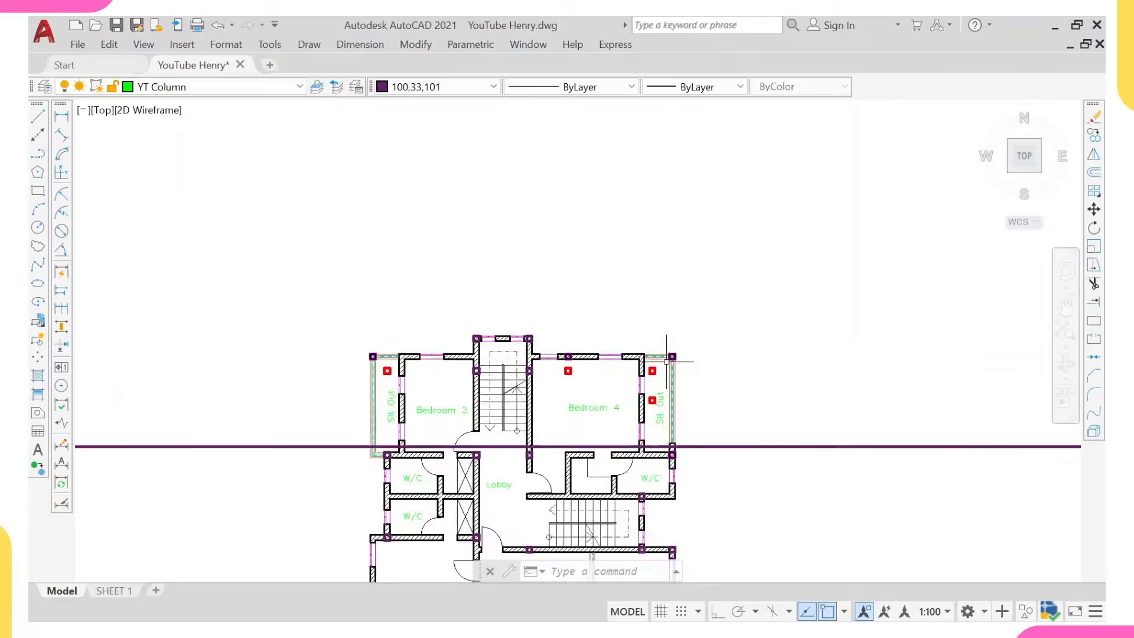
{"action": "scroll", "coordinate": [660, 365], "scroll_direction": "down", "scroll_amount": 1}
{"action": "middle_click_drag", "start_coordinate": [546, 468], "coordinate": [554, 440]}
{"action": "scroll", "coordinate": [487, 467], "scroll_direction": "up", "scroll_amount": 6}
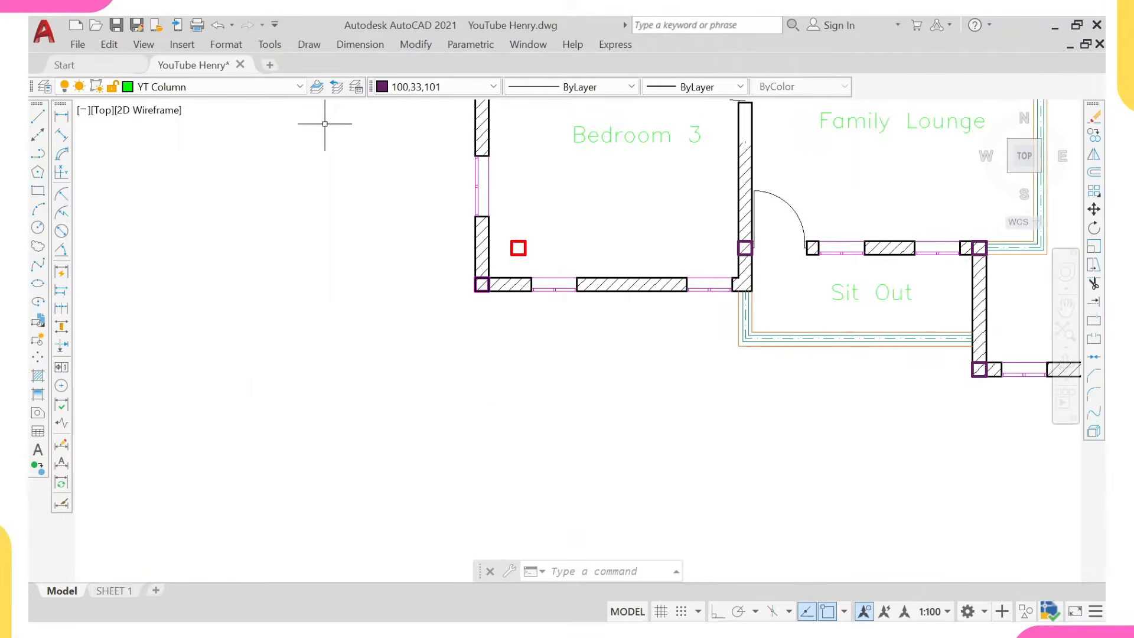
{"action": "mouse_move", "coordinate": [848, 602]}
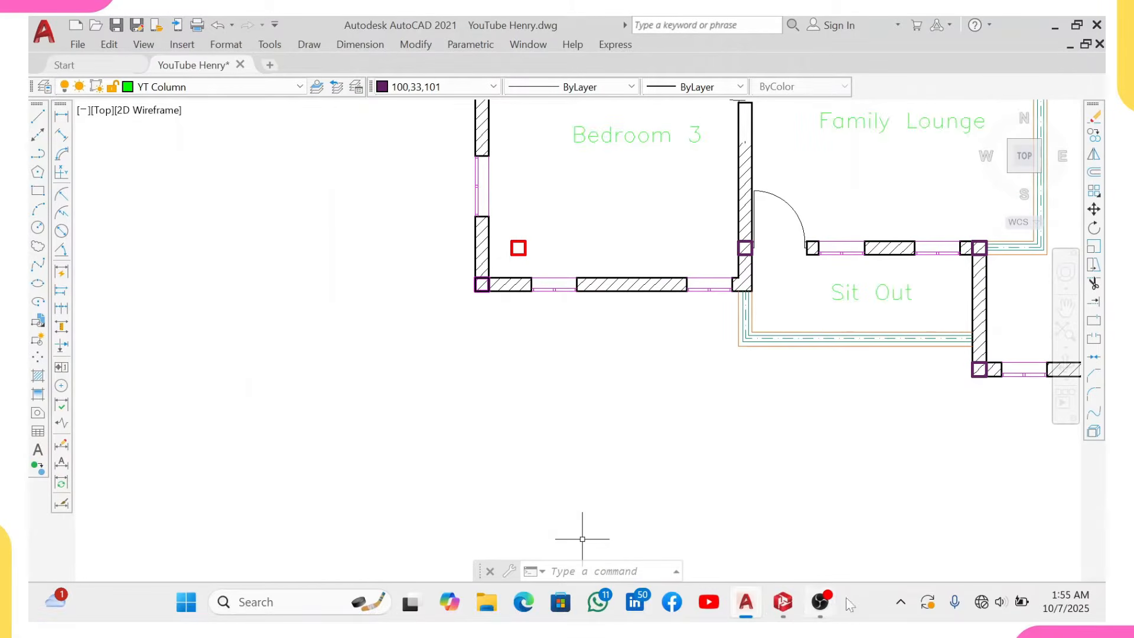
- Return to ProtaStructure and examine the Storey 2 reference outline beyond the beams, at the corners near columns 2C1, 2C7 and 2C15
{"action": "left_click", "coordinate": [782, 603]}
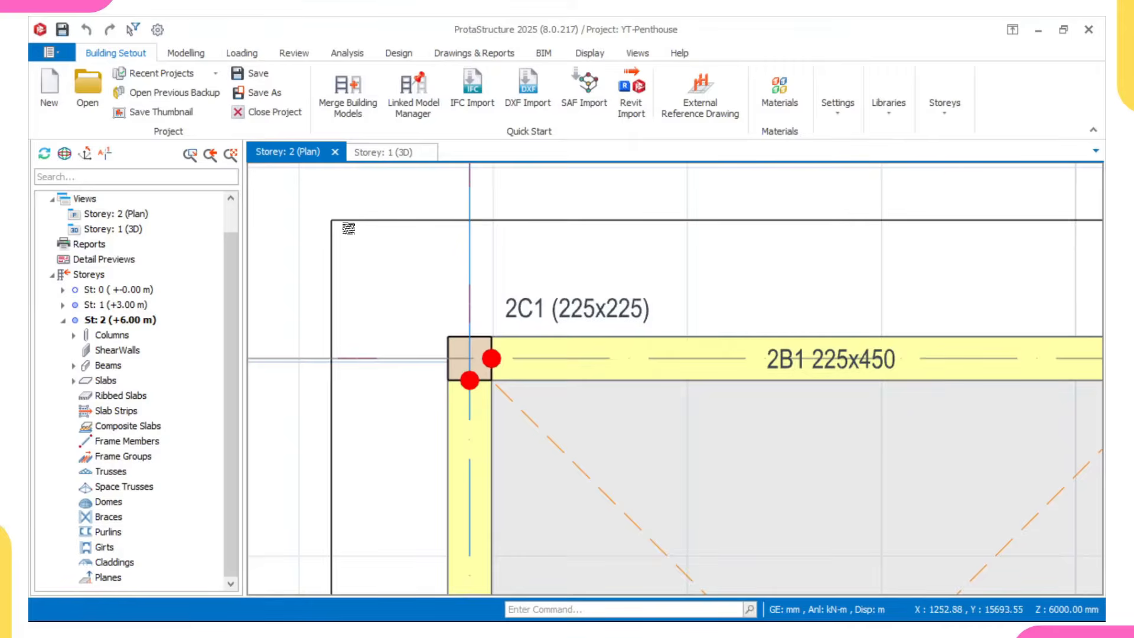
{"action": "scroll", "coordinate": [349, 227], "scroll_direction": "down", "scroll_amount": 5}
{"action": "scroll", "coordinate": [698, 286], "scroll_direction": "up", "scroll_amount": 6}
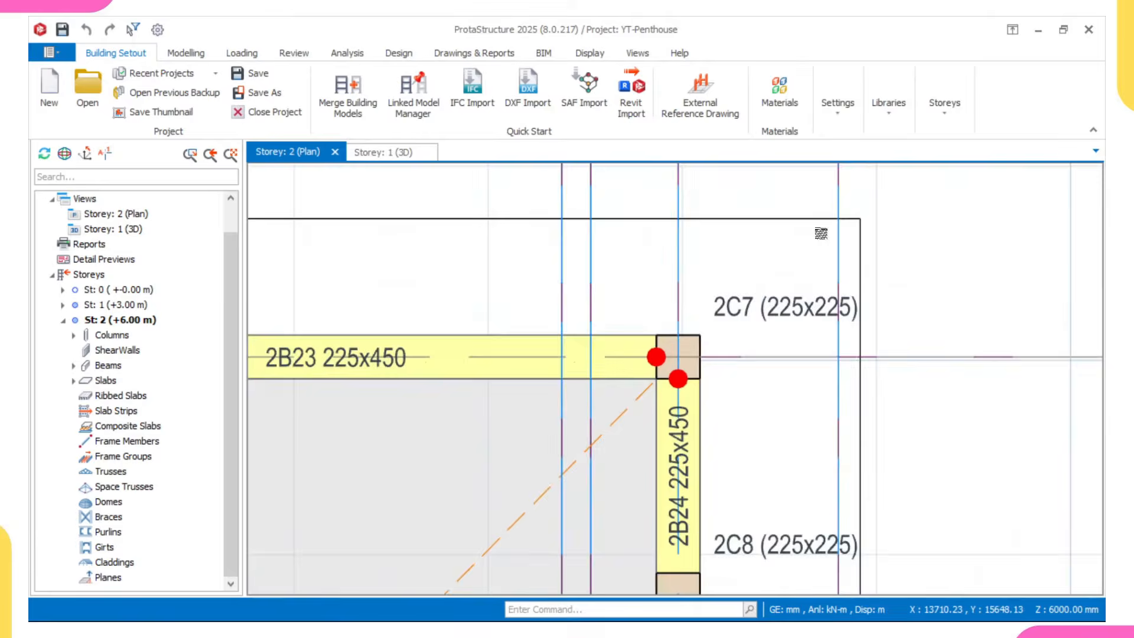
{"action": "scroll", "coordinate": [829, 247], "scroll_direction": "down", "scroll_amount": 5}
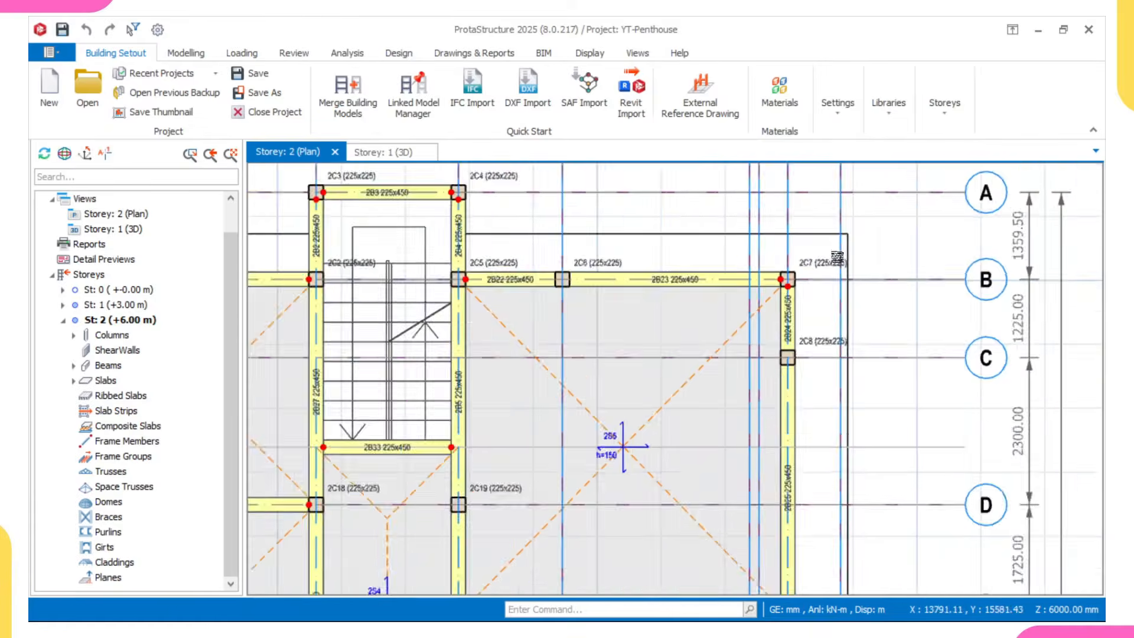
{"action": "scroll", "coordinate": [829, 308], "scroll_direction": "down", "scroll_amount": 3}
{"action": "scroll", "coordinate": [649, 266], "scroll_direction": "up", "scroll_amount": 1}
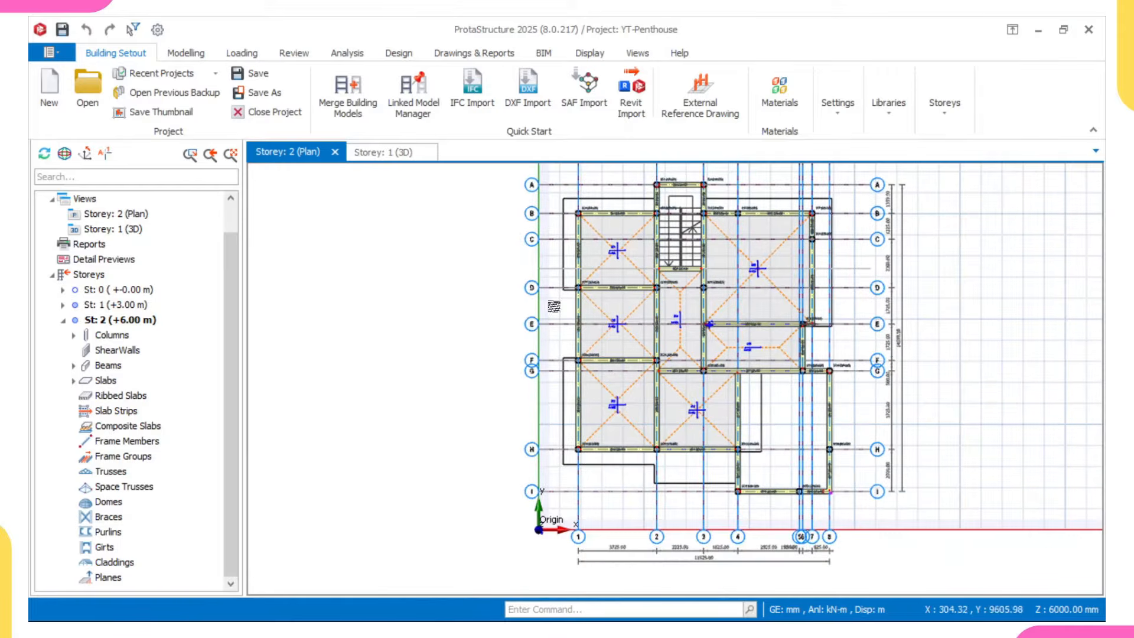
{"action": "scroll", "coordinate": [593, 236], "scroll_direction": "up", "scroll_amount": 5}
{"action": "middle_click_drag", "start_coordinate": [598, 300], "coordinate": [600, 374]}
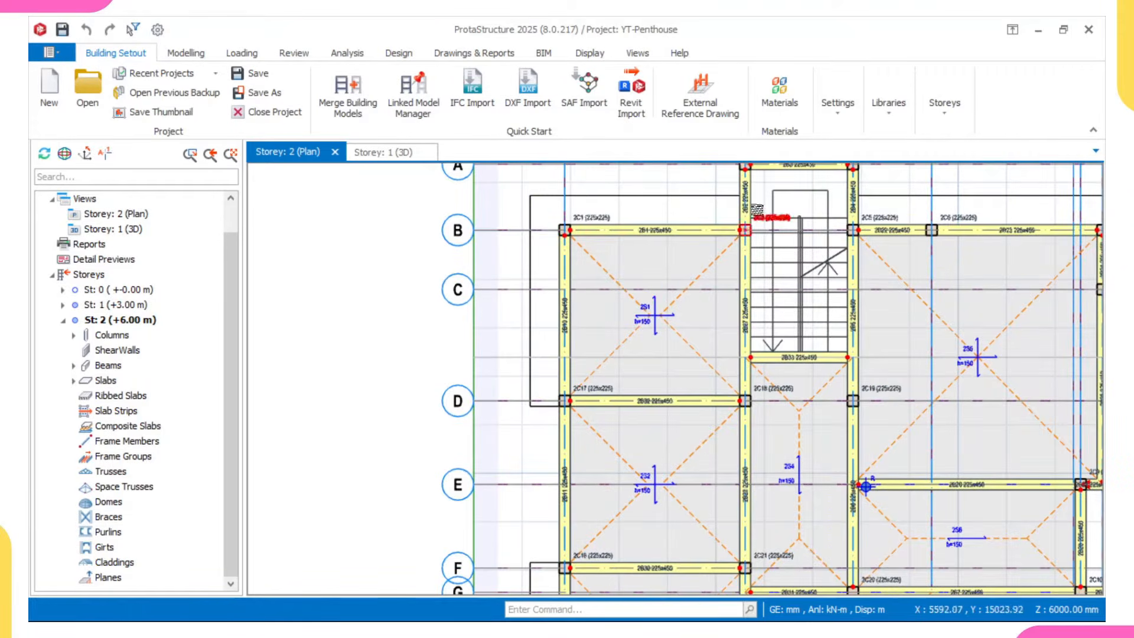
{"action": "scroll", "coordinate": [553, 202], "scroll_direction": "up", "scroll_amount": 5}
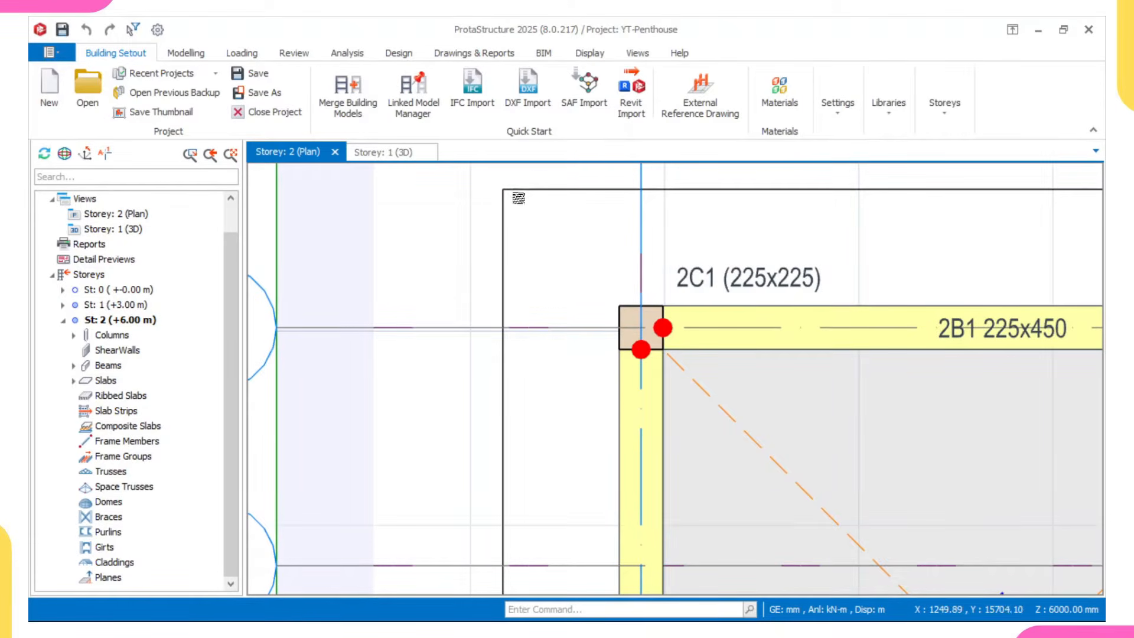
{"action": "scroll", "coordinate": [516, 192], "scroll_direction": "down", "scroll_amount": 8}
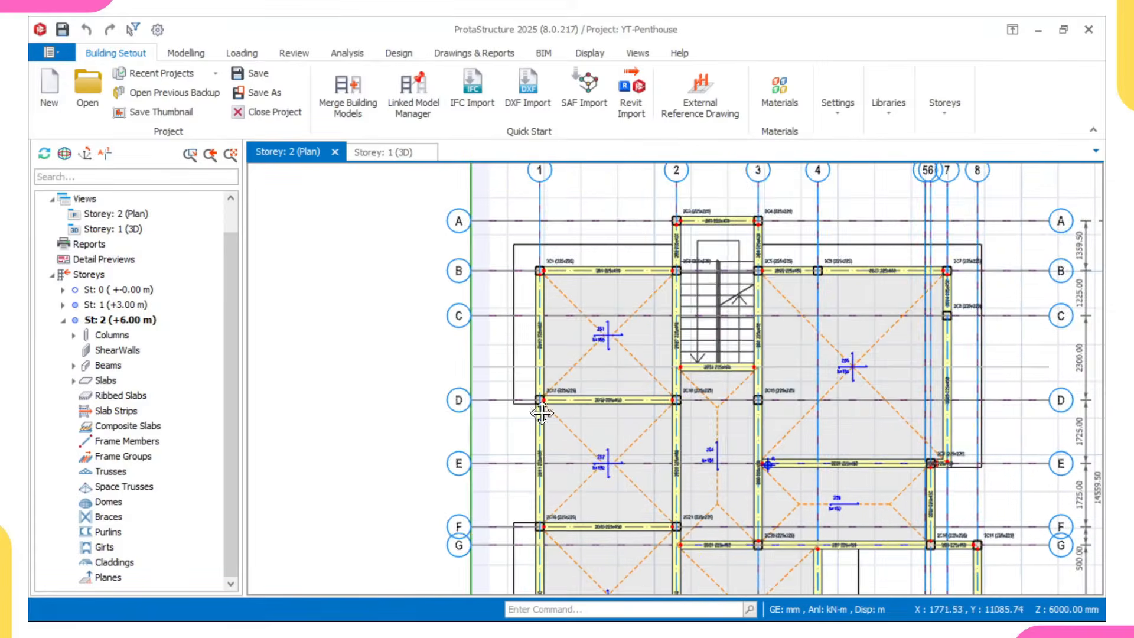
{"action": "scroll", "coordinate": [514, 331], "scroll_direction": "up", "scroll_amount": 5}
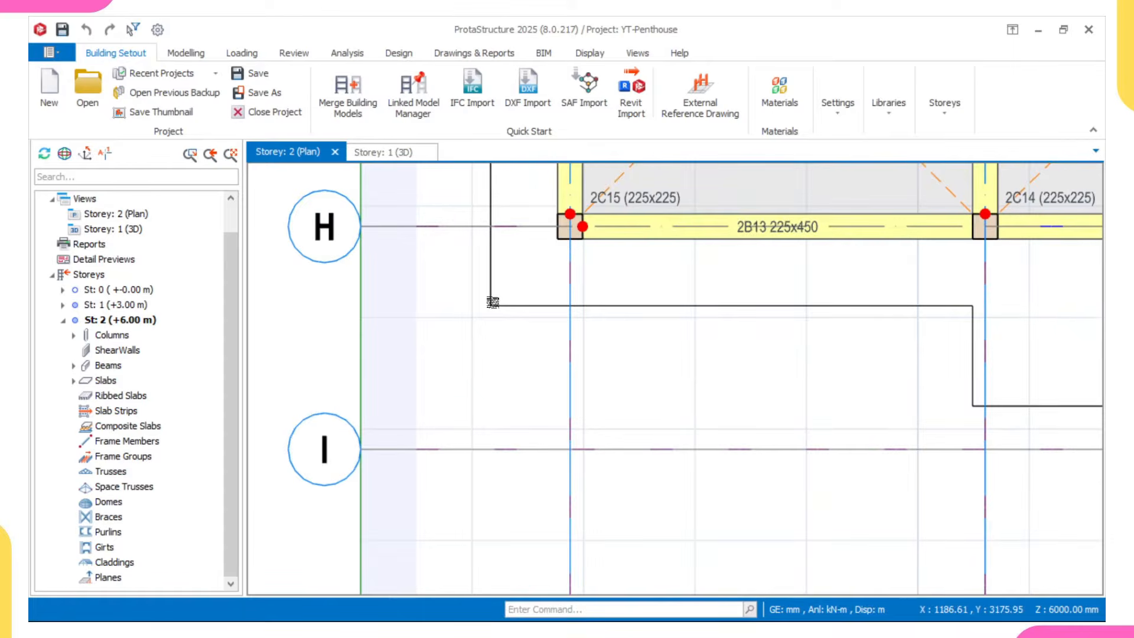
{"action": "scroll", "coordinate": [509, 299], "scroll_direction": "down", "scroll_amount": 6}
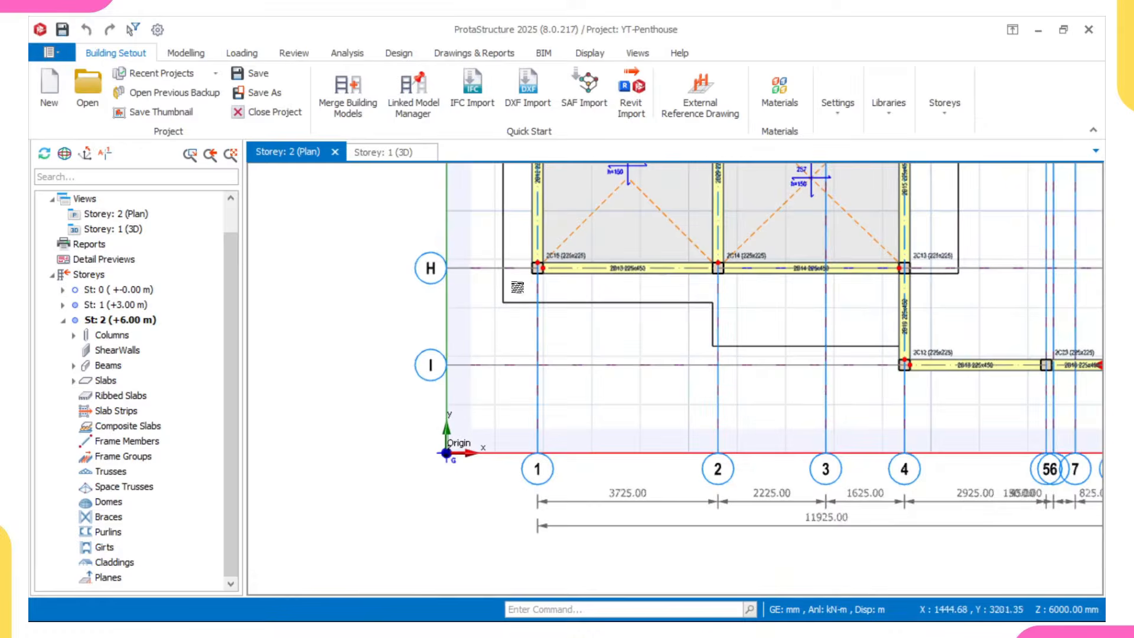
{"action": "scroll", "coordinate": [325, 244], "scroll_direction": "up", "scroll_amount": 6}
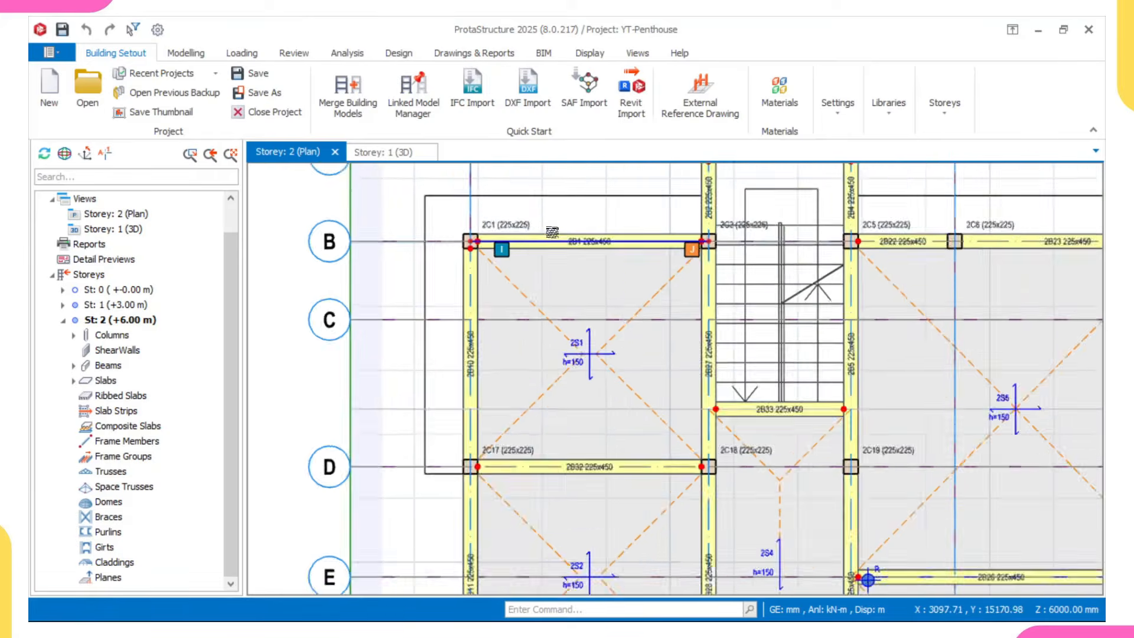
- Offset axis B by 712 mm towards axis A, onto the reference outline's corner end point beyond column 2C1
{"action": "left_click", "coordinate": [324, 244]}
{"action": "right_click", "coordinate": [333, 225]}
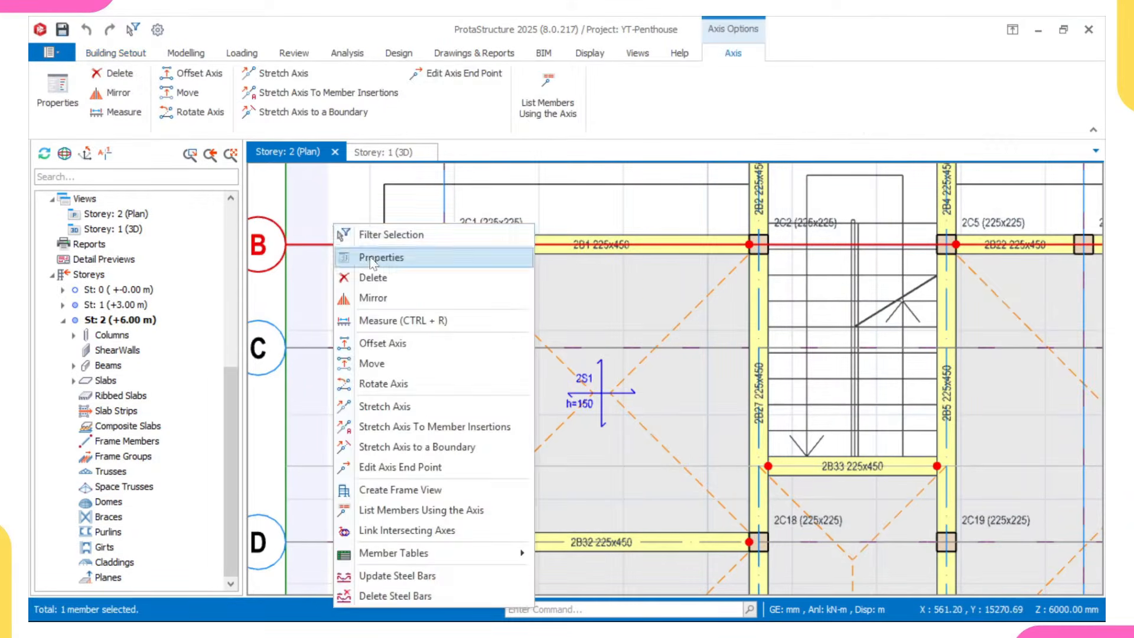
{"action": "left_click", "coordinate": [395, 349]}
{"action": "scroll", "coordinate": [437, 206], "scroll_direction": "up", "scroll_amount": 2}
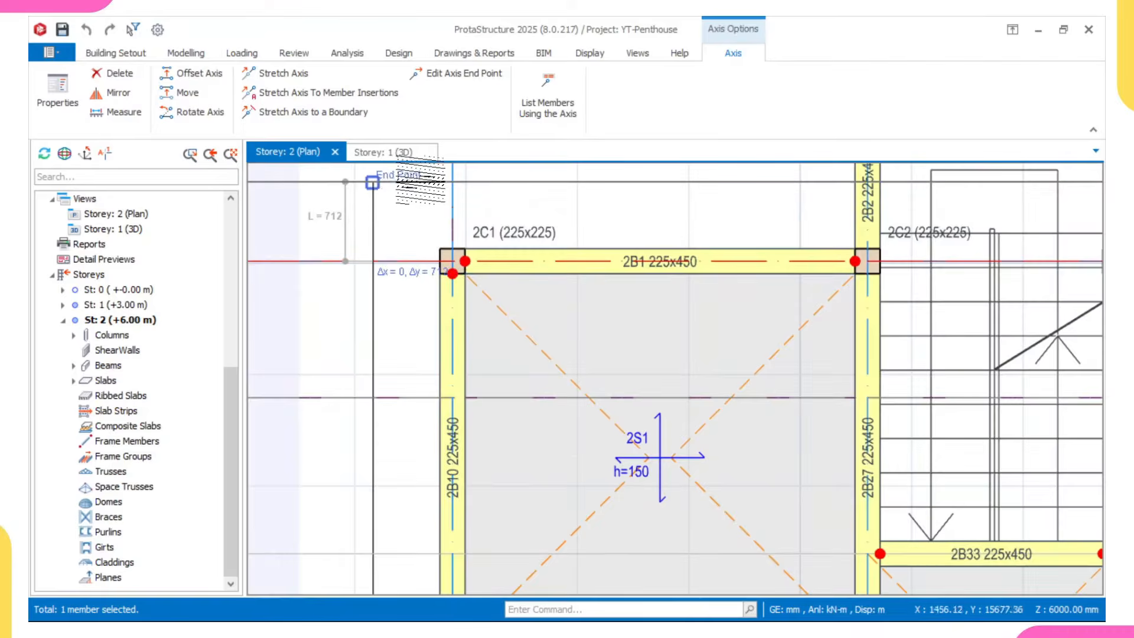
{"action": "scroll", "coordinate": [402, 194], "scroll_direction": "up", "scroll_amount": 2}
{"action": "middle_click_drag", "start_coordinate": [400, 201], "coordinate": [451, 312]}
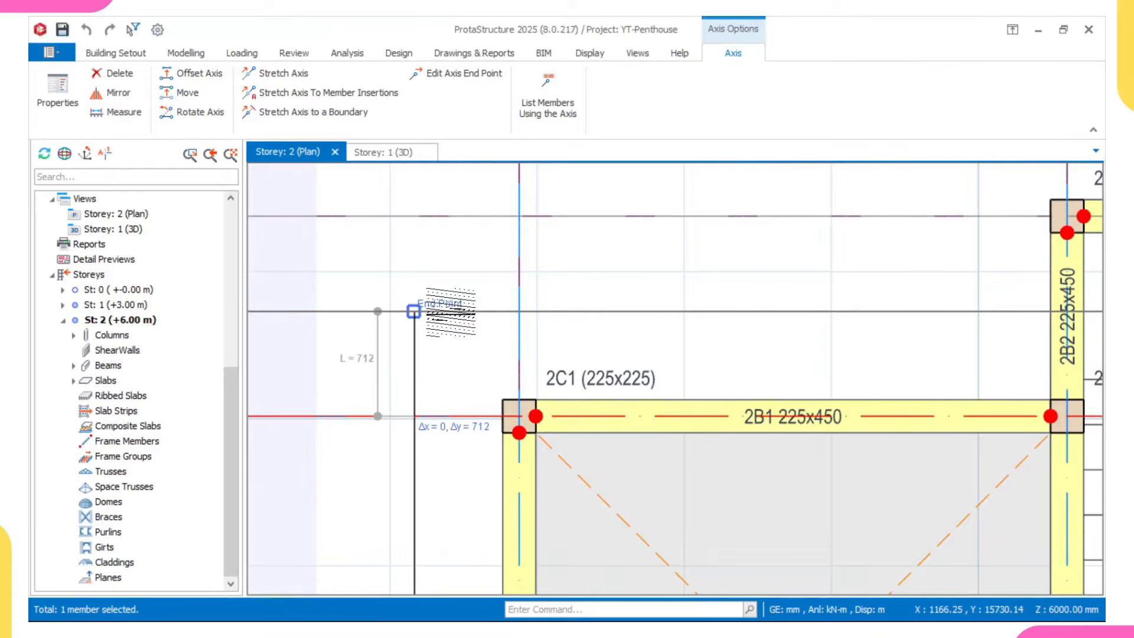
{"action": "scroll", "coordinate": [413, 312], "scroll_direction": "down", "scroll_amount": 4}
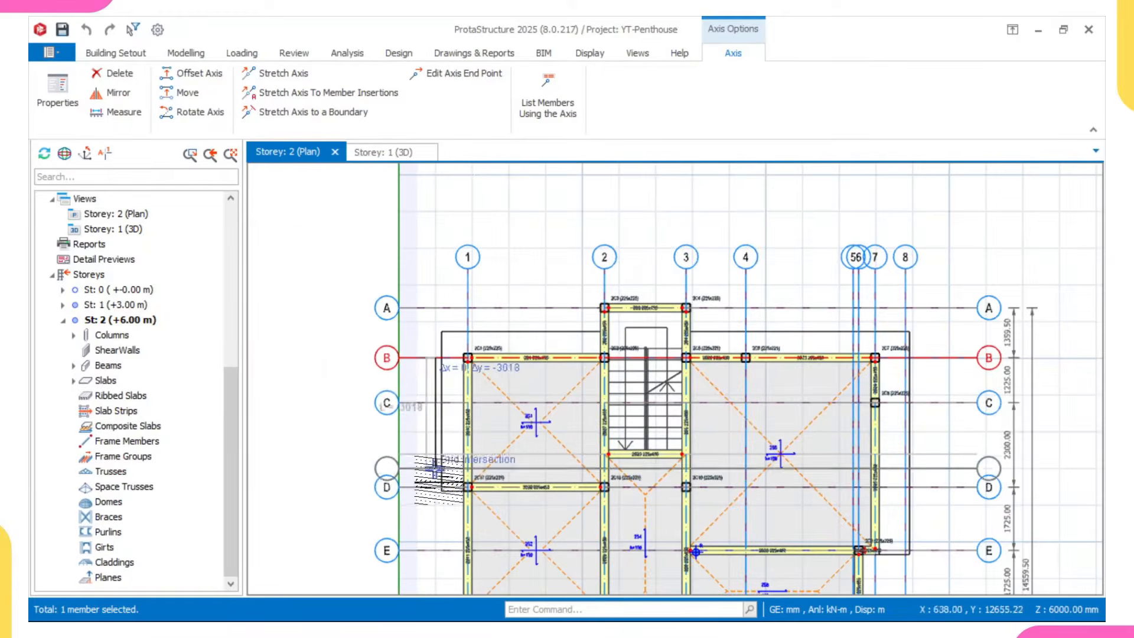
{"action": "scroll", "coordinate": [437, 471], "scroll_direction": "up", "scroll_amount": 2}
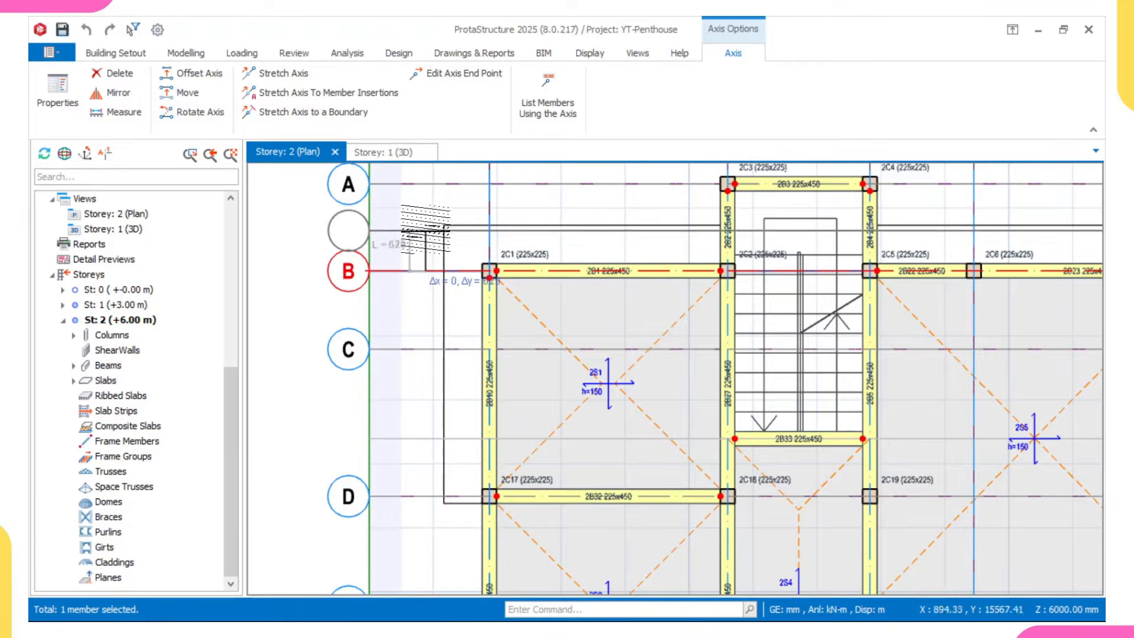
{"action": "scroll", "coordinate": [445, 228], "scroll_direction": "up", "scroll_amount": 2}
{"action": "scroll", "coordinate": [466, 239], "scroll_direction": "down", "scroll_amount": 1}
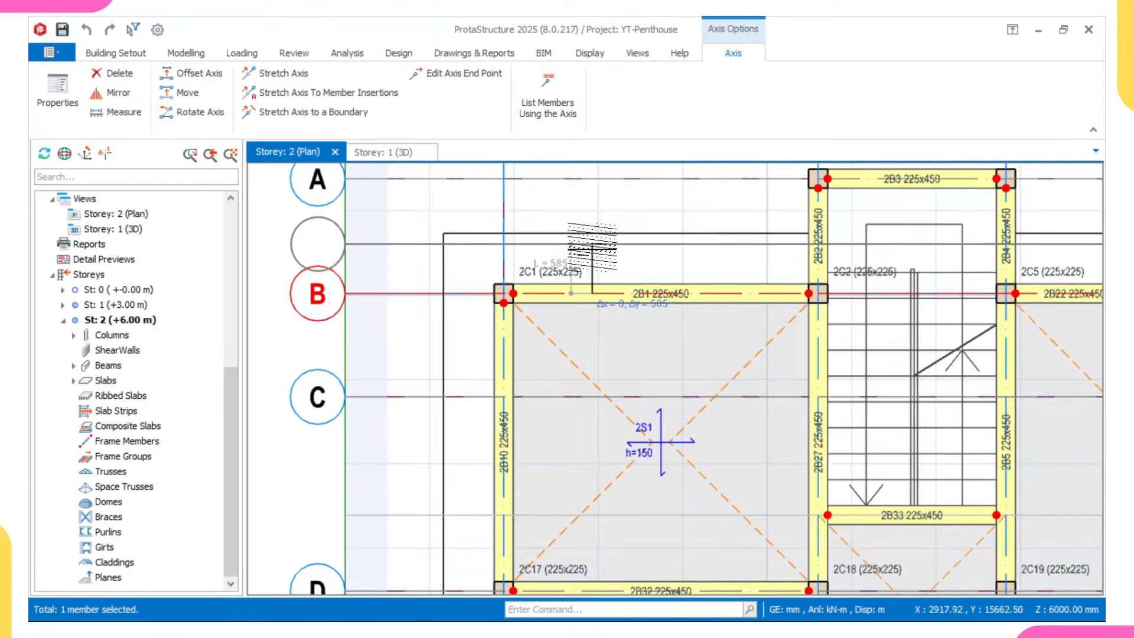
{"action": "scroll", "coordinate": [592, 244], "scroll_direction": "up", "scroll_amount": 2}
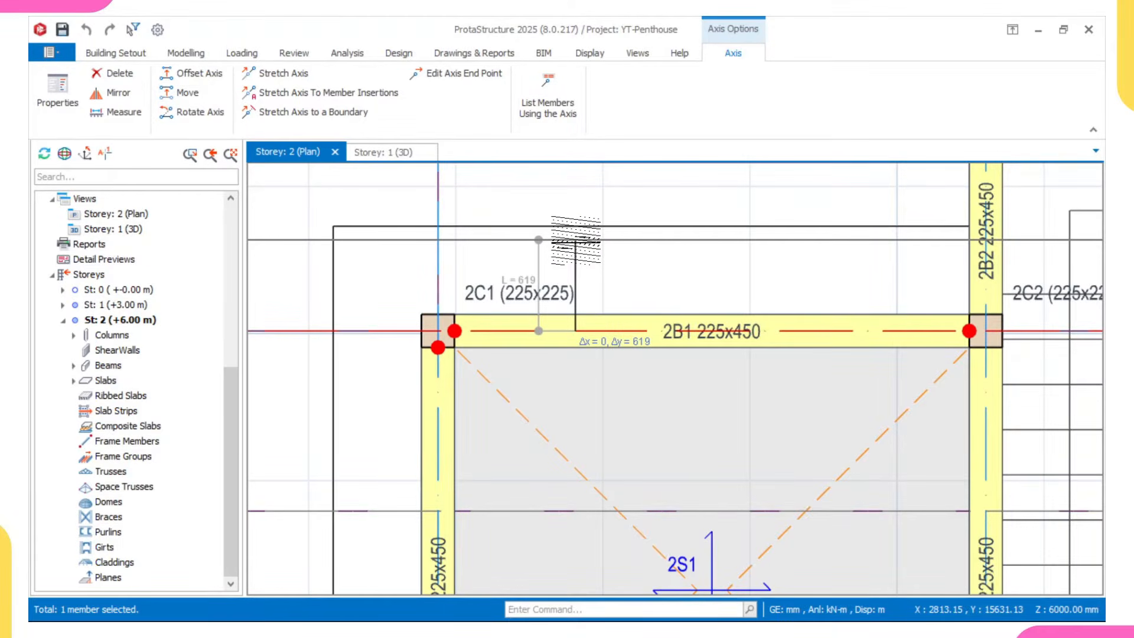
{"action": "scroll", "coordinate": [572, 237], "scroll_direction": "up", "scroll_amount": 1}
{"action": "scroll", "coordinate": [570, 235], "scroll_direction": "down", "scroll_amount": 1}
{"action": "scroll", "coordinate": [568, 235], "scroll_direction": "down", "scroll_amount": 1}
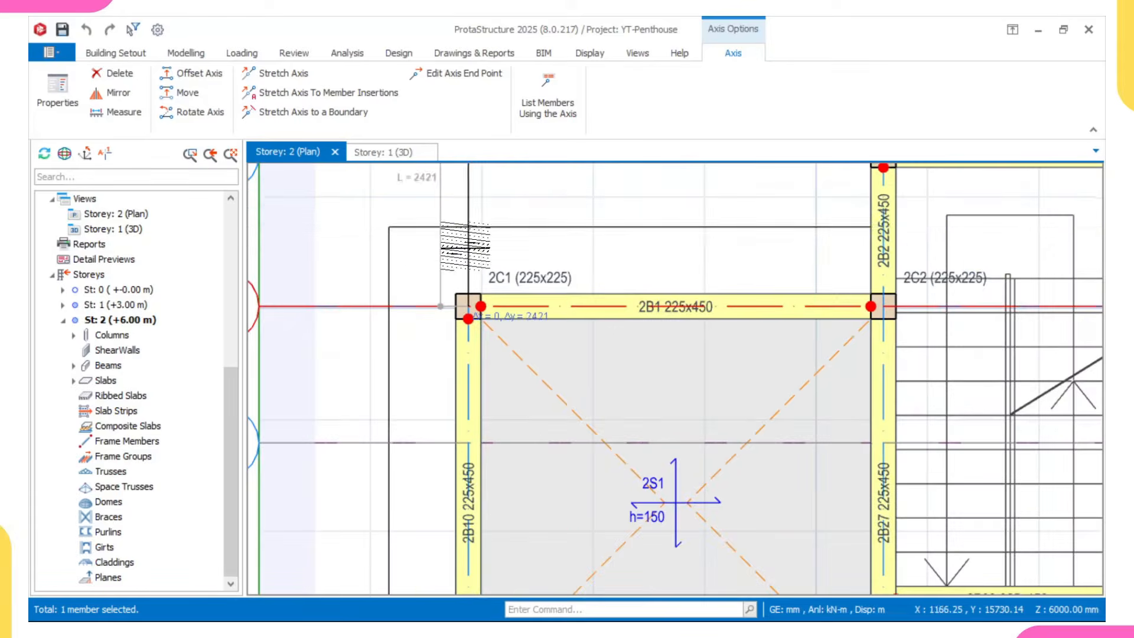
{"action": "scroll", "coordinate": [447, 260], "scroll_direction": "up", "scroll_amount": 2}
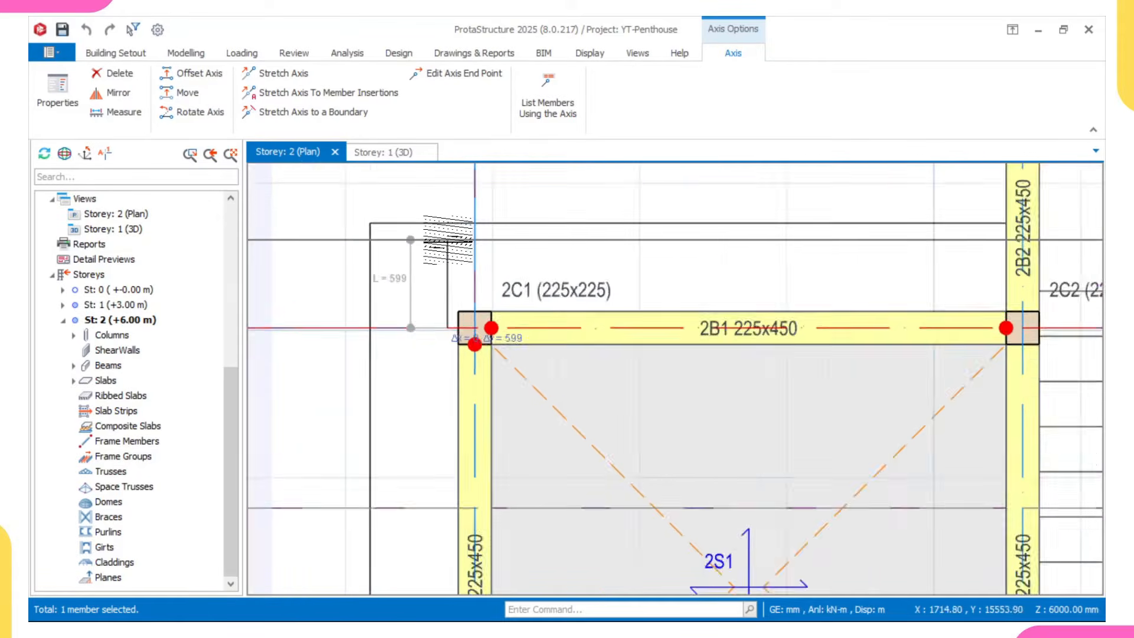
{"action": "scroll", "coordinate": [390, 295], "scroll_direction": "down", "scroll_amount": 3}
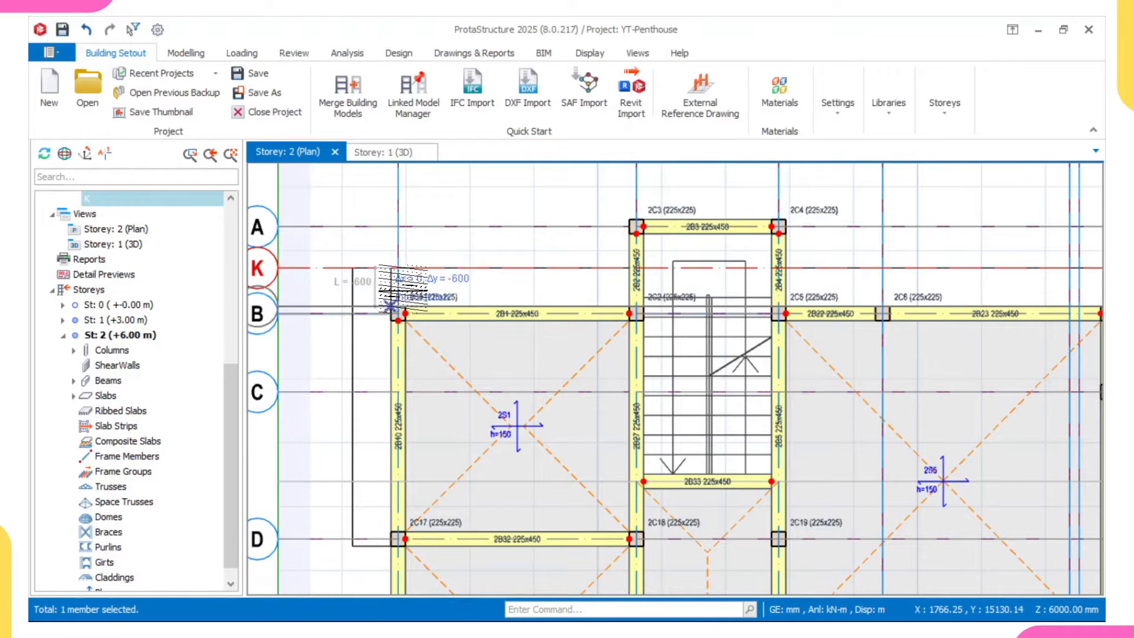
- Make the new axis between A and B a hidden axis, then clear its selection
{"action": "scroll", "coordinate": [400, 289], "scroll_direction": "down", "scroll_amount": 3}
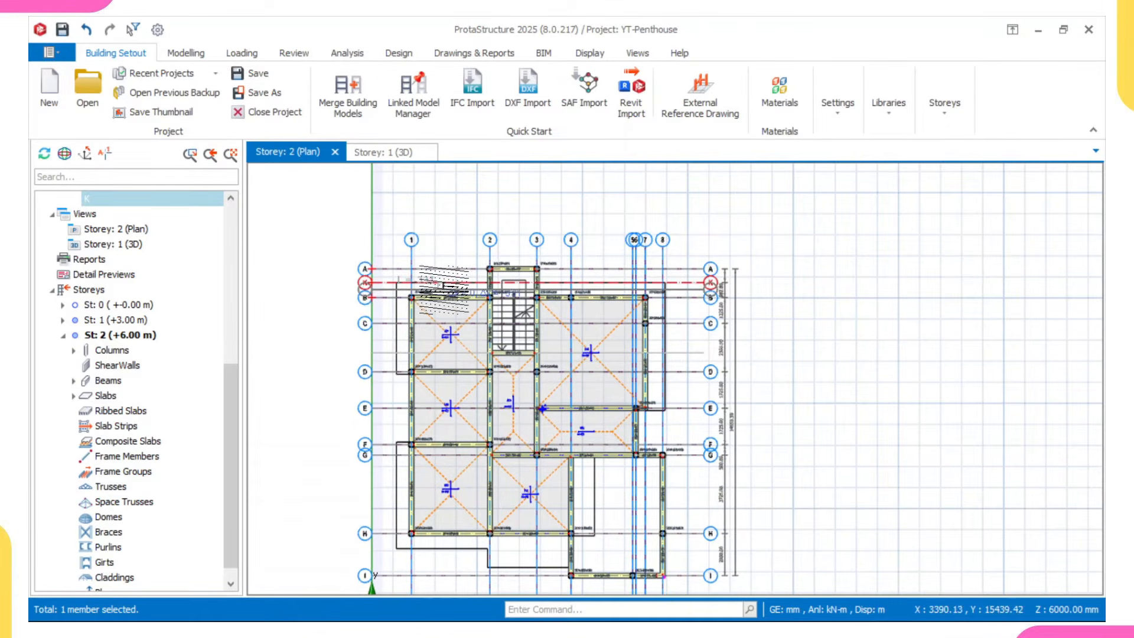
{"action": "scroll", "coordinate": [440, 283], "scroll_direction": "up", "scroll_amount": 3}
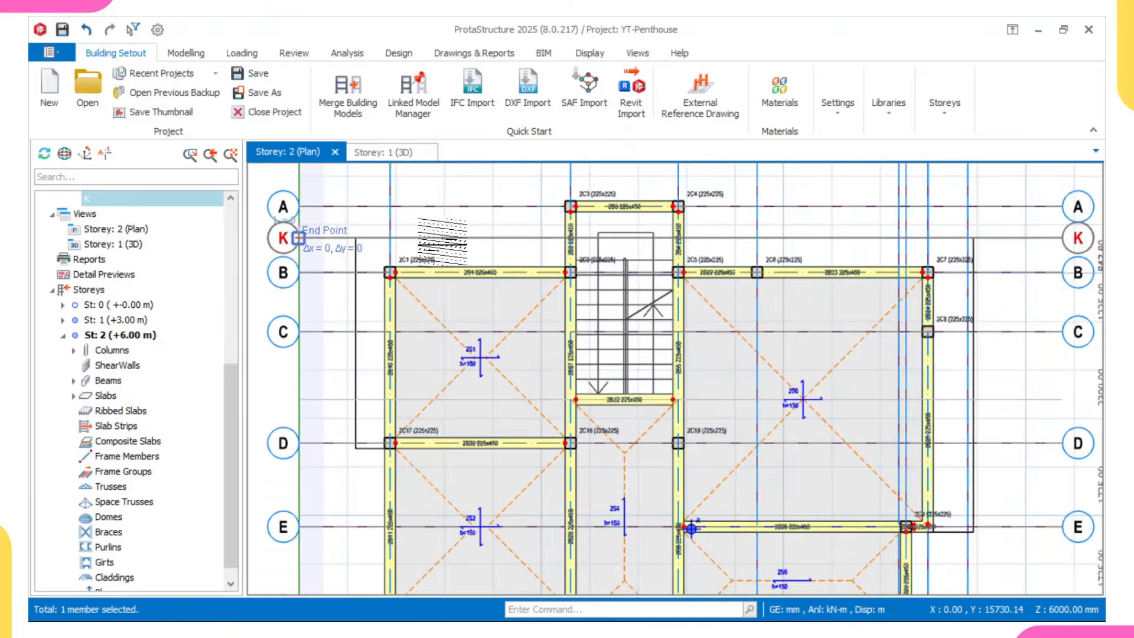
{"action": "scroll", "coordinate": [431, 242], "scroll_direction": "down", "scroll_amount": 4}
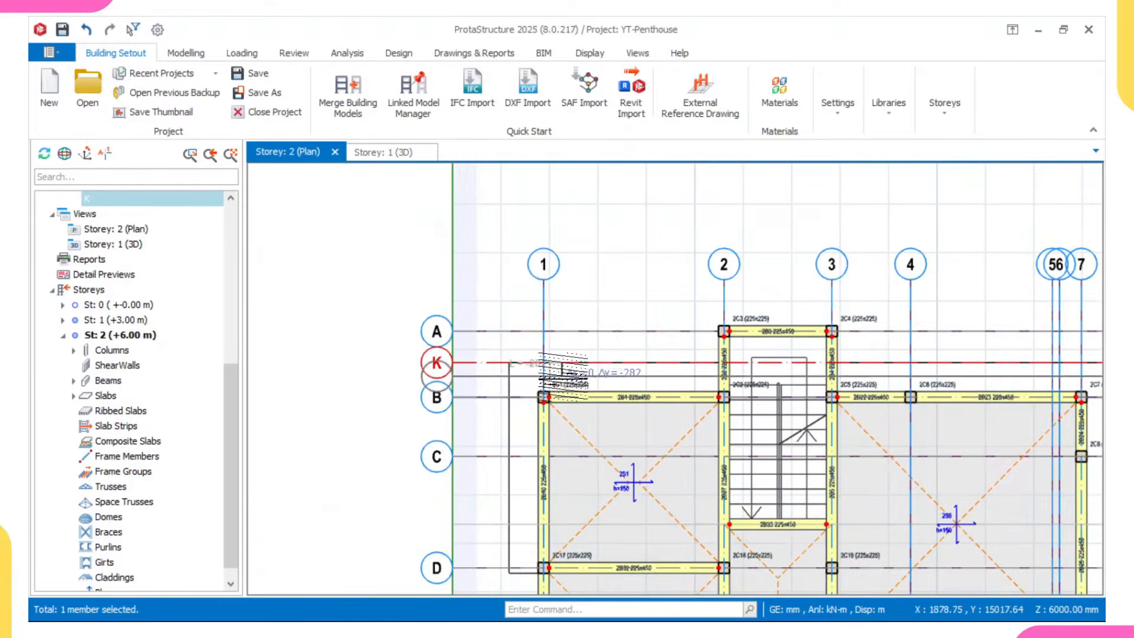
{"action": "scroll", "coordinate": [464, 361], "scroll_direction": "up", "scroll_amount": 3}
{"action": "mouse_move", "coordinate": [463, 368]}
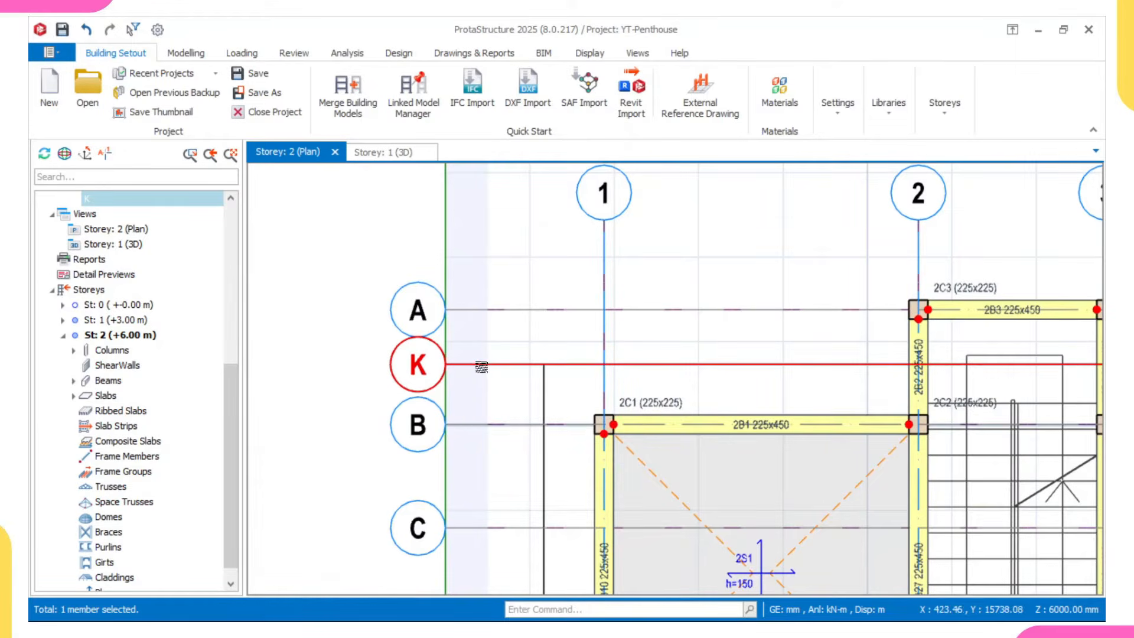
{"action": "right_click", "coordinate": [482, 364]}
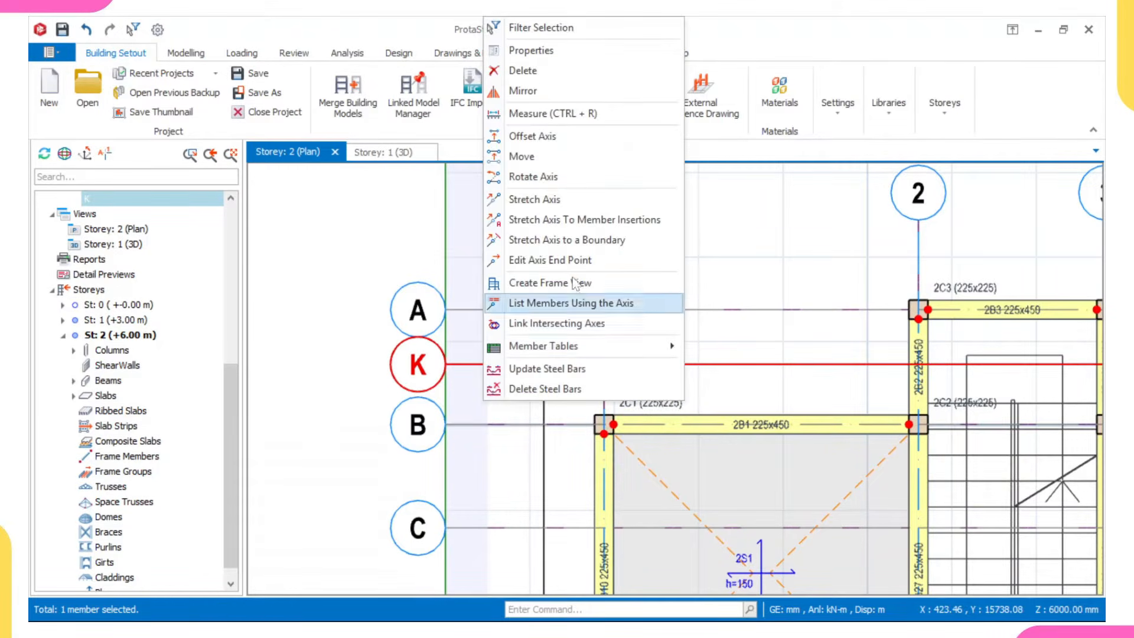
{"action": "left_click", "coordinate": [531, 50]}
{"action": "left_click", "coordinate": [938, 379]}
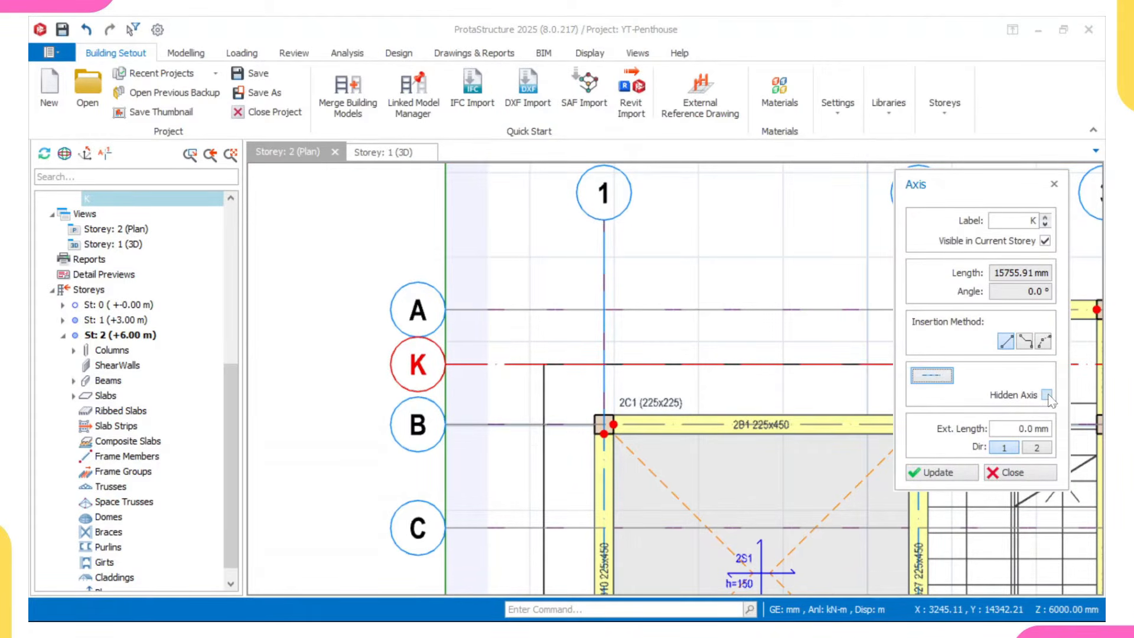
{"action": "left_click", "coordinate": [944, 474]}
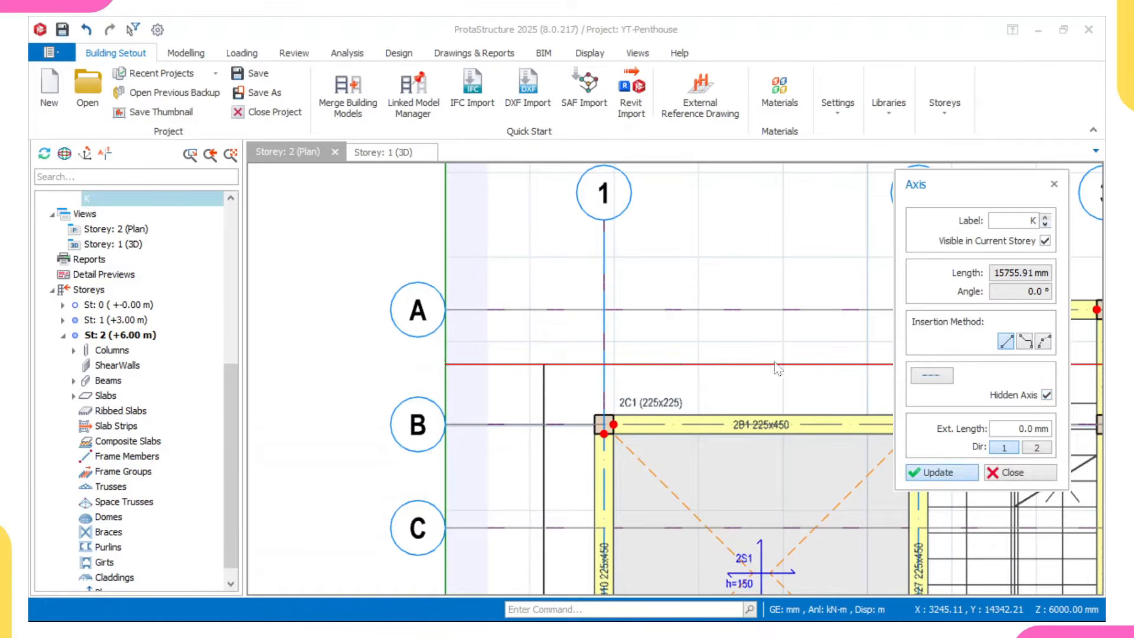
{"action": "scroll", "coordinate": [547, 366], "scroll_direction": "down", "scroll_amount": 1}
{"action": "key", "text": "Escape"}
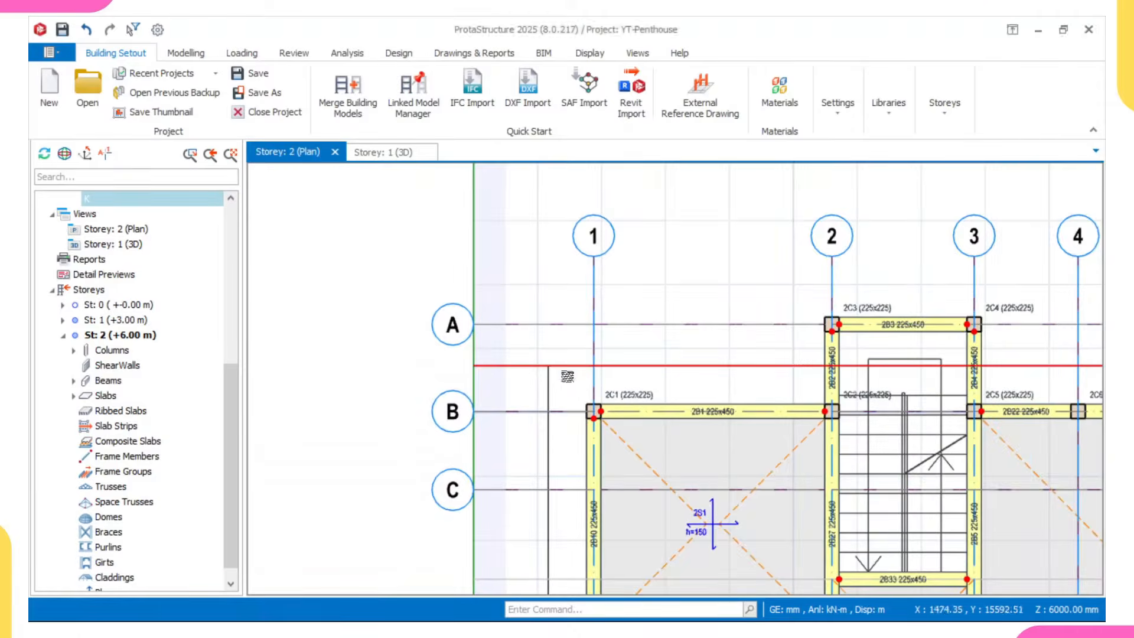
{"action": "scroll", "coordinate": [566, 374], "scroll_direction": "down", "scroll_amount": 1}
{"action": "key", "text": "Escape"}
{"action": "scroll", "coordinate": [541, 374], "scroll_direction": "up", "scroll_amount": 1}
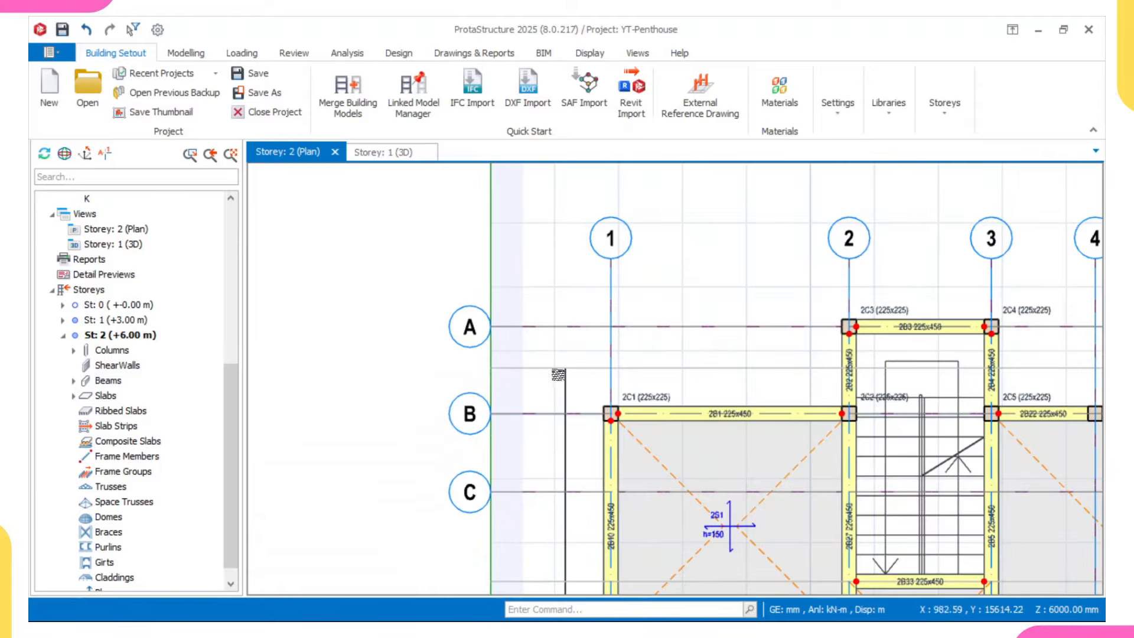
{"action": "scroll", "coordinate": [558, 374], "scroll_direction": "down", "scroll_amount": 1}
{"action": "scroll", "coordinate": [567, 359], "scroll_direction": "up", "scroll_amount": 1}
{"action": "scroll", "coordinate": [536, 366], "scroll_direction": "down", "scroll_amount": 2}
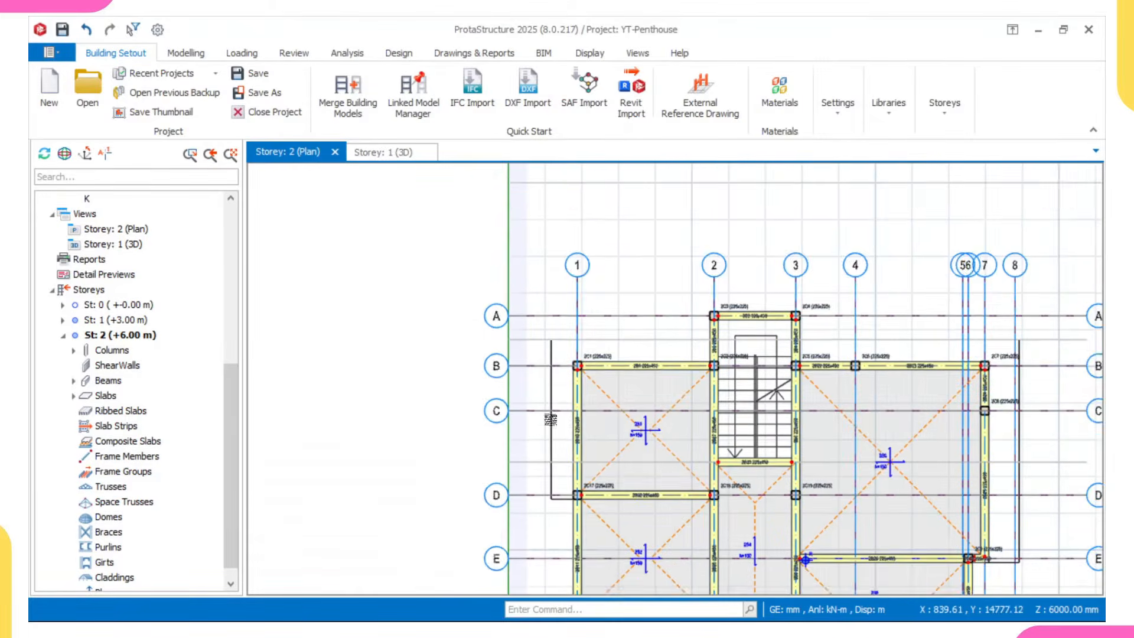
- Offset axis D towards axis E, onto the reference outline's corner end point beyond column 2C17
{"action": "middle_click_drag", "start_coordinate": [550, 416], "coordinate": [566, 392]}
{"action": "scroll", "coordinate": [534, 361], "scroll_direction": "up", "scroll_amount": 1}
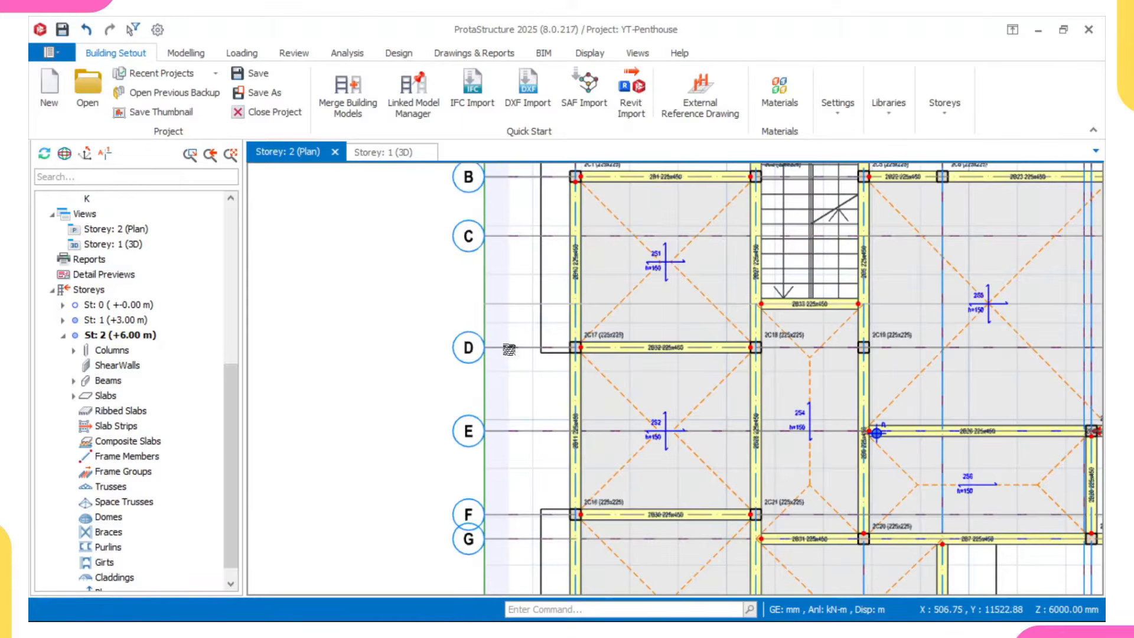
{"action": "left_click", "coordinate": [503, 345]}
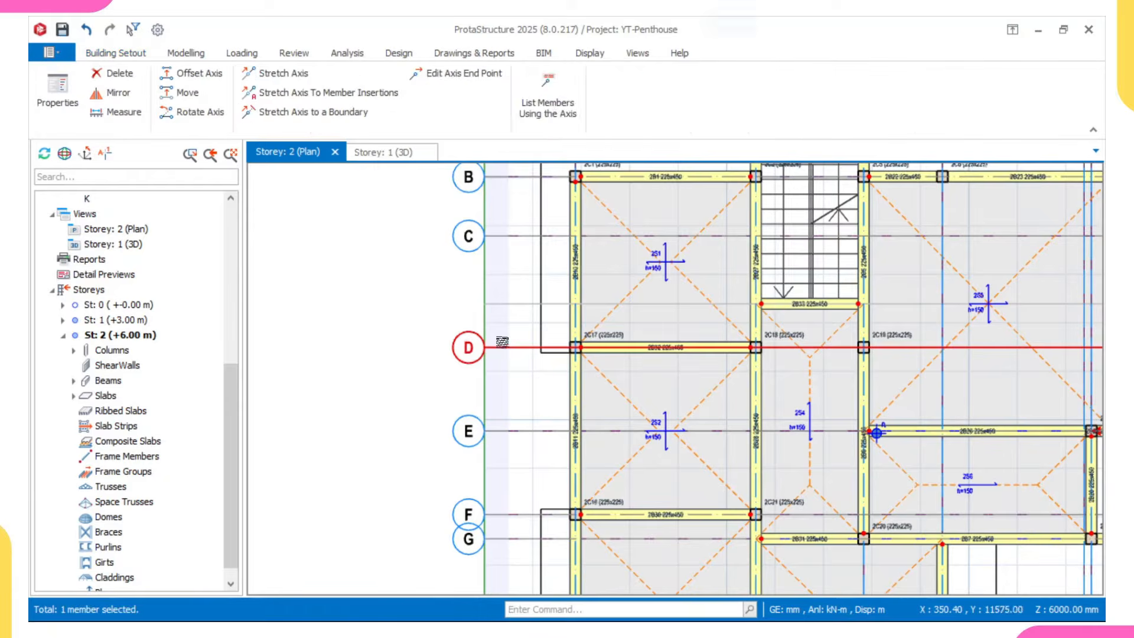
{"action": "right_click", "coordinate": [502, 339]}
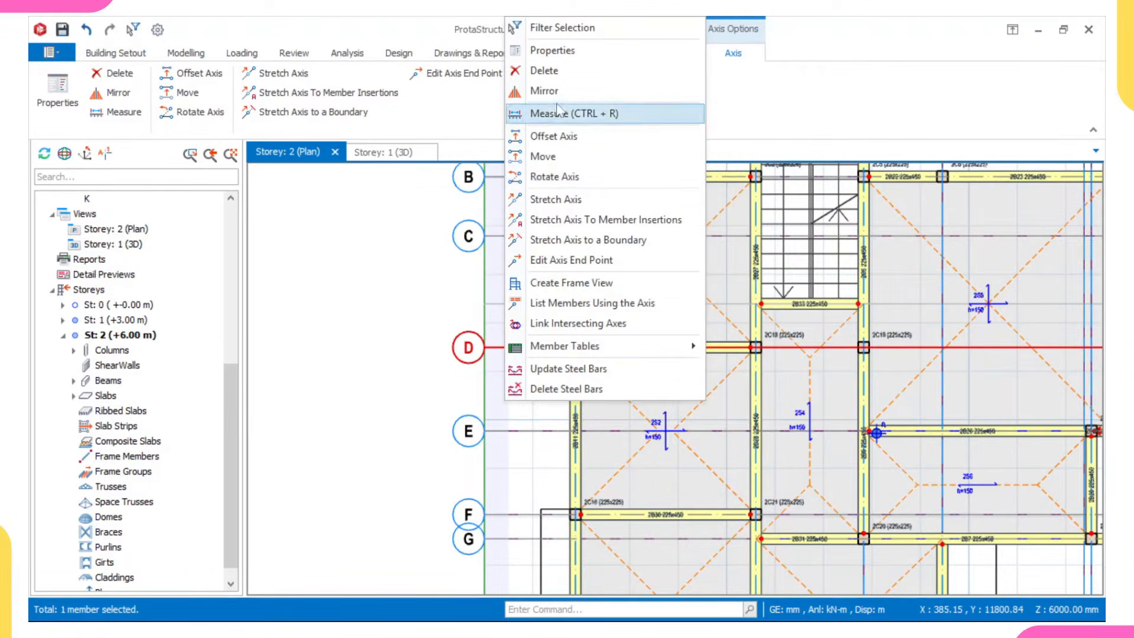
{"action": "left_click", "coordinate": [551, 137]}
{"action": "scroll", "coordinate": [546, 348], "scroll_direction": "up", "scroll_amount": 5}
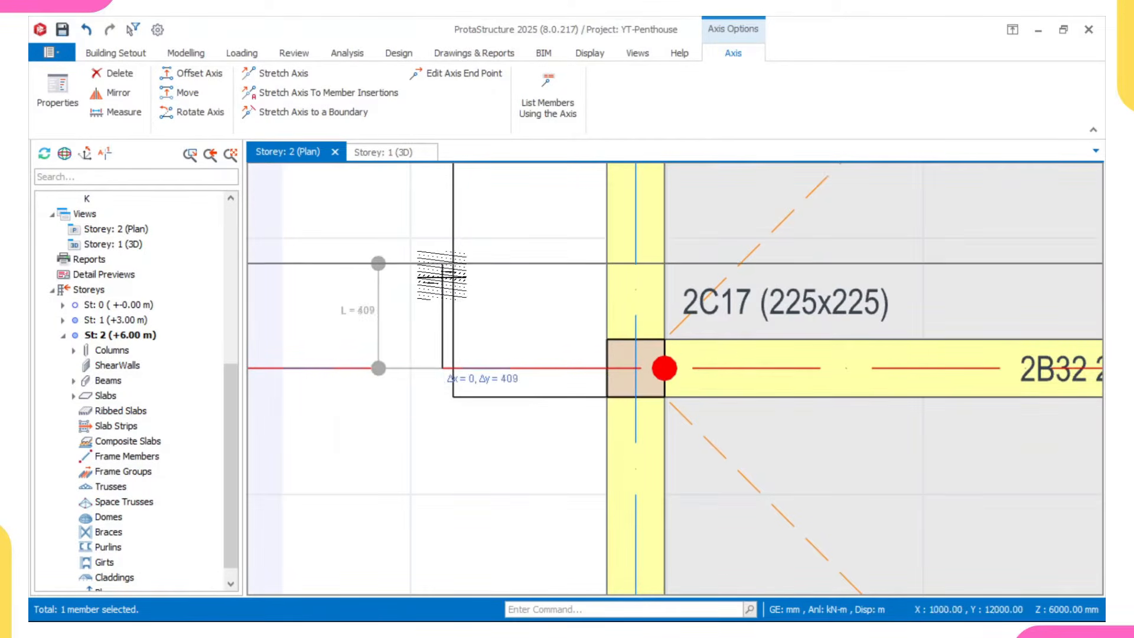
{"action": "left_click", "coordinate": [452, 397]}
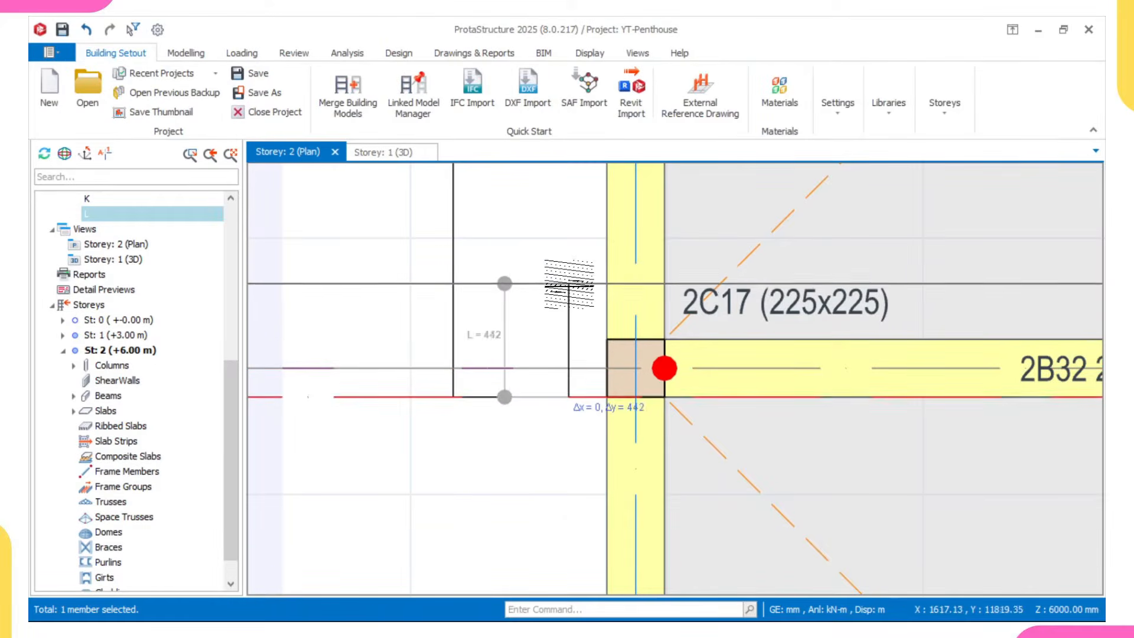
- Make the new axis just beside axis D a hidden axis, then clear its selection
{"action": "right_click", "coordinate": [480, 247]}
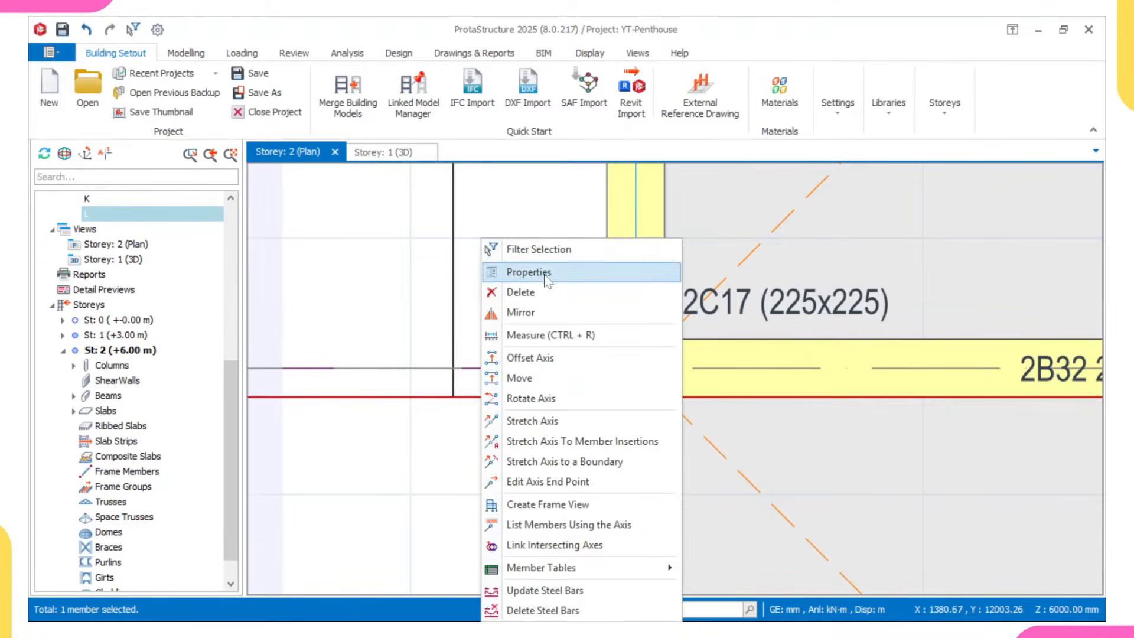
{"action": "left_click", "coordinate": [505, 268]}
{"action": "left_click", "coordinate": [917, 376]}
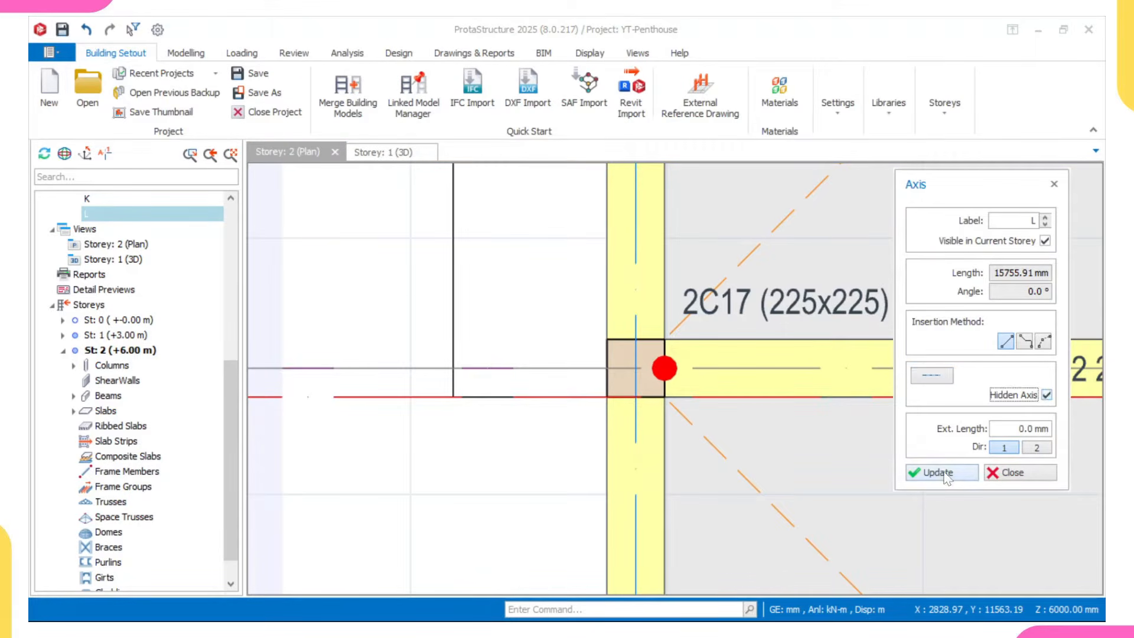
{"action": "key", "text": "Escape"}
{"action": "scroll", "coordinate": [532, 415], "scroll_direction": "down", "scroll_amount": 1}
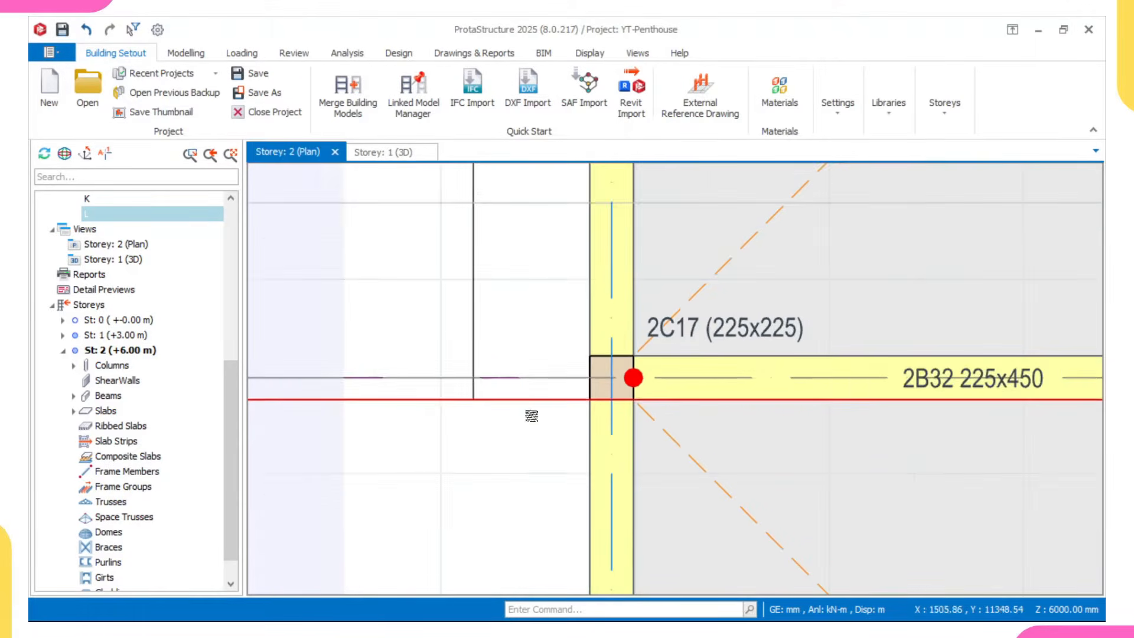
{"action": "key", "text": "Escape"}
- Try to offset axis F onto the corner end point of column 2C16 on the side facing axis E
{"action": "scroll", "coordinate": [525, 411], "scroll_direction": "down", "scroll_amount": 2}
{"action": "middle_click_drag", "start_coordinate": [472, 411], "coordinate": [530, 411]}
{"action": "scroll", "coordinate": [531, 412], "scroll_direction": "up", "scroll_amount": 1}
{"action": "scroll", "coordinate": [535, 412], "scroll_direction": "down", "scroll_amount": 2}
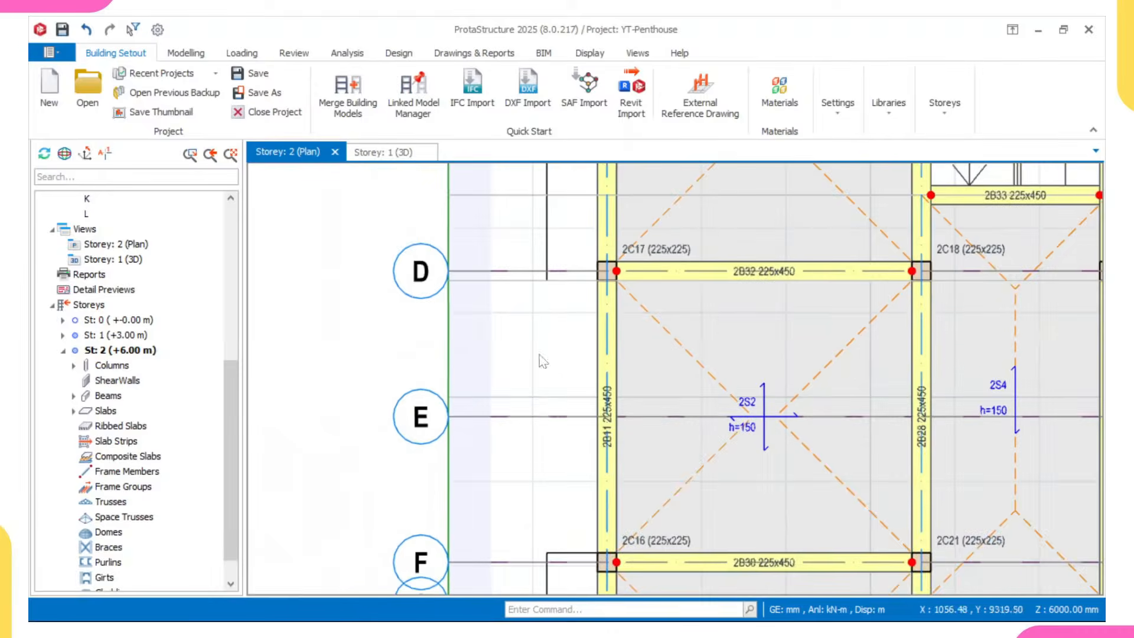
{"action": "left_click", "coordinate": [503, 453]}
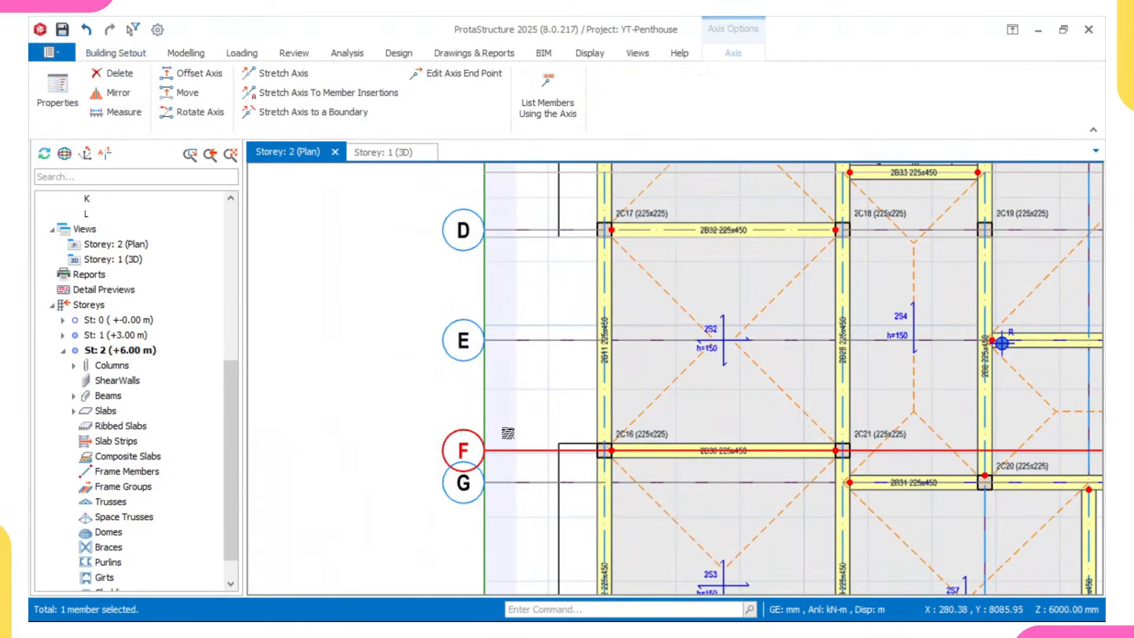
{"action": "right_click", "coordinate": [508, 429]}
{"action": "left_click", "coordinate": [559, 170]}
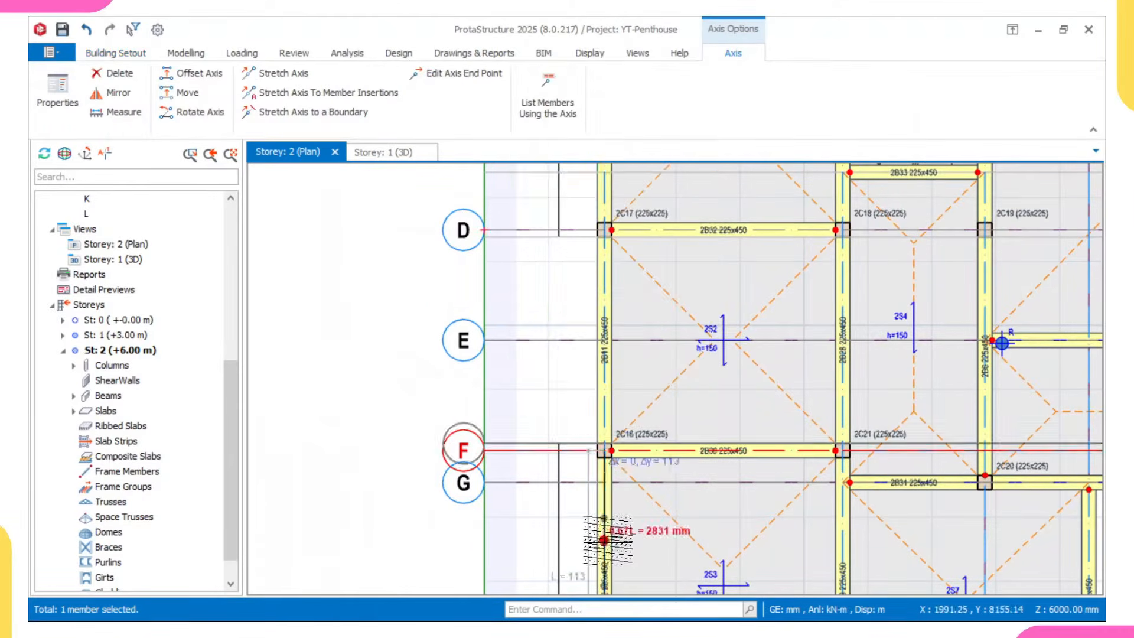
{"action": "scroll", "coordinate": [614, 363], "scroll_direction": "up", "scroll_amount": 5}
{"action": "left_click", "coordinate": [580, 322]}
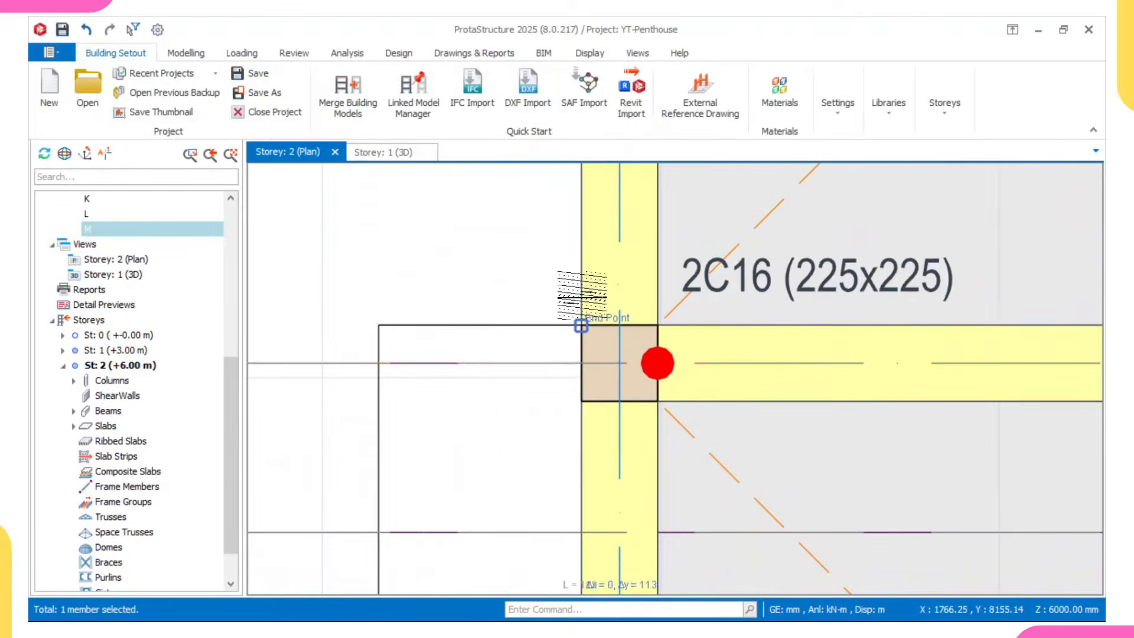
{"action": "scroll", "coordinate": [578, 321], "scroll_direction": "down", "scroll_amount": 3}
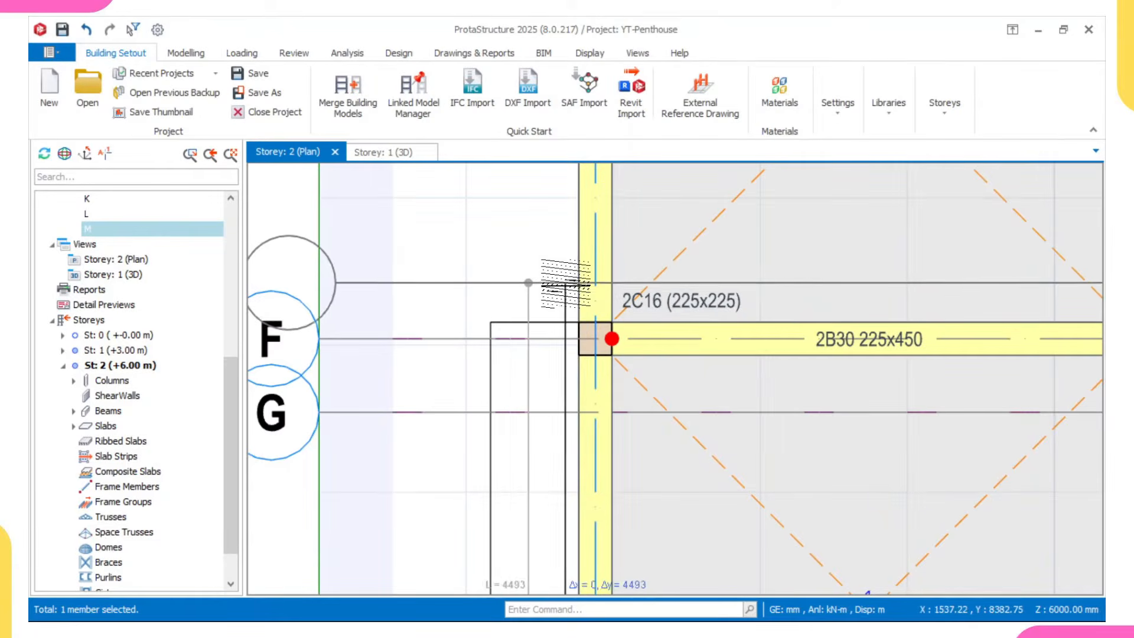
{"action": "scroll", "coordinate": [488, 326], "scroll_direction": "down", "scroll_amount": 3}
{"action": "scroll", "coordinate": [469, 330], "scroll_direction": "up", "scroll_amount": 3}
- Offset axis F by 112 mm towards axis E, onto the reference outline's corner end point beyond column 2C16
{"action": "left_click", "coordinate": [469, 331]}
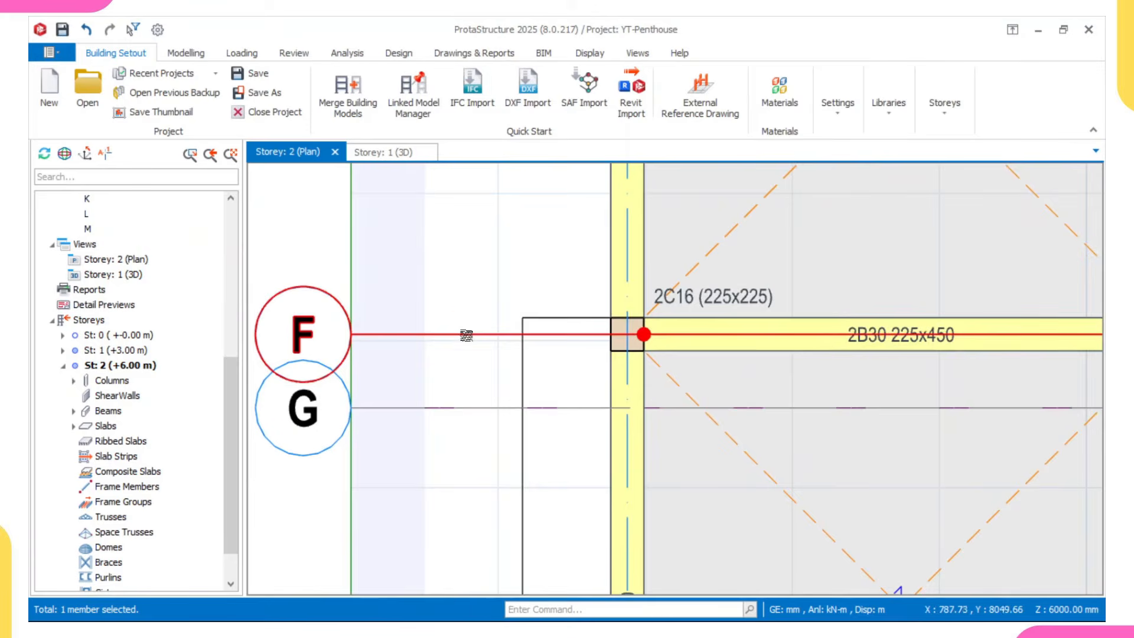
{"action": "right_click", "coordinate": [463, 310]}
{"action": "left_click", "coordinate": [522, 357]}
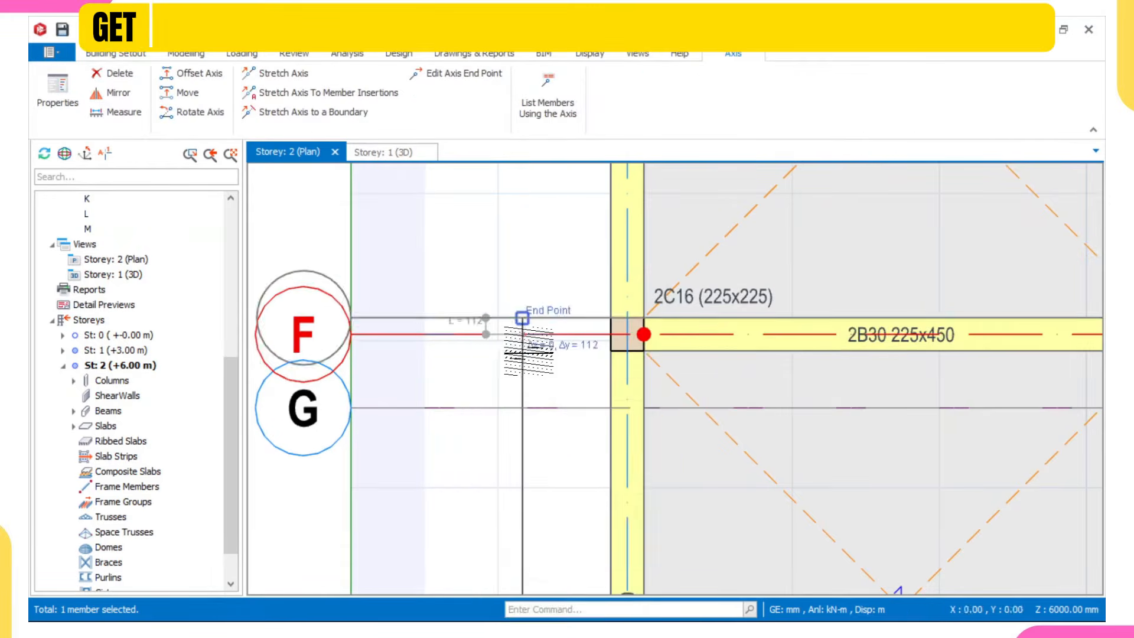
{"action": "scroll", "coordinate": [522, 319], "scroll_direction": "up", "scroll_amount": 2}
{"action": "left_click", "coordinate": [509, 308]}
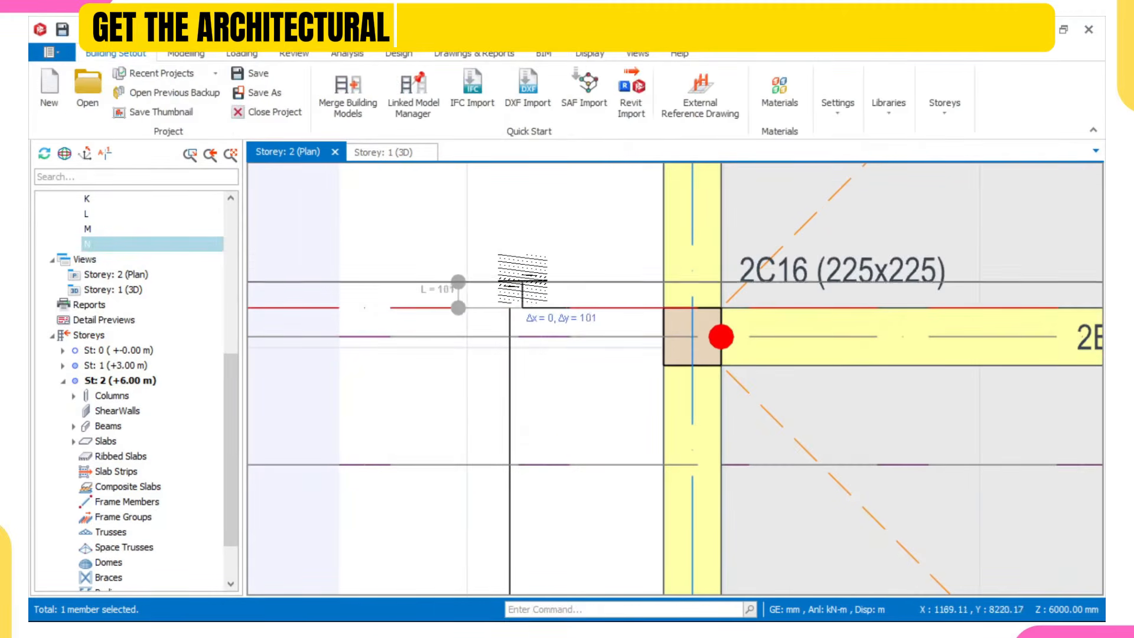
- Make the new axis N beside axis F a hidden axis
{"action": "scroll", "coordinate": [425, 320], "scroll_direction": "down", "scroll_amount": 2}
{"action": "middle_click_drag", "start_coordinate": [595, 336], "coordinate": [788, 349]}
{"action": "left_click", "coordinate": [572, 323]}
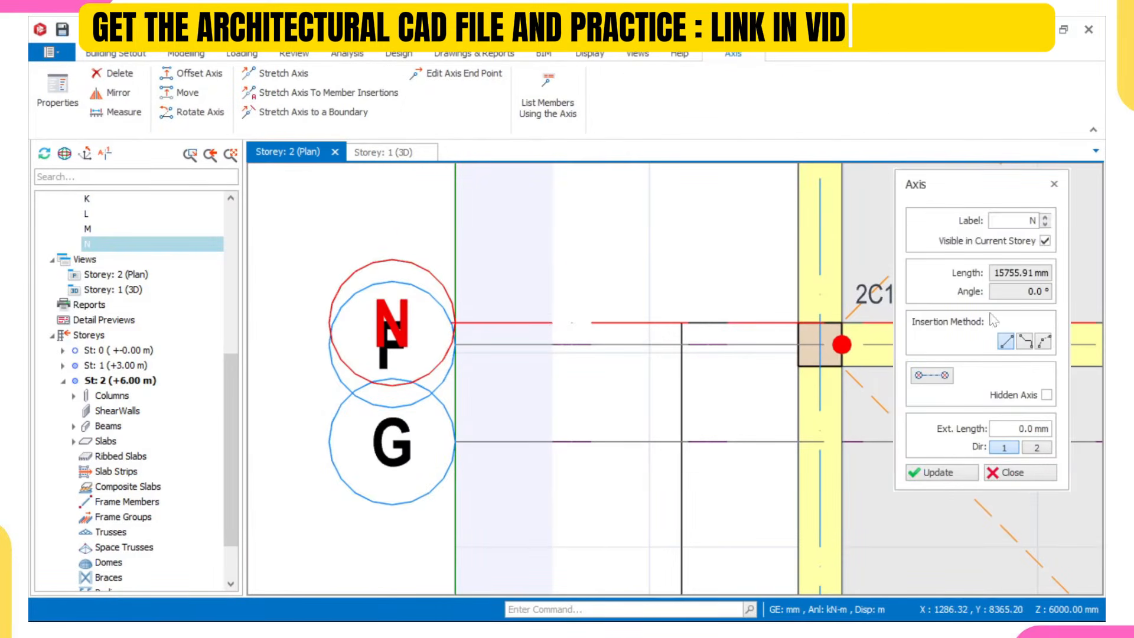
{"action": "left_click", "coordinate": [938, 378]}
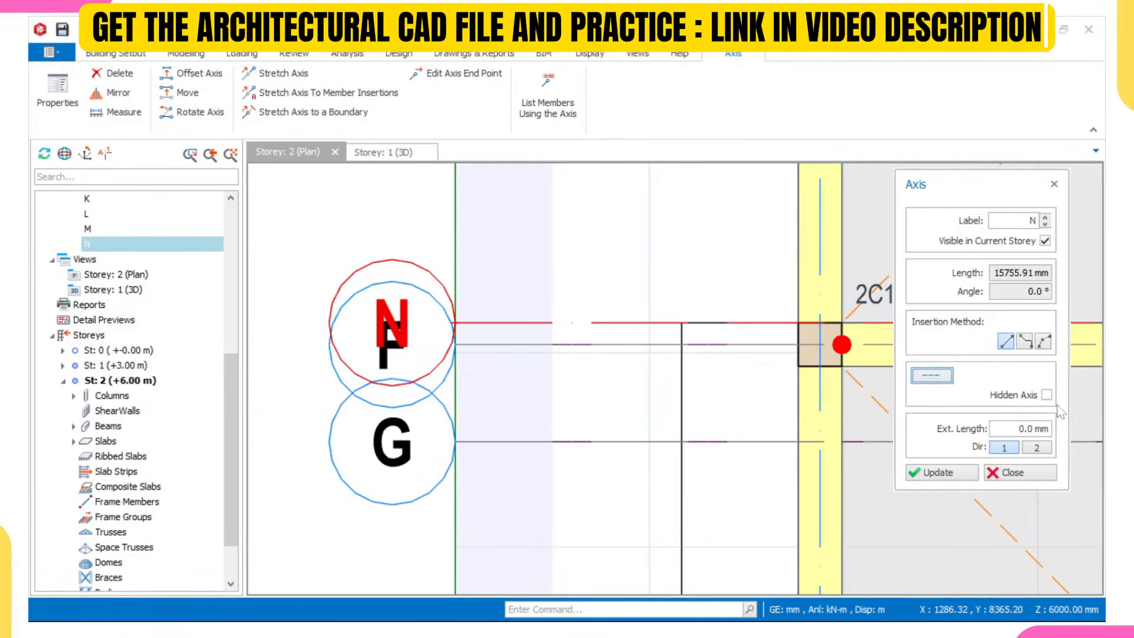
{"action": "left_click", "coordinate": [963, 469]}
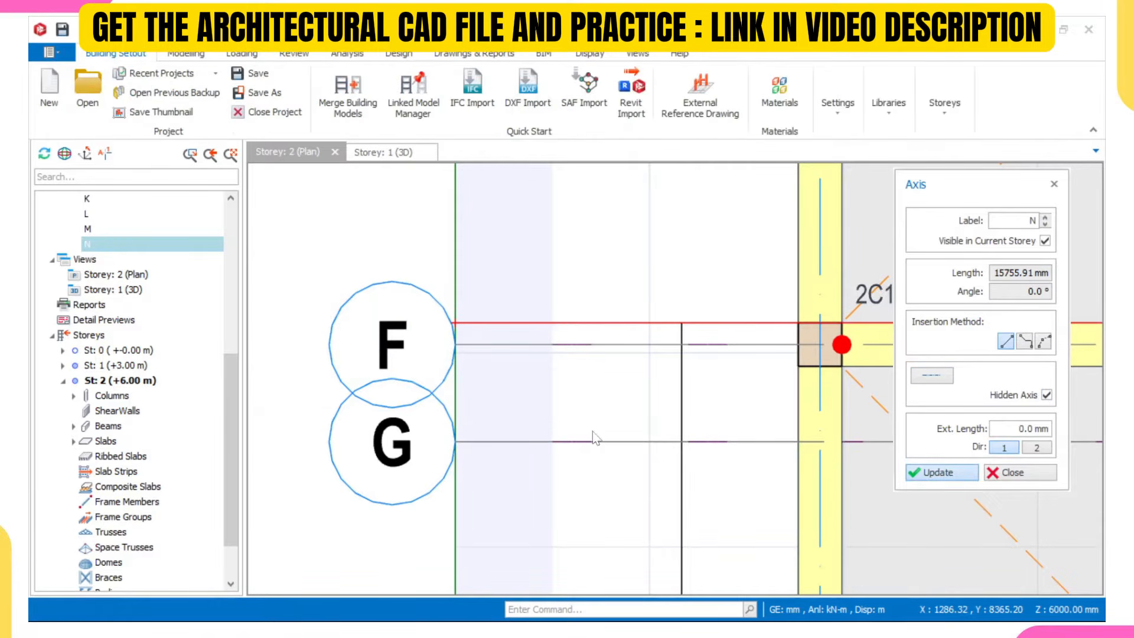
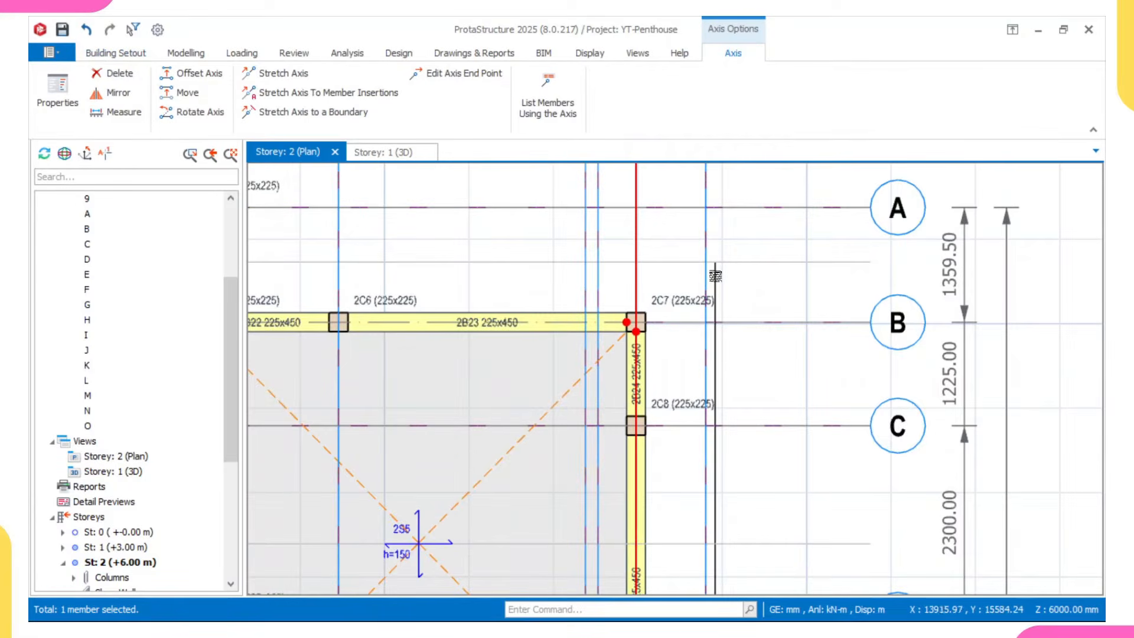
- Examine the Storey 2 reference outline beyond the outer beams, from column 2C7 around to column 2C1
{"action": "scroll", "coordinate": [698, 280], "scroll_direction": "down", "scroll_amount": 3}
{"action": "scroll", "coordinate": [710, 271], "scroll_direction": "up", "scroll_amount": 5}
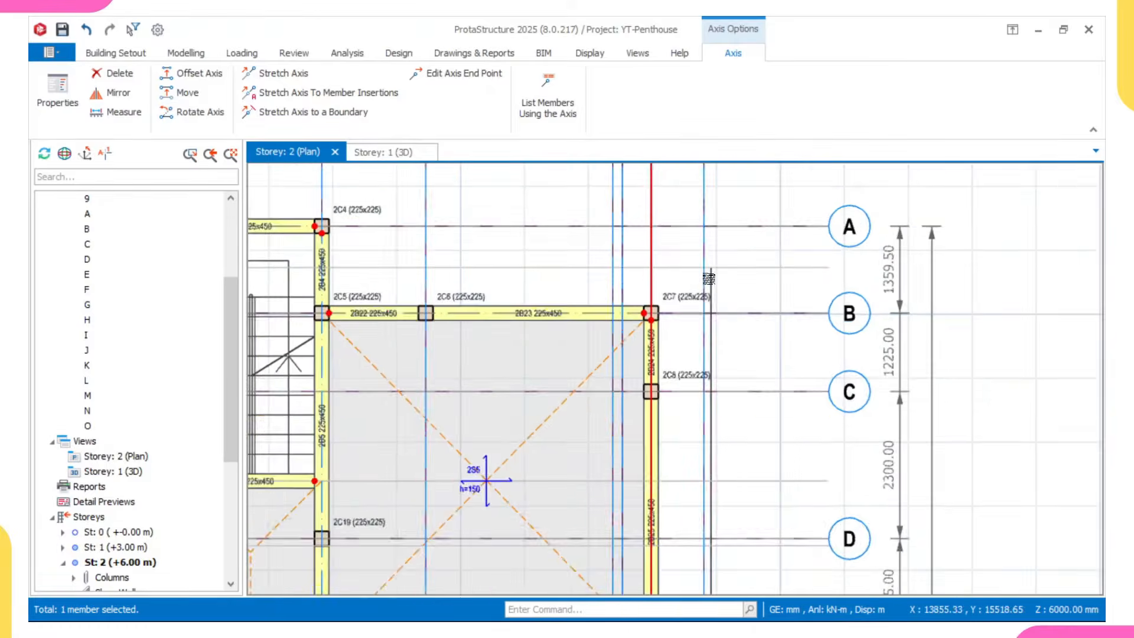
{"action": "scroll", "coordinate": [711, 270], "scroll_direction": "up", "scroll_amount": 2}
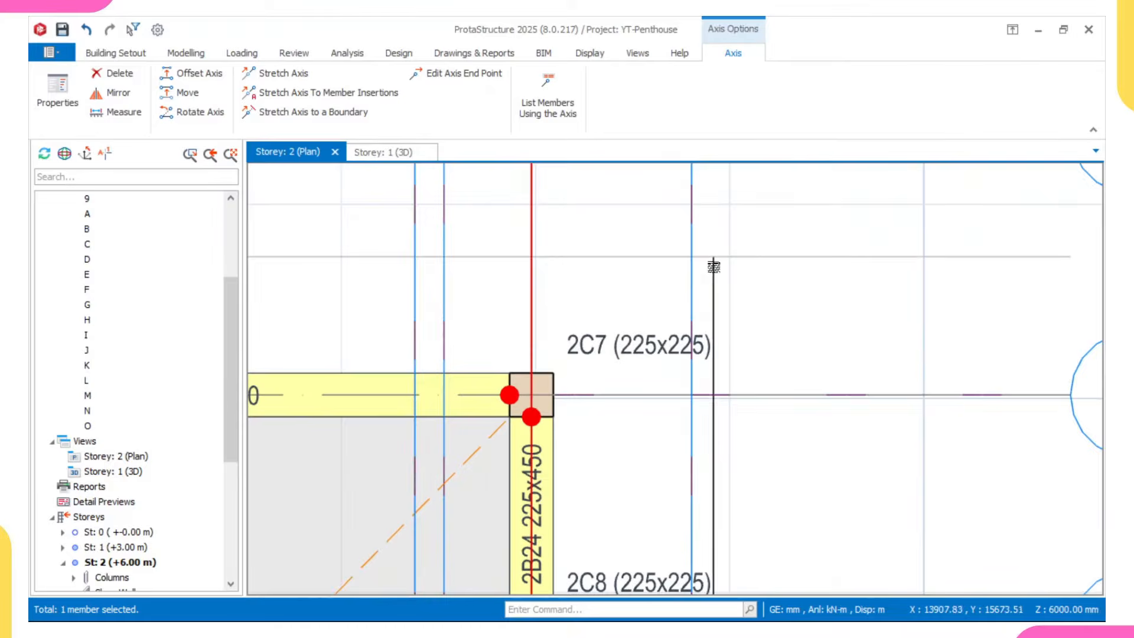
{"action": "scroll", "coordinate": [712, 269], "scroll_direction": "down", "scroll_amount": 8}
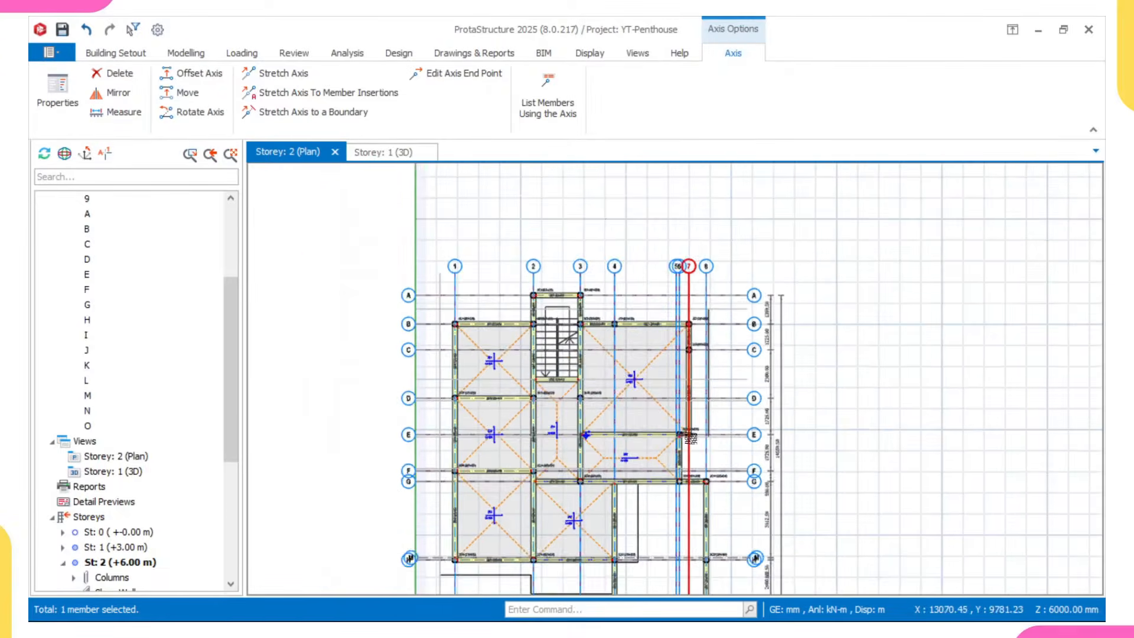
{"action": "middle_click_drag", "start_coordinate": [635, 529], "coordinate": [646, 372]}
{"action": "scroll", "coordinate": [438, 355], "scroll_direction": "up", "scroll_amount": 2}
{"action": "scroll", "coordinate": [439, 355], "scroll_direction": "up", "scroll_amount": 2}
{"action": "middle_click_drag", "start_coordinate": [468, 295], "coordinate": [481, 387]}
{"action": "scroll", "coordinate": [483, 352], "scroll_direction": "up", "scroll_amount": 4}
{"action": "middle_click_drag", "start_coordinate": [502, 295], "coordinate": [512, 419]}
{"action": "scroll", "coordinate": [512, 389], "scroll_direction": "down", "scroll_amount": 4}
{"action": "scroll", "coordinate": [513, 305], "scroll_direction": "down", "scroll_amount": 5}
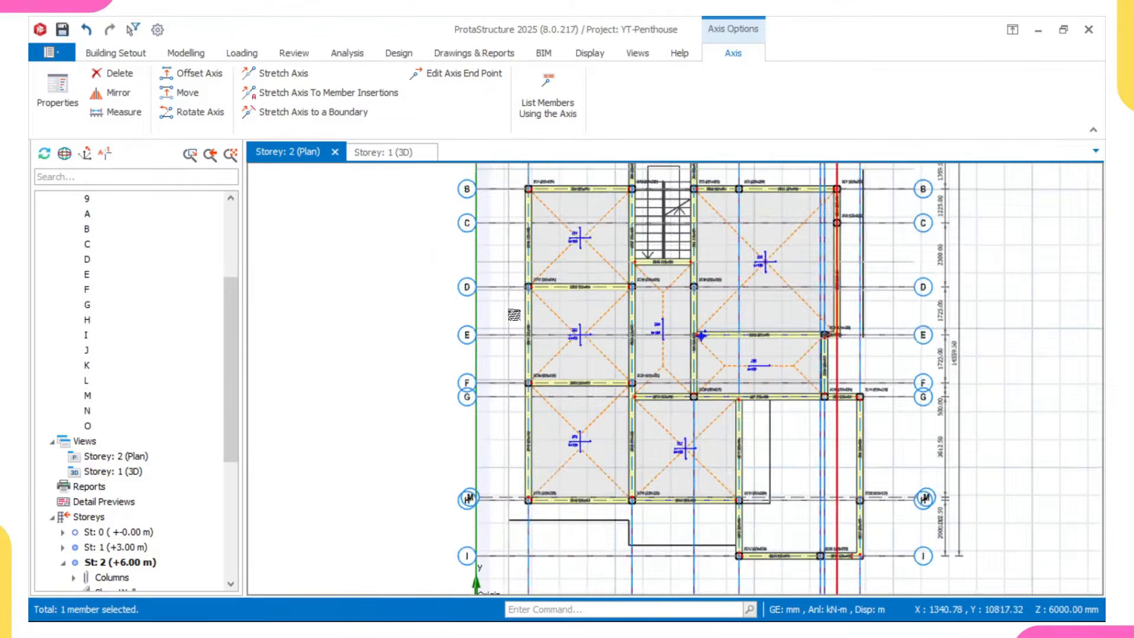
{"action": "scroll", "coordinate": [516, 302], "scroll_direction": "up", "scroll_amount": 4}
{"action": "scroll", "coordinate": [518, 301], "scroll_direction": "down", "scroll_amount": 3}
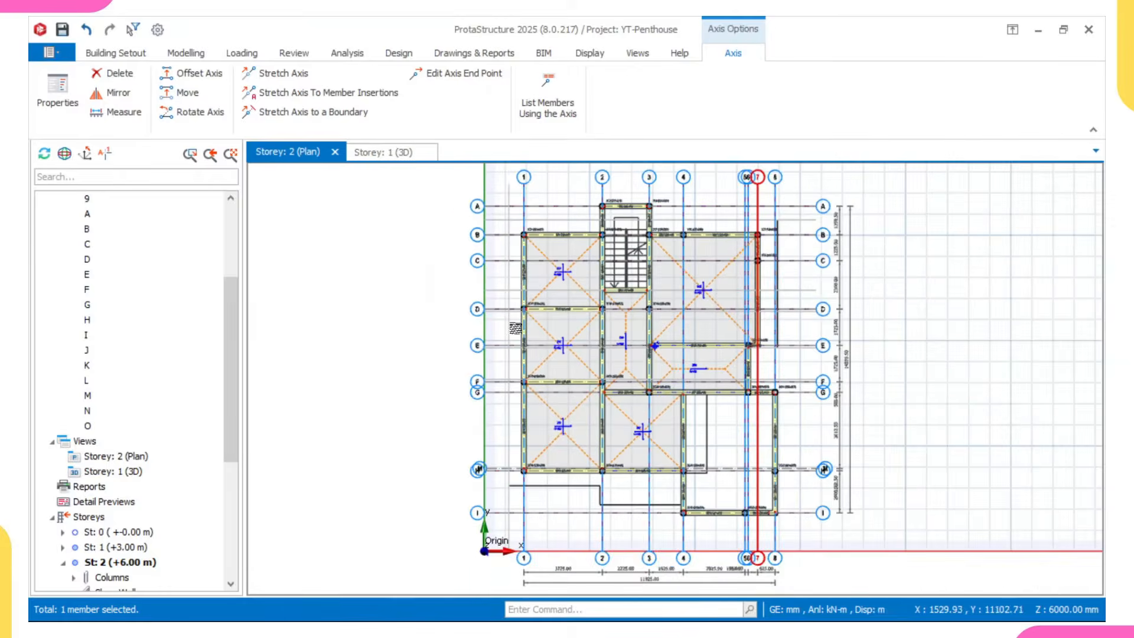
{"action": "middle_click_drag", "start_coordinate": [519, 304], "coordinate": [523, 362]}
{"action": "middle_click_drag", "start_coordinate": [546, 264], "coordinate": [541, 313]}
{"action": "scroll", "coordinate": [541, 316], "scroll_direction": "up", "scroll_amount": 6}
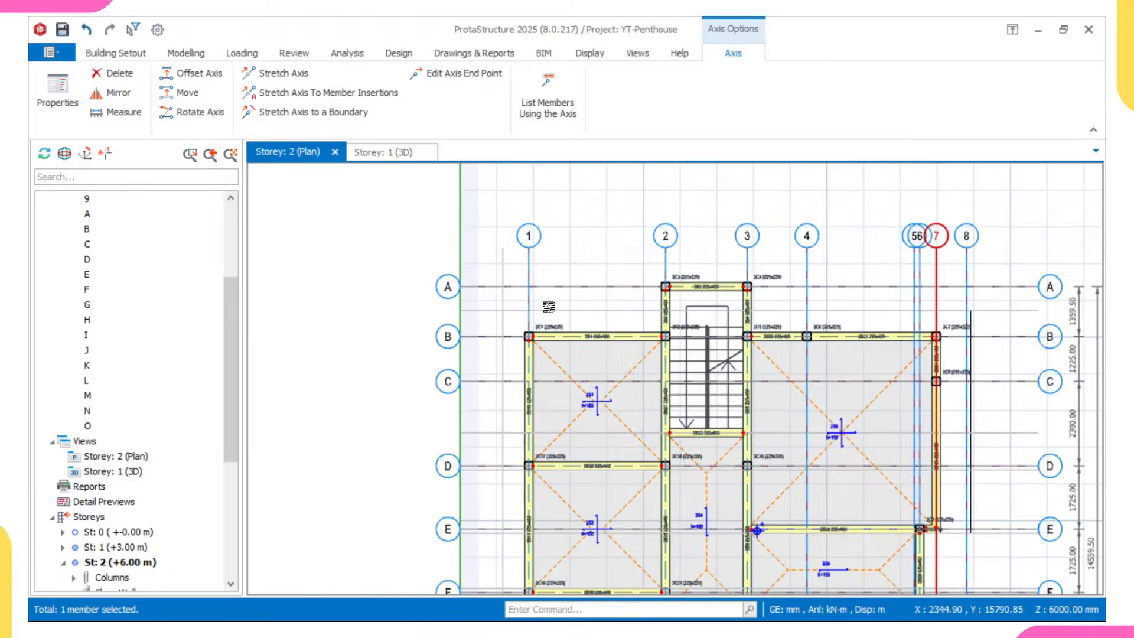
{"action": "scroll", "coordinate": [517, 348], "scroll_direction": "down", "scroll_amount": 4}
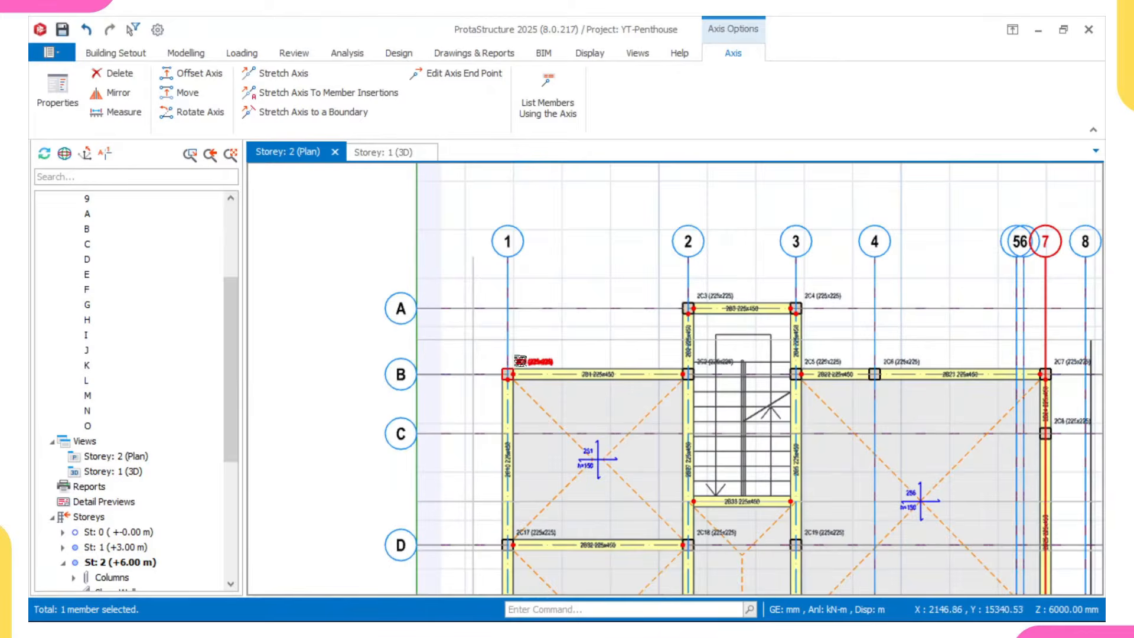
- Switch to AutoCAD and examine the first-floor plan's corner column at the sit-out beside Bedroom 2
{"action": "mouse_move", "coordinate": [848, 596]}
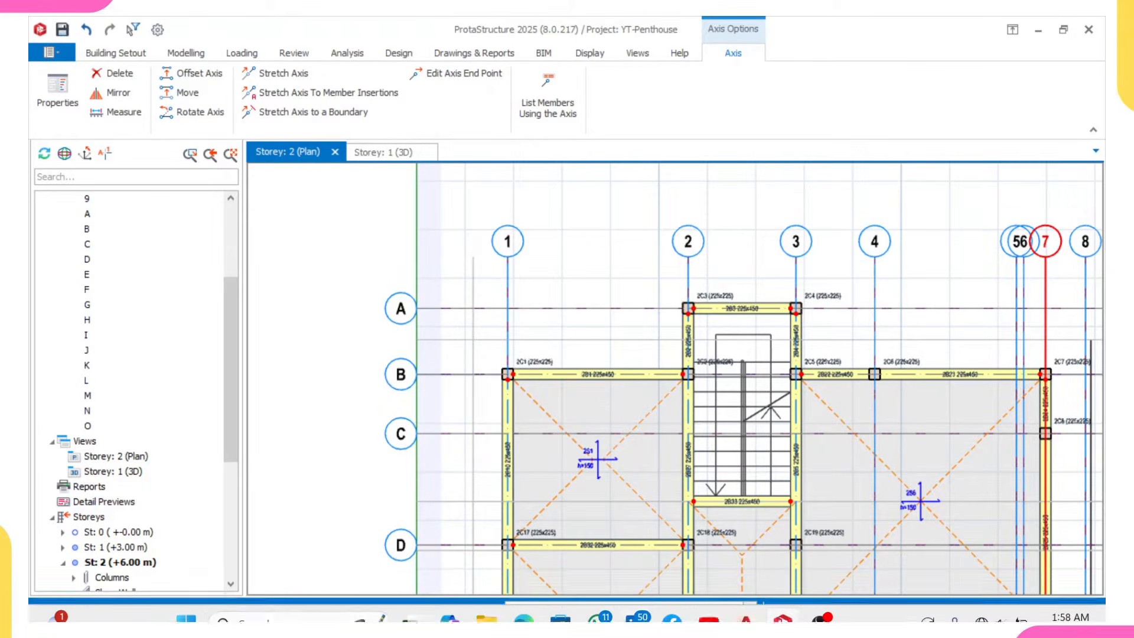
{"action": "left_click", "coordinate": [748, 602]}
{"action": "scroll", "coordinate": [784, 301], "scroll_direction": "down", "scroll_amount": 5}
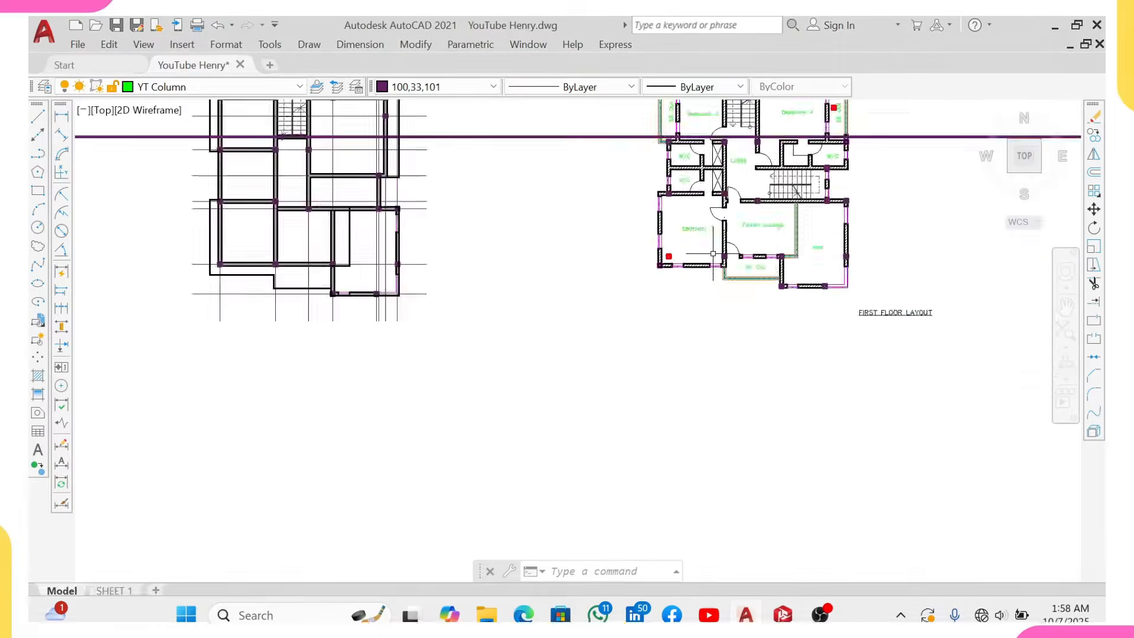
{"action": "scroll", "coordinate": [783, 301], "scroll_direction": "up", "scroll_amount": 10}
{"action": "scroll", "coordinate": [525, 275], "scroll_direction": "down", "scroll_amount": 4}
{"action": "scroll", "coordinate": [466, 319], "scroll_direction": "up", "scroll_amount": 4}
{"action": "scroll", "coordinate": [456, 308], "scroll_direction": "up", "scroll_amount": 4}
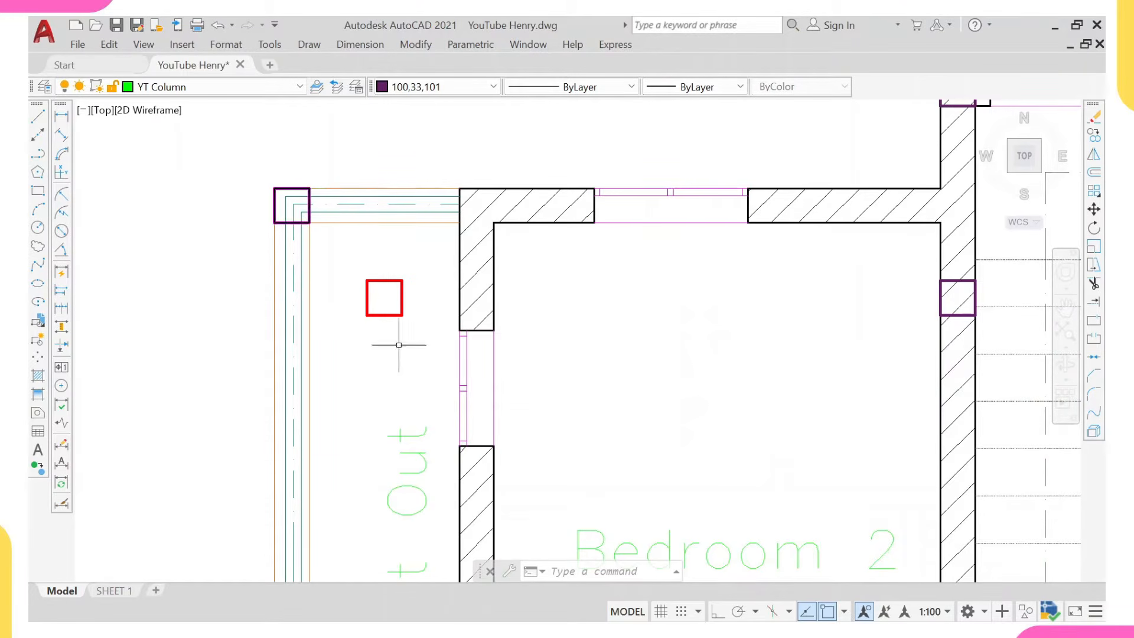
- Switch back to ProtaStructure and delete column 2C1 at the B/1 axis intersection on Storey 2
{"action": "mouse_move", "coordinate": [710, 614]}
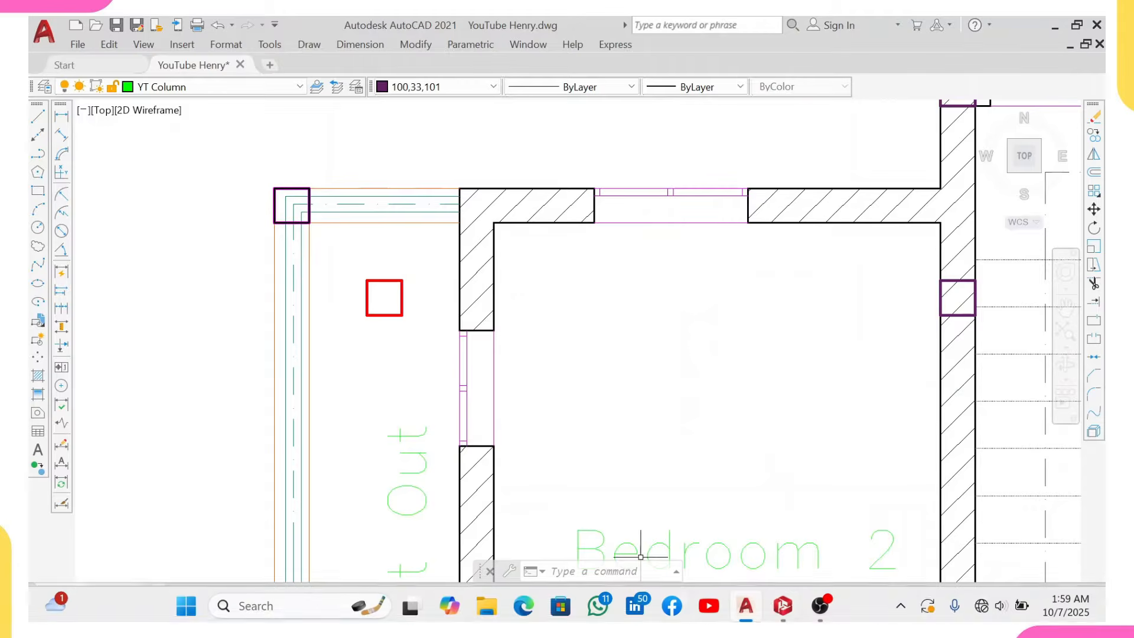
{"action": "left_click", "coordinate": [783, 602]}
{"action": "scroll", "coordinate": [518, 364], "scroll_direction": "up", "scroll_amount": 4}
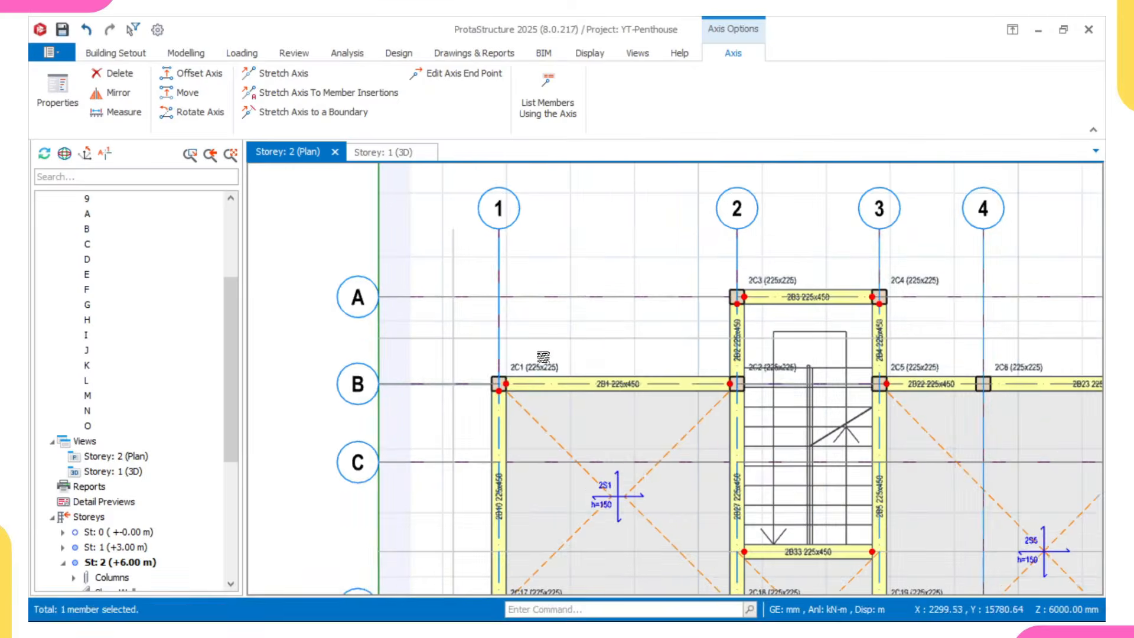
{"action": "left_click", "coordinate": [515, 369]}
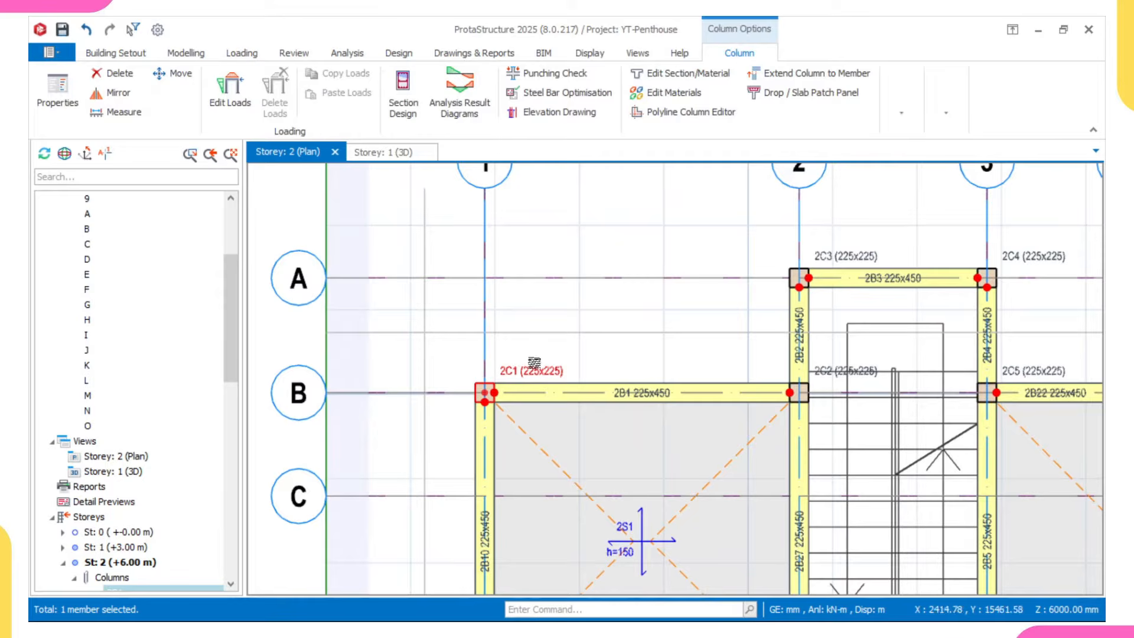
{"action": "right_click", "coordinate": [534, 367]}
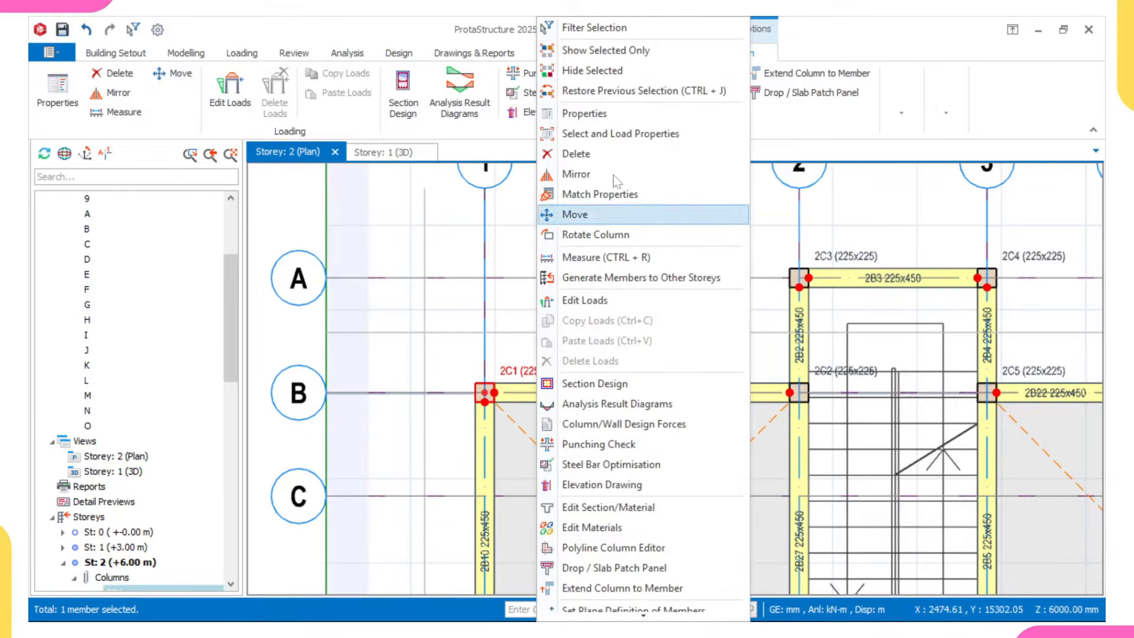
{"action": "left_click", "coordinate": [622, 113]}
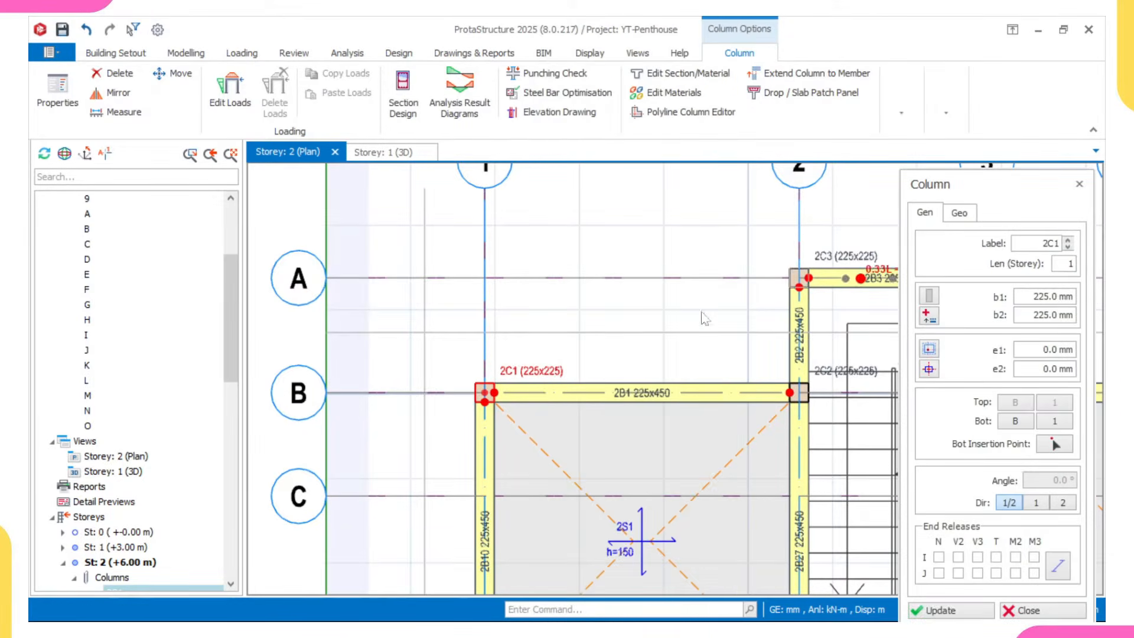
{"action": "key", "text": "Escape"}
{"action": "left_click", "coordinate": [519, 368]}
{"action": "right_click", "coordinate": [522, 367]}
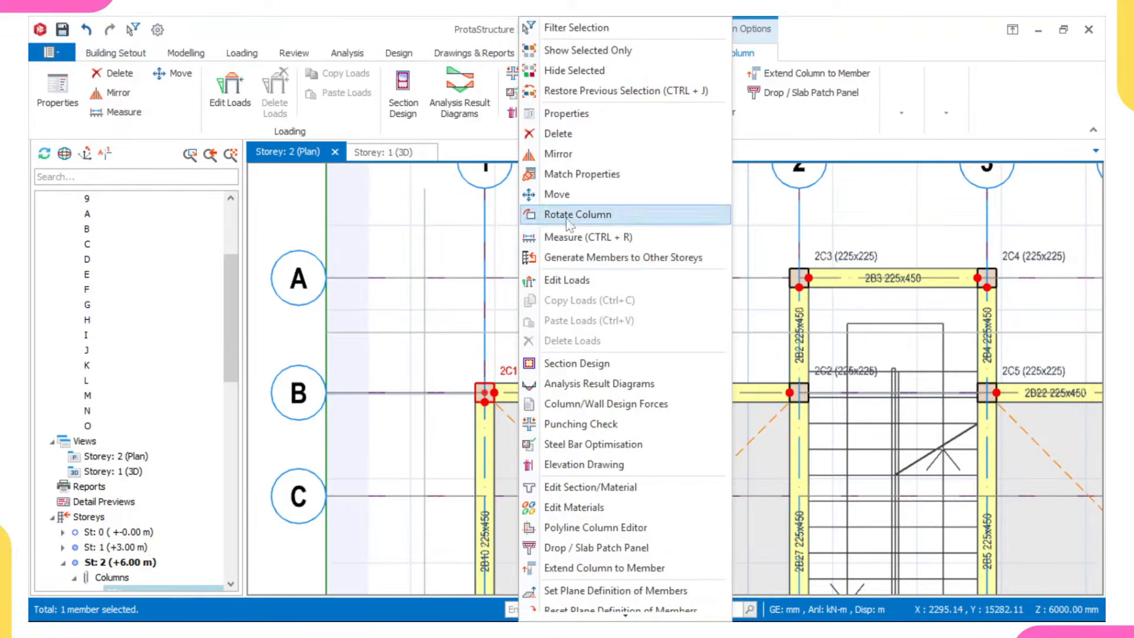
{"action": "left_click", "coordinate": [579, 133]}
{"action": "left_click", "coordinate": [498, 399]}
{"action": "key", "text": "Escape"}
- Using column 2C3's properties, place a 225 x 225 mm column at axes K/9, shifted so its outer corner sits on the intersection
{"action": "left_click", "coordinate": [798, 277]}
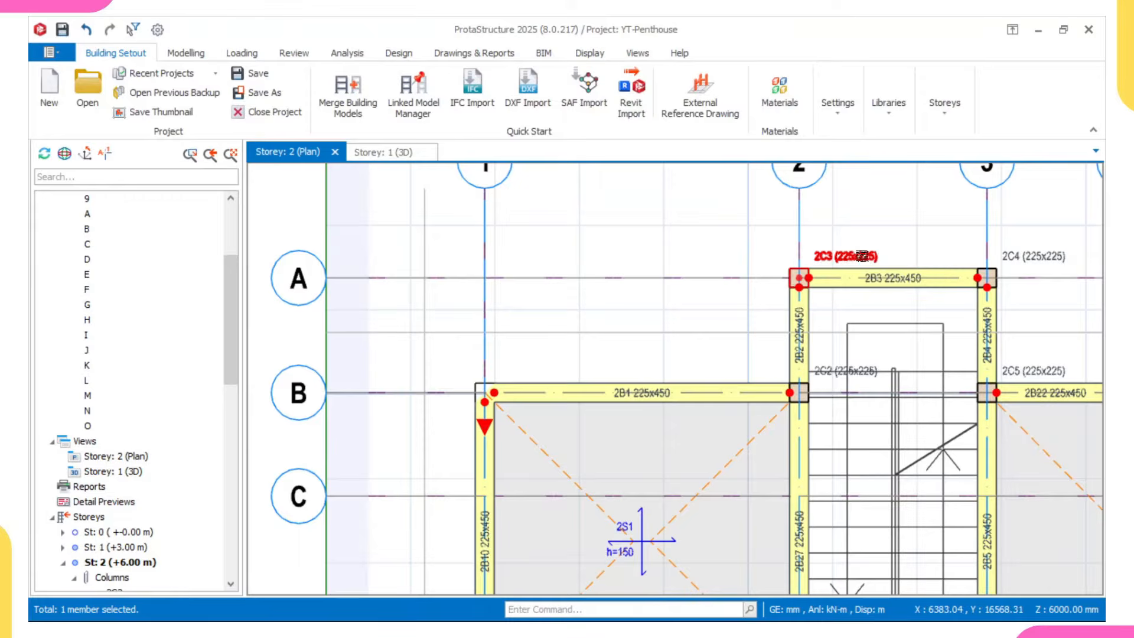
{"action": "scroll", "coordinate": [465, 332], "scroll_direction": "up", "scroll_amount": 2}
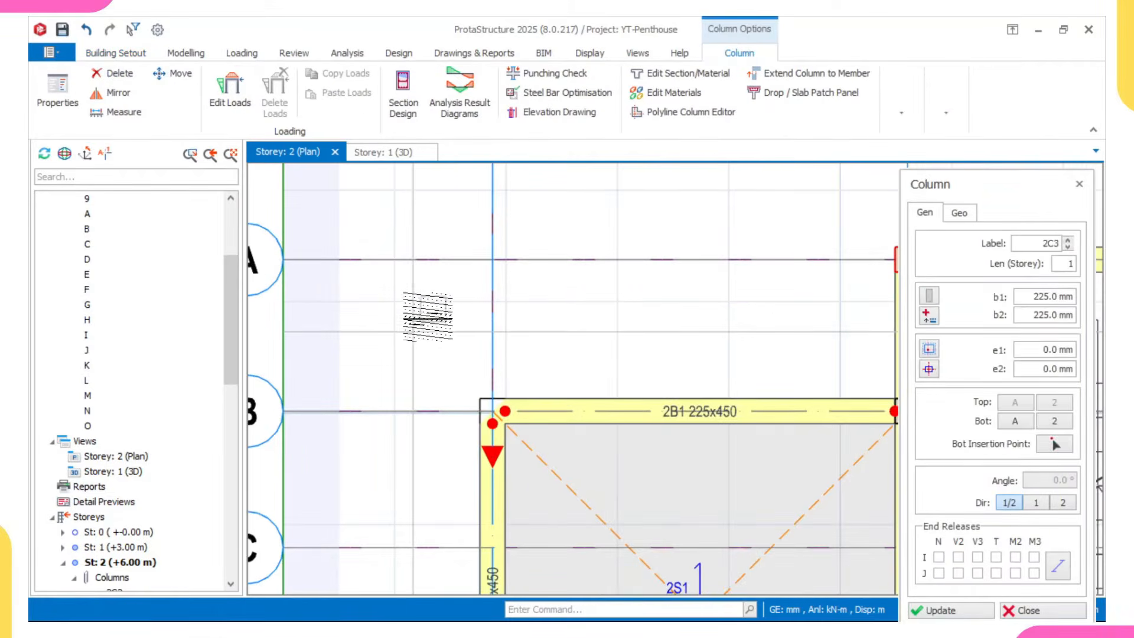
{"action": "left_click", "coordinate": [413, 332]}
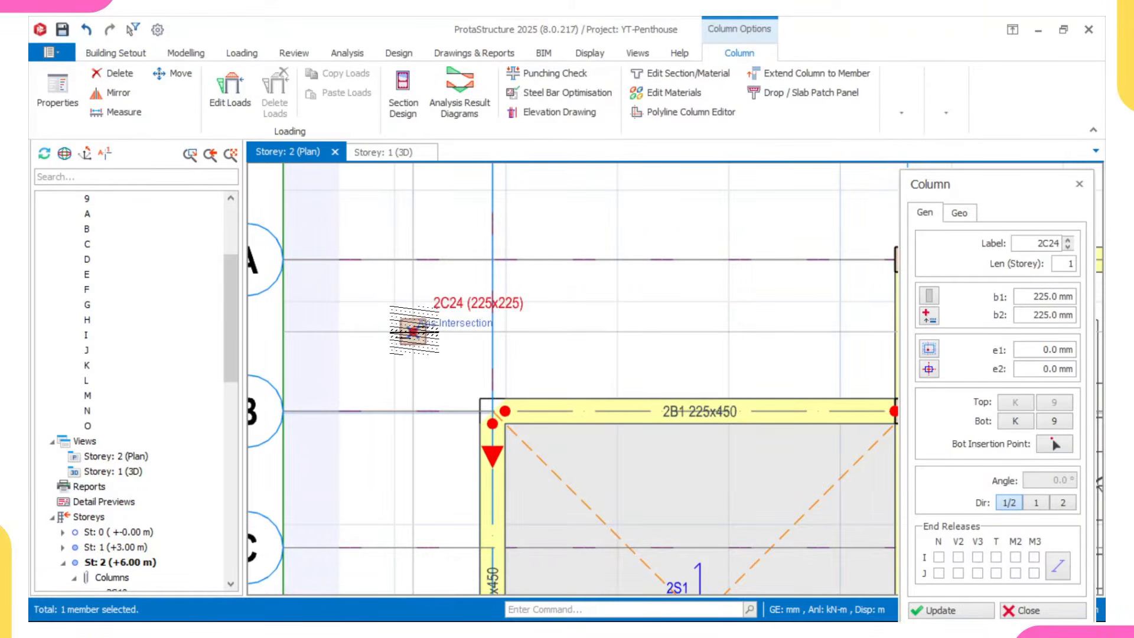
{"action": "left_click", "coordinate": [929, 368]}
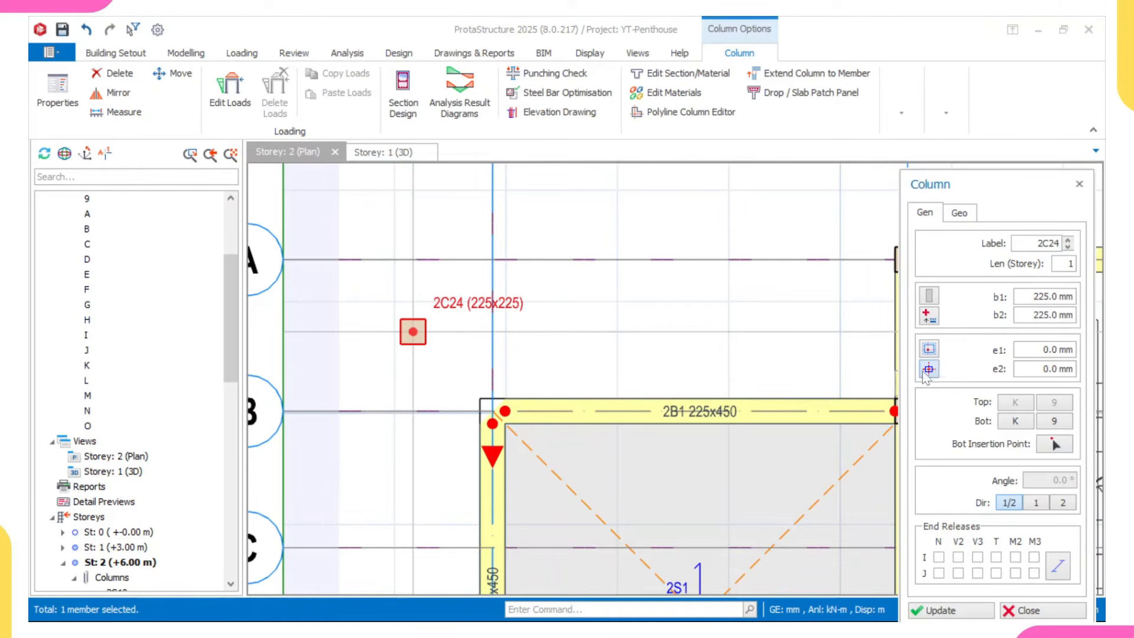
{"action": "left_click", "coordinate": [950, 391]}
{"action": "key", "text": "Escape"}
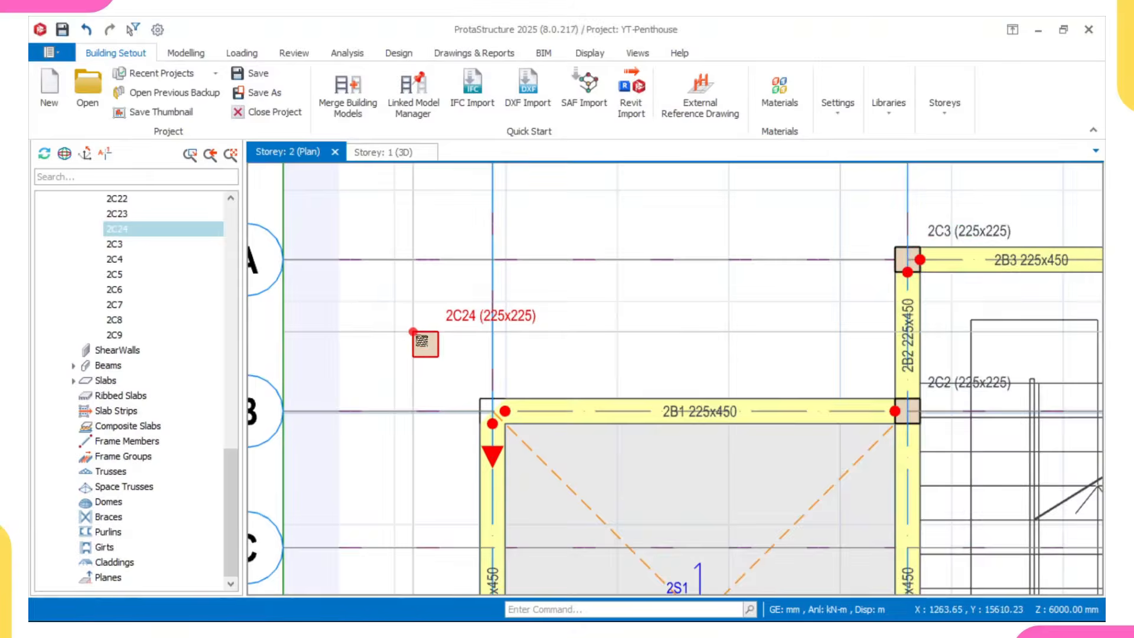
- Examine the new K/9 corner column's position relative to beams 2B1 and 2B10 in the Storey 2 plan
{"action": "scroll", "coordinate": [502, 405], "scroll_direction": "down", "scroll_amount": 1}
{"action": "middle_click_drag", "start_coordinate": [500, 409], "coordinate": [505, 346]}
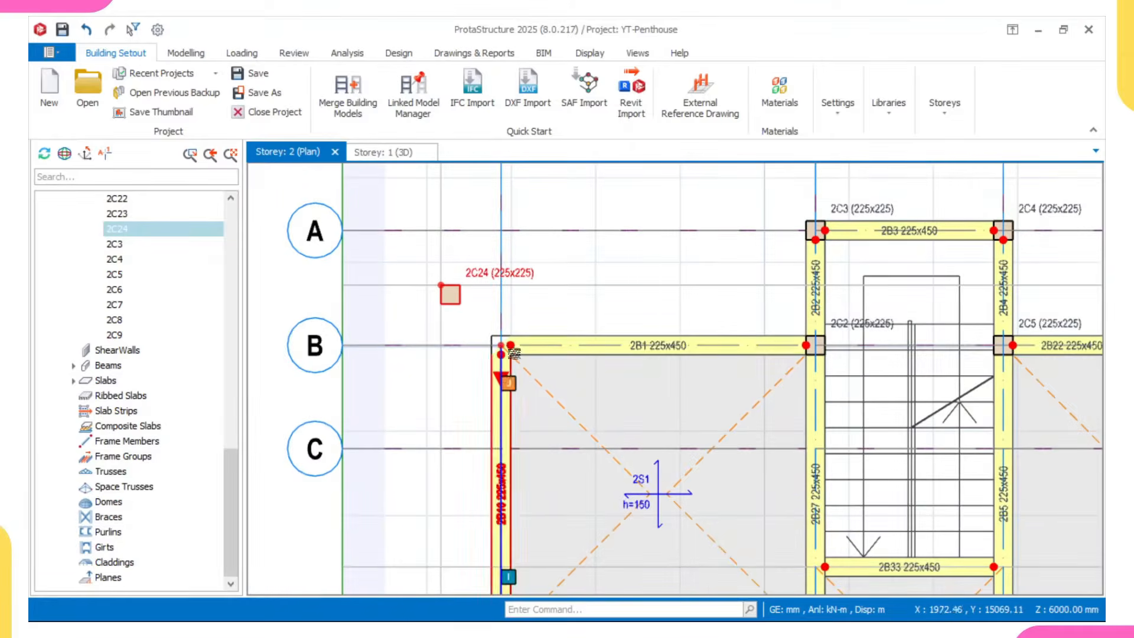
{"action": "scroll", "coordinate": [495, 354], "scroll_direction": "down", "scroll_amount": 1}
{"action": "scroll", "coordinate": [704, 357], "scroll_direction": "up", "scroll_amount": 1}
{"action": "scroll", "coordinate": [704, 358], "scroll_direction": "up", "scroll_amount": 1}
{"action": "scroll", "coordinate": [690, 330], "scroll_direction": "down", "scroll_amount": 1}
{"action": "scroll", "coordinate": [446, 291], "scroll_direction": "up", "scroll_amount": 1}
{"action": "scroll", "coordinate": [502, 258], "scroll_direction": "down", "scroll_amount": 1}
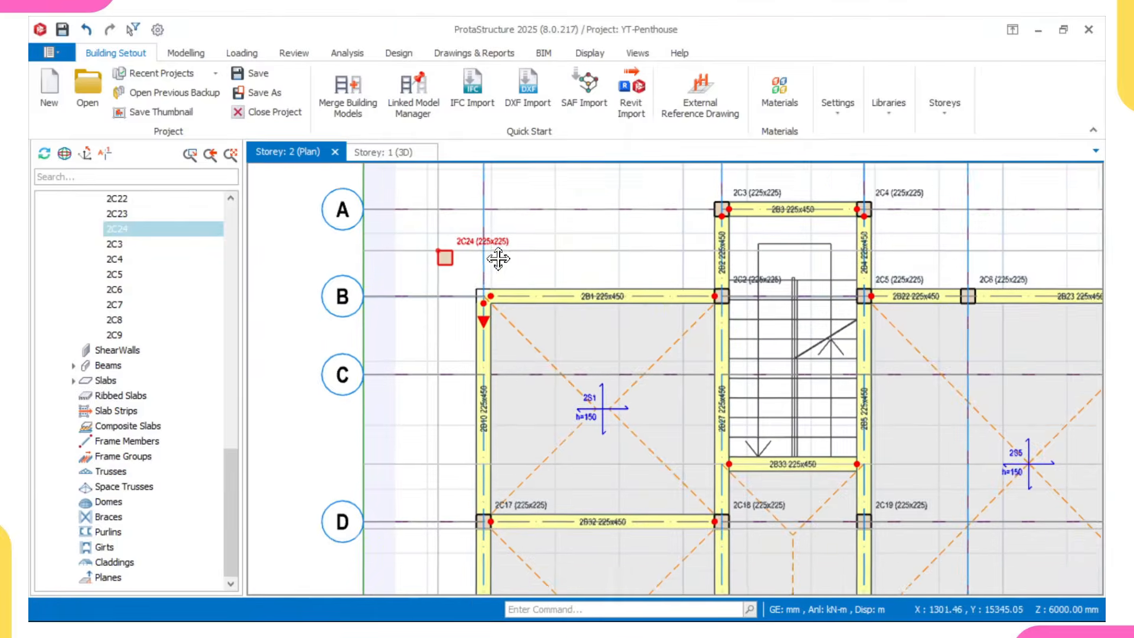
{"action": "scroll", "coordinate": [509, 261], "scroll_direction": "up", "scroll_amount": 1}
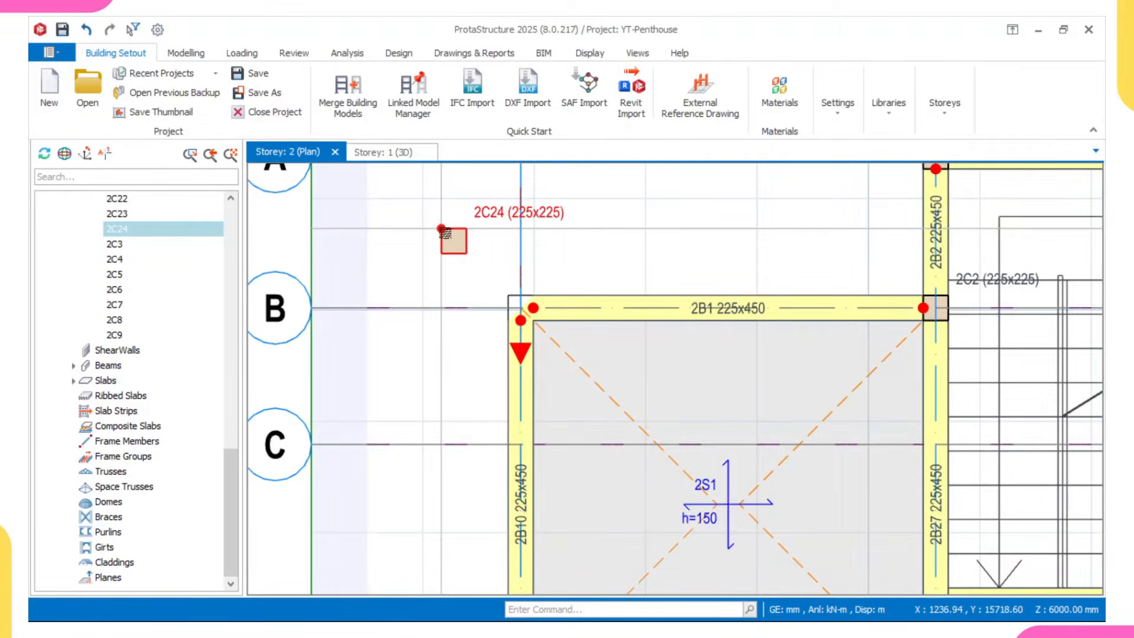
- Examine the Storey 1 3D view around the front corner bay, and return to the Storey 2 plan
{"action": "left_click", "coordinate": [399, 156]}
{"action": "scroll", "coordinate": [453, 314], "scroll_direction": "down", "scroll_amount": 1}
{"action": "middle_click_drag", "start_coordinate": [535, 325], "coordinate": [573, 336]}
{"action": "scroll", "coordinate": [346, 382], "scroll_direction": "up", "scroll_amount": 2}
{"action": "middle_click_drag", "start_coordinate": [720, 310], "coordinate": [635, 319]}
{"action": "scroll", "coordinate": [363, 297], "scroll_direction": "up", "scroll_amount": 2}
{"action": "scroll", "coordinate": [395, 297], "scroll_direction": "down", "scroll_amount": 2}
{"action": "middle_click_drag", "start_coordinate": [395, 297], "coordinate": [430, 352]}
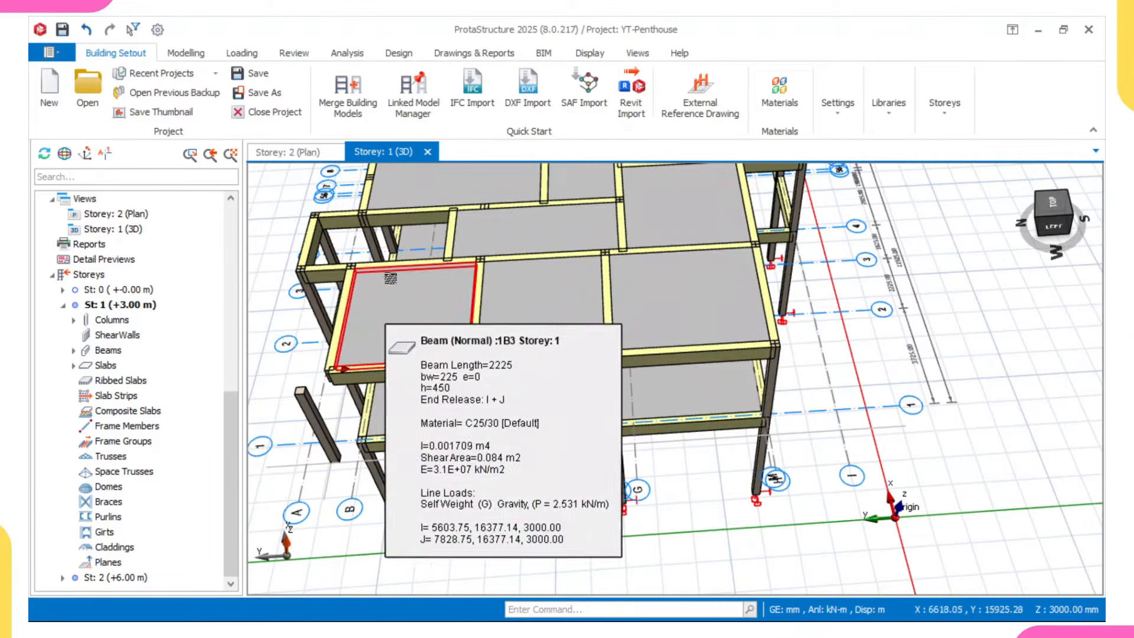
{"action": "left_click", "coordinate": [288, 152]}
{"action": "scroll", "coordinate": [446, 289], "scroll_direction": "down", "scroll_amount": 1}
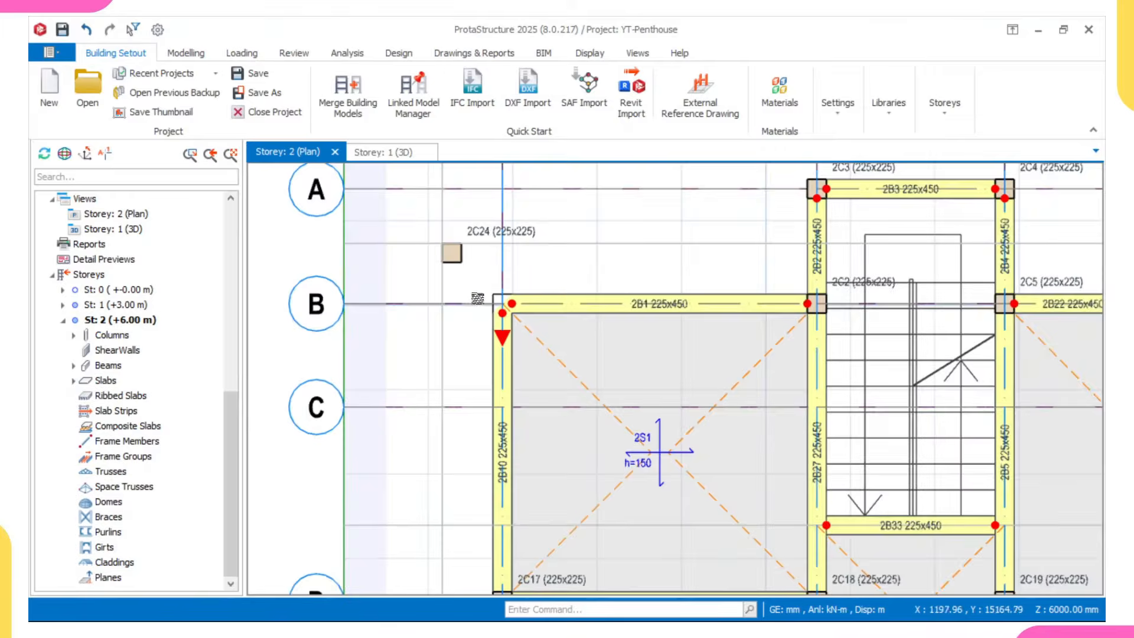
- Delete beams 2B1 and 2B10, which met at the removed corner column
{"action": "left_click", "coordinate": [589, 310]}
{"action": "scroll", "coordinate": [589, 314], "scroll_direction": "down", "scroll_amount": 2}
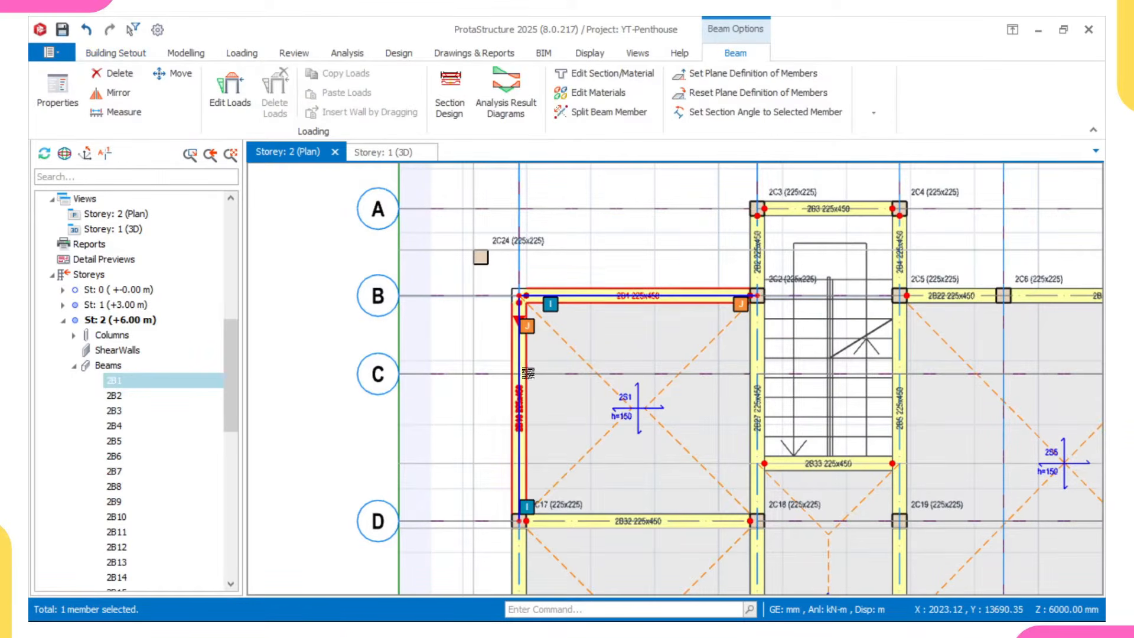
{"action": "left_click", "coordinate": [528, 373]}
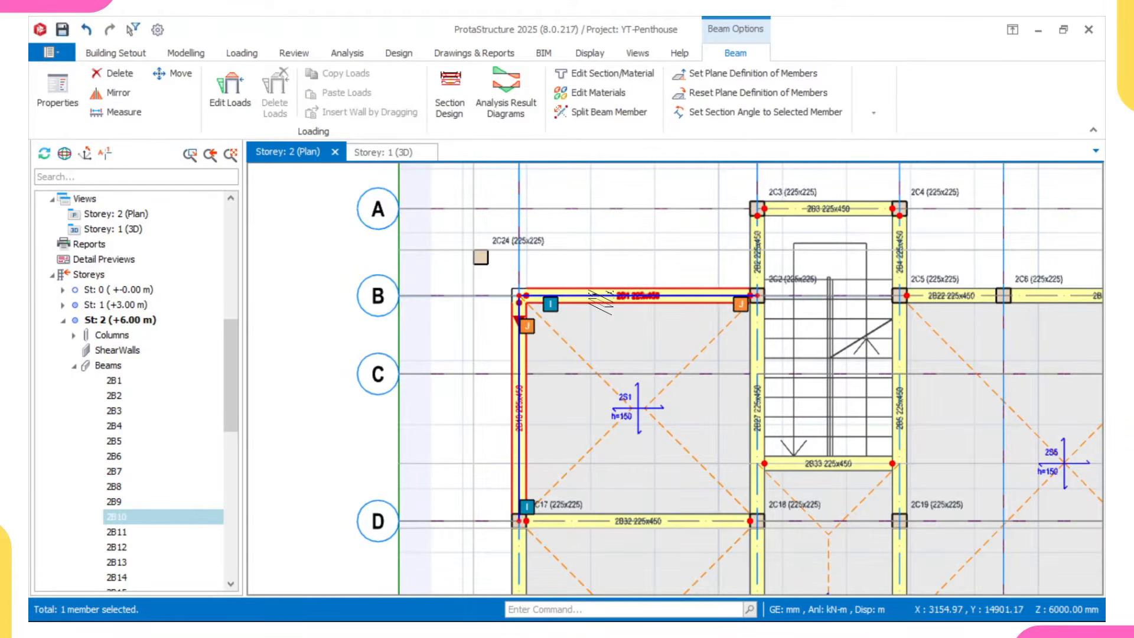
{"action": "left_click", "coordinate": [595, 298], "text": "ctrl"}
{"action": "right_click", "coordinate": [622, 243]}
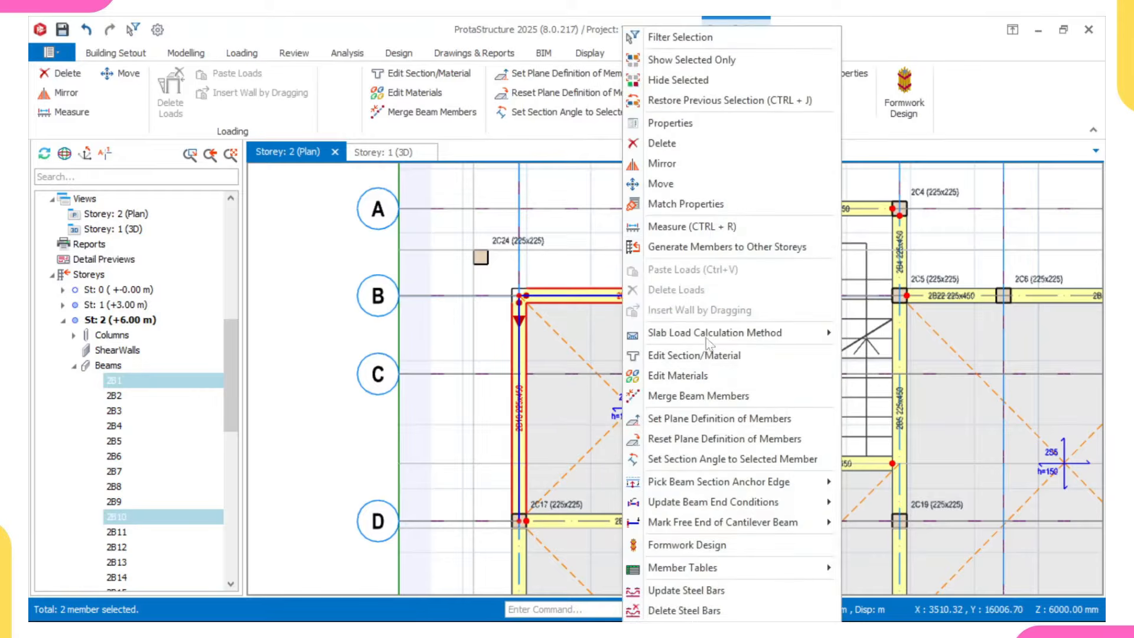
{"action": "left_click", "coordinate": [691, 143]}
{"action": "left_click", "coordinate": [574, 512]}
- Insert a normal 225 x 450 mm beam along axis K from the new corner column at axis 9 to axis 2
{"action": "scroll", "coordinate": [755, 391], "scroll_direction": "up", "scroll_amount": 2}
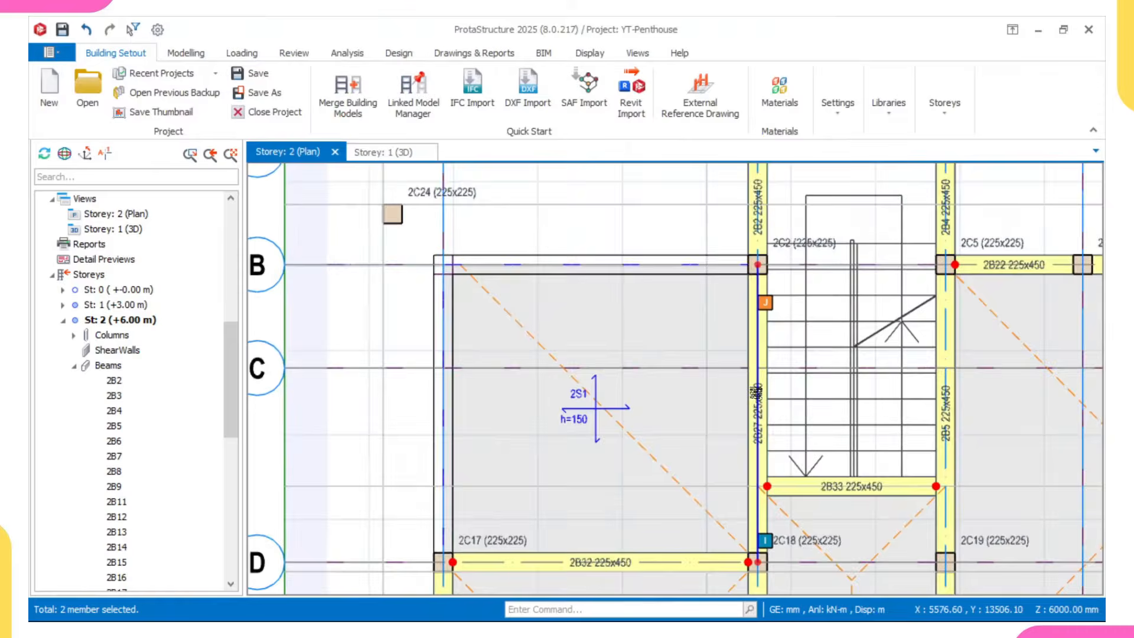
{"action": "scroll", "coordinate": [738, 319], "scroll_direction": "down", "scroll_amount": 1}
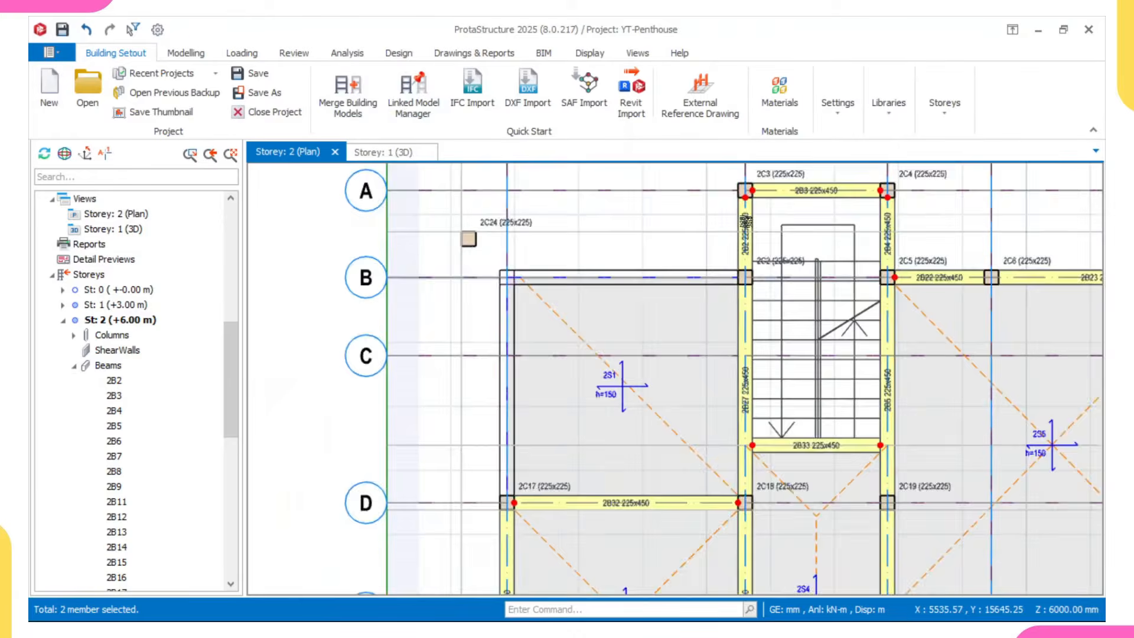
{"action": "scroll", "coordinate": [748, 244], "scroll_direction": "up", "scroll_amount": 1}
{"action": "scroll", "coordinate": [742, 291], "scroll_direction": "down", "scroll_amount": 1}
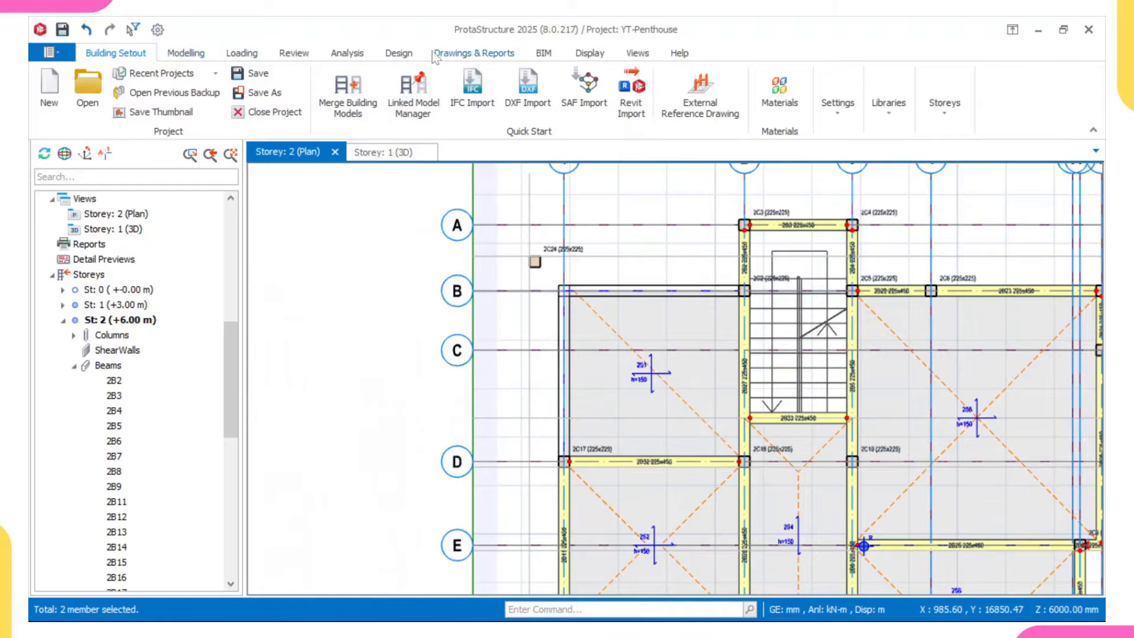
{"action": "left_click", "coordinate": [188, 53]}
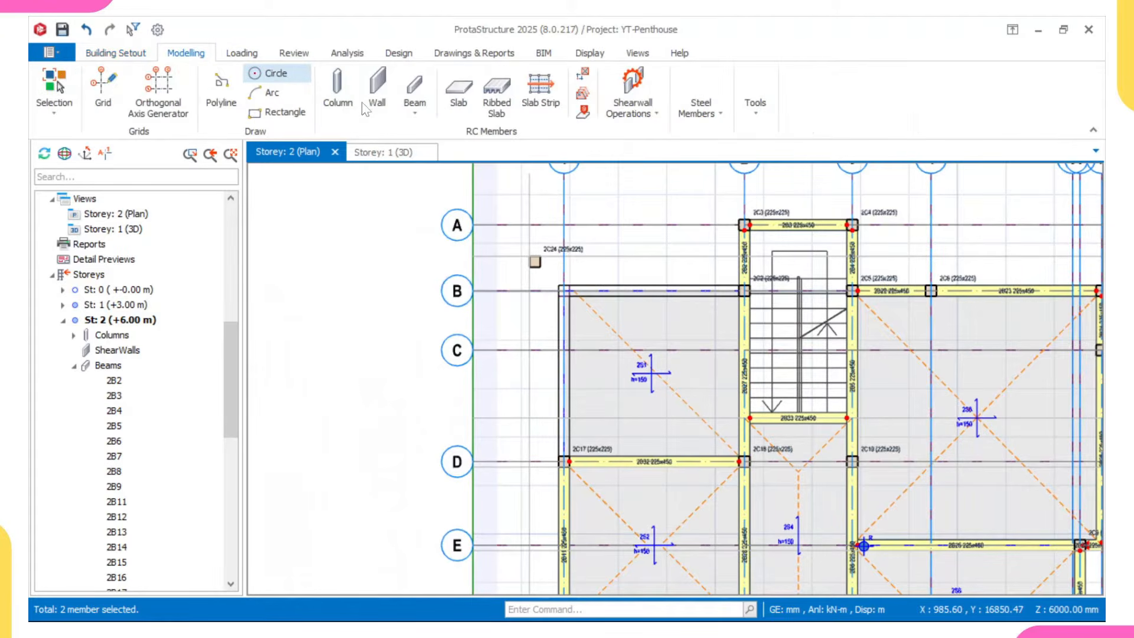
{"action": "left_click", "coordinate": [414, 103]}
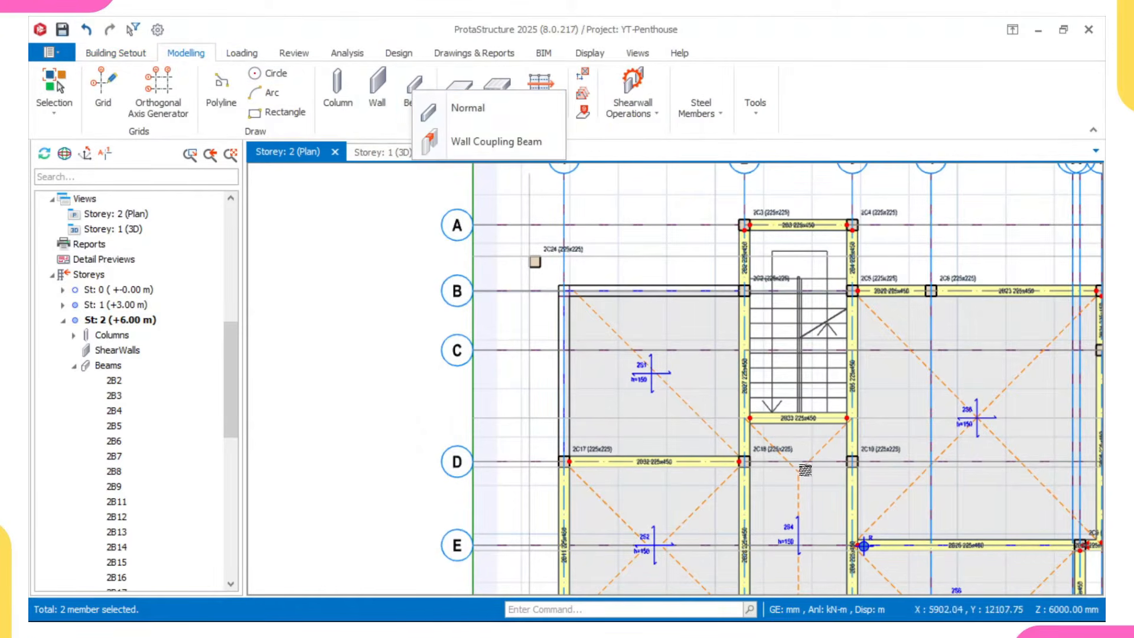
{"action": "left_click", "coordinate": [467, 108]}
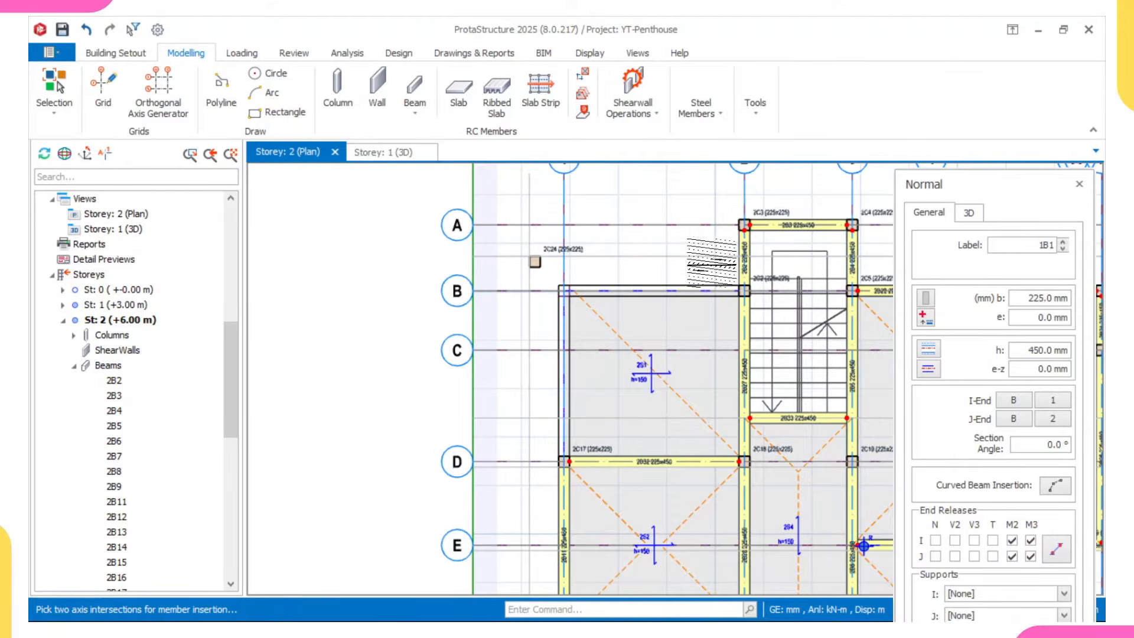
{"action": "scroll", "coordinate": [712, 260], "scroll_direction": "up", "scroll_amount": 1}
{"action": "scroll", "coordinate": [465, 245], "scroll_direction": "up", "scroll_amount": 1}
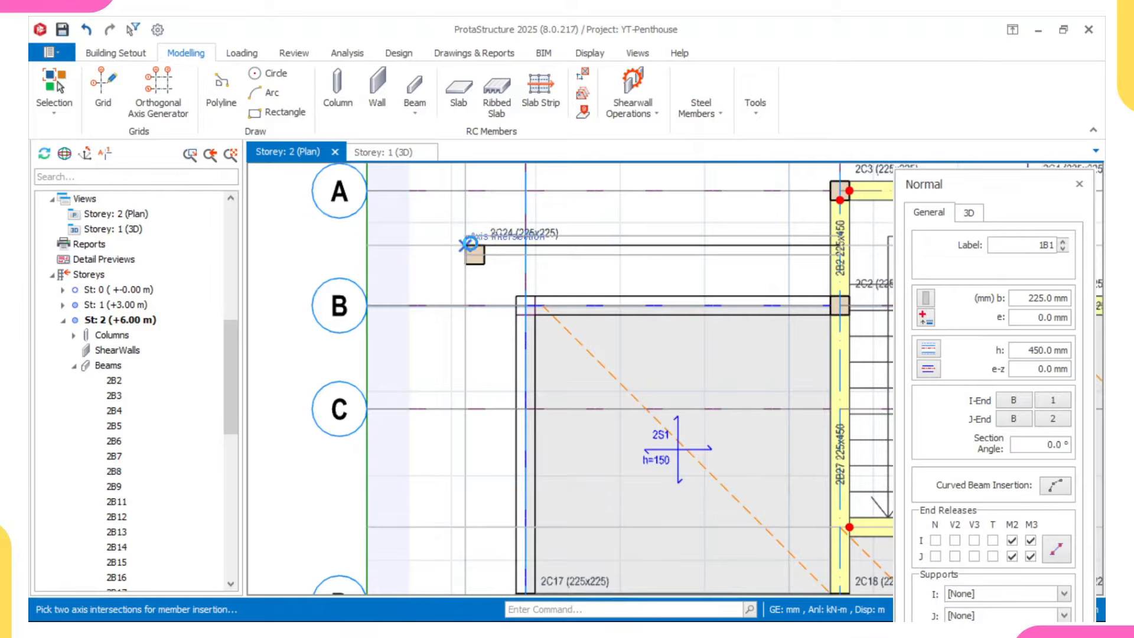
{"action": "left_click", "coordinate": [469, 243]}
- Align the new axis K beam flush with its corner column by applying an eccentricity of -112.5 mm
{"action": "scroll", "coordinate": [468, 245], "scroll_direction": "up", "scroll_amount": 2}
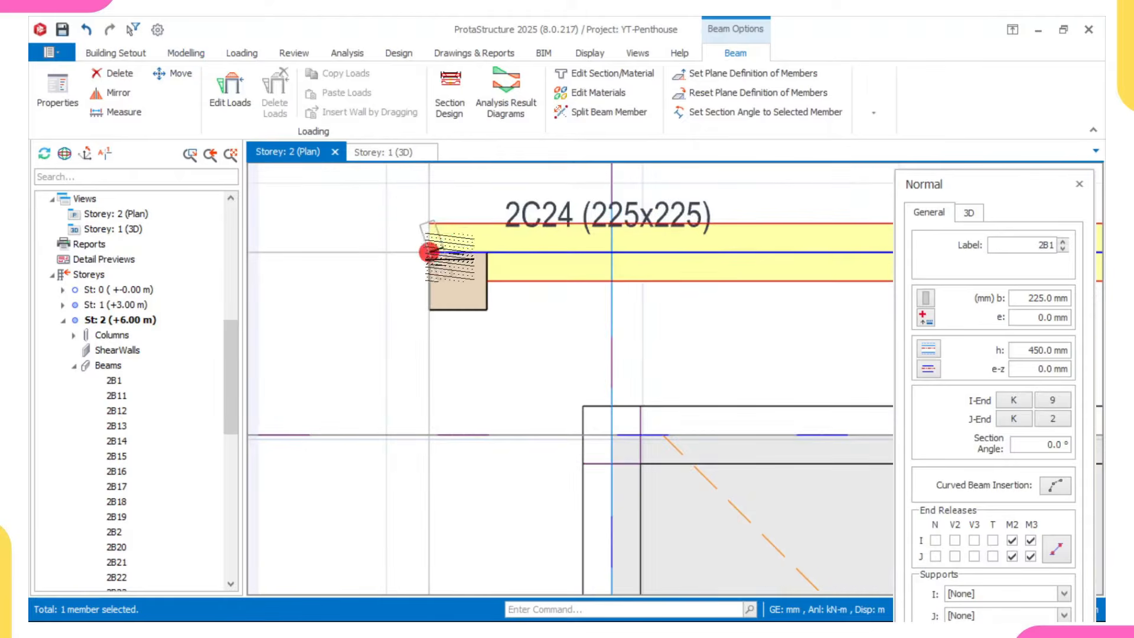
{"action": "scroll", "coordinate": [368, 263], "scroll_direction": "up", "scroll_amount": 2}
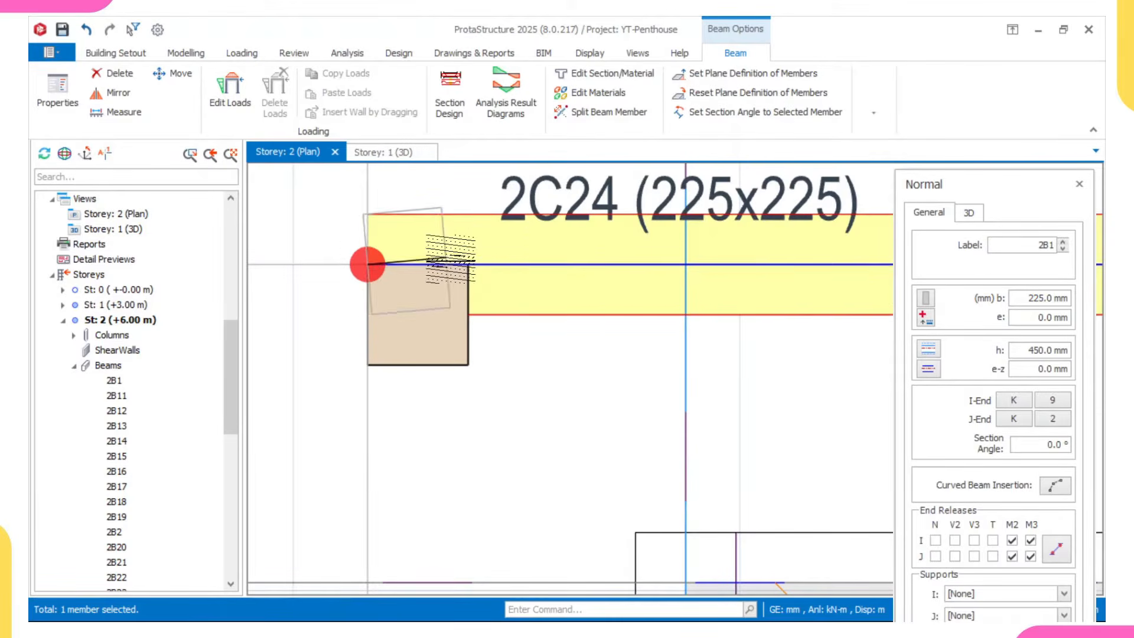
{"action": "left_click", "coordinate": [928, 372]}
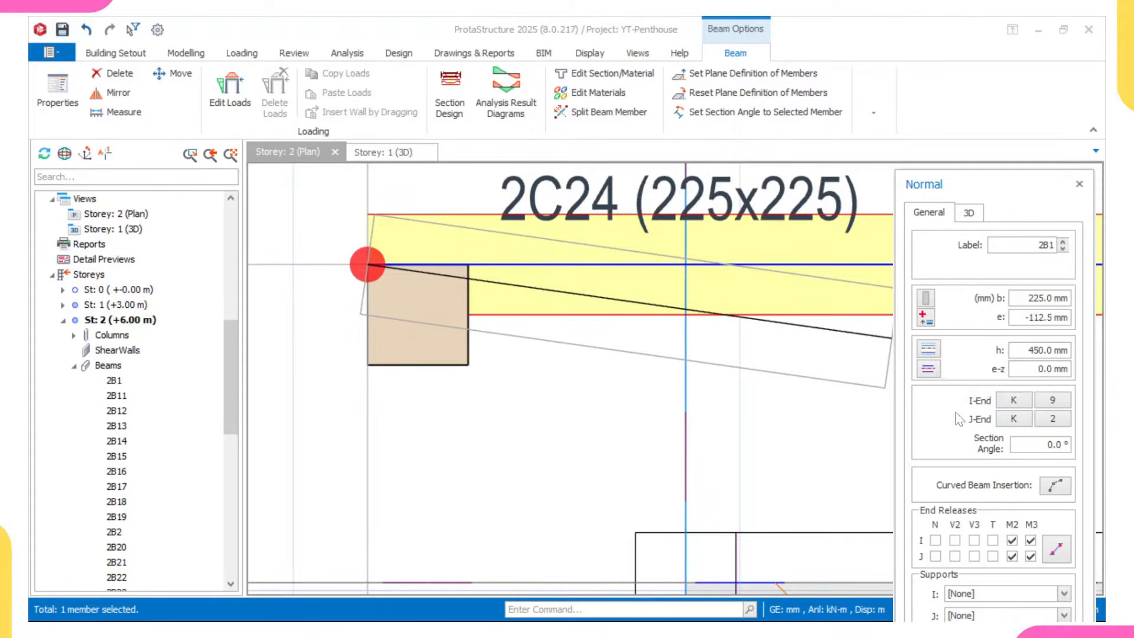
{"action": "left_click_drag", "start_coordinate": [989, 189], "coordinate": [986, 64]}
{"action": "left_click", "coordinate": [944, 572]}
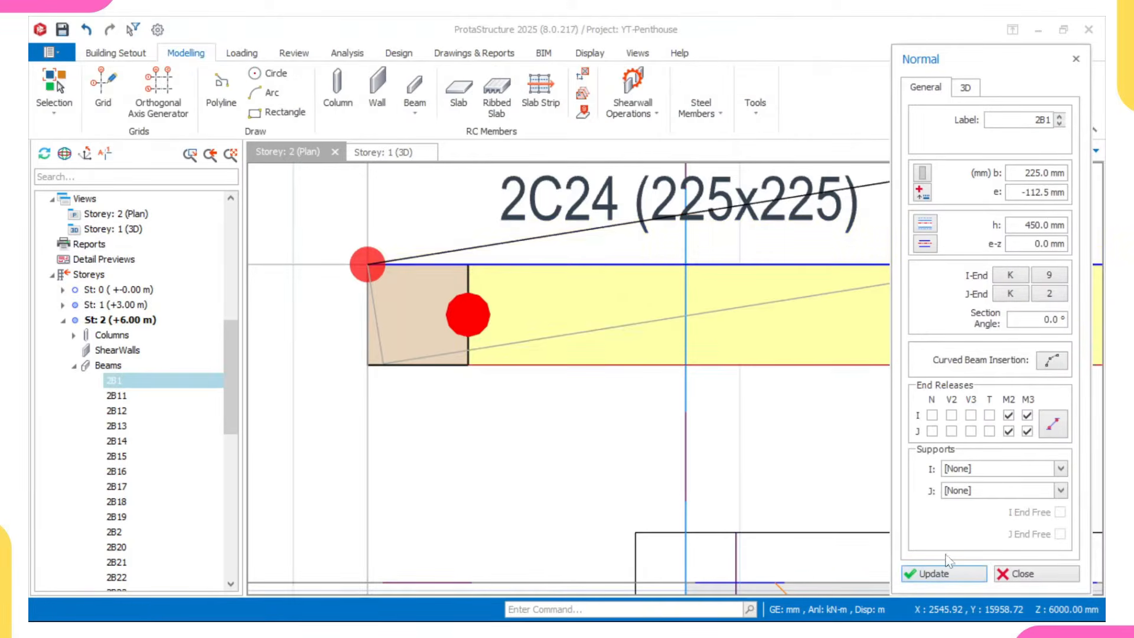
- Insert a normal 225 x 450 mm beam along axis 9 from the corner column at axis K to axis L, with a -112.5 mm eccentricity
{"action": "scroll", "coordinate": [342, 303], "scroll_direction": "down", "scroll_amount": 2}
{"action": "middle_click_drag", "start_coordinate": [453, 313], "coordinate": [341, 302]}
{"action": "scroll", "coordinate": [342, 303], "scroll_direction": "down", "scroll_amount": 2}
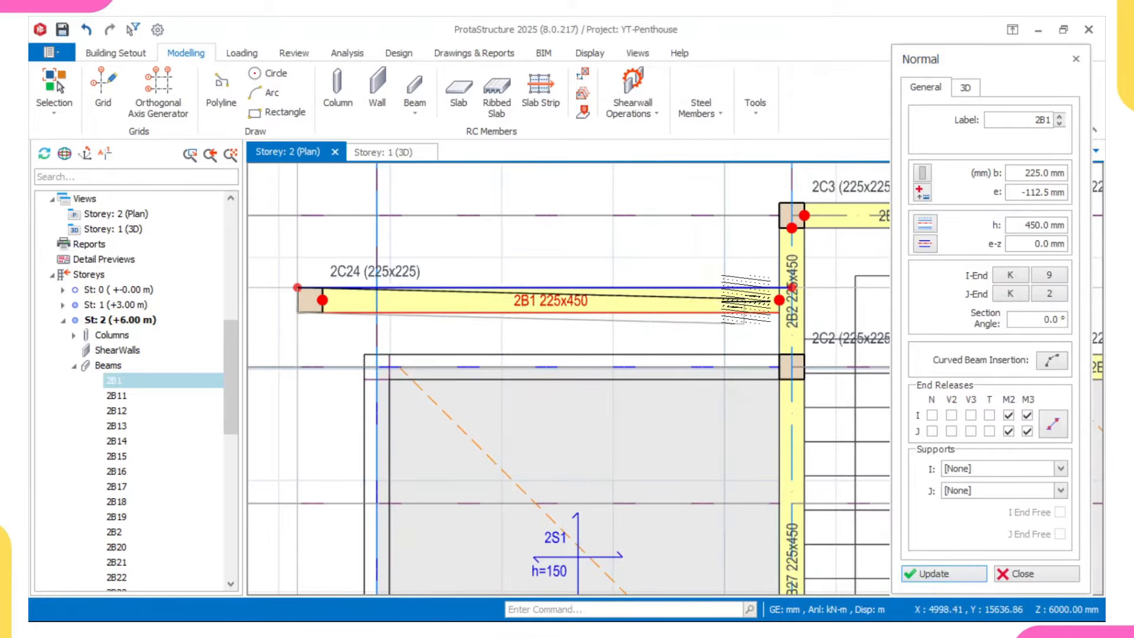
{"action": "scroll", "coordinate": [293, 300], "scroll_direction": "up", "scroll_amount": 3}
{"action": "scroll", "coordinate": [305, 270], "scroll_direction": "up", "scroll_amount": 2}
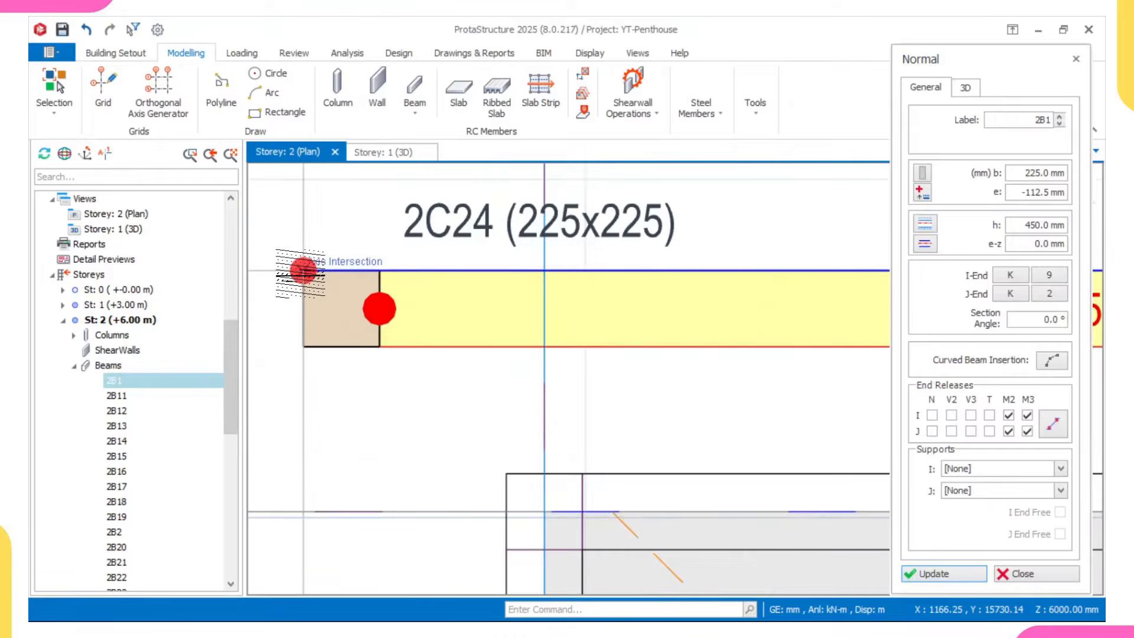
{"action": "scroll", "coordinate": [304, 271], "scroll_direction": "down", "scroll_amount": 2}
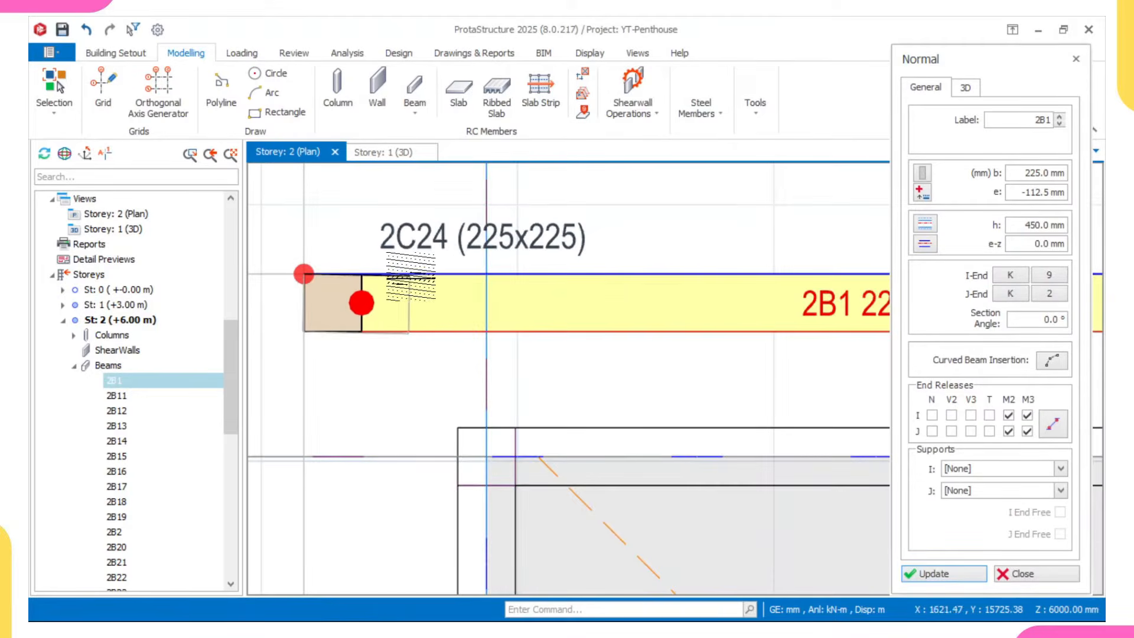
{"action": "scroll", "coordinate": [331, 274], "scroll_direction": "down", "scroll_amount": 2}
{"action": "scroll", "coordinate": [330, 273], "scroll_direction": "down", "scroll_amount": 4}
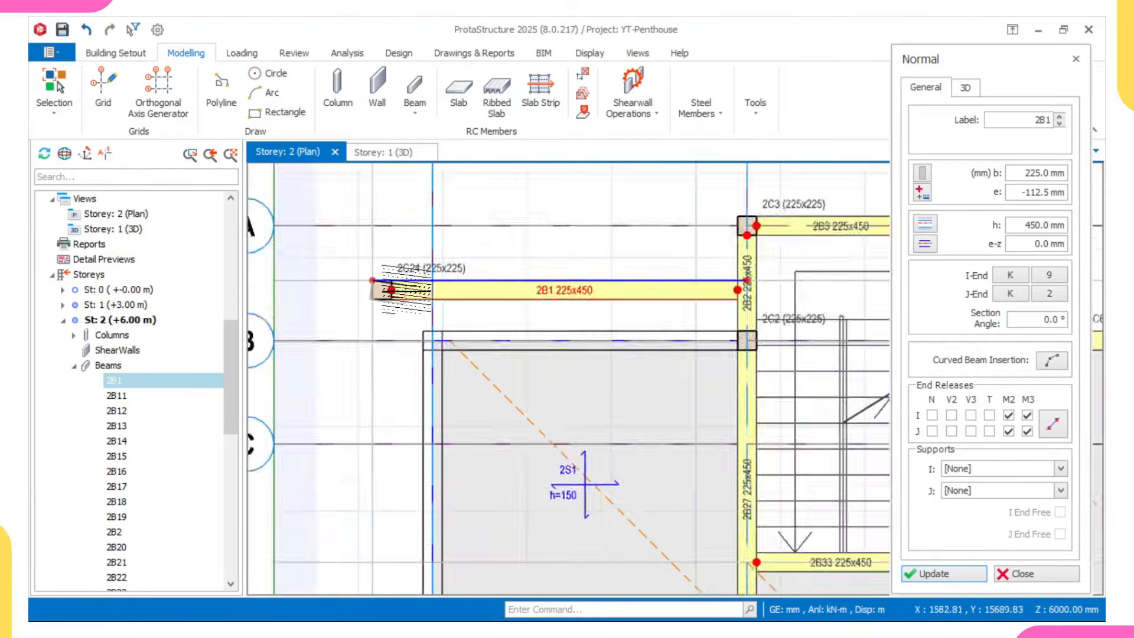
{"action": "middle_click_drag", "start_coordinate": [425, 539], "coordinate": [426, 330]}
{"action": "scroll", "coordinate": [381, 335], "scroll_direction": "up", "scroll_amount": 3}
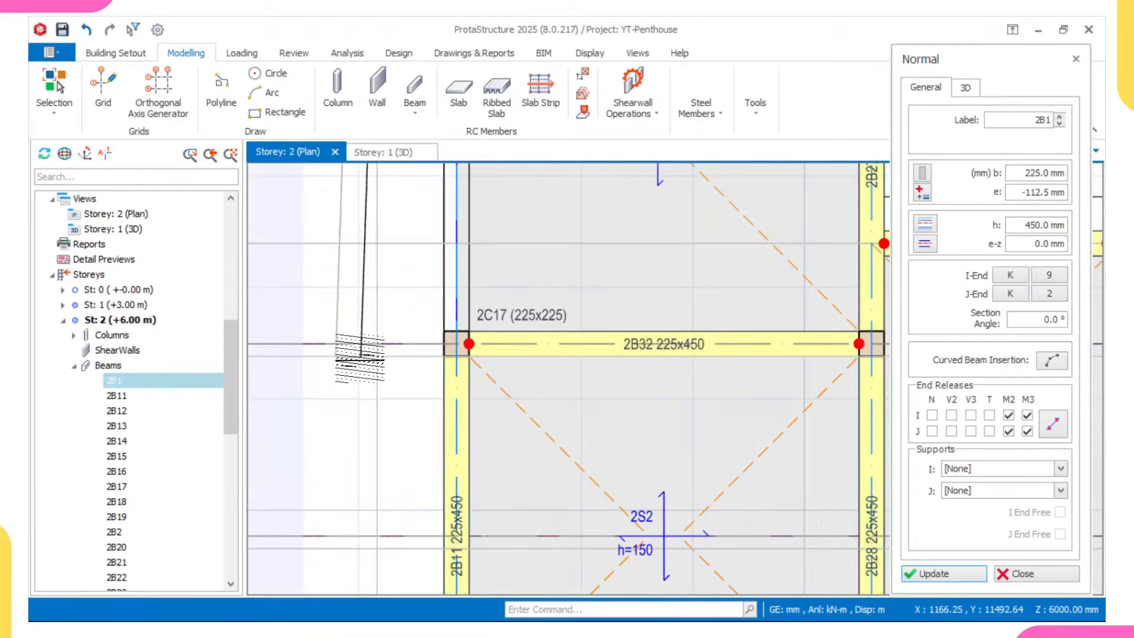
{"action": "scroll", "coordinate": [406, 347], "scroll_direction": "up", "scroll_amount": 1}
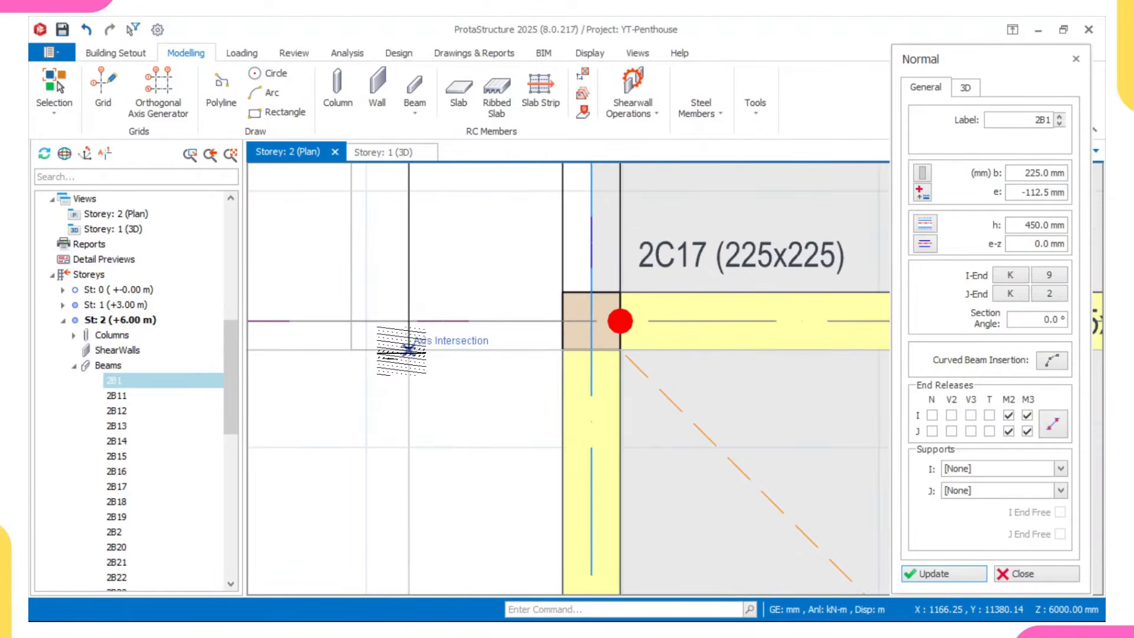
{"action": "left_click", "coordinate": [408, 346]}
- Insert a short 225 x 450 mm beam along axis L from axis 9 to axis 1, and end beam insertion
{"action": "scroll", "coordinate": [413, 342], "scroll_direction": "down", "scroll_amount": 4}
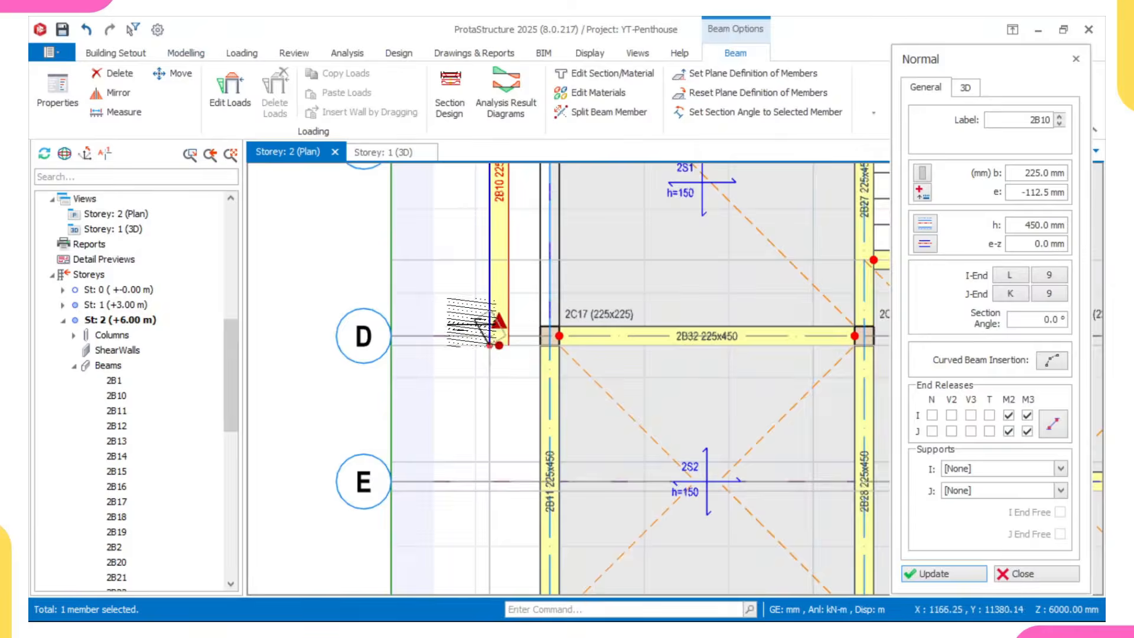
{"action": "scroll", "coordinate": [483, 330], "scroll_direction": "up", "scroll_amount": 3}
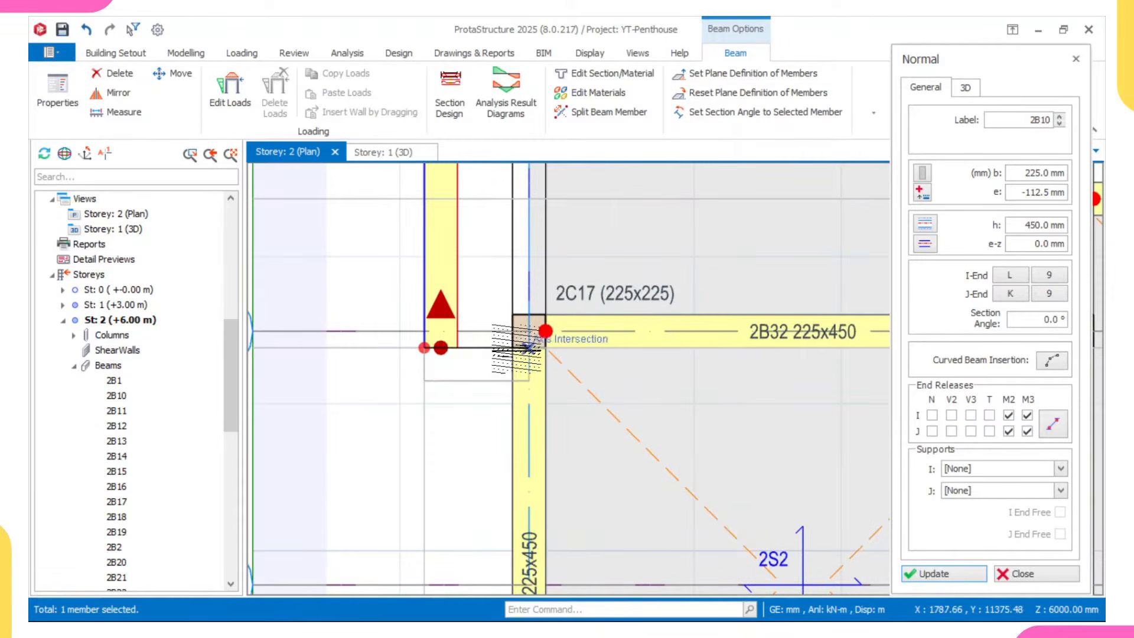
{"action": "scroll", "coordinate": [536, 348], "scroll_direction": "up", "scroll_amount": 2}
{"action": "left_click", "coordinate": [531, 348]}
{"action": "scroll", "coordinate": [480, 344], "scroll_direction": "down", "scroll_amount": 3}
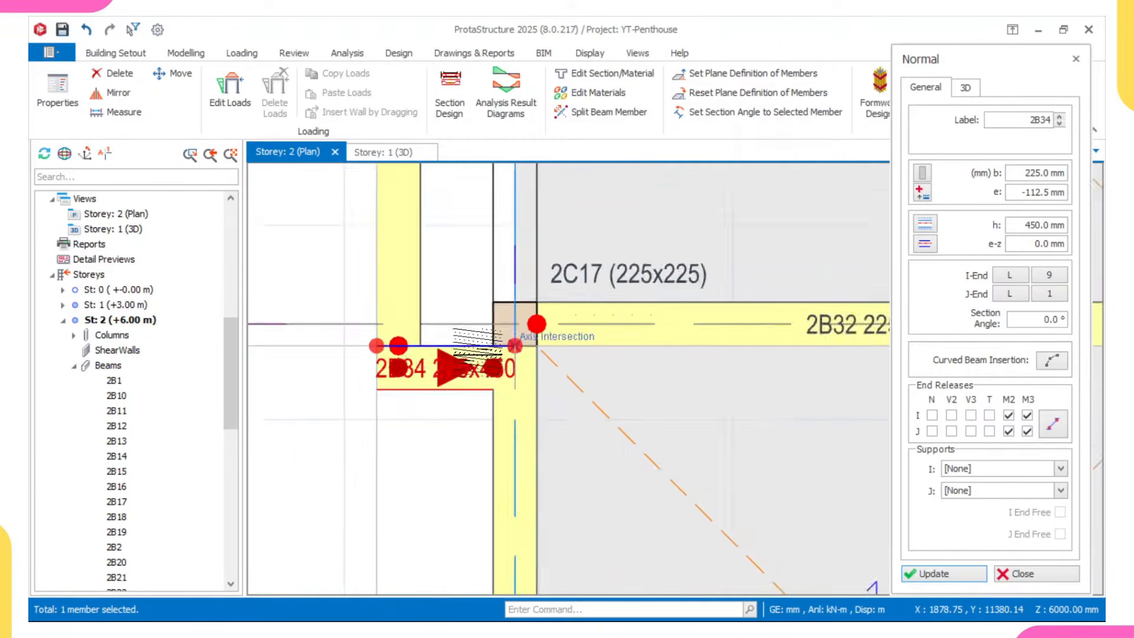
{"action": "scroll", "coordinate": [466, 357], "scroll_direction": "up", "scroll_amount": 3}
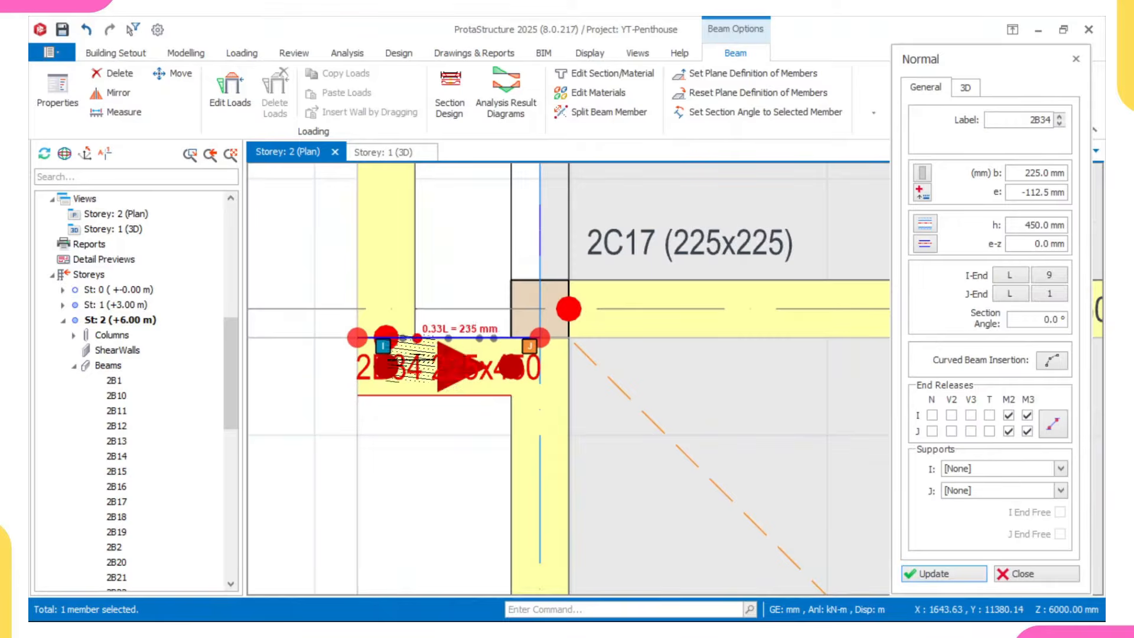
{"action": "scroll", "coordinate": [446, 364], "scroll_direction": "down", "scroll_amount": 1}
{"action": "scroll", "coordinate": [447, 364], "scroll_direction": "up", "scroll_amount": 2}
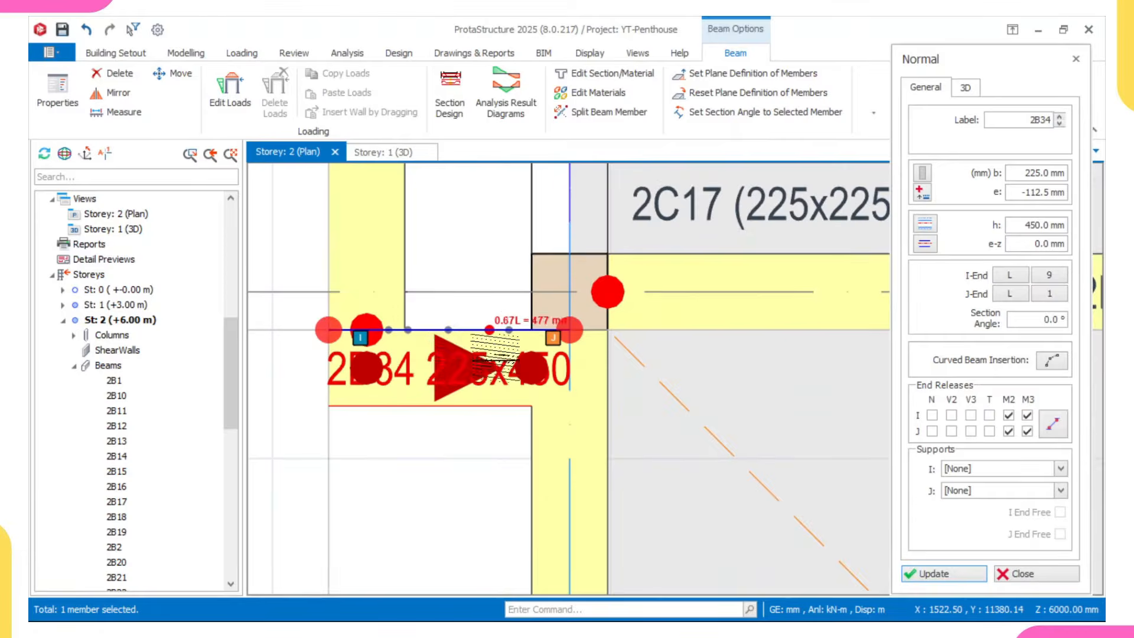
{"action": "key", "text": "Escape"}
{"action": "key", "text": "Escape"}
{"action": "scroll", "coordinate": [426, 397], "scroll_direction": "down", "scroll_amount": 5}
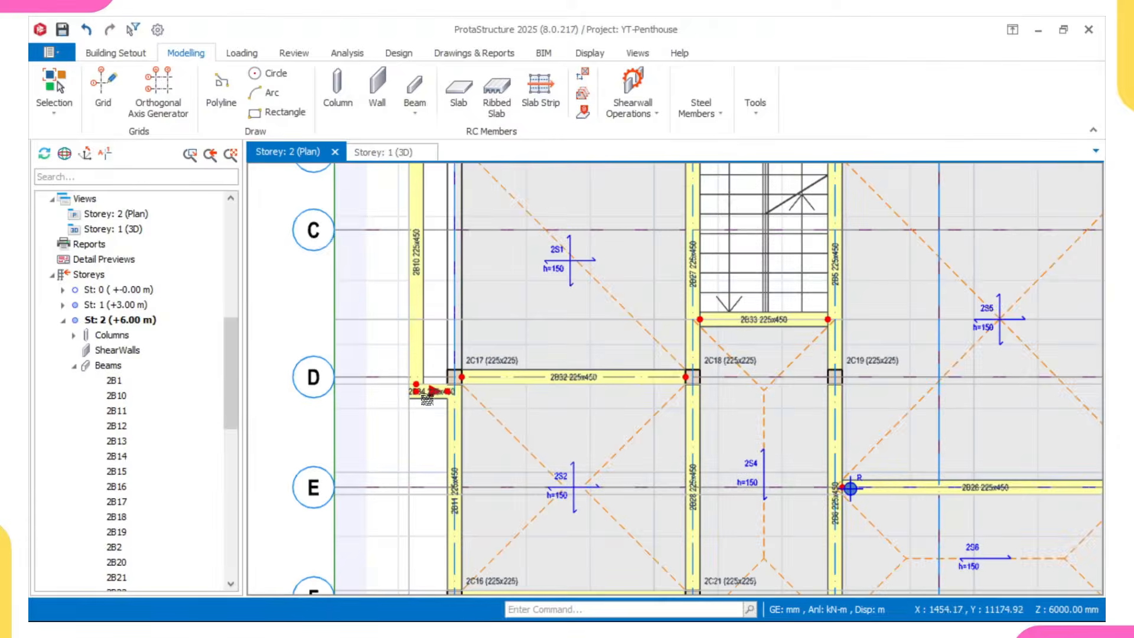
- Change the short axis L beam's eccentricity to 112.5 mm so it lines up with column 2C17
{"action": "scroll", "coordinate": [426, 397], "scroll_direction": "up", "scroll_amount": 5}
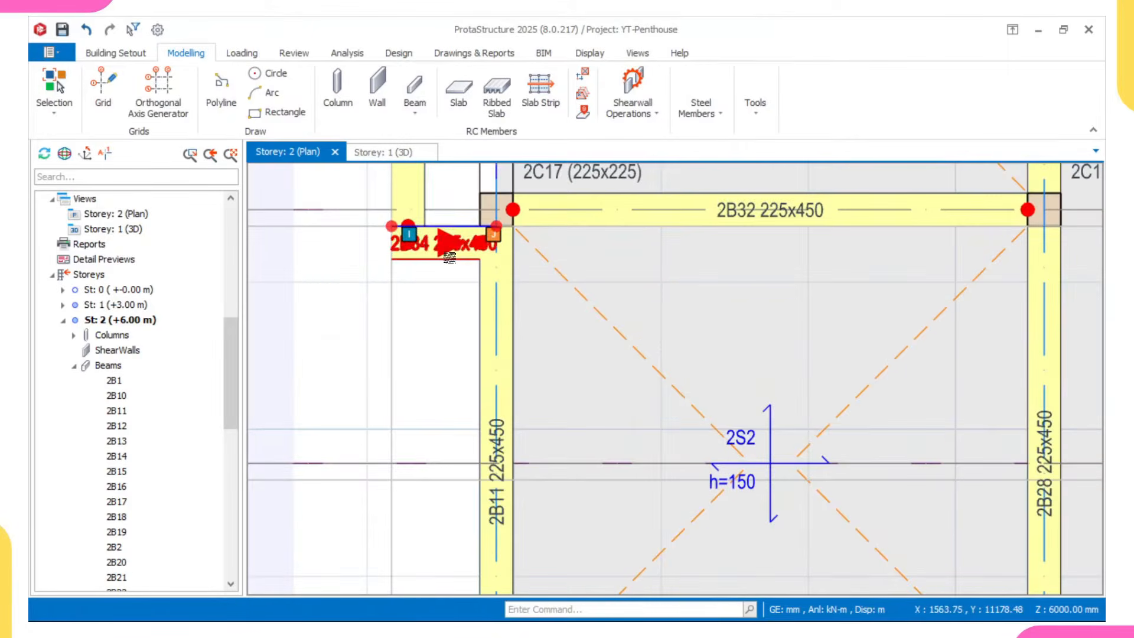
{"action": "left_click", "coordinate": [447, 248]}
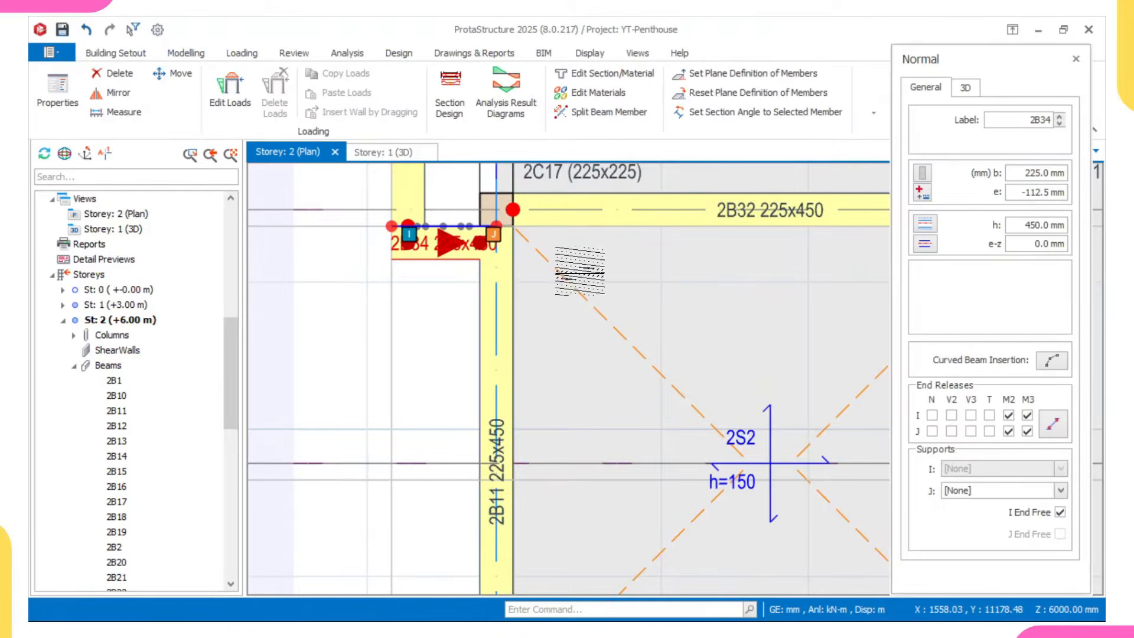
{"action": "middle_click_drag", "start_coordinate": [449, 256], "coordinate": [401, 333]}
{"action": "left_click", "coordinate": [925, 243]}
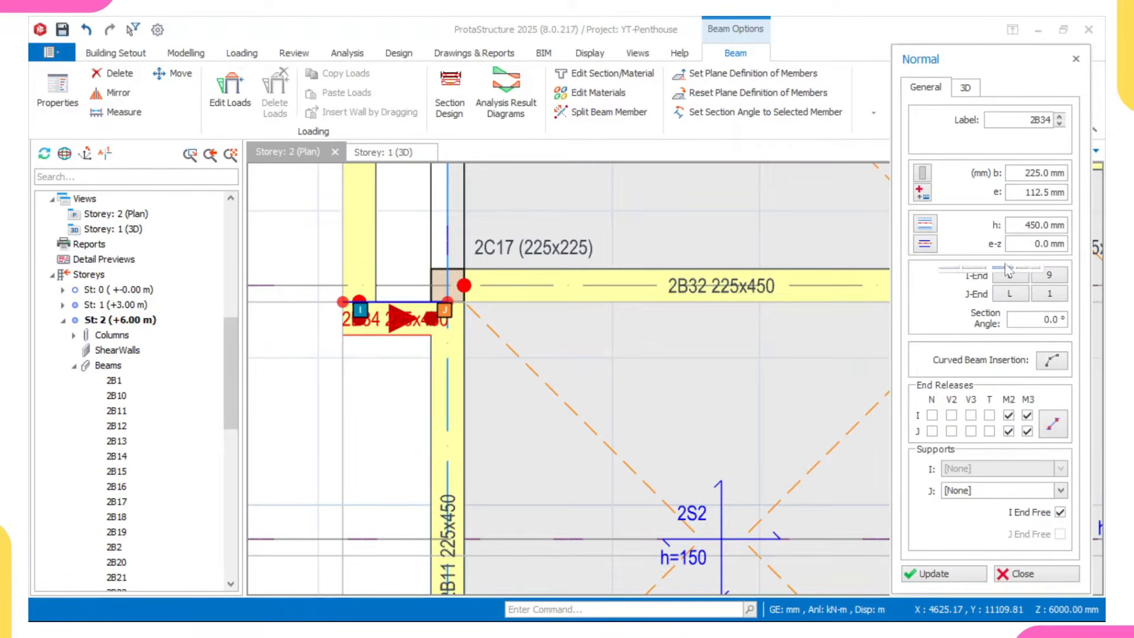
{"action": "left_click", "coordinate": [961, 571]}
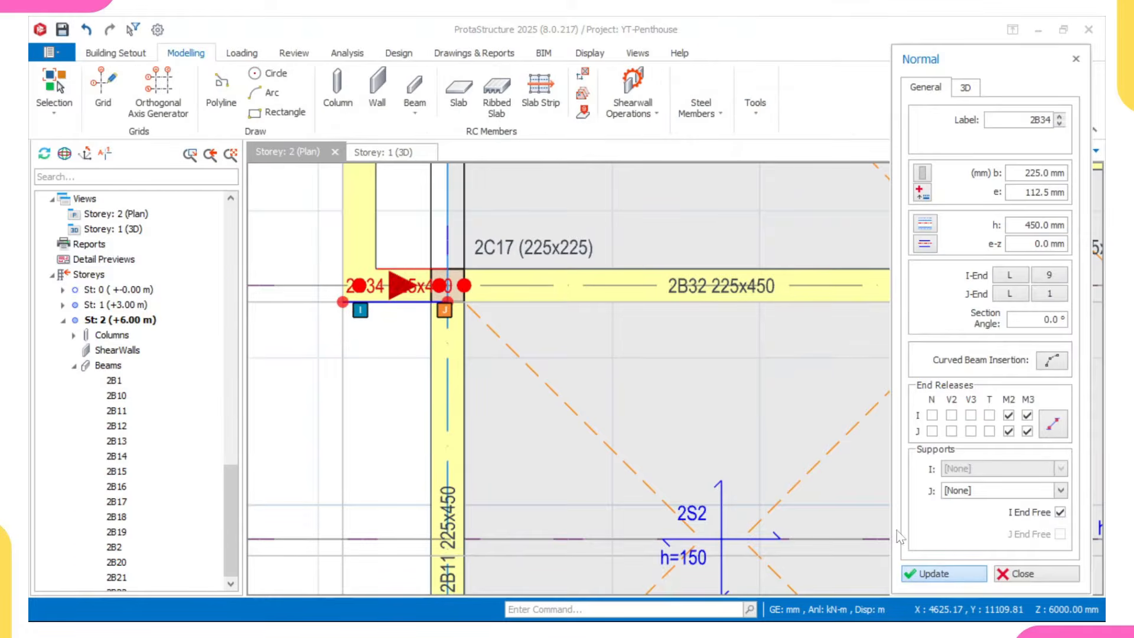
- Examine the short beam's alignment with axis L, column 2C17 and the adjoining axis 9 beam
{"action": "scroll", "coordinate": [426, 336], "scroll_direction": "up", "scroll_amount": 5}
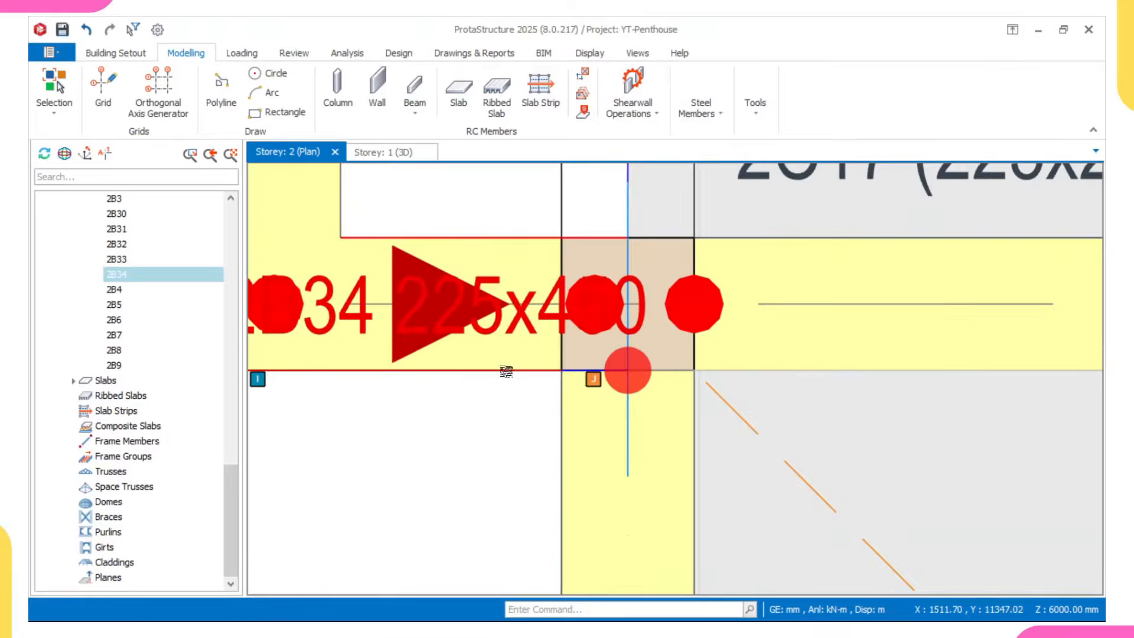
{"action": "scroll", "coordinate": [450, 369], "scroll_direction": "down", "scroll_amount": 2}
{"action": "scroll", "coordinate": [451, 369], "scroll_direction": "down", "scroll_amount": 2}
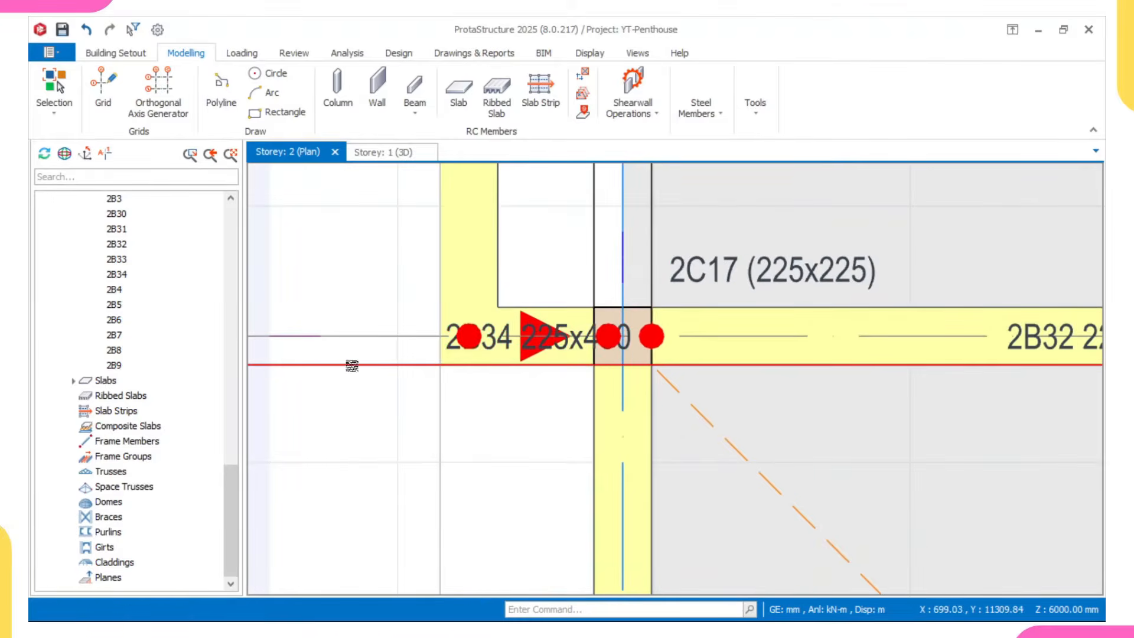
{"action": "left_click", "coordinate": [440, 370]}
{"action": "scroll", "coordinate": [376, 367], "scroll_direction": "down", "scroll_amount": 2}
{"action": "scroll", "coordinate": [376, 367], "scroll_direction": "down", "scroll_amount": 2}
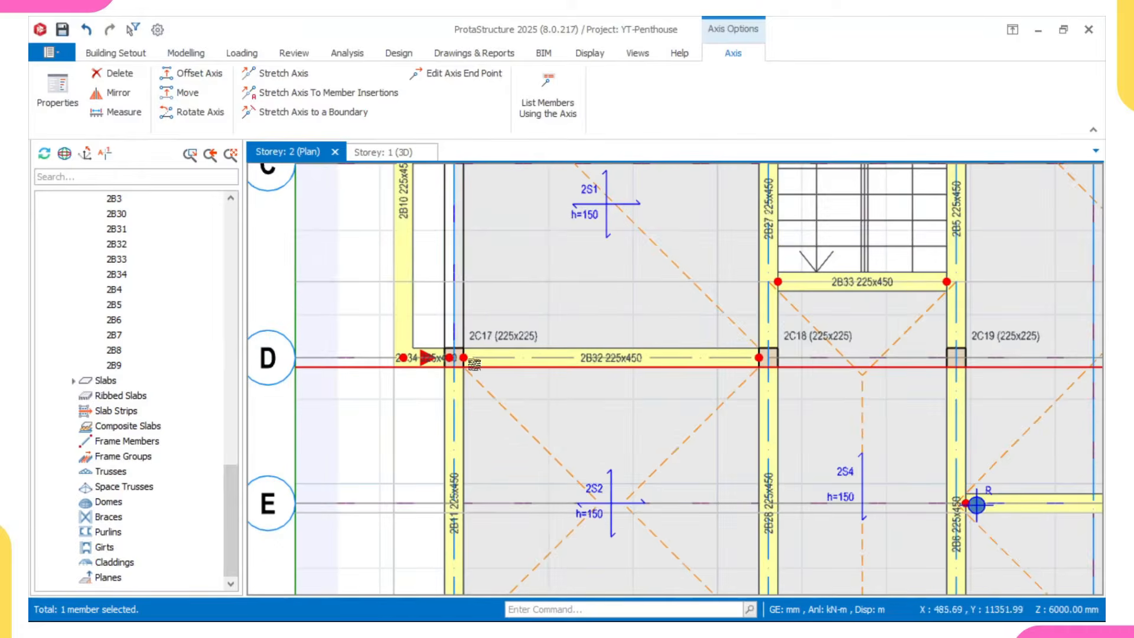
{"action": "scroll", "coordinate": [474, 364], "scroll_direction": "up", "scroll_amount": 2}
{"action": "key", "text": "Escape"}
{"action": "scroll", "coordinate": [440, 390], "scroll_direction": "down", "scroll_amount": 6}
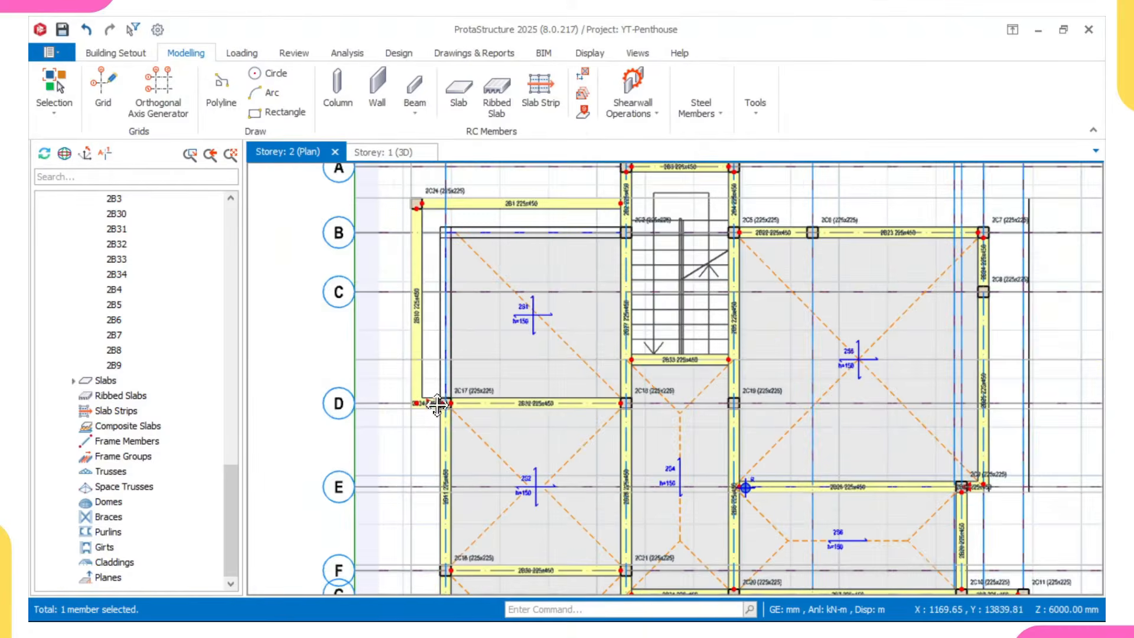
{"action": "scroll", "coordinate": [424, 183], "scroll_direction": "up", "scroll_amount": 3}
{"action": "scroll", "coordinate": [669, 213], "scroll_direction": "up", "scroll_amount": 2}
{"action": "left_click", "coordinate": [670, 213]}
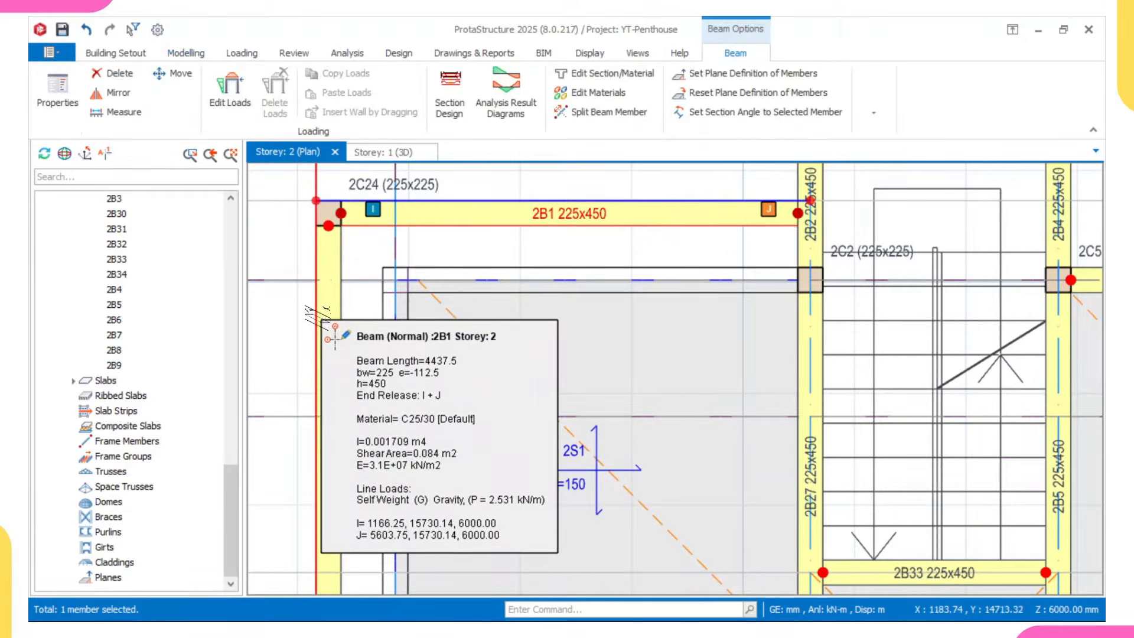
{"action": "left_click", "coordinate": [330, 303], "text": "ctrl"}
{"action": "scroll", "coordinate": [367, 293], "scroll_direction": "down", "scroll_amount": 3}
{"action": "key", "text": "Escape"}
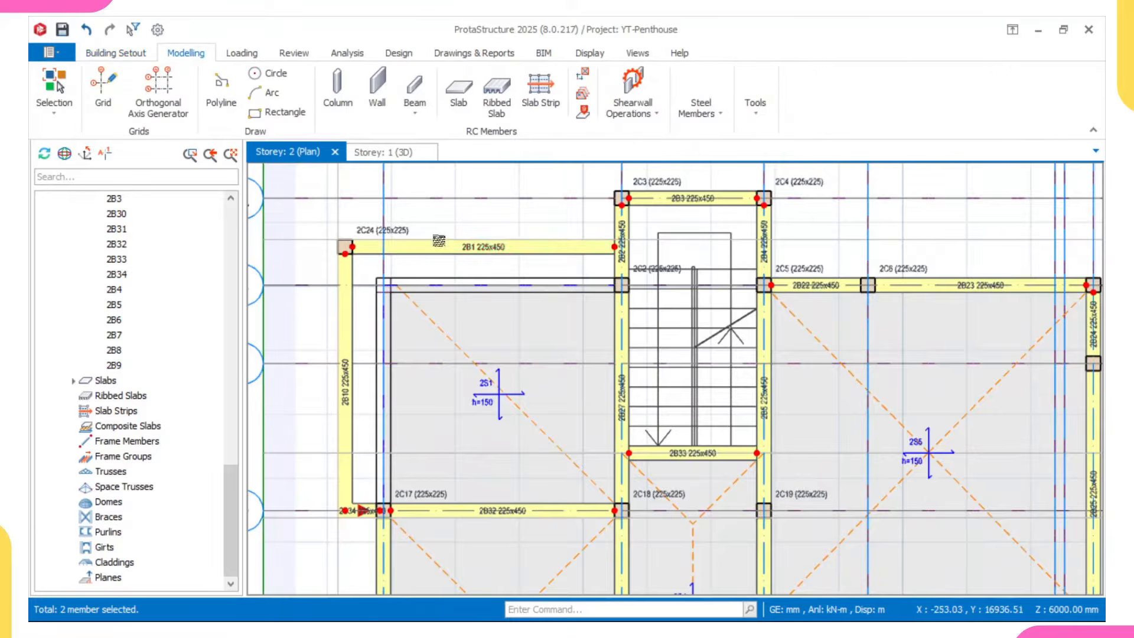
- Set the end conditions of beams 2B1 and 2B10 to No Hinges, applying the change to the selected beams only
{"action": "left_click", "coordinate": [433, 255]}
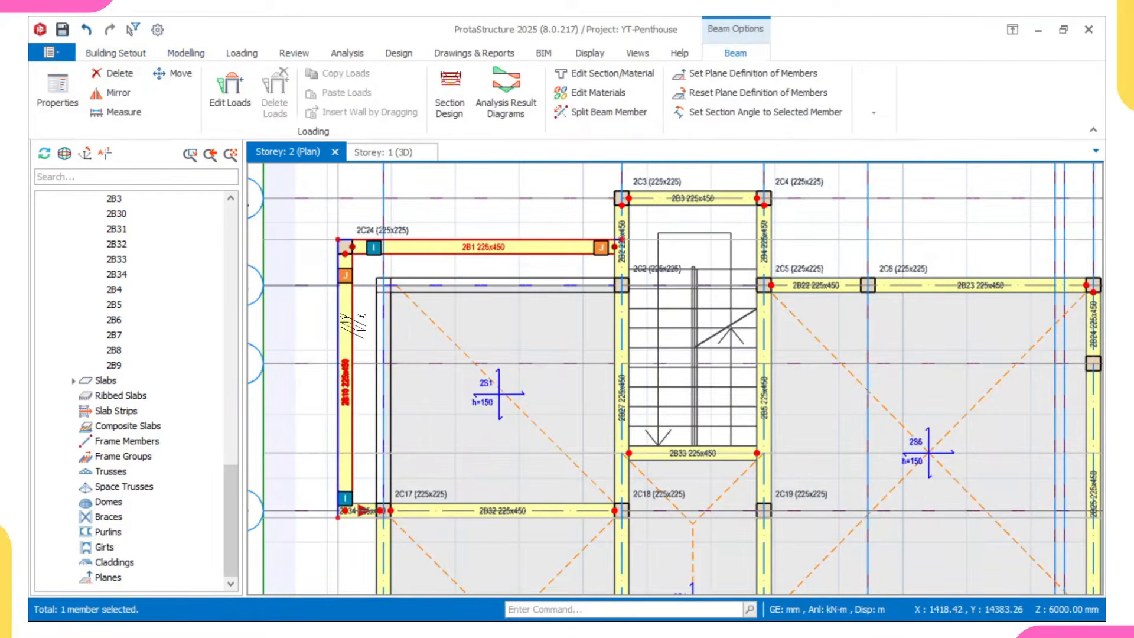
{"action": "scroll", "coordinate": [357, 480], "scroll_direction": "up", "scroll_amount": 3}
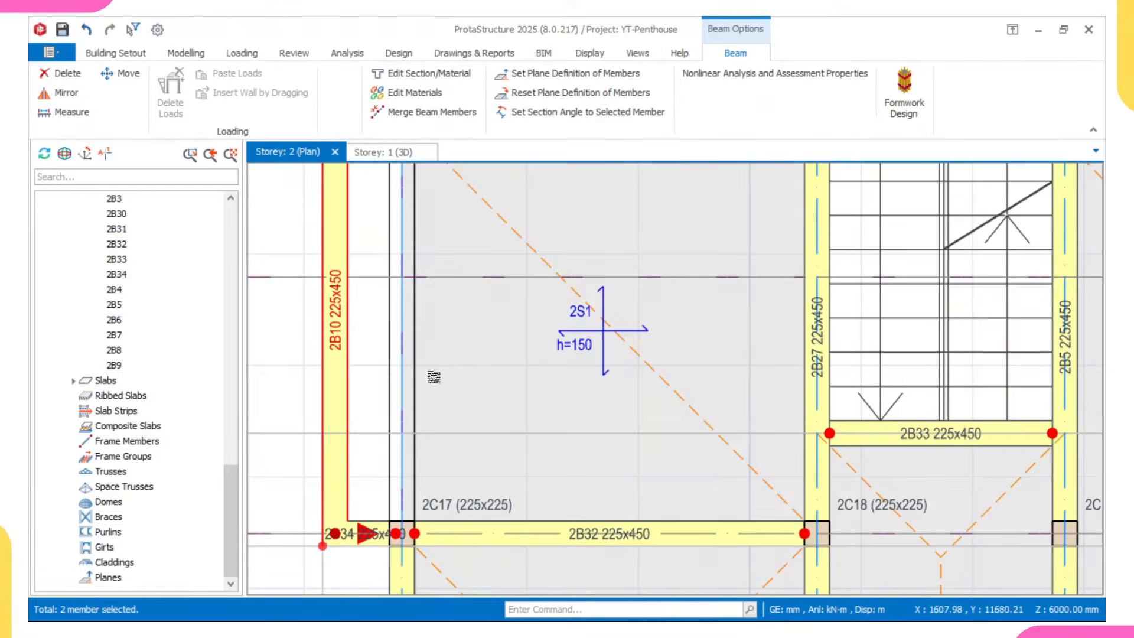
{"action": "right_click", "coordinate": [459, 352]}
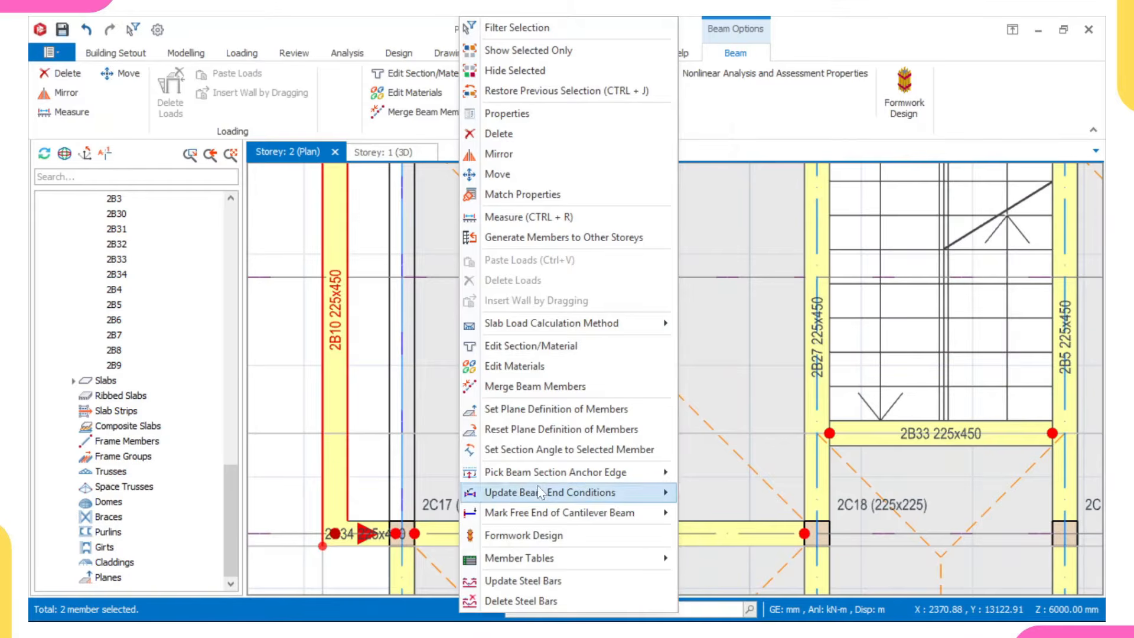
{"action": "mouse_move", "coordinate": [537, 498]}
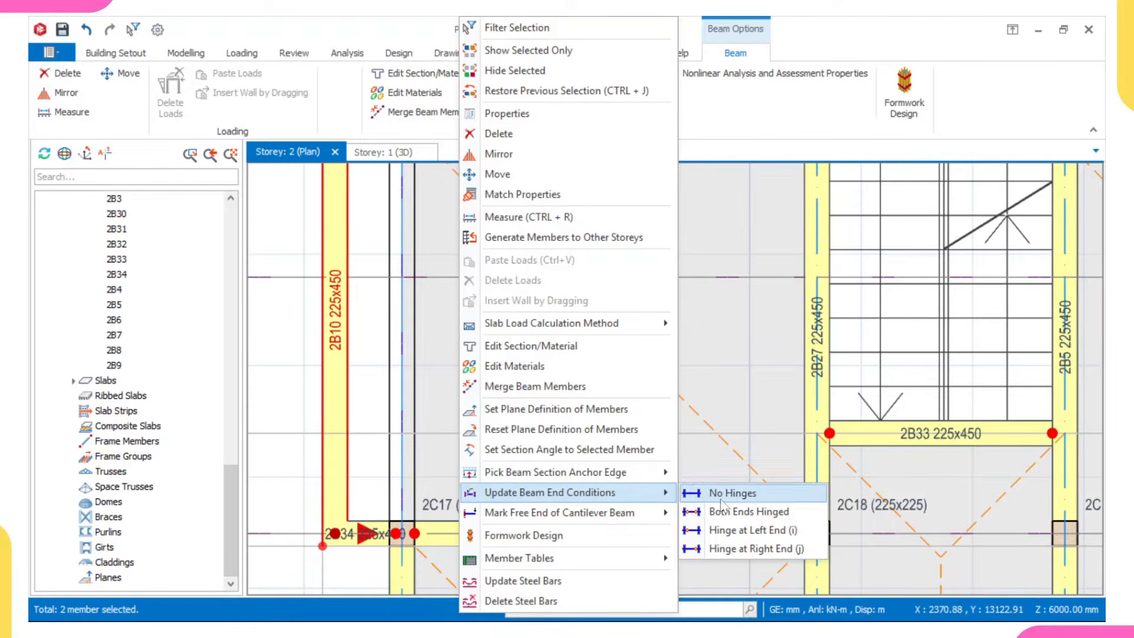
{"action": "left_click", "coordinate": [724, 493]}
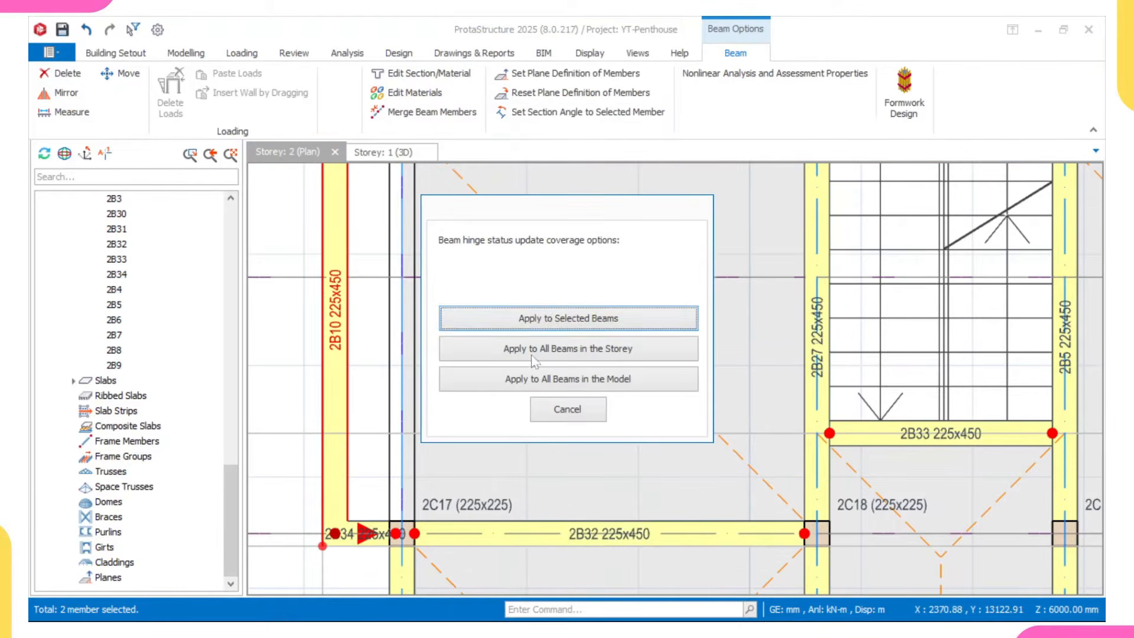
{"action": "left_click", "coordinate": [548, 315]}
{"action": "scroll", "coordinate": [540, 308], "scroll_direction": "down", "scroll_amount": 6}
{"action": "key", "text": "Escape"}
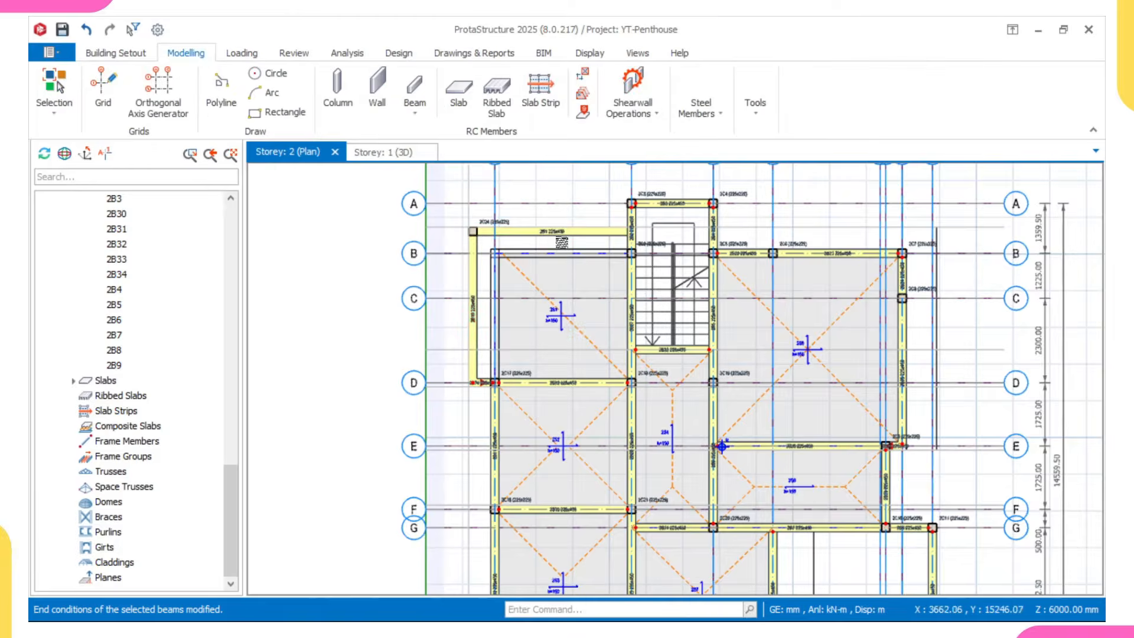
- Examine the end conditions of beams 2B1 and 2B10 where they meet the corner column and neighbouring beams
{"action": "scroll", "coordinate": [573, 206], "scroll_direction": "up", "scroll_amount": 3}
{"action": "scroll", "coordinate": [534, 236], "scroll_direction": "up", "scroll_amount": 3}
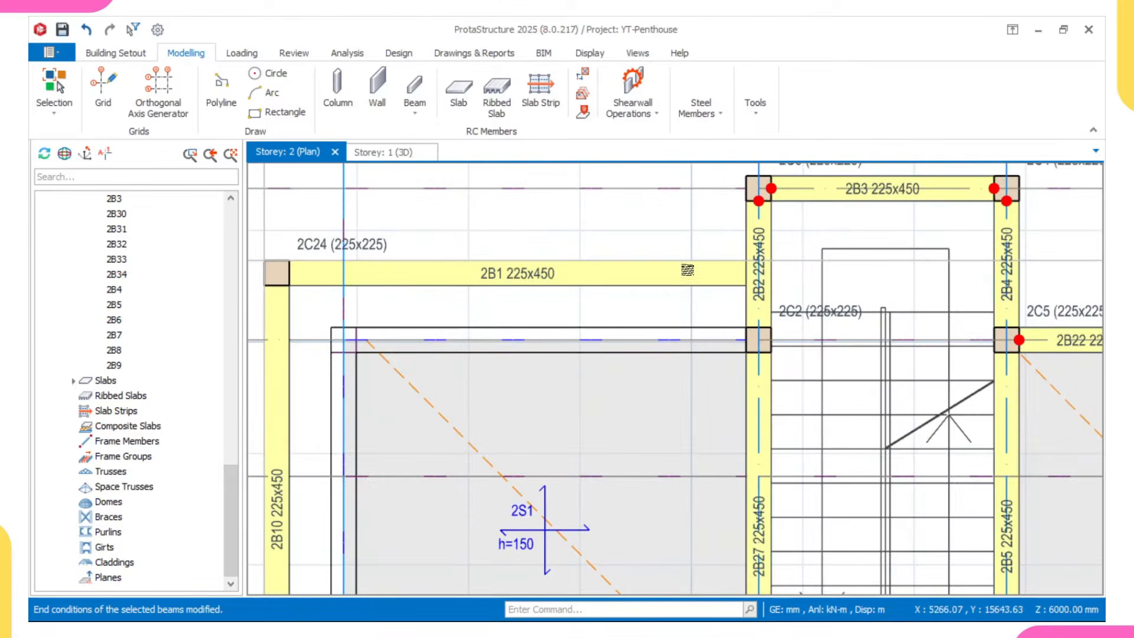
{"action": "left_click", "coordinate": [741, 281]}
{"action": "key", "text": "Escape"}
{"action": "scroll", "coordinate": [334, 238], "scroll_direction": "down", "scroll_amount": 3}
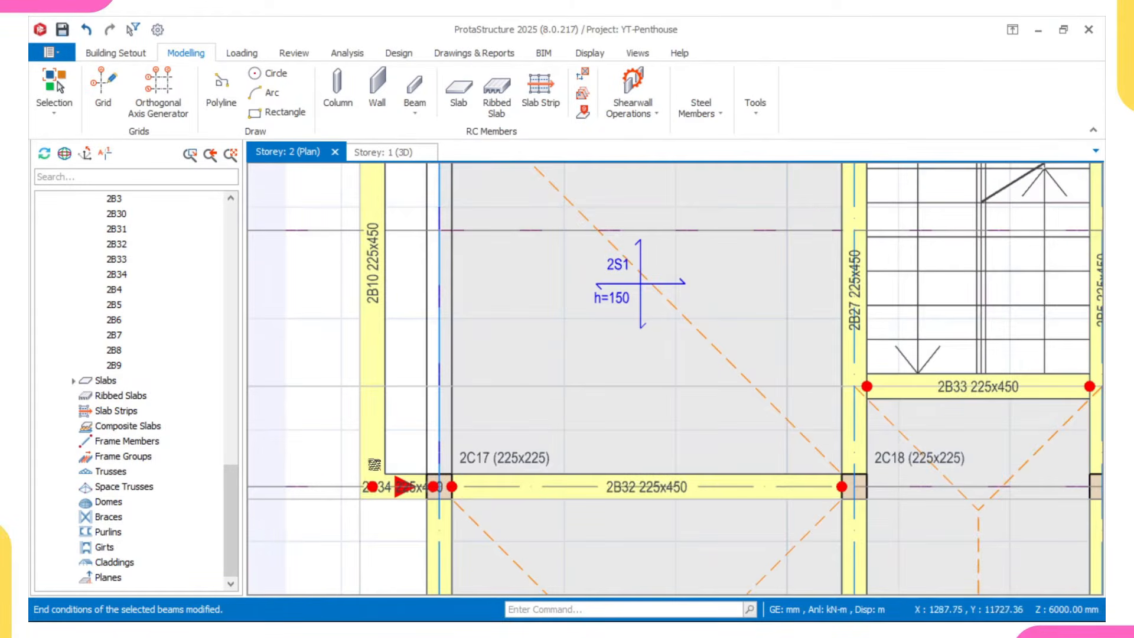
{"action": "scroll", "coordinate": [376, 475], "scroll_direction": "down", "scroll_amount": 2}
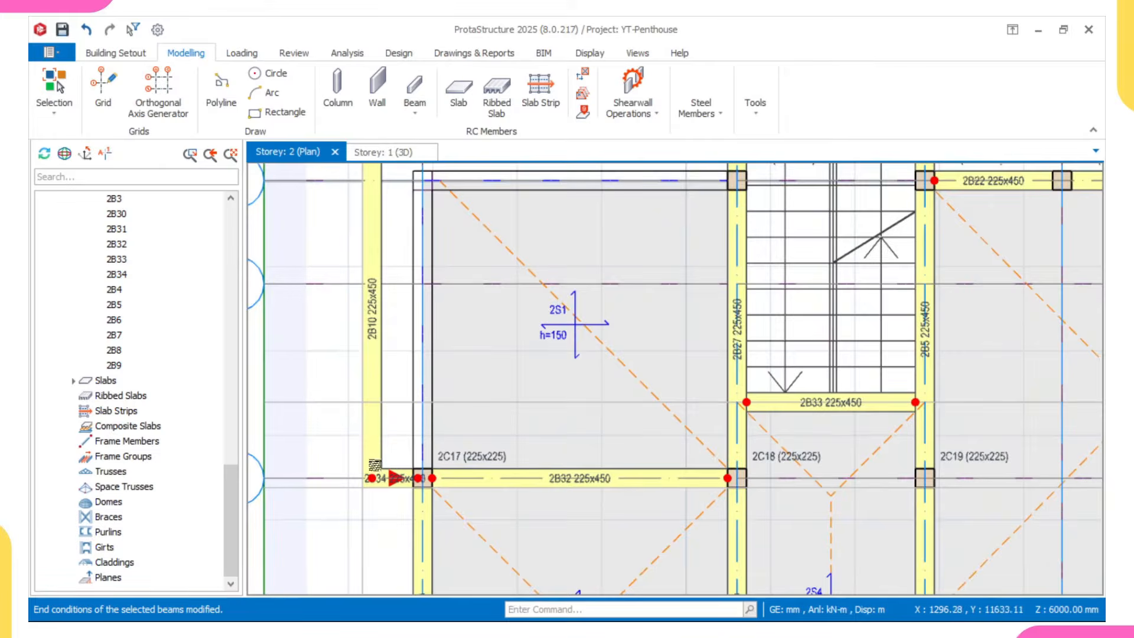
{"action": "scroll", "coordinate": [373, 290], "scroll_direction": "down", "scroll_amount": 2}
{"action": "scroll", "coordinate": [366, 214], "scroll_direction": "up", "scroll_amount": 1}
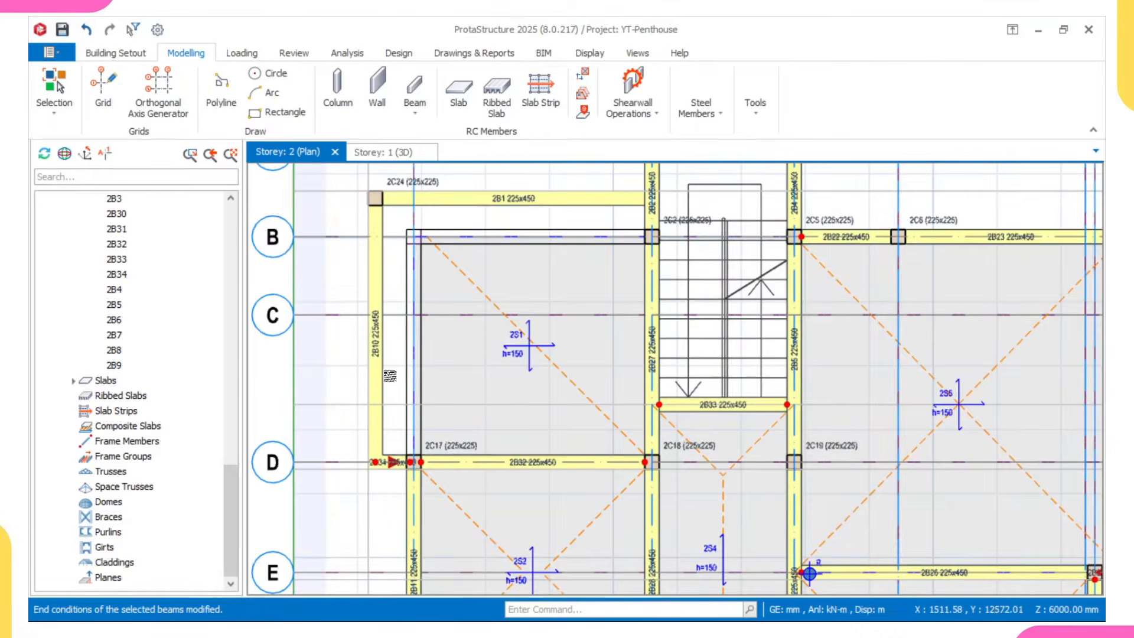
- Set the end conditions of beams 2B10 and 2B1 to Both Ends Hinged, applying the change to the selected beams only
{"action": "scroll", "coordinate": [377, 348], "scroll_direction": "up", "scroll_amount": 2}
{"action": "left_click", "coordinate": [377, 340]}
{"action": "scroll", "coordinate": [437, 228], "scroll_direction": "down", "scroll_amount": 2}
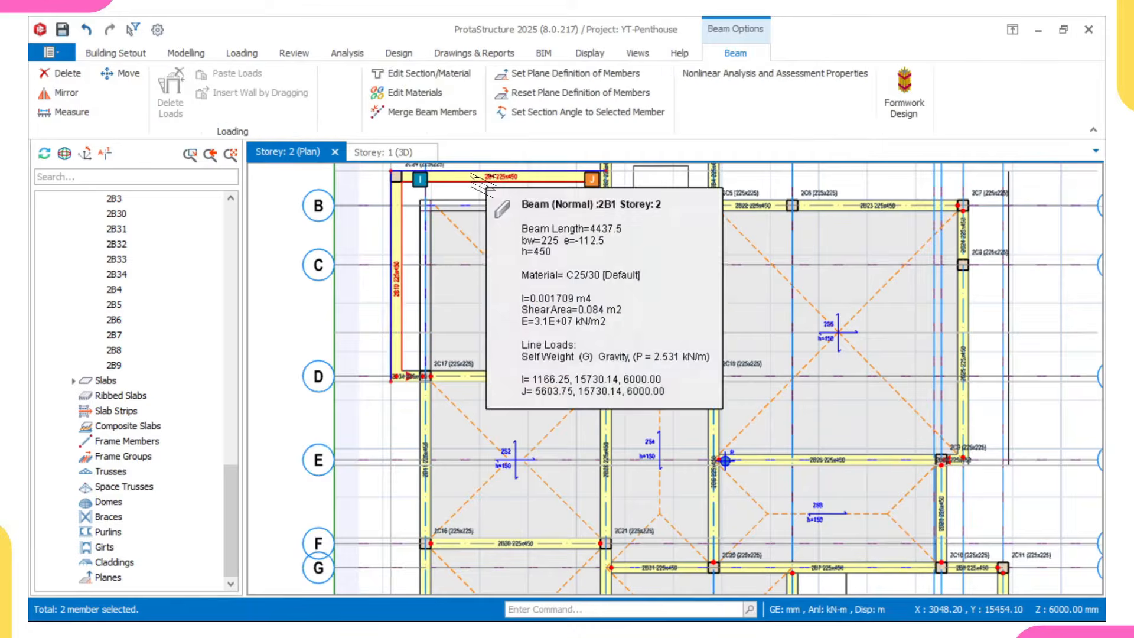
{"action": "left_click", "coordinate": [484, 177]}
{"action": "right_click", "coordinate": [493, 177]}
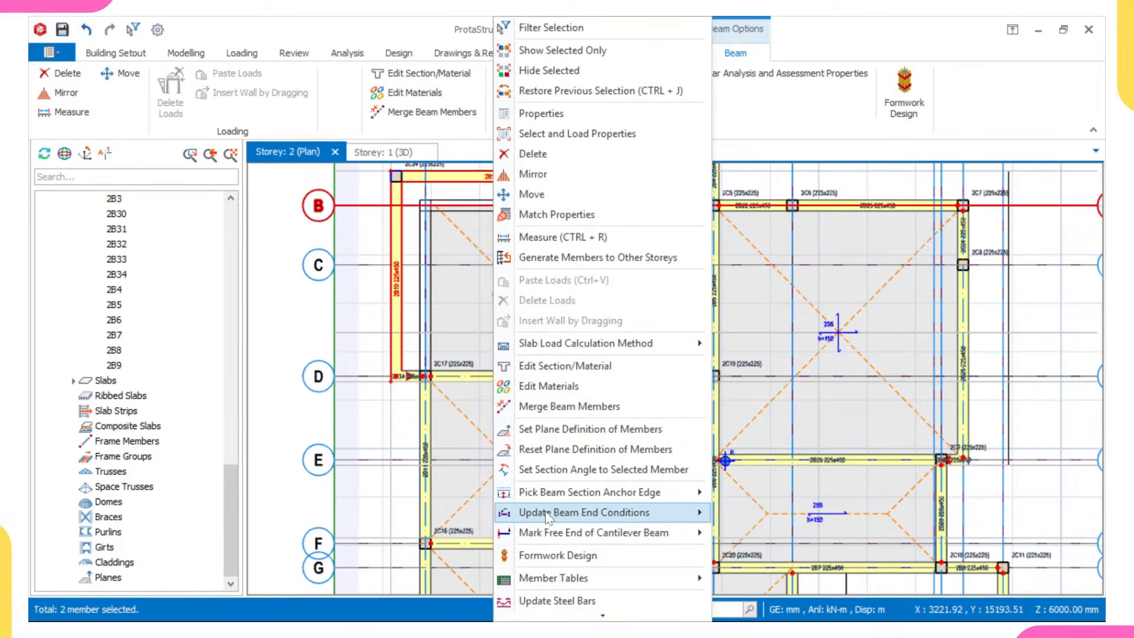
{"action": "mouse_move", "coordinate": [658, 523]}
{"action": "left_click", "coordinate": [792, 533]}
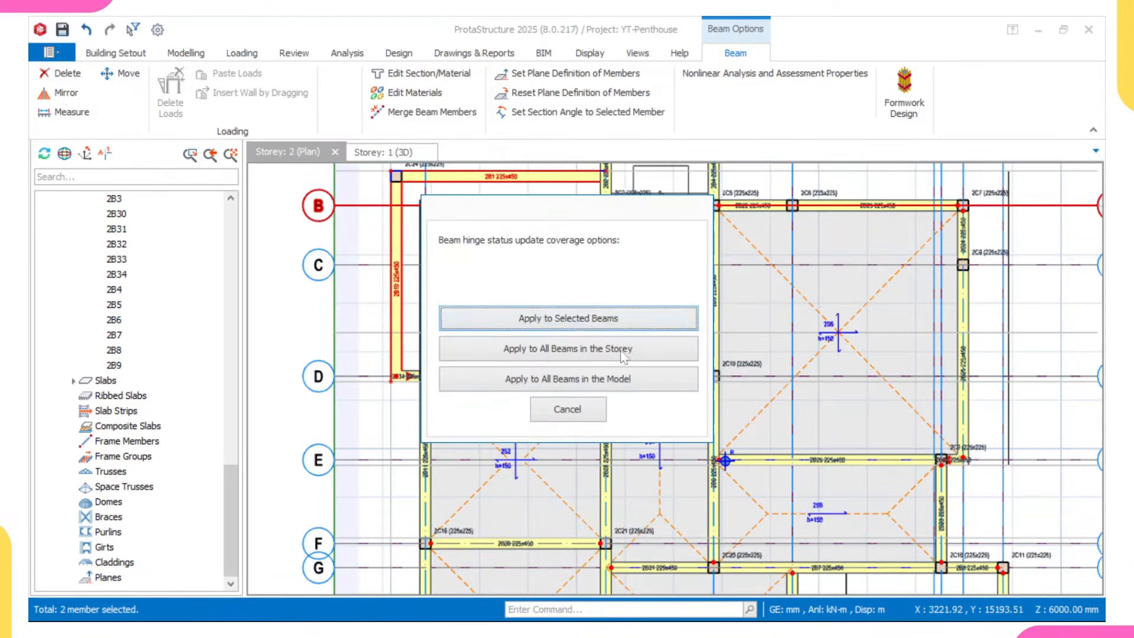
{"action": "left_click", "coordinate": [561, 318]}
- Set the end conditions of the short axis beam 2B34 to No Hinges, applying the change to that selected beam only
{"action": "scroll", "coordinate": [376, 407], "scroll_direction": "up", "scroll_amount": 5}
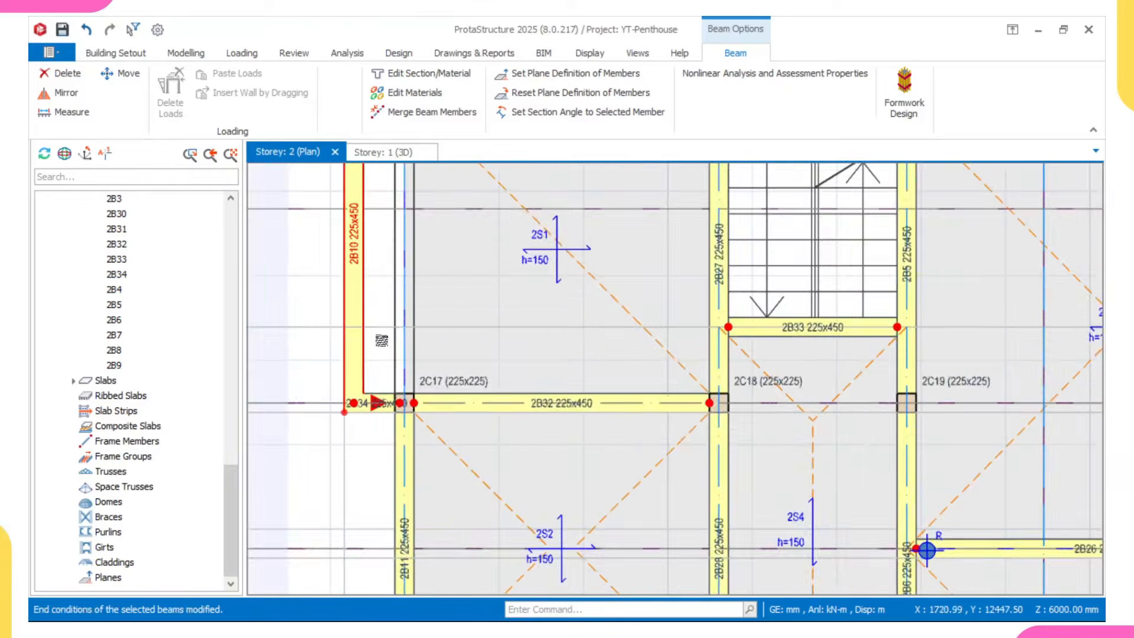
{"action": "scroll", "coordinate": [376, 407], "scroll_direction": "up", "scroll_amount": 3}
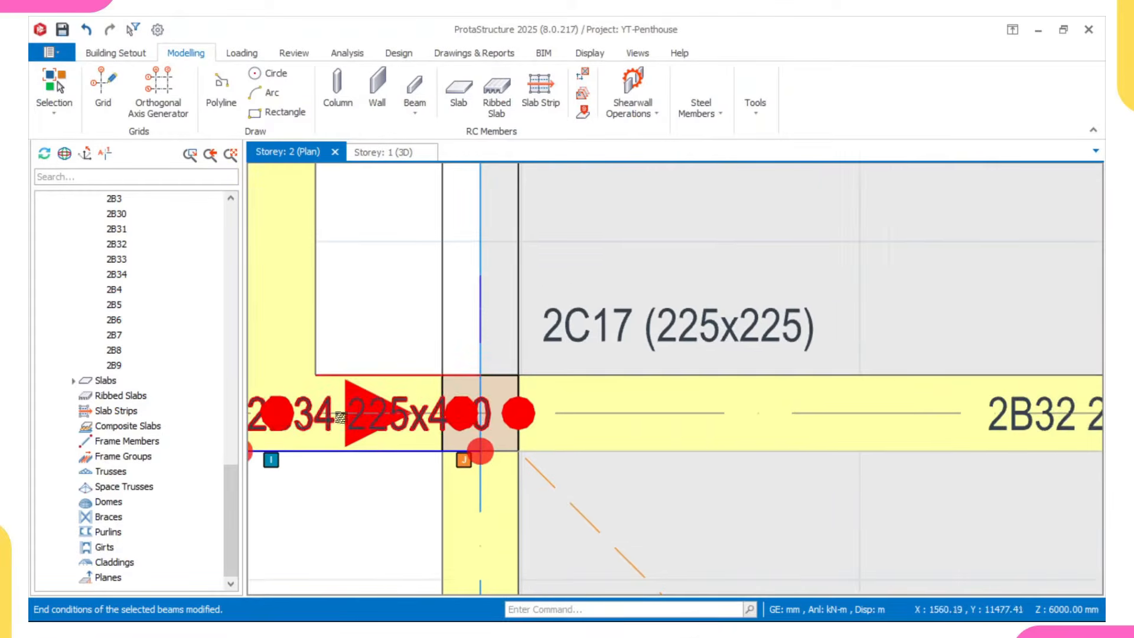
{"action": "scroll", "coordinate": [458, 399], "scroll_direction": "up", "scroll_amount": 2}
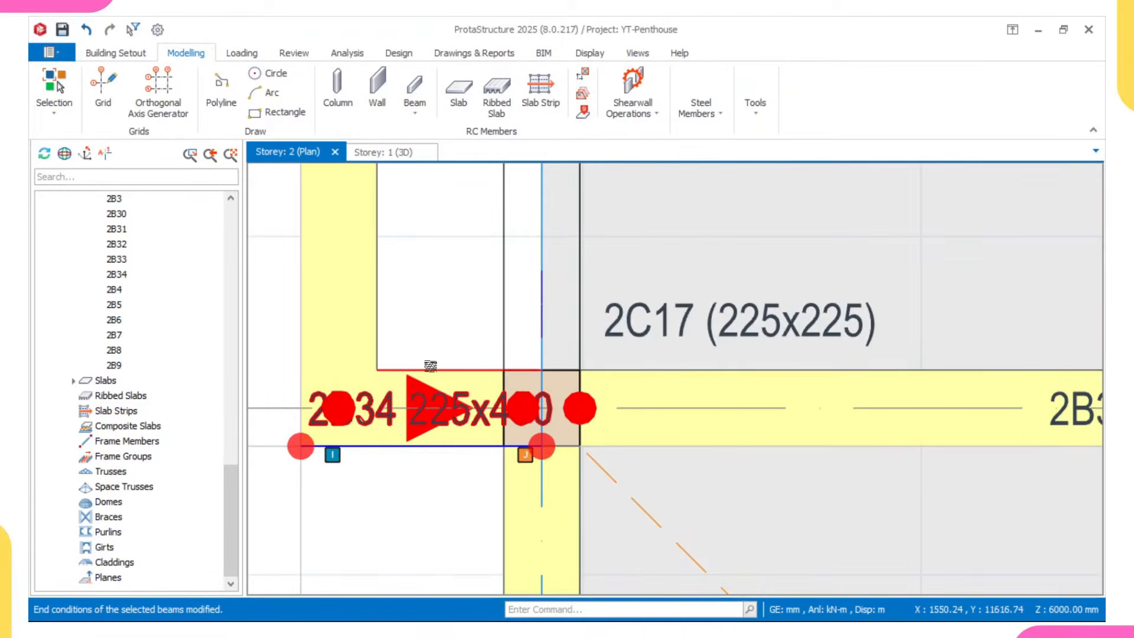
{"action": "left_click", "coordinate": [431, 368]}
{"action": "right_click", "coordinate": [430, 367]}
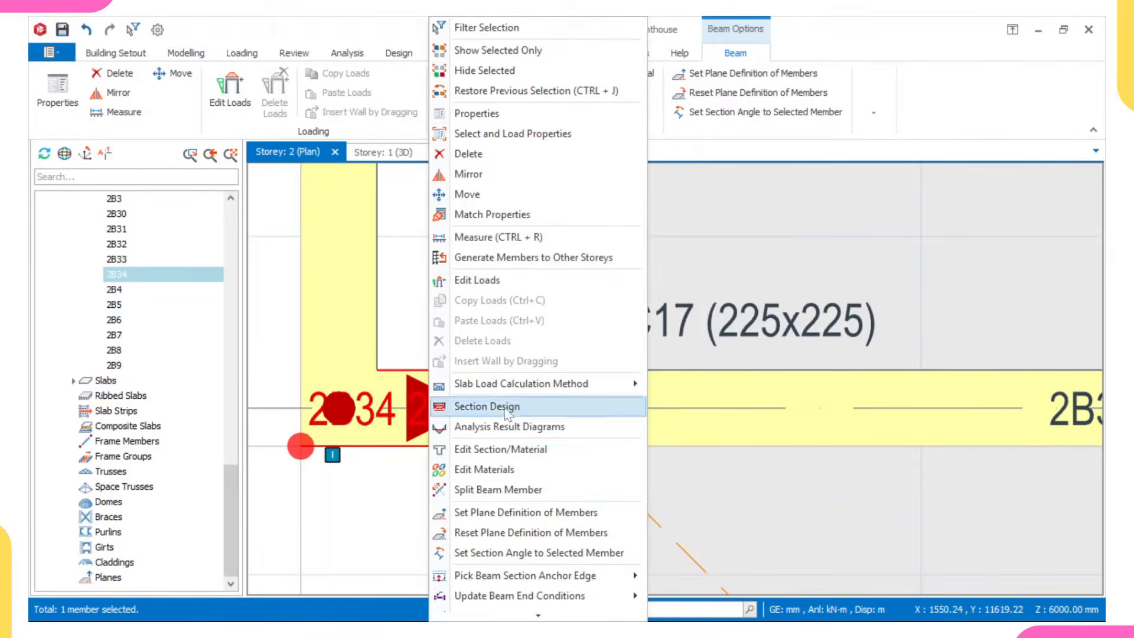
{"action": "scroll", "coordinate": [508, 520], "scroll_direction": "down", "scroll_amount": 2}
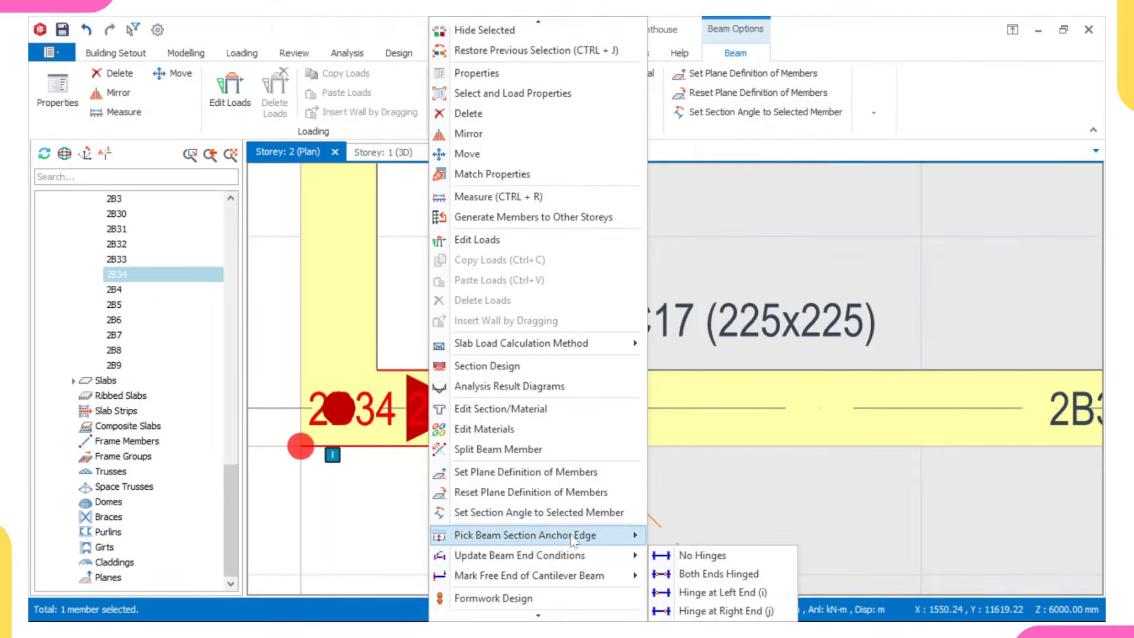
{"action": "left_click", "coordinate": [693, 558]}
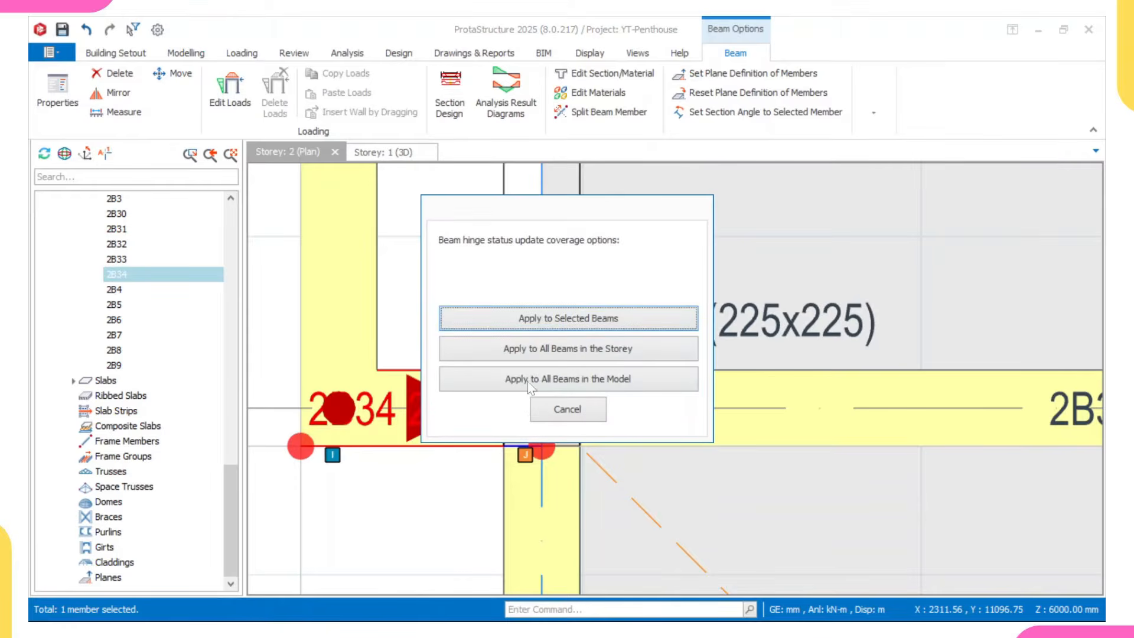
{"action": "left_click", "coordinate": [568, 318]}
{"action": "key", "text": "Escape"}
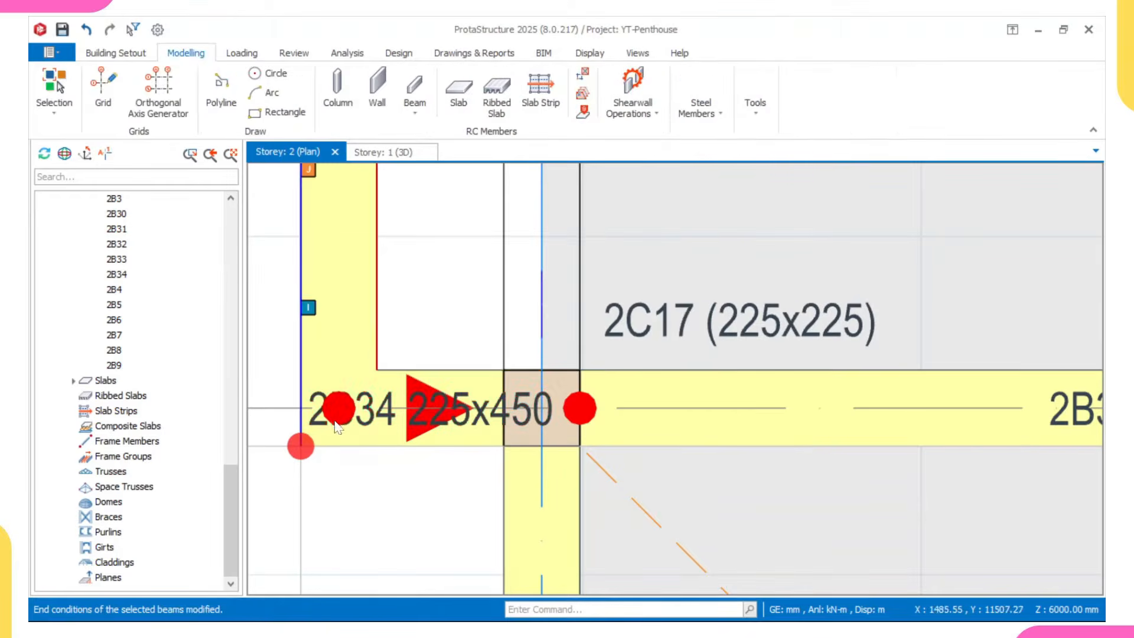
- Examine the hinges where beams 2B34 and 2B10 meet and at the joint with column 2C17
{"action": "scroll", "coordinate": [425, 439], "scroll_direction": "up", "scroll_amount": 3}
{"action": "scroll", "coordinate": [425, 440], "scroll_direction": "down", "scroll_amount": 2}
{"action": "scroll", "coordinate": [402, 413], "scroll_direction": "up", "scroll_amount": 2}
{"action": "scroll", "coordinate": [383, 401], "scroll_direction": "down", "scroll_amount": 2}
{"action": "scroll", "coordinate": [367, 390], "scroll_direction": "up", "scroll_amount": 1}
{"action": "scroll", "coordinate": [367, 390], "scroll_direction": "down", "scroll_amount": 2}
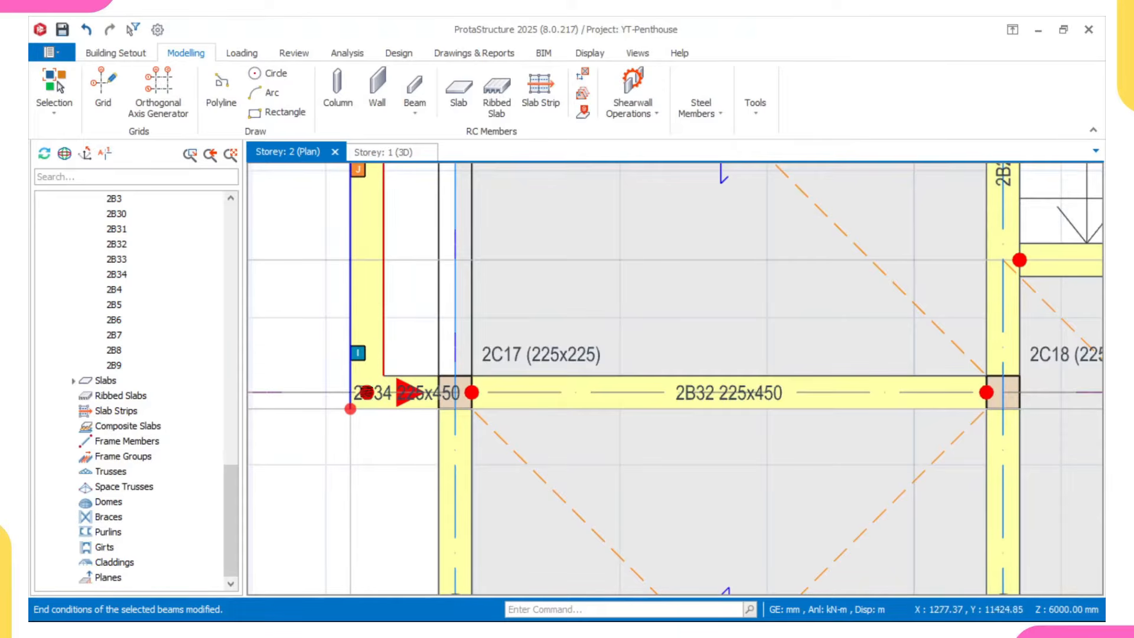
{"action": "left_click", "coordinate": [384, 330]}
{"action": "scroll", "coordinate": [404, 308], "scroll_direction": "down", "scroll_amount": 3}
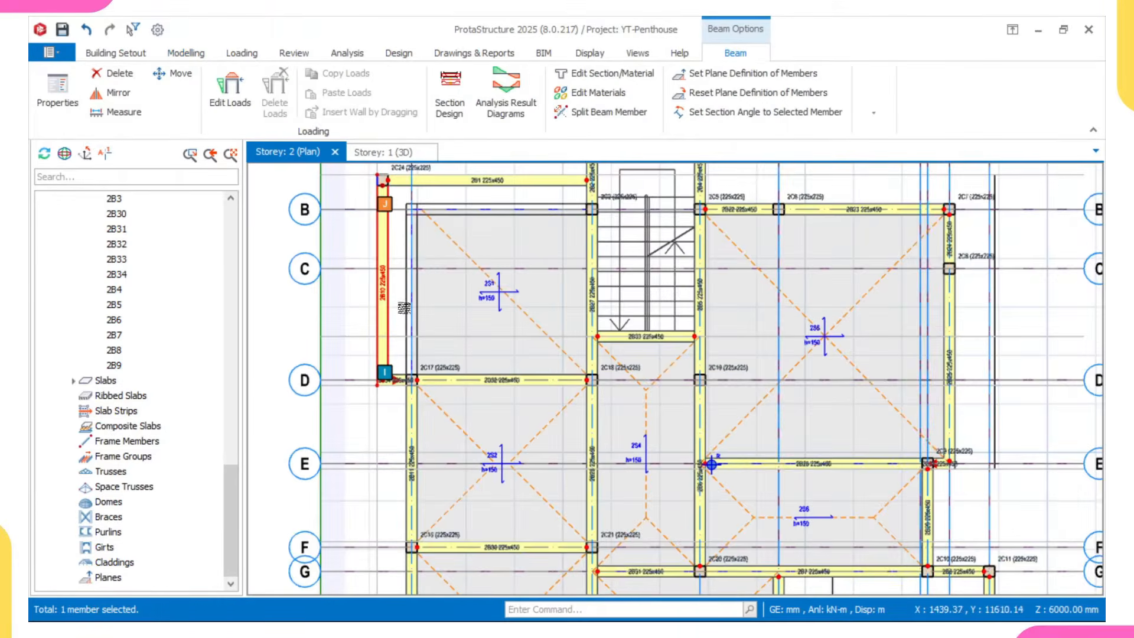
{"action": "scroll", "coordinate": [421, 267], "scroll_direction": "down", "scroll_amount": 1}
{"action": "key", "text": "Escape"}
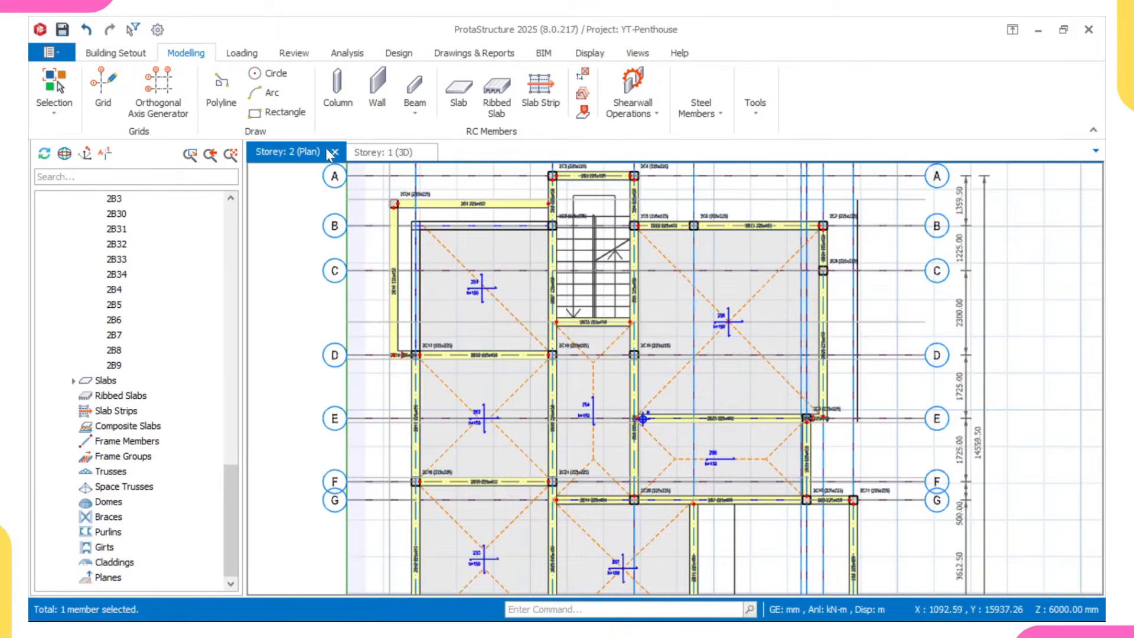
- Inspect the reworked sit-out corner columns and beams in the 3D view and return to the Storey 2 plan
{"action": "left_click", "coordinate": [387, 153]}
{"action": "middle_click_drag", "start_coordinate": [461, 321], "coordinate": [665, 304]}
{"action": "scroll", "coordinate": [665, 304], "scroll_direction": "up", "scroll_amount": 3}
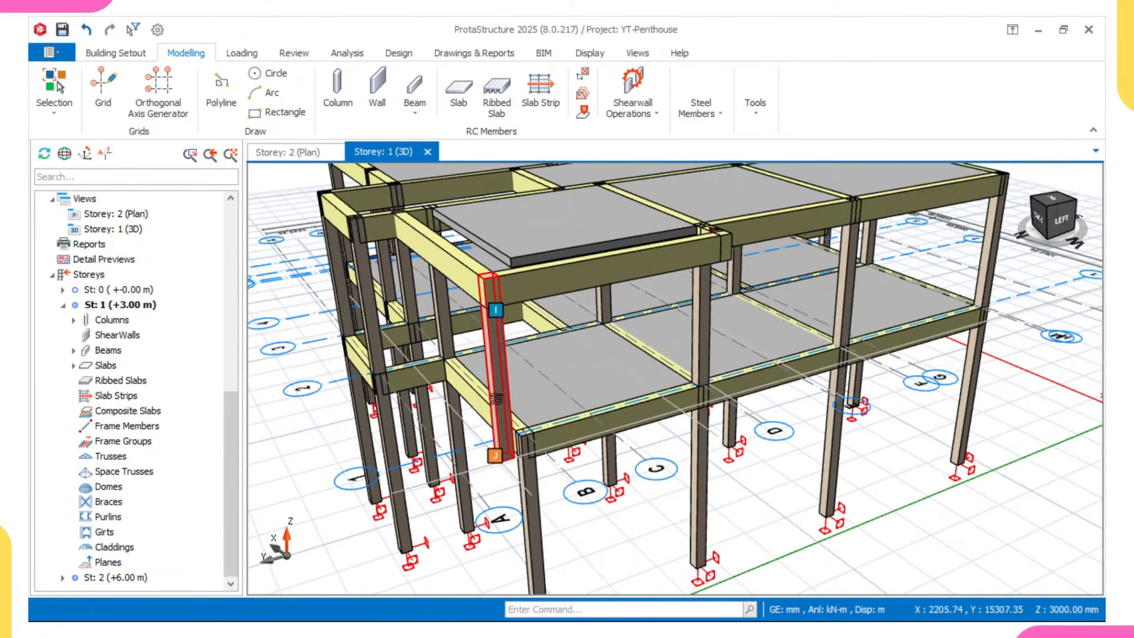
{"action": "middle_click_drag", "start_coordinate": [488, 411], "coordinate": [479, 453]}
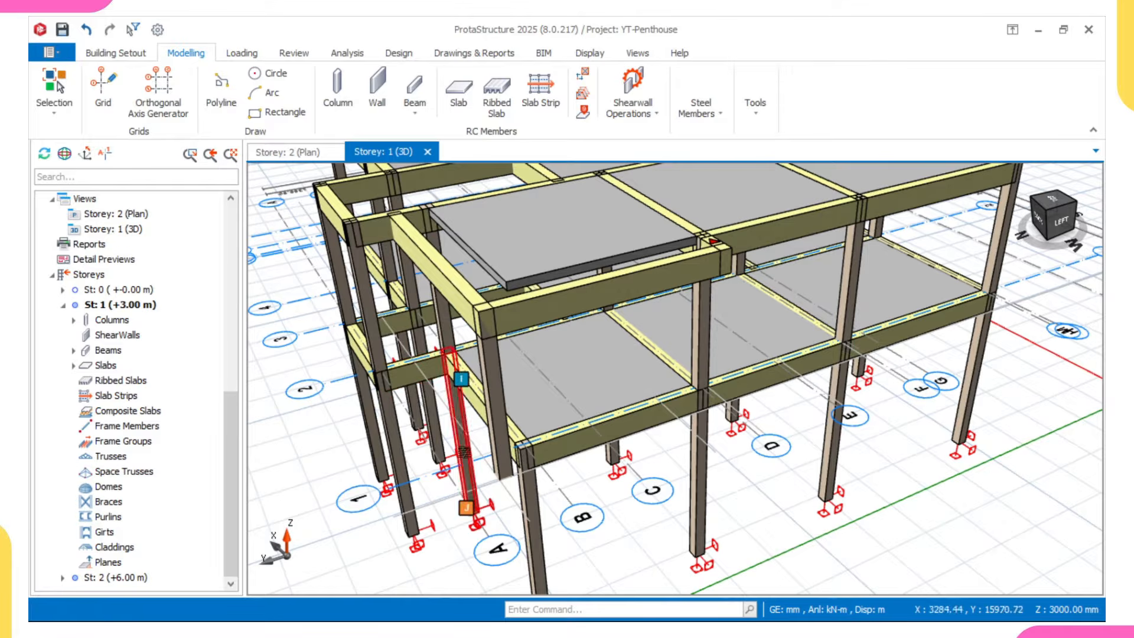
{"action": "left_click", "coordinate": [390, 190]}
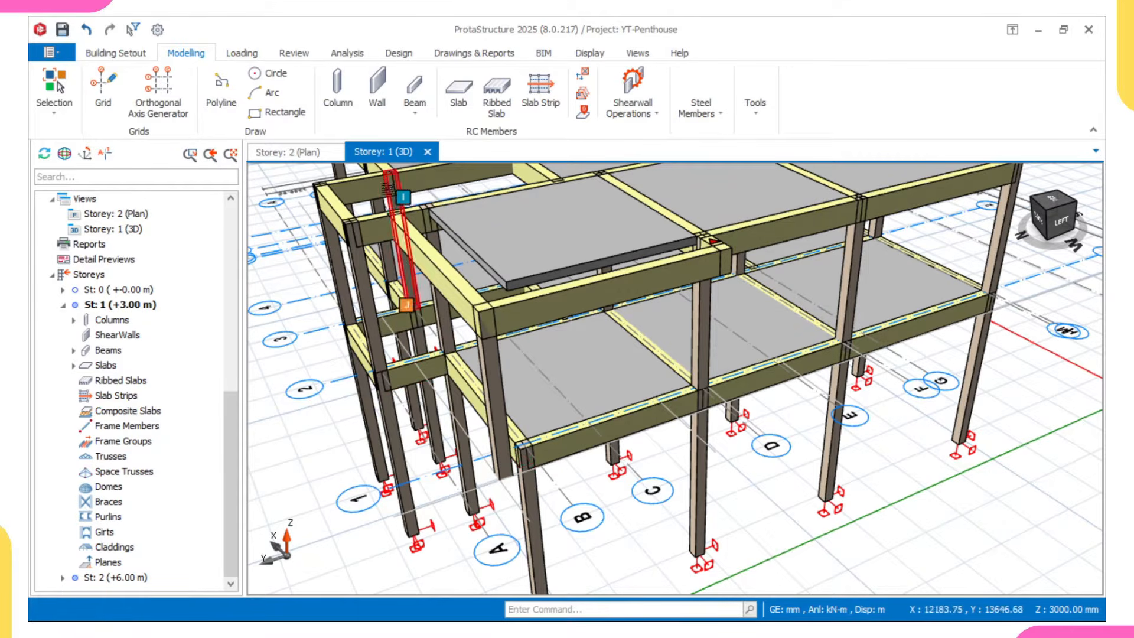
{"action": "left_click", "coordinate": [297, 153]}
{"action": "scroll", "coordinate": [468, 286], "scroll_direction": "down", "scroll_amount": 2}
{"action": "scroll", "coordinate": [468, 286], "scroll_direction": "up", "scroll_amount": 2}
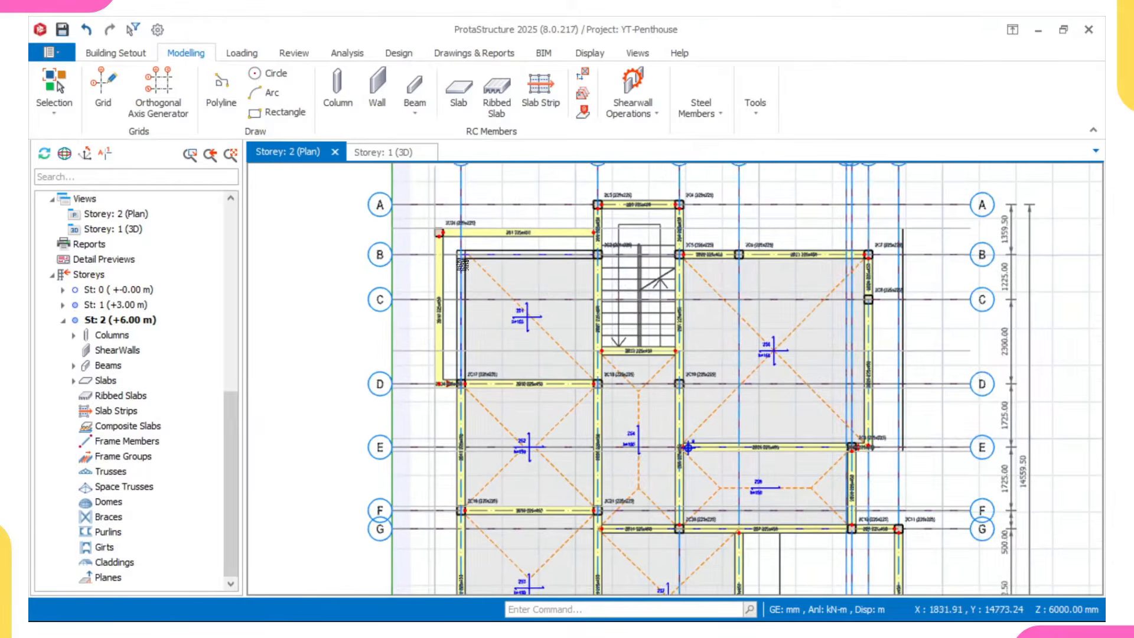
{"action": "scroll", "coordinate": [469, 285], "scroll_direction": "down", "scroll_amount": 2}
{"action": "scroll", "coordinate": [469, 279], "scroll_direction": "up", "scroll_amount": 2}
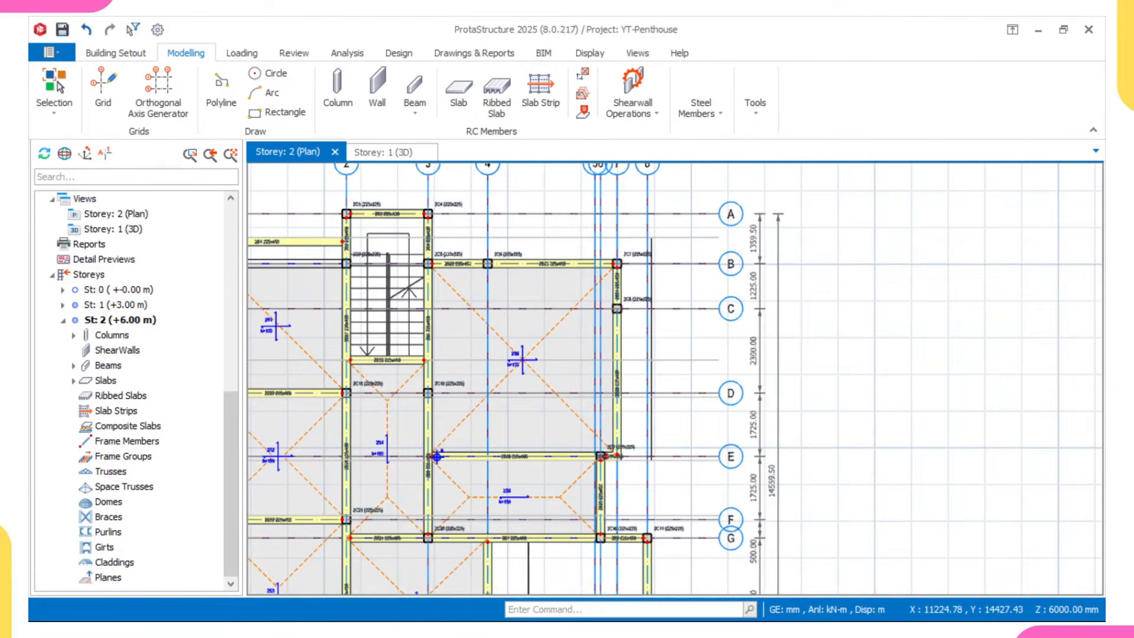
- Switch to AutoCAD and examine the column positions around the sit-outs beside Bedroom 2 and Bedroom 4
{"action": "mouse_move", "coordinate": [744, 617]}
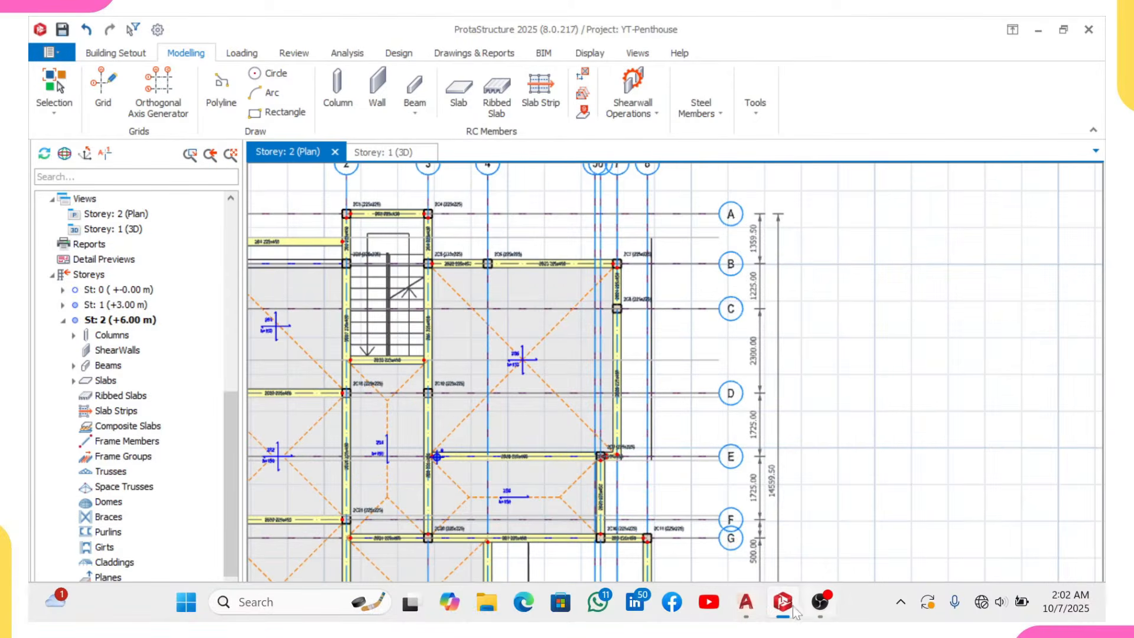
{"action": "left_click", "coordinate": [746, 602]}
{"action": "scroll", "coordinate": [665, 395], "scroll_direction": "down", "scroll_amount": 3}
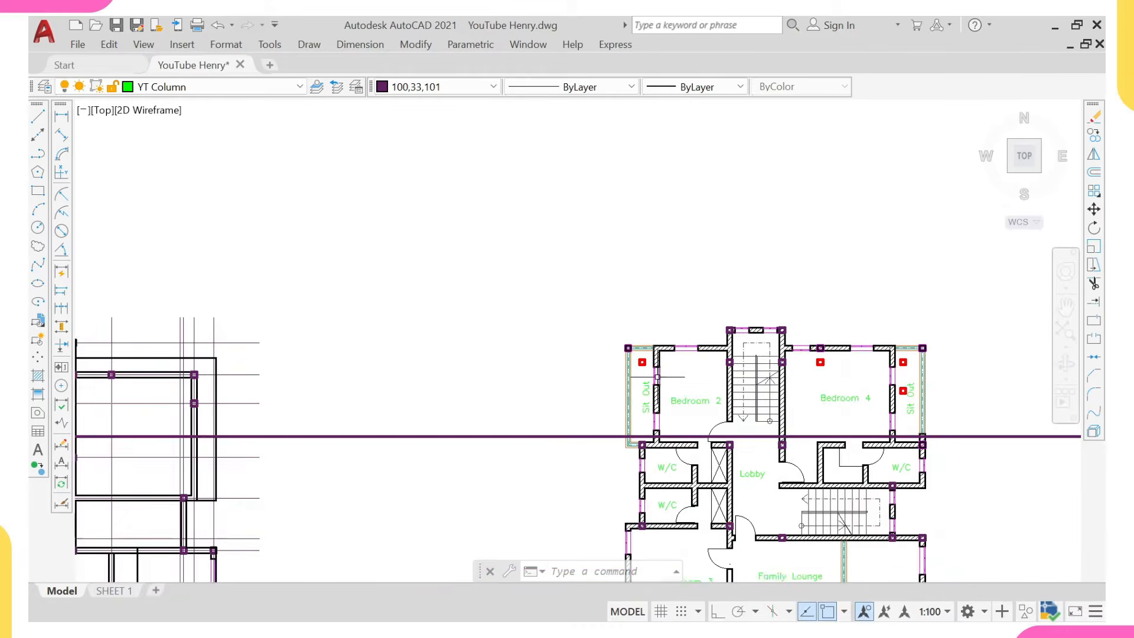
{"action": "scroll", "coordinate": [606, 334], "scroll_direction": "up", "scroll_amount": 3}
{"action": "scroll", "coordinate": [583, 308], "scroll_direction": "up", "scroll_amount": 4}
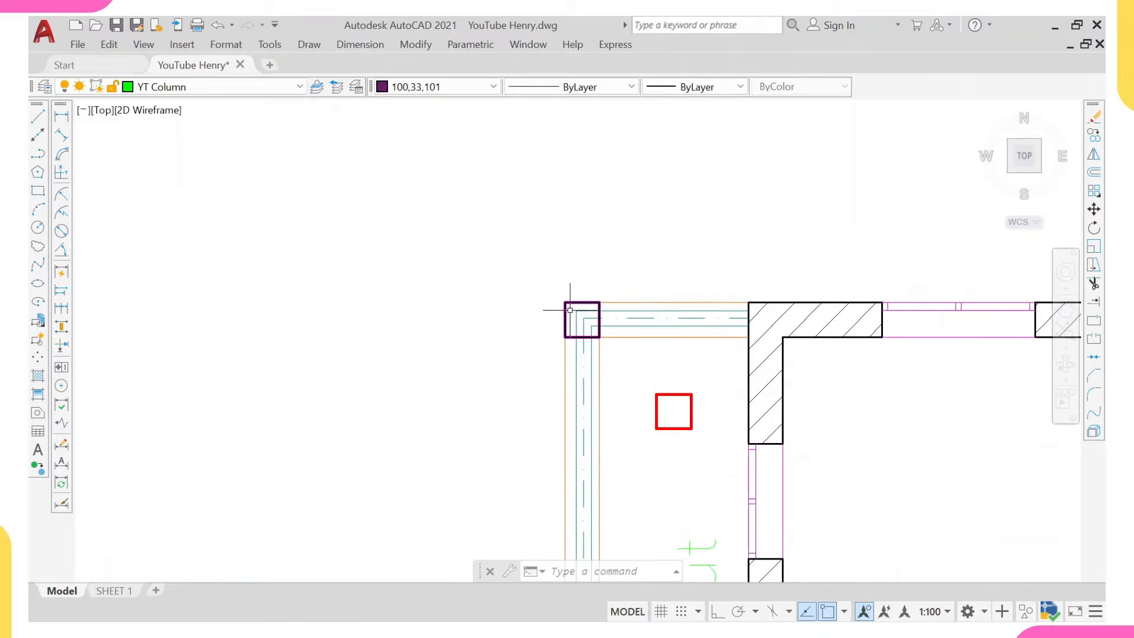
{"action": "scroll", "coordinate": [588, 308], "scroll_direction": "down", "scroll_amount": 4}
{"action": "middle_click_drag", "start_coordinate": [588, 503], "coordinate": [570, 374]}
{"action": "scroll", "coordinate": [625, 428], "scroll_direction": "down", "scroll_amount": 4}
{"action": "middle_click_drag", "start_coordinate": [625, 425], "coordinate": [360, 438]}
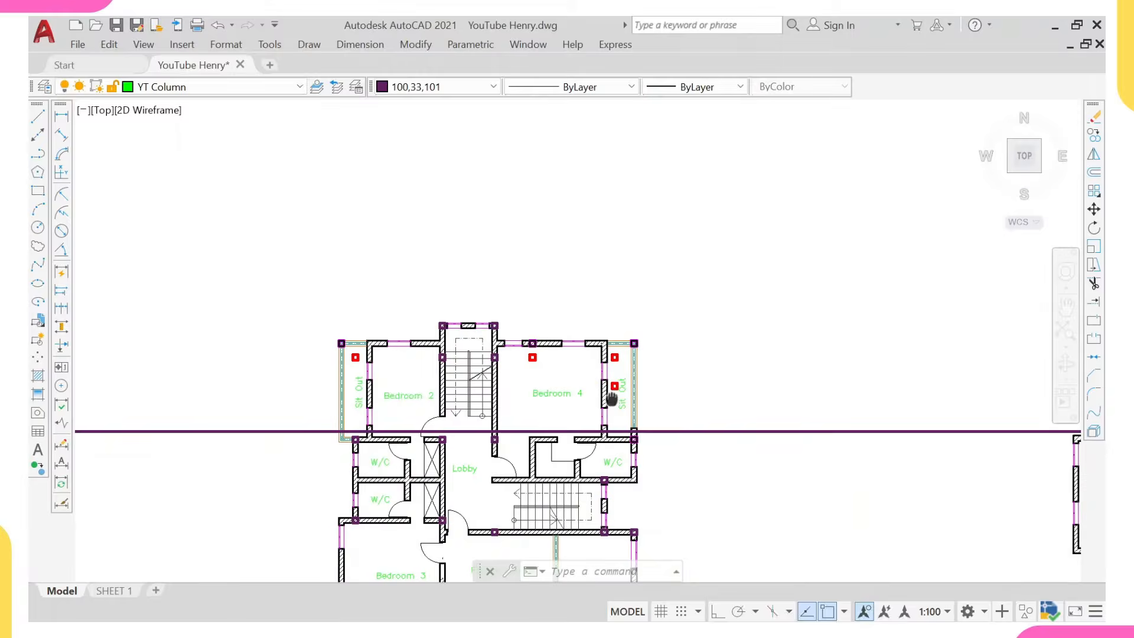
{"action": "scroll", "coordinate": [612, 365], "scroll_direction": "up", "scroll_amount": 4}
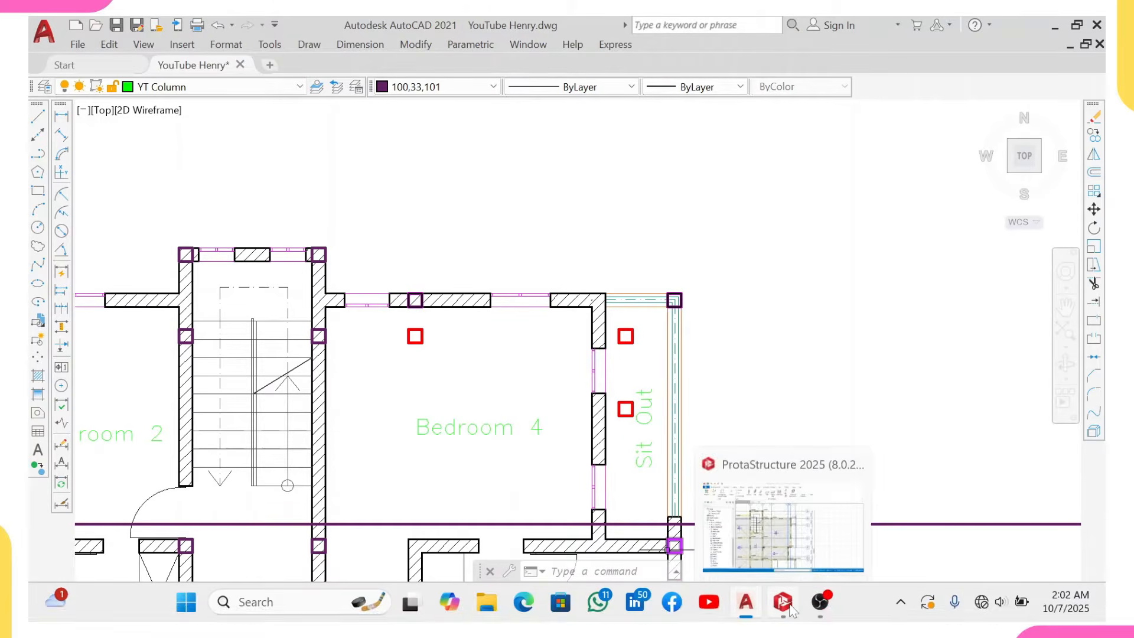
- Switch back to ProtaStructure and delete columns 2C6, 2C7 and 2C8 from the Storey 2 plan
{"action": "left_click", "coordinate": [785, 612]}
{"action": "scroll", "coordinate": [572, 271], "scroll_direction": "up", "scroll_amount": 3}
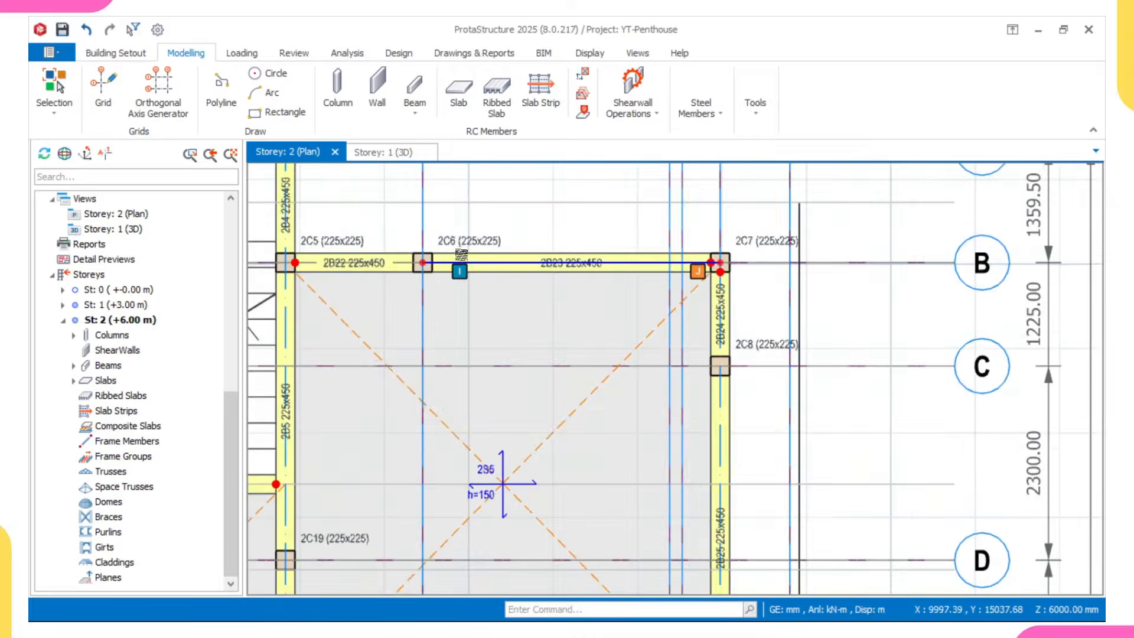
{"action": "left_click", "coordinate": [459, 243]}
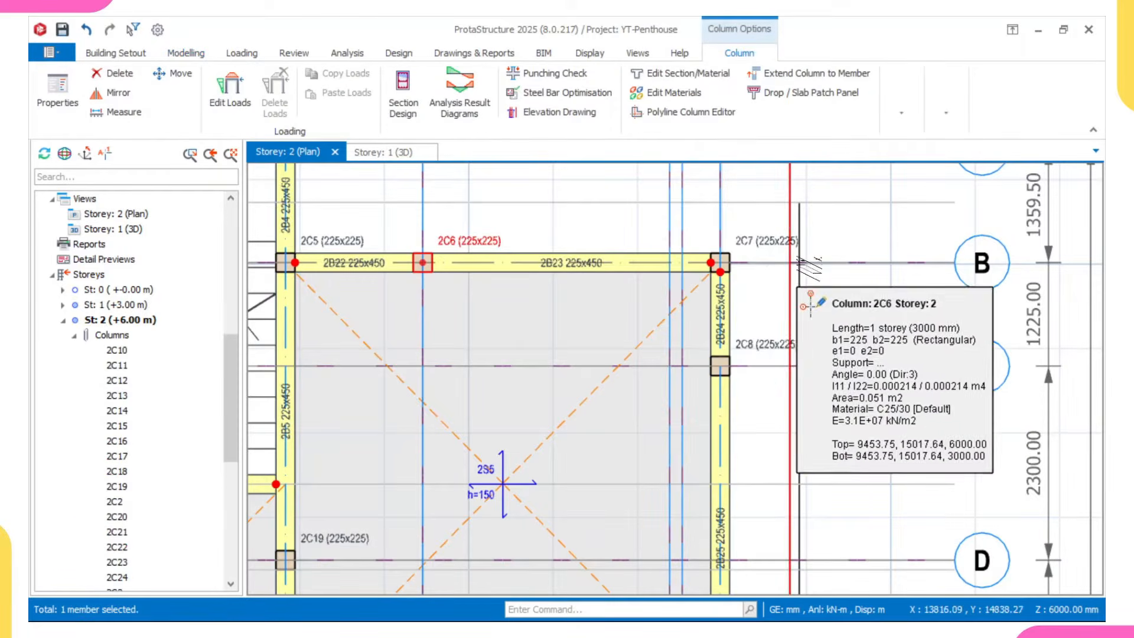
{"action": "left_click", "coordinate": [746, 241], "text": "ctrl"}
{"action": "left_click", "coordinate": [746, 341], "text": "ctrl"}
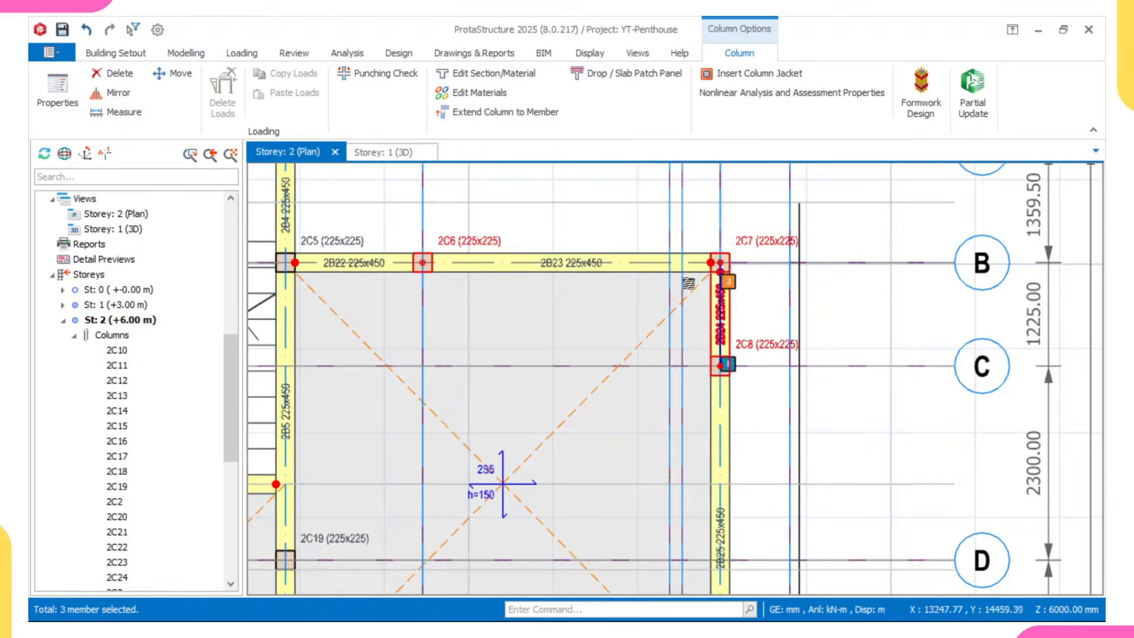
{"action": "right_click", "coordinate": [748, 287]}
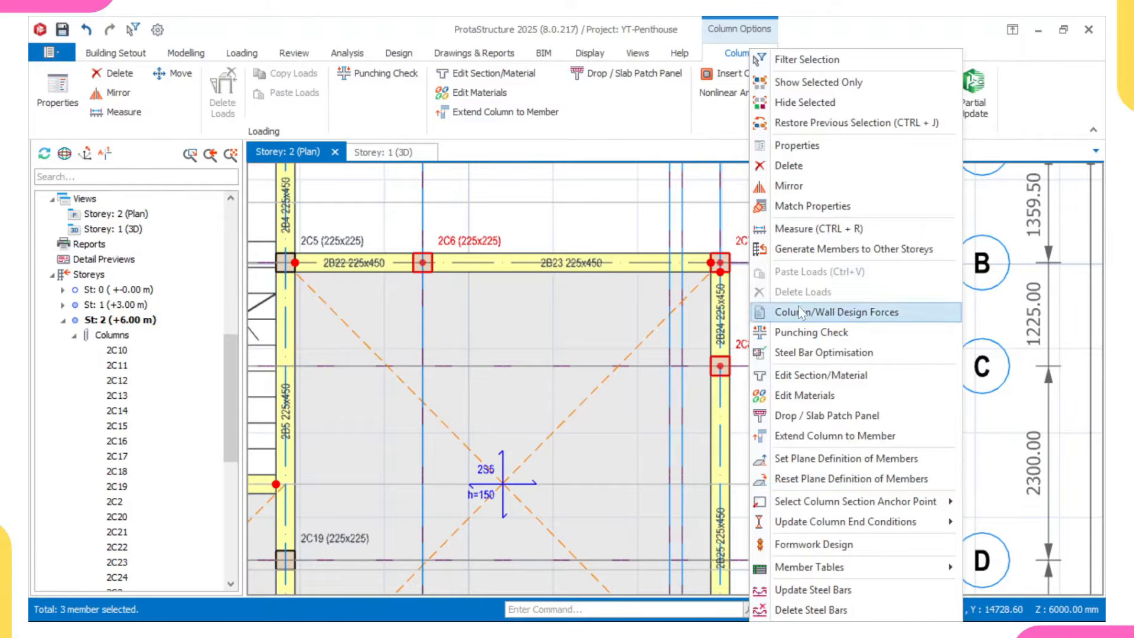
{"action": "left_click", "coordinate": [791, 186]}
{"action": "left_click", "coordinate": [573, 512]}
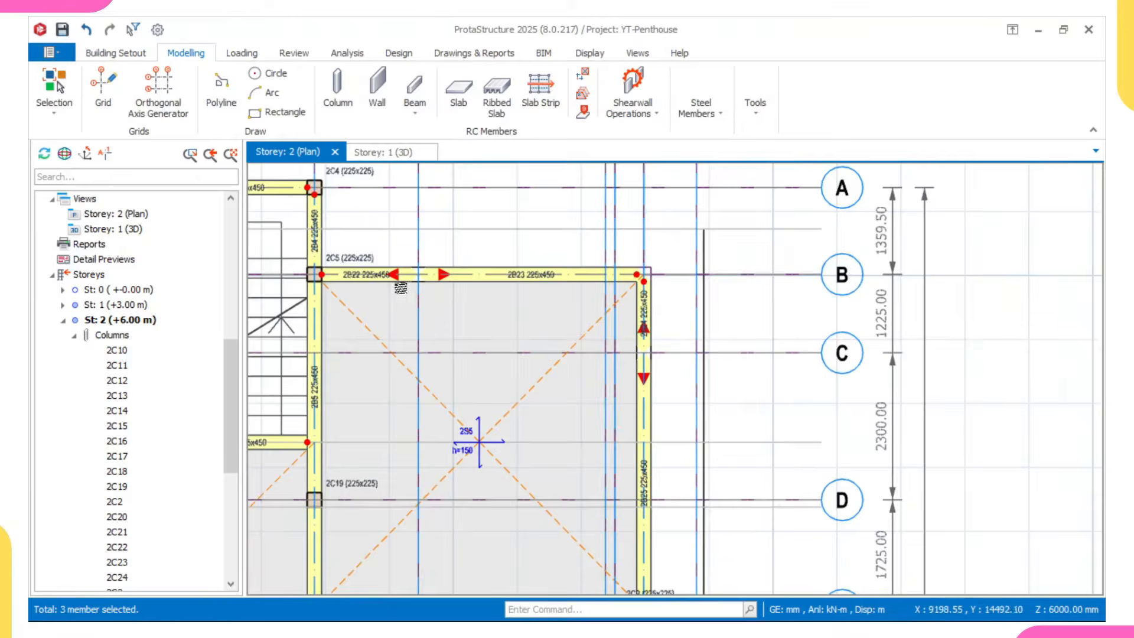
- Examine the sit-out outline near axis 8 and its alignment with axes A to E and beams 2B23 to 2B25
{"action": "middle_click_drag", "start_coordinate": [368, 278], "coordinate": [370, 307]}
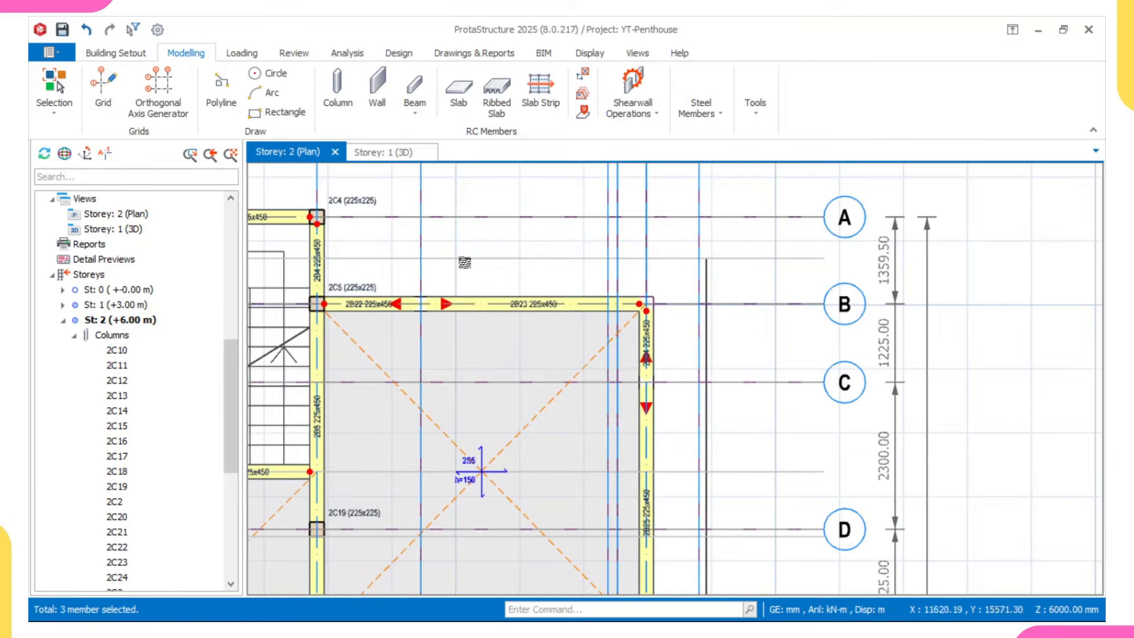
{"action": "scroll", "coordinate": [708, 271], "scroll_direction": "up", "scroll_amount": 2}
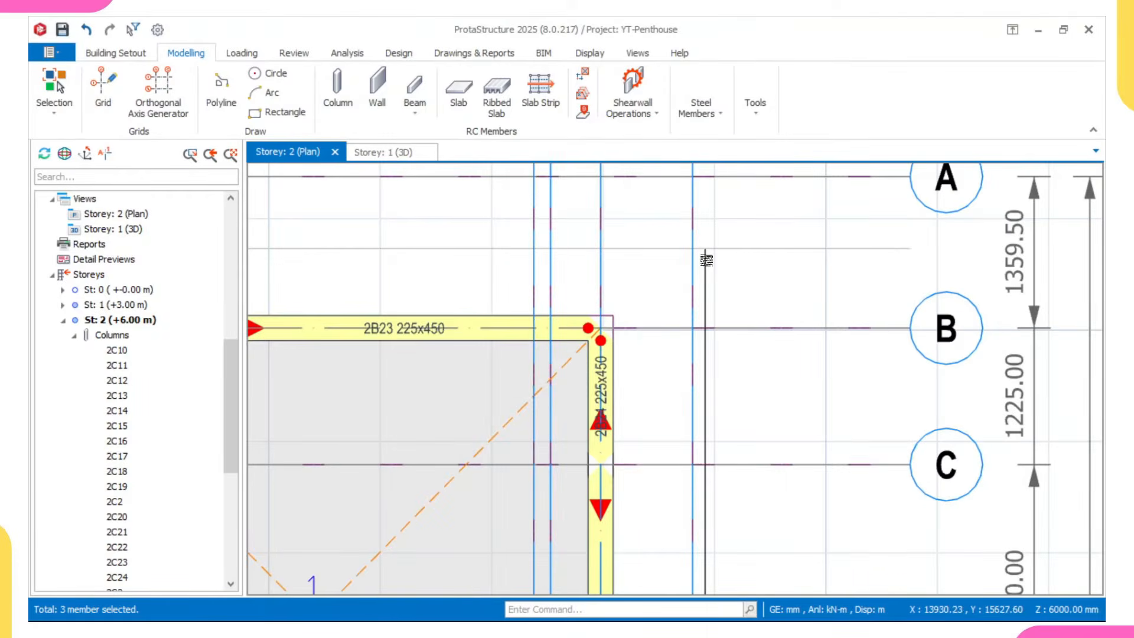
{"action": "scroll", "coordinate": [706, 260], "scroll_direction": "down", "scroll_amount": 4}
{"action": "scroll", "coordinate": [755, 532], "scroll_direction": "up", "scroll_amount": 3}
{"action": "scroll", "coordinate": [758, 425], "scroll_direction": "down", "scroll_amount": 3}
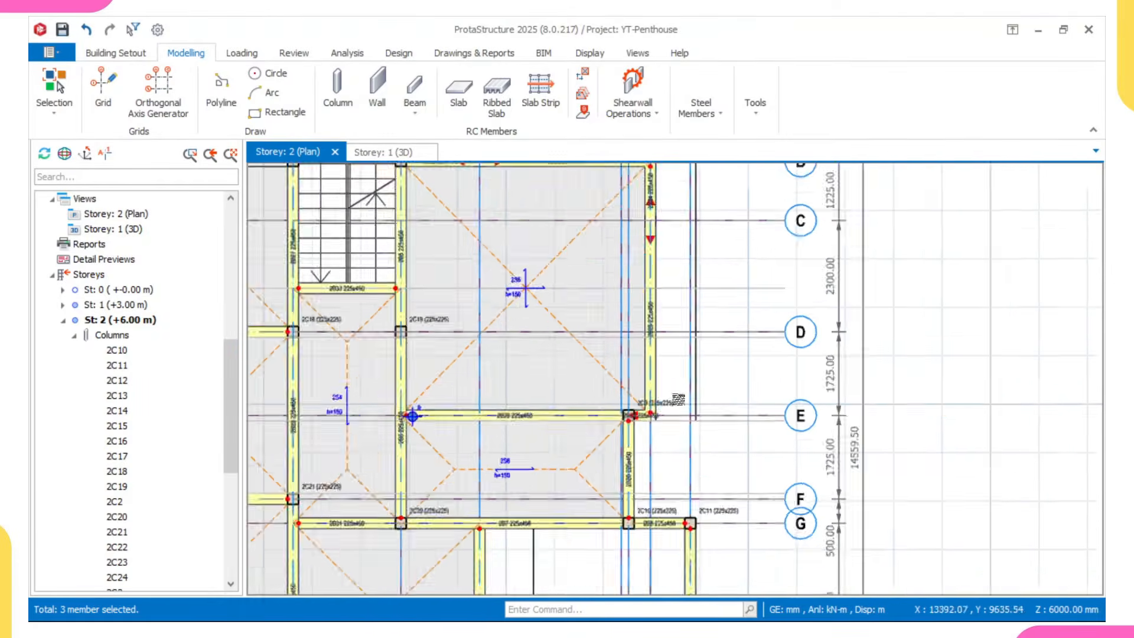
{"action": "scroll", "coordinate": [699, 239], "scroll_direction": "up", "scroll_amount": 4}
{"action": "middle_click_drag", "start_coordinate": [699, 239], "coordinate": [716, 318]}
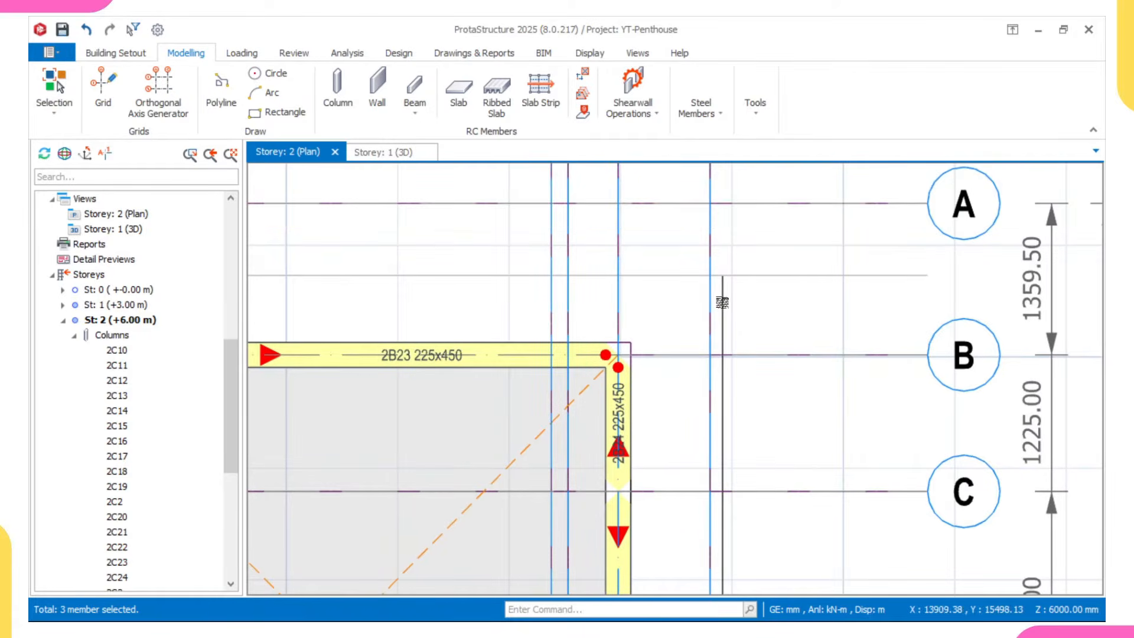
{"action": "scroll", "coordinate": [720, 303], "scroll_direction": "up", "scroll_amount": 1}
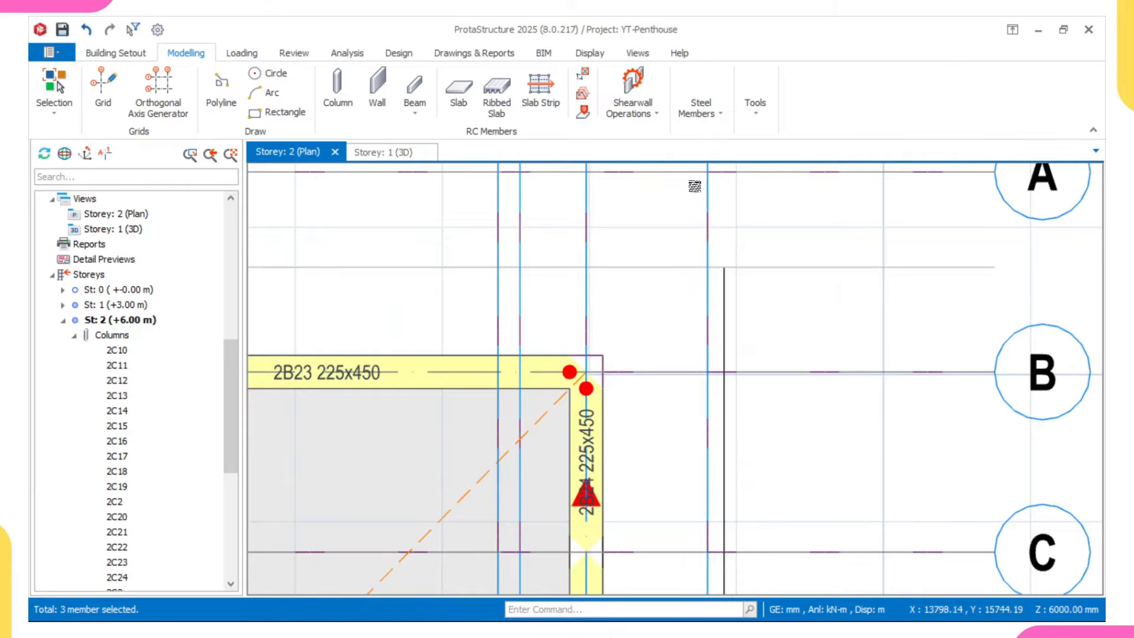
{"action": "scroll", "coordinate": [723, 282], "scroll_direction": "down", "scroll_amount": 3}
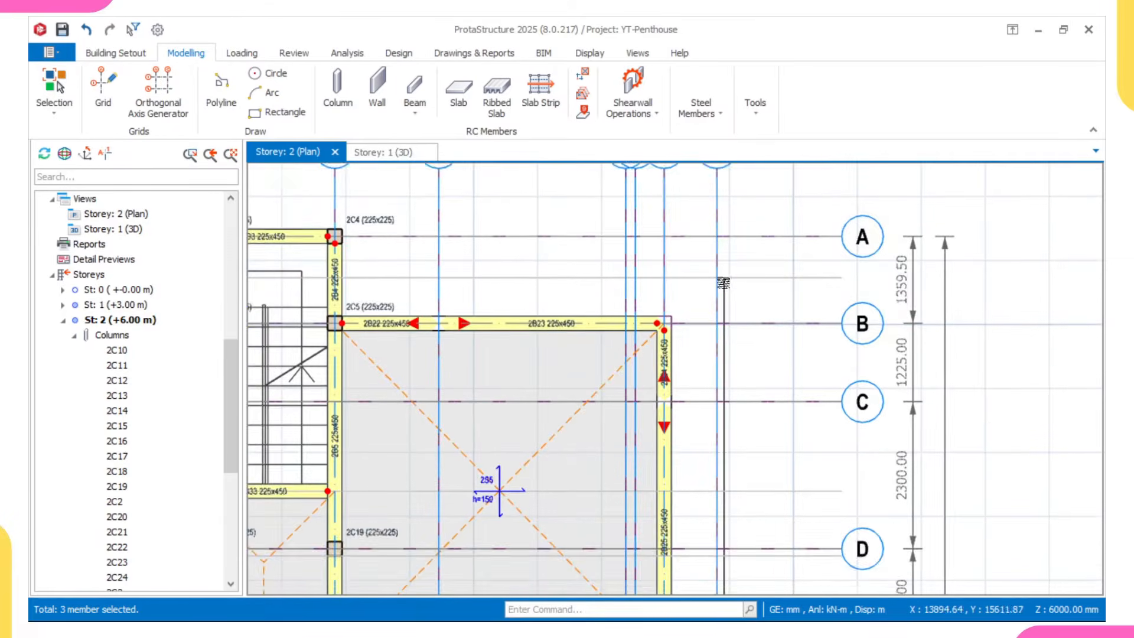
{"action": "middle_click_drag", "start_coordinate": [723, 283], "coordinate": [715, 347]}
{"action": "scroll", "coordinate": [715, 340], "scroll_direction": "up", "scroll_amount": 2}
{"action": "scroll", "coordinate": [703, 280], "scroll_direction": "down", "scroll_amount": 2}
{"action": "middle_click_drag", "start_coordinate": [703, 202], "coordinate": [708, 245]}
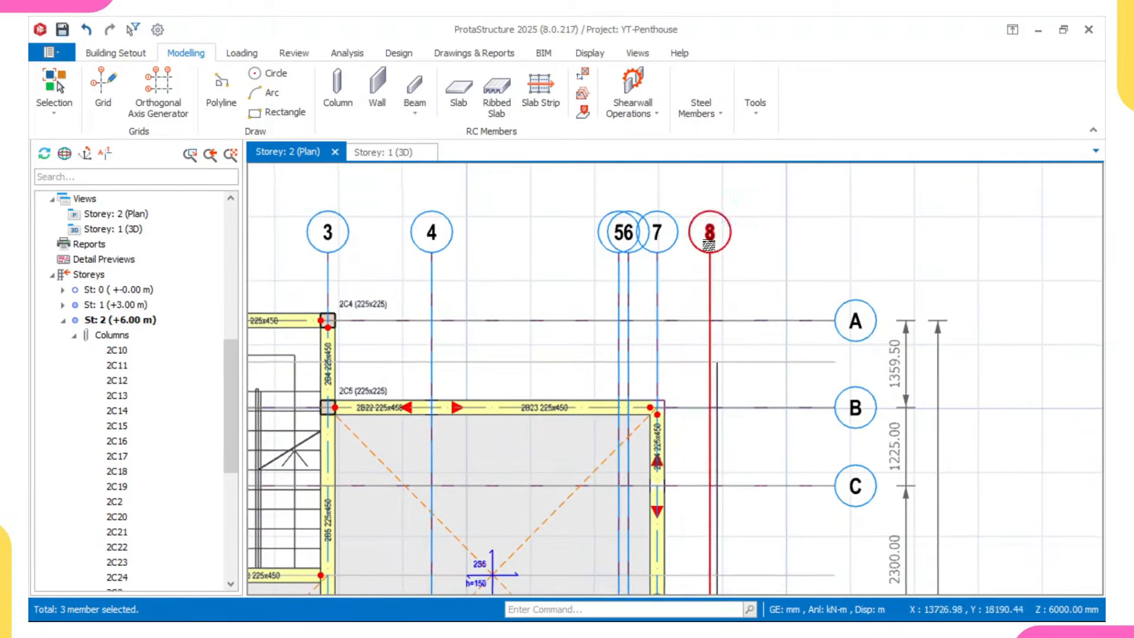
- Offset axis 8 outward to add a new vertical axis along the sit-out's outer edge on the Storey 2 plan
{"action": "scroll", "coordinate": [709, 245], "scroll_direction": "up", "scroll_amount": 2}
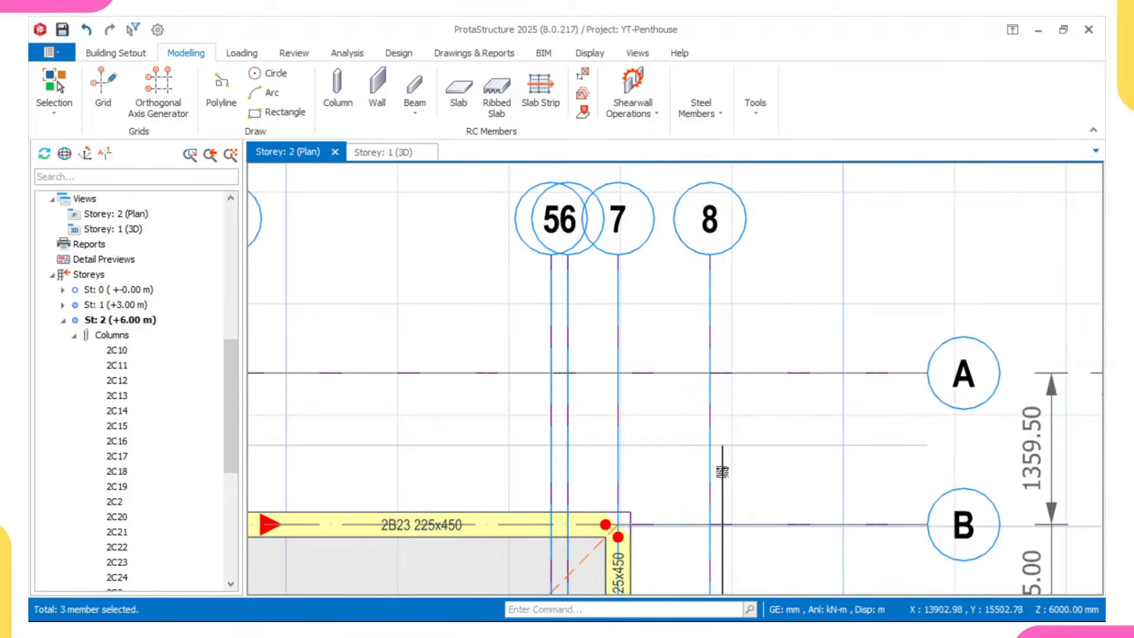
{"action": "scroll", "coordinate": [722, 471], "scroll_direction": "up", "scroll_amount": 2}
{"action": "left_click", "coordinate": [700, 400]}
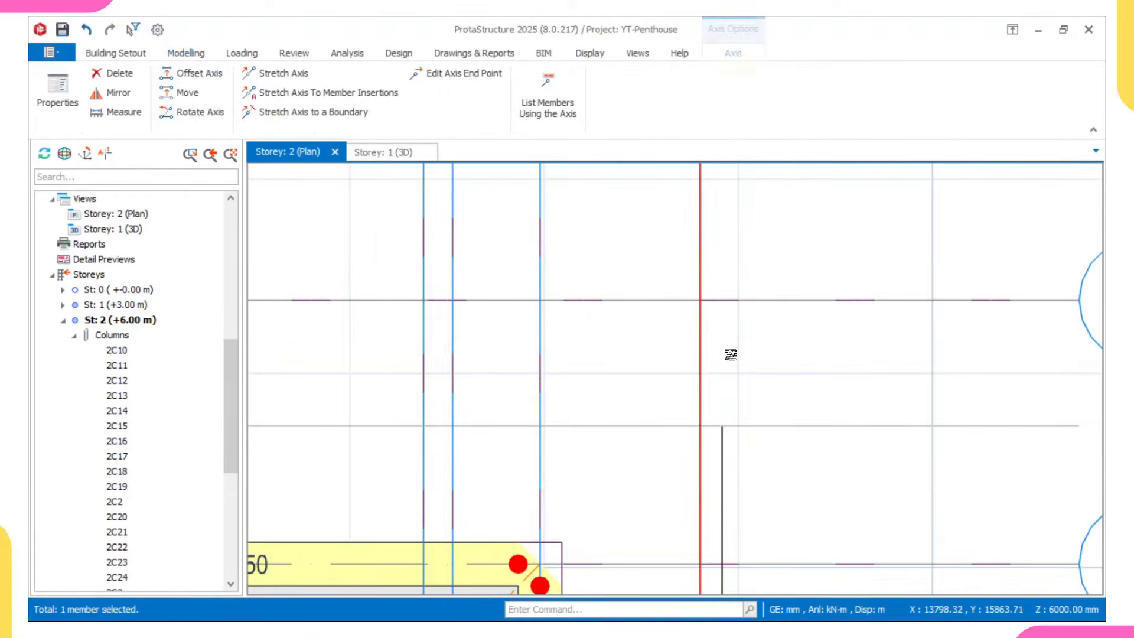
{"action": "right_click", "coordinate": [732, 401]}
{"action": "left_click", "coordinate": [790, 136]}
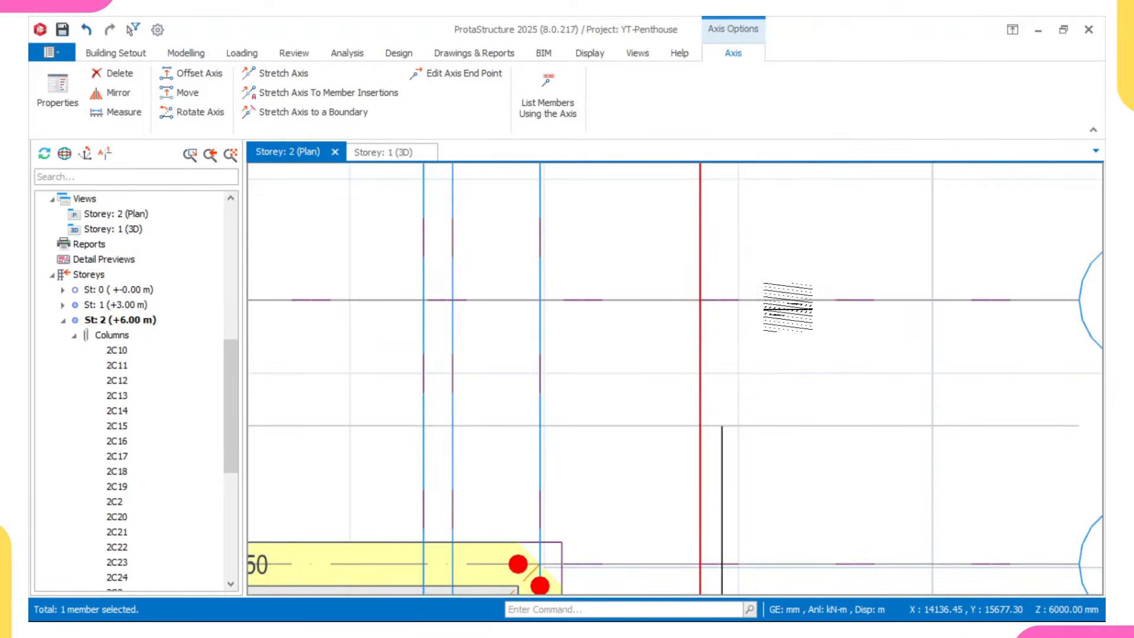
{"action": "scroll", "coordinate": [745, 399], "scroll_direction": "up", "scroll_amount": 3}
{"action": "left_click", "coordinate": [704, 444]}
{"action": "scroll", "coordinate": [714, 406], "scroll_direction": "down", "scroll_amount": 2}
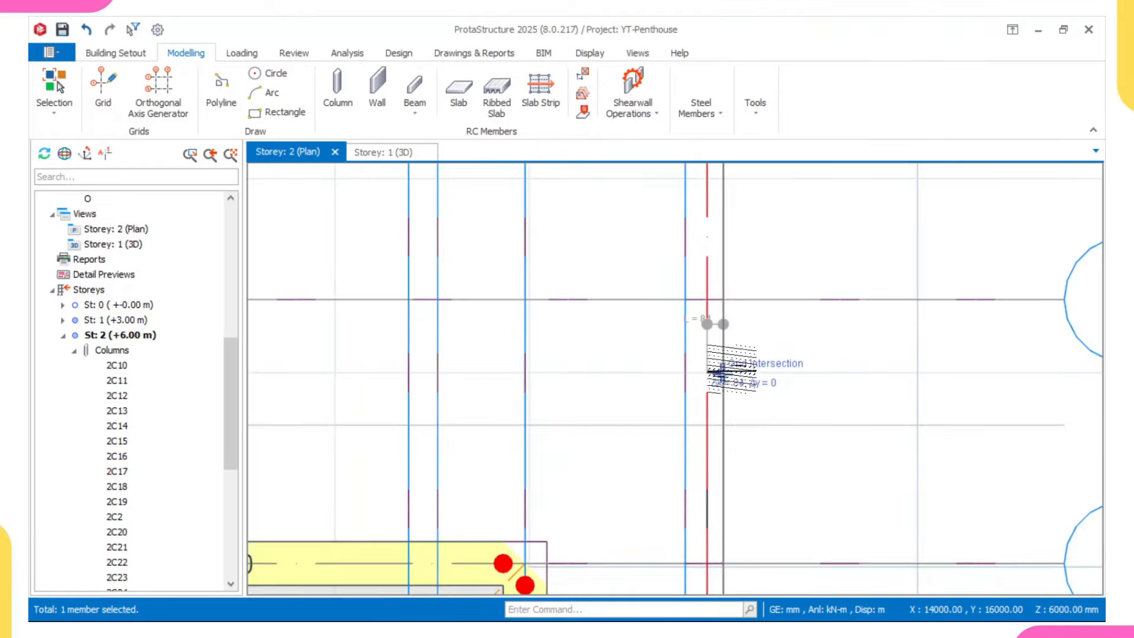
- Make the new axis 10 beside axis 8 a hidden axis and apply the change
{"action": "right_click", "coordinate": [783, 324]}
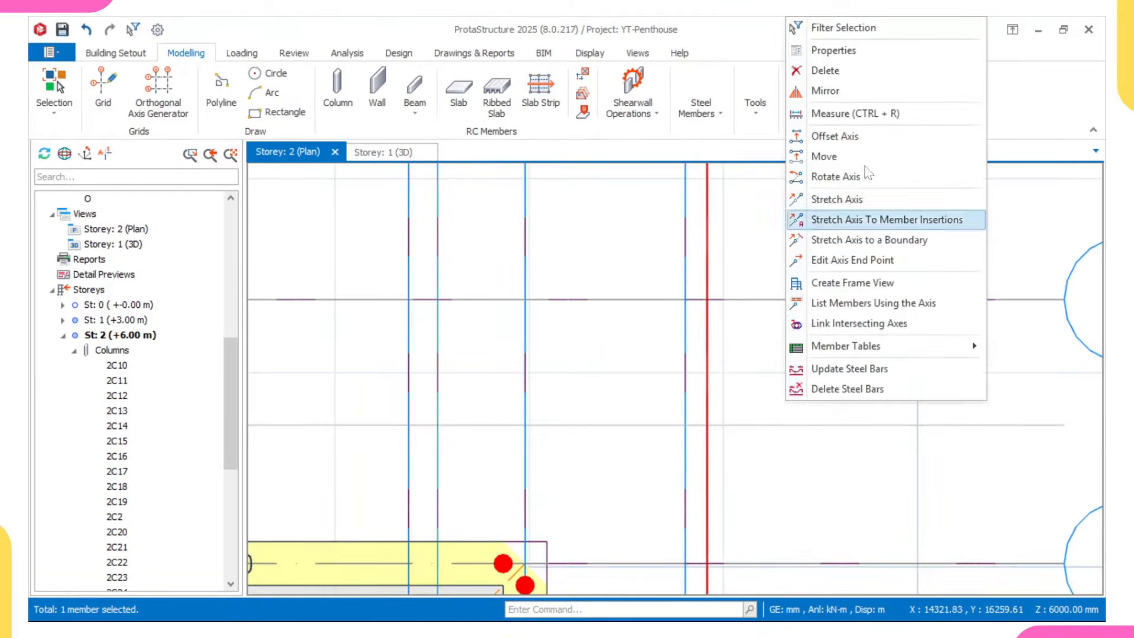
{"action": "left_click", "coordinate": [860, 56]}
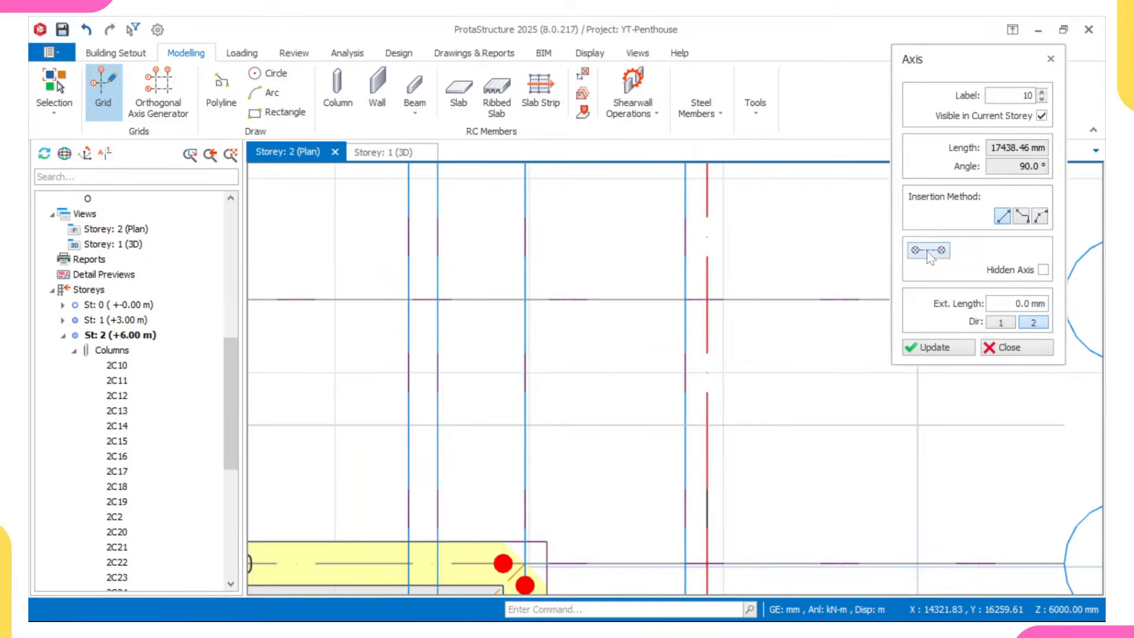
{"action": "left_click", "coordinate": [929, 254]}
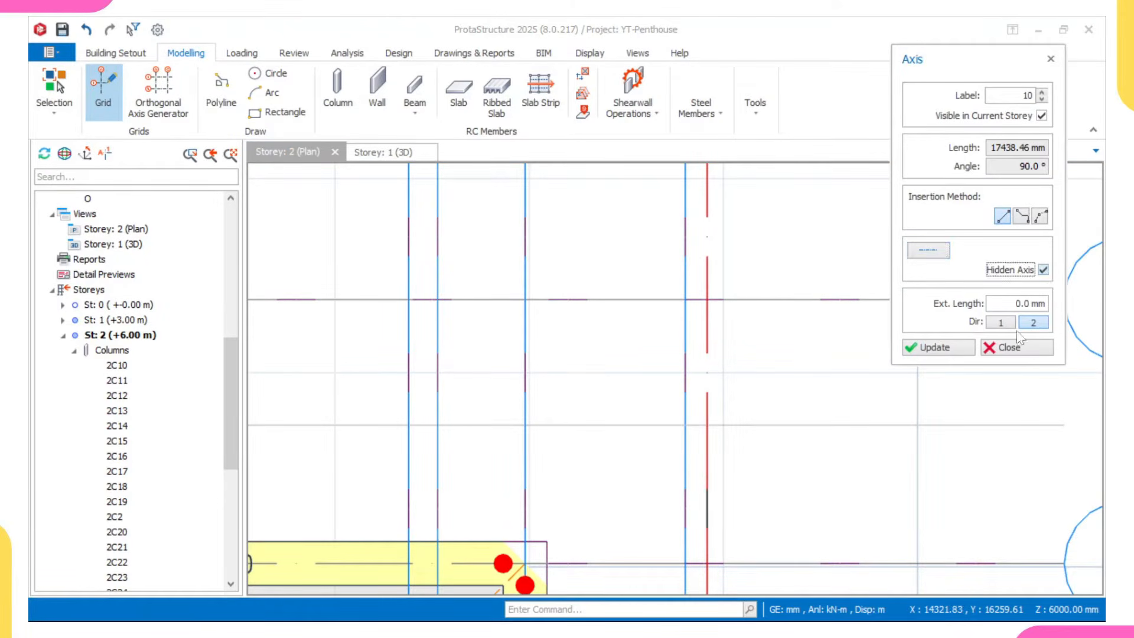
{"action": "left_click", "coordinate": [936, 347]}
{"action": "left_click", "coordinate": [1006, 347]}
{"action": "scroll", "coordinate": [729, 372], "scroll_direction": "down", "scroll_amount": 3}
{"action": "scroll", "coordinate": [731, 418], "scroll_direction": "up", "scroll_amount": 2}
{"action": "scroll", "coordinate": [731, 418], "scroll_direction": "down", "scroll_amount": 4}
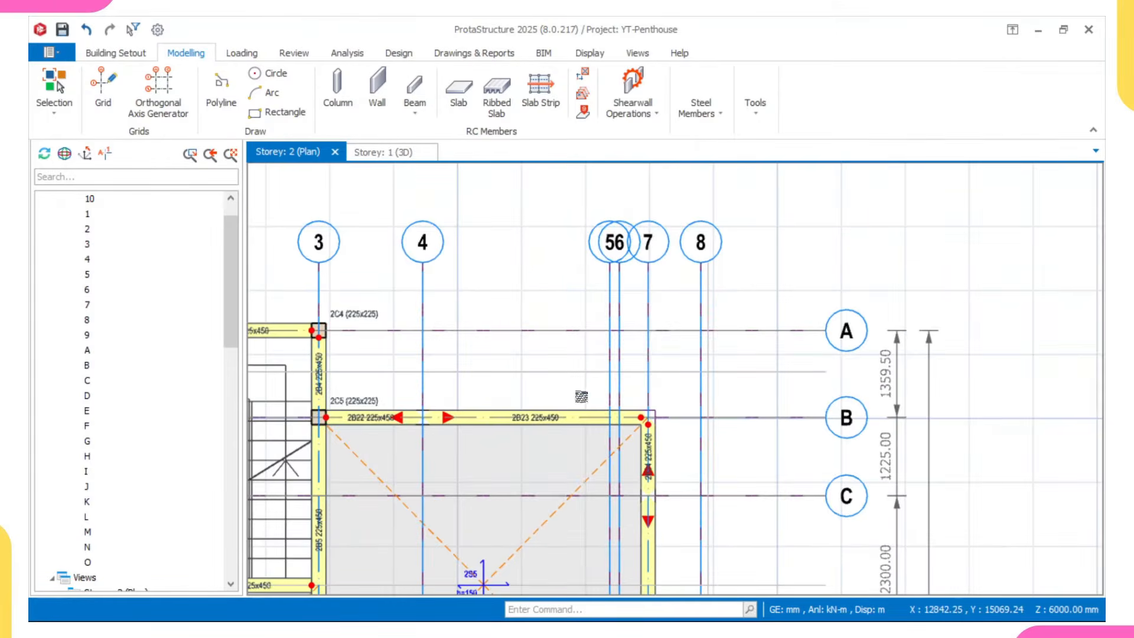
- Switch to AutoCAD and compare the column positions around Bedroom 4 and its sit-out with the gridded structural layout
{"action": "mouse_move", "coordinate": [721, 600]}
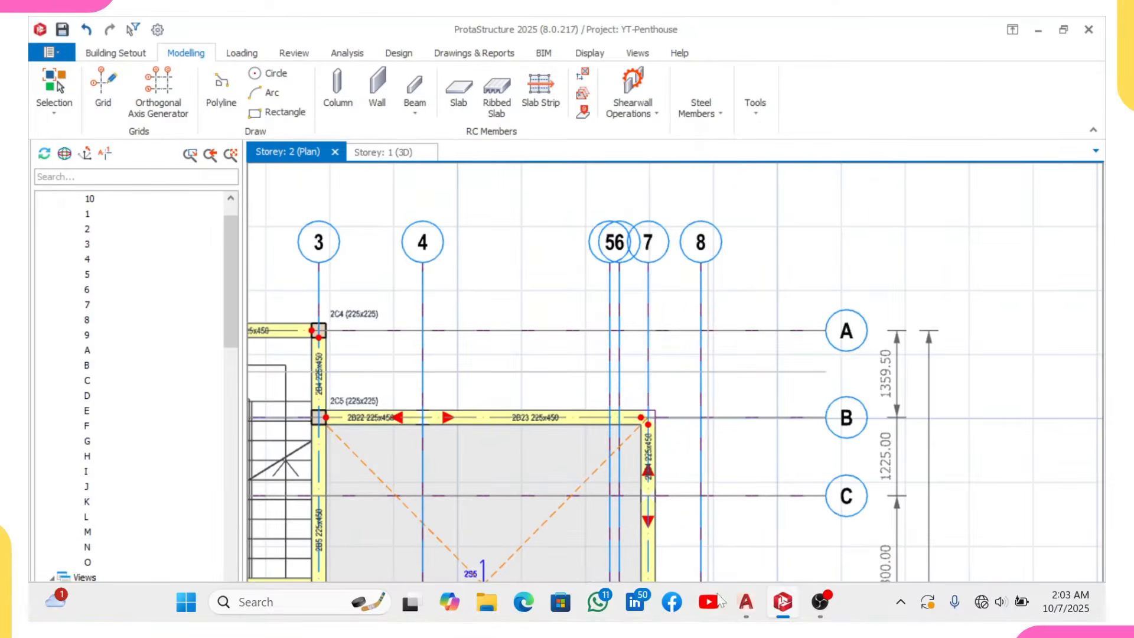
{"action": "left_click", "coordinate": [756, 608]}
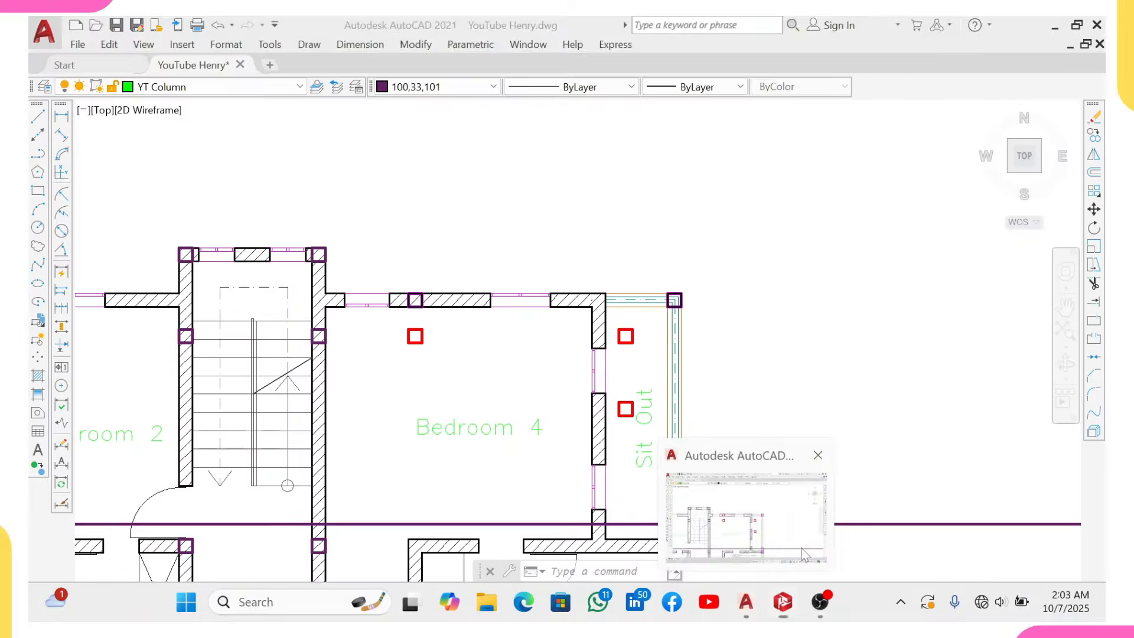
{"action": "scroll", "coordinate": [679, 297], "scroll_direction": "up", "scroll_amount": 2}
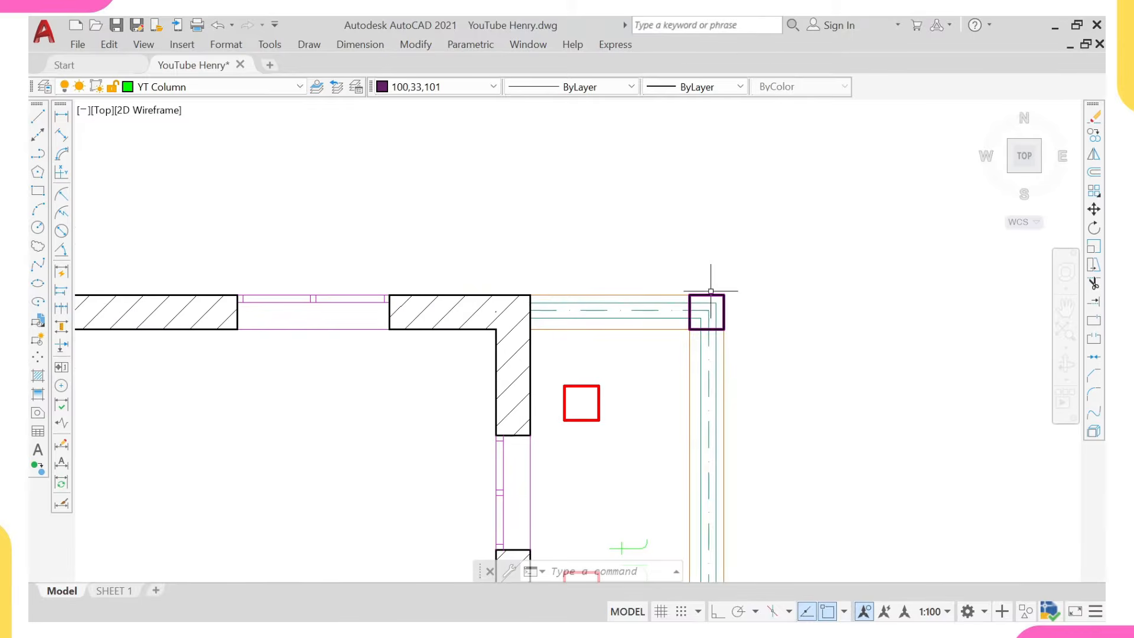
{"action": "scroll", "coordinate": [719, 314], "scroll_direction": "down", "scroll_amount": 3}
{"action": "scroll", "coordinate": [437, 332], "scroll_direction": "up", "scroll_amount": 2}
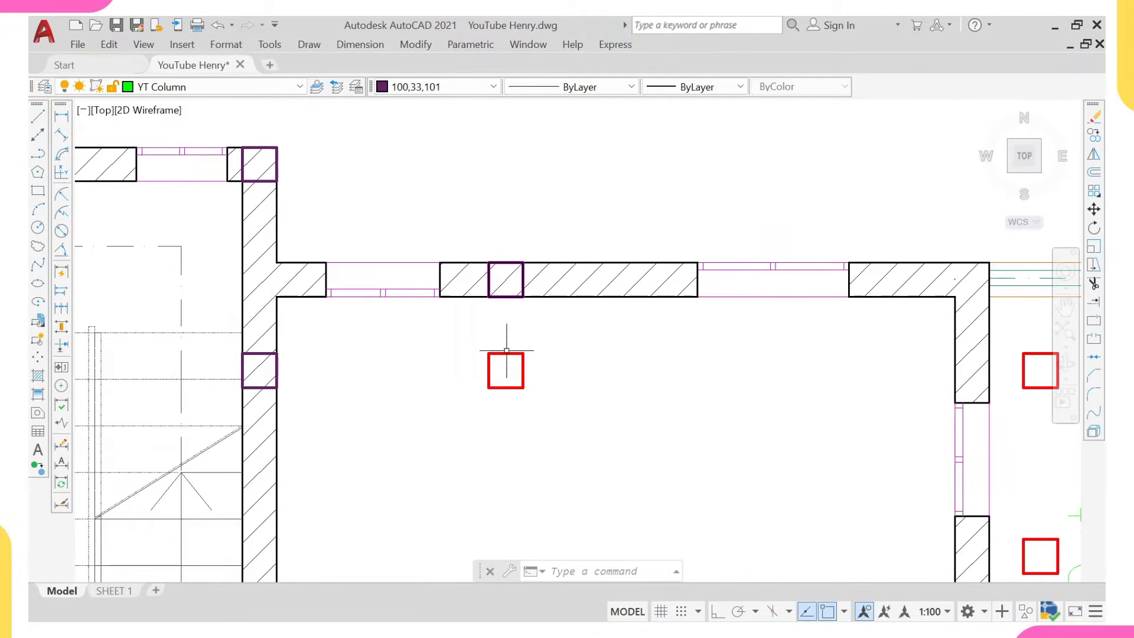
{"action": "scroll", "coordinate": [512, 292], "scroll_direction": "down", "scroll_amount": 2}
{"action": "middle_click_drag", "start_coordinate": [600, 438], "coordinate": [619, 310]}
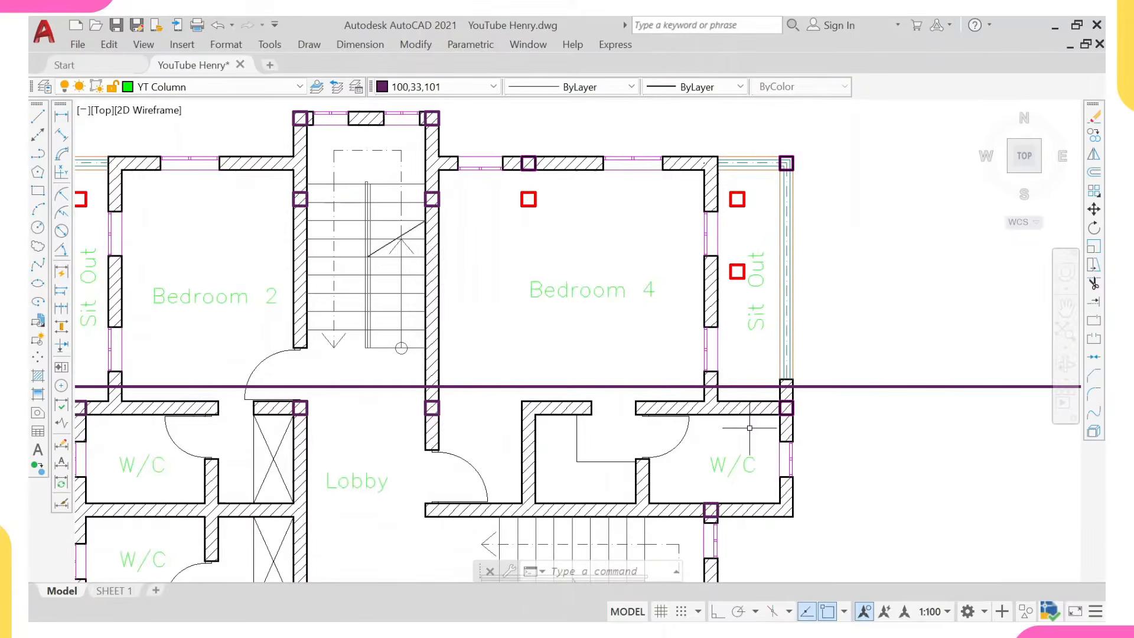
{"action": "scroll", "coordinate": [679, 349], "scroll_direction": "up", "scroll_amount": 2}
{"action": "scroll", "coordinate": [708, 329], "scroll_direction": "down", "scroll_amount": 2}
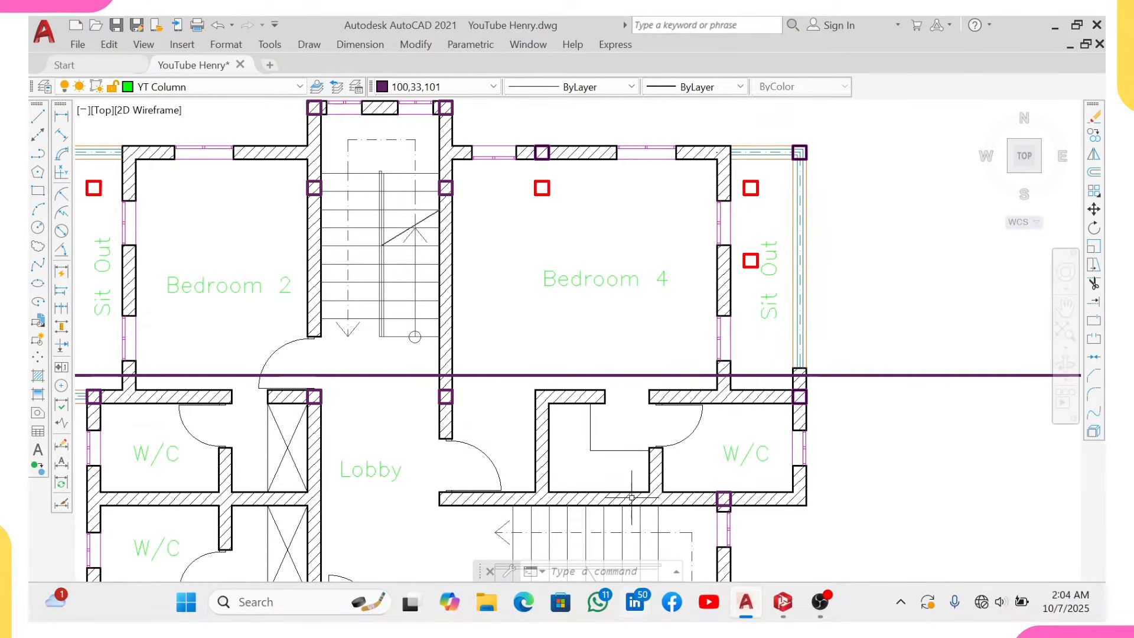
{"action": "scroll", "coordinate": [614, 454], "scroll_direction": "down", "scroll_amount": 5}
{"action": "scroll", "coordinate": [583, 397], "scroll_direction": "up", "scroll_amount": 2}
{"action": "scroll", "coordinate": [614, 383], "scroll_direction": "down", "scroll_amount": 4}
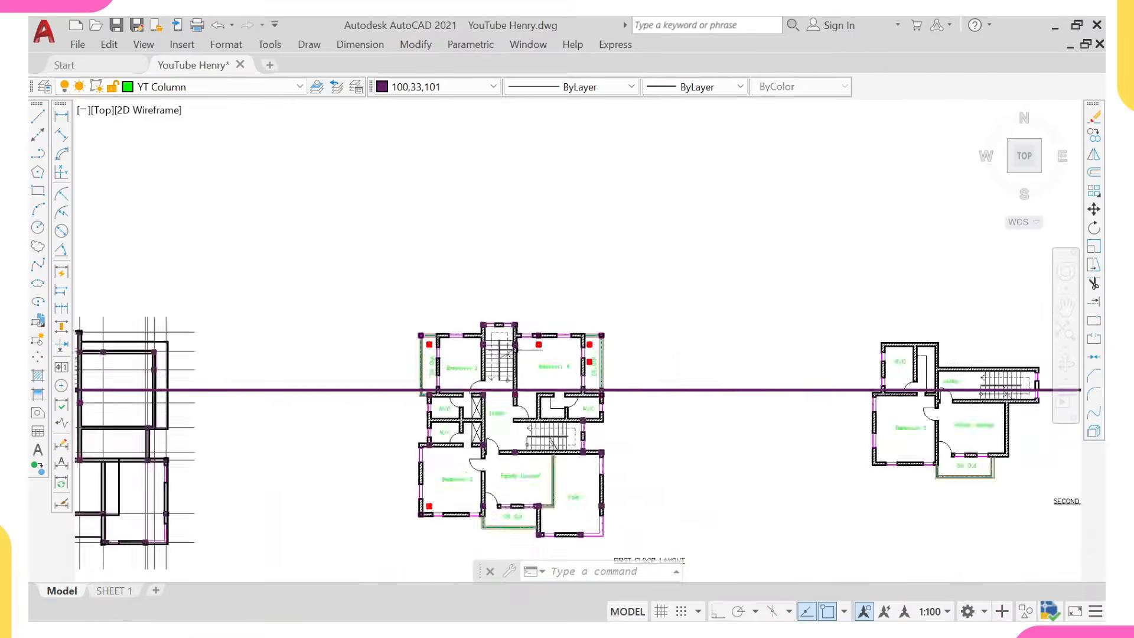
{"action": "scroll", "coordinate": [464, 368], "scroll_direction": "up", "scroll_amount": 4}
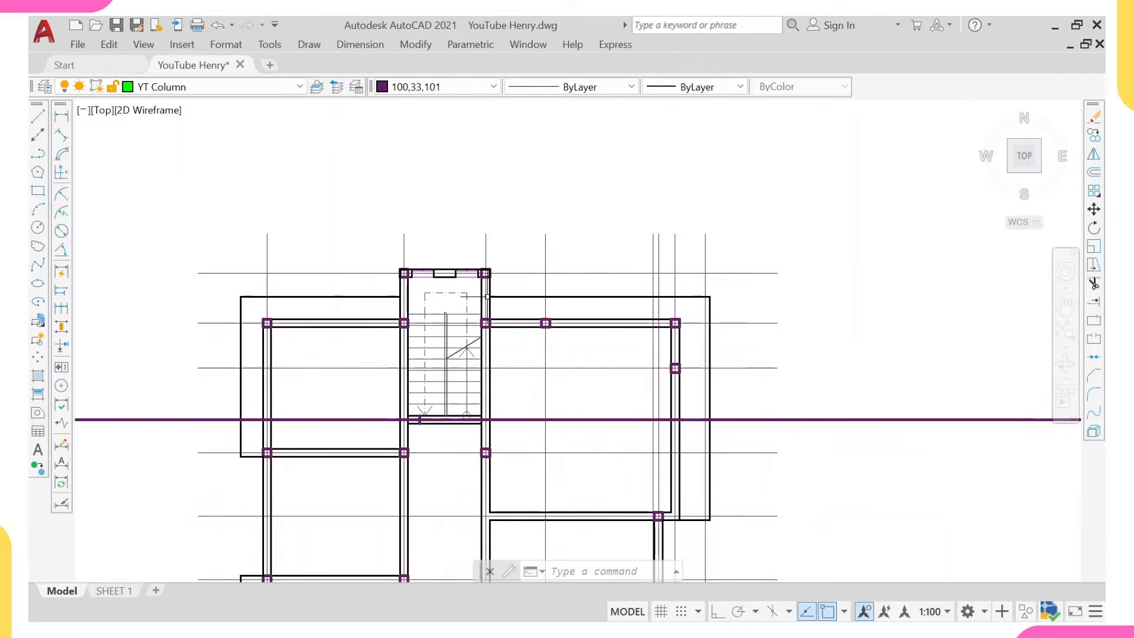
{"action": "mouse_move", "coordinate": [931, 615]}
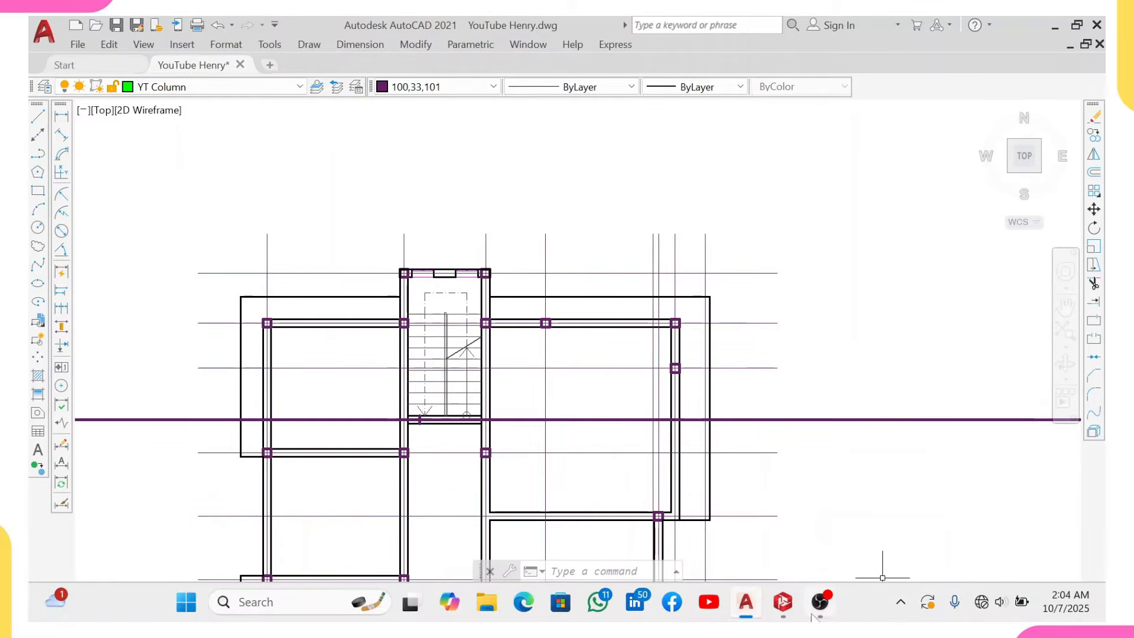
- Return to ProtaStructure and place a 225x225 column based on 2C4 at the intersection of axes K and 10
{"action": "left_click", "coordinate": [782, 601]}
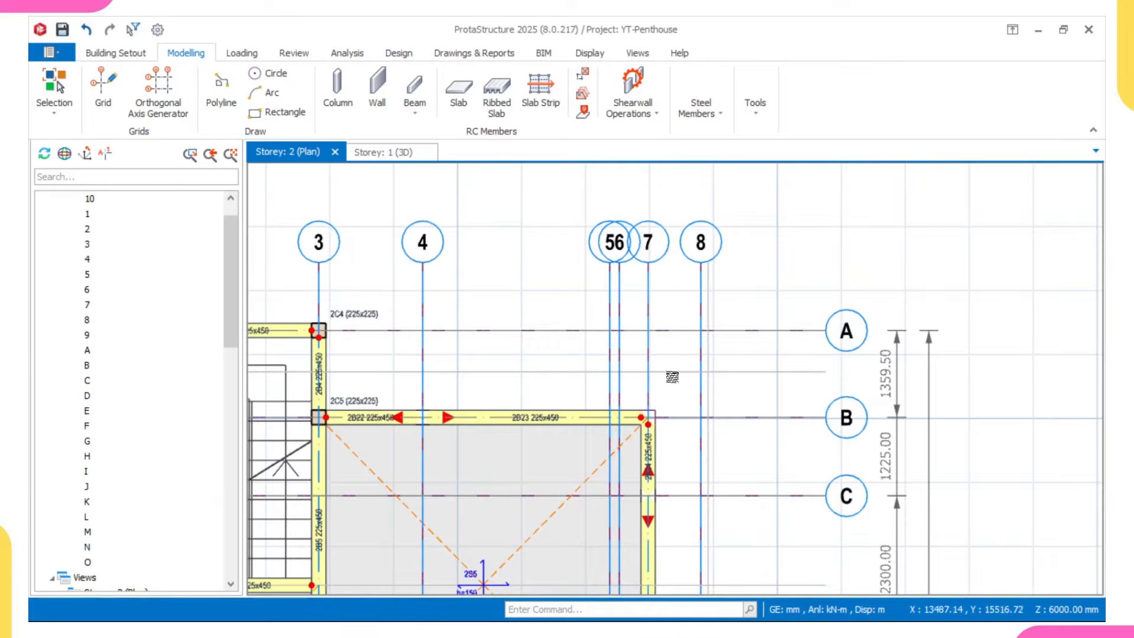
{"action": "scroll", "coordinate": [670, 384], "scroll_direction": "up", "scroll_amount": 1}
{"action": "scroll", "coordinate": [399, 316], "scroll_direction": "down", "scroll_amount": 2}
{"action": "scroll", "coordinate": [383, 331], "scroll_direction": "up", "scroll_amount": 1}
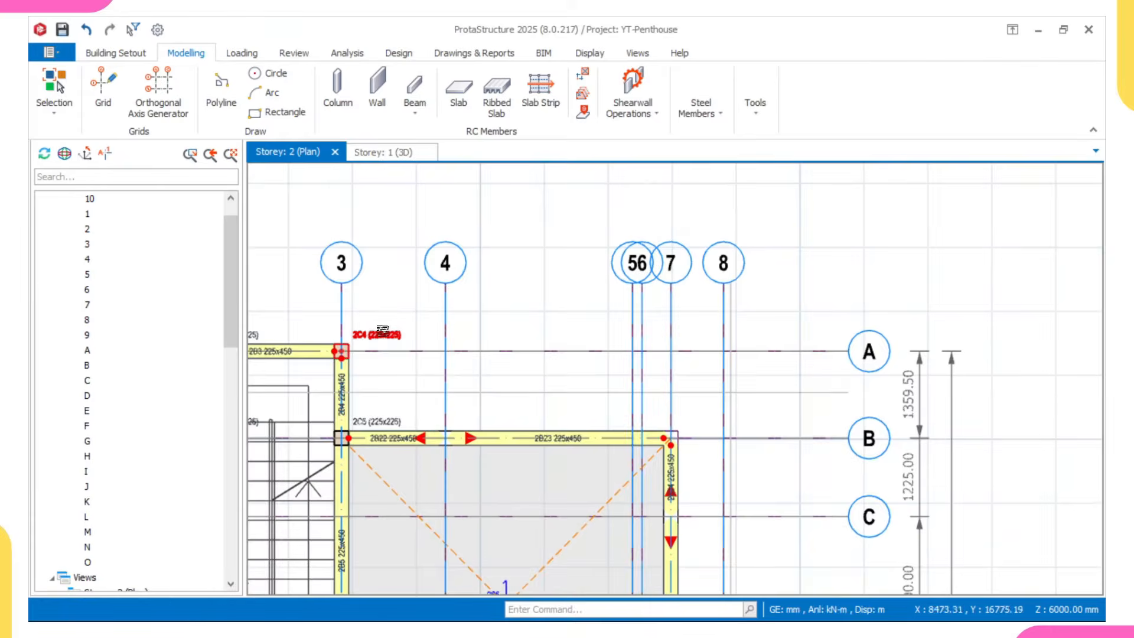
{"action": "double_click", "coordinate": [382, 331]}
{"action": "scroll", "coordinate": [742, 404], "scroll_direction": "up", "scroll_amount": 1}
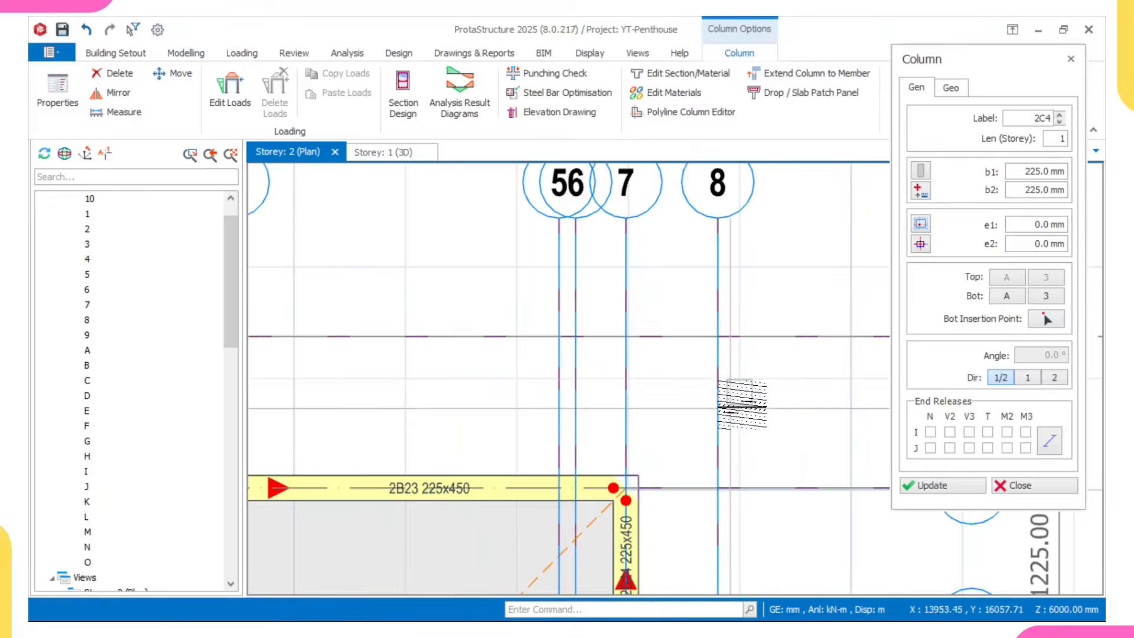
{"action": "scroll", "coordinate": [733, 393], "scroll_direction": "up", "scroll_amount": 2}
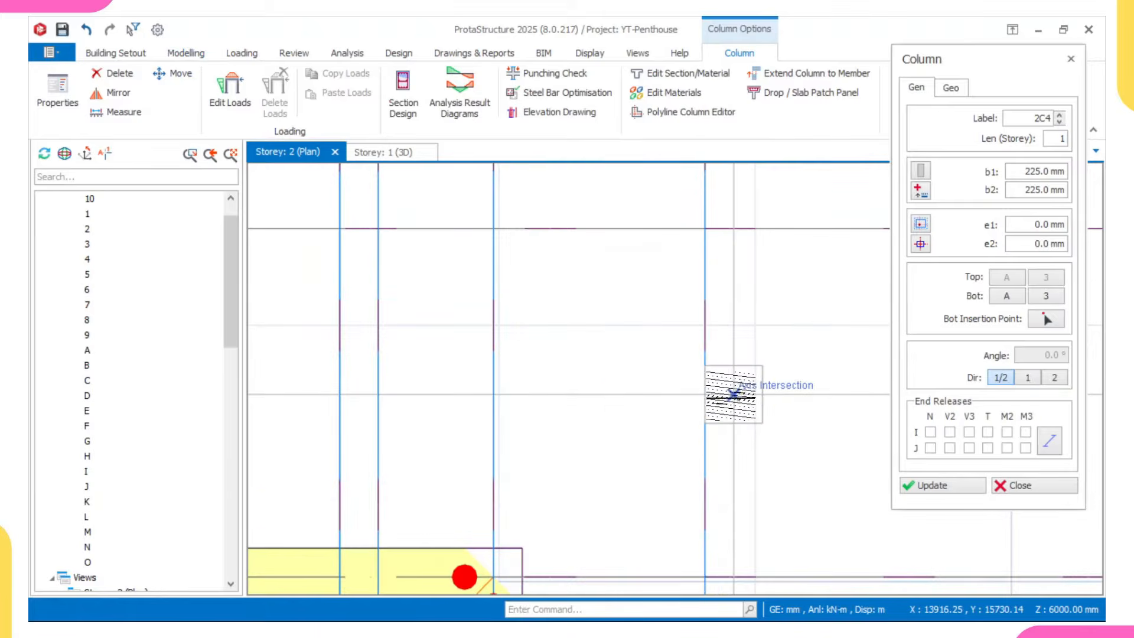
{"action": "scroll", "coordinate": [733, 394], "scroll_direction": "down", "scroll_amount": 2}
{"action": "left_click", "coordinate": [730, 408]}
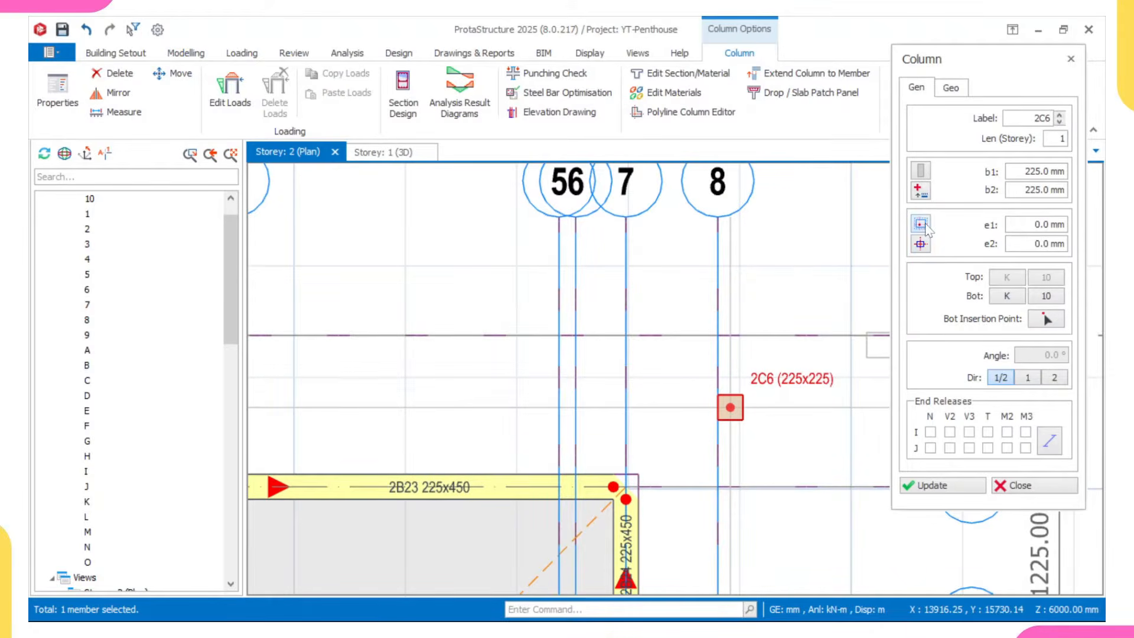
- Align the new column at axes K and 10 inside the sit-out corner, with e1 and e2 at -112.5 mm
{"action": "left_click", "coordinate": [920, 244]}
{"action": "left_click", "coordinate": [948, 292]}
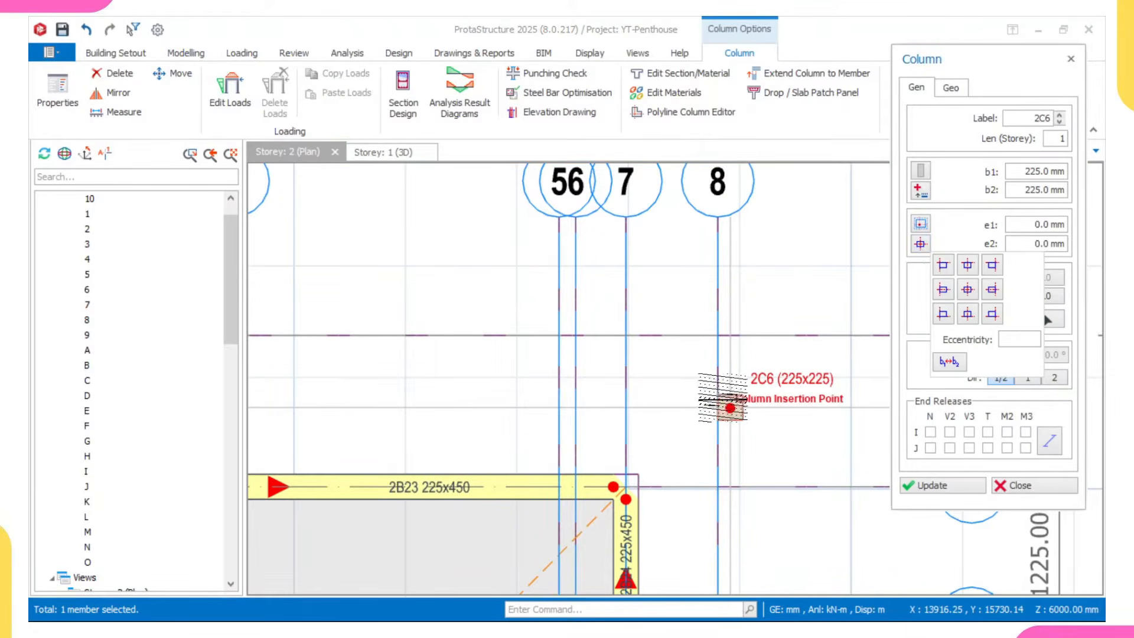
{"action": "scroll", "coordinate": [711, 402], "scroll_direction": "up", "scroll_amount": 1}
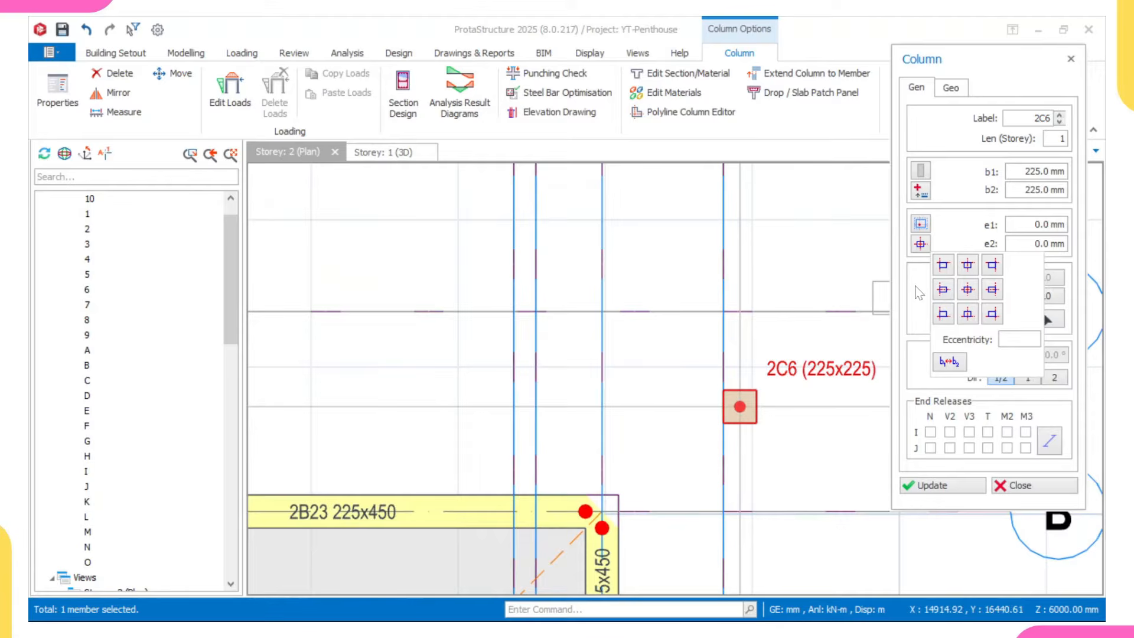
{"action": "left_click", "coordinate": [993, 266]}
{"action": "left_click", "coordinate": [940, 487]}
{"action": "scroll", "coordinate": [740, 402], "scroll_direction": "up", "scroll_amount": 2}
{"action": "scroll", "coordinate": [739, 402], "scroll_direction": "down", "scroll_amount": 5}
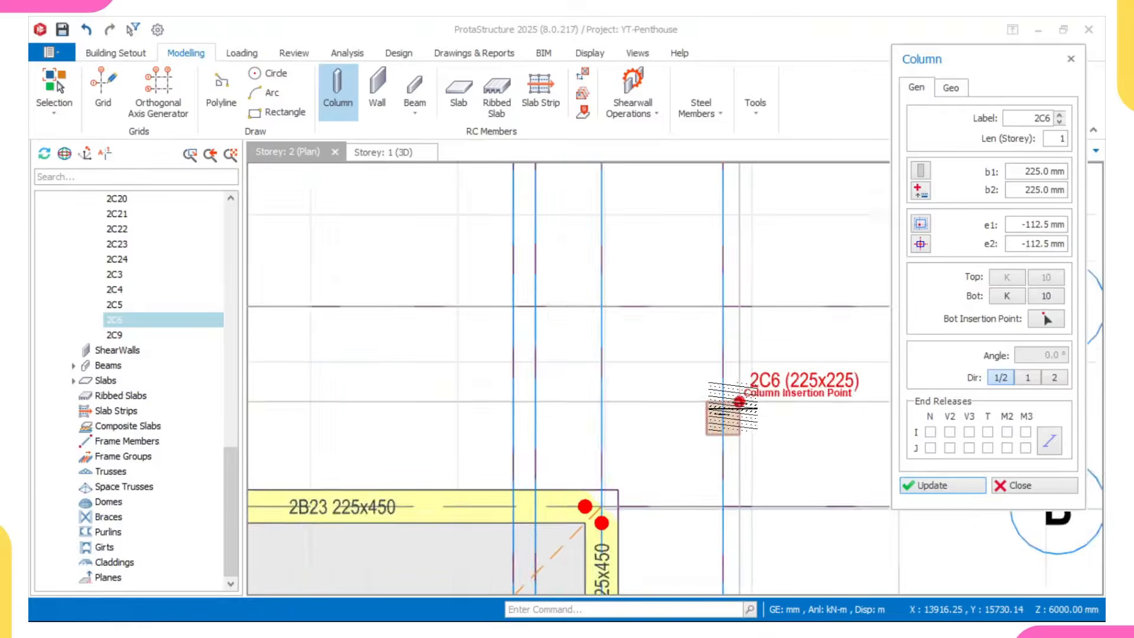
- Place a 225x225 column at axes K and 4 and set its eccentricities to e1 0 mm and e2 -112.5 mm
{"action": "scroll", "coordinate": [552, 439], "scroll_direction": "up", "scroll_amount": 2}
{"action": "scroll", "coordinate": [552, 438], "scroll_direction": "up", "scroll_amount": 1}
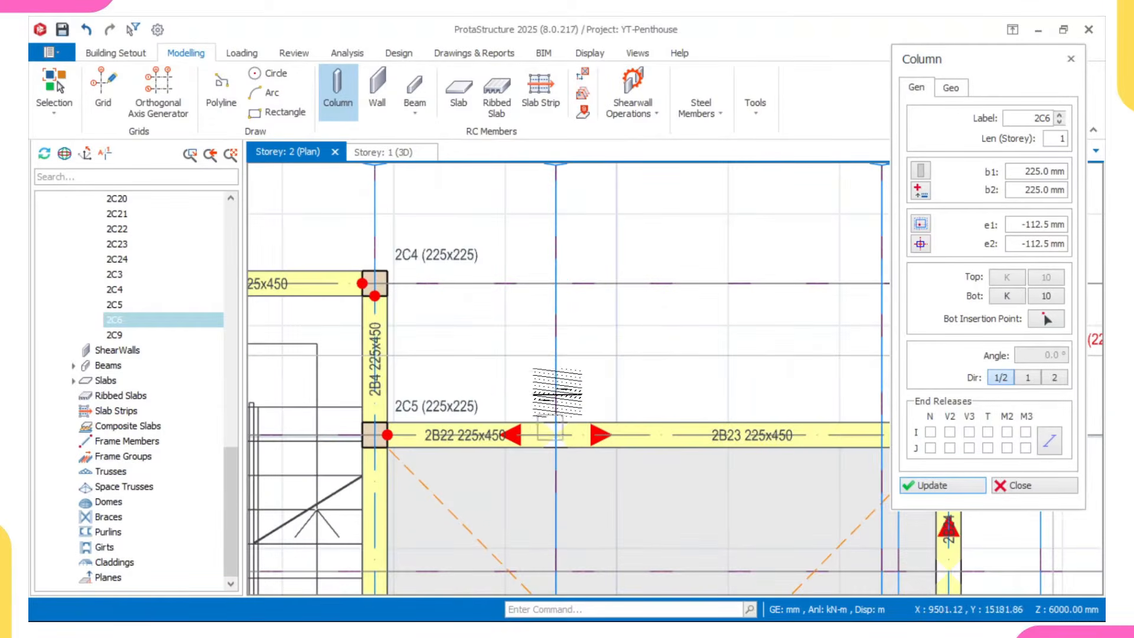
{"action": "left_click", "coordinate": [555, 355]}
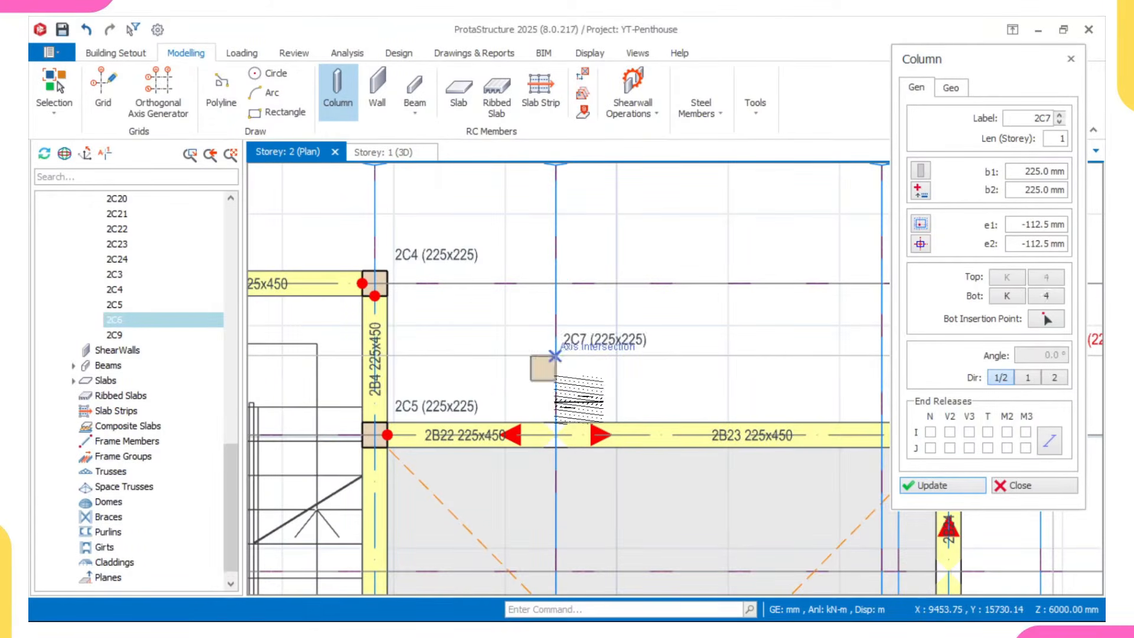
{"action": "scroll", "coordinate": [558, 352], "scroll_direction": "up", "scroll_amount": 3}
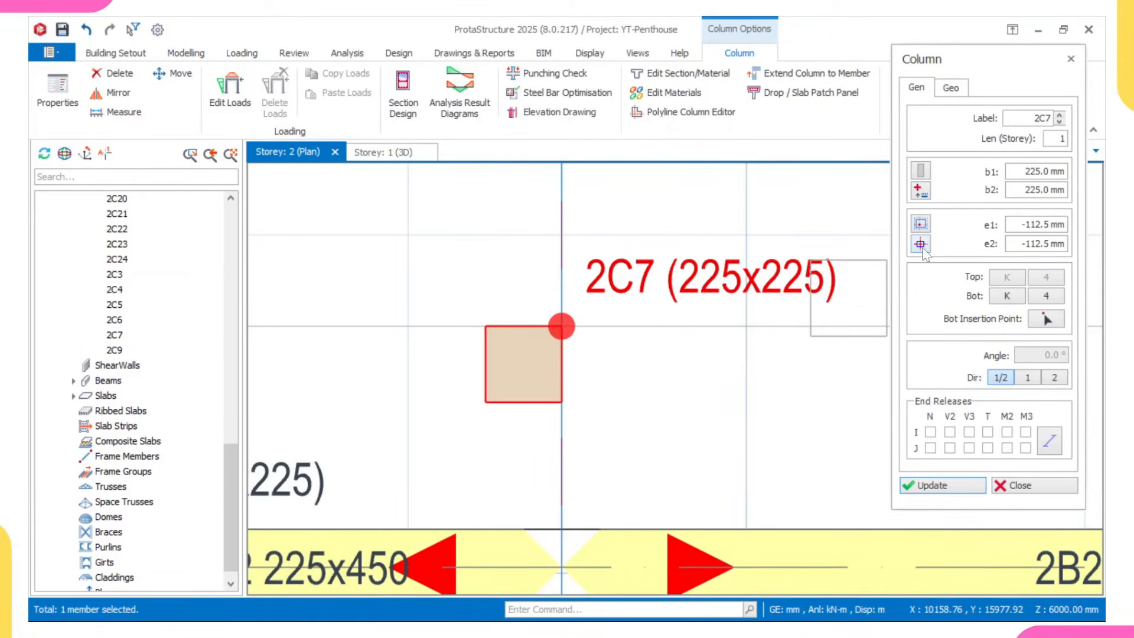
{"action": "left_click", "coordinate": [919, 244]}
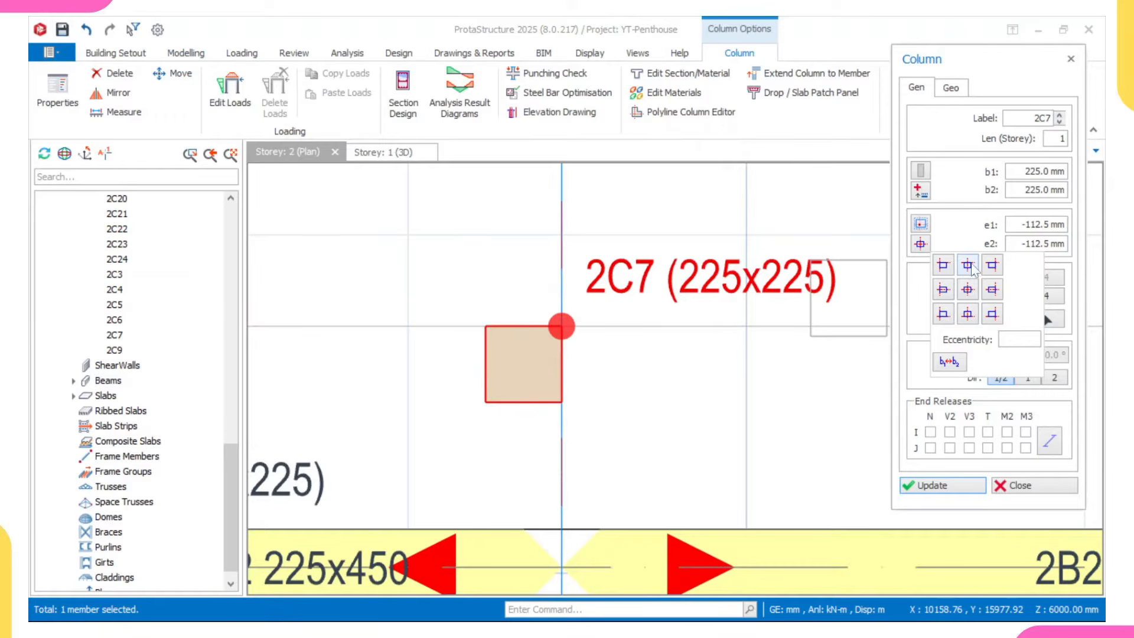
{"action": "left_click", "coordinate": [966, 267]}
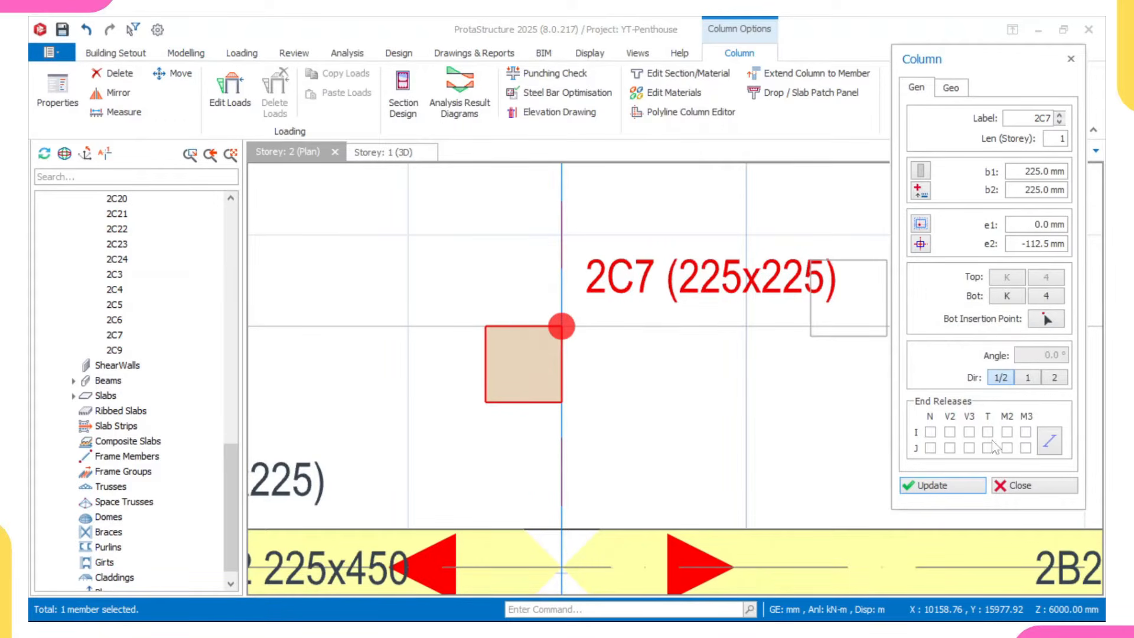
{"action": "left_click", "coordinate": [943, 486]}
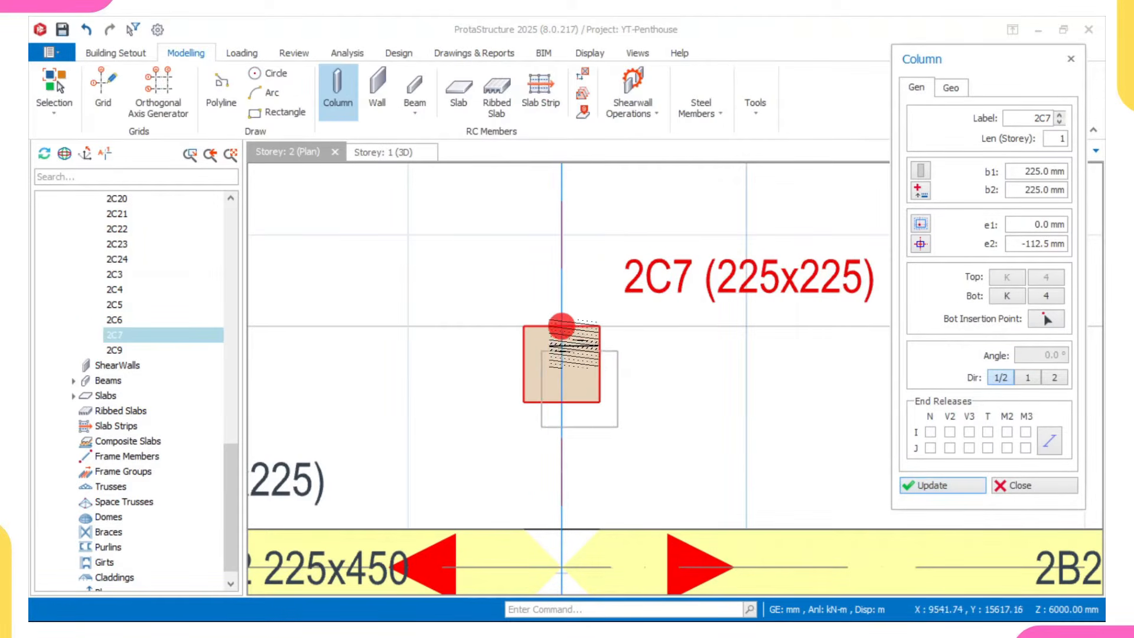
- Review the new columns at axes 4 and 8 on the Storey 2 plan and switch to AutoCAD for comparison
{"action": "scroll", "coordinate": [724, 452], "scroll_direction": "down", "scroll_amount": 3}
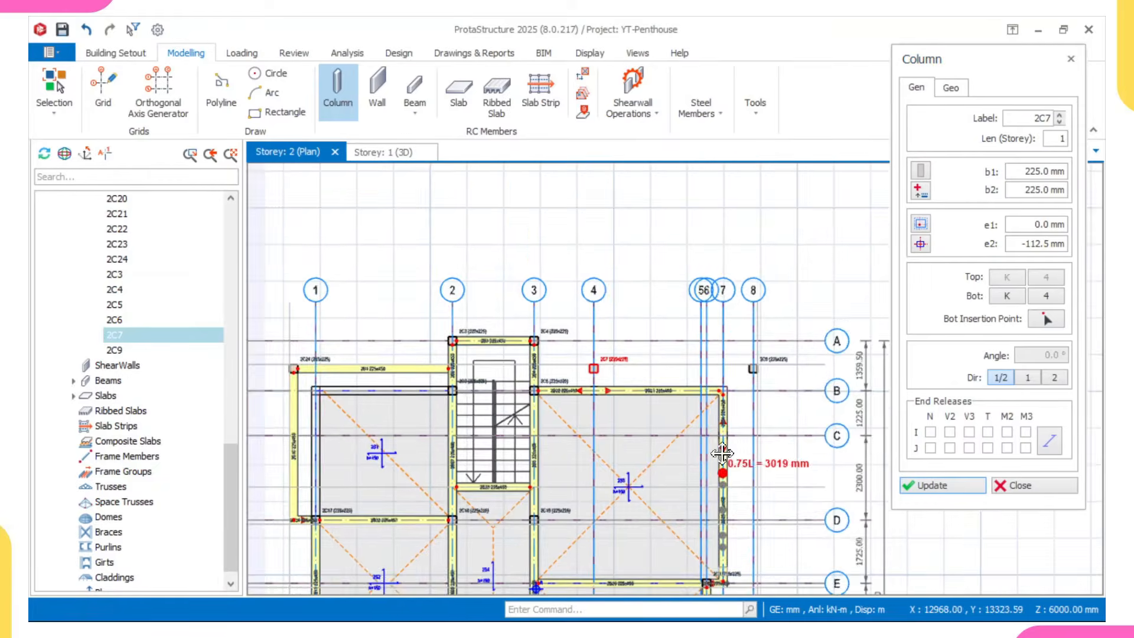
{"action": "scroll", "coordinate": [729, 427], "scroll_direction": "up", "scroll_amount": 5}
{"action": "scroll", "coordinate": [729, 426], "scroll_direction": "down", "scroll_amount": 2}
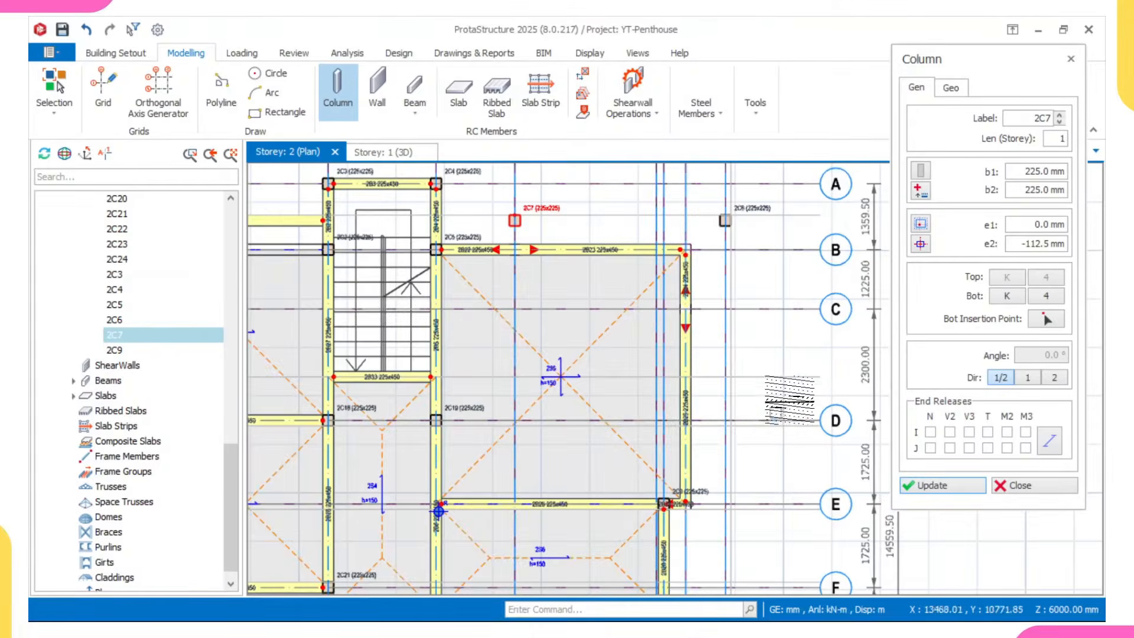
{"action": "scroll", "coordinate": [703, 454], "scroll_direction": "down", "scroll_amount": 2}
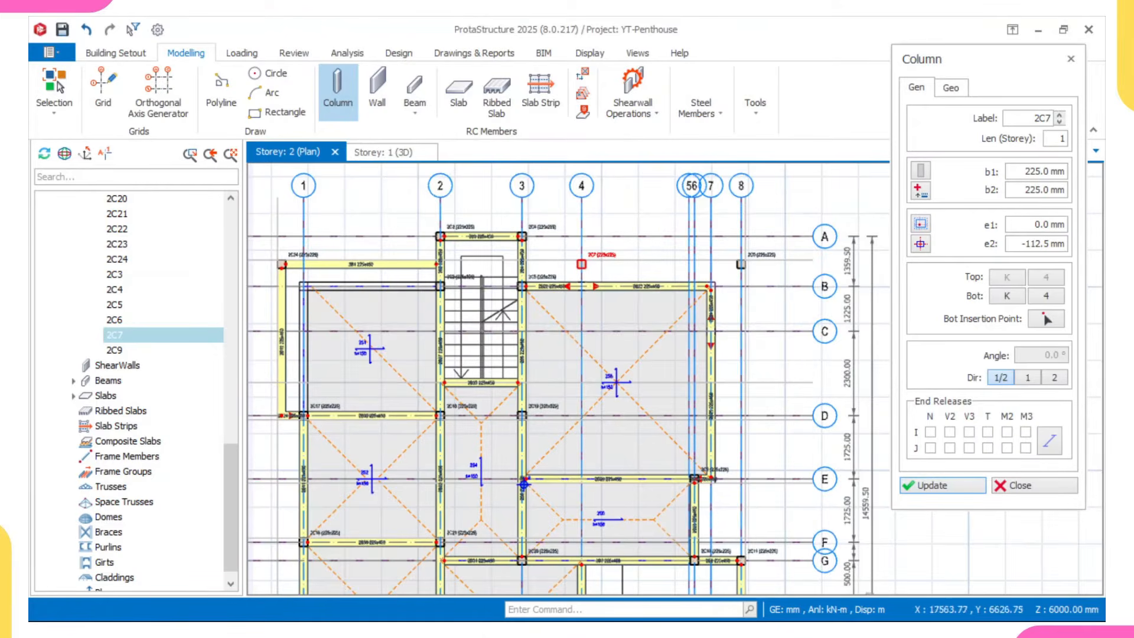
{"action": "left_click", "coordinate": [745, 601]}
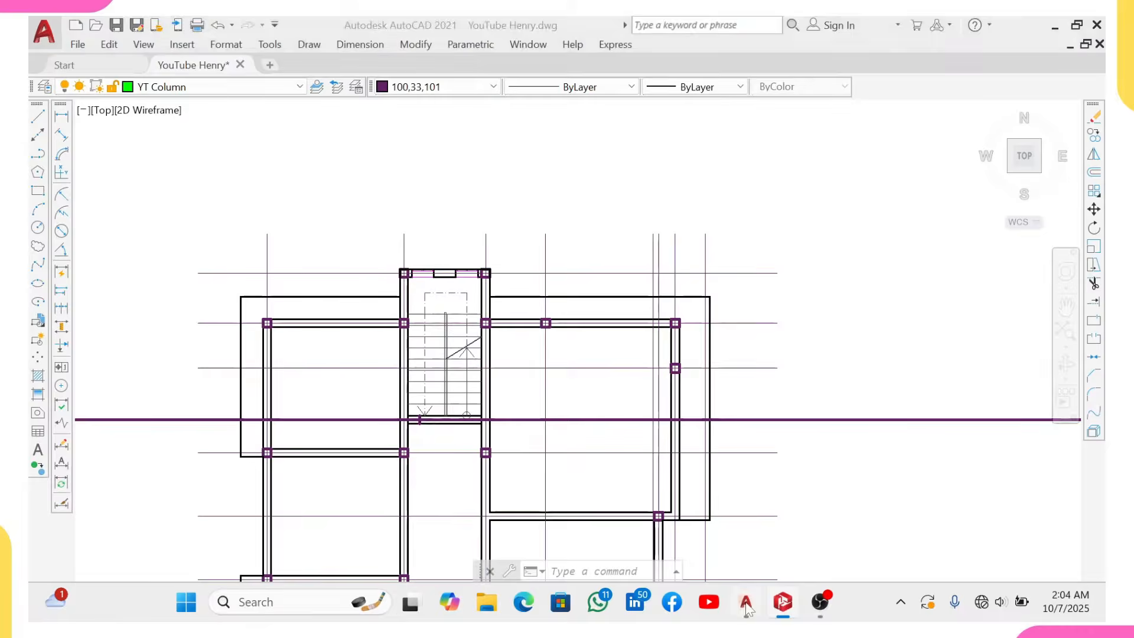
- Compare the ground-floor framing plan with the first floor layout around the right-hand sit-out and W/C
{"action": "scroll", "coordinate": [723, 396], "scroll_direction": "down", "scroll_amount": 3}
{"action": "scroll", "coordinate": [718, 398], "scroll_direction": "up", "scroll_amount": 2}
{"action": "scroll", "coordinate": [710, 400], "scroll_direction": "down", "scroll_amount": 2}
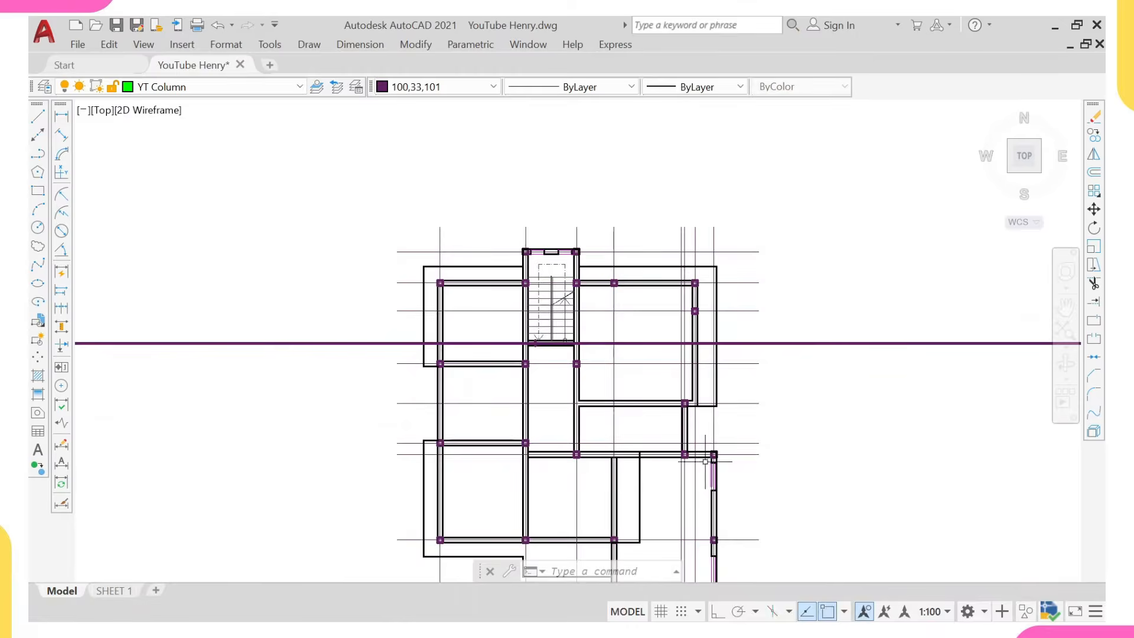
{"action": "scroll", "coordinate": [760, 437], "scroll_direction": "down", "scroll_amount": 6}
{"action": "middle_click_drag", "start_coordinate": [891, 434], "coordinate": [839, 436]}
{"action": "scroll", "coordinate": [826, 437], "scroll_direction": "up", "scroll_amount": 12}
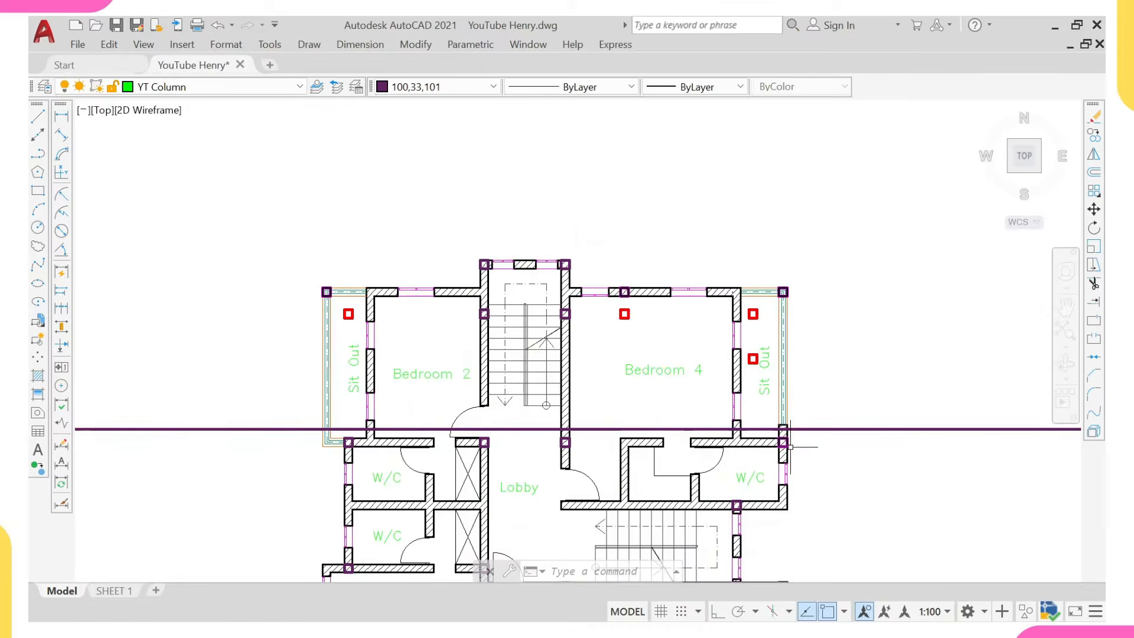
{"action": "scroll", "coordinate": [773, 447], "scroll_direction": "down", "scroll_amount": 4}
{"action": "scroll", "coordinate": [767, 447], "scroll_direction": "down", "scroll_amount": 4}
{"action": "middle_click_drag", "start_coordinate": [701, 459], "coordinate": [749, 441]}
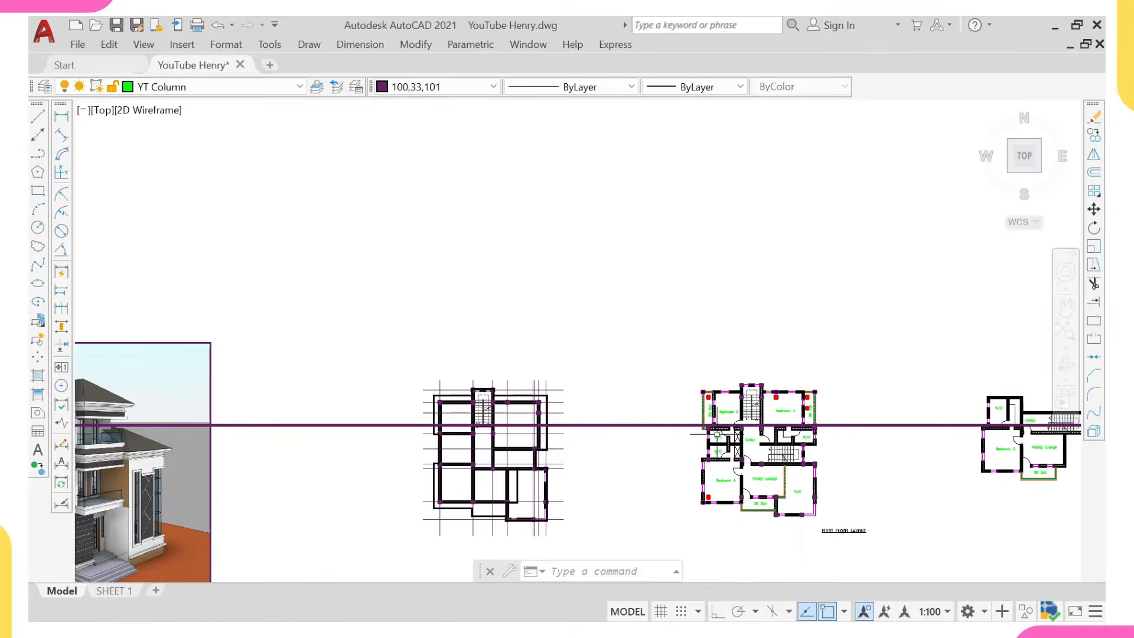
{"action": "scroll", "coordinate": [589, 436], "scroll_direction": "up", "scroll_amount": 4}
{"action": "scroll", "coordinate": [451, 437], "scroll_direction": "up", "scroll_amount": 2}
{"action": "key", "text": "Escape"}
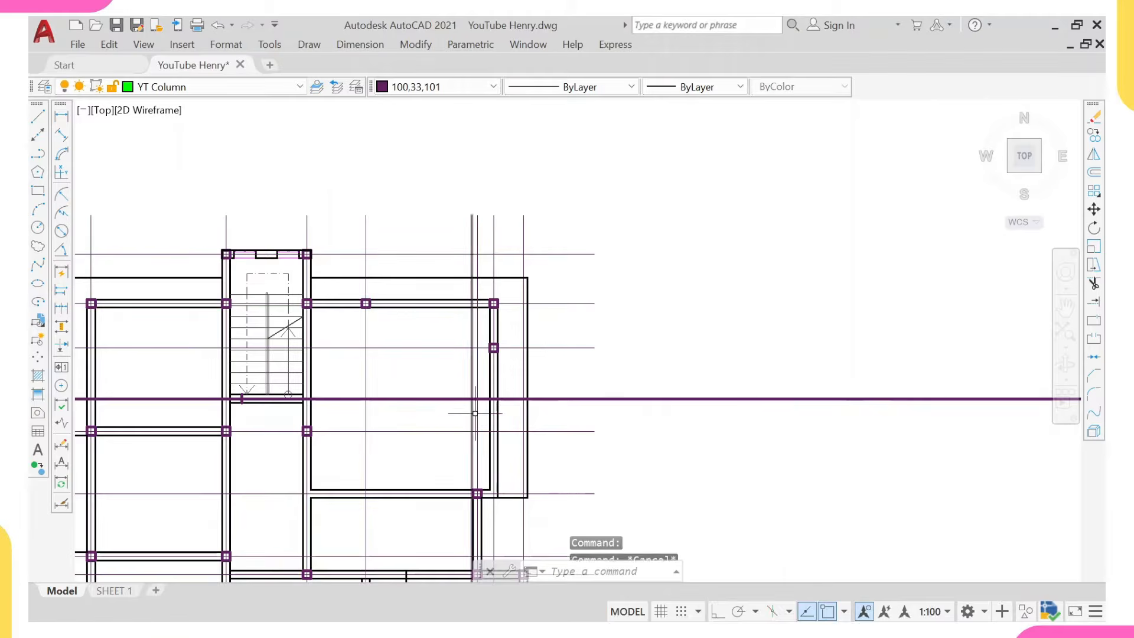
- Copy the six upper horizontal grid lines from the ground-floor framing plan onto the first floor layout, aligning them at the staircase's top-right column corner
{"action": "left_click", "coordinate": [638, 216]}
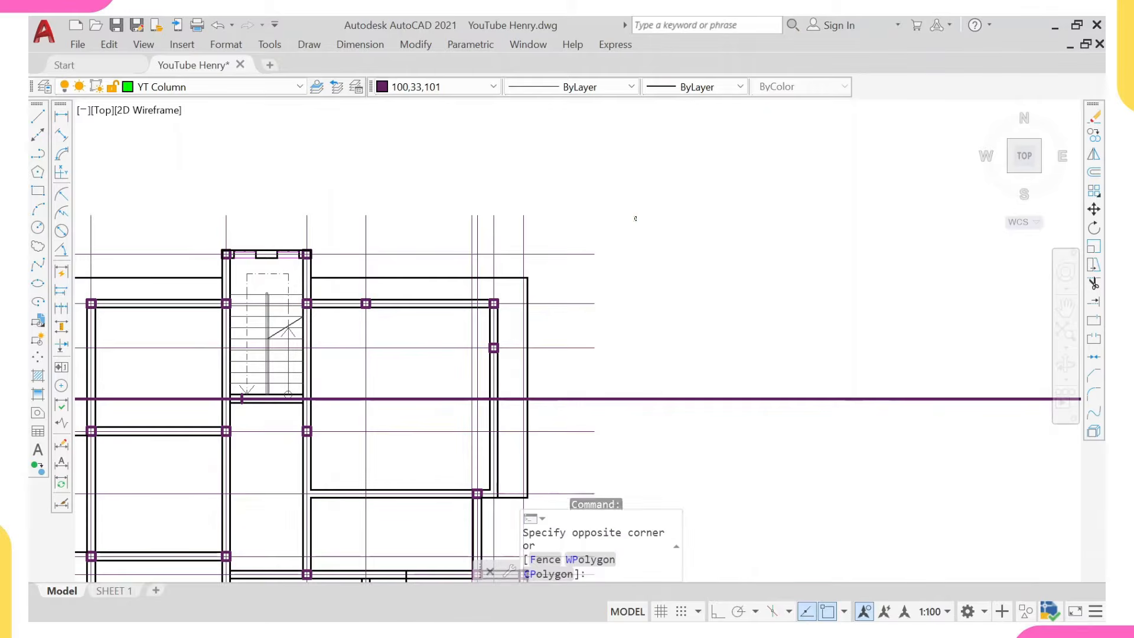
{"action": "left_click", "coordinate": [557, 382]}
{"action": "middle_click_drag", "start_coordinate": [577, 456], "coordinate": [669, 317]}
{"action": "left_click", "coordinate": [654, 284]}
{"action": "scroll", "coordinate": [651, 357], "scroll_direction": "up", "scroll_amount": 2}
{"action": "scroll", "coordinate": [653, 341], "scroll_direction": "down", "scroll_amount": 4}
{"action": "left_click", "coordinate": [651, 376]}
{"action": "scroll", "coordinate": [701, 329], "scroll_direction": "down", "scroll_amount": 3}
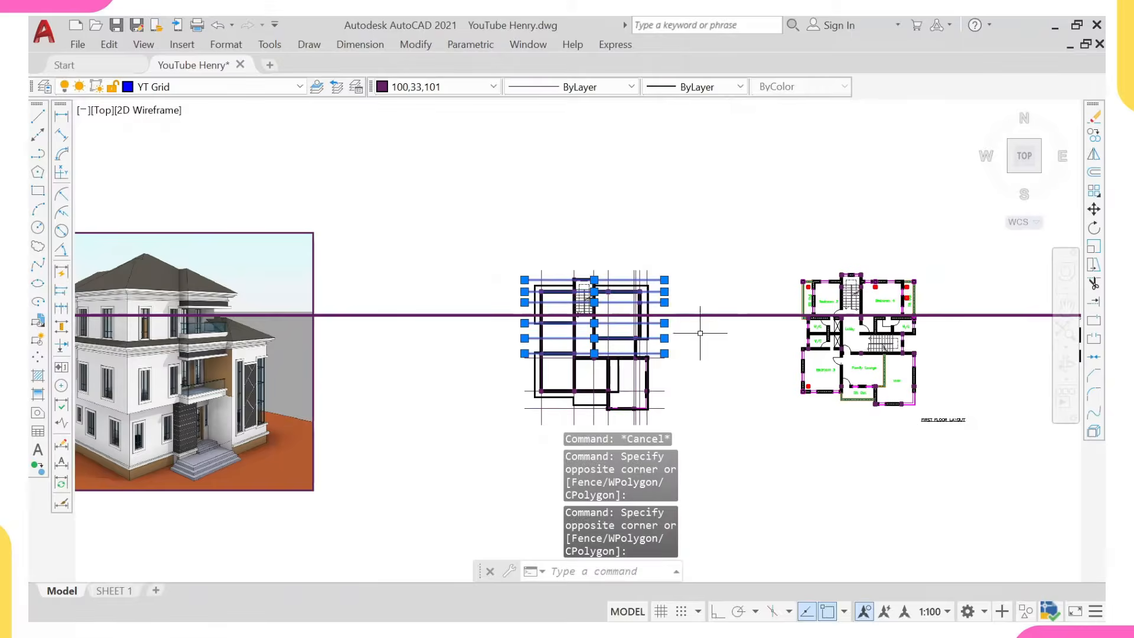
{"action": "scroll", "coordinate": [792, 296], "scroll_direction": "up", "scroll_amount": 5}
{"action": "scroll", "coordinate": [720, 312], "scroll_direction": "down", "scroll_amount": 4}
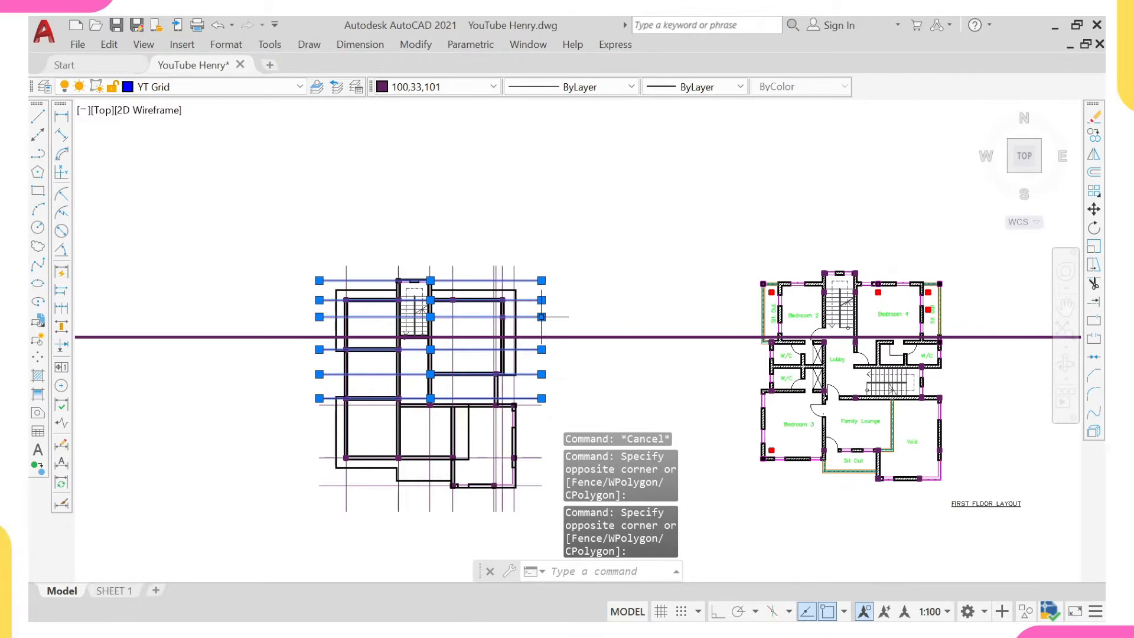
{"action": "scroll", "coordinate": [437, 260], "scroll_direction": "up", "scroll_amount": 5}
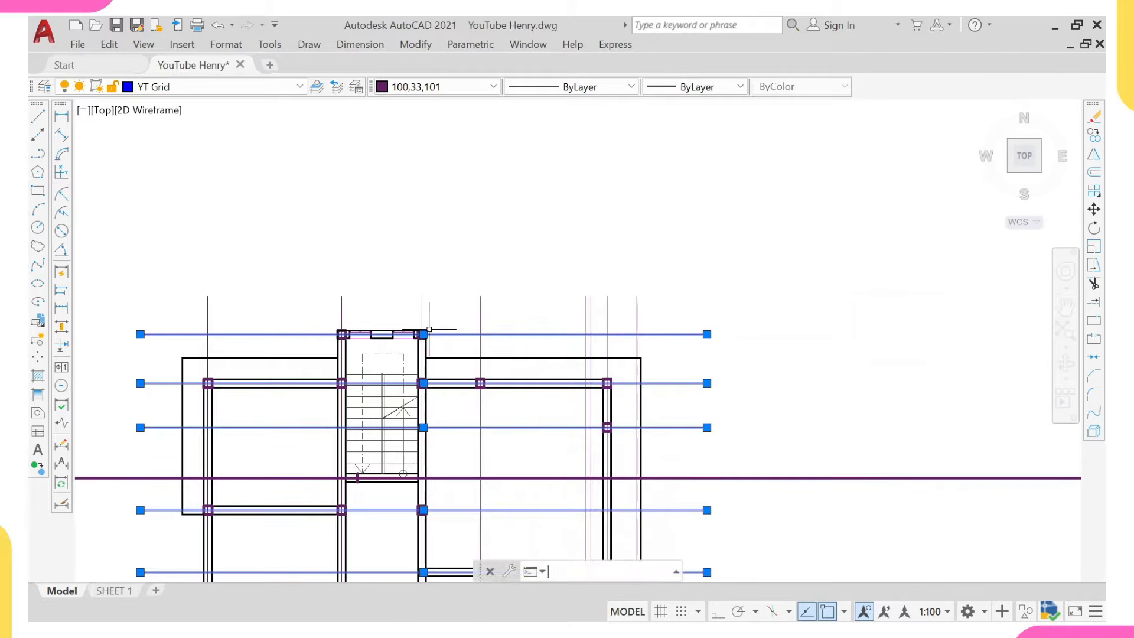
{"action": "key", "text": "Return"}
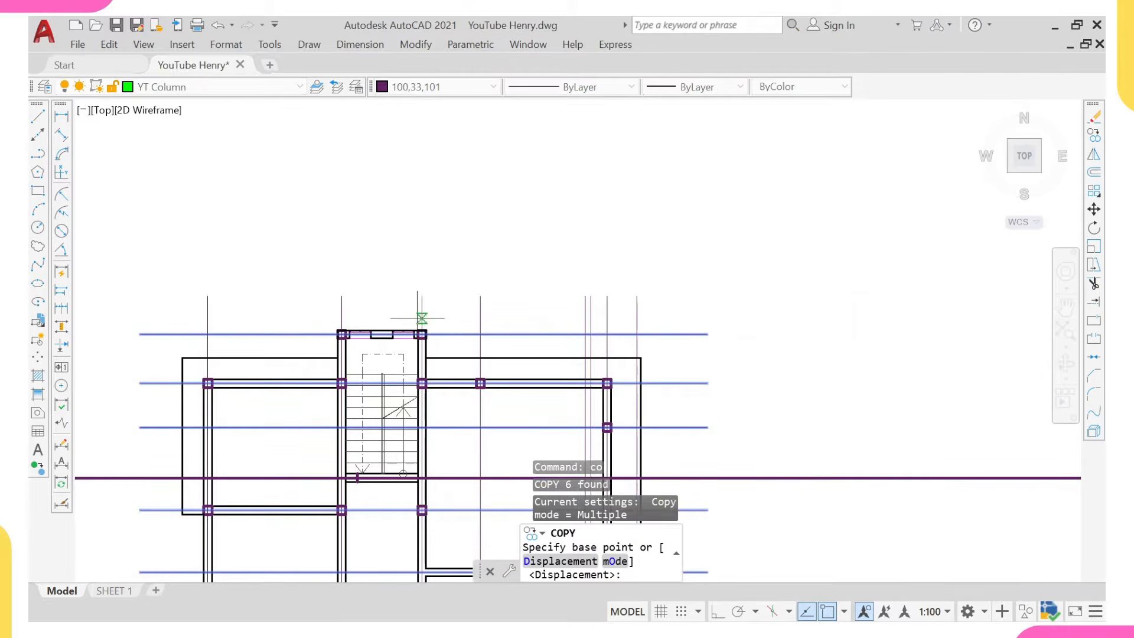
{"action": "scroll", "coordinate": [434, 319], "scroll_direction": "up", "scroll_amount": 7}
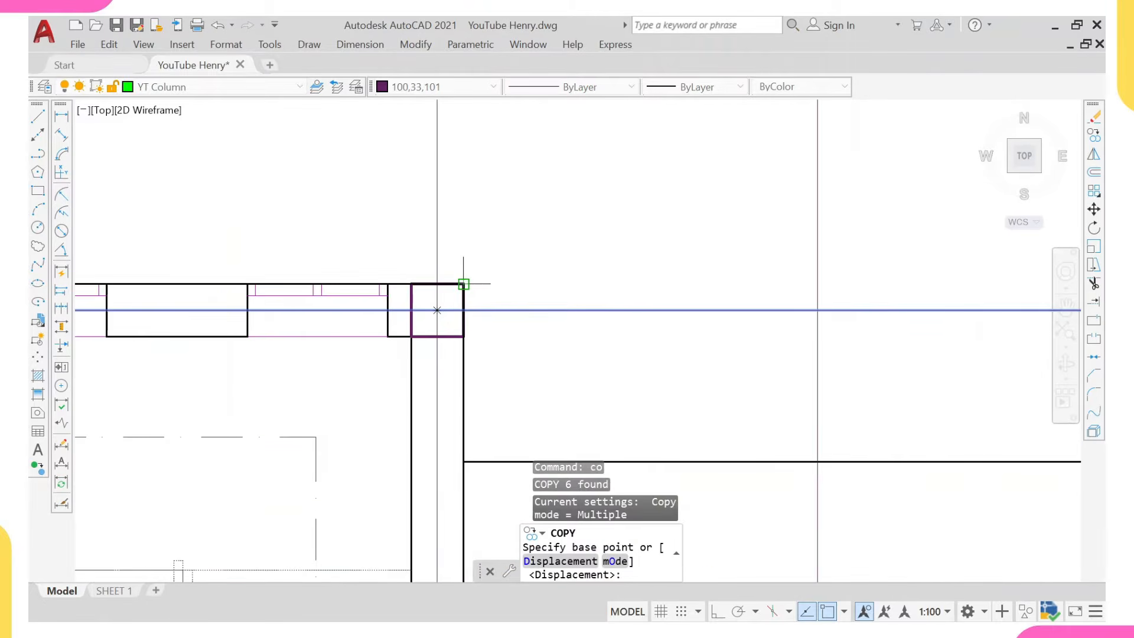
{"action": "left_click", "coordinate": [463, 284]}
{"action": "scroll", "coordinate": [464, 284], "scroll_direction": "down", "scroll_amount": 8}
{"action": "scroll", "coordinate": [582, 234], "scroll_direction": "up", "scroll_amount": 6}
{"action": "scroll", "coordinate": [583, 227], "scroll_direction": "up", "scroll_amount": 5}
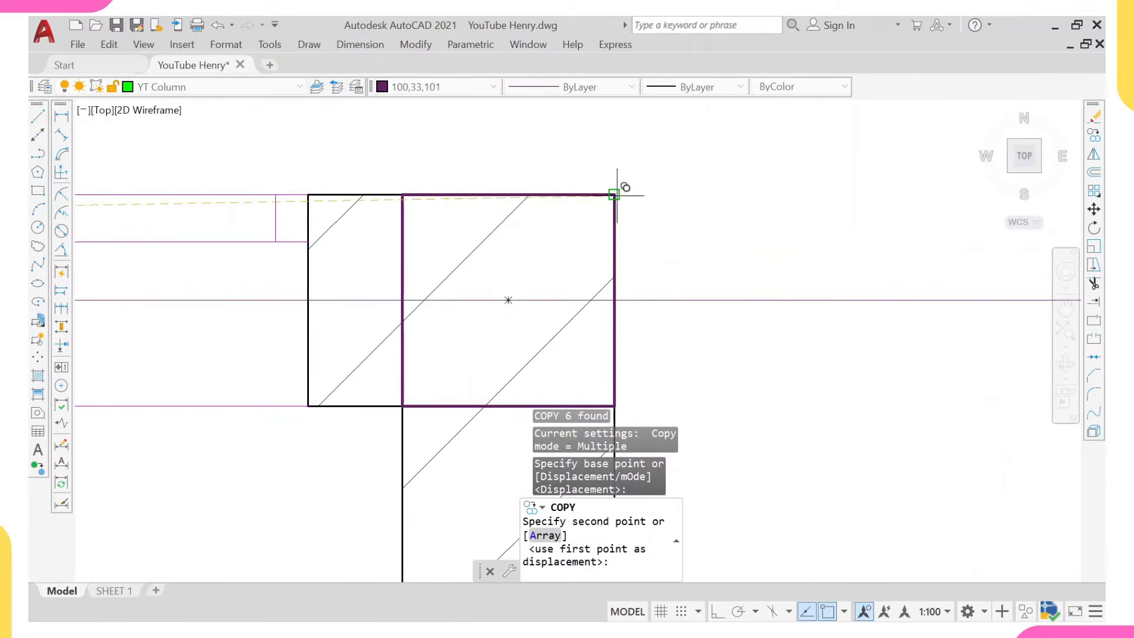
{"action": "left_click", "coordinate": [617, 195]}
{"action": "scroll", "coordinate": [617, 195], "scroll_direction": "down", "scroll_amount": 5}
{"action": "key", "text": "Escape"}
- Check which copied grid line meets the column between the right-hand sit-out and W/C, and return to ProtaStructure
{"action": "scroll", "coordinate": [894, 437], "scroll_direction": "up", "scroll_amount": 2}
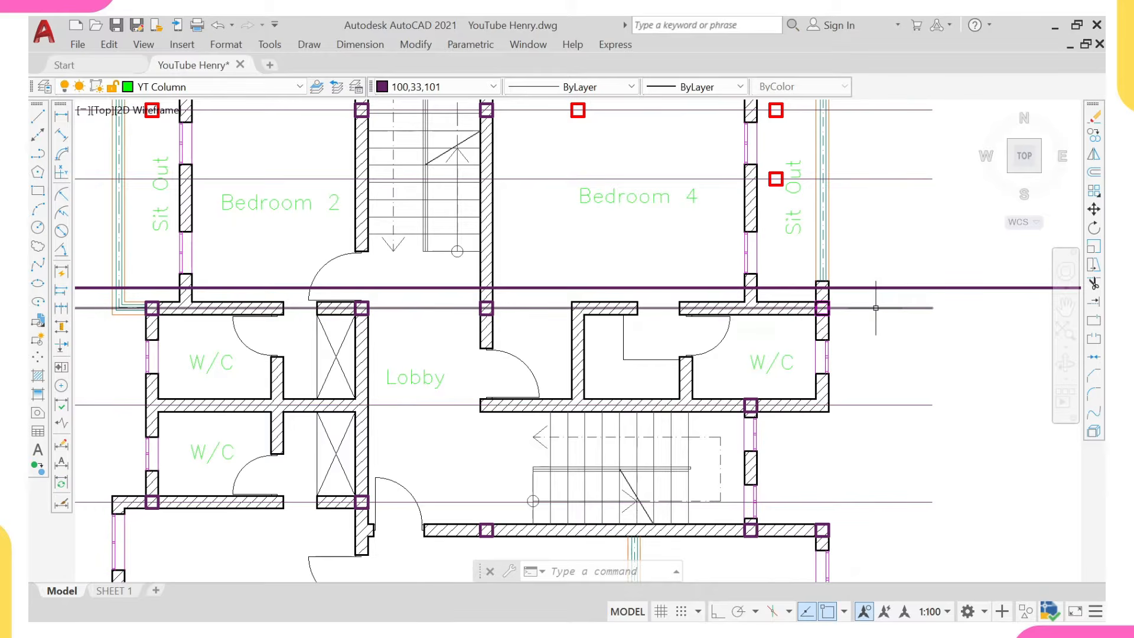
{"action": "scroll", "coordinate": [872, 305], "scroll_direction": "down", "scroll_amount": 3}
{"action": "scroll", "coordinate": [838, 295], "scroll_direction": "up", "scroll_amount": 6}
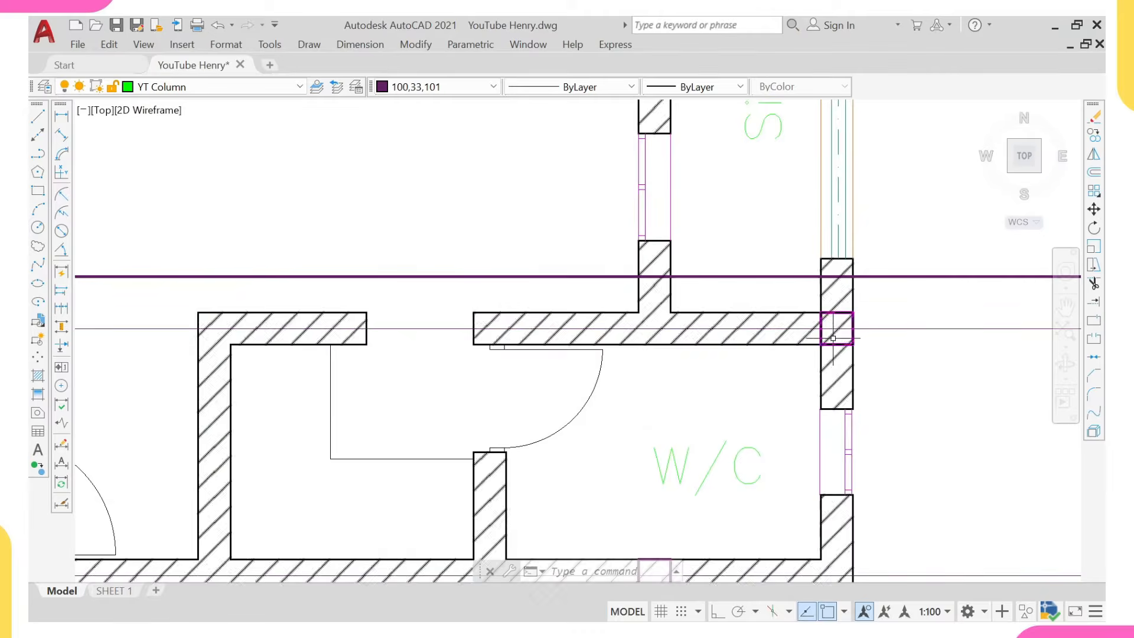
{"action": "scroll", "coordinate": [763, 251], "scroll_direction": "down", "scroll_amount": 3}
{"action": "scroll", "coordinate": [541, 268], "scroll_direction": "down", "scroll_amount": 3}
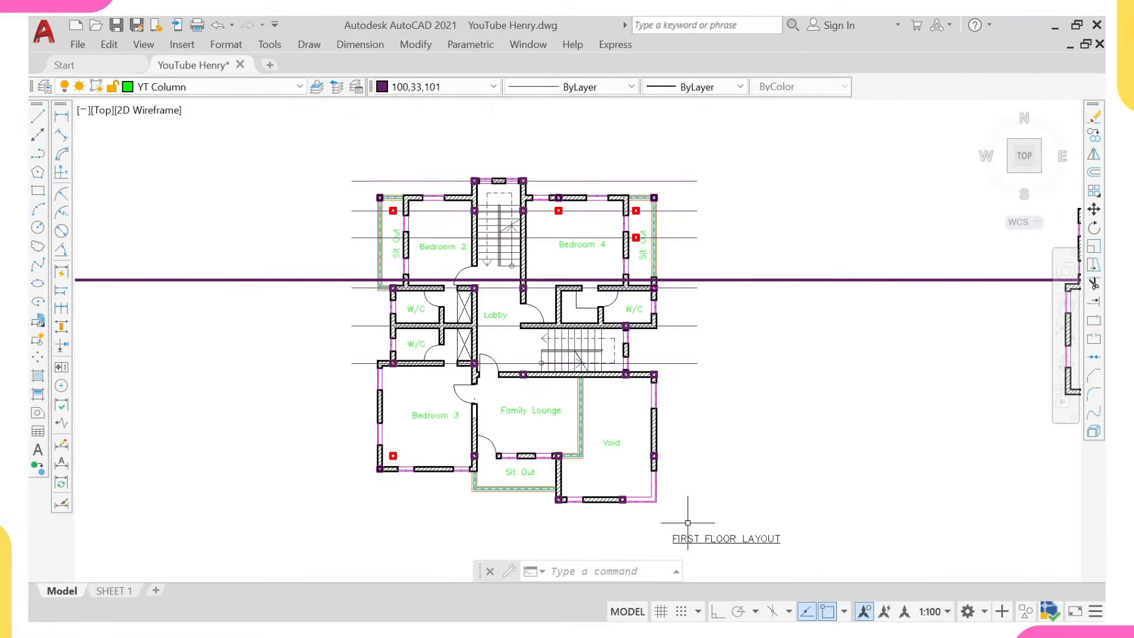
{"action": "mouse_move", "coordinate": [706, 621]}
{"action": "mouse_move", "coordinate": [785, 605]}
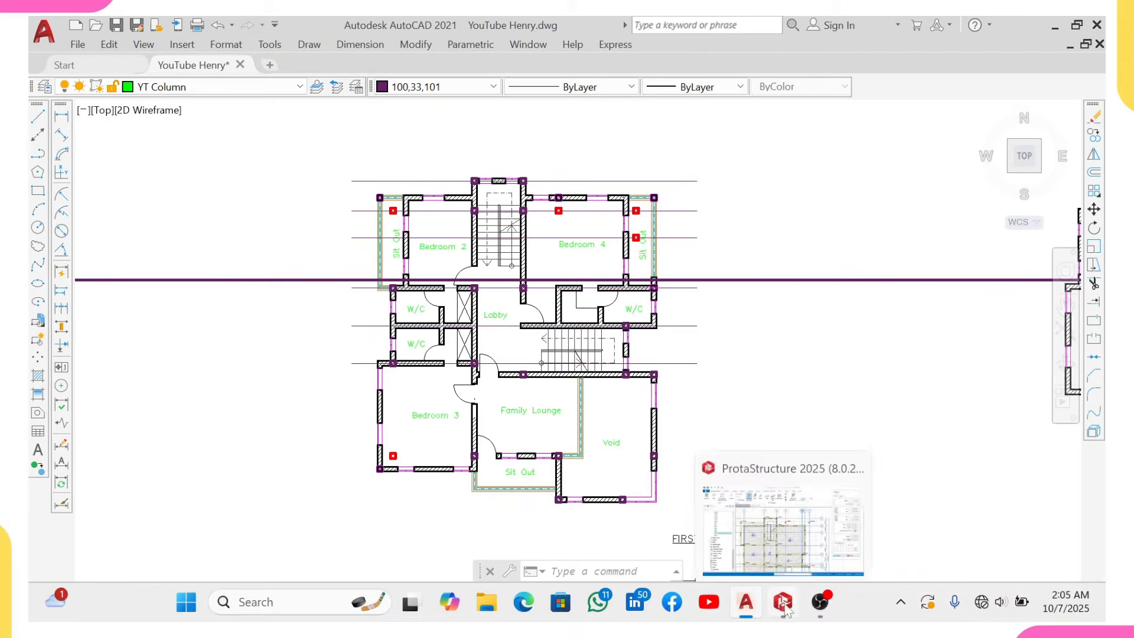
{"action": "left_click", "coordinate": [785, 517]}
- Place a 225x225 column at the intersection of axes D and 10 on the Storey 2 plan
{"action": "scroll", "coordinate": [725, 378], "scroll_direction": "up", "scroll_amount": 4}
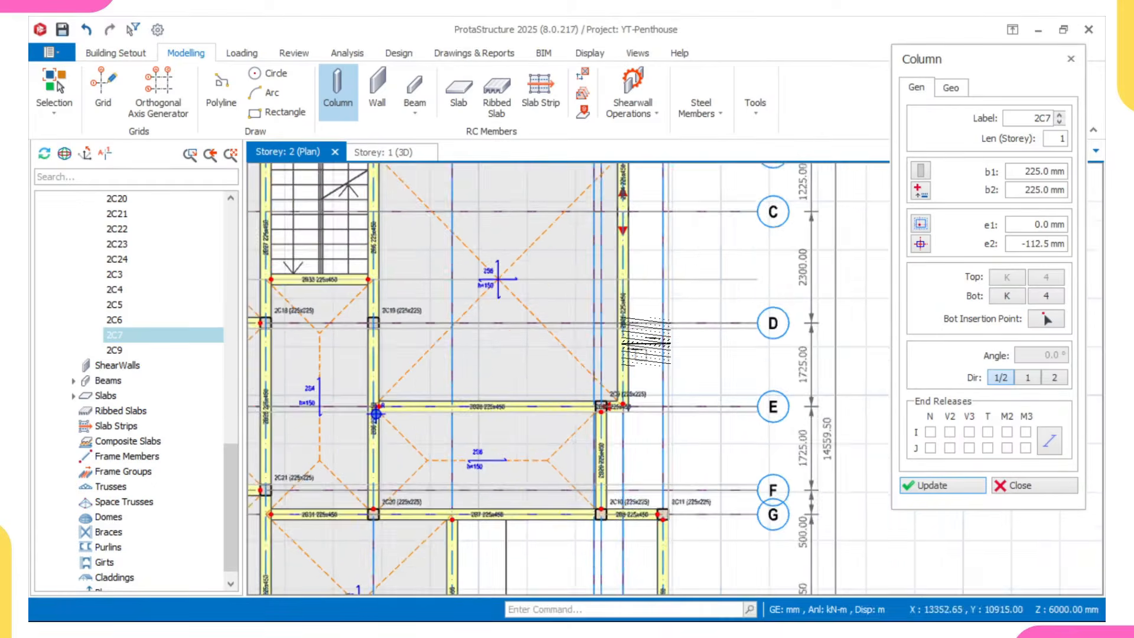
{"action": "scroll", "coordinate": [679, 338], "scroll_direction": "up", "scroll_amount": 4}
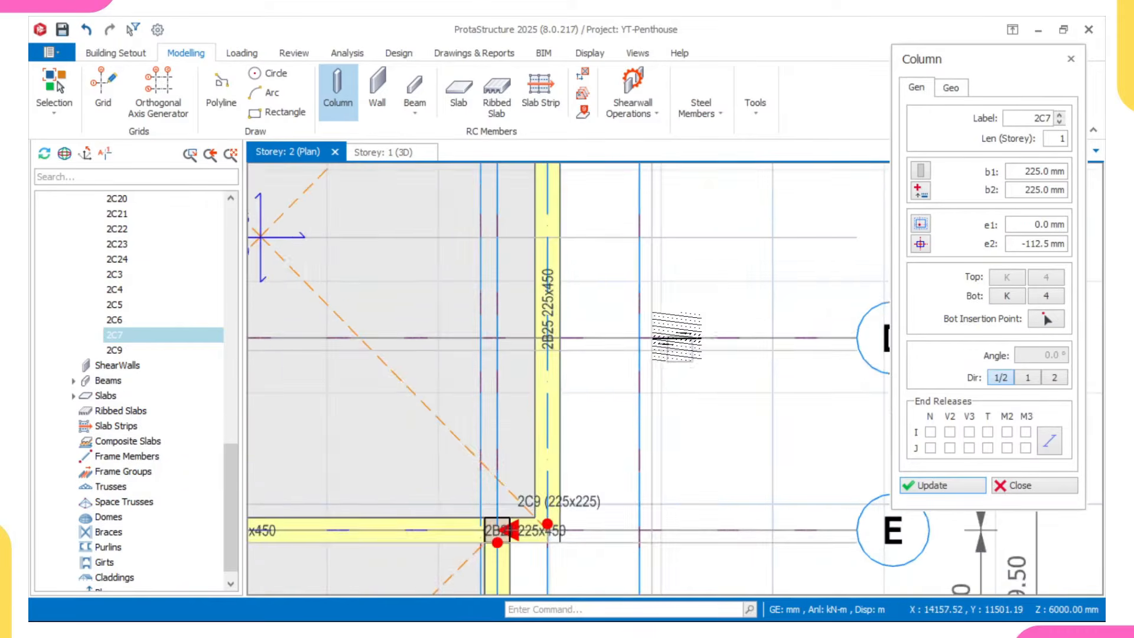
{"action": "scroll", "coordinate": [652, 351], "scroll_direction": "up", "scroll_amount": 2}
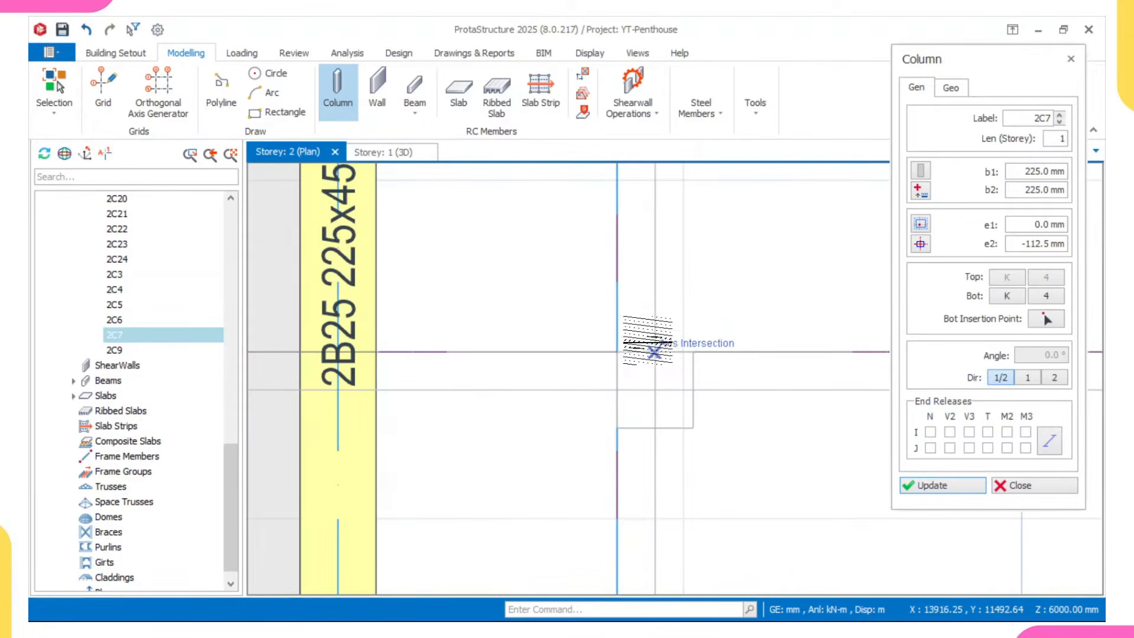
{"action": "scroll", "coordinate": [654, 350], "scroll_direction": "down", "scroll_amount": 6}
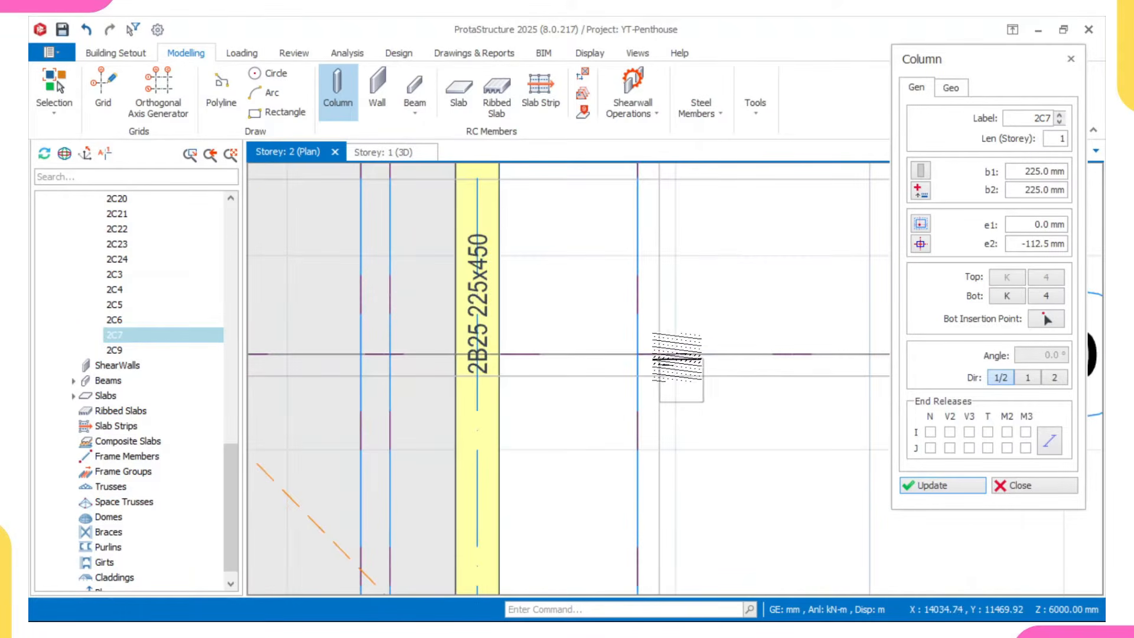
{"action": "middle_click_drag", "start_coordinate": [673, 322], "coordinate": [643, 349]}
{"action": "scroll", "coordinate": [672, 303], "scroll_direction": "up", "scroll_amount": 2}
{"action": "scroll", "coordinate": [635, 369], "scroll_direction": "up", "scroll_amount": 4}
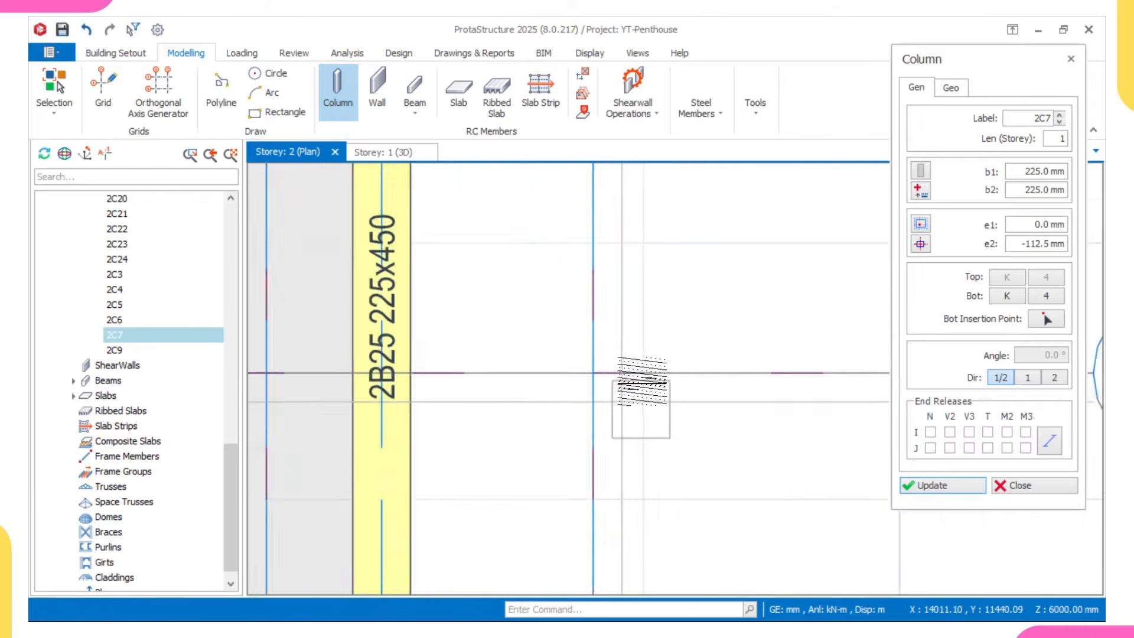
{"action": "left_click", "coordinate": [614, 371]}
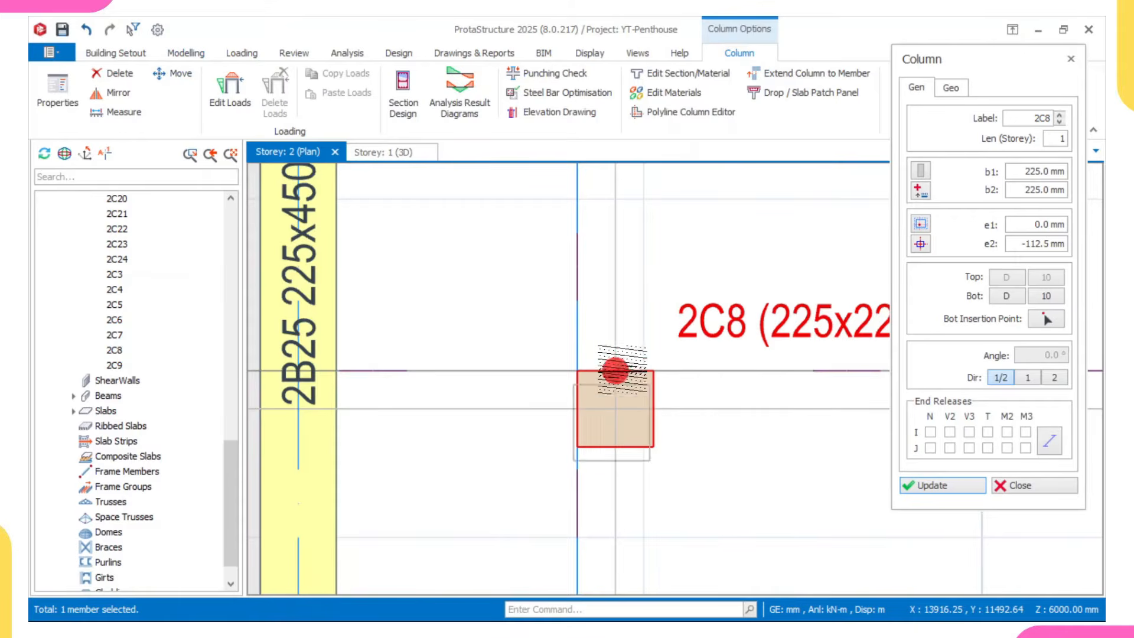
- Set the eccentricities of the column at axes D and 10 to e1 -112.5 mm and e2 0 mm
{"action": "left_click", "coordinate": [916, 245]}
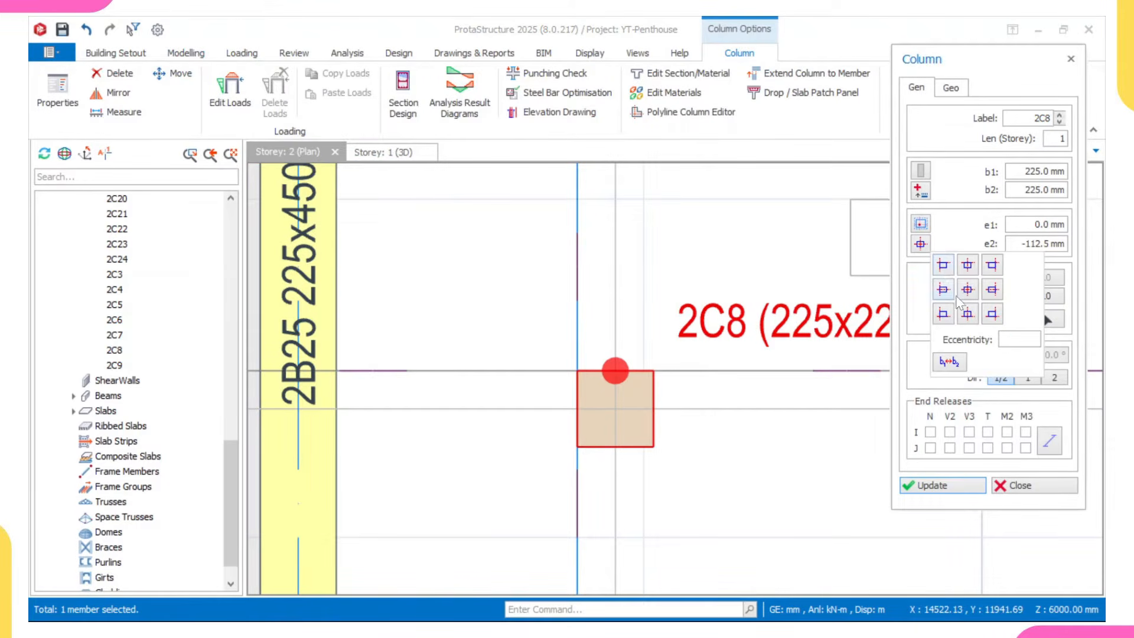
{"action": "left_click", "coordinate": [991, 291]}
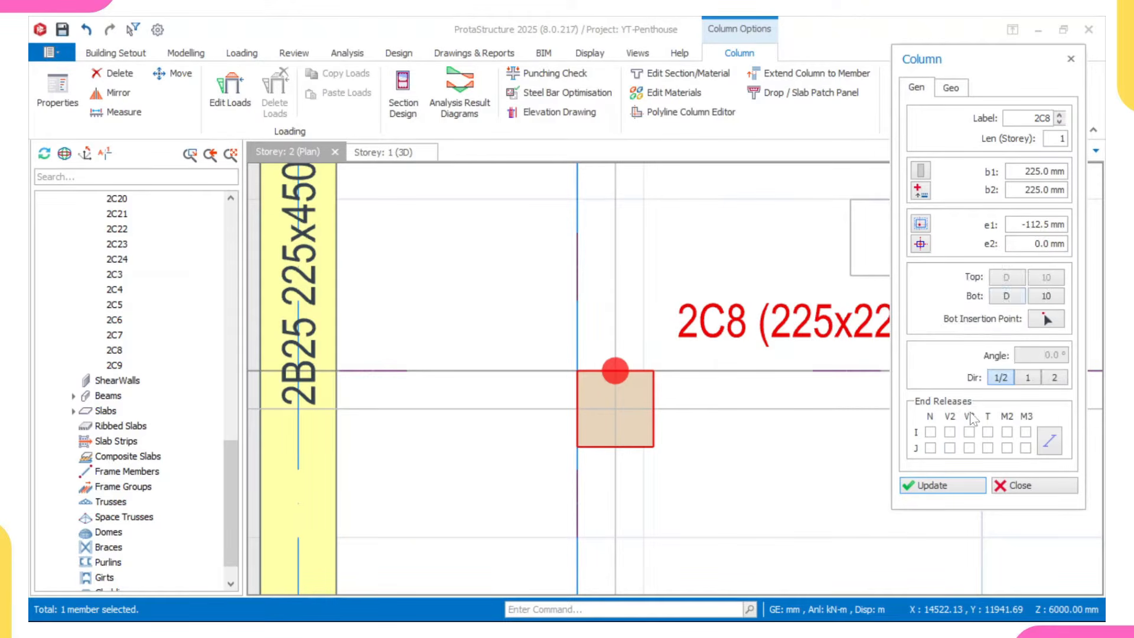
{"action": "left_click", "coordinate": [924, 485]}
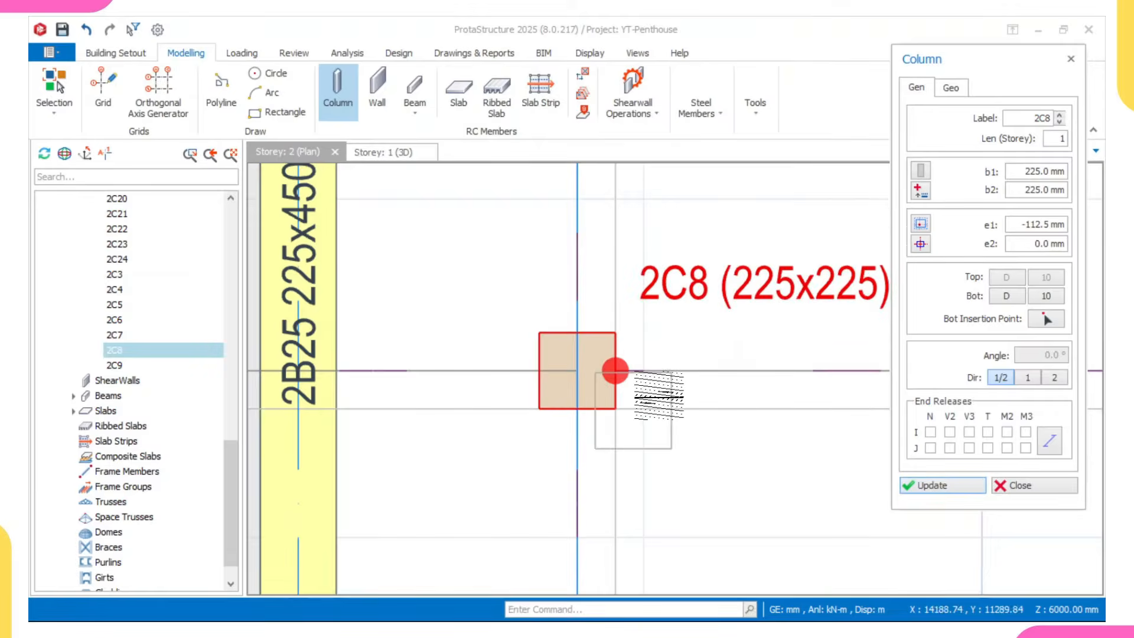
{"action": "scroll", "coordinate": [645, 380], "scroll_direction": "up", "scroll_amount": 1}
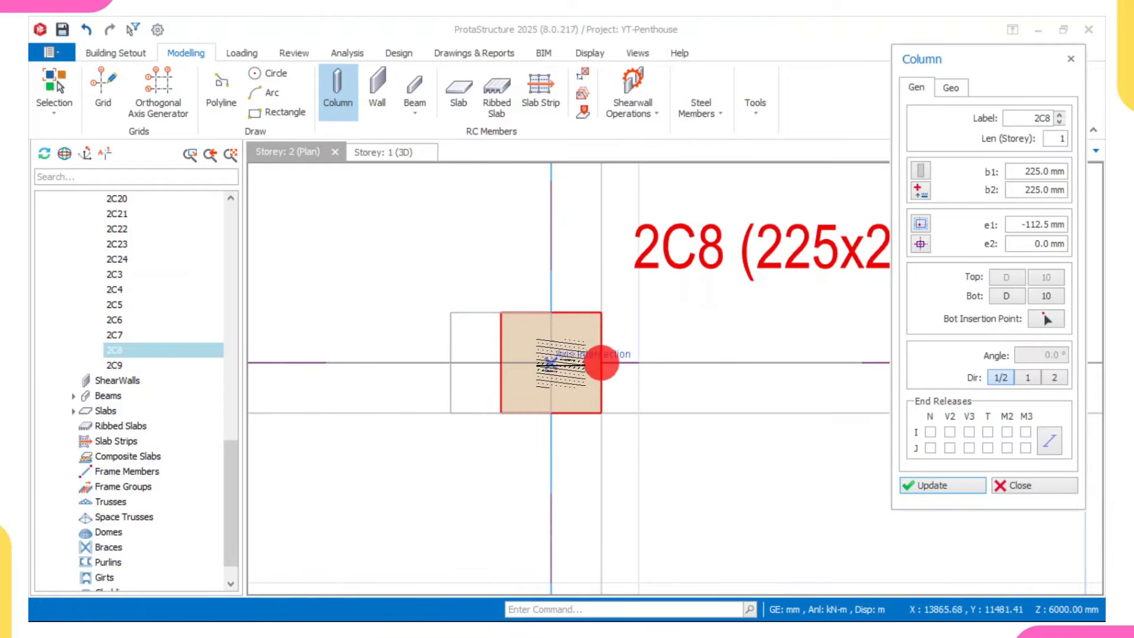
{"action": "scroll", "coordinate": [601, 361], "scroll_direction": "down", "scroll_amount": 5}
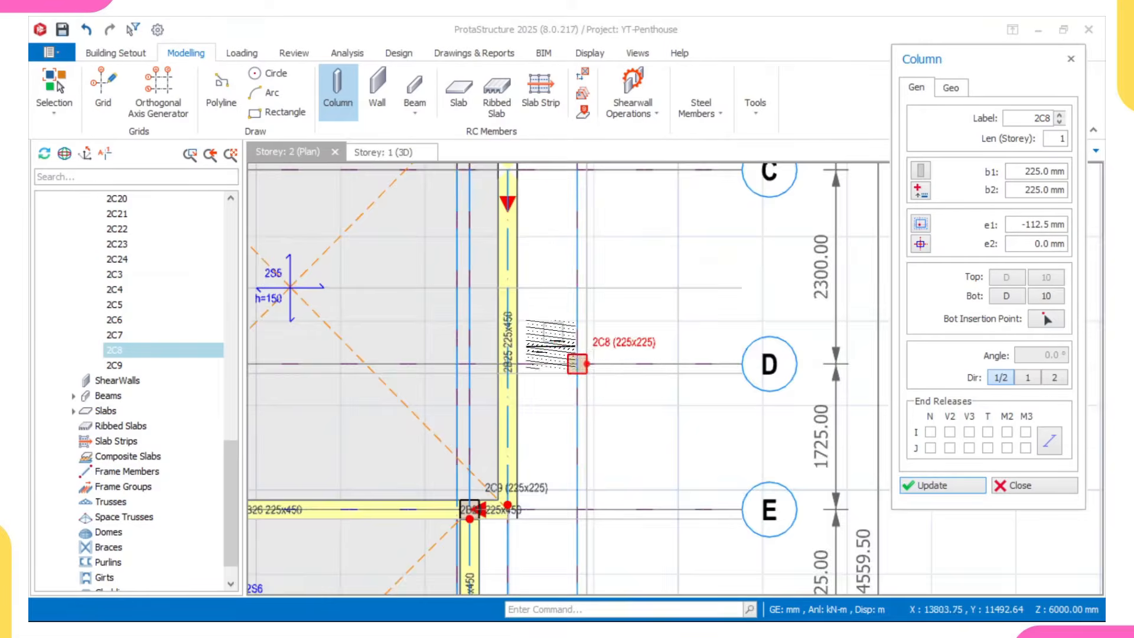
{"action": "middle_click_drag", "start_coordinate": [594, 375], "coordinate": [603, 405]}
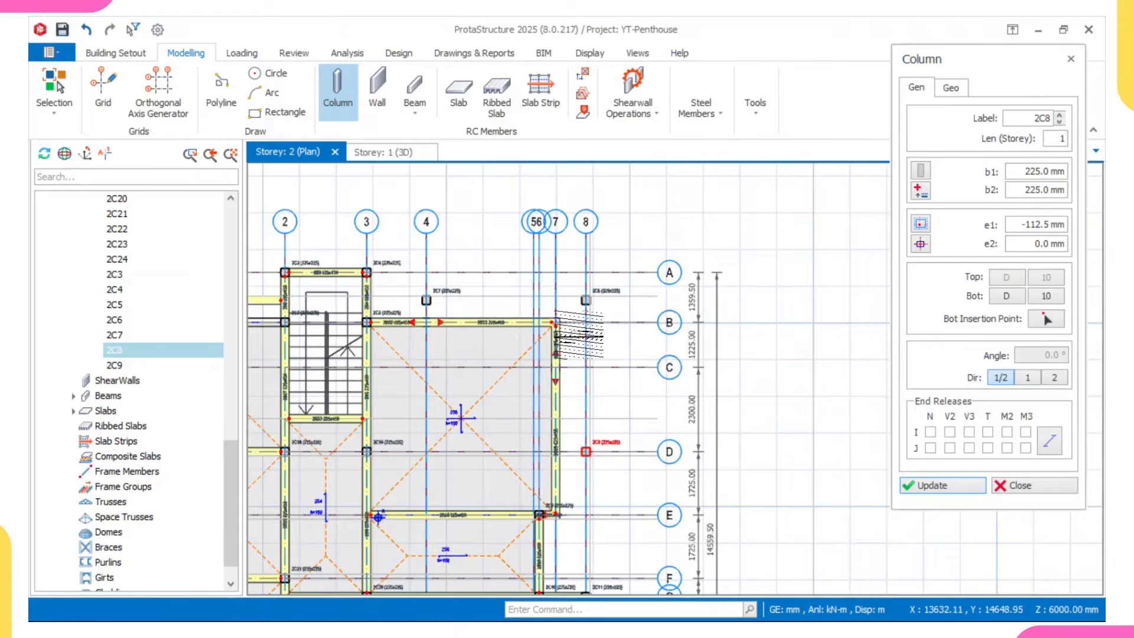
{"action": "key", "text": "Escape"}
- Delete the beams bounding slab 2S5 along axes B and 7, including the short beam on axis E beside column 2C9
{"action": "scroll", "coordinate": [549, 437], "scroll_direction": "up", "scroll_amount": 5}
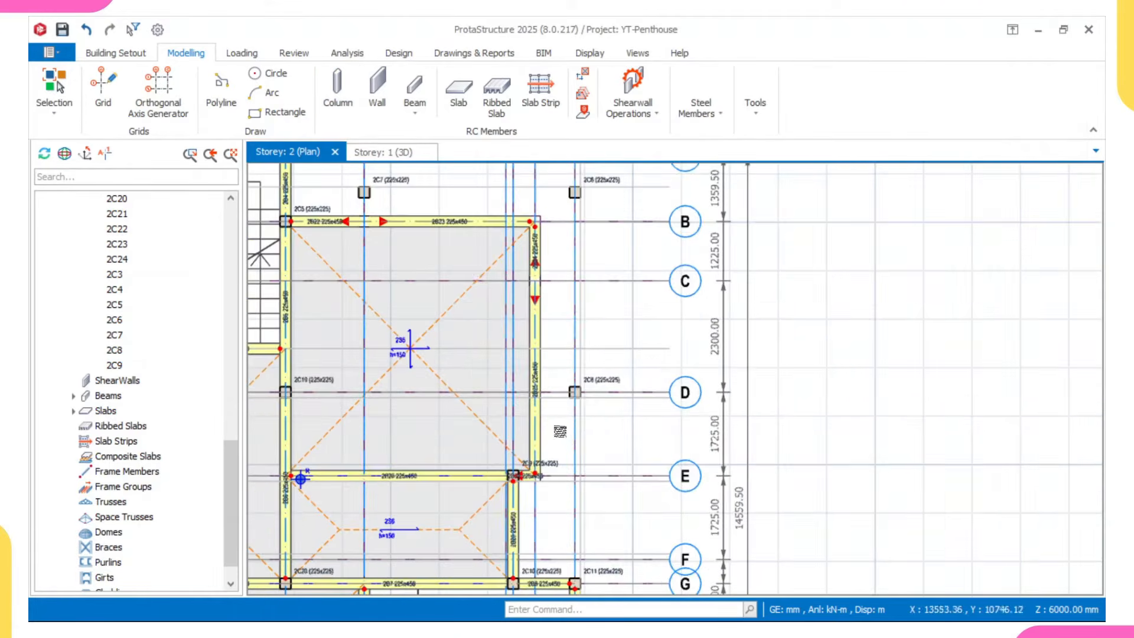
{"action": "scroll", "coordinate": [531, 472], "scroll_direction": "up", "scroll_amount": 2}
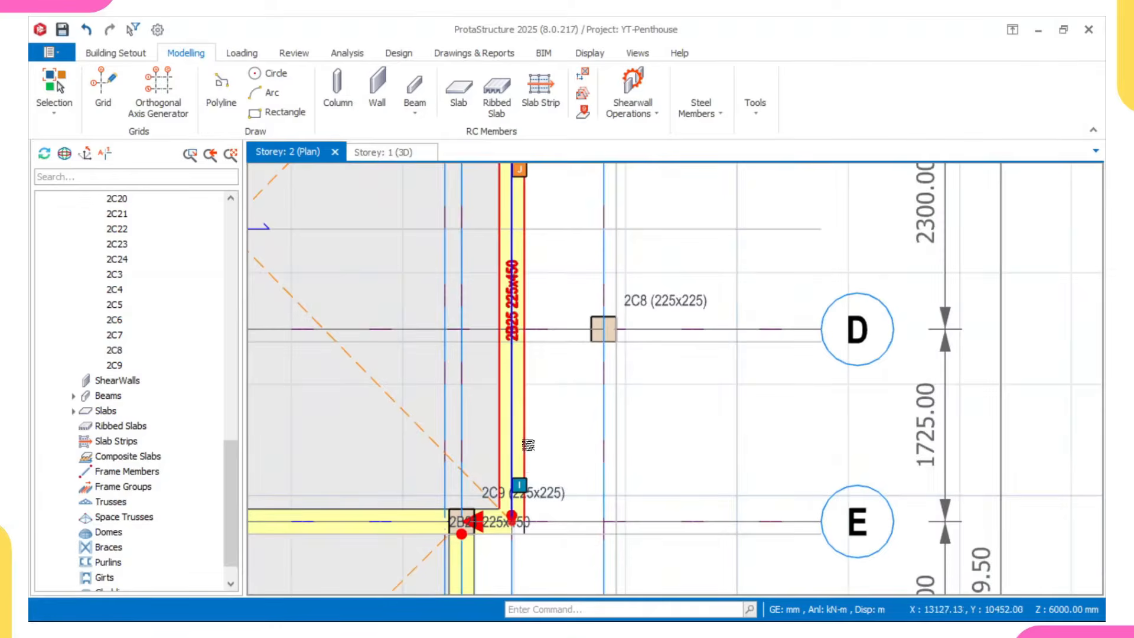
{"action": "left_click", "coordinate": [519, 418]}
{"action": "scroll", "coordinate": [528, 439], "scroll_direction": "down", "scroll_amount": 2}
{"action": "scroll", "coordinate": [523, 484], "scroll_direction": "up", "scroll_amount": 2}
{"action": "middle_click_drag", "start_coordinate": [523, 484], "coordinate": [551, 365]}
{"action": "scroll", "coordinate": [522, 435], "scroll_direction": "up", "scroll_amount": 1}
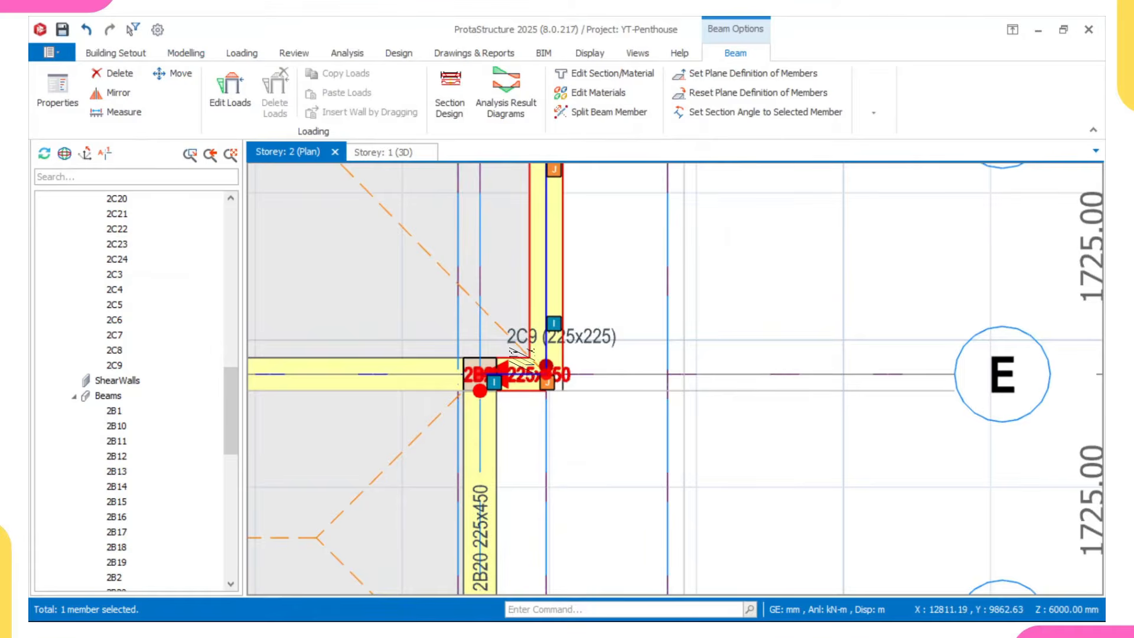
{"action": "left_click", "coordinate": [523, 363], "text": "ctrl"}
{"action": "scroll", "coordinate": [522, 373], "scroll_direction": "down", "scroll_amount": 5}
{"action": "middle_click_drag", "start_coordinate": [497, 174], "coordinate": [556, 286]}
{"action": "scroll", "coordinate": [557, 286], "scroll_direction": "up", "scroll_amount": 3}
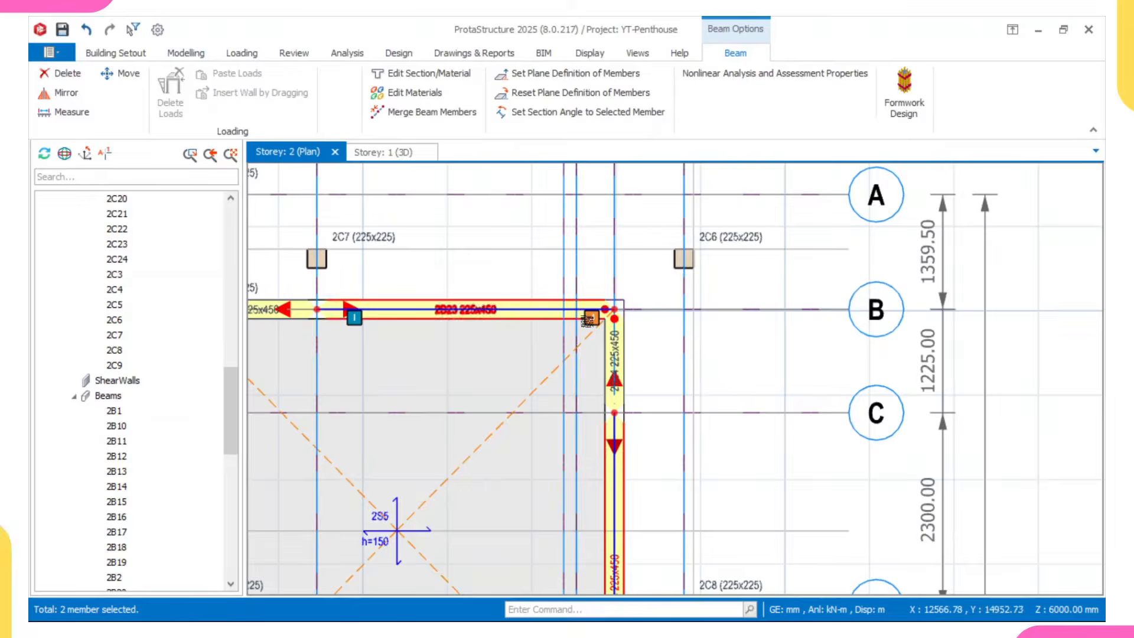
{"action": "scroll", "coordinate": [587, 320], "scroll_direction": "up", "scroll_amount": 3}
{"action": "left_click", "coordinate": [614, 355], "text": "ctrl"}
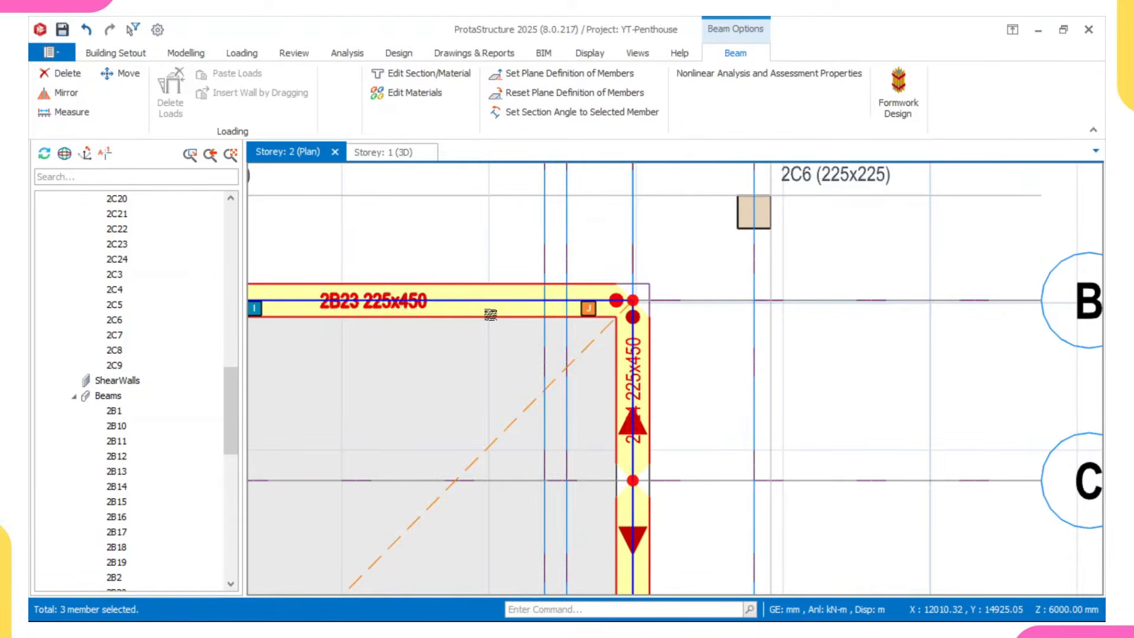
{"action": "scroll", "coordinate": [490, 314], "scroll_direction": "down", "scroll_amount": 3}
{"action": "scroll", "coordinate": [481, 331], "scroll_direction": "up", "scroll_amount": 2}
{"action": "left_click", "coordinate": [477, 335], "text": "ctrl"}
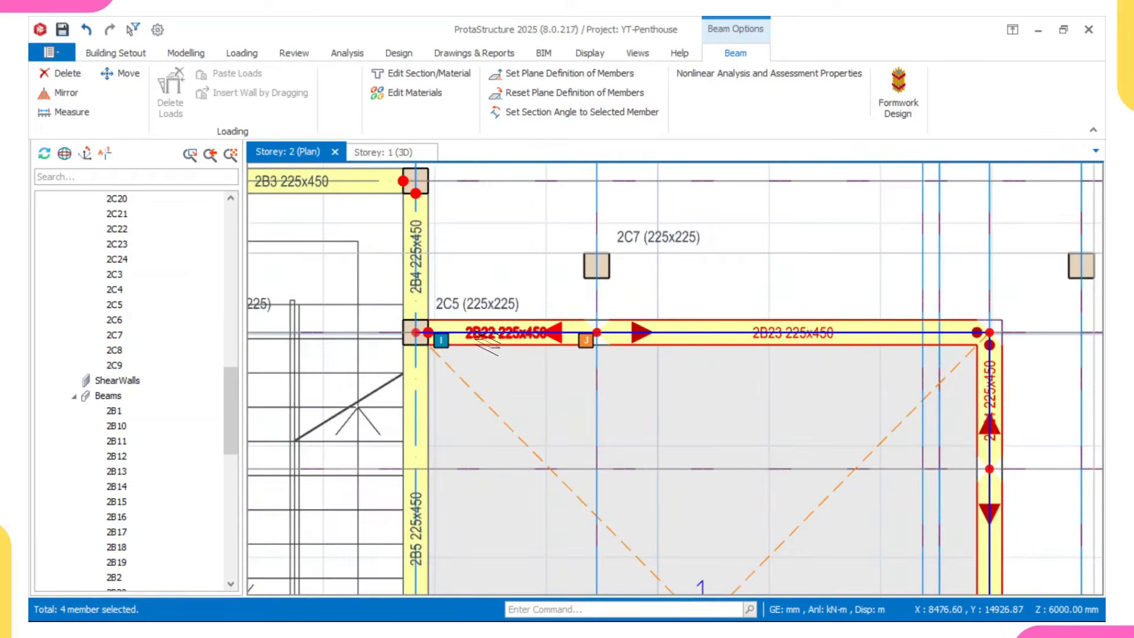
{"action": "left_click", "coordinate": [482, 340], "text": "ctrl"}
{"action": "scroll", "coordinate": [570, 341], "scroll_direction": "down", "scroll_amount": 3}
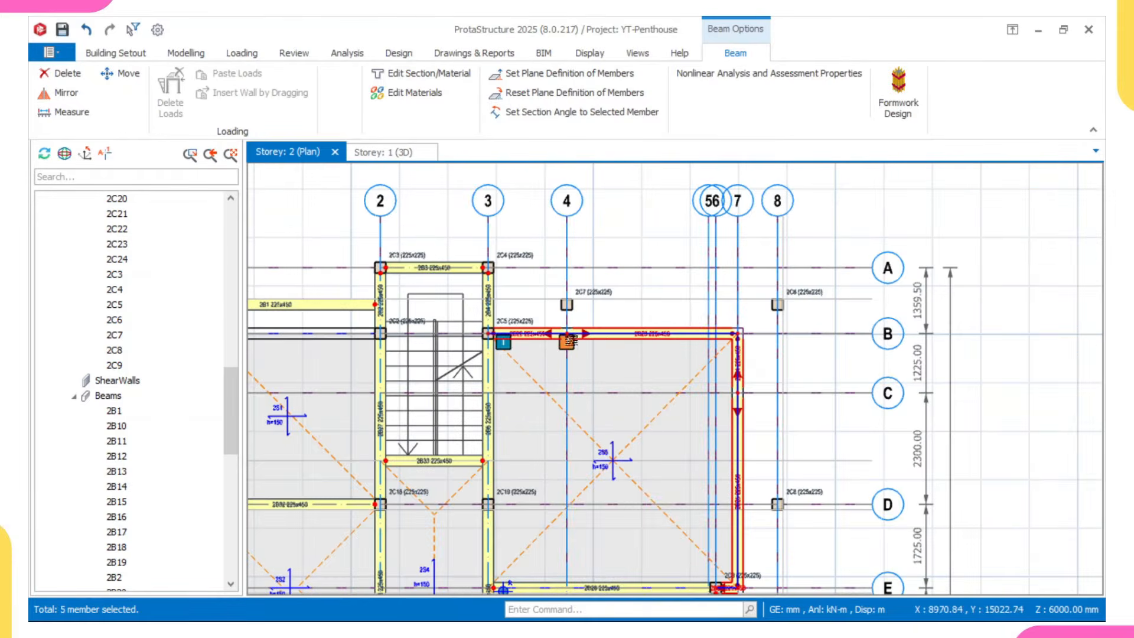
{"action": "right_click", "coordinate": [728, 300]}
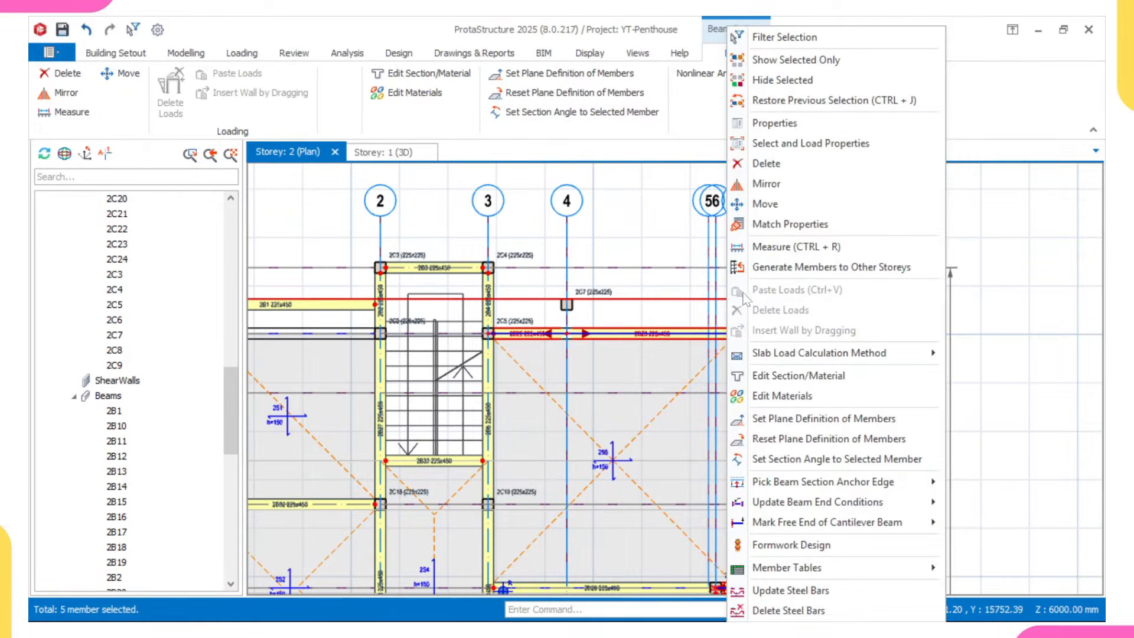
{"action": "left_click", "coordinate": [783, 165]}
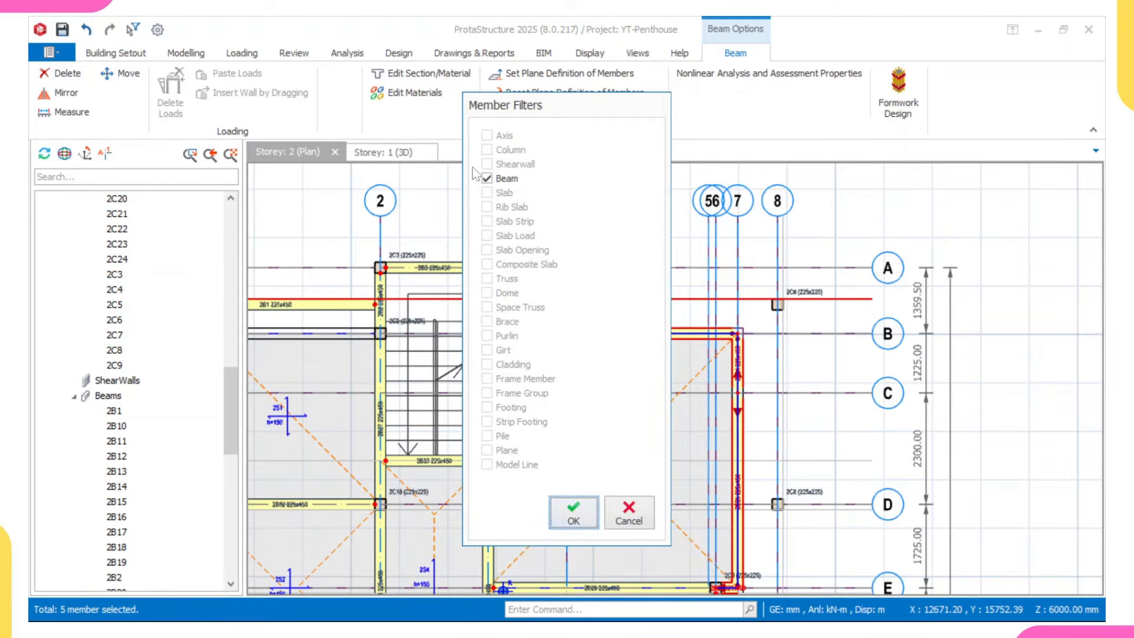
{"action": "left_click", "coordinate": [591, 511]}
- Insert a 225x450 normal beam along axis K from axis 3 to column 2C7 on axis 4
{"action": "scroll", "coordinate": [651, 422], "scroll_direction": "down", "scroll_amount": 3}
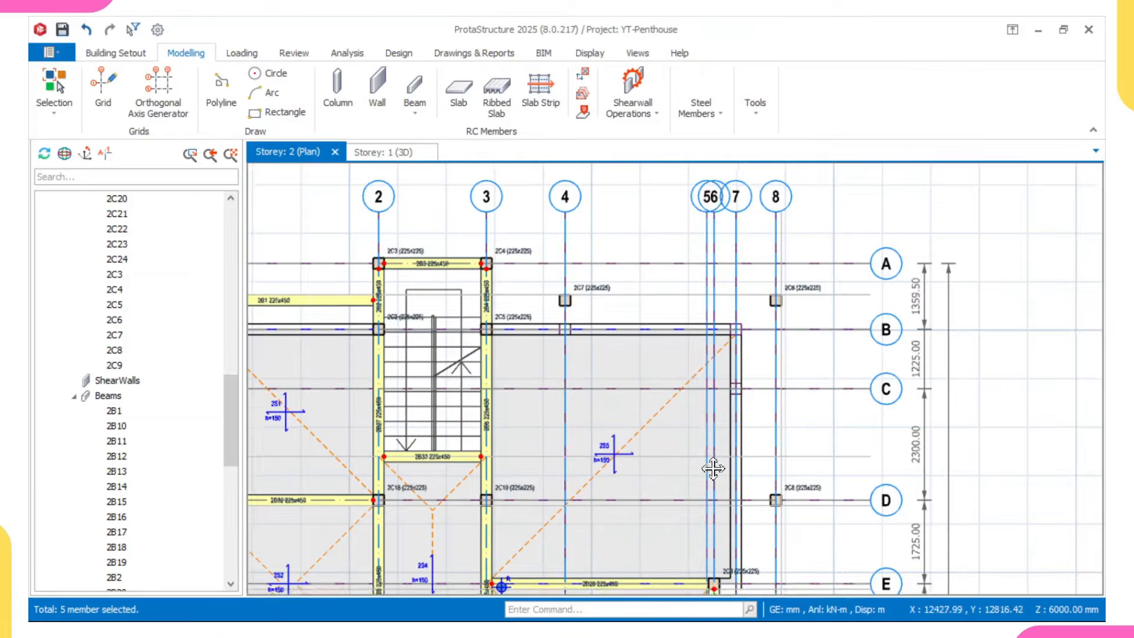
{"action": "middle_click_drag", "start_coordinate": [677, 280], "coordinate": [665, 319]}
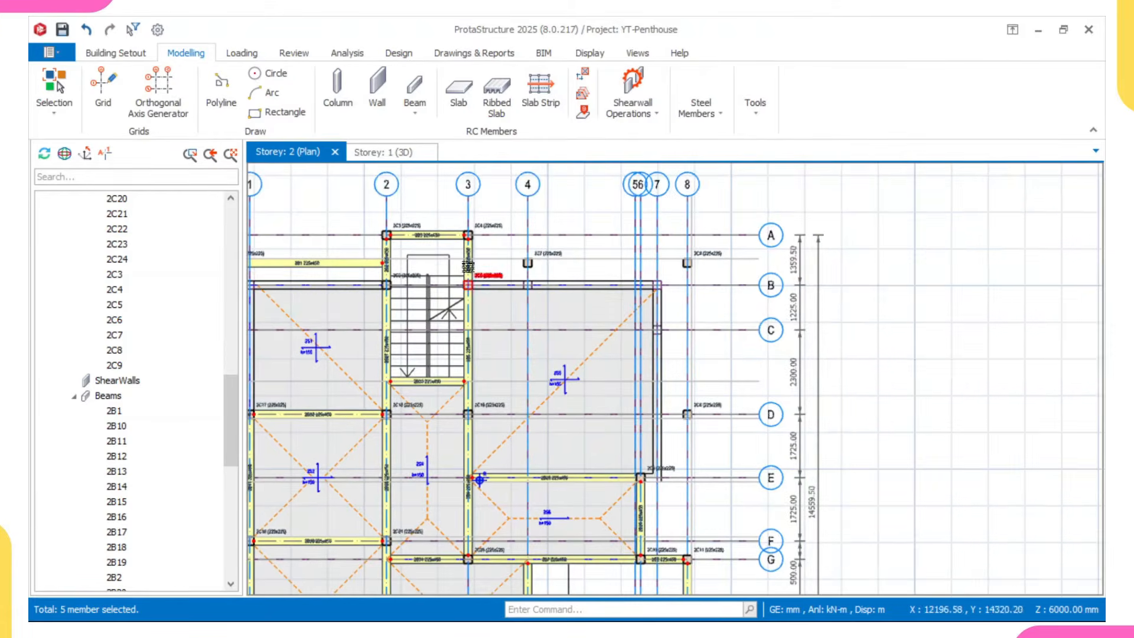
{"action": "scroll", "coordinate": [463, 255], "scroll_direction": "up", "scroll_amount": 4}
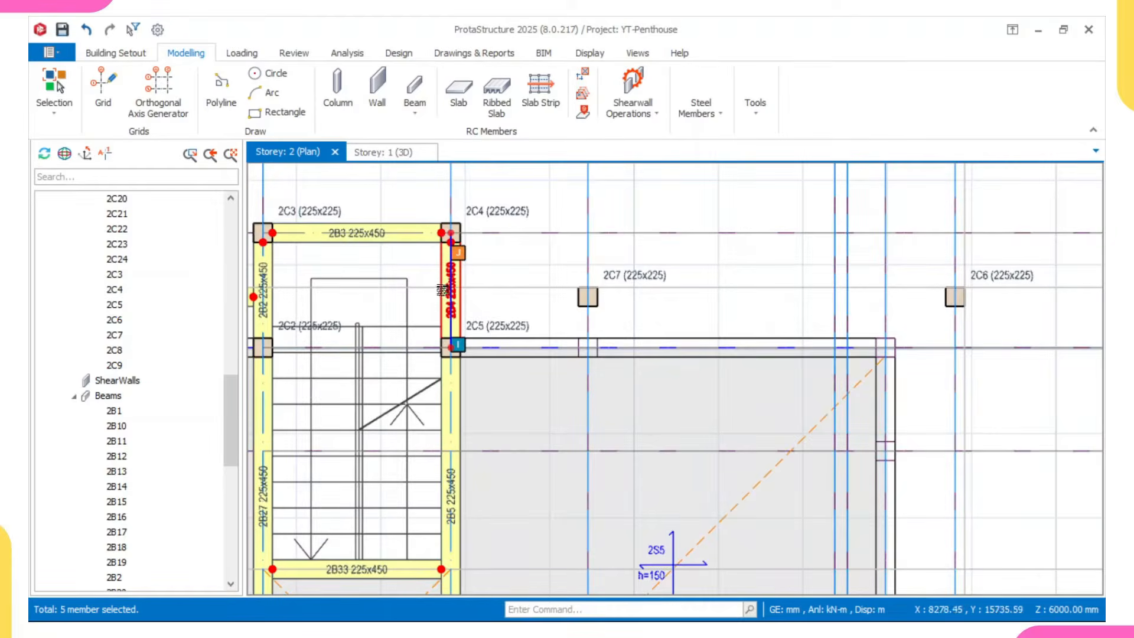
{"action": "scroll", "coordinate": [458, 298], "scroll_direction": "down", "scroll_amount": 2}
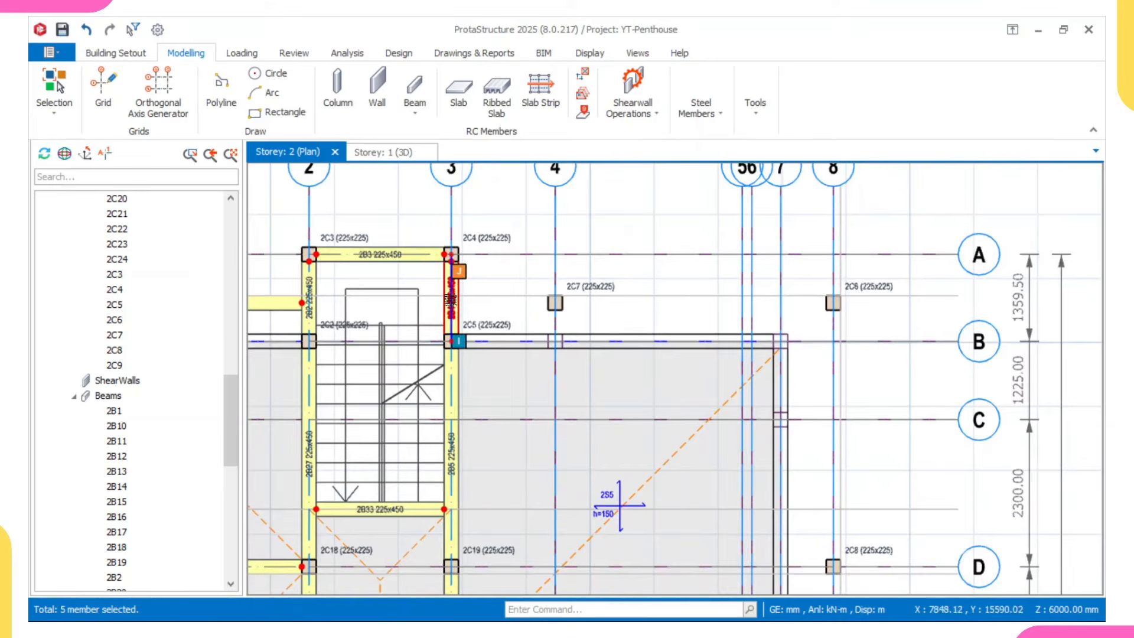
{"action": "scroll", "coordinate": [455, 282], "scroll_direction": "up", "scroll_amount": 4}
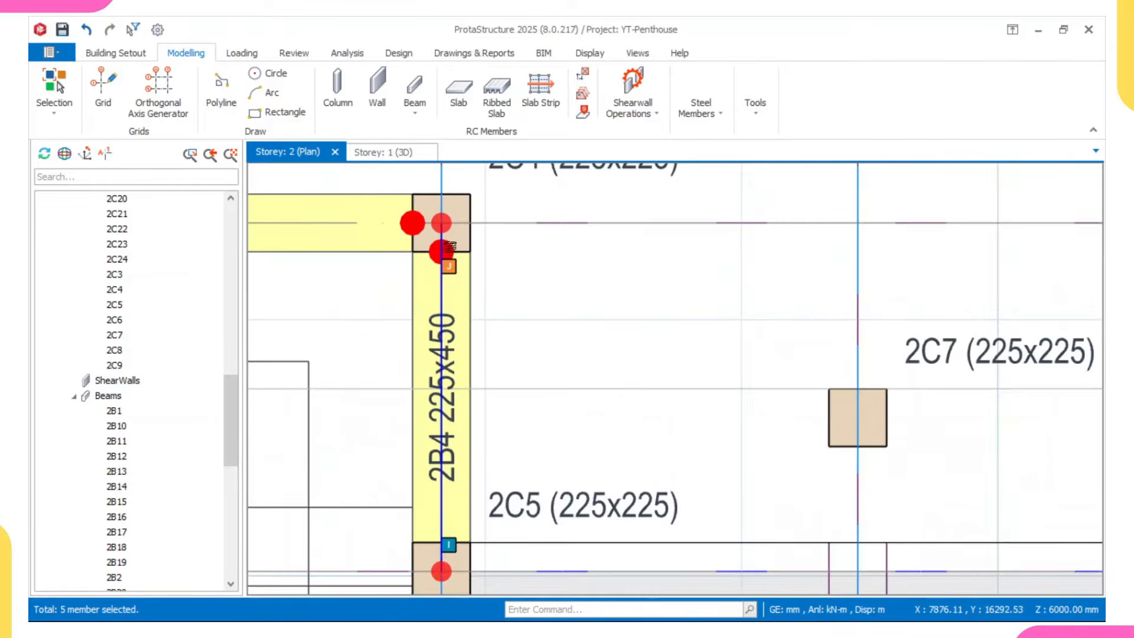
{"action": "left_click", "coordinate": [417, 88]}
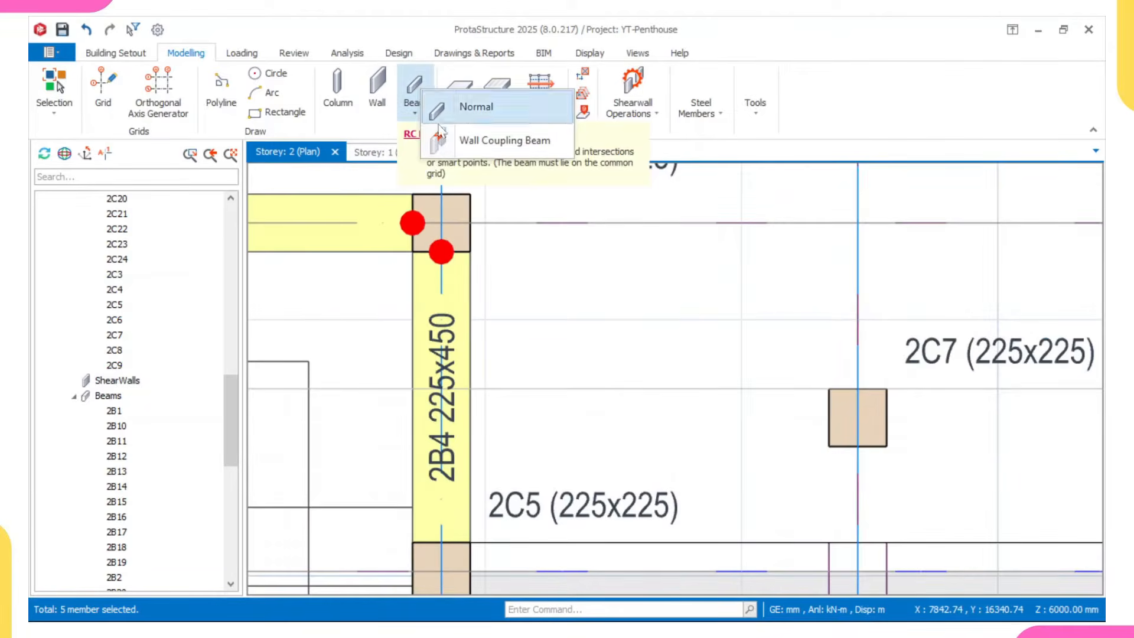
{"action": "left_click", "coordinate": [521, 126]}
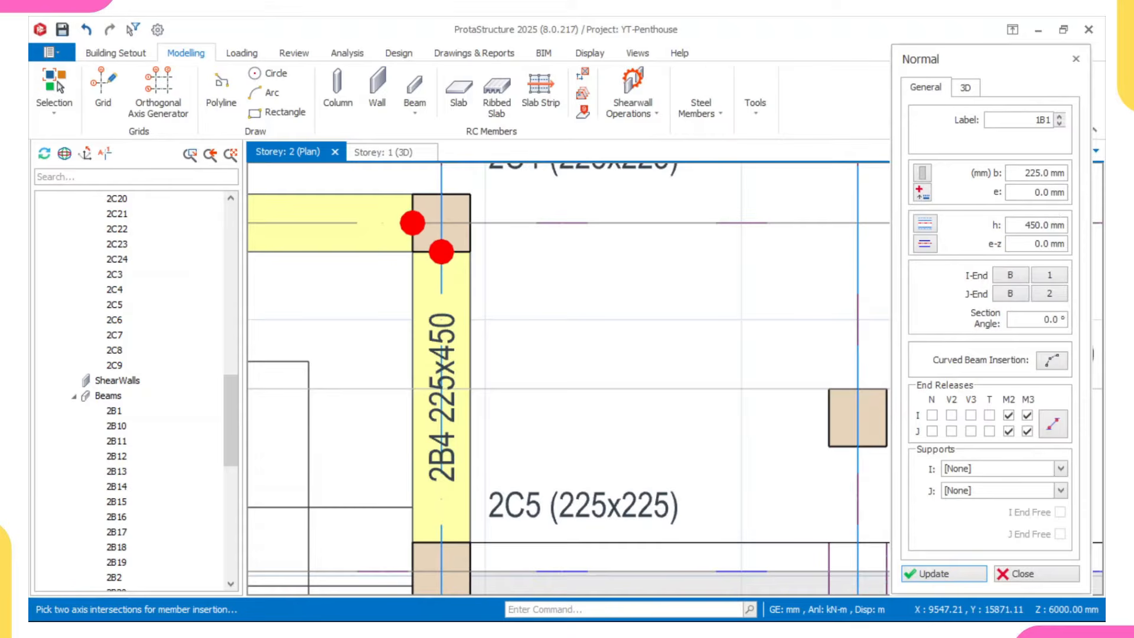
{"action": "middle_click_drag", "start_coordinate": [519, 404], "coordinate": [415, 387]}
{"action": "scroll", "coordinate": [347, 381], "scroll_direction": "up", "scroll_amount": 2}
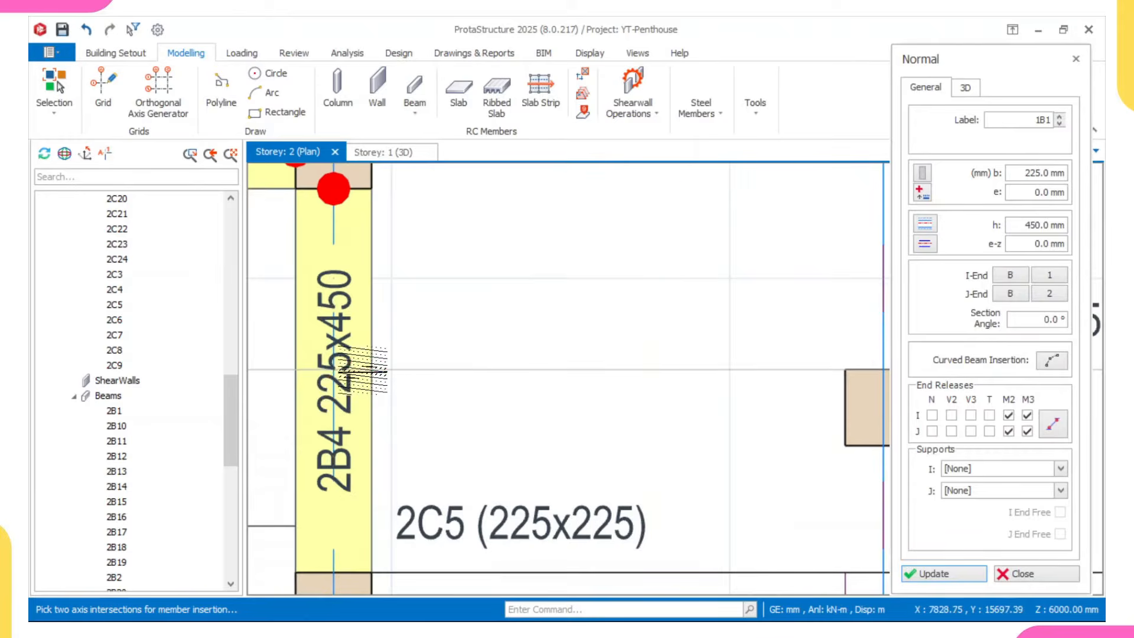
{"action": "scroll", "coordinate": [502, 359], "scroll_direction": "down", "scroll_amount": 2}
{"action": "scroll", "coordinate": [699, 364], "scroll_direction": "up", "scroll_amount": 2}
{"action": "left_click", "coordinate": [734, 366]}
{"action": "scroll", "coordinate": [692, 397], "scroll_direction": "down", "scroll_amount": 1}
{"action": "scroll", "coordinate": [542, 378], "scroll_direction": "down", "scroll_amount": 1}
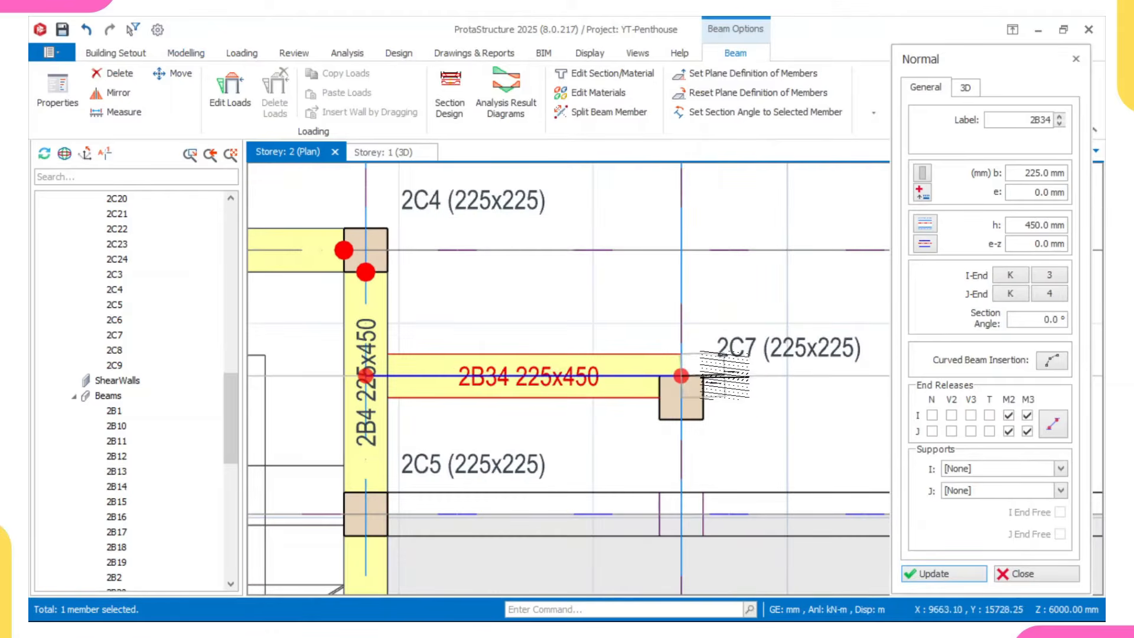
{"action": "scroll", "coordinate": [649, 378], "scroll_direction": "up", "scroll_amount": 2}
{"action": "left_click", "coordinate": [633, 381]}
{"action": "scroll", "coordinate": [633, 381], "scroll_direction": "down", "scroll_amount": 2}
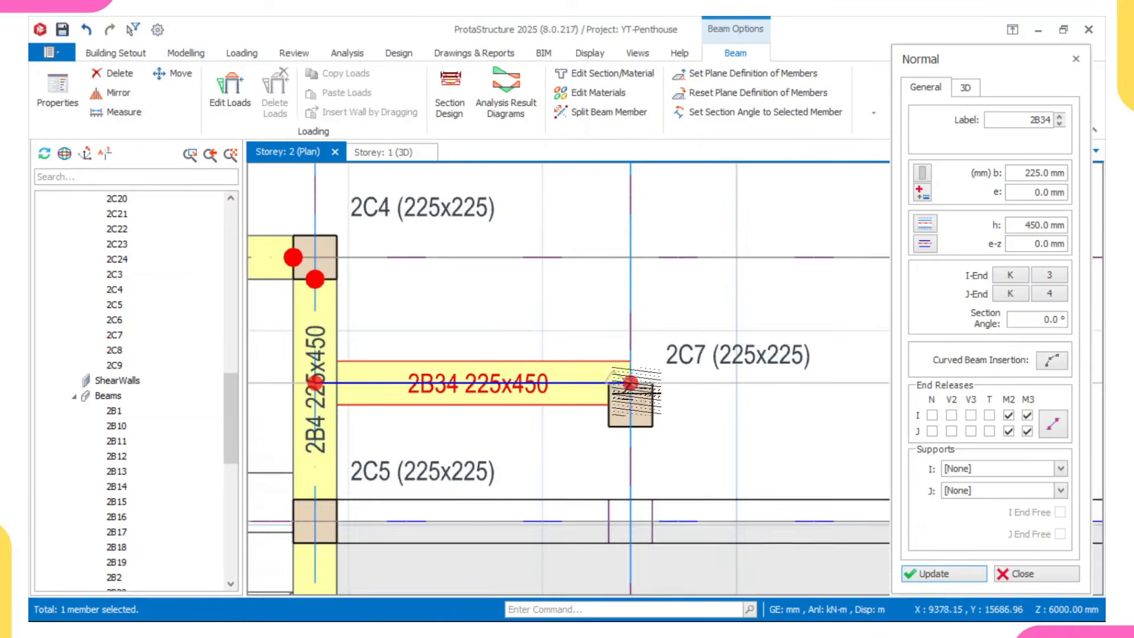
- Set the eccentricity of the beam on axis K between axes 3 and 4 to -112.5 mm
{"action": "left_click", "coordinate": [923, 245]}
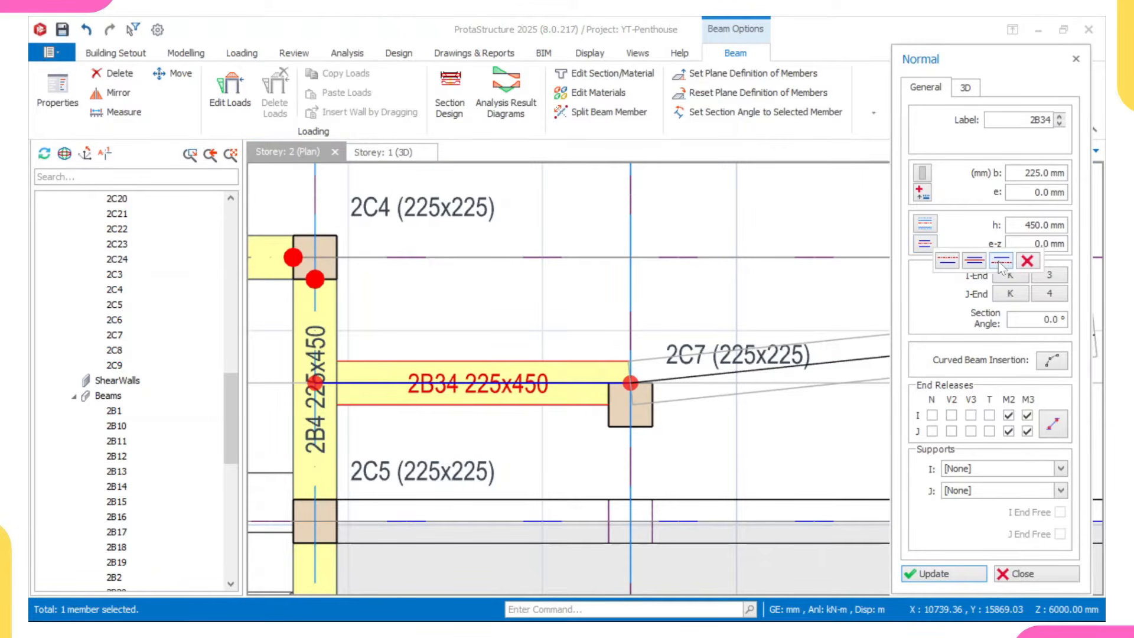
{"action": "left_click", "coordinate": [945, 573]}
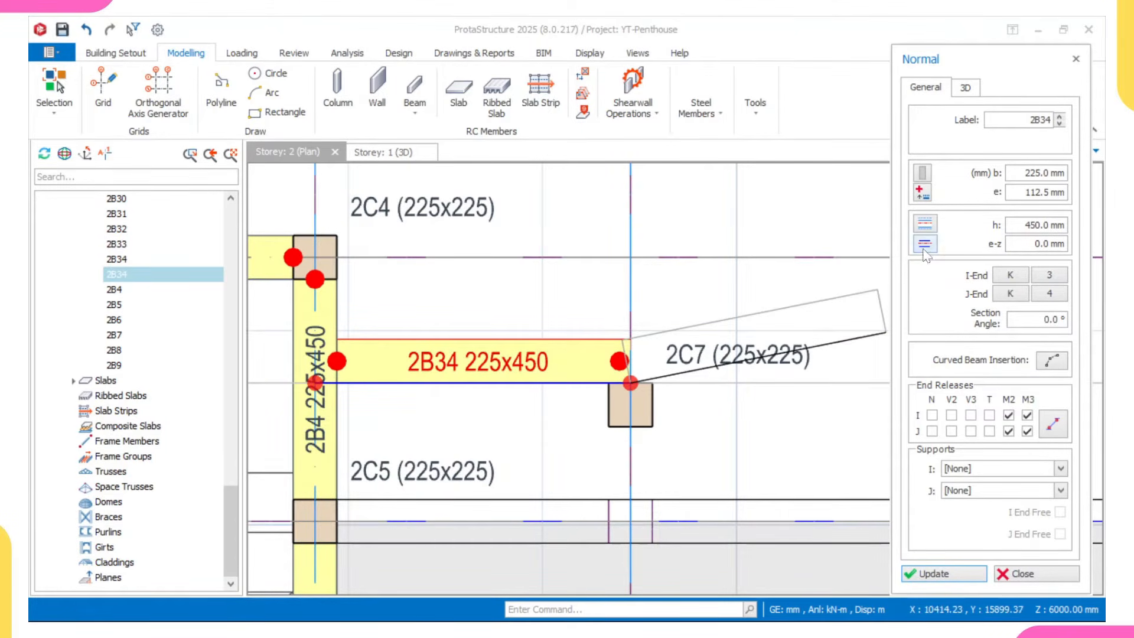
{"action": "left_click", "coordinate": [927, 568]}
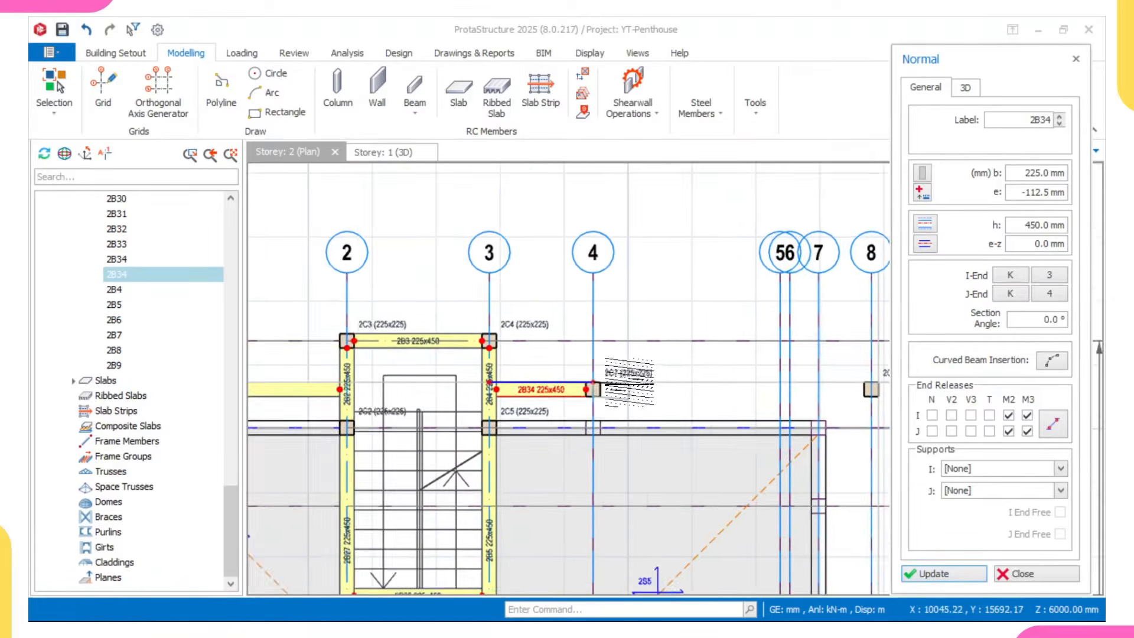
- Insert a 225x450 beam along axis K from axis 4 to column 2C6 on axis 10, with -112.5 mm eccentricity
{"action": "scroll", "coordinate": [736, 376], "scroll_direction": "up", "scroll_amount": 4}
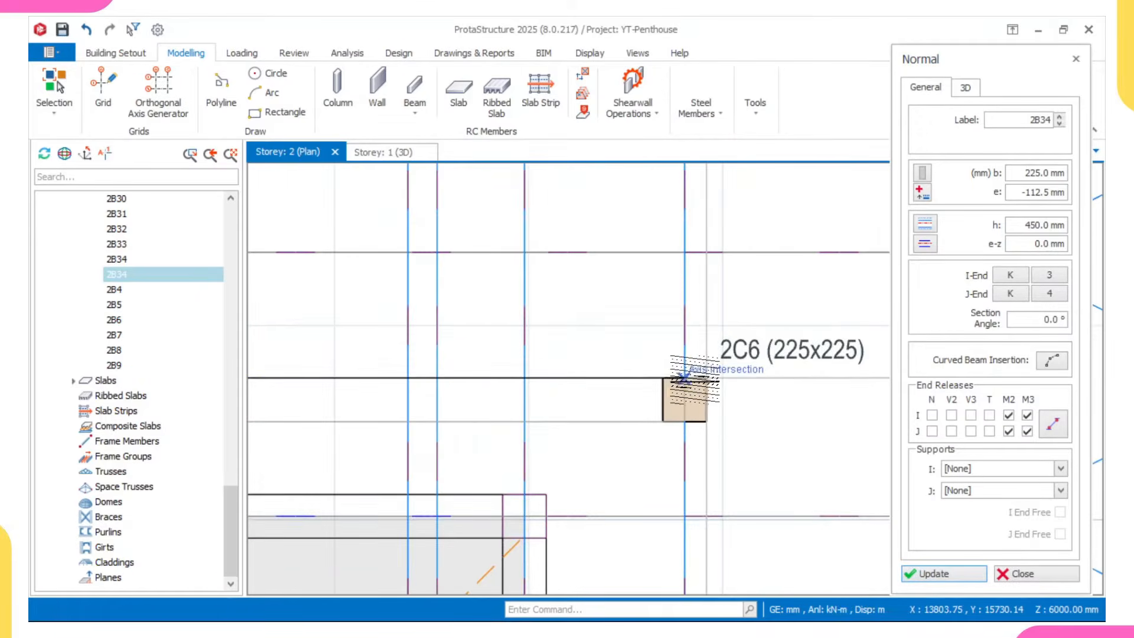
{"action": "scroll", "coordinate": [683, 378], "scroll_direction": "up", "scroll_amount": 3}
{"action": "scroll", "coordinate": [725, 381], "scroll_direction": "up", "scroll_amount": 1}
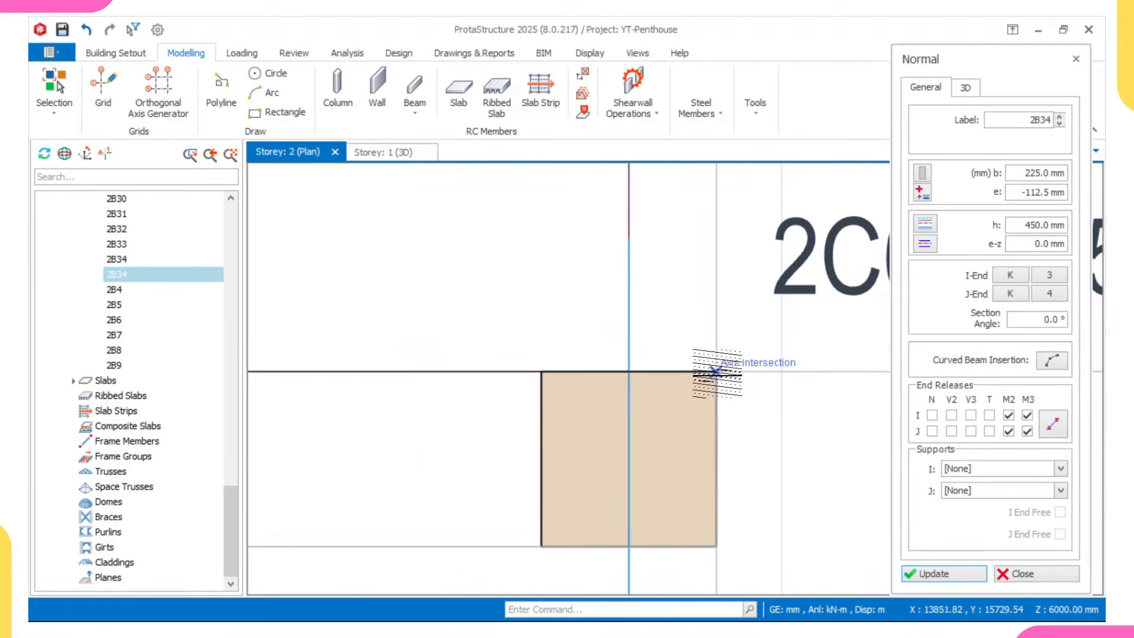
{"action": "left_click", "coordinate": [715, 372]}
{"action": "scroll", "coordinate": [599, 429], "scroll_direction": "down", "scroll_amount": 6}
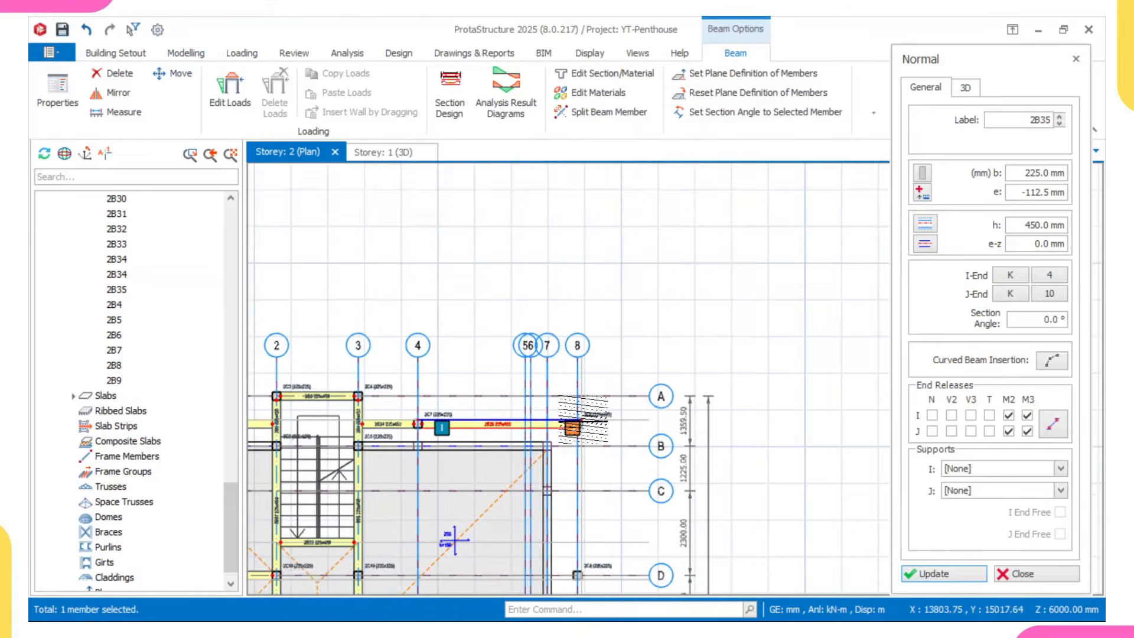
- Insert a 225x450 beam along axis 10 between column 2C8 at axis D and column 2C6 at axis K
{"action": "middle_click_drag", "start_coordinate": [607, 470], "coordinate": [637, 299]}
{"action": "scroll", "coordinate": [635, 345], "scroll_direction": "up", "scroll_amount": 10}
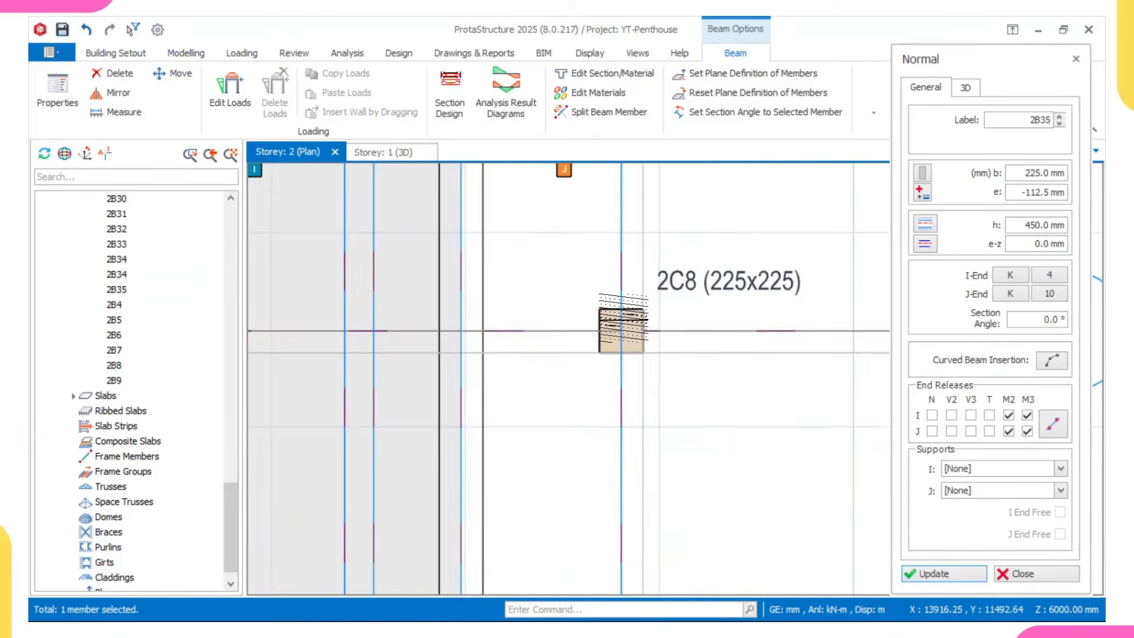
{"action": "scroll", "coordinate": [639, 341], "scroll_direction": "down", "scroll_amount": 10}
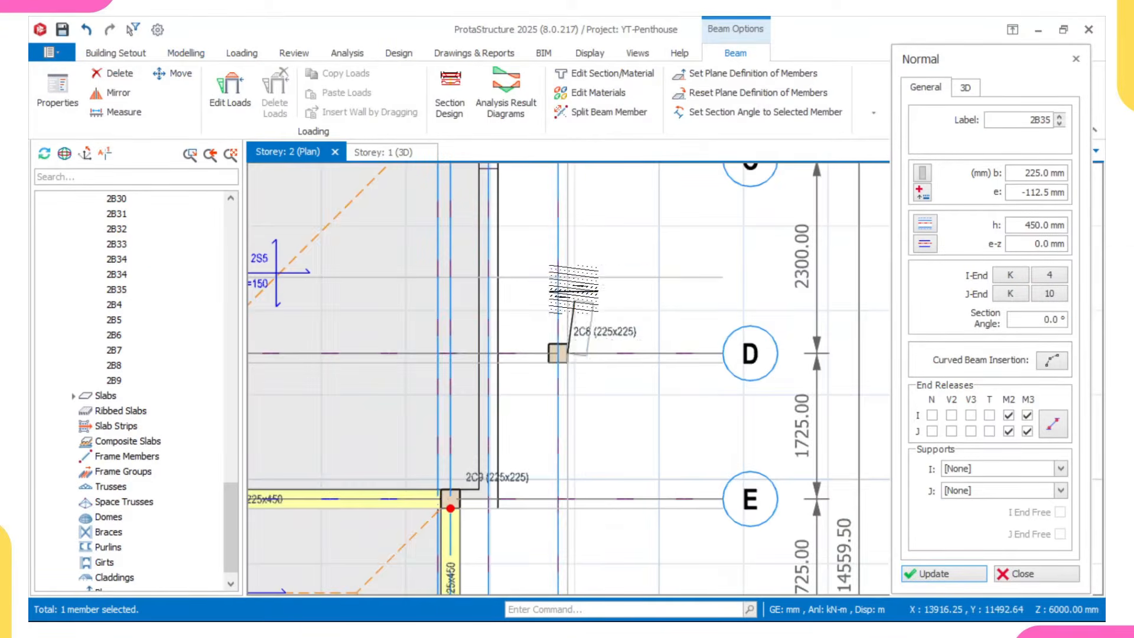
{"action": "scroll", "coordinate": [554, 358], "scroll_direction": "up", "scroll_amount": 6}
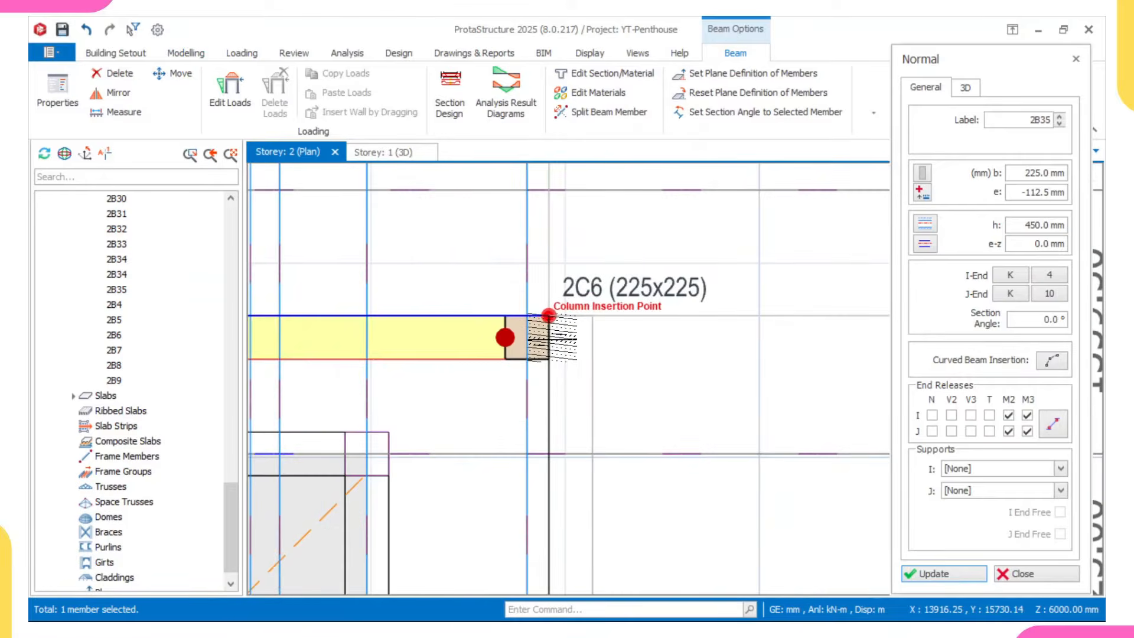
{"action": "left_click", "coordinate": [547, 315]}
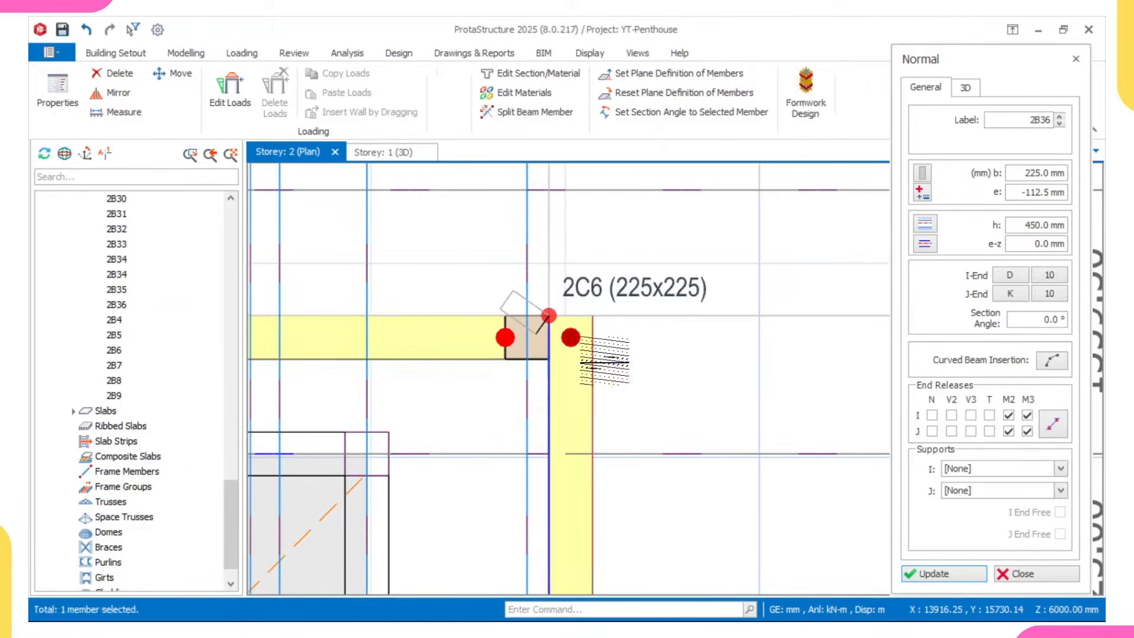
{"action": "scroll", "coordinate": [566, 336], "scroll_direction": "down", "scroll_amount": 2}
{"action": "scroll", "coordinate": [709, 346], "scroll_direction": "down", "scroll_amount": 3}
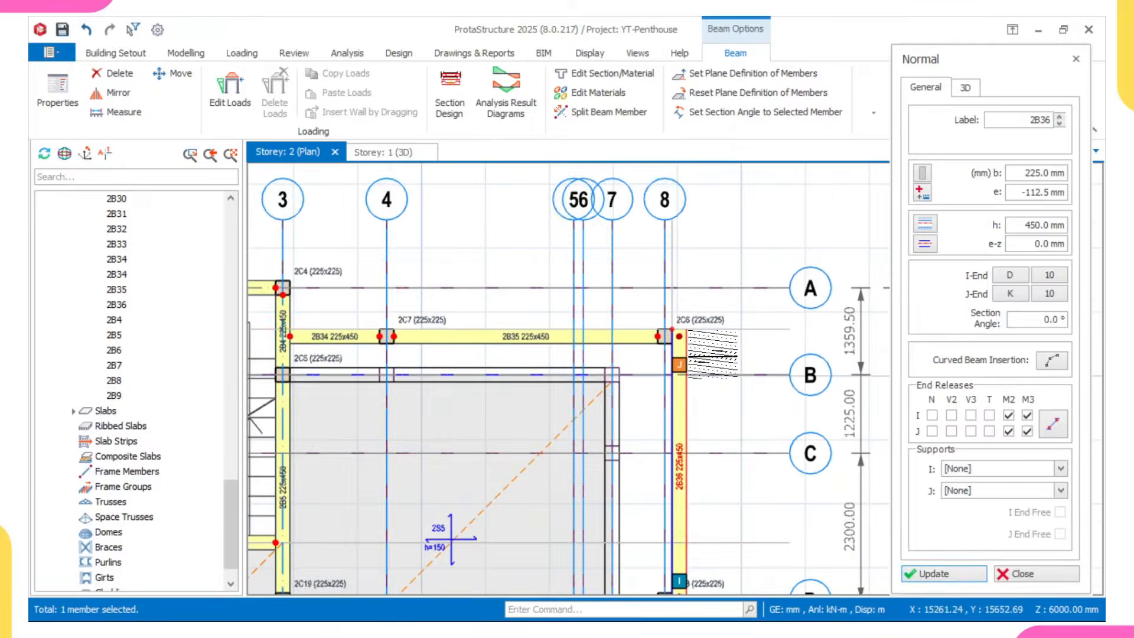
- Set the eccentricity of the beam on axis 10 between axes D and K to 112.5 mm
{"action": "left_click", "coordinate": [933, 245]}
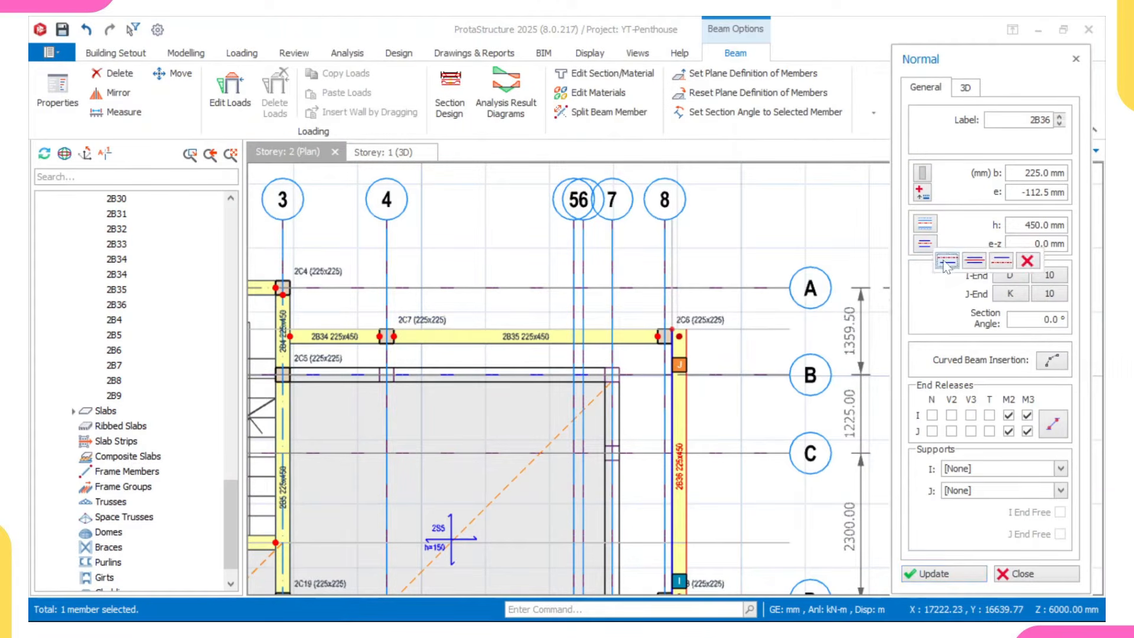
{"action": "left_click", "coordinate": [932, 574]}
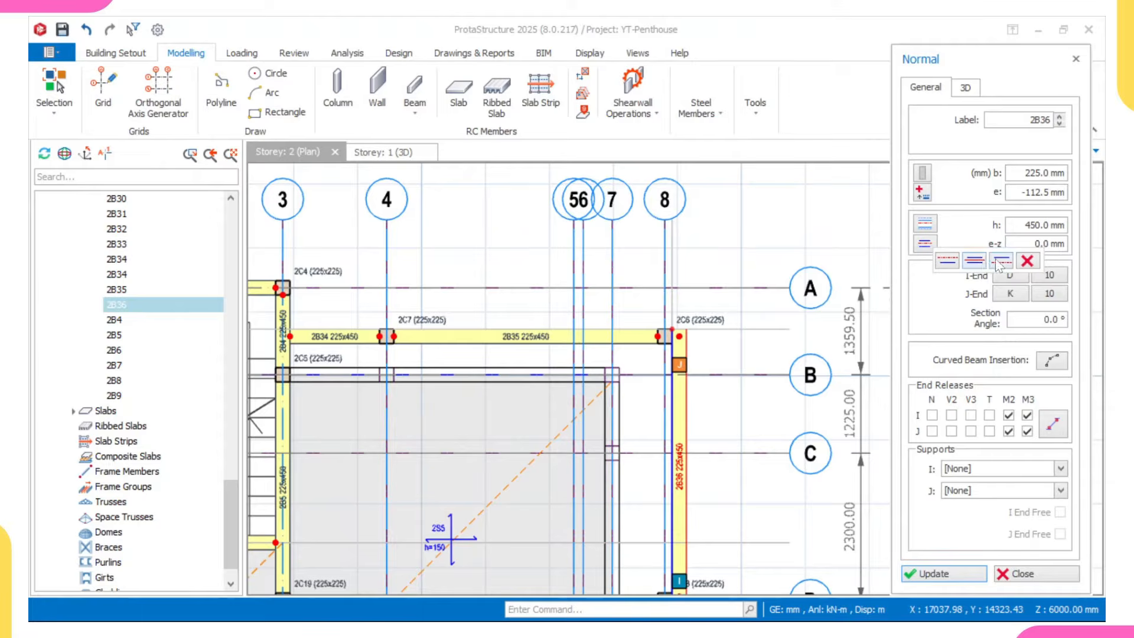
{"action": "left_click", "coordinate": [971, 580]}
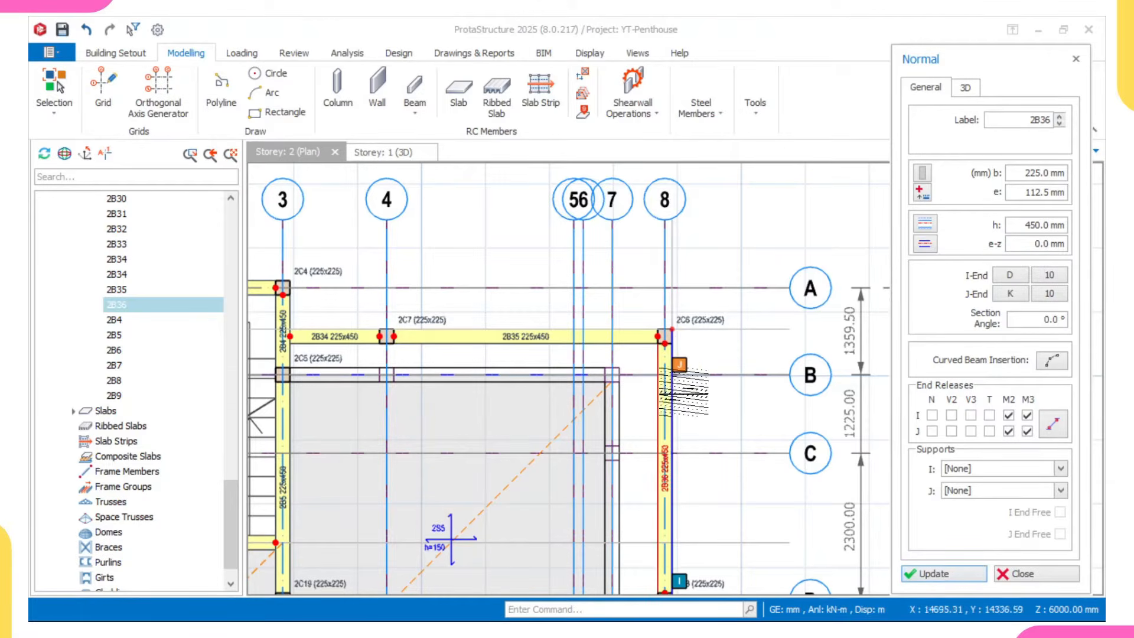
- Insert a 225x450 beam along axis E from column 2C9 on axis 6 to axis 10
{"action": "scroll", "coordinate": [673, 355], "scroll_direction": "up", "scroll_amount": 3}
{"action": "scroll", "coordinate": [673, 310], "scroll_direction": "down", "scroll_amount": 3}
{"action": "middle_click_drag", "start_coordinate": [679, 386], "coordinate": [705, 281]}
{"action": "scroll", "coordinate": [705, 280], "scroll_direction": "down", "scroll_amount": 3}
{"action": "middle_click_drag", "start_coordinate": [696, 430], "coordinate": [701, 382]}
{"action": "scroll", "coordinate": [679, 405], "scroll_direction": "up", "scroll_amount": 7}
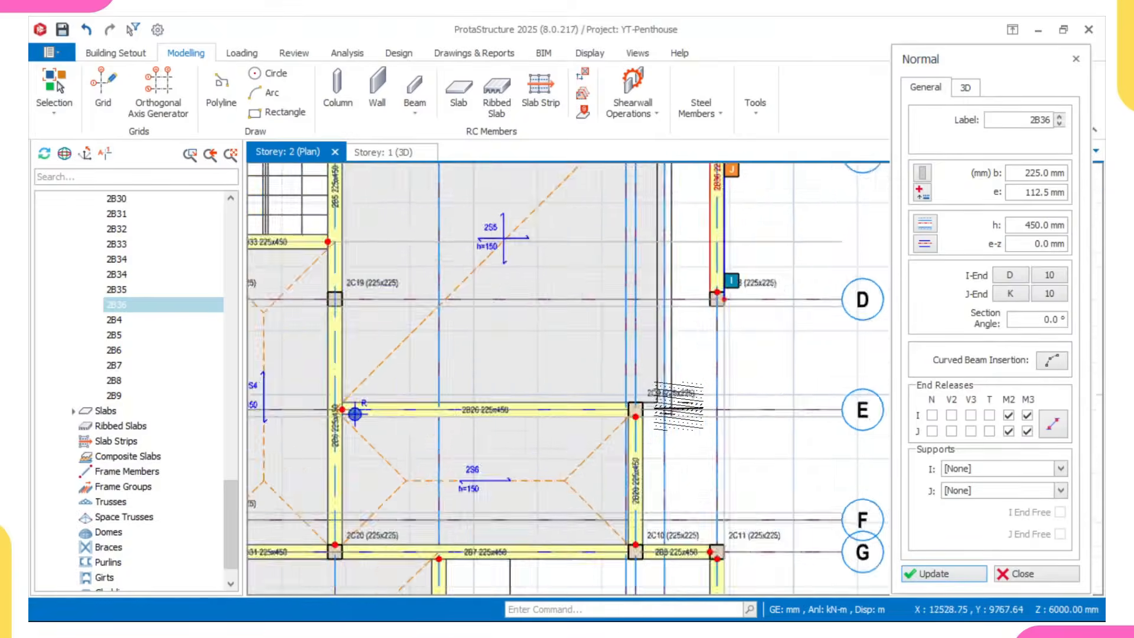
{"action": "scroll", "coordinate": [571, 426], "scroll_direction": "up", "scroll_amount": 1}
{"action": "scroll", "coordinate": [629, 417], "scroll_direction": "down", "scroll_amount": 1}
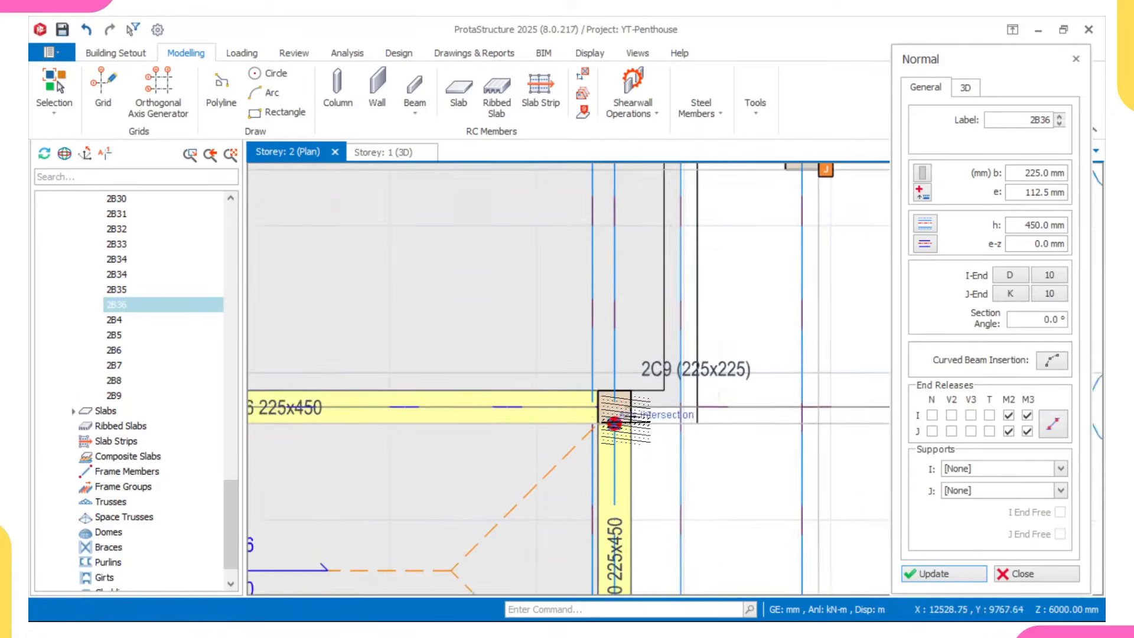
{"action": "middle_click_drag", "start_coordinate": [667, 431], "coordinate": [607, 425]}
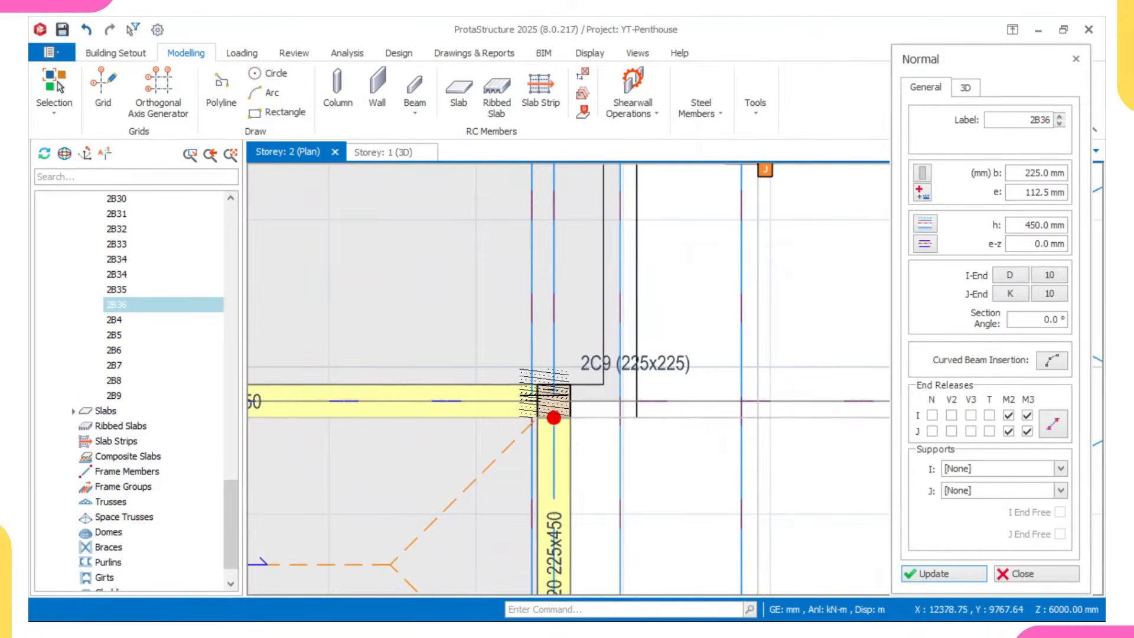
{"action": "scroll", "coordinate": [553, 418], "scroll_direction": "up", "scroll_amount": 2}
{"action": "scroll", "coordinate": [749, 393], "scroll_direction": "down", "scroll_amount": 4}
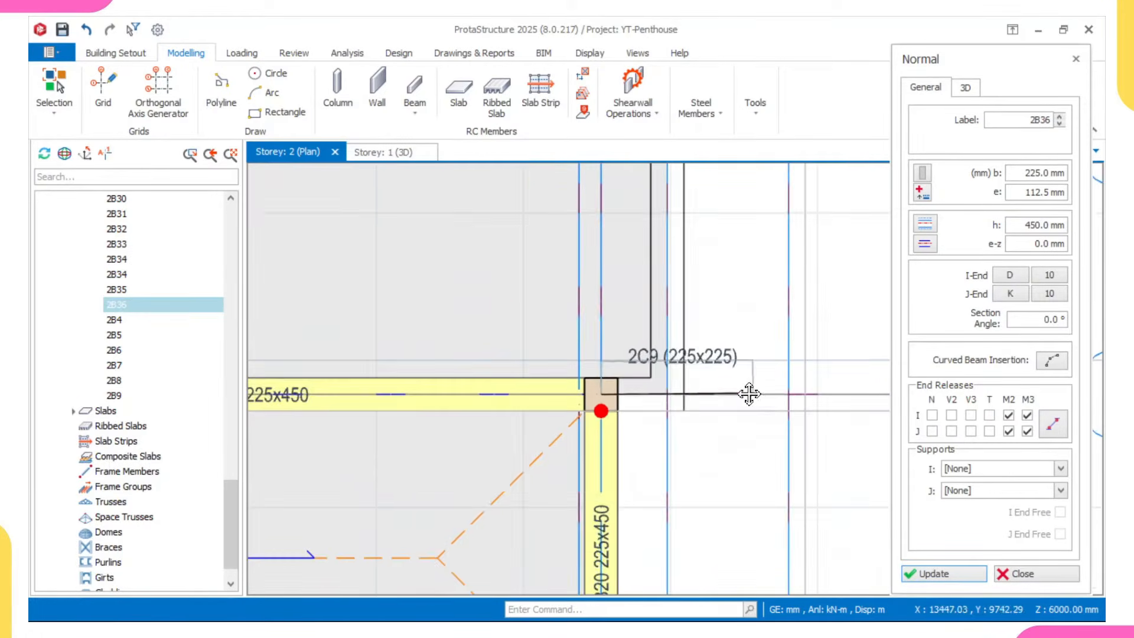
{"action": "scroll", "coordinate": [750, 392], "scroll_direction": "up", "scroll_amount": 3}
{"action": "scroll", "coordinate": [597, 405], "scroll_direction": "up", "scroll_amount": 1}
{"action": "middle_click_drag", "start_coordinate": [585, 411], "coordinate": [571, 410]}
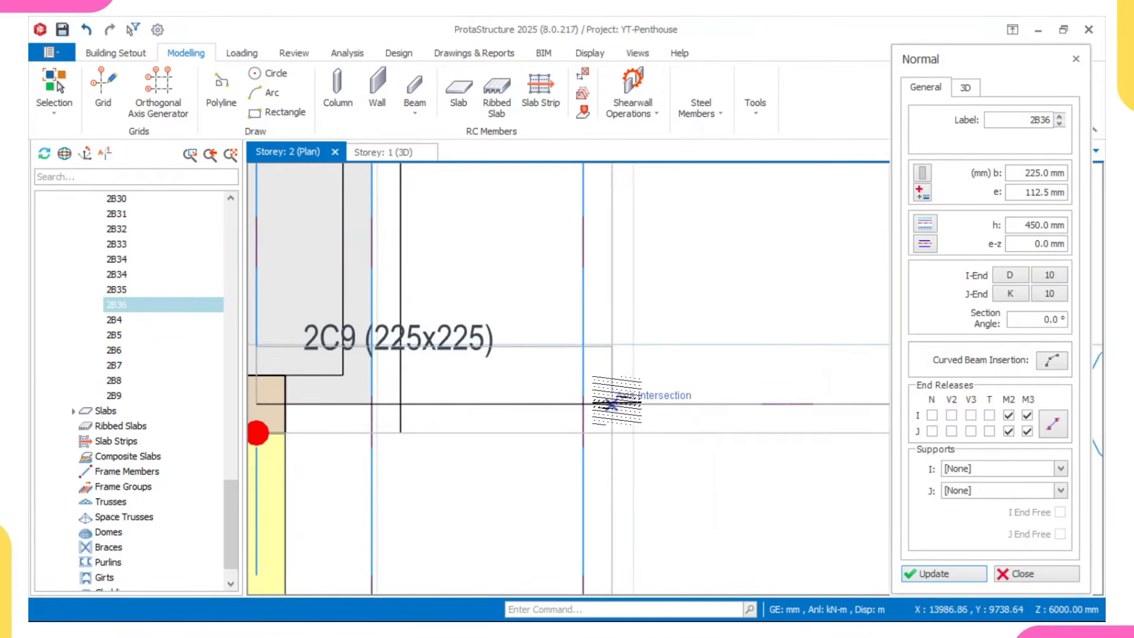
{"action": "left_click", "coordinate": [613, 406]}
{"action": "scroll", "coordinate": [498, 410], "scroll_direction": "down", "scroll_amount": 2}
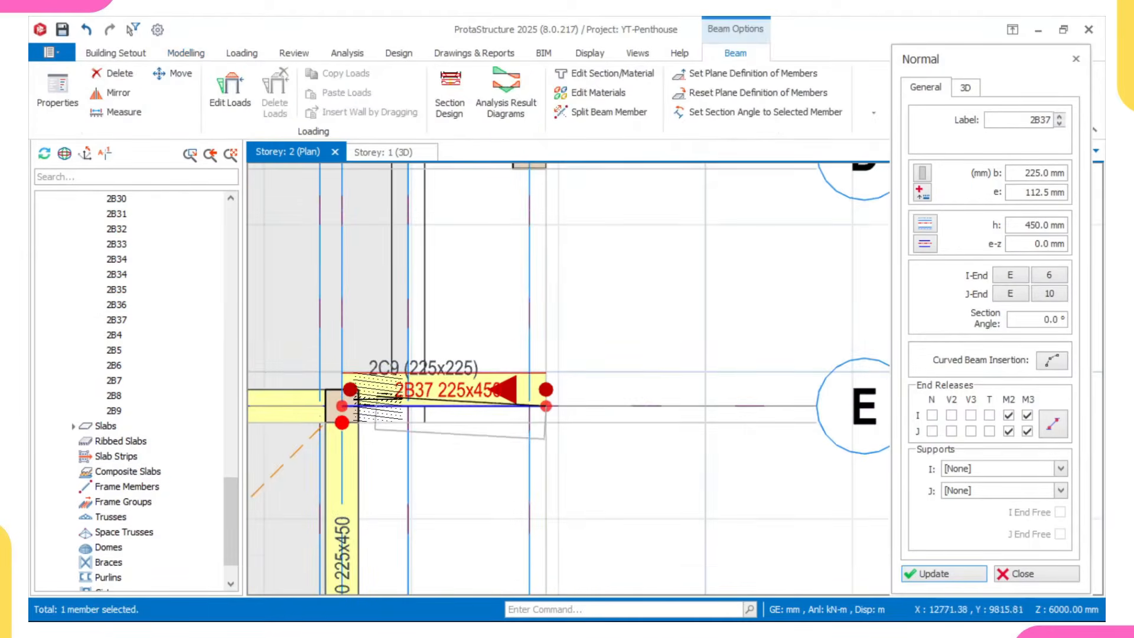
- Set the eccentricity of the beam on axis E between axes 6 and 10 to 0 mm
{"action": "scroll", "coordinate": [364, 400], "scroll_direction": "up", "scroll_amount": 2}
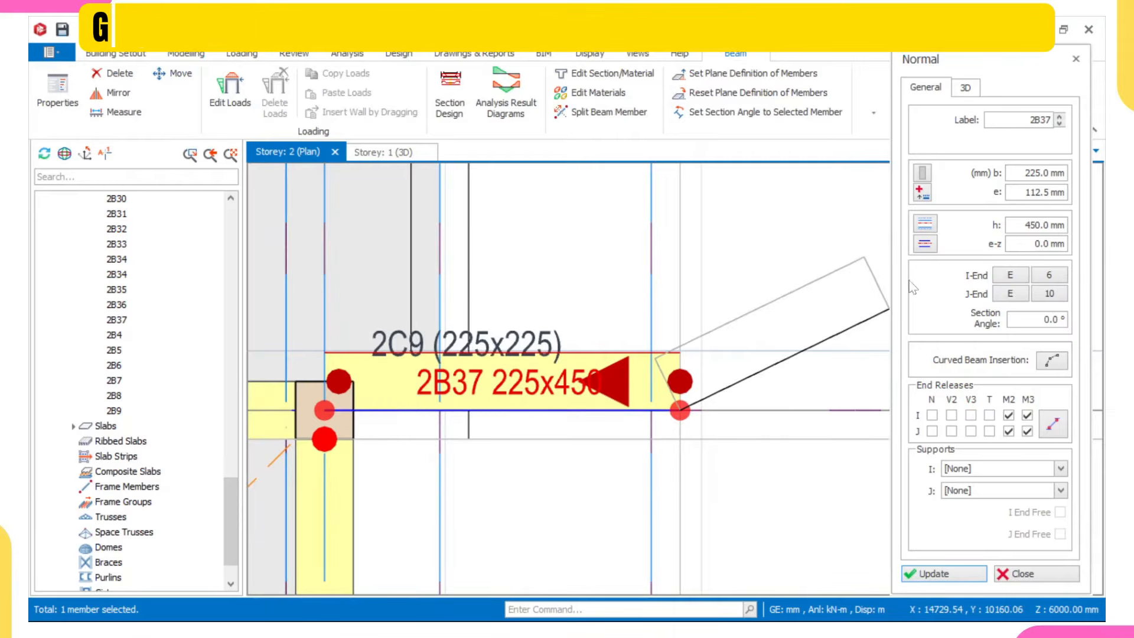
{"action": "left_click", "coordinate": [924, 244]}
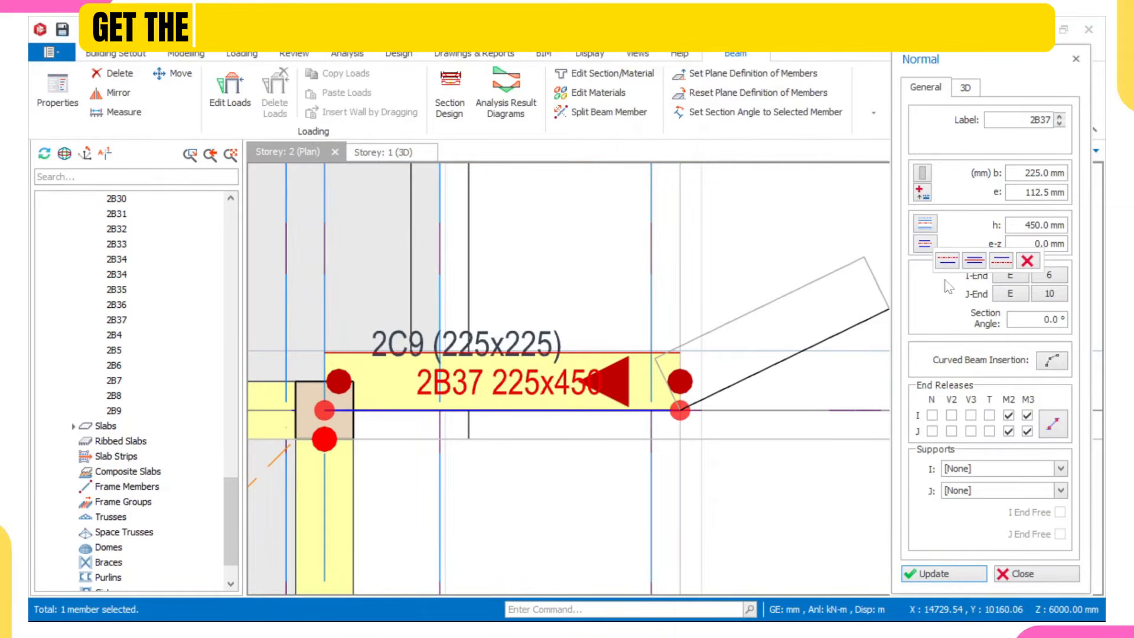
{"action": "left_click", "coordinate": [973, 261]}
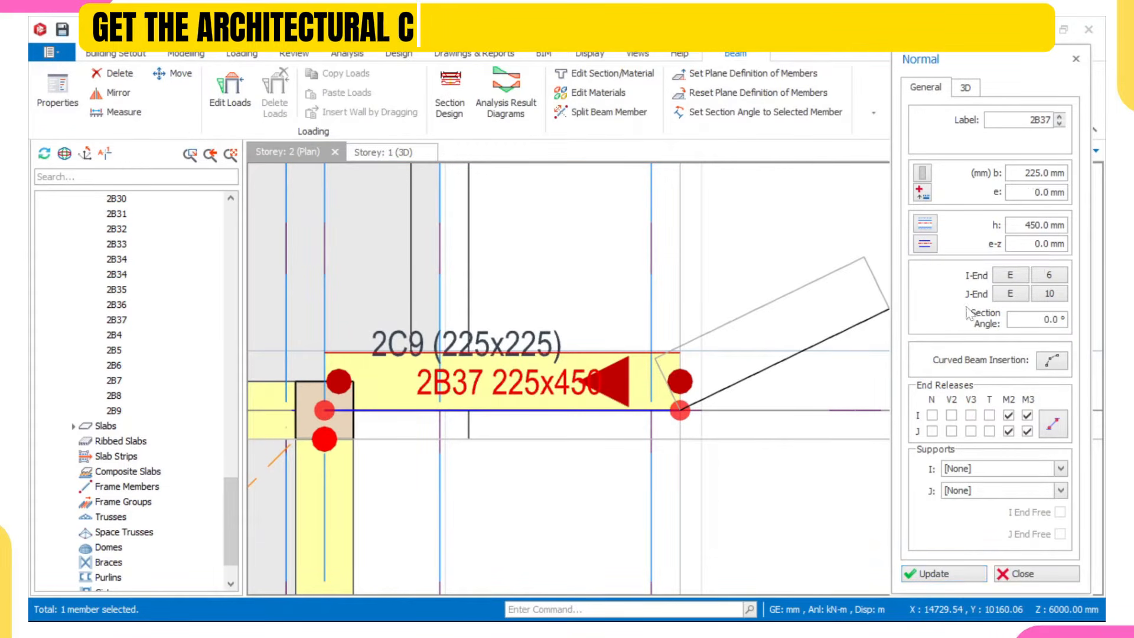
{"action": "left_click", "coordinate": [931, 575]}
- Insert a 225x450 beam along axis 10 from axis E to column 2C8 at axis D
{"action": "scroll", "coordinate": [538, 430], "scroll_direction": "up", "scroll_amount": 1}
{"action": "scroll", "coordinate": [412, 430], "scroll_direction": "down", "scroll_amount": 2}
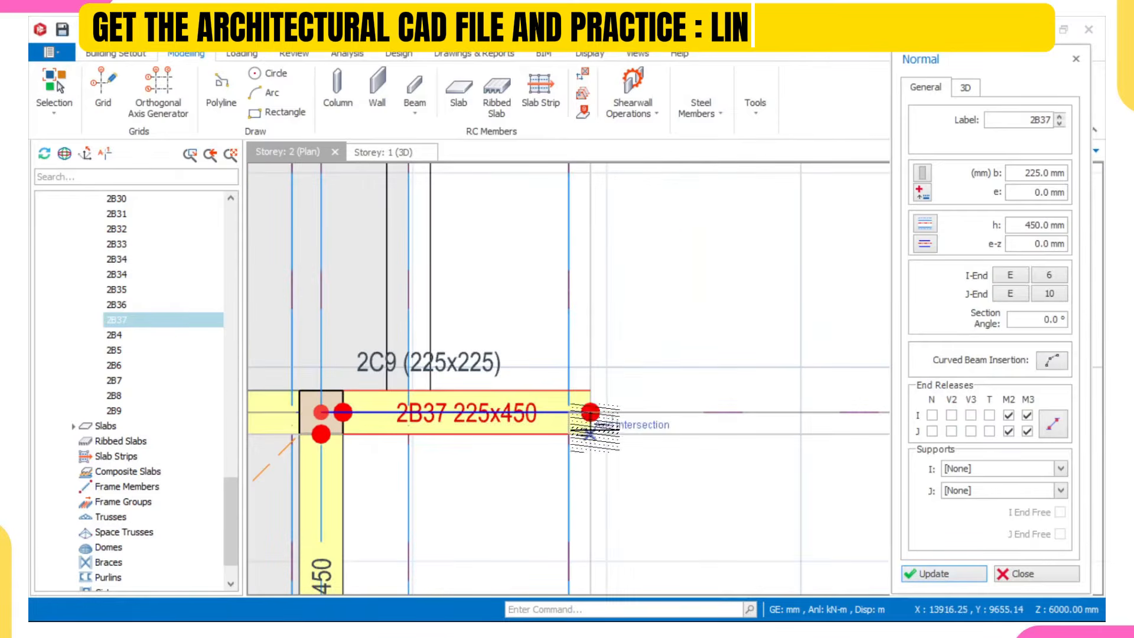
{"action": "scroll", "coordinate": [589, 433], "scroll_direction": "down", "scroll_amount": 2}
{"action": "scroll", "coordinate": [581, 260], "scroll_direction": "up", "scroll_amount": 3}
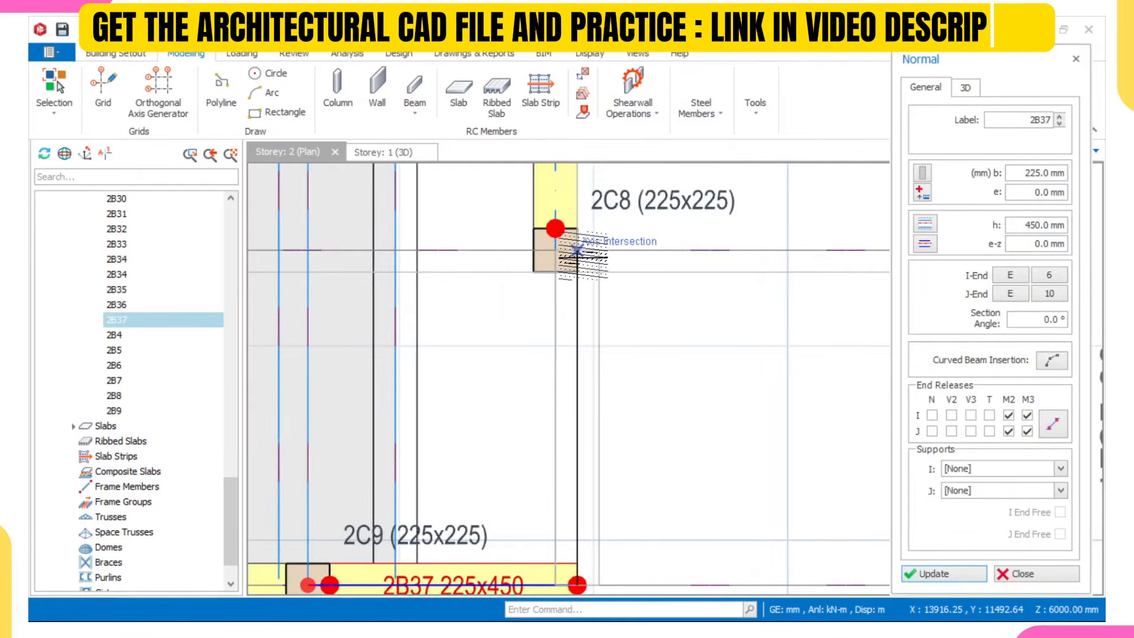
{"action": "left_click", "coordinate": [577, 250]}
{"action": "scroll", "coordinate": [577, 254], "scroll_direction": "down", "scroll_amount": 2}
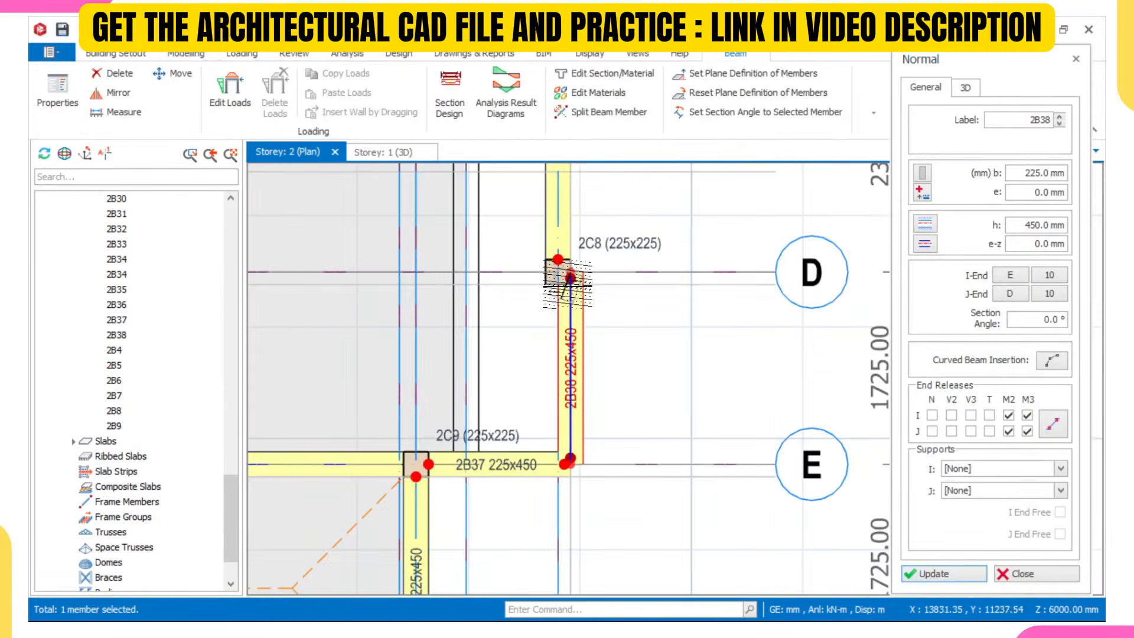
- Set the eccentricity of the beam on axis 10 between axes E and D to 112.5 mm and end beam insertion
{"action": "scroll", "coordinate": [577, 254], "scroll_direction": "up", "scroll_amount": 2}
{"action": "left_click", "coordinate": [926, 247]}
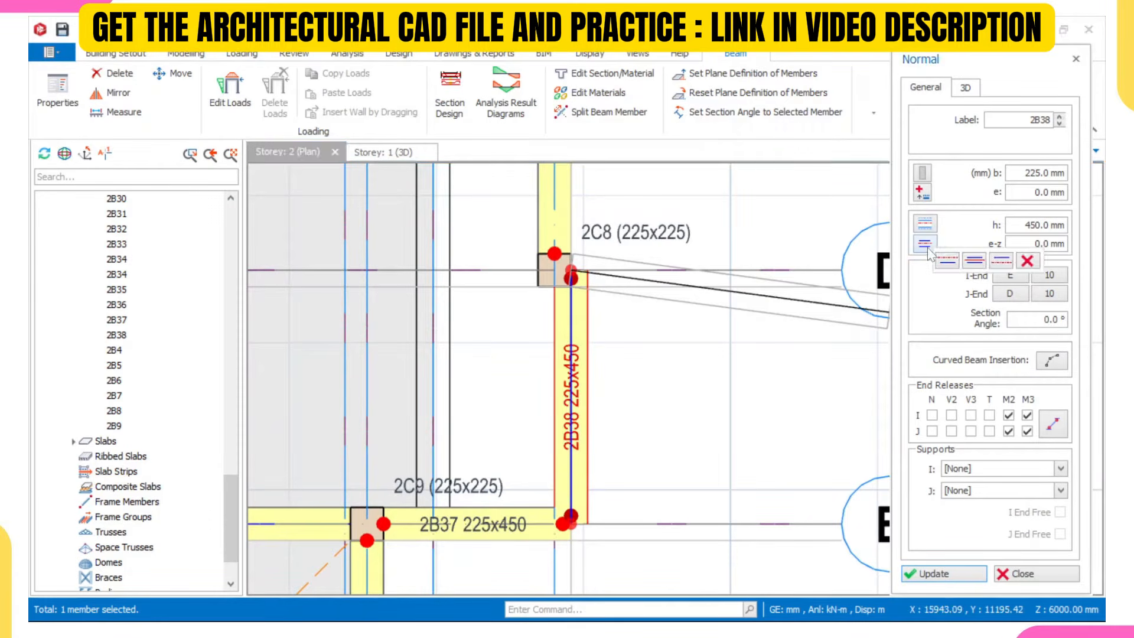
{"action": "left_click", "coordinate": [944, 574]}
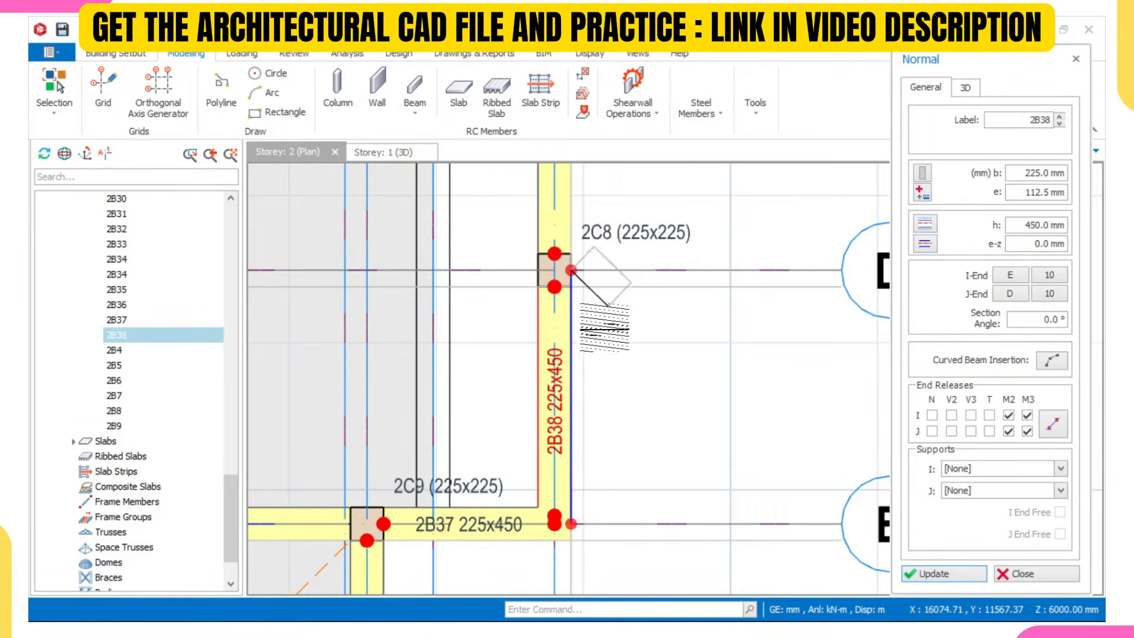
{"action": "scroll", "coordinate": [581, 330], "scroll_direction": "down", "scroll_amount": 6}
{"action": "middle_click_drag", "start_coordinate": [577, 310], "coordinate": [571, 376]}
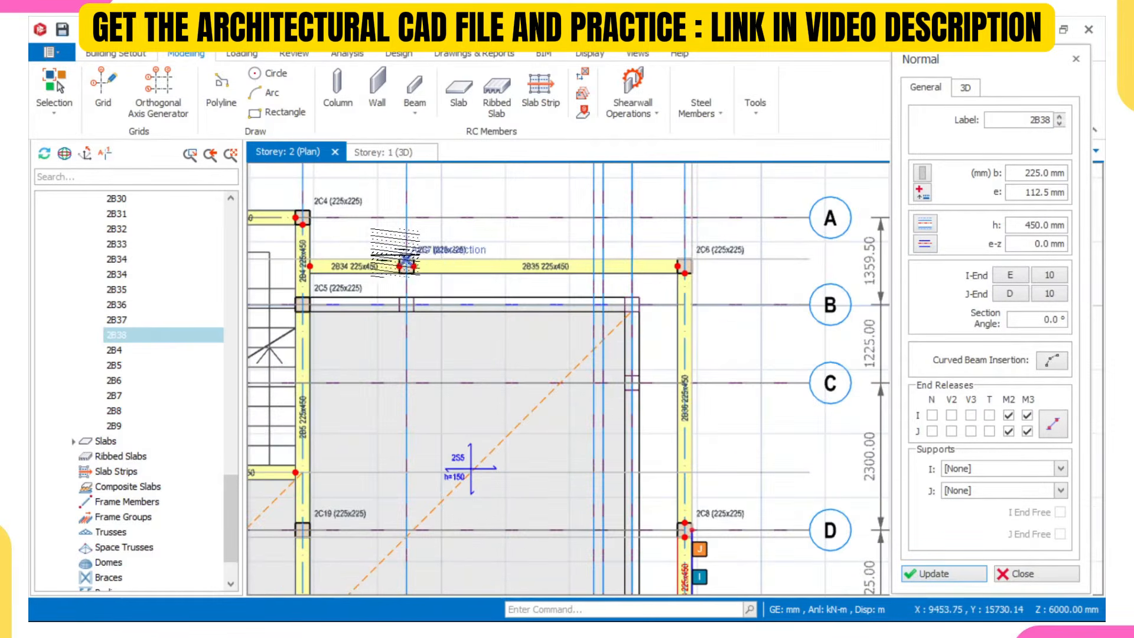
{"action": "scroll", "coordinate": [413, 263], "scroll_direction": "up", "scroll_amount": 3}
{"action": "key", "text": "Escape"}
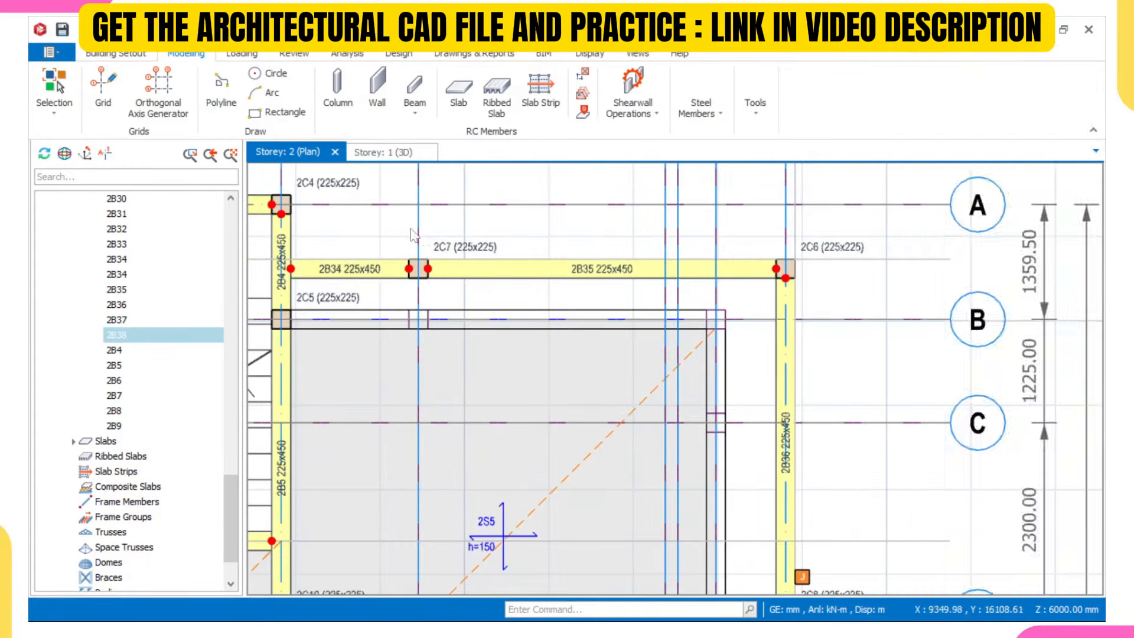
- Select both beams on axis K between axes 3 and 10, plus the beam on axis 10 between axes D and K
{"action": "left_click", "coordinate": [379, 272]}
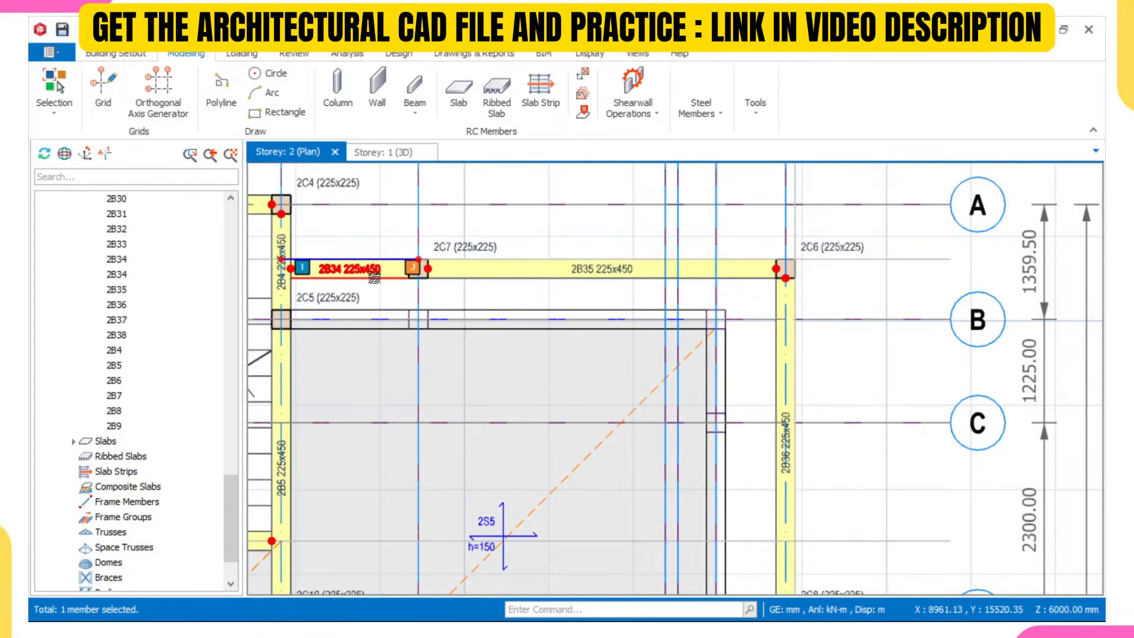
{"action": "left_click", "coordinate": [621, 267]}
{"action": "scroll", "coordinate": [673, 307], "scroll_direction": "down", "scroll_amount": 4}
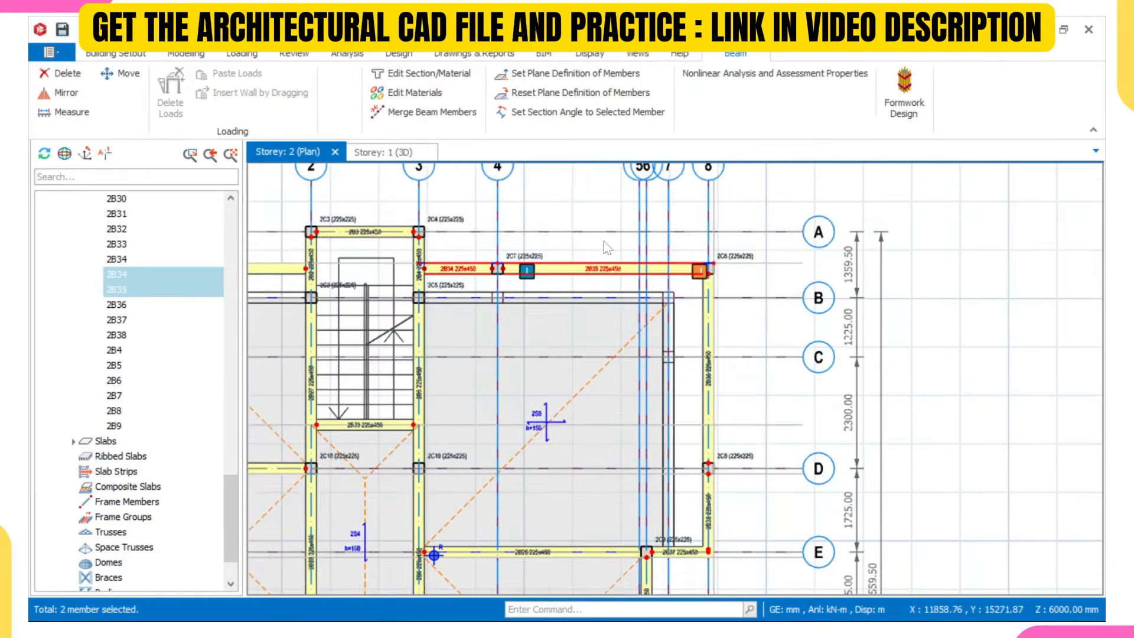
{"action": "left_click", "coordinate": [684, 305]}
{"action": "scroll", "coordinate": [682, 302], "scroll_direction": "up", "scroll_amount": 3}
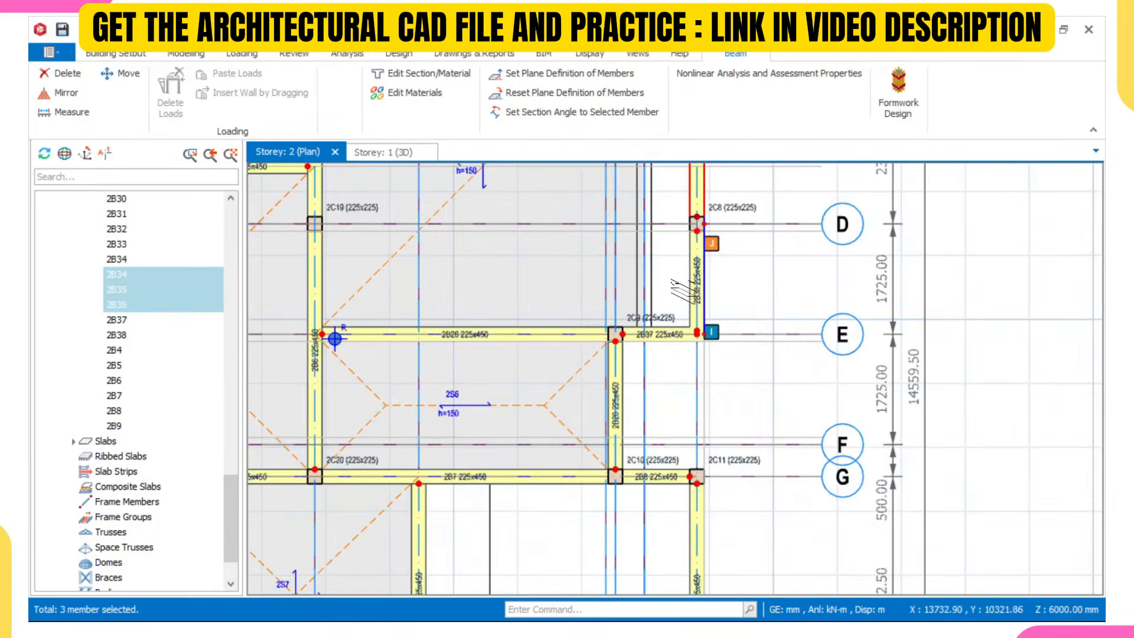
- Add beams 2B38 and 2B37 to the selection and set all selected beams' end conditions to No Hinges, applied to selected beams only
{"action": "left_click", "coordinate": [685, 300]}
{"action": "left_click", "coordinate": [652, 342]}
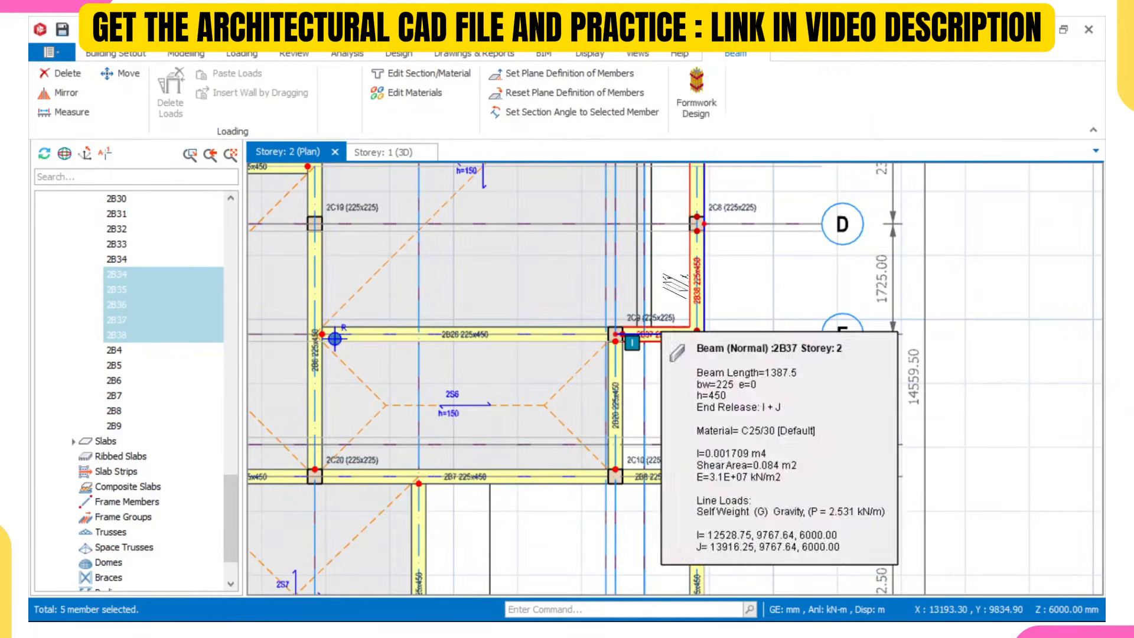
{"action": "scroll", "coordinate": [707, 242], "scroll_direction": "down", "scroll_amount": 4}
{"action": "right_click", "coordinate": [735, 248]}
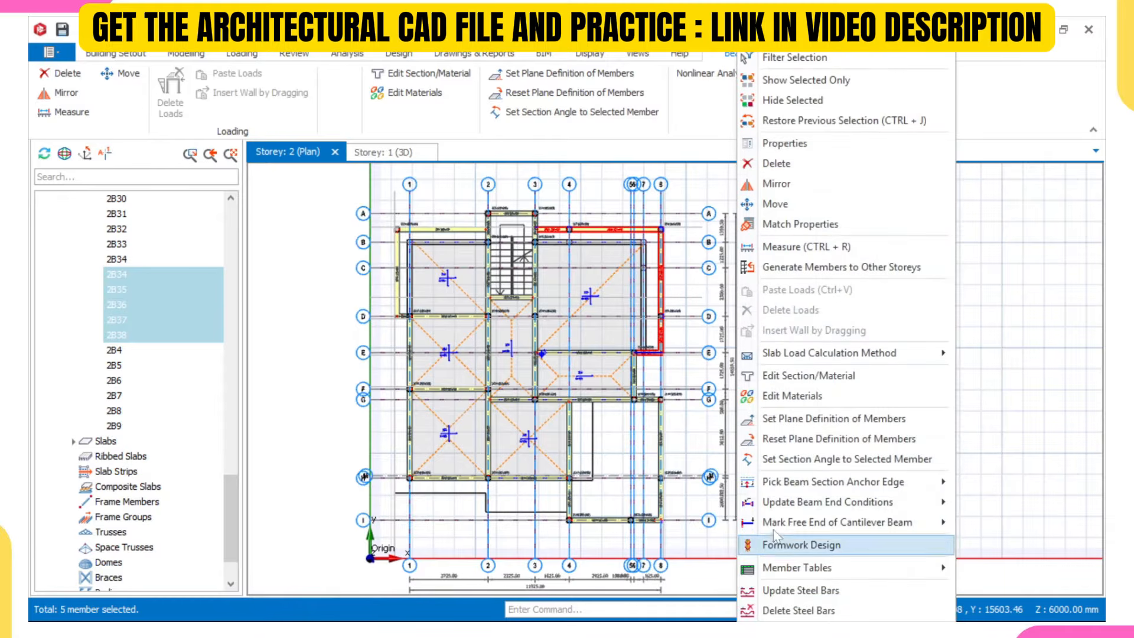
{"action": "mouse_move", "coordinate": [853, 503]}
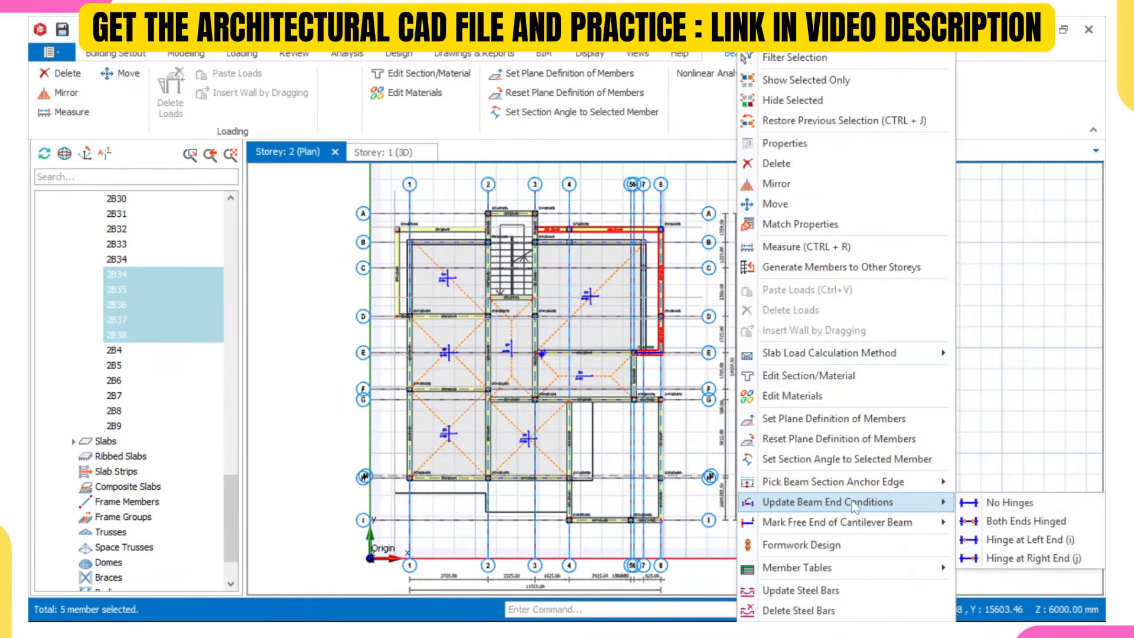
{"action": "left_click", "coordinate": [1011, 503]}
{"action": "left_click", "coordinate": [553, 318]}
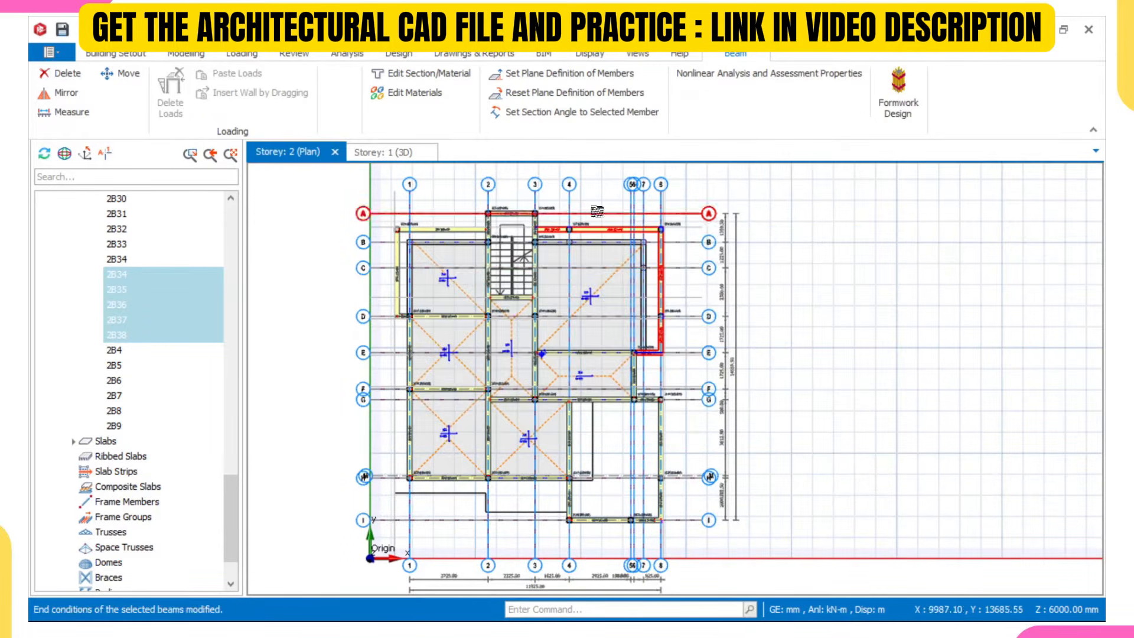
{"action": "scroll", "coordinate": [586, 277], "scroll_direction": "up", "scroll_amount": 5}
{"action": "key", "text": "Escape"}
- Examine the I and J ends of beam 2B34 between beam 2B4 and column 2C7, and of neighbouring perimeter beam 2B36
{"action": "scroll", "coordinate": [550, 320], "scroll_direction": "up", "scroll_amount": 3}
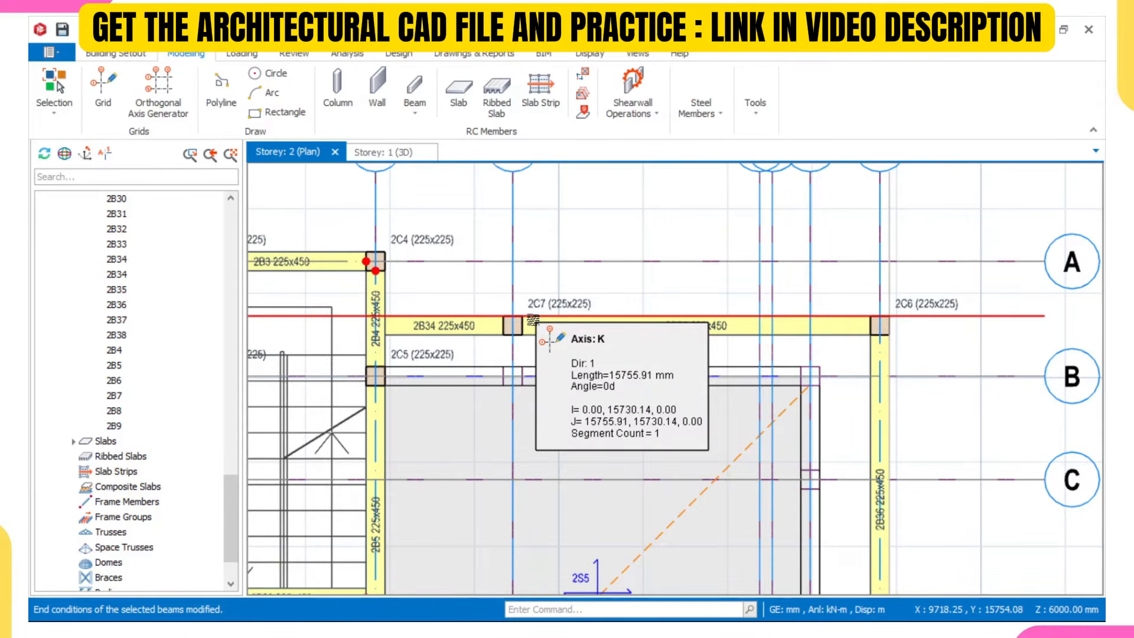
{"action": "scroll", "coordinate": [383, 323], "scroll_direction": "up", "scroll_amount": 3}
{"action": "left_click", "coordinate": [427, 340]}
{"action": "scroll", "coordinate": [422, 333], "scroll_direction": "down", "scroll_amount": 3}
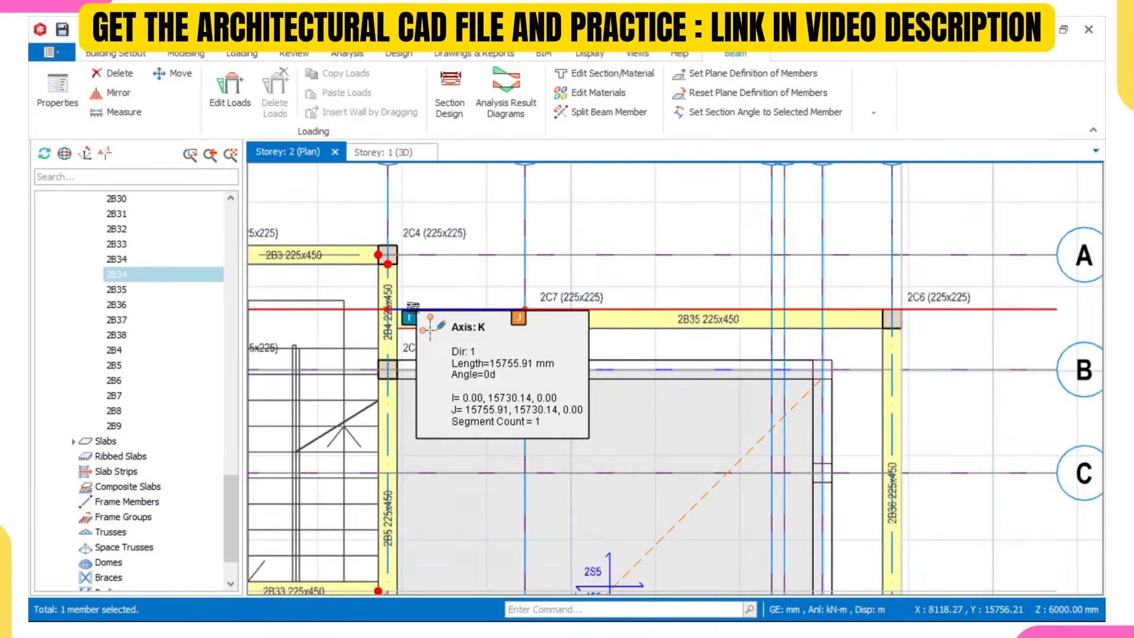
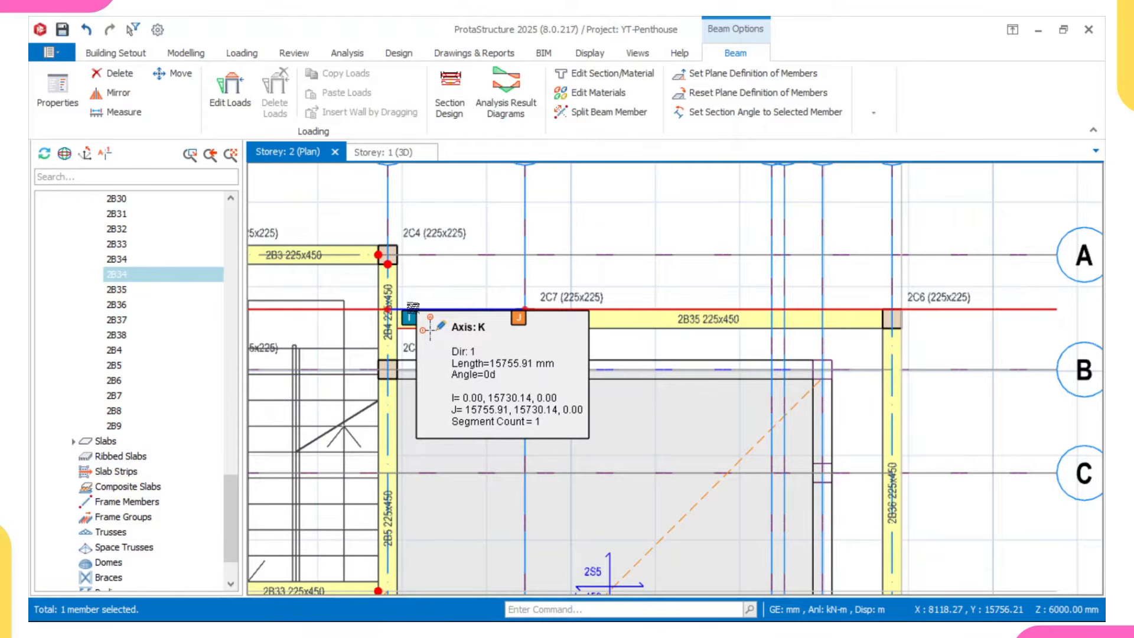
{"action": "scroll", "coordinate": [379, 298], "scroll_direction": "up", "scroll_amount": 5}
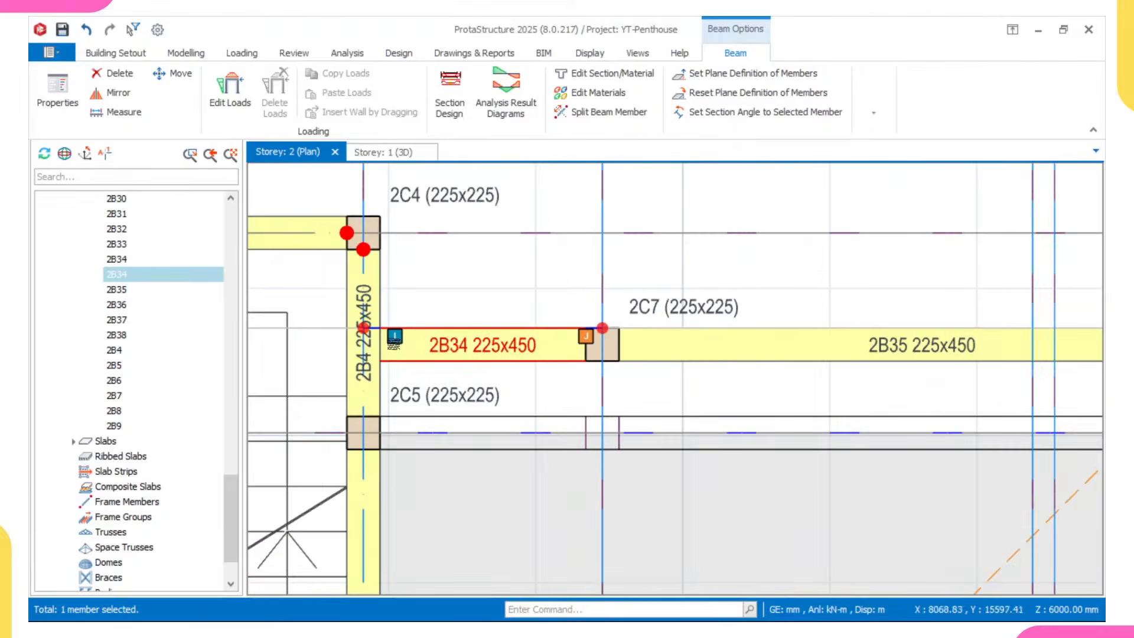
{"action": "scroll", "coordinate": [384, 345], "scroll_direction": "up", "scroll_amount": 2}
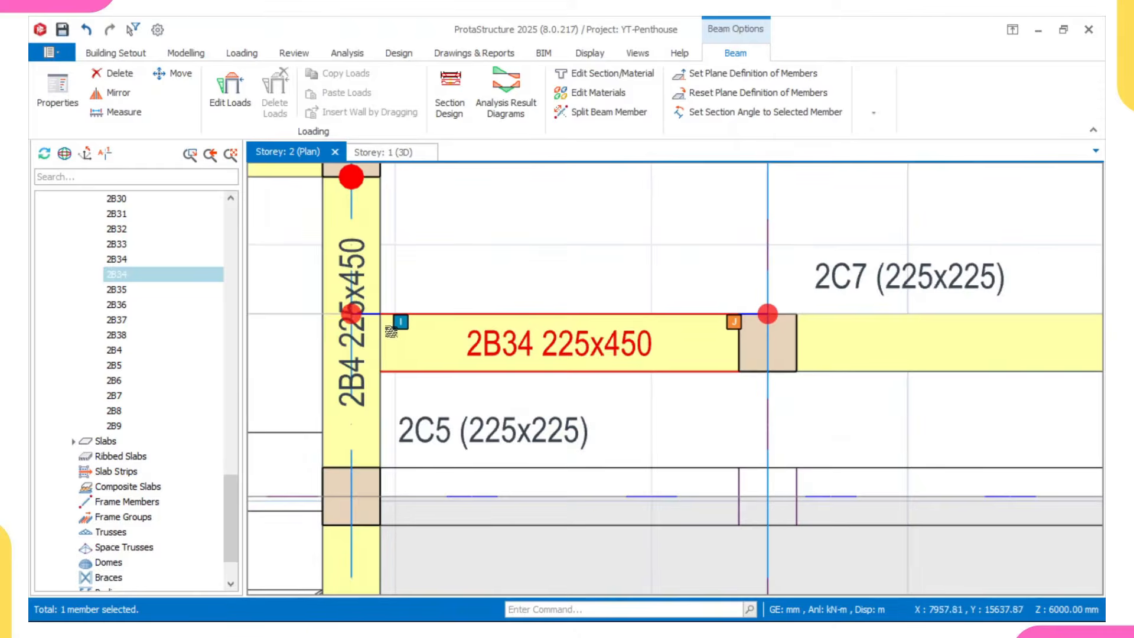
{"action": "scroll", "coordinate": [436, 336], "scroll_direction": "down", "scroll_amount": 3}
{"action": "left_click", "coordinate": [565, 373]}
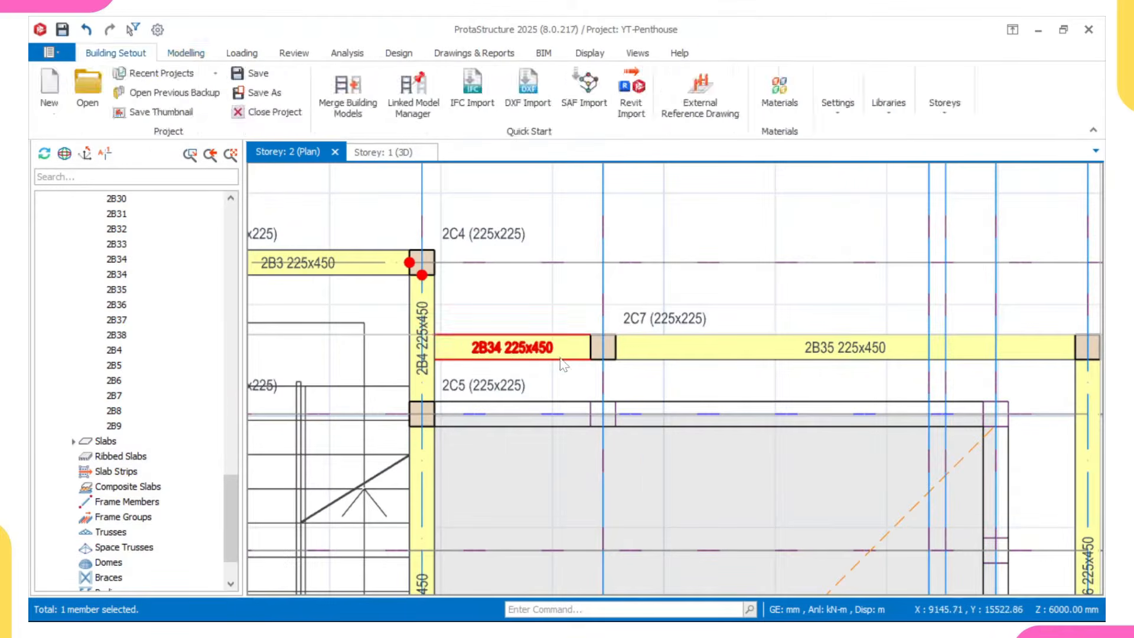
{"action": "left_click", "coordinate": [445, 345]}
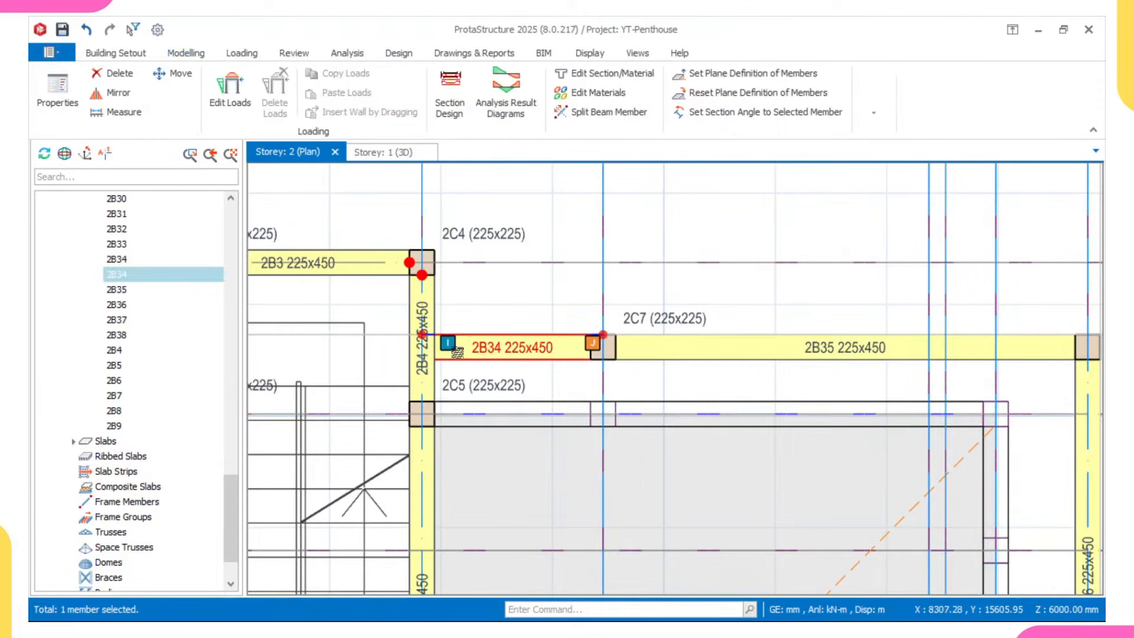
{"action": "scroll", "coordinate": [449, 346], "scroll_direction": "down", "scroll_amount": 4}
{"action": "scroll", "coordinate": [770, 358], "scroll_direction": "up", "scroll_amount": 4}
{"action": "scroll", "coordinate": [827, 340], "scroll_direction": "down", "scroll_amount": 3}
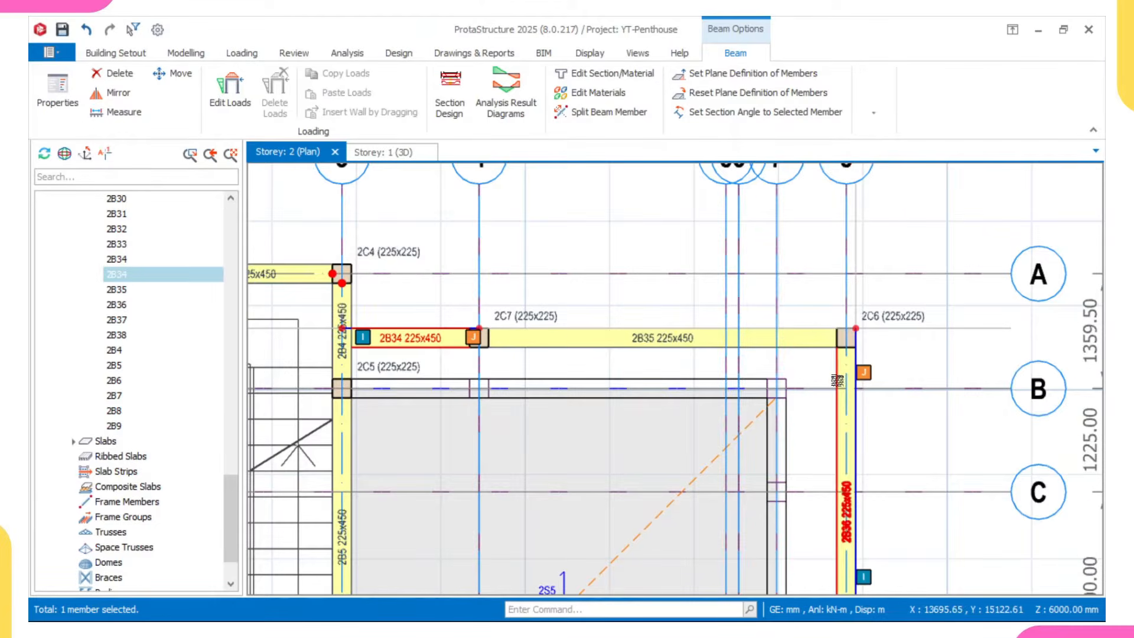
{"action": "scroll", "coordinate": [838, 378], "scroll_direction": "down", "scroll_amount": 3}
{"action": "scroll", "coordinate": [844, 404], "scroll_direction": "up", "scroll_amount": 2}
{"action": "scroll", "coordinate": [844, 404], "scroll_direction": "up", "scroll_amount": 1}
- Assign a hinge at the left end (i) of beam 2B38, applied to the selected beam only
{"action": "mouse_move", "coordinate": [840, 405]}
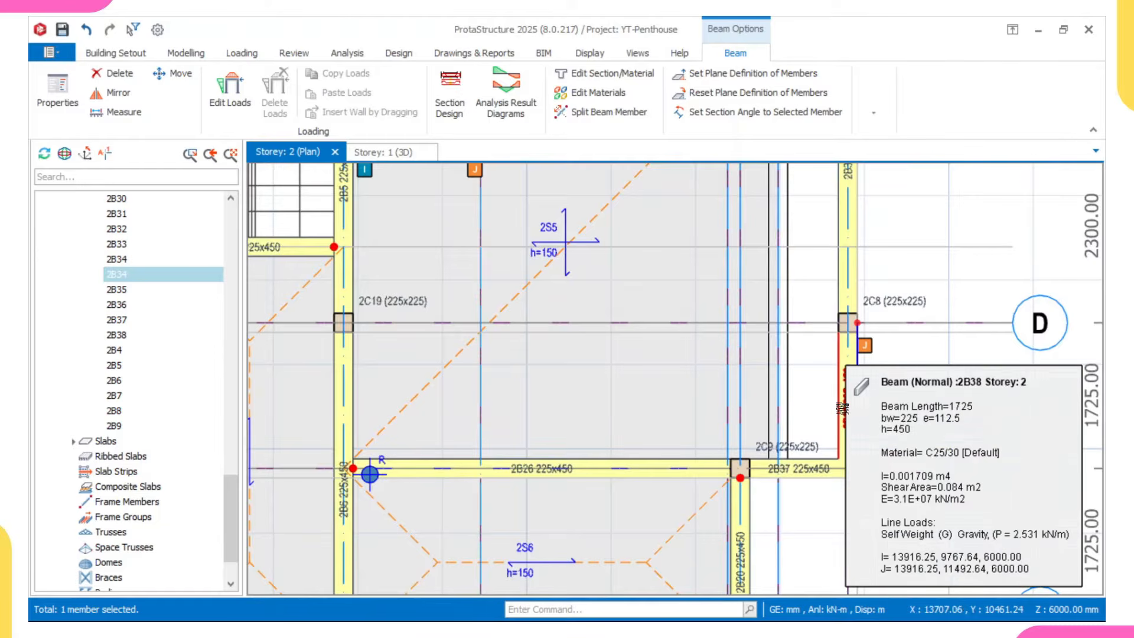
{"action": "scroll", "coordinate": [839, 408], "scroll_direction": "down", "scroll_amount": 3}
{"action": "scroll", "coordinate": [839, 413], "scroll_direction": "up", "scroll_amount": 3}
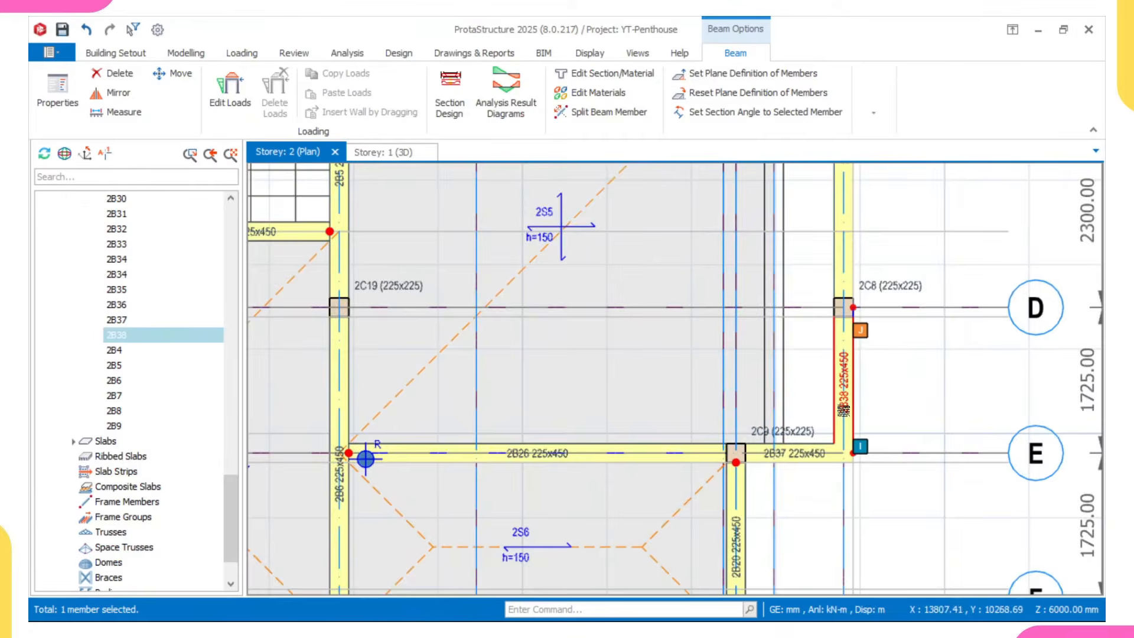
{"action": "scroll", "coordinate": [833, 437], "scroll_direction": "down", "scroll_amount": 2}
{"action": "scroll", "coordinate": [825, 460], "scroll_direction": "up", "scroll_amount": 1}
{"action": "scroll", "coordinate": [816, 434], "scroll_direction": "up", "scroll_amount": 2}
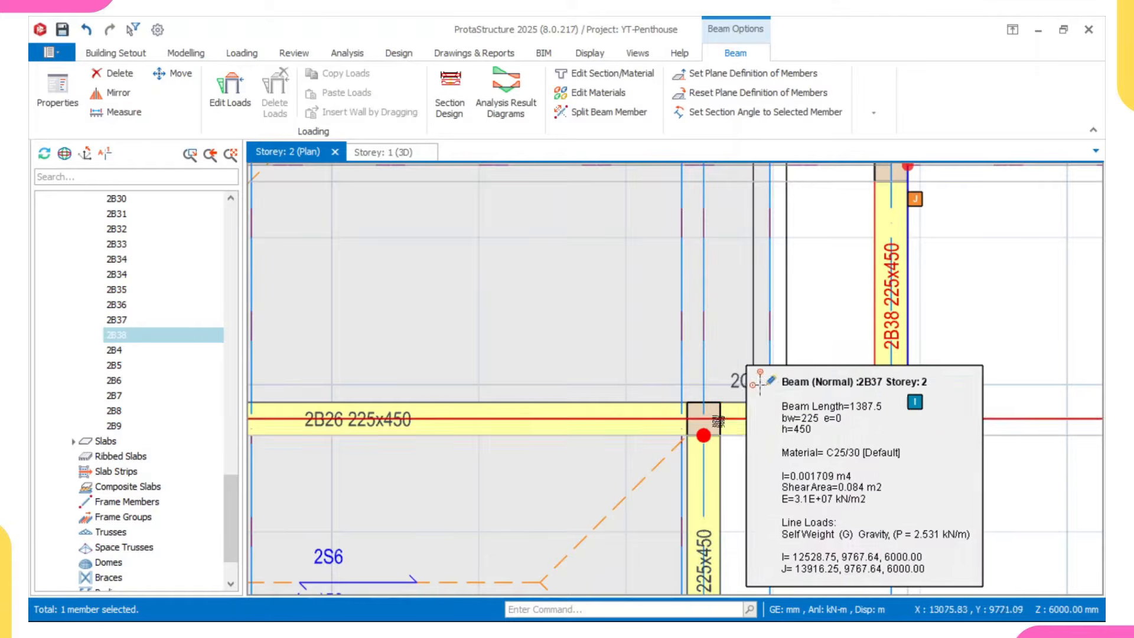
{"action": "scroll", "coordinate": [643, 434], "scroll_direction": "down", "scroll_amount": 2}
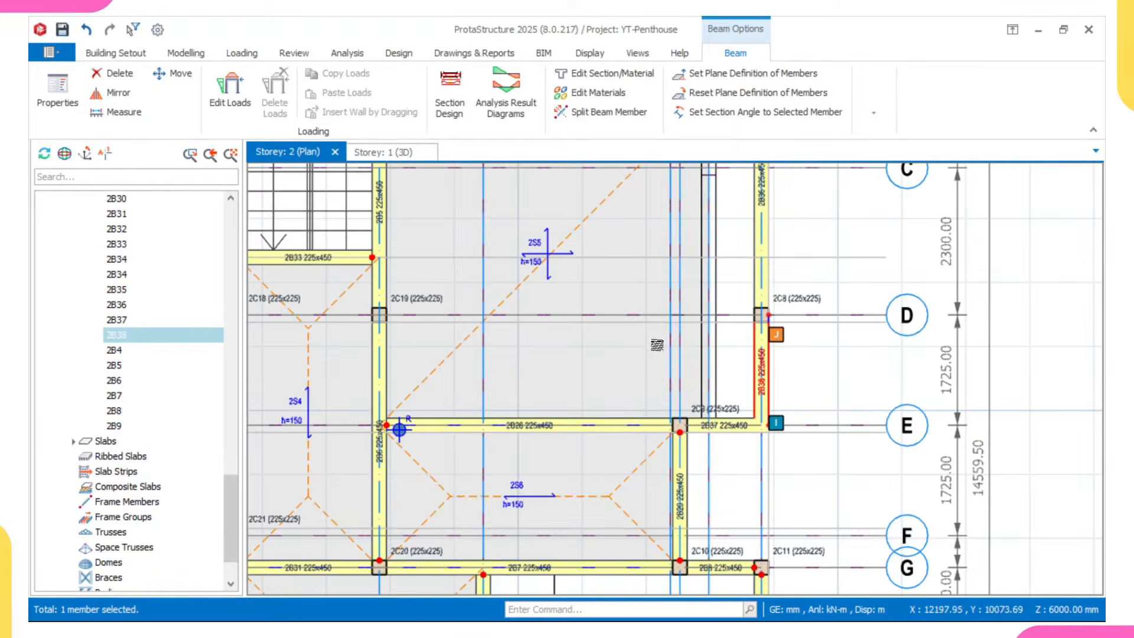
{"action": "right_click", "coordinate": [874, 289]}
{"action": "scroll", "coordinate": [944, 549], "scroll_direction": "down", "scroll_amount": 1}
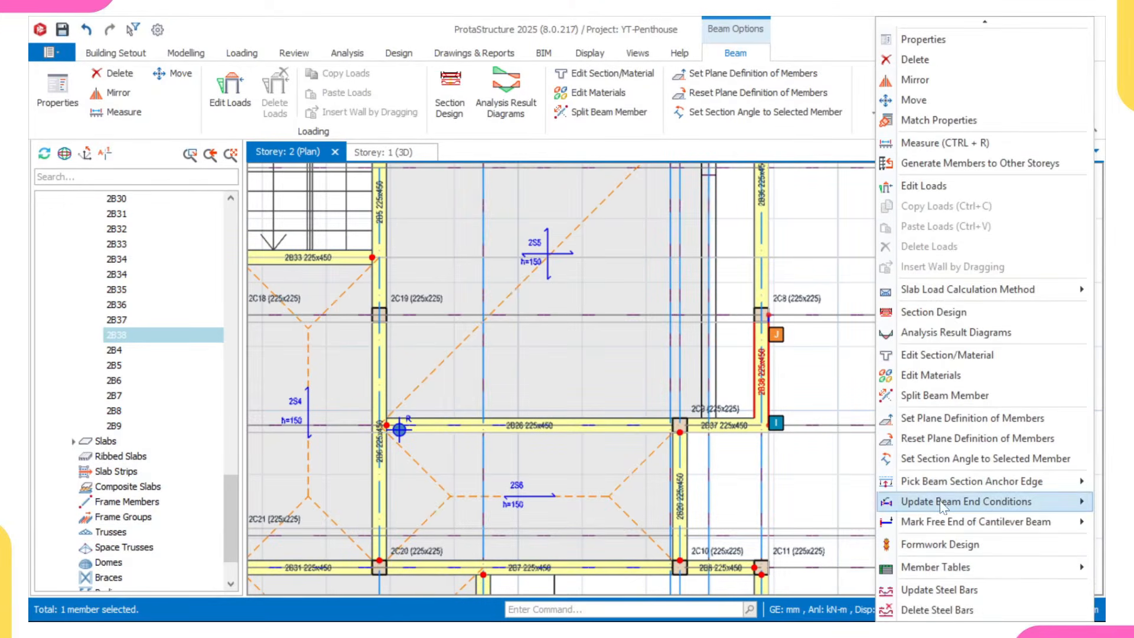
{"action": "mouse_move", "coordinate": [940, 500]}
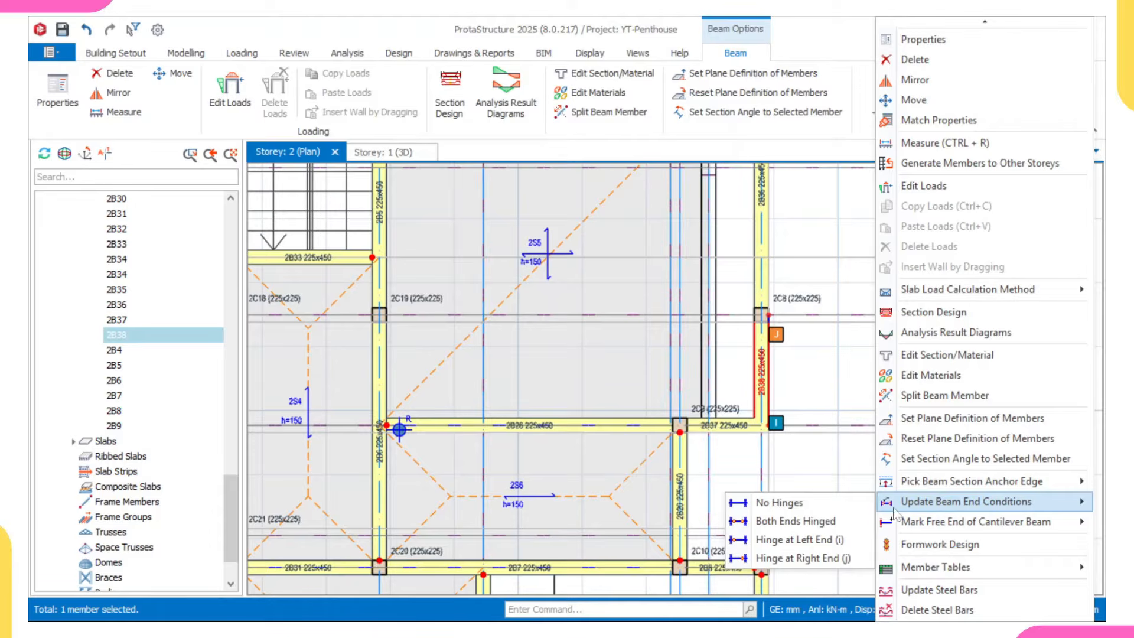
{"action": "left_click", "coordinate": [807, 539]}
{"action": "left_click", "coordinate": [517, 320]}
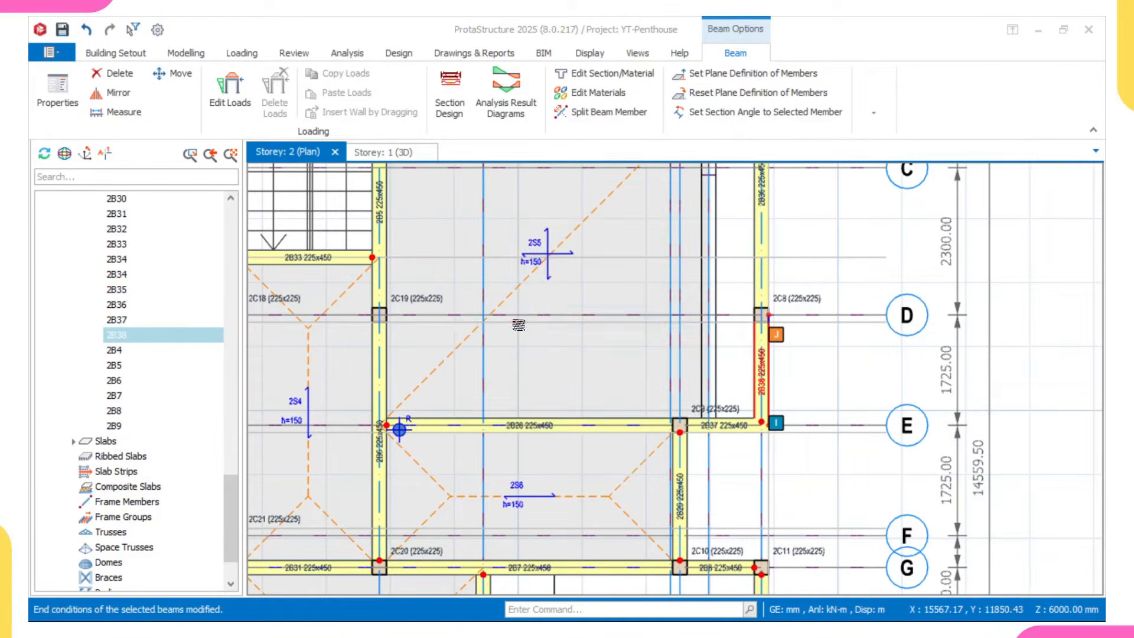
{"action": "key", "text": "Escape"}
- Examine the end markers of beams 2B34 and 2B35 along the upper edge of the plan, up to column 2C6
{"action": "middle_click_drag", "start_coordinate": [533, 299], "coordinate": [549, 433]}
{"action": "scroll", "coordinate": [570, 418], "scroll_direction": "down", "scroll_amount": 1}
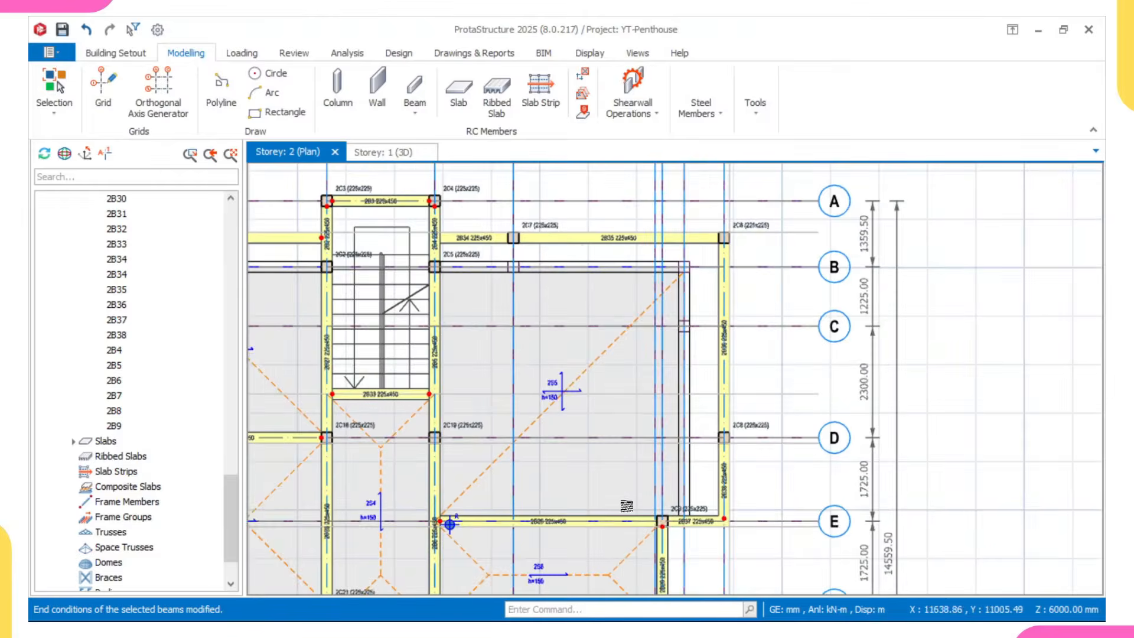
{"action": "scroll", "coordinate": [700, 522], "scroll_direction": "up", "scroll_amount": 2}
{"action": "scroll", "coordinate": [672, 522], "scroll_direction": "down", "scroll_amount": 1}
{"action": "scroll", "coordinate": [674, 520], "scroll_direction": "up", "scroll_amount": 2}
{"action": "scroll", "coordinate": [681, 517], "scroll_direction": "down", "scroll_amount": 2}
{"action": "middle_click_drag", "start_coordinate": [526, 327], "coordinate": [553, 433]}
{"action": "scroll", "coordinate": [421, 251], "scroll_direction": "up", "scroll_amount": 2}
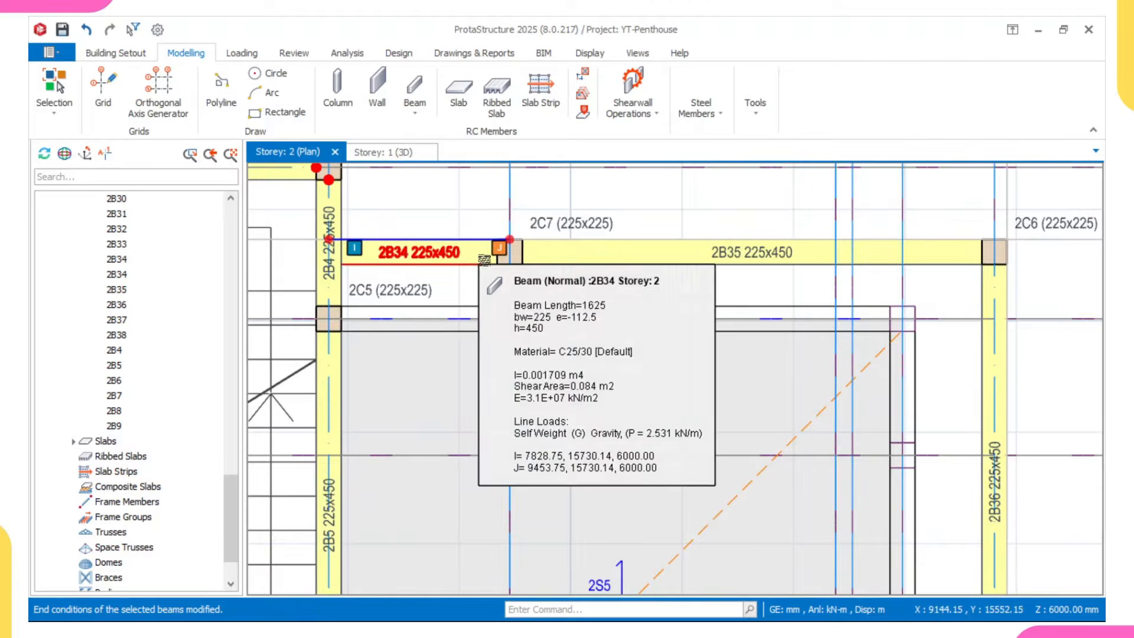
{"action": "scroll", "coordinate": [548, 247], "scroll_direction": "down", "scroll_amount": 1}
{"action": "scroll", "coordinate": [536, 249], "scroll_direction": "up", "scroll_amount": 2}
{"action": "scroll", "coordinate": [507, 250], "scroll_direction": "down", "scroll_amount": 2}
{"action": "middle_click_drag", "start_coordinate": [838, 258], "coordinate": [719, 262]}
{"action": "scroll", "coordinate": [719, 262], "scroll_direction": "up", "scroll_amount": 1}
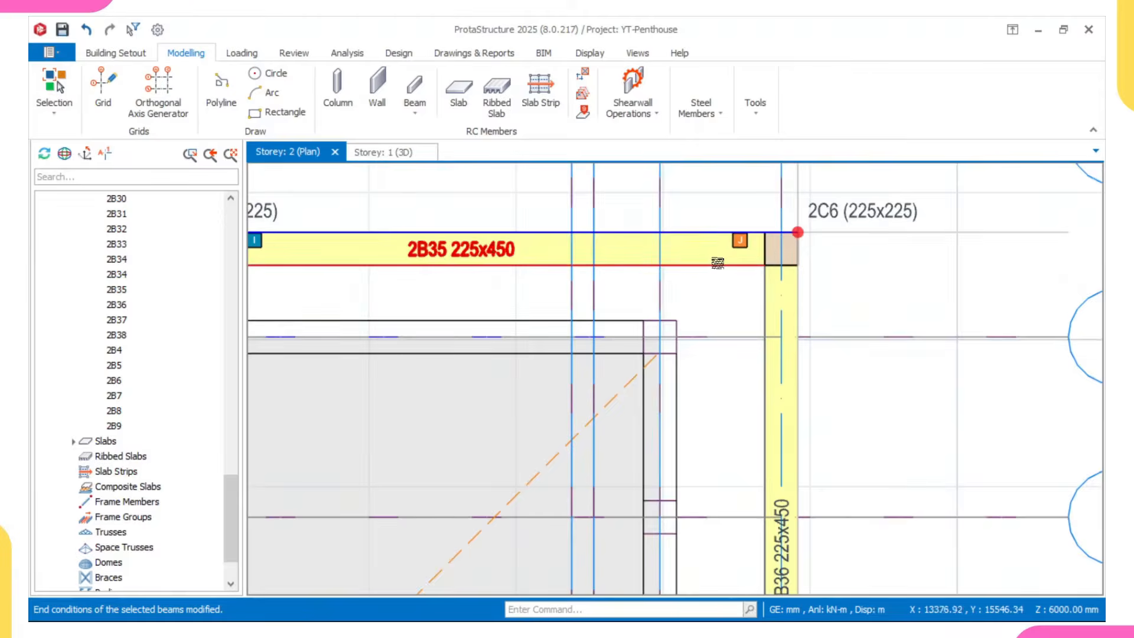
- Assign a hinge at the right end (j) of beam 2B35 at column 2C6, applied to the selected beam only
{"action": "left_click", "coordinate": [719, 258]}
{"action": "scroll", "coordinate": [758, 353], "scroll_direction": "down", "scroll_amount": 3}
{"action": "middle_click_drag", "start_coordinate": [773, 384], "coordinate": [763, 313]}
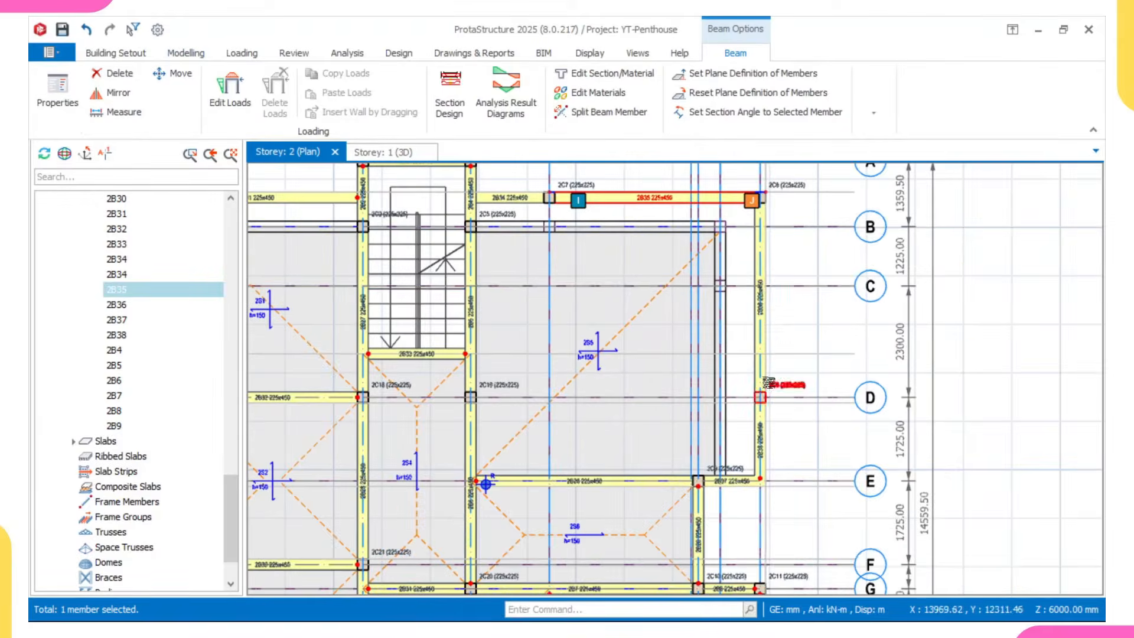
{"action": "scroll", "coordinate": [762, 405], "scroll_direction": "up", "scroll_amount": 3}
{"action": "middle_click_drag", "start_coordinate": [760, 454], "coordinate": [767, 298]}
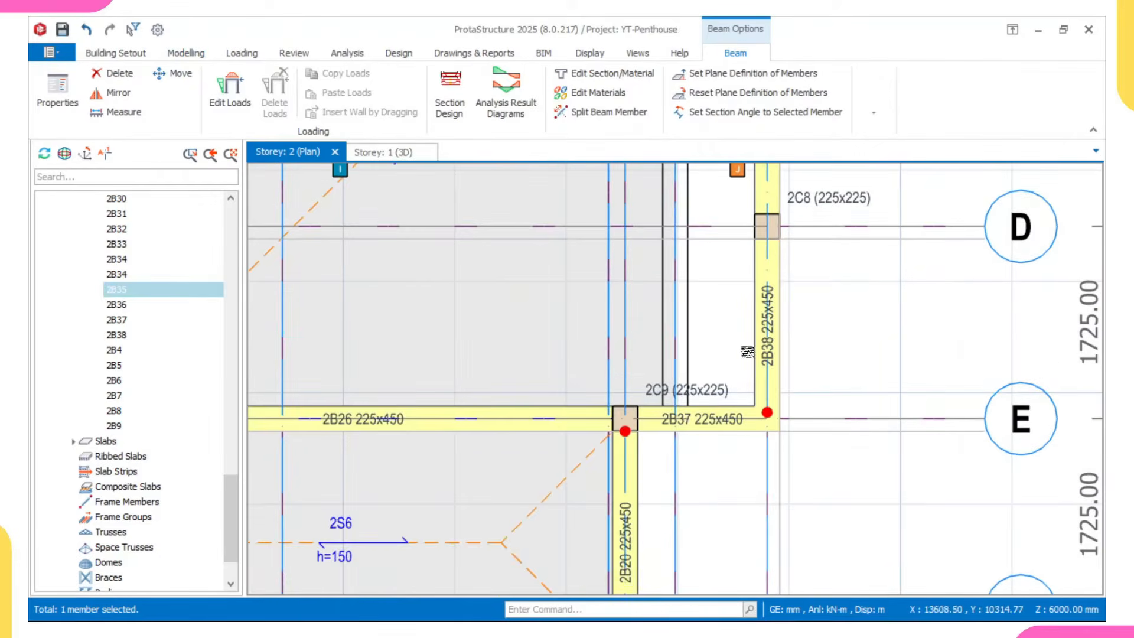
{"action": "scroll", "coordinate": [747, 348], "scroll_direction": "down", "scroll_amount": 2}
{"action": "scroll", "coordinate": [732, 372], "scroll_direction": "up", "scroll_amount": 2}
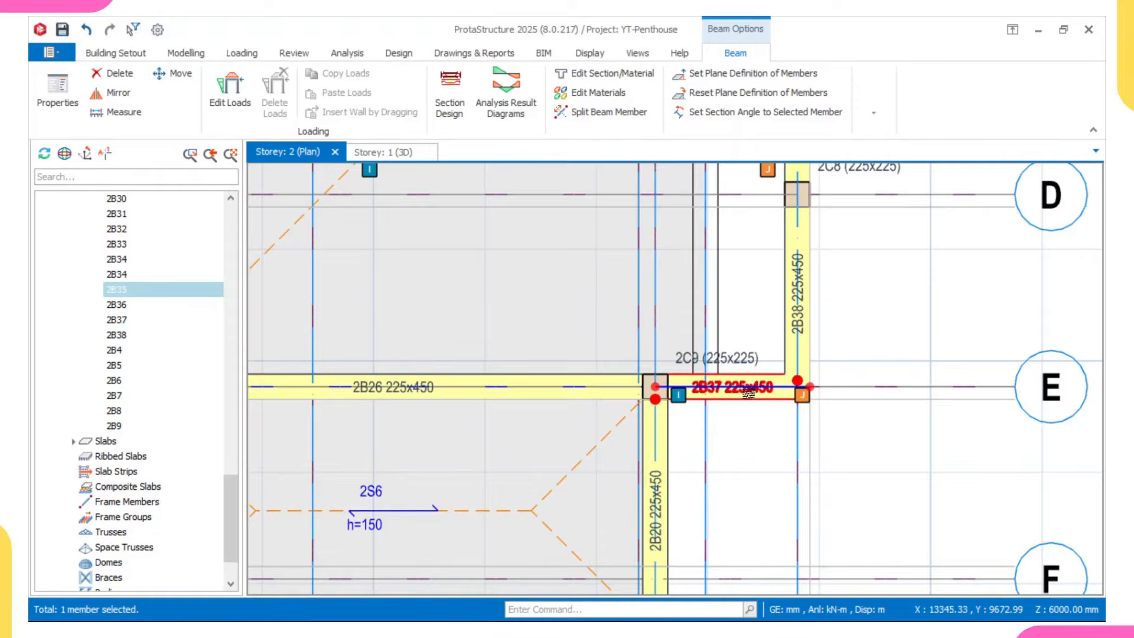
{"action": "scroll", "coordinate": [748, 387], "scroll_direction": "up", "scroll_amount": 2}
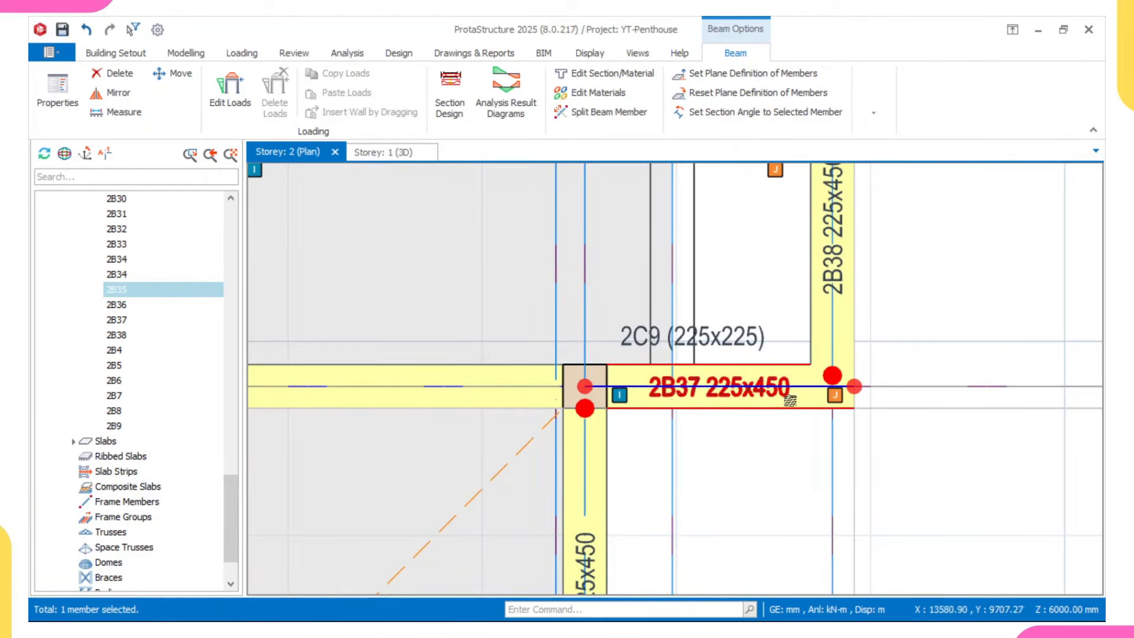
{"action": "scroll", "coordinate": [789, 400], "scroll_direction": "down", "scroll_amount": 3}
{"action": "scroll", "coordinate": [711, 398], "scroll_direction": "down", "scroll_amount": 2}
{"action": "scroll", "coordinate": [713, 401], "scroll_direction": "up", "scroll_amount": 3}
{"action": "scroll", "coordinate": [715, 404], "scroll_direction": "down", "scroll_amount": 2}
{"action": "scroll", "coordinate": [716, 404], "scroll_direction": "down", "scroll_amount": 4}
{"action": "scroll", "coordinate": [635, 226], "scroll_direction": "up", "scroll_amount": 3}
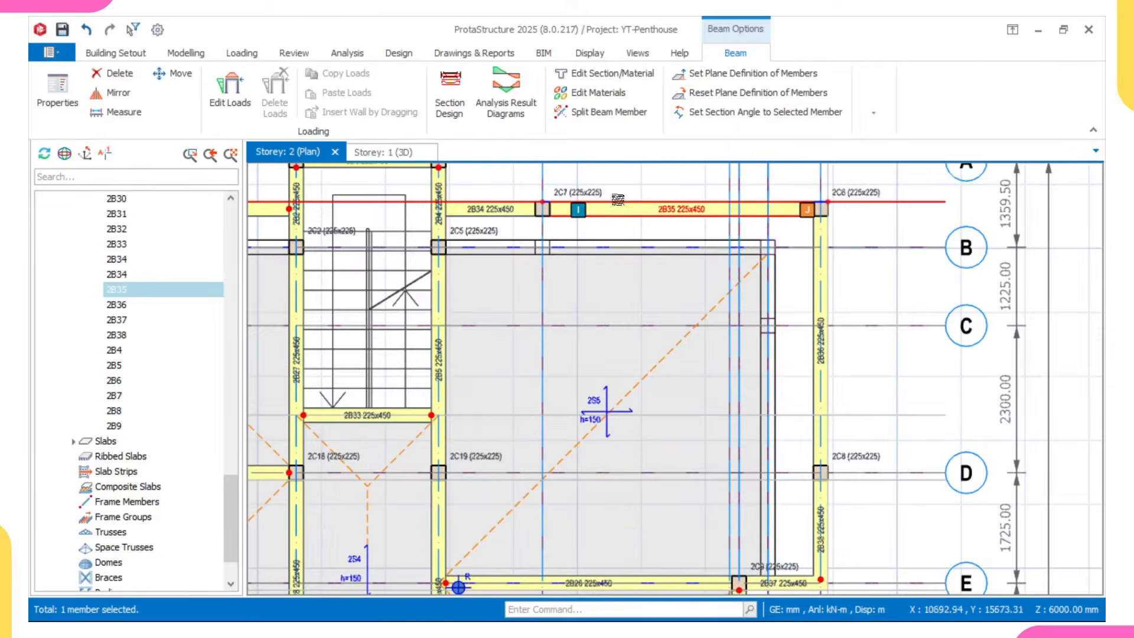
{"action": "right_click", "coordinate": [763, 206]}
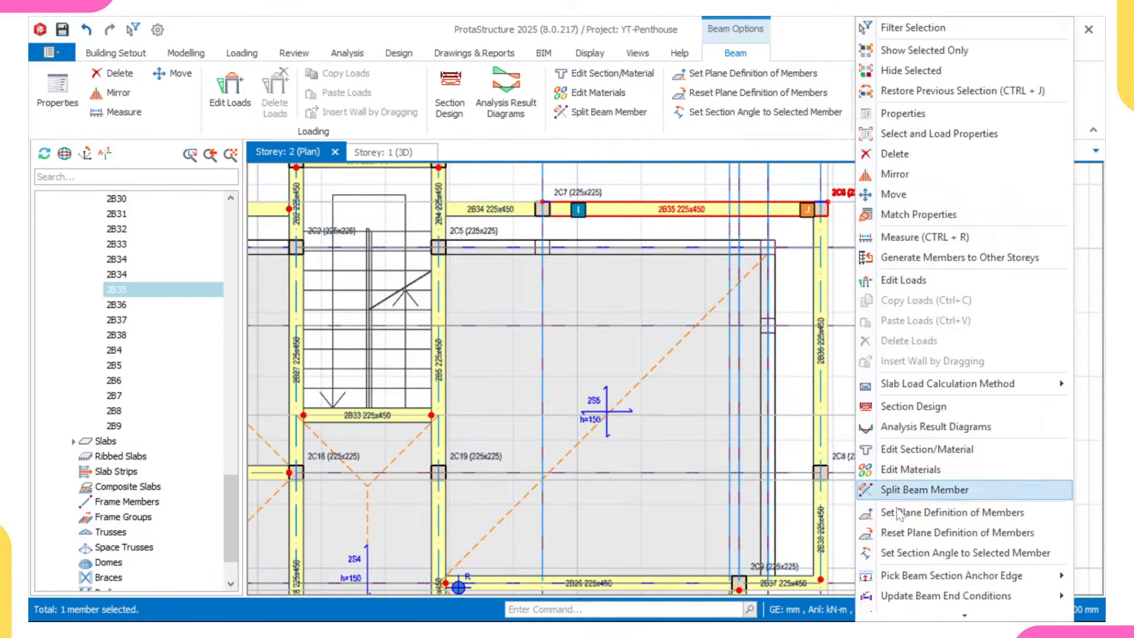
{"action": "scroll", "coordinate": [914, 502], "scroll_direction": "down", "scroll_amount": 2}
{"action": "mouse_move", "coordinate": [915, 503]}
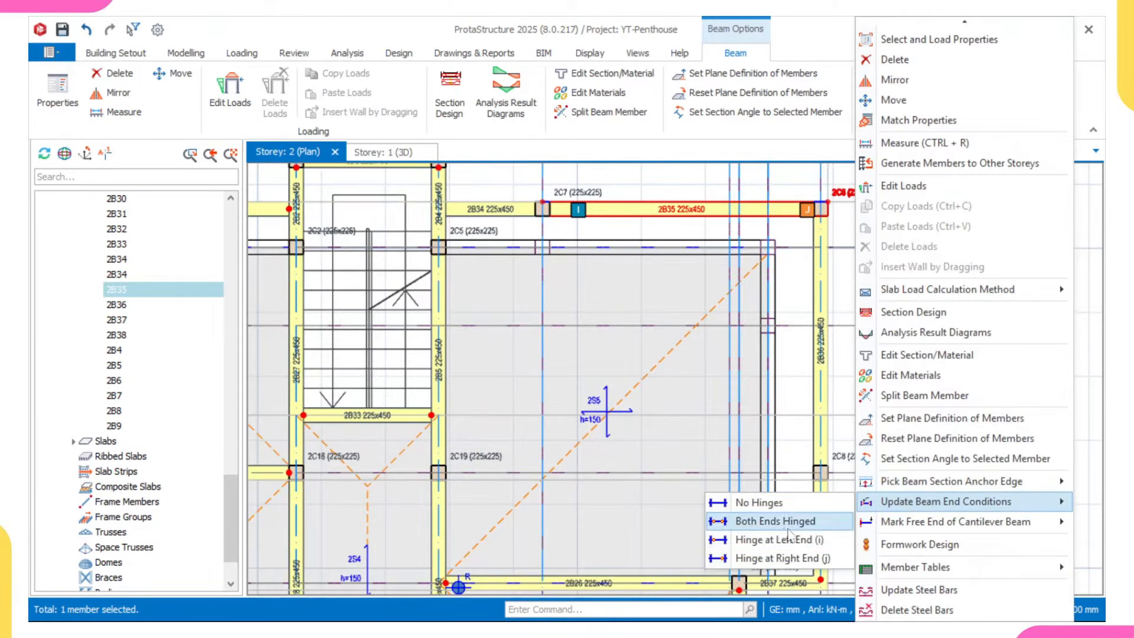
{"action": "left_click", "coordinate": [798, 553]}
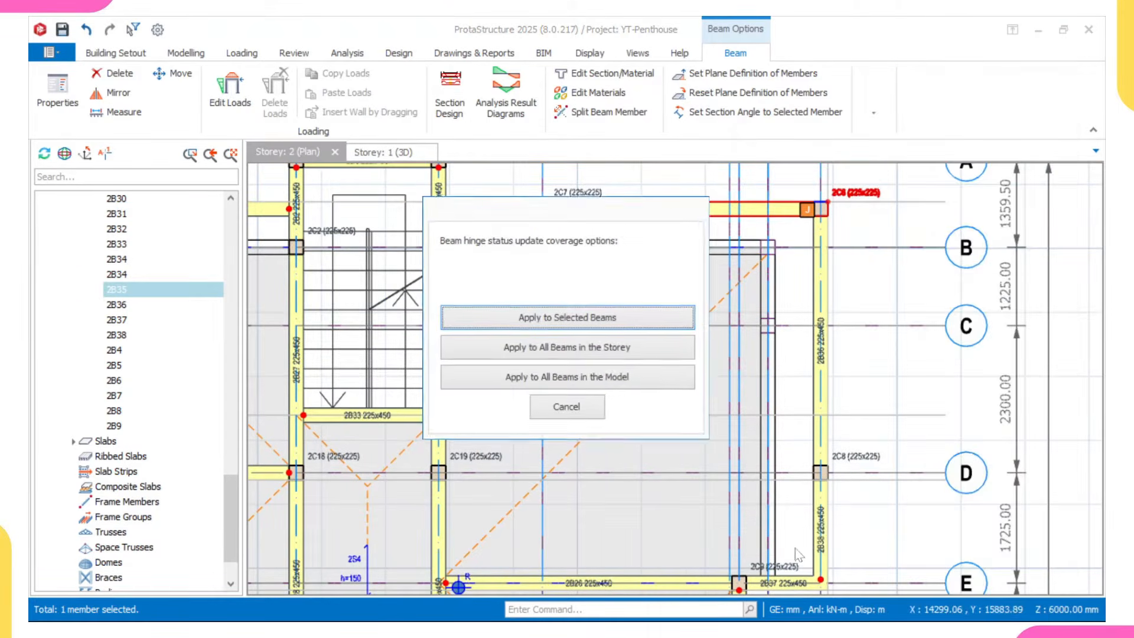
{"action": "left_click", "coordinate": [605, 319]}
- Examine the hinges where beam 2B37 meets beam 2B38 and where beam 2B20 meets column 2C9 near axis E
{"action": "scroll", "coordinate": [742, 488], "scroll_direction": "down", "scroll_amount": 2}
{"action": "scroll", "coordinate": [742, 487], "scroll_direction": "up", "scroll_amount": 3}
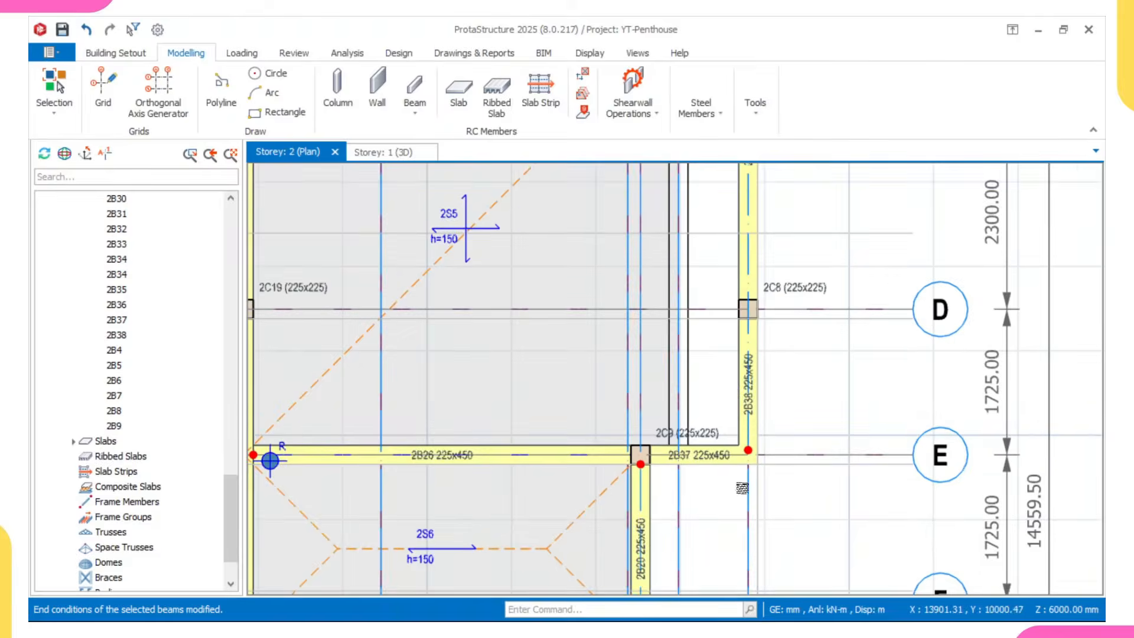
{"action": "scroll", "coordinate": [742, 487], "scroll_direction": "up", "scroll_amount": 3}
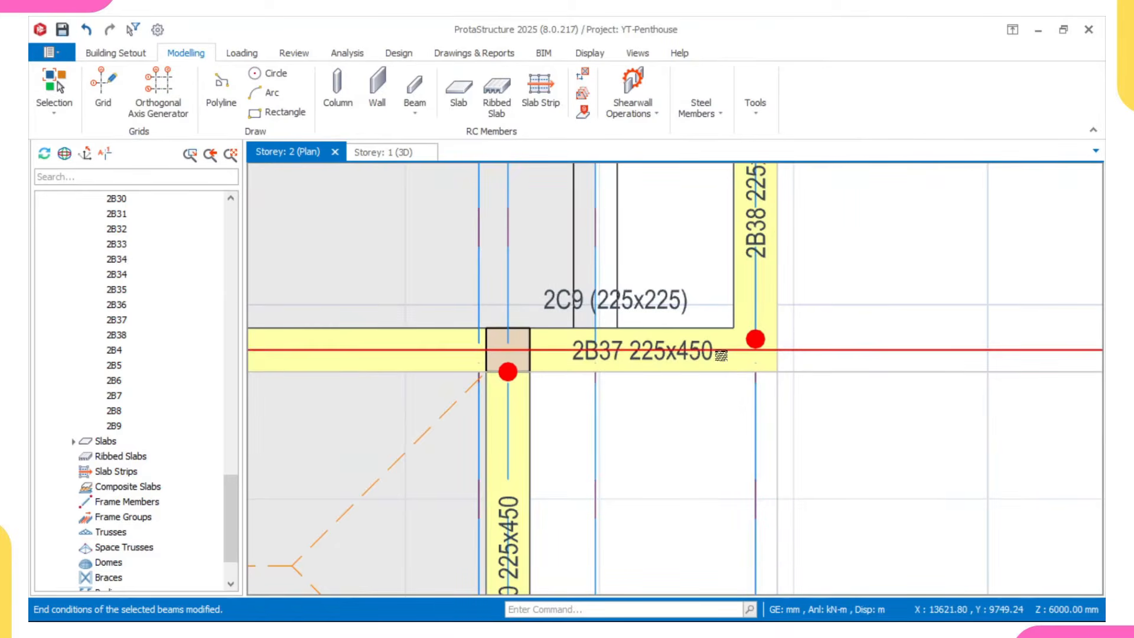
{"action": "mouse_move", "coordinate": [721, 354]}
{"action": "scroll", "coordinate": [689, 337], "scroll_direction": "up", "scroll_amount": 1}
{"action": "mouse_move", "coordinate": [689, 337]}
{"action": "scroll", "coordinate": [689, 338], "scroll_direction": "down", "scroll_amount": 2}
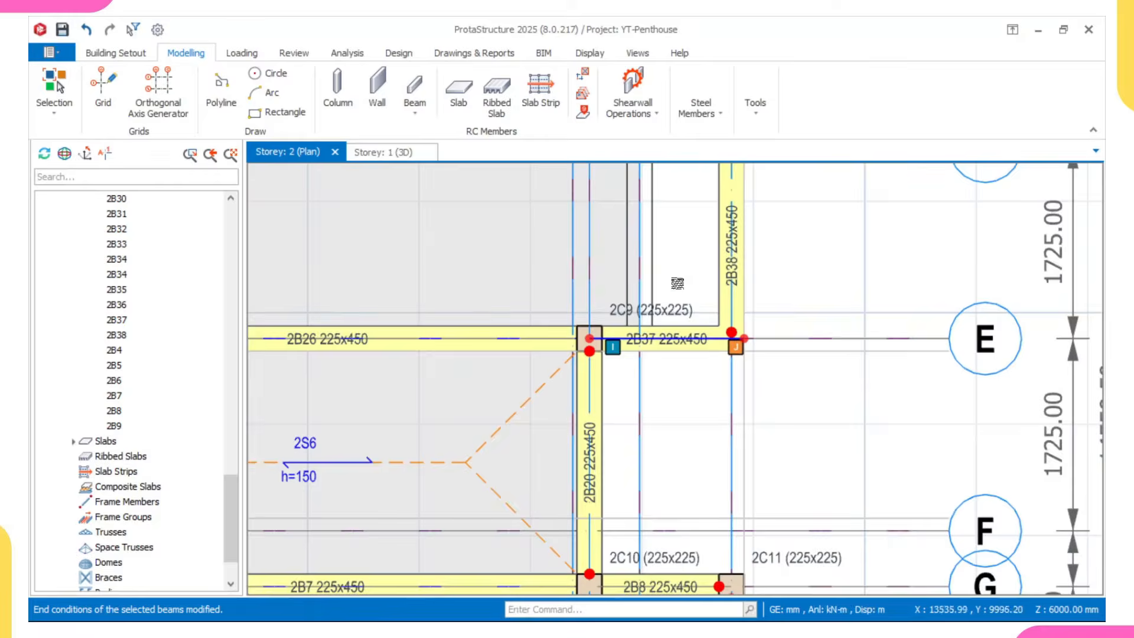
{"action": "scroll", "coordinate": [584, 351], "scroll_direction": "up", "scroll_amount": 1}
{"action": "scroll", "coordinate": [585, 350], "scroll_direction": "up", "scroll_amount": 2}
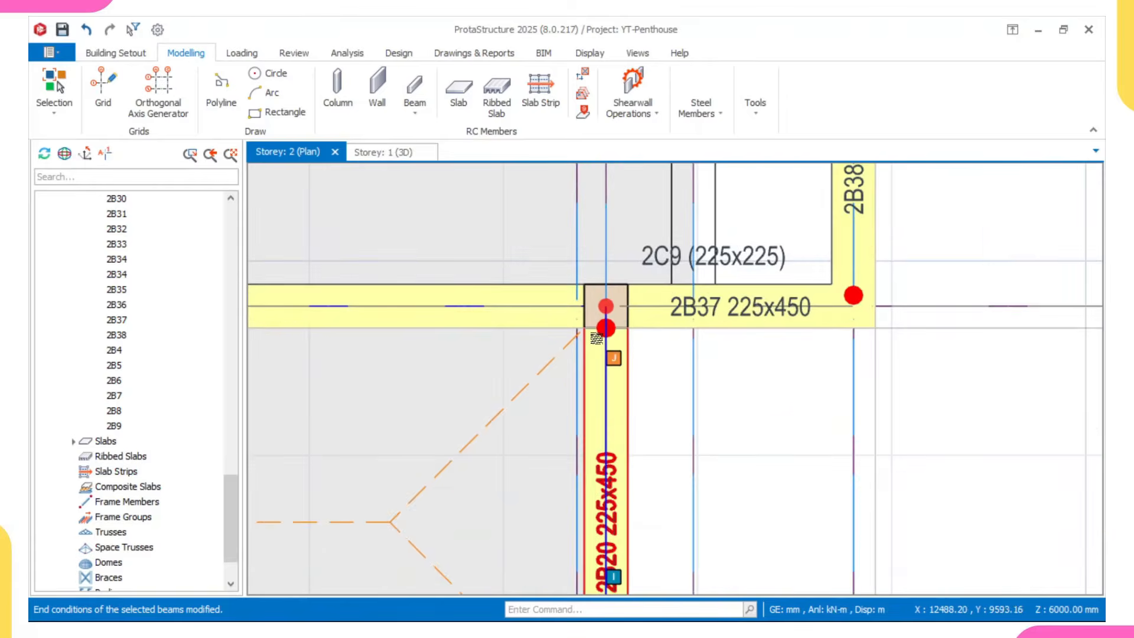
{"action": "scroll", "coordinate": [585, 351], "scroll_direction": "up", "scroll_amount": 2}
{"action": "scroll", "coordinate": [601, 343], "scroll_direction": "down", "scroll_amount": 4}
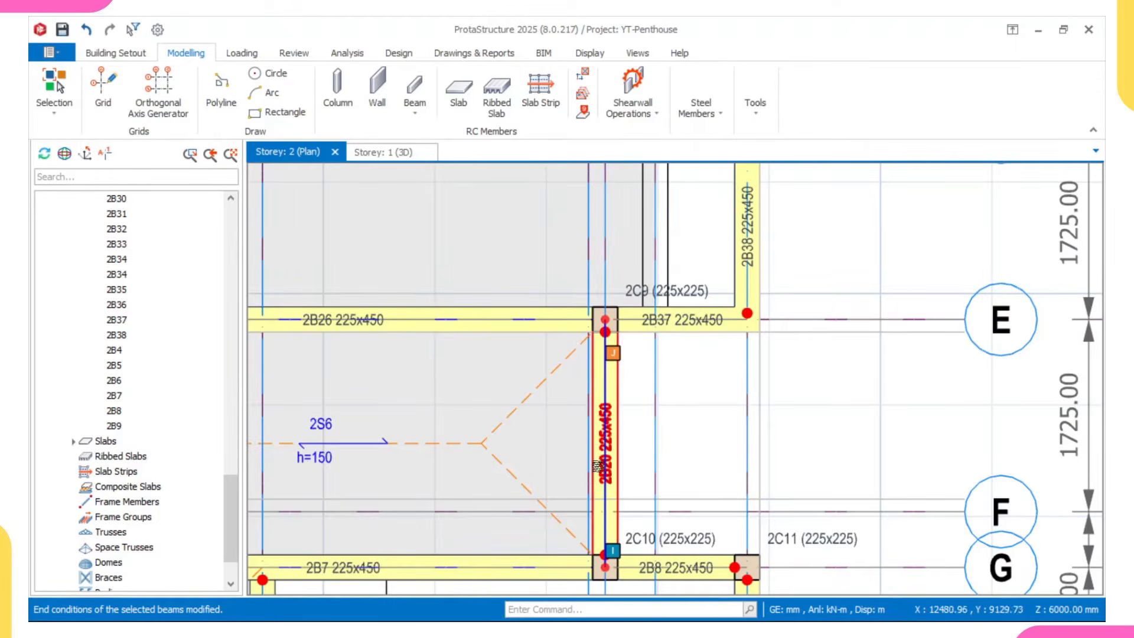
- Examine the end markers of beams 2B20, 2B26 and 2B37 around column 2C9
{"action": "scroll", "coordinate": [600, 348], "scroll_direction": "up", "scroll_amount": 2}
{"action": "scroll", "coordinate": [598, 351], "scroll_direction": "down", "scroll_amount": 1}
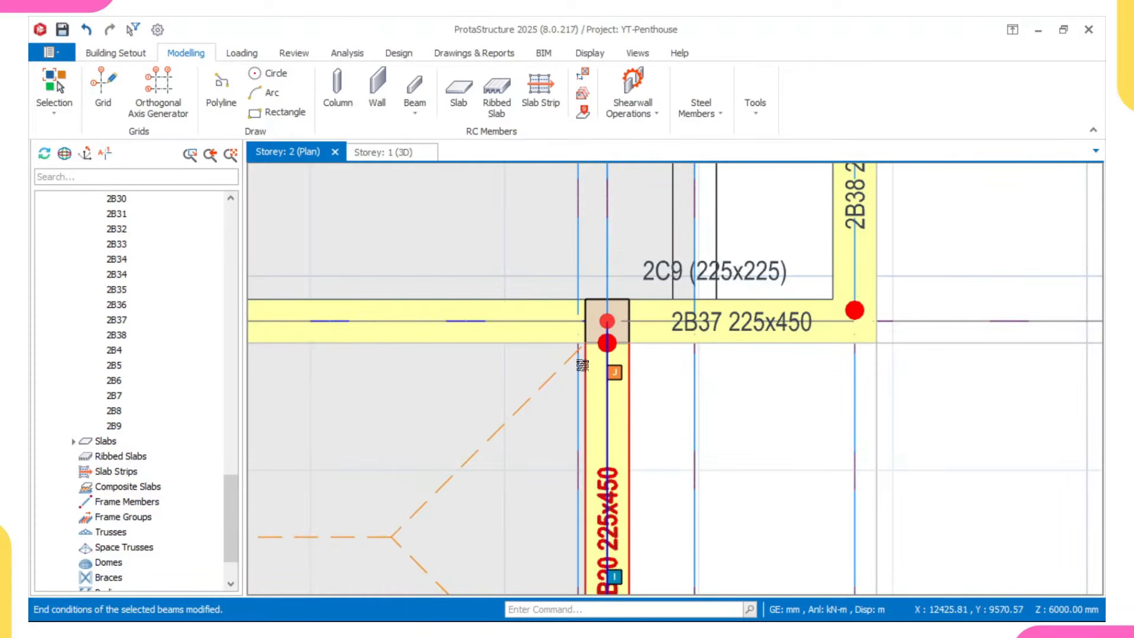
{"action": "scroll", "coordinate": [582, 365], "scroll_direction": "up", "scroll_amount": 1}
{"action": "scroll", "coordinate": [588, 357], "scroll_direction": "up", "scroll_amount": 2}
{"action": "scroll", "coordinate": [590, 353], "scroll_direction": "down", "scroll_amount": 1}
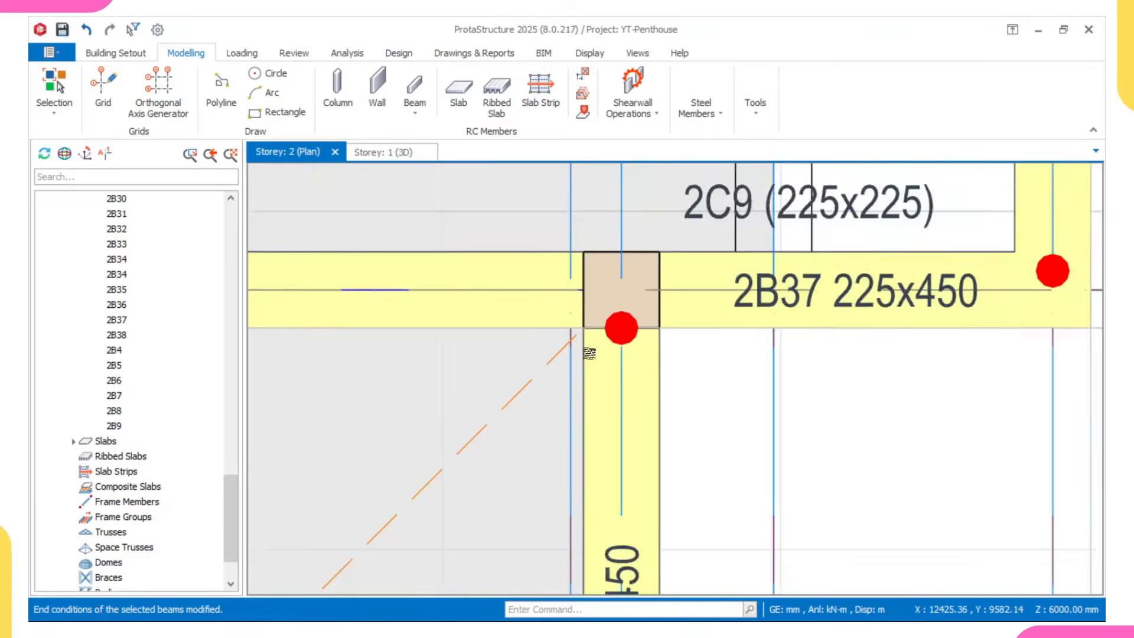
{"action": "scroll", "coordinate": [673, 356], "scroll_direction": "down", "scroll_amount": 2}
{"action": "scroll", "coordinate": [738, 310], "scroll_direction": "up", "scroll_amount": 2}
{"action": "scroll", "coordinate": [739, 308], "scroll_direction": "down", "scroll_amount": 1}
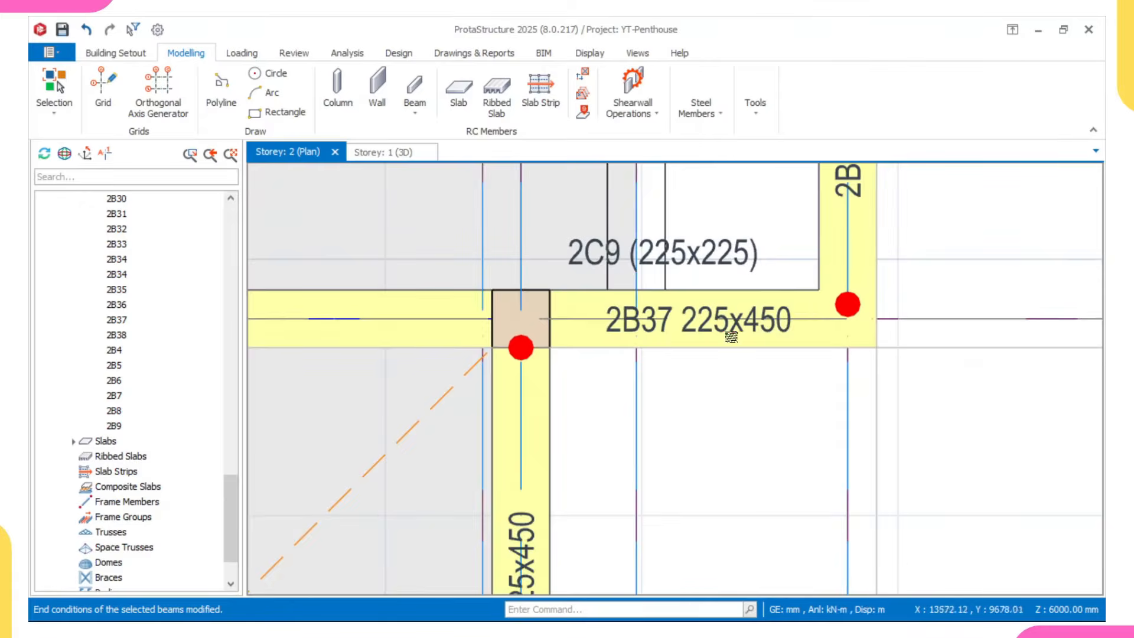
{"action": "scroll", "coordinate": [738, 347], "scroll_direction": "down", "scroll_amount": 5}
{"action": "scroll", "coordinate": [678, 454], "scroll_direction": "down", "scroll_amount": 2}
{"action": "middle_click_drag", "start_coordinate": [614, 478], "coordinate": [627, 254]}
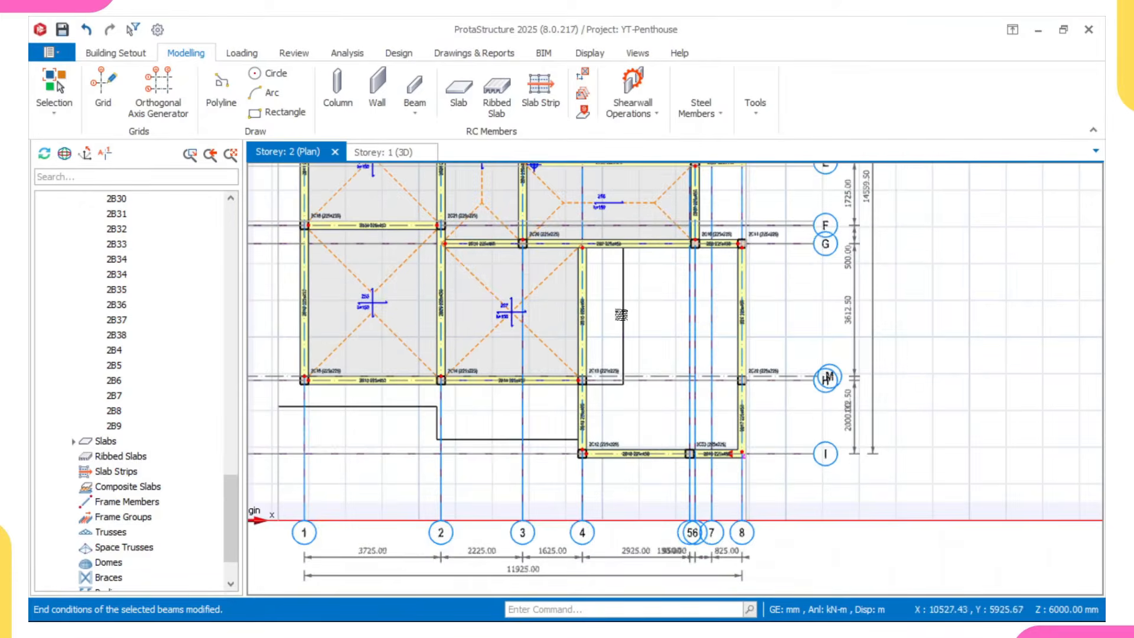
- Compare the beam-end marking at the outer corner on axis I with the end conditions of beam 2B37 on axis E
{"action": "scroll", "coordinate": [784, 446], "scroll_direction": "up", "scroll_amount": 2}
{"action": "scroll", "coordinate": [689, 457], "scroll_direction": "up", "scroll_amount": 5}
{"action": "left_click", "coordinate": [688, 459]}
{"action": "scroll", "coordinate": [689, 455], "scroll_direction": "down", "scroll_amount": 5}
{"action": "scroll", "coordinate": [692, 295], "scroll_direction": "down", "scroll_amount": 3}
{"action": "middle_click_drag", "start_coordinate": [703, 248], "coordinate": [674, 400]}
{"action": "scroll", "coordinate": [701, 240], "scroll_direction": "up", "scroll_amount": 3}
{"action": "scroll", "coordinate": [650, 286], "scroll_direction": "up", "scroll_amount": 3}
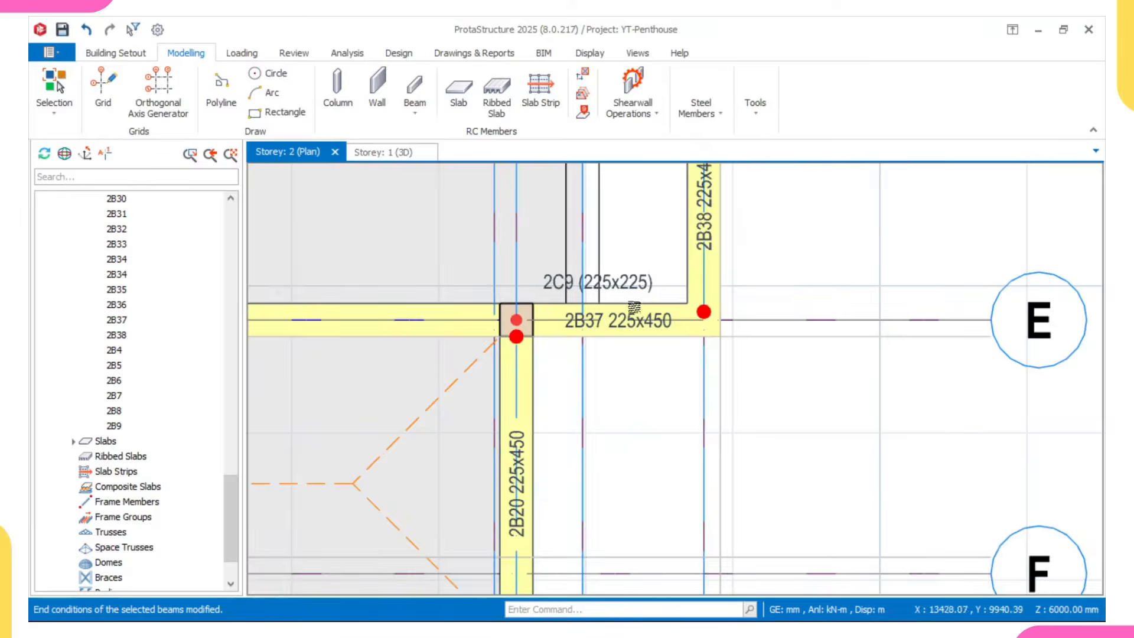
{"action": "scroll", "coordinate": [634, 303], "scroll_direction": "up", "scroll_amount": 2}
{"action": "left_click", "coordinate": [634, 303]}
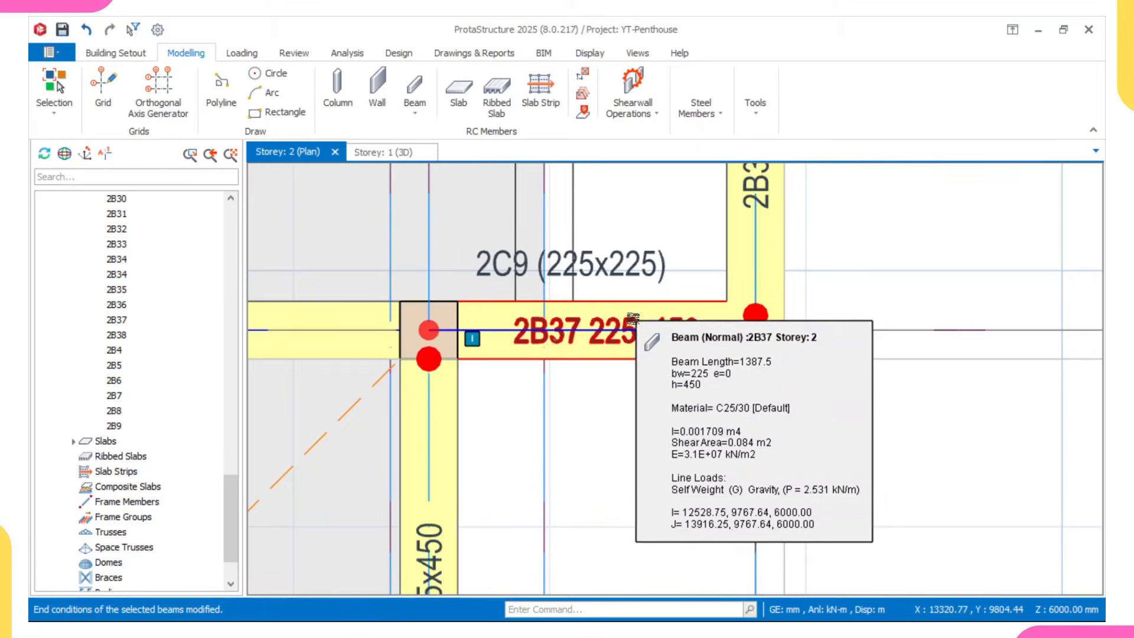
{"action": "scroll", "coordinate": [628, 322], "scroll_direction": "up", "scroll_amount": 1}
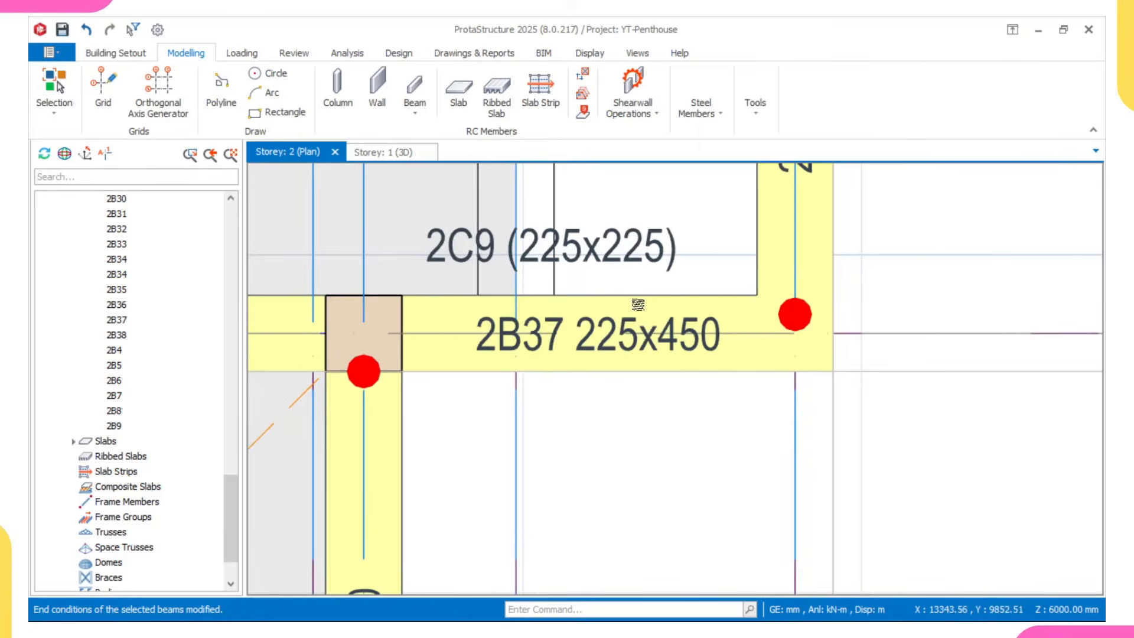
- Examine the end releases of beam 2B3 between columns 2C3 and 2C4 above the staircase
{"action": "scroll", "coordinate": [641, 304], "scroll_direction": "down", "scroll_amount": 10}
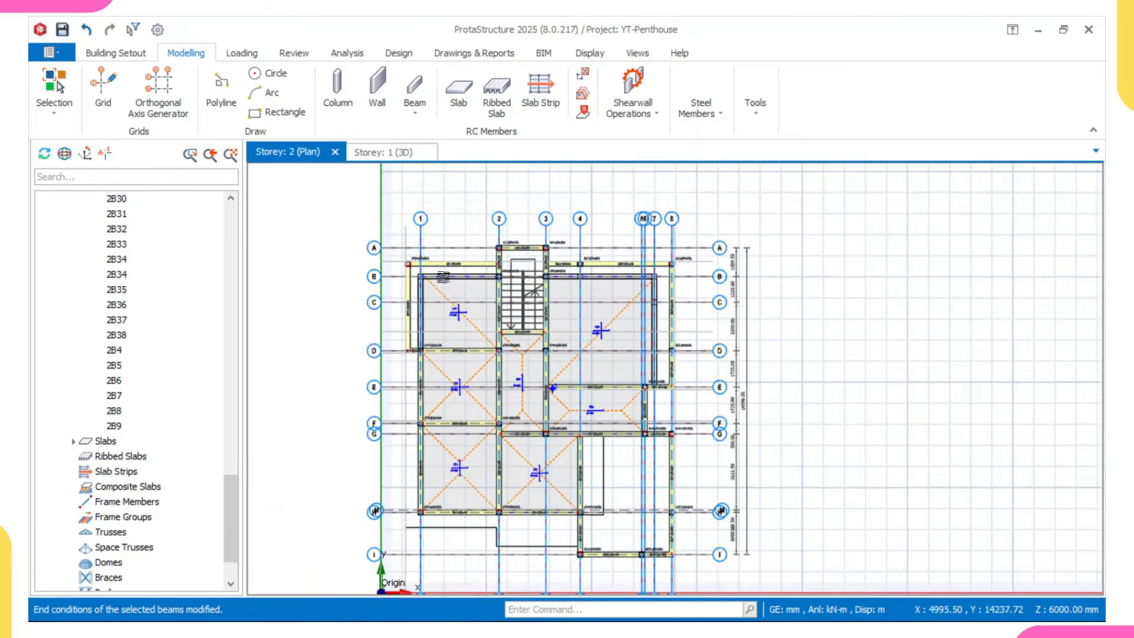
{"action": "scroll", "coordinate": [408, 247], "scroll_direction": "up", "scroll_amount": 4}
{"action": "scroll", "coordinate": [614, 193], "scroll_direction": "up", "scroll_amount": 2}
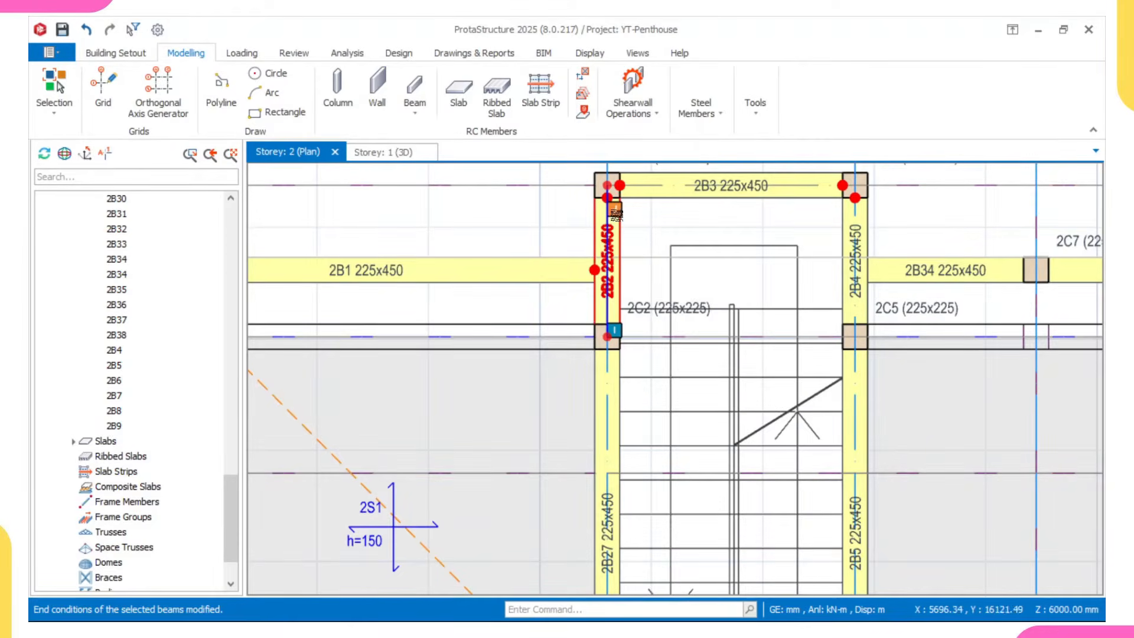
{"action": "scroll", "coordinate": [615, 213], "scroll_direction": "up", "scroll_amount": 3}
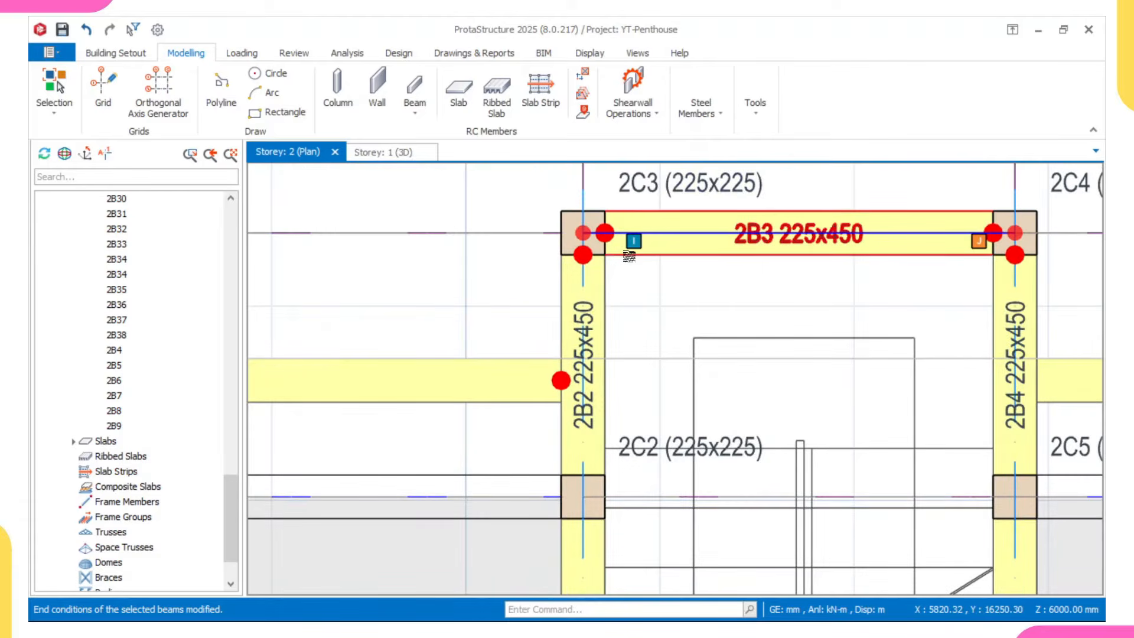
{"action": "mouse_move", "coordinate": [629, 257]}
{"action": "mouse_move", "coordinate": [670, 253]}
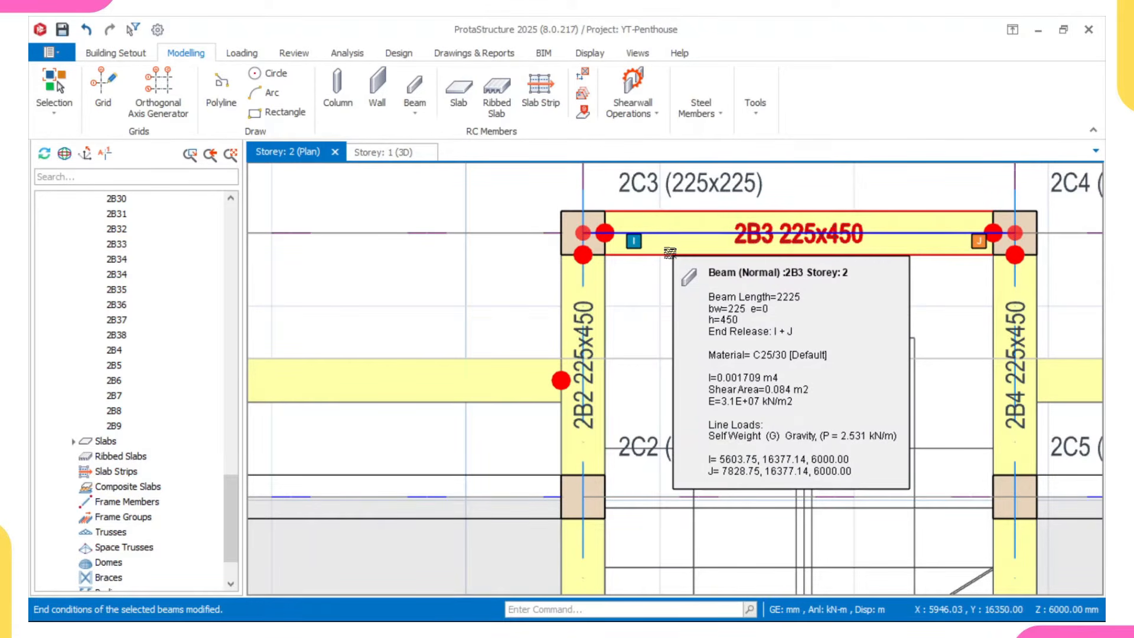
{"action": "scroll", "coordinate": [648, 243], "scroll_direction": "down", "scroll_amount": 6}
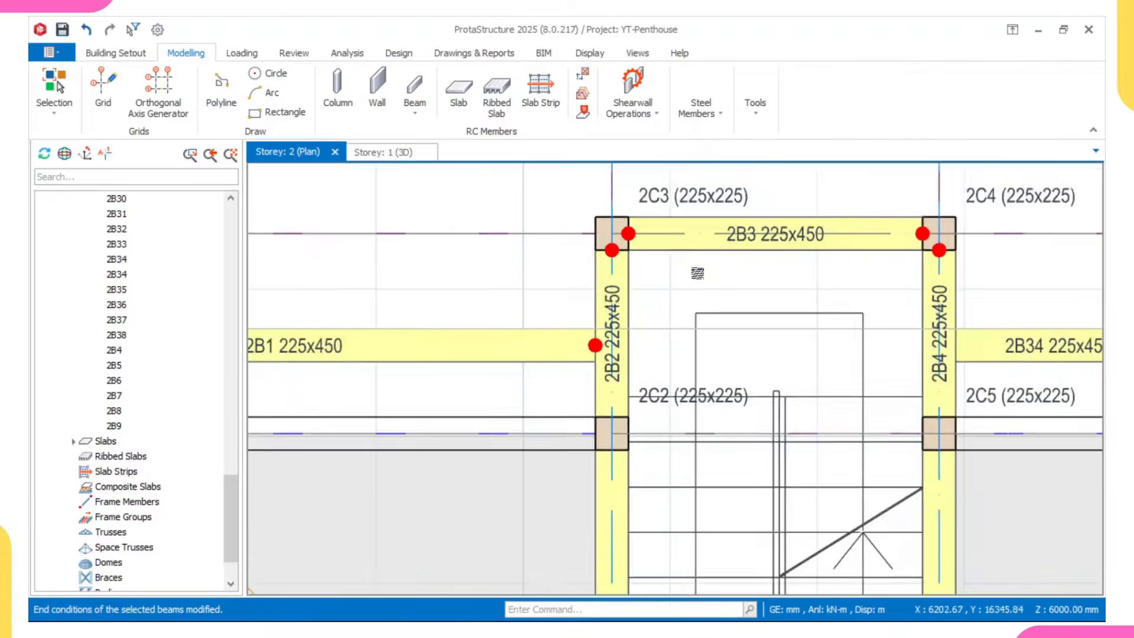
{"action": "scroll", "coordinate": [662, 419], "scroll_direction": "up", "scroll_amount": 6}
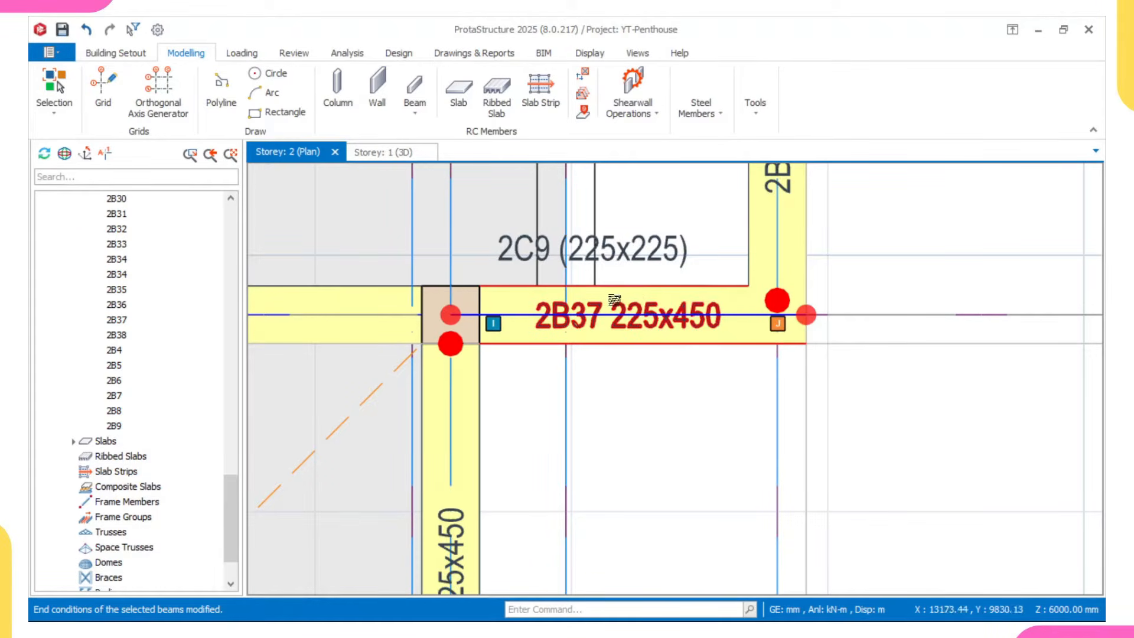
{"action": "left_click", "coordinate": [634, 288]}
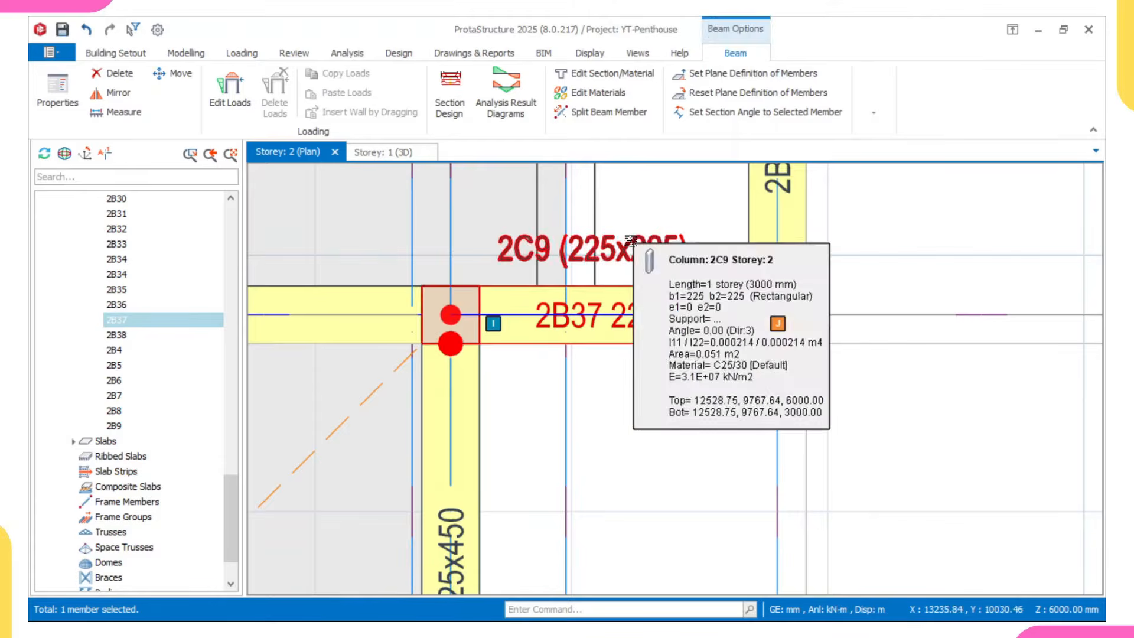
{"action": "right_click", "coordinate": [628, 307]}
{"action": "scroll", "coordinate": [627, 307], "scroll_direction": "down", "scroll_amount": 1}
{"action": "left_click", "coordinate": [622, 321]}
{"action": "scroll", "coordinate": [622, 321], "scroll_direction": "down", "scroll_amount": 2}
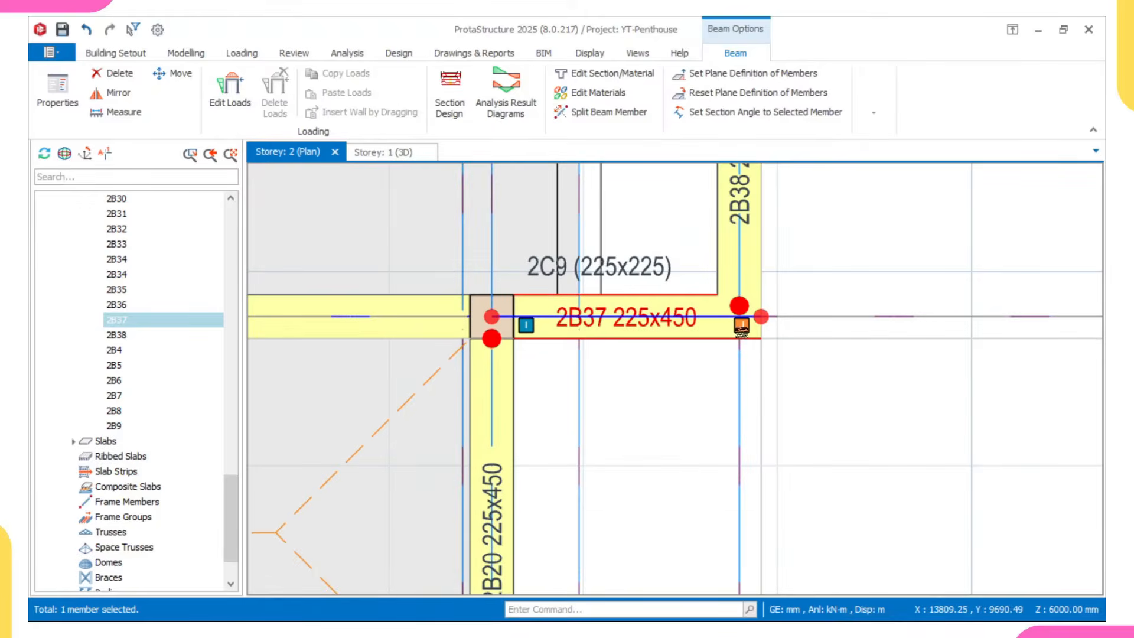
{"action": "key", "text": "Escape"}
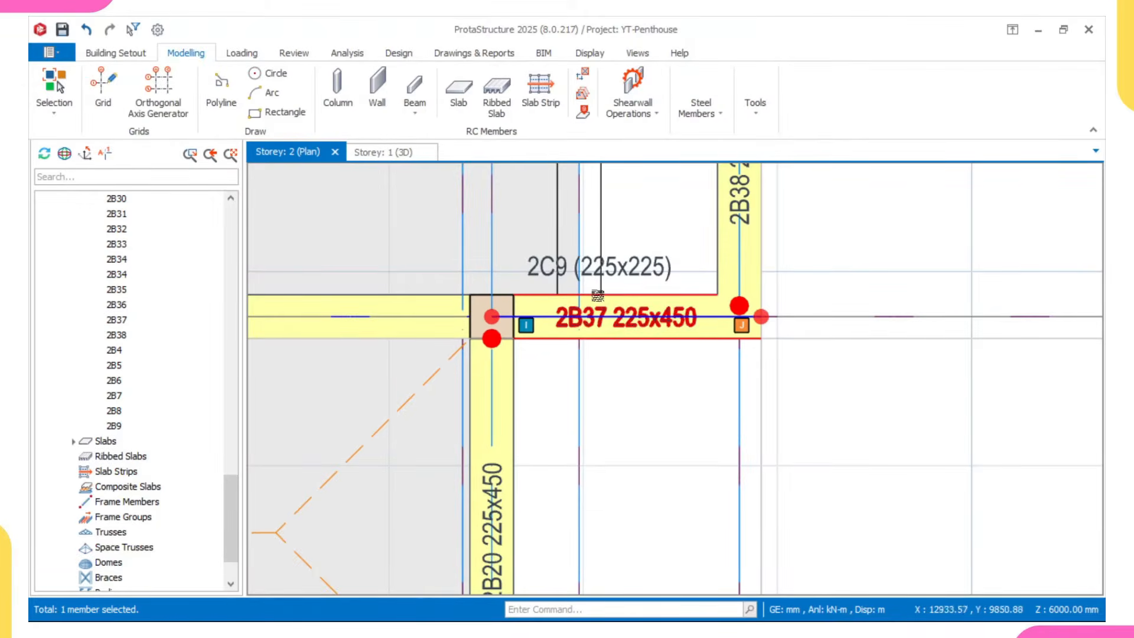
- Mark the J end of cantilever beam 2B37 on axis E as free
{"action": "left_click", "coordinate": [602, 297]}
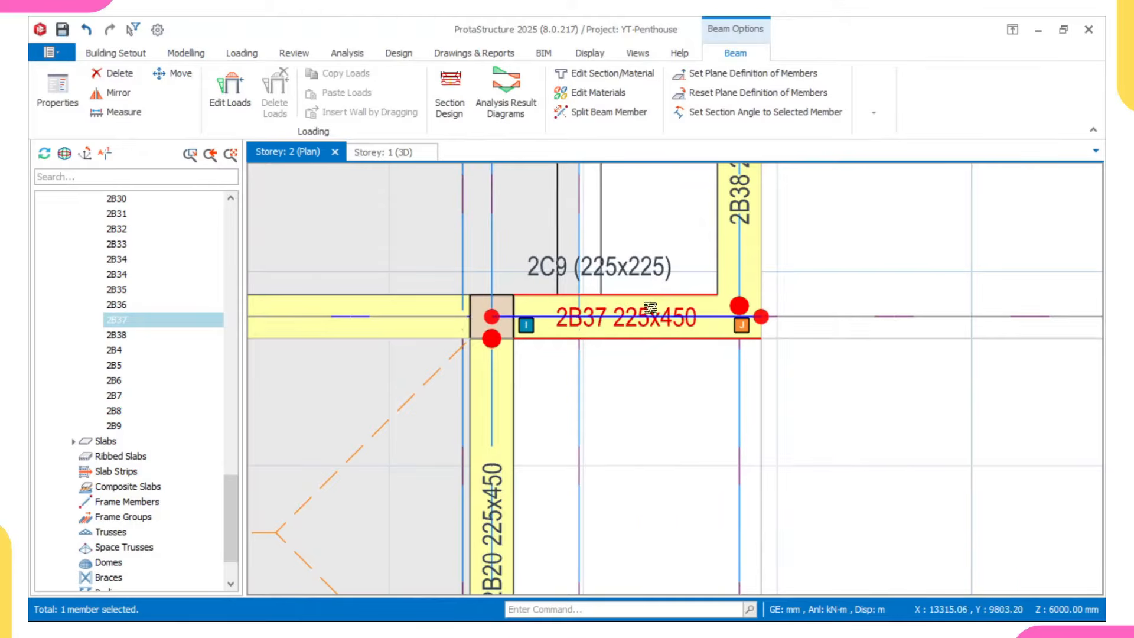
{"action": "scroll", "coordinate": [650, 307], "scroll_direction": "up", "scroll_amount": 1}
{"action": "right_click", "coordinate": [608, 315]}
{"action": "scroll", "coordinate": [660, 522], "scroll_direction": "down", "scroll_amount": 3}
{"action": "mouse_move", "coordinate": [658, 522]}
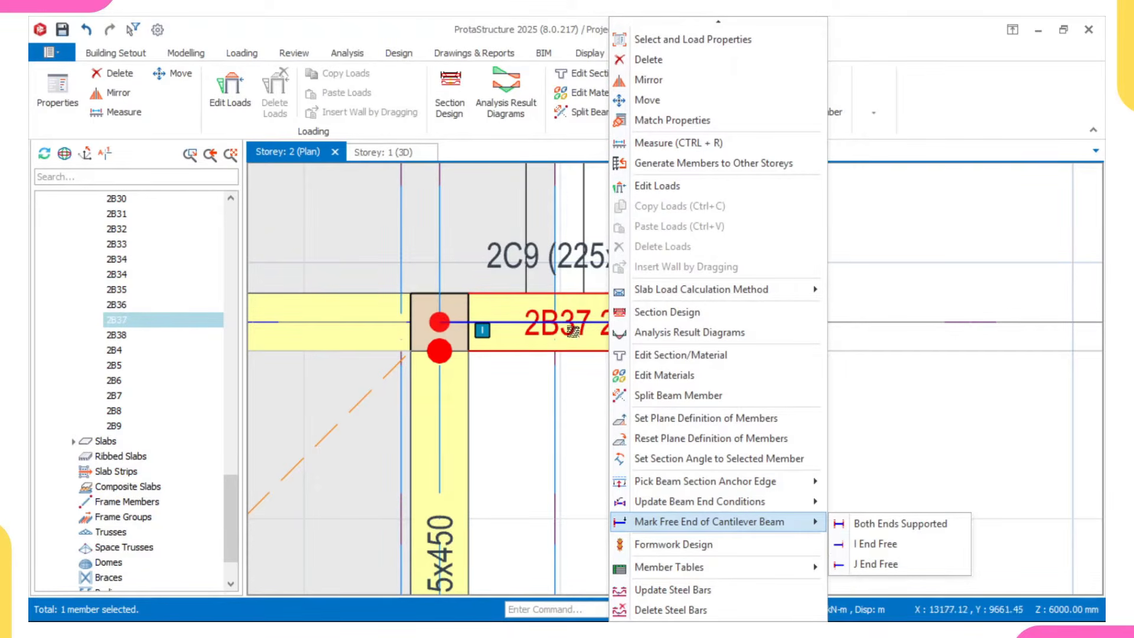
{"action": "left_click", "coordinate": [875, 564]}
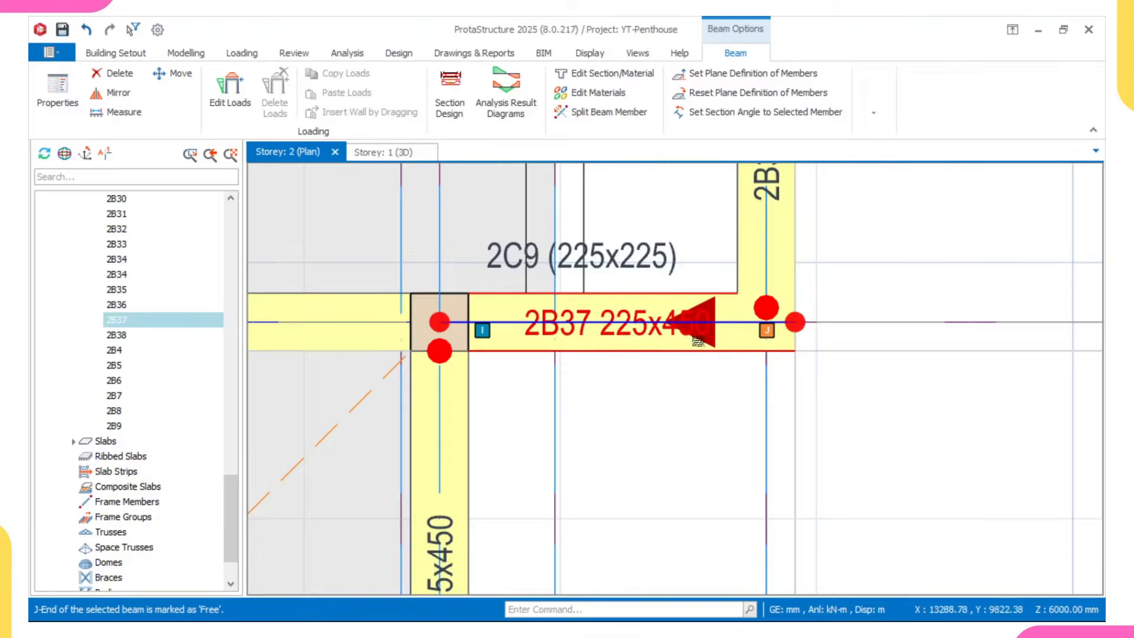
{"action": "scroll", "coordinate": [698, 341], "scroll_direction": "up", "scroll_amount": 2}
{"action": "scroll", "coordinate": [707, 312], "scroll_direction": "down", "scroll_amount": 3}
{"action": "scroll", "coordinate": [707, 312], "scroll_direction": "up", "scroll_amount": 4}
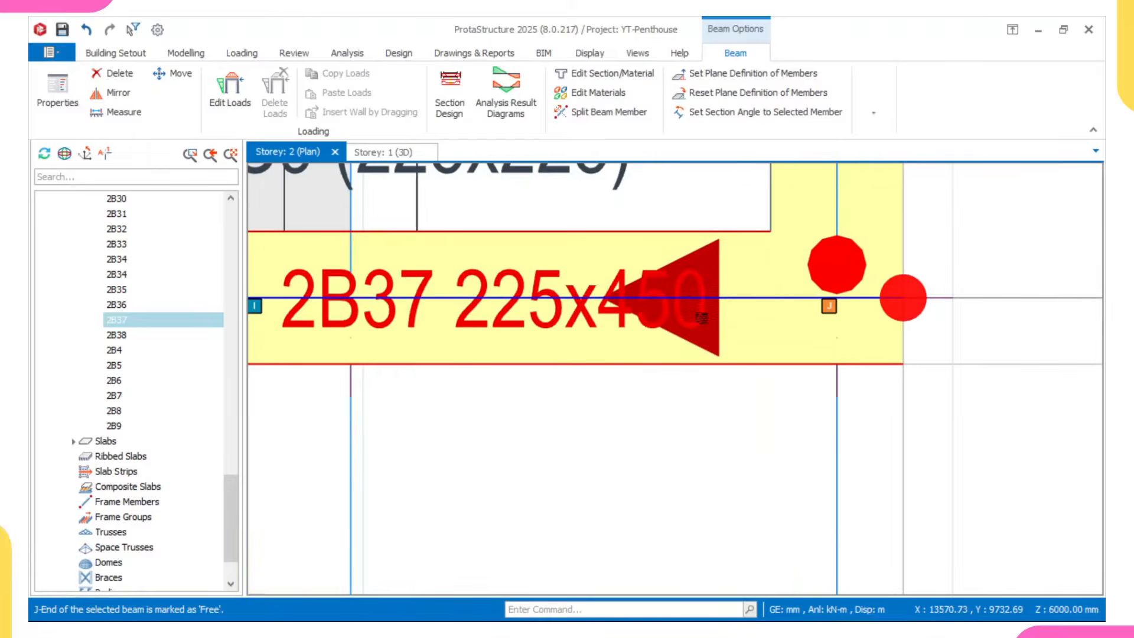
{"action": "key", "text": "Escape"}
{"action": "scroll", "coordinate": [694, 317], "scroll_direction": "down", "scroll_amount": 3}
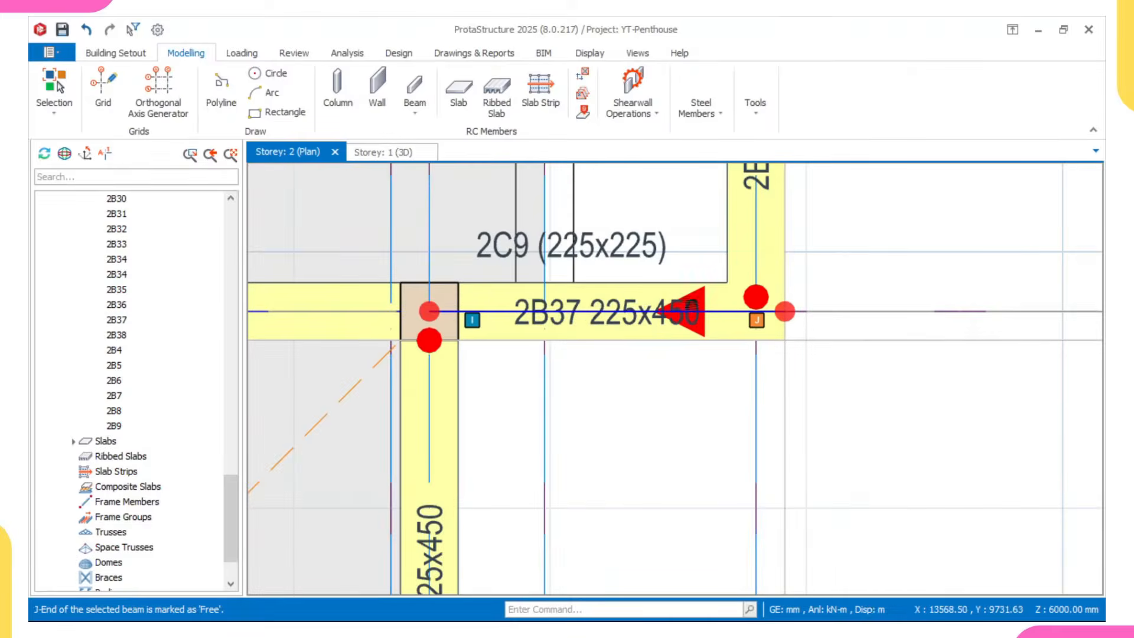
- Check the free-end marker of beam 2B37 and the beam ends at columns 2C8 and 2C9
{"action": "left_click", "coordinate": [679, 311]}
{"action": "scroll", "coordinate": [675, 317], "scroll_direction": "down", "scroll_amount": 3}
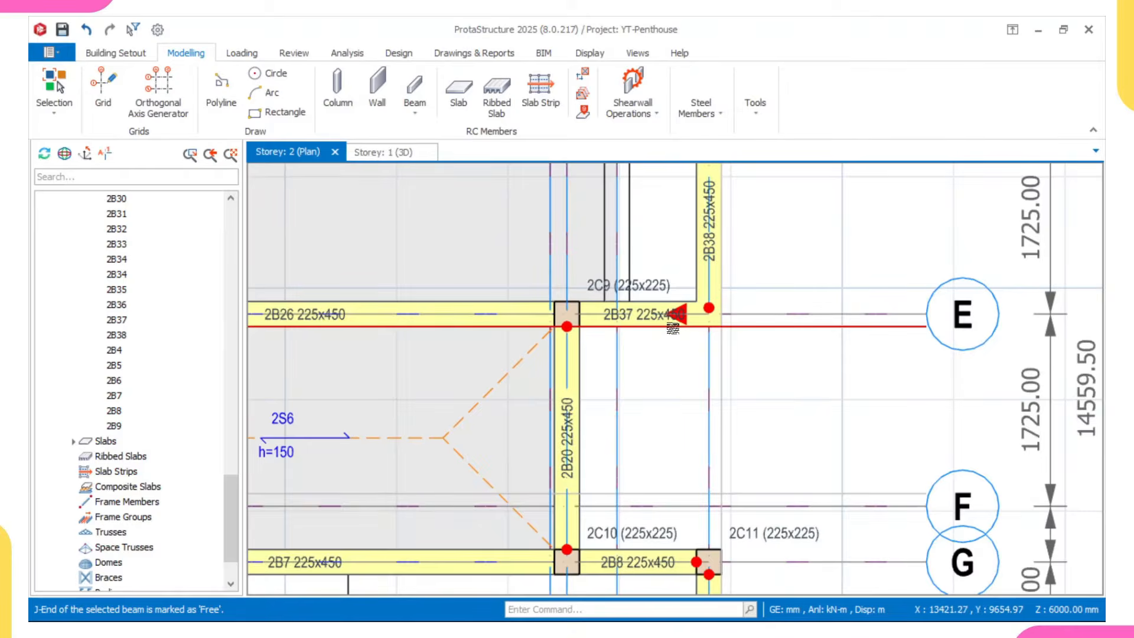
{"action": "scroll", "coordinate": [674, 328], "scroll_direction": "down", "scroll_amount": 3}
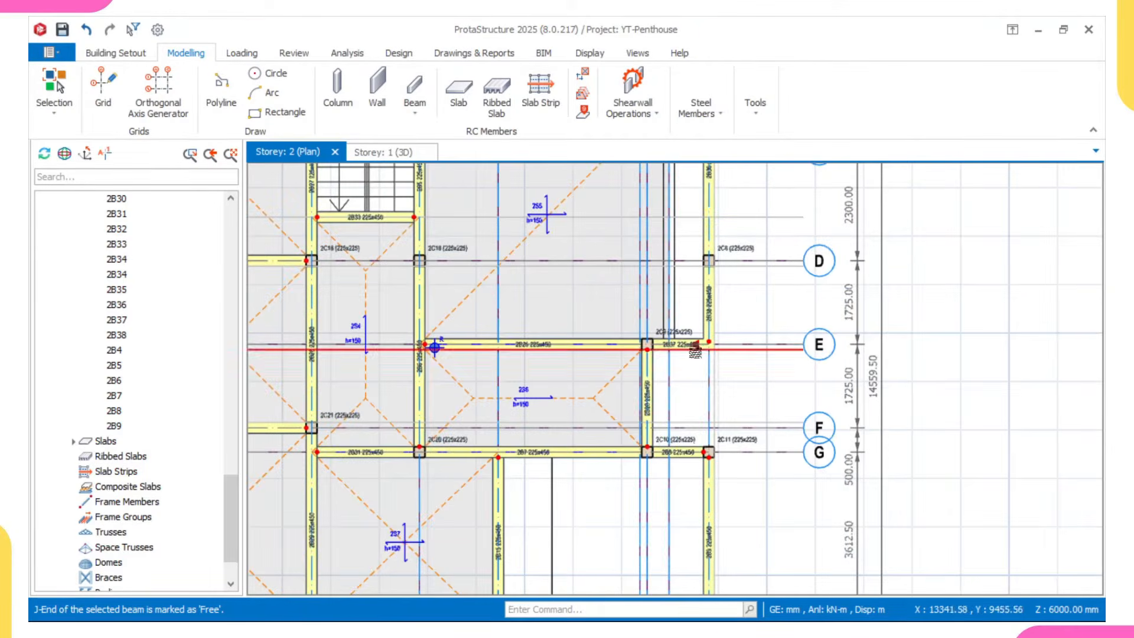
{"action": "scroll", "coordinate": [657, 297], "scroll_direction": "down", "scroll_amount": 3}
{"action": "scroll", "coordinate": [655, 435], "scroll_direction": "up", "scroll_amount": 8}
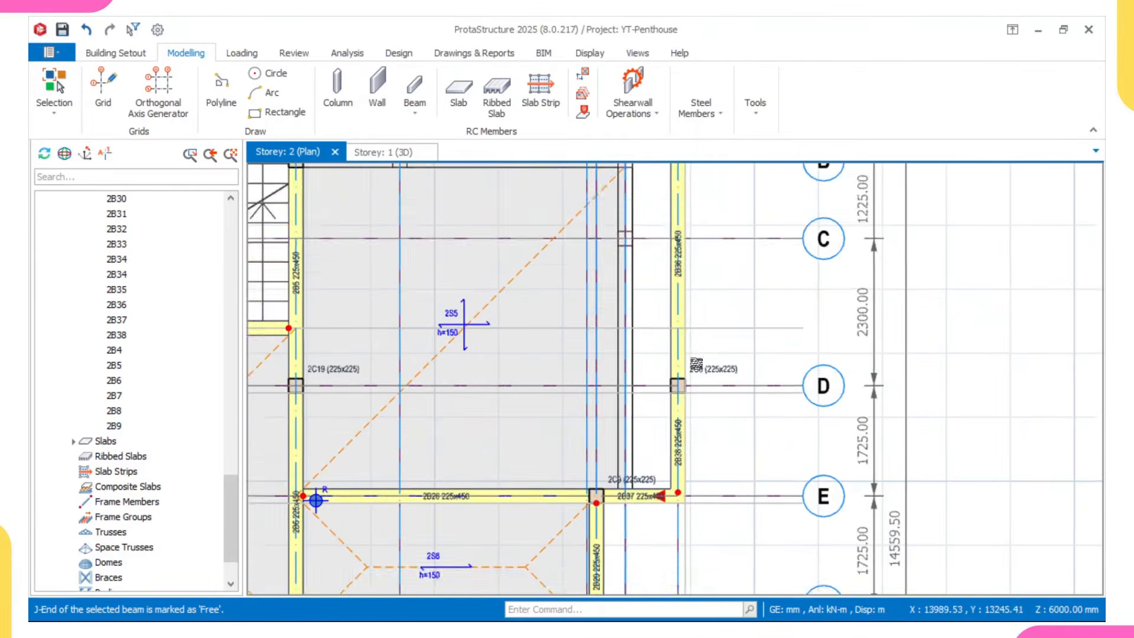
{"action": "scroll", "coordinate": [654, 435], "scroll_direction": "up", "scroll_amount": 1}
{"action": "scroll", "coordinate": [658, 455], "scroll_direction": "down", "scroll_amount": 5}
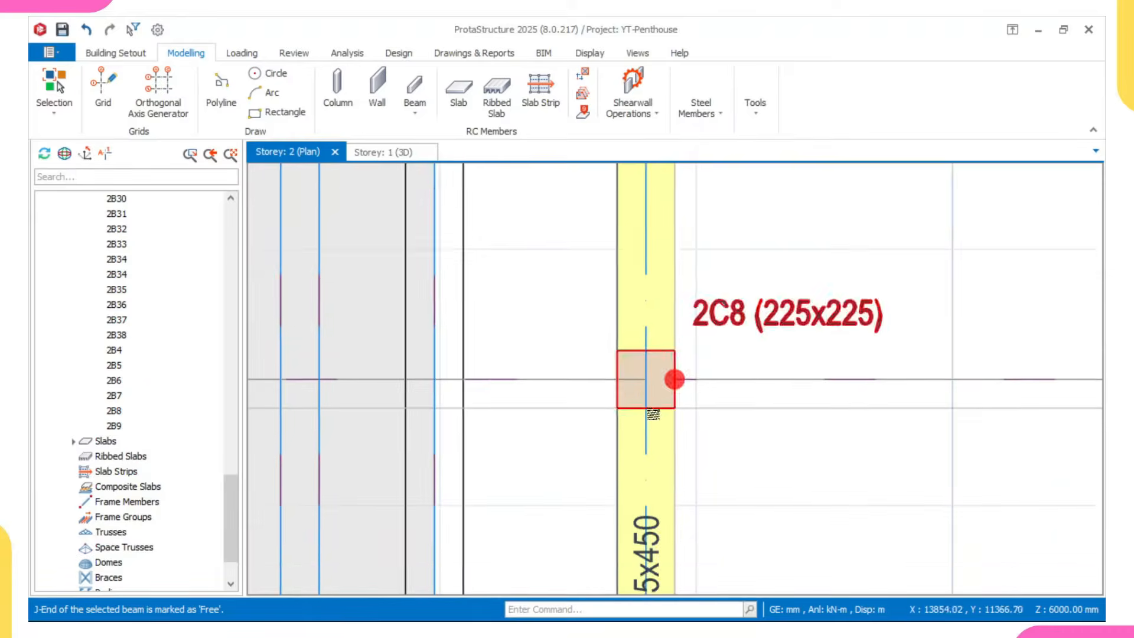
{"action": "scroll", "coordinate": [636, 425], "scroll_direction": "down", "scroll_amount": 4}
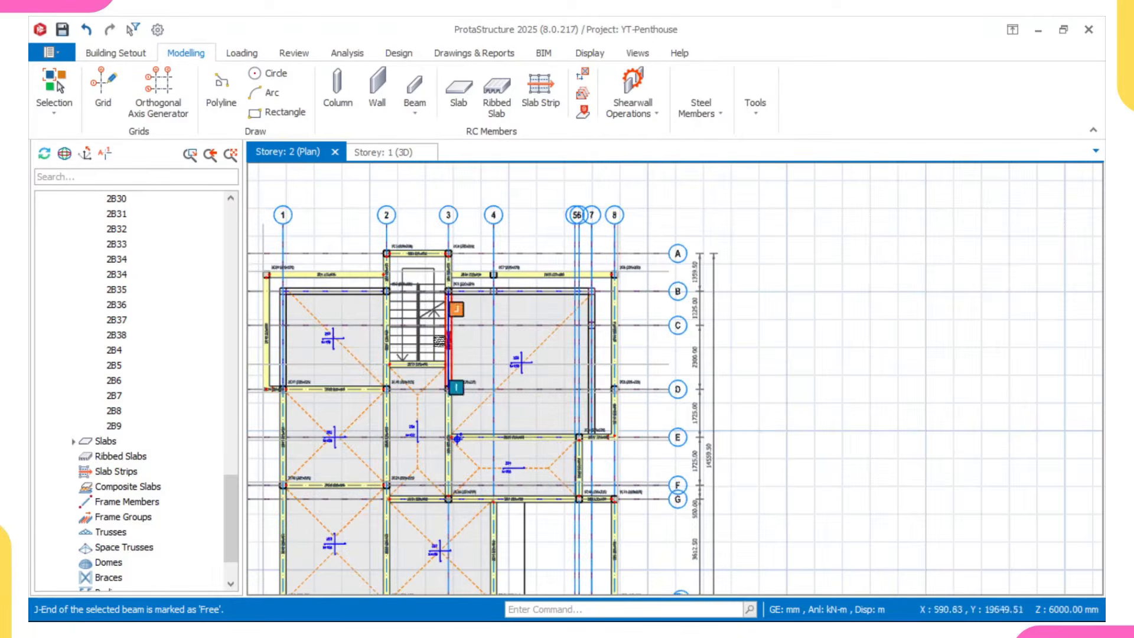
- Delete slabs 2S1 and 2S5 on either side of the staircase on Storey 2
{"action": "scroll", "coordinate": [449, 307], "scroll_direction": "up", "scroll_amount": 3}
{"action": "middle_click_drag", "start_coordinate": [277, 333], "coordinate": [363, 354]}
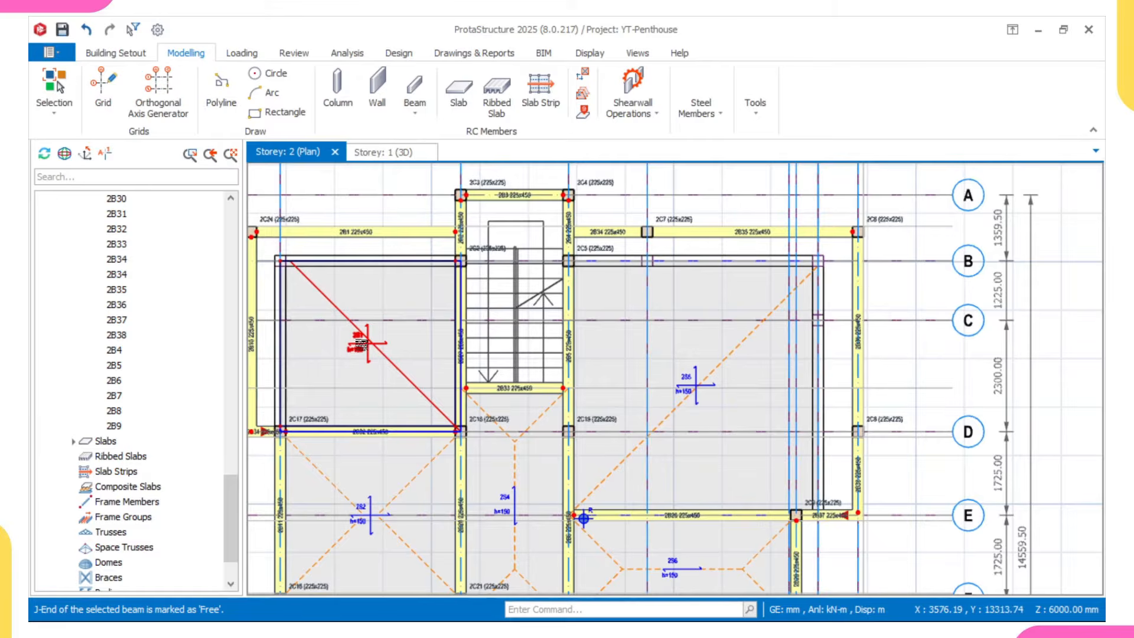
{"action": "left_click", "coordinate": [360, 342]}
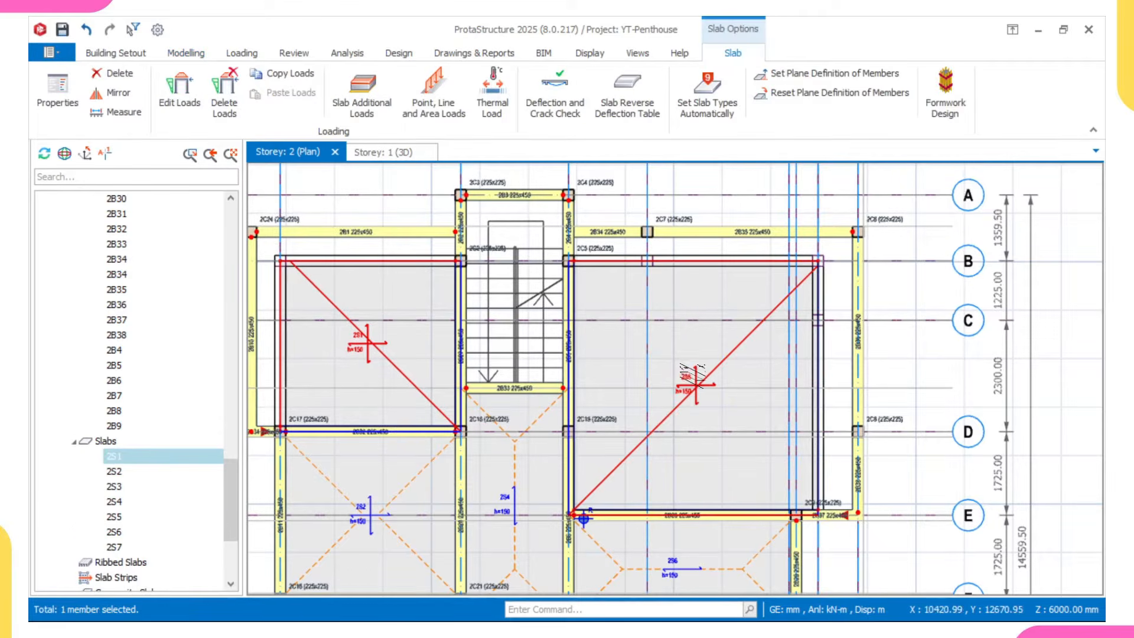
{"action": "left_click", "coordinate": [685, 371]}
{"action": "right_click", "coordinate": [714, 308]}
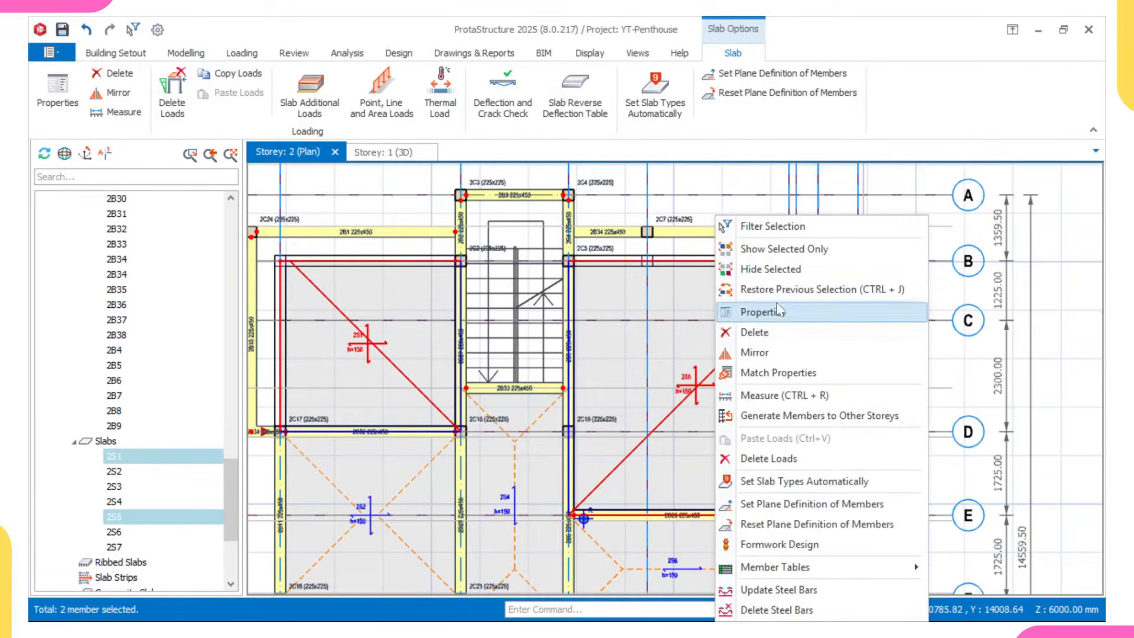
{"action": "left_click", "coordinate": [762, 333]}
{"action": "left_click", "coordinate": [574, 511]}
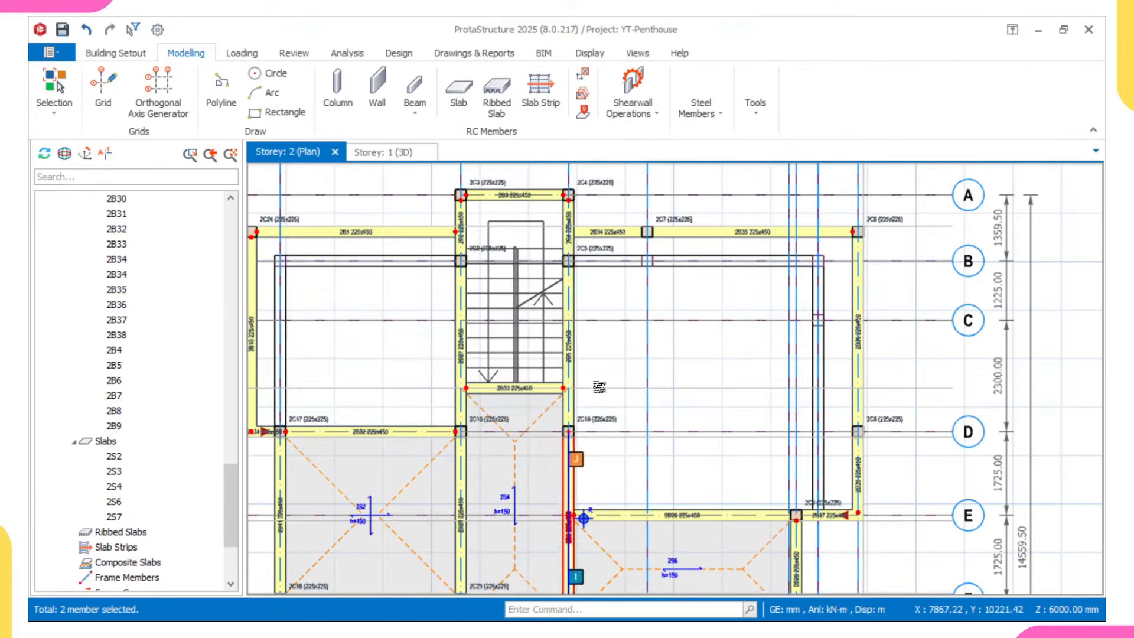
- Inspect the beams, columns and slabs of the whole building in the 3D view from several sides
{"action": "scroll", "coordinate": [598, 385], "scroll_direction": "down", "scroll_amount": 4}
{"action": "left_click", "coordinate": [364, 158]}
{"action": "scroll", "coordinate": [612, 387], "scroll_direction": "down", "scroll_amount": 4}
{"action": "middle_click_drag", "start_coordinate": [648, 408], "coordinate": [539, 357]}
{"action": "scroll", "coordinate": [539, 356], "scroll_direction": "up", "scroll_amount": 3}
{"action": "middle_click_drag", "start_coordinate": [420, 430], "coordinate": [353, 521]}
{"action": "scroll", "coordinate": [353, 521], "scroll_direction": "down", "scroll_amount": 3}
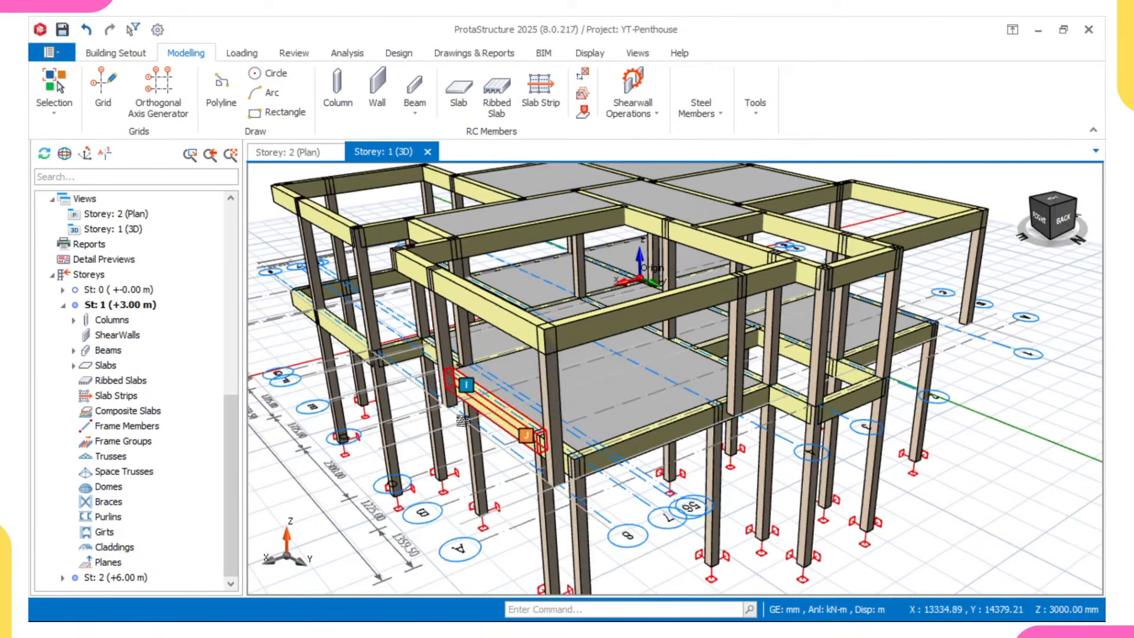
{"action": "scroll", "coordinate": [648, 447], "scroll_direction": "down", "scroll_amount": 1}
{"action": "middle_click_drag", "start_coordinate": [549, 482], "coordinate": [745, 429]}
{"action": "scroll", "coordinate": [563, 451], "scroll_direction": "down", "scroll_amount": 3}
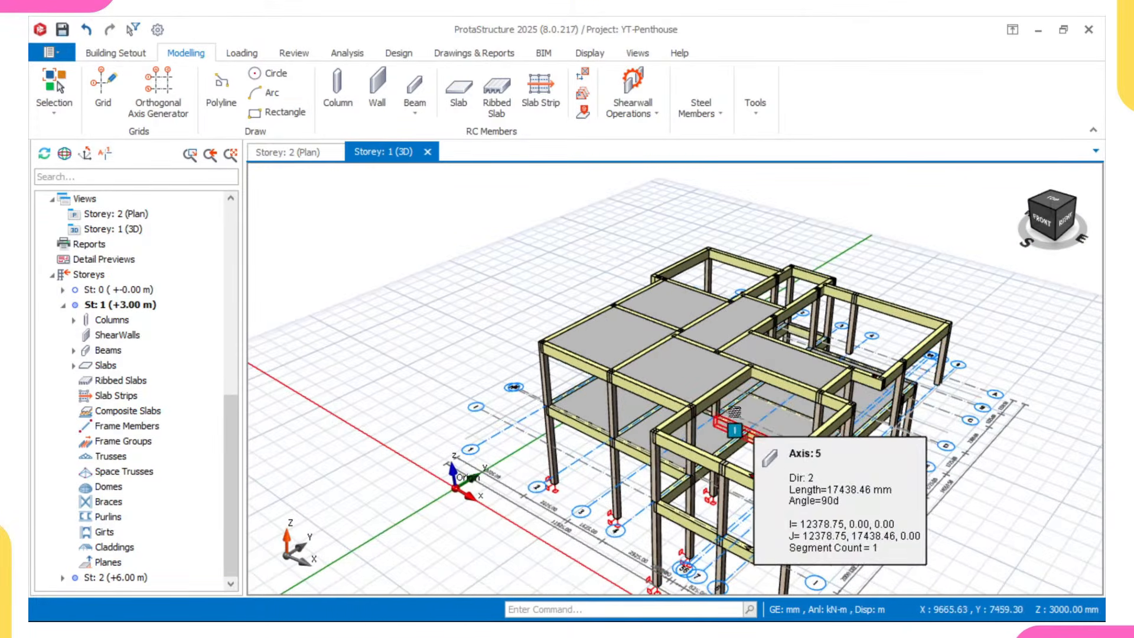
- Review the slab layout in the Storey 2 plan and switch to AutoCAD to consult the first floor layout in YouTube Henry.dwg
{"action": "left_click", "coordinate": [290, 152]}
{"action": "scroll", "coordinate": [517, 458], "scroll_direction": "down", "scroll_amount": 1}
{"action": "middle_click_drag", "start_coordinate": [517, 459], "coordinate": [527, 361]}
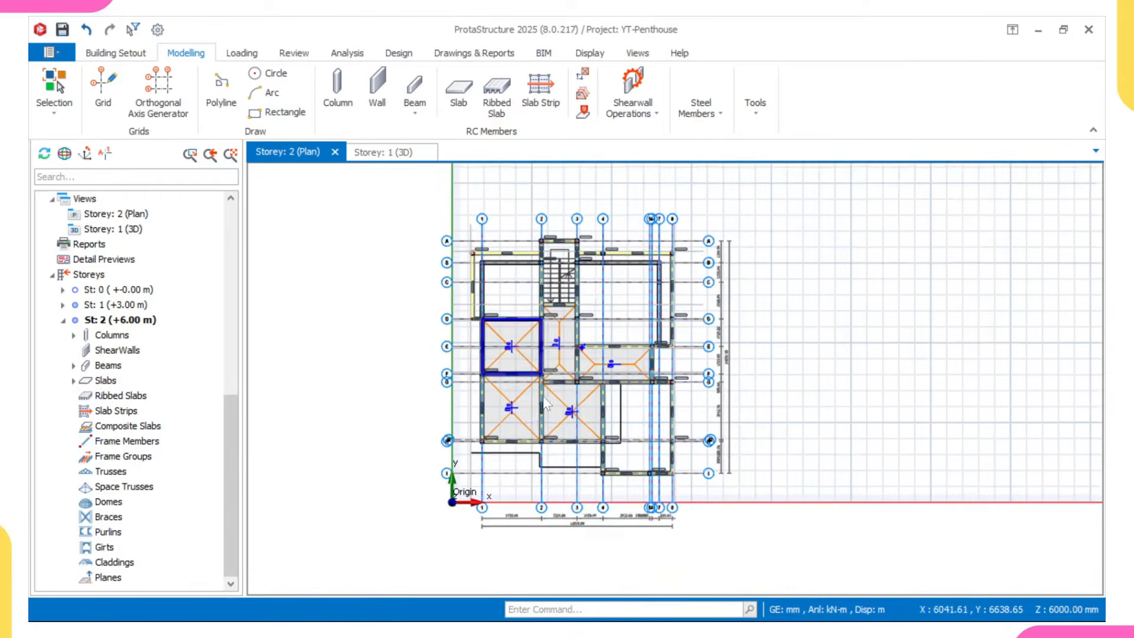
{"action": "scroll", "coordinate": [529, 424], "scroll_direction": "up", "scroll_amount": 2}
{"action": "scroll", "coordinate": [448, 424], "scroll_direction": "up", "scroll_amount": 1}
{"action": "scroll", "coordinate": [449, 426], "scroll_direction": "down", "scroll_amount": 1}
{"action": "middle_click_drag", "start_coordinate": [453, 400], "coordinate": [449, 465]}
{"action": "scroll", "coordinate": [436, 370], "scroll_direction": "down", "scroll_amount": 2}
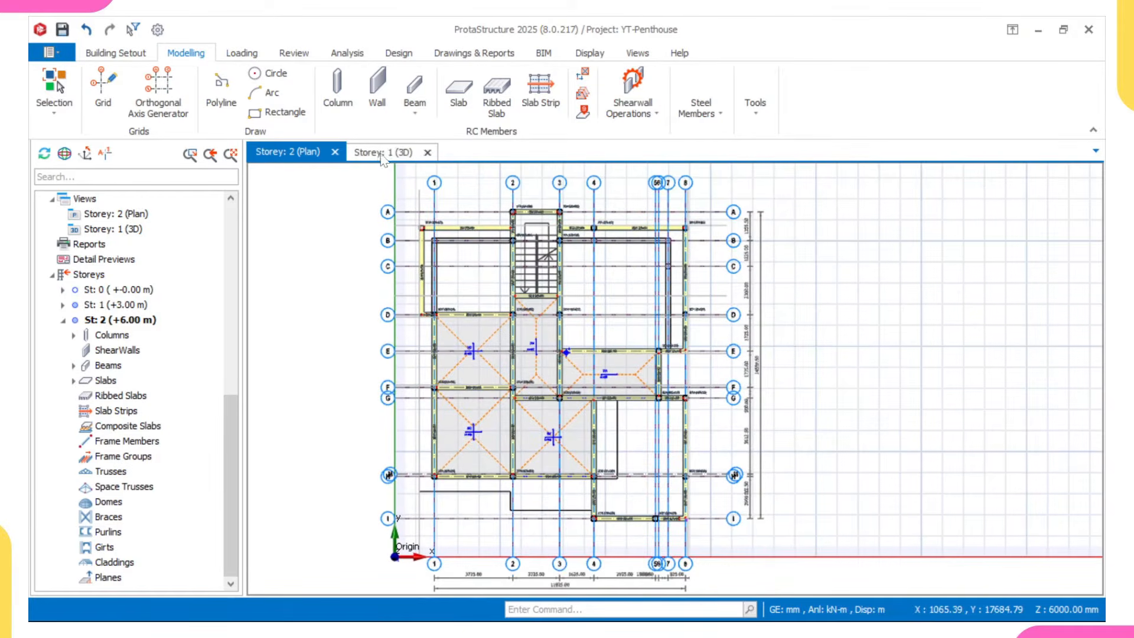
{"action": "mouse_move", "coordinate": [695, 616]}
{"action": "left_click", "coordinate": [745, 602]}
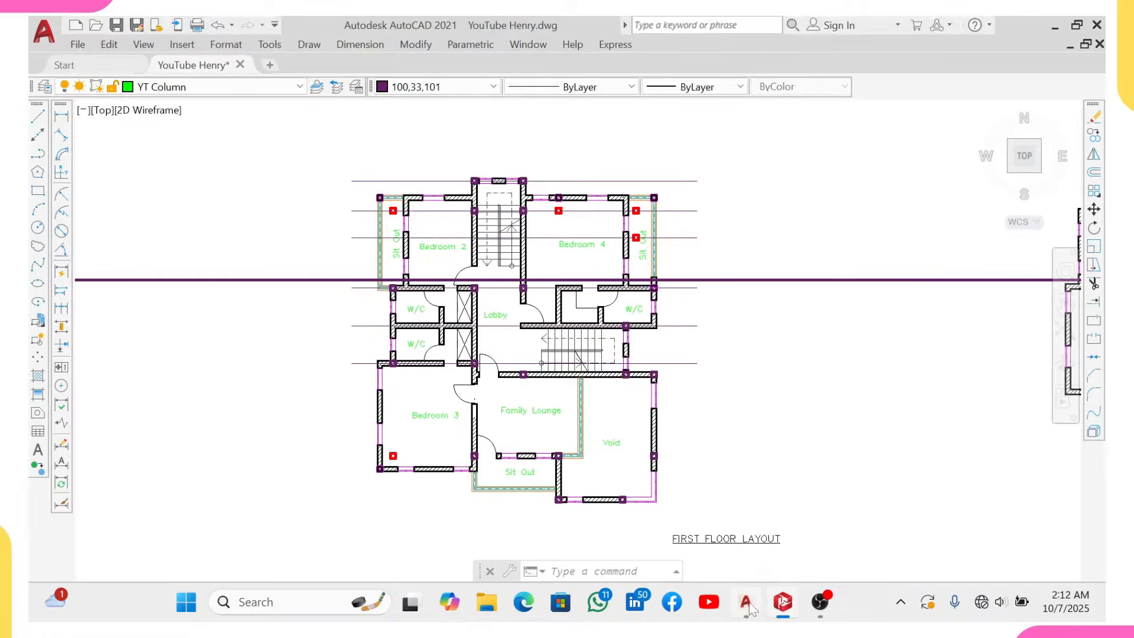
- Examine the first exterior render of the building, focusing on the balconies and the projecting upper-floor walls
{"action": "scroll", "coordinate": [434, 403], "scroll_direction": "down", "scroll_amount": 6}
{"action": "scroll", "coordinate": [434, 403], "scroll_direction": "up", "scroll_amount": 4}
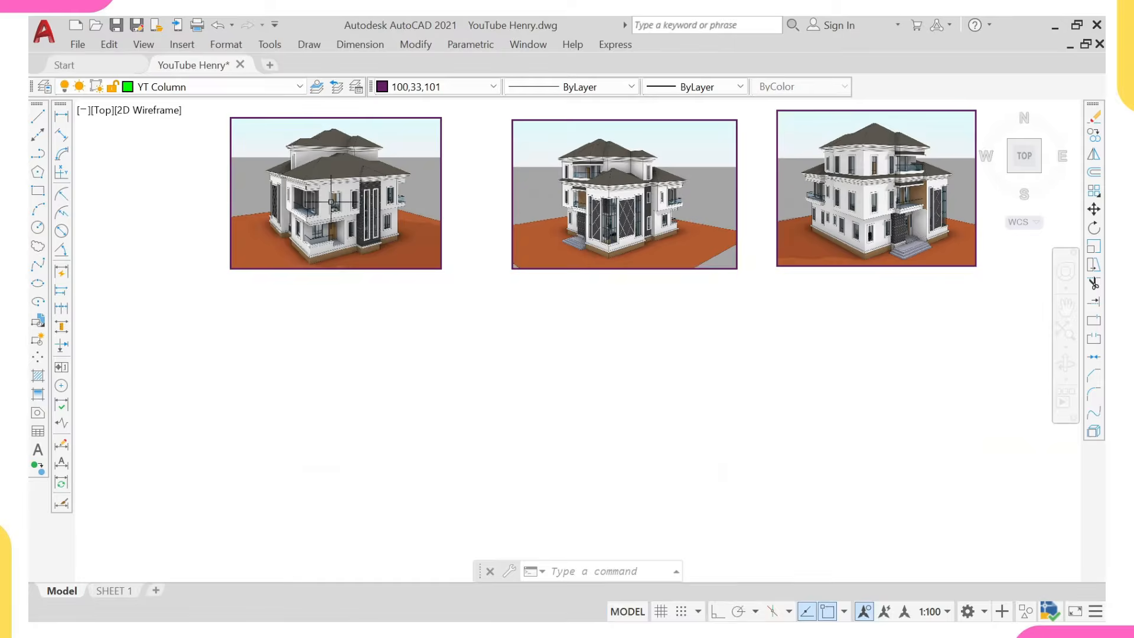
{"action": "scroll", "coordinate": [397, 321], "scroll_direction": "up", "scroll_amount": 4}
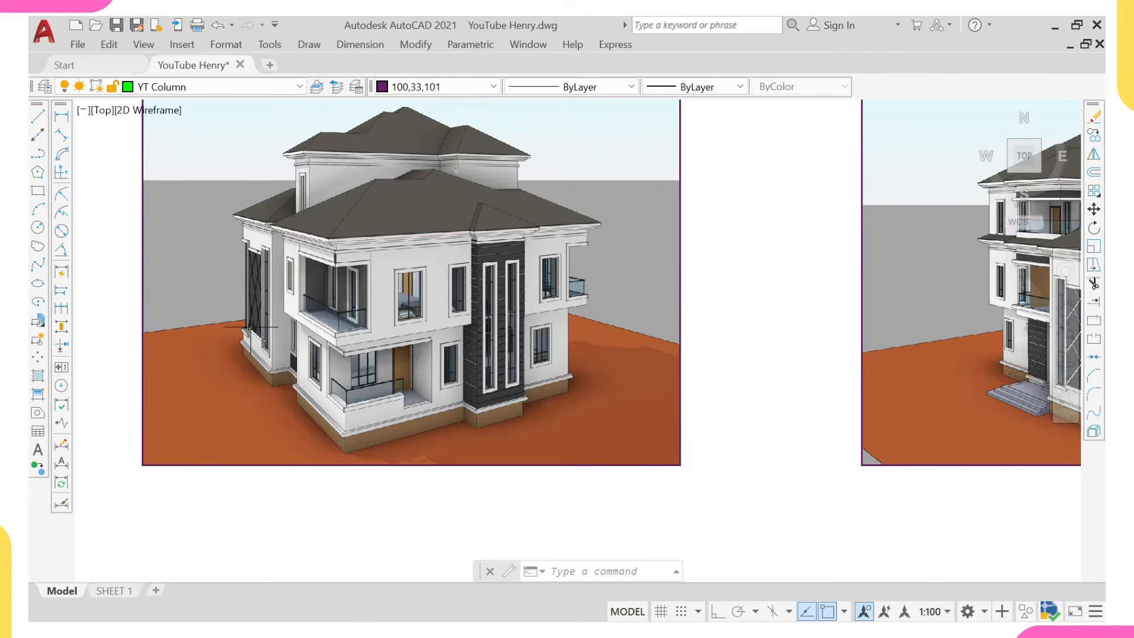
{"action": "scroll", "coordinate": [346, 343], "scroll_direction": "up", "scroll_amount": 4}
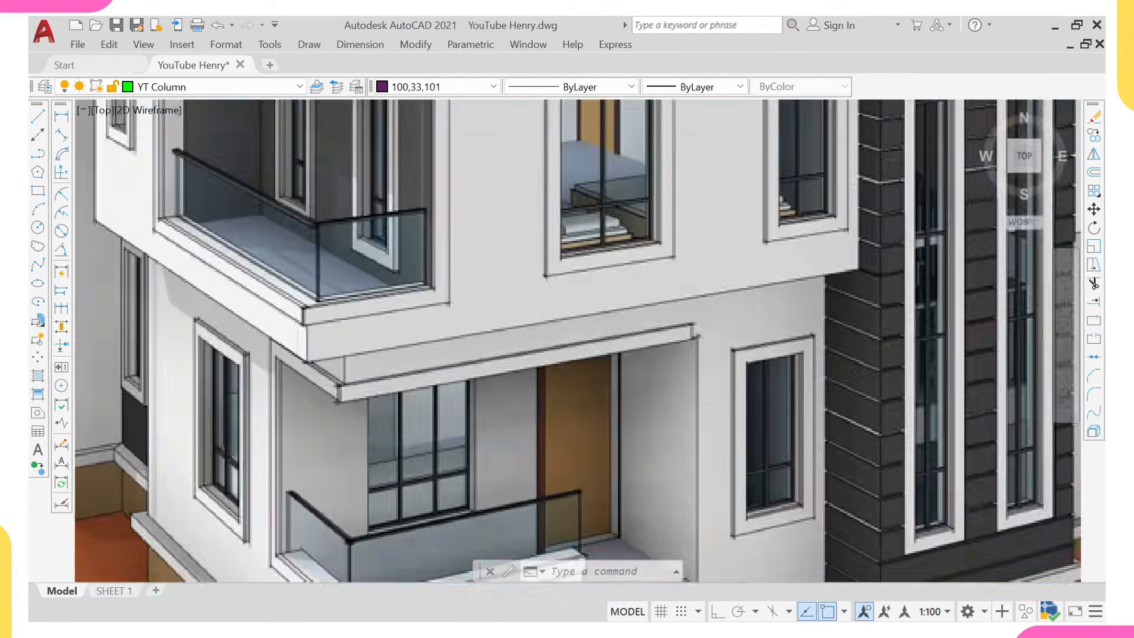
{"action": "scroll", "coordinate": [367, 350], "scroll_direction": "down", "scroll_amount": 2}
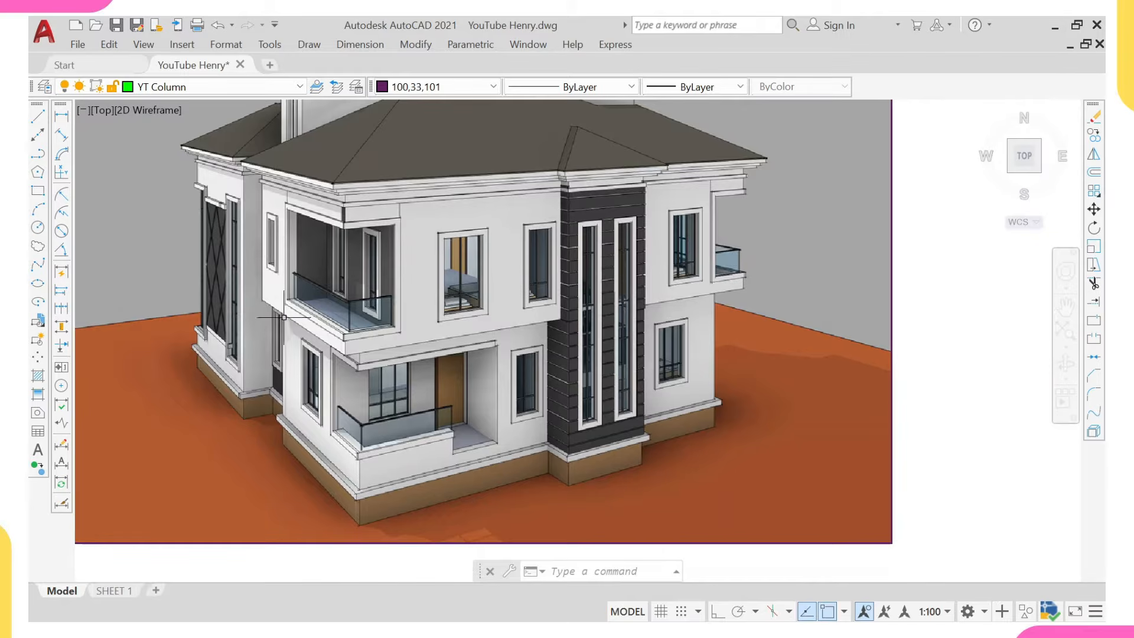
{"action": "scroll", "coordinate": [433, 291], "scroll_direction": "down", "scroll_amount": 2}
{"action": "scroll", "coordinate": [552, 348], "scroll_direction": "up", "scroll_amount": 2}
{"action": "right_click", "coordinate": [402, 361]}
{"action": "left_click", "coordinate": [819, 328]}
{"action": "key", "text": "Escape"}
{"action": "scroll", "coordinate": [800, 352], "scroll_direction": "down", "scroll_amount": 3}
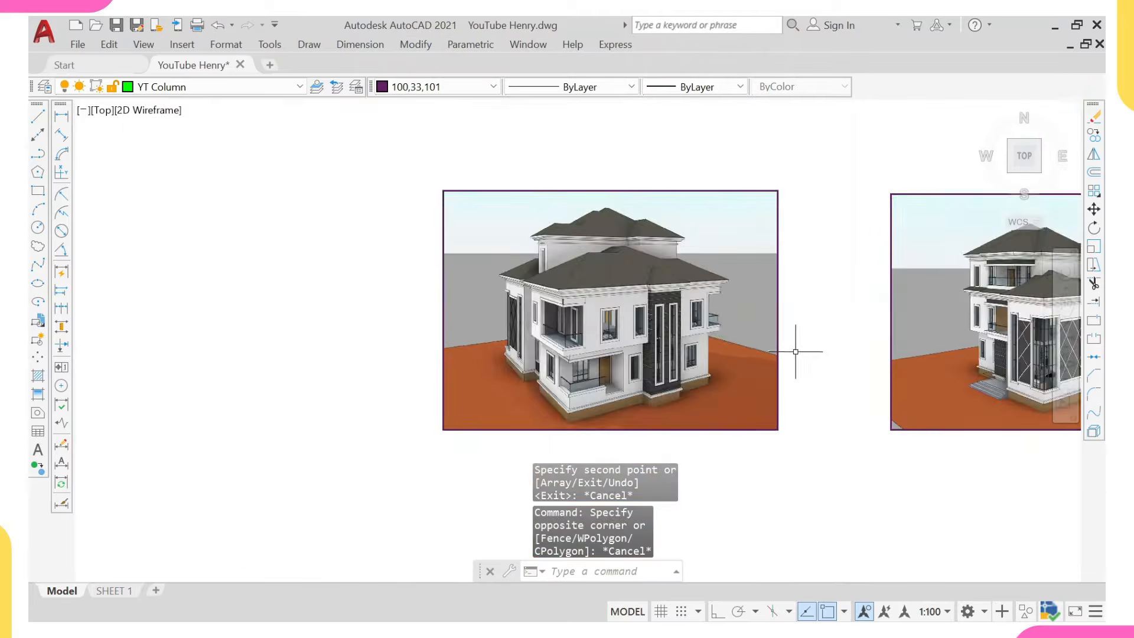
{"action": "scroll", "coordinate": [771, 350], "scroll_direction": "down", "scroll_amount": 1}
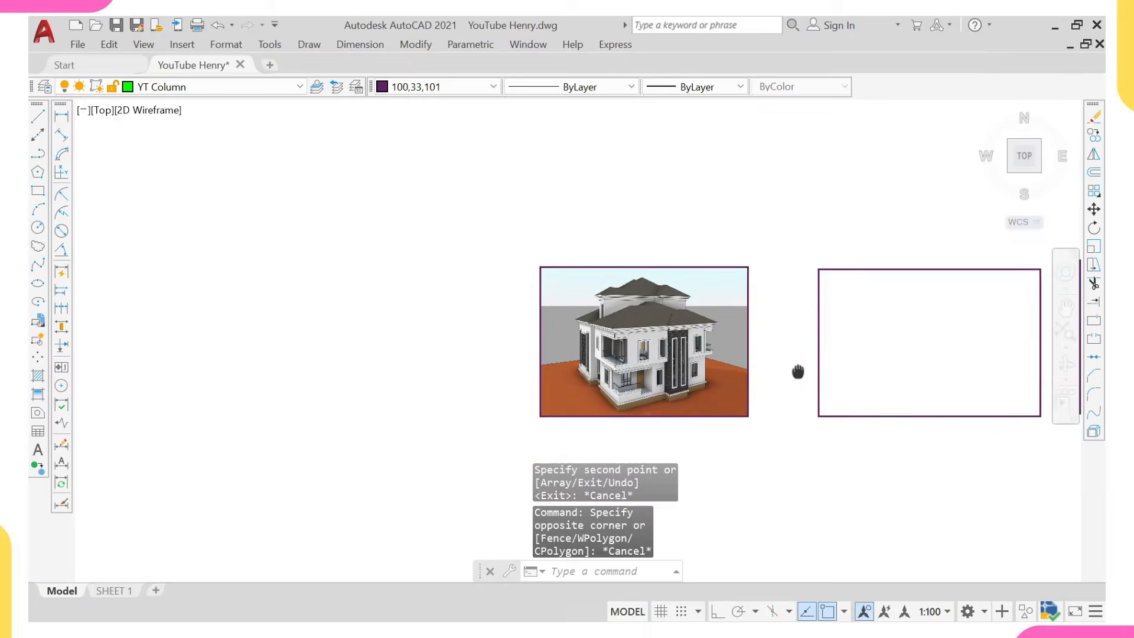
- Examine the other two exterior renders, focusing on the overhanging first-floor corner and balconies near the entrance
{"action": "scroll", "coordinate": [797, 372], "scroll_direction": "up", "scroll_amount": 6}
{"action": "scroll", "coordinate": [716, 341], "scroll_direction": "down", "scroll_amount": 5}
{"action": "scroll", "coordinate": [549, 337], "scroll_direction": "up", "scroll_amount": 1}
{"action": "scroll", "coordinate": [649, 348], "scroll_direction": "up", "scroll_amount": 4}
{"action": "scroll", "coordinate": [674, 361], "scroll_direction": "down", "scroll_amount": 4}
{"action": "scroll", "coordinate": [674, 362], "scroll_direction": "down", "scroll_amount": 2}
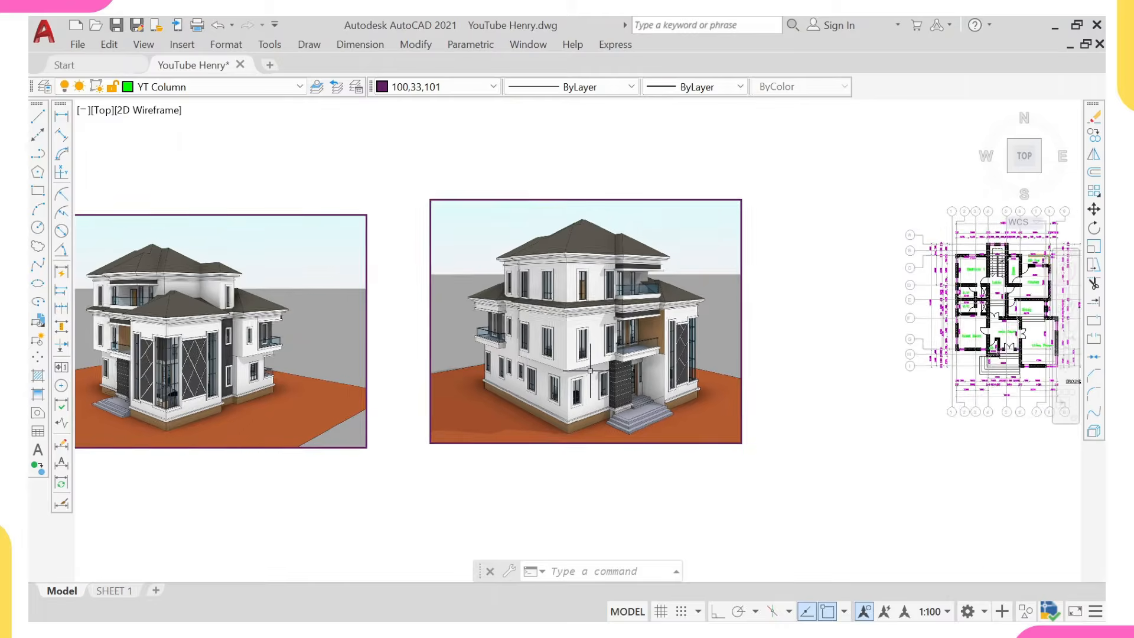
{"action": "scroll", "coordinate": [609, 378], "scroll_direction": "up", "scroll_amount": 6}
{"action": "scroll", "coordinate": [709, 333], "scroll_direction": "down", "scroll_amount": 2}
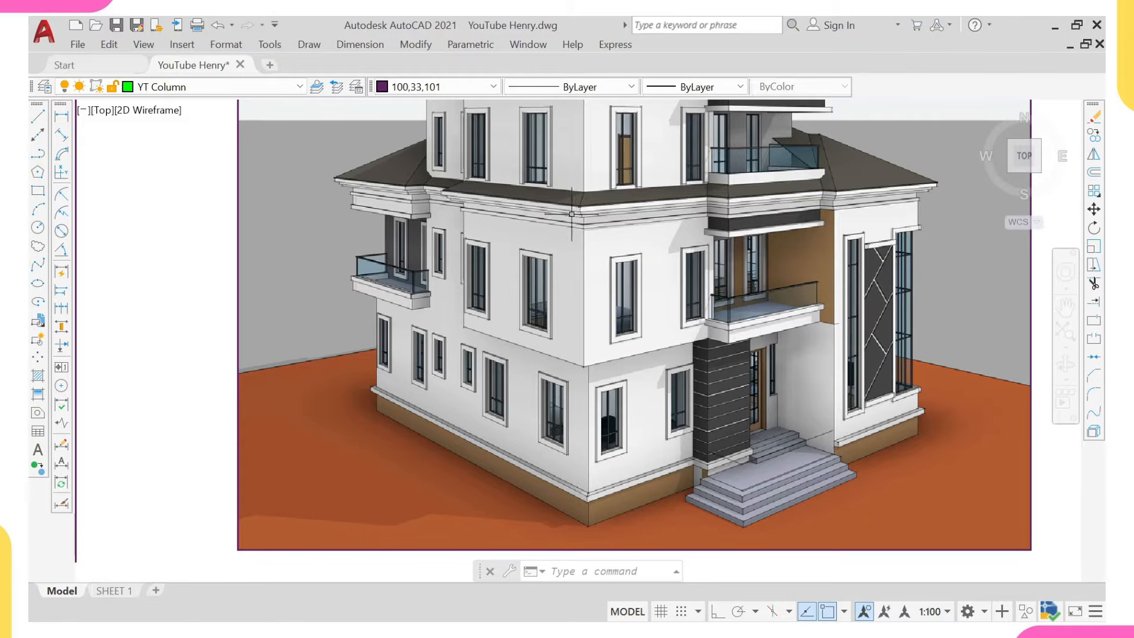
{"action": "scroll", "coordinate": [583, 223], "scroll_direction": "up", "scroll_amount": 3}
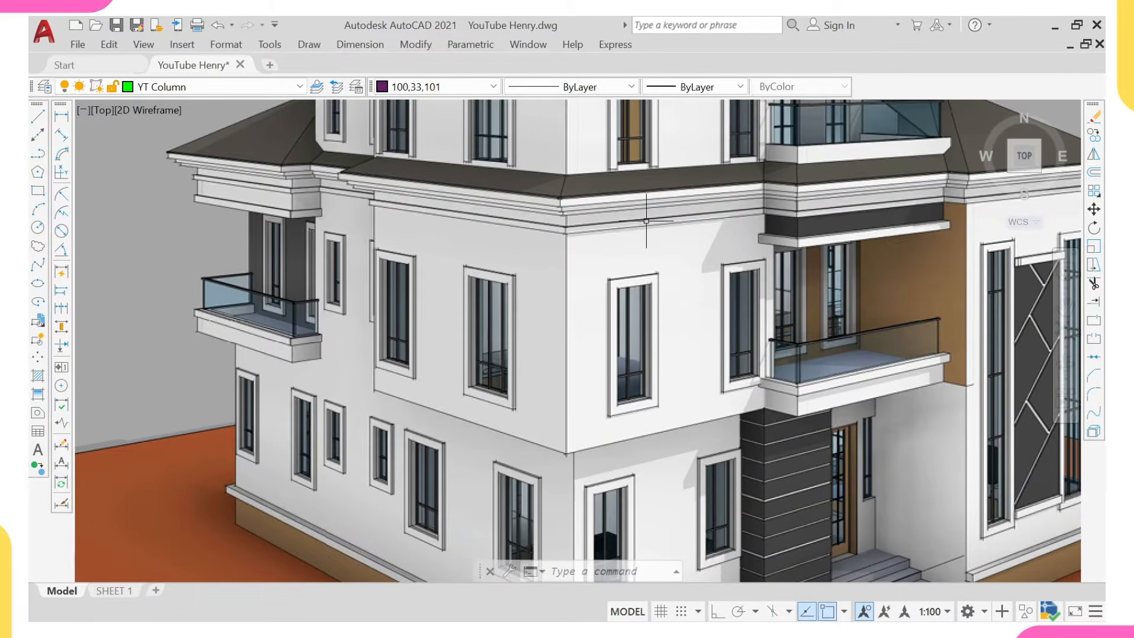
{"action": "scroll", "coordinate": [568, 220], "scroll_direction": "down", "scroll_amount": 3}
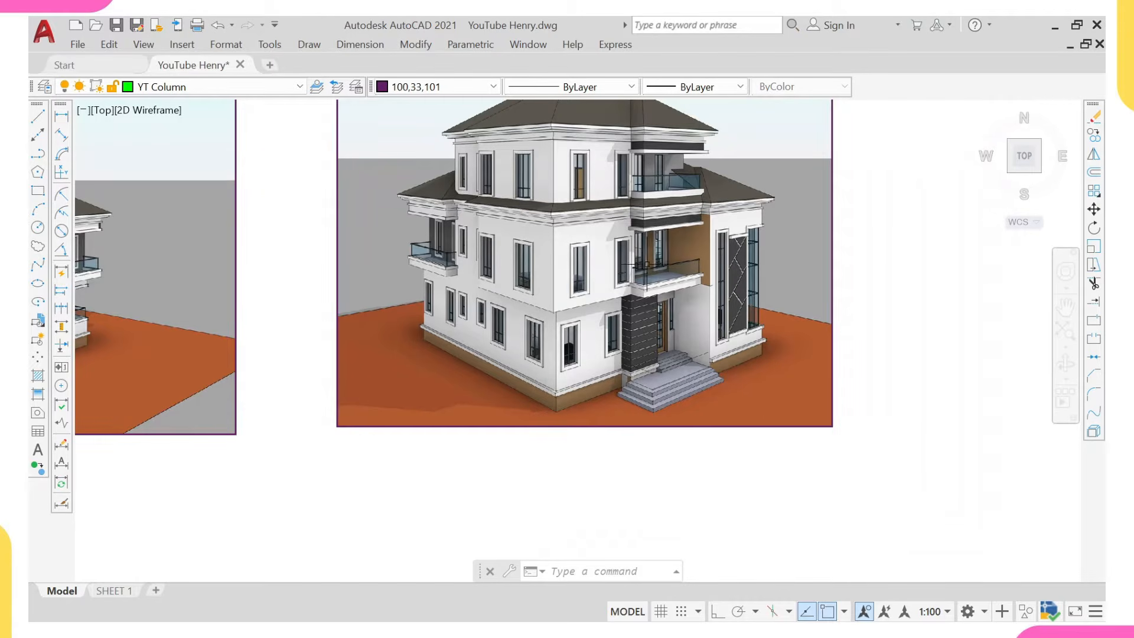
- Switch to ProtaStructure and inspect the Storey 2 plan around slab 2S3, beam 2B13 and the floor outline beyond them
{"action": "left_click", "coordinate": [783, 614]}
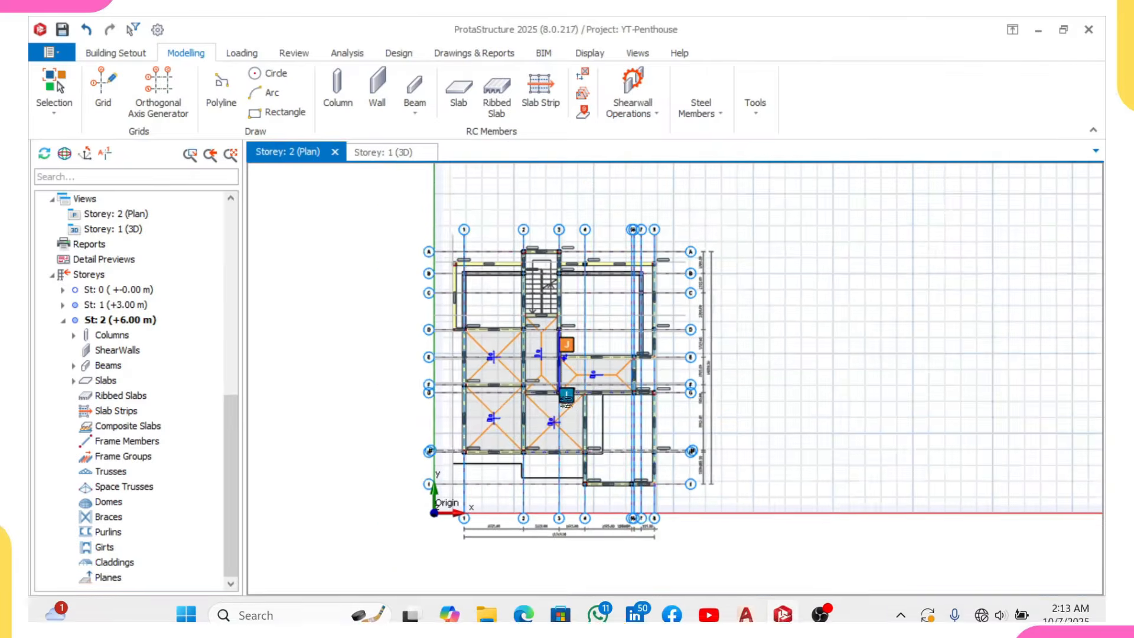
{"action": "scroll", "coordinate": [531, 426], "scroll_direction": "up", "scroll_amount": 3}
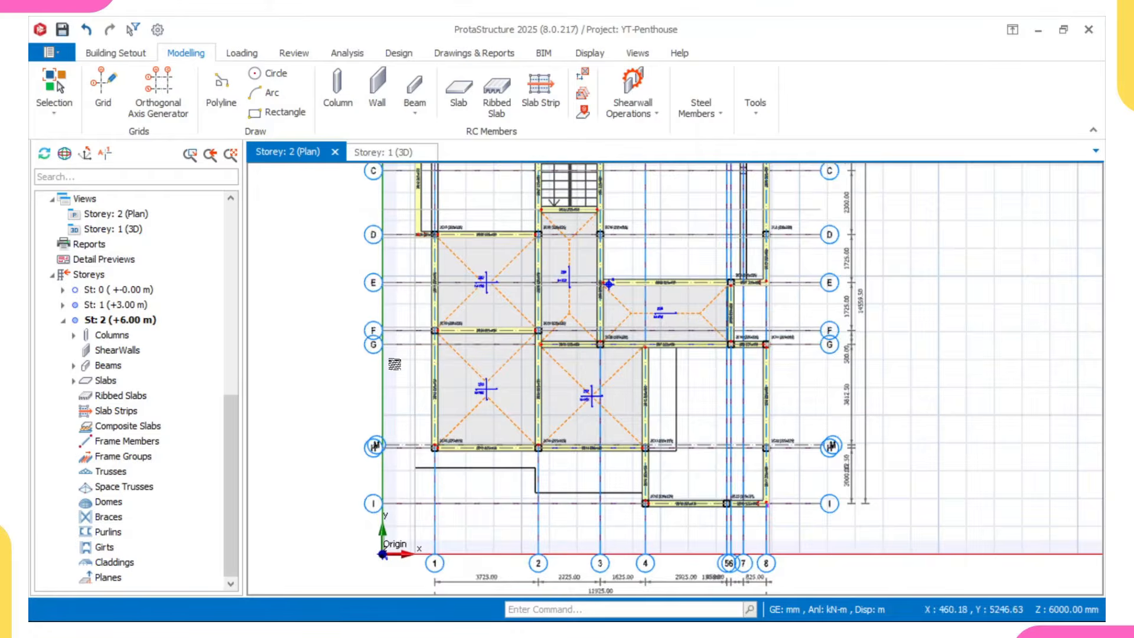
{"action": "scroll", "coordinate": [395, 363], "scroll_direction": "up", "scroll_amount": 2}
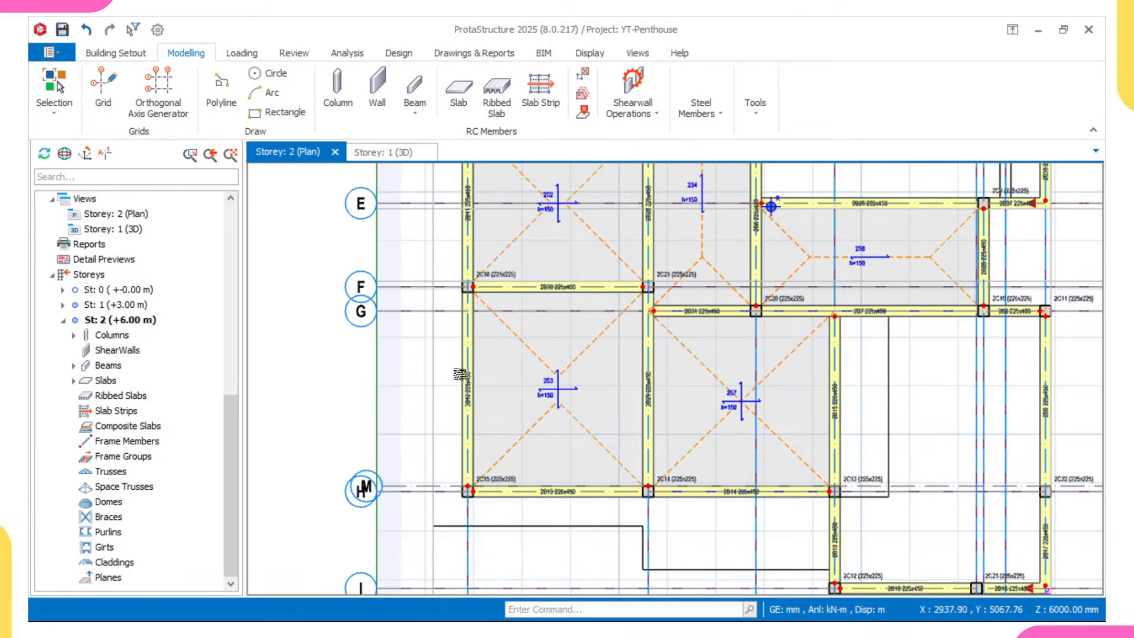
{"action": "middle_click_drag", "start_coordinate": [462, 420], "coordinate": [471, 382]}
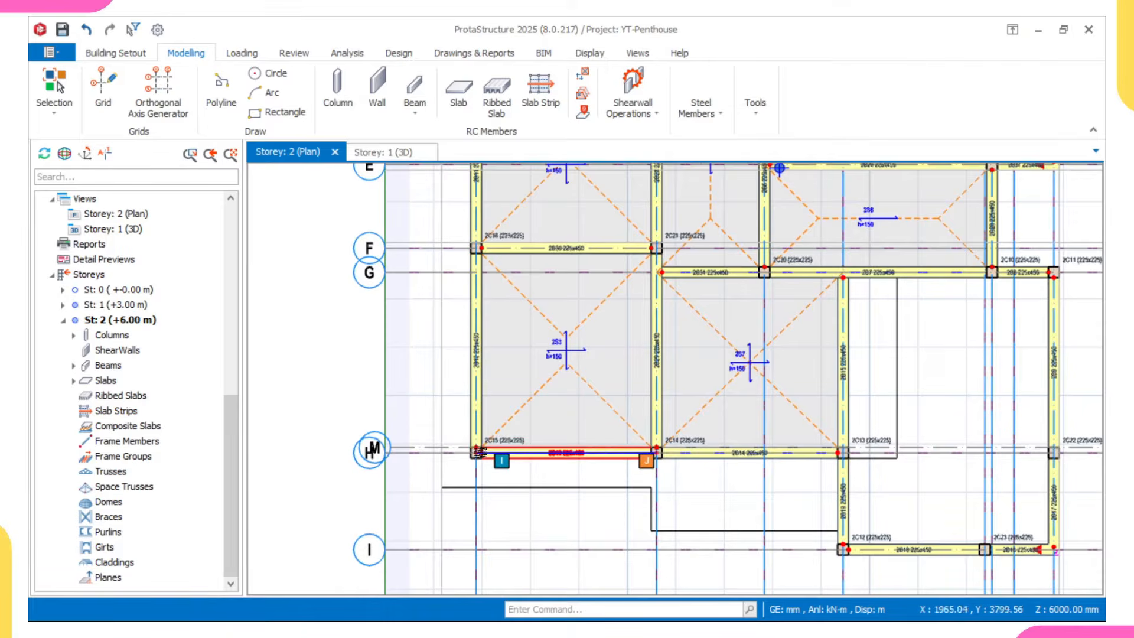
{"action": "mouse_move", "coordinate": [566, 619]}
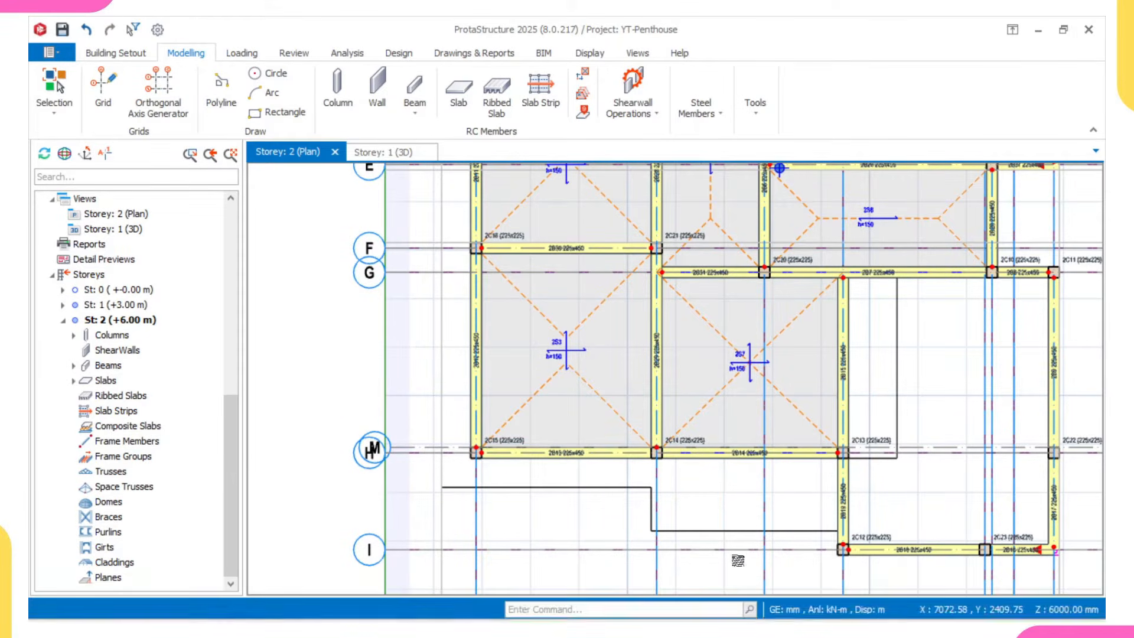
- Switch to AutoCAD and check the walls and column positions around Bedroom 3 in the first floor layout
{"action": "left_click", "coordinate": [745, 604]}
{"action": "scroll", "coordinate": [752, 413], "scroll_direction": "down", "scroll_amount": 10}
{"action": "middle_click_drag", "start_coordinate": [754, 437], "coordinate": [706, 374]}
{"action": "scroll", "coordinate": [817, 479], "scroll_direction": "up", "scroll_amount": 8}
{"action": "scroll", "coordinate": [653, 269], "scroll_direction": "up", "scroll_amount": 4}
{"action": "scroll", "coordinate": [625, 347], "scroll_direction": "up", "scroll_amount": 6}
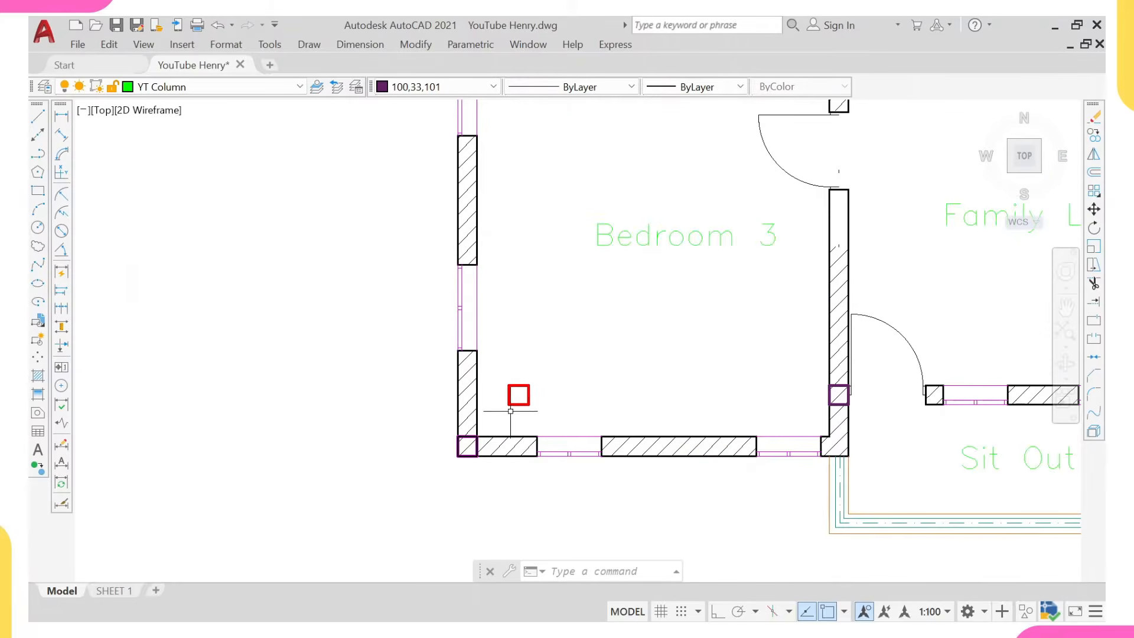
{"action": "scroll", "coordinate": [491, 448], "scroll_direction": "down", "scroll_amount": 4}
{"action": "scroll", "coordinate": [497, 278], "scroll_direction": "up", "scroll_amount": 6}
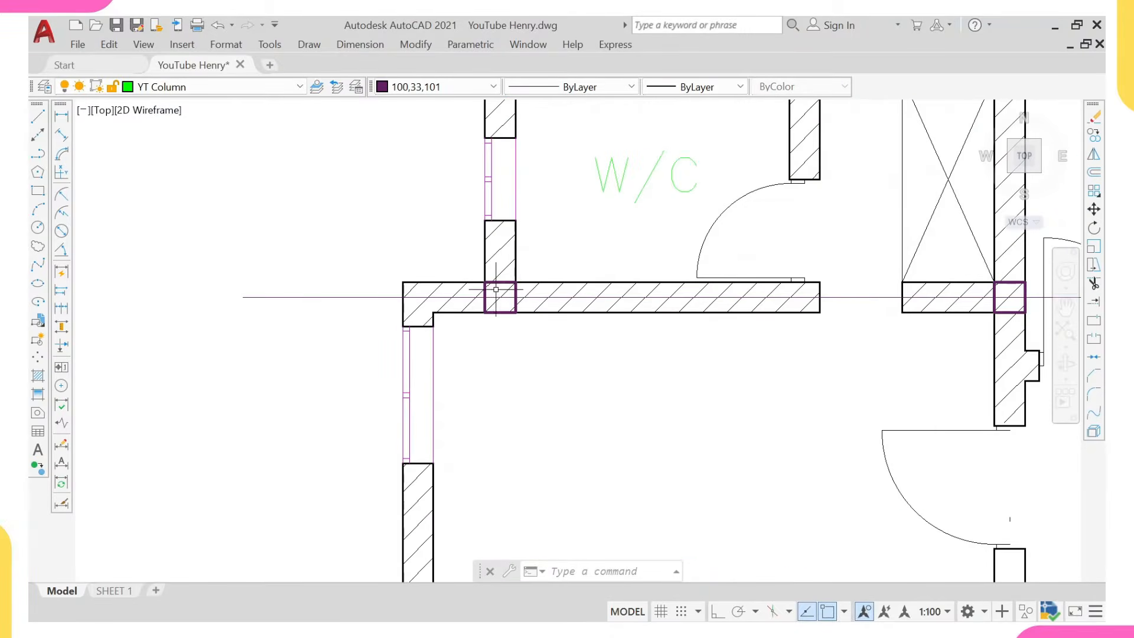
{"action": "scroll", "coordinate": [496, 290], "scroll_direction": "down", "scroll_amount": 5}
{"action": "scroll", "coordinate": [475, 304], "scroll_direction": "up", "scroll_amount": 5}
{"action": "scroll", "coordinate": [423, 311], "scroll_direction": "down", "scroll_amount": 2}
{"action": "scroll", "coordinate": [423, 311], "scroll_direction": "down", "scroll_amount": 5}
{"action": "scroll", "coordinate": [452, 378], "scroll_direction": "up", "scroll_amount": 6}
{"action": "scroll", "coordinate": [427, 385], "scroll_direction": "down", "scroll_amount": 2}
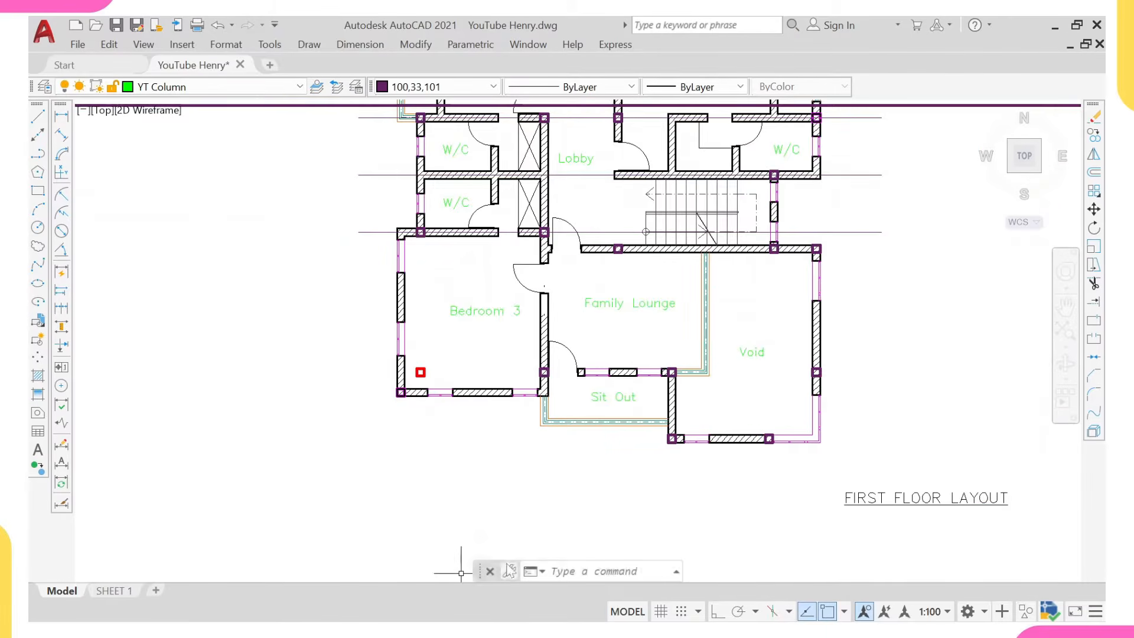
- Switch to ProtaStructure and offset axis M on Storey 2 onto the floor outline beyond beam 2B13
{"action": "mouse_move", "coordinate": [713, 617]}
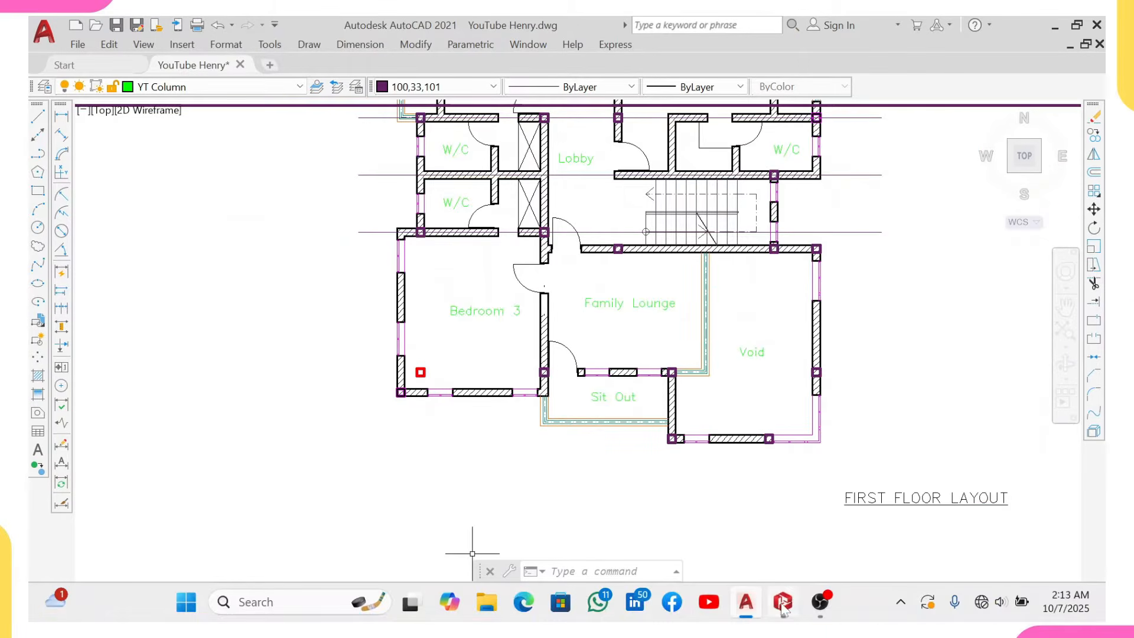
{"action": "mouse_move", "coordinate": [782, 608]}
{"action": "left_click", "coordinate": [778, 532]}
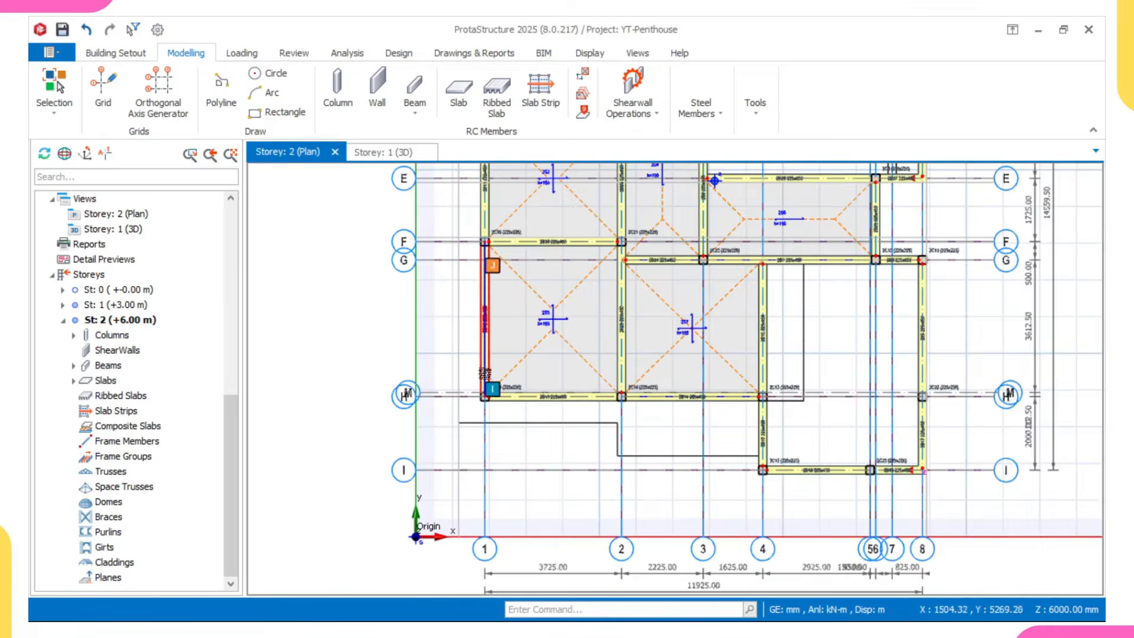
{"action": "scroll", "coordinate": [485, 374], "scroll_direction": "up", "scroll_amount": 5}
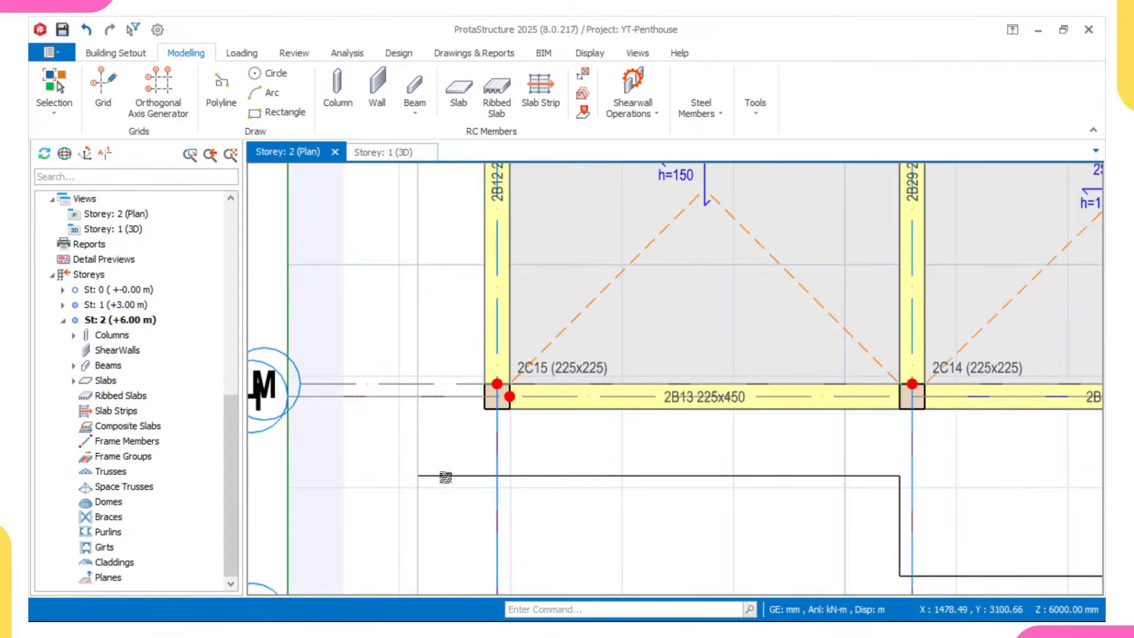
{"action": "middle_click_drag", "start_coordinate": [461, 476], "coordinate": [451, 412]}
{"action": "scroll", "coordinate": [440, 405], "scroll_direction": "up", "scroll_amount": 2}
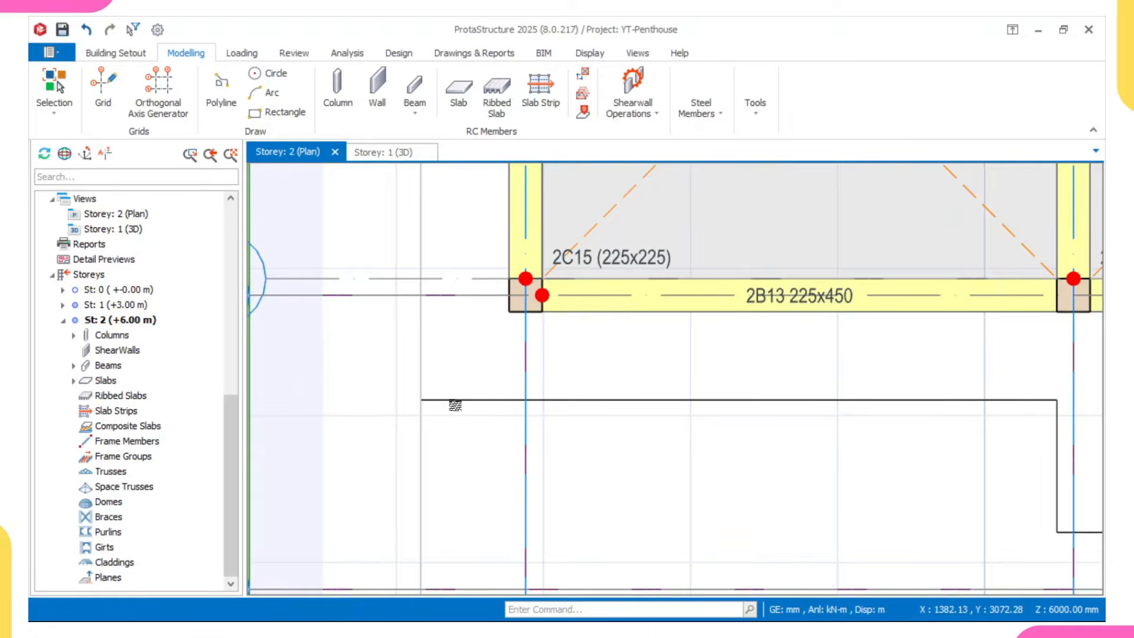
{"action": "scroll", "coordinate": [451, 404], "scroll_direction": "down", "scroll_amount": 3}
{"action": "scroll", "coordinate": [467, 403], "scroll_direction": "up", "scroll_amount": 1}
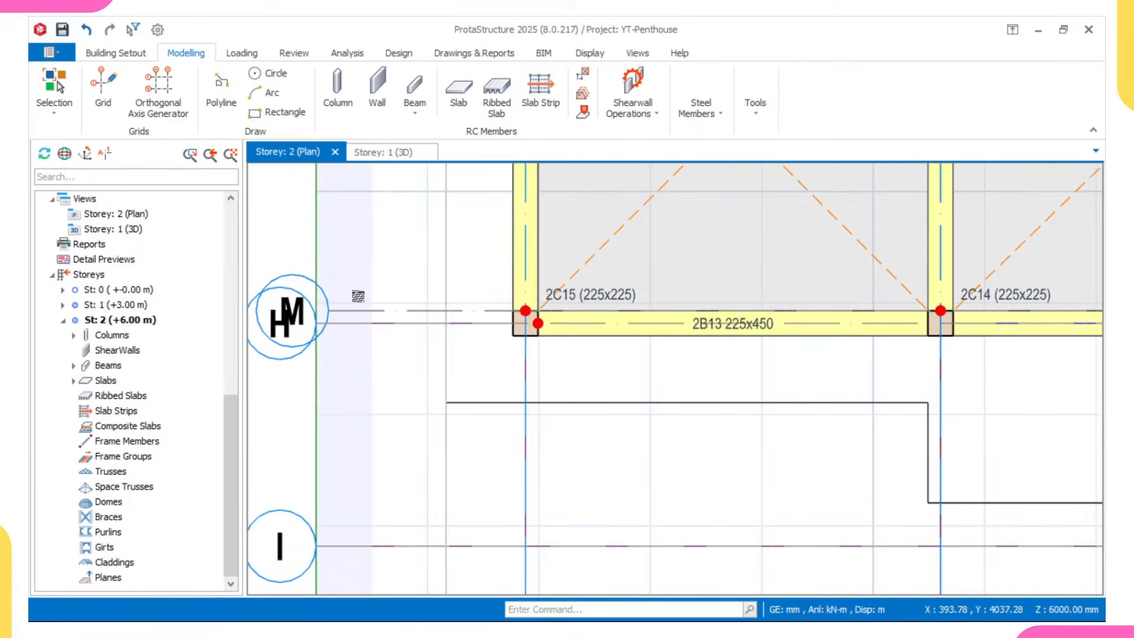
{"action": "scroll", "coordinate": [357, 296], "scroll_direction": "up", "scroll_amount": 1}
{"action": "left_click", "coordinate": [372, 316]}
{"action": "right_click", "coordinate": [426, 316]}
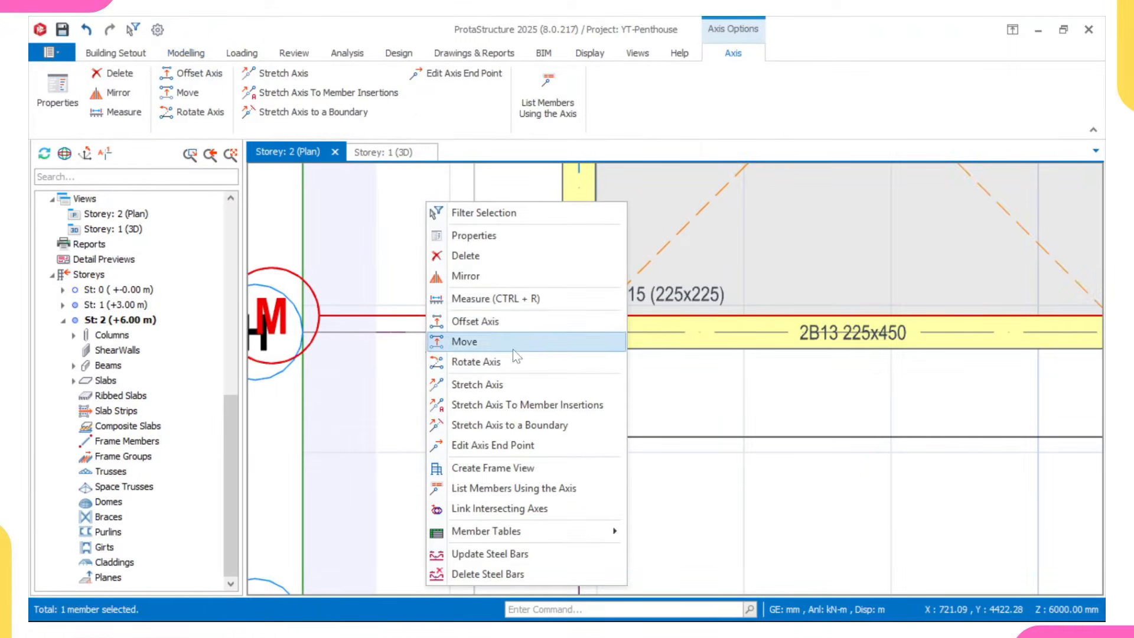
{"action": "left_click", "coordinate": [514, 321]}
{"action": "scroll", "coordinate": [509, 428], "scroll_direction": "down", "scroll_amount": 3}
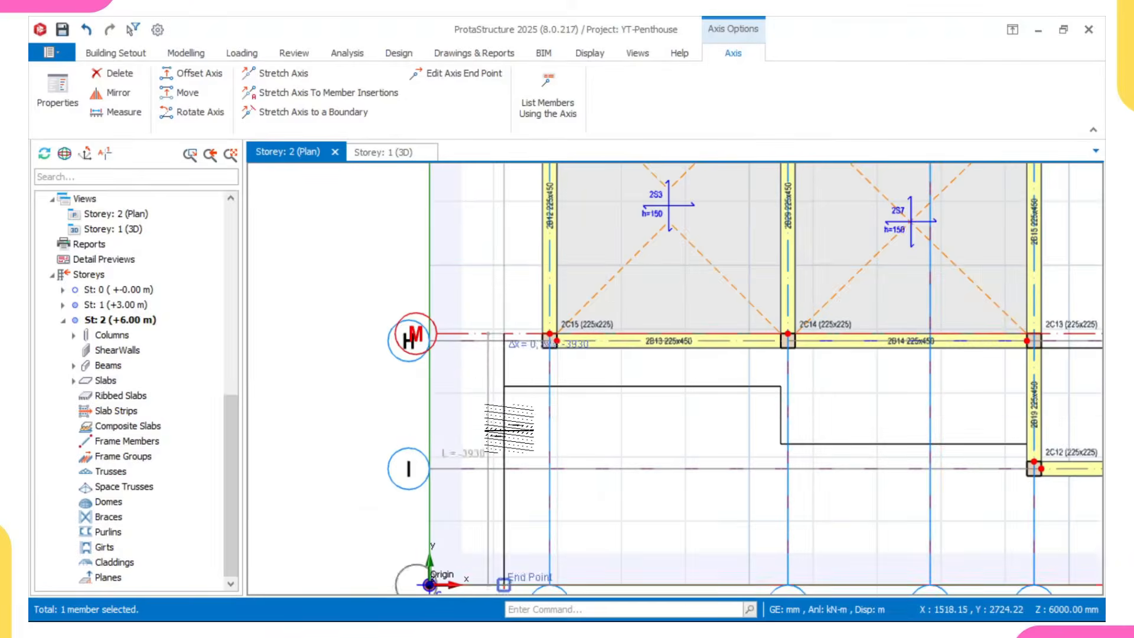
{"action": "scroll", "coordinate": [559, 382], "scroll_direction": "up", "scroll_amount": 2}
{"action": "left_click", "coordinate": [539, 384]}
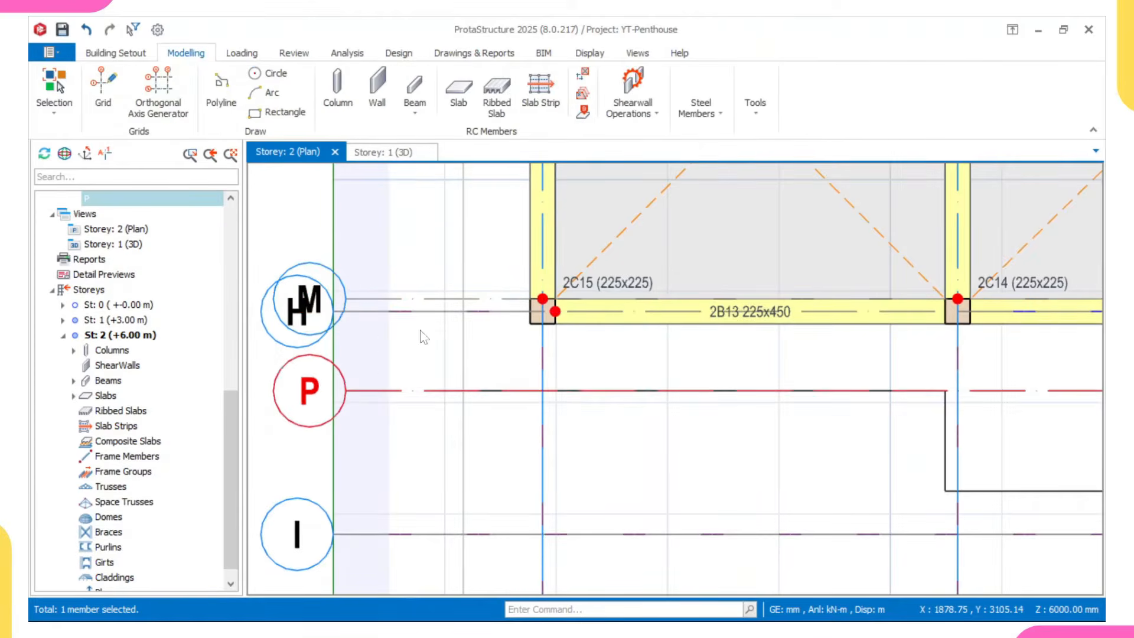
- Set the new axis P to be a hidden axis and update its properties
{"action": "right_click", "coordinate": [513, 292]}
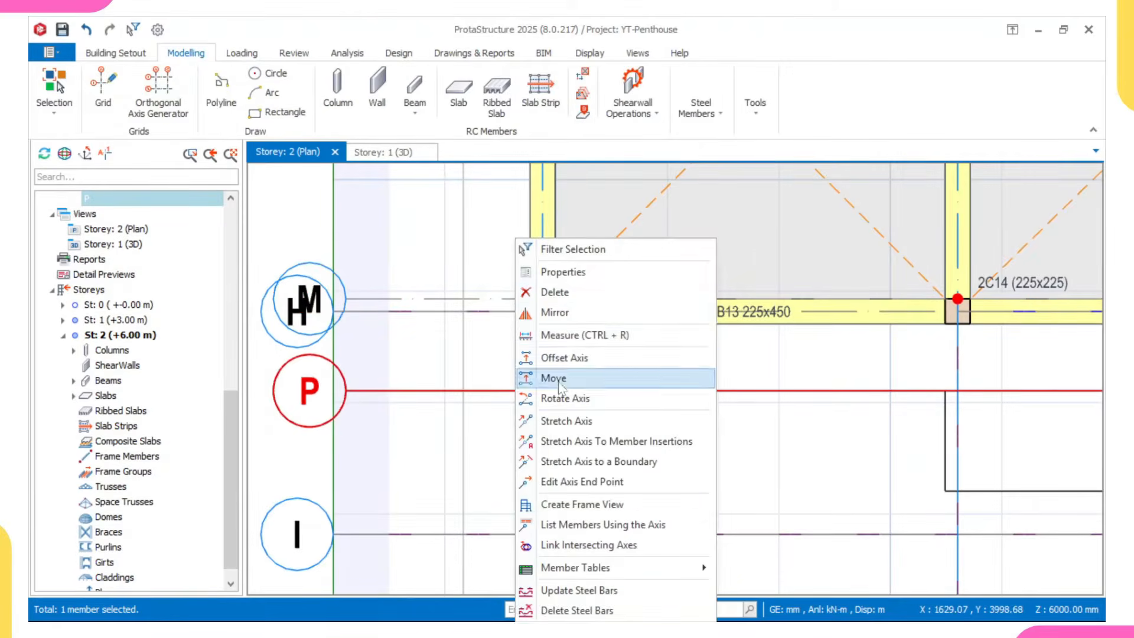
{"action": "left_click", "coordinate": [580, 278]}
{"action": "left_click", "coordinate": [924, 254]}
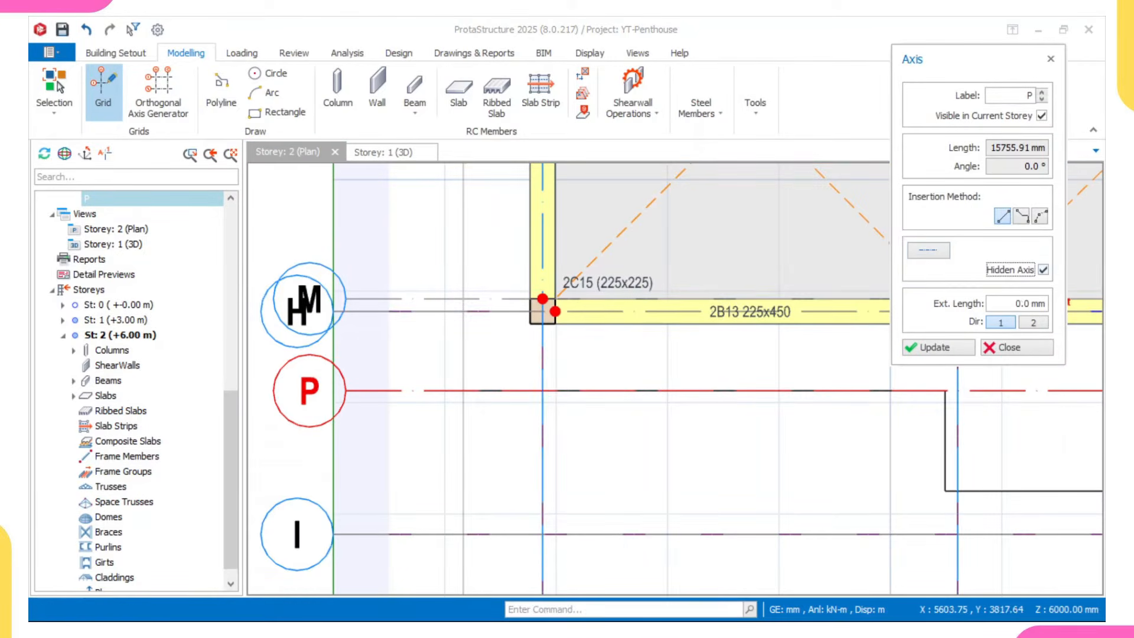
{"action": "left_click", "coordinate": [961, 348]}
{"action": "key", "text": "Escape"}
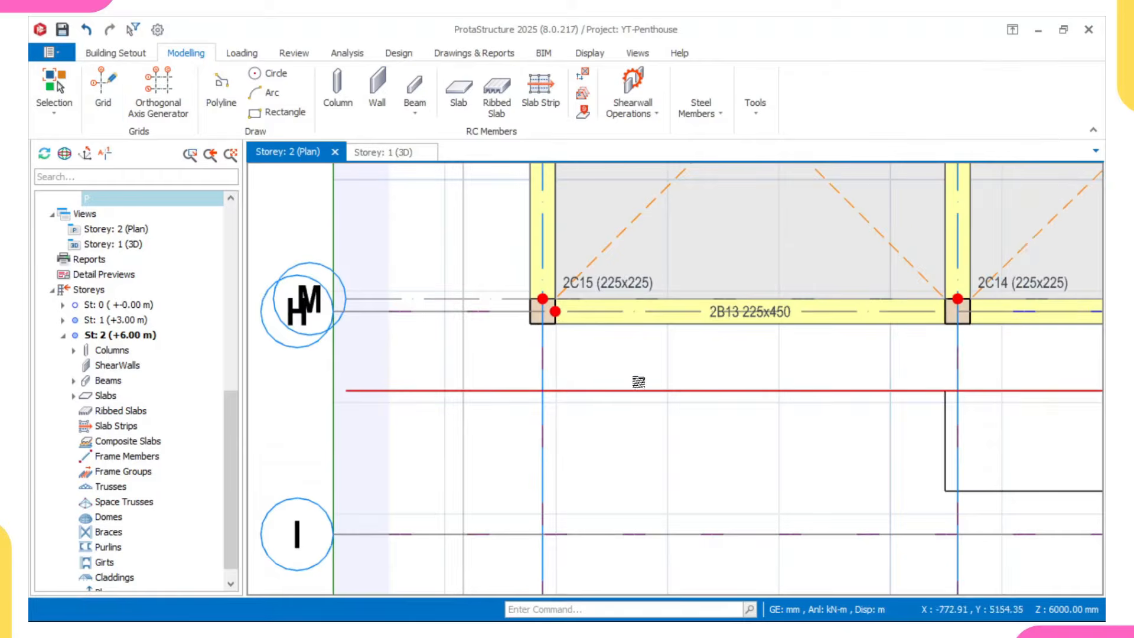
- Insert a 225x225 column at the floor outline's corner outside column 2C15, using that column's properties
{"action": "scroll", "coordinate": [700, 430], "scroll_direction": "down", "scroll_amount": 2}
{"action": "middle_click_drag", "start_coordinate": [825, 394], "coordinate": [670, 391]}
{"action": "scroll", "coordinate": [621, 408], "scroll_direction": "up", "scroll_amount": 1}
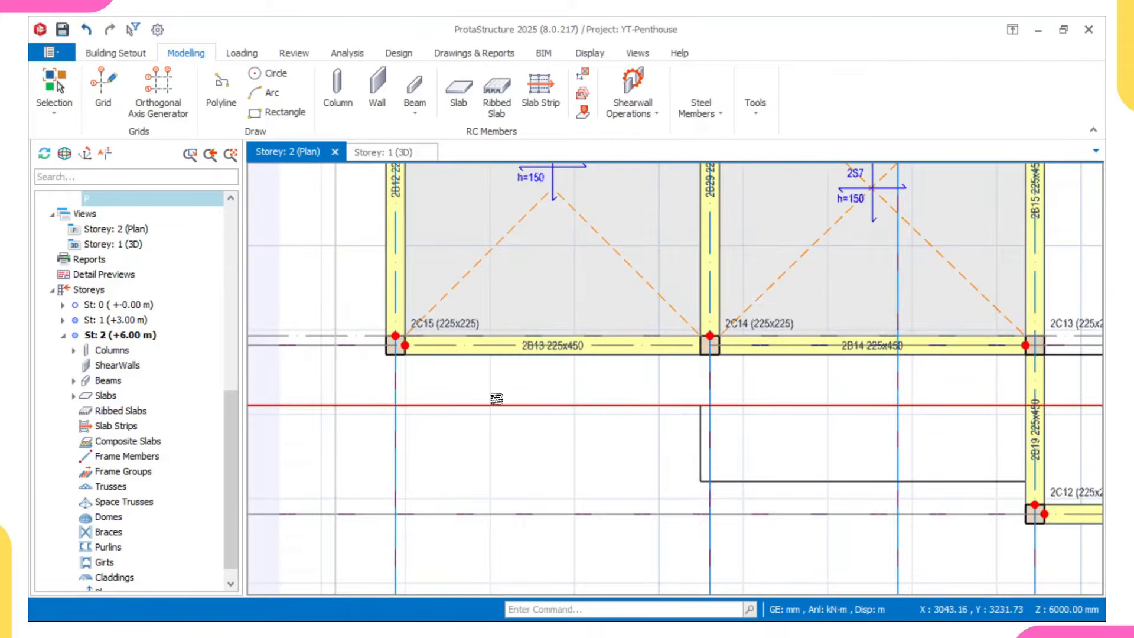
{"action": "middle_click_drag", "start_coordinate": [379, 393], "coordinate": [556, 392]}
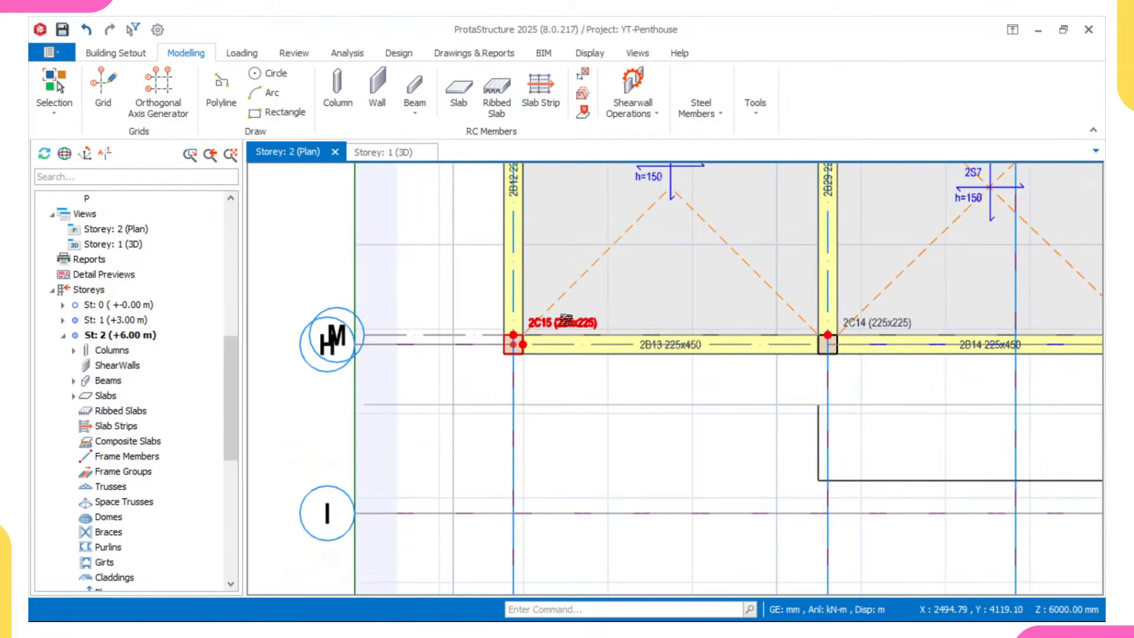
{"action": "double_click", "coordinate": [565, 319]}
{"action": "scroll", "coordinate": [566, 319], "scroll_direction": "up", "scroll_amount": 2}
{"action": "scroll", "coordinate": [418, 444], "scroll_direction": "down", "scroll_amount": 1}
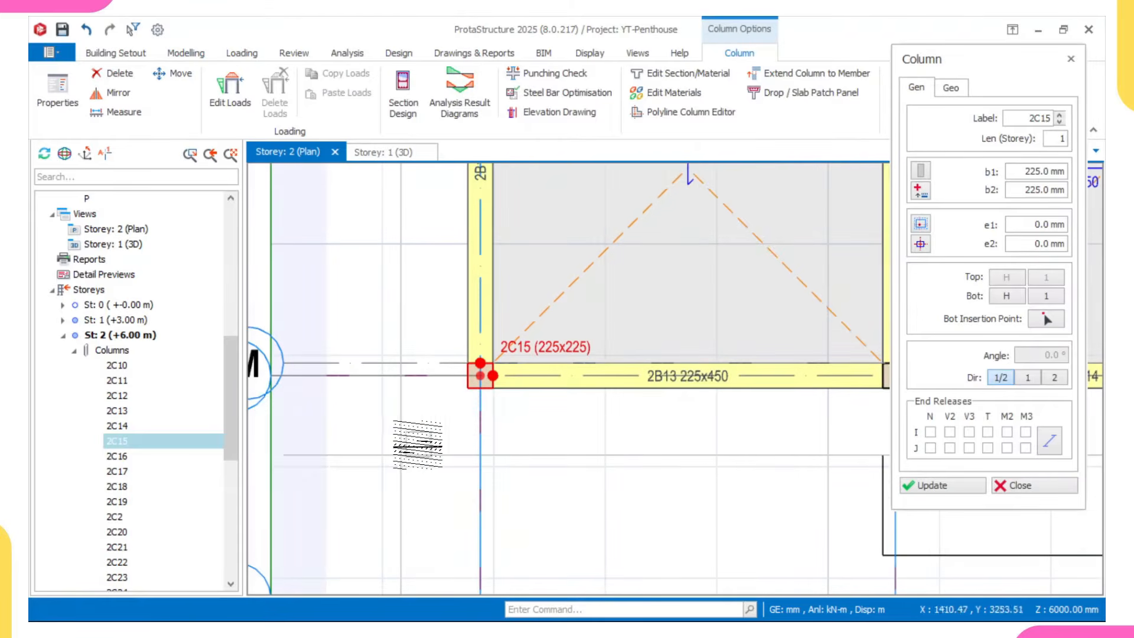
{"action": "left_click", "coordinate": [400, 455]}
{"action": "scroll", "coordinate": [396, 454], "scroll_direction": "up", "scroll_amount": 1}
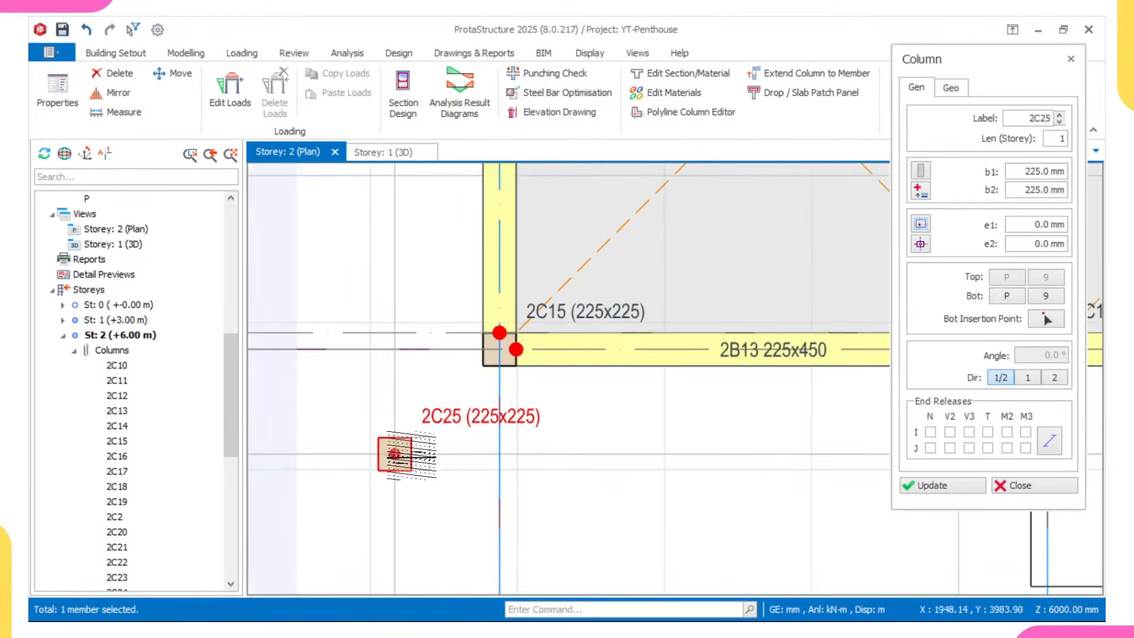
- Align the new column 2C25 inside the floor outline's corner with eccentricities e1 and e2 of 112.5 mm
{"action": "left_click", "coordinate": [919, 243]}
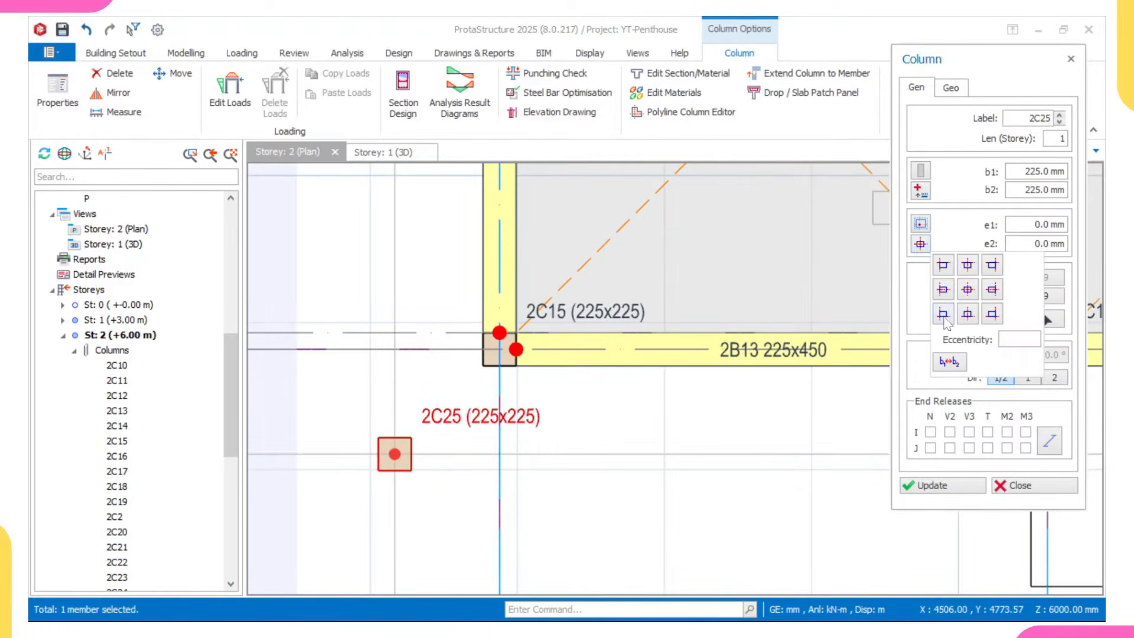
{"action": "left_click", "coordinate": [944, 317]}
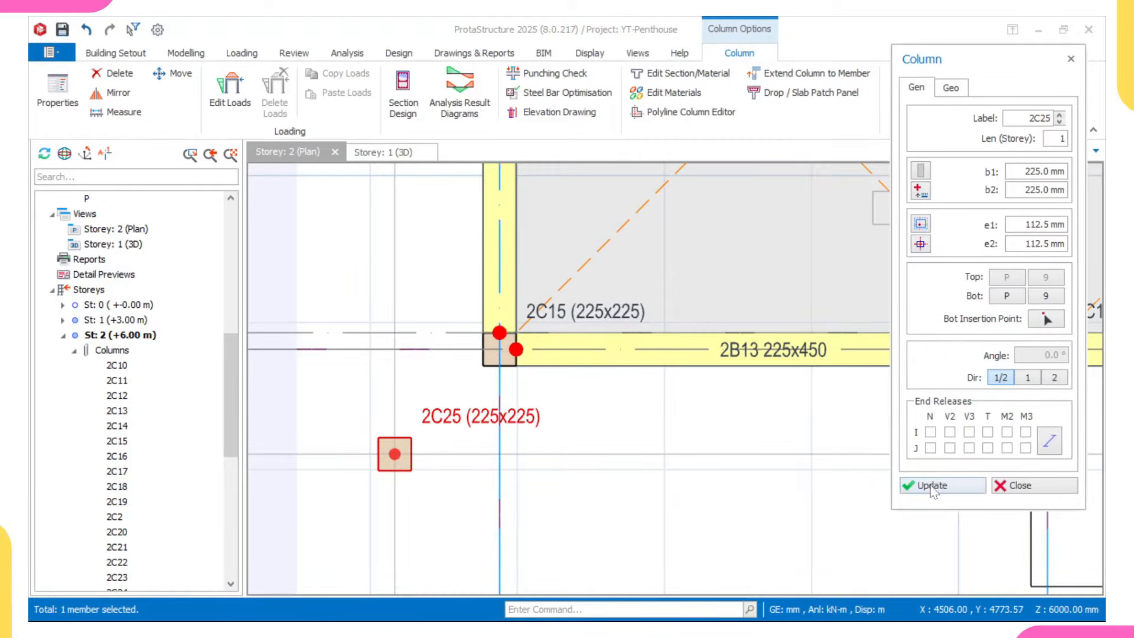
{"action": "scroll", "coordinate": [405, 450], "scroll_direction": "up", "scroll_amount": 1}
{"action": "scroll", "coordinate": [419, 438], "scroll_direction": "down", "scroll_amount": 2}
{"action": "key", "text": "Escape"}
{"action": "scroll", "coordinate": [449, 369], "scroll_direction": "down", "scroll_amount": 4}
{"action": "middle_click_drag", "start_coordinate": [461, 274], "coordinate": [460, 368]}
{"action": "middle_click_drag", "start_coordinate": [469, 270], "coordinate": [471, 314]}
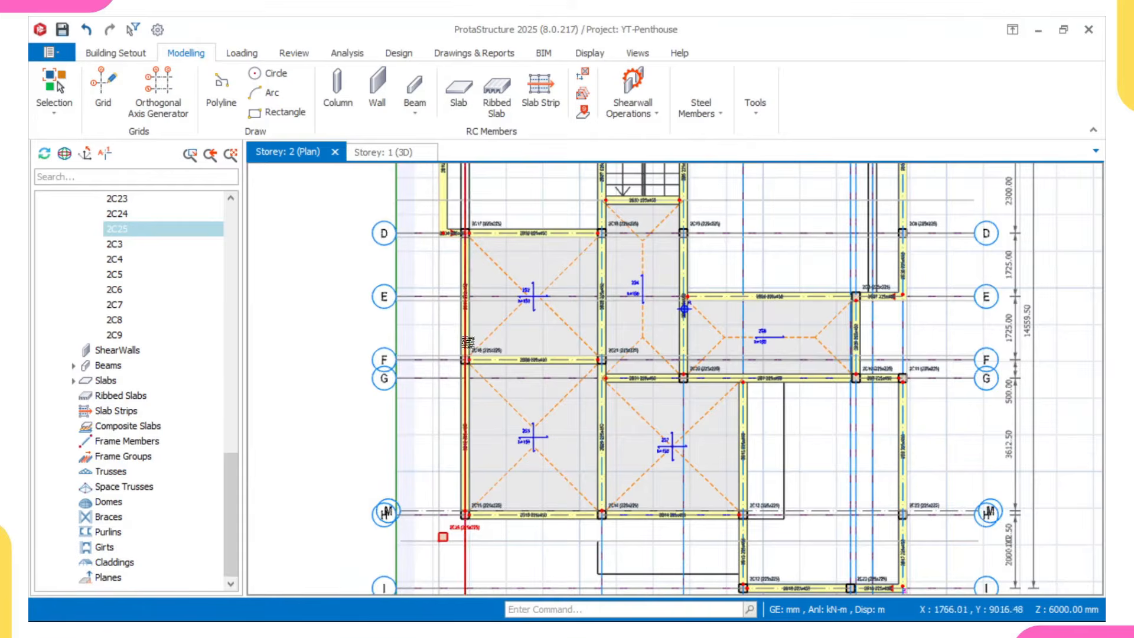
{"action": "scroll", "coordinate": [465, 367], "scroll_direction": "up", "scroll_amount": 3}
{"action": "scroll", "coordinate": [455, 361], "scroll_direction": "down", "scroll_amount": 2}
{"action": "middle_click_drag", "start_coordinate": [460, 360], "coordinate": [476, 338]}
{"action": "scroll", "coordinate": [477, 320], "scroll_direction": "up", "scroll_amount": 3}
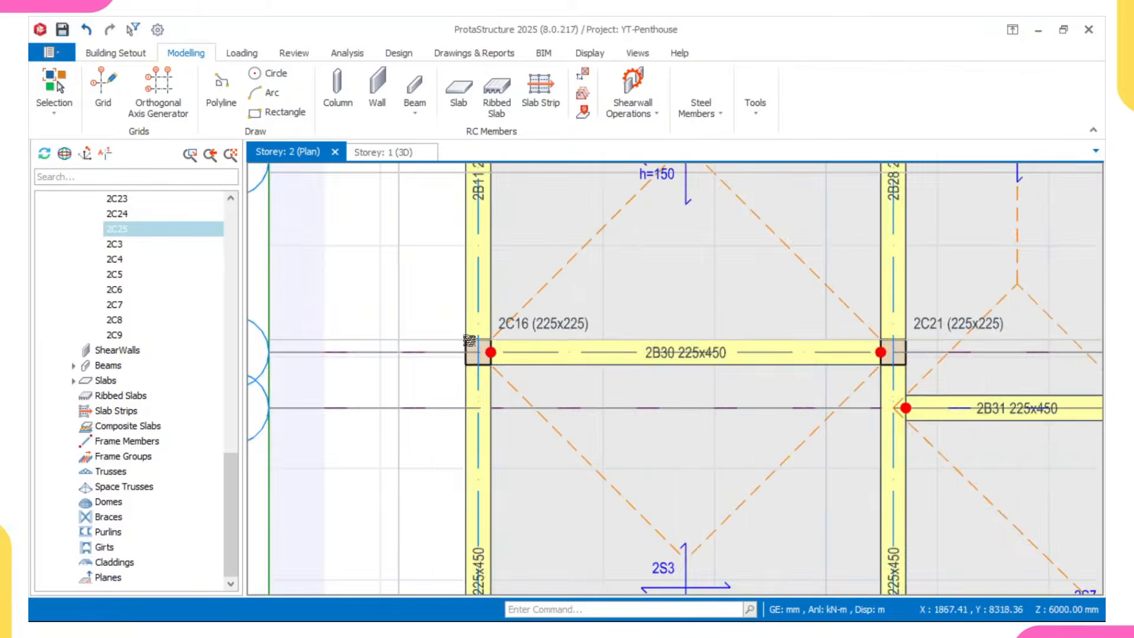
{"action": "scroll", "coordinate": [469, 341], "scroll_direction": "up", "scroll_amount": 4}
{"action": "scroll", "coordinate": [732, 327], "scroll_direction": "down", "scroll_amount": 2}
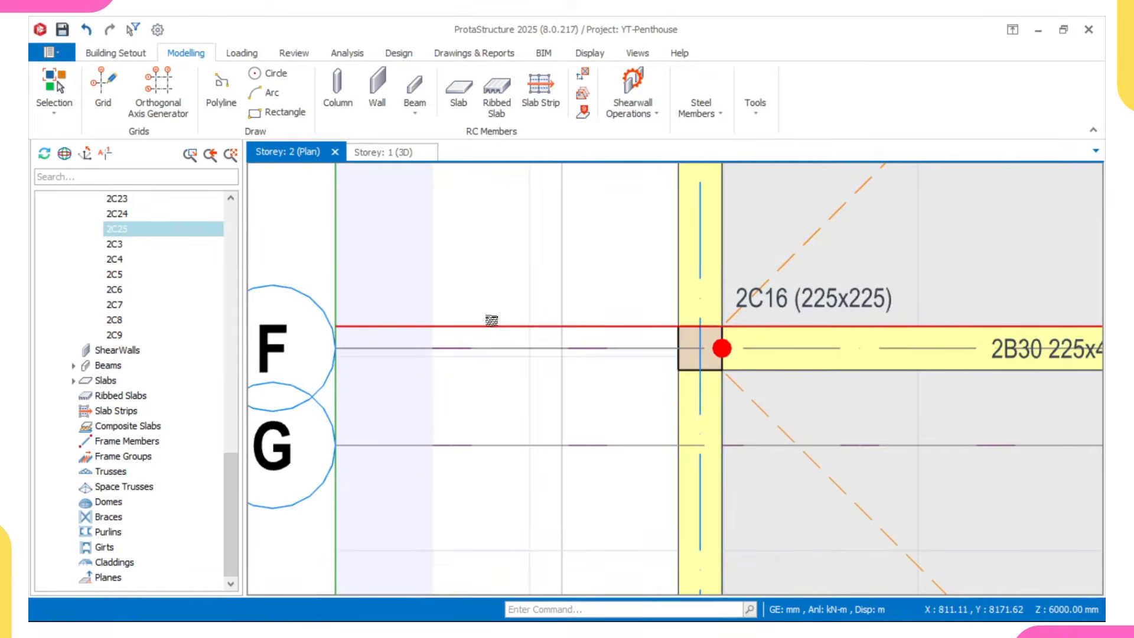
{"action": "left_click", "coordinate": [491, 320]}
{"action": "scroll", "coordinate": [492, 320], "scroll_direction": "down", "scroll_amount": 3}
{"action": "scroll", "coordinate": [526, 299], "scroll_direction": "up", "scroll_amount": 4}
{"action": "scroll", "coordinate": [466, 309], "scroll_direction": "up", "scroll_amount": 1}
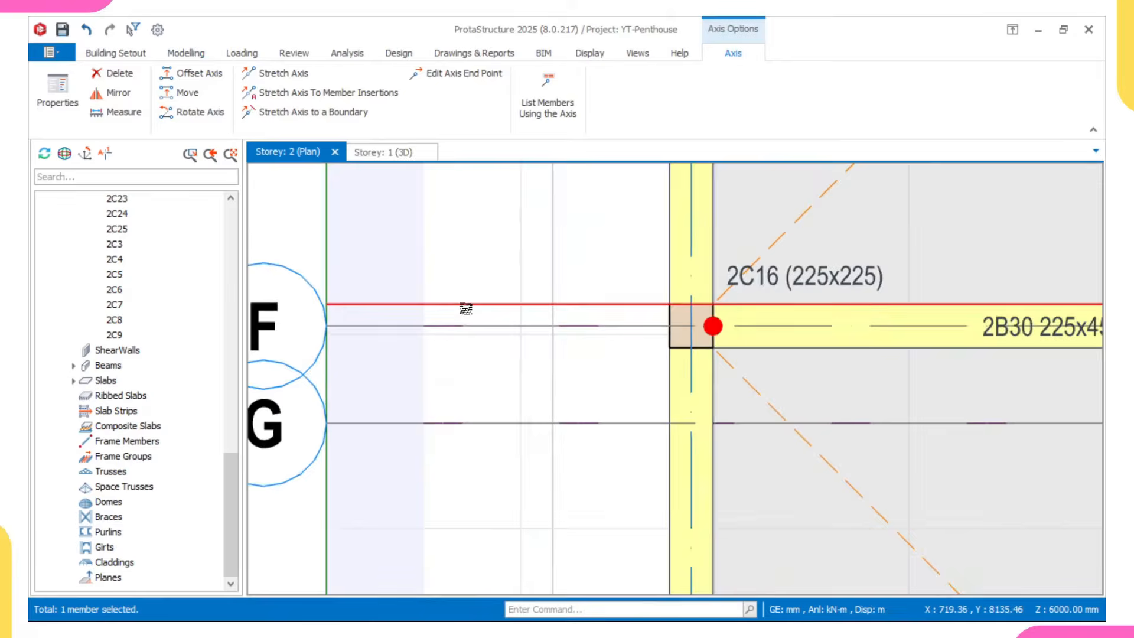
{"action": "scroll", "coordinate": [891, 300], "scroll_direction": "down", "scroll_amount": 2}
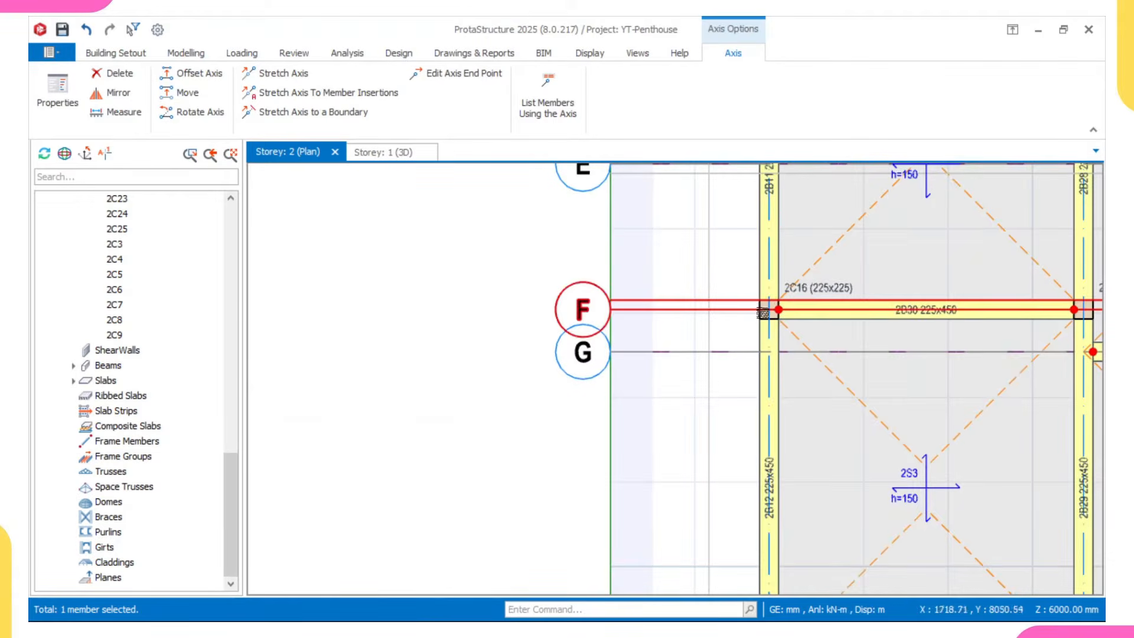
{"action": "middle_click_drag", "start_coordinate": [762, 313], "coordinate": [666, 291]}
{"action": "scroll", "coordinate": [679, 292], "scroll_direction": "up", "scroll_amount": 3}
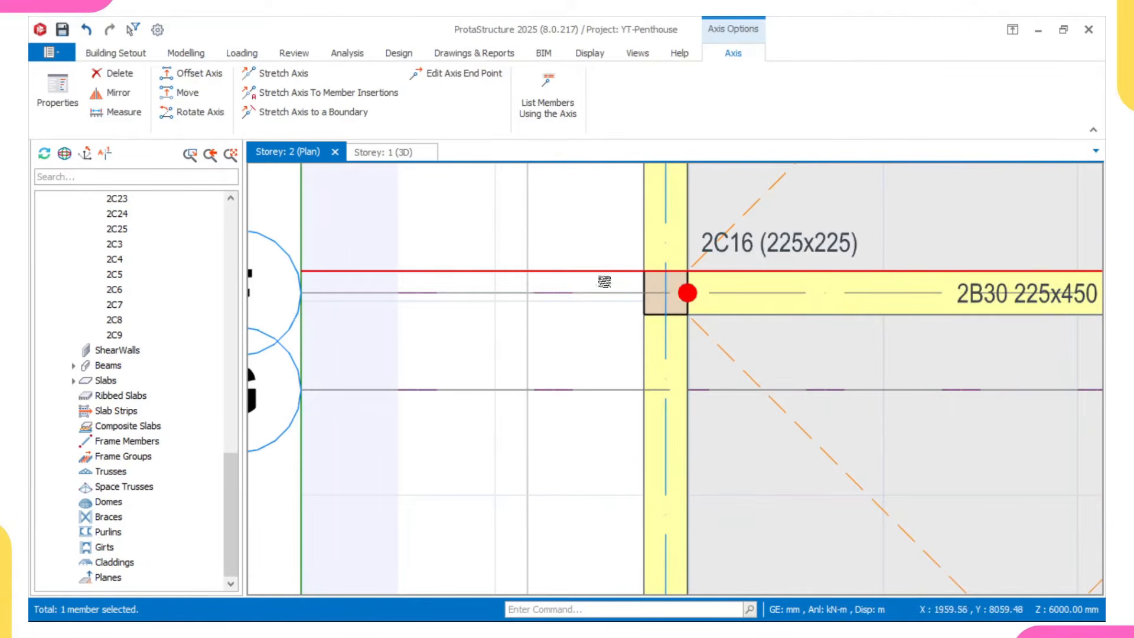
{"action": "scroll", "coordinate": [532, 291], "scroll_direction": "up", "scroll_amount": 2}
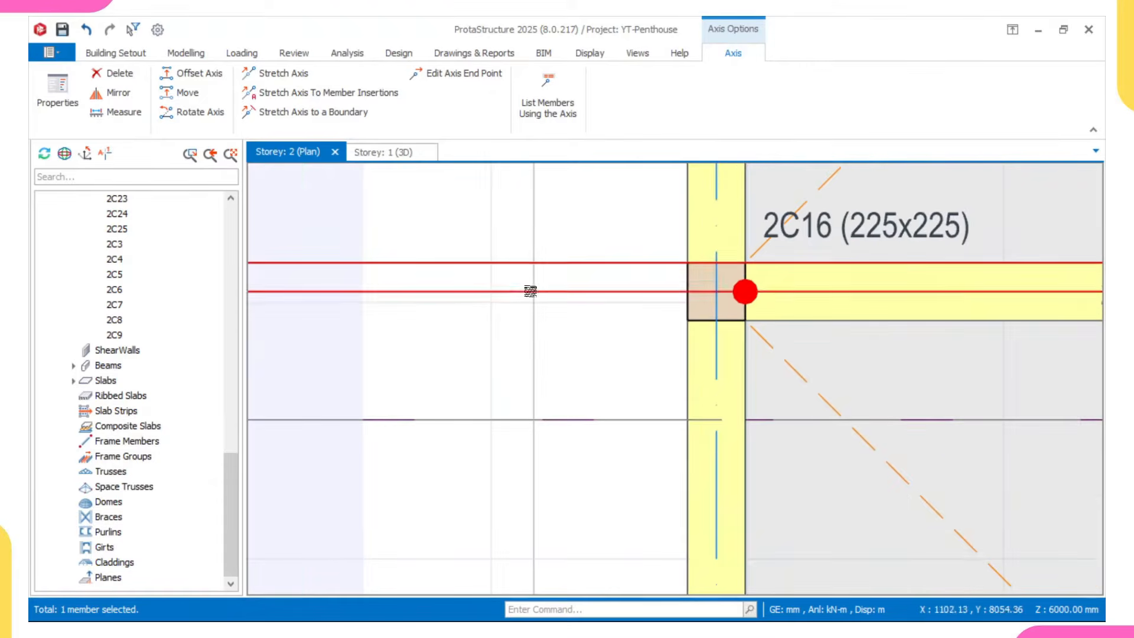
{"action": "scroll", "coordinate": [531, 291], "scroll_direction": "down", "scroll_amount": 3}
{"action": "key", "text": "Escape"}
- Insert a 225x450 beam along axis F between column 2C16 and axis 9, using beam 2B30's properties
{"action": "double_click", "coordinate": [765, 301]}
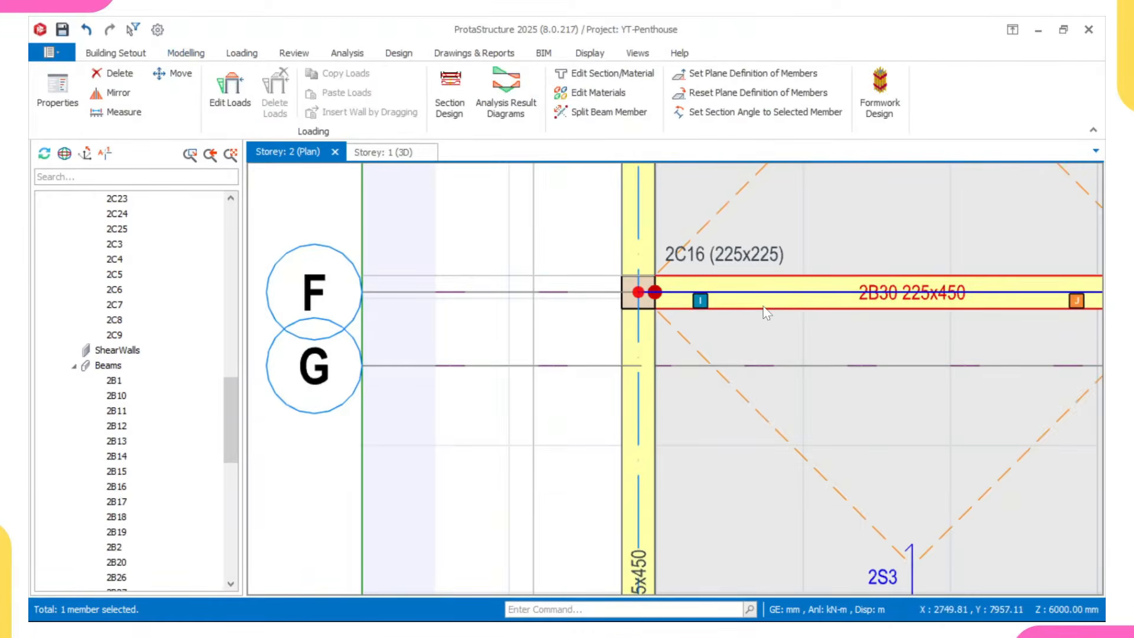
{"action": "scroll", "coordinate": [822, 273], "scroll_direction": "down", "scroll_amount": 3}
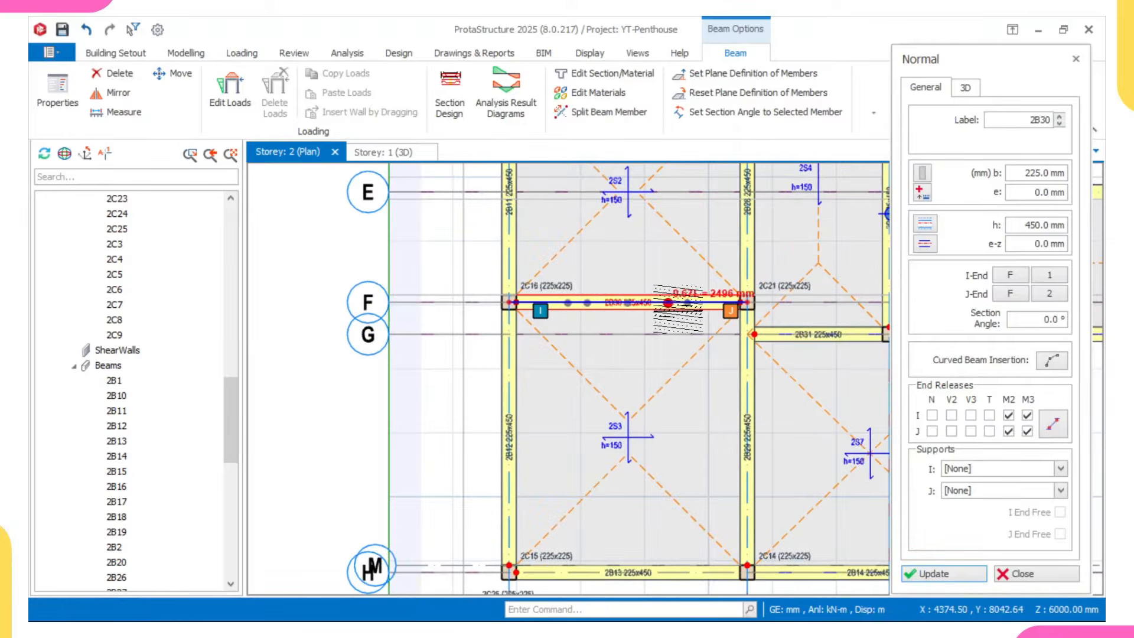
{"action": "scroll", "coordinate": [611, 303], "scroll_direction": "up", "scroll_amount": 4}
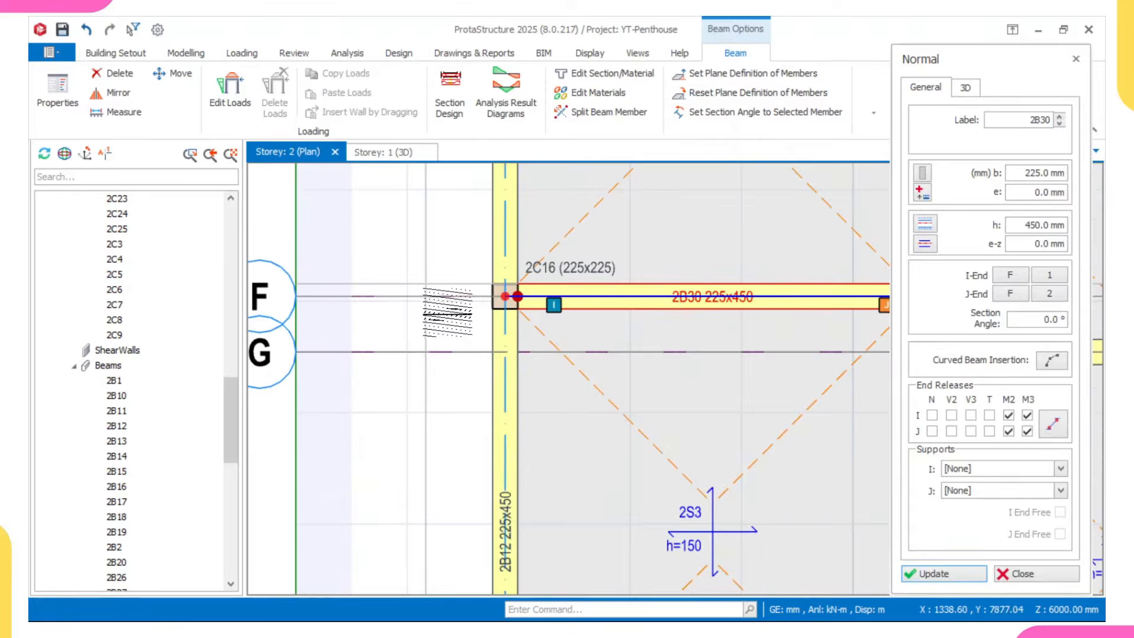
{"action": "scroll", "coordinate": [573, 304], "scroll_direction": "up", "scroll_amount": 1}
{"action": "left_click", "coordinate": [648, 291]}
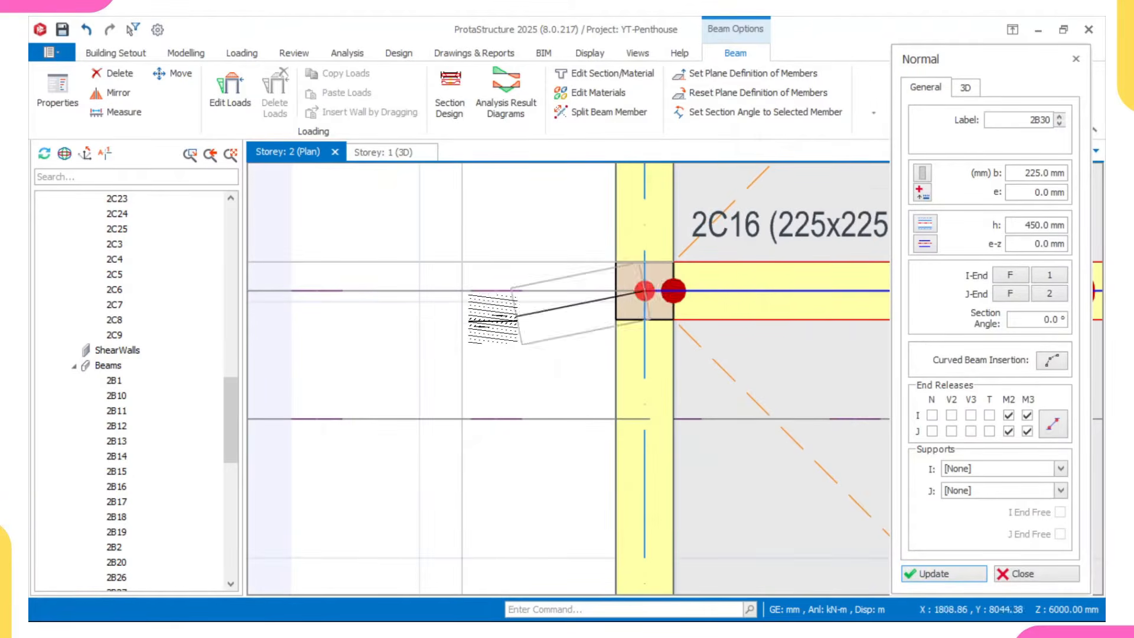
{"action": "scroll", "coordinate": [487, 311], "scroll_direction": "down", "scroll_amount": 5}
{"action": "middle_click_drag", "start_coordinate": [491, 353], "coordinate": [492, 375]}
{"action": "middle_click_drag", "start_coordinate": [490, 240], "coordinate": [491, 381]}
{"action": "scroll", "coordinate": [487, 328], "scroll_direction": "up", "scroll_amount": 2}
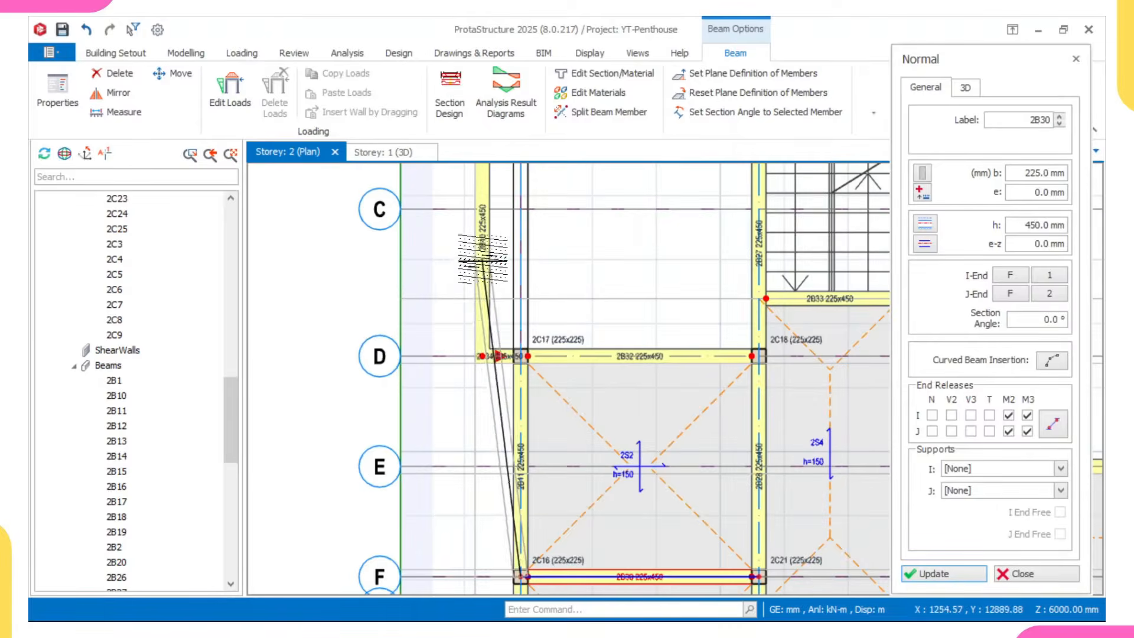
{"action": "scroll", "coordinate": [480, 500], "scroll_direction": "up", "scroll_amount": 1}
{"action": "middle_click_drag", "start_coordinate": [480, 500], "coordinate": [506, 290]}
{"action": "scroll", "coordinate": [503, 390], "scroll_direction": "up", "scroll_amount": 1}
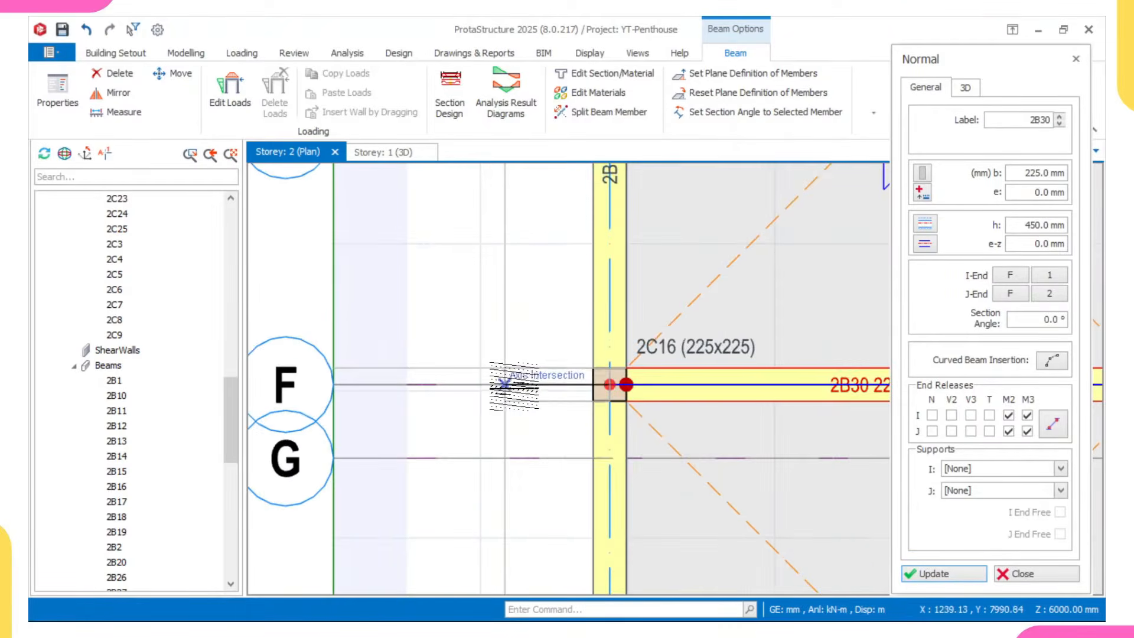
{"action": "scroll", "coordinate": [490, 381], "scroll_direction": "up", "scroll_amount": 1}
{"action": "left_click", "coordinate": [501, 385]}
{"action": "scroll", "coordinate": [705, 383], "scroll_direction": "up", "scroll_amount": 1}
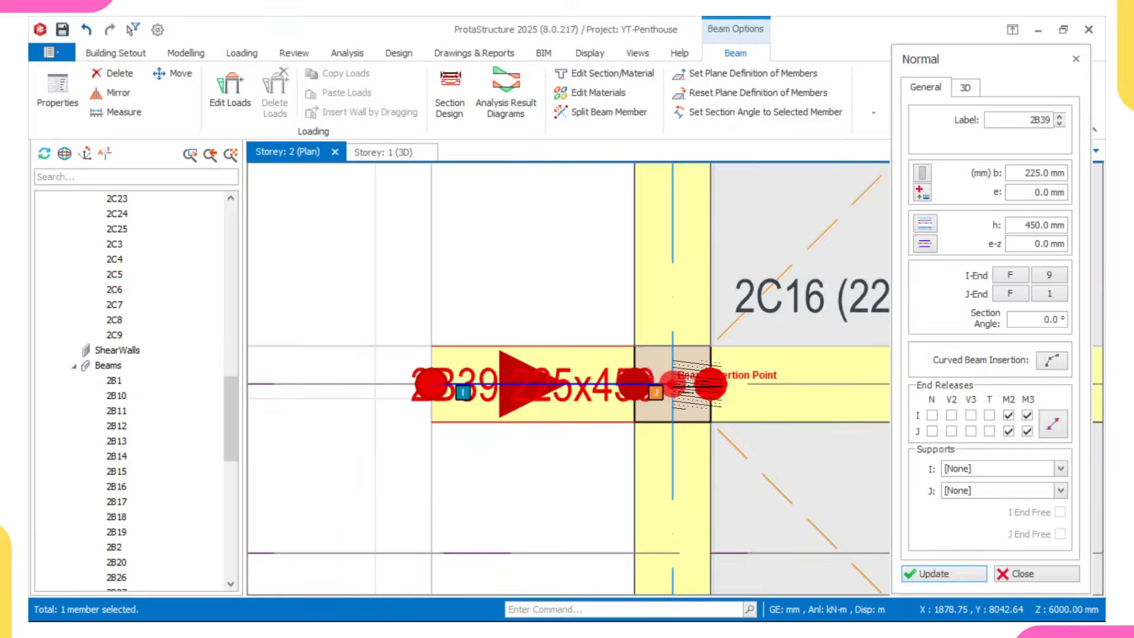
- Switch to AutoCAD and check the overhanging wall corner beside the W/C above Bedroom 3
{"action": "scroll", "coordinate": [523, 351], "scroll_direction": "down", "scroll_amount": 1}
{"action": "scroll", "coordinate": [580, 360], "scroll_direction": "up", "scroll_amount": 2}
{"action": "scroll", "coordinate": [614, 366], "scroll_direction": "down", "scroll_amount": 2}
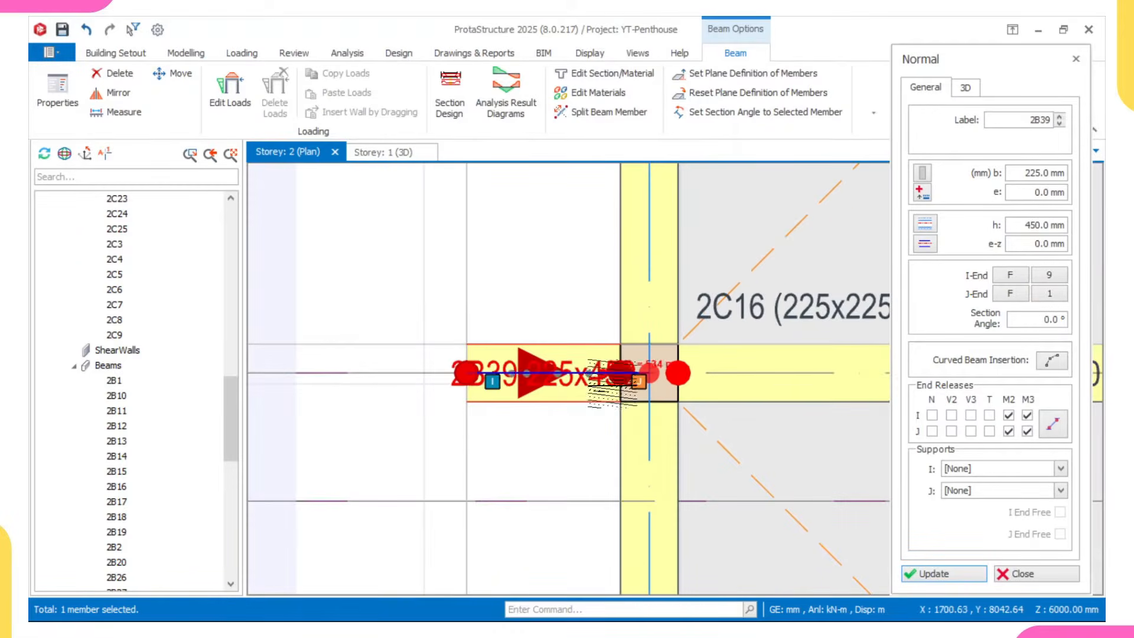
{"action": "scroll", "coordinate": [618, 566], "scroll_direction": "down", "scroll_amount": 3}
{"action": "mouse_move", "coordinate": [794, 605]}
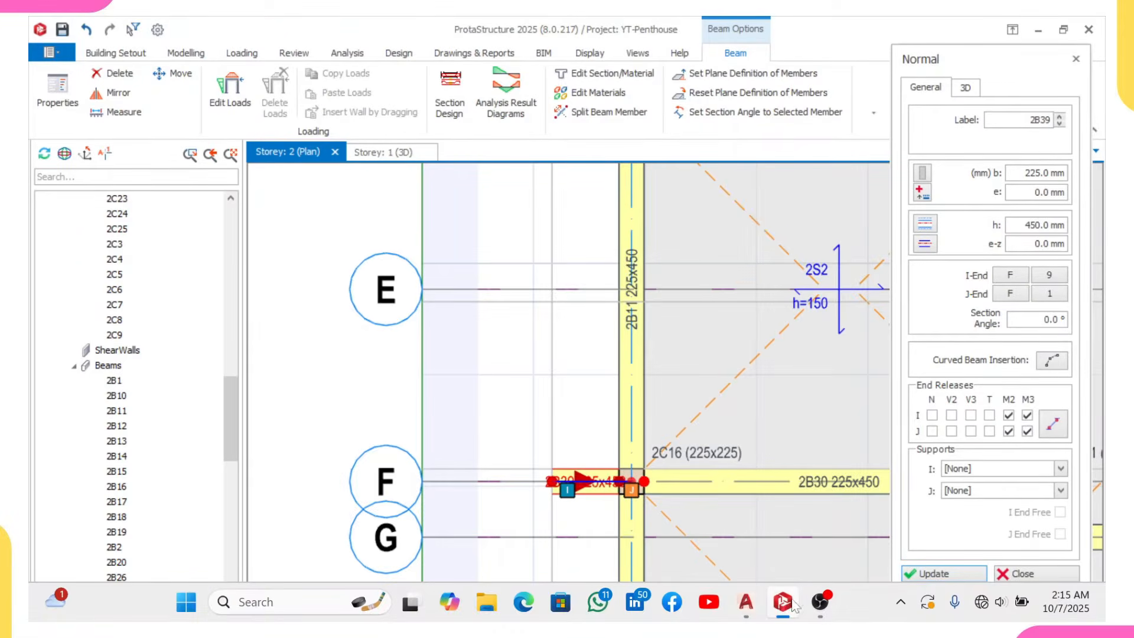
{"action": "left_click", "coordinate": [746, 602]}
{"action": "scroll", "coordinate": [585, 376], "scroll_direction": "down", "scroll_amount": 2}
{"action": "scroll", "coordinate": [488, 342], "scroll_direction": "up", "scroll_amount": 8}
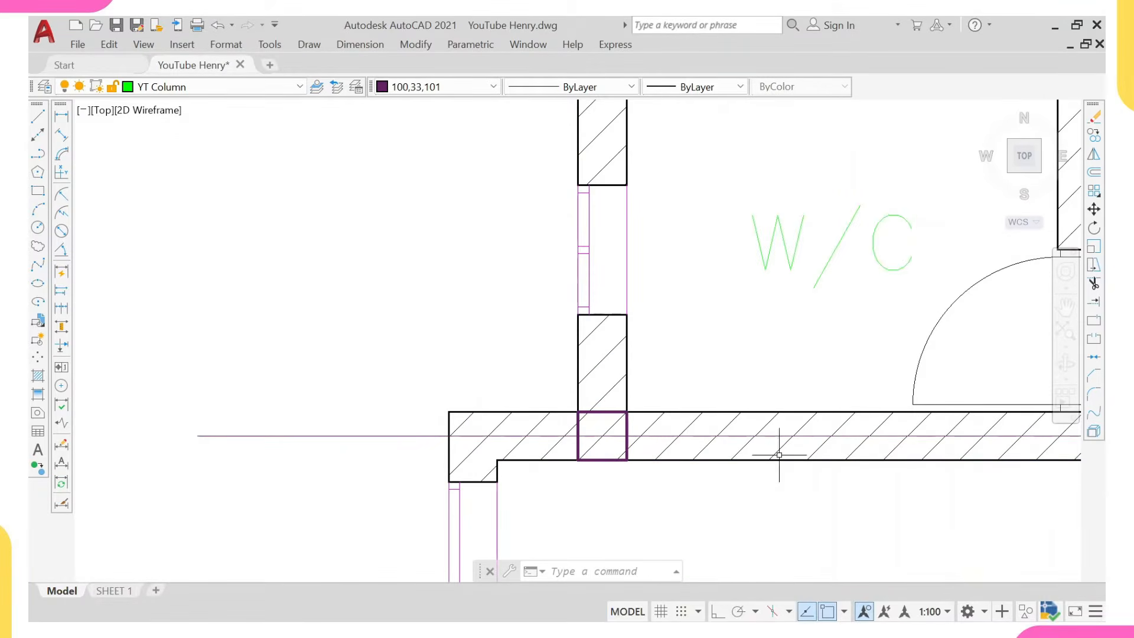
- Switch to ProtaStructure and insert a 225x450 beam along axis 9 between axis F and column 2C25
{"action": "left_click", "coordinate": [782, 602]}
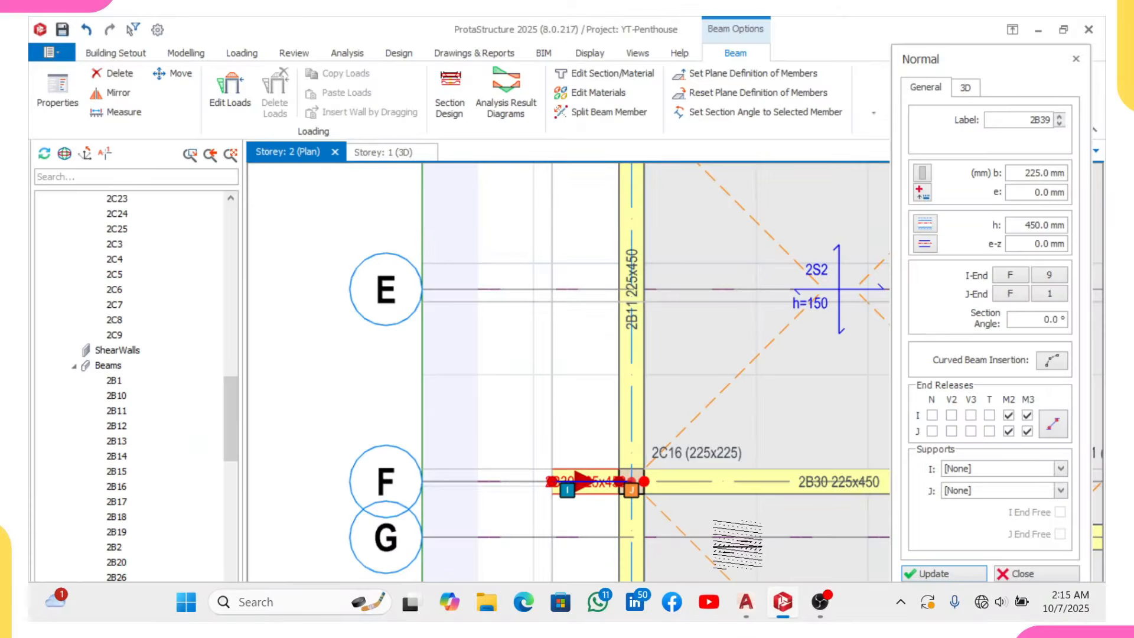
{"action": "scroll", "coordinate": [525, 370], "scroll_direction": "up", "scroll_amount": 2}
{"action": "scroll", "coordinate": [522, 371], "scroll_direction": "down", "scroll_amount": 5}
{"action": "middle_click_drag", "start_coordinate": [522, 393], "coordinate": [531, 274]}
{"action": "scroll", "coordinate": [535, 319], "scroll_direction": "up", "scroll_amount": 3}
{"action": "scroll", "coordinate": [533, 230], "scroll_direction": "up", "scroll_amount": 1}
{"action": "middle_click_drag", "start_coordinate": [529, 236], "coordinate": [535, 480]}
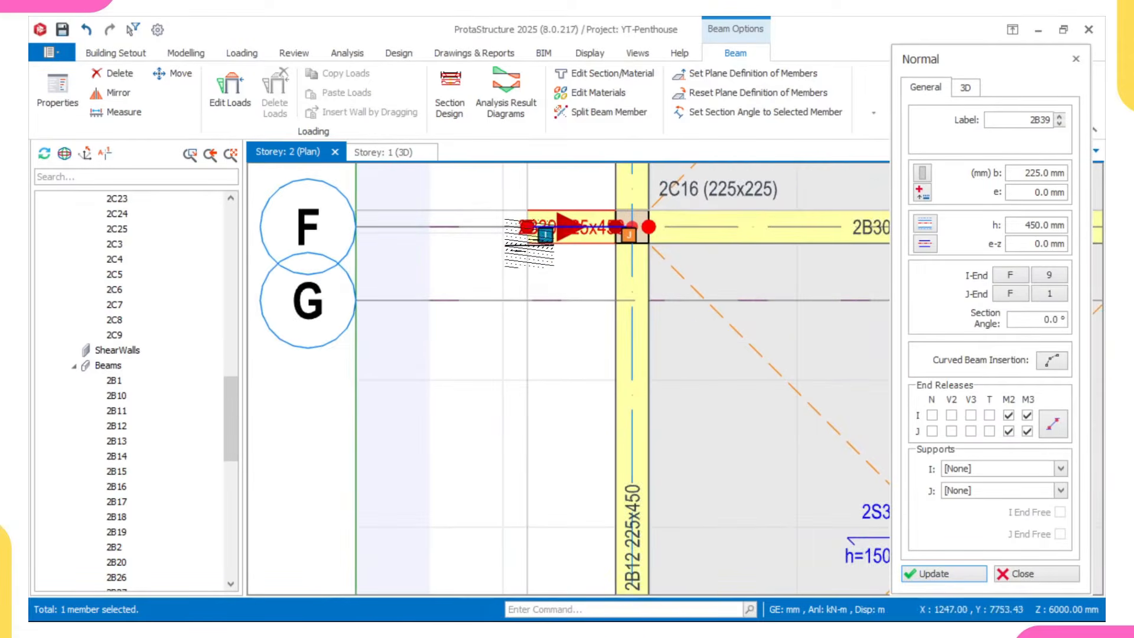
{"action": "scroll", "coordinate": [526, 225], "scroll_direction": "up", "scroll_amount": 3}
{"action": "scroll", "coordinate": [525, 375], "scroll_direction": "down", "scroll_amount": 3}
{"action": "middle_click_drag", "start_coordinate": [525, 375], "coordinate": [531, 271]}
{"action": "scroll", "coordinate": [530, 418], "scroll_direction": "up", "scroll_amount": 1}
{"action": "middle_click_drag", "start_coordinate": [532, 432], "coordinate": [535, 354]}
{"action": "scroll", "coordinate": [531, 352], "scroll_direction": "up", "scroll_amount": 3}
{"action": "left_click", "coordinate": [544, 343]}
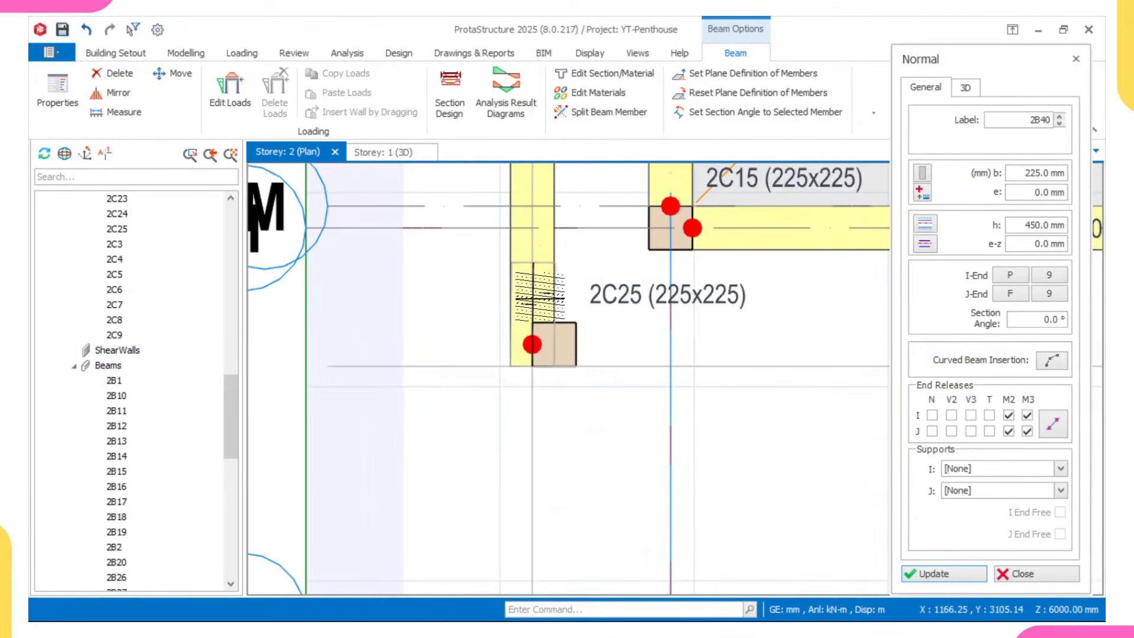
- Align the new axis 9 beam with column 2C25 by applying an eccentricity of -112.5 mm
{"action": "scroll", "coordinate": [543, 341], "scroll_direction": "down", "scroll_amount": 2}
{"action": "scroll", "coordinate": [544, 343], "scroll_direction": "down", "scroll_amount": 3}
{"action": "scroll", "coordinate": [543, 341], "scroll_direction": "up", "scroll_amount": 5}
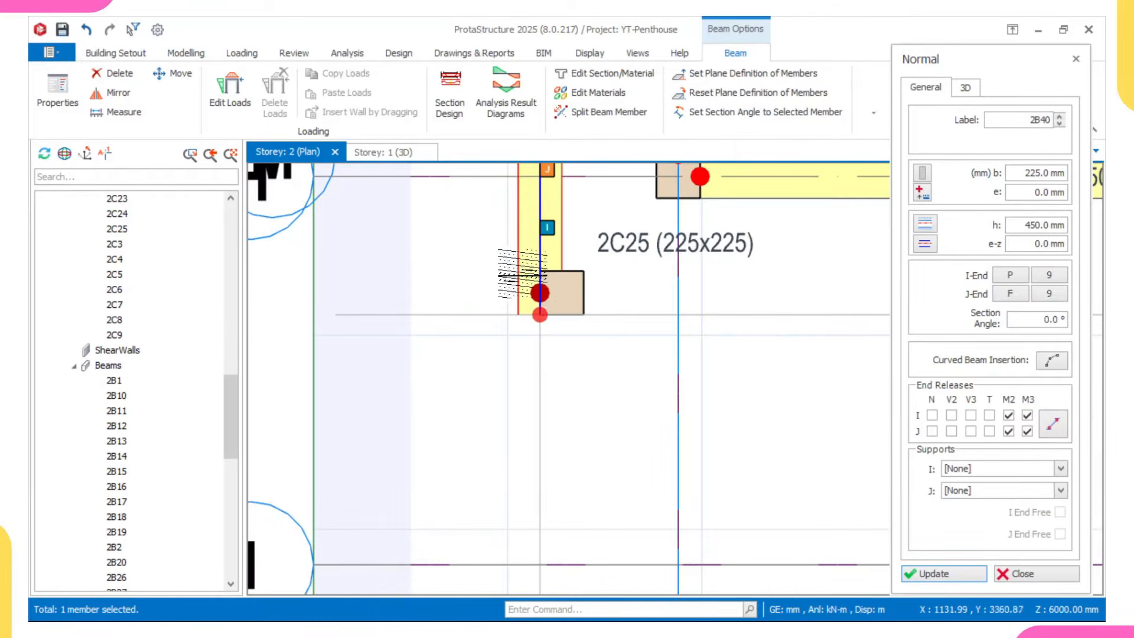
{"action": "left_click", "coordinate": [924, 246]}
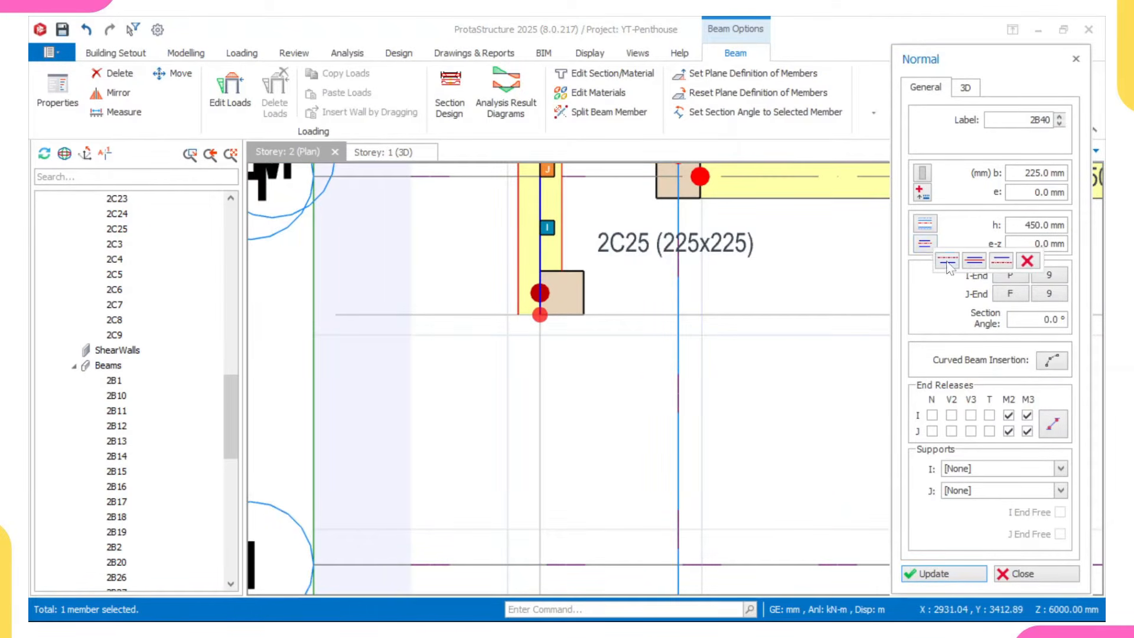
{"action": "scroll", "coordinate": [558, 406], "scroll_direction": "down", "scroll_amount": 5}
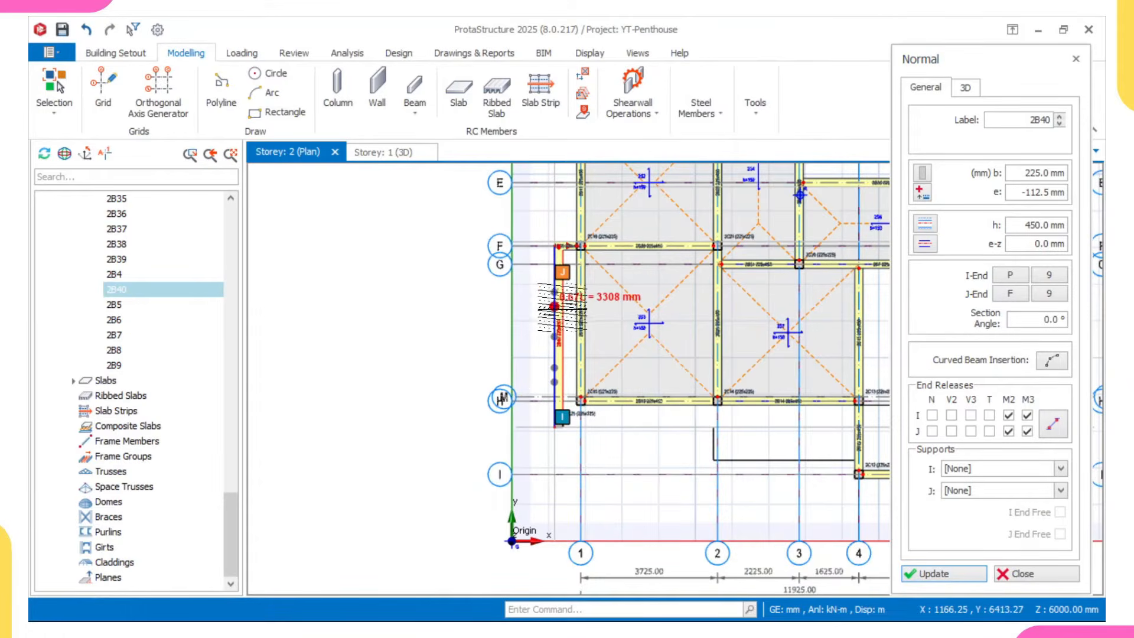
- Check the new overhang beams and column in the 3D view and return to the Storey 2 plan
{"action": "scroll", "coordinate": [554, 305], "scroll_direction": "up", "scroll_amount": 3}
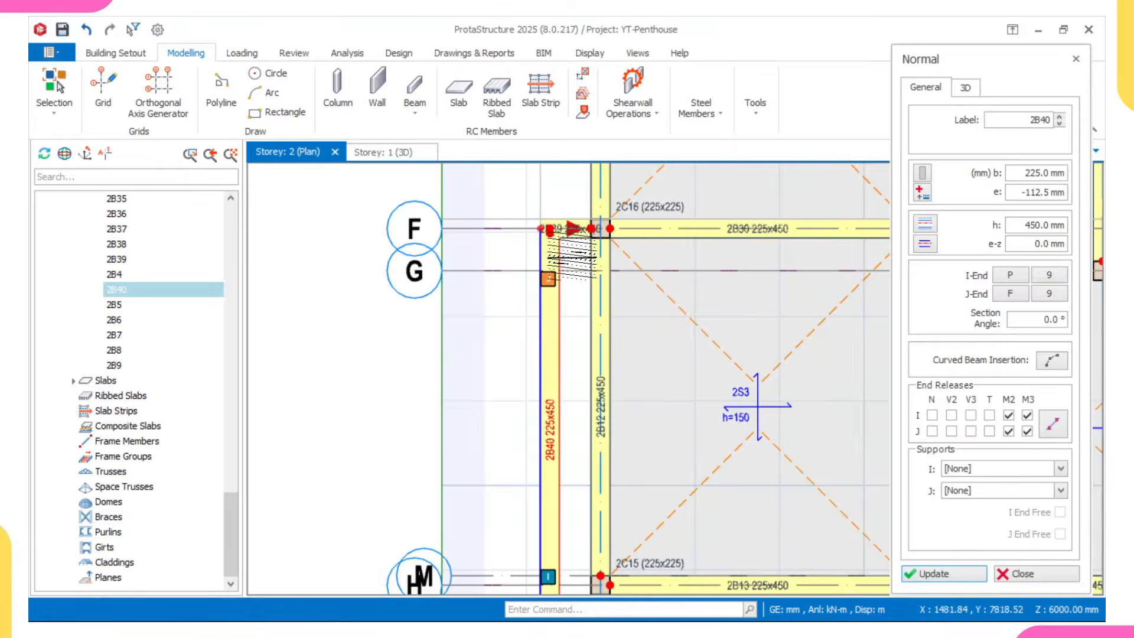
{"action": "left_click", "coordinate": [404, 158]}
{"action": "middle_click_drag", "start_coordinate": [674, 413], "coordinate": [650, 440]}
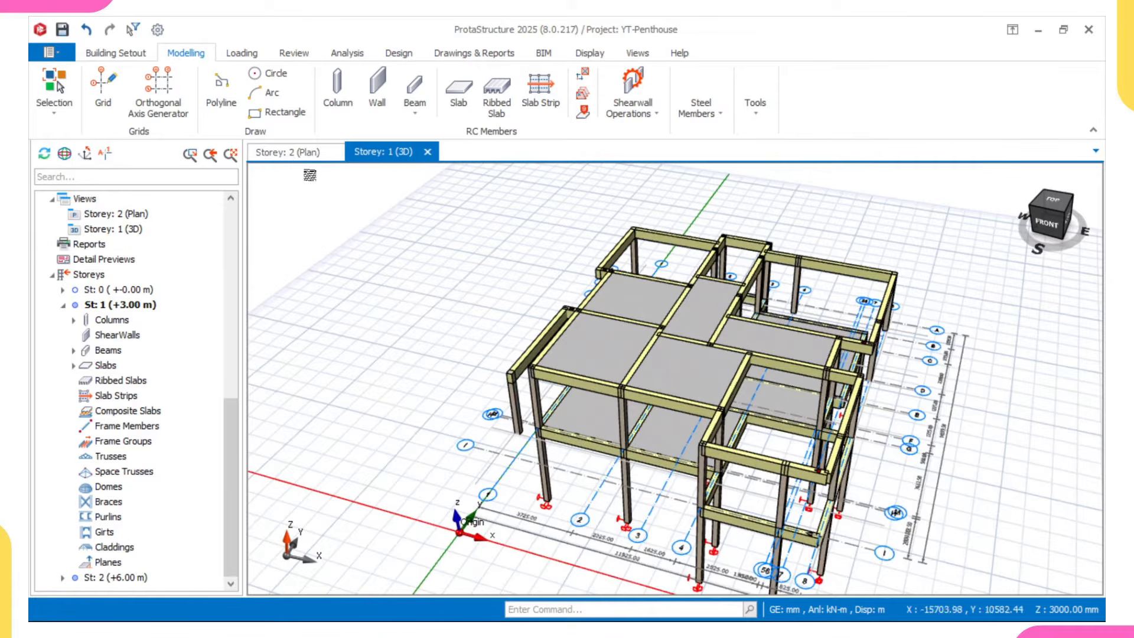
{"action": "left_click", "coordinate": [307, 155]}
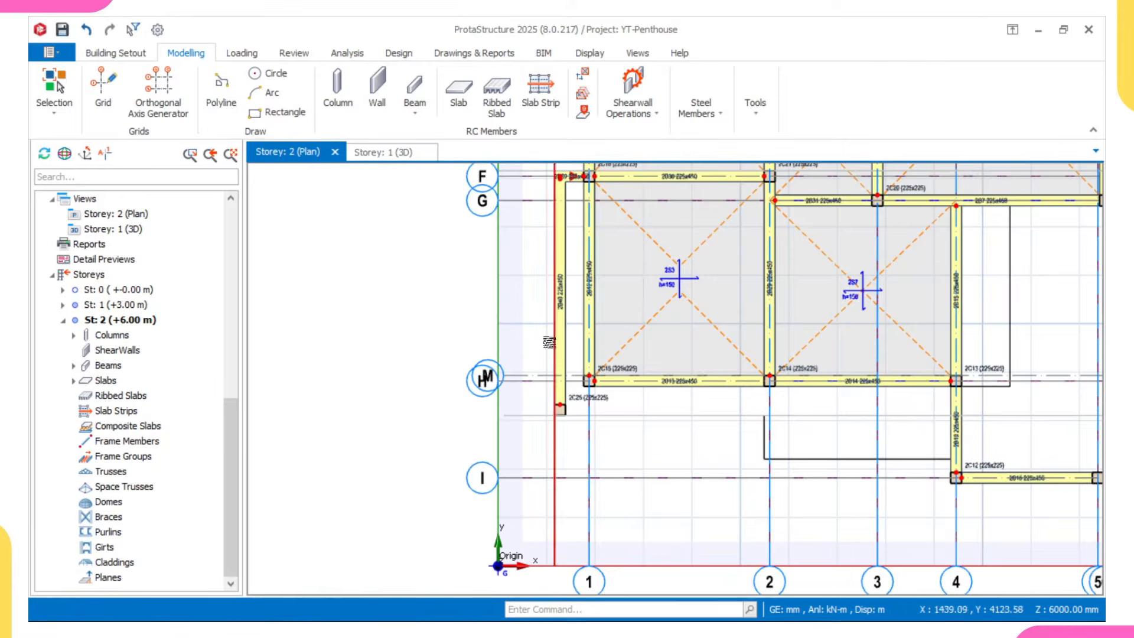
{"action": "scroll", "coordinate": [549, 342], "scroll_direction": "up", "scroll_amount": 3}
{"action": "middle_click_drag", "start_coordinate": [767, 351], "coordinate": [670, 334]}
{"action": "scroll", "coordinate": [670, 382], "scroll_direction": "down", "scroll_amount": 1}
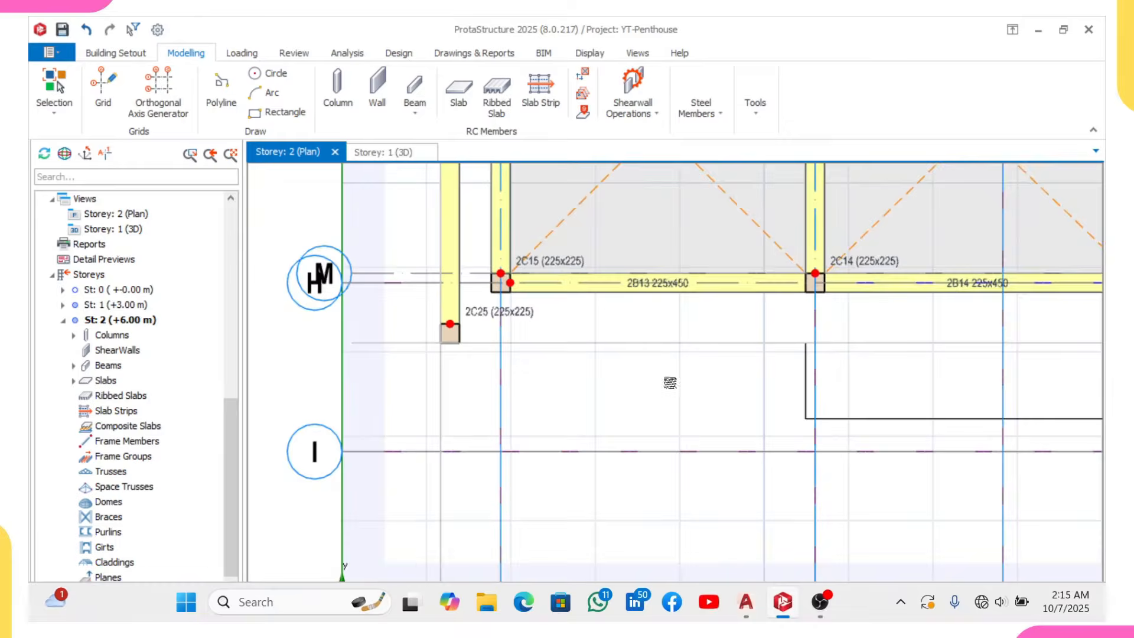
- Switch to AutoCAD and check Bedroom 3's lower wall and its column positions up to the Sit Out
{"action": "left_click", "coordinate": [746, 601]}
{"action": "scroll", "coordinate": [405, 372], "scroll_direction": "down", "scroll_amount": 6}
{"action": "mouse_move", "coordinate": [521, 431]}
{"action": "middle_mouse_down"}
{"action": "mouse_move", "coordinate": [521, 390]}
{"action": "mouse_move", "coordinate": [477, 330]}
{"action": "middle_mouse_up"}
{"action": "scroll", "coordinate": [448, 388], "scroll_direction": "up", "scroll_amount": 4}
{"action": "scroll", "coordinate": [480, 309], "scroll_direction": "up", "scroll_amount": 2}
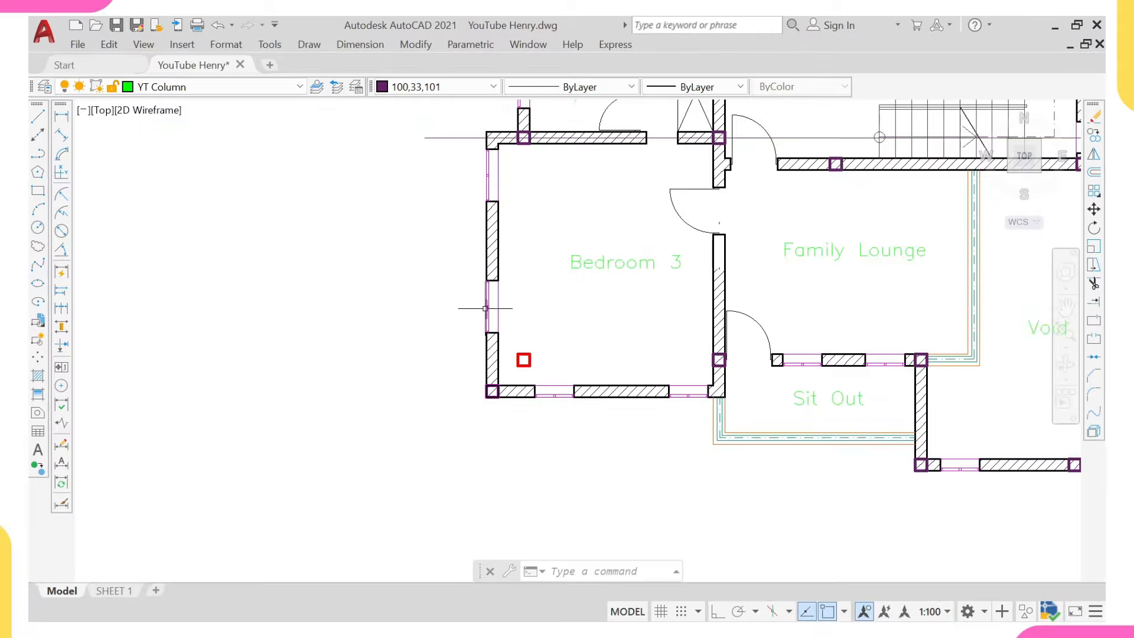
{"action": "scroll", "coordinate": [510, 325], "scroll_direction": "up", "scroll_amount": 2}
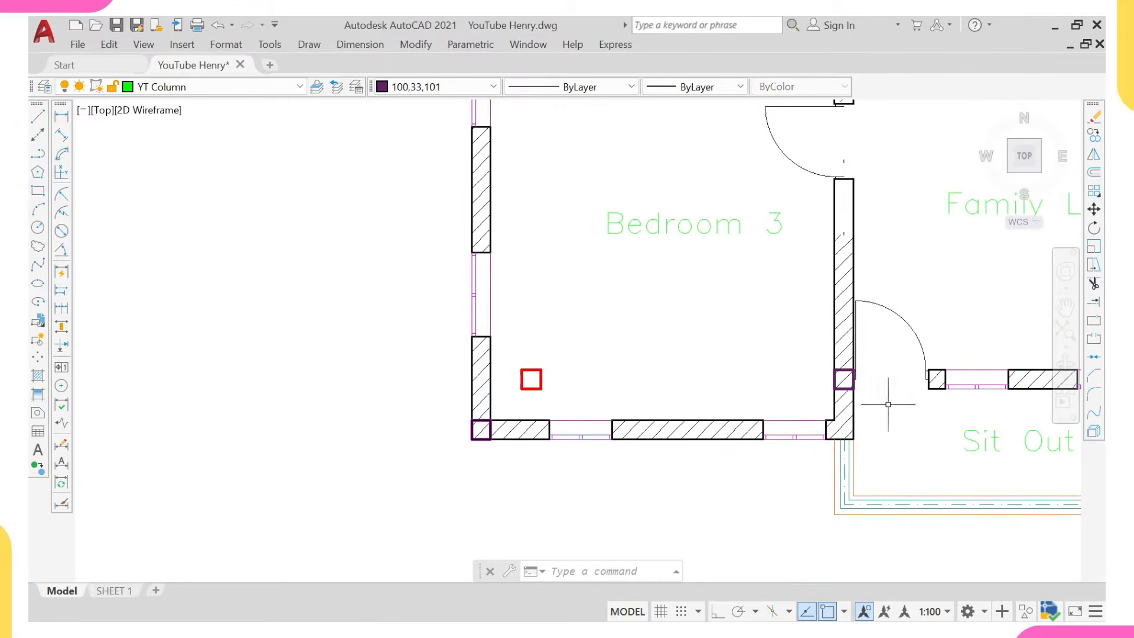
{"action": "scroll", "coordinate": [892, 413], "scroll_direction": "up", "scroll_amount": 4}
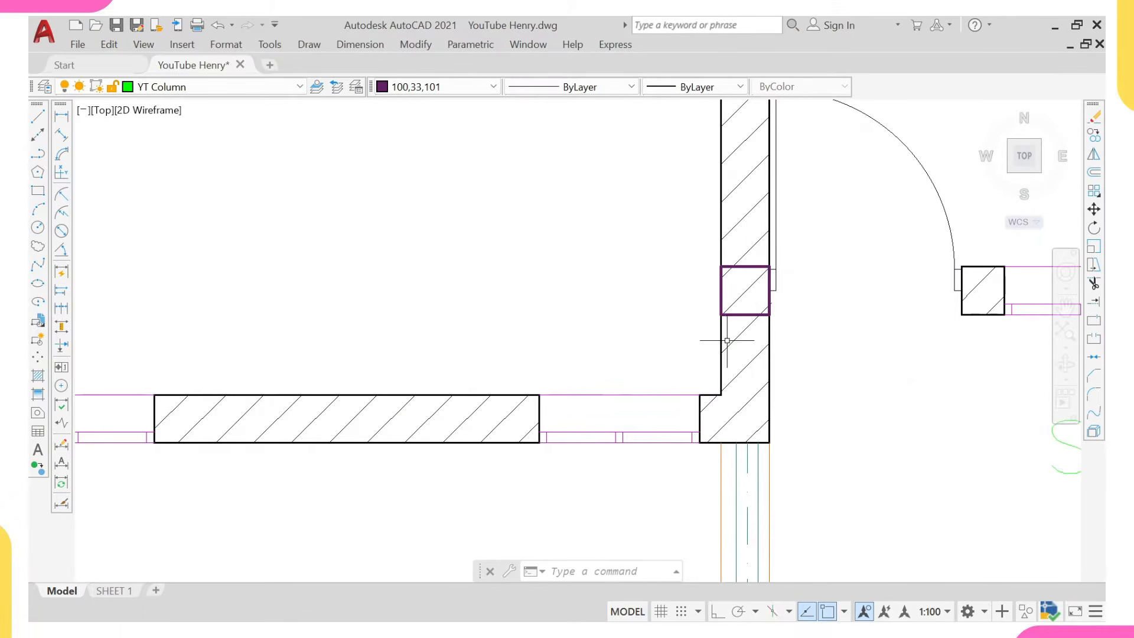
{"action": "scroll", "coordinate": [734, 435], "scroll_direction": "down", "scroll_amount": 4}
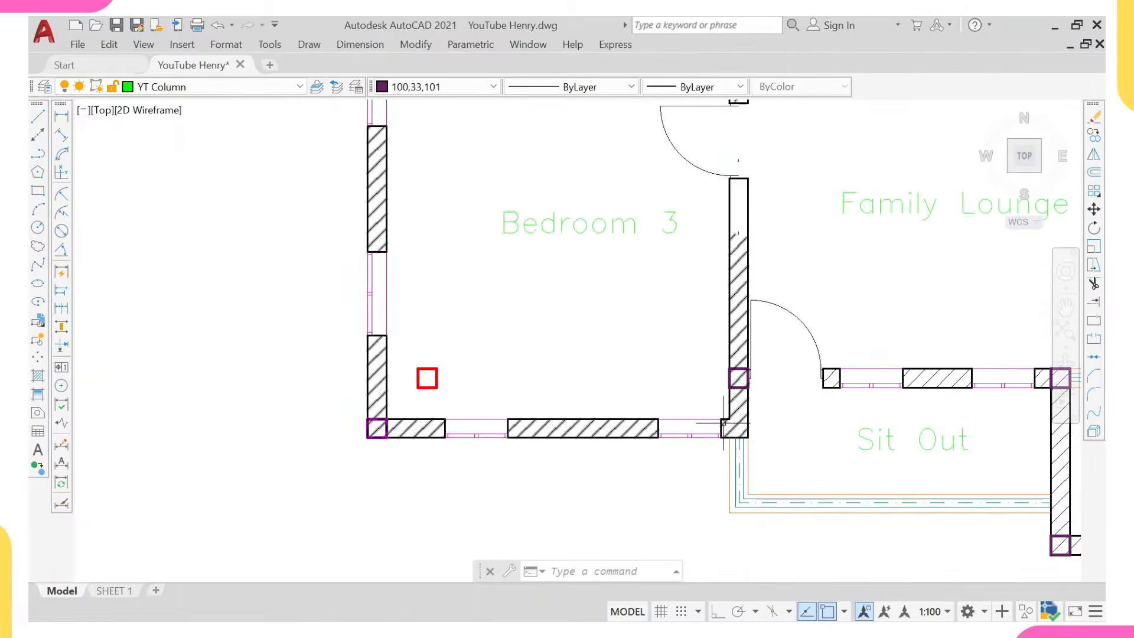
{"action": "scroll", "coordinate": [376, 440], "scroll_direction": "up", "scroll_amount": 4}
{"action": "scroll", "coordinate": [409, 418], "scroll_direction": "down", "scroll_amount": 2}
{"action": "middle_click_drag", "start_coordinate": [408, 417], "coordinate": [389, 415]}
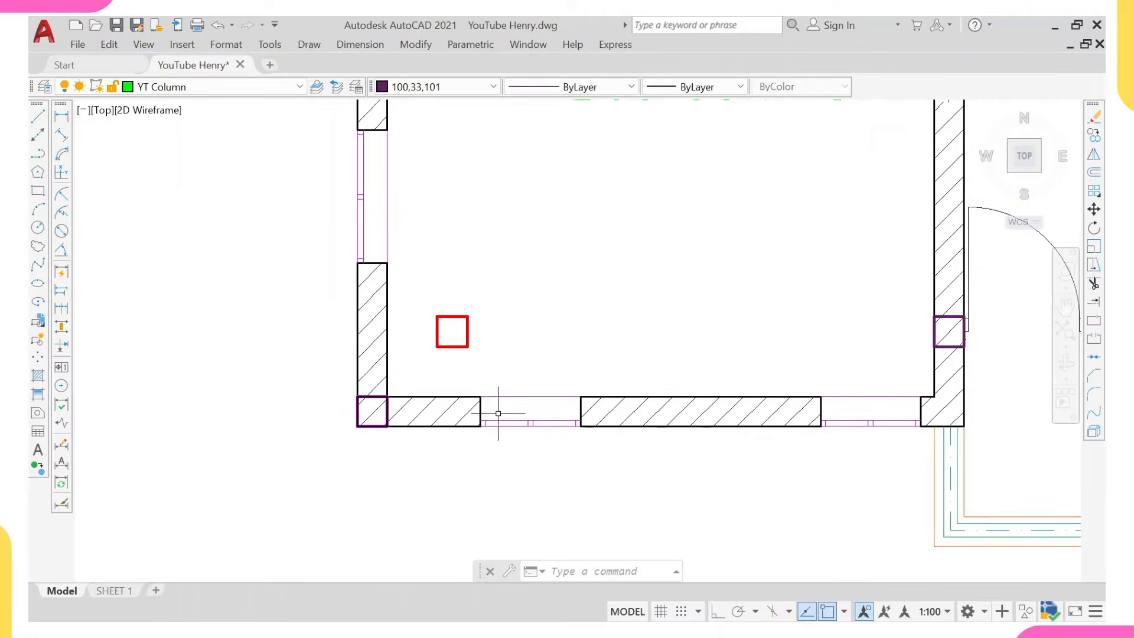
{"action": "scroll", "coordinate": [899, 424], "scroll_direction": "up", "scroll_amount": 2}
{"action": "scroll", "coordinate": [648, 414], "scroll_direction": "down", "scroll_amount": 2}
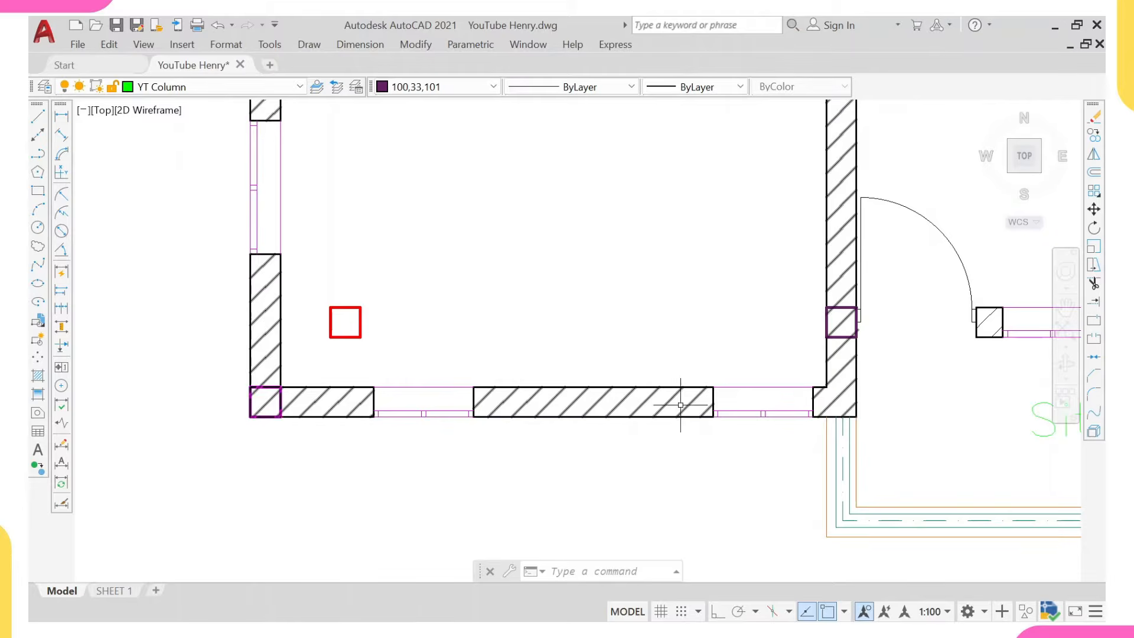
- Examine the wall between Bedroom 3's corner column and the Sit Out in the first floor layout
{"action": "scroll", "coordinate": [851, 395], "scroll_direction": "up", "scroll_amount": 2}
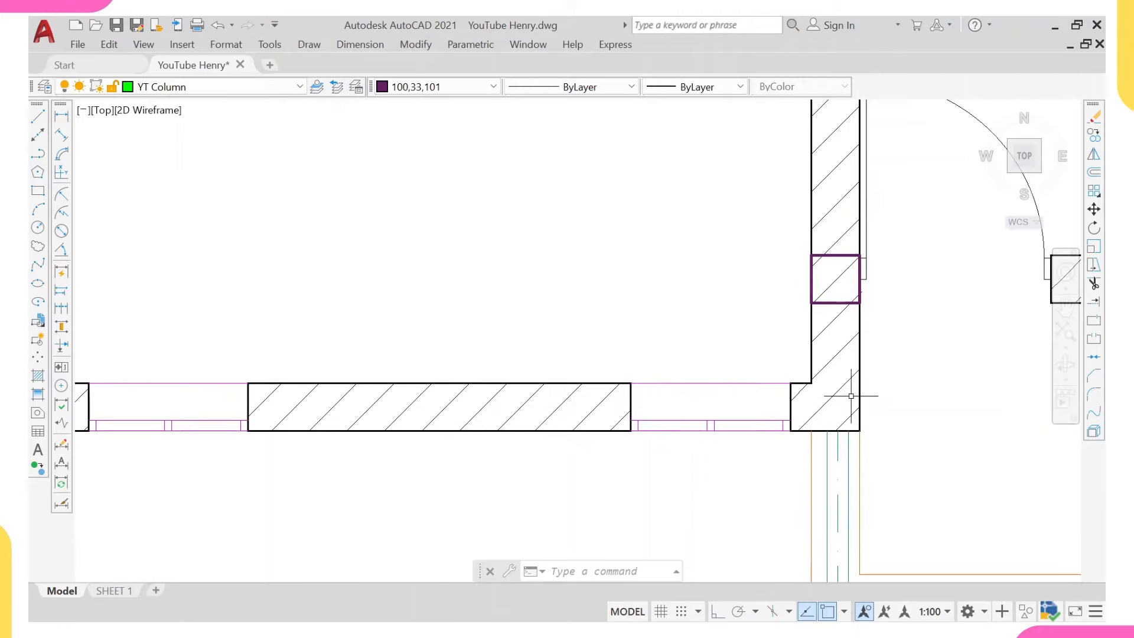
{"action": "scroll", "coordinate": [755, 402], "scroll_direction": "down", "scroll_amount": 4}
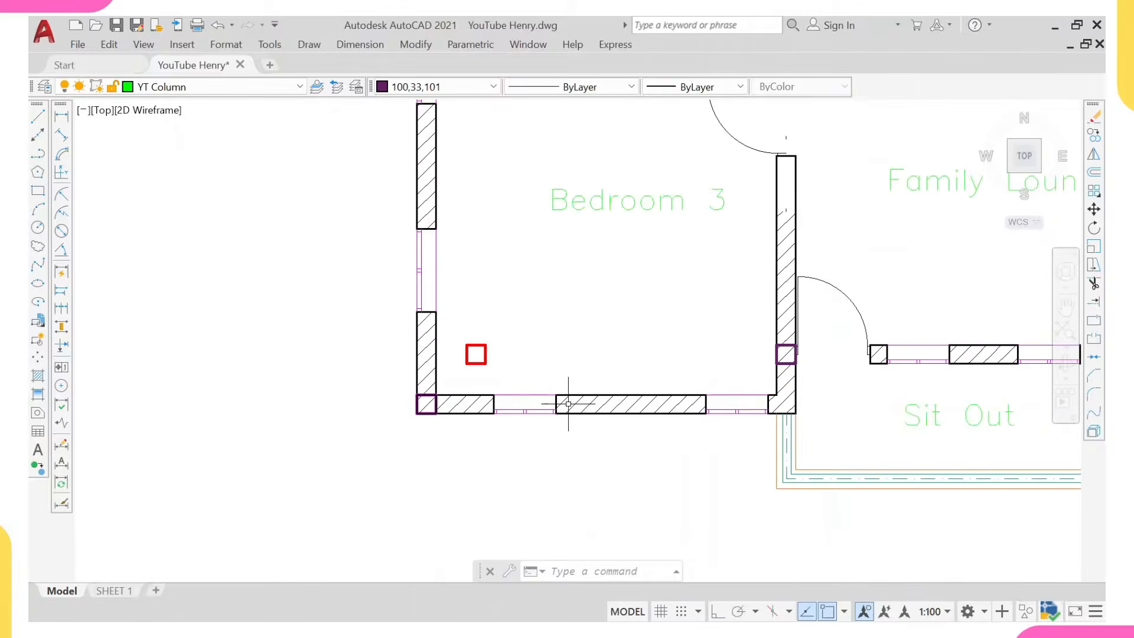
{"action": "scroll", "coordinate": [430, 407], "scroll_direction": "up", "scroll_amount": 3}
{"action": "scroll", "coordinate": [461, 401], "scroll_direction": "down", "scroll_amount": 8}
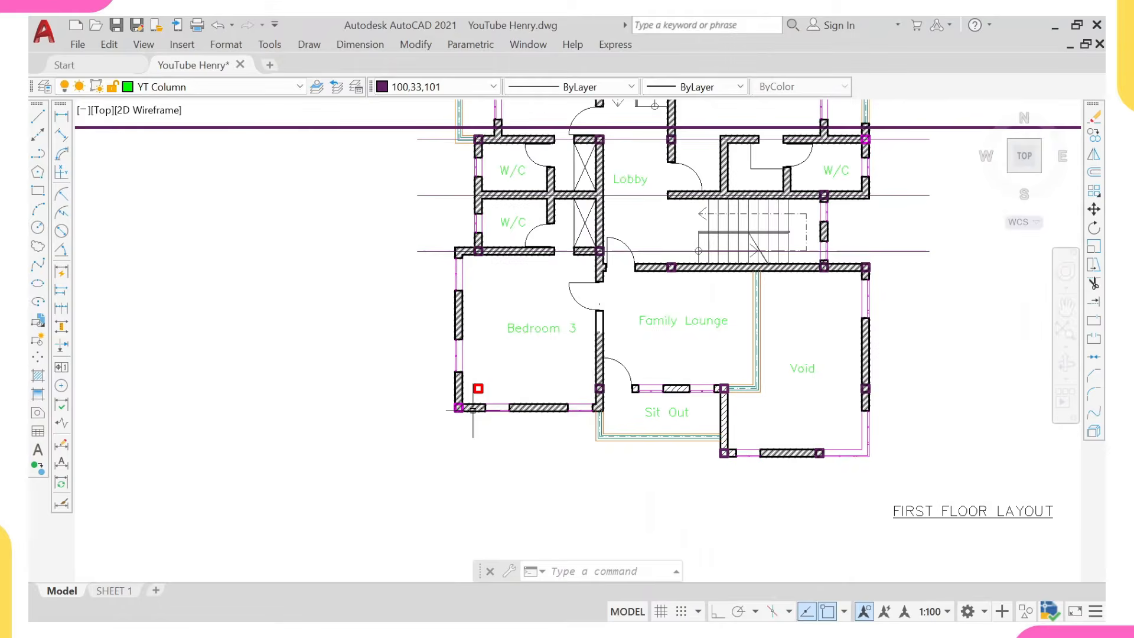
{"action": "scroll", "coordinate": [531, 402], "scroll_direction": "up", "scroll_amount": 5}
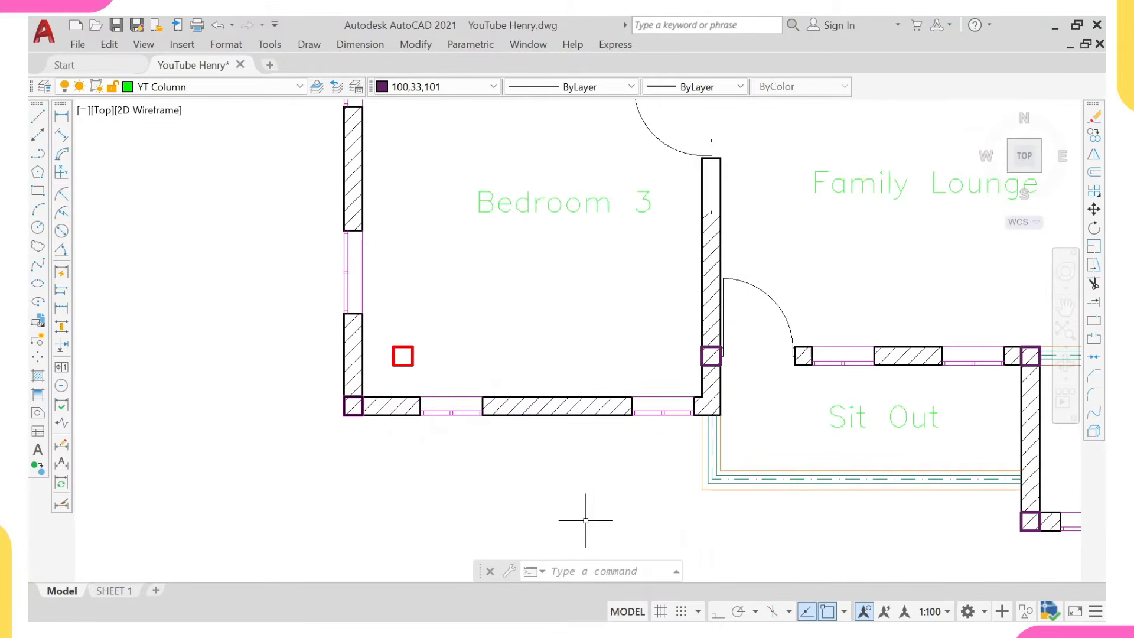
- Switch to ProtaStructure and insert a 225x450 beam along axis 2 from column 2C14 to axis P
{"action": "mouse_move", "coordinate": [1005, 590]}
{"action": "left_click", "coordinate": [783, 602]}
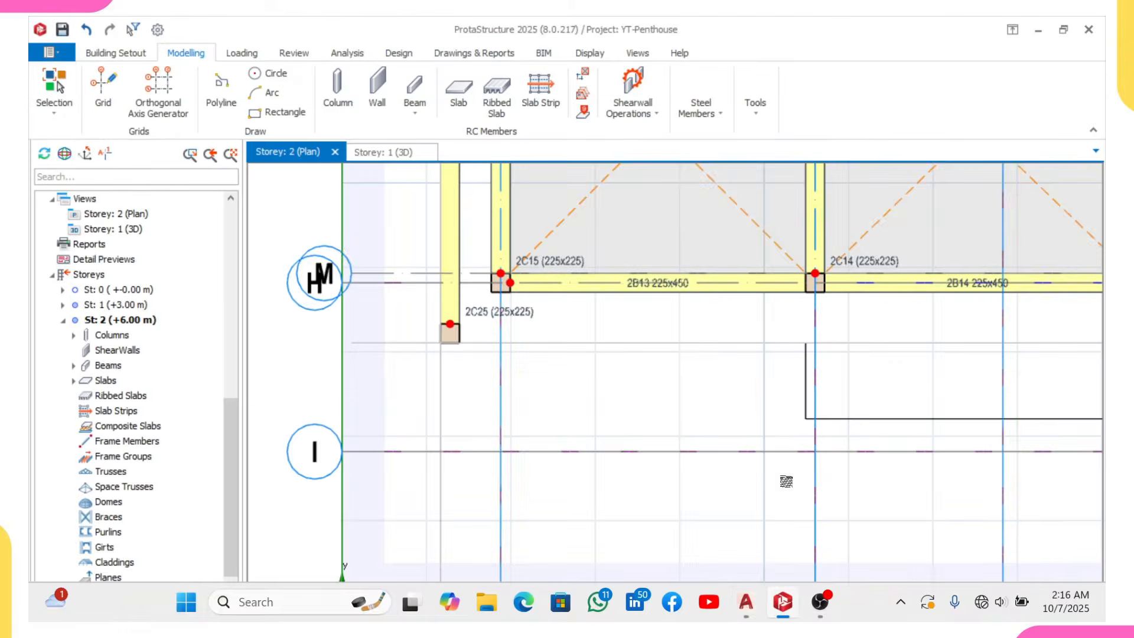
{"action": "scroll", "coordinate": [786, 472], "scroll_direction": "down", "scroll_amount": 2}
{"action": "scroll", "coordinate": [791, 345], "scroll_direction": "up", "scroll_amount": 5}
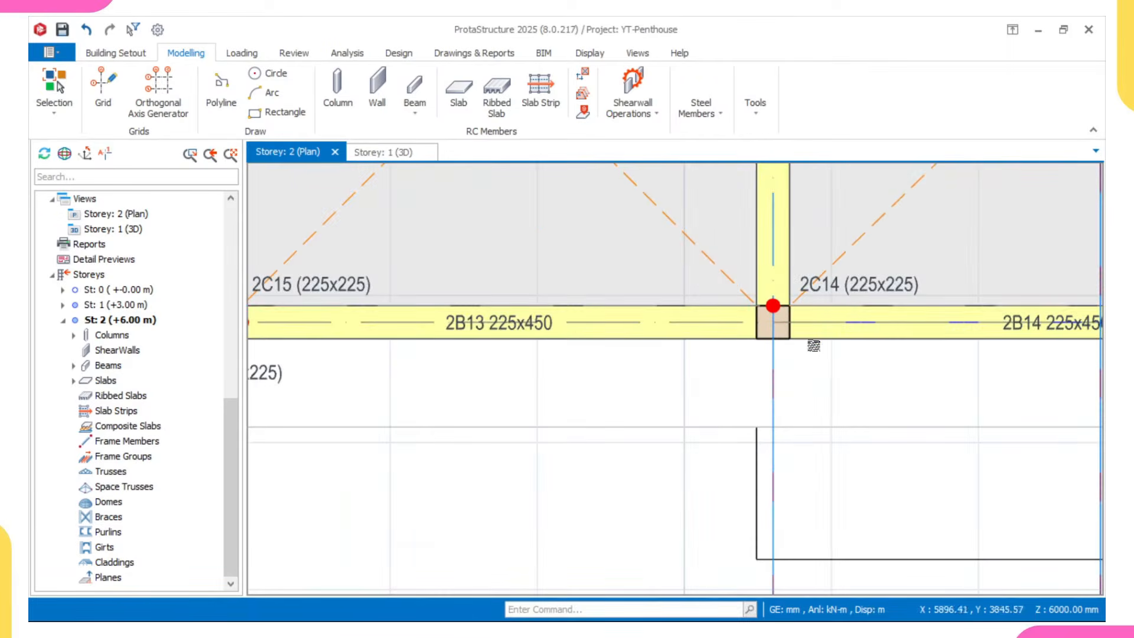
{"action": "left_click", "coordinate": [806, 325]}
{"action": "scroll", "coordinate": [783, 321], "scroll_direction": "up", "scroll_amount": 3}
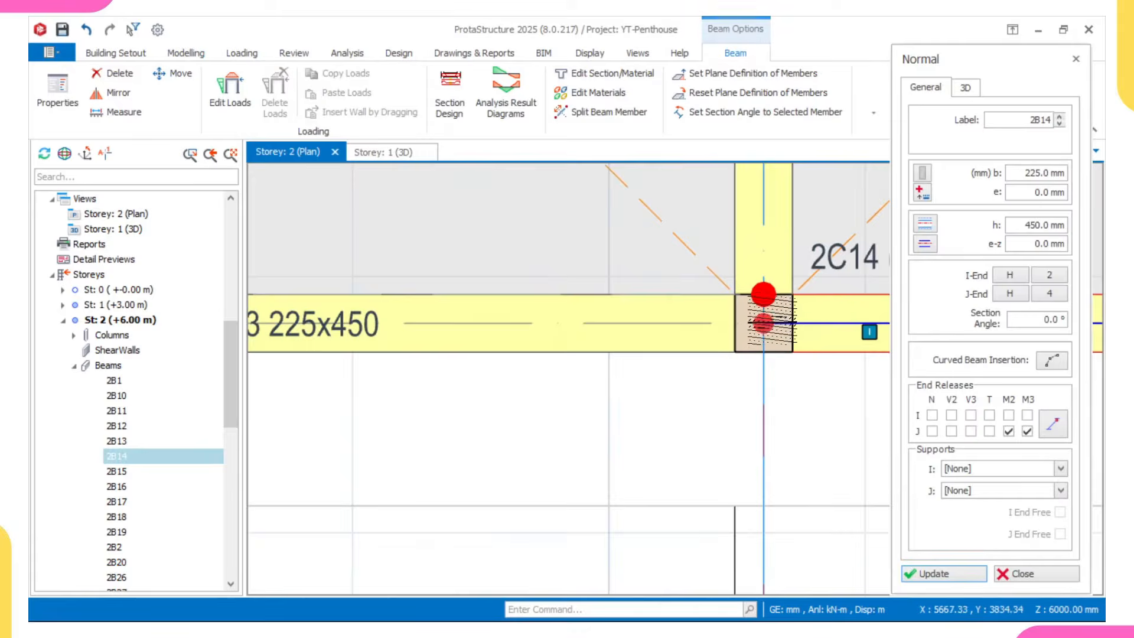
{"action": "scroll", "coordinate": [767, 396], "scroll_direction": "down", "scroll_amount": 2}
{"action": "left_click", "coordinate": [763, 472]}
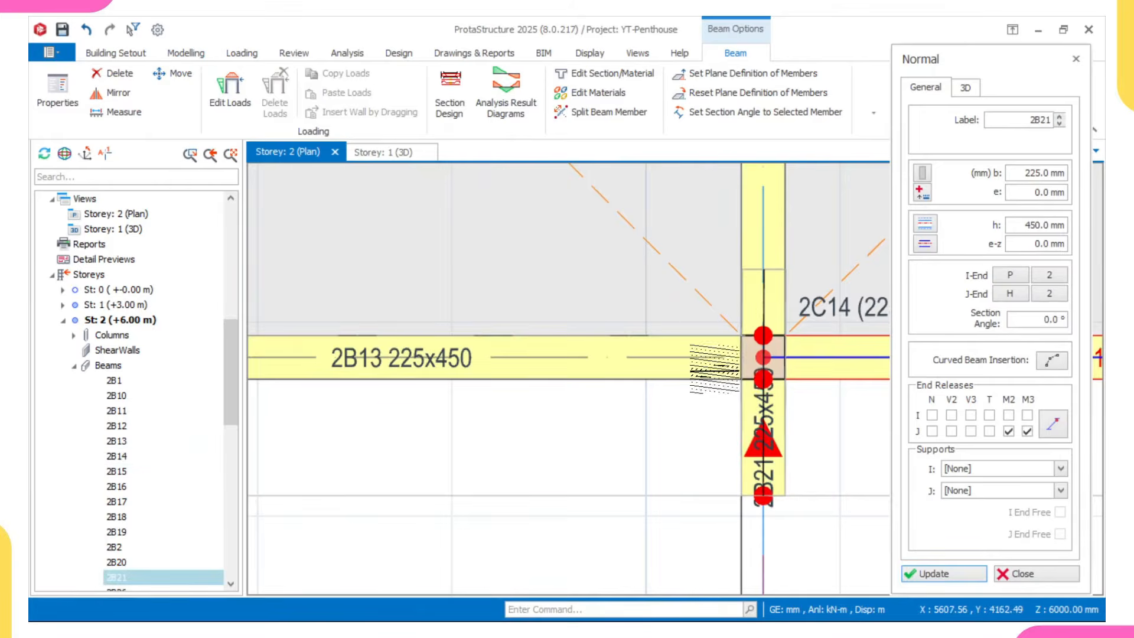
- Insert a 225x450 beam along axis P from the end of the axis 2 beam to column 2C25 at axis 9
{"action": "scroll", "coordinate": [763, 494], "scroll_direction": "down", "scroll_amount": 4}
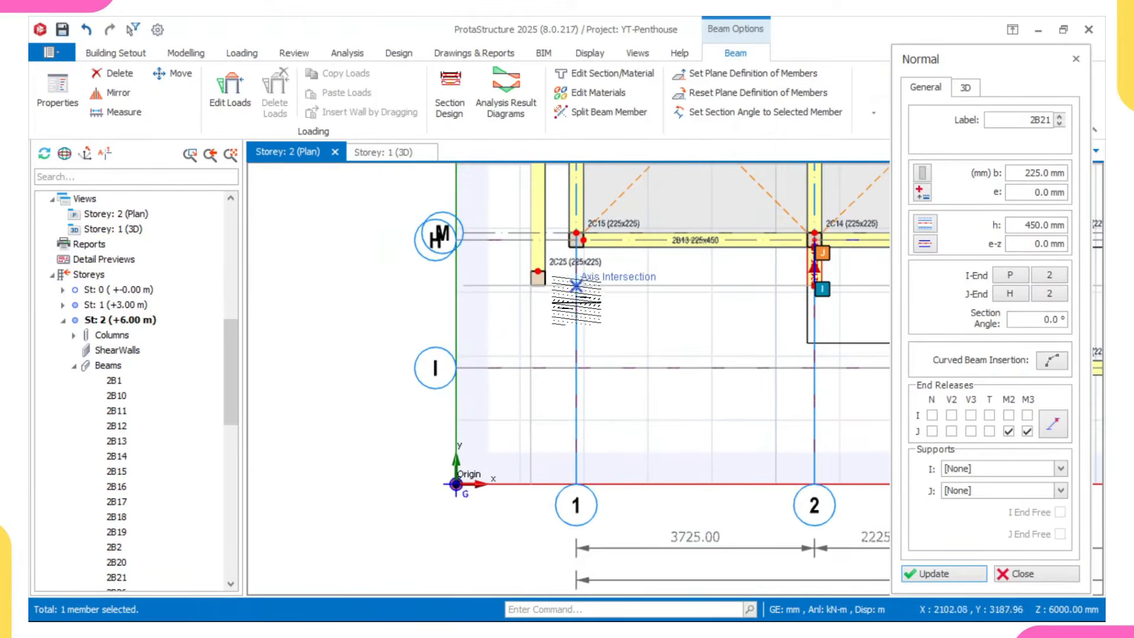
{"action": "scroll", "coordinate": [569, 287], "scroll_direction": "down", "scroll_amount": 2}
{"action": "scroll", "coordinate": [663, 319], "scroll_direction": "up", "scroll_amount": 4}
{"action": "scroll", "coordinate": [662, 322], "scroll_direction": "up", "scroll_amount": 3}
{"action": "scroll", "coordinate": [661, 322], "scroll_direction": "down", "scroll_amount": 5}
{"action": "middle_click_drag", "start_coordinate": [574, 385], "coordinate": [589, 469]}
{"action": "scroll", "coordinate": [499, 200], "scroll_direction": "up", "scroll_amount": 2}
{"action": "middle_click_drag", "start_coordinate": [495, 199], "coordinate": [502, 338]}
{"action": "scroll", "coordinate": [525, 327], "scroll_direction": "down", "scroll_amount": 3}
{"action": "middle_click_drag", "start_coordinate": [555, 519], "coordinate": [599, 332]}
{"action": "scroll", "coordinate": [638, 344], "scroll_direction": "up", "scroll_amount": 3}
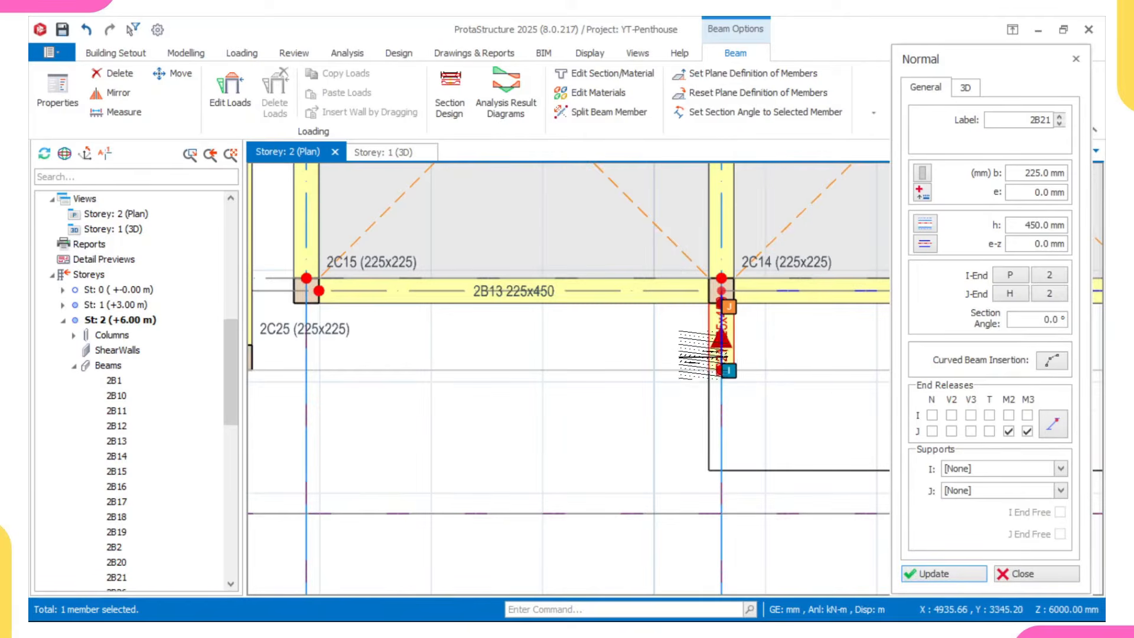
{"action": "scroll", "coordinate": [721, 370], "scroll_direction": "down", "scroll_amount": 1}
{"action": "middle_click_drag", "start_coordinate": [368, 364], "coordinate": [511, 357]}
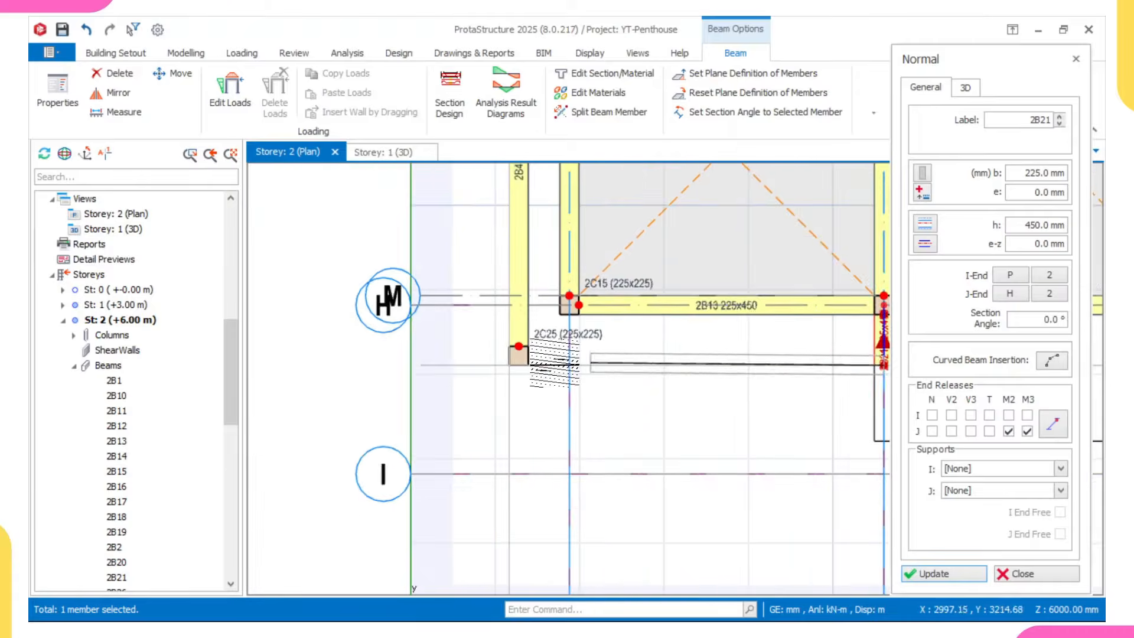
{"action": "scroll", "coordinate": [511, 357], "scroll_direction": "up", "scroll_amount": 1}
{"action": "left_click", "coordinate": [496, 365]}
- Align the axis P beam with column 2C25 by applying an eccentricity of 112.5 mm, and end the beam command
{"action": "middle_click_drag", "start_coordinate": [644, 374], "coordinate": [616, 365]}
{"action": "scroll", "coordinate": [615, 365], "scroll_direction": "up", "scroll_amount": 1}
{"action": "scroll", "coordinate": [502, 369], "scroll_direction": "down", "scroll_amount": 1}
{"action": "scroll", "coordinate": [440, 359], "scroll_direction": "up", "scroll_amount": 5}
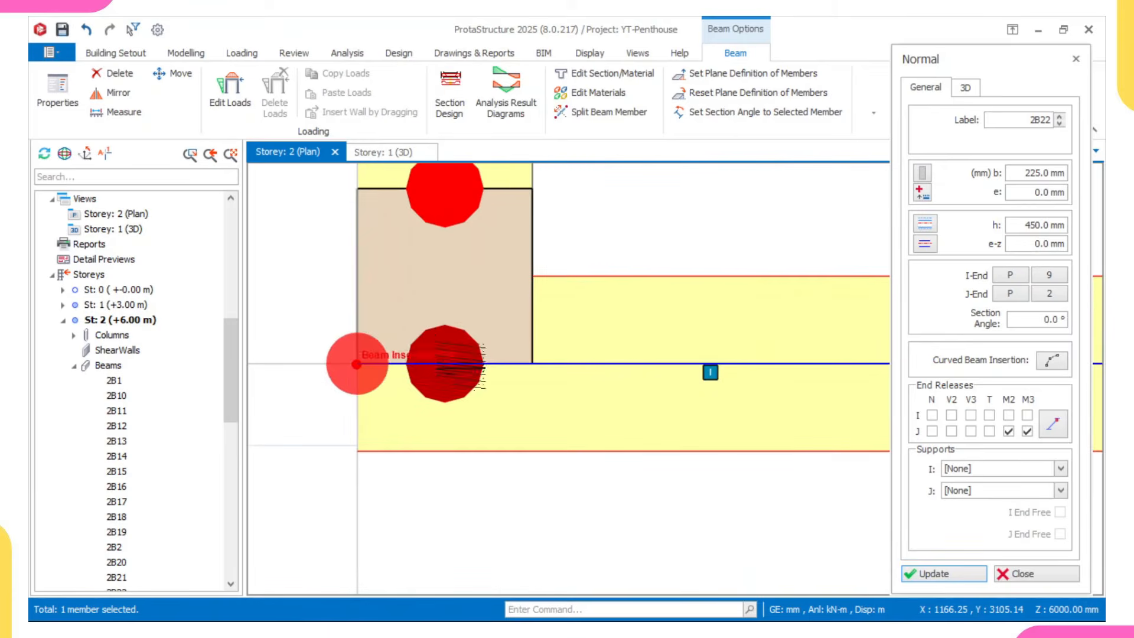
{"action": "scroll", "coordinate": [402, 372], "scroll_direction": "down", "scroll_amount": 5}
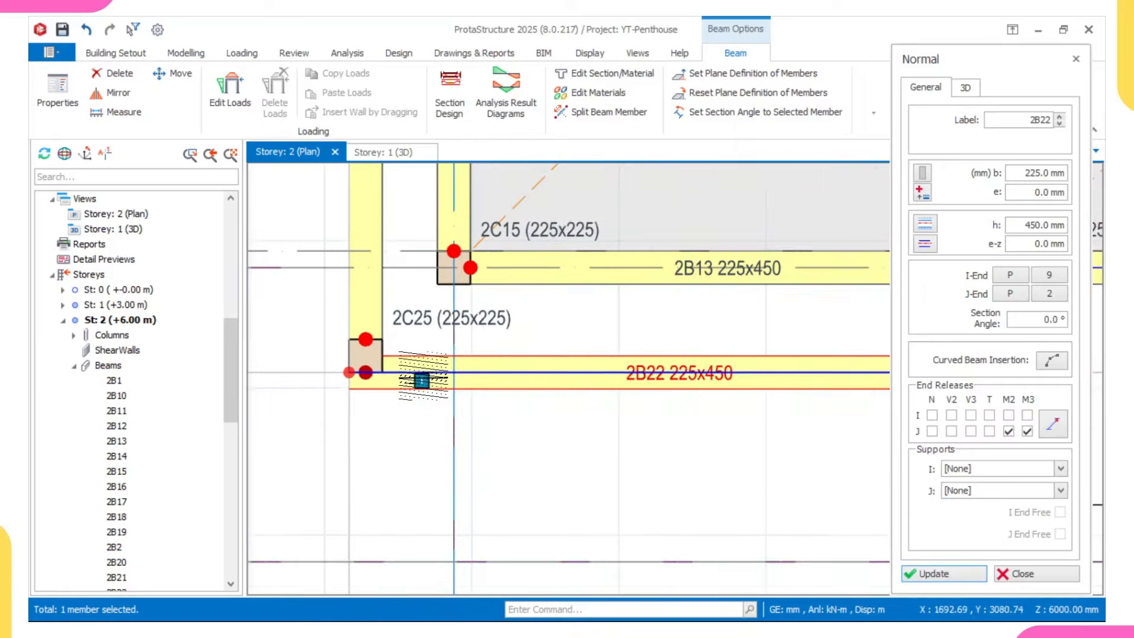
{"action": "scroll", "coordinate": [404, 370], "scroll_direction": "up", "scroll_amount": 2}
{"action": "middle_click_drag", "start_coordinate": [281, 394], "coordinate": [647, 407]}
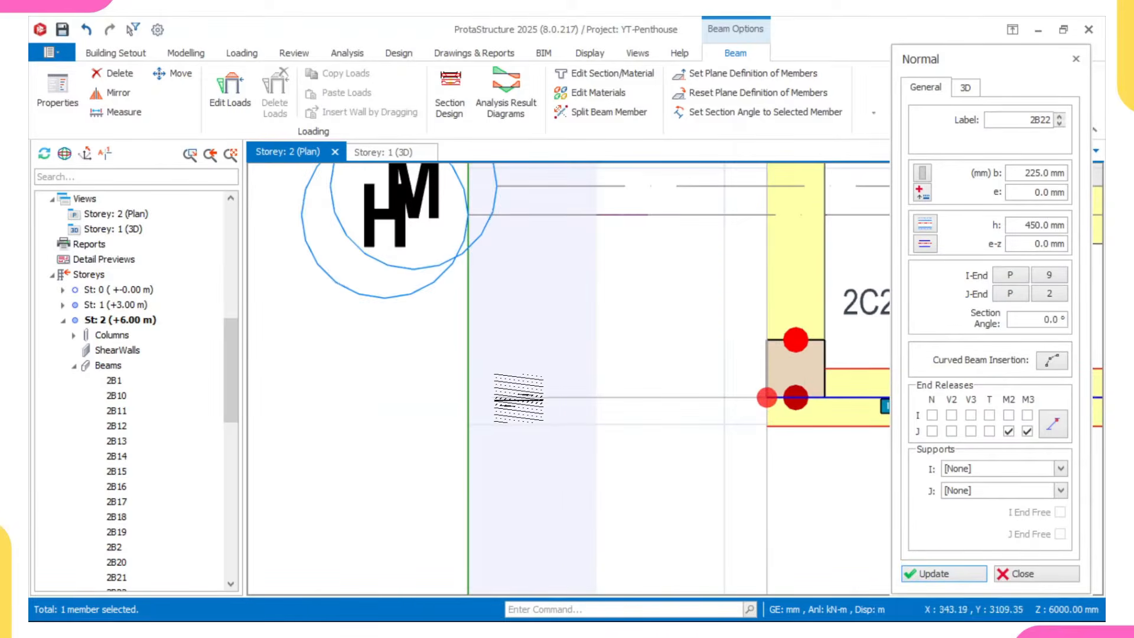
{"action": "middle_click_drag", "start_coordinate": [826, 396], "coordinate": [654, 377]}
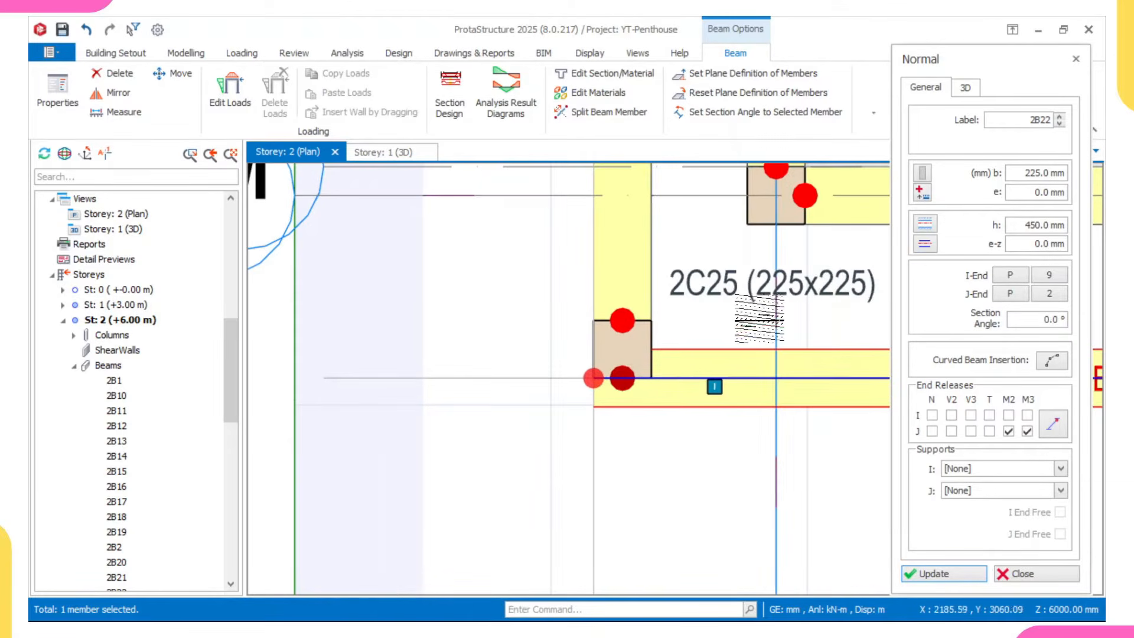
{"action": "left_click", "coordinate": [931, 248]}
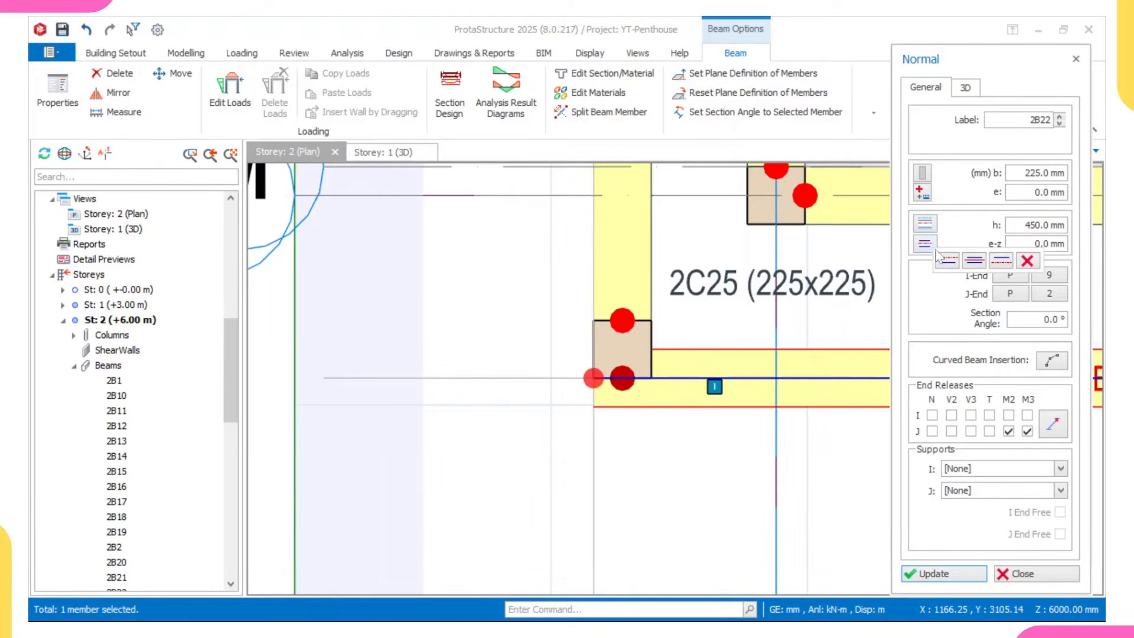
{"action": "left_click", "coordinate": [1002, 261]}
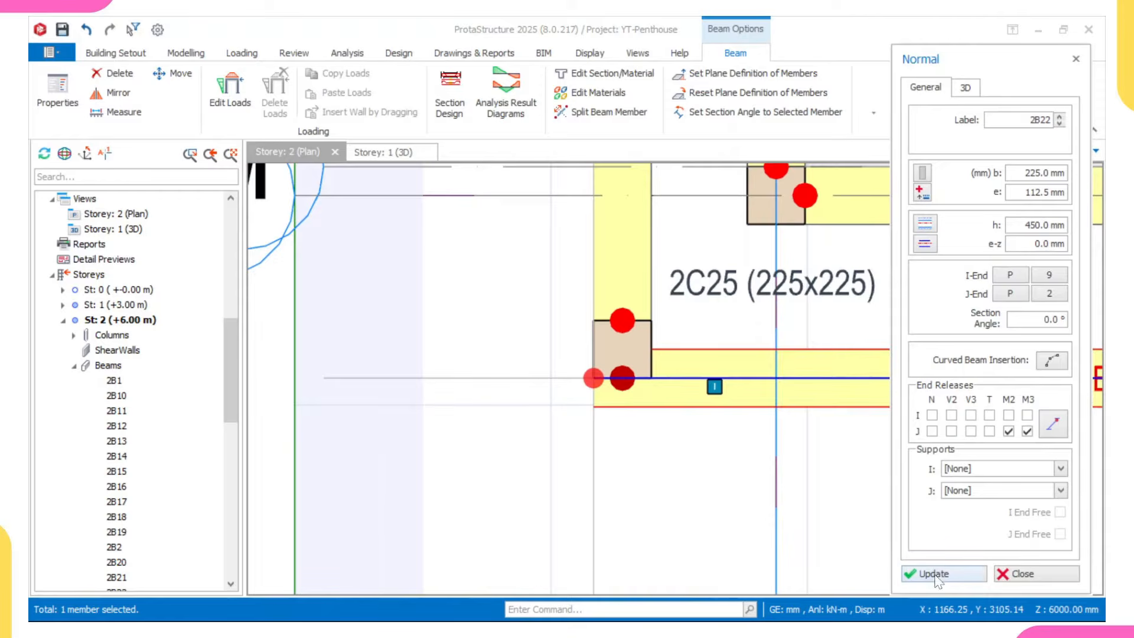
{"action": "scroll", "coordinate": [830, 437], "scroll_direction": "down", "scroll_amount": 4}
{"action": "middle_click_drag", "start_coordinate": [787, 417], "coordinate": [462, 400]}
{"action": "scroll", "coordinate": [829, 394], "scroll_direction": "down", "scroll_amount": 1}
{"action": "middle_click_drag", "start_coordinate": [829, 394], "coordinate": [625, 376]}
{"action": "key", "text": "Escape"}
{"action": "middle_click_drag", "start_coordinate": [417, 358], "coordinate": [507, 397]}
{"action": "key", "text": "Escape"}
- Delete beams 2B12 and 2B13 together with slab 2S3 from the Bedroom 3 bay
{"action": "left_click", "coordinate": [498, 370]}
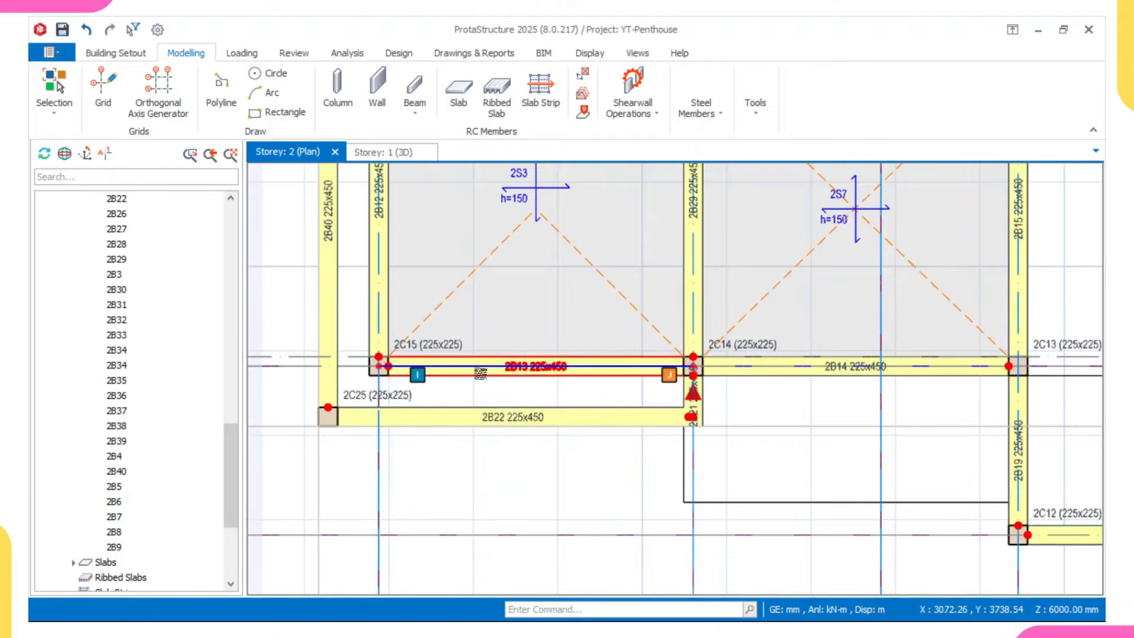
{"action": "scroll", "coordinate": [502, 317], "scroll_direction": "down", "scroll_amount": 5}
{"action": "scroll", "coordinate": [502, 317], "scroll_direction": "up", "scroll_amount": 3}
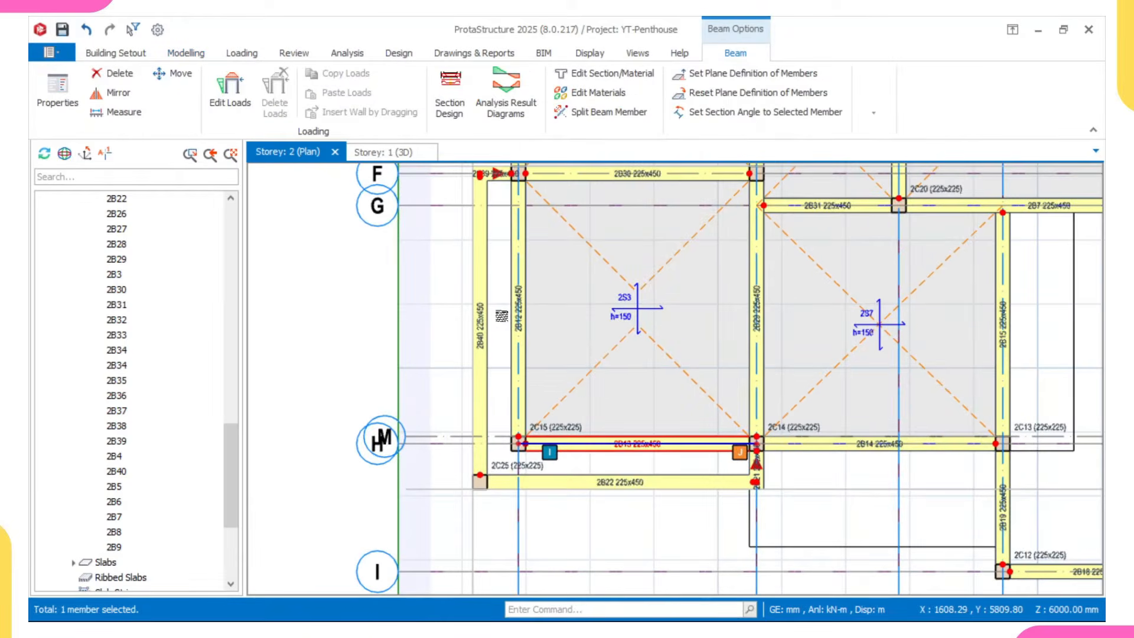
{"action": "left_click", "coordinate": [524, 309]}
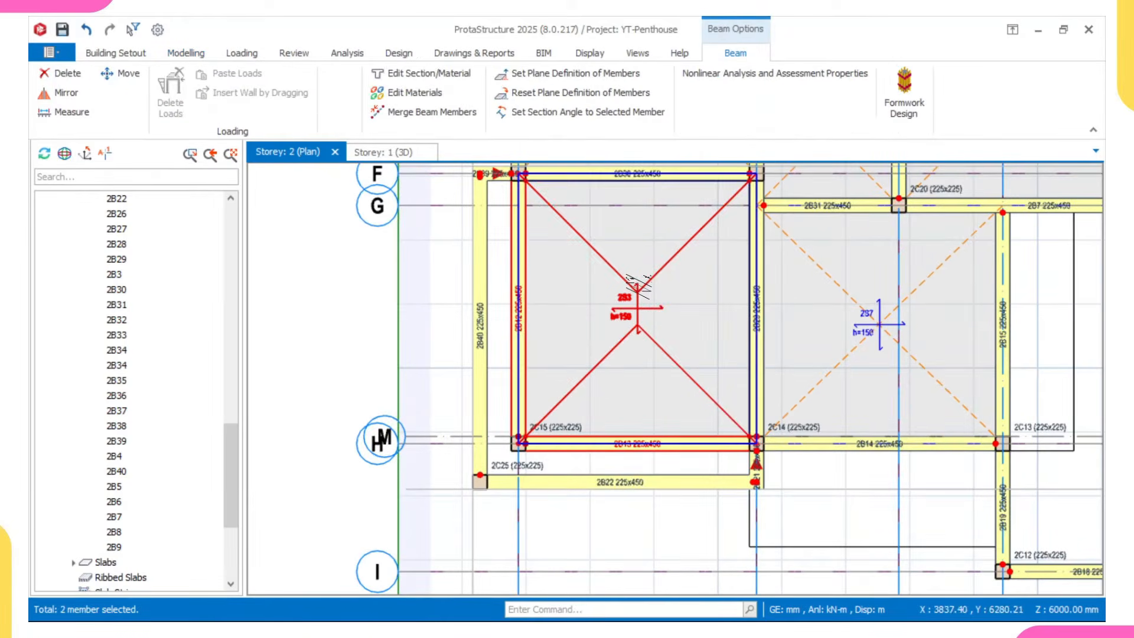
{"action": "left_click", "coordinate": [615, 304]}
{"action": "scroll", "coordinate": [596, 400], "scroll_direction": "down", "scroll_amount": 4}
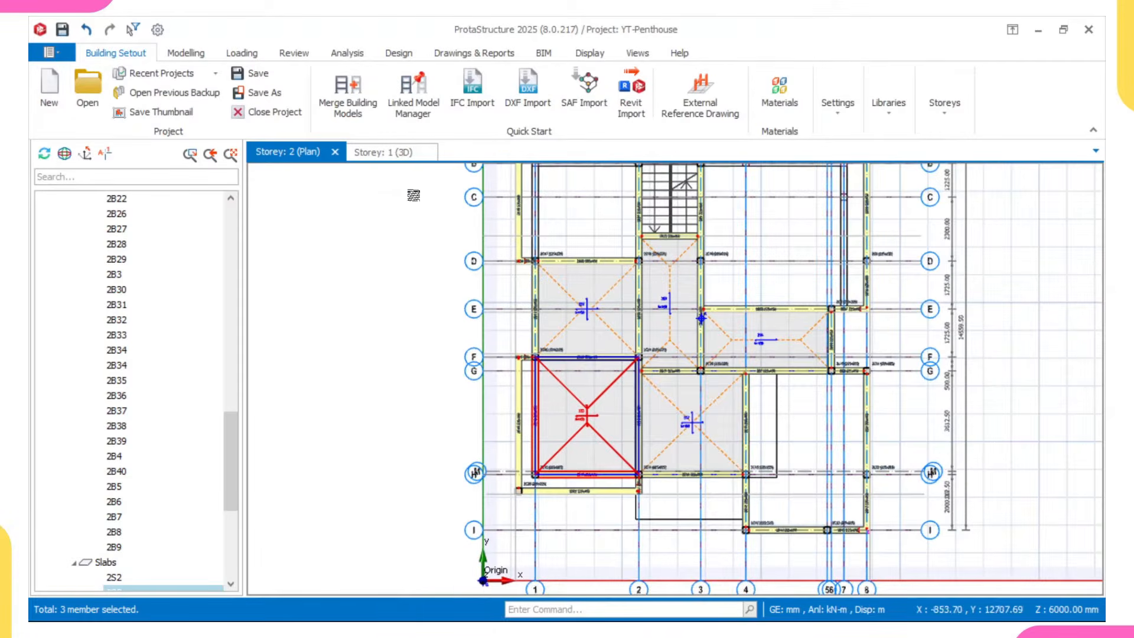
{"action": "right_click", "coordinate": [353, 242]}
{"action": "left_click", "coordinate": [445, 314]}
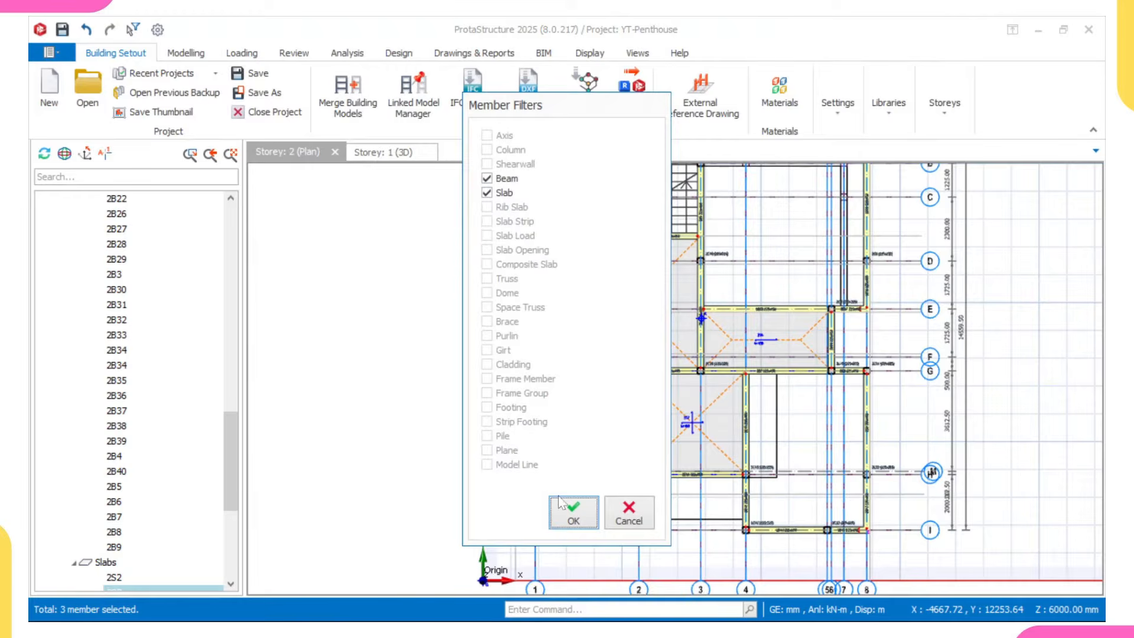
{"action": "left_click", "coordinate": [574, 511]}
- Review the revised Bedroom 3 framing in the 3D view and return to the Storey 2 plan
{"action": "scroll", "coordinate": [555, 449], "scroll_direction": "down", "scroll_amount": 2}
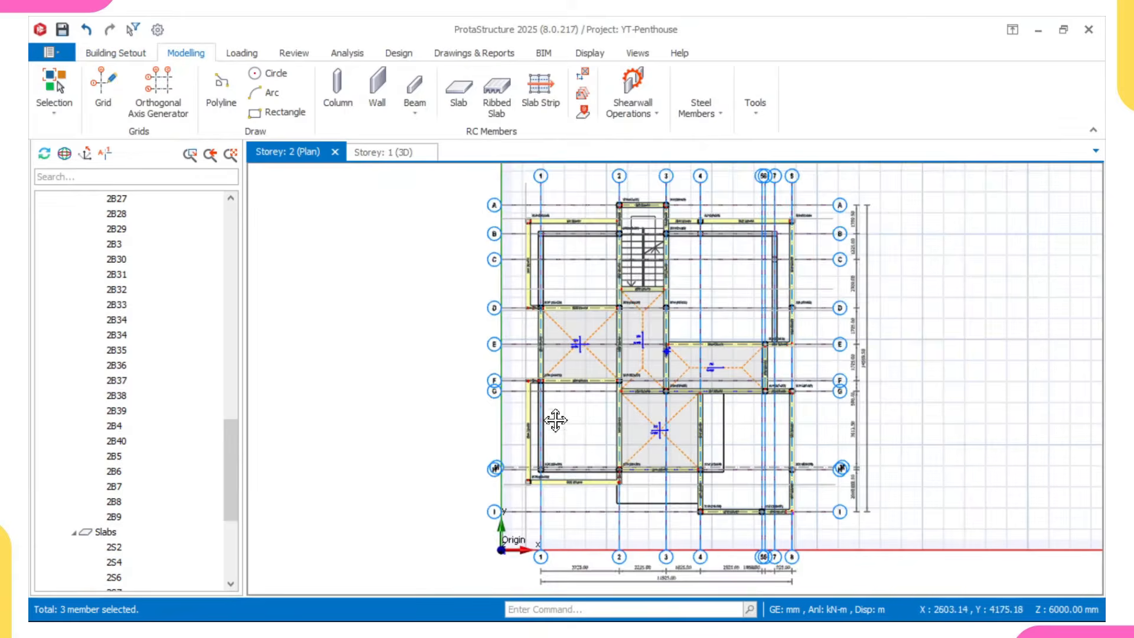
{"action": "left_click", "coordinate": [383, 152]}
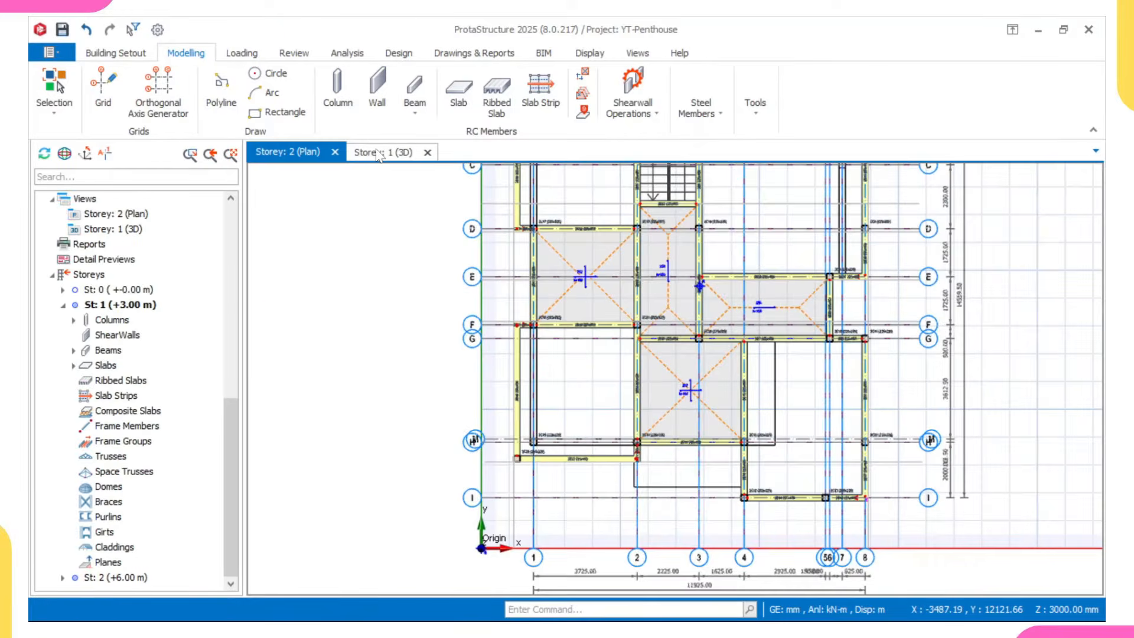
{"action": "mouse_move", "coordinate": [501, 387]}
{"action": "middle_mouse_down"}
{"action": "mouse_move", "coordinate": [592, 435]}
{"action": "mouse_move", "coordinate": [484, 355]}
{"action": "middle_mouse_up"}
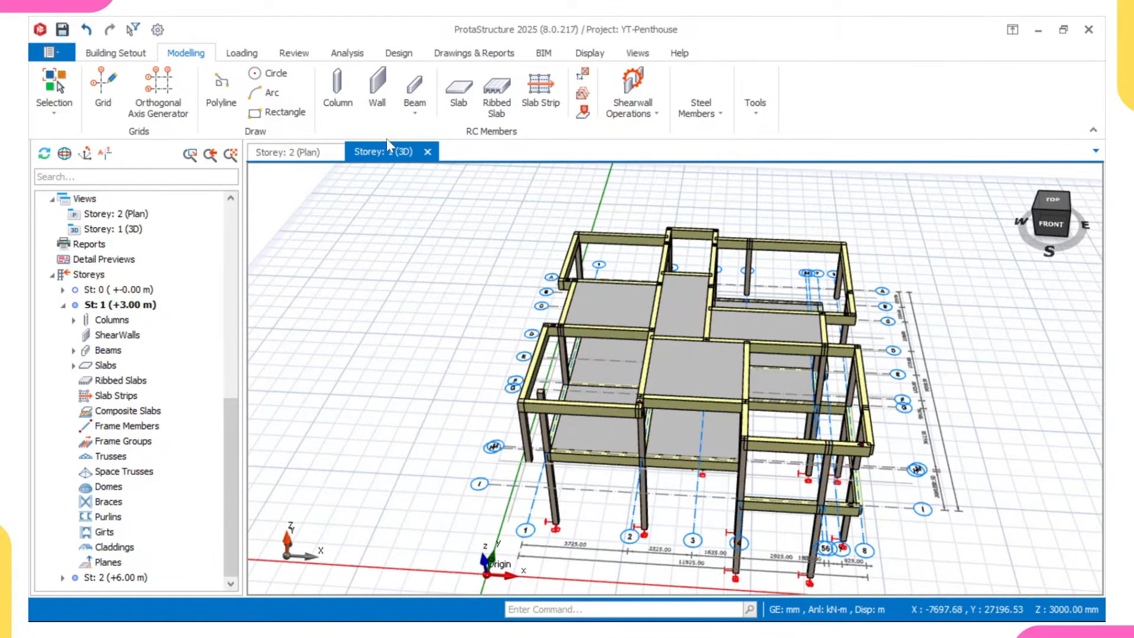
{"action": "left_click", "coordinate": [312, 153]}
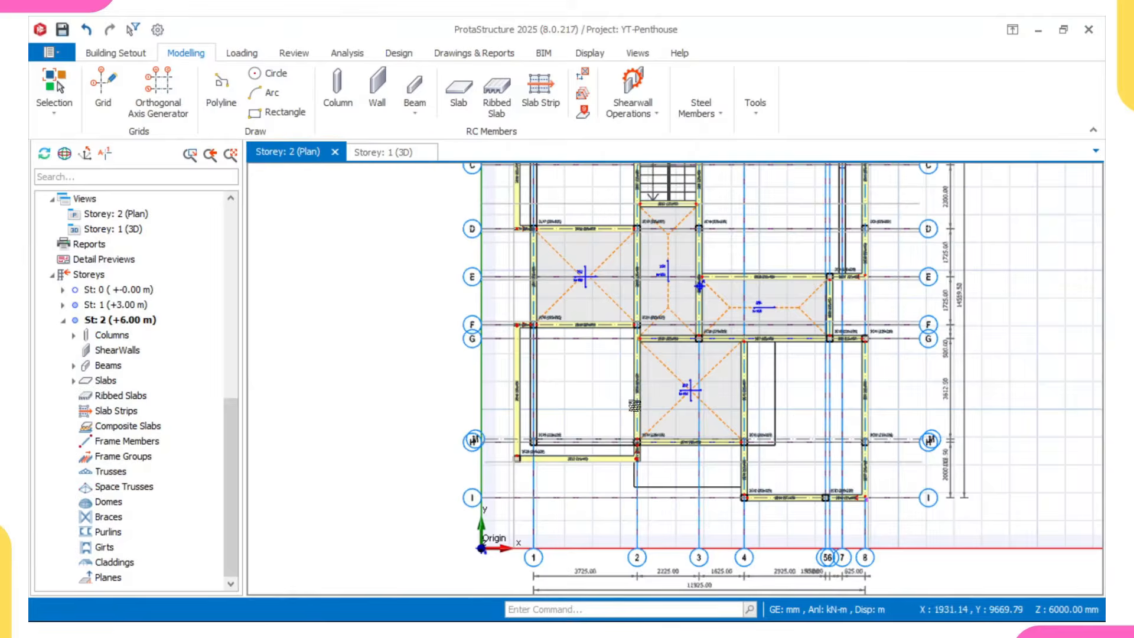
- Switch to AutoCAD and check the Sit Out railing beside Bedroom 3 in the first floor layout
{"action": "mouse_move", "coordinate": [626, 619]}
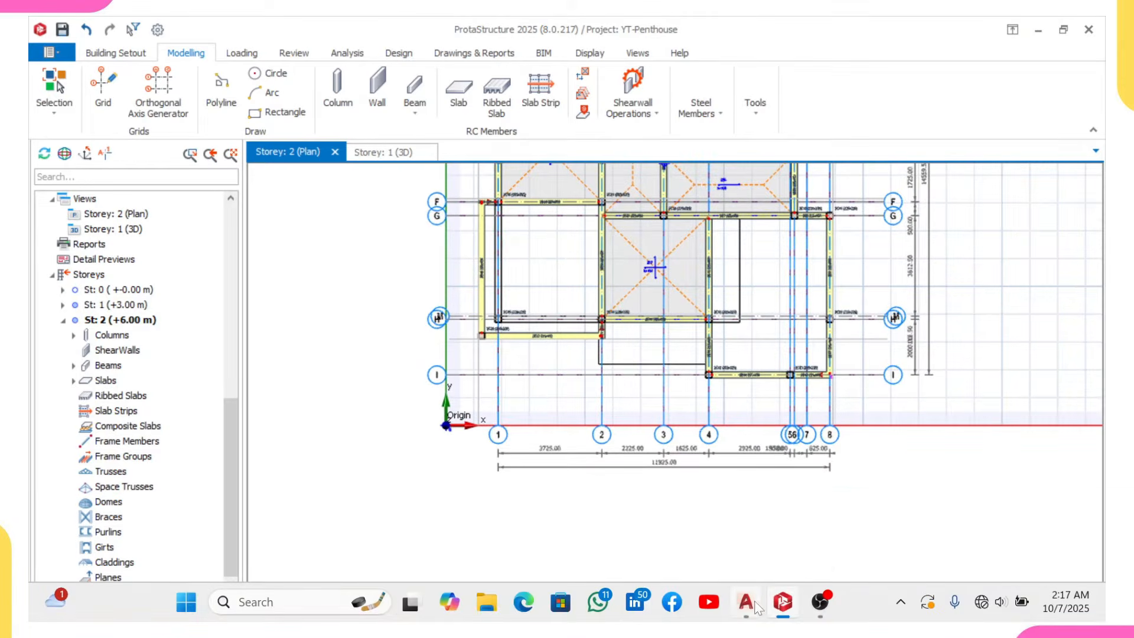
{"action": "mouse_move", "coordinate": [747, 613]}
{"action": "mouse_move", "coordinate": [786, 611]}
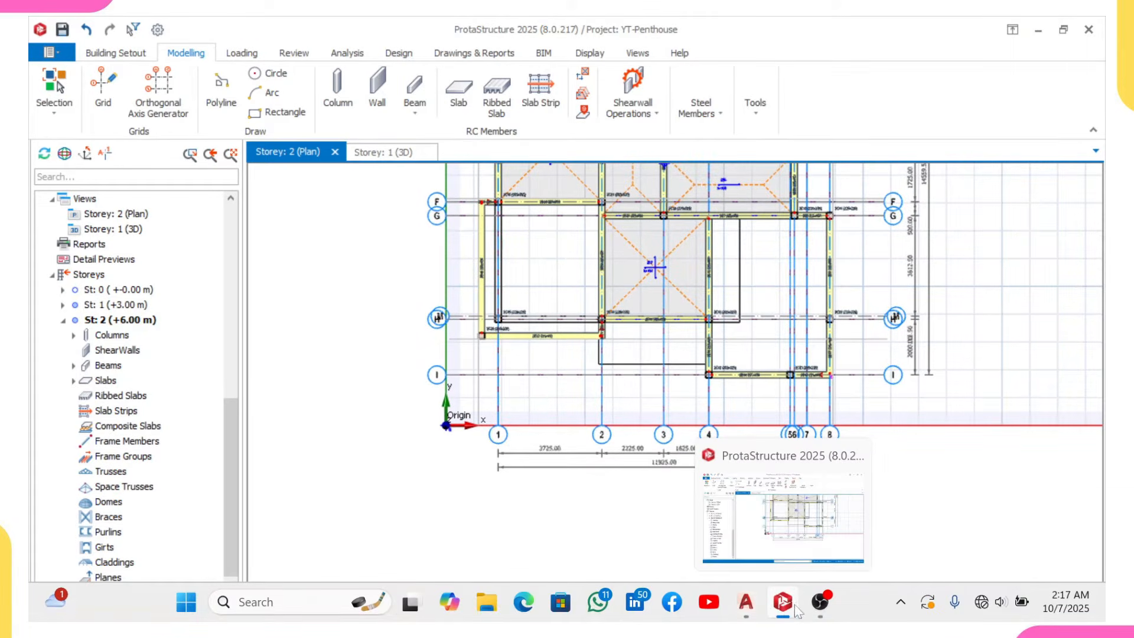
{"action": "left_click", "coordinate": [746, 601]}
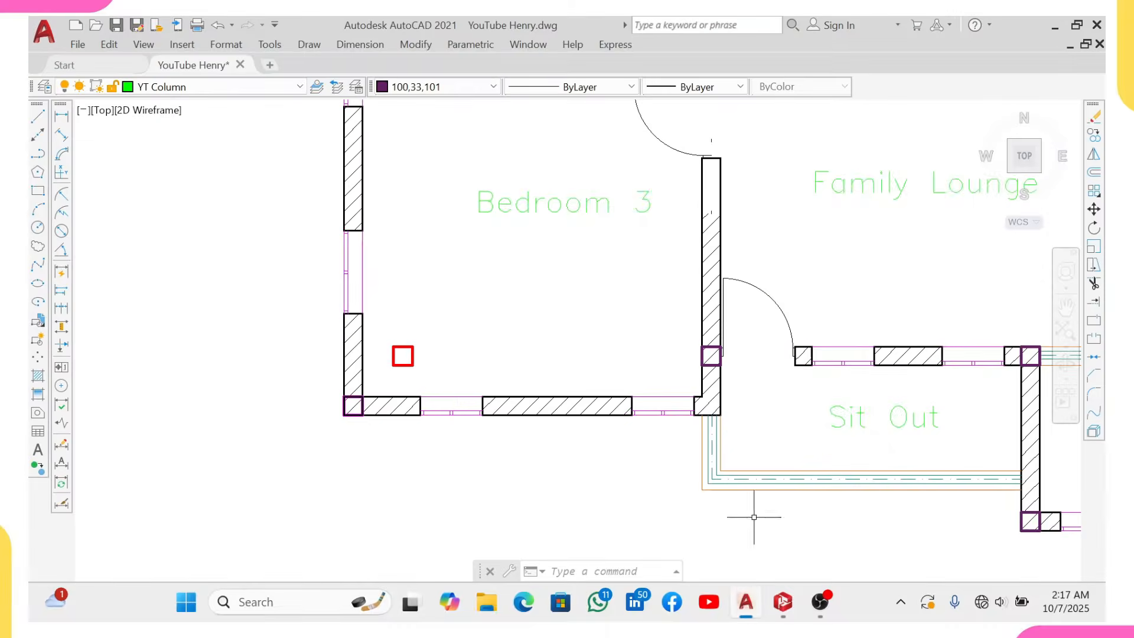
{"action": "scroll", "coordinate": [692, 449], "scroll_direction": "up", "scroll_amount": 4}
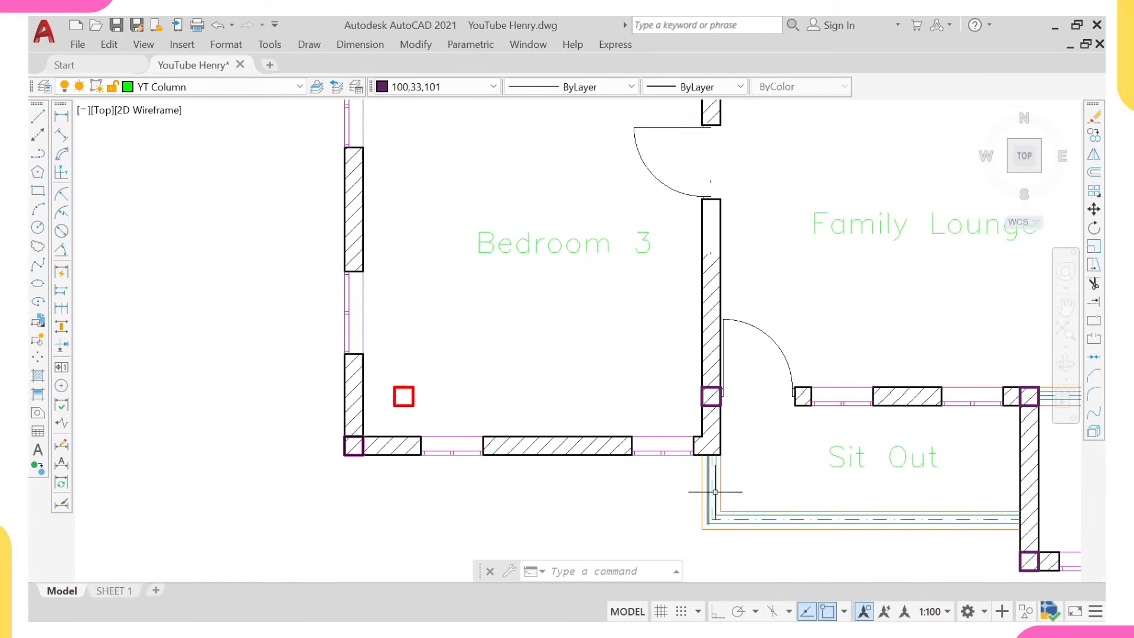
- Examine the exterior rendering of the building, focusing on the front balconies and the overhanging corner beside them
{"action": "scroll", "coordinate": [413, 442], "scroll_direction": "down", "scroll_amount": 10}
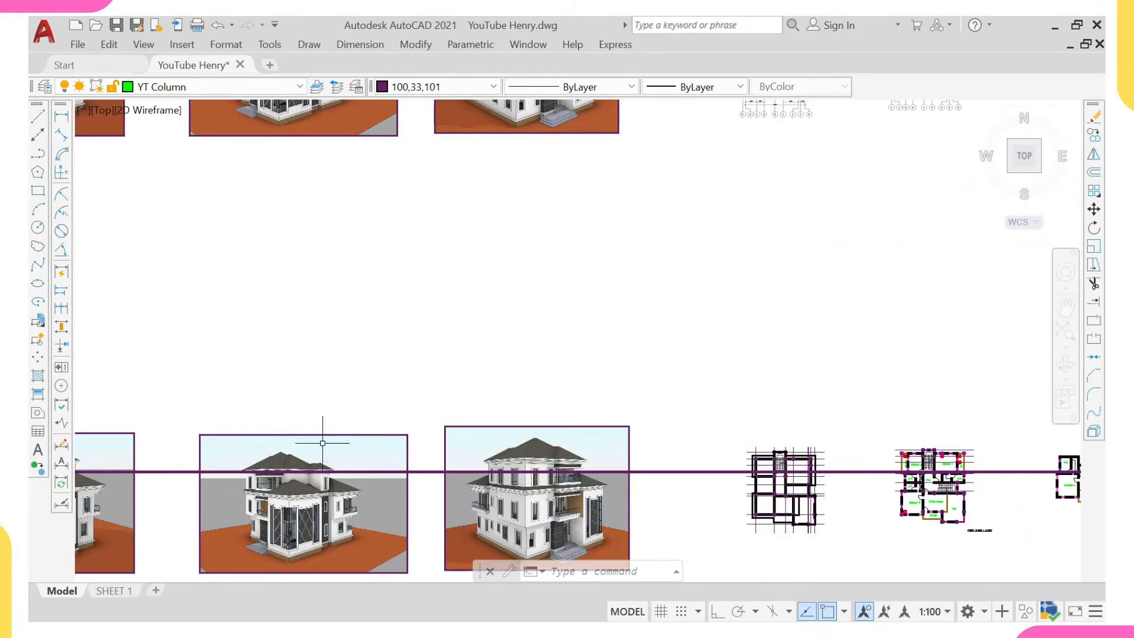
{"action": "scroll", "coordinate": [651, 451], "scroll_direction": "up", "scroll_amount": 10}
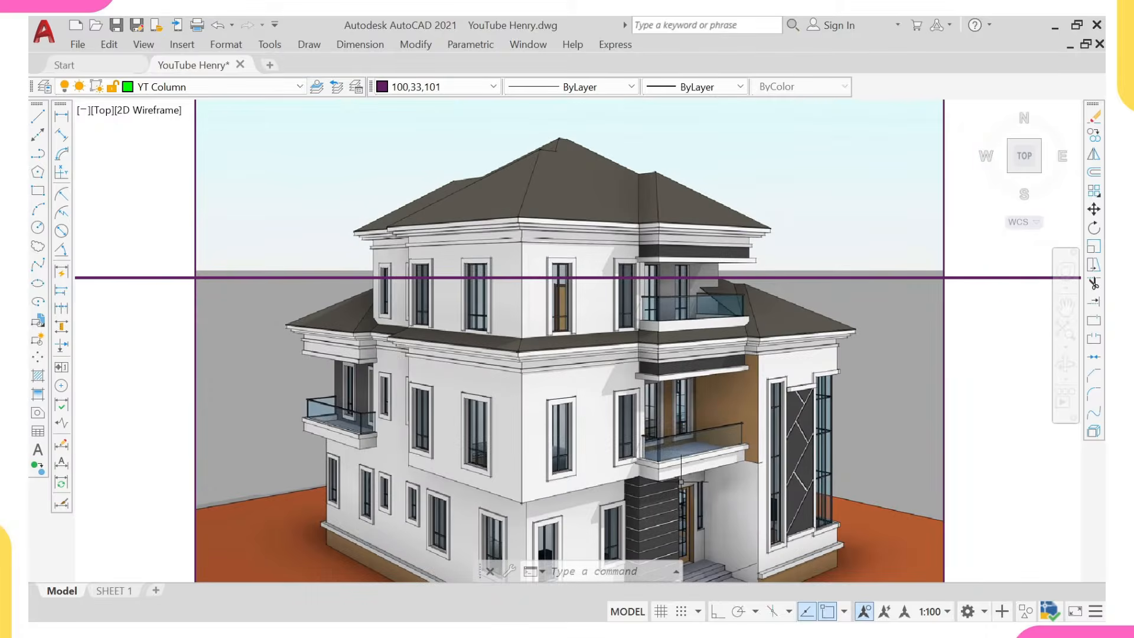
{"action": "scroll", "coordinate": [616, 302], "scroll_direction": "up", "scroll_amount": 2}
{"action": "scroll", "coordinate": [590, 337], "scroll_direction": "down", "scroll_amount": 4}
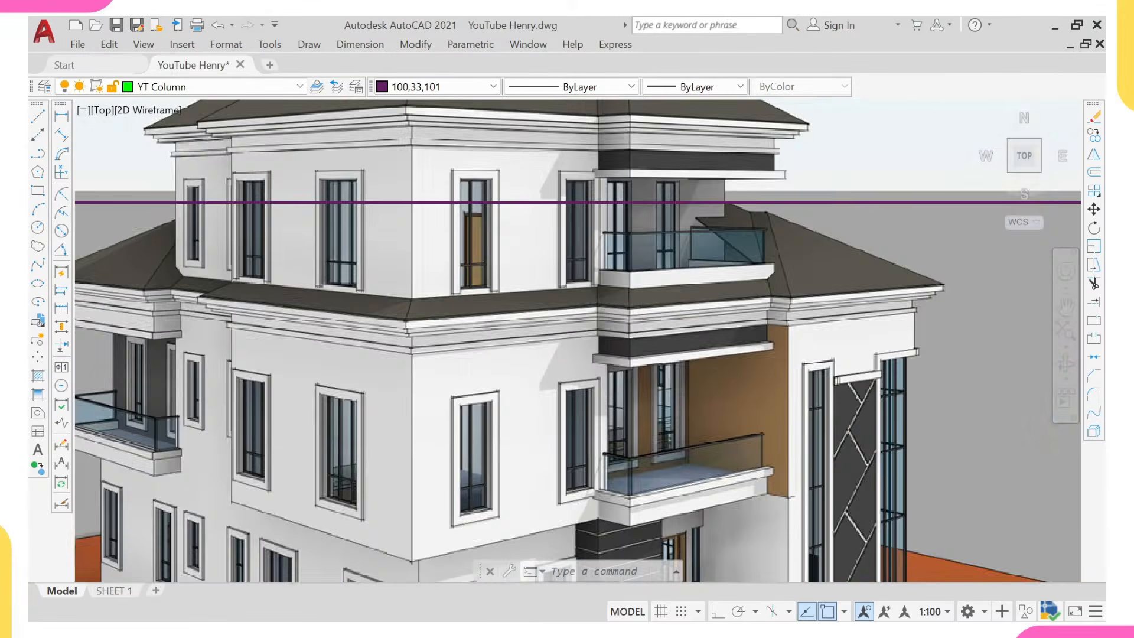
{"action": "scroll", "coordinate": [594, 373], "scroll_direction": "up", "scroll_amount": 4}
{"action": "scroll", "coordinate": [793, 378], "scroll_direction": "up", "scroll_amount": 2}
{"action": "scroll", "coordinate": [790, 348], "scroll_direction": "down", "scroll_amount": 6}
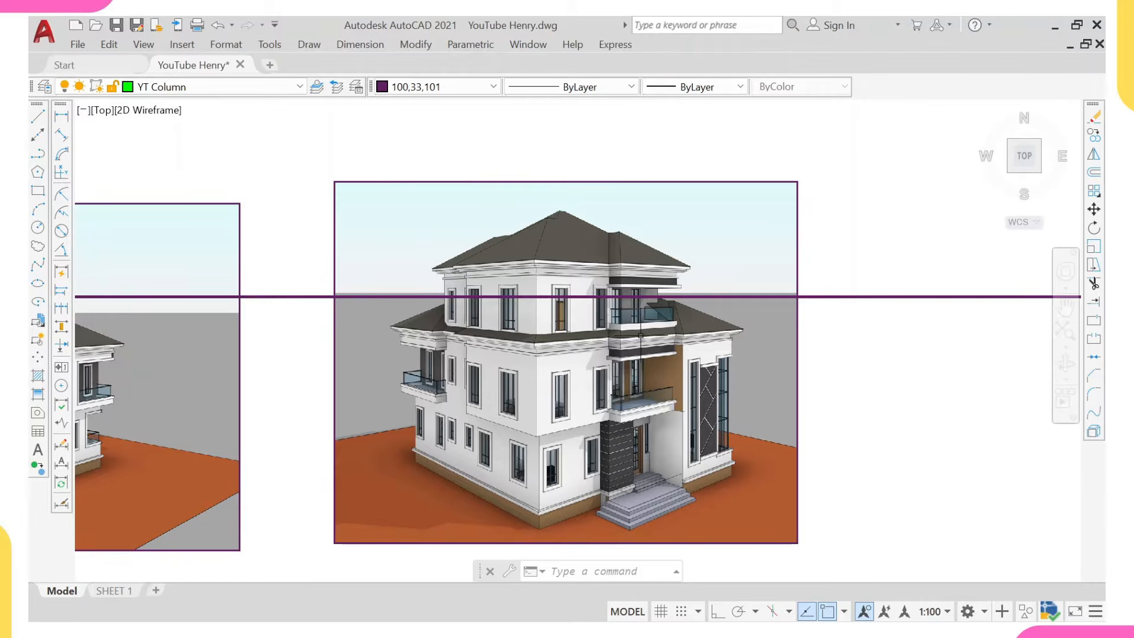
{"action": "scroll", "coordinate": [635, 354], "scroll_direction": "up", "scroll_amount": 5}
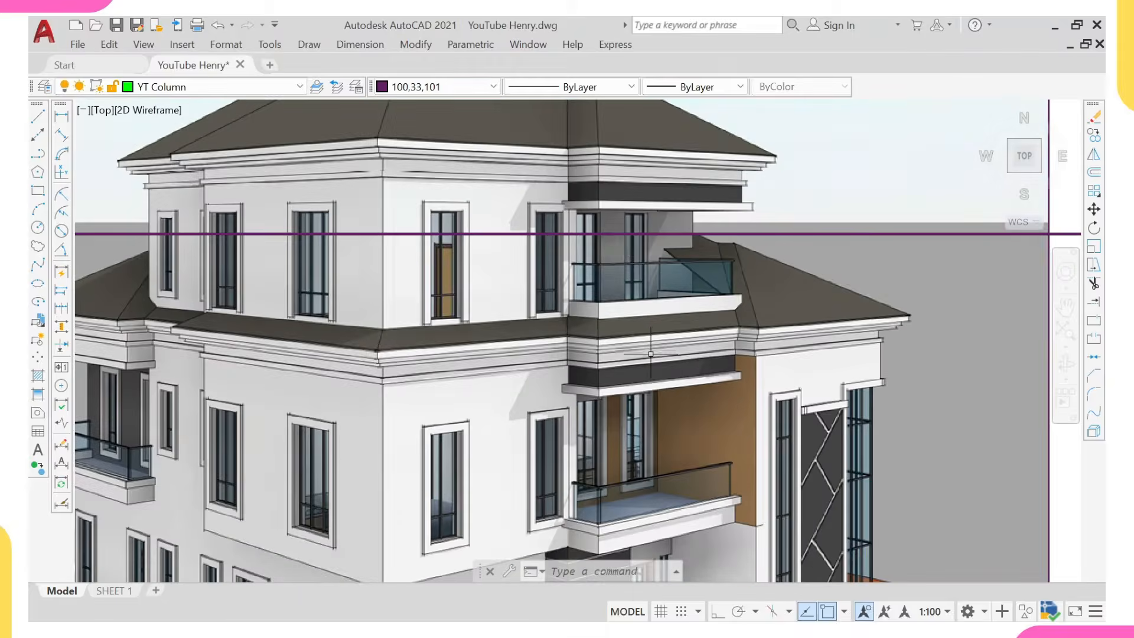
- Switch to ProtaStructure and examine the balcony outline between columns 2C14 and 2C12 in the Storey 2 plan
{"action": "scroll", "coordinate": [638, 360], "scroll_direction": "down", "scroll_amount": 5}
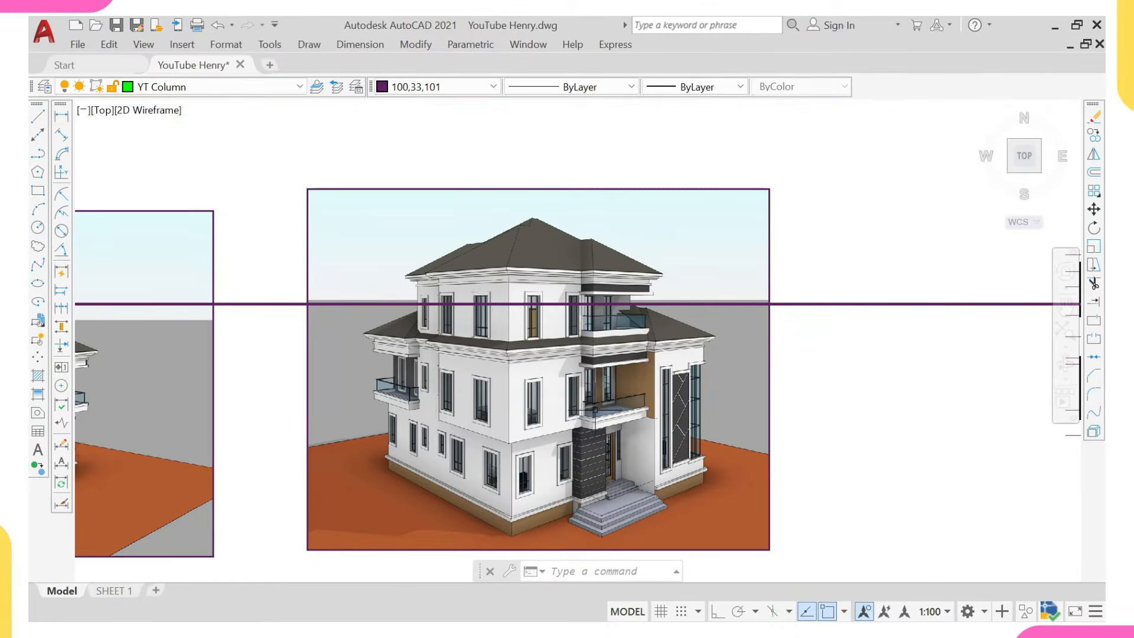
{"action": "scroll", "coordinate": [673, 400], "scroll_direction": "down", "scroll_amount": 2}
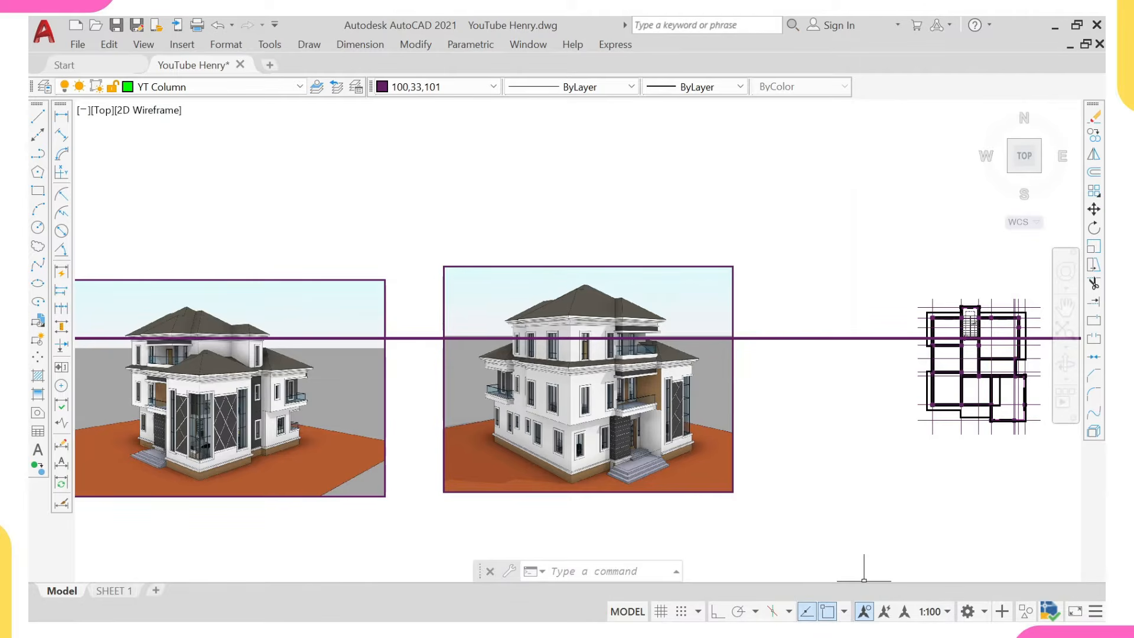
{"action": "left_click", "coordinate": [779, 611]}
{"action": "scroll", "coordinate": [624, 332], "scroll_direction": "up", "scroll_amount": 6}
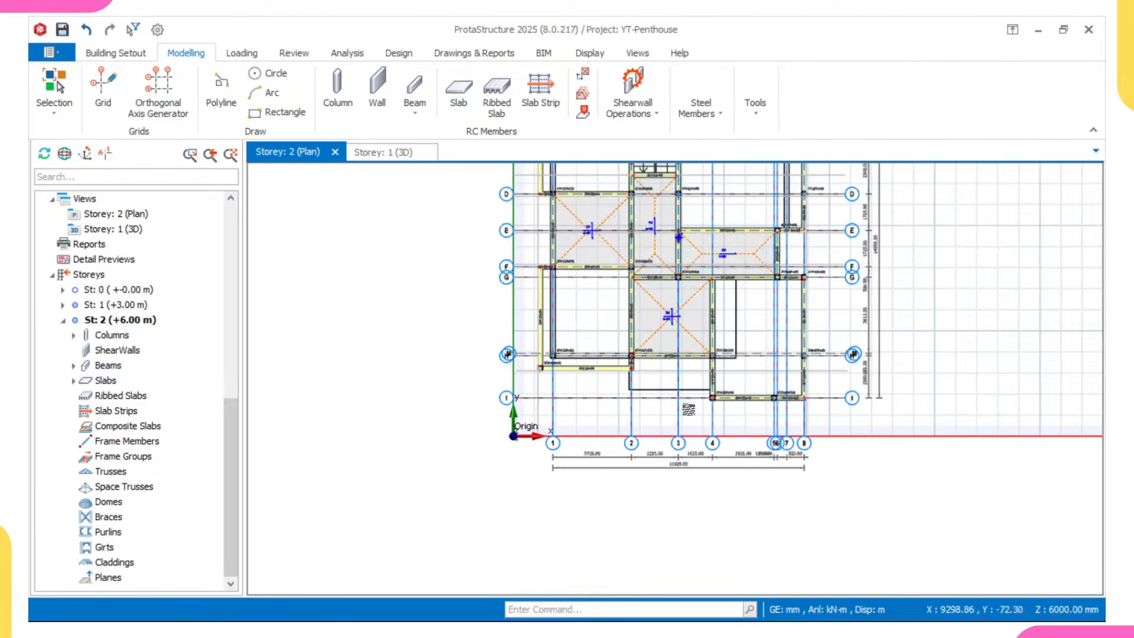
{"action": "scroll", "coordinate": [627, 334], "scroll_direction": "up", "scroll_amount": 1}
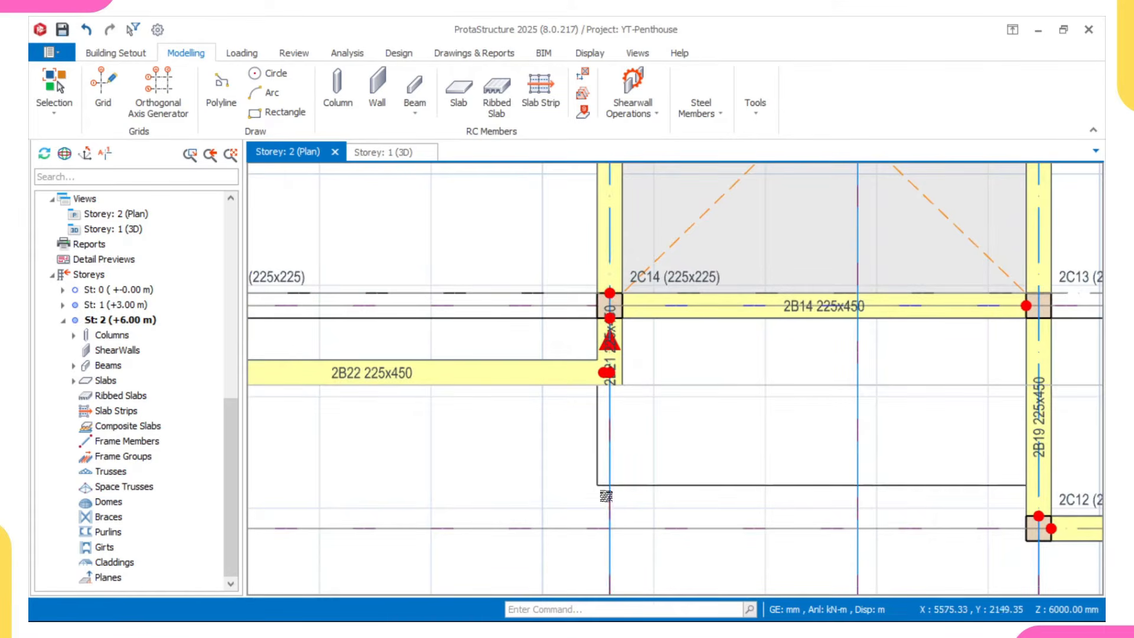
{"action": "scroll", "coordinate": [627, 482], "scroll_direction": "down", "scroll_amount": 2}
{"action": "scroll", "coordinate": [872, 496], "scroll_direction": "up", "scroll_amount": 3}
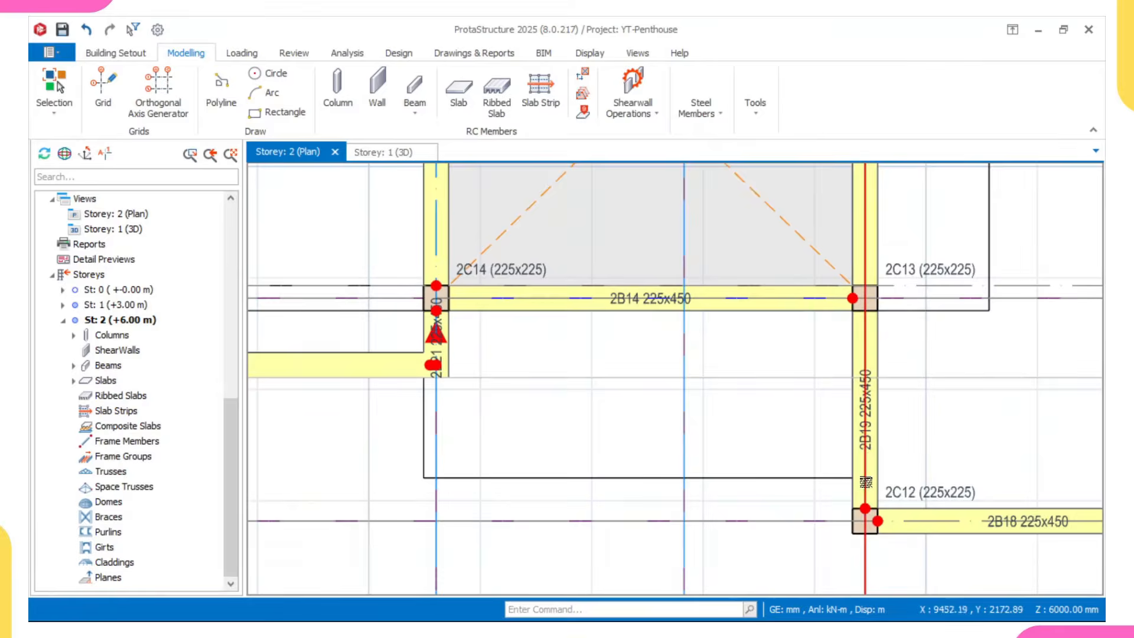
{"action": "scroll", "coordinate": [864, 471], "scroll_direction": "down", "scroll_amount": 2}
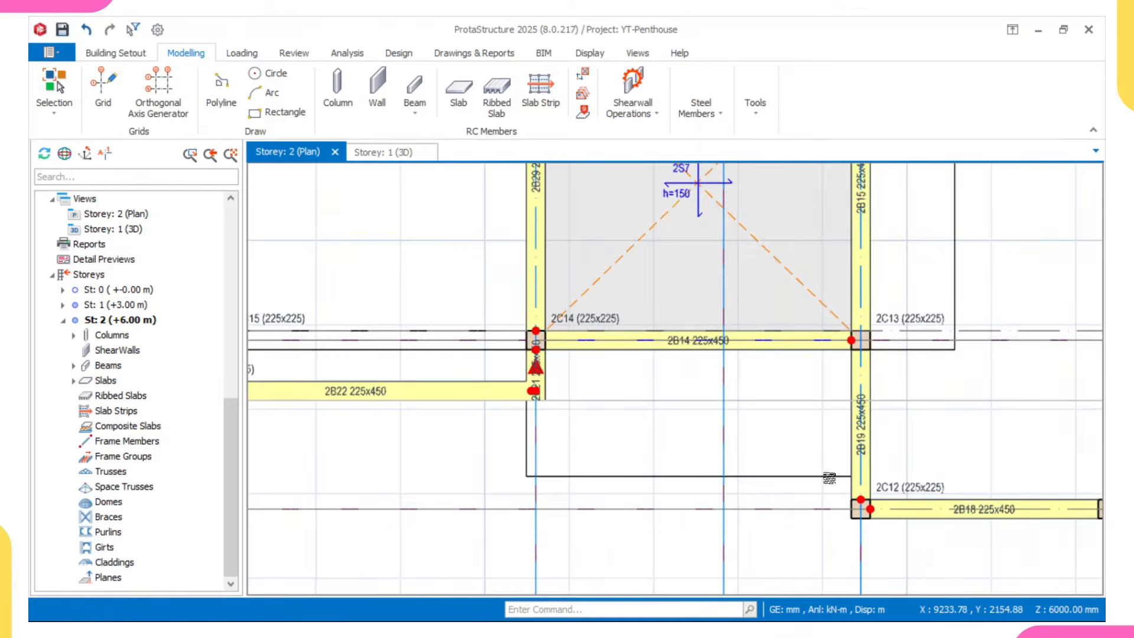
{"action": "left_click", "coordinate": [537, 351]}
{"action": "left_click", "coordinate": [601, 508]}
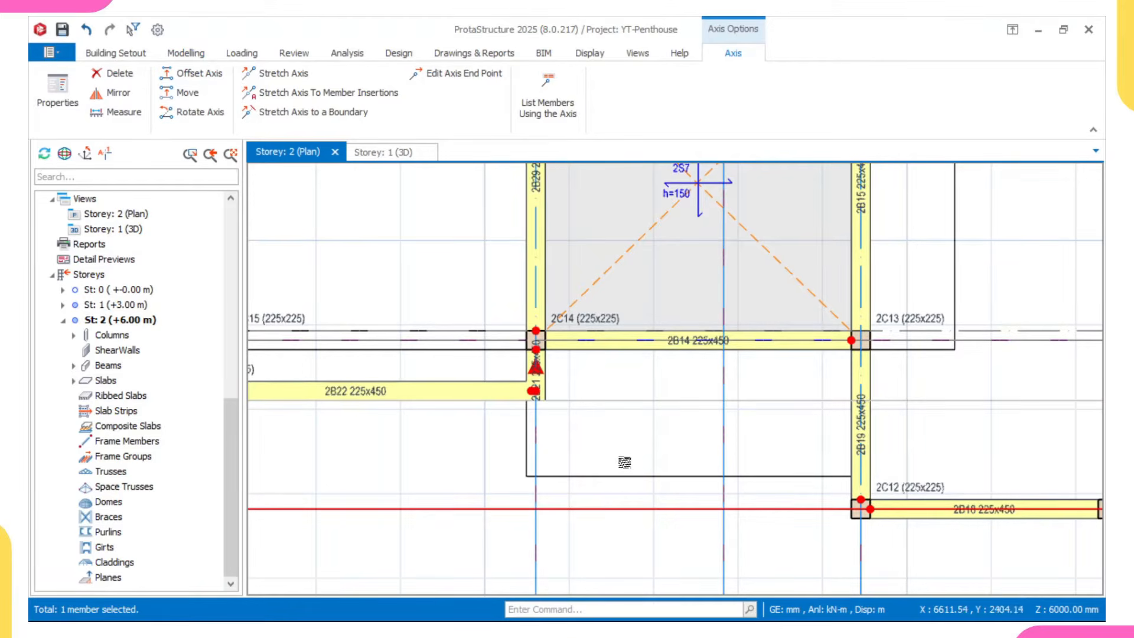
{"action": "right_click", "coordinate": [624, 462]}
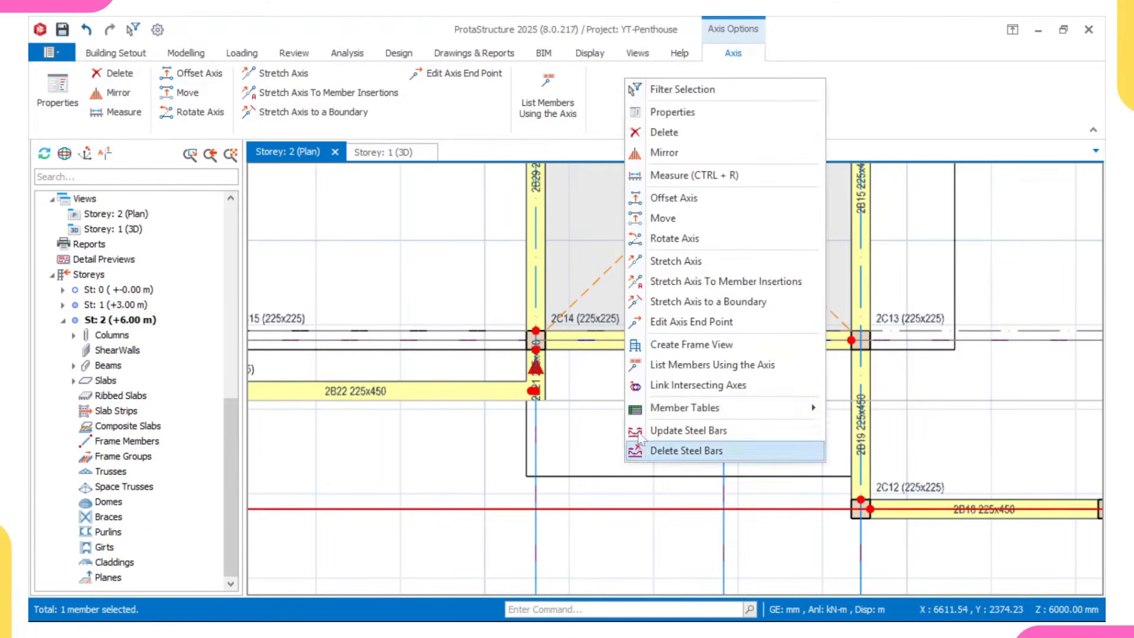
{"action": "left_click", "coordinate": [690, 112]}
{"action": "key", "text": "Escape"}
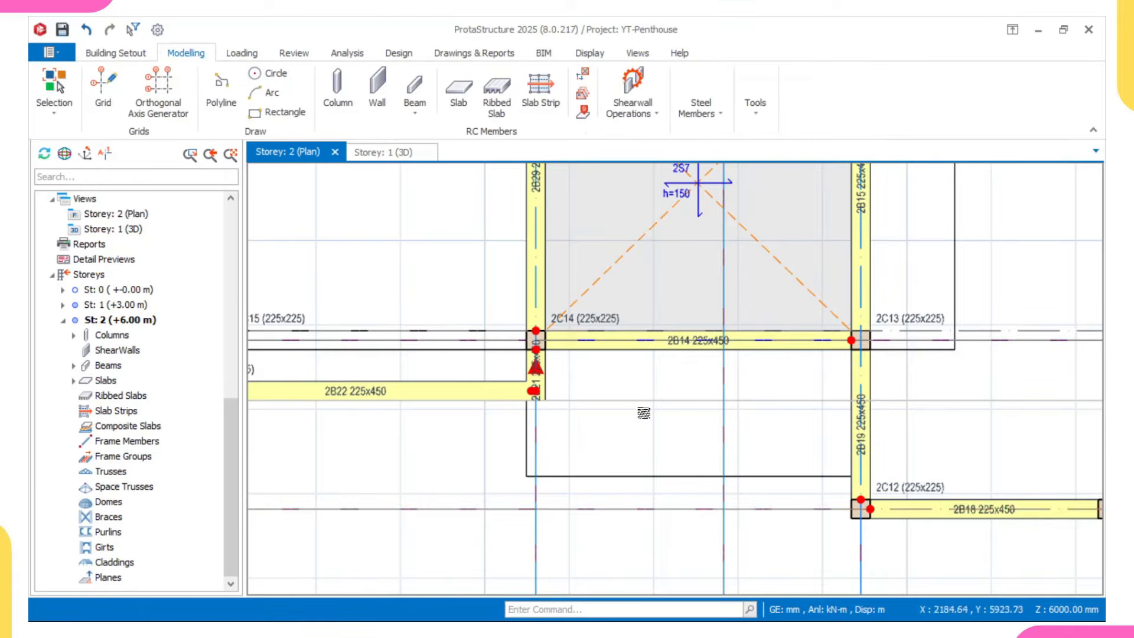
- Offset axis I onto the outer edge line of the balcony in front of beam 2B14
{"action": "left_click", "coordinate": [615, 509]}
{"action": "right_click", "coordinate": [614, 509]}
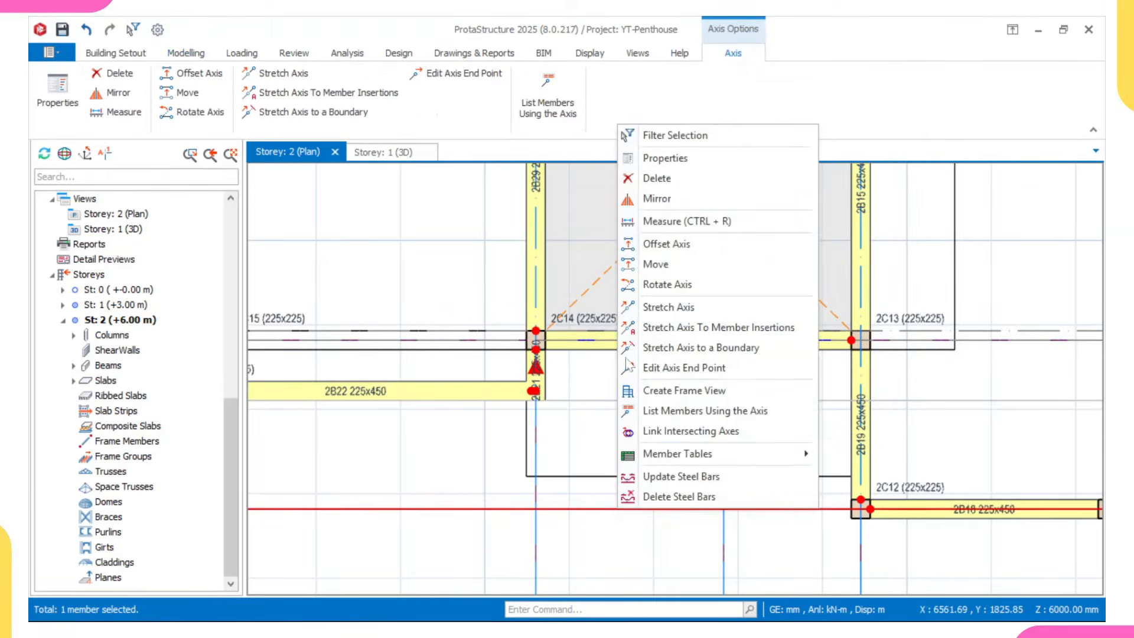
{"action": "left_click", "coordinate": [650, 242]}
{"action": "scroll", "coordinate": [672, 471], "scroll_direction": "up", "scroll_amount": 3}
{"action": "left_click", "coordinate": [673, 483]}
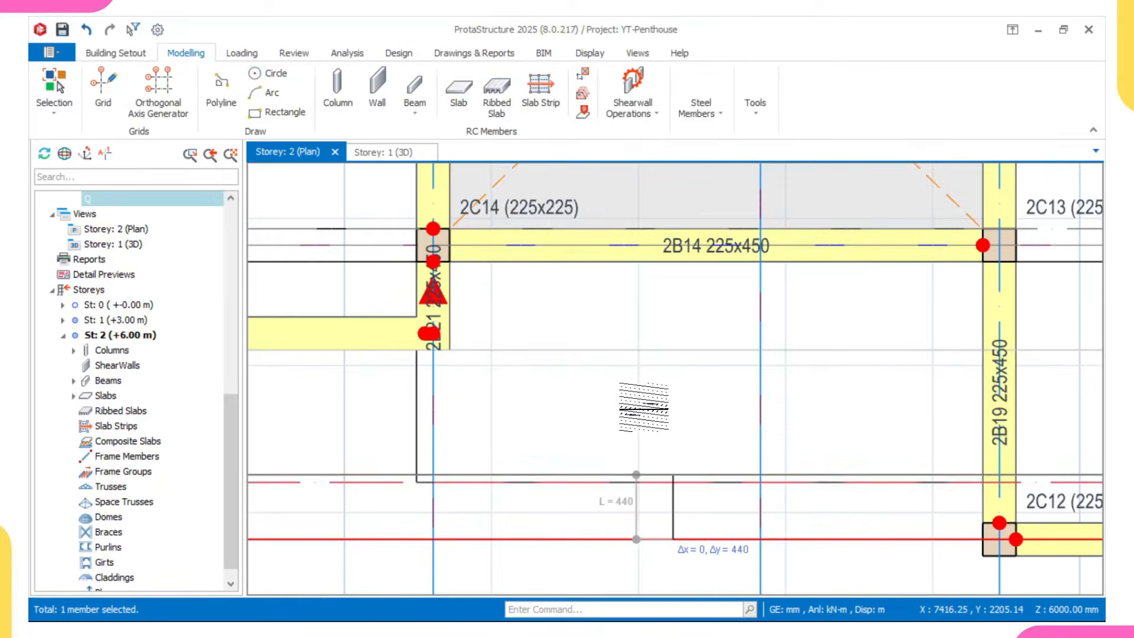
- Remove the end bubbles from the newly offset axis and set it as a hidden axis
{"action": "scroll", "coordinate": [645, 408], "scroll_direction": "down", "scroll_amount": 3}
{"action": "middle_click_drag", "start_coordinate": [667, 405], "coordinate": [713, 358]}
{"action": "right_click", "coordinate": [688, 405]}
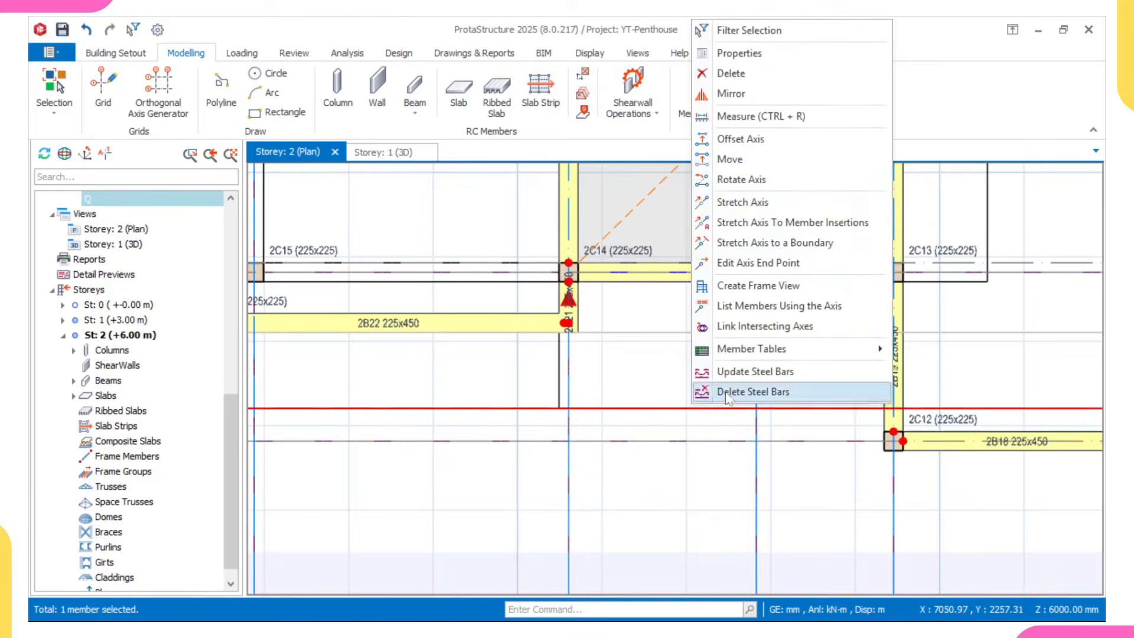
{"action": "left_click", "coordinate": [739, 53]}
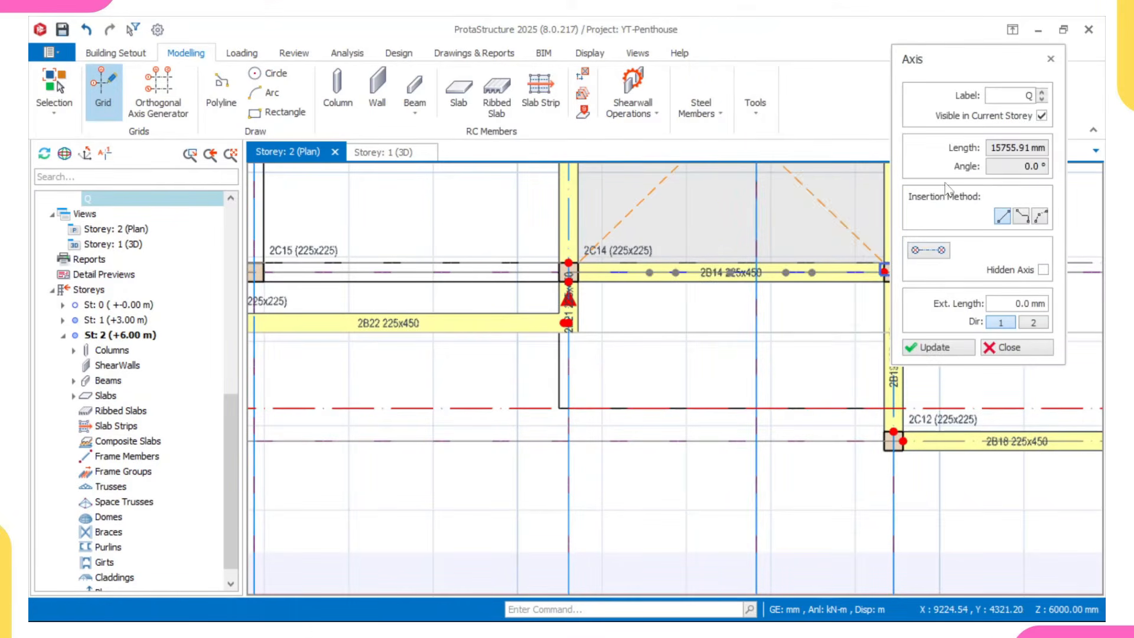
{"action": "left_click", "coordinate": [928, 250]}
{"action": "left_click", "coordinate": [1042, 270]}
{"action": "left_click", "coordinate": [961, 348]}
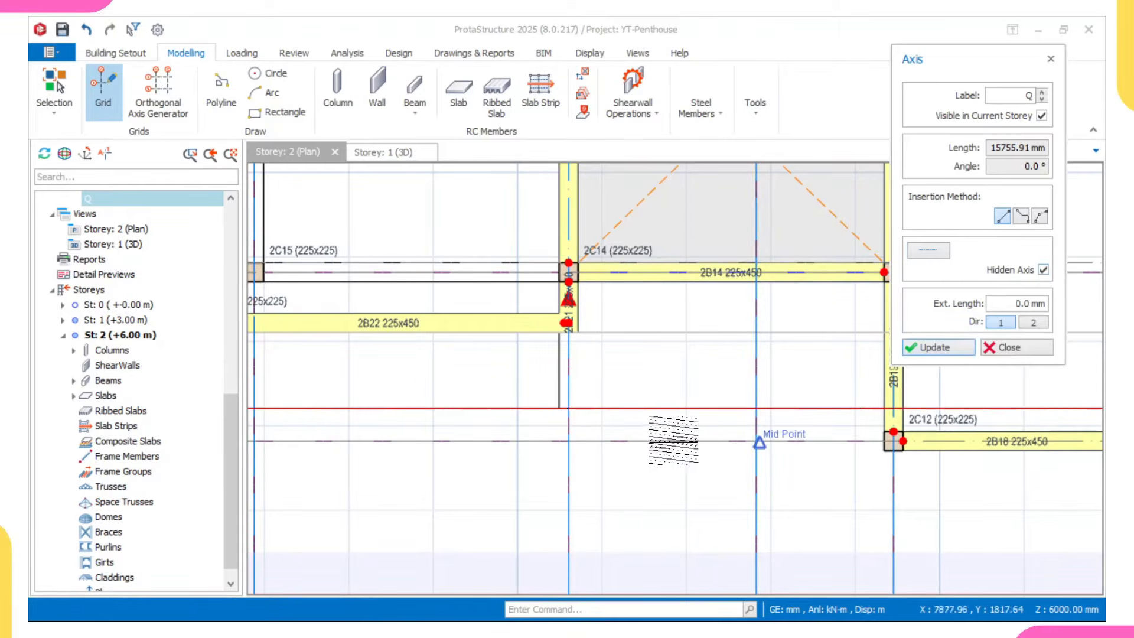
- Delete the short cantilever beam 2B21 that runs from column 2C14 to beam 2B22
{"action": "scroll", "coordinate": [558, 366], "scroll_direction": "up", "scroll_amount": 1}
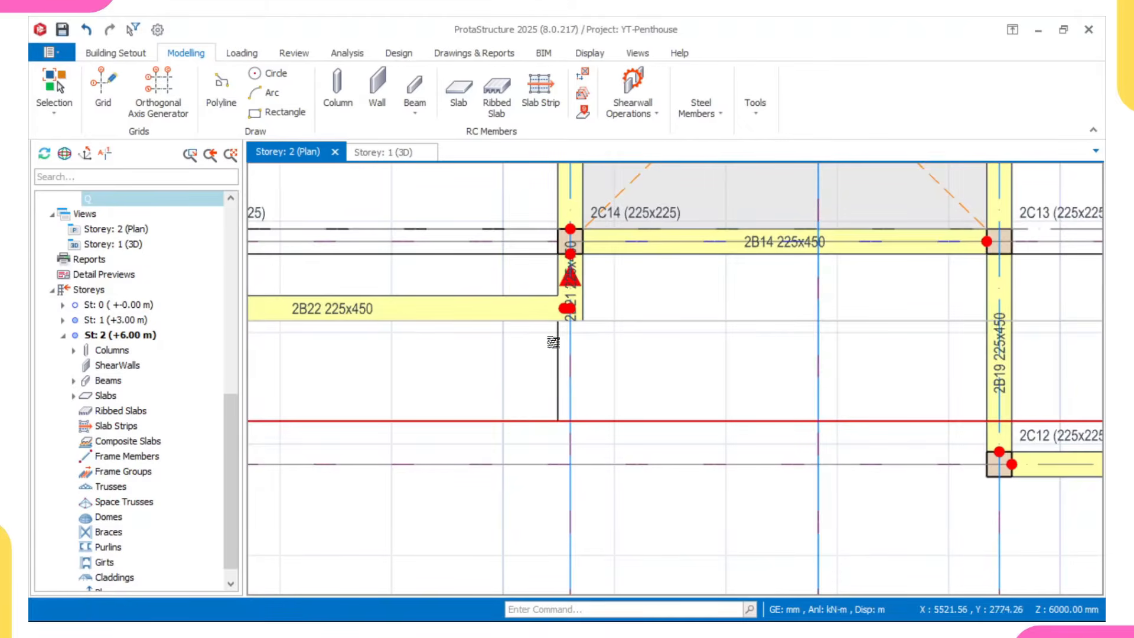
{"action": "left_click", "coordinate": [569, 415]}
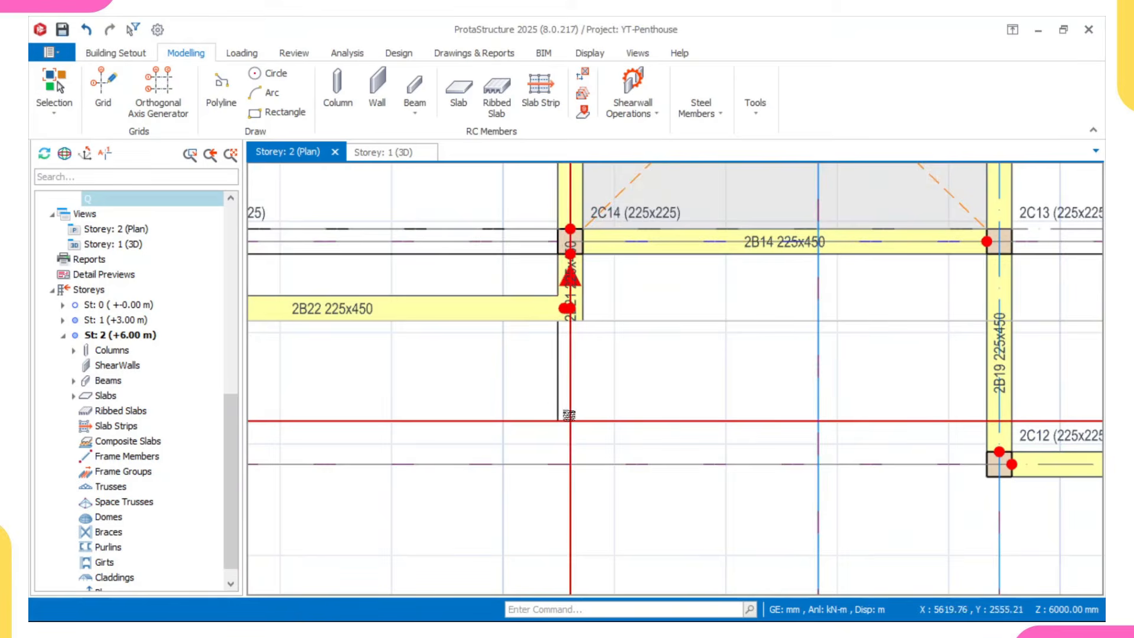
{"action": "scroll", "coordinate": [579, 298], "scroll_direction": "up", "scroll_amount": 2}
{"action": "left_click", "coordinate": [579, 294]}
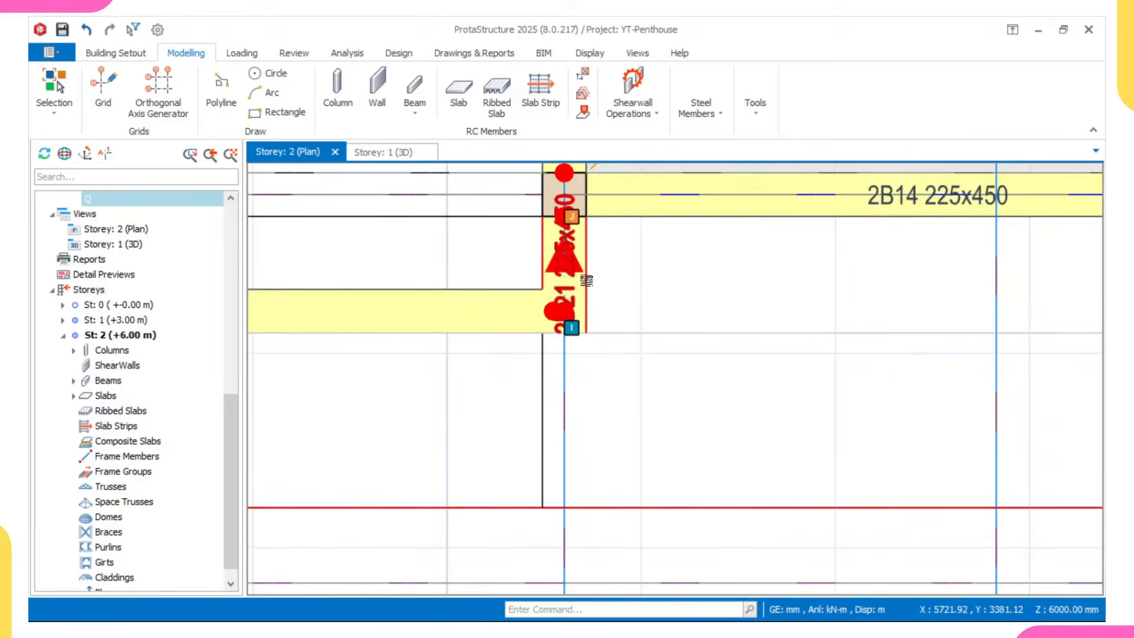
{"action": "left_click", "coordinate": [586, 280]}
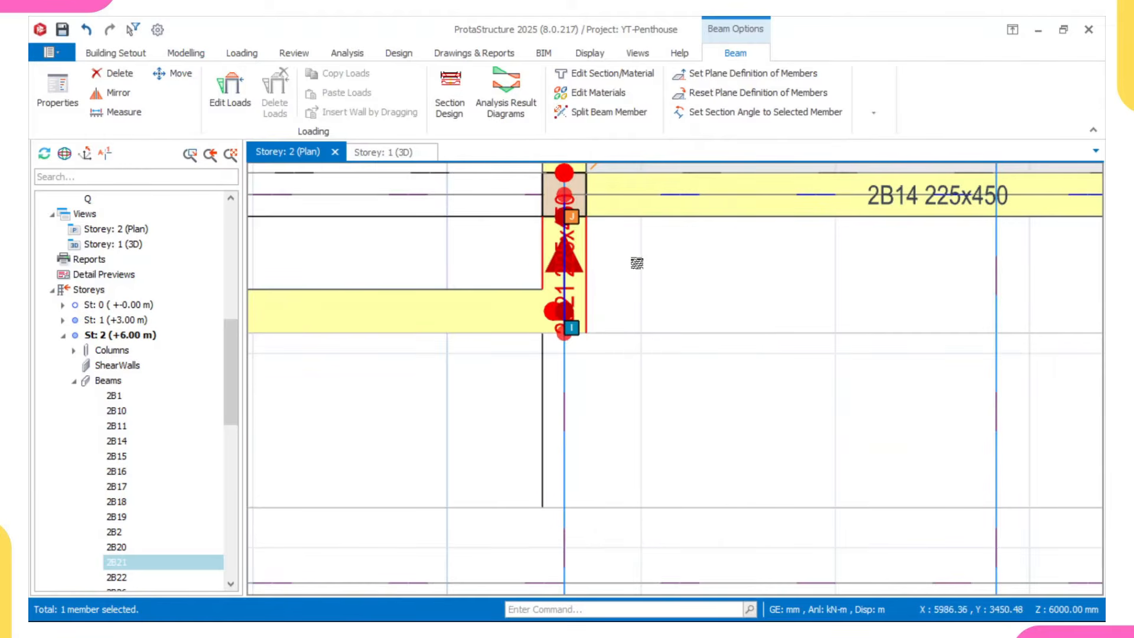
{"action": "right_click", "coordinate": [585, 260]}
{"action": "left_click", "coordinate": [624, 154]}
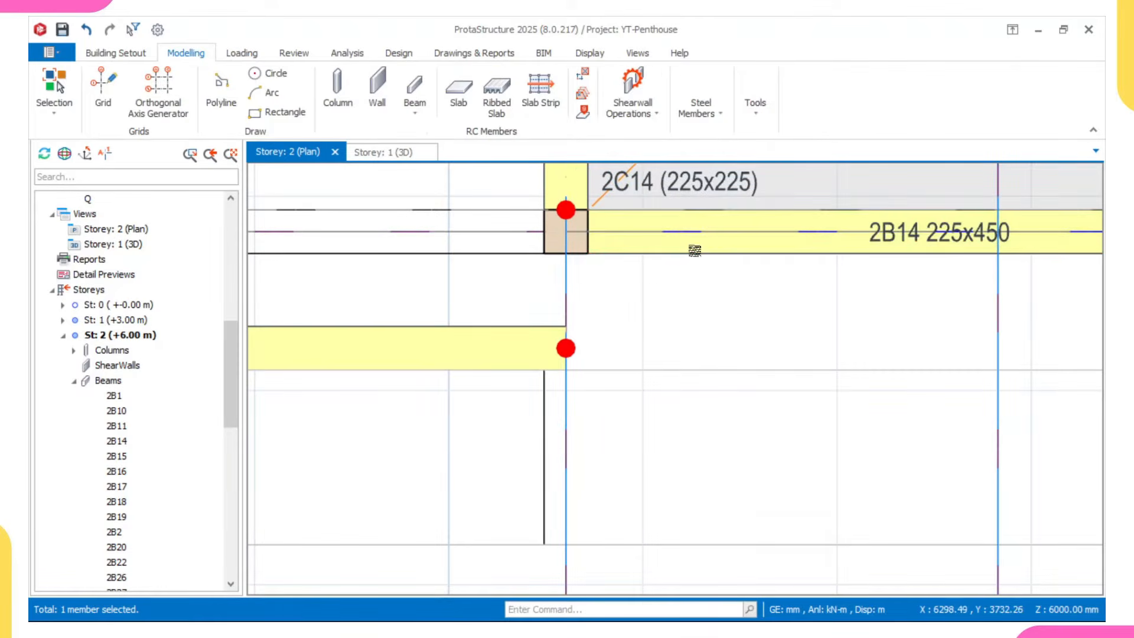
- Using beam 2B14's properties, draw a 225x450 beam along axis 2 from column 2C14 to the offset balcony axis, without splitting it at supporting spans
{"action": "double_click", "coordinate": [695, 250]}
{"action": "left_click", "coordinate": [566, 229]}
{"action": "middle_click_drag", "start_coordinate": [519, 501], "coordinate": [567, 337]}
{"action": "scroll", "coordinate": [590, 466], "scroll_direction": "down", "scroll_amount": 5}
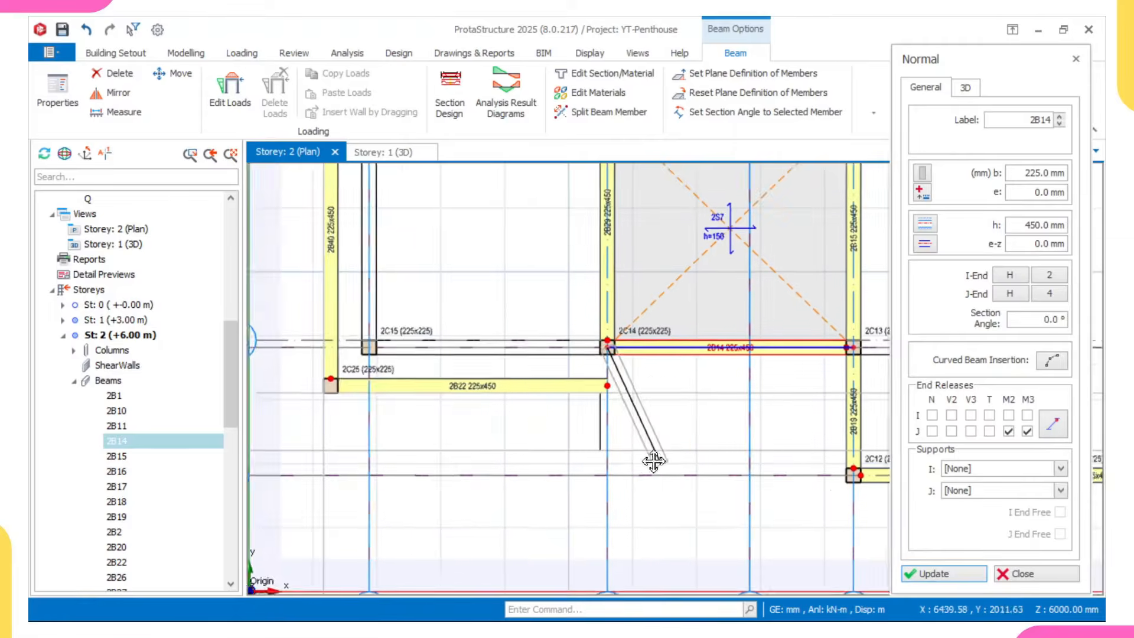
{"action": "middle_click_drag", "start_coordinate": [653, 461], "coordinate": [489, 429]}
{"action": "scroll", "coordinate": [481, 449], "scroll_direction": "up", "scroll_amount": 3}
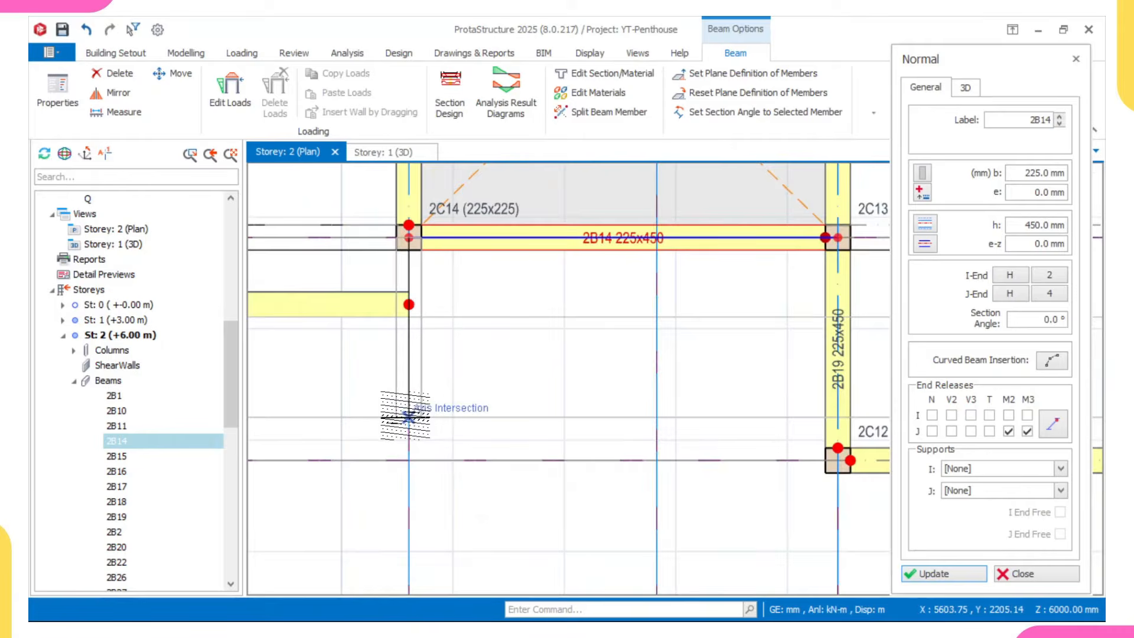
{"action": "left_click", "coordinate": [408, 417]}
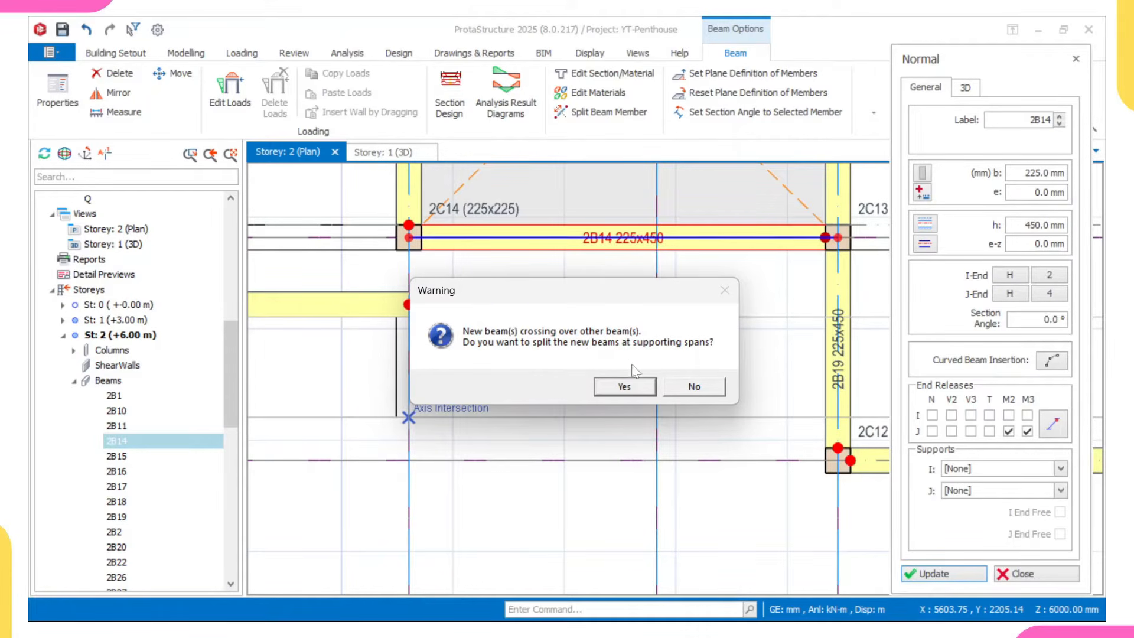
{"action": "left_click", "coordinate": [685, 393]}
{"action": "key", "text": "Escape"}
- Examine the extended beam 2B21, its connections with column 2C14 and beam 2B22, and its free end at the balcony edge
{"action": "middle_click_drag", "start_coordinate": [422, 270], "coordinate": [608, 255]}
{"action": "scroll", "coordinate": [632, 289], "scroll_direction": "down", "scroll_amount": 2}
{"action": "scroll", "coordinate": [633, 291], "scroll_direction": "down", "scroll_amount": 2}
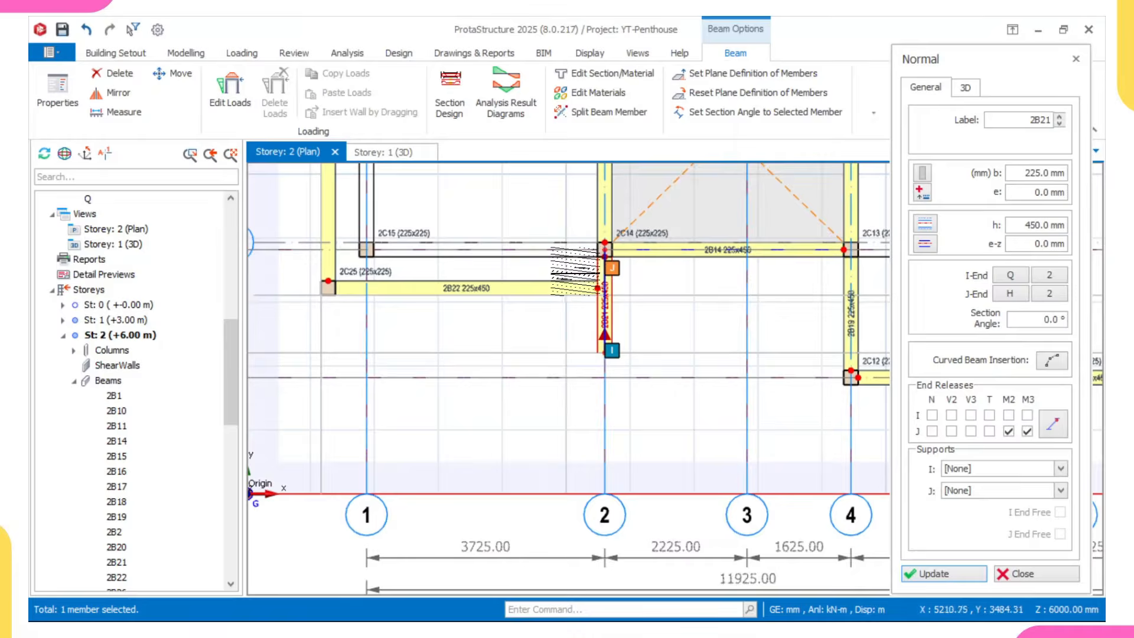
{"action": "scroll", "coordinate": [593, 268], "scroll_direction": "up", "scroll_amount": 3}
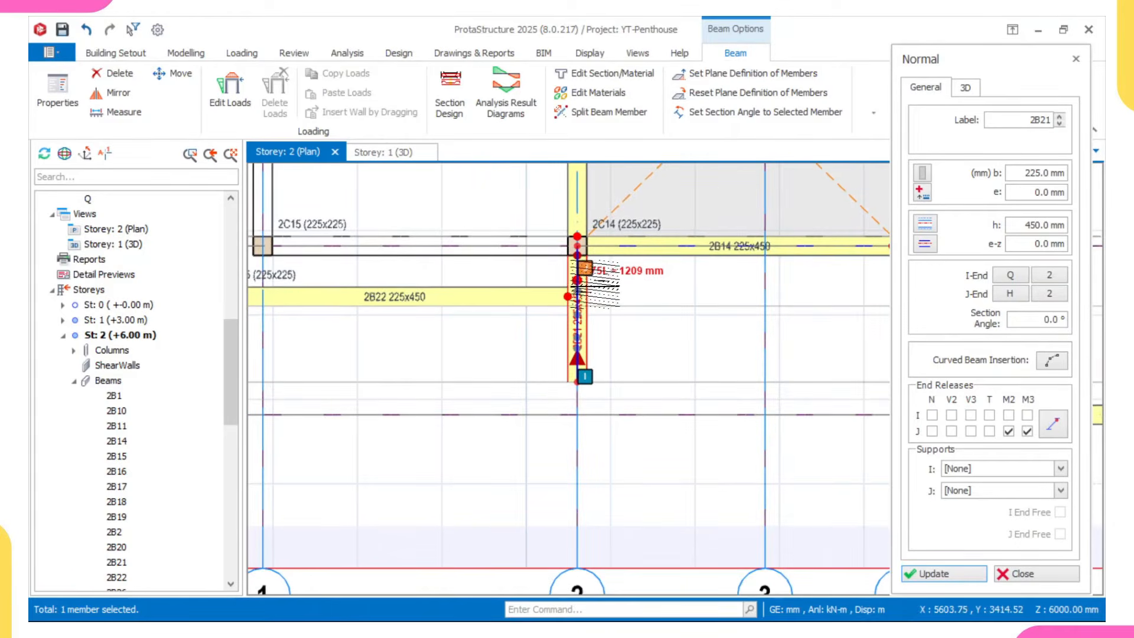
{"action": "scroll", "coordinate": [594, 275], "scroll_direction": "down", "scroll_amount": 2}
{"action": "scroll", "coordinate": [602, 283], "scroll_direction": "up", "scroll_amount": 2}
{"action": "scroll", "coordinate": [578, 290], "scroll_direction": "up", "scroll_amount": 2}
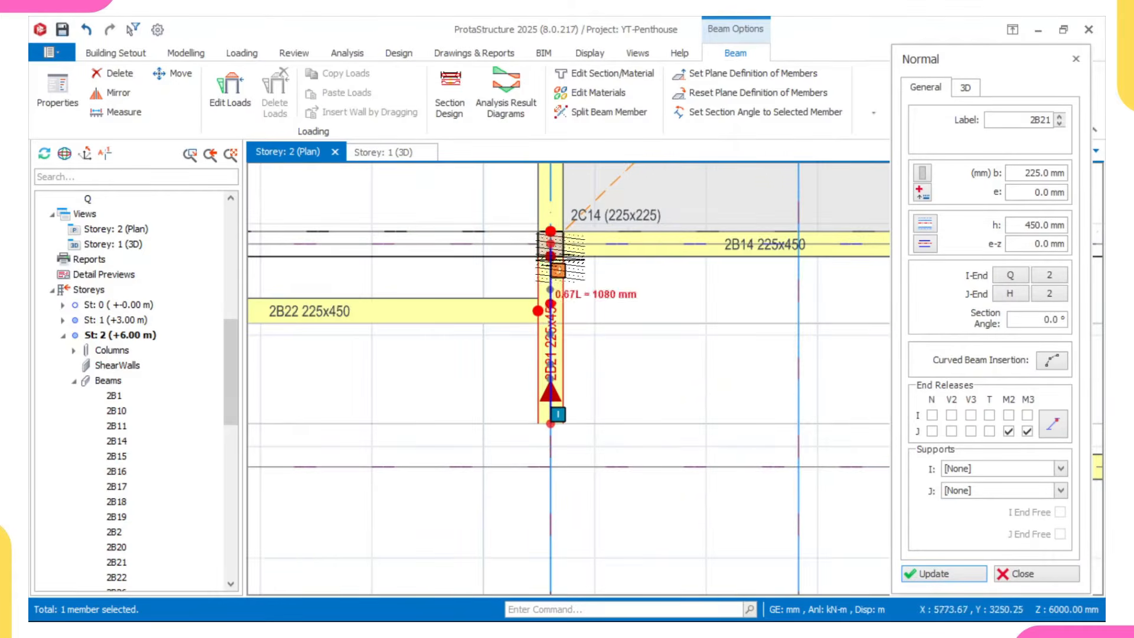
{"action": "scroll", "coordinate": [561, 276], "scroll_direction": "up", "scroll_amount": 1}
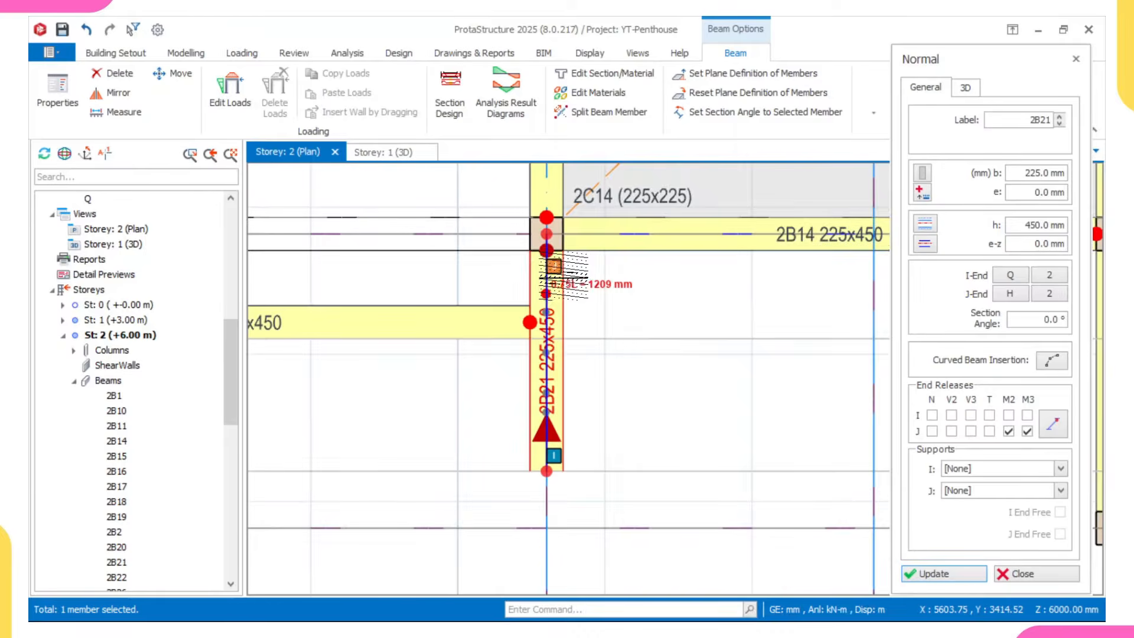
{"action": "scroll", "coordinate": [540, 298], "scroll_direction": "down", "scroll_amount": 1}
{"action": "scroll", "coordinate": [542, 304], "scroll_direction": "up", "scroll_amount": 1}
{"action": "scroll", "coordinate": [540, 301], "scroll_direction": "down", "scroll_amount": 1}
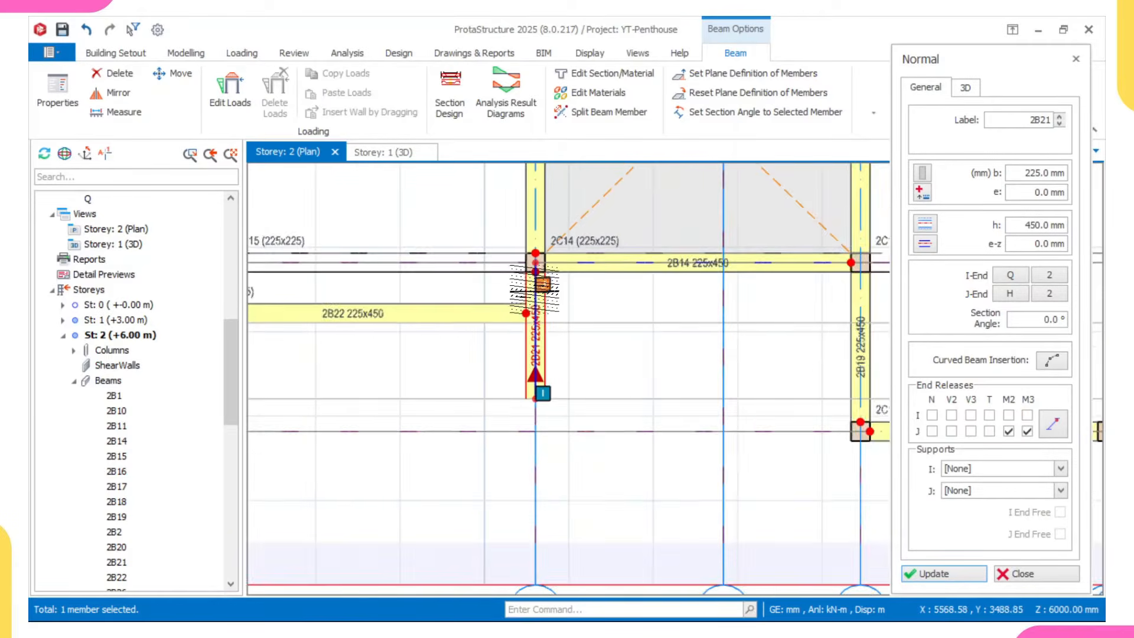
{"action": "scroll", "coordinate": [530, 291], "scroll_direction": "up", "scroll_amount": 1}
{"action": "scroll", "coordinate": [537, 306], "scroll_direction": "up", "scroll_amount": 2}
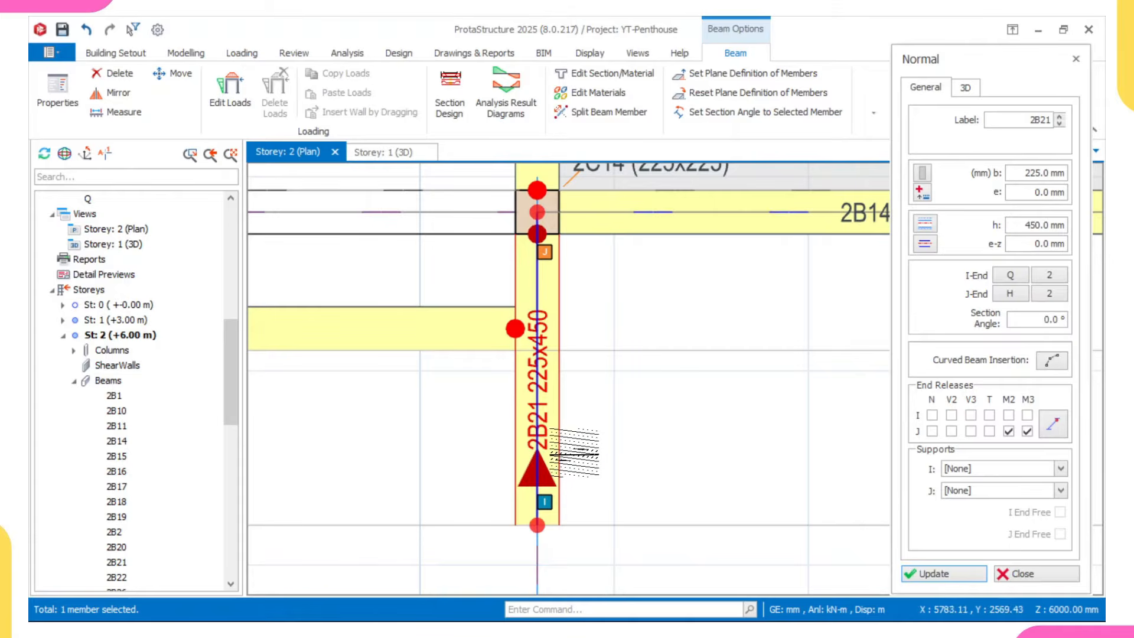
{"action": "scroll", "coordinate": [563, 449], "scroll_direction": "down", "scroll_amount": 3}
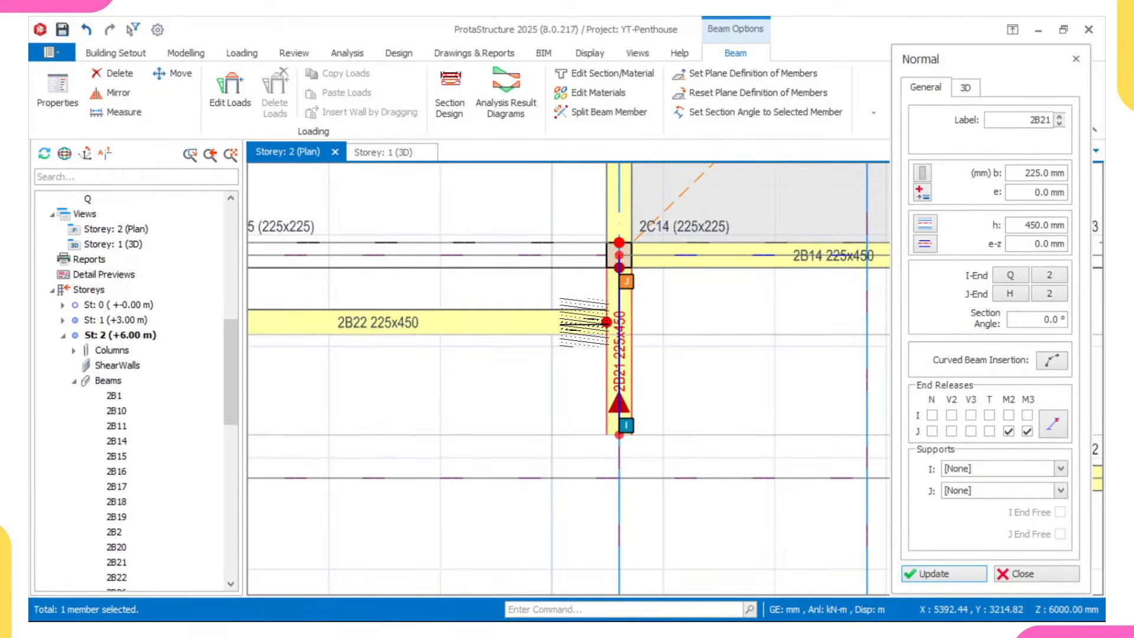
{"action": "scroll", "coordinate": [606, 321], "scroll_direction": "up", "scroll_amount": 2}
{"action": "scroll", "coordinate": [629, 292], "scroll_direction": "down", "scroll_amount": 2}
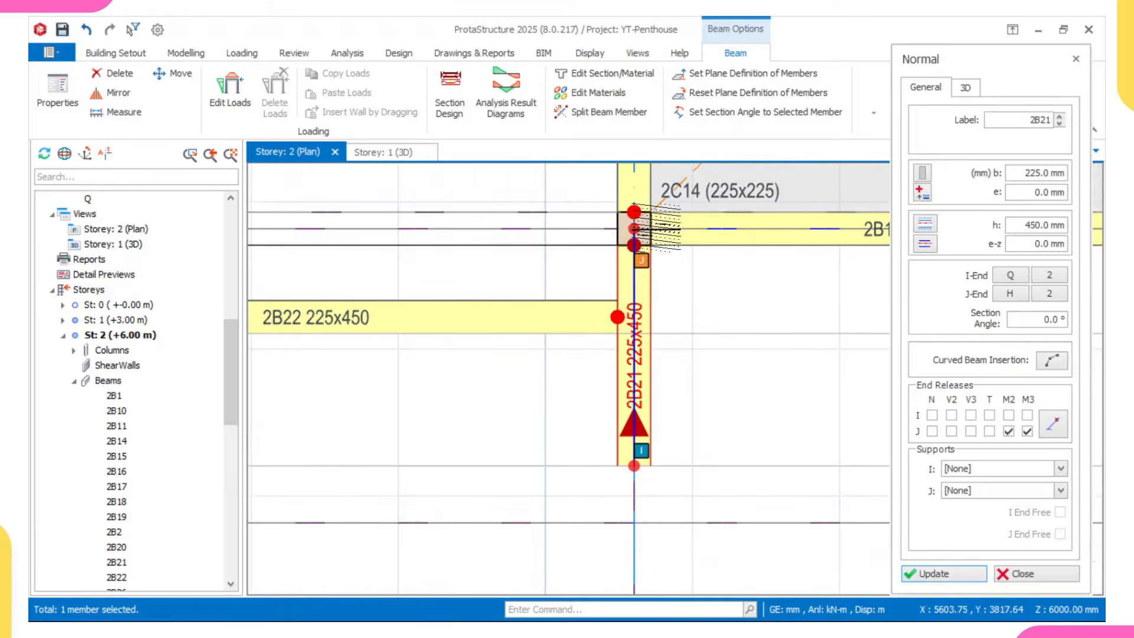
{"action": "scroll", "coordinate": [457, 304], "scroll_direction": "down", "scroll_amount": 2}
{"action": "scroll", "coordinate": [457, 303], "scroll_direction": "up", "scroll_amount": 2}
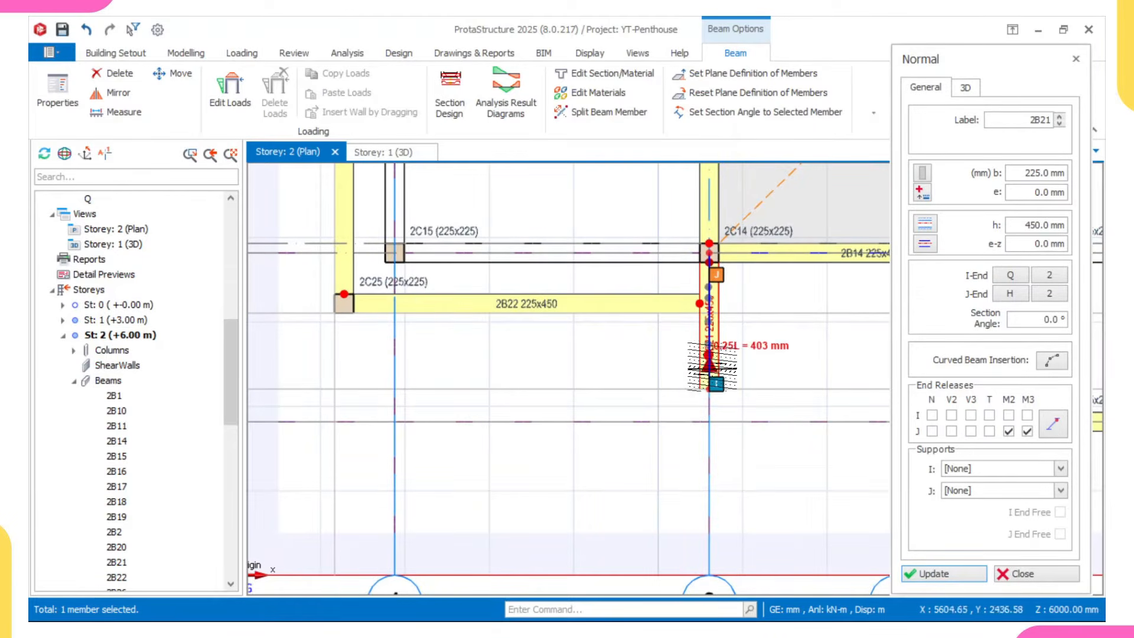
{"action": "scroll", "coordinate": [711, 355], "scroll_direction": "up", "scroll_amount": 2}
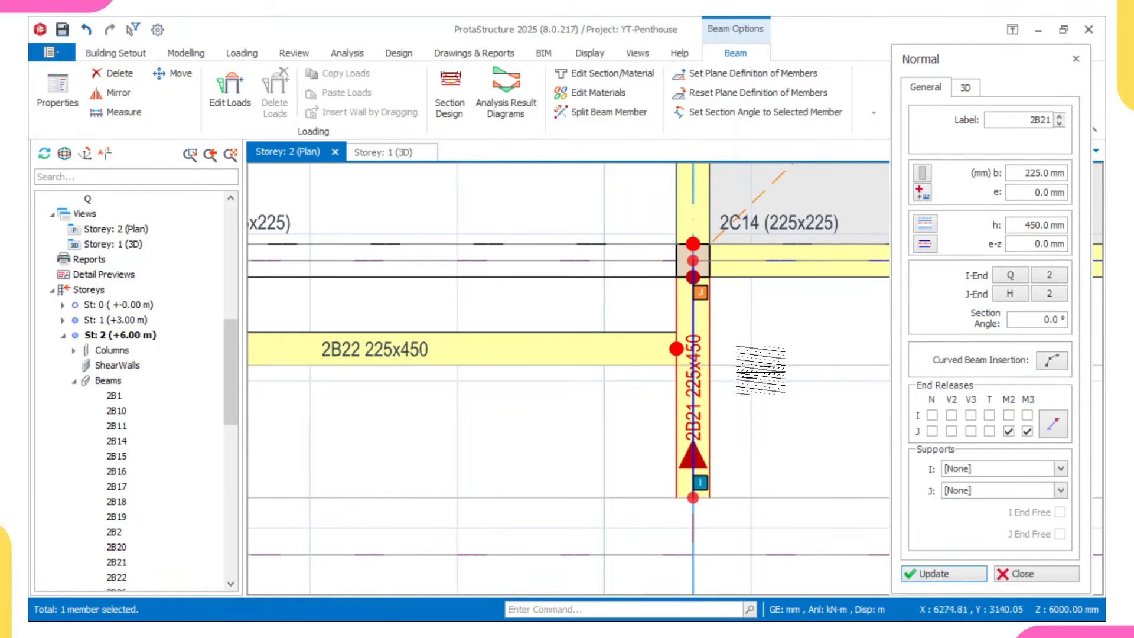
{"action": "scroll", "coordinate": [755, 380], "scroll_direction": "down", "scroll_amount": 1}
{"action": "scroll", "coordinate": [703, 307], "scroll_direction": "up", "scroll_amount": 1}
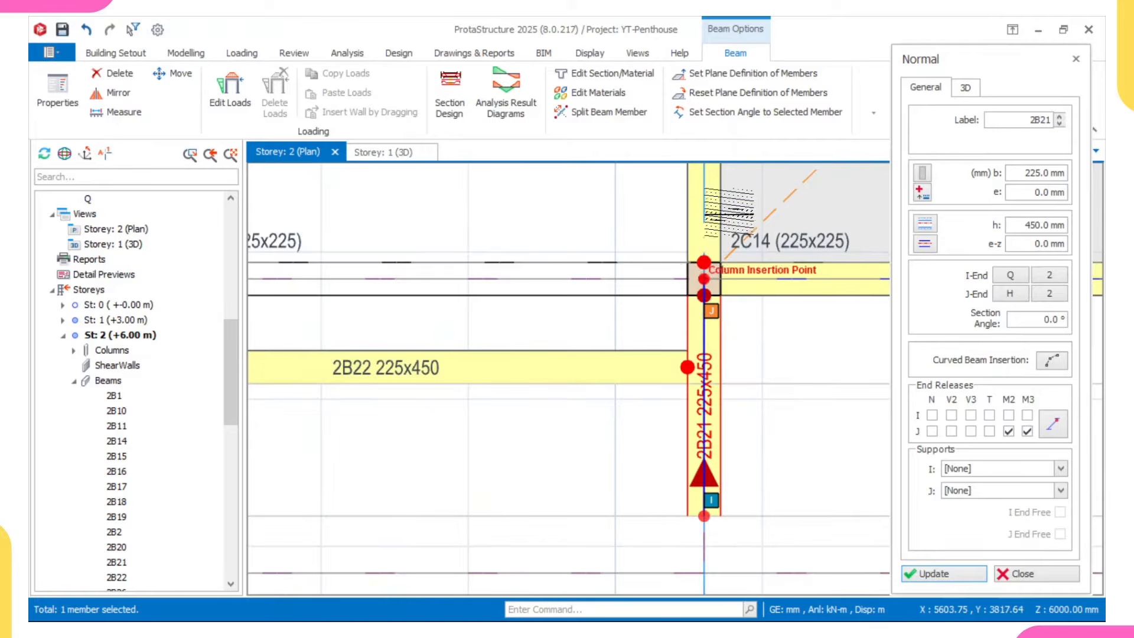
{"action": "scroll", "coordinate": [675, 390], "scroll_direction": "down", "scroll_amount": 2}
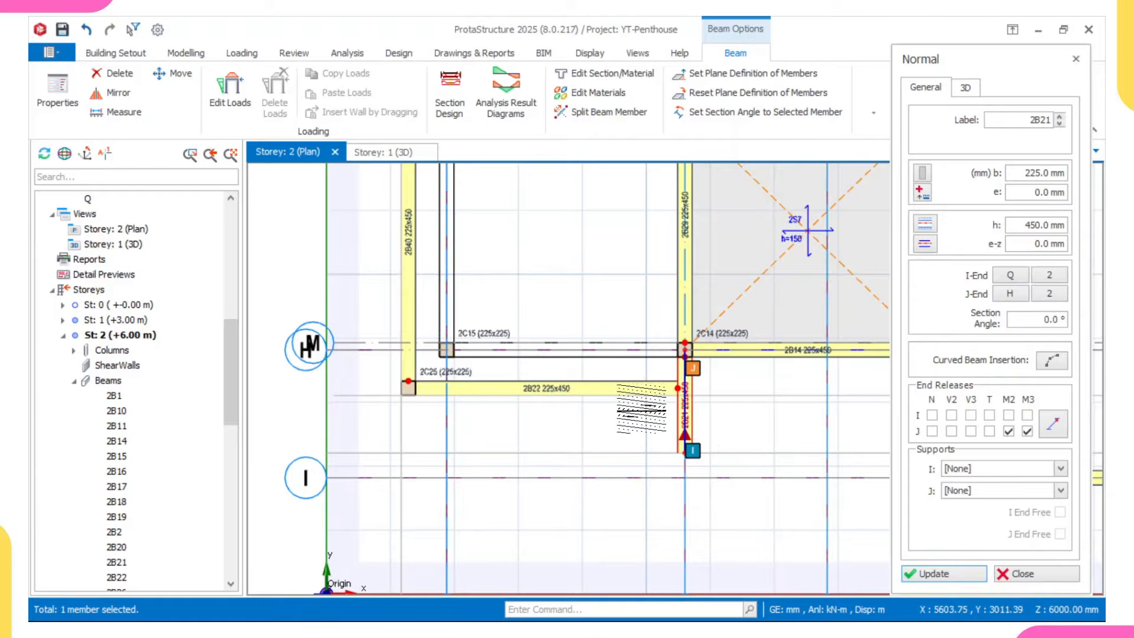
{"action": "scroll", "coordinate": [649, 398], "scroll_direction": "down", "scroll_amount": 2}
{"action": "scroll", "coordinate": [679, 413], "scroll_direction": "up", "scroll_amount": 2}
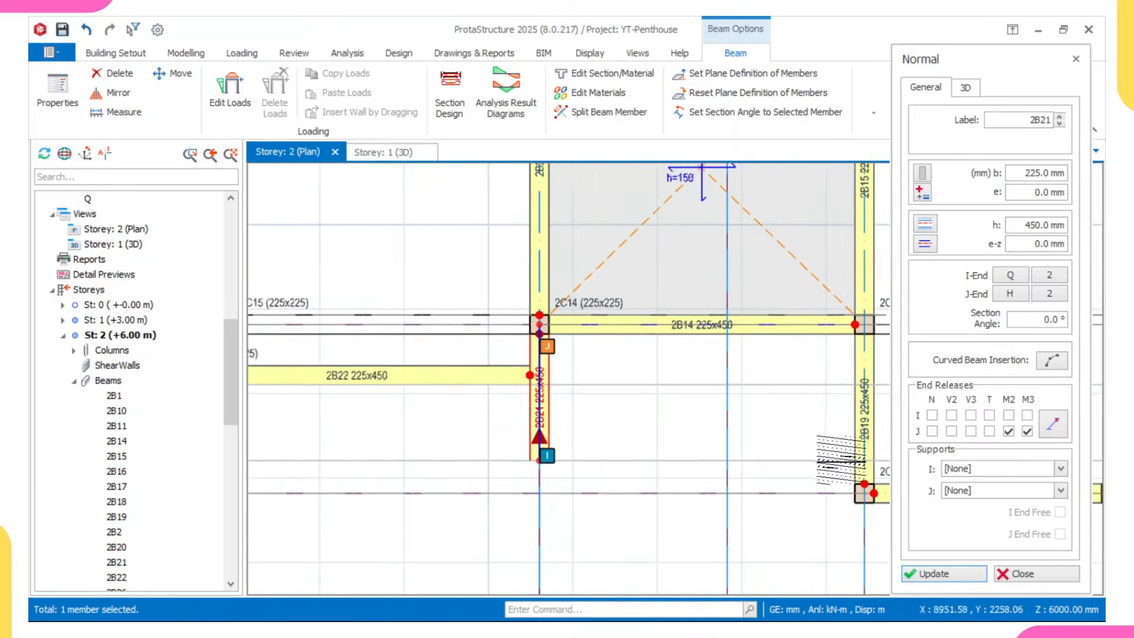
- Draw a 225x450 beam along axis Q from axis 2 to axis 4 to close the front balcony edge
{"action": "scroll", "coordinate": [730, 452], "scroll_direction": "up", "scroll_amount": 1}
{"action": "scroll", "coordinate": [667, 448], "scroll_direction": "up", "scroll_amount": 1}
{"action": "left_click", "coordinate": [323, 452]}
{"action": "left_click", "coordinate": [752, 452]}
{"action": "scroll", "coordinate": [450, 453], "scroll_direction": "up", "scroll_amount": 2}
{"action": "scroll", "coordinate": [662, 451], "scroll_direction": "down", "scroll_amount": 3}
{"action": "scroll", "coordinate": [605, 445], "scroll_direction": "up", "scroll_amount": 2}
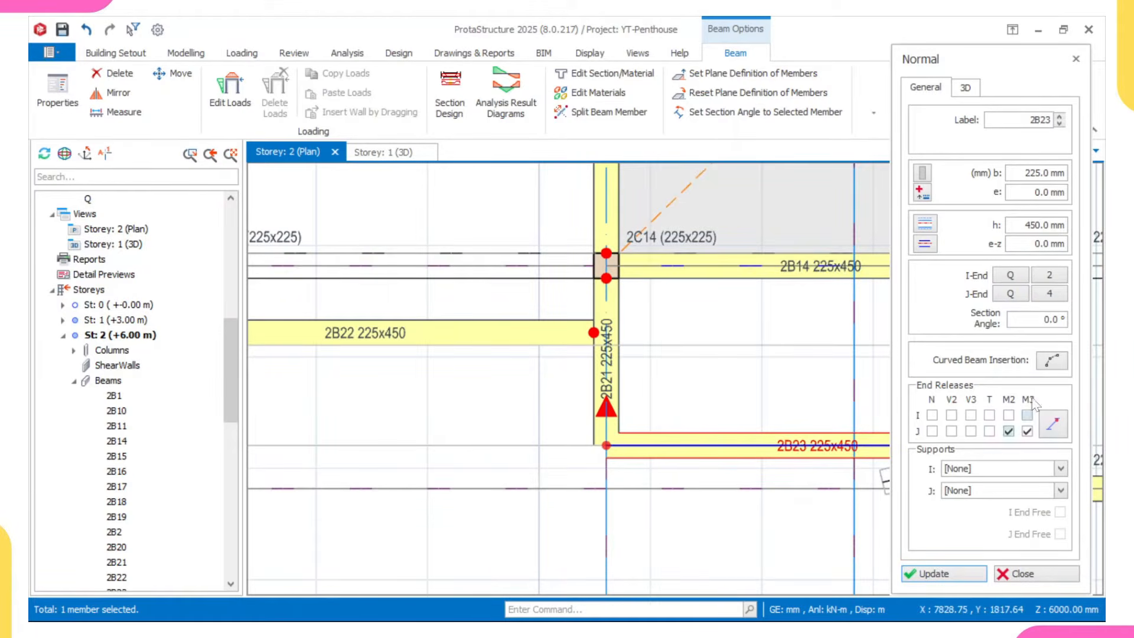
- Set the new balcony beam's eccentricity to 112.5 mm so its outer face aligns with axis Q, and update it
{"action": "left_click", "coordinate": [925, 250]}
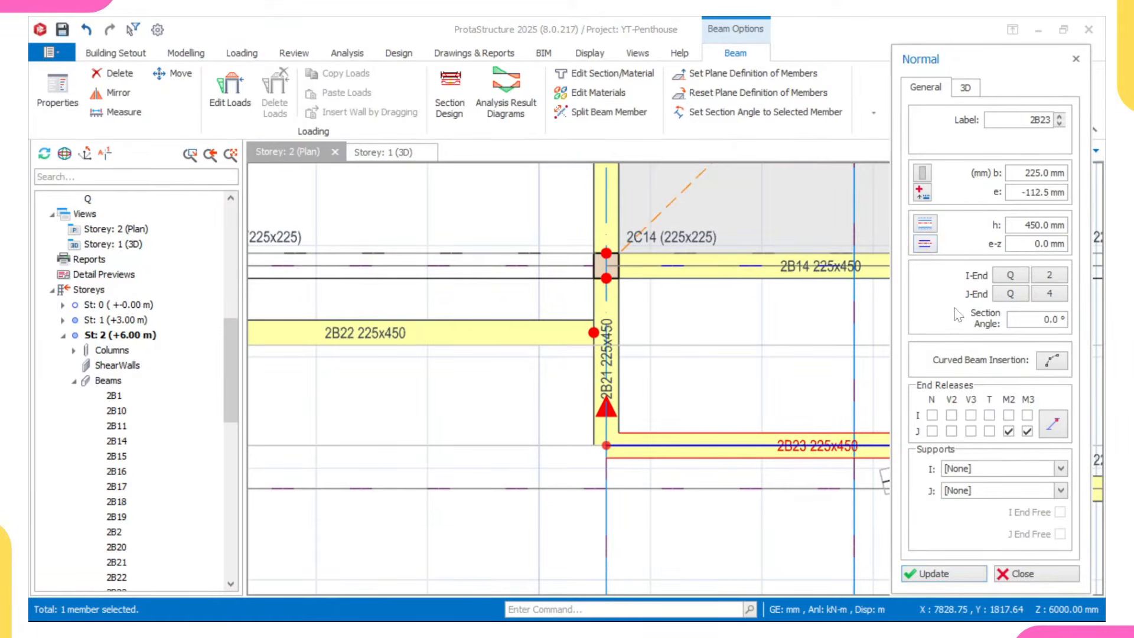
{"action": "left_click", "coordinate": [925, 568]}
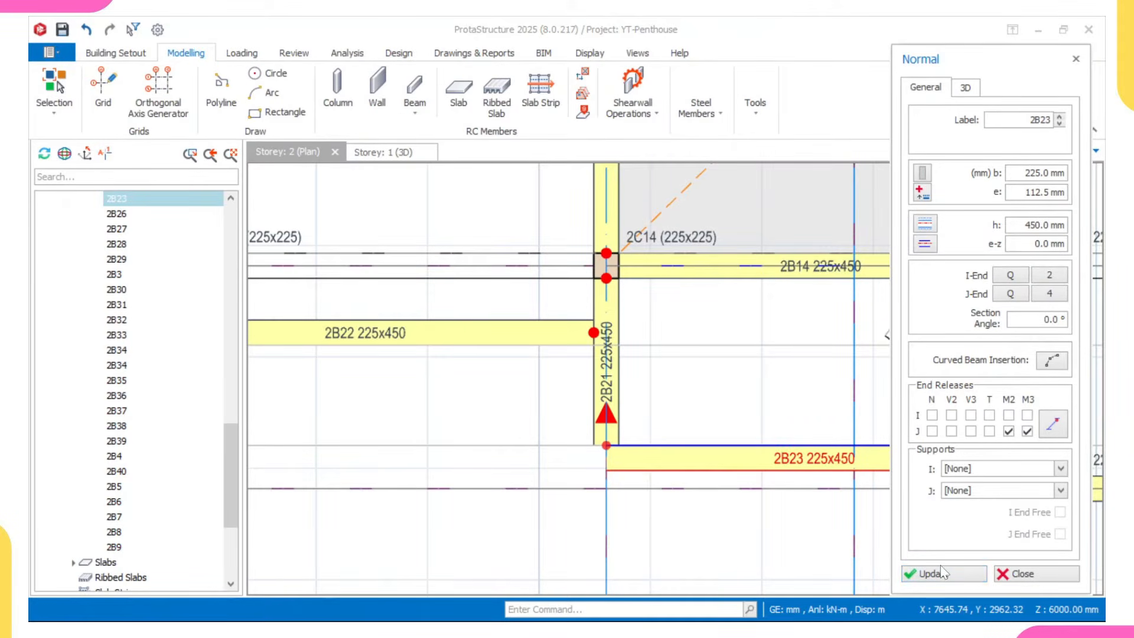
{"action": "scroll", "coordinate": [825, 403], "scroll_direction": "down", "scroll_amount": 3}
{"action": "middle_click_drag", "start_coordinate": [821, 408], "coordinate": [649, 415]}
{"action": "scroll", "coordinate": [582, 438], "scroll_direction": "down", "scroll_amount": 2}
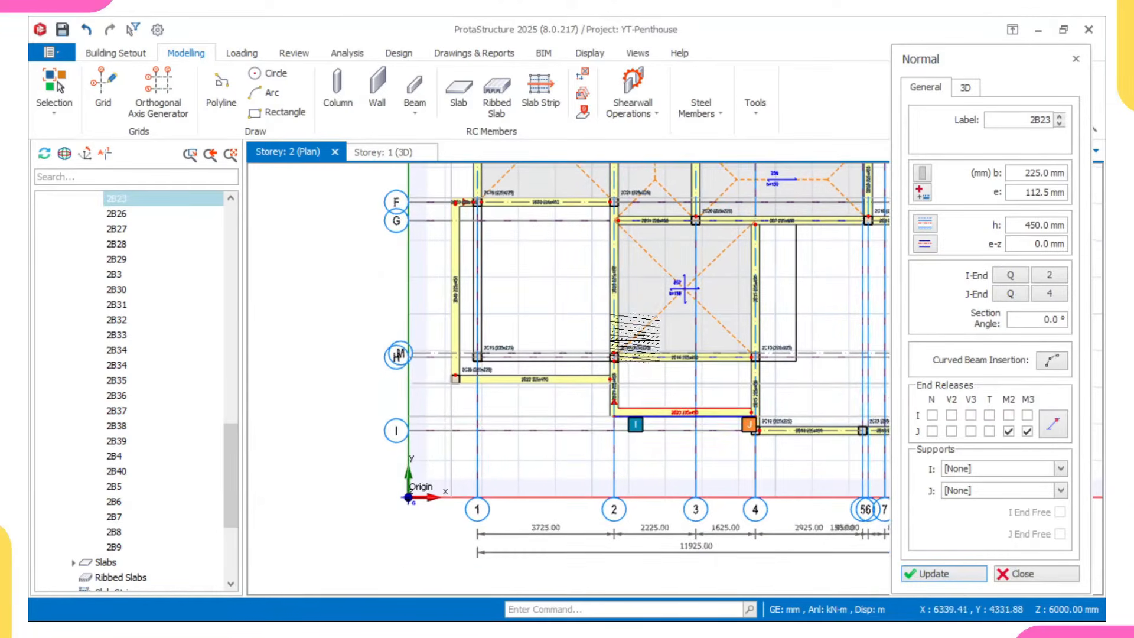
- Examine the new balcony beam and the connections of the beams around the overhanging corner on the plan
{"action": "left_click", "coordinate": [638, 356], "text": "ctrl"}
{"action": "scroll", "coordinate": [618, 370], "scroll_direction": "up", "scroll_amount": 5}
{"action": "left_click", "coordinate": [643, 371], "text": "ctrl"}
{"action": "left_click", "coordinate": [642, 389], "text": "ctrl"}
{"action": "scroll", "coordinate": [634, 388], "scroll_direction": "down", "scroll_amount": 3}
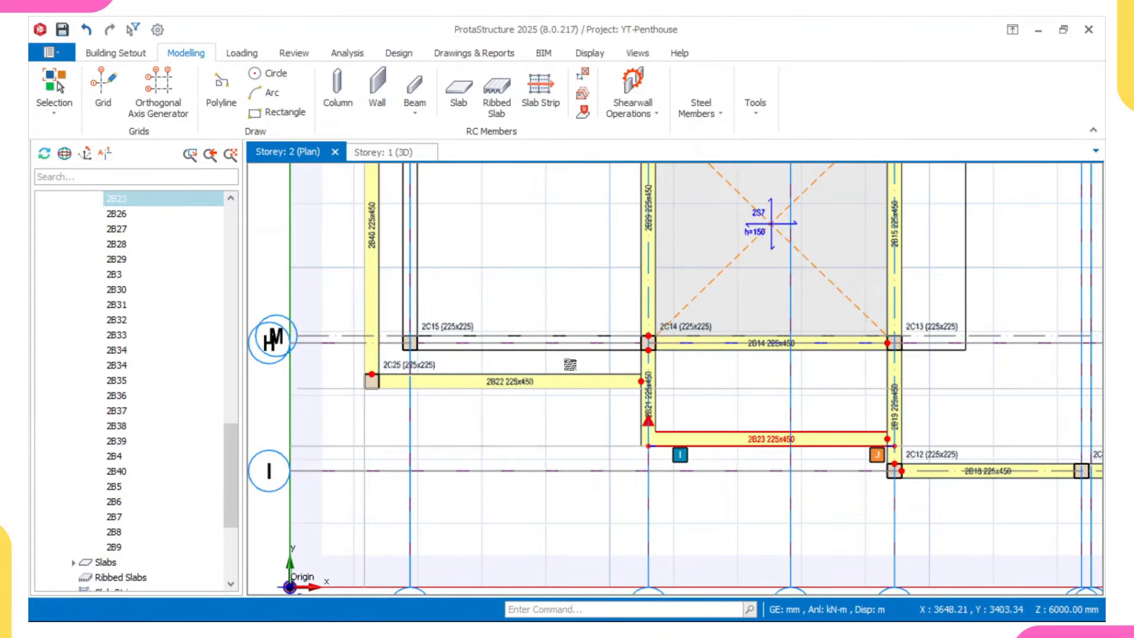
{"action": "scroll", "coordinate": [571, 393], "scroll_direction": "down", "scroll_amount": 4}
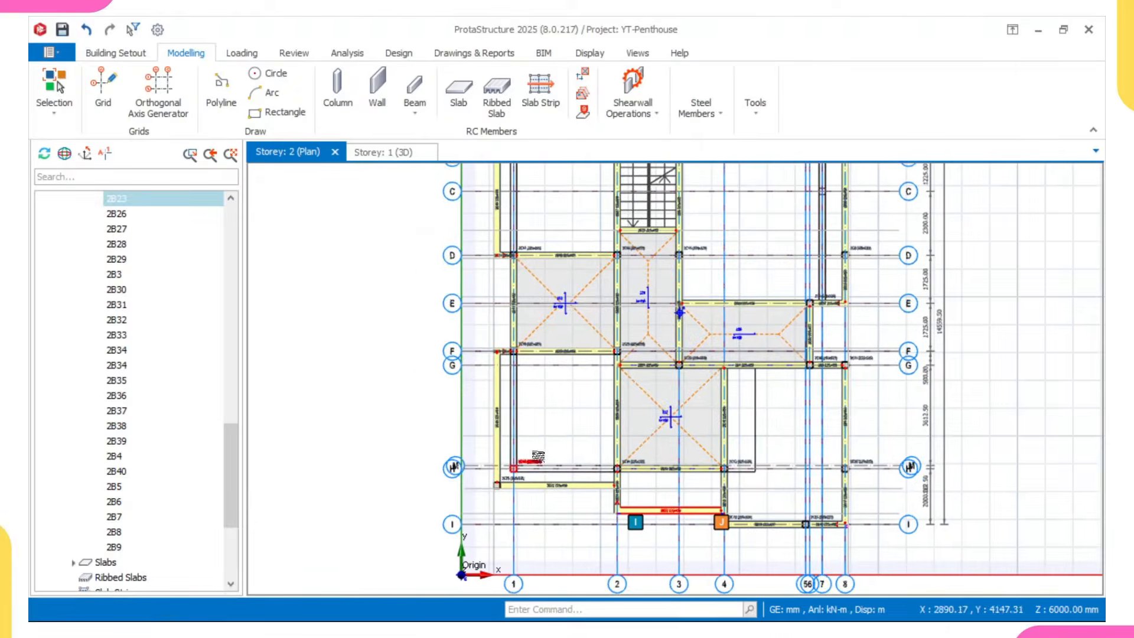
{"action": "scroll", "coordinate": [527, 392], "scroll_direction": "up", "scroll_amount": 6}
{"action": "scroll", "coordinate": [464, 298], "scroll_direction": "up", "scroll_amount": 2}
{"action": "scroll", "coordinate": [463, 295], "scroll_direction": "down", "scroll_amount": 2}
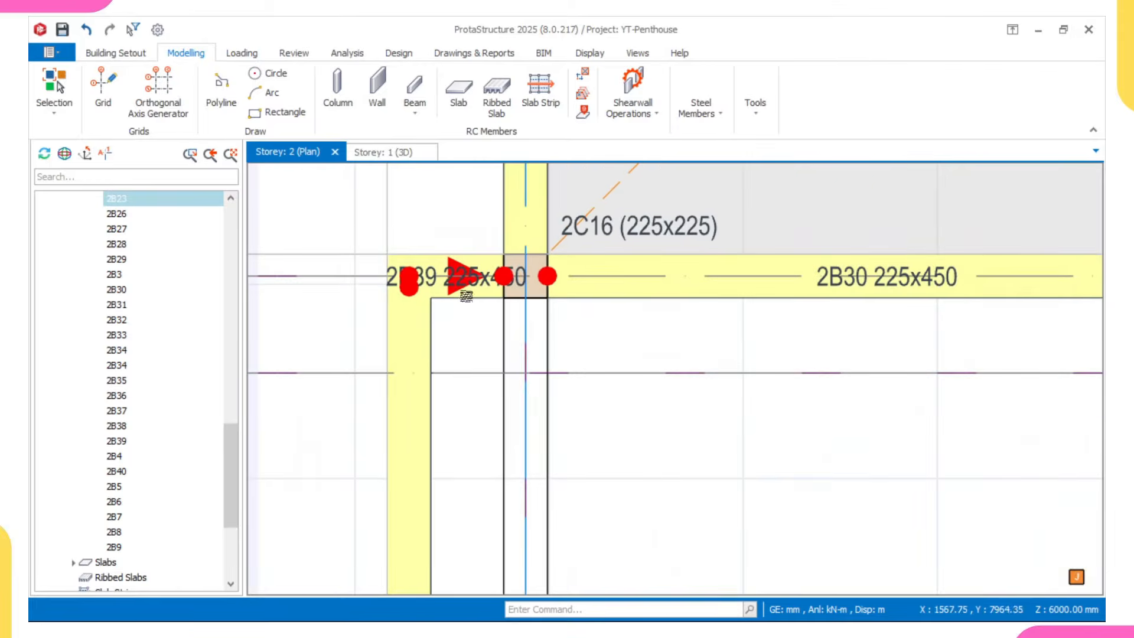
{"action": "left_click", "coordinate": [461, 298]}
{"action": "scroll", "coordinate": [455, 319], "scroll_direction": "down", "scroll_amount": 4}
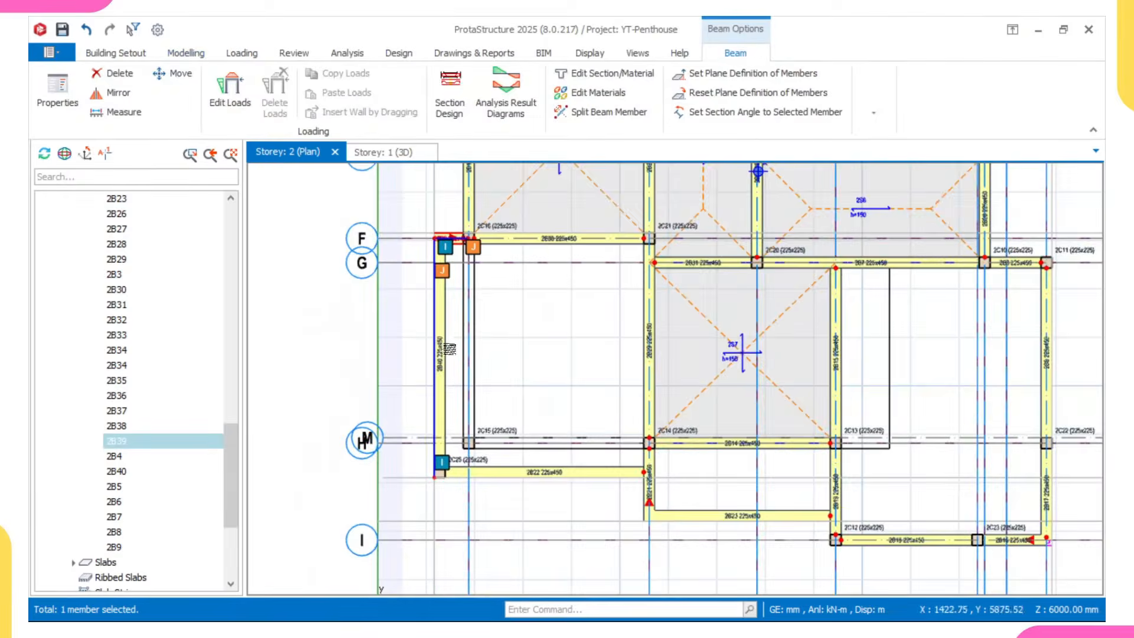
{"action": "scroll", "coordinate": [439, 354], "scroll_direction": "up", "scroll_amount": 2}
{"action": "left_click", "coordinate": [439, 355]}
{"action": "scroll", "coordinate": [448, 330], "scroll_direction": "down", "scroll_amount": 4}
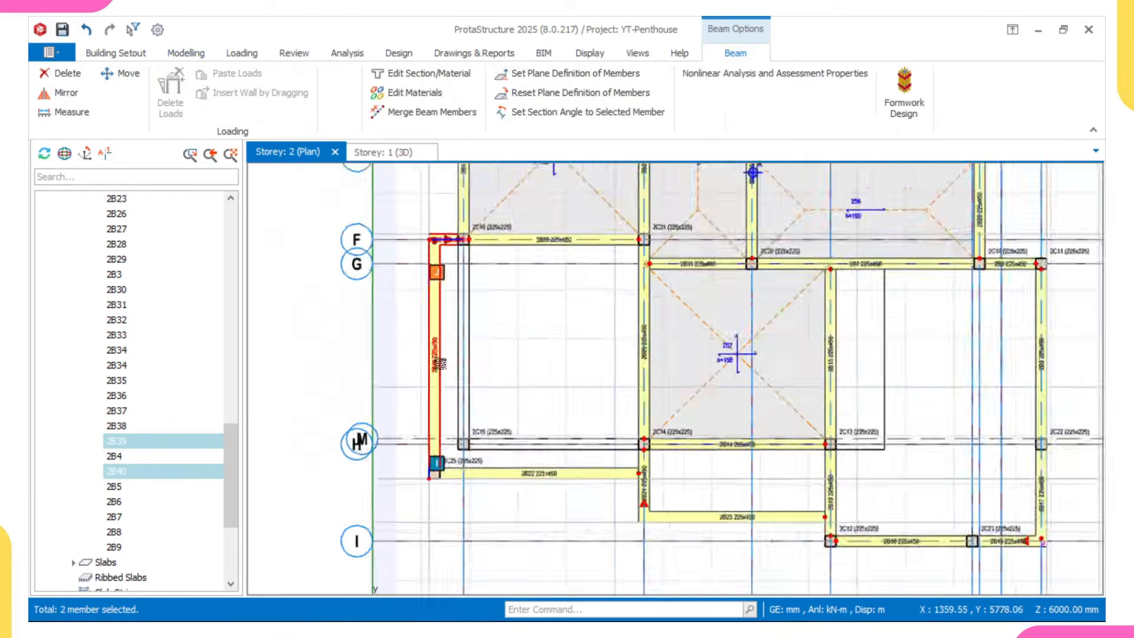
{"action": "scroll", "coordinate": [508, 239], "scroll_direction": "up", "scroll_amount": 3}
{"action": "left_click", "coordinate": [511, 245]}
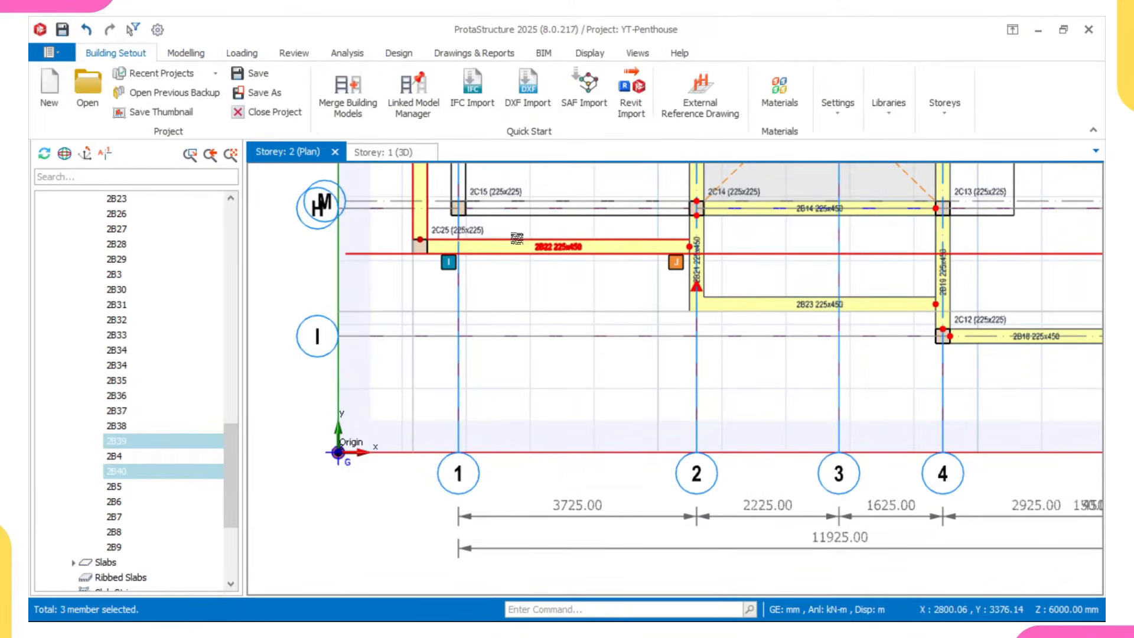
{"action": "scroll", "coordinate": [512, 257], "scroll_direction": "down", "scroll_amount": 4}
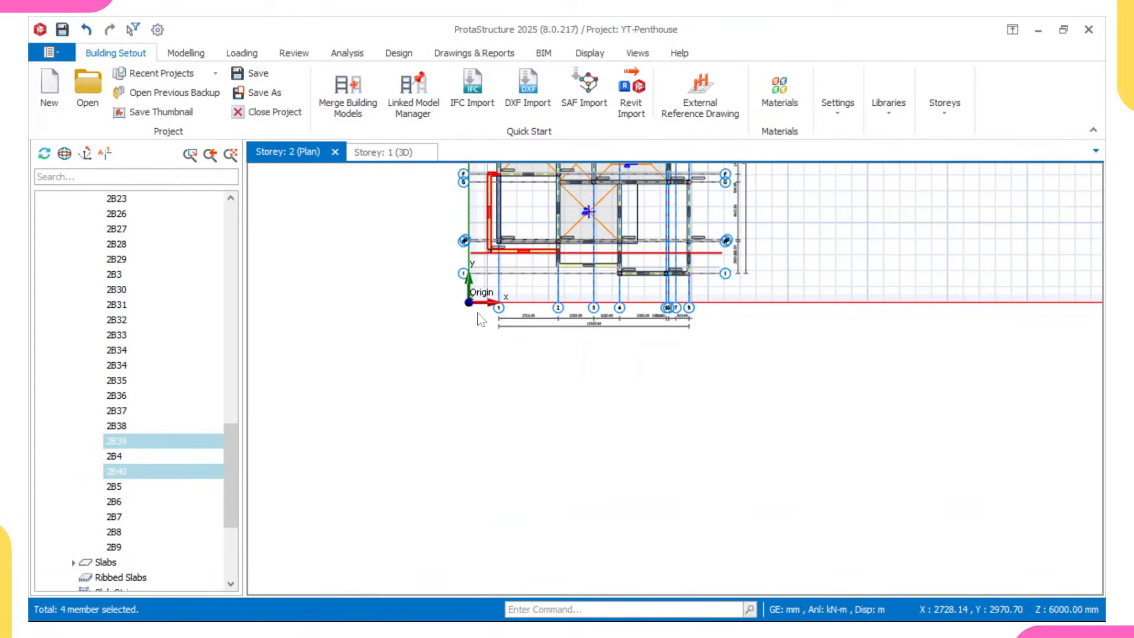
{"action": "scroll", "coordinate": [480, 318], "scroll_direction": "up", "scroll_amount": 8}
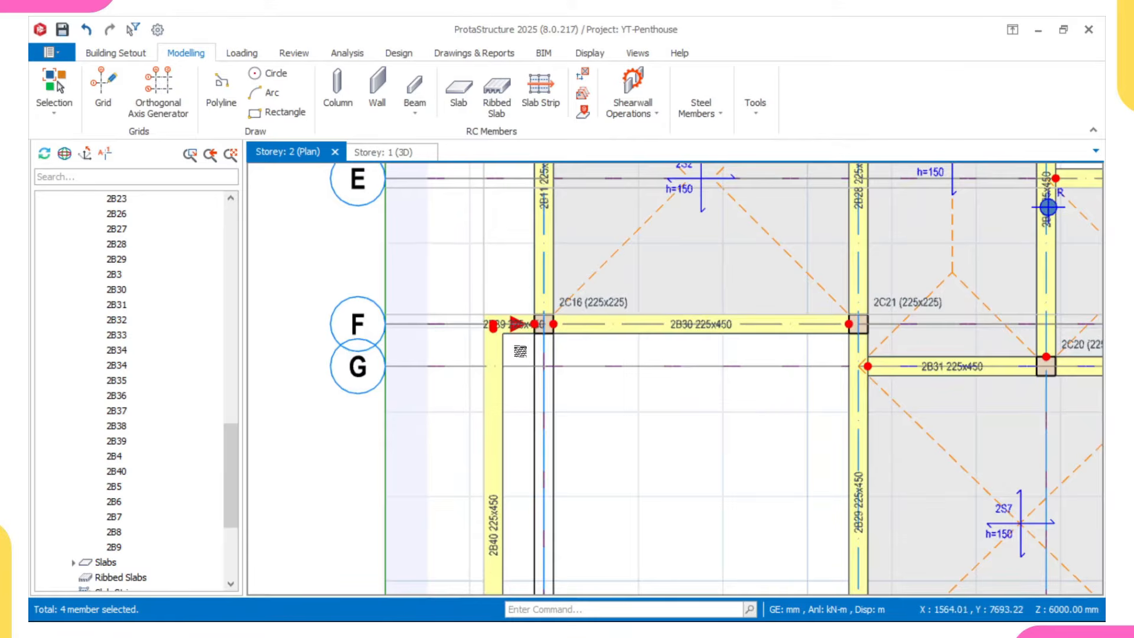
- Remove the end releases from beams 2B39, 2B40, 2B22, 2B21 and 2B23, applying the end condition update to the selected beams only
{"action": "left_click", "coordinate": [522, 326]}
{"action": "left_click", "coordinate": [492, 435]}
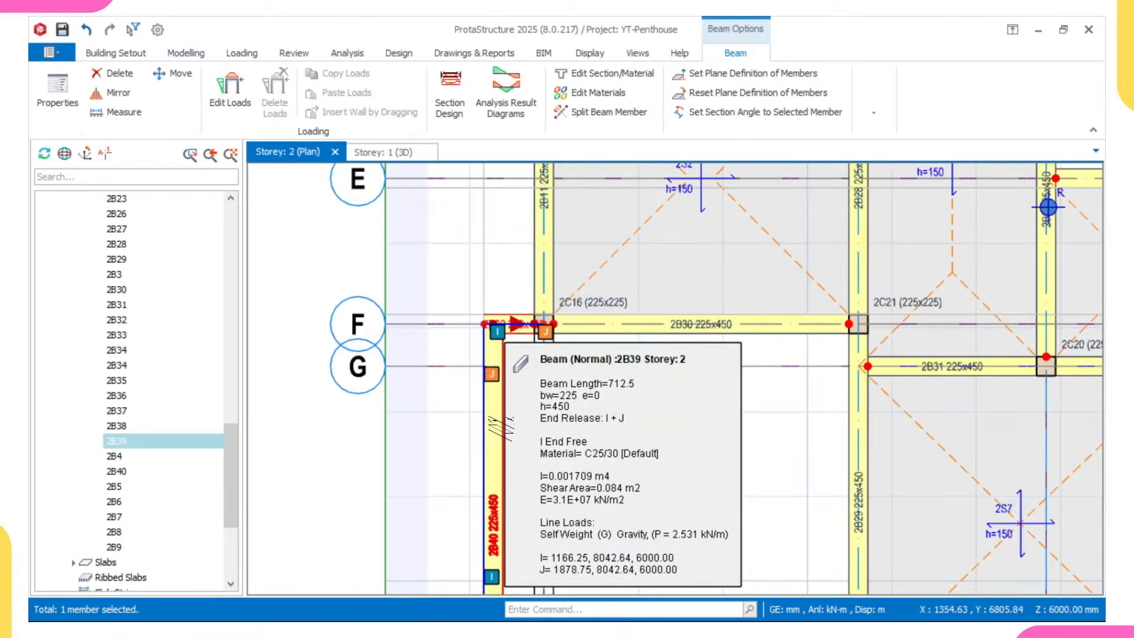
{"action": "scroll", "coordinate": [492, 436], "scroll_direction": "down", "scroll_amount": 3}
{"action": "middle_click_drag", "start_coordinate": [515, 495], "coordinate": [514, 341]}
{"action": "scroll", "coordinate": [550, 449], "scroll_direction": "up", "scroll_amount": 3}
{"action": "left_click", "coordinate": [555, 446]}
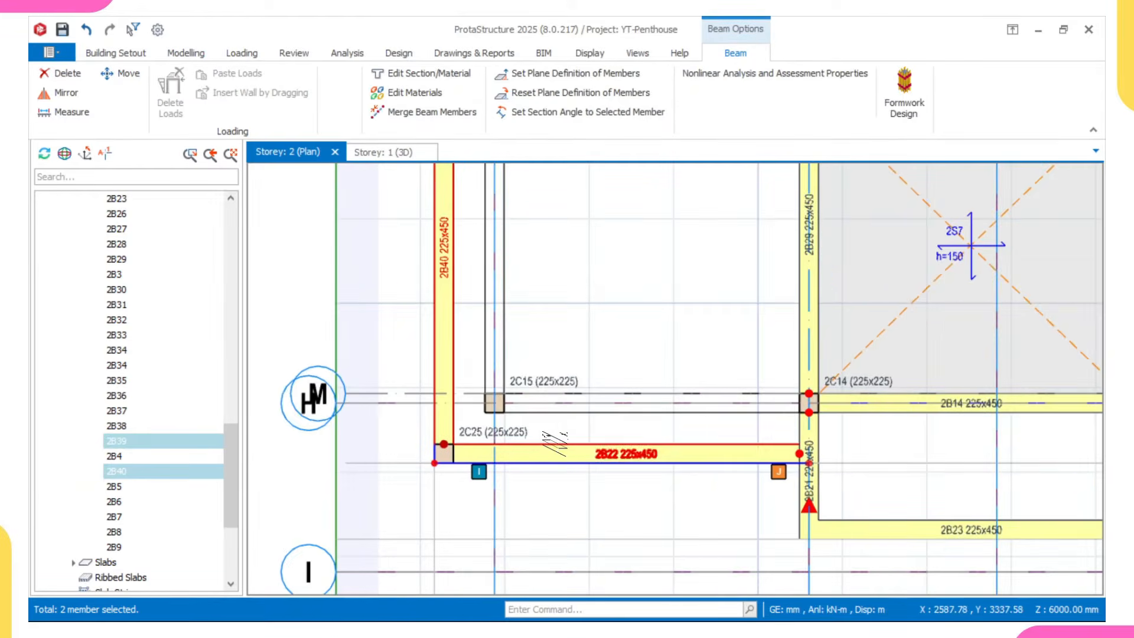
{"action": "left_click", "coordinate": [555, 444]}
{"action": "scroll", "coordinate": [556, 446], "scroll_direction": "down", "scroll_amount": 2}
{"action": "middle_click_drag", "start_coordinate": [582, 476], "coordinate": [568, 359]}
{"action": "scroll", "coordinate": [676, 364], "scroll_direction": "up", "scroll_amount": 3}
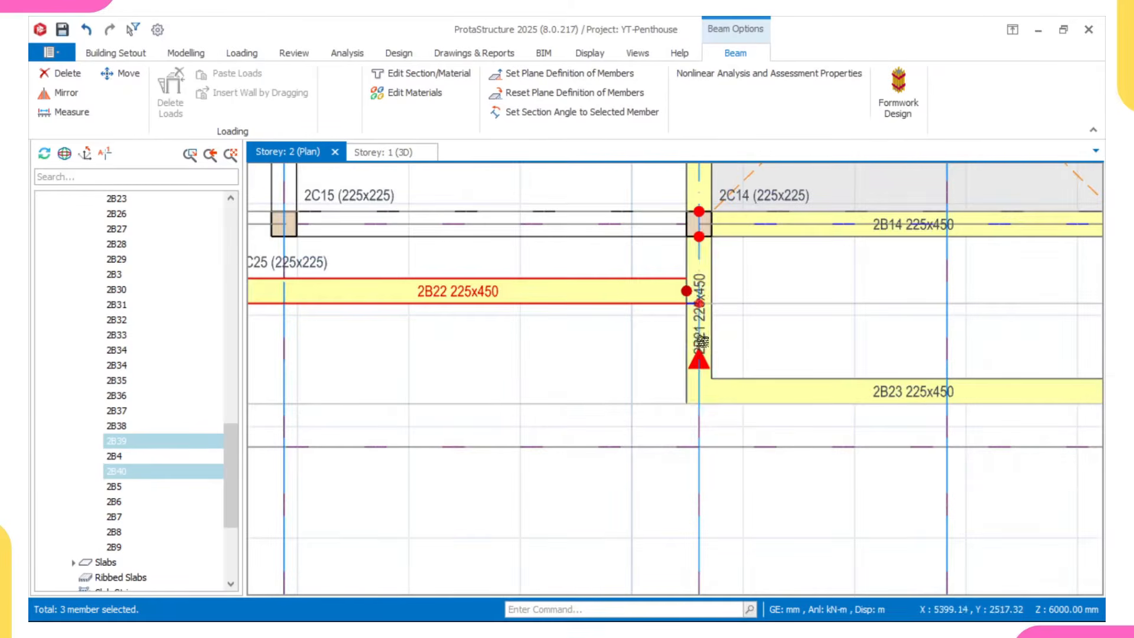
{"action": "left_click", "coordinate": [709, 321]}
{"action": "scroll", "coordinate": [718, 343], "scroll_direction": "down", "scroll_amount": 2}
{"action": "middle_click_drag", "start_coordinate": [722, 359], "coordinate": [738, 305]}
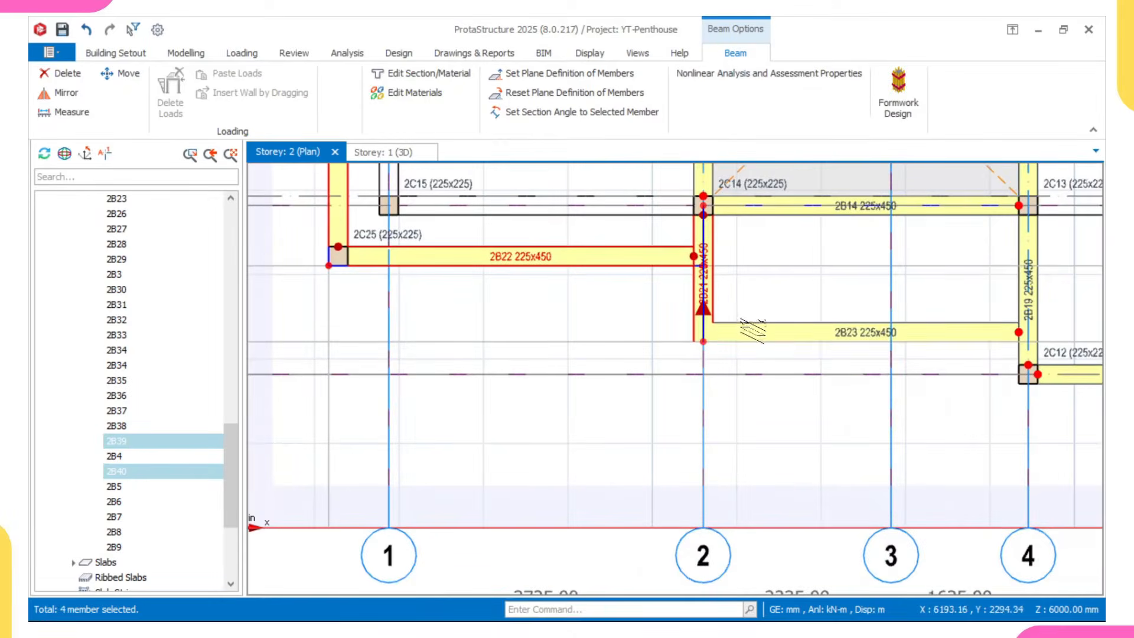
{"action": "left_click", "coordinate": [749, 328]}
{"action": "scroll", "coordinate": [749, 328], "scroll_direction": "down", "scroll_amount": 3}
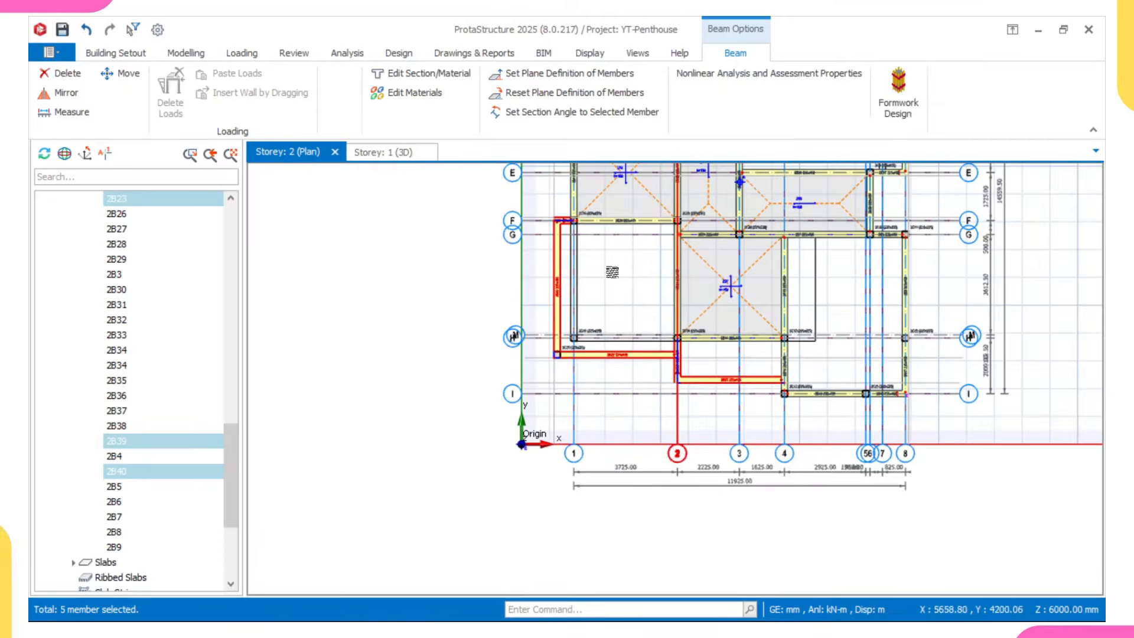
{"action": "right_click", "coordinate": [624, 253]}
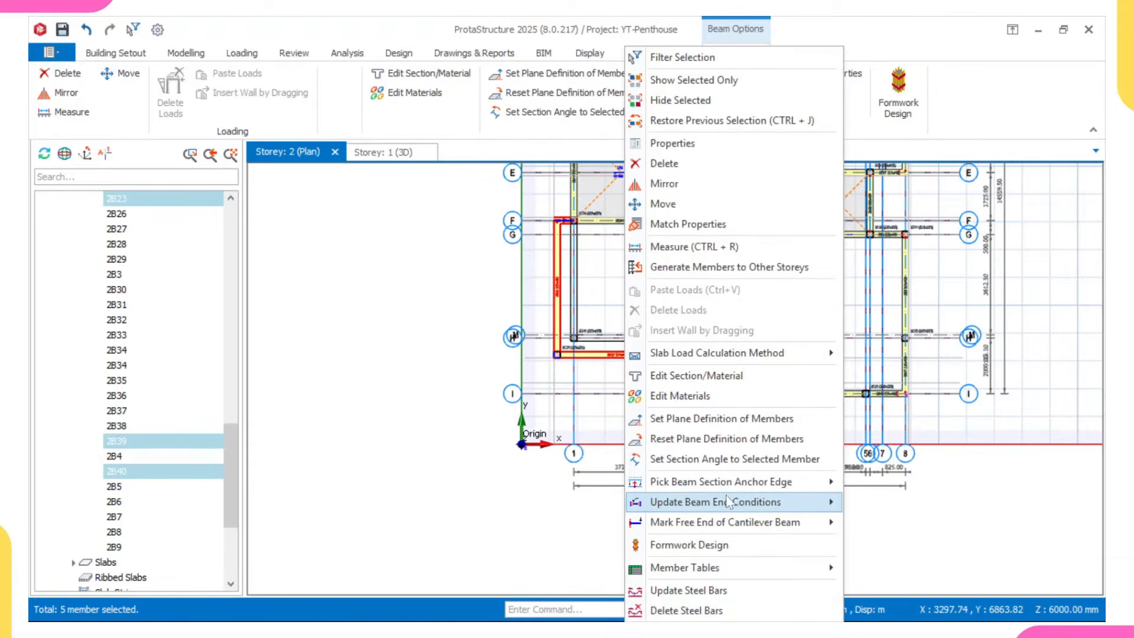
{"action": "mouse_move", "coordinate": [738, 507]}
{"action": "left_click", "coordinate": [916, 501]}
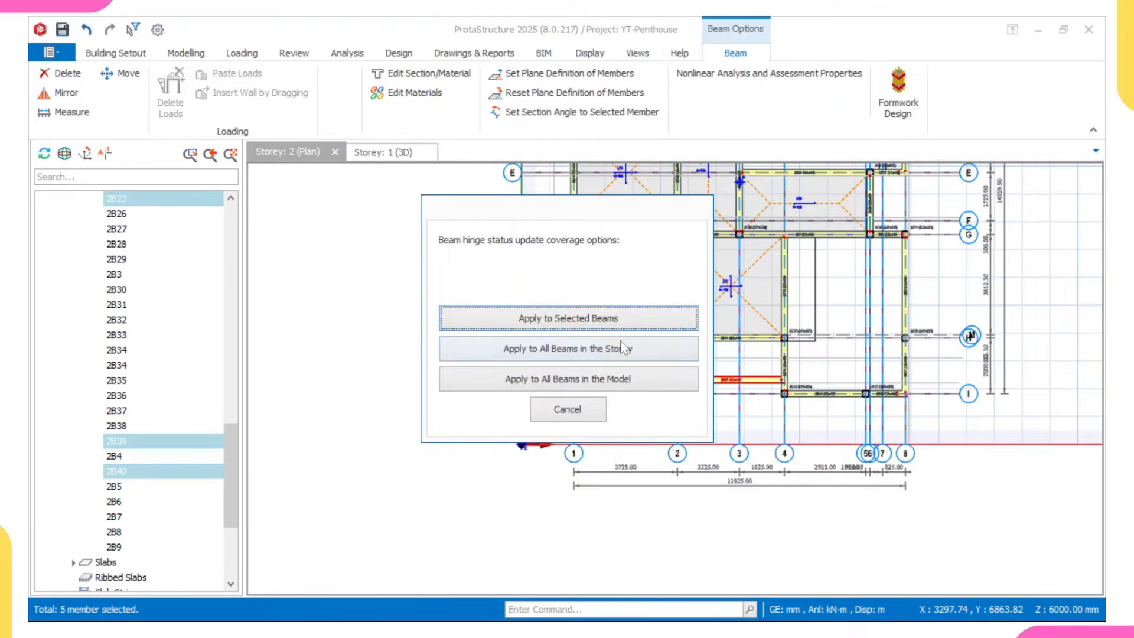
{"action": "left_click", "coordinate": [588, 319]}
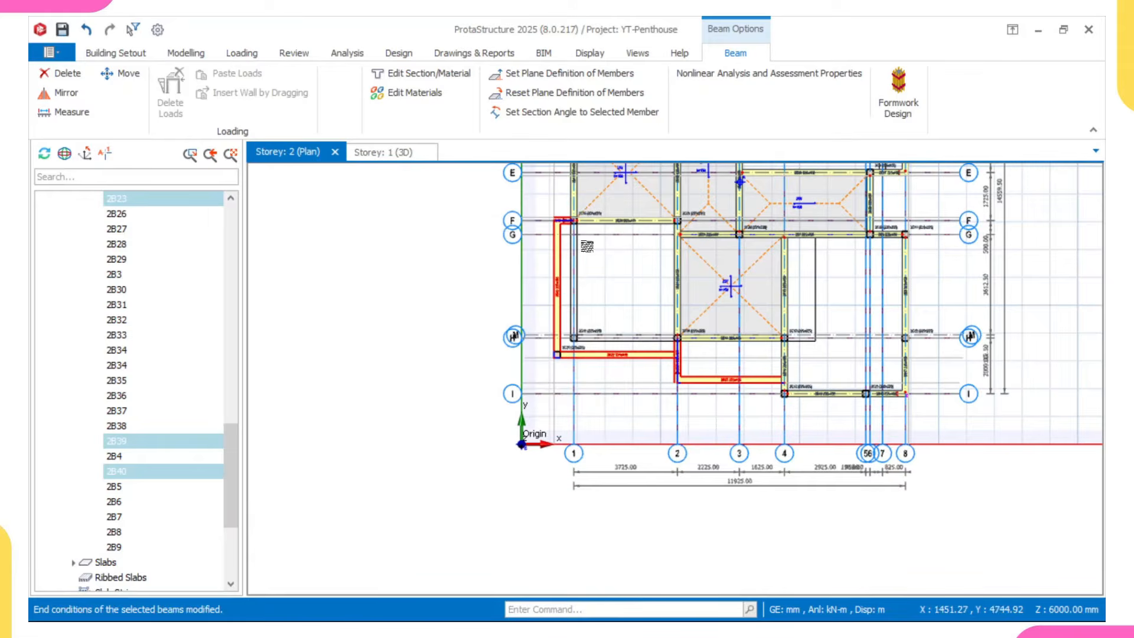
{"action": "key", "text": "Escape"}
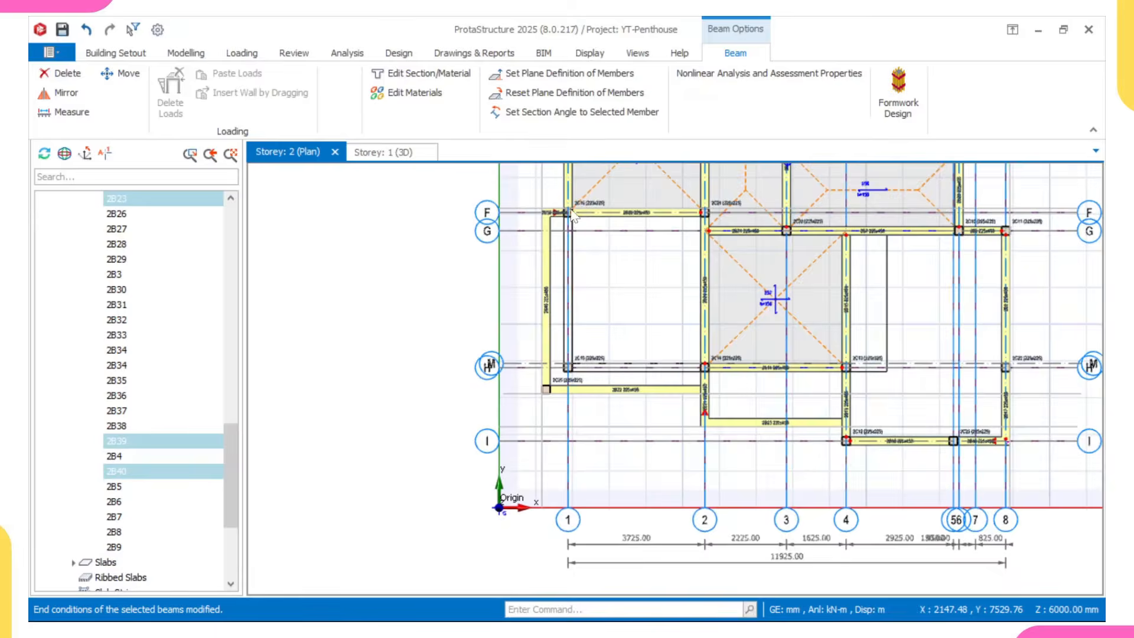
- Examine the end conditions of beams 2B39, 2B40, 2B22 and 2B23 at their supports and at each beam-to-beam connection
{"action": "scroll", "coordinate": [565, 223], "scroll_direction": "up", "scroll_amount": 5}
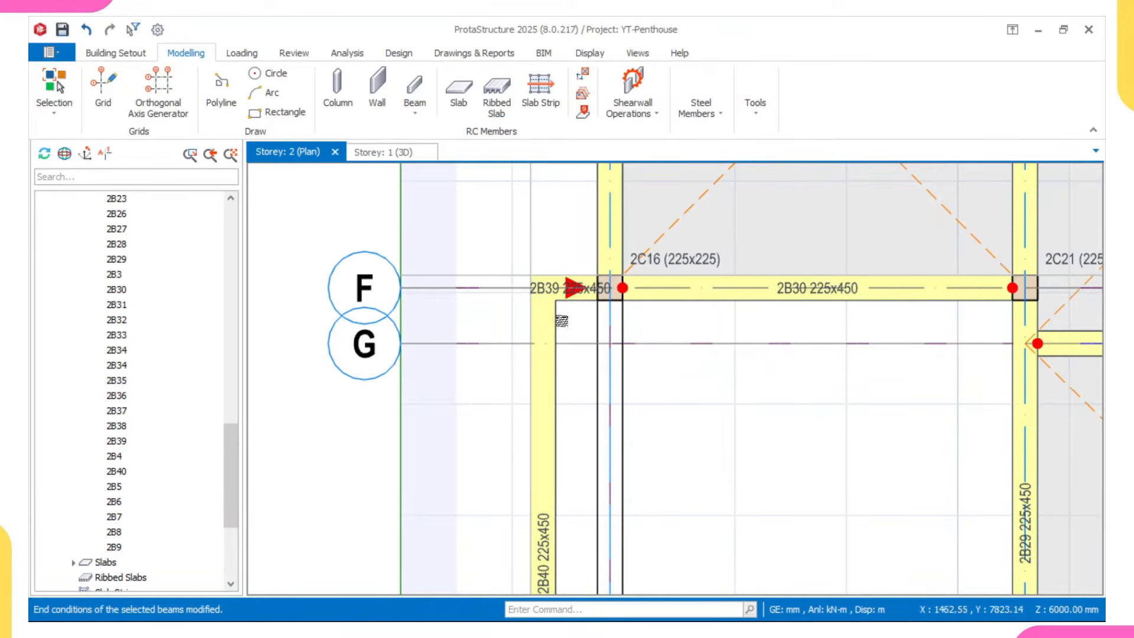
{"action": "mouse_move", "coordinate": [556, 324]}
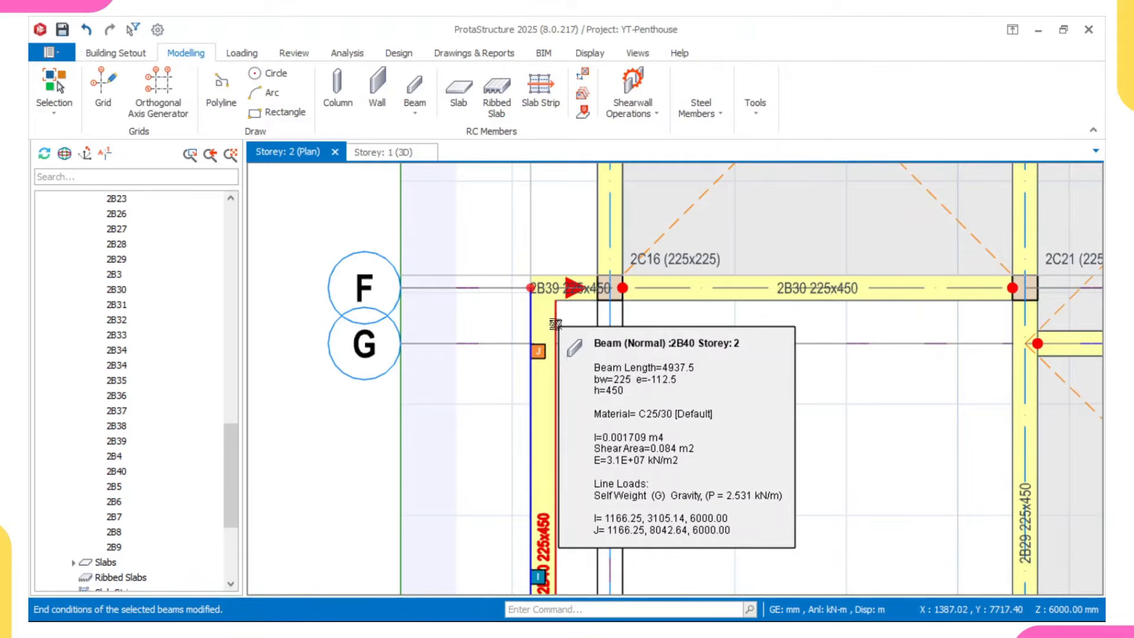
{"action": "left_click", "coordinate": [556, 324]}
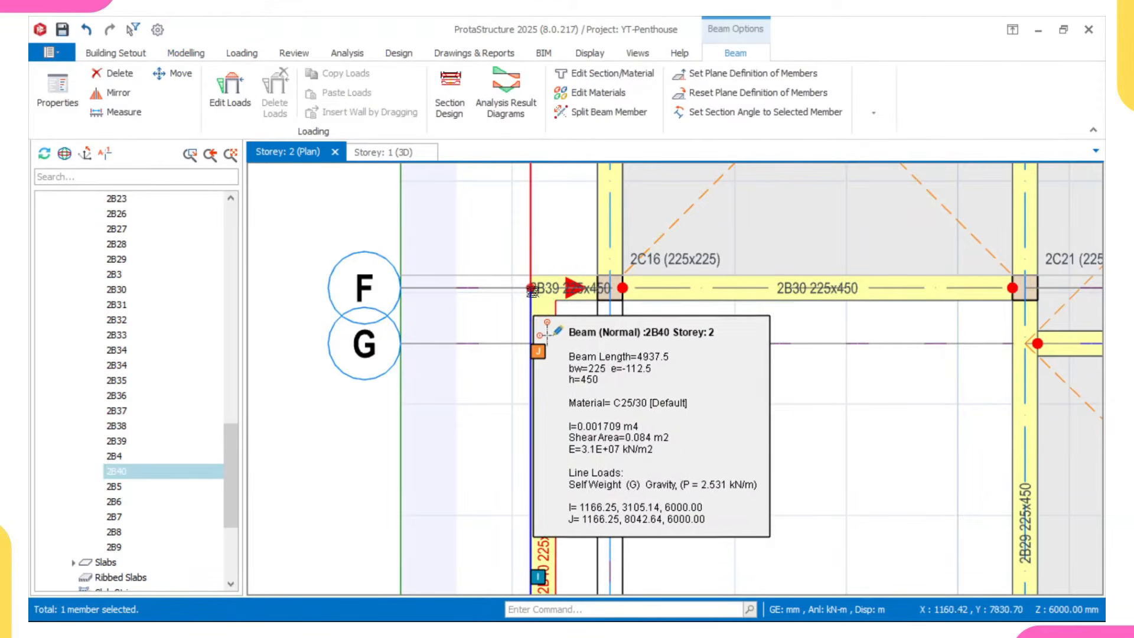
{"action": "scroll", "coordinate": [593, 294], "scroll_direction": "up", "scroll_amount": 3}
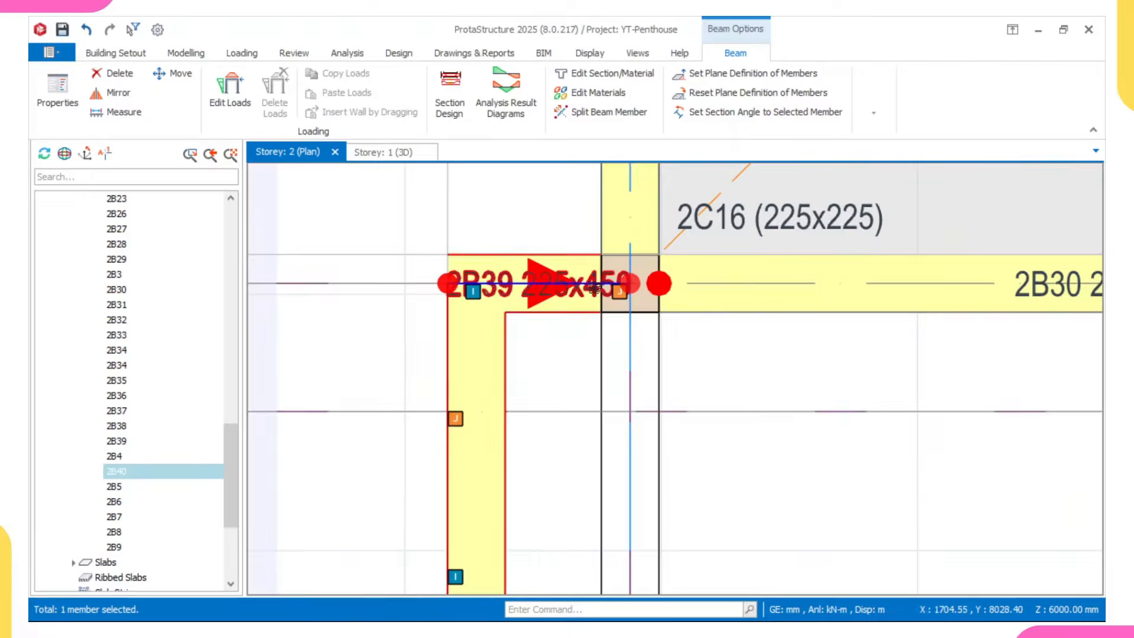
{"action": "scroll", "coordinate": [515, 294], "scroll_direction": "down", "scroll_amount": 2}
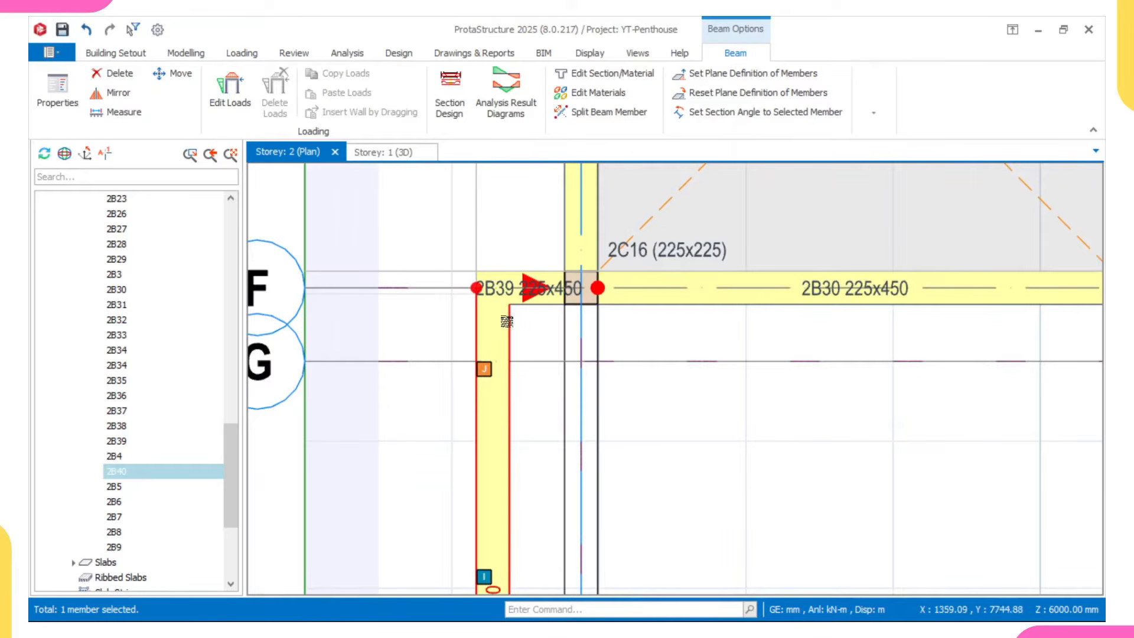
{"action": "scroll", "coordinate": [491, 316], "scroll_direction": "down", "scroll_amount": 5}
{"action": "scroll", "coordinate": [528, 413], "scroll_direction": "up", "scroll_amount": 3}
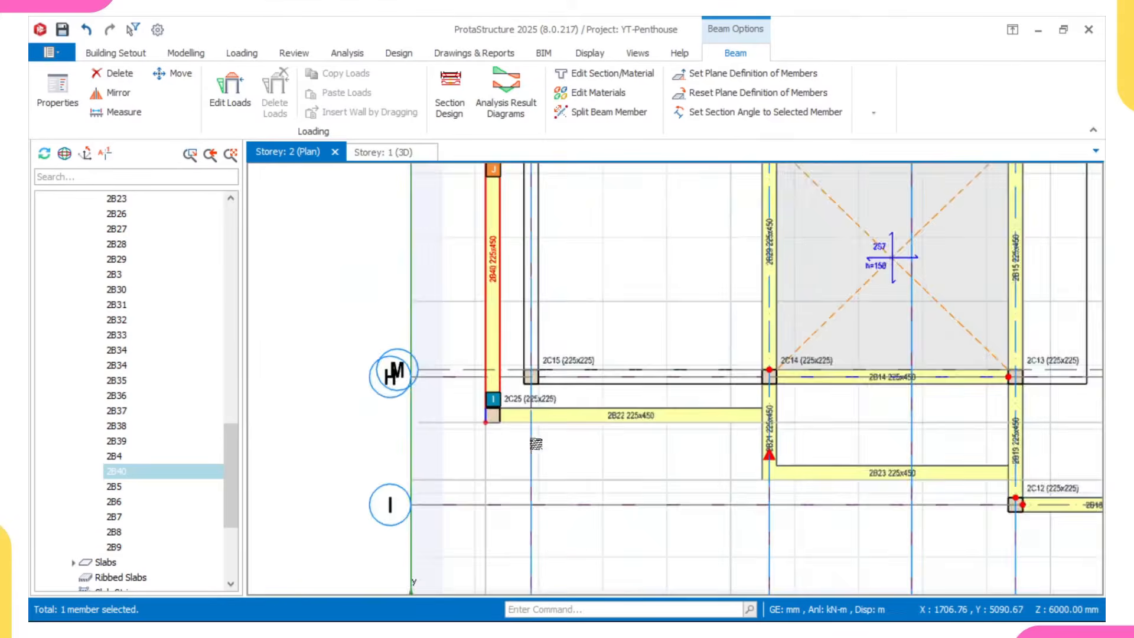
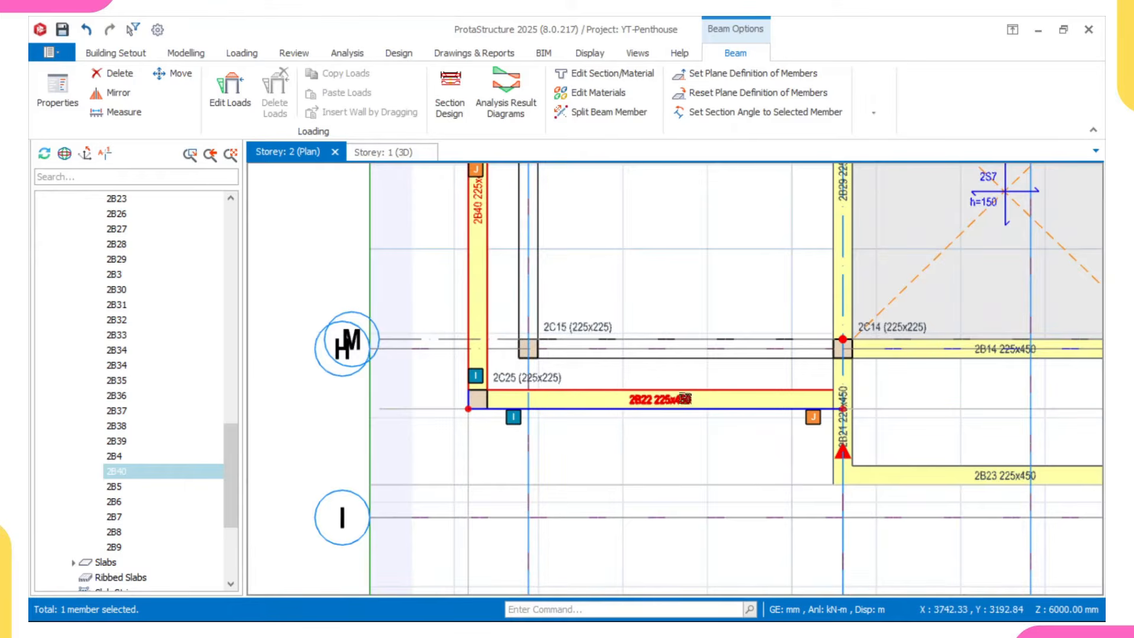
{"action": "left_click", "coordinate": [790, 389]}
{"action": "scroll", "coordinate": [797, 388], "scroll_direction": "up", "scroll_amount": 4}
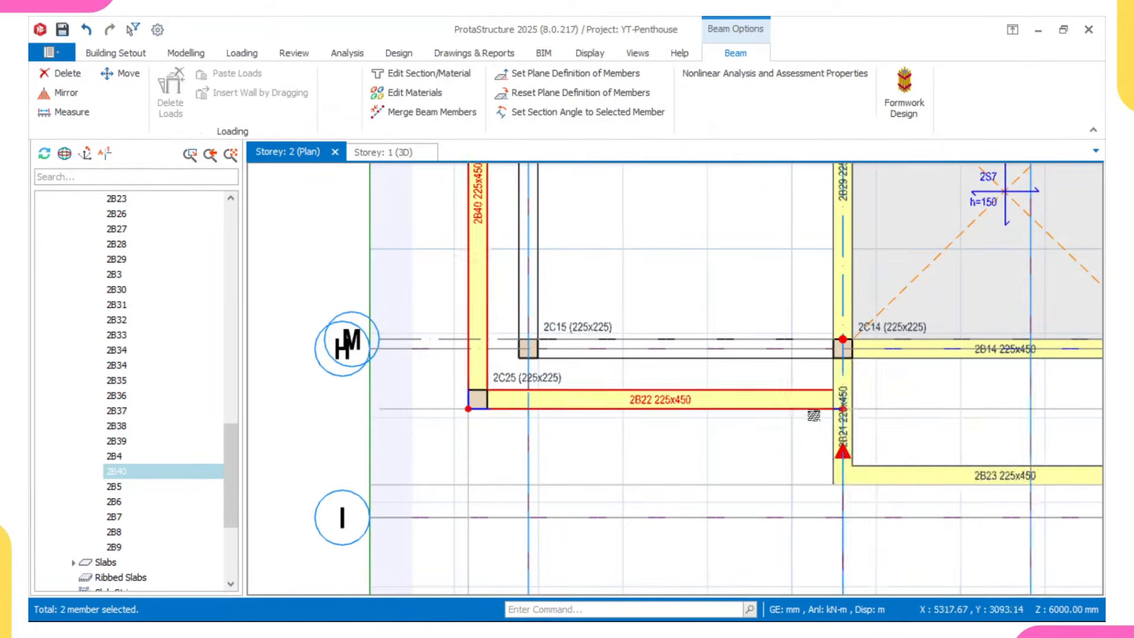
{"action": "scroll", "coordinate": [844, 385], "scroll_direction": "down", "scroll_amount": 5}
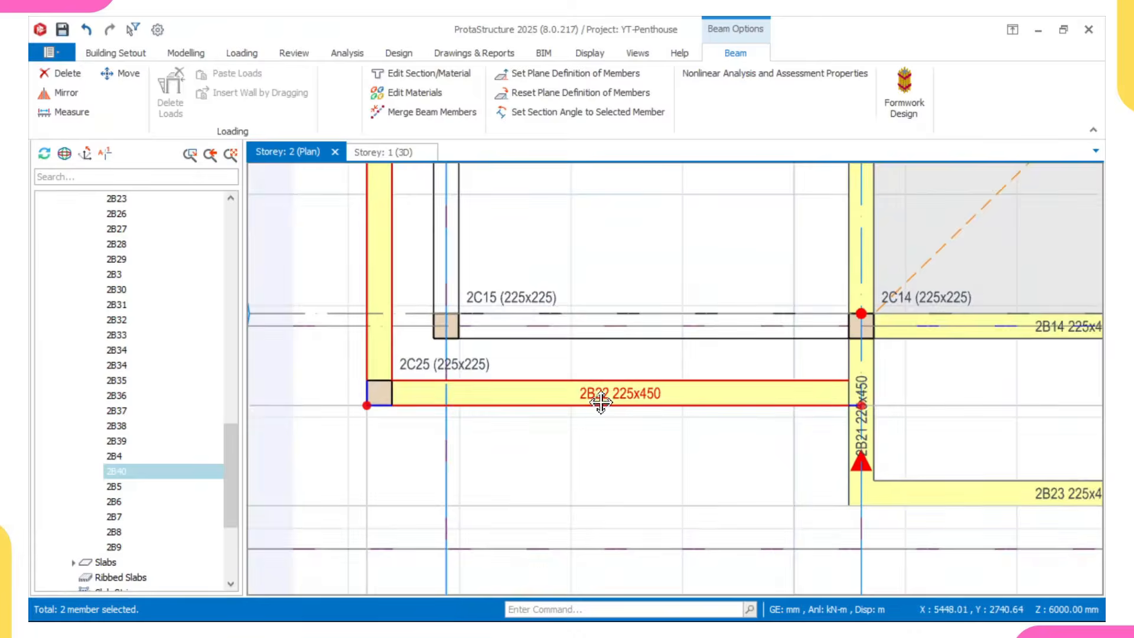
{"action": "scroll", "coordinate": [685, 422], "scroll_direction": "up", "scroll_amount": 3}
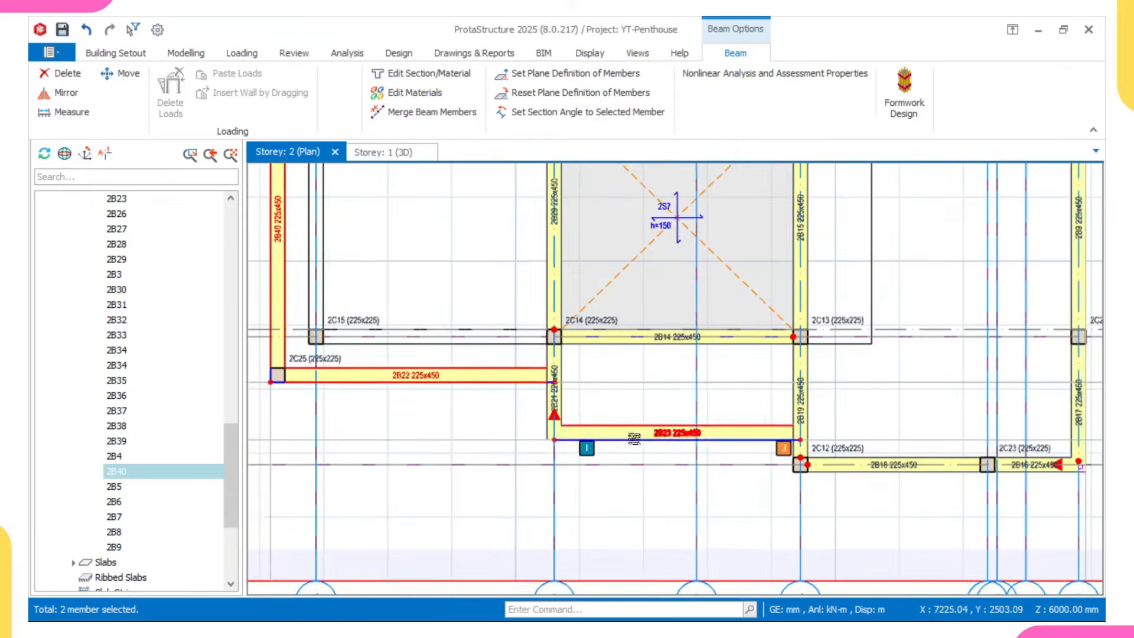
{"action": "mouse_move", "coordinate": [684, 425]}
{"action": "scroll", "coordinate": [680, 424], "scroll_direction": "down", "scroll_amount": 3}
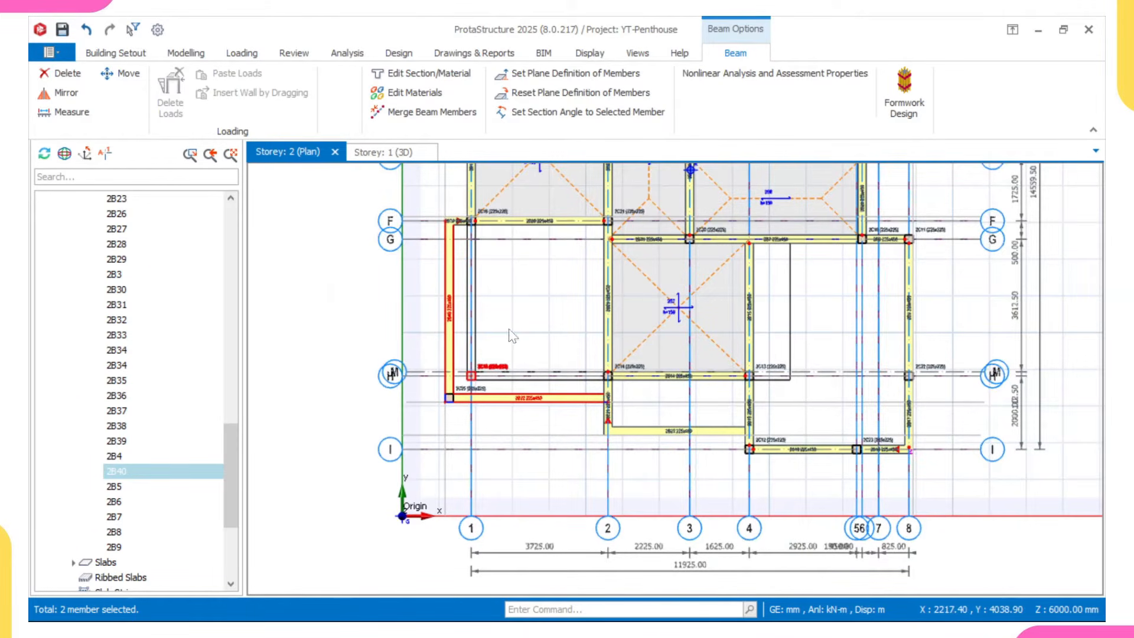
{"action": "scroll", "coordinate": [422, 310], "scroll_direction": "up", "scroll_amount": 2}
{"action": "key", "text": "Escape"}
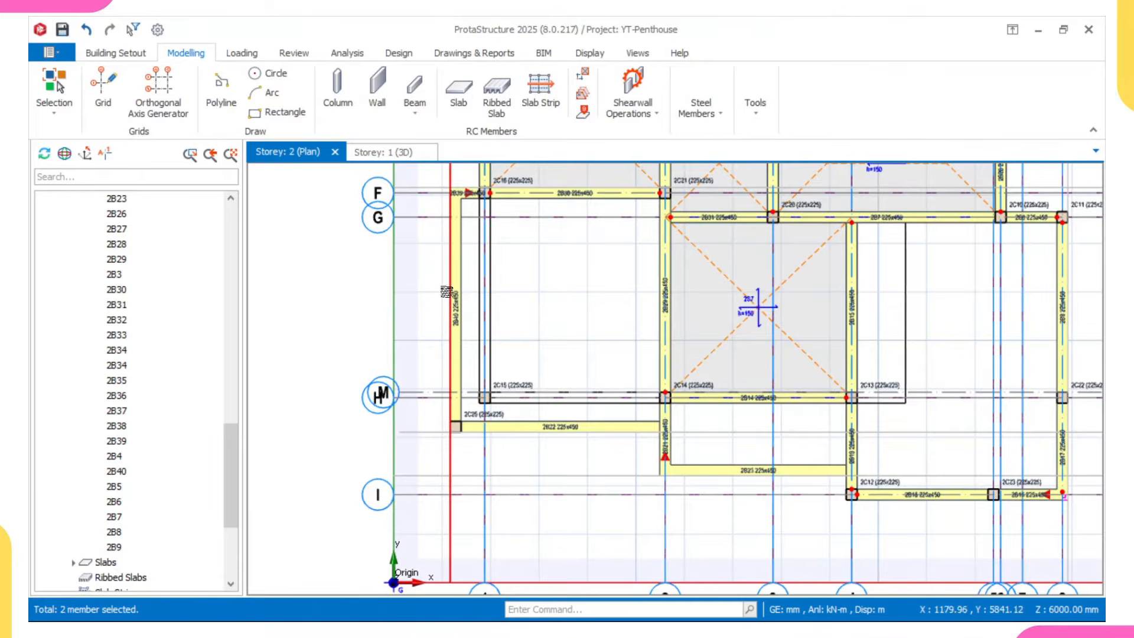
- Set beams 2B40, 2B22 and 2B23 around the overhanging corner and balcony to both ends hinged, updating the selected beams only
{"action": "left_click", "coordinate": [455, 286]}
{"action": "scroll", "coordinate": [467, 280], "scroll_direction": "down", "scroll_amount": 2}
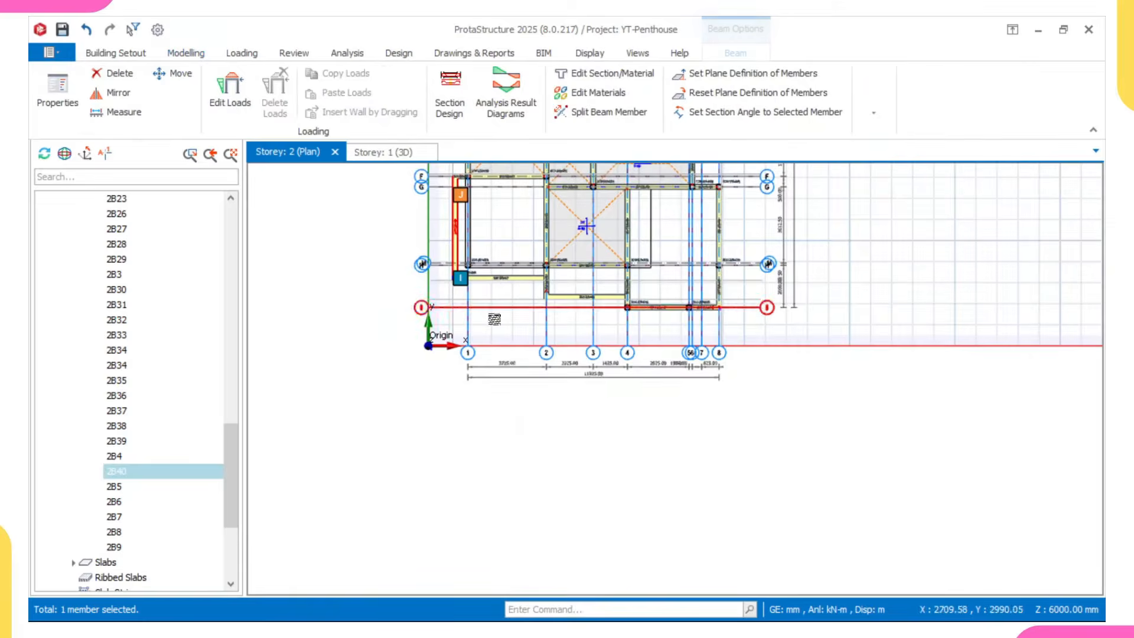
{"action": "scroll", "coordinate": [503, 272], "scroll_direction": "up", "scroll_amount": 2}
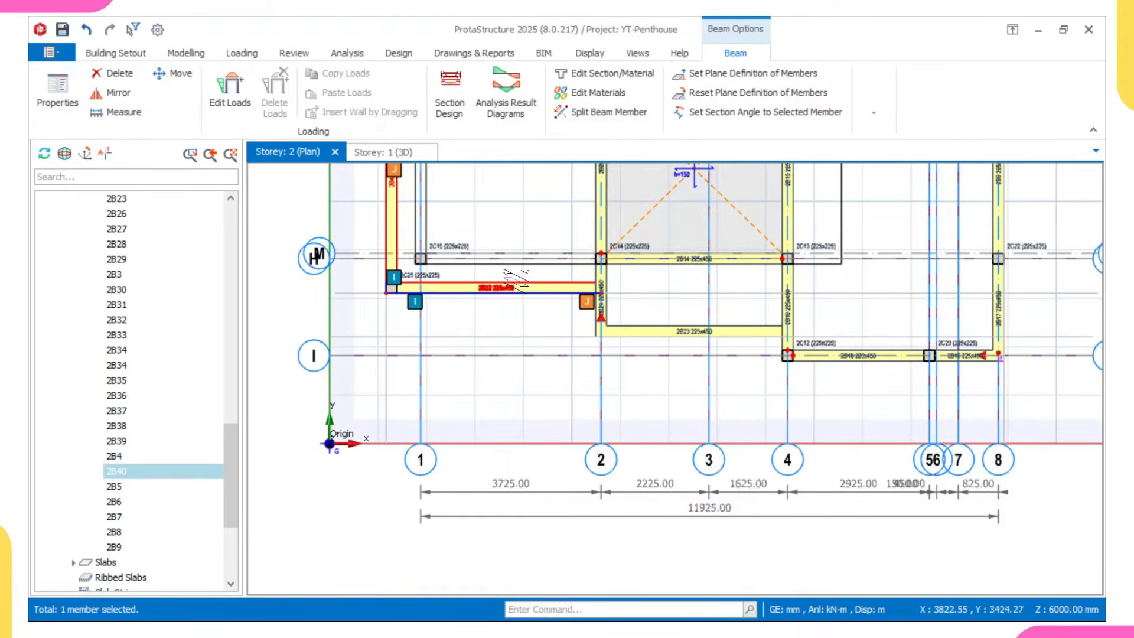
{"action": "left_click", "coordinate": [407, 288]}
{"action": "scroll", "coordinate": [610, 326], "scroll_direction": "down", "scroll_amount": 1}
{"action": "scroll", "coordinate": [692, 340], "scroll_direction": "up", "scroll_amount": 1}
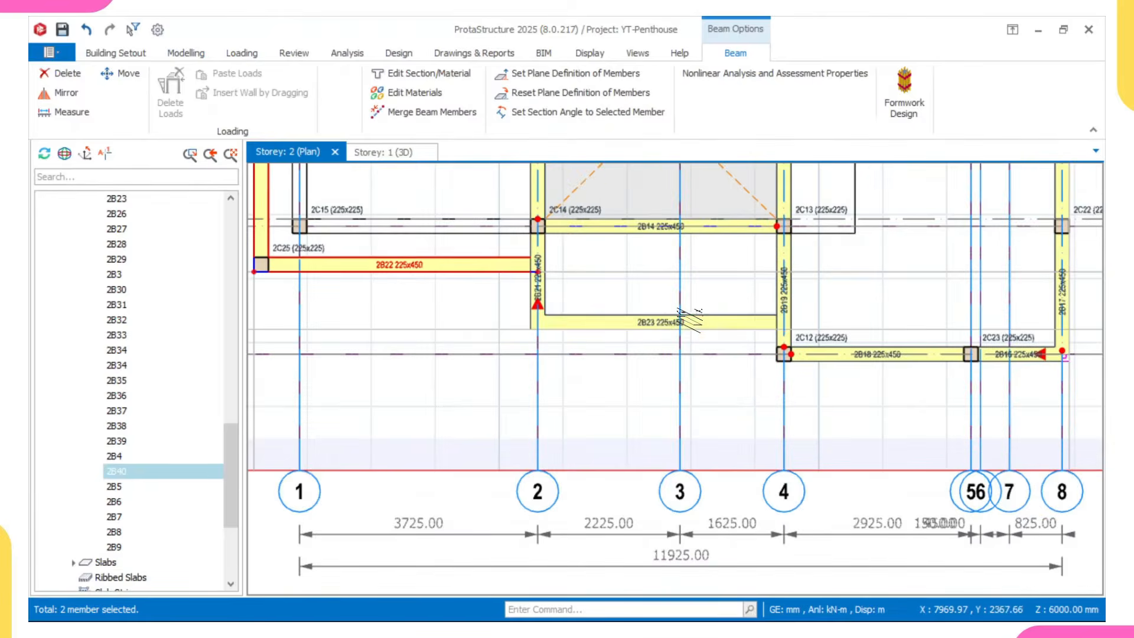
{"action": "left_click", "coordinate": [692, 324]}
{"action": "scroll", "coordinate": [535, 247], "scroll_direction": "up", "scroll_amount": 3}
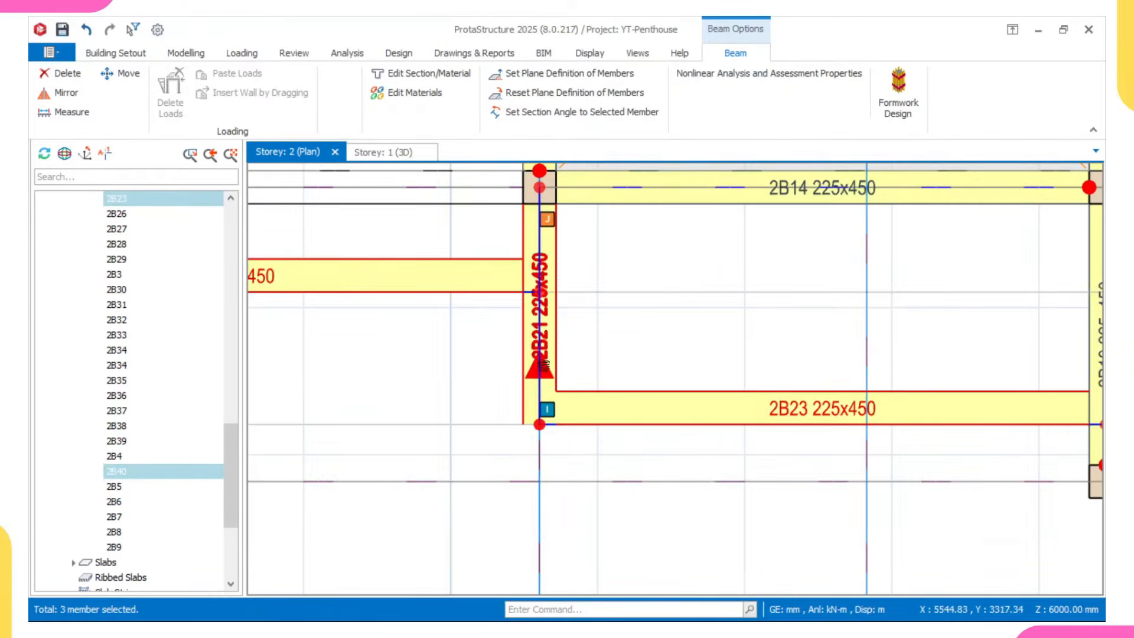
{"action": "scroll", "coordinate": [549, 254], "scroll_direction": "down", "scroll_amount": 2}
{"action": "middle_click_drag", "start_coordinate": [550, 253], "coordinate": [544, 392]}
{"action": "scroll", "coordinate": [472, 339], "scroll_direction": "down", "scroll_amount": 2}
{"action": "middle_click_drag", "start_coordinate": [472, 340], "coordinate": [531, 426]}
{"action": "scroll", "coordinate": [369, 250], "scroll_direction": "up", "scroll_amount": 1}
{"action": "scroll", "coordinate": [369, 250], "scroll_direction": "up", "scroll_amount": 2}
{"action": "scroll", "coordinate": [395, 244], "scroll_direction": "down", "scroll_amount": 2}
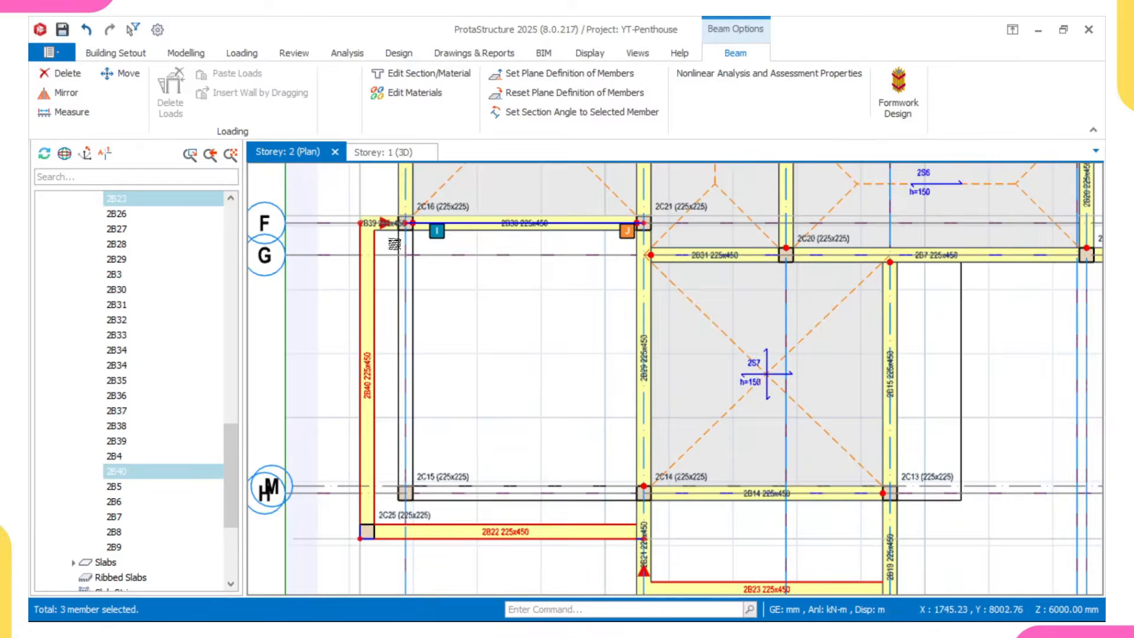
{"action": "scroll", "coordinate": [385, 230], "scroll_direction": "up", "scroll_amount": 2}
{"action": "scroll", "coordinate": [426, 292], "scroll_direction": "down", "scroll_amount": 3}
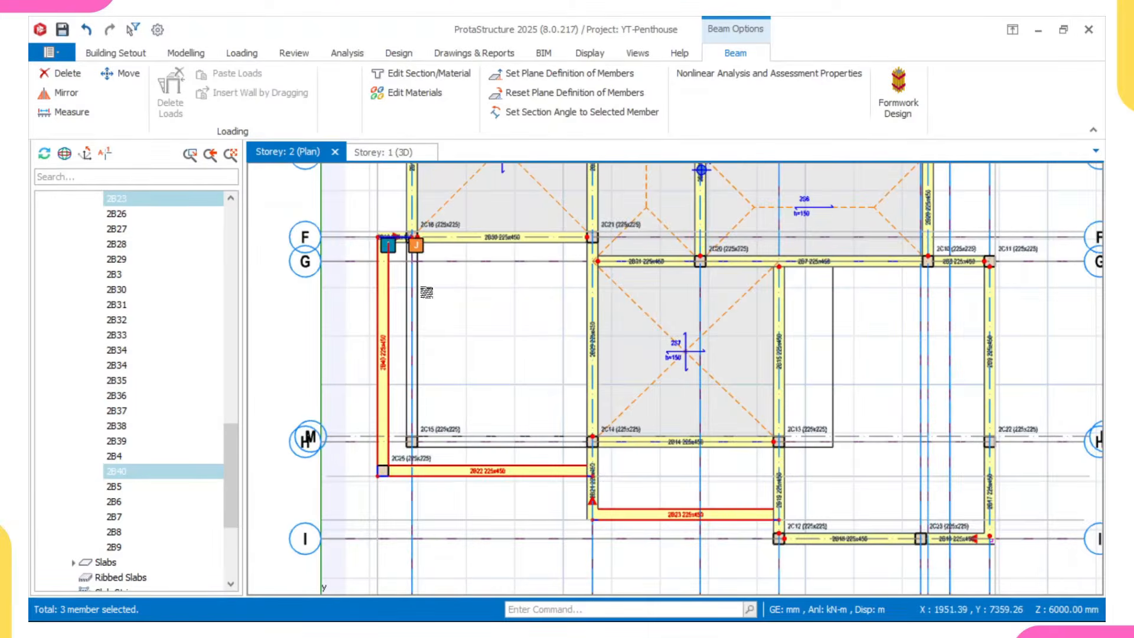
{"action": "right_click", "coordinate": [510, 317]}
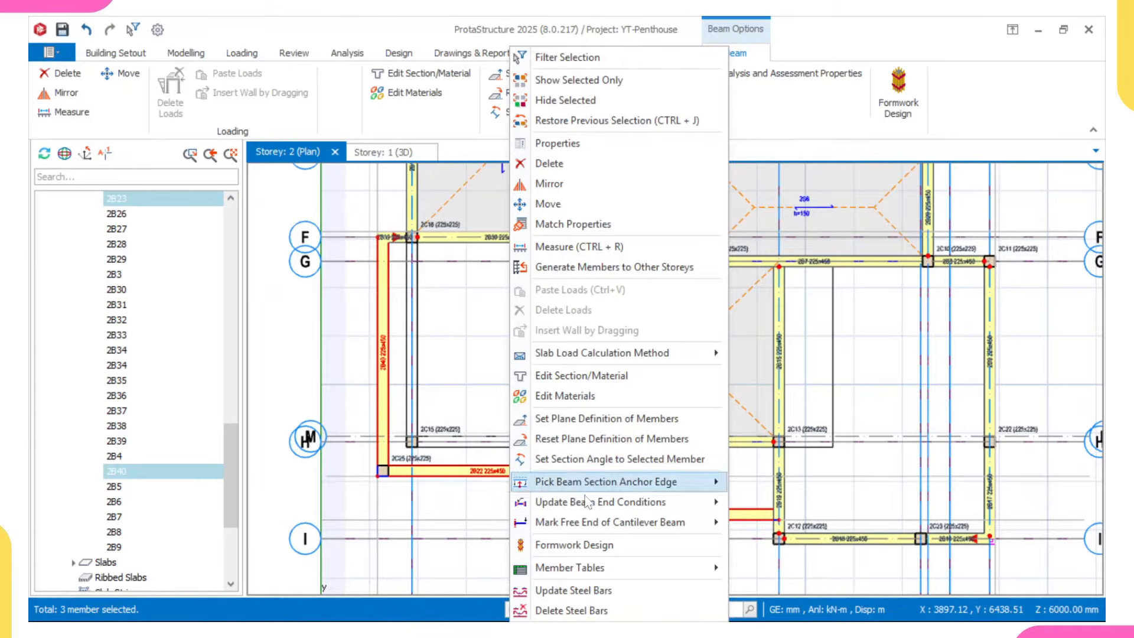
{"action": "mouse_move", "coordinate": [627, 501]}
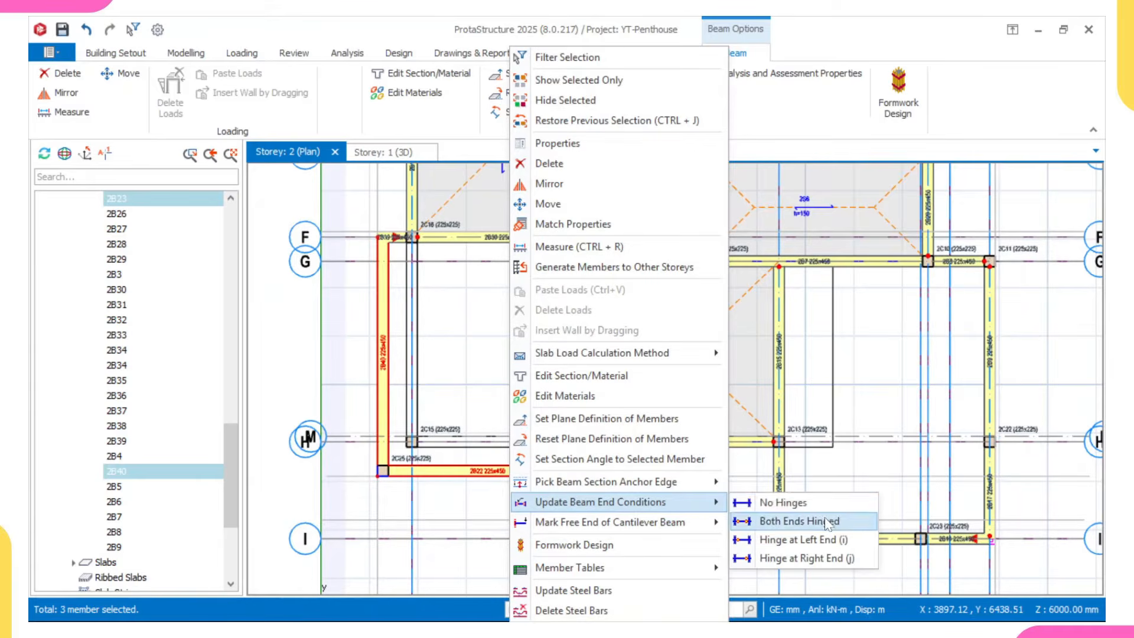
{"action": "left_click", "coordinate": [830, 522]}
{"action": "left_click", "coordinate": [510, 308]}
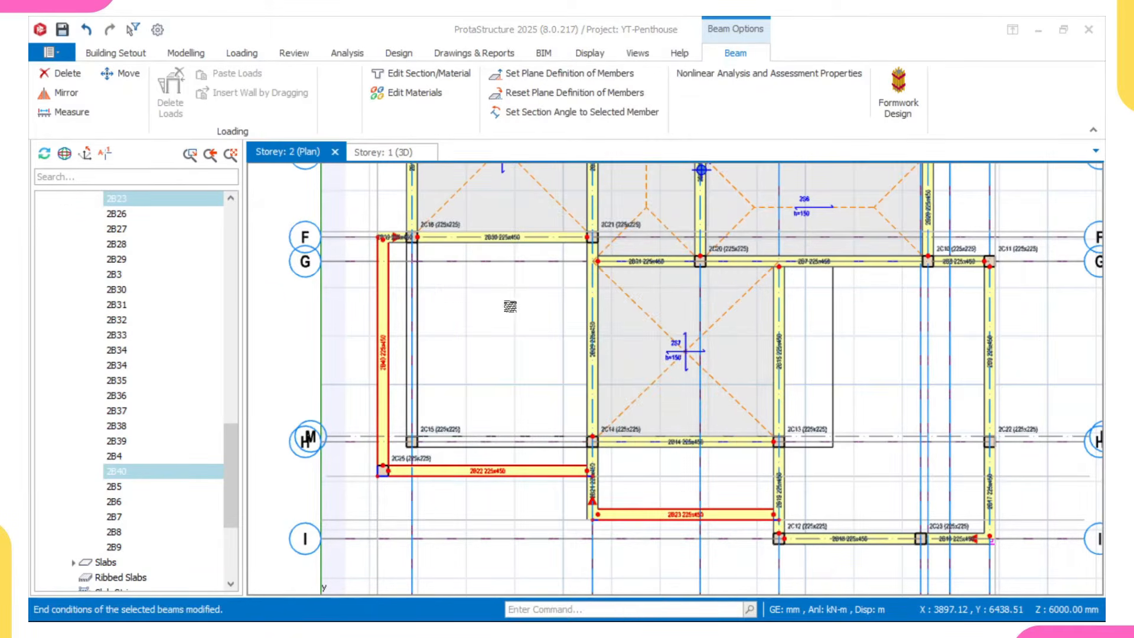
{"action": "key", "text": "Escape"}
- Set beam 2B30 between columns 2C16 and 2C21 to be hinged only at its right end (j), updating the selected beam only
{"action": "scroll", "coordinate": [403, 251], "scroll_direction": "up", "scroll_amount": 5}
{"action": "middle_click_drag", "start_coordinate": [407, 222], "coordinate": [433, 319]}
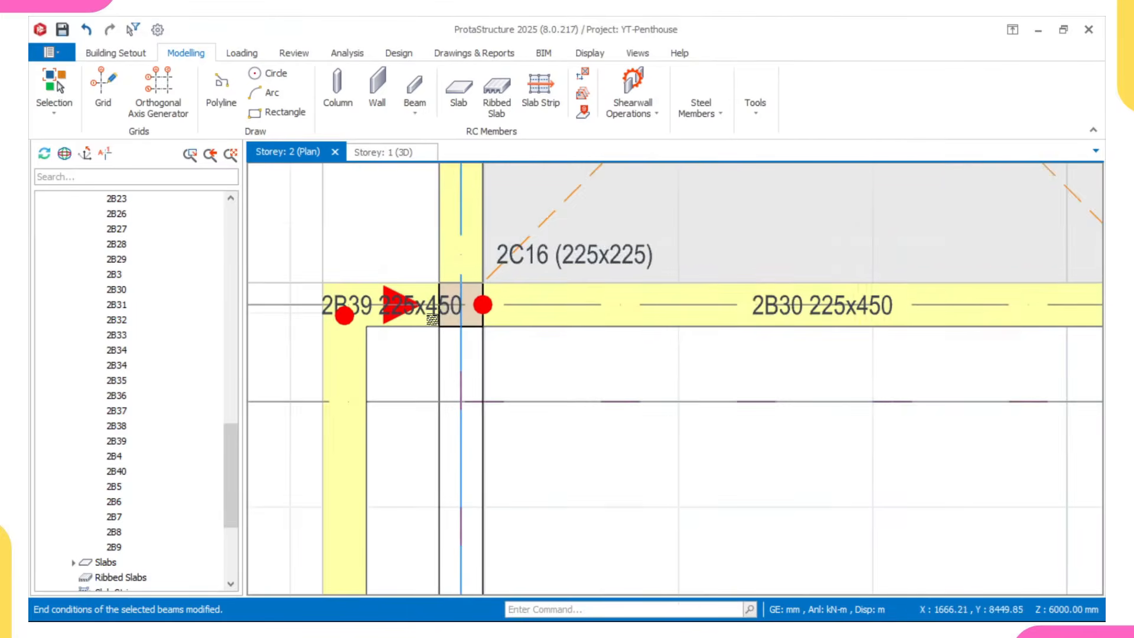
{"action": "scroll", "coordinate": [465, 329], "scroll_direction": "down", "scroll_amount": 4}
{"action": "scroll", "coordinate": [459, 354], "scroll_direction": "up", "scroll_amount": 5}
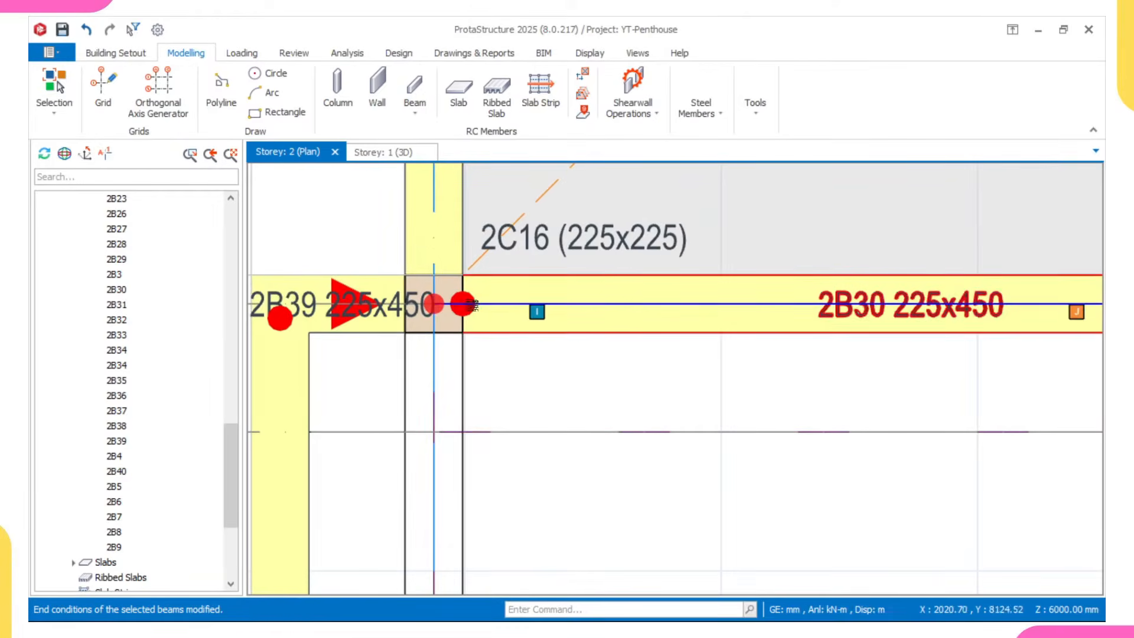
{"action": "scroll", "coordinate": [463, 305], "scroll_direction": "down", "scroll_amount": 3}
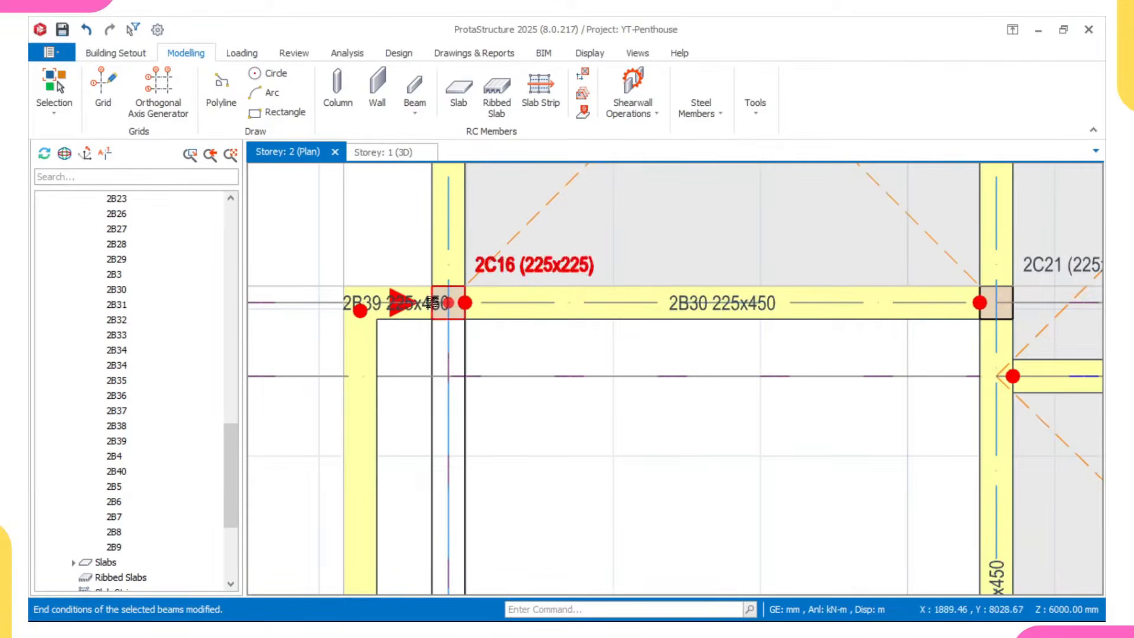
{"action": "scroll", "coordinate": [466, 303], "scroll_direction": "up", "scroll_amount": 1}
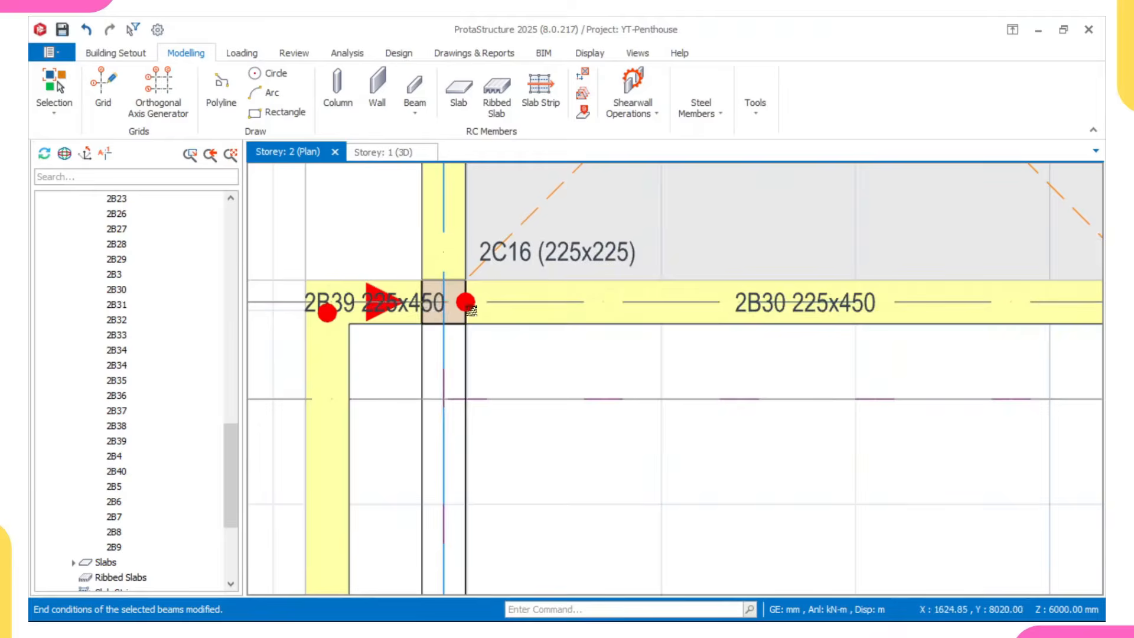
{"action": "left_click", "coordinate": [532, 282]}
{"action": "left_click", "coordinate": [542, 307]}
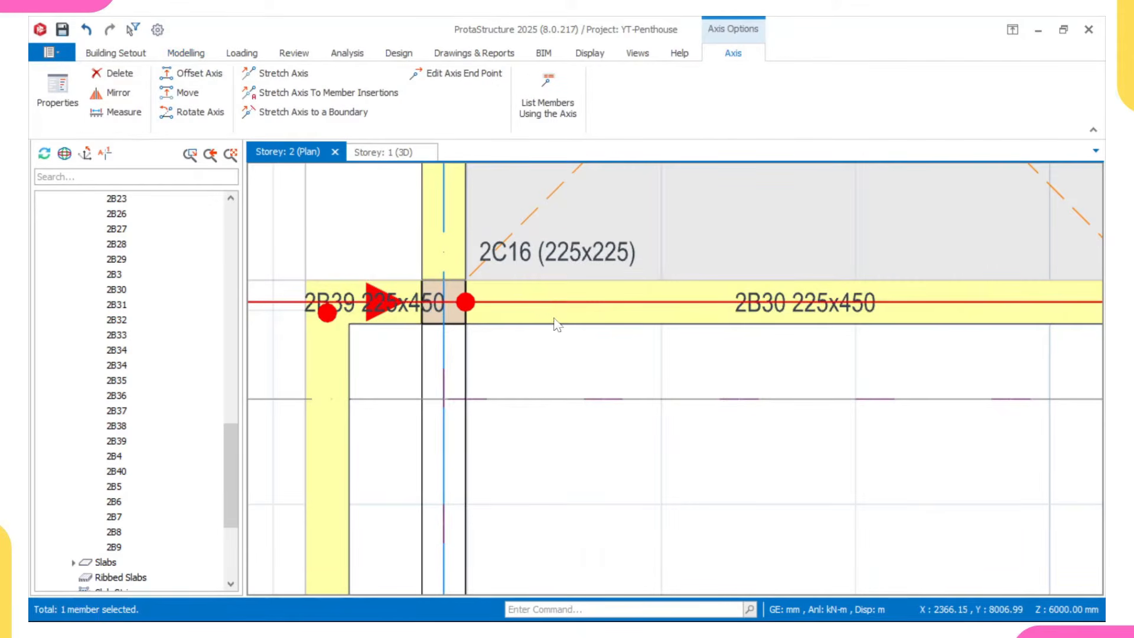
{"action": "left_click", "coordinate": [722, 326]}
{"action": "scroll", "coordinate": [560, 327], "scroll_direction": "down", "scroll_amount": 2}
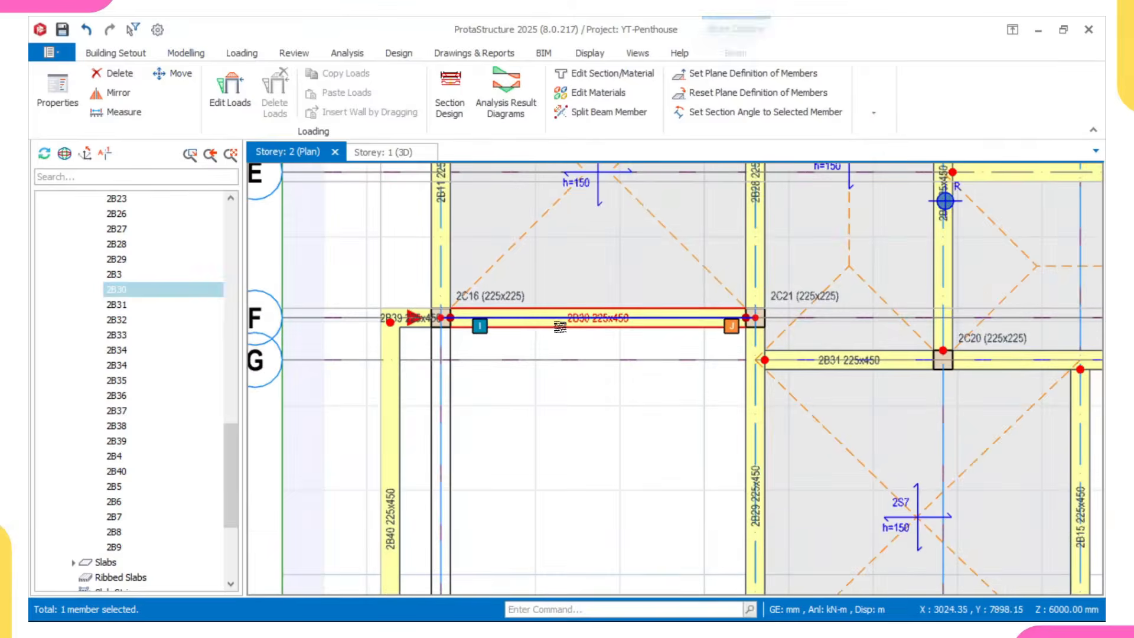
{"action": "scroll", "coordinate": [559, 327], "scroll_direction": "down", "scroll_amount": 1}
{"action": "scroll", "coordinate": [531, 330], "scroll_direction": "up", "scroll_amount": 4}
{"action": "scroll", "coordinate": [521, 333], "scroll_direction": "down", "scroll_amount": 3}
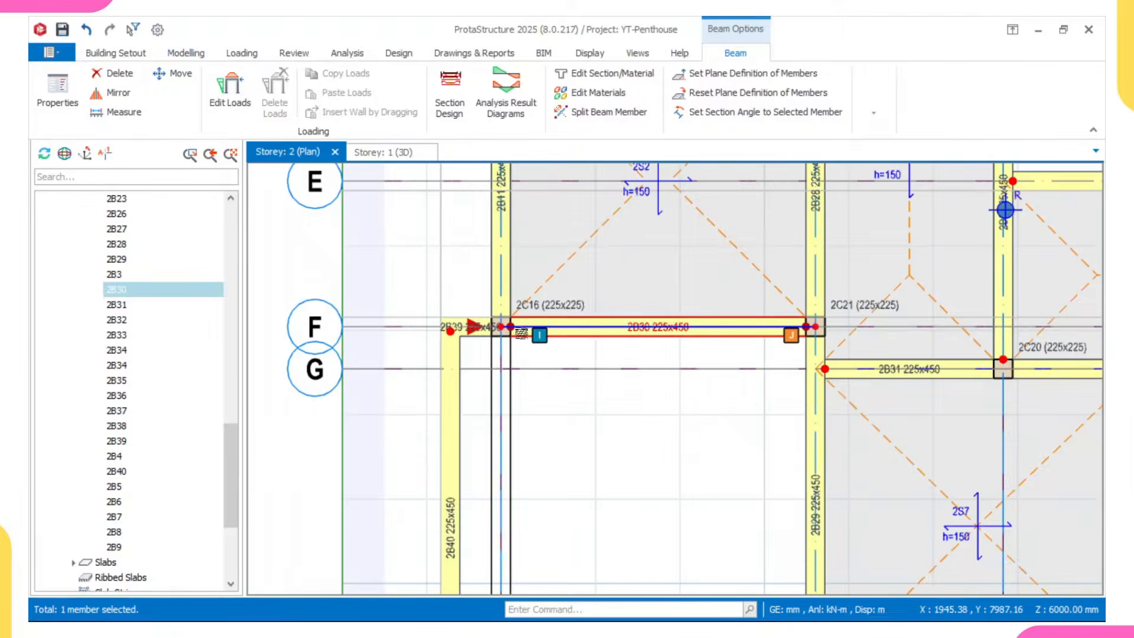
{"action": "scroll", "coordinate": [783, 330], "scroll_direction": "up", "scroll_amount": 1}
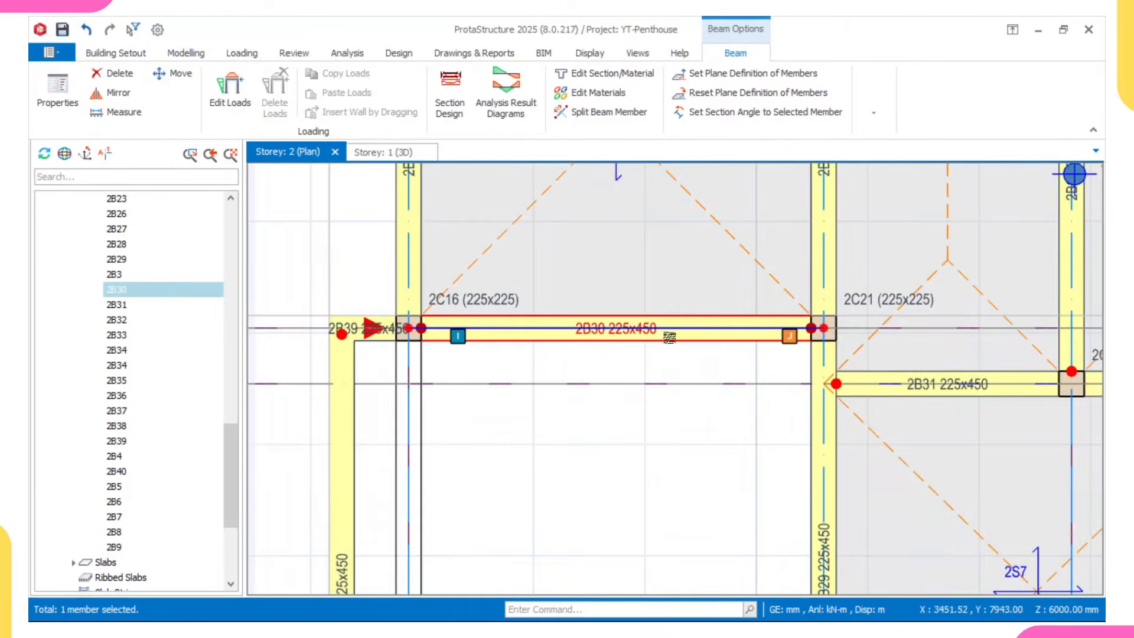
{"action": "scroll", "coordinate": [820, 329], "scroll_direction": "up", "scroll_amount": 2}
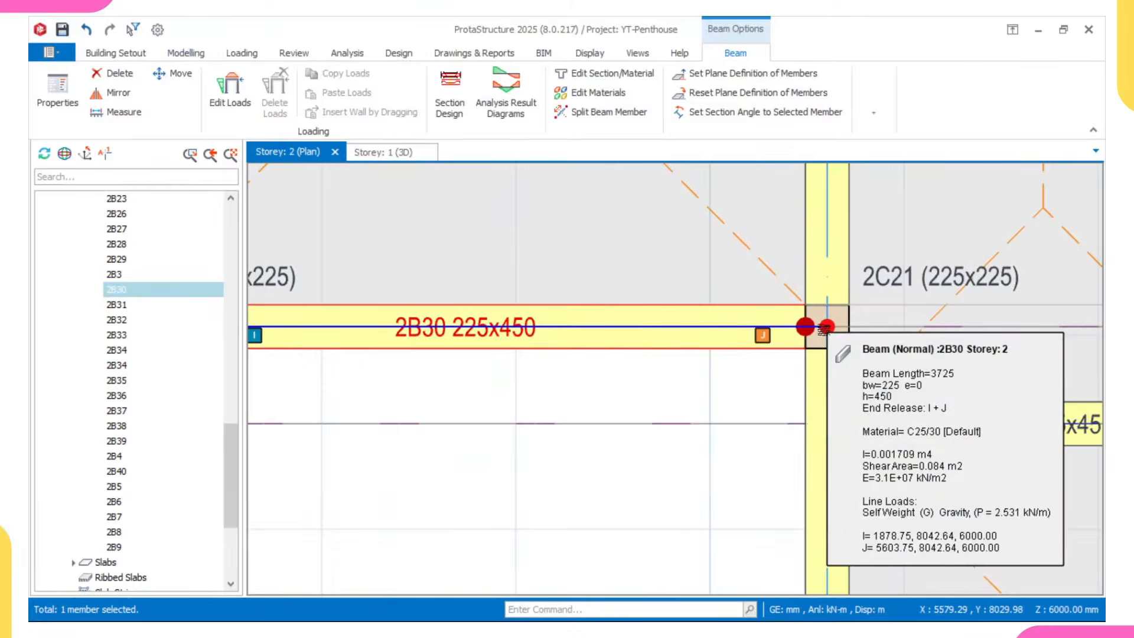
{"action": "right_click", "coordinate": [731, 321]}
{"action": "scroll", "coordinate": [791, 514], "scroll_direction": "down", "scroll_amount": 1}
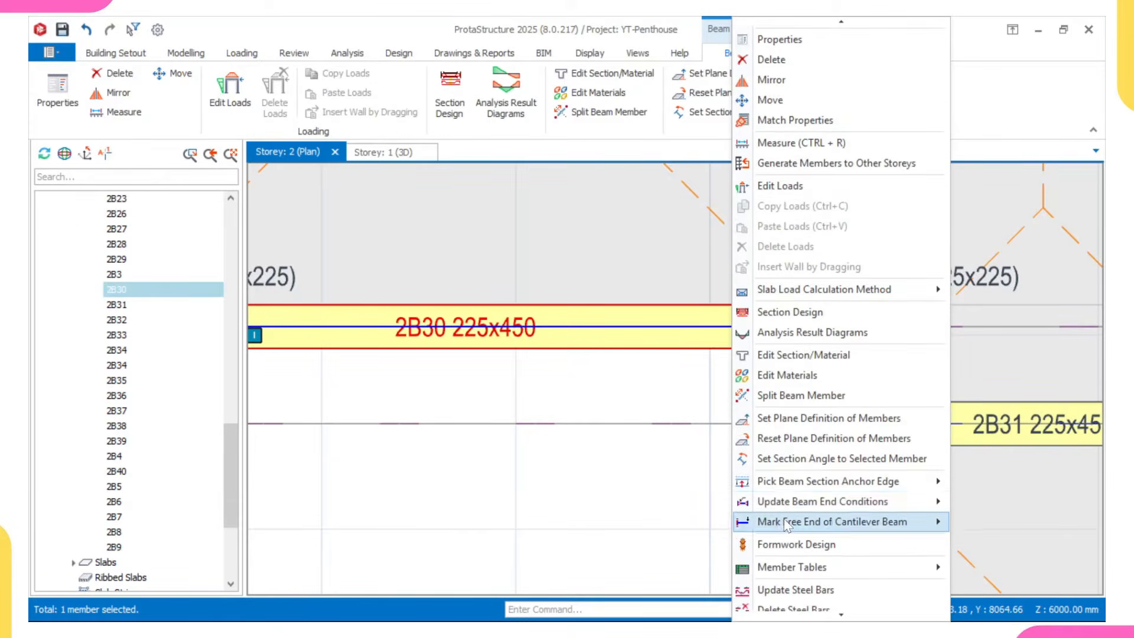
{"action": "mouse_move", "coordinate": [796, 504]}
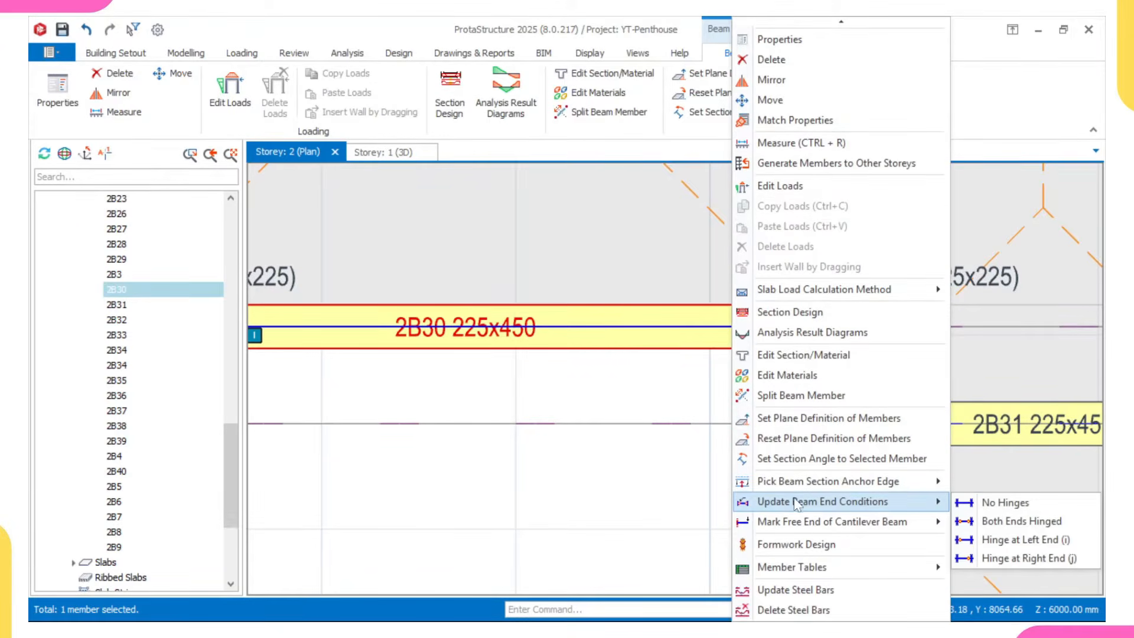
{"action": "left_click", "coordinate": [1067, 560]}
{"action": "left_click", "coordinate": [567, 318]}
- Examine the end conditions of beams 2B22, 2B21, 2B14 and 2B29 around column 2C14 and along axis 2
{"action": "scroll", "coordinate": [638, 344], "scroll_direction": "down", "scroll_amount": 5}
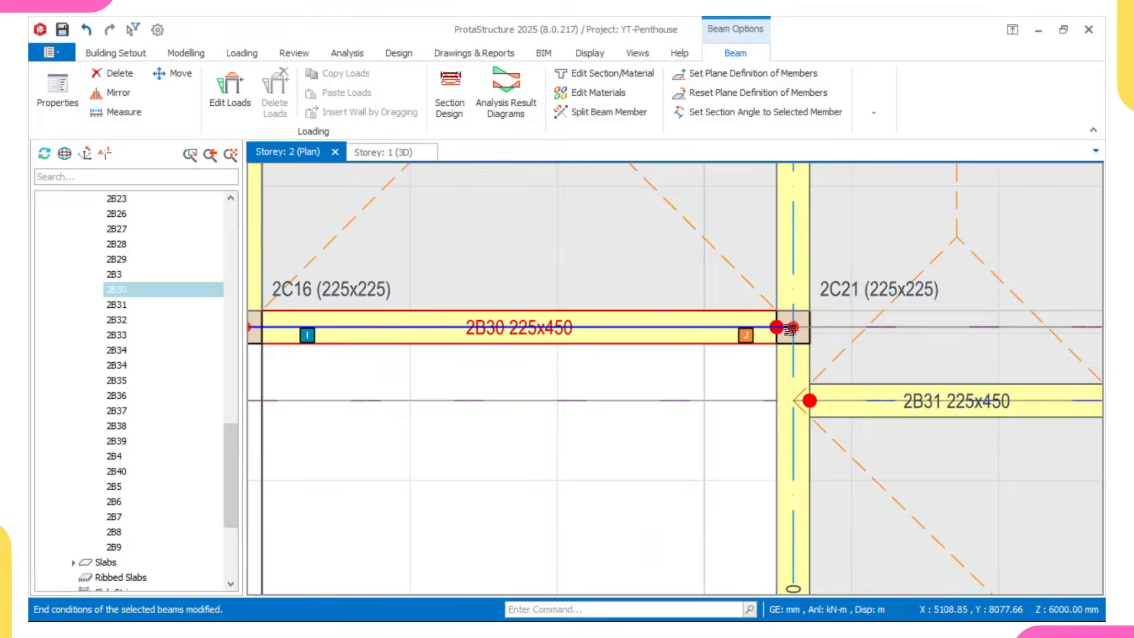
{"action": "scroll", "coordinate": [638, 345], "scroll_direction": "down", "scroll_amount": 1}
{"action": "middle_click_drag", "start_coordinate": [681, 439], "coordinate": [668, 351]}
{"action": "scroll", "coordinate": [716, 463], "scroll_direction": "up", "scroll_amount": 1}
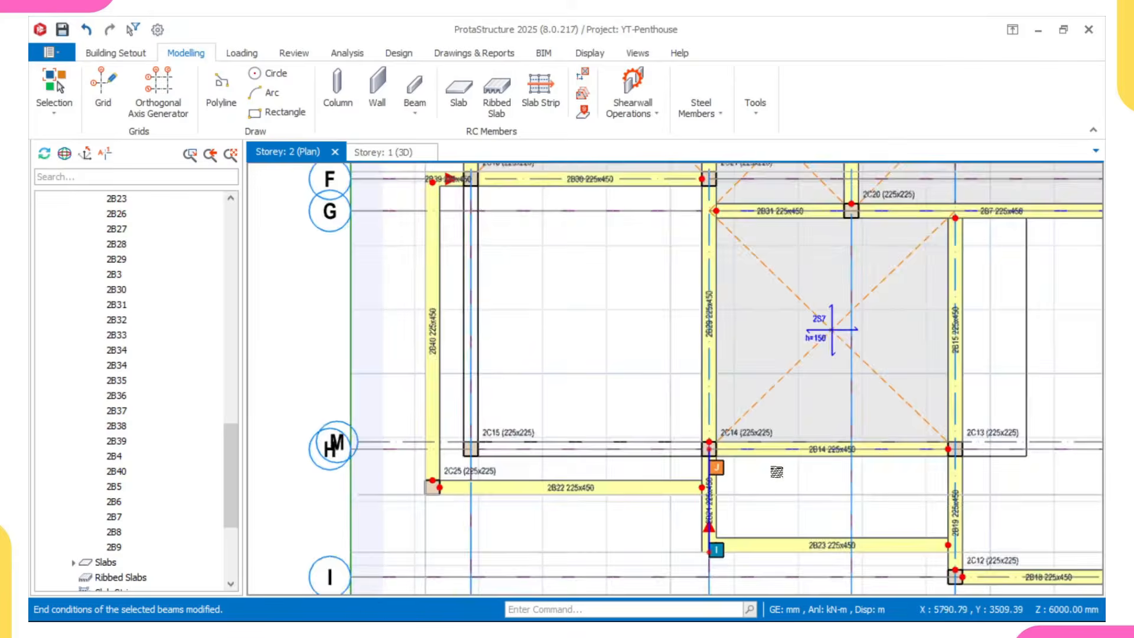
{"action": "scroll", "coordinate": [777, 470], "scroll_direction": "up", "scroll_amount": 1}
{"action": "middle_click_drag", "start_coordinate": [744, 461], "coordinate": [599, 384]}
{"action": "scroll", "coordinate": [505, 354], "scroll_direction": "up", "scroll_amount": 2}
{"action": "scroll", "coordinate": [587, 346], "scroll_direction": "up", "scroll_amount": 1}
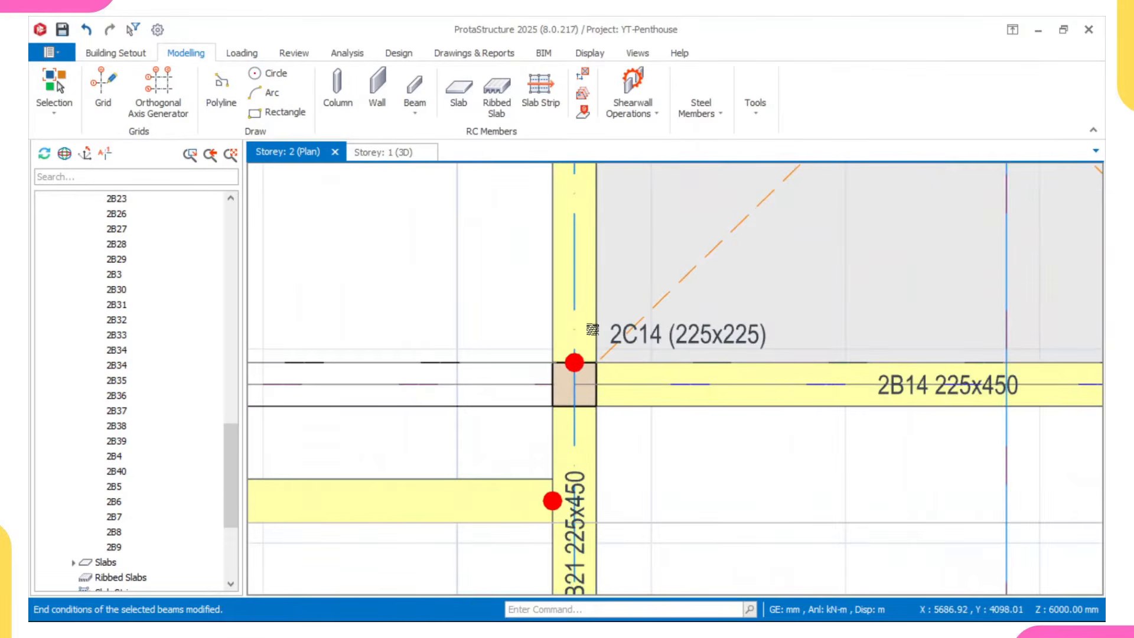
{"action": "scroll", "coordinate": [584, 366], "scroll_direction": "down", "scroll_amount": 2}
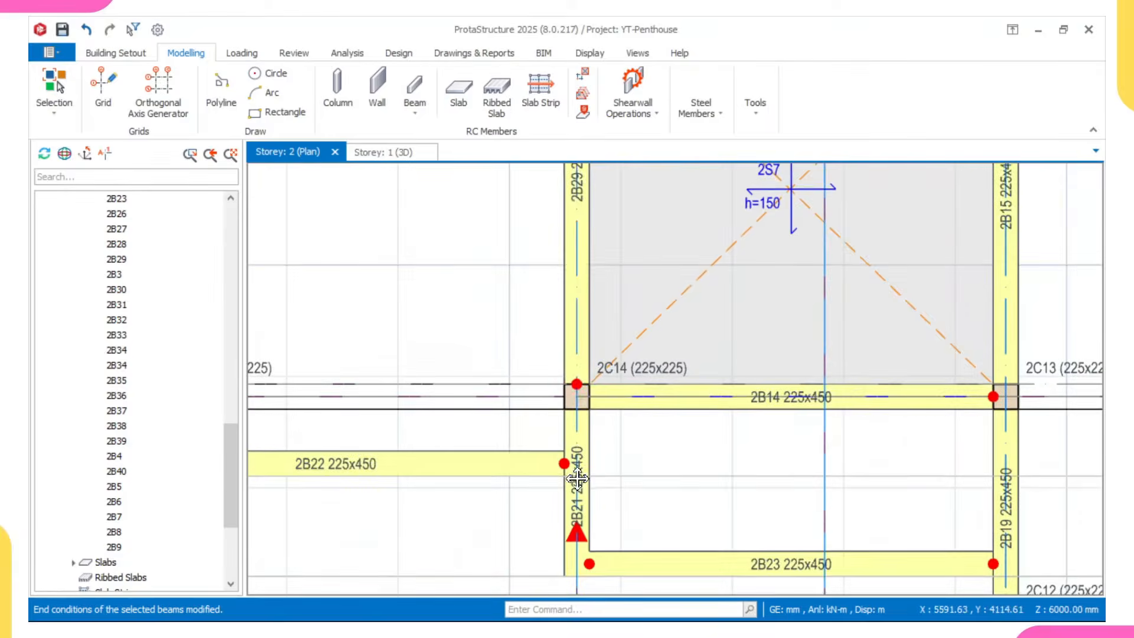
{"action": "scroll", "coordinate": [580, 404], "scroll_direction": "up", "scroll_amount": 1}
{"action": "scroll", "coordinate": [581, 404], "scroll_direction": "down", "scroll_amount": 3}
{"action": "middle_click_drag", "start_coordinate": [579, 332], "coordinate": [584, 475]}
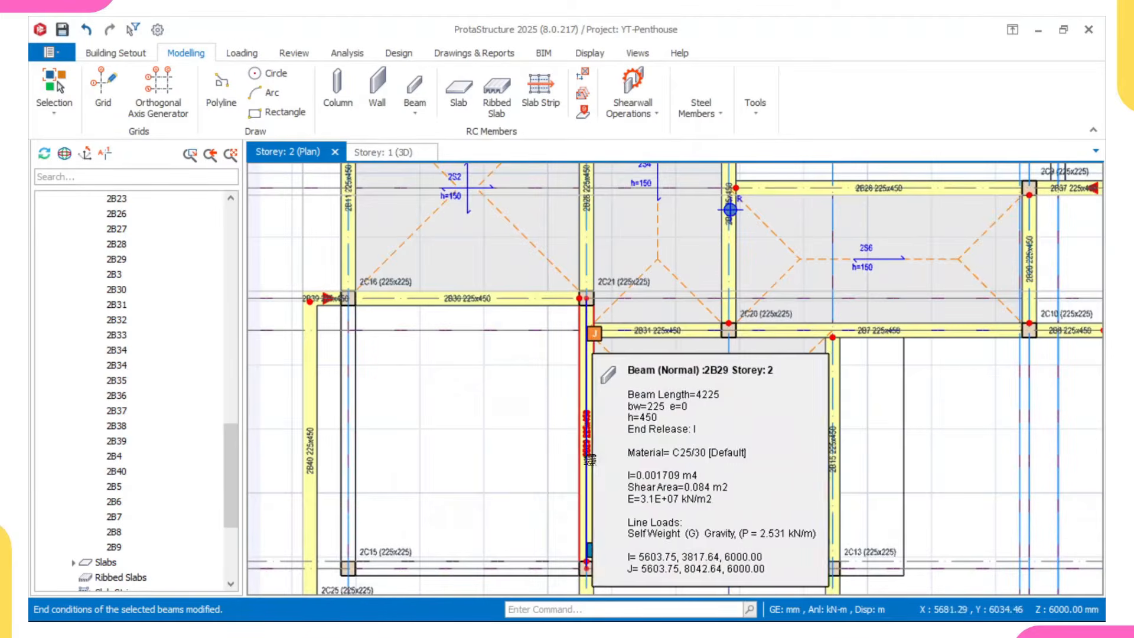
{"action": "scroll", "coordinate": [586, 301], "scroll_direction": "up", "scroll_amount": 1}
{"action": "scroll", "coordinate": [587, 380], "scroll_direction": "down", "scroll_amount": 1}
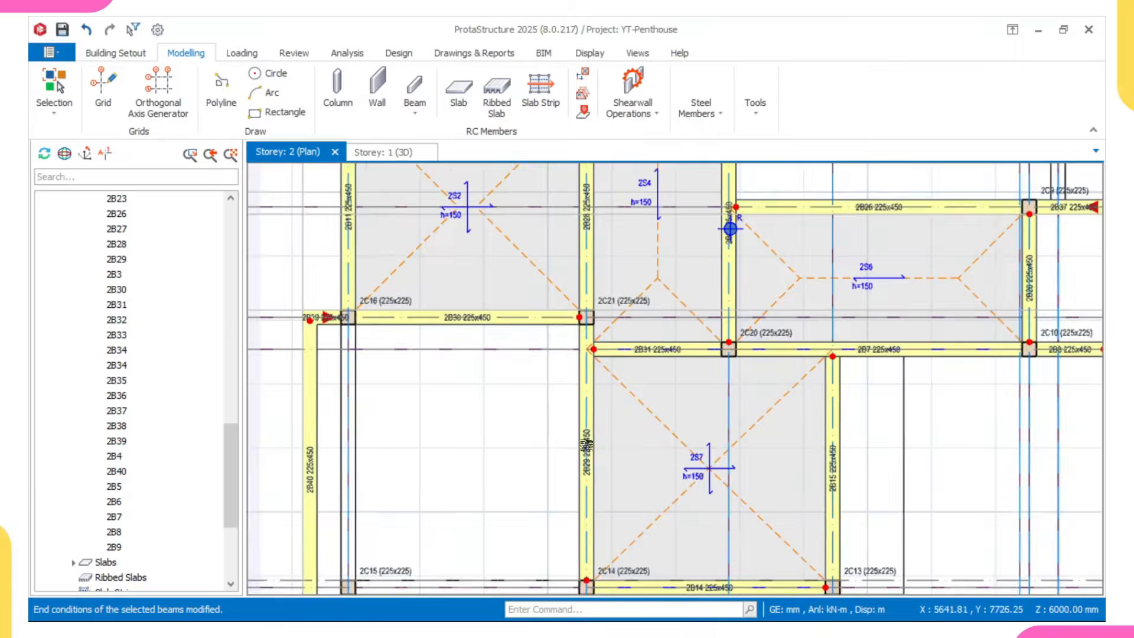
- Set beam 2B29 on axis 2 to have no hinges, updating the selected beam only
{"action": "middle_click_drag", "start_coordinate": [587, 445], "coordinate": [588, 365]}
{"action": "scroll", "coordinate": [588, 509], "scroll_direction": "up", "scroll_amount": 1}
{"action": "left_click", "coordinate": [581, 396]}
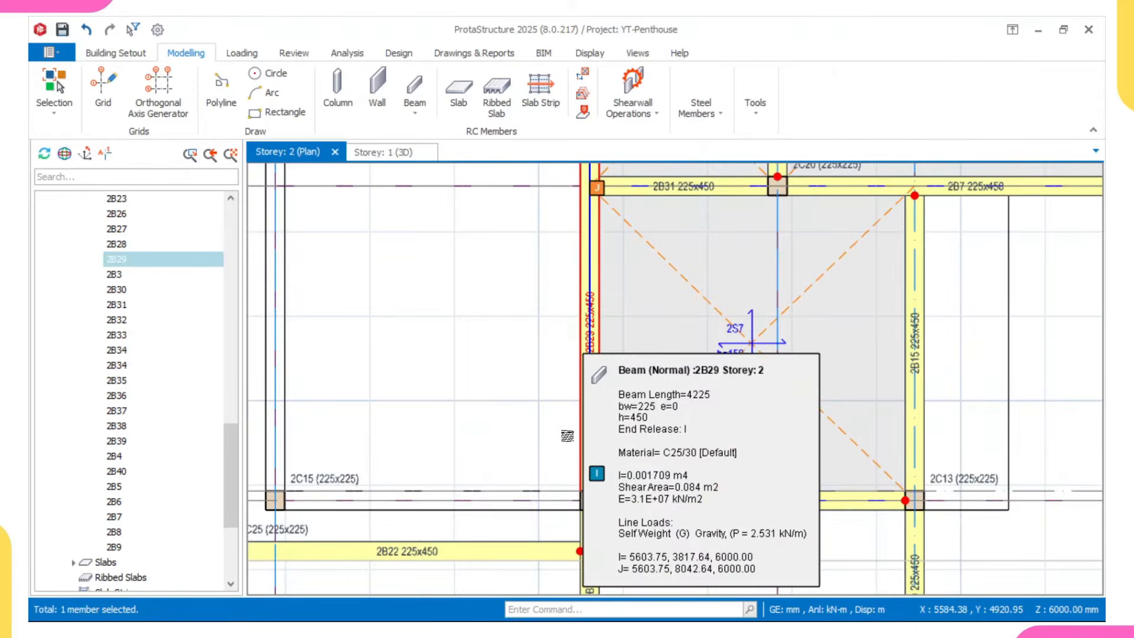
{"action": "scroll", "coordinate": [557, 384], "scroll_direction": "down", "scroll_amount": 3}
{"action": "right_click", "coordinate": [557, 370]}
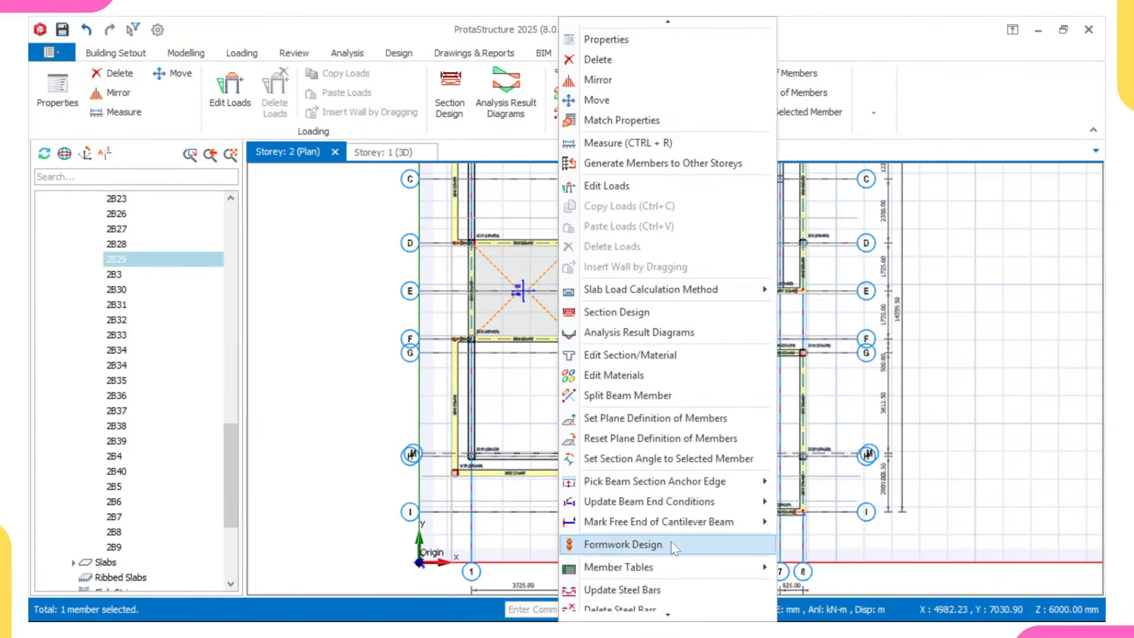
{"action": "mouse_move", "coordinate": [679, 500]}
{"action": "left_click", "coordinate": [854, 505]}
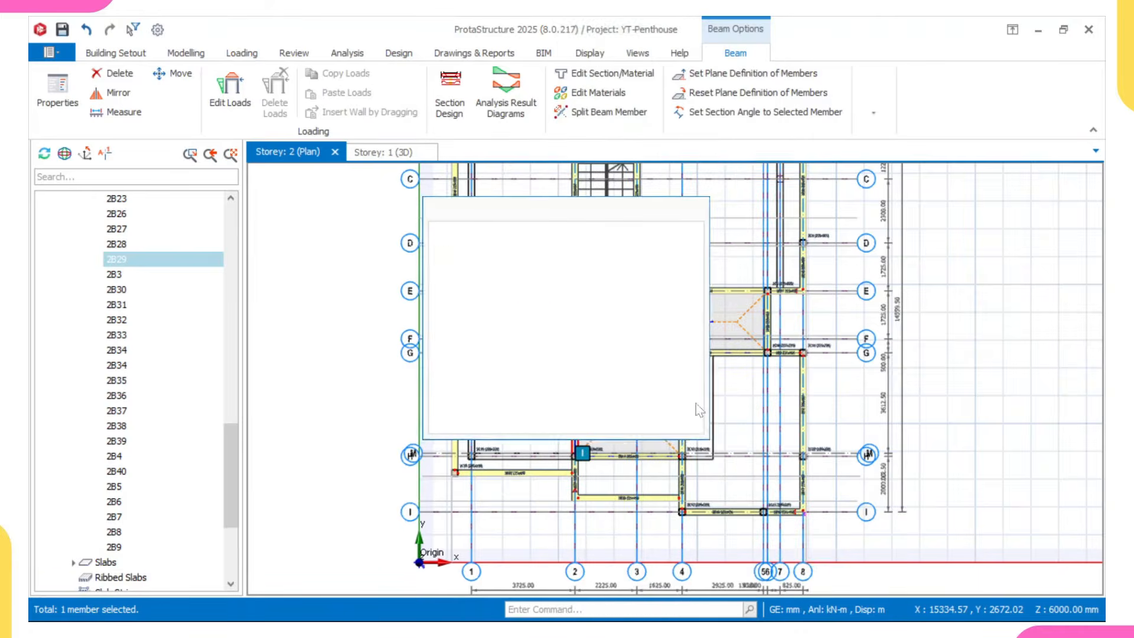
{"action": "left_click", "coordinate": [600, 317]}
{"action": "scroll", "coordinate": [602, 461], "scroll_direction": "down", "scroll_amount": 2}
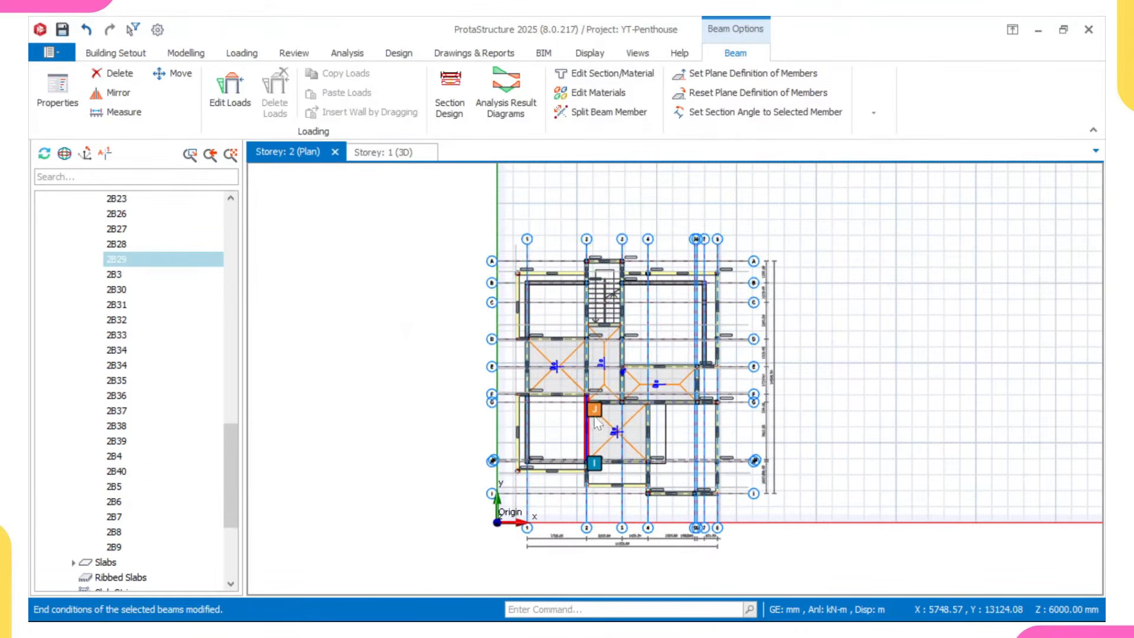
{"action": "key", "text": "Escape"}
- Set beam 2B34 between beam 2B4 and column 2C7 to be hinged at its left end (i), updating the selected beam only
{"action": "scroll", "coordinate": [591, 411], "scroll_direction": "up", "scroll_amount": 3}
{"action": "scroll", "coordinate": [580, 406], "scroll_direction": "down", "scroll_amount": 2}
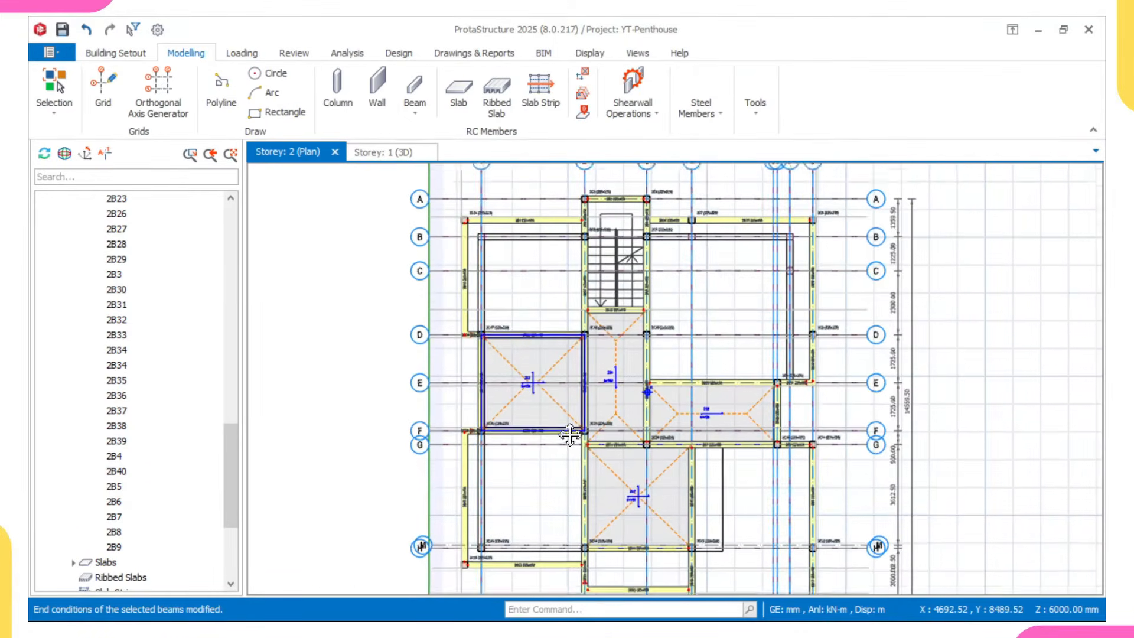
{"action": "scroll", "coordinate": [580, 239], "scroll_direction": "up", "scroll_amount": 4}
{"action": "scroll", "coordinate": [580, 239], "scroll_direction": "up", "scroll_amount": 3}
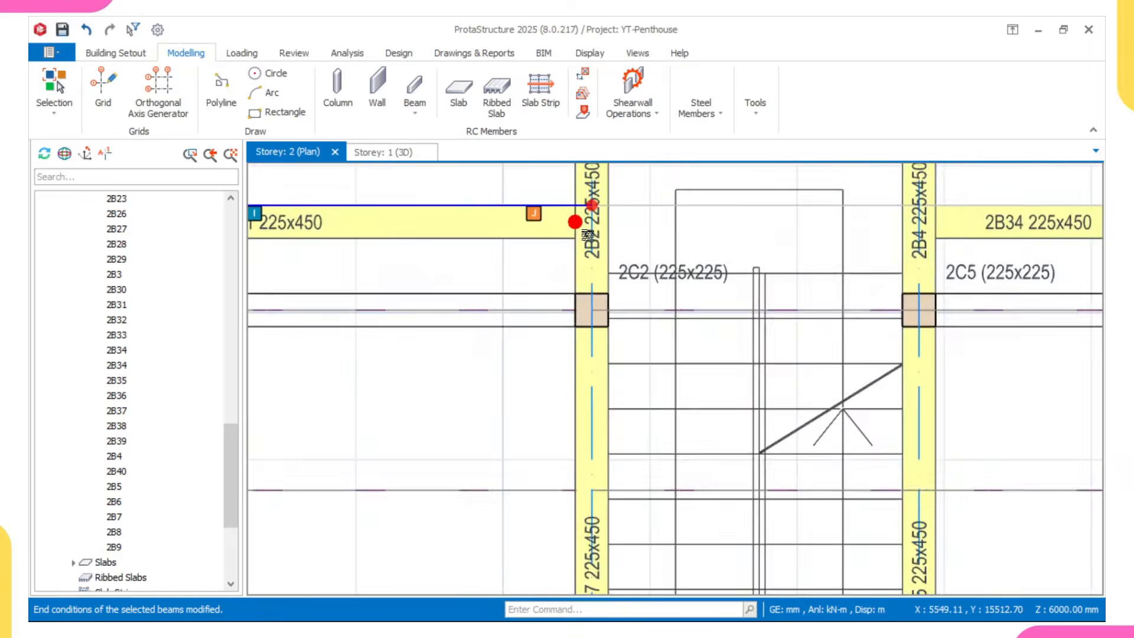
{"action": "scroll", "coordinate": [579, 230], "scroll_direction": "down", "scroll_amount": 3}
{"action": "scroll", "coordinate": [746, 224], "scroll_direction": "up", "scroll_amount": 2}
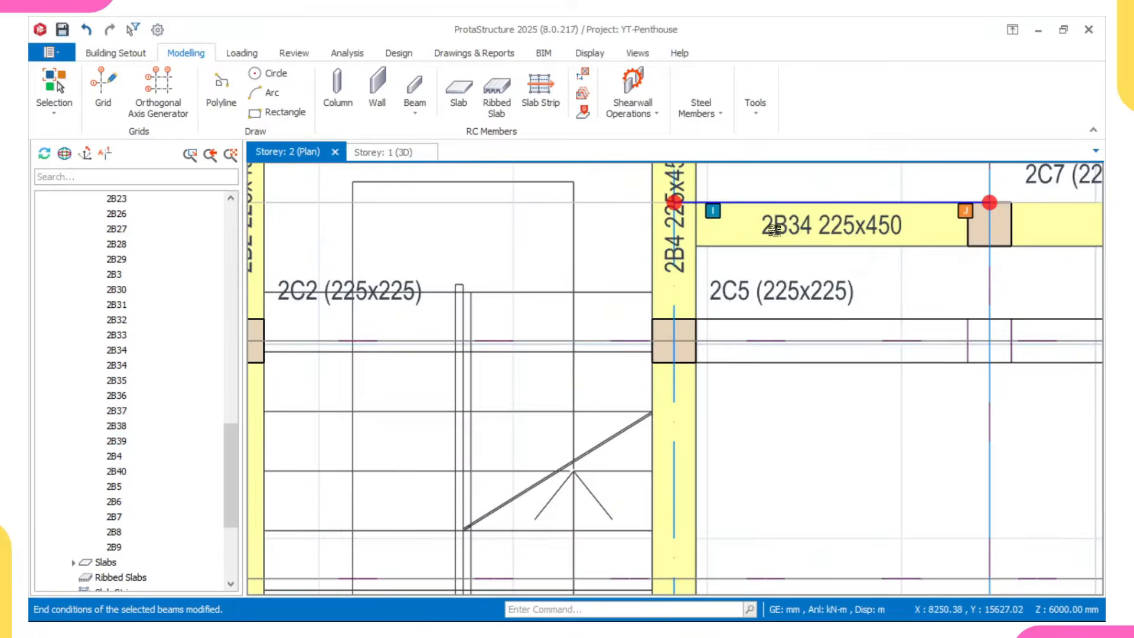
{"action": "scroll", "coordinate": [622, 297], "scroll_direction": "down", "scroll_amount": 4}
{"action": "scroll", "coordinate": [621, 296], "scroll_direction": "up", "scroll_amount": 3}
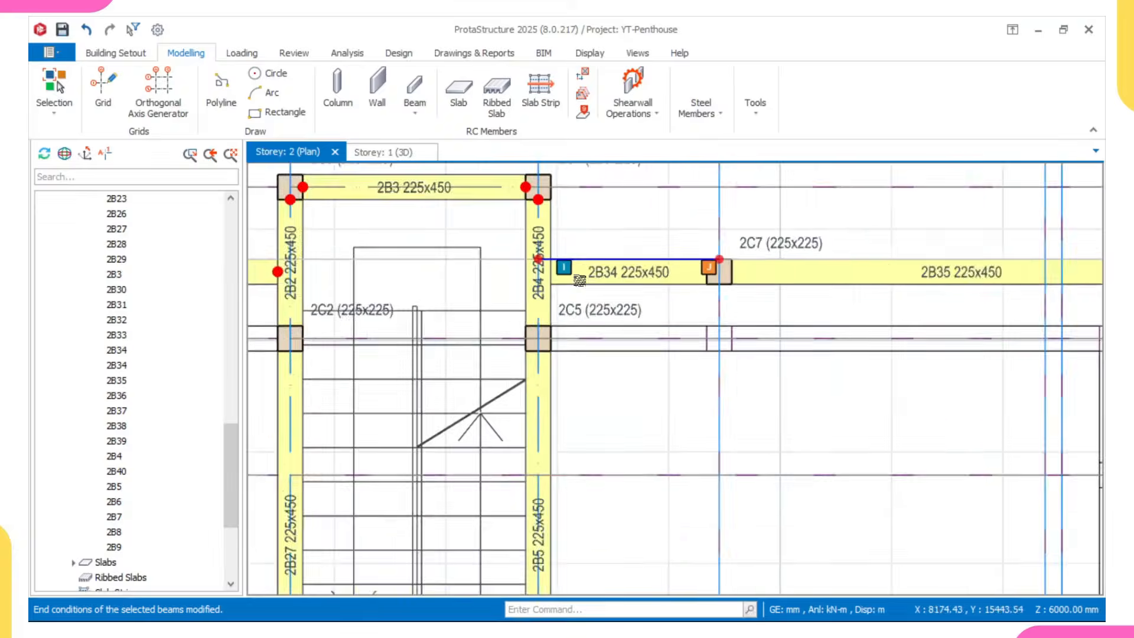
{"action": "left_click", "coordinate": [564, 282]}
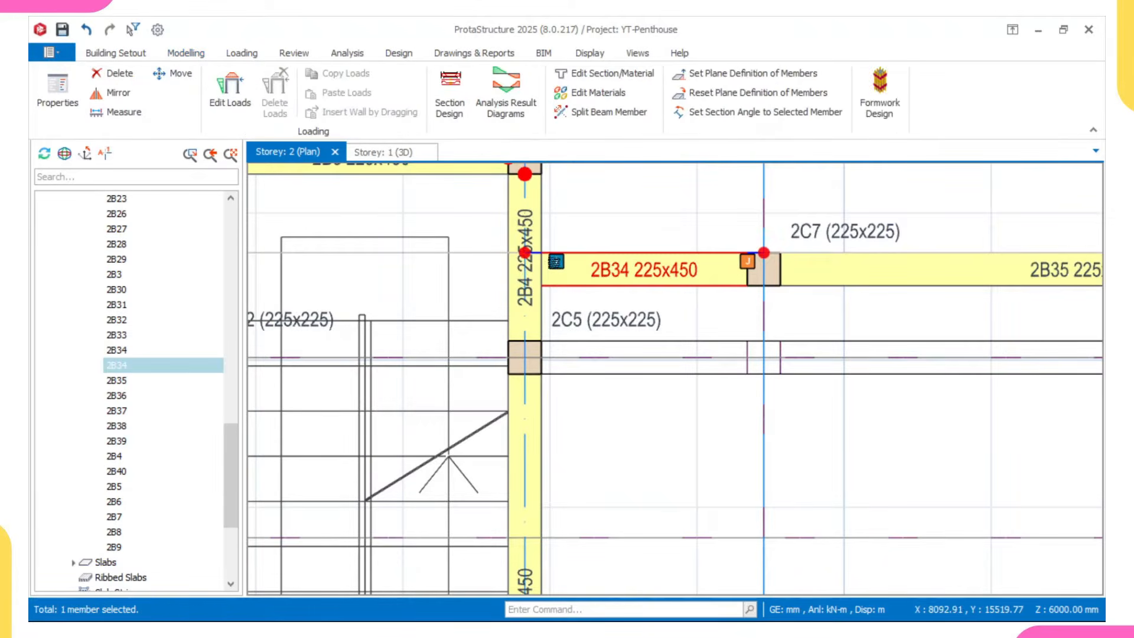
{"action": "right_click", "coordinate": [666, 236]}
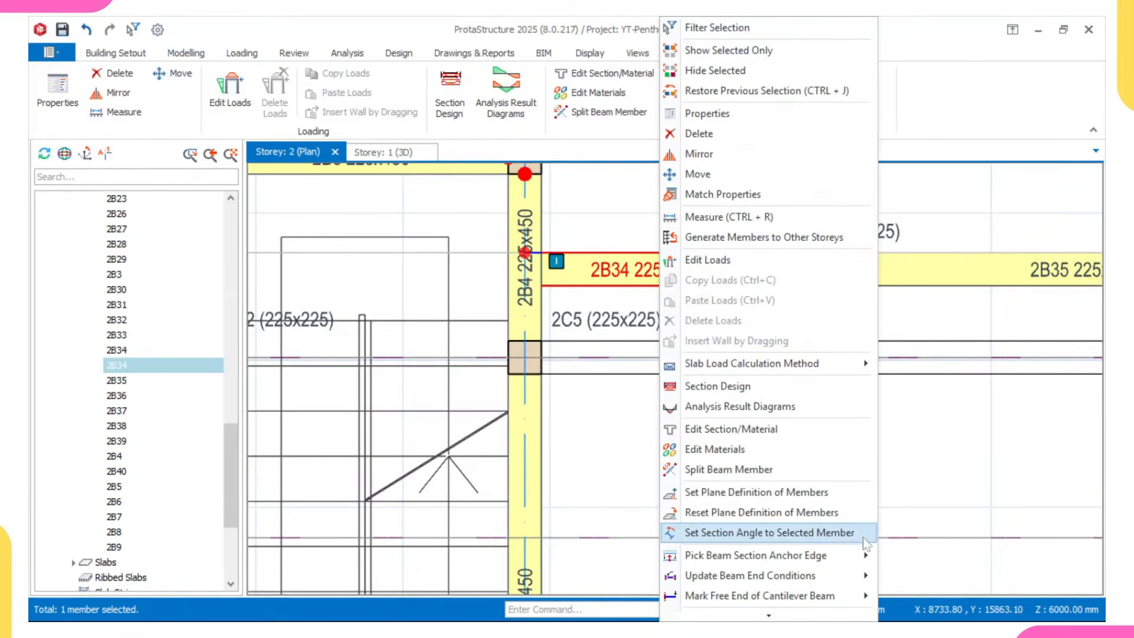
{"action": "mouse_move", "coordinate": [717, 577]}
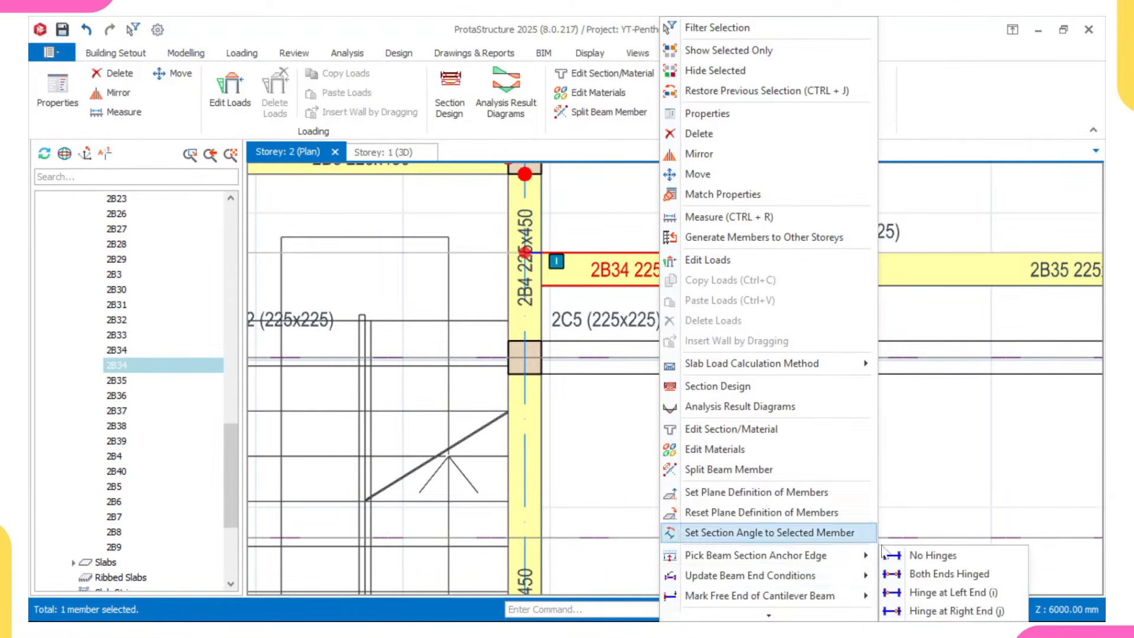
{"action": "left_click", "coordinate": [932, 592]}
{"action": "left_click", "coordinate": [593, 327]}
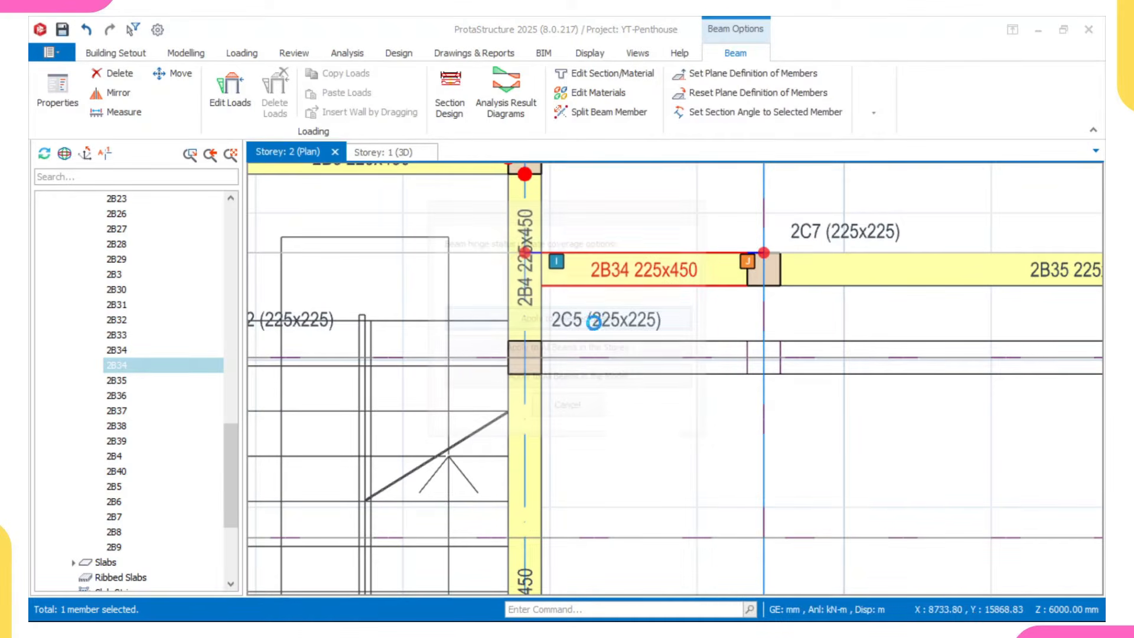
- Examine the beam end conditions across the Storey 2 plan, including beams 2B26, 2B37 and 2B38 and the balcony area
{"action": "scroll", "coordinate": [738, 325], "scroll_direction": "down", "scroll_amount": 3}
{"action": "scroll", "coordinate": [609, 304], "scroll_direction": "down", "scroll_amount": 3}
{"action": "middle_click_drag", "start_coordinate": [674, 349], "coordinate": [624, 324]}
{"action": "middle_click_drag", "start_coordinate": [803, 519], "coordinate": [796, 438]}
{"action": "scroll", "coordinate": [796, 520], "scroll_direction": "up", "scroll_amount": 3}
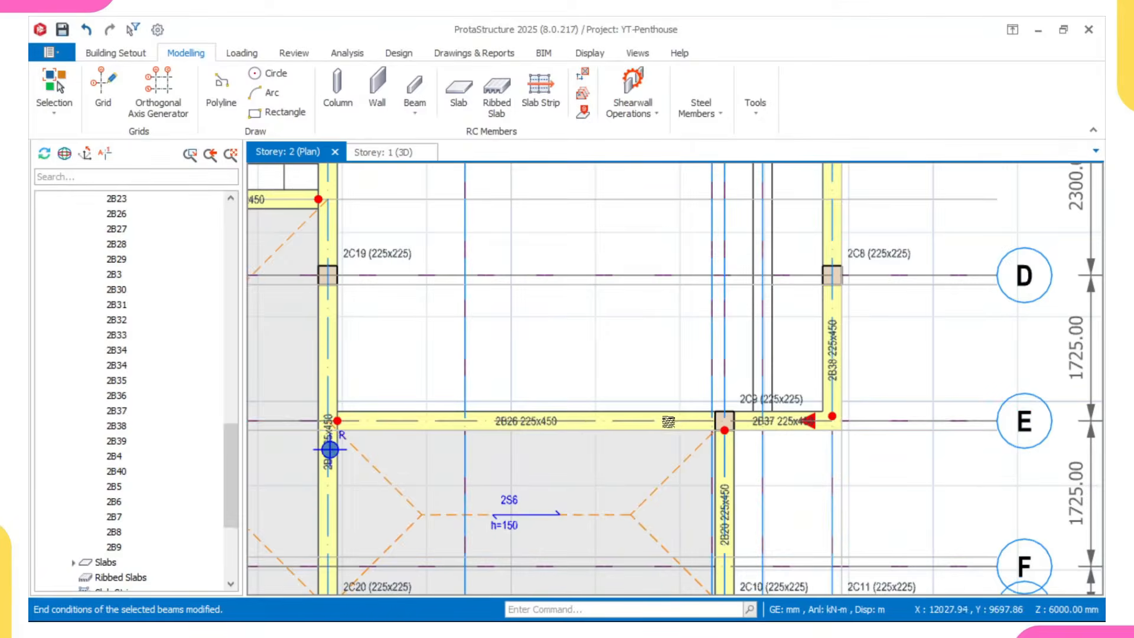
{"action": "scroll", "coordinate": [650, 422], "scroll_direction": "down", "scroll_amount": 5}
{"action": "scroll", "coordinate": [560, 407], "scroll_direction": "up", "scroll_amount": 2}
{"action": "scroll", "coordinate": [561, 408], "scroll_direction": "down", "scroll_amount": 3}
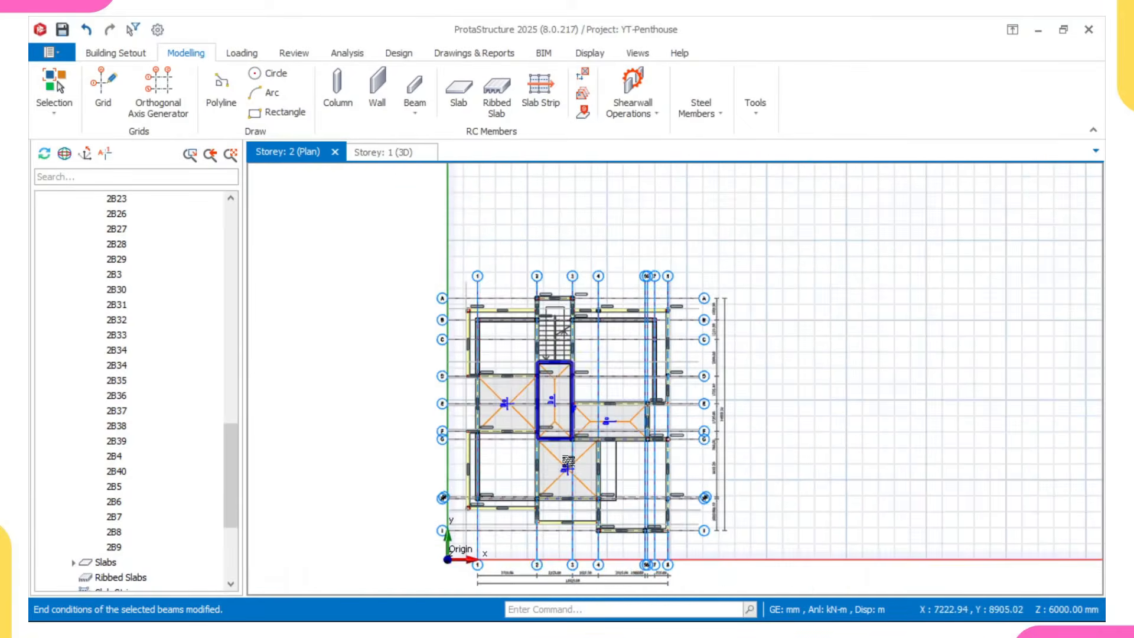
{"action": "middle_click_drag", "start_coordinate": [570, 466], "coordinate": [470, 82]}
{"action": "middle_click_drag", "start_coordinate": [498, 198], "coordinate": [567, 480]}
{"action": "scroll", "coordinate": [519, 365], "scroll_direction": "up", "scroll_amount": 2}
{"action": "scroll", "coordinate": [519, 365], "scroll_direction": "up", "scroll_amount": 1}
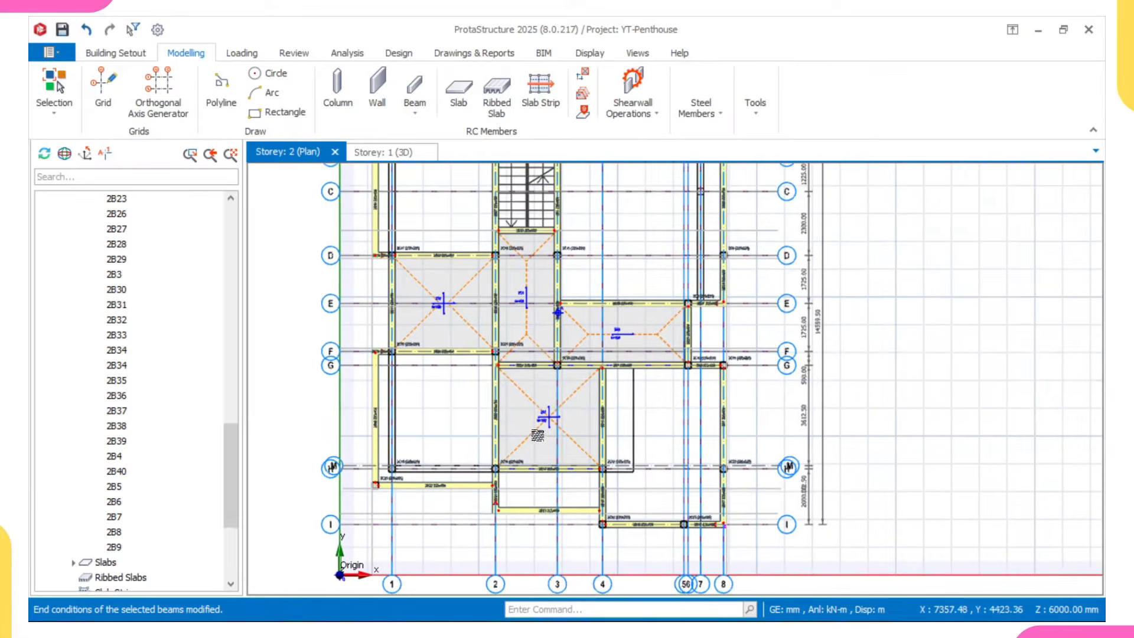
{"action": "scroll", "coordinate": [529, 484], "scroll_direction": "up", "scroll_amount": 1}
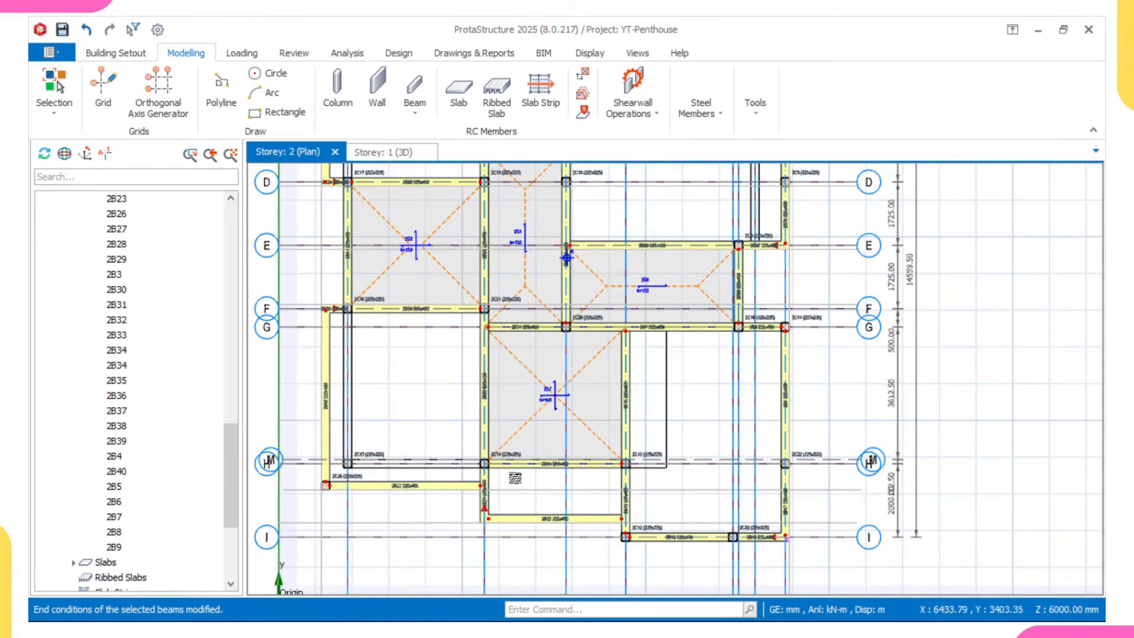
{"action": "scroll", "coordinate": [514, 479], "scroll_direction": "down", "scroll_amount": 3}
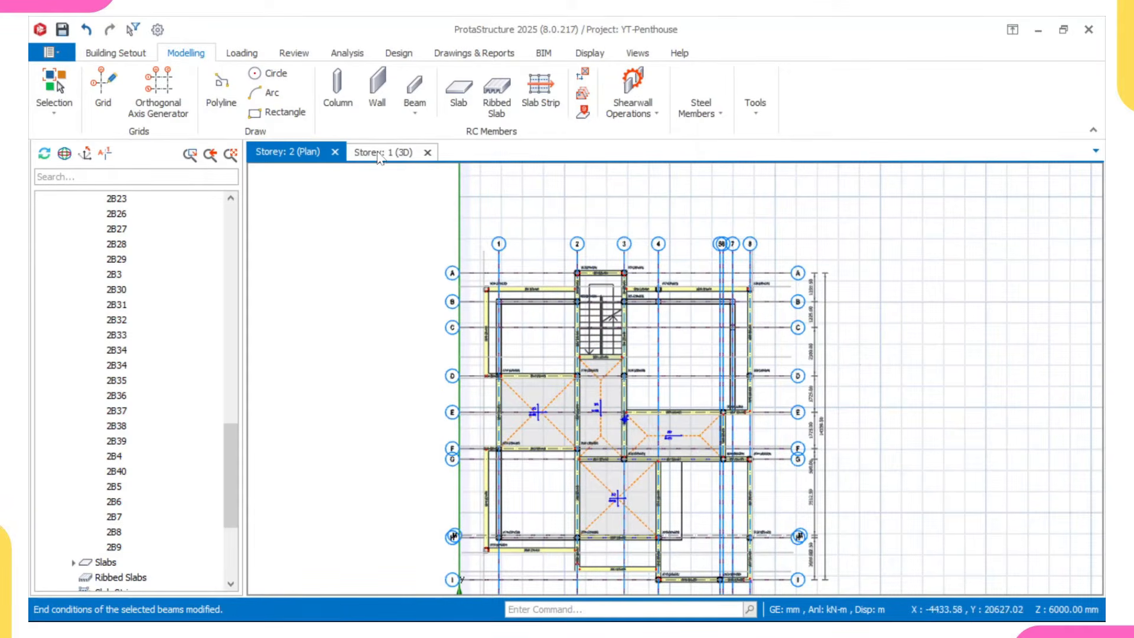
- Inspect the beams, slabs and columns of both storeys from the back and left sides in the 3D view
{"action": "left_click", "coordinate": [380, 156]}
{"action": "middle_click_drag", "start_coordinate": [590, 392], "coordinate": [650, 425]}
{"action": "scroll", "coordinate": [532, 420], "scroll_direction": "down", "scroll_amount": 2}
{"action": "mouse_move", "coordinate": [552, 440]}
{"action": "middle_mouse_down"}
{"action": "mouse_move", "coordinate": [564, 403]}
{"action": "mouse_move", "coordinate": [554, 420]}
{"action": "middle_mouse_up"}
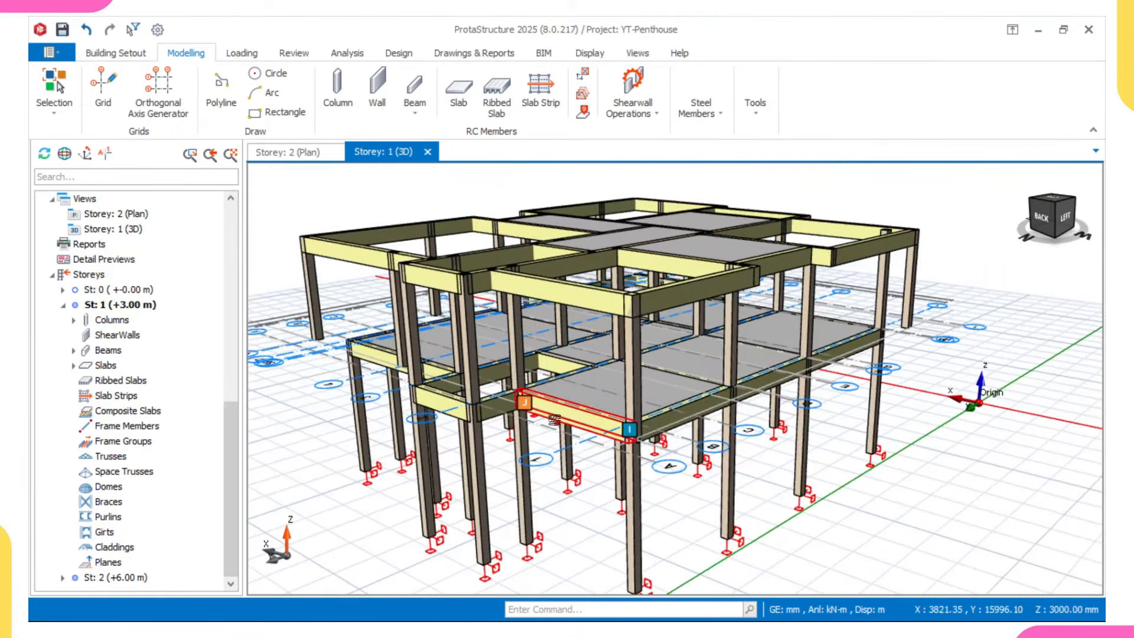
{"action": "scroll", "coordinate": [597, 426], "scroll_direction": "up", "scroll_amount": 3}
{"action": "middle_click_drag", "start_coordinate": [696, 422], "coordinate": [509, 435]}
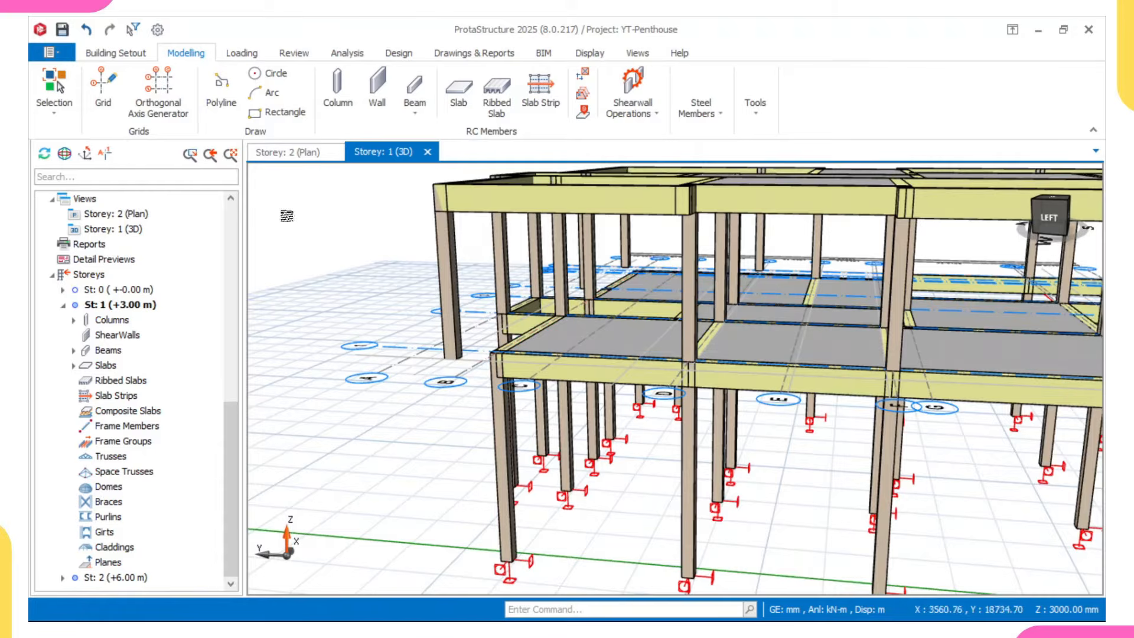
- Switch the plan view to Storey 1 and examine its layout around axes A to E and column 1C1
{"action": "left_click", "coordinate": [300, 155]}
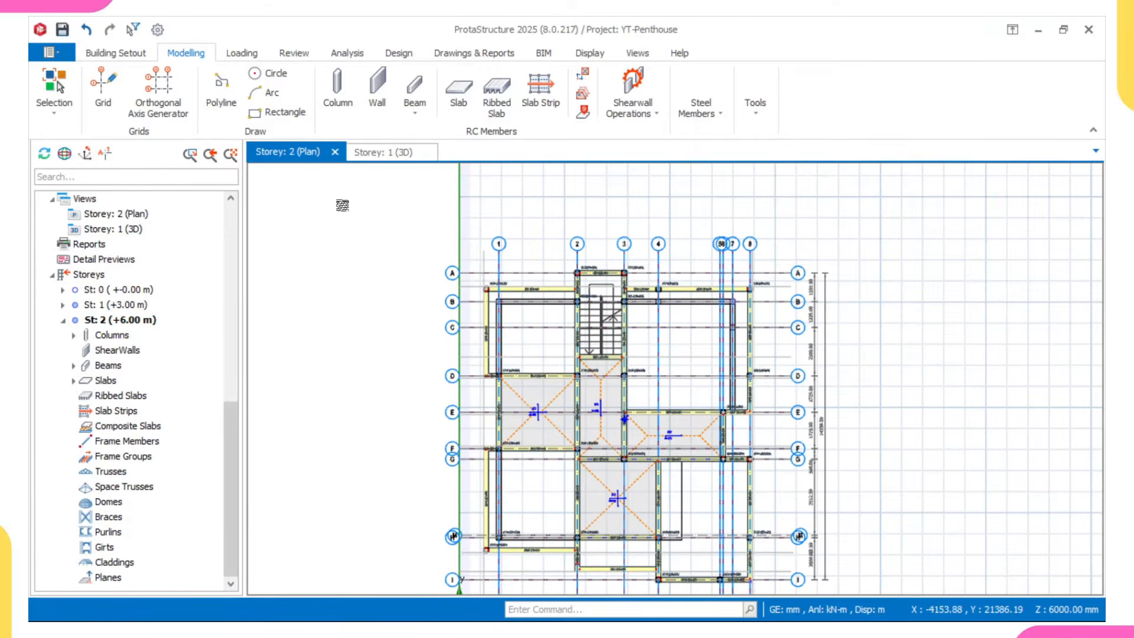
{"action": "double_click", "coordinate": [125, 305]}
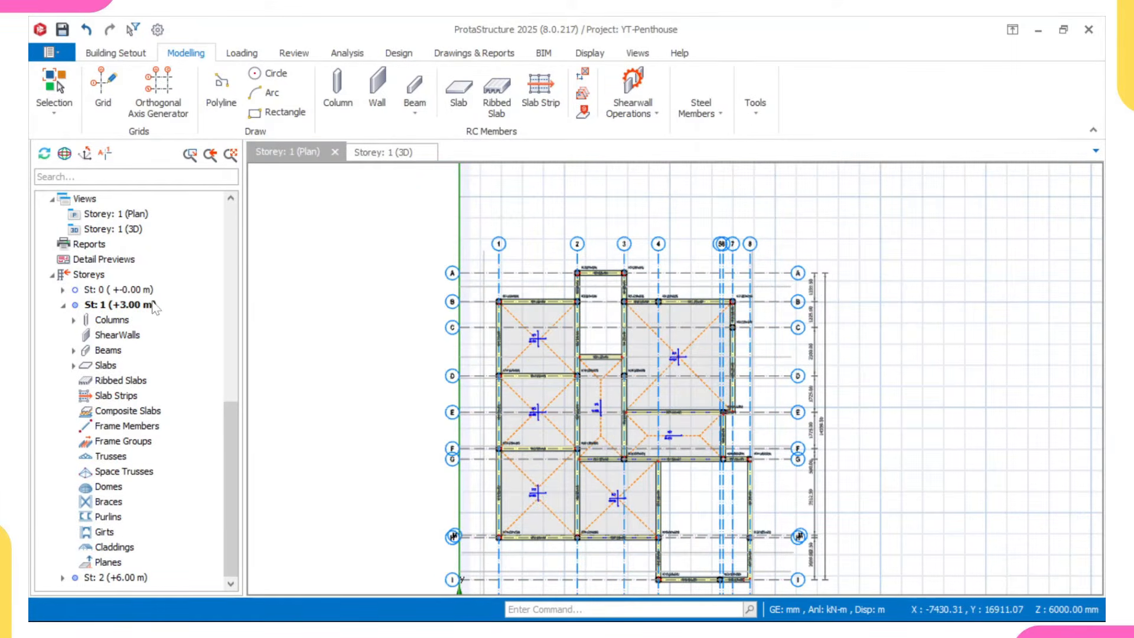
{"action": "scroll", "coordinate": [502, 351], "scroll_direction": "down", "scroll_amount": 2}
{"action": "middle_click_drag", "start_coordinate": [502, 351], "coordinate": [385, 301]}
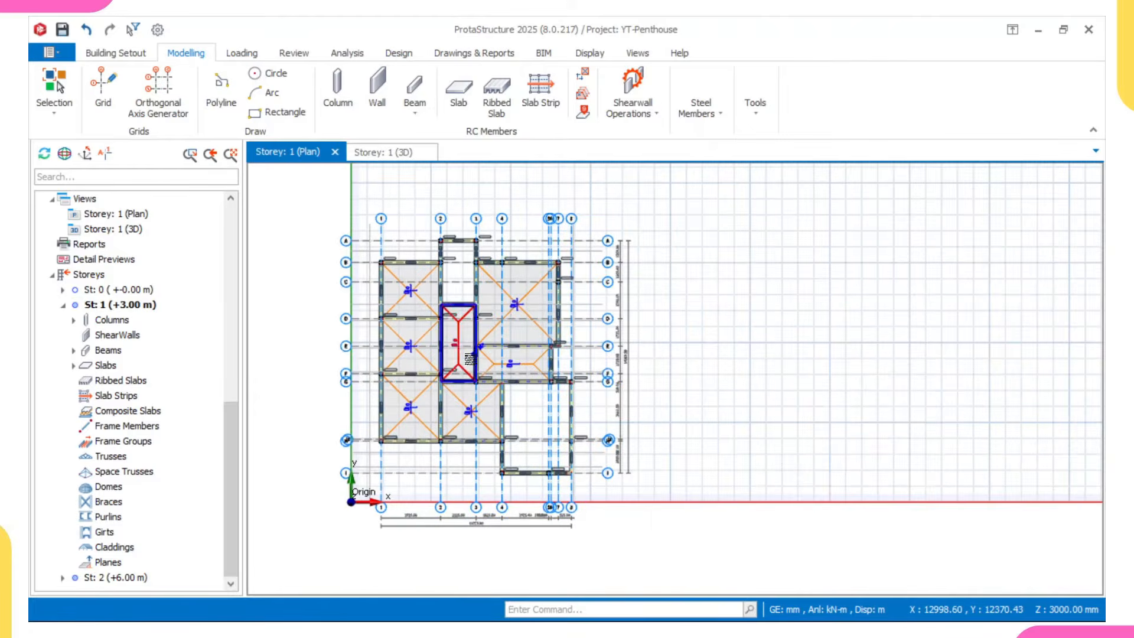
{"action": "scroll", "coordinate": [381, 249], "scroll_direction": "up", "scroll_amount": 4}
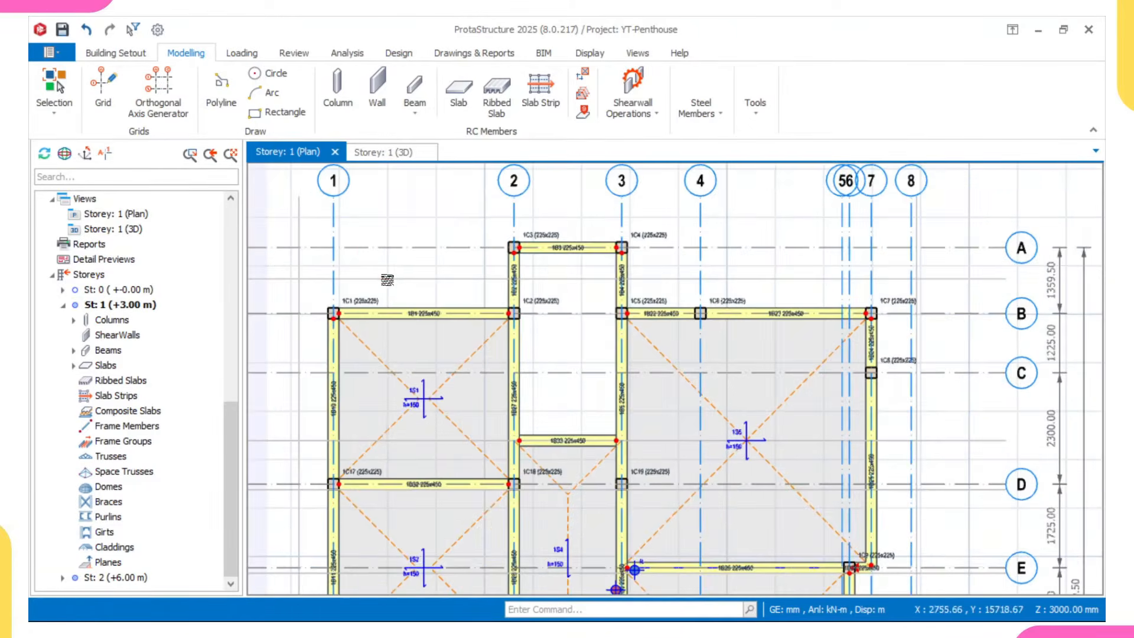
{"action": "middle_click_drag", "start_coordinate": [418, 295], "coordinate": [484, 296]}
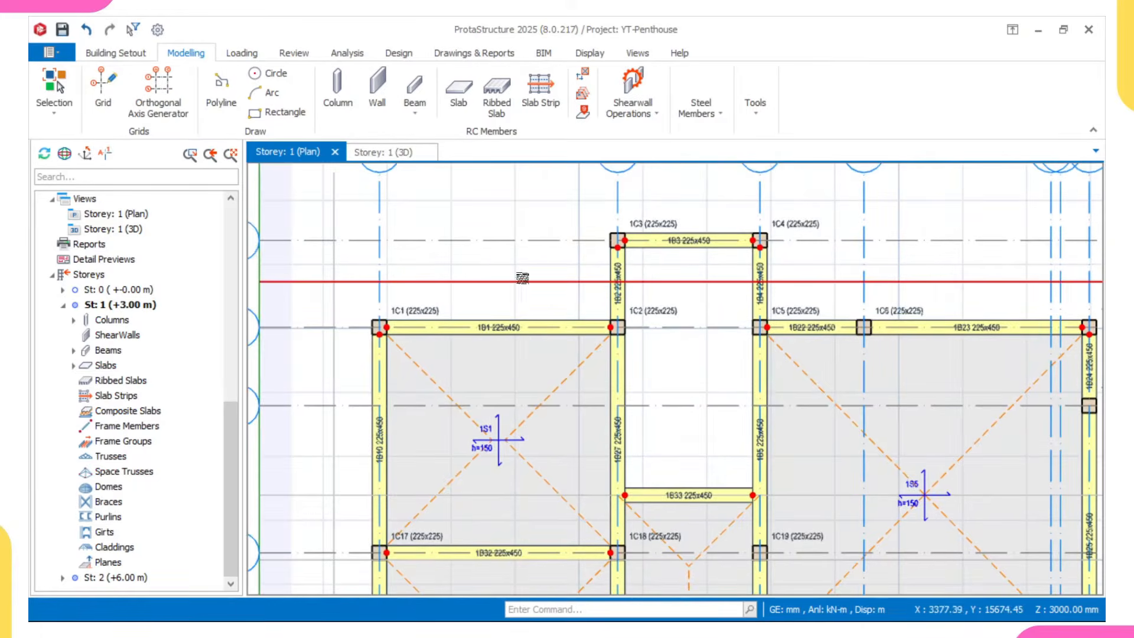
{"action": "scroll", "coordinate": [423, 286], "scroll_direction": "down", "scroll_amount": 1}
{"action": "middle_click_drag", "start_coordinate": [398, 281], "coordinate": [464, 285]}
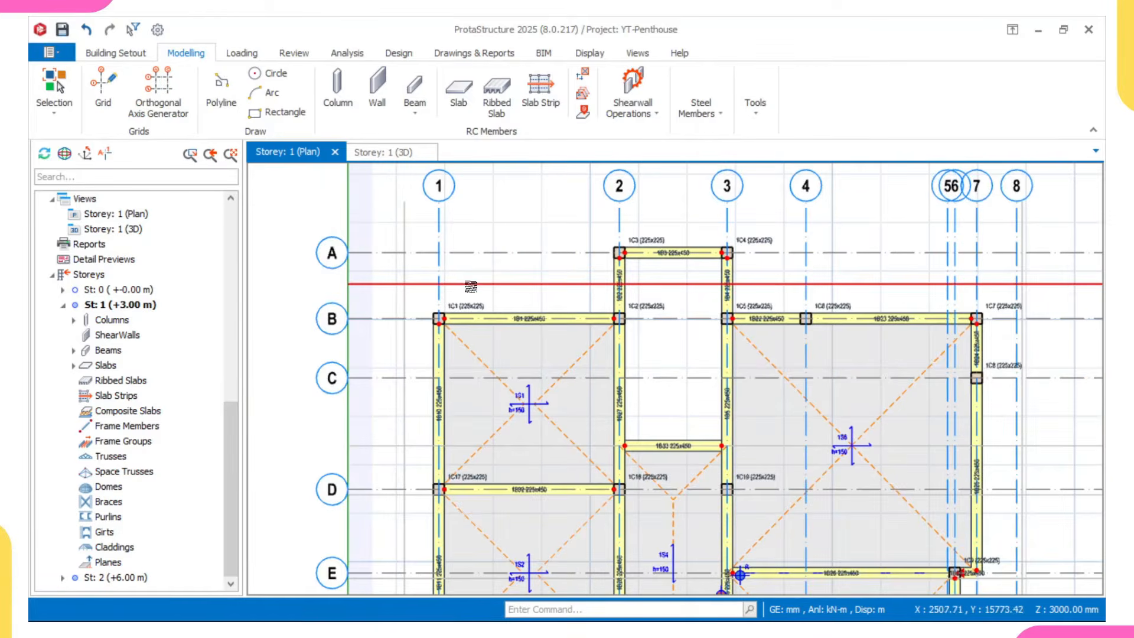
{"action": "scroll", "coordinate": [471, 287], "scroll_direction": "down", "scroll_amount": 2}
{"action": "scroll", "coordinate": [461, 299], "scroll_direction": "up", "scroll_amount": 2}
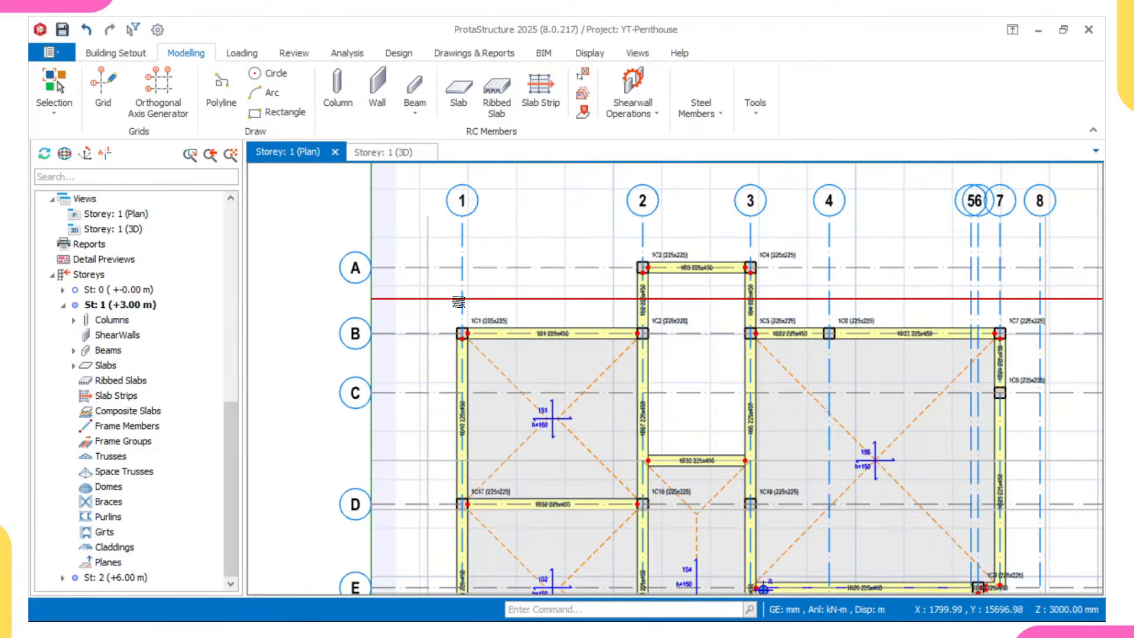
{"action": "scroll", "coordinate": [460, 299], "scroll_direction": "down", "scroll_amount": 2}
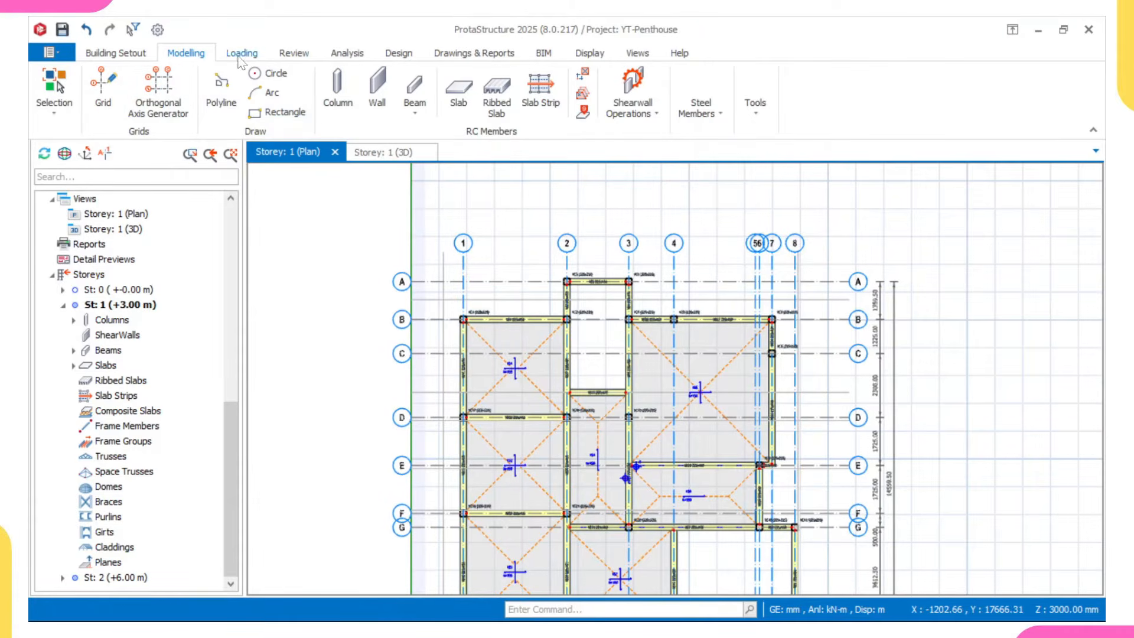
- Reassign the external reference drawing YT Henry 1.dxf to Storey 1
{"action": "left_click", "coordinate": [116, 53]}
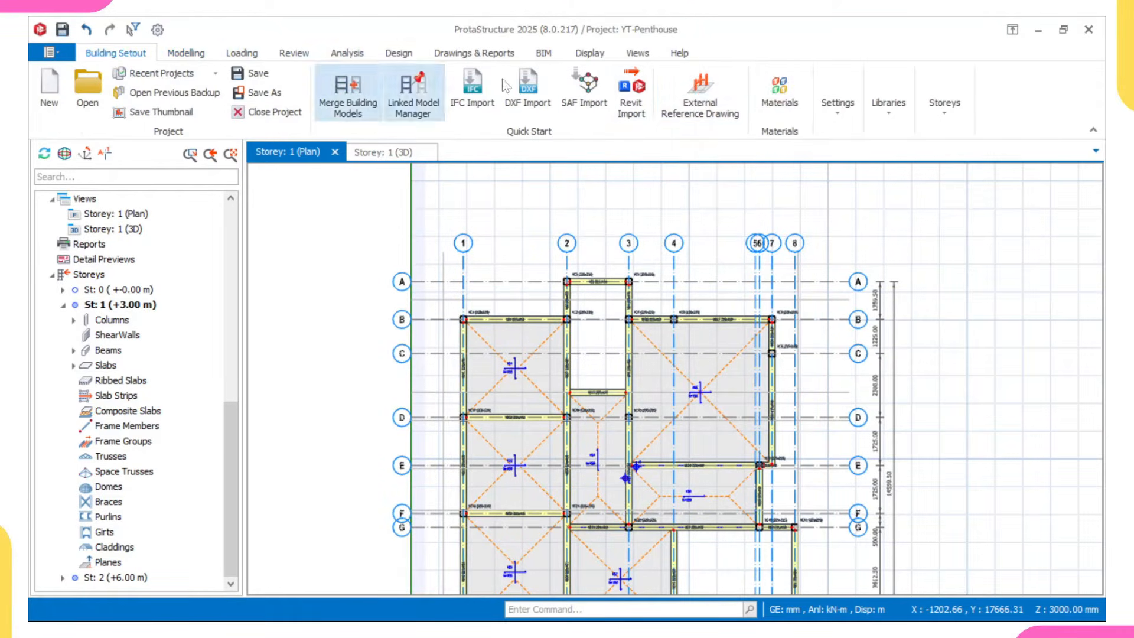
{"action": "left_click", "coordinate": [700, 95]}
{"action": "left_click", "coordinate": [331, 204]}
{"action": "left_click", "coordinate": [334, 204]}
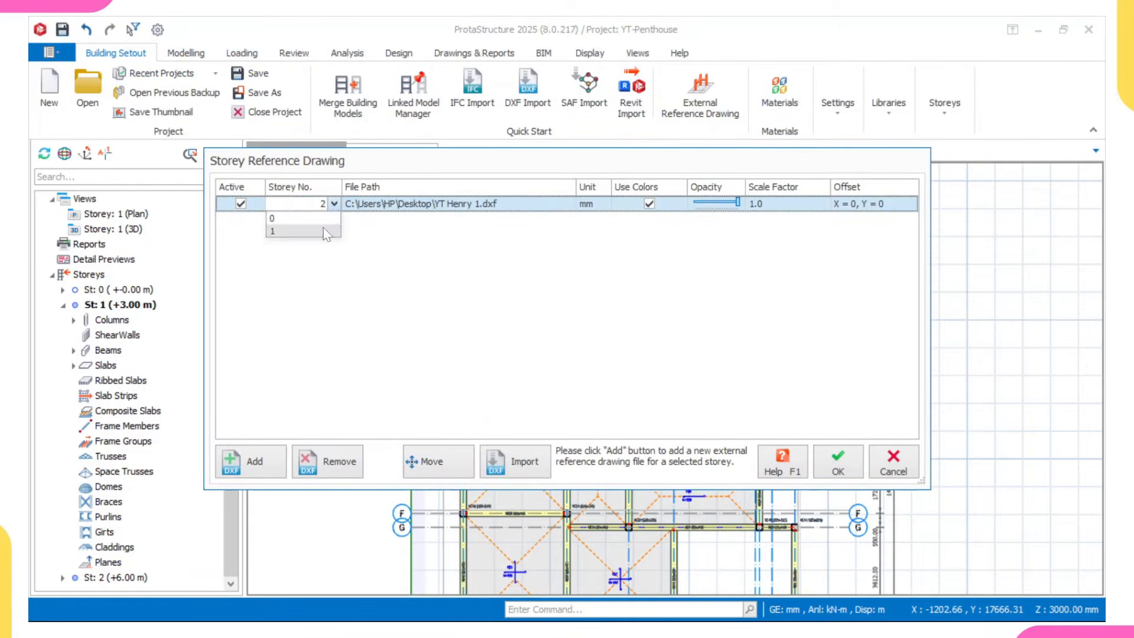
{"action": "left_click", "coordinate": [324, 228]}
{"action": "left_click", "coordinate": [833, 464]}
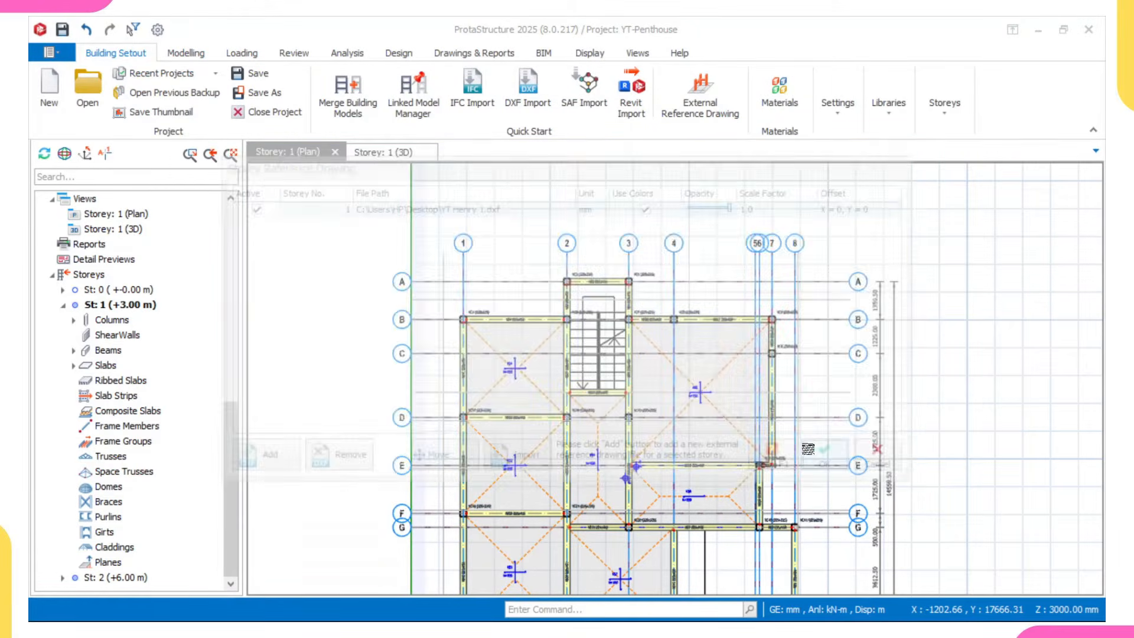
- Compare the Storey 1 beams with the reference drawing, checking the axis between A and B and the corner at column 1C1
{"action": "scroll", "coordinate": [591, 342], "scroll_direction": "up", "scroll_amount": 3}
{"action": "scroll", "coordinate": [575, 360], "scroll_direction": "up", "scroll_amount": 3}
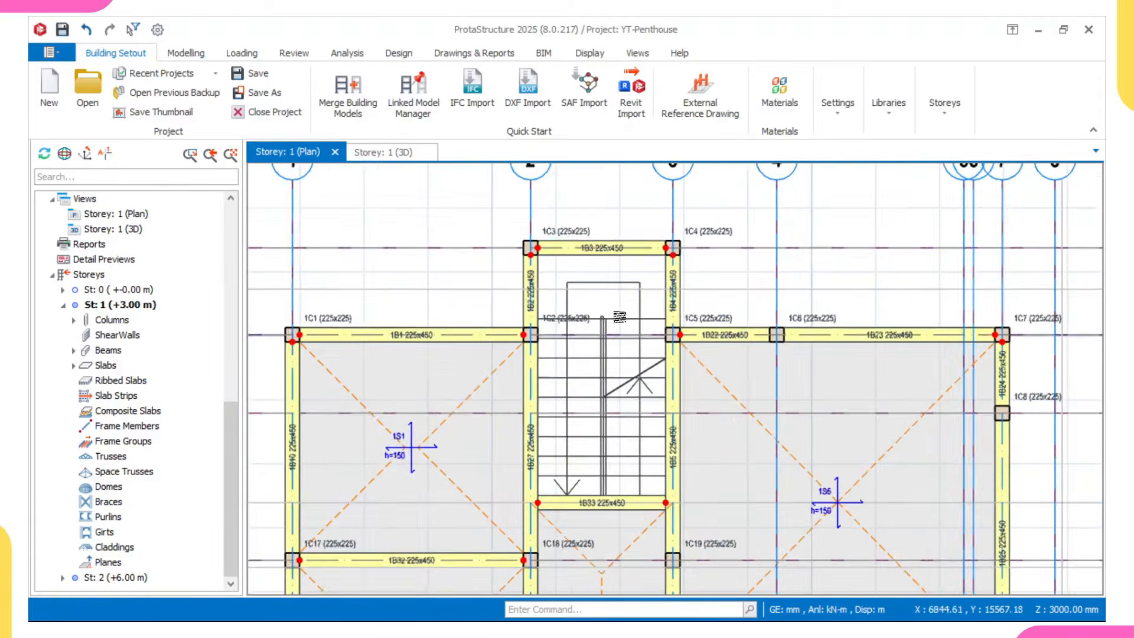
{"action": "scroll", "coordinate": [625, 305], "scroll_direction": "down", "scroll_amount": 5}
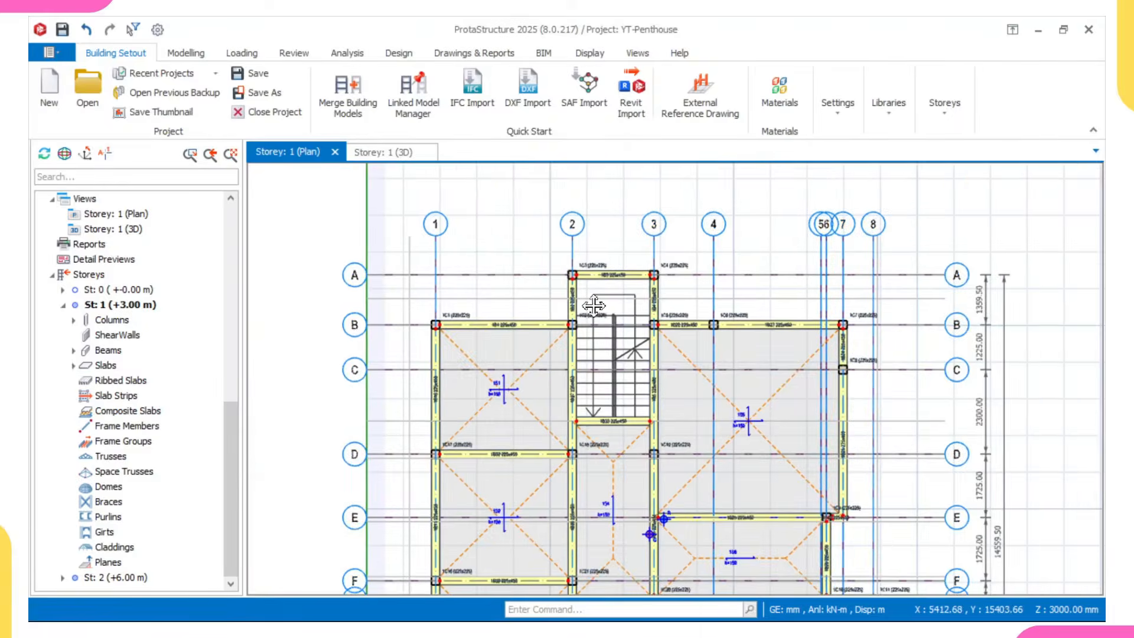
{"action": "scroll", "coordinate": [354, 322], "scroll_direction": "up", "scroll_amount": 3}
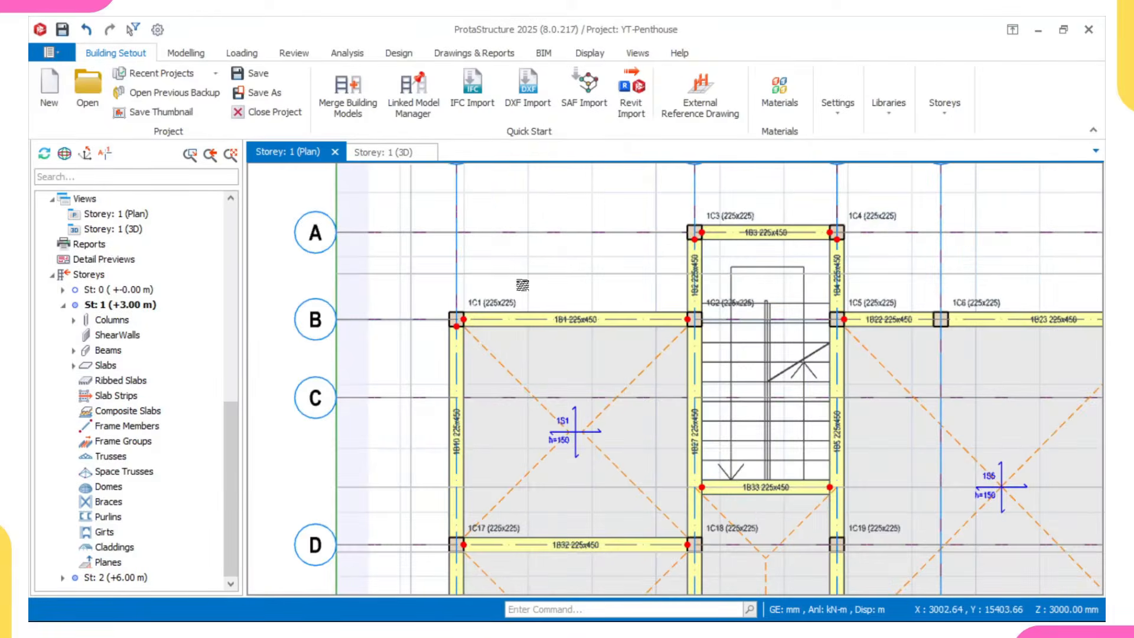
{"action": "left_click", "coordinate": [406, 263]}
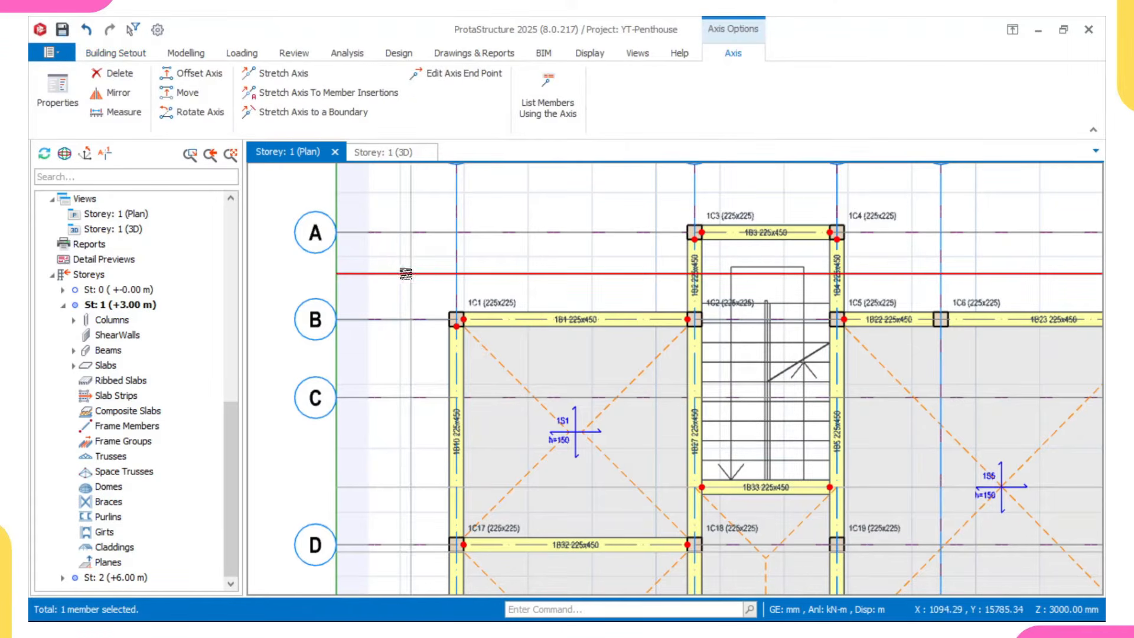
{"action": "scroll", "coordinate": [406, 274], "scroll_direction": "down", "scroll_amount": 3}
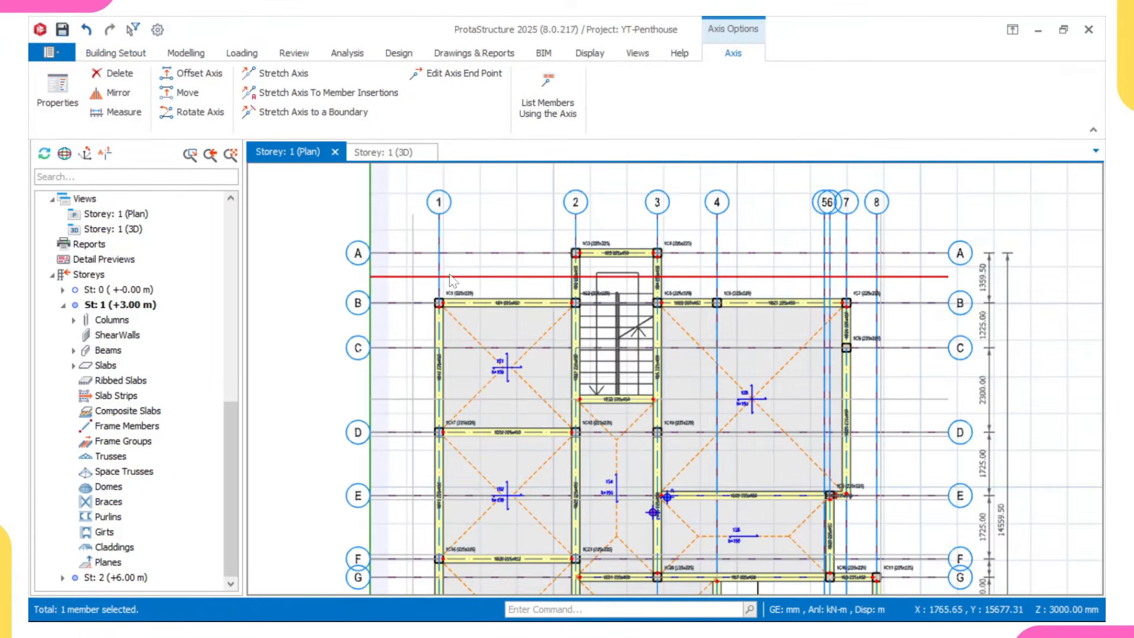
{"action": "scroll", "coordinate": [449, 276], "scroll_direction": "down", "scroll_amount": 3}
{"action": "key", "text": "Escape"}
{"action": "middle_click_drag", "start_coordinate": [535, 479], "coordinate": [510, 432]}
{"action": "scroll", "coordinate": [484, 266], "scroll_direction": "up", "scroll_amount": 5}
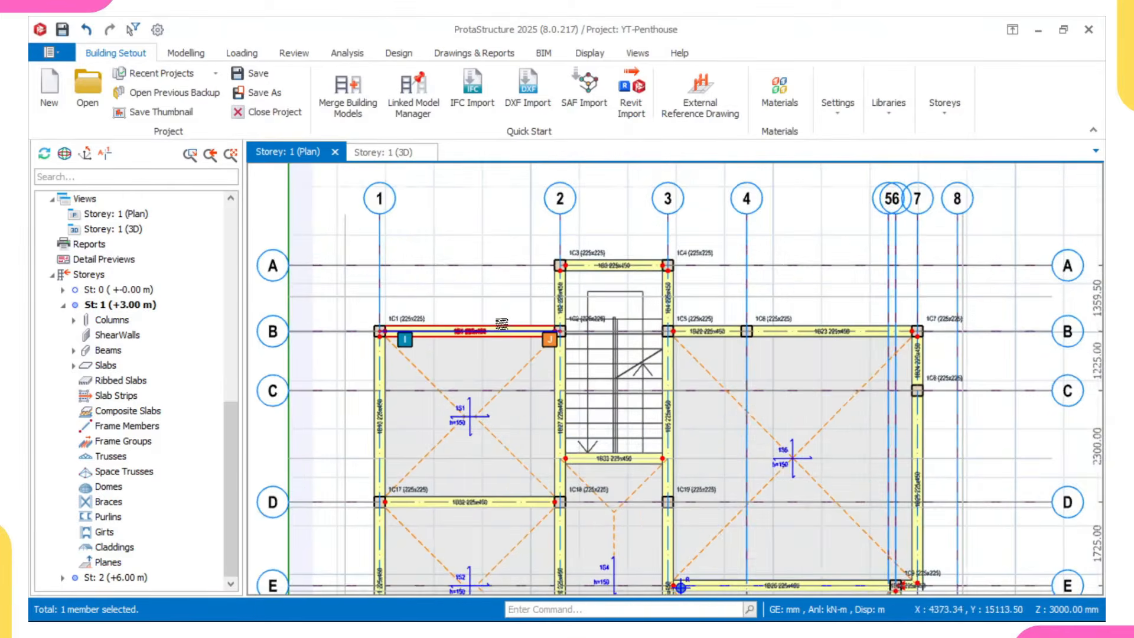
{"action": "scroll", "coordinate": [501, 323], "scroll_direction": "up", "scroll_amount": 4}
{"action": "middle_click_drag", "start_coordinate": [441, 266], "coordinate": [615, 260]}
{"action": "middle_click_drag", "start_coordinate": [254, 263], "coordinate": [360, 236]}
{"action": "scroll", "coordinate": [368, 356], "scroll_direction": "down", "scroll_amount": 3}
{"action": "middle_click_drag", "start_coordinate": [365, 363], "coordinate": [368, 297]}
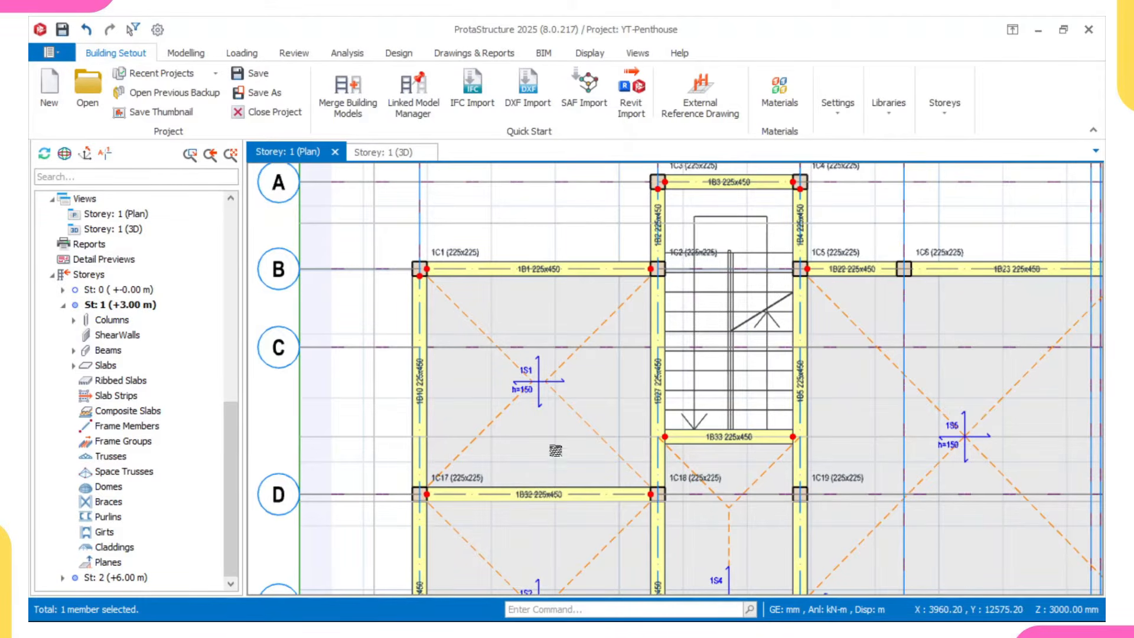
- Switch to AutoCAD and measure the offset between the upper-left beam's outer face and the outer slab edge in the structural plan
{"action": "mouse_move", "coordinate": [673, 620]}
{"action": "left_click", "coordinate": [749, 601]}
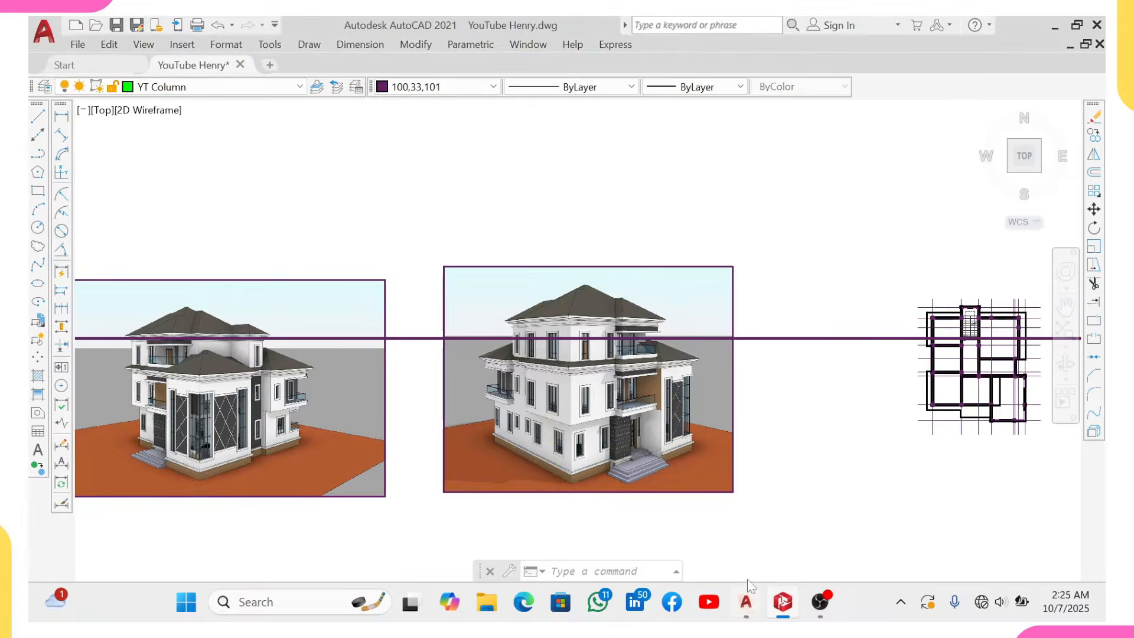
{"action": "scroll", "coordinate": [680, 425], "scroll_direction": "down", "scroll_amount": 4}
{"action": "scroll", "coordinate": [986, 359], "scroll_direction": "up", "scroll_amount": 4}
{"action": "scroll", "coordinate": [679, 384], "scroll_direction": "up", "scroll_amount": 7}
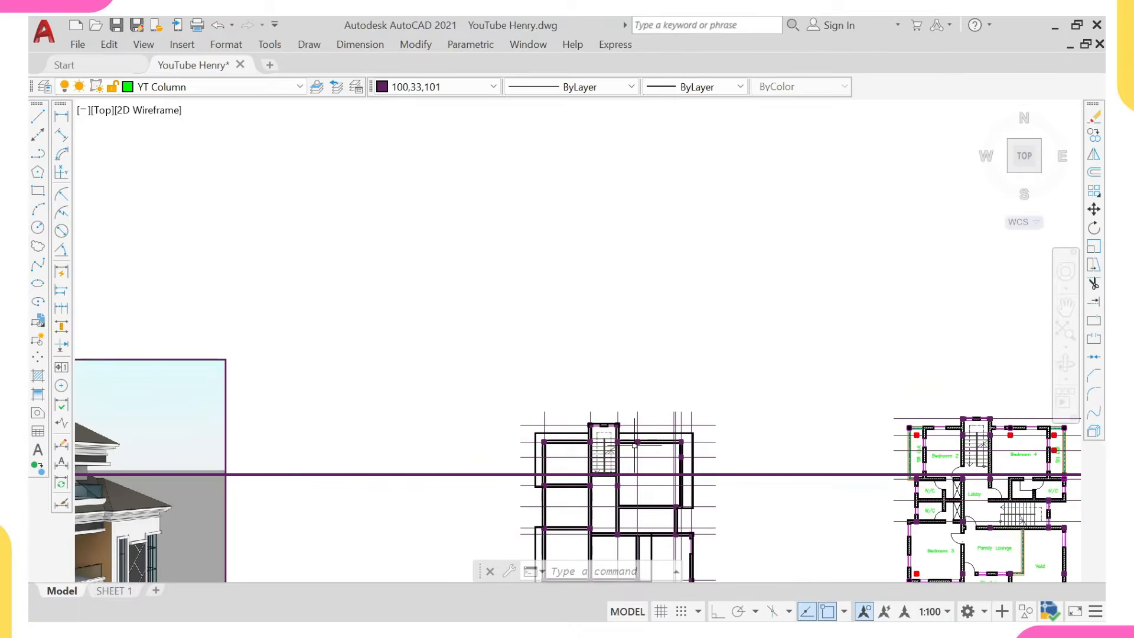
{"action": "left_click", "coordinate": [61, 116]}
{"action": "scroll", "coordinate": [549, 398], "scroll_direction": "up", "scroll_amount": 2}
{"action": "left_click", "coordinate": [530, 330]}
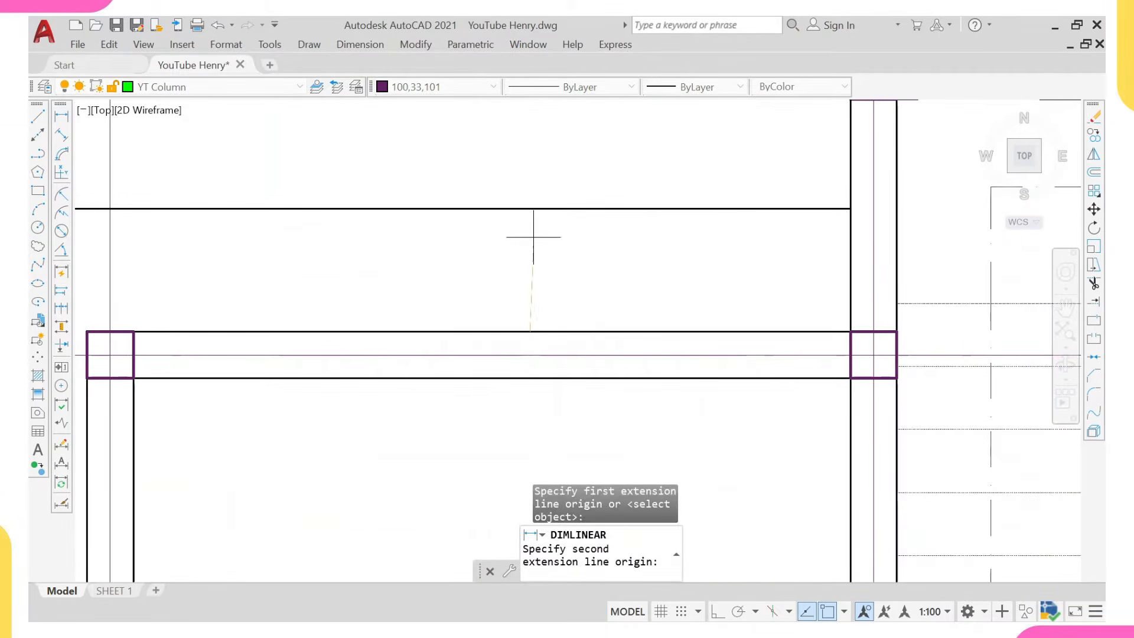
{"action": "left_click", "coordinate": [531, 208]}
{"action": "scroll", "coordinate": [473, 257], "scroll_direction": "down", "scroll_amount": 5}
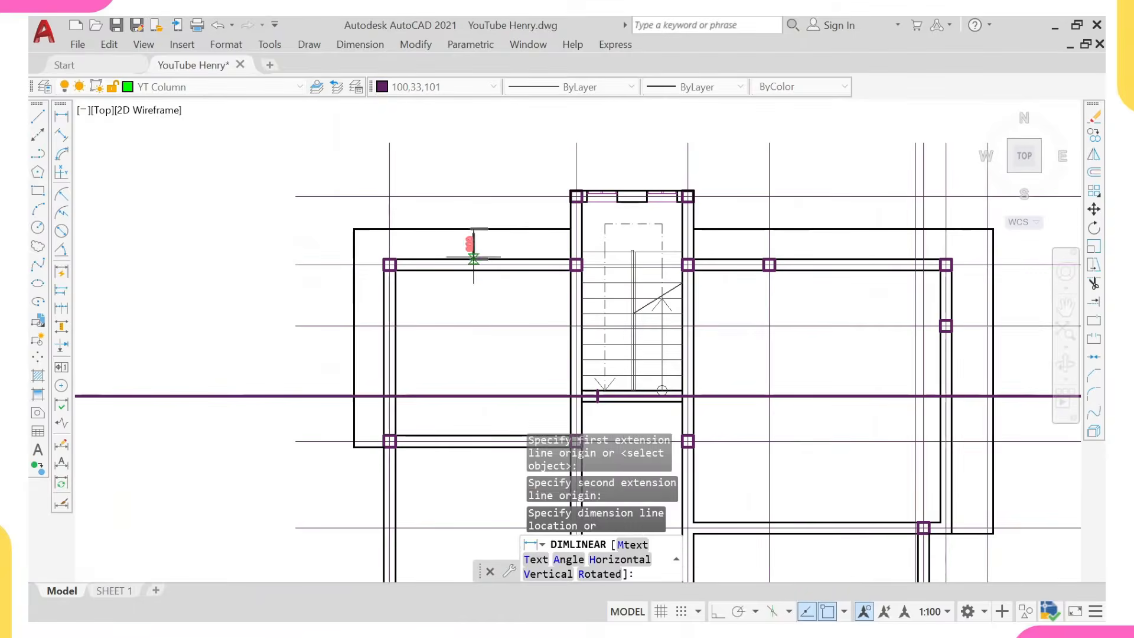
{"action": "key", "text": "Escape"}
- Measure the horizontal offset between the left beam's outer face and the outer slab edge
{"action": "scroll", "coordinate": [412, 291], "scroll_direction": "up", "scroll_amount": 5}
{"action": "right_click", "coordinate": [601, 255]}
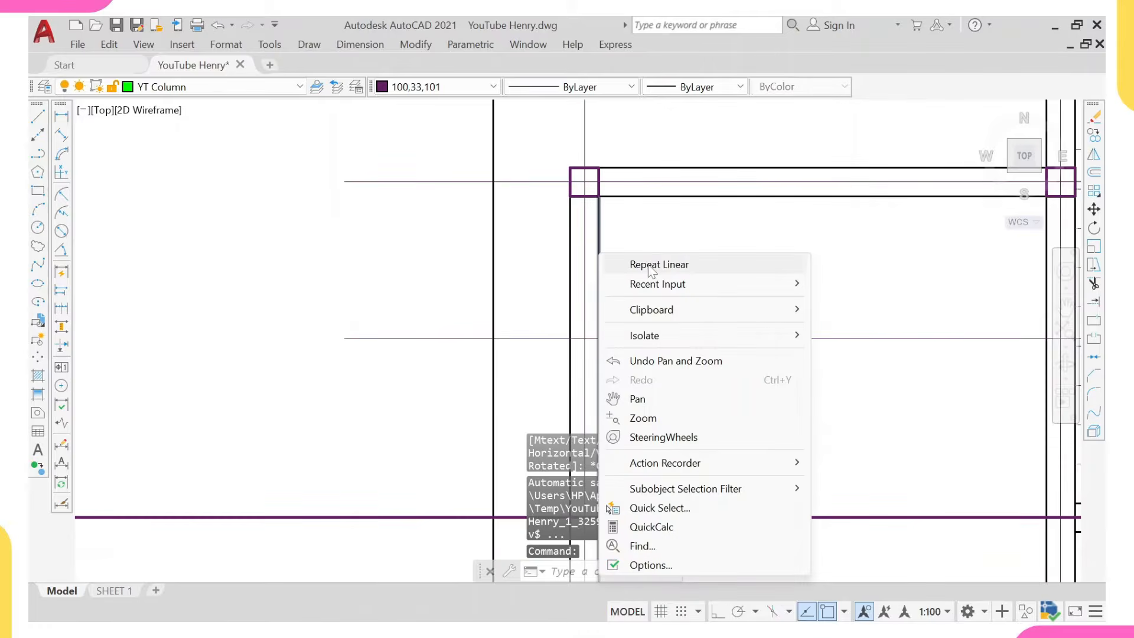
{"action": "left_click", "coordinate": [651, 264]}
{"action": "scroll", "coordinate": [585, 287], "scroll_direction": "up", "scroll_amount": 4}
{"action": "left_click", "coordinate": [584, 287]}
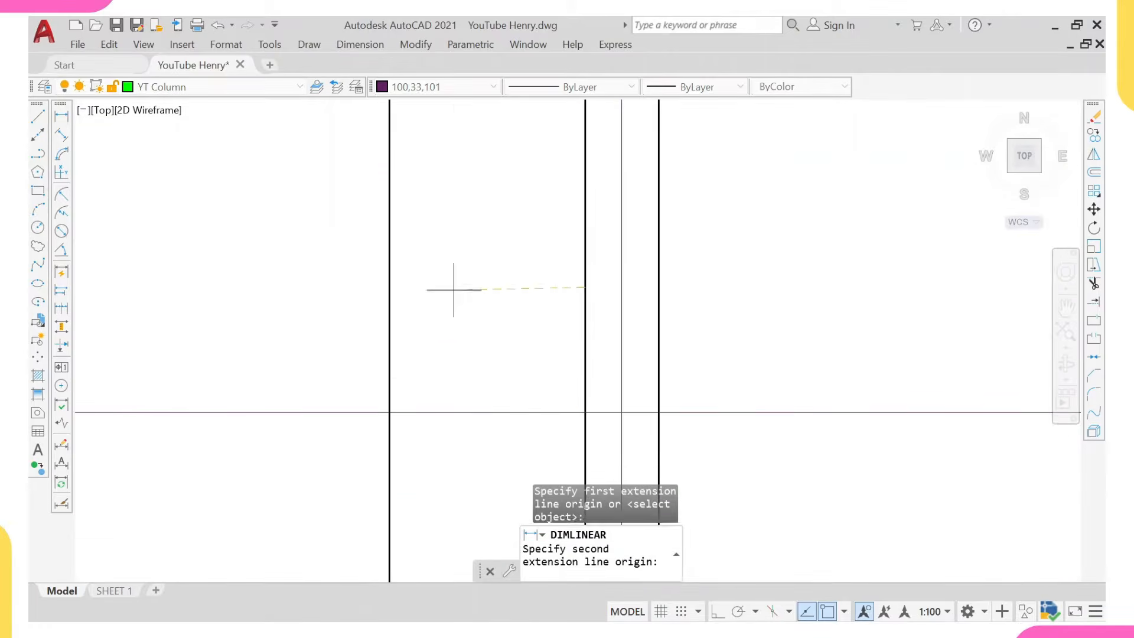
{"action": "left_click", "coordinate": [406, 290]}
{"action": "key", "text": "Escape"}
{"action": "scroll", "coordinate": [479, 272], "scroll_direction": "down", "scroll_amount": 5}
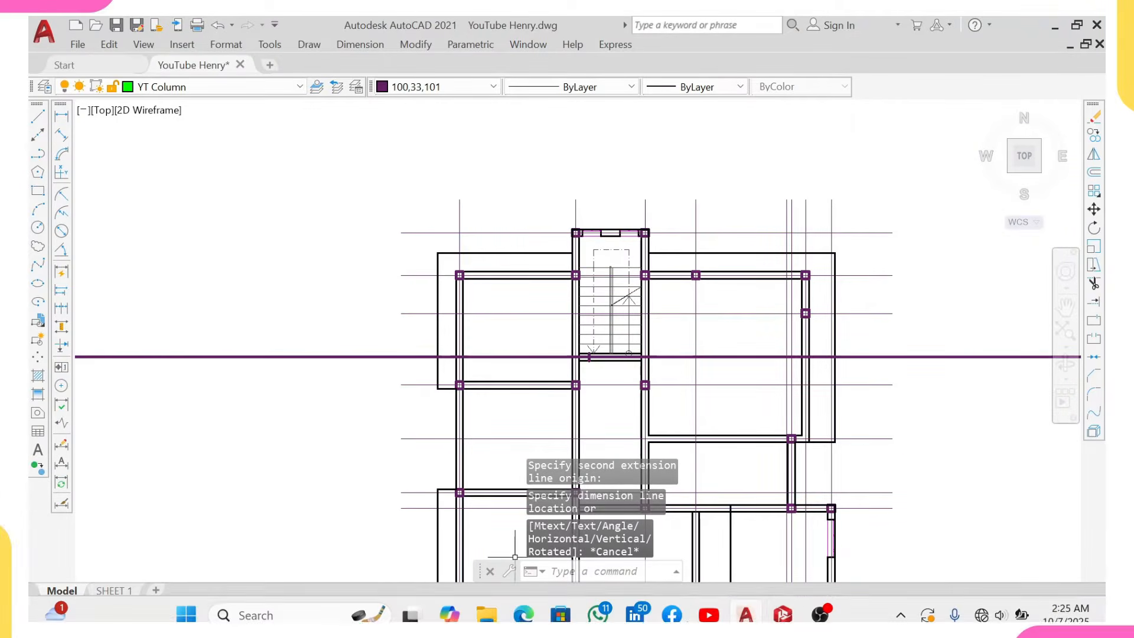
- Switch to ProtaStructure and examine the outer reference lines around beam 1B1 and column 1C1 on Storey 1
{"action": "left_click", "coordinate": [782, 607]}
{"action": "scroll", "coordinate": [473, 271], "scroll_direction": "up", "scroll_amount": 2}
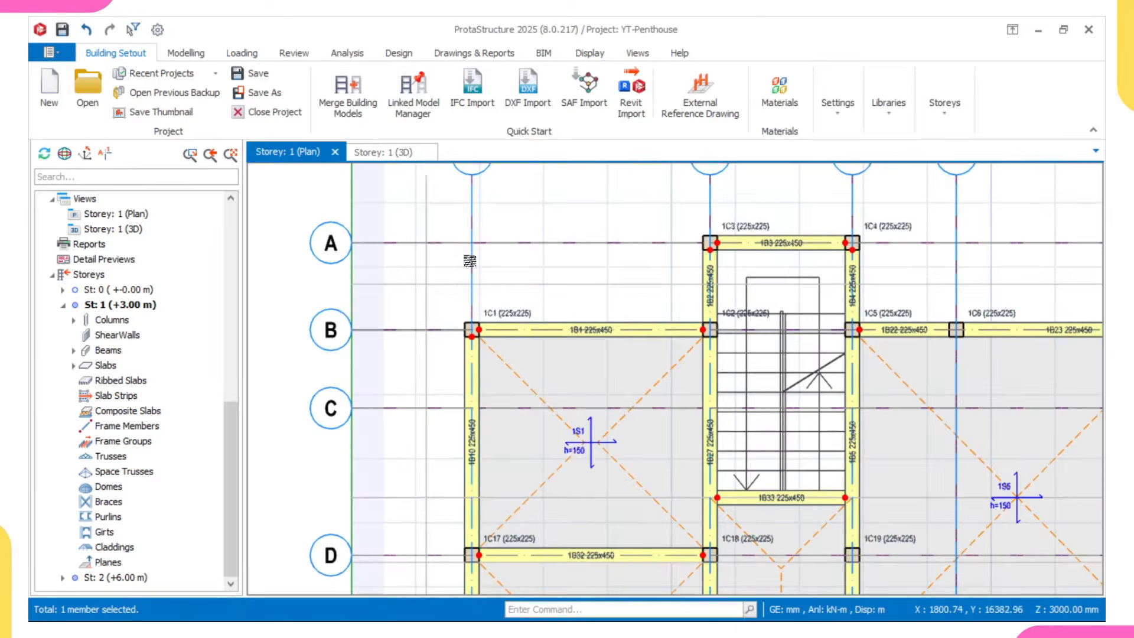
{"action": "scroll", "coordinate": [475, 280], "scroll_direction": "up", "scroll_amount": 3}
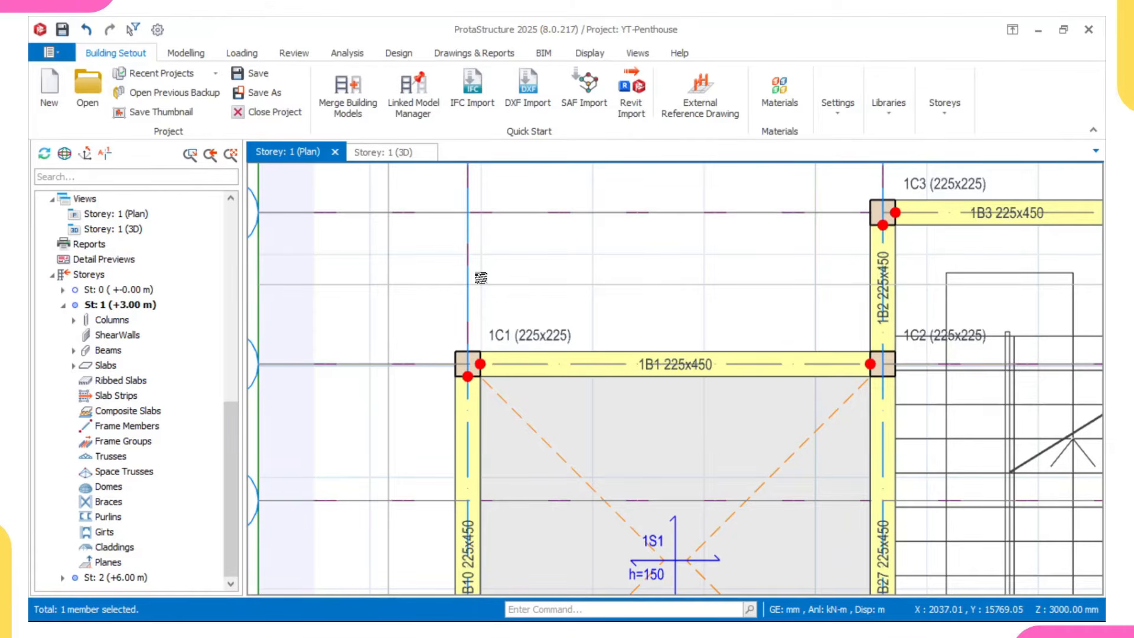
{"action": "scroll", "coordinate": [458, 261], "scroll_direction": "down", "scroll_amount": 3}
{"action": "scroll", "coordinate": [430, 246], "scroll_direction": "up", "scroll_amount": 1}
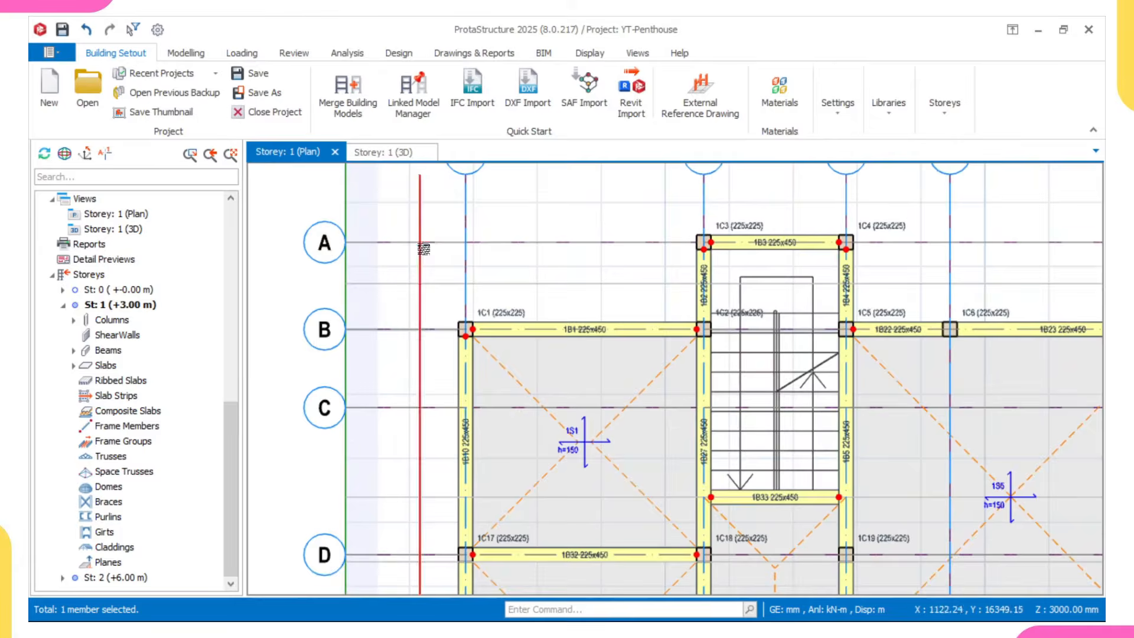
{"action": "scroll", "coordinate": [423, 244], "scroll_direction": "up", "scroll_amount": 2}
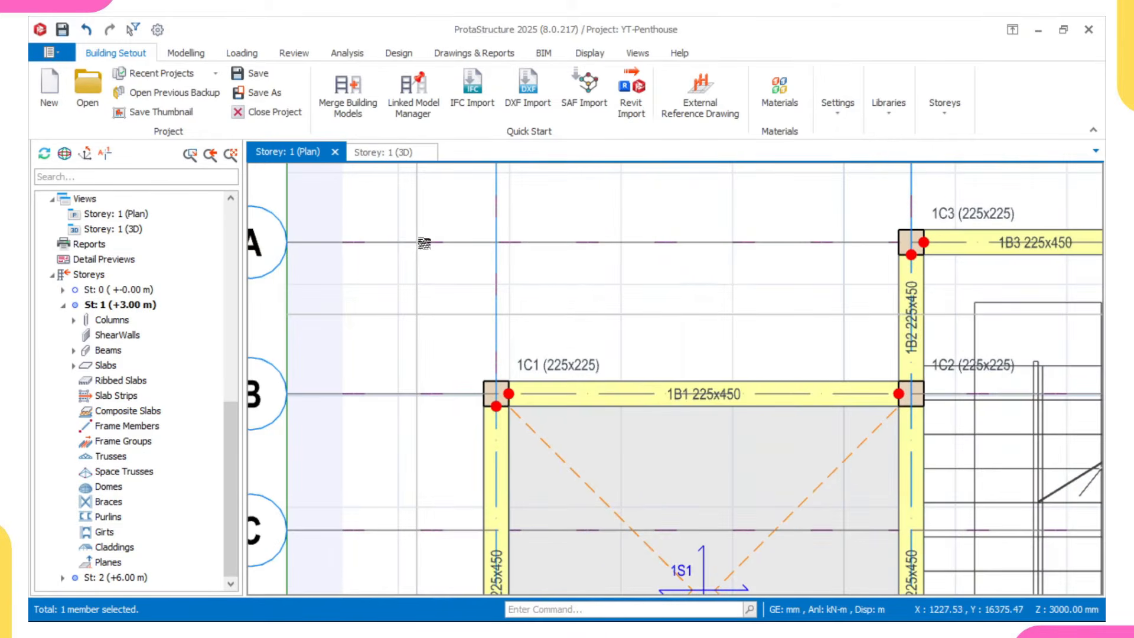
{"action": "scroll", "coordinate": [423, 243], "scroll_direction": "up", "scroll_amount": 1}
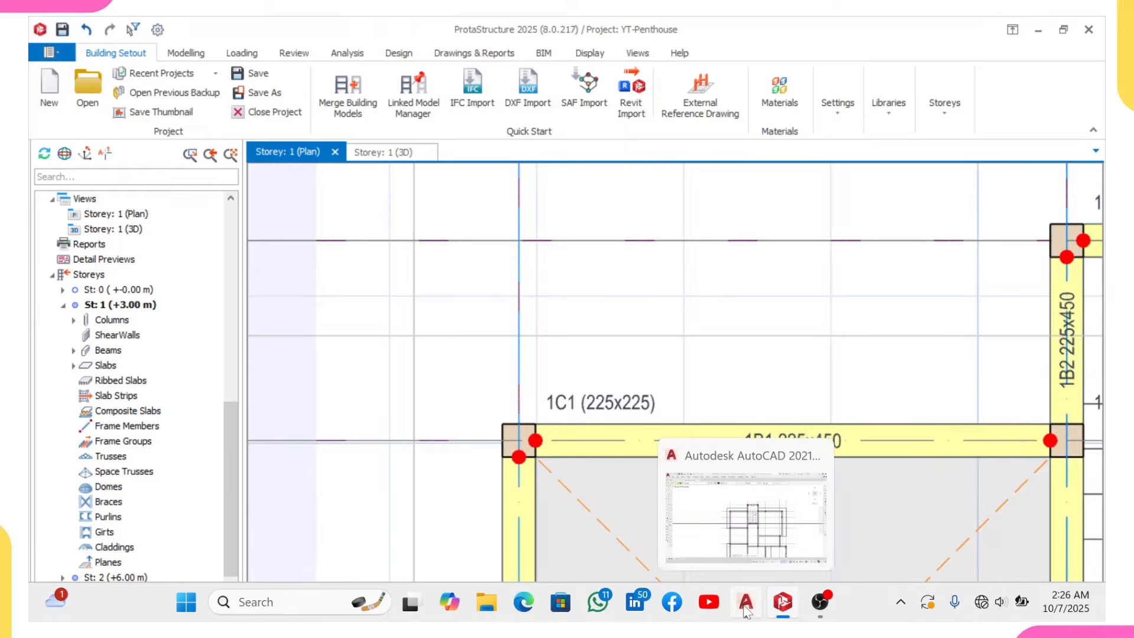
- Switch to AutoCAD and examine how the outer slab edge extends past the beams in the structural plan
{"action": "left_click", "coordinate": [746, 611]}
{"action": "scroll", "coordinate": [622, 427], "scroll_direction": "down", "scroll_amount": 5}
{"action": "middle_click_drag", "start_coordinate": [198, 409], "coordinate": [498, 423]}
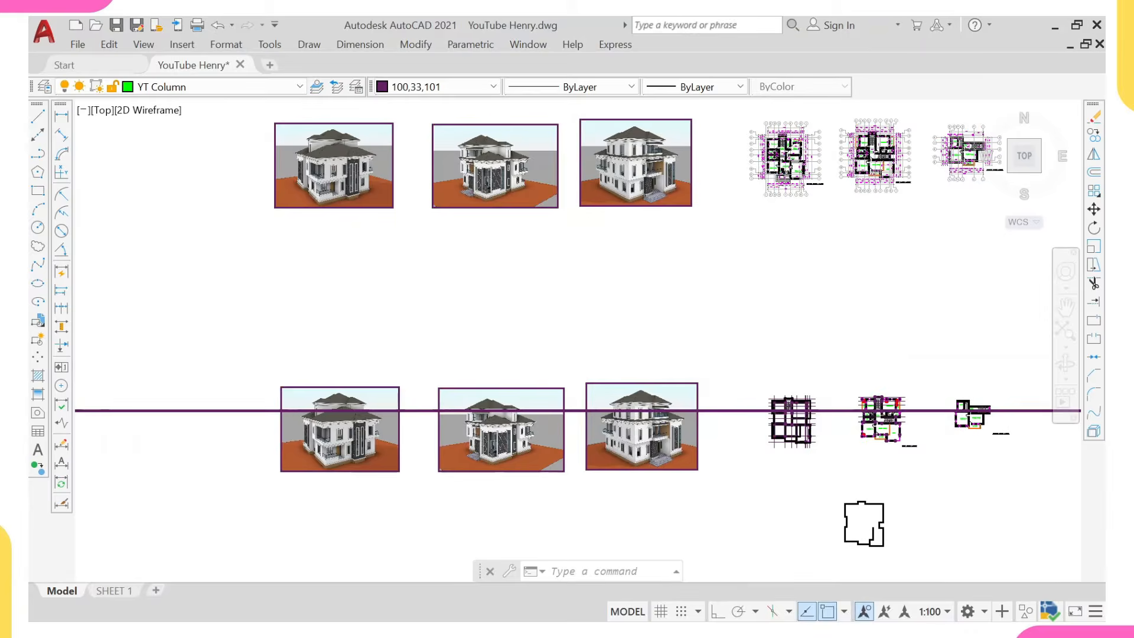
{"action": "scroll", "coordinate": [855, 436], "scroll_direction": "up", "scroll_amount": 8}
{"action": "scroll", "coordinate": [329, 212], "scroll_direction": "up", "scroll_amount": 2}
{"action": "scroll", "coordinate": [329, 212], "scroll_direction": "up", "scroll_amount": 2}
{"action": "scroll", "coordinate": [329, 212], "scroll_direction": "down", "scroll_amount": 3}
{"action": "scroll", "coordinate": [329, 212], "scroll_direction": "up", "scroll_amount": 3}
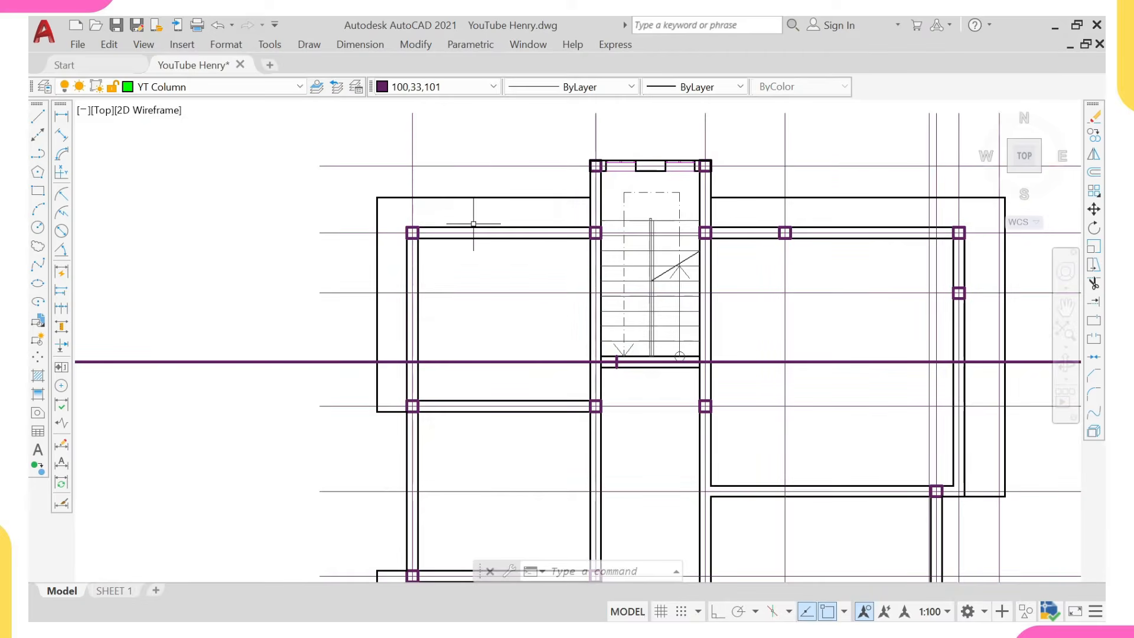
{"action": "scroll", "coordinate": [413, 231], "scroll_direction": "up", "scroll_amount": 2}
{"action": "scroll", "coordinate": [413, 236], "scroll_direction": "down", "scroll_amount": 4}
{"action": "scroll", "coordinate": [699, 302], "scroll_direction": "down", "scroll_amount": 3}
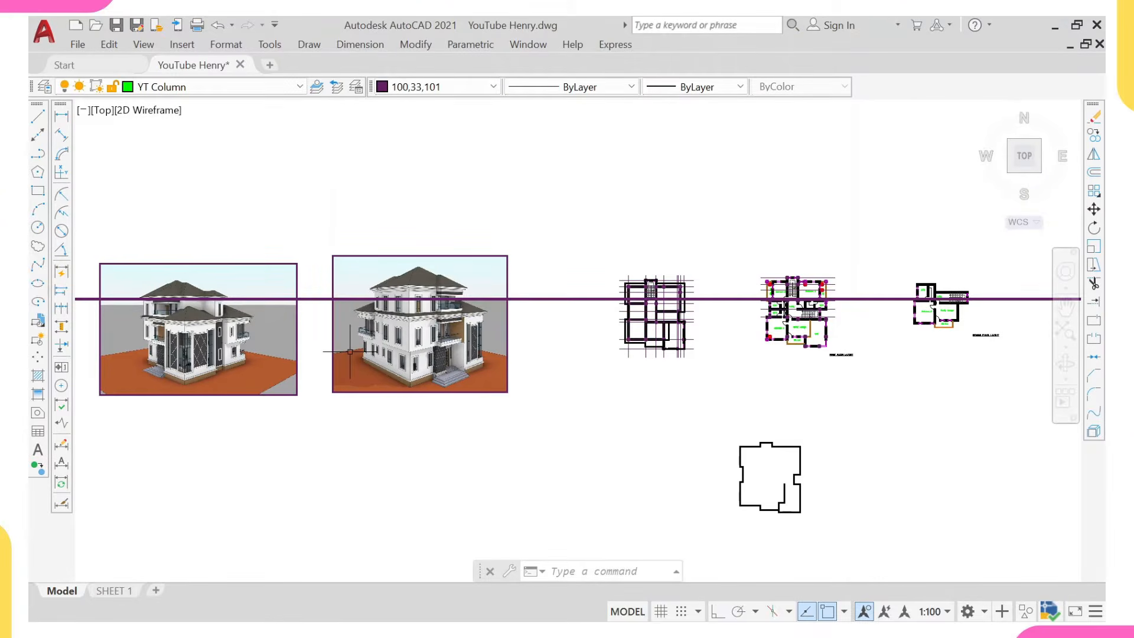
- Examine the projecting first-floor walls and balconies in the 3D renderings of the house
{"action": "middle_click_drag", "start_coordinate": [350, 352], "coordinate": [566, 351]}
{"action": "scroll", "coordinate": [170, 350], "scroll_direction": "up", "scroll_amount": 6}
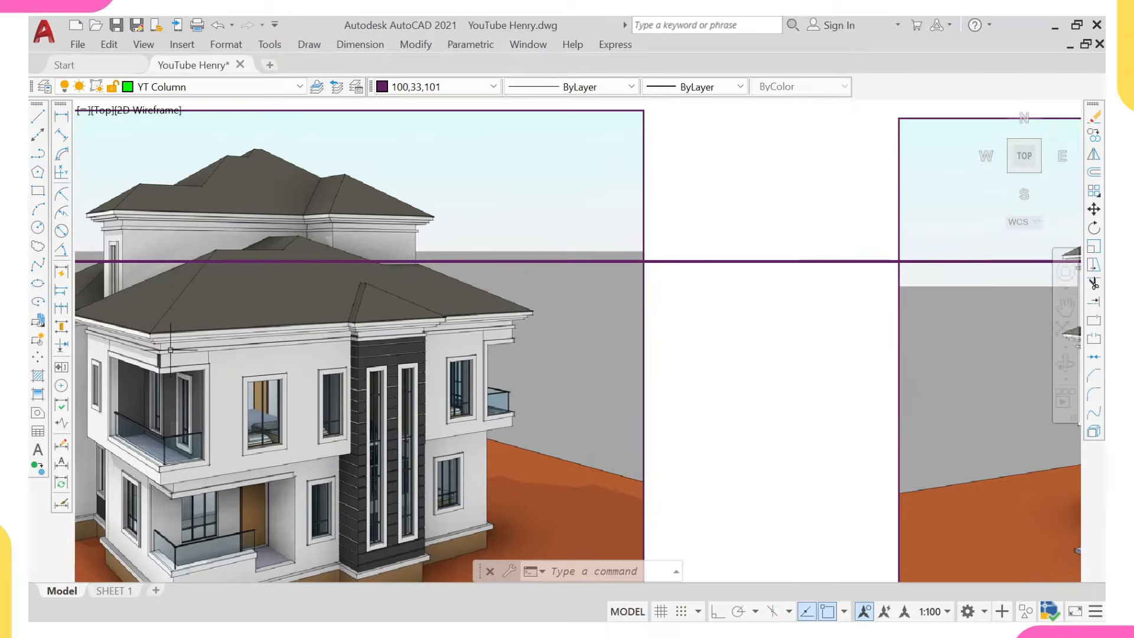
{"action": "scroll", "coordinate": [153, 483], "scroll_direction": "up", "scroll_amount": 4}
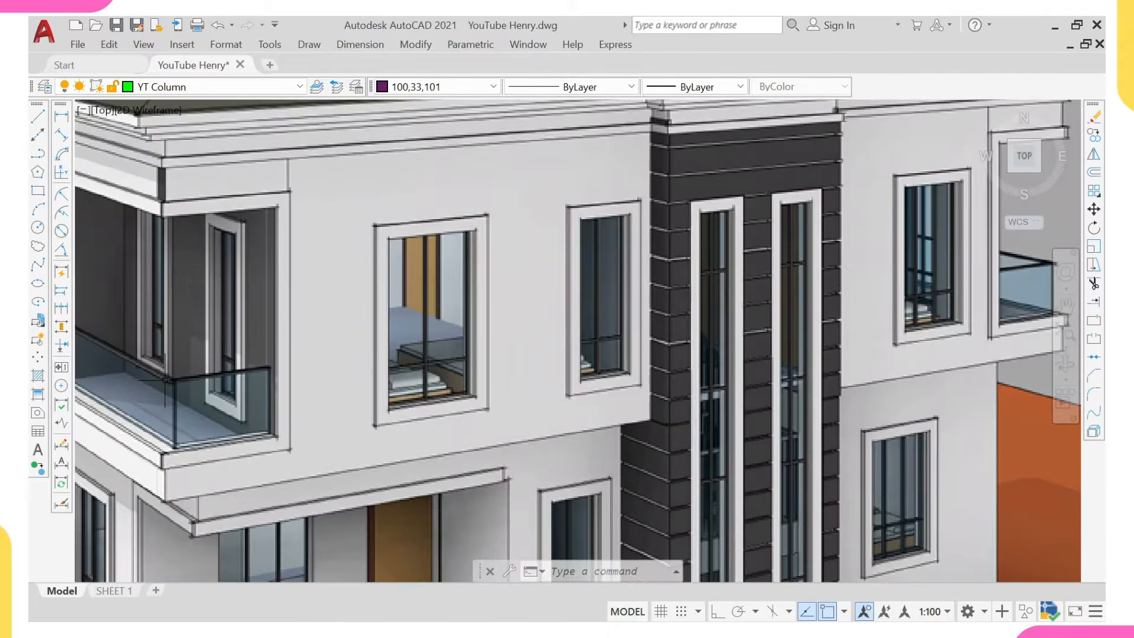
{"action": "scroll", "coordinate": [191, 271], "scroll_direction": "down", "scroll_amount": 3}
{"action": "scroll", "coordinate": [199, 260], "scroll_direction": "down", "scroll_amount": 5}
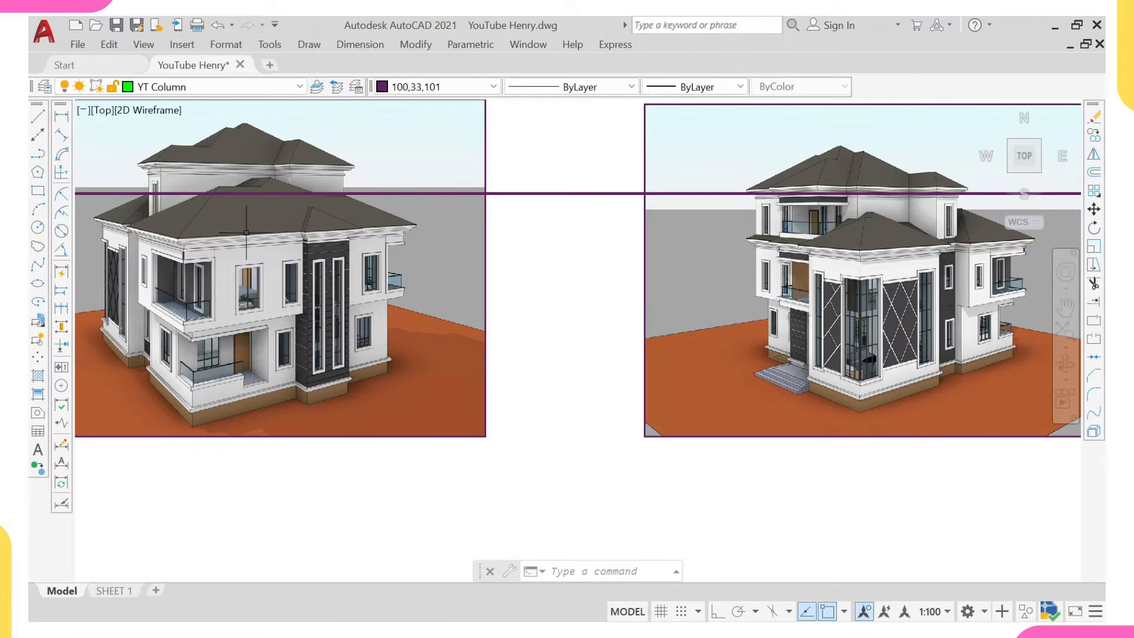
{"action": "middle_click_drag", "start_coordinate": [308, 274], "coordinate": [277, 299]}
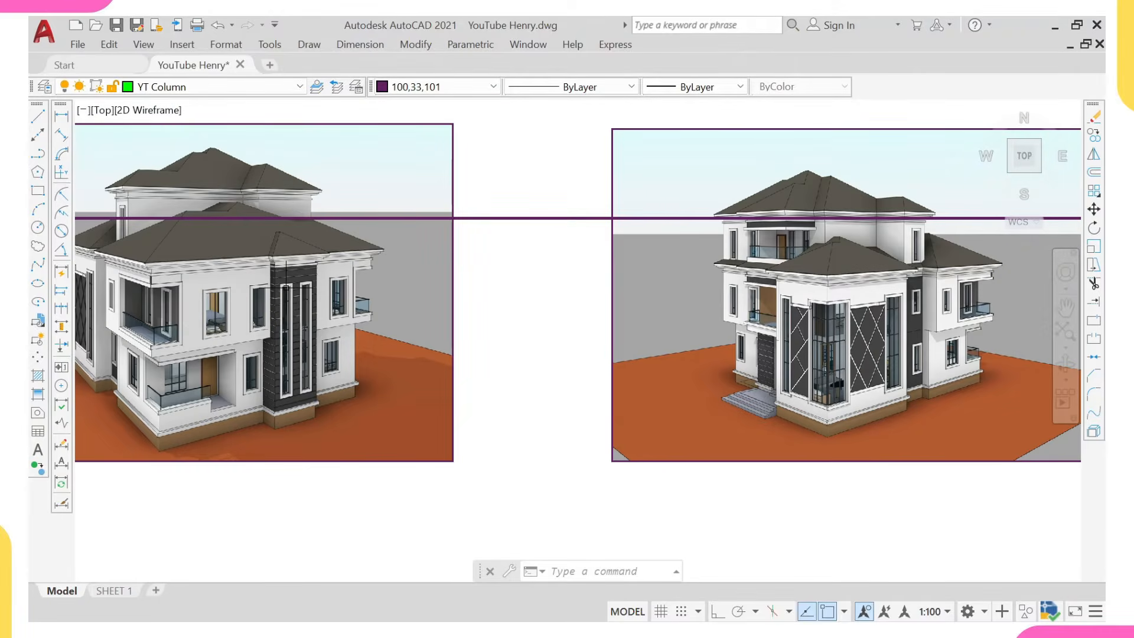
{"action": "middle_click_drag", "start_coordinate": [286, 288], "coordinate": [321, 296]}
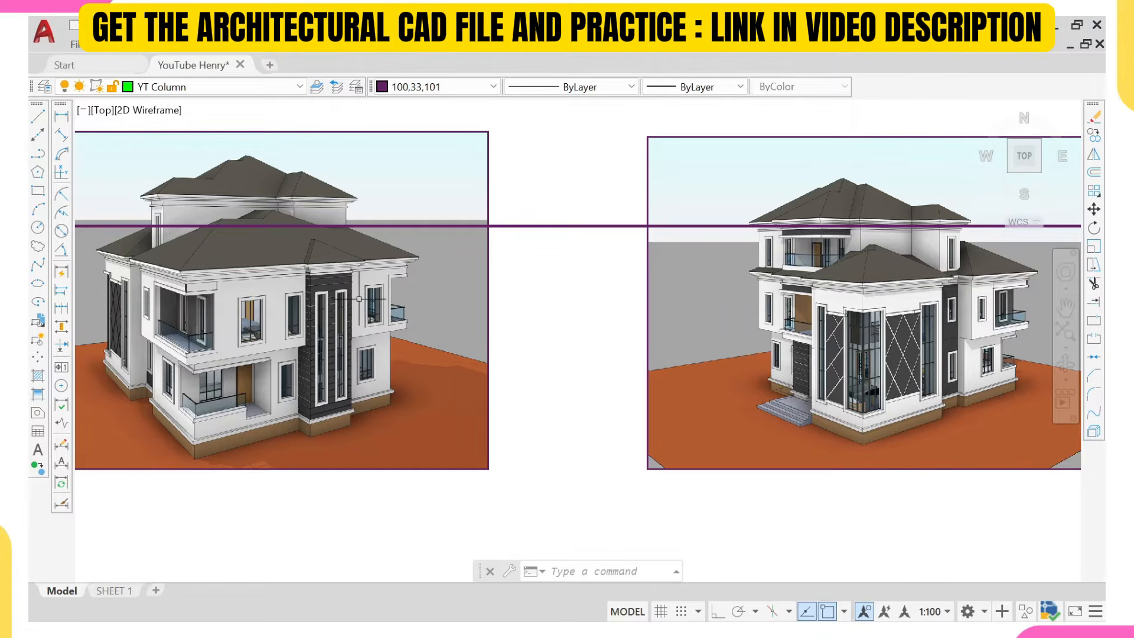
{"action": "scroll", "coordinate": [470, 468], "scroll_direction": "down", "scroll_amount": 4}
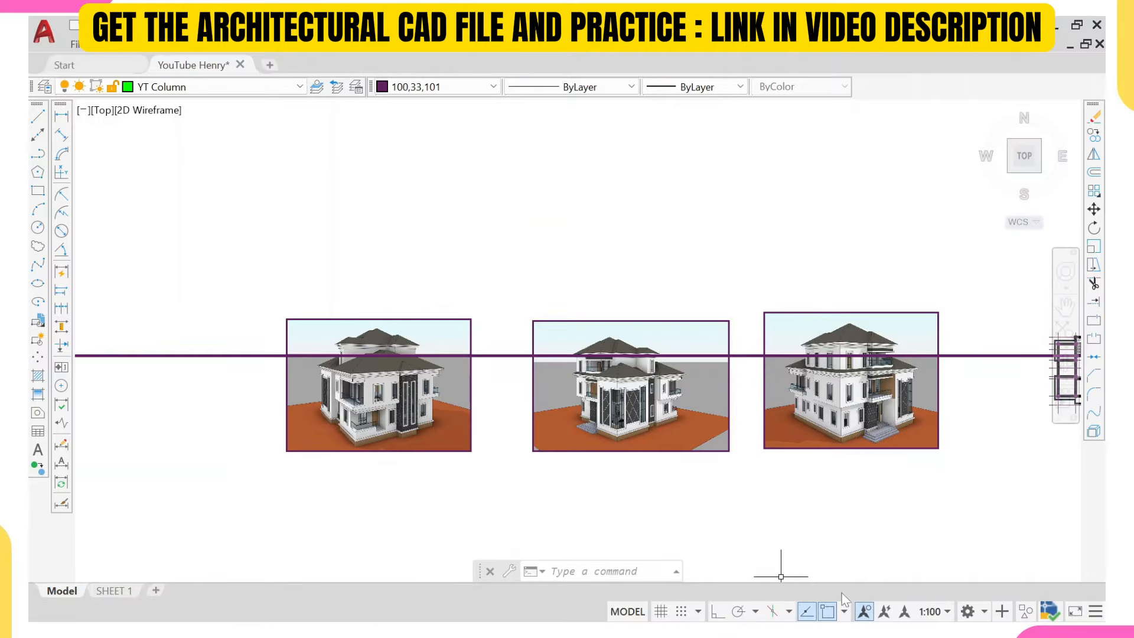
- Switch to ProtaStructure and examine the outer corner where the reference lines cross beyond column 1C1, between axes A and B
{"action": "mouse_move", "coordinate": [745, 616]}
{"action": "mouse_move", "coordinate": [786, 602]}
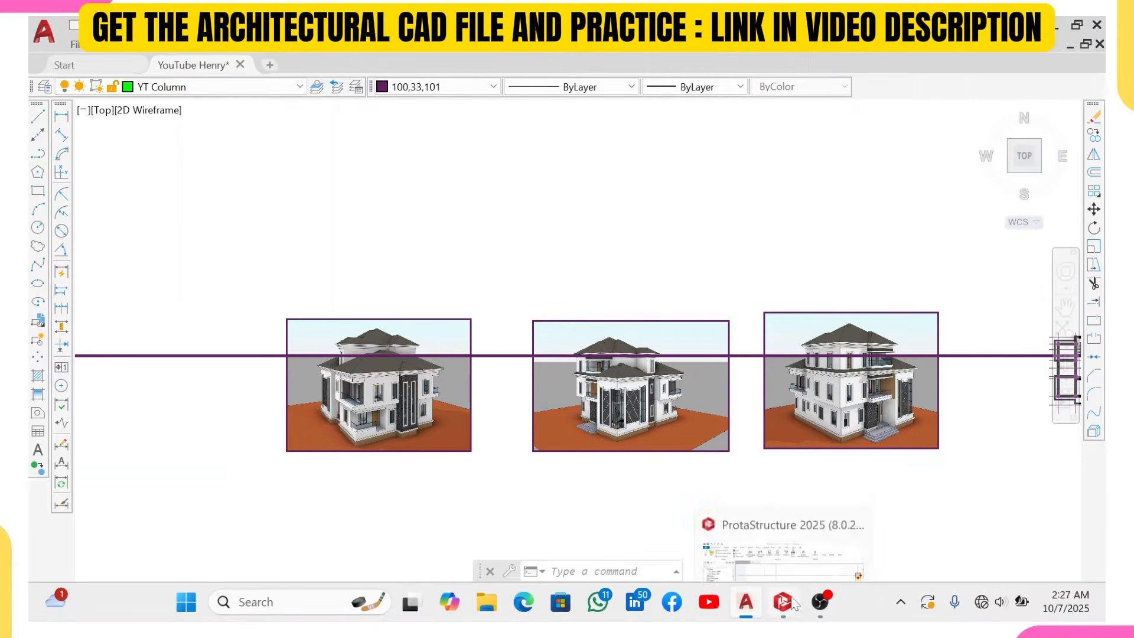
{"action": "left_click", "coordinate": [785, 508]}
{"action": "scroll", "coordinate": [552, 347], "scroll_direction": "up", "scroll_amount": 3}
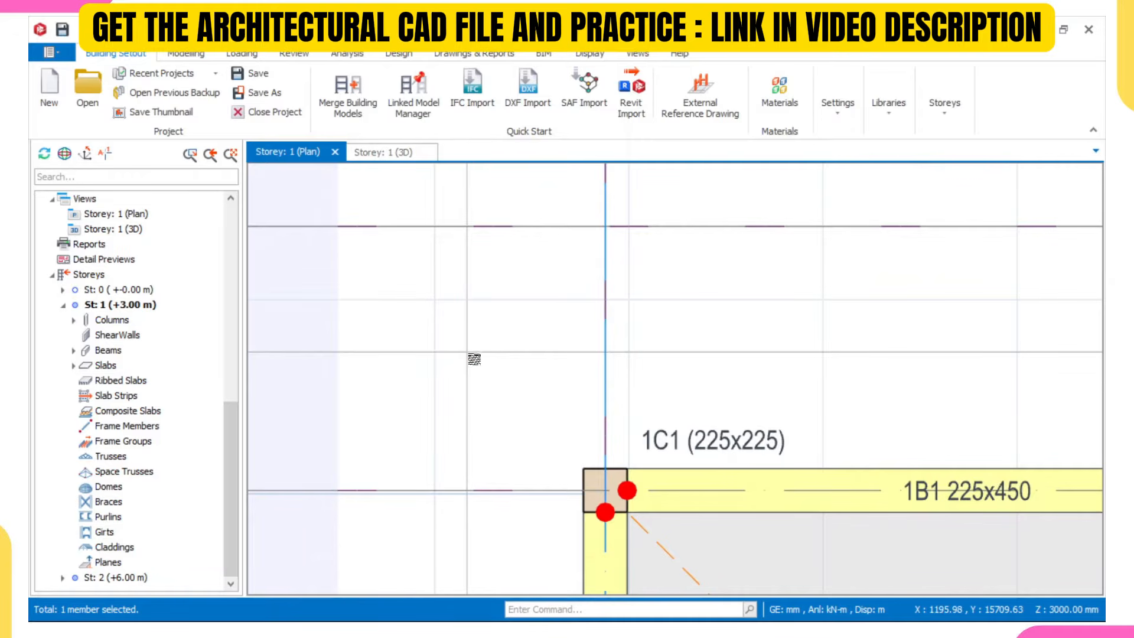
{"action": "scroll", "coordinate": [473, 356], "scroll_direction": "down", "scroll_amount": 1}
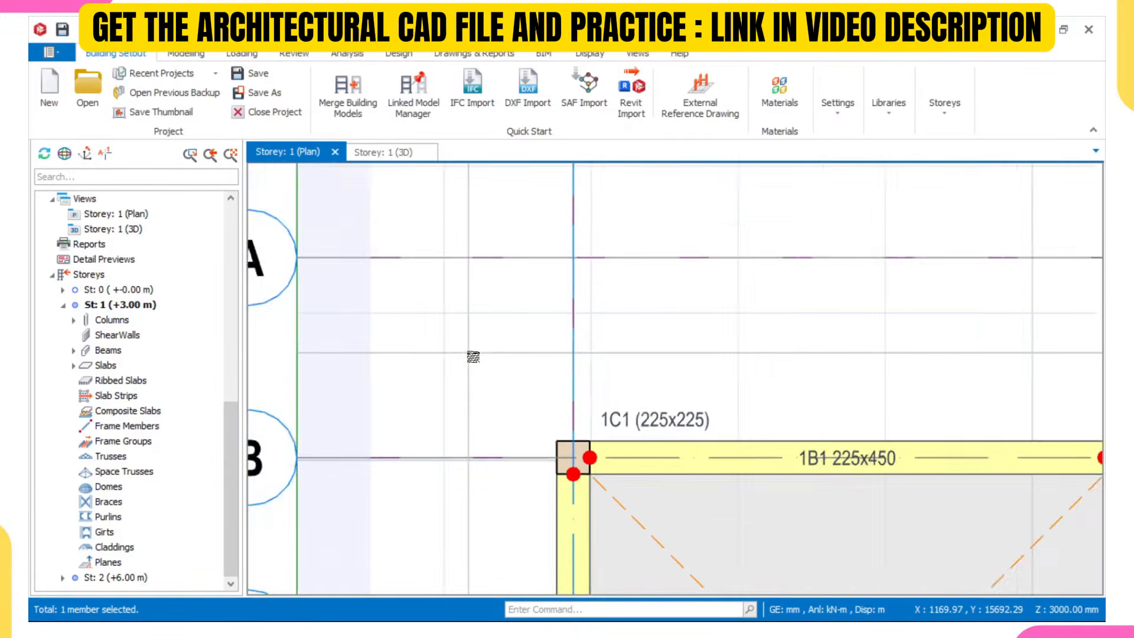
{"action": "scroll", "coordinate": [473, 357], "scroll_direction": "up", "scroll_amount": 2}
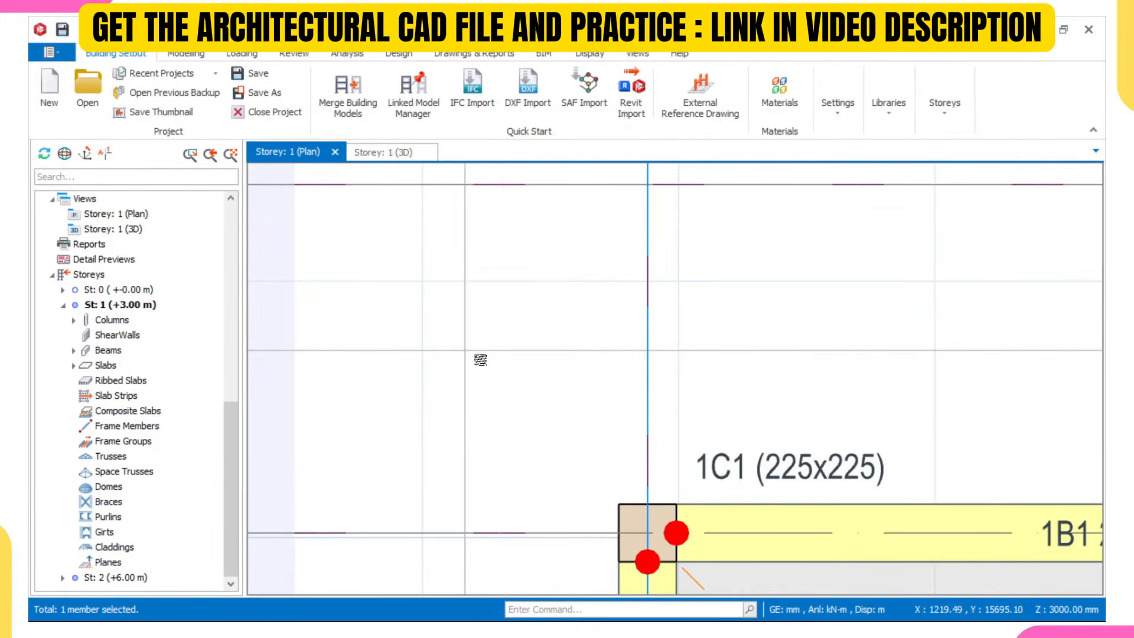
{"action": "scroll", "coordinate": [476, 361], "scroll_direction": "down", "scroll_amount": 2}
{"action": "scroll", "coordinate": [477, 364], "scroll_direction": "up", "scroll_amount": 2}
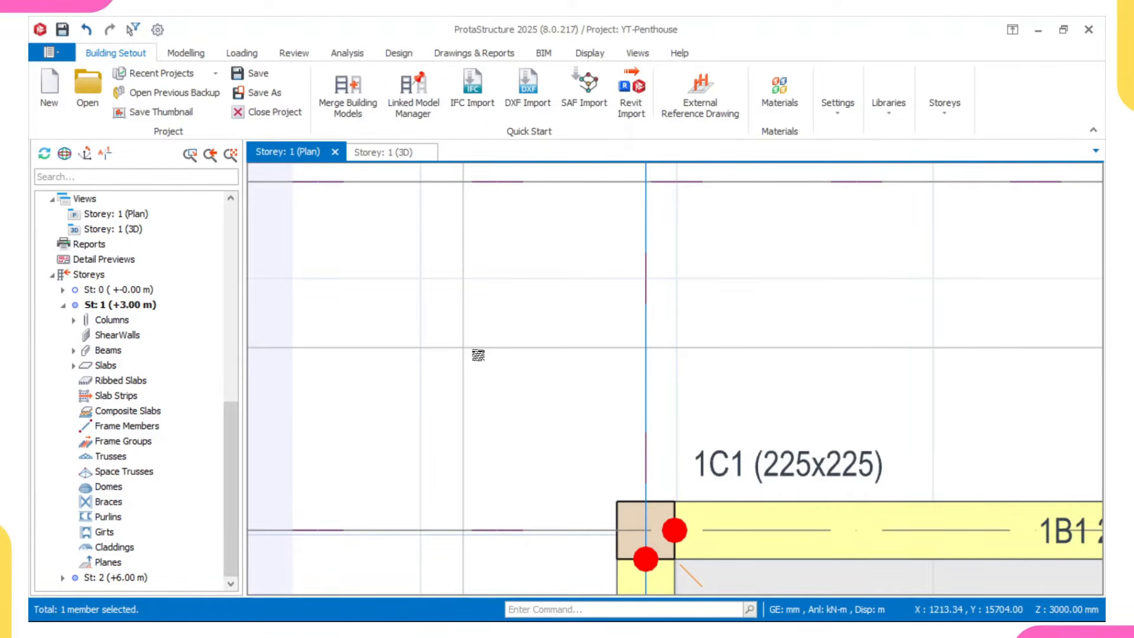
{"action": "scroll", "coordinate": [493, 372], "scroll_direction": "down", "scroll_amount": 1}
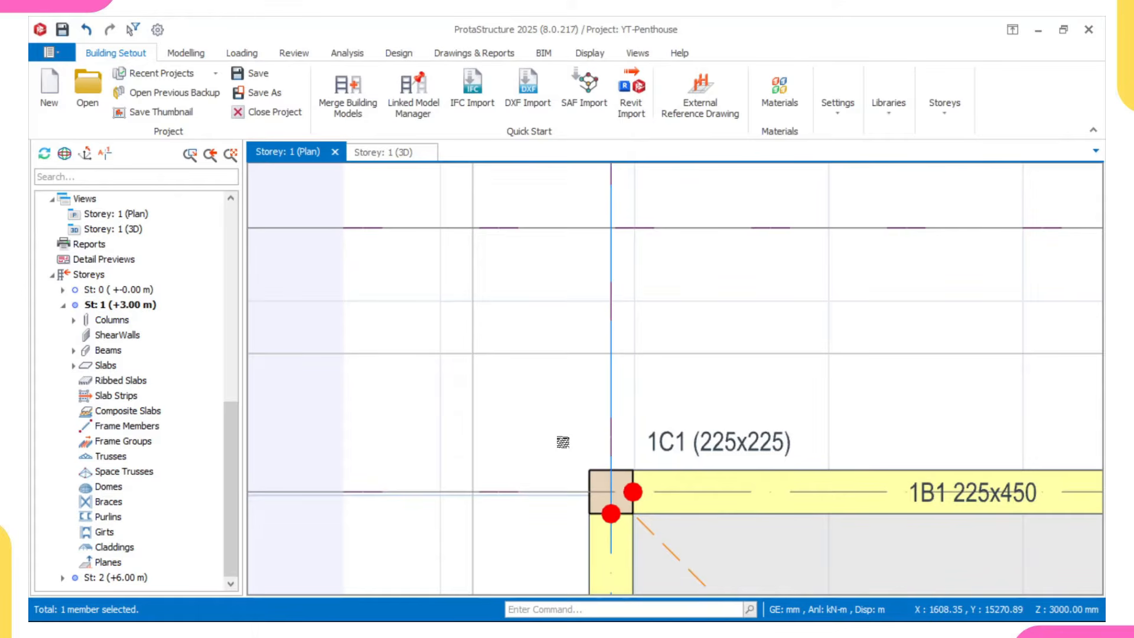
{"action": "scroll", "coordinate": [562, 442], "scroll_direction": "down", "scroll_amount": 3}
{"action": "scroll", "coordinate": [565, 440], "scroll_direction": "up", "scroll_amount": 1}
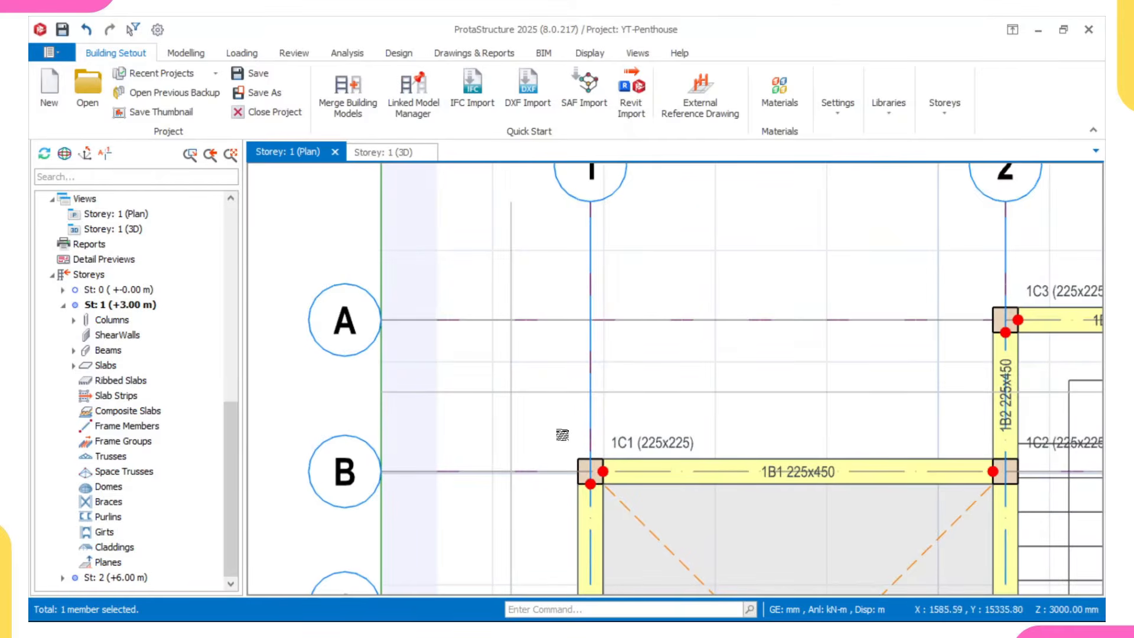
{"action": "scroll", "coordinate": [519, 418], "scroll_direction": "up", "scroll_amount": 4}
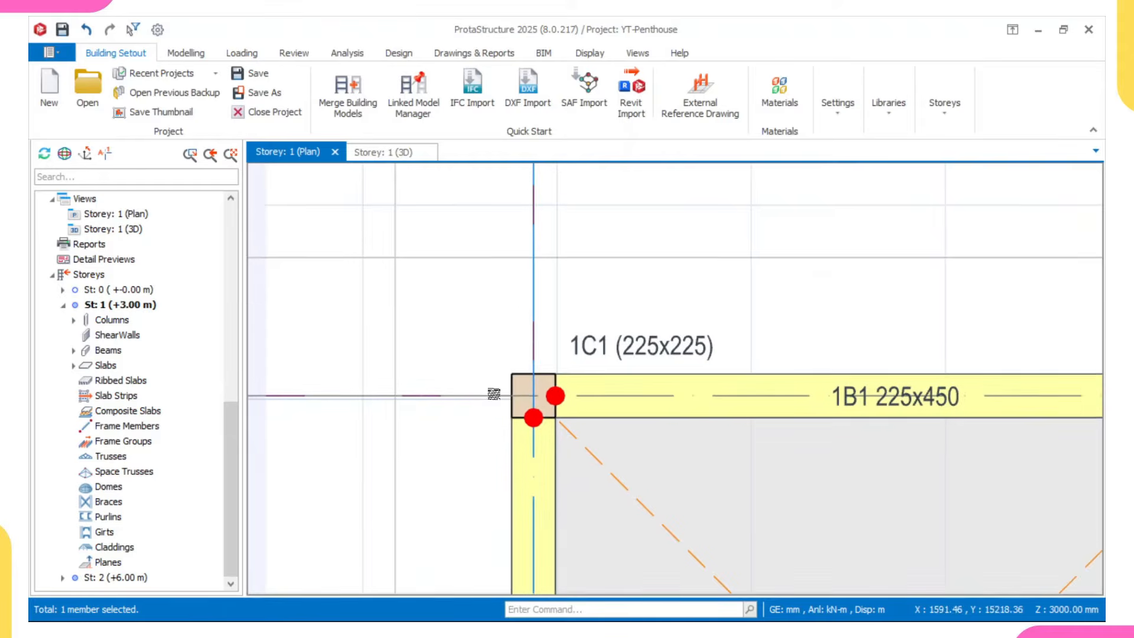
{"action": "scroll", "coordinate": [429, 309], "scroll_direction": "up", "scroll_amount": 1}
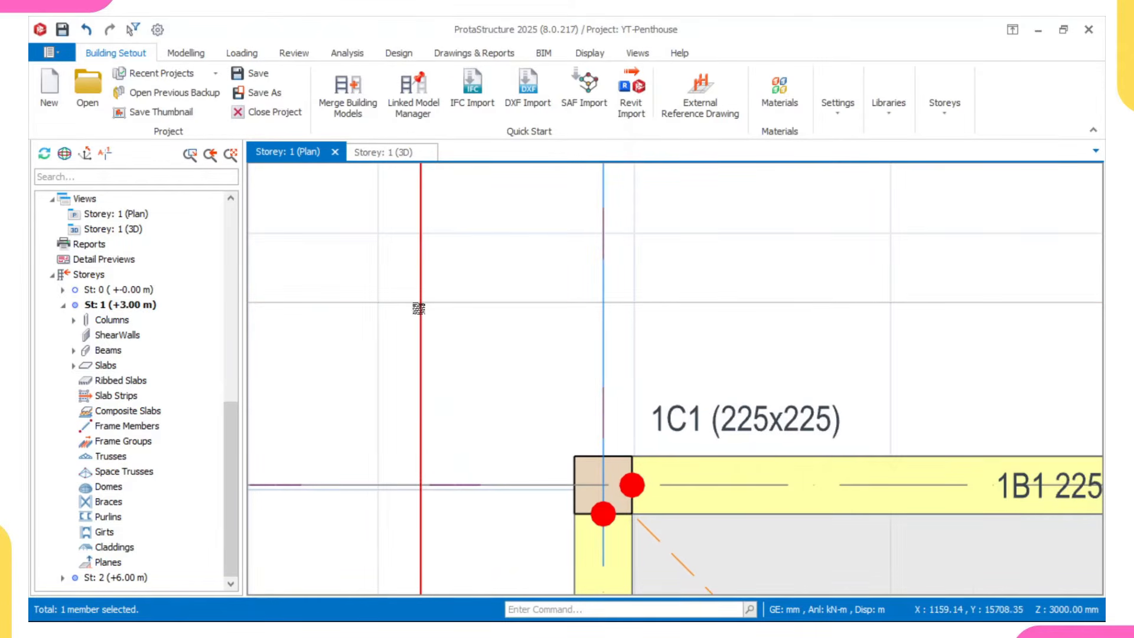
{"action": "mouse_move", "coordinate": [419, 293]}
{"action": "scroll", "coordinate": [804, 414], "scroll_direction": "down", "scroll_amount": 3}
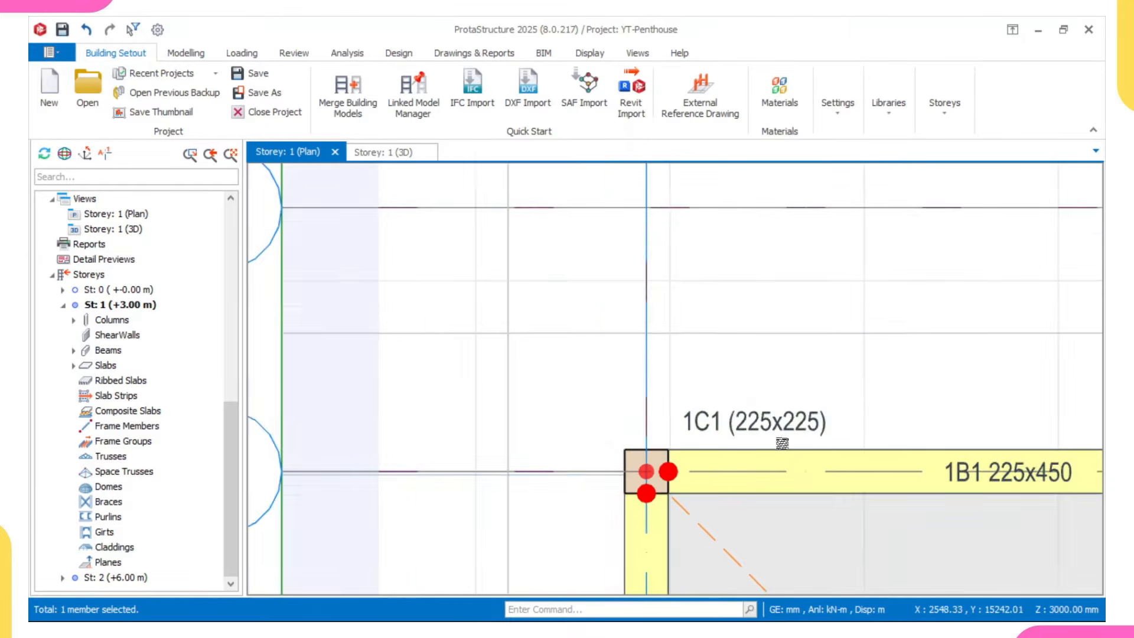
- Open the properties of beam 1B1 and enter a depth h of 150 mm for a new 225 mm wide beam
{"action": "left_click", "coordinate": [855, 440]}
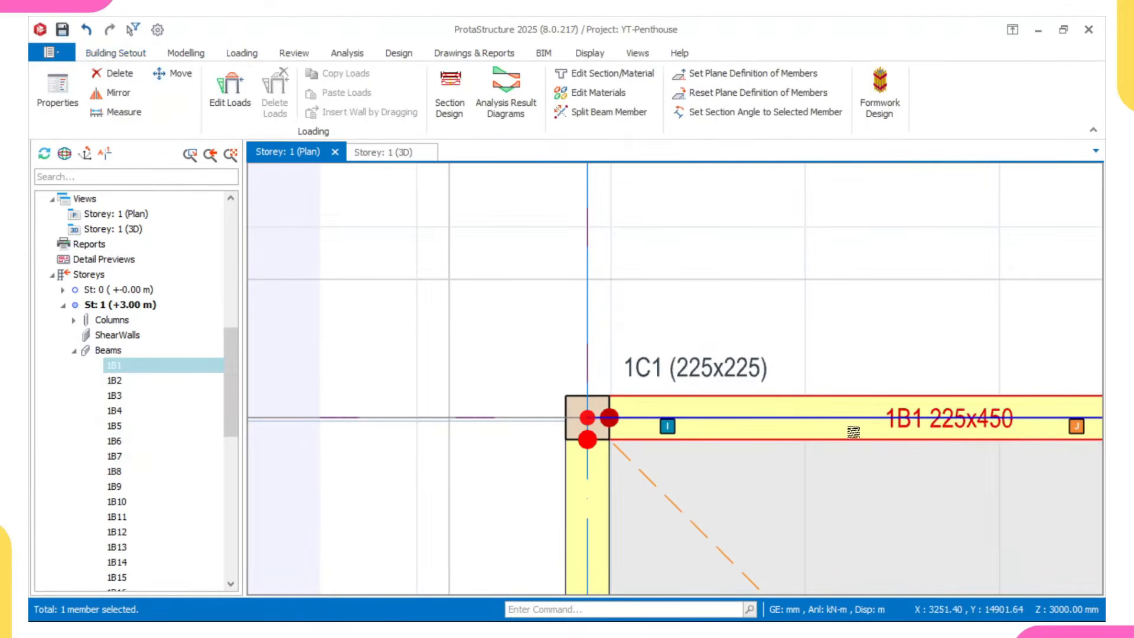
{"action": "double_click", "coordinate": [847, 449]}
{"action": "scroll", "coordinate": [850, 450], "scroll_direction": "down", "scroll_amount": 2}
{"action": "middle_click_drag", "start_coordinate": [850, 450], "coordinate": [693, 421]}
{"action": "scroll", "coordinate": [665, 398], "scroll_direction": "down", "scroll_amount": 2}
{"action": "scroll", "coordinate": [567, 402], "scroll_direction": "up", "scroll_amount": 5}
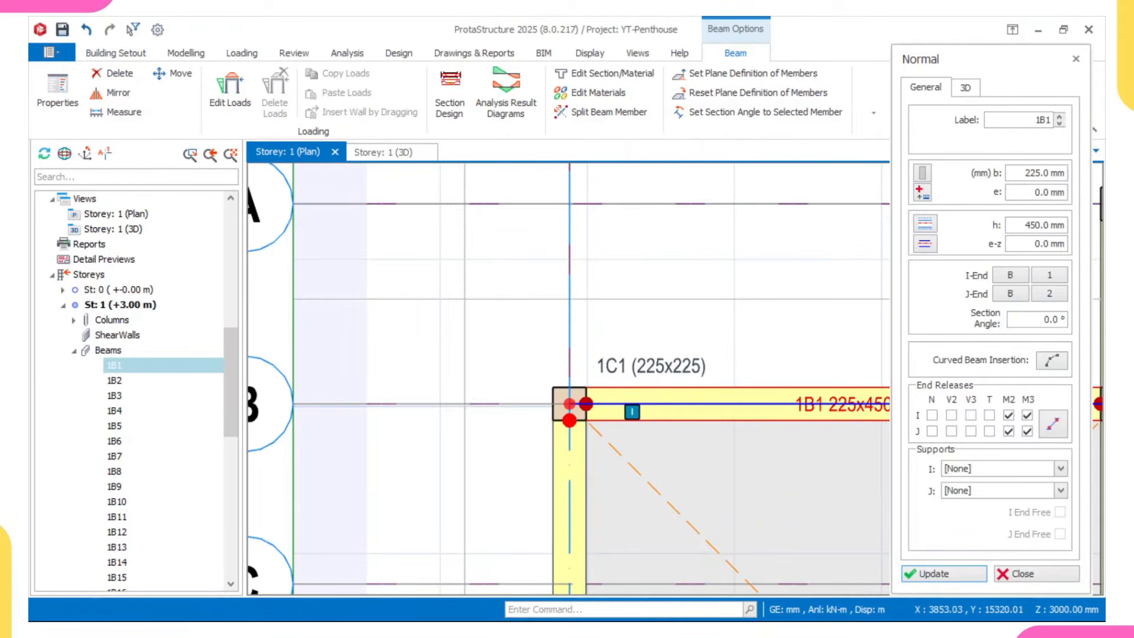
{"action": "left_click", "coordinate": [1043, 224]}
{"action": "type", "text": "1"}
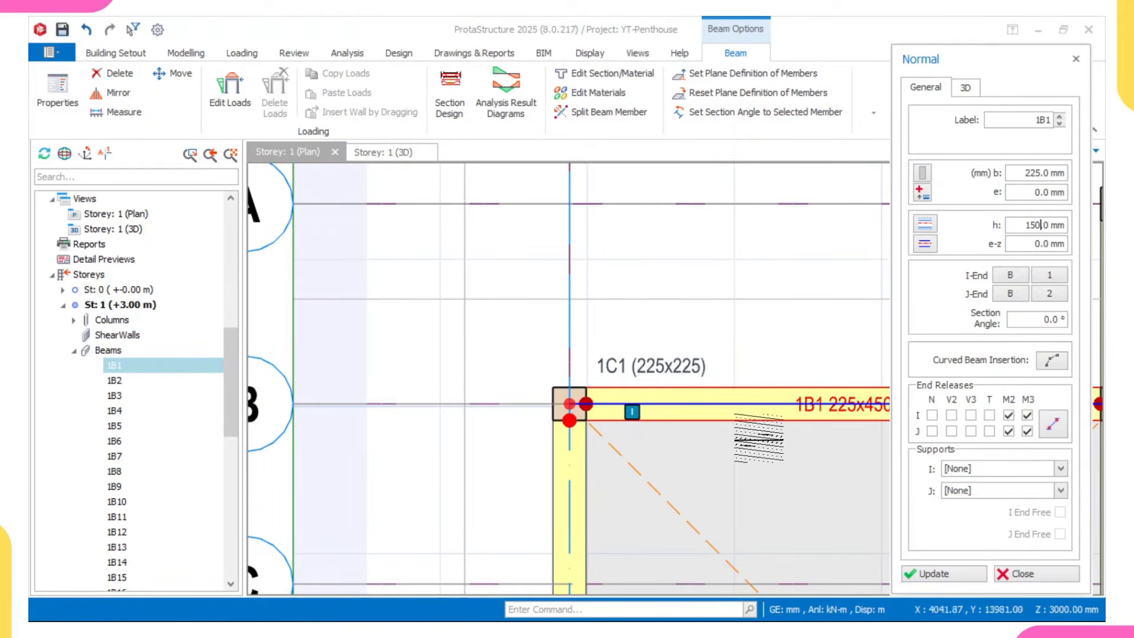
- Draw a 225x150 diagonal beam from column 1C1 to the outer corner where the reference lines cross
{"action": "left_click", "coordinate": [569, 404]}
{"action": "scroll", "coordinate": [478, 314], "scroll_direction": "up", "scroll_amount": 2}
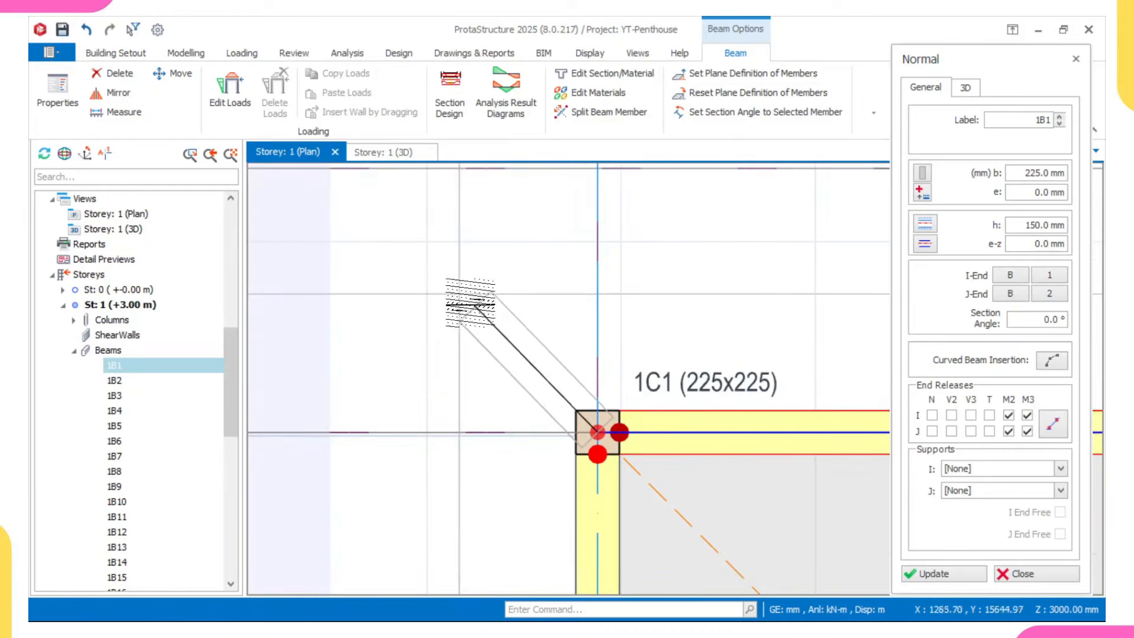
{"action": "left_click", "coordinate": [459, 293]}
{"action": "key", "text": "Escape"}
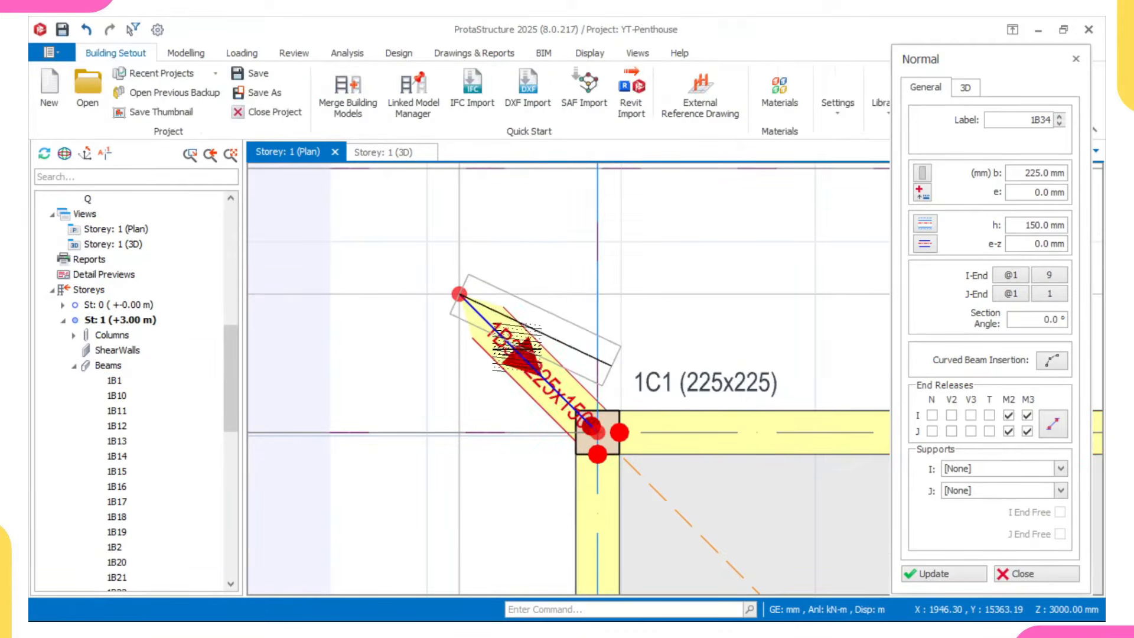
- Select the diagonal beam at column 1C1 and bring up the options for marking the free end of a cantilever beam
{"action": "left_click", "coordinate": [526, 356]}
{"action": "scroll", "coordinate": [562, 362], "scroll_direction": "up", "scroll_amount": 2}
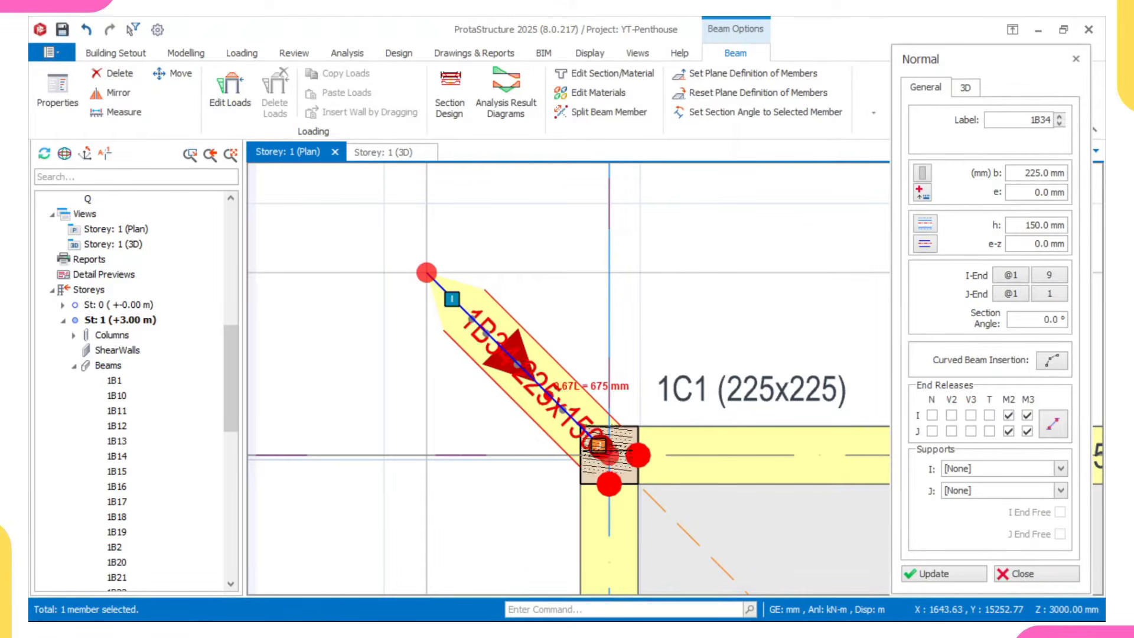
{"action": "scroll", "coordinate": [532, 383], "scroll_direction": "down", "scroll_amount": 6}
{"action": "scroll", "coordinate": [531, 387], "scroll_direction": "up", "scroll_amount": 5}
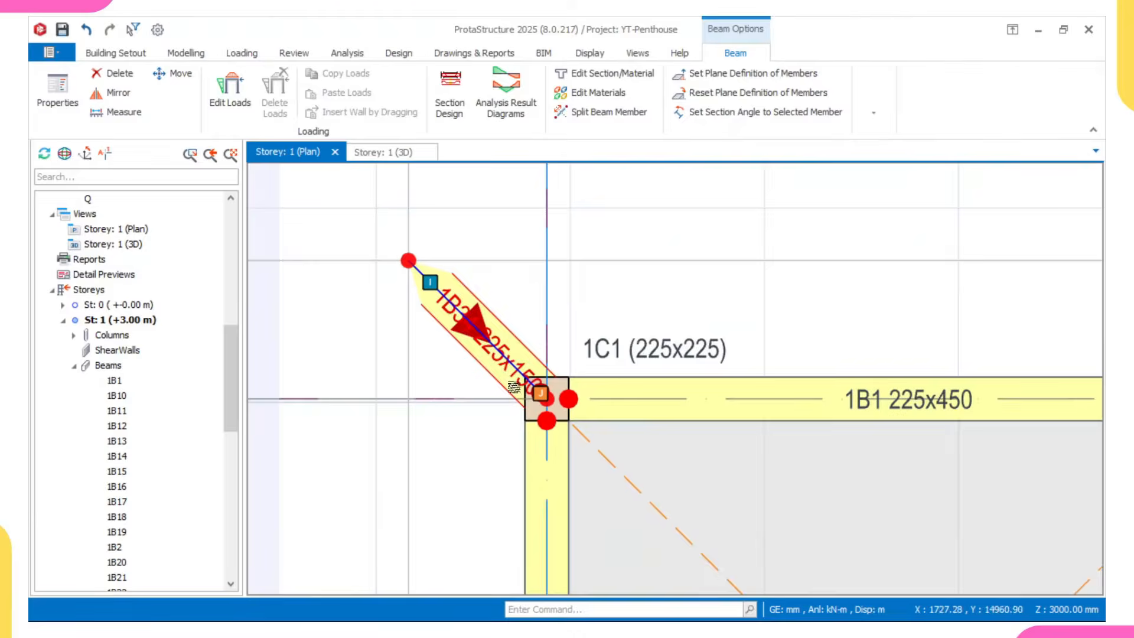
{"action": "scroll", "coordinate": [531, 386], "scroll_direction": "down", "scroll_amount": 3}
{"action": "scroll", "coordinate": [532, 387], "scroll_direction": "up", "scroll_amount": 2}
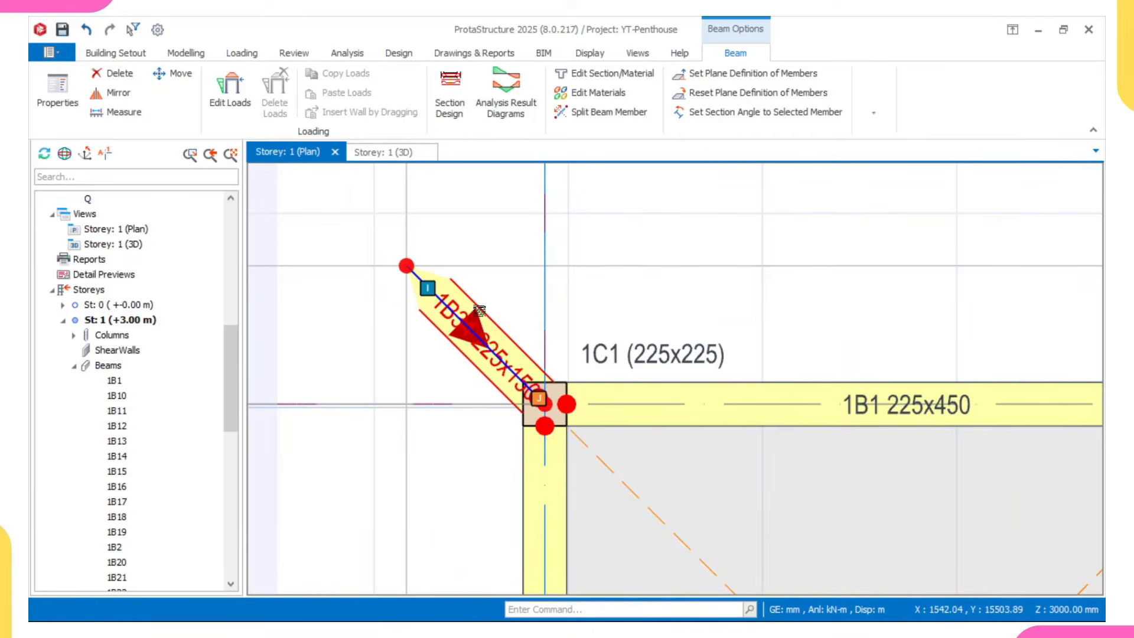
{"action": "left_click", "coordinate": [478, 311]}
{"action": "right_click", "coordinate": [479, 311]}
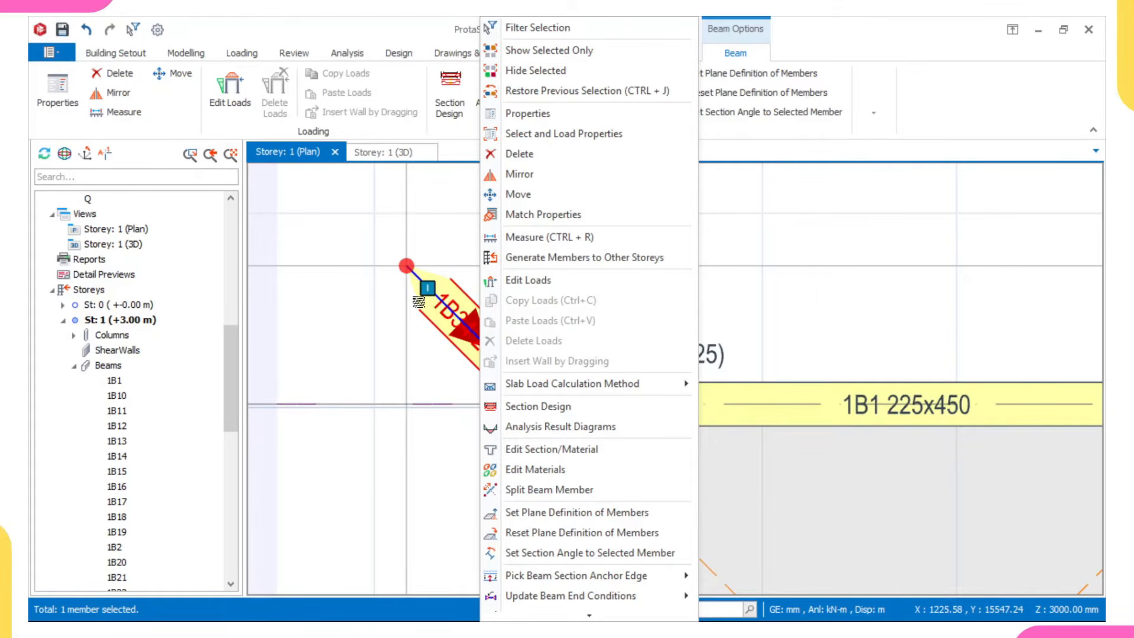
{"action": "scroll", "coordinate": [533, 469], "scroll_direction": "down", "scroll_amount": 2}
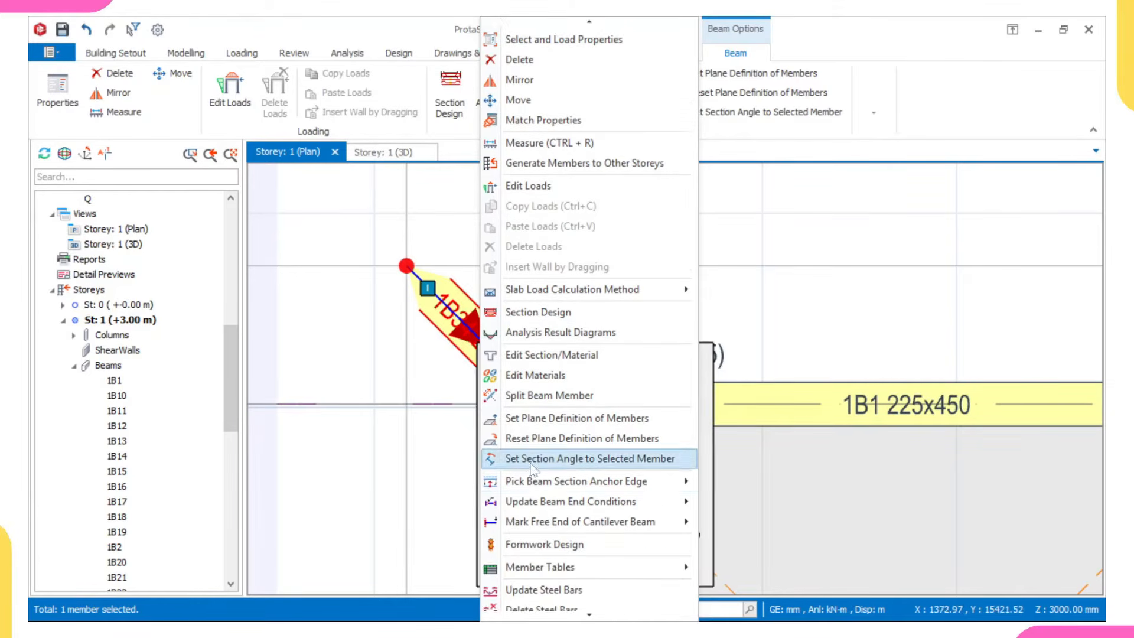
{"action": "mouse_move", "coordinate": [621, 509]}
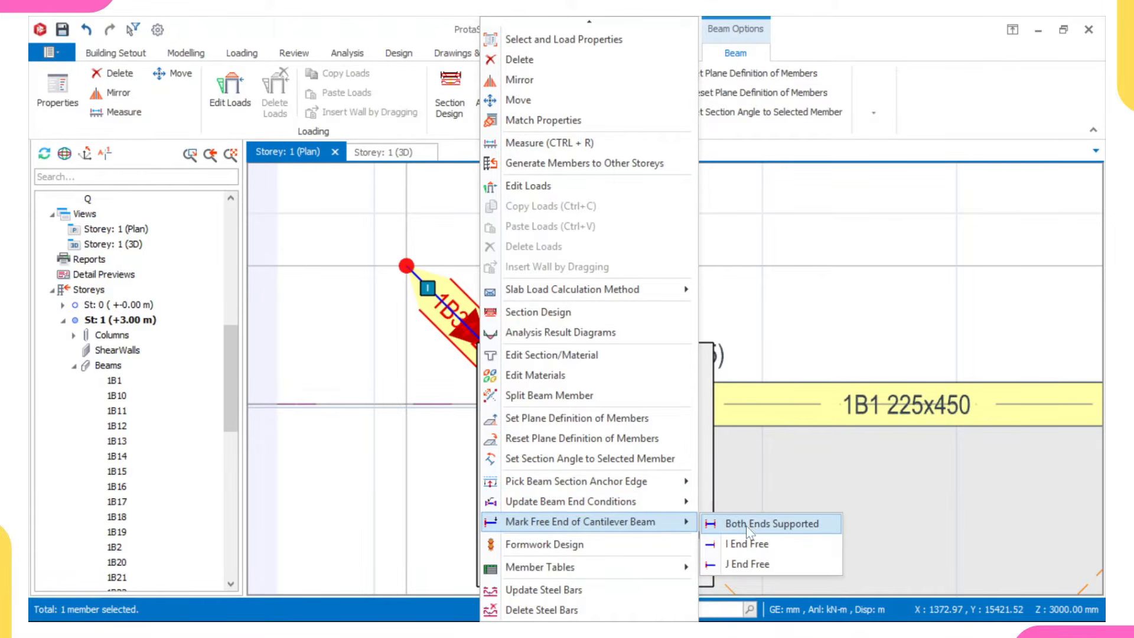
- Examine the diagonal cantilever beam 1B34 at column 1C1, including its free end and its properties
{"action": "key", "text": "Escape"}
{"action": "key", "text": "Escape"}
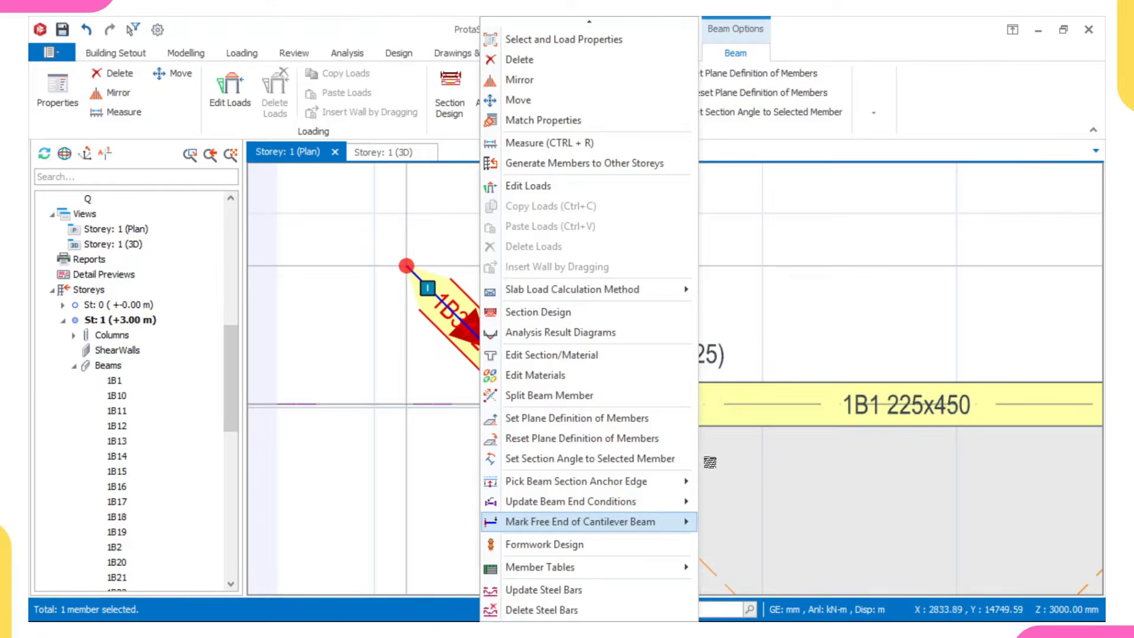
{"action": "middle_click_drag", "start_coordinate": [404, 278], "coordinate": [429, 344]}
{"action": "scroll", "coordinate": [478, 354], "scroll_direction": "up", "scroll_amount": 1}
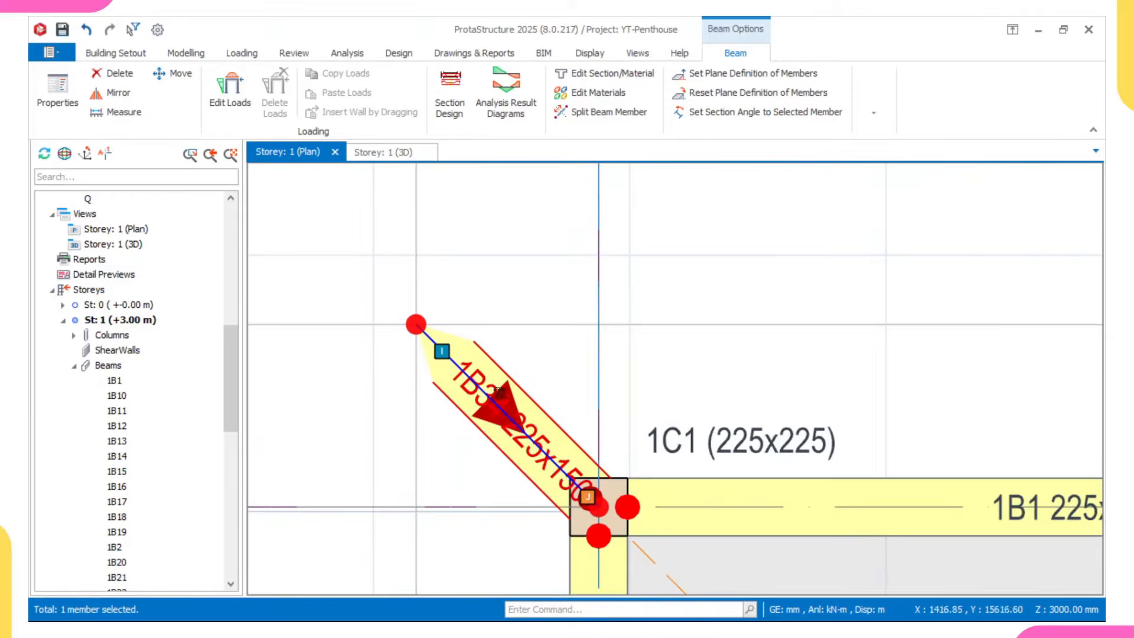
{"action": "middle_click_drag", "start_coordinate": [510, 442], "coordinate": [503, 385]}
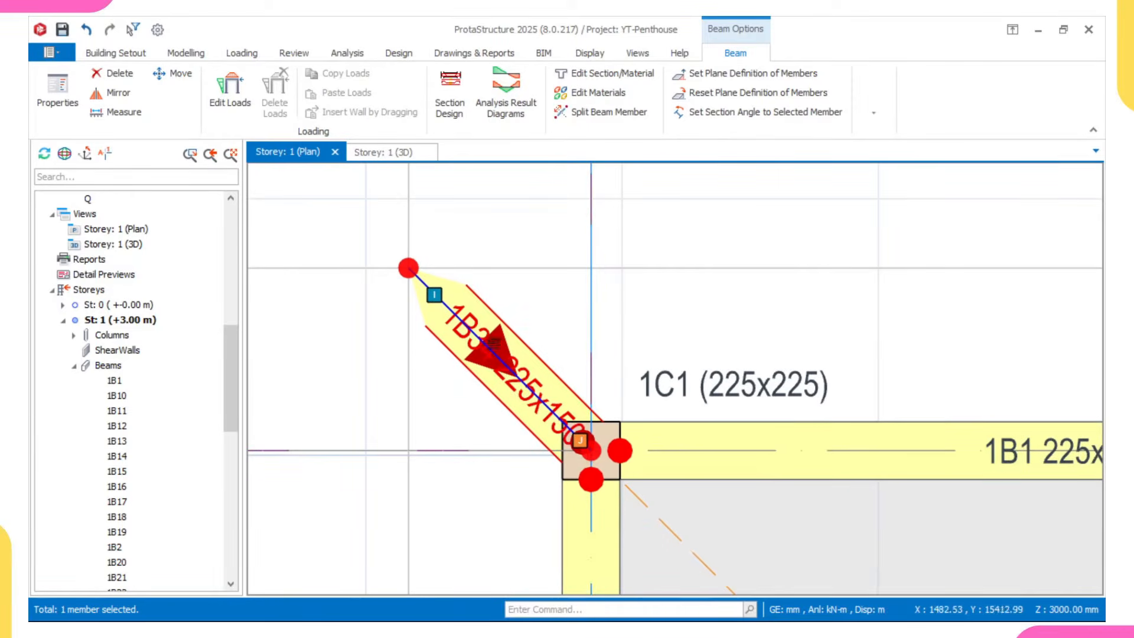
{"action": "scroll", "coordinate": [478, 334], "scroll_direction": "up", "scroll_amount": 2}
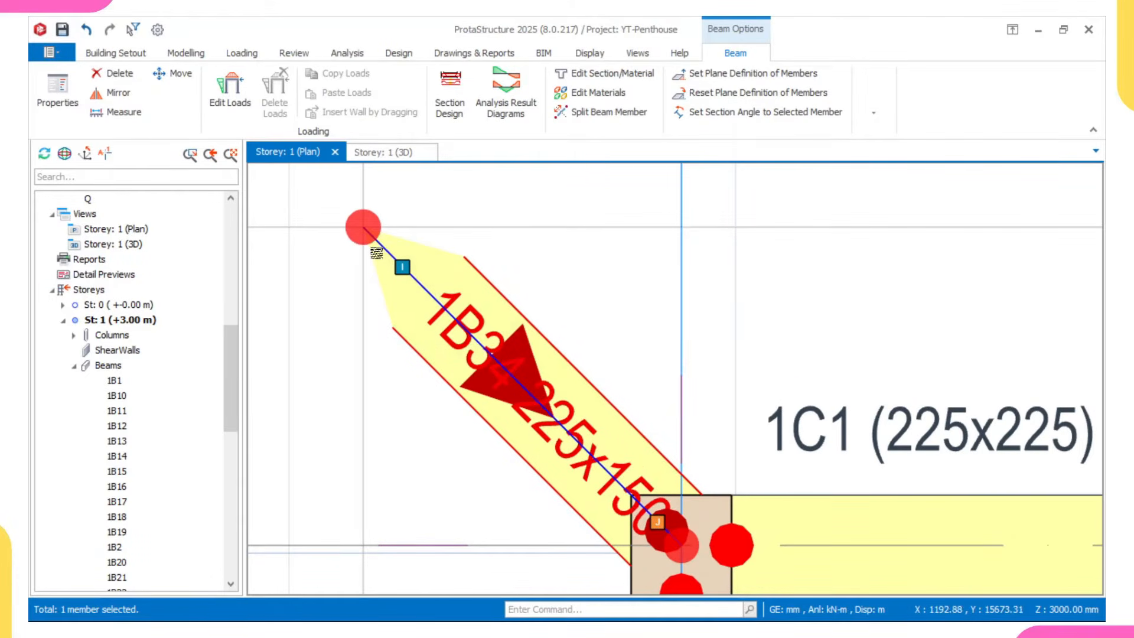
{"action": "scroll", "coordinate": [390, 289], "scroll_direction": "down", "scroll_amount": 2}
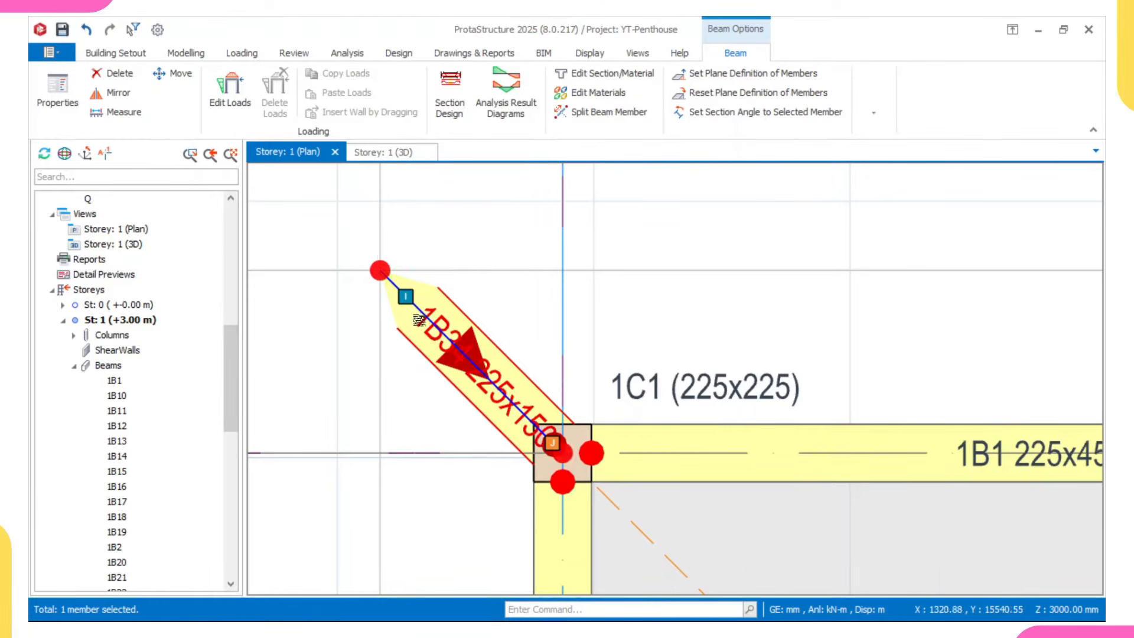
{"action": "scroll", "coordinate": [420, 321], "scroll_direction": "down", "scroll_amount": 1}
{"action": "mouse_move", "coordinate": [493, 390]}
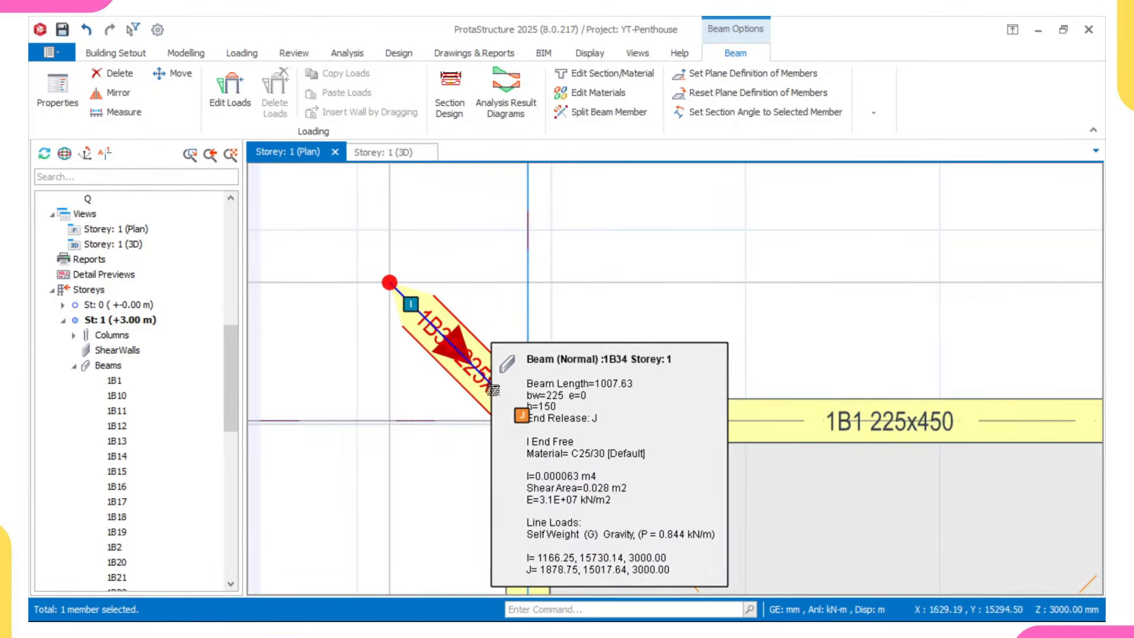
{"action": "scroll", "coordinate": [464, 331], "scroll_direction": "up", "scroll_amount": 1}
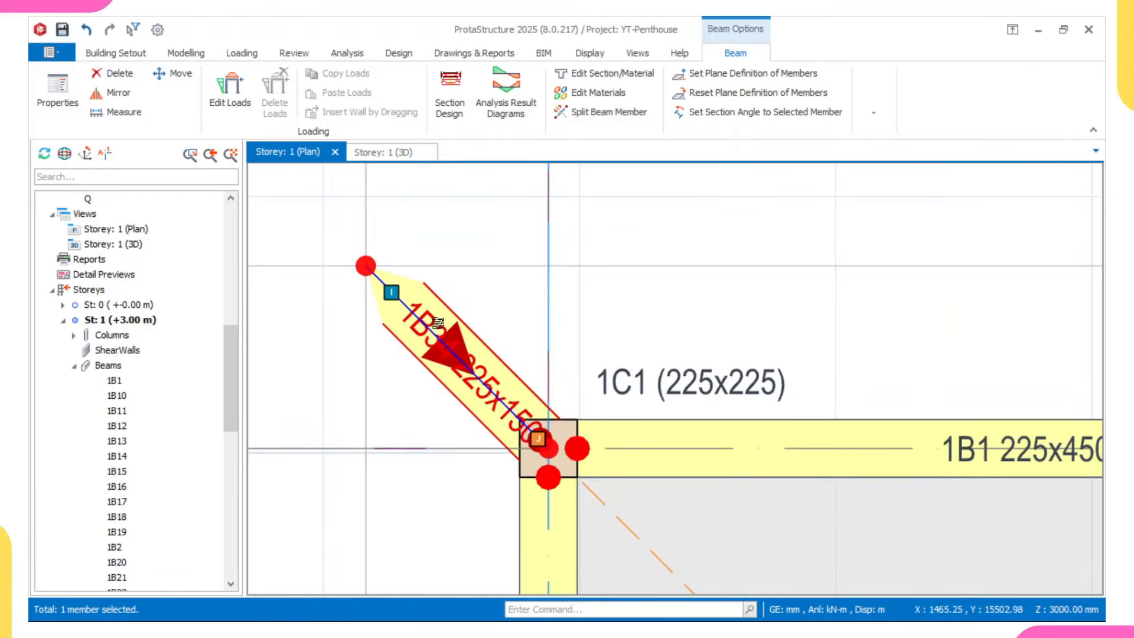
{"action": "scroll", "coordinate": [437, 322], "scroll_direction": "up", "scroll_amount": 1}
{"action": "mouse_move", "coordinate": [438, 326]}
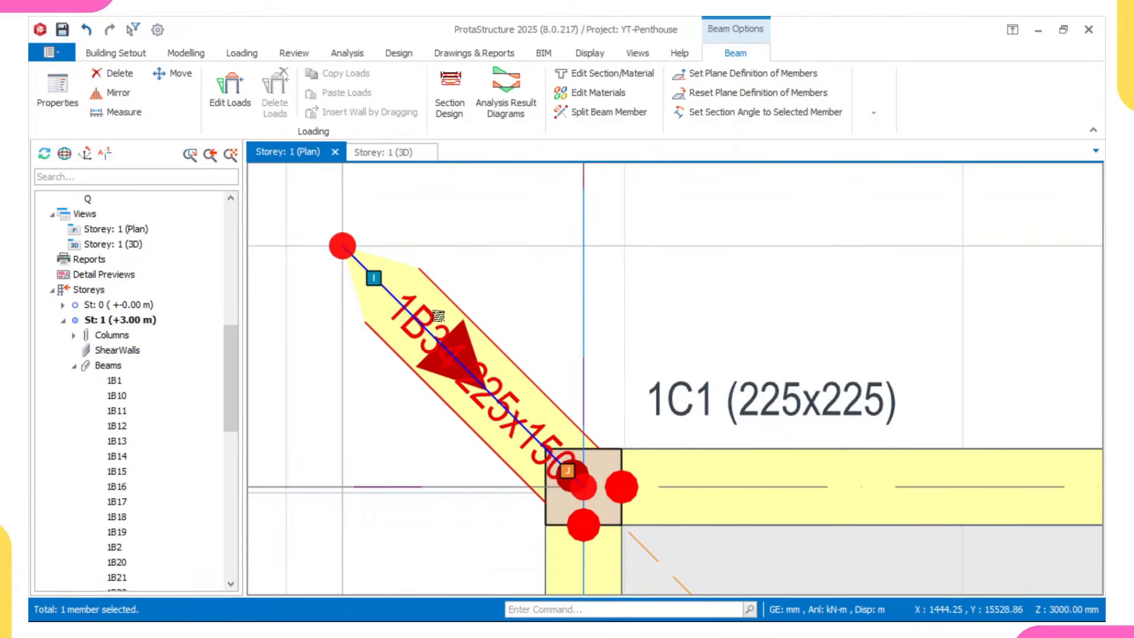
{"action": "scroll", "coordinate": [449, 312], "scroll_direction": "up", "scroll_amount": 1}
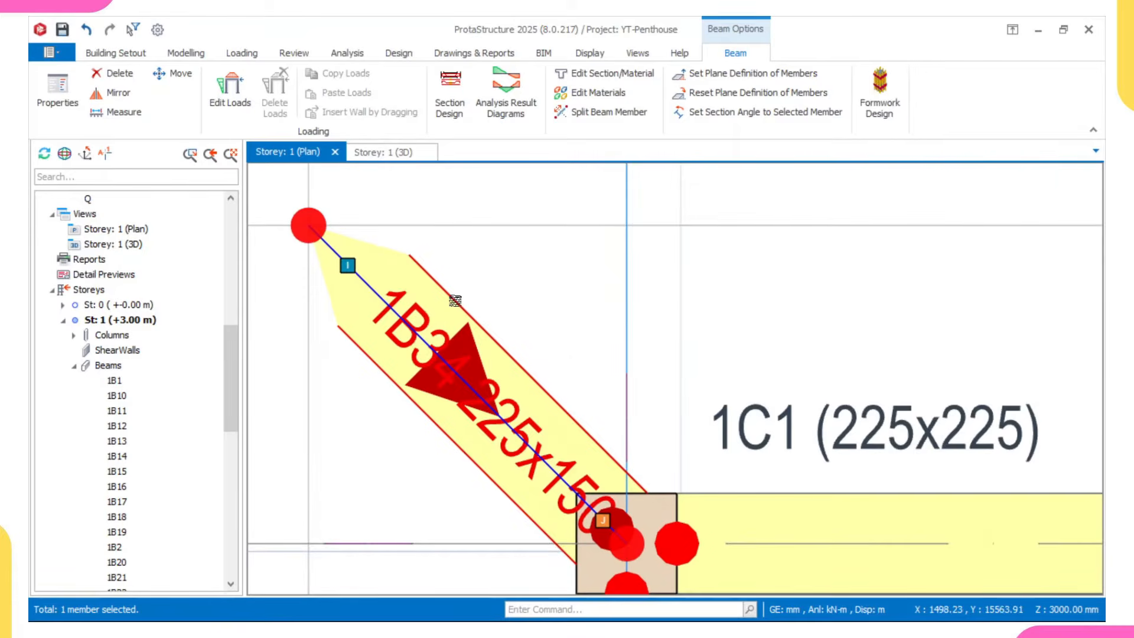
- Update the end conditions of cantilever beam 1B34 to hinged at both ends, applying the change to the selected beam only
{"action": "right_click", "coordinate": [455, 300]}
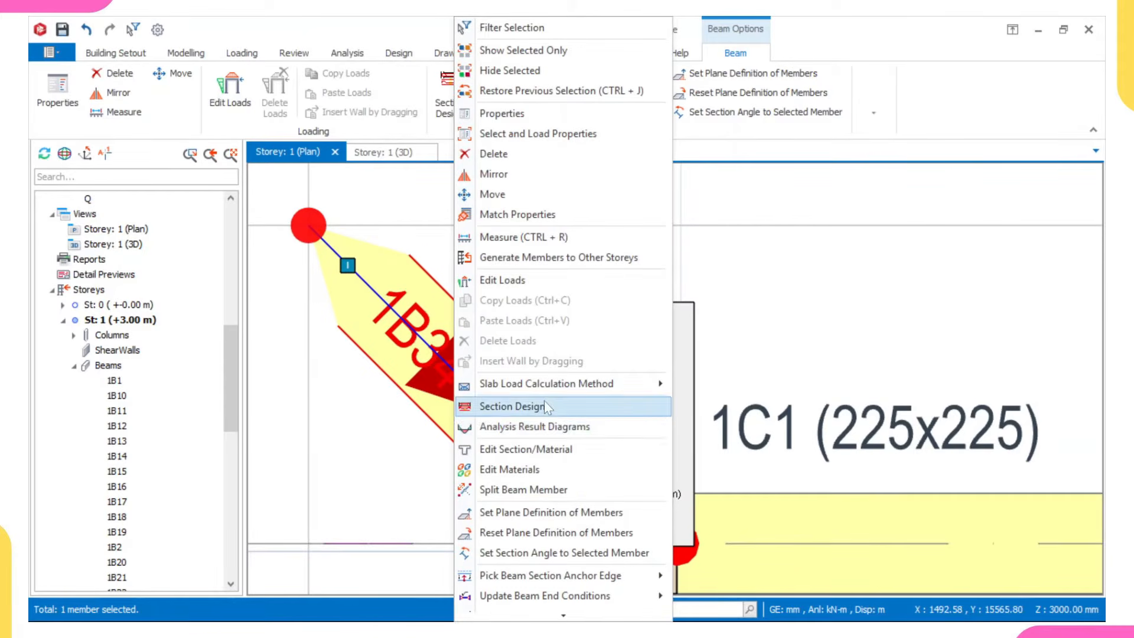
{"action": "mouse_move", "coordinate": [549, 390]}
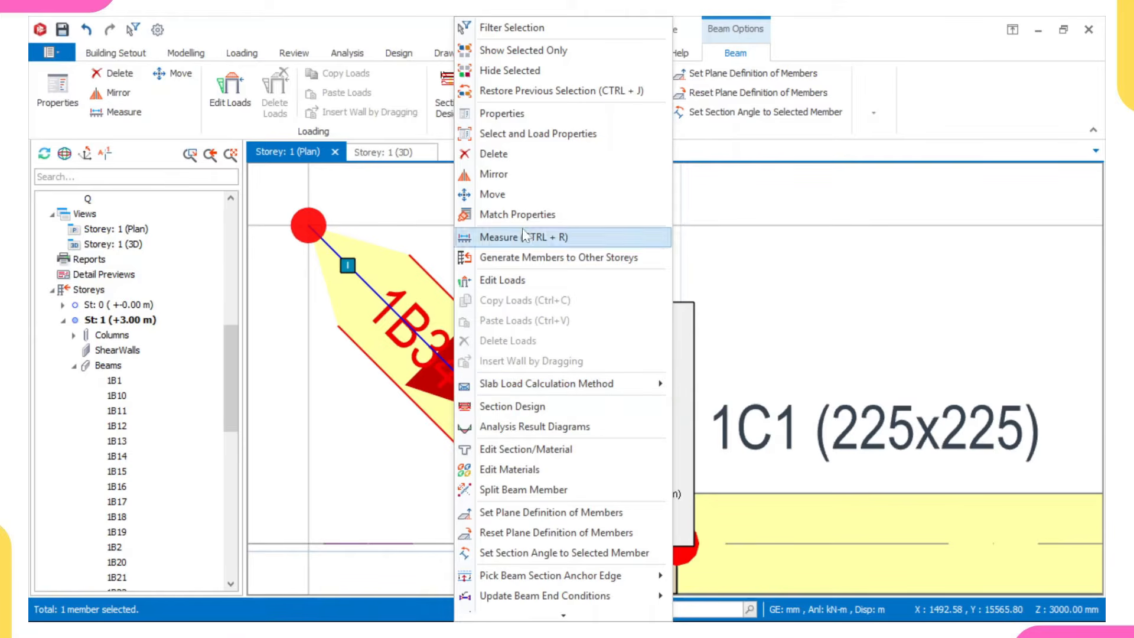
{"action": "scroll", "coordinate": [505, 526], "scroll_direction": "down", "scroll_amount": 3}
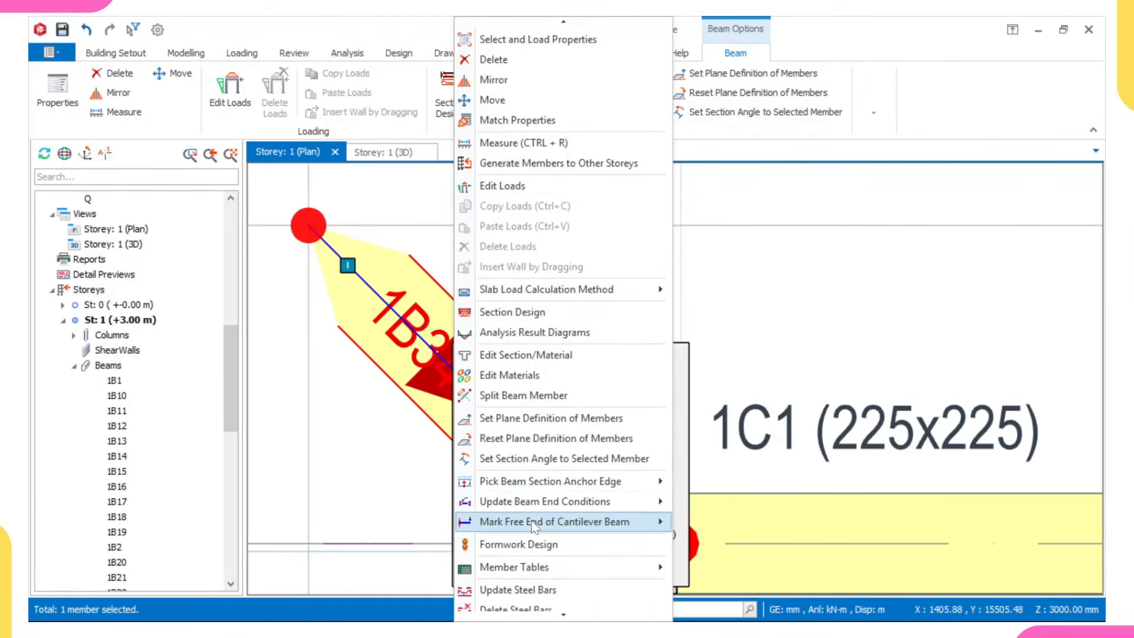
{"action": "mouse_move", "coordinate": [546, 501]}
{"action": "left_click", "coordinate": [748, 521]}
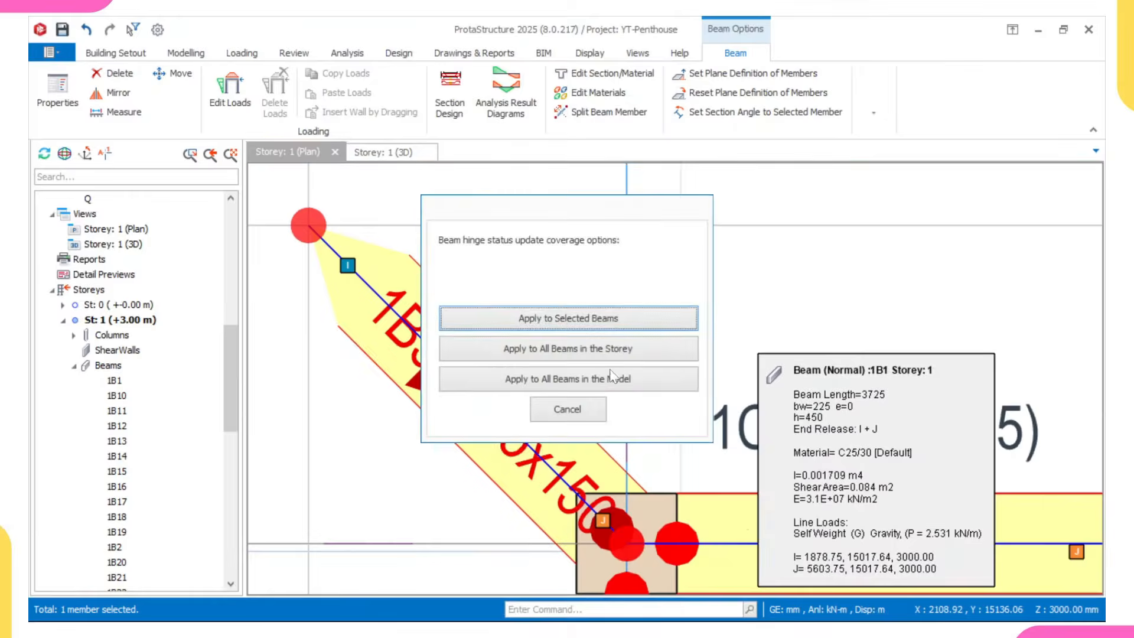
{"action": "left_click", "coordinate": [508, 322]}
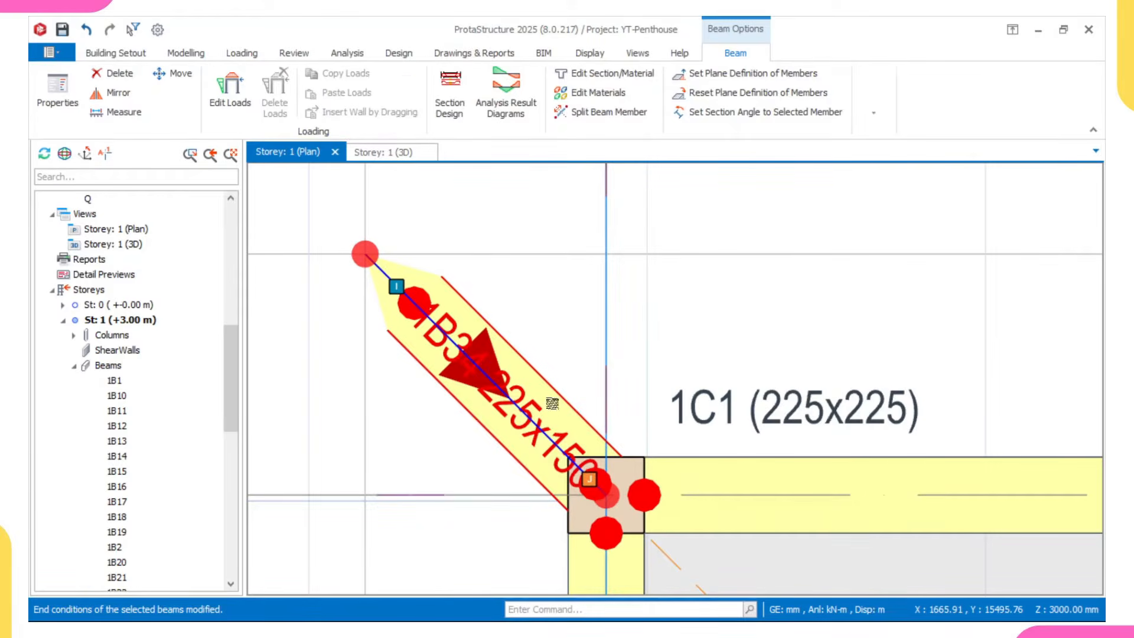
{"action": "scroll", "coordinate": [488, 336], "scroll_direction": "down", "scroll_amount": 2}
{"action": "scroll", "coordinate": [488, 343], "scroll_direction": "down", "scroll_amount": 5}
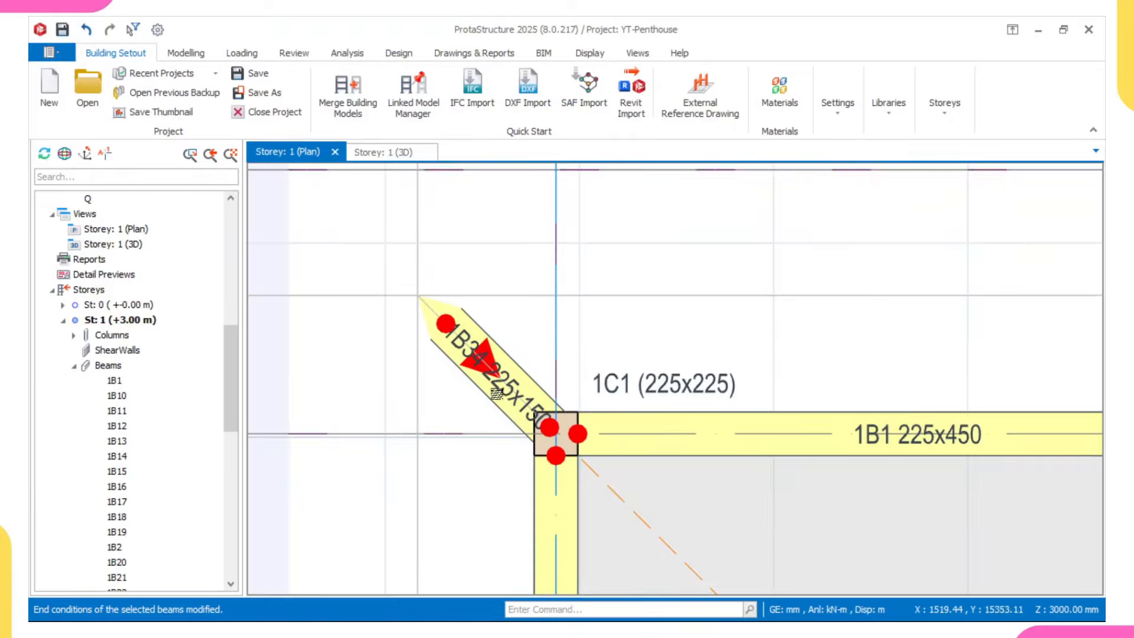
- Open the properties of slab 1S1 and set the slab type to the cantilever type 12
{"action": "scroll", "coordinate": [509, 310], "scroll_direction": "up", "scroll_amount": 2}
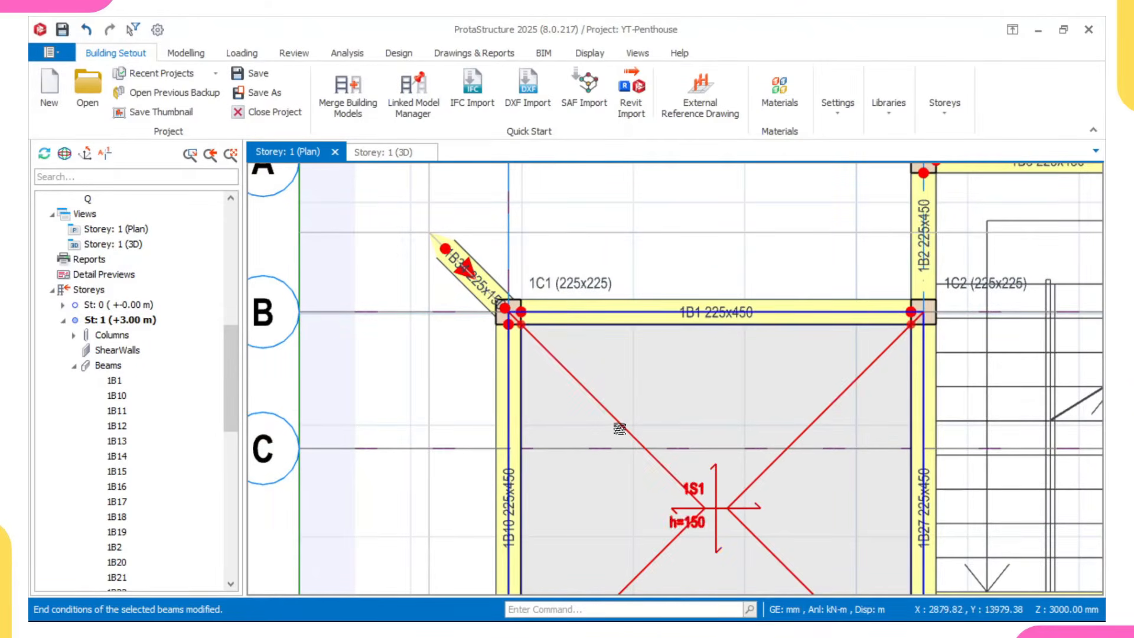
{"action": "left_click", "coordinate": [644, 402]}
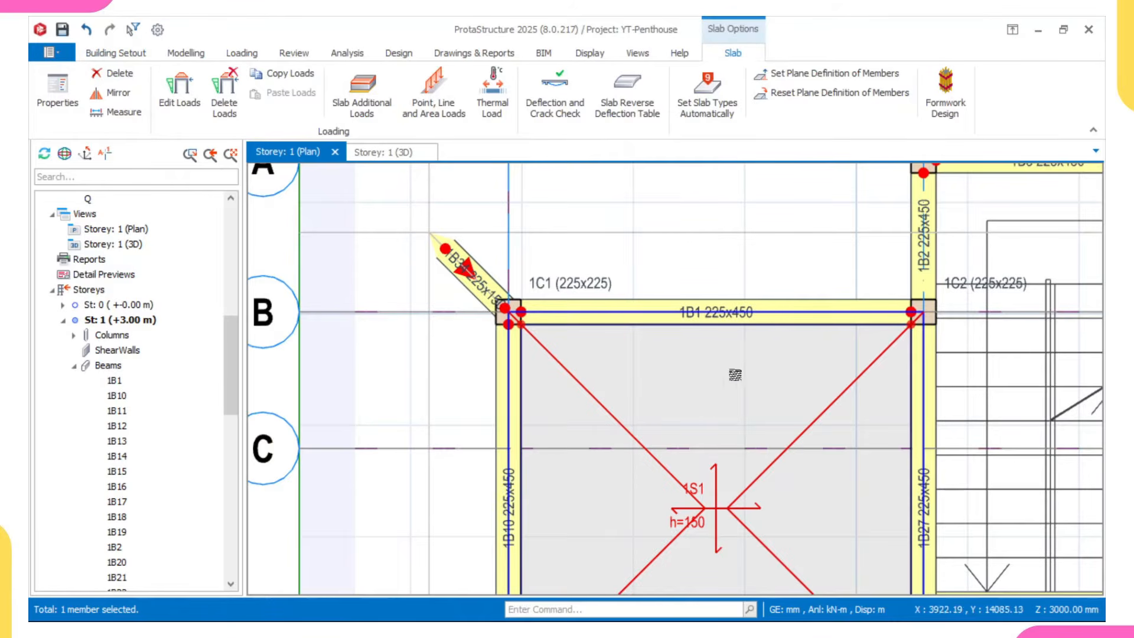
{"action": "scroll", "coordinate": [793, 351], "scroll_direction": "down", "scroll_amount": 3}
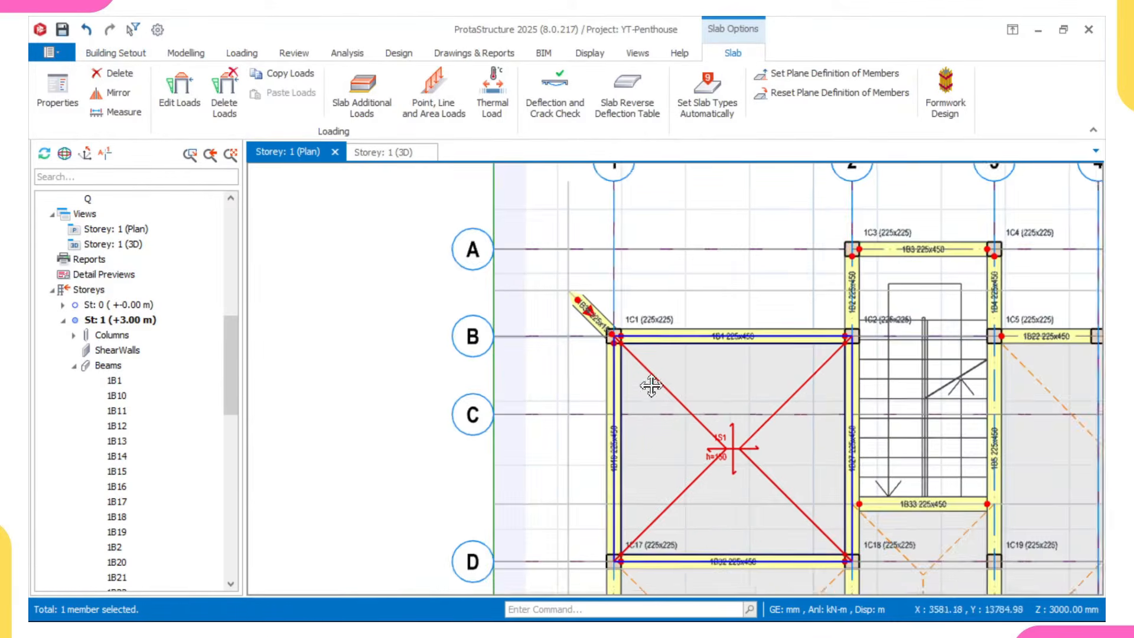
{"action": "middle_click_drag", "start_coordinate": [650, 385], "coordinate": [380, 306]}
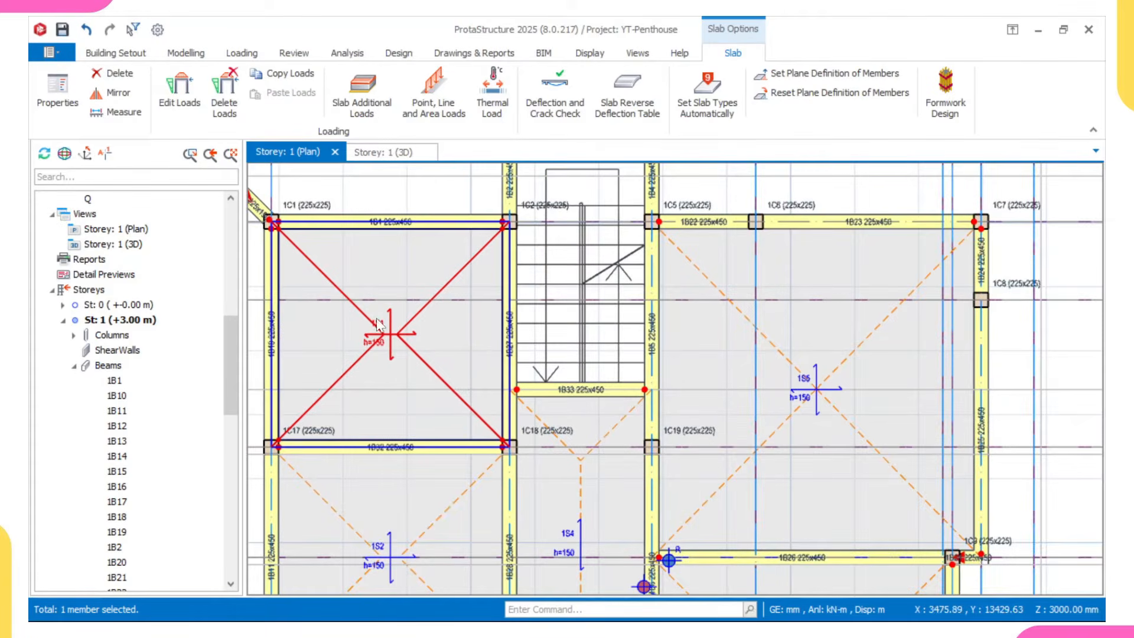
{"action": "scroll", "coordinate": [469, 389], "scroll_direction": "down", "scroll_amount": 2}
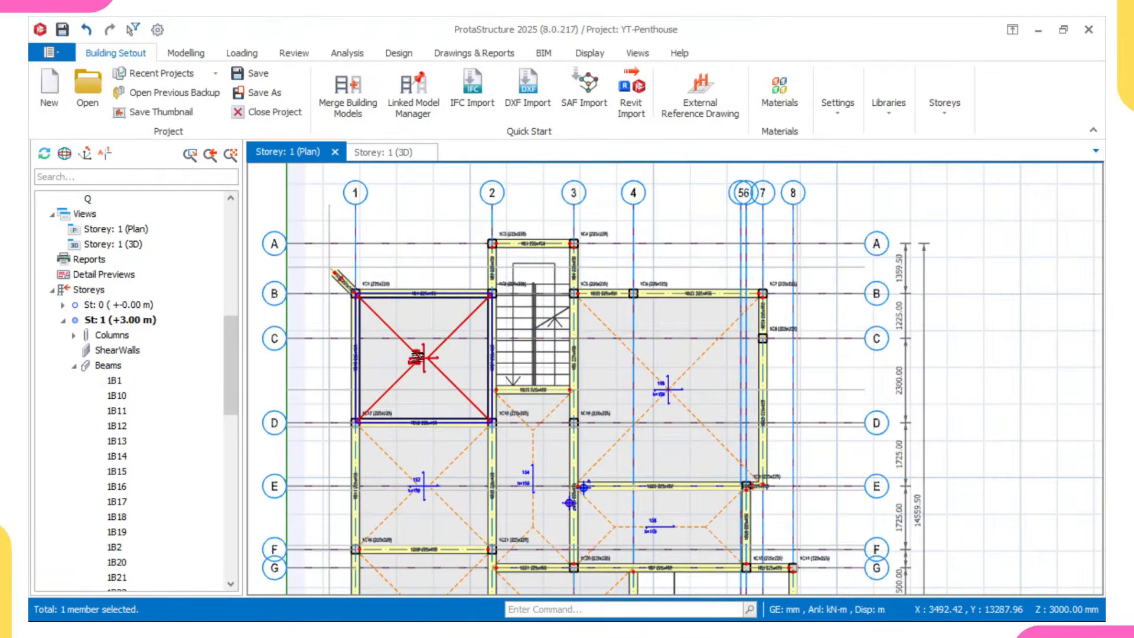
{"action": "double_click", "coordinate": [424, 359]}
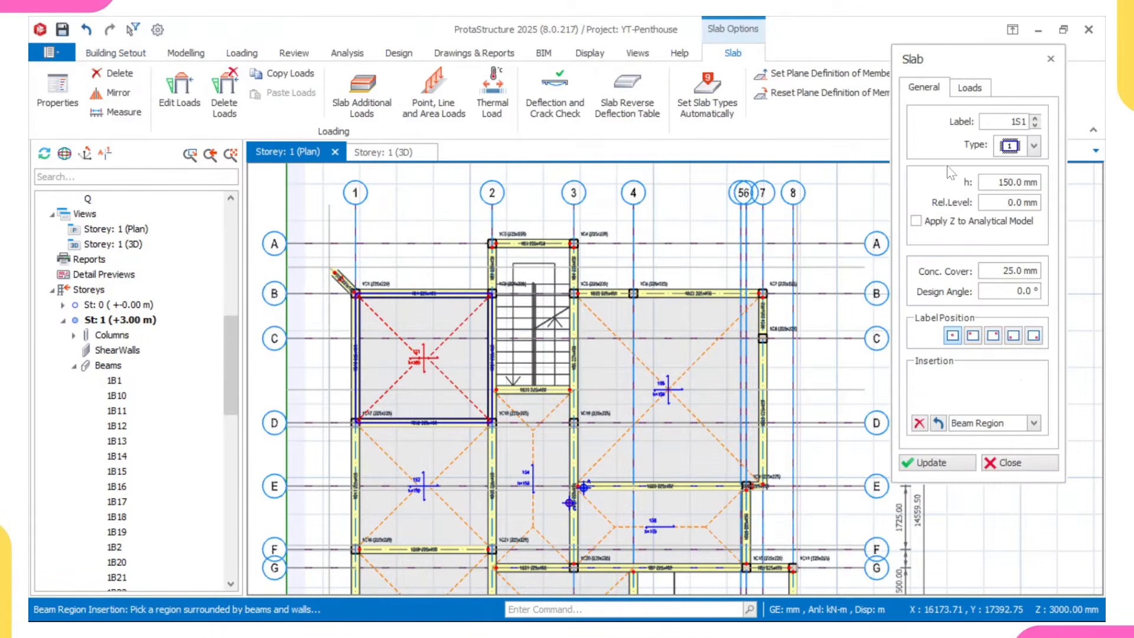
{"action": "left_click", "coordinate": [1012, 147]}
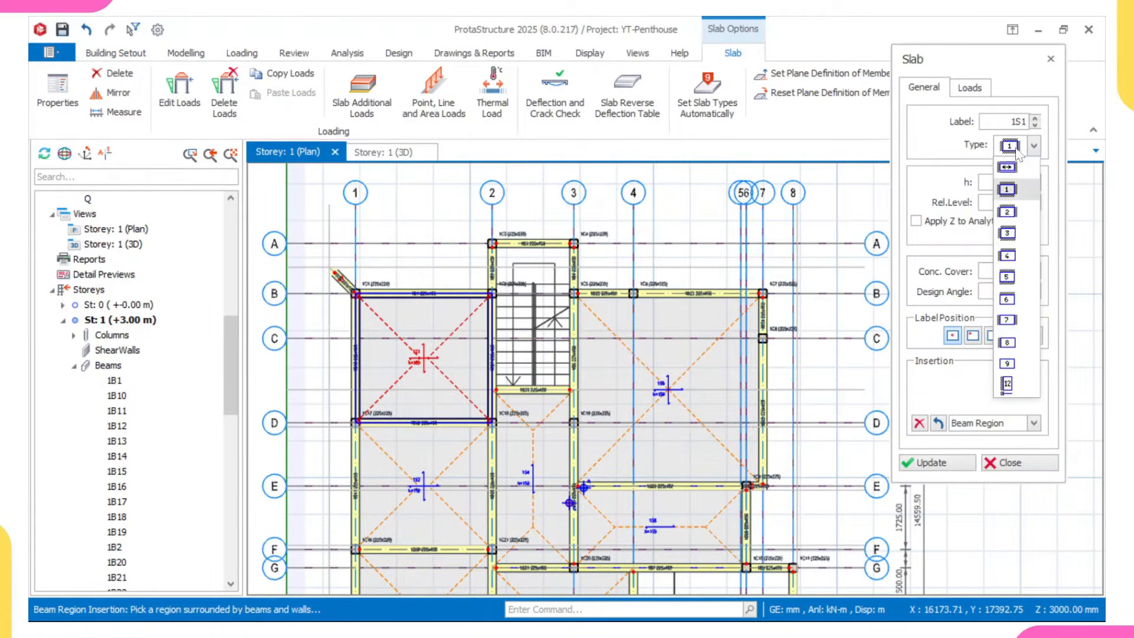
{"action": "left_click", "coordinate": [1015, 386]}
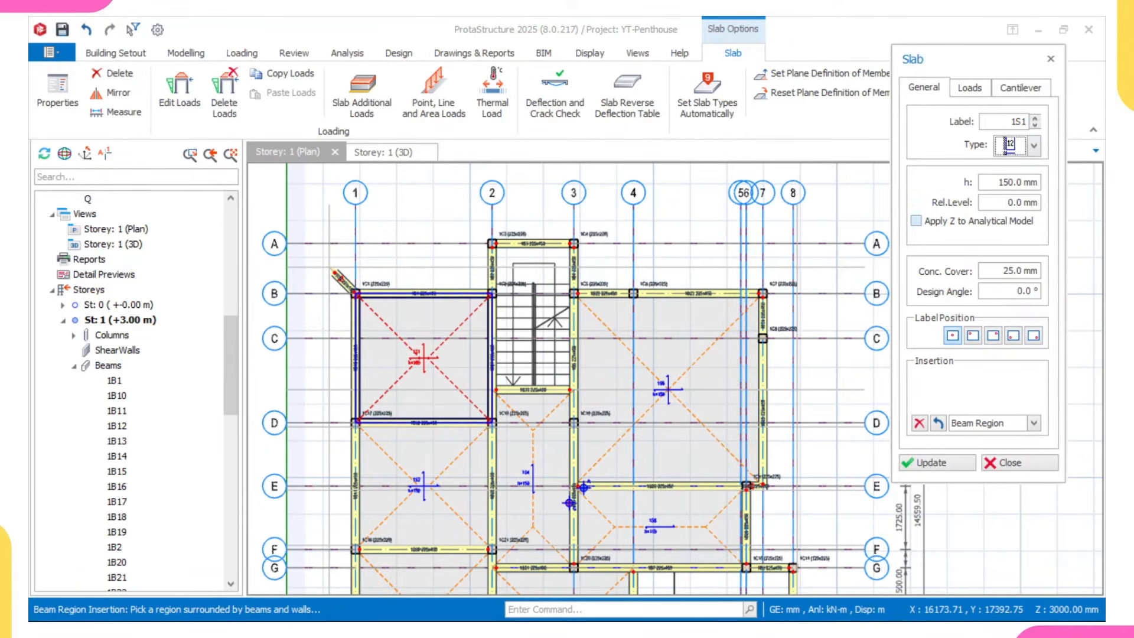
- Insert a cantilever slab with a 600 mm cantilever length along the outer side of beam 1B1
{"action": "left_click", "coordinate": [970, 89]}
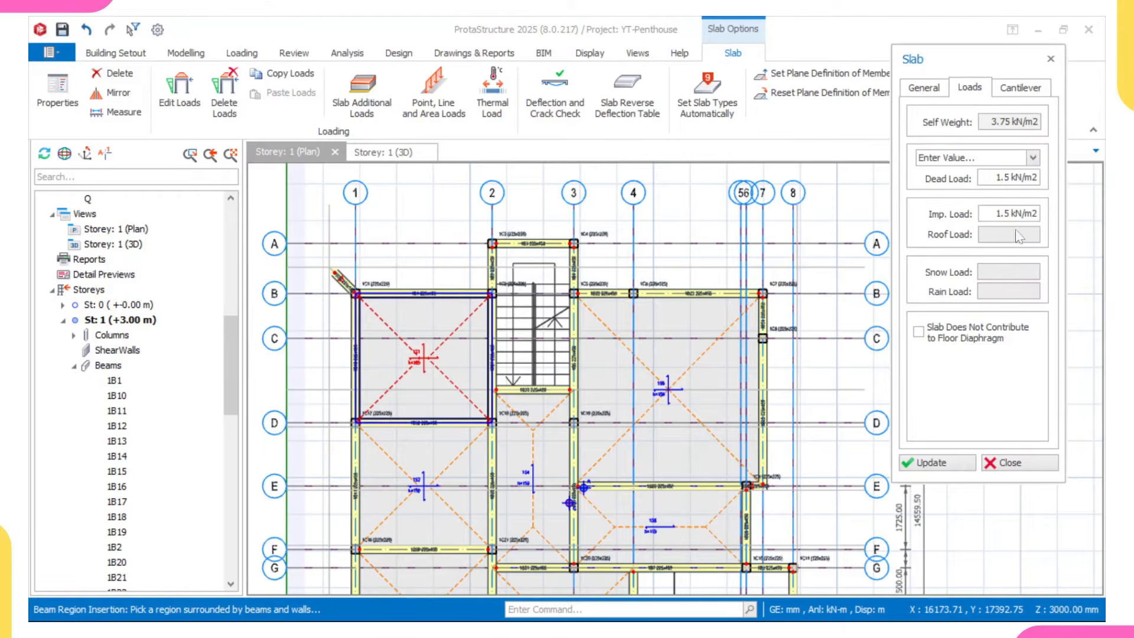
{"action": "left_click", "coordinate": [1018, 90]}
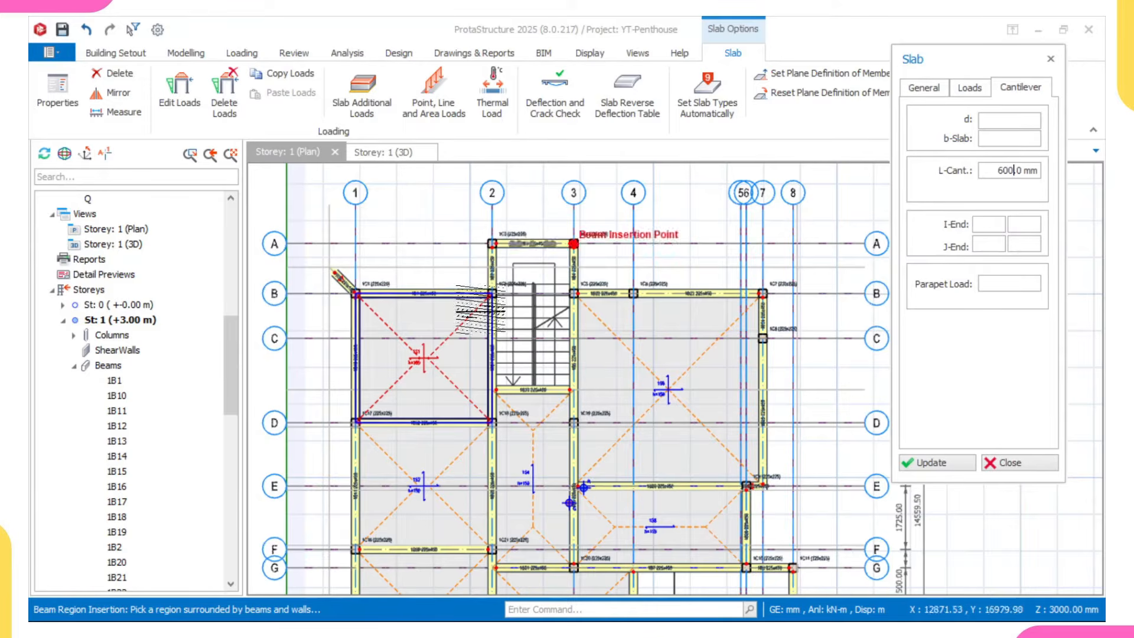
{"action": "scroll", "coordinate": [615, 305], "scroll_direction": "up", "scroll_amount": 5}
{"action": "scroll", "coordinate": [618, 304], "scroll_direction": "up", "scroll_amount": 2}
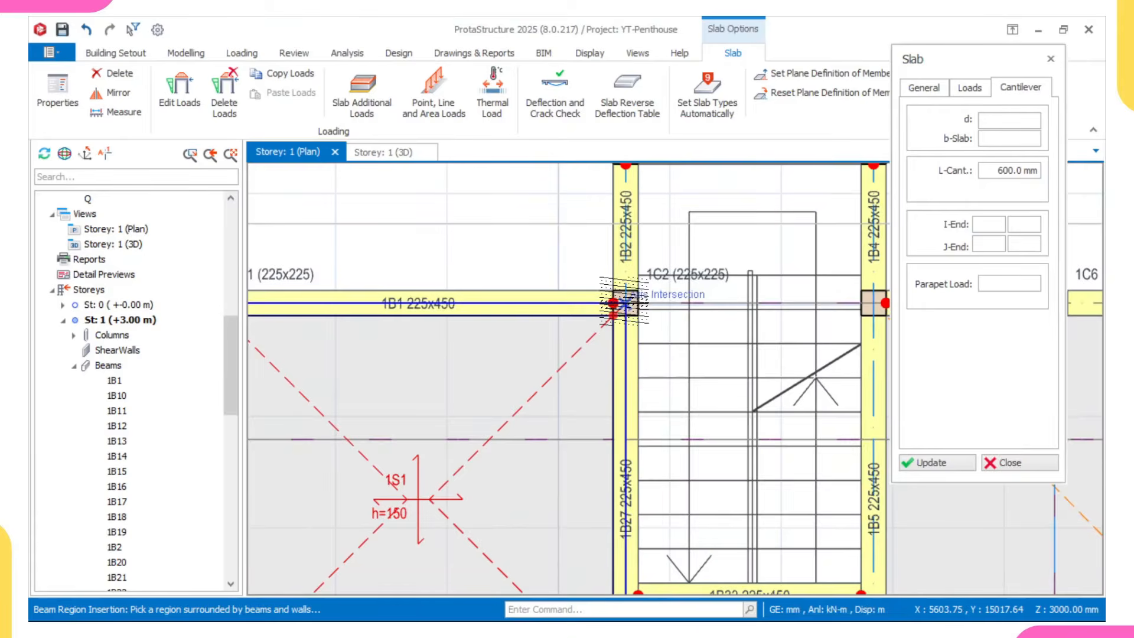
{"action": "scroll", "coordinate": [623, 304], "scroll_direction": "down", "scroll_amount": 5}
{"action": "scroll", "coordinate": [518, 293], "scroll_direction": "up", "scroll_amount": 5}
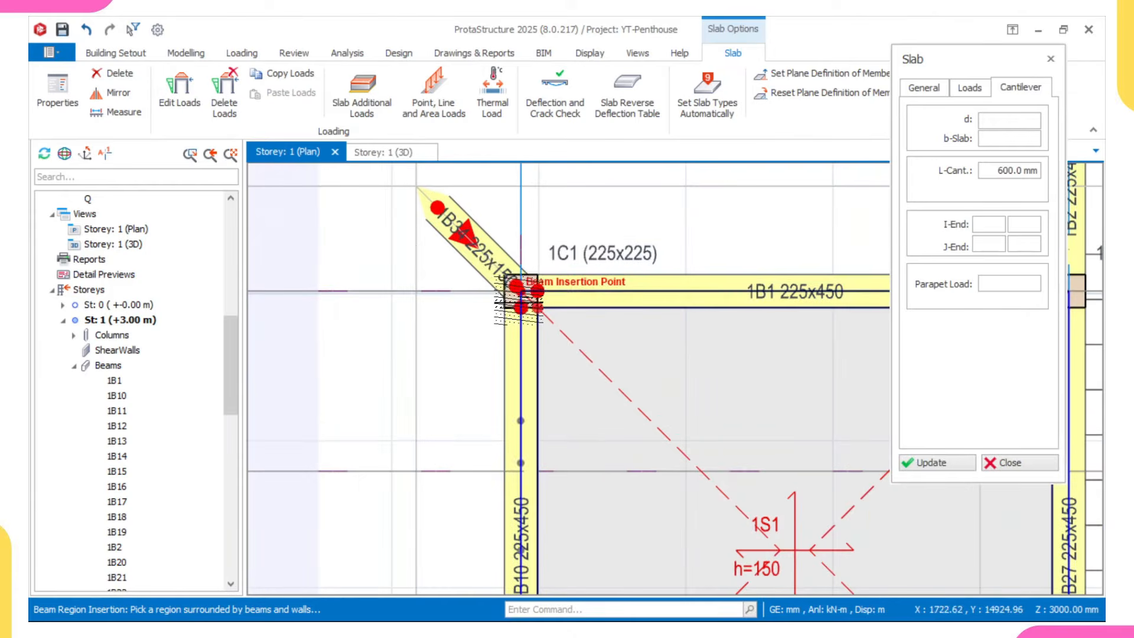
{"action": "left_click", "coordinate": [518, 289]}
{"action": "middle_click_drag", "start_coordinate": [489, 176], "coordinate": [483, 290]}
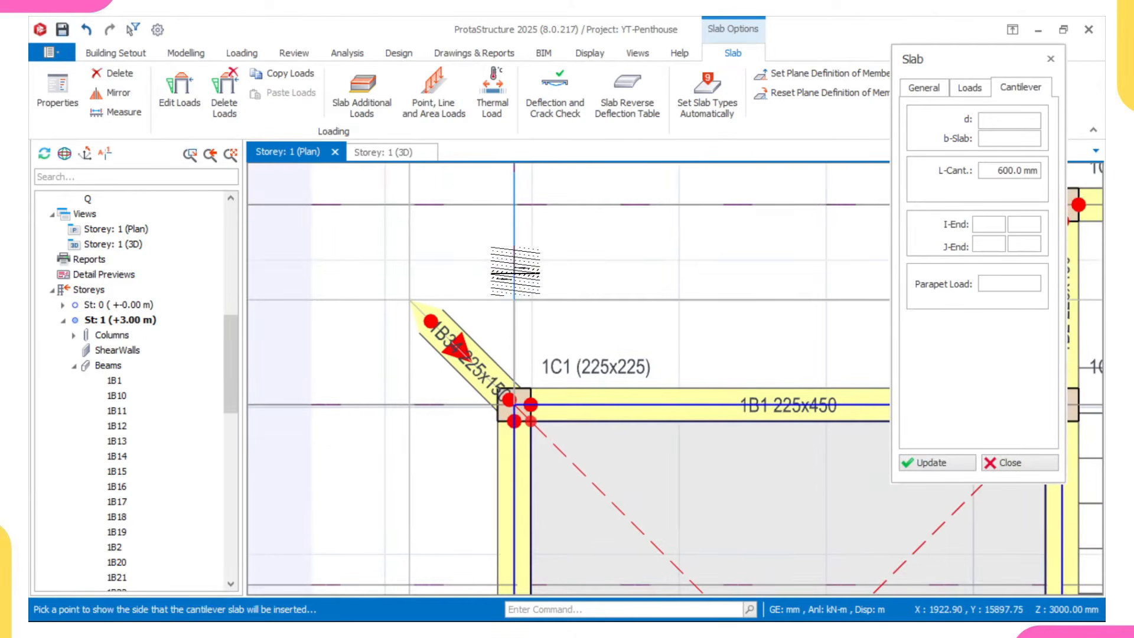
{"action": "left_click", "coordinate": [483, 290]}
{"action": "scroll", "coordinate": [507, 414], "scroll_direction": "up", "scroll_amount": 1}
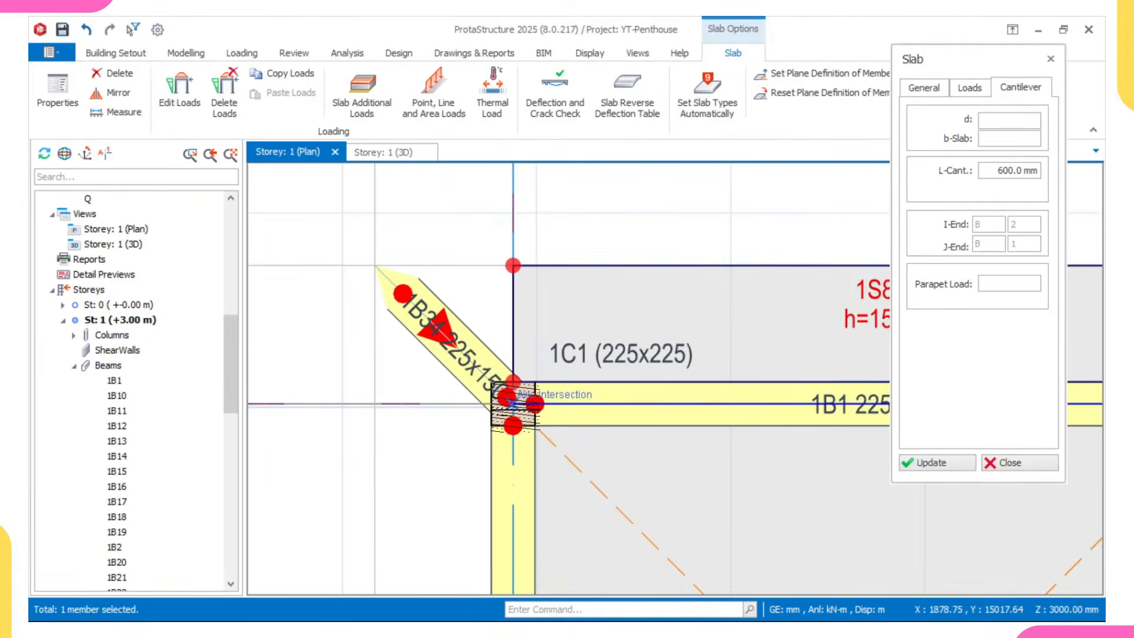
- Insert another 600 mm cantilever slab along the outer side of beam 1B10, between axes B and D, and end slab insertion
{"action": "scroll", "coordinate": [507, 433], "scroll_direction": "down", "scroll_amount": 2}
{"action": "middle_click_drag", "start_coordinate": [506, 433], "coordinate": [526, 307]}
{"action": "scroll", "coordinate": [526, 306], "scroll_direction": "down", "scroll_amount": 2}
{"action": "scroll", "coordinate": [531, 458], "scroll_direction": "up", "scroll_amount": 3}
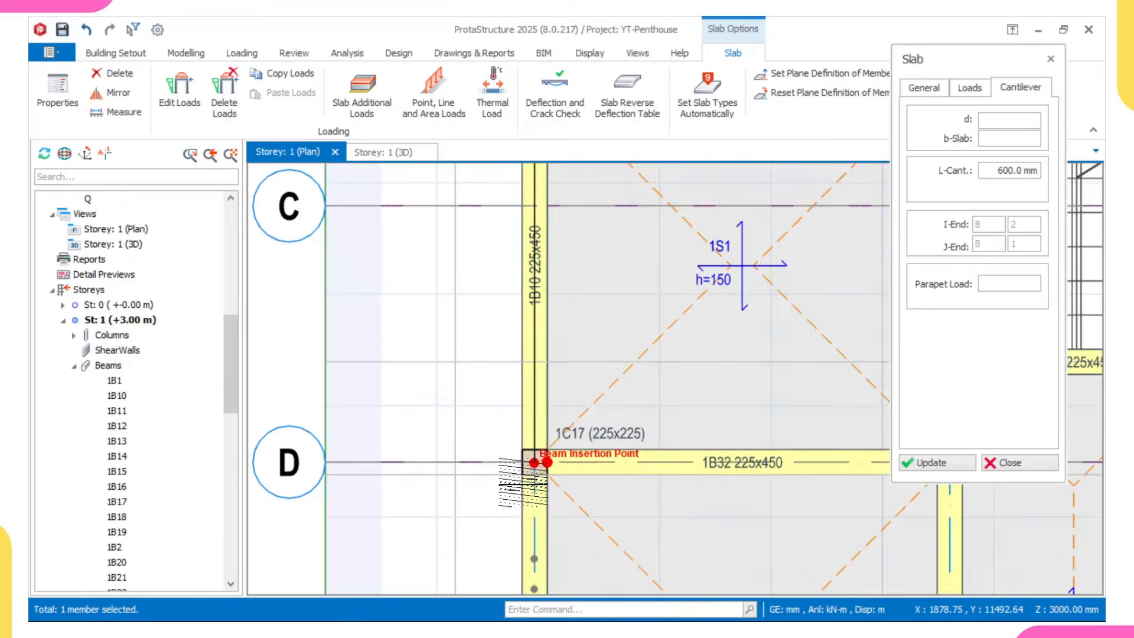
{"action": "scroll", "coordinate": [536, 459], "scroll_direction": "up", "scroll_amount": 1}
{"action": "scroll", "coordinate": [535, 459], "scroll_direction": "down", "scroll_amount": 1}
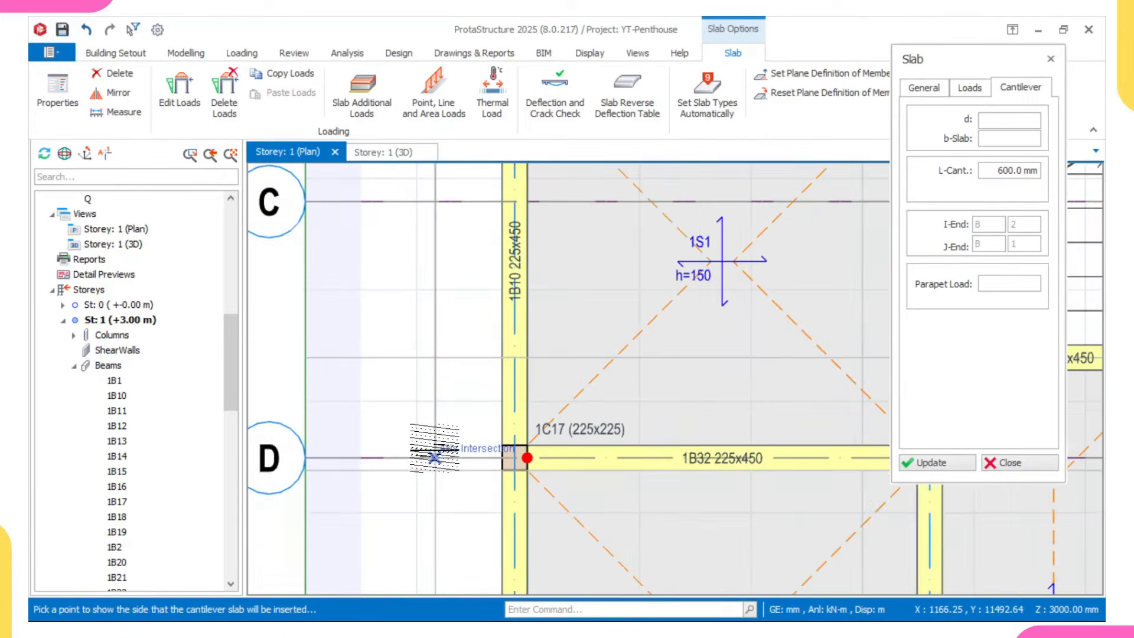
{"action": "left_click", "coordinate": [425, 455]}
{"action": "scroll", "coordinate": [425, 455], "scroll_direction": "down", "scroll_amount": 2}
{"action": "middle_click_drag", "start_coordinate": [427, 387], "coordinate": [429, 506]}
{"action": "scroll", "coordinate": [440, 467], "scroll_direction": "up", "scroll_amount": 2}
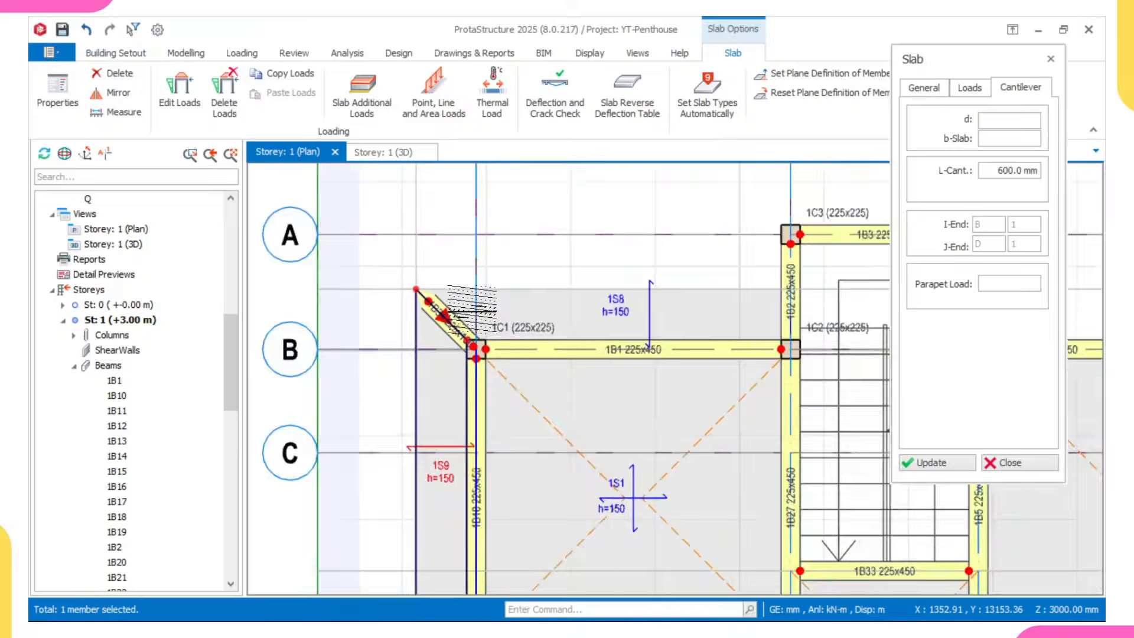
{"action": "scroll", "coordinate": [484, 354], "scroll_direction": "down", "scroll_amount": 3}
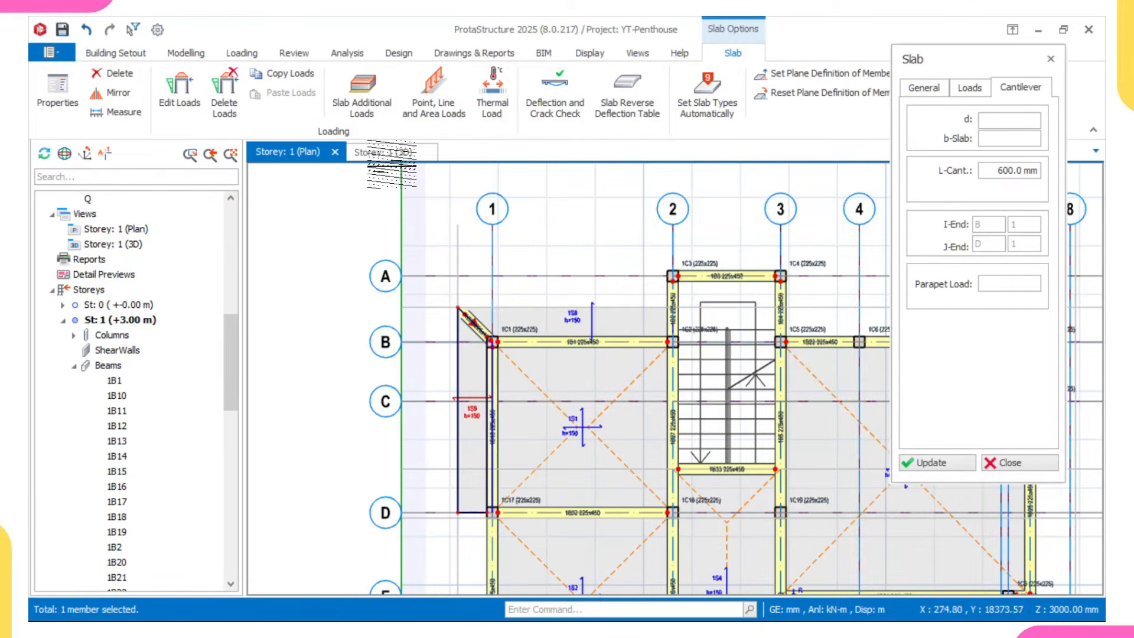
{"action": "key", "text": "Escape"}
- Inspect the cantilever slabs and beam 1B34 at the building corner in the Storey 1 3D view
{"action": "left_click", "coordinate": [384, 151]}
{"action": "mouse_move", "coordinate": [566, 377]}
{"action": "middle_mouse_down"}
{"action": "mouse_move", "coordinate": [591, 453]}
{"action": "mouse_move", "coordinate": [614, 407]}
{"action": "mouse_move", "coordinate": [655, 435]}
{"action": "mouse_move", "coordinate": [547, 453]}
{"action": "middle_mouse_up"}
{"action": "scroll", "coordinate": [568, 471], "scroll_direction": "down", "scroll_amount": 5}
{"action": "scroll", "coordinate": [546, 453], "scroll_direction": "up", "scroll_amount": 10}
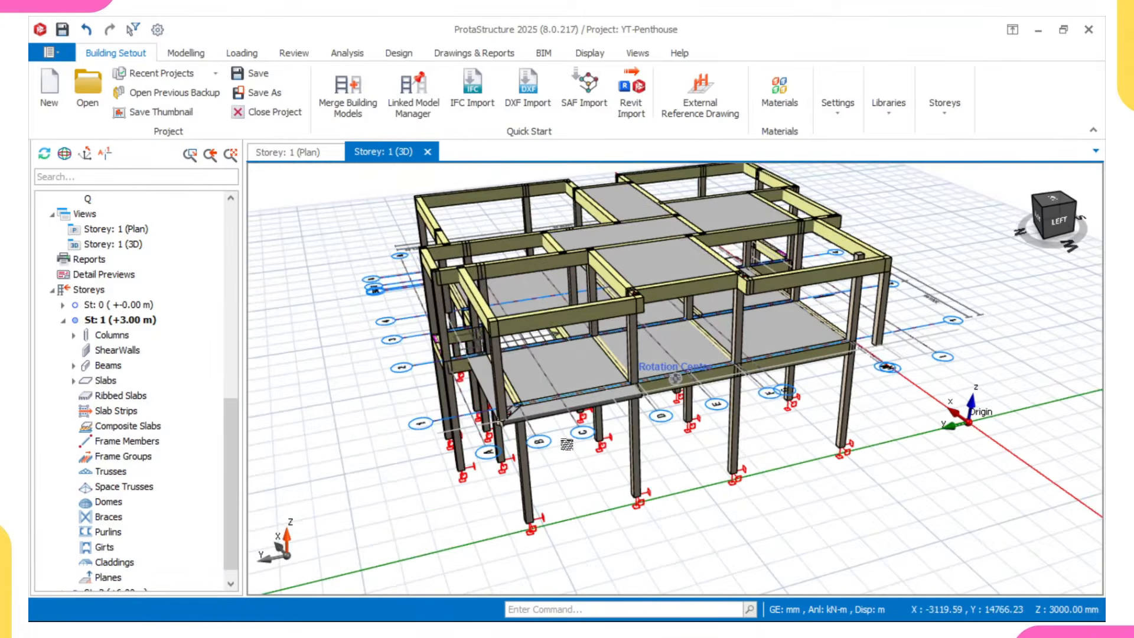
{"action": "scroll", "coordinate": [508, 414], "scroll_direction": "up", "scroll_amount": 2}
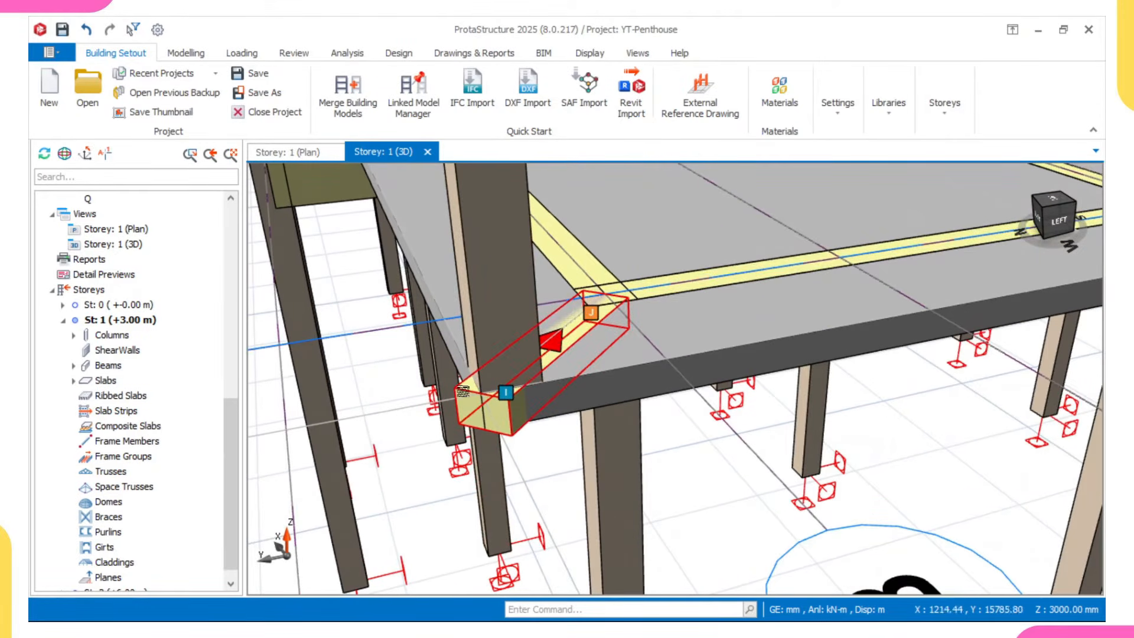
- Examine where the cantilever slab along beam 1B10 ends at column 1C17, in the Storey 1 3D and plan views
{"action": "scroll", "coordinate": [463, 391], "scroll_direction": "down", "scroll_amount": 6}
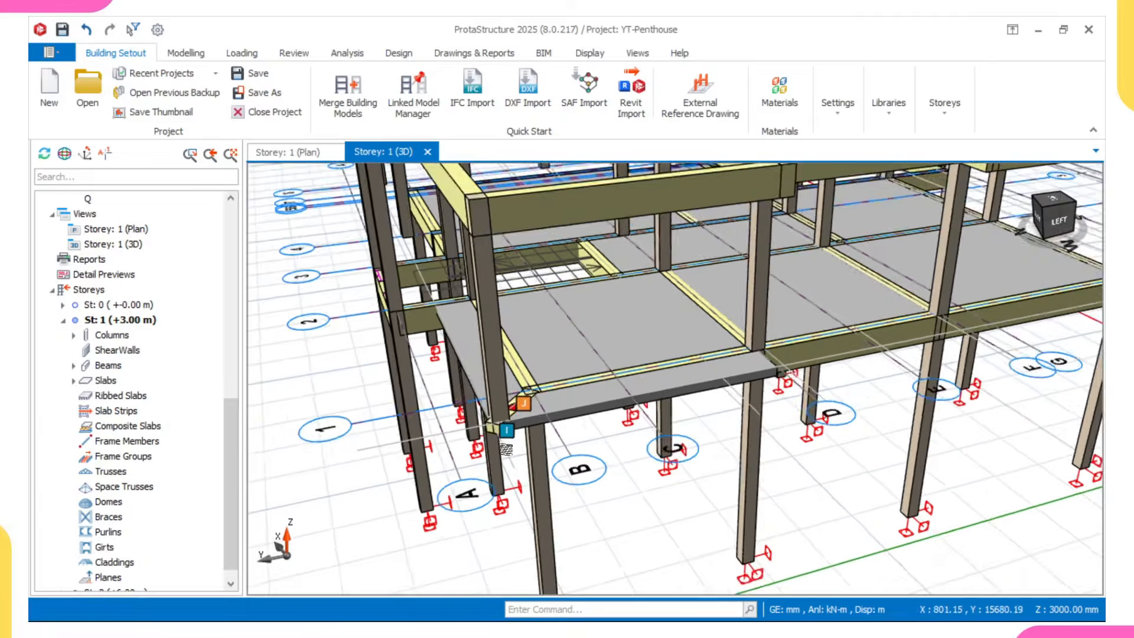
{"action": "scroll", "coordinate": [505, 448], "scroll_direction": "down", "scroll_amount": 6}
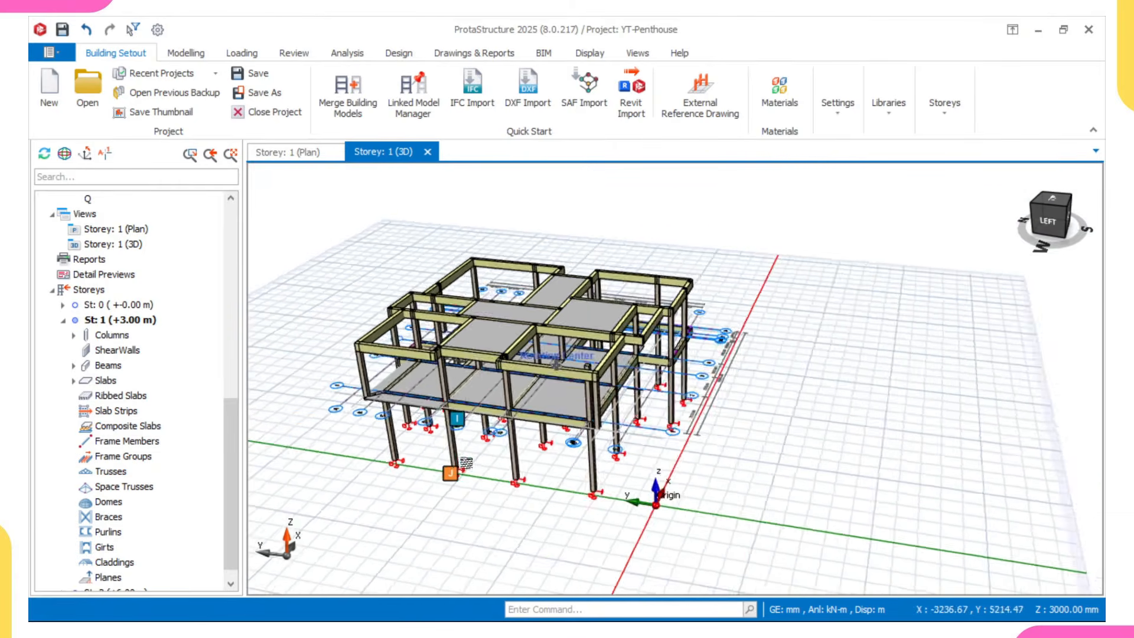
{"action": "scroll", "coordinate": [466, 462], "scroll_direction": "up", "scroll_amount": 10}
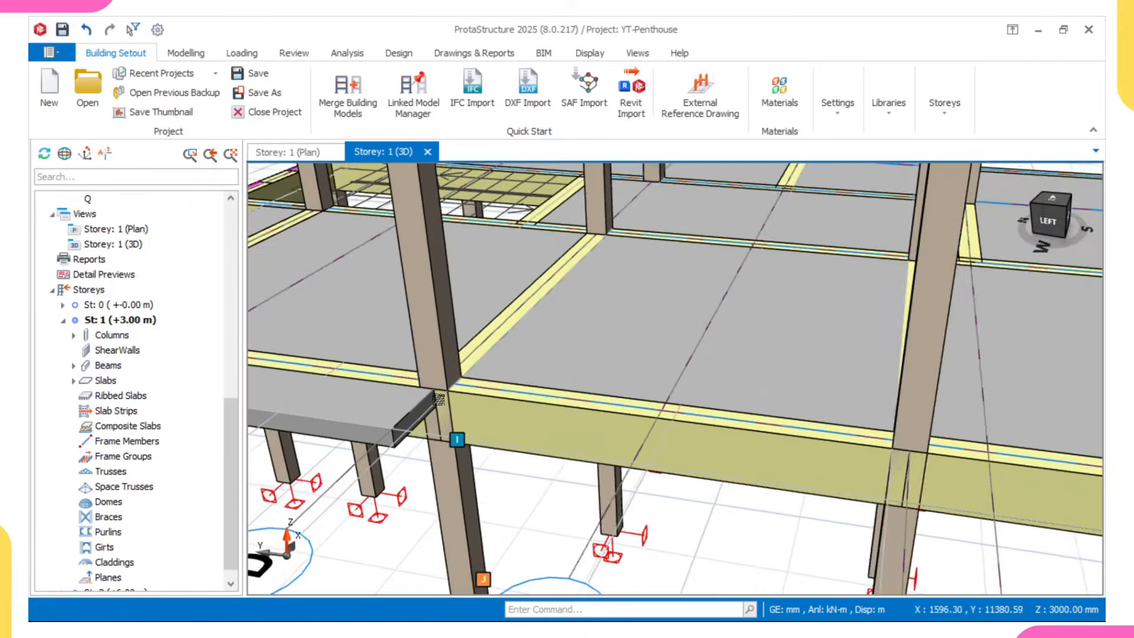
{"action": "scroll", "coordinate": [439, 399], "scroll_direction": "down", "scroll_amount": 5}
{"action": "left_click", "coordinate": [290, 152]}
{"action": "scroll", "coordinate": [462, 322], "scroll_direction": "down", "scroll_amount": 3}
{"action": "scroll", "coordinate": [451, 364], "scroll_direction": "up", "scroll_amount": 6}
{"action": "scroll", "coordinate": [451, 364], "scroll_direction": "up", "scroll_amount": 6}
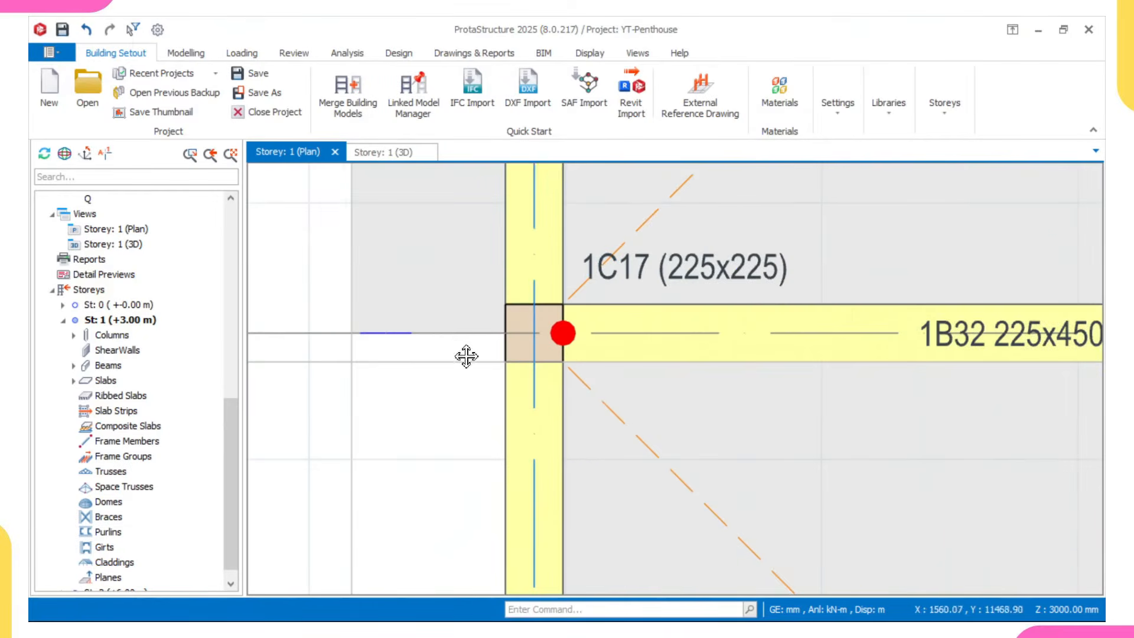
{"action": "scroll", "coordinate": [504, 396], "scroll_direction": "down", "scroll_amount": 3}
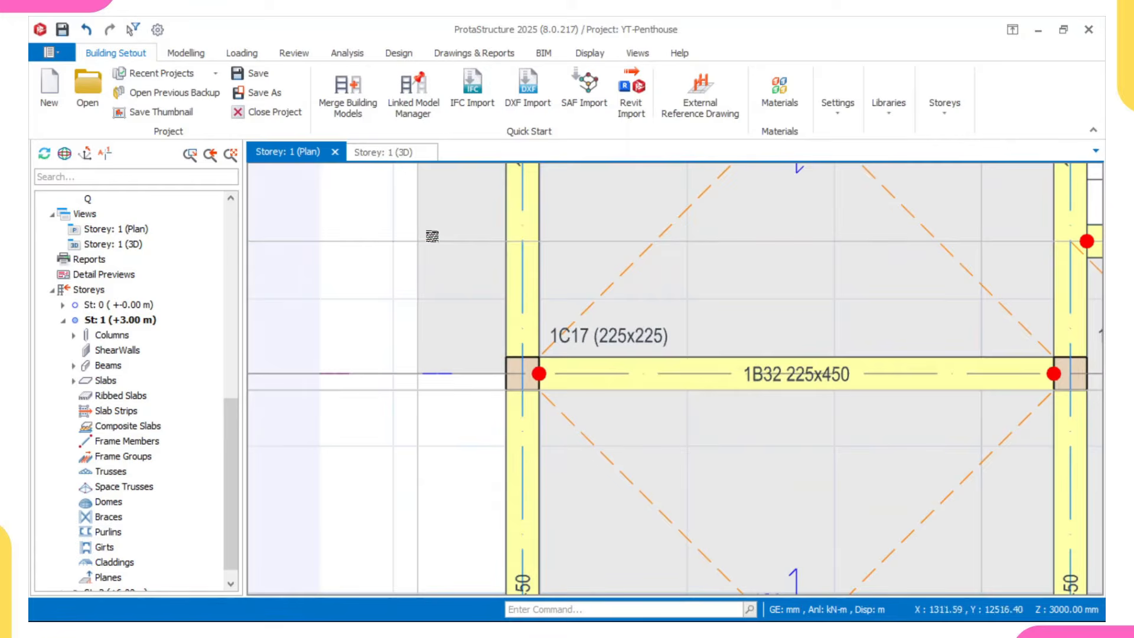
{"action": "scroll", "coordinate": [431, 236], "scroll_direction": "down", "scroll_amount": 4}
{"action": "scroll", "coordinate": [433, 444], "scroll_direction": "up", "scroll_amount": 6}
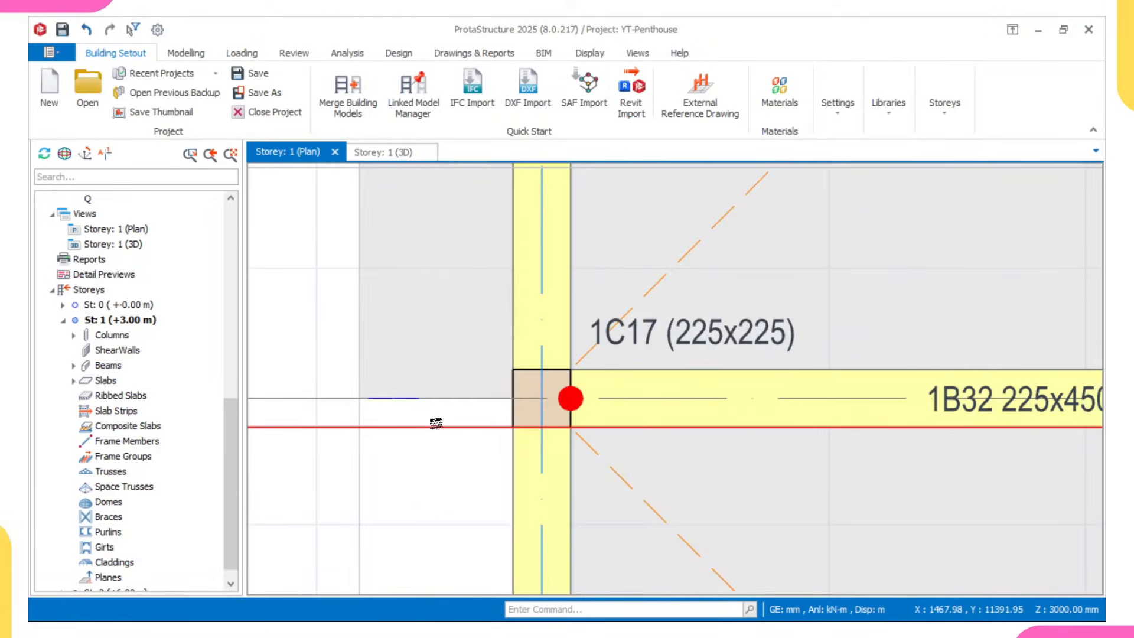
{"action": "mouse_move", "coordinate": [436, 422]}
{"action": "scroll", "coordinate": [443, 407], "scroll_direction": "down", "scroll_amount": 3}
{"action": "scroll", "coordinate": [448, 260], "scroll_direction": "up", "scroll_amount": 4}
- Delete cantilever slab 1S9 beside beam 1B10 in the Storey 1 plan
{"action": "left_click", "coordinate": [456, 261]}
{"action": "right_click", "coordinate": [477, 266]}
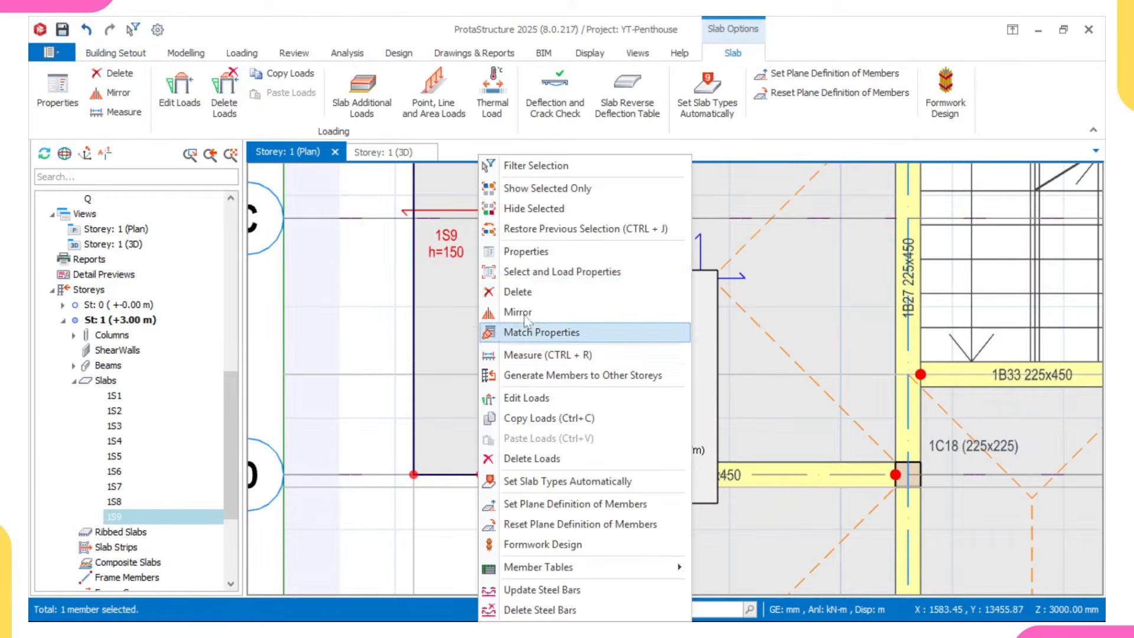
{"action": "left_click", "coordinate": [508, 294]}
- Open the properties of cantilever slab 1S8 above beam 1B1 to reuse its settings for a new slab
{"action": "scroll", "coordinate": [487, 244], "scroll_direction": "down", "scroll_amount": 2}
{"action": "middle_click_drag", "start_coordinate": [487, 244], "coordinate": [526, 433]}
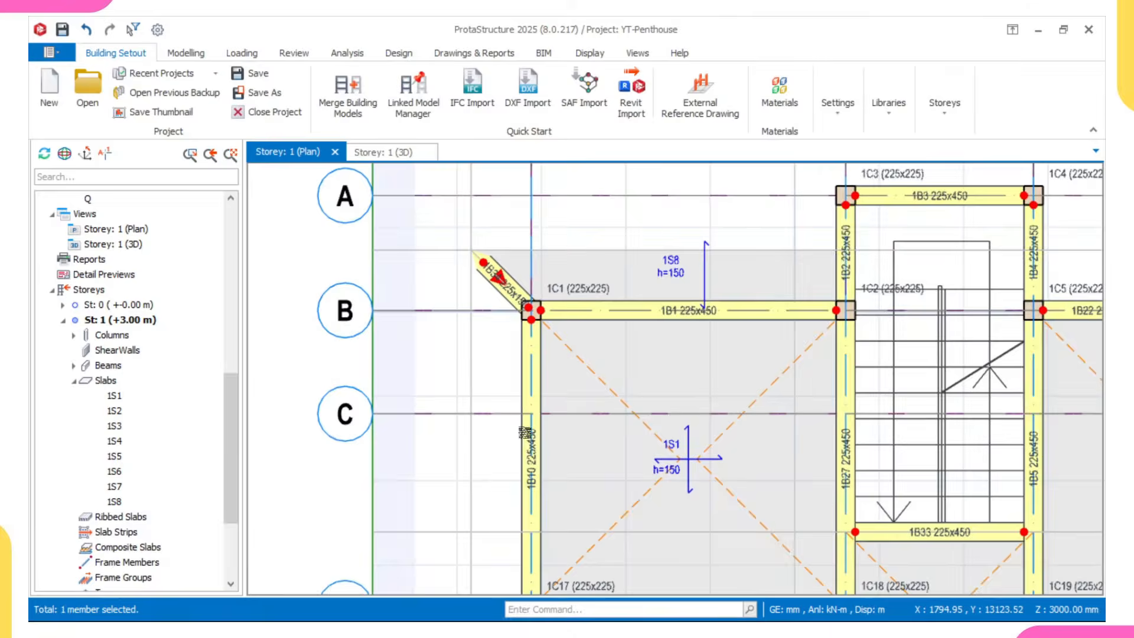
{"action": "scroll", "coordinate": [537, 270], "scroll_direction": "up", "scroll_amount": 2}
{"action": "left_click", "coordinate": [705, 270]}
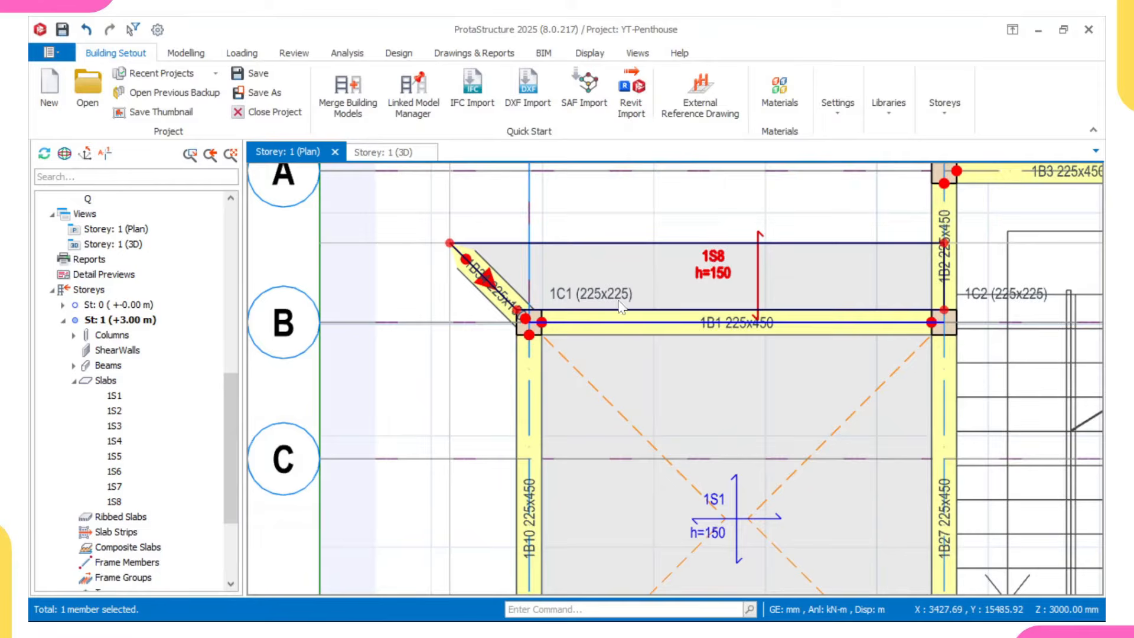
- Try to insert a cantilever slab between the lower edge of column 1C16 and column 1C1
{"action": "scroll", "coordinate": [580, 412], "scroll_direction": "down", "scroll_amount": 2}
{"action": "middle_click_drag", "start_coordinate": [580, 407], "coordinate": [577, 298]}
{"action": "middle_click_drag", "start_coordinate": [552, 474], "coordinate": [573, 363]}
{"action": "scroll", "coordinate": [568, 526], "scroll_direction": "up", "scroll_amount": 1}
{"action": "middle_click_drag", "start_coordinate": [569, 530], "coordinate": [569, 281]}
{"action": "scroll", "coordinate": [581, 372], "scroll_direction": "up", "scroll_amount": 2}
{"action": "scroll", "coordinate": [586, 365], "scroll_direction": "up", "scroll_amount": 5}
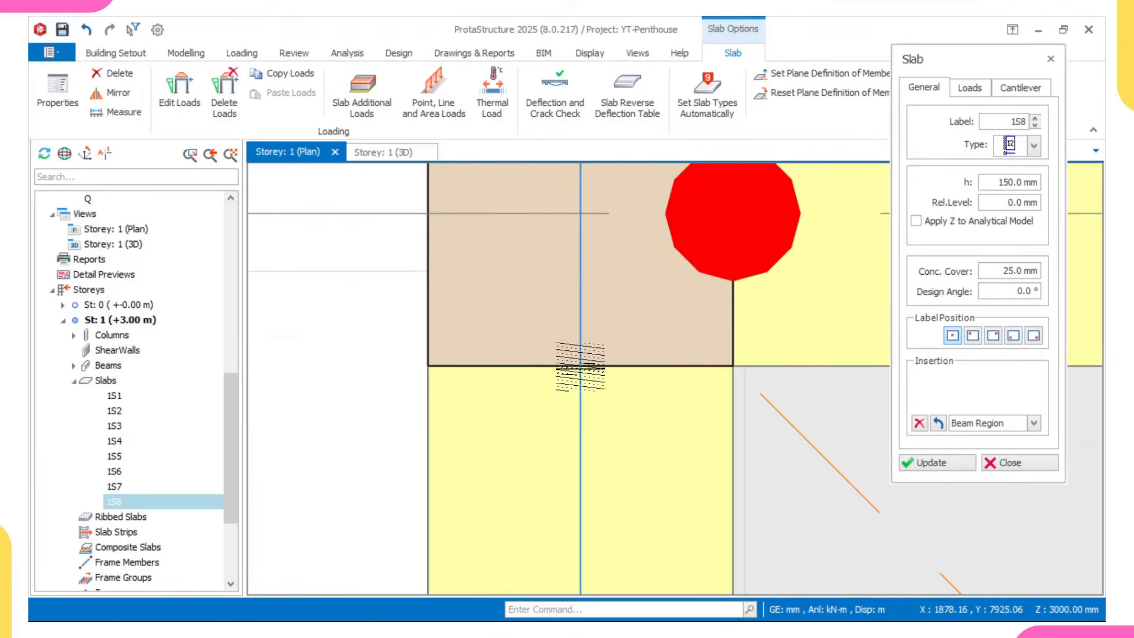
{"action": "scroll", "coordinate": [580, 366], "scroll_direction": "down", "scroll_amount": 5}
{"action": "middle_click_drag", "start_coordinate": [570, 361], "coordinate": [539, 544]}
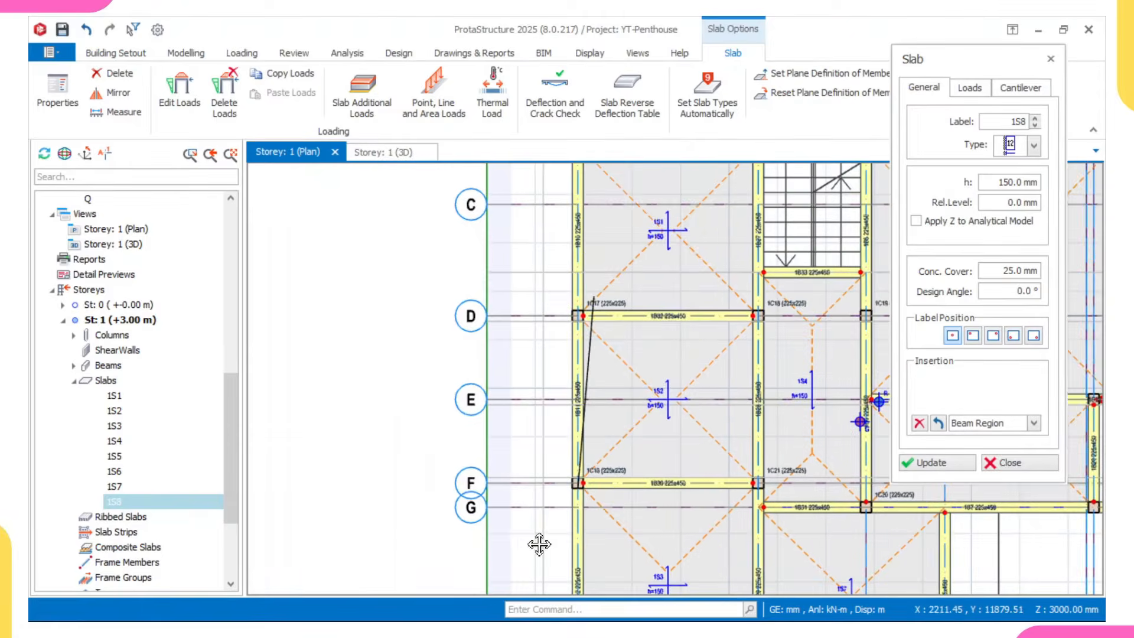
{"action": "middle_click_drag", "start_coordinate": [567, 174], "coordinate": [519, 387]}
{"action": "scroll", "coordinate": [531, 366], "scroll_direction": "up", "scroll_amount": 6}
{"action": "left_click", "coordinate": [535, 355]}
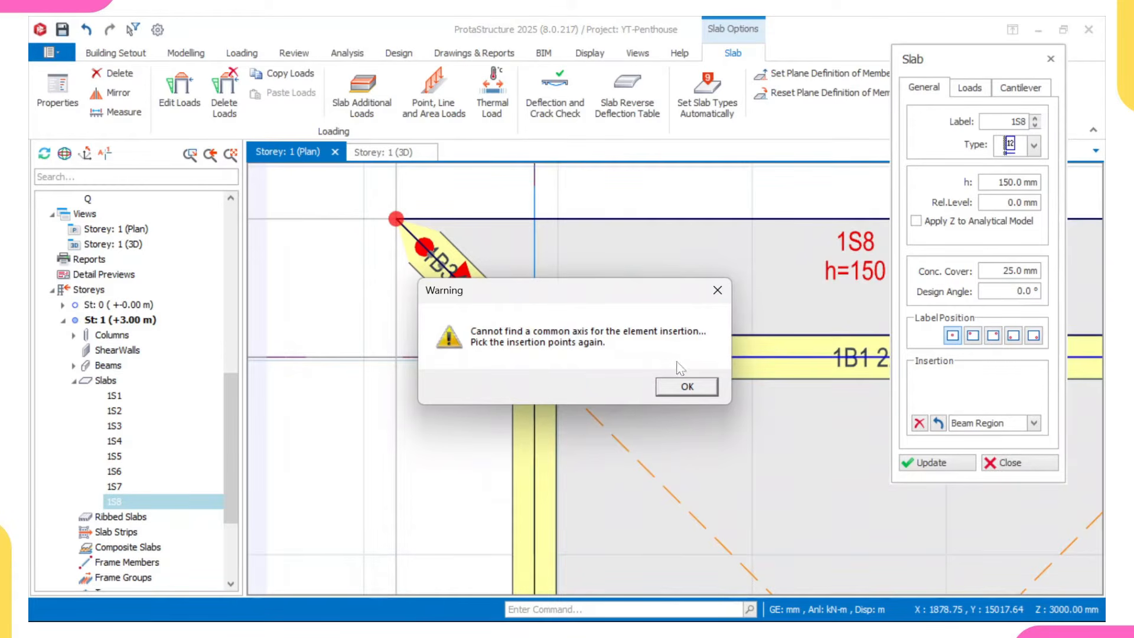
{"action": "left_click", "coordinate": [684, 386]}
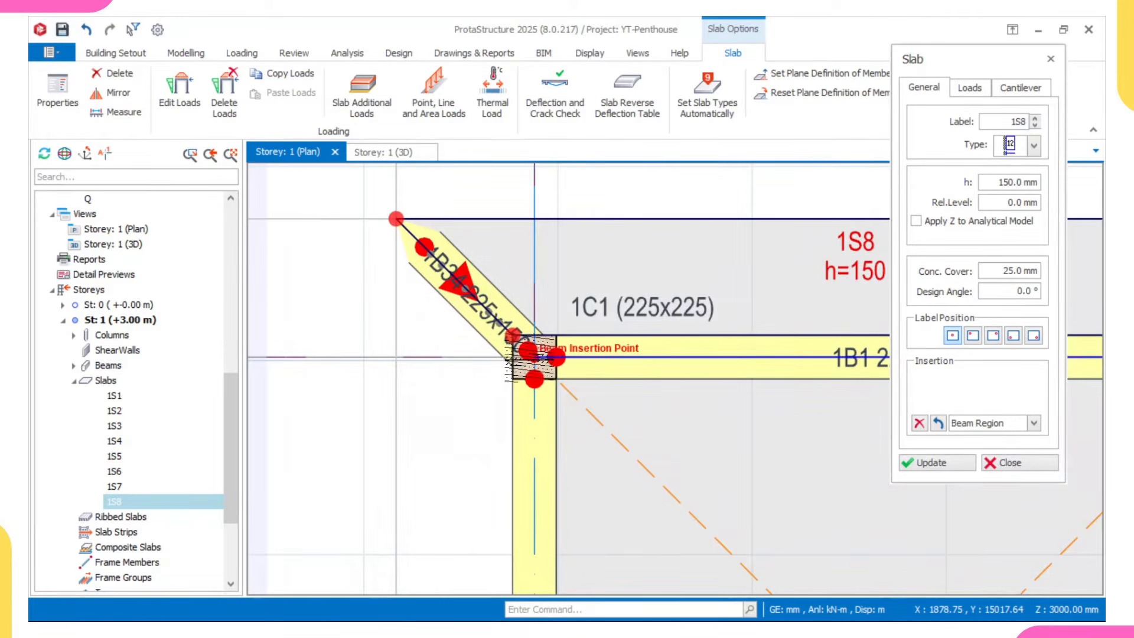
- Insert a cantilever slab outside beam 1B10 from column 1C1 to the axis intersection at column 1C17's lower edge, and end slab insertion
{"action": "scroll", "coordinate": [534, 356], "scroll_direction": "up", "scroll_amount": 3}
{"action": "scroll", "coordinate": [455, 413], "scroll_direction": "down", "scroll_amount": 4}
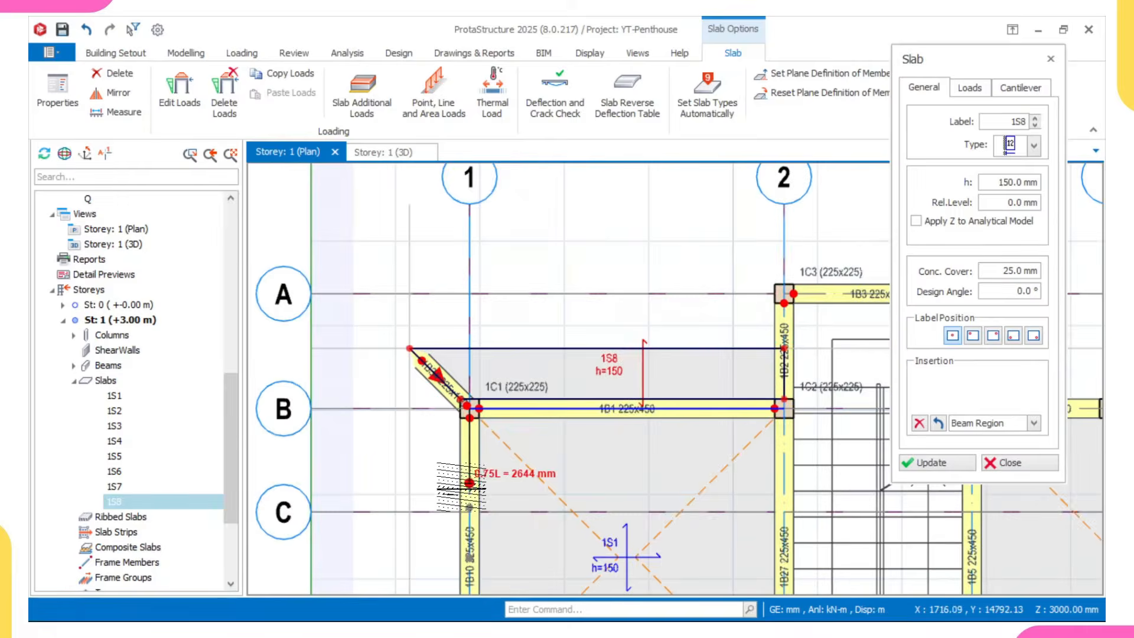
{"action": "middle_click_drag", "start_coordinate": [461, 487], "coordinate": [537, 280]}
{"action": "middle_click_drag", "start_coordinate": [534, 437], "coordinate": [565, 275]}
{"action": "scroll", "coordinate": [570, 336], "scroll_direction": "up", "scroll_amount": 4}
{"action": "scroll", "coordinate": [597, 387], "scroll_direction": "up", "scroll_amount": 2}
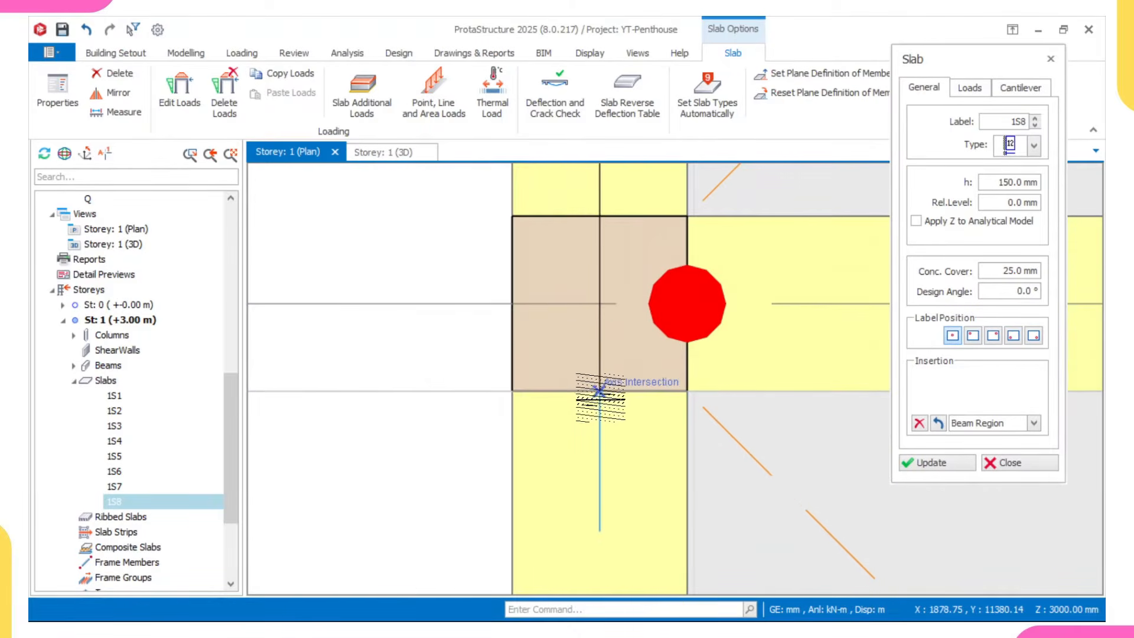
{"action": "scroll", "coordinate": [475, 383], "scroll_direction": "down", "scroll_amount": 5}
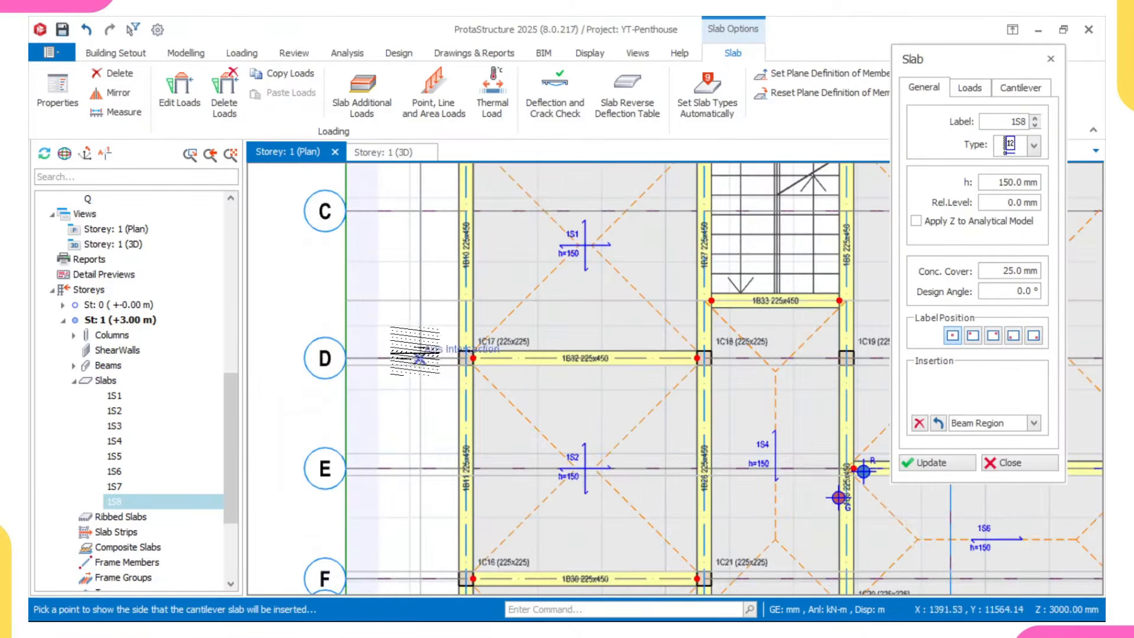
{"action": "left_click", "coordinate": [386, 341]}
{"action": "scroll", "coordinate": [421, 322], "scroll_direction": "down", "scroll_amount": 5}
{"action": "scroll", "coordinate": [443, 254], "scroll_direction": "up", "scroll_amount": 4}
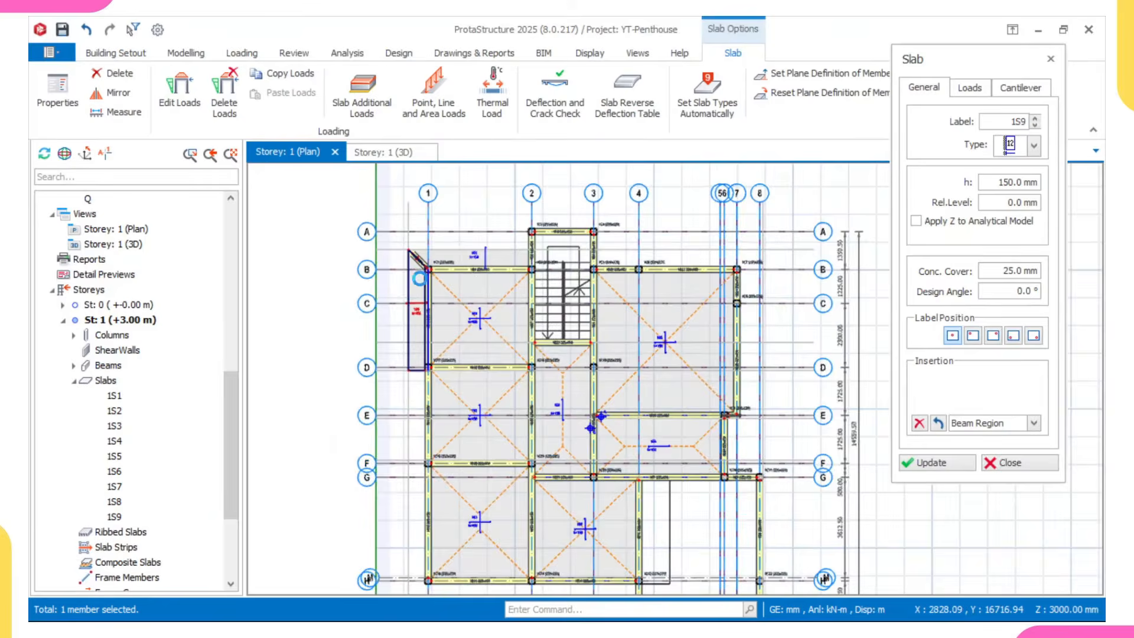
{"action": "key", "text": "Escape"}
- Check the end edge of the new cantilever slab against column 1C17 in the Storey 1 plan and 3D views
{"action": "scroll", "coordinate": [413, 451], "scroll_direction": "up", "scroll_amount": 4}
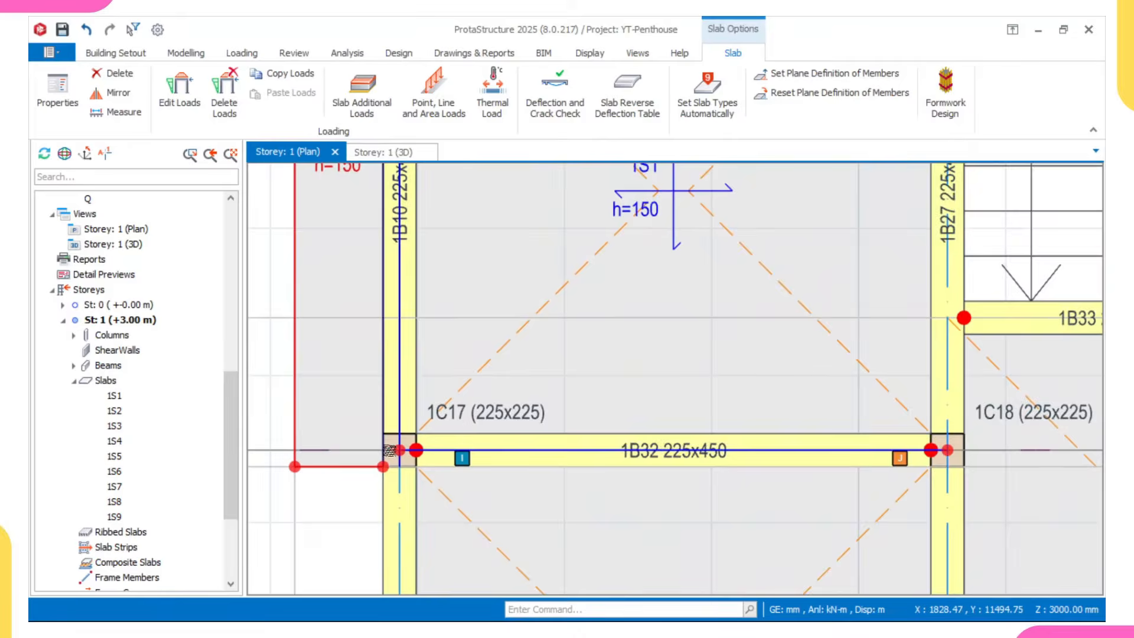
{"action": "scroll", "coordinate": [264, 453], "scroll_direction": "up", "scroll_amount": 2}
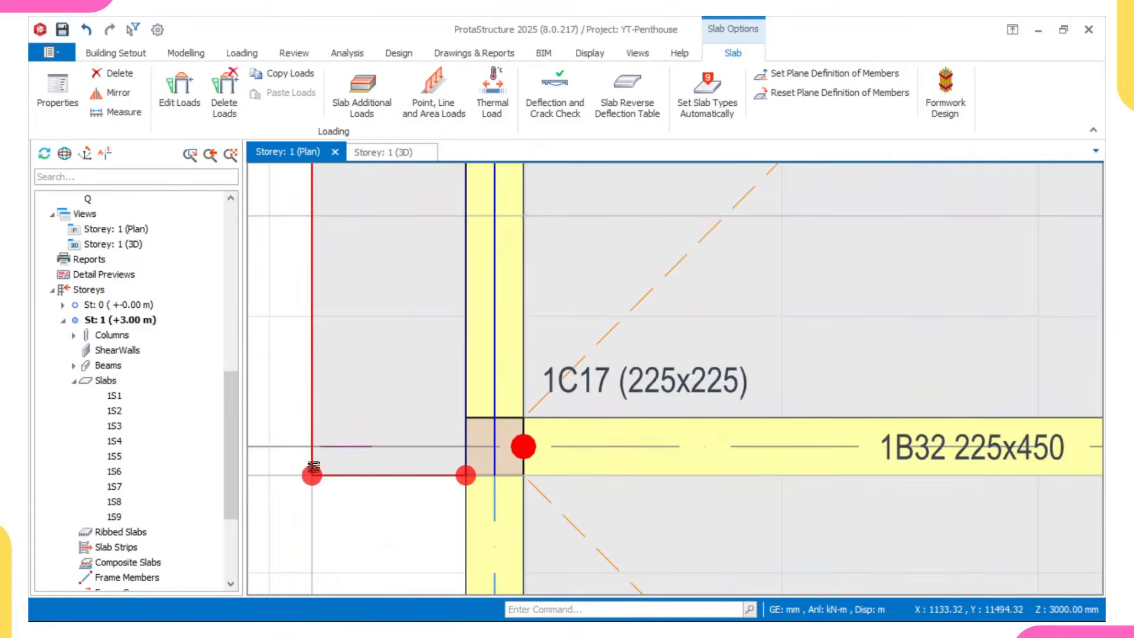
{"action": "scroll", "coordinate": [313, 466], "scroll_direction": "down", "scroll_amount": 3}
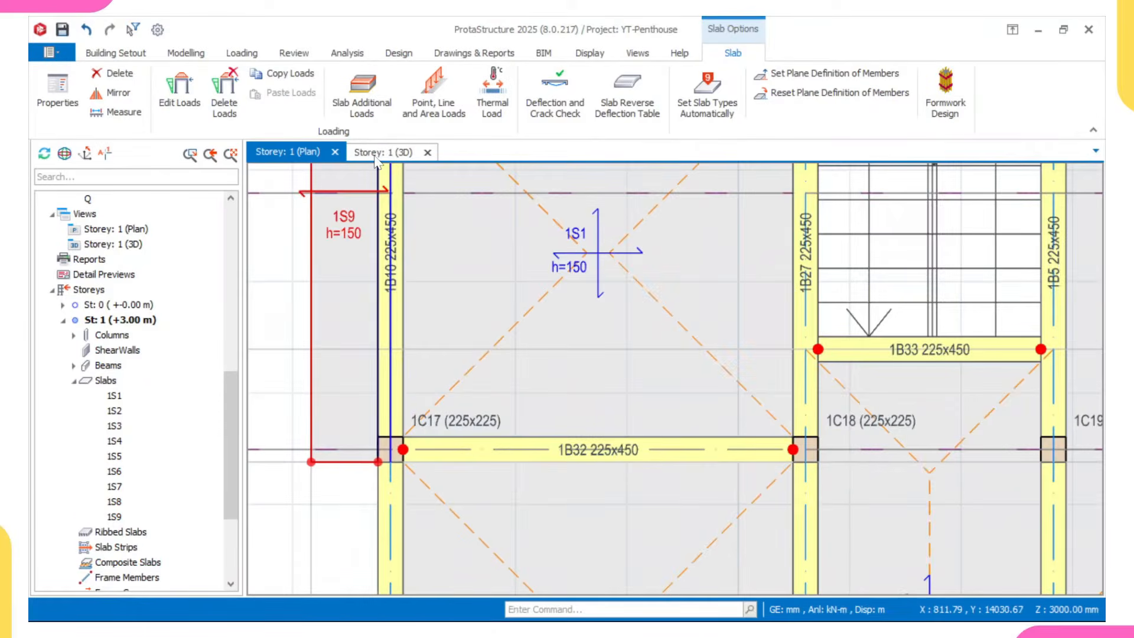
{"action": "left_click", "coordinate": [376, 152]}
{"action": "scroll", "coordinate": [426, 376], "scroll_direction": "up", "scroll_amount": 5}
{"action": "scroll", "coordinate": [427, 376], "scroll_direction": "up", "scroll_amount": 1}
{"action": "middle_click_drag", "start_coordinate": [426, 376], "coordinate": [433, 415]}
{"action": "key", "text": "Escape"}
{"action": "scroll", "coordinate": [421, 367], "scroll_direction": "down", "scroll_amount": 1}
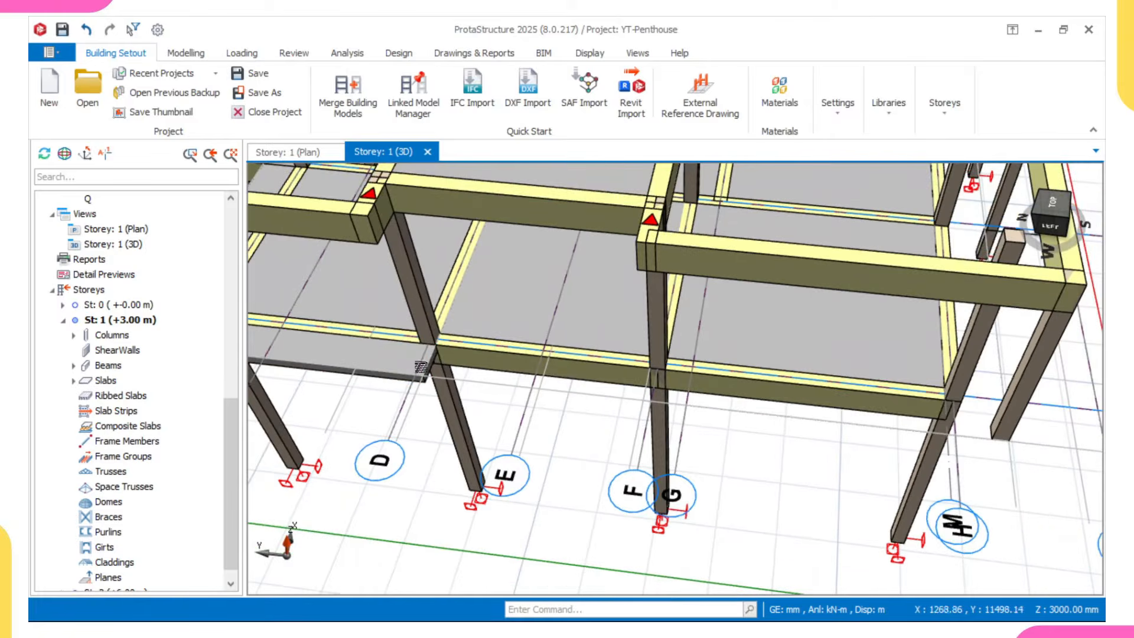
{"action": "scroll", "coordinate": [420, 367], "scroll_direction": "down", "scroll_amount": 5}
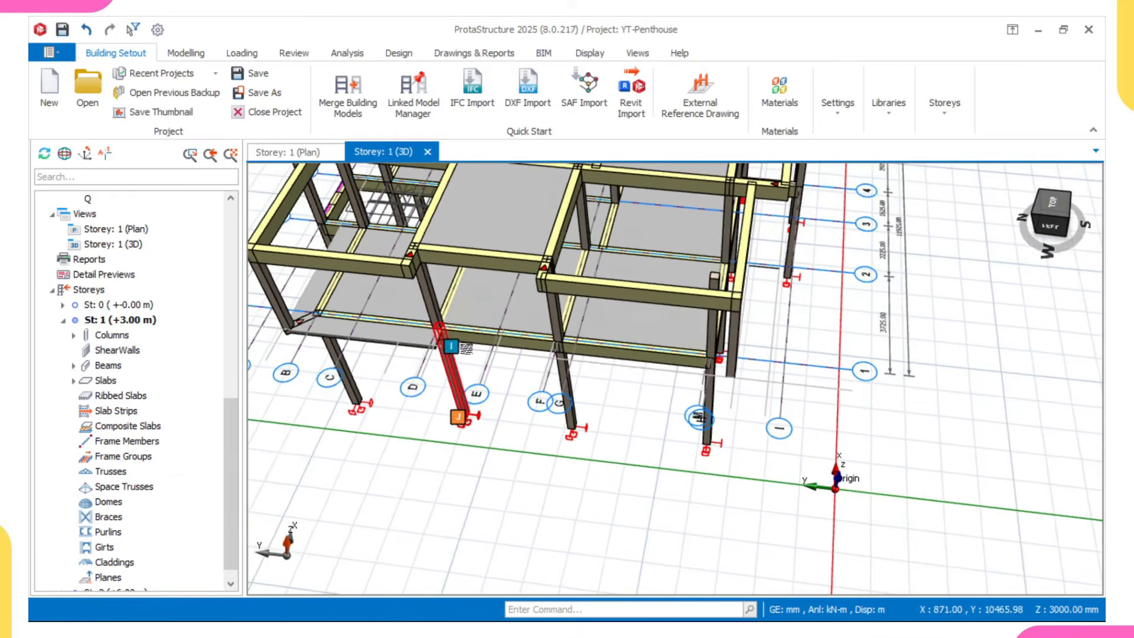
- Inspect the opposite side of the building from above in the Storey 1 3D view
{"action": "middle_click_drag", "start_coordinate": [466, 348], "coordinate": [447, 359]}
{"action": "scroll", "coordinate": [449, 358], "scroll_direction": "down", "scroll_amount": 5}
{"action": "scroll", "coordinate": [517, 359], "scroll_direction": "up", "scroll_amount": 1}
{"action": "middle_click_drag", "start_coordinate": [577, 380], "coordinate": [640, 514]}
{"action": "scroll", "coordinate": [593, 302], "scroll_direction": "up", "scroll_amount": 5}
{"action": "scroll", "coordinate": [596, 334], "scroll_direction": "up", "scroll_amount": 2}
{"action": "scroll", "coordinate": [594, 335], "scroll_direction": "down", "scroll_amount": 4}
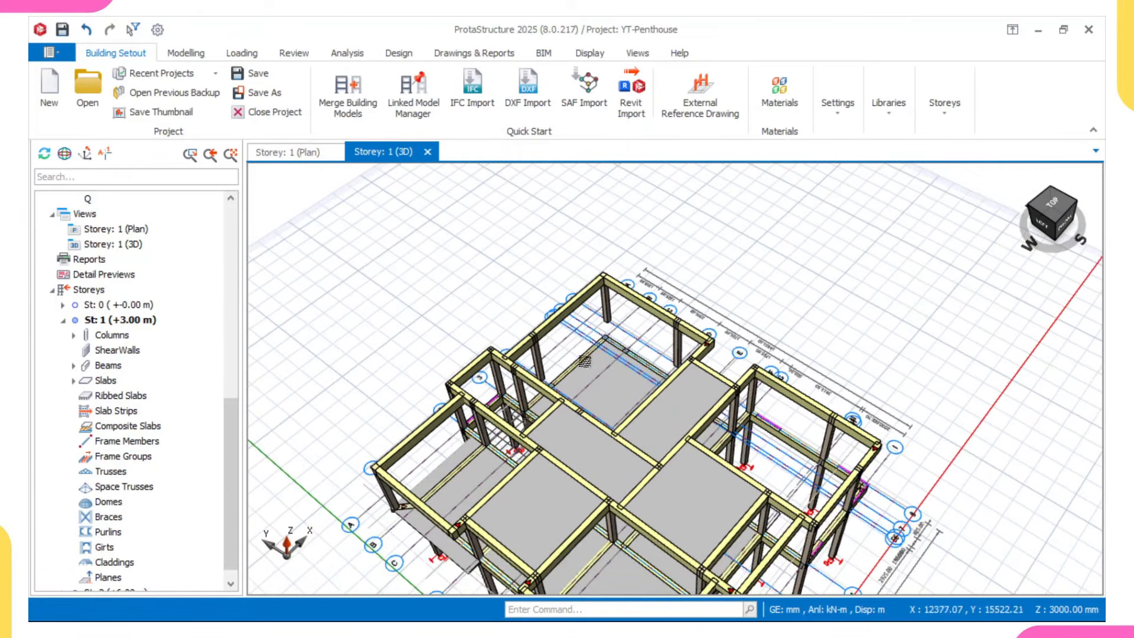
- Examine the area outside beams 1B22 and 1B23 between columns 1C5 and 1C7 in the plan, and compare it in 3D
{"action": "left_click", "coordinate": [308, 155]}
{"action": "scroll", "coordinate": [679, 322], "scroll_direction": "down", "scroll_amount": 4}
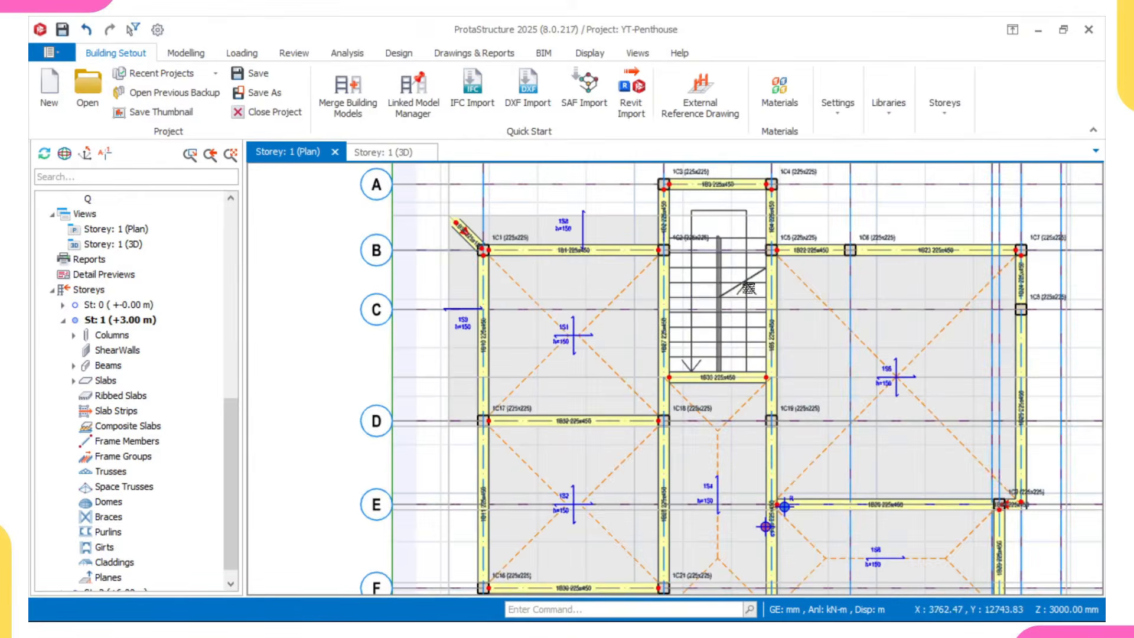
{"action": "scroll", "coordinate": [700, 330], "scroll_direction": "up", "scroll_amount": 2}
{"action": "middle_click_drag", "start_coordinate": [764, 340], "coordinate": [612, 342]}
{"action": "middle_click_drag", "start_coordinate": [719, 329], "coordinate": [672, 322]}
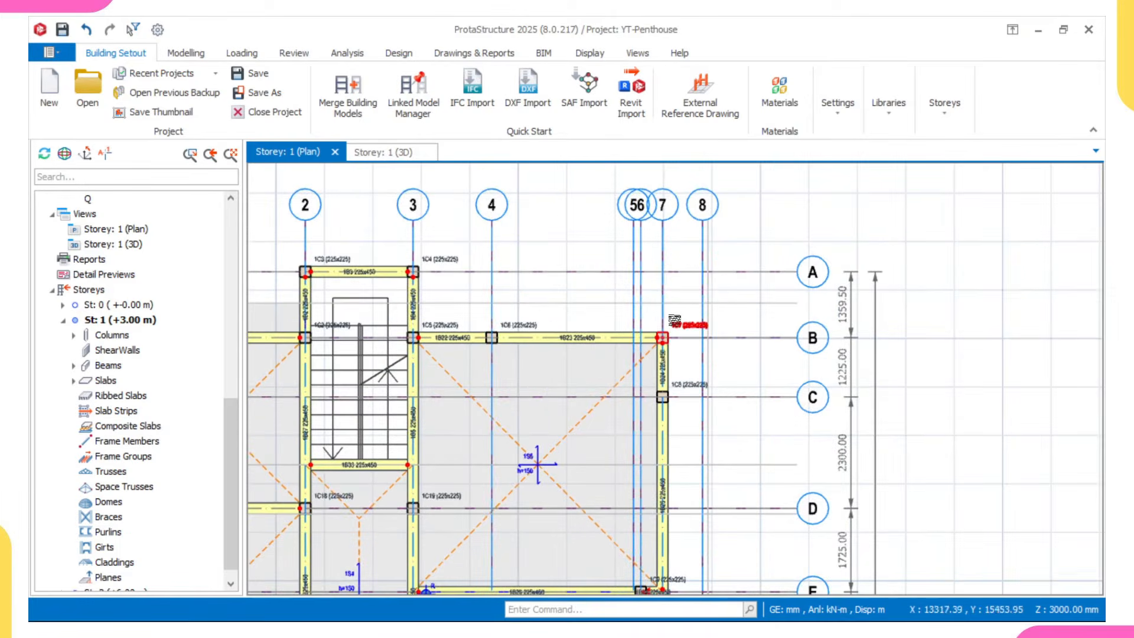
{"action": "scroll", "coordinate": [502, 331], "scroll_direction": "up", "scroll_amount": 3}
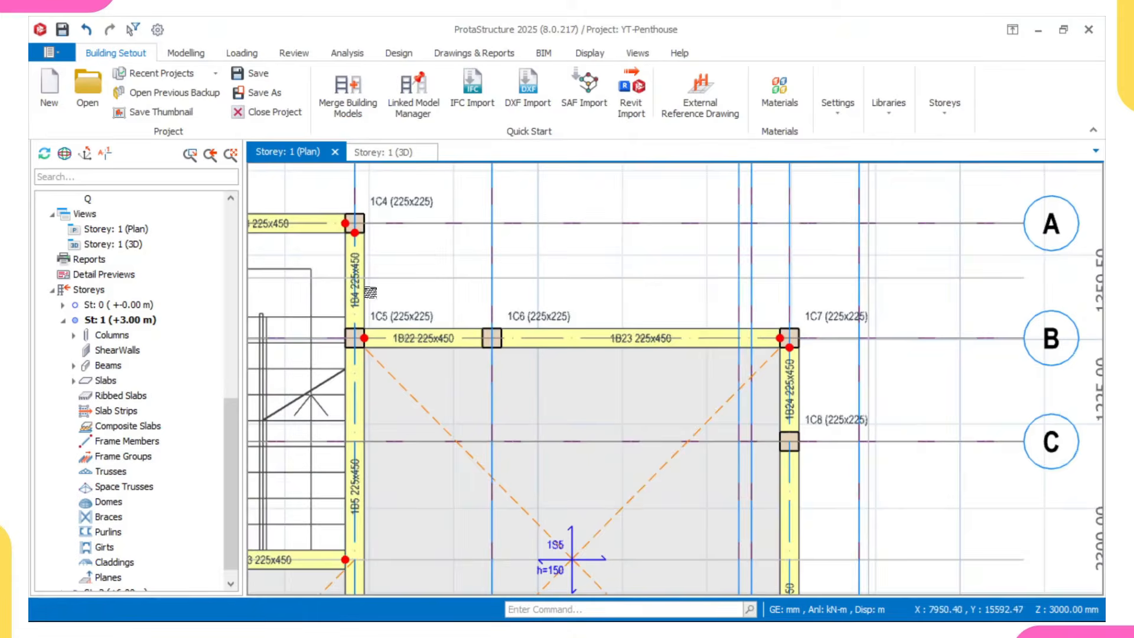
{"action": "scroll", "coordinate": [506, 316], "scroll_direction": "down", "scroll_amount": 2}
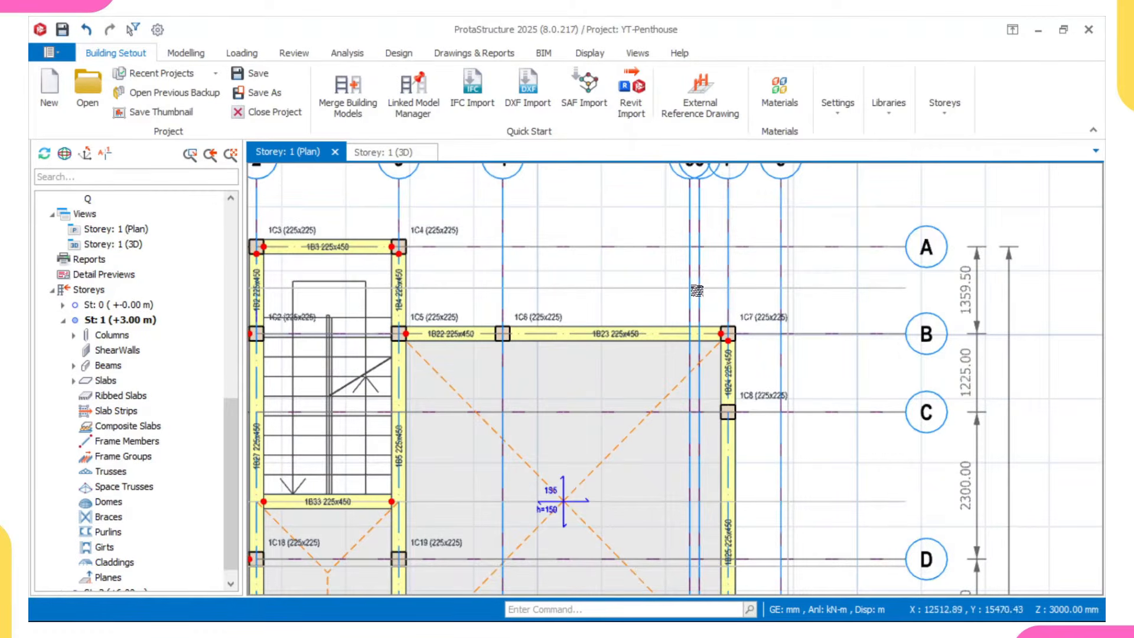
{"action": "scroll", "coordinate": [528, 315], "scroll_direction": "up", "scroll_amount": 3}
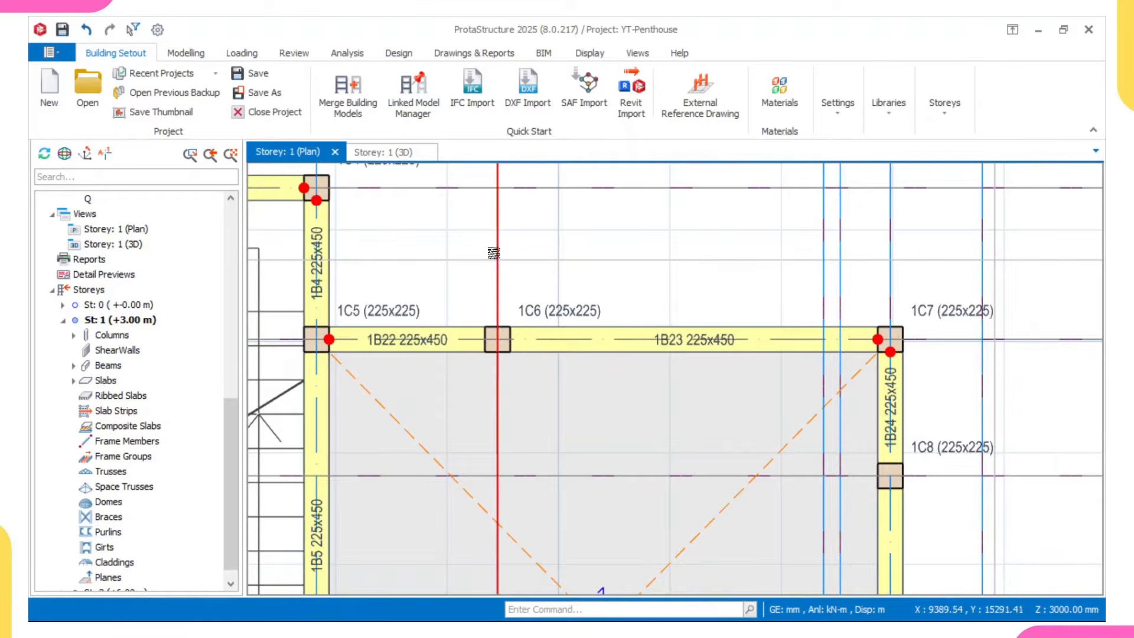
{"action": "scroll", "coordinate": [490, 250], "scroll_direction": "up", "scroll_amount": 3}
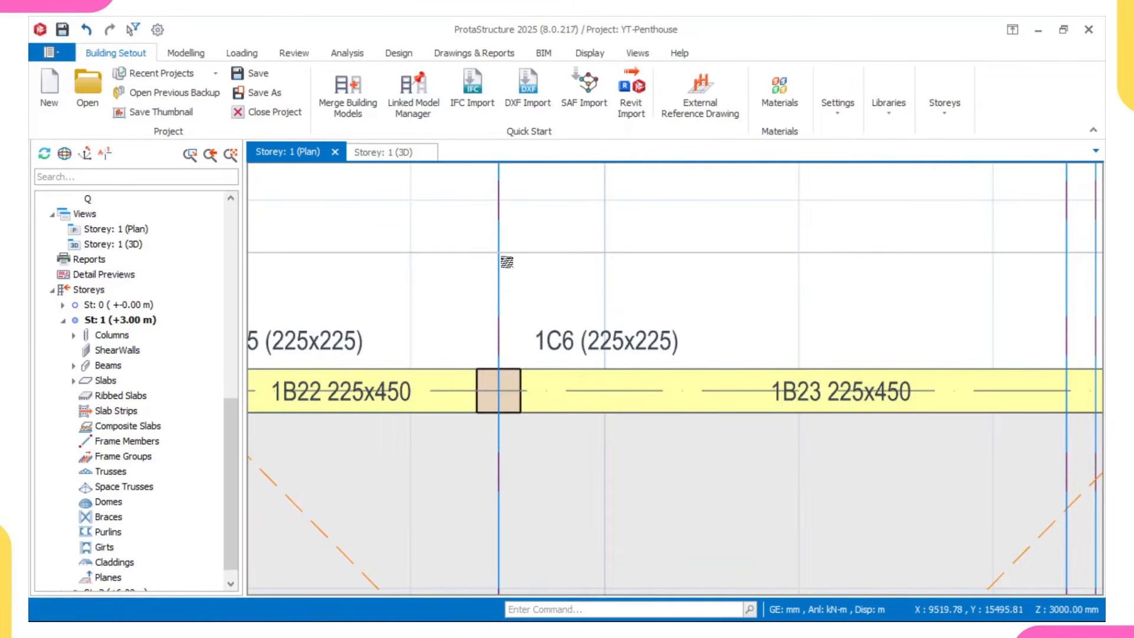
{"action": "scroll", "coordinate": [502, 309], "scroll_direction": "down", "scroll_amount": 3}
{"action": "middle_click_drag", "start_coordinate": [725, 316], "coordinate": [696, 311]}
{"action": "middle_click_drag", "start_coordinate": [793, 338], "coordinate": [664, 338]}
{"action": "scroll", "coordinate": [662, 338], "scroll_direction": "up", "scroll_amount": 2}
{"action": "scroll", "coordinate": [660, 342], "scroll_direction": "down", "scroll_amount": 3}
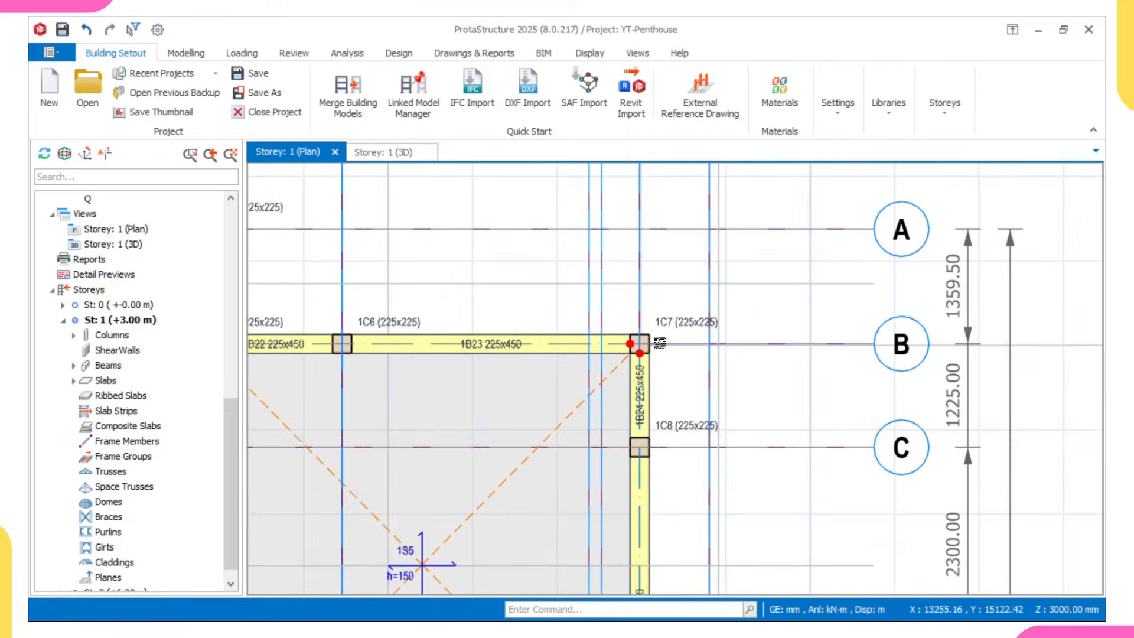
{"action": "left_click", "coordinate": [384, 152]}
{"action": "scroll", "coordinate": [691, 333], "scroll_direction": "up", "scroll_amount": 1}
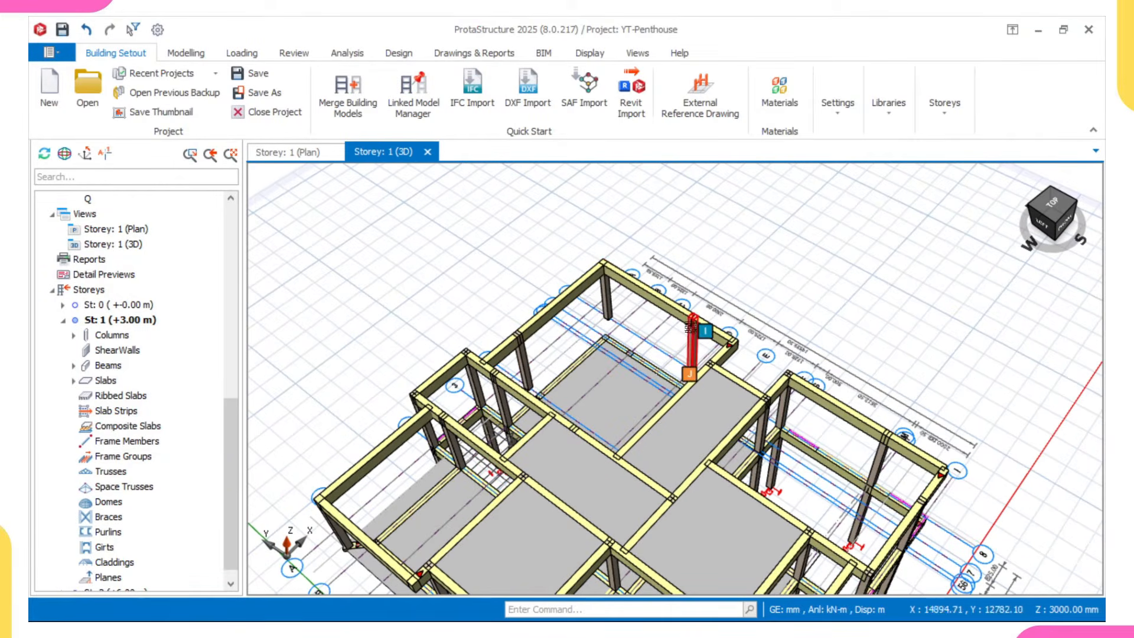
- Open the properties of the diagonal cantilever beam 1B34 at column 1C1 in the Storey 1 plan
{"action": "left_click", "coordinate": [298, 153]}
{"action": "scroll", "coordinate": [626, 311], "scroll_direction": "down", "scroll_amount": 2}
{"action": "middle_click_drag", "start_coordinate": [343, 297], "coordinate": [832, 303]}
{"action": "scroll", "coordinate": [709, 330], "scroll_direction": "up", "scroll_amount": 2}
{"action": "double_click", "coordinate": [475, 324]}
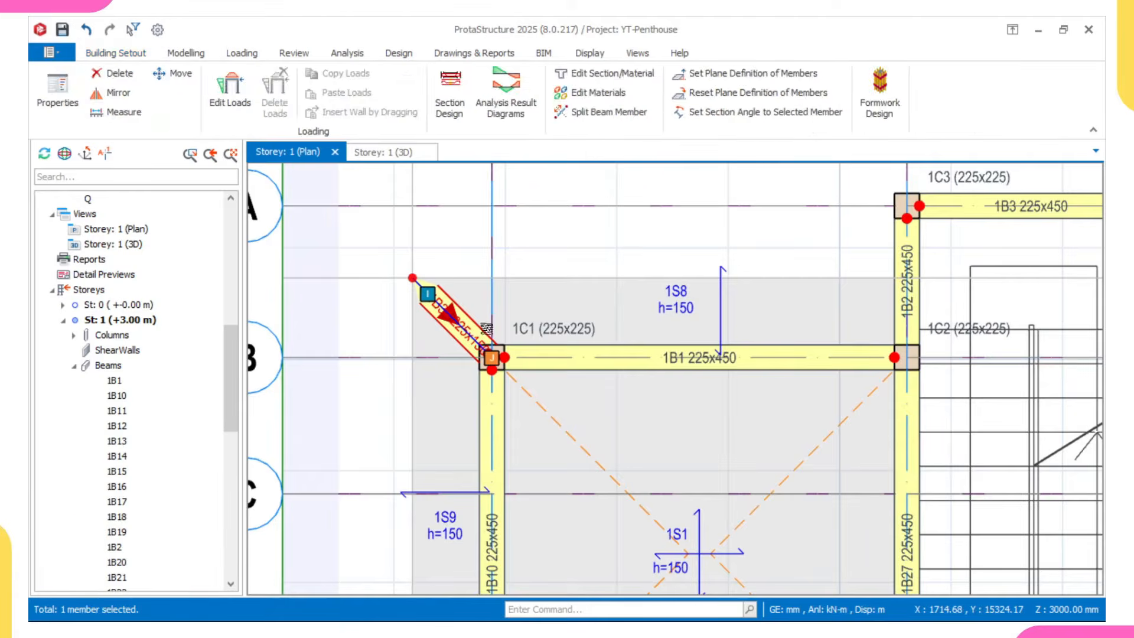
- Insert a 225 x 150 mm cantilever beam with a free I end along axis 4, between column 1C6 and the parallel axis beyond axis B
{"action": "scroll", "coordinate": [458, 321], "scroll_direction": "down", "scroll_amount": 3}
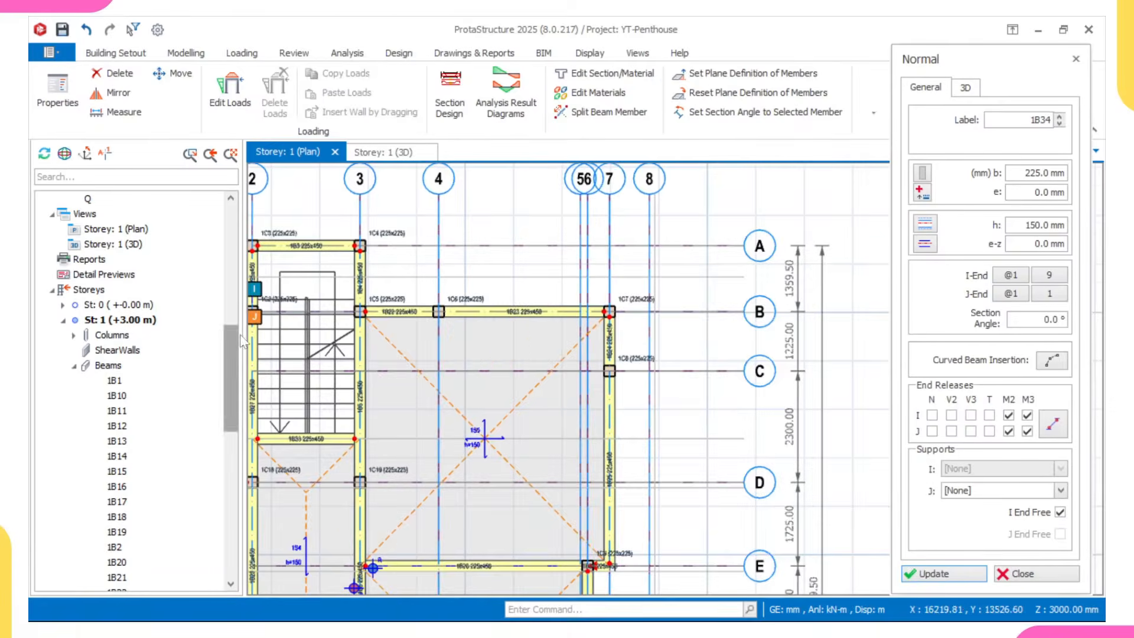
{"action": "scroll", "coordinate": [458, 321], "scroll_direction": "up", "scroll_amount": 4}
{"action": "left_click", "coordinate": [458, 320]}
{"action": "left_click", "coordinate": [459, 181]}
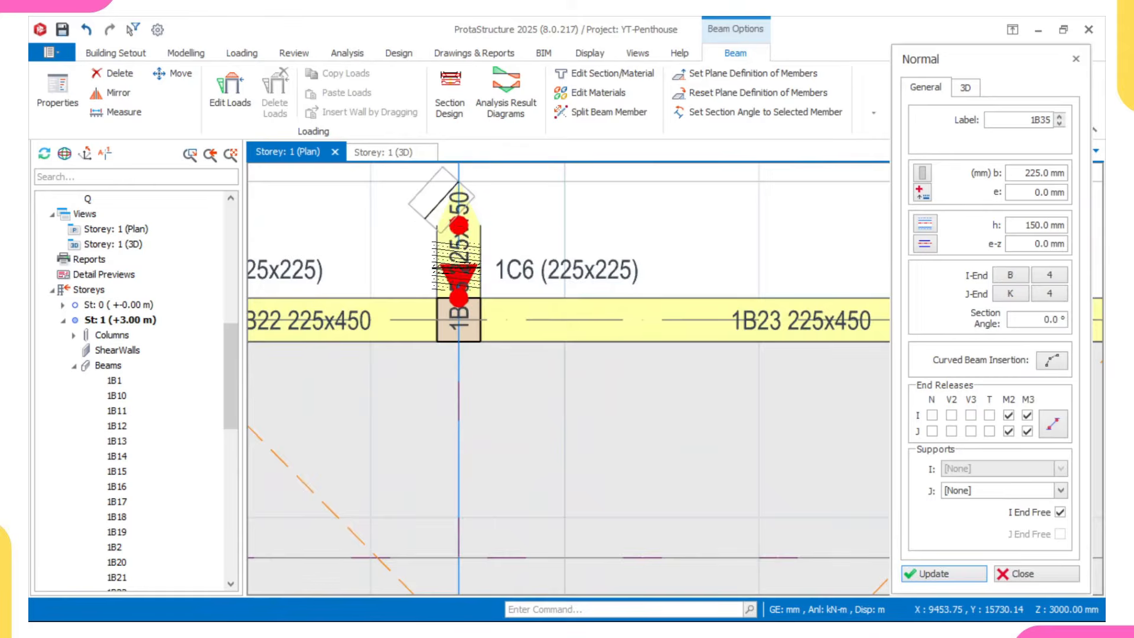
{"action": "scroll", "coordinate": [458, 263], "scroll_direction": "down", "scroll_amount": 3}
{"action": "left_click", "coordinate": [458, 260]}
{"action": "scroll", "coordinate": [454, 260], "scroll_direction": "up", "scroll_amount": 4}
{"action": "scroll", "coordinate": [482, 179], "scroll_direction": "up", "scroll_amount": 2}
{"action": "middle_click_drag", "start_coordinate": [478, 250], "coordinate": [483, 329]}
{"action": "scroll", "coordinate": [485, 432], "scroll_direction": "down", "scroll_amount": 1}
{"action": "scroll", "coordinate": [486, 436], "scroll_direction": "down", "scroll_amount": 3}
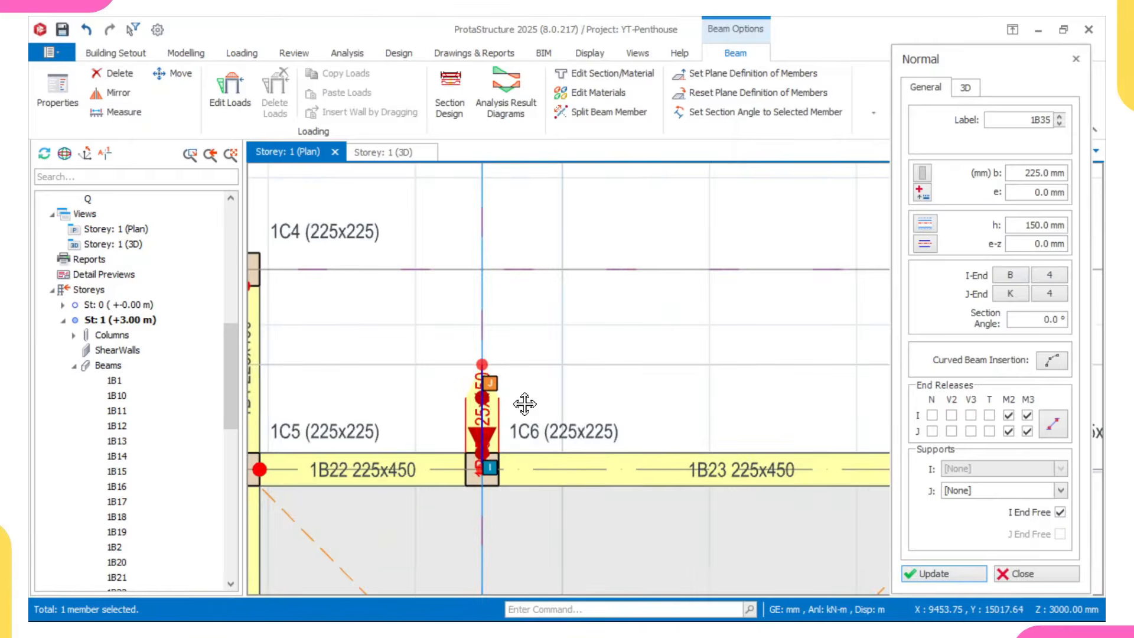
- Insert a diagonal 225 x 150 mm cantilever beam with a free I end from column 1C7 to the outer axis intersection beyond axes B and 8
{"action": "middle_click_drag", "start_coordinate": [523, 402], "coordinate": [254, 269]}
{"action": "scroll", "coordinate": [260, 270], "scroll_direction": "down", "scroll_amount": 1}
{"action": "scroll", "coordinate": [561, 300], "scroll_direction": "up", "scroll_amount": 1}
{"action": "scroll", "coordinate": [620, 314], "scroll_direction": "up", "scroll_amount": 2}
{"action": "left_click", "coordinate": [633, 326]}
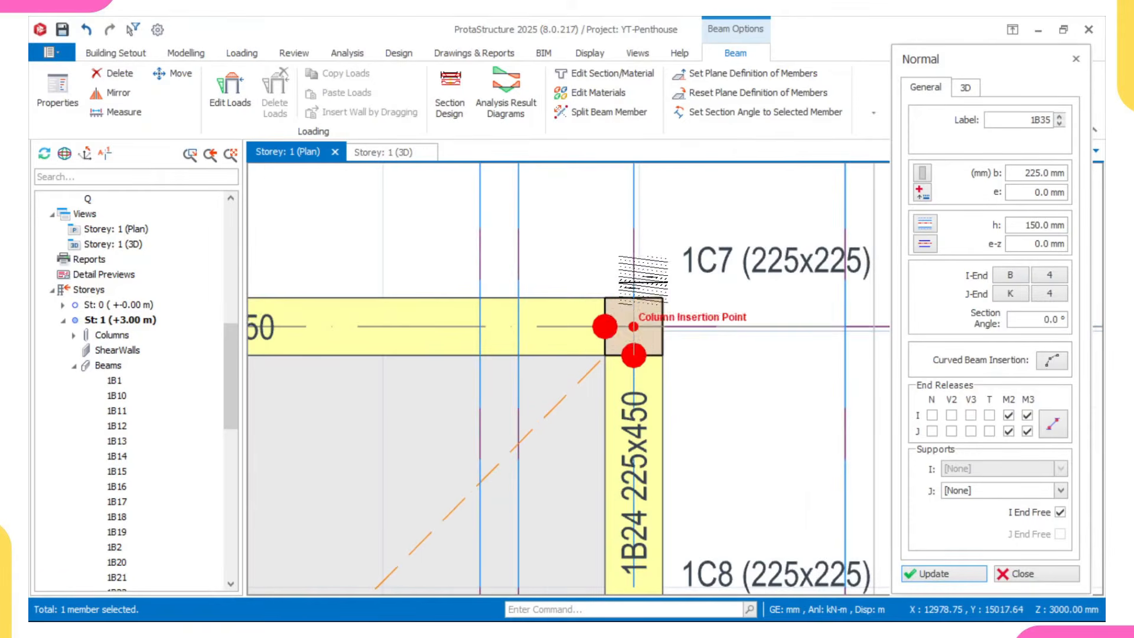
{"action": "scroll", "coordinate": [633, 326], "scroll_direction": "down", "scroll_amount": 3}
{"action": "scroll", "coordinate": [614, 279], "scroll_direction": "up", "scroll_amount": 4}
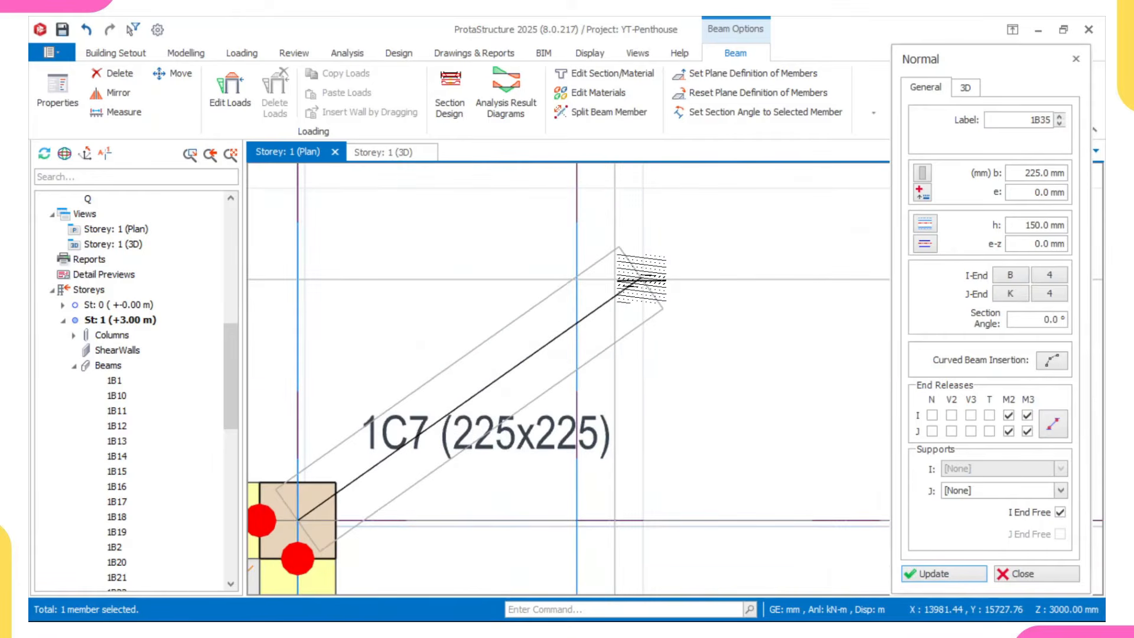
{"action": "scroll", "coordinate": [644, 283], "scroll_direction": "down", "scroll_amount": 2}
{"action": "middle_click_drag", "start_coordinate": [637, 291], "coordinate": [620, 394]}
{"action": "scroll", "coordinate": [603, 382], "scroll_direction": "up", "scroll_amount": 1}
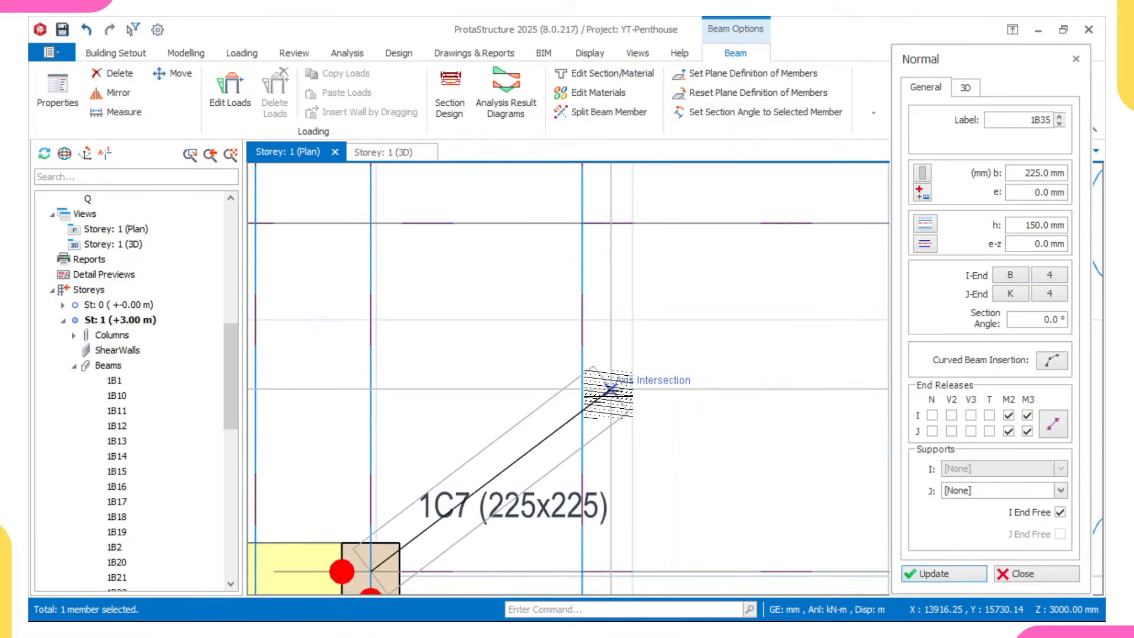
{"action": "left_click", "coordinate": [610, 389]}
{"action": "scroll", "coordinate": [610, 388], "scroll_direction": "down", "scroll_amount": 3}
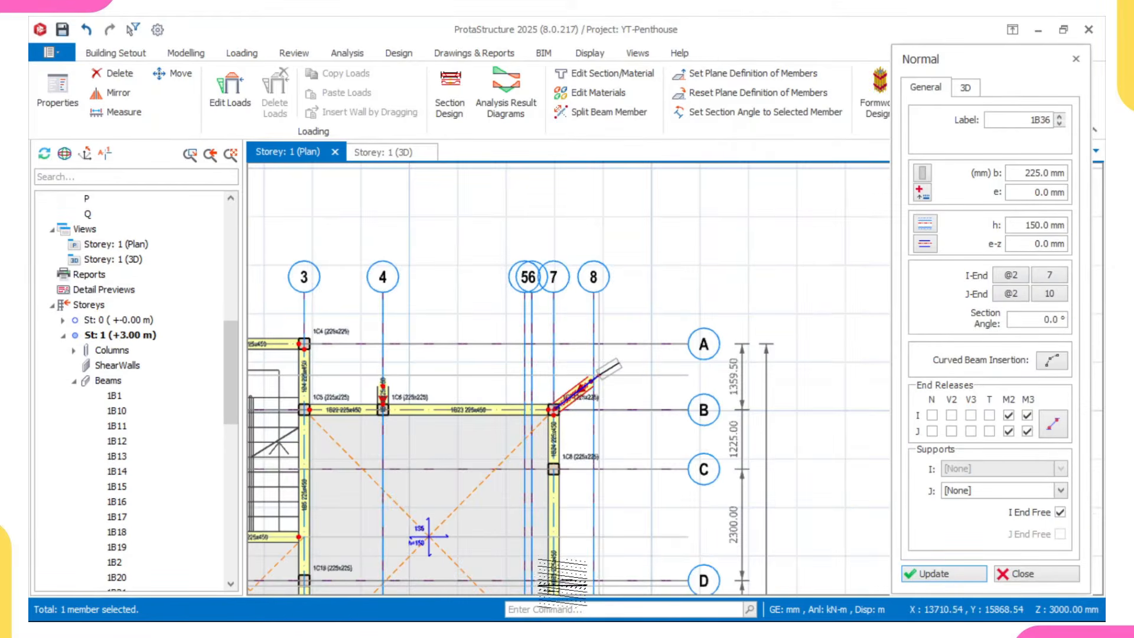
{"action": "key", "text": "Escape"}
- Reuse the properties of the diagonal beam at column 1C7 to insert a 225 x 150 mm cantilever beam along axis D, from beam 1B25 outward beyond axis 8
{"action": "scroll", "coordinate": [594, 361], "scroll_direction": "up", "scroll_amount": 3}
{"action": "scroll", "coordinate": [579, 334], "scroll_direction": "down", "scroll_amount": 2}
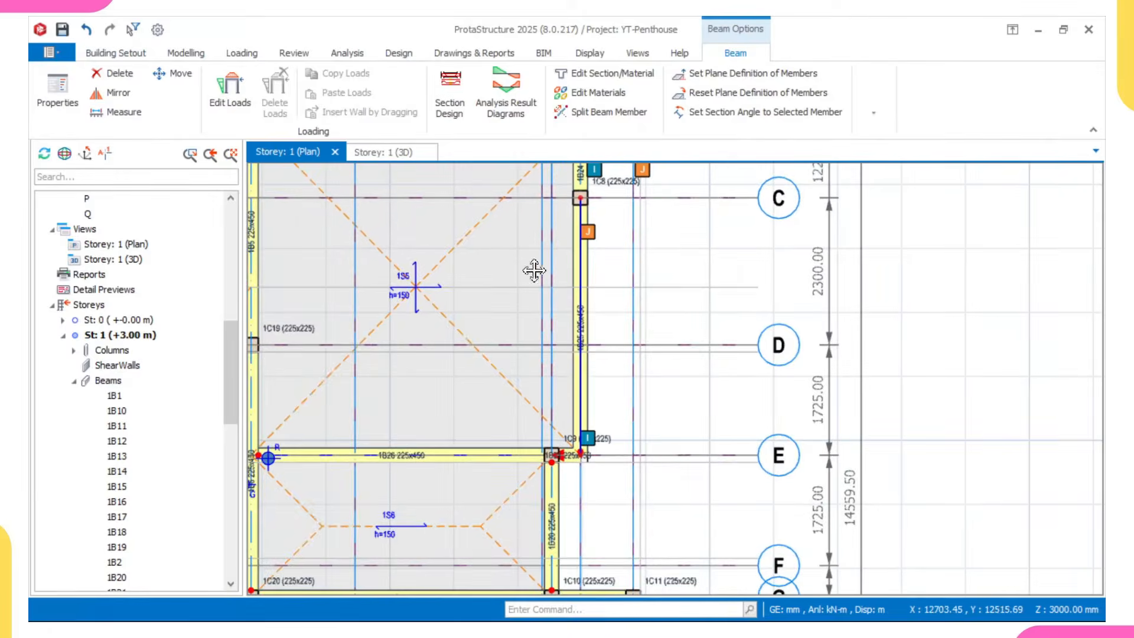
{"action": "middle_click_drag", "start_coordinate": [536, 271], "coordinate": [543, 484]}
{"action": "scroll", "coordinate": [576, 316], "scroll_direction": "up", "scroll_amount": 1}
{"action": "scroll", "coordinate": [582, 320], "scroll_direction": "up", "scroll_amount": 1}
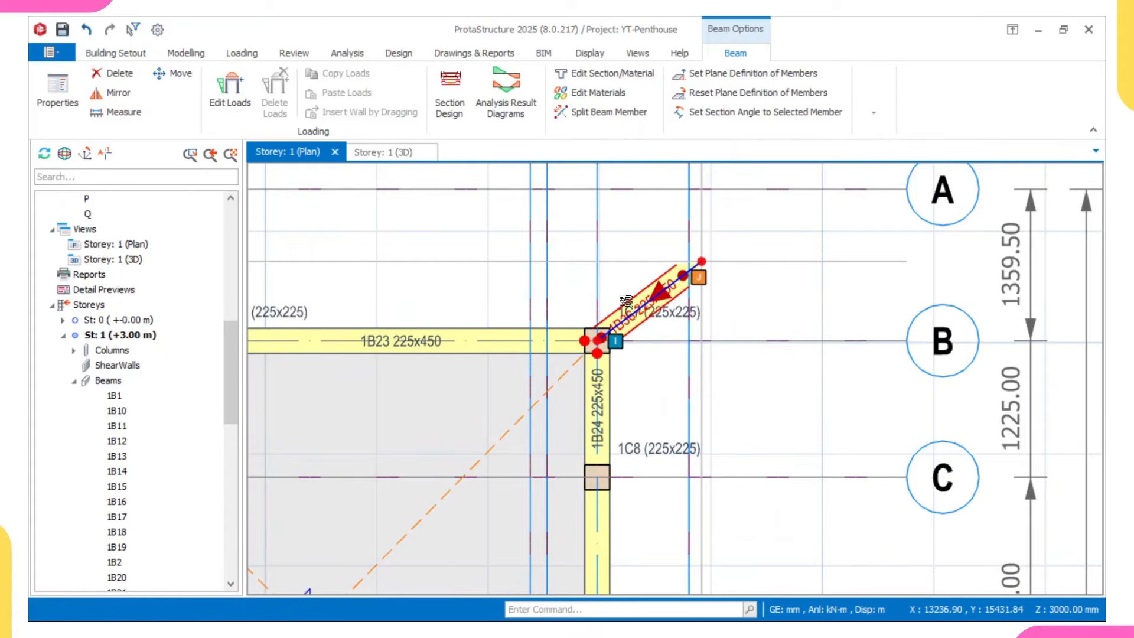
{"action": "double_click", "coordinate": [627, 302]}
{"action": "scroll", "coordinate": [640, 423], "scroll_direction": "down", "scroll_amount": 4}
{"action": "middle_click_drag", "start_coordinate": [640, 423], "coordinate": [565, 237]}
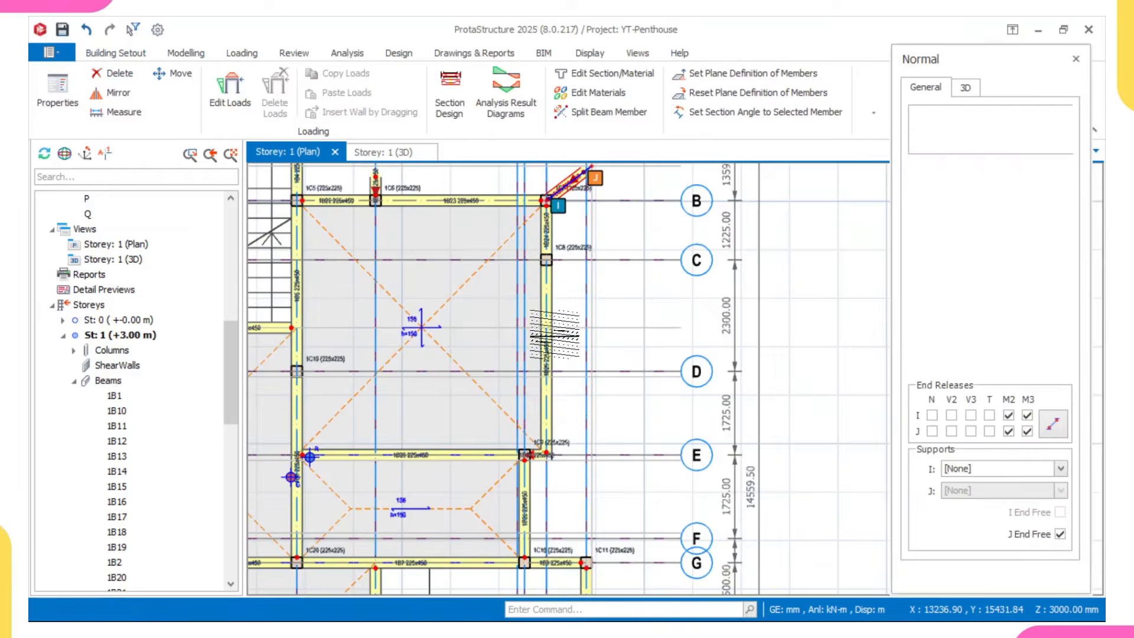
{"action": "scroll", "coordinate": [545, 362], "scroll_direction": "up", "scroll_amount": 5}
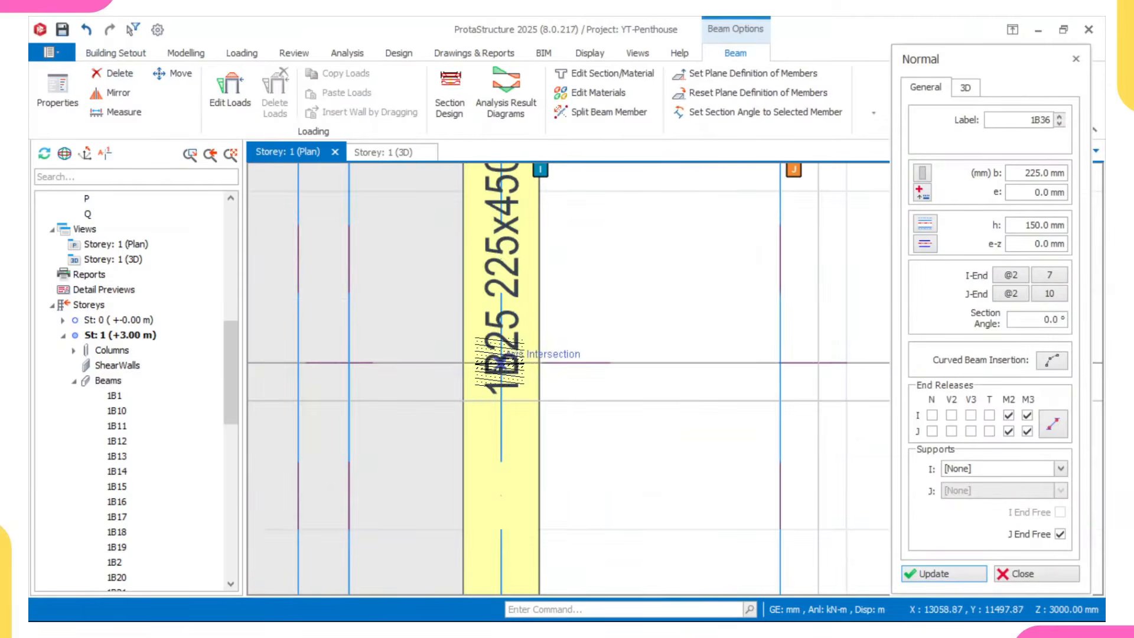
{"action": "scroll", "coordinate": [594, 364], "scroll_direction": "down", "scroll_amount": 2}
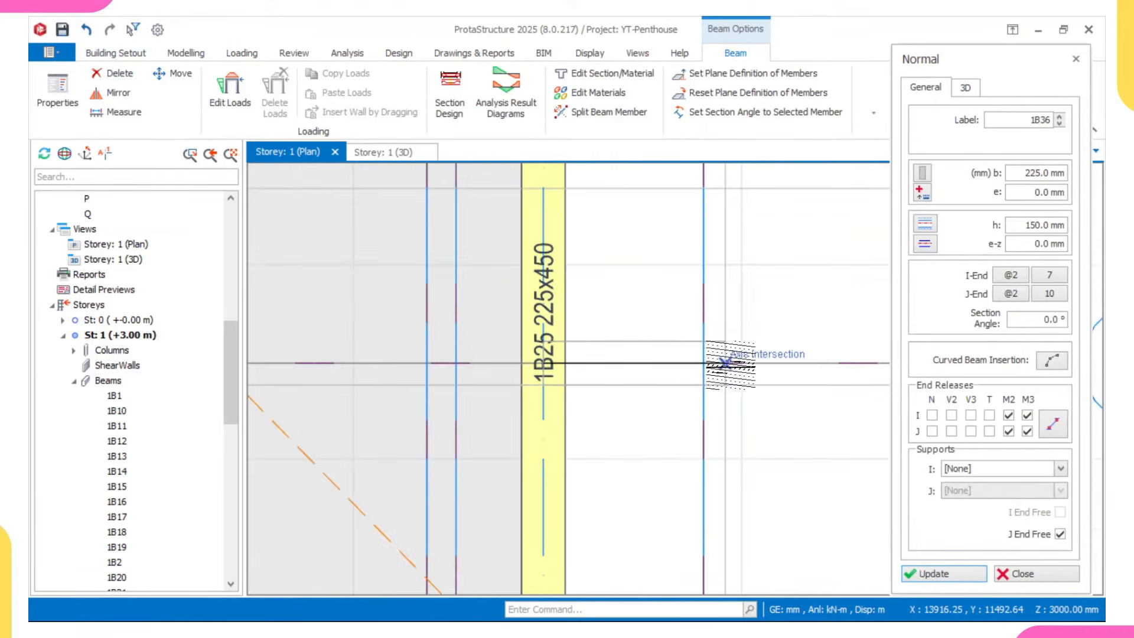
{"action": "scroll", "coordinate": [721, 362], "scroll_direction": "up", "scroll_amount": 2}
{"action": "left_click", "coordinate": [629, 361]}
{"action": "scroll", "coordinate": [629, 359], "scroll_direction": "down", "scroll_amount": 4}
{"action": "left_click", "coordinate": [613, 358]}
{"action": "key", "text": "Escape"}
- Switch to AutoCAD and measure the overhang between the outer face of the axis B beam and the slab edge line with a linear dimension
{"action": "scroll", "coordinate": [611, 370], "scroll_direction": "down", "scroll_amount": 3}
{"action": "scroll", "coordinate": [636, 364], "scroll_direction": "down", "scroll_amount": 2}
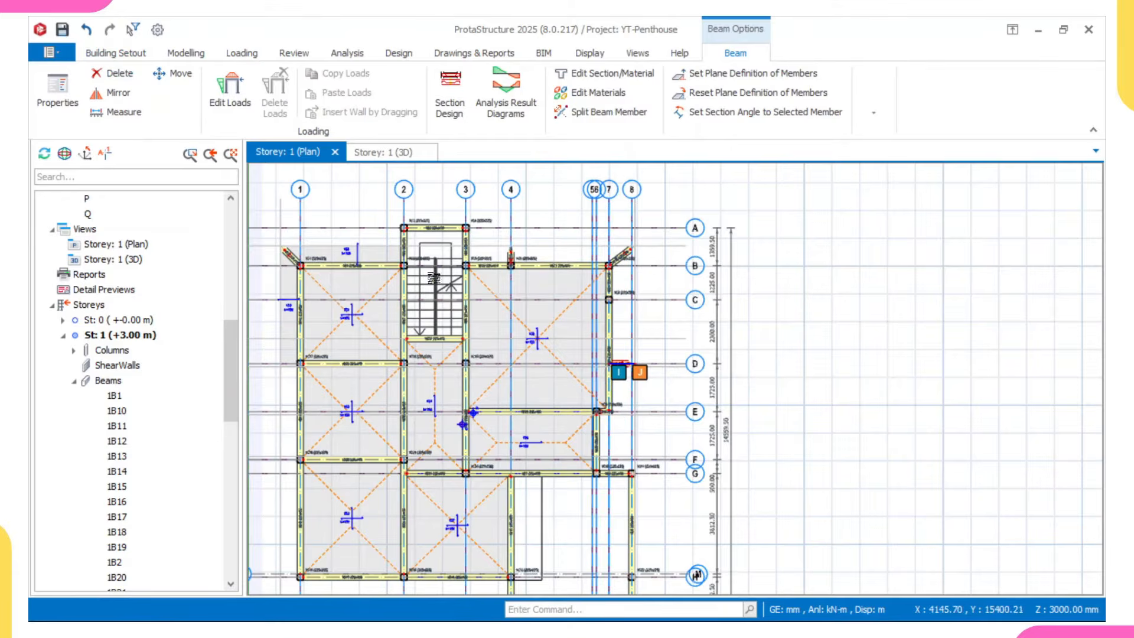
{"action": "scroll", "coordinate": [553, 302], "scroll_direction": "up", "scroll_amount": 4}
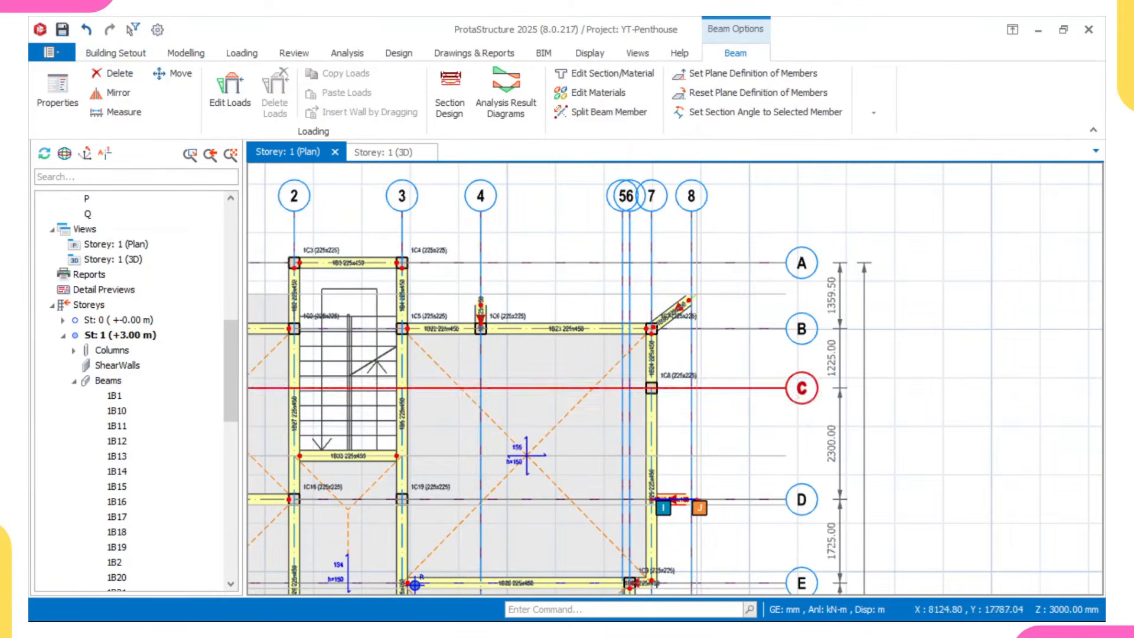
{"action": "mouse_move", "coordinate": [826, 615]}
{"action": "left_click", "coordinate": [746, 602]}
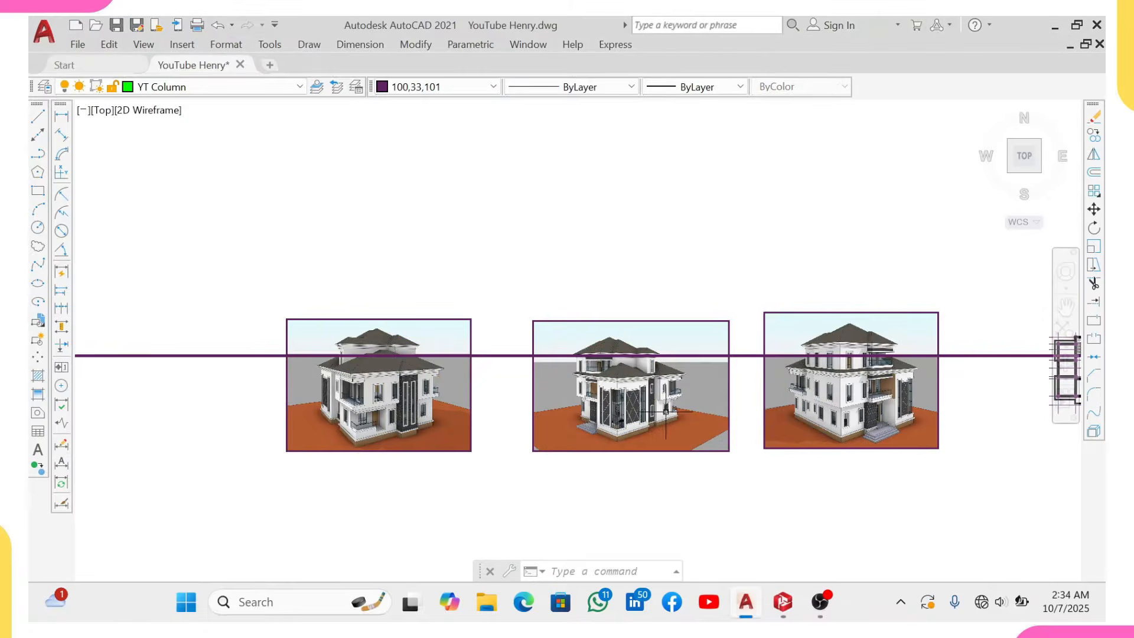
{"action": "scroll", "coordinate": [778, 347], "scroll_direction": "down", "scroll_amount": 3}
{"action": "scroll", "coordinate": [778, 347], "scroll_direction": "up", "scroll_amount": 5}
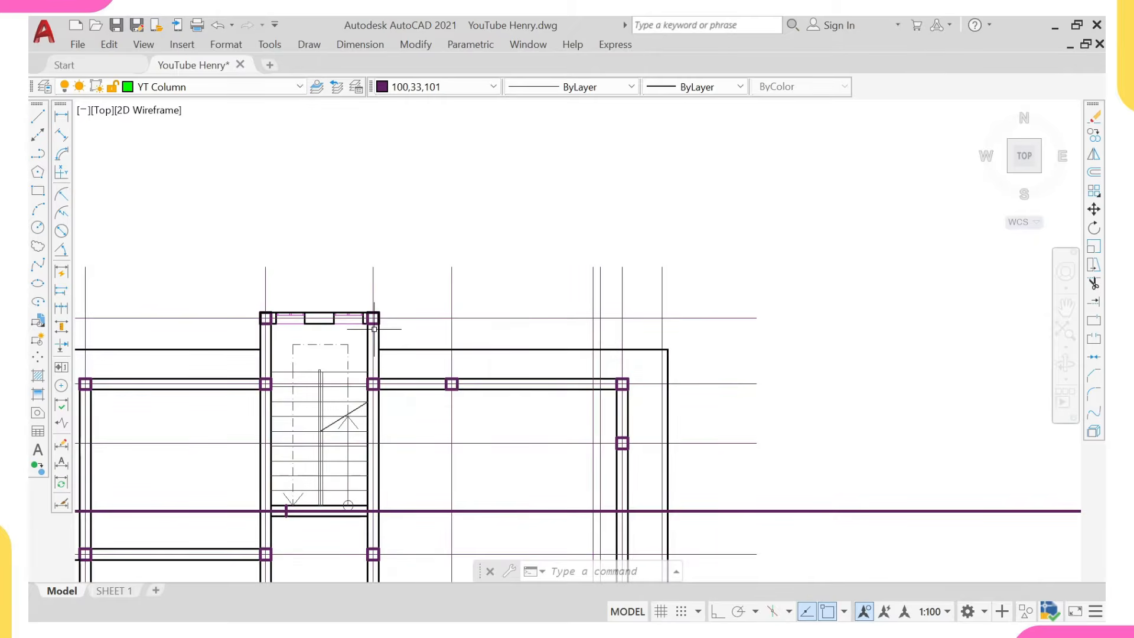
{"action": "left_click", "coordinate": [59, 118]}
{"action": "scroll", "coordinate": [692, 373], "scroll_direction": "up", "scroll_amount": 4}
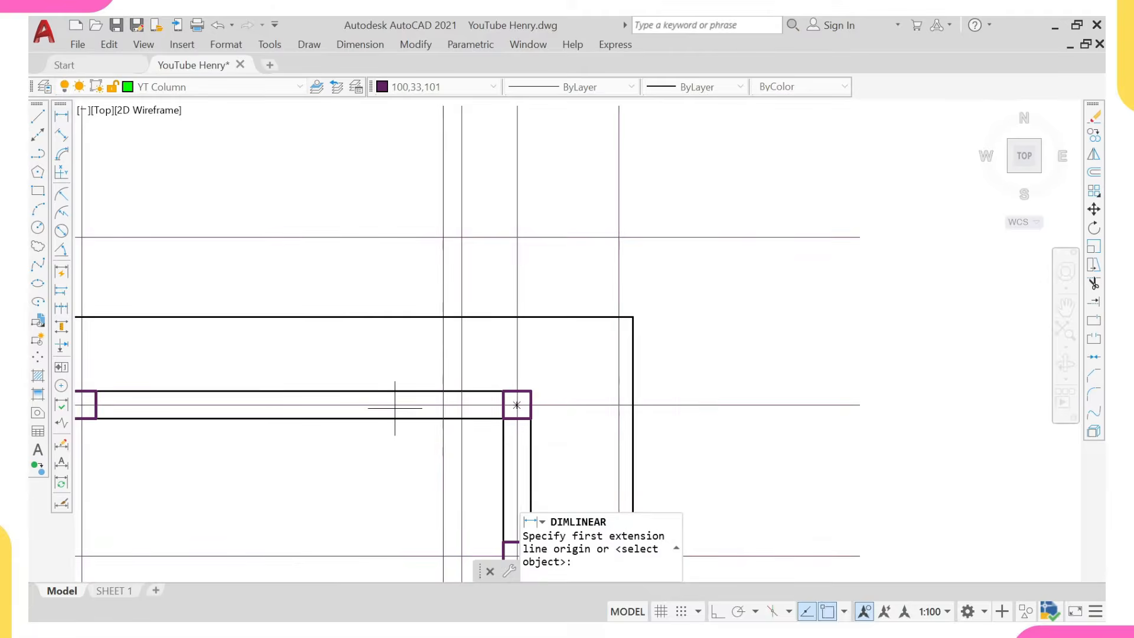
{"action": "left_click", "coordinate": [355, 390]}
{"action": "left_click", "coordinate": [354, 316]}
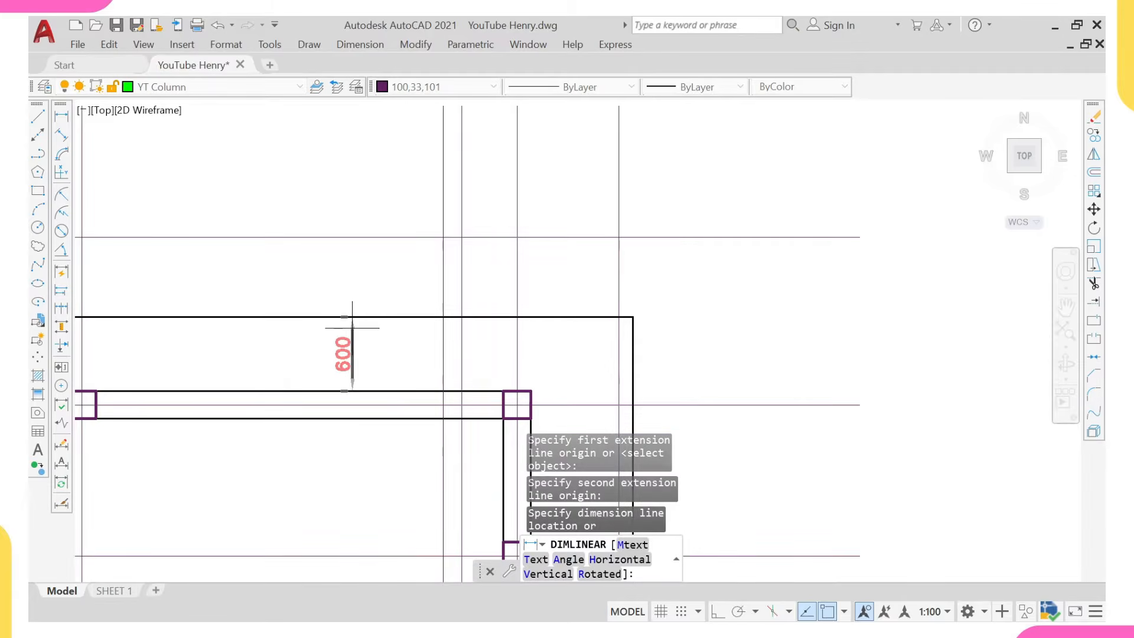
{"action": "key", "text": "Escape"}
- Measure the overhang between the outer face of the axis 7 beam and the slab edge line with a linear dimension
{"action": "middle_click_drag", "start_coordinate": [436, 326], "coordinate": [454, 220]}
{"action": "right_click", "coordinate": [703, 236]}
{"action": "left_click", "coordinate": [734, 250]}
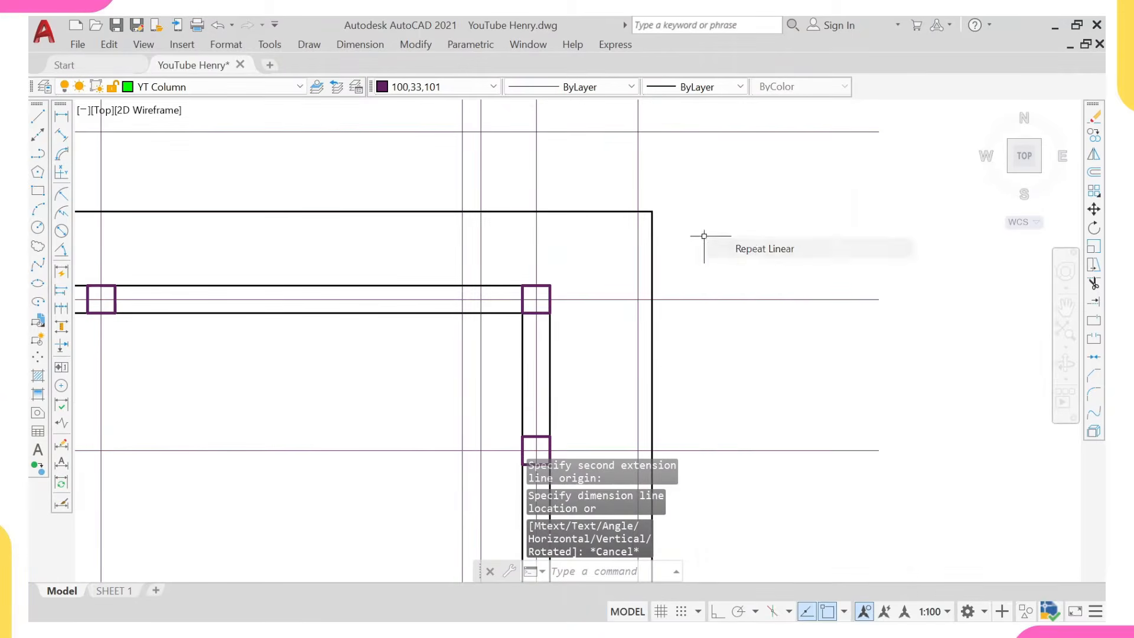
{"action": "scroll", "coordinate": [653, 346], "scroll_direction": "down", "scroll_amount": 5}
{"action": "scroll", "coordinate": [658, 329], "scroll_direction": "up", "scroll_amount": 4}
{"action": "scroll", "coordinate": [655, 319], "scroll_direction": "up", "scroll_amount": 3}
{"action": "left_click", "coordinate": [642, 312]}
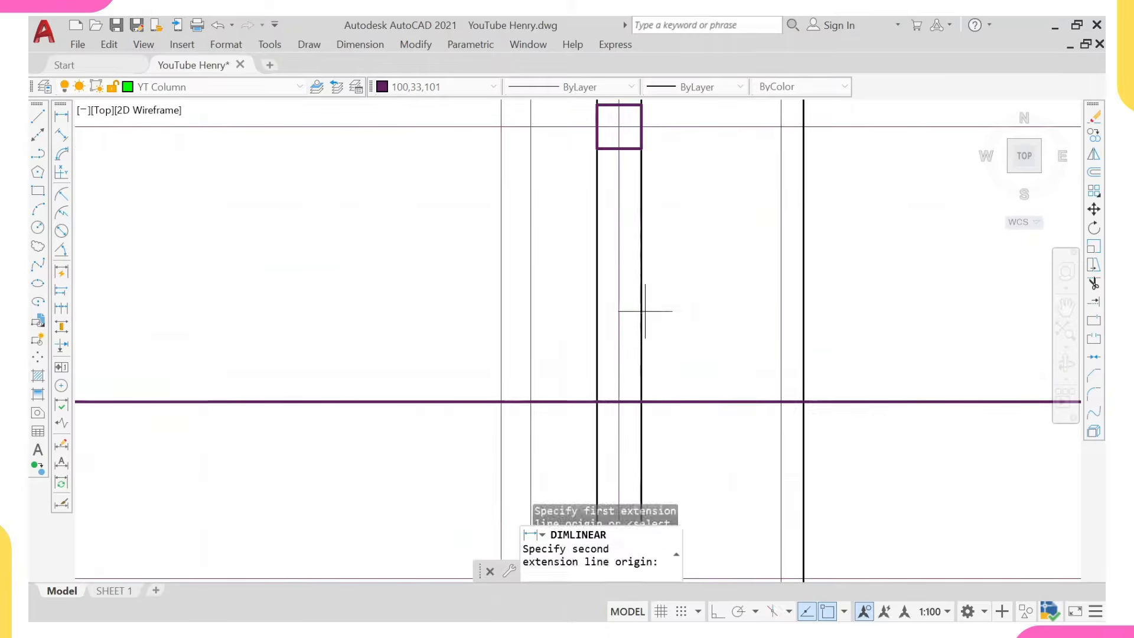
{"action": "left_click", "coordinate": [802, 313]}
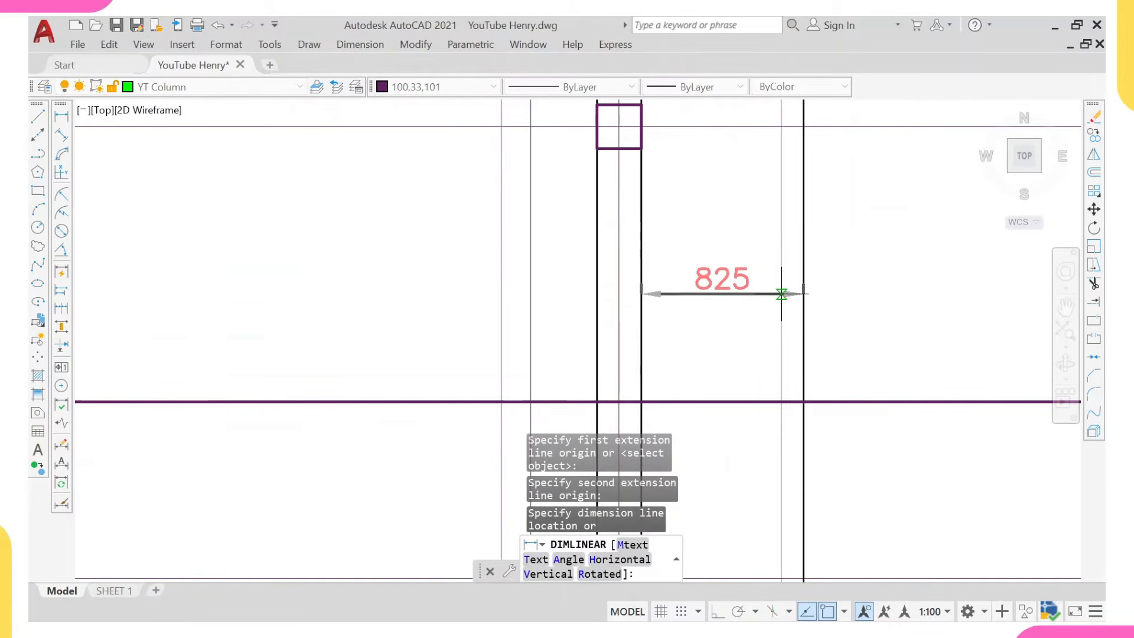
{"action": "key", "text": "Escape"}
{"action": "scroll", "coordinate": [726, 431], "scroll_direction": "down", "scroll_amount": 2}
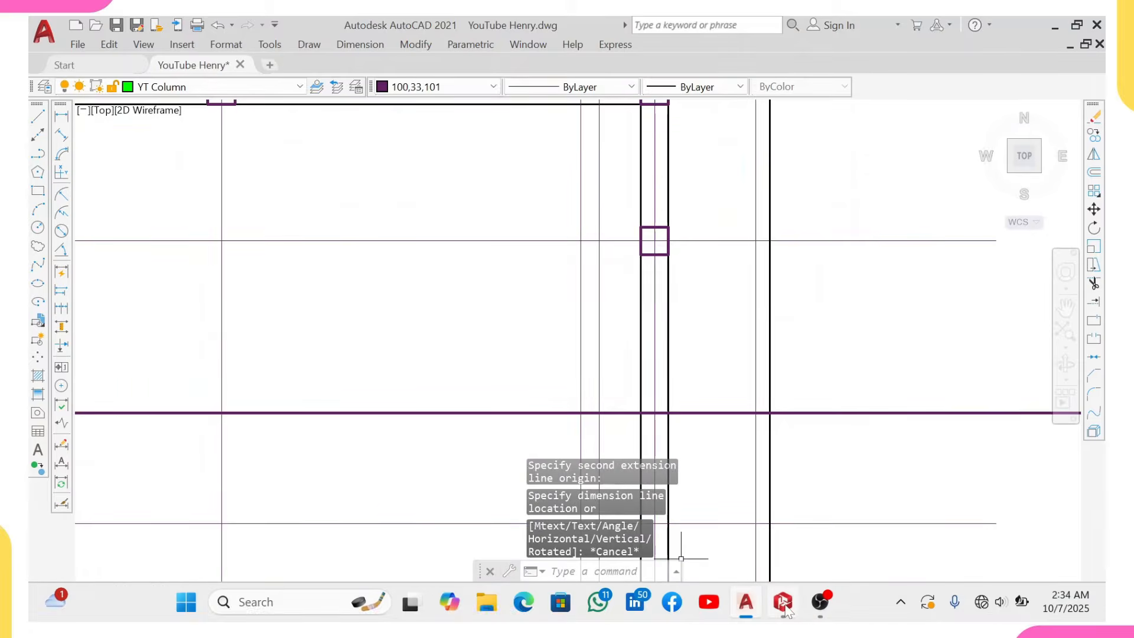
- Switch back to ProtaStructure and, using the properties of cantilever slab 1S8, insert a 600 mm cantilever slab outside beam 1B22 between columns 1C5 and 1C6
{"action": "left_click", "coordinate": [782, 601]}
{"action": "scroll", "coordinate": [385, 329], "scroll_direction": "down", "scroll_amount": 2}
{"action": "scroll", "coordinate": [386, 329], "scroll_direction": "up", "scroll_amount": 2}
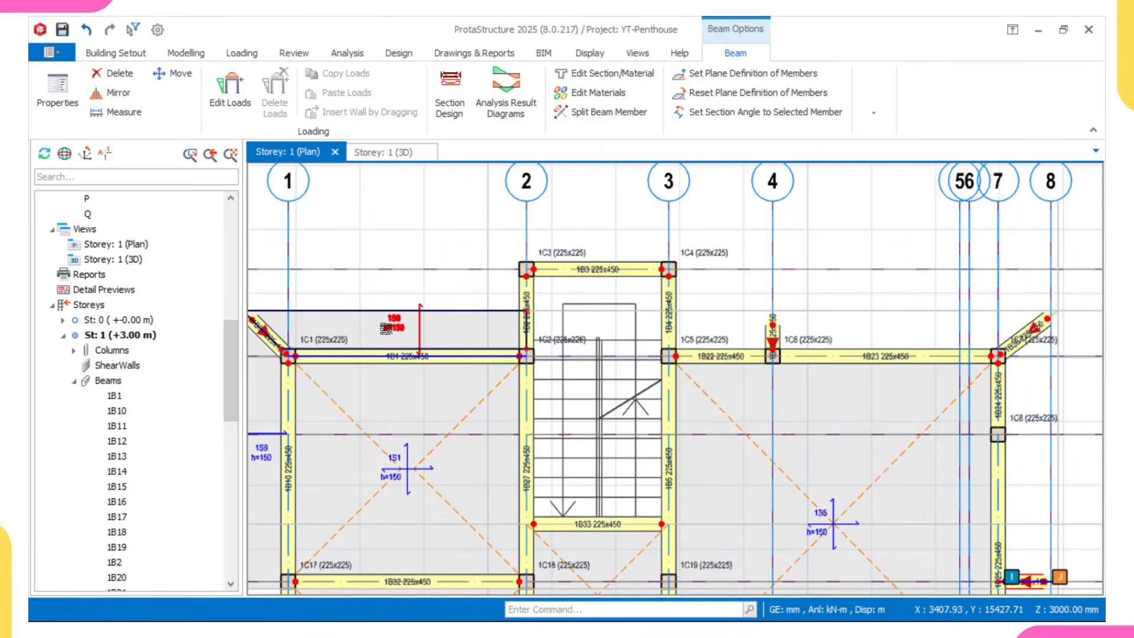
{"action": "key", "text": "Escape"}
{"action": "double_click", "coordinate": [617, 245]}
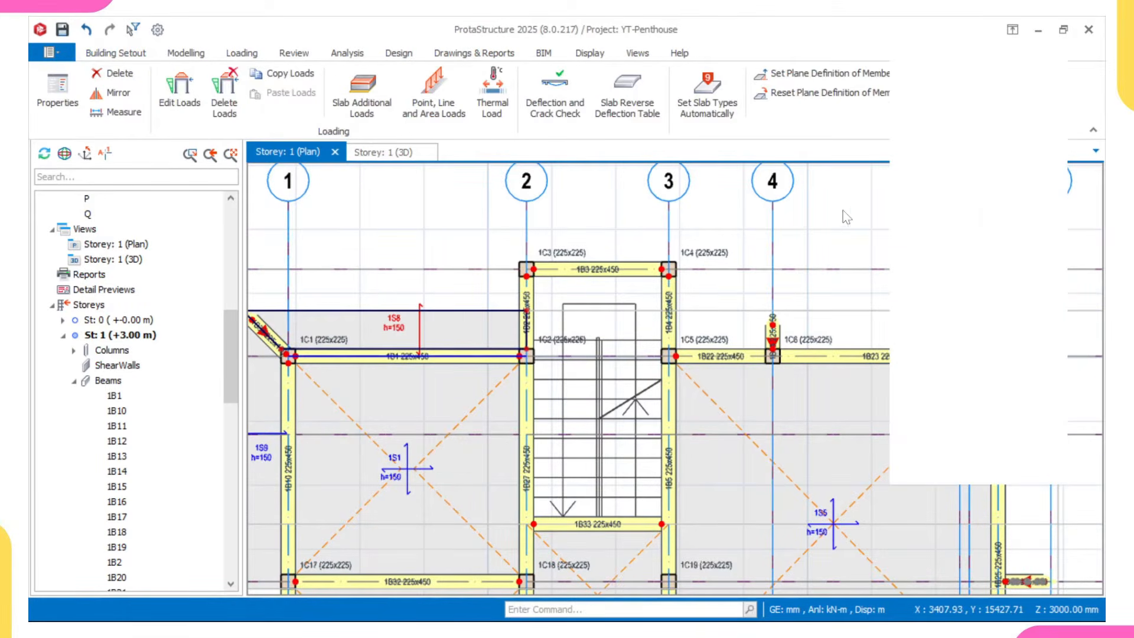
{"action": "left_click", "coordinate": [1020, 88]}
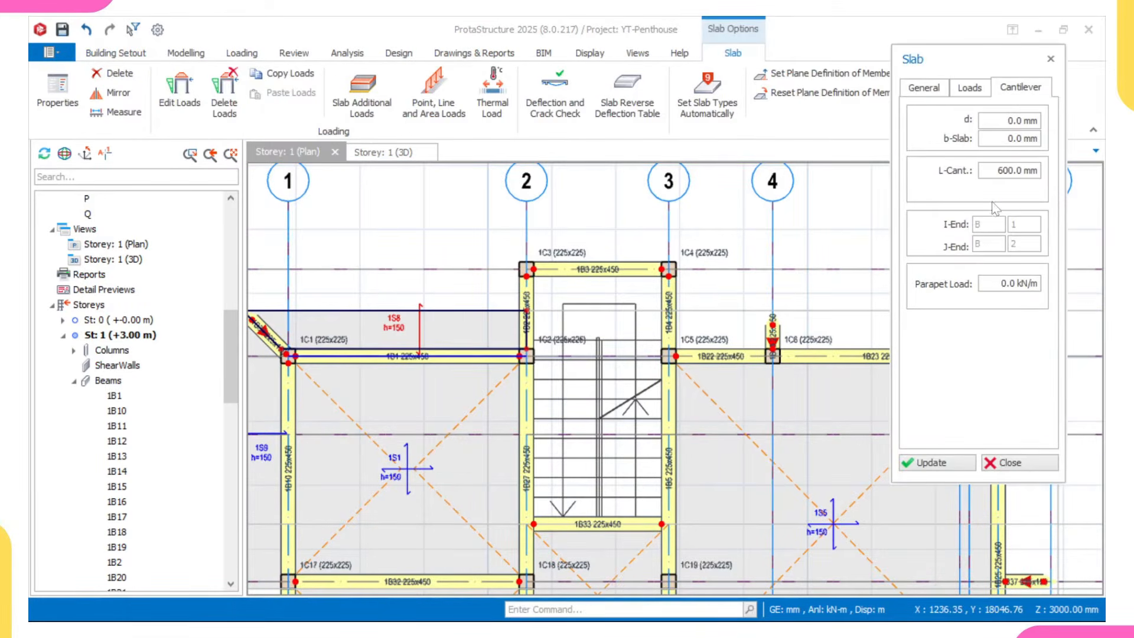
{"action": "scroll", "coordinate": [529, 351], "scroll_direction": "up", "scroll_amount": 2}
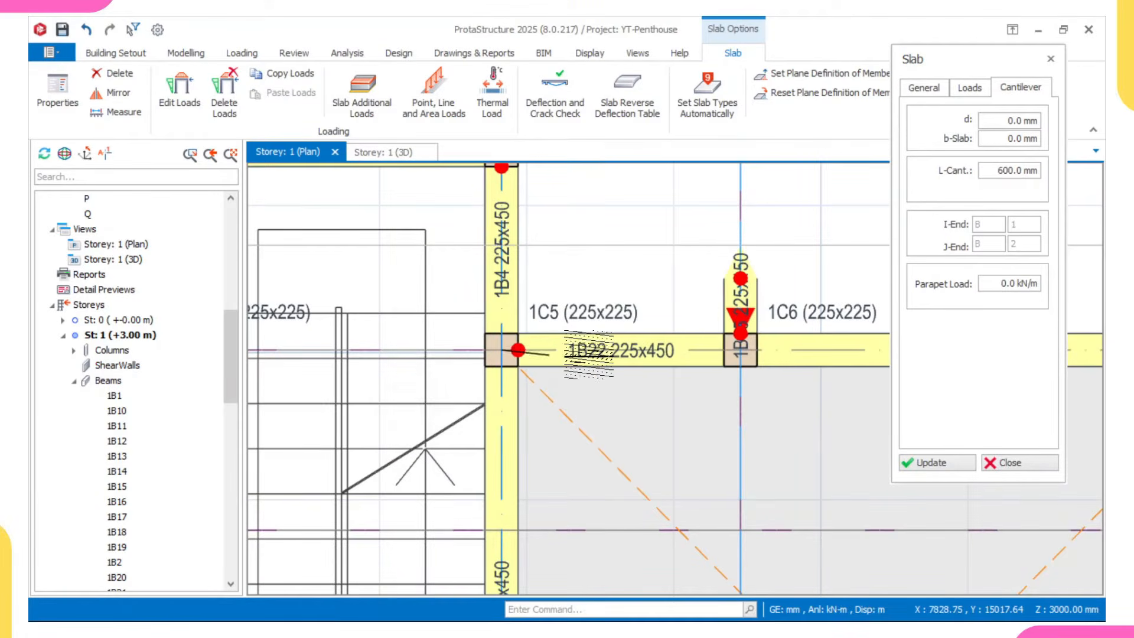
{"action": "left_click", "coordinate": [739, 348]}
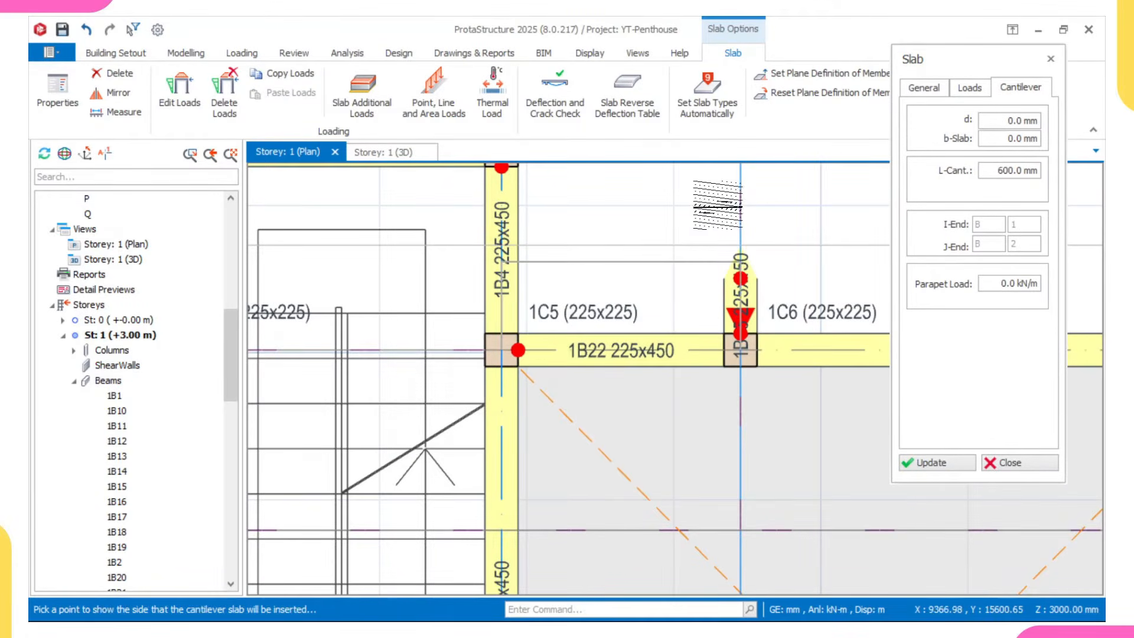
{"action": "left_click", "coordinate": [706, 264]}
- Insert a 600 mm cantilever slab outside beam 1B23 between columns 1C6 and 1C7
{"action": "middle_click_drag", "start_coordinate": [577, 298], "coordinate": [508, 305]}
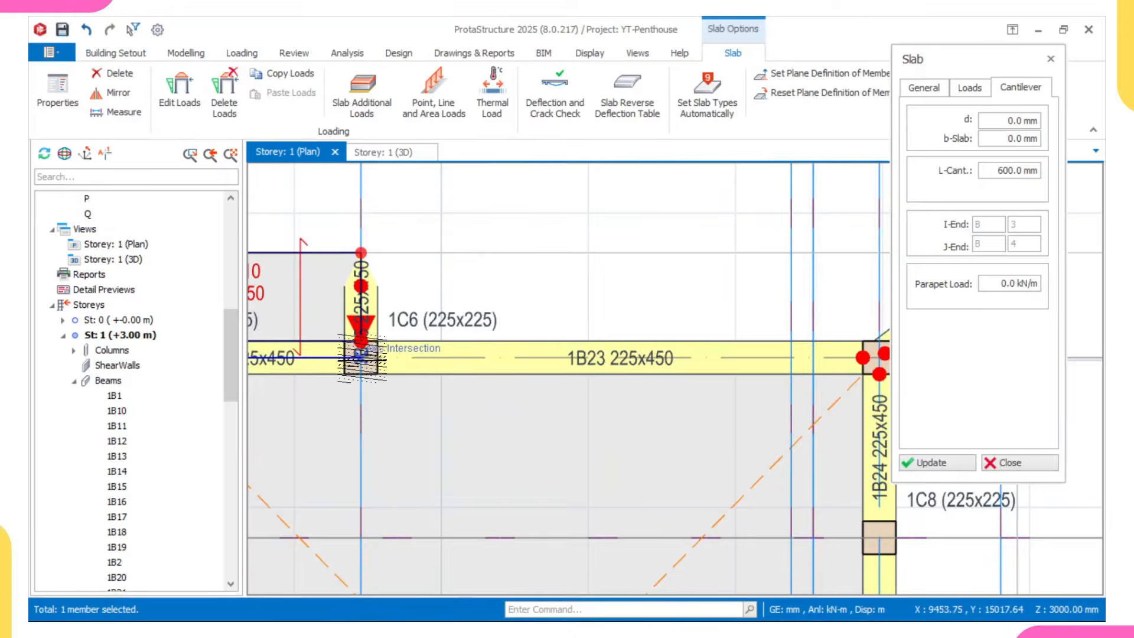
{"action": "scroll", "coordinate": [595, 348], "scroll_direction": "down", "scroll_amount": 2}
{"action": "scroll", "coordinate": [733, 350], "scroll_direction": "up", "scroll_amount": 3}
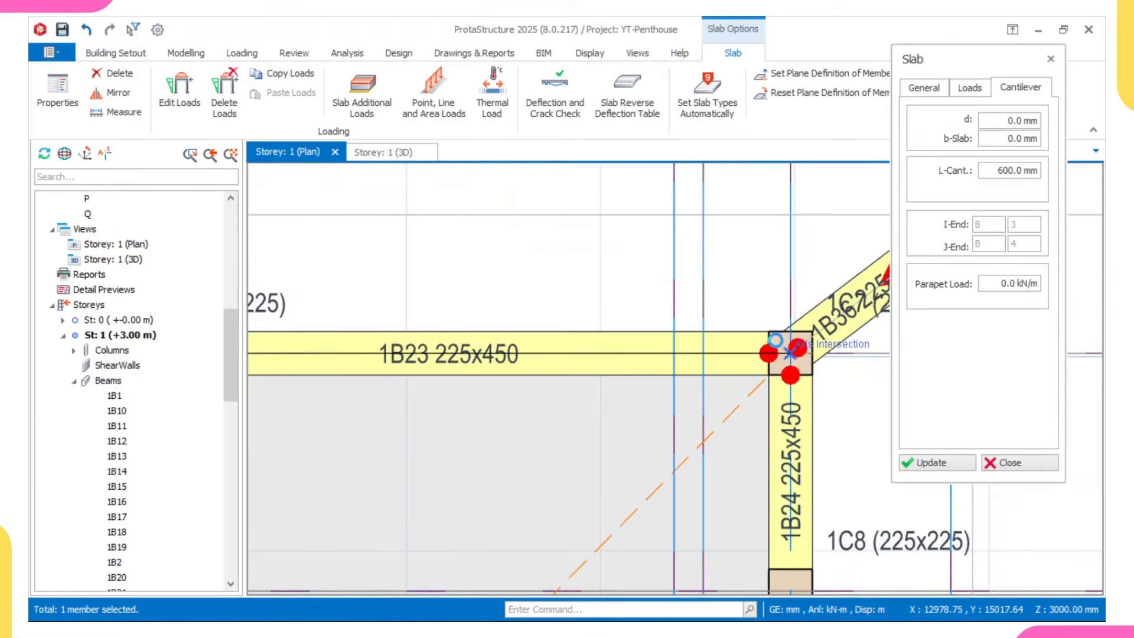
{"action": "left_click", "coordinate": [790, 353]}
{"action": "scroll", "coordinate": [761, 195], "scroll_direction": "down", "scroll_amount": 4}
{"action": "left_click", "coordinate": [766, 243]}
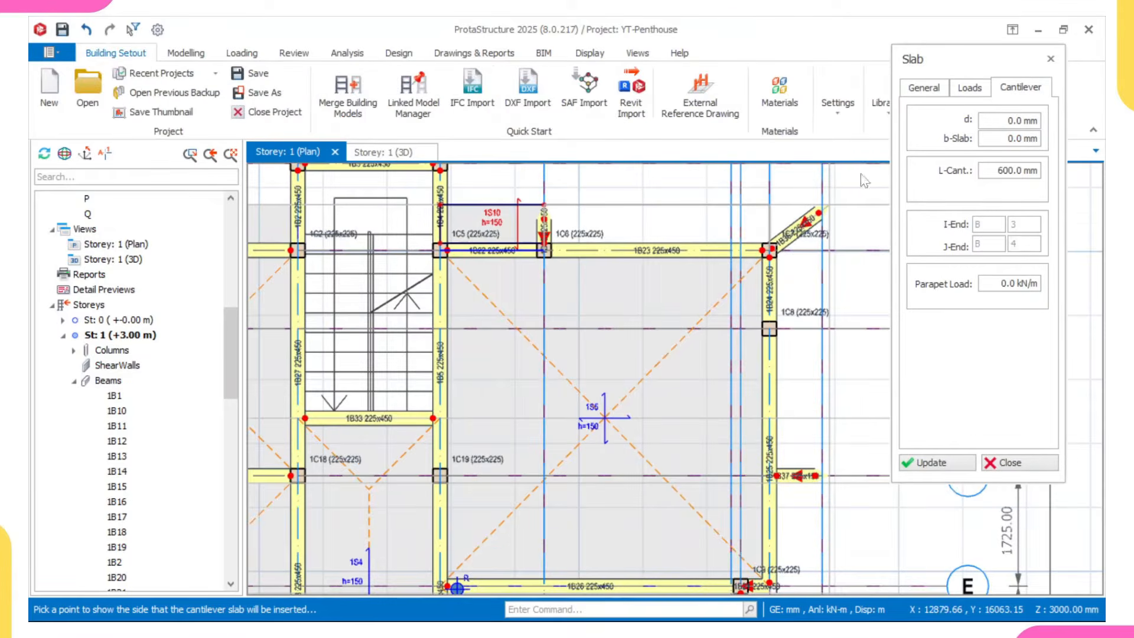
- Set the cantilever length to 825 mm and insert a cantilever slab outside beam 1B25, from the outer face of beam 1B21 to axis D
{"action": "left_click_drag", "start_coordinate": [1031, 170], "coordinate": [996, 172]}
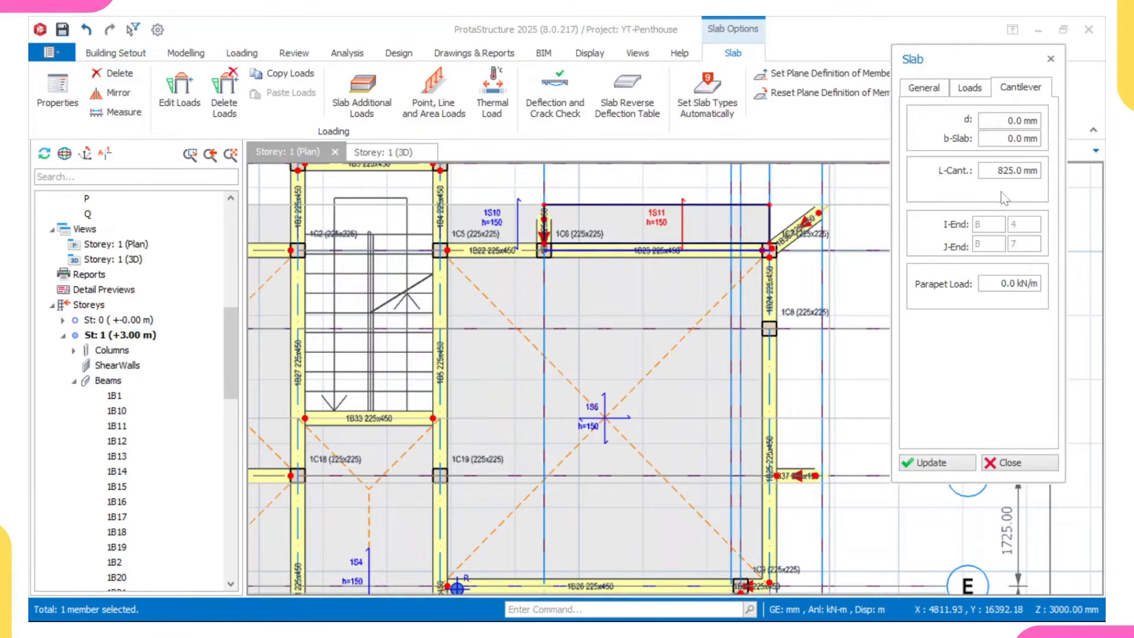
{"action": "scroll", "coordinate": [735, 384], "scroll_direction": "up", "scroll_amount": 3}
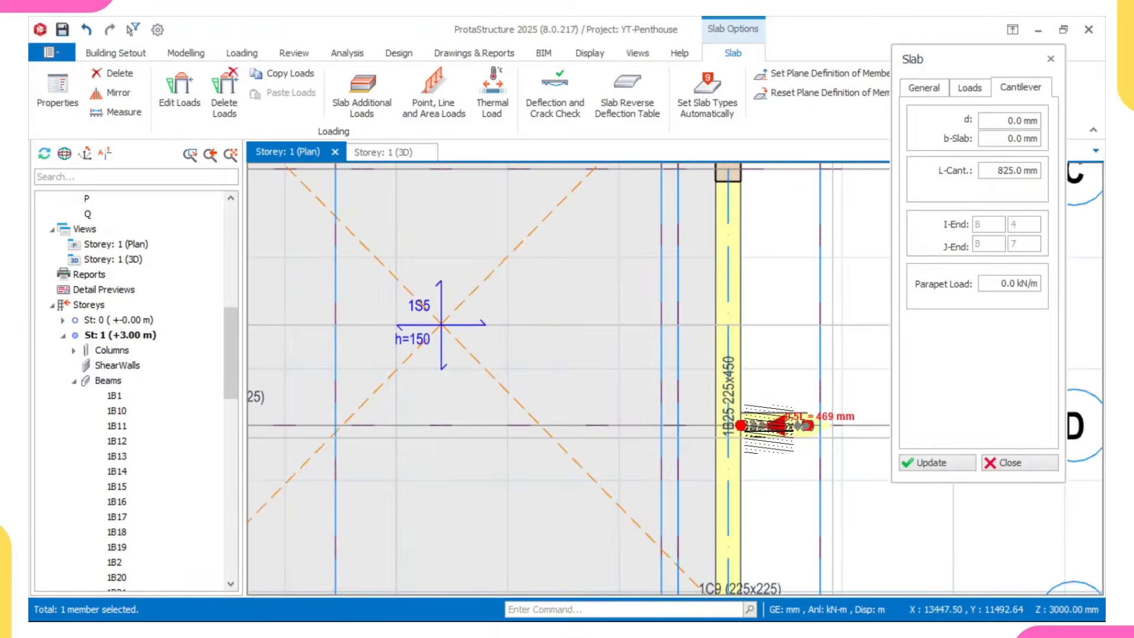
{"action": "scroll", "coordinate": [738, 424], "scroll_direction": "up", "scroll_amount": 1}
{"action": "scroll", "coordinate": [738, 425], "scroll_direction": "down", "scroll_amount": 3}
{"action": "scroll", "coordinate": [685, 455], "scroll_direction": "up", "scroll_amount": 4}
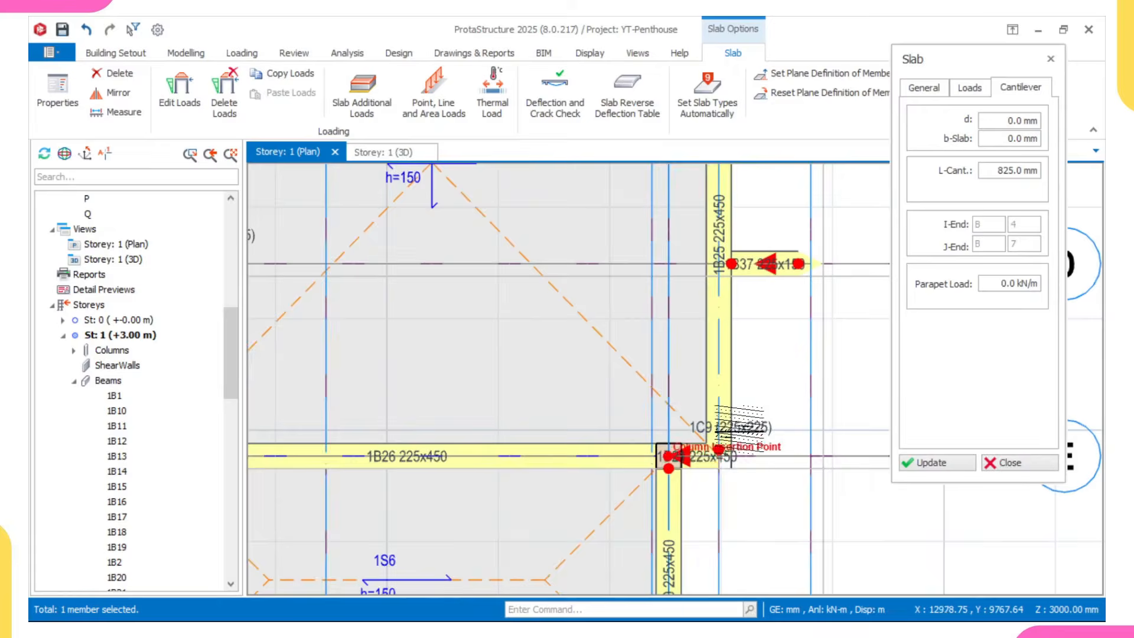
{"action": "scroll", "coordinate": [726, 458], "scroll_direction": "up", "scroll_amount": 2}
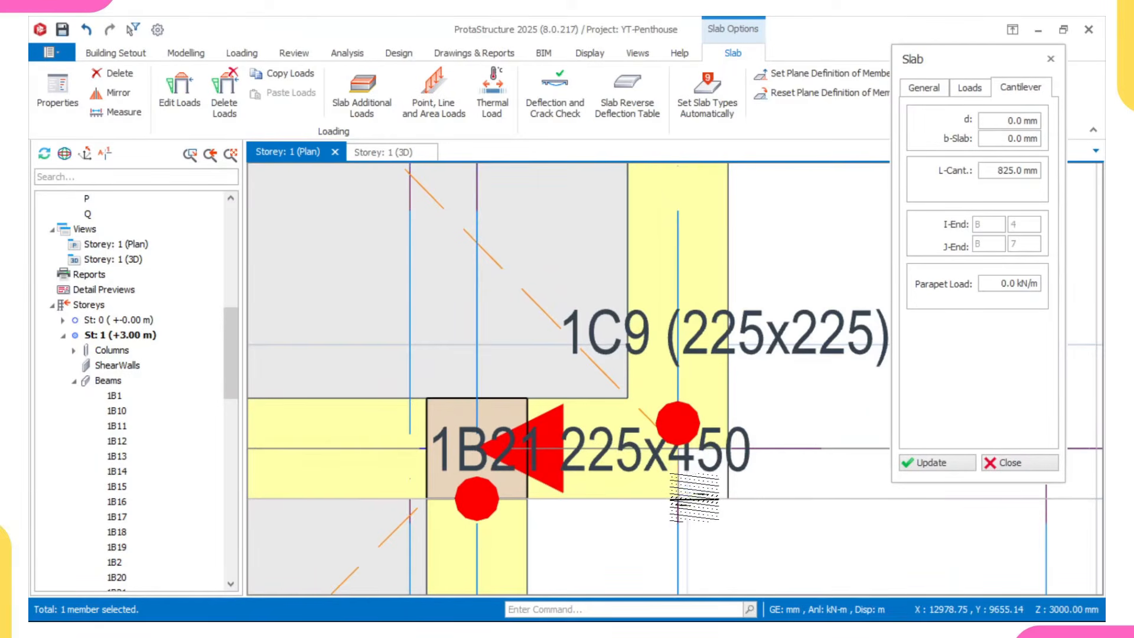
{"action": "scroll", "coordinate": [679, 467], "scroll_direction": "down", "scroll_amount": 2}
{"action": "scroll", "coordinate": [627, 291], "scroll_direction": "up", "scroll_amount": 4}
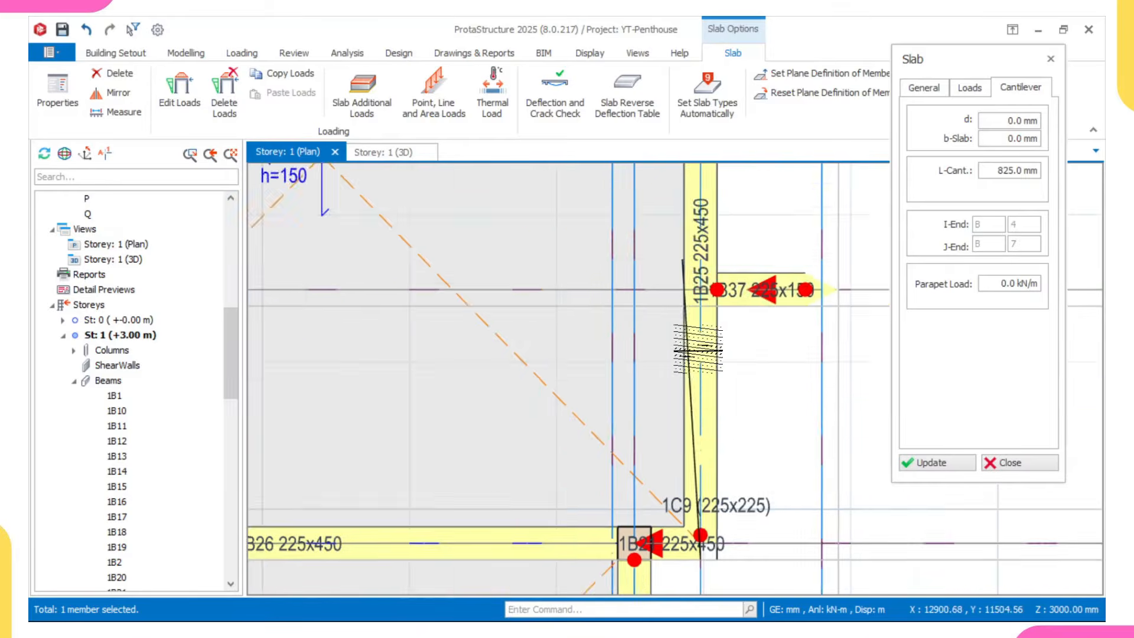
{"action": "left_click", "coordinate": [701, 272]}
{"action": "scroll", "coordinate": [567, 272], "scroll_direction": "down", "scroll_amount": 3}
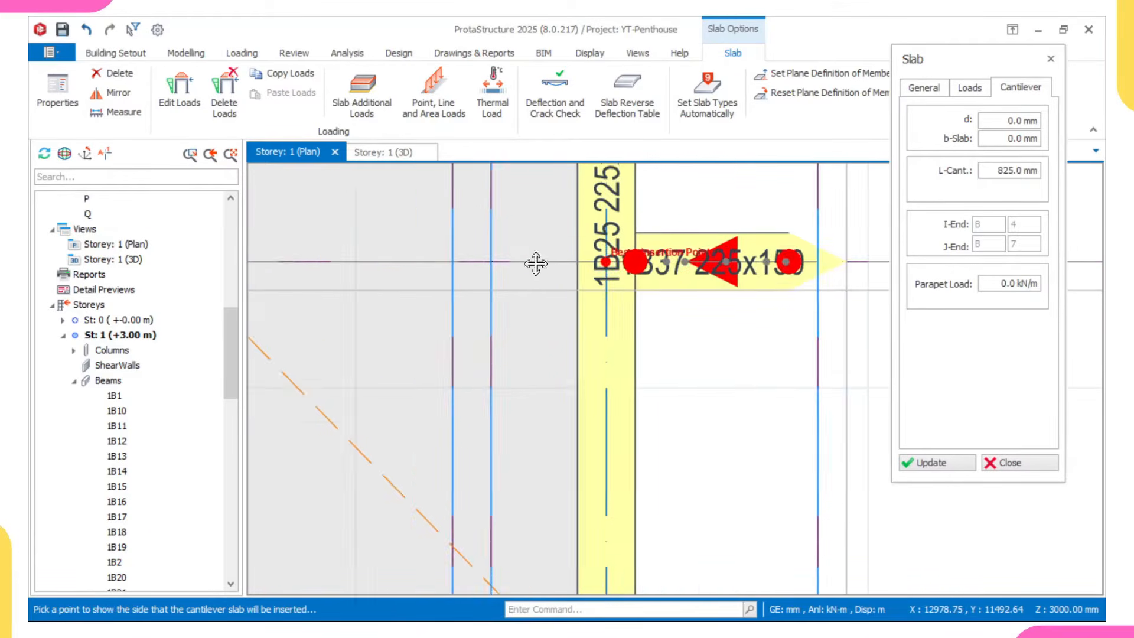
{"action": "left_click", "coordinate": [561, 272]}
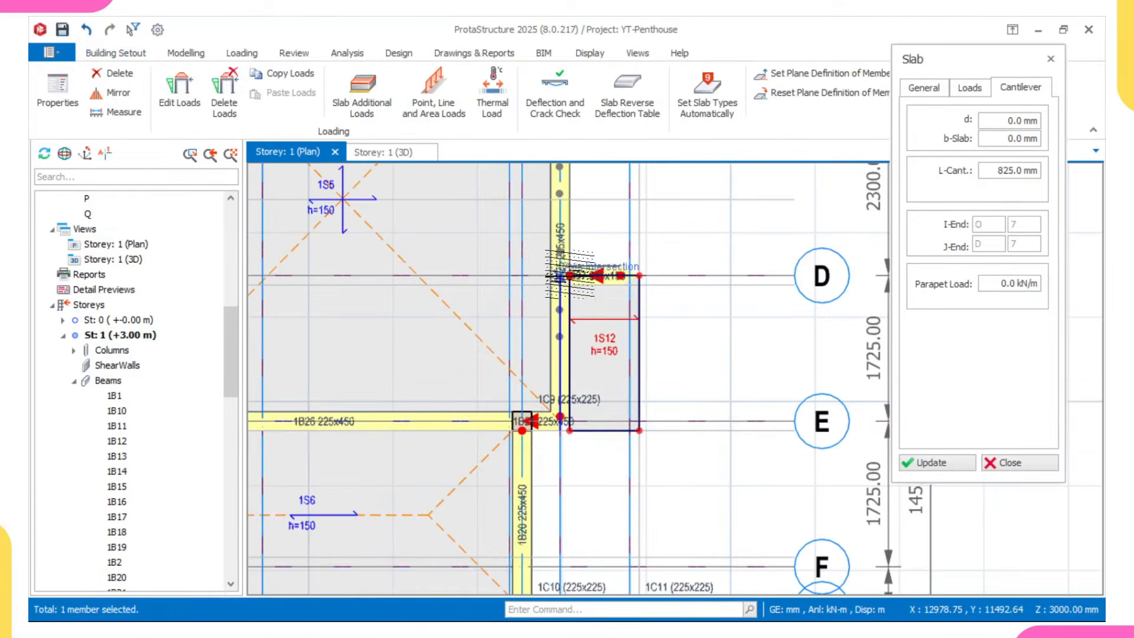
{"action": "scroll", "coordinate": [561, 272], "scroll_direction": "up", "scroll_amount": 5}
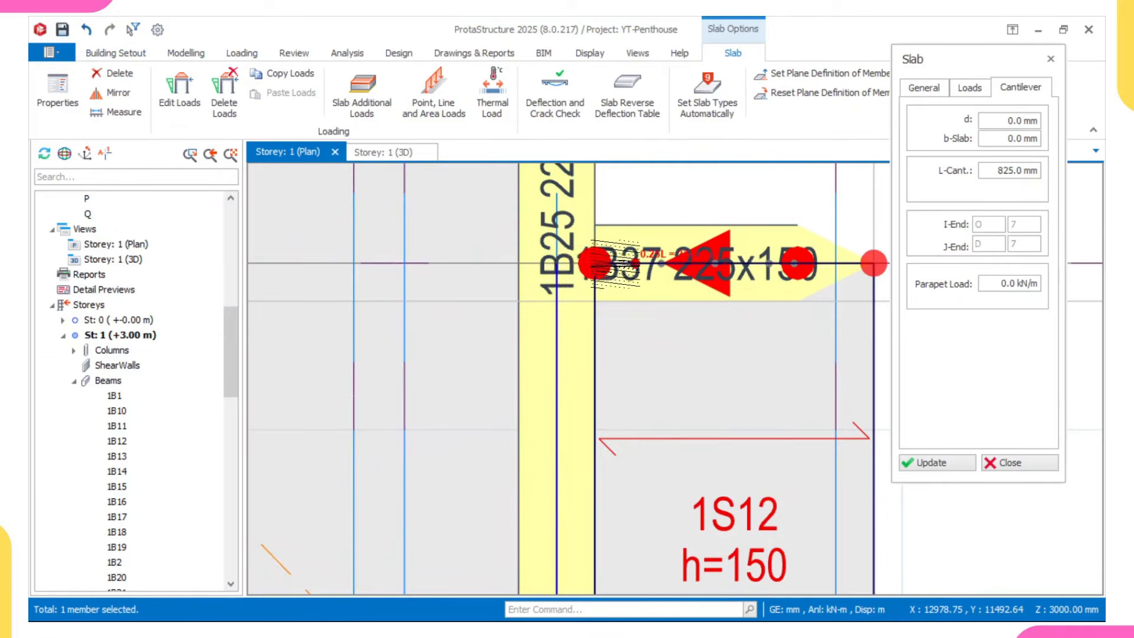
- Insert an 825 mm cantilever slab outside beam 1B25, from axis D to column 1C8 on axis C
{"action": "scroll", "coordinate": [556, 263], "scroll_direction": "down", "scroll_amount": 5}
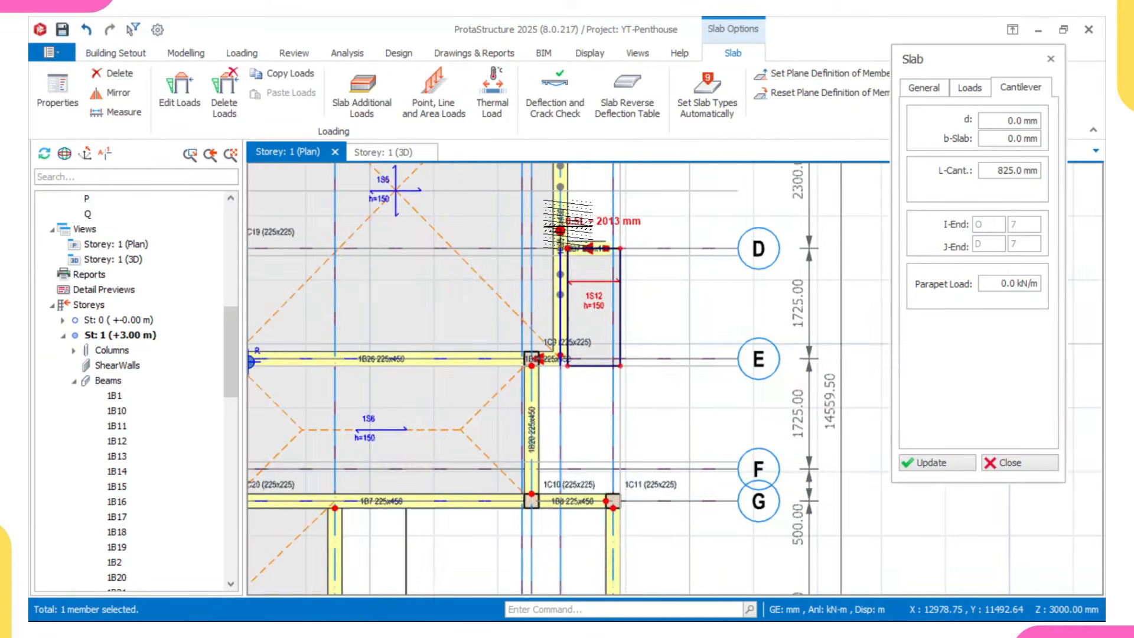
{"action": "scroll", "coordinate": [657, 326], "scroll_direction": "up", "scroll_amount": 5}
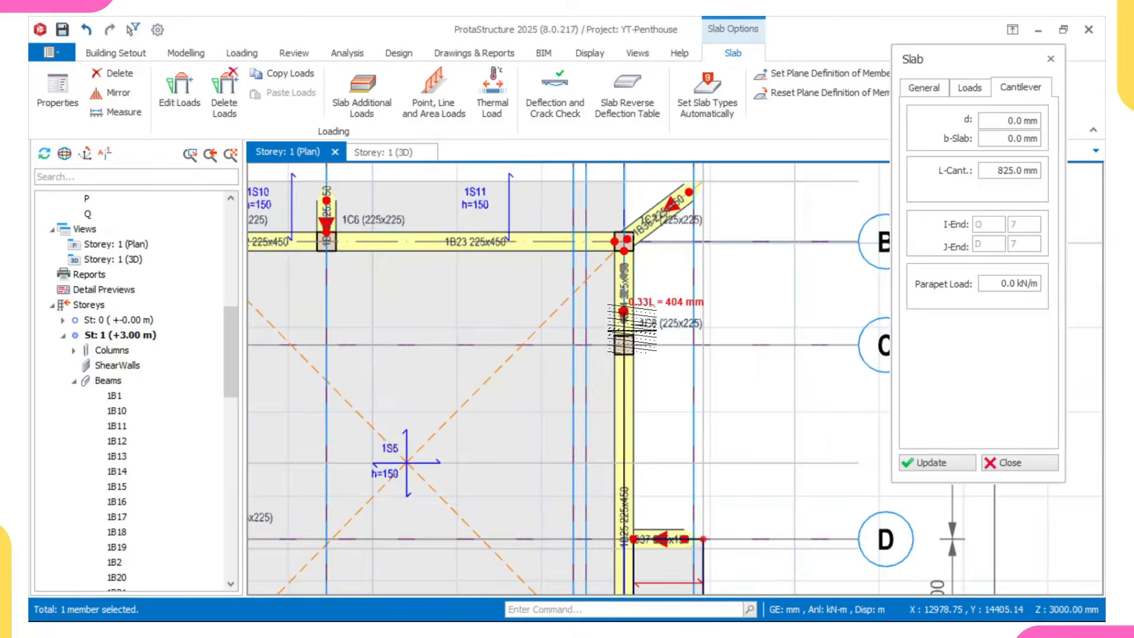
{"action": "left_click", "coordinate": [627, 348]}
{"action": "scroll", "coordinate": [683, 367], "scroll_direction": "down", "scroll_amount": 3}
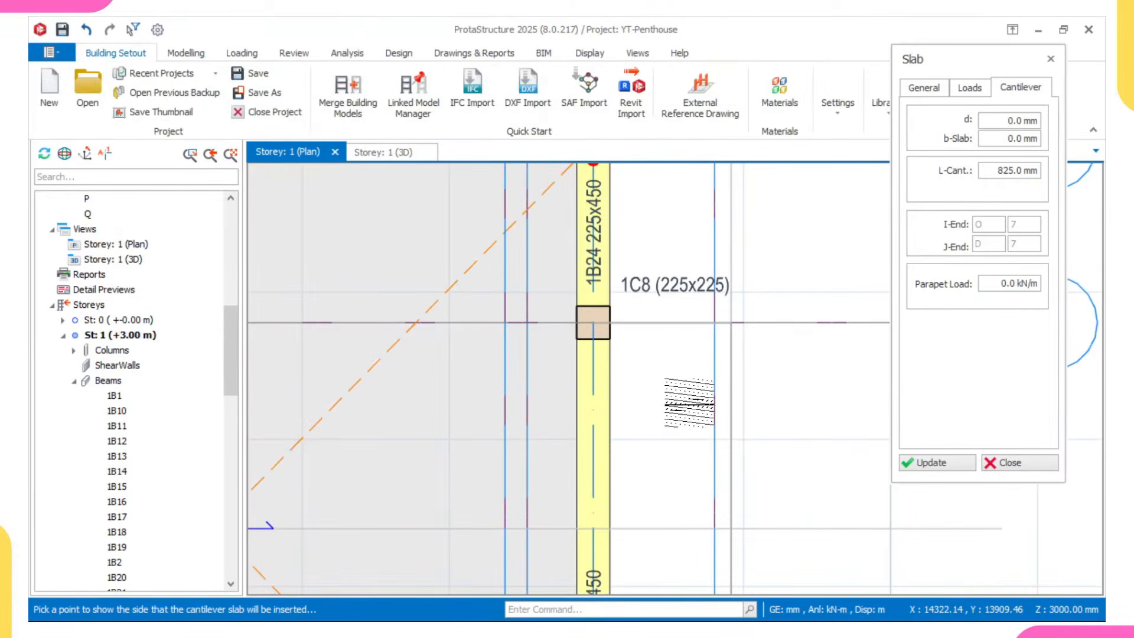
{"action": "left_click", "coordinate": [791, 306]}
- Insert an 825 mm cantilever slab outside beam 1B24, from column 1C8 on axis C to the corner column on axis B
{"action": "scroll", "coordinate": [791, 306], "scroll_direction": "down", "scroll_amount": 4}
{"action": "scroll", "coordinate": [643, 354], "scroll_direction": "up", "scroll_amount": 4}
{"action": "scroll", "coordinate": [635, 361], "scroll_direction": "up", "scroll_amount": 2}
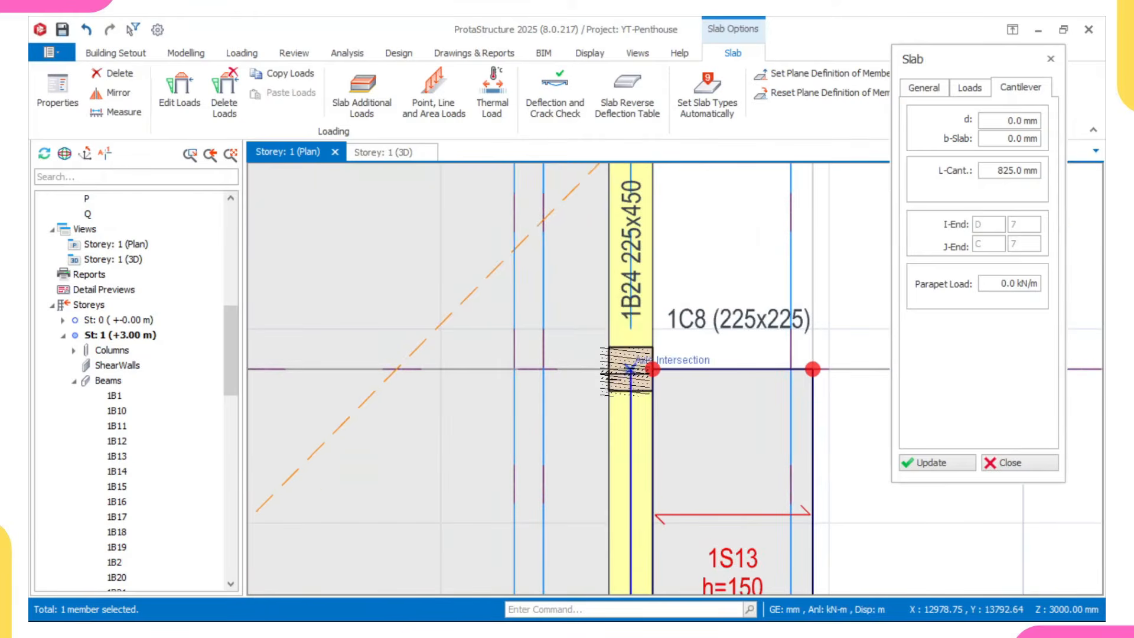
{"action": "scroll", "coordinate": [630, 369], "scroll_direction": "down", "scroll_amount": 3}
{"action": "scroll", "coordinate": [614, 310], "scroll_direction": "up", "scroll_amount": 4}
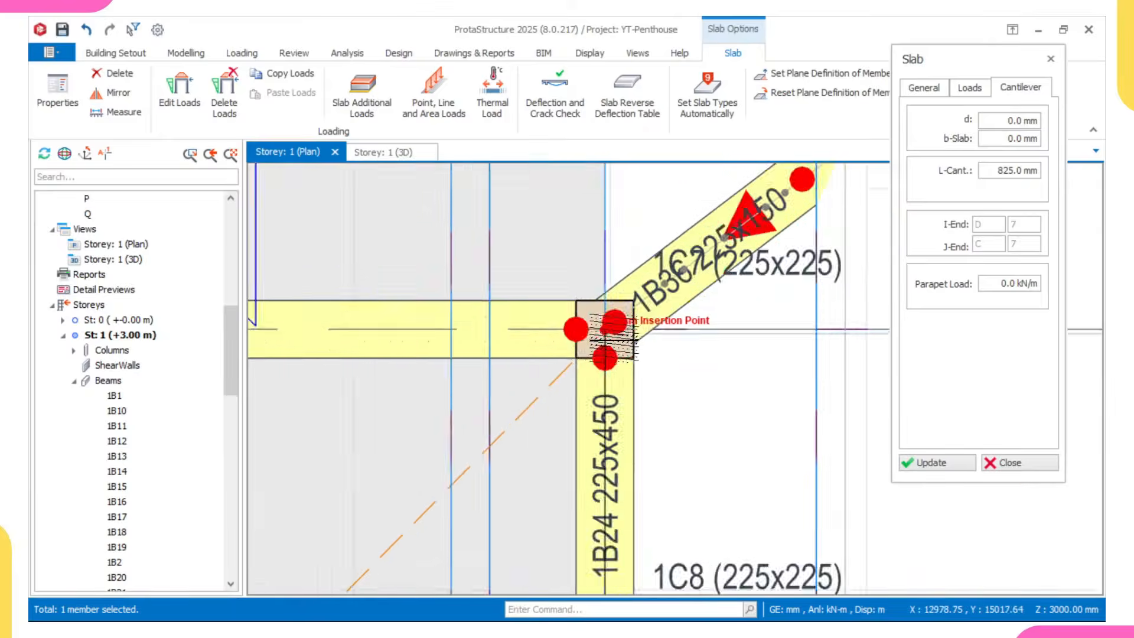
{"action": "left_click", "coordinate": [602, 328]}
{"action": "scroll", "coordinate": [635, 338], "scroll_direction": "down", "scroll_amount": 3}
{"action": "left_click", "coordinate": [810, 319]}
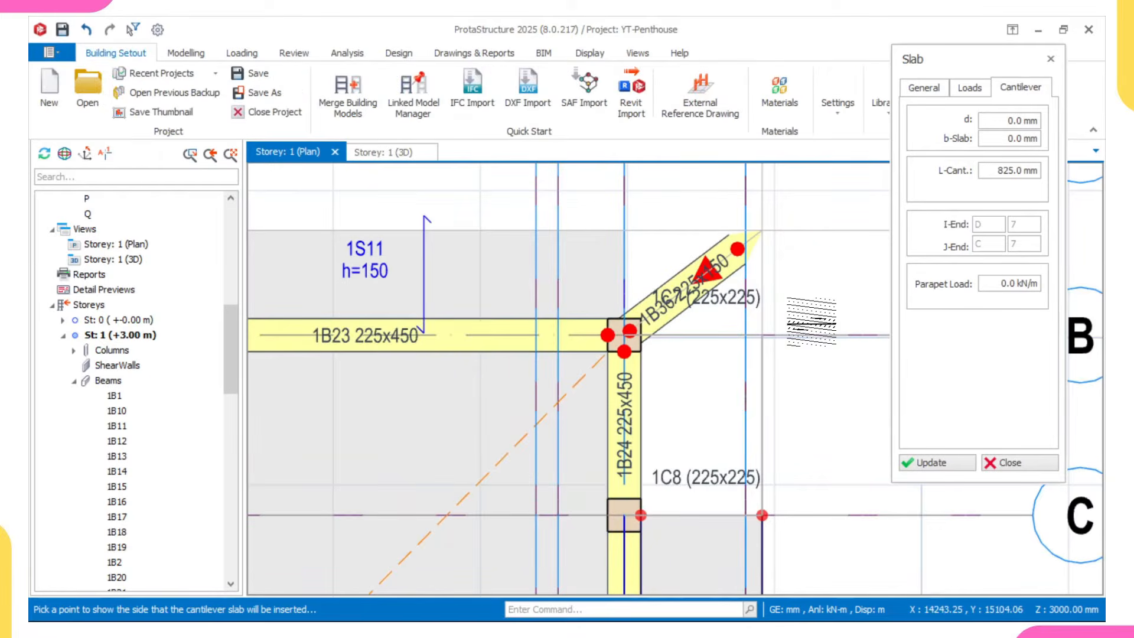
{"action": "scroll", "coordinate": [810, 319], "scroll_direction": "down", "scroll_amount": 5}
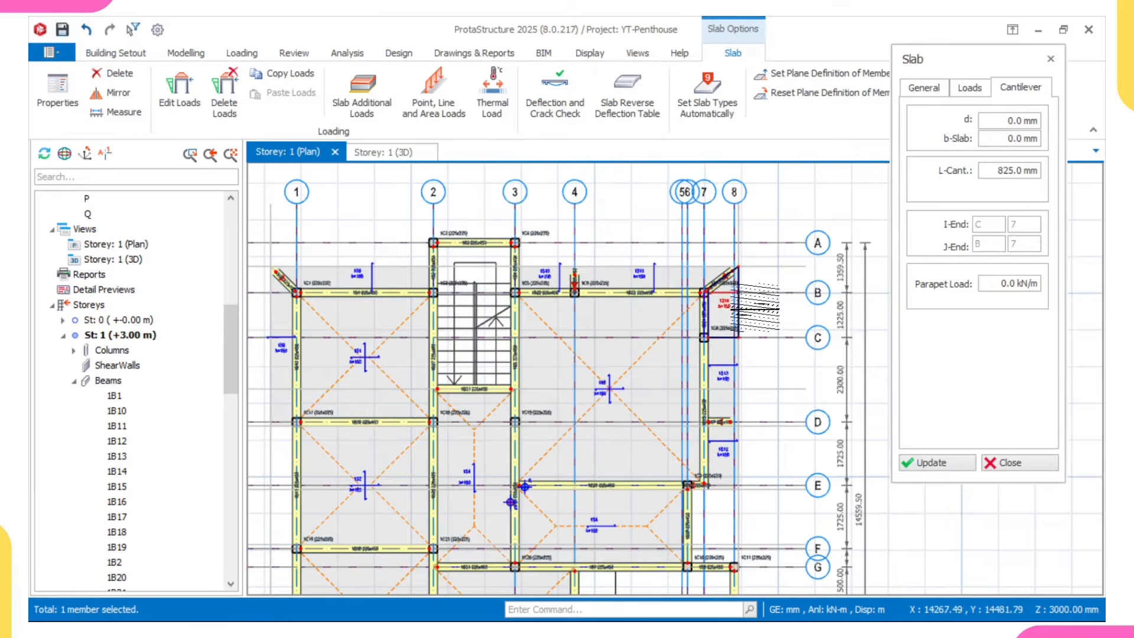
{"action": "key", "text": "Escape"}
- Examine the cantilever slabs and the diagonal corner beam near axes B and 7 in the 3D view, including from below
{"action": "left_click", "coordinate": [369, 154]}
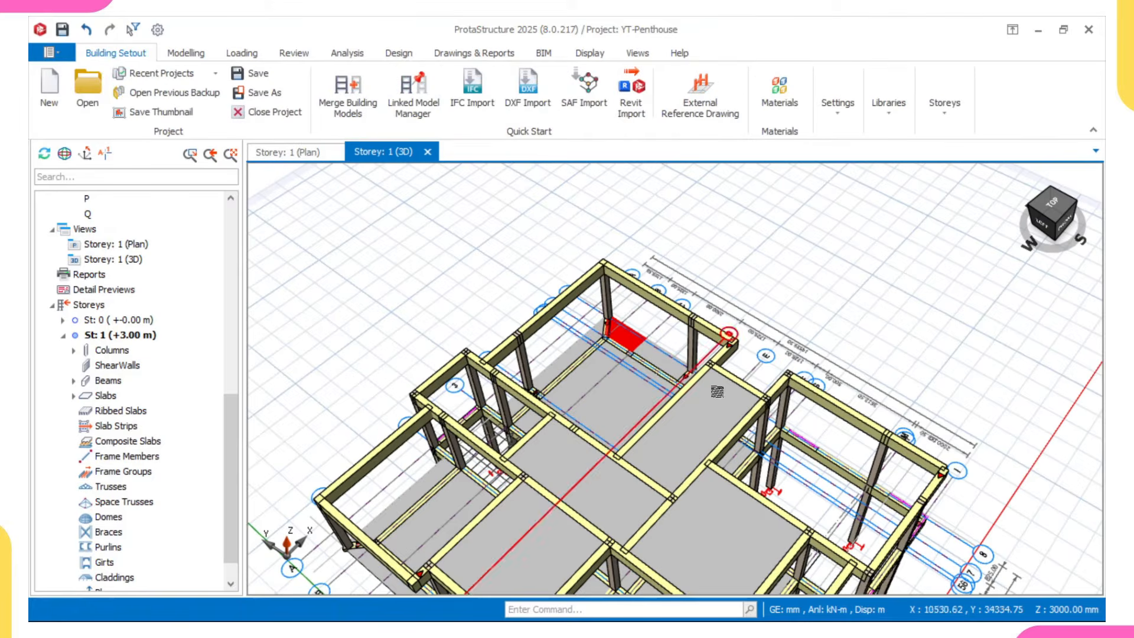
{"action": "middle_click_drag", "start_coordinate": [706, 373], "coordinate": [583, 458]}
{"action": "scroll", "coordinate": [651, 359], "scroll_direction": "up", "scroll_amount": 10}
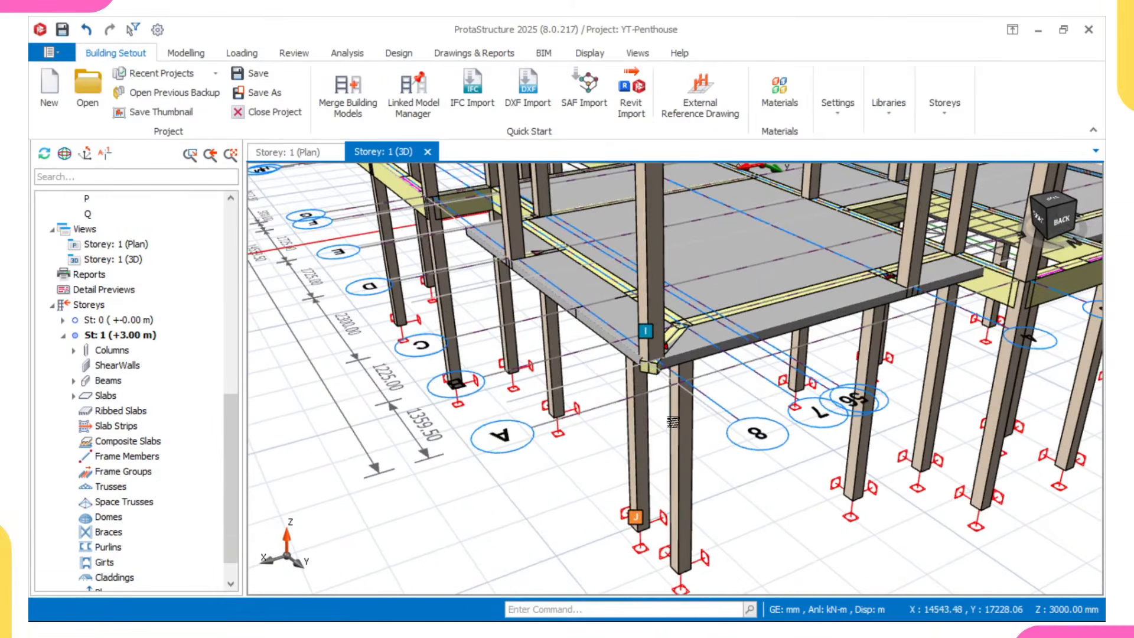
{"action": "scroll", "coordinate": [652, 359], "scroll_direction": "down", "scroll_amount": 5}
{"action": "middle_click_drag", "start_coordinate": [647, 430], "coordinate": [652, 282]}
{"action": "scroll", "coordinate": [648, 277], "scroll_direction": "up", "scroll_amount": 4}
{"action": "scroll", "coordinate": [648, 276], "scroll_direction": "up", "scroll_amount": 2}
{"action": "left_click", "coordinate": [658, 276]}
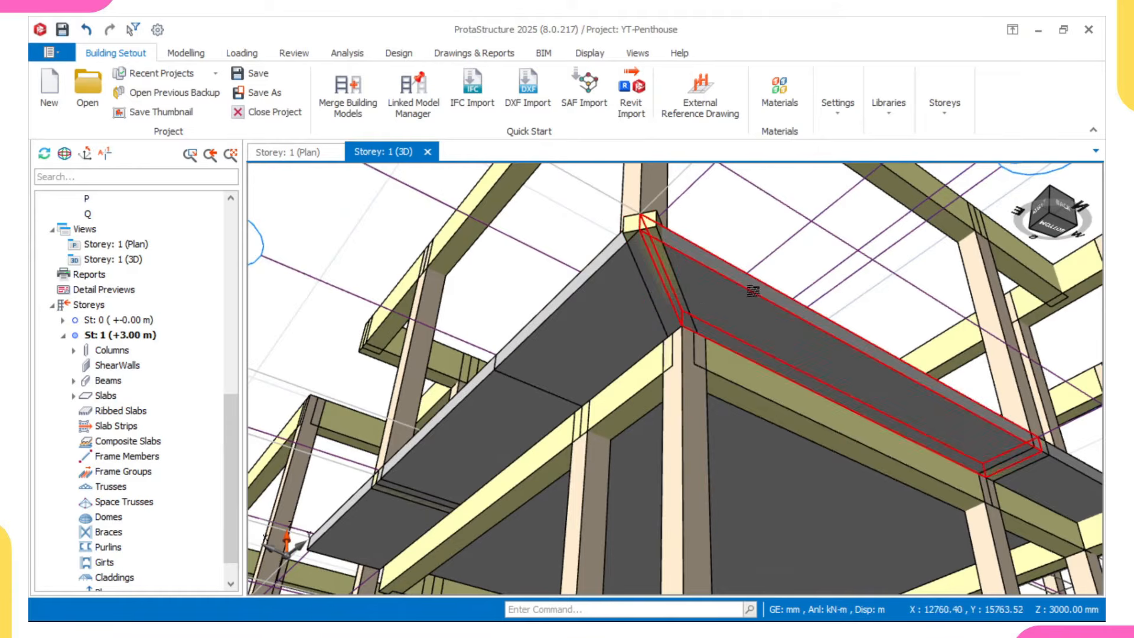
- Inspect the rest of the structure in 3D, focusing on the columns and beams around axes 1, H and I
{"action": "scroll", "coordinate": [650, 295], "scroll_direction": "down", "scroll_amount": 6}
{"action": "middle_click_drag", "start_coordinate": [612, 306], "coordinate": [655, 377]}
{"action": "middle_click_drag", "start_coordinate": [584, 392], "coordinate": [723, 443]}
{"action": "scroll", "coordinate": [600, 430], "scroll_direction": "down", "scroll_amount": 4}
{"action": "middle_click_drag", "start_coordinate": [633, 402], "coordinate": [599, 407]}
{"action": "middle_click_drag", "start_coordinate": [507, 434], "coordinate": [638, 452]}
{"action": "middle_click_drag", "start_coordinate": [431, 443], "coordinate": [509, 377]}
{"action": "scroll", "coordinate": [509, 377], "scroll_direction": "up", "scroll_amount": 2}
{"action": "middle_click_drag", "start_coordinate": [405, 310], "coordinate": [580, 512]}
{"action": "scroll", "coordinate": [531, 422], "scroll_direction": "up", "scroll_amount": 4}
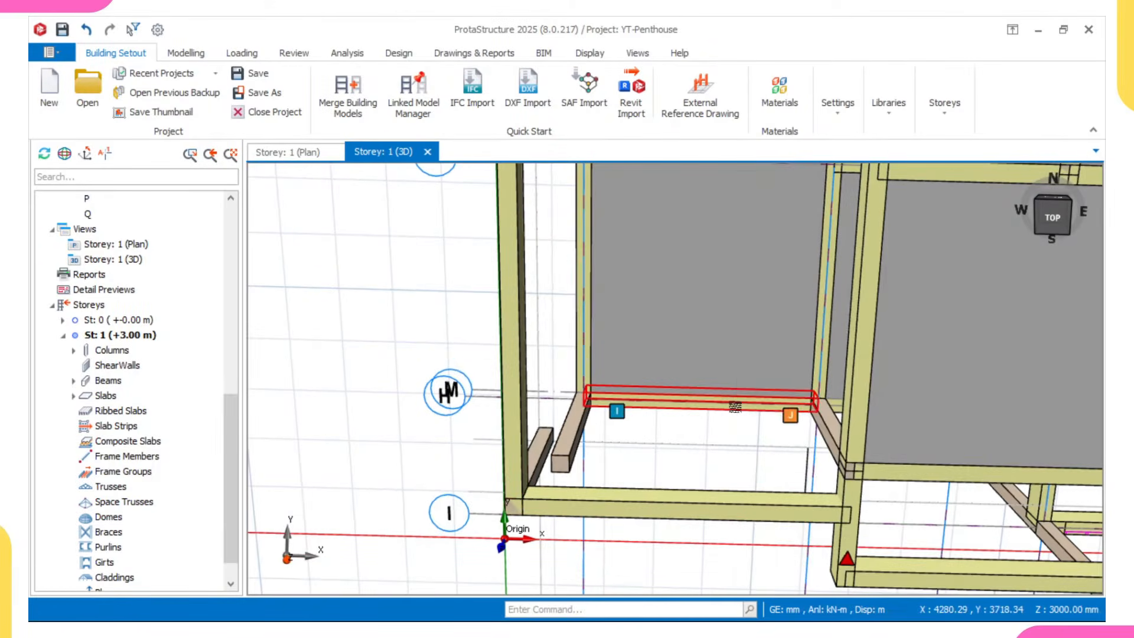
{"action": "scroll", "coordinate": [576, 434], "scroll_direction": "down", "scroll_amount": 2}
{"action": "scroll", "coordinate": [578, 443], "scroll_direction": "down", "scroll_amount": 1}
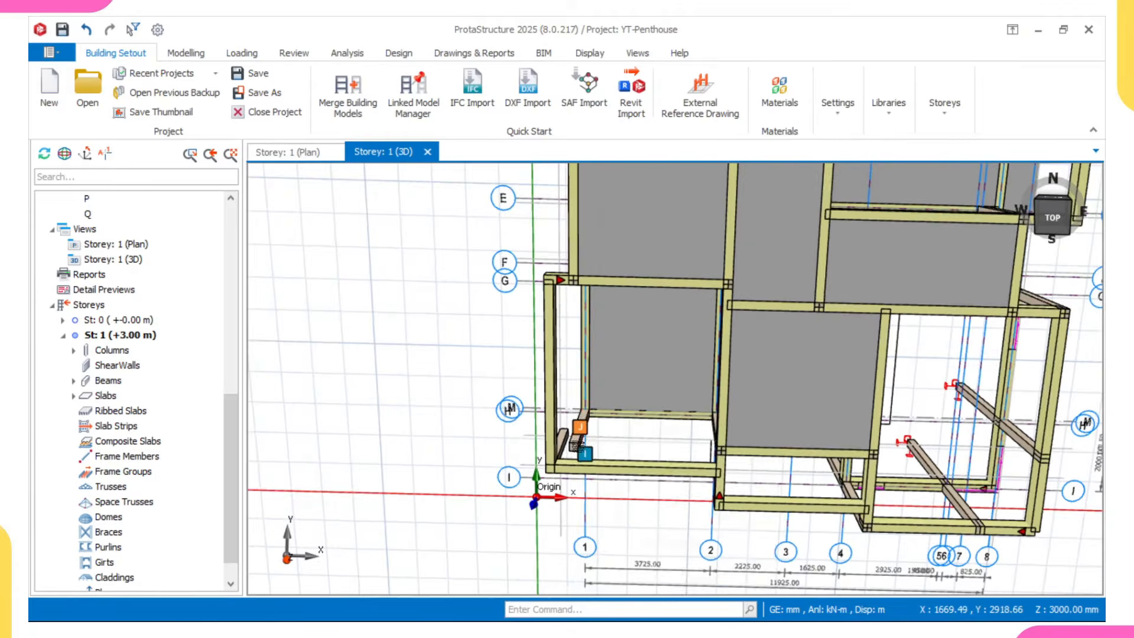
{"action": "middle_click_drag", "start_coordinate": [580, 436], "coordinate": [460, 174]}
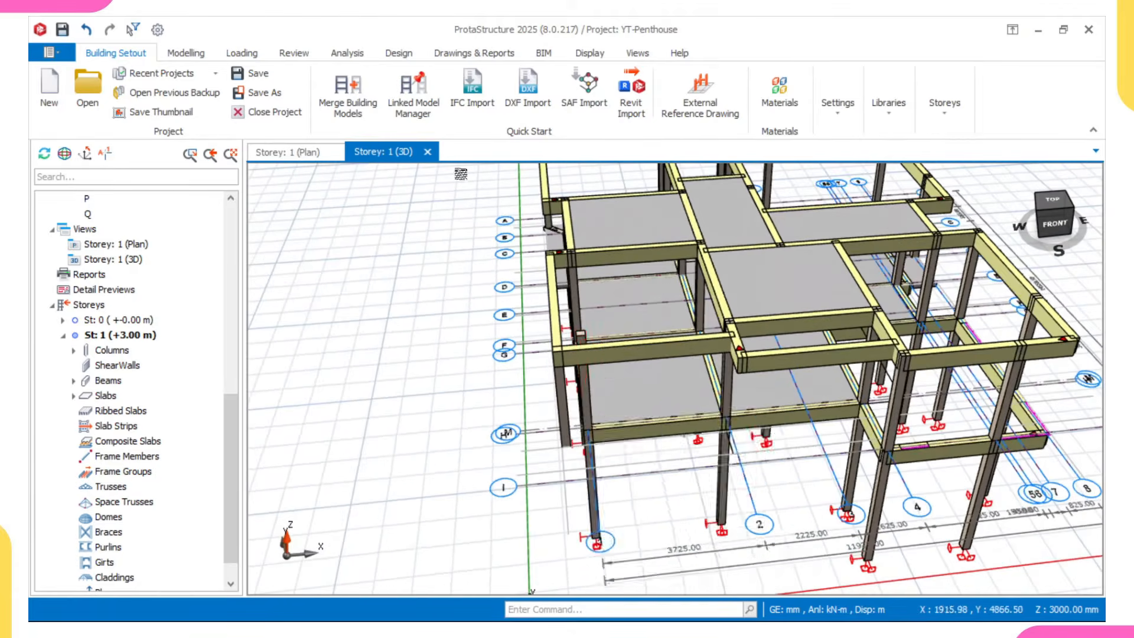
- Open the Storey 2 plan and delete the isolated column 2C15 at axes 1 and H
{"action": "left_click", "coordinate": [277, 152]}
{"action": "middle_click_drag", "start_coordinate": [405, 200], "coordinate": [506, 100]}
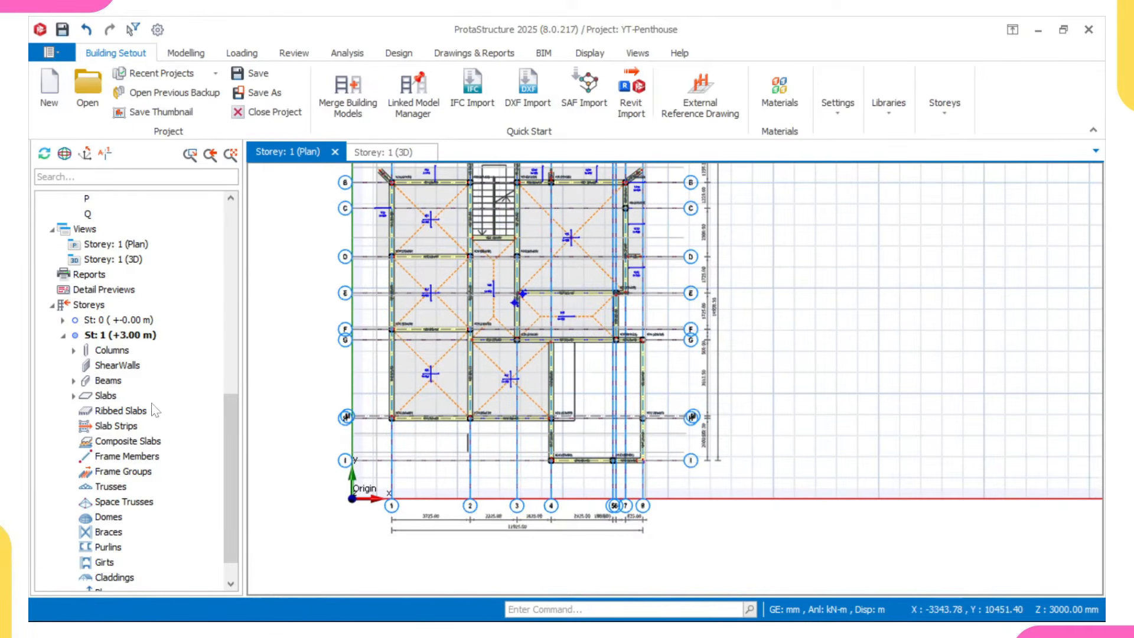
{"action": "scroll", "coordinate": [85, 471], "scroll_direction": "down", "scroll_amount": 1}
{"action": "double_click", "coordinate": [112, 578]}
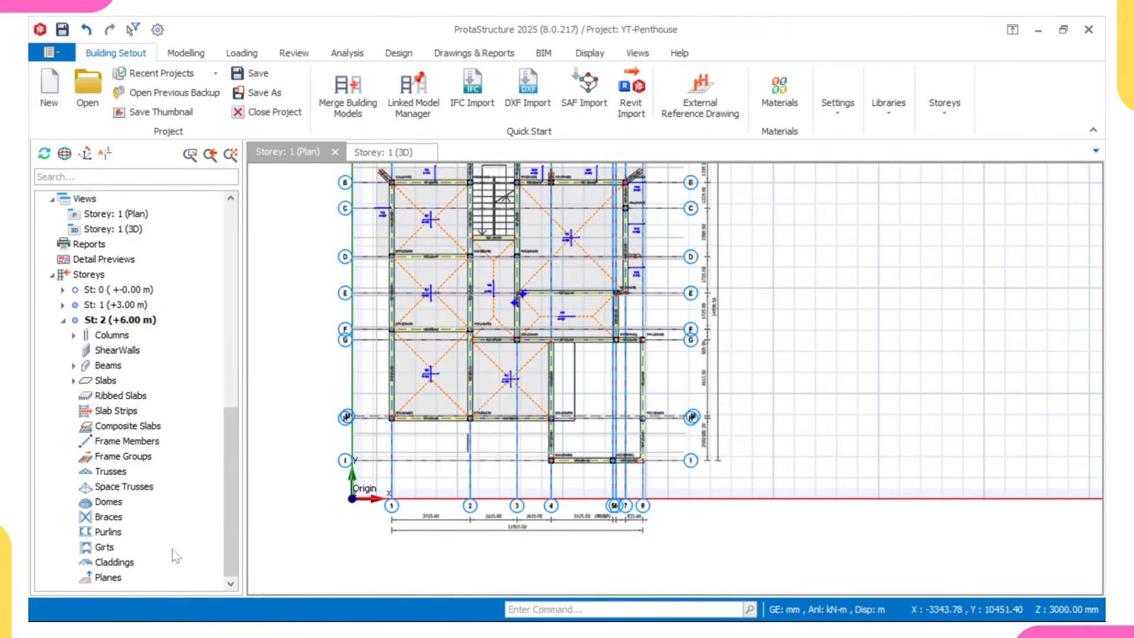
{"action": "scroll", "coordinate": [412, 372], "scroll_direction": "up", "scroll_amount": 5}
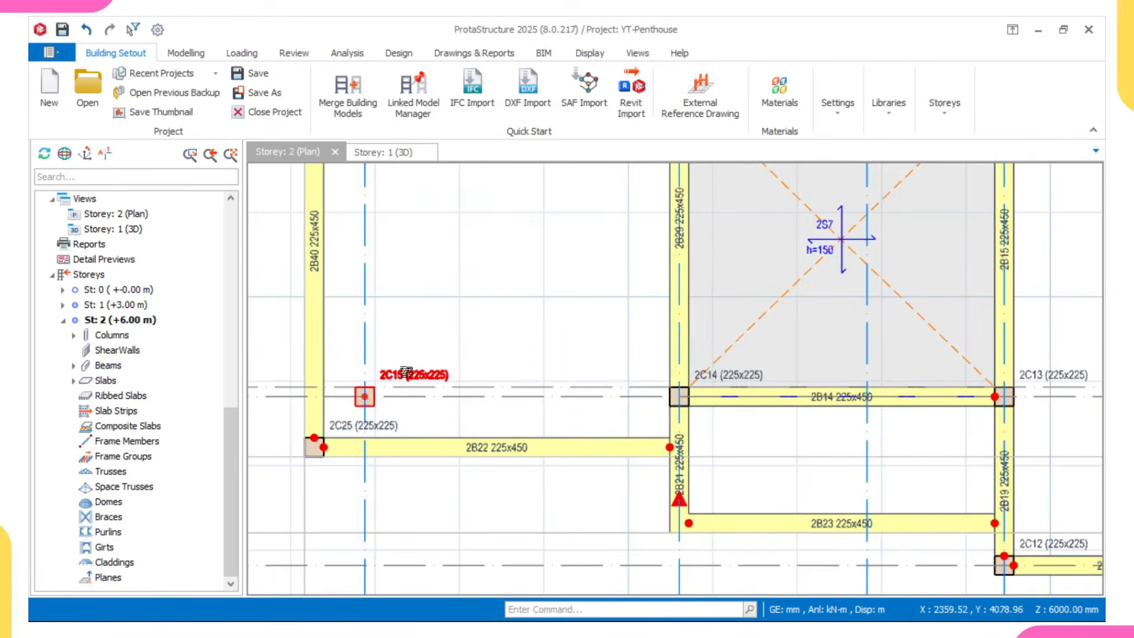
{"action": "left_click", "coordinate": [399, 372]}
{"action": "right_click", "coordinate": [416, 324]}
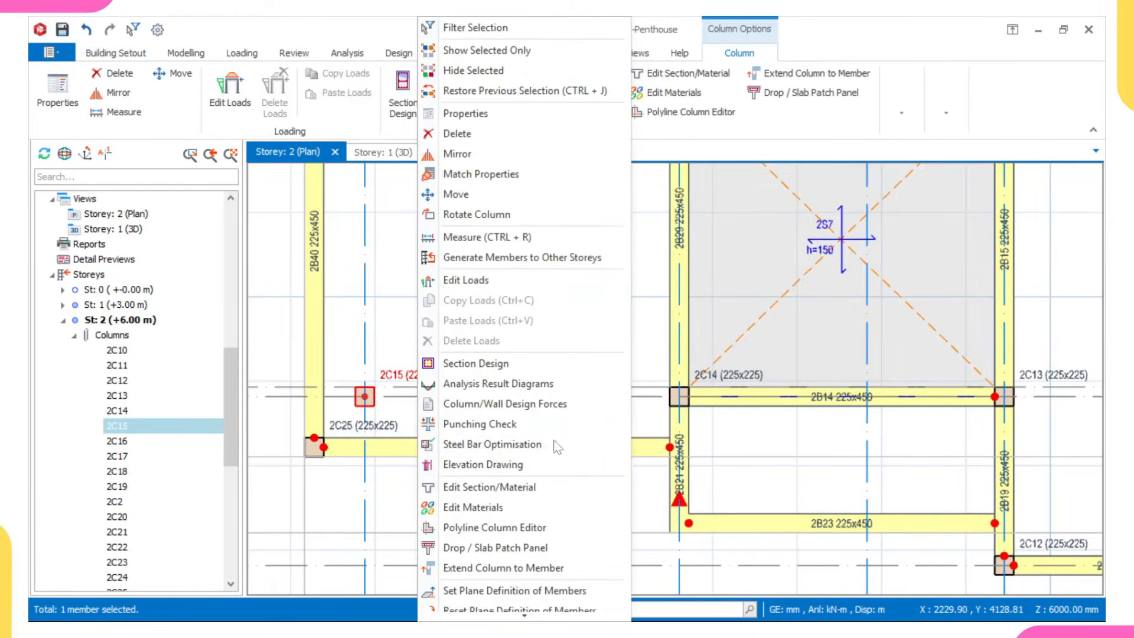
{"action": "left_click", "coordinate": [485, 133]}
{"action": "scroll", "coordinate": [426, 267], "scroll_direction": "down", "scroll_amount": 4}
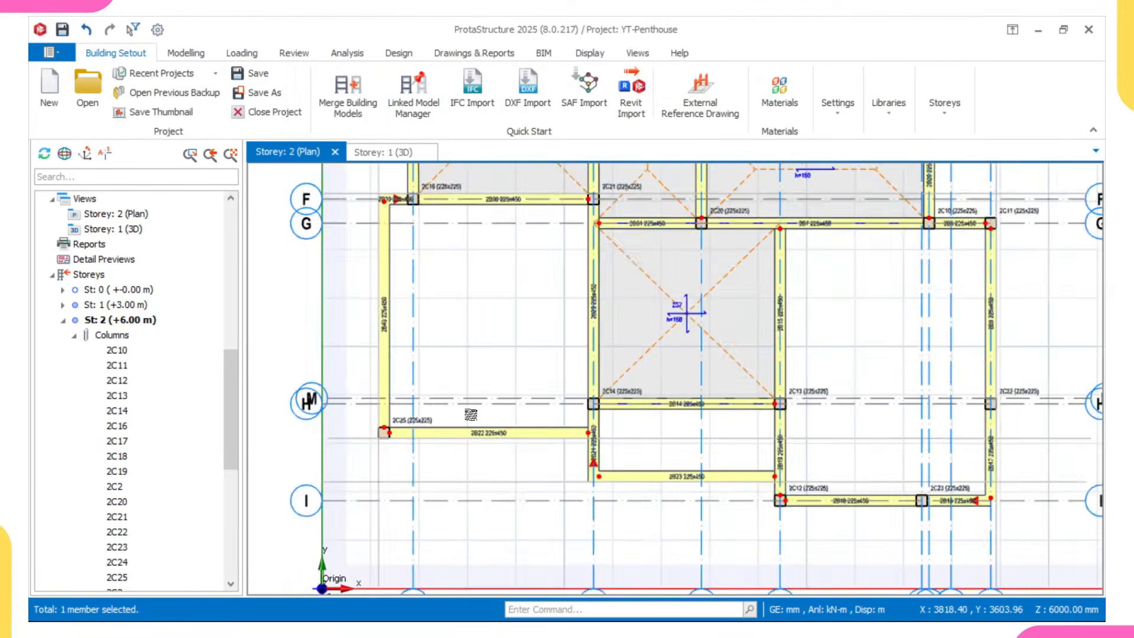
- Return to the Storey 1 plan and examine the overhang area outside axis 1, from axis E down to column 1C15
{"action": "scroll", "coordinate": [102, 319], "scroll_direction": "up", "scroll_amount": 2}
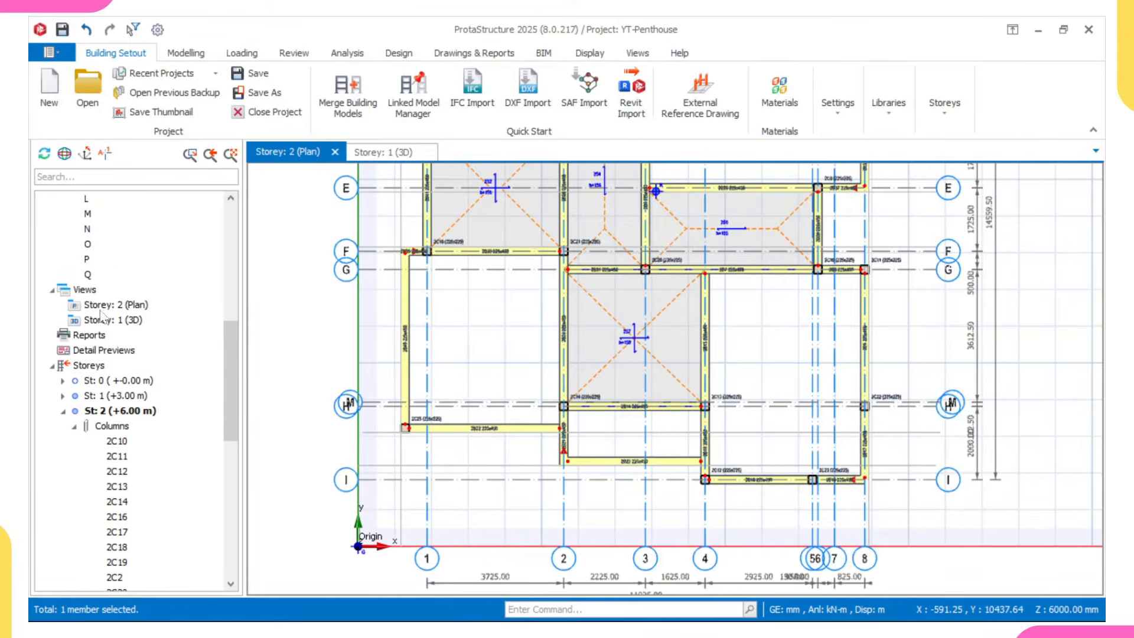
{"action": "left_click", "coordinate": [97, 397]}
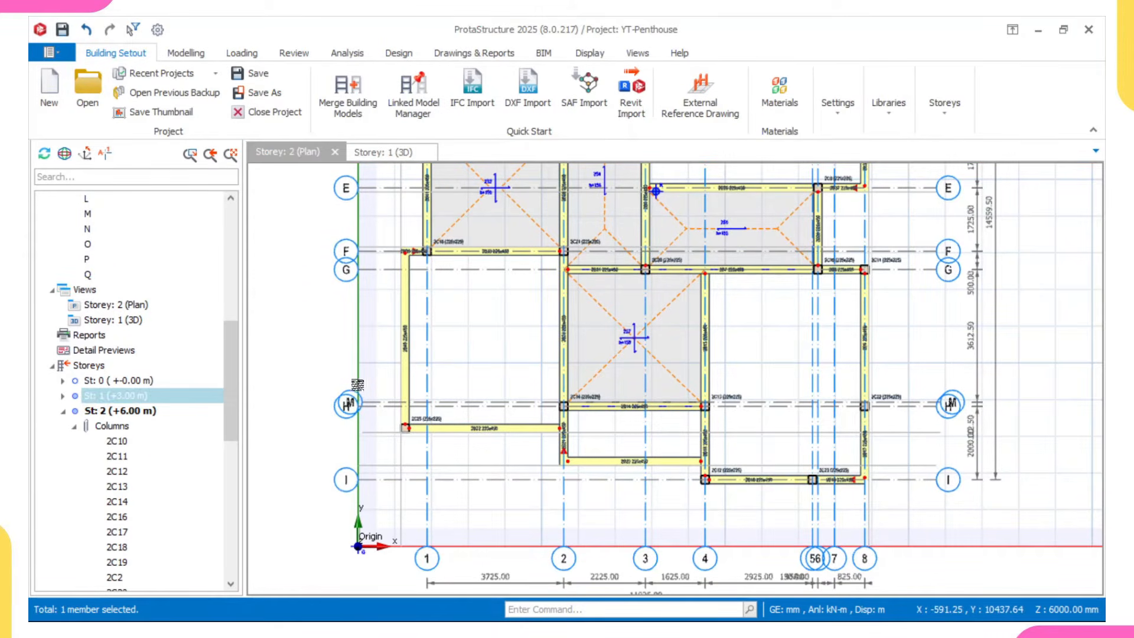
{"action": "double_click", "coordinate": [161, 396]}
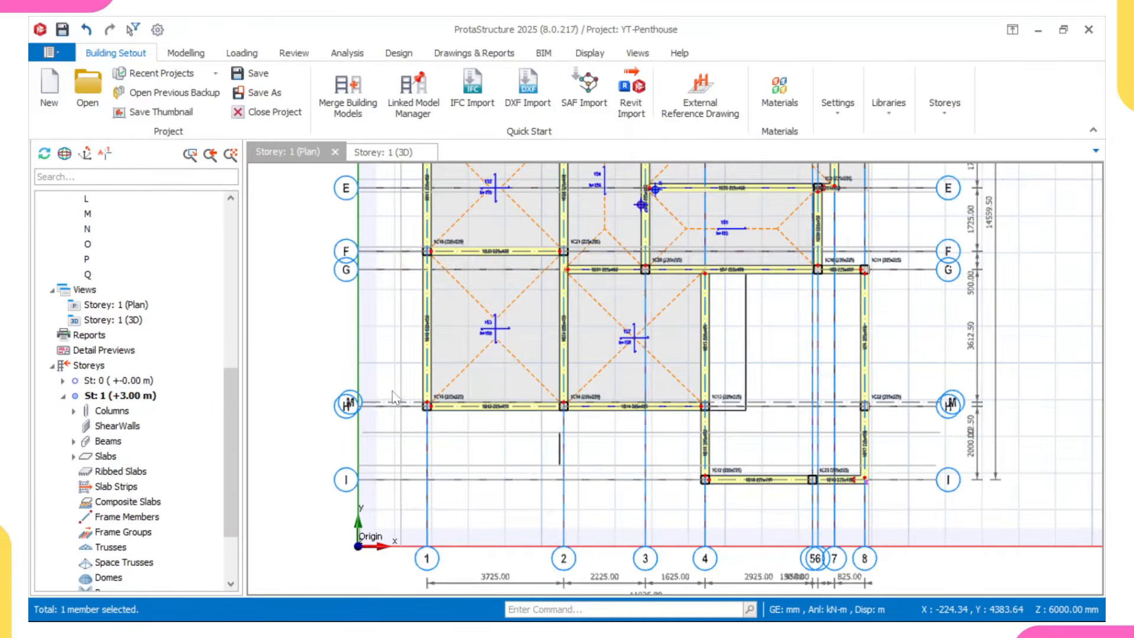
{"action": "scroll", "coordinate": [530, 360], "scroll_direction": "up", "scroll_amount": 5}
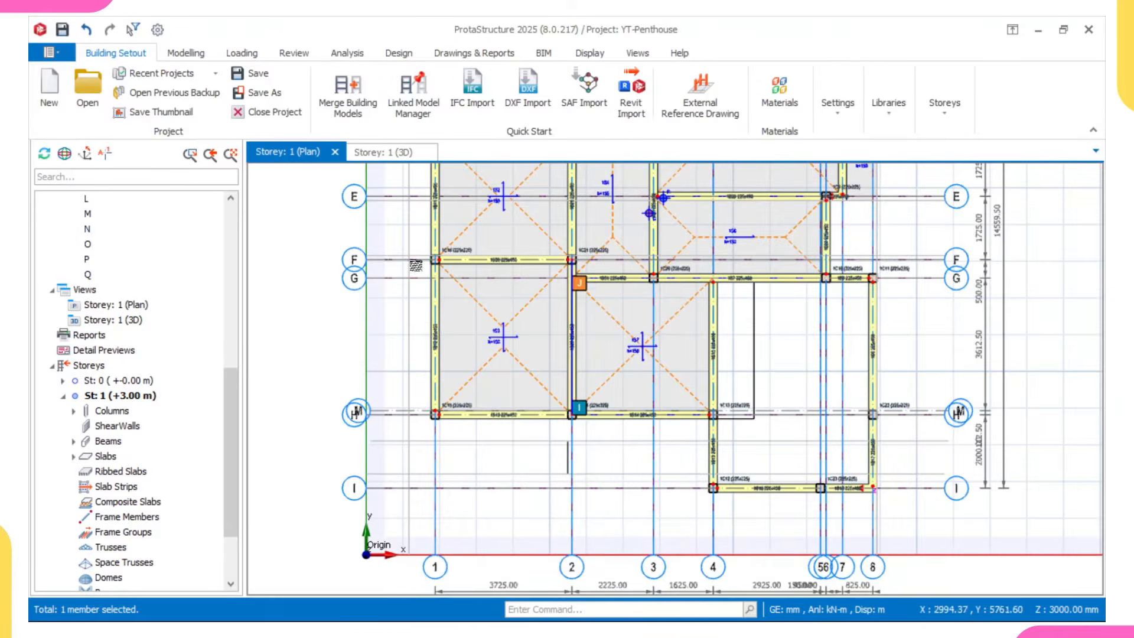
{"action": "scroll", "coordinate": [549, 425], "scroll_direction": "down", "scroll_amount": 6}
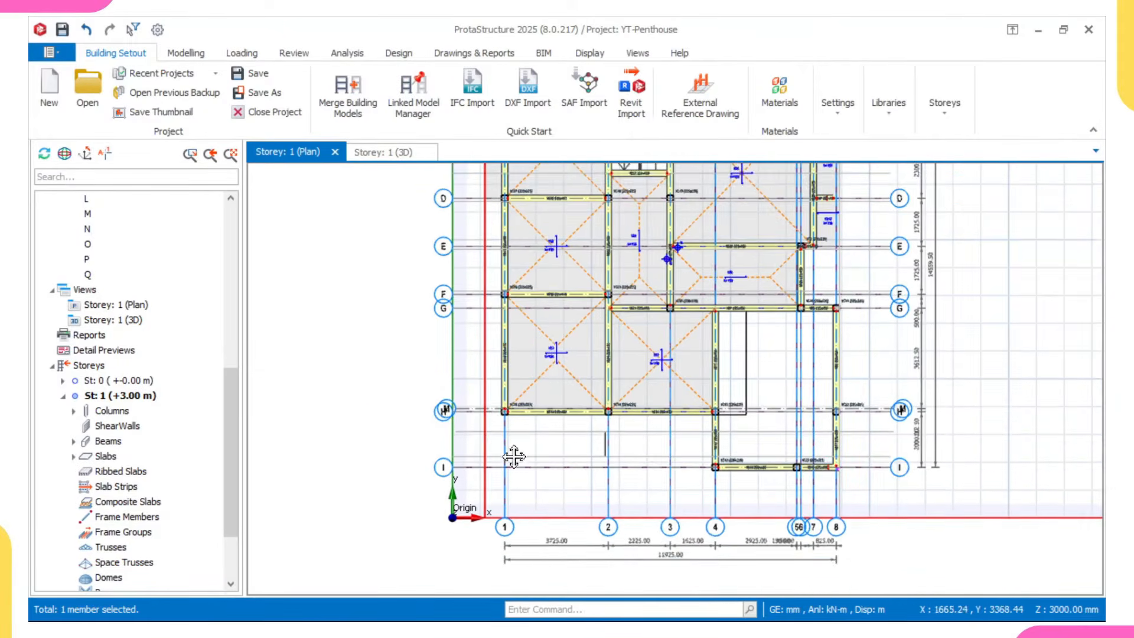
{"action": "scroll", "coordinate": [579, 437], "scroll_direction": "up", "scroll_amount": 5}
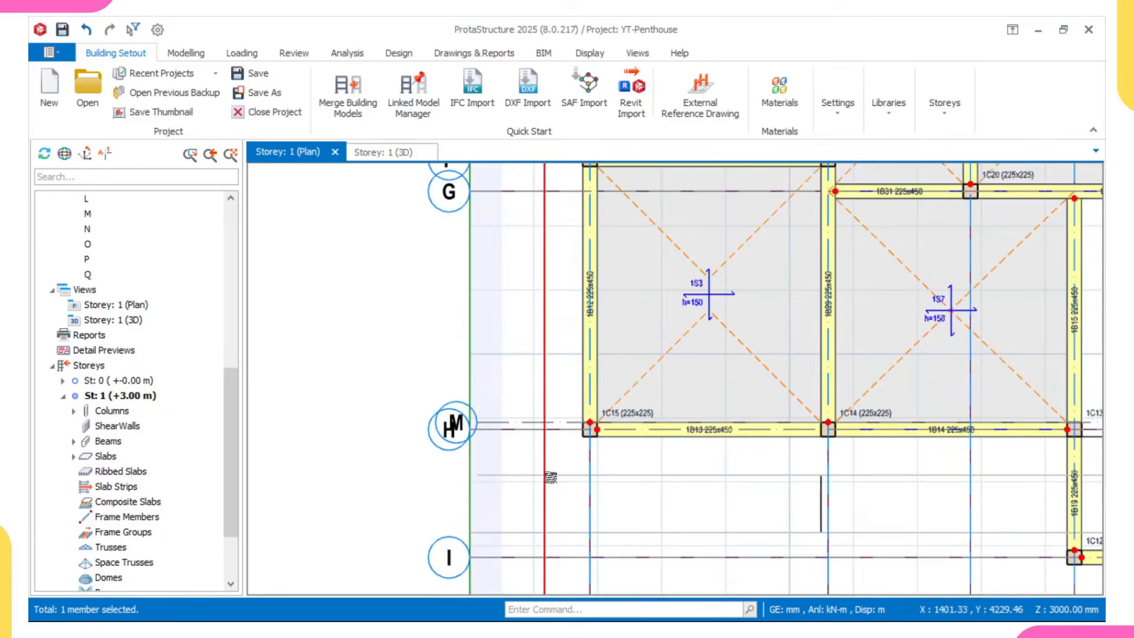
{"action": "scroll", "coordinate": [557, 338], "scroll_direction": "down", "scroll_amount": 3}
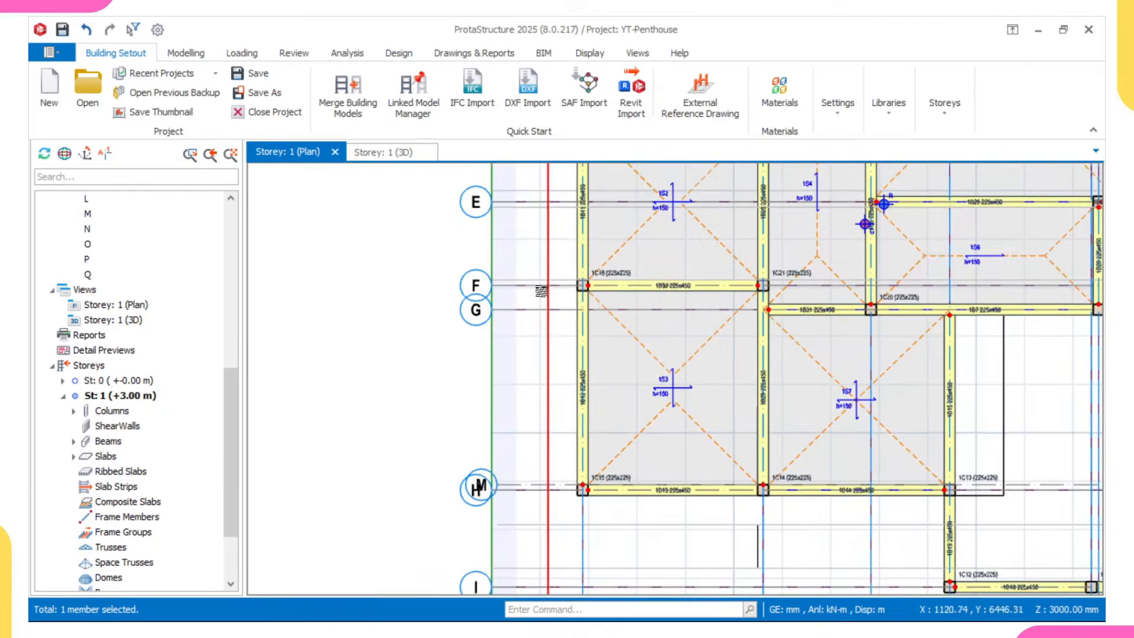
{"action": "scroll", "coordinate": [593, 278], "scroll_direction": "up", "scroll_amount": 5}
{"action": "scroll", "coordinate": [531, 447], "scroll_direction": "down", "scroll_amount": 2}
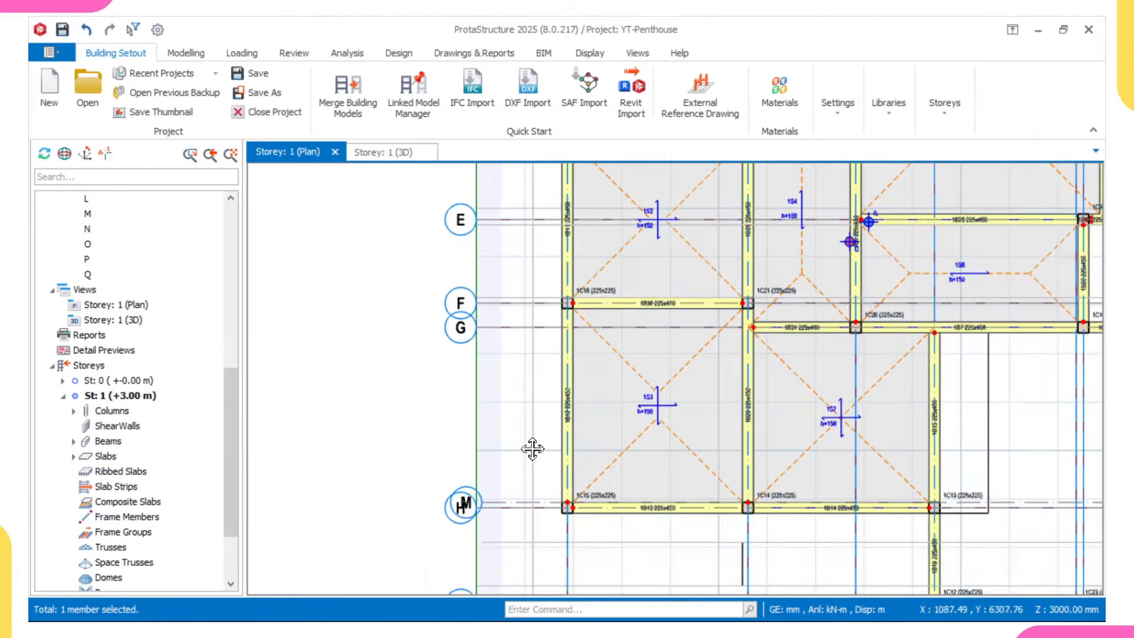
{"action": "scroll", "coordinate": [547, 508], "scroll_direction": "up", "scroll_amount": 3}
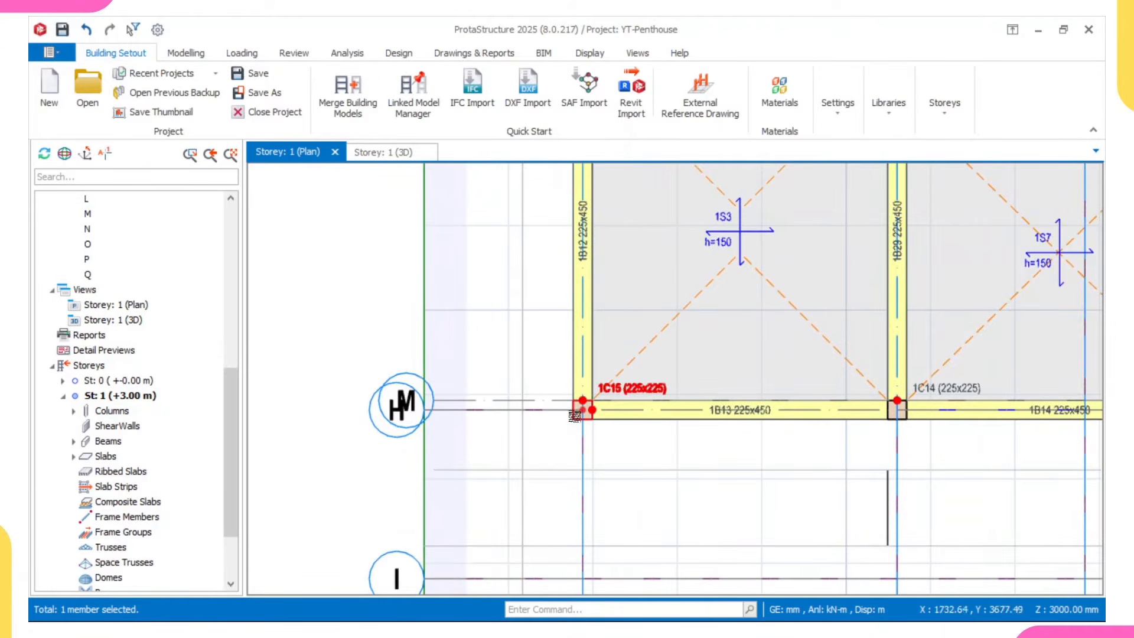
- Using the properties of cantilever beam 1B34, insert a 225x150 diagonal cantilever beam between column 1C15 and the outer overhang axis intersection
{"action": "scroll", "coordinate": [574, 416], "scroll_direction": "down", "scroll_amount": 3}
{"action": "scroll", "coordinate": [566, 307], "scroll_direction": "up", "scroll_amount": 4}
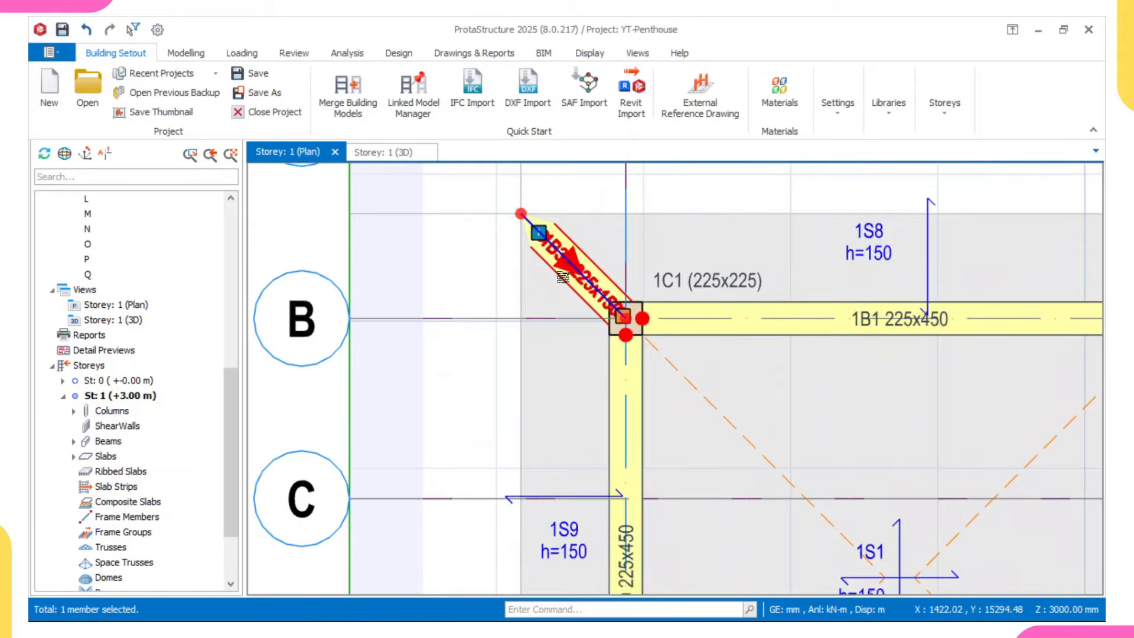
{"action": "double_click", "coordinate": [563, 277]}
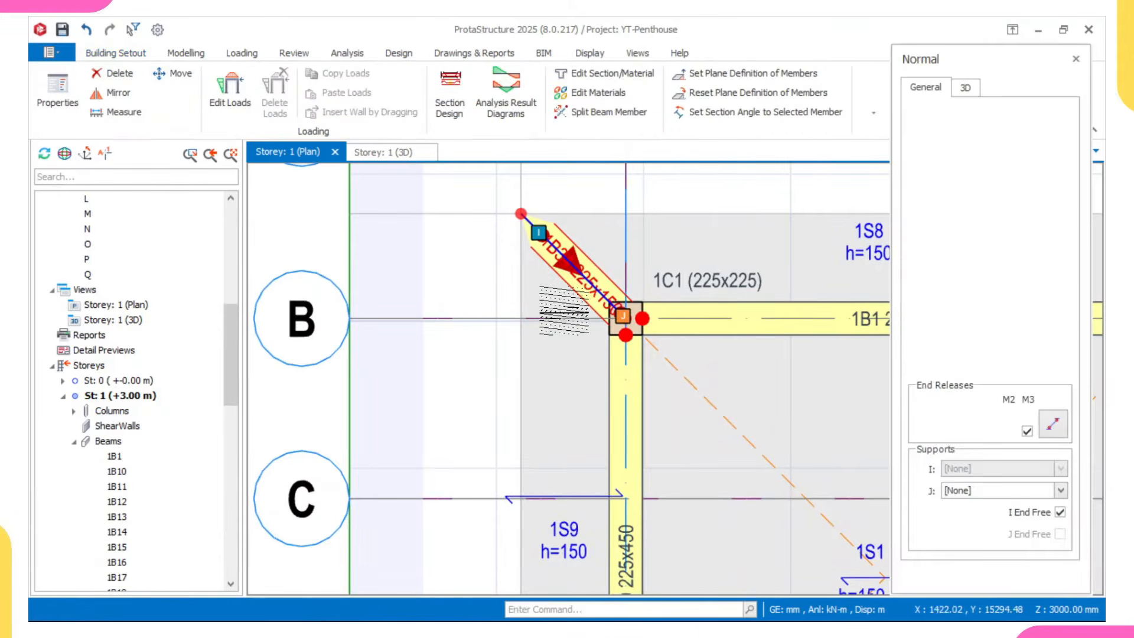
{"action": "scroll", "coordinate": [564, 309], "scroll_direction": "down", "scroll_amount": 4}
{"action": "scroll", "coordinate": [565, 295], "scroll_direction": "up", "scroll_amount": 5}
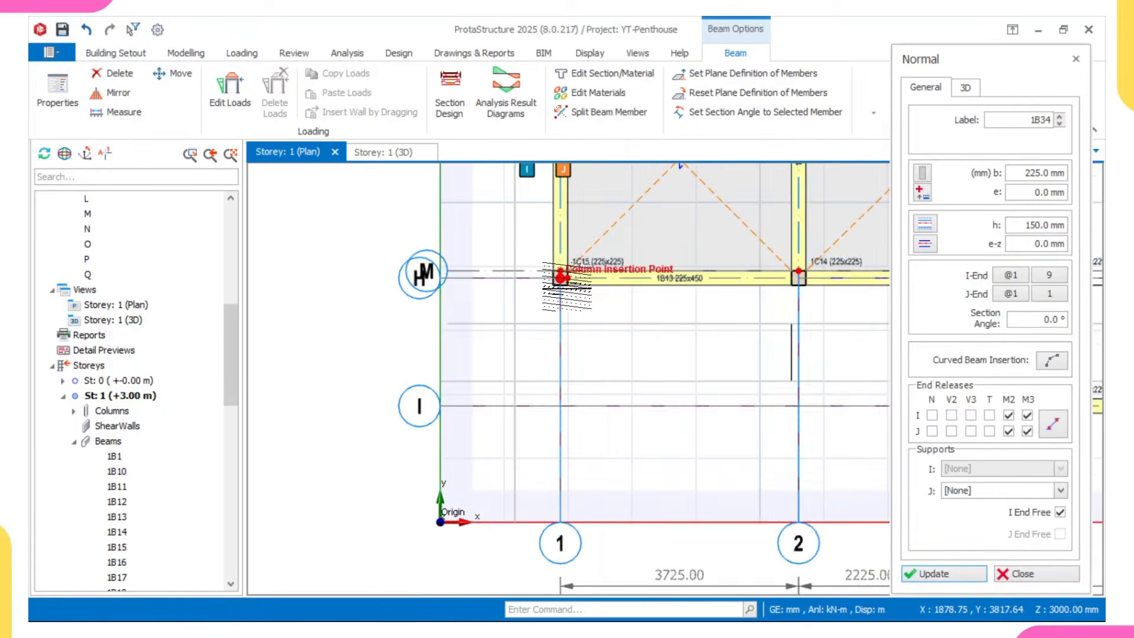
{"action": "scroll", "coordinate": [561, 278], "scroll_direction": "up", "scroll_amount": 2}
{"action": "left_click", "coordinate": [477, 350]}
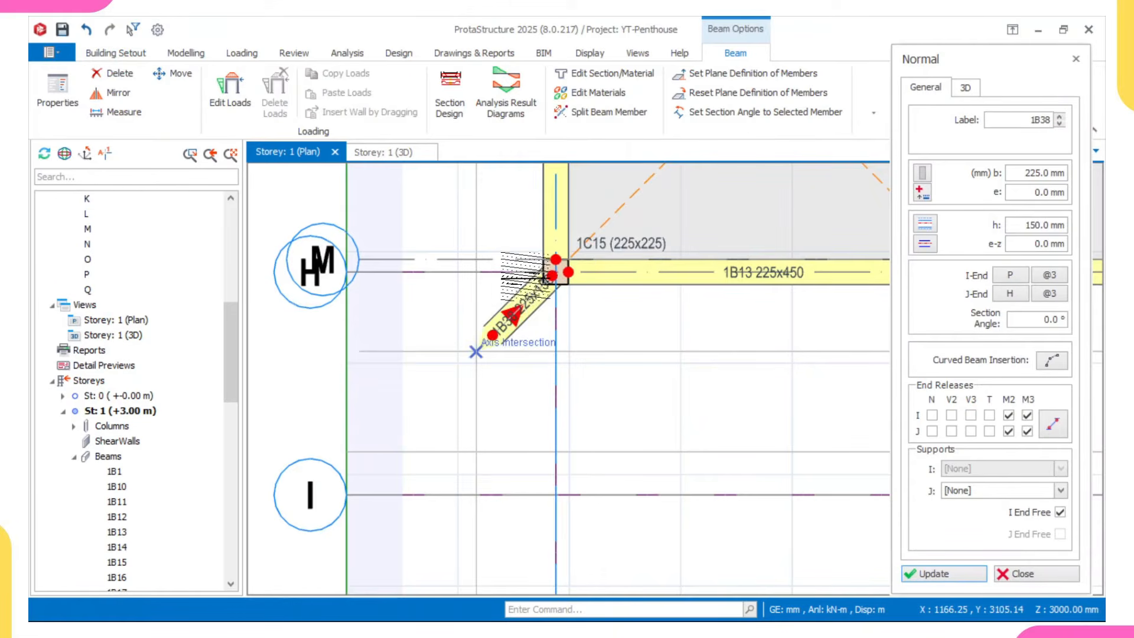
{"action": "scroll", "coordinate": [542, 330], "scroll_direction": "down", "scroll_amount": 2}
{"action": "middle_click_drag", "start_coordinate": [547, 203], "coordinate": [568, 441]}
{"action": "key", "text": "Escape"}
- Examine the overhang outlines outside axis 1 and below beams 1B13 and 1B14, between columns 1C15 and 1C12
{"action": "scroll", "coordinate": [536, 438], "scroll_direction": "down", "scroll_amount": 1}
{"action": "scroll", "coordinate": [506, 369], "scroll_direction": "down", "scroll_amount": 3}
{"action": "middle_click_drag", "start_coordinate": [493, 284], "coordinate": [503, 367]}
{"action": "scroll", "coordinate": [505, 363], "scroll_direction": "up", "scroll_amount": 2}
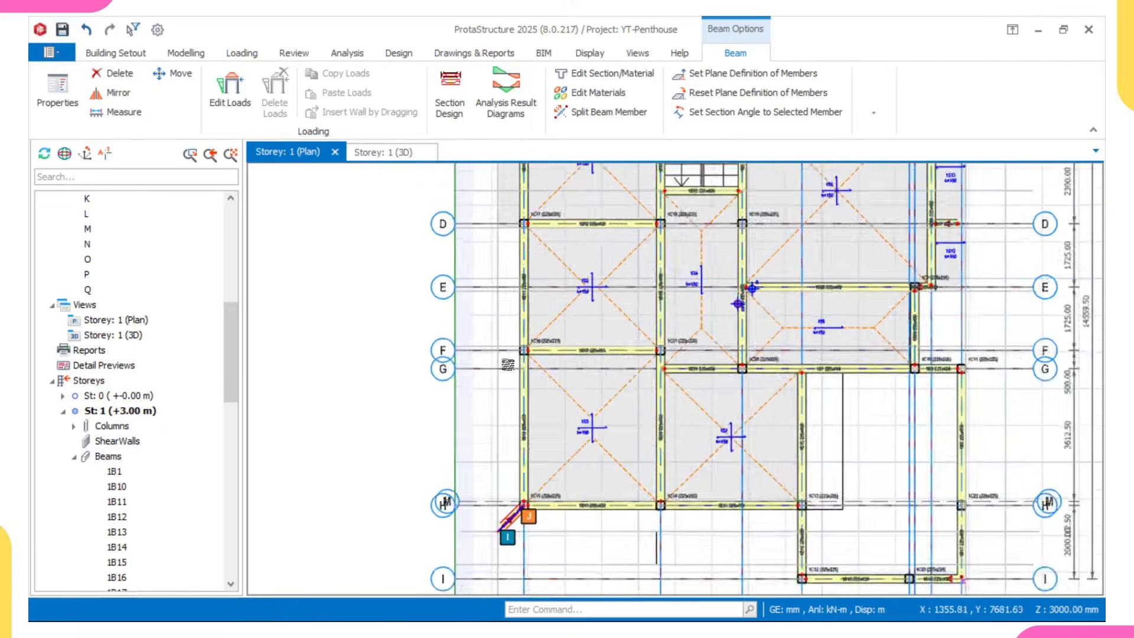
{"action": "scroll", "coordinate": [513, 478], "scroll_direction": "down", "scroll_amount": 1}
{"action": "middle_click_drag", "start_coordinate": [511, 480], "coordinate": [504, 339]}
{"action": "middle_click_drag", "start_coordinate": [563, 423], "coordinate": [547, 411]}
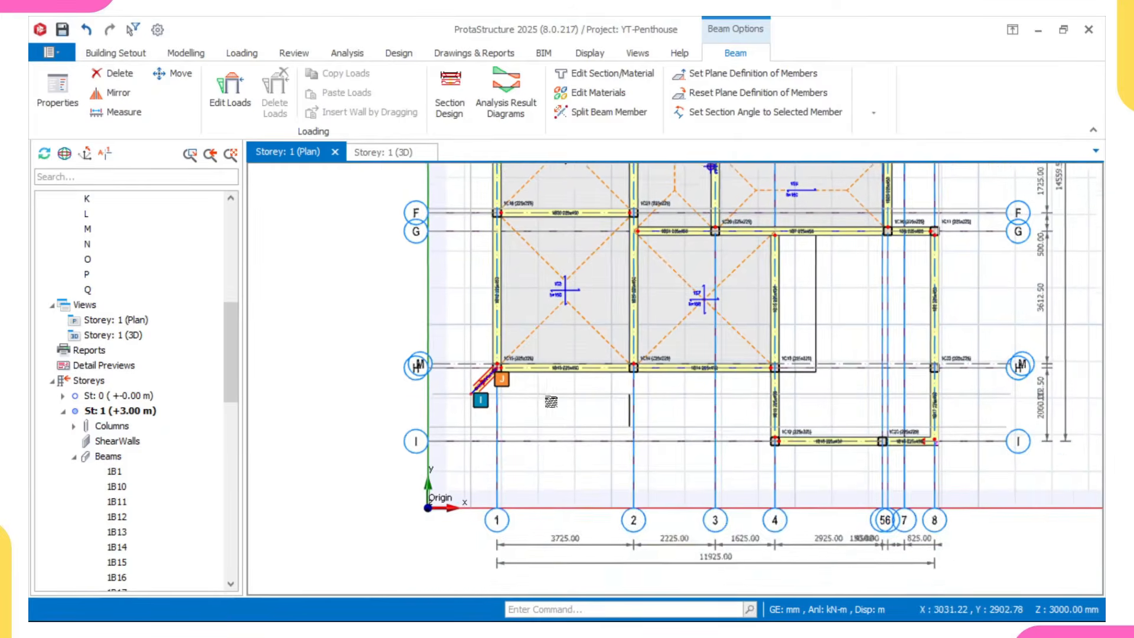
{"action": "scroll", "coordinate": [547, 410], "scroll_direction": "up", "scroll_amount": 2}
{"action": "middle_click_drag", "start_coordinate": [700, 434], "coordinate": [625, 400]}
{"action": "scroll", "coordinate": [625, 400], "scroll_direction": "up", "scroll_amount": 2}
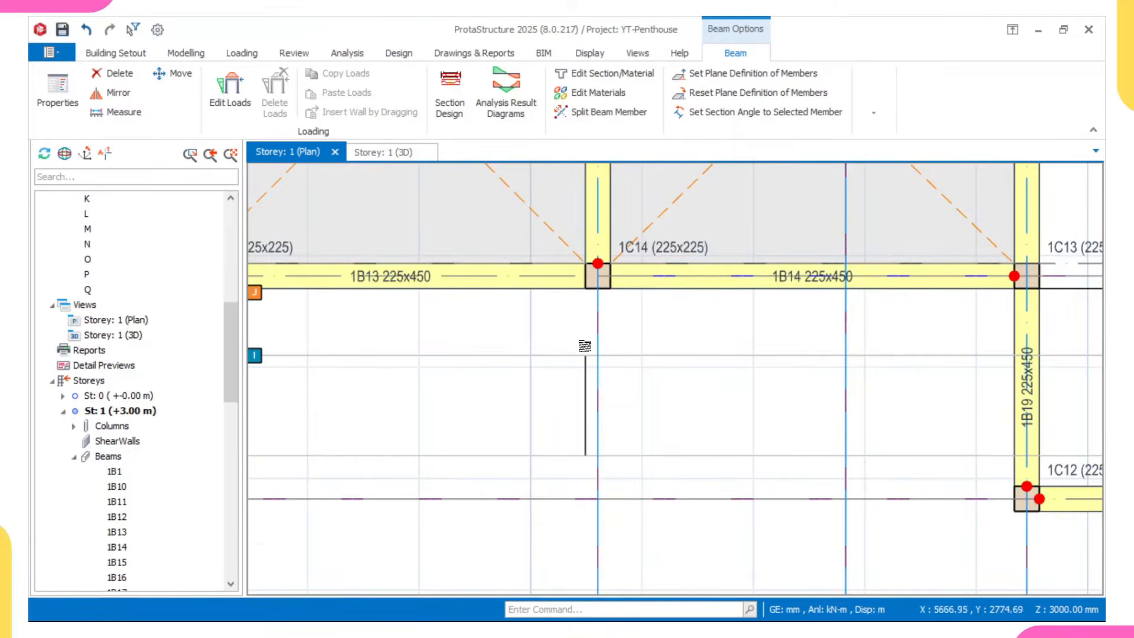
{"action": "scroll", "coordinate": [701, 487], "scroll_direction": "down", "scroll_amount": 1}
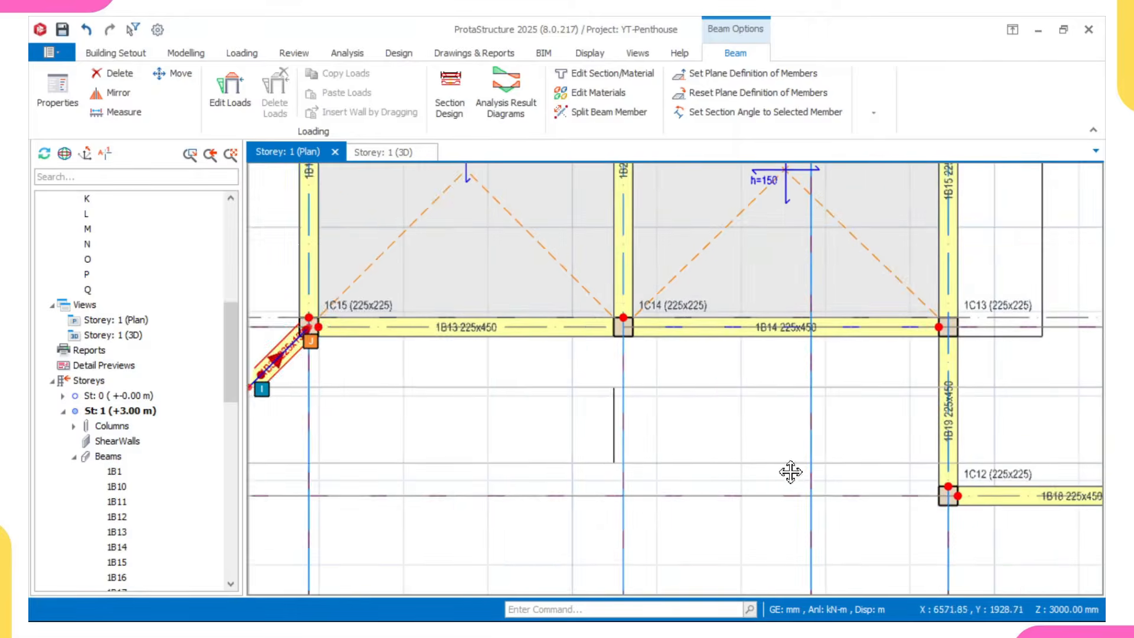
- Using the properties of cantilever slab 1S8, insert a 150 mm cantilever slab outside beam 1B12, between columns 1C16 and 1C15
{"action": "middle_click_drag", "start_coordinate": [790, 472], "coordinate": [648, 472]}
{"action": "scroll", "coordinate": [482, 420], "scroll_direction": "down", "scroll_amount": 1}
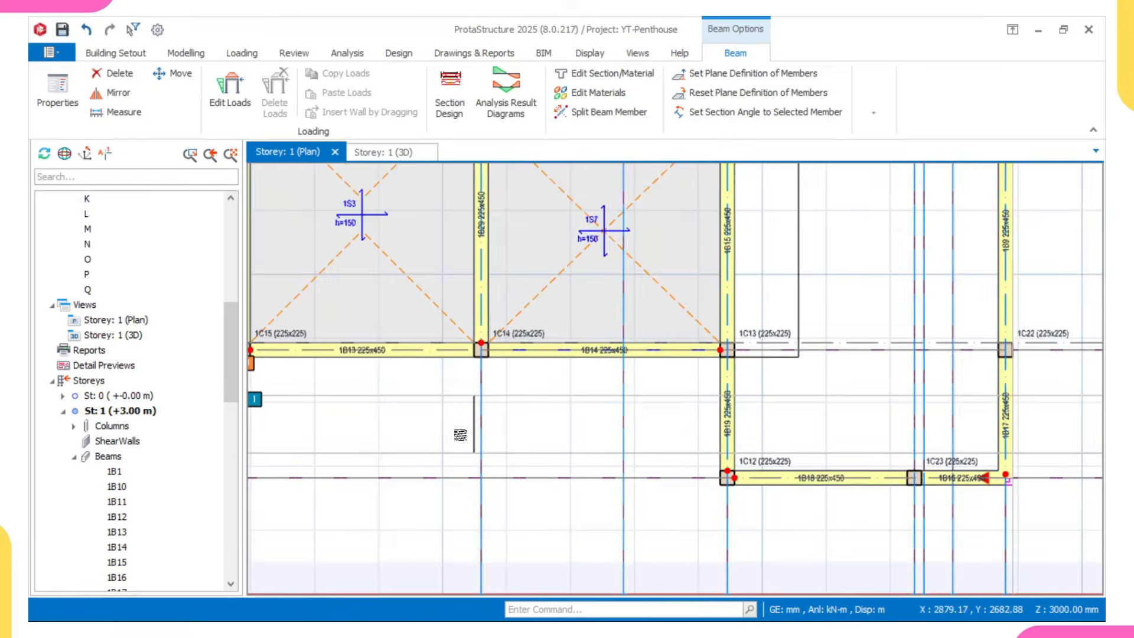
{"action": "middle_click_drag", "start_coordinate": [461, 435], "coordinate": [493, 430]}
{"action": "middle_click_drag", "start_coordinate": [273, 374], "coordinate": [689, 459]}
{"action": "scroll", "coordinate": [637, 432], "scroll_direction": "down", "scroll_amount": 2}
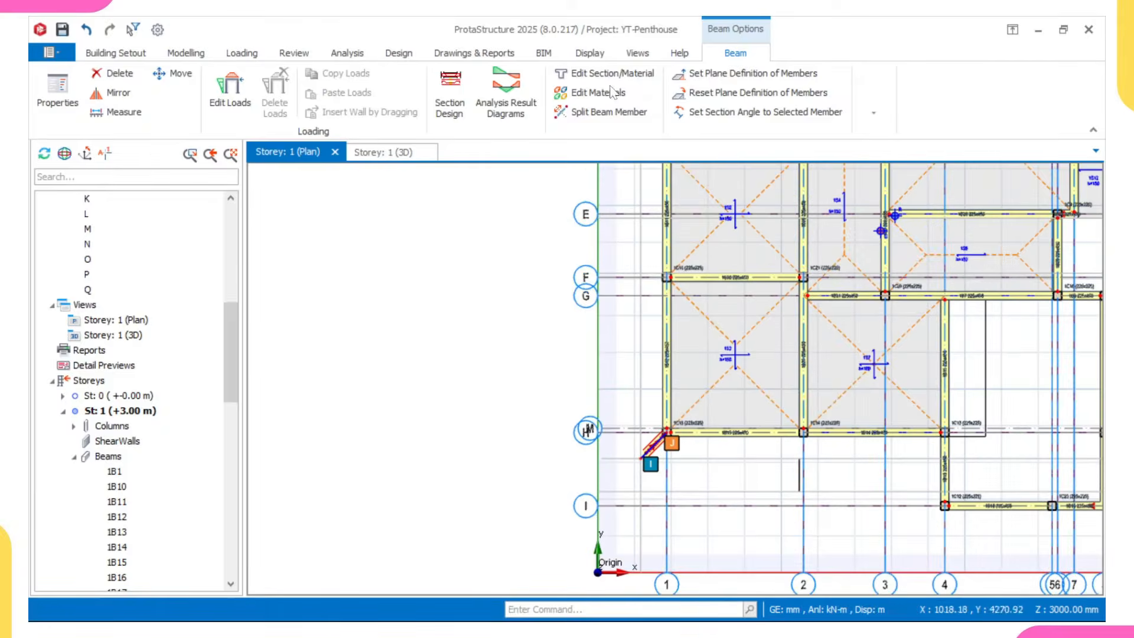
{"action": "middle_click_drag", "start_coordinate": [683, 202], "coordinate": [615, 395]}
{"action": "scroll", "coordinate": [662, 196], "scroll_direction": "up", "scroll_amount": 3}
{"action": "key", "text": "Escape"}
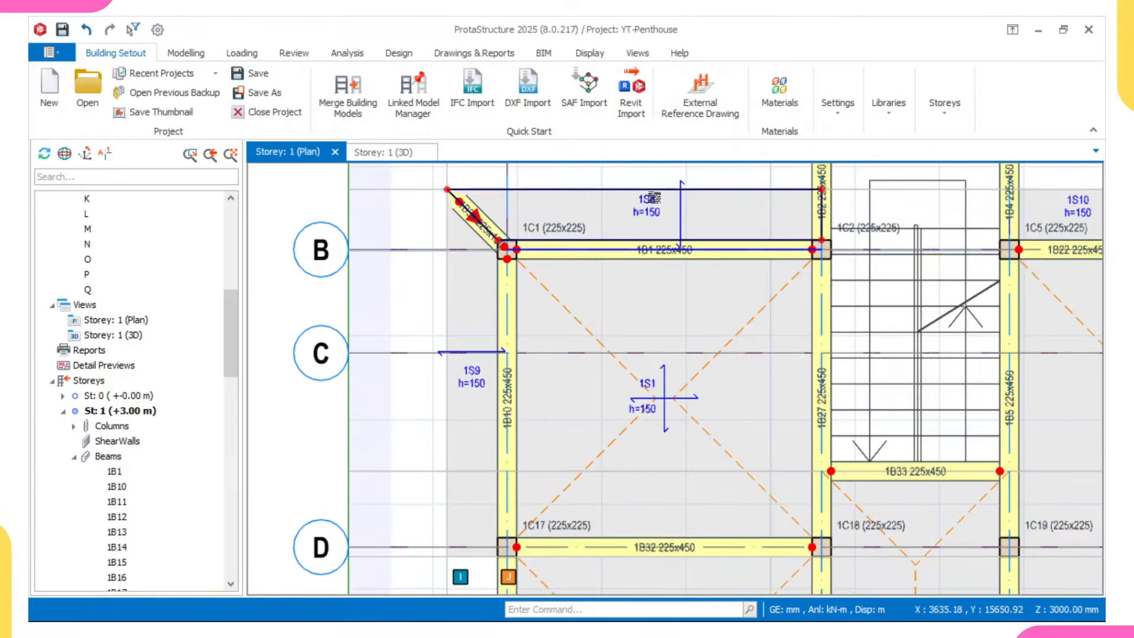
{"action": "double_click", "coordinate": [646, 210]}
{"action": "scroll", "coordinate": [662, 222], "scroll_direction": "down", "scroll_amount": 3}
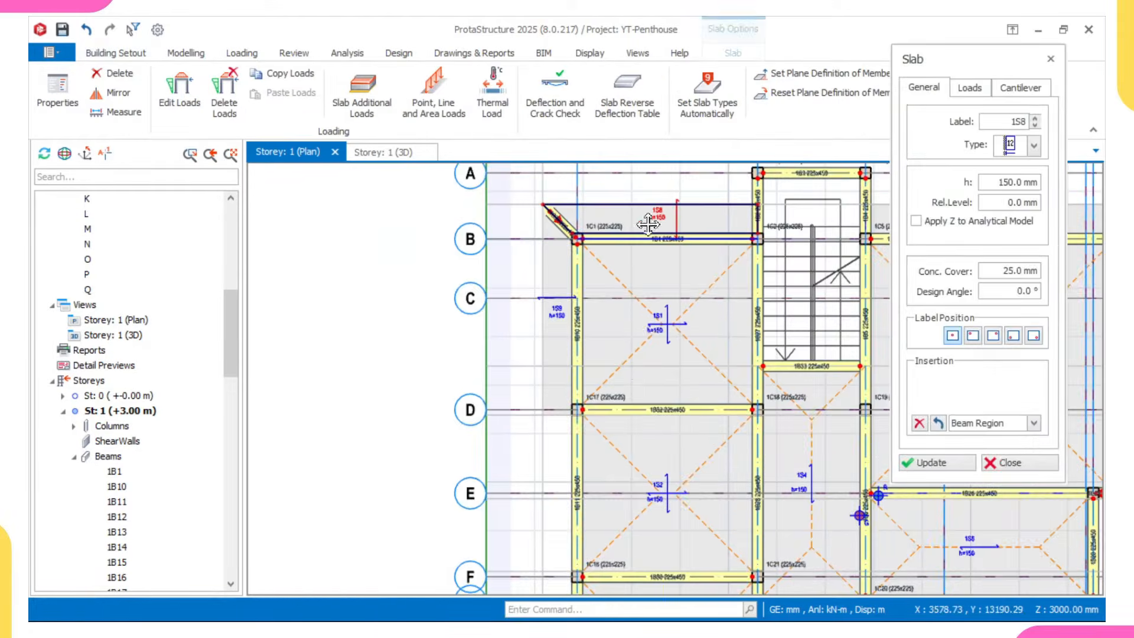
{"action": "middle_click_drag", "start_coordinate": [611, 540], "coordinate": [628, 181]}
{"action": "scroll", "coordinate": [541, 230], "scroll_direction": "up", "scroll_amount": 6}
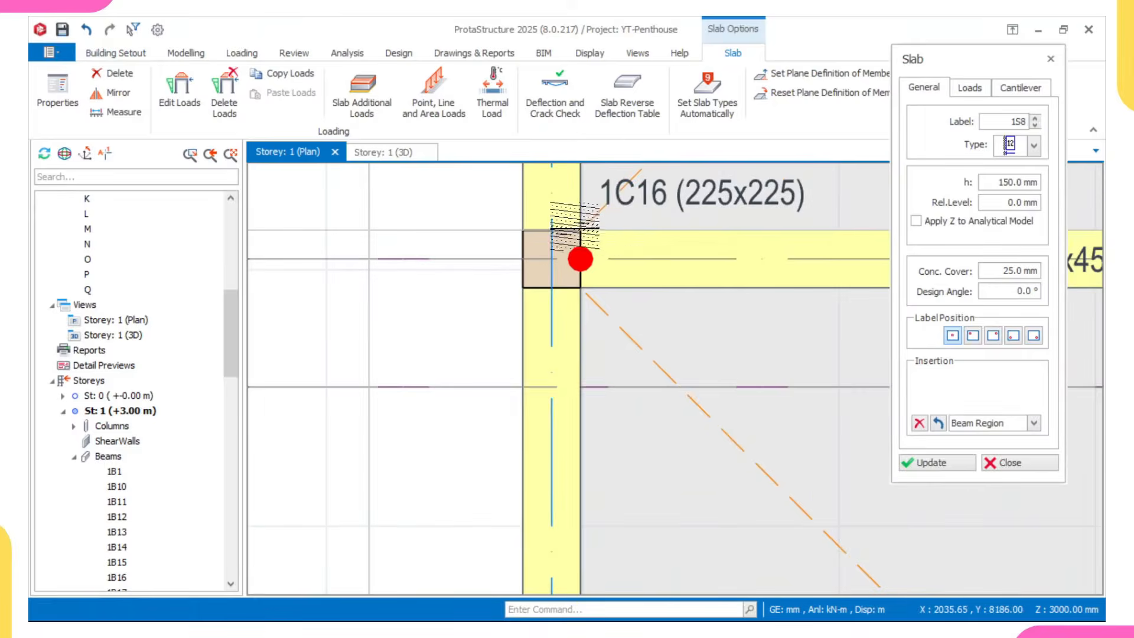
{"action": "left_click", "coordinate": [541, 230]}
{"action": "scroll", "coordinate": [482, 345], "scroll_direction": "down", "scroll_amount": 5}
{"action": "middle_click_drag", "start_coordinate": [497, 550], "coordinate": [502, 88]}
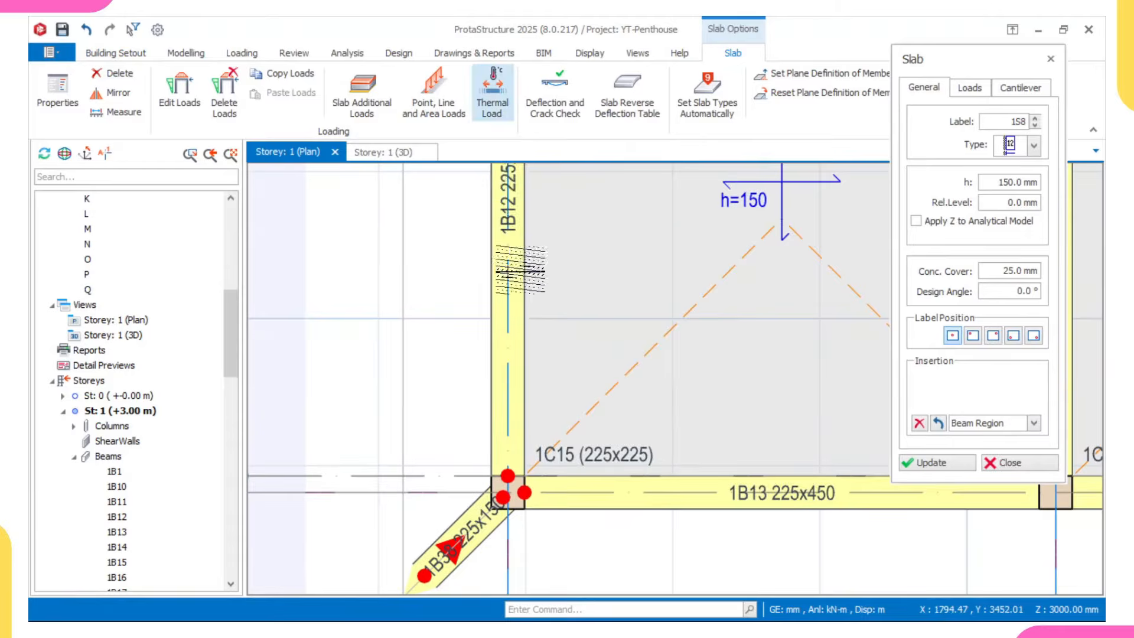
{"action": "middle_click_drag", "start_coordinate": [526, 484], "coordinate": [516, 348]}
{"action": "scroll", "coordinate": [495, 355], "scroll_direction": "up", "scroll_amount": 2}
{"action": "left_click", "coordinate": [491, 348]}
{"action": "scroll", "coordinate": [384, 343], "scroll_direction": "down", "scroll_amount": 4}
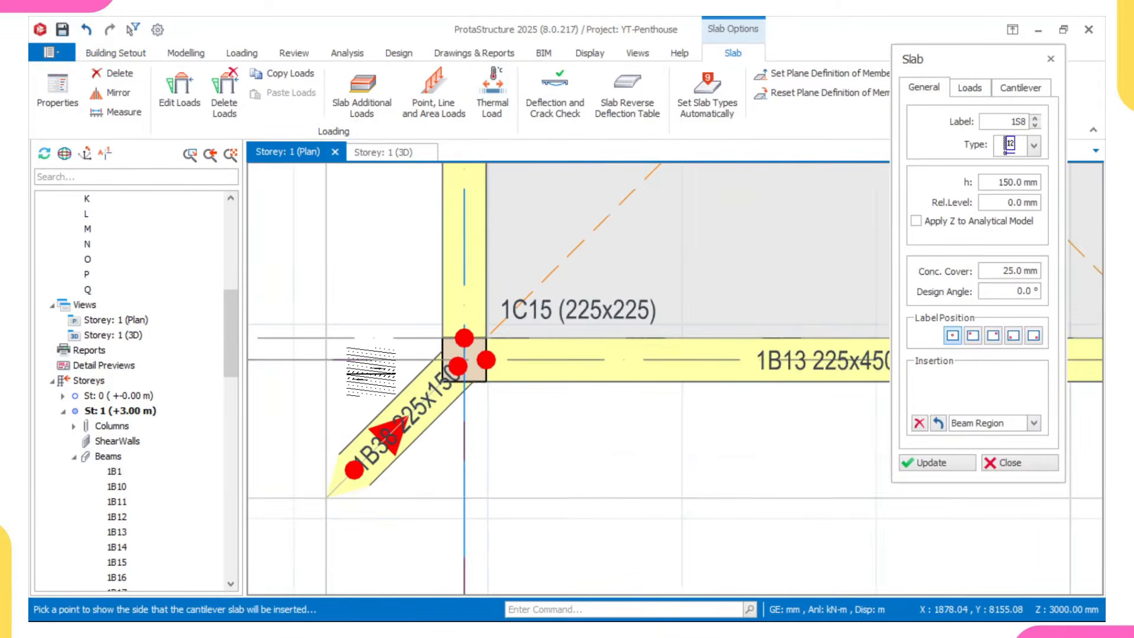
{"action": "left_click", "coordinate": [316, 359]}
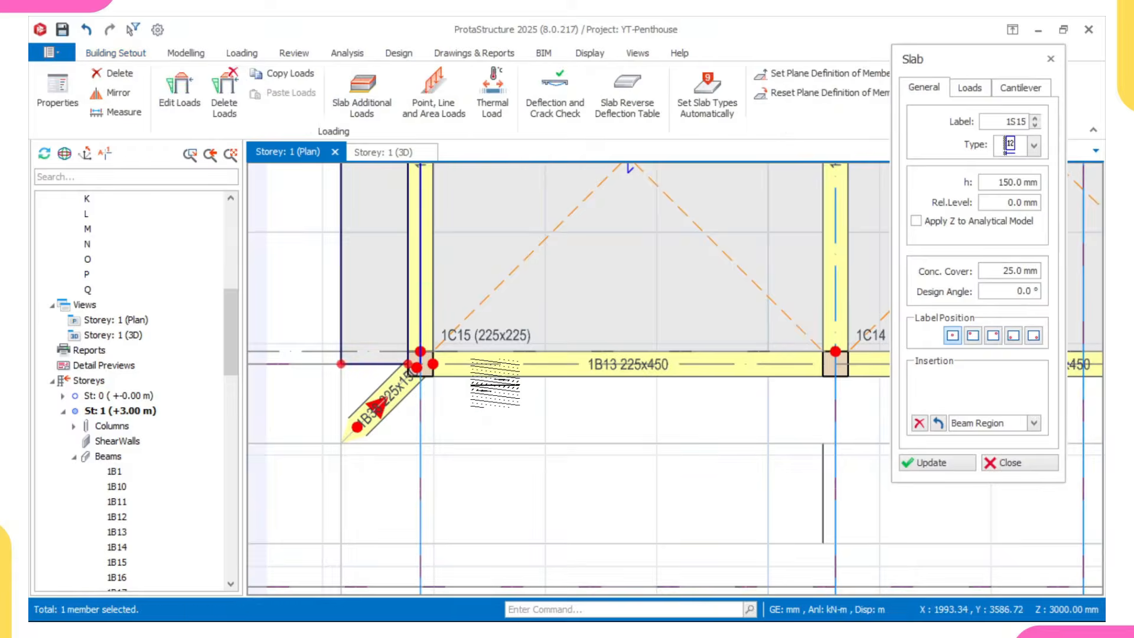
- Insert a 150 mm cantilever slab on the outer side of beam 1B13, between columns 1C14 and 1C15
{"action": "scroll", "coordinate": [407, 378], "scroll_direction": "down", "scroll_amount": 3}
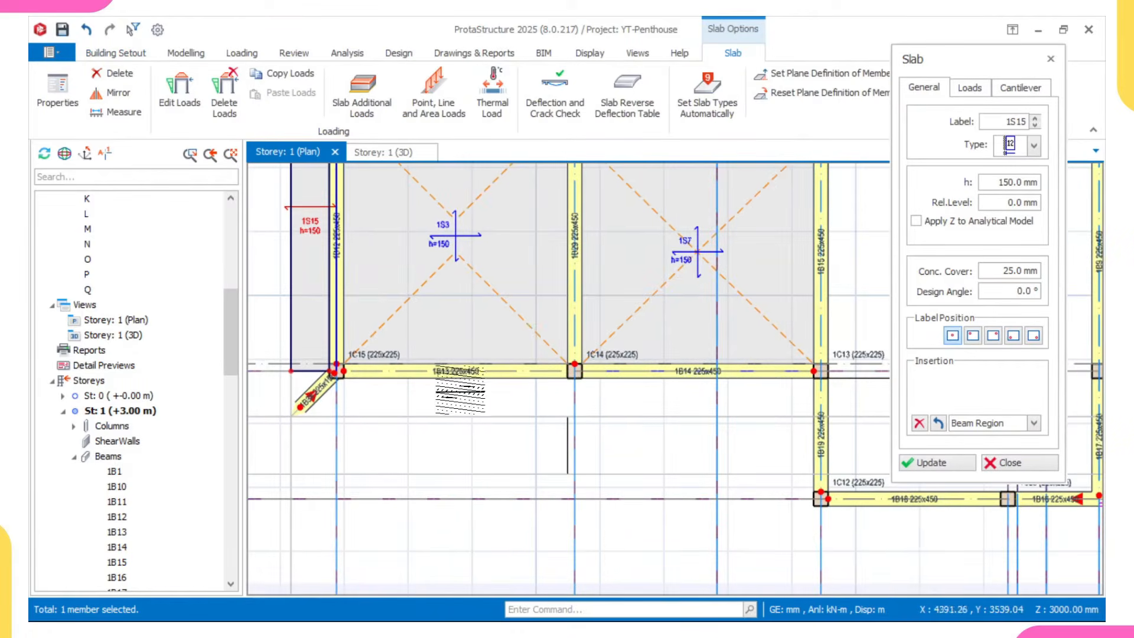
{"action": "scroll", "coordinate": [331, 369], "scroll_direction": "up", "scroll_amount": 4}
{"action": "scroll", "coordinate": [354, 369], "scroll_direction": "down", "scroll_amount": 4}
{"action": "scroll", "coordinate": [564, 366], "scroll_direction": "up", "scroll_amount": 4}
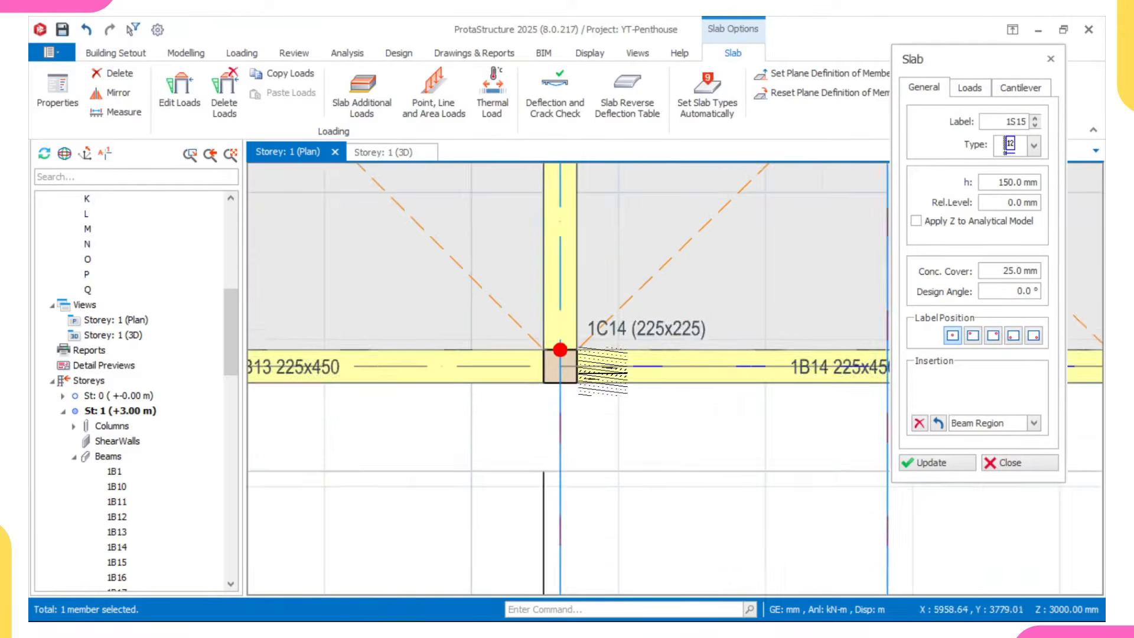
{"action": "scroll", "coordinate": [587, 369], "scroll_direction": "up", "scroll_amount": 2}
{"action": "scroll", "coordinate": [543, 378], "scroll_direction": "down", "scroll_amount": 3}
{"action": "scroll", "coordinate": [449, 333], "scroll_direction": "up", "scroll_amount": 4}
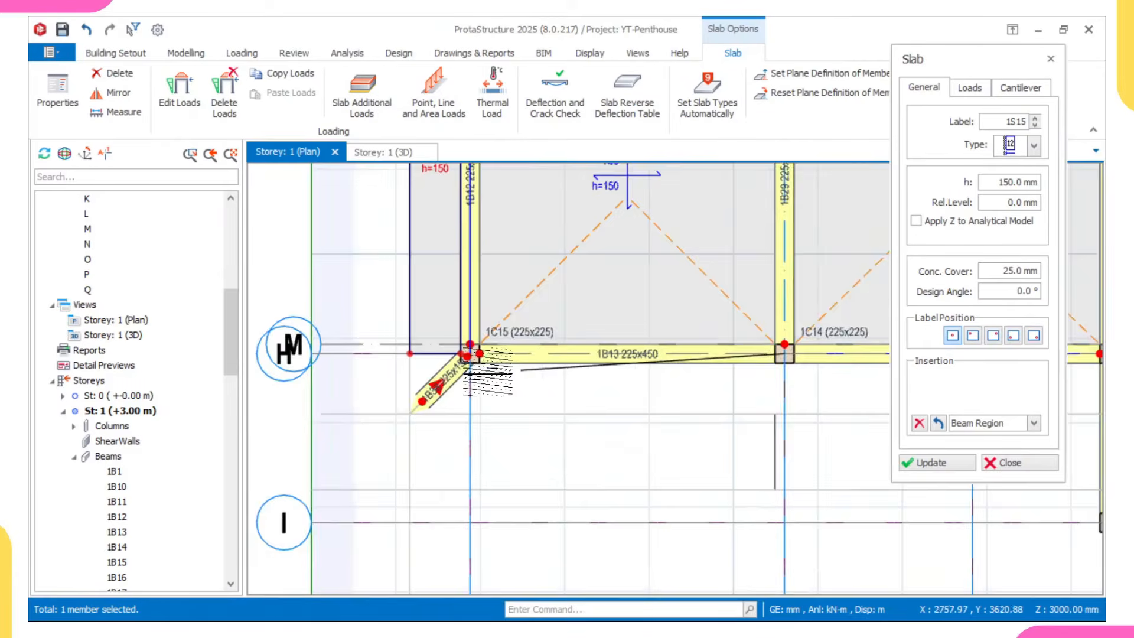
{"action": "left_click", "coordinate": [454, 339]}
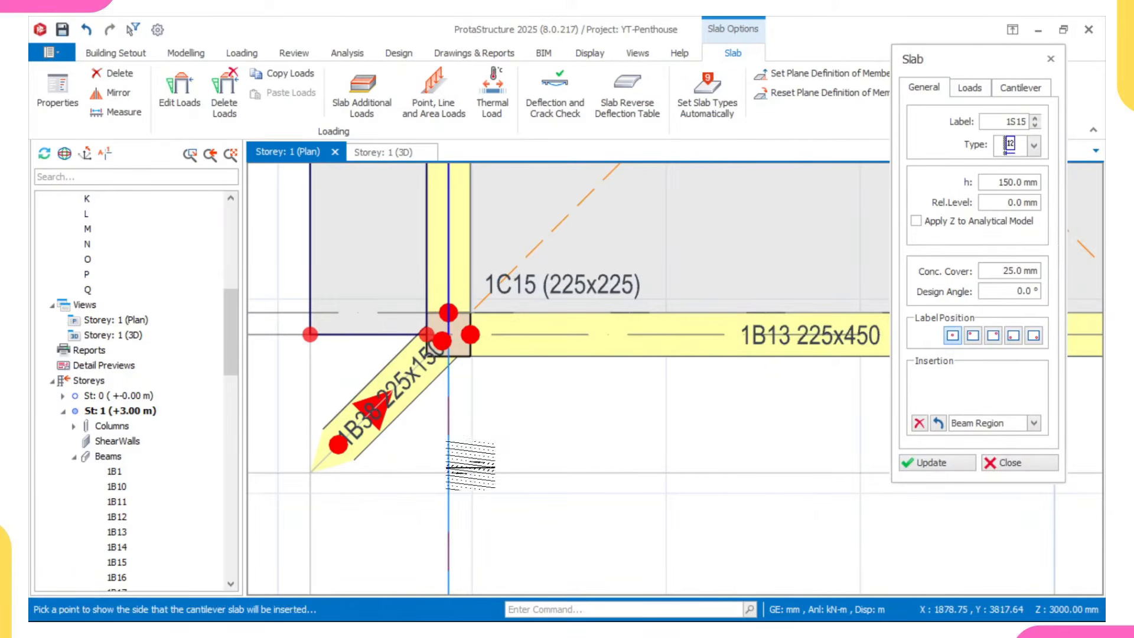
{"action": "scroll", "coordinate": [472, 490], "scroll_direction": "down", "scroll_amount": 2}
{"action": "left_click", "coordinate": [466, 498]}
{"action": "scroll", "coordinate": [372, 405], "scroll_direction": "down", "scroll_amount": 2}
{"action": "middle_click_drag", "start_coordinate": [458, 446], "coordinate": [306, 422]}
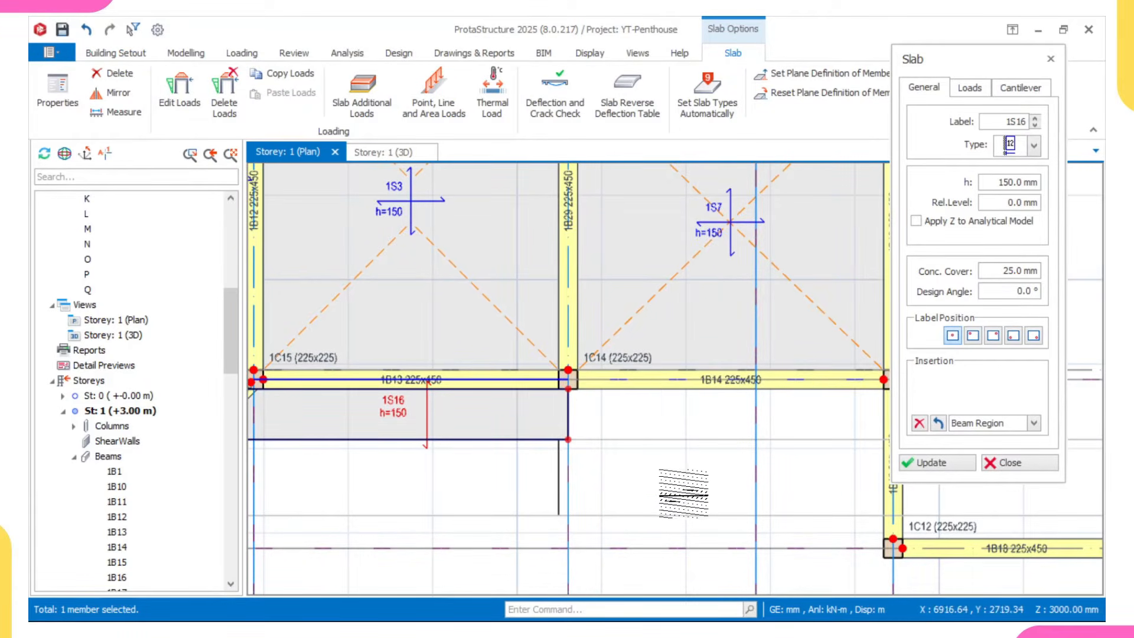
{"action": "key", "text": "Escape"}
{"action": "key", "text": "Escape"}
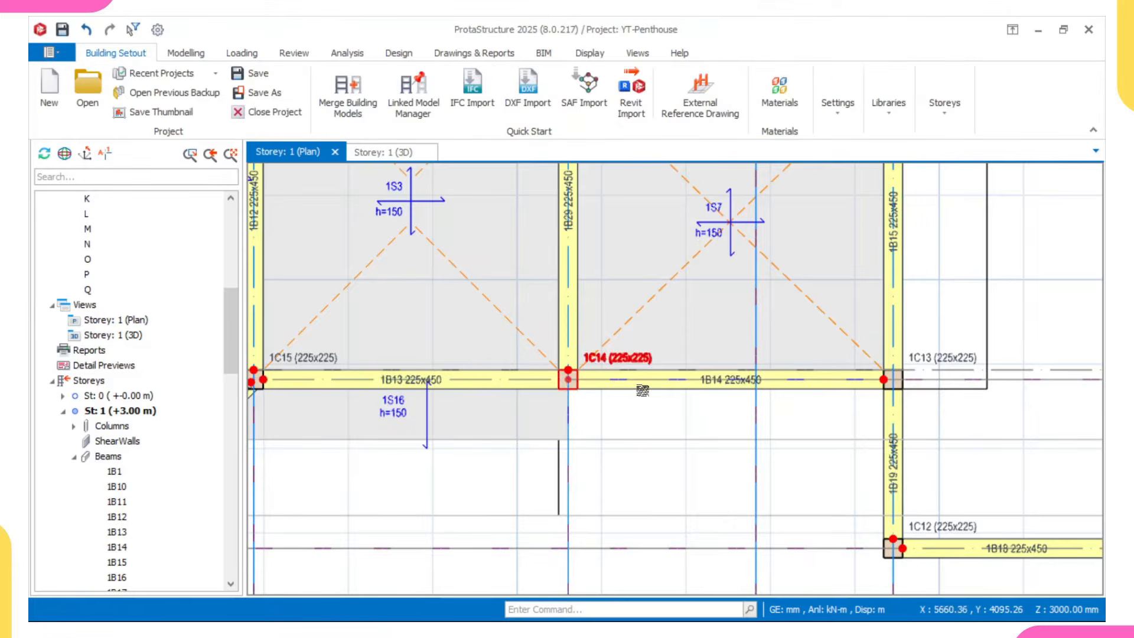
- Measure the distance from the middle of beam 1B14 to the outer overhang axis below it, near axis 3
{"action": "right_click", "coordinate": [677, 435]}
{"action": "left_click", "coordinate": [744, 489]}
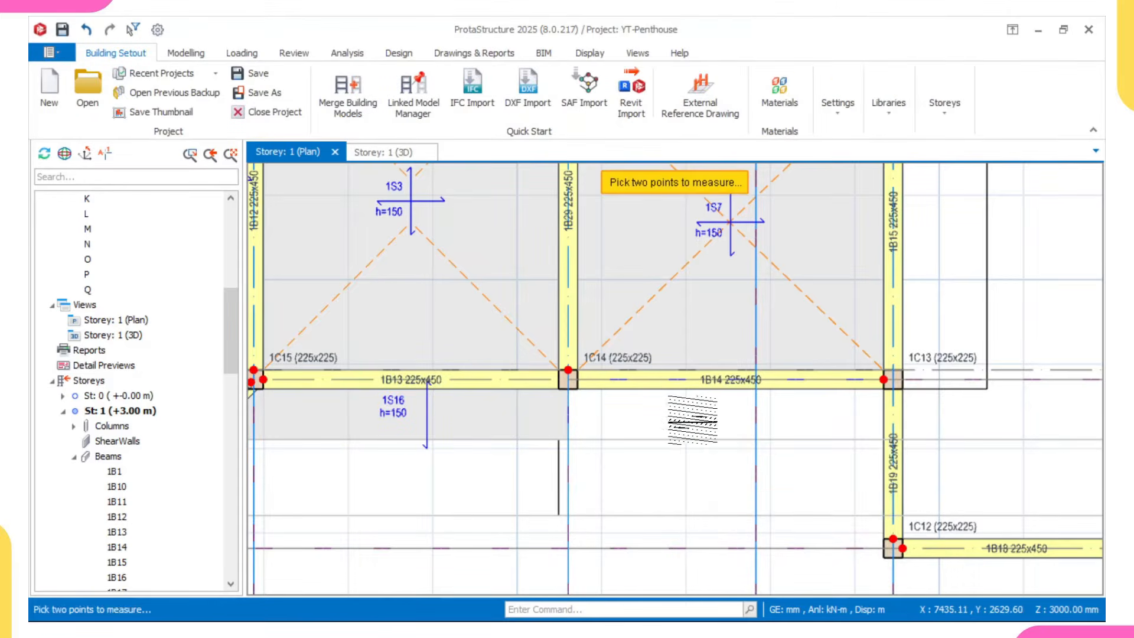
{"action": "scroll", "coordinate": [683, 393], "scroll_direction": "up", "scroll_amount": 5}
{"action": "left_click", "coordinate": [823, 351]}
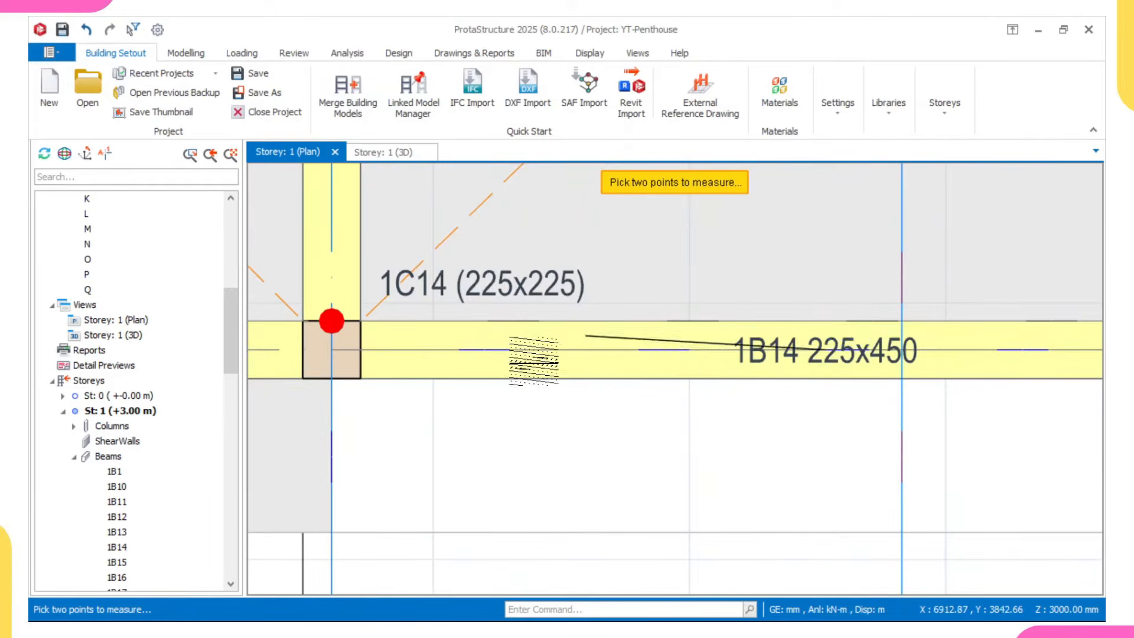
{"action": "scroll", "coordinate": [677, 377], "scroll_direction": "down", "scroll_amount": 5}
{"action": "scroll", "coordinate": [625, 449], "scroll_direction": "up", "scroll_amount": 3}
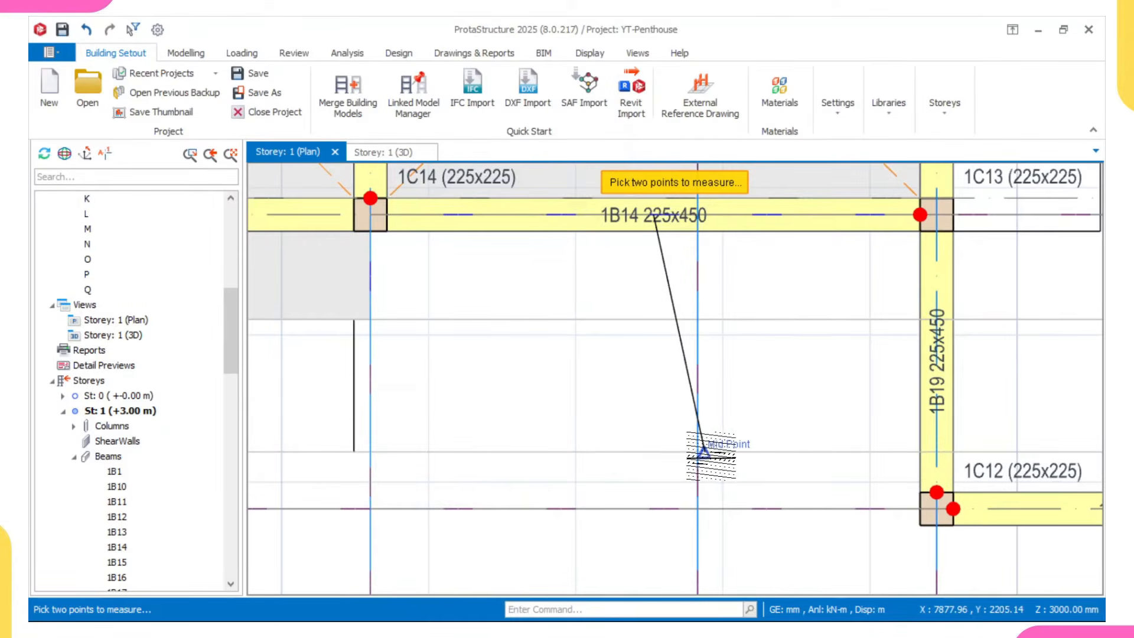
{"action": "left_click", "coordinate": [696, 454]}
{"action": "scroll", "coordinate": [729, 260], "scroll_direction": "up", "scroll_amount": 2}
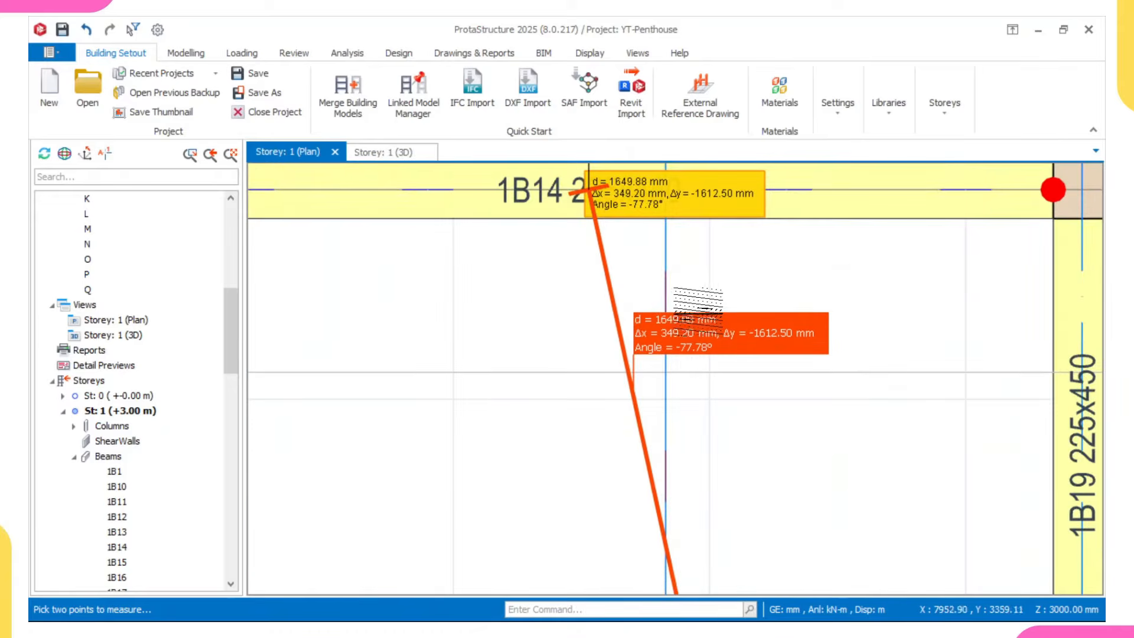
{"action": "scroll", "coordinate": [692, 353], "scroll_direction": "down", "scroll_amount": 5}
{"action": "scroll", "coordinate": [570, 338], "scroll_direction": "up", "scroll_amount": 1}
{"action": "scroll", "coordinate": [577, 324], "scroll_direction": "down", "scroll_amount": 1}
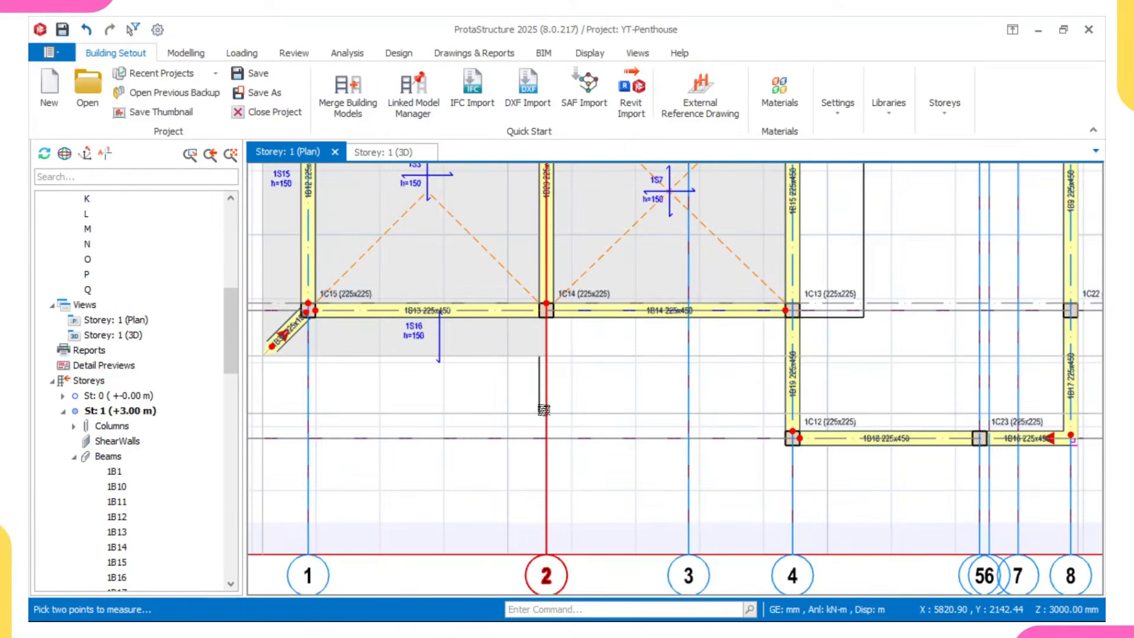
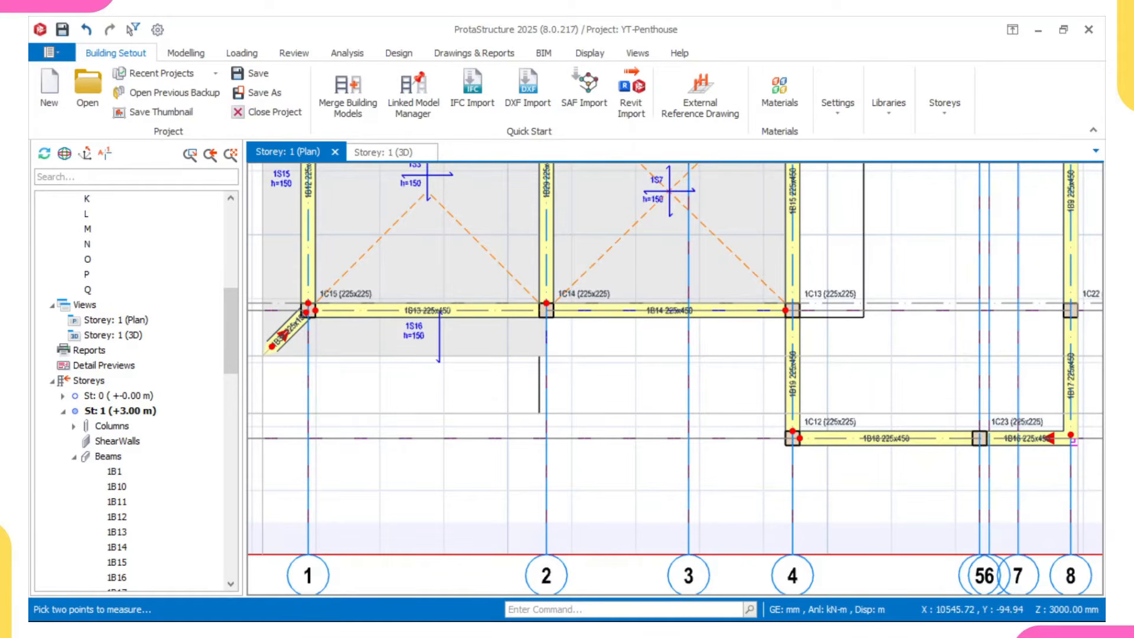
- Switch to AutoCAD and examine the building rendering around the first-floor balcony and the overhanging corner beside it
{"action": "left_click", "coordinate": [746, 605]}
{"action": "scroll", "coordinate": [500, 376], "scroll_direction": "down", "scroll_amount": 8}
{"action": "middle_click_drag", "start_coordinate": [490, 377], "coordinate": [553, 366]}
{"action": "scroll", "coordinate": [397, 391], "scroll_direction": "up", "scroll_amount": 8}
{"action": "scroll", "coordinate": [298, 396], "scroll_direction": "down", "scroll_amount": 4}
{"action": "scroll", "coordinate": [466, 389], "scroll_direction": "up", "scroll_amount": 7}
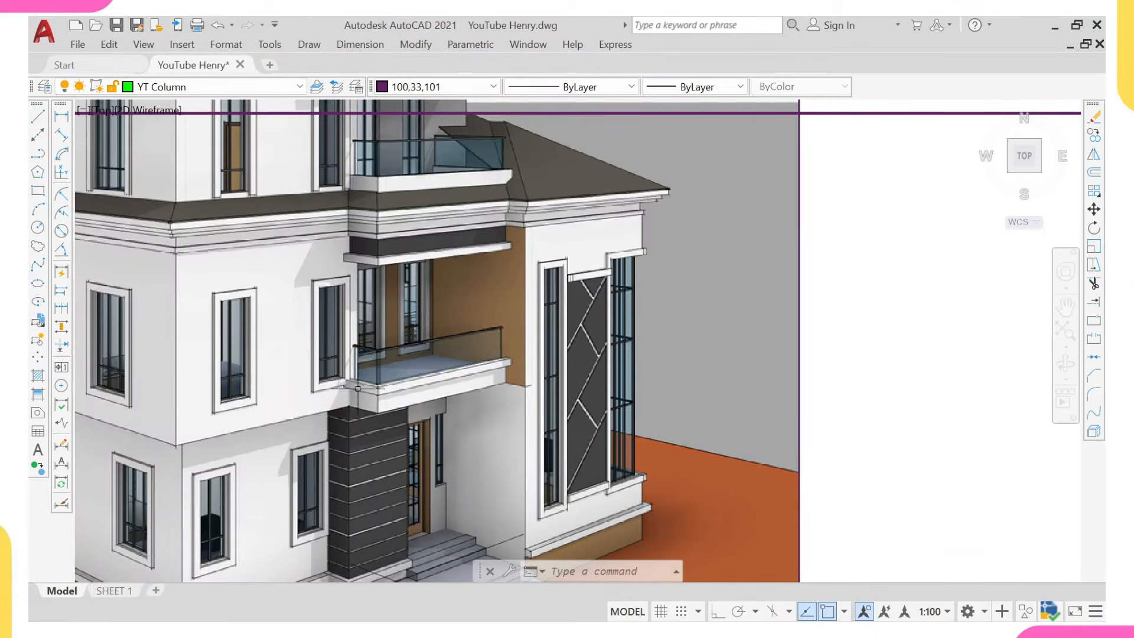
{"action": "scroll", "coordinate": [405, 295], "scroll_direction": "down", "scroll_amount": 2}
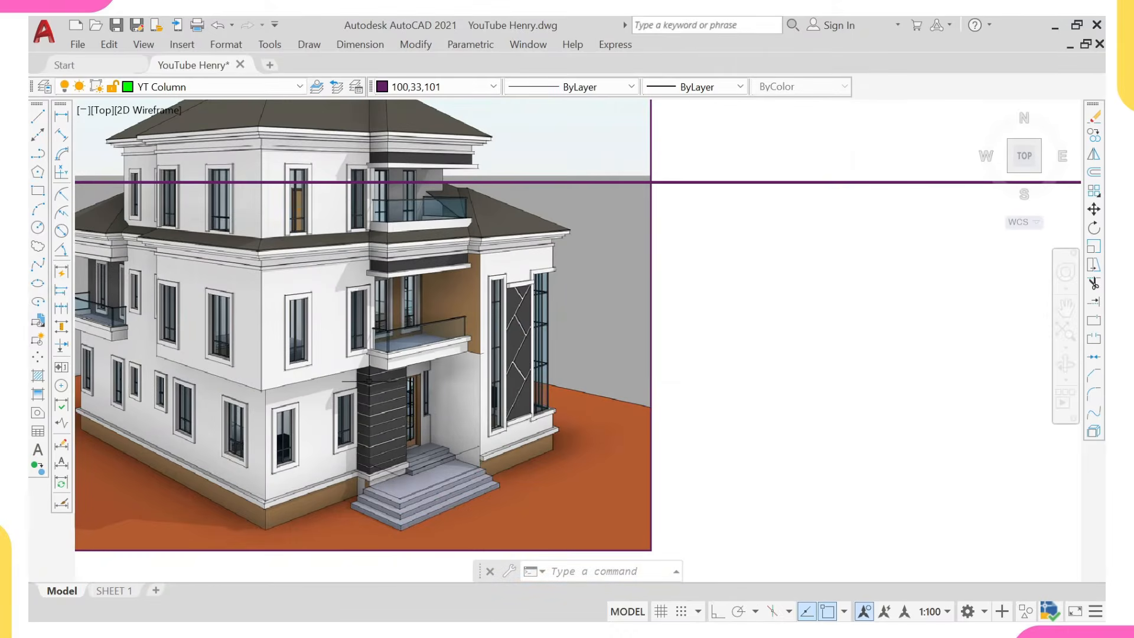
{"action": "right_click", "coordinate": [311, 390]}
{"action": "left_click", "coordinate": [340, 513]}
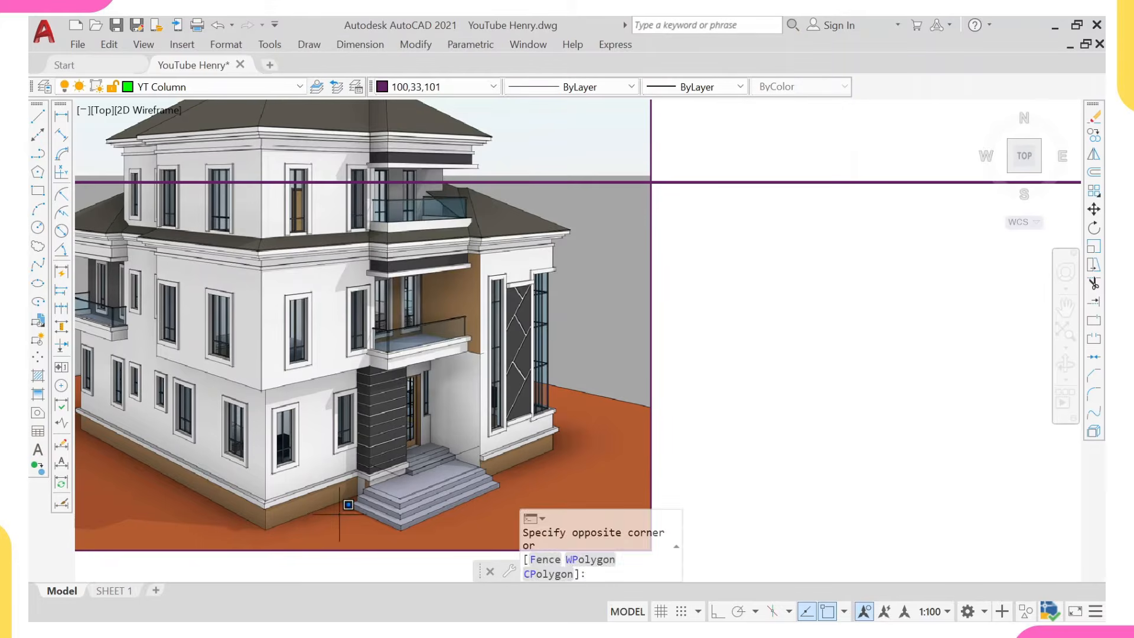
{"action": "key", "text": "Escape"}
{"action": "scroll", "coordinate": [164, 349], "scroll_direction": "up", "scroll_amount": 2}
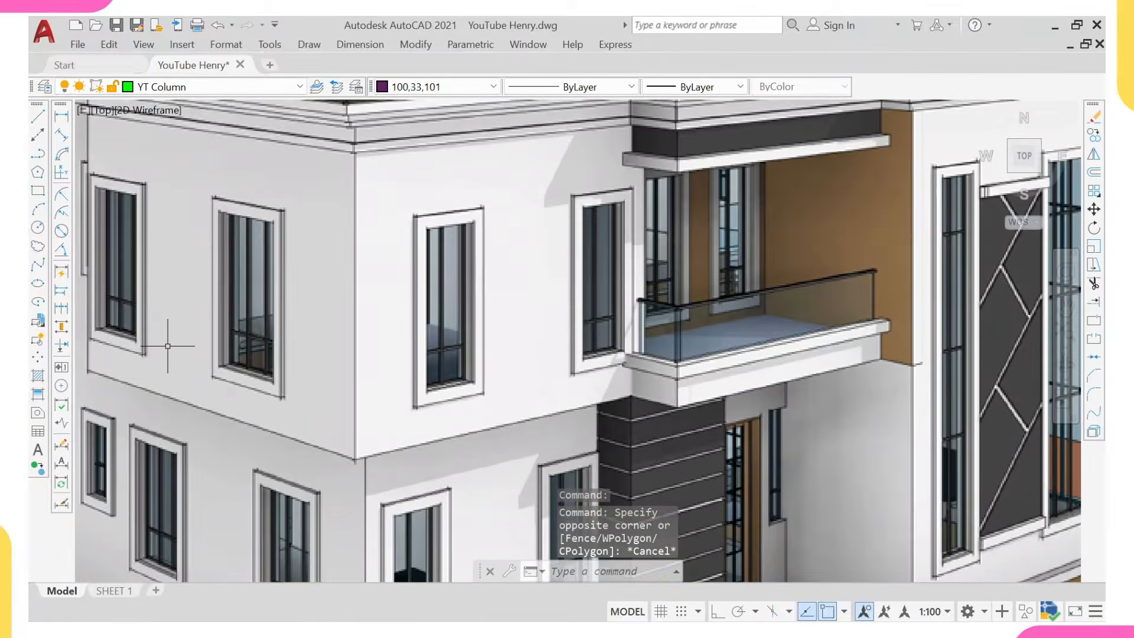
{"action": "scroll", "coordinate": [169, 375], "scroll_direction": "down", "scroll_amount": 4}
{"action": "scroll", "coordinate": [169, 375], "scroll_direction": "up", "scroll_amount": 4}
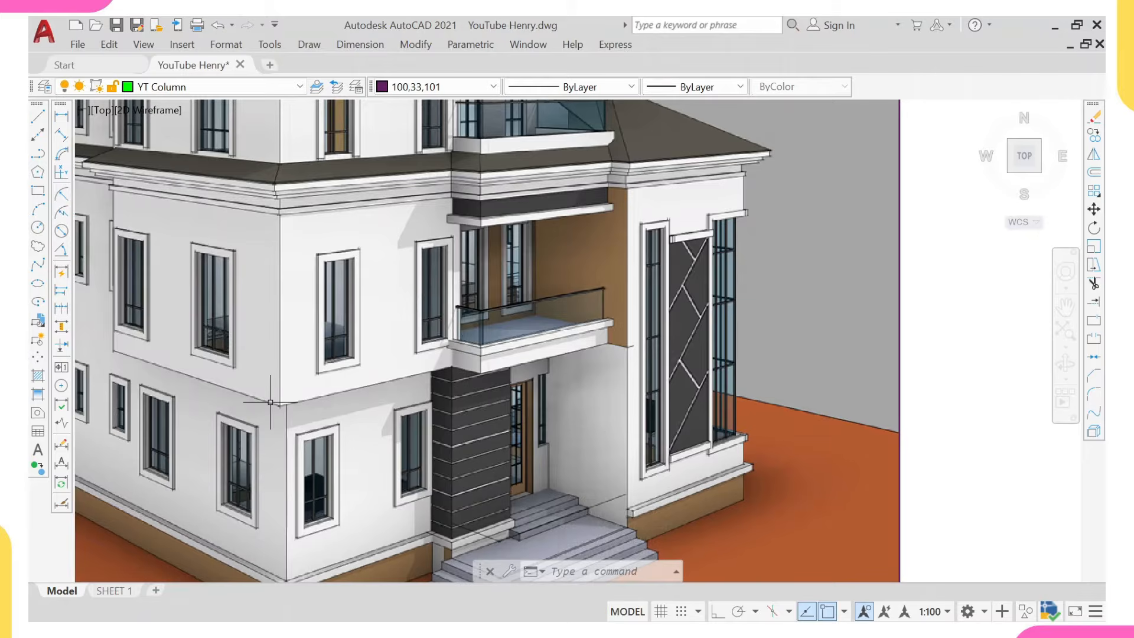
{"action": "scroll", "coordinate": [270, 402], "scroll_direction": "down", "scroll_amount": 2}
{"action": "scroll", "coordinate": [213, 384], "scroll_direction": "up", "scroll_amount": 3}
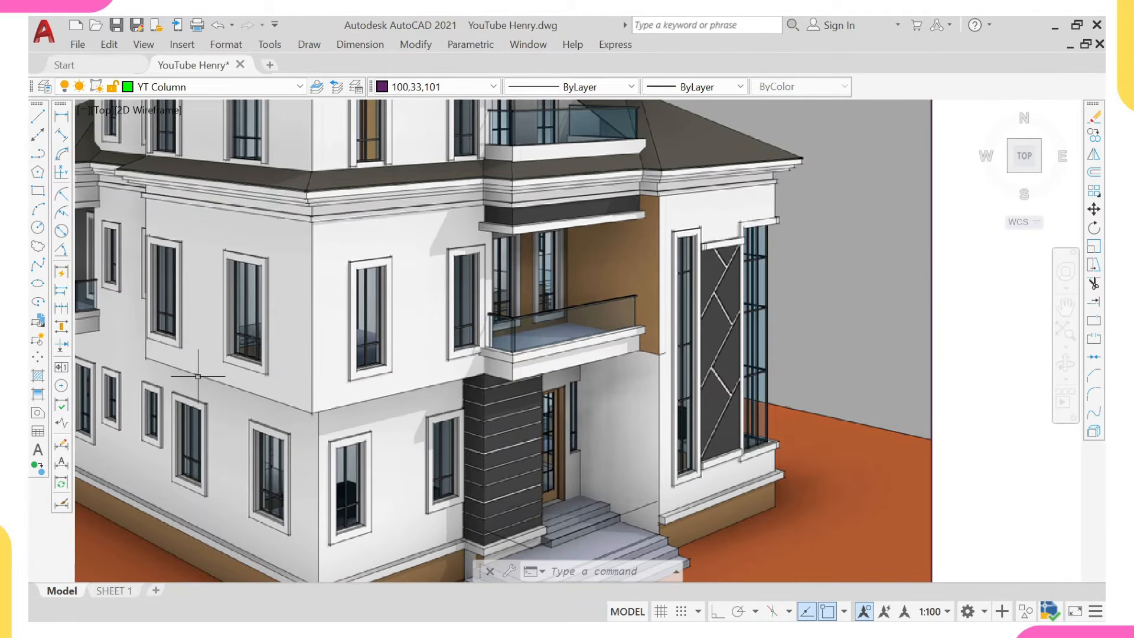
{"action": "scroll", "coordinate": [198, 376], "scroll_direction": "down", "scroll_amount": 1}
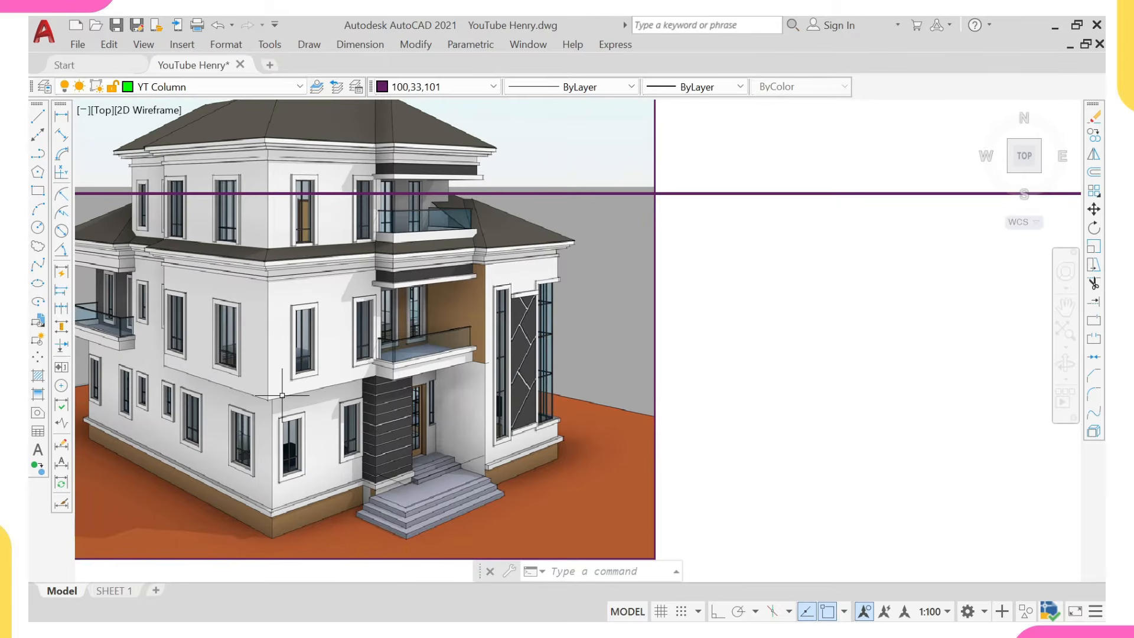
{"action": "scroll", "coordinate": [362, 376], "scroll_direction": "up", "scroll_amount": 2}
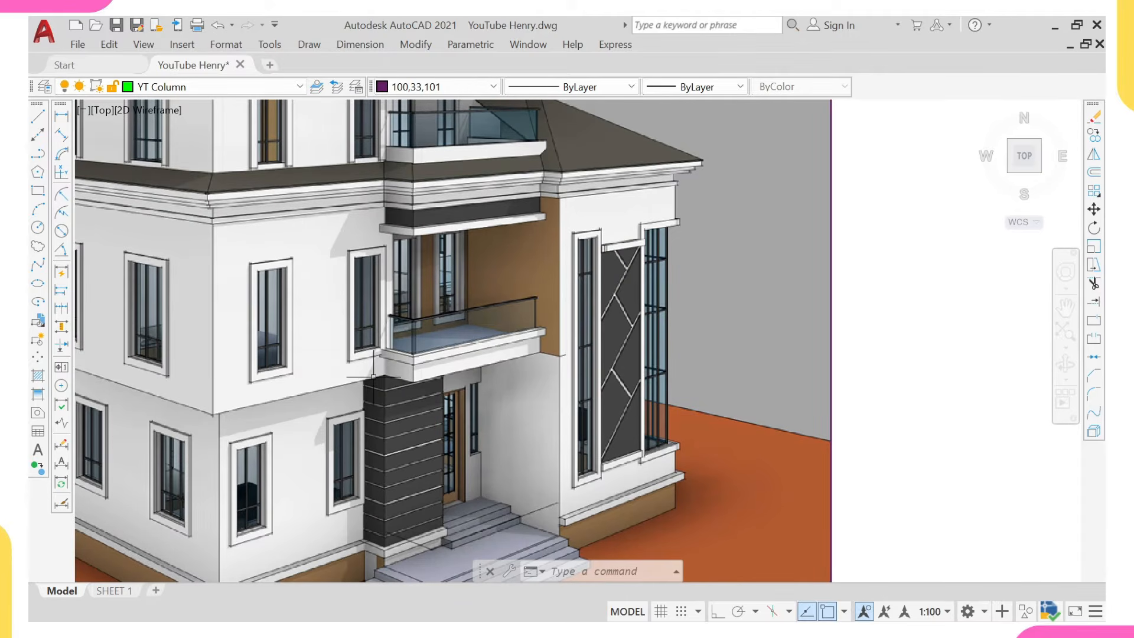
{"action": "scroll", "coordinate": [477, 322], "scroll_direction": "up", "scroll_amount": 2}
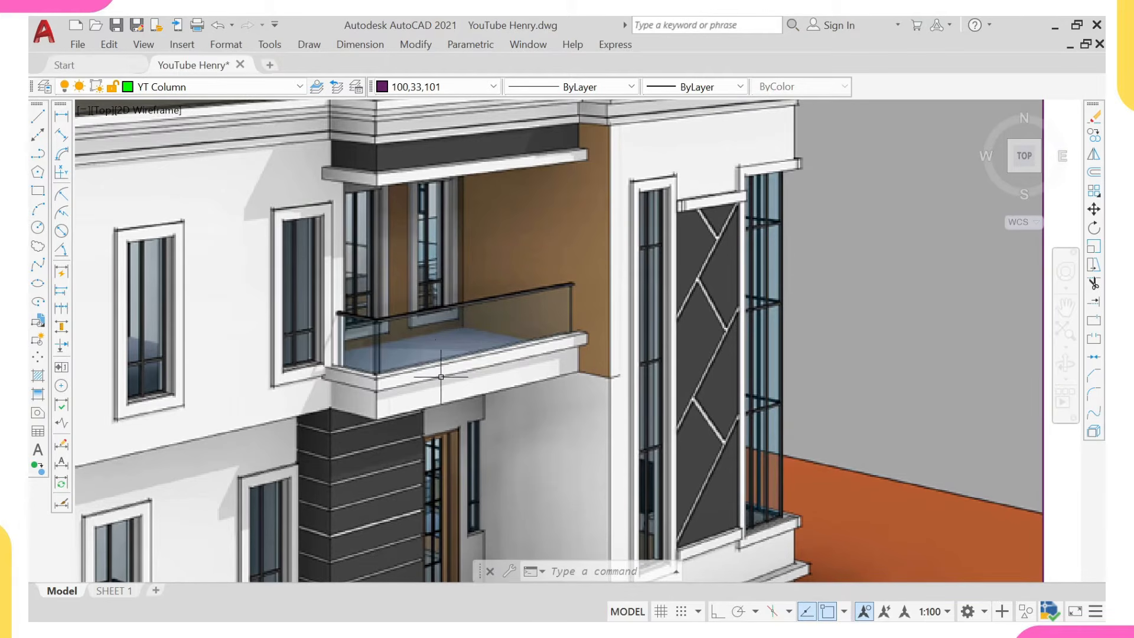
{"action": "scroll", "coordinate": [407, 332], "scroll_direction": "down", "scroll_amount": 2}
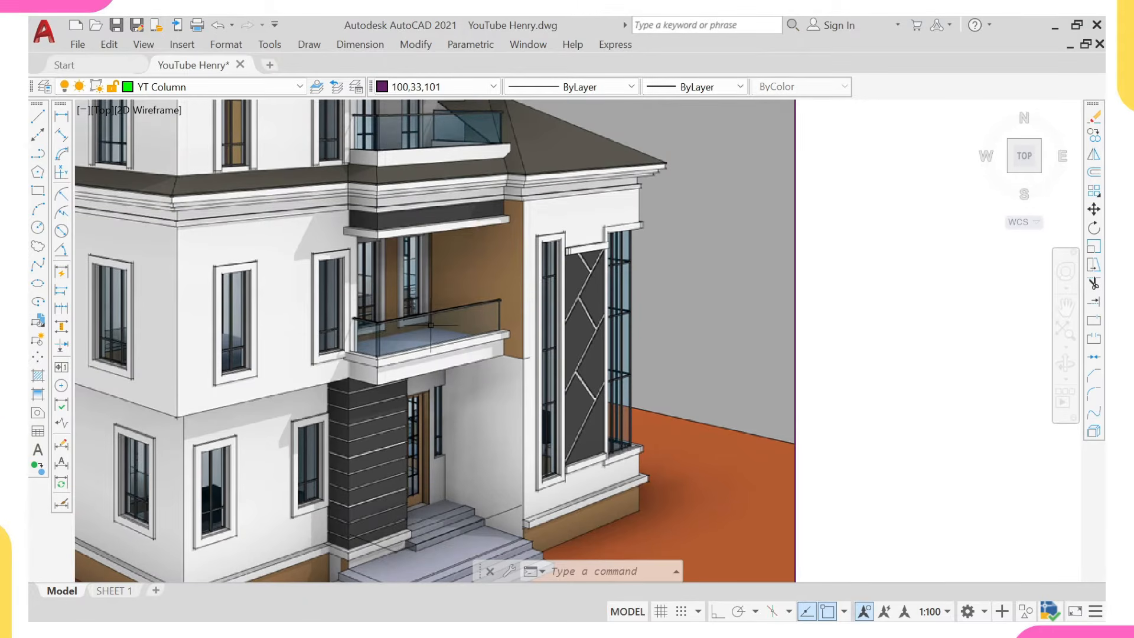
{"action": "mouse_move", "coordinate": [712, 614]}
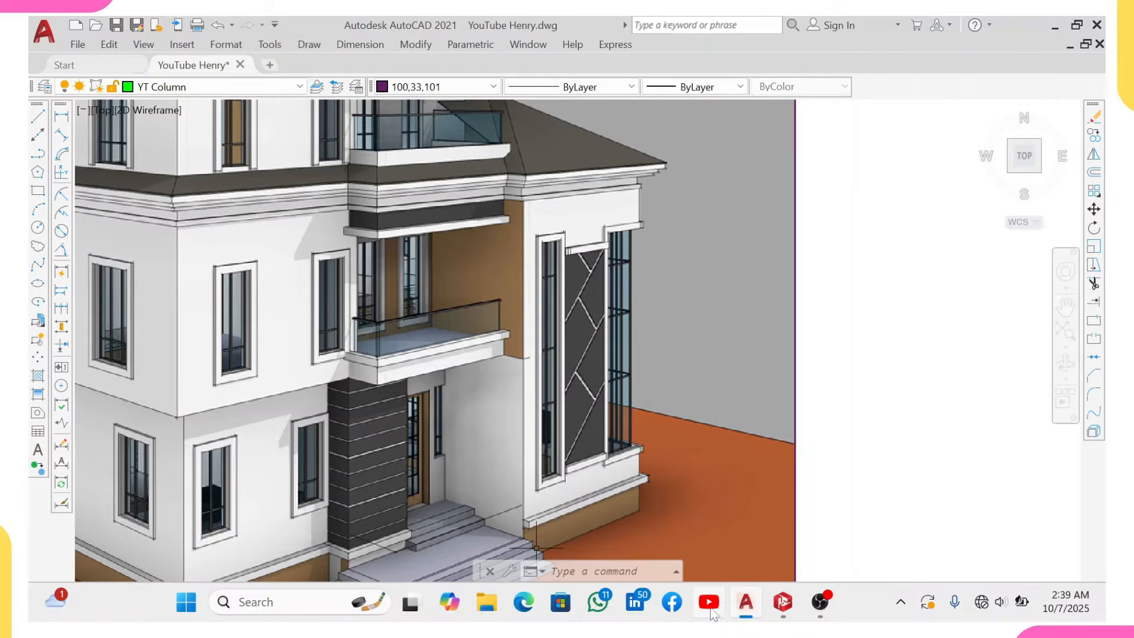
{"action": "mouse_move", "coordinate": [789, 607]}
{"action": "left_click", "coordinate": [783, 602]}
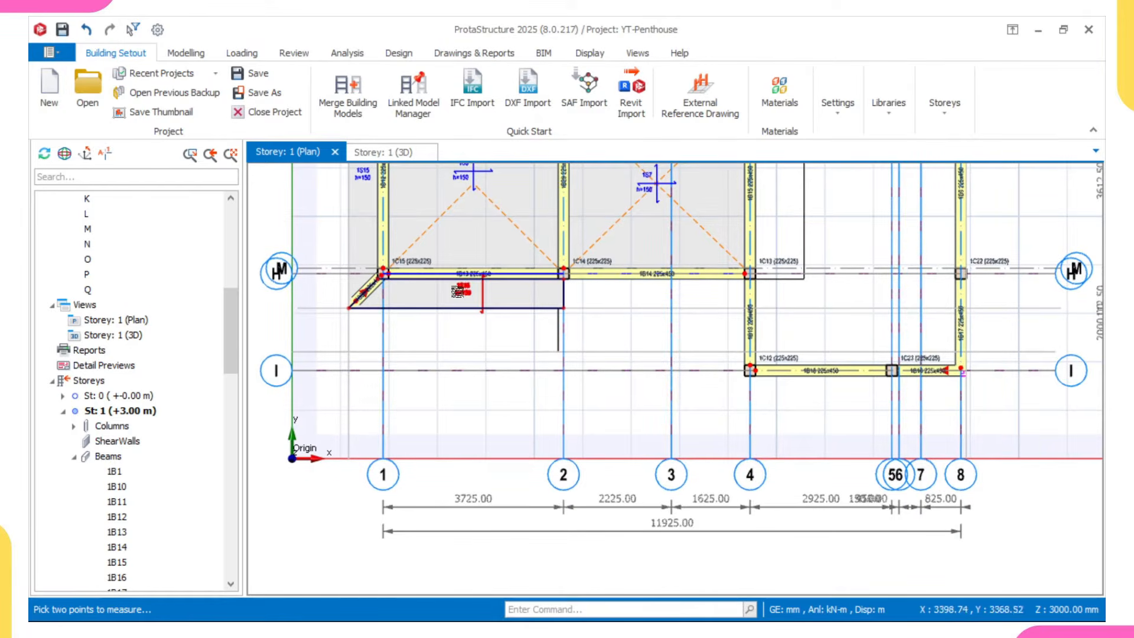
{"action": "double_click", "coordinate": [459, 293]}
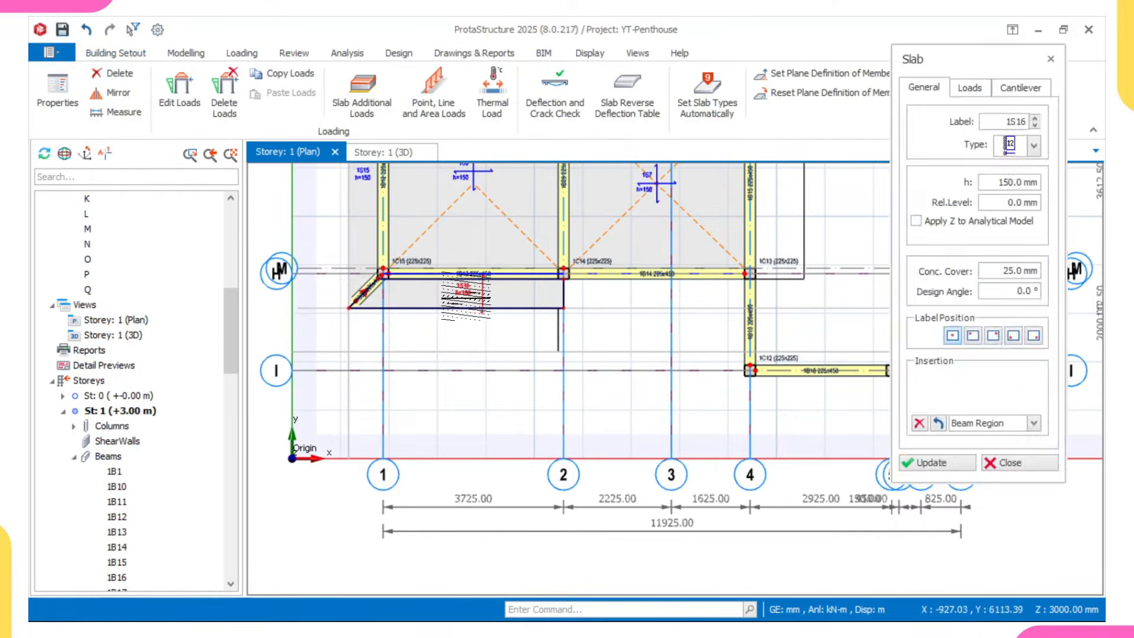
{"action": "key", "text": "Escape"}
{"action": "key", "text": "Escape"}
{"action": "mouse_move", "coordinate": [629, 619]}
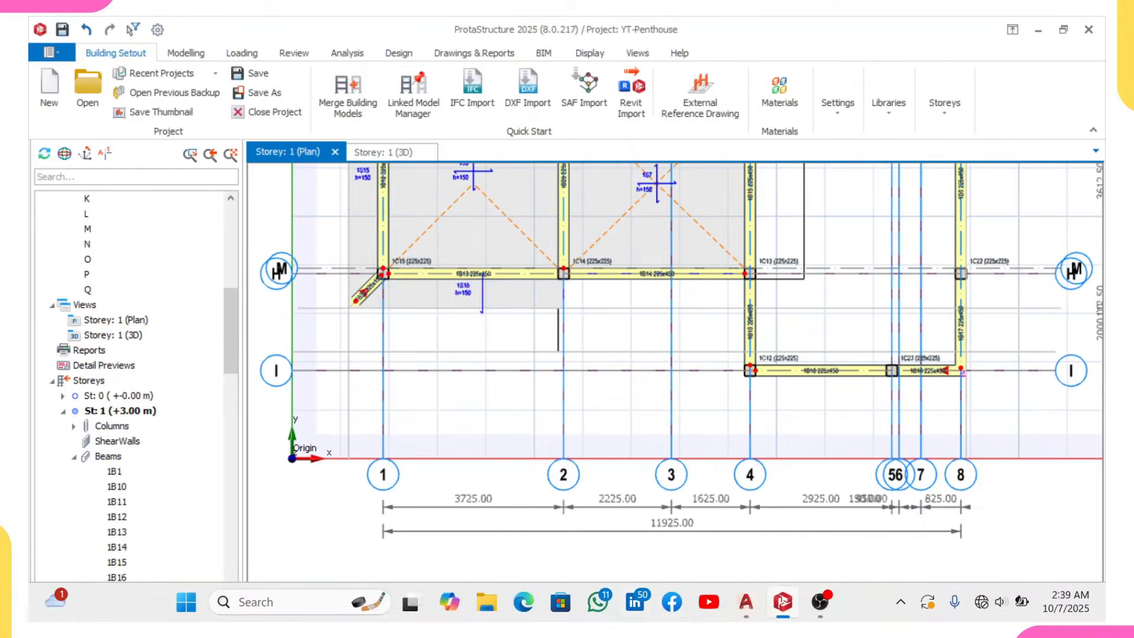
- Switch to AutoCAD and measure the balcony overhang from the outer face of the bottom beam to the outer edge line
{"action": "left_click", "coordinate": [748, 611]}
{"action": "scroll", "coordinate": [724, 415], "scroll_direction": "down", "scroll_amount": 7}
{"action": "middle_click_drag", "start_coordinate": [851, 407], "coordinate": [748, 396]}
{"action": "scroll", "coordinate": [747, 396], "scroll_direction": "up", "scroll_amount": 6}
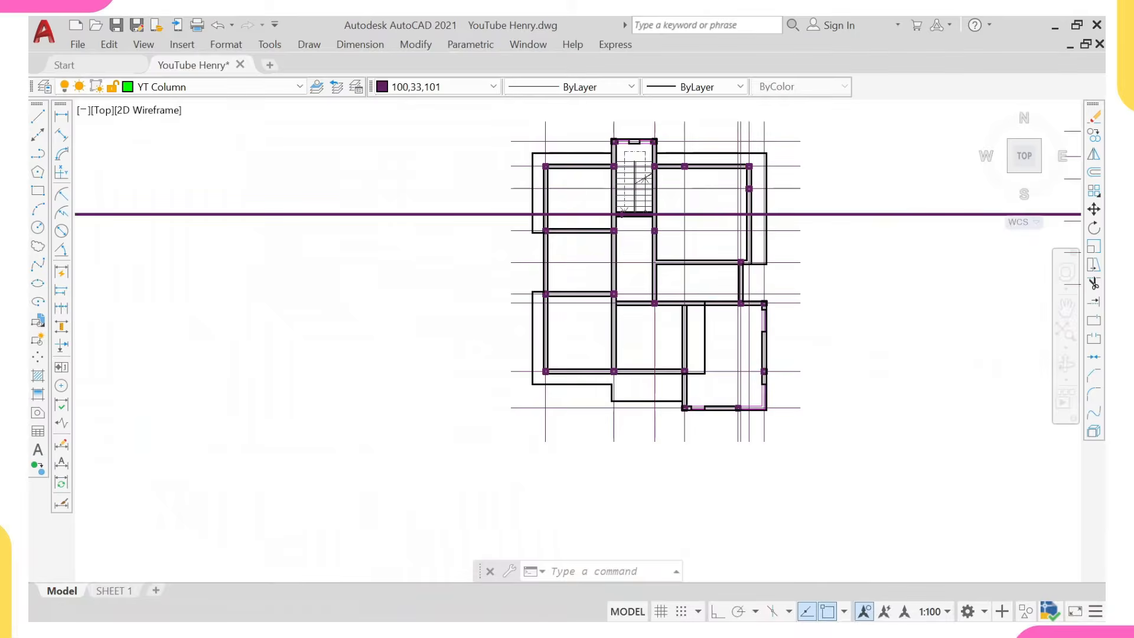
{"action": "scroll", "coordinate": [750, 393], "scroll_direction": "up", "scroll_amount": 4}
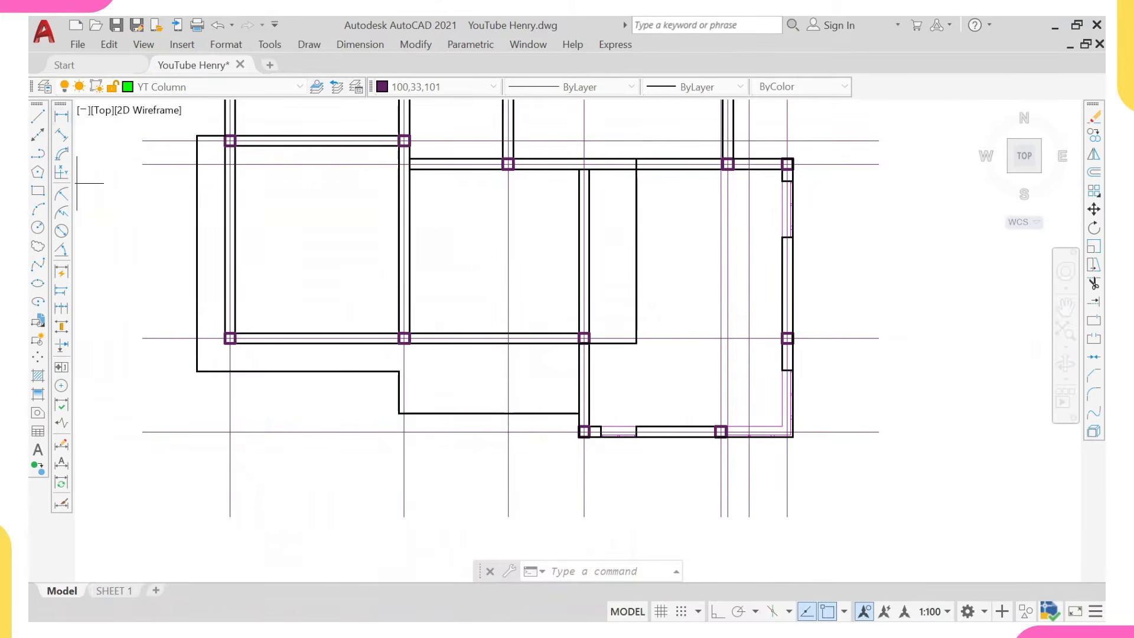
{"action": "left_click", "coordinate": [61, 115]}
{"action": "scroll", "coordinate": [466, 307], "scroll_direction": "up", "scroll_amount": 4}
{"action": "left_click", "coordinate": [468, 407]}
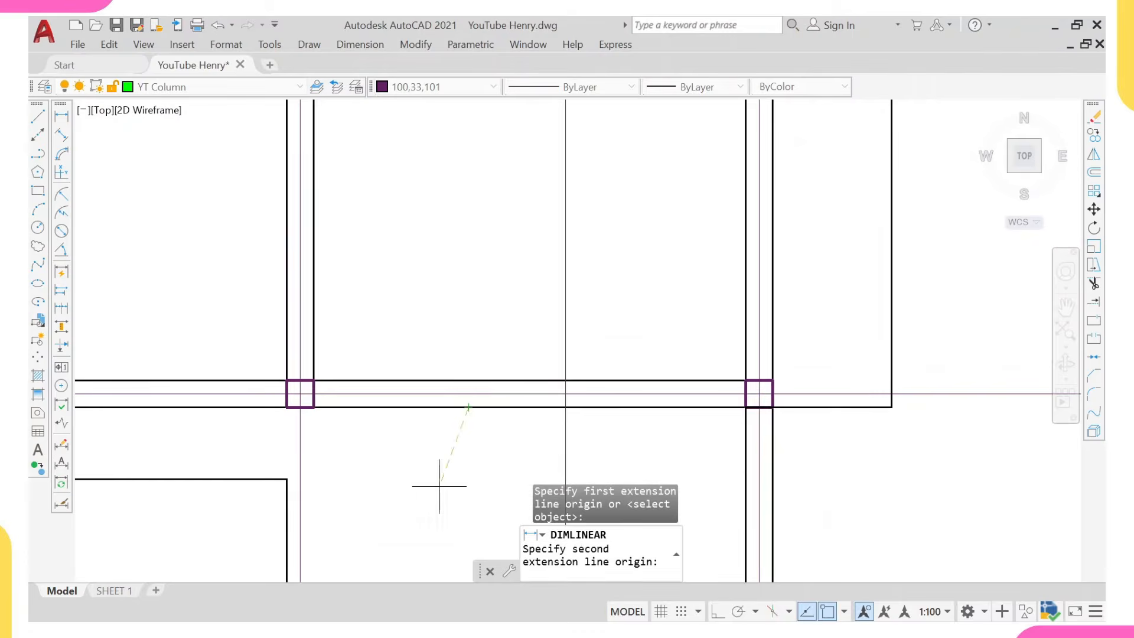
{"action": "middle_click_drag", "start_coordinate": [445, 481], "coordinate": [486, 233]}
{"action": "left_click", "coordinate": [526, 338]}
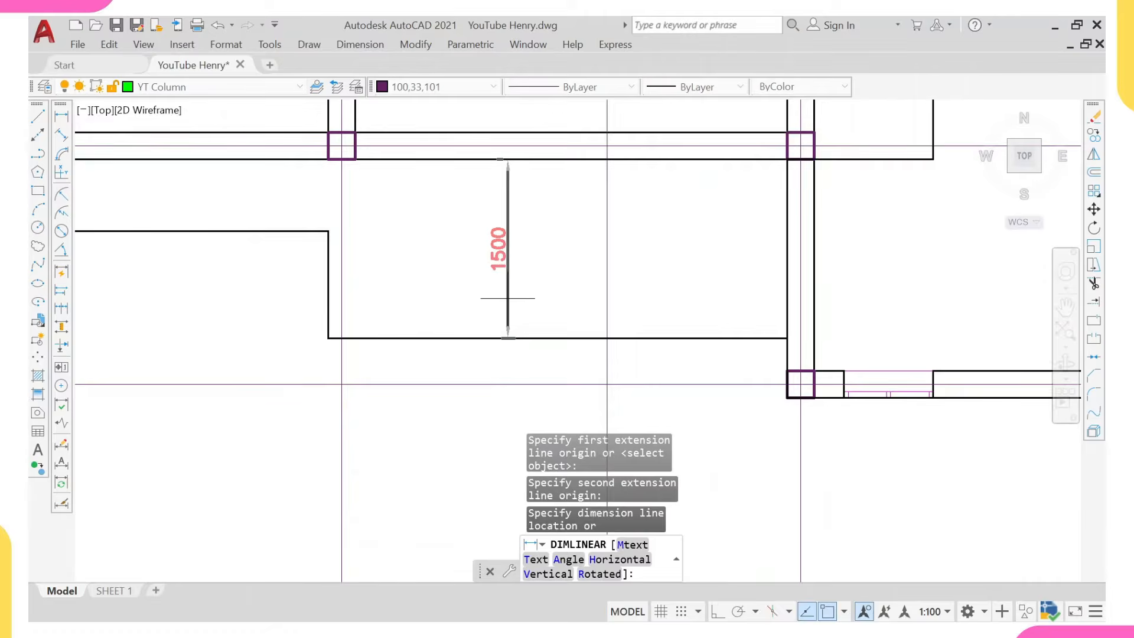
{"action": "key", "text": "Escape"}
{"action": "scroll", "coordinate": [499, 297], "scroll_direction": "down", "scroll_amount": 6}
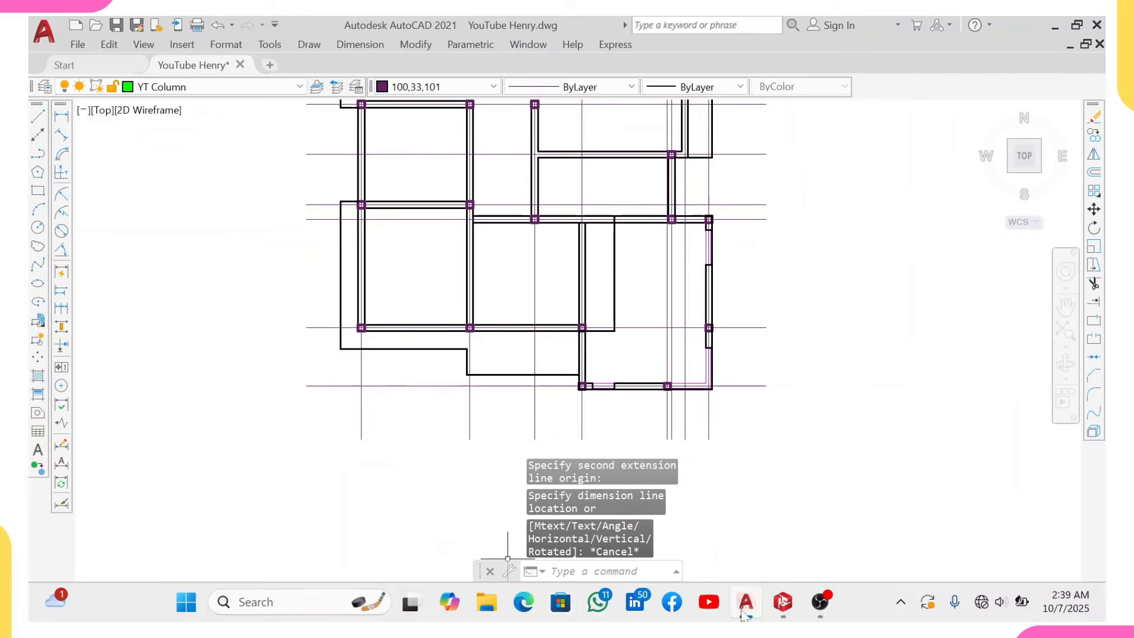
- Switch to ProtaStructure and, from slab 1S16's properties, insert a cantilever slab 1500 mm long on the outer side of beam 1B14
{"action": "left_click", "coordinate": [781, 602]}
{"action": "scroll", "coordinate": [304, 384], "scroll_direction": "up", "scroll_amount": 5}
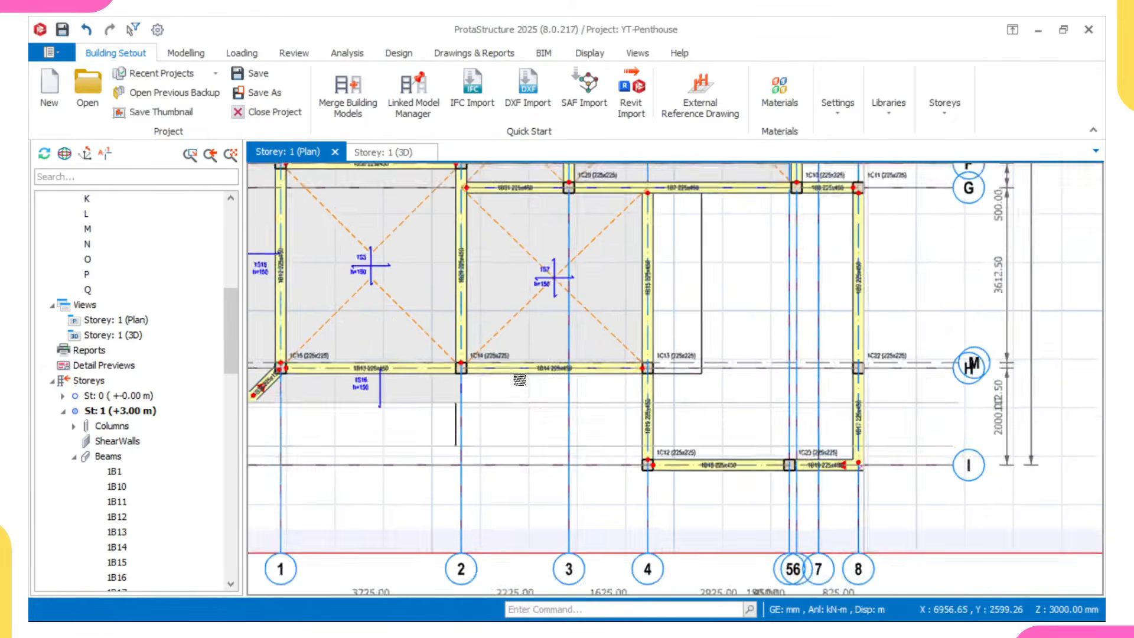
{"action": "left_click", "coordinate": [306, 384]}
{"action": "double_click", "coordinate": [348, 381]}
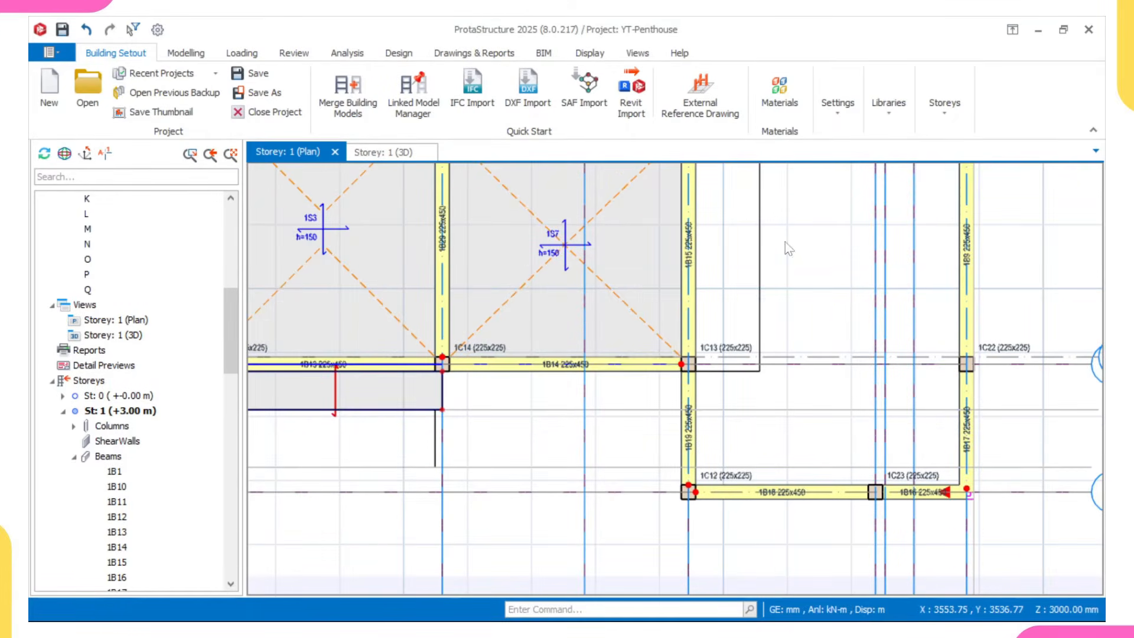
{"action": "left_click", "coordinate": [1041, 89]}
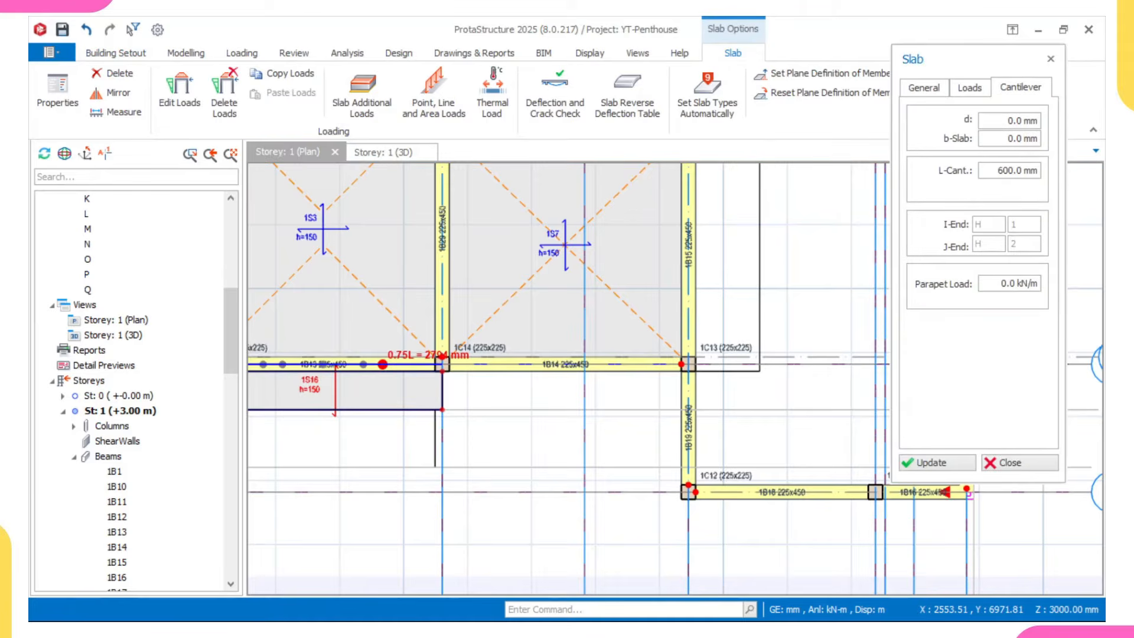
{"action": "type", "text": "1500"}
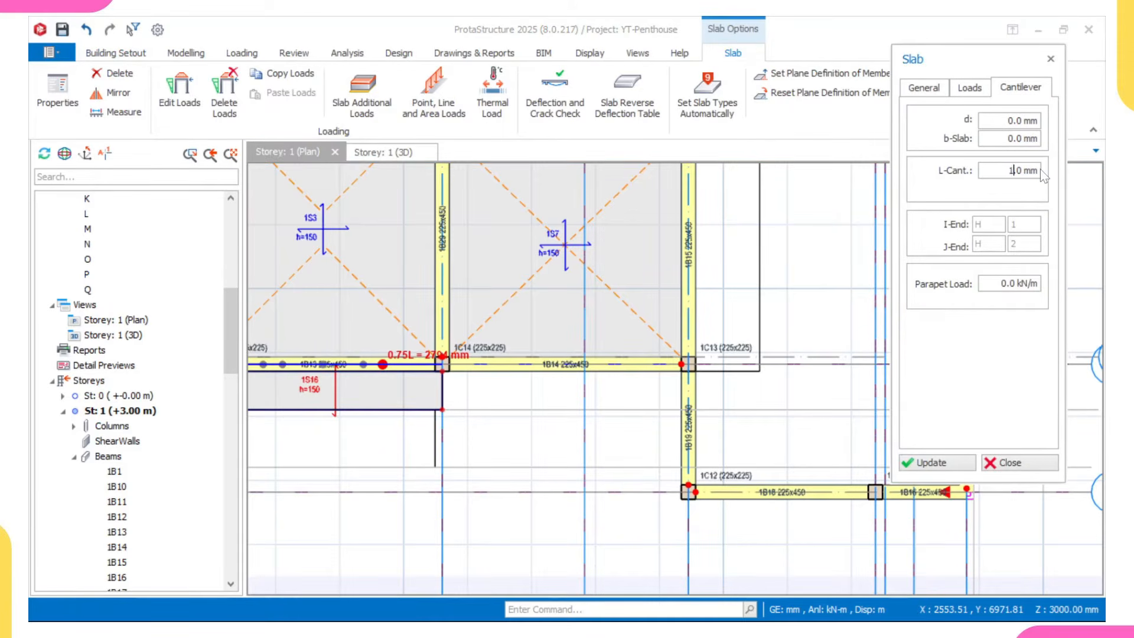
{"action": "key", "text": "Return"}
{"action": "scroll", "coordinate": [495, 366], "scroll_direction": "up", "scroll_amount": 3}
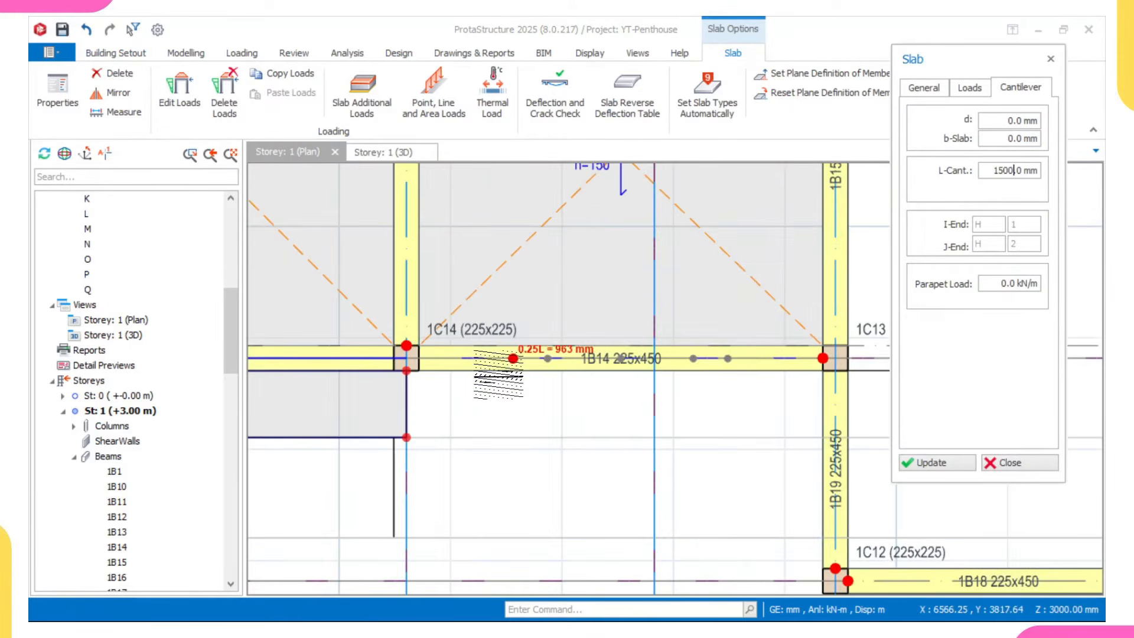
{"action": "scroll", "coordinate": [407, 357], "scroll_direction": "up", "scroll_amount": 2}
{"action": "scroll", "coordinate": [404, 356], "scroll_direction": "down", "scroll_amount": 2}
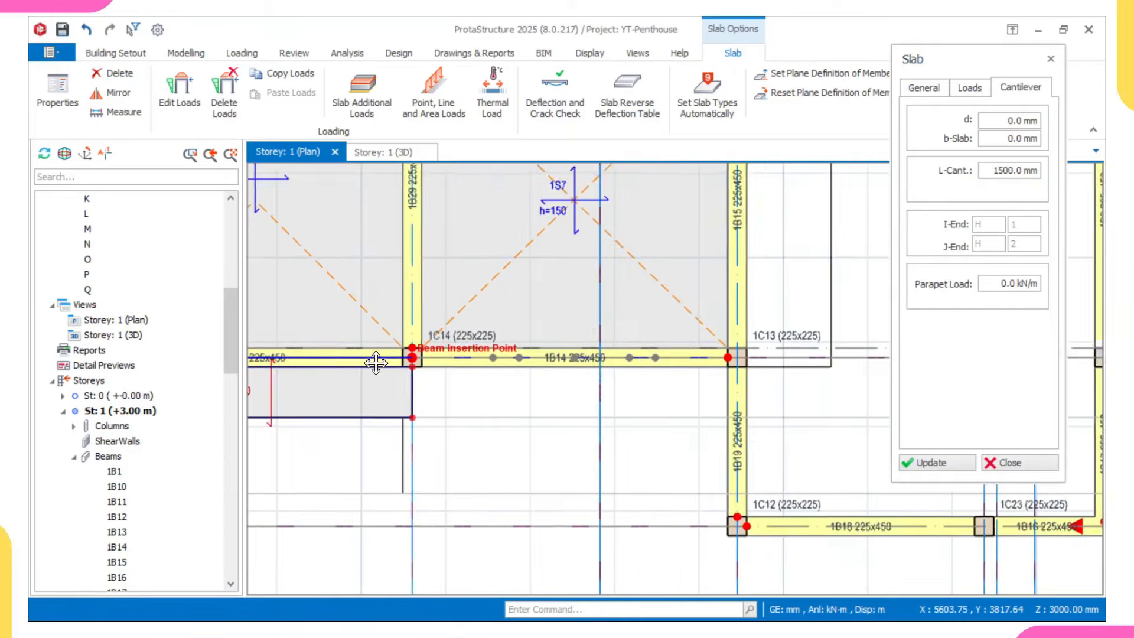
{"action": "scroll", "coordinate": [614, 349], "scroll_direction": "up", "scroll_amount": 2}
{"action": "left_click", "coordinate": [610, 402]}
{"action": "scroll", "coordinate": [603, 419], "scroll_direction": "down", "scroll_amount": 3}
{"action": "left_click", "coordinate": [500, 539]}
{"action": "left_click", "coordinate": [500, 452]}
- Examine the edge of the new balcony slab below column 1C14 against the reference outline beside it
{"action": "scroll", "coordinate": [366, 343], "scroll_direction": "up", "scroll_amount": 5}
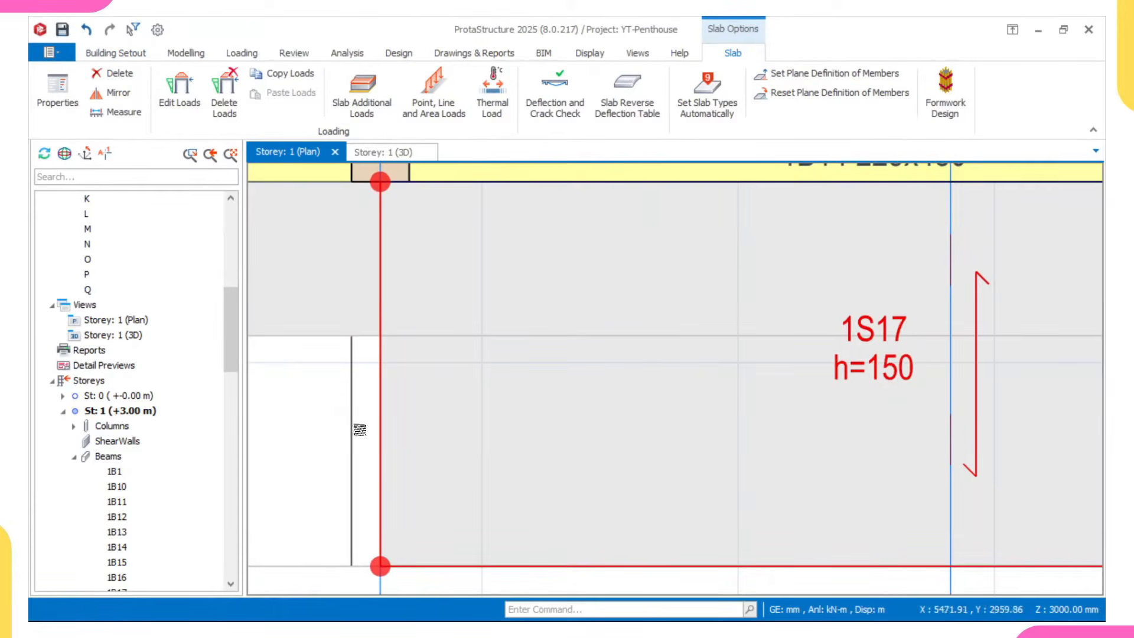
{"action": "scroll", "coordinate": [352, 441], "scroll_direction": "up", "scroll_amount": 1}
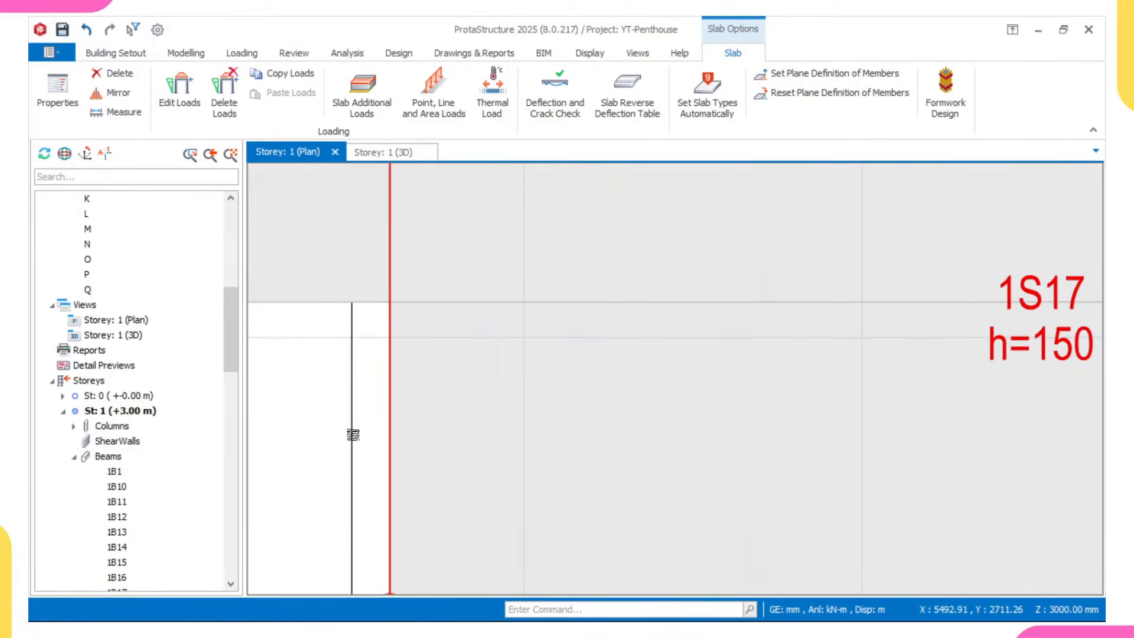
{"action": "scroll", "coordinate": [352, 437], "scroll_direction": "down", "scroll_amount": 2}
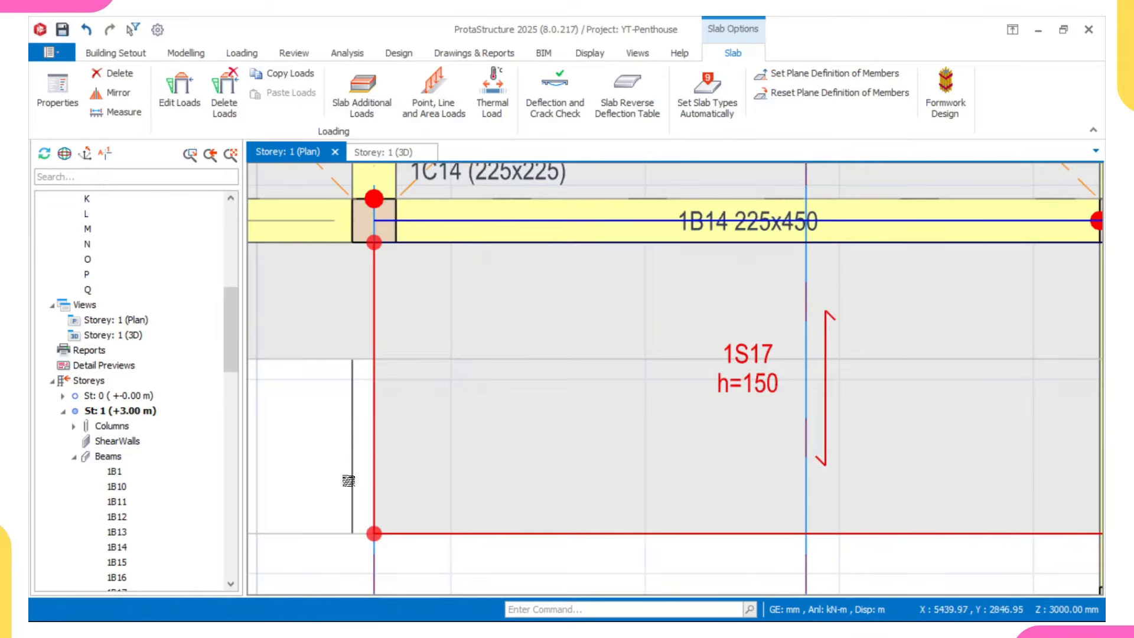
{"action": "scroll", "coordinate": [354, 474], "scroll_direction": "down", "scroll_amount": 1}
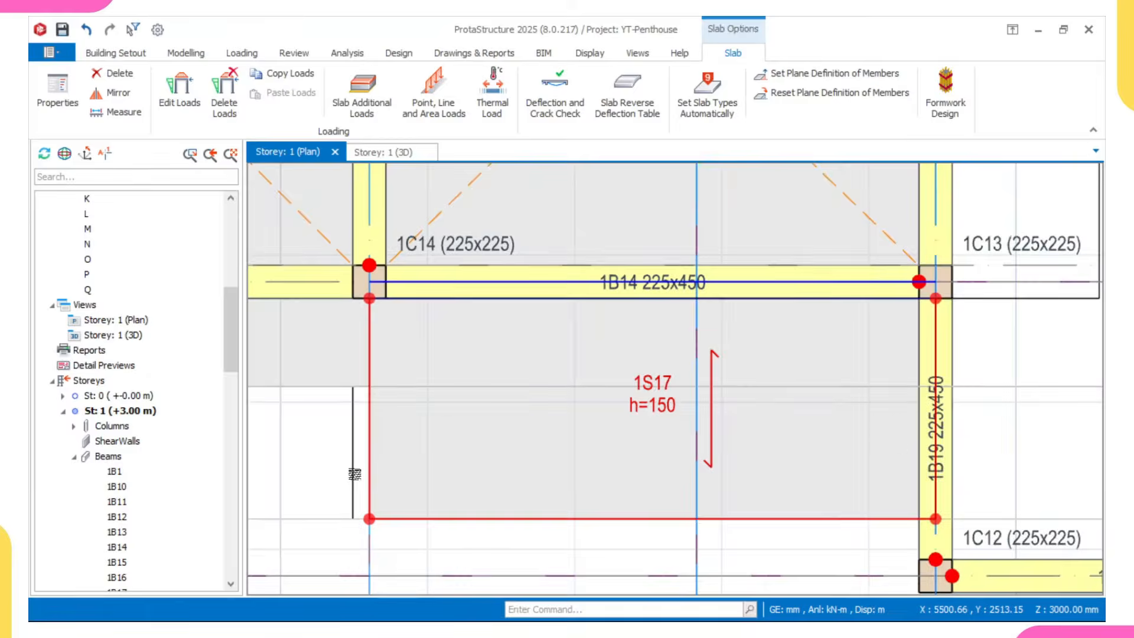
{"action": "scroll", "coordinate": [354, 470], "scroll_direction": "up", "scroll_amount": 2}
{"action": "scroll", "coordinate": [372, 361], "scroll_direction": "down", "scroll_amount": 2}
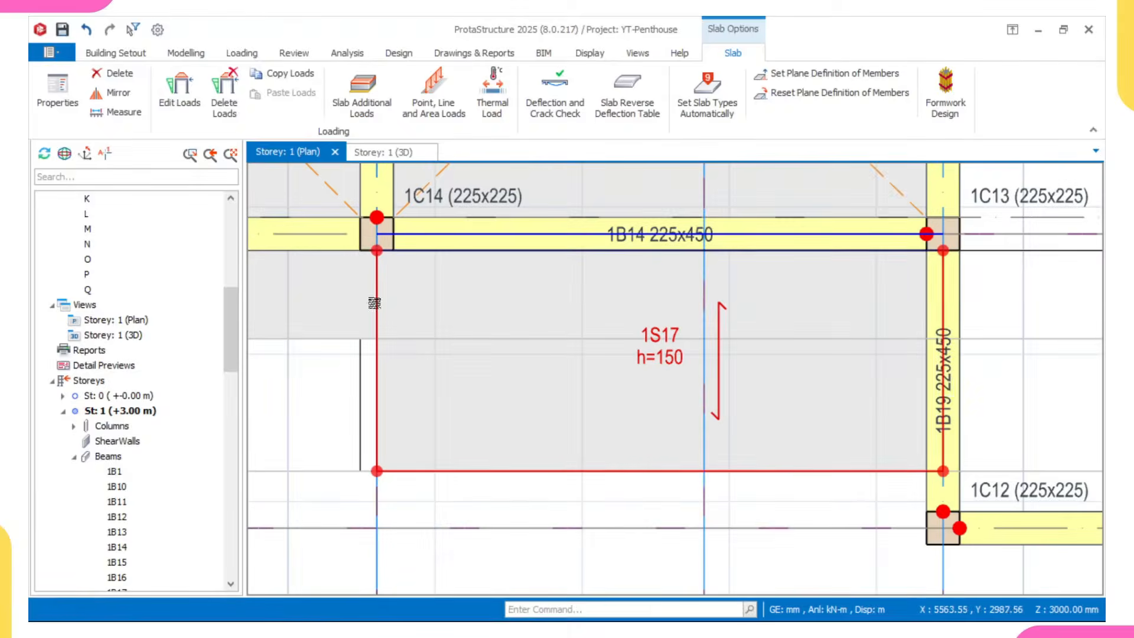
{"action": "scroll", "coordinate": [368, 229], "scroll_direction": "up", "scroll_amount": 4}
{"action": "scroll", "coordinate": [366, 256], "scroll_direction": "down", "scroll_amount": 3}
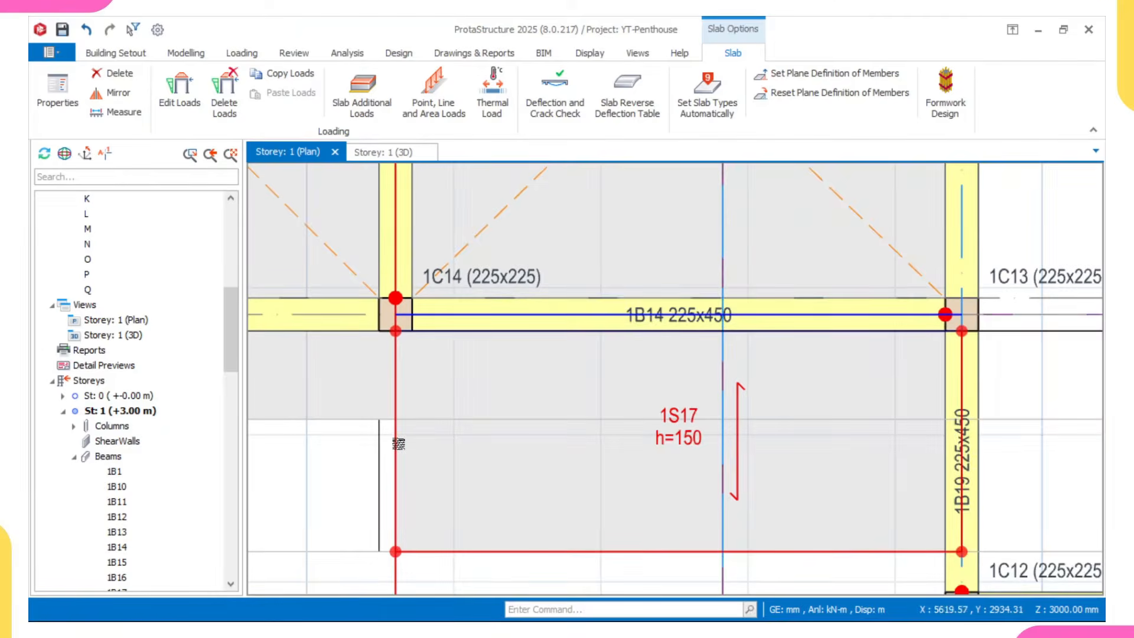
{"action": "scroll", "coordinate": [398, 443], "scroll_direction": "up", "scroll_amount": 1}
{"action": "scroll", "coordinate": [381, 433], "scroll_direction": "up", "scroll_amount": 1}
{"action": "scroll", "coordinate": [378, 429], "scroll_direction": "down", "scroll_amount": 5}
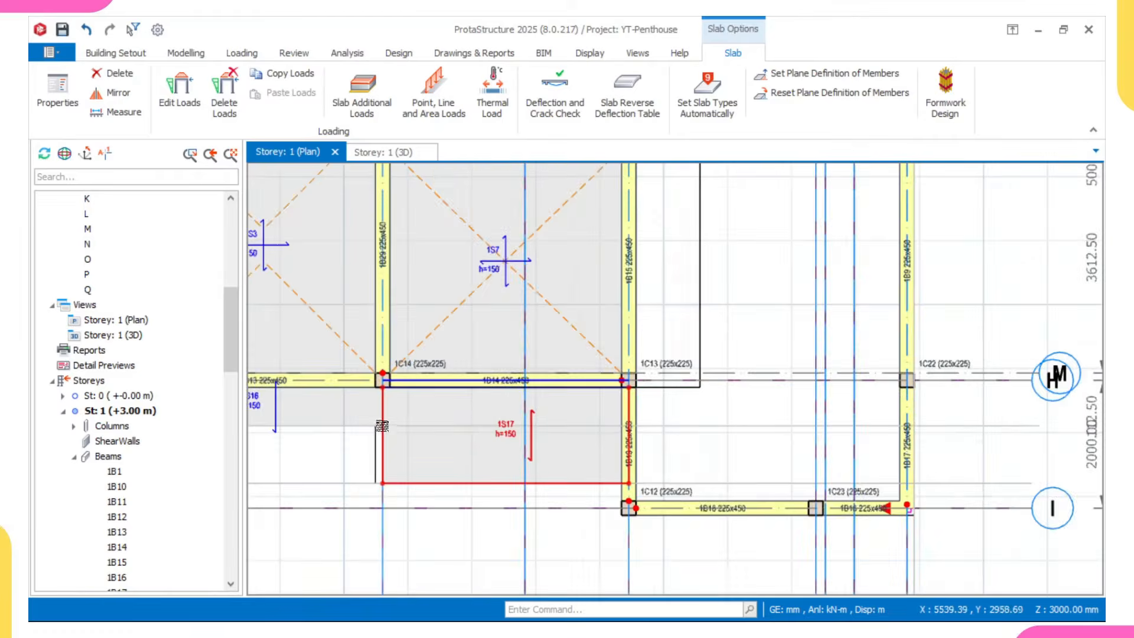
{"action": "left_click", "coordinate": [382, 425]}
{"action": "key", "text": "Escape"}
- Switch to AutoCAD and examine the overhang beside the void on the beam plan and the first-floor layout
{"action": "scroll", "coordinate": [480, 434], "scroll_direction": "down", "scroll_amount": 1}
{"action": "middle_click_drag", "start_coordinate": [617, 418], "coordinate": [627, 419]}
{"action": "scroll", "coordinate": [628, 420], "scroll_direction": "down", "scroll_amount": 3}
{"action": "scroll", "coordinate": [650, 304], "scroll_direction": "up", "scroll_amount": 5}
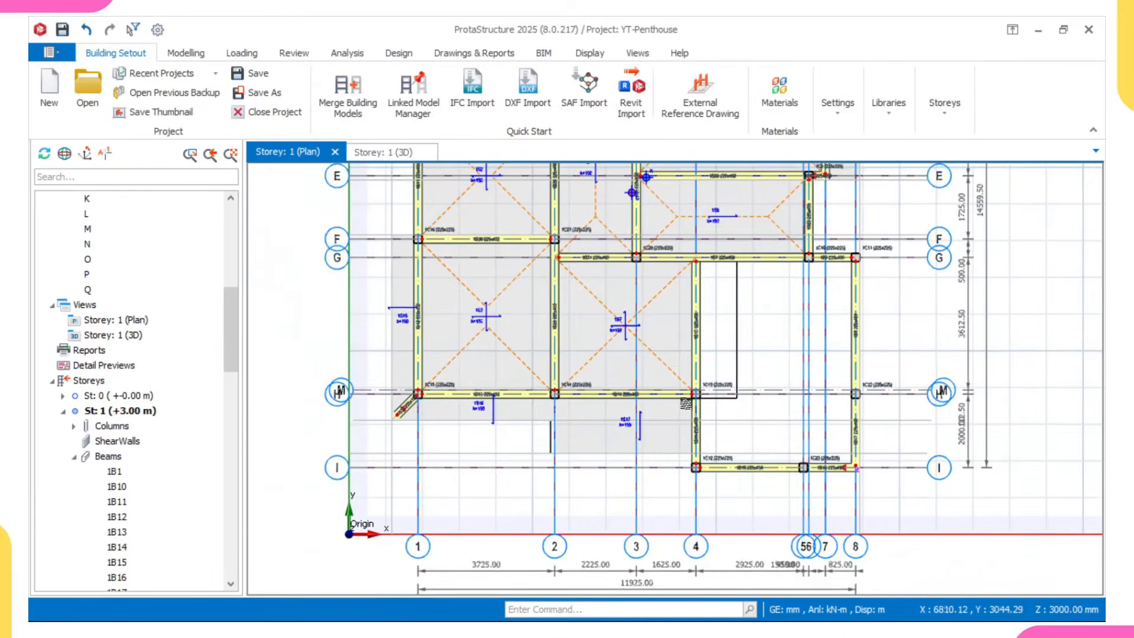
{"action": "middle_click_drag", "start_coordinate": [650, 304], "coordinate": [589, 378]}
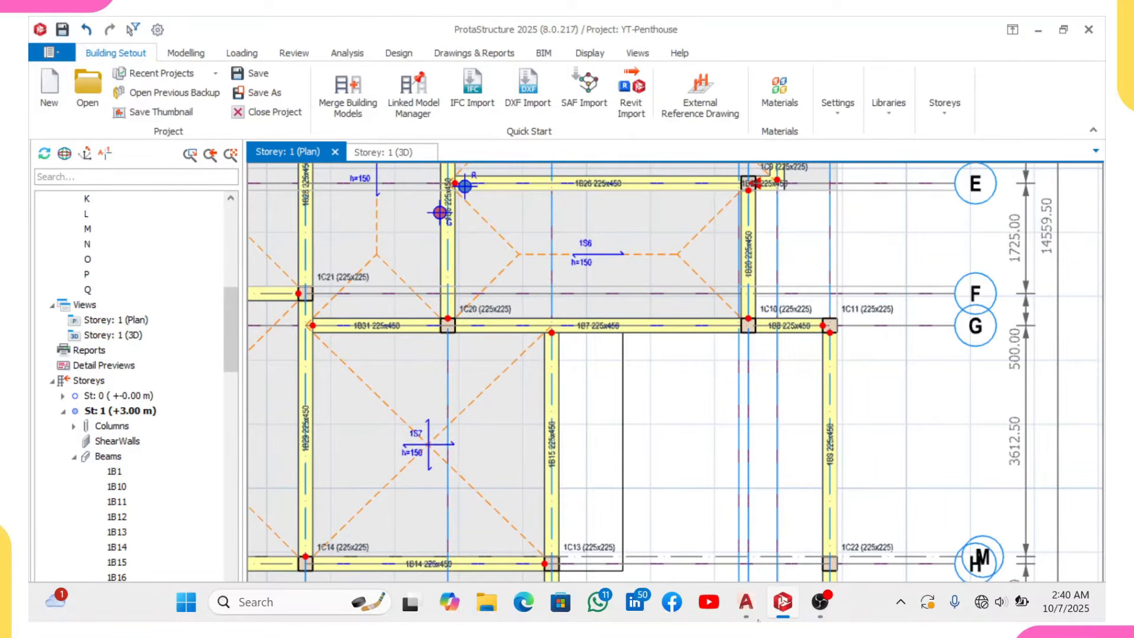
{"action": "left_click", "coordinate": [746, 611]}
{"action": "scroll", "coordinate": [716, 525], "scroll_direction": "down", "scroll_amount": 5}
{"action": "scroll", "coordinate": [726, 398], "scroll_direction": "up", "scroll_amount": 8}
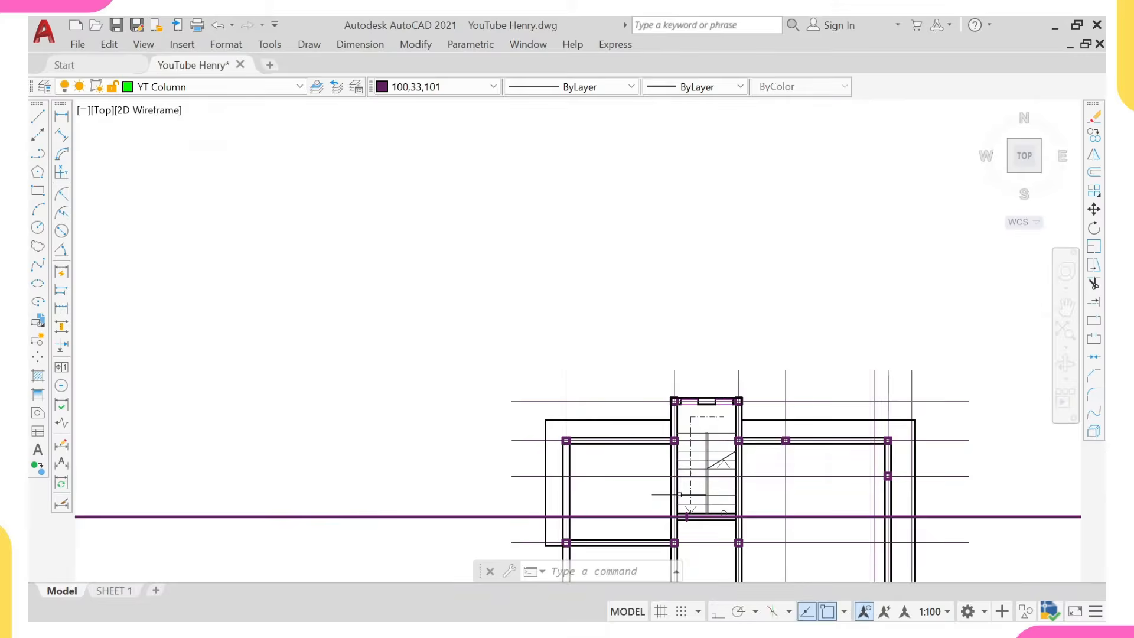
{"action": "scroll", "coordinate": [726, 398], "scroll_direction": "up", "scroll_amount": 4}
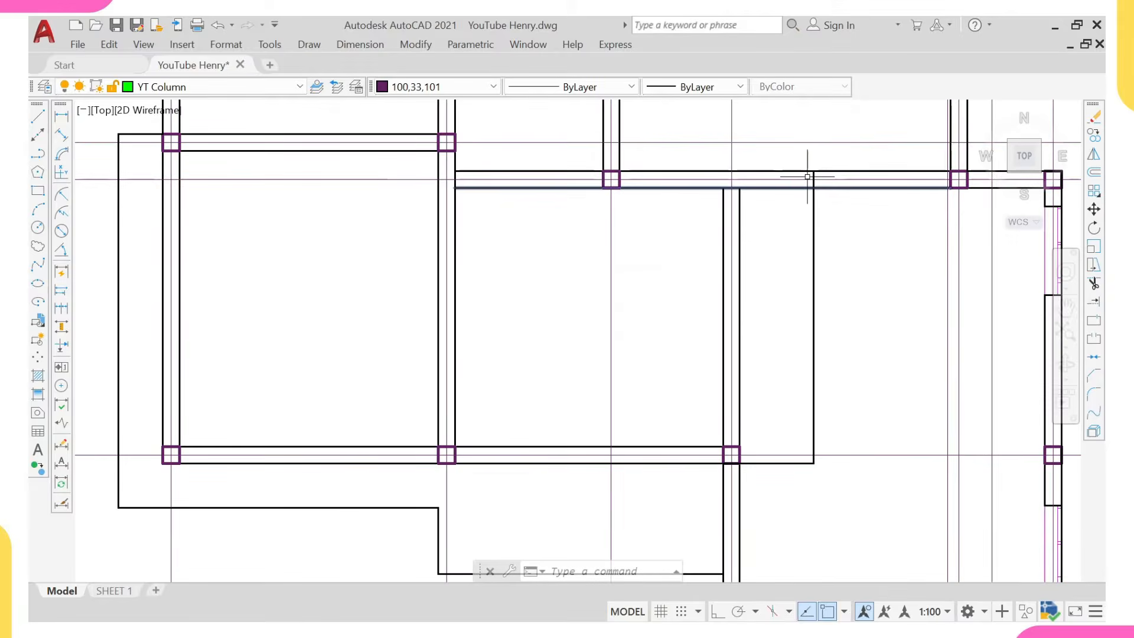
{"action": "scroll", "coordinate": [614, 443], "scroll_direction": "down", "scroll_amount": 6}
{"action": "scroll", "coordinate": [847, 357], "scroll_direction": "up", "scroll_amount": 4}
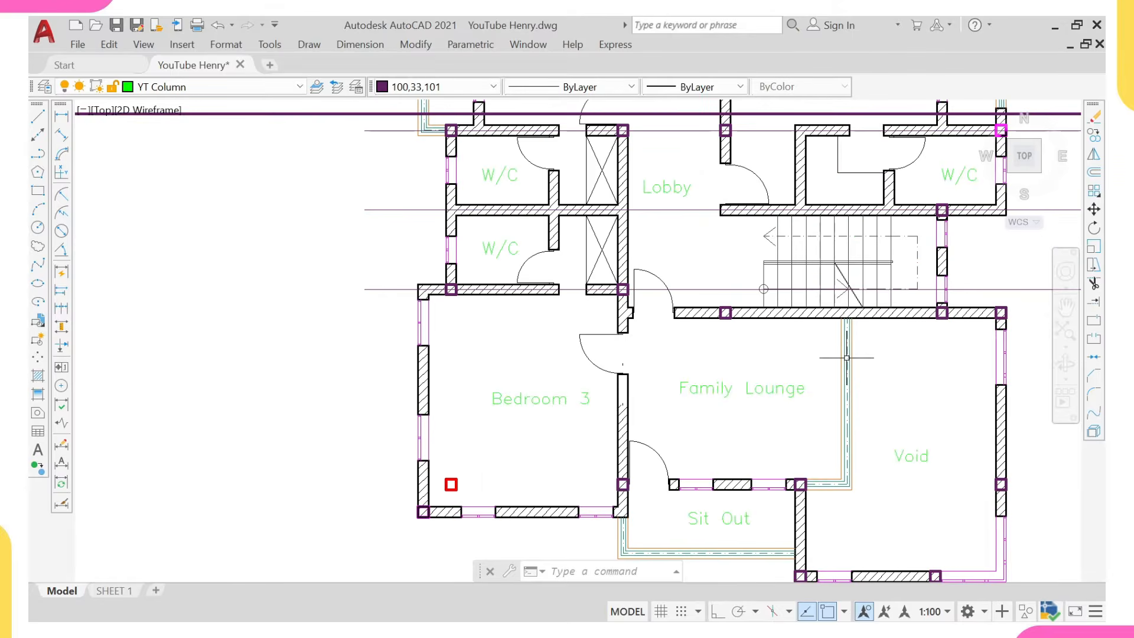
{"action": "scroll", "coordinate": [831, 396], "scroll_direction": "down", "scroll_amount": 6}
{"action": "scroll", "coordinate": [265, 236], "scroll_direction": "up", "scroll_amount": 7}
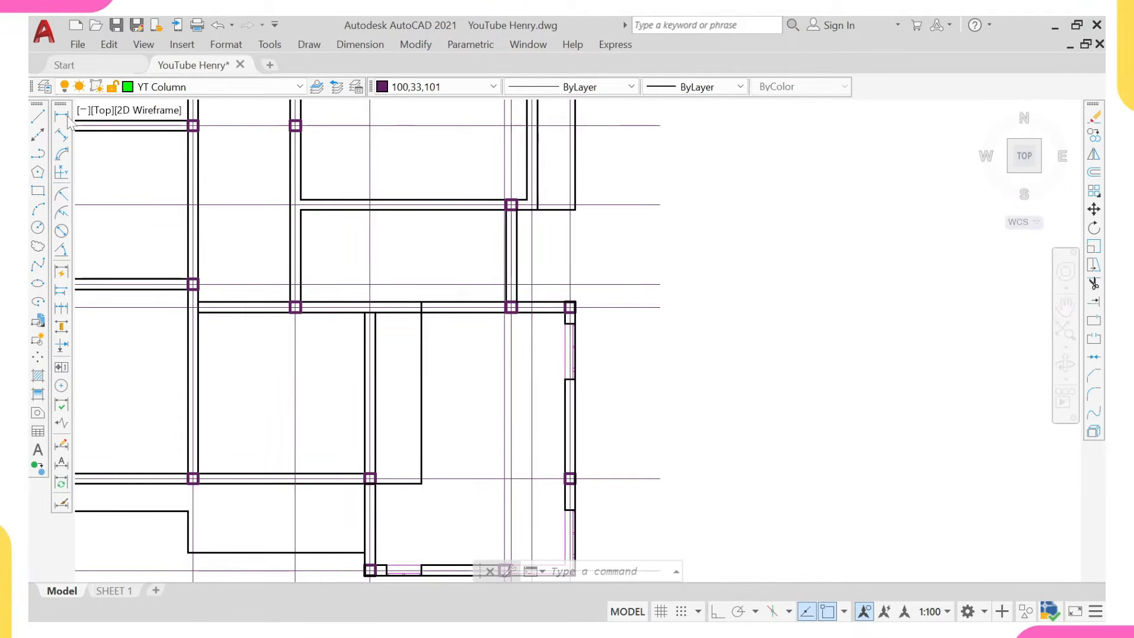
- Measure the overhang from the beam face to the edge line beside the void, and switch back to ProtaStructure
{"action": "left_click", "coordinate": [62, 116]}
{"action": "scroll", "coordinate": [296, 346], "scroll_direction": "up", "scroll_amount": 4}
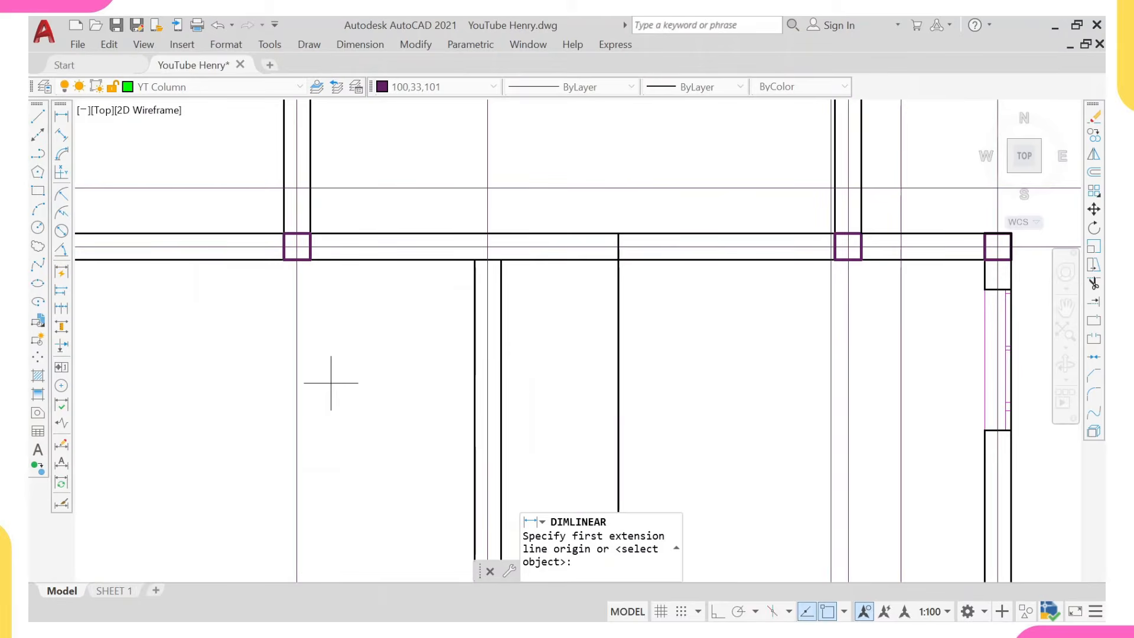
{"action": "left_click", "coordinate": [500, 392]}
{"action": "left_click", "coordinate": [618, 387]}
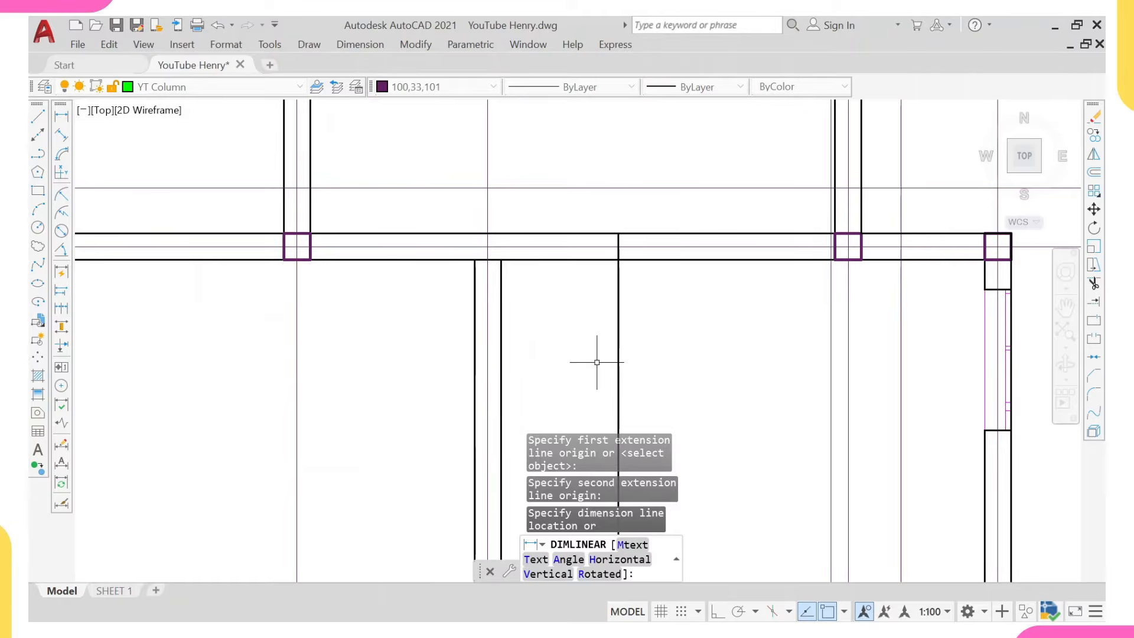
{"action": "key", "text": "Escape"}
{"action": "mouse_move", "coordinate": [605, 618]}
{"action": "left_click", "coordinate": [781, 608]}
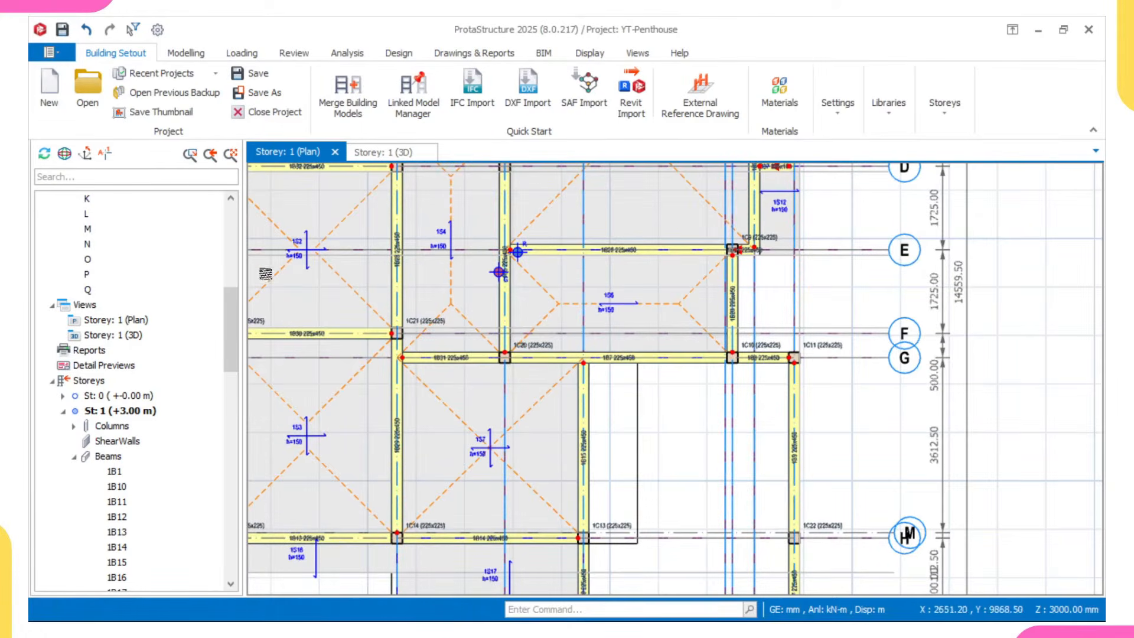
{"action": "scroll", "coordinate": [413, 512], "scroll_direction": "down", "scroll_amount": 2}
{"action": "middle_click_drag", "start_coordinate": [413, 512], "coordinate": [483, 387]}
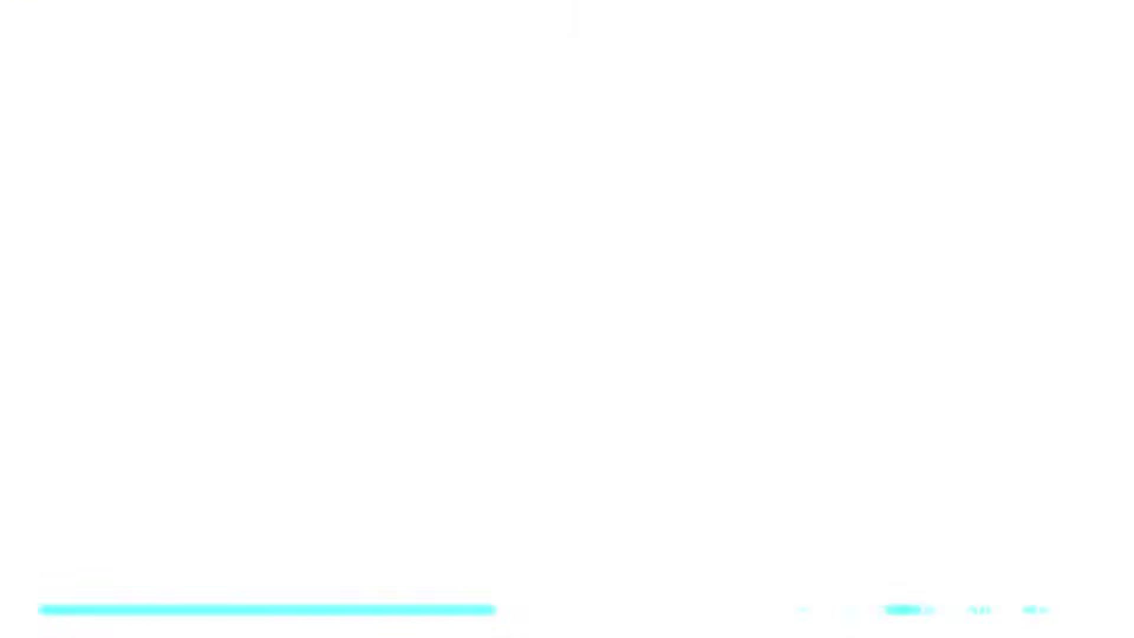
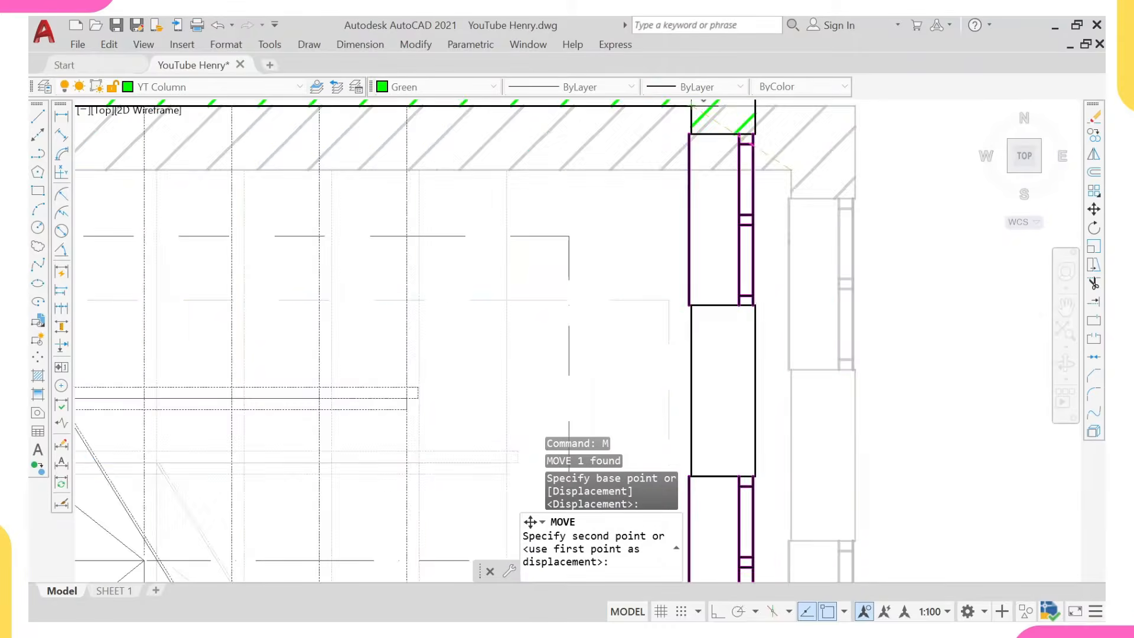
- Place the second-floor plan copy over the first-floor layout in AutoCAD, aligning its wall corner with the matching corner near the staircase
{"action": "scroll", "coordinate": [790, 170], "scroll_direction": "down", "scroll_amount": 6}
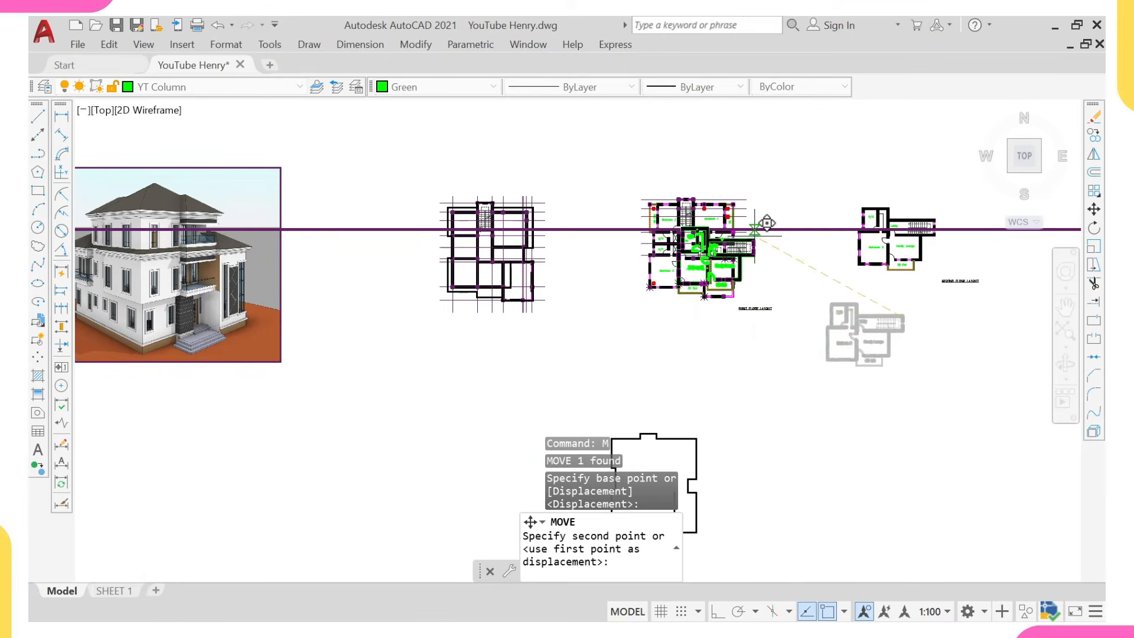
{"action": "scroll", "coordinate": [767, 223], "scroll_direction": "up", "scroll_amount": 12}
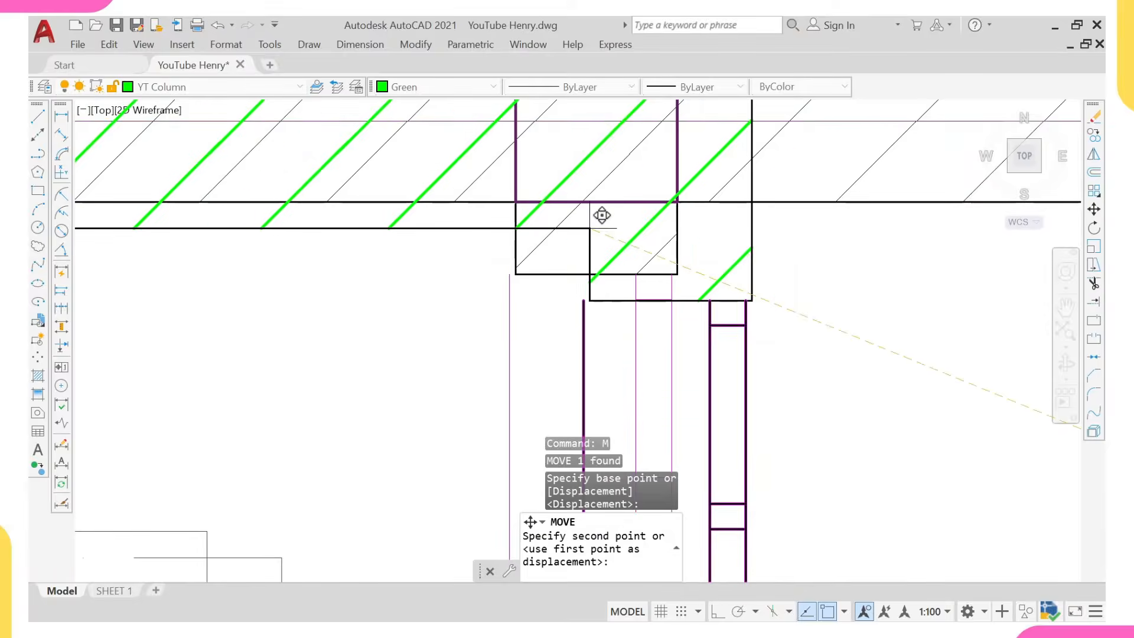
{"action": "left_click", "coordinate": [526, 187]}
{"action": "scroll", "coordinate": [484, 234], "scroll_direction": "down", "scroll_amount": 10}
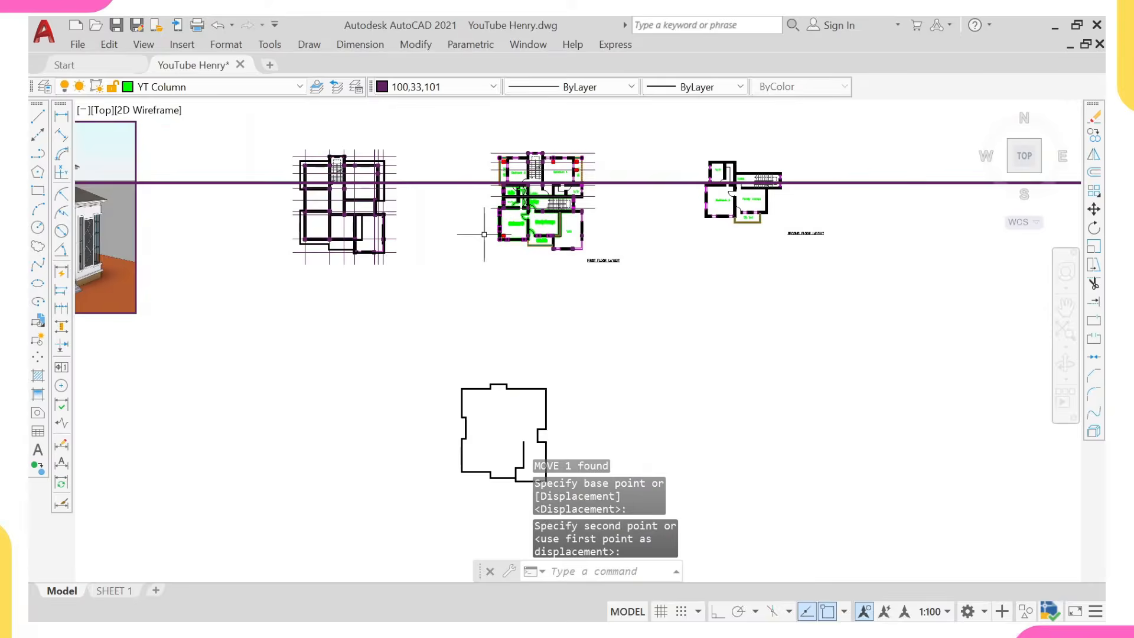
{"action": "scroll", "coordinate": [484, 234], "scroll_direction": "up", "scroll_amount": 8}
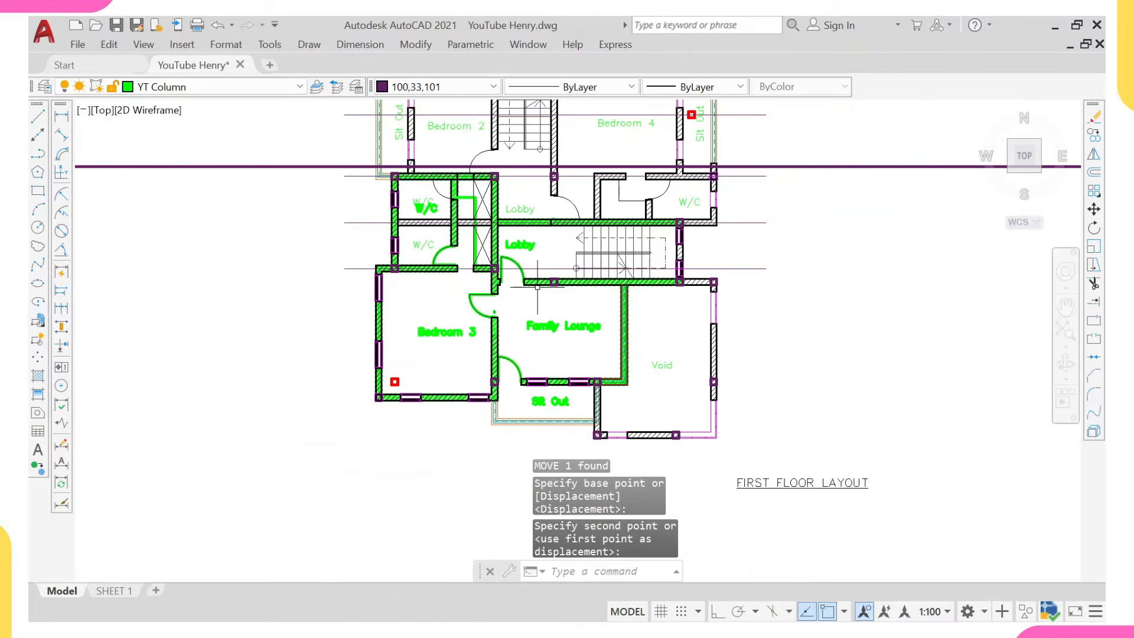
{"action": "scroll", "coordinate": [537, 287], "scroll_direction": "down", "scroll_amount": 3}
{"action": "scroll", "coordinate": [472, 189], "scroll_direction": "up", "scroll_amount": 7}
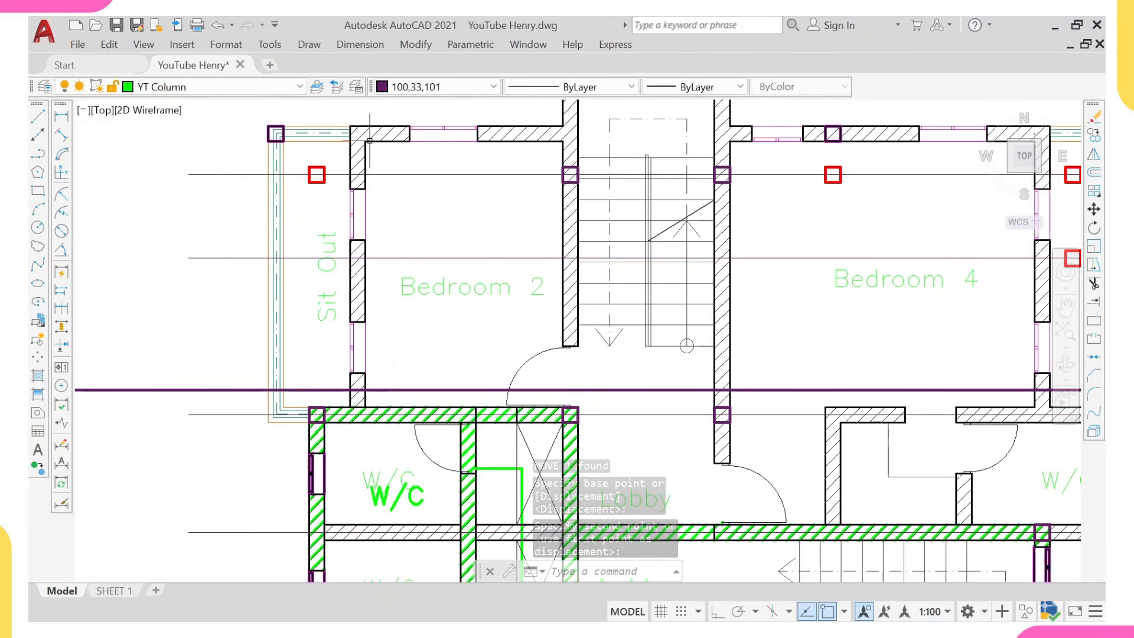
{"action": "scroll", "coordinate": [389, 152], "scroll_direction": "down", "scroll_amount": 4}
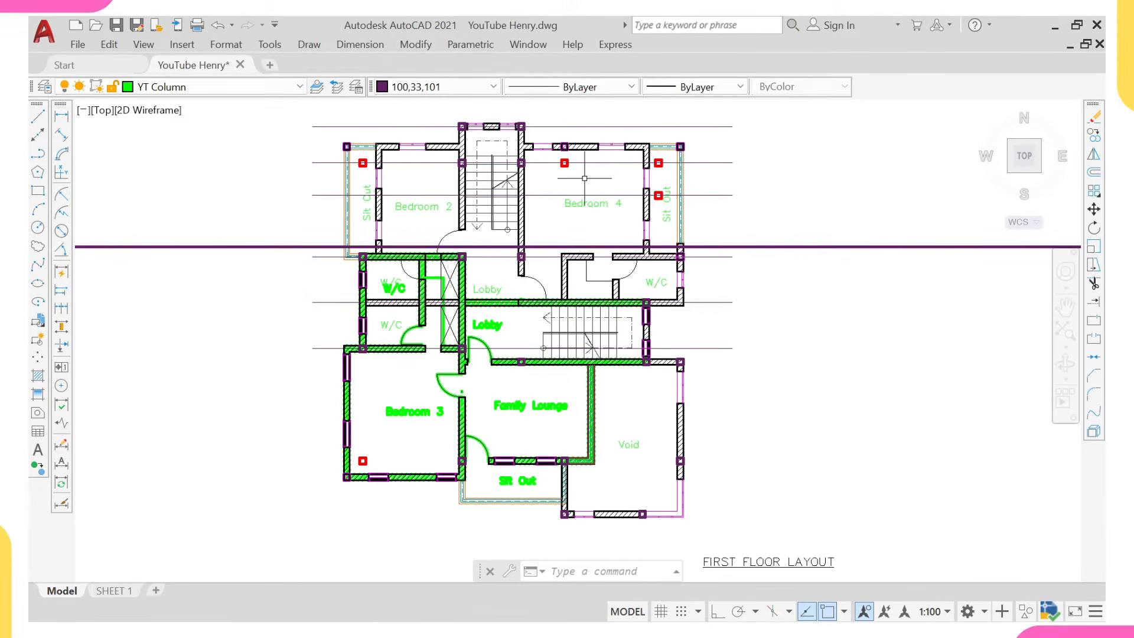
- Examine the overlaid second-floor plan against the first-floor layout around the sit-out, Bedroom 3, W/C, lobby and staircase
{"action": "middle_click_drag", "start_coordinate": [594, 227], "coordinate": [595, 189]}
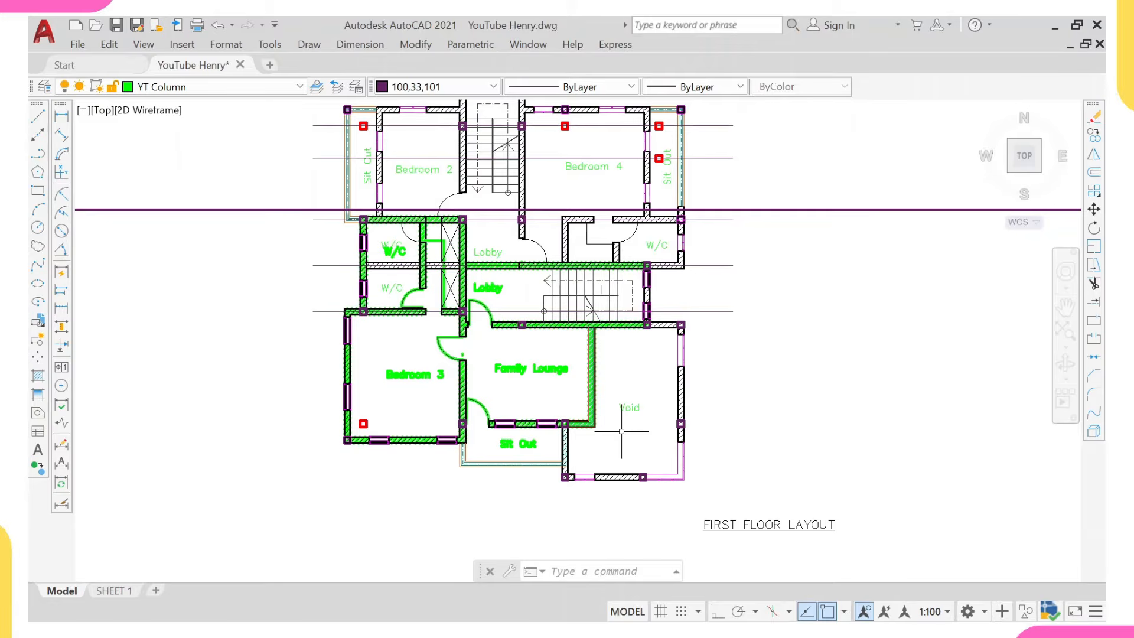
{"action": "scroll", "coordinate": [480, 425], "scroll_direction": "up", "scroll_amount": 5}
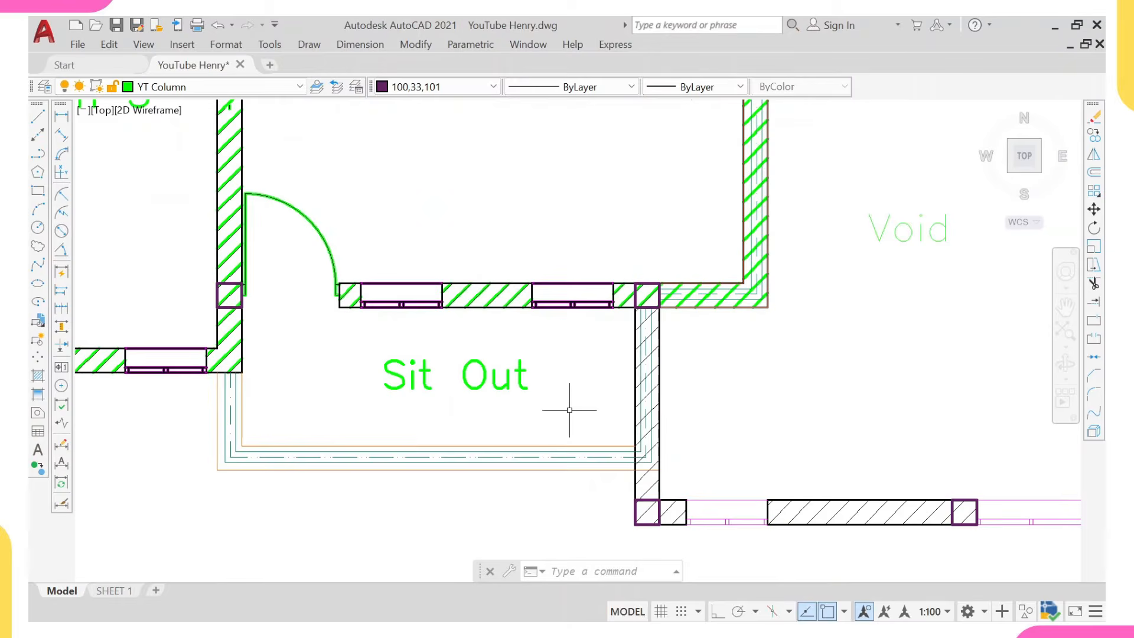
{"action": "scroll", "coordinate": [669, 417], "scroll_direction": "down", "scroll_amount": 5}
{"action": "scroll", "coordinate": [817, 417], "scroll_direction": "down", "scroll_amount": 2}
{"action": "scroll", "coordinate": [588, 272], "scroll_direction": "up", "scroll_amount": 4}
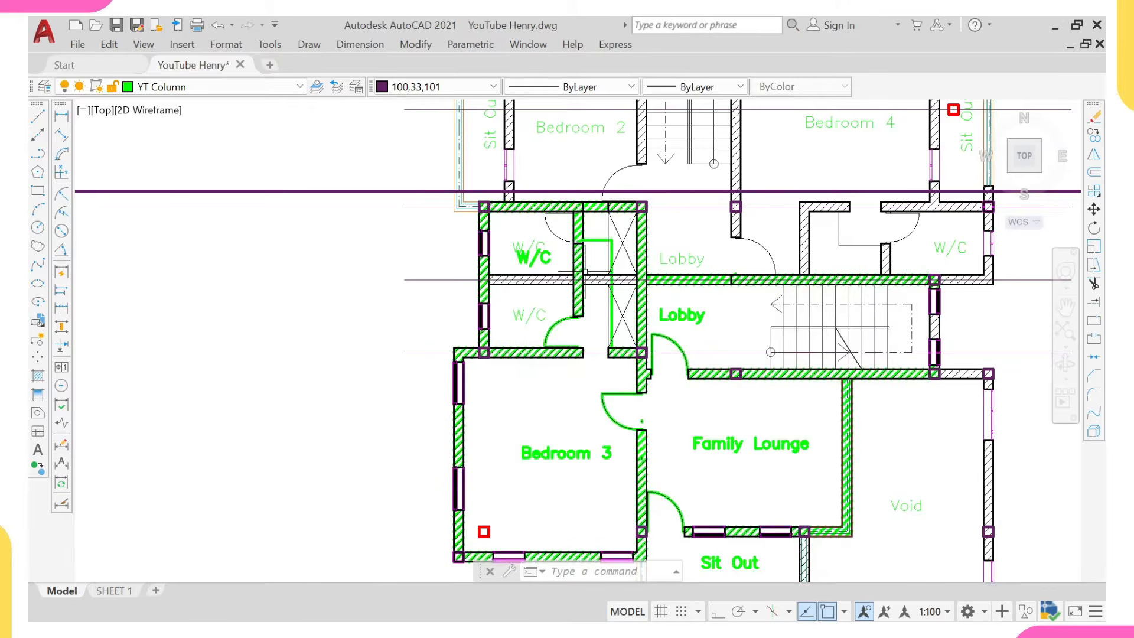
{"action": "scroll", "coordinate": [584, 278], "scroll_direction": "up", "scroll_amount": 2}
{"action": "scroll", "coordinate": [334, 247], "scroll_direction": "down", "scroll_amount": 2}
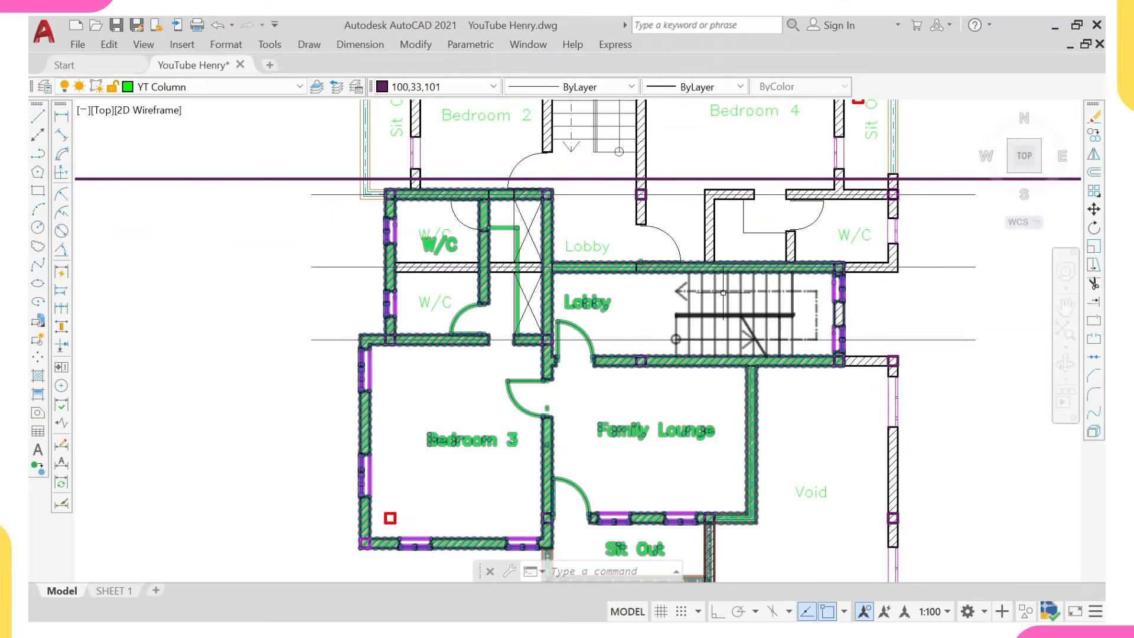
{"action": "scroll", "coordinate": [723, 292], "scroll_direction": "up", "scroll_amount": 4}
{"action": "scroll", "coordinate": [722, 304], "scroll_direction": "down", "scroll_amount": 4}
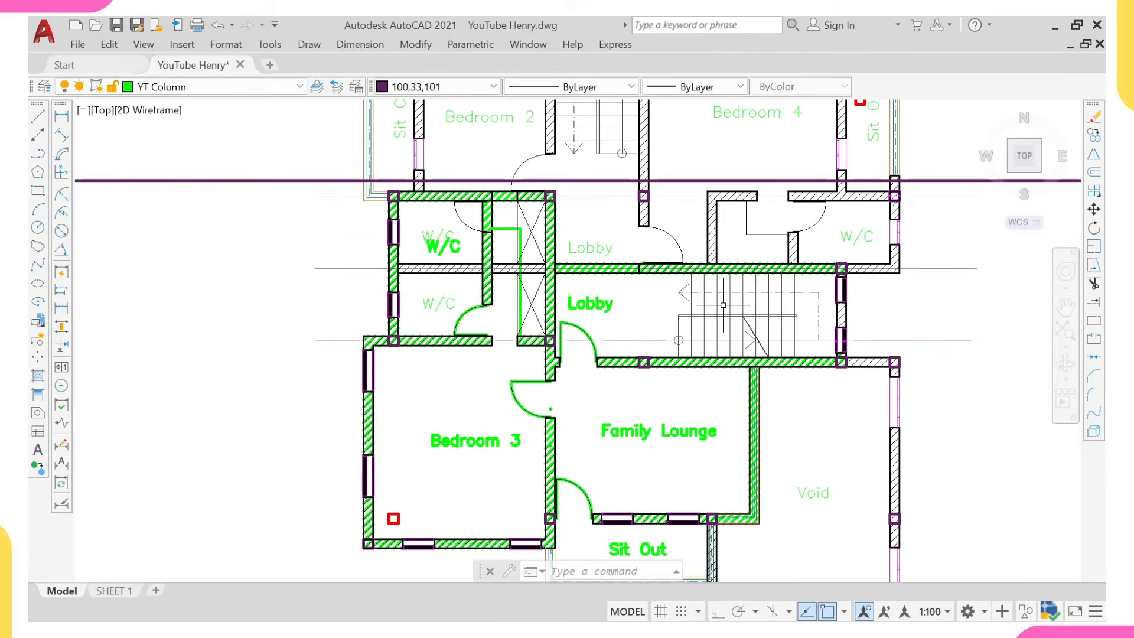
{"action": "scroll", "coordinate": [620, 307], "scroll_direction": "up", "scroll_amount": 4}
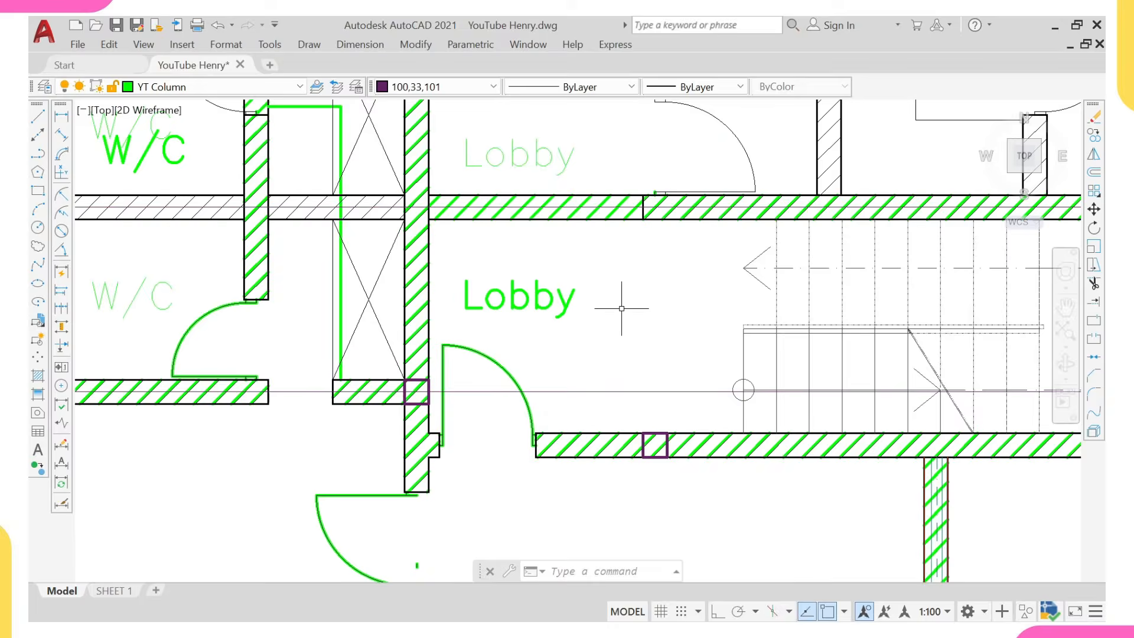
{"action": "scroll", "coordinate": [591, 306], "scroll_direction": "down", "scroll_amount": 4}
{"action": "scroll", "coordinate": [410, 242], "scroll_direction": "down", "scroll_amount": 4}
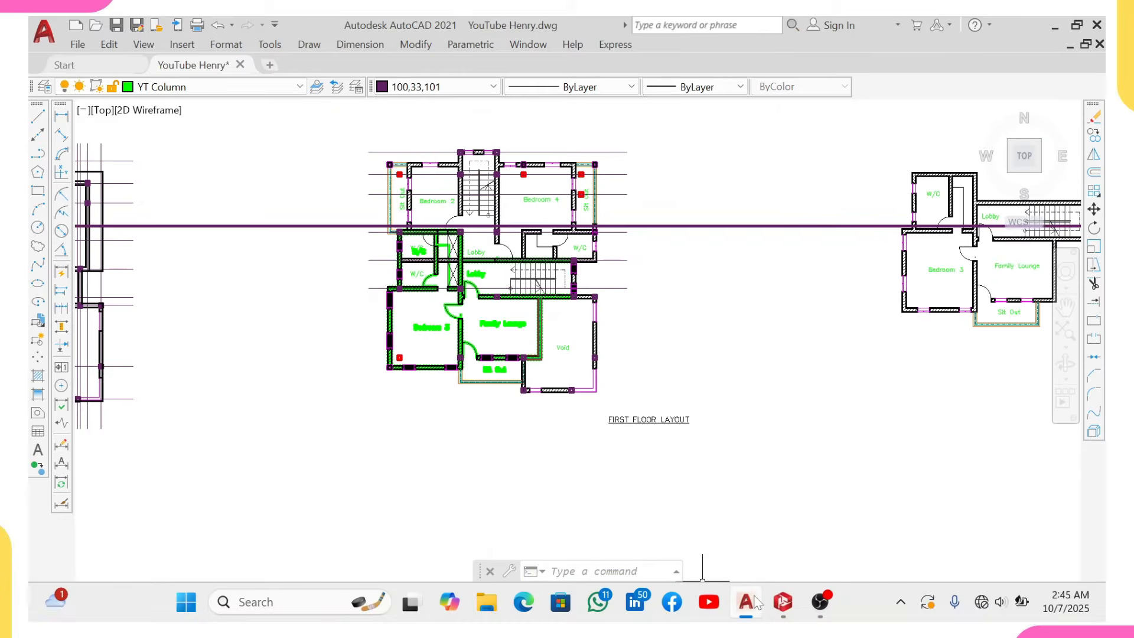
- Switch to ProtaStructure and open the Storey 2 plan for editing
{"action": "left_click", "coordinate": [779, 609]}
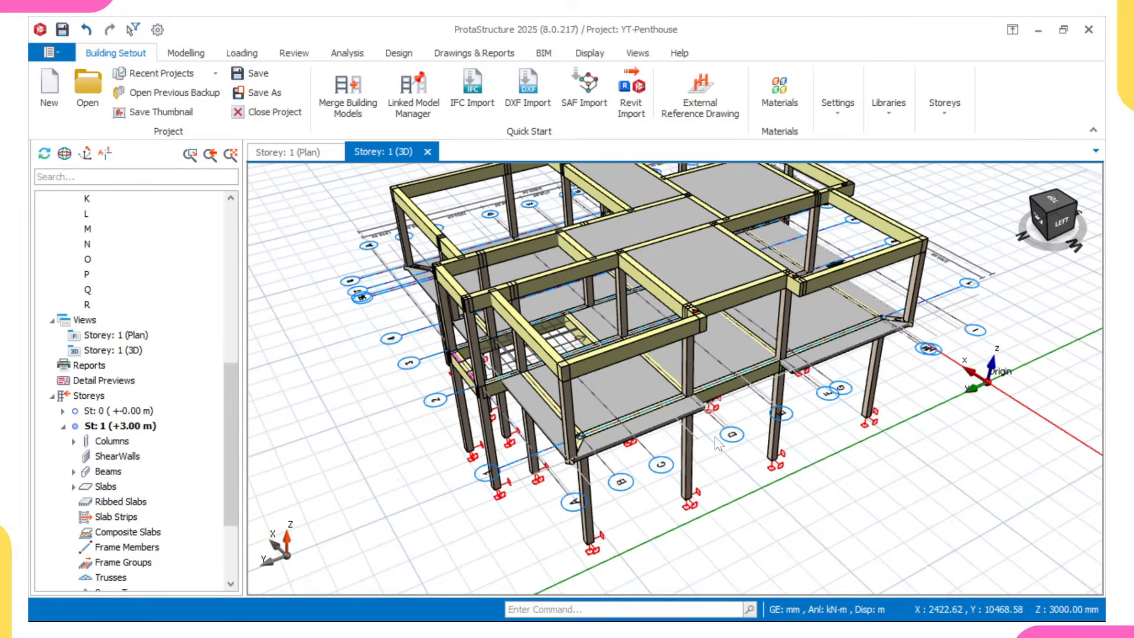
{"action": "scroll", "coordinate": [596, 330], "scroll_direction": "up", "scroll_amount": 3}
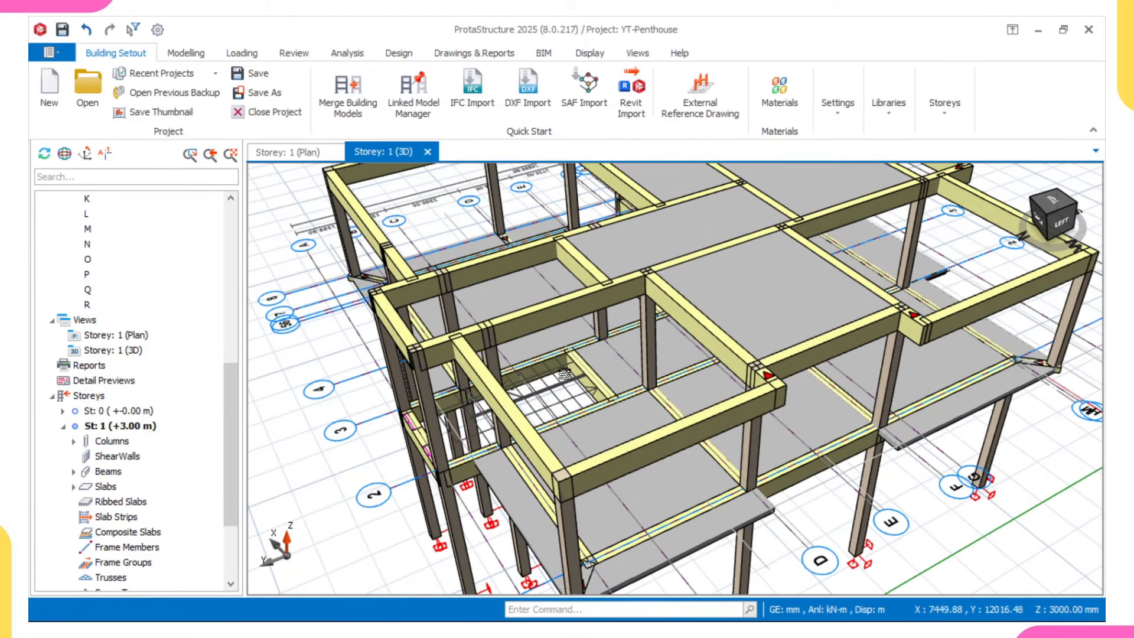
{"action": "left_click", "coordinate": [498, 264]}
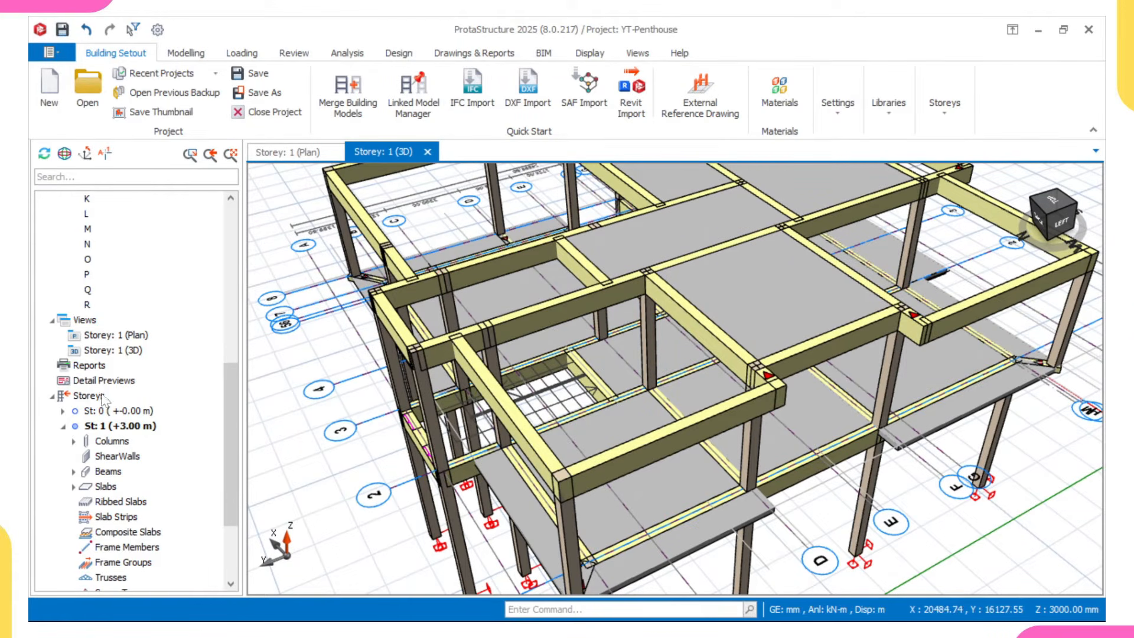
{"action": "left_click", "coordinate": [289, 152]}
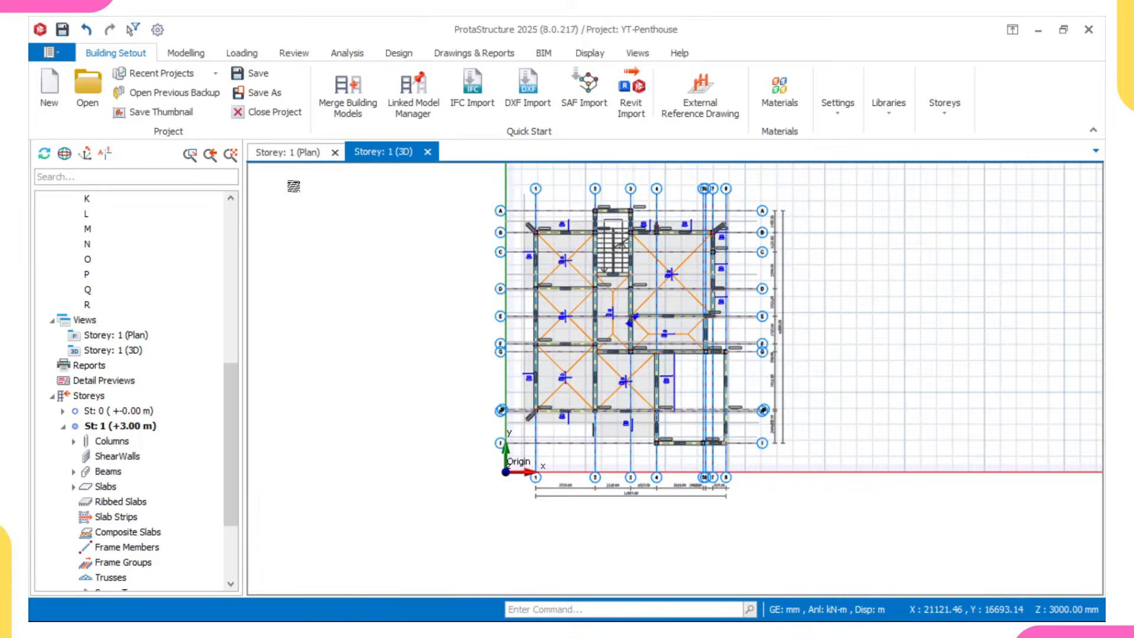
{"action": "scroll", "coordinate": [585, 377], "scroll_direction": "up", "scroll_amount": 2}
{"action": "scroll", "coordinate": [101, 519], "scroll_direction": "down", "scroll_amount": 3}
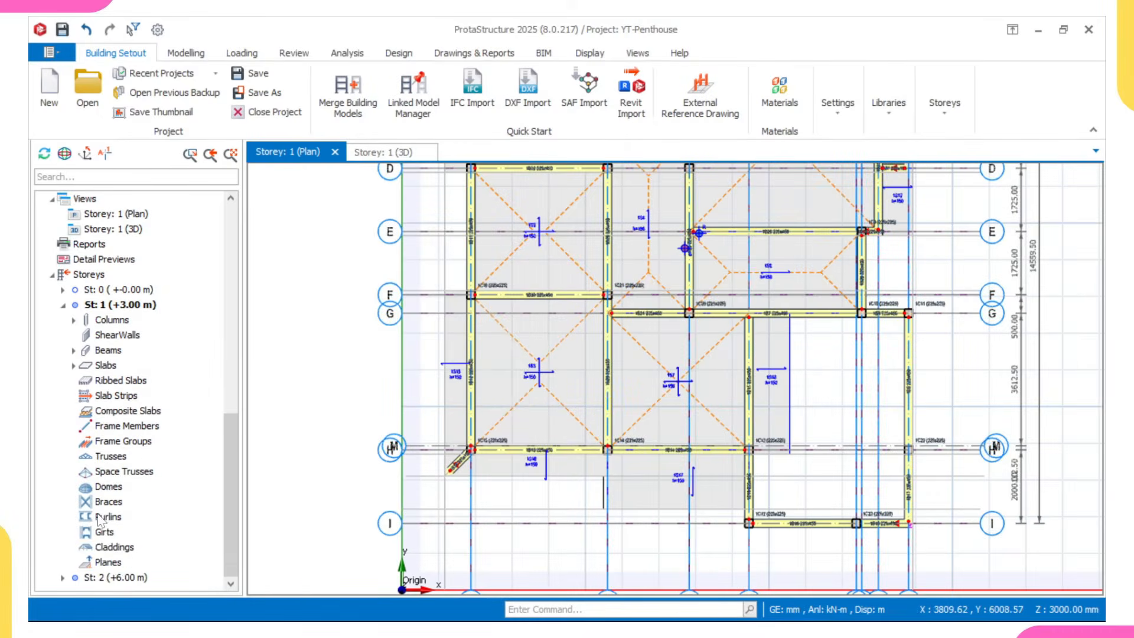
{"action": "double_click", "coordinate": [117, 578]}
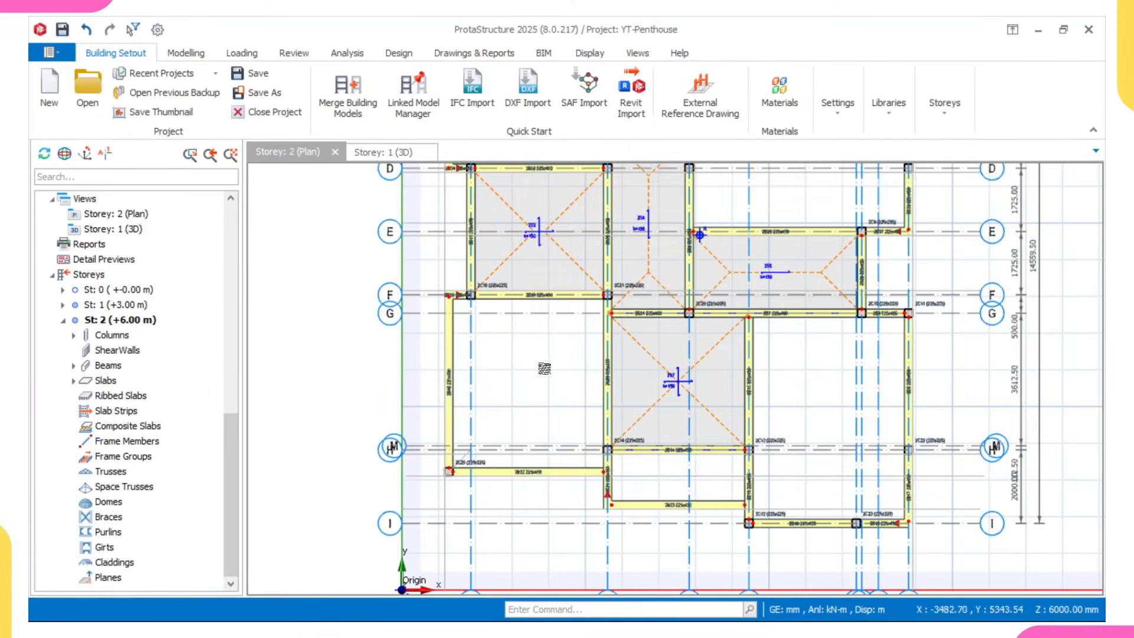
- Insert a 150 mm slab in the Storey 2 beam region enclosed by beams 2B40, 2B30 and 2B22, using slab 2S7's settings
{"action": "scroll", "coordinate": [543, 369], "scroll_direction": "down", "scroll_amount": 1}
{"action": "scroll", "coordinate": [653, 372], "scroll_direction": "up", "scroll_amount": 2}
{"action": "double_click", "coordinate": [626, 386]}
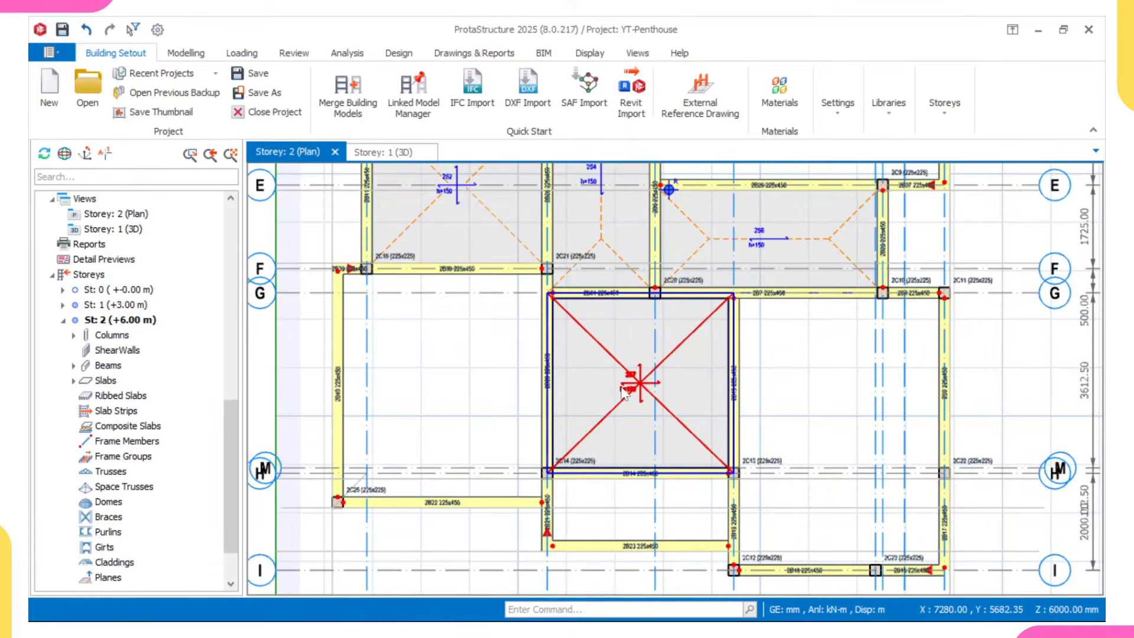
{"action": "scroll", "coordinate": [434, 378], "scroll_direction": "up", "scroll_amount": 1}
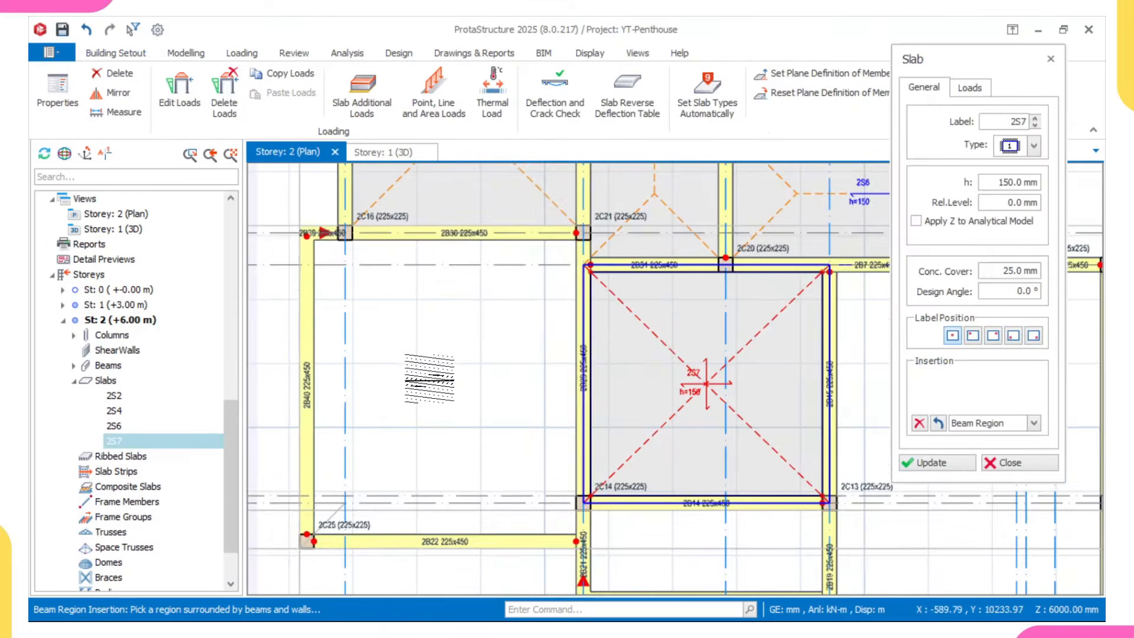
{"action": "left_click", "coordinate": [452, 353]}
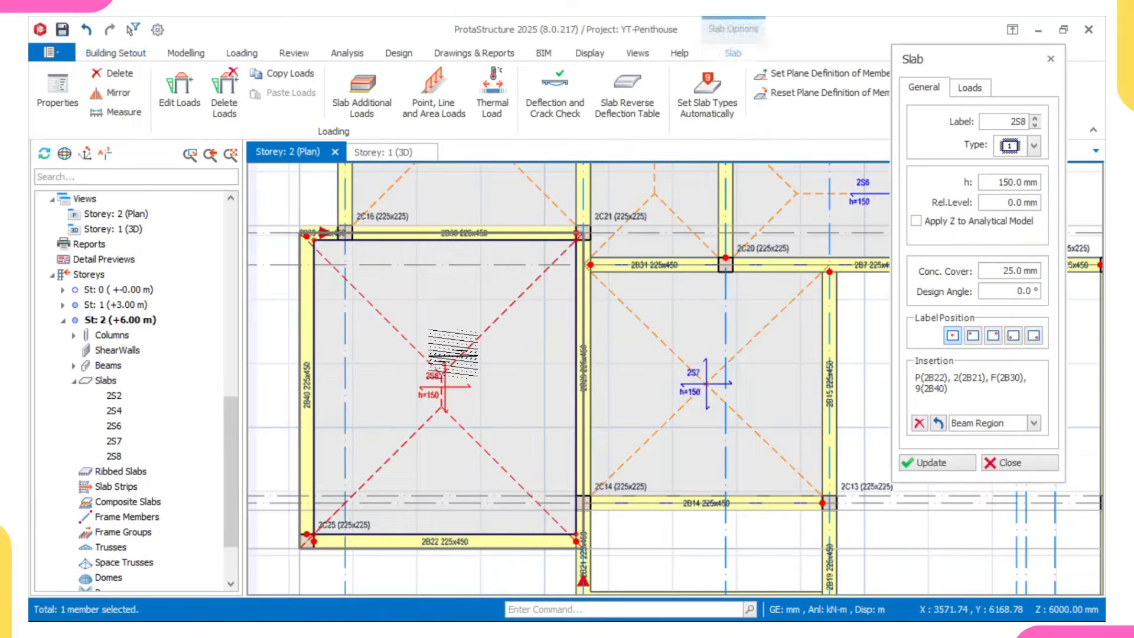
{"action": "scroll", "coordinate": [451, 349], "scroll_direction": "down", "scroll_amount": 3}
{"action": "scroll", "coordinate": [525, 366], "scroll_direction": "up", "scroll_amount": 1}
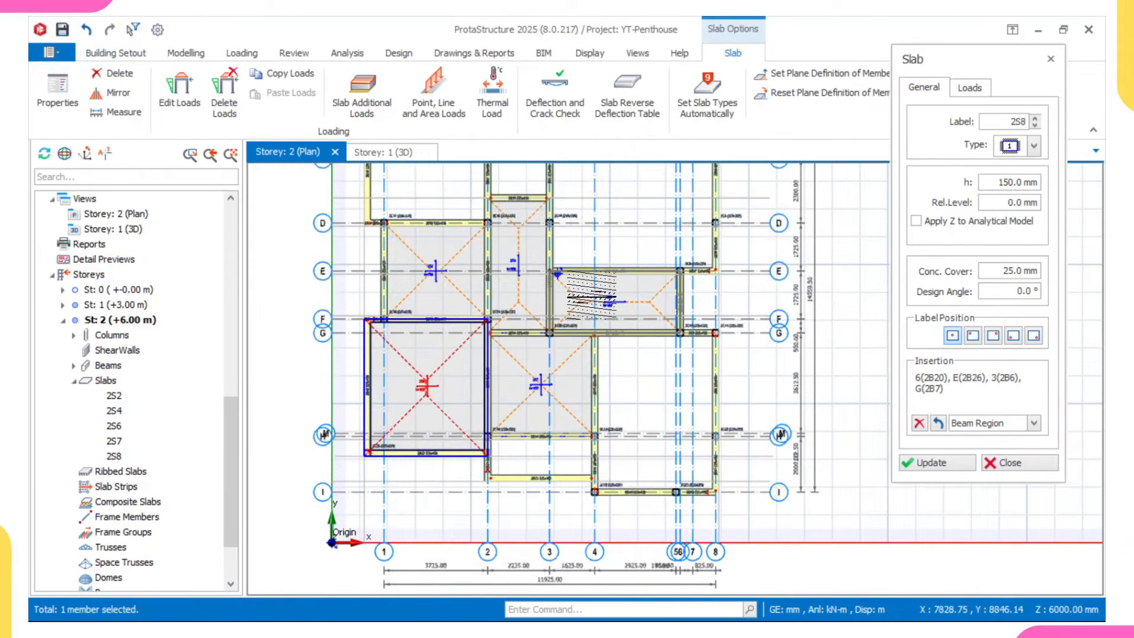
{"action": "scroll", "coordinate": [531, 367], "scroll_direction": "up", "scroll_amount": 1}
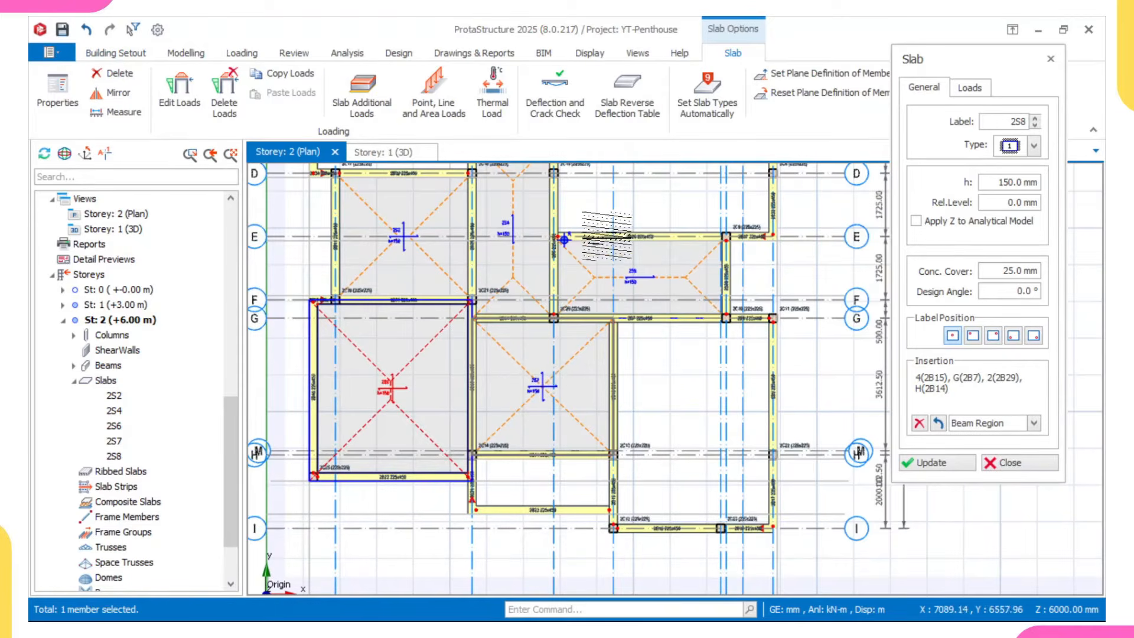
{"action": "scroll", "coordinate": [585, 242], "scroll_direction": "up", "scroll_amount": 2}
{"action": "key", "text": "Escape"}
{"action": "scroll", "coordinate": [452, 286], "scroll_direction": "up", "scroll_amount": 1}
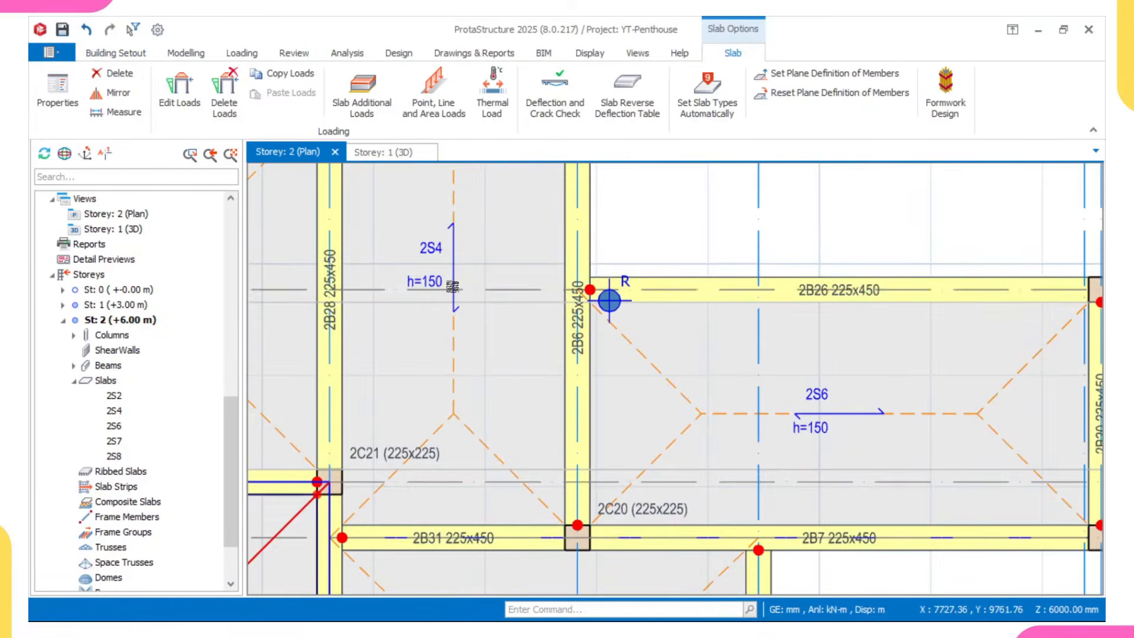
- Switch to AutoCAD and examine the overlaid plans around the W/C, lobby and staircase for the second-floor slab extents
{"action": "scroll", "coordinate": [452, 286], "scroll_direction": "down", "scroll_amount": 3}
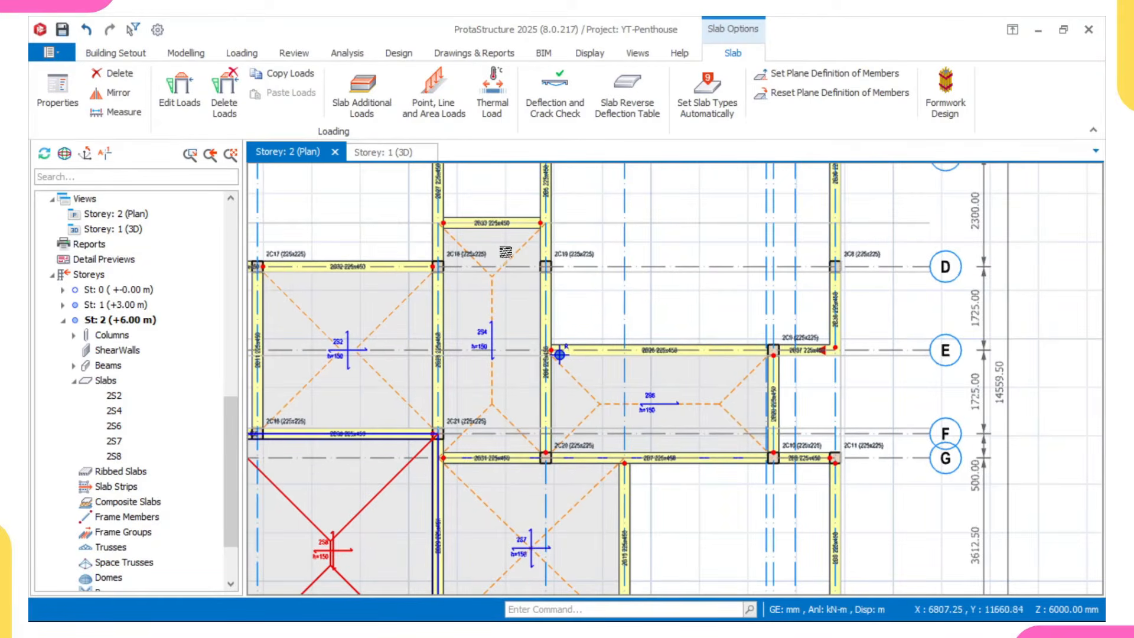
{"action": "mouse_move", "coordinate": [632, 596]}
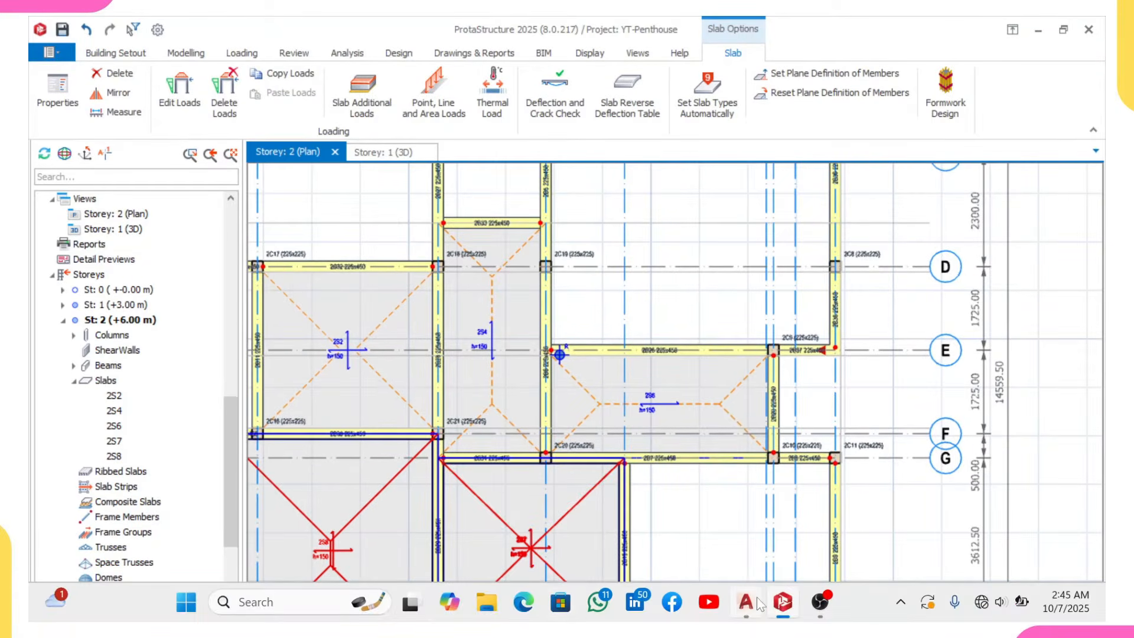
{"action": "left_click", "coordinate": [750, 602]}
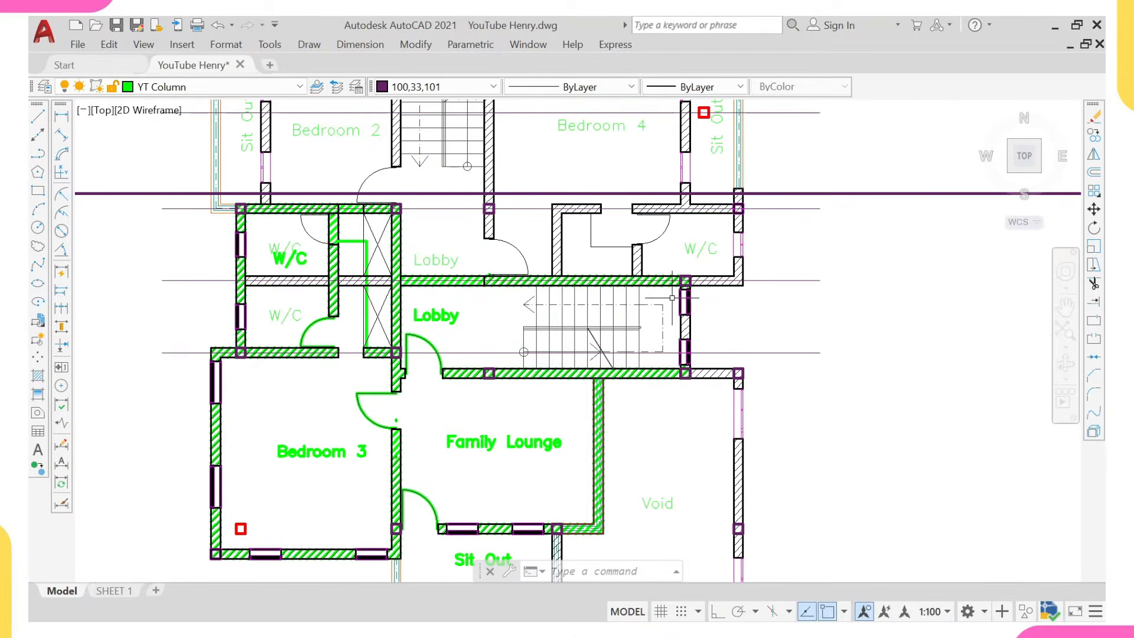
{"action": "middle_click_drag", "start_coordinate": [395, 204], "coordinate": [481, 248]}
{"action": "scroll", "coordinate": [481, 248], "scroll_direction": "up", "scroll_amount": 2}
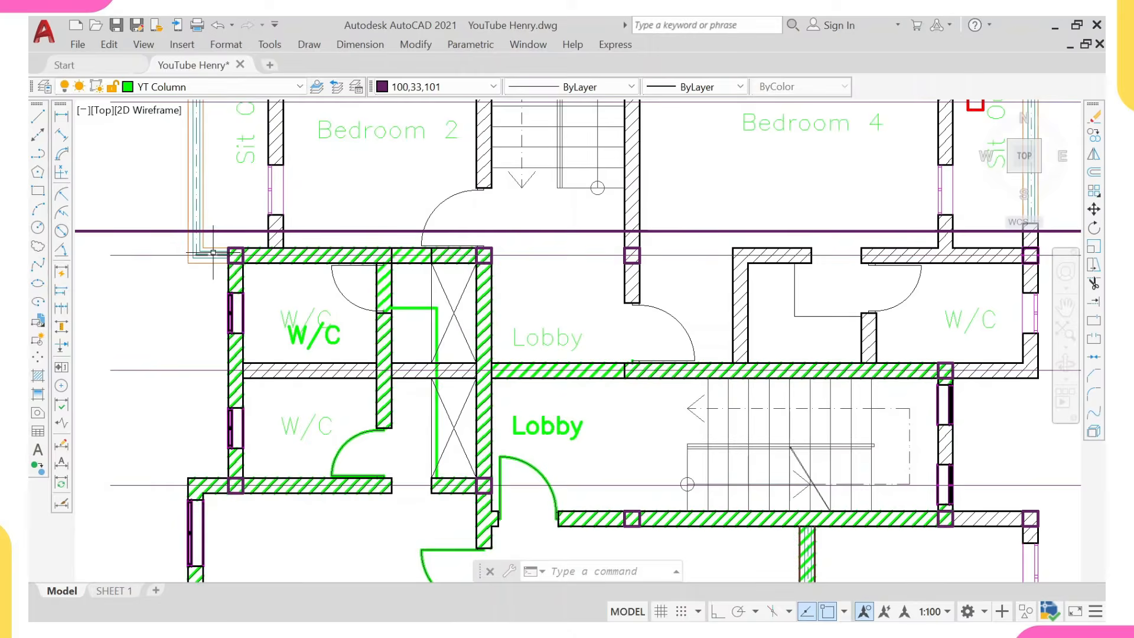
{"action": "scroll", "coordinate": [230, 255], "scroll_direction": "down", "scroll_amount": 2}
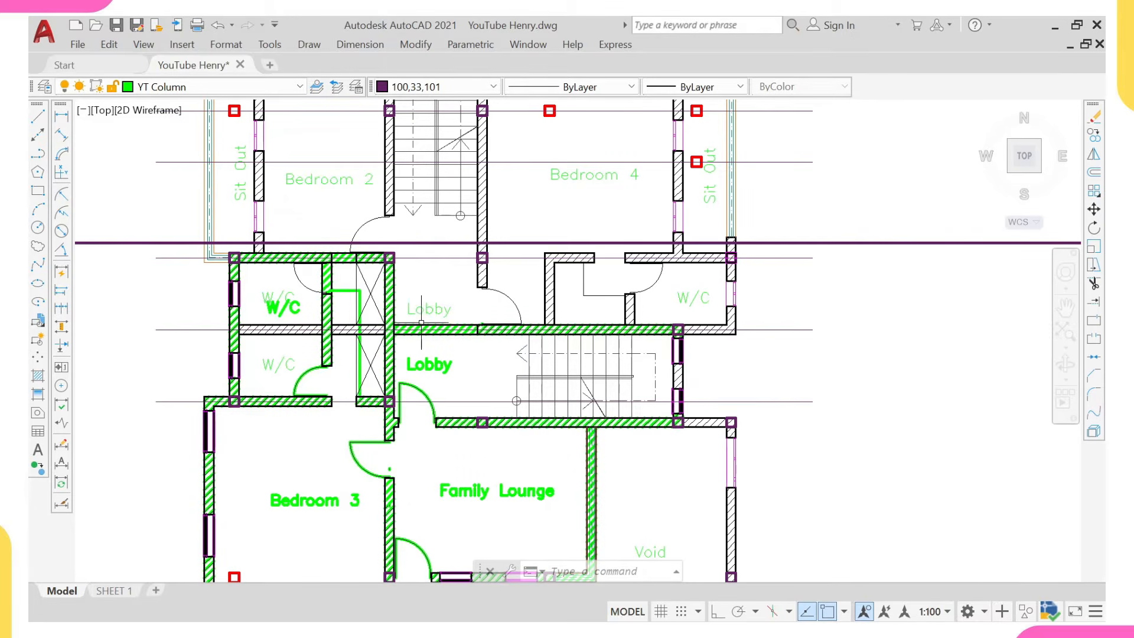
{"action": "scroll", "coordinate": [384, 302], "scroll_direction": "up", "scroll_amount": 2}
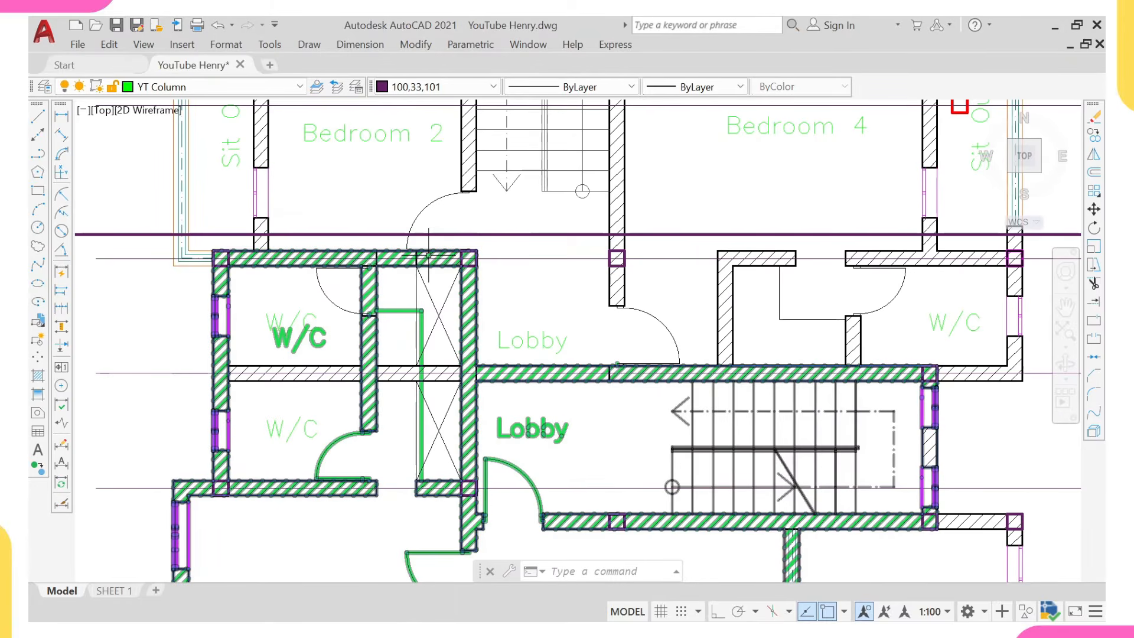
{"action": "scroll", "coordinate": [205, 467], "scroll_direction": "down", "scroll_amount": 2}
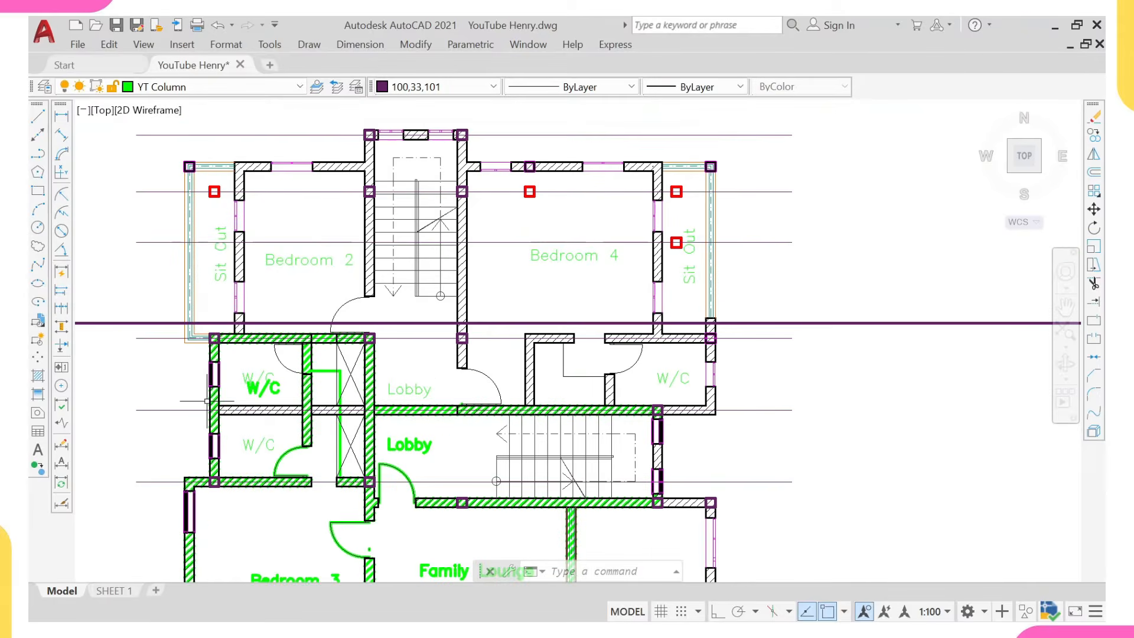
{"action": "mouse_move", "coordinate": [622, 603]}
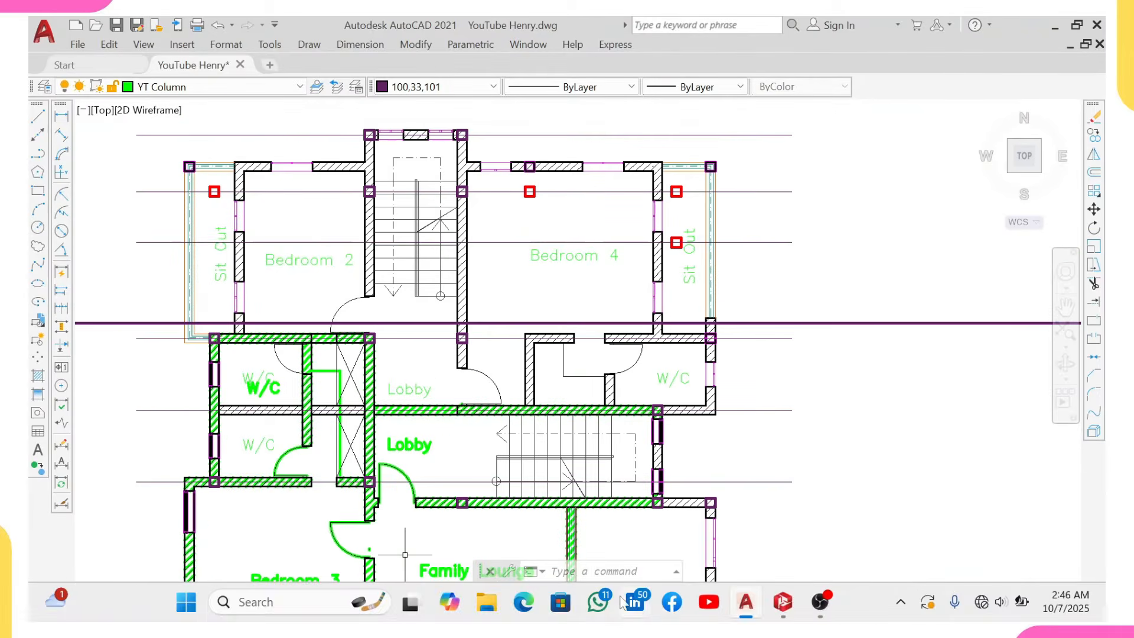
- Switch back to ProtaStructure and delete Storey 2 slab 2S4 in the lobby strip between beams 2B28 and 2B6
{"action": "left_click", "coordinate": [782, 602]}
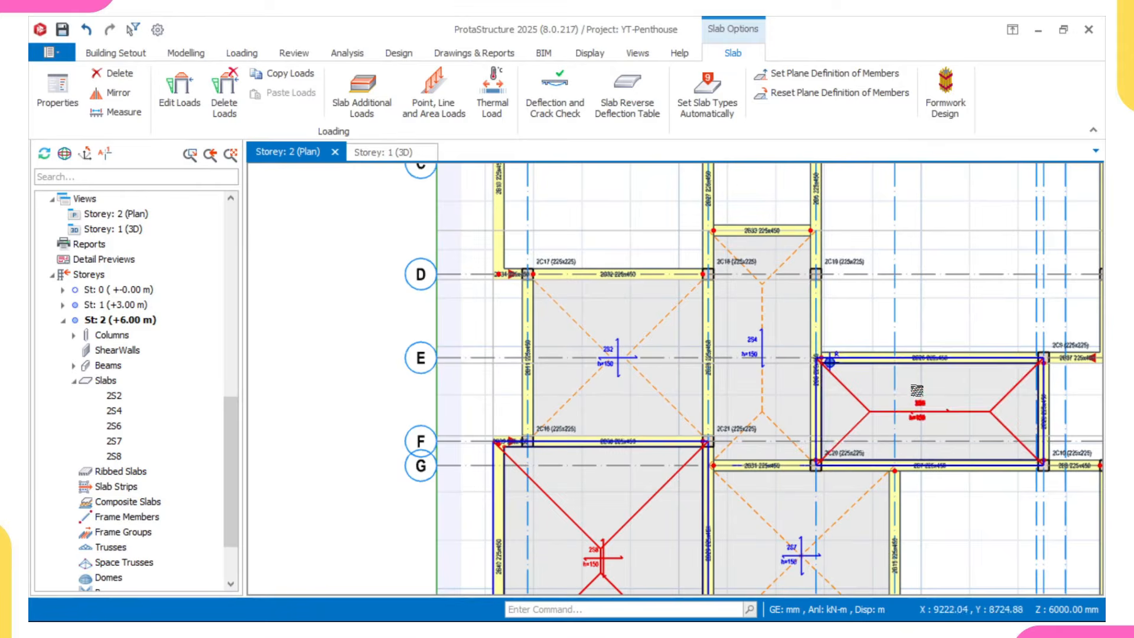
{"action": "scroll", "coordinate": [677, 279], "scroll_direction": "up", "scroll_amount": 2}
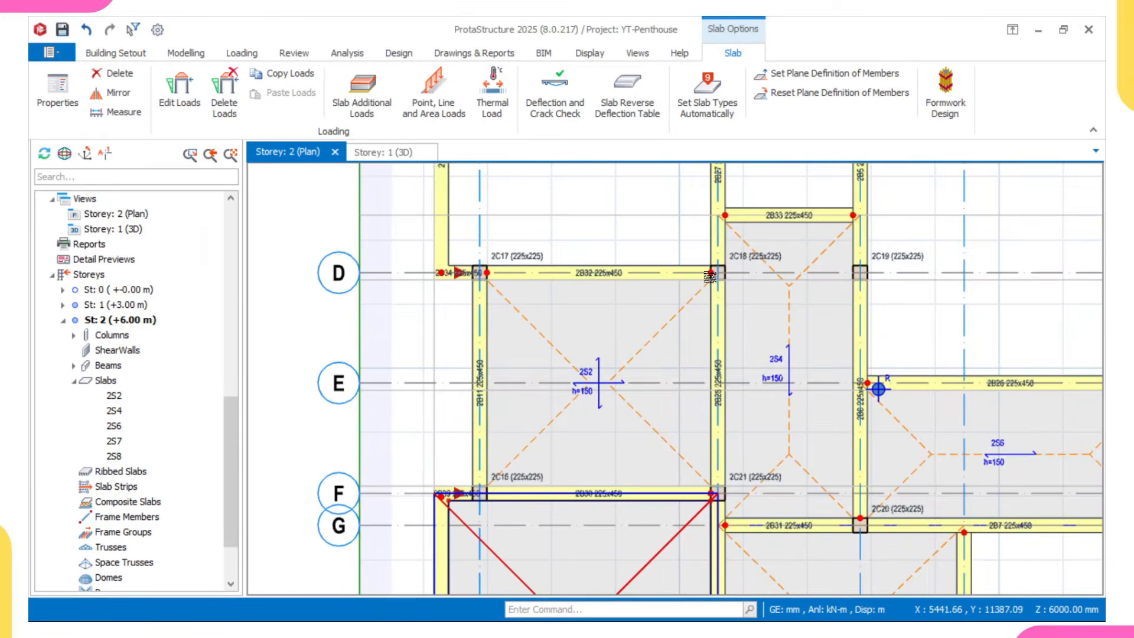
{"action": "scroll", "coordinate": [673, 283], "scroll_direction": "down", "scroll_amount": 3}
{"action": "middle_click_drag", "start_coordinate": [668, 493], "coordinate": [674, 426]}
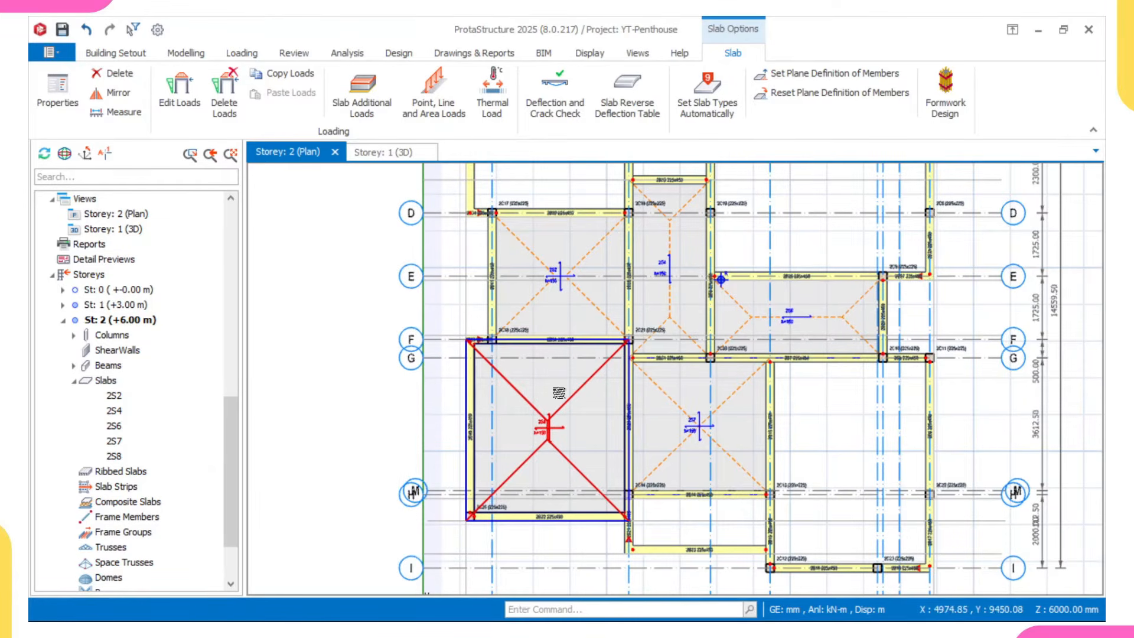
{"action": "middle_click_drag", "start_coordinate": [750, 392], "coordinate": [718, 413]}
{"action": "scroll", "coordinate": [635, 251], "scroll_direction": "up", "scroll_amount": 3}
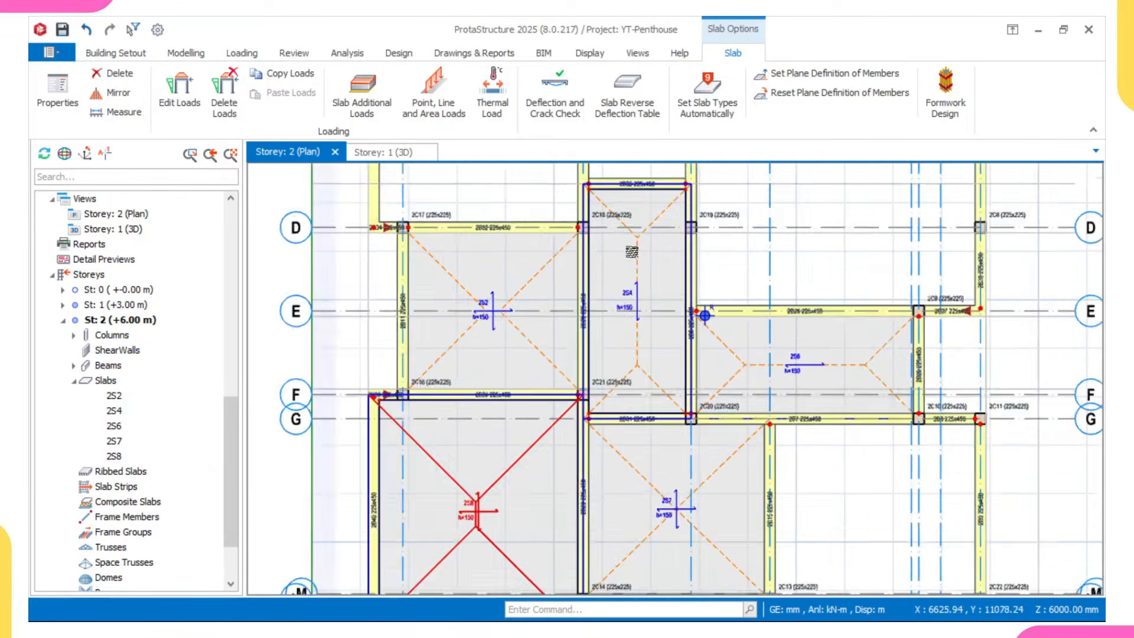
{"action": "key", "text": "Escape"}
{"action": "left_click", "coordinate": [631, 304]}
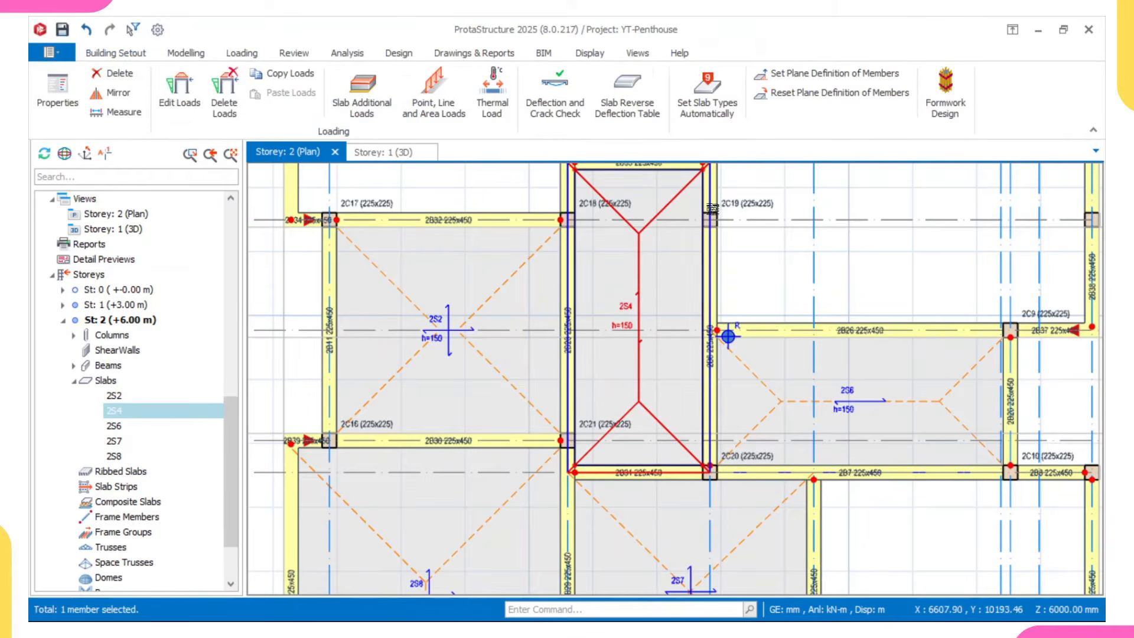
{"action": "right_click", "coordinate": [748, 305]}
{"action": "left_click", "coordinate": [801, 298]}
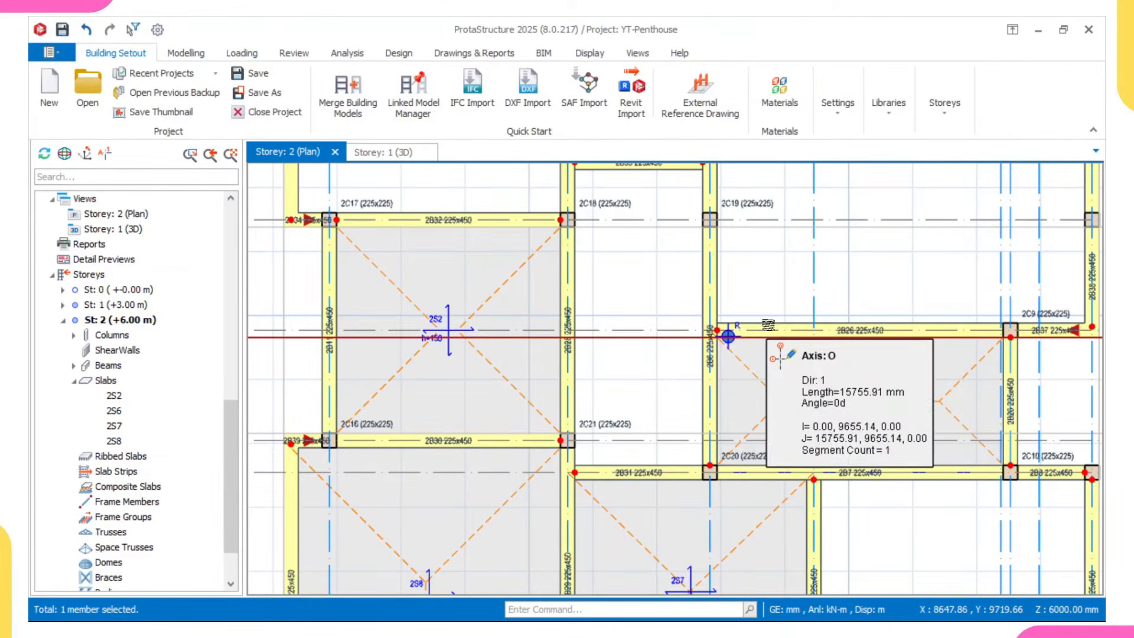
{"action": "left_click", "coordinate": [777, 325]}
{"action": "scroll", "coordinate": [768, 328], "scroll_direction": "up", "scroll_amount": 4}
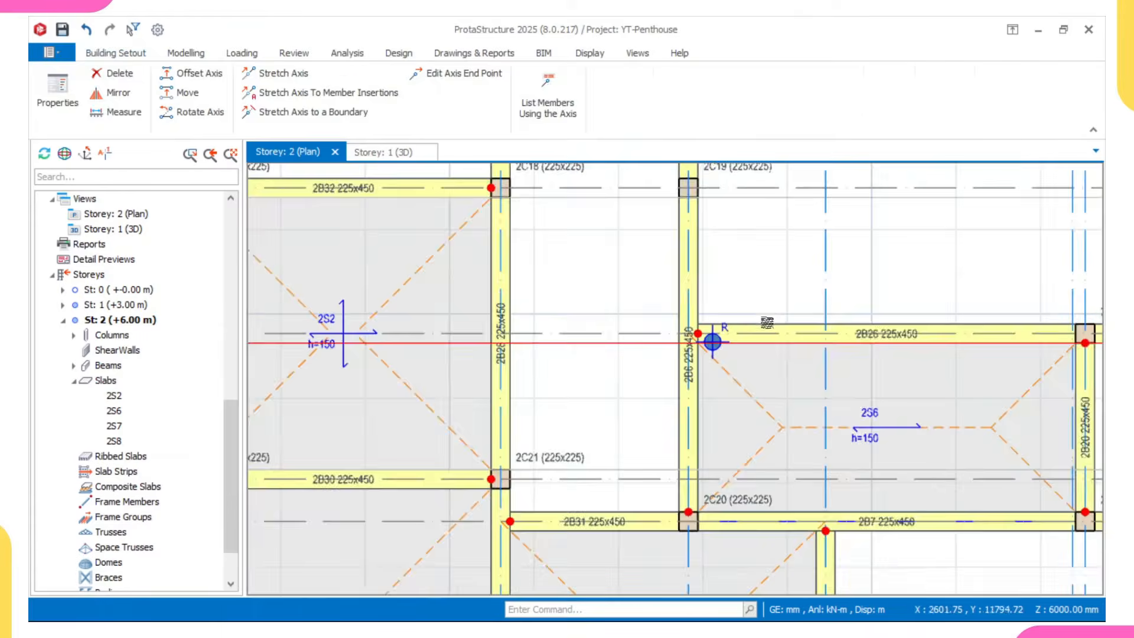
{"action": "scroll", "coordinate": [590, 316], "scroll_direction": "down", "scroll_amount": 2}
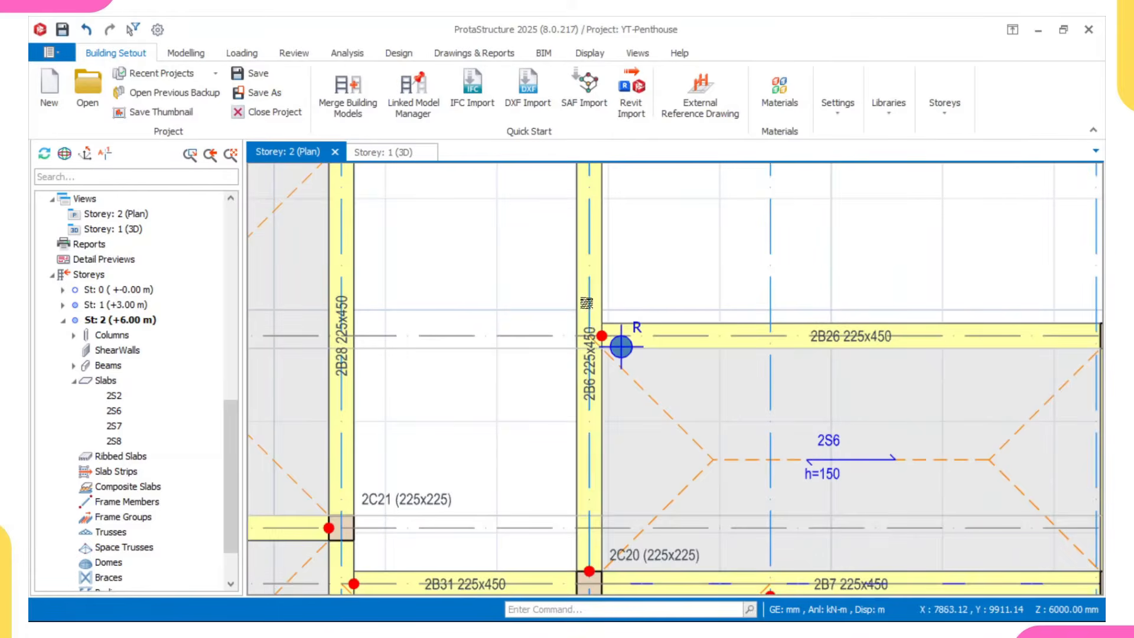
- Insert a 225x450 beam along axis E between Storey 2 beams 2B28 and 2B6, using beam 2B6's settings
{"action": "left_click", "coordinate": [577, 293]}
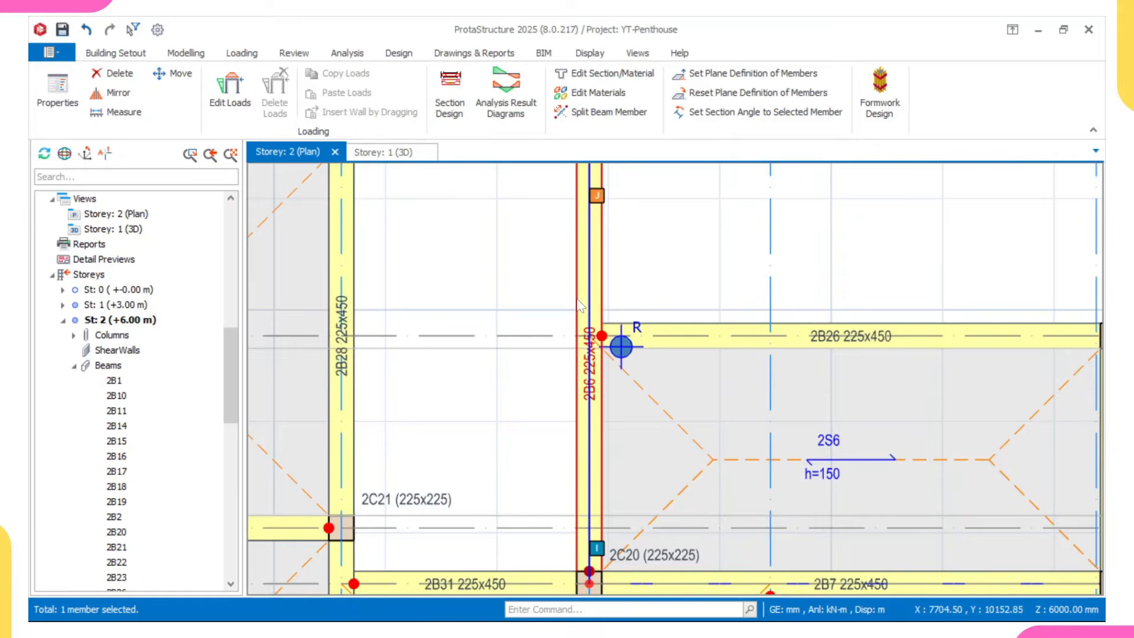
{"action": "scroll", "coordinate": [593, 329], "scroll_direction": "up", "scroll_amount": 2}
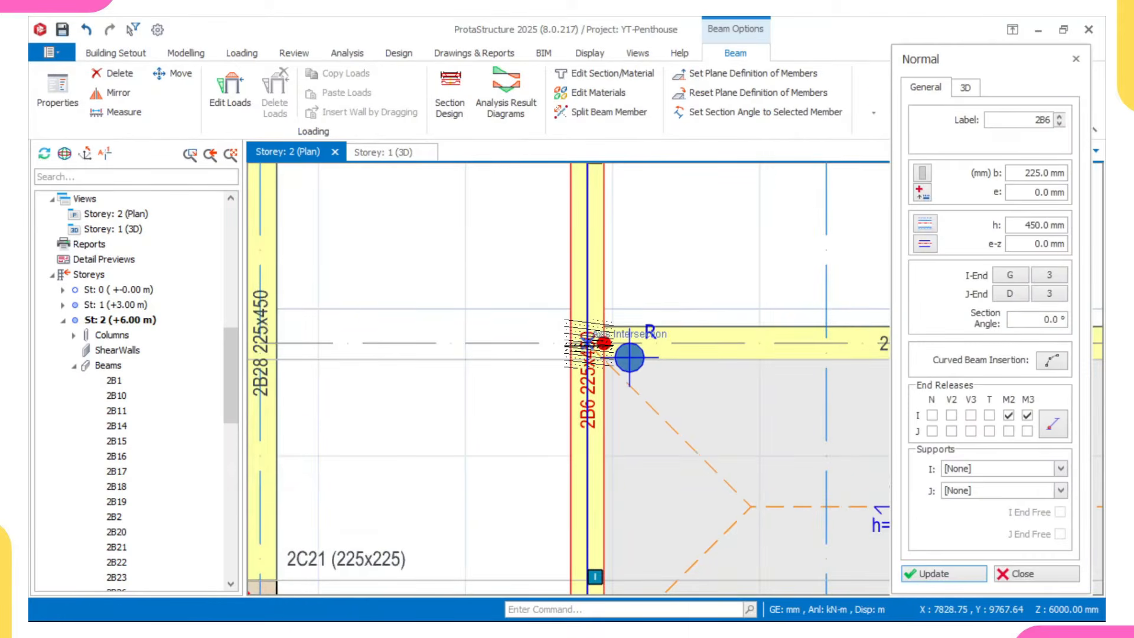
{"action": "left_click", "coordinate": [589, 343]}
{"action": "left_click", "coordinate": [261, 343]}
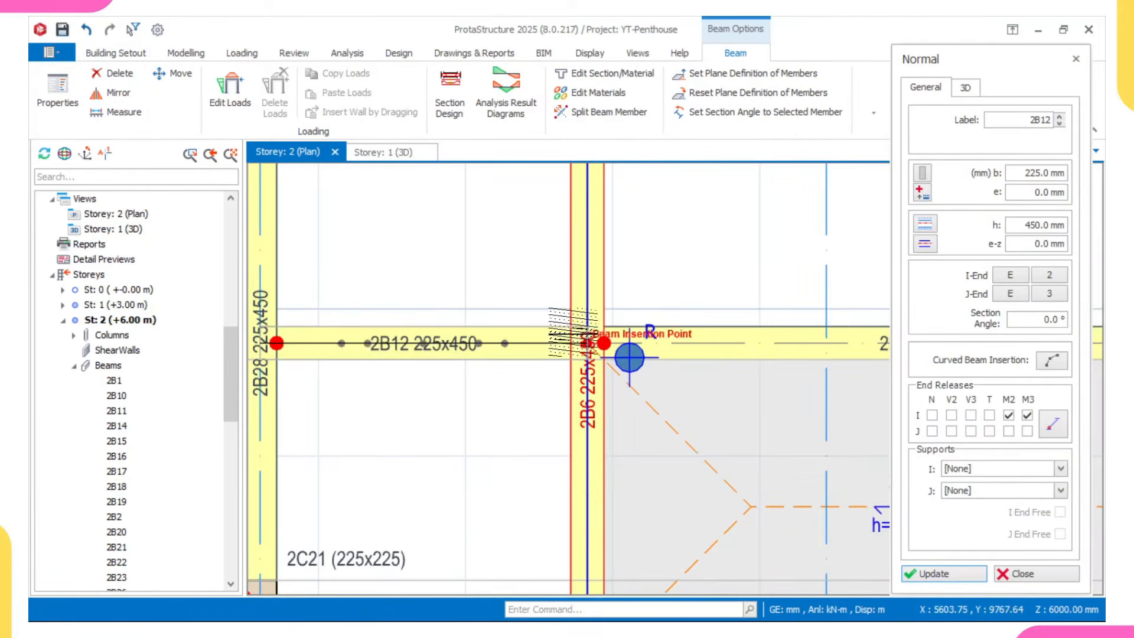
{"action": "scroll", "coordinate": [609, 325], "scroll_direction": "down", "scroll_amount": 4}
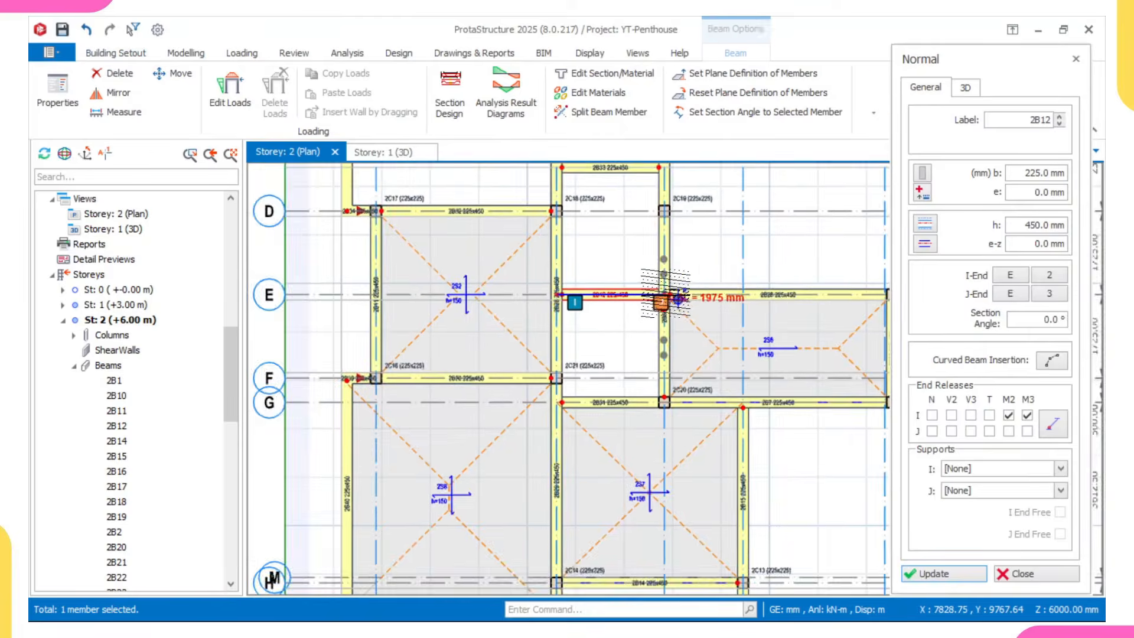
{"action": "scroll", "coordinate": [589, 327], "scroll_direction": "up", "scroll_amount": 4}
{"action": "scroll", "coordinate": [477, 328], "scroll_direction": "down", "scroll_amount": 1}
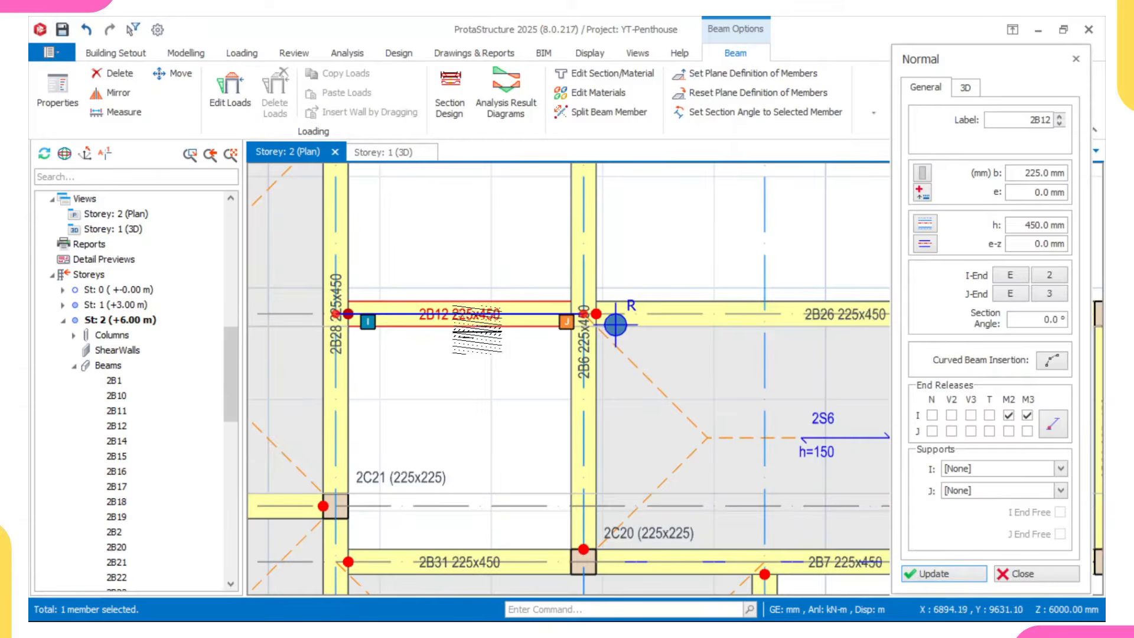
{"action": "key", "text": "Escape"}
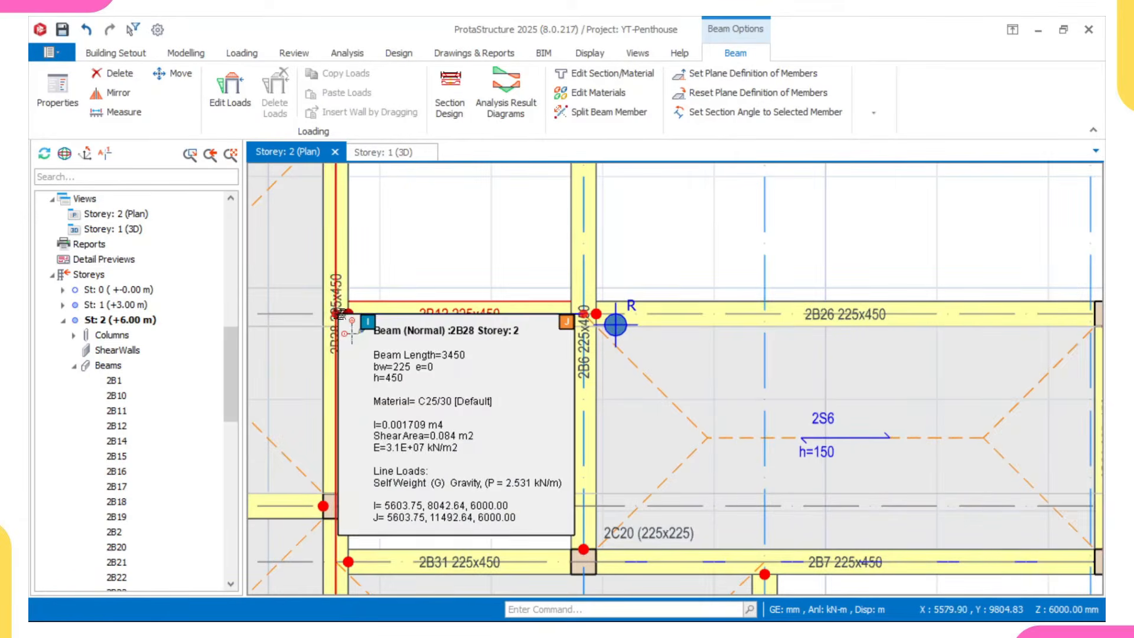
- Set the end conditions of beam 2B12 to Hinge at Left End (i), applying the change to the selected beam only
{"action": "left_click", "coordinate": [467, 323]}
{"action": "right_click", "coordinate": [467, 323]}
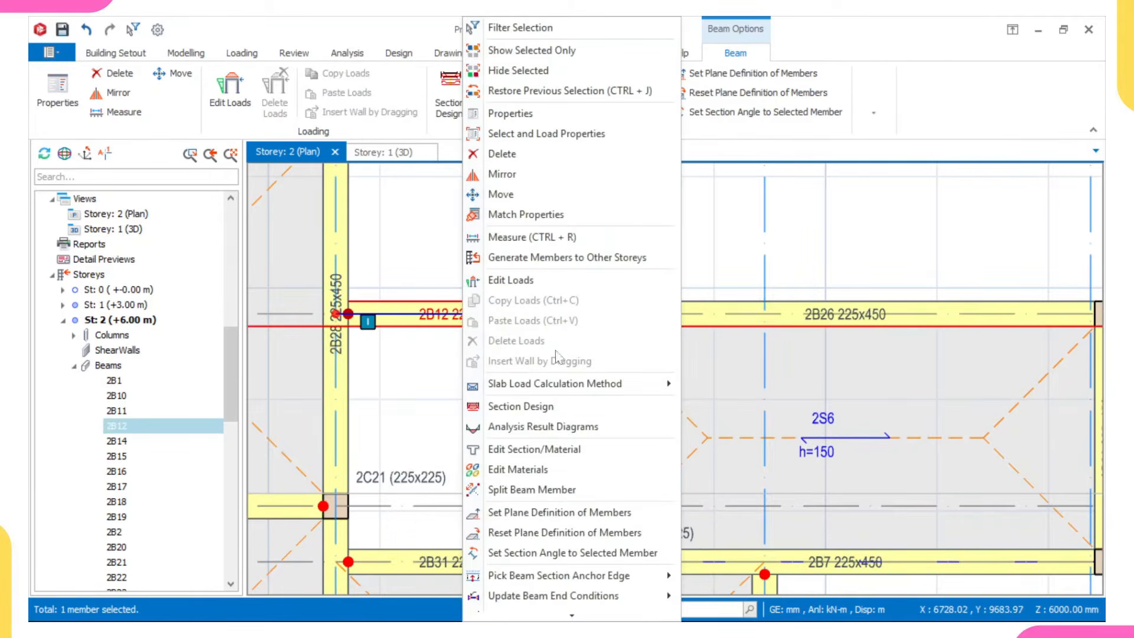
{"action": "scroll", "coordinate": [536, 493], "scroll_direction": "down", "scroll_amount": 2}
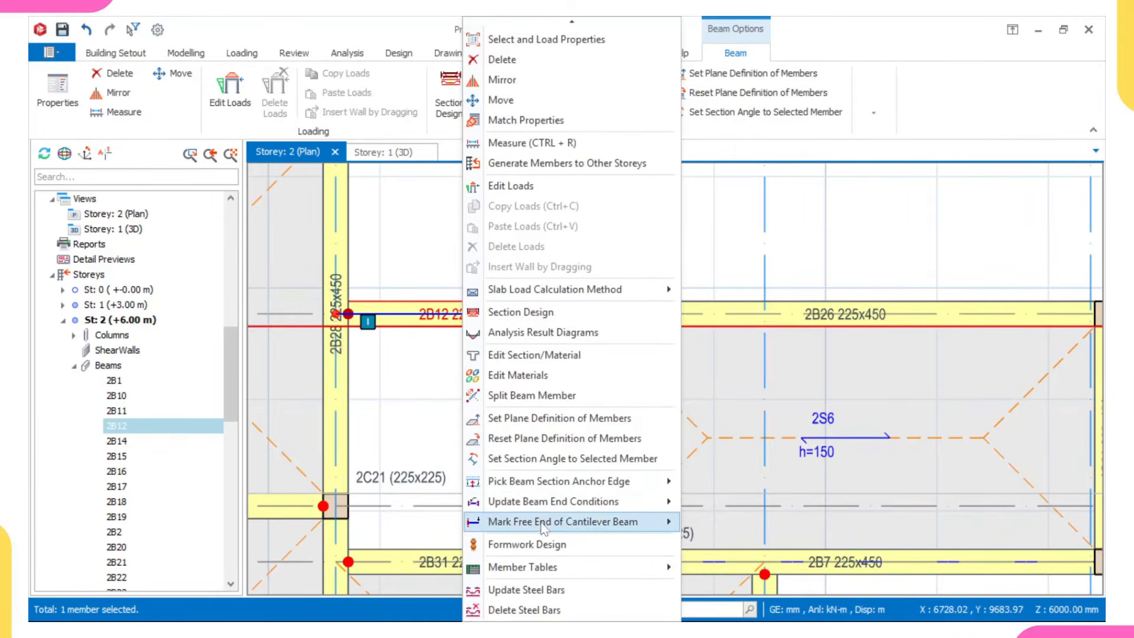
{"action": "mouse_move", "coordinate": [549, 508]}
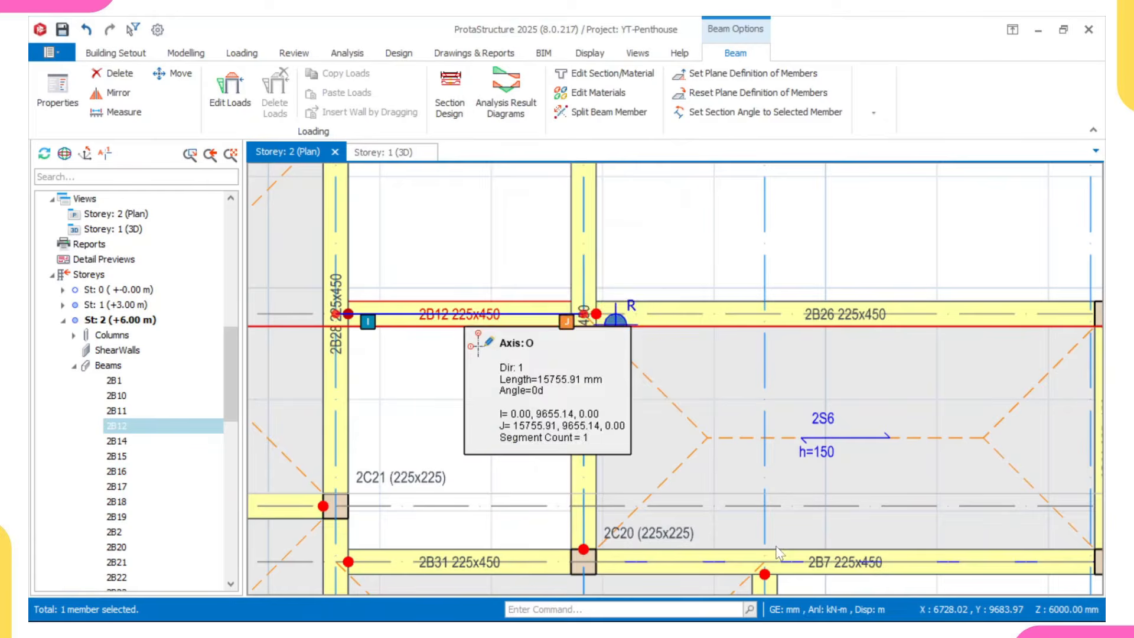
{"action": "left_click", "coordinate": [759, 541]}
{"action": "left_click", "coordinate": [612, 318]}
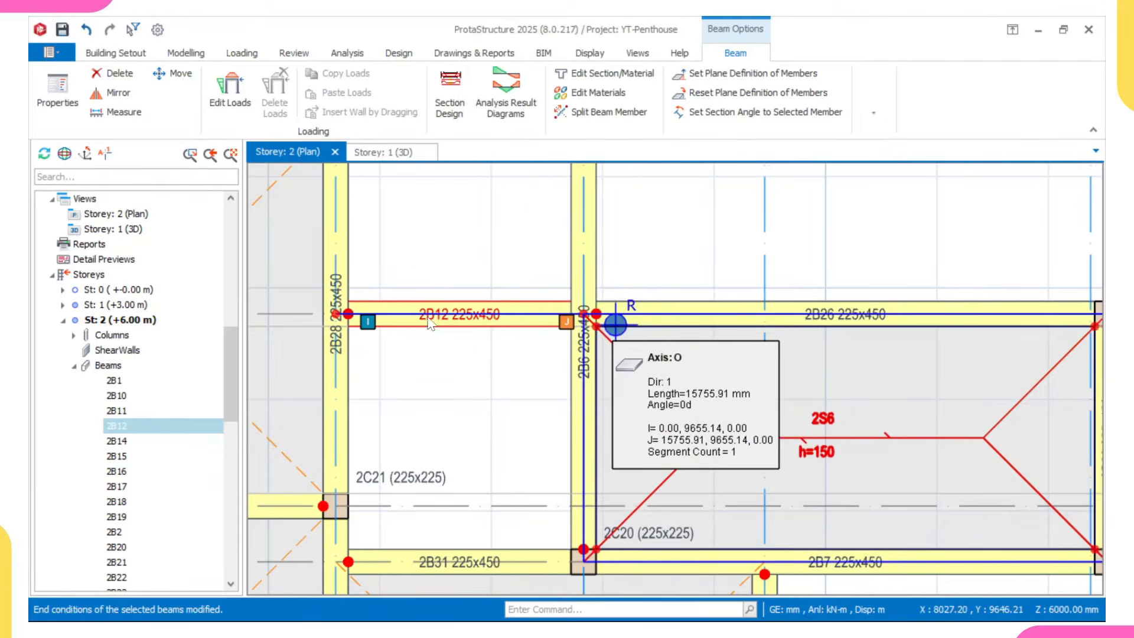
{"action": "key", "text": "Escape"}
- Set the end conditions of beam 2B26 to No Hinges, applying the change to the selected beam only
{"action": "mouse_move", "coordinate": [593, 343]}
{"action": "middle_mouse_down"}
{"action": "mouse_move", "coordinate": [630, 347]}
{"action": "mouse_move", "coordinate": [595, 350]}
{"action": "middle_mouse_up"}
{"action": "scroll", "coordinate": [595, 350], "scroll_direction": "down", "scroll_amount": 2}
{"action": "scroll", "coordinate": [596, 353], "scroll_direction": "up", "scroll_amount": 2}
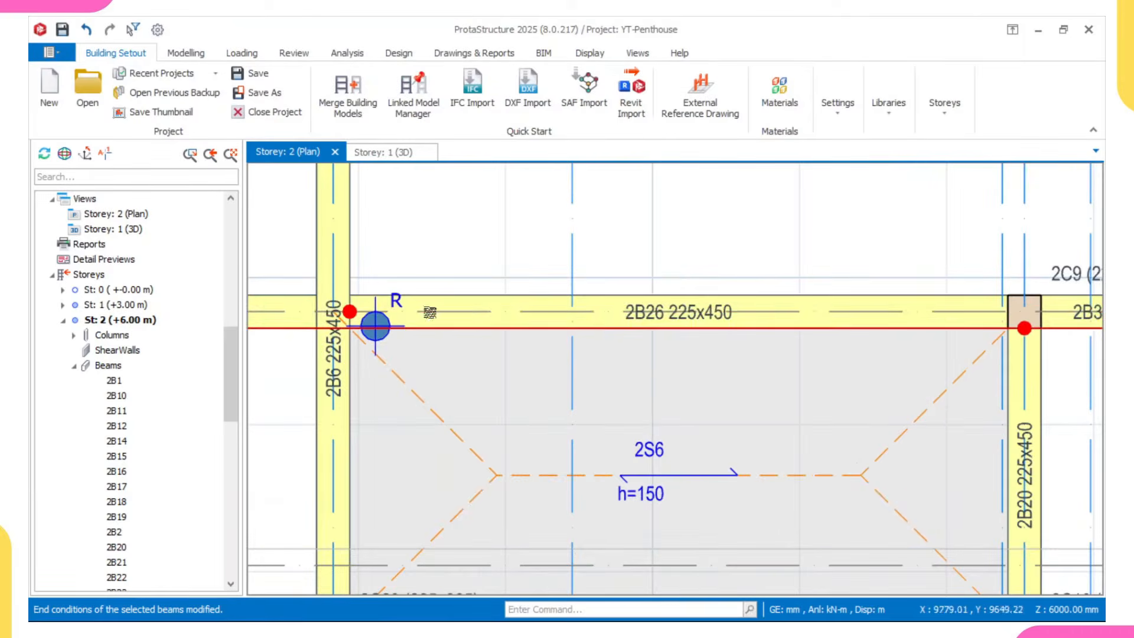
{"action": "scroll", "coordinate": [648, 321], "scroll_direction": "down", "scroll_amount": 1}
{"action": "scroll", "coordinate": [665, 295], "scroll_direction": "up", "scroll_amount": 1}
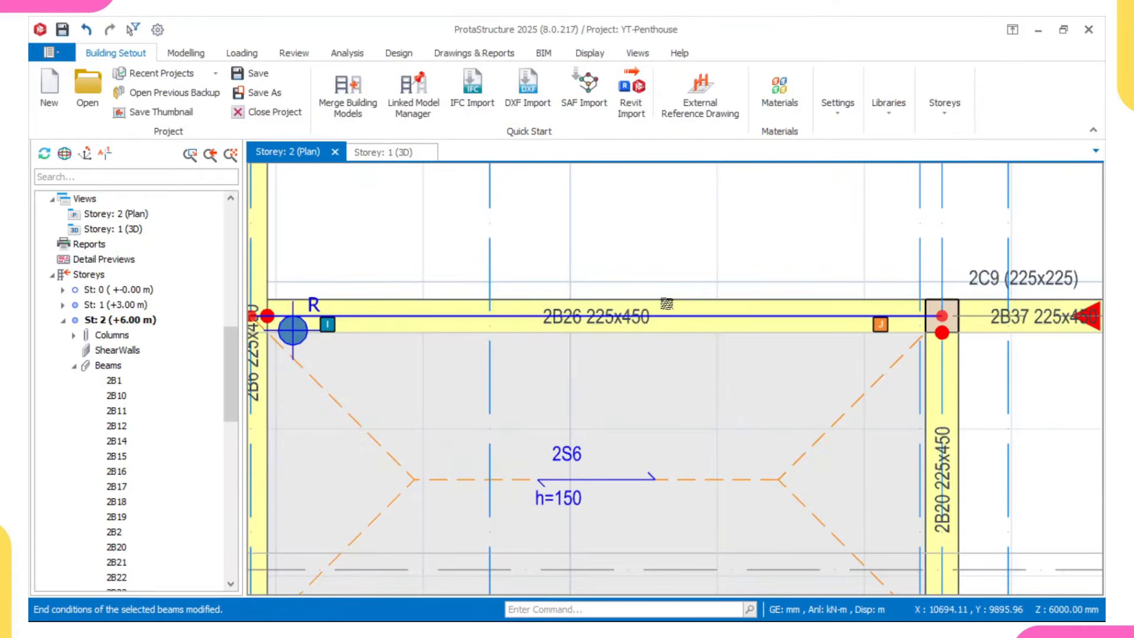
{"action": "left_click", "coordinate": [668, 305]}
{"action": "right_click", "coordinate": [673, 270]}
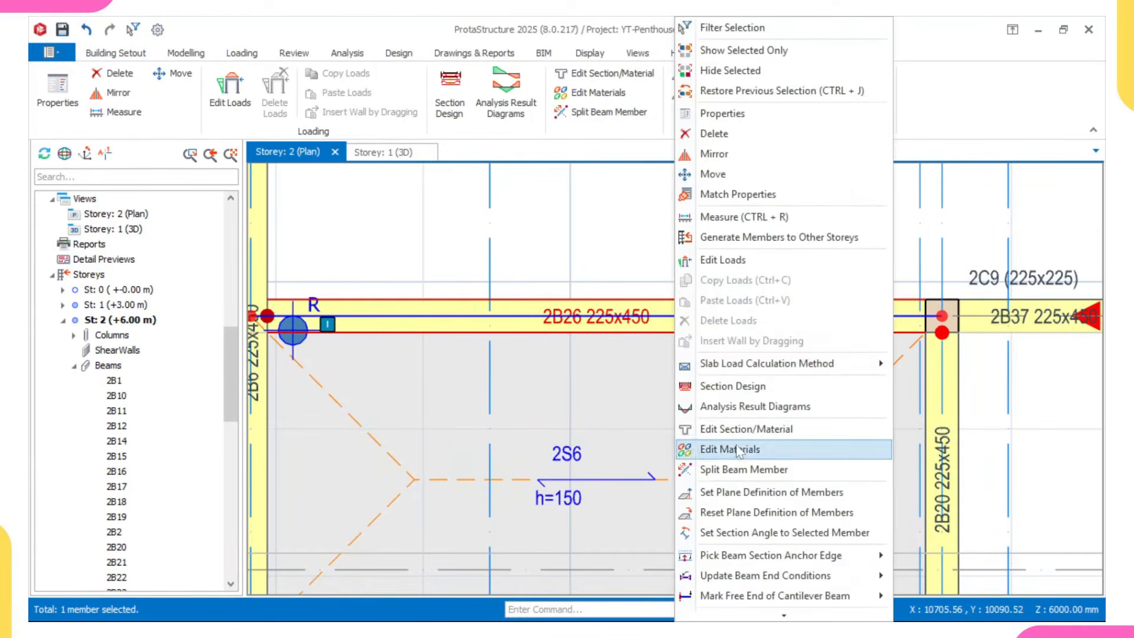
{"action": "scroll", "coordinate": [732, 502], "scroll_direction": "down", "scroll_amount": 2}
{"action": "mouse_move", "coordinate": [733, 507]}
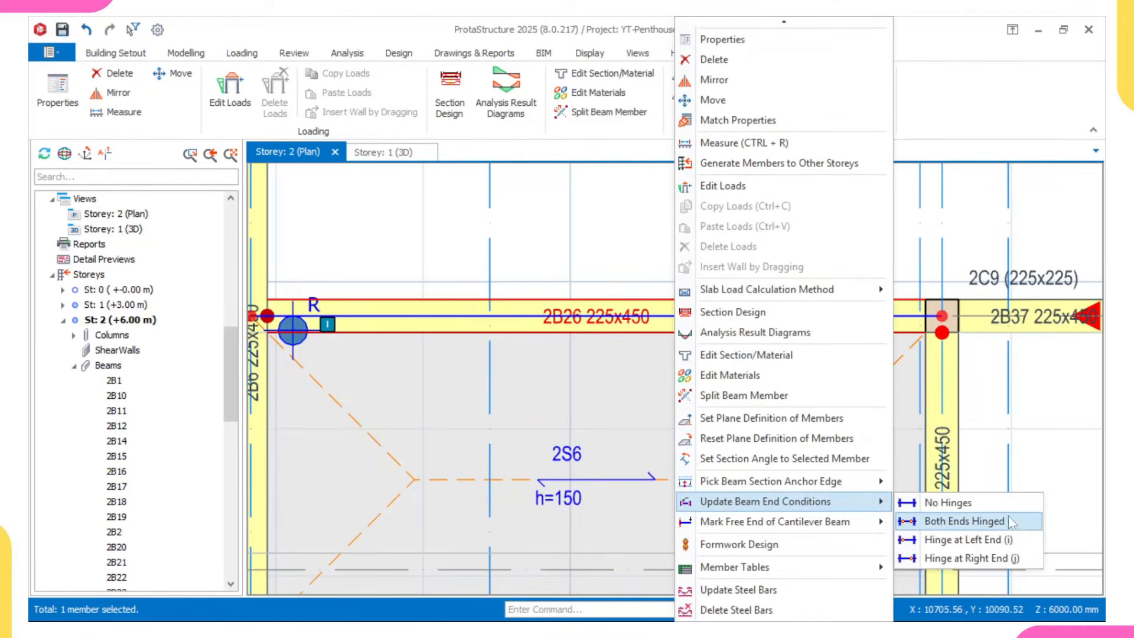
{"action": "left_click", "coordinate": [997, 501]}
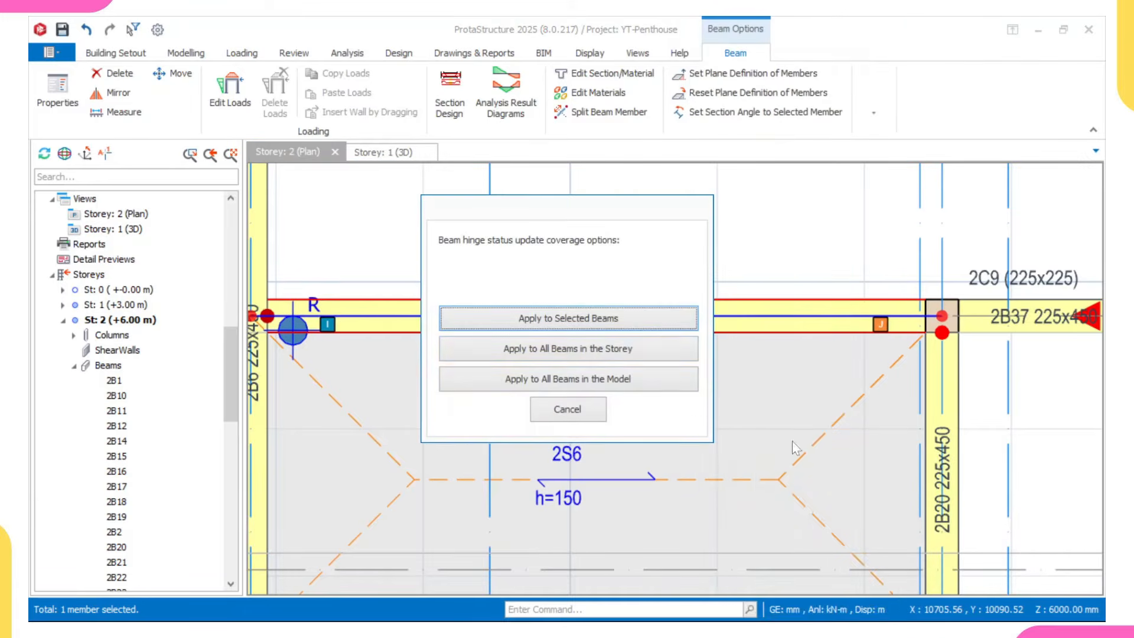
{"action": "left_click", "coordinate": [633, 324]}
{"action": "scroll", "coordinate": [627, 262], "scroll_direction": "down", "scroll_amount": 5}
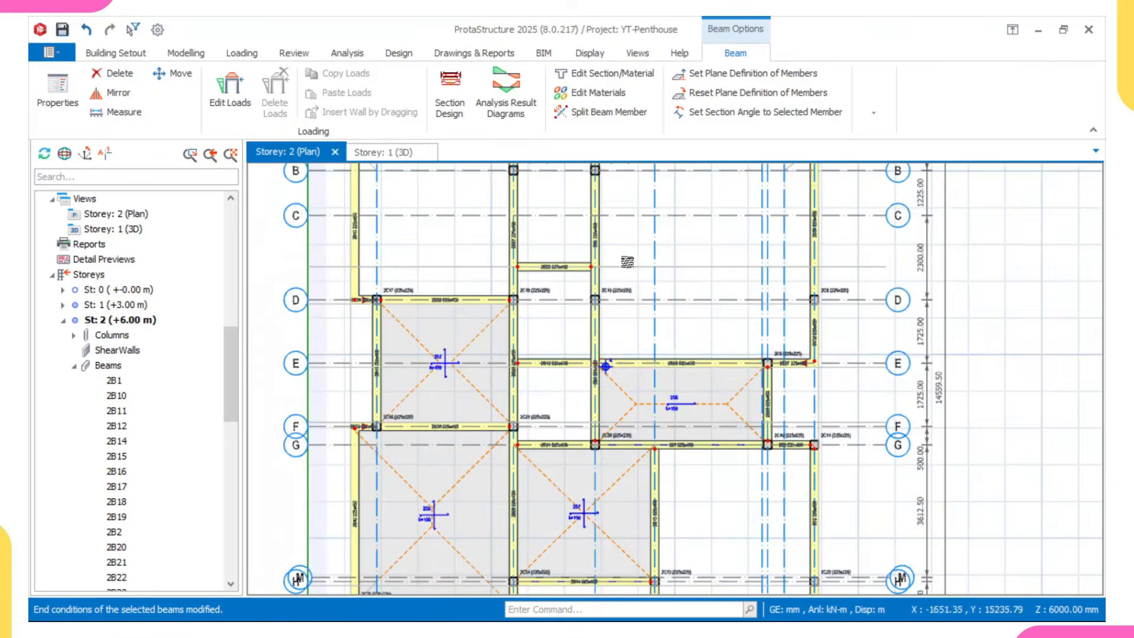
{"action": "key", "text": "Escape"}
- Delete Storey 2 beam 2B33, which spans between beams 2B27 and 2B5 above axis D
{"action": "scroll", "coordinate": [543, 255], "scroll_direction": "up", "scroll_amount": 5}
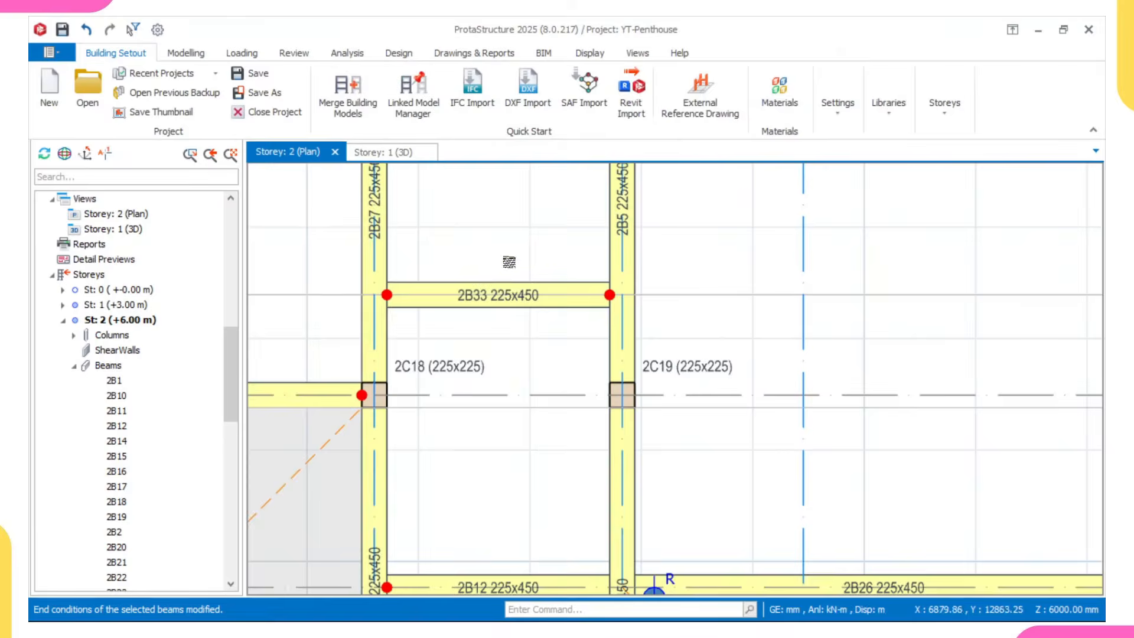
{"action": "left_click", "coordinate": [505, 223]}
{"action": "right_click", "coordinate": [505, 223]}
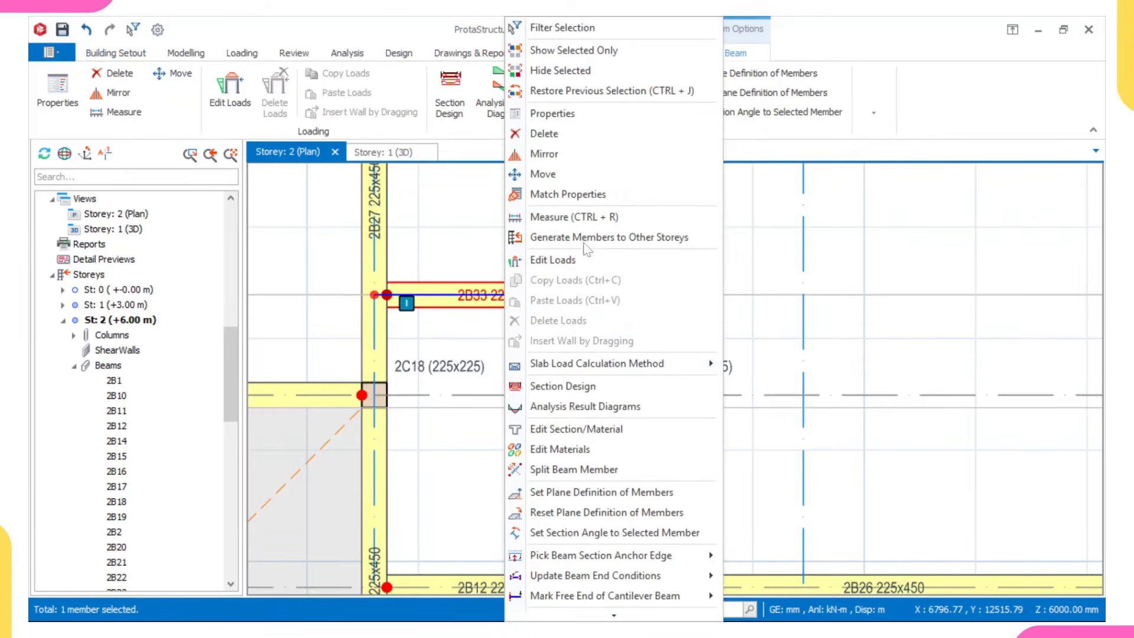
{"action": "left_click", "coordinate": [543, 133]}
- Insert a 150 mm slab in the beam region enclosed by 2B28, 2B12, 2B6 and 2B31, using slab 2S6's settings
{"action": "scroll", "coordinate": [486, 374], "scroll_direction": "down", "scroll_amount": 6}
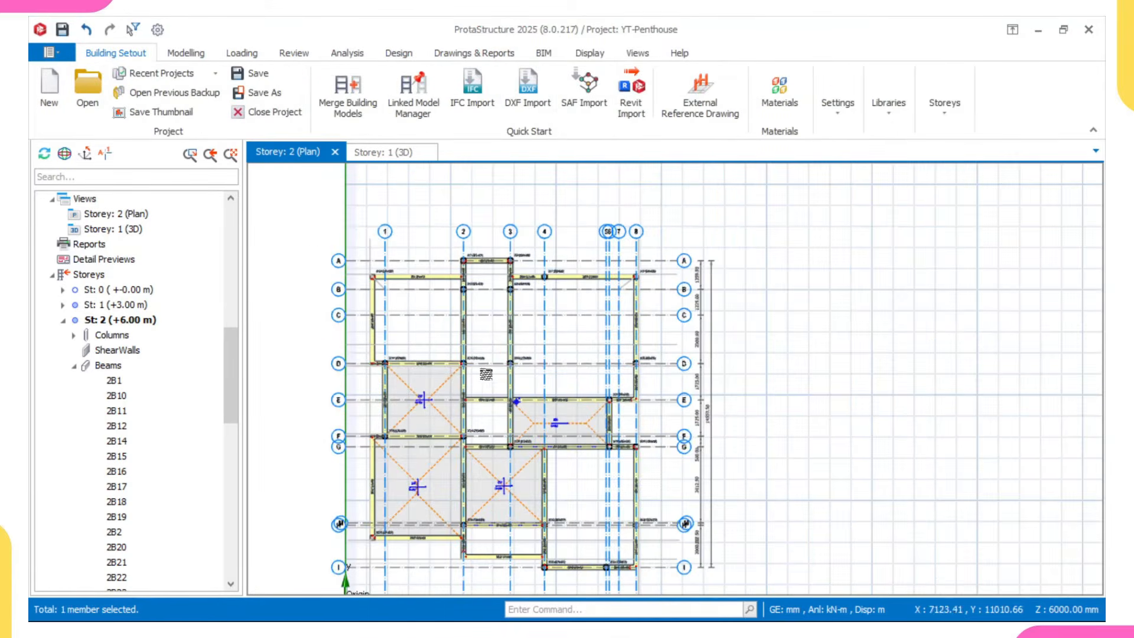
{"action": "scroll", "coordinate": [494, 361], "scroll_direction": "up", "scroll_amount": 3}
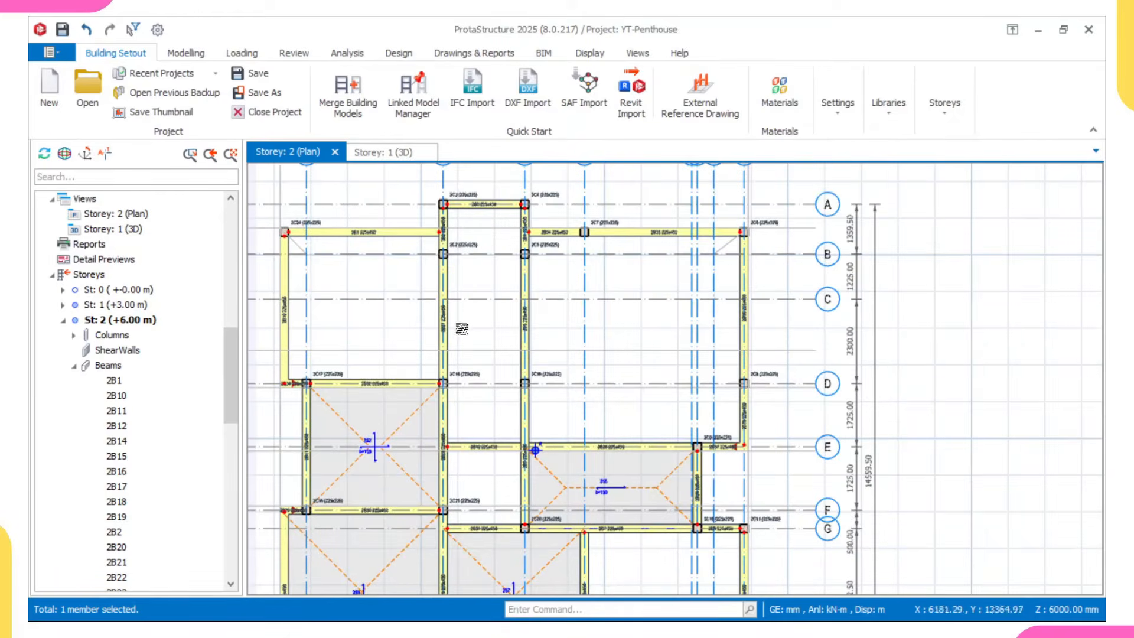
{"action": "middle_click_drag", "start_coordinate": [490, 407], "coordinate": [513, 347]}
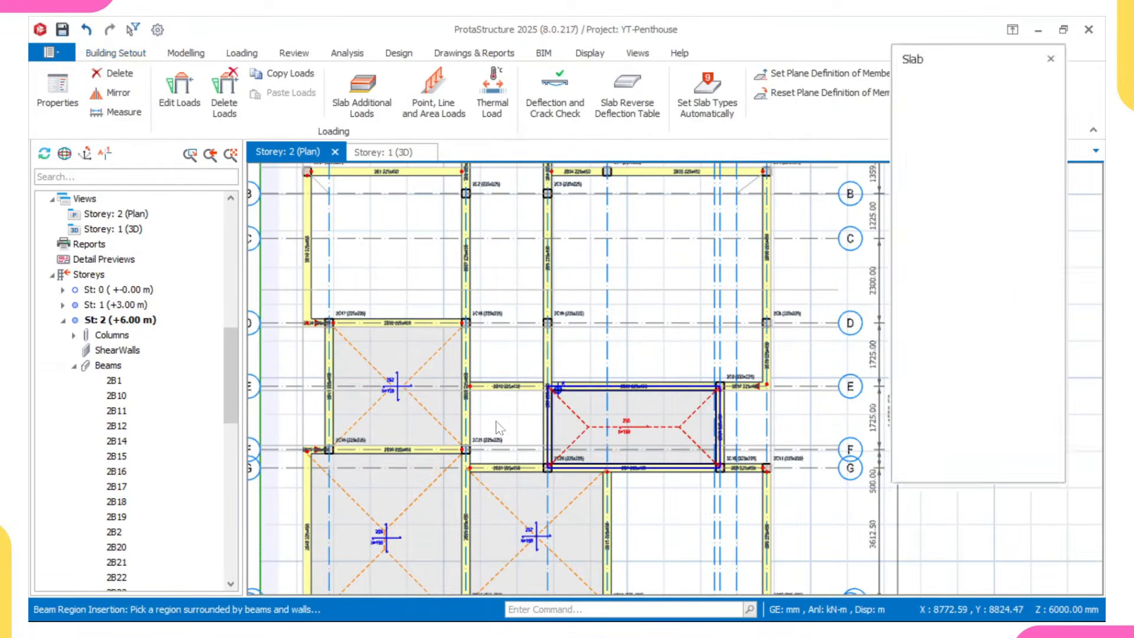
{"action": "scroll", "coordinate": [507, 430], "scroll_direction": "up", "scroll_amount": 3}
{"action": "left_click", "coordinate": [516, 408]}
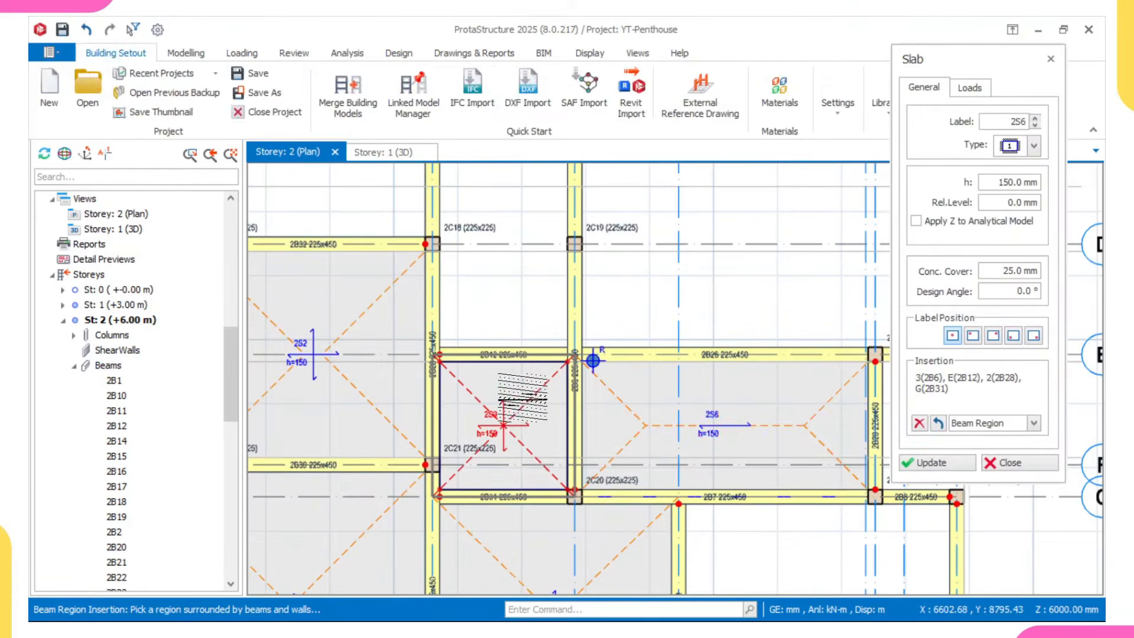
{"action": "scroll", "coordinate": [520, 407], "scroll_direction": "down", "scroll_amount": 5}
{"action": "key", "text": "Escape"}
{"action": "middle_click_drag", "start_coordinate": [654, 437], "coordinate": [649, 397]}
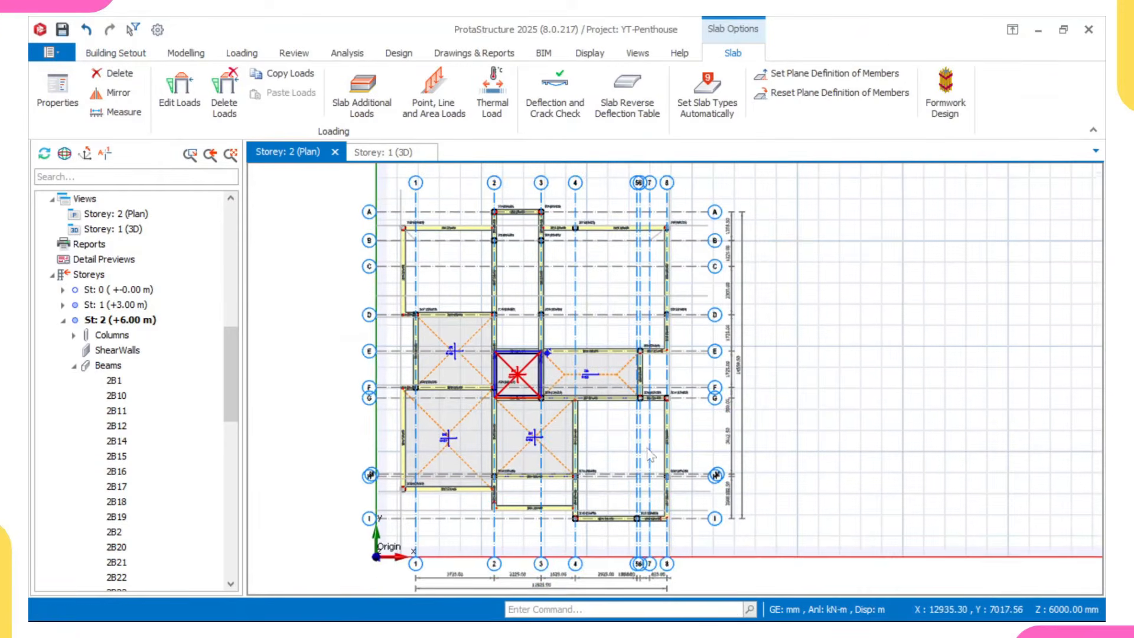
- Select Storey 2 beams 2B10, 2B1, 2B3, 2B2, 2B34, 2B4 and 2B5 in the unslabbed area between axes A and D
{"action": "scroll", "coordinate": [567, 523], "scroll_direction": "up", "scroll_amount": 2}
{"action": "scroll", "coordinate": [431, 487], "scroll_direction": "up", "scroll_amount": 3}
{"action": "middle_click_drag", "start_coordinate": [540, 517], "coordinate": [535, 454]}
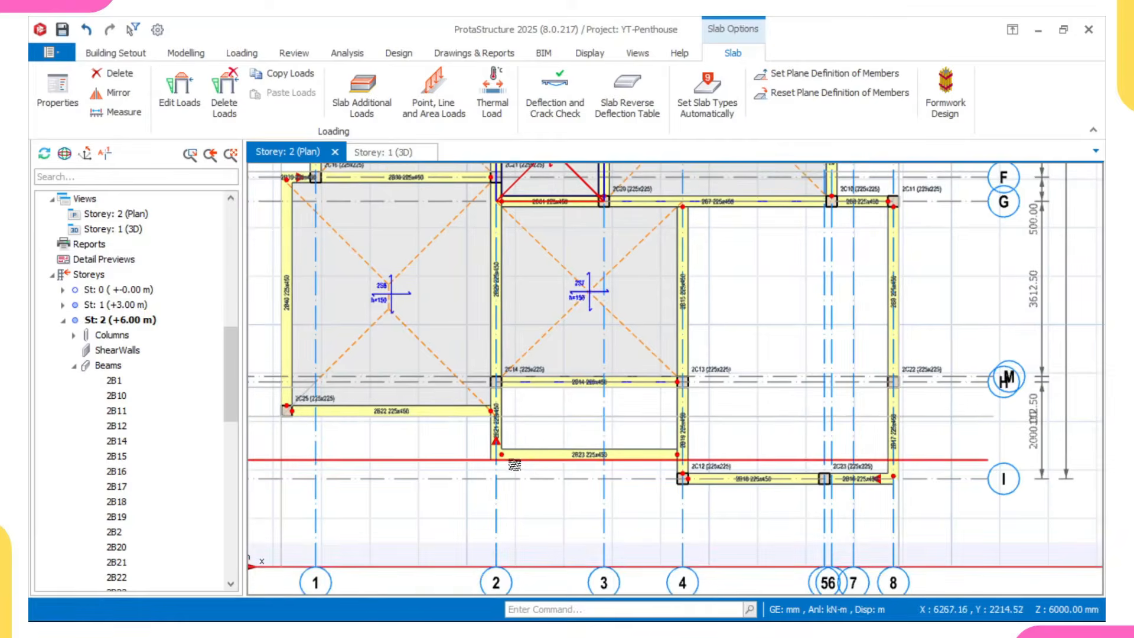
{"action": "scroll", "coordinate": [536, 441], "scroll_direction": "down", "scroll_amount": 4}
{"action": "middle_click_drag", "start_coordinate": [533, 290], "coordinate": [531, 455]}
{"action": "scroll", "coordinate": [416, 334], "scroll_direction": "up", "scroll_amount": 4}
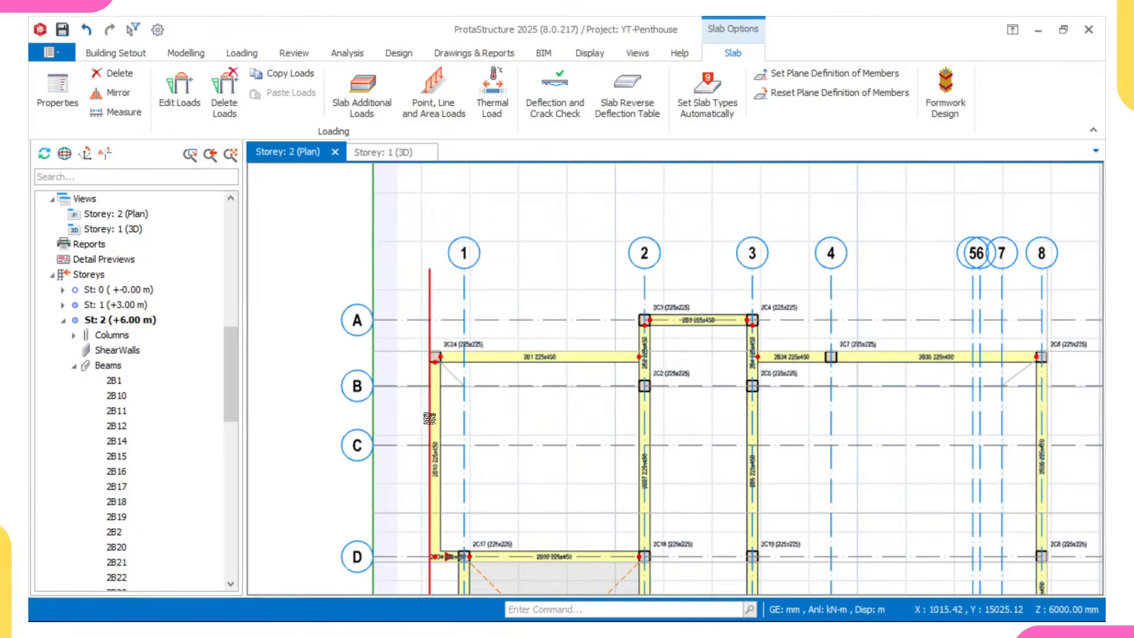
{"action": "left_click", "coordinate": [437, 444]}
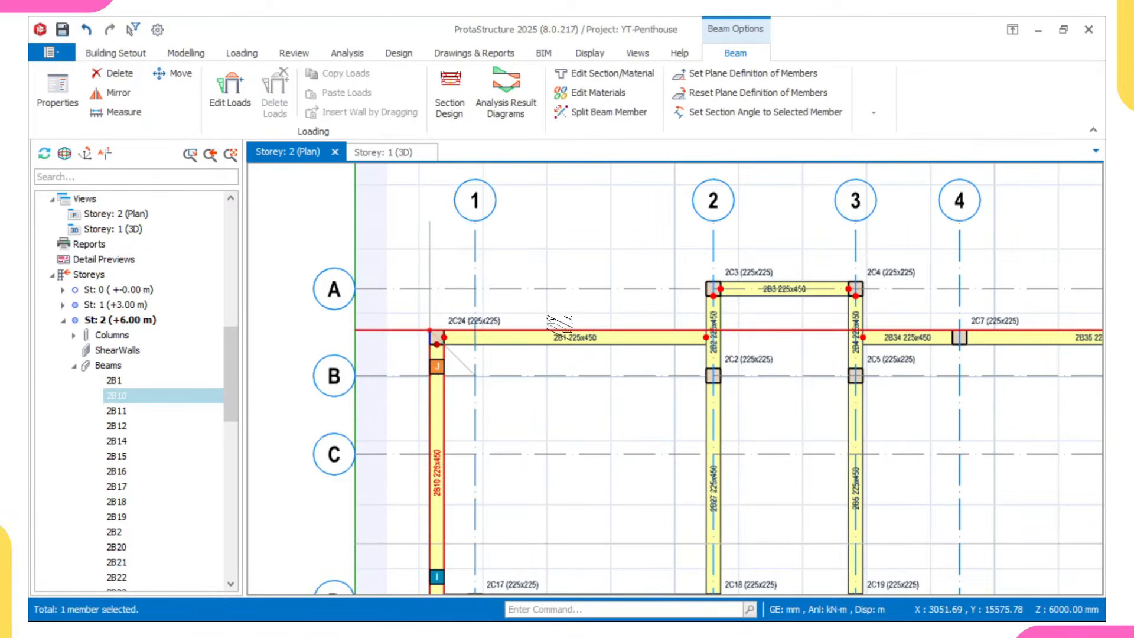
{"action": "left_click", "coordinate": [557, 337], "text": "ctrl"}
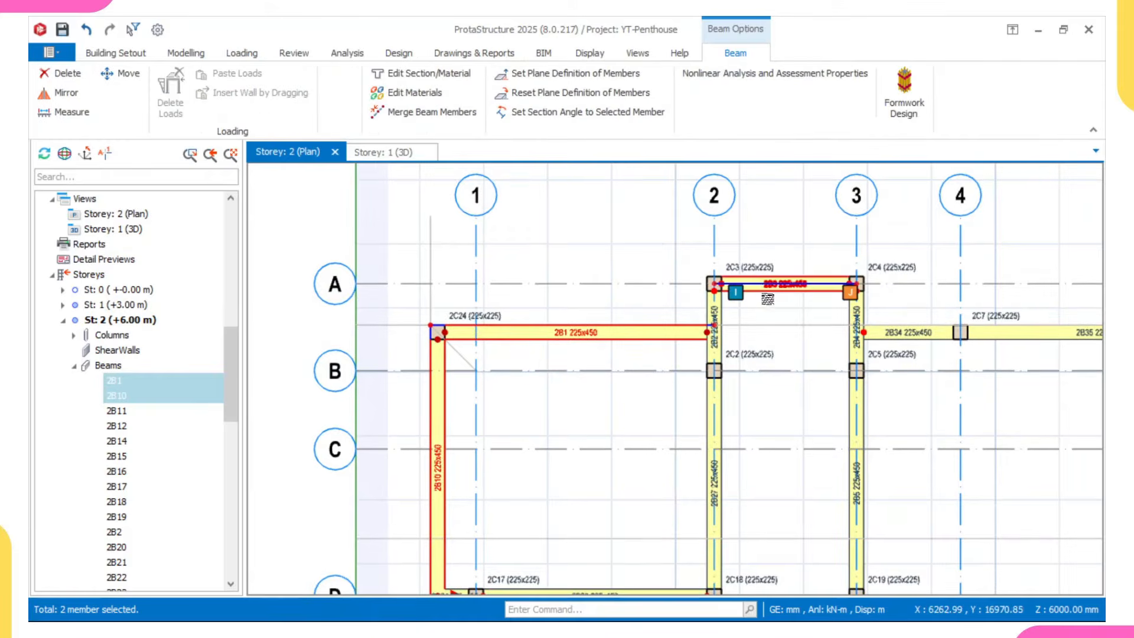
{"action": "left_click", "coordinate": [715, 339], "text": "ctrl"}
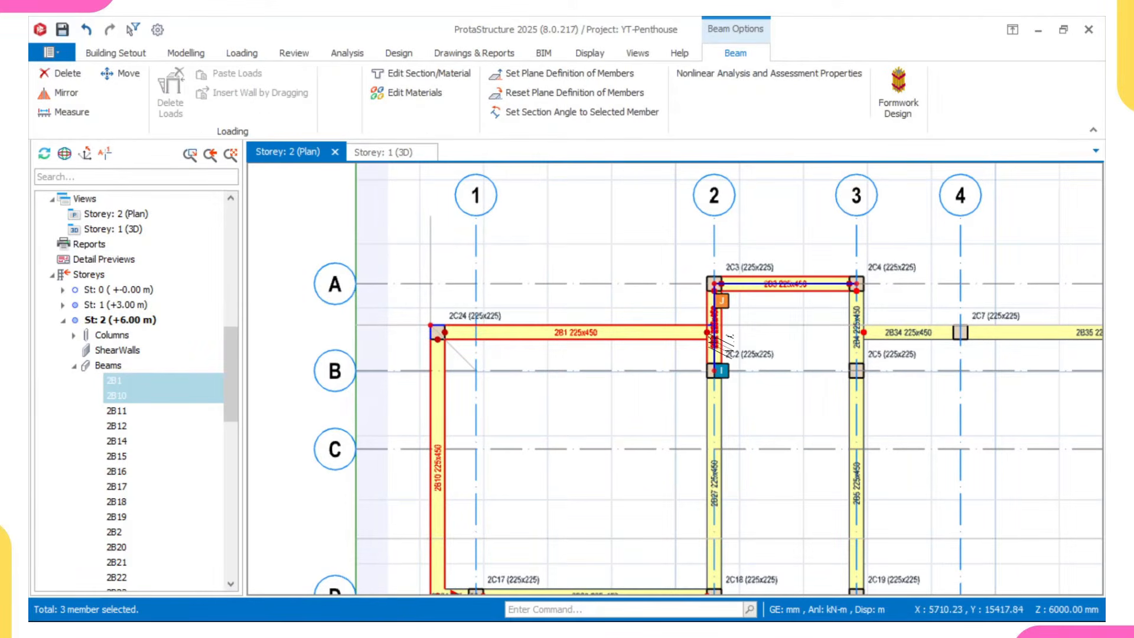
{"action": "left_click", "coordinate": [924, 340], "text": "ctrl"}
{"action": "left_click", "coordinate": [856, 342], "text": "ctrl"}
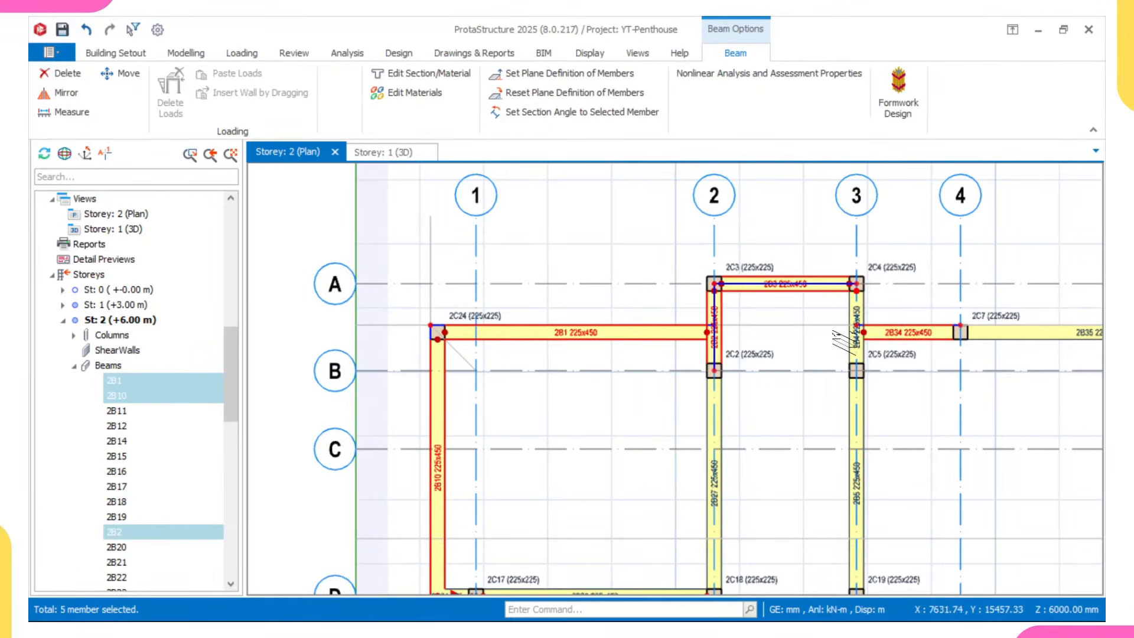
{"action": "left_click", "coordinate": [856, 407], "text": "ctrl"}
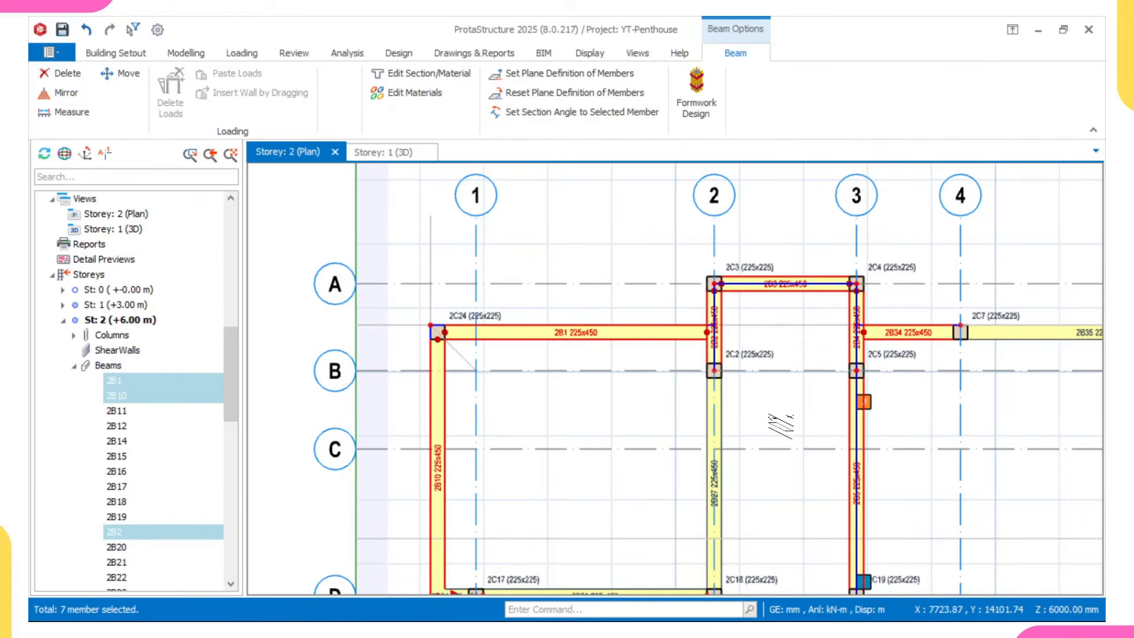
- Add Storey 2 beams 2B27, 2B35, 2B36, 2B38 and 2B37 around the unslabbed area to the current selection
{"action": "scroll", "coordinate": [722, 401], "scroll_direction": "down", "scroll_amount": 3}
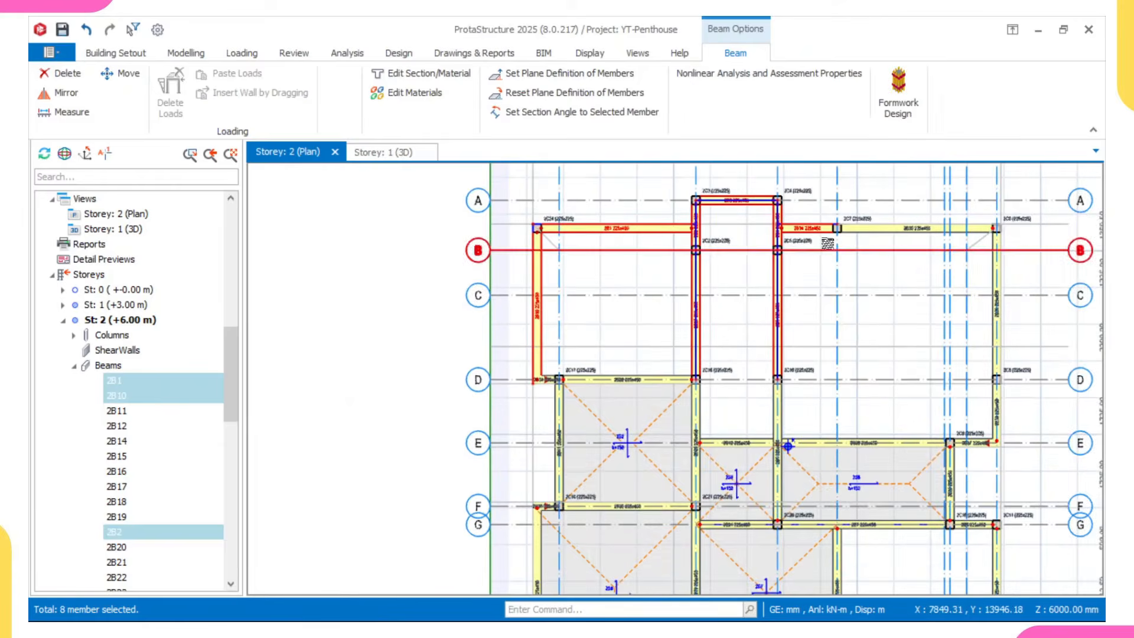
{"action": "scroll", "coordinate": [866, 222], "scroll_direction": "up", "scroll_amount": 5}
{"action": "left_click", "coordinate": [868, 228], "text": "ctrl"}
{"action": "scroll", "coordinate": [893, 306], "scroll_direction": "down", "scroll_amount": 3}
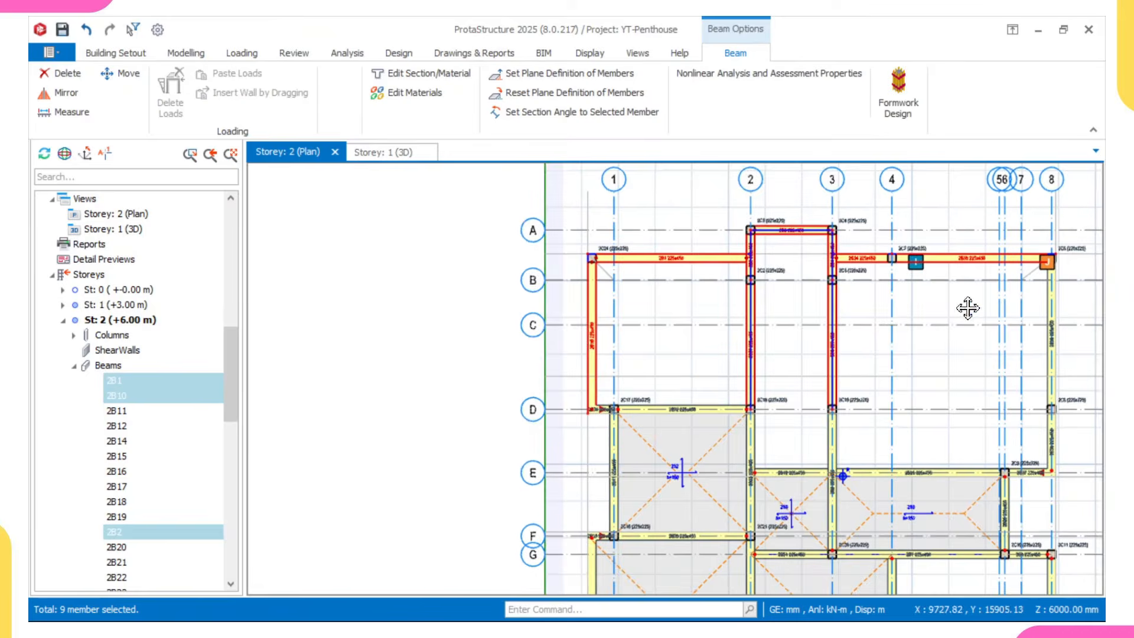
{"action": "scroll", "coordinate": [914, 323], "scroll_direction": "up", "scroll_amount": 2}
{"action": "left_click", "coordinate": [918, 322], "text": "ctrl"}
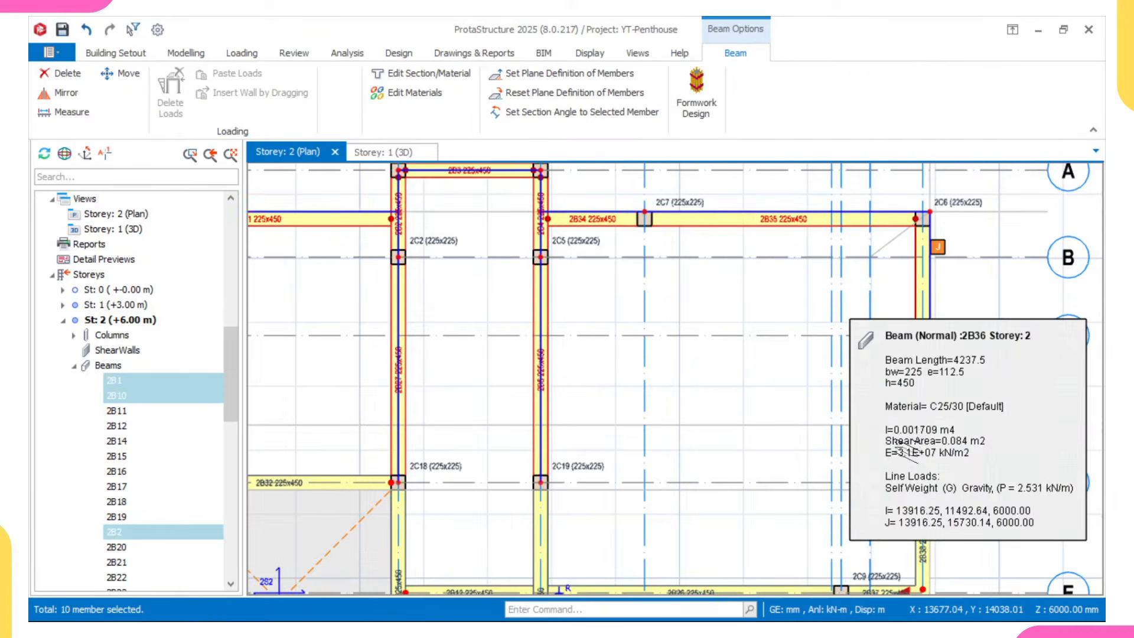
{"action": "middle_click_drag", "start_coordinate": [904, 447], "coordinate": [928, 273]}
{"action": "left_click", "coordinate": [940, 361], "text": "ctrl"}
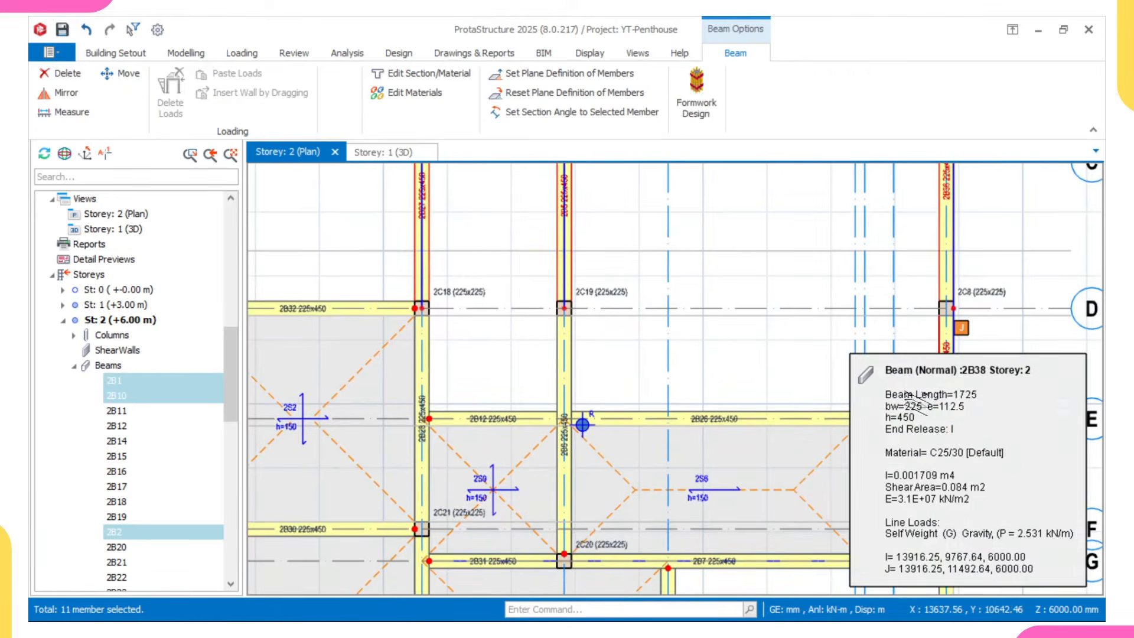
{"action": "middle_click_drag", "start_coordinate": [886, 418], "coordinate": [828, 342]}
{"action": "scroll", "coordinate": [844, 354], "scroll_direction": "up", "scroll_amount": 3}
{"action": "left_click", "coordinate": [862, 325], "text": "ctrl"}
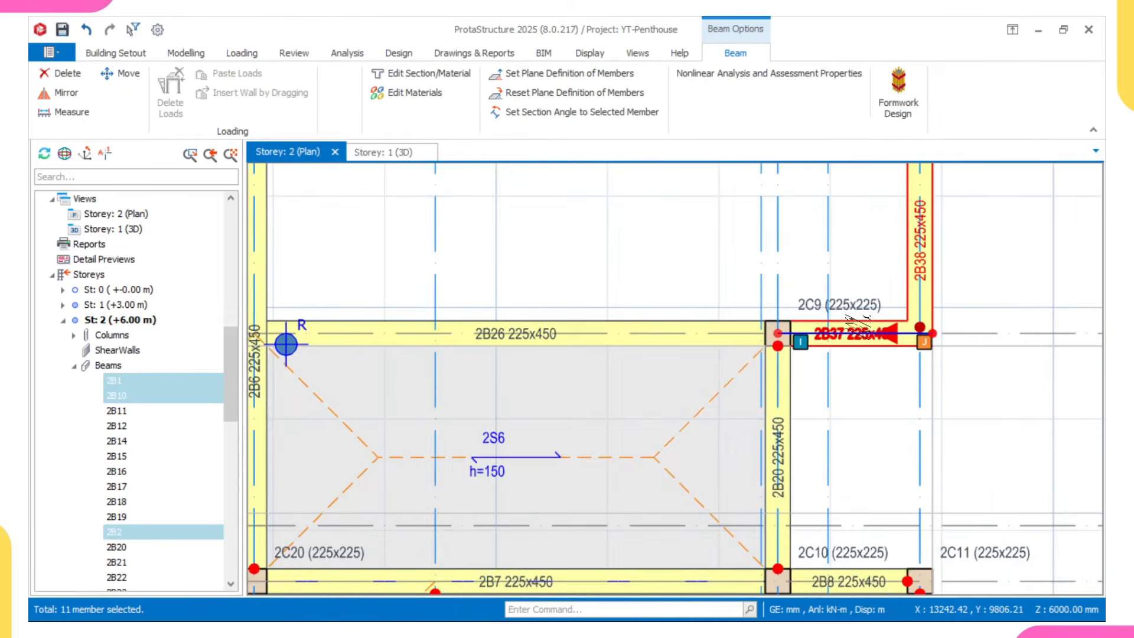
{"action": "left_click", "coordinate": [787, 404], "text": "ctrl"}
{"action": "scroll", "coordinate": [791, 406], "scroll_direction": "up", "scroll_amount": 3}
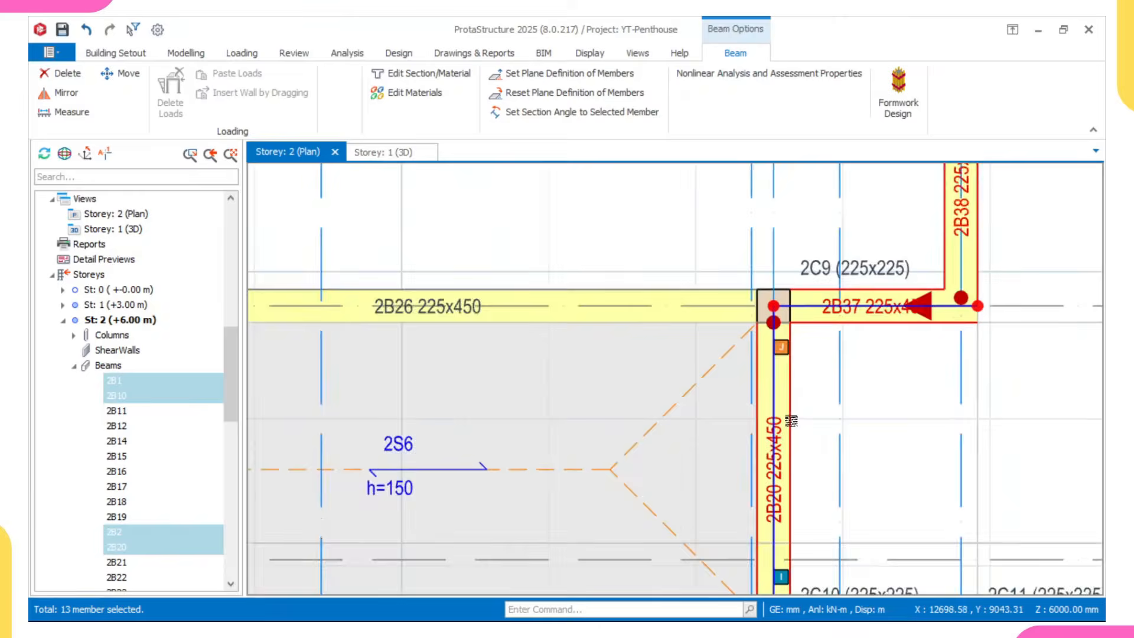
{"action": "left_click", "coordinate": [791, 423], "text": "ctrl"}
{"action": "scroll", "coordinate": [791, 422], "scroll_direction": "down", "scroll_amount": 3}
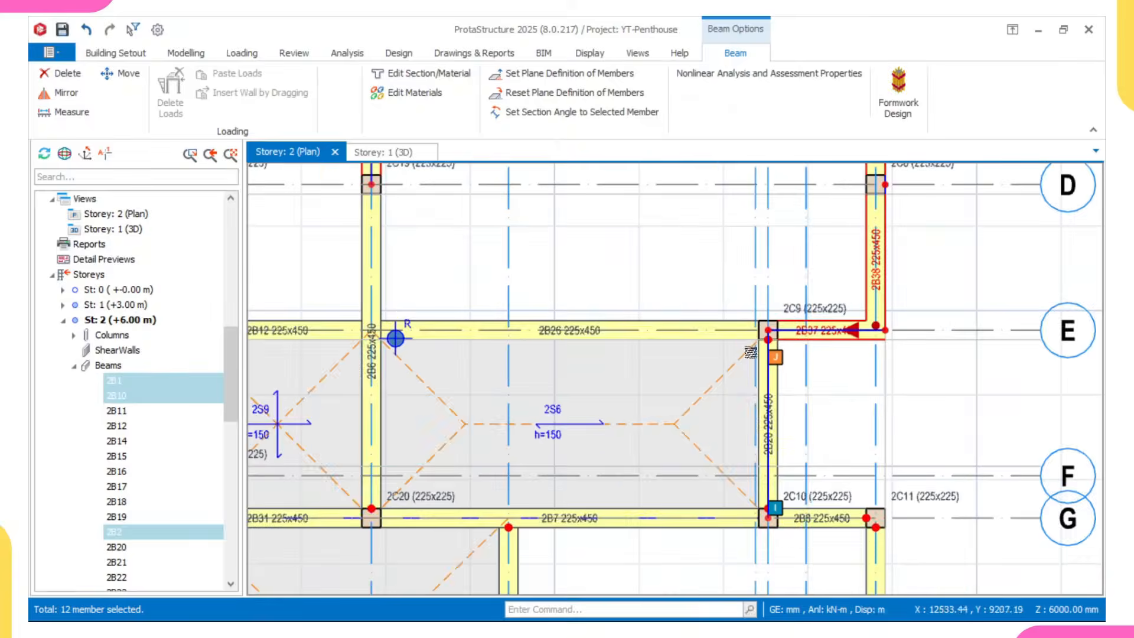
- Add the unslabbed perimeter beams 2B8, 2B9, 2B17, 2B16 and 2B18 between axes G and I to the selection
{"action": "scroll", "coordinate": [761, 396], "scroll_direction": "up", "scroll_amount": 4}
{"action": "scroll", "coordinate": [738, 364], "scroll_direction": "down", "scroll_amount": 3}
{"action": "scroll", "coordinate": [738, 364], "scroll_direction": "down", "scroll_amount": 3}
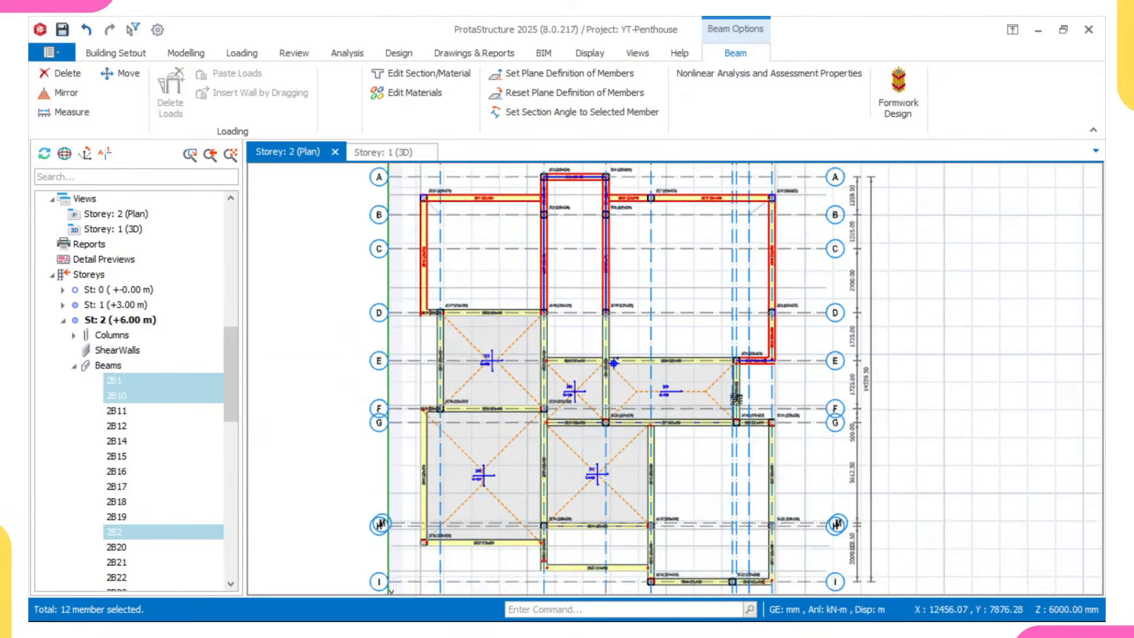
{"action": "scroll", "coordinate": [760, 375], "scroll_direction": "up", "scroll_amount": 4}
{"action": "left_click", "coordinate": [761, 375], "text": "ctrl"}
{"action": "middle_click_drag", "start_coordinate": [788, 543], "coordinate": [798, 332]}
{"action": "left_click", "coordinate": [806, 310], "text": "ctrl"}
{"action": "left_click", "coordinate": [794, 431], "text": "ctrl"}
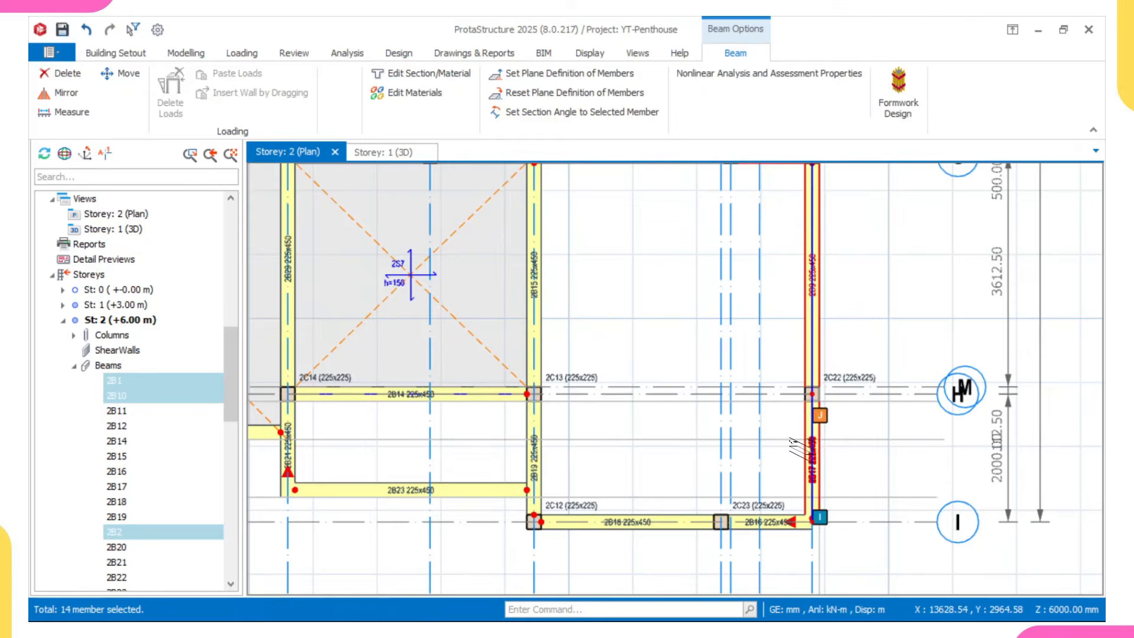
{"action": "left_click", "coordinate": [756, 517], "text": "ctrl"}
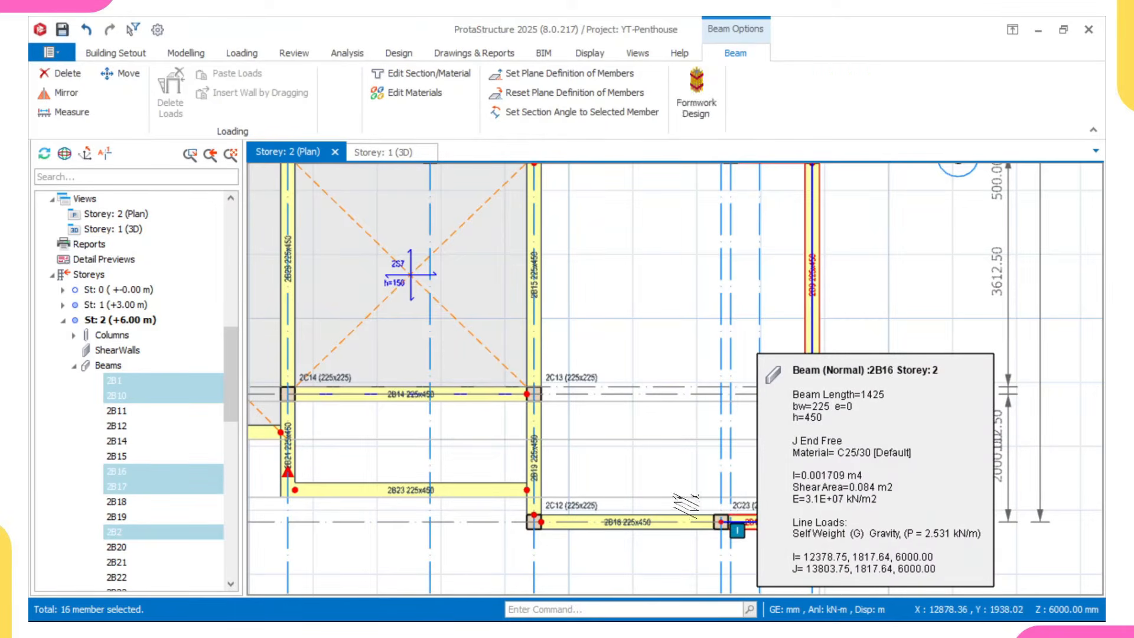
{"action": "left_click", "coordinate": [672, 518], "text": "ctrl"}
{"action": "scroll", "coordinate": [599, 463], "scroll_direction": "down", "scroll_amount": 5}
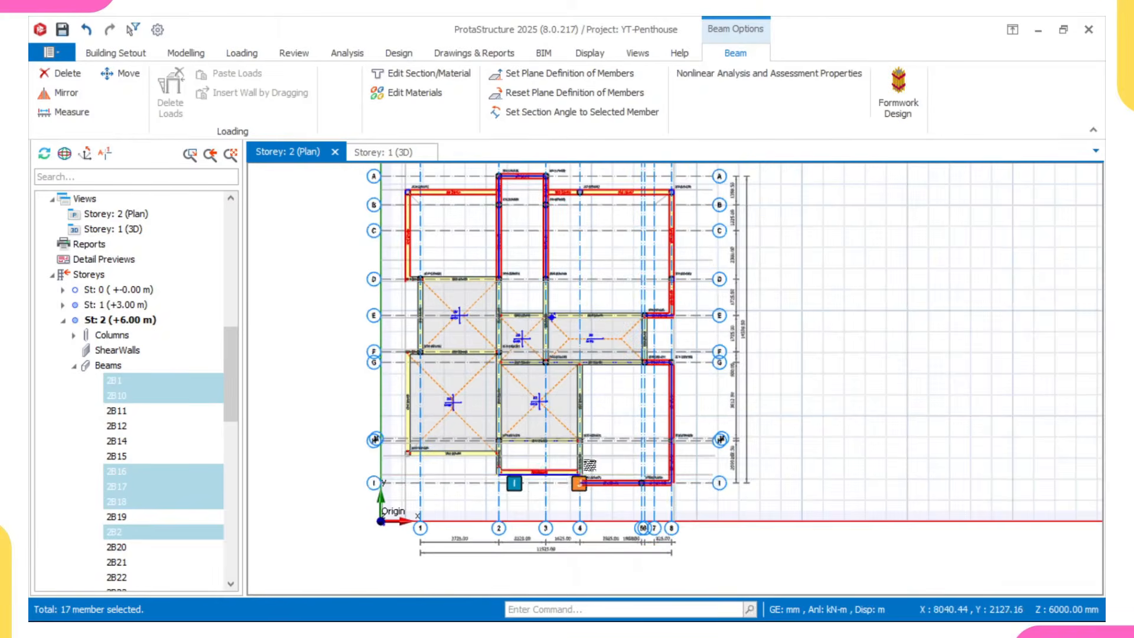
- Add the short cantilever beam 2B34 beside column 2C17 on axis D to the beam selection
{"action": "scroll", "coordinate": [589, 464], "scroll_direction": "up", "scroll_amount": 5}
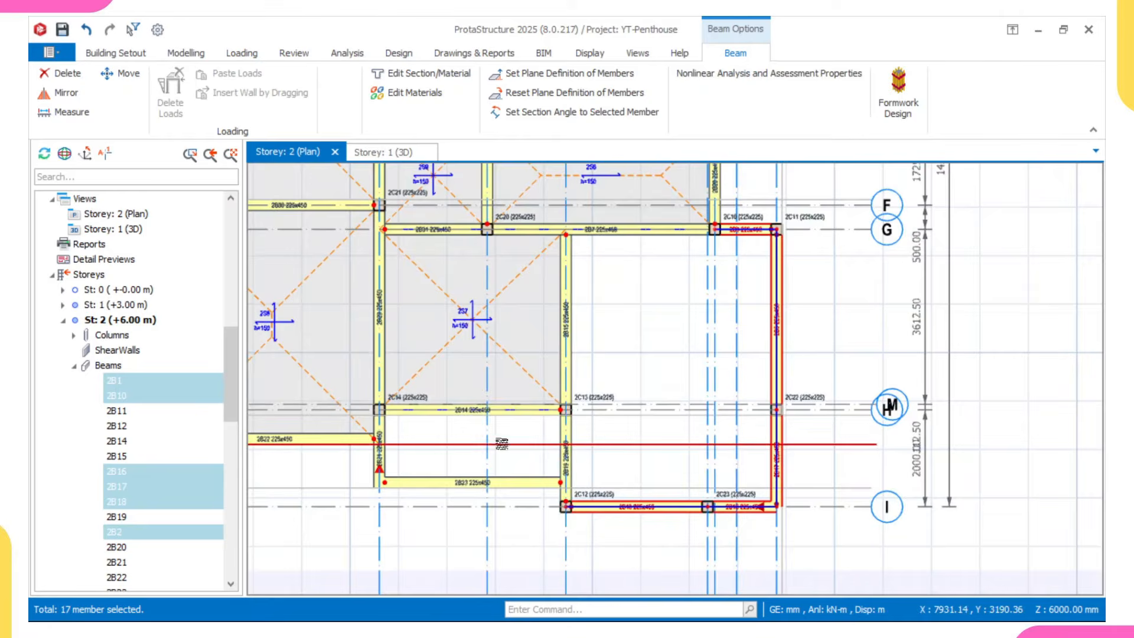
{"action": "scroll", "coordinate": [506, 439], "scroll_direction": "down", "scroll_amount": 1}
{"action": "middle_click_drag", "start_coordinate": [560, 217], "coordinate": [588, 340]}
{"action": "scroll", "coordinate": [565, 282], "scroll_direction": "down", "scroll_amount": 2}
{"action": "scroll", "coordinate": [545, 288], "scroll_direction": "up", "scroll_amount": 5}
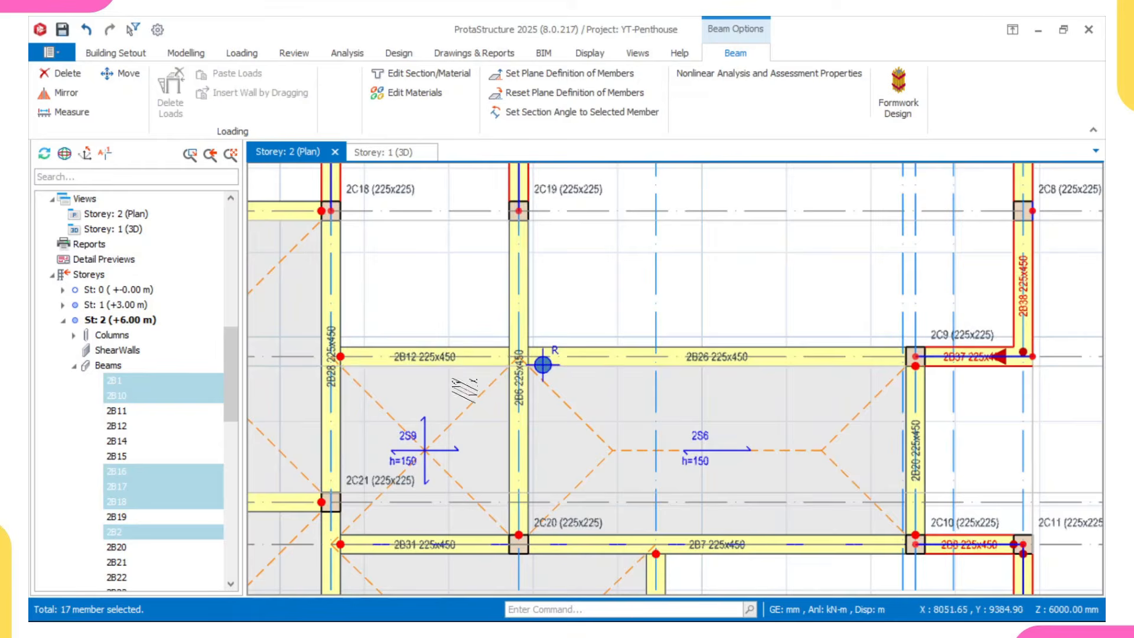
{"action": "scroll", "coordinate": [464, 390], "scroll_direction": "down", "scroll_amount": 4}
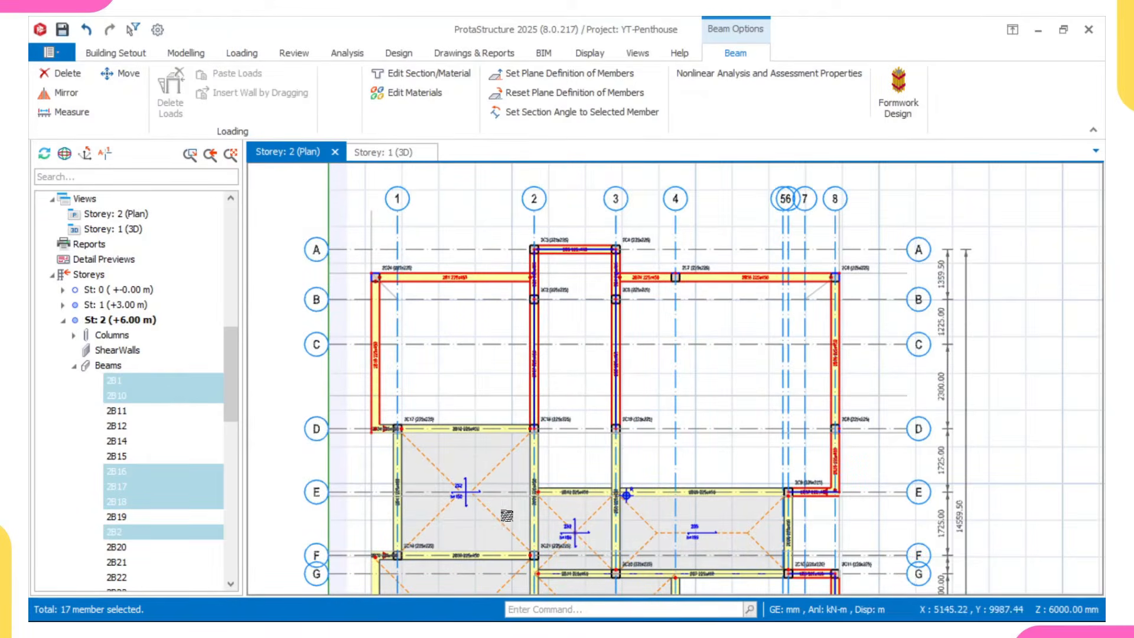
{"action": "scroll", "coordinate": [506, 516], "scroll_direction": "up", "scroll_amount": 5}
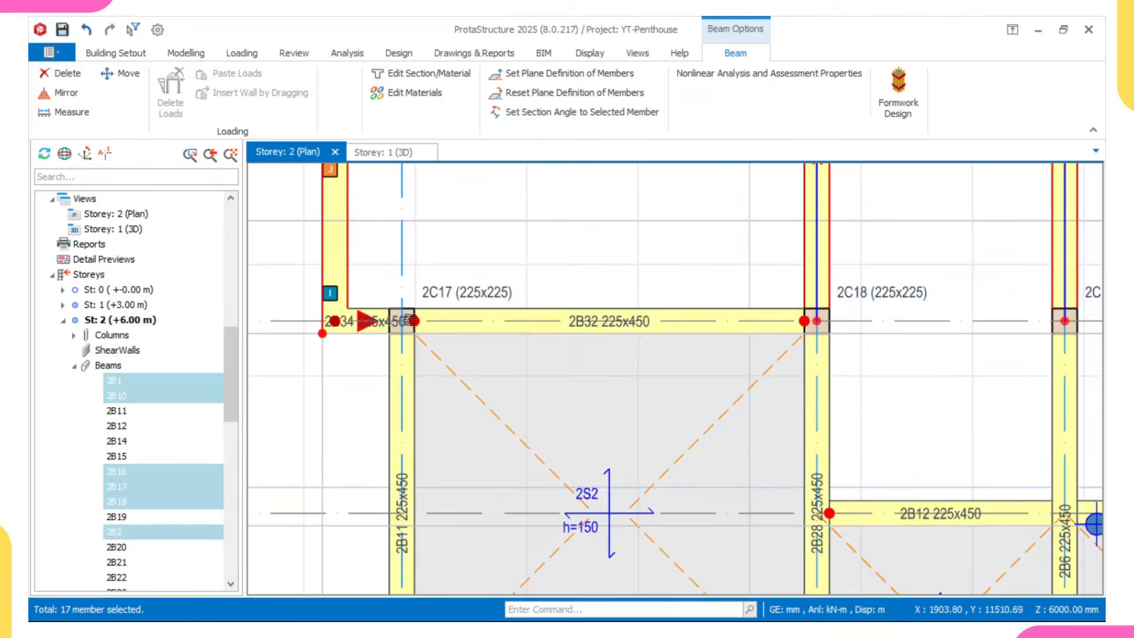
{"action": "scroll", "coordinate": [415, 316], "scroll_direction": "up", "scroll_amount": 2}
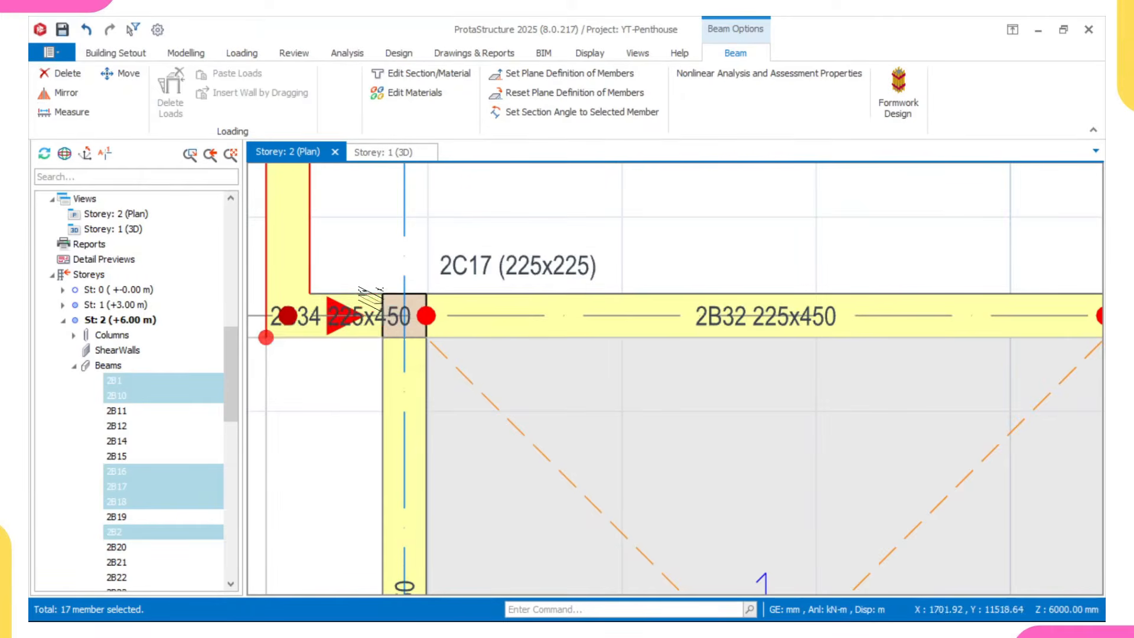
{"action": "left_click", "coordinate": [369, 312]}
{"action": "scroll", "coordinate": [386, 316], "scroll_direction": "down", "scroll_amount": 5}
{"action": "scroll", "coordinate": [387, 315], "scroll_direction": "down", "scroll_amount": 4}
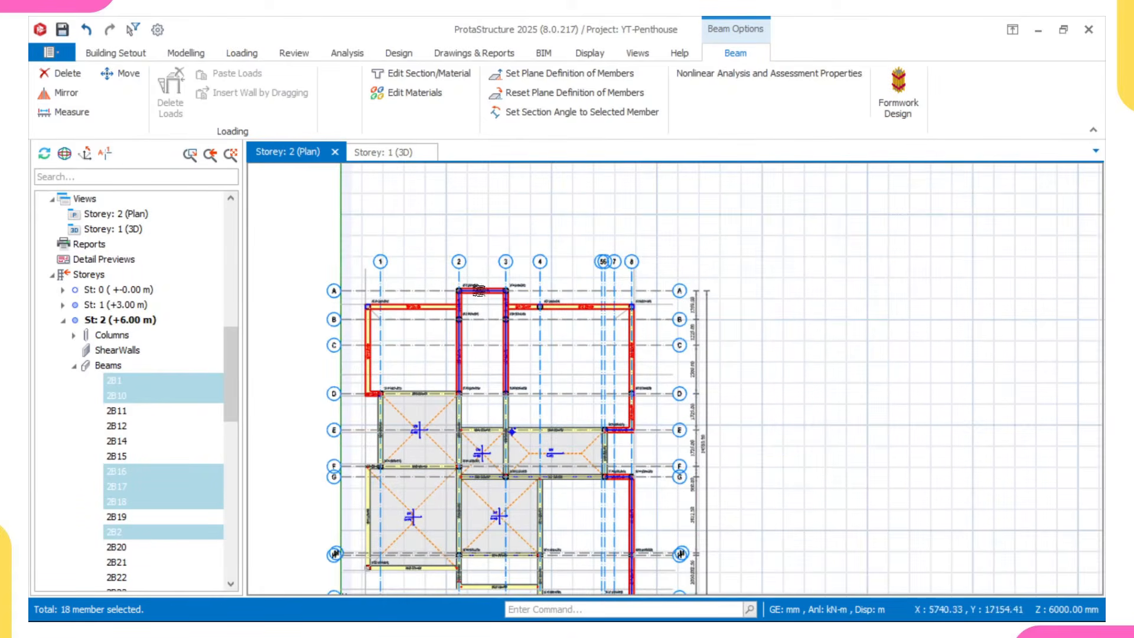
- Examine beams 2B21, 2B22, 2B23 and 2B19 around the unslabbed bay between axes 2 and 4 near axis I
{"action": "middle_click_drag", "start_coordinate": [496, 351], "coordinate": [513, 207]}
{"action": "scroll", "coordinate": [496, 474], "scroll_direction": "up", "scroll_amount": 2}
{"action": "scroll", "coordinate": [480, 459], "scroll_direction": "up", "scroll_amount": 2}
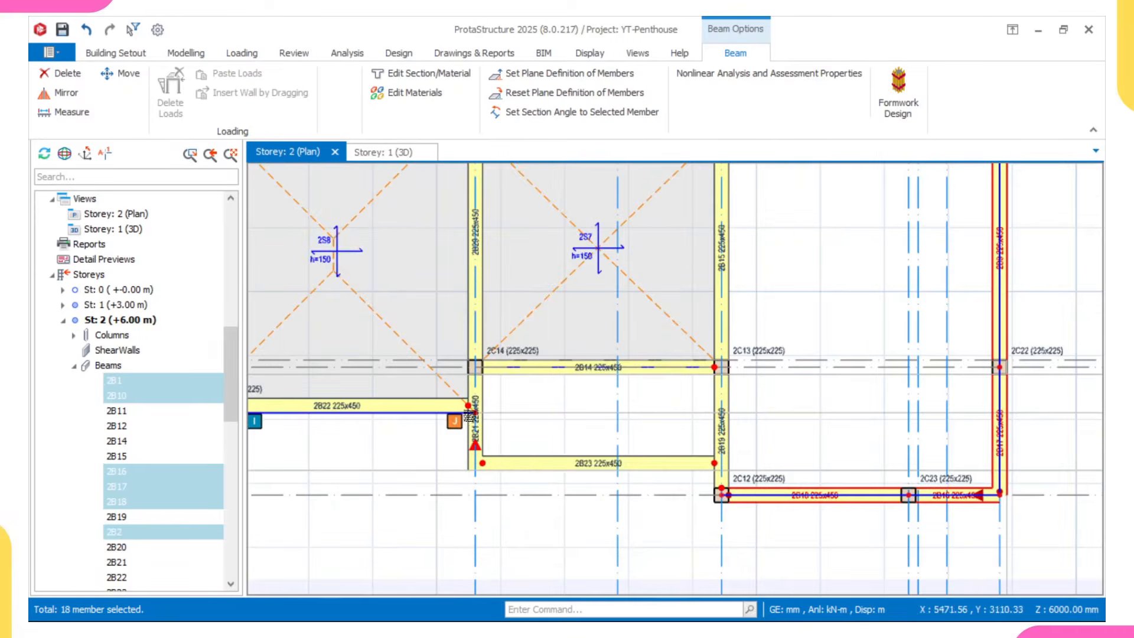
{"action": "scroll", "coordinate": [495, 421], "scroll_direction": "up", "scroll_amount": 1}
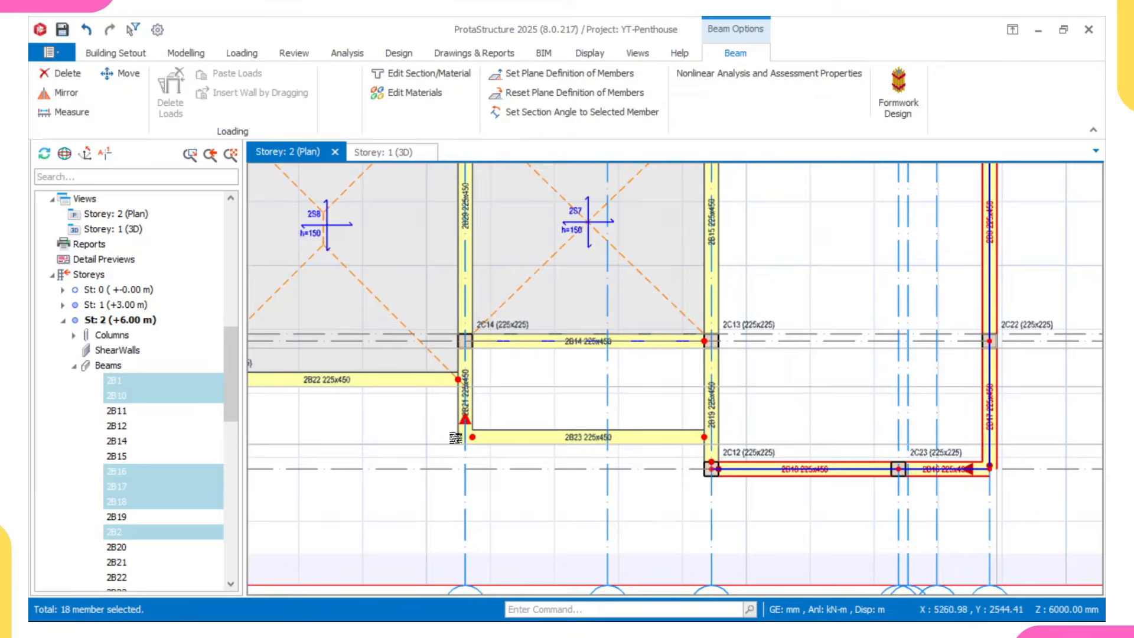
{"action": "scroll", "coordinate": [456, 438], "scroll_direction": "up", "scroll_amount": 1}
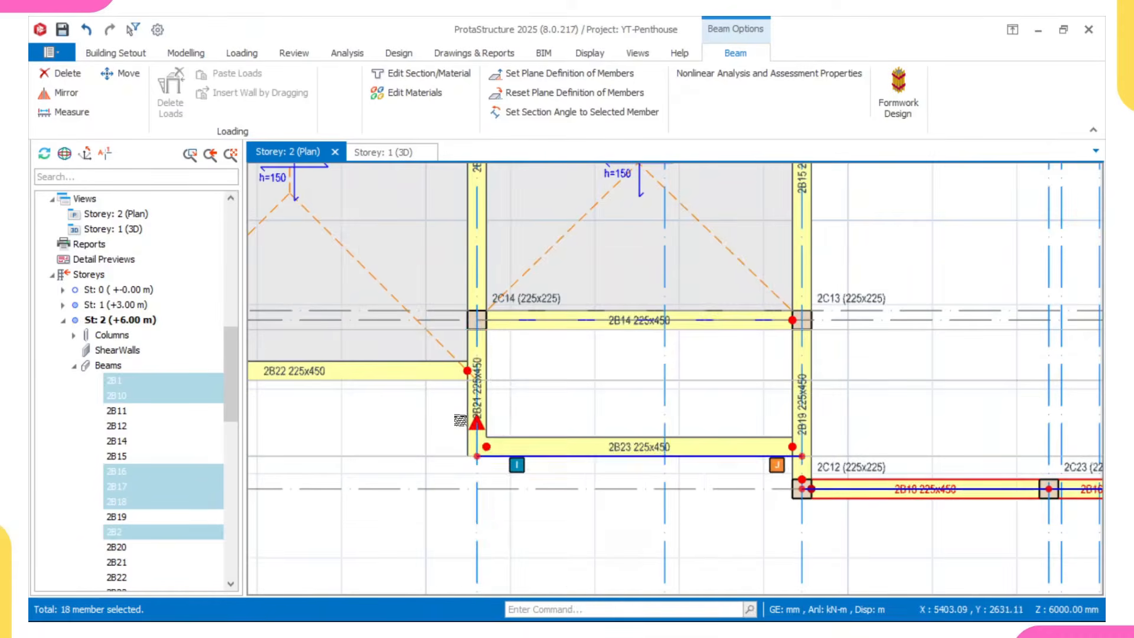
{"action": "scroll", "coordinate": [465, 415], "scroll_direction": "down", "scroll_amount": 1}
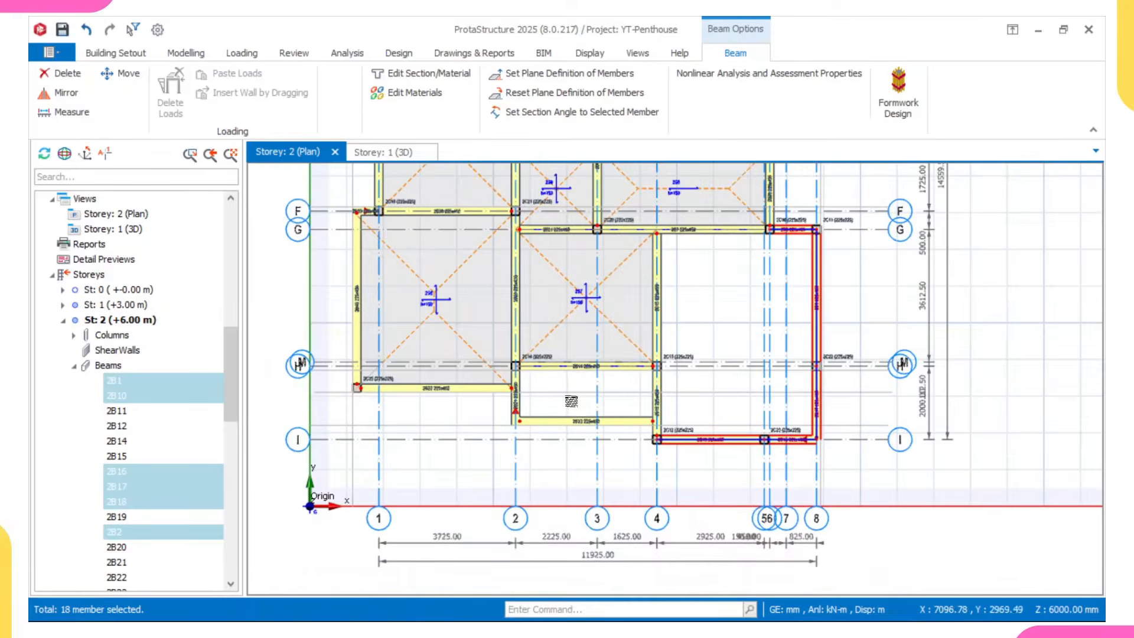
{"action": "scroll", "coordinate": [539, 411], "scroll_direction": "down", "scroll_amount": 2}
{"action": "scroll", "coordinate": [597, 403], "scroll_direction": "up", "scroll_amount": 1}
{"action": "scroll", "coordinate": [597, 403], "scroll_direction": "down", "scroll_amount": 1}
- Set the depth h of all selected Storey 2 beams to 300 mm in the beam summary table, and clear the selection
{"action": "middle_click_drag", "start_coordinate": [679, 357], "coordinate": [423, 556]}
{"action": "right_click", "coordinate": [742, 290]}
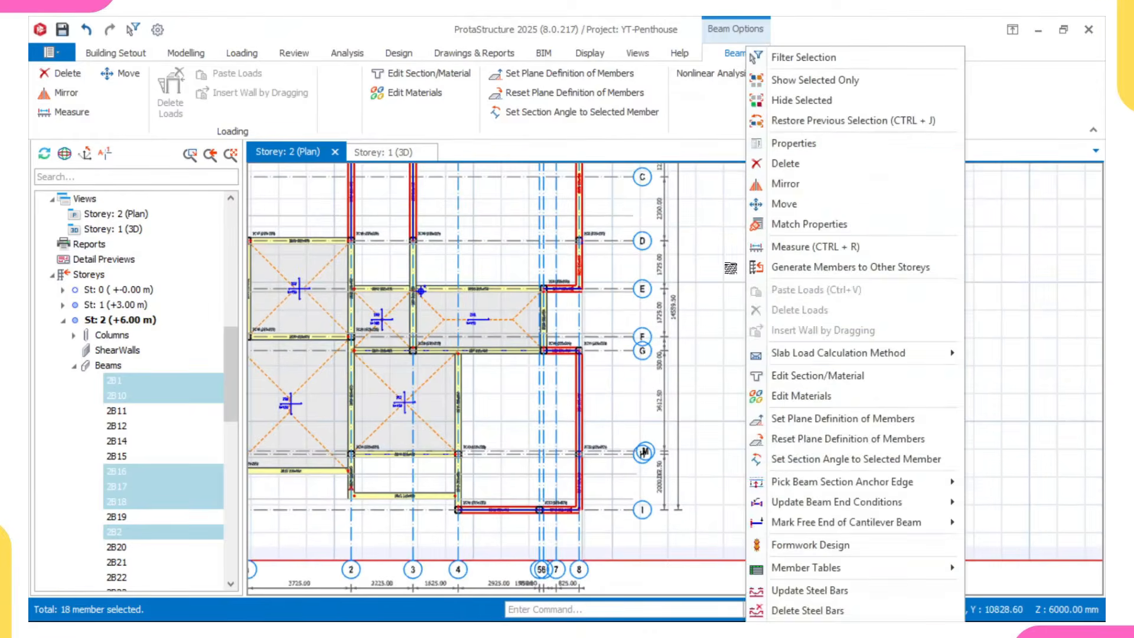
{"action": "right_click", "coordinate": [849, 288]}
{"action": "left_click", "coordinate": [890, 144]}
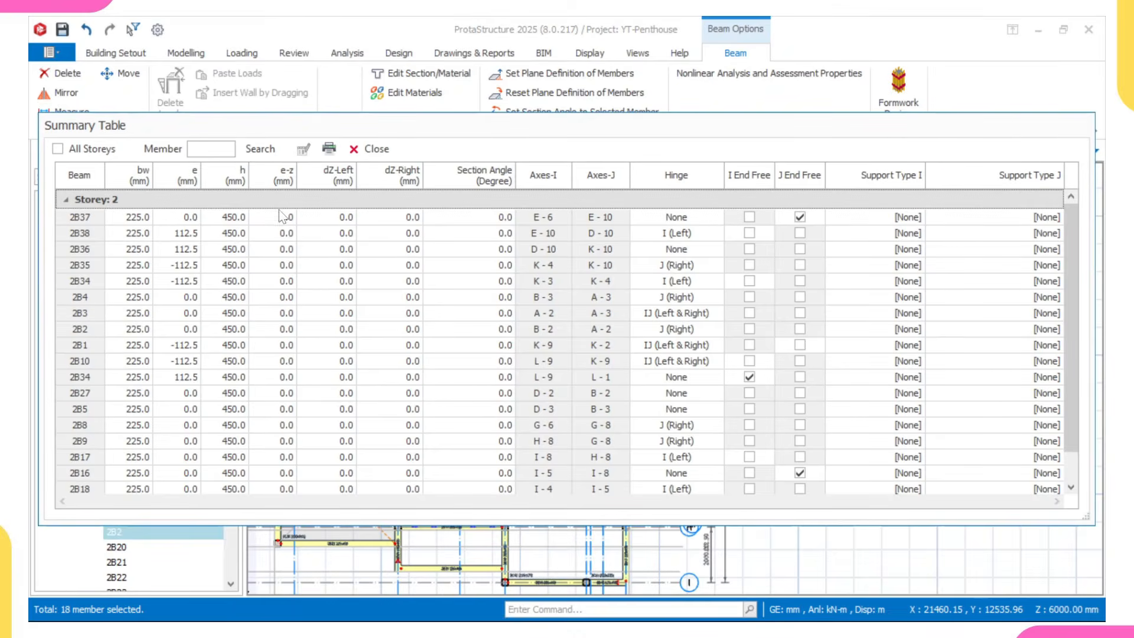
{"action": "left_click", "coordinate": [239, 173]}
{"action": "left_click", "coordinate": [310, 151]}
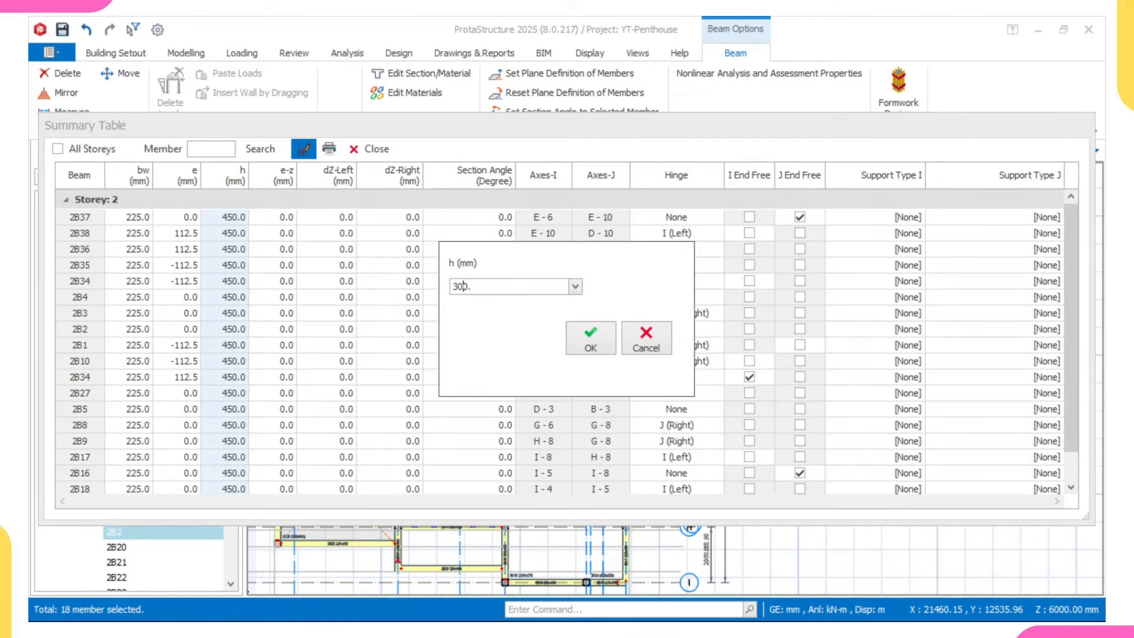
{"action": "left_click", "coordinate": [590, 343]}
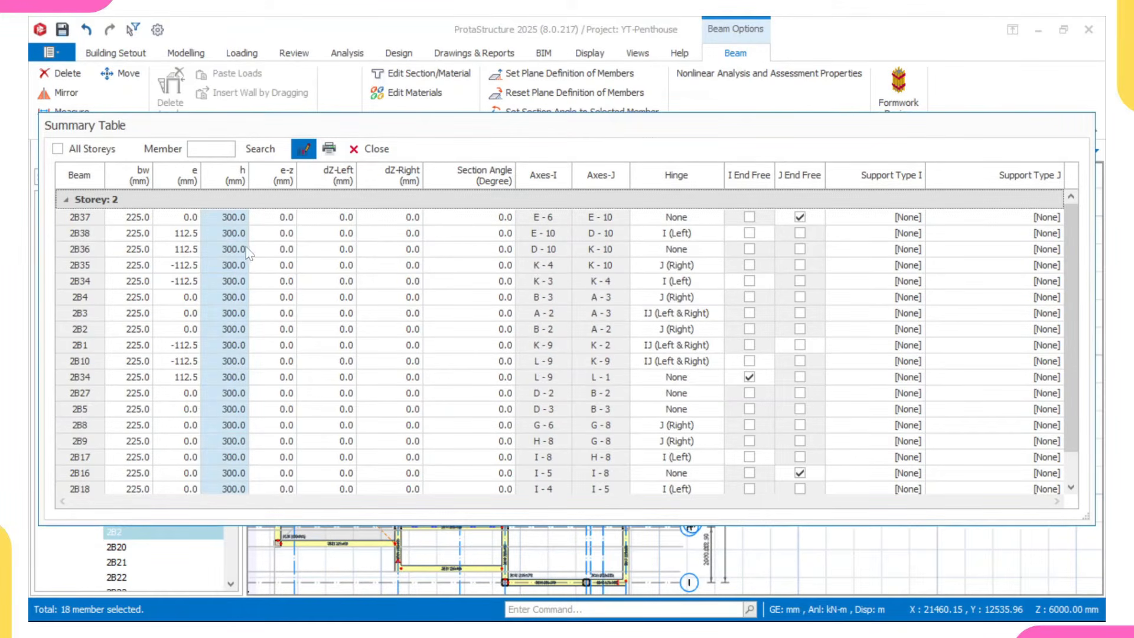
{"action": "left_click", "coordinate": [370, 149]}
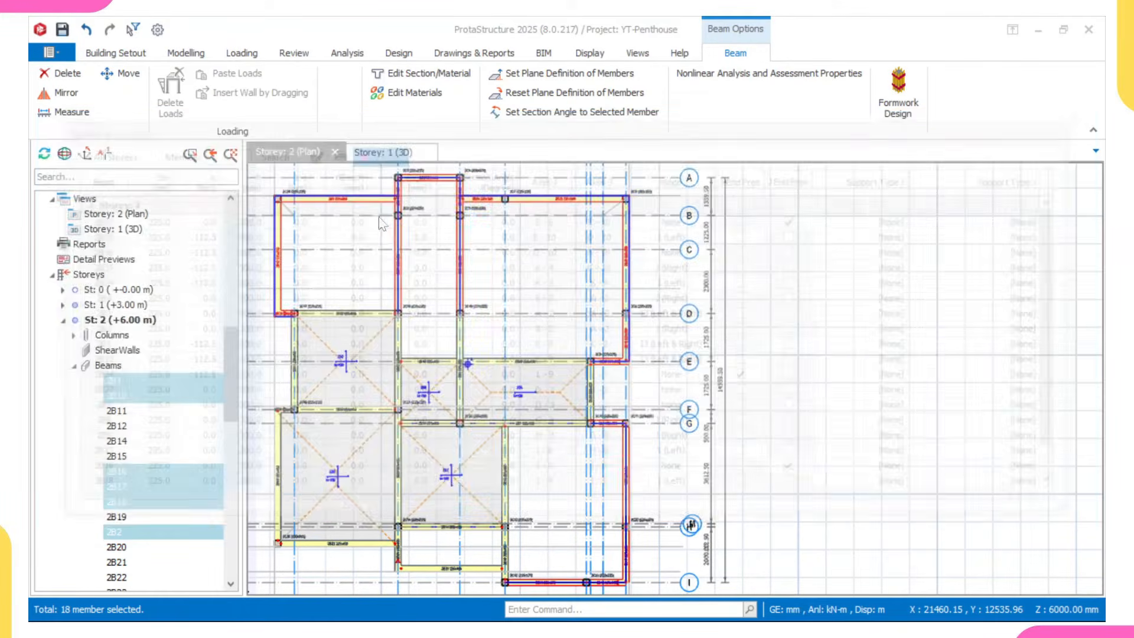
{"action": "key", "text": "Escape"}
- Switch to AutoCAD and examine the building's exterior rendering around the balconies and the roof between the upper floors
{"action": "scroll", "coordinate": [447, 212], "scroll_direction": "up", "scroll_amount": 3}
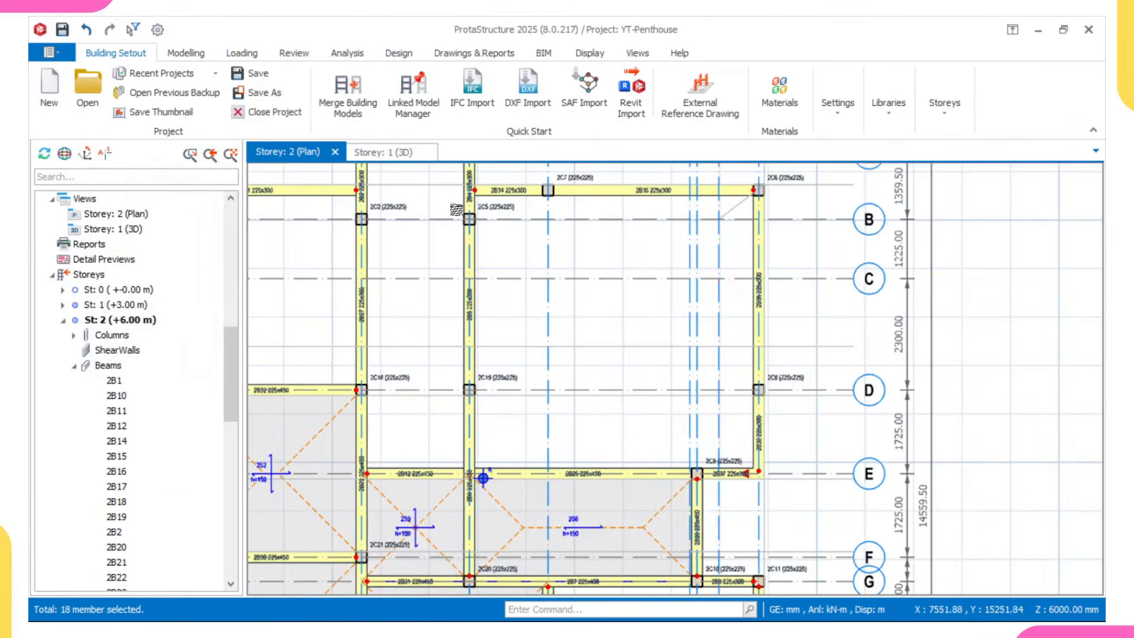
{"action": "scroll", "coordinate": [473, 238], "scroll_direction": "down", "scroll_amount": 4}
{"action": "scroll", "coordinate": [384, 426], "scroll_direction": "up", "scroll_amount": 6}
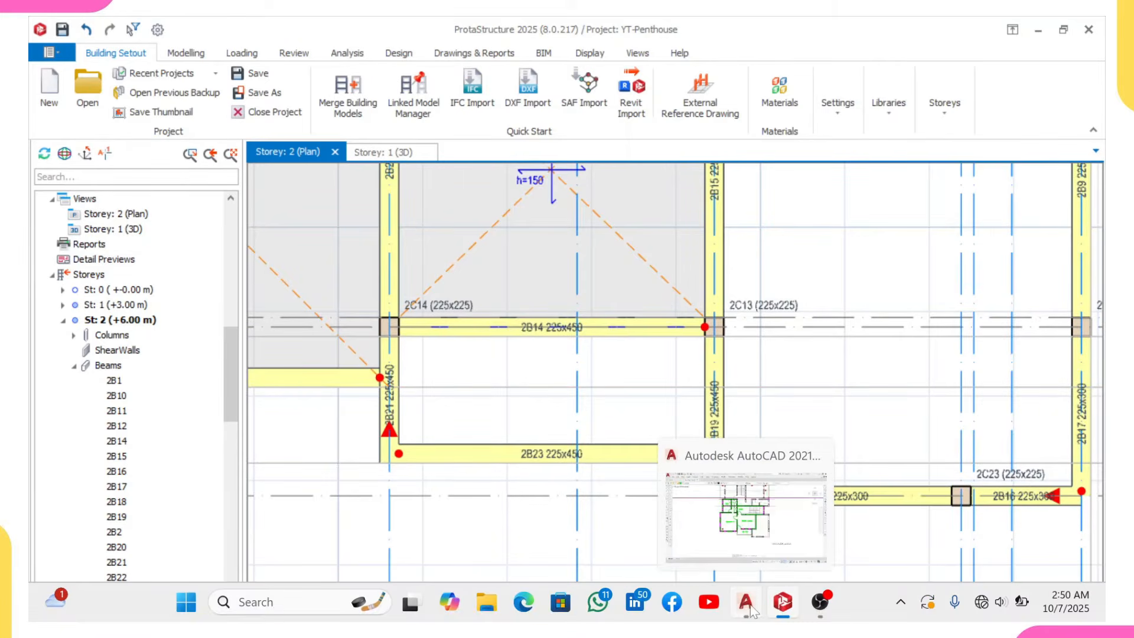
{"action": "left_click", "coordinate": [746, 601]}
{"action": "scroll", "coordinate": [626, 452], "scroll_direction": "down", "scroll_amount": 7}
{"action": "middle_click_drag", "start_coordinate": [374, 398], "coordinate": [557, 441]}
{"action": "scroll", "coordinate": [584, 409], "scroll_direction": "up", "scroll_amount": 6}
{"action": "scroll", "coordinate": [463, 284], "scroll_direction": "up", "scroll_amount": 2}
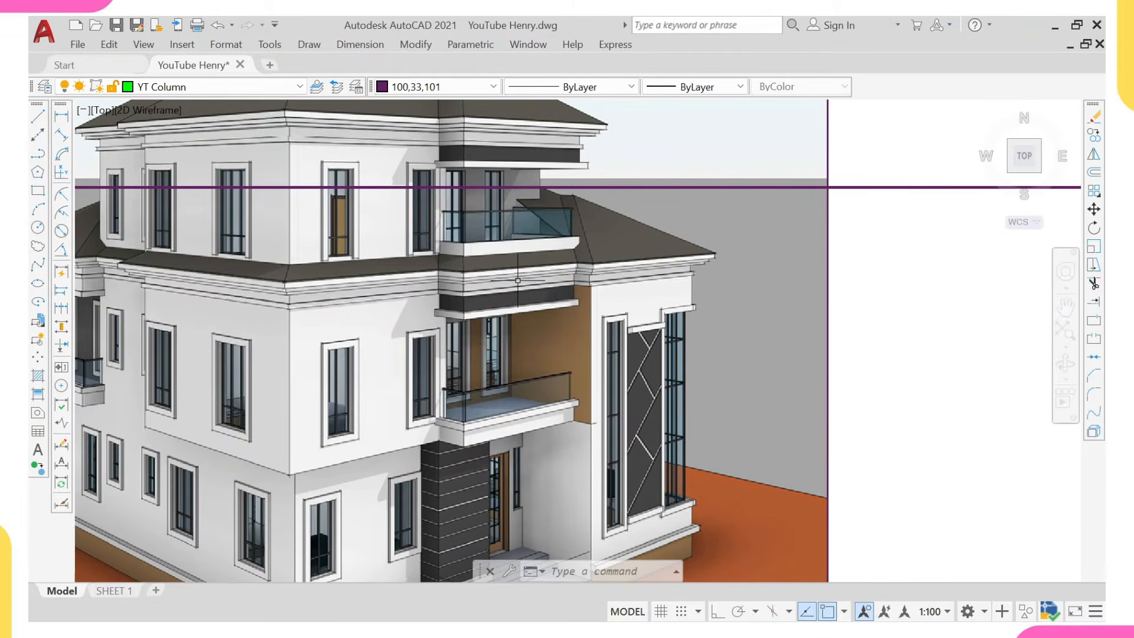
{"action": "scroll", "coordinate": [542, 276], "scroll_direction": "up", "scroll_amount": 2}
{"action": "scroll", "coordinate": [473, 280], "scroll_direction": "down", "scroll_amount": 3}
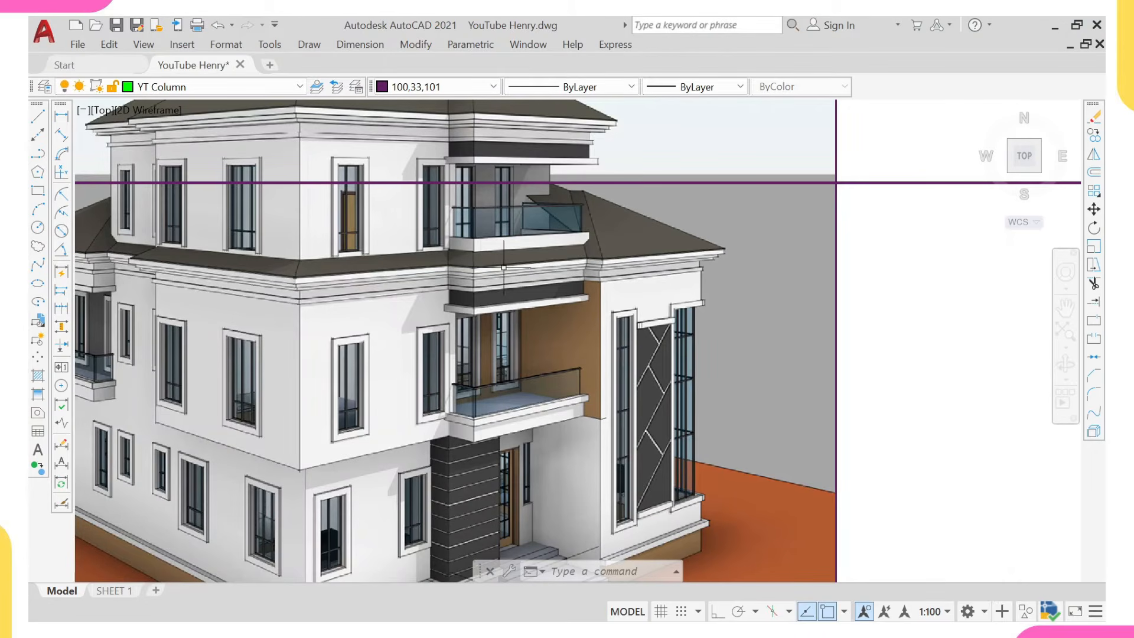
- Switch back to ProtaStructure and inspect the building model from the back and front in the Storey 1 3D view
{"action": "mouse_move", "coordinate": [828, 618]}
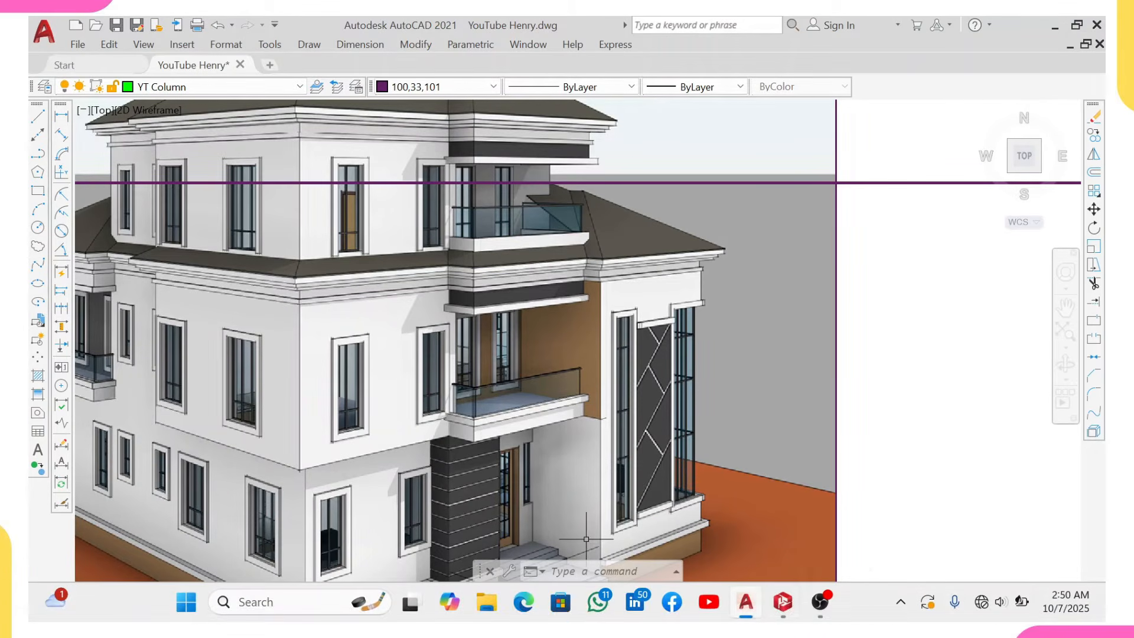
{"action": "left_click", "coordinate": [783, 601]}
{"action": "scroll", "coordinate": [665, 375], "scroll_direction": "down", "scroll_amount": 3}
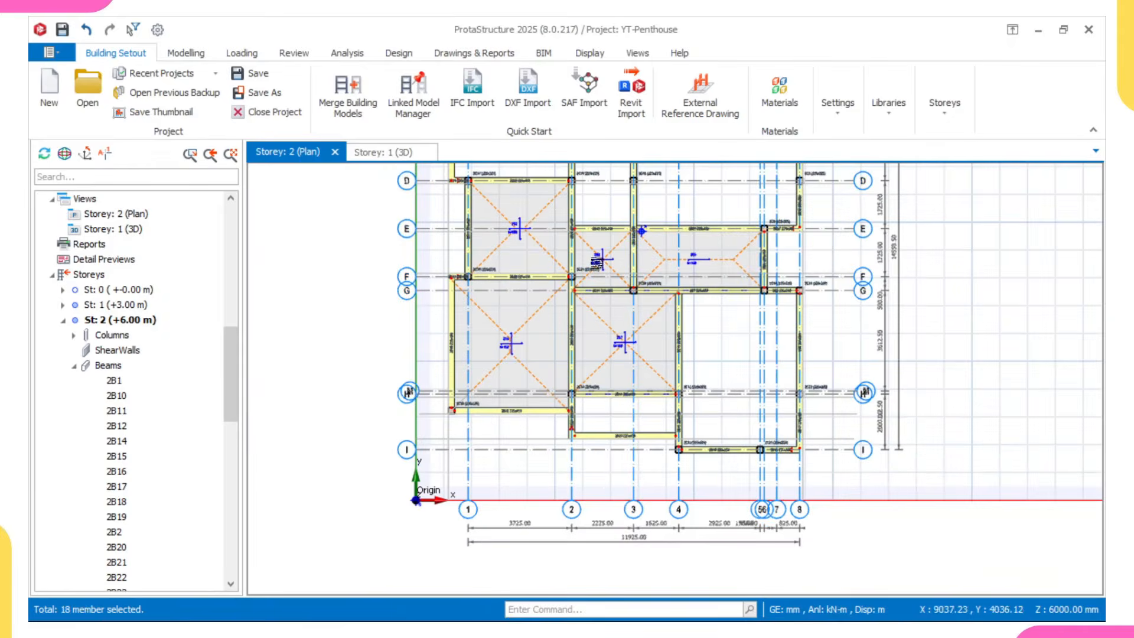
{"action": "left_click", "coordinate": [401, 154]}
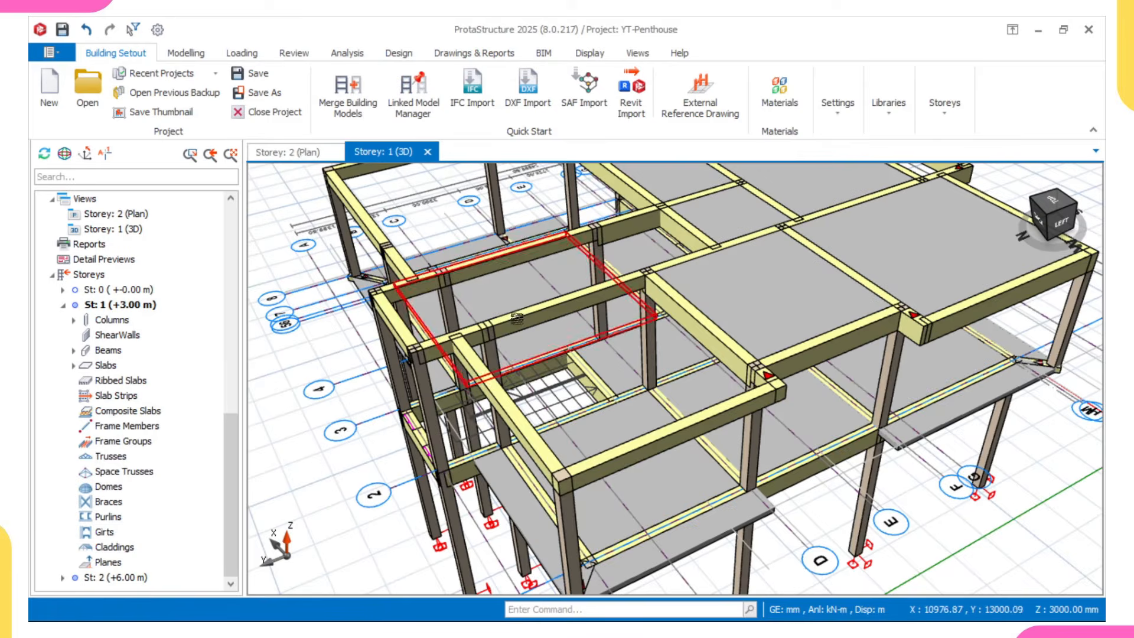
{"action": "middle_click_drag", "start_coordinate": [546, 371], "coordinate": [761, 378]}
{"action": "scroll", "coordinate": [551, 411], "scroll_direction": "down", "scroll_amount": 4}
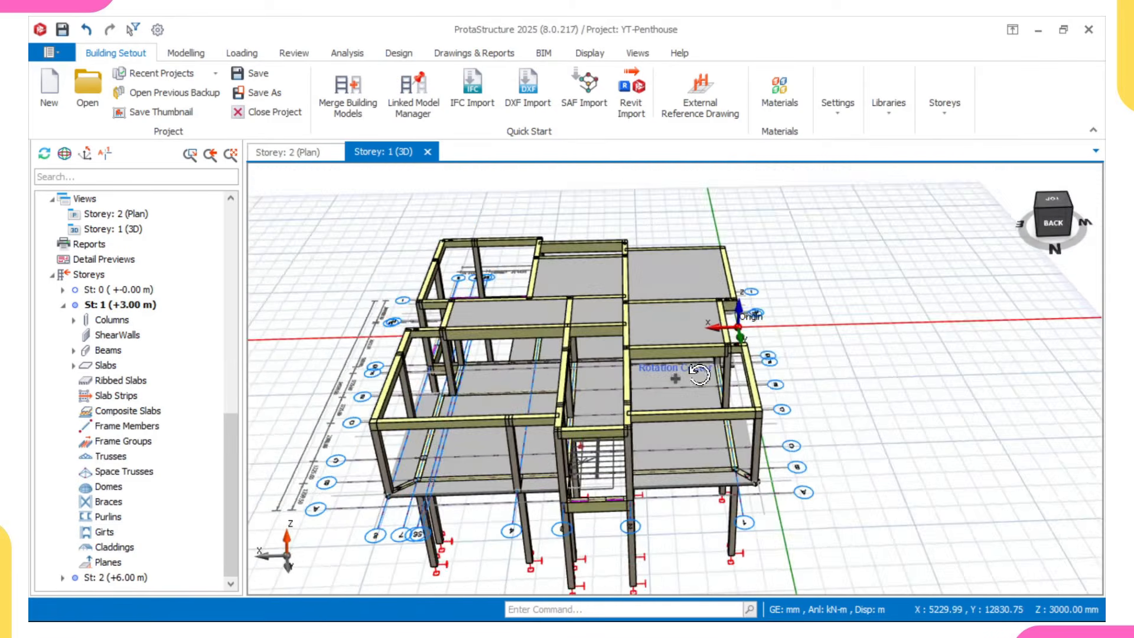
{"action": "mouse_move", "coordinate": [635, 342]}
{"action": "middle_mouse_down"}
{"action": "mouse_move", "coordinate": [710, 366]}
{"action": "mouse_move", "coordinate": [532, 375]}
{"action": "mouse_move", "coordinate": [411, 362]}
{"action": "mouse_move", "coordinate": [397, 374]}
{"action": "middle_mouse_up"}
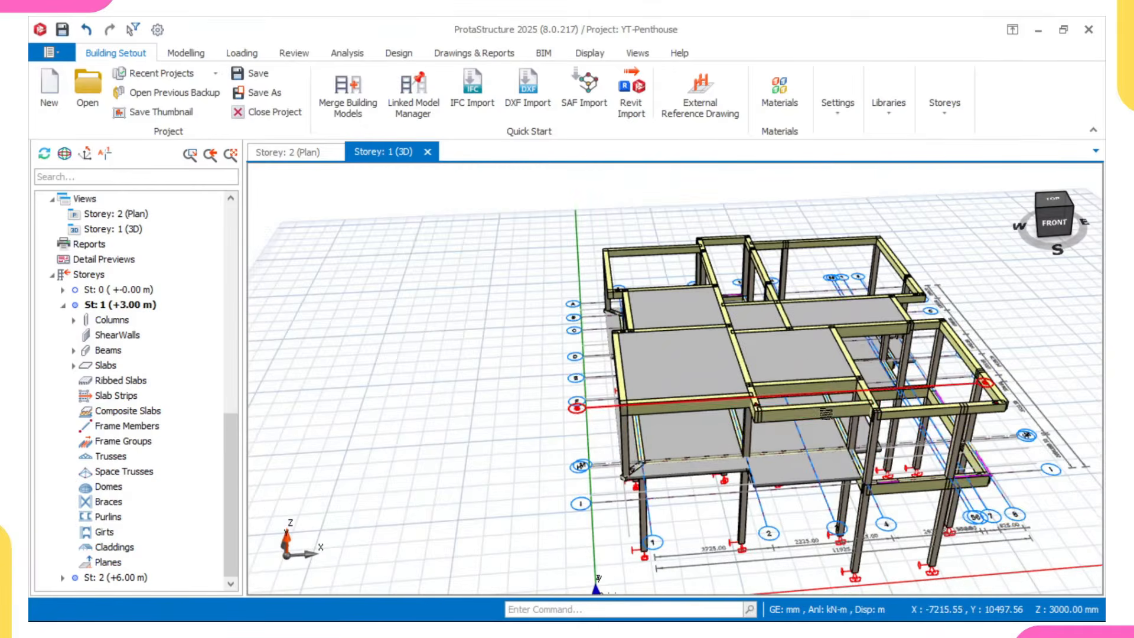
- Inspect the building's slabs, beams and columns from the front and side in the Storey 1 3D view
{"action": "middle_click_drag", "start_coordinate": [776, 404], "coordinate": [631, 389]}
{"action": "mouse_move", "coordinate": [908, 388]}
{"action": "middle_mouse_down"}
{"action": "mouse_move", "coordinate": [839, 421]}
{"action": "mouse_move", "coordinate": [867, 342]}
{"action": "mouse_move", "coordinate": [862, 384]}
{"action": "mouse_move", "coordinate": [885, 406]}
{"action": "mouse_move", "coordinate": [976, 400]}
{"action": "mouse_move", "coordinate": [838, 407]}
{"action": "mouse_move", "coordinate": [845, 398]}
{"action": "middle_mouse_up"}
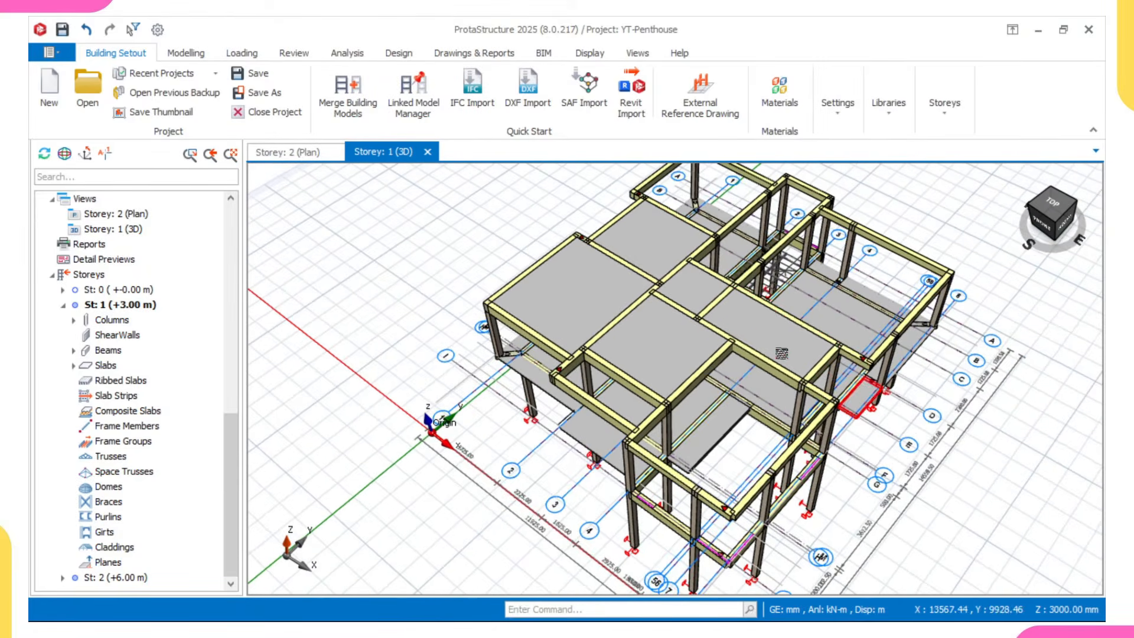
{"action": "scroll", "coordinate": [762, 354], "scroll_direction": "up", "scroll_amount": 2}
{"action": "scroll", "coordinate": [762, 354], "scroll_direction": "down", "scroll_amount": 2}
{"action": "middle_click_drag", "start_coordinate": [676, 380], "coordinate": [833, 379]}
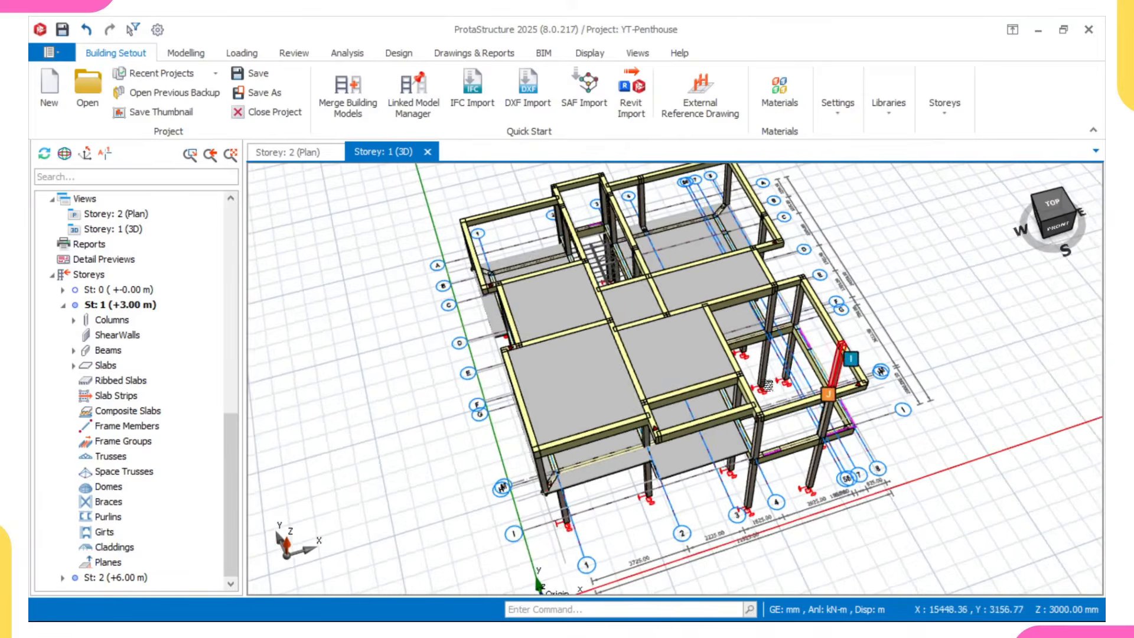
{"action": "middle_click_drag", "start_coordinate": [660, 345], "coordinate": [671, 343]}
{"action": "left_click", "coordinate": [302, 153]}
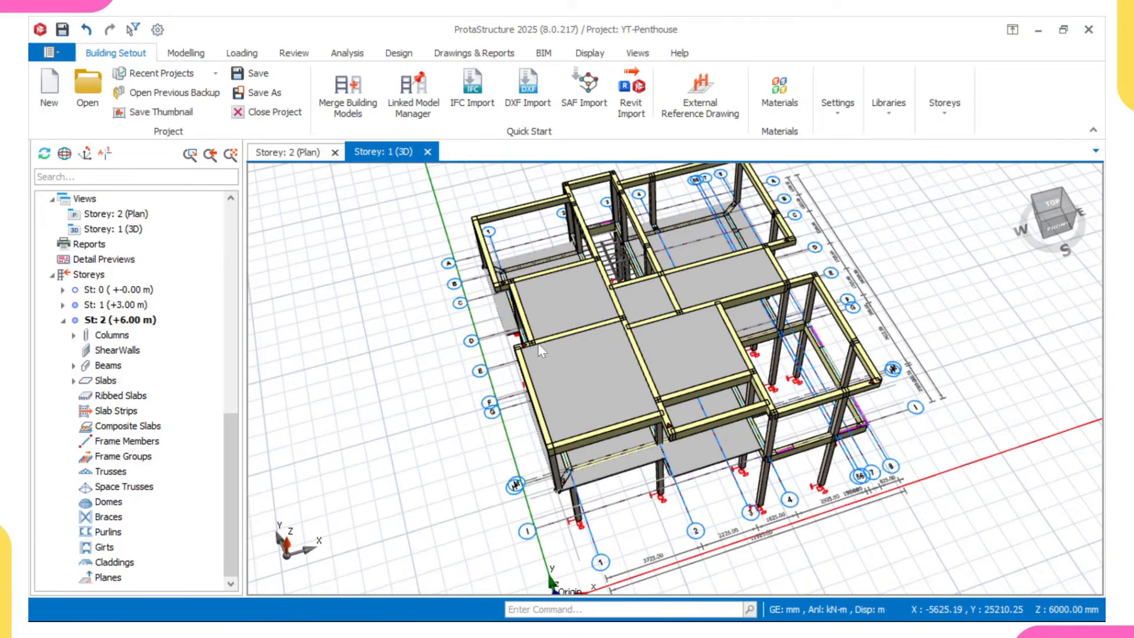
{"action": "left_click", "coordinate": [386, 153]}
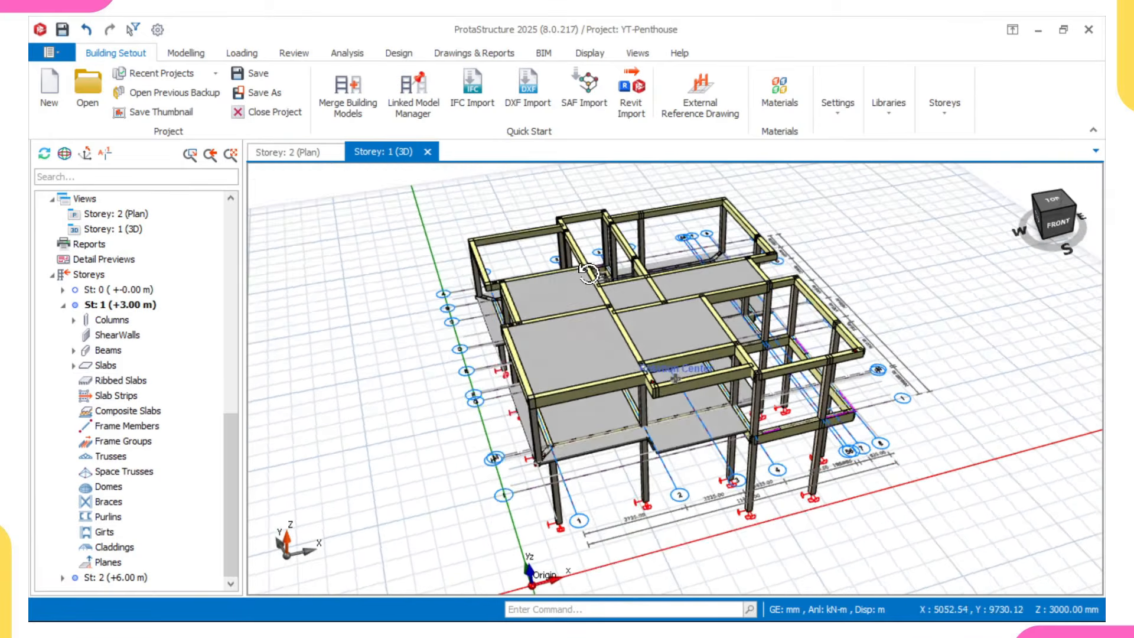
{"action": "middle_click_drag", "start_coordinate": [588, 273], "coordinate": [682, 432]}
{"action": "scroll", "coordinate": [617, 280], "scroll_direction": "down", "scroll_amount": 3}
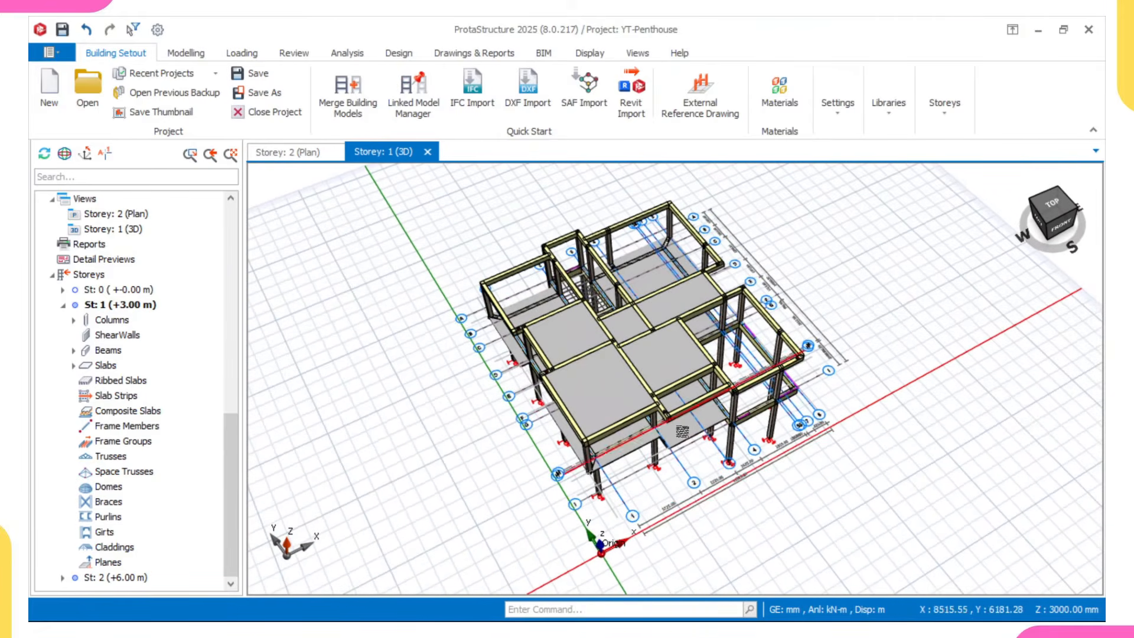
- Switch to AutoCAD and examine the upper floors and roof in the building's exterior rendering
{"action": "mouse_move", "coordinate": [707, 616]}
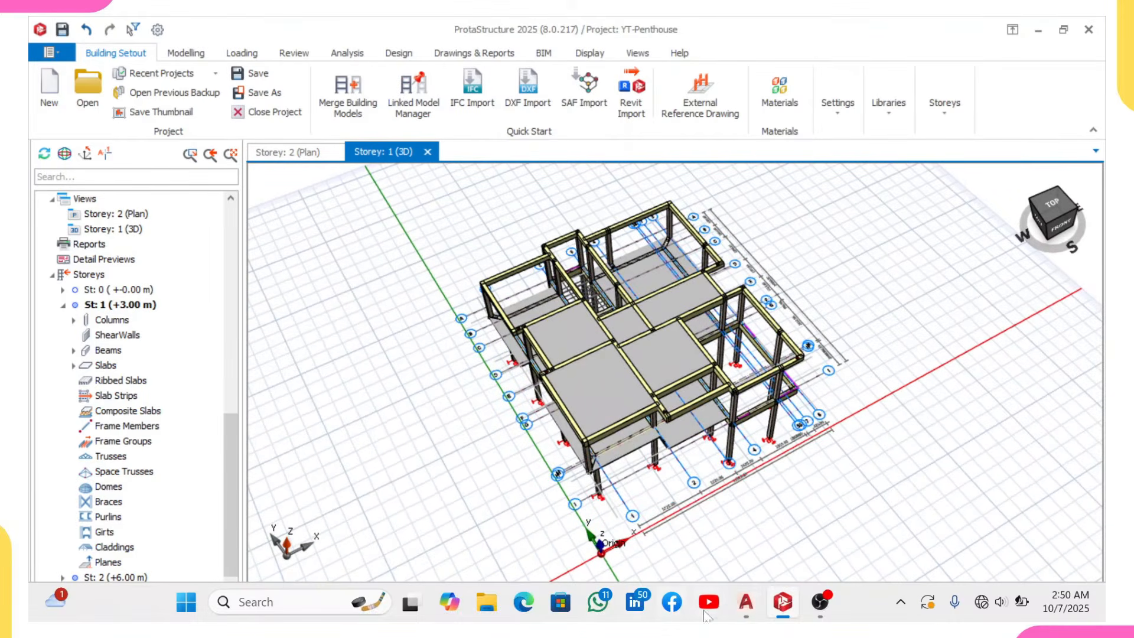
{"action": "left_click", "coordinate": [741, 608]}
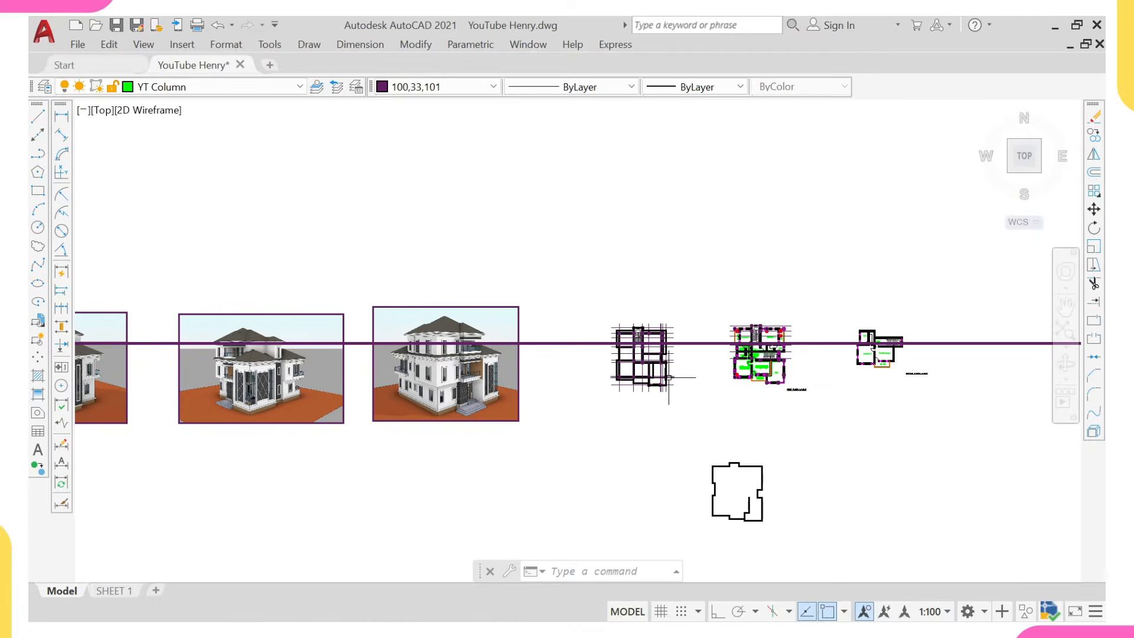
{"action": "scroll", "coordinate": [526, 359], "scroll_direction": "up", "scroll_amount": 6}
{"action": "scroll", "coordinate": [237, 321], "scroll_direction": "up", "scroll_amount": 2}
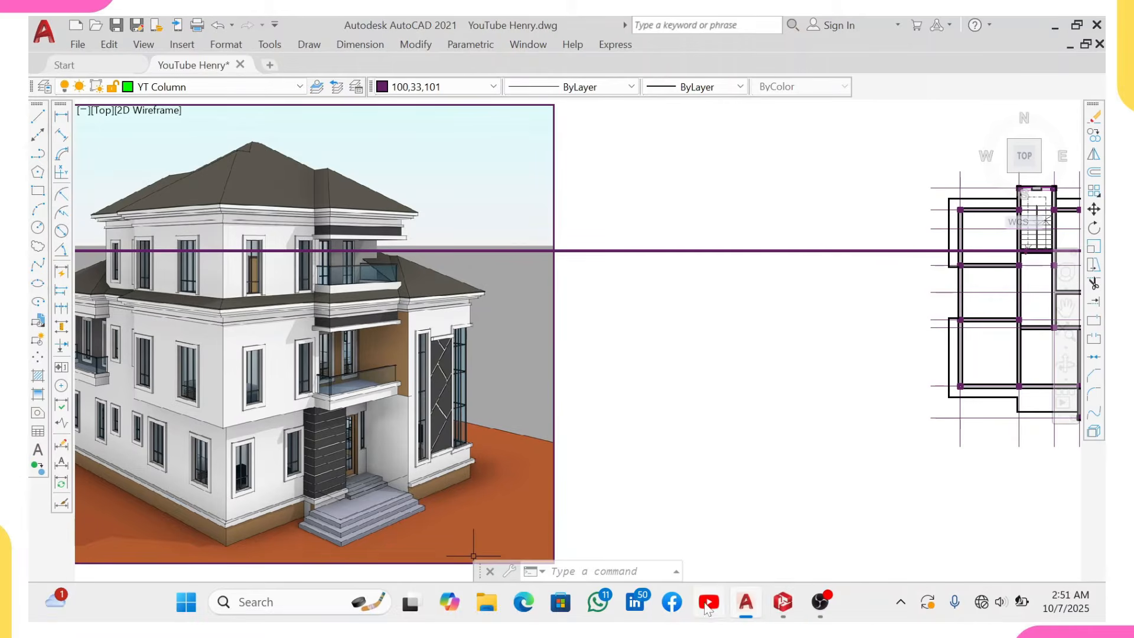
- Switch back to ProtaStructure and inspect the upper-floor beams along the front of the 3D model up close
{"action": "left_click", "coordinate": [783, 602]}
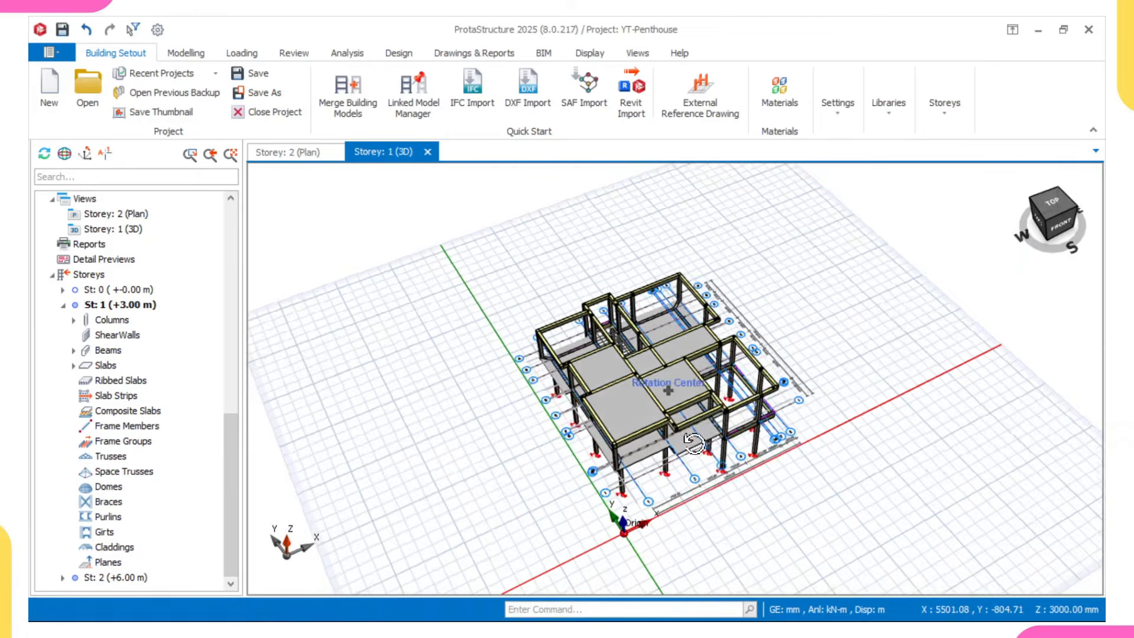
{"action": "scroll", "coordinate": [769, 388], "scroll_direction": "up", "scroll_amount": 5}
{"action": "middle_click_drag", "start_coordinate": [702, 366], "coordinate": [671, 341]}
{"action": "scroll", "coordinate": [671, 345], "scroll_direction": "up", "scroll_amount": 4}
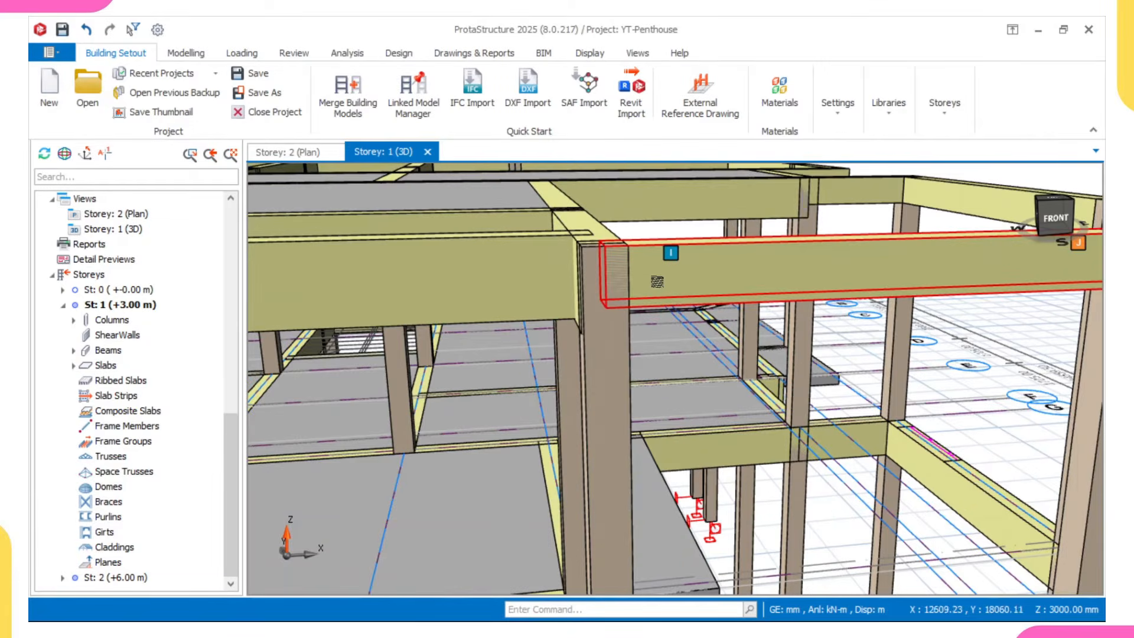
{"action": "scroll", "coordinate": [664, 283], "scroll_direction": "down", "scroll_amount": 1}
{"action": "scroll", "coordinate": [544, 286], "scroll_direction": "down", "scroll_amount": 3}
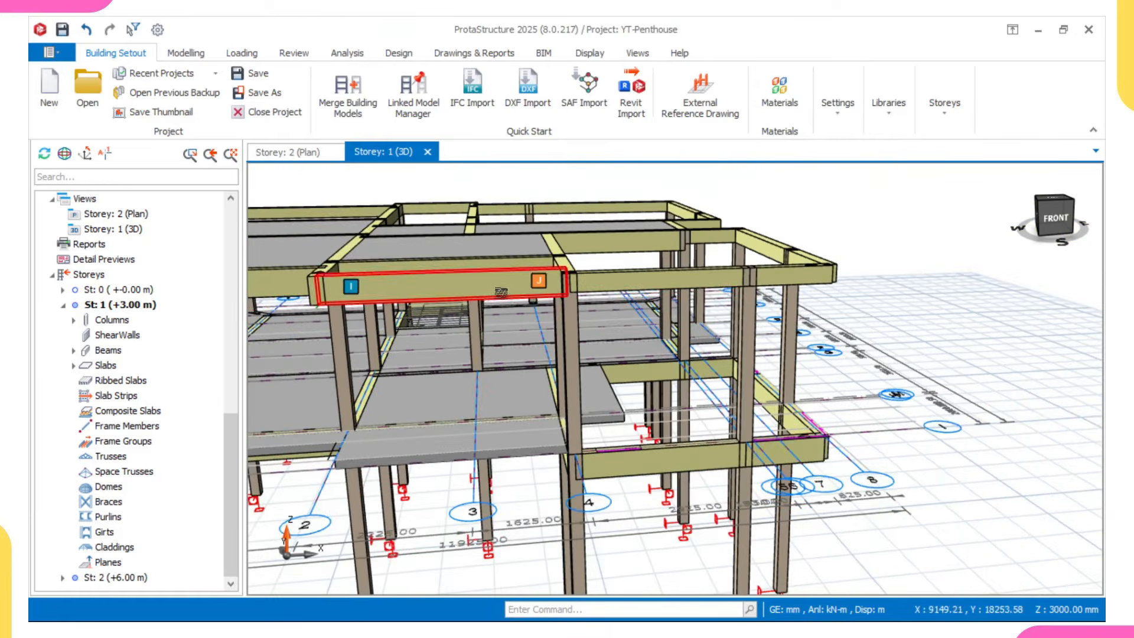
{"action": "middle_click_drag", "start_coordinate": [503, 291], "coordinate": [725, 322]}
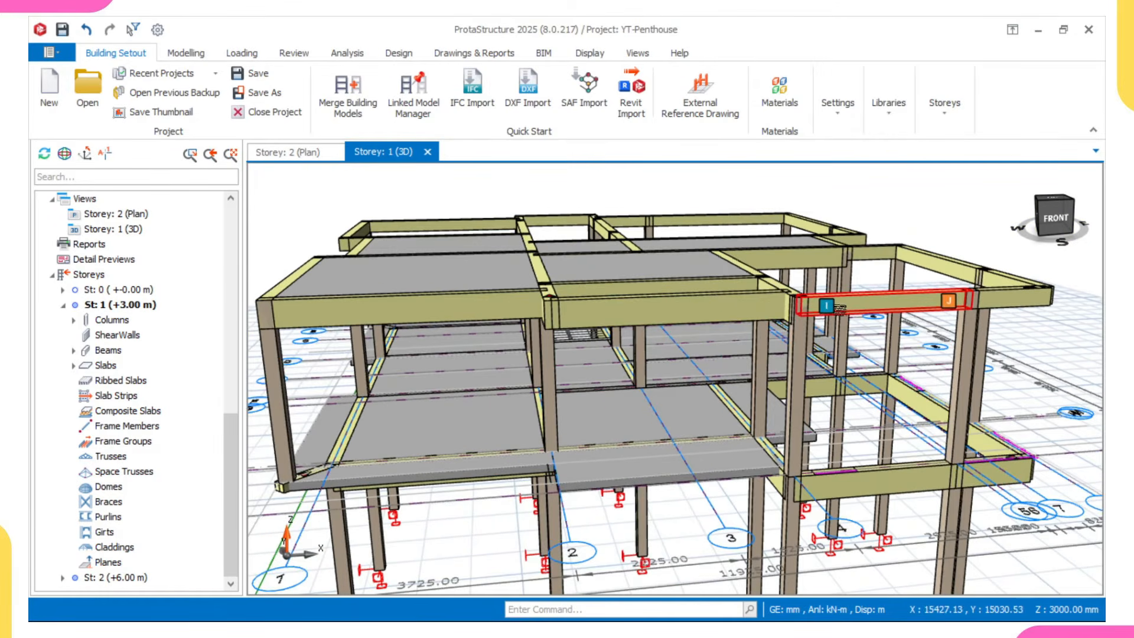
{"action": "scroll", "coordinate": [531, 358], "scroll_direction": "down", "scroll_amount": 3}
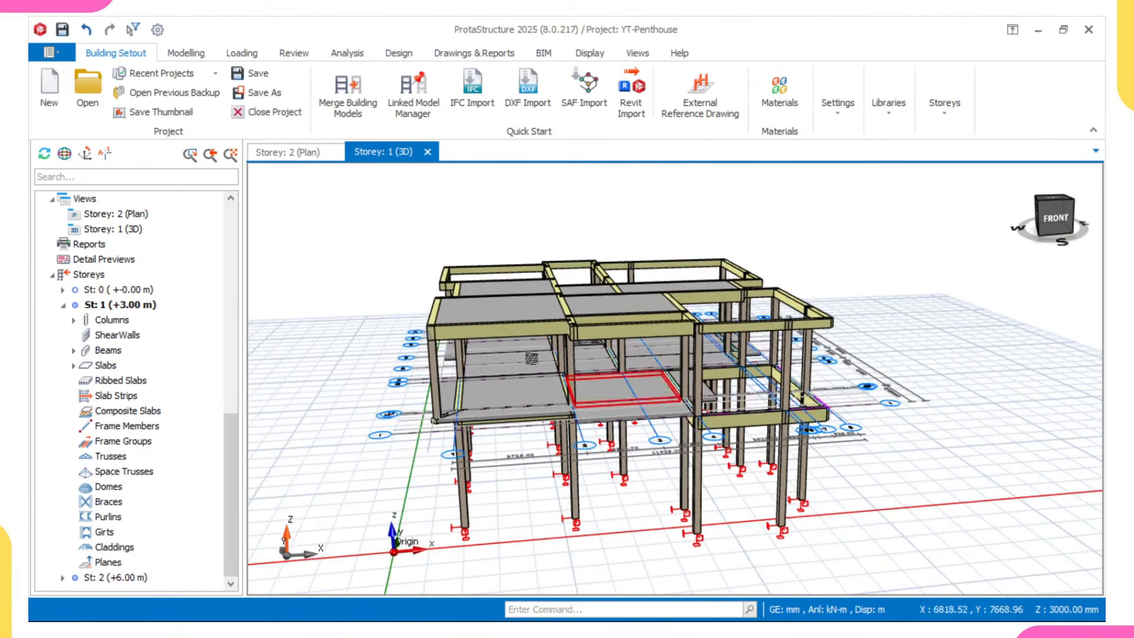
- From the Storey 2 plan, insert Storey 3 with a height of 3000 mm, generating its members from the selected storey
{"action": "left_click", "coordinate": [276, 152]}
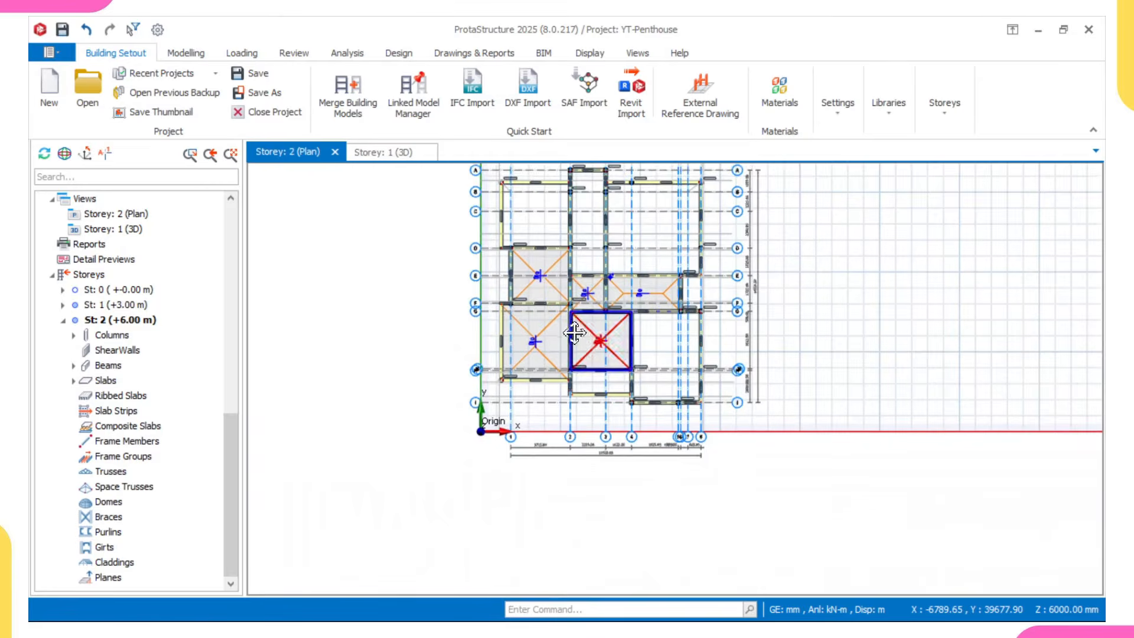
{"action": "scroll", "coordinate": [574, 333], "scroll_direction": "up", "scroll_amount": 4}
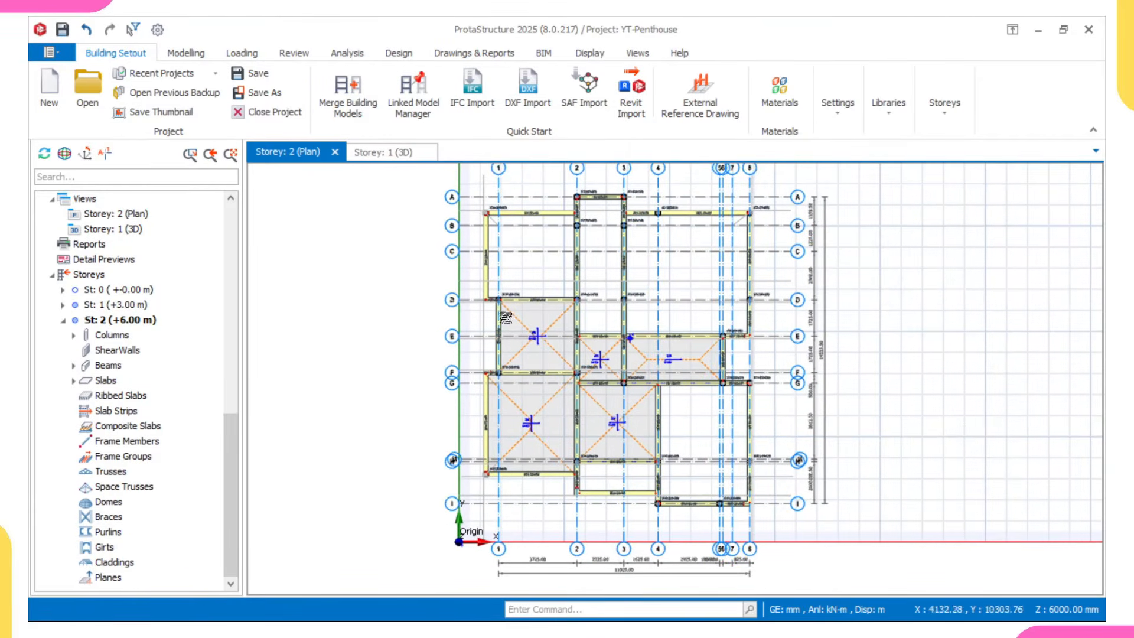
{"action": "scroll", "coordinate": [114, 324], "scroll_direction": "up", "scroll_amount": 1}
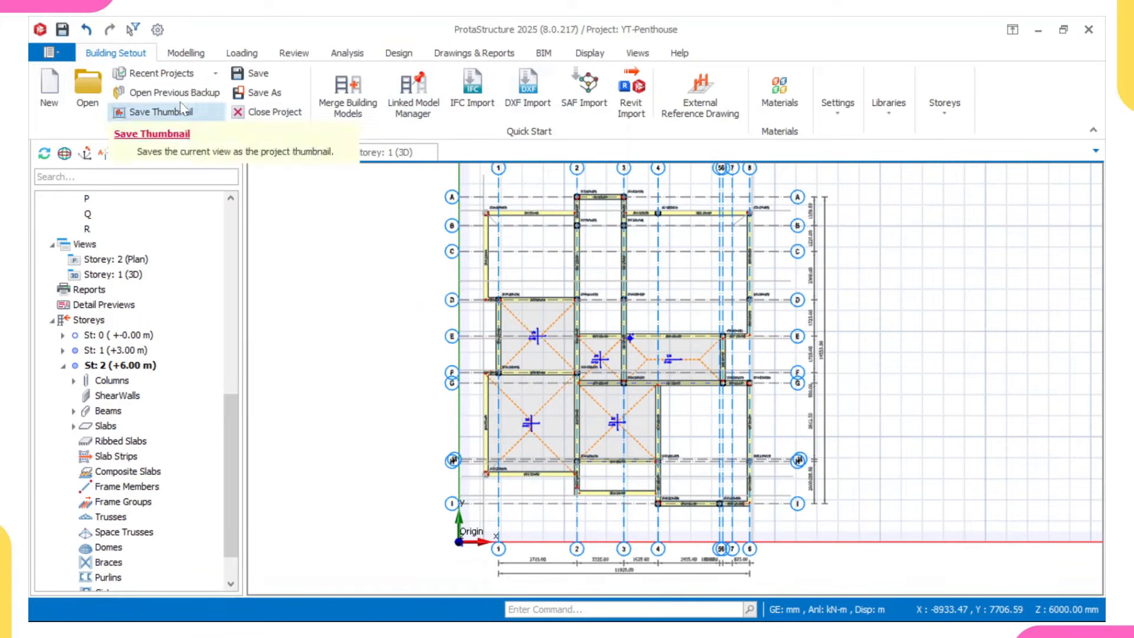
{"action": "left_click", "coordinate": [945, 105]}
{"action": "left_click", "coordinate": [952, 186]}
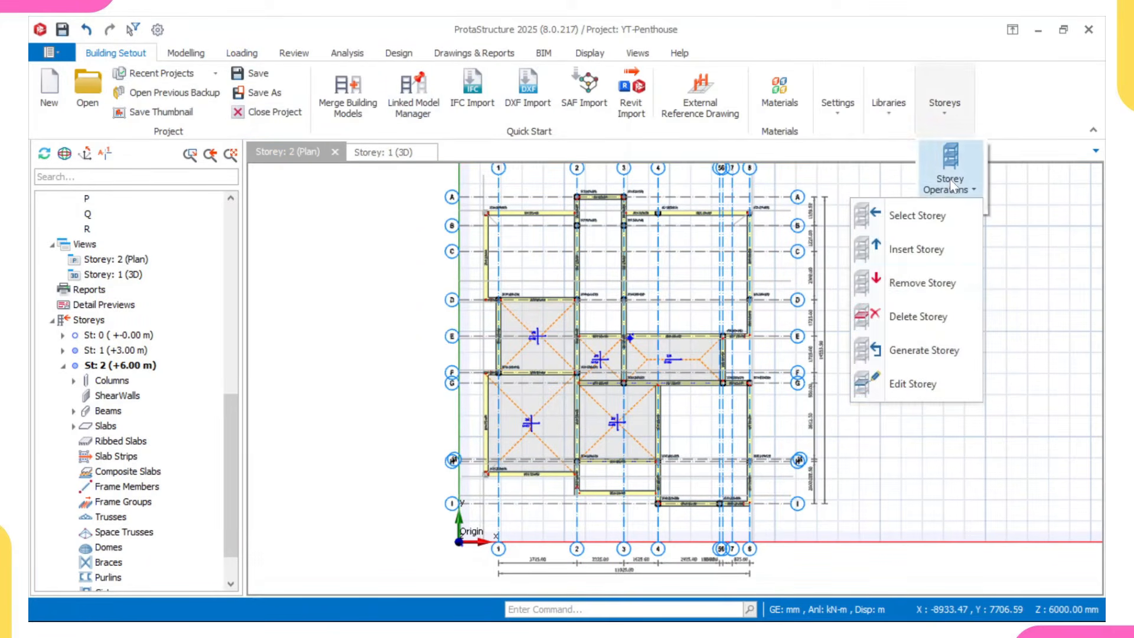
{"action": "left_click", "coordinate": [906, 254]}
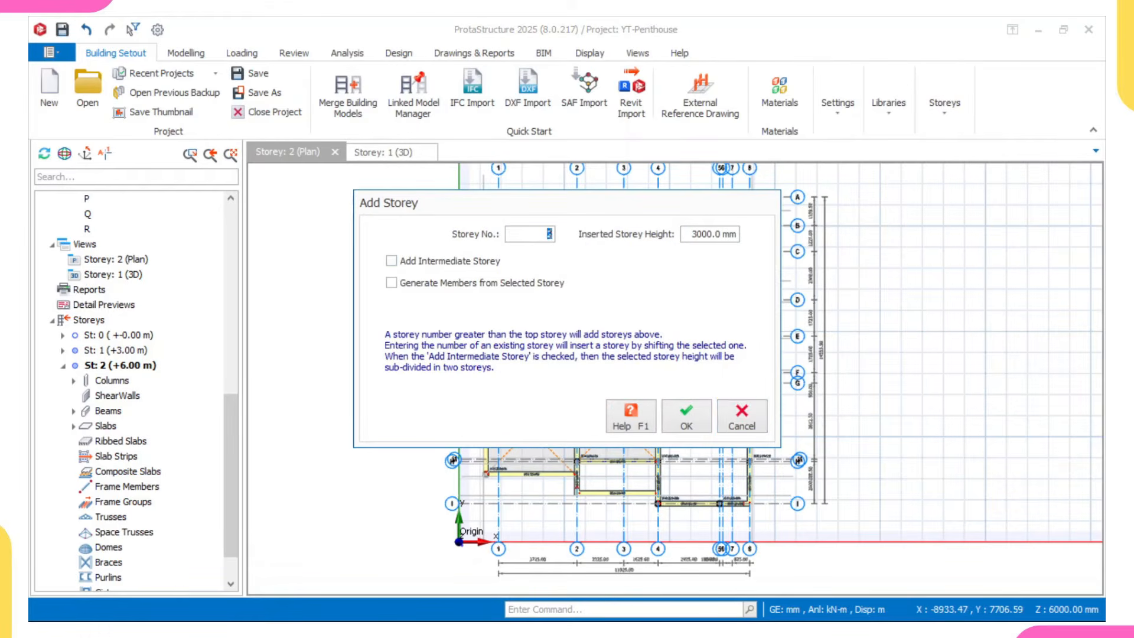
{"action": "type", "text": "3"}
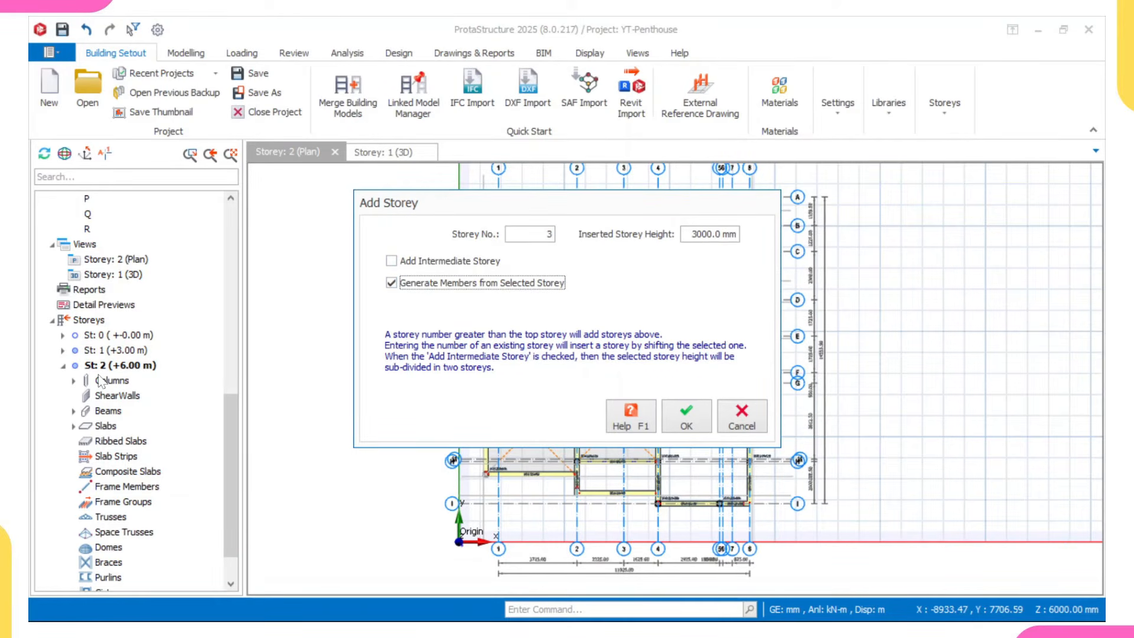
{"action": "left_click", "coordinate": [683, 426]}
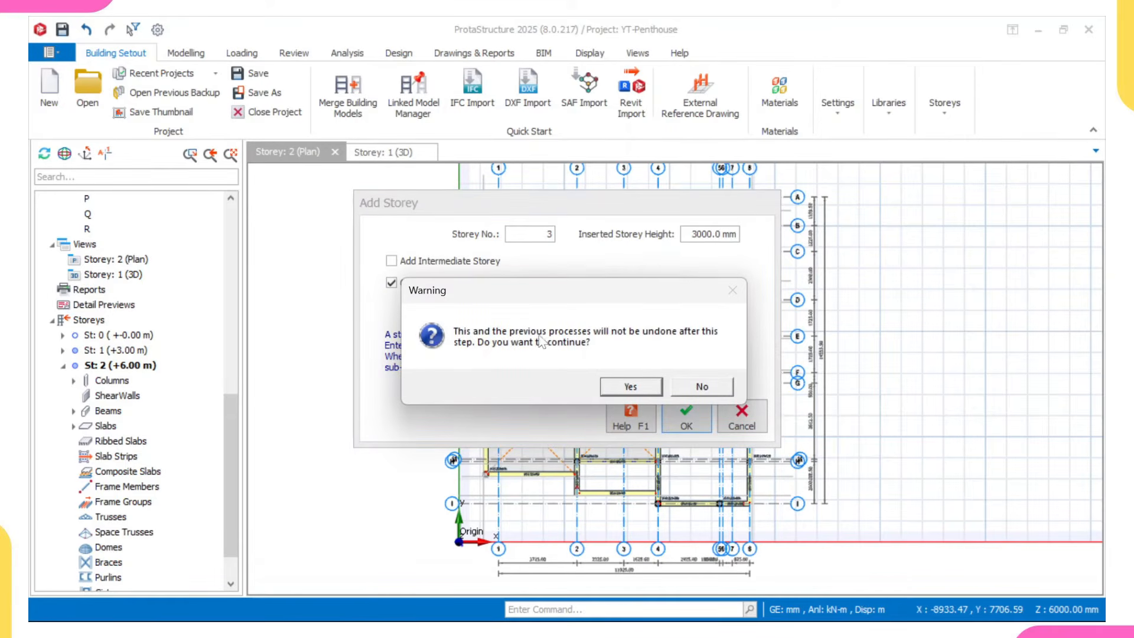
{"action": "left_click", "coordinate": [631, 386]}
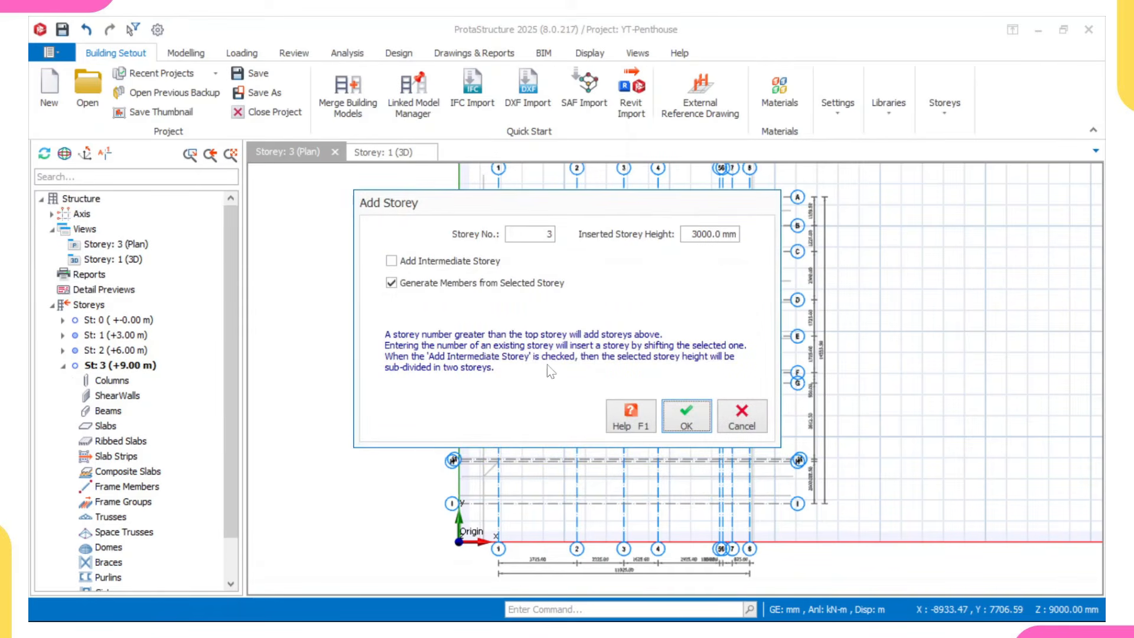
{"action": "left_click", "coordinate": [669, 412]}
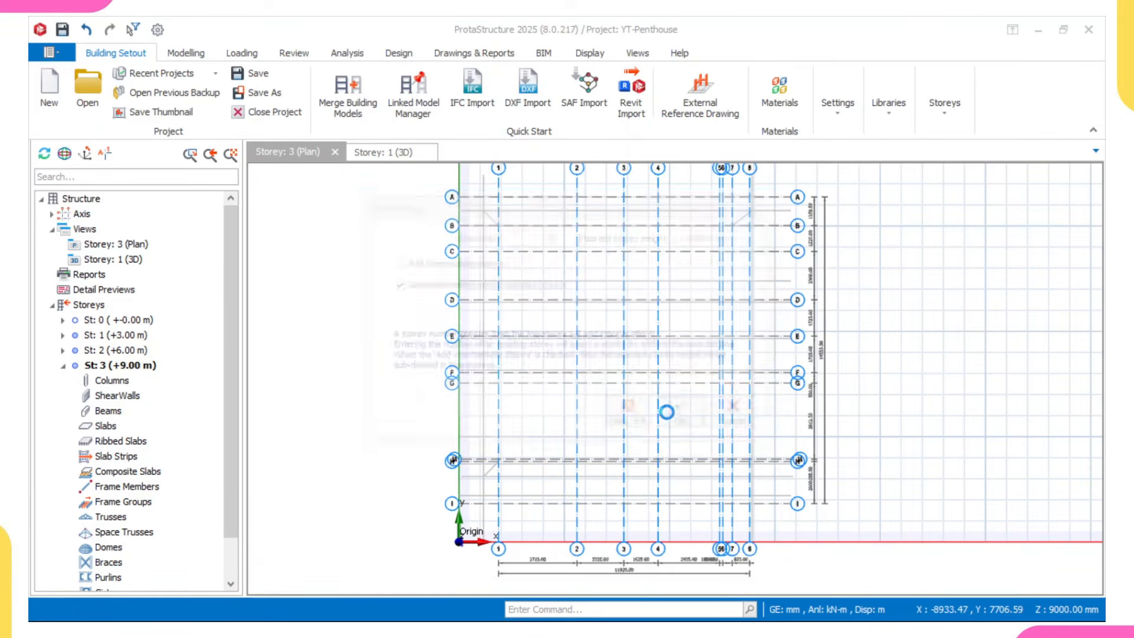
- Inspect the generated Storey 3 slabs, beams and columns in the 3D view
{"action": "left_click", "coordinate": [385, 153]}
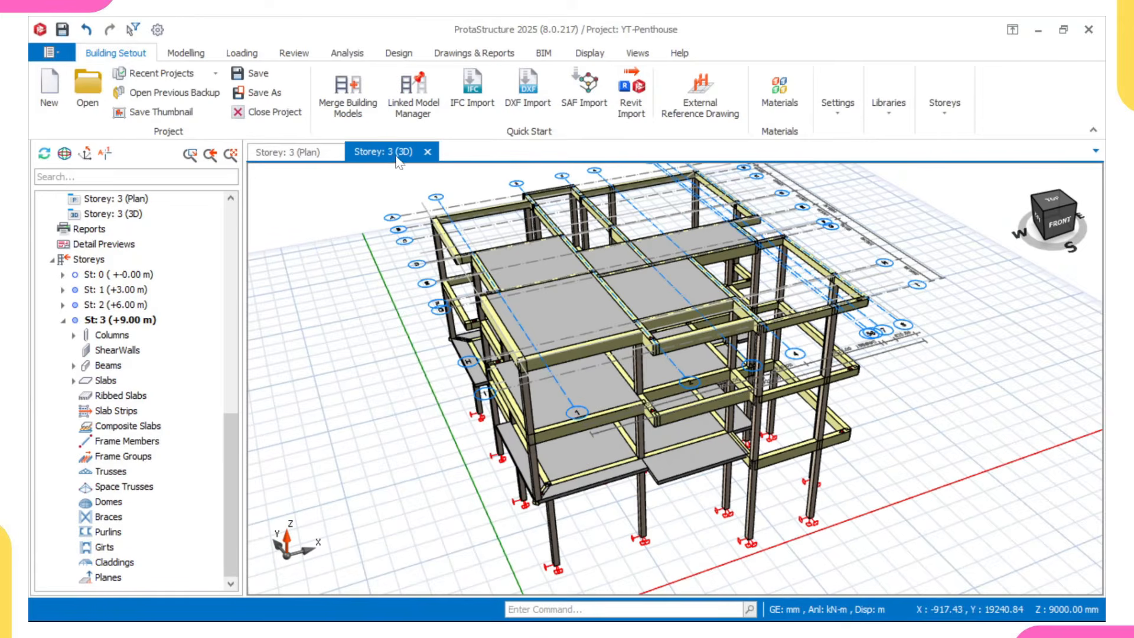
{"action": "middle_click_drag", "start_coordinate": [606, 392], "coordinate": [677, 395]}
{"action": "scroll", "coordinate": [430, 339], "scroll_direction": "up", "scroll_amount": 4}
{"action": "scroll", "coordinate": [553, 353], "scroll_direction": "down", "scroll_amount": 2}
{"action": "middle_click_drag", "start_coordinate": [594, 383], "coordinate": [594, 413]}
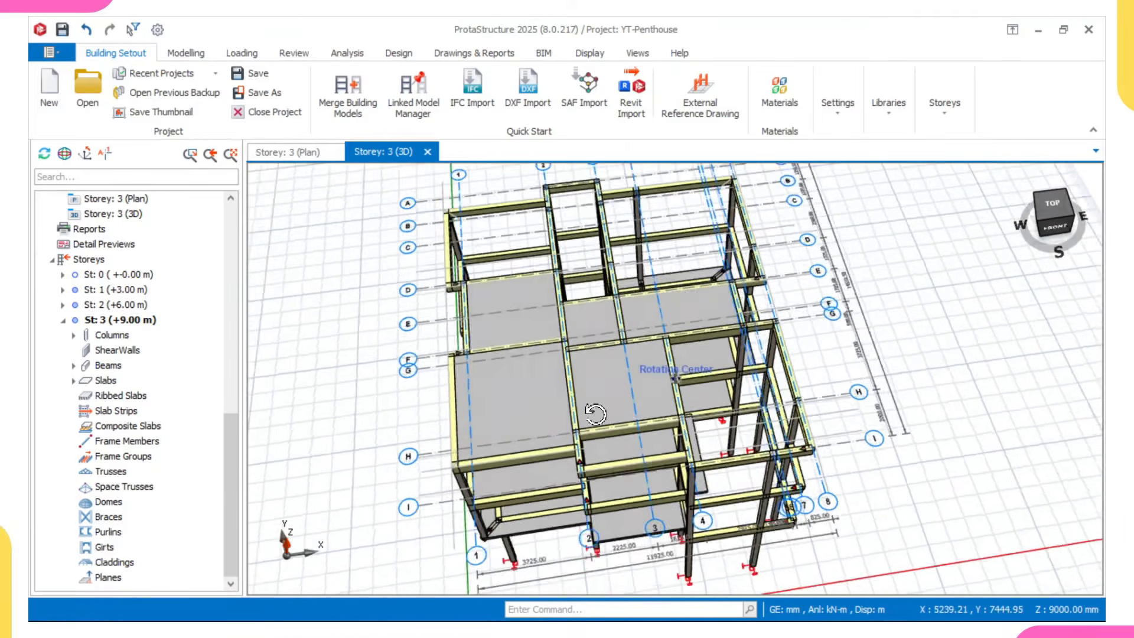
{"action": "scroll", "coordinate": [590, 407], "scroll_direction": "down", "scroll_amount": 2}
{"action": "scroll", "coordinate": [507, 301], "scroll_direction": "up", "scroll_amount": 4}
{"action": "scroll", "coordinate": [709, 381], "scroll_direction": "down", "scroll_amount": 3}
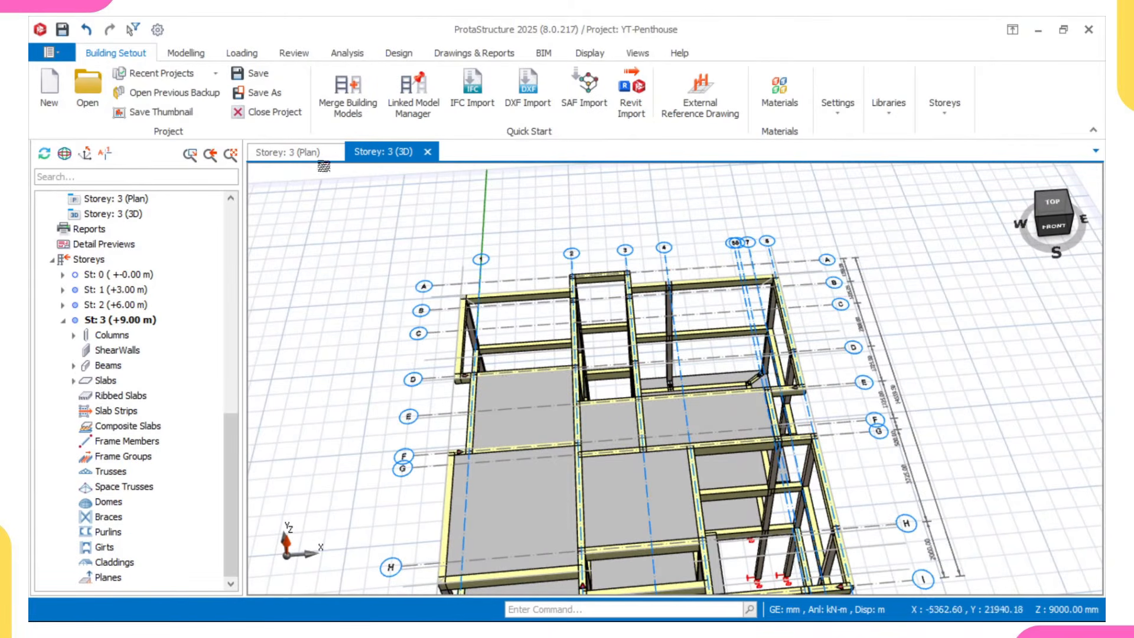
- Window-select the Storey 3 beams and columns between axes A and B on the plan
{"action": "left_click", "coordinate": [287, 151]}
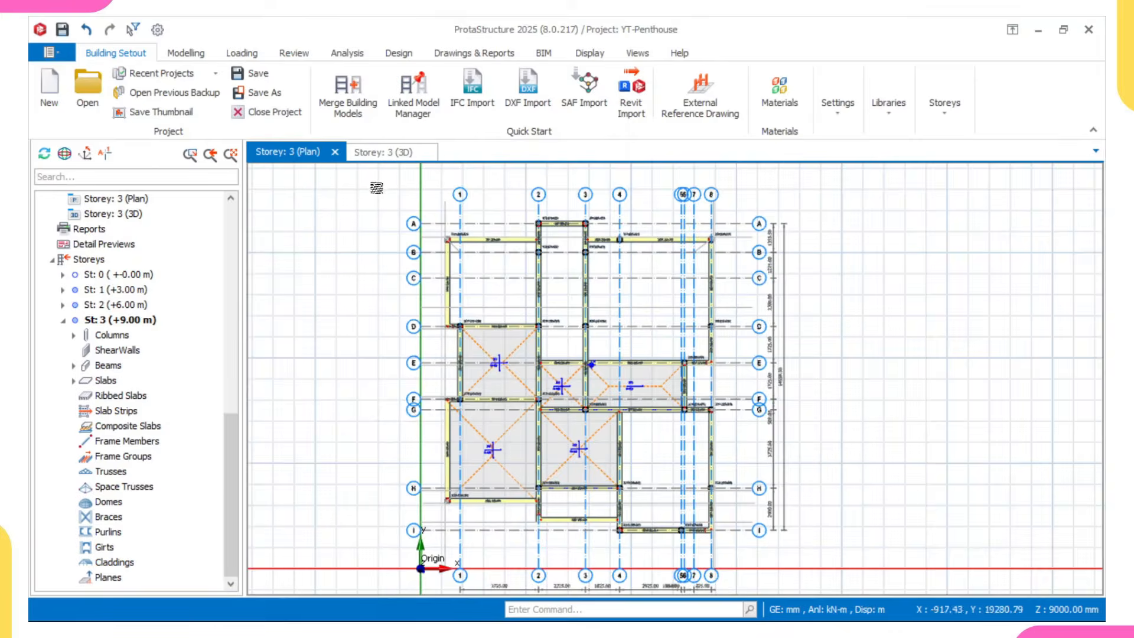
{"action": "scroll", "coordinate": [549, 281], "scroll_direction": "up", "scroll_amount": 3}
{"action": "scroll", "coordinate": [392, 269], "scroll_direction": "up", "scroll_amount": 3}
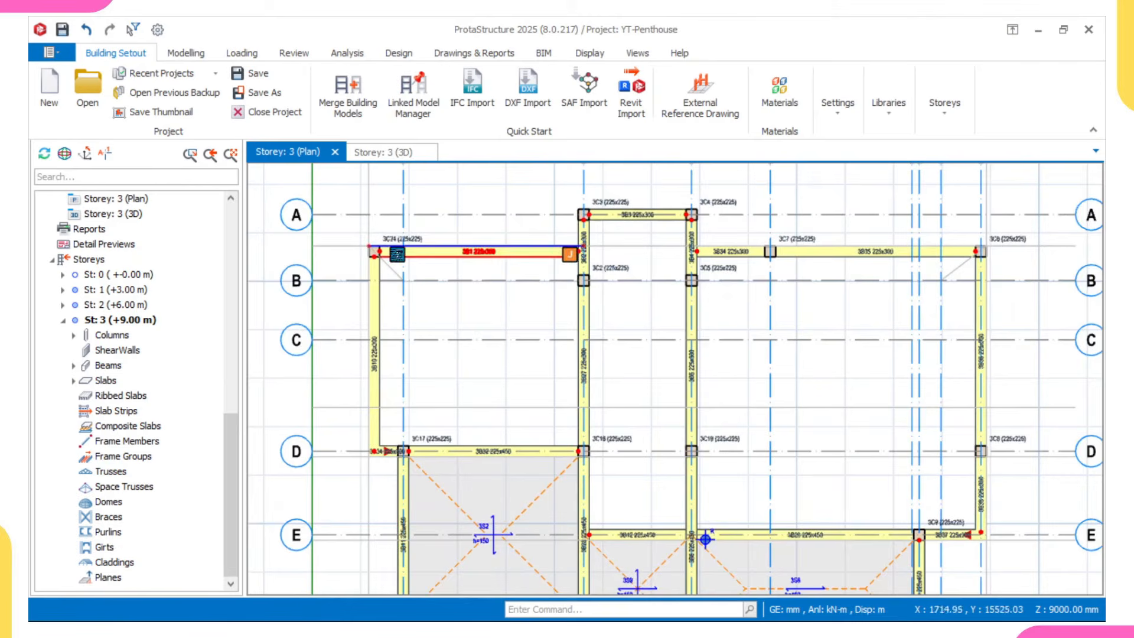
{"action": "scroll", "coordinate": [347, 222], "scroll_direction": "down", "scroll_amount": 3}
{"action": "scroll", "coordinate": [346, 223], "scroll_direction": "up", "scroll_amount": 3}
{"action": "left_click_drag", "start_coordinate": [320, 186], "coordinate": [642, 409]}
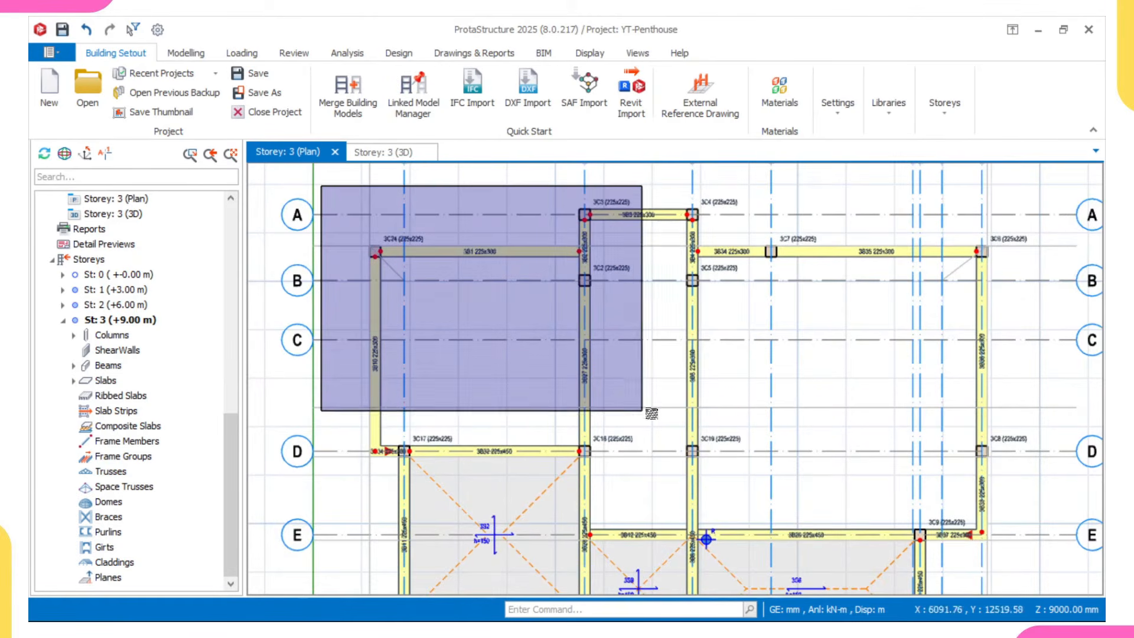
{"action": "left_click_drag", "start_coordinate": [1013, 421], "coordinate": [1013, 422]}
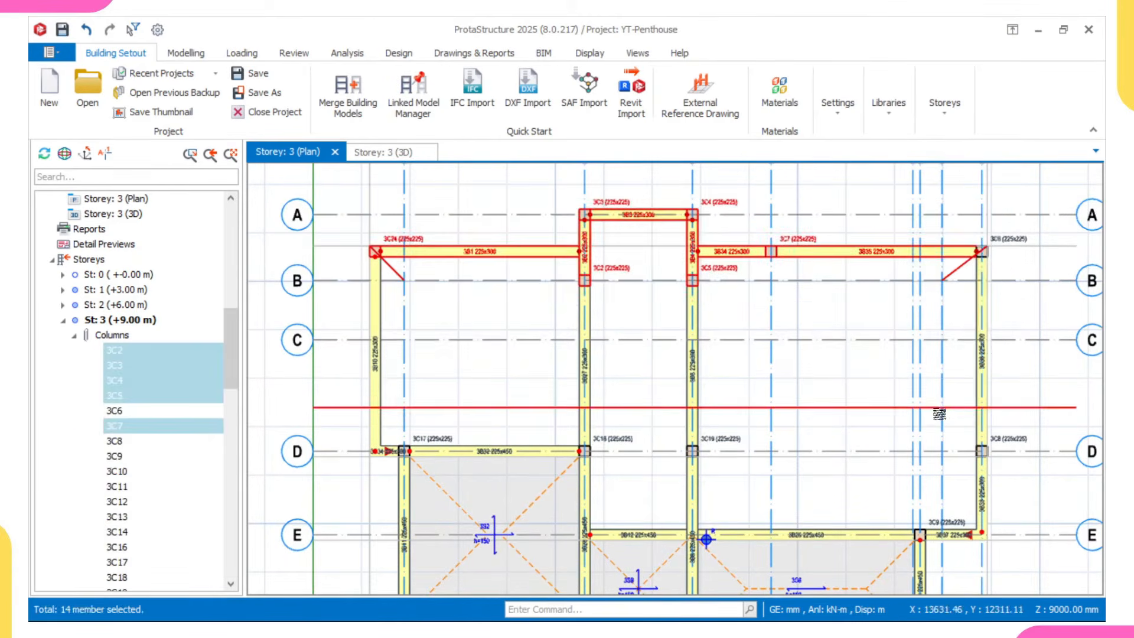
- Add edge beams 3B36, 3B38 and 3B37 beside the unslabbed area down to axis E to the selection
{"action": "scroll", "coordinate": [842, 326], "scroll_direction": "down", "scroll_amount": 3}
{"action": "scroll", "coordinate": [842, 326], "scroll_direction": "up", "scroll_amount": 5}
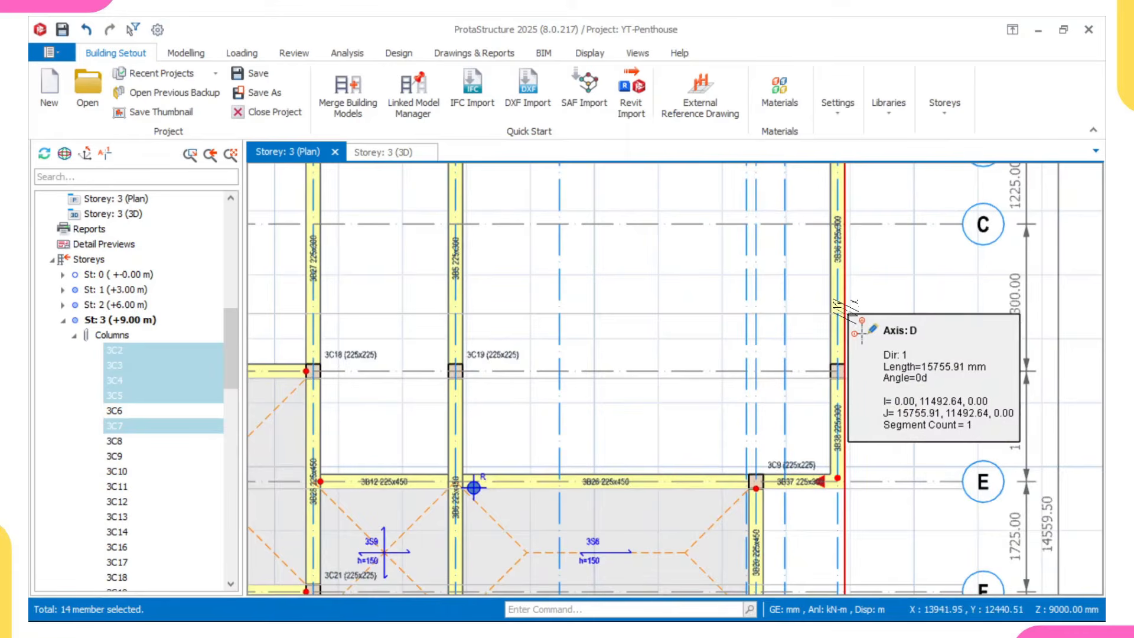
{"action": "scroll", "coordinate": [826, 298], "scroll_direction": "down", "scroll_amount": 3}
{"action": "scroll", "coordinate": [812, 316], "scroll_direction": "up", "scroll_amount": 5}
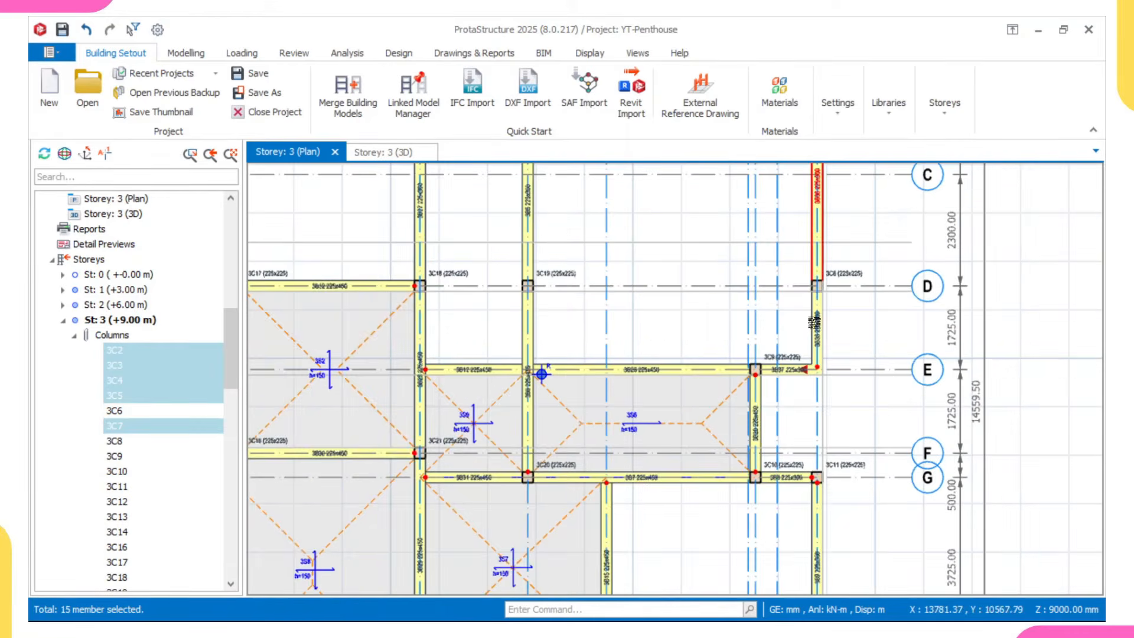
{"action": "scroll", "coordinate": [753, 414], "scroll_direction": "up", "scroll_amount": 3}
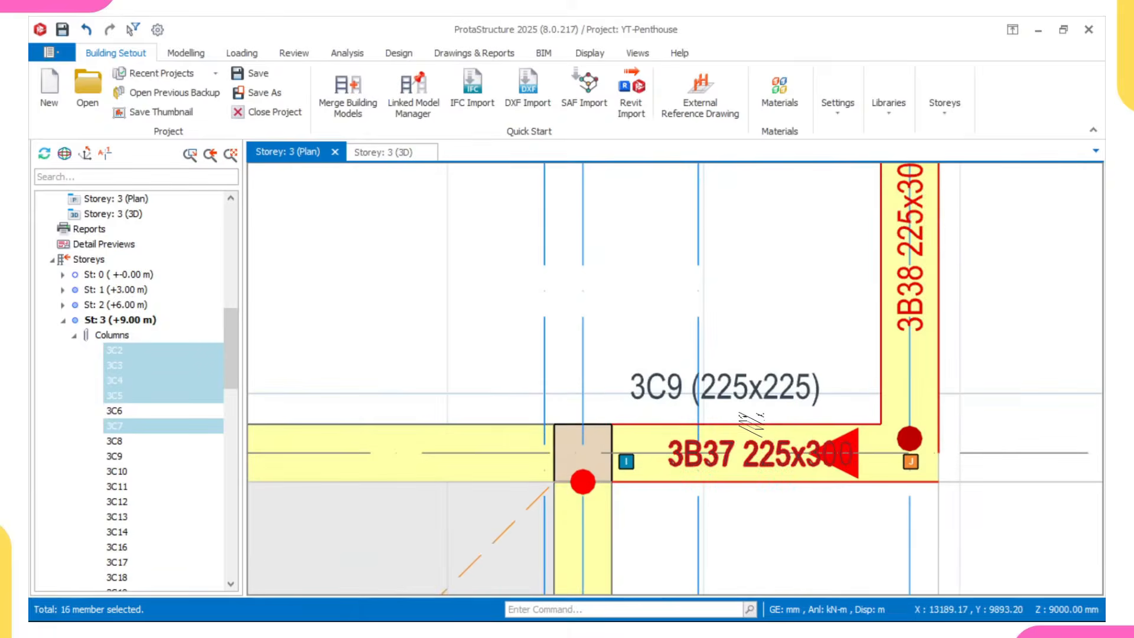
{"action": "scroll", "coordinate": [750, 424], "scroll_direction": "down", "scroll_amount": 4}
- Add beams 3B5, 3B27 and 3B10 above axis D to the selection on the Storey 3 plan
{"action": "scroll", "coordinate": [573, 301], "scroll_direction": "up", "scroll_amount": 5}
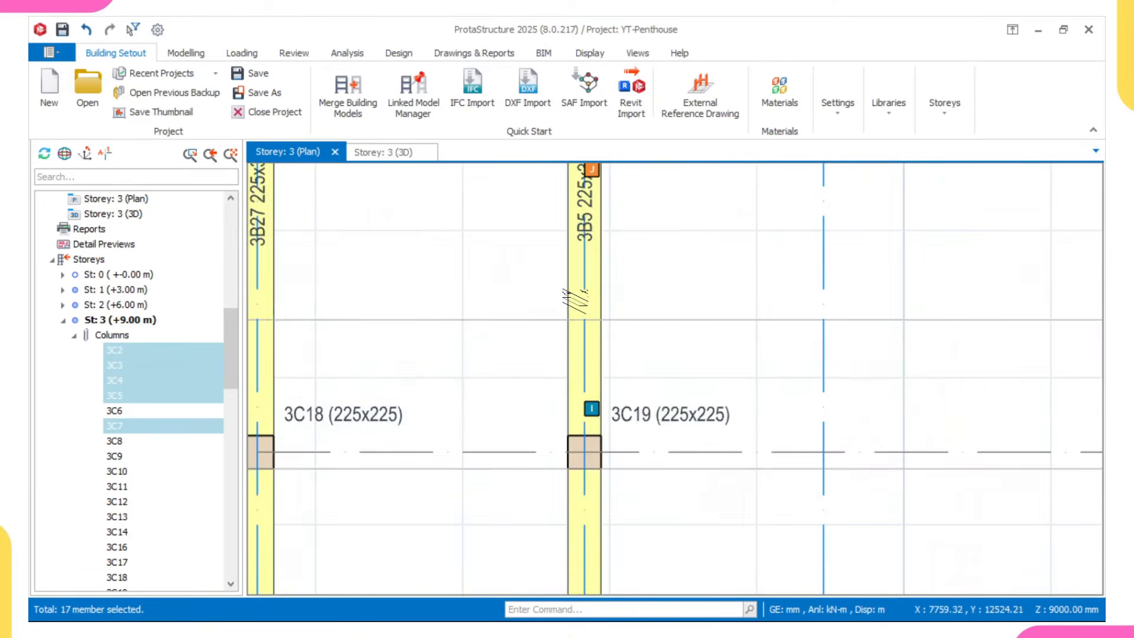
{"action": "scroll", "coordinate": [564, 289], "scroll_direction": "down", "scroll_amount": 6}
{"action": "scroll", "coordinate": [508, 283], "scroll_direction": "up", "scroll_amount": 4}
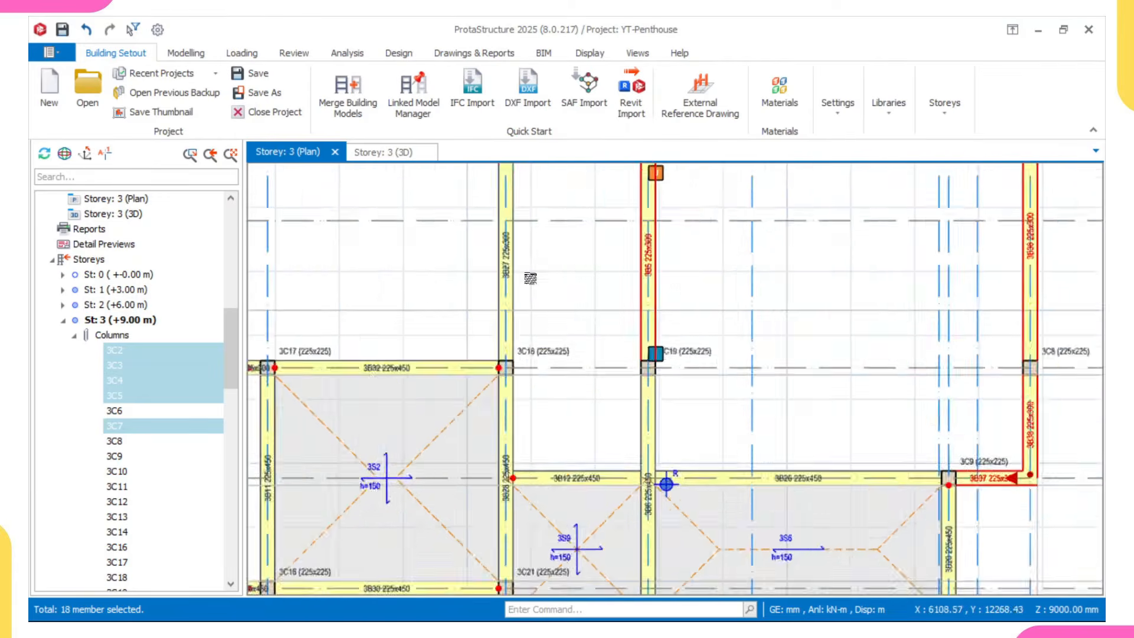
{"action": "left_click", "coordinate": [505, 272], "text": "ctrl"}
{"action": "scroll", "coordinate": [494, 277], "scroll_direction": "down", "scroll_amount": 3}
{"action": "scroll", "coordinate": [490, 281], "scroll_direction": "down", "scroll_amount": 2}
{"action": "scroll", "coordinate": [442, 292], "scroll_direction": "up", "scroll_amount": 4}
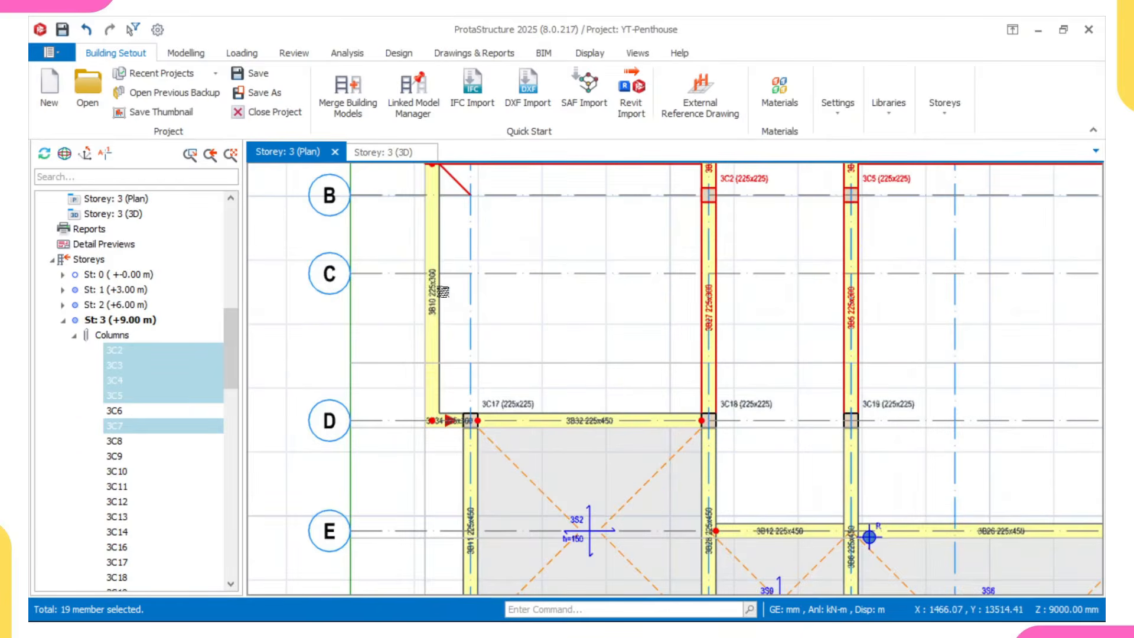
{"action": "left_click", "coordinate": [430, 286], "text": "ctrl"}
{"action": "scroll", "coordinate": [432, 293], "scroll_direction": "down", "scroll_amount": 4}
{"action": "scroll", "coordinate": [436, 246], "scroll_direction": "up", "scroll_amount": 3}
{"action": "scroll", "coordinate": [442, 233], "scroll_direction": "down", "scroll_amount": 3}
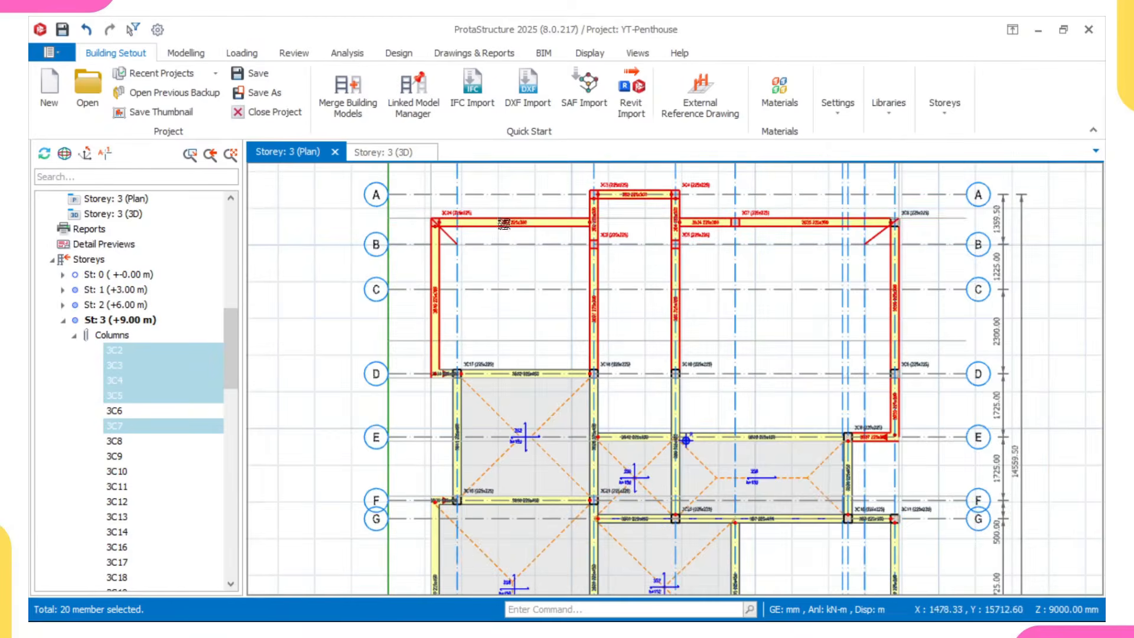
- Add beams 3B18, 3B16, 3B17, 3B9 and 3B8 to the current selection and delete all the selected columns and beams from storey 3
{"action": "scroll", "coordinate": [512, 223], "scroll_direction": "up", "scroll_amount": 2}
{"action": "scroll", "coordinate": [601, 213], "scroll_direction": "down", "scroll_amount": 2}
{"action": "scroll", "coordinate": [856, 233], "scroll_direction": "up", "scroll_amount": 2}
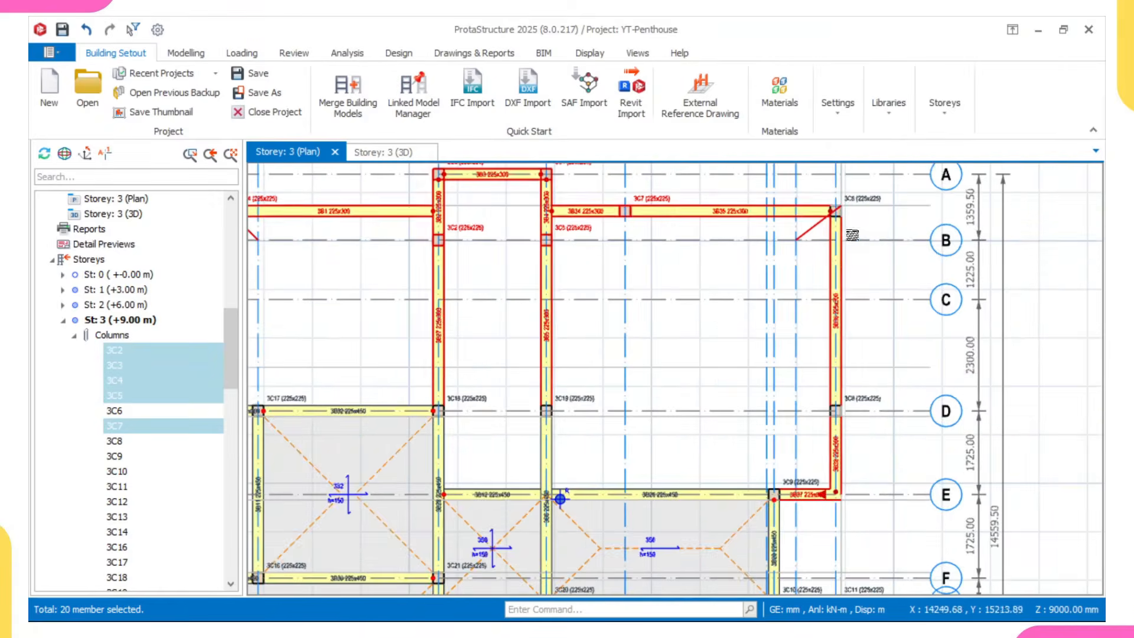
{"action": "scroll", "coordinate": [839, 331], "scroll_direction": "down", "scroll_amount": 3}
{"action": "scroll", "coordinate": [809, 460], "scroll_direction": "up", "scroll_amount": 4}
{"action": "scroll", "coordinate": [807, 467], "scroll_direction": "down", "scroll_amount": 3}
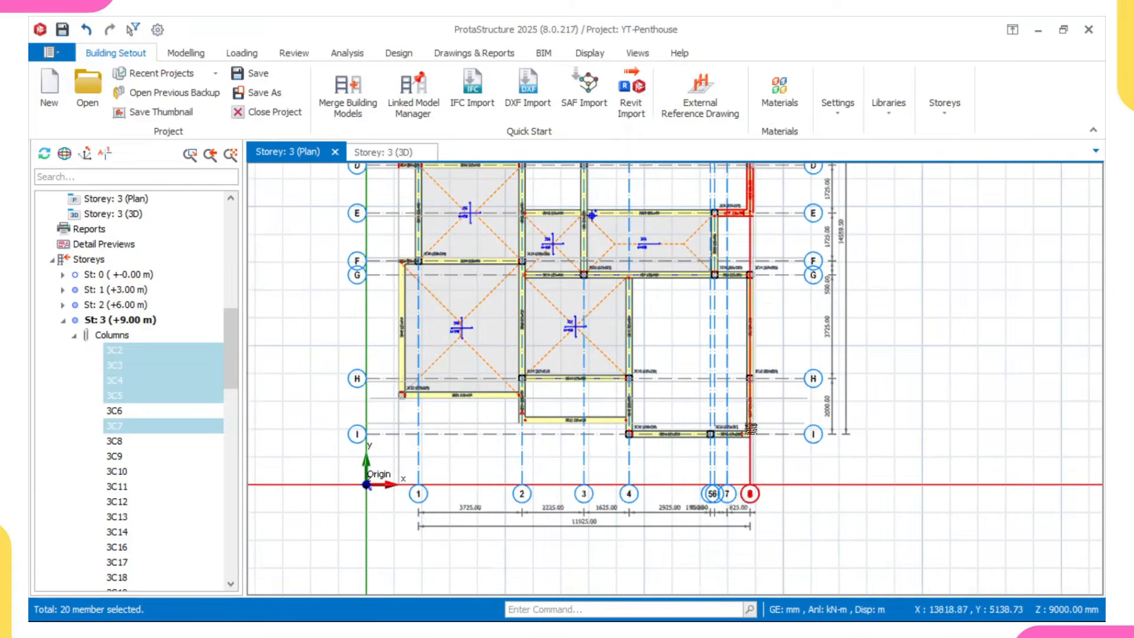
{"action": "scroll", "coordinate": [555, 392], "scroll_direction": "up", "scroll_amount": 6}
{"action": "left_click", "coordinate": [499, 424]}
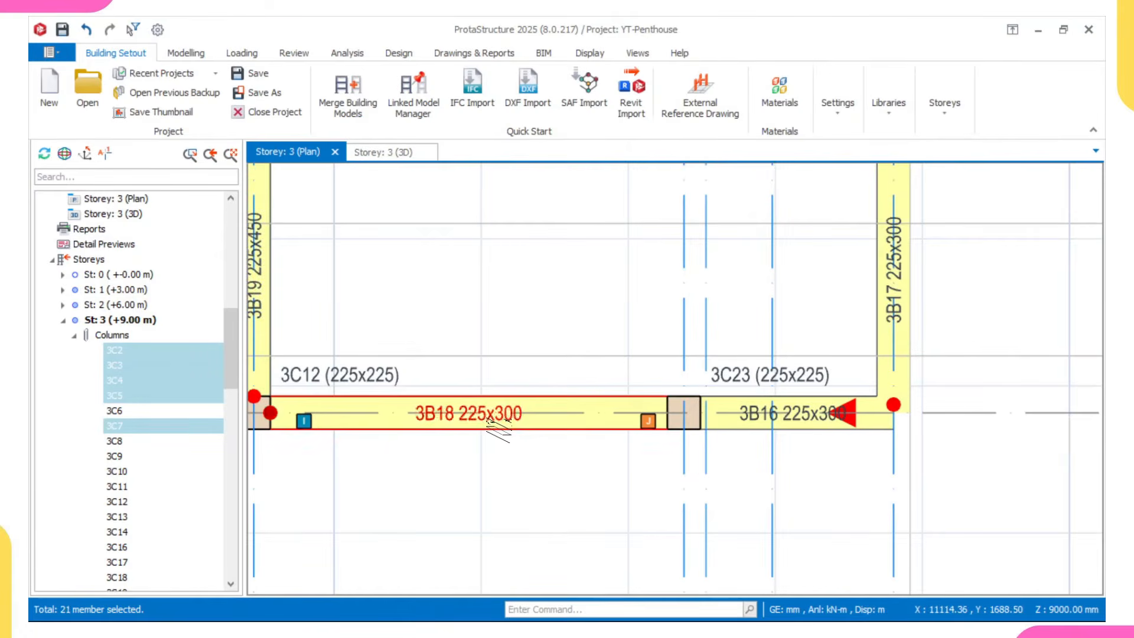
{"action": "scroll", "coordinate": [498, 428], "scroll_direction": "down", "scroll_amount": 3}
{"action": "scroll", "coordinate": [604, 420], "scroll_direction": "up", "scroll_amount": 4}
{"action": "scroll", "coordinate": [597, 416], "scroll_direction": "down", "scroll_amount": 3}
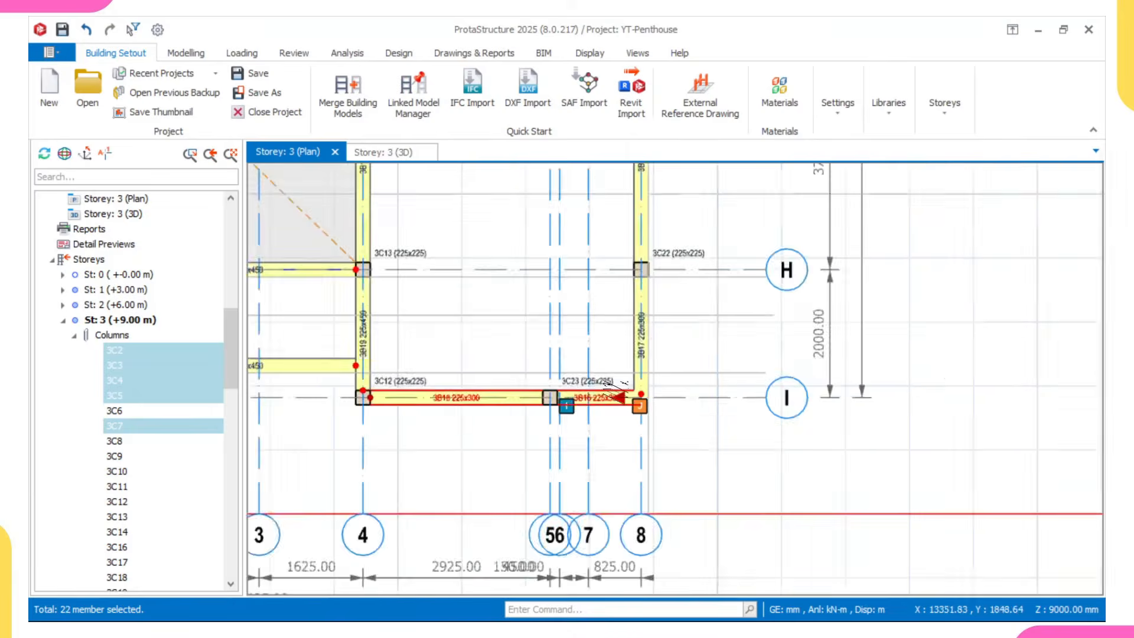
{"action": "scroll", "coordinate": [576, 393], "scroll_direction": "up", "scroll_amount": 3}
{"action": "left_click", "coordinate": [569, 386]}
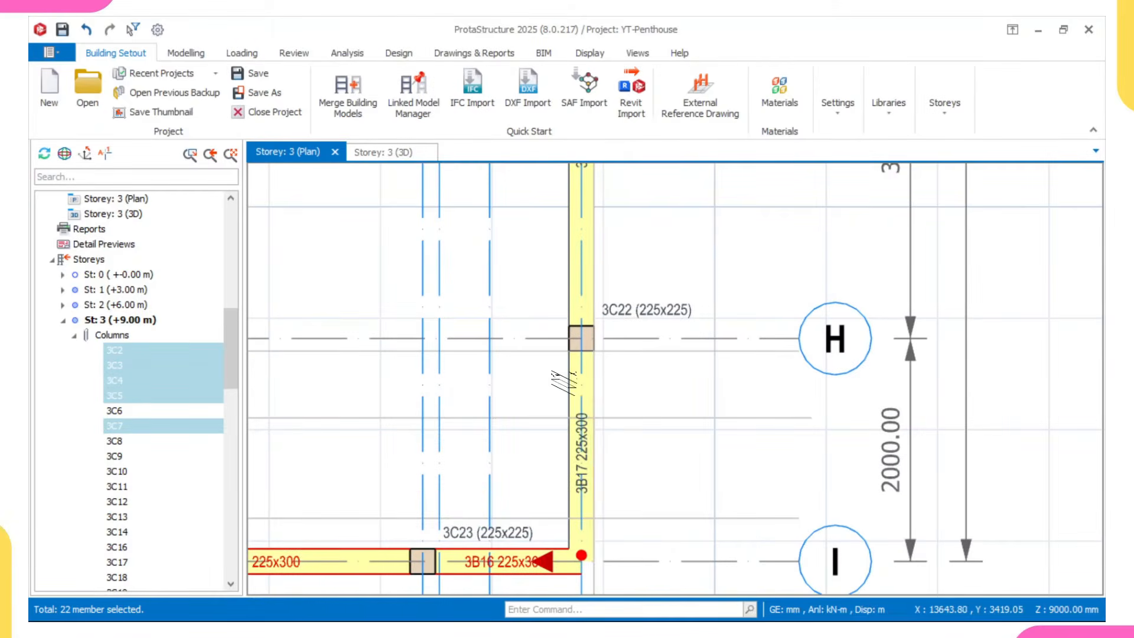
{"action": "scroll", "coordinate": [558, 369], "scroll_direction": "down", "scroll_amount": 2}
{"action": "scroll", "coordinate": [555, 273], "scroll_direction": "up", "scroll_amount": 4}
{"action": "left_click", "coordinate": [617, 228]}
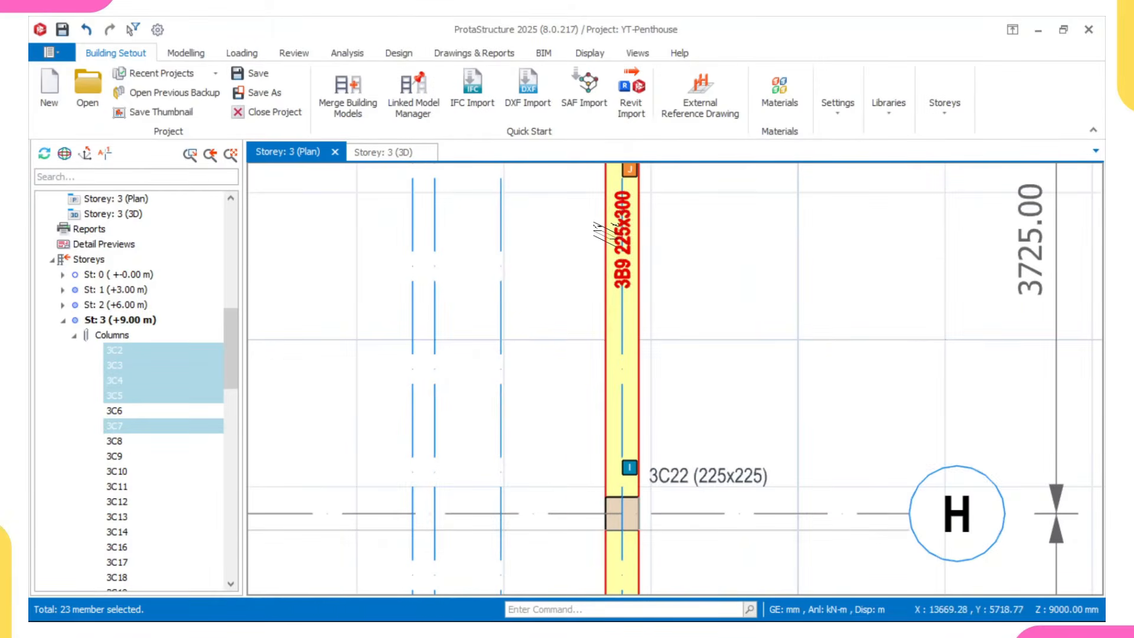
{"action": "scroll", "coordinate": [594, 225], "scroll_direction": "down", "scroll_amount": 3}
{"action": "scroll", "coordinate": [546, 342], "scroll_direction": "up", "scroll_amount": 4}
{"action": "left_click", "coordinate": [546, 340]}
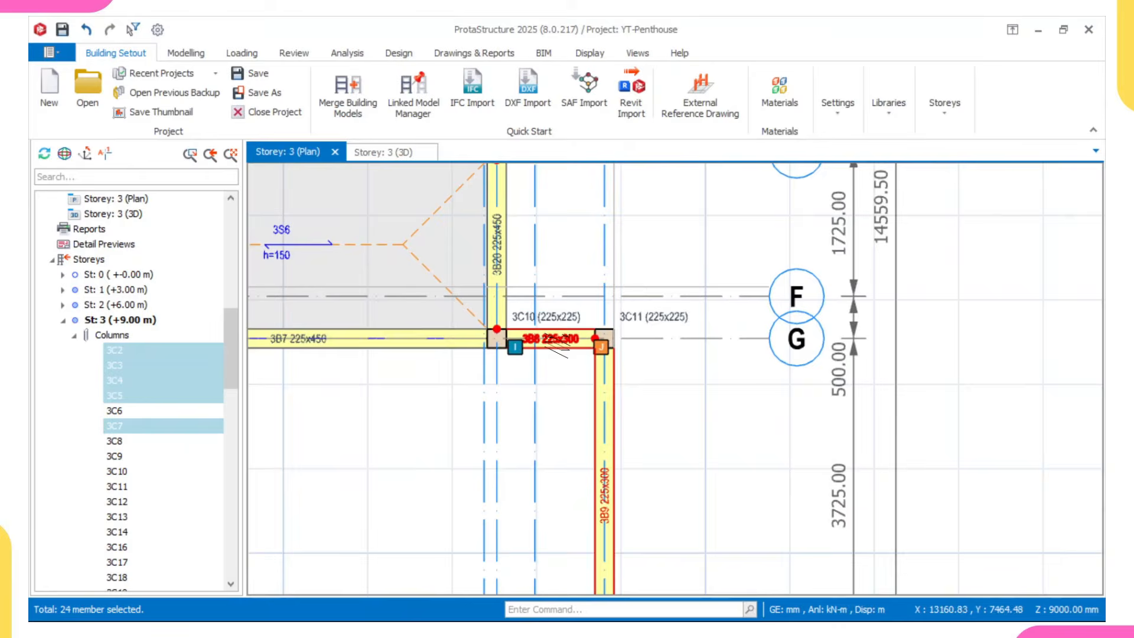
{"action": "scroll", "coordinate": [556, 345], "scroll_direction": "down", "scroll_amount": 6}
{"action": "right_click", "coordinate": [510, 260]}
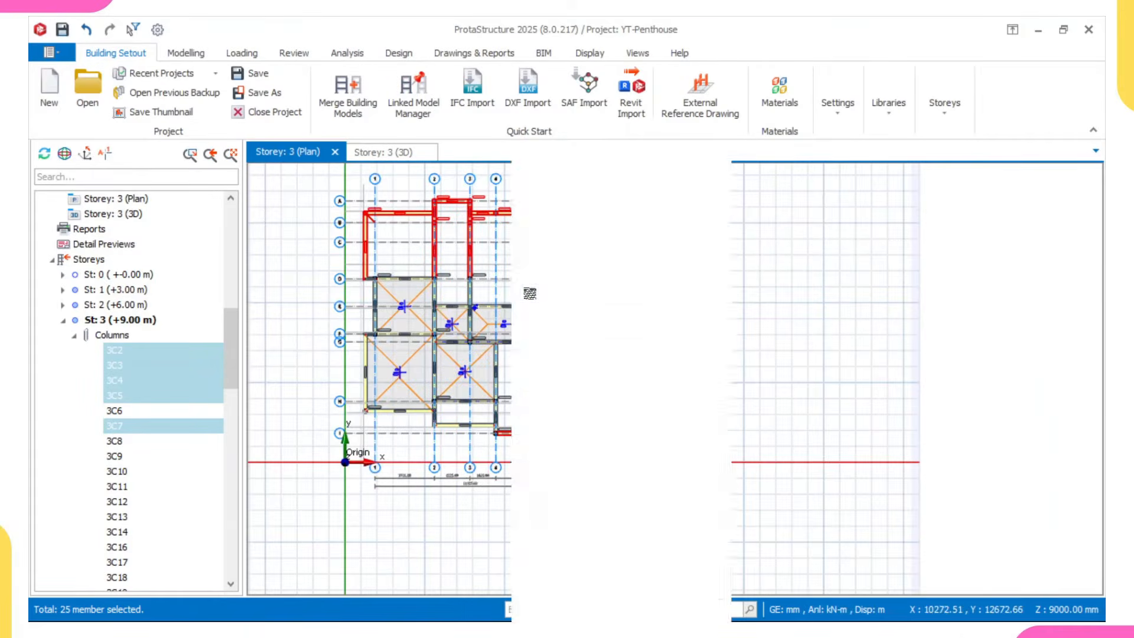
{"action": "left_click", "coordinate": [576, 249]}
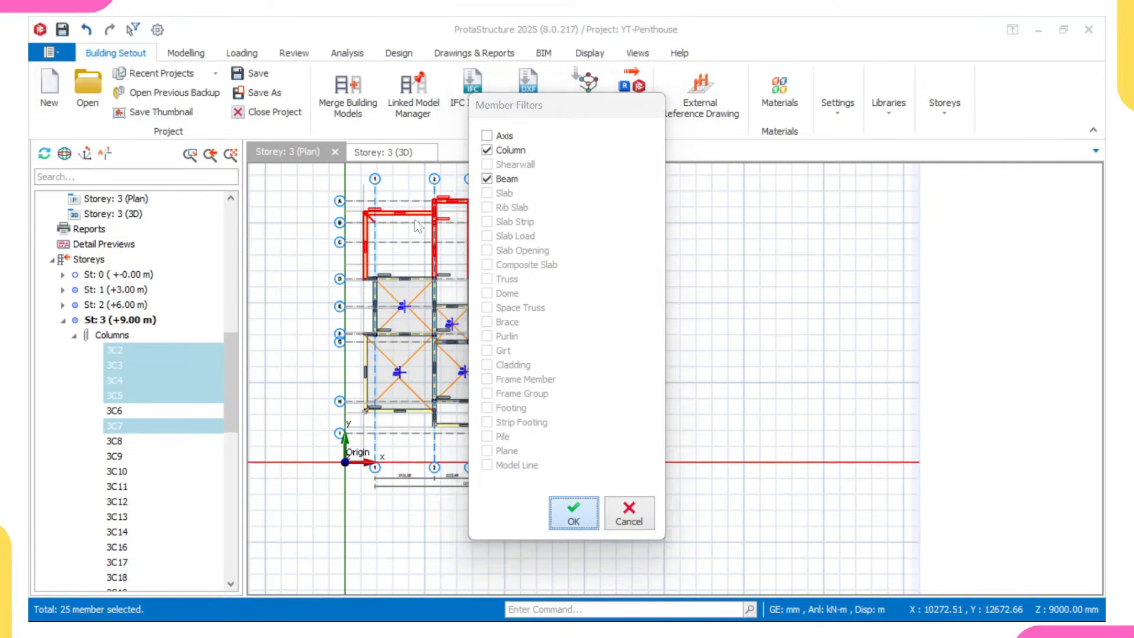
- Delete columns 3C6, 3C8, 3C11, 3C22 and 3C23 together with all the slabs on storey 3
{"action": "scroll", "coordinate": [484, 317], "scroll_direction": "down", "scroll_amount": 1}
{"action": "middle_click_drag", "start_coordinate": [484, 318], "coordinate": [486, 297]}
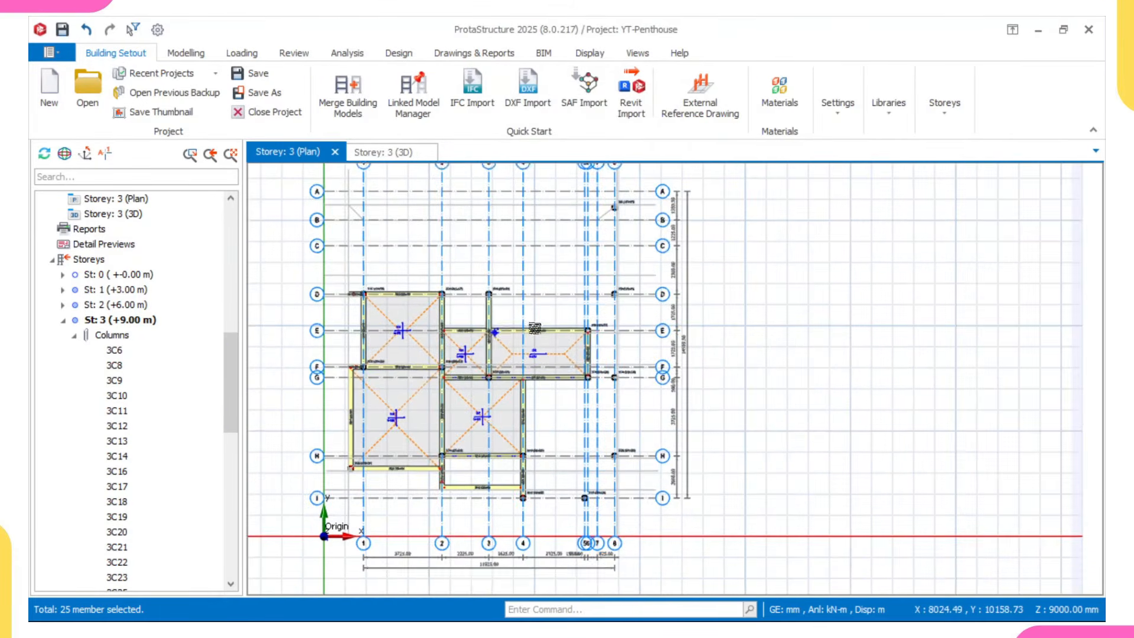
{"action": "scroll", "coordinate": [617, 260], "scroll_direction": "up", "scroll_amount": 3}
{"action": "middle_click_drag", "start_coordinate": [616, 246], "coordinate": [574, 547]}
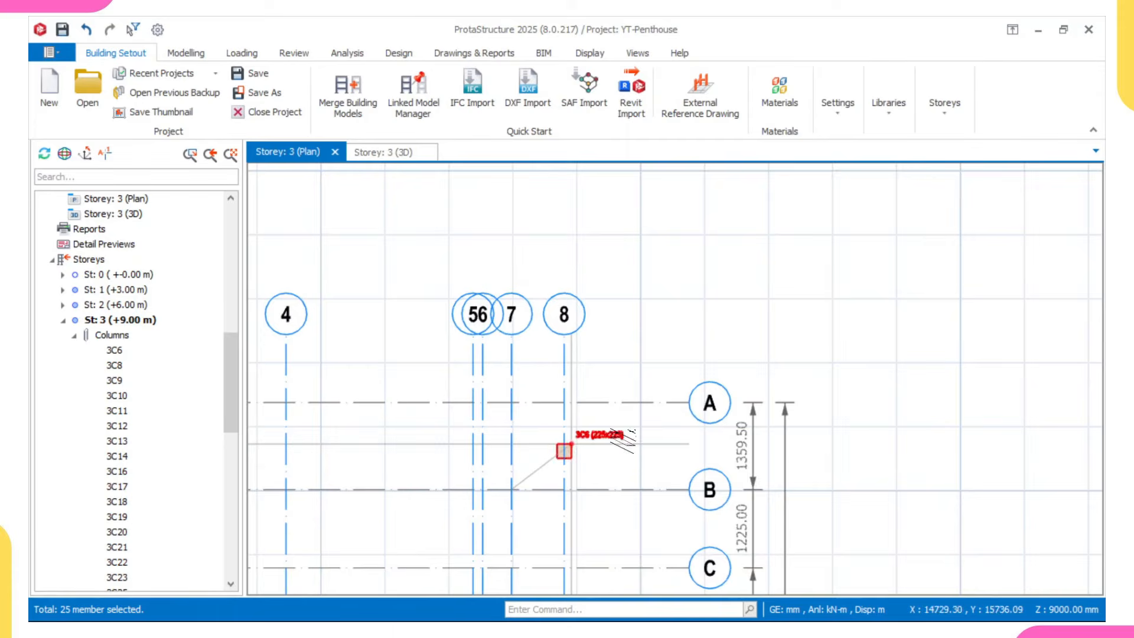
{"action": "left_click", "coordinate": [601, 432]}
{"action": "scroll", "coordinate": [582, 345], "scroll_direction": "down", "scroll_amount": 6}
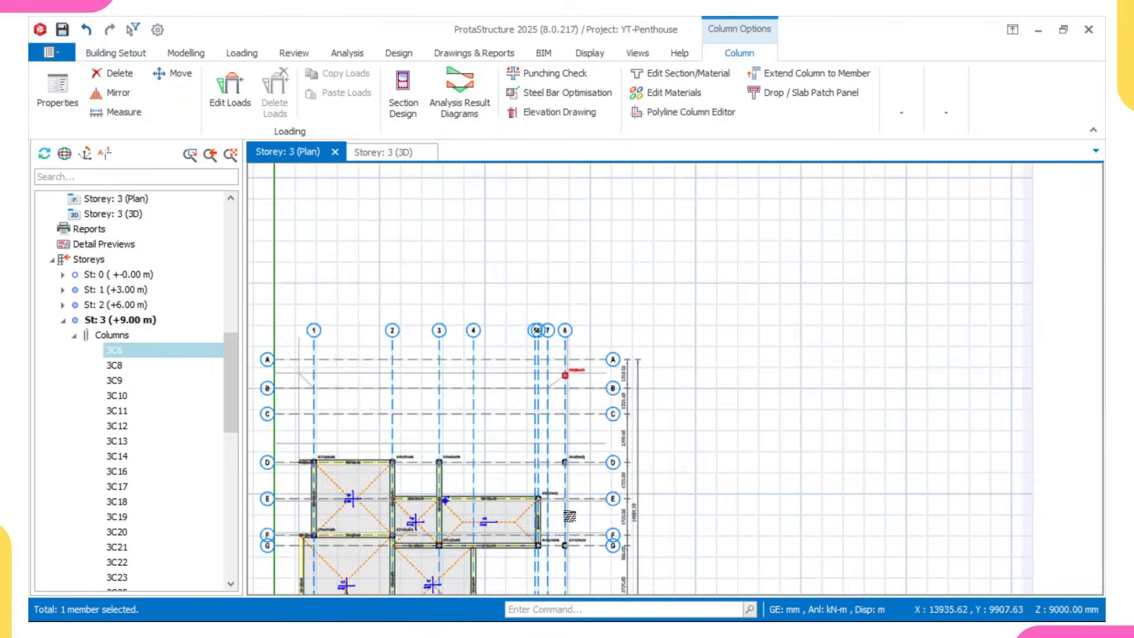
{"action": "scroll", "coordinate": [570, 490], "scroll_direction": "up", "scroll_amount": 6}
{"action": "left_click", "coordinate": [555, 420], "text": "ctrl"}
{"action": "scroll", "coordinate": [560, 422], "scroll_direction": "down", "scroll_amount": 3}
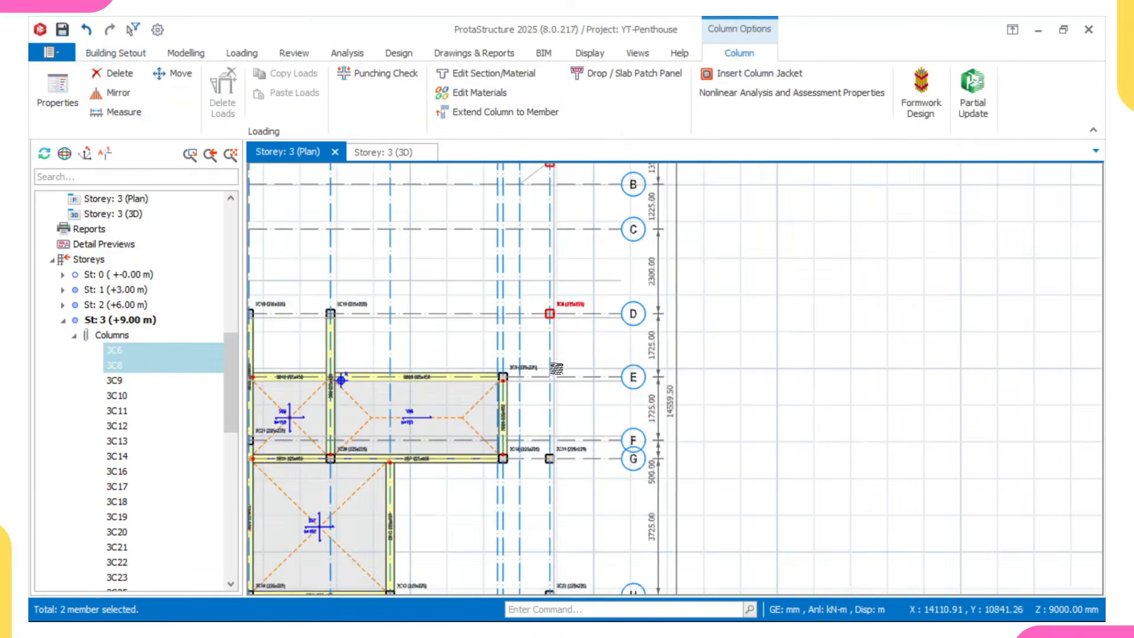
{"action": "scroll", "coordinate": [564, 434], "scroll_direction": "up", "scroll_amount": 6}
{"action": "left_click", "coordinate": [563, 424], "text": "ctrl"}
{"action": "scroll", "coordinate": [562, 461], "scroll_direction": "down", "scroll_amount": 5}
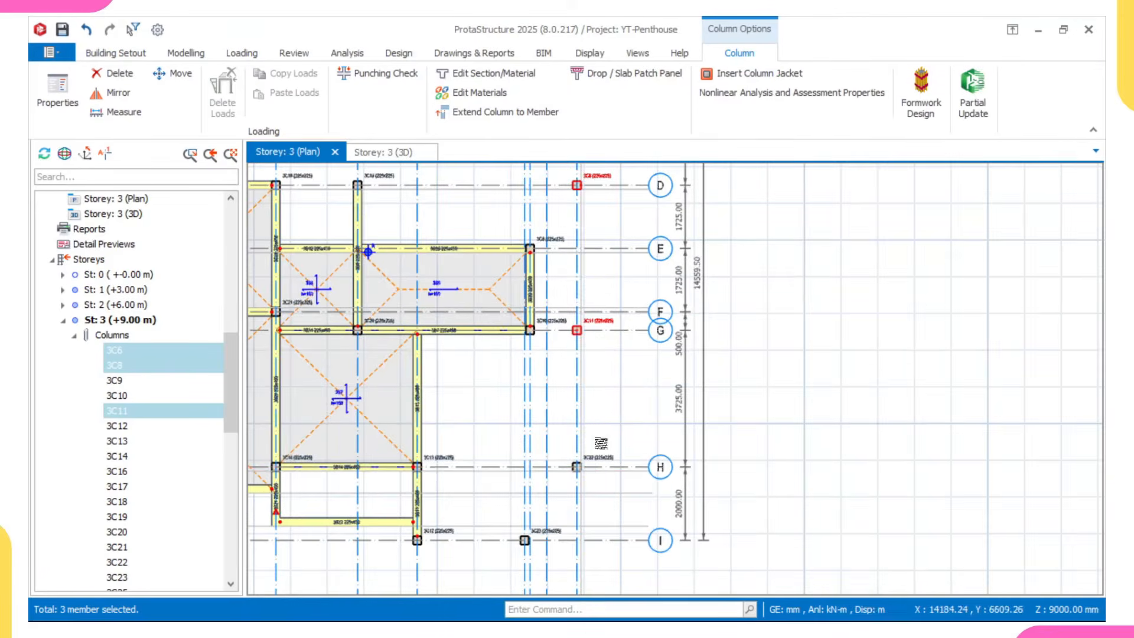
{"action": "scroll", "coordinate": [591, 437], "scroll_direction": "up", "scroll_amount": 3}
{"action": "left_click", "coordinate": [590, 444], "text": "ctrl"}
{"action": "scroll", "coordinate": [584, 378], "scroll_direction": "down", "scroll_amount": 3}
{"action": "scroll", "coordinate": [577, 311], "scroll_direction": "up", "scroll_amount": 3}
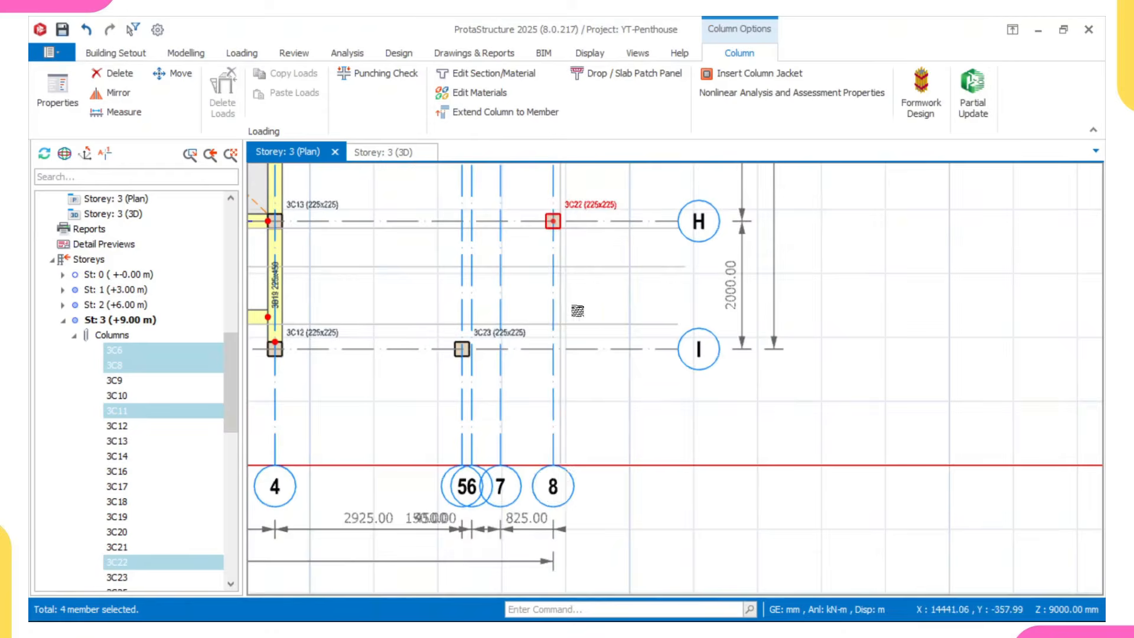
{"action": "left_click", "coordinate": [524, 335], "text": "ctrl"}
{"action": "scroll", "coordinate": [525, 336], "scroll_direction": "down", "scroll_amount": 6}
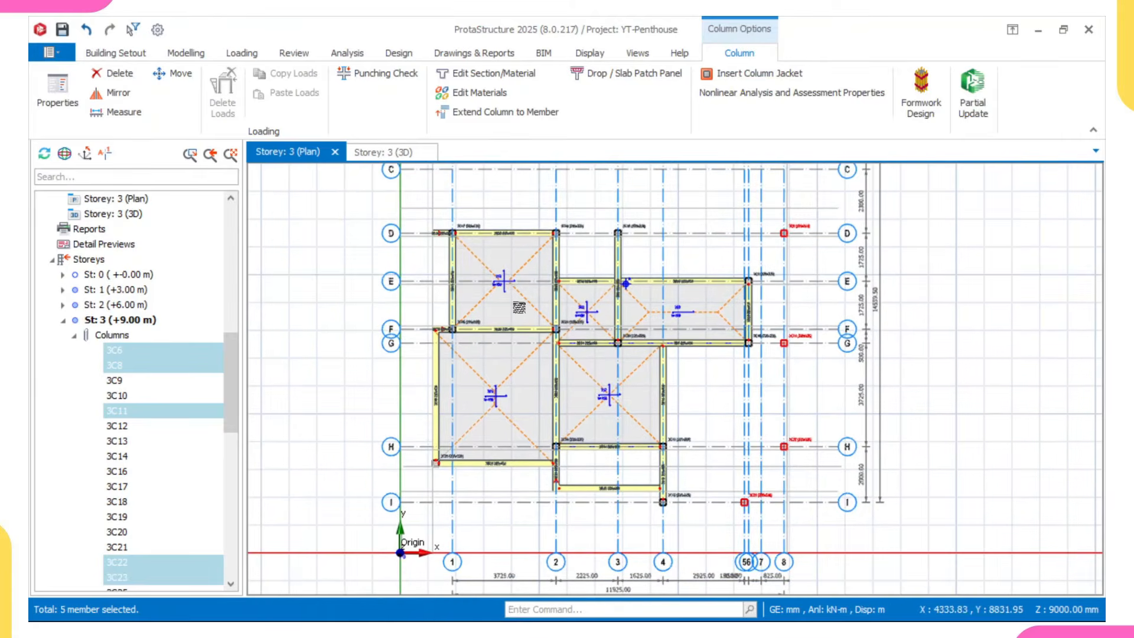
{"action": "scroll", "coordinate": [496, 279], "scroll_direction": "up", "scroll_amount": 3}
{"action": "left_click", "coordinate": [490, 264], "text": "ctrl"}
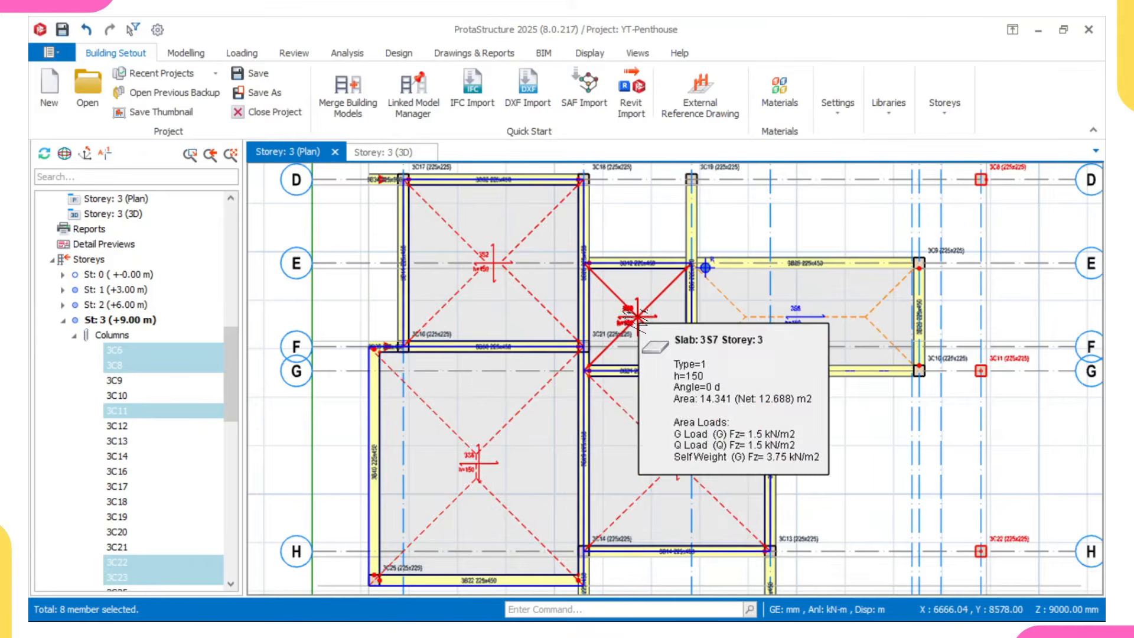
{"action": "left_click", "coordinate": [658, 331], "text": "ctrl"}
{"action": "left_click", "coordinate": [795, 319], "text": "ctrl"}
{"action": "right_click", "coordinate": [744, 208]}
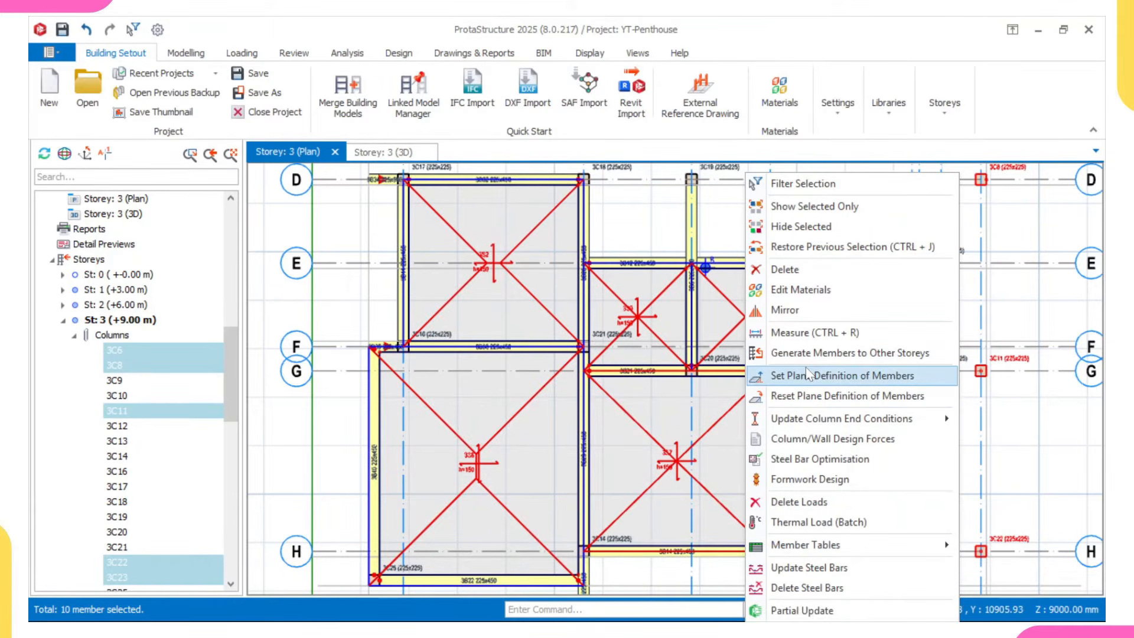
{"action": "left_click", "coordinate": [784, 269]}
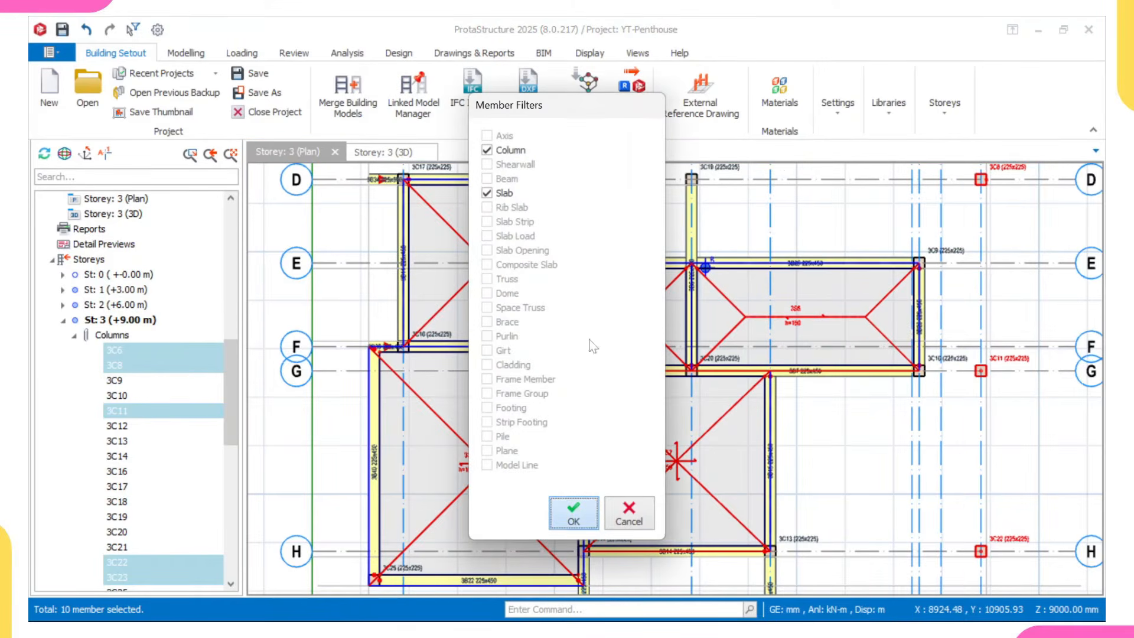
{"action": "key", "text": "Return"}
- Examine beam 3B6 between columns 3C19 and 3C20 and where it crosses beams 3B12 and 3B26
{"action": "middle_click_drag", "start_coordinate": [664, 239], "coordinate": [651, 322]}
{"action": "scroll", "coordinate": [678, 284], "scroll_direction": "up", "scroll_amount": 3}
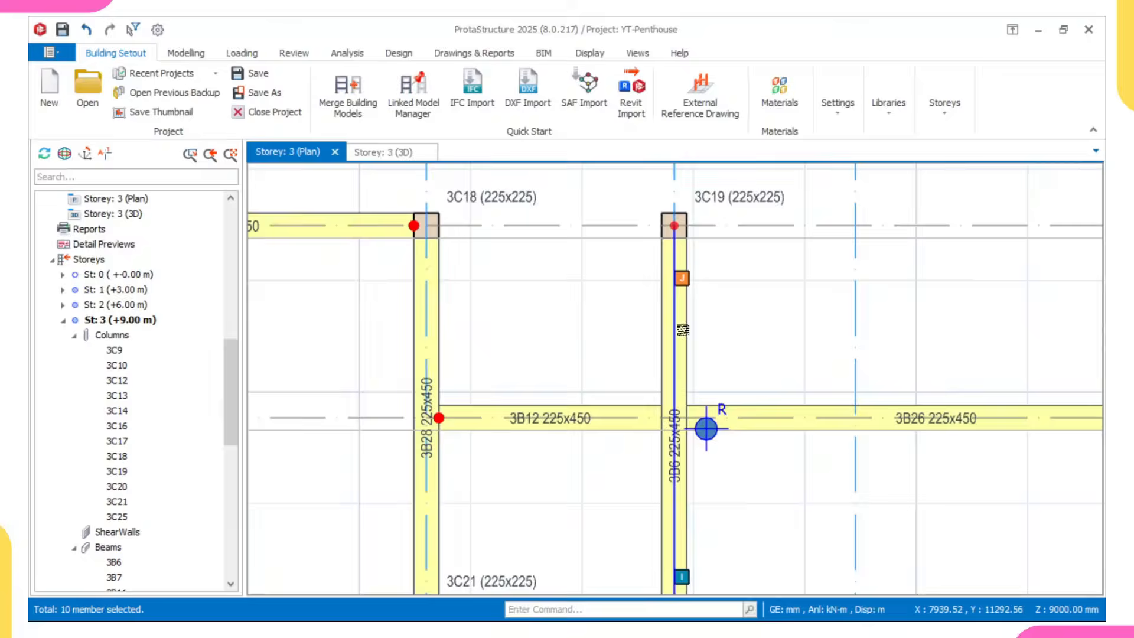
{"action": "scroll", "coordinate": [676, 286], "scroll_direction": "down", "scroll_amount": 3}
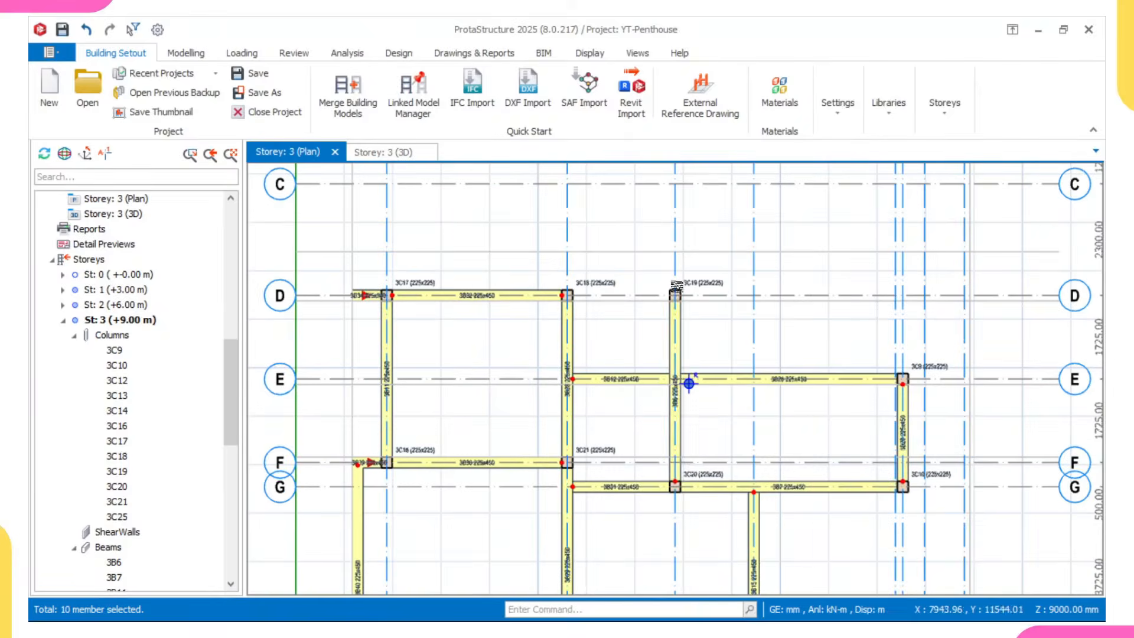
{"action": "scroll", "coordinate": [684, 379], "scroll_direction": "up", "scroll_amount": 3}
{"action": "scroll", "coordinate": [685, 379], "scroll_direction": "down", "scroll_amount": 3}
{"action": "scroll", "coordinate": [685, 378], "scroll_direction": "up", "scroll_amount": 3}
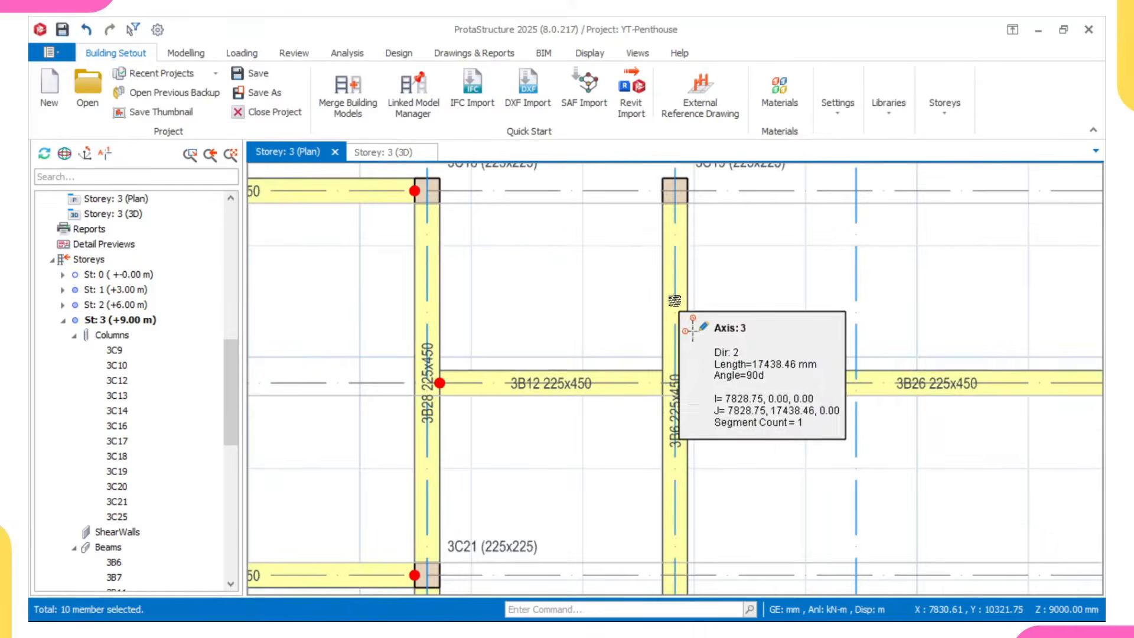
{"action": "scroll", "coordinate": [687, 378], "scroll_direction": "up", "scroll_amount": 3}
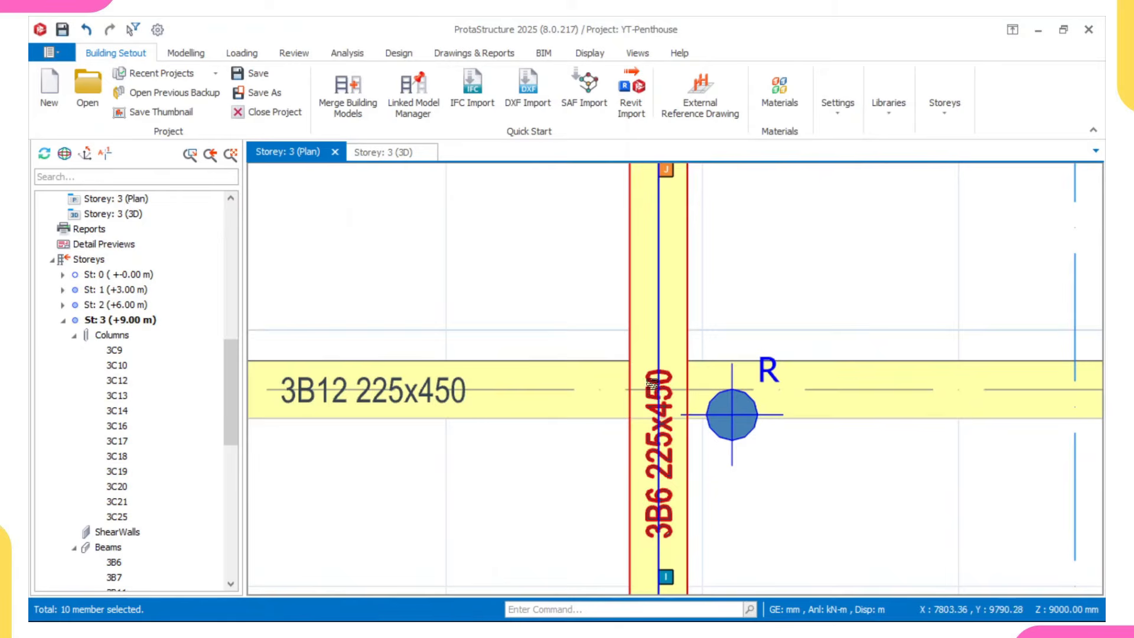
{"action": "scroll", "coordinate": [652, 383], "scroll_direction": "down", "scroll_amount": 3}
{"action": "left_click", "coordinate": [637, 304]}
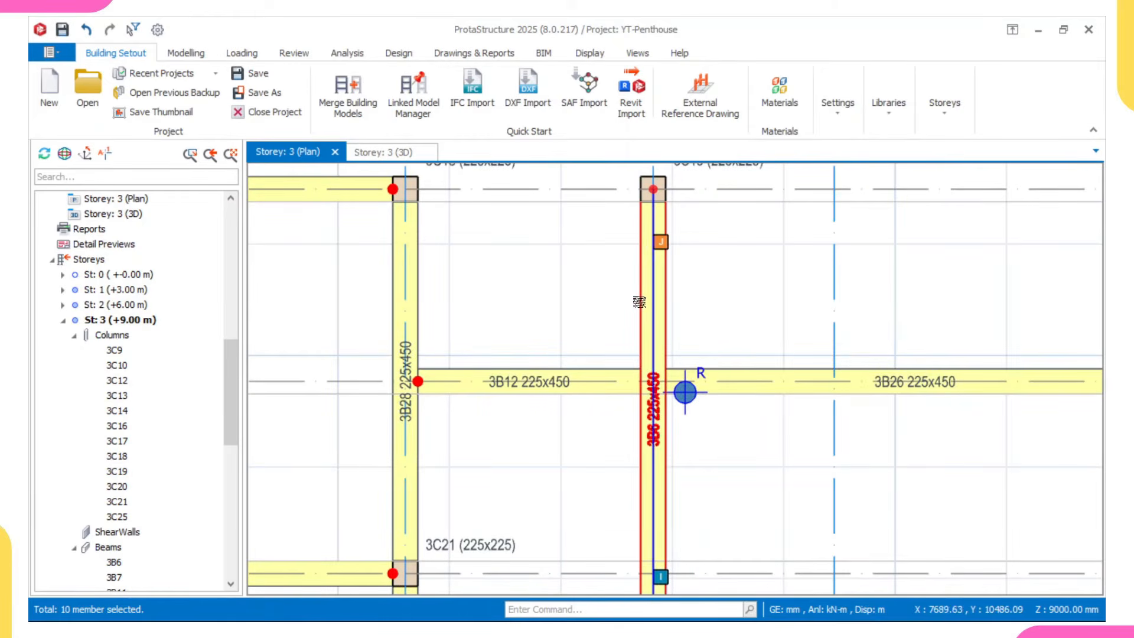
{"action": "right_click", "coordinate": [688, 309]}
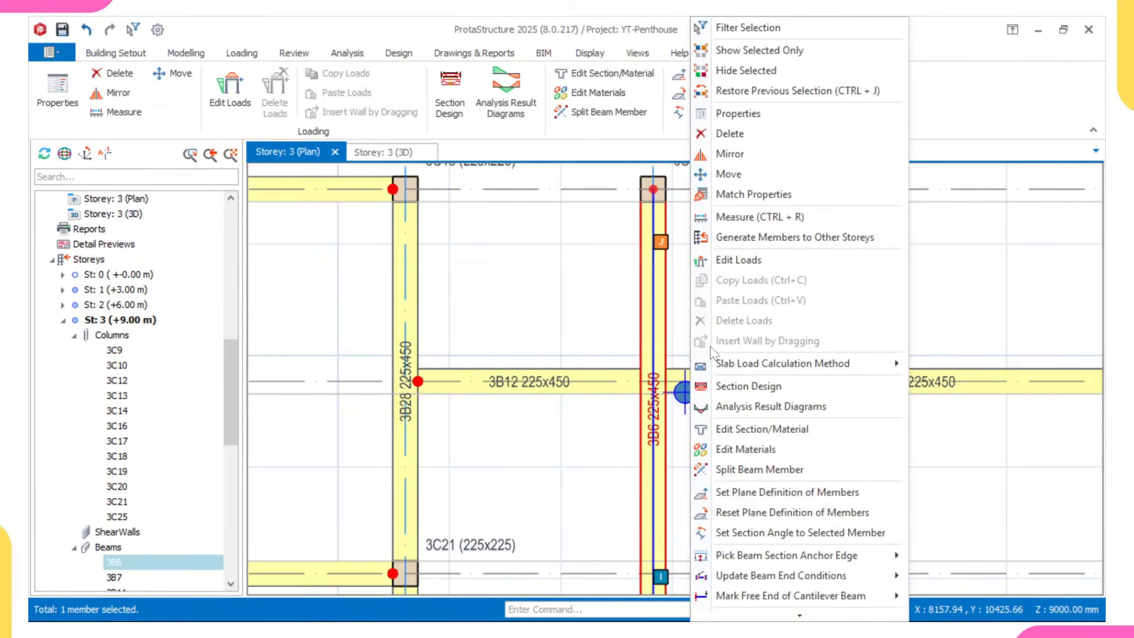
{"action": "key", "text": "Escape"}
{"action": "scroll", "coordinate": [641, 354], "scroll_direction": "down", "scroll_amount": 3}
{"action": "middle_click_drag", "start_coordinate": [671, 383], "coordinate": [562, 396]}
{"action": "key", "text": "Escape"}
- Inspect the beam details around column 3C20, including 3B6 and 3B31, and how beams 3B12 and 3B26 meet 3B6 on axis E
{"action": "scroll", "coordinate": [541, 381], "scroll_direction": "up", "scroll_amount": 3}
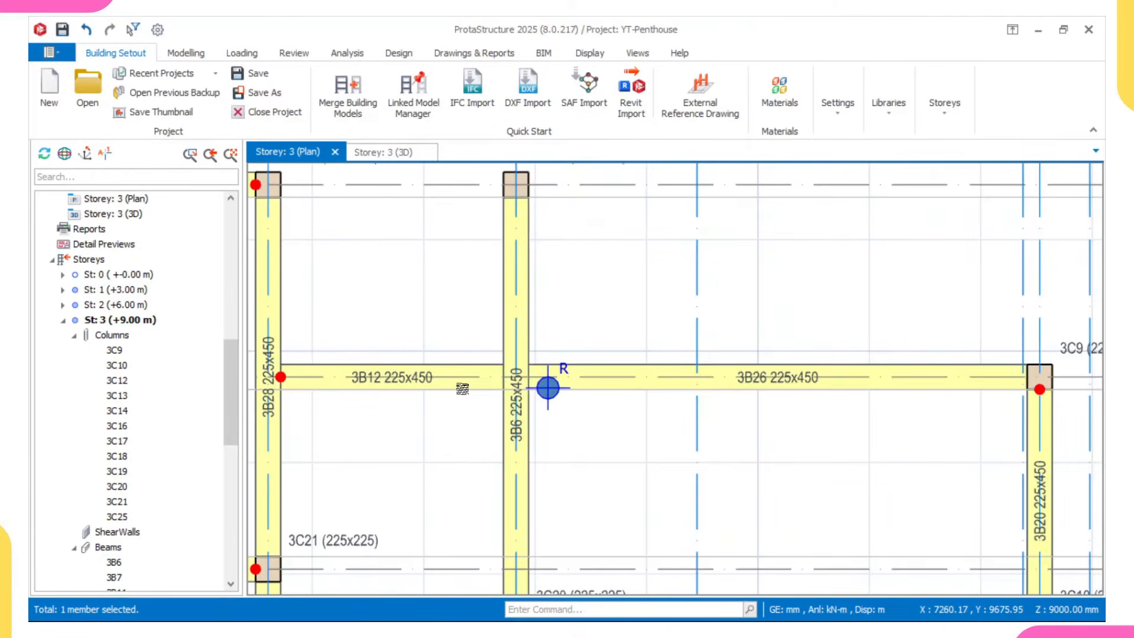
{"action": "scroll", "coordinate": [547, 388], "scroll_direction": "down", "scroll_amount": 2}
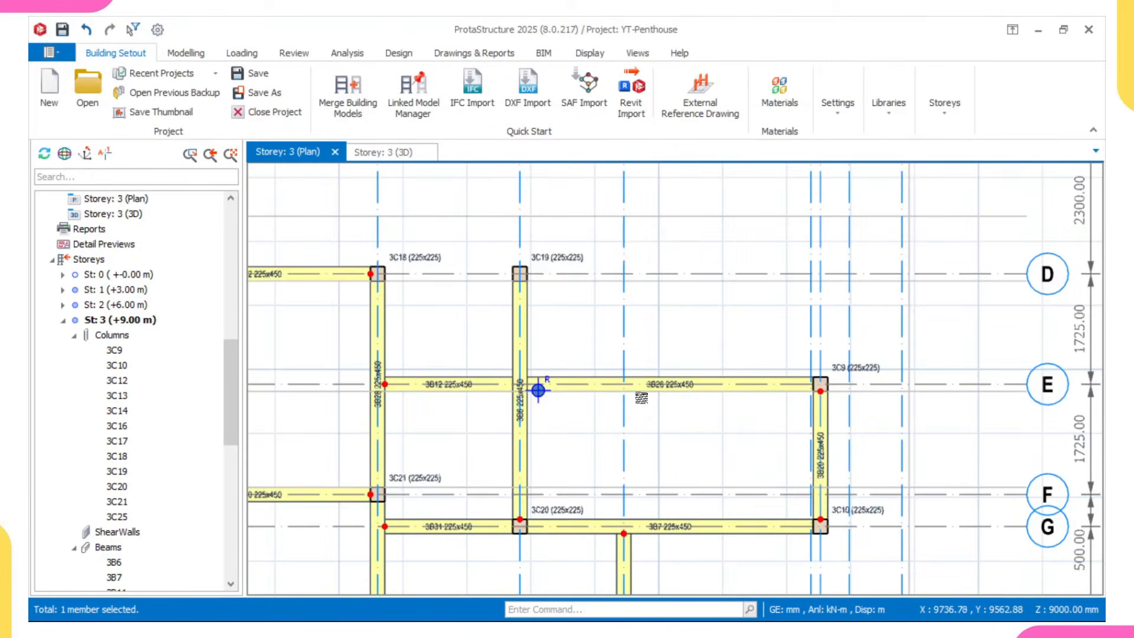
{"action": "scroll", "coordinate": [620, 393], "scroll_direction": "up", "scroll_amount": 1}
{"action": "scroll", "coordinate": [590, 425], "scroll_direction": "down", "scroll_amount": 1}
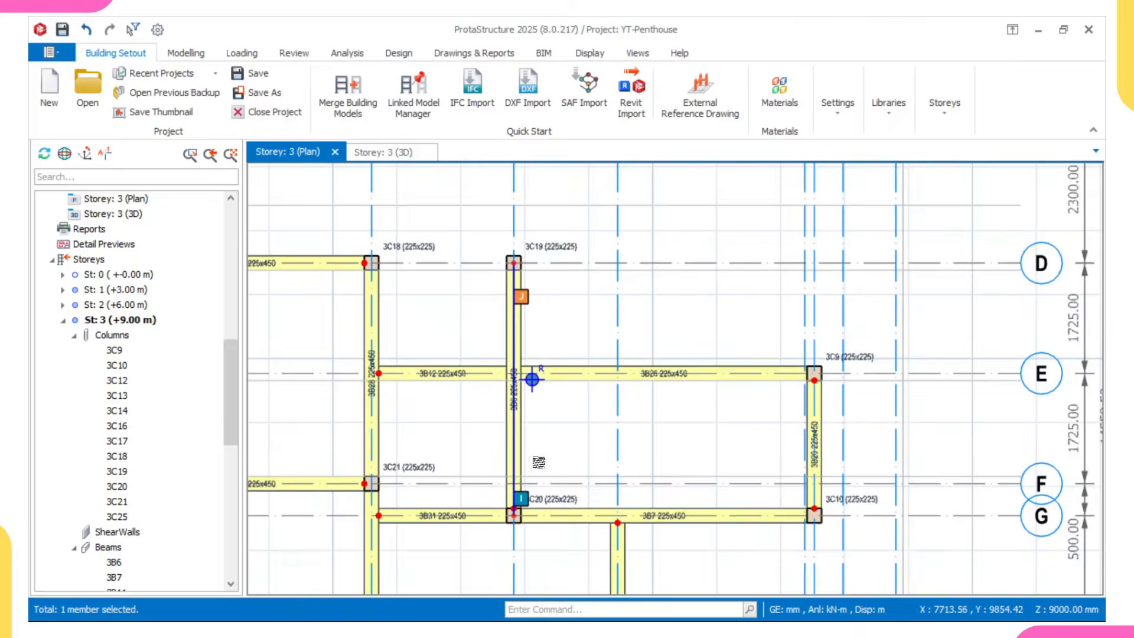
{"action": "scroll", "coordinate": [532, 496], "scroll_direction": "up", "scroll_amount": 1}
{"action": "scroll", "coordinate": [512, 521], "scroll_direction": "down", "scroll_amount": 1}
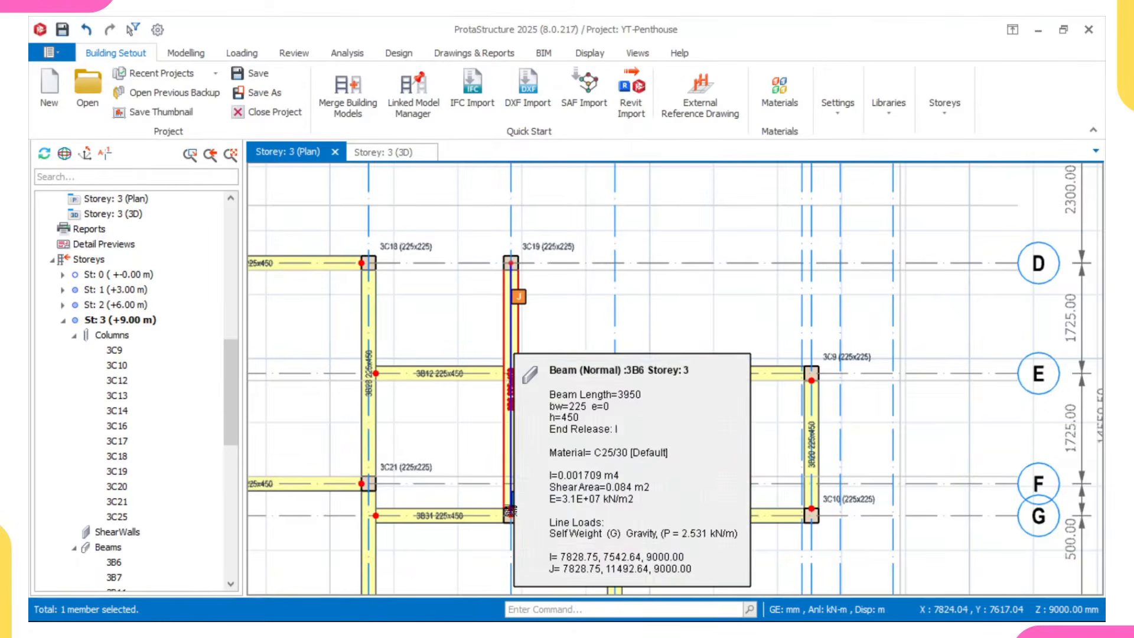
{"action": "scroll", "coordinate": [510, 518], "scroll_direction": "up", "scroll_amount": 1}
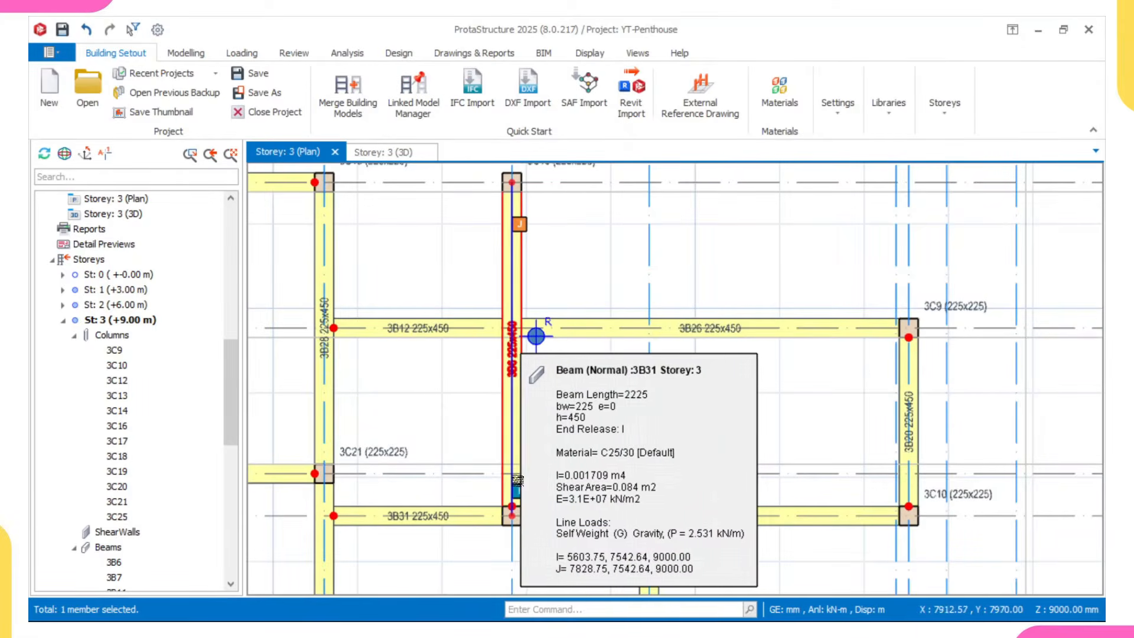
{"action": "mouse_move", "coordinate": [517, 477]}
{"action": "scroll", "coordinate": [513, 478], "scroll_direction": "down", "scroll_amount": 1}
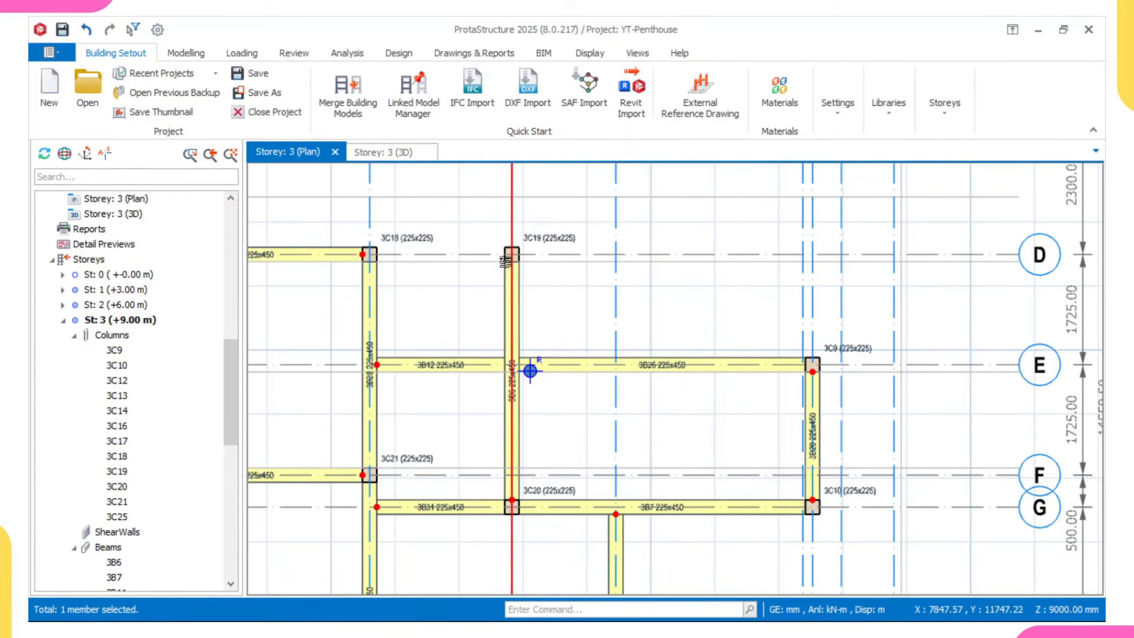
{"action": "scroll", "coordinate": [509, 484], "scroll_direction": "up", "scroll_amount": 1}
{"action": "scroll", "coordinate": [510, 485], "scroll_direction": "down", "scroll_amount": 1}
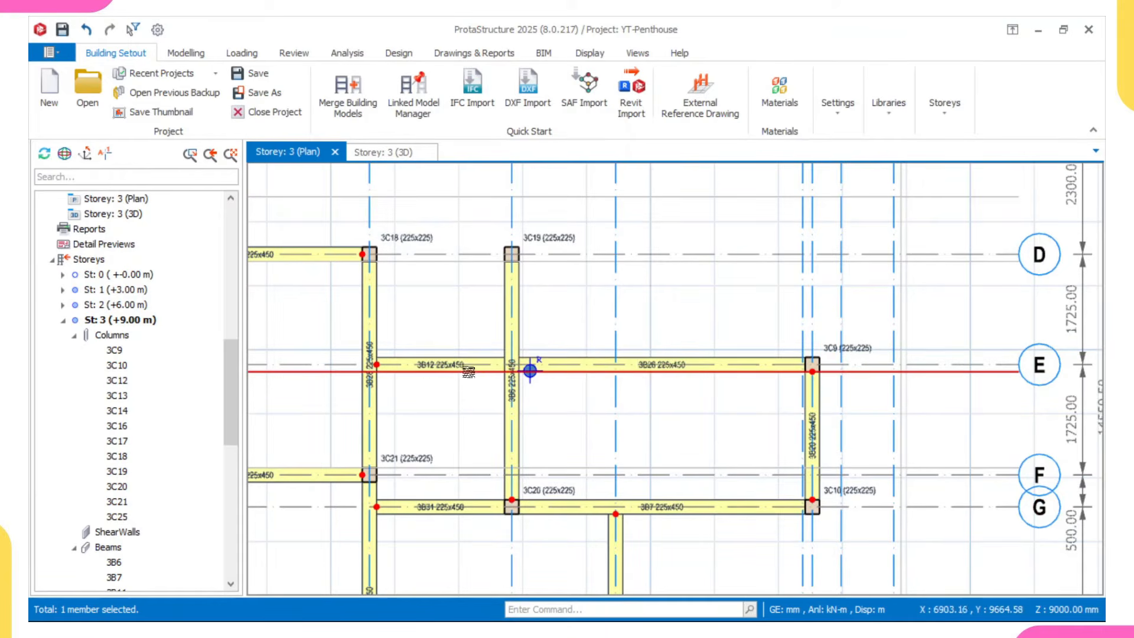
- Examine beams 3B26, 3B12 and 3B6 and how they meet at the crossing on axis E
{"action": "scroll", "coordinate": [470, 371], "scroll_direction": "up", "scroll_amount": 1}
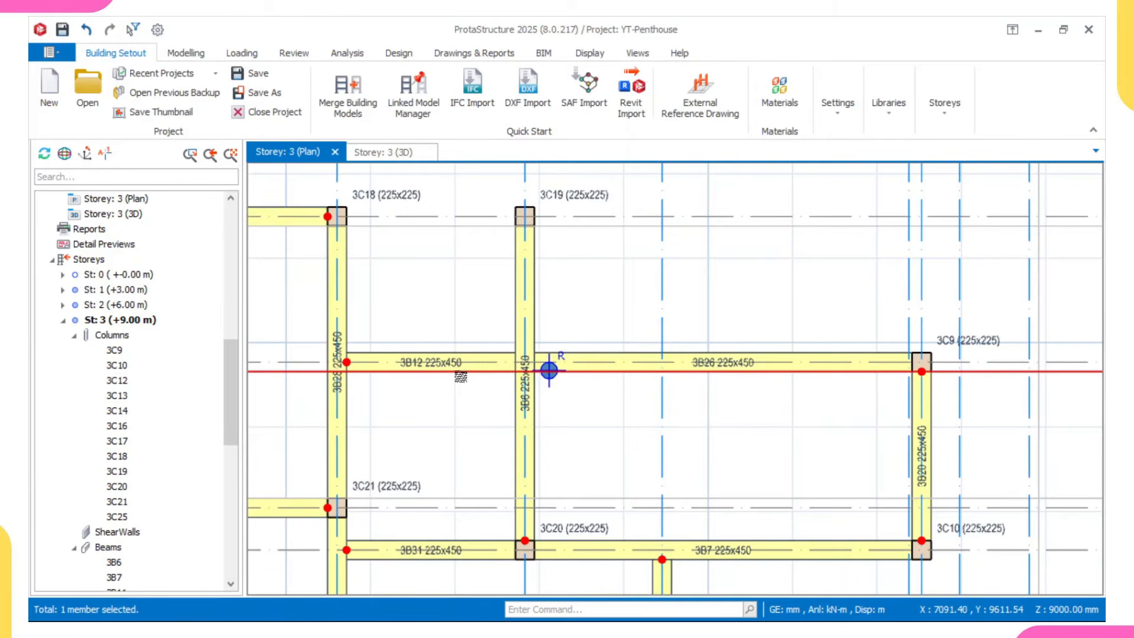
{"action": "scroll", "coordinate": [555, 370], "scroll_direction": "up", "scroll_amount": 1}
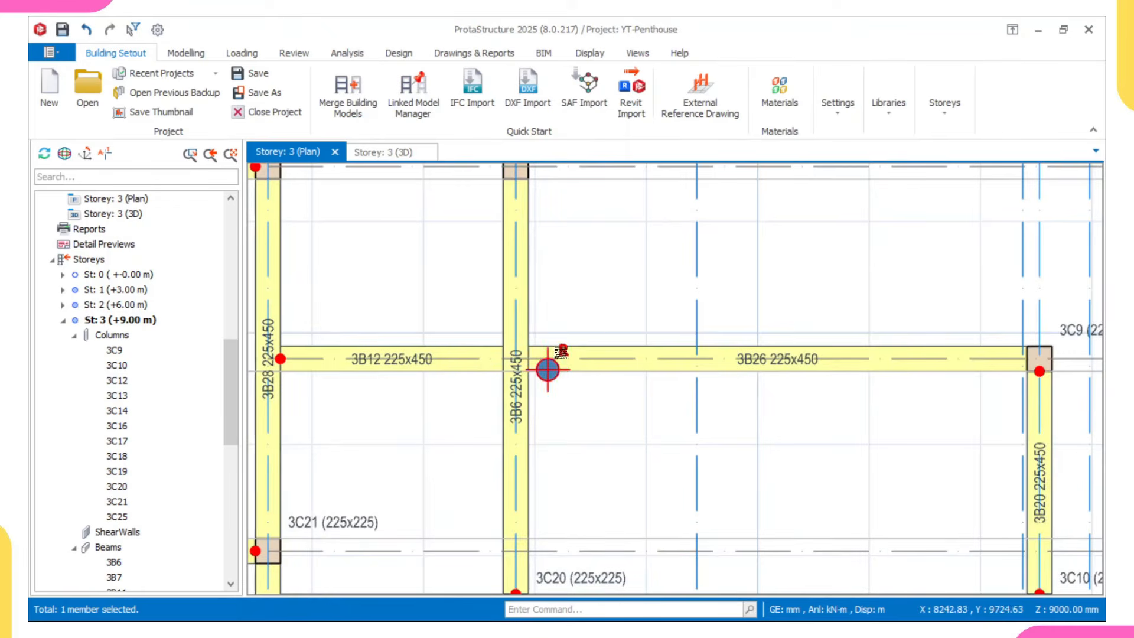
{"action": "left_click", "coordinate": [560, 352]}
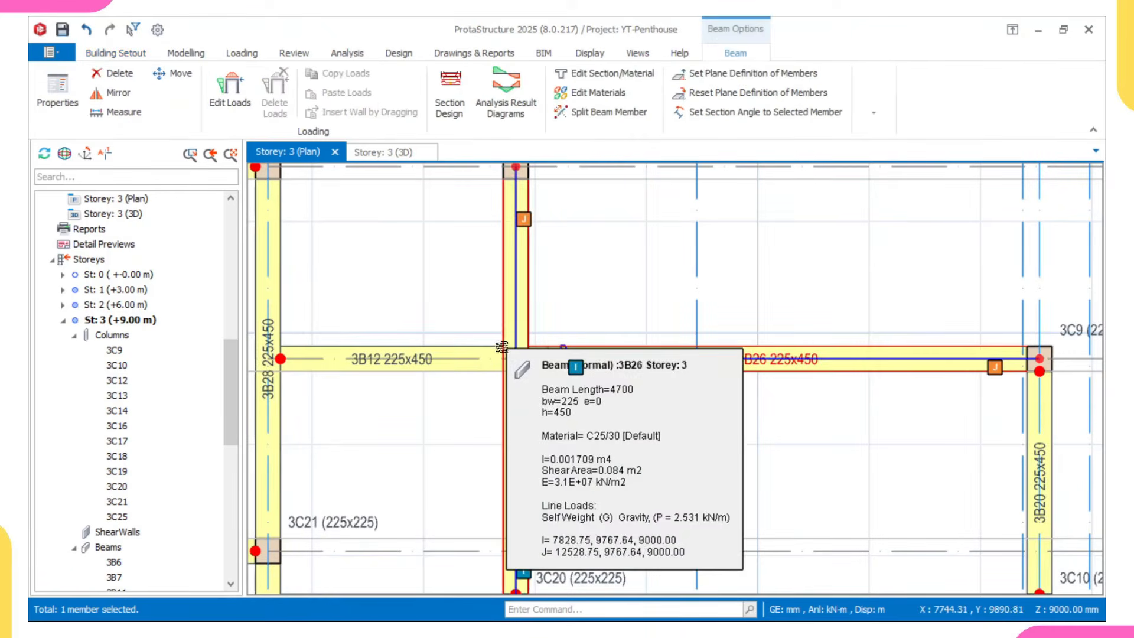
{"action": "key", "text": "Escape"}
{"action": "scroll", "coordinate": [482, 372], "scroll_direction": "down", "scroll_amount": 2}
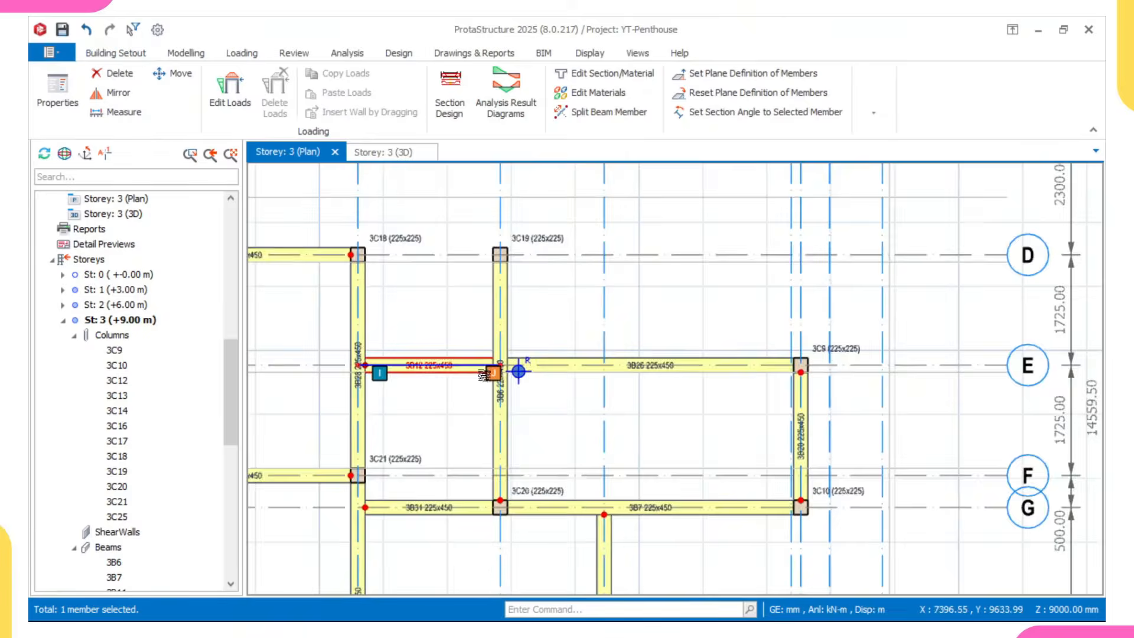
{"action": "scroll", "coordinate": [537, 374], "scroll_direction": "up", "scroll_amount": 2}
{"action": "scroll", "coordinate": [592, 390], "scroll_direction": "down", "scroll_amount": 1}
{"action": "key", "text": "Escape"}
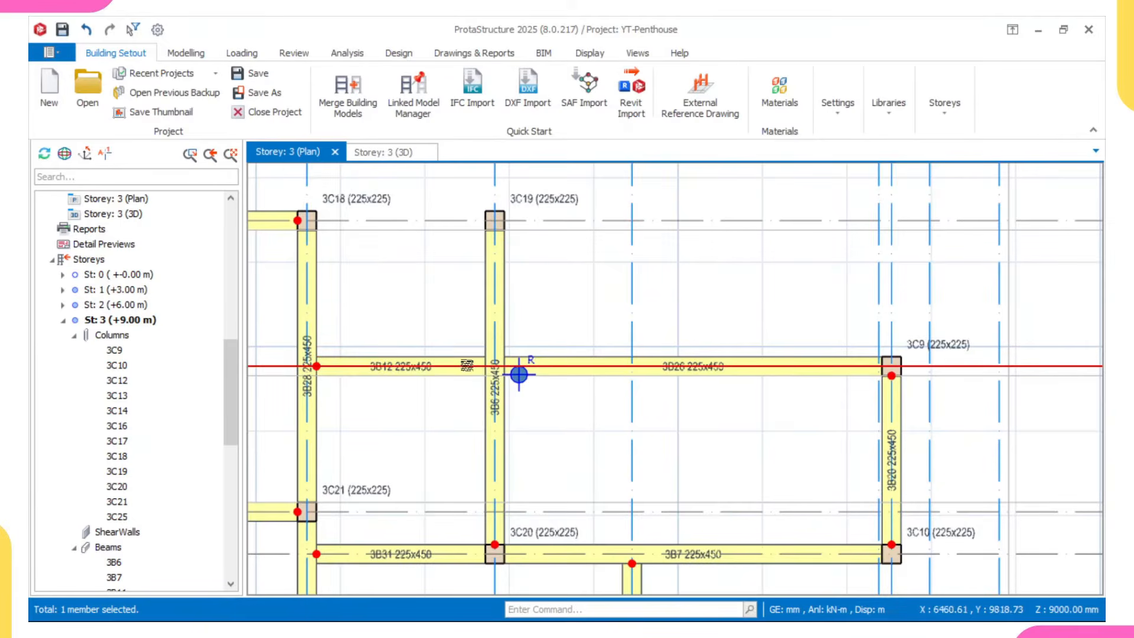
{"action": "left_click", "coordinate": [497, 378]}
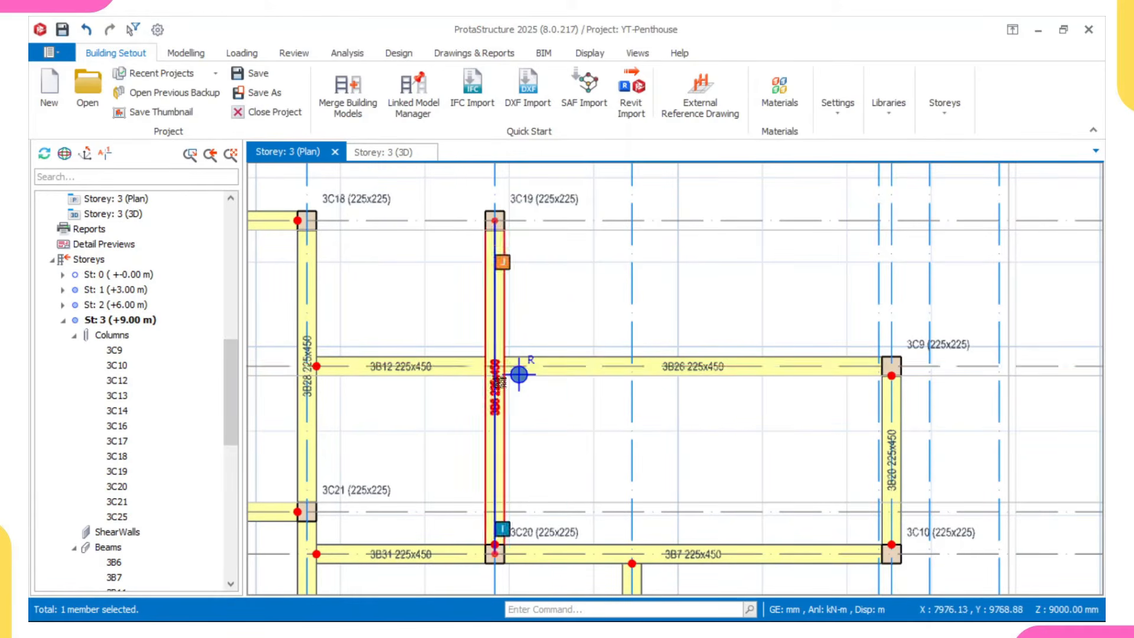
{"action": "scroll", "coordinate": [491, 373], "scroll_direction": "up", "scroll_amount": 2}
{"action": "scroll", "coordinate": [456, 359], "scroll_direction": "down", "scroll_amount": 2}
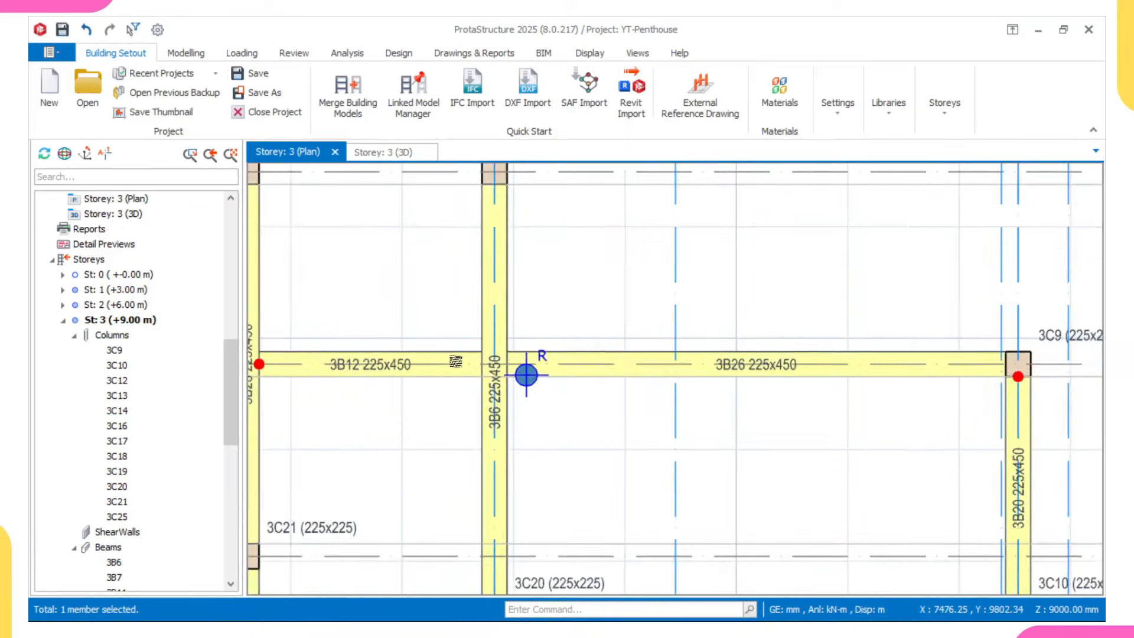
- Select beams 3B12 and 3B26 together on axis E and delete them
{"action": "left_click", "coordinate": [657, 349], "text": "ctrl"}
{"action": "right_click", "coordinate": [650, 307]}
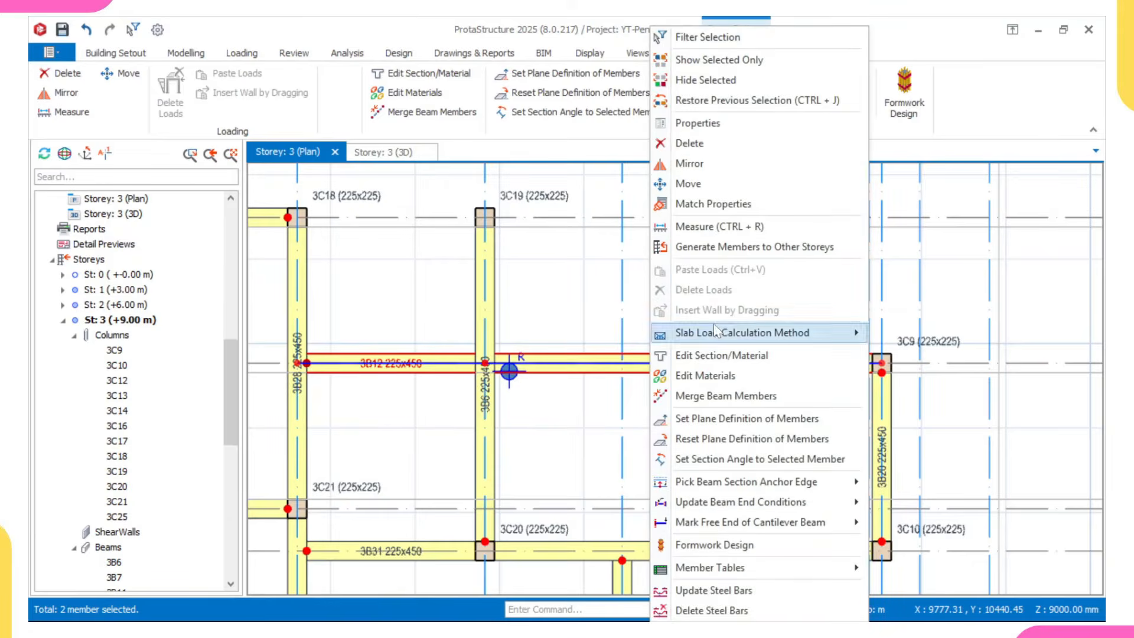
{"action": "left_click", "coordinate": [698, 148]}
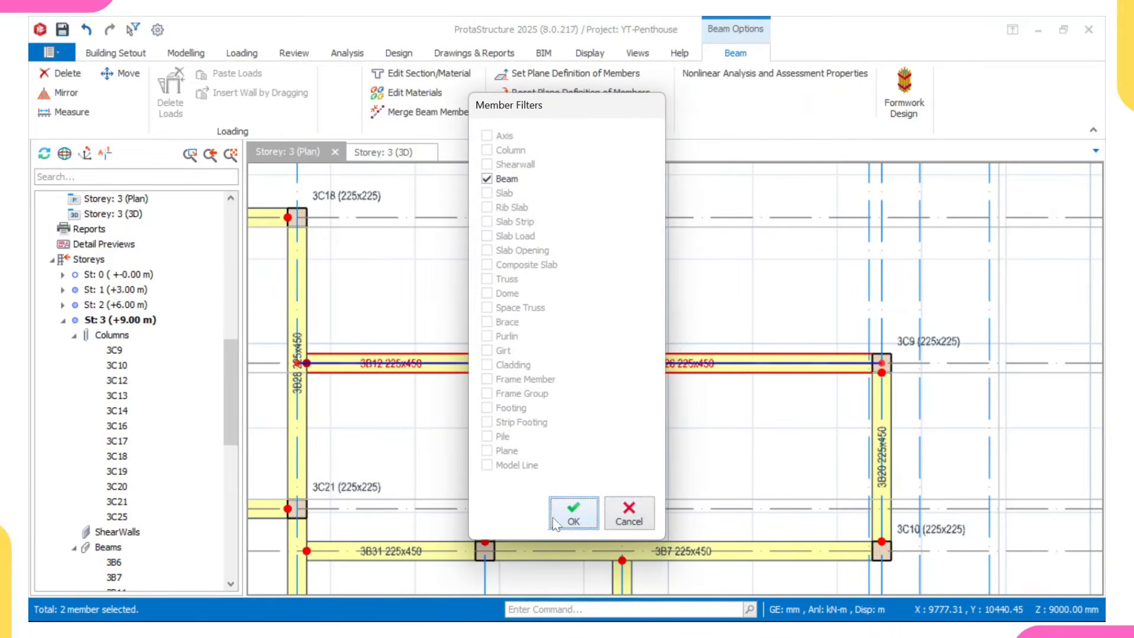
{"action": "key", "text": "Return"}
- Draw a 225x450 beam along axis E from beam 3B28 to column 3C9 with 3B6's properties, without splitting it at supporting spans
{"action": "left_click", "coordinate": [489, 445]}
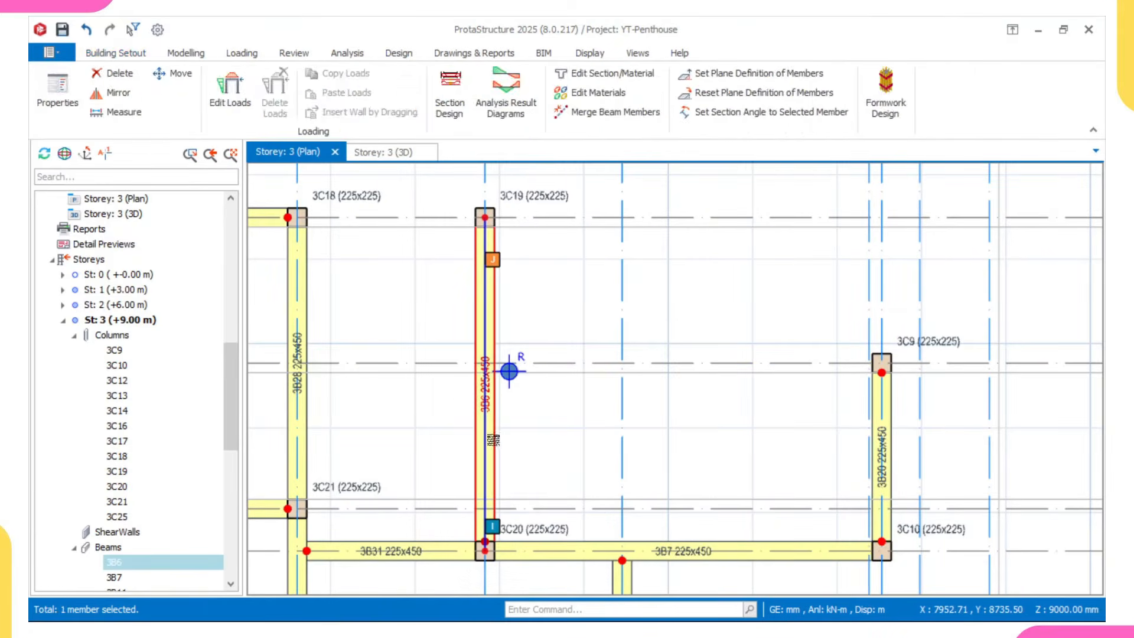
{"action": "left_click", "coordinate": [378, 376]}
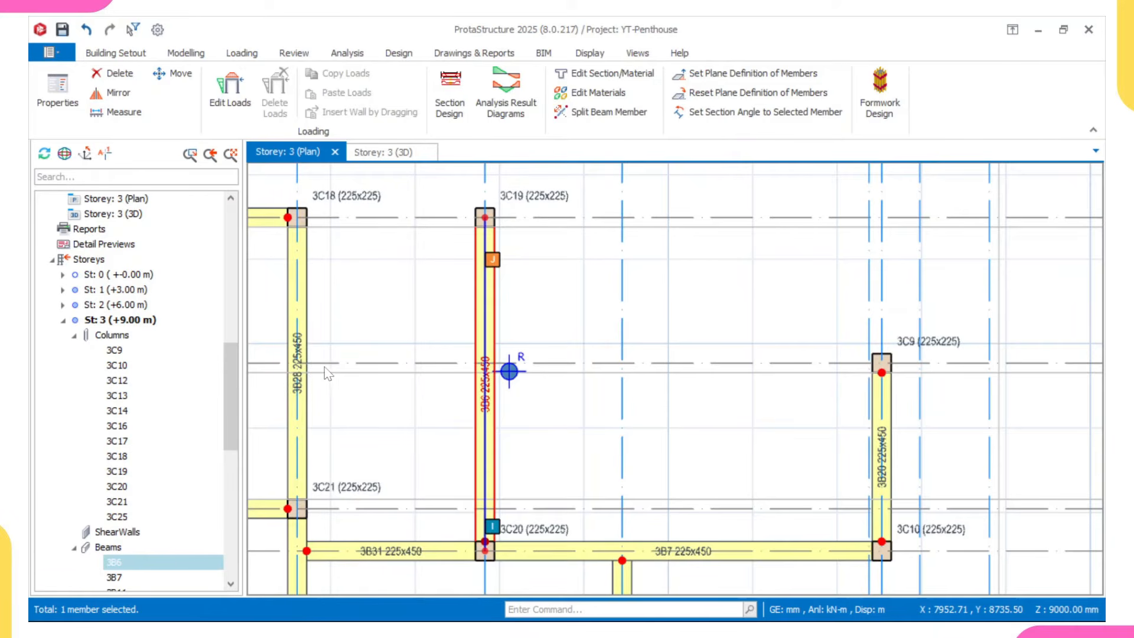
{"action": "scroll", "coordinate": [324, 367], "scroll_direction": "up", "scroll_amount": 2}
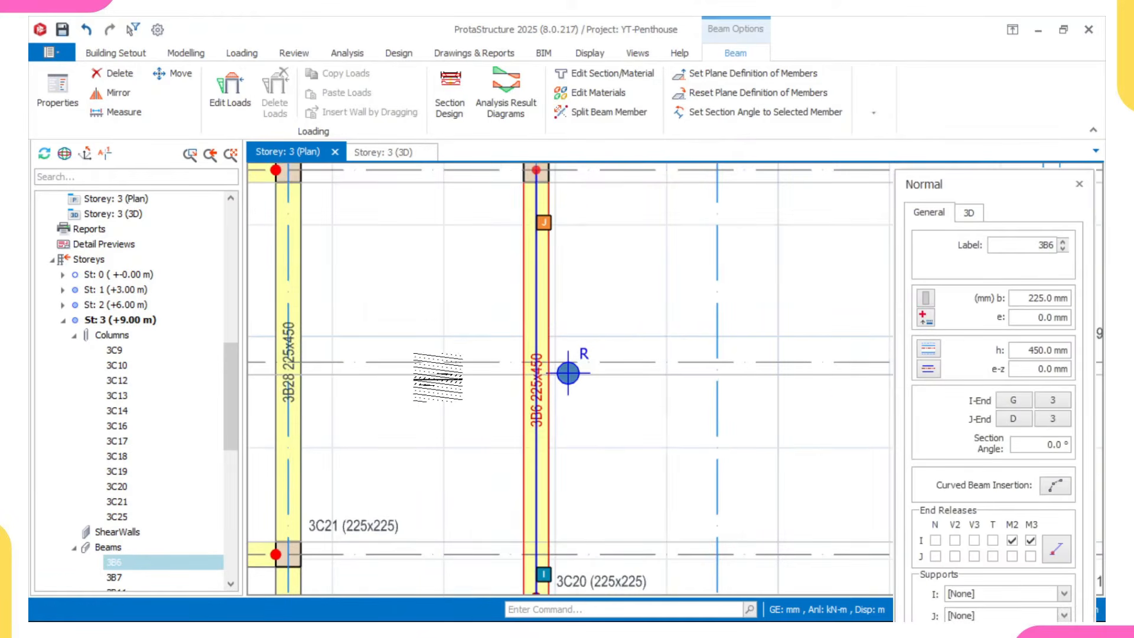
{"action": "scroll", "coordinate": [287, 362], "scroll_direction": "down", "scroll_amount": 2}
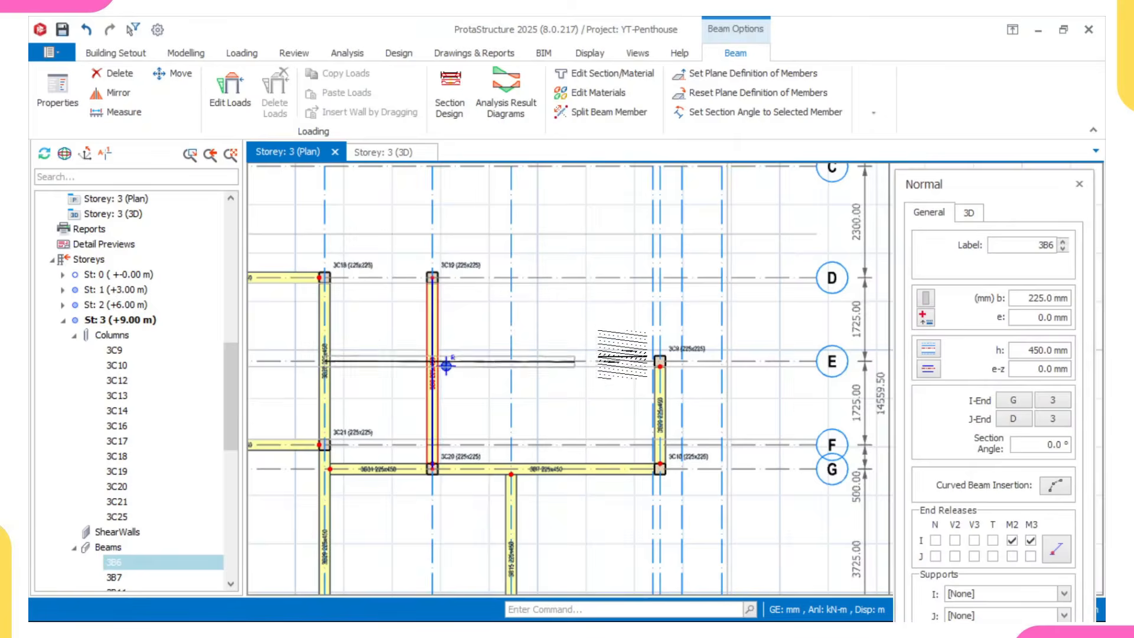
{"action": "scroll", "coordinate": [594, 373], "scroll_direction": "up", "scroll_amount": 2}
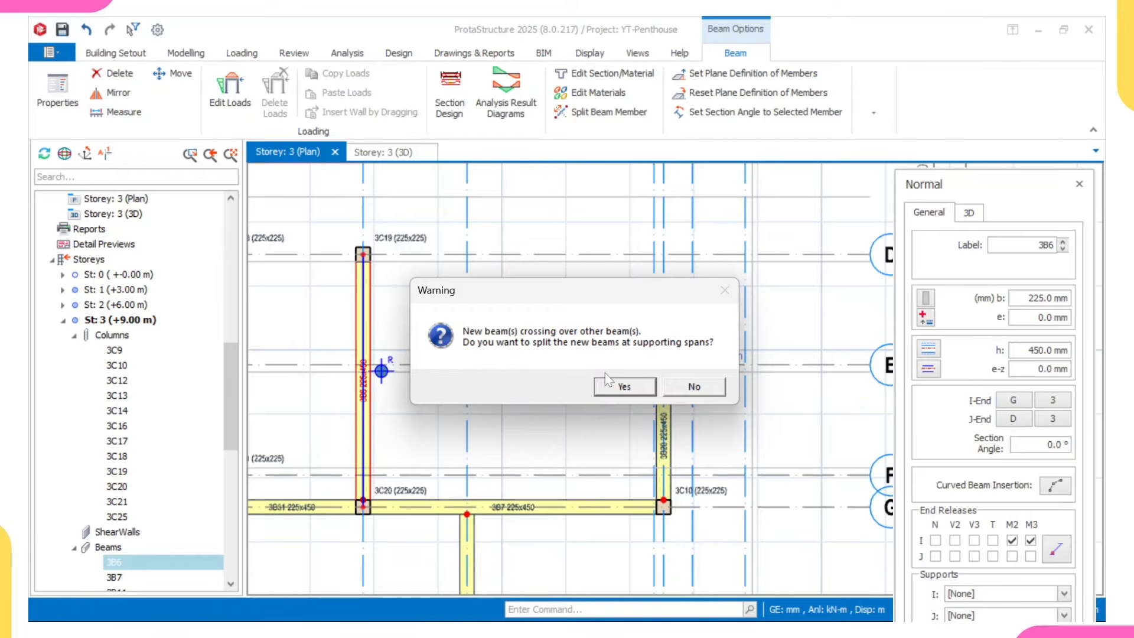
{"action": "left_click", "coordinate": [694, 386]}
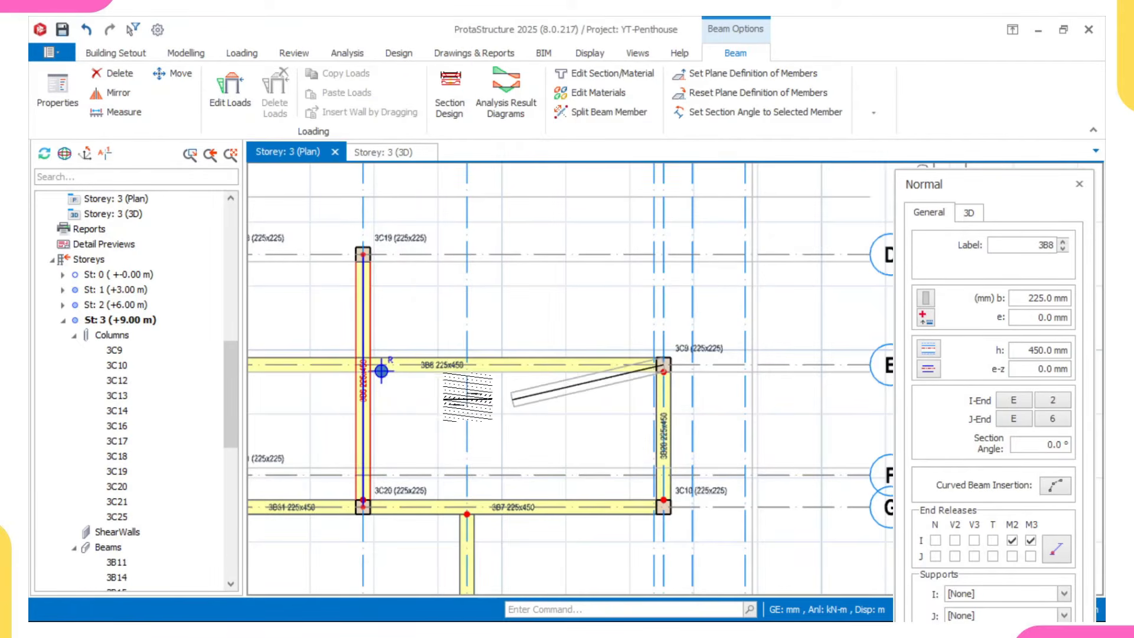
- Inspect the new beam 3B8 along axis E between beam 3B28 and column 3C9
{"action": "left_click", "coordinate": [531, 366]}
{"action": "scroll", "coordinate": [531, 378], "scroll_direction": "up", "scroll_amount": 4}
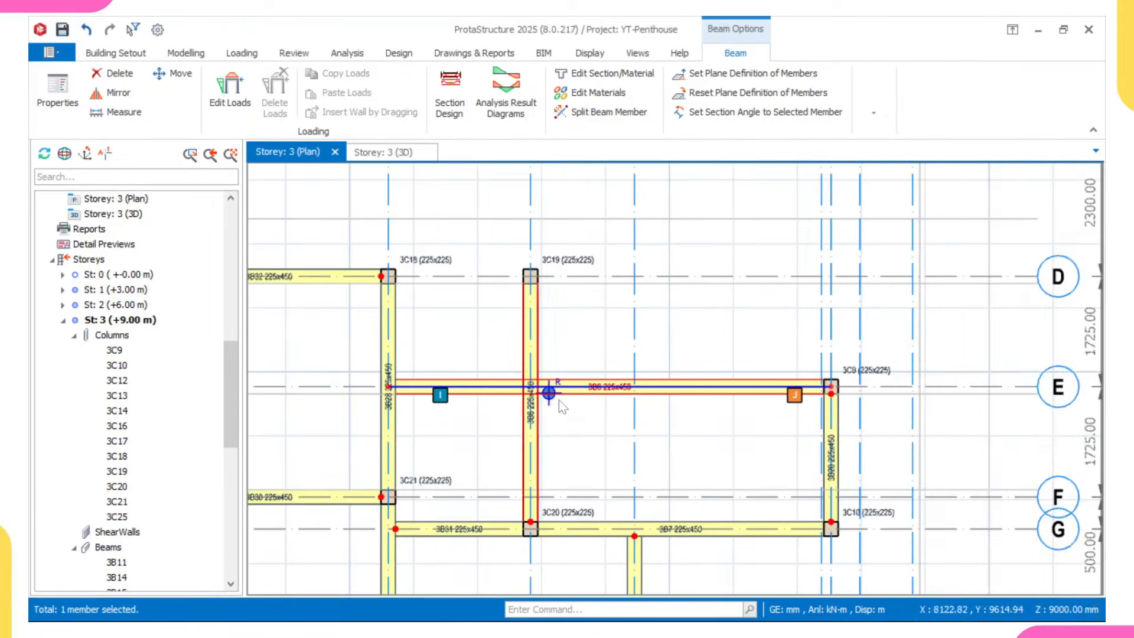
{"action": "key", "text": "Escape"}
{"action": "left_click", "coordinate": [582, 366]}
{"action": "left_click", "coordinate": [580, 366]}
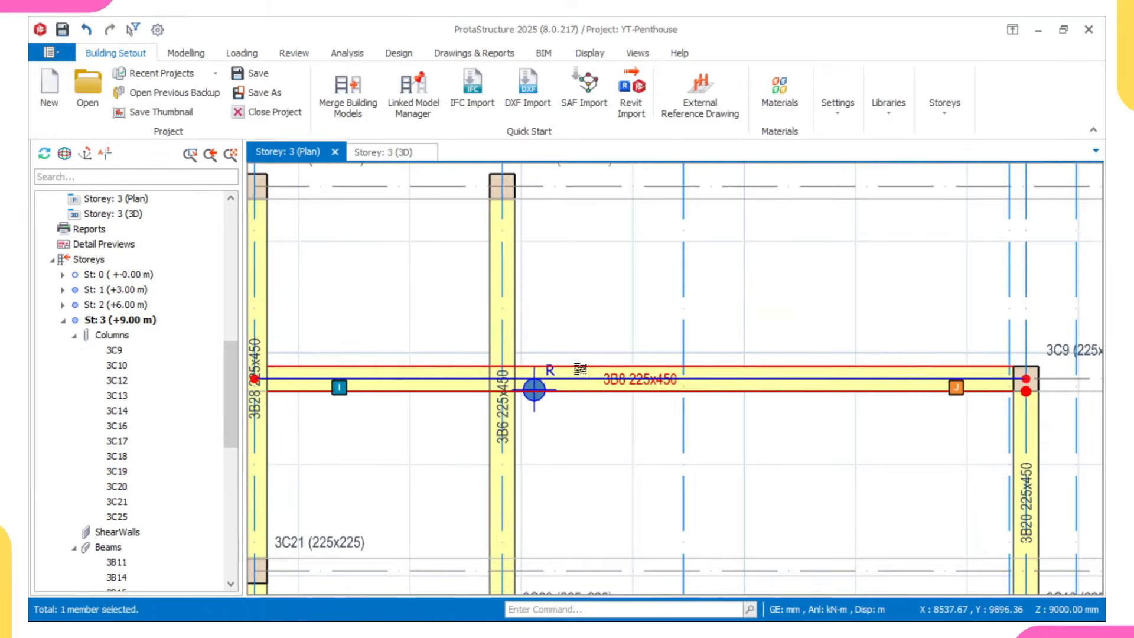
{"action": "key", "text": "Escape"}
{"action": "scroll", "coordinate": [557, 390], "scroll_direction": "down", "scroll_amount": 3}
{"action": "scroll", "coordinate": [541, 380], "scroll_direction": "up", "scroll_amount": 3}
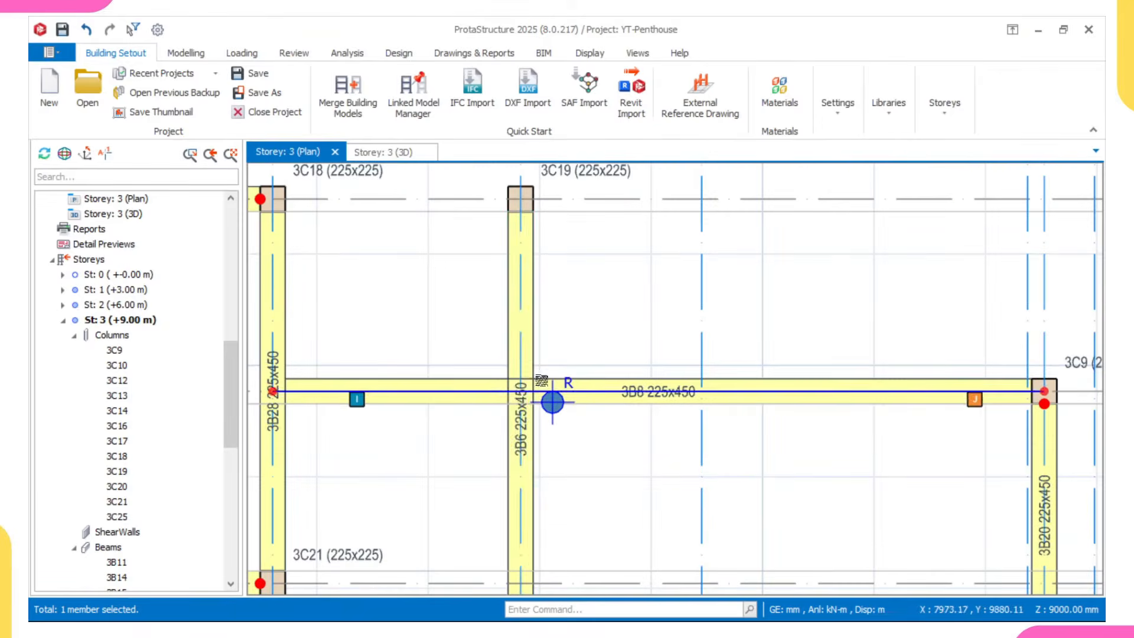
- Compare the extents of beams 3B6 and 3B8 where they cross on axis E
{"action": "scroll", "coordinate": [518, 390], "scroll_direction": "up", "scroll_amount": 2}
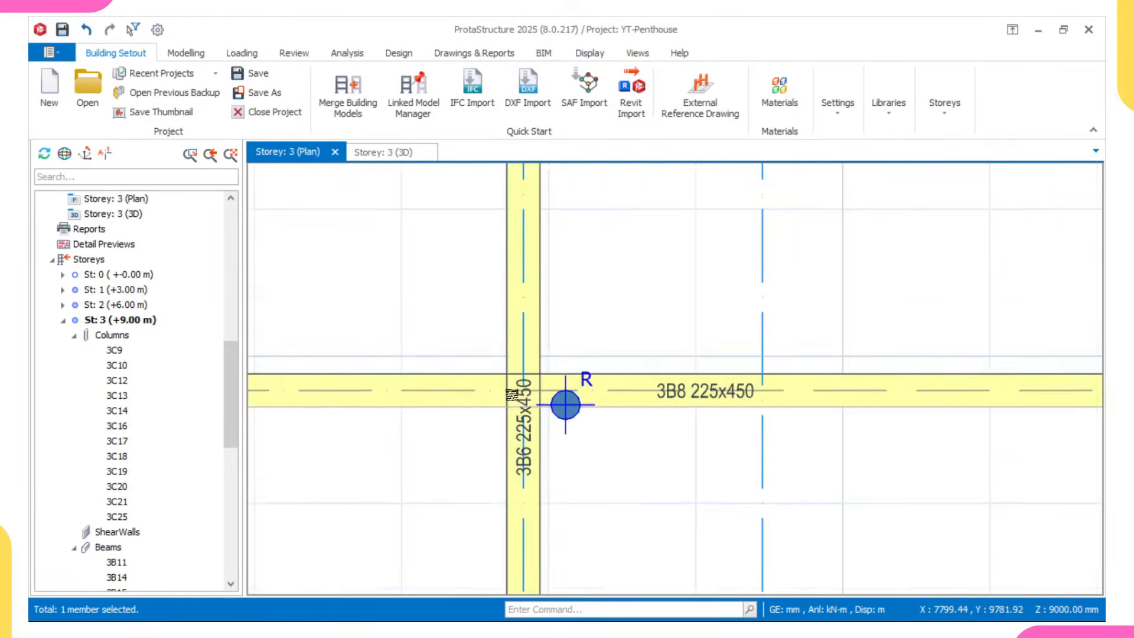
{"action": "scroll", "coordinate": [518, 389], "scroll_direction": "down", "scroll_amount": 3}
{"action": "left_click", "coordinate": [469, 384]}
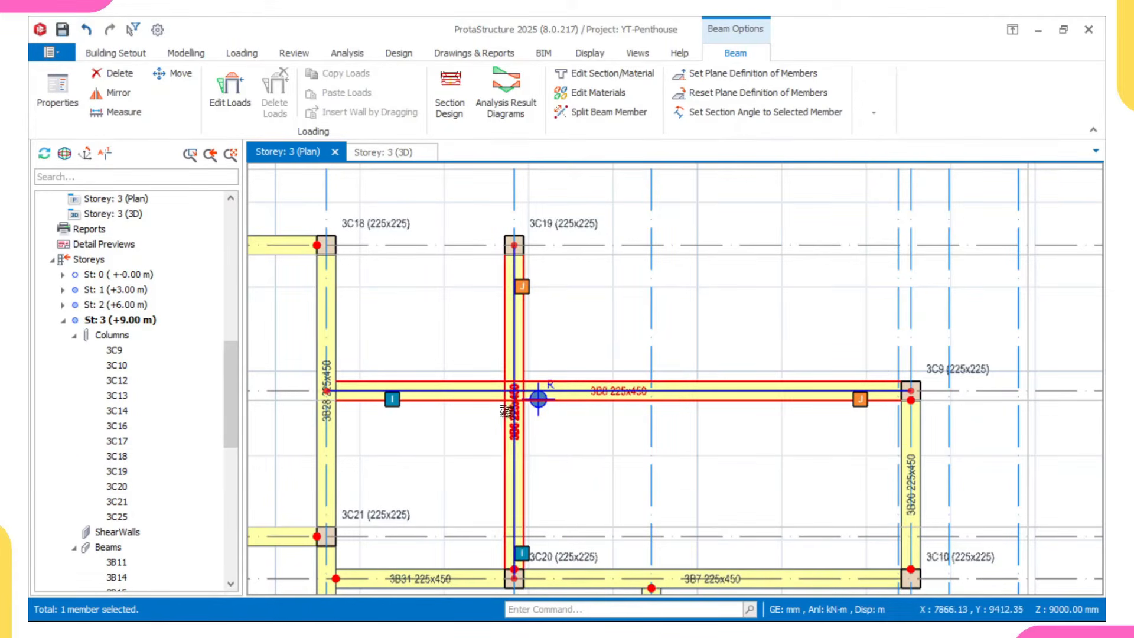
{"action": "mouse_move", "coordinate": [588, 393]}
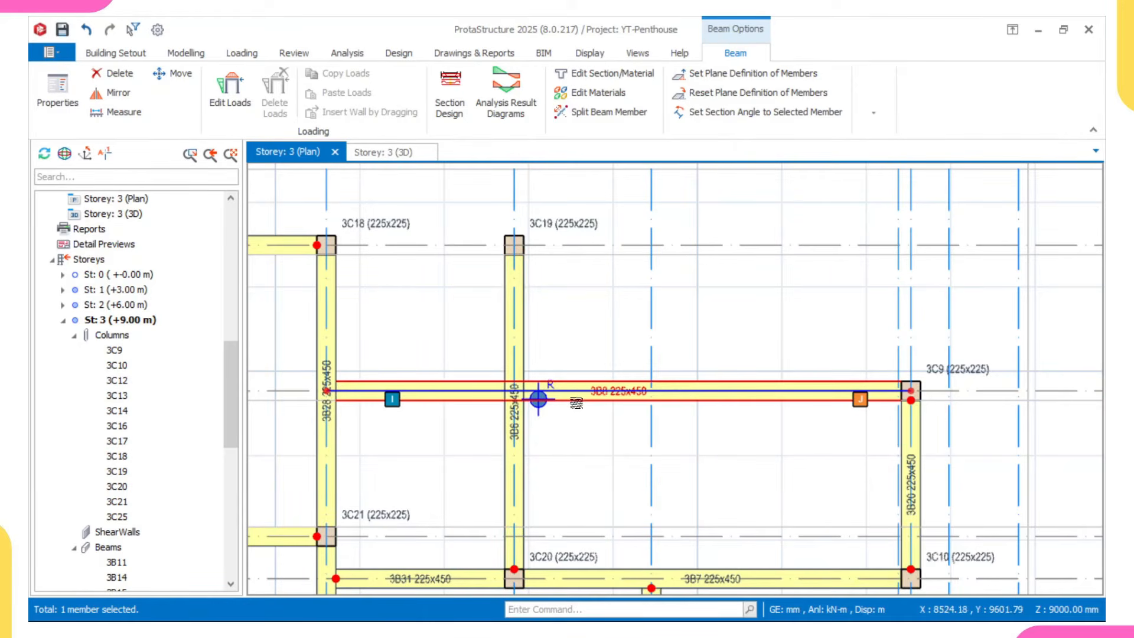
{"action": "scroll", "coordinate": [577, 403], "scroll_direction": "up", "scroll_amount": 3}
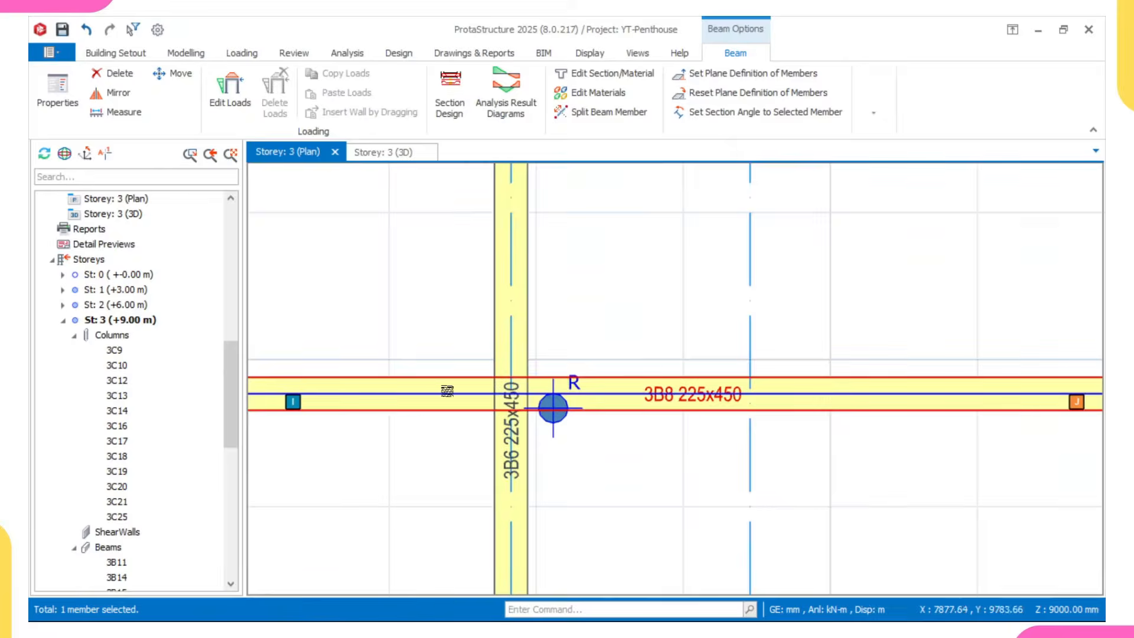
{"action": "scroll", "coordinate": [434, 409], "scroll_direction": "down", "scroll_amount": 2}
{"action": "mouse_move", "coordinate": [514, 420]}
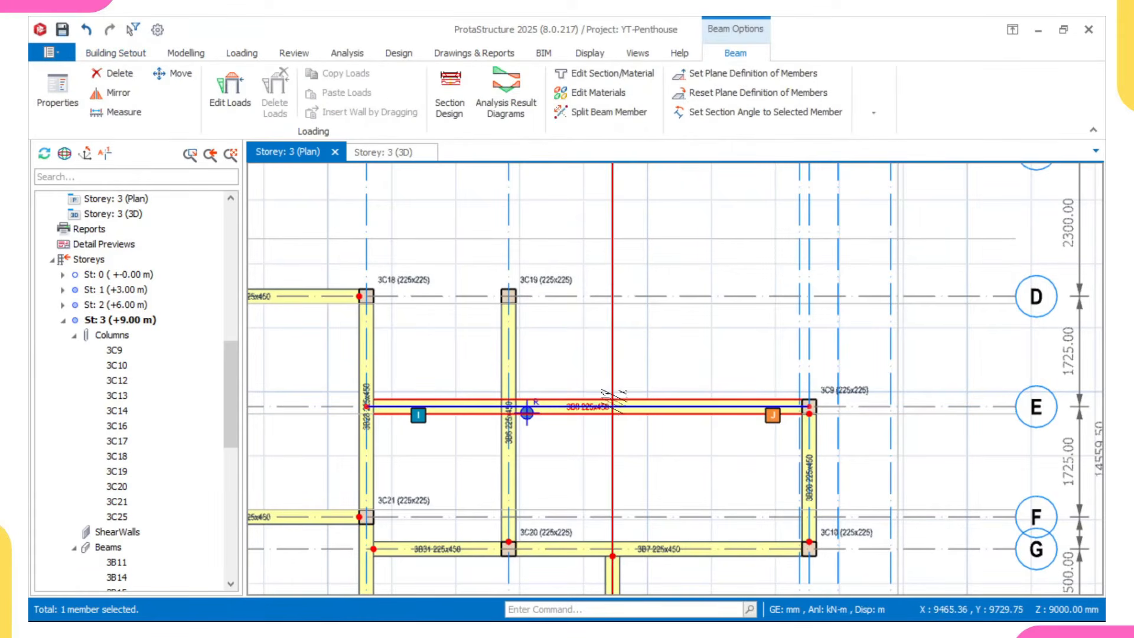
- Delete the unsplit beam 3B8 that runs along axis E across beam 3B6
{"action": "key", "text": "Escape"}
{"action": "right_click", "coordinate": [635, 357]}
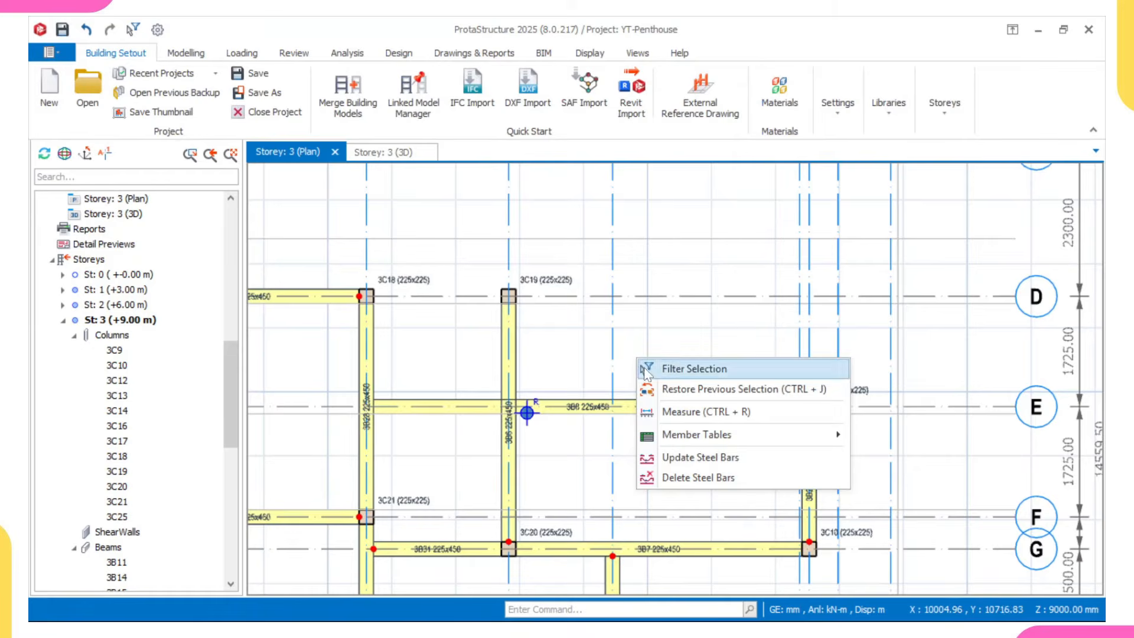
{"action": "key", "text": "Escape"}
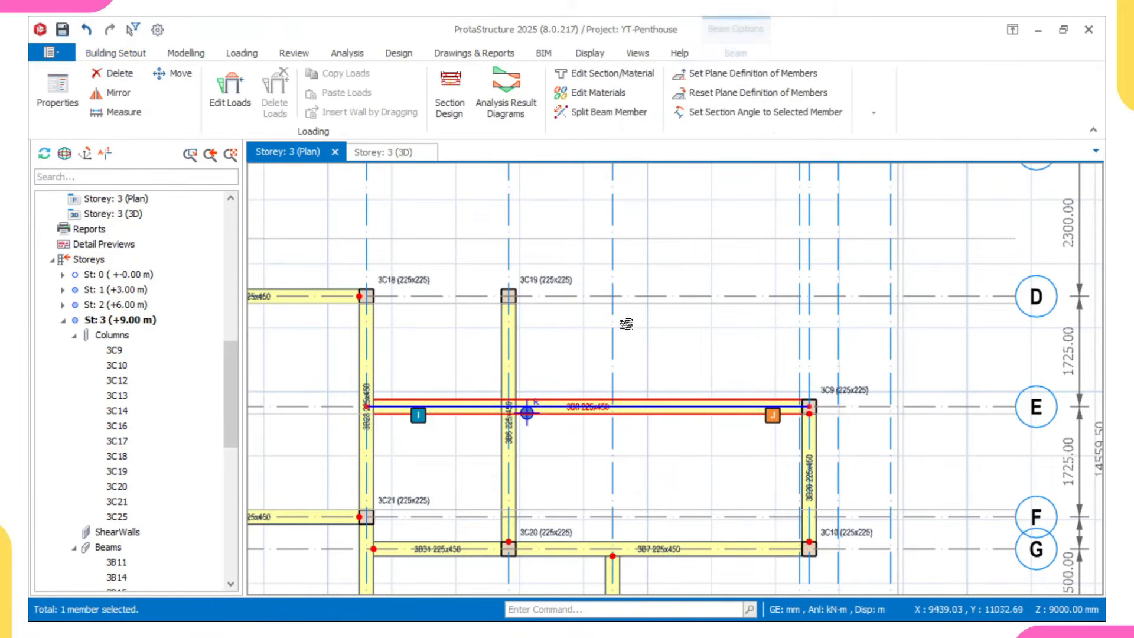
{"action": "right_click", "coordinate": [625, 321]}
{"action": "left_click", "coordinate": [666, 133]}
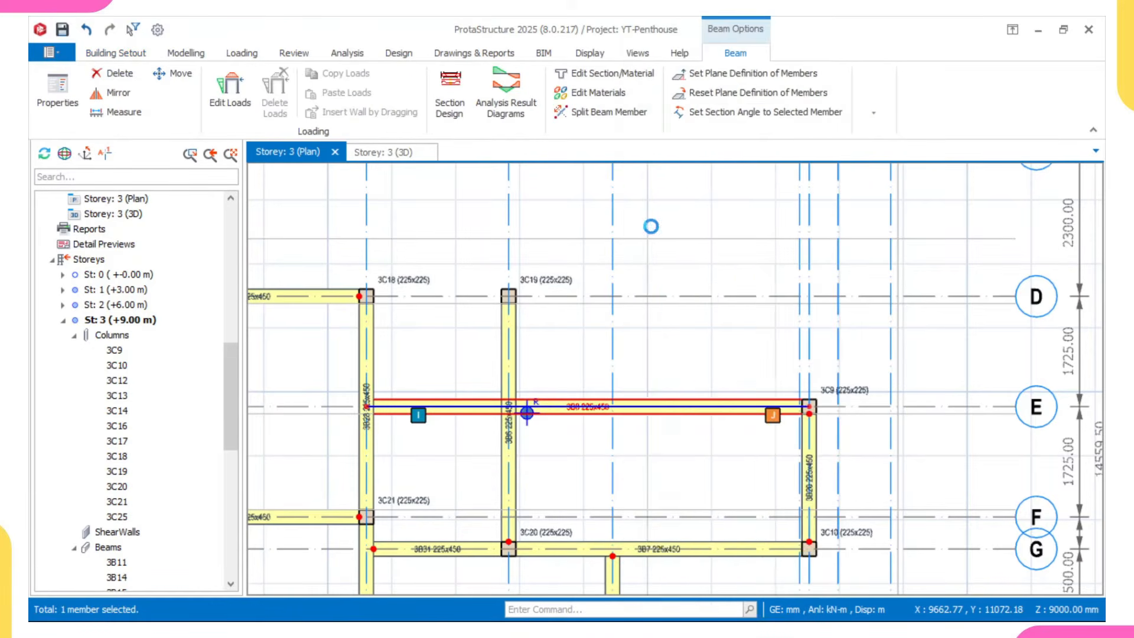
- Draw a 225x450 beam along axis E from column 3C9 to beam 3B28 with 3B6's properties, splitting it at supporting spans
{"action": "left_click", "coordinate": [509, 437]}
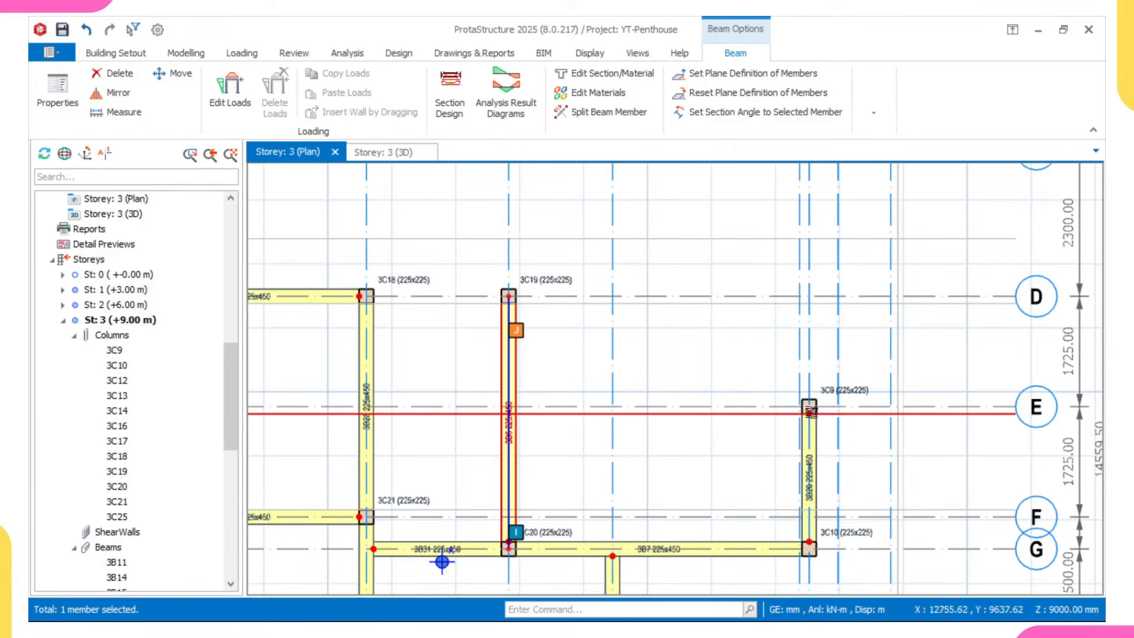
{"action": "double_click", "coordinate": [514, 433]}
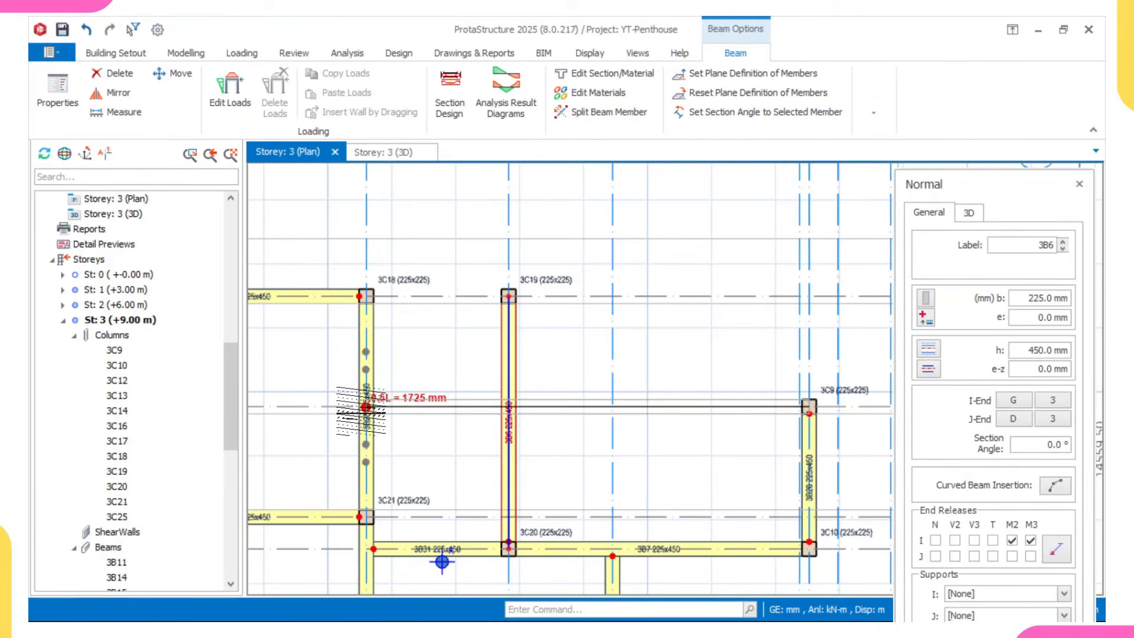
{"action": "left_click", "coordinate": [365, 406]}
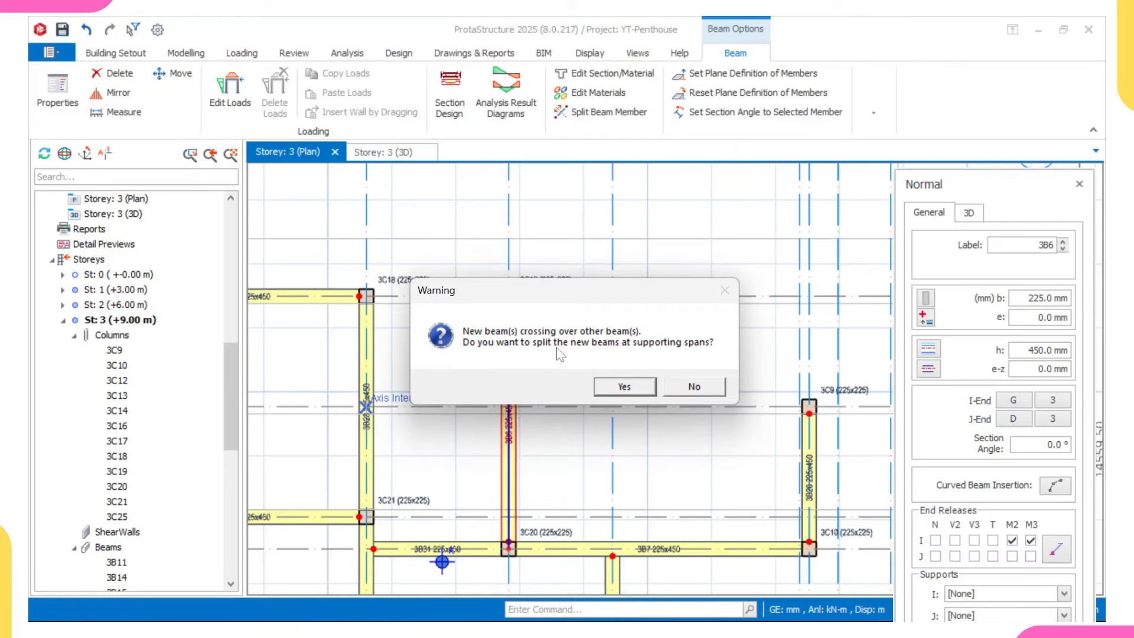
{"action": "left_click", "coordinate": [614, 387]}
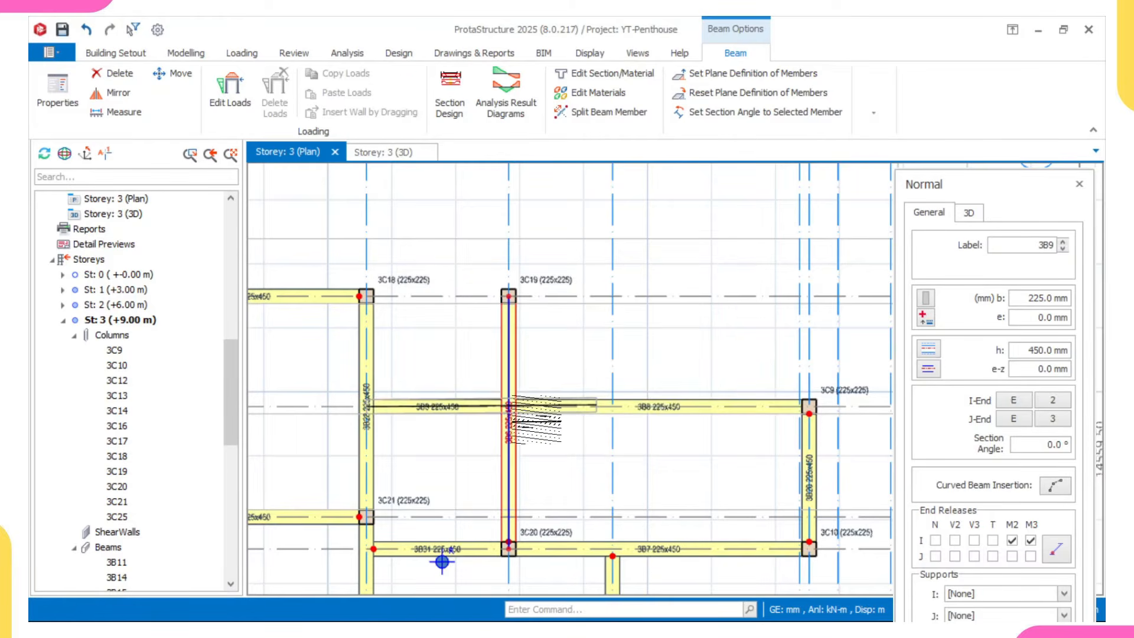
- Check the split beams 3B8 and 3B9 on either side of beam 3B6, and review the whole storey 3 plan
{"action": "scroll", "coordinate": [547, 407], "scroll_direction": "up", "scroll_amount": 3}
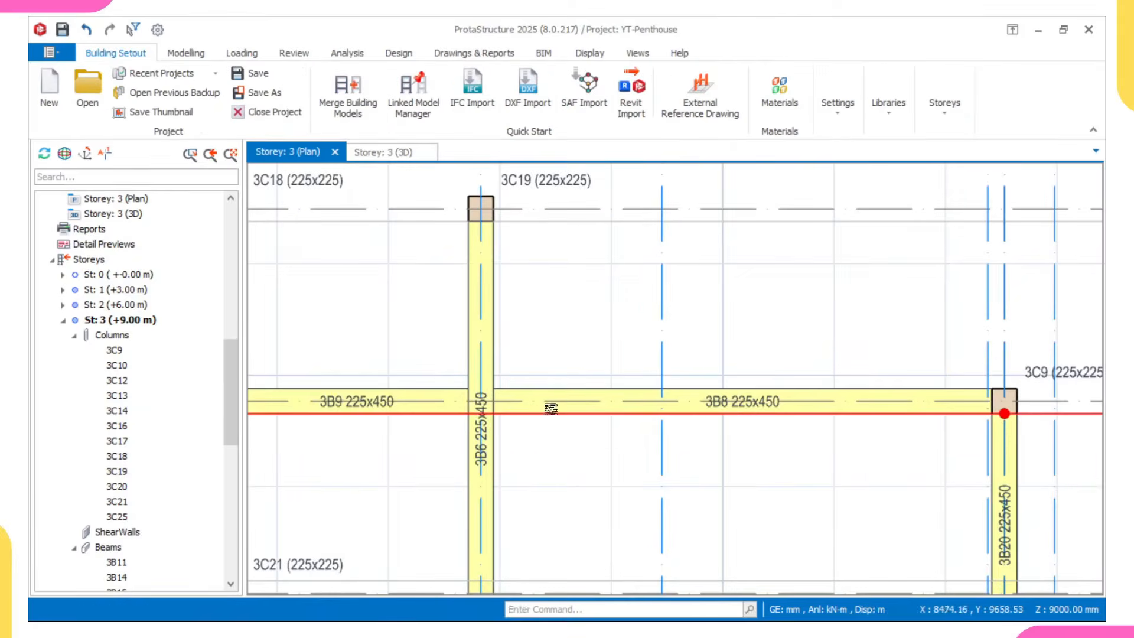
{"action": "scroll", "coordinate": [551, 408], "scroll_direction": "down", "scroll_amount": 2}
{"action": "left_click", "coordinate": [541, 394]}
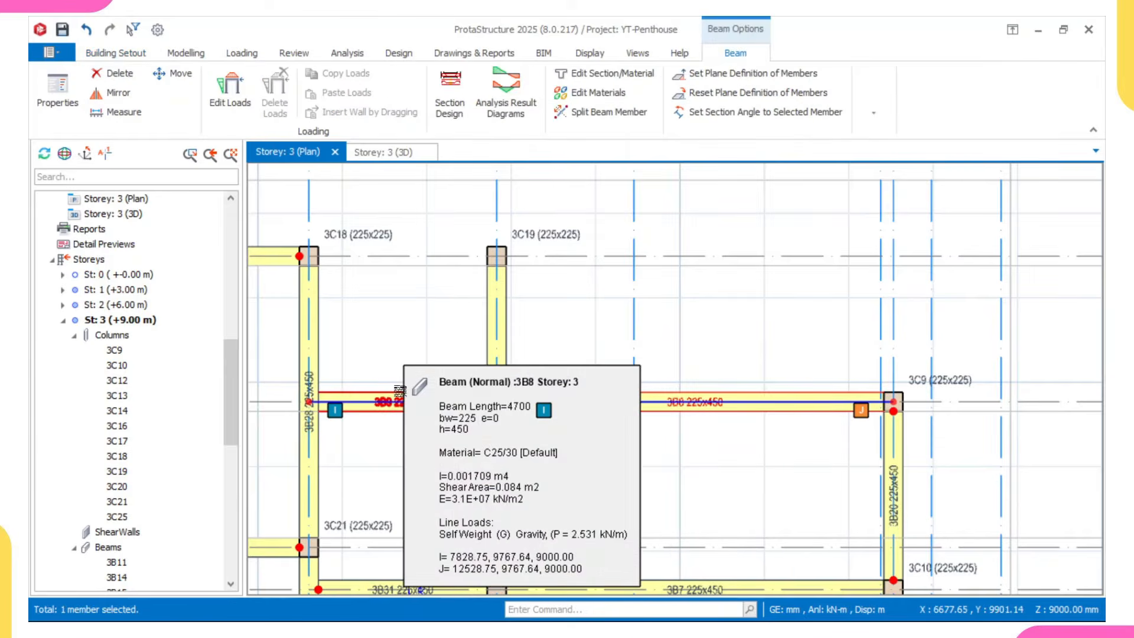
{"action": "left_click", "coordinate": [400, 395]}
{"action": "key", "text": "Escape"}
{"action": "scroll", "coordinate": [598, 440], "scroll_direction": "up", "scroll_amount": 2}
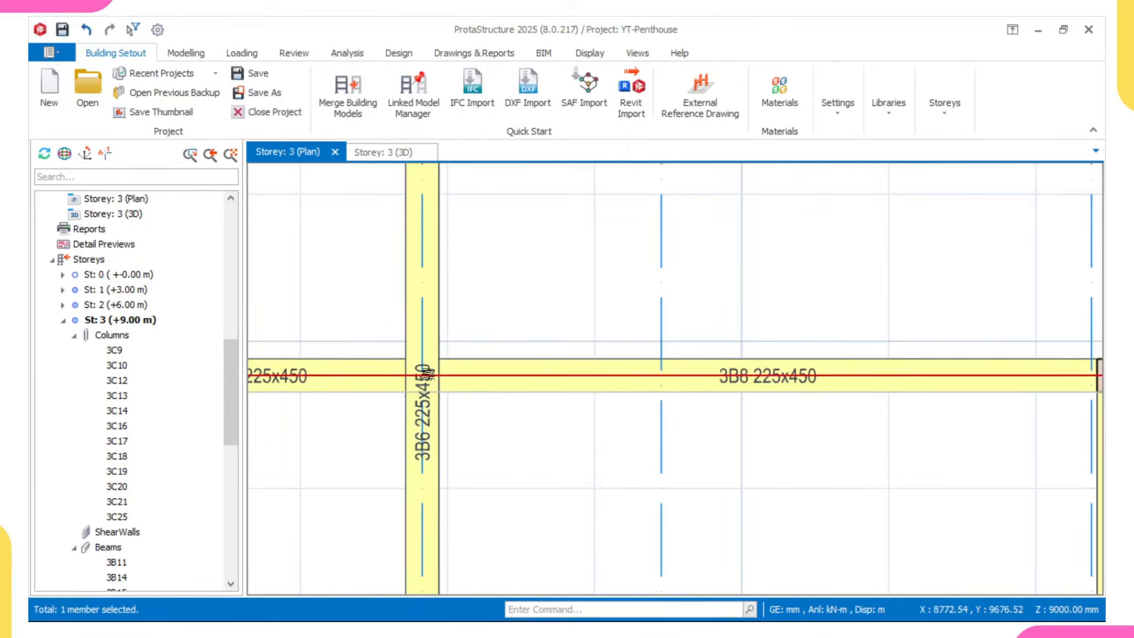
{"action": "scroll", "coordinate": [428, 375], "scroll_direction": "down", "scroll_amount": 3}
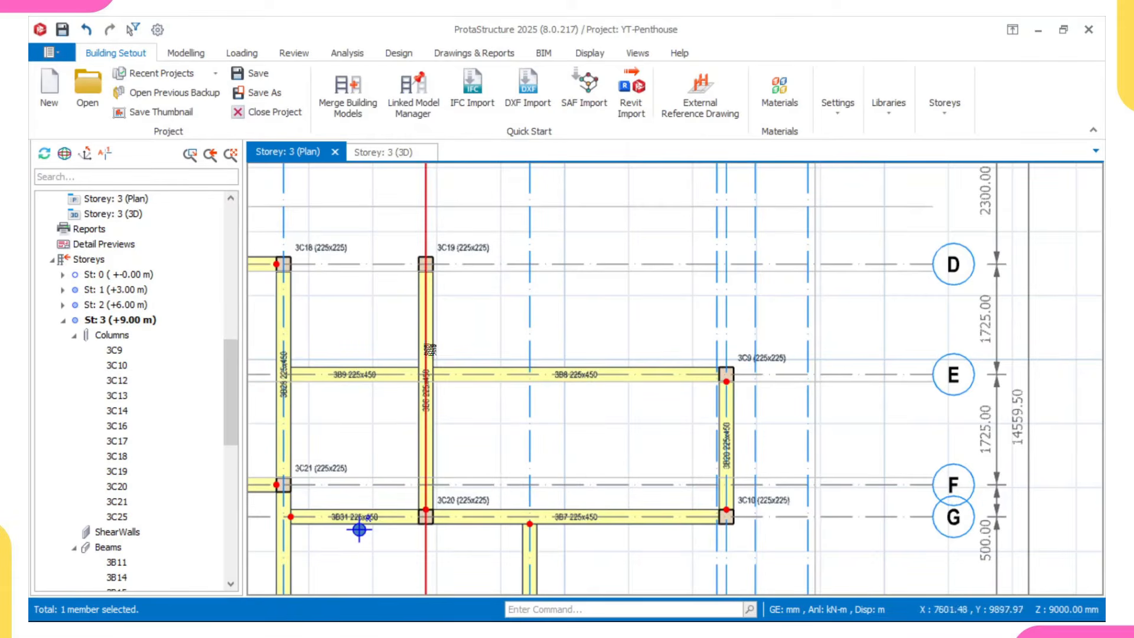
{"action": "scroll", "coordinate": [433, 391], "scroll_direction": "down", "scroll_amount": 4}
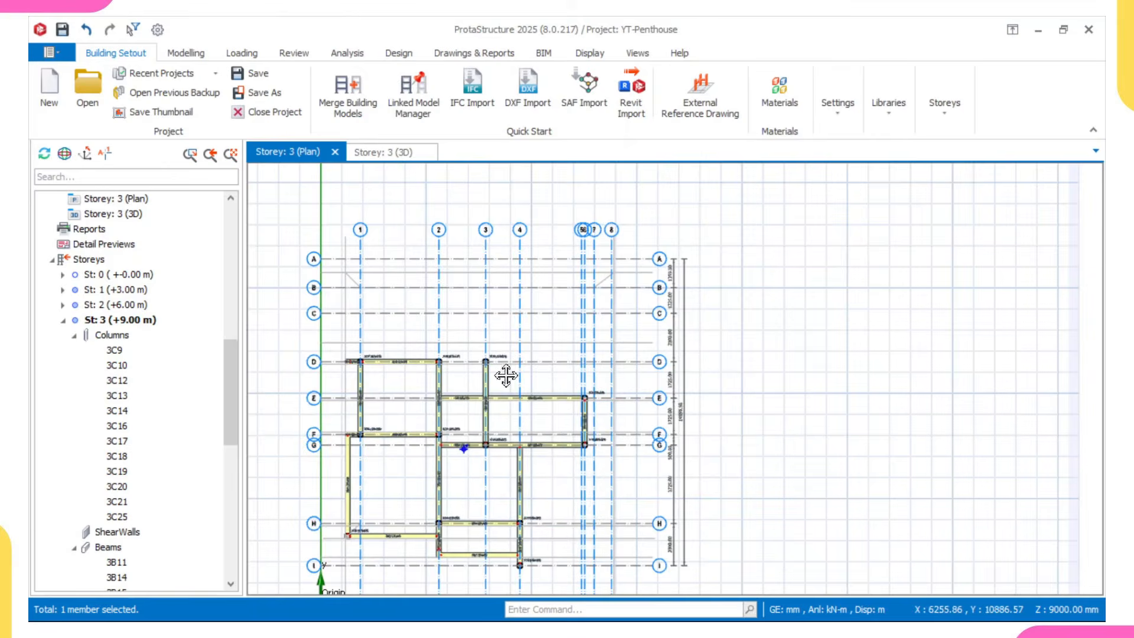
- Examine how beams 3B6, 3B8 and 3B9 and column 3C19 are arranged in the storey 3 plan
{"action": "scroll", "coordinate": [531, 375], "scroll_direction": "up", "scroll_amount": 4}
{"action": "scroll", "coordinate": [574, 375], "scroll_direction": "down", "scroll_amount": 3}
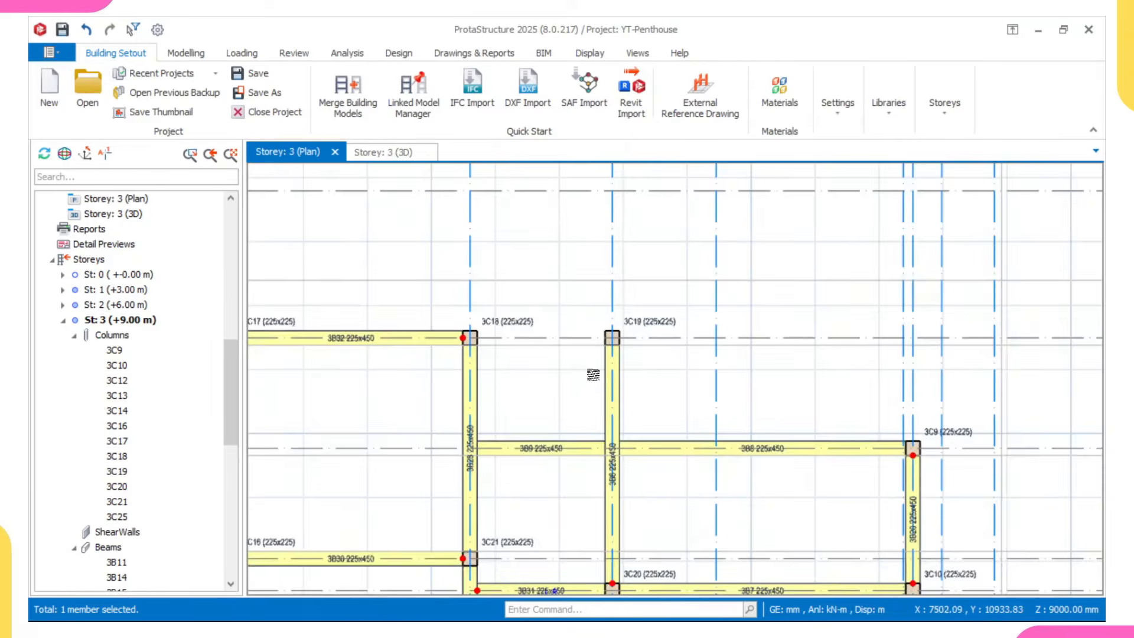
{"action": "scroll", "coordinate": [580, 345], "scroll_direction": "up", "scroll_amount": 3}
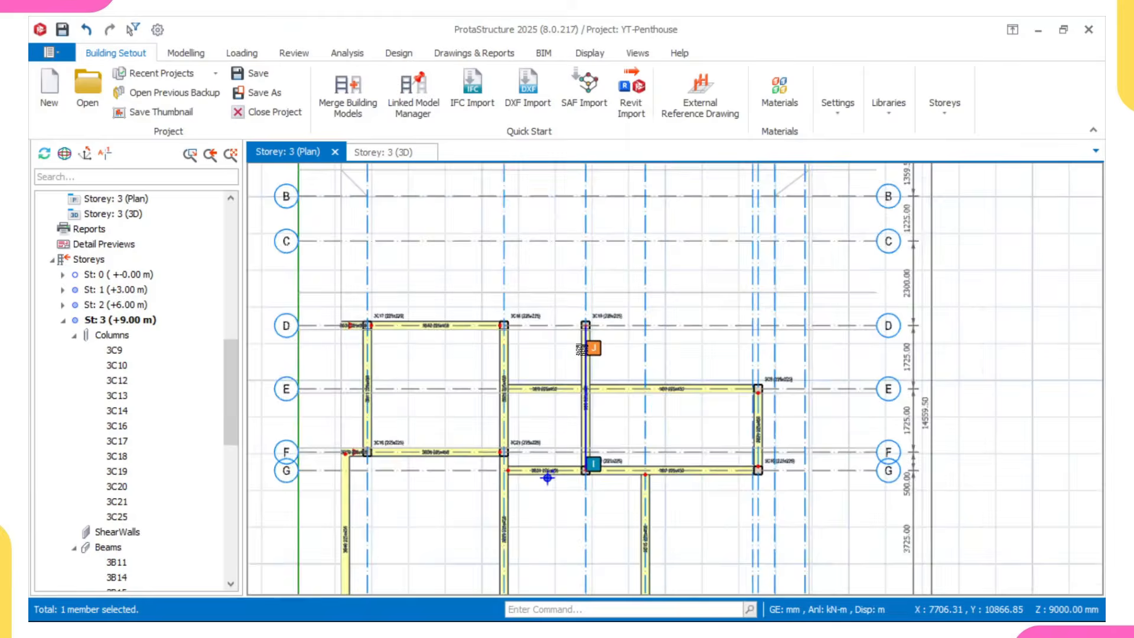
{"action": "scroll", "coordinate": [588, 356], "scroll_direction": "down", "scroll_amount": 3}
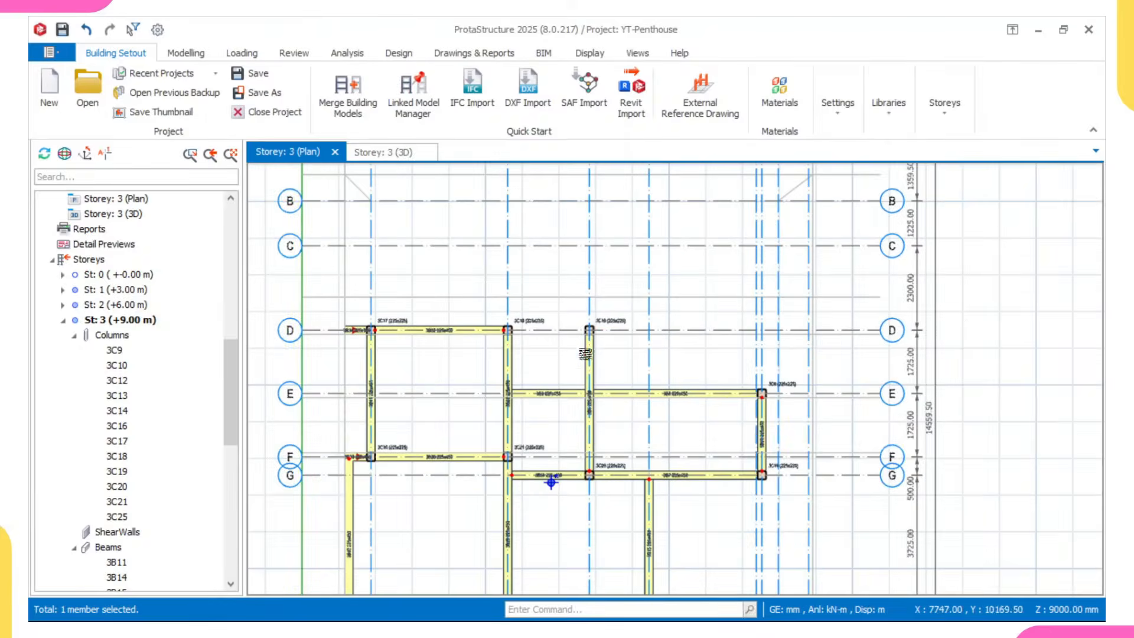
{"action": "scroll", "coordinate": [587, 349], "scroll_direction": "up", "scroll_amount": 3}
{"action": "scroll", "coordinate": [604, 393], "scroll_direction": "down", "scroll_amount": 3}
{"action": "middle_click_drag", "start_coordinate": [758, 463], "coordinate": [735, 401]}
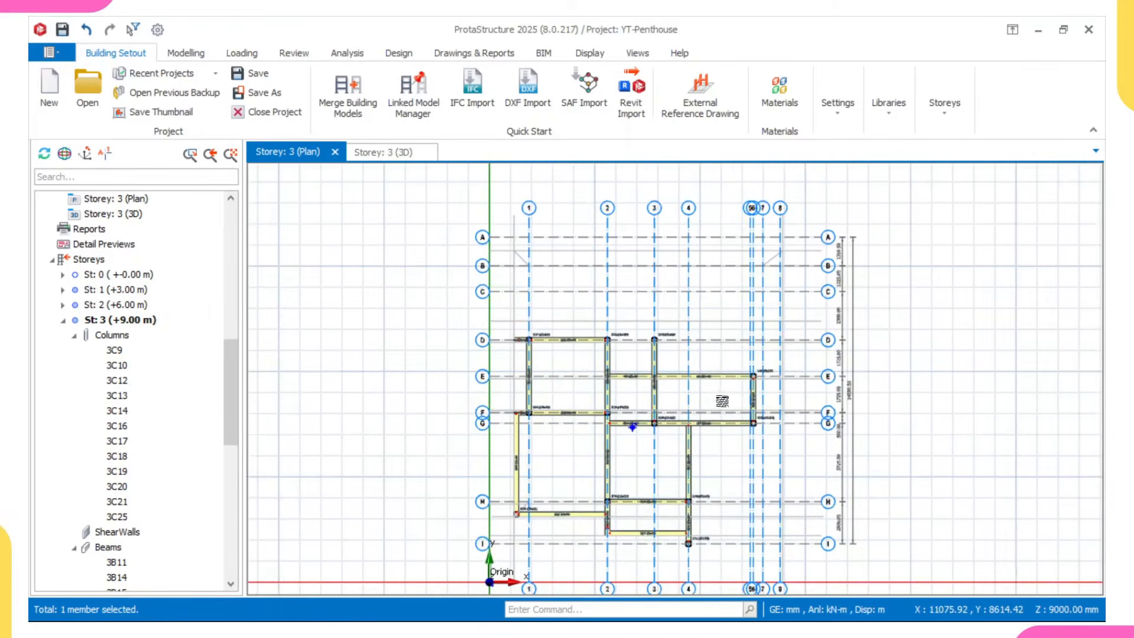
{"action": "scroll", "coordinate": [721, 400], "scroll_direction": "up", "scroll_amount": 2}
{"action": "scroll", "coordinate": [577, 379], "scroll_direction": "up", "scroll_amount": 3}
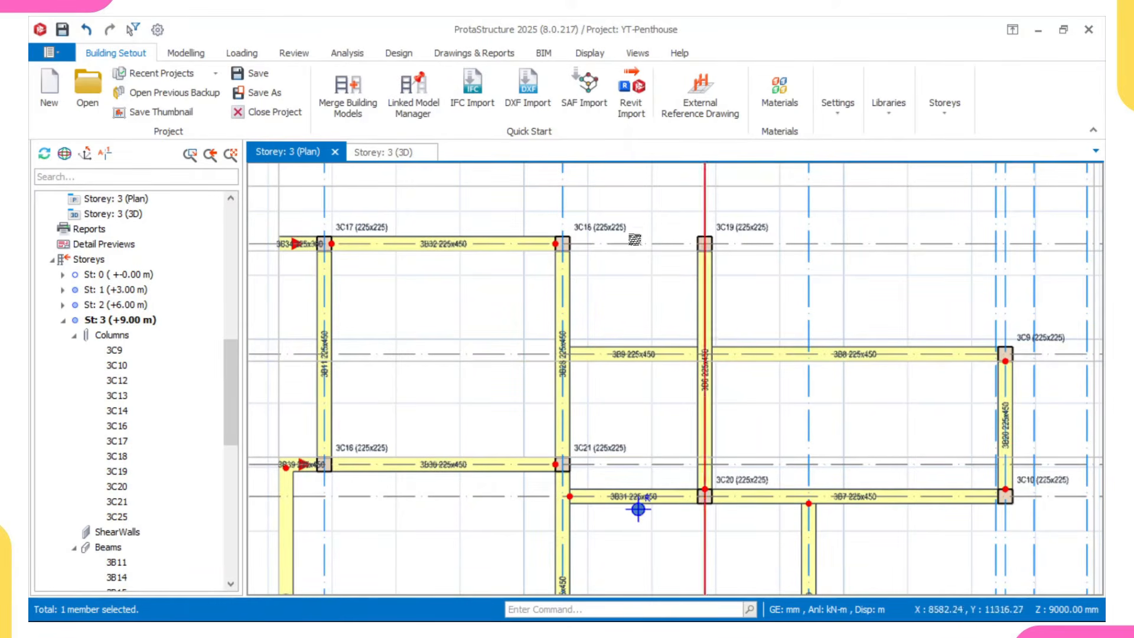
{"action": "middle_click_drag", "start_coordinate": [763, 303], "coordinate": [755, 364]}
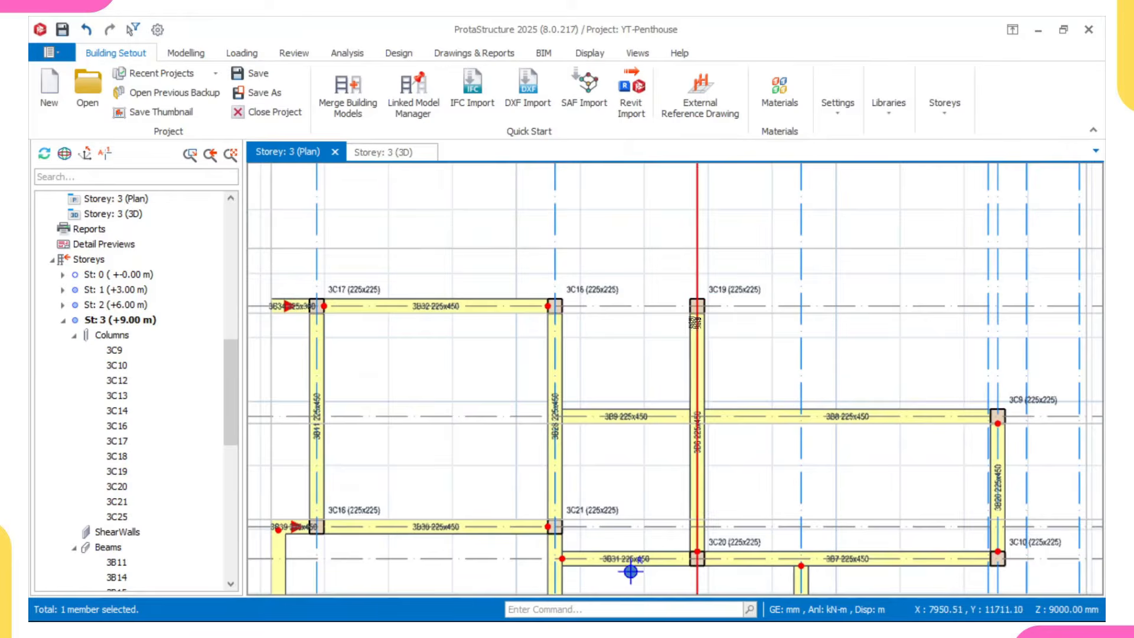
{"action": "scroll", "coordinate": [694, 322], "scroll_direction": "up", "scroll_amount": 1}
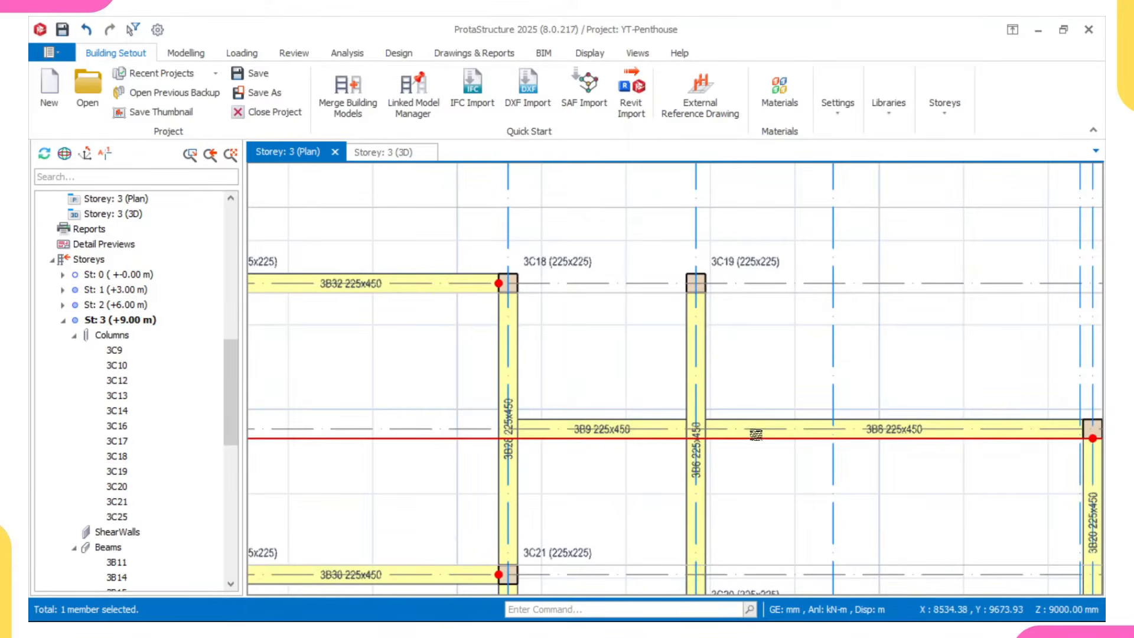
{"action": "scroll", "coordinate": [755, 434], "scroll_direction": "down", "scroll_amount": 3}
{"action": "scroll", "coordinate": [728, 410], "scroll_direction": "up", "scroll_amount": 2}
{"action": "scroll", "coordinate": [694, 386], "scroll_direction": "down", "scroll_amount": 2}
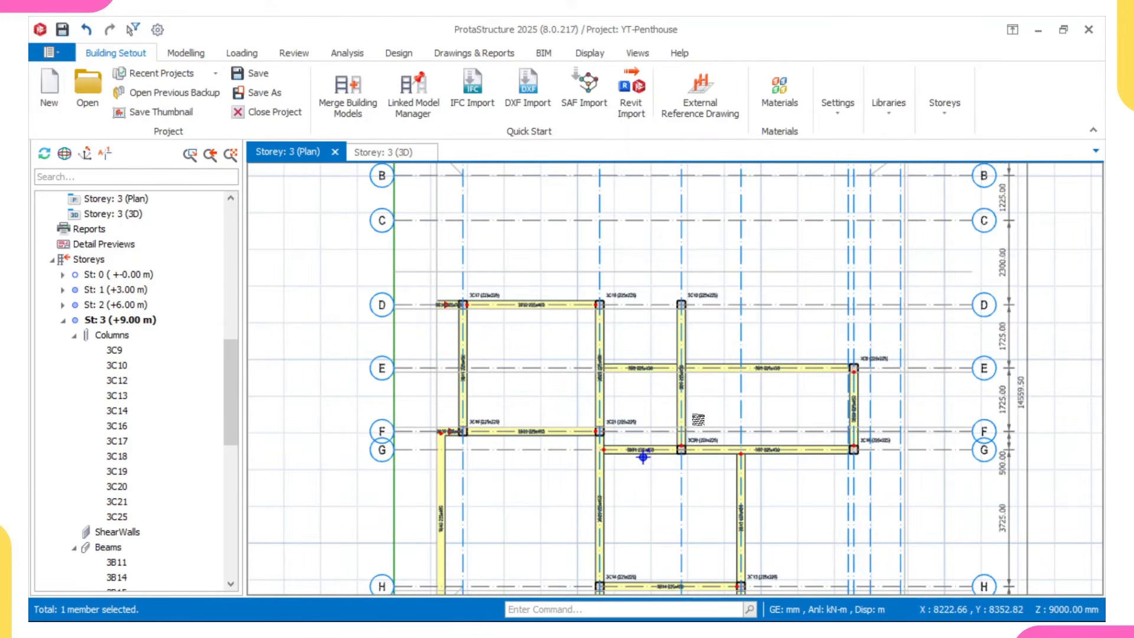
{"action": "scroll", "coordinate": [686, 413], "scroll_direction": "up", "scroll_amount": 1}
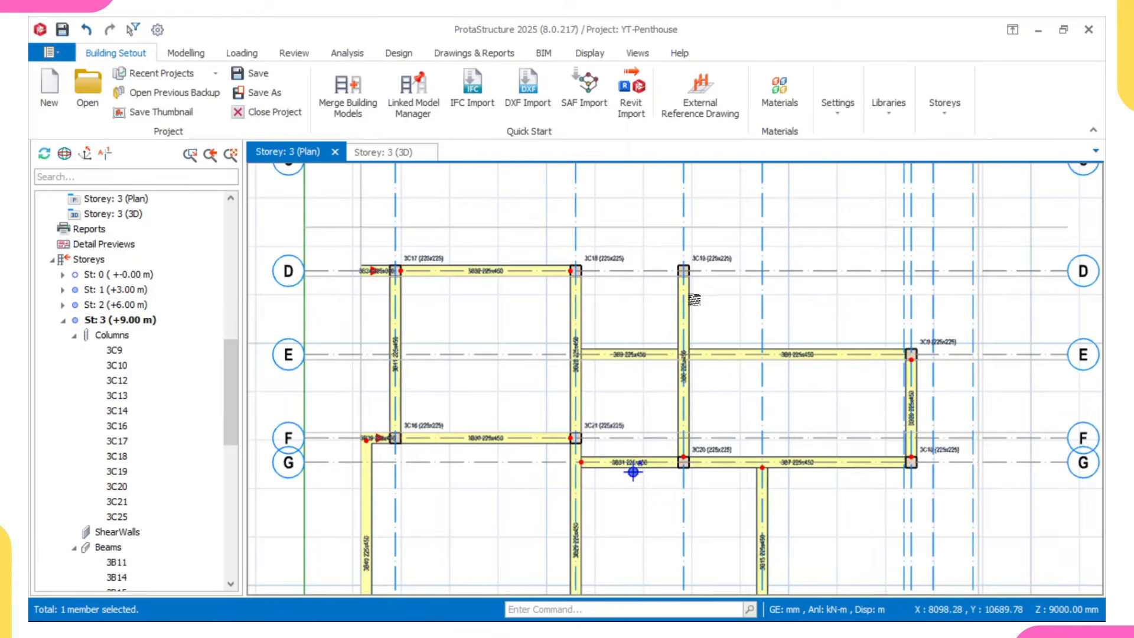
- Delete beam 3B6 that runs along axis 3 between columns 3C19 and 3C20
{"action": "scroll", "coordinate": [690, 310], "scroll_direction": "up", "scroll_amount": 3}
{"action": "scroll", "coordinate": [705, 287], "scroll_direction": "down", "scroll_amount": 2}
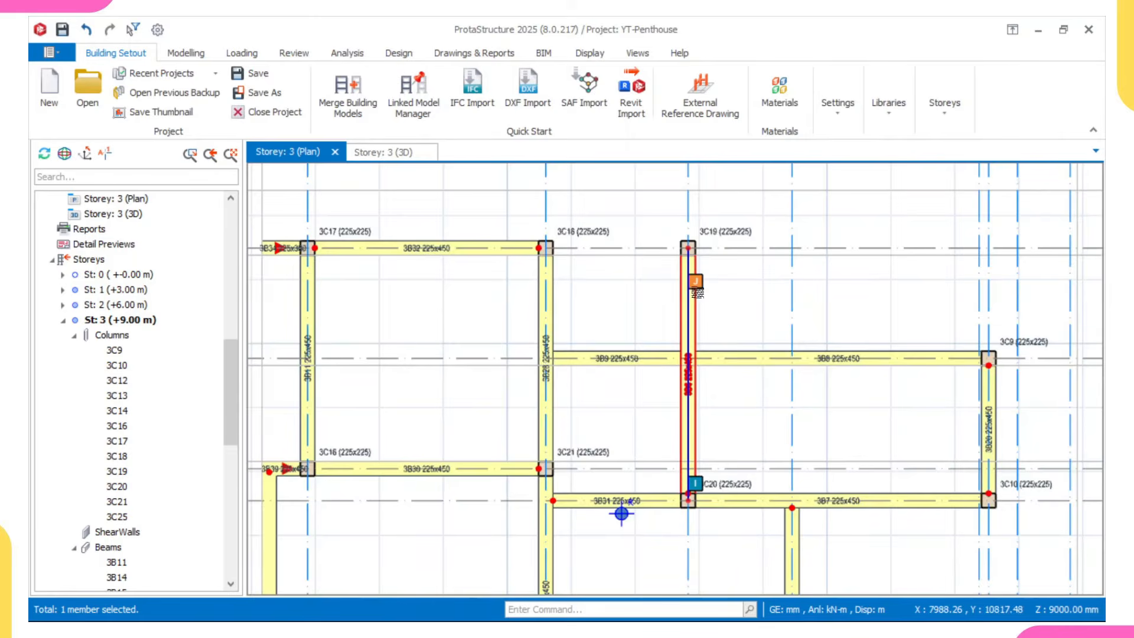
{"action": "right_click", "coordinate": [765, 310]}
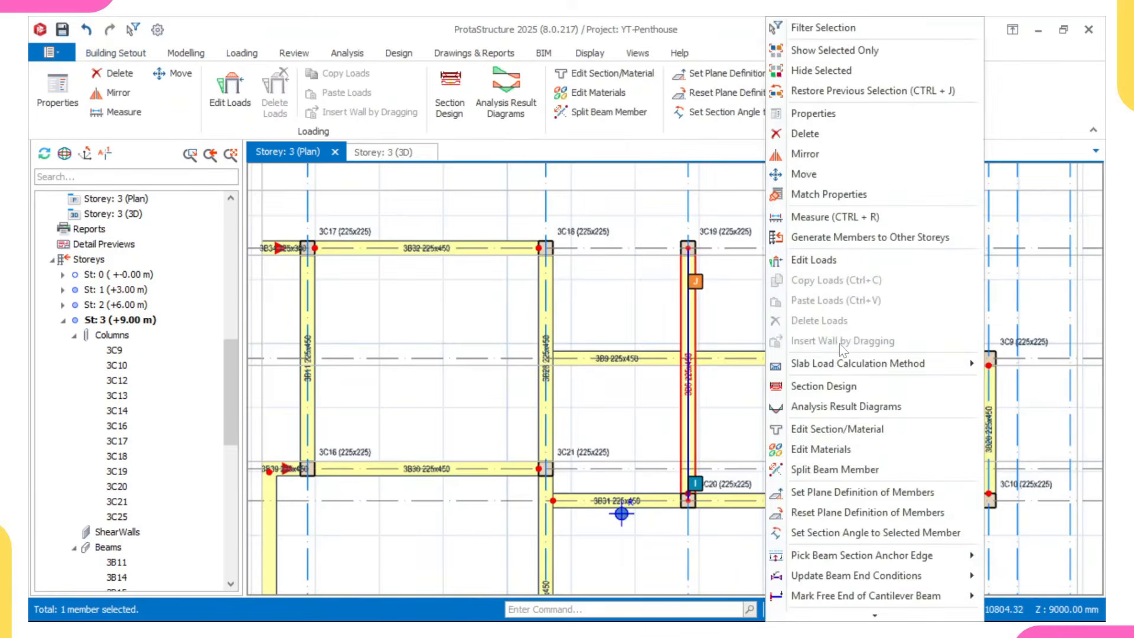
{"action": "left_click", "coordinate": [804, 133]}
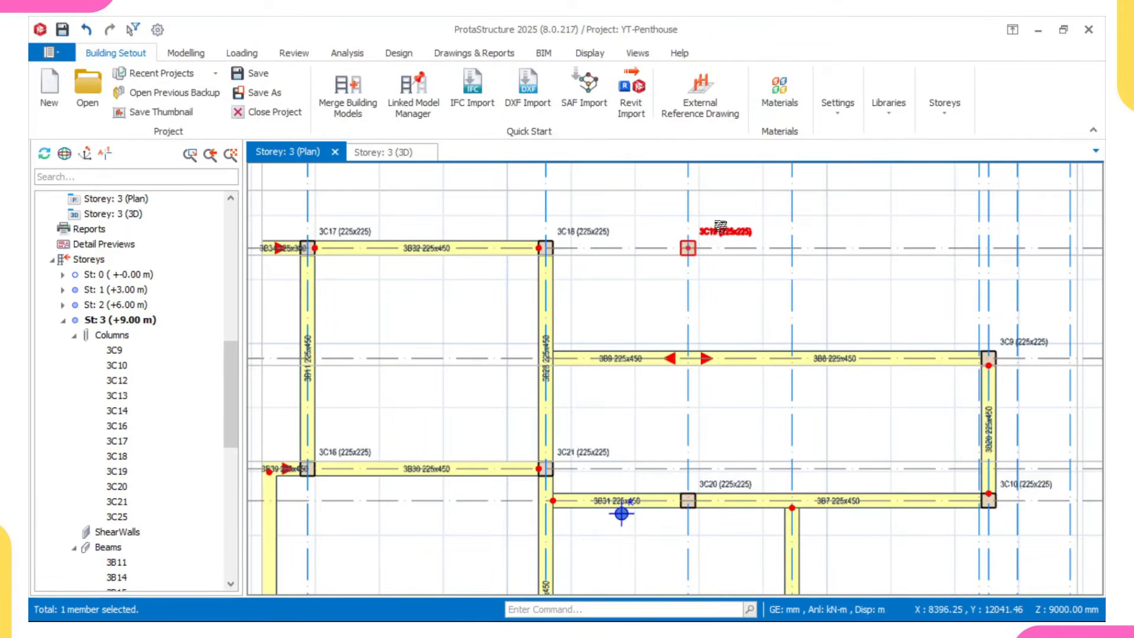
- Place a 225x225 column with 3C19's properties at the intersection of axes E and 3, between beams 3B8 and 3B9
{"action": "left_click", "coordinate": [718, 230]}
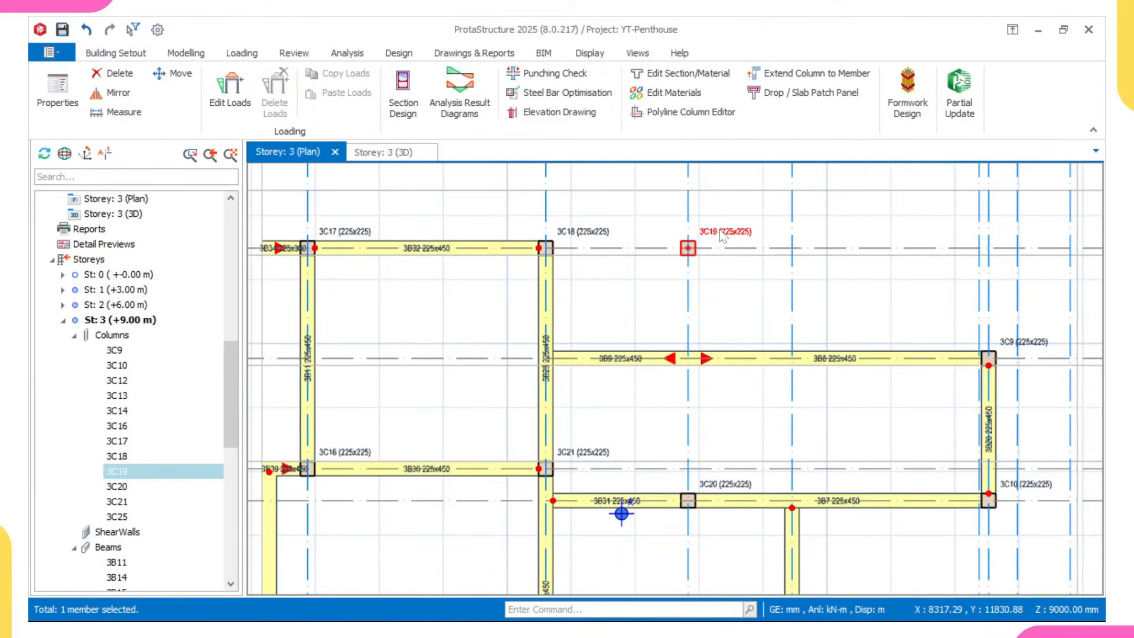
{"action": "double_click", "coordinate": [722, 237]}
{"action": "scroll", "coordinate": [685, 357], "scroll_direction": "up", "scroll_amount": 2}
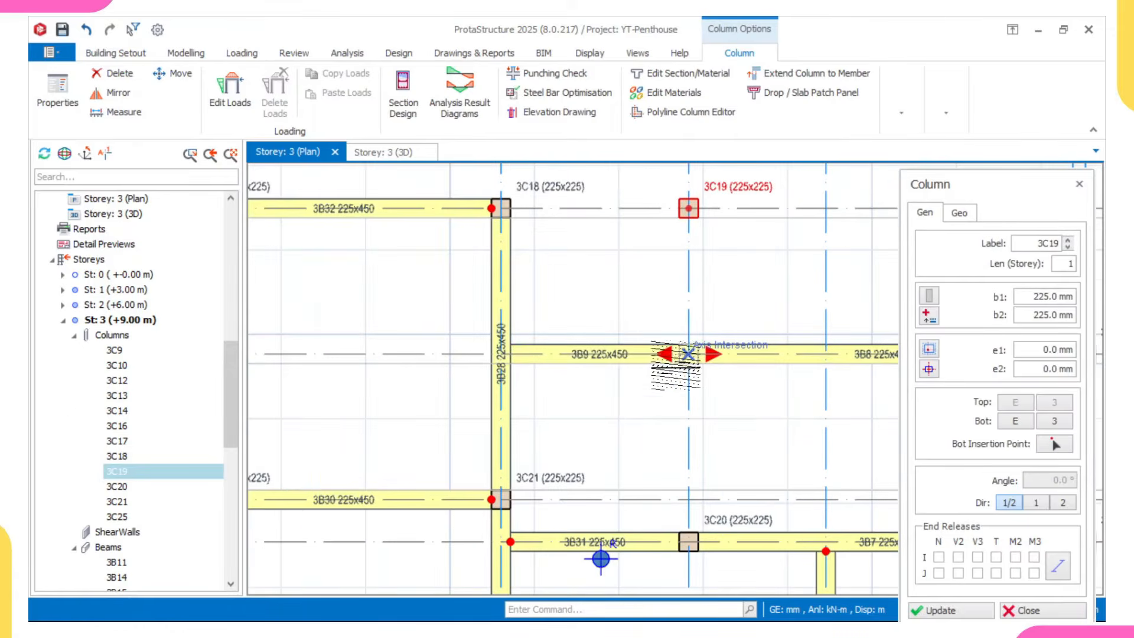
{"action": "left_click", "coordinate": [688, 355]}
{"action": "key", "text": "Escape"}
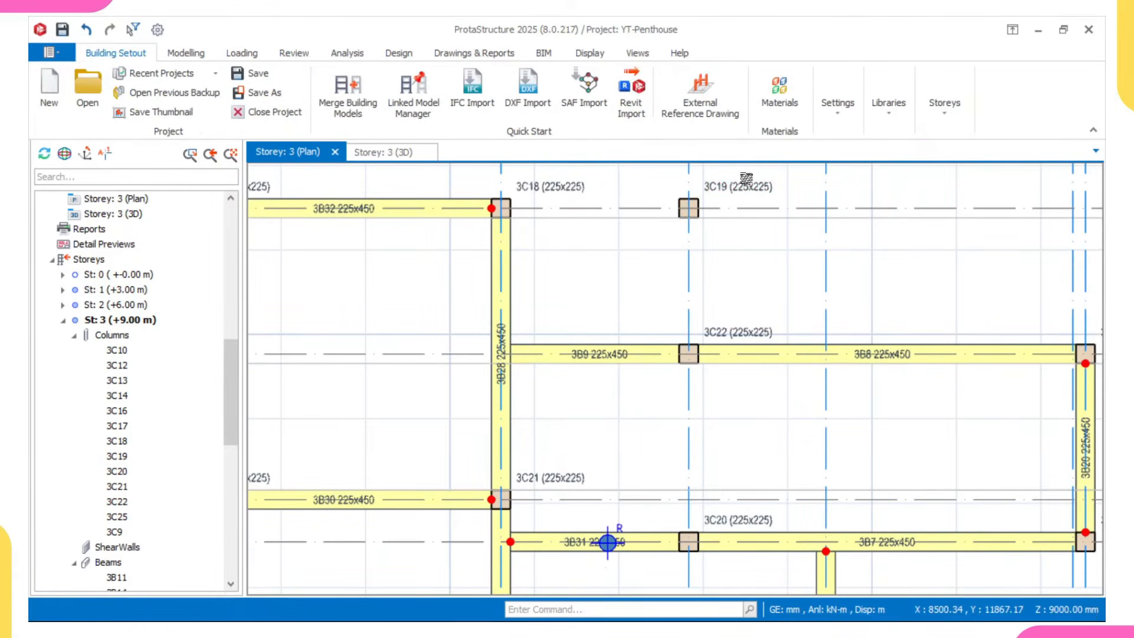
- Delete the isolated column 3C19 at the intersection of axes D and 3
{"action": "right_click", "coordinate": [744, 186]}
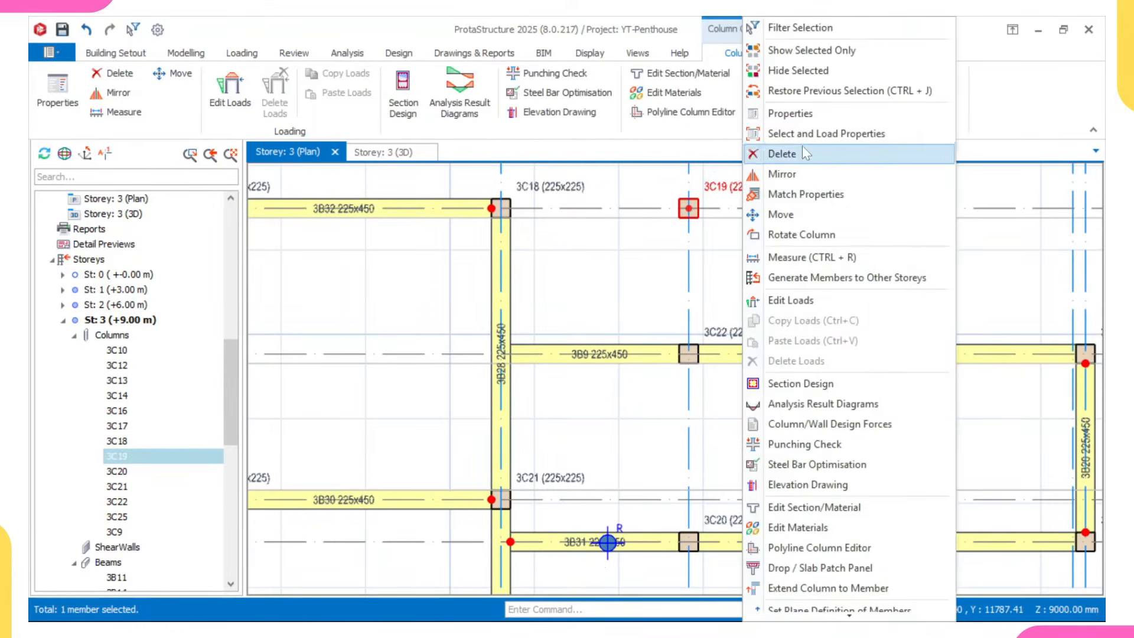
{"action": "left_click", "coordinate": [795, 155]}
{"action": "scroll", "coordinate": [640, 311], "scroll_direction": "down", "scroll_amount": 3}
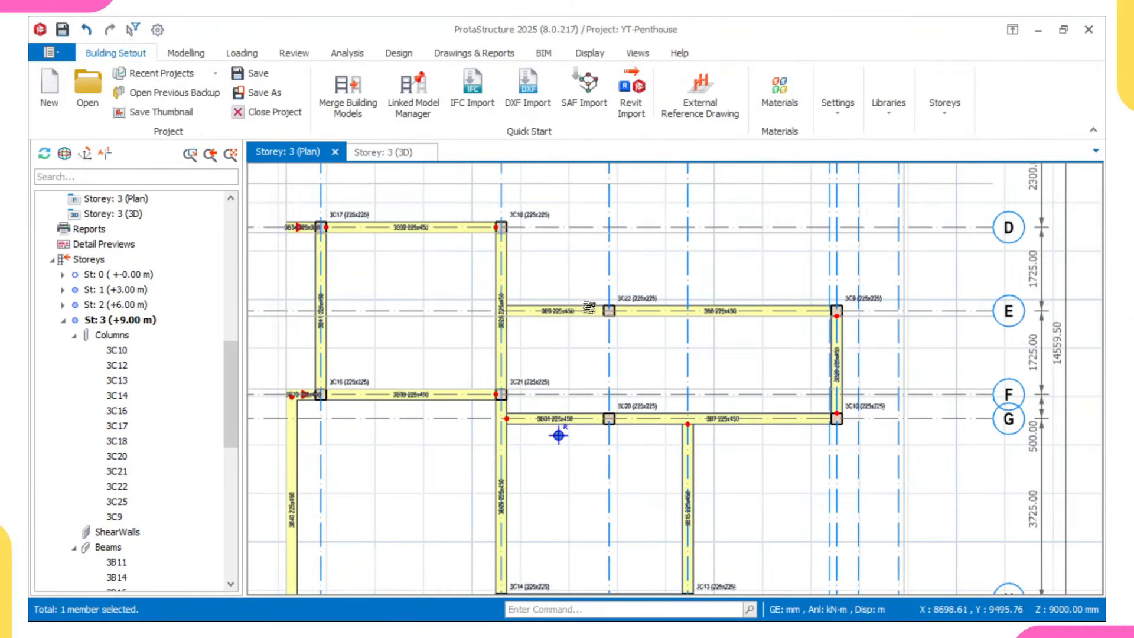
{"action": "scroll", "coordinate": [744, 328], "scroll_direction": "down", "scroll_amount": 4}
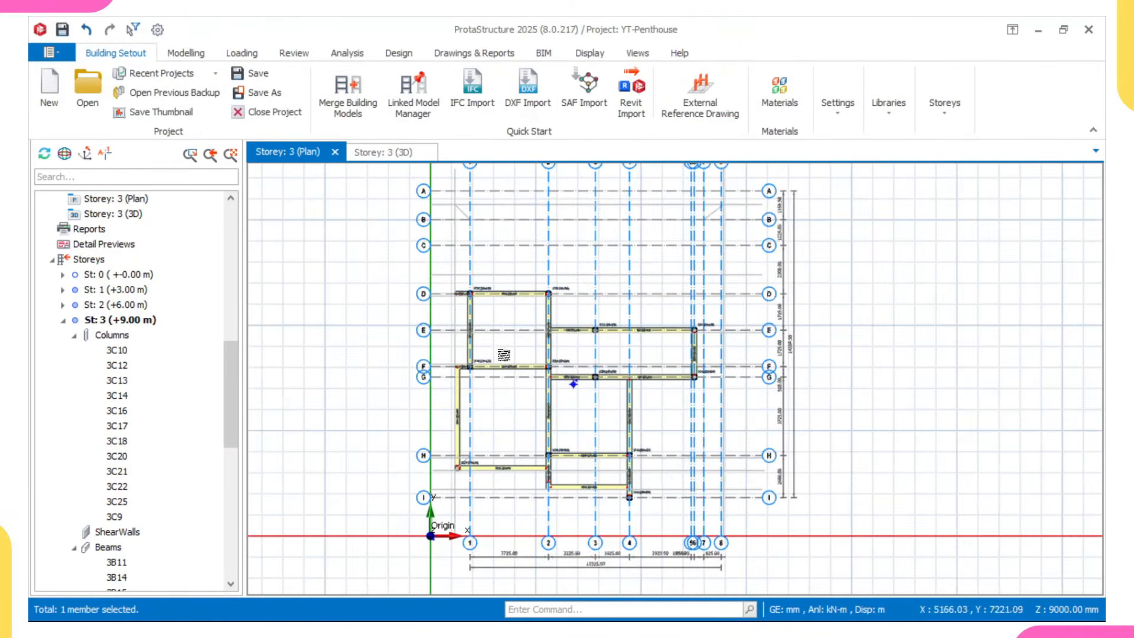
{"action": "scroll", "coordinate": [574, 431], "scroll_direction": "up", "scroll_amount": 1}
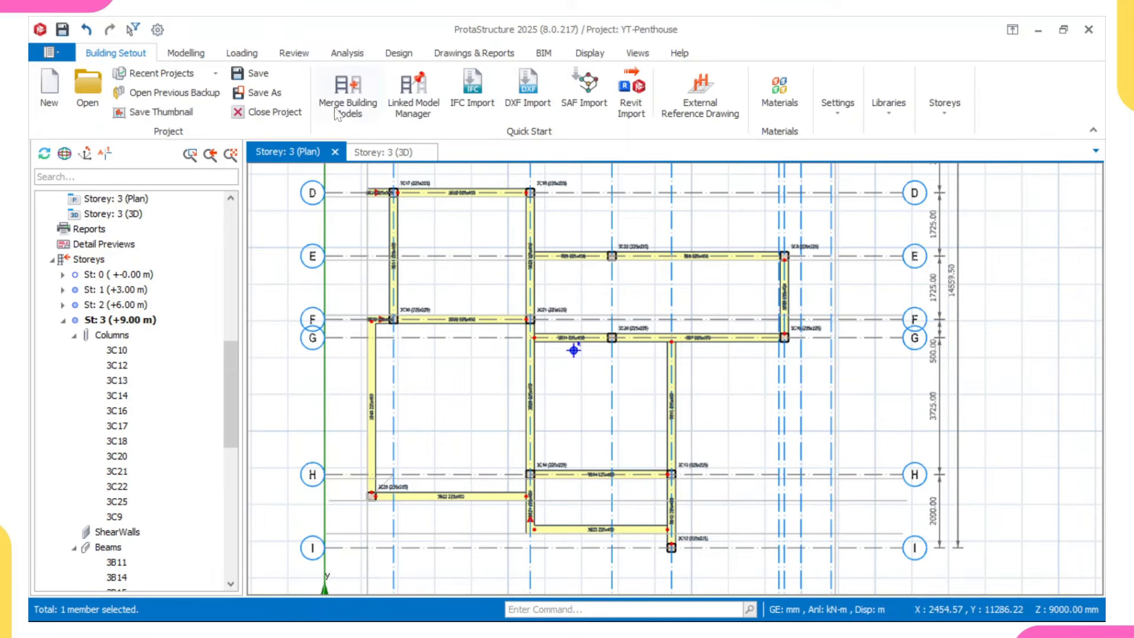
- Show the model in 3D and make storey 0 the current storey
{"action": "left_click", "coordinate": [381, 152]}
{"action": "scroll", "coordinate": [567, 353], "scroll_direction": "down", "scroll_amount": 2}
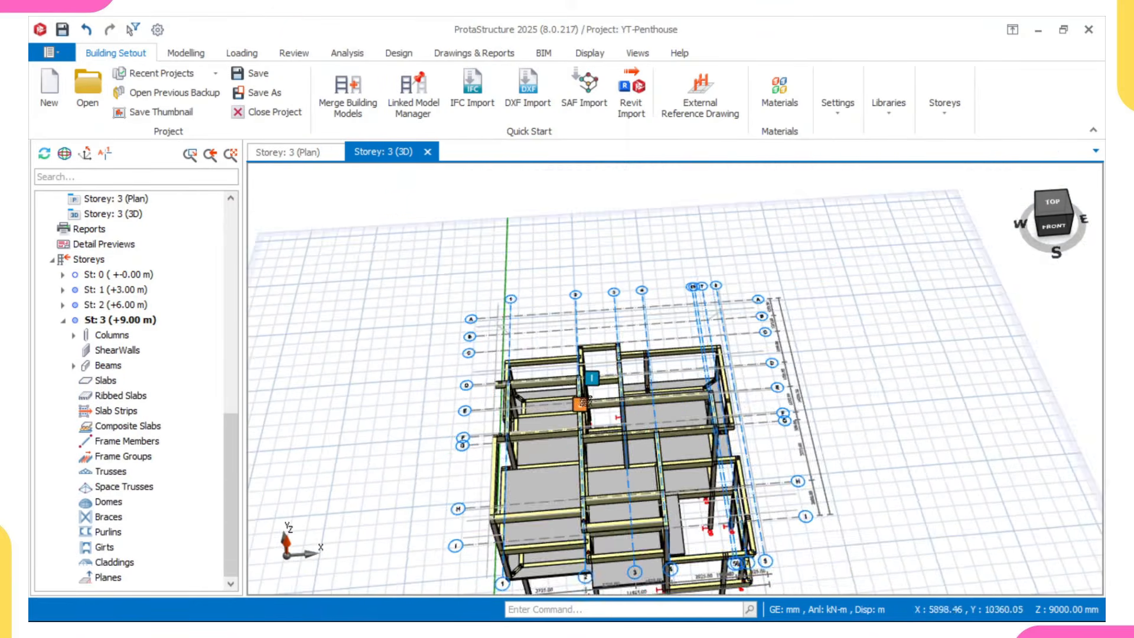
{"action": "mouse_move", "coordinate": [590, 407]}
{"action": "middle_mouse_down"}
{"action": "mouse_move", "coordinate": [592, 397]}
{"action": "mouse_move", "coordinate": [519, 397]}
{"action": "mouse_move", "coordinate": [541, 361]}
{"action": "mouse_move", "coordinate": [578, 406]}
{"action": "middle_mouse_up"}
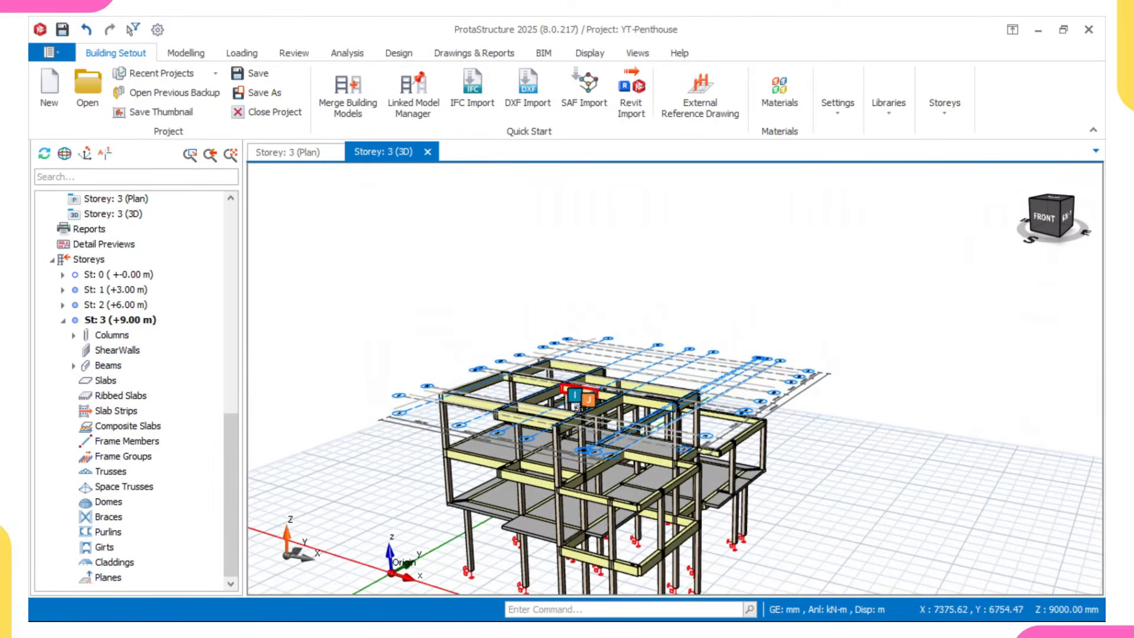
{"action": "double_click", "coordinate": [117, 276]}
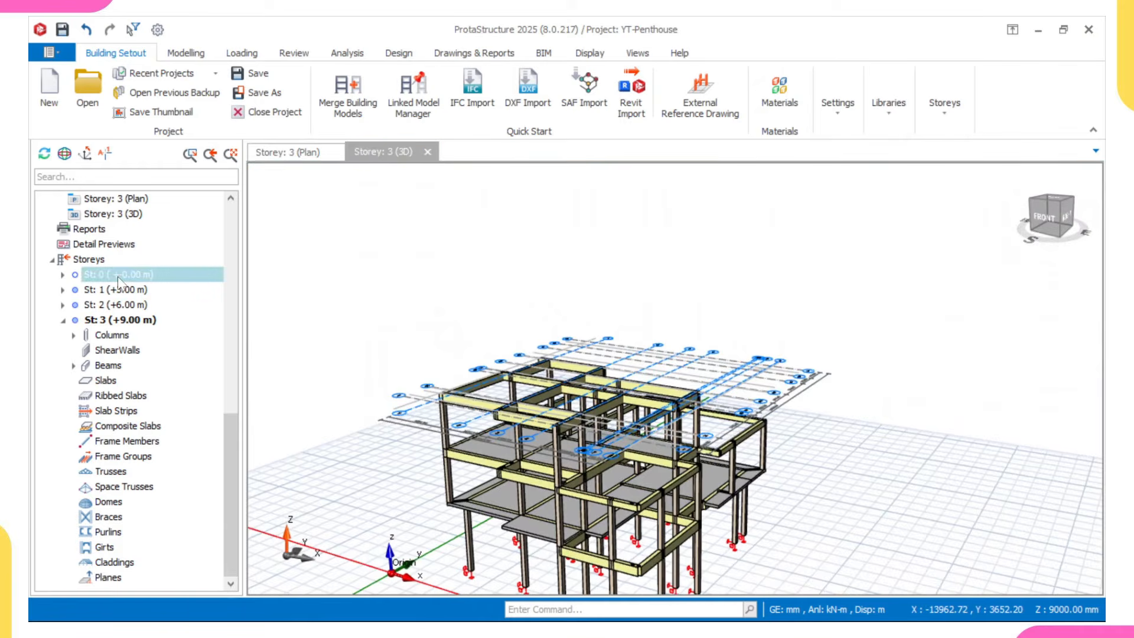
- Examine the complete frame in 3D from several sides, checking the uppermost beams and their overhangs
{"action": "scroll", "coordinate": [505, 432], "scroll_direction": "down", "scroll_amount": 2}
{"action": "middle_click_drag", "start_coordinate": [545, 443], "coordinate": [614, 493]}
{"action": "scroll", "coordinate": [613, 493], "scroll_direction": "up", "scroll_amount": 6}
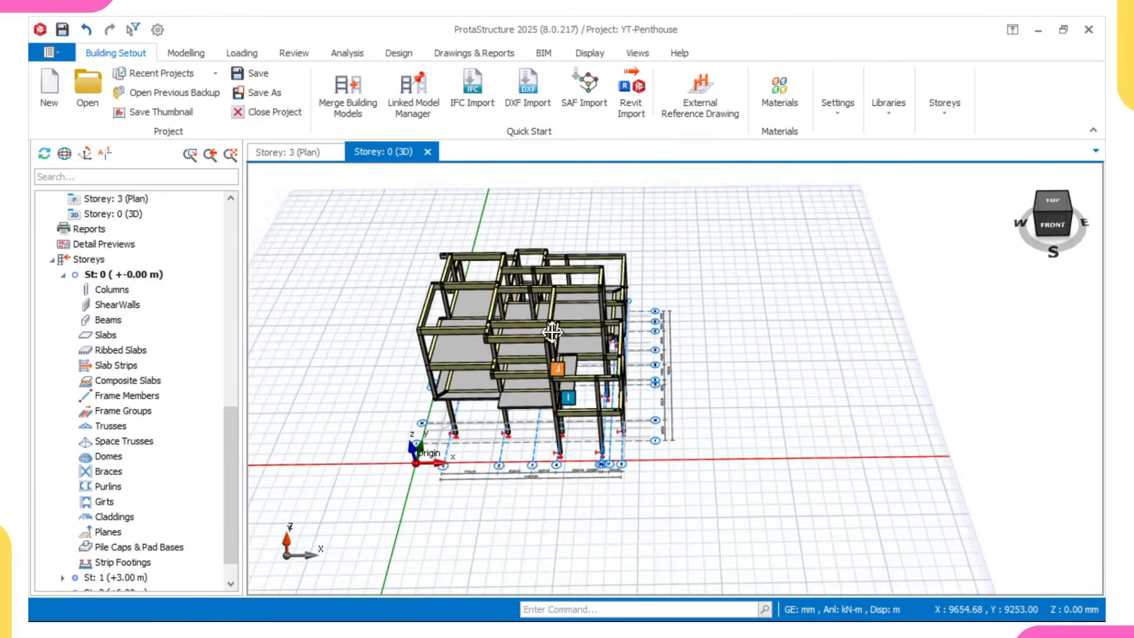
{"action": "mouse_move", "coordinate": [553, 383]}
{"action": "middle_mouse_down"}
{"action": "mouse_move", "coordinate": [489, 353]}
{"action": "mouse_move", "coordinate": [526, 288]}
{"action": "mouse_move", "coordinate": [668, 291]}
{"action": "middle_mouse_up"}
{"action": "scroll", "coordinate": [509, 337], "scroll_direction": "up", "scroll_amount": 2}
{"action": "scroll", "coordinate": [693, 341], "scroll_direction": "up", "scroll_amount": 2}
{"action": "scroll", "coordinate": [732, 388], "scroll_direction": "down", "scroll_amount": 1}
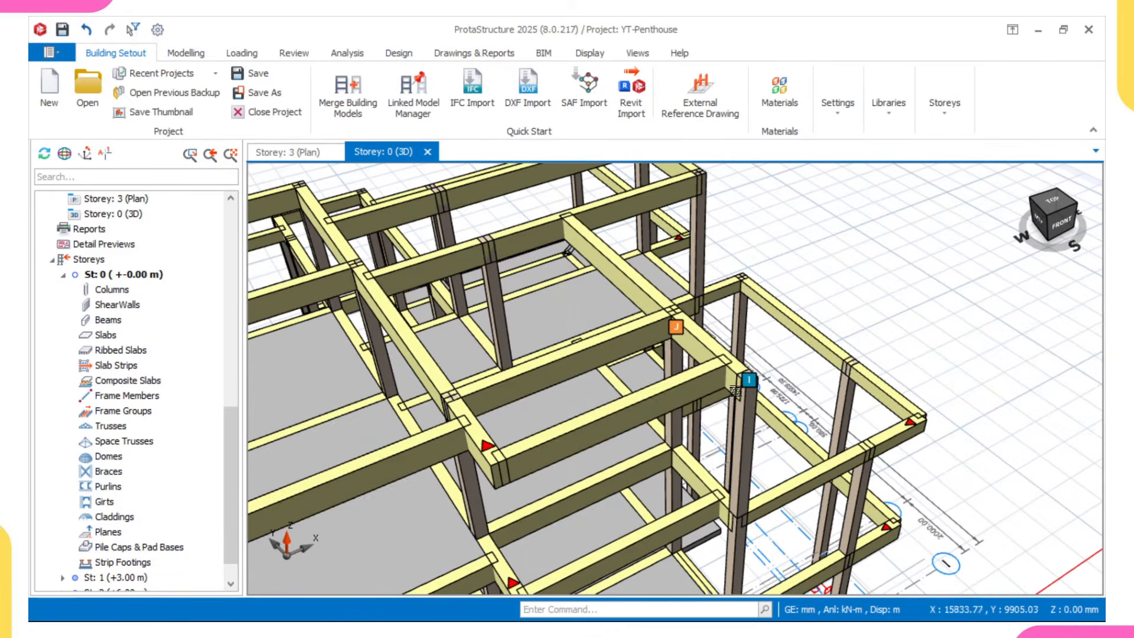
{"action": "scroll", "coordinate": [729, 408], "scroll_direction": "down", "scroll_amount": 2}
{"action": "mouse_move", "coordinate": [506, 410]}
{"action": "middle_mouse_down"}
{"action": "mouse_move", "coordinate": [553, 369]}
{"action": "mouse_move", "coordinate": [670, 363]}
{"action": "middle_mouse_up"}
{"action": "scroll", "coordinate": [516, 423], "scroll_direction": "down", "scroll_amount": 2}
{"action": "middle_click_drag", "start_coordinate": [461, 458], "coordinate": [506, 461]}
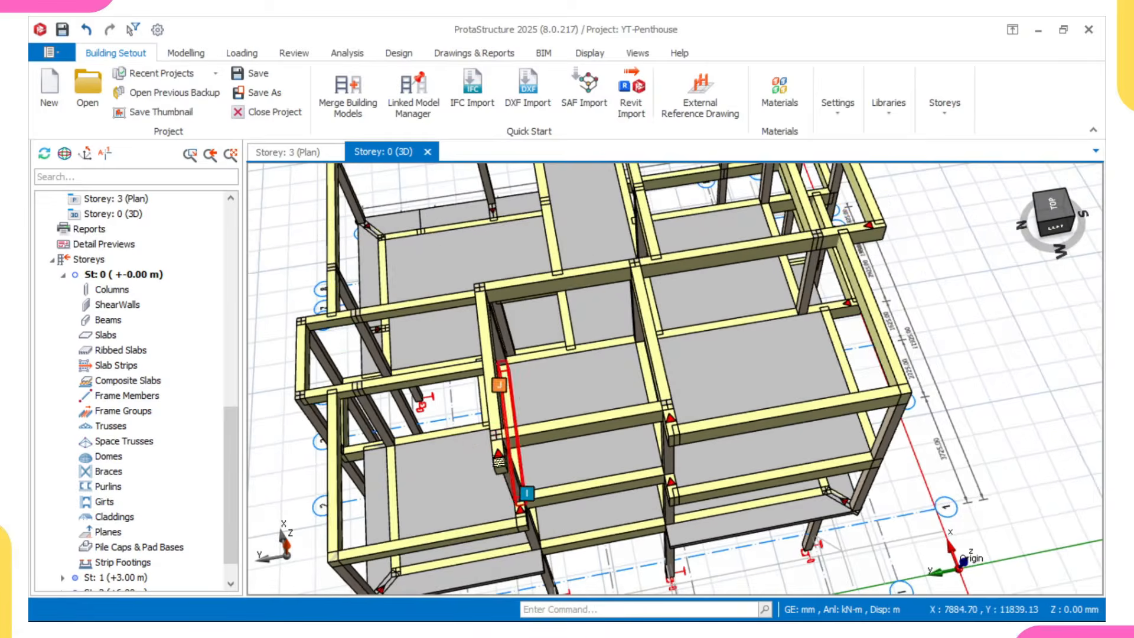
- Delete the short cantilever beam stub projecting past the uppermost corner column at axes D and 1
{"action": "scroll", "coordinate": [505, 470], "scroll_direction": "up", "scroll_amount": 4}
{"action": "left_click", "coordinate": [506, 470]}
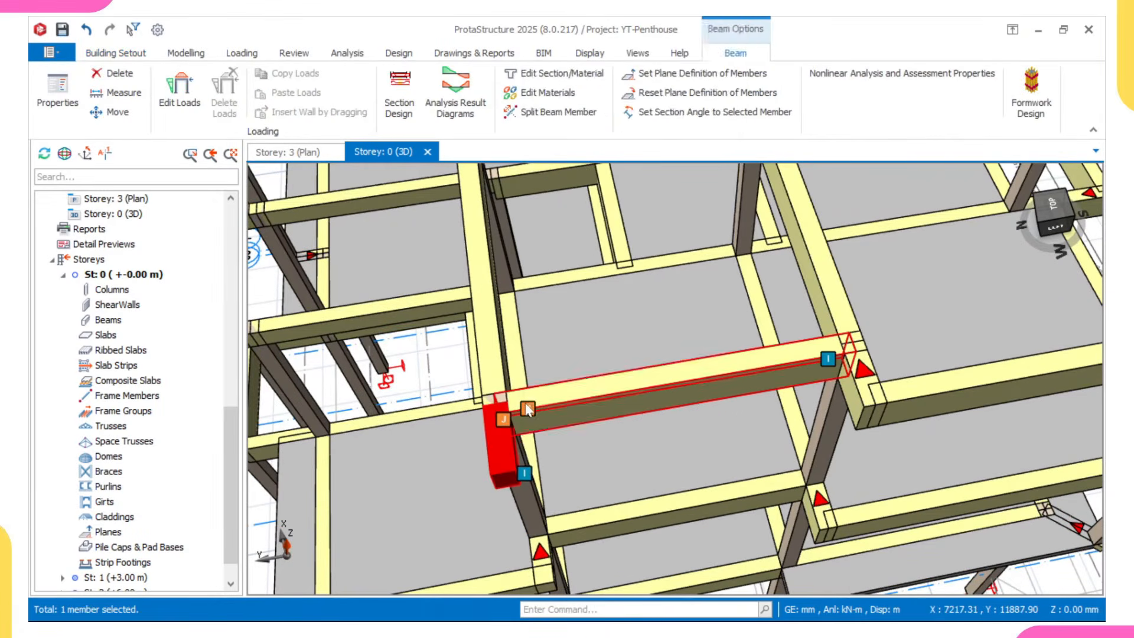
{"action": "right_click", "coordinate": [526, 408]}
{"action": "left_click", "coordinate": [584, 195]}
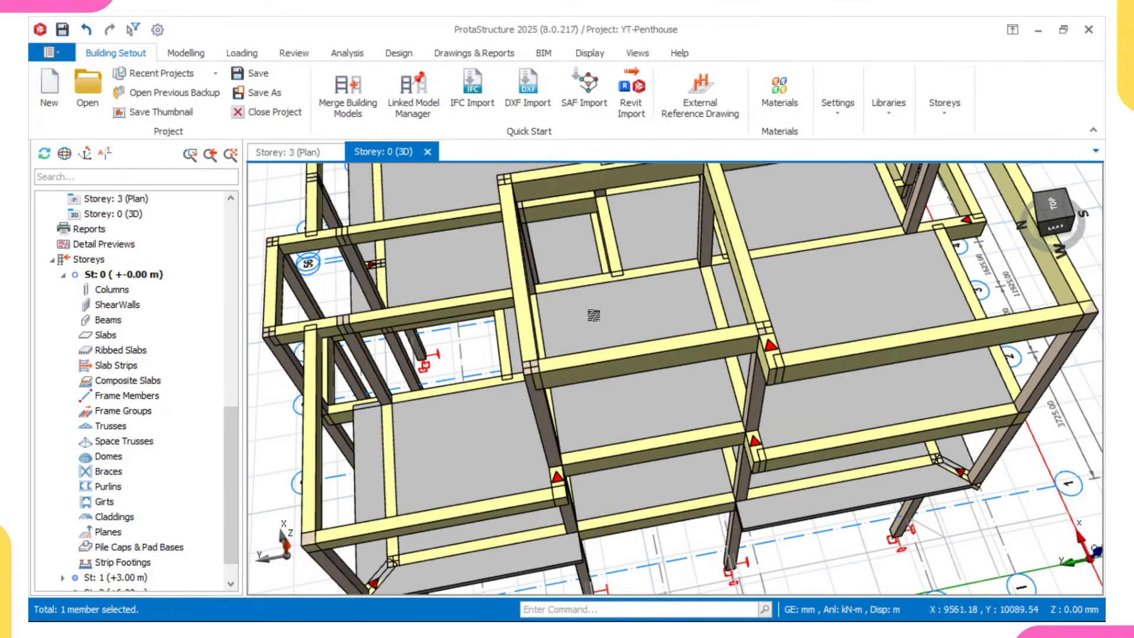
{"action": "scroll", "coordinate": [543, 407], "scroll_direction": "down", "scroll_amount": 3}
{"action": "mouse_move", "coordinate": [544, 408]}
{"action": "middle_mouse_down"}
{"action": "mouse_move", "coordinate": [582, 423]}
{"action": "mouse_move", "coordinate": [643, 372]}
{"action": "mouse_move", "coordinate": [615, 351]}
{"action": "mouse_move", "coordinate": [495, 464]}
{"action": "mouse_move", "coordinate": [457, 464]}
{"action": "middle_mouse_up"}
{"action": "middle_click_drag", "start_coordinate": [746, 462], "coordinate": [605, 436]}
- Switch to the AutoCAD drawing and examine the lower roof and upper balconies in the building's 3D rendering
{"action": "scroll", "coordinate": [785, 373], "scroll_direction": "up", "scroll_amount": 6}
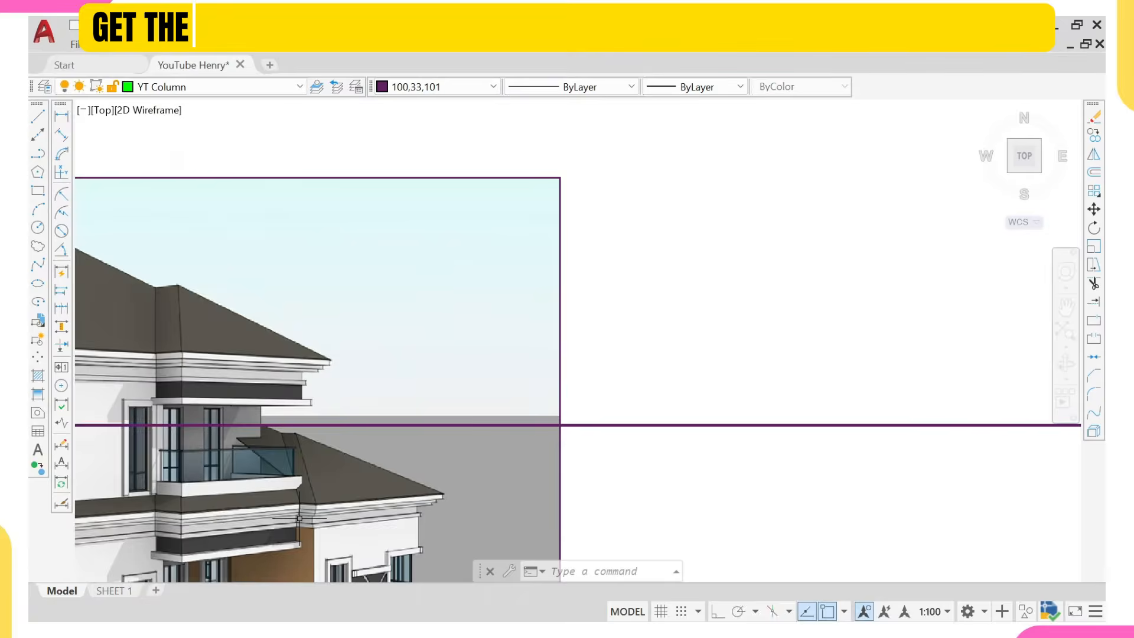
{"action": "middle_click_drag", "start_coordinate": [300, 517], "coordinate": [408, 397]}
{"action": "scroll", "coordinate": [409, 397], "scroll_direction": "down", "scroll_amount": 6}
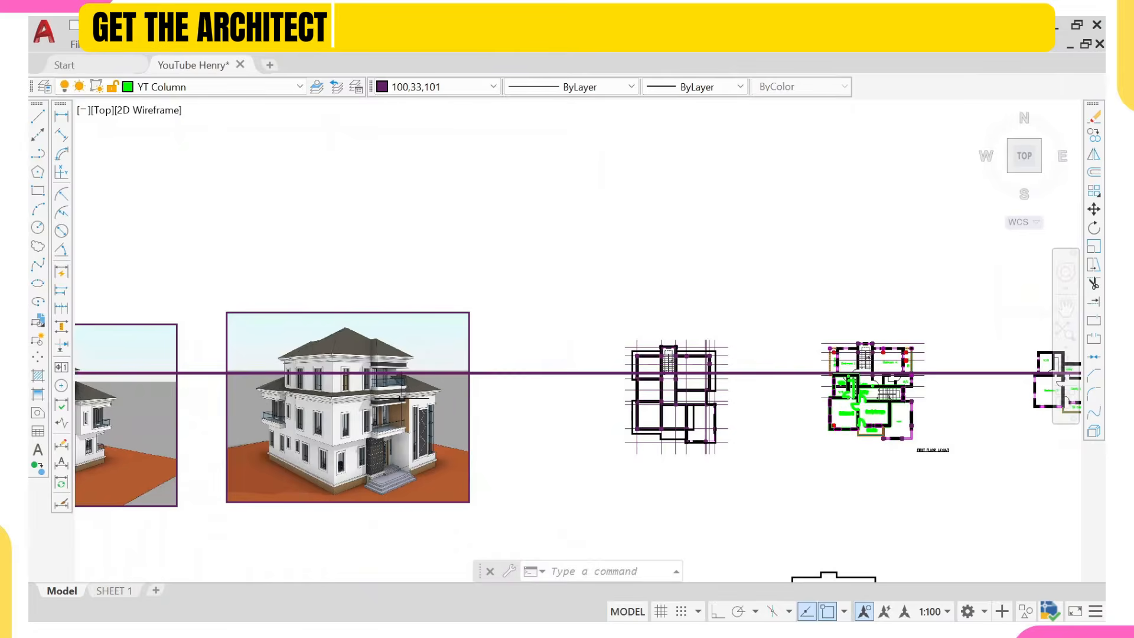
{"action": "scroll", "coordinate": [420, 424], "scroll_direction": "up", "scroll_amount": 8}
{"action": "scroll", "coordinate": [419, 420], "scroll_direction": "down", "scroll_amount": 4}
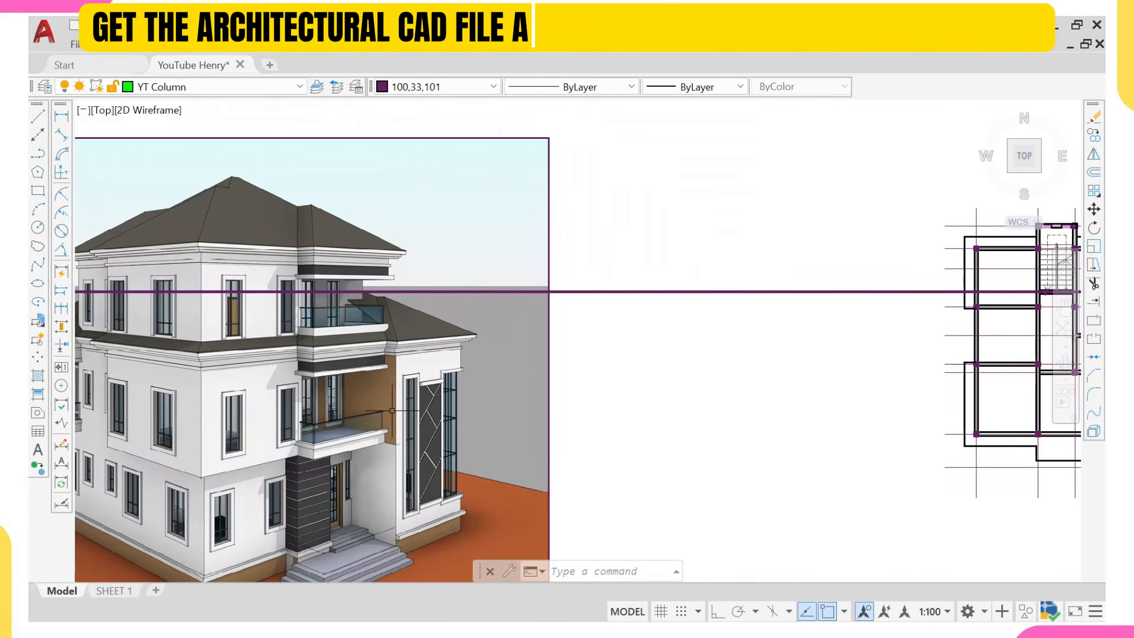
{"action": "scroll", "coordinate": [407, 342], "scroll_direction": "up", "scroll_amount": 4}
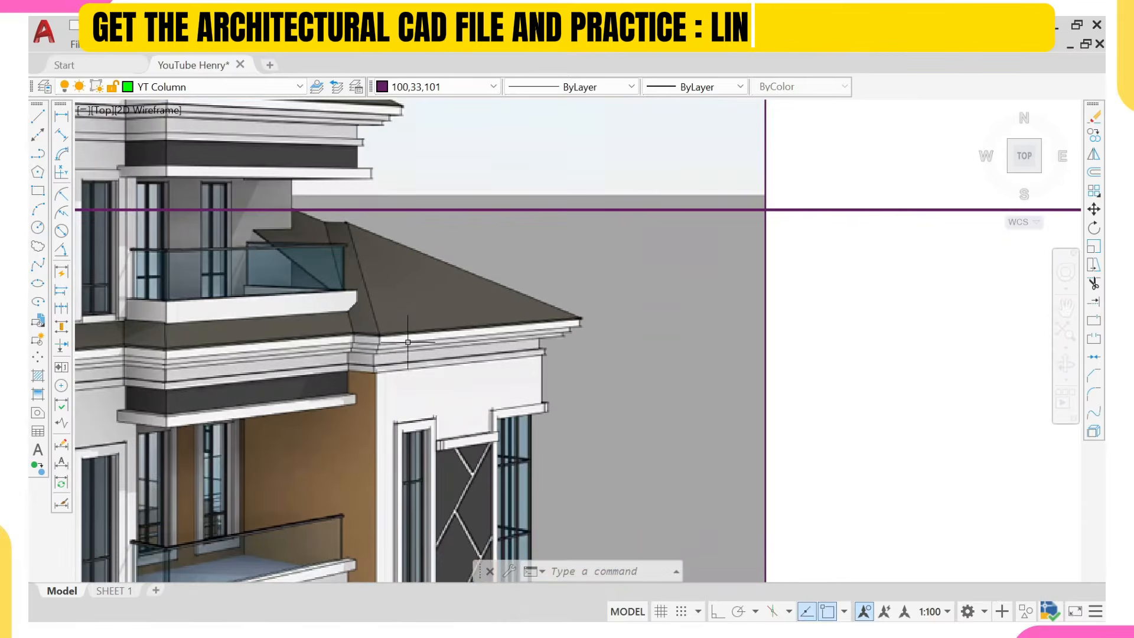
{"action": "scroll", "coordinate": [391, 350], "scroll_direction": "down", "scroll_amount": 2}
{"action": "scroll", "coordinate": [354, 331], "scroll_direction": "up", "scroll_amount": 2}
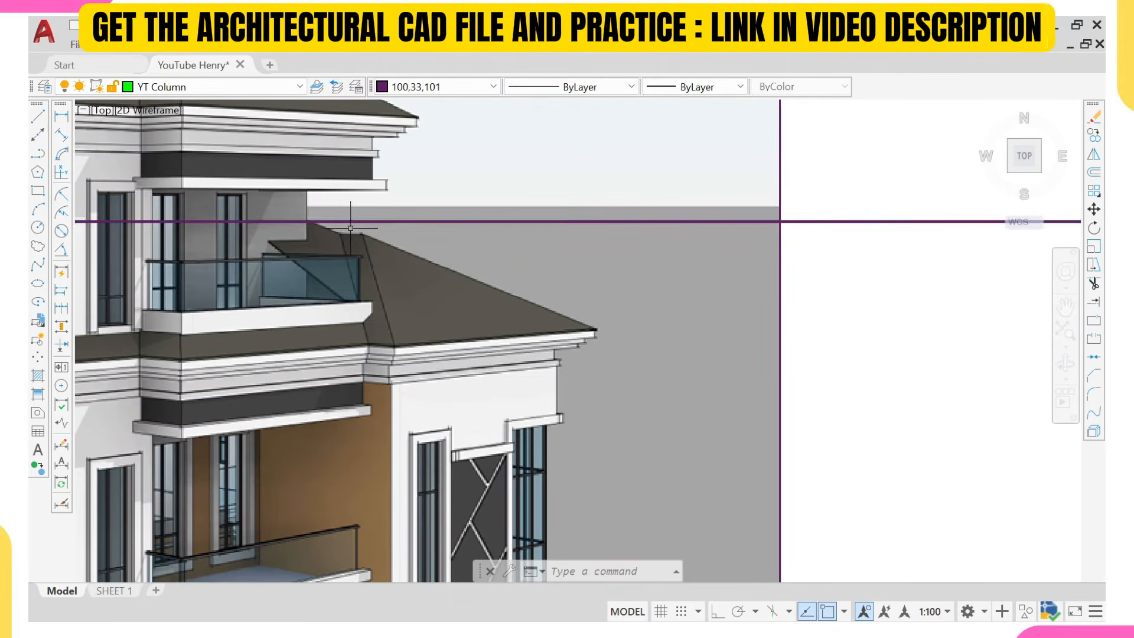
{"action": "scroll", "coordinate": [375, 204], "scroll_direction": "down", "scroll_amount": 2}
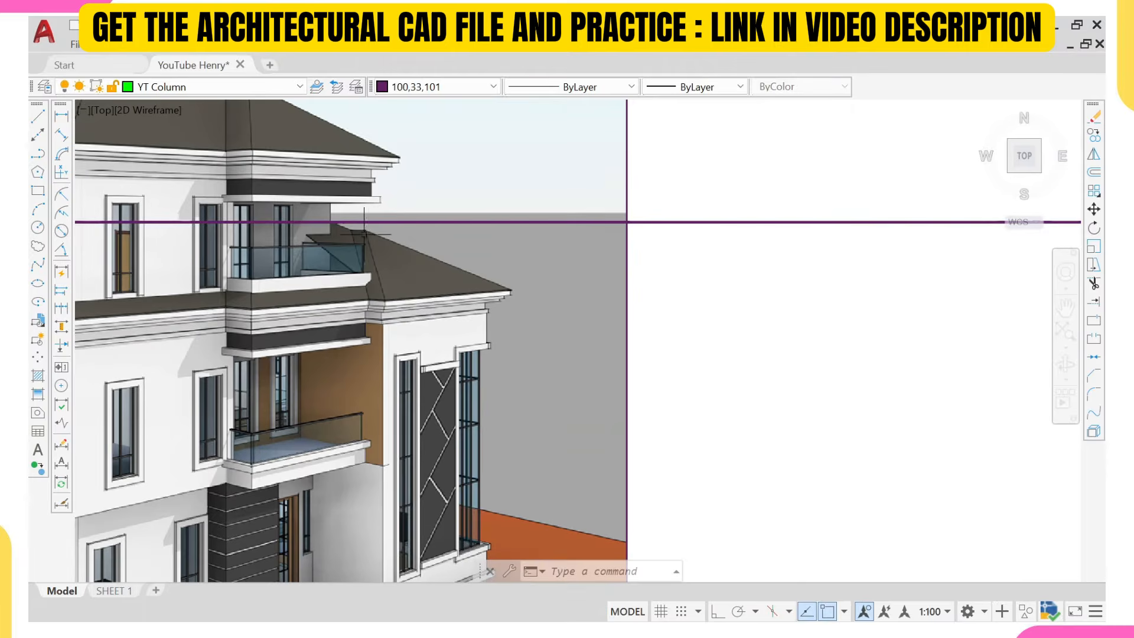
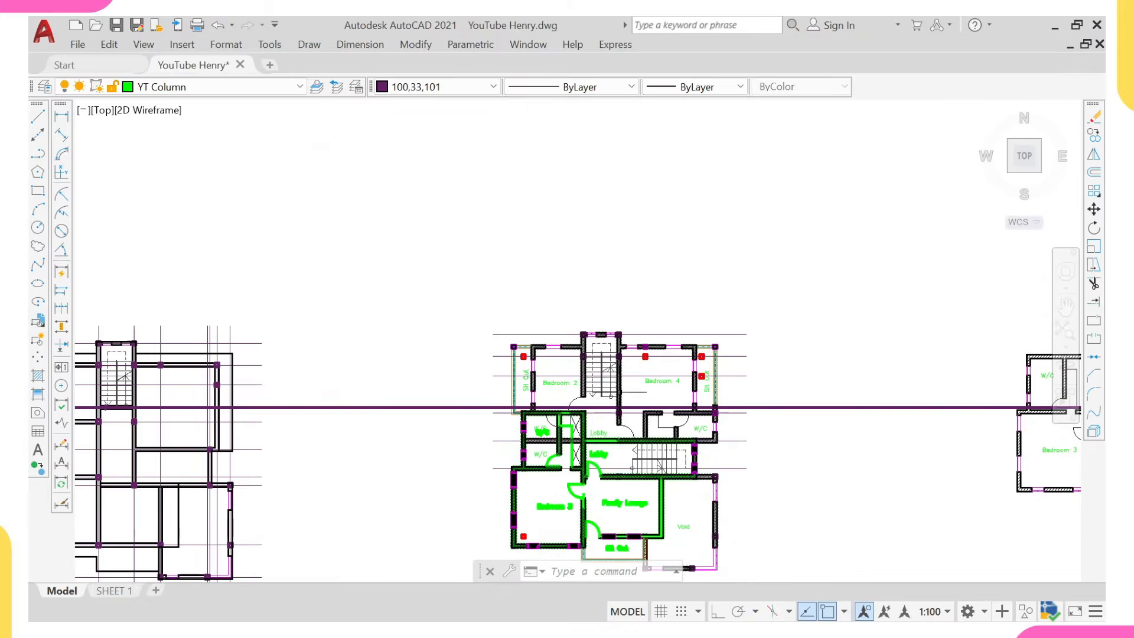
- Examine the first floor layout plan around Bedroom 3, the Family Lounge and the Void
{"action": "middle_click_drag", "start_coordinate": [614, 544], "coordinate": [606, 436]}
{"action": "scroll", "coordinate": [606, 436], "scroll_direction": "up", "scroll_amount": 4}
{"action": "scroll", "coordinate": [605, 436], "scroll_direction": "down", "scroll_amount": 2}
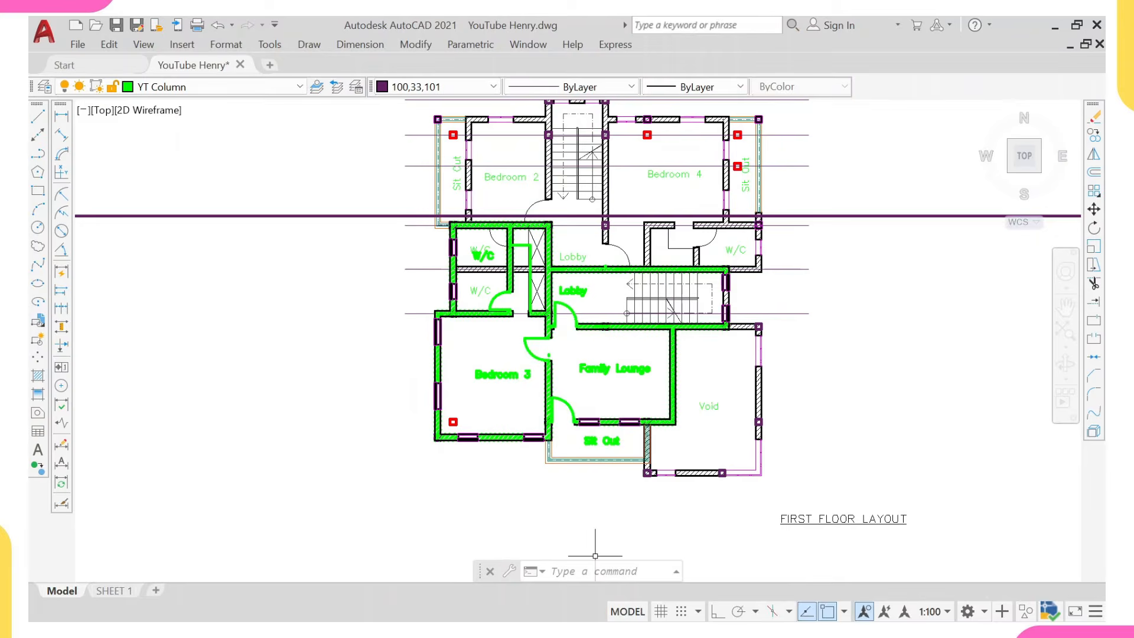
- Erase the green floor plan overlay covering Bedroom 3, the Family Lounge and the Lobby from the first floor layout
{"action": "mouse_move", "coordinate": [619, 597]}
{"action": "key", "text": "Escape"}
{"action": "key", "text": "Escape"}
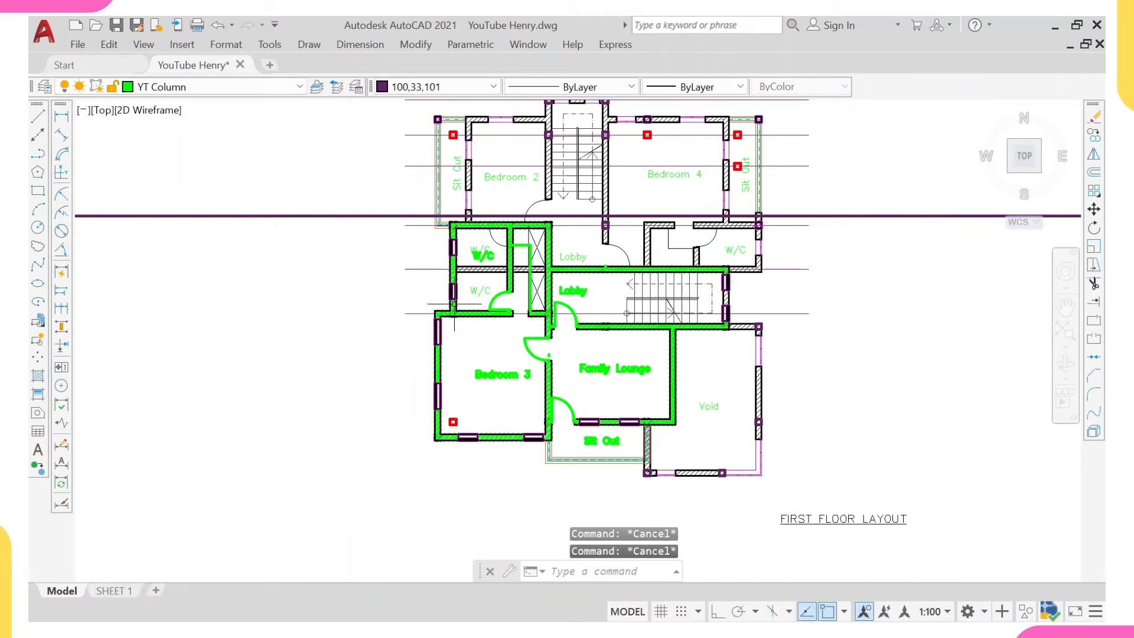
{"action": "left_click", "coordinate": [528, 345]}
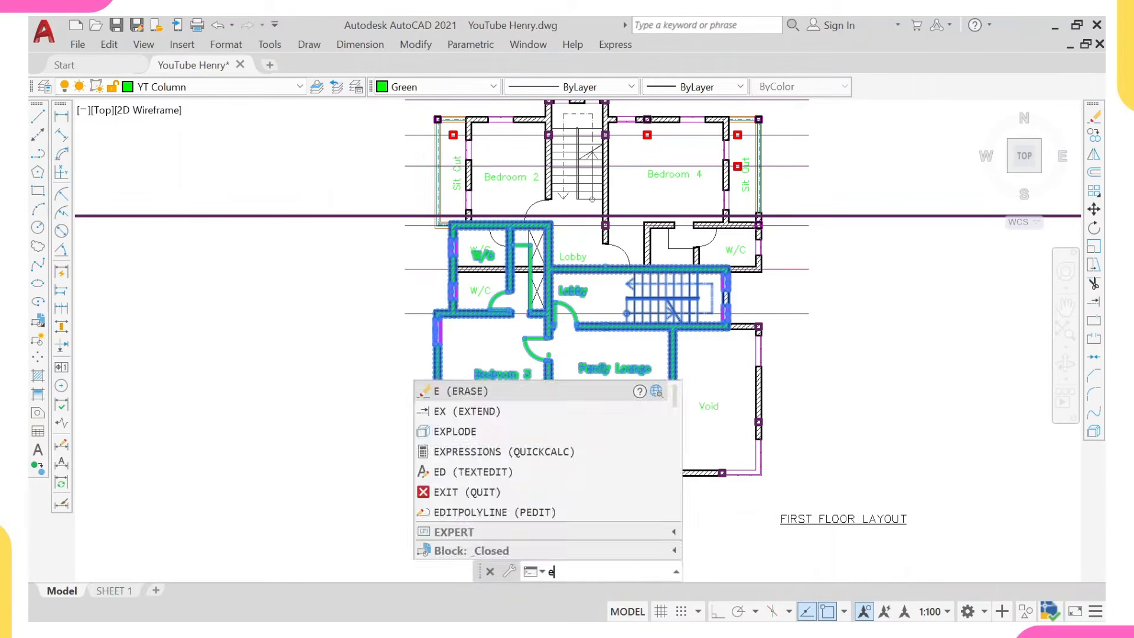
{"action": "key", "text": "Return"}
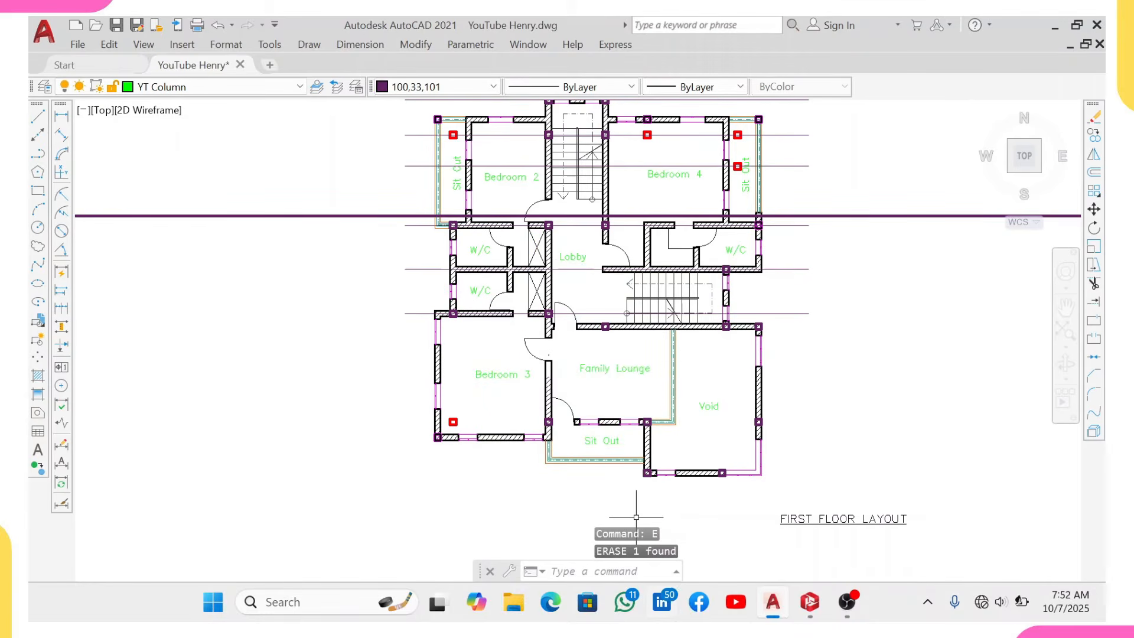
- Switch to ProtaStructure's Storey 1 plan and copy the wall load from beam 1B3 on axis A above the stair
{"action": "left_click", "coordinate": [804, 607]}
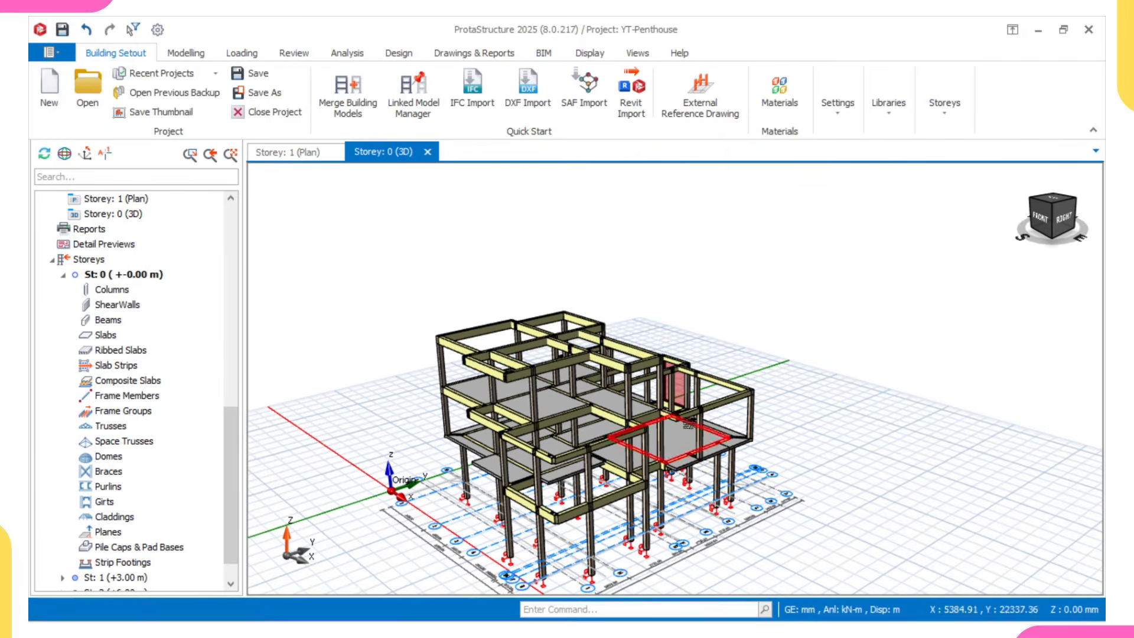
{"action": "left_click", "coordinate": [309, 154]}
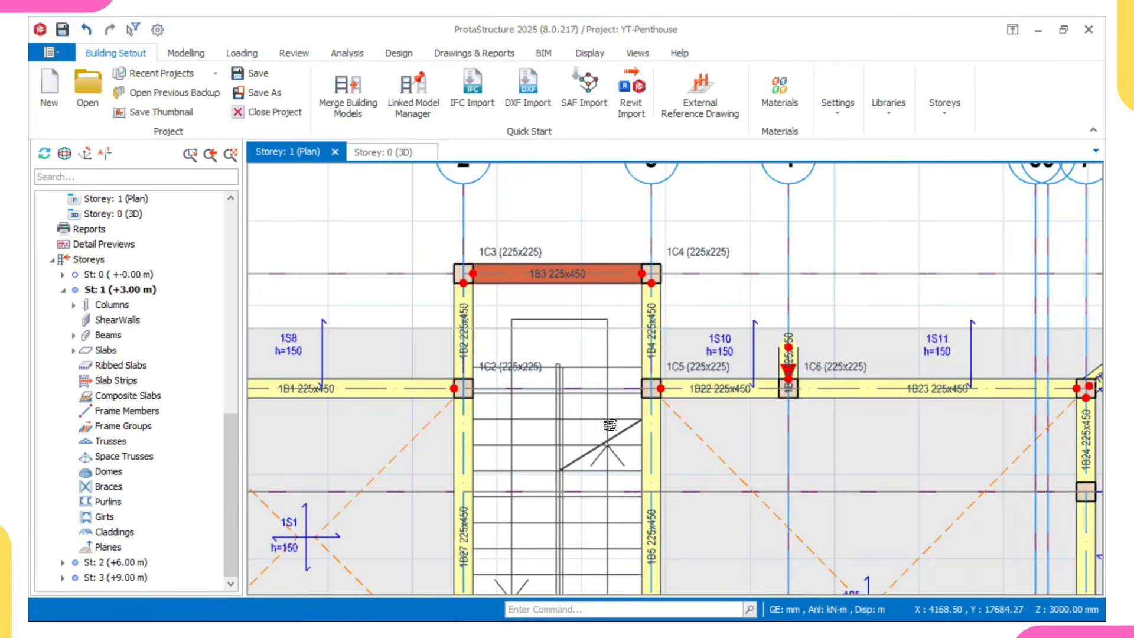
{"action": "left_click", "coordinate": [517, 274]}
{"action": "scroll", "coordinate": [514, 279], "scroll_direction": "down", "scroll_amount": 3}
{"action": "scroll", "coordinate": [77, 346], "scroll_direction": "up", "scroll_amount": 1}
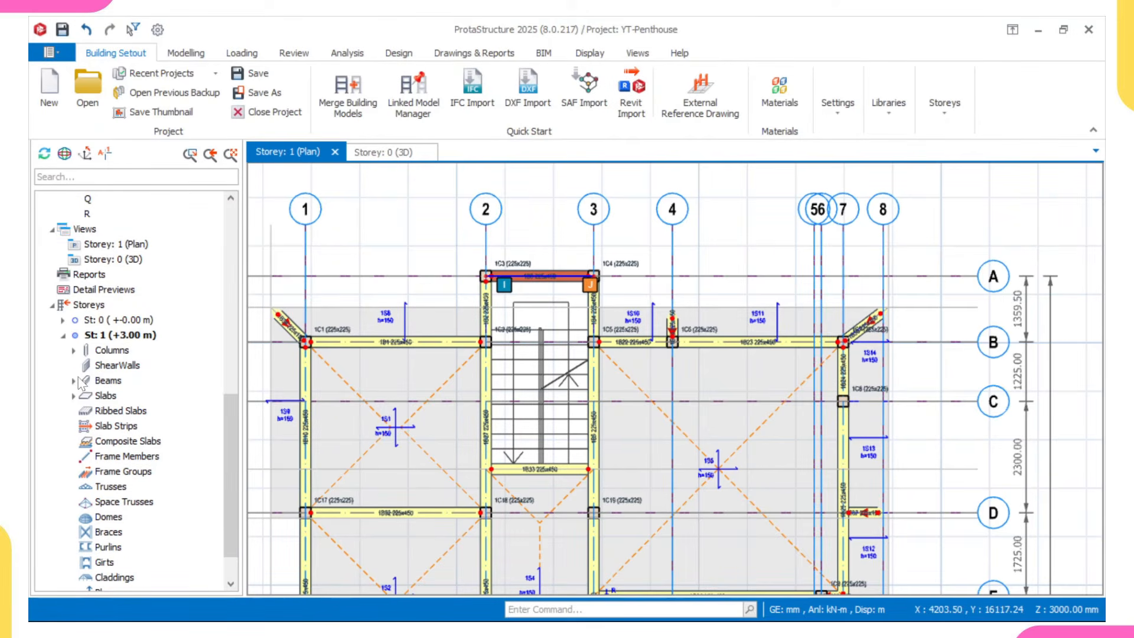
{"action": "right_click", "coordinate": [544, 281]}
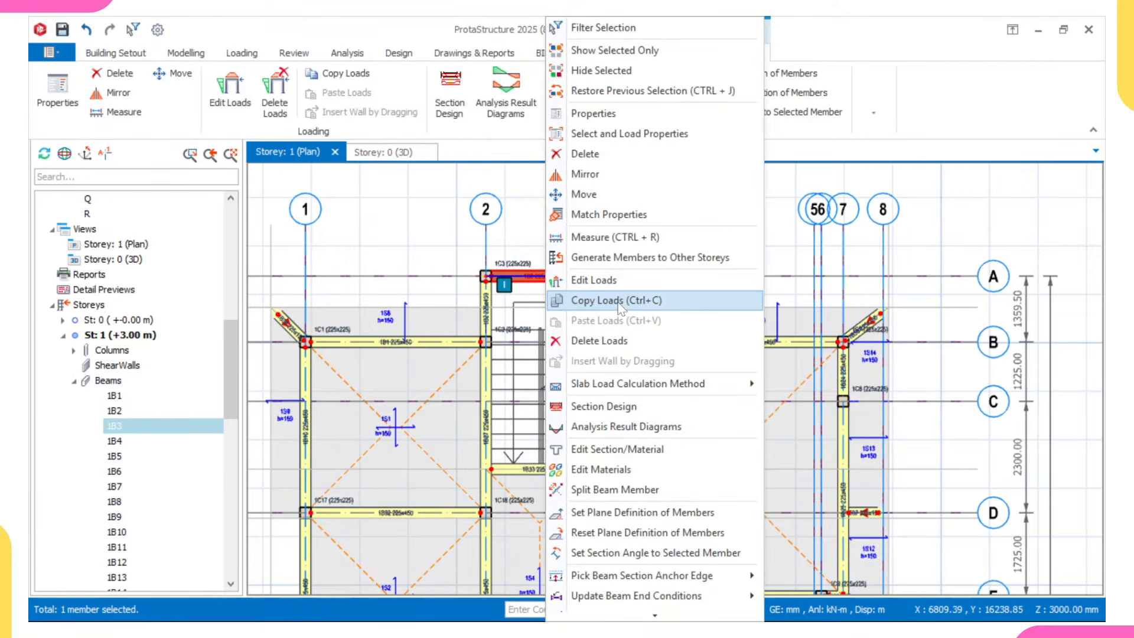
{"action": "left_click", "coordinate": [617, 301]}
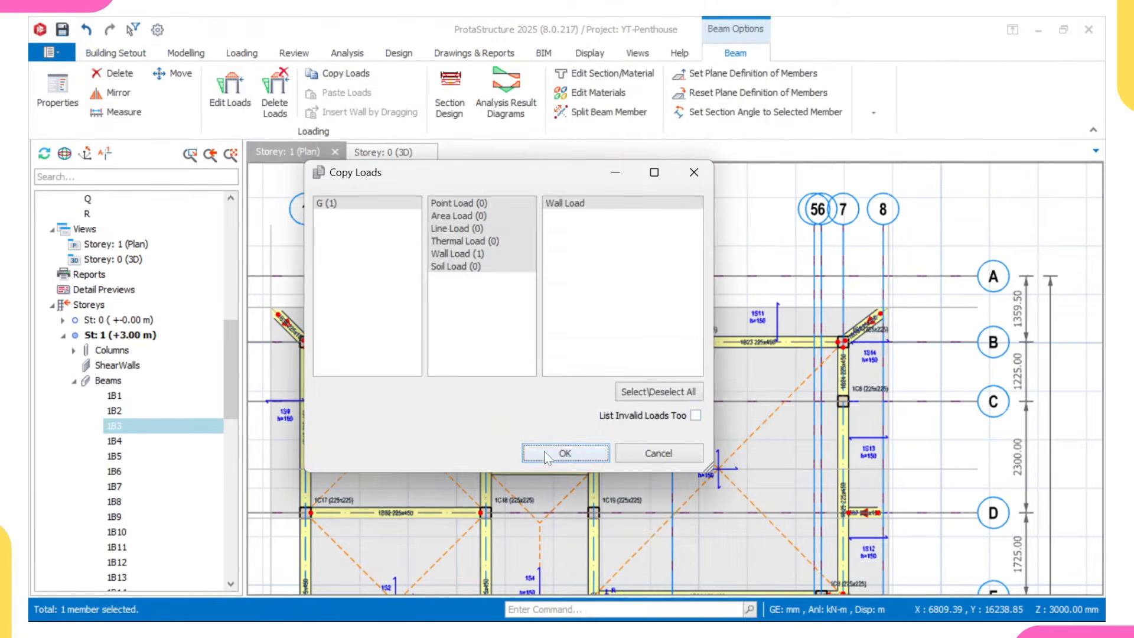
{"action": "left_click", "coordinate": [547, 454]}
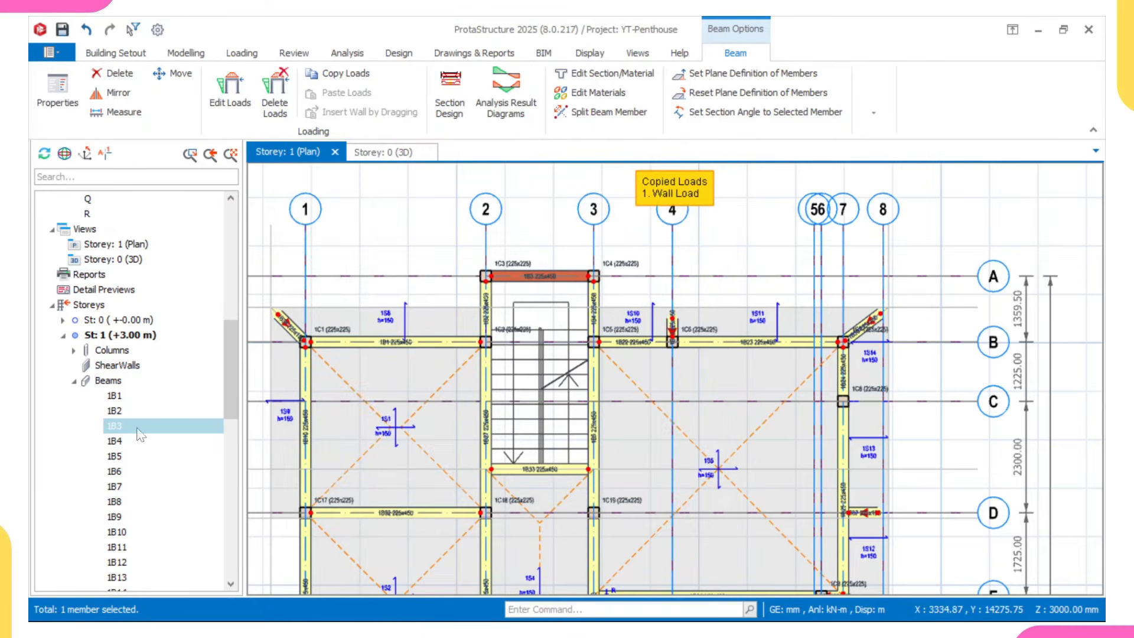
- Paste the copied wall load onto all Storey 1 beams, from 1B1 to 1B38
{"action": "left_click", "coordinate": [115, 395]}
{"action": "scroll", "coordinate": [125, 402], "scroll_direction": "down", "scroll_amount": 10}
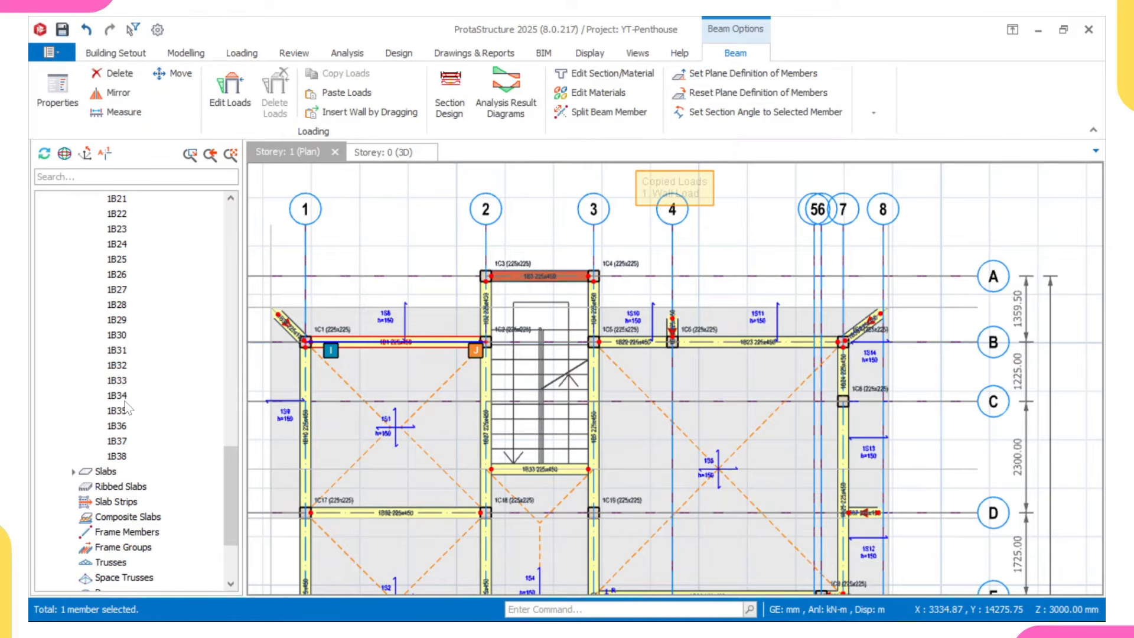
{"action": "left_click", "coordinate": [131, 456], "text": "shift"}
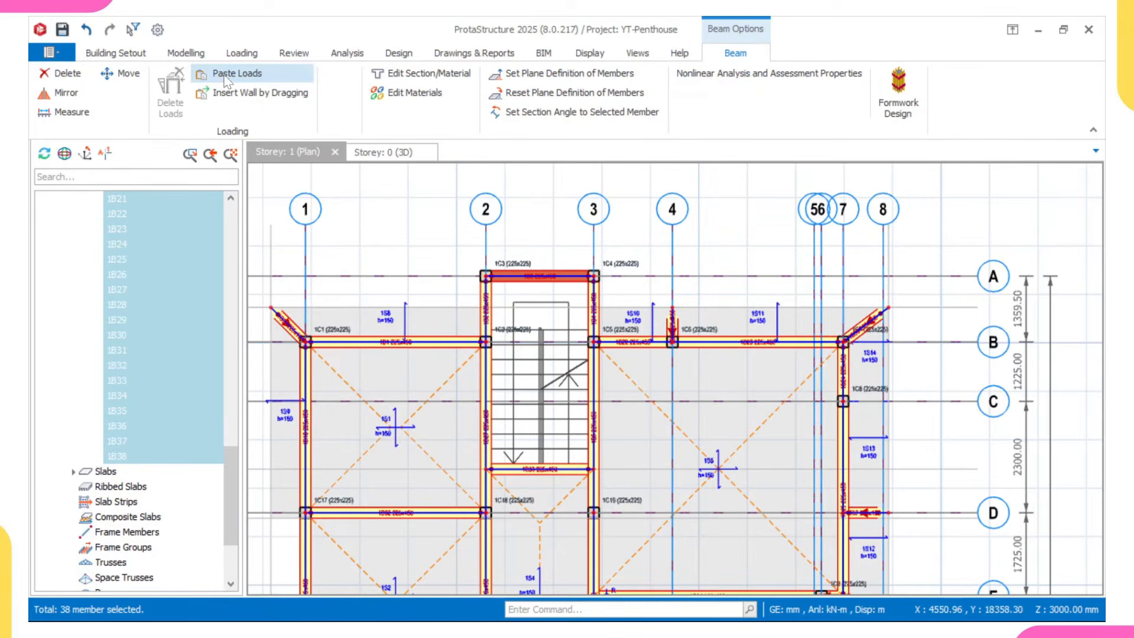
{"action": "right_click", "coordinate": [339, 211]}
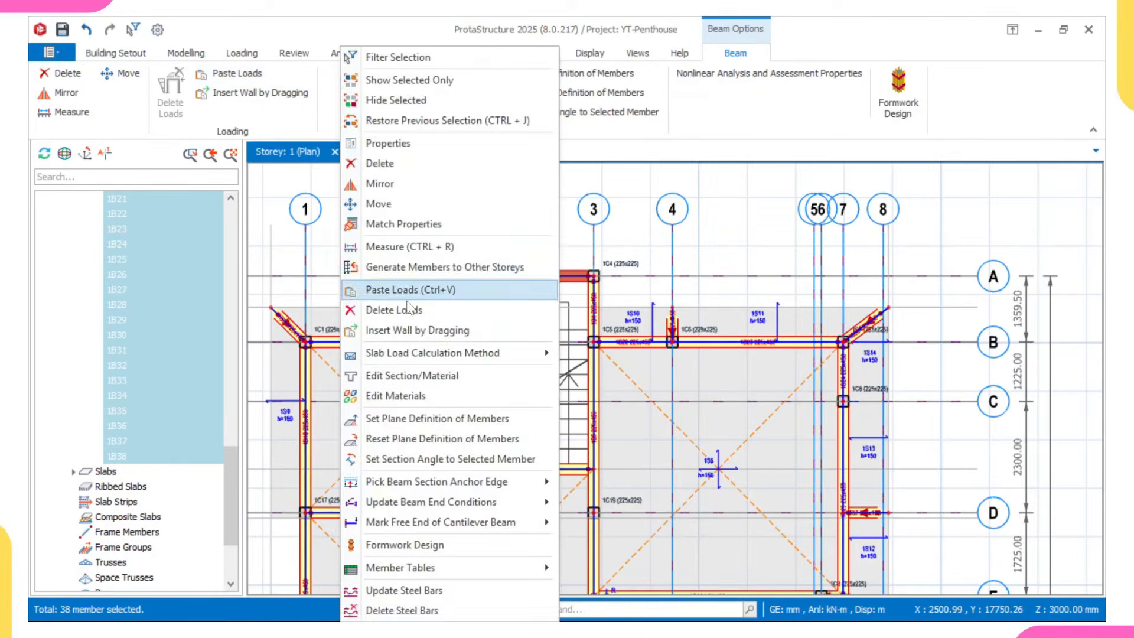
{"action": "left_click", "coordinate": [417, 293]}
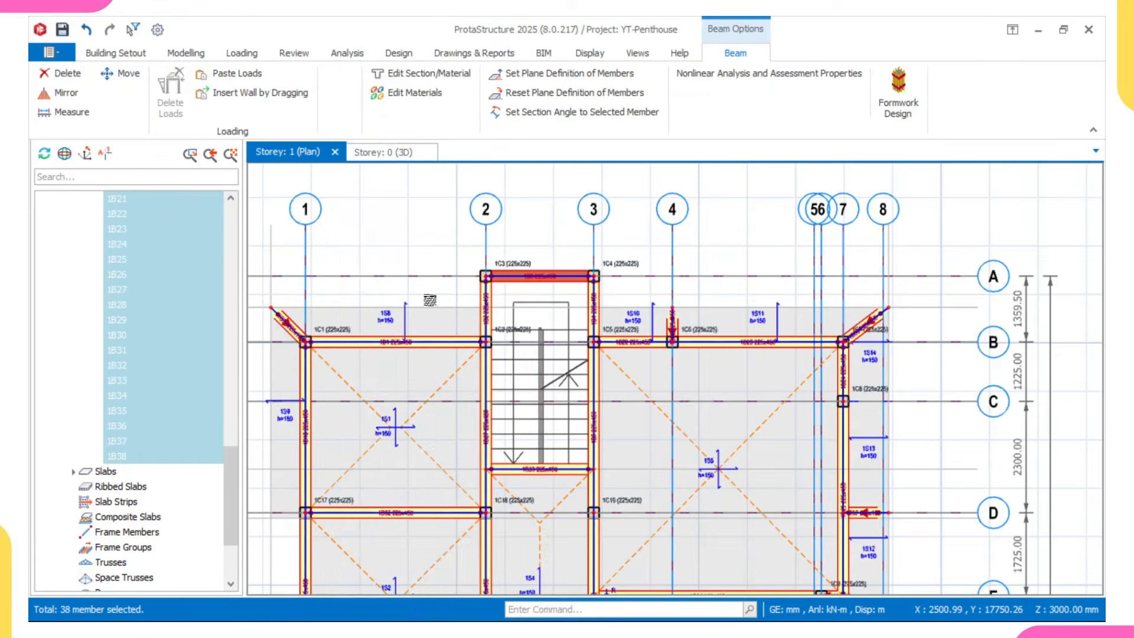
{"action": "scroll", "coordinate": [531, 283], "scroll_direction": "down", "scroll_amount": 3}
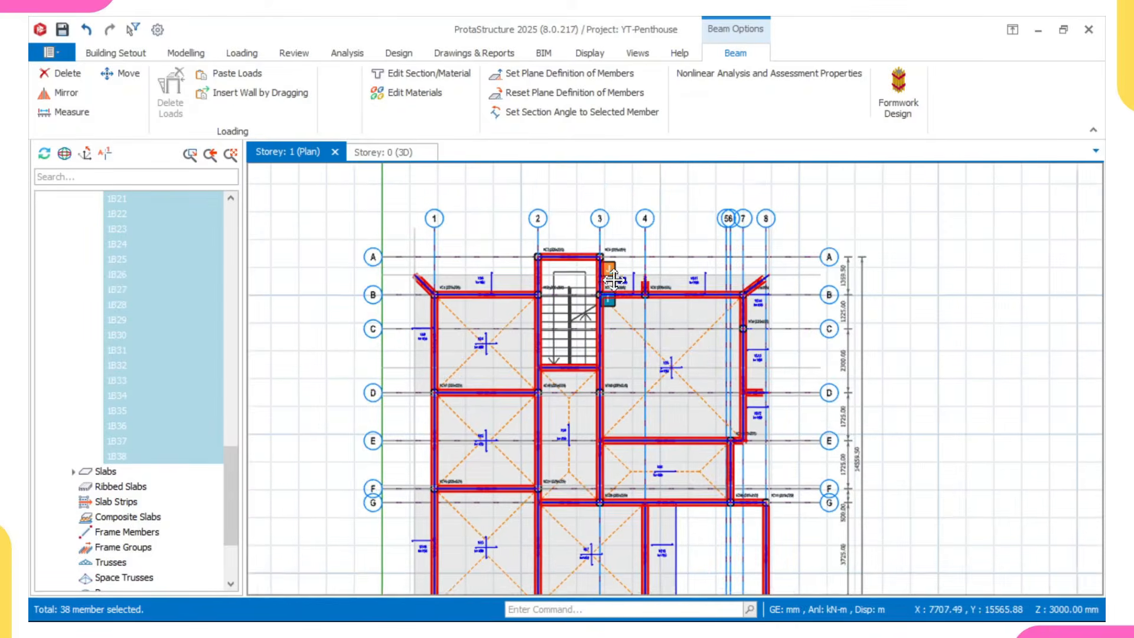
{"action": "scroll", "coordinate": [614, 280], "scroll_direction": "up", "scroll_amount": 2}
{"action": "scroll", "coordinate": [620, 280], "scroll_direction": "up", "scroll_amount": 2}
{"action": "key", "text": "Escape"}
{"action": "scroll", "coordinate": [618, 281], "scroll_direction": "down", "scroll_amount": 5}
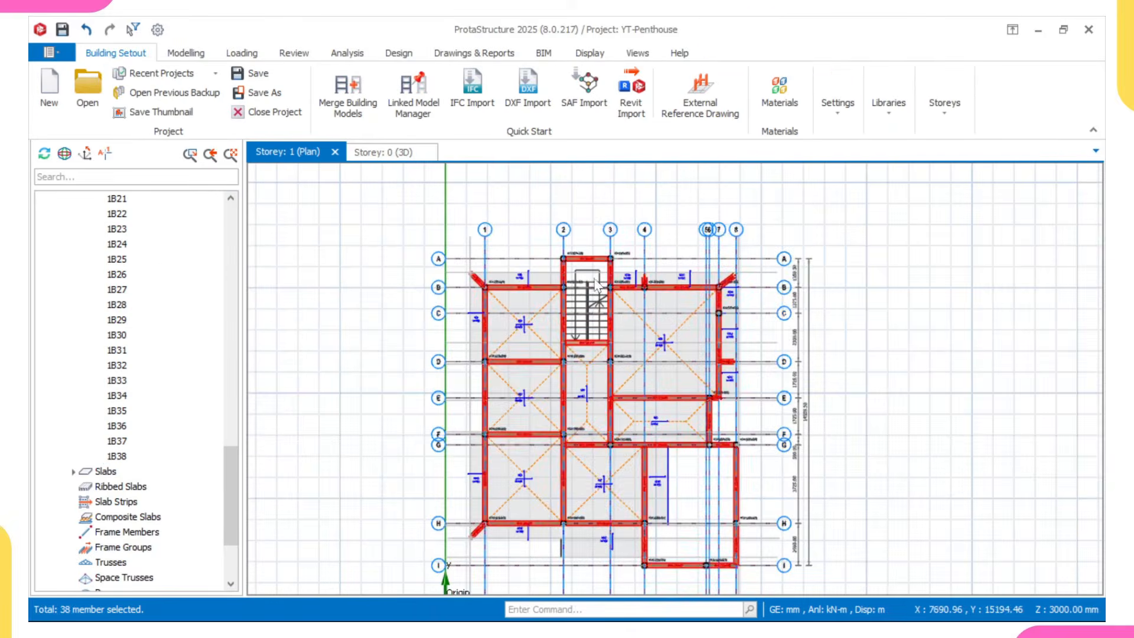
- Select beam 1B1 on axis B together with the diagonal cantilever 1B34 and beam 1B10 along axis 1
{"action": "scroll", "coordinate": [597, 285], "scroll_direction": "up", "scroll_amount": 5}
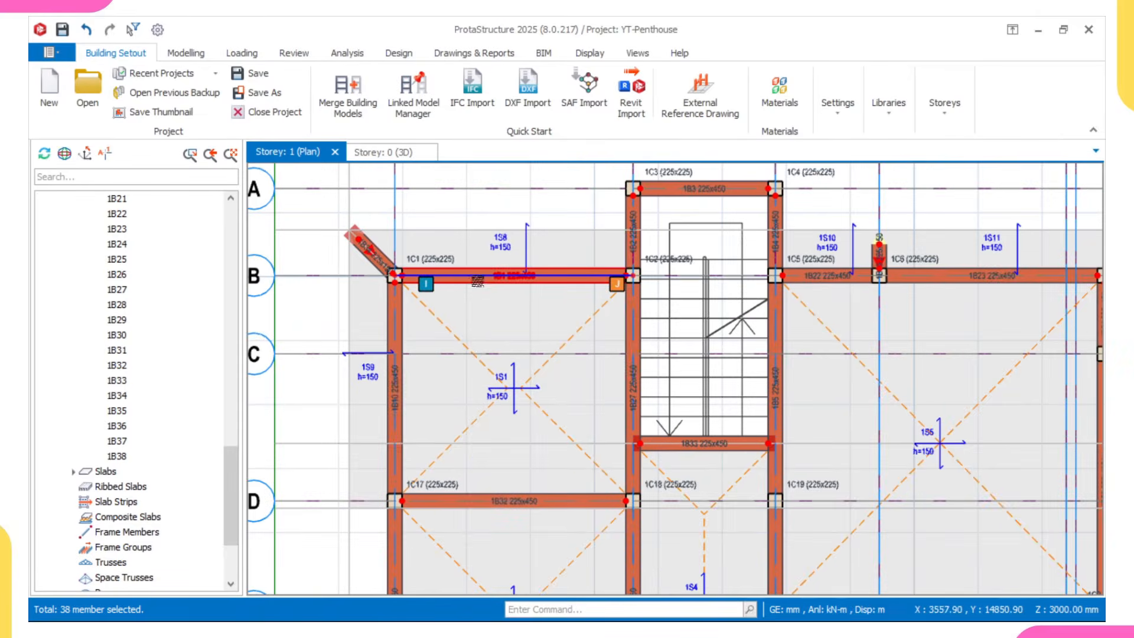
{"action": "scroll", "coordinate": [481, 281], "scroll_direction": "up", "scroll_amount": 2}
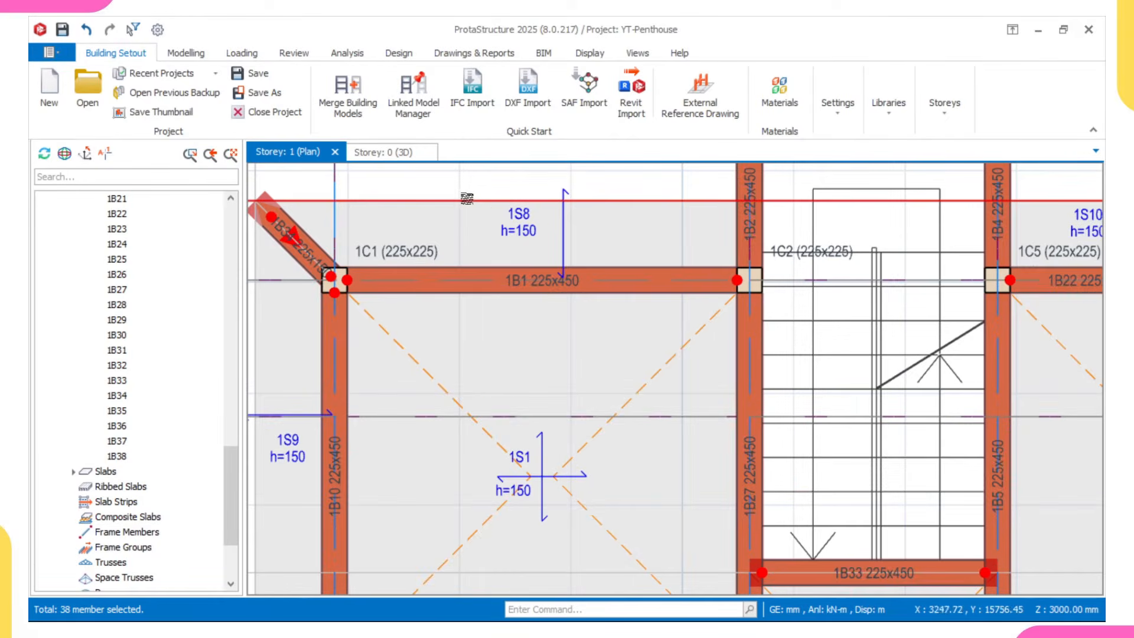
{"action": "scroll", "coordinate": [577, 301], "scroll_direction": "up", "scroll_amount": 2}
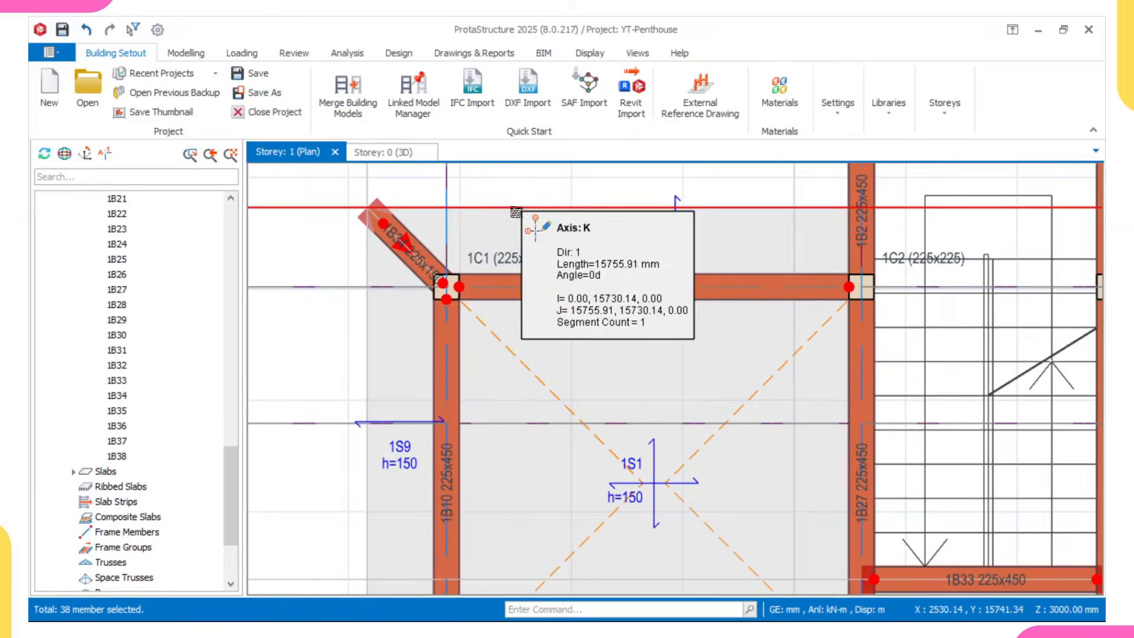
{"action": "left_click", "coordinate": [574, 291]}
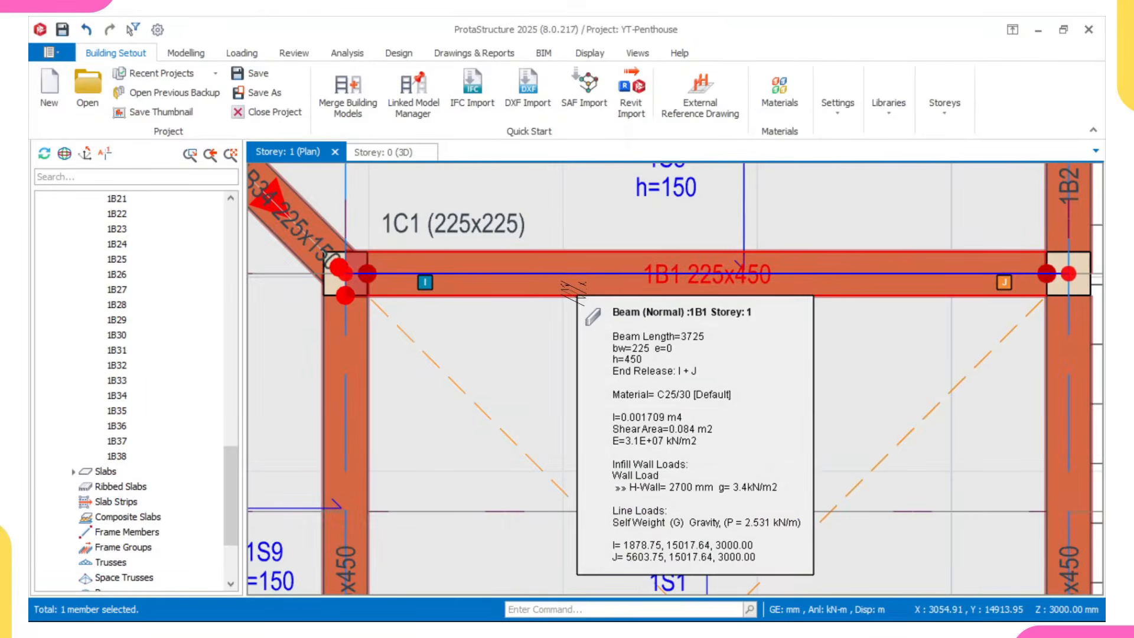
{"action": "scroll", "coordinate": [560, 293], "scroll_direction": "down", "scroll_amount": 4}
{"action": "scroll", "coordinate": [452, 288], "scroll_direction": "up", "scroll_amount": 3}
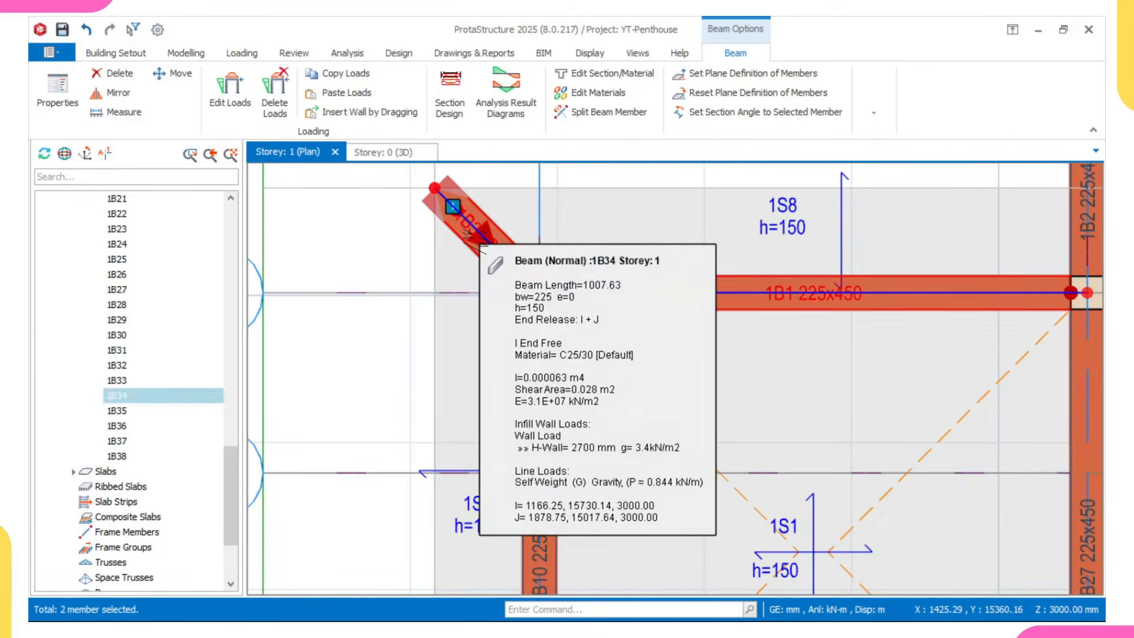
{"action": "left_click", "coordinate": [467, 238], "text": "ctrl"}
{"action": "scroll", "coordinate": [468, 238], "scroll_direction": "down", "scroll_amount": 3}
{"action": "scroll", "coordinate": [505, 281], "scroll_direction": "up", "scroll_amount": 3}
{"action": "left_click", "coordinate": [479, 258], "text": "ctrl"}
{"action": "scroll", "coordinate": [479, 258], "scroll_direction": "down", "scroll_amount": 3}
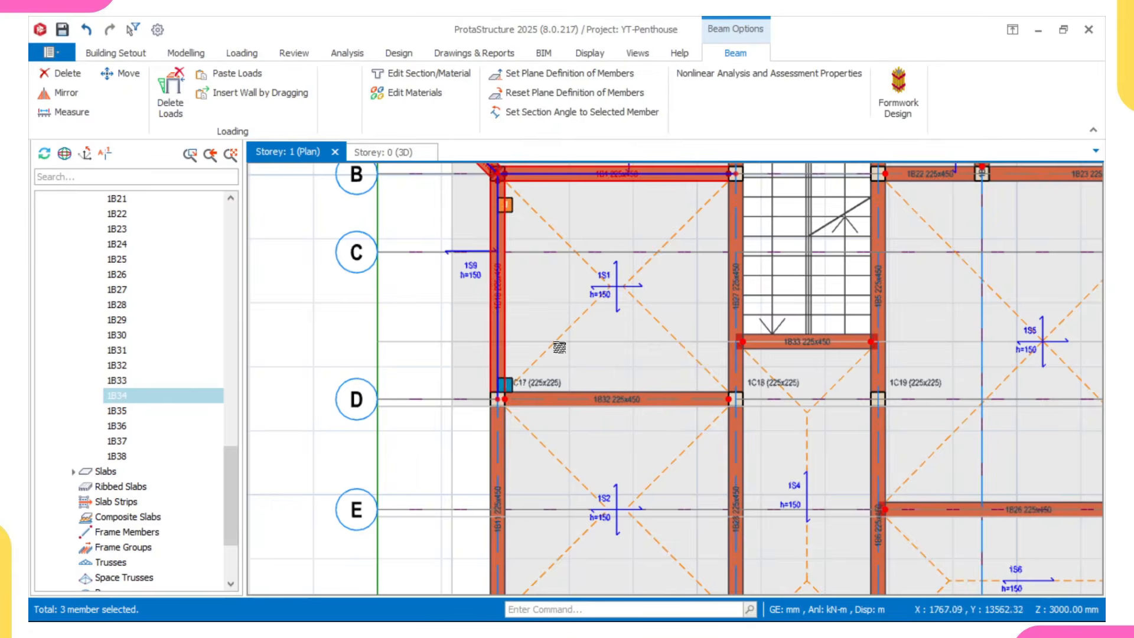
{"action": "scroll", "coordinate": [625, 258], "scroll_direction": "up", "scroll_amount": 3}
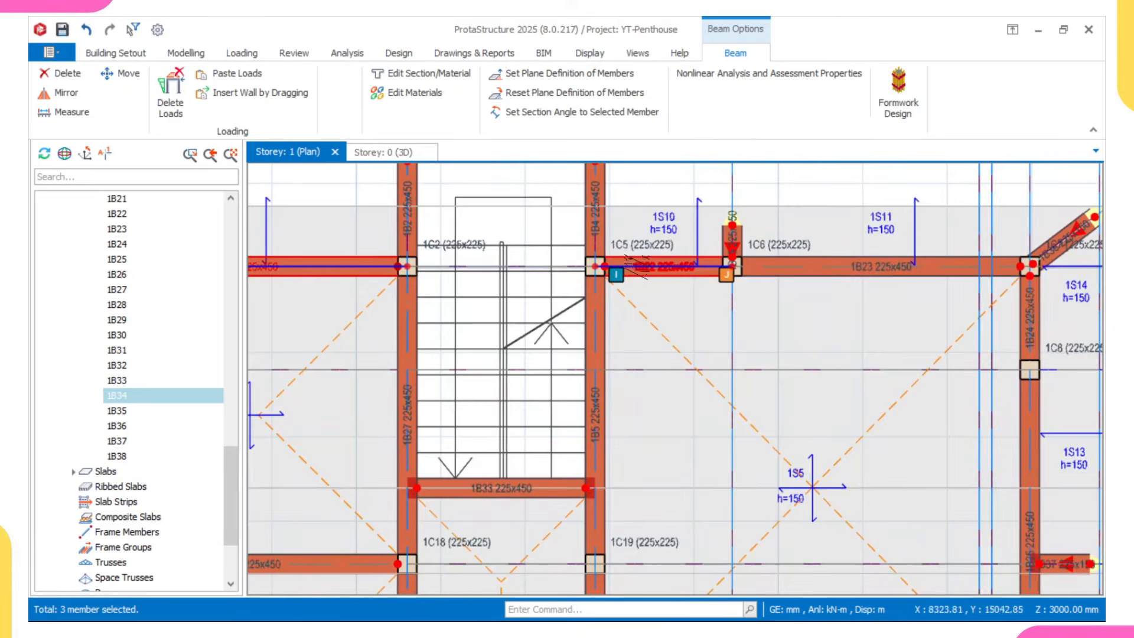
- Add axis B beams 1B22 and 1B23, the cantilever stub 1B35 and the diagonal cantilever 1B36 to the selection
{"action": "left_click", "coordinate": [643, 271], "text": "ctrl"}
{"action": "scroll", "coordinate": [659, 257], "scroll_direction": "up", "scroll_amount": 3}
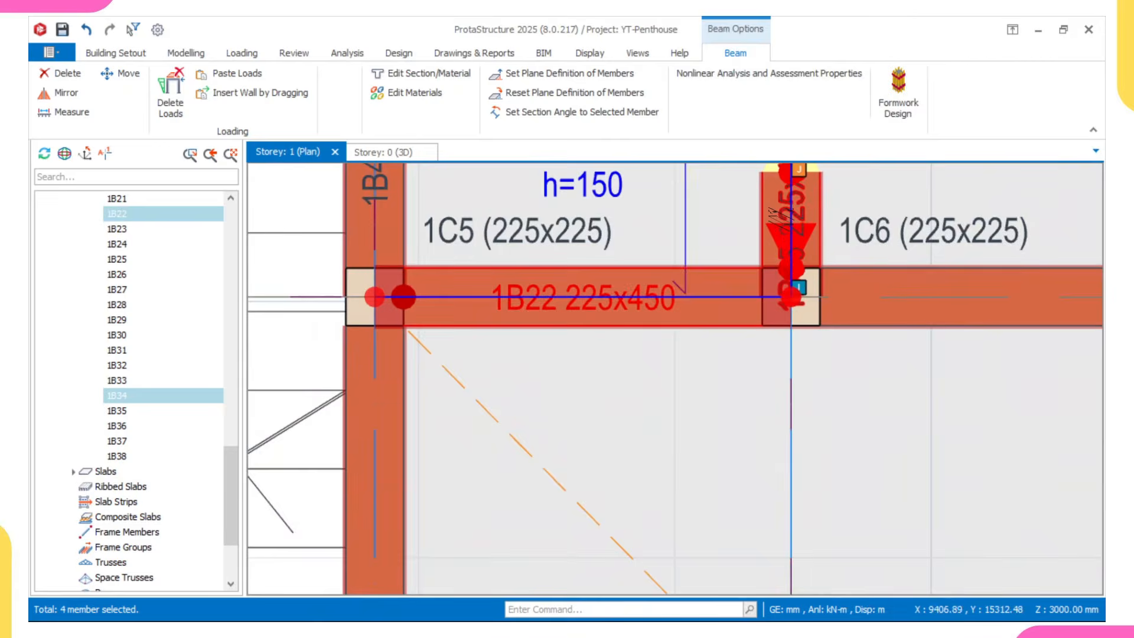
{"action": "left_click", "coordinate": [732, 243], "text": "ctrl"}
{"action": "scroll", "coordinate": [830, 282], "scroll_direction": "up", "scroll_amount": 3}
{"action": "left_click", "coordinate": [826, 278], "text": "ctrl"}
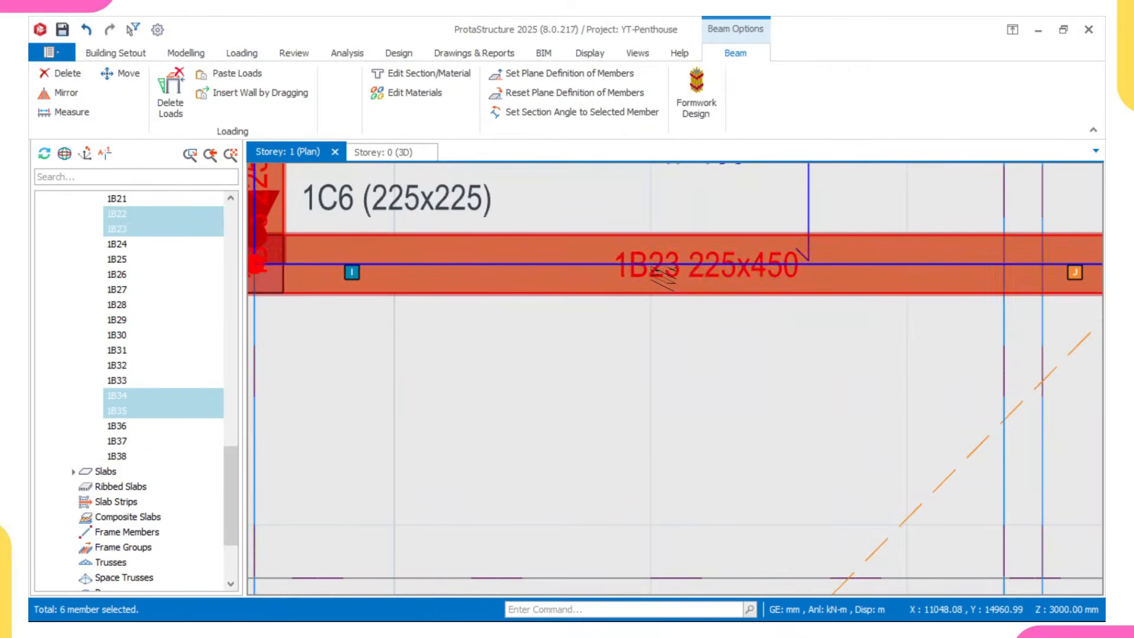
{"action": "scroll", "coordinate": [856, 307], "scroll_direction": "down", "scroll_amount": 3}
{"action": "middle_click_drag", "start_coordinate": [855, 306], "coordinate": [611, 314]}
{"action": "scroll", "coordinate": [757, 266], "scroll_direction": "up", "scroll_amount": 3}
{"action": "left_click", "coordinate": [737, 225], "text": "ctrl"}
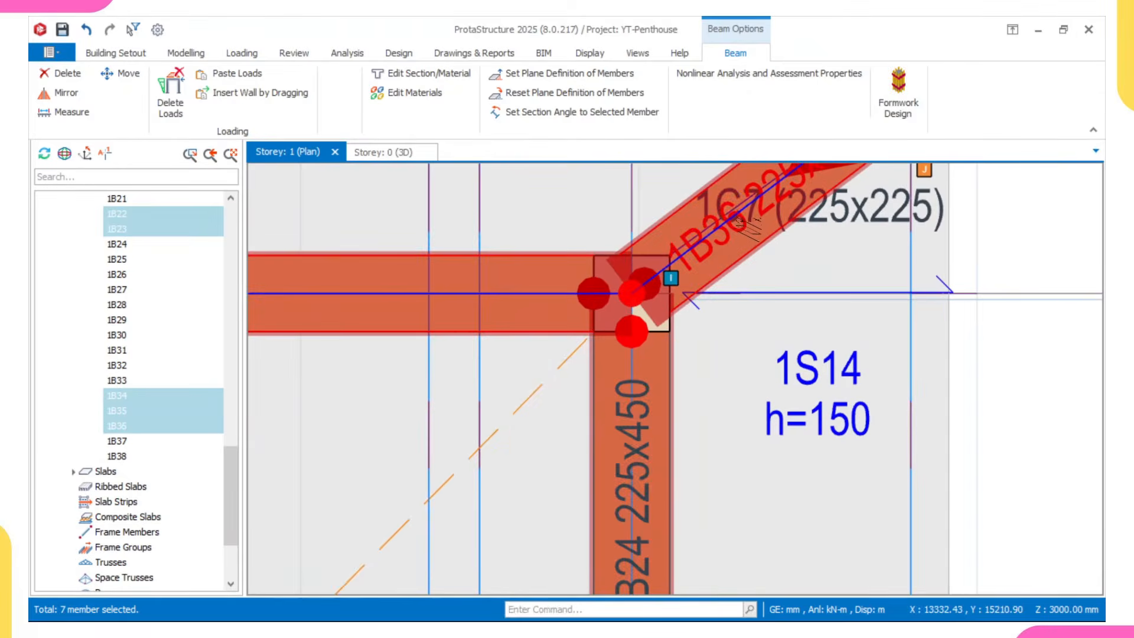
- Add beams 1B24 and 1B25 along axis 7 and the cantilever stub 1B37 at axis D to the selection
{"action": "scroll", "coordinate": [699, 377], "scroll_direction": "down", "scroll_amount": 3}
{"action": "scroll", "coordinate": [685, 372], "scroll_direction": "up", "scroll_amount": 3}
{"action": "left_click", "coordinate": [665, 354], "text": "ctrl"}
{"action": "scroll", "coordinate": [663, 337], "scroll_direction": "down", "scroll_amount": 3}
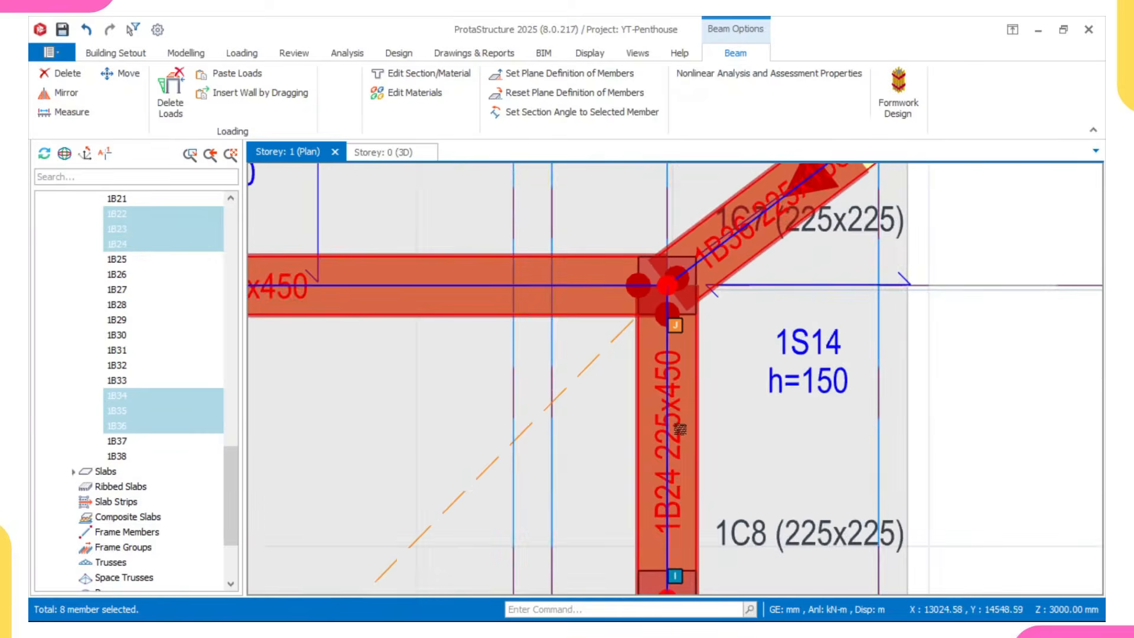
{"action": "middle_click_drag", "start_coordinate": [663, 337], "coordinate": [640, 171]}
{"action": "scroll", "coordinate": [649, 355], "scroll_direction": "up", "scroll_amount": 3}
{"action": "left_click", "coordinate": [652, 378], "text": "ctrl"}
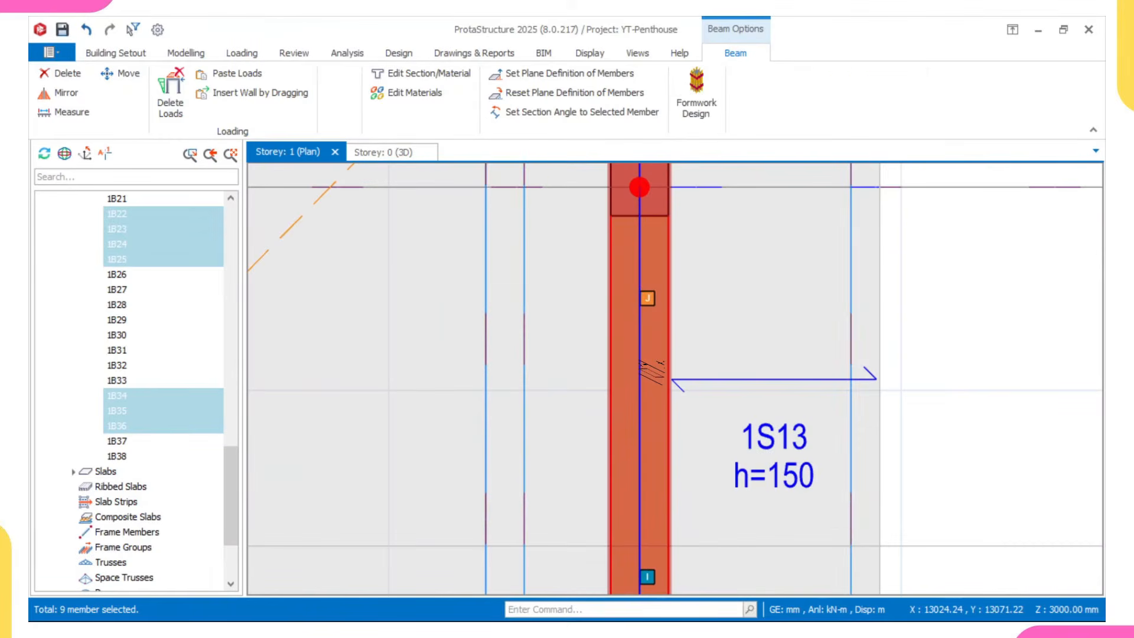
{"action": "scroll", "coordinate": [652, 378], "scroll_direction": "down", "scroll_amount": 3}
{"action": "scroll", "coordinate": [652, 378], "scroll_direction": "up", "scroll_amount": 3}
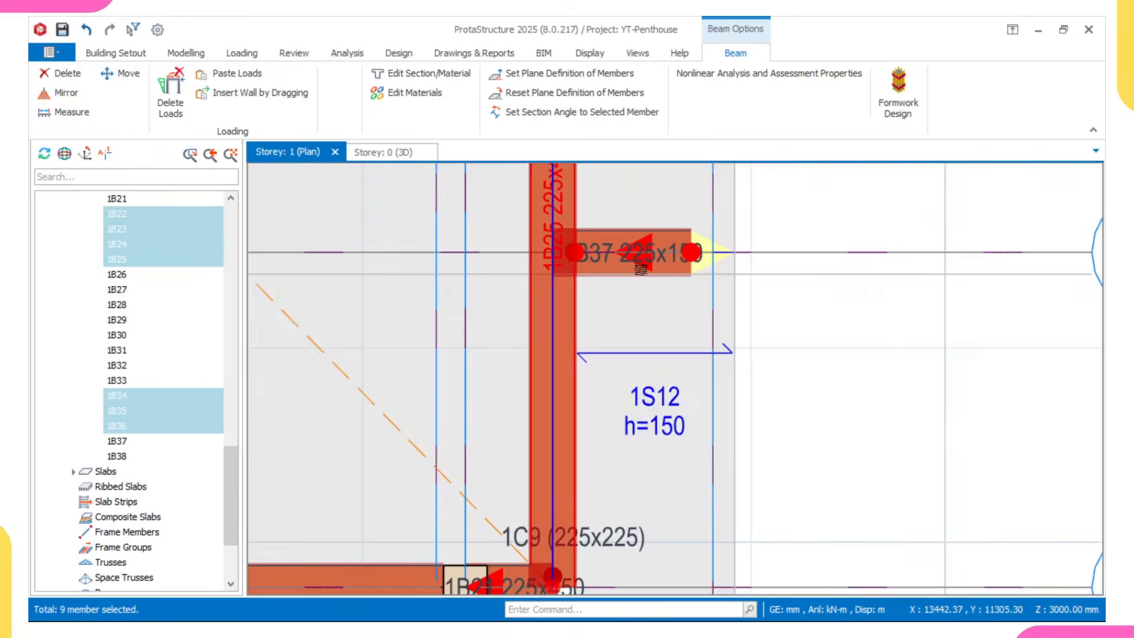
{"action": "left_click", "coordinate": [633, 261], "text": "ctrl"}
{"action": "scroll", "coordinate": [633, 261], "scroll_direction": "down", "scroll_amount": 5}
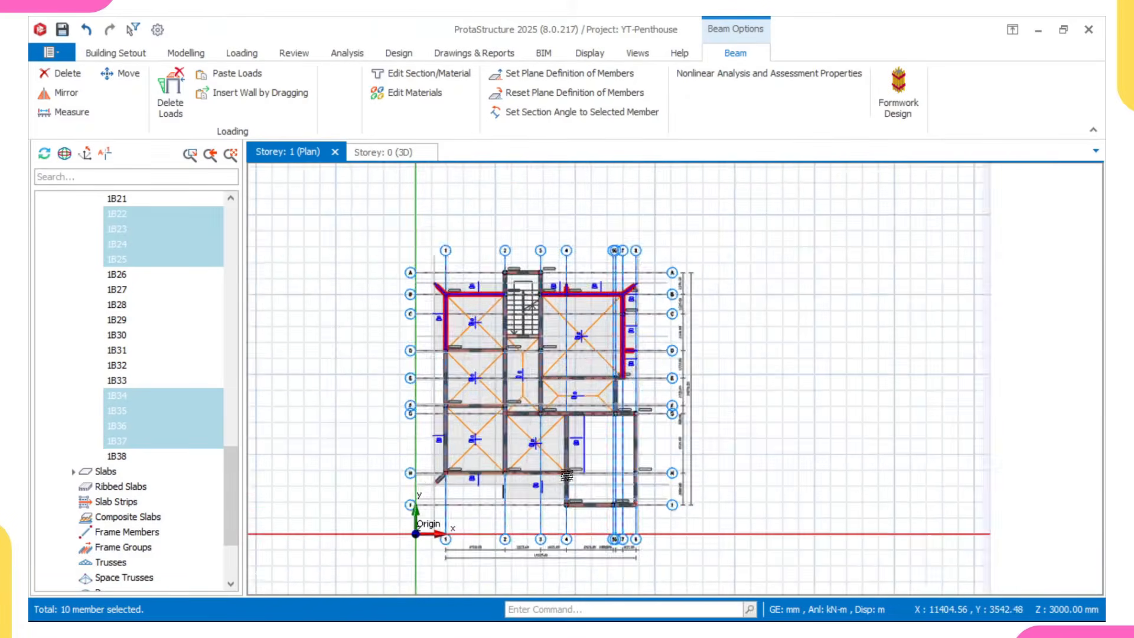
- Add beam 1B17 along axis 8 and beam 1B16 along axis I to the selection
{"action": "scroll", "coordinate": [571, 430], "scroll_direction": "up", "scroll_amount": 2}
{"action": "scroll", "coordinate": [571, 430], "scroll_direction": "up", "scroll_amount": 3}
{"action": "scroll", "coordinate": [549, 434], "scroll_direction": "down", "scroll_amount": 2}
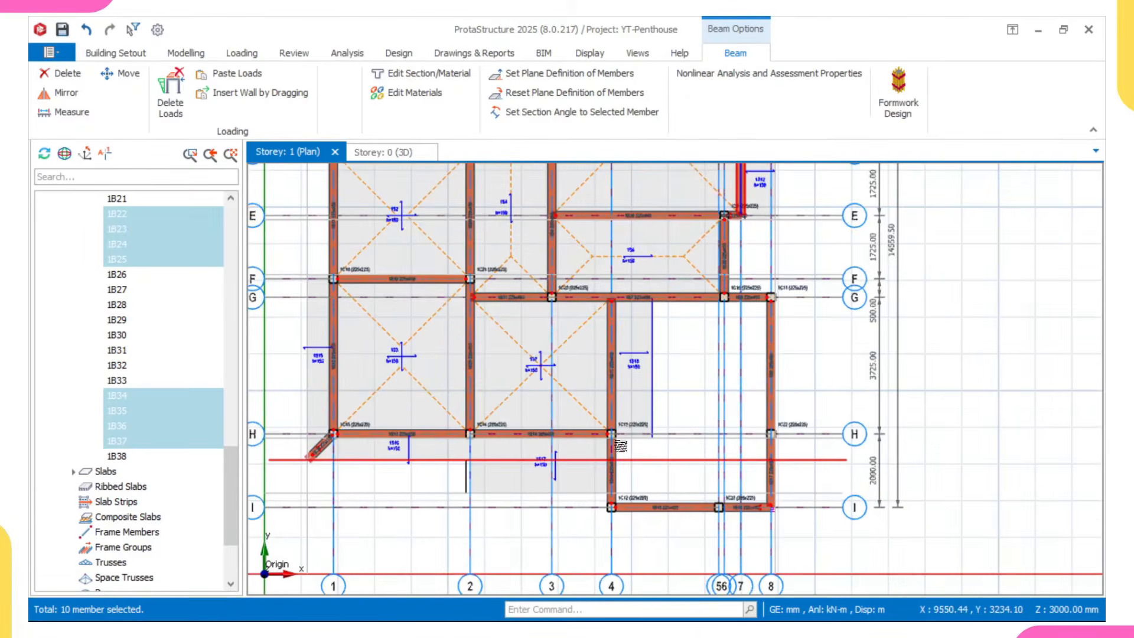
{"action": "scroll", "coordinate": [620, 446], "scroll_direction": "down", "scroll_amount": 1}
{"action": "scroll", "coordinate": [762, 490], "scroll_direction": "up", "scroll_amount": 4}
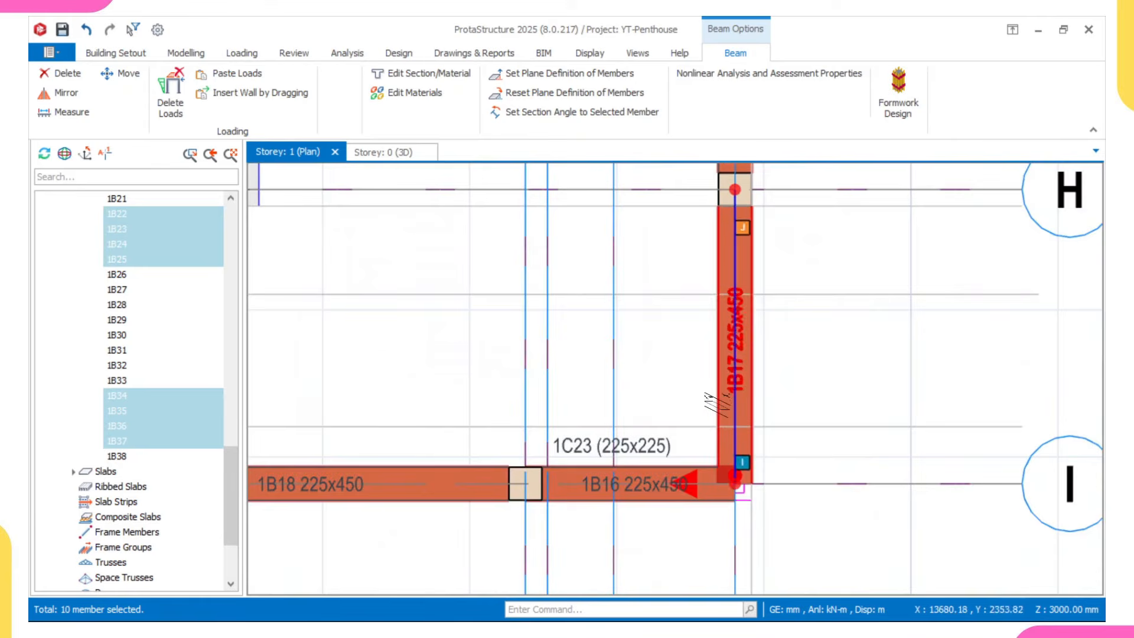
{"action": "left_click", "coordinate": [722, 401], "text": "ctrl"}
{"action": "left_click", "coordinate": [649, 485], "text": "ctrl"}
{"action": "scroll", "coordinate": [650, 479], "scroll_direction": "down", "scroll_amount": 5}
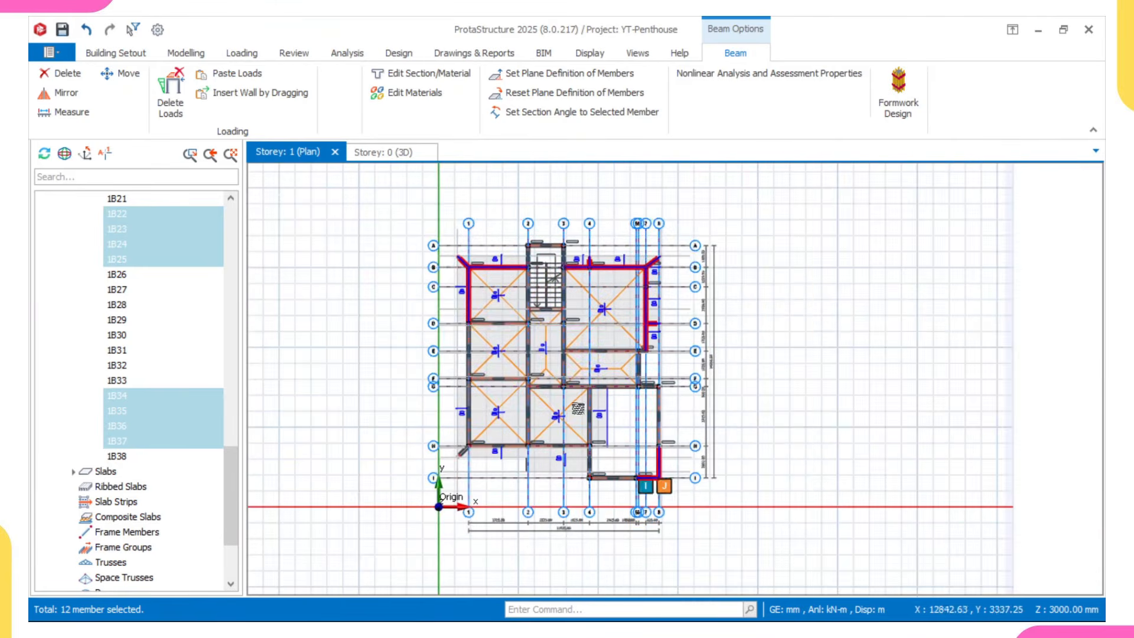
- Add beam 1B12 along axis 1, beside slab 1S3, to the selection
{"action": "scroll", "coordinate": [471, 329], "scroll_direction": "up", "scroll_amount": 6}
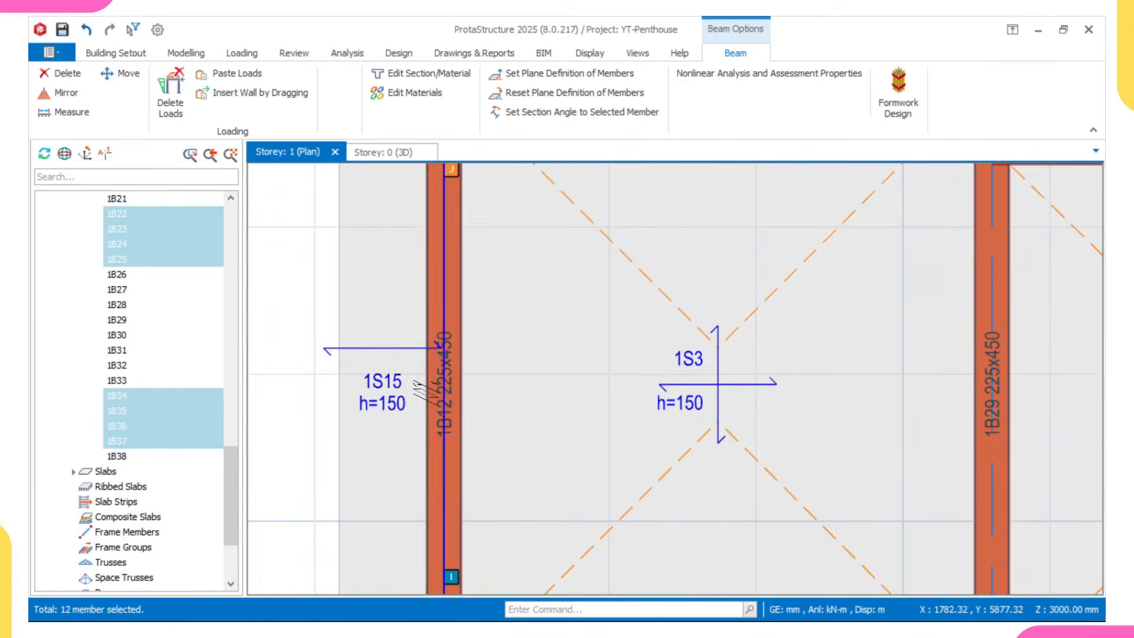
{"action": "left_click", "coordinate": [426, 391], "text": "ctrl"}
{"action": "scroll", "coordinate": [324, 375], "scroll_direction": "down", "scroll_amount": 5}
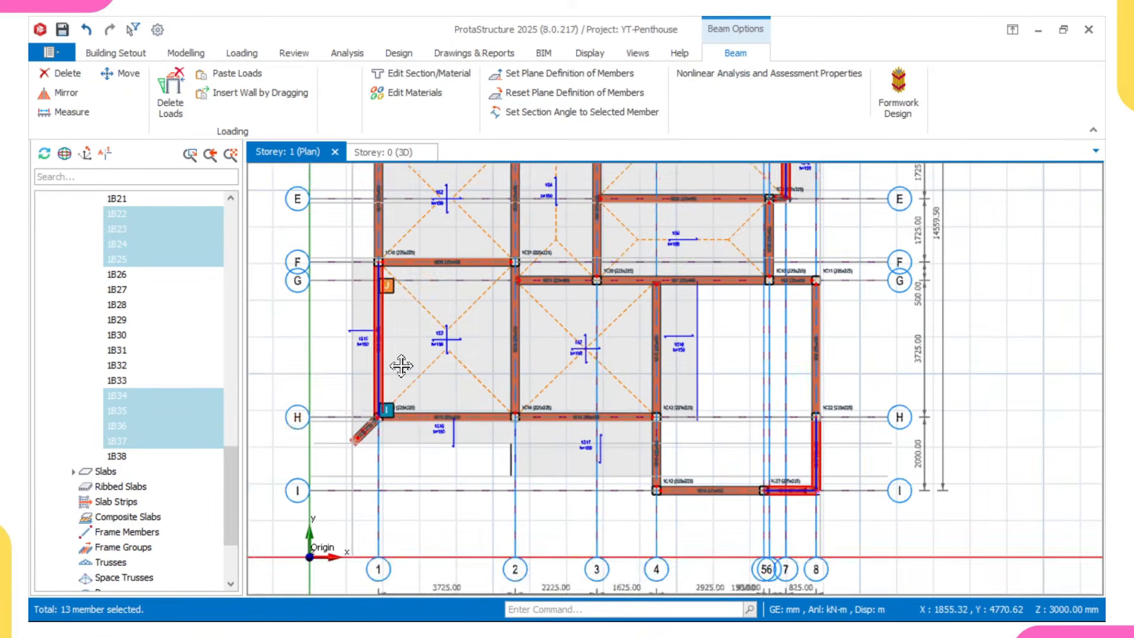
{"action": "scroll", "coordinate": [414, 384], "scroll_direction": "up", "scroll_amount": 4}
{"action": "scroll", "coordinate": [448, 398], "scroll_direction": "down", "scroll_amount": 6}
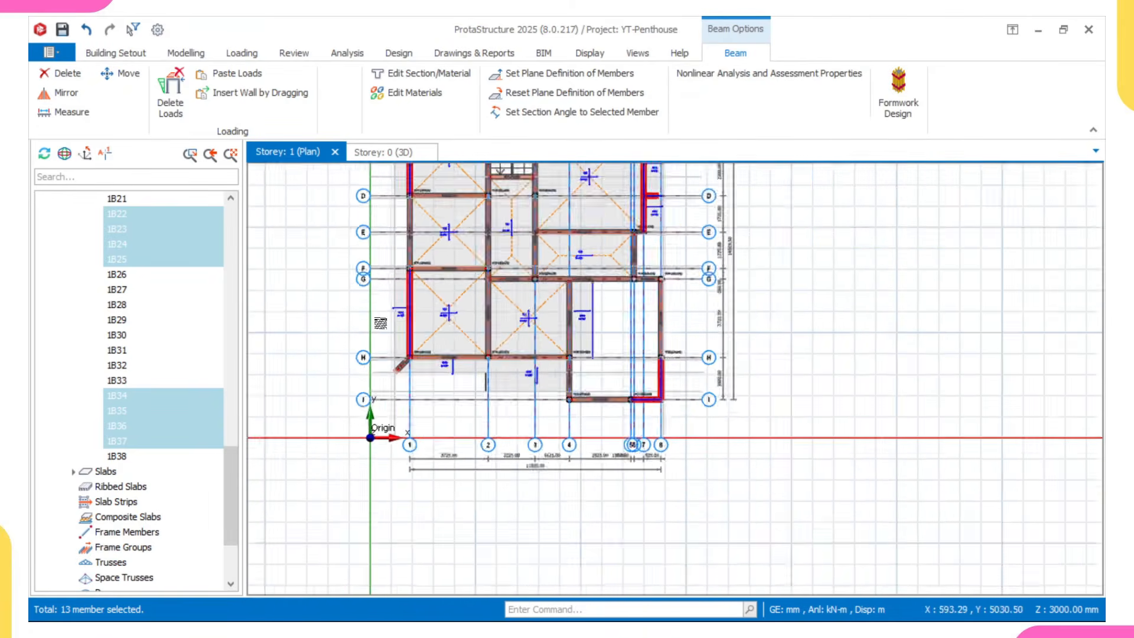
- Add beams 1B2 and 1B4, flanking the staircase between axes A and B, to the selection
{"action": "scroll", "coordinate": [488, 394], "scroll_direction": "up", "scroll_amount": 6}
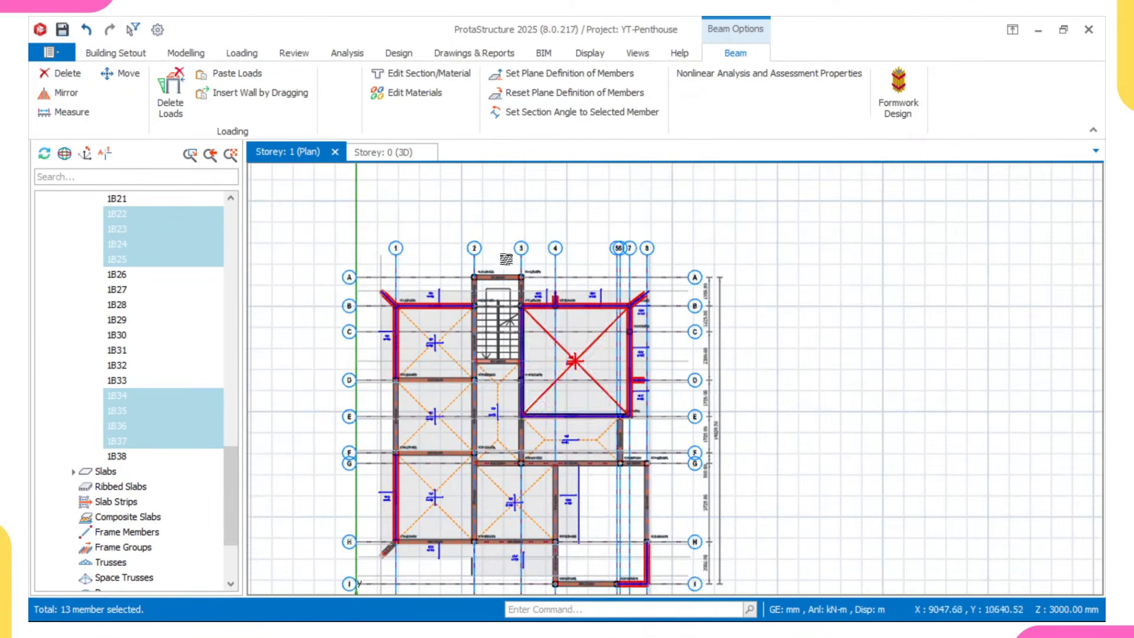
{"action": "scroll", "coordinate": [489, 280], "scroll_direction": "up", "scroll_amount": 5}
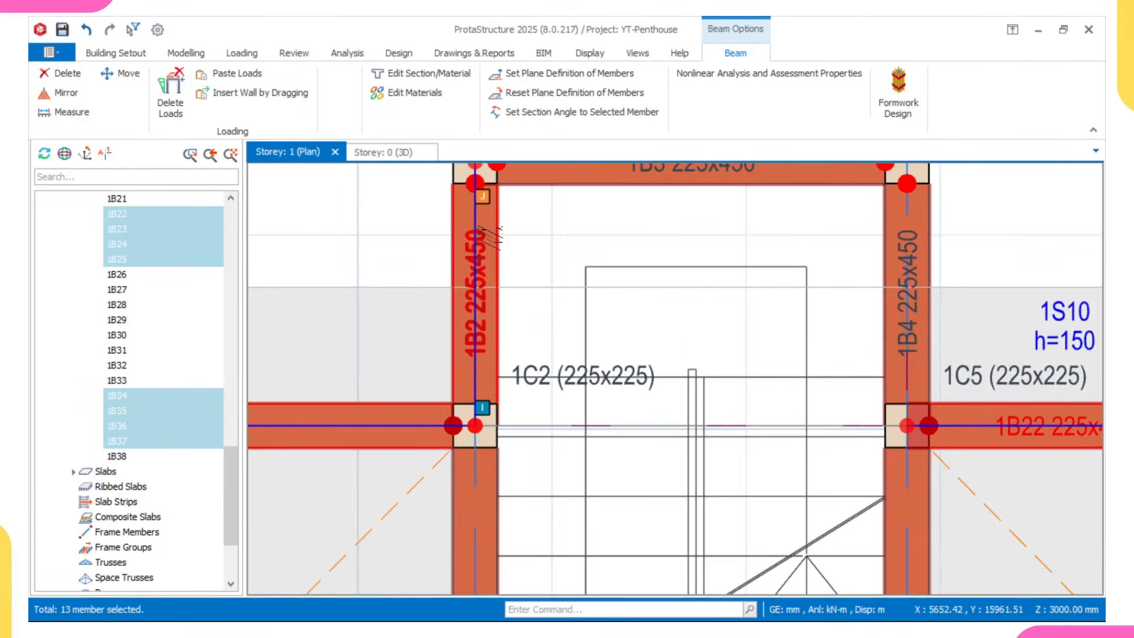
{"action": "left_click", "coordinate": [491, 235], "text": "ctrl"}
{"action": "scroll", "coordinate": [502, 241], "scroll_direction": "down", "scroll_amount": 5}
{"action": "scroll", "coordinate": [610, 243], "scroll_direction": "up", "scroll_amount": 5}
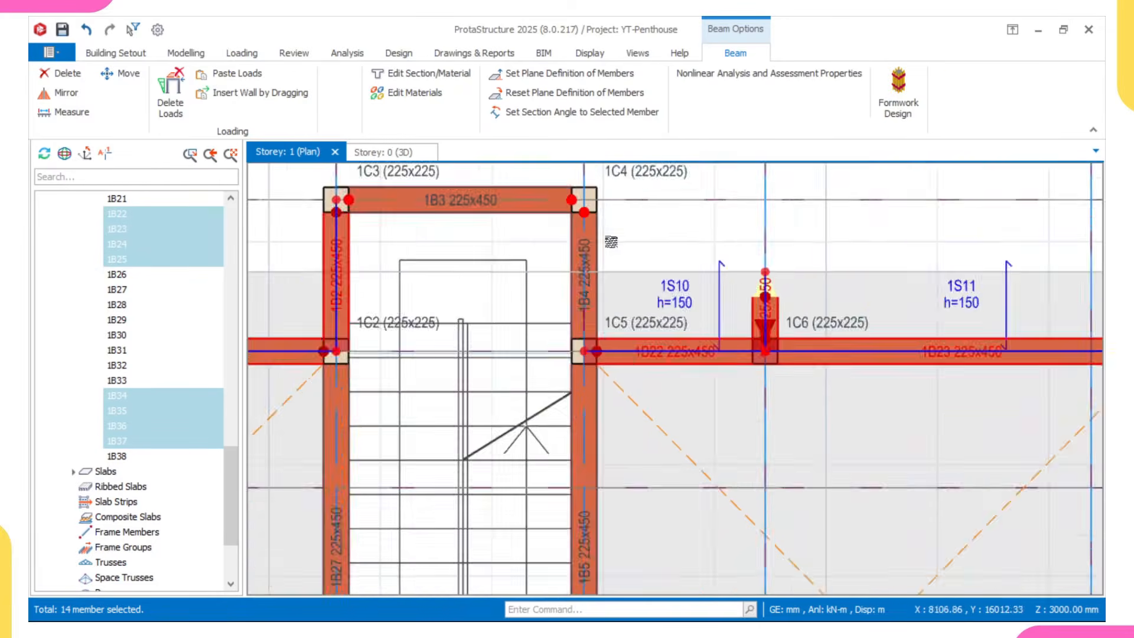
{"action": "left_click", "coordinate": [576, 243], "text": "ctrl"}
{"action": "scroll", "coordinate": [575, 243], "scroll_direction": "down", "scroll_amount": 5}
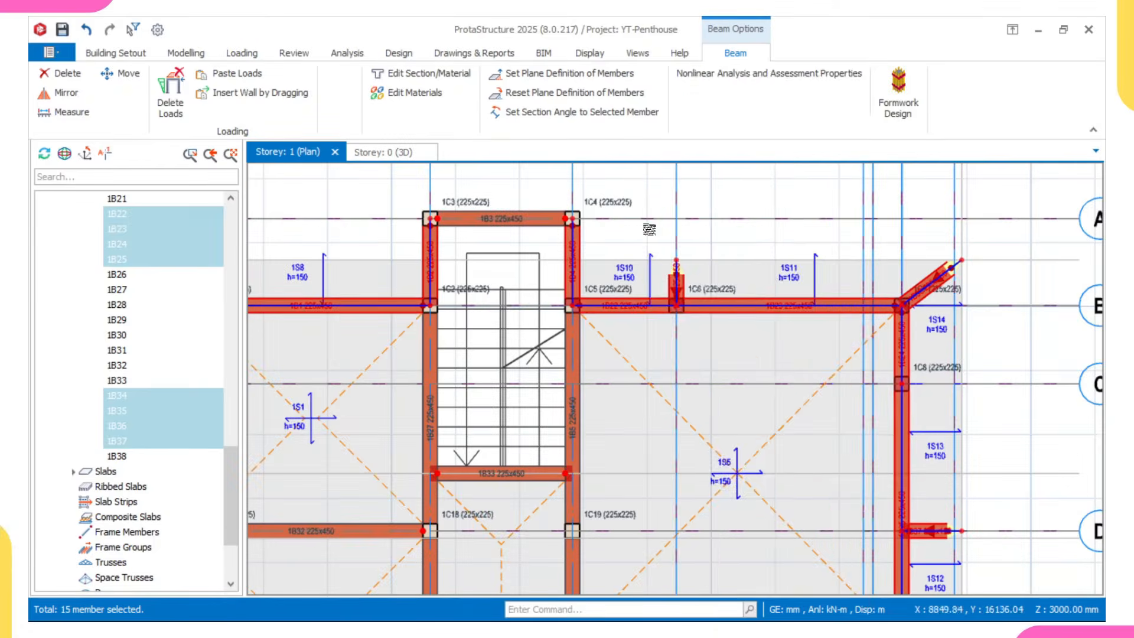
- Delete the wall loads from all selected perimeter and cantilever beams and clear the selection
{"action": "right_click", "coordinate": [649, 229]}
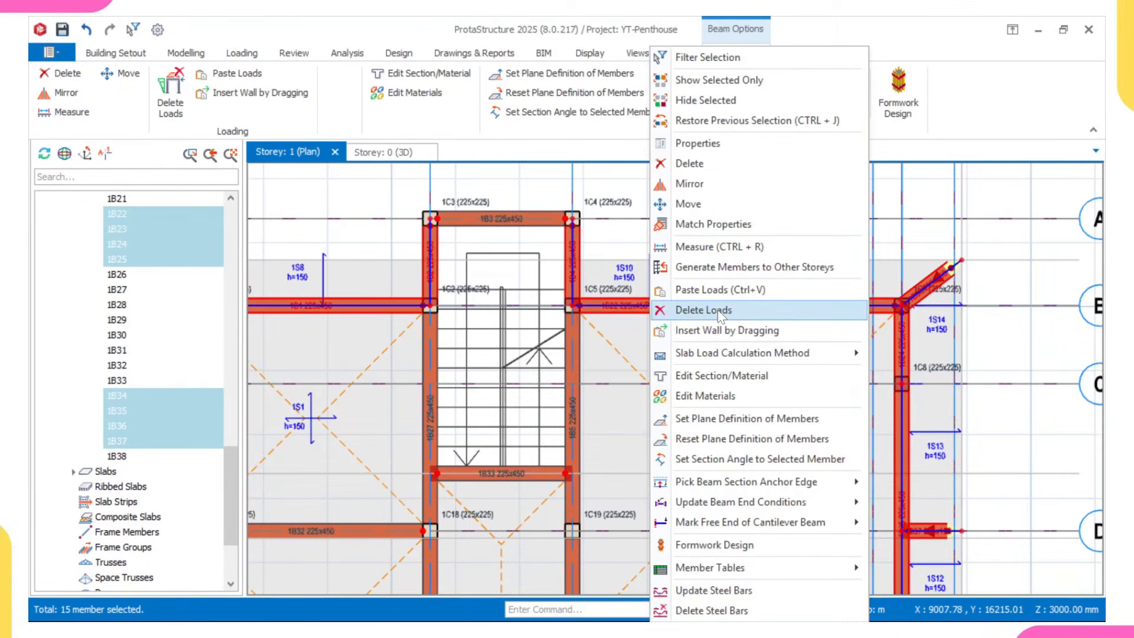
{"action": "left_click", "coordinate": [704, 310]}
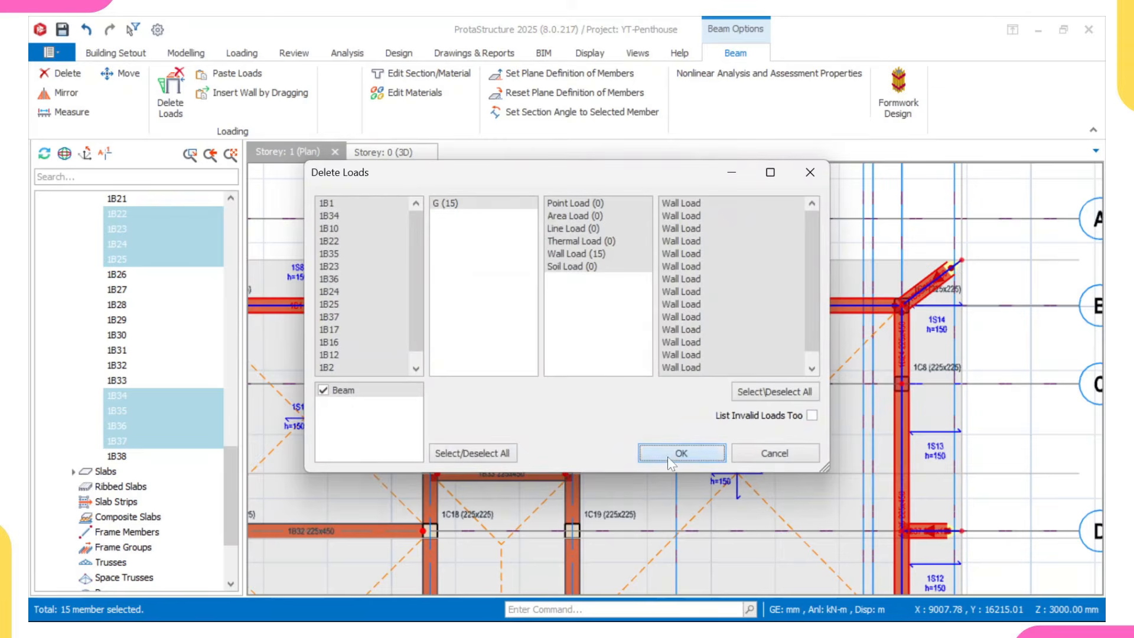
{"action": "left_click", "coordinate": [670, 456]}
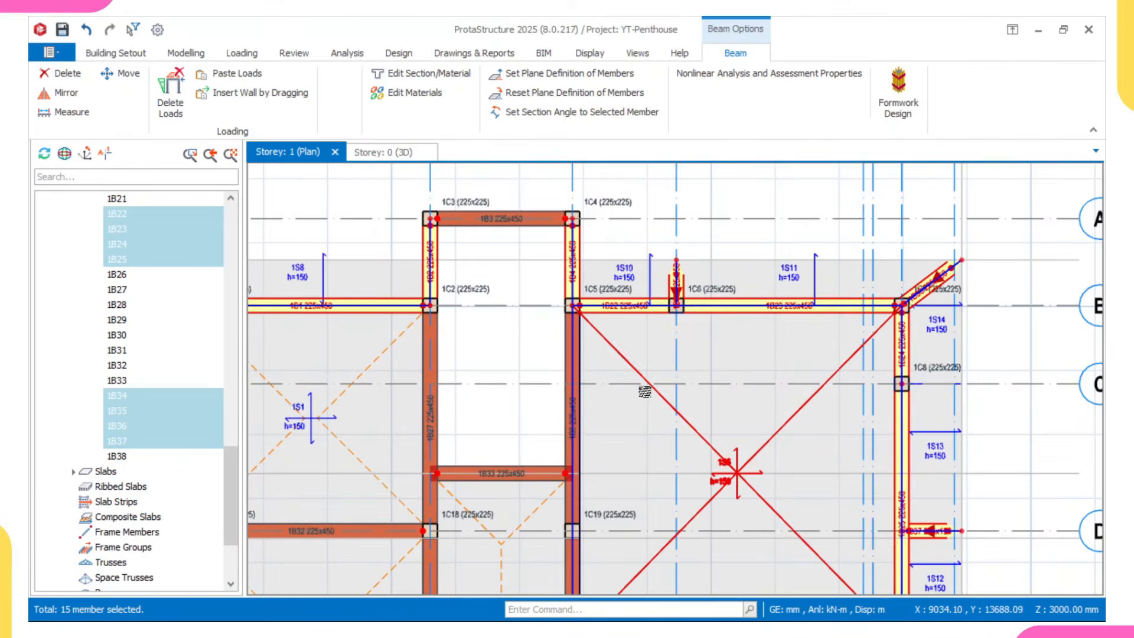
{"action": "key", "text": "Escape"}
{"action": "scroll", "coordinate": [645, 390], "scroll_direction": "down", "scroll_amount": 5}
{"action": "middle_click_drag", "start_coordinate": [632, 387], "coordinate": [614, 313]}
{"action": "scroll", "coordinate": [602, 302], "scroll_direction": "up", "scroll_amount": 3}
{"action": "scroll", "coordinate": [418, 302], "scroll_direction": "up", "scroll_amount": 1}
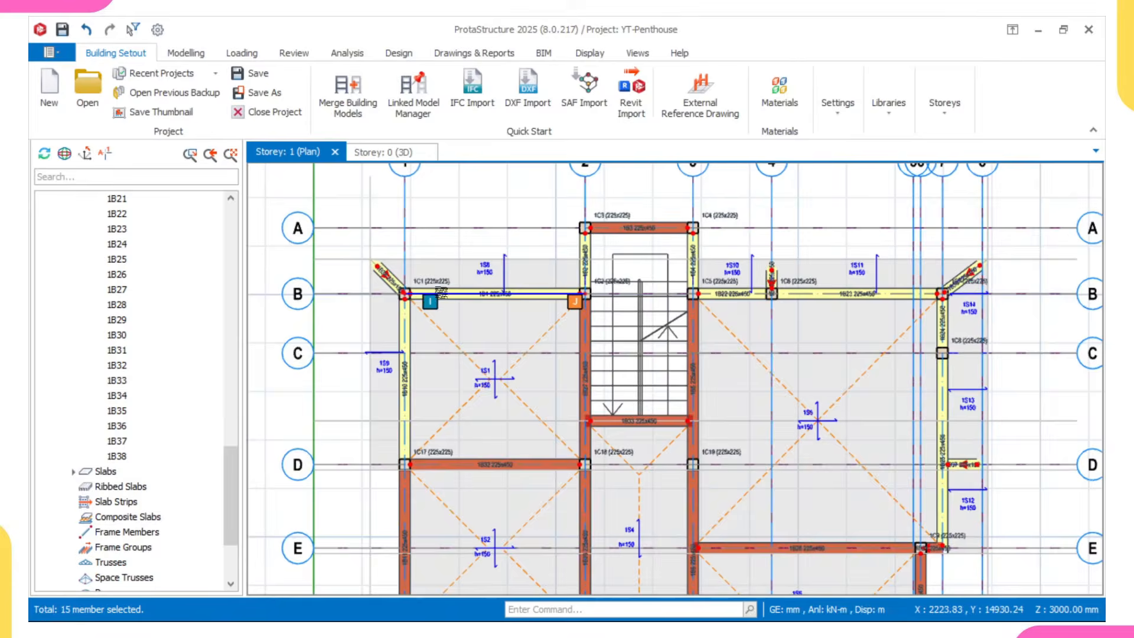
{"action": "scroll", "coordinate": [588, 267], "scroll_direction": "up", "scroll_amount": 1}
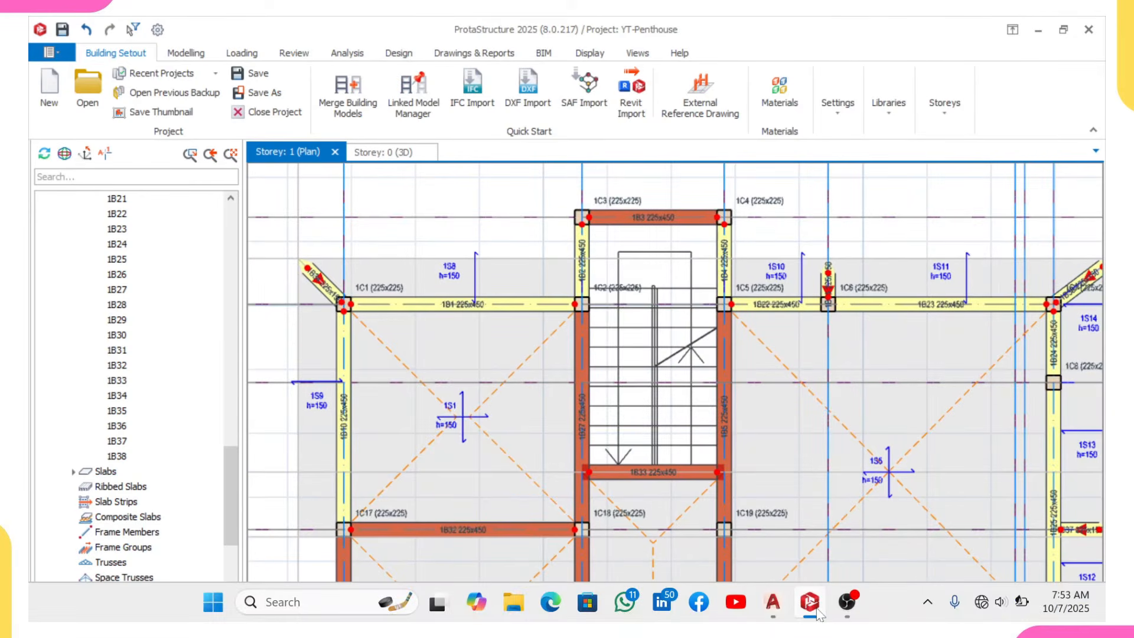
- Switch to the AutoCAD drawing and examine the first floor walls around Bedroom 2, its sit-out and the staircase
{"action": "mouse_move", "coordinate": [817, 611]}
{"action": "mouse_move", "coordinate": [779, 611]}
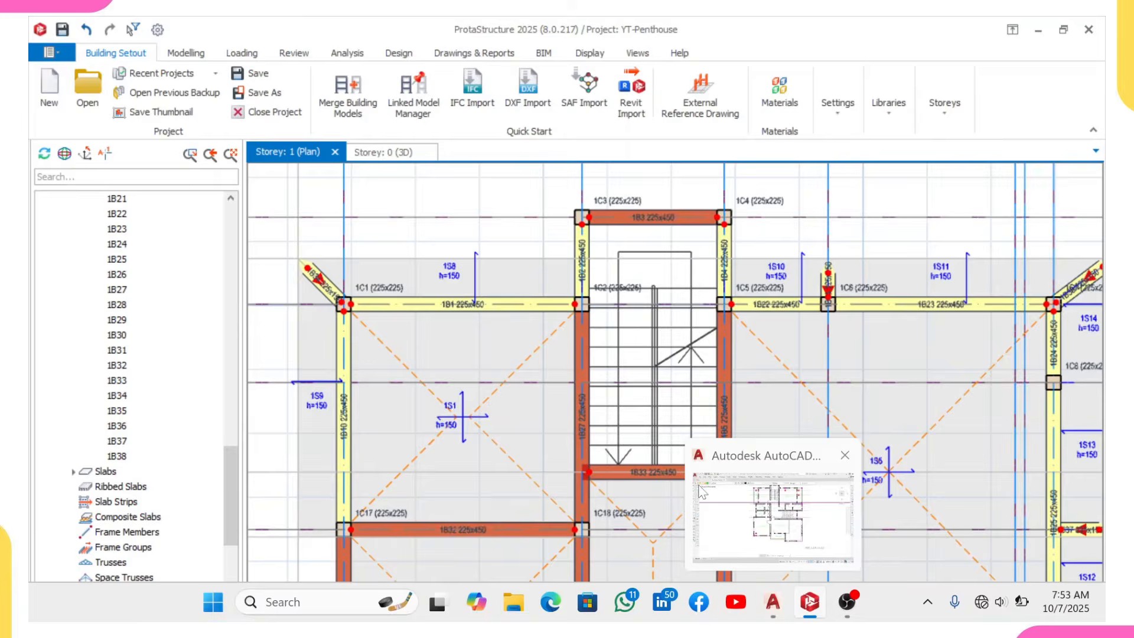
{"action": "left_click", "coordinate": [793, 542]}
{"action": "scroll", "coordinate": [546, 236], "scroll_direction": "up", "scroll_amount": 4}
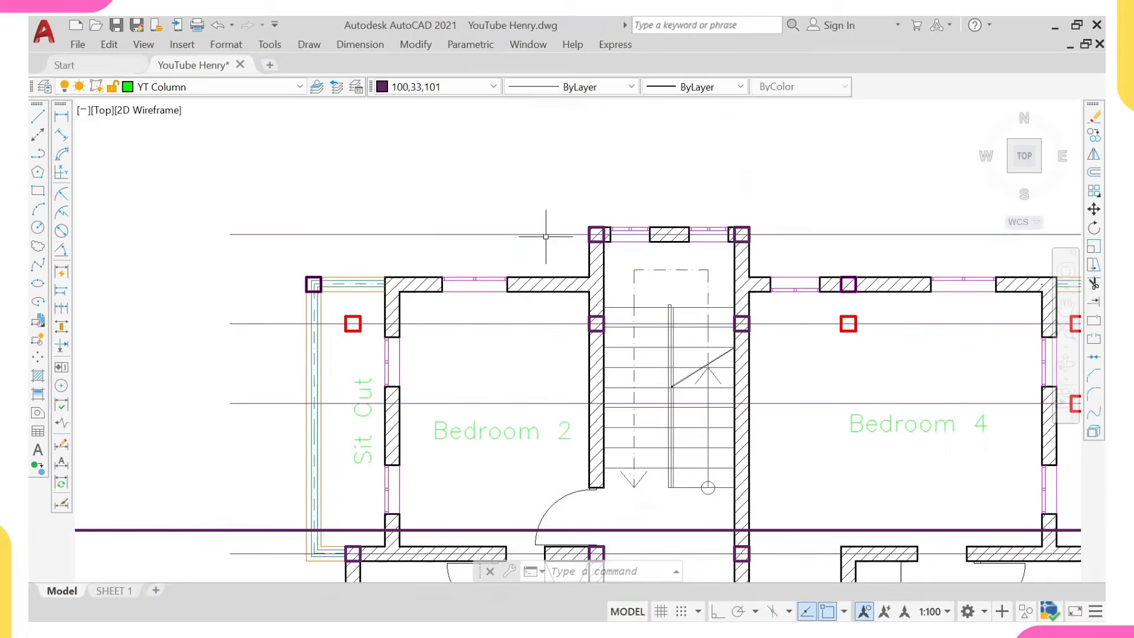
{"action": "scroll", "coordinate": [637, 307], "scroll_direction": "down", "scroll_amount": 4}
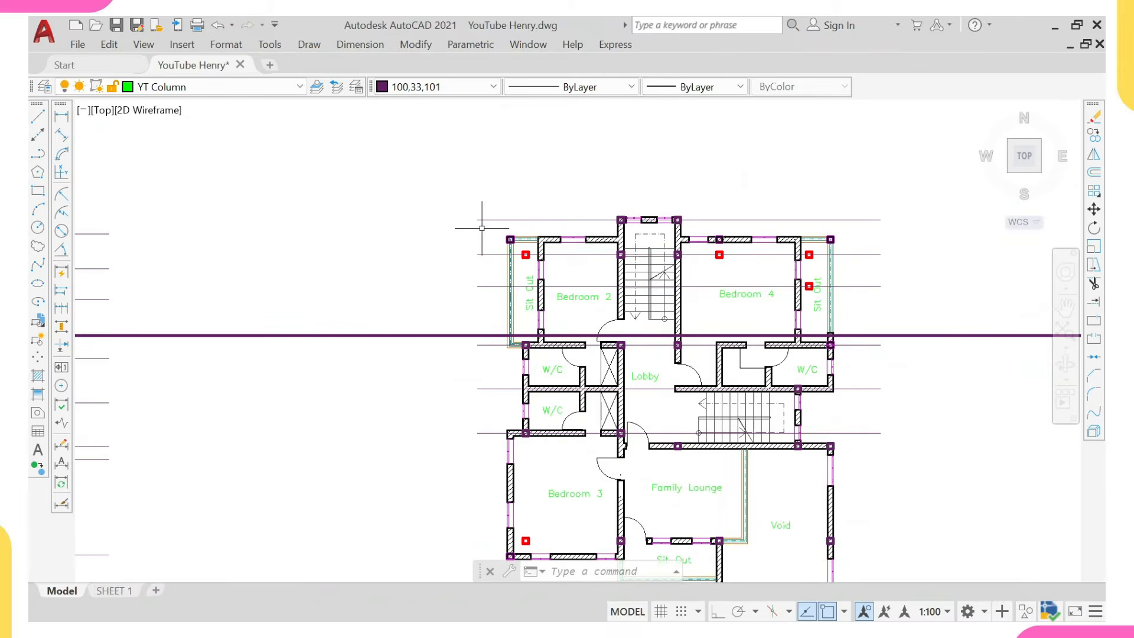
{"action": "scroll", "coordinate": [516, 250], "scroll_direction": "up", "scroll_amount": 4}
{"action": "scroll", "coordinate": [566, 244], "scroll_direction": "down", "scroll_amount": 2}
{"action": "middle_click_drag", "start_coordinate": [587, 248], "coordinate": [564, 243]}
{"action": "scroll", "coordinate": [555, 258], "scroll_direction": "up", "scroll_amount": 2}
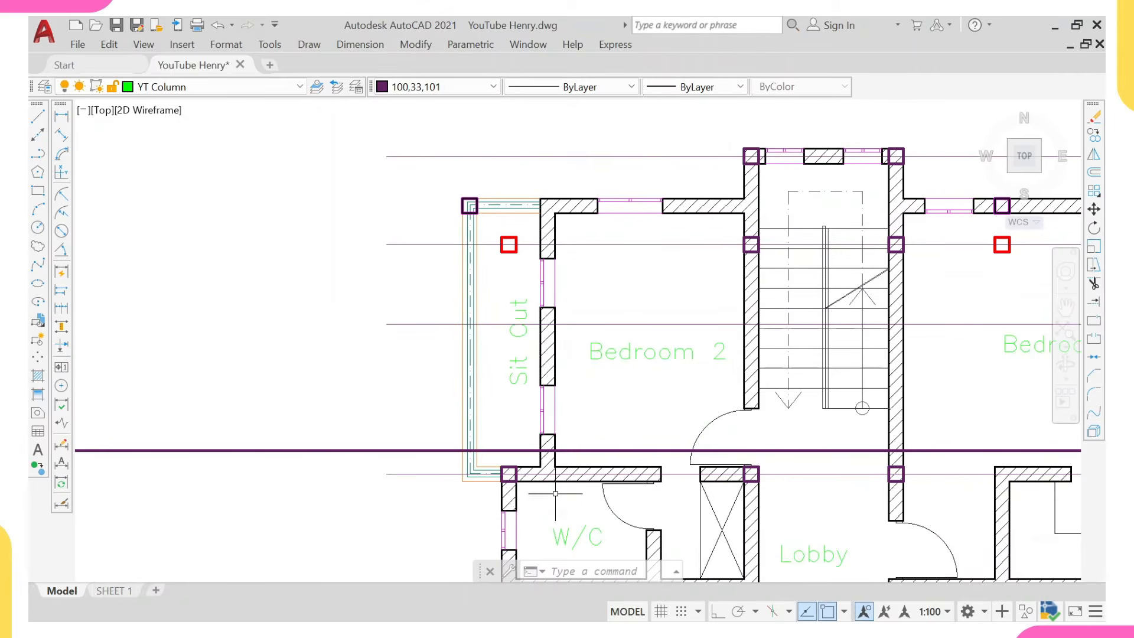
- Examine the outer walls of the W/Cs and Bedroom 3 on the first floor layout
{"action": "scroll", "coordinate": [555, 254], "scroll_direction": "down", "scroll_amount": 4}
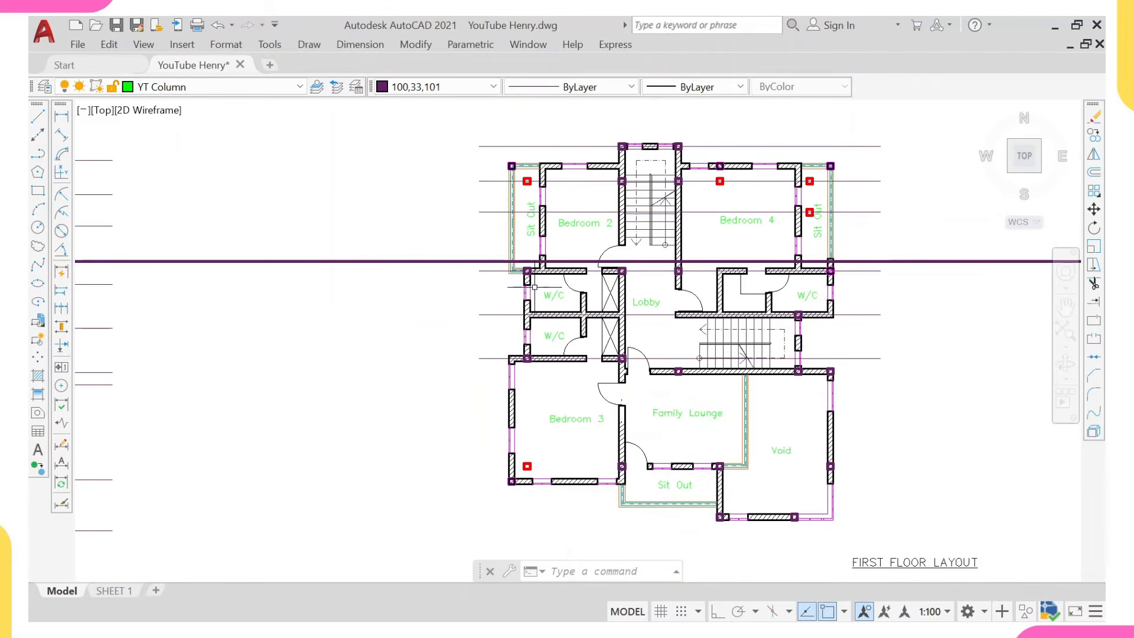
{"action": "scroll", "coordinate": [523, 449], "scroll_direction": "up", "scroll_amount": 2}
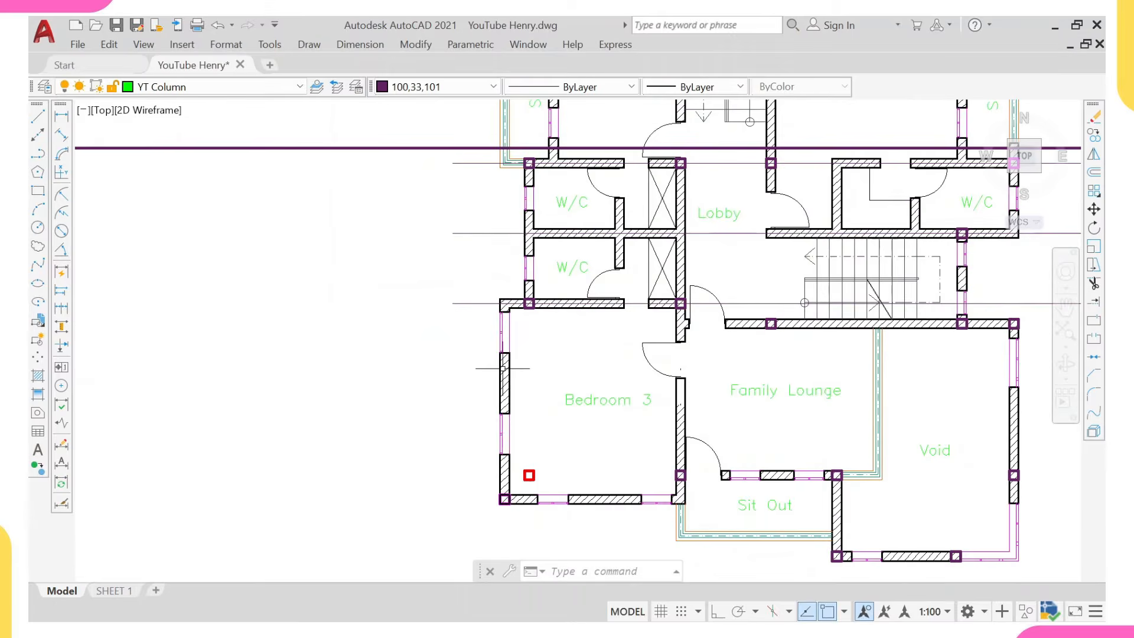
{"action": "scroll", "coordinate": [519, 493], "scroll_direction": "down", "scroll_amount": 3}
{"action": "scroll", "coordinate": [660, 441], "scroll_direction": "up", "scroll_amount": 3}
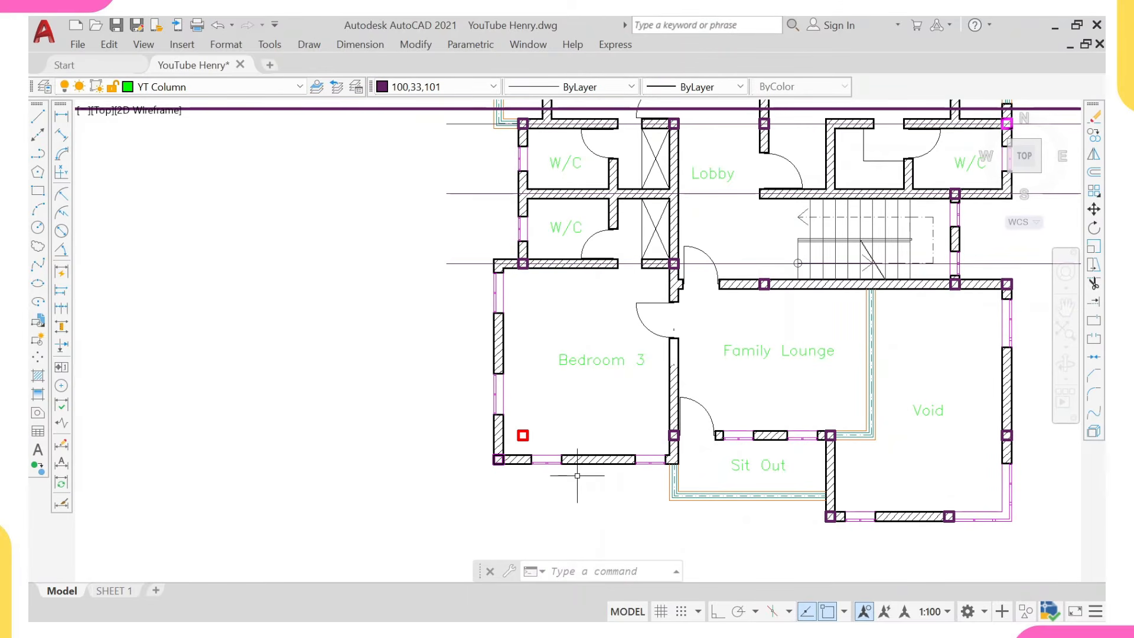
{"action": "scroll", "coordinate": [577, 475], "scroll_direction": "down", "scroll_amount": 2}
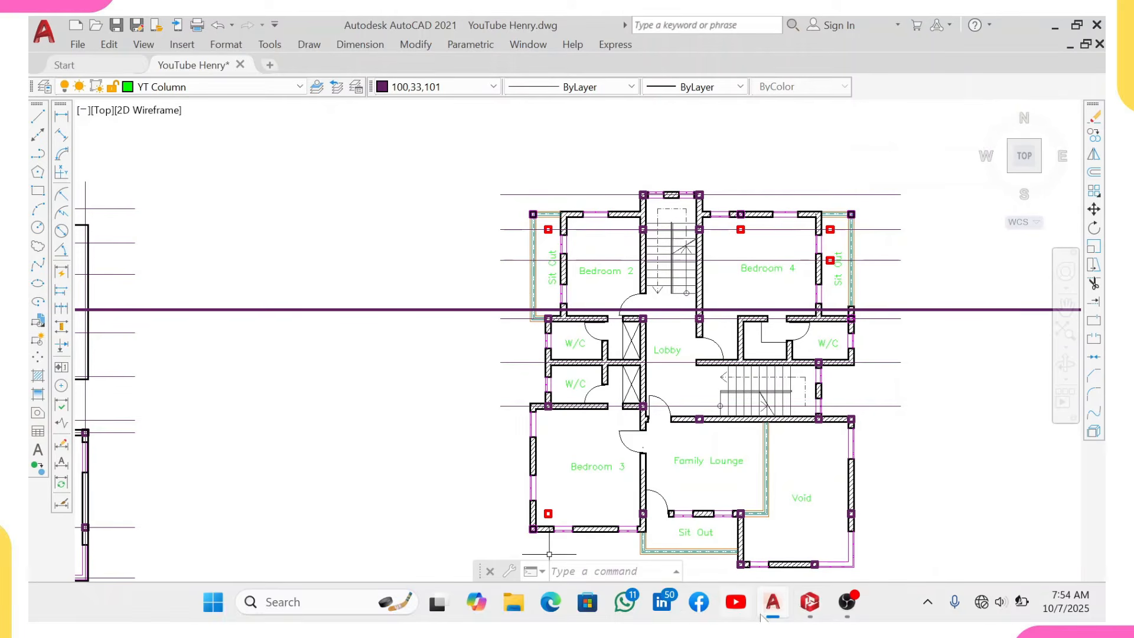
- Switch back to ProtaStructure and select beam 1B13 on axis H together with the diagonal cantilever 1B38
{"action": "left_click", "coordinate": [804, 608]}
{"action": "scroll", "coordinate": [421, 265], "scroll_direction": "down", "scroll_amount": 2}
{"action": "middle_click_drag", "start_coordinate": [423, 266], "coordinate": [429, 169]}
{"action": "middle_click_drag", "start_coordinate": [428, 381], "coordinate": [440, 175]}
{"action": "scroll", "coordinate": [430, 416], "scroll_direction": "up", "scroll_amount": 3}
{"action": "middle_click_drag", "start_coordinate": [429, 408], "coordinate": [438, 337]}
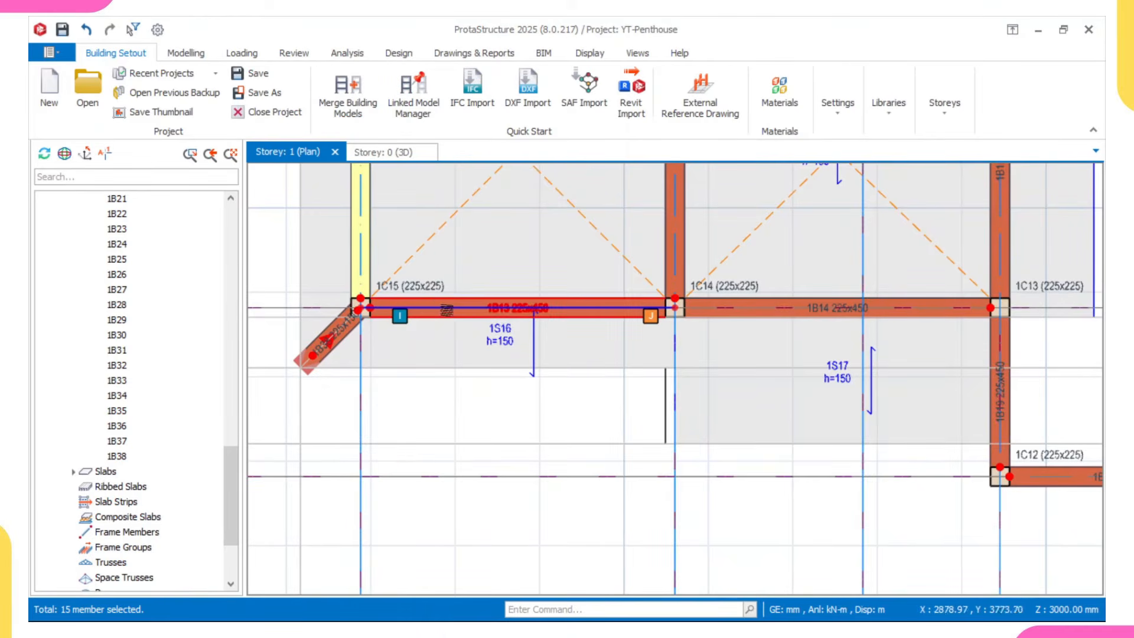
{"action": "left_click", "coordinate": [447, 319]}
{"action": "left_click", "coordinate": [334, 338]}
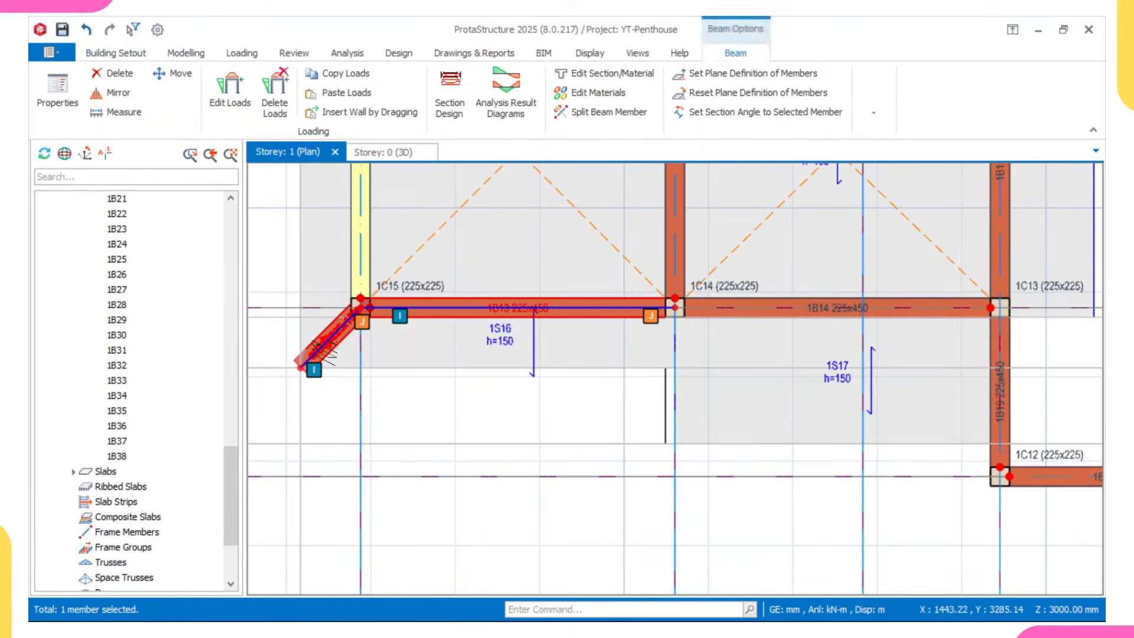
- Delete the wall loads from beams 1B13 and 1B38 and clear the selection
{"action": "scroll", "coordinate": [325, 354], "scroll_direction": "down", "scroll_amount": 3}
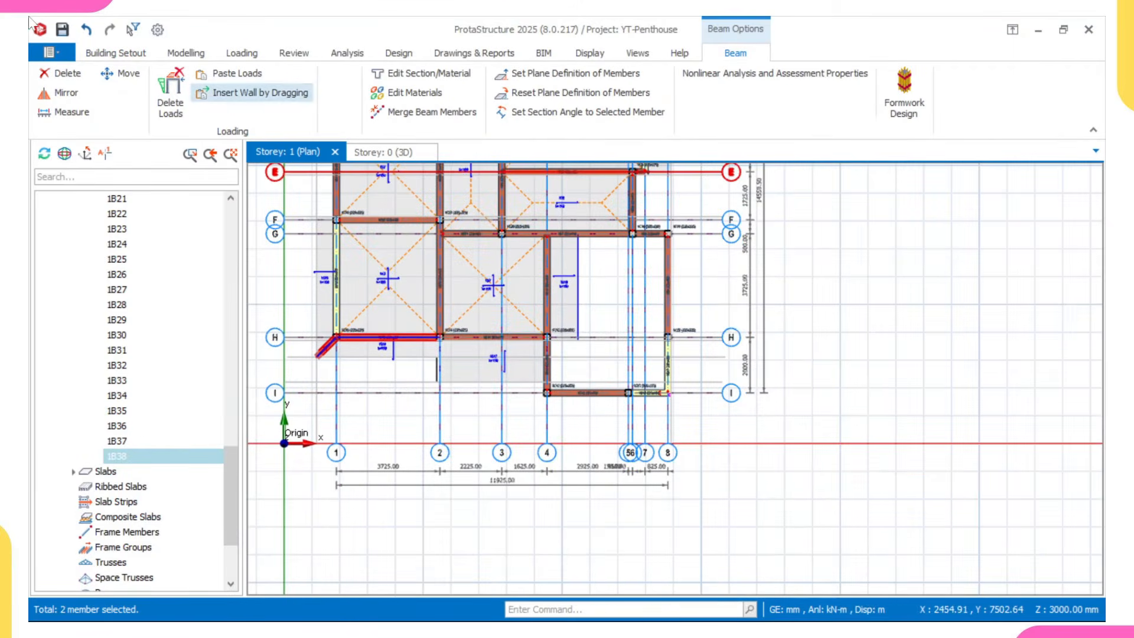
{"action": "right_click", "coordinate": [338, 247]}
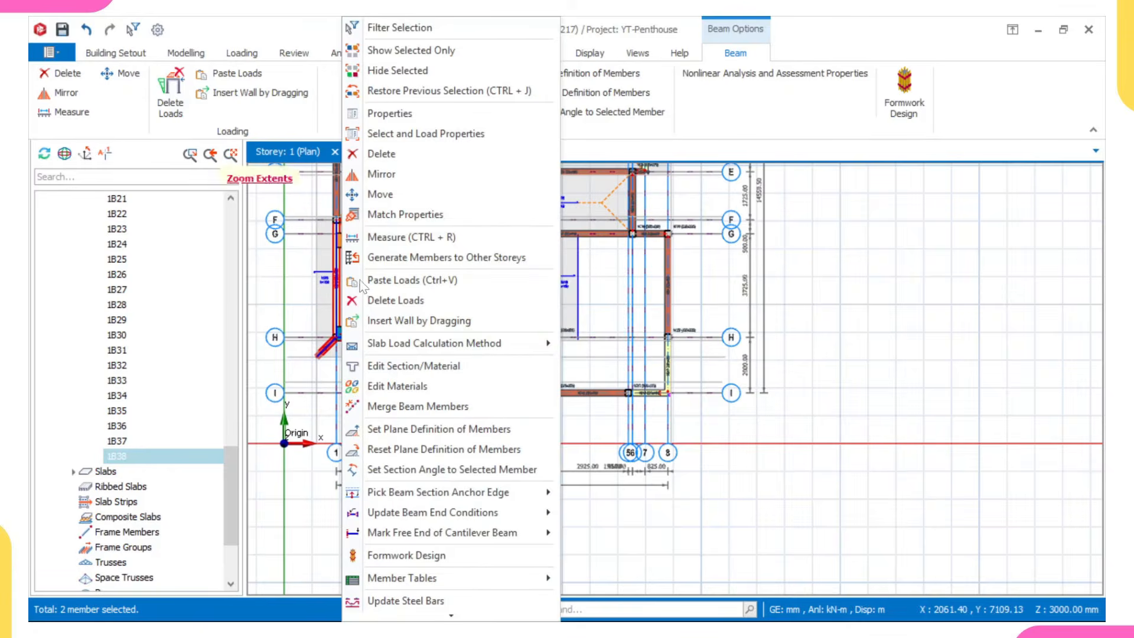
{"action": "left_click", "coordinate": [424, 300]}
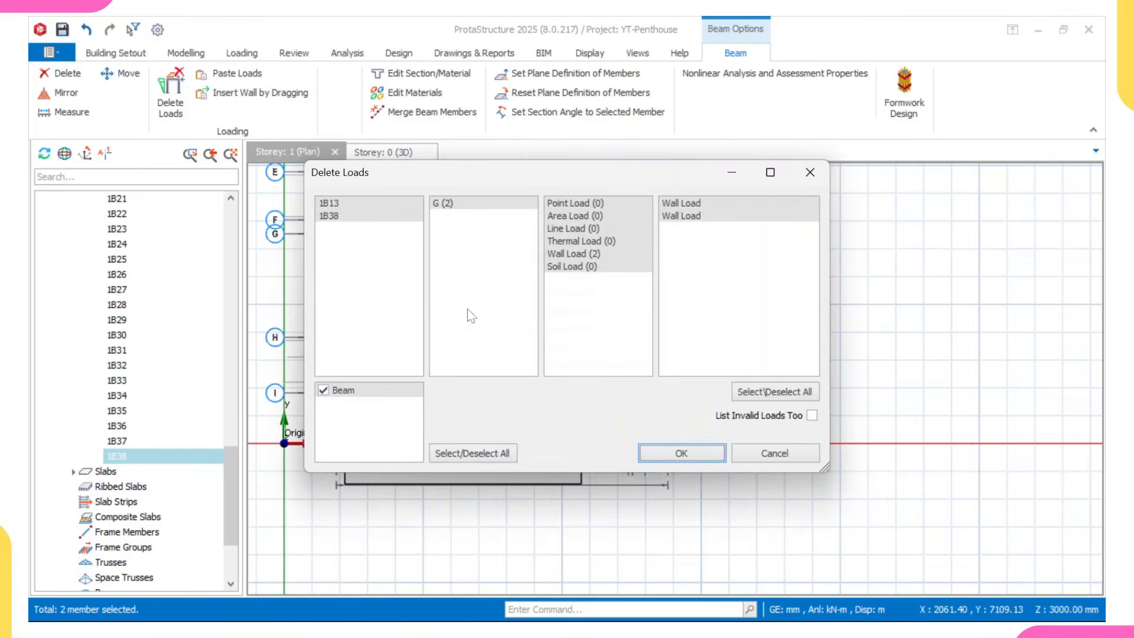
{"action": "left_click", "coordinate": [681, 453]}
{"action": "scroll", "coordinate": [525, 394], "scroll_direction": "up", "scroll_amount": 3}
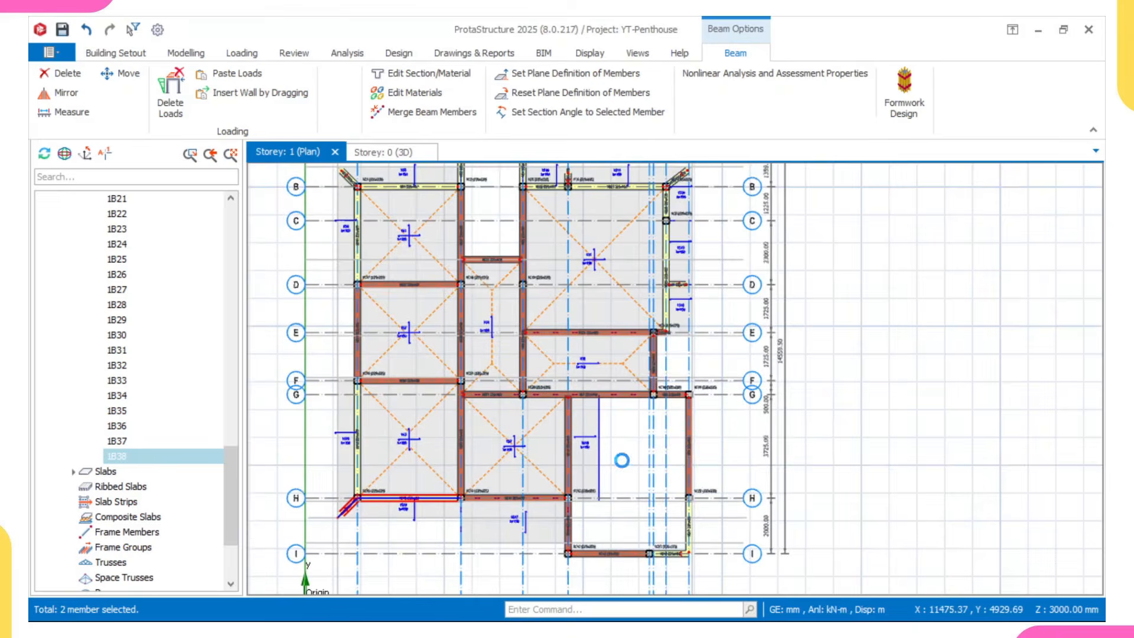
{"action": "key", "text": "Escape"}
- Paste the copied wall load onto beams 1B2 and 1B4 flanking the staircase, and clear the selection
{"action": "middle_click_drag", "start_coordinate": [495, 284], "coordinate": [556, 519]}
{"action": "scroll", "coordinate": [549, 389], "scroll_direction": "up", "scroll_amount": 4}
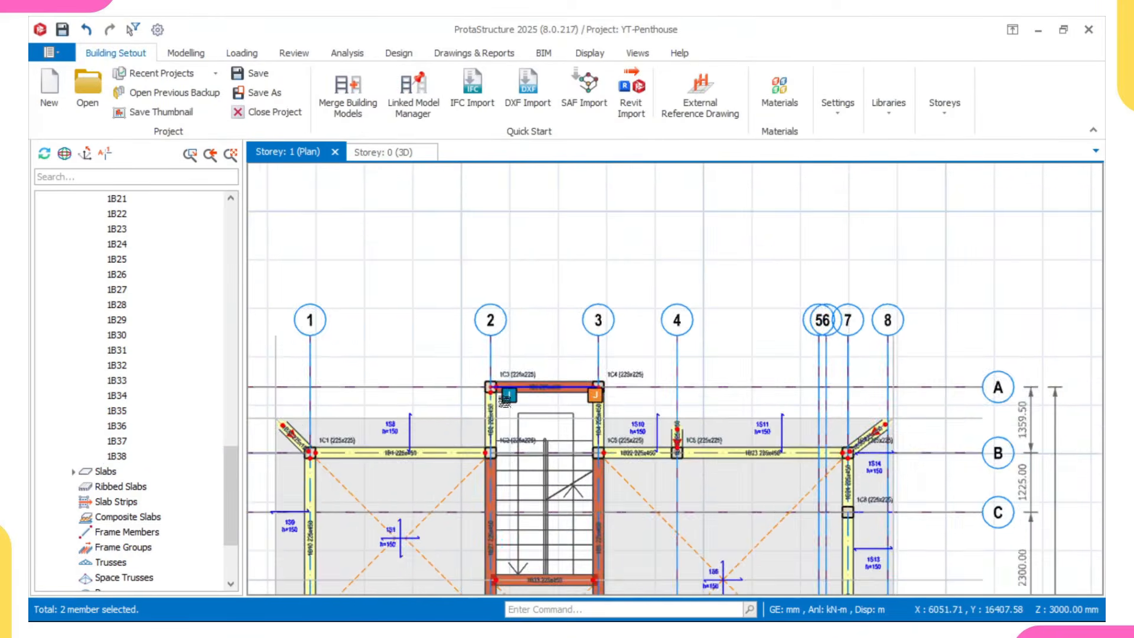
{"action": "left_click", "coordinate": [503, 410]}
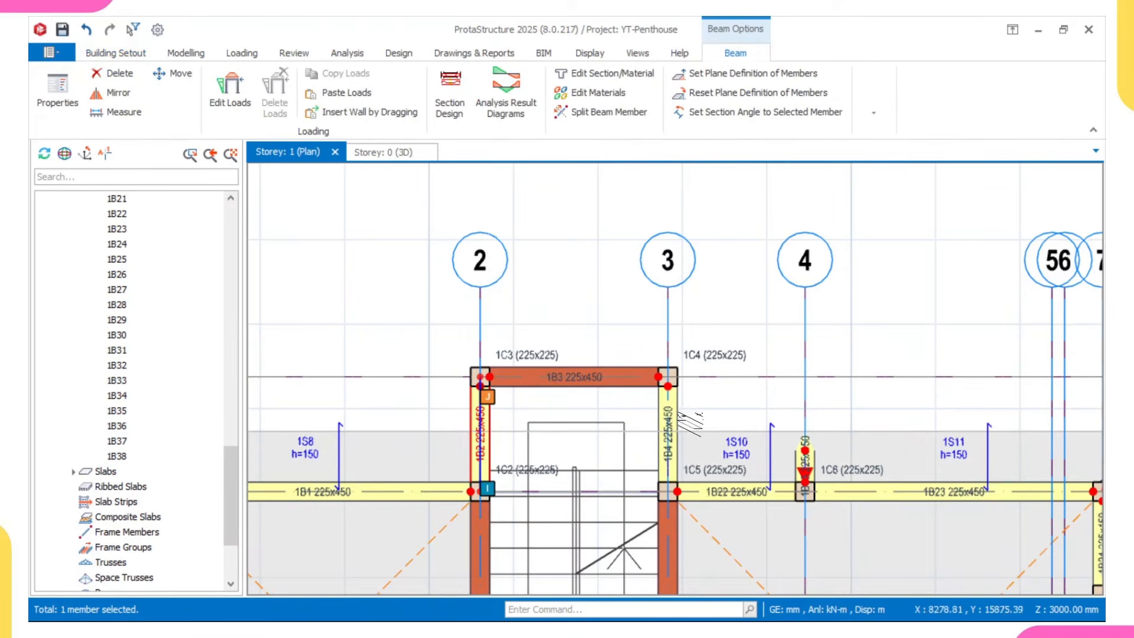
{"action": "left_click", "coordinate": [679, 420]}
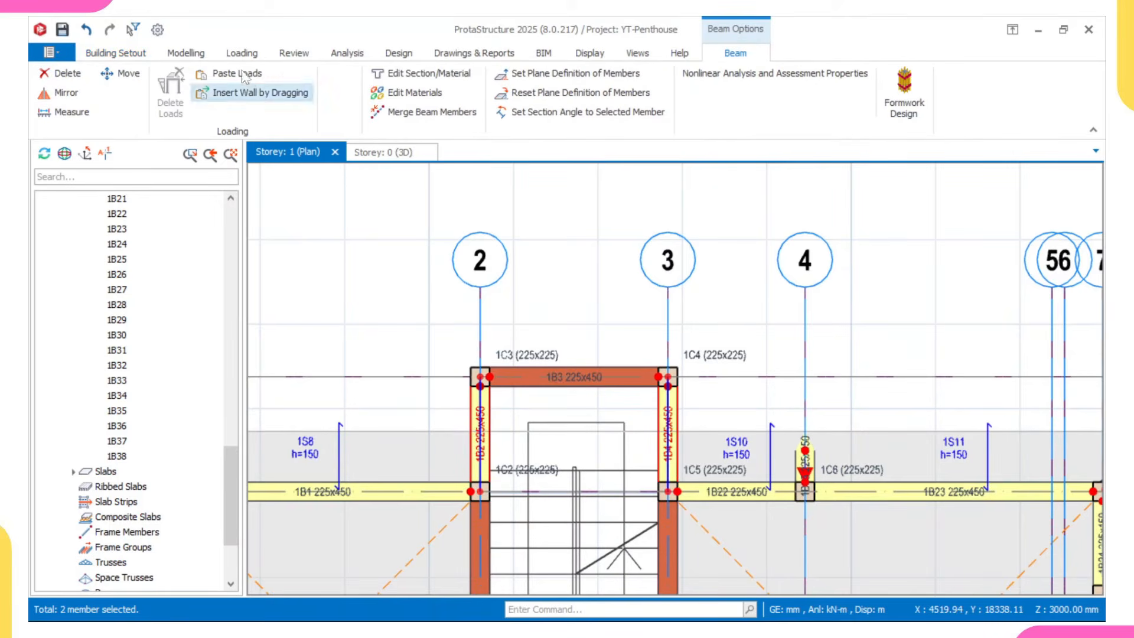
{"action": "scroll", "coordinate": [592, 424], "scroll_direction": "down", "scroll_amount": 2}
{"action": "middle_click_drag", "start_coordinate": [597, 433], "coordinate": [587, 329]}
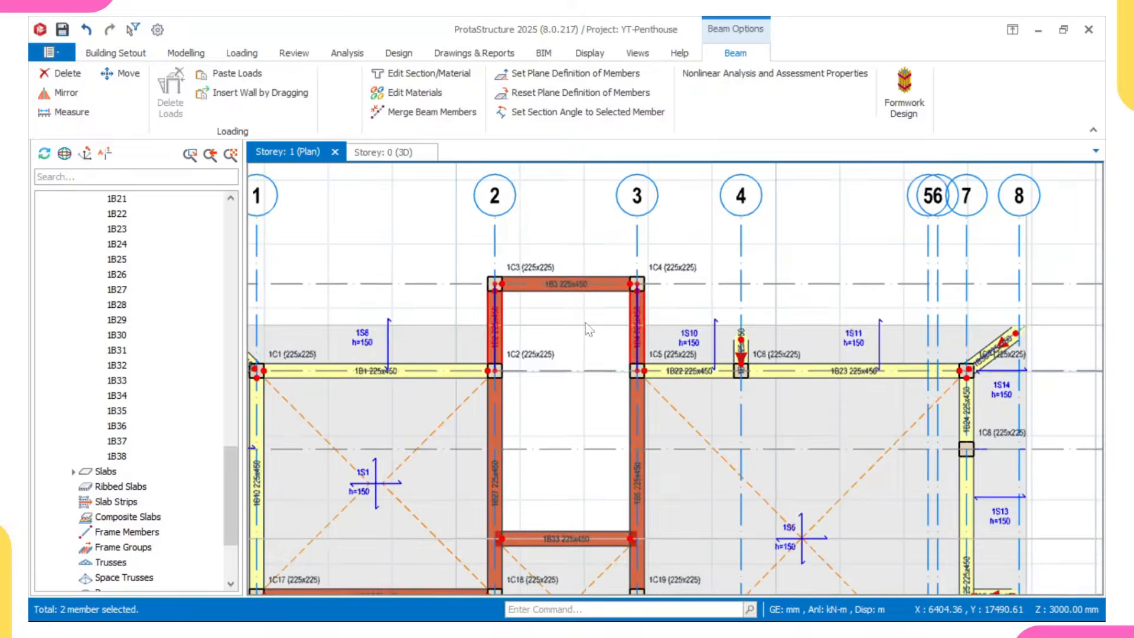
{"action": "key", "text": "Escape"}
{"action": "scroll", "coordinate": [621, 407], "scroll_direction": "down", "scroll_amount": 2}
{"action": "middle_click_drag", "start_coordinate": [609, 424], "coordinate": [598, 313]}
{"action": "middle_click_drag", "start_coordinate": [348, 219], "coordinate": [486, 231]}
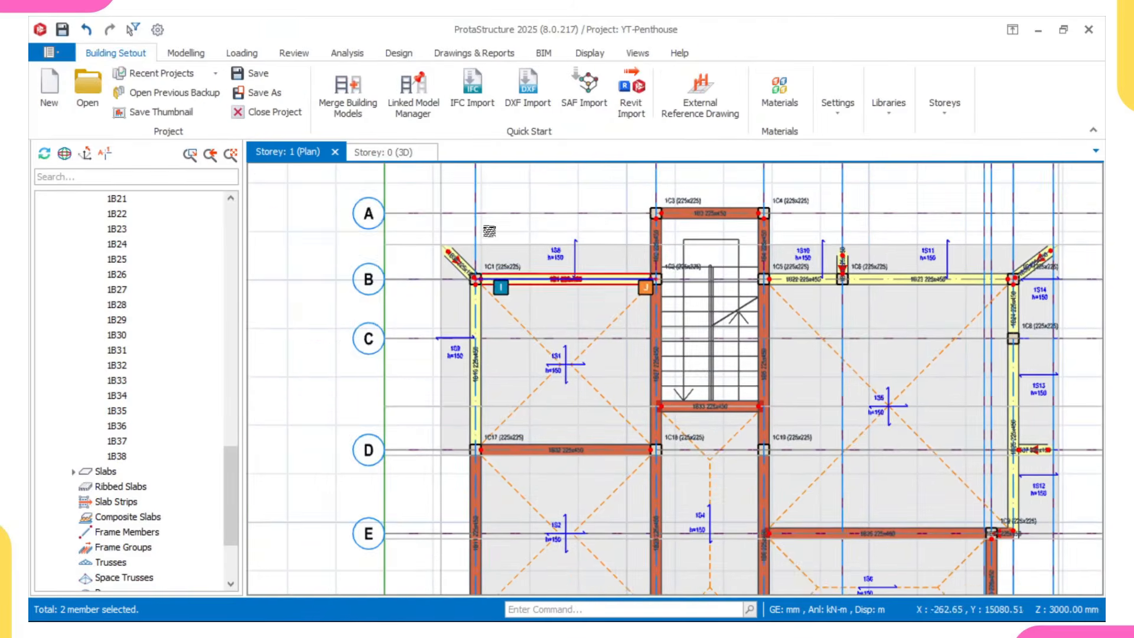
{"action": "scroll", "coordinate": [486, 232], "scroll_direction": "up", "scroll_amount": 2}
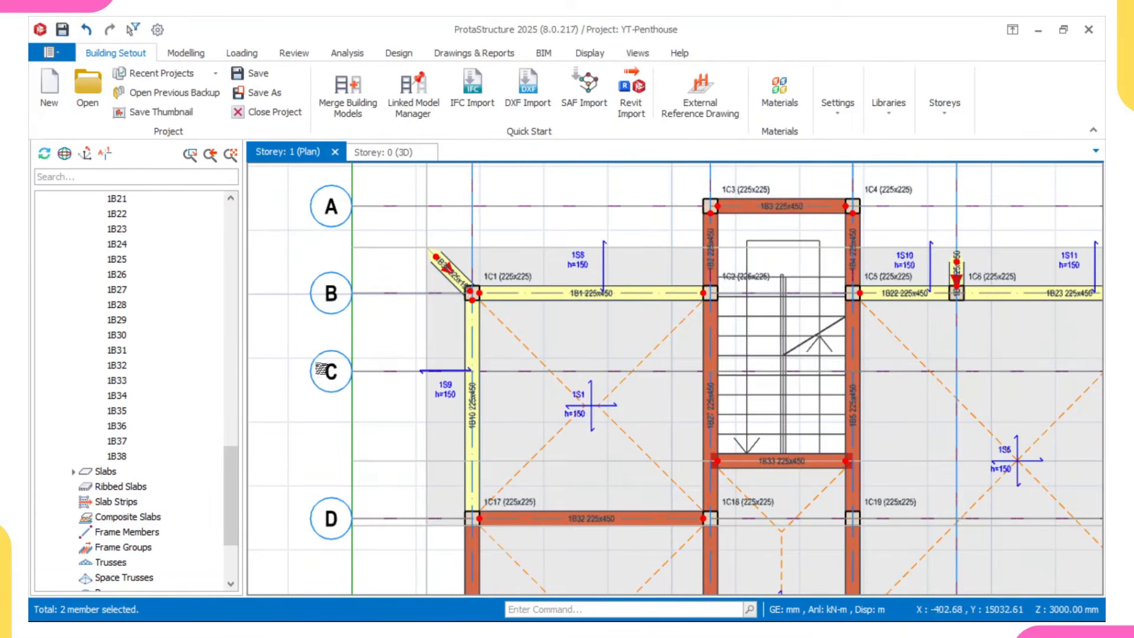
- Switch to AutoCAD and examine the walls between Bedroom 2 and its Sit Out on the first floor layout
{"action": "mouse_move", "coordinate": [331, 621]}
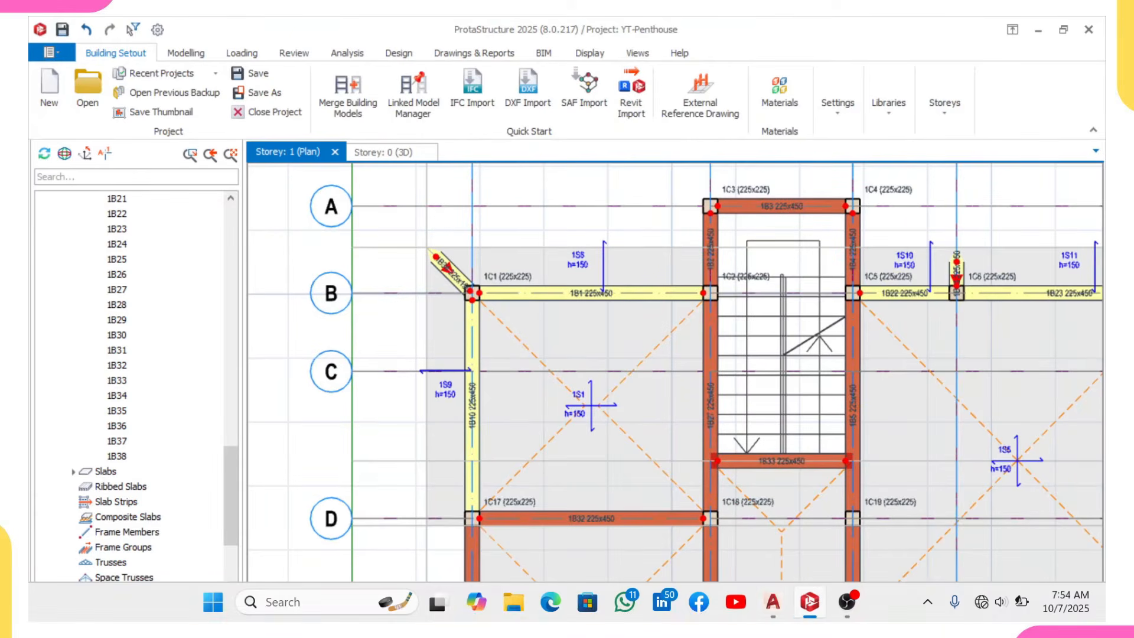
{"action": "left_click", "coordinate": [774, 602]}
{"action": "scroll", "coordinate": [520, 363], "scroll_direction": "up", "scroll_amount": 4}
{"action": "scroll", "coordinate": [513, 336], "scroll_direction": "down", "scroll_amount": 2}
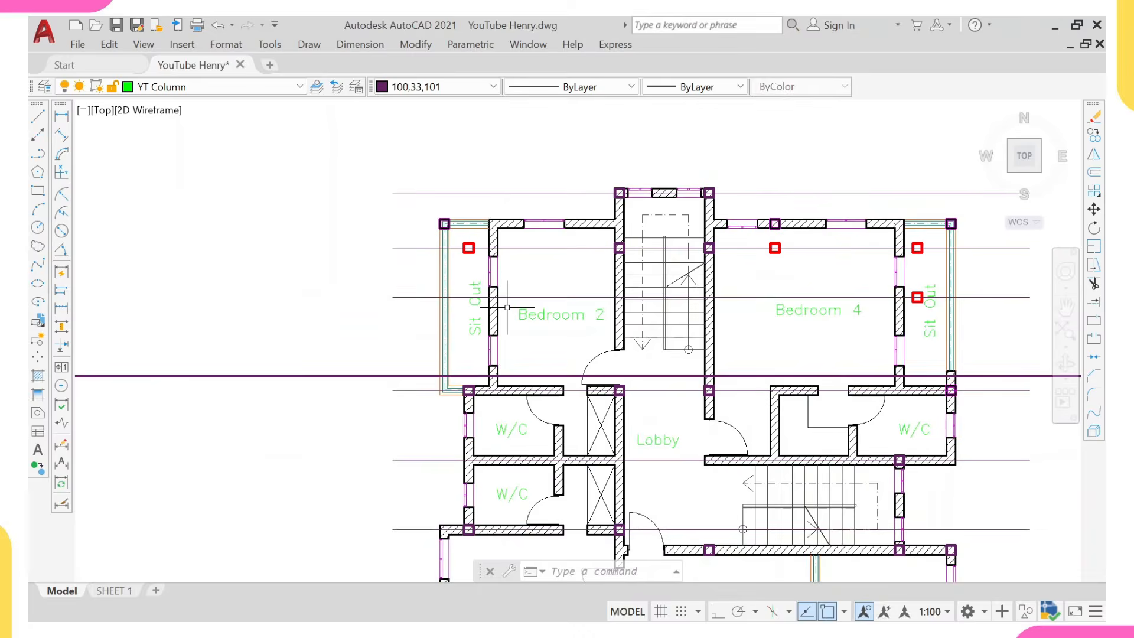
{"action": "scroll", "coordinate": [515, 308], "scroll_direction": "down", "scroll_amount": 5}
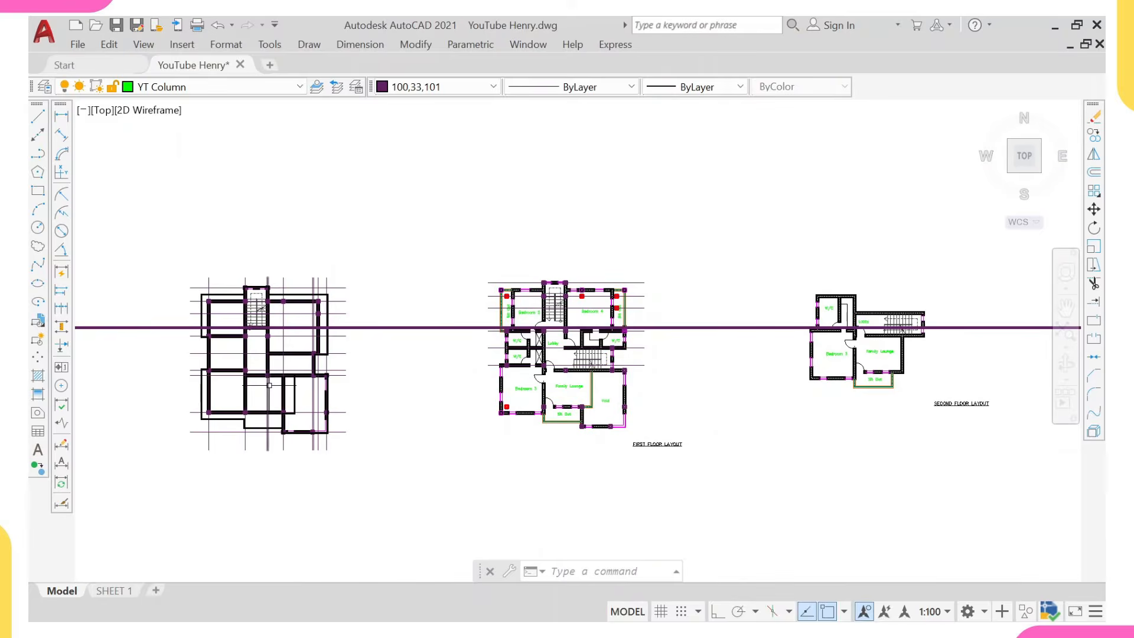
{"action": "scroll", "coordinate": [264, 393], "scroll_direction": "up", "scroll_amount": 5}
{"action": "scroll", "coordinate": [824, 288], "scroll_direction": "up", "scroll_amount": 5}
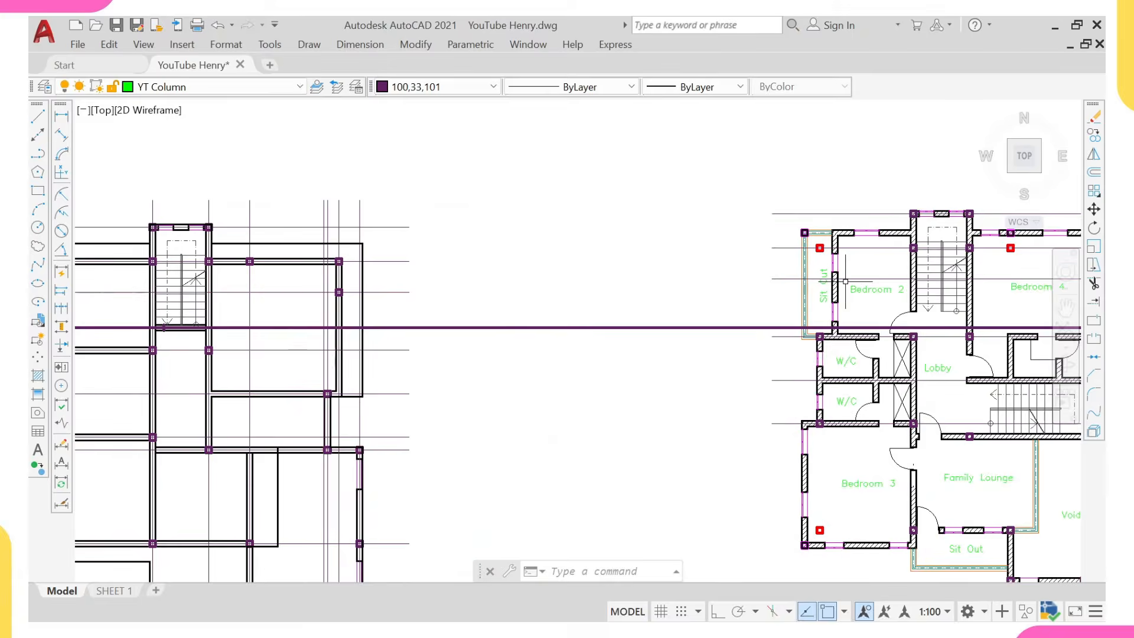
{"action": "scroll", "coordinate": [811, 283], "scroll_direction": "down", "scroll_amount": 2}
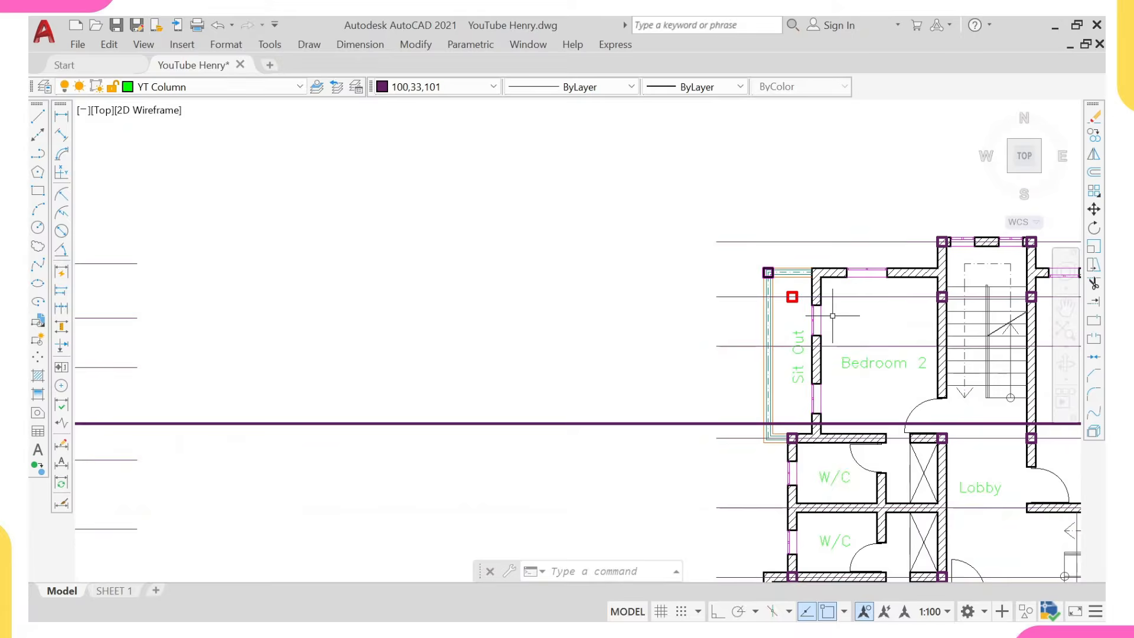
{"action": "scroll", "coordinate": [821, 207], "scroll_direction": "up", "scroll_amount": 4}
{"action": "scroll", "coordinate": [826, 401], "scroll_direction": "down", "scroll_amount": 2}
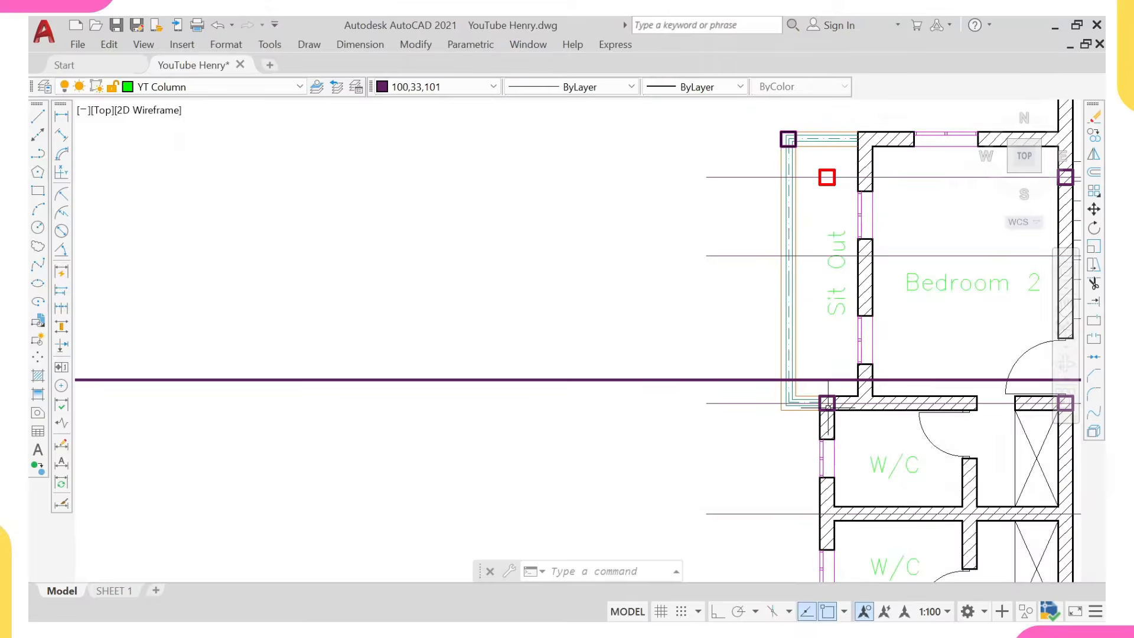
- Switch back to ProtaStructure, paste the copied wall load onto beam 1B10 on axis 1, and clear the selection
{"action": "left_click", "coordinate": [809, 601]}
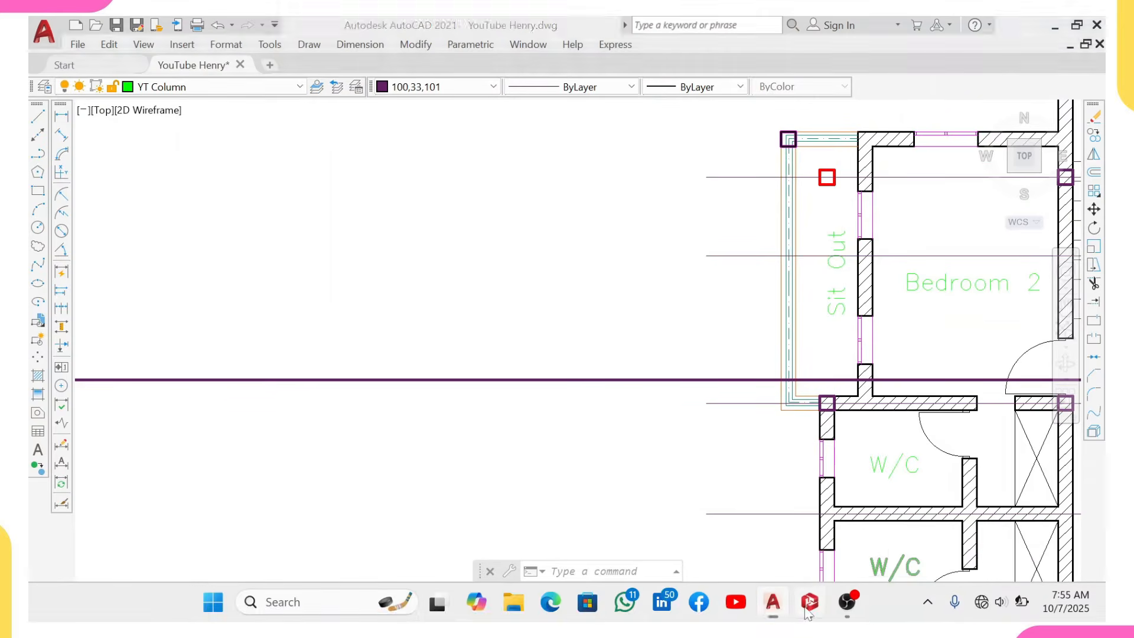
{"action": "left_click", "coordinate": [464, 372]}
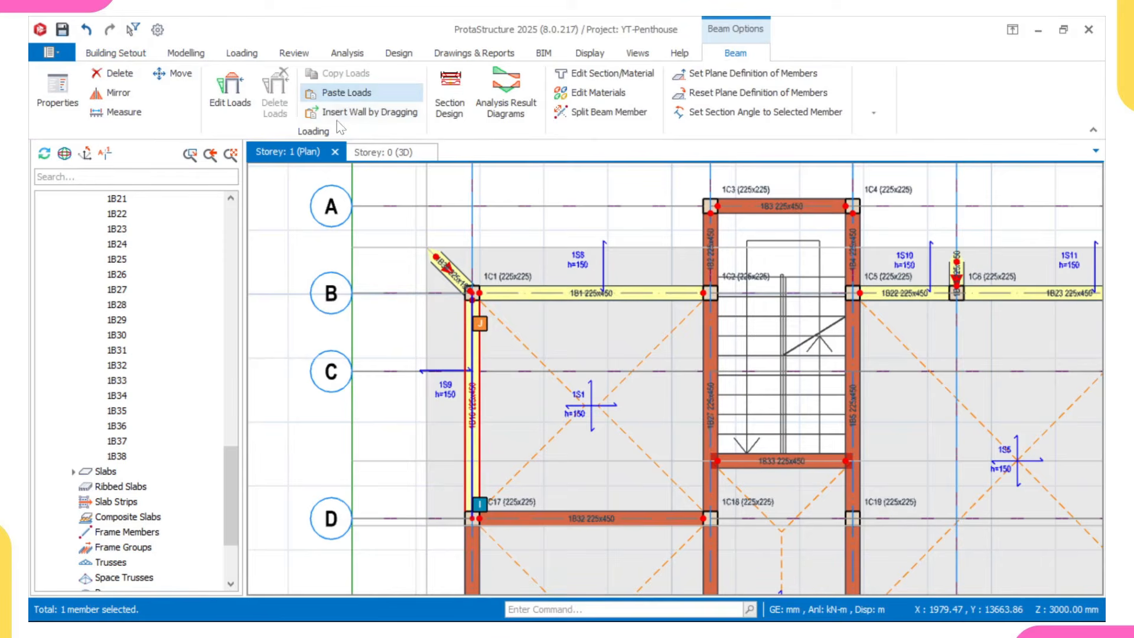
{"action": "left_click", "coordinate": [346, 92]}
{"action": "scroll", "coordinate": [461, 371], "scroll_direction": "up", "scroll_amount": 2}
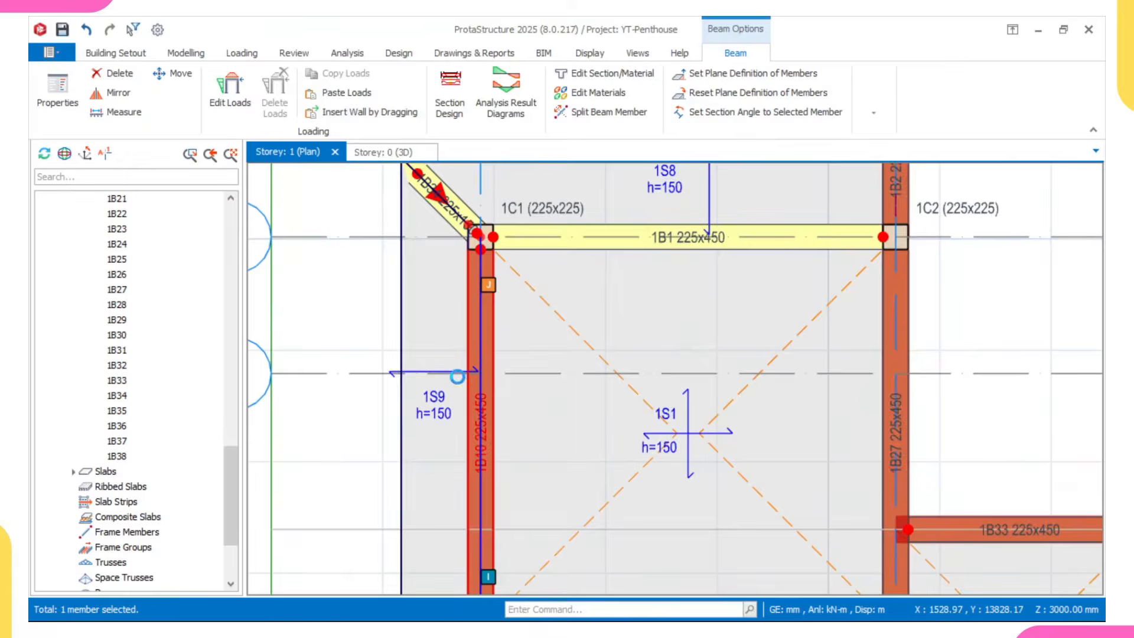
{"action": "key", "text": "Escape"}
{"action": "scroll", "coordinate": [446, 412], "scroll_direction": "down", "scroll_amount": 1}
{"action": "scroll", "coordinate": [425, 403], "scroll_direction": "up", "scroll_amount": 2}
{"action": "scroll", "coordinate": [401, 342], "scroll_direction": "down", "scroll_amount": 2}
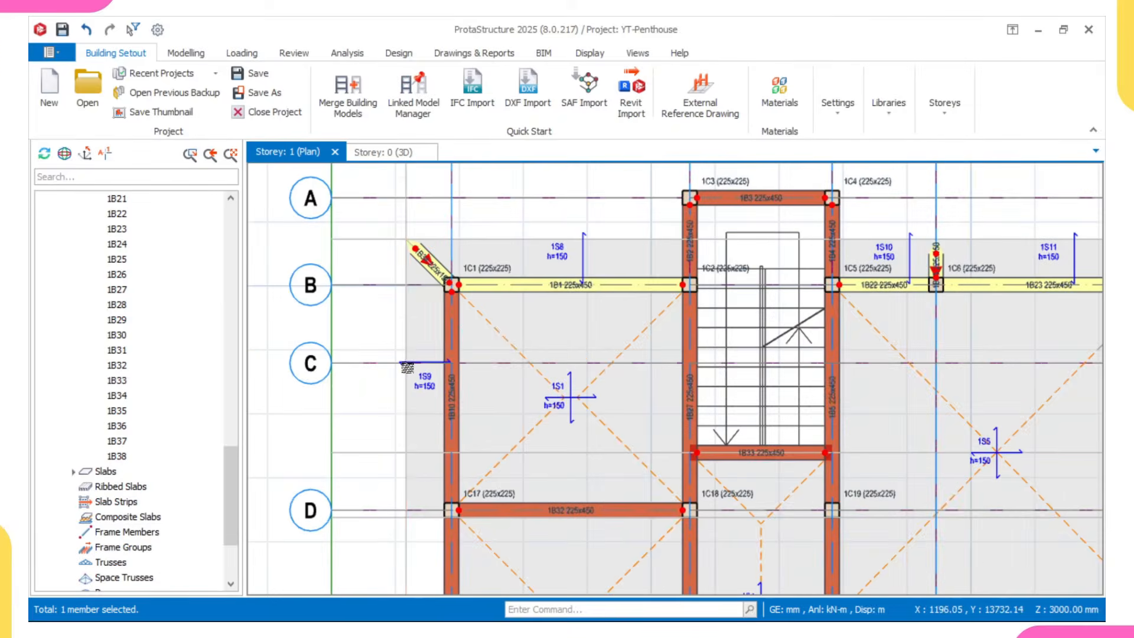
{"action": "scroll", "coordinate": [414, 357], "scroll_direction": "up", "scroll_amount": 1}
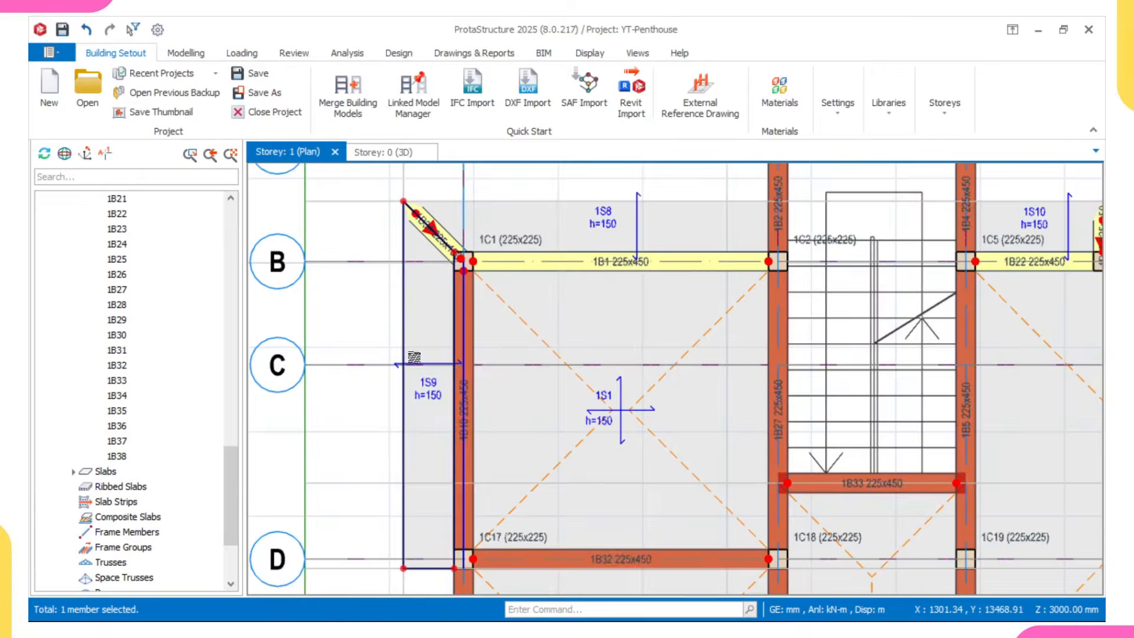
{"action": "scroll", "coordinate": [500, 422], "scroll_direction": "down", "scroll_amount": 3}
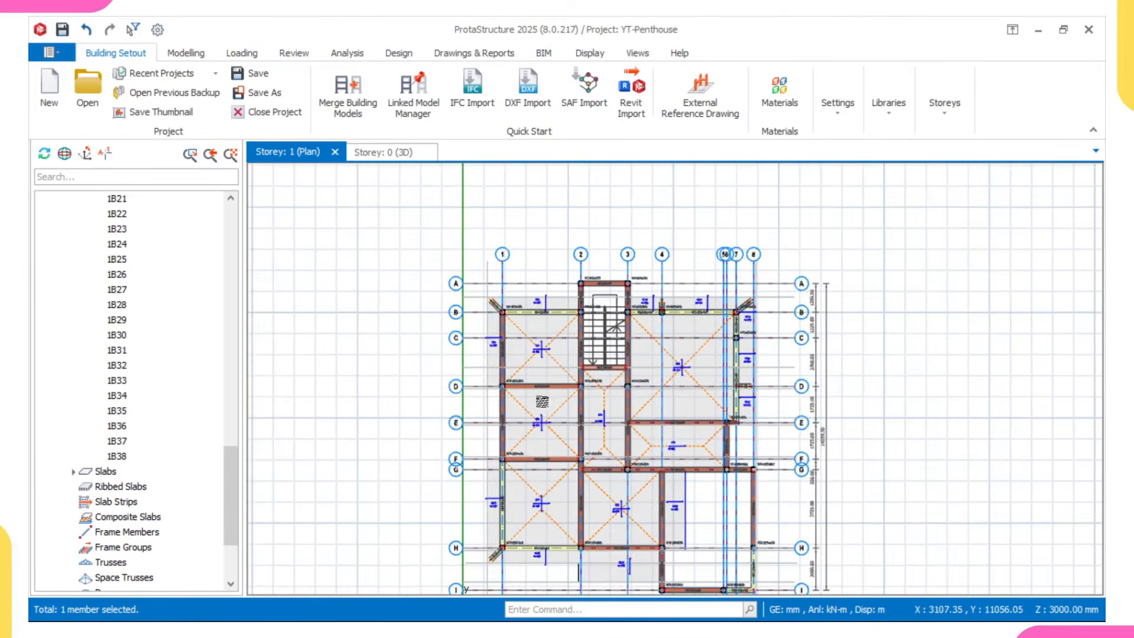
{"action": "scroll", "coordinate": [646, 419], "scroll_direction": "up", "scroll_amount": 2}
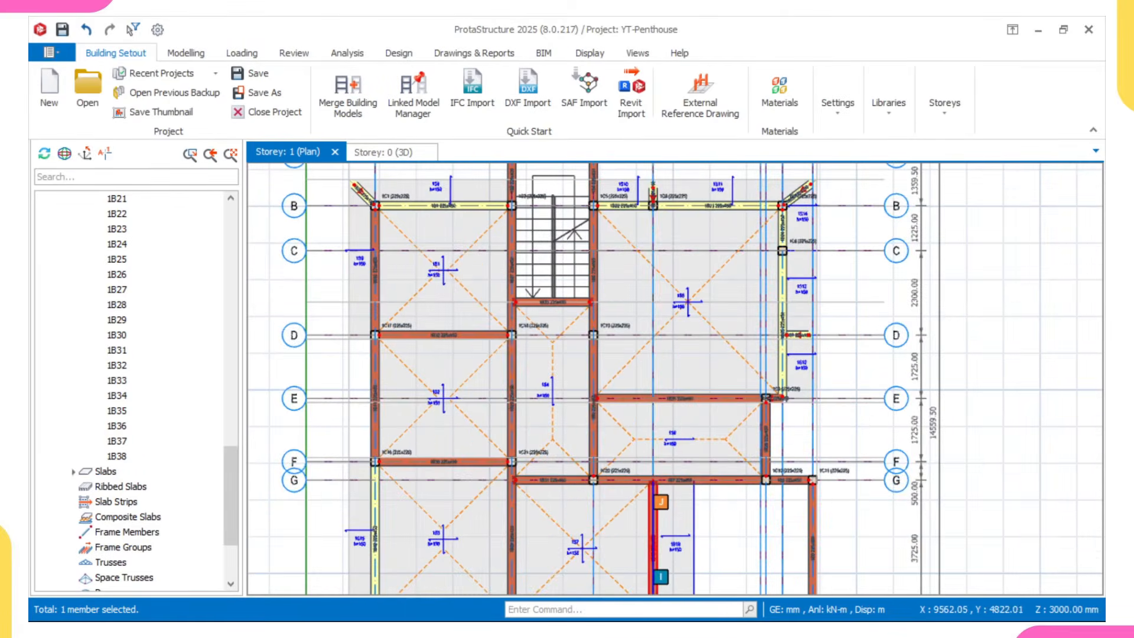
- Switch to AutoCAD and examine the walls around Bedroom 3, the Family Lounge and the Void on the first floor layout
{"action": "left_click", "coordinate": [773, 602]}
{"action": "scroll", "coordinate": [713, 455], "scroll_direction": "down", "scroll_amount": 3}
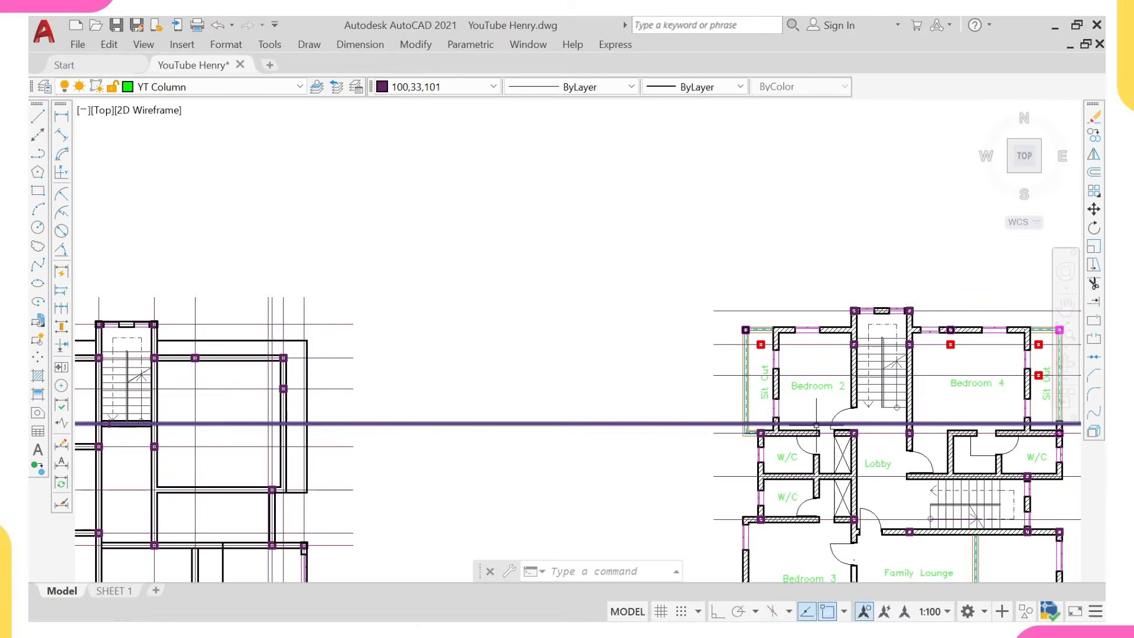
{"action": "scroll", "coordinate": [785, 407], "scroll_direction": "up", "scroll_amount": 1}
{"action": "scroll", "coordinate": [858, 366], "scroll_direction": "down", "scroll_amount": 1}
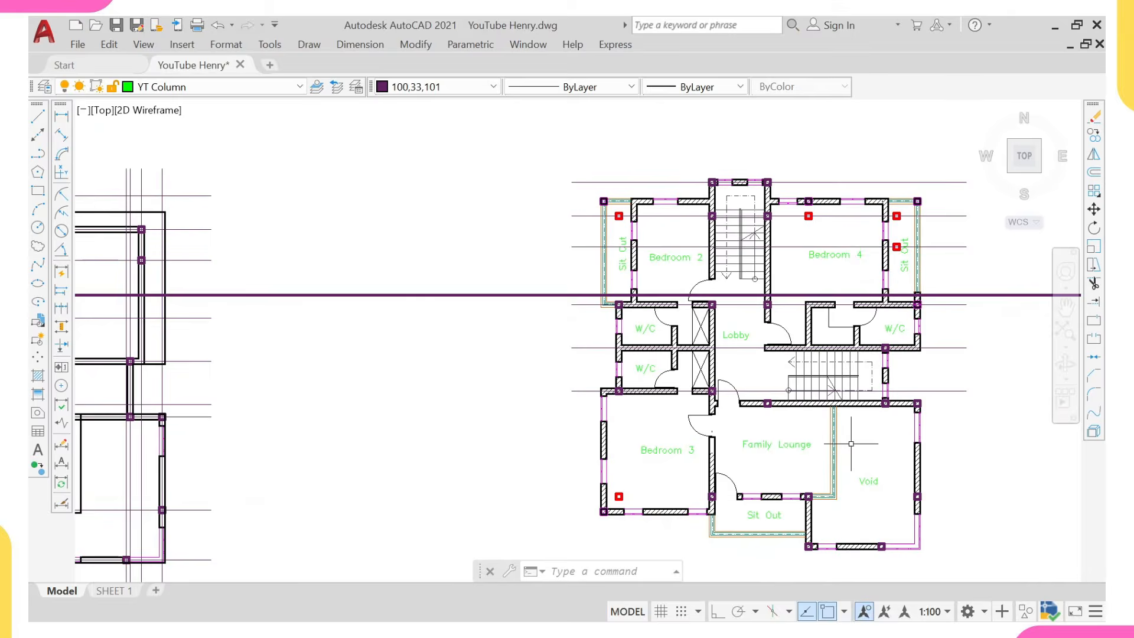
{"action": "scroll", "coordinate": [850, 444], "scroll_direction": "up", "scroll_amount": 2}
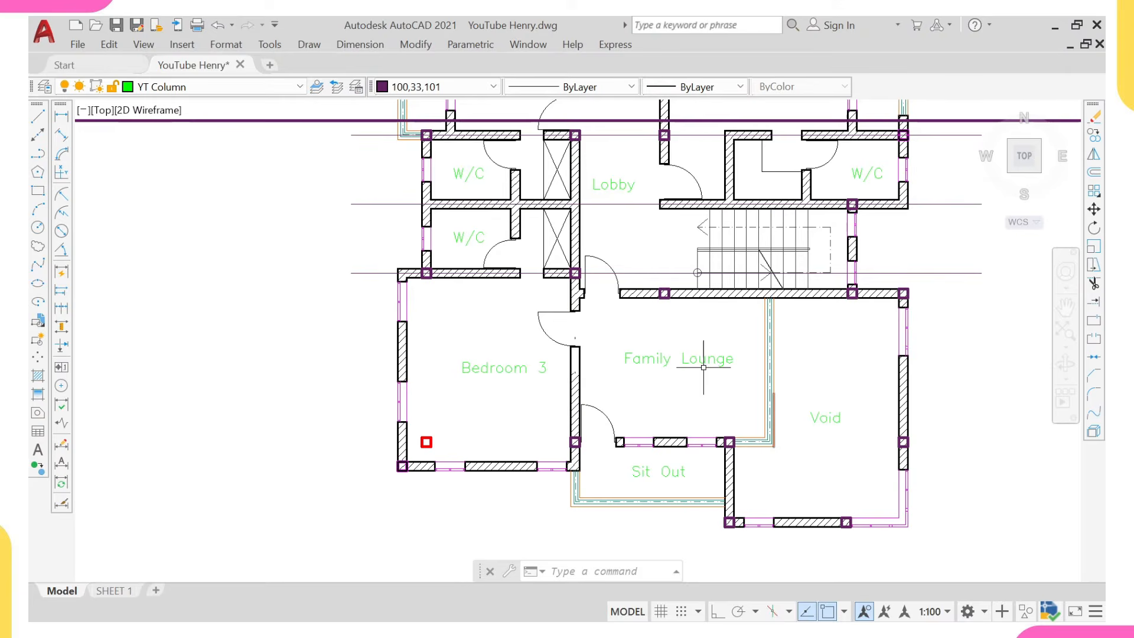
{"action": "scroll", "coordinate": [680, 387], "scroll_direction": "down", "scroll_amount": 2}
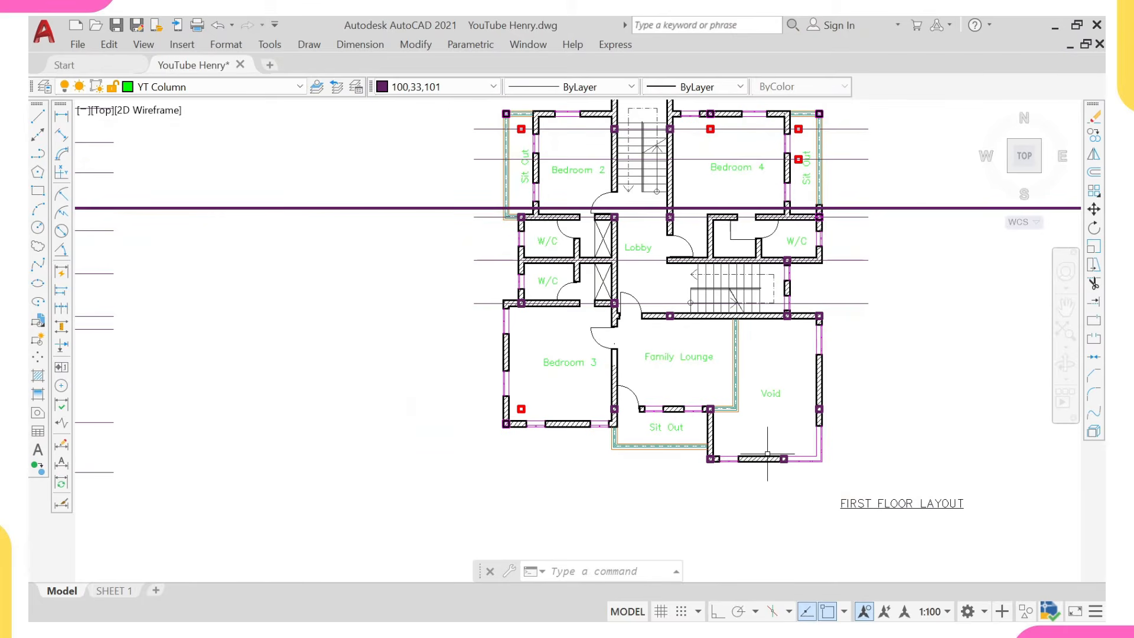
{"action": "scroll", "coordinate": [803, 443], "scroll_direction": "up", "scroll_amount": 2}
{"action": "scroll", "coordinate": [634, 456], "scroll_direction": "down", "scroll_amount": 2}
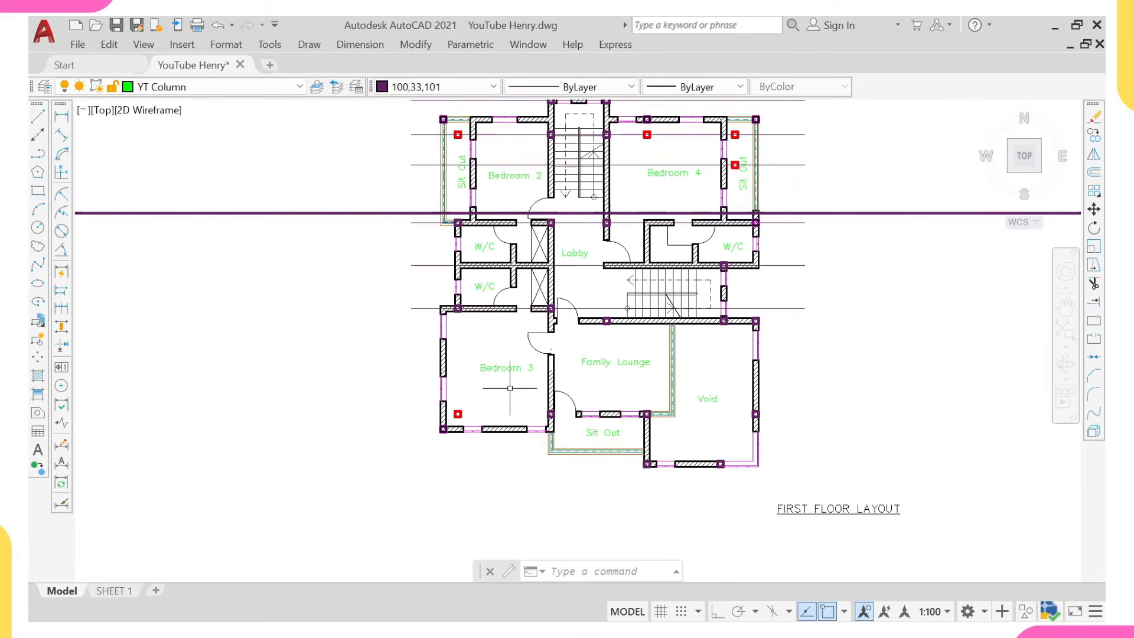
{"action": "scroll", "coordinate": [509, 388], "scroll_direction": "up", "scroll_amount": 2}
{"action": "scroll", "coordinate": [667, 473], "scroll_direction": "down", "scroll_amount": 2}
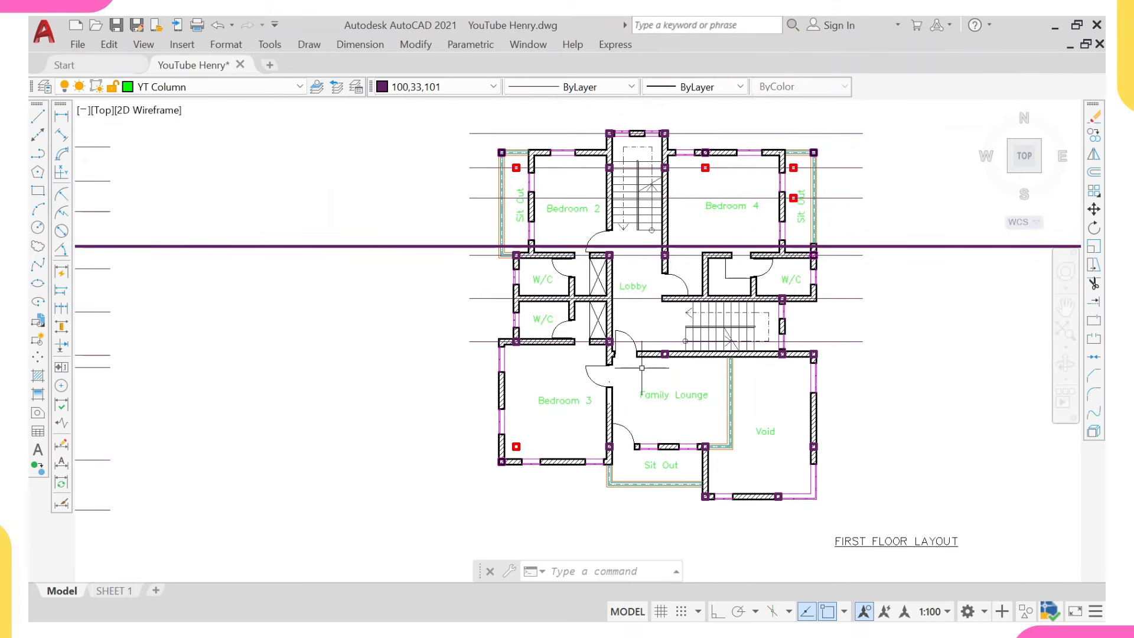
{"action": "mouse_move", "coordinate": [751, 607]}
{"action": "mouse_move", "coordinate": [811, 616]}
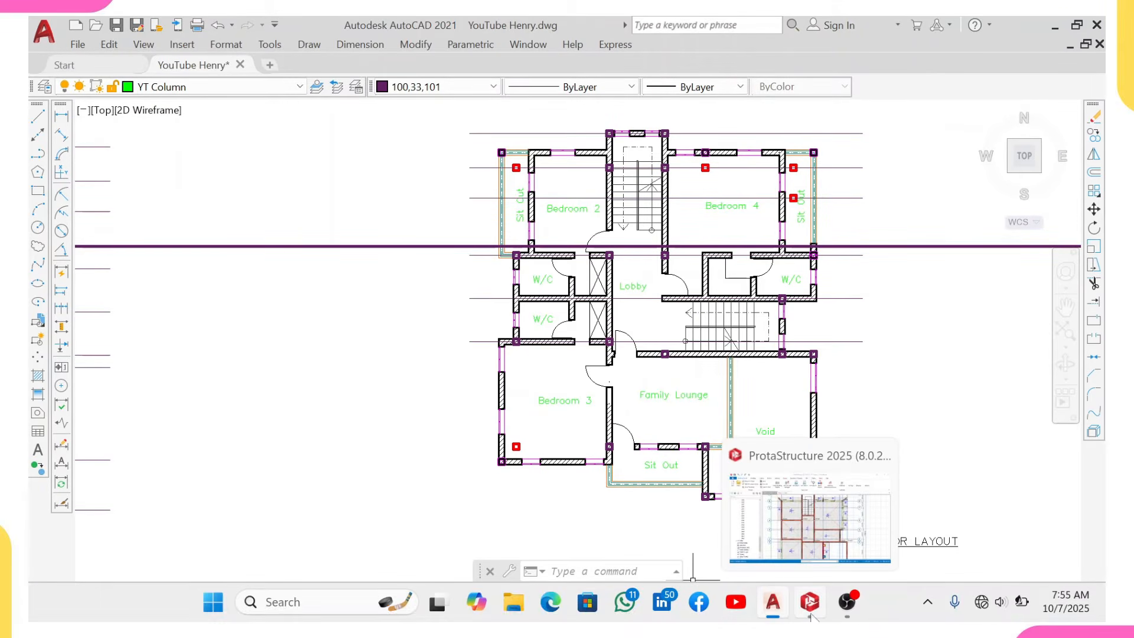
- Switch back to ProtaStructure and delete the wall load from beam 1B15 on axis 4 between axes G and H
{"action": "left_click", "coordinate": [814, 534]}
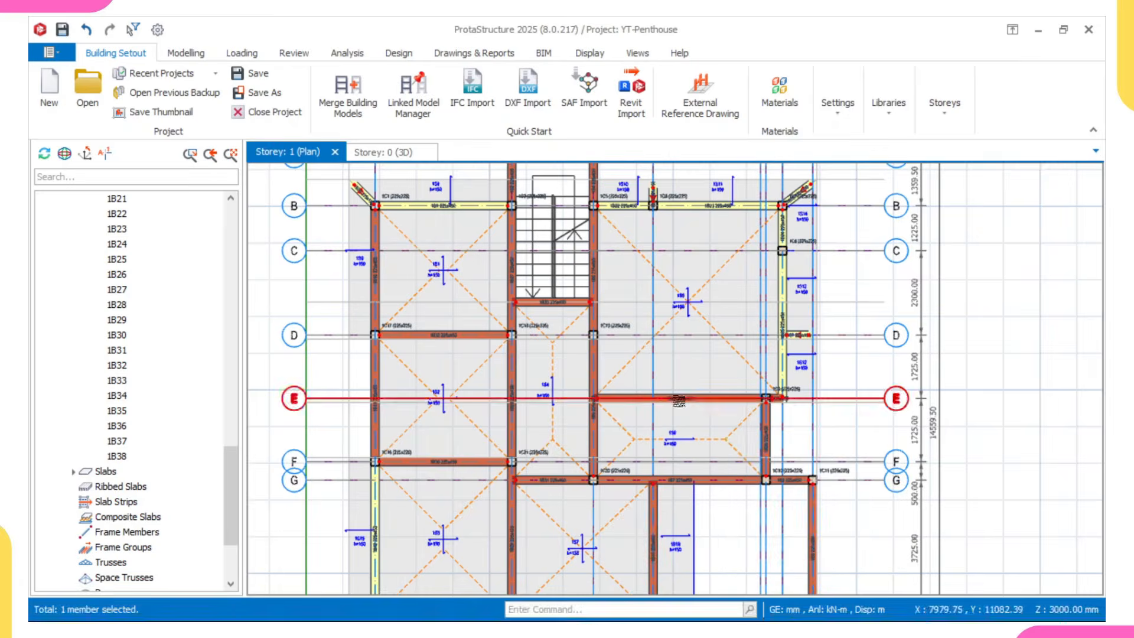
{"action": "middle_click_drag", "start_coordinate": [630, 292], "coordinate": [620, 218]}
{"action": "scroll", "coordinate": [645, 429], "scroll_direction": "up", "scroll_amount": 2}
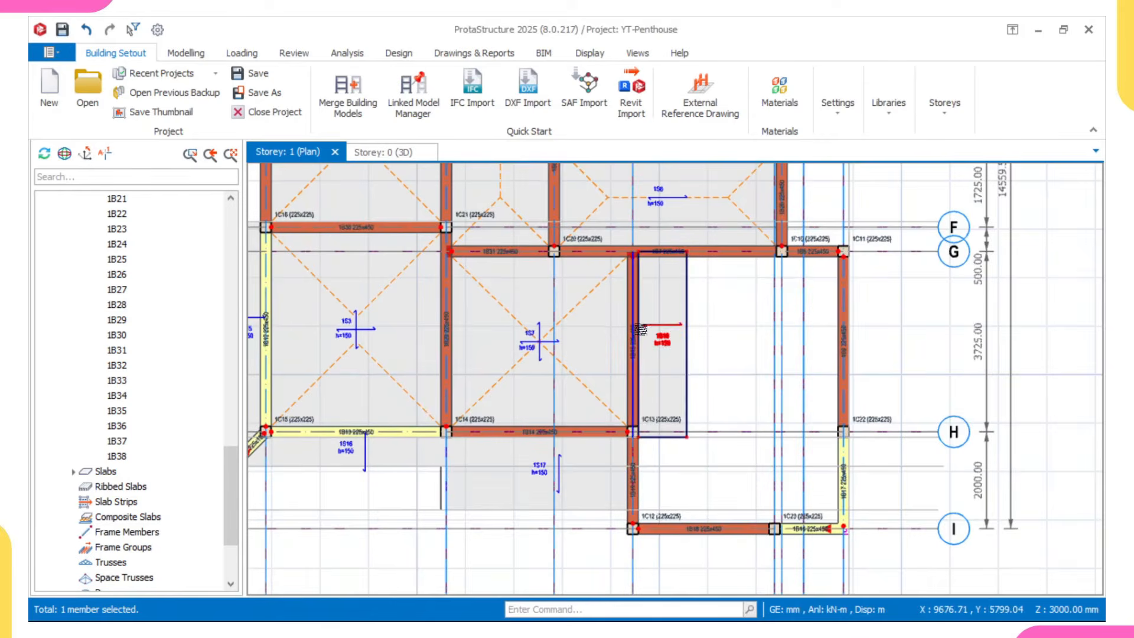
{"action": "left_click", "coordinate": [640, 322]}
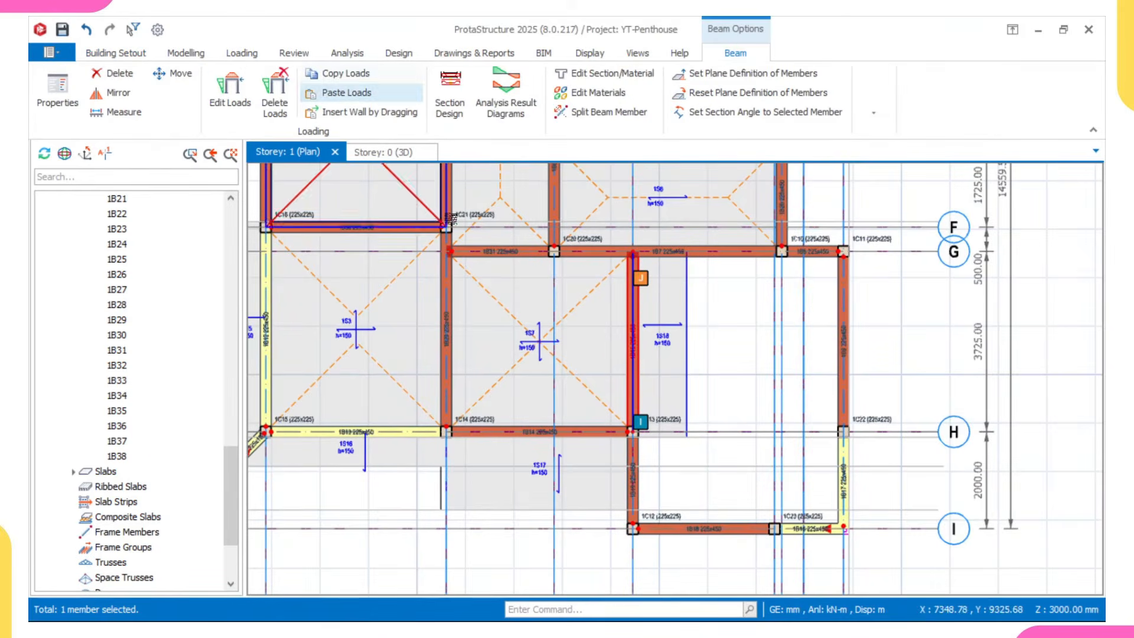
{"action": "right_click", "coordinate": [459, 228]}
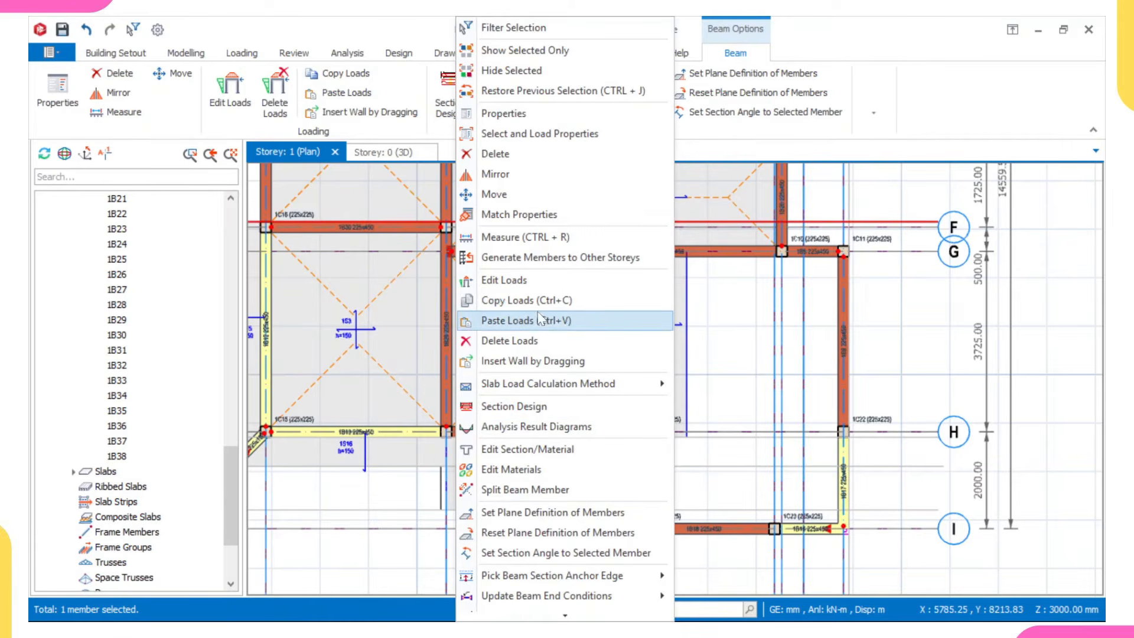
{"action": "left_click", "coordinate": [534, 341]}
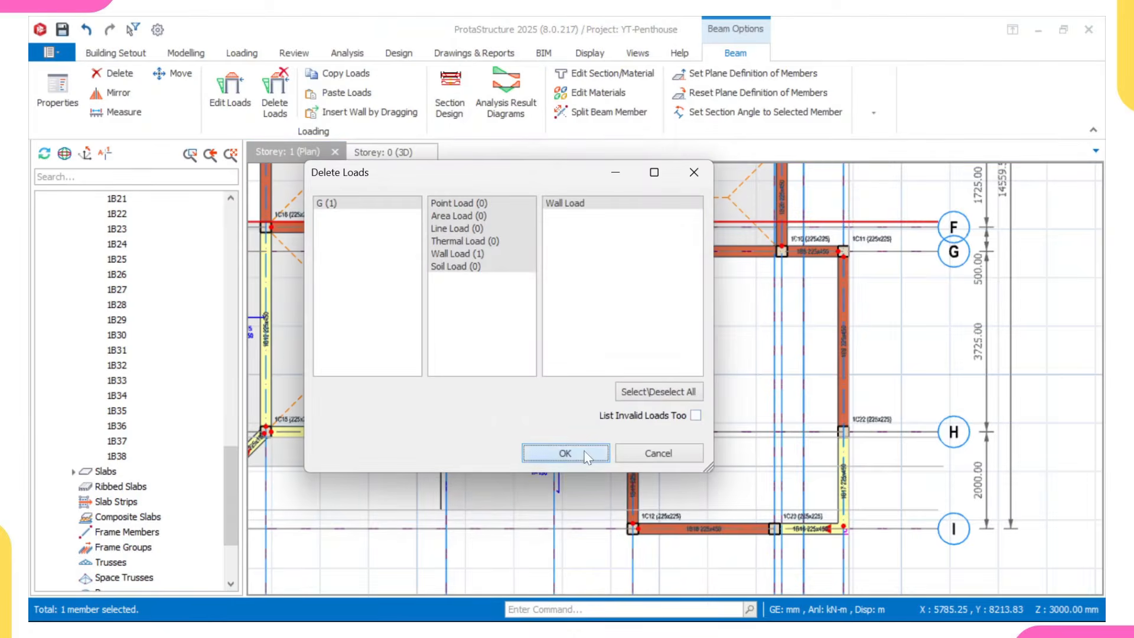
{"action": "left_click", "coordinate": [565, 452]}
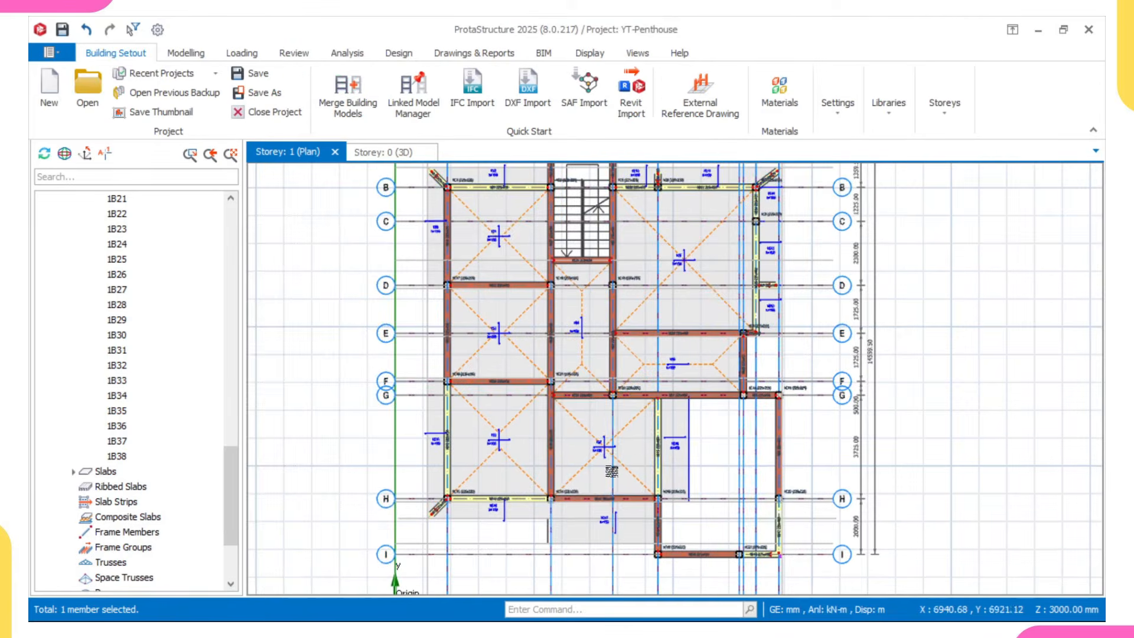
- Review the Storey 1 beam loads and compare the corner beams 1B16 and 1B17 with the Void's walls in the AutoCAD layout
{"action": "middle_click_drag", "start_coordinate": [611, 471], "coordinate": [680, 559]}
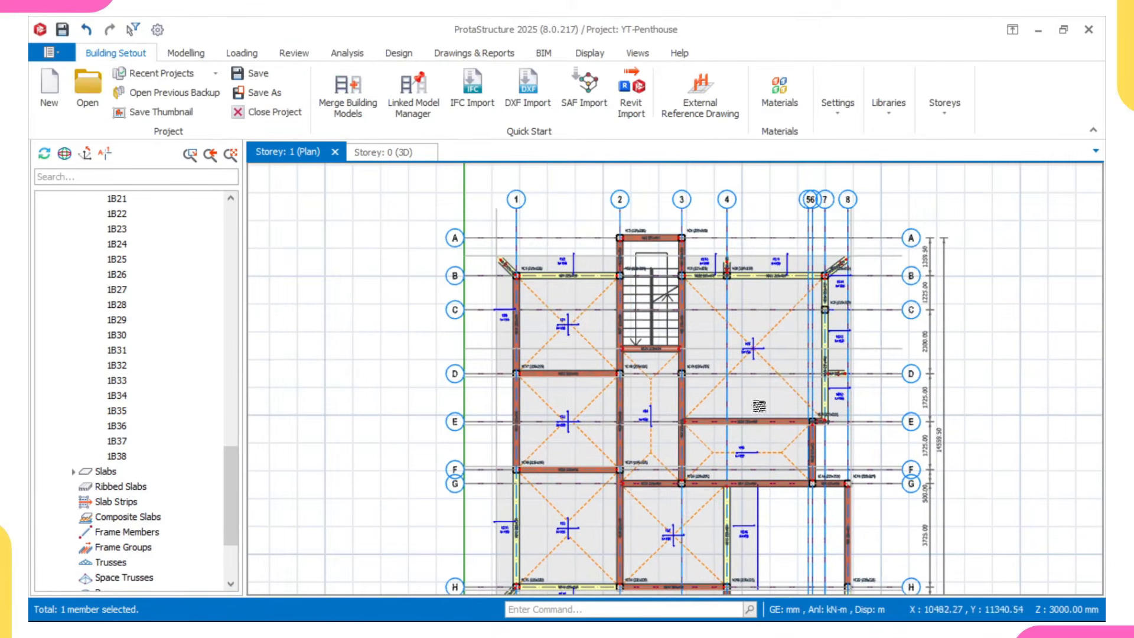
{"action": "middle_click_drag", "start_coordinate": [751, 393], "coordinate": [741, 328]}
{"action": "mouse_move", "coordinate": [737, 470]}
{"action": "middle_mouse_down"}
{"action": "mouse_move", "coordinate": [718, 375]}
{"action": "mouse_move", "coordinate": [736, 456]}
{"action": "middle_mouse_up"}
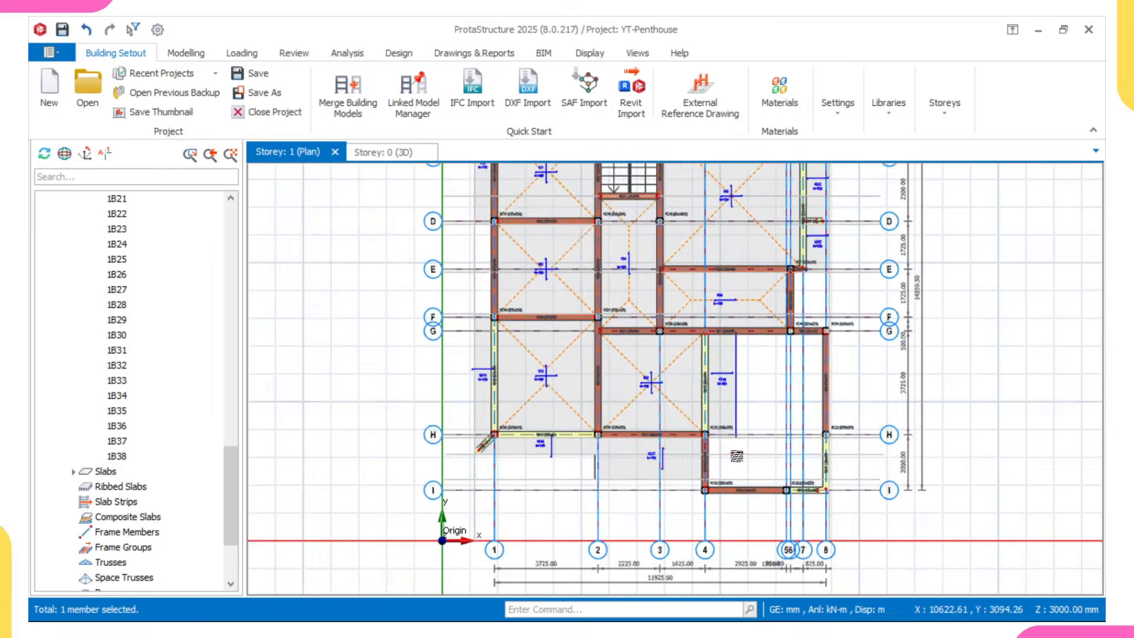
{"action": "scroll", "coordinate": [736, 456], "scroll_direction": "down", "scroll_amount": 3}
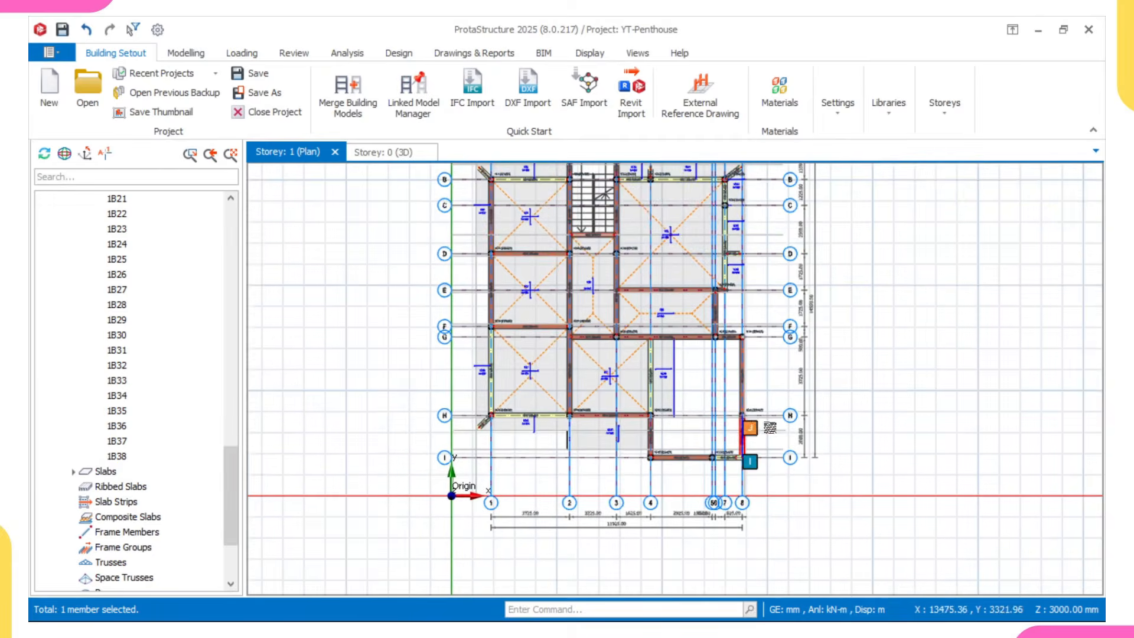
{"action": "scroll", "coordinate": [769, 427], "scroll_direction": "up", "scroll_amount": 4}
{"action": "scroll", "coordinate": [671, 428], "scroll_direction": "down", "scroll_amount": 1}
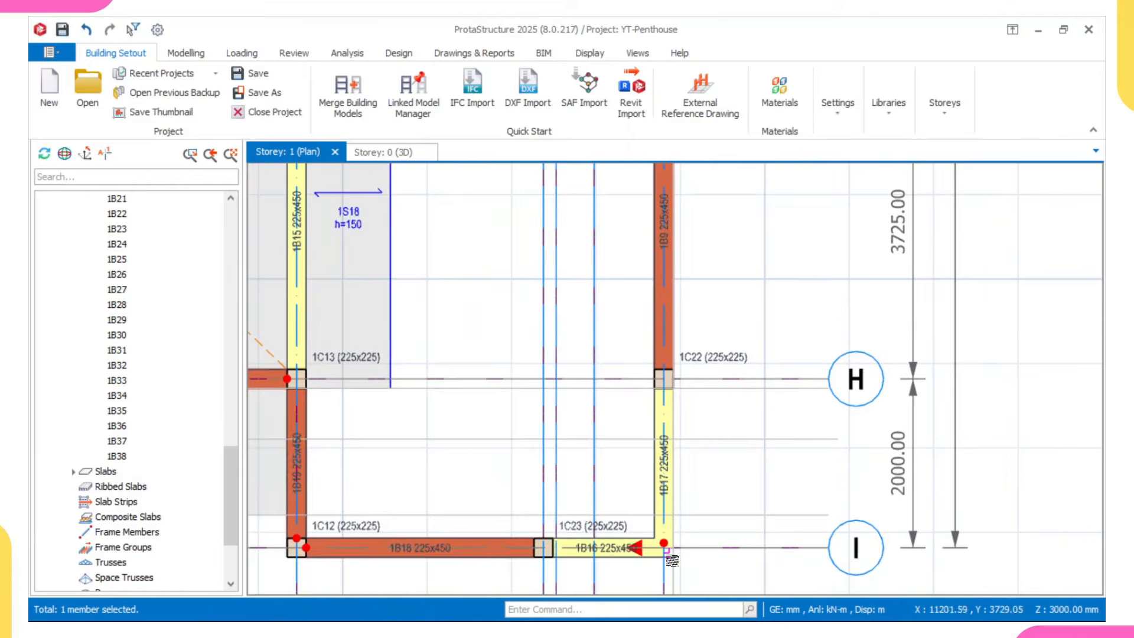
{"action": "mouse_move", "coordinate": [707, 598]}
{"action": "left_click", "coordinate": [771, 601]}
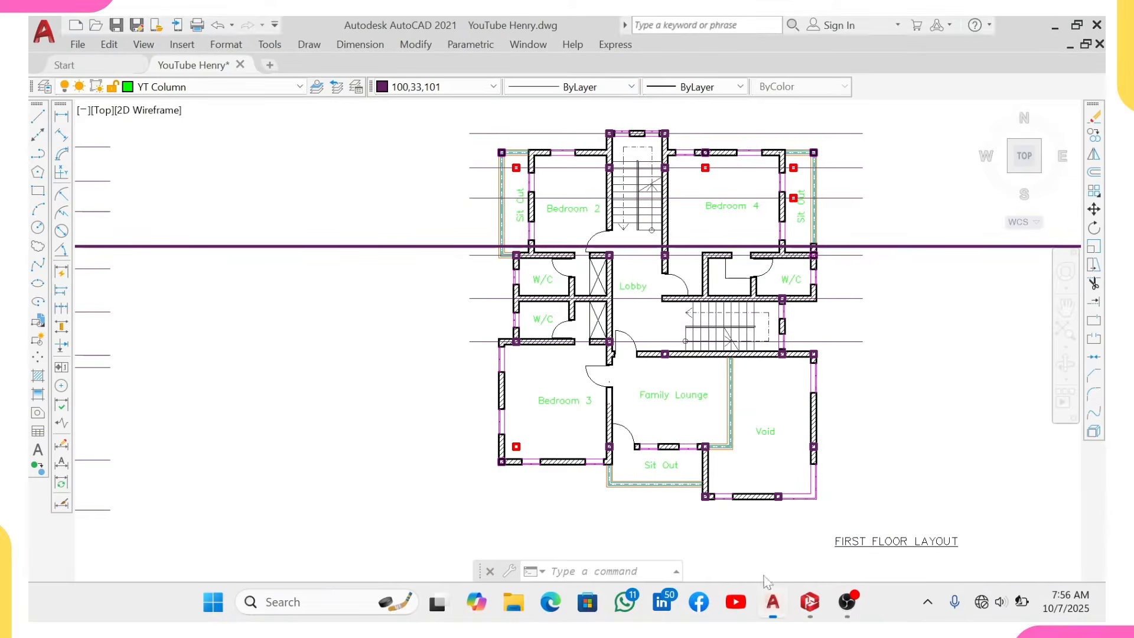
{"action": "scroll", "coordinate": [767, 364], "scroll_direction": "up", "scroll_amount": 4}
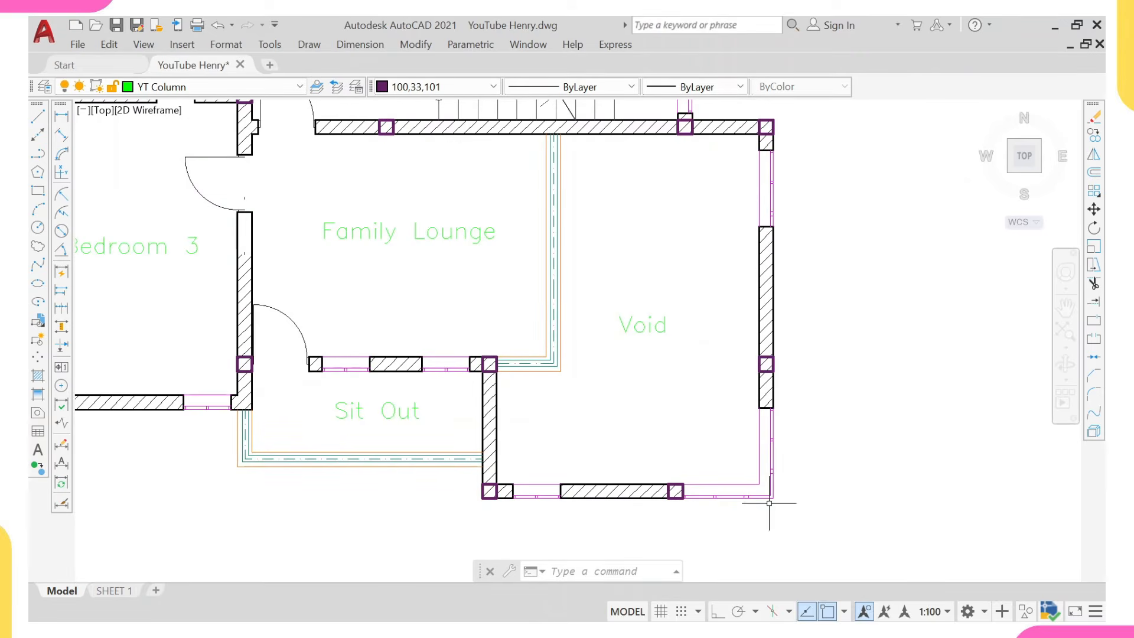
- Switch back to ProtaStructure and insert a wall by dragging along beam 1B17 from axis H to the intermediate axis crossing the beam
{"action": "left_click", "coordinate": [809, 577]}
{"action": "scroll", "coordinate": [734, 494], "scroll_direction": "down", "scroll_amount": 1}
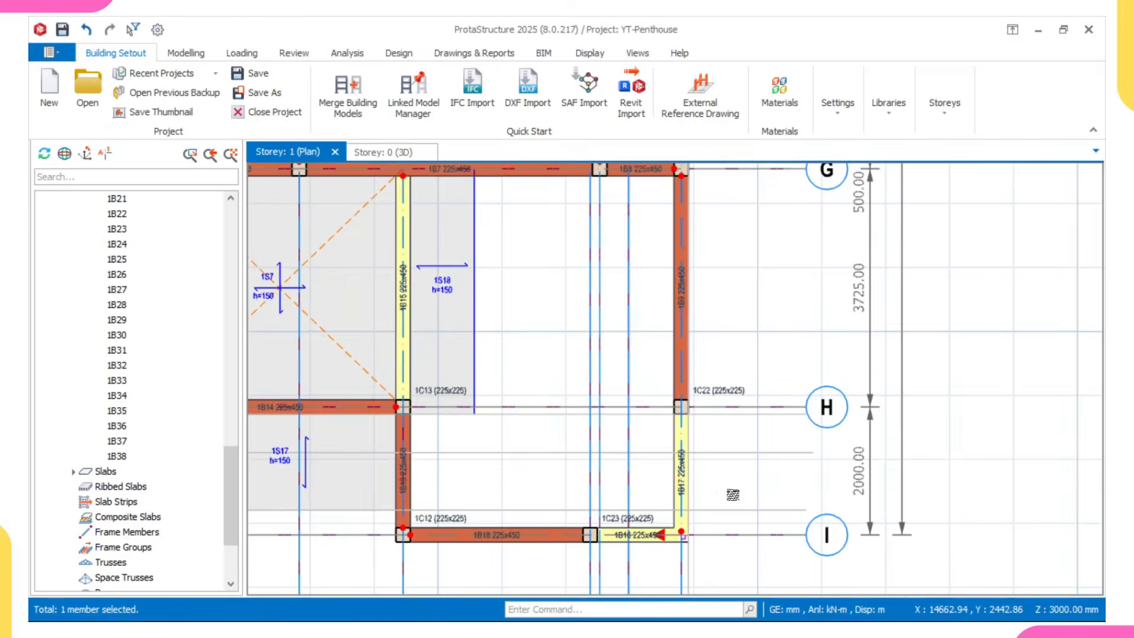
{"action": "scroll", "coordinate": [664, 405], "scroll_direction": "up", "scroll_amount": 4}
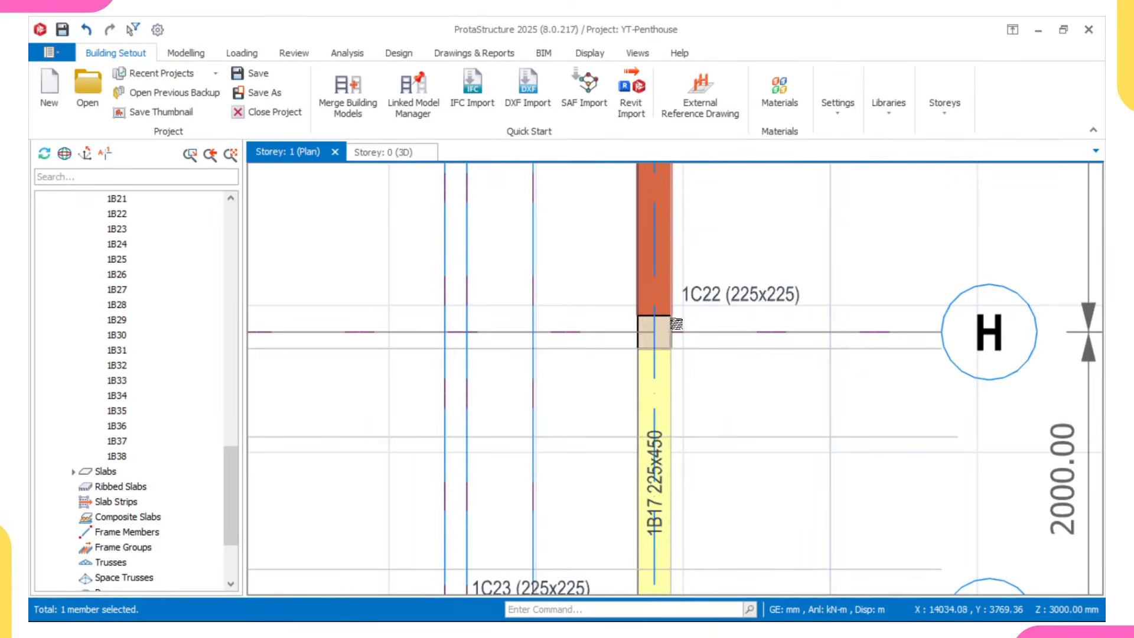
{"action": "left_click", "coordinate": [727, 440]}
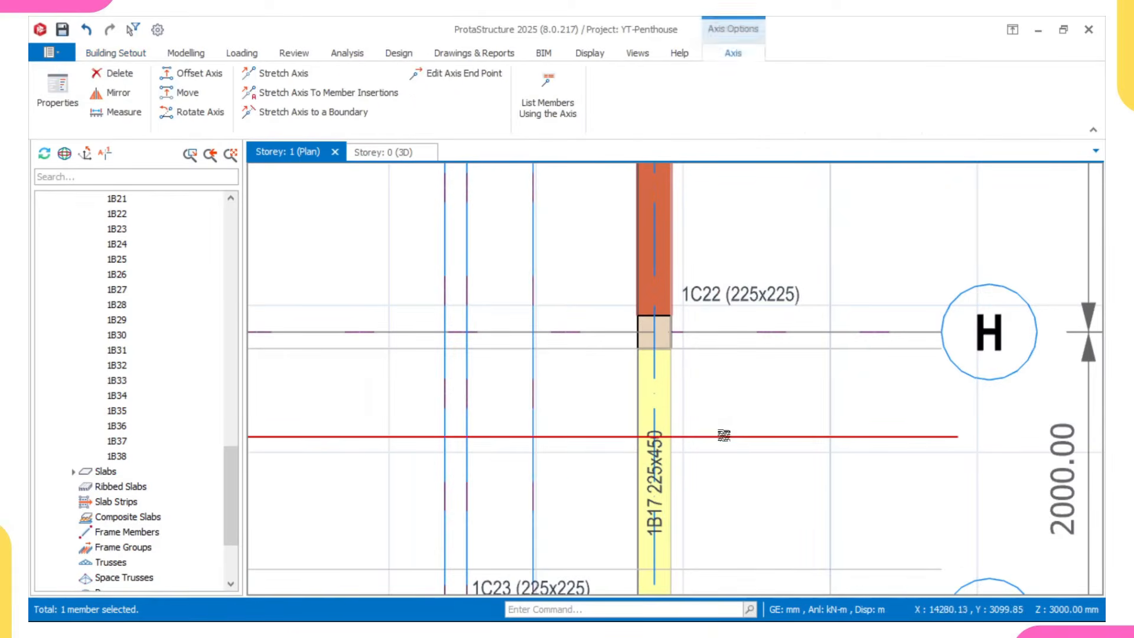
{"action": "key", "text": "Escape"}
{"action": "scroll", "coordinate": [715, 412], "scroll_direction": "down", "scroll_amount": 3}
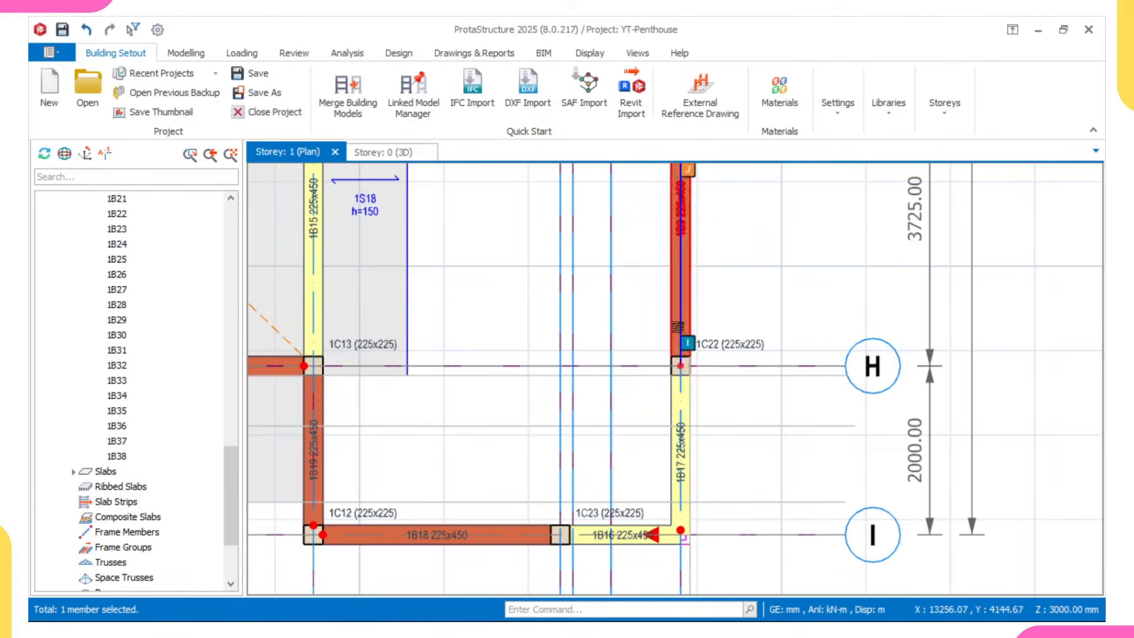
{"action": "left_click", "coordinate": [687, 230]}
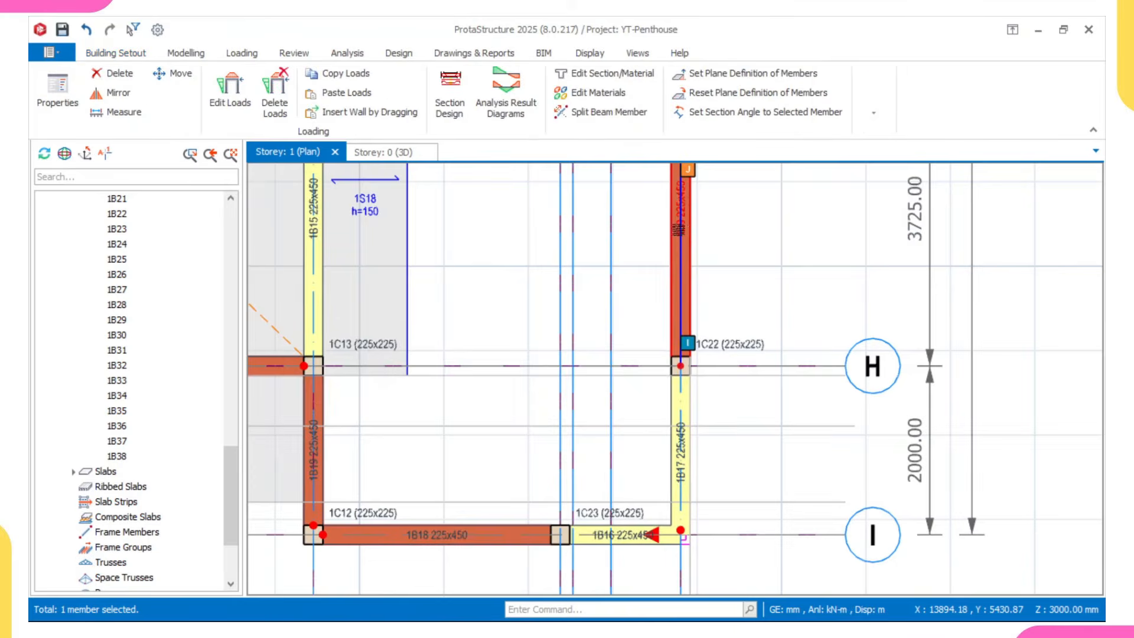
{"action": "left_click", "coordinate": [369, 112]}
{"action": "scroll", "coordinate": [682, 366], "scroll_direction": "up", "scroll_amount": 2}
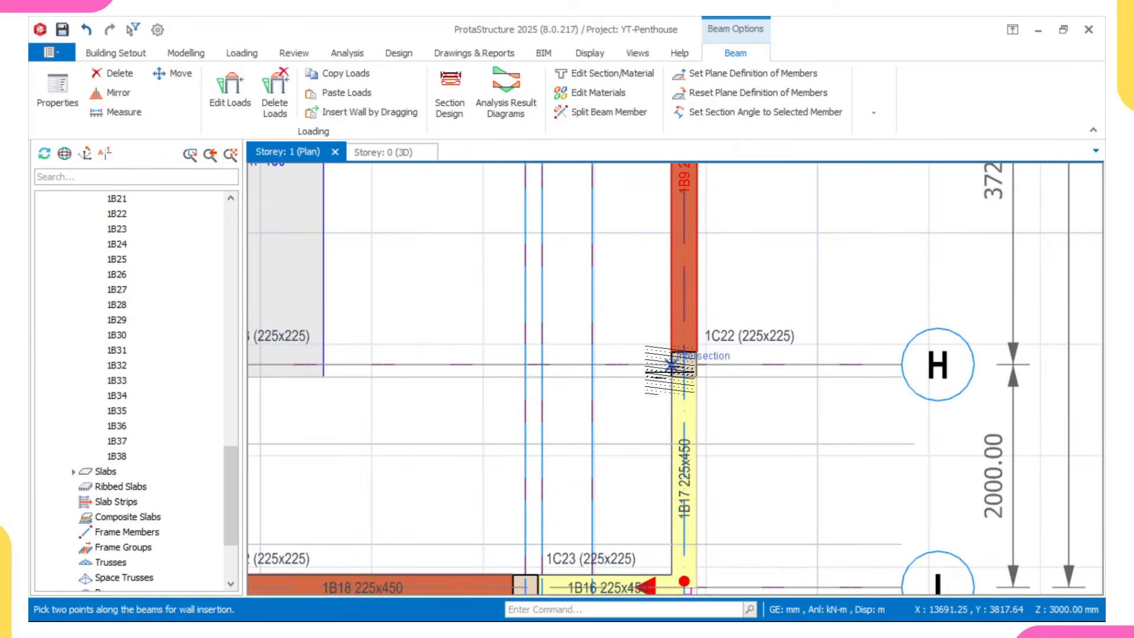
{"action": "left_click", "coordinate": [682, 365]}
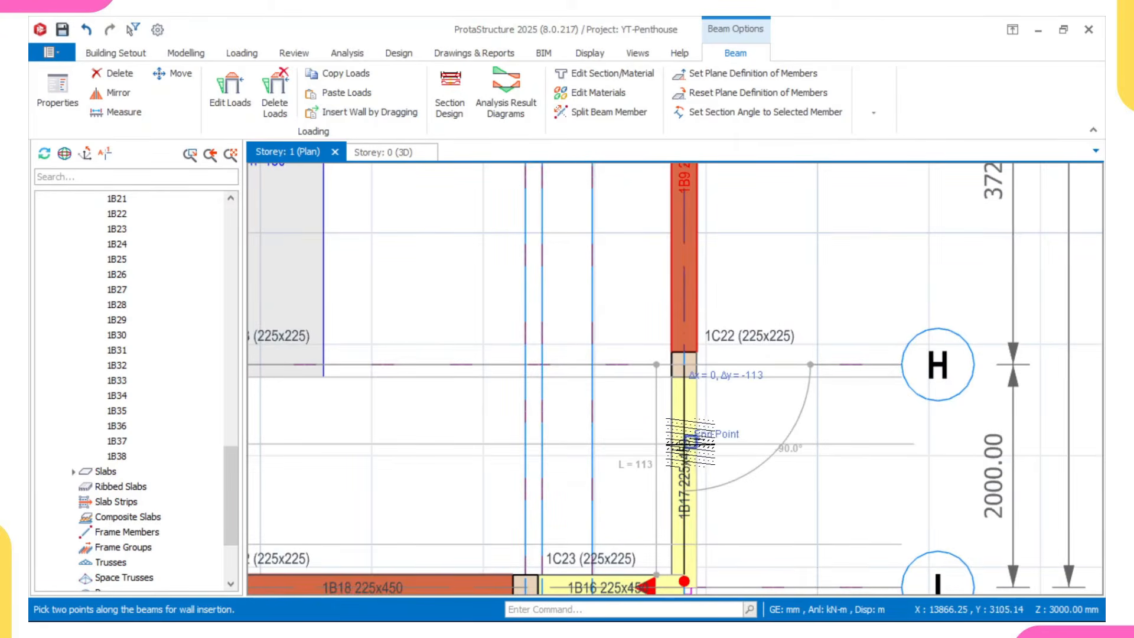
{"action": "scroll", "coordinate": [687, 441], "scroll_direction": "up", "scroll_amount": 3}
{"action": "left_click", "coordinate": [683, 448]}
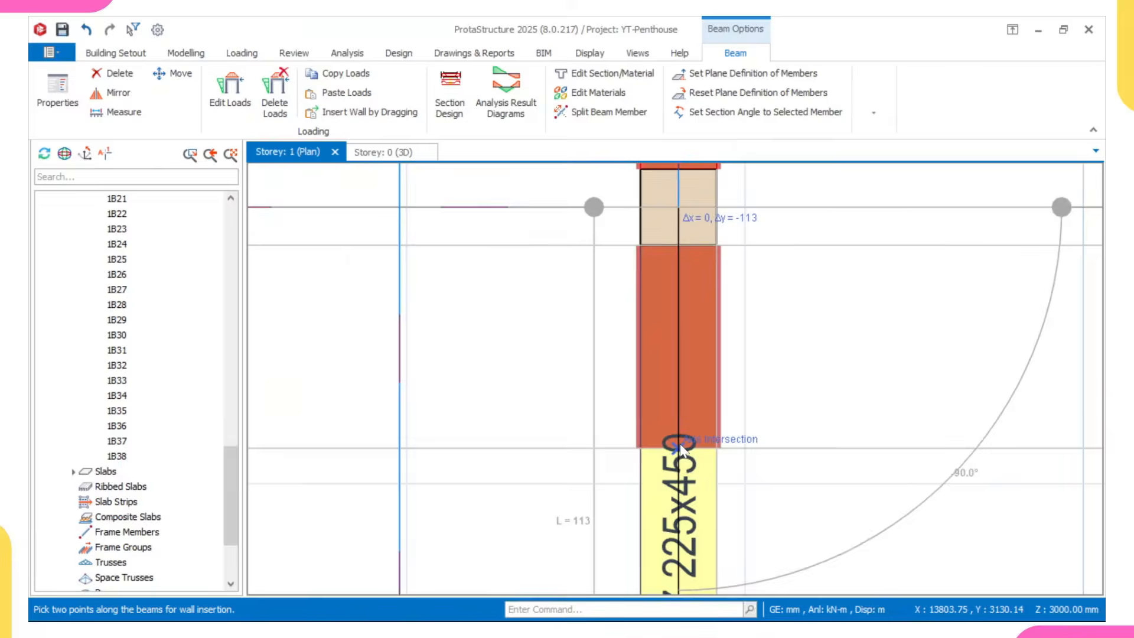
- Review the Storey 1 plan and examine the cantilever slabs and beams along axis B around the staircase
{"action": "scroll", "coordinate": [685, 437], "scroll_direction": "down", "scroll_amount": 3}
{"action": "scroll", "coordinate": [687, 416], "scroll_direction": "down", "scroll_amount": 5}
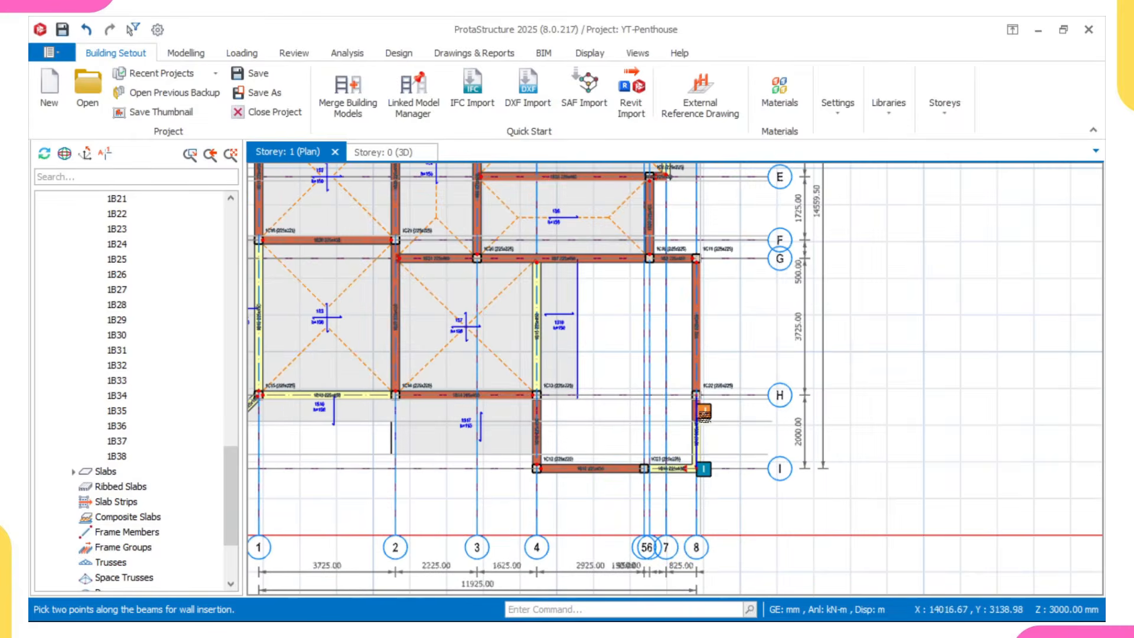
{"action": "scroll", "coordinate": [689, 406], "scroll_direction": "down", "scroll_amount": 3}
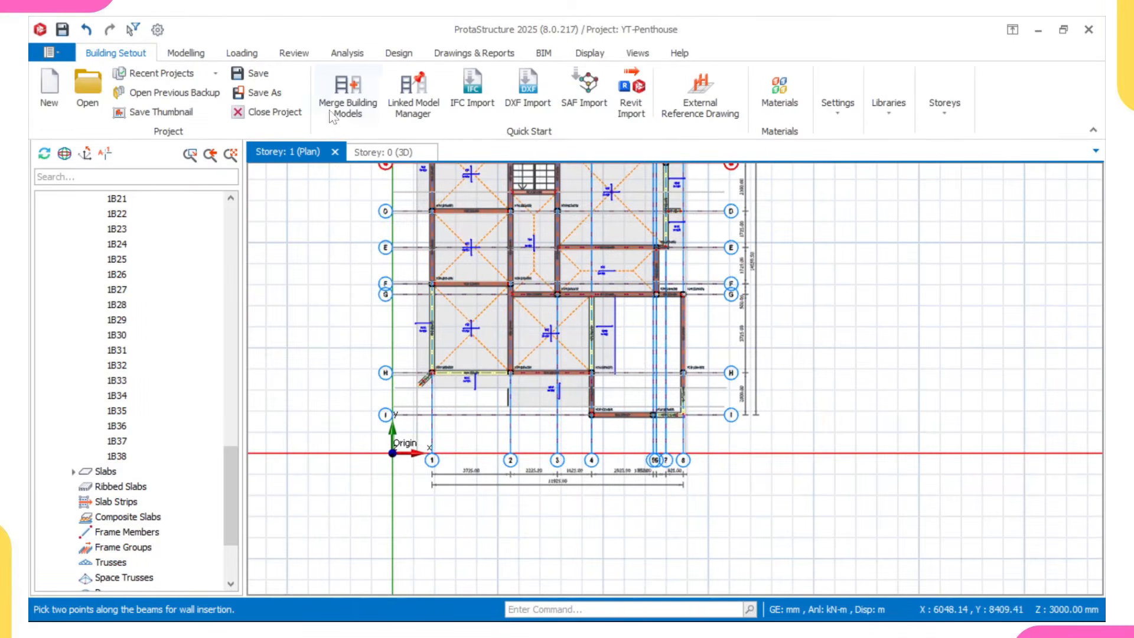
{"action": "middle_click_drag", "start_coordinate": [510, 425], "coordinate": [548, 522]}
{"action": "middle_click_drag", "start_coordinate": [527, 431], "coordinate": [552, 403]}
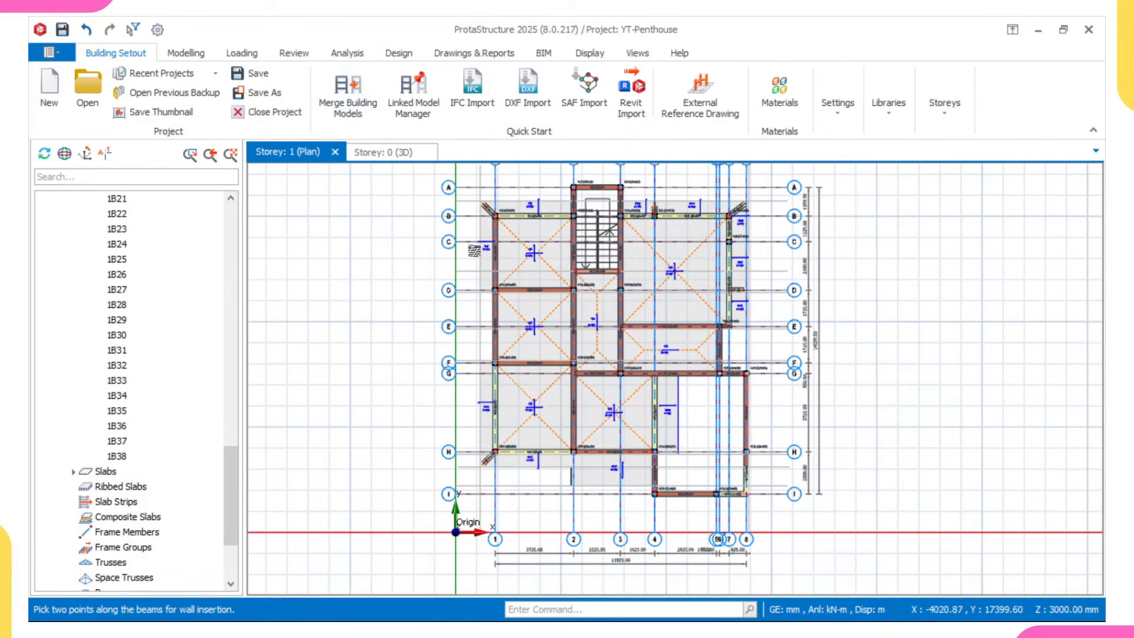
{"action": "scroll", "coordinate": [541, 261], "scroll_direction": "up", "scroll_amount": 1}
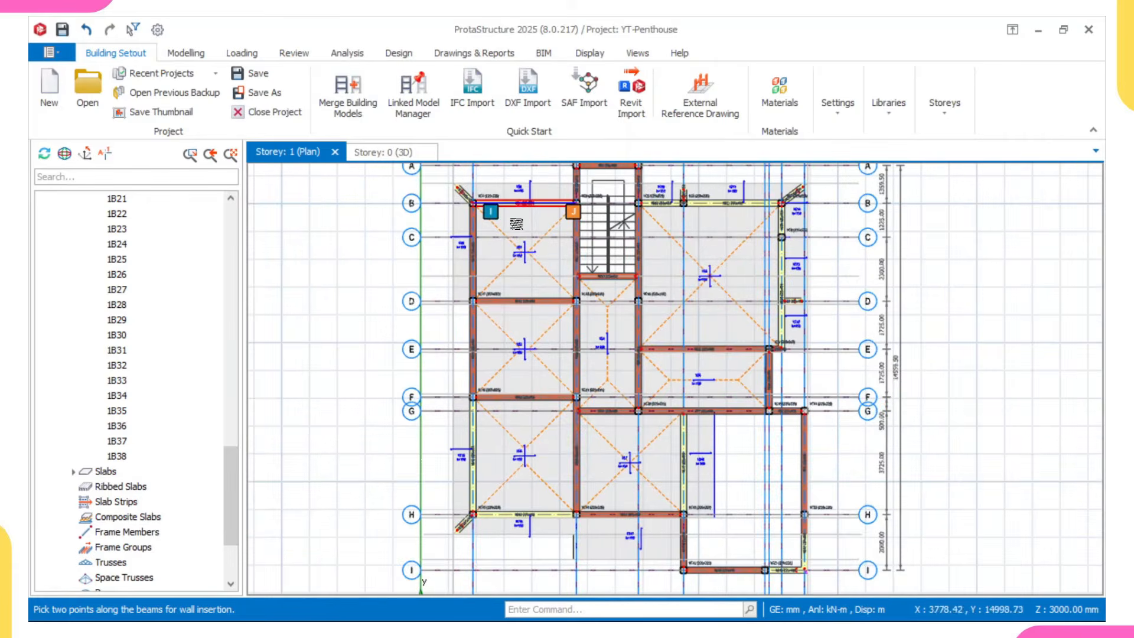
{"action": "scroll", "coordinate": [541, 260], "scroll_direction": "up", "scroll_amount": 4}
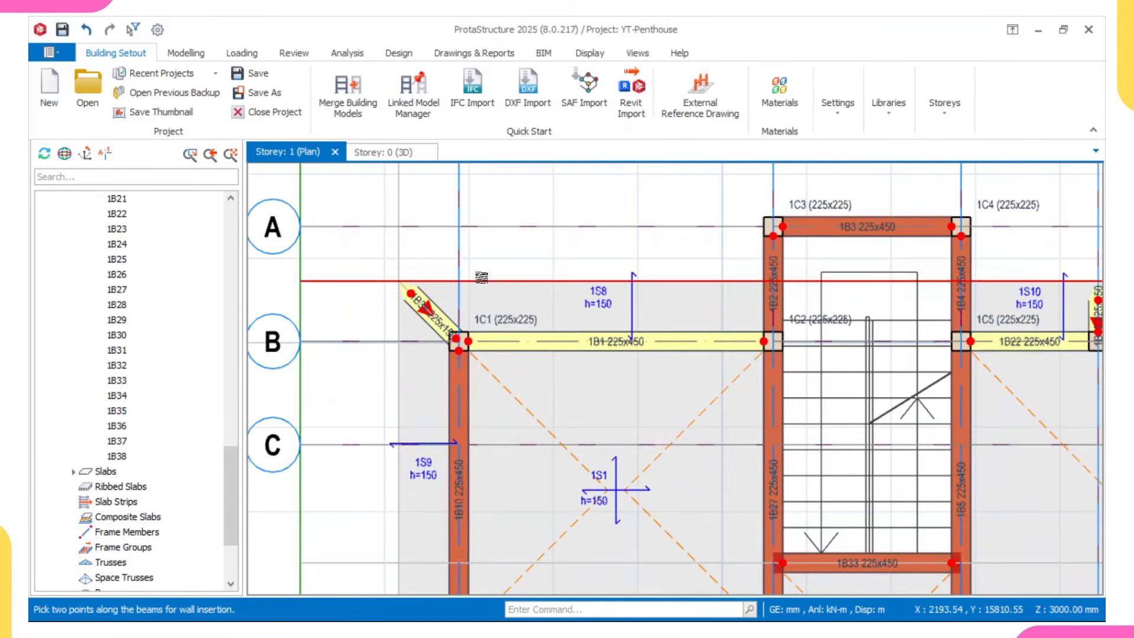
{"action": "scroll", "coordinate": [391, 319], "scroll_direction": "down", "scroll_amount": 2}
{"action": "middle_click_drag", "start_coordinate": [875, 241], "coordinate": [802, 269]}
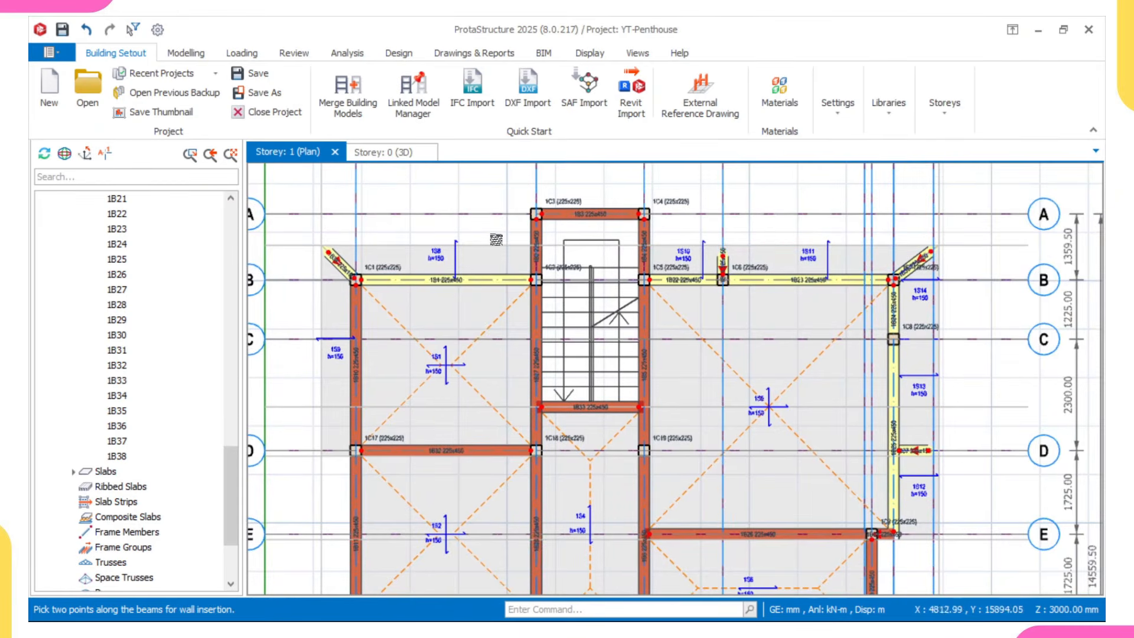
{"action": "scroll", "coordinate": [484, 242], "scroll_direction": "up", "scroll_amount": 2}
{"action": "middle_click_drag", "start_coordinate": [473, 246], "coordinate": [598, 268]}
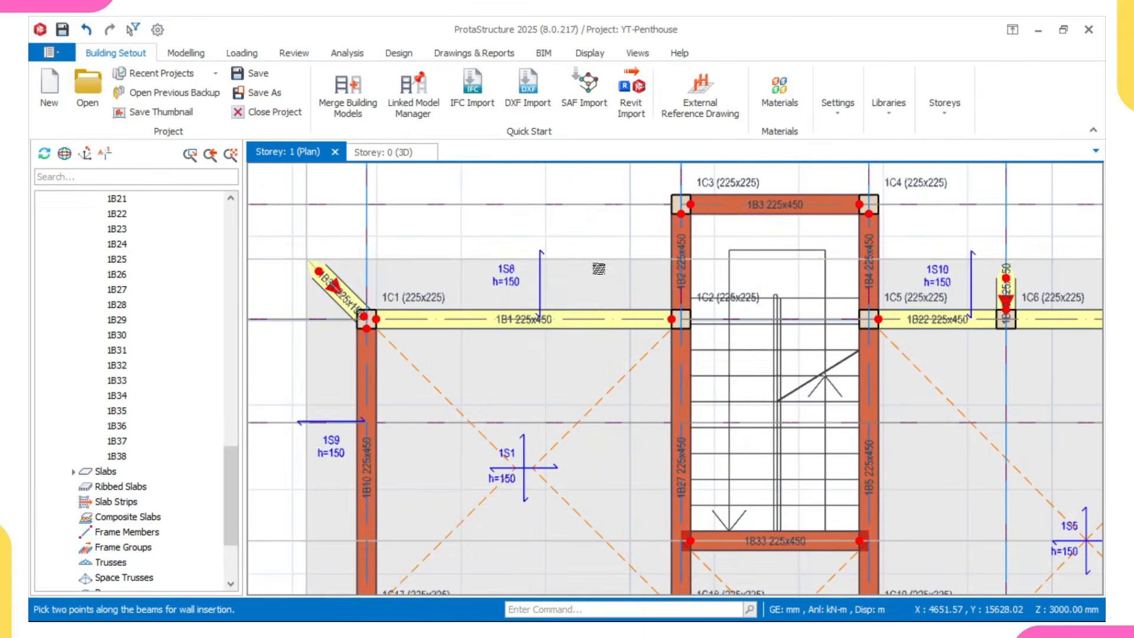
{"action": "scroll", "coordinate": [598, 268], "scroll_direction": "down", "scroll_amount": 1}
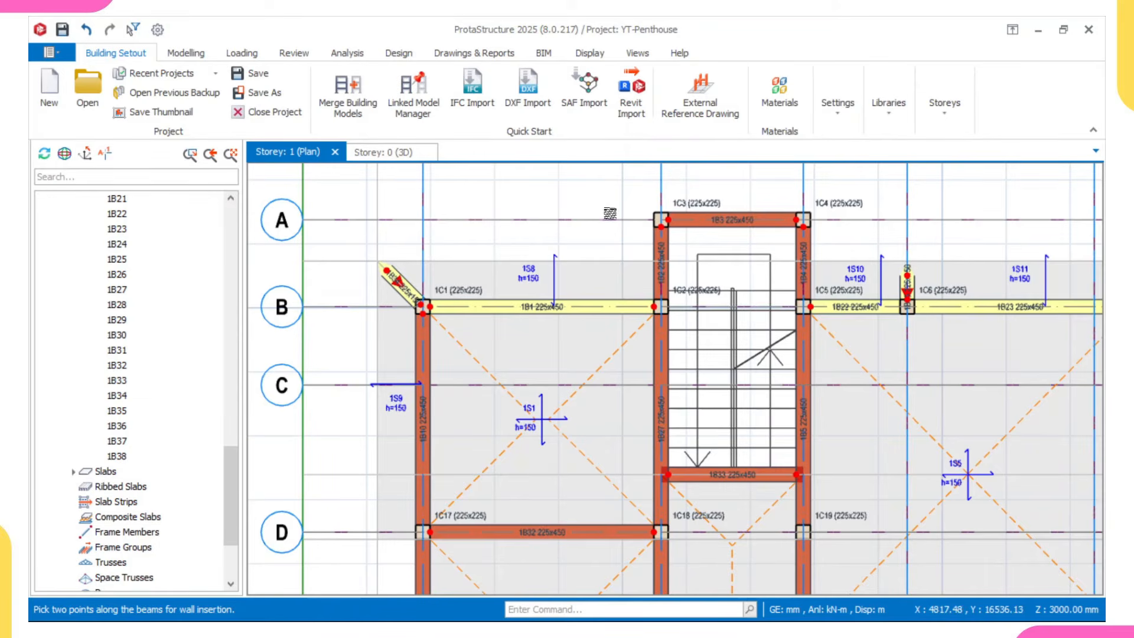
- Search Windows for the Calculator app and open it
{"action": "mouse_move", "coordinate": [521, 617]}
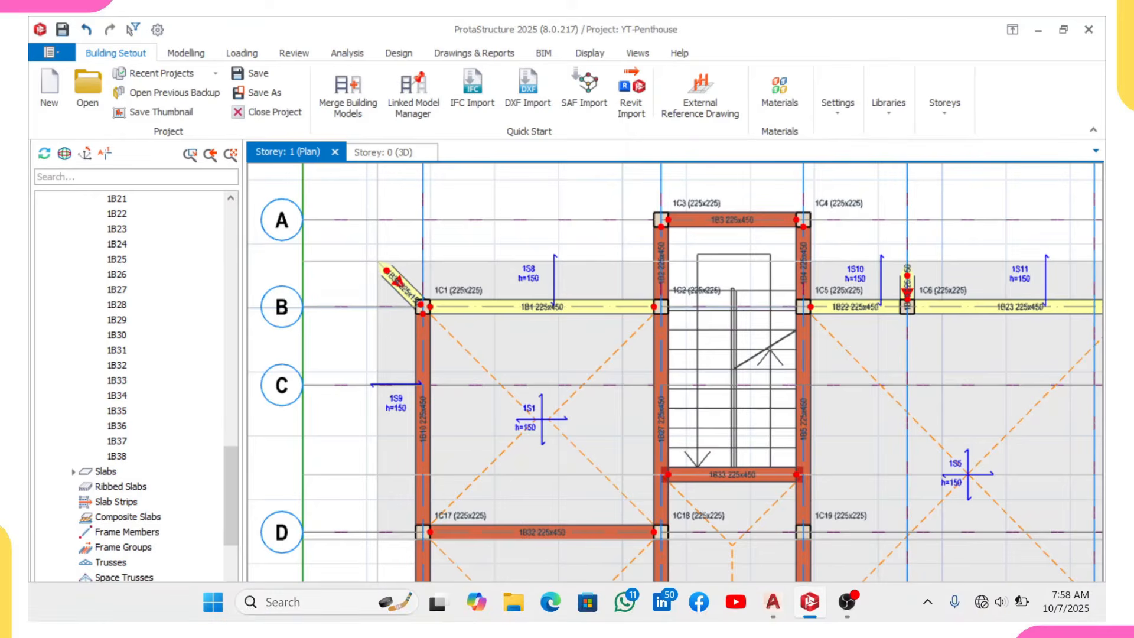
{"action": "left_click", "coordinate": [348, 602]}
{"action": "type", "text": "cal"}
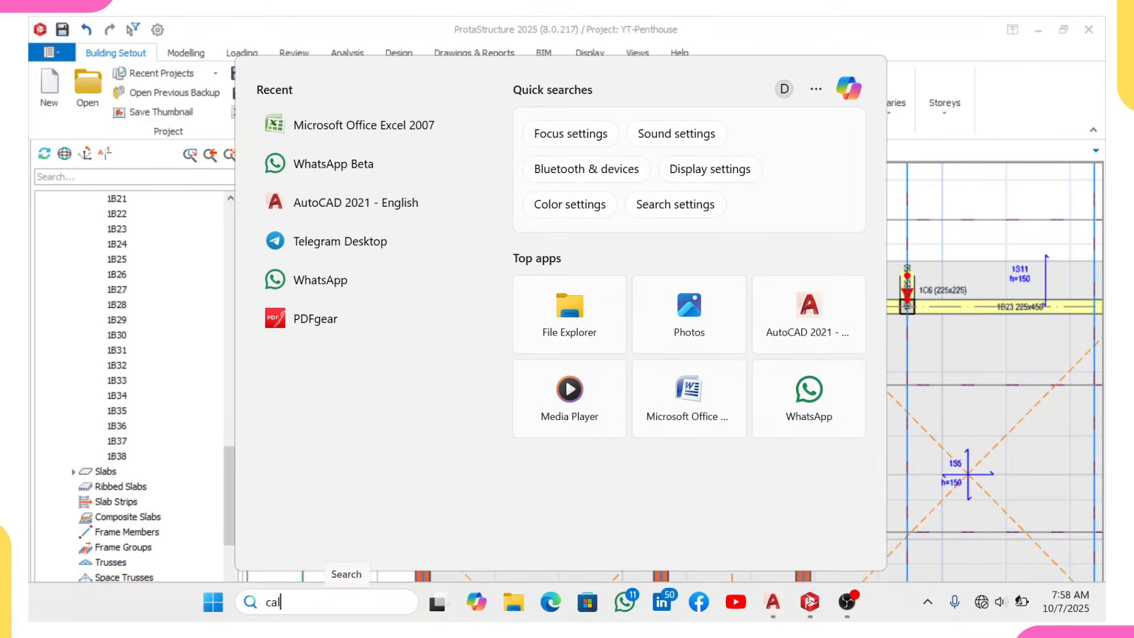
{"action": "type", "text": "culator"}
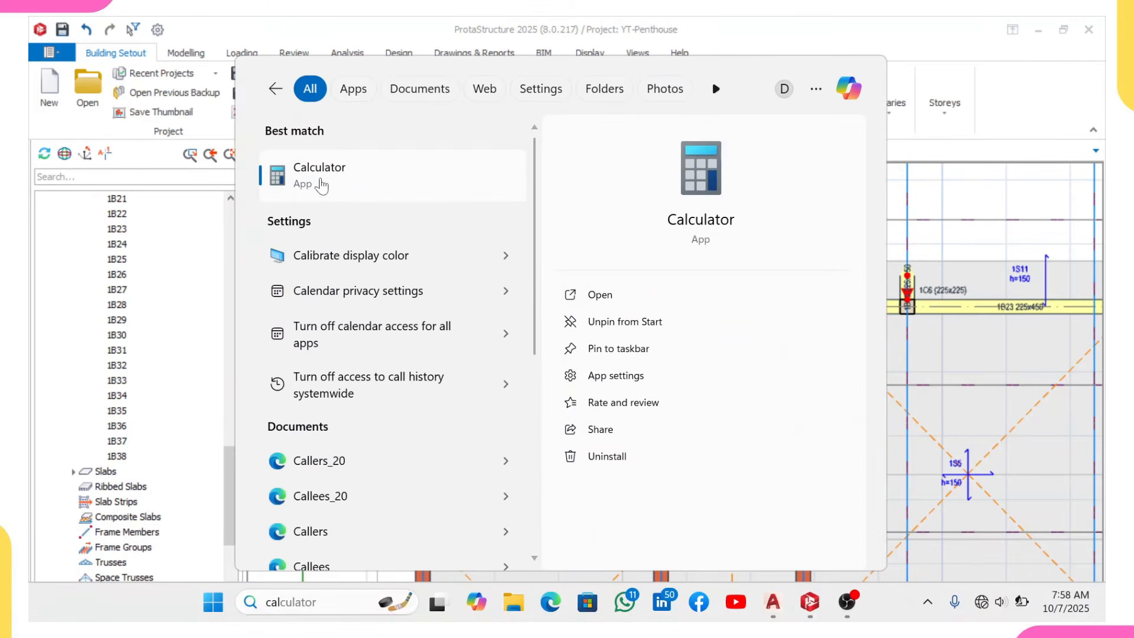
{"action": "left_click", "coordinate": [321, 185]}
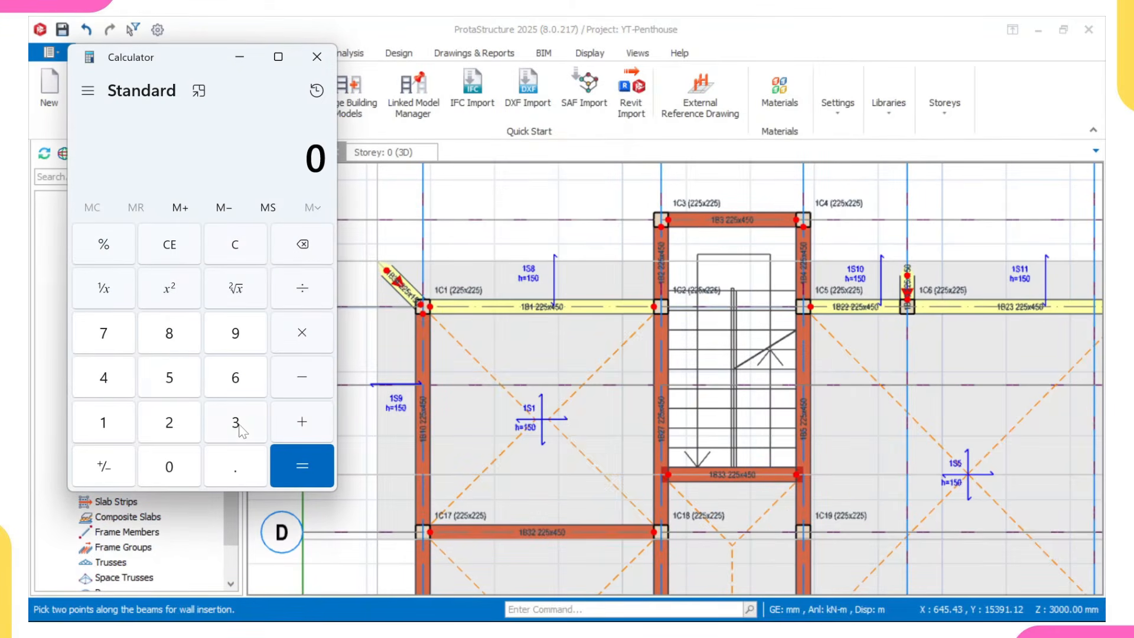
- Calculate 3.47 × 2.7 for the wall's line load and minimise Calculator to return to the model
{"action": "left_click", "coordinate": [236, 423]}
{"action": "left_click", "coordinate": [231, 468]}
{"action": "left_click", "coordinate": [124, 378]}
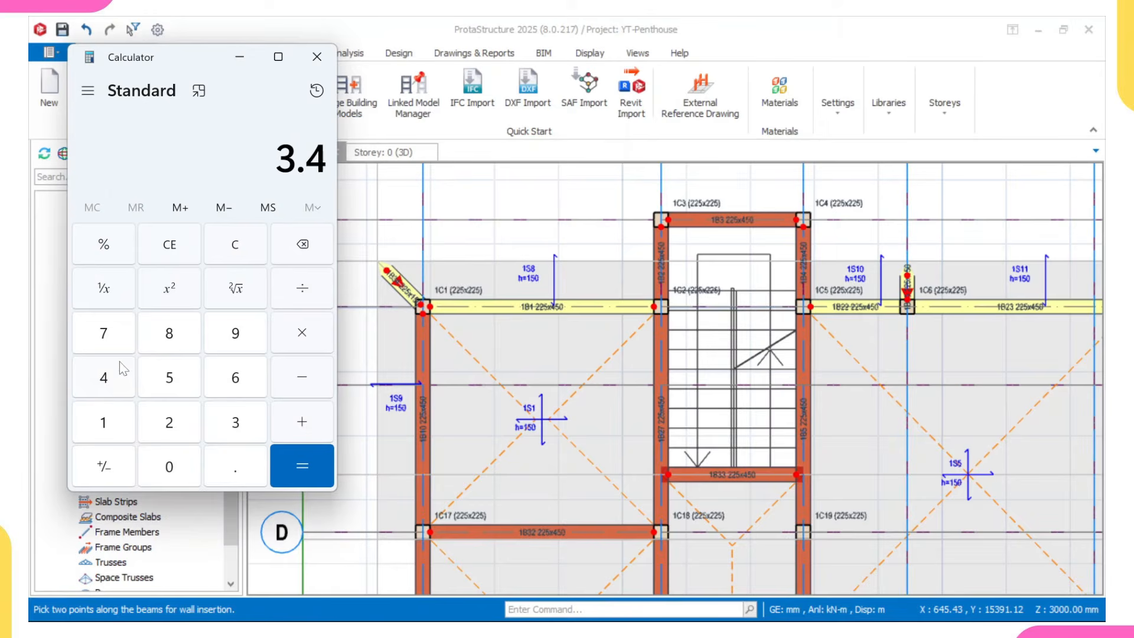
{"action": "left_click", "coordinate": [114, 335]}
{"action": "left_click", "coordinate": [312, 330]}
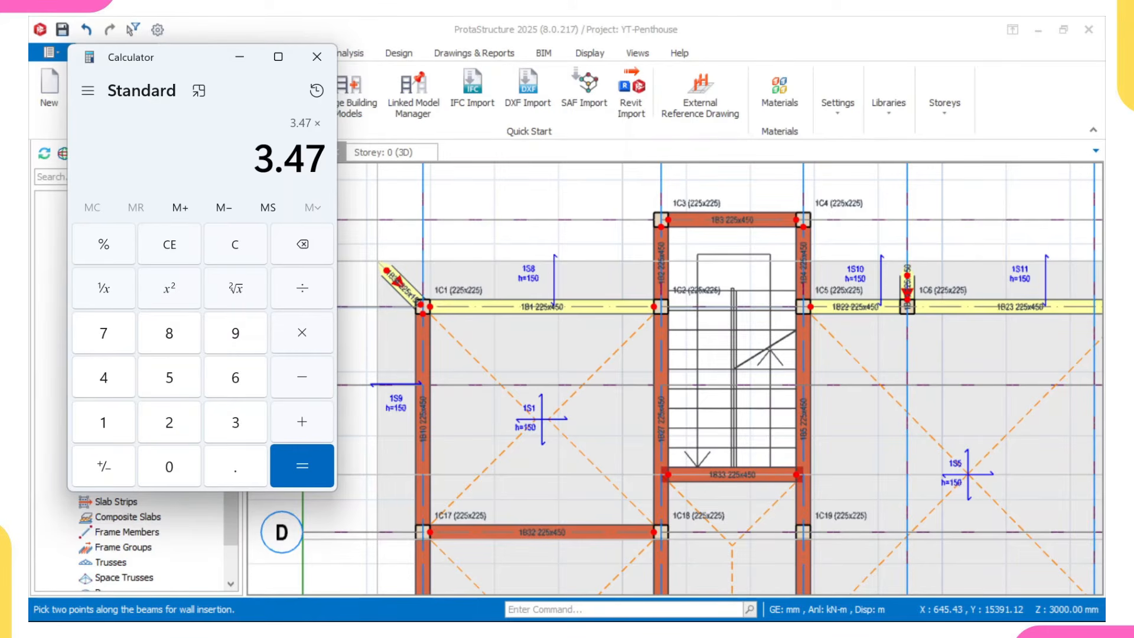
{"action": "left_click", "coordinate": [167, 422]}
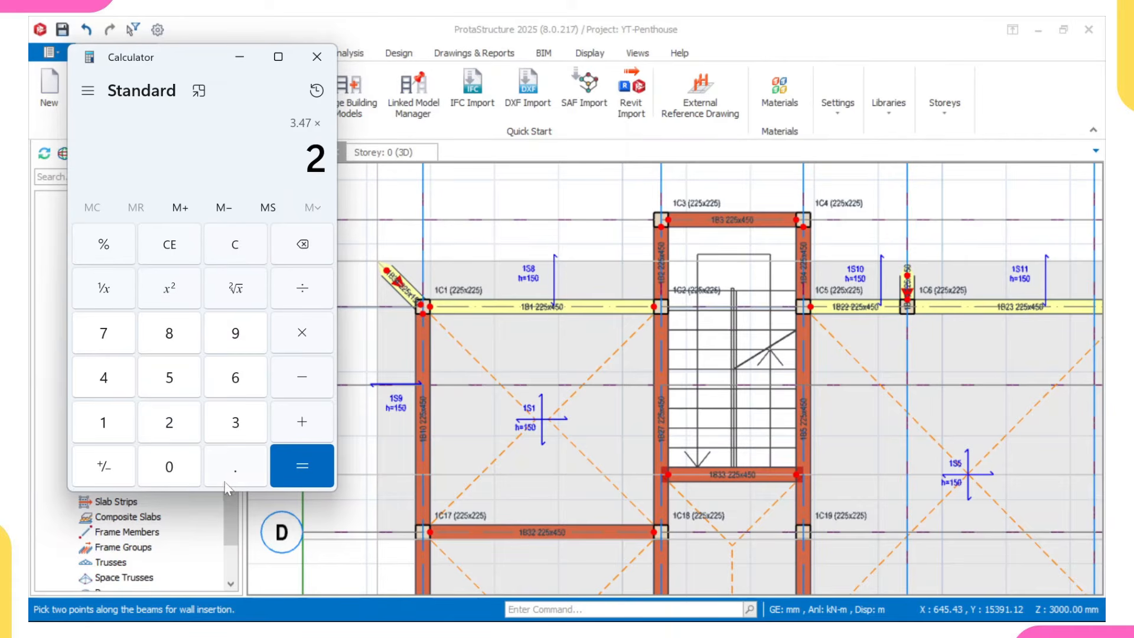
{"action": "left_click", "coordinate": [232, 473]}
{"action": "left_click", "coordinate": [106, 333]}
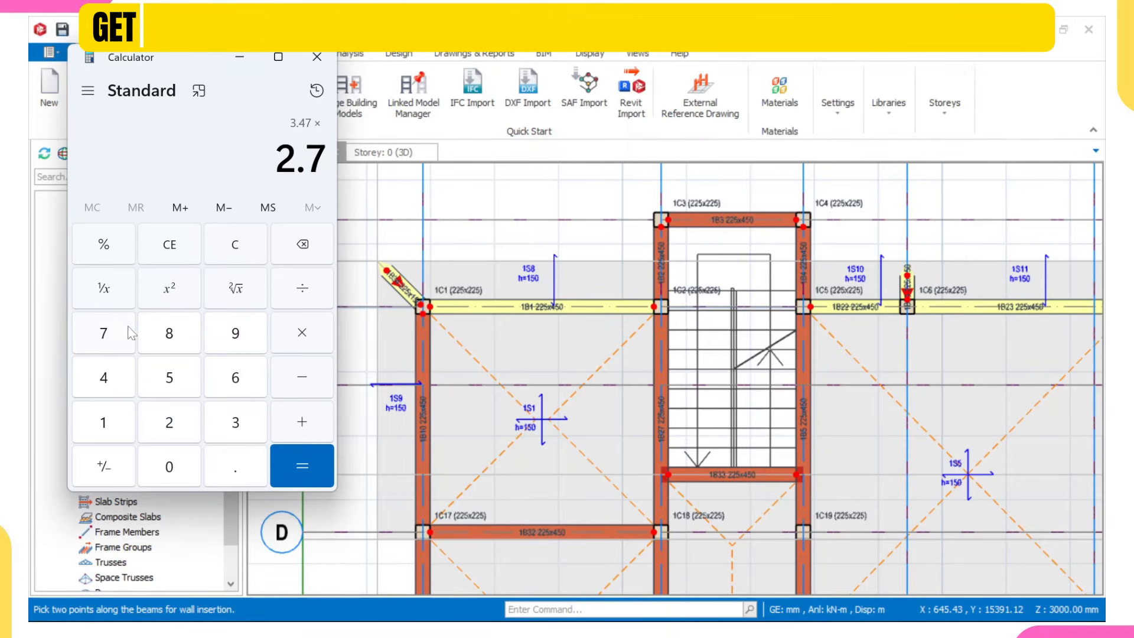
{"action": "left_click", "coordinate": [302, 465]}
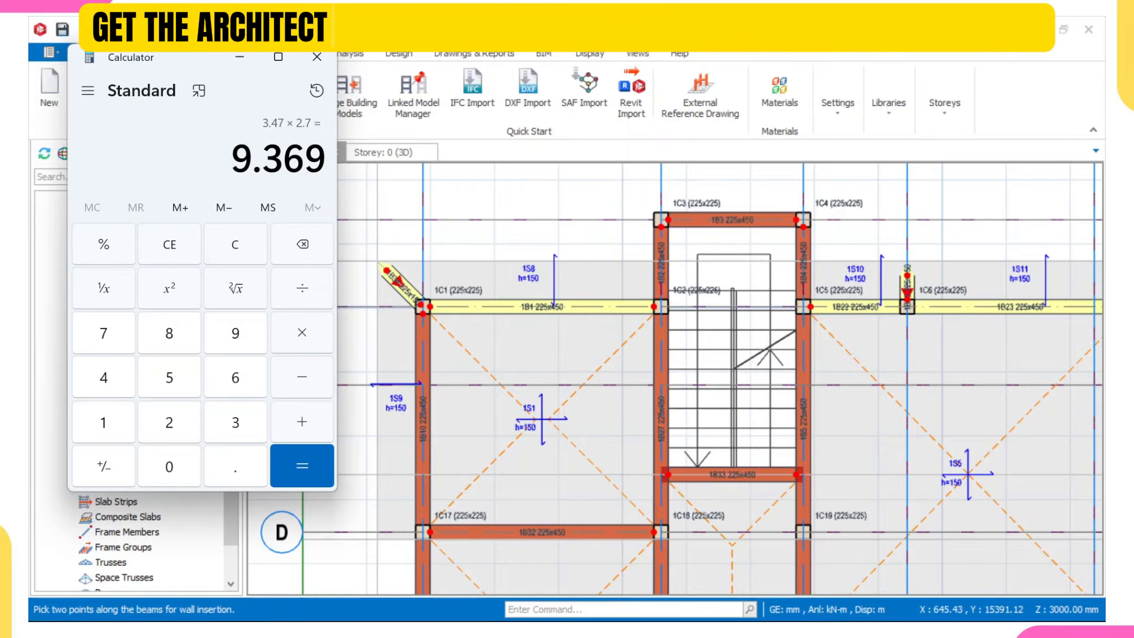
{"action": "left_click", "coordinate": [238, 57]}
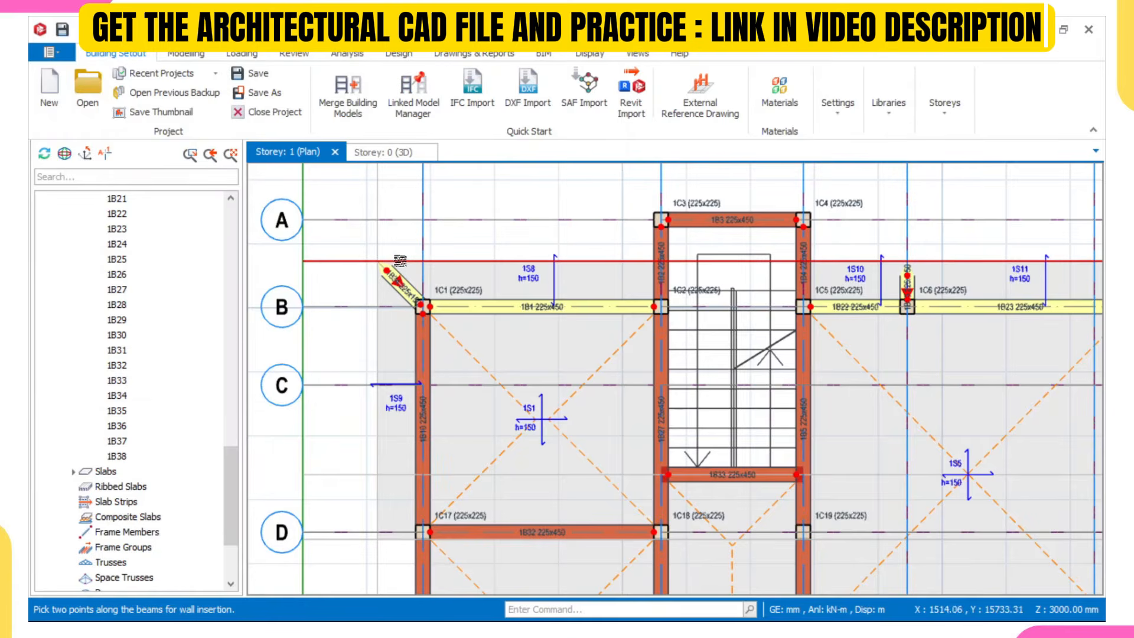
- Start a manually entered slab line load with a permanent load (G) of 9.4 kN/m at its start and end
{"action": "scroll", "coordinate": [378, 266], "scroll_direction": "up", "scroll_amount": 2}
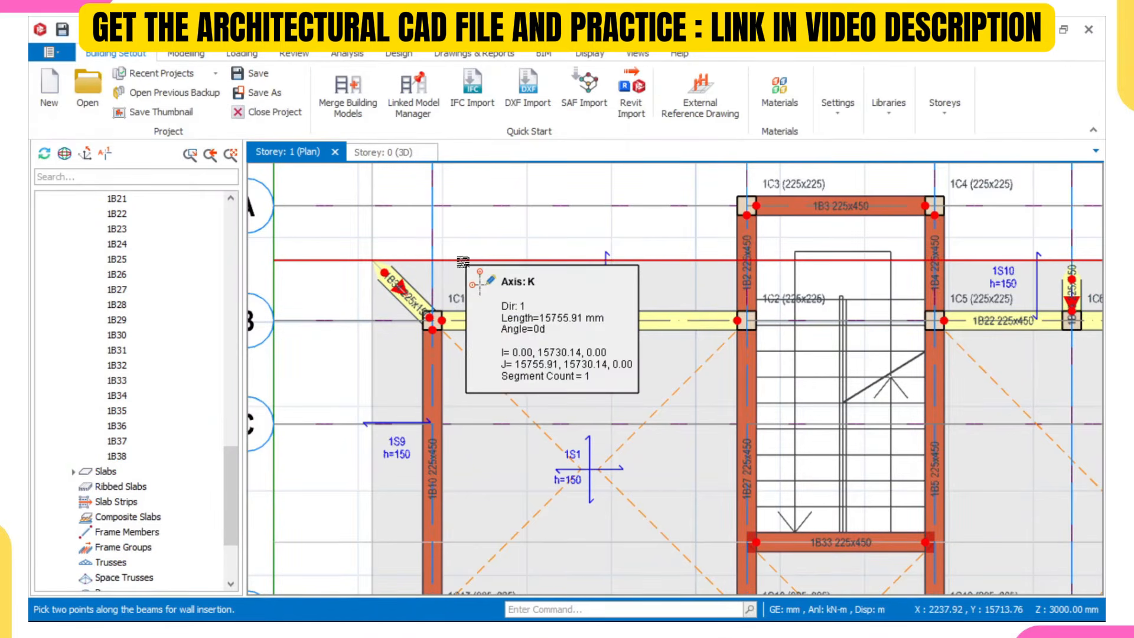
{"action": "scroll", "coordinate": [468, 266], "scroll_direction": "up", "scroll_amount": 2}
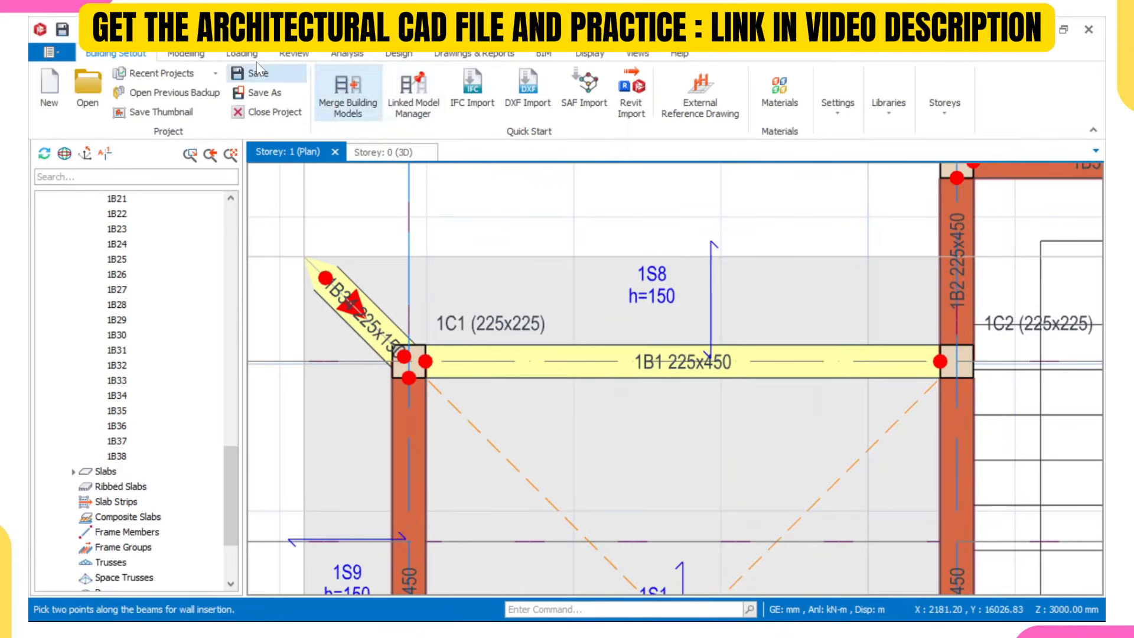
{"action": "left_click", "coordinate": [236, 54]}
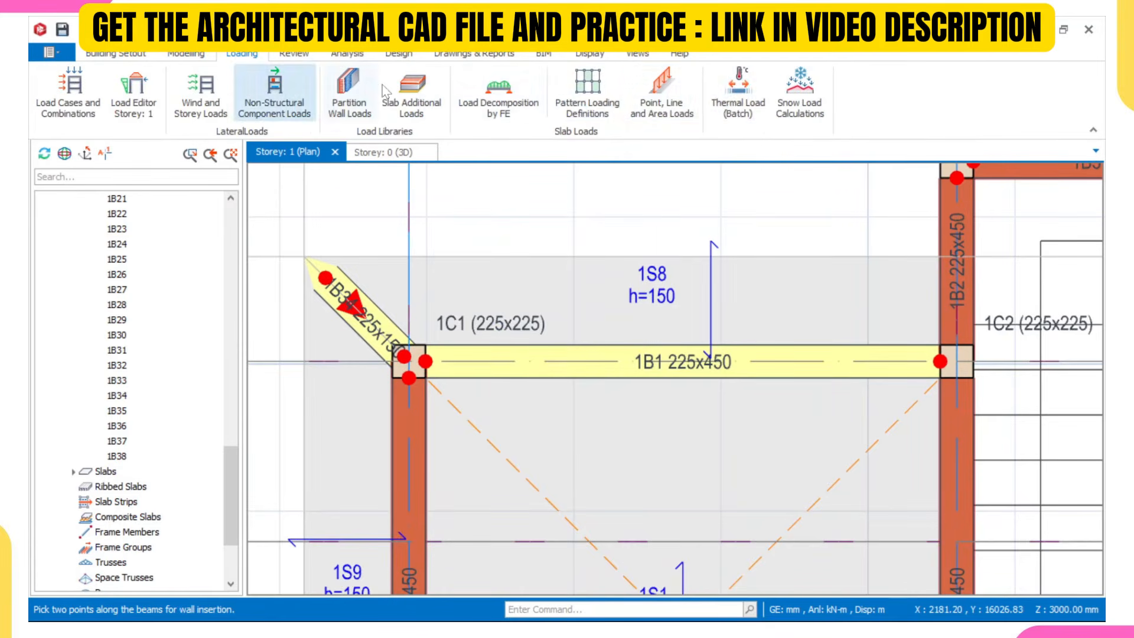
{"action": "left_click", "coordinate": [686, 112]}
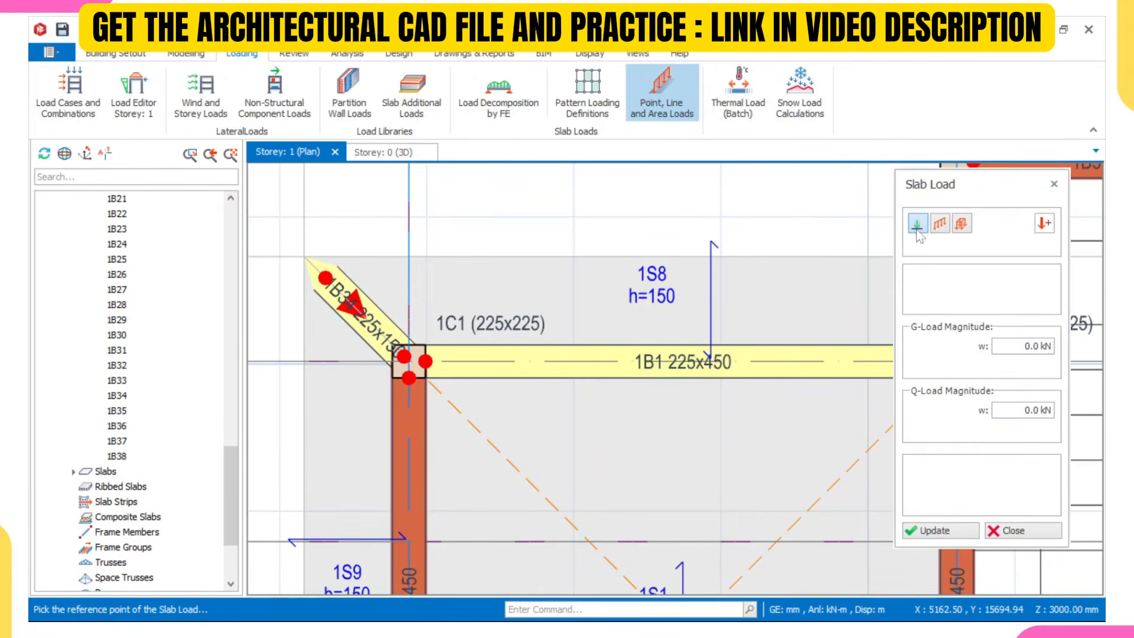
{"action": "left_click", "coordinate": [939, 224]}
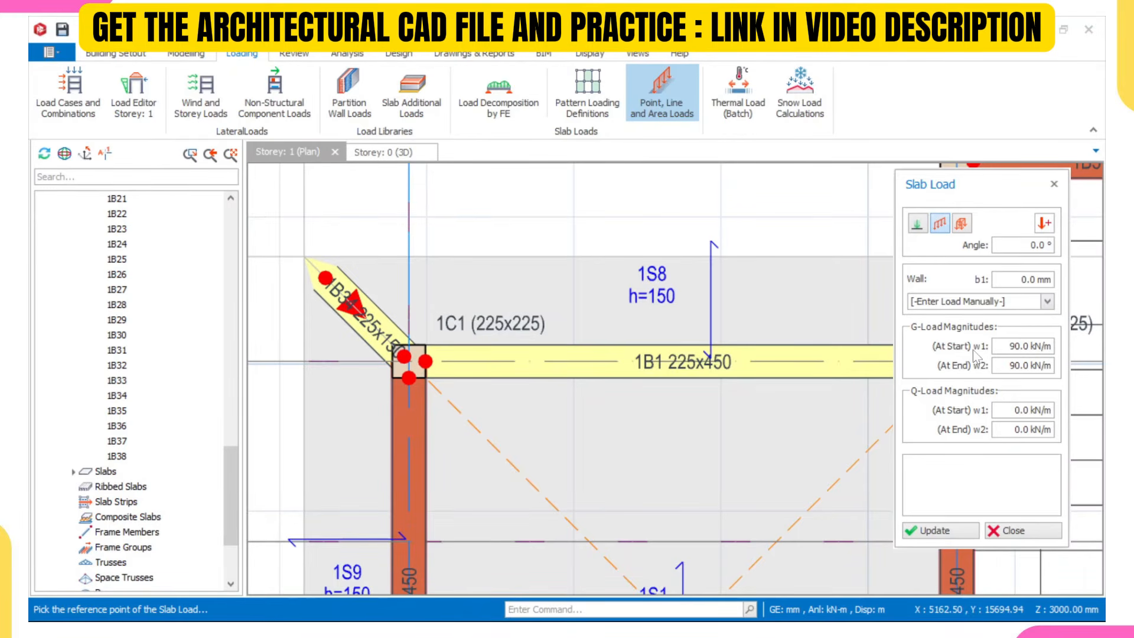
{"action": "left_click_drag", "start_coordinate": [1012, 346], "coordinate": [1046, 346]}
{"action": "key", "text": "BackSpace"}
{"action": "type", "text": ".4"}
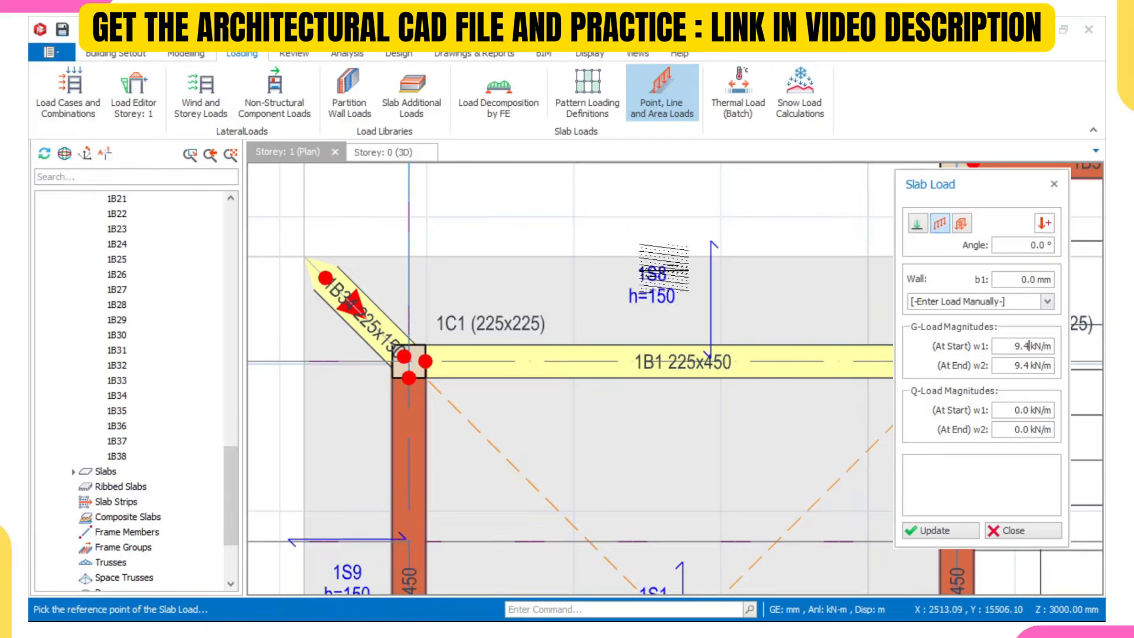
- Place the line load on slab 1S8's outer edge along axis K, from beam 1B2 to the slab corner at beam 1B34
{"action": "scroll", "coordinate": [664, 267], "scroll_direction": "down", "scroll_amount": 3}
{"action": "middle_click_drag", "start_coordinate": [644, 290], "coordinate": [632, 289]}
{"action": "scroll", "coordinate": [769, 263], "scroll_direction": "up", "scroll_amount": 5}
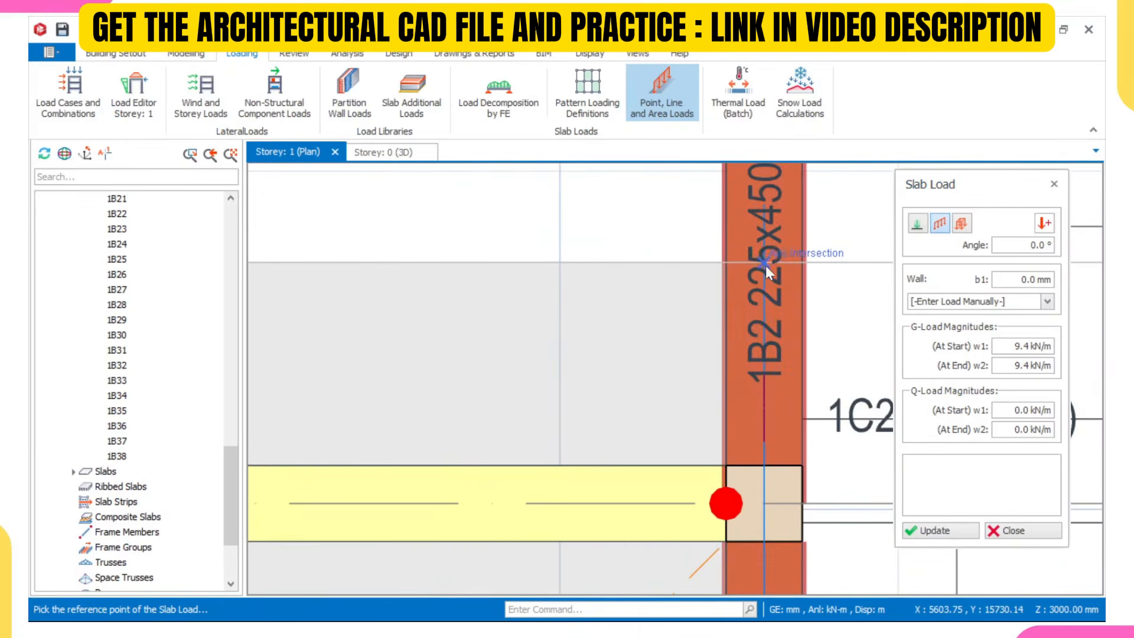
{"action": "left_click", "coordinate": [766, 264]}
{"action": "scroll", "coordinate": [625, 281], "scroll_direction": "down", "scroll_amount": 4}
{"action": "middle_click_drag", "start_coordinate": [402, 284], "coordinate": [547, 268]}
{"action": "middle_click_drag", "start_coordinate": [407, 258], "coordinate": [515, 255]}
{"action": "scroll", "coordinate": [437, 254], "scroll_direction": "up", "scroll_amount": 6}
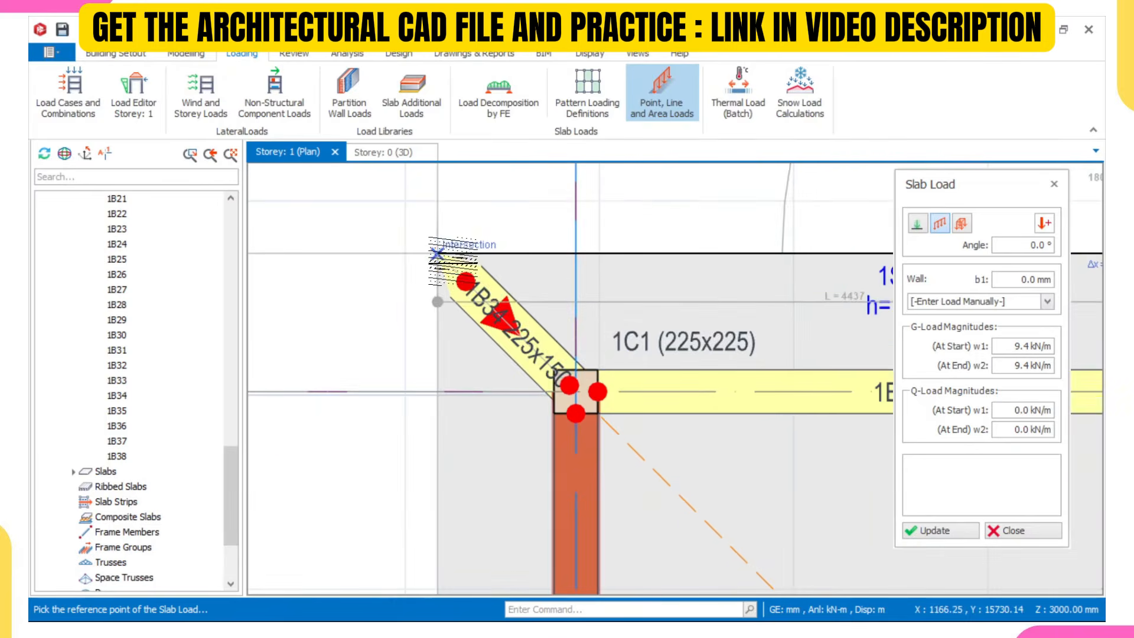
{"action": "left_click", "coordinate": [425, 248]}
{"action": "scroll", "coordinate": [447, 319], "scroll_direction": "down", "scroll_amount": 5}
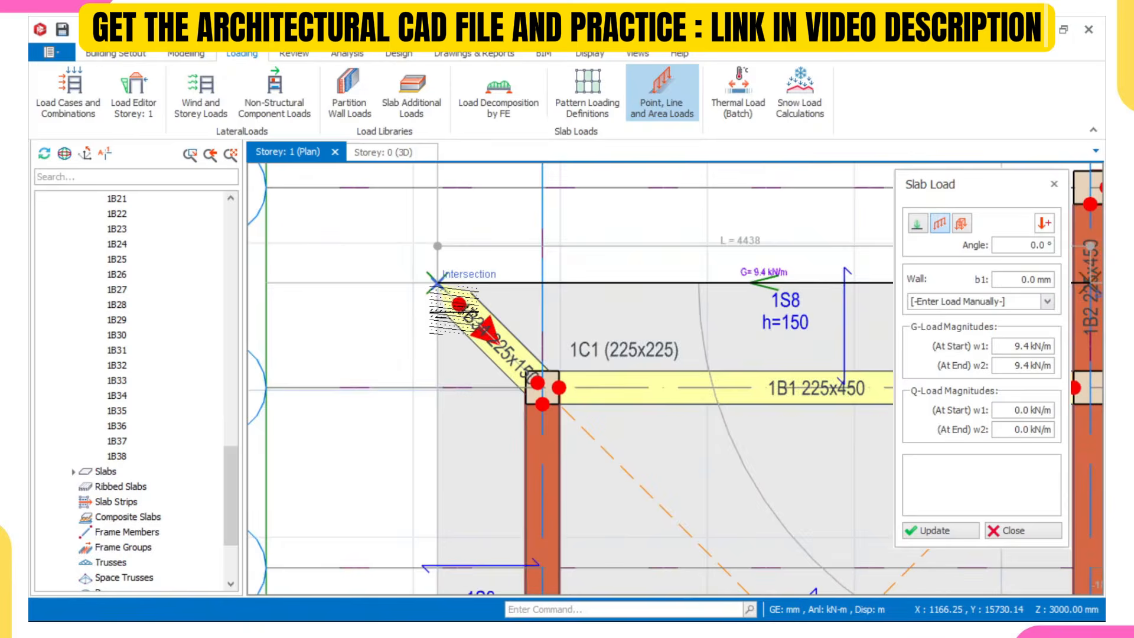
- Place the 9.4 kN/m line load along slab 1S9's outer edge from beam 1B34's corner to axis D and in to column 1C17
{"action": "scroll", "coordinate": [454, 309], "scroll_direction": "up", "scroll_amount": 3}
{"action": "scroll", "coordinate": [445, 260], "scroll_direction": "down", "scroll_amount": 6}
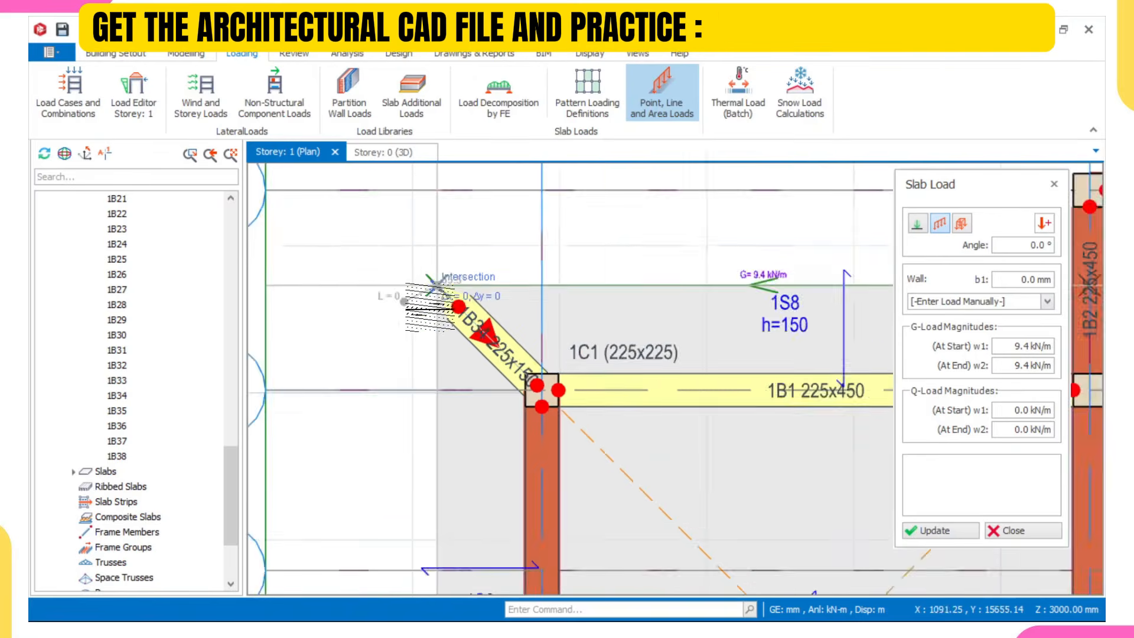
{"action": "scroll", "coordinate": [470, 355], "scroll_direction": "up", "scroll_amount": 8}
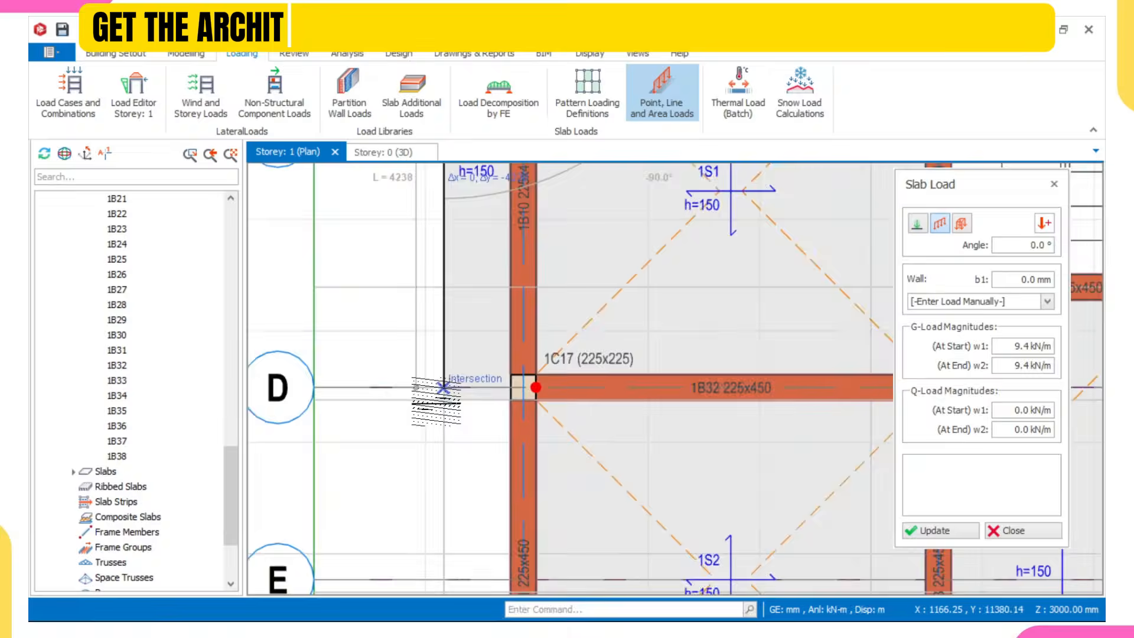
{"action": "scroll", "coordinate": [454, 399], "scroll_direction": "up", "scroll_amount": 1}
{"action": "scroll", "coordinate": [458, 396], "scroll_direction": "down", "scroll_amount": 2}
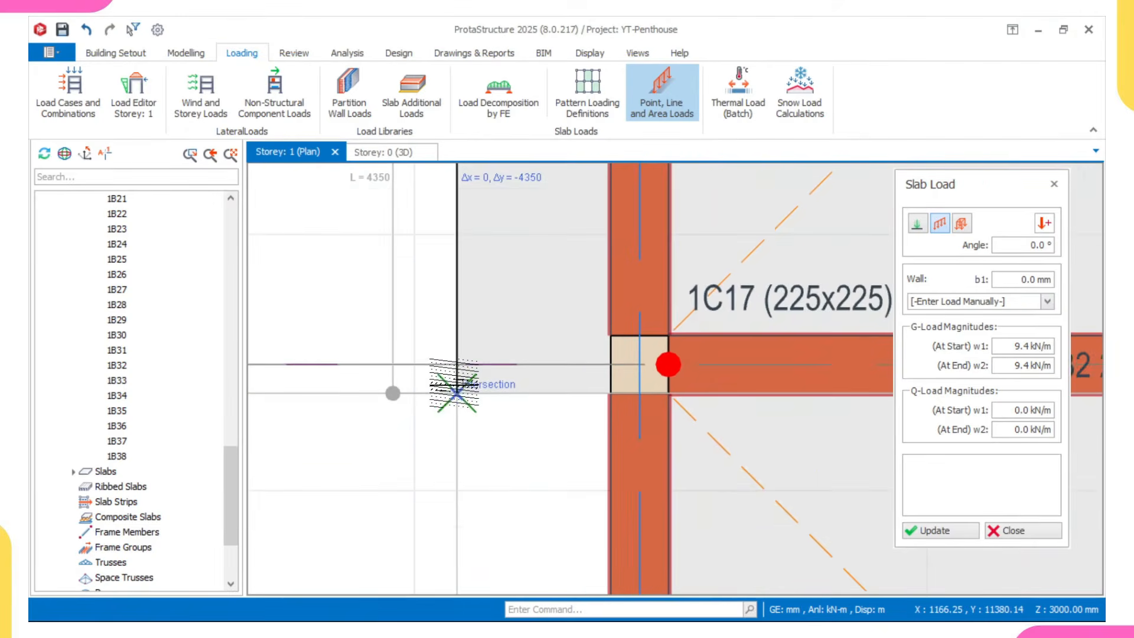
{"action": "left_click", "coordinate": [458, 392]}
{"action": "scroll", "coordinate": [554, 393], "scroll_direction": "up", "scroll_amount": 3}
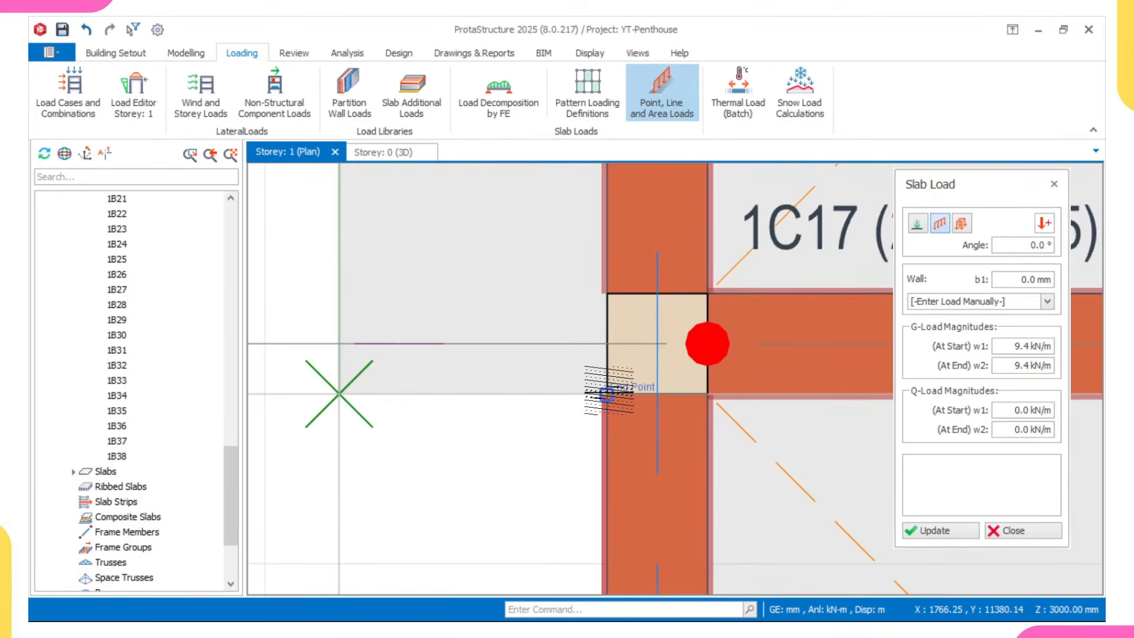
{"action": "left_click", "coordinate": [606, 393]}
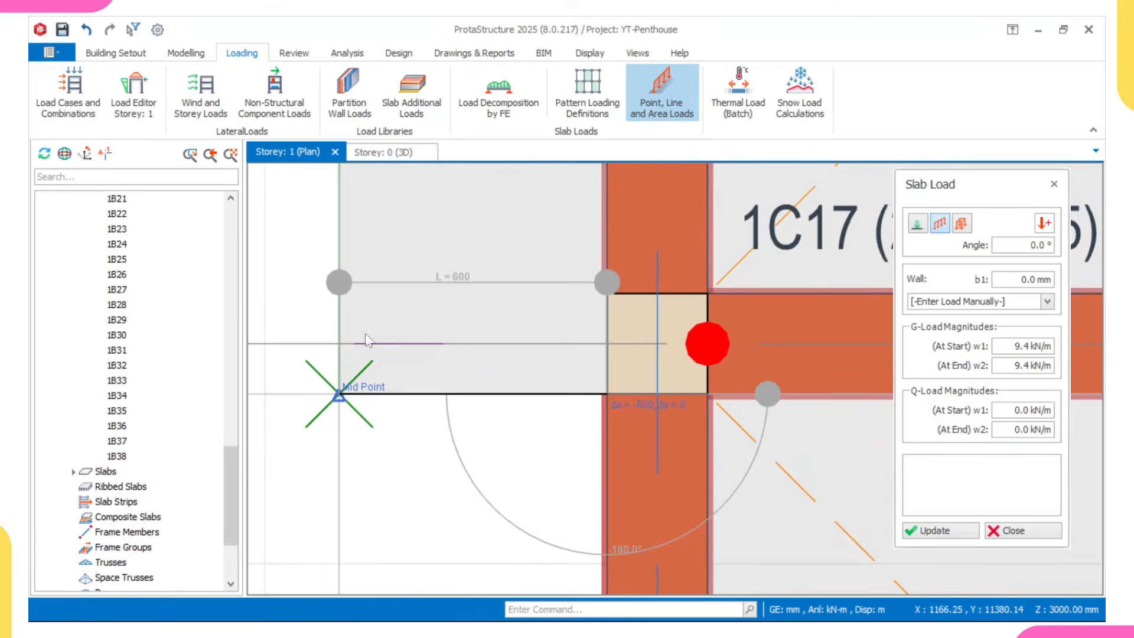
- Switch to AutoCAD and examine the wall layout around Bedroom 2's Sit Out on the first floor plan
{"action": "scroll", "coordinate": [366, 339], "scroll_direction": "down", "scroll_amount": 8}
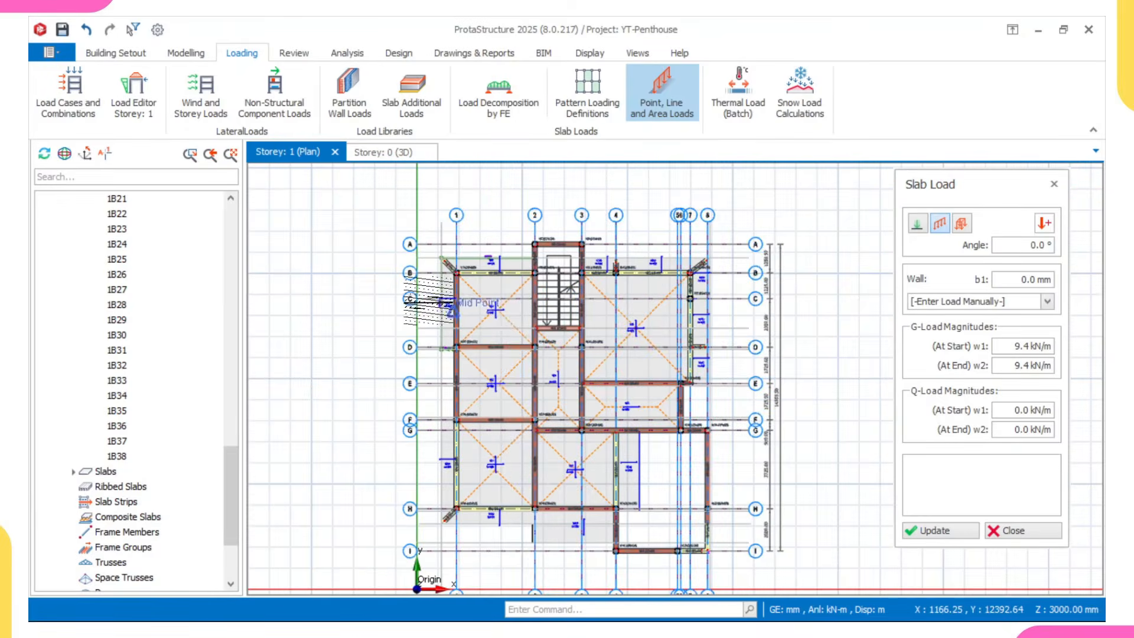
{"action": "scroll", "coordinate": [440, 300], "scroll_direction": "up", "scroll_amount": 7}
{"action": "scroll", "coordinate": [449, 387], "scroll_direction": "down", "scroll_amount": 5}
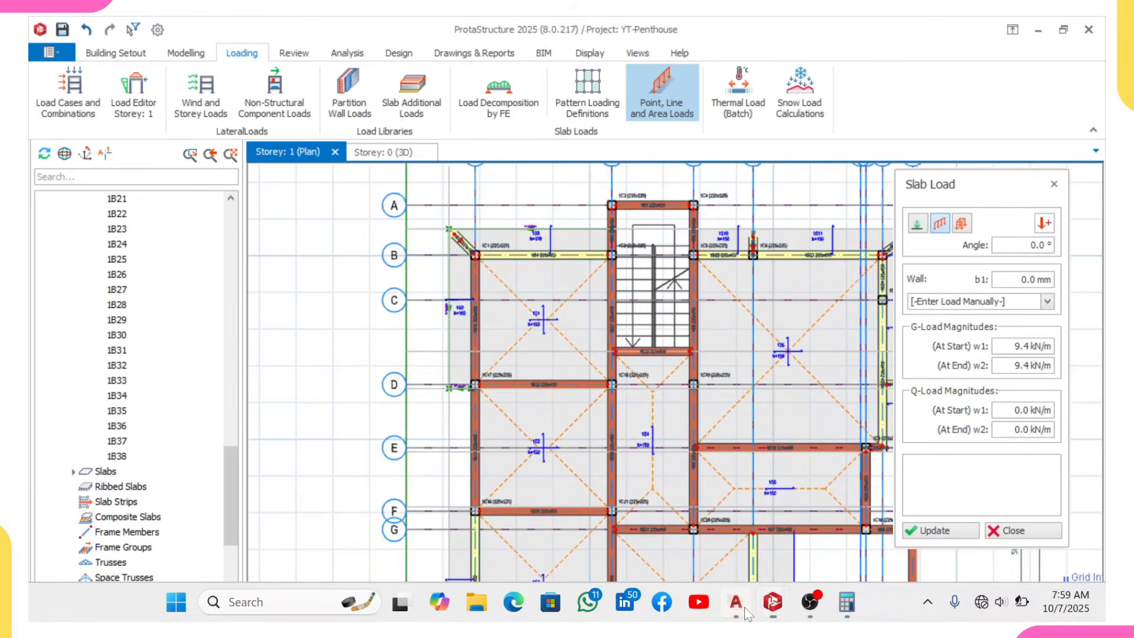
{"action": "left_click", "coordinate": [738, 605]}
{"action": "scroll", "coordinate": [454, 196], "scroll_direction": "up", "scroll_amount": 5}
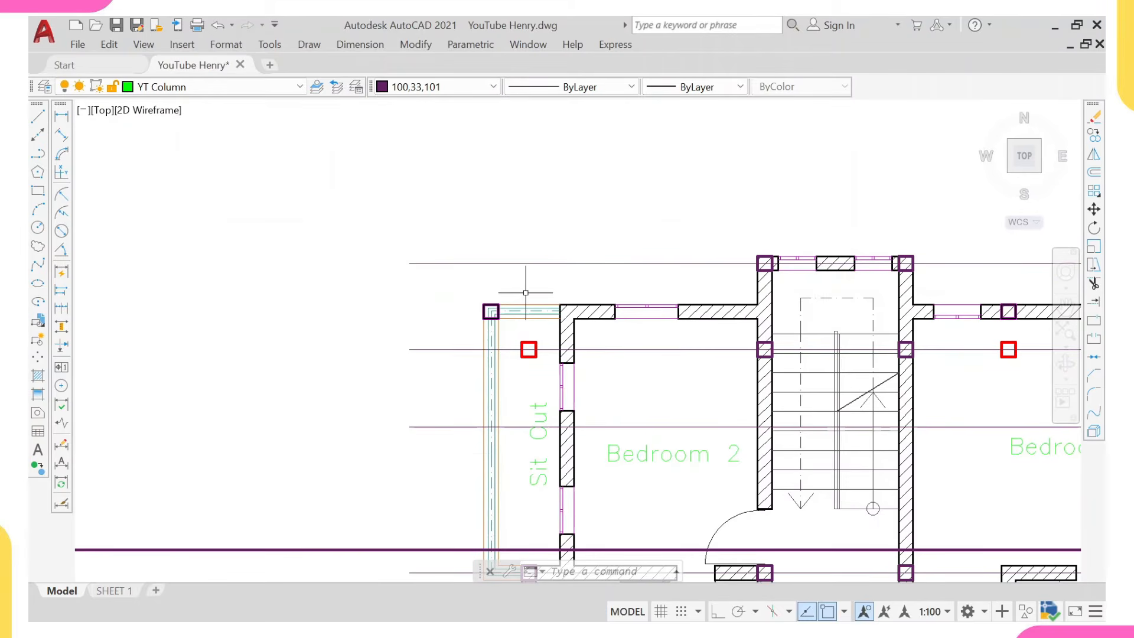
{"action": "scroll", "coordinate": [525, 293], "scroll_direction": "up", "scroll_amount": 4}
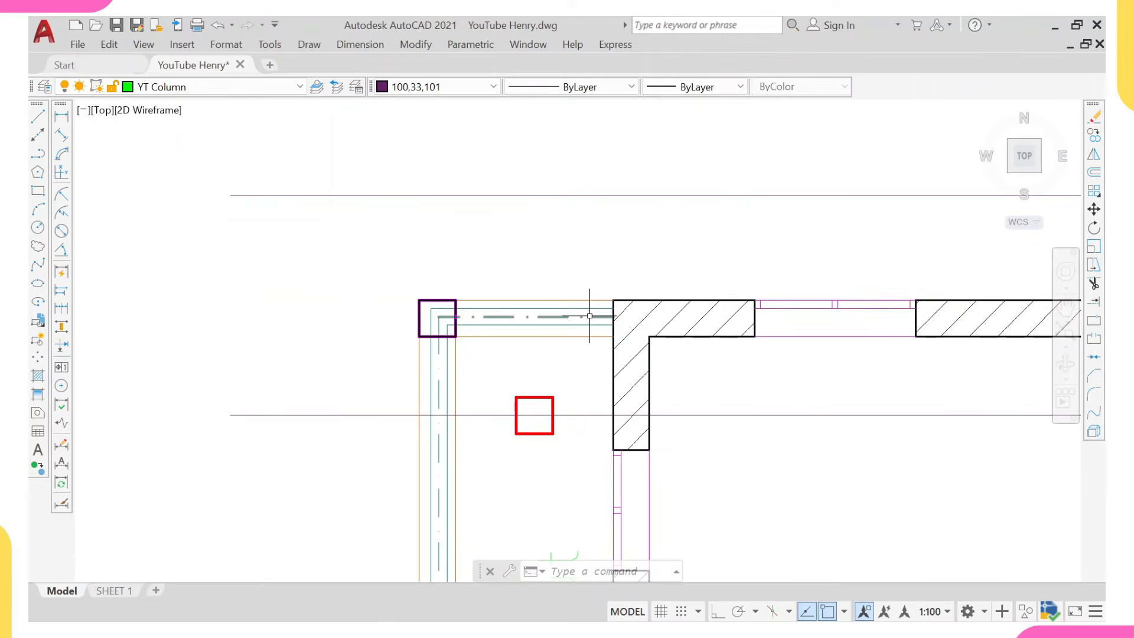
{"action": "scroll", "coordinate": [546, 280], "scroll_direction": "down", "scroll_amount": 5}
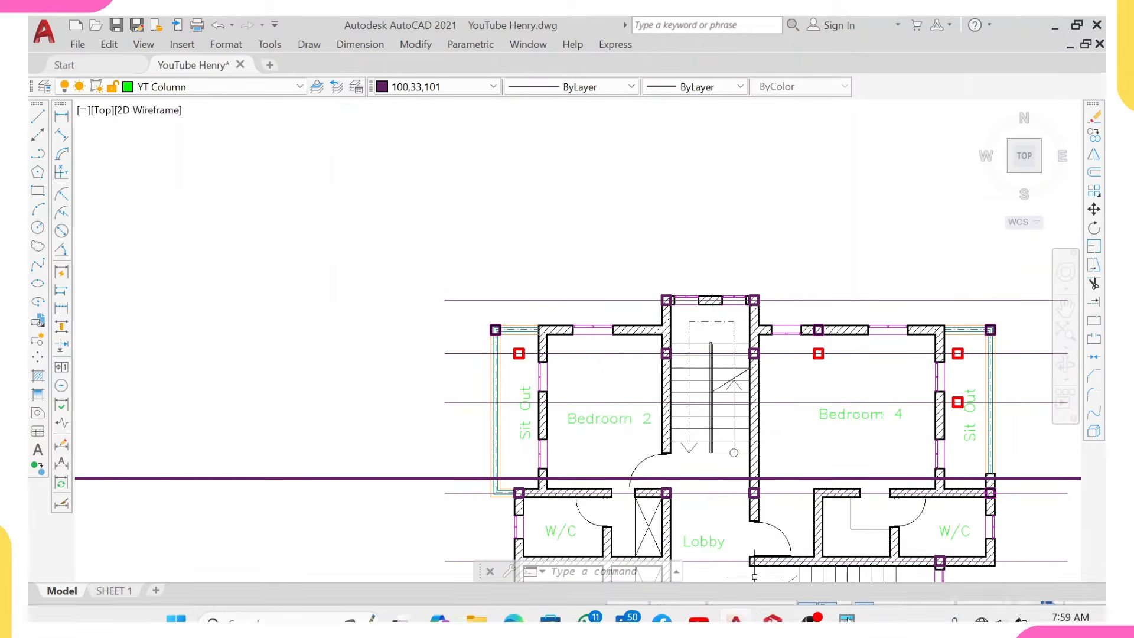
- Switch back to ProtaStructure, exit the slab load command and undo the line loads on slabs 1S8 and 1S9
{"action": "mouse_move", "coordinate": [726, 610]}
{"action": "left_click", "coordinate": [771, 602]}
{"action": "scroll", "coordinate": [483, 300], "scroll_direction": "up", "scroll_amount": 6}
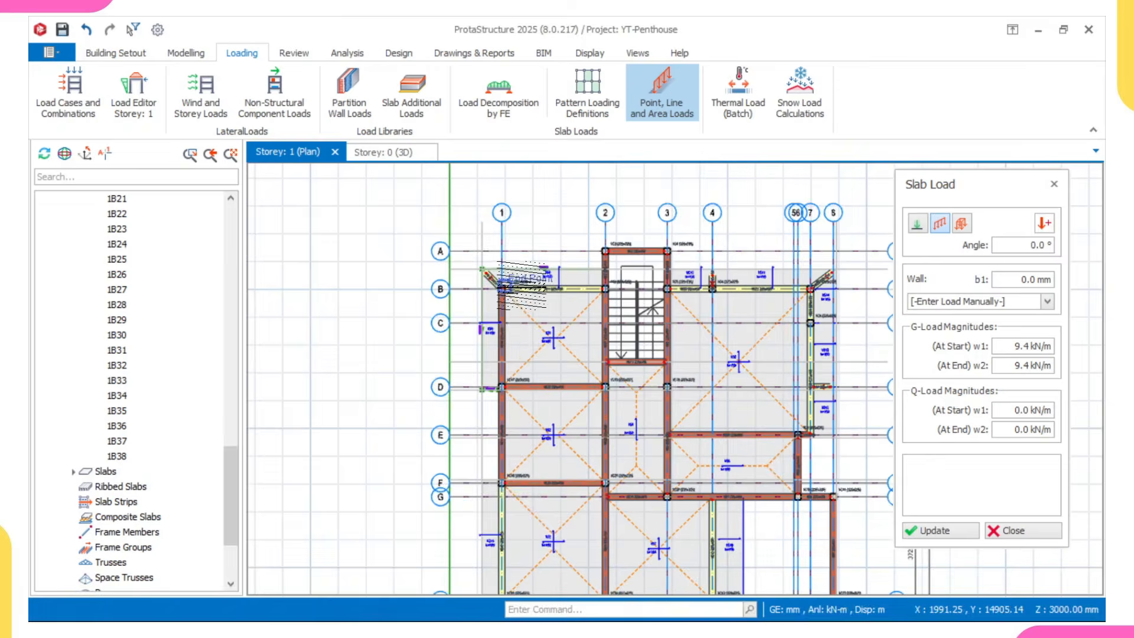
{"action": "scroll", "coordinate": [483, 300], "scroll_direction": "up", "scroll_amount": 2}
{"action": "key", "text": "Escape"}
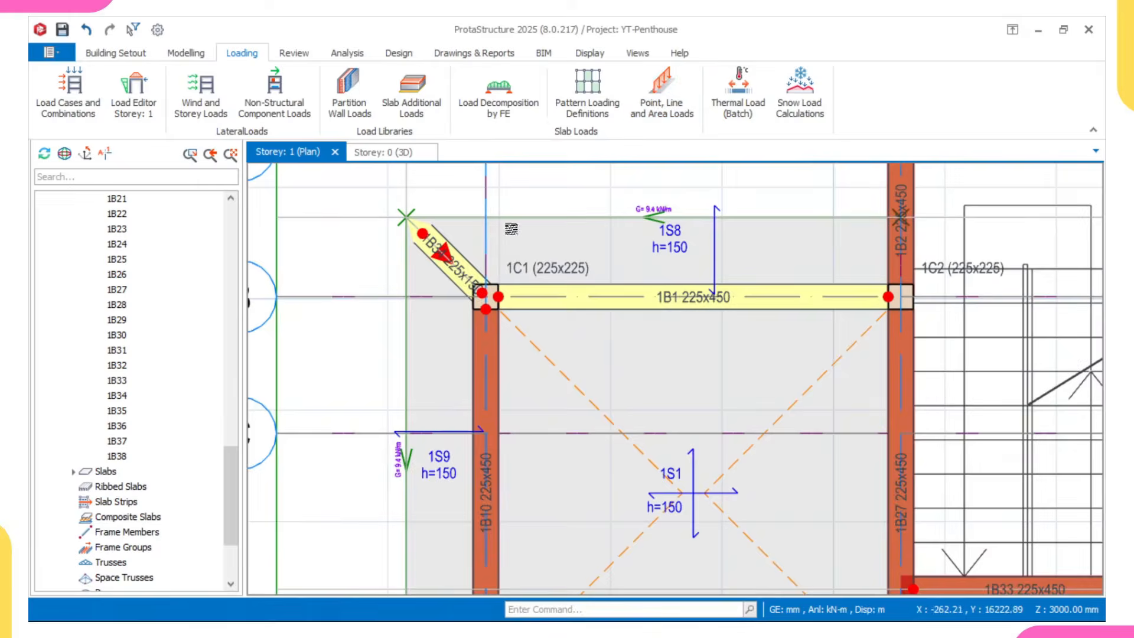
{"action": "scroll", "coordinate": [460, 258], "scroll_direction": "down", "scroll_amount": 3}
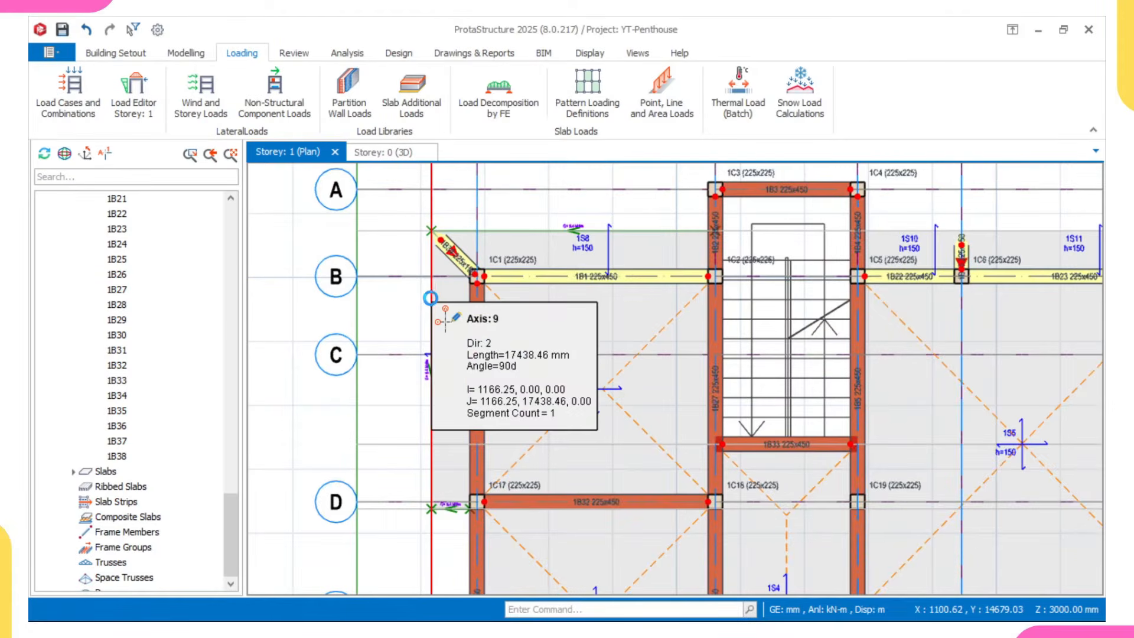
{"action": "mouse_move", "coordinate": [540, 266]}
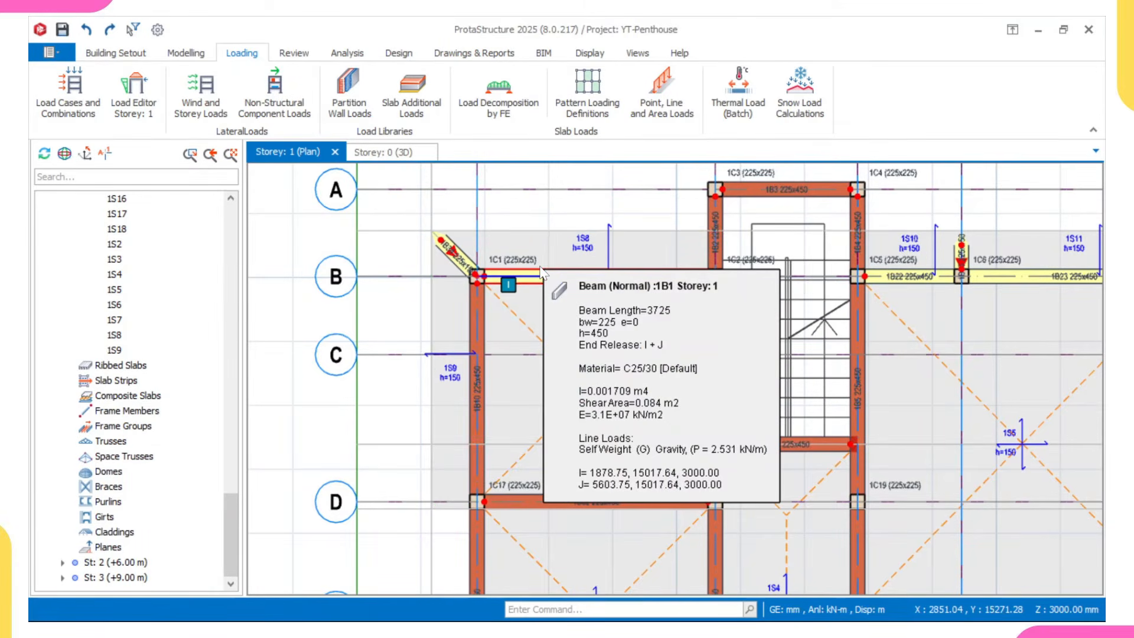
- Place a slab line load with G of 9.4 kN/m at start and end along slab 1S8's outer edge, from beam 1B2 to axis 1
{"action": "left_click", "coordinate": [677, 86]}
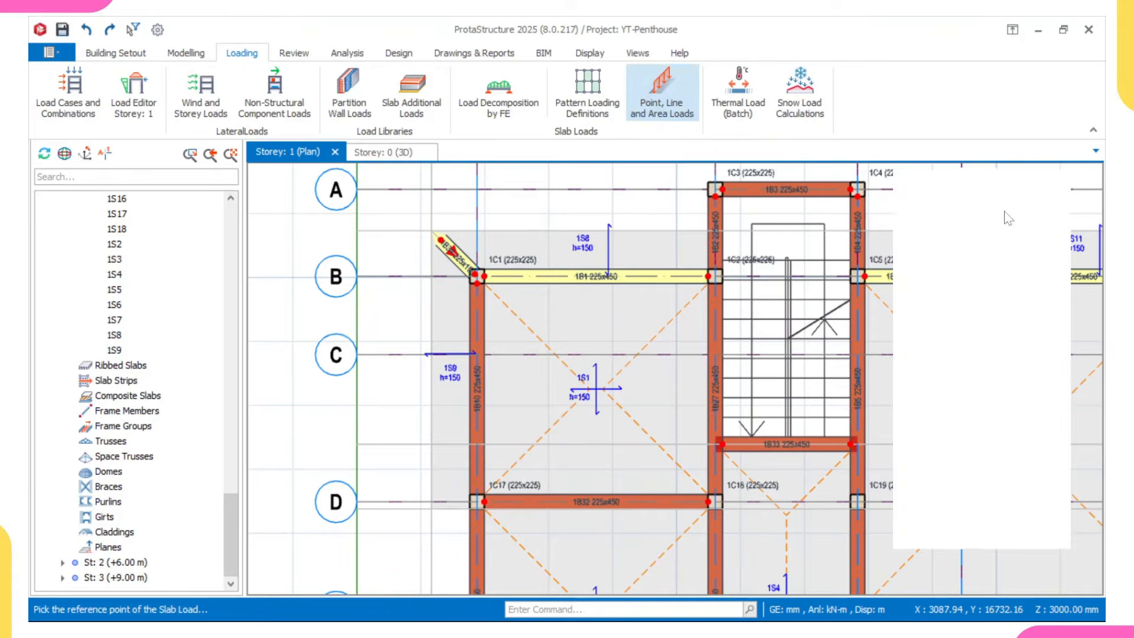
{"action": "left_click", "coordinate": [940, 223]}
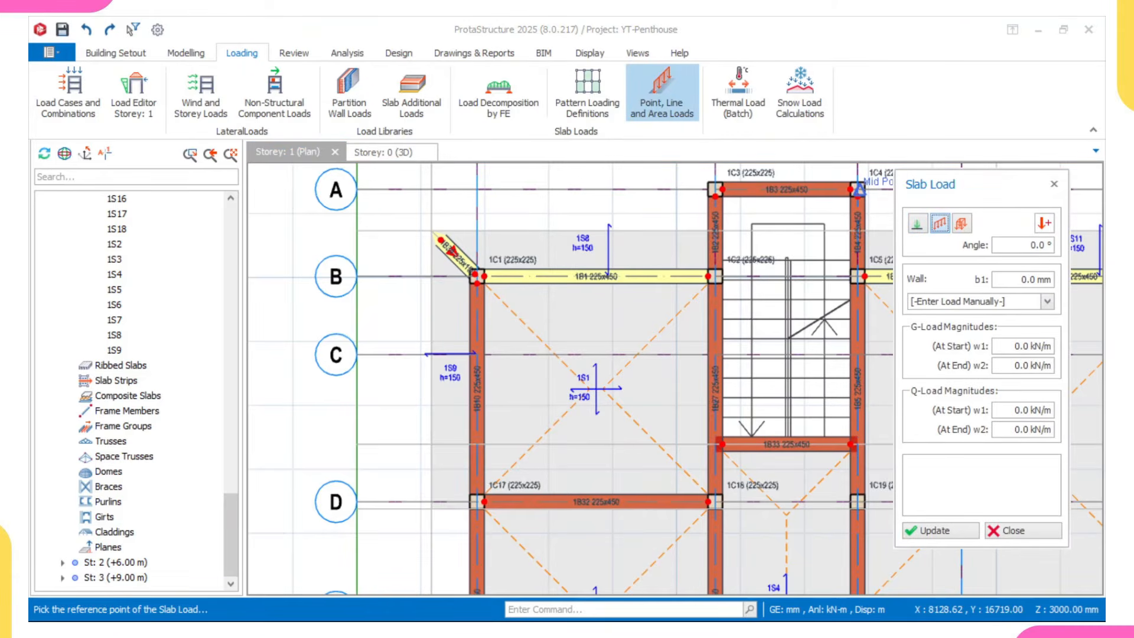
{"action": "type", "text": "9.4"}
{"action": "scroll", "coordinate": [736, 236], "scroll_direction": "up", "scroll_amount": 2}
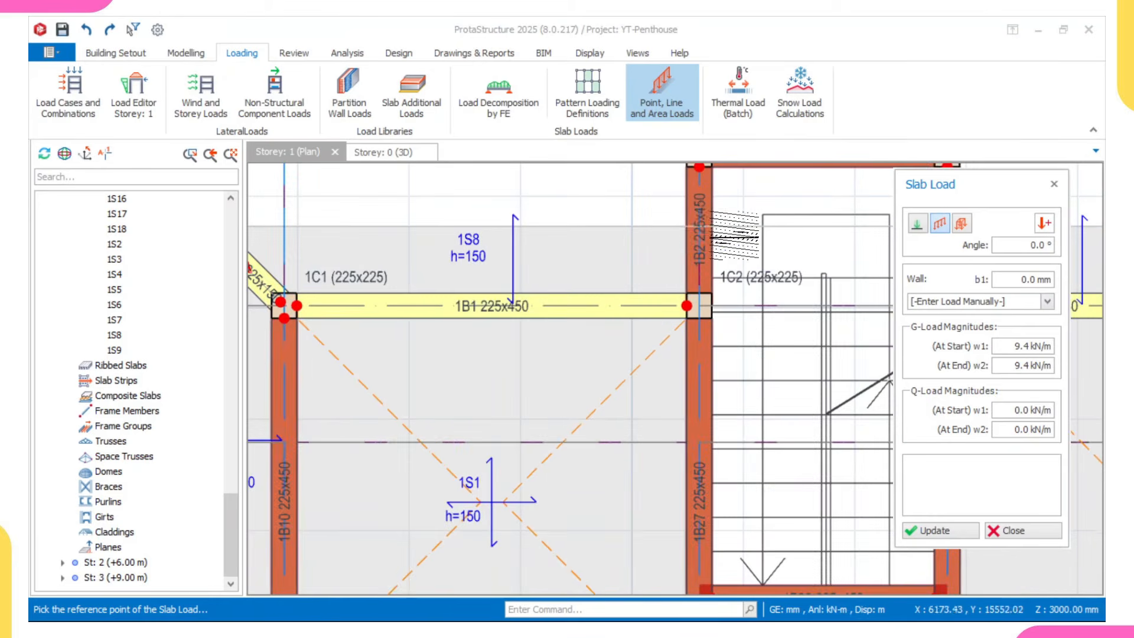
{"action": "scroll", "coordinate": [696, 227], "scroll_direction": "down", "scroll_amount": 3}
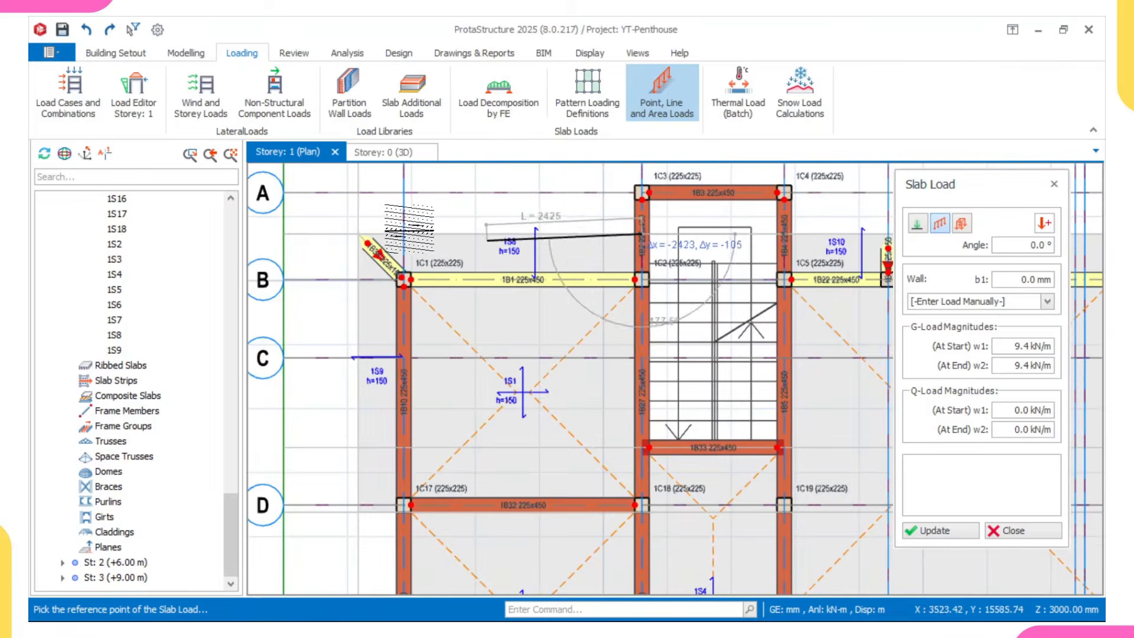
{"action": "scroll", "coordinate": [411, 236], "scroll_direction": "up", "scroll_amount": 4}
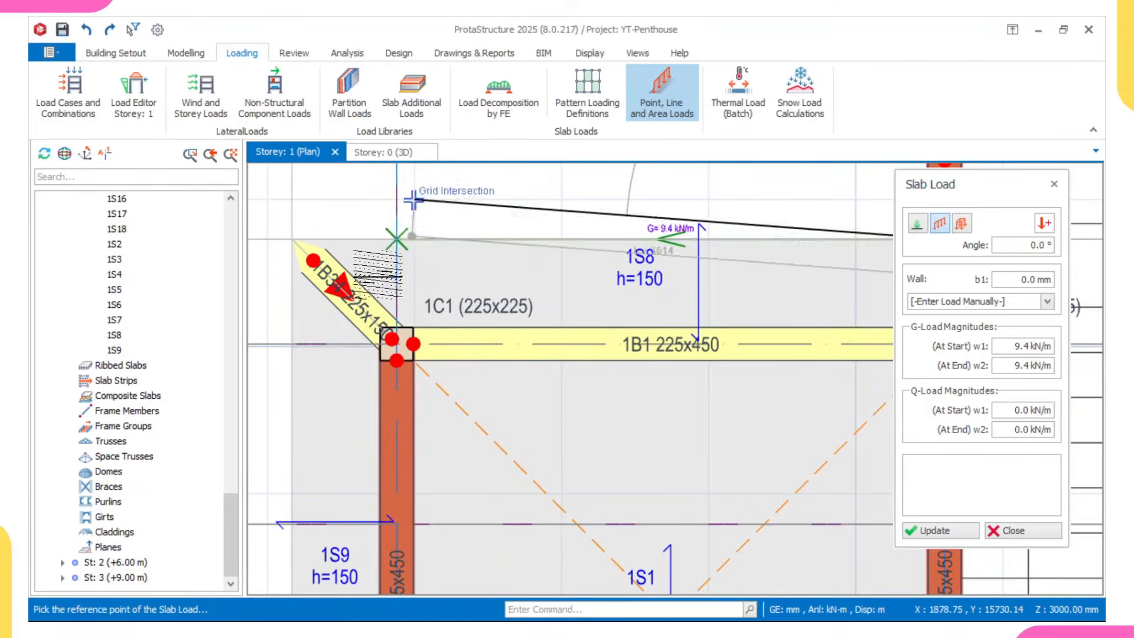
- Place a 600 mm long 9.4 kN/m line load on slab 1S15's edge, from column 1C16 to the outer slab corner
{"action": "scroll", "coordinate": [393, 298], "scroll_direction": "down", "scroll_amount": 6}
{"action": "scroll", "coordinate": [461, 357], "scroll_direction": "down", "scroll_amount": 2}
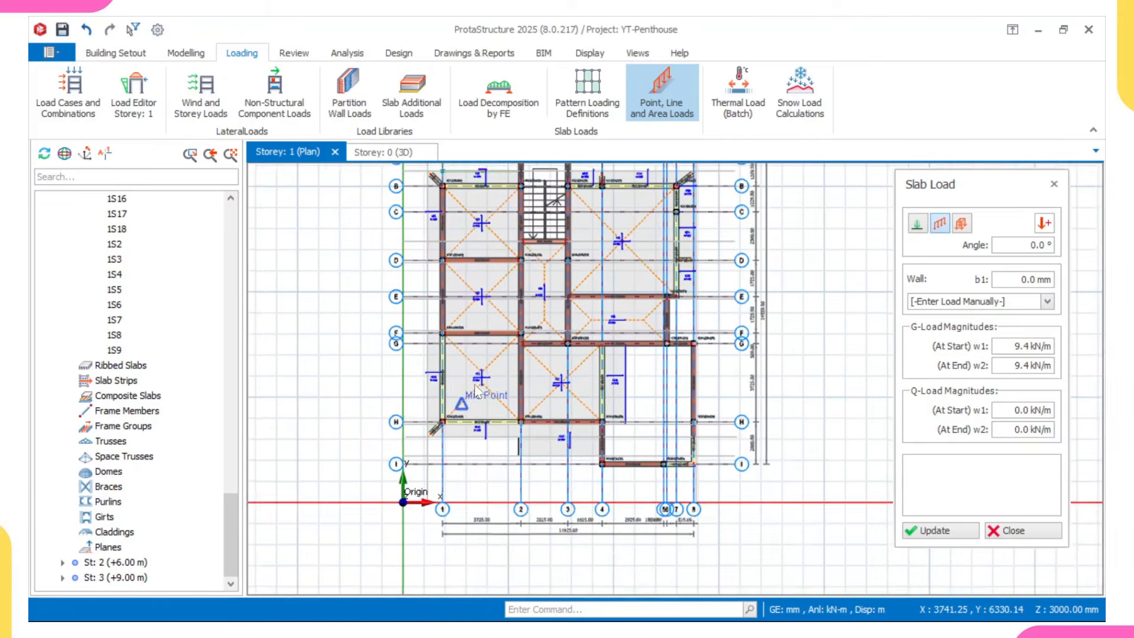
{"action": "scroll", "coordinate": [452, 236], "scroll_direction": "up", "scroll_amount": 5}
{"action": "scroll", "coordinate": [452, 236], "scroll_direction": "up", "scroll_amount": 3}
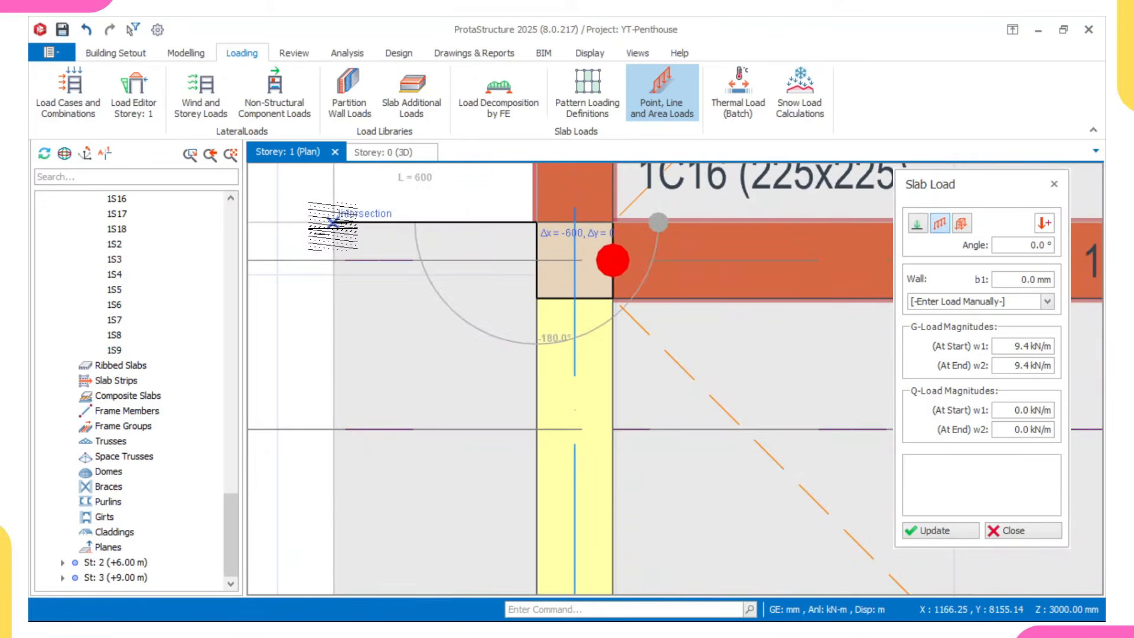
{"action": "scroll", "coordinate": [307, 265], "scroll_direction": "down", "scroll_amount": 2}
{"action": "scroll", "coordinate": [319, 225], "scroll_direction": "up", "scroll_amount": 4}
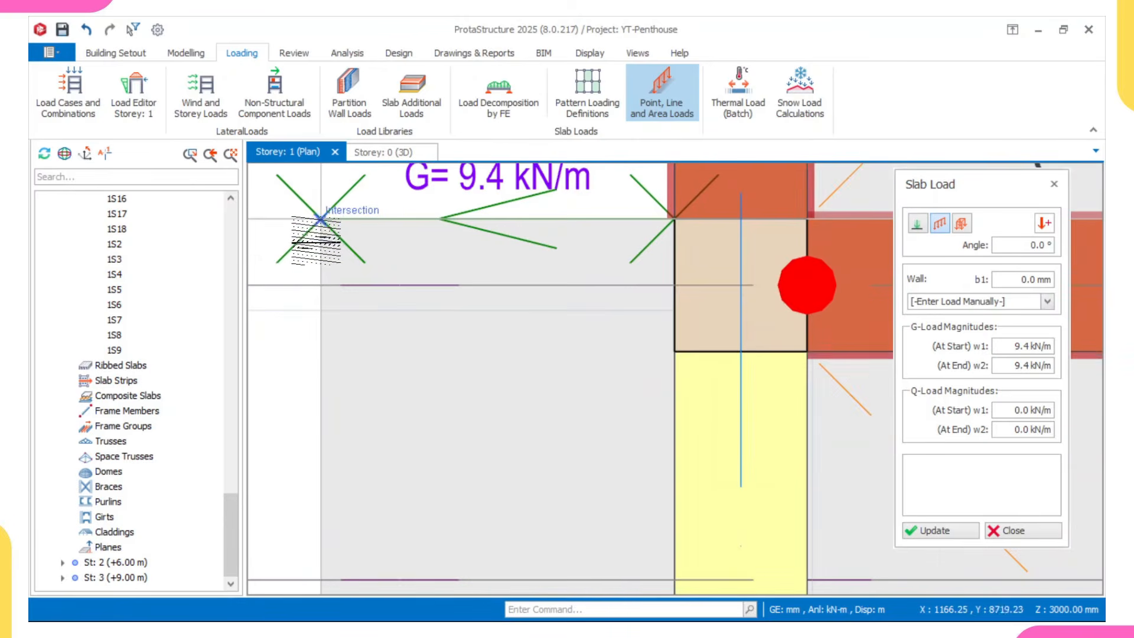
- Place the 9.4 kN/m line load along slab 1S15's outer edge, from the corner near column 1C16 to the corner at beam 1B38
{"action": "left_click", "coordinate": [321, 219]}
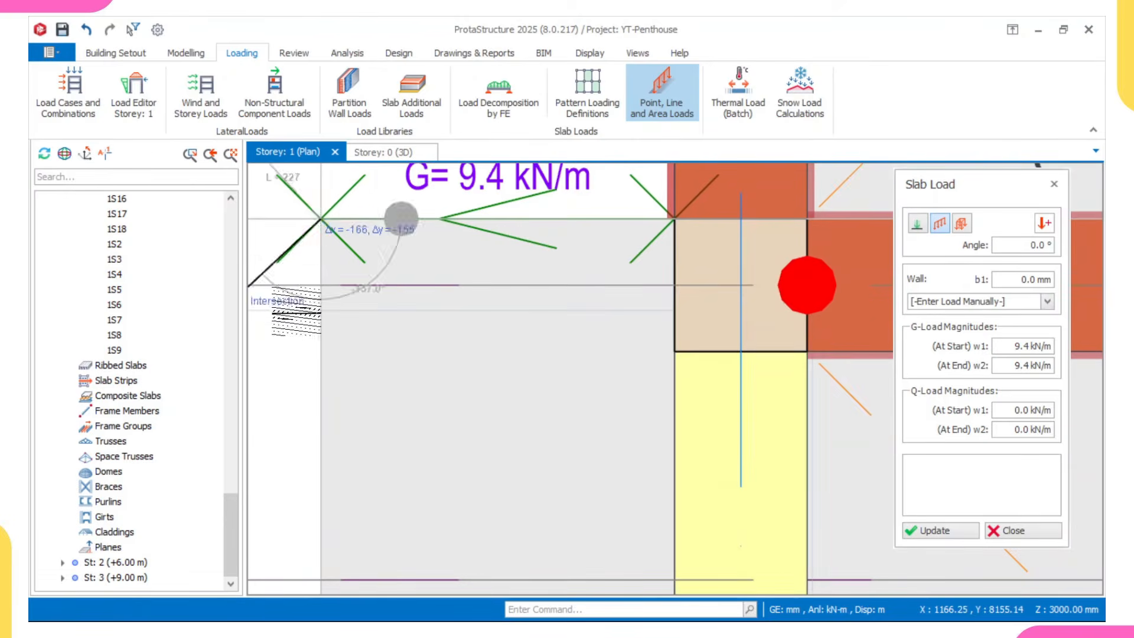
{"action": "scroll", "coordinate": [299, 306], "scroll_direction": "down", "scroll_amount": 6}
{"action": "scroll", "coordinate": [311, 347], "scroll_direction": "down", "scroll_amount": 1}
{"action": "middle_click_drag", "start_coordinate": [312, 371], "coordinate": [329, 279]}
{"action": "middle_click_drag", "start_coordinate": [340, 520], "coordinate": [380, 325]}
{"action": "scroll", "coordinate": [346, 452], "scroll_direction": "up", "scroll_amount": 8}
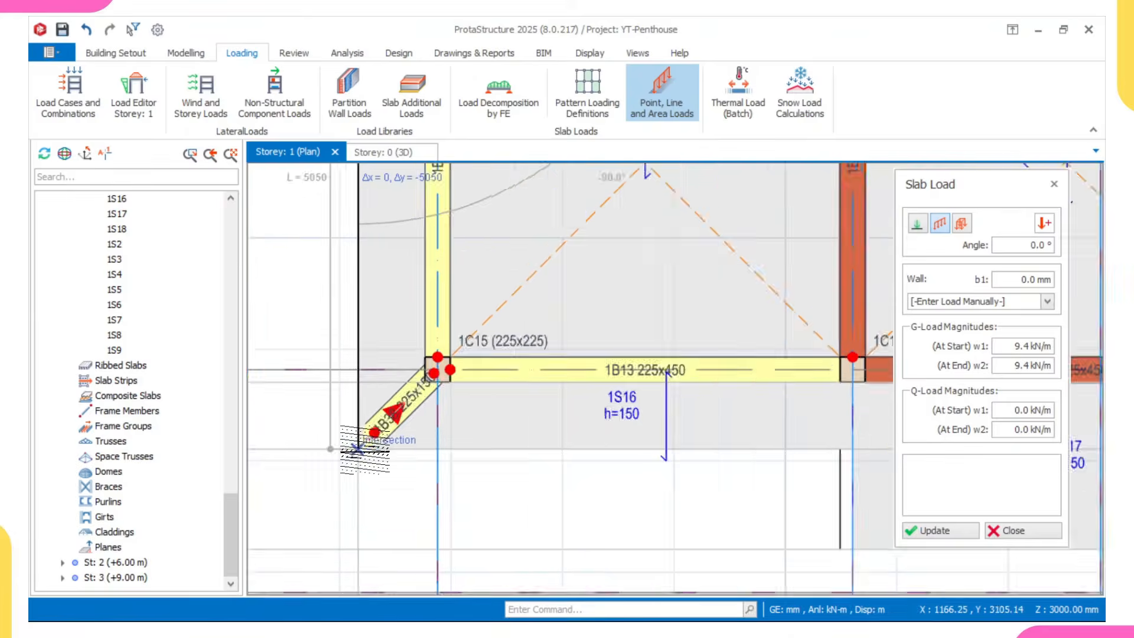
{"action": "scroll", "coordinate": [346, 452], "scroll_direction": "down", "scroll_amount": 2}
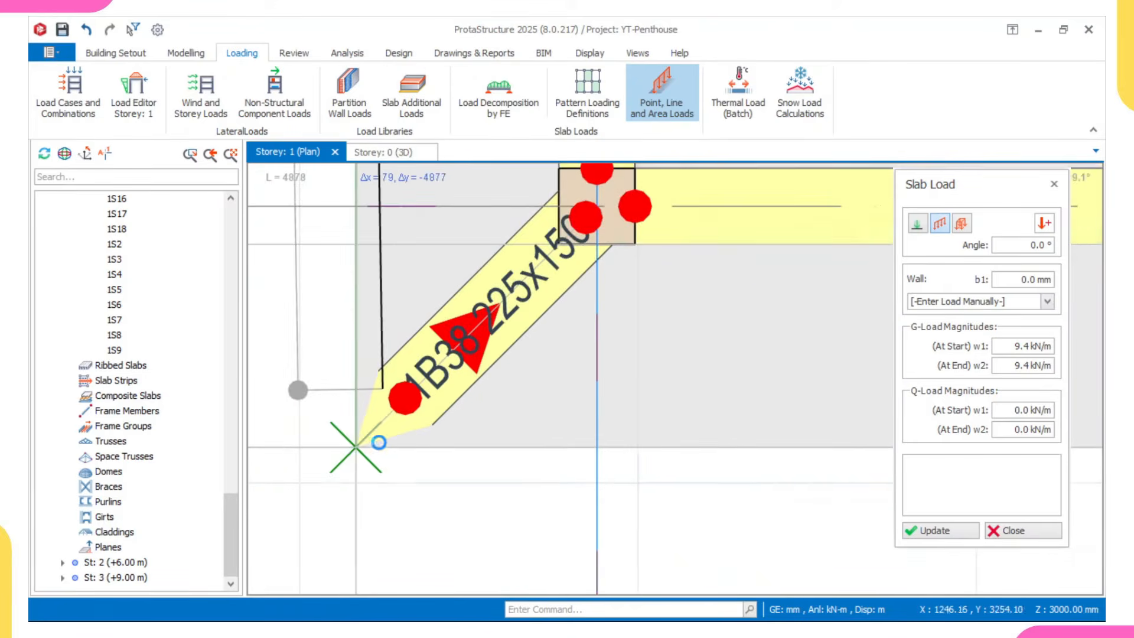
{"action": "scroll", "coordinate": [354, 448], "scroll_direction": "up", "scroll_amount": 3}
{"action": "left_click", "coordinate": [356, 447]}
- Place the 9.4 kN/m line load along slab 1S16's outer edge, from the corner at beam 1B38 to axis 2
{"action": "scroll", "coordinate": [421, 438], "scroll_direction": "down", "scroll_amount": 7}
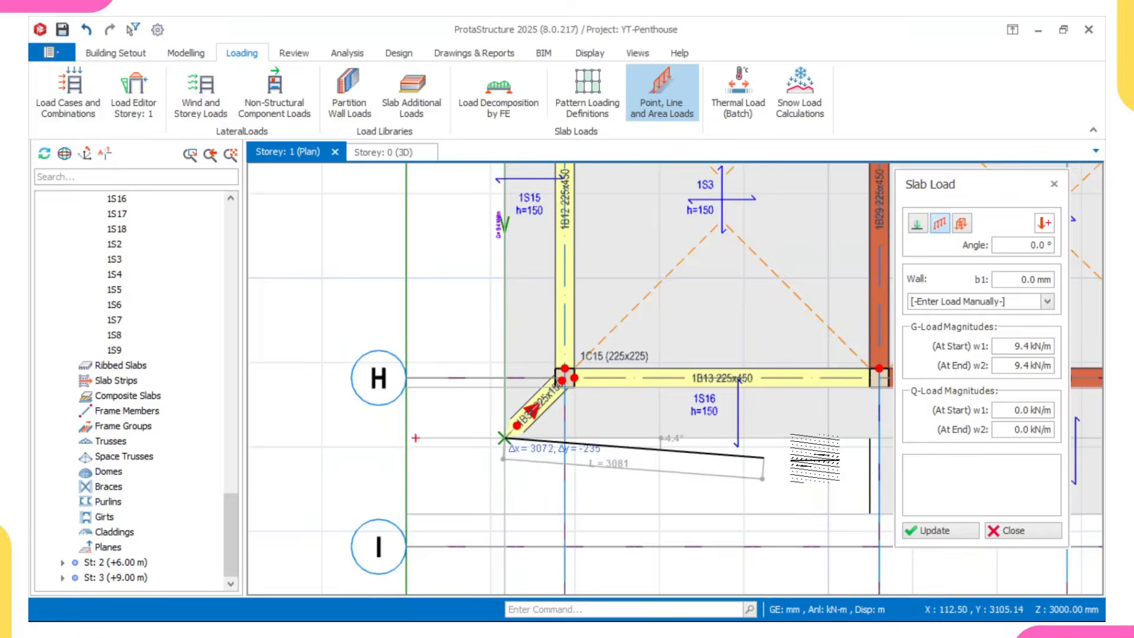
{"action": "middle_click_drag", "start_coordinate": [814, 456], "coordinate": [538, 448]}
{"action": "scroll", "coordinate": [630, 438], "scroll_direction": "up", "scroll_amount": 2}
{"action": "scroll", "coordinate": [608, 431], "scroll_direction": "up", "scroll_amount": 3}
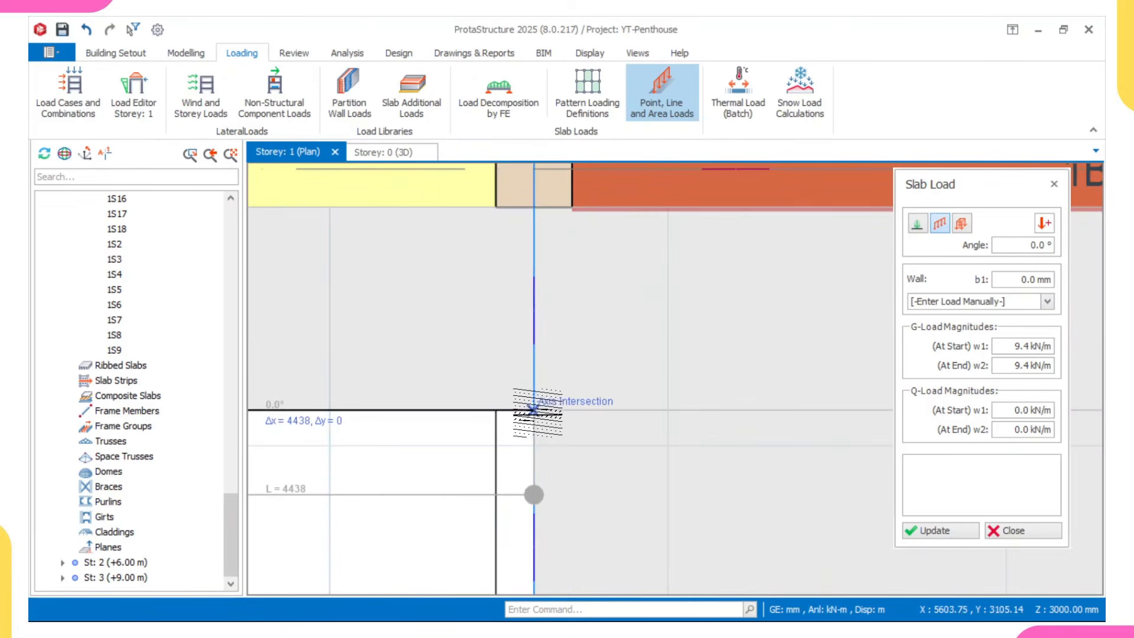
{"action": "scroll", "coordinate": [533, 409], "scroll_direction": "down", "scroll_amount": 5}
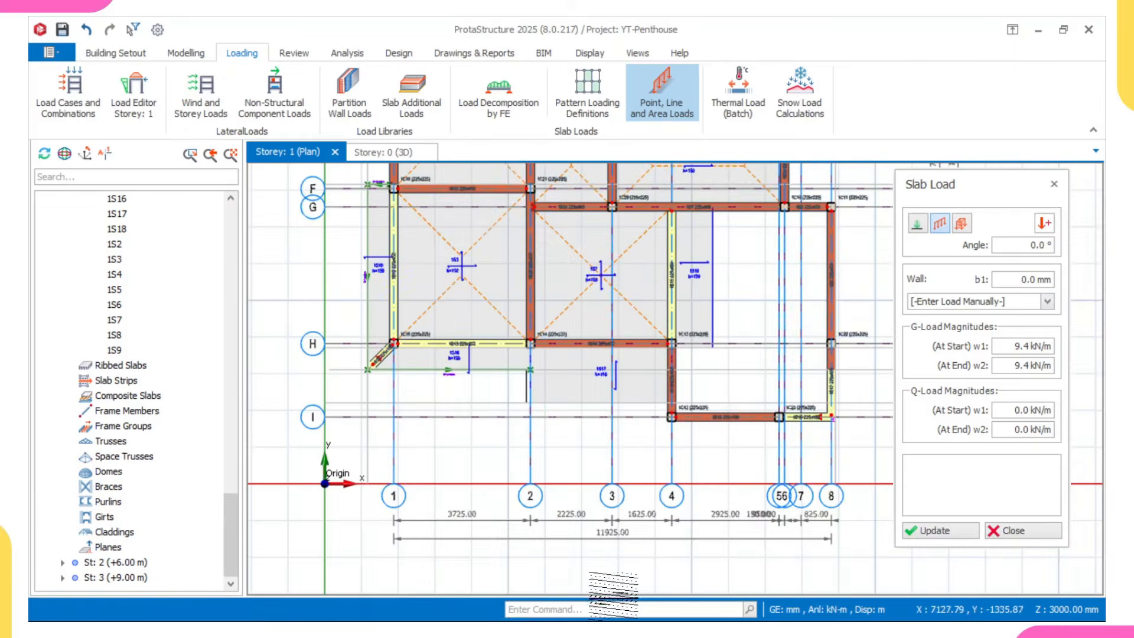
- Switch to AutoCAD and examine the walls of Bedroom 3 and the adjoining Sit Out on the first floor layout
{"action": "left_click", "coordinate": [735, 602]}
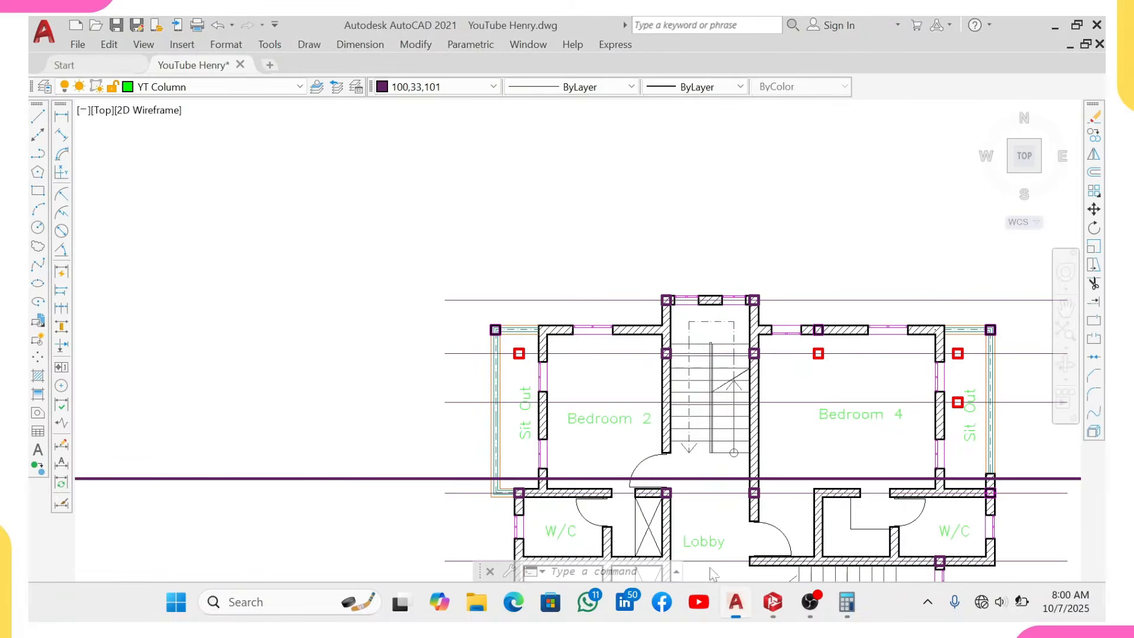
{"action": "scroll", "coordinate": [596, 407], "scroll_direction": "down", "scroll_amount": 6}
{"action": "scroll", "coordinate": [560, 326], "scroll_direction": "up", "scroll_amount": 6}
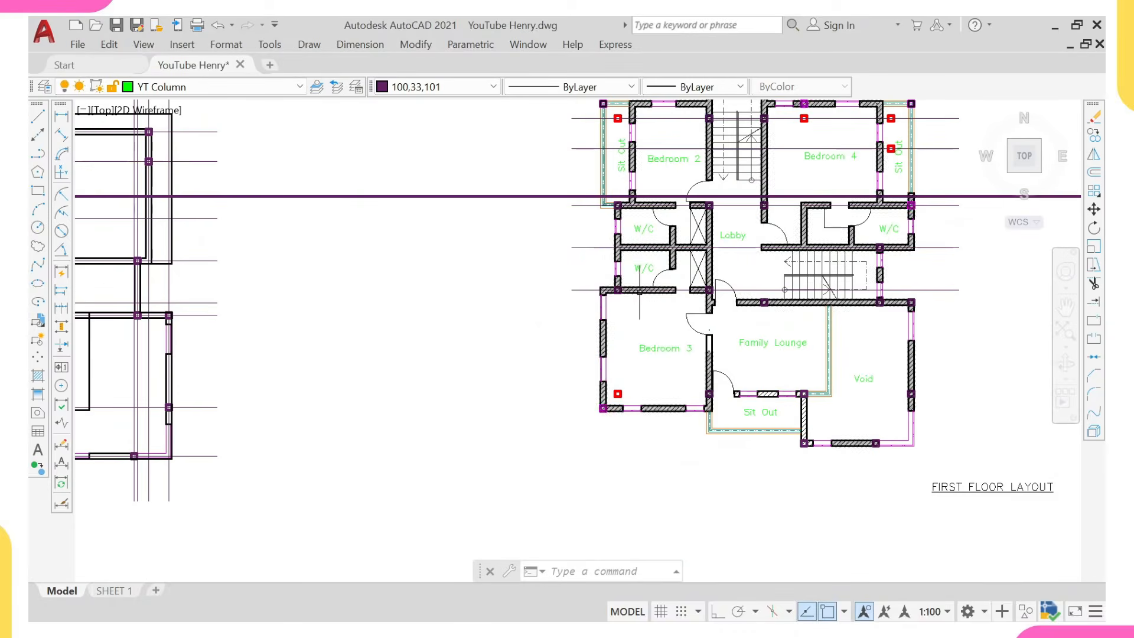
{"action": "scroll", "coordinate": [718, 415], "scroll_direction": "up", "scroll_amount": 6}
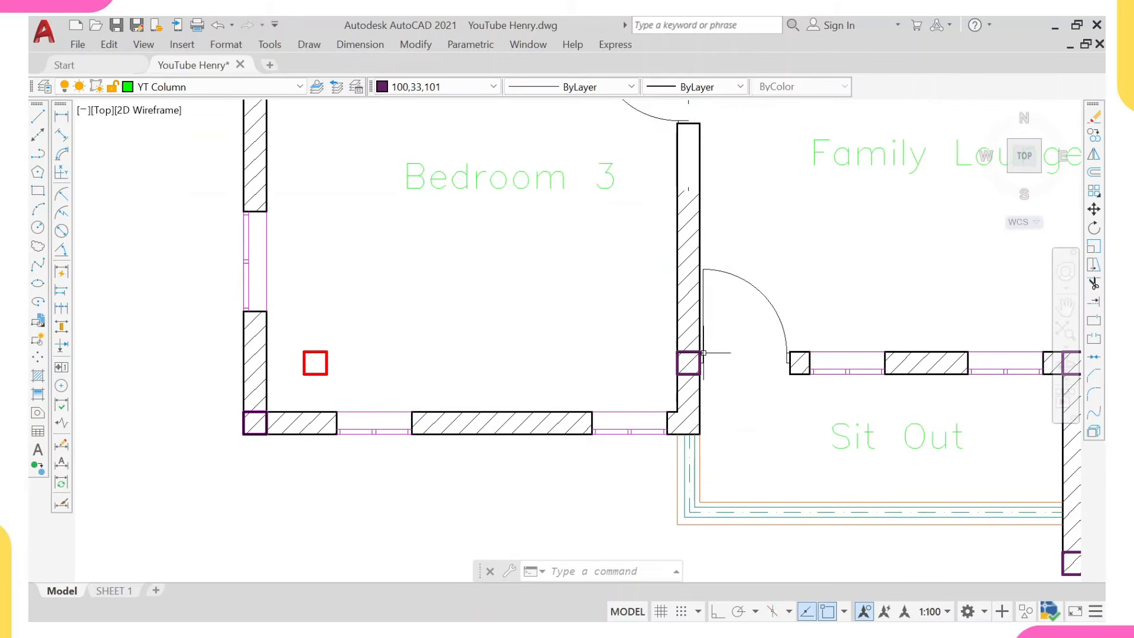
{"action": "scroll", "coordinate": [703, 352], "scroll_direction": "down", "scroll_amount": 6}
- Switch to ProtaStructure and place a 600 mm long 9.4 kN/m line load along axis 2, from slab 1S16's outer corner to column 1C14
{"action": "left_click", "coordinate": [770, 614]}
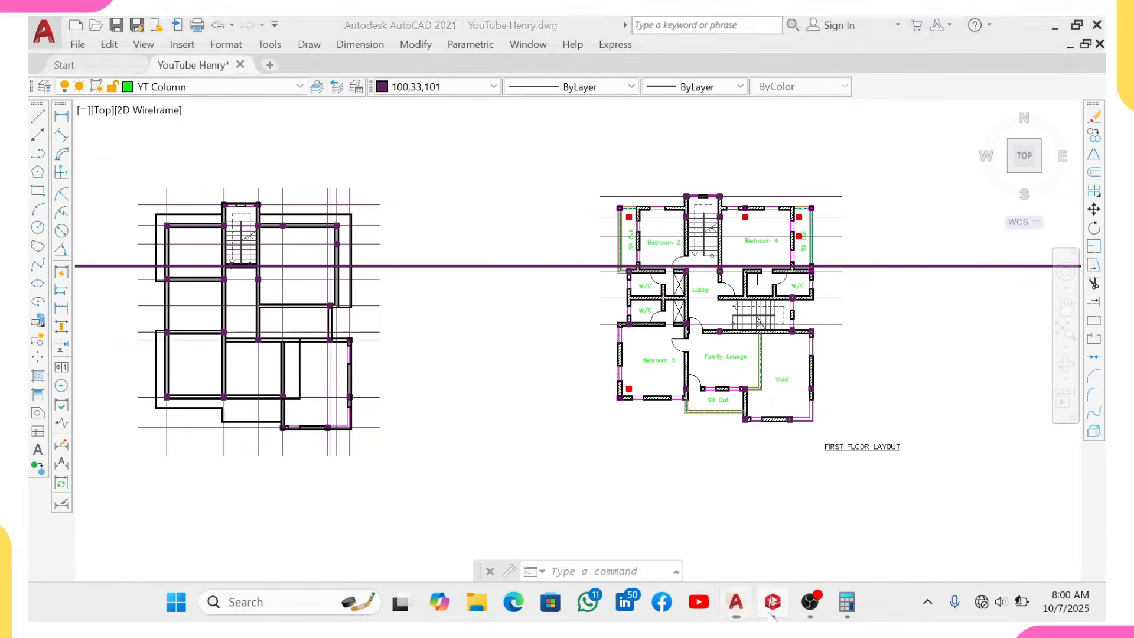
{"action": "scroll", "coordinate": [446, 363], "scroll_direction": "up", "scroll_amount": 6}
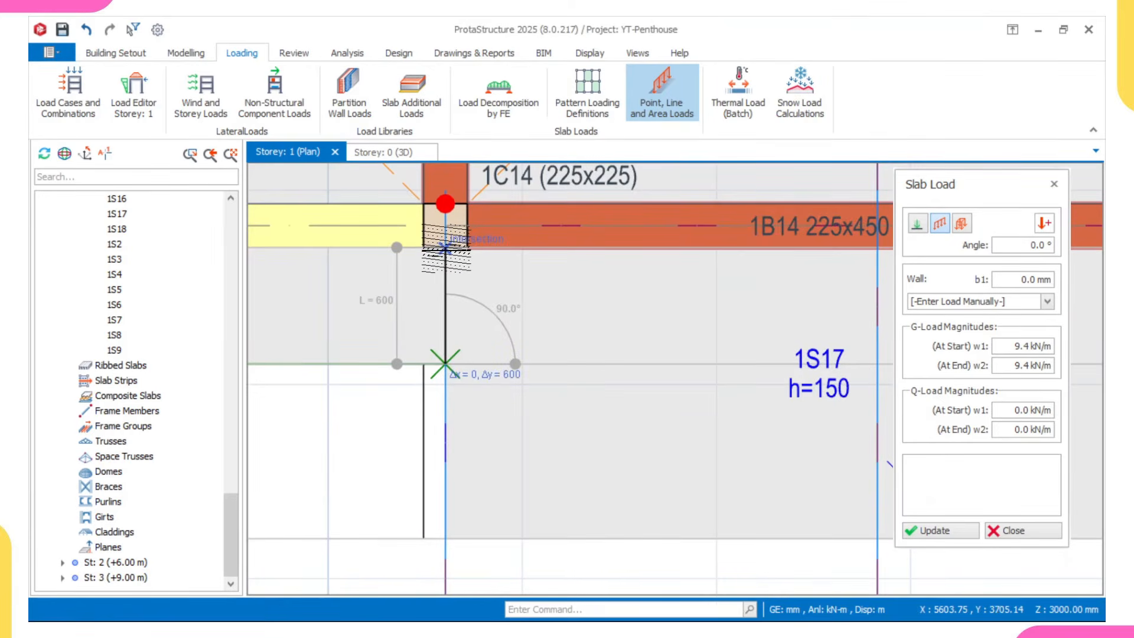
{"action": "scroll", "coordinate": [297, 290], "scroll_direction": "down", "scroll_amount": 5}
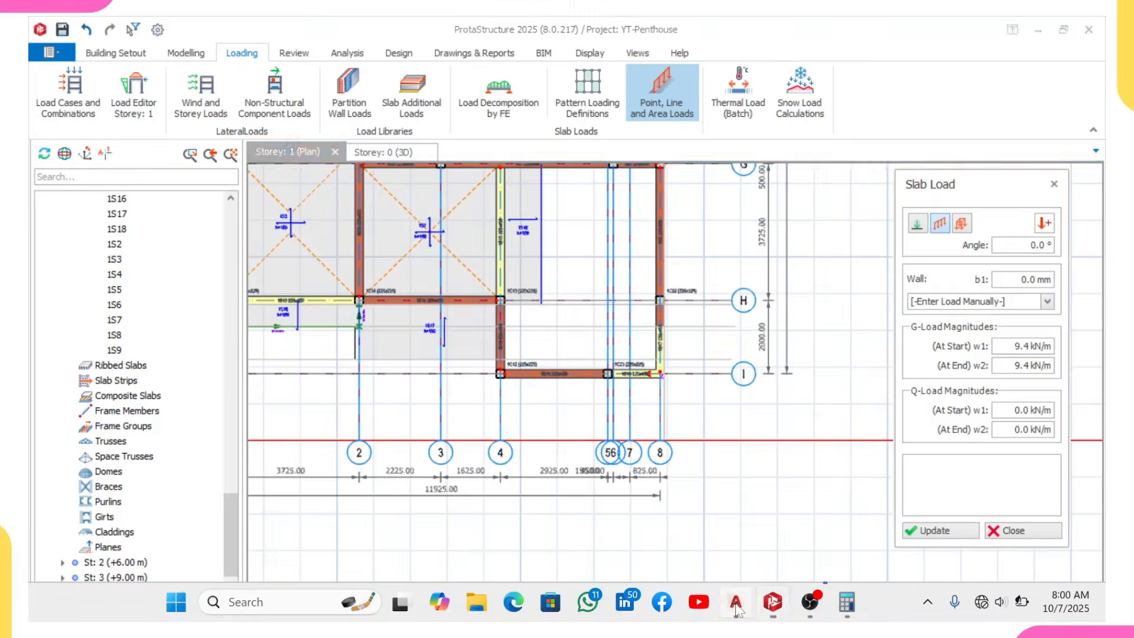
- Switch to AutoCAD and examine the walls around Bedroom 4, its Sit Out and the adjoining W/C on the first floor layout
{"action": "left_click", "coordinate": [735, 601]}
{"action": "scroll", "coordinate": [885, 384], "scroll_direction": "up", "scroll_amount": 4}
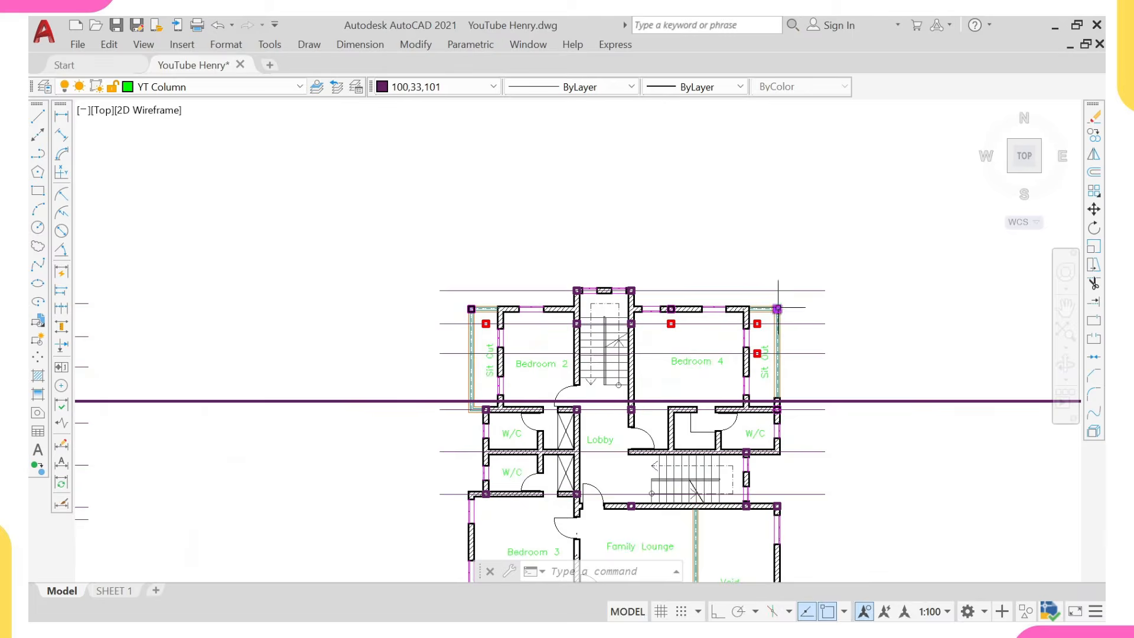
{"action": "scroll", "coordinate": [749, 304], "scroll_direction": "up", "scroll_amount": 5}
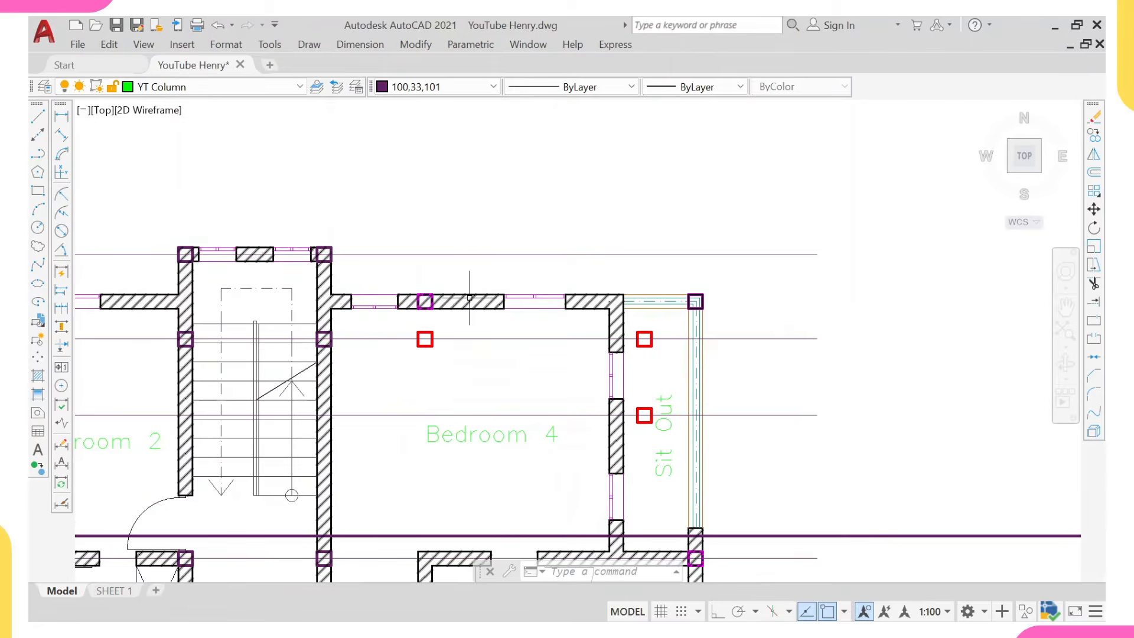
{"action": "scroll", "coordinate": [644, 283], "scroll_direction": "down", "scroll_amount": 4}
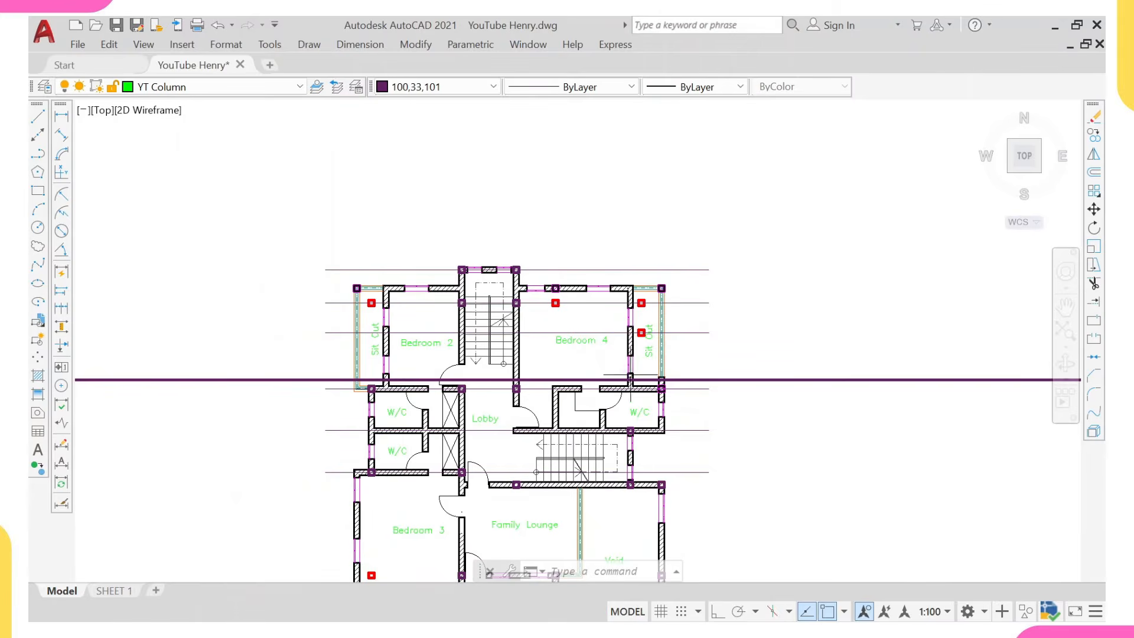
{"action": "scroll", "coordinate": [629, 455], "scroll_direction": "up", "scroll_amount": 2}
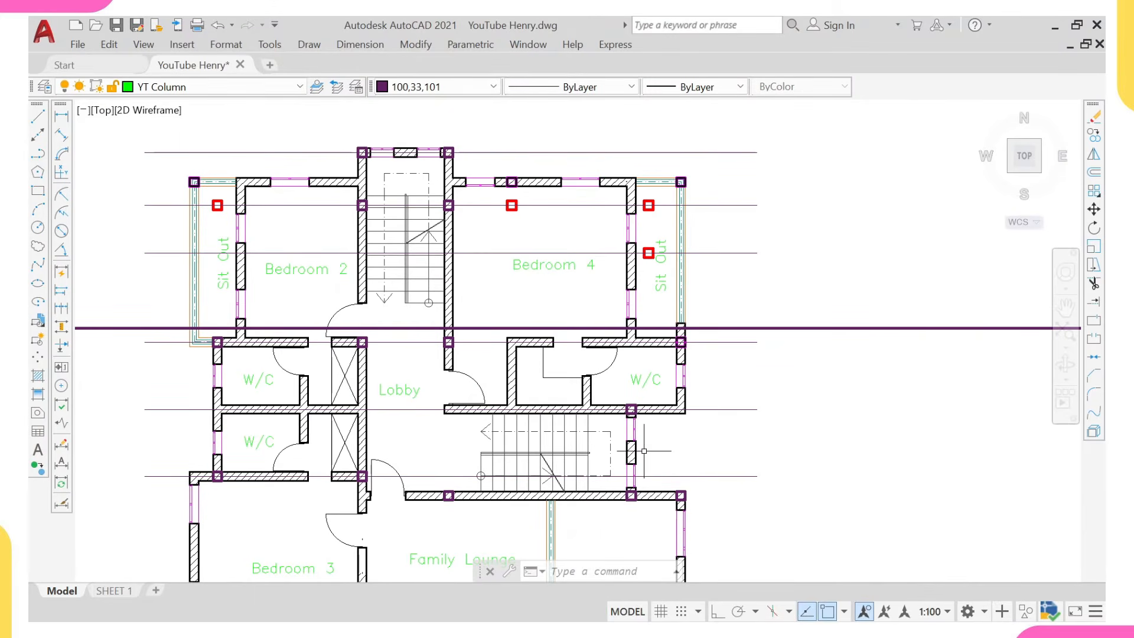
{"action": "scroll", "coordinate": [640, 412], "scroll_direction": "down", "scroll_amount": 2}
{"action": "scroll", "coordinate": [615, 380], "scroll_direction": "up", "scroll_amount": 2}
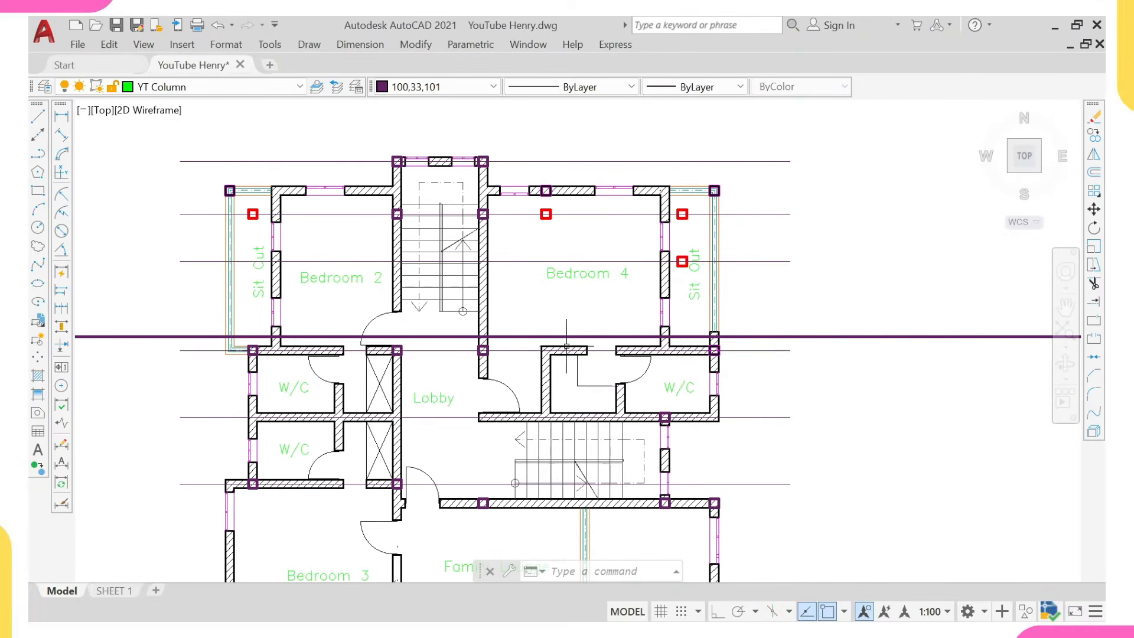
{"action": "scroll", "coordinate": [760, 343], "scroll_direction": "up", "scroll_amount": 3}
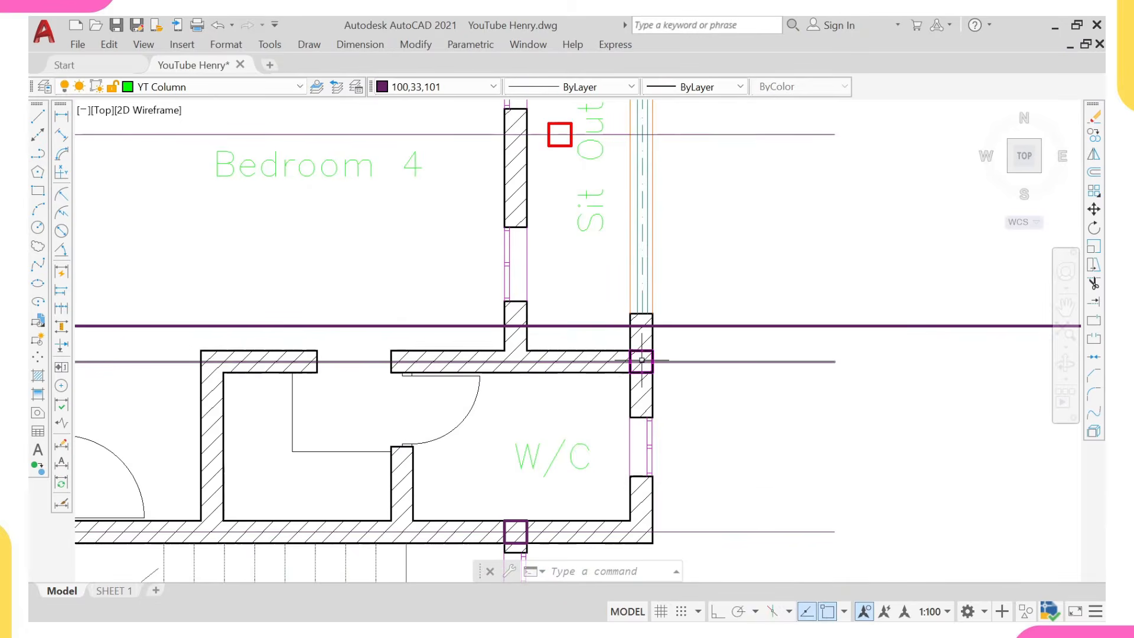
{"action": "scroll", "coordinate": [642, 360], "scroll_direction": "down", "scroll_amount": 3}
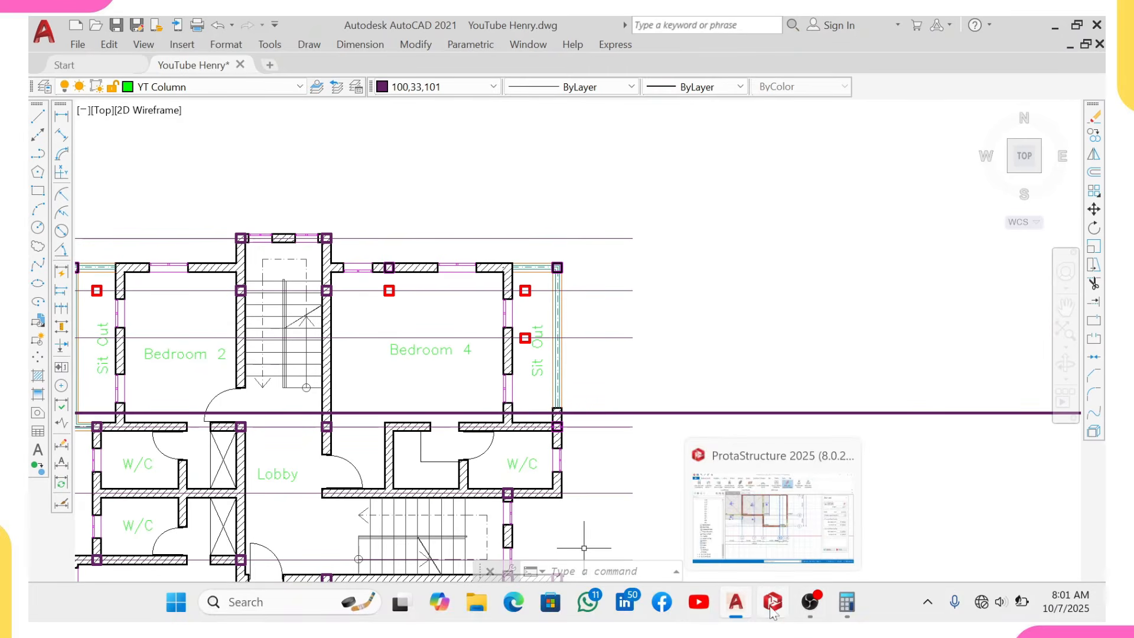
- Switch to ProtaStructure and place a 3075 mm long 9.4 kN/m line load along slab 1S11's outer edge, from axis 6 to axis 4
{"action": "left_click", "coordinate": [772, 615]}
{"action": "middle_click_drag", "start_coordinate": [542, 183], "coordinate": [580, 481]}
{"action": "middle_click_drag", "start_coordinate": [581, 304], "coordinate": [564, 444]}
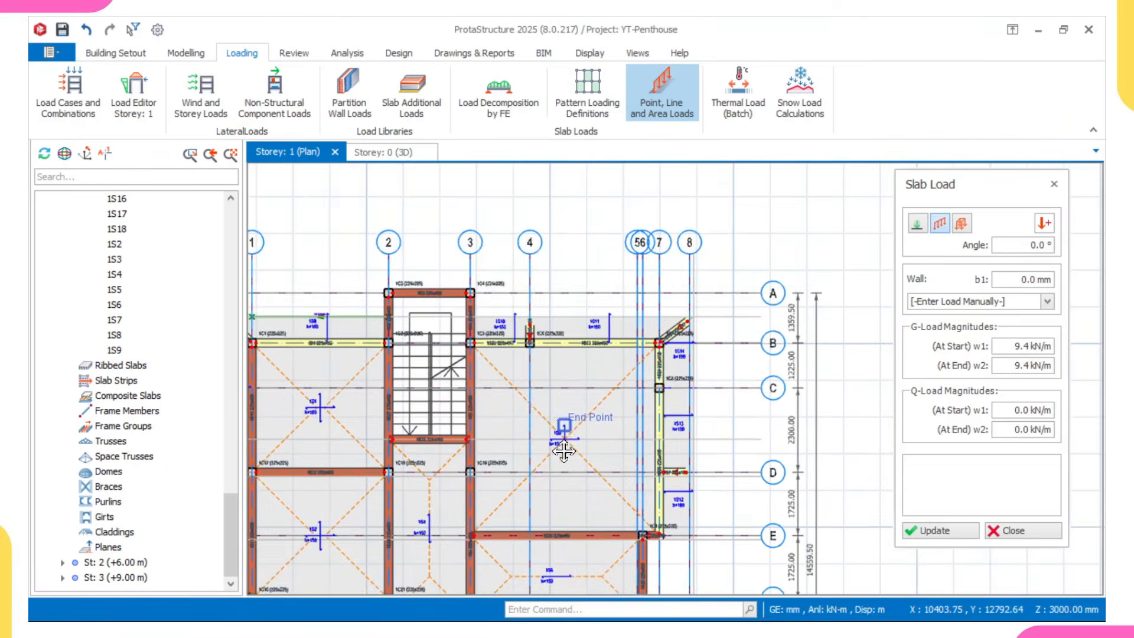
{"action": "scroll", "coordinate": [484, 288], "scroll_direction": "up", "scroll_amount": 2}
{"action": "scroll", "coordinate": [499, 312], "scroll_direction": "down", "scroll_amount": 1}
{"action": "middle_click_drag", "start_coordinate": [538, 283], "coordinate": [480, 168]}
{"action": "scroll", "coordinate": [480, 169], "scroll_direction": "down", "scroll_amount": 1}
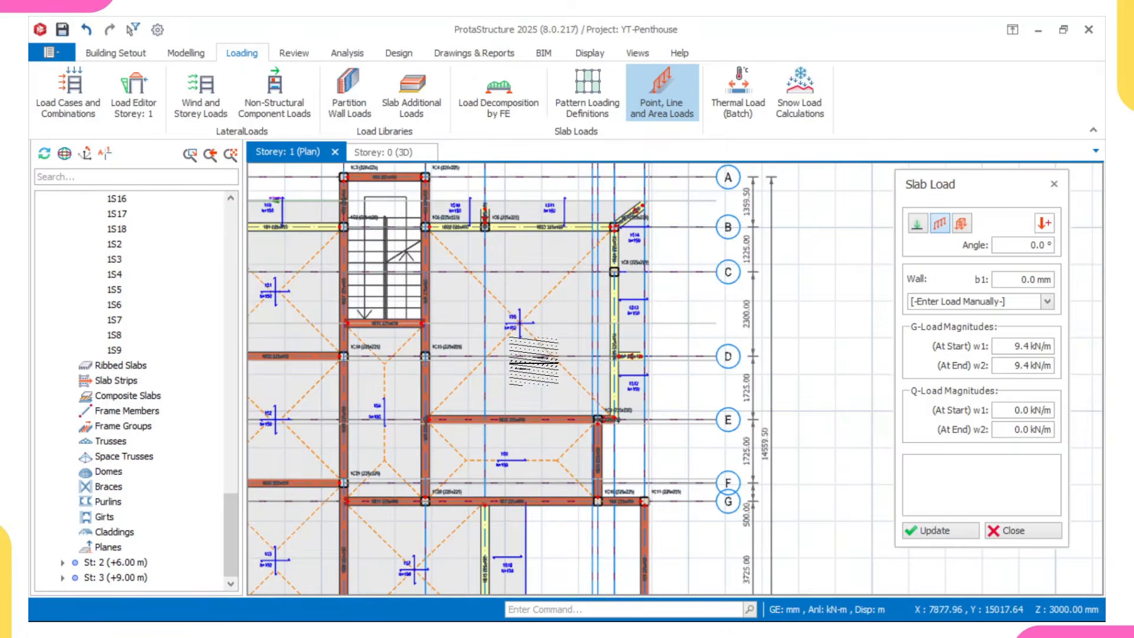
{"action": "scroll", "coordinate": [594, 436], "scroll_direction": "up", "scroll_amount": 3}
{"action": "scroll", "coordinate": [601, 405], "scroll_direction": "up", "scroll_amount": 1}
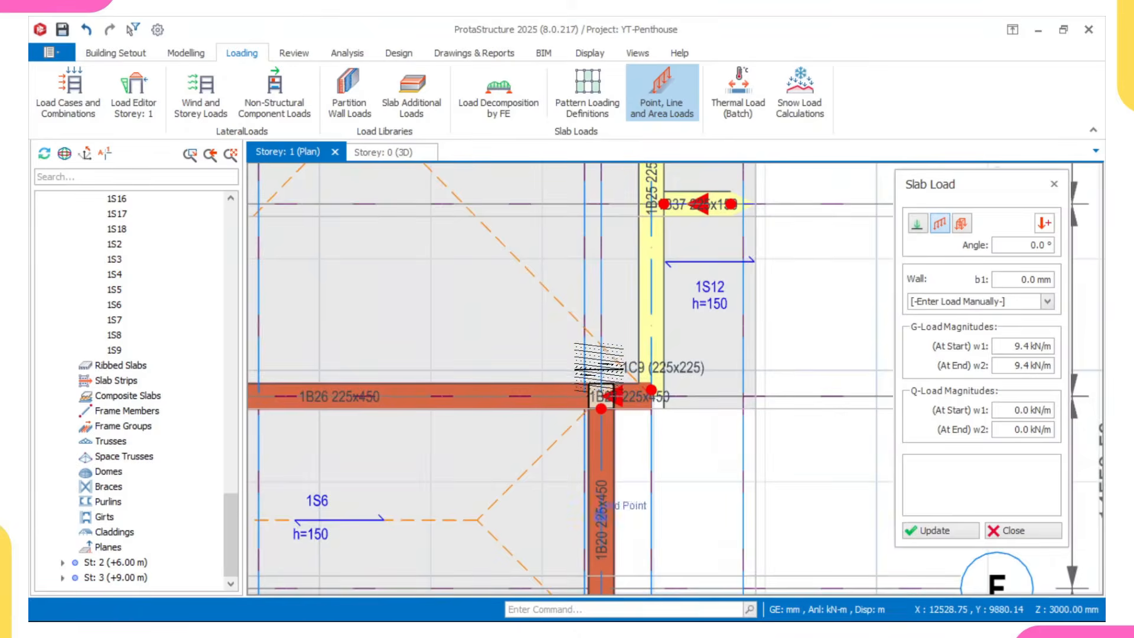
{"action": "scroll", "coordinate": [600, 361], "scroll_direction": "down", "scroll_amount": 2}
{"action": "middle_click_drag", "start_coordinate": [600, 171], "coordinate": [597, 410]}
{"action": "scroll", "coordinate": [596, 320], "scroll_direction": "up", "scroll_amount": 3}
{"action": "middle_click_drag", "start_coordinate": [604, 216], "coordinate": [600, 290]}
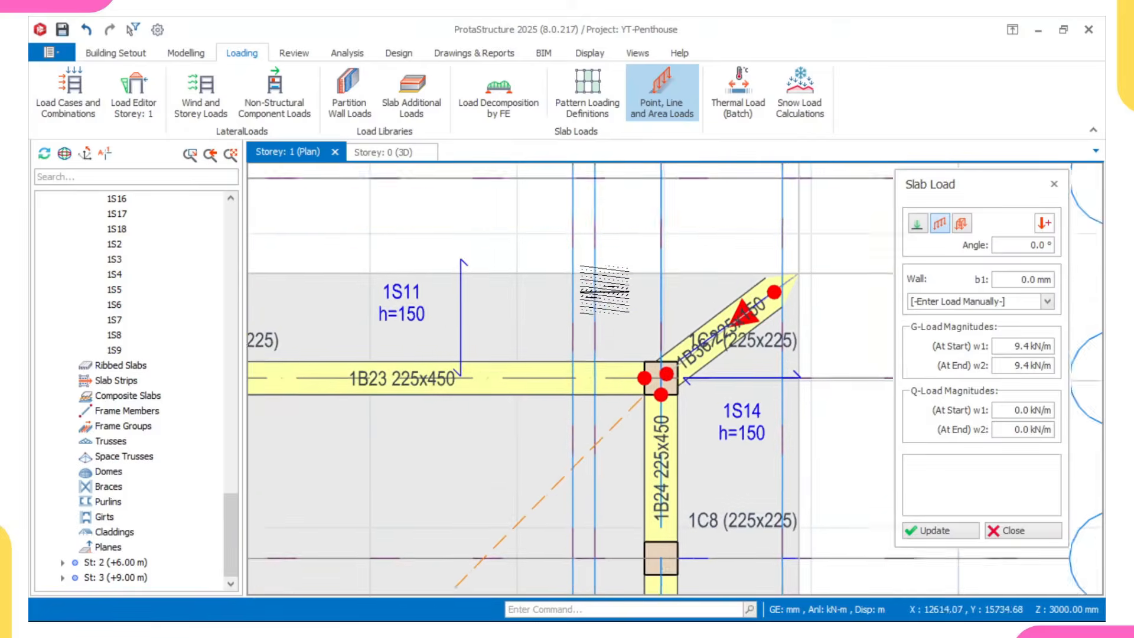
{"action": "scroll", "coordinate": [596, 278], "scroll_direction": "up", "scroll_amount": 1}
{"action": "scroll", "coordinate": [435, 270], "scroll_direction": "down", "scroll_amount": 3}
{"action": "middle_click_drag", "start_coordinate": [435, 270], "coordinate": [592, 238]}
{"action": "middle_click_drag", "start_coordinate": [384, 221], "coordinate": [445, 232]}
{"action": "scroll", "coordinate": [460, 242], "scroll_direction": "up", "scroll_amount": 3}
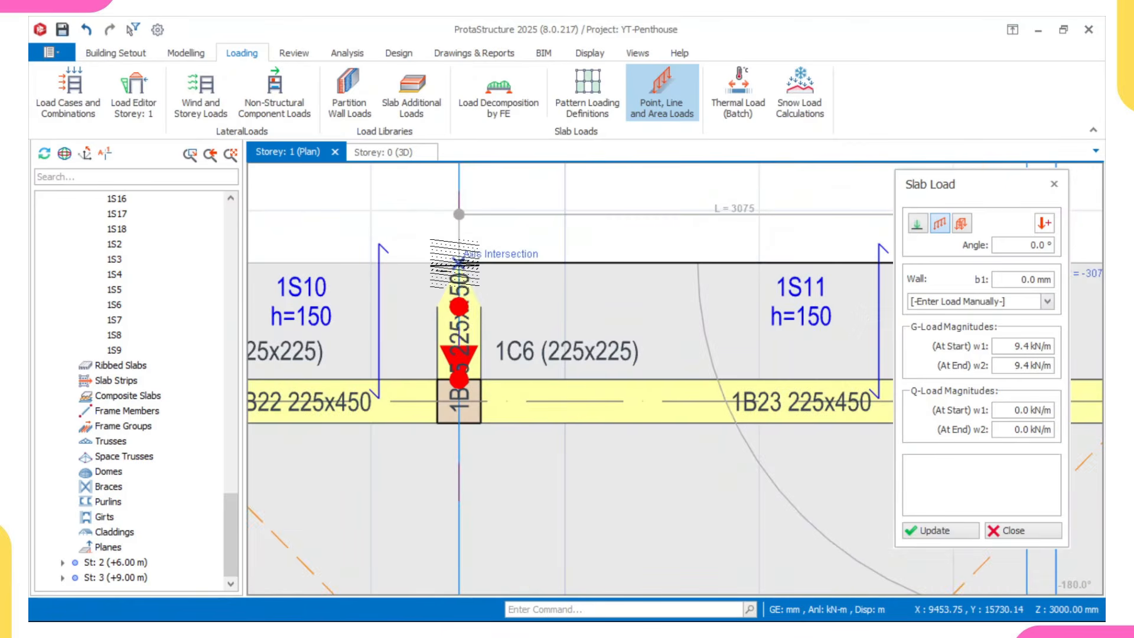
{"action": "left_click", "coordinate": [461, 258]}
{"action": "scroll", "coordinate": [459, 260], "scroll_direction": "up", "scroll_amount": 1}
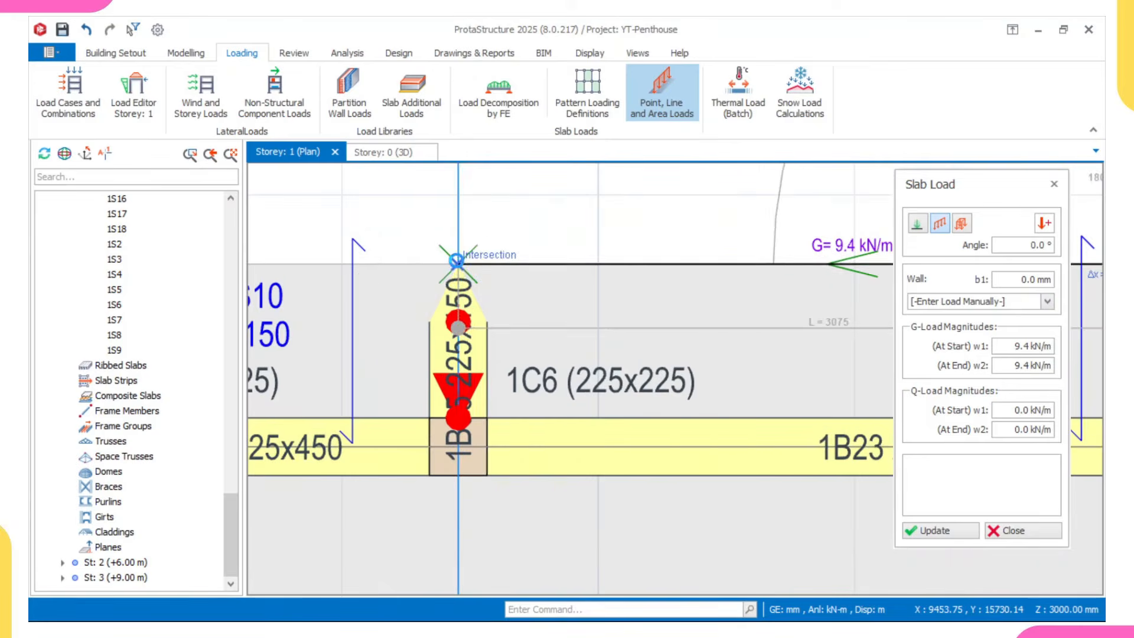
- Place a 1513 mm long 9.4 kN/m line load along slab 1S10's outer edge, from axis 4 to beam 1B4
{"action": "scroll", "coordinate": [388, 244], "scroll_direction": "down", "scroll_amount": 3}
{"action": "middle_click_drag", "start_coordinate": [387, 245], "coordinate": [723, 255]}
{"action": "scroll", "coordinate": [455, 254], "scroll_direction": "up", "scroll_amount": 3}
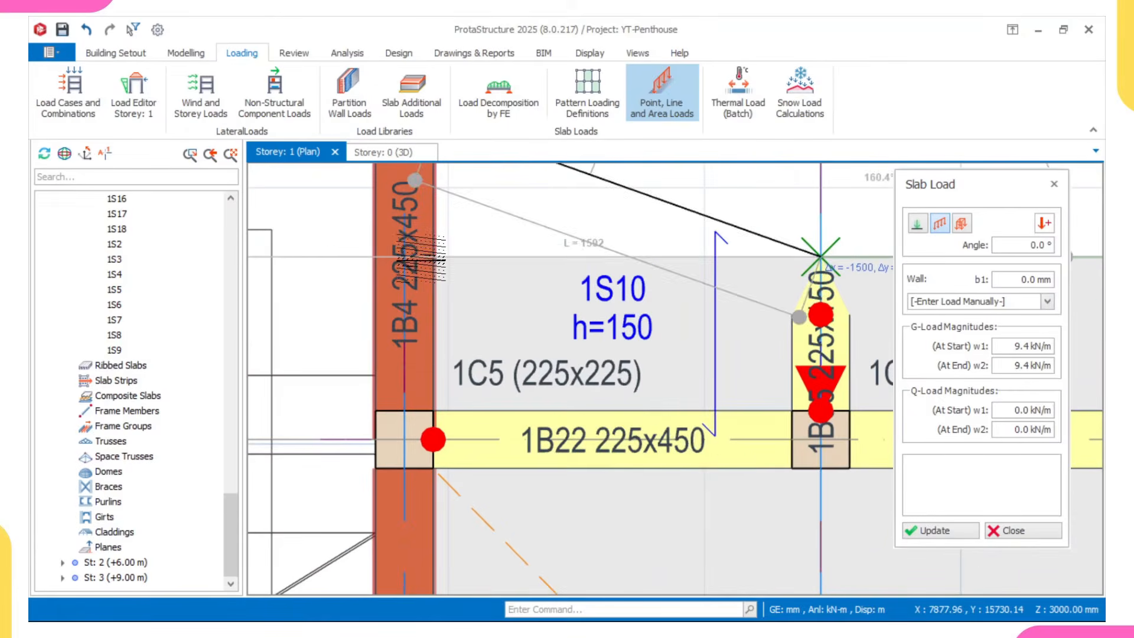
{"action": "scroll", "coordinate": [494, 240], "scroll_direction": "down", "scroll_amount": 5}
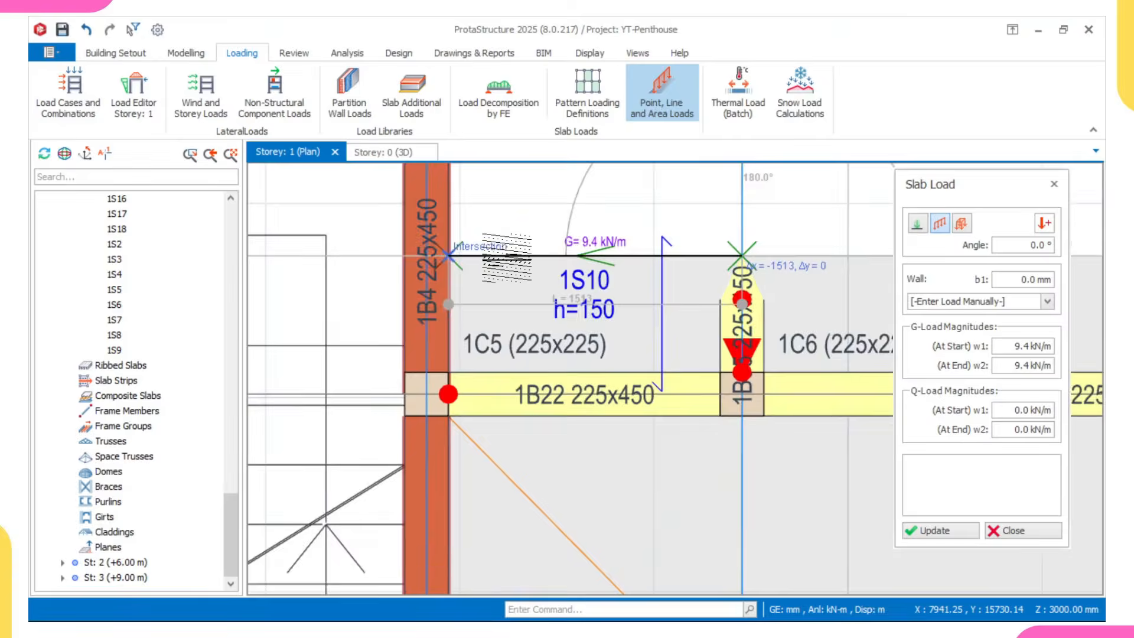
{"action": "middle_click_drag", "start_coordinate": [676, 327], "coordinate": [613, 312]}
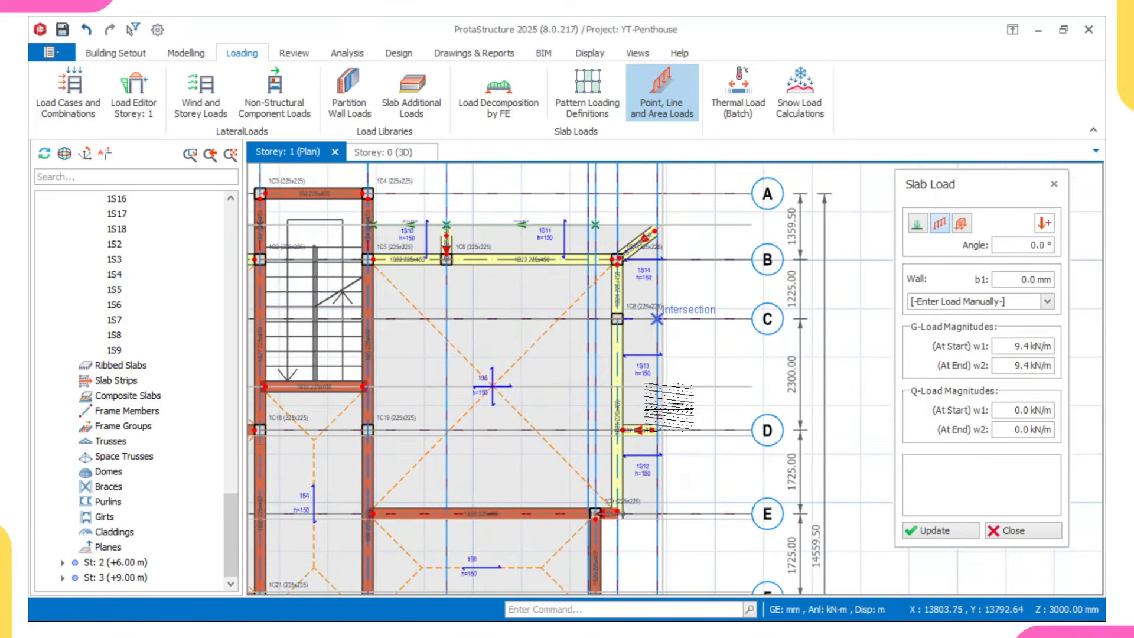
- Place an 1838 mm long 9.4 kN/m line load along slab 1S12's outer edge, from beam 1B37 to the slab's outer corner near axis E
{"action": "middle_click_drag", "start_coordinate": [667, 400], "coordinate": [658, 347]}
{"action": "scroll", "coordinate": [645, 425], "scroll_direction": "up", "scroll_amount": 4}
{"action": "scroll", "coordinate": [661, 345], "scroll_direction": "up", "scroll_amount": 1}
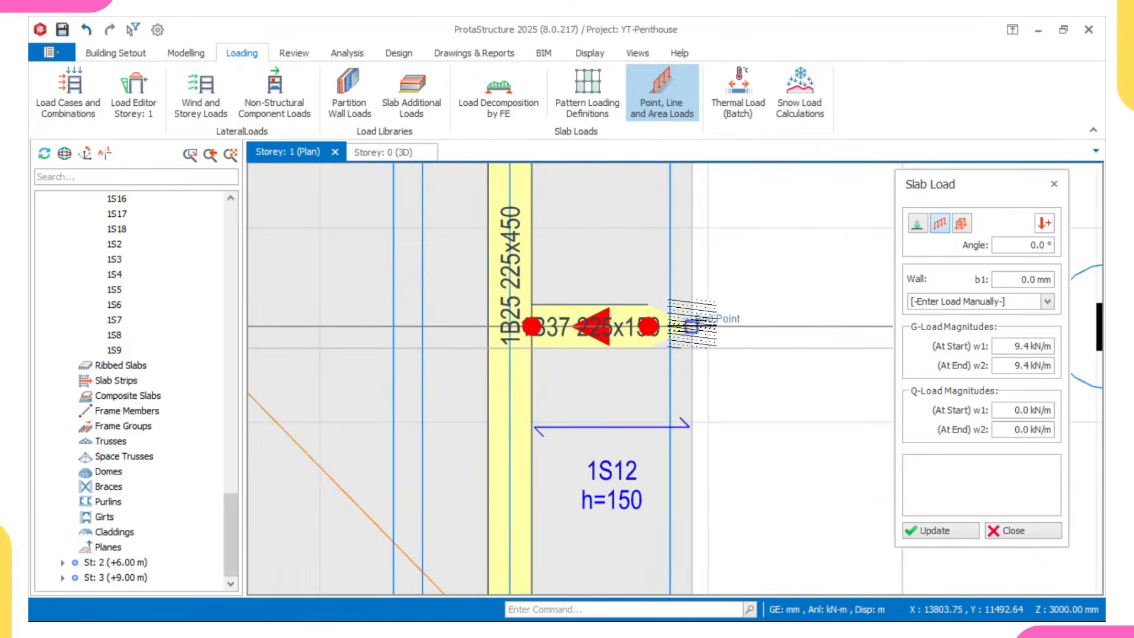
{"action": "left_click", "coordinate": [692, 326]}
{"action": "scroll", "coordinate": [613, 331], "scroll_direction": "down", "scroll_amount": 4}
{"action": "scroll", "coordinate": [646, 458], "scroll_direction": "up", "scroll_amount": 6}
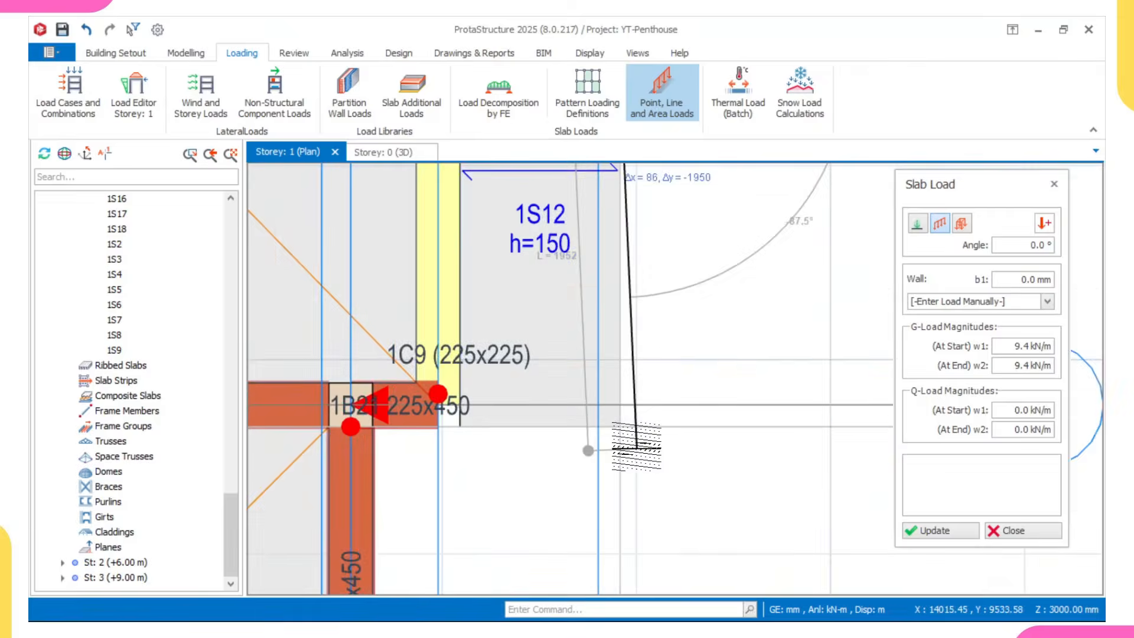
{"action": "scroll", "coordinate": [474, 389], "scroll_direction": "down", "scroll_amount": 1}
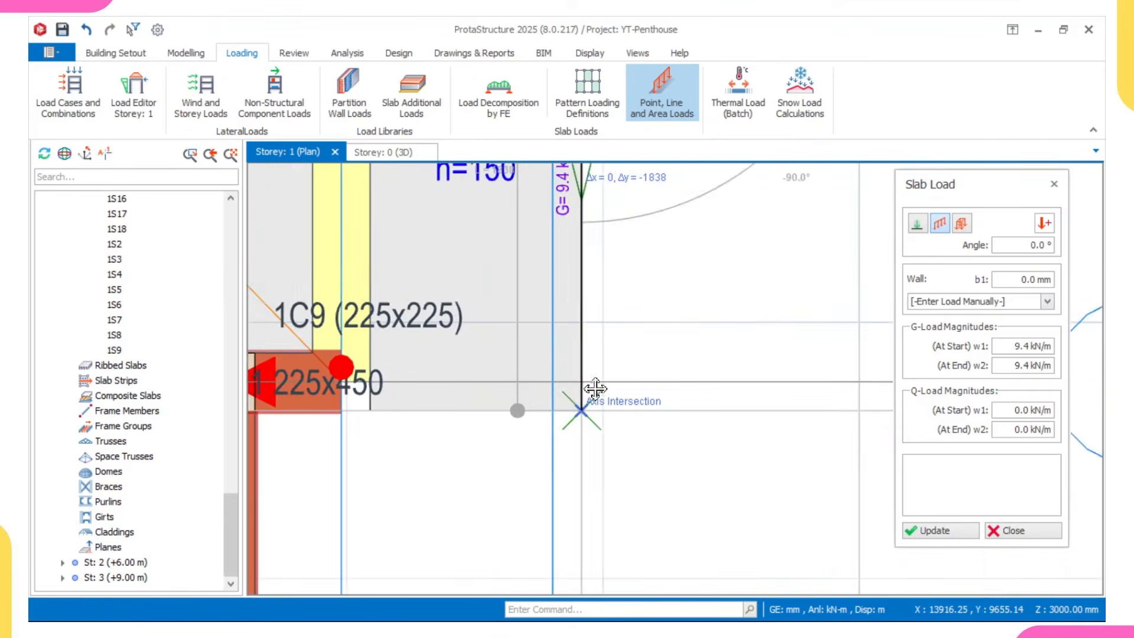
- Place an 825 mm long 9.4 kN/m line load along slab 1S12's edge near axis E, from its outer corner to the beam face near column 1C9
{"action": "middle_click_drag", "start_coordinate": [595, 388], "coordinate": [726, 342]}
{"action": "scroll", "coordinate": [711, 364], "scroll_direction": "up", "scroll_amount": 1}
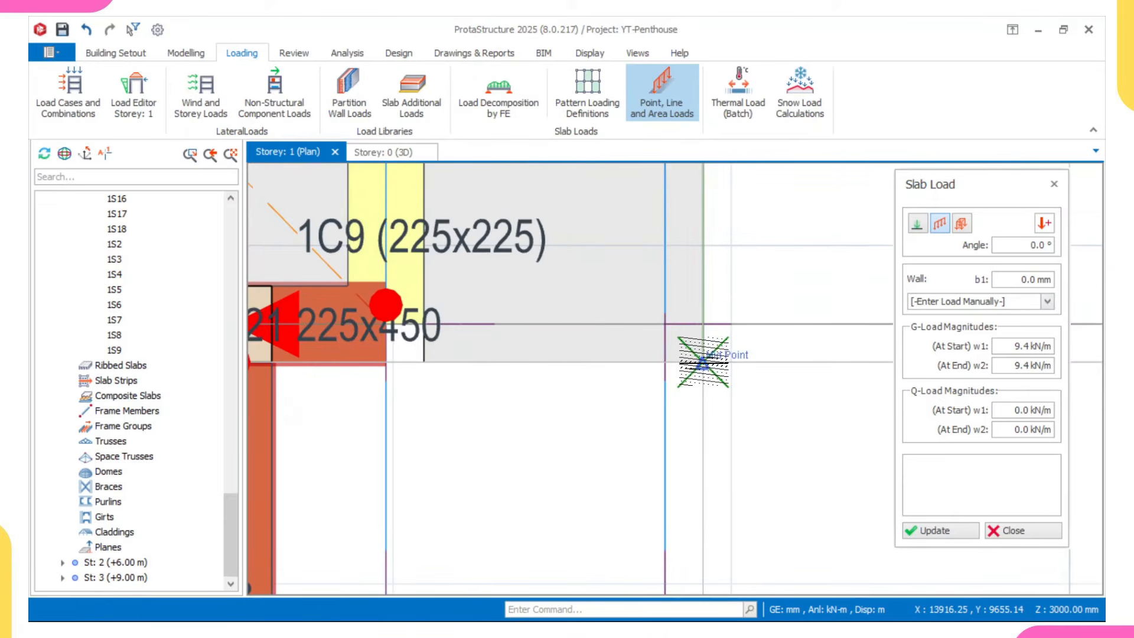
{"action": "scroll", "coordinate": [619, 370], "scroll_direction": "down", "scroll_amount": 1}
{"action": "middle_click_drag", "start_coordinate": [656, 364], "coordinate": [764, 354]}
{"action": "scroll", "coordinate": [568, 356], "scroll_direction": "up", "scroll_amount": 2}
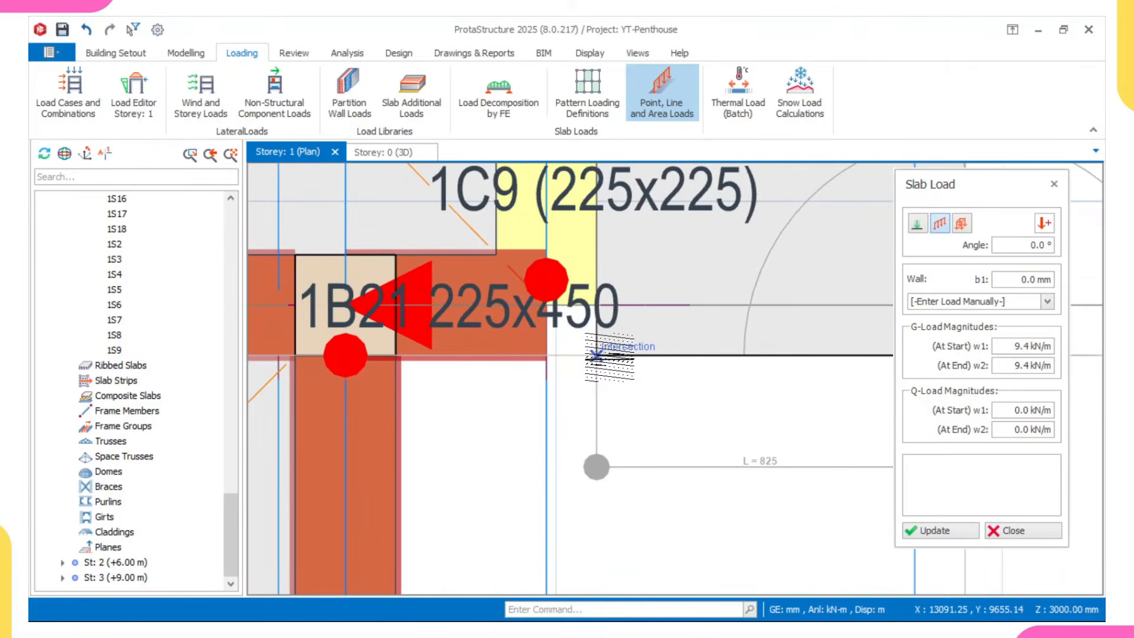
{"action": "left_click", "coordinate": [597, 355]}
{"action": "scroll", "coordinate": [597, 355], "scroll_direction": "down", "scroll_amount": 3}
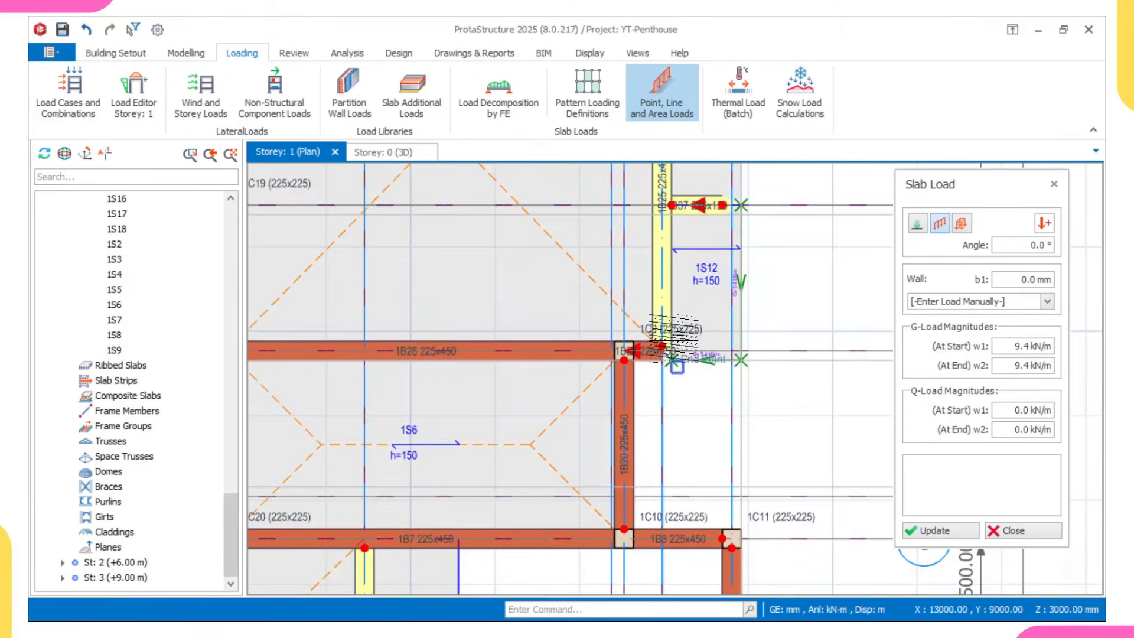
- Set the line load's G magnitudes to 1.0 kN/m at both start and end for the edges of slab 1S17
{"action": "scroll", "coordinate": [735, 354], "scroll_direction": "down", "scroll_amount": 5}
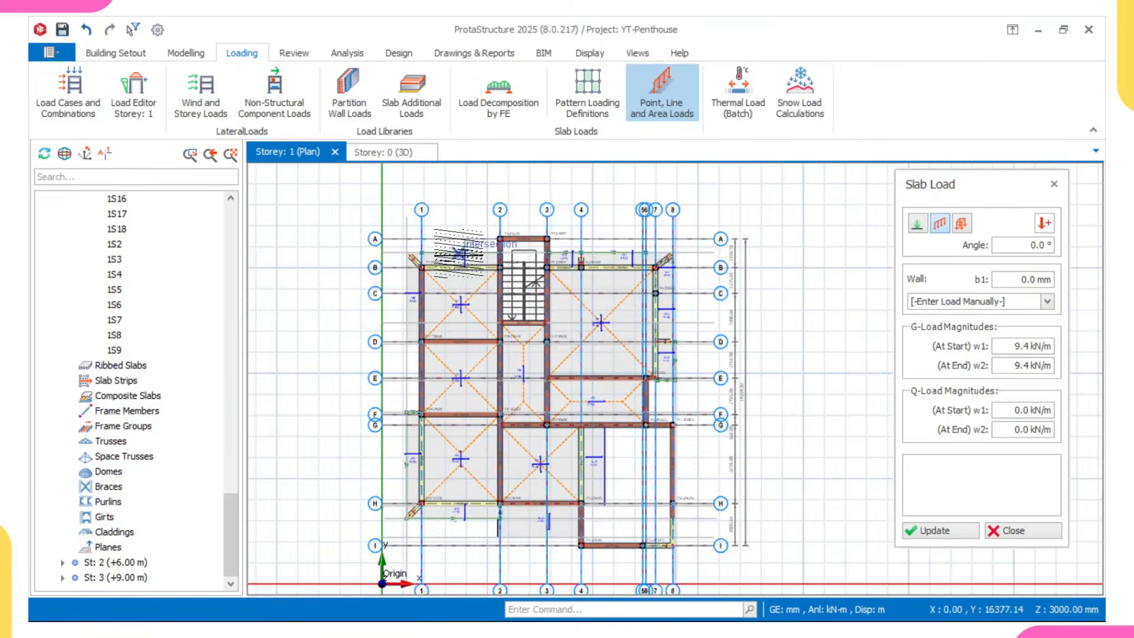
{"action": "scroll", "coordinate": [458, 253], "scroll_direction": "up", "scroll_amount": 3}
{"action": "scroll", "coordinate": [458, 253], "scroll_direction": "down", "scroll_amount": 3}
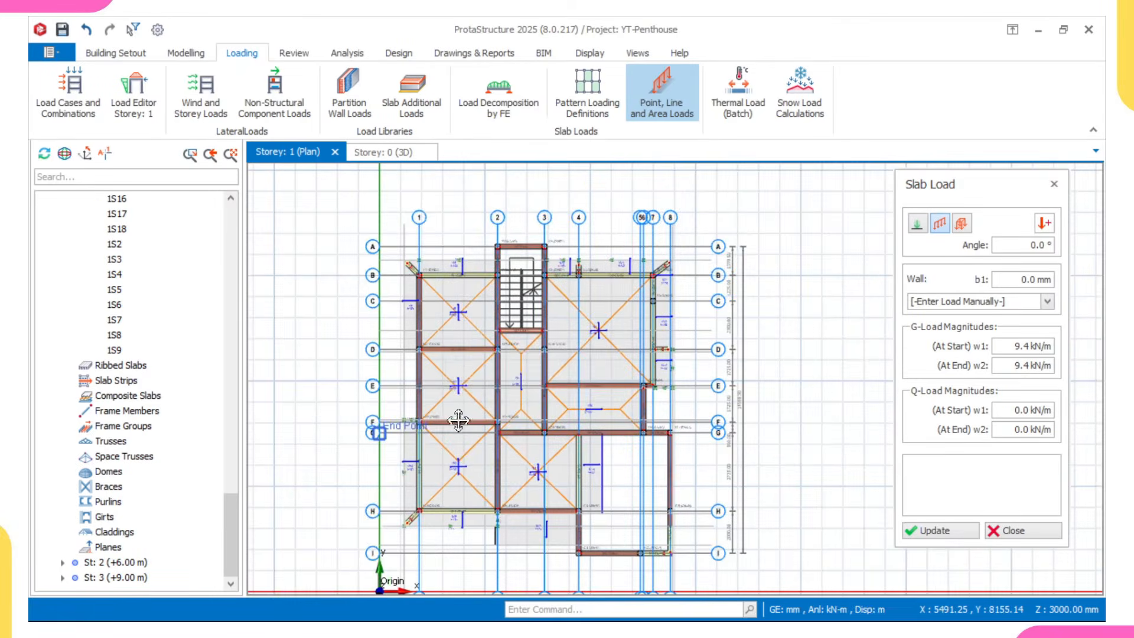
{"action": "middle_click_drag", "start_coordinate": [460, 402], "coordinate": [472, 328]}
{"action": "scroll", "coordinate": [538, 447], "scroll_direction": "up", "scroll_amount": 4}
{"action": "scroll", "coordinate": [505, 408], "scroll_direction": "down", "scroll_amount": 1}
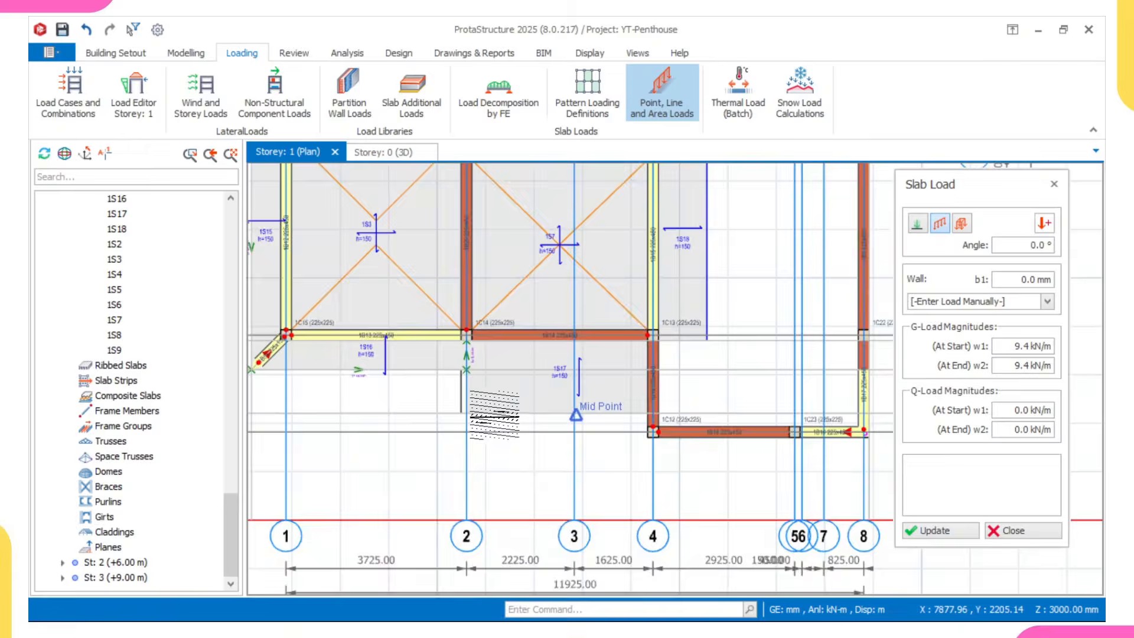
{"action": "scroll", "coordinate": [489, 403], "scroll_direction": "up", "scroll_amount": 3}
{"action": "middle_click_drag", "start_coordinate": [509, 368], "coordinate": [441, 362]}
{"action": "scroll", "coordinate": [413, 383], "scroll_direction": "up", "scroll_amount": 2}
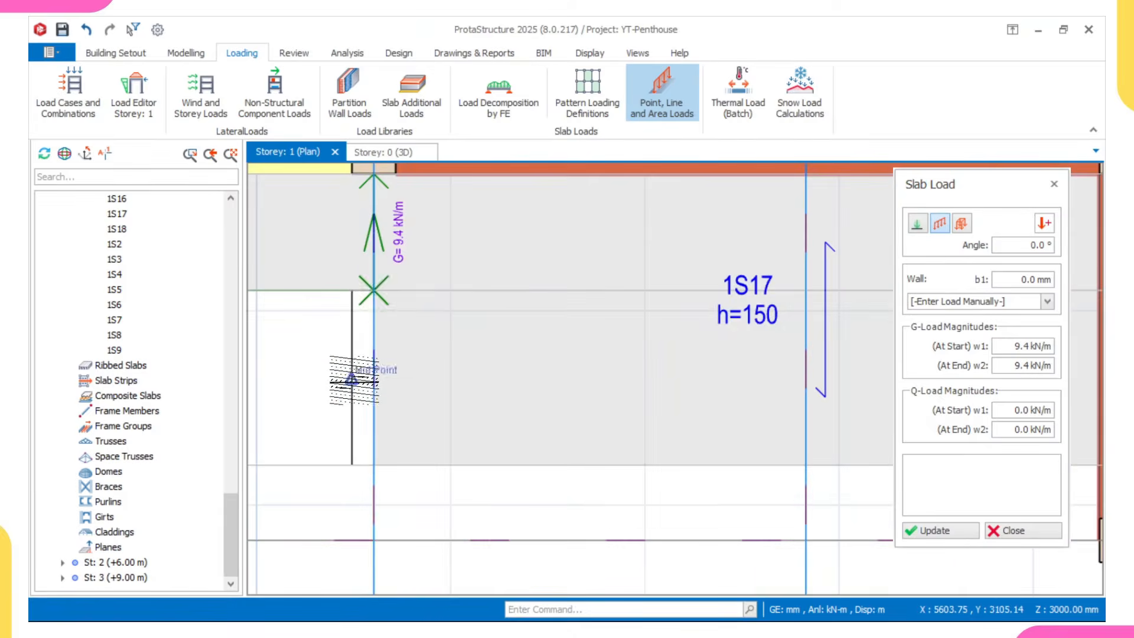
{"action": "scroll", "coordinate": [375, 405], "scroll_direction": "down", "scroll_amount": 1}
{"action": "middle_click_drag", "start_coordinate": [528, 477], "coordinate": [501, 472]}
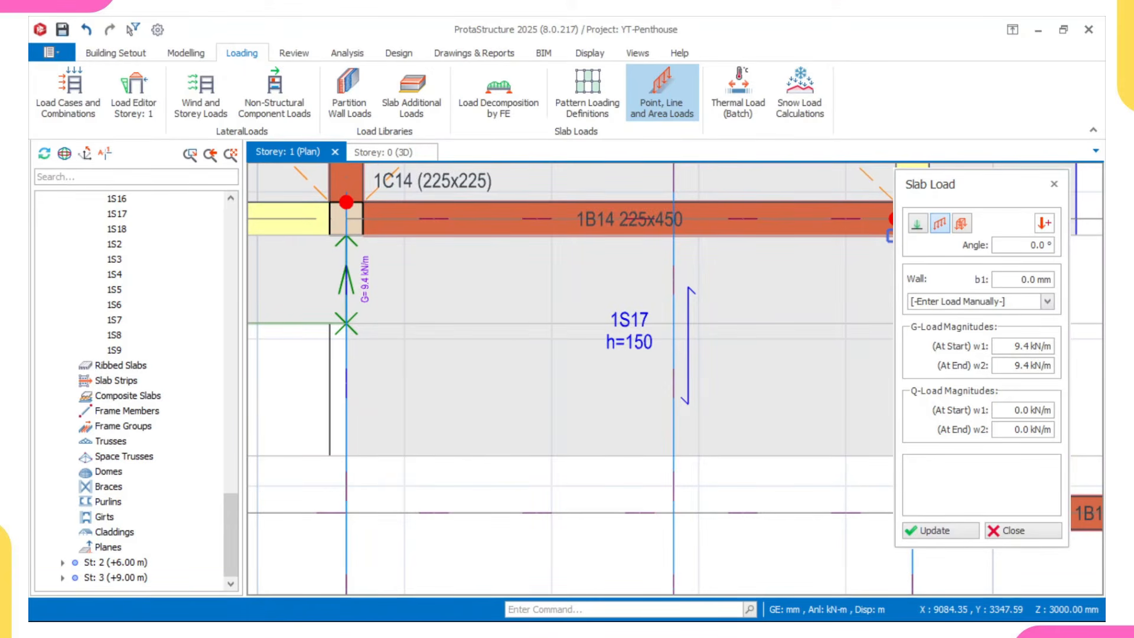
{"action": "left_click", "coordinate": [1033, 346]}
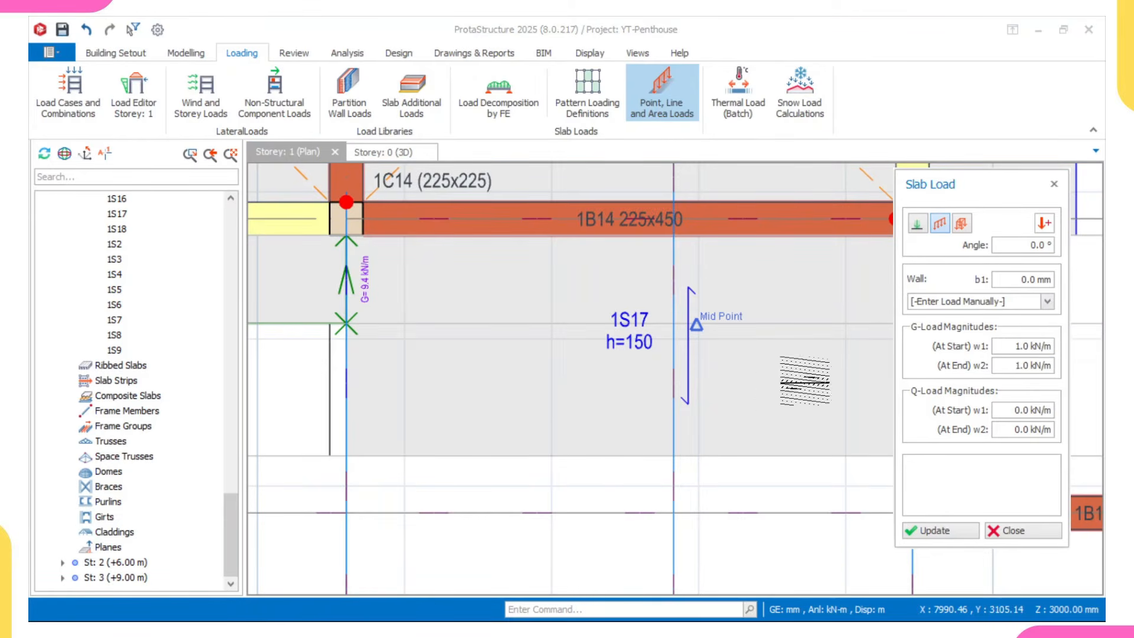
- Place a 900 mm long 1.0 kN/m line load along axis 2, from slab 1S16's outer edge to slab 1S17's outer corner
{"action": "middle_click_drag", "start_coordinate": [367, 349], "coordinate": [386, 265]}
{"action": "scroll", "coordinate": [386, 266], "scroll_direction": "up", "scroll_amount": 1}
{"action": "scroll", "coordinate": [361, 231], "scroll_direction": "up", "scroll_amount": 2}
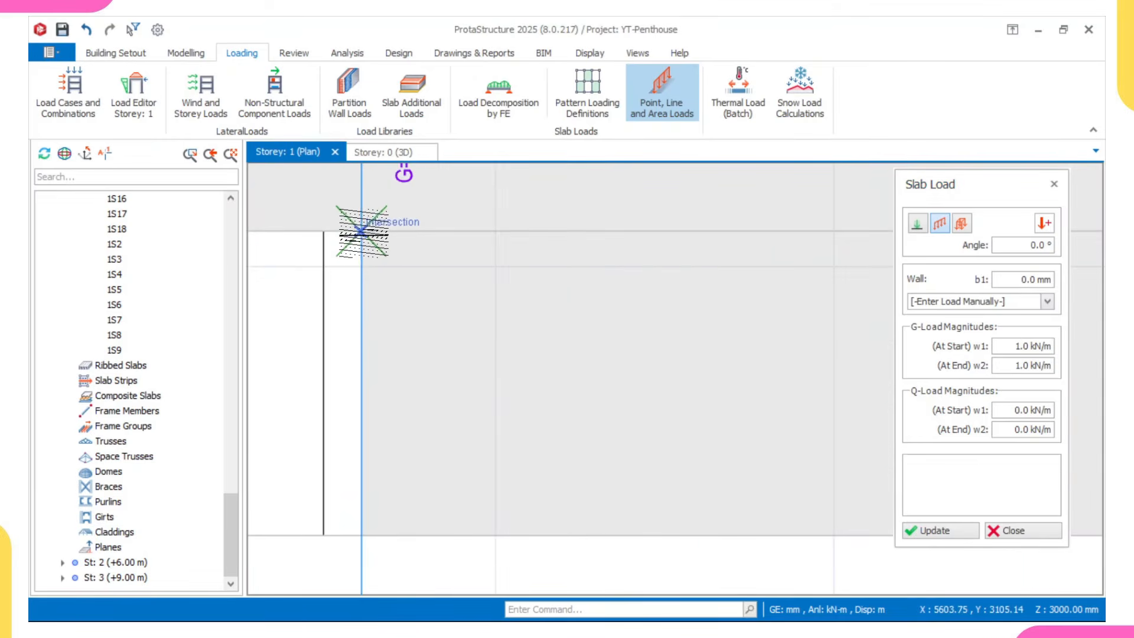
{"action": "left_click", "coordinate": [361, 232]}
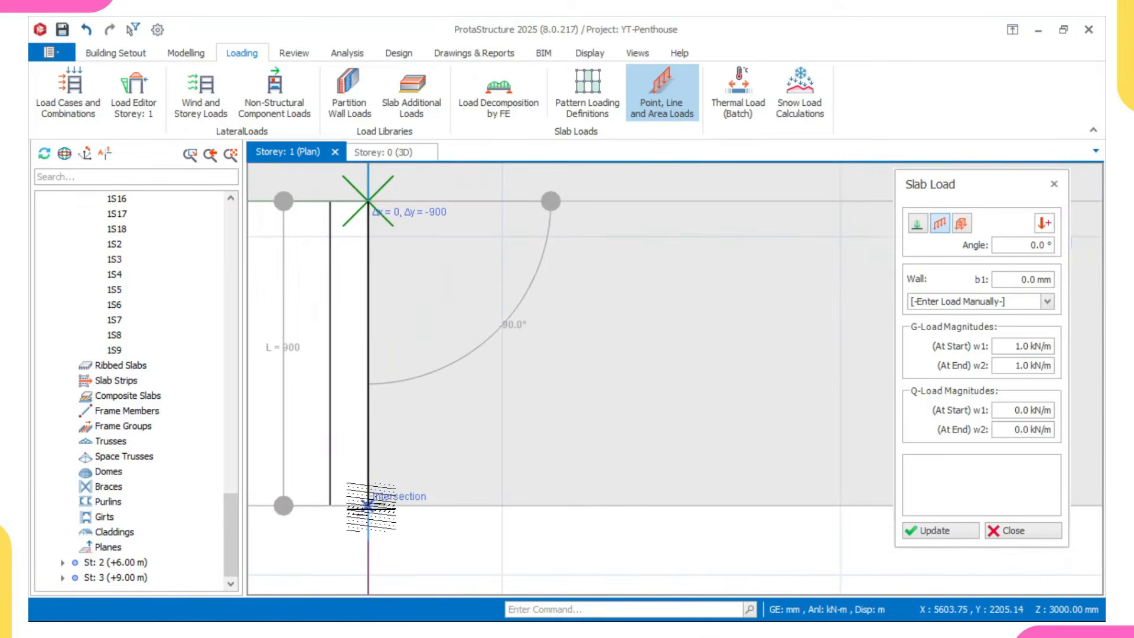
{"action": "left_click", "coordinate": [407, 509]}
- Place a 3737 mm long 1.0 kN/m line load along slab 1S17's outer edge, from its corner on axis 2 to beam 1B19
{"action": "scroll", "coordinate": [396, 499], "scroll_direction": "up", "scroll_amount": 3}
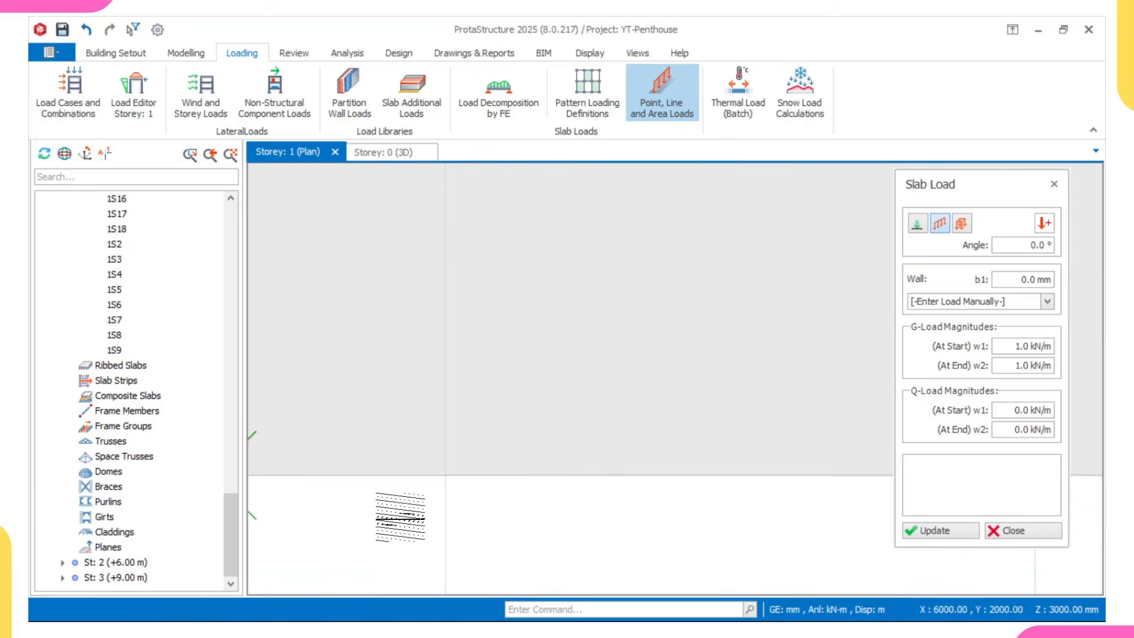
{"action": "scroll", "coordinate": [332, 483], "scroll_direction": "up", "scroll_amount": 1}
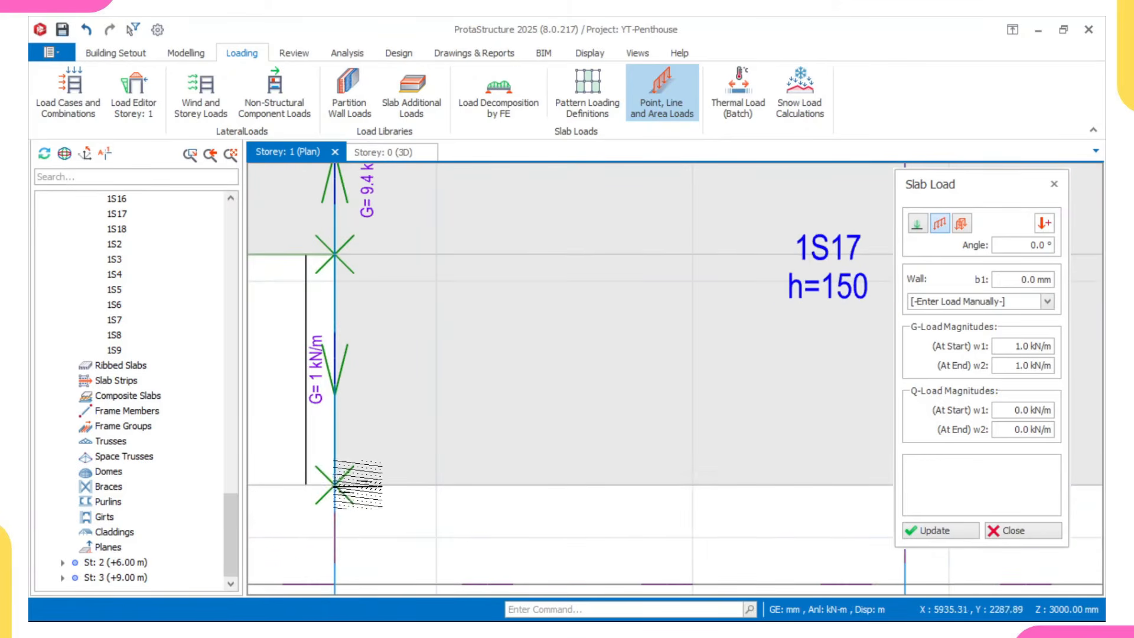
{"action": "left_click", "coordinate": [334, 488]}
{"action": "scroll", "coordinate": [426, 444], "scroll_direction": "down", "scroll_amount": 4}
{"action": "middle_click_drag", "start_coordinate": [692, 451], "coordinate": [570, 451]}
{"action": "scroll", "coordinate": [571, 449], "scroll_direction": "up", "scroll_amount": 3}
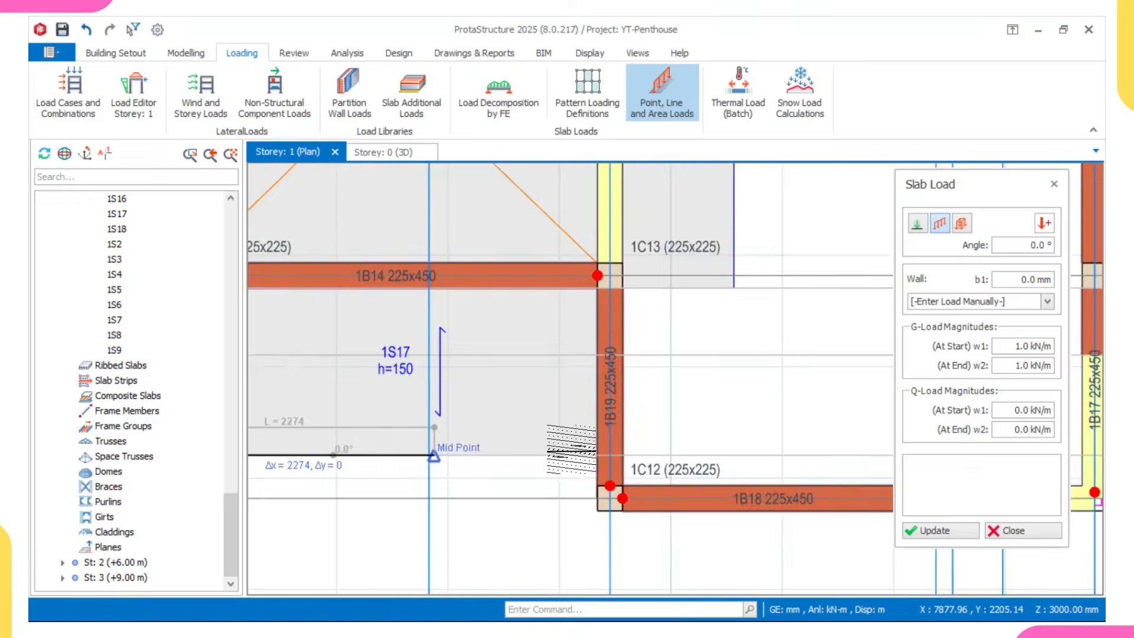
{"action": "scroll", "coordinate": [526, 433], "scroll_direction": "down", "scroll_amount": 5}
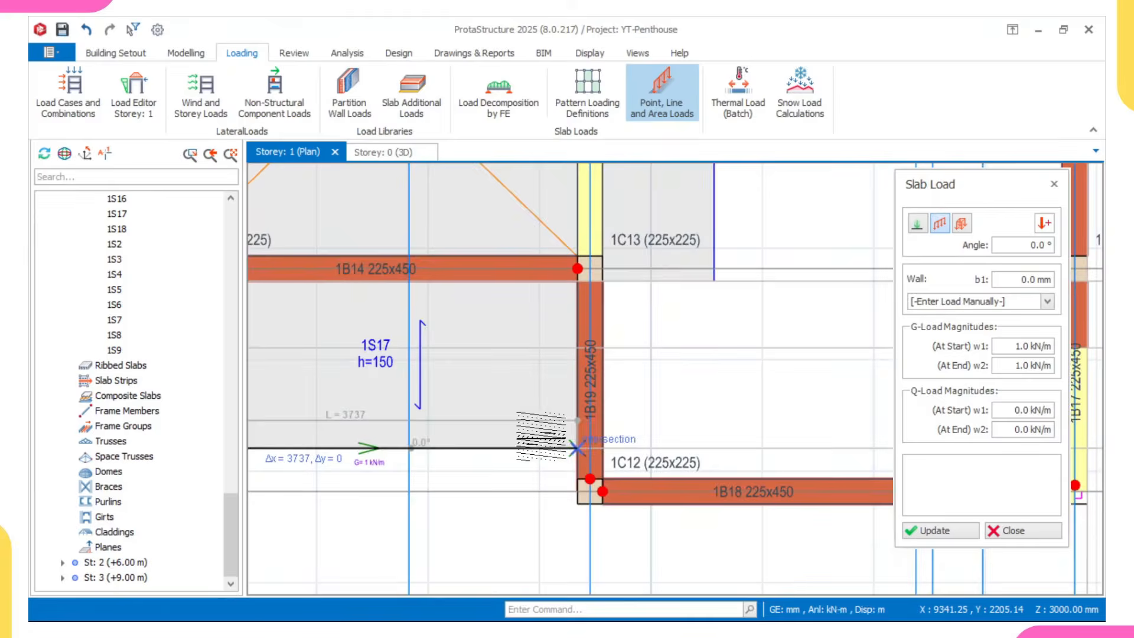
{"action": "left_click", "coordinate": [564, 442]}
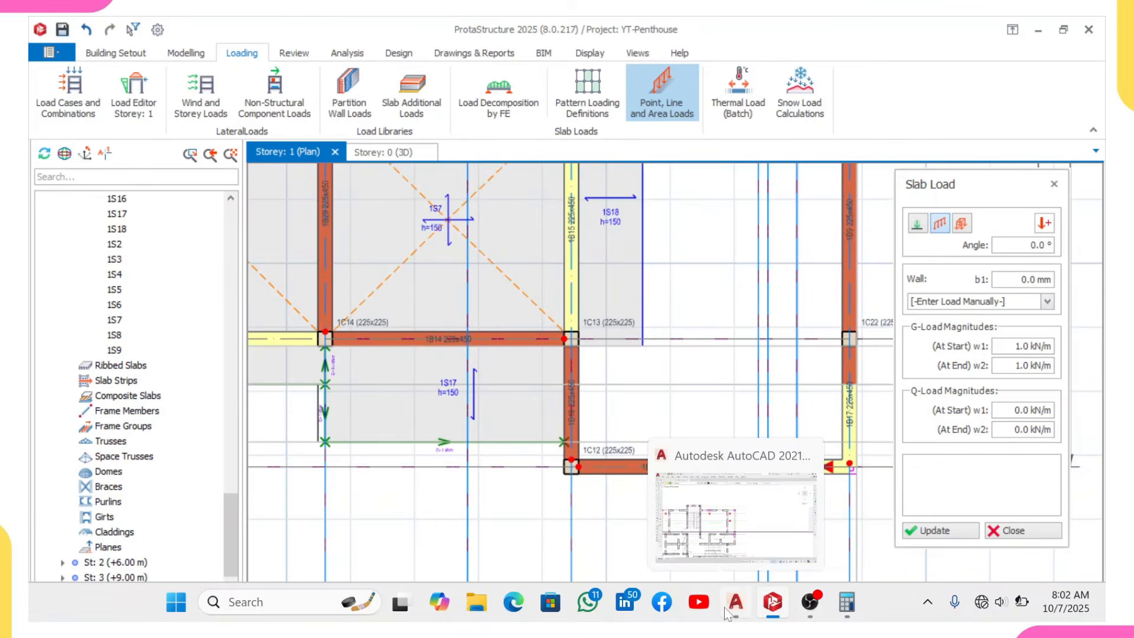
- Switch to AutoCAD and examine the first floor layout around the Family Lounge, Sit Out and Void, then return to ProtaStructure
{"action": "left_click", "coordinate": [734, 612]}
{"action": "scroll", "coordinate": [662, 355], "scroll_direction": "down", "scroll_amount": 3}
{"action": "middle_click_drag", "start_coordinate": [632, 374], "coordinate": [662, 319]}
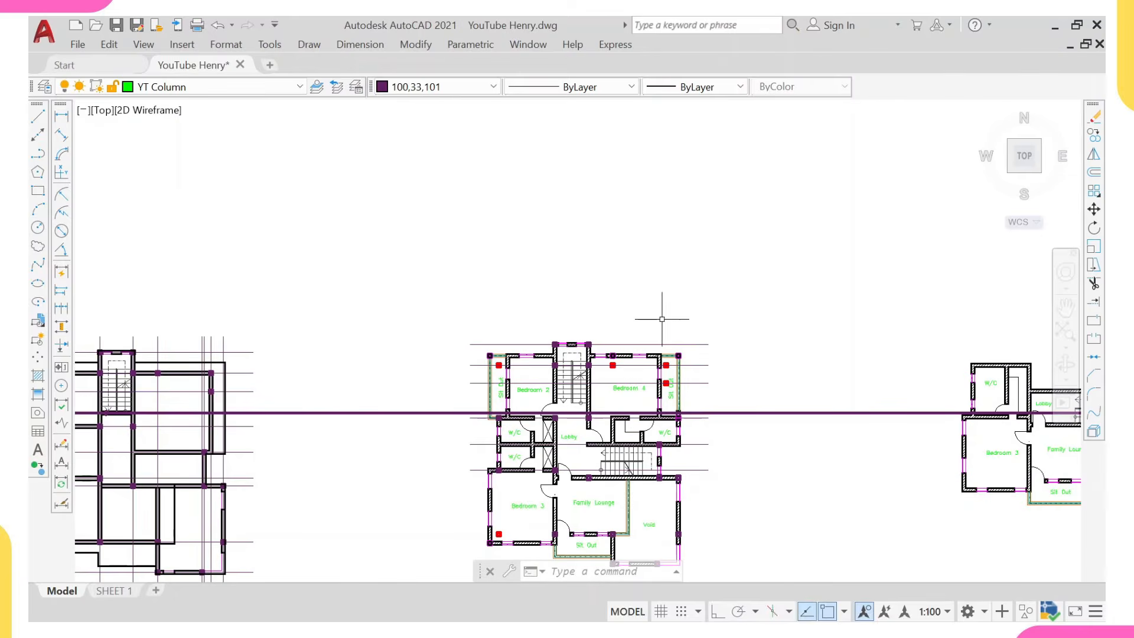
{"action": "middle_click_drag", "start_coordinate": [633, 386], "coordinate": [640, 313]}
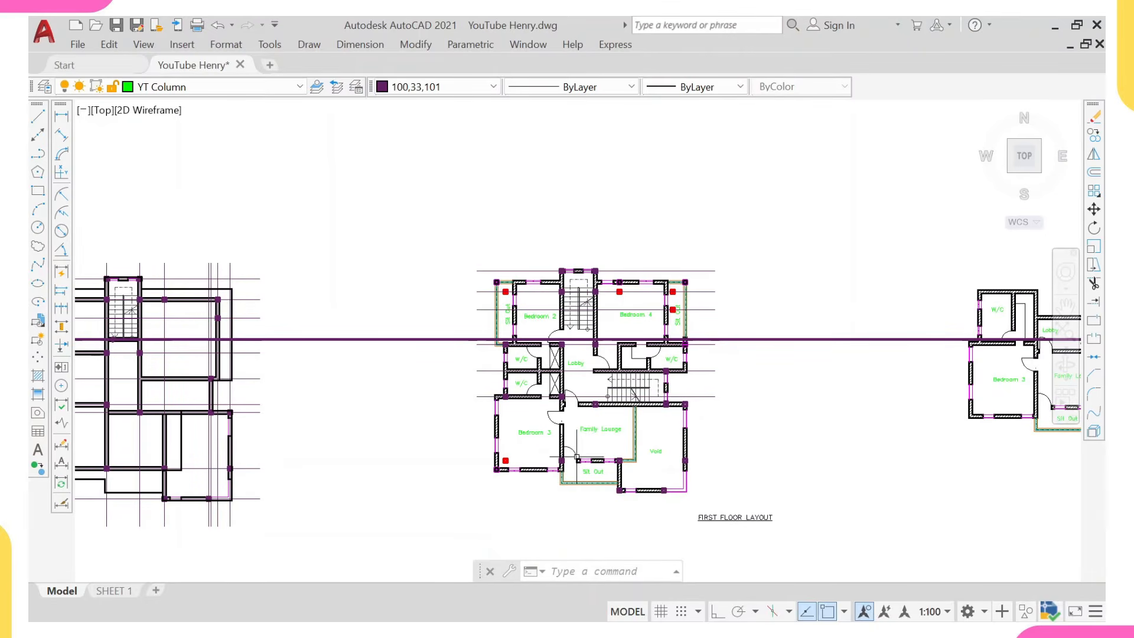
{"action": "scroll", "coordinate": [683, 492], "scroll_direction": "down", "scroll_amount": 3}
{"action": "scroll", "coordinate": [673, 464], "scroll_direction": "up", "scroll_amount": 5}
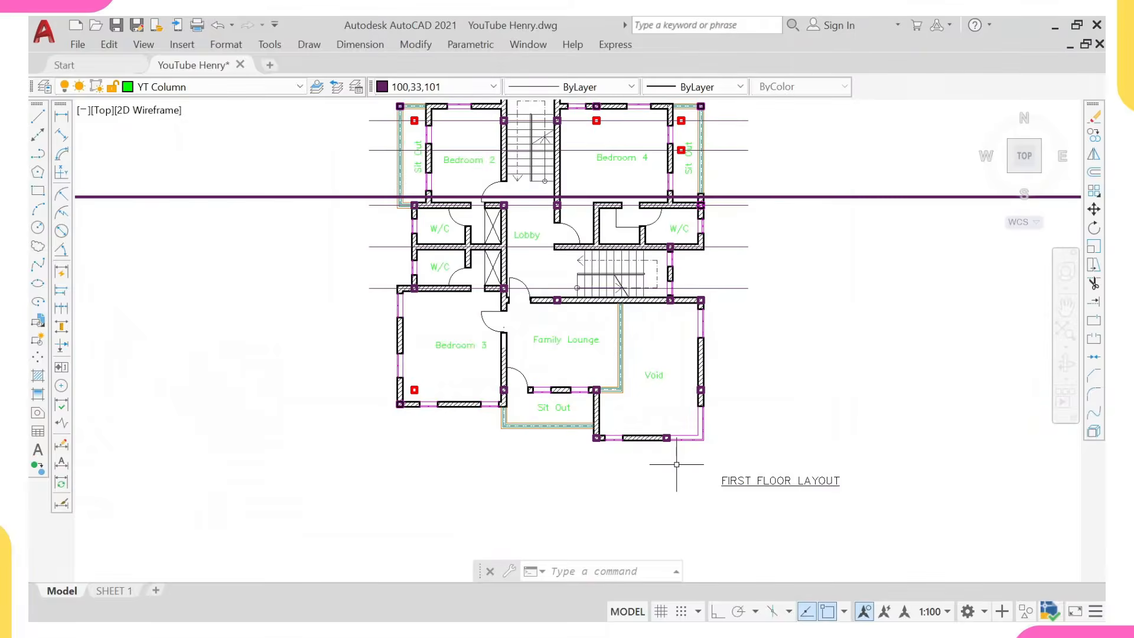
{"action": "scroll", "coordinate": [683, 460], "scroll_direction": "down", "scroll_amount": 4}
{"action": "left_click", "coordinate": [778, 596]}
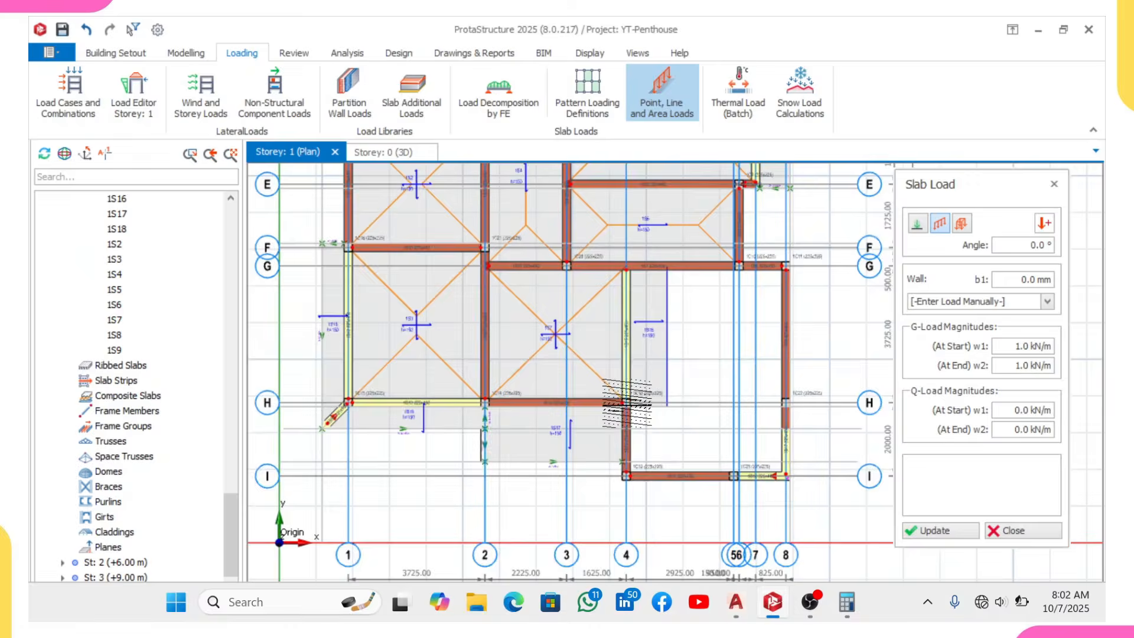
- Examine the wall and slab edge loads around the void and front beams in the 3D model
{"action": "scroll", "coordinate": [625, 401], "scroll_direction": "down", "scroll_amount": 3}
{"action": "middle_click_drag", "start_coordinate": [518, 279], "coordinate": [516, 371]}
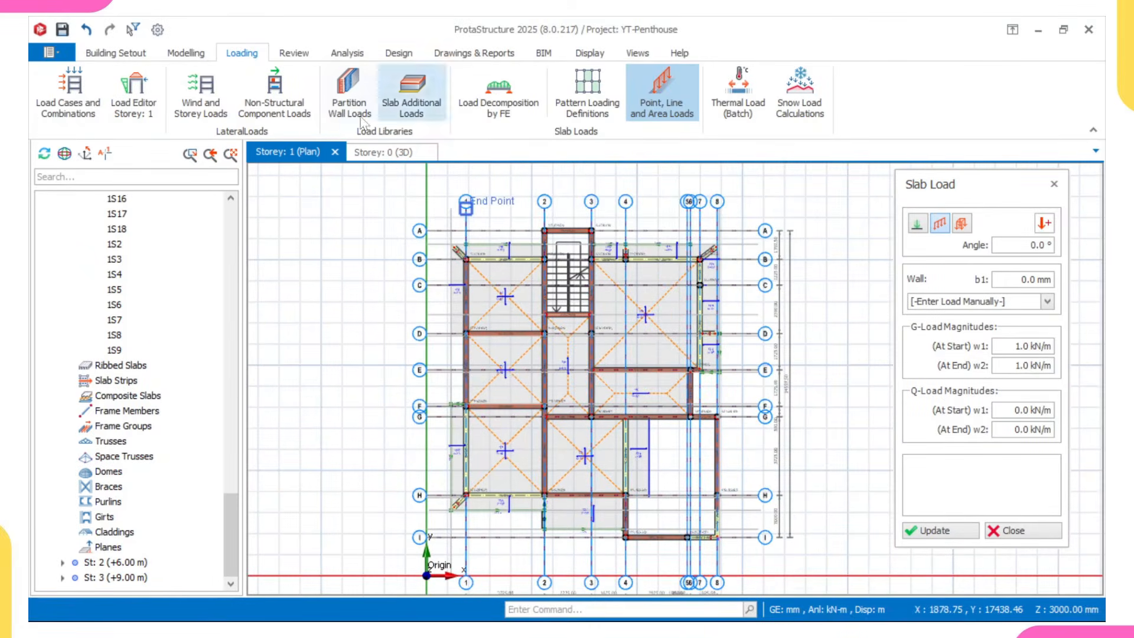
{"action": "left_click", "coordinate": [371, 153]}
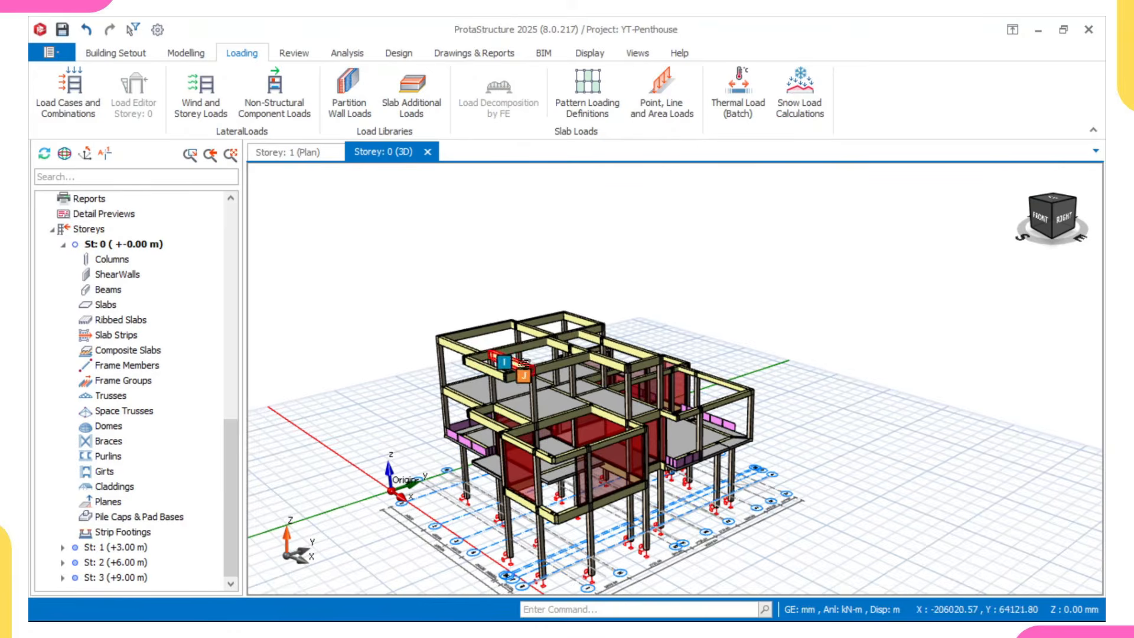
{"action": "scroll", "coordinate": [521, 363], "scroll_direction": "down", "scroll_amount": 3}
{"action": "middle_click_drag", "start_coordinate": [539, 402], "coordinate": [586, 410]}
{"action": "scroll", "coordinate": [588, 418], "scroll_direction": "up", "scroll_amount": 6}
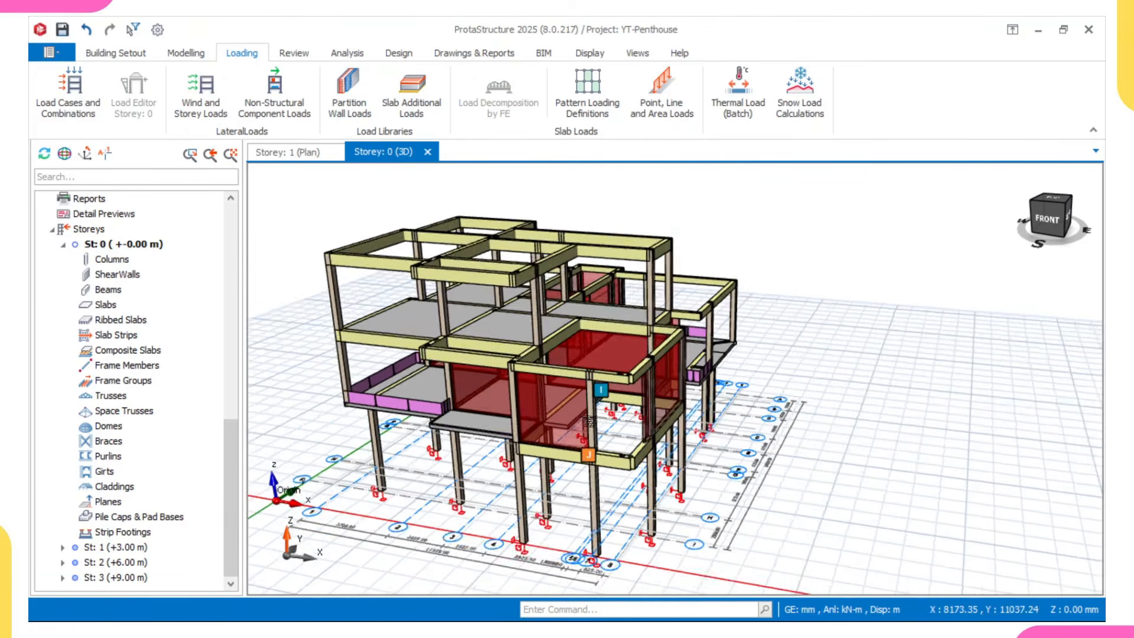
{"action": "scroll", "coordinate": [710, 391], "scroll_direction": "up", "scroll_amount": 2}
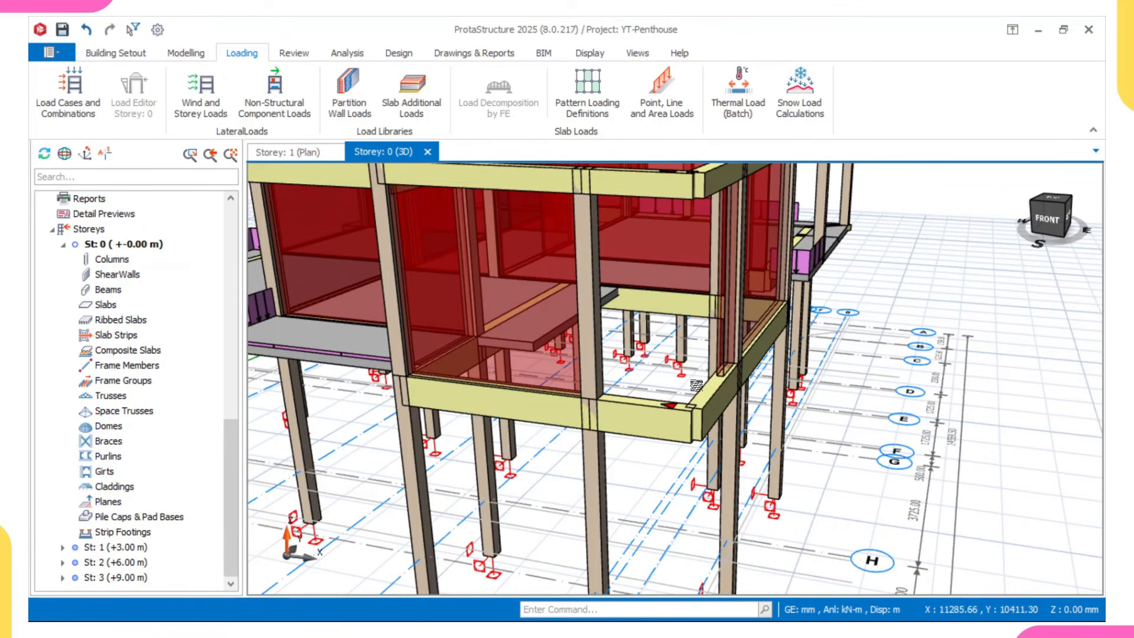
{"action": "scroll", "coordinate": [692, 391], "scroll_direction": "down", "scroll_amount": 3}
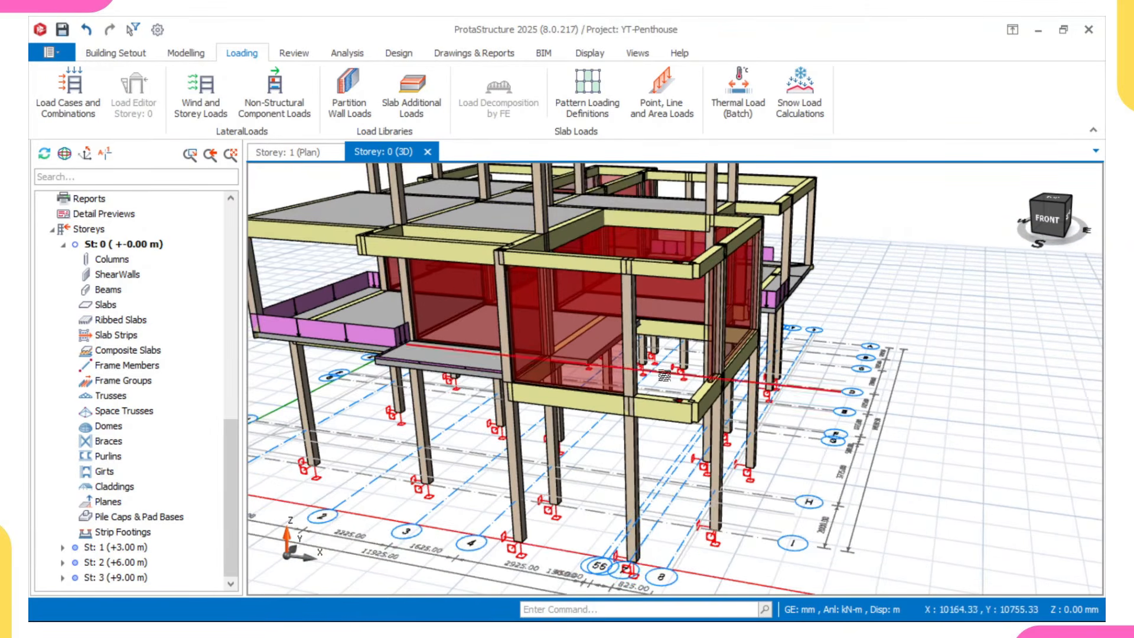
{"action": "scroll", "coordinate": [665, 376], "scroll_direction": "down", "scroll_amount": 3}
{"action": "scroll", "coordinate": [566, 398], "scroll_direction": "up", "scroll_amount": 1}
- Inspect the line loads along the outer edges of cantilever slabs 1S16 and 1S17 in the 3D model
{"action": "middle_click_drag", "start_coordinate": [567, 398], "coordinate": [670, 386]}
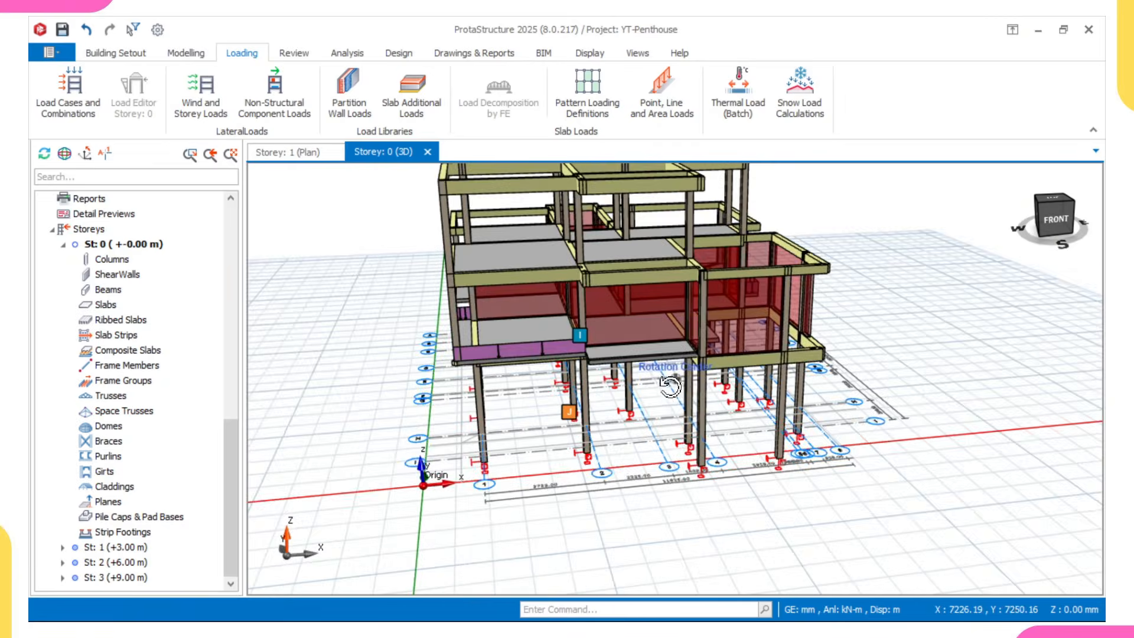
{"action": "scroll", "coordinate": [585, 341], "scroll_direction": "up", "scroll_amount": 8}
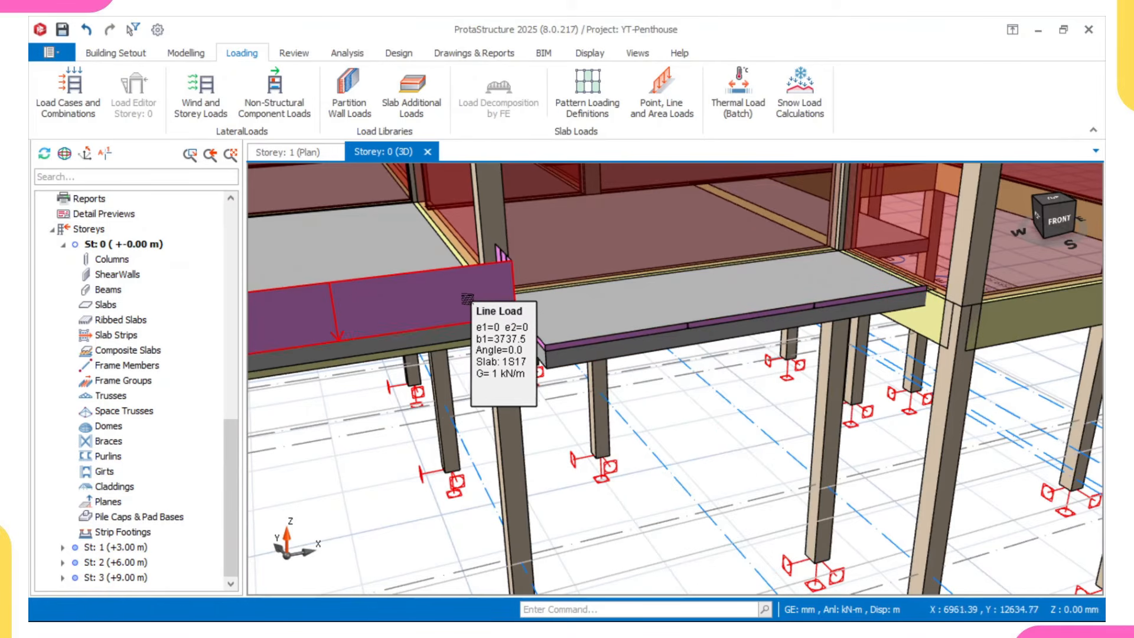
{"action": "scroll", "coordinate": [466, 298], "scroll_direction": "down", "scroll_amount": 2}
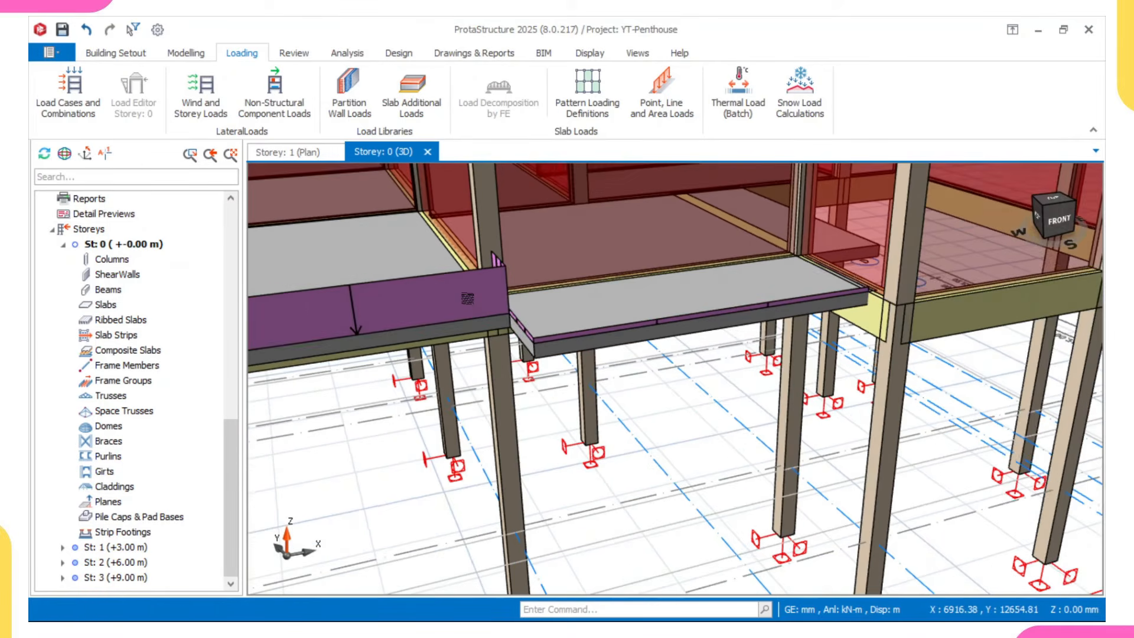
{"action": "scroll", "coordinate": [466, 292], "scroll_direction": "up", "scroll_amount": 2}
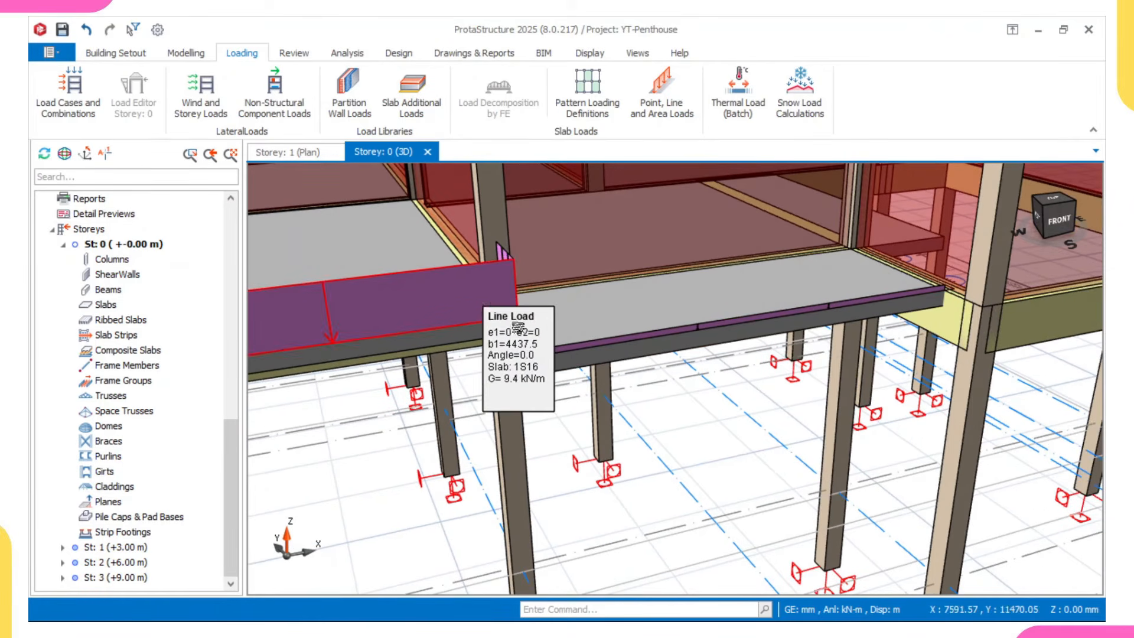
{"action": "scroll", "coordinate": [603, 337], "scroll_direction": "down", "scroll_amount": 8}
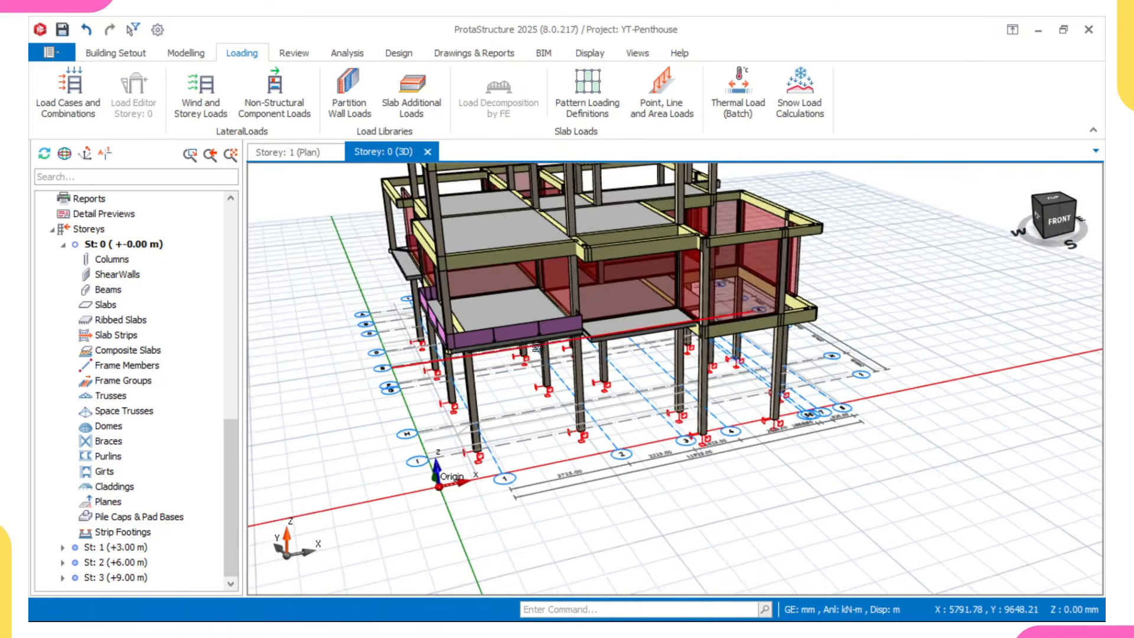
- Orbit the 3D model to its left and back sides and check the beams and slab edges for missing loads
{"action": "middle_click_drag", "start_coordinate": [555, 341], "coordinate": [593, 340]}
{"action": "scroll", "coordinate": [594, 340], "scroll_direction": "down", "scroll_amount": 4}
{"action": "middle_click_drag", "start_coordinate": [460, 369], "coordinate": [531, 379]}
{"action": "scroll", "coordinate": [438, 378], "scroll_direction": "up", "scroll_amount": 4}
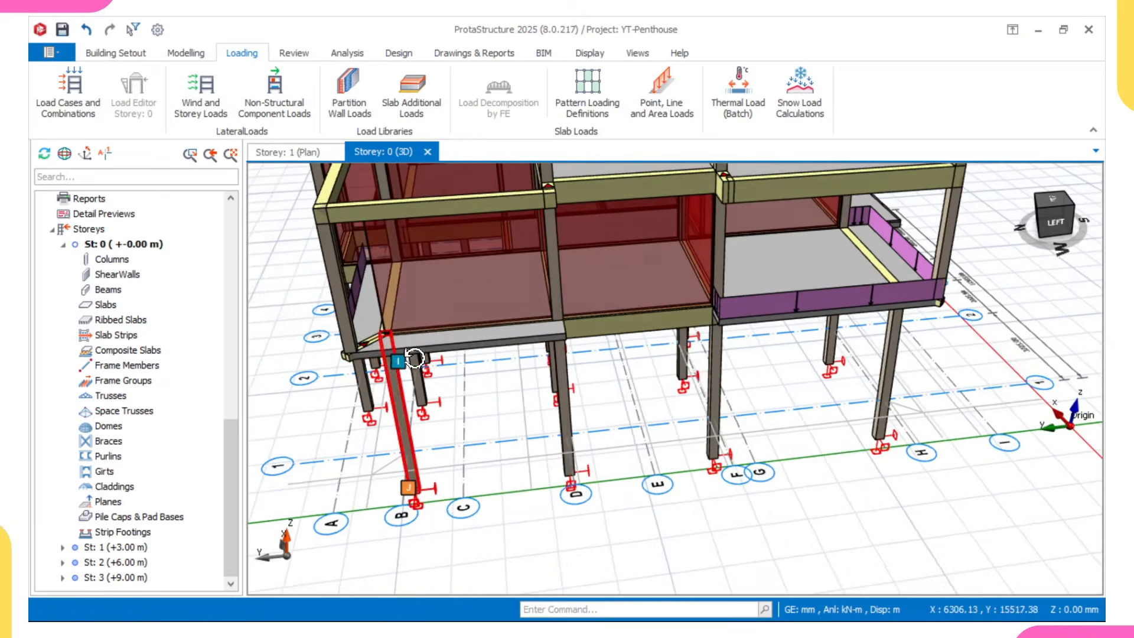
{"action": "scroll", "coordinate": [426, 389], "scroll_direction": "up", "scroll_amount": 5}
{"action": "scroll", "coordinate": [411, 397], "scroll_direction": "down", "scroll_amount": 4}
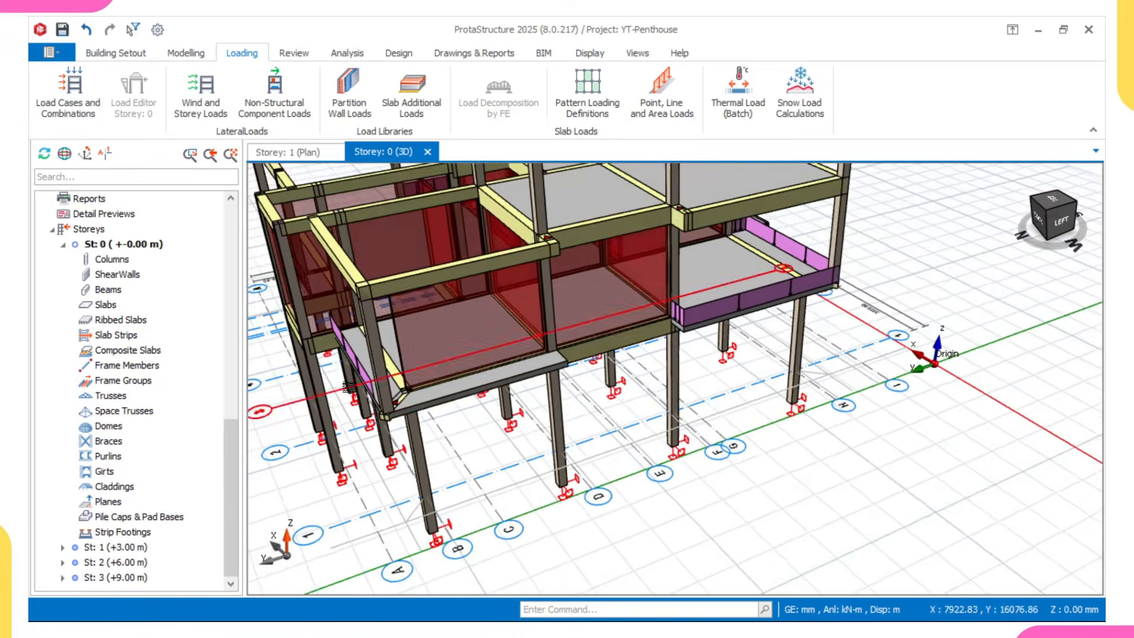
{"action": "middle_click_drag", "start_coordinate": [409, 394], "coordinate": [435, 470]}
{"action": "right_click", "coordinate": [435, 471]}
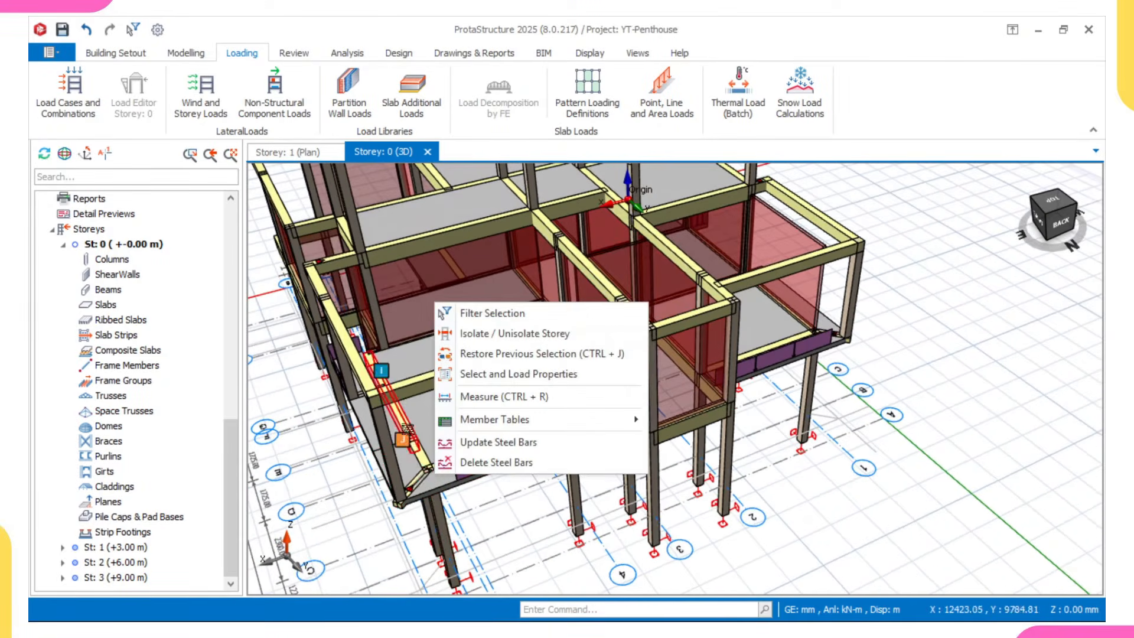
{"action": "mouse_move", "coordinate": [765, 593]}
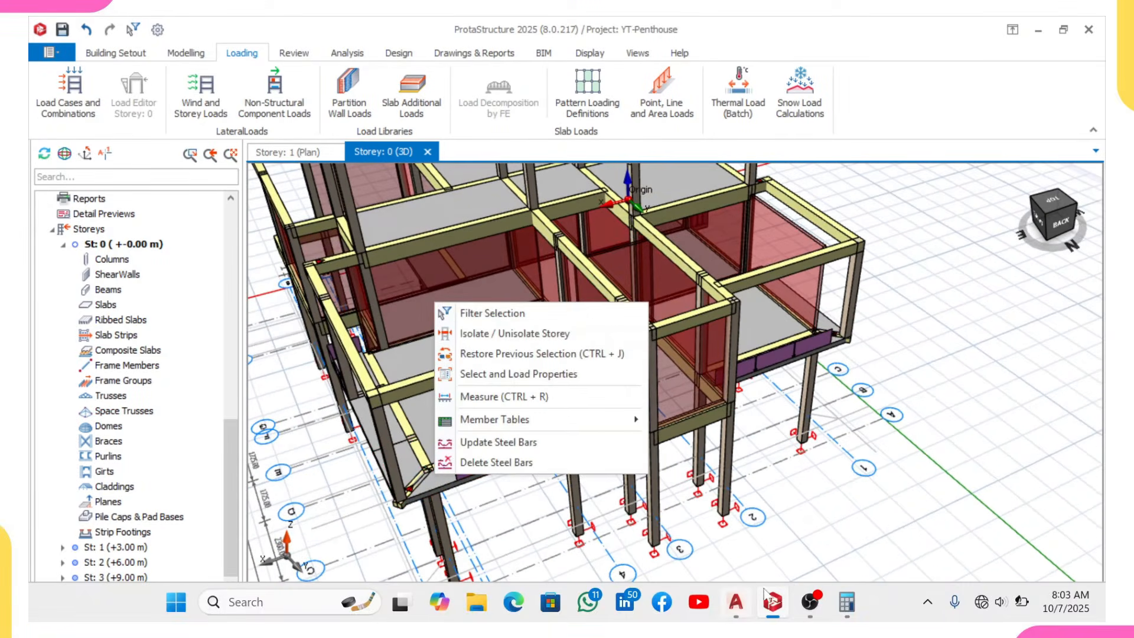
- Switch to AutoCAD and examine the walls around Bedroom 4 and its Sit Out, then return to ProtaStructure
{"action": "left_click", "coordinate": [733, 603]}
{"action": "scroll", "coordinate": [672, 359], "scroll_direction": "up", "scroll_amount": 5}
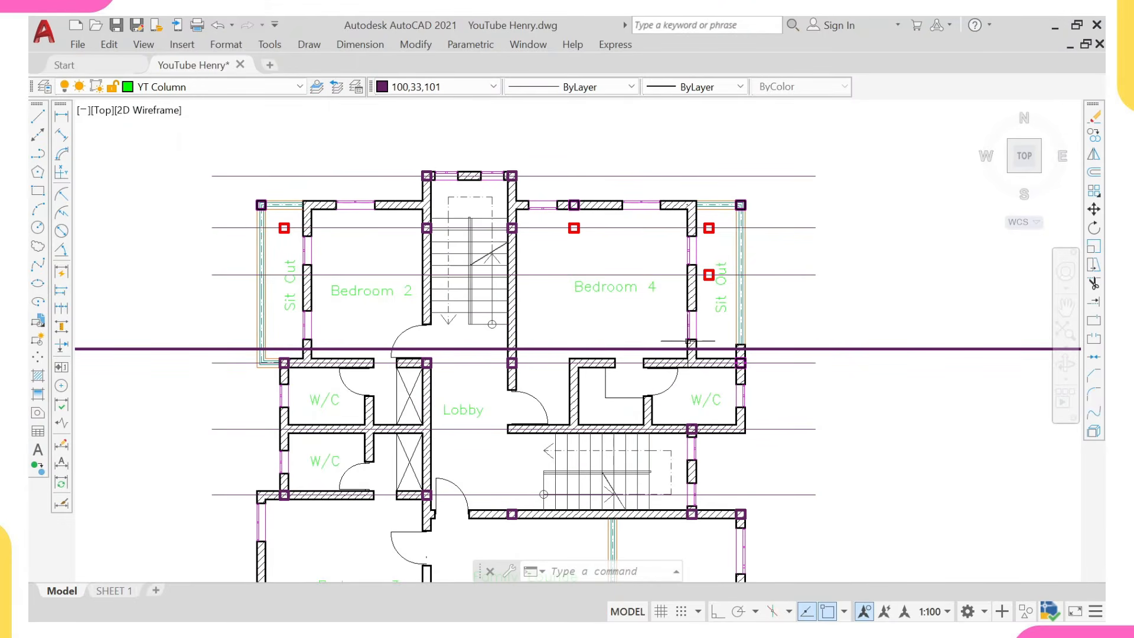
{"action": "scroll", "coordinate": [702, 193], "scroll_direction": "up", "scroll_amount": 2}
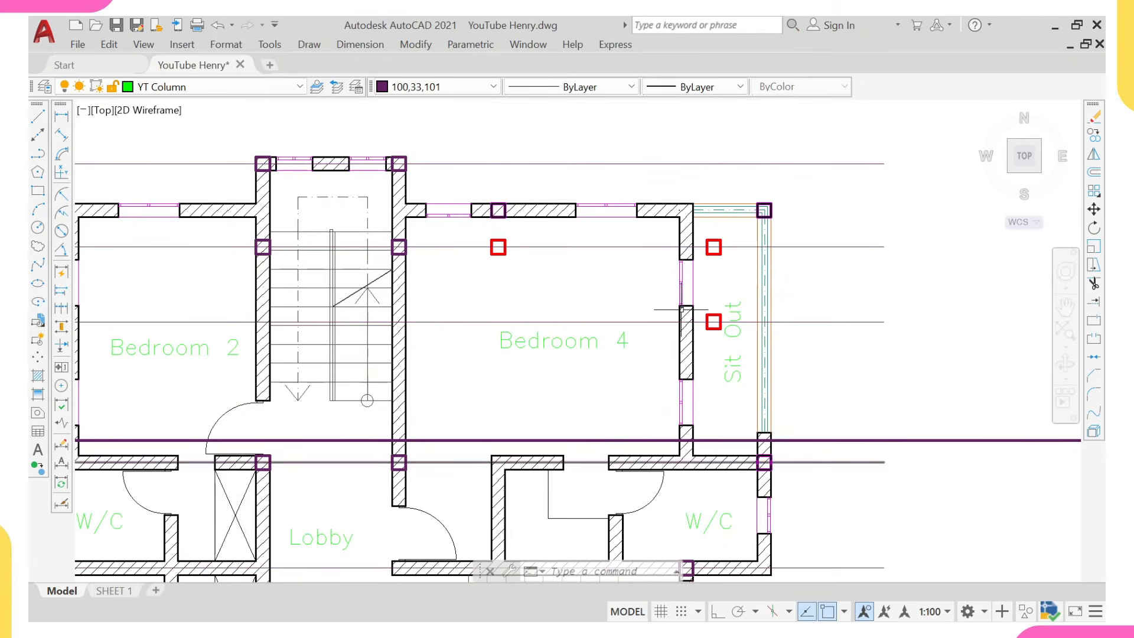
{"action": "scroll", "coordinate": [672, 313], "scroll_direction": "down", "scroll_amount": 4}
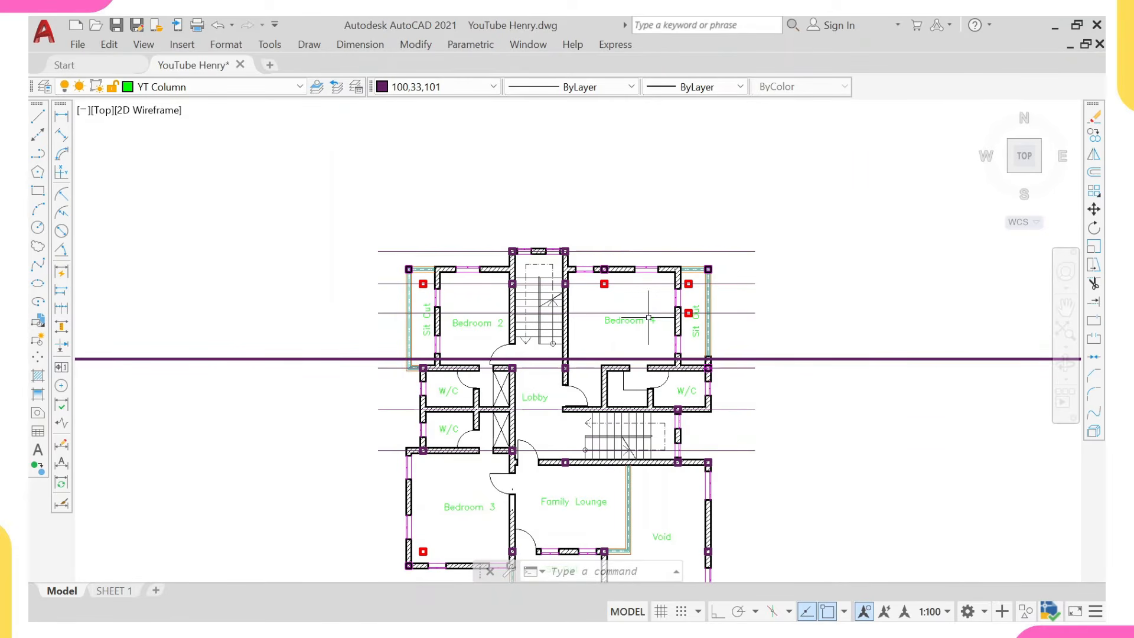
{"action": "mouse_move", "coordinate": [631, 621]}
{"action": "left_click", "coordinate": [766, 605]}
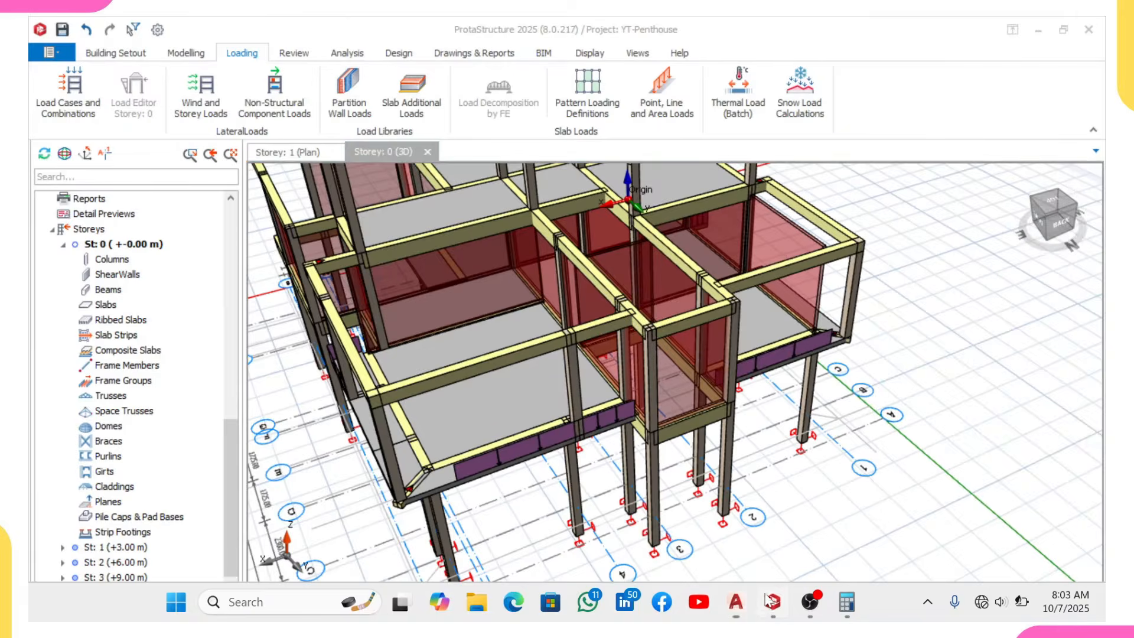
- Open the Storey 1 plan and examine the beams around slab 1S5 and along axis B
{"action": "left_click", "coordinate": [270, 154]}
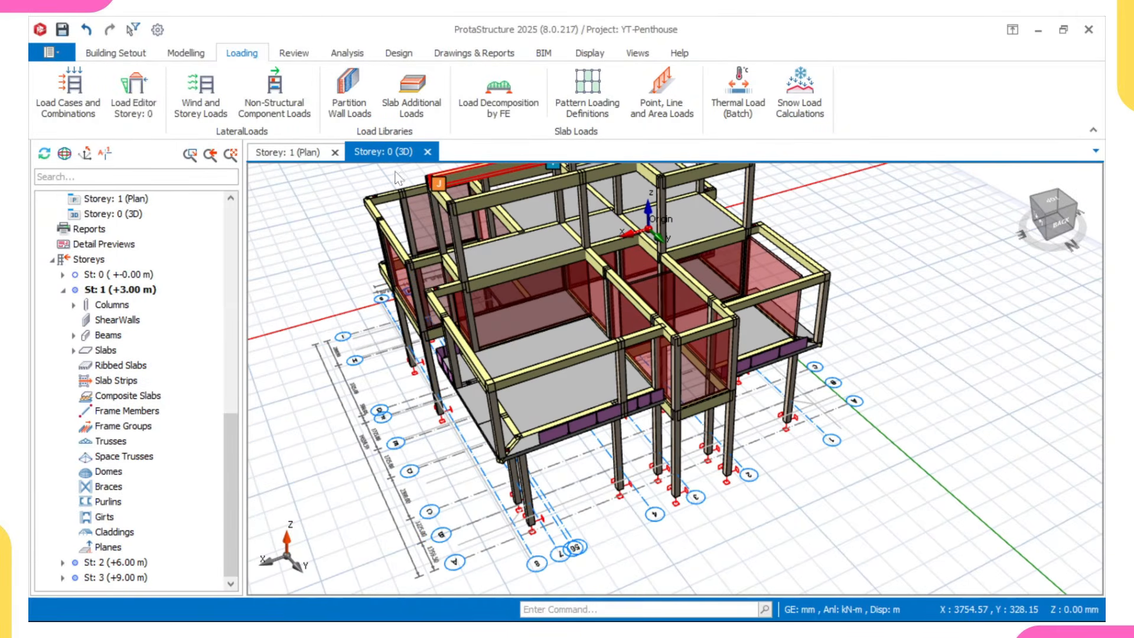
{"action": "scroll", "coordinate": [730, 318], "scroll_direction": "up", "scroll_amount": 5}
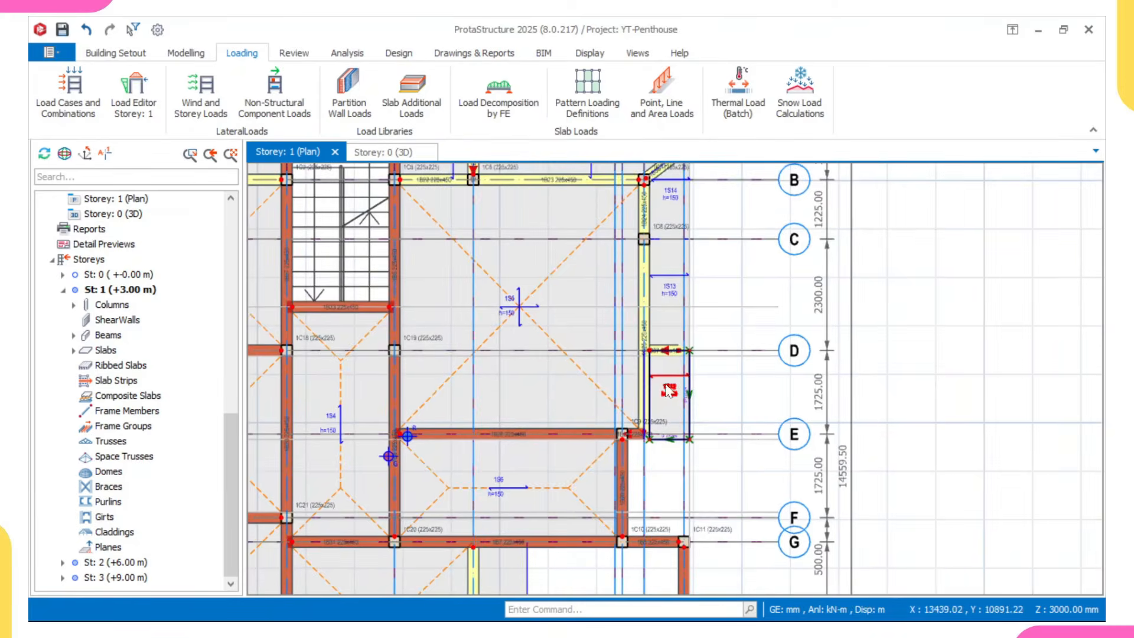
{"action": "scroll", "coordinate": [637, 384], "scroll_direction": "down", "scroll_amount": 3}
{"action": "middle_click_drag", "start_coordinate": [625, 321], "coordinate": [627, 352]}
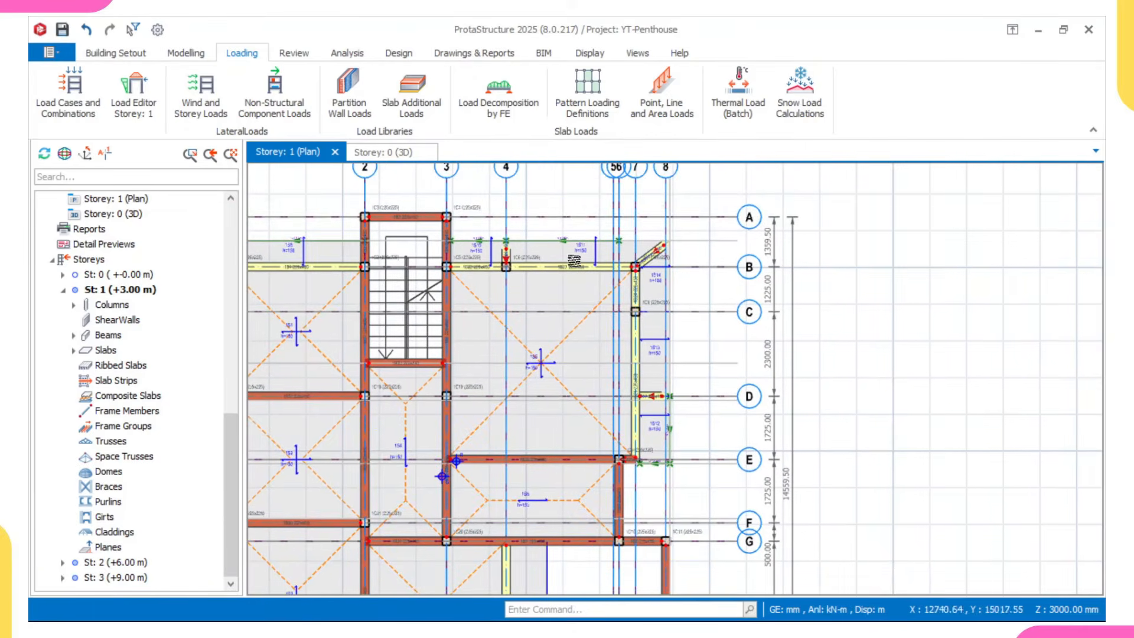
{"action": "scroll", "coordinate": [347, 210], "scroll_direction": "up", "scroll_amount": 3}
{"action": "left_click", "coordinate": [416, 218]}
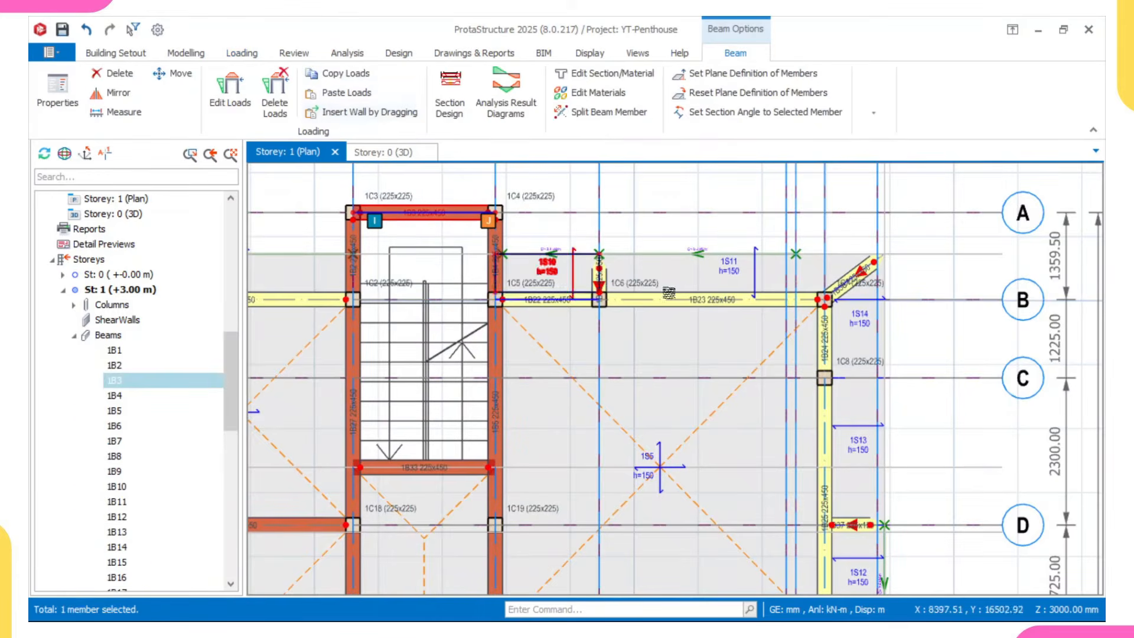
{"action": "scroll", "coordinate": [836, 312], "scroll_direction": "up", "scroll_amount": 4}
{"action": "key", "text": "Escape"}
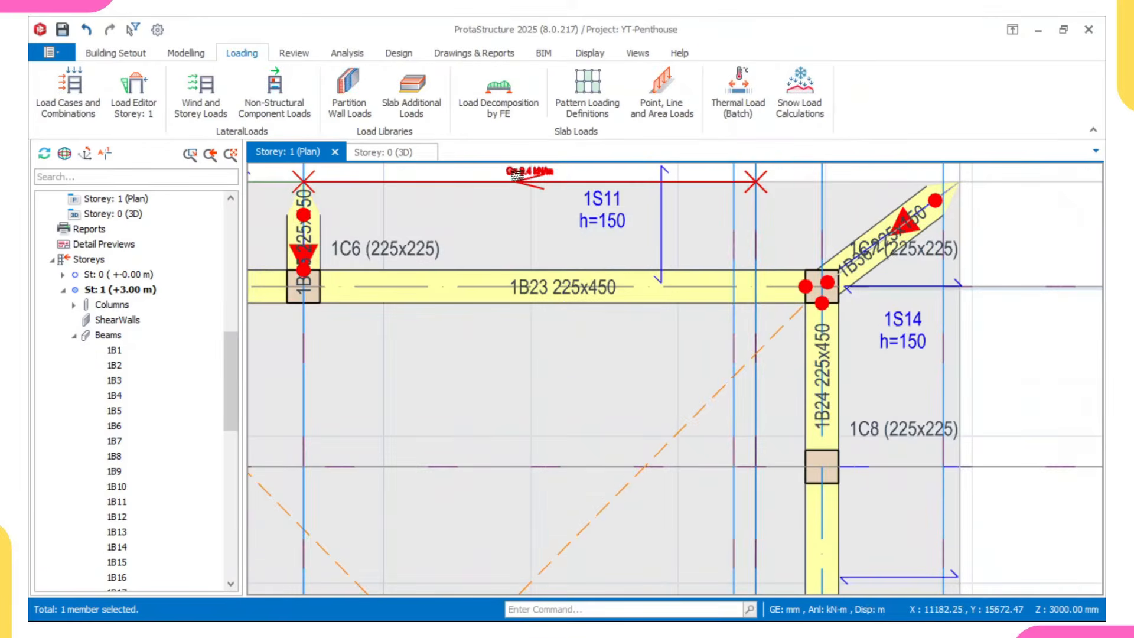
{"action": "scroll", "coordinate": [398, 269], "scroll_direction": "down", "scroll_amount": 4}
{"action": "middle_click_drag", "start_coordinate": [412, 240], "coordinate": [496, 230]}
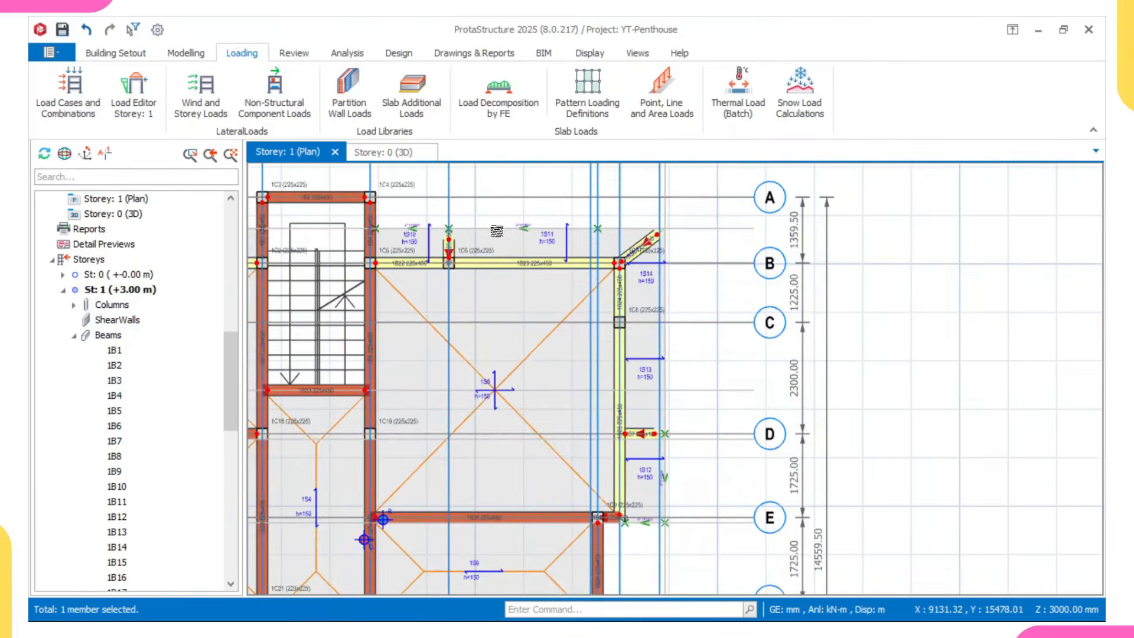
{"action": "scroll", "coordinate": [377, 225], "scroll_direction": "up", "scroll_amount": 1}
{"action": "left_click", "coordinate": [325, 190]}
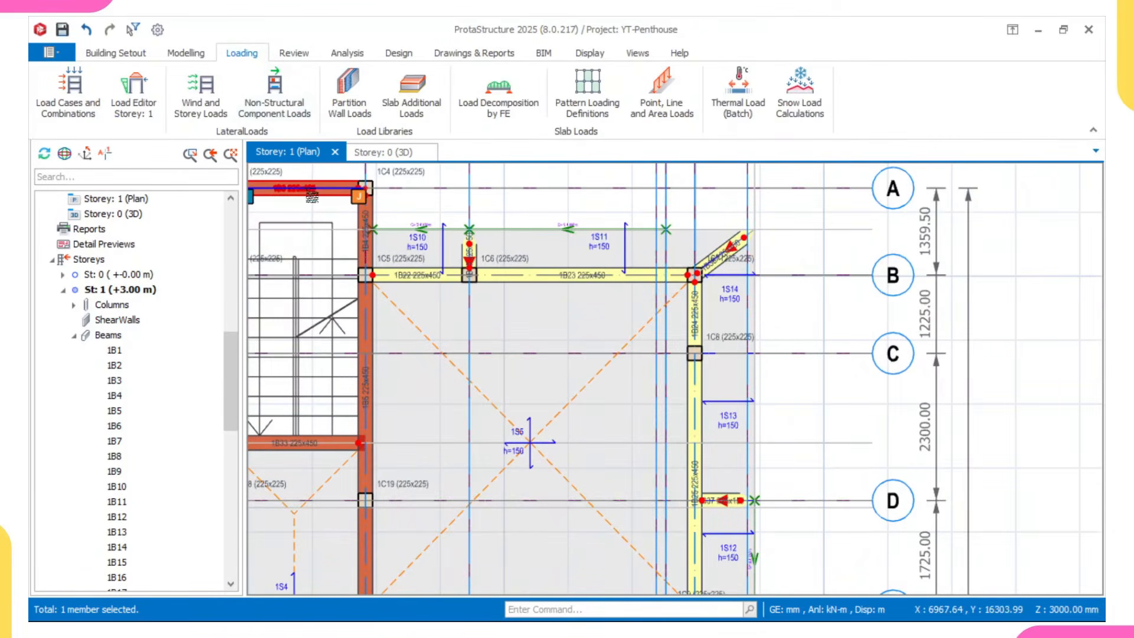
{"action": "left_click", "coordinate": [312, 197]}
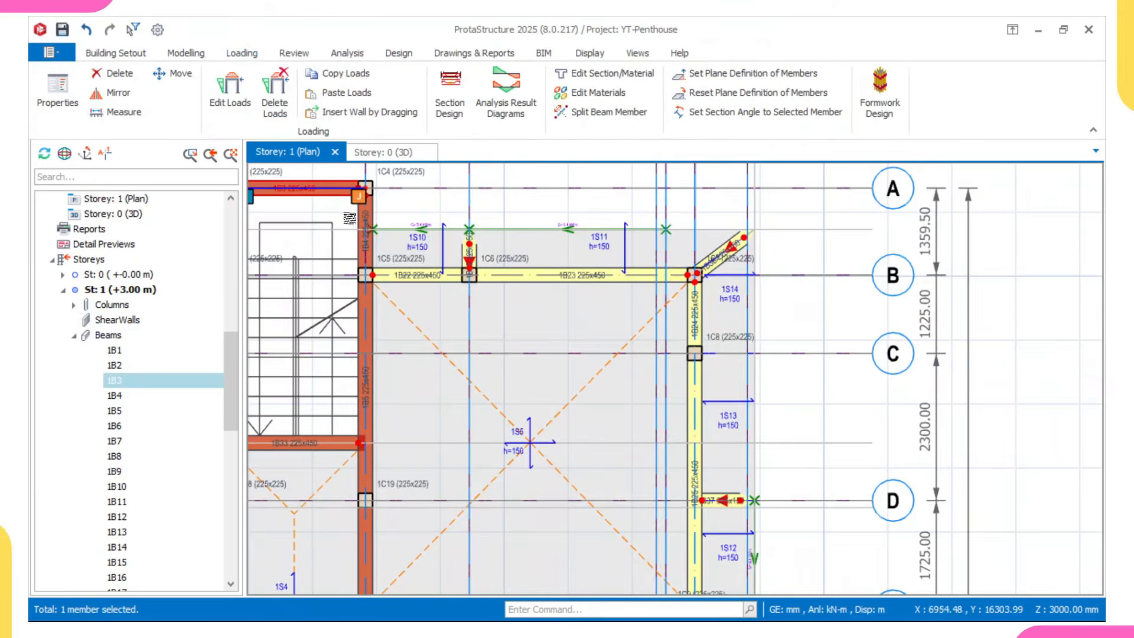
{"action": "left_click", "coordinate": [355, 112]}
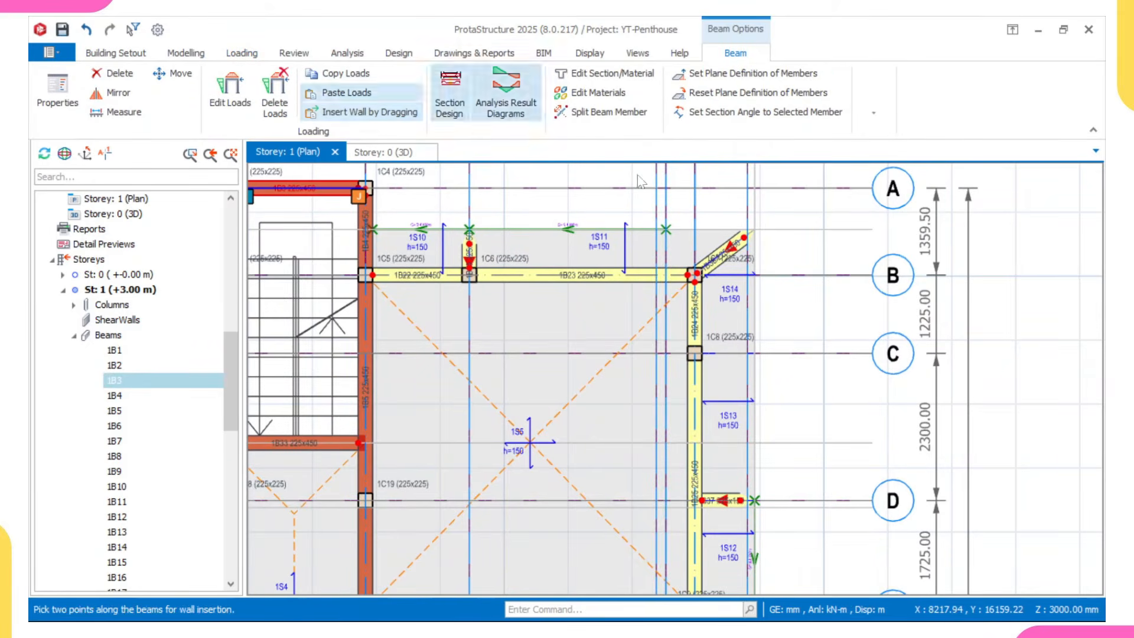
{"action": "scroll", "coordinate": [694, 206], "scroll_direction": "down", "scroll_amount": 2}
{"action": "scroll", "coordinate": [700, 217], "scroll_direction": "up", "scroll_amount": 4}
{"action": "scroll", "coordinate": [700, 217], "scroll_direction": "up", "scroll_amount": 2}
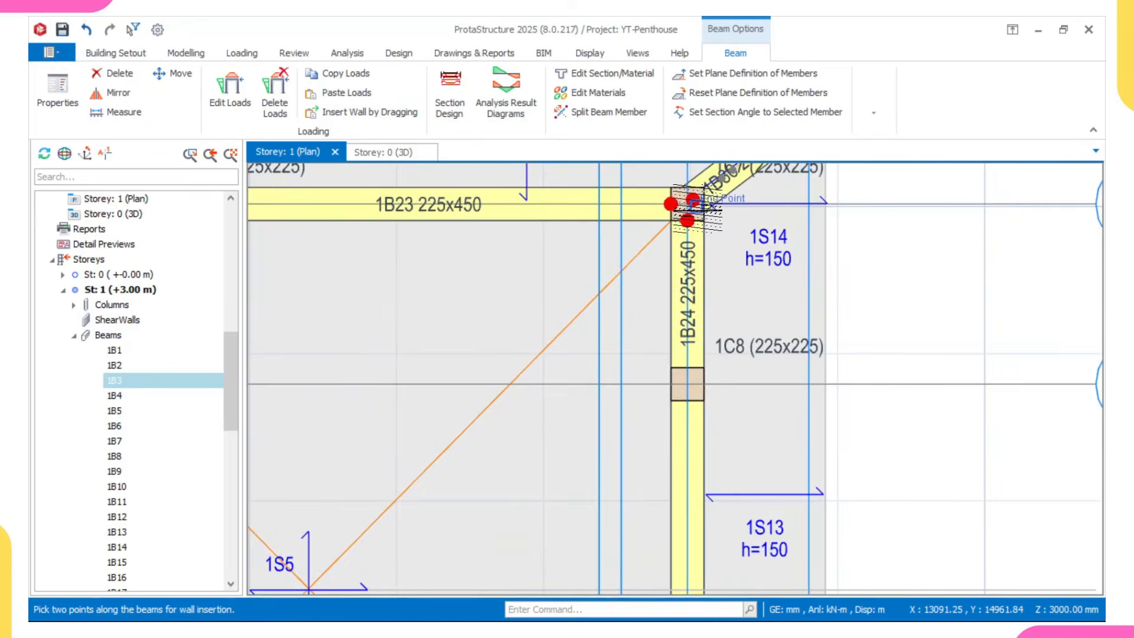
{"action": "scroll", "coordinate": [688, 366], "scroll_direction": "down", "scroll_amount": 3}
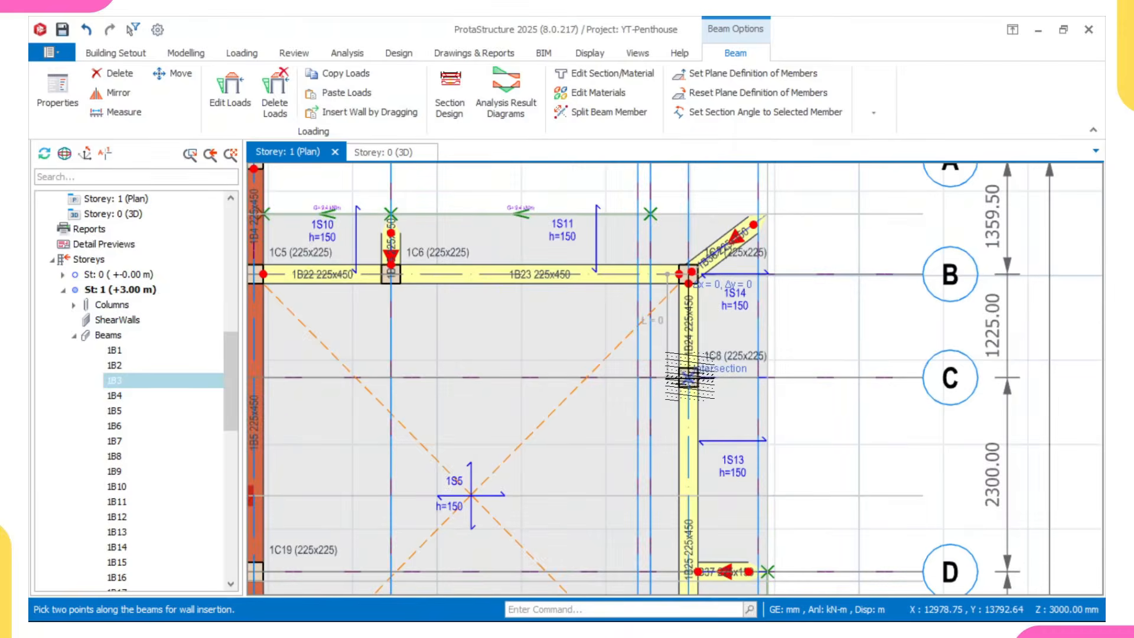
{"action": "scroll", "coordinate": [691, 355], "scroll_direction": "down", "scroll_amount": 5}
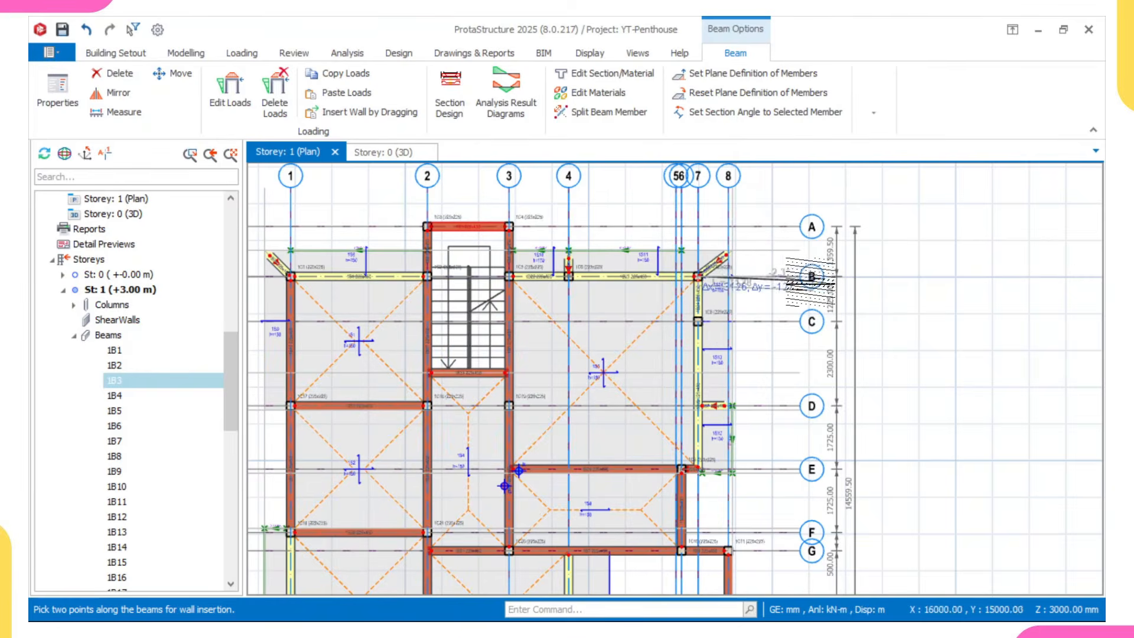
{"action": "scroll", "coordinate": [681, 277], "scroll_direction": "up", "scroll_amount": 3}
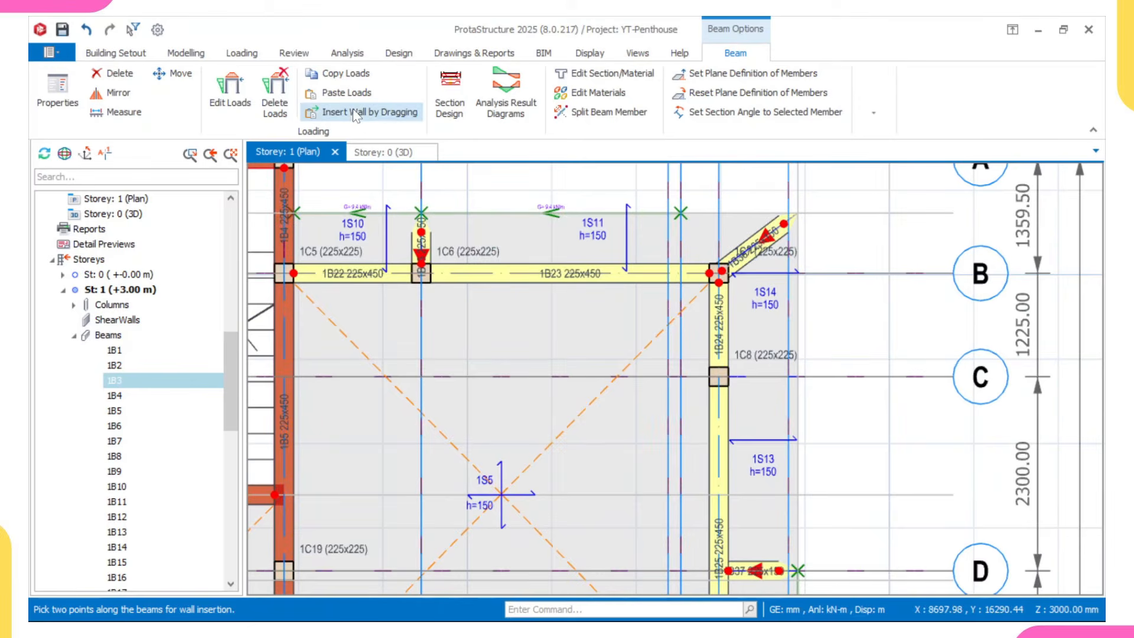
{"action": "scroll", "coordinate": [621, 213], "scroll_direction": "down", "scroll_amount": 1}
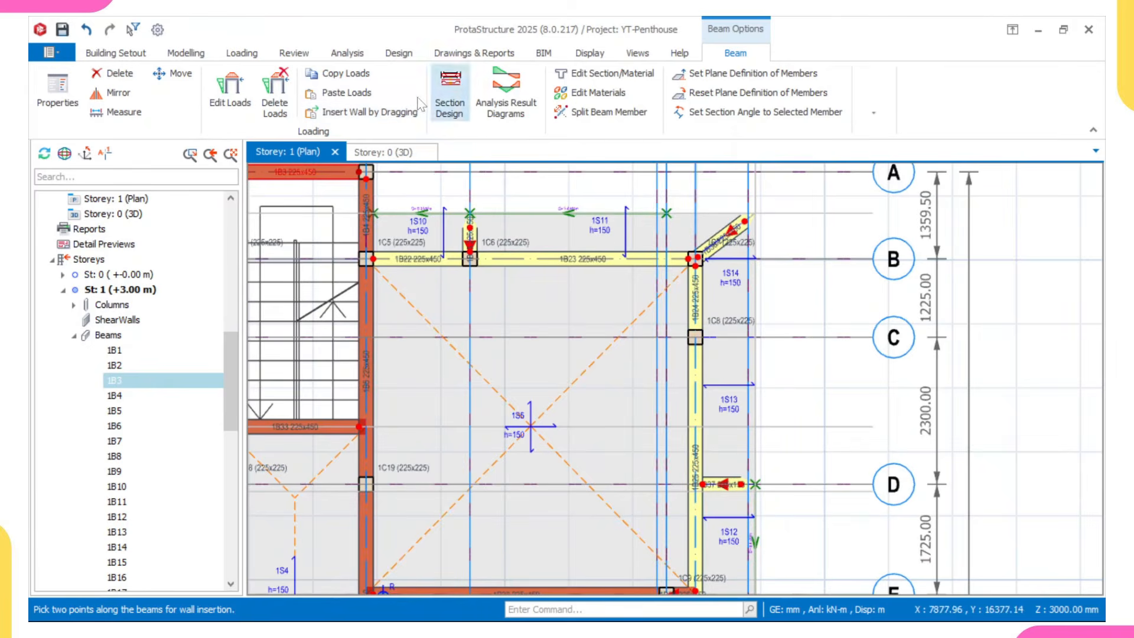
{"action": "scroll", "coordinate": [496, 203], "scroll_direction": "up", "scroll_amount": 1}
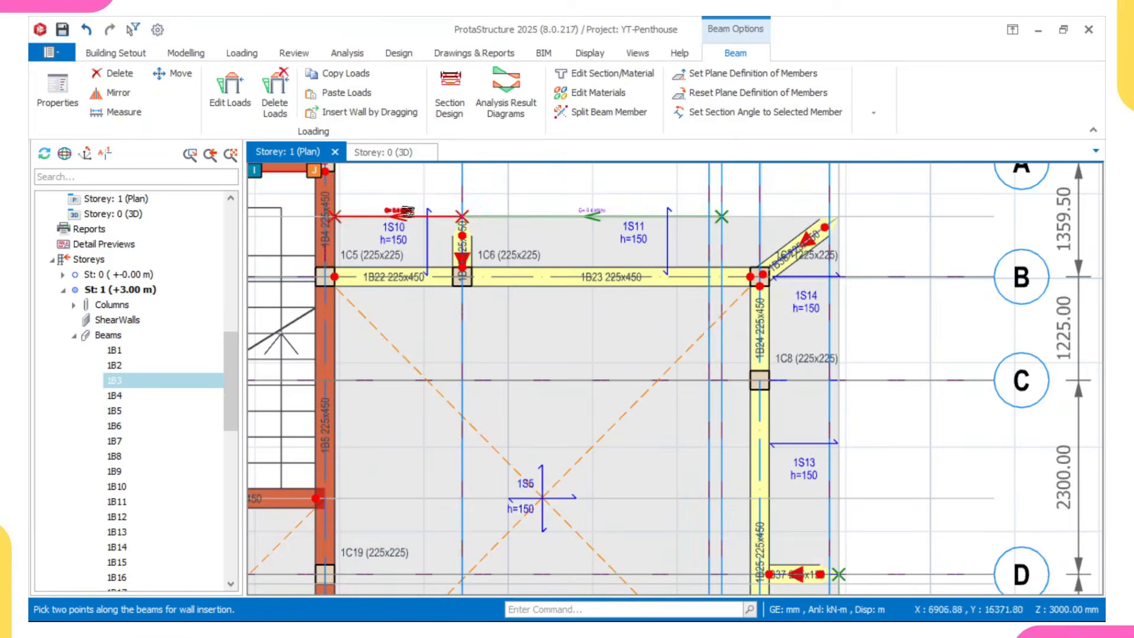
- Open the settings of the line load along the outer edge of cantilever slab 1S10
{"action": "scroll", "coordinate": [404, 216], "scroll_direction": "up", "scroll_amount": 2}
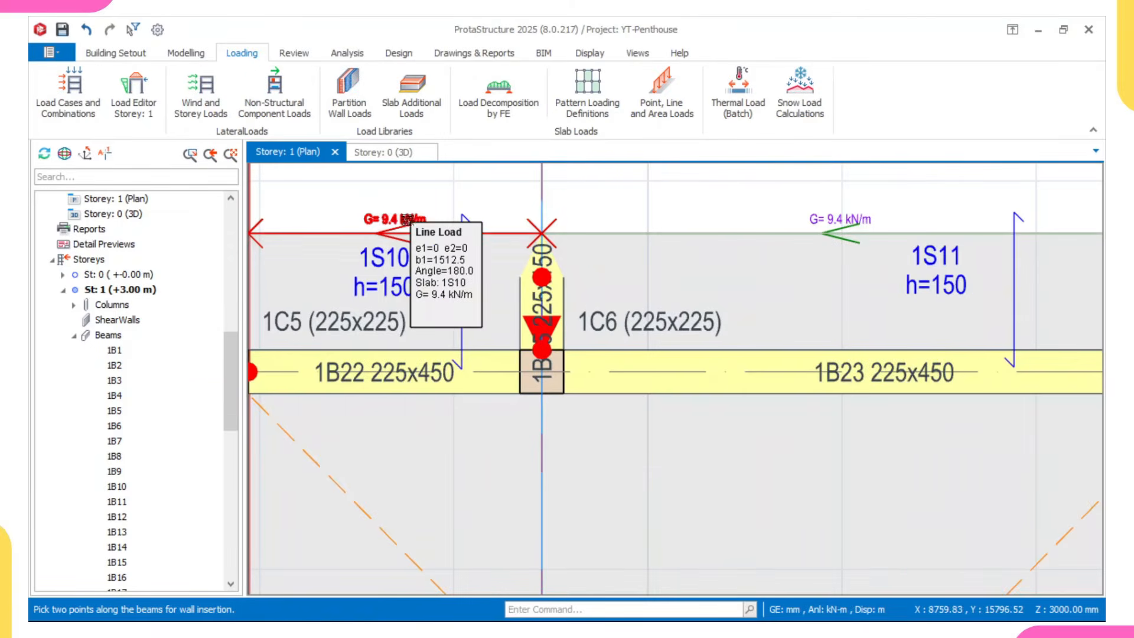
{"action": "double_click", "coordinate": [407, 220]}
{"action": "scroll", "coordinate": [412, 227], "scroll_direction": "down", "scroll_amount": 5}
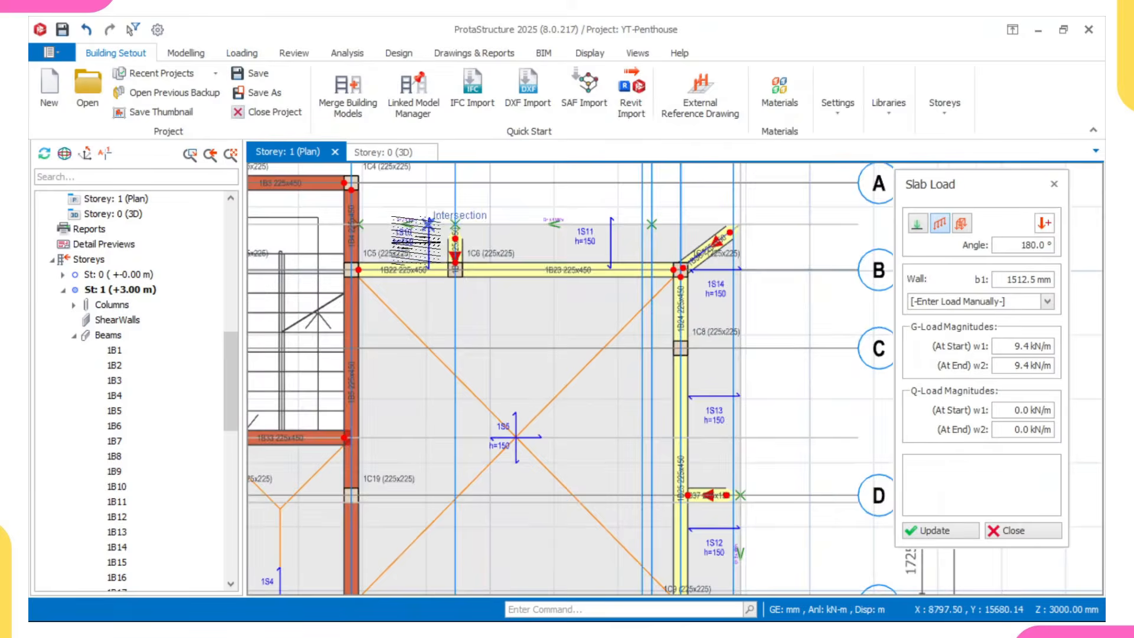
- Examine cantilever slab 1S9 and the adjoining beam along axis 1 between axes B and D for missing loads
{"action": "middle_click_drag", "start_coordinate": [411, 258], "coordinate": [670, 237]}
{"action": "scroll", "coordinate": [541, 283], "scroll_direction": "up", "scroll_amount": 3}
{"action": "scroll", "coordinate": [494, 309], "scroll_direction": "down", "scroll_amount": 3}
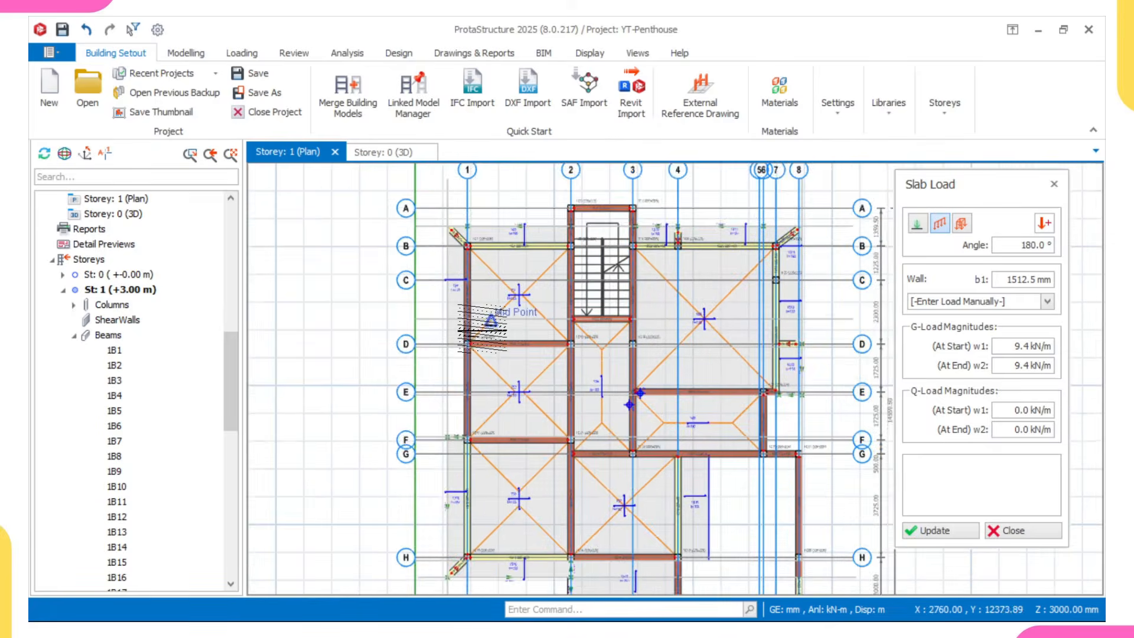
{"action": "middle_click_drag", "start_coordinate": [473, 361], "coordinate": [487, 295]}
{"action": "scroll", "coordinate": [487, 295], "scroll_direction": "up", "scroll_amount": 5}
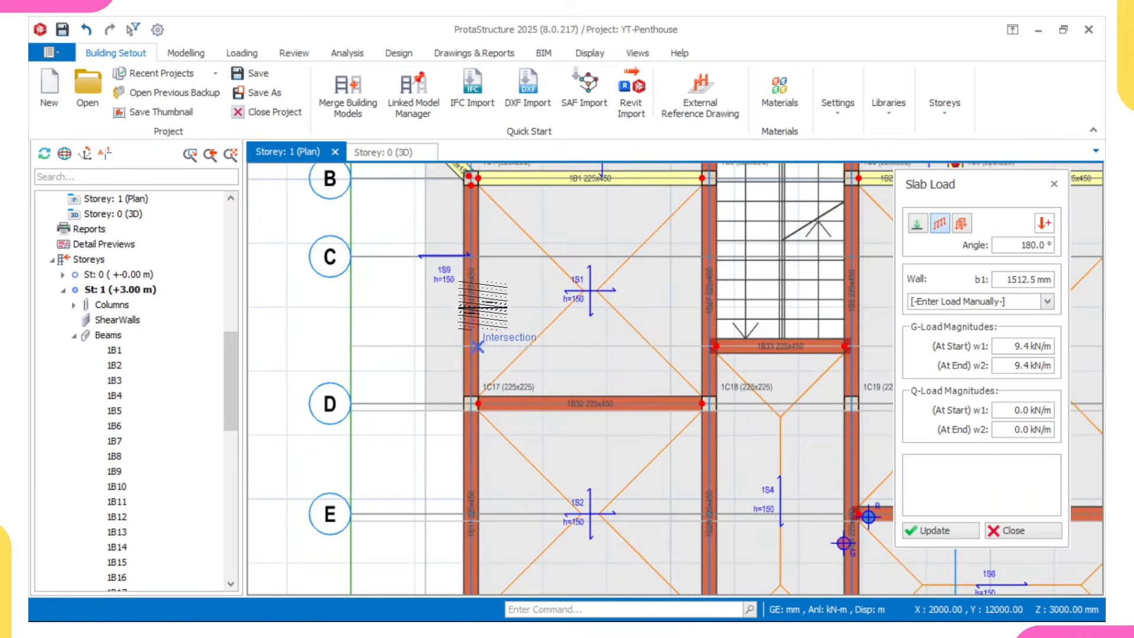
{"action": "middle_click_drag", "start_coordinate": [476, 184], "coordinate": [472, 245]}
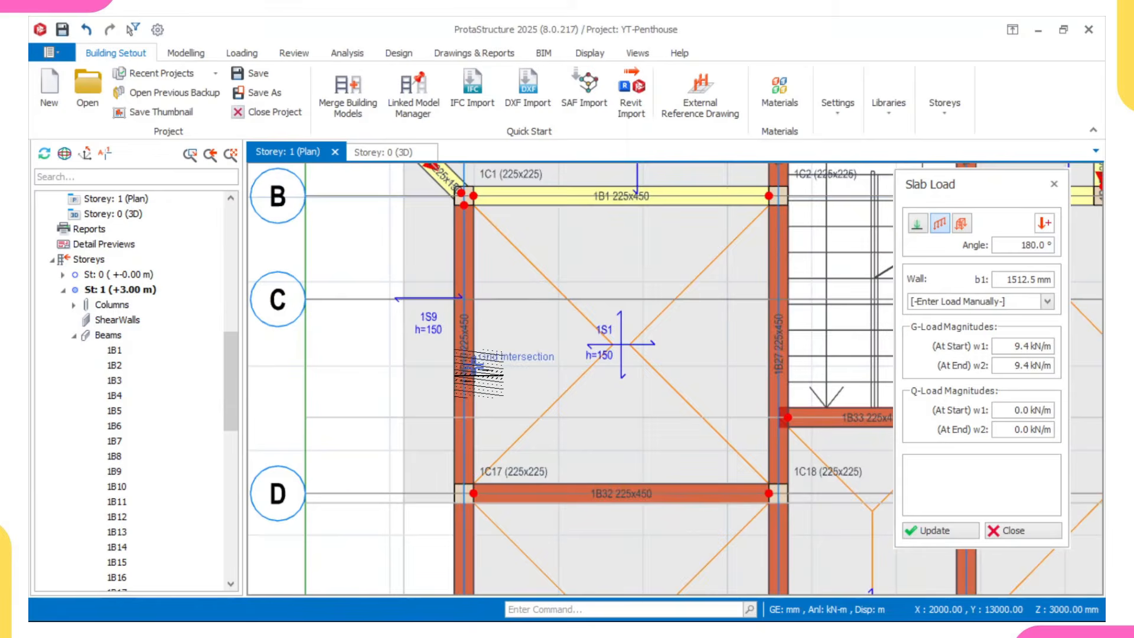
{"action": "scroll", "coordinate": [478, 375], "scroll_direction": "up", "scroll_amount": 1}
{"action": "scroll", "coordinate": [528, 391], "scroll_direction": "down", "scroll_amount": 1}
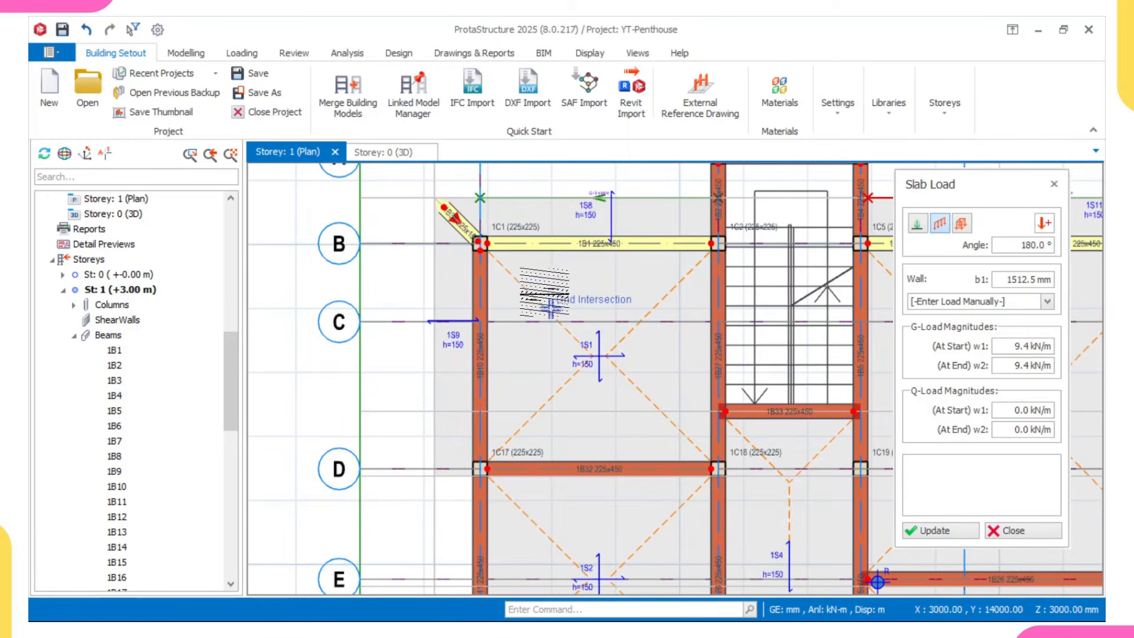
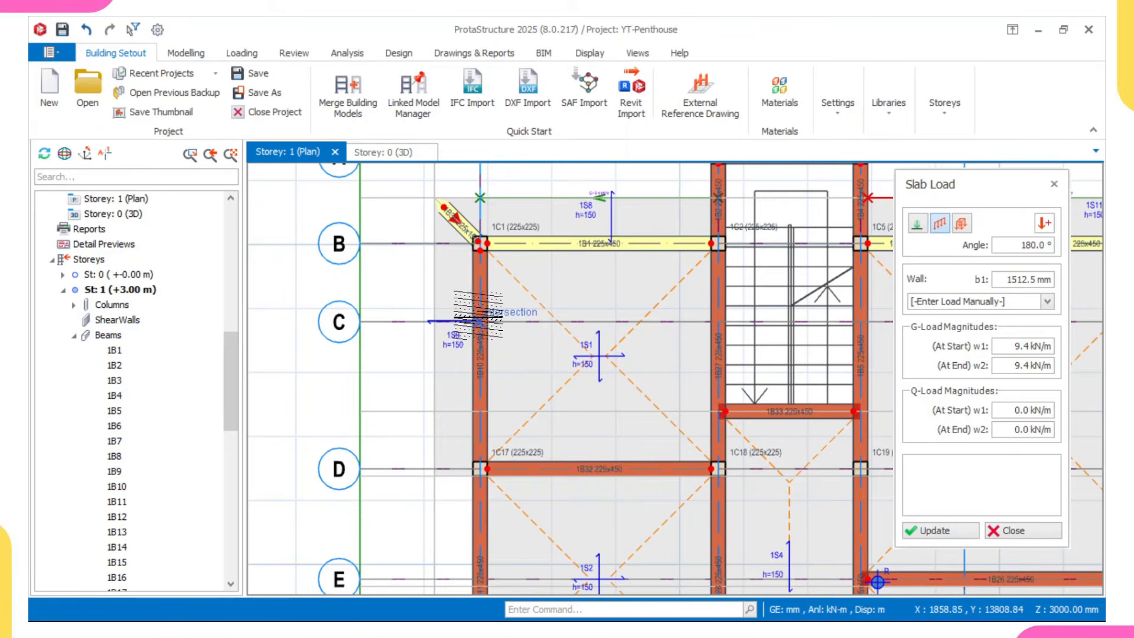
- Draw a 5025 mm long, 9.4 kN/m dead line load across slab 1S5, from the column at grid E straight to the grid B beam
{"action": "scroll", "coordinate": [478, 319], "scroll_direction": "down", "scroll_amount": 2}
{"action": "scroll", "coordinate": [619, 402], "scroll_direction": "down", "scroll_amount": 2}
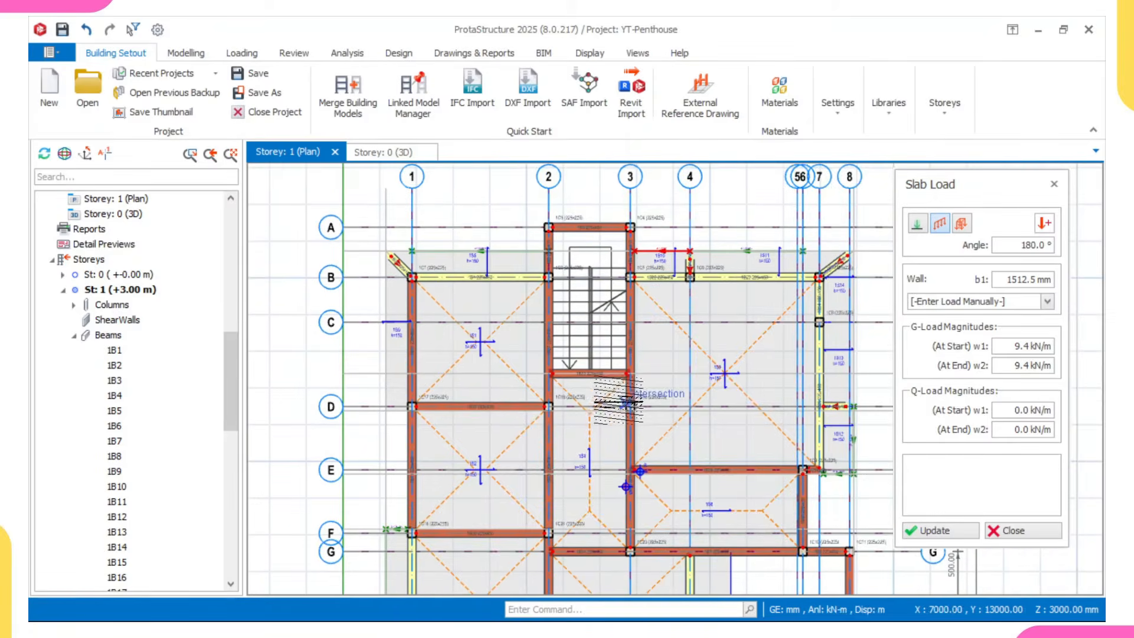
{"action": "scroll", "coordinate": [650, 414], "scroll_direction": "up", "scroll_amount": 2}
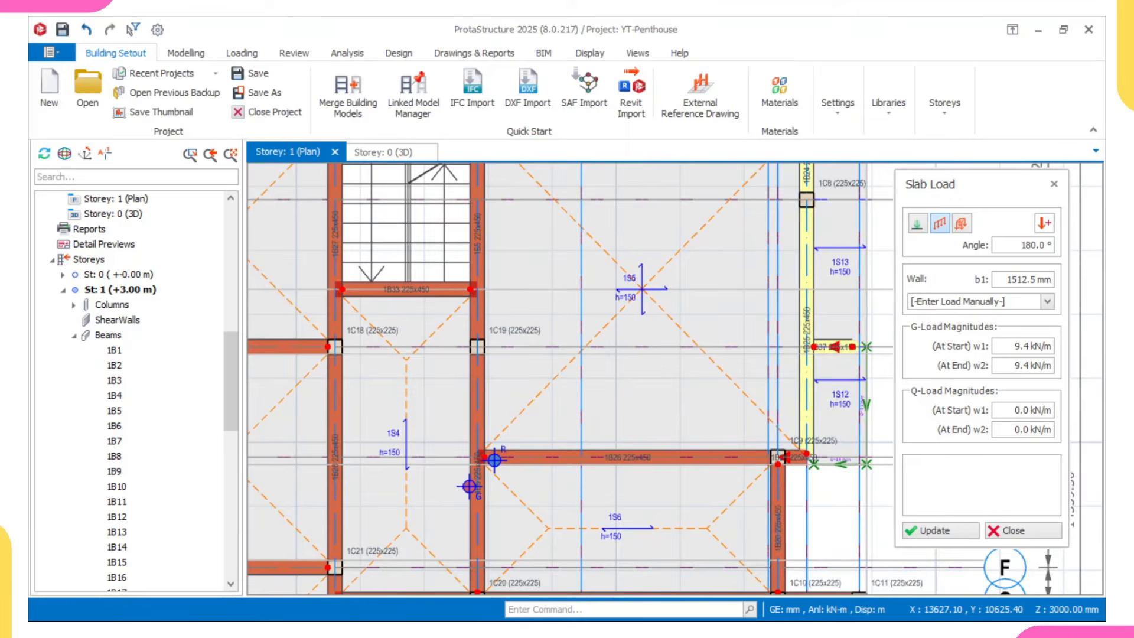
{"action": "scroll", "coordinate": [773, 437], "scroll_direction": "up", "scroll_amount": 4}
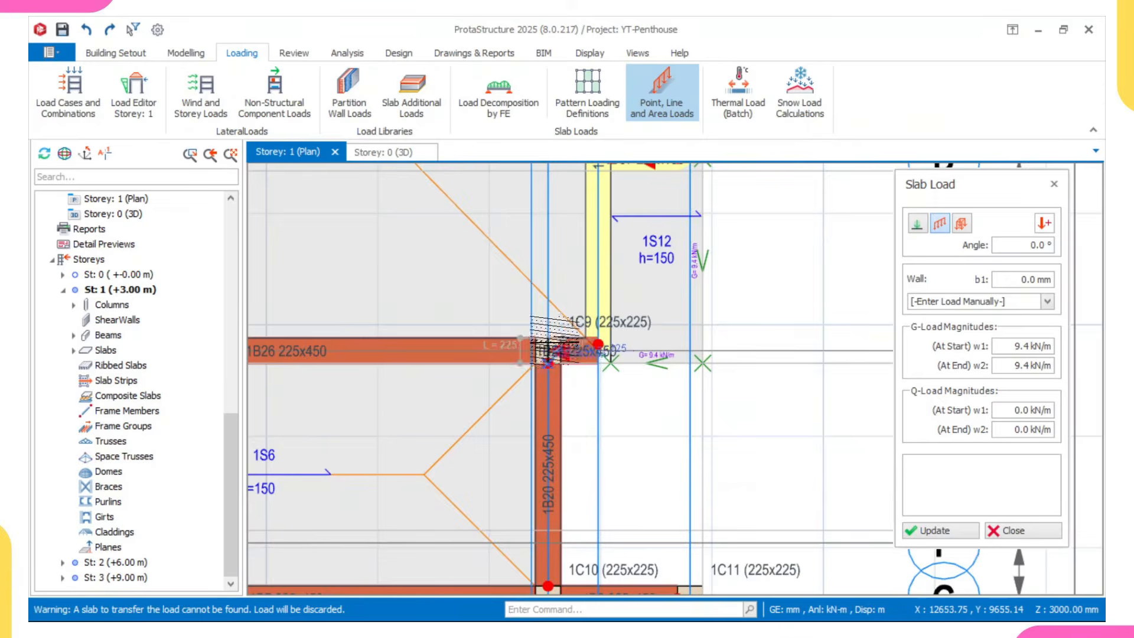
{"action": "left_click", "coordinate": [551, 340]}
{"action": "scroll", "coordinate": [550, 407], "scroll_direction": "down", "scroll_amount": 3}
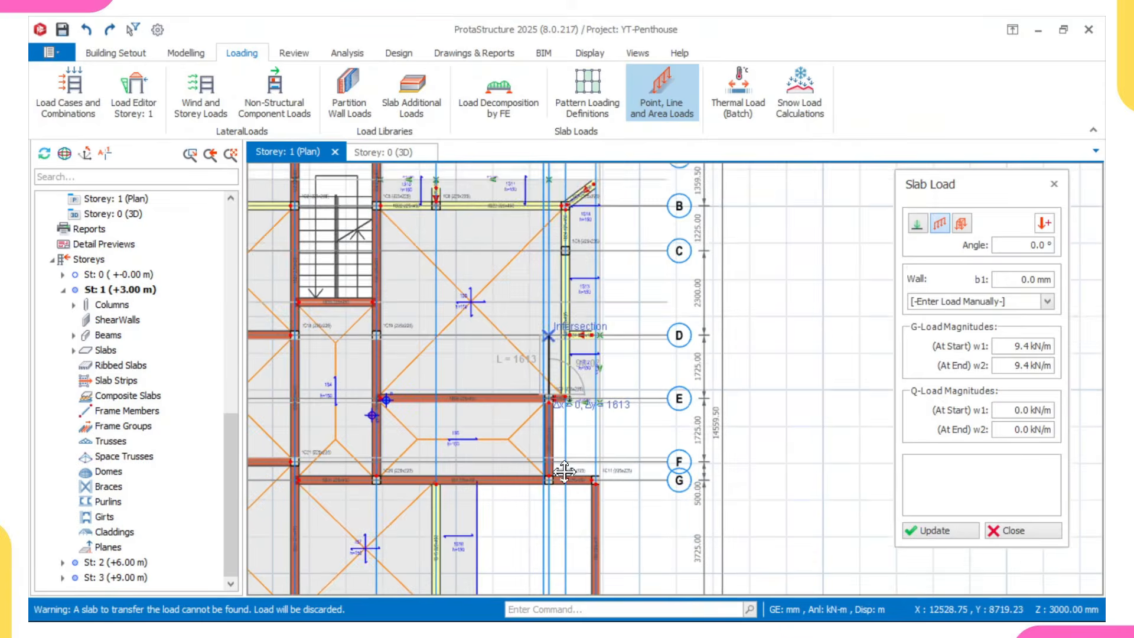
{"action": "middle_click_drag", "start_coordinate": [550, 366], "coordinate": [566, 554]}
{"action": "scroll", "coordinate": [572, 389], "scroll_direction": "up", "scroll_amount": 3}
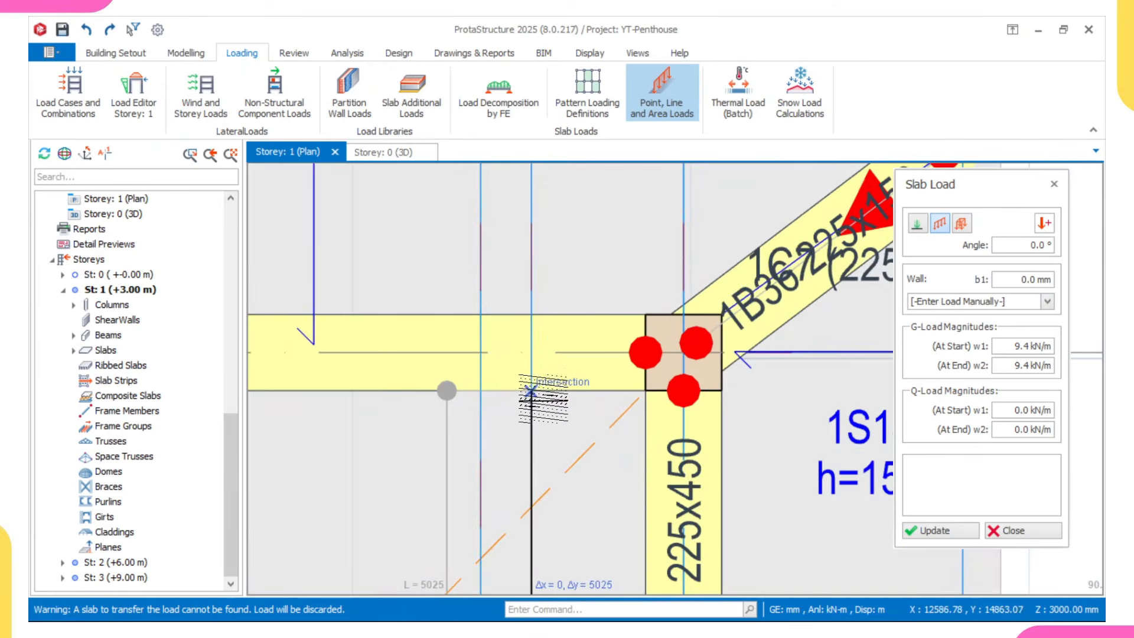
{"action": "scroll", "coordinate": [531, 391], "scroll_direction": "down", "scroll_amount": 3}
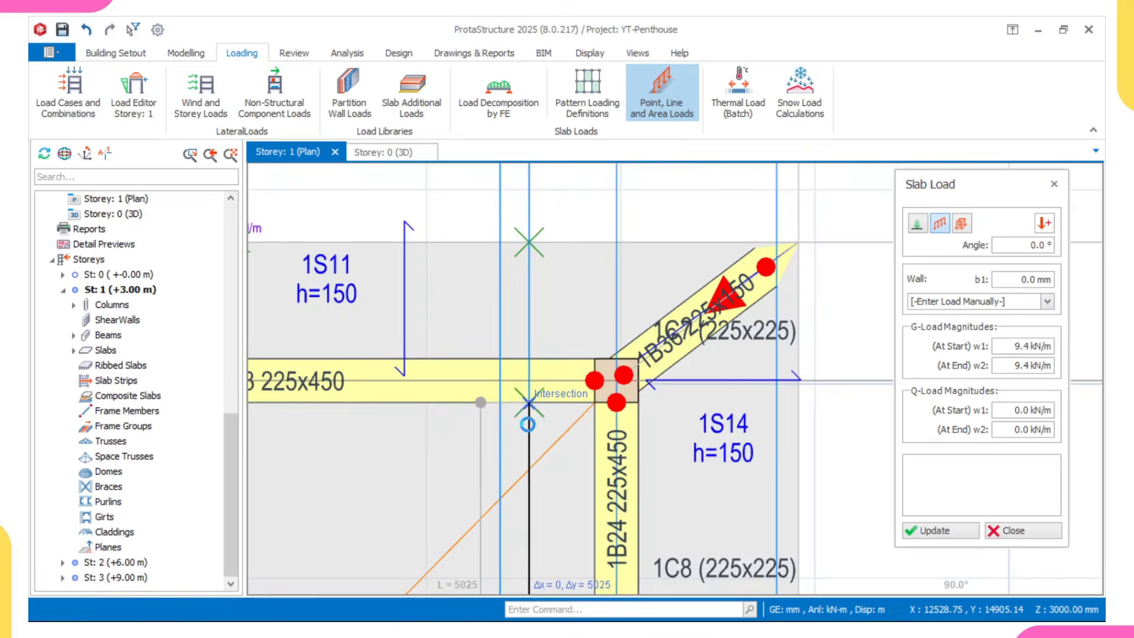
{"action": "middle_click_drag", "start_coordinate": [510, 371], "coordinate": [513, 206]}
{"action": "scroll", "coordinate": [514, 236], "scroll_direction": "up", "scroll_amount": 2}
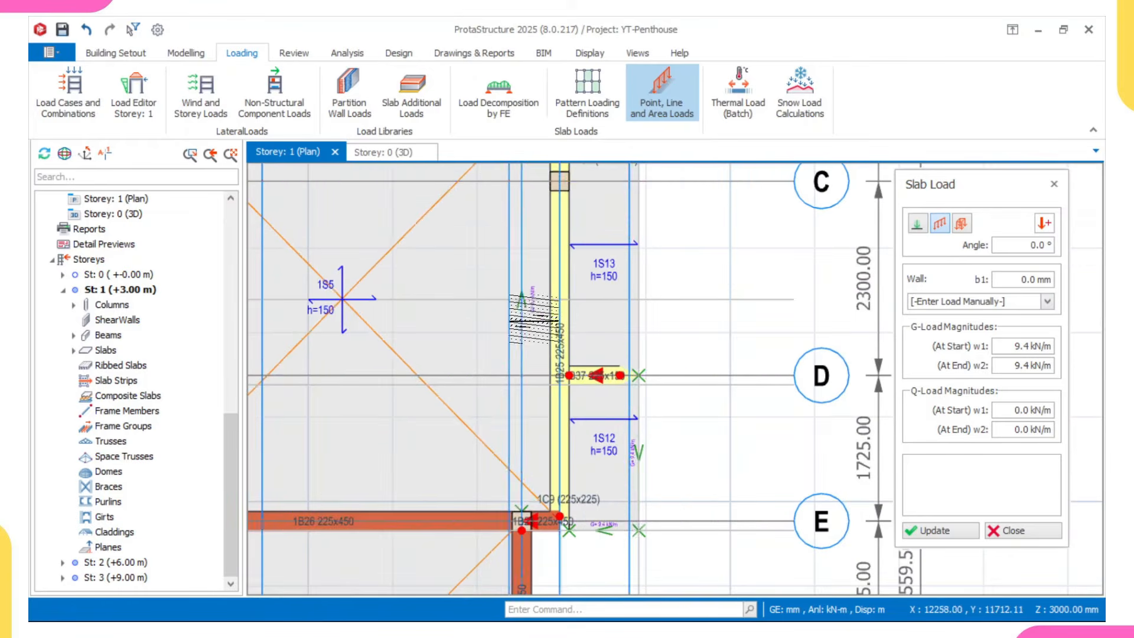
- Examine the wall loads on the beams and the line loads on the slab edges around the building in 3D
{"action": "left_click", "coordinate": [379, 155]}
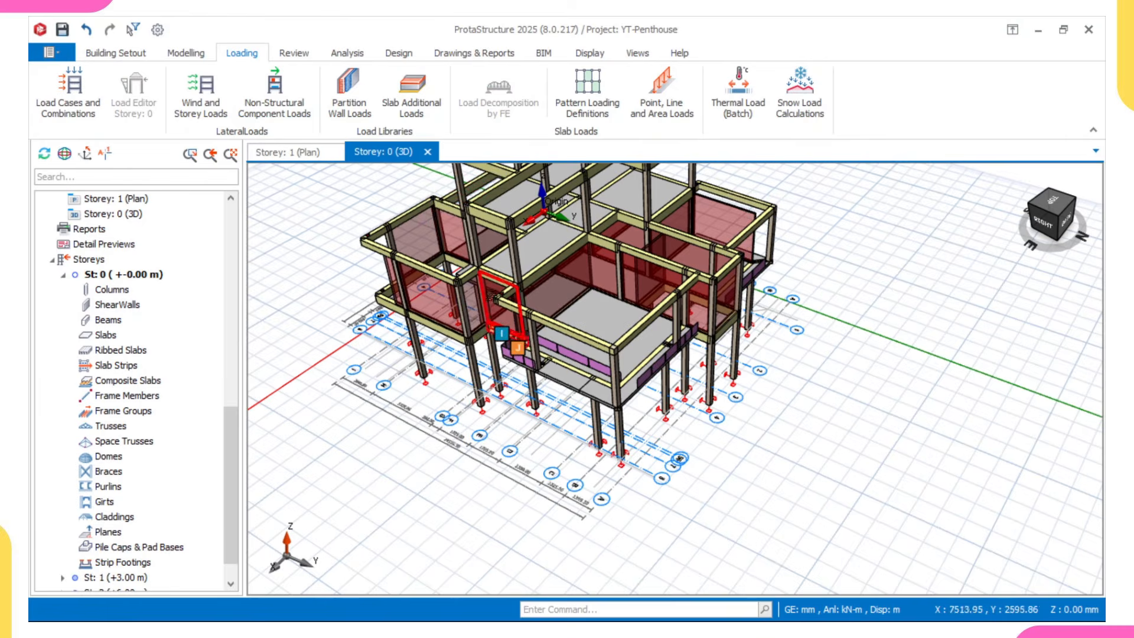
{"action": "scroll", "coordinate": [574, 353], "scroll_direction": "up", "scroll_amount": 3}
{"action": "scroll", "coordinate": [583, 363], "scroll_direction": "down", "scroll_amount": 3}
{"action": "scroll", "coordinate": [661, 307], "scroll_direction": "up", "scroll_amount": 1}
{"action": "middle_click_drag", "start_coordinate": [693, 265], "coordinate": [661, 325]}
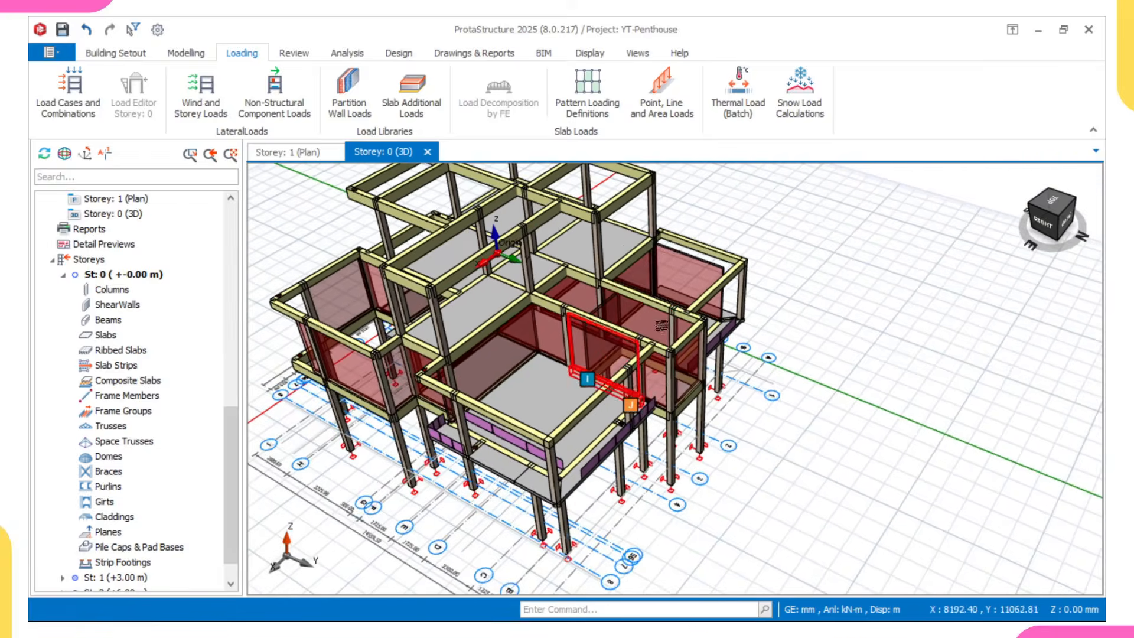
{"action": "scroll", "coordinate": [661, 326], "scroll_direction": "up", "scroll_amount": 5}
{"action": "mouse_move", "coordinate": [660, 363]}
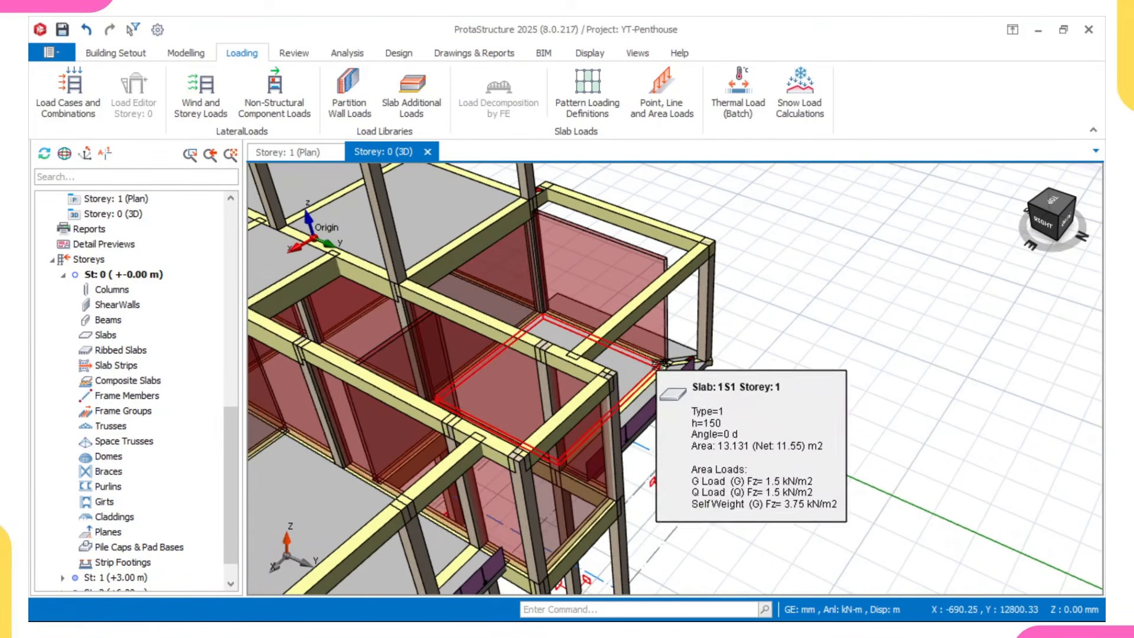
{"action": "scroll", "coordinate": [660, 363], "scroll_direction": "down", "scroll_amount": 3}
{"action": "scroll", "coordinate": [660, 363], "scroll_direction": "up", "scroll_amount": 2}
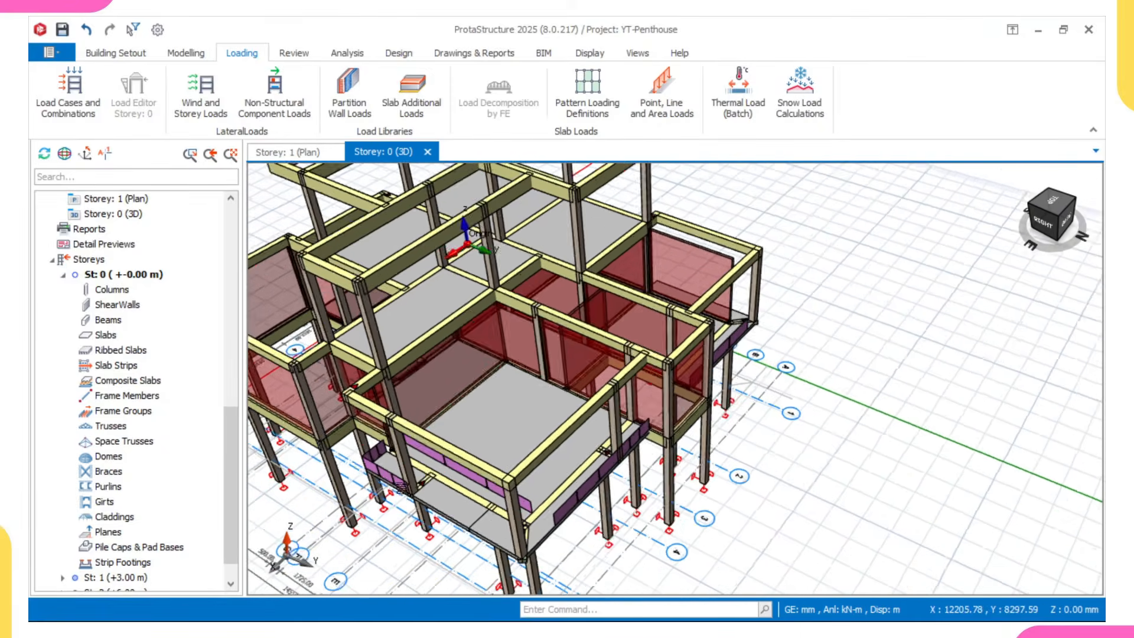
{"action": "scroll", "coordinate": [403, 487], "scroll_direction": "up", "scroll_amount": 3}
{"action": "scroll", "coordinate": [479, 458], "scroll_direction": "down", "scroll_amount": 3}
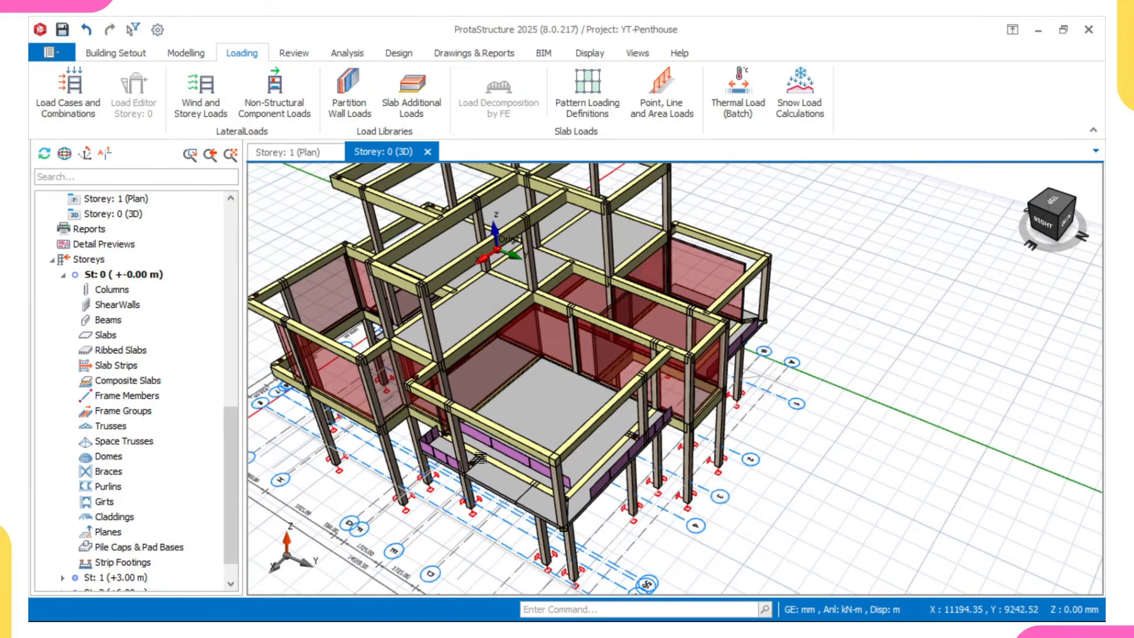
{"action": "middle_click_drag", "start_coordinate": [436, 450], "coordinate": [472, 442]}
{"action": "scroll", "coordinate": [640, 460], "scroll_direction": "down", "scroll_amount": 1}
{"action": "scroll", "coordinate": [640, 459], "scroll_direction": "down", "scroll_amount": 1}
{"action": "middle_click_drag", "start_coordinate": [641, 459], "coordinate": [737, 409]}
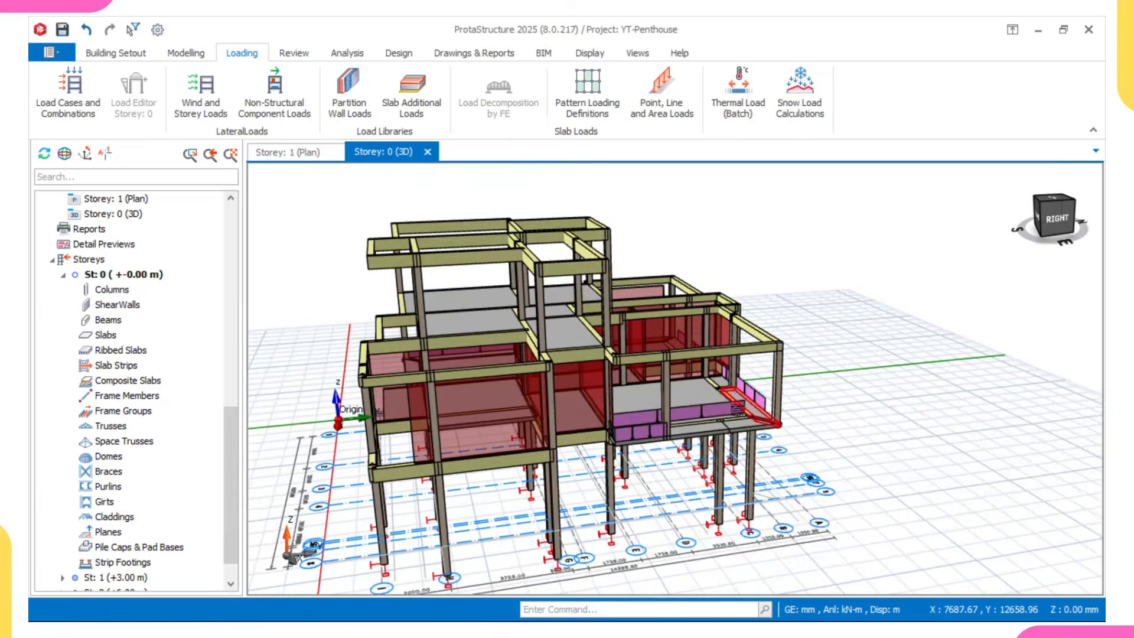
- Return to the Storey 1 plan and review the loaded beams and slabs across the whole floor
{"action": "left_click", "coordinate": [272, 155]}
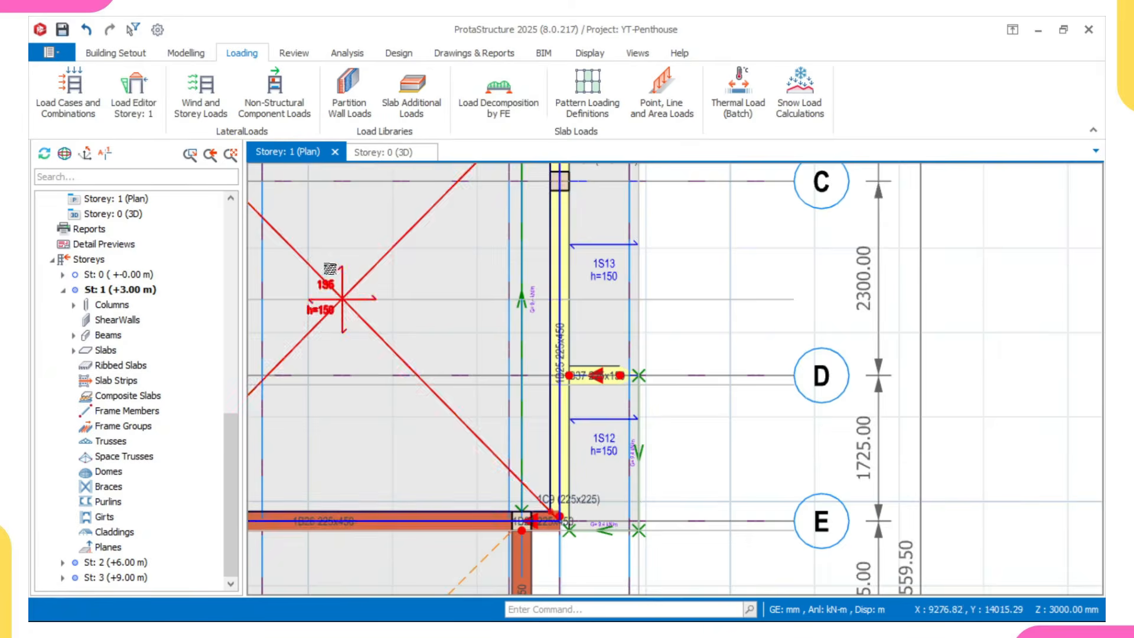
{"action": "scroll", "coordinate": [356, 297], "scroll_direction": "down", "scroll_amount": 3}
{"action": "middle_click_drag", "start_coordinate": [386, 312], "coordinate": [445, 323]}
{"action": "middle_click_drag", "start_coordinate": [357, 291], "coordinate": [412, 282]}
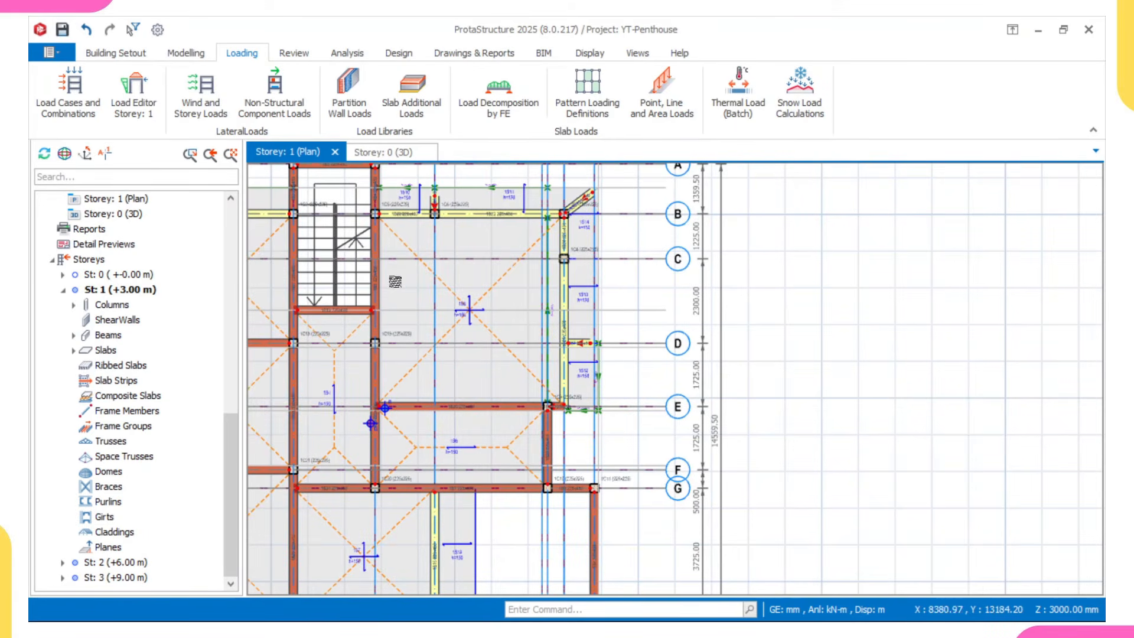
{"action": "scroll", "coordinate": [353, 280], "scroll_direction": "down", "scroll_amount": 3}
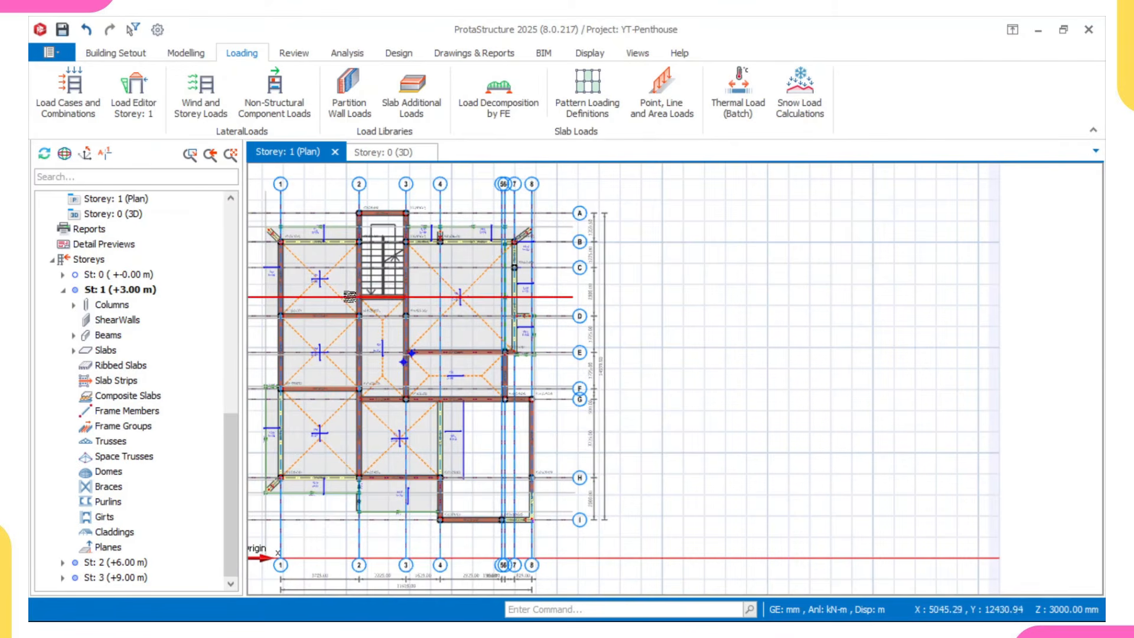
{"action": "middle_click_drag", "start_coordinate": [349, 297], "coordinate": [436, 273]}
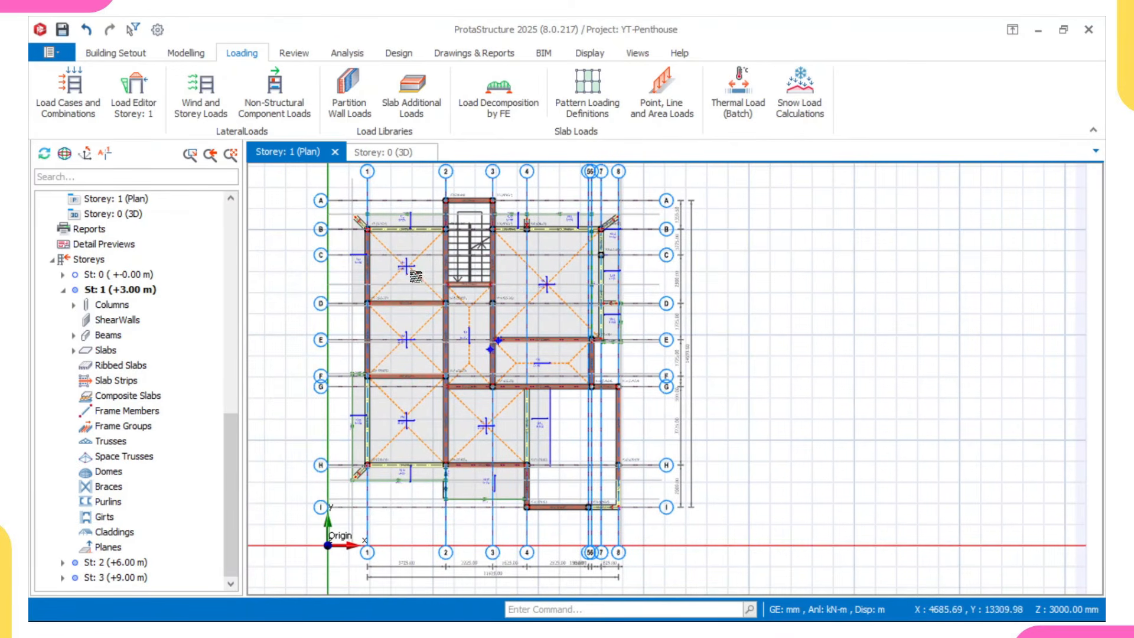
{"action": "middle_click_drag", "start_coordinate": [412, 283], "coordinate": [439, 269]}
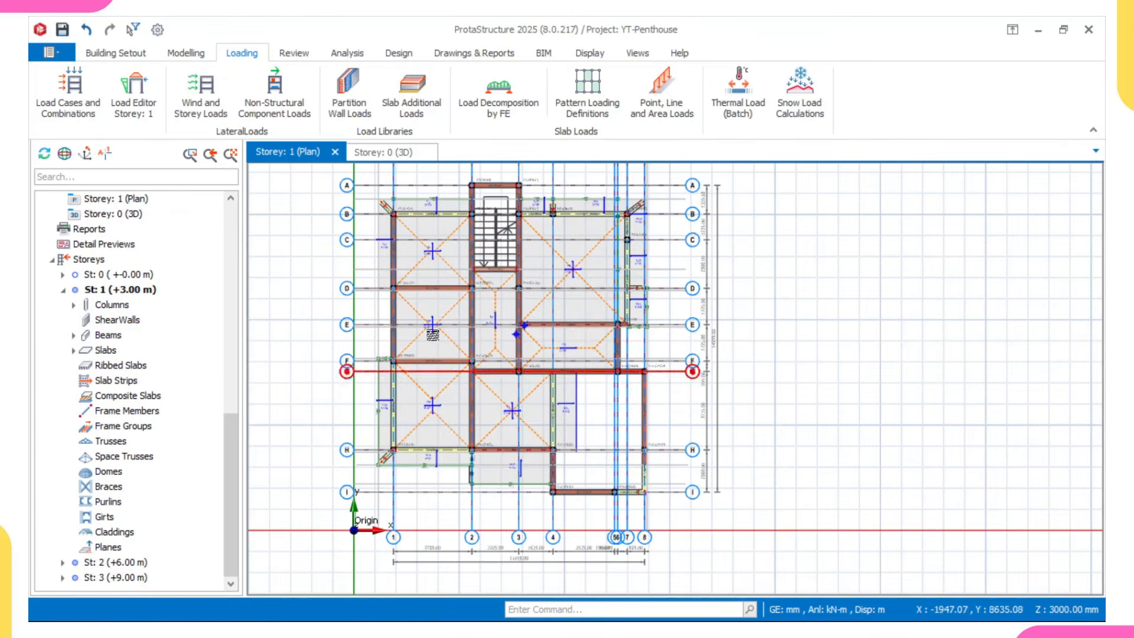
{"action": "middle_click_drag", "start_coordinate": [350, 323], "coordinate": [370, 393]}
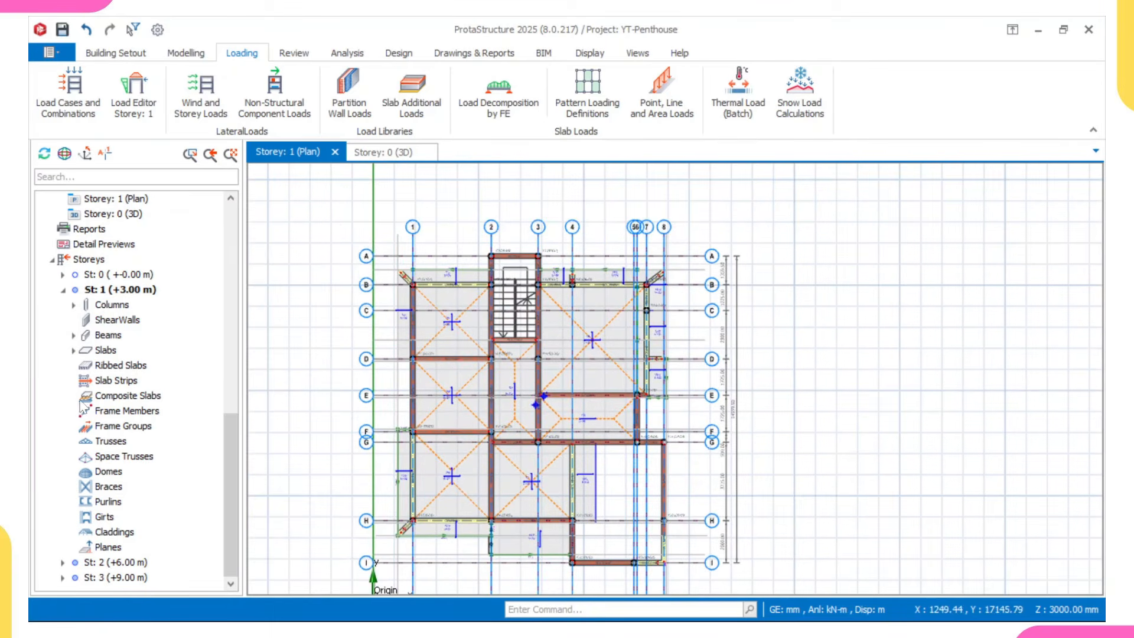
- Copy the wall load from beam 1B3 at the head of the staircase, between columns 1C3 and 1C4
{"action": "scroll", "coordinate": [283, 351], "scroll_direction": "up", "scroll_amount": 1}
{"action": "scroll", "coordinate": [556, 251], "scroll_direction": "up", "scroll_amount": 3}
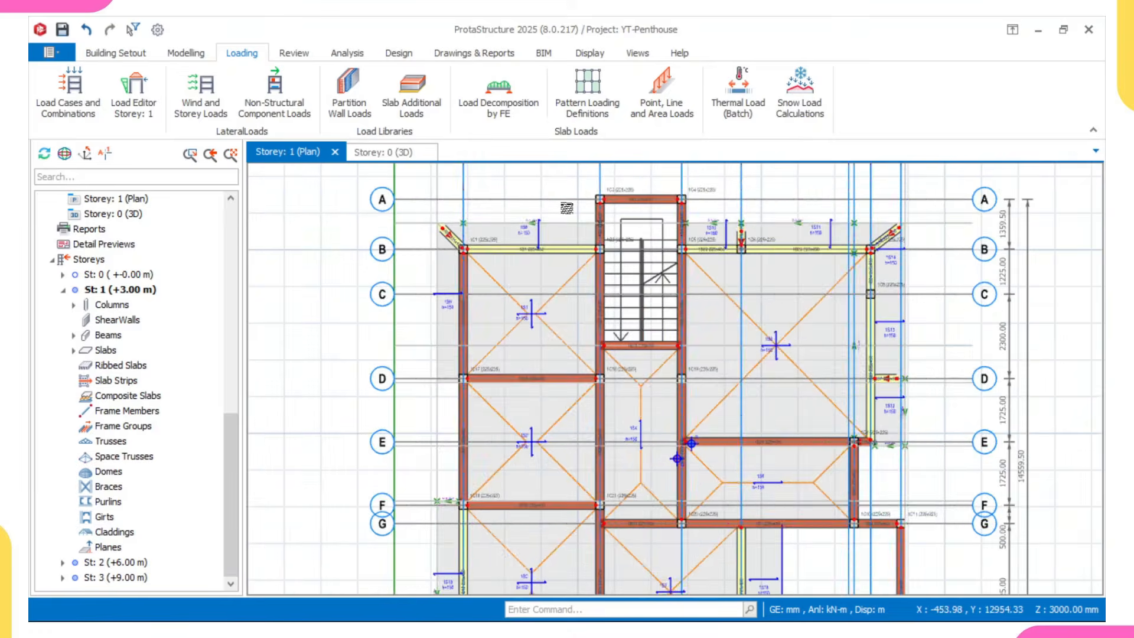
{"action": "scroll", "coordinate": [635, 196], "scroll_direction": "up", "scroll_amount": 2}
{"action": "left_click", "coordinate": [629, 214]}
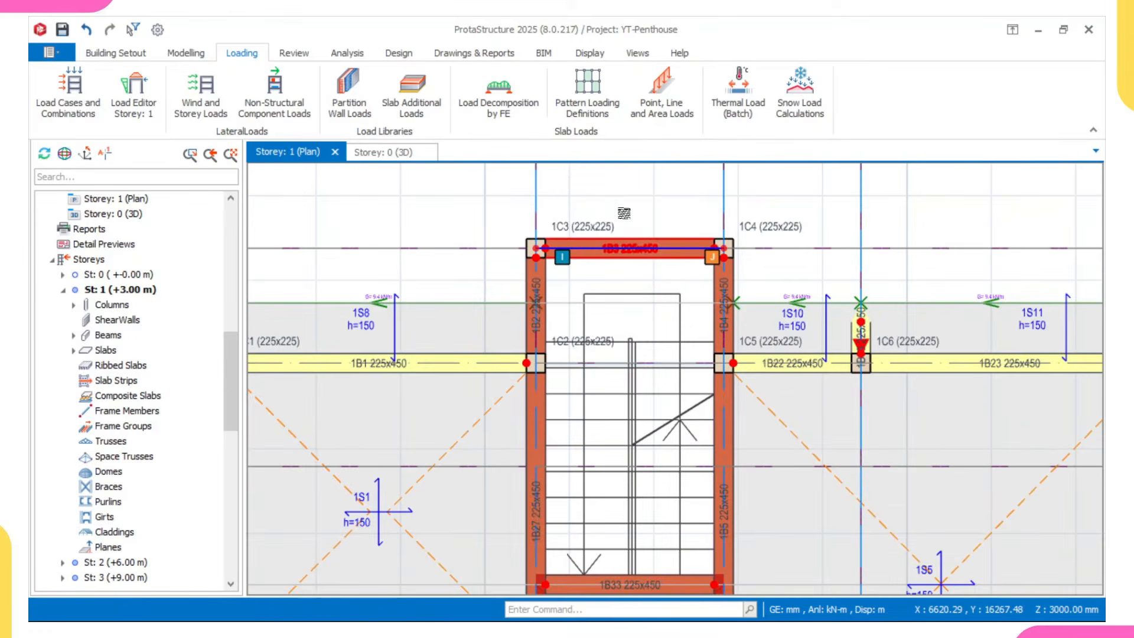
{"action": "right_click", "coordinate": [626, 210]}
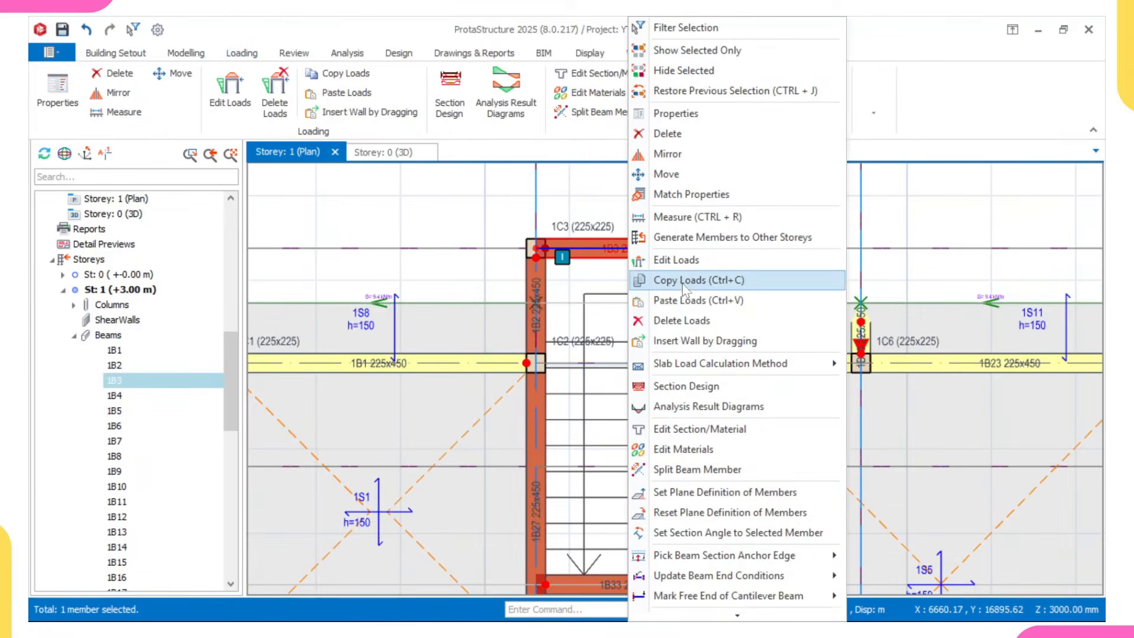
{"action": "left_click", "coordinate": [648, 286]}
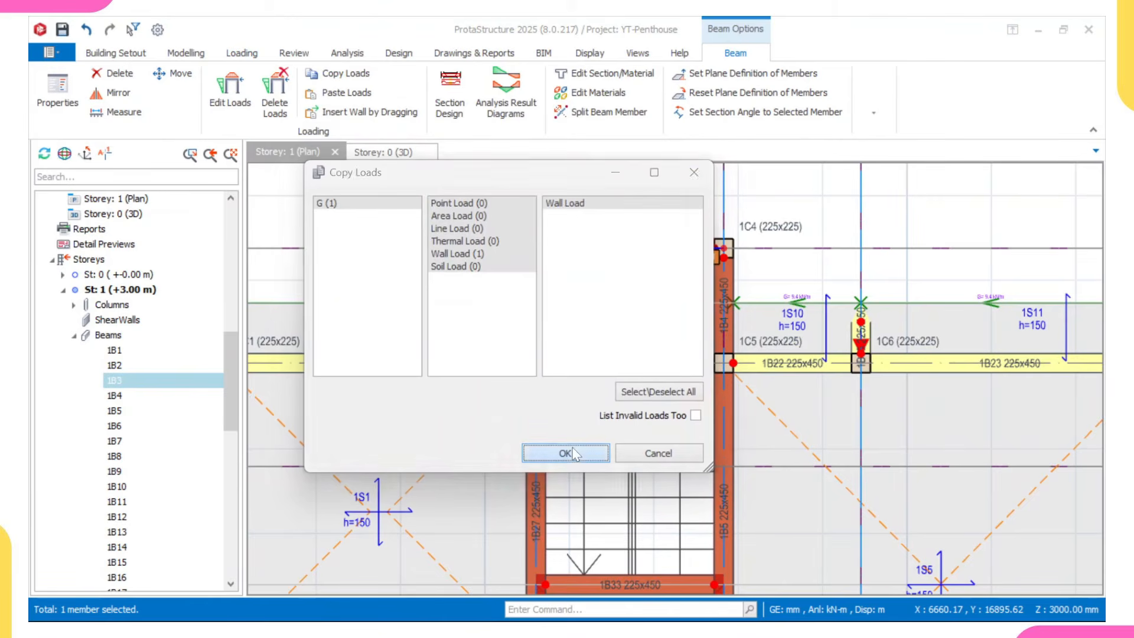
{"action": "left_click", "coordinate": [565, 453]}
- Open the Storey 2 plan at +6.00 m
{"action": "scroll", "coordinate": [73, 396], "scroll_direction": "down", "scroll_amount": 5}
{"action": "scroll", "coordinate": [74, 397], "scroll_direction": "down", "scroll_amount": 8}
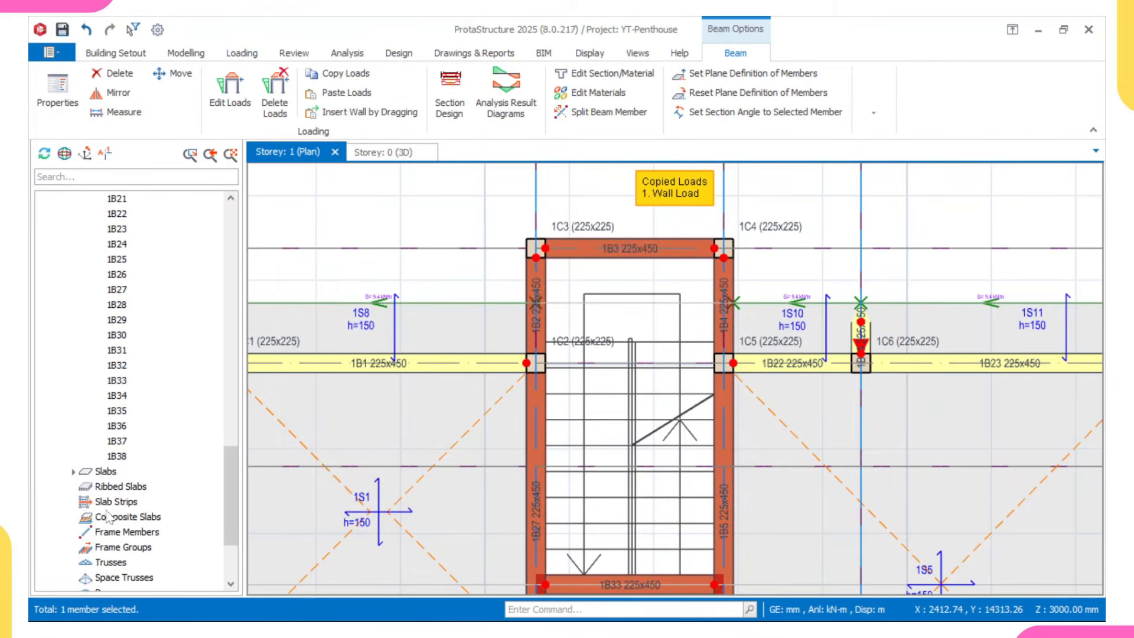
{"action": "double_click", "coordinate": [114, 562]}
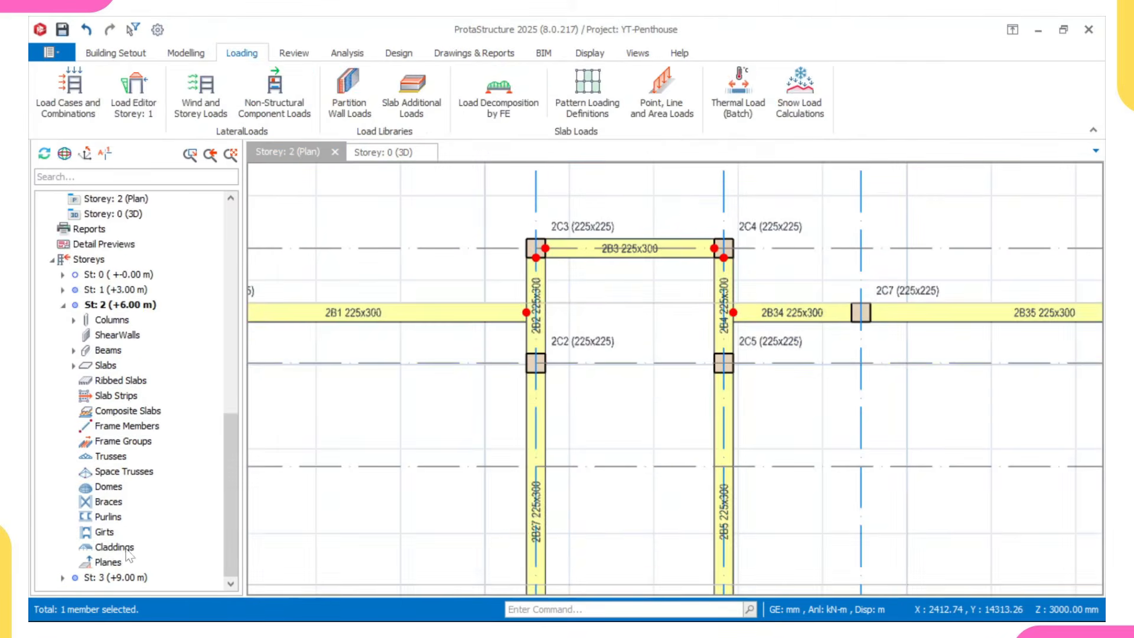
- Paste the copied wall load onto beam 2B30 on grid F, between columns 2C16 and 2C21
{"action": "scroll", "coordinate": [516, 400], "scroll_direction": "up", "scroll_amount": 5}
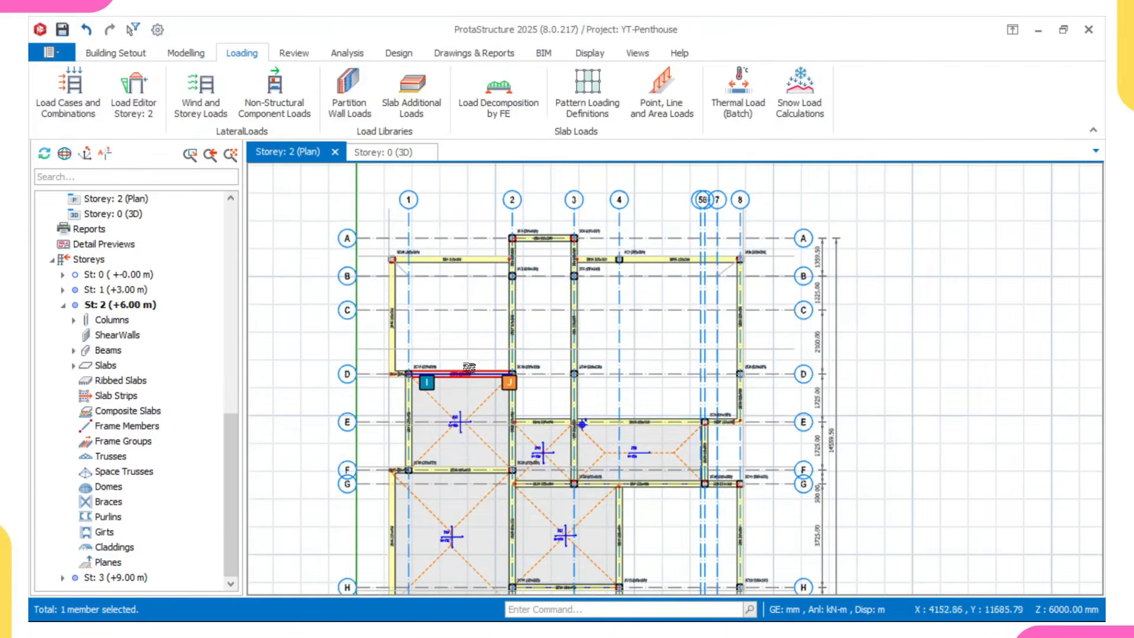
{"action": "scroll", "coordinate": [471, 376], "scroll_direction": "down", "scroll_amount": 4}
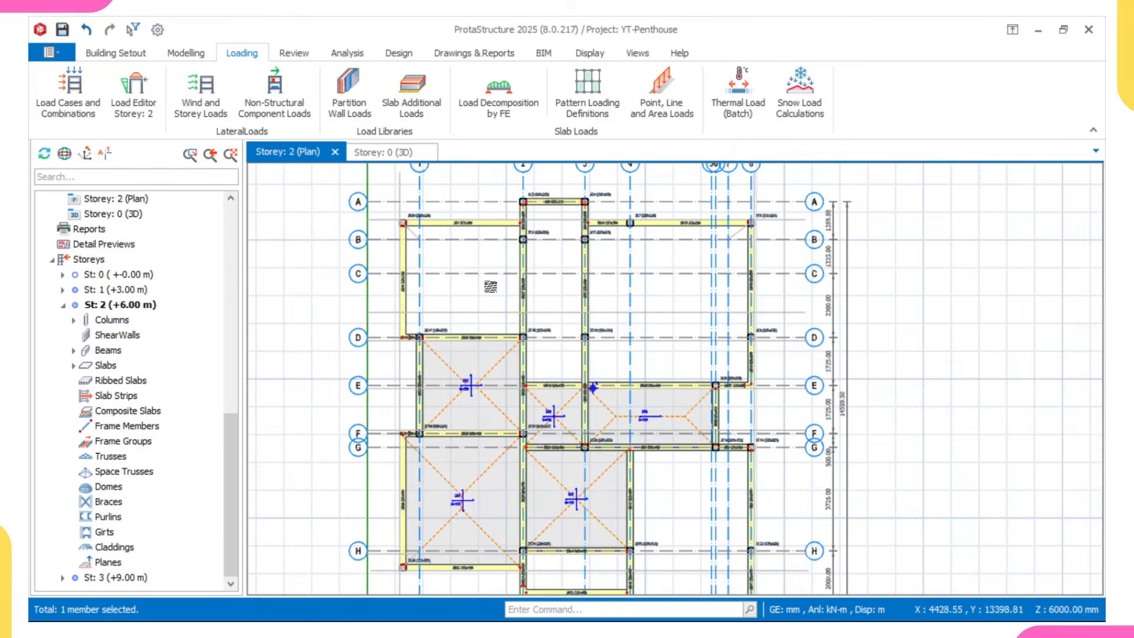
{"action": "middle_click_drag", "start_coordinate": [470, 422], "coordinate": [506, 304]}
{"action": "scroll", "coordinate": [506, 306], "scroll_direction": "up", "scroll_amount": 2}
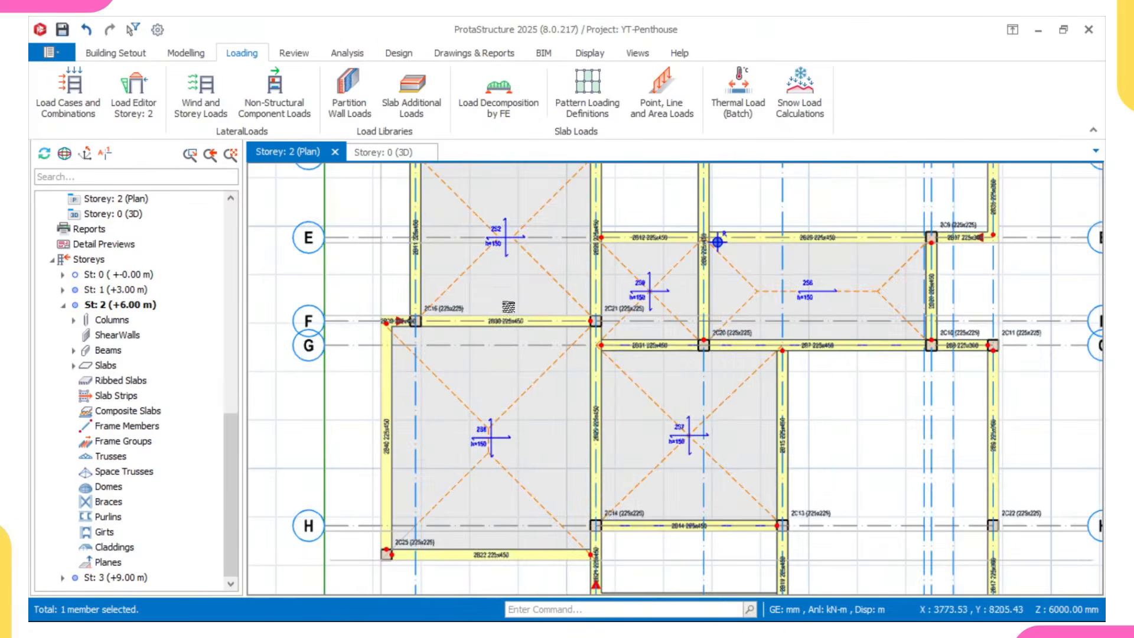
{"action": "scroll", "coordinate": [506, 306], "scroll_direction": "down", "scroll_amount": 3}
{"action": "middle_click_drag", "start_coordinate": [566, 239], "coordinate": [562, 289]}
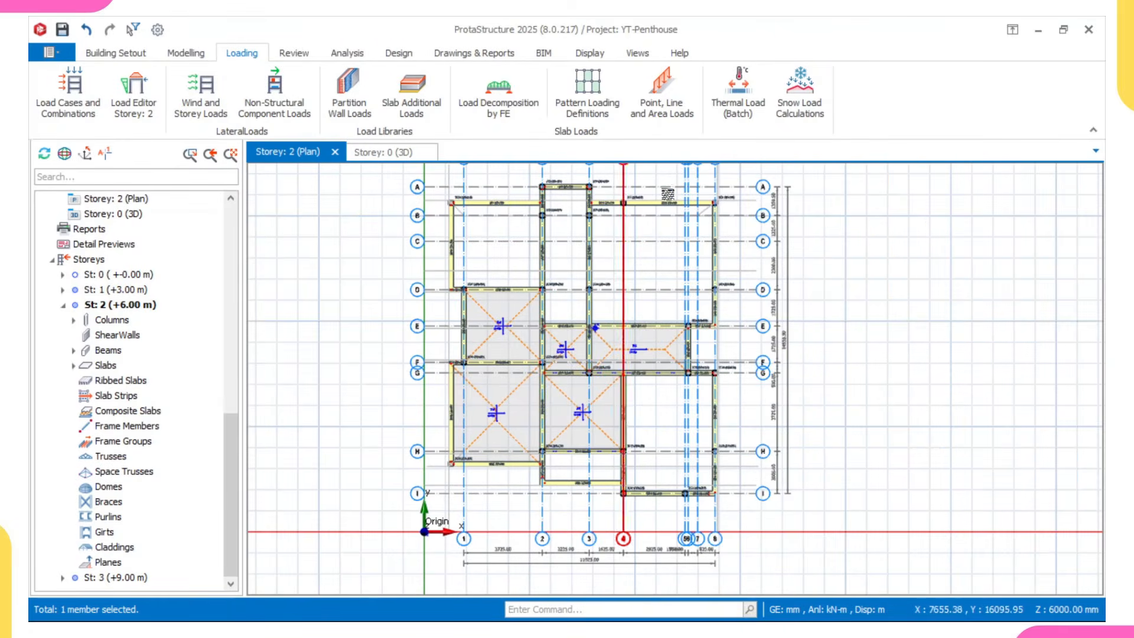
{"action": "scroll", "coordinate": [480, 354], "scroll_direction": "up", "scroll_amount": 5}
{"action": "left_click", "coordinate": [480, 372]}
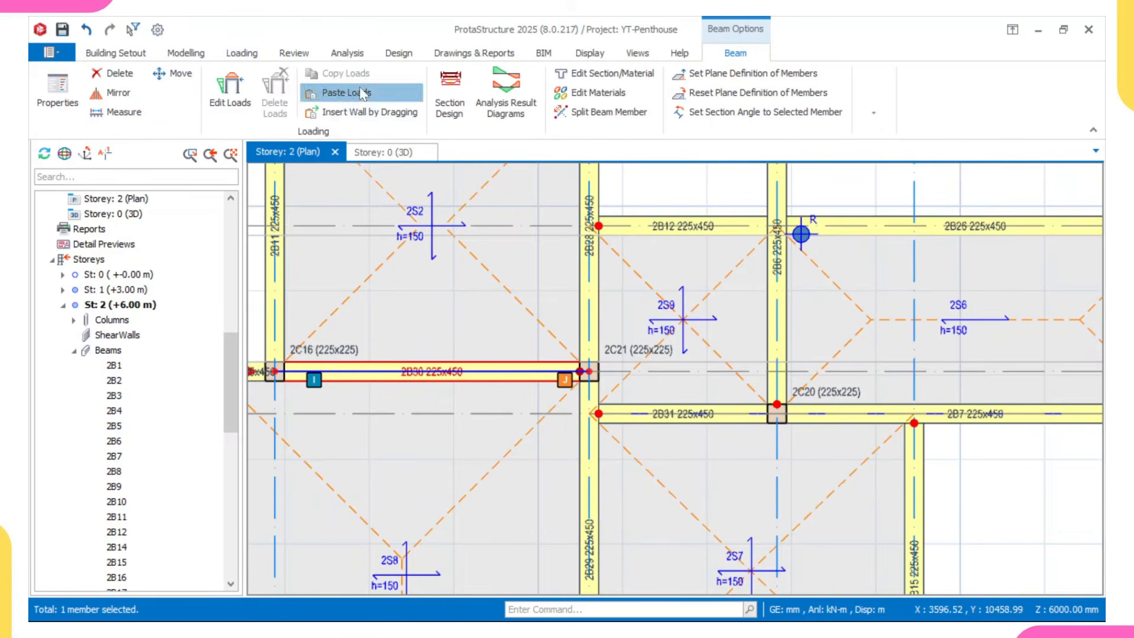
{"action": "left_click", "coordinate": [369, 112]}
{"action": "middle_click_drag", "start_coordinate": [415, 528], "coordinate": [441, 519]}
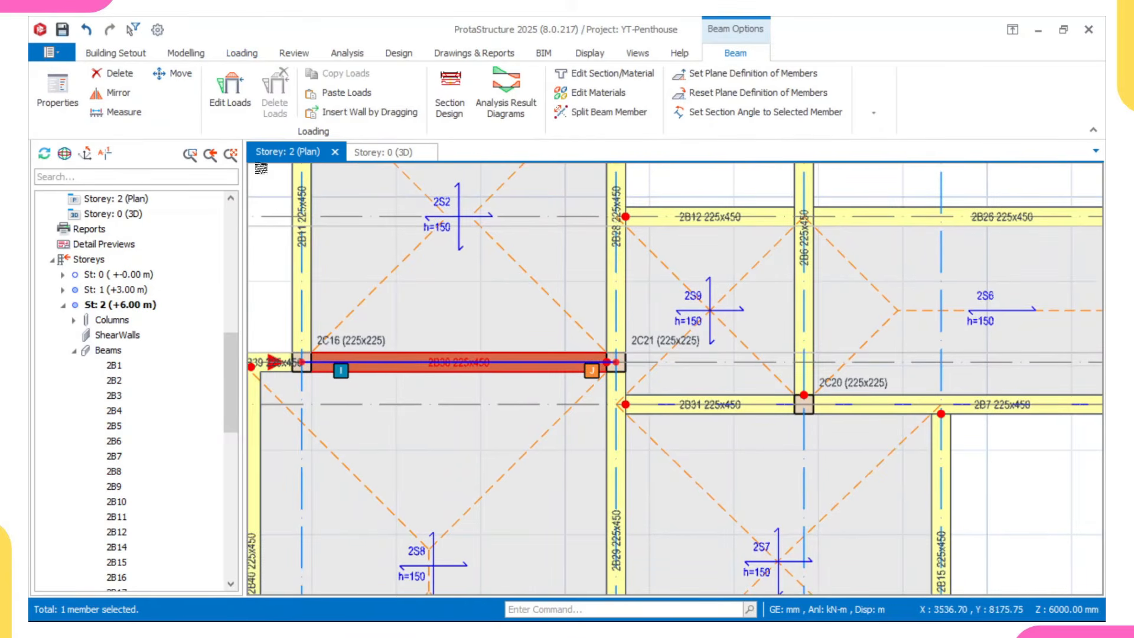
- Inspect the upper-floor beams in the 3D view and check the properties of Storey 3 beam 3B22
{"action": "left_click", "coordinate": [395, 155]}
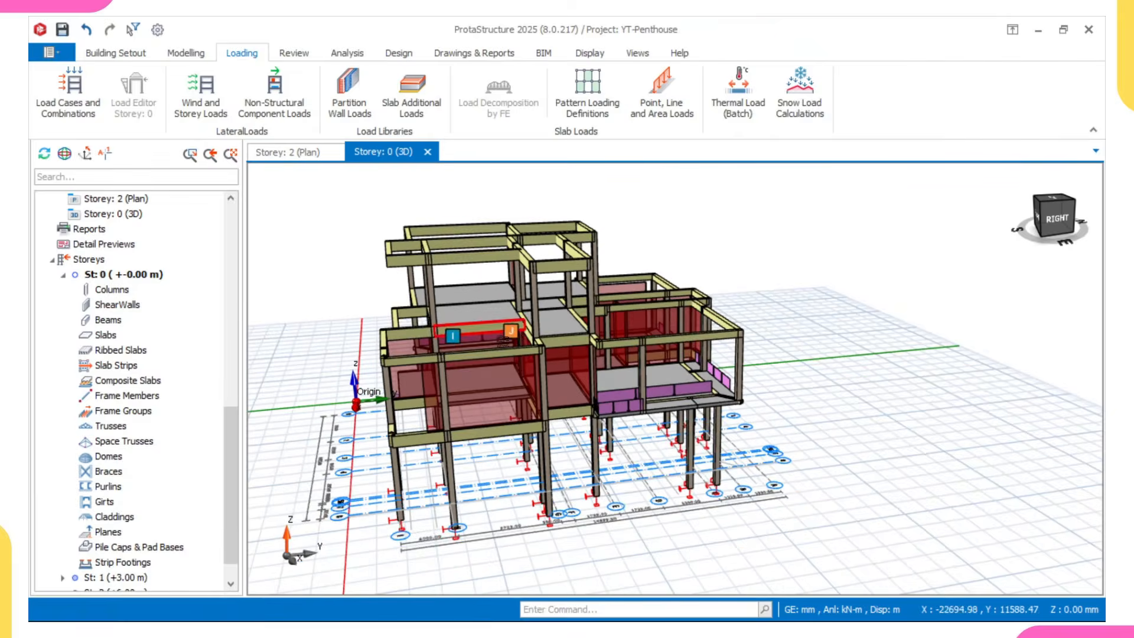
{"action": "middle_click_drag", "start_coordinate": [502, 341], "coordinate": [581, 350]}
{"action": "mouse_move", "coordinate": [341, 347]}
{"action": "middle_mouse_down"}
{"action": "mouse_move", "coordinate": [395, 326]}
{"action": "mouse_move", "coordinate": [452, 334]}
{"action": "middle_mouse_up"}
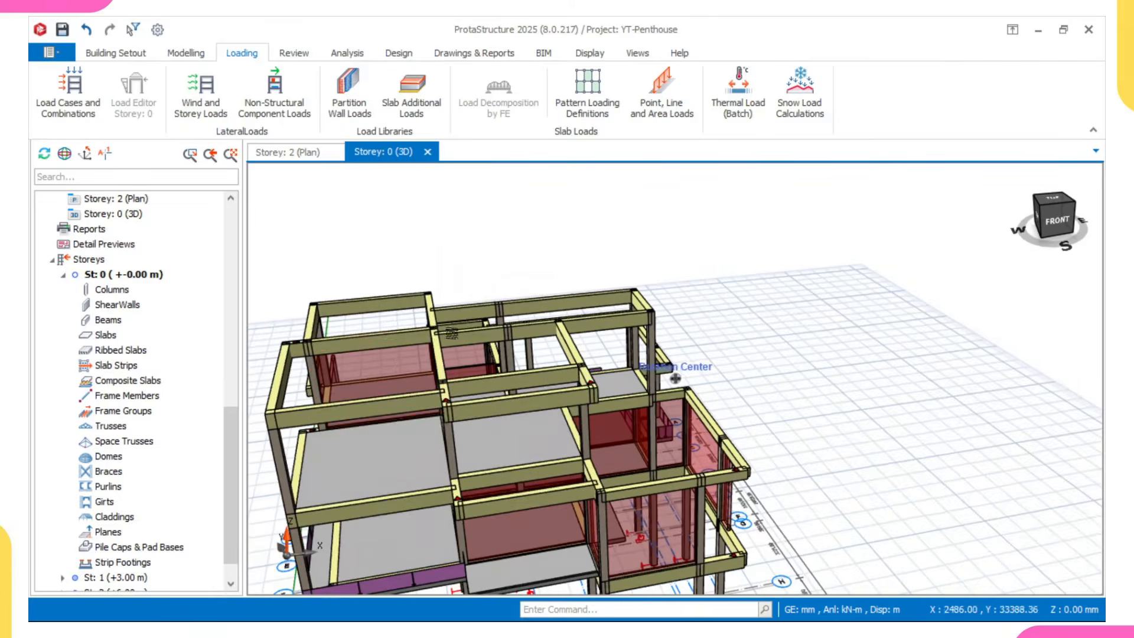
{"action": "scroll", "coordinate": [381, 361], "scroll_direction": "up", "scroll_amount": 3}
{"action": "scroll", "coordinate": [381, 361], "scroll_direction": "down", "scroll_amount": 4}
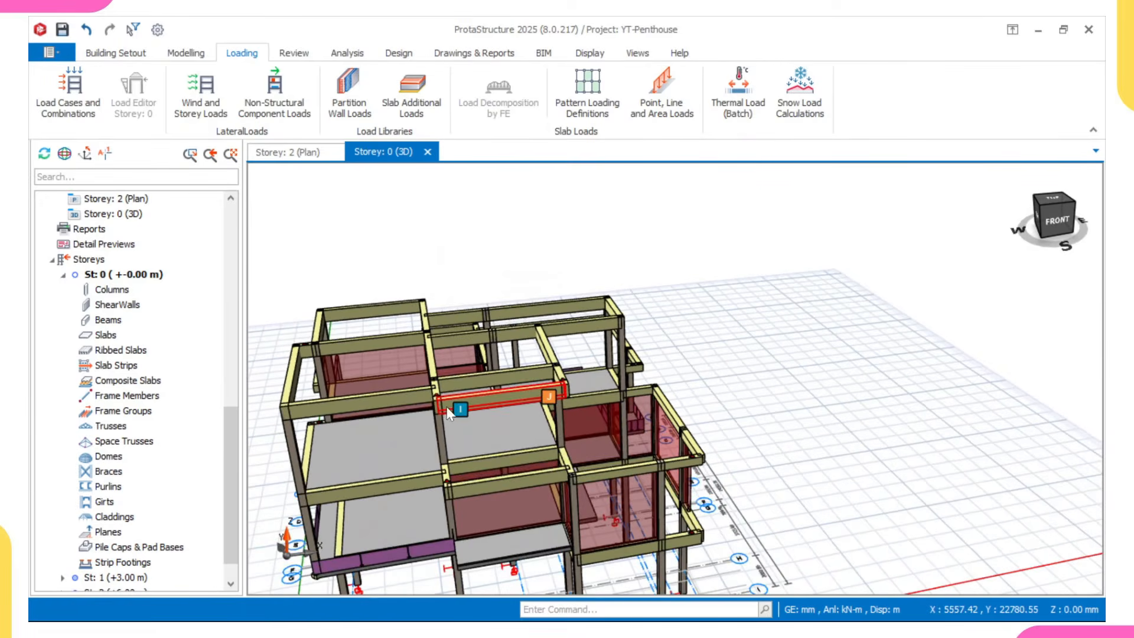
{"action": "scroll", "coordinate": [446, 407], "scroll_direction": "up", "scroll_amount": 2}
{"action": "left_click", "coordinate": [385, 390]}
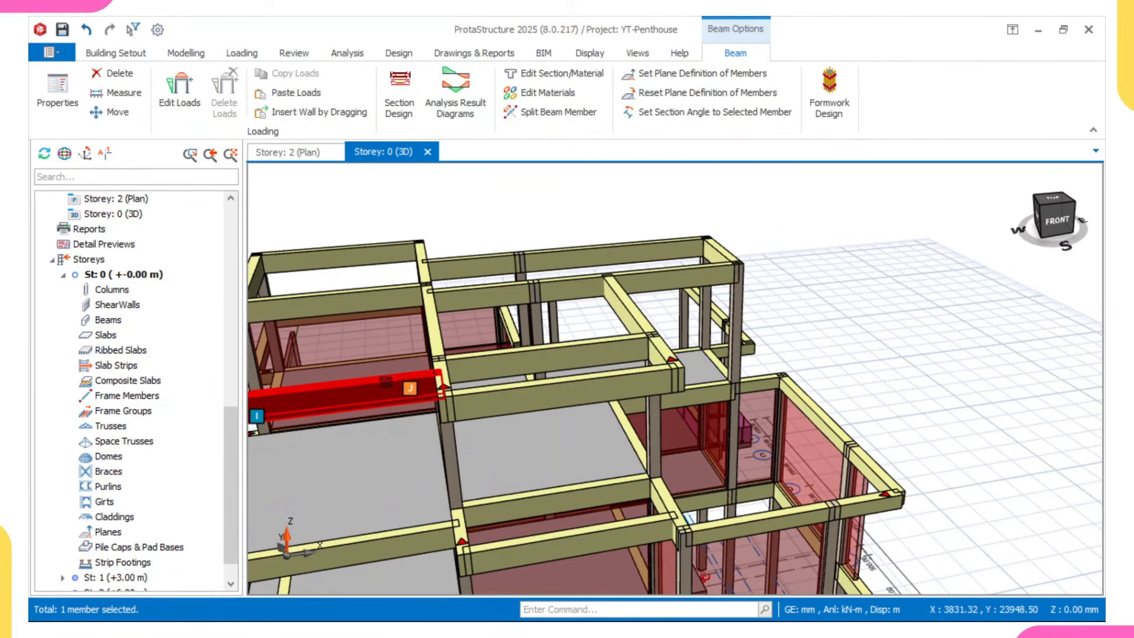
{"action": "double_click", "coordinate": [384, 387]}
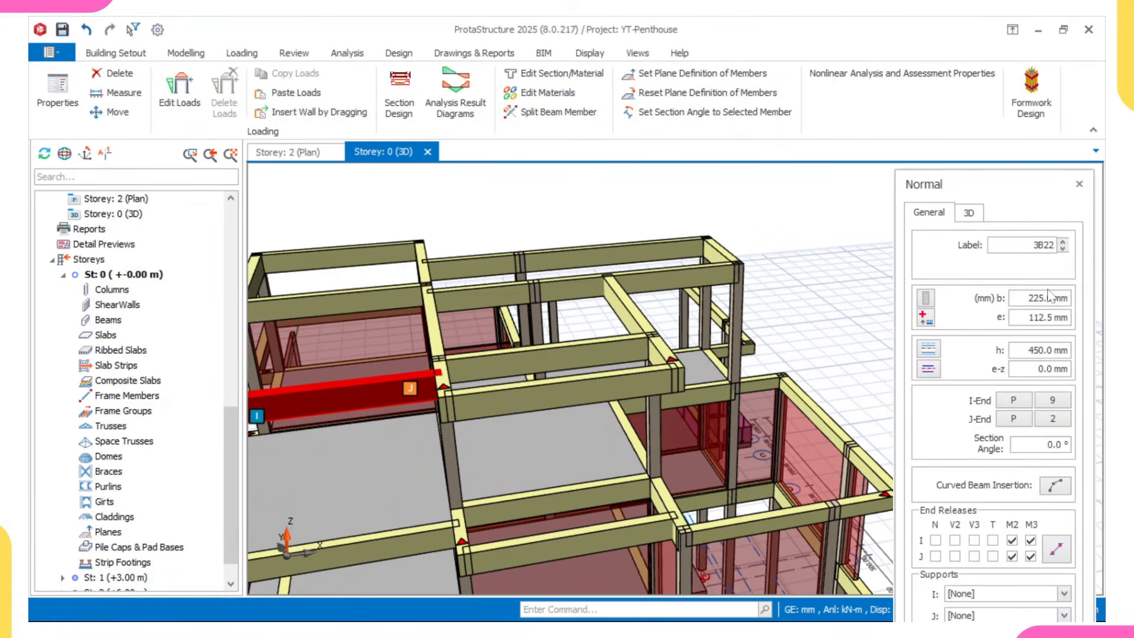
{"action": "key", "text": "Escape"}
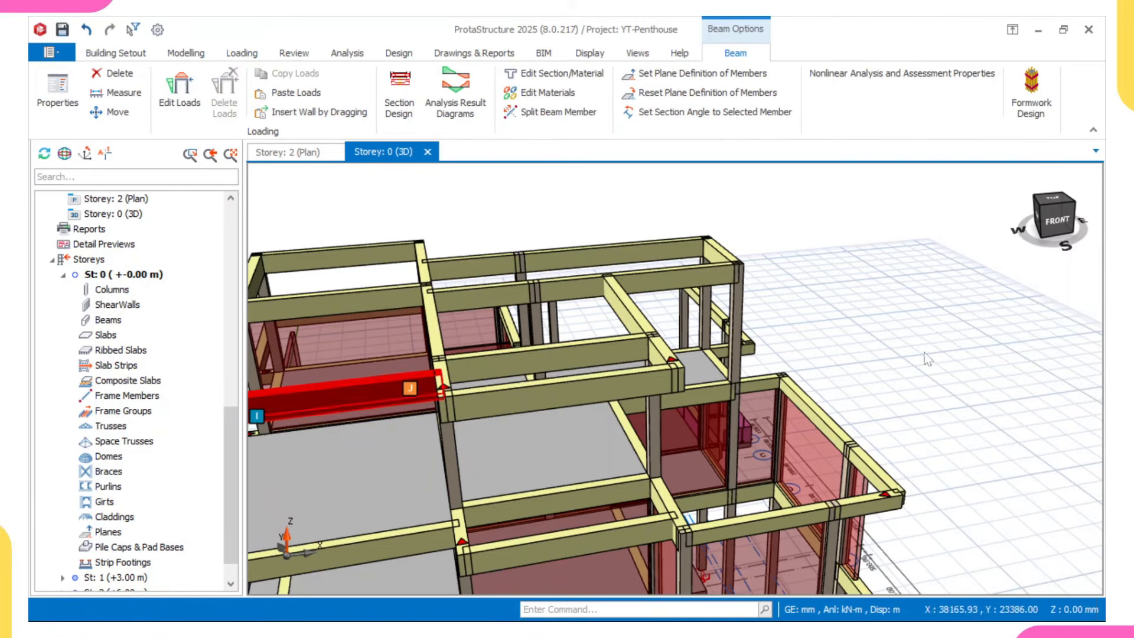
- Make Storey 3 at +9.00 m the active storey and open its RC Beam Table
{"action": "scroll", "coordinate": [821, 350], "scroll_direction": "down", "scroll_amount": 4}
{"action": "middle_click_drag", "start_coordinate": [607, 377], "coordinate": [633, 374]}
{"action": "left_click", "coordinate": [325, 367]}
{"action": "scroll", "coordinate": [155, 411], "scroll_direction": "down", "scroll_amount": 1}
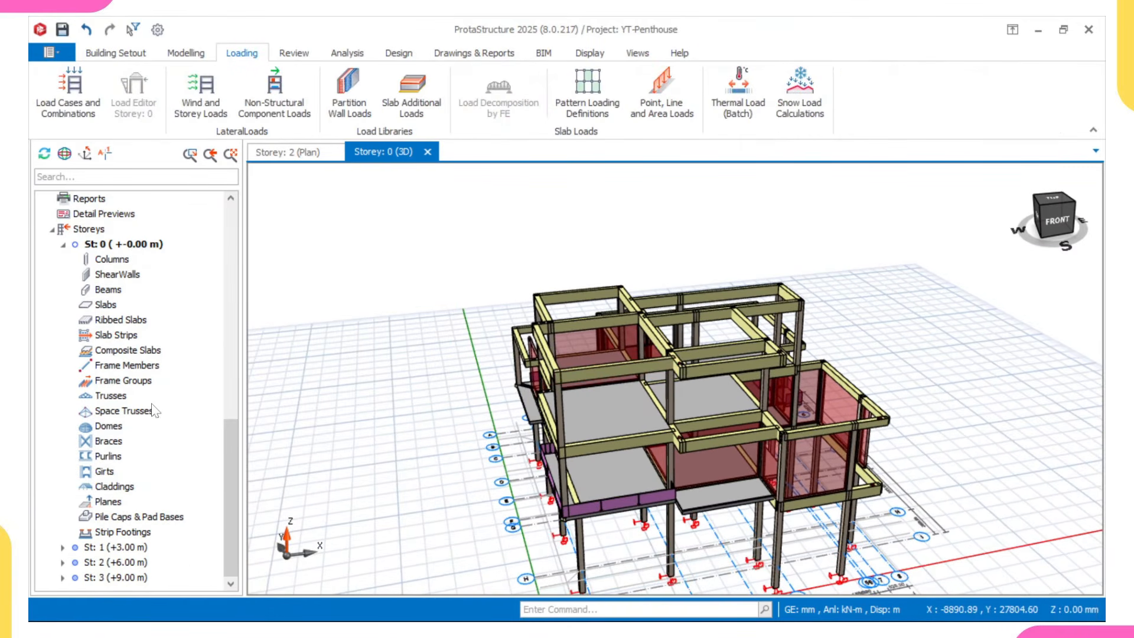
{"action": "left_click", "coordinate": [111, 578]}
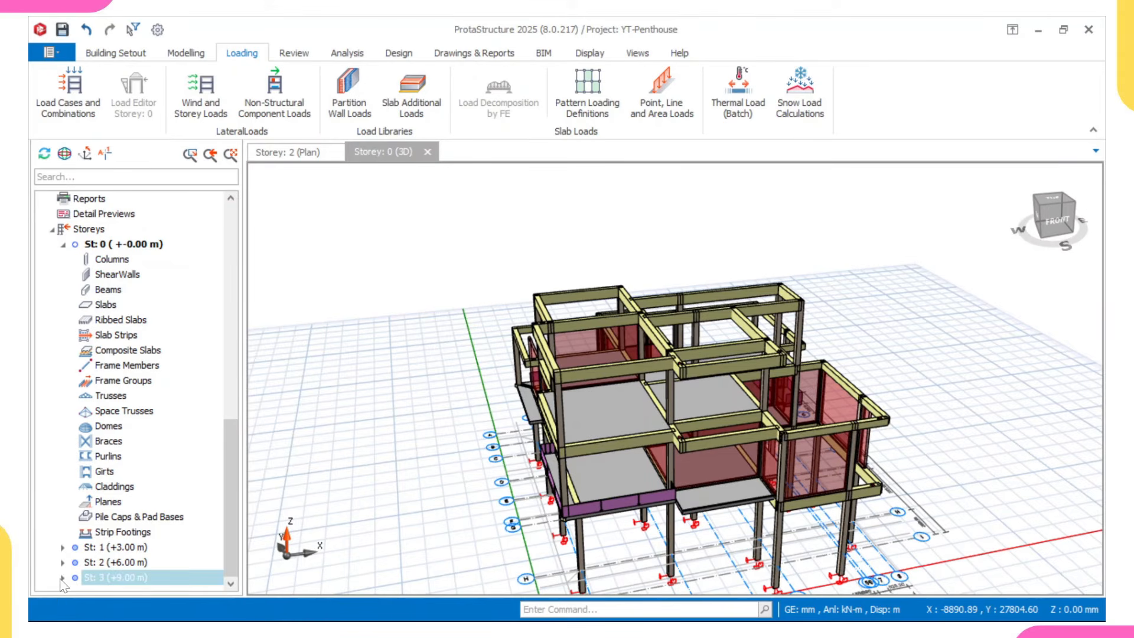
{"action": "double_click", "coordinate": [105, 579]}
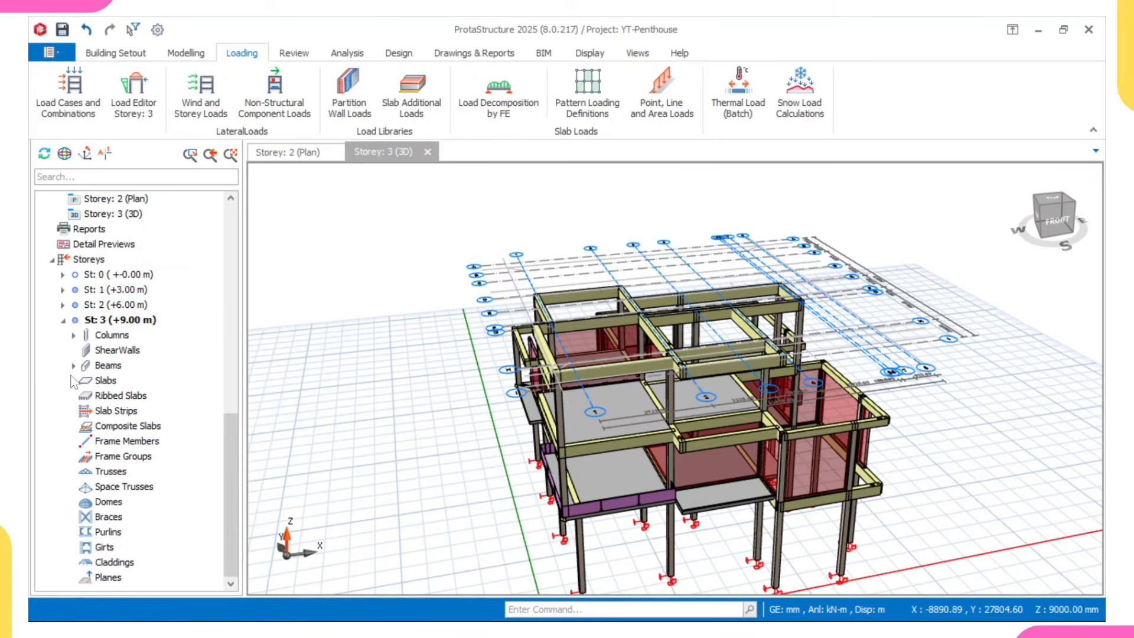
{"action": "right_click", "coordinate": [94, 366]}
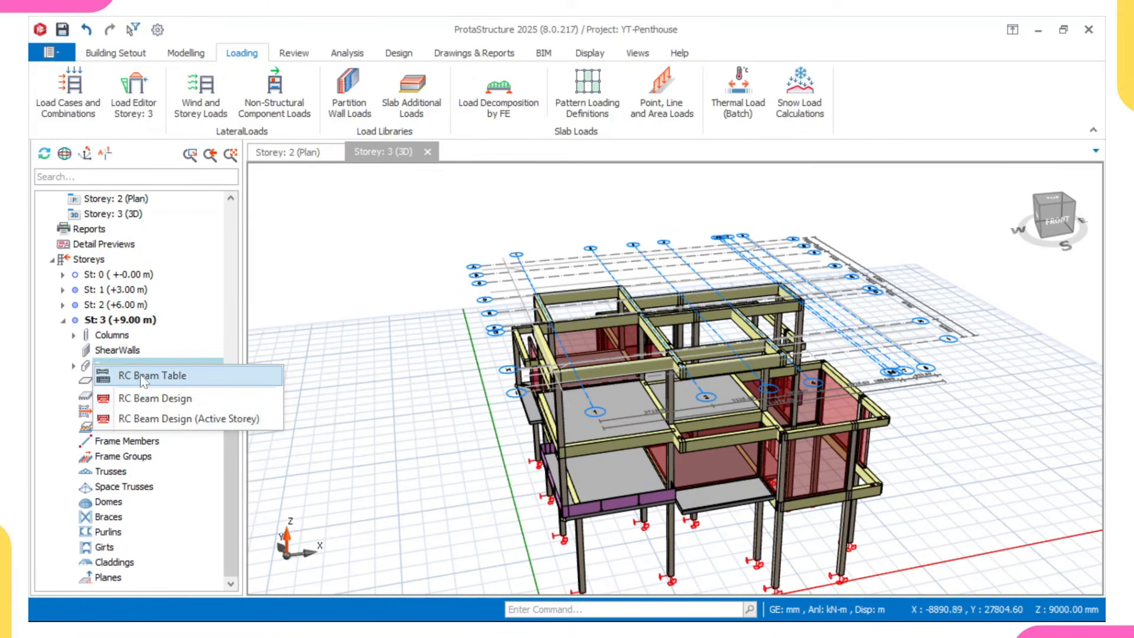
{"action": "left_click", "coordinate": [168, 376]}
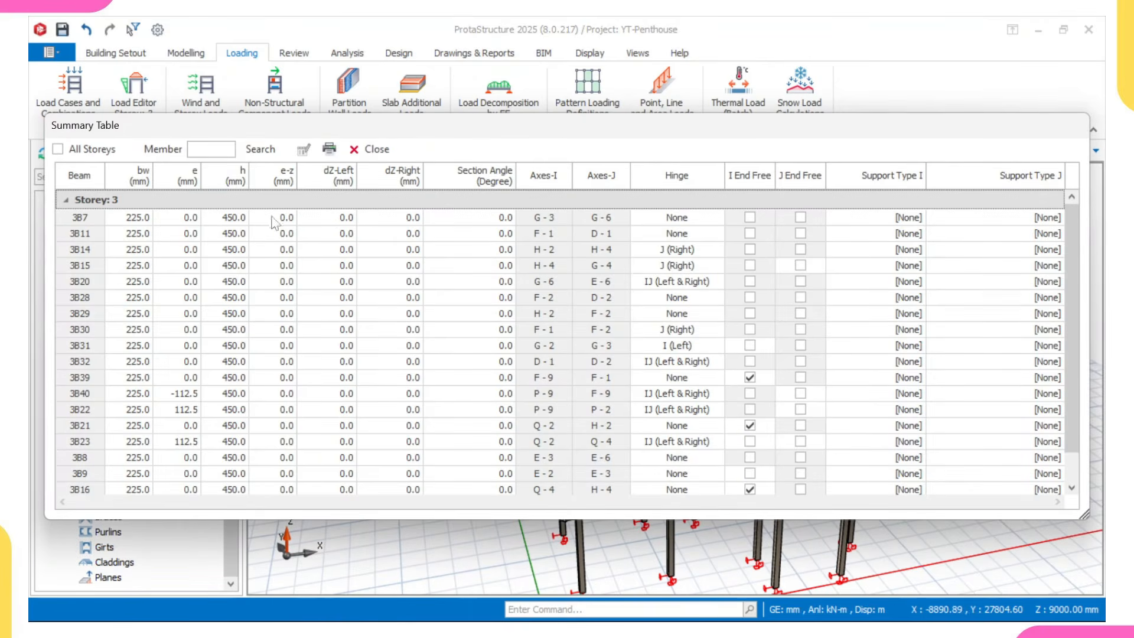
- Set the depth h of all Storey 3 beams to 300 mm and close the summary table
{"action": "left_click", "coordinate": [228, 175]}
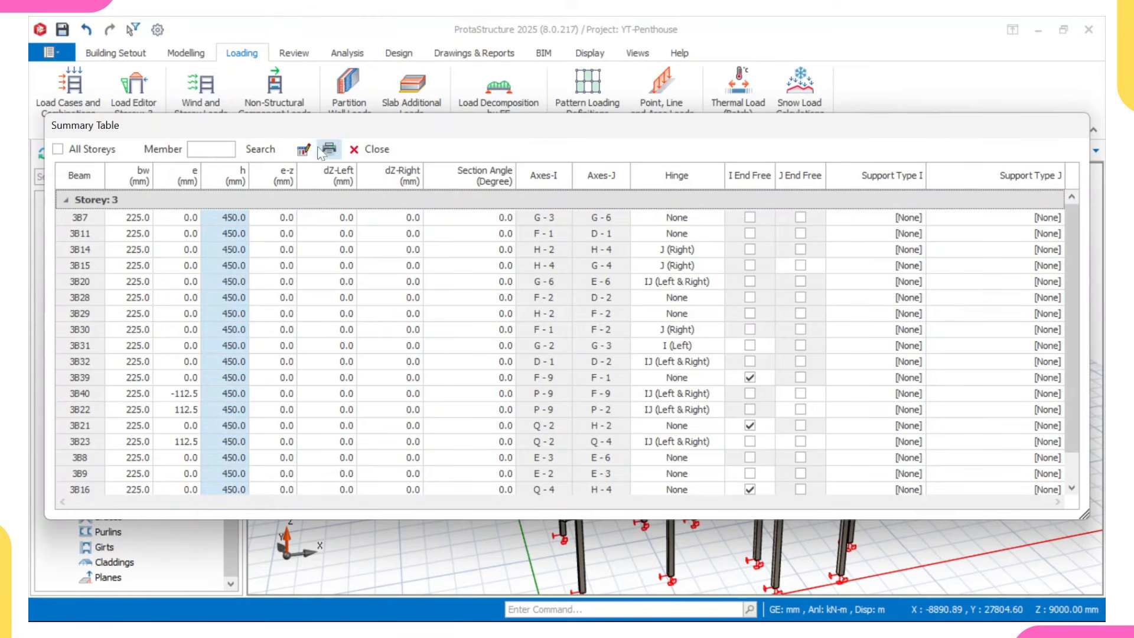
{"action": "left_click", "coordinate": [304, 151]}
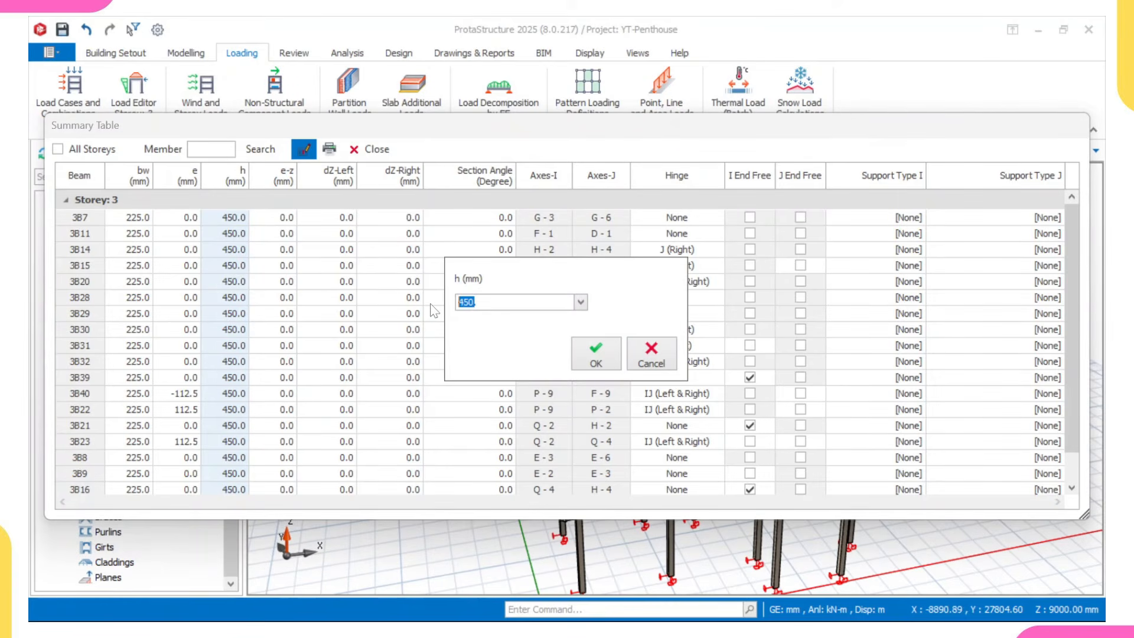
{"action": "left_click", "coordinate": [596, 361]}
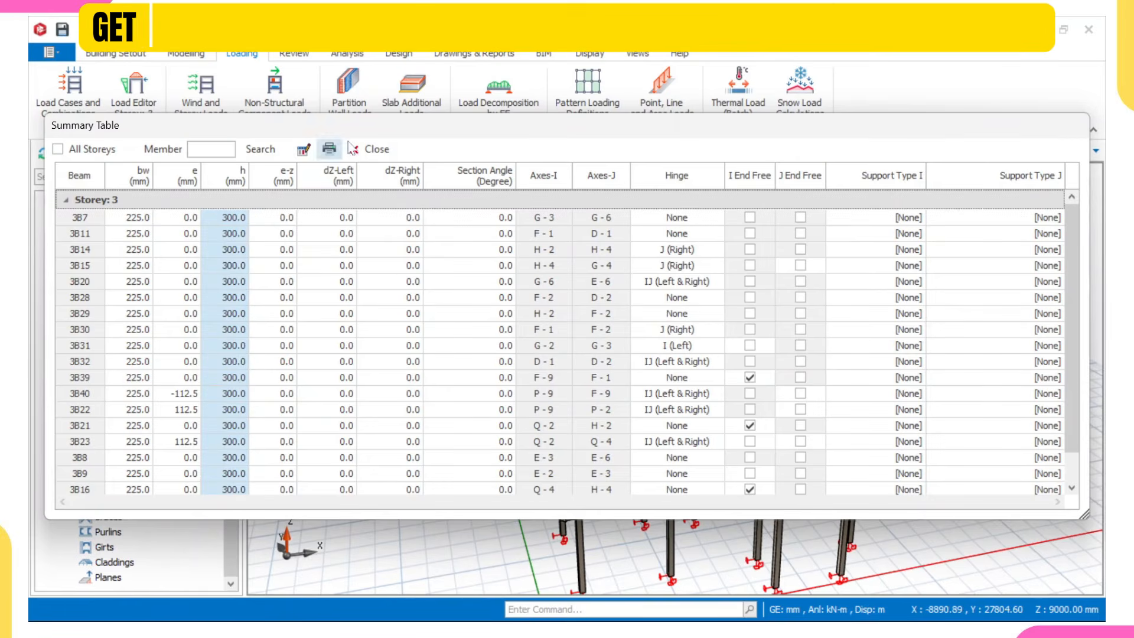
{"action": "left_click", "coordinate": [372, 149]}
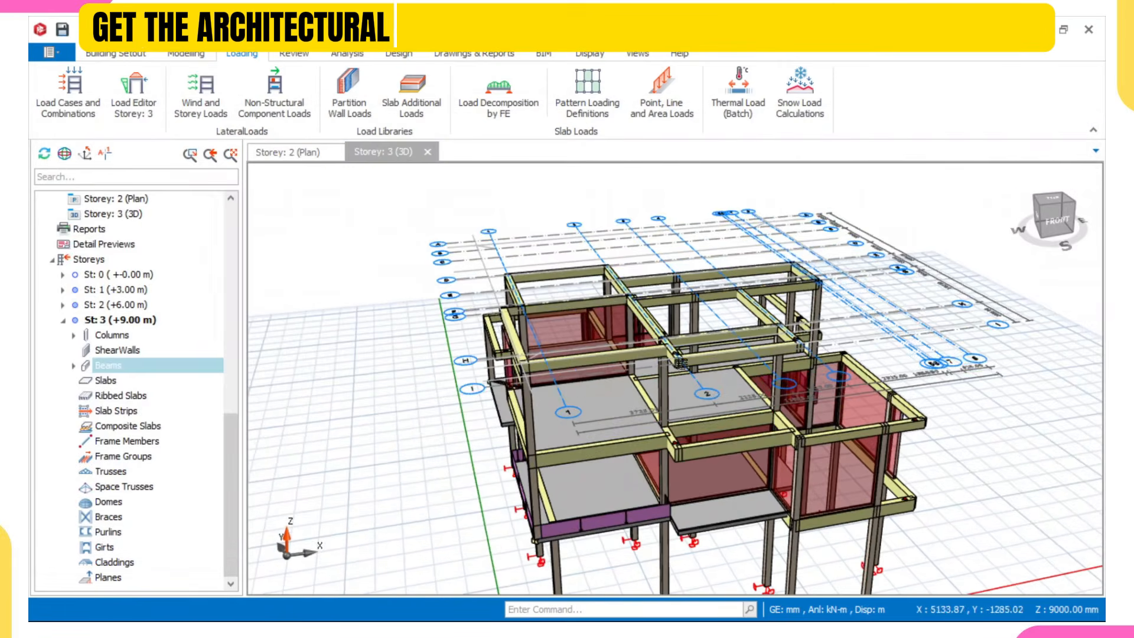
- Make Storey 2 at +6.00 m the active storey again and return to its plan
{"action": "scroll", "coordinate": [593, 330], "scroll_direction": "up", "scroll_amount": 5}
{"action": "scroll", "coordinate": [513, 362], "scroll_direction": "down", "scroll_amount": 3}
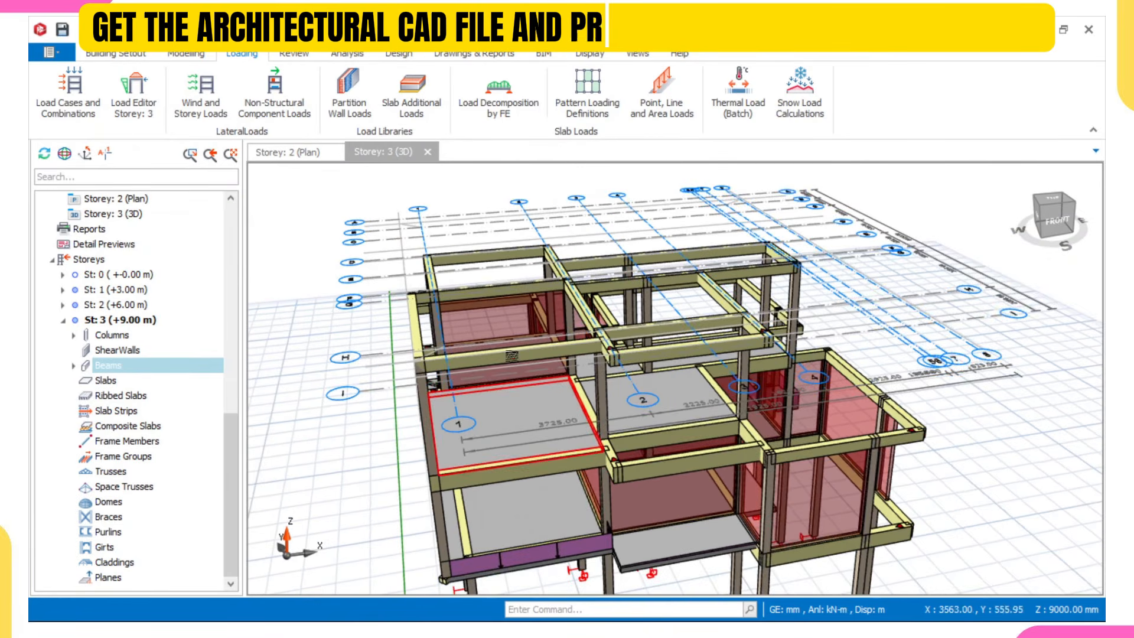
{"action": "double_click", "coordinate": [105, 305]}
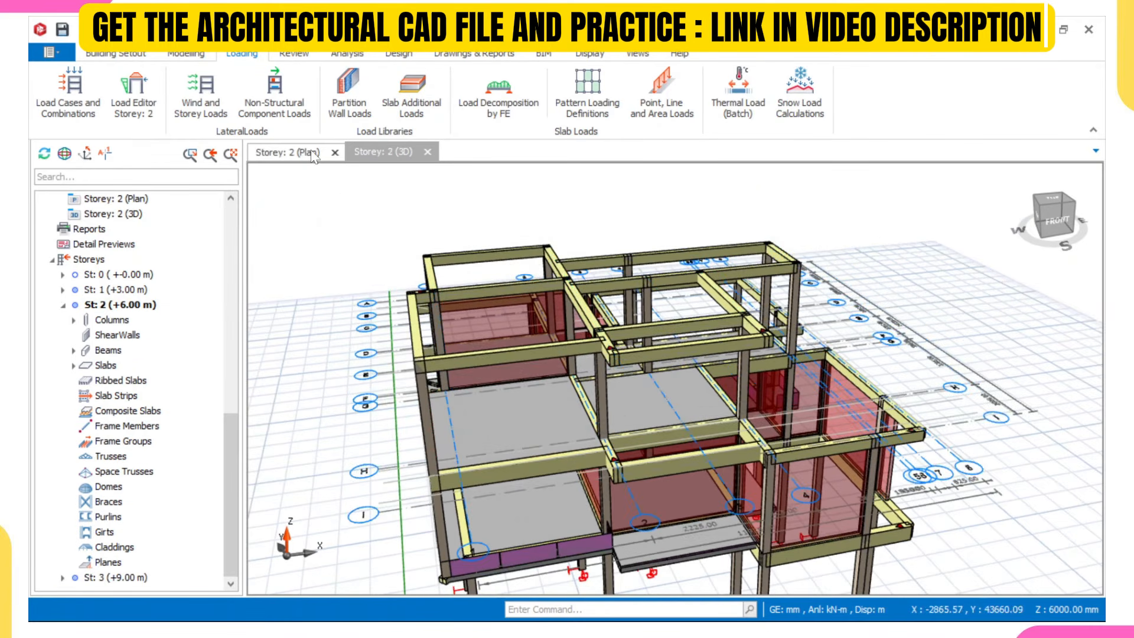
{"action": "left_click", "coordinate": [287, 153]}
{"action": "scroll", "coordinate": [462, 335], "scroll_direction": "down", "scroll_amount": 1}
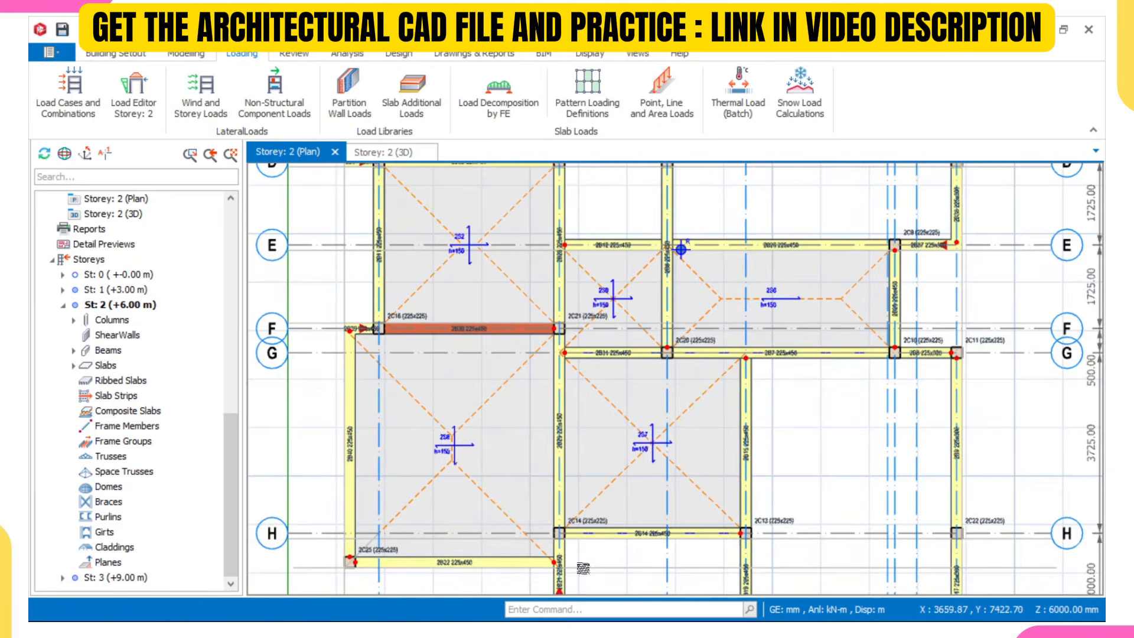
- Switch to AutoCAD and examine the wall positions on the second floor layout
{"action": "mouse_move", "coordinate": [584, 620]}
{"action": "left_click", "coordinate": [735, 601]}
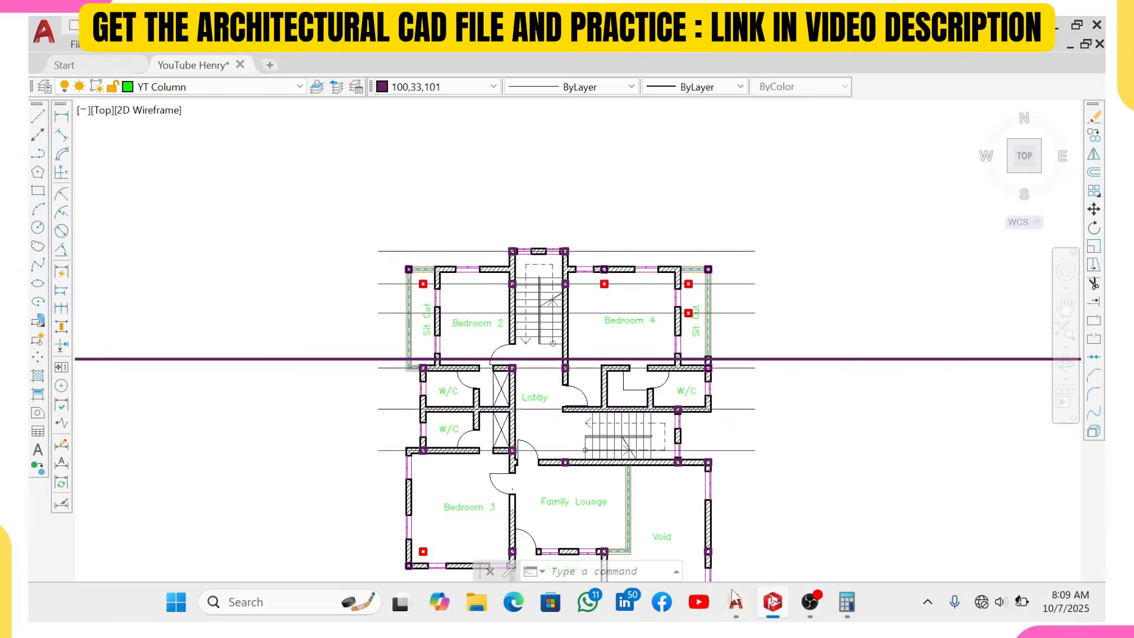
{"action": "scroll", "coordinate": [767, 425], "scroll_direction": "down", "scroll_amount": 3}
{"action": "mouse_move", "coordinate": [788, 449]}
{"action": "middle_mouse_down"}
{"action": "mouse_move", "coordinate": [788, 424]}
{"action": "mouse_move", "coordinate": [756, 410]}
{"action": "middle_mouse_up"}
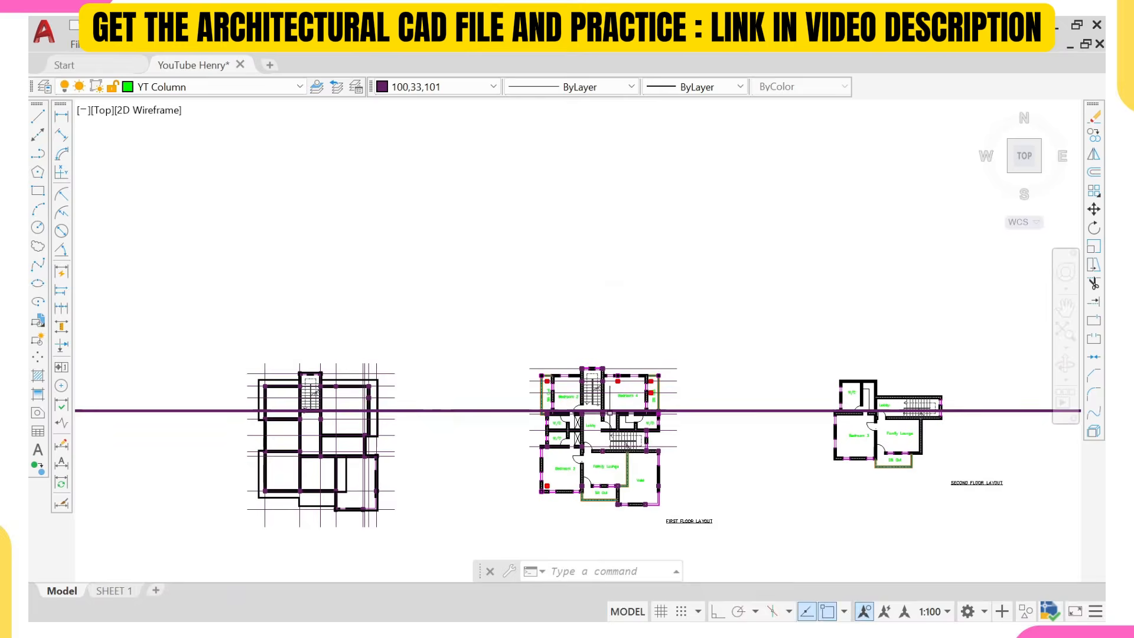
{"action": "scroll", "coordinate": [756, 410], "scroll_direction": "up", "scroll_amount": 2}
{"action": "scroll", "coordinate": [827, 453], "scroll_direction": "down", "scroll_amount": 2}
{"action": "middle_click_drag", "start_coordinate": [827, 453], "coordinate": [733, 434]}
{"action": "scroll", "coordinate": [732, 434], "scroll_direction": "up", "scroll_amount": 4}
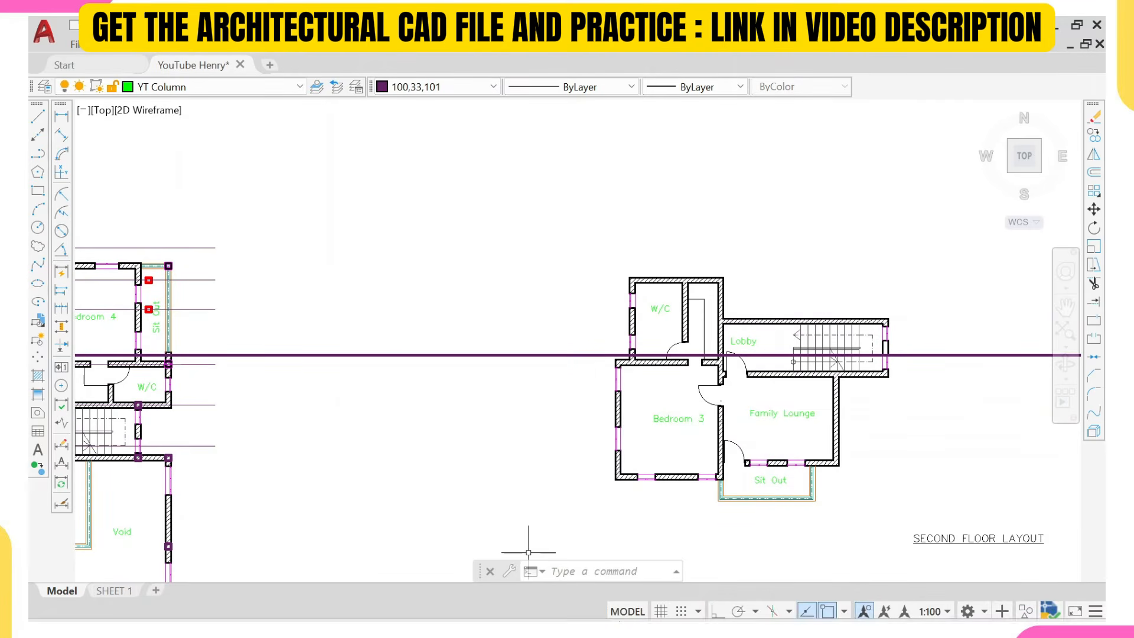
- Switch back to ProtaStructure and select beams 2B40 and 2B22 along the outer edges of slab 2S8
{"action": "mouse_move", "coordinate": [712, 607]}
{"action": "left_click", "coordinate": [773, 602]}
{"action": "scroll", "coordinate": [585, 354], "scroll_direction": "down", "scroll_amount": 2}
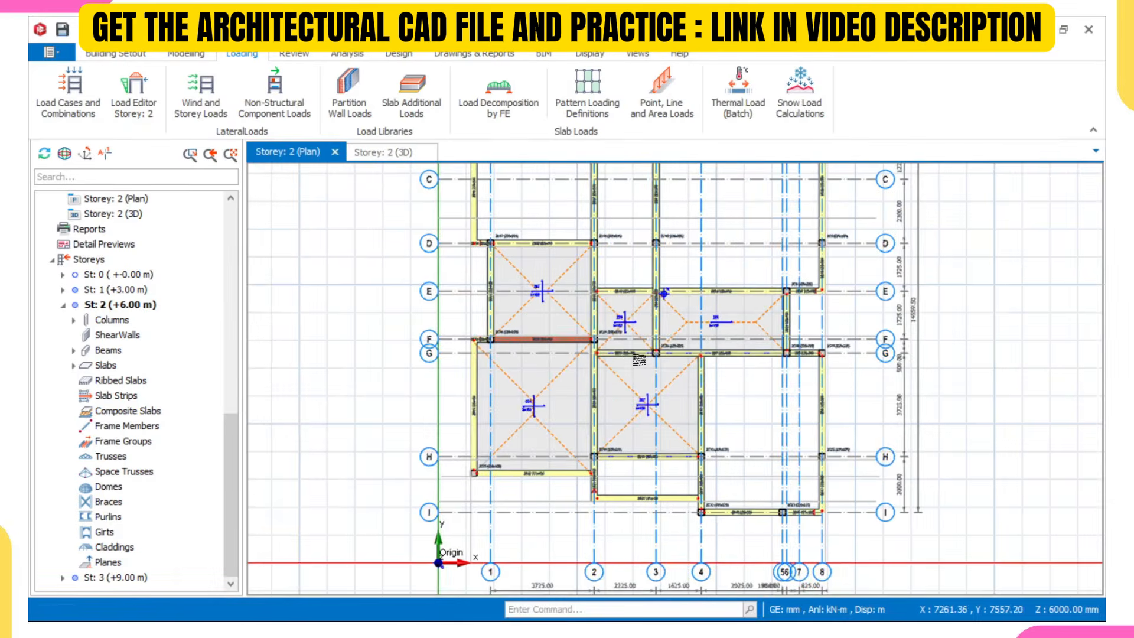
{"action": "scroll", "coordinate": [584, 355], "scroll_direction": "up", "scroll_amount": 3}
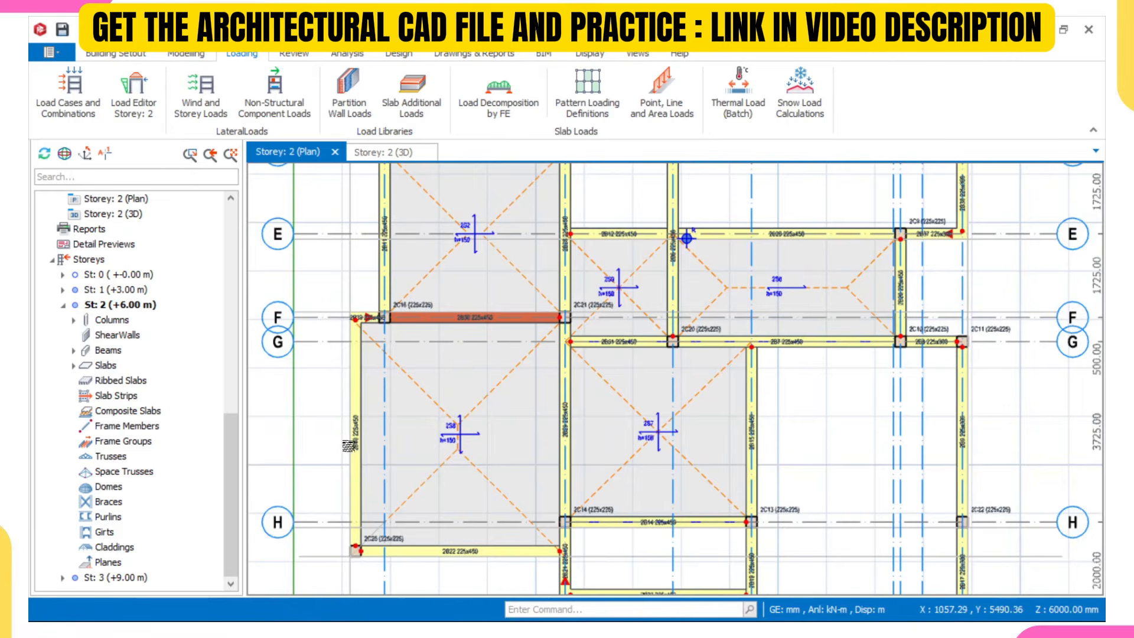
{"action": "left_click", "coordinate": [356, 439]}
{"action": "middle_click_drag", "start_coordinate": [467, 556], "coordinate": [481, 401]}
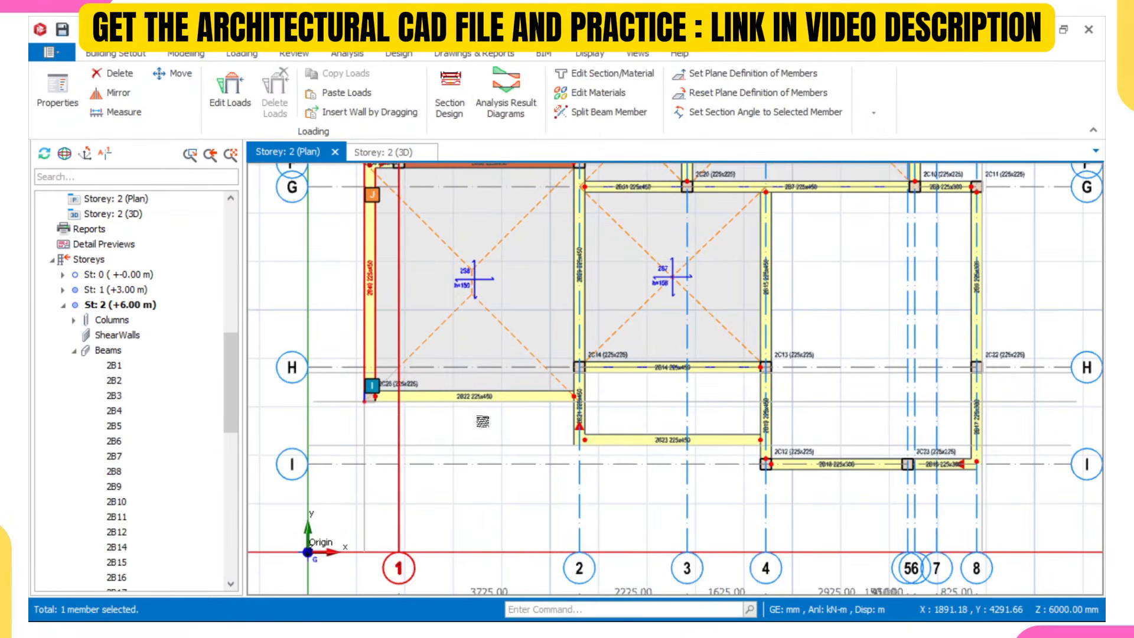
{"action": "left_click", "coordinate": [482, 395], "text": "ctrl"}
- Add beams 2B11 and 2B32 on the outer edges of slab 2S2 to the selection
{"action": "scroll", "coordinate": [481, 395], "scroll_direction": "down", "scroll_amount": 3}
{"action": "middle_click_drag", "start_coordinate": [505, 278], "coordinate": [495, 351]}
{"action": "scroll", "coordinate": [445, 282], "scroll_direction": "up", "scroll_amount": 3}
{"action": "scroll", "coordinate": [407, 269], "scroll_direction": "up", "scroll_amount": 2}
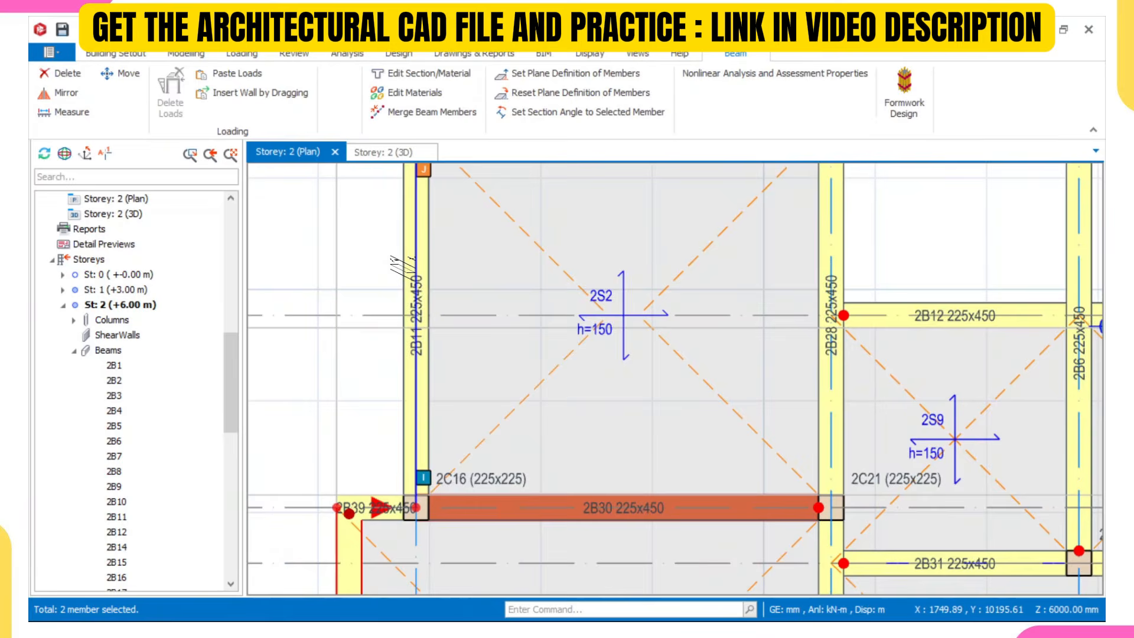
{"action": "left_click", "coordinate": [407, 269], "text": "ctrl"}
{"action": "scroll", "coordinate": [407, 272], "scroll_direction": "down", "scroll_amount": 5}
{"action": "middle_click_drag", "start_coordinate": [434, 231], "coordinate": [453, 298]}
{"action": "scroll", "coordinate": [454, 298], "scroll_direction": "up", "scroll_amount": 5}
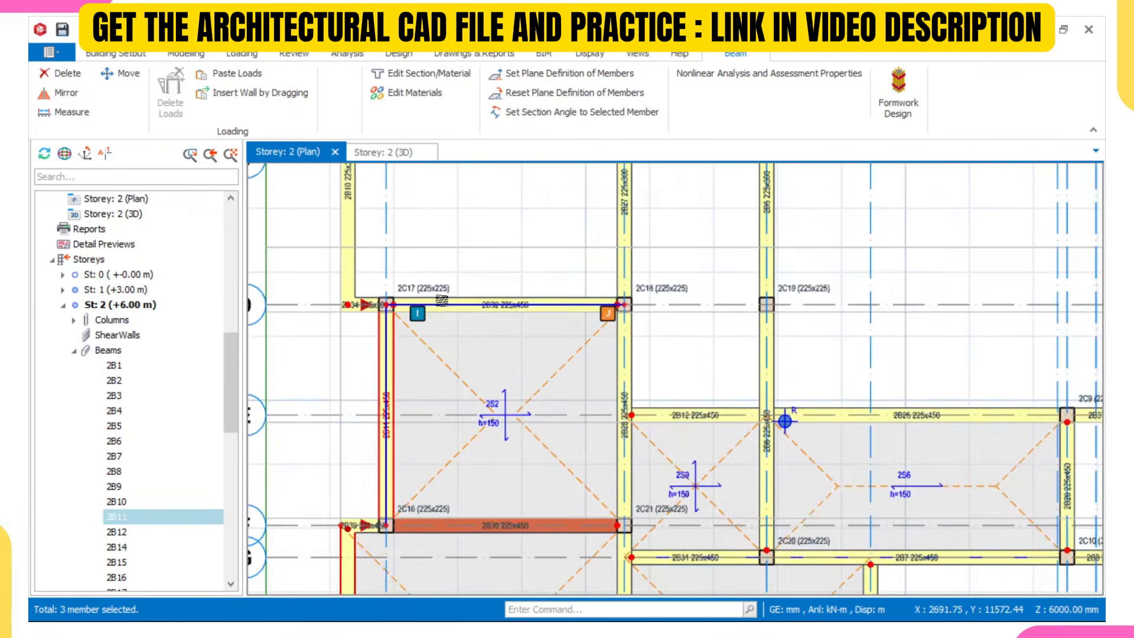
{"action": "left_click", "coordinate": [464, 307], "text": "ctrl"}
{"action": "scroll", "coordinate": [463, 310], "scroll_direction": "down", "scroll_amount": 3}
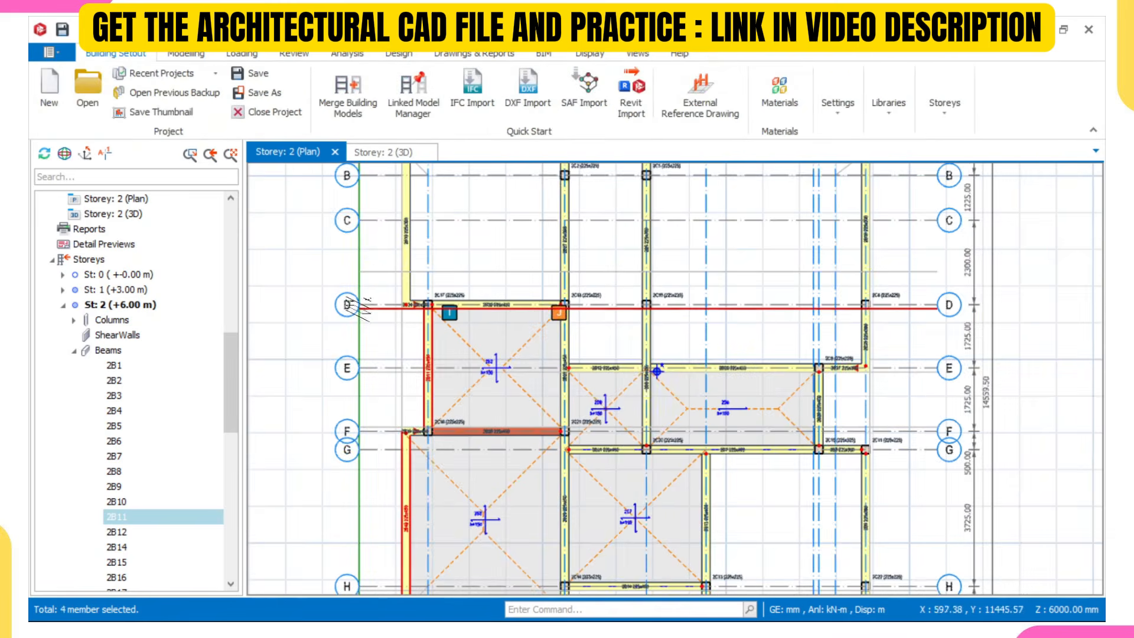
{"action": "scroll", "coordinate": [366, 310], "scroll_direction": "up", "scroll_amount": 3}
{"action": "scroll", "coordinate": [549, 298], "scroll_direction": "up", "scroll_amount": 3}
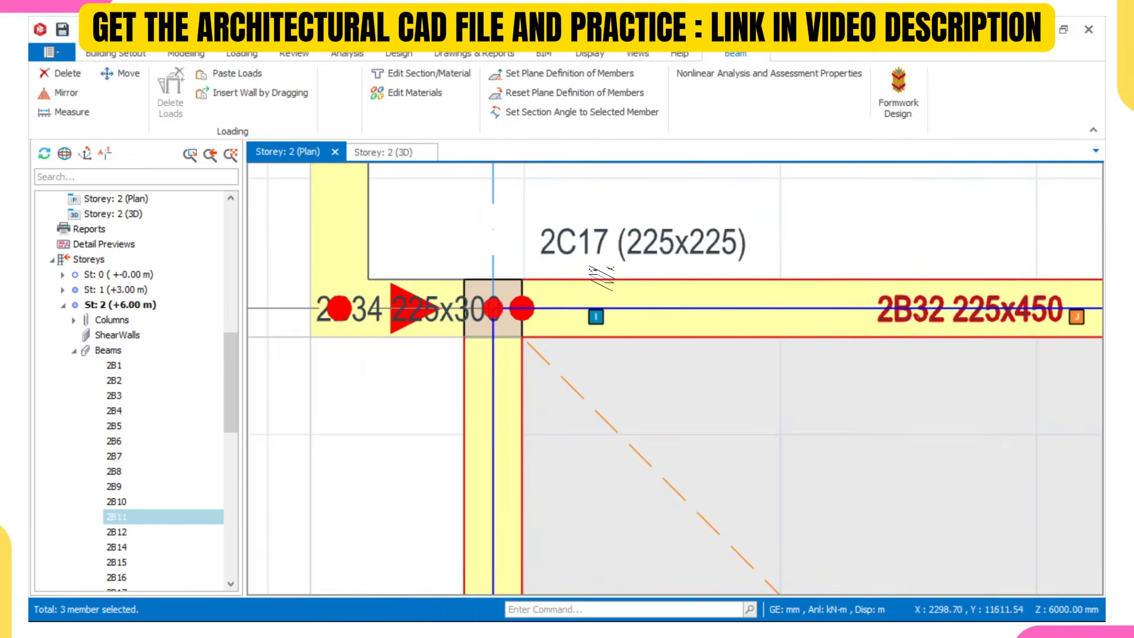
{"action": "scroll", "coordinate": [546, 372], "scroll_direction": "down", "scroll_amount": 5}
- Add the short beam 2B39 on grid F beside column 2C16 to the selection, leaving the grid axis out
{"action": "scroll", "coordinate": [542, 420], "scroll_direction": "up", "scroll_amount": 6}
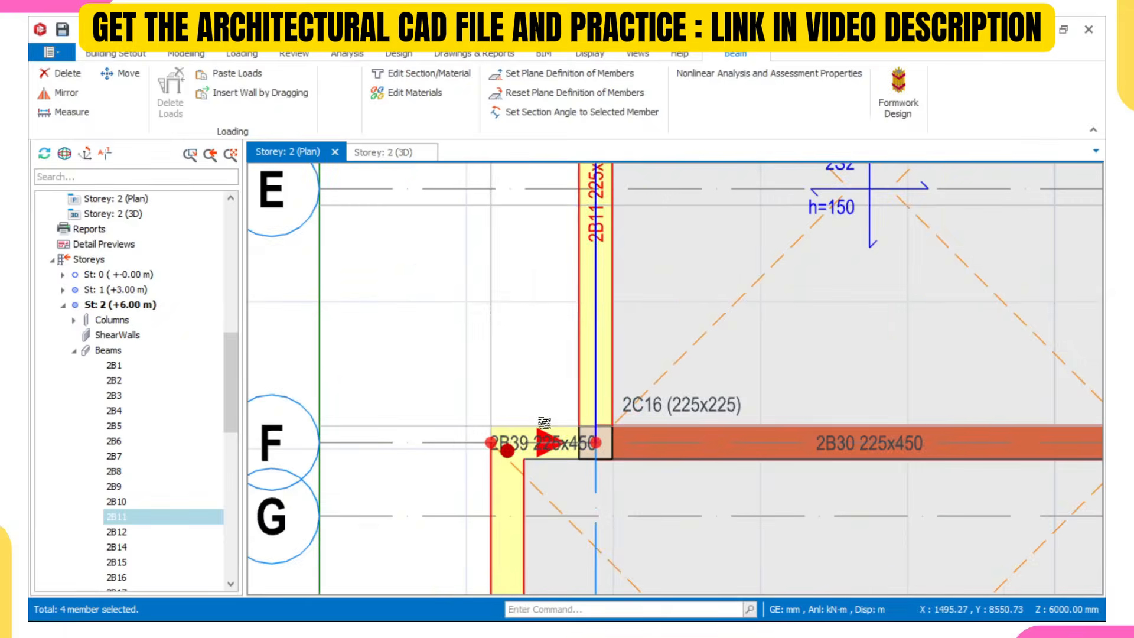
{"action": "left_click", "coordinate": [556, 418], "text": "ctrl"}
{"action": "scroll", "coordinate": [554, 418], "scroll_direction": "down", "scroll_amount": 3}
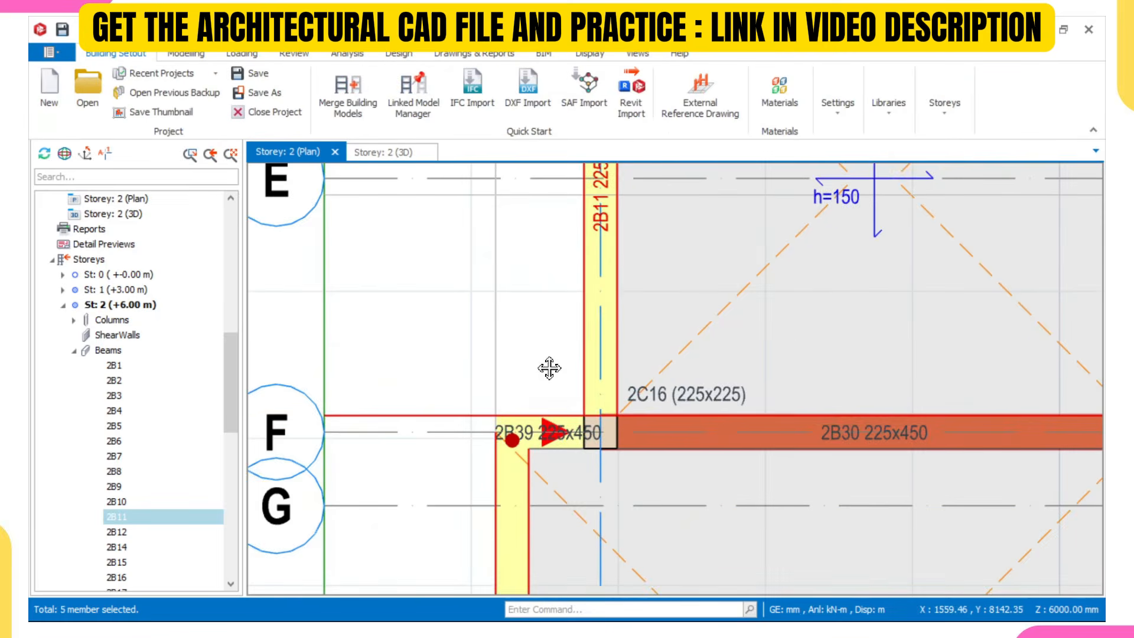
{"action": "scroll", "coordinate": [461, 390], "scroll_direction": "up", "scroll_amount": 3}
{"action": "left_click", "coordinate": [414, 367], "text": "ctrl"}
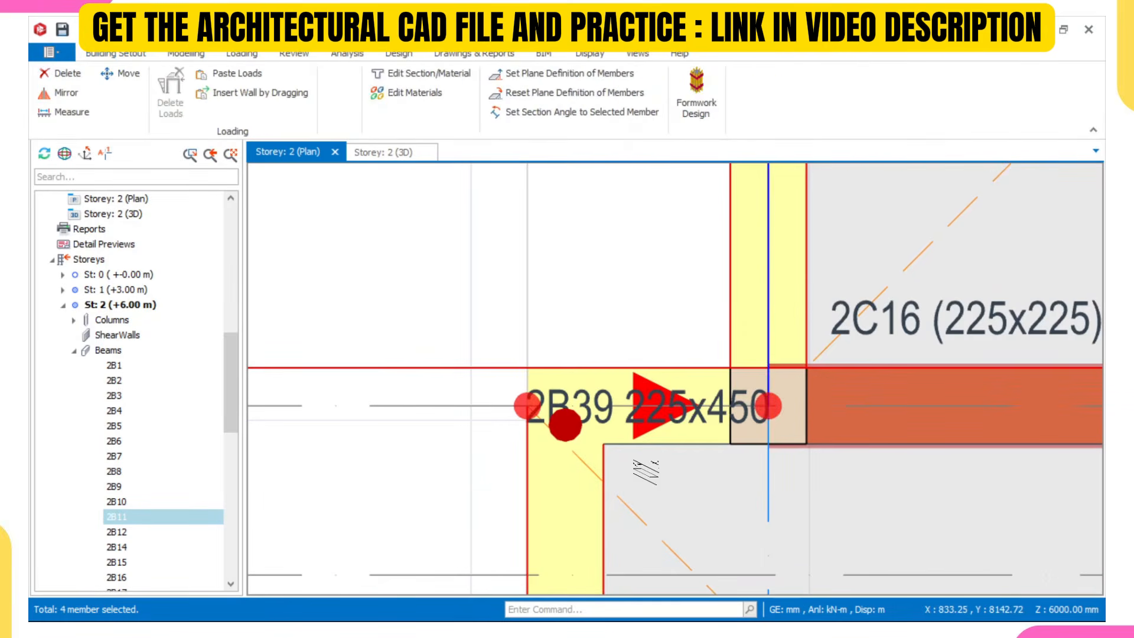
{"action": "scroll", "coordinate": [646, 469], "scroll_direction": "up", "scroll_amount": 3}
{"action": "left_click", "coordinate": [606, 386], "text": "ctrl"}
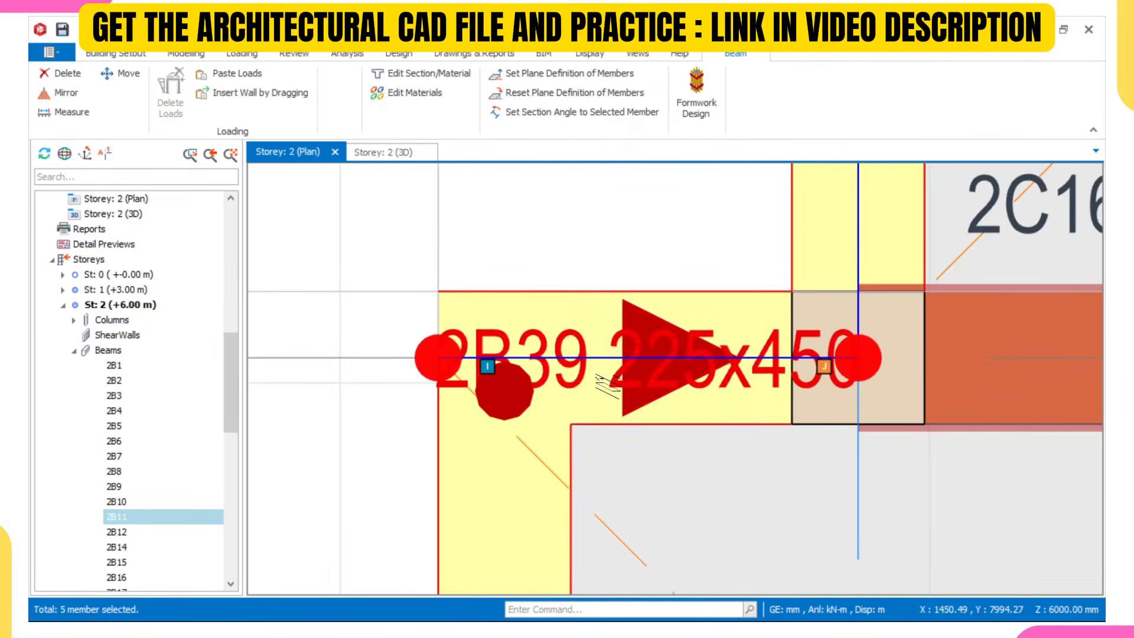
- Add beams 2B12 and 2B26 on grid E, along slabs 2S9 and 2S6, to the selection
{"action": "scroll", "coordinate": [610, 384], "scroll_direction": "down", "scroll_amount": 8}
{"action": "scroll", "coordinate": [730, 331], "scroll_direction": "up", "scroll_amount": 8}
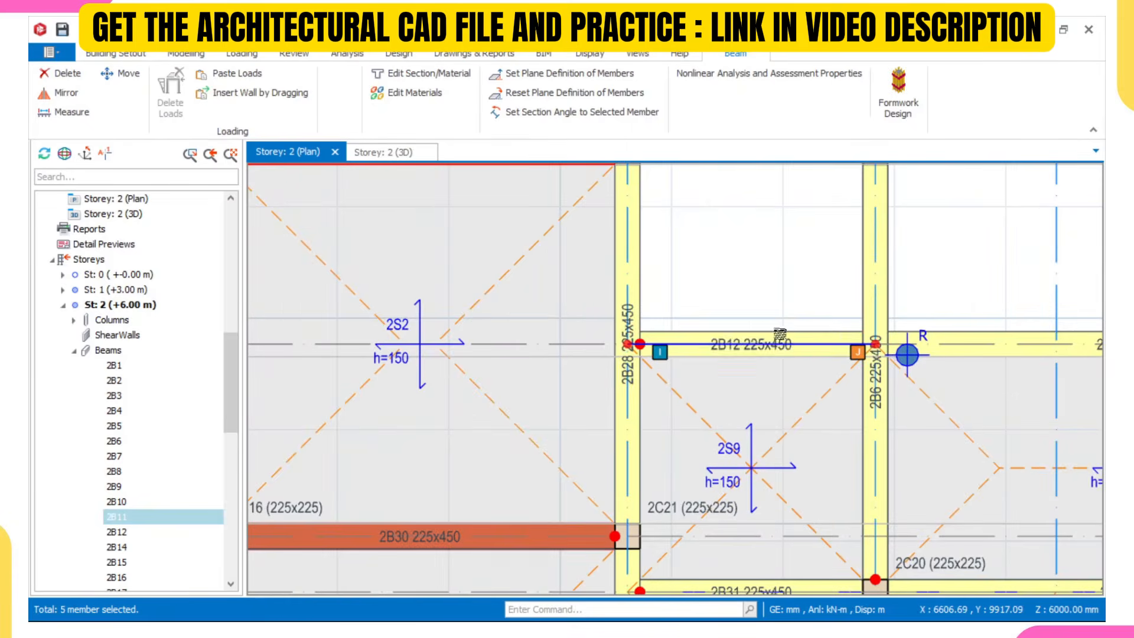
{"action": "left_click", "coordinate": [757, 330], "text": "ctrl"}
{"action": "scroll", "coordinate": [768, 349], "scroll_direction": "down", "scroll_amount": 4}
{"action": "scroll", "coordinate": [787, 356], "scroll_direction": "up", "scroll_amount": 6}
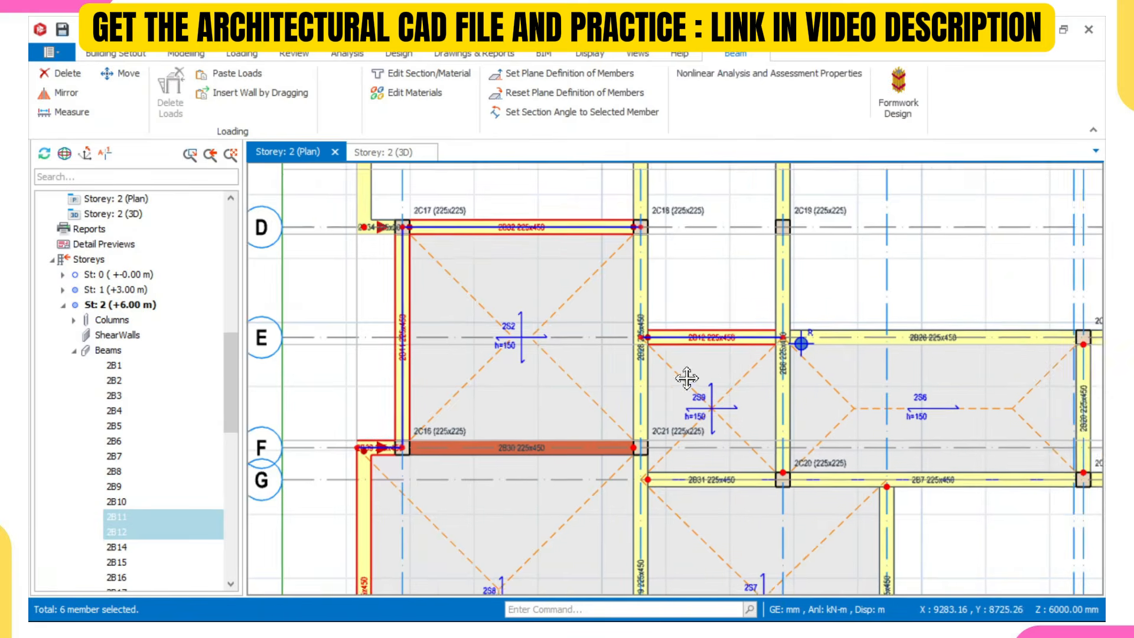
{"action": "left_click", "coordinate": [755, 330], "text": "ctrl"}
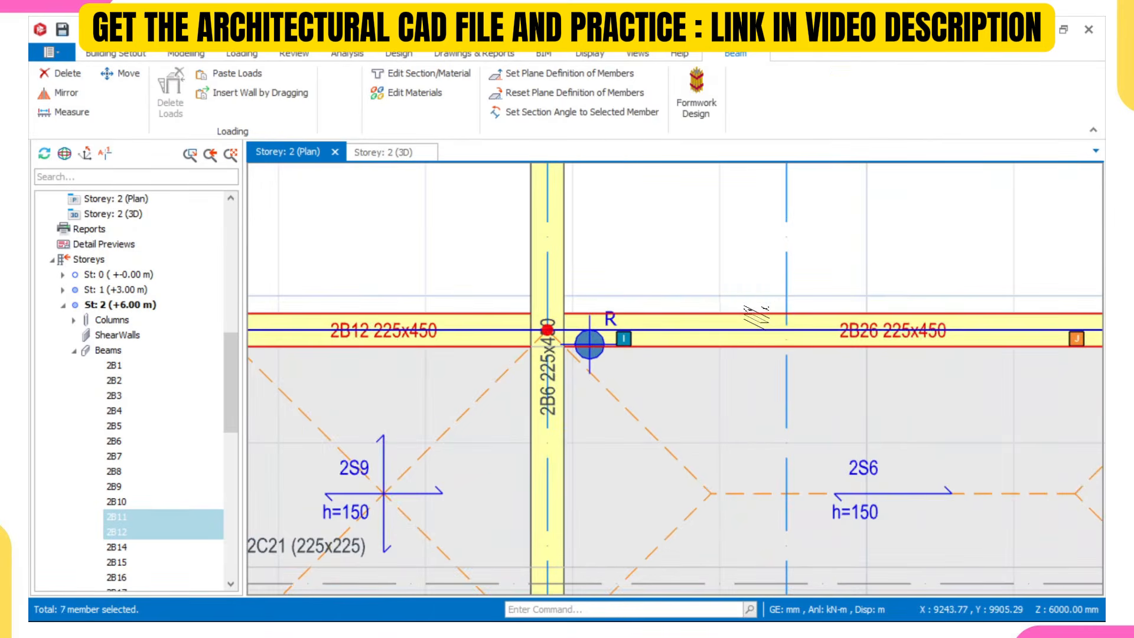
- Add beam 2B20 between columns 2C9 and 2C10 and beam 2B7 on grid G to the selection
{"action": "scroll", "coordinate": [756, 319], "scroll_direction": "down", "scroll_amount": 4}
{"action": "scroll", "coordinate": [775, 405], "scroll_direction": "up", "scroll_amount": 6}
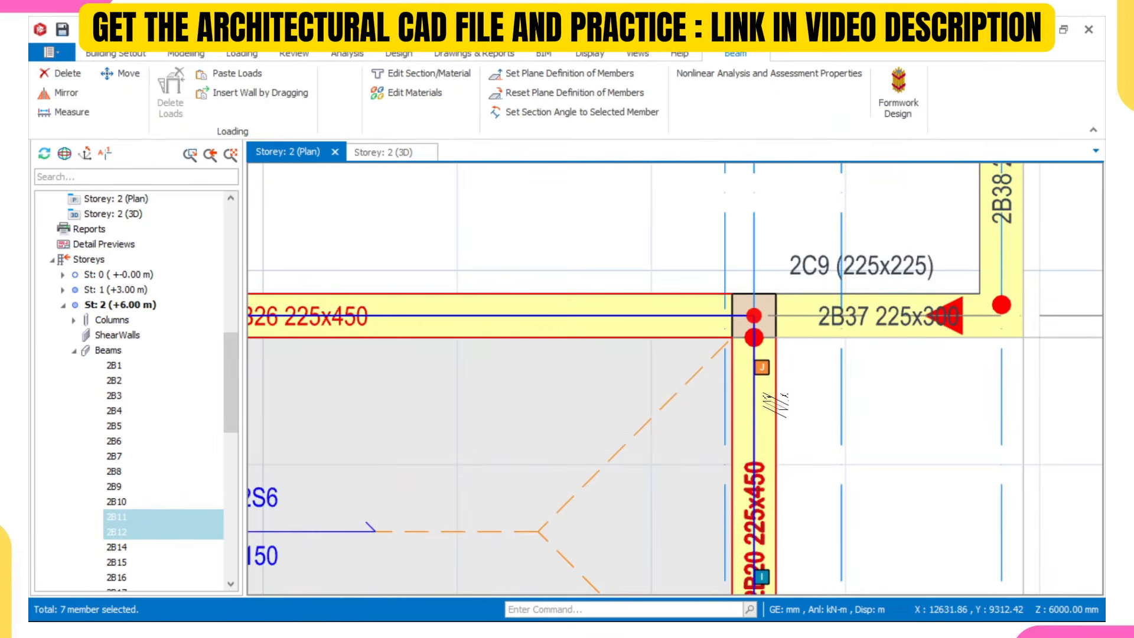
{"action": "left_click", "coordinate": [767, 404], "text": "ctrl"}
{"action": "scroll", "coordinate": [761, 413], "scroll_direction": "down", "scroll_amount": 4}
{"action": "scroll", "coordinate": [706, 447], "scroll_direction": "up", "scroll_amount": 5}
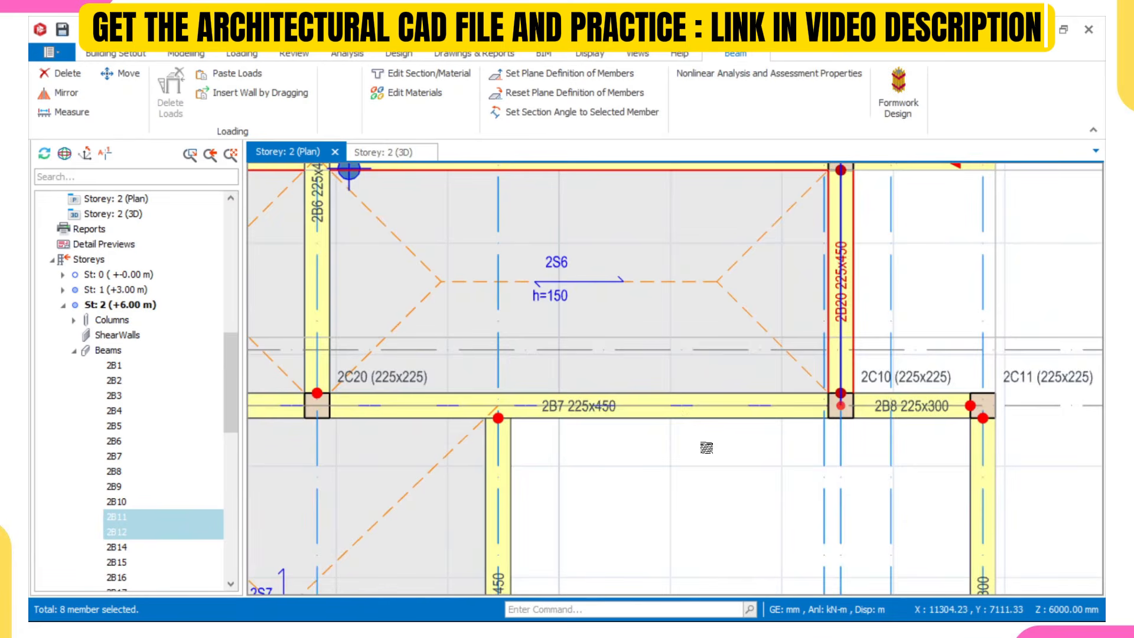
{"action": "left_click", "coordinate": [691, 413], "text": "ctrl"}
- Add beams 2B15 and 2B31 on the edges of slab 2S7 to the selection
{"action": "scroll", "coordinate": [691, 414], "scroll_direction": "down", "scroll_amount": 4}
{"action": "scroll", "coordinate": [607, 390], "scroll_direction": "up", "scroll_amount": 3}
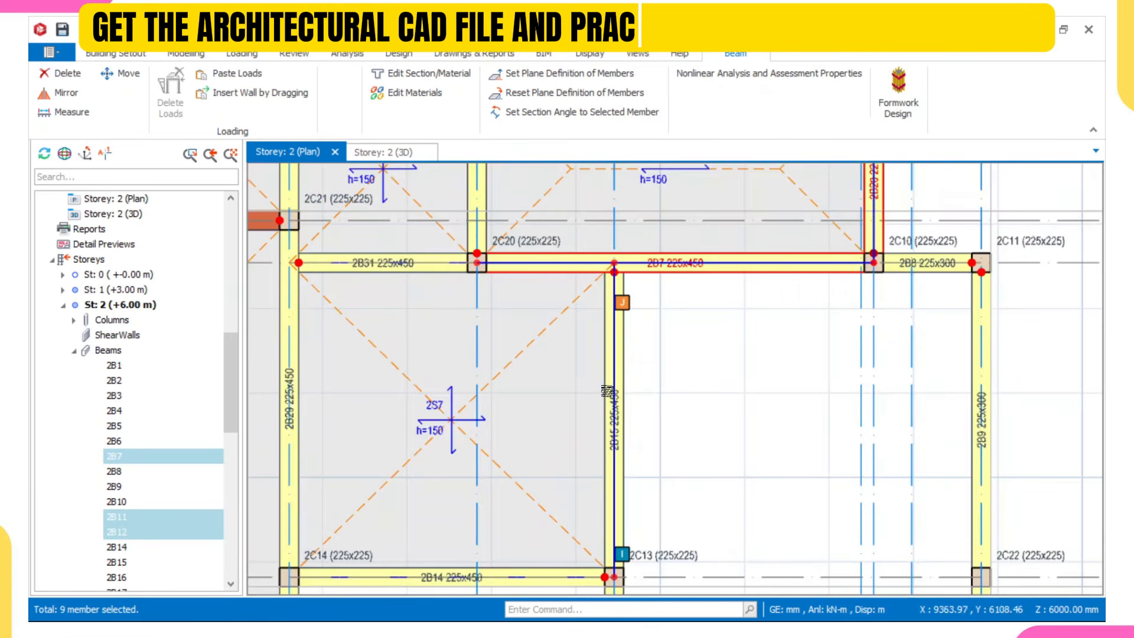
{"action": "left_click", "coordinate": [607, 390], "text": "ctrl"}
{"action": "scroll", "coordinate": [608, 390], "scroll_direction": "down", "scroll_amount": 3}
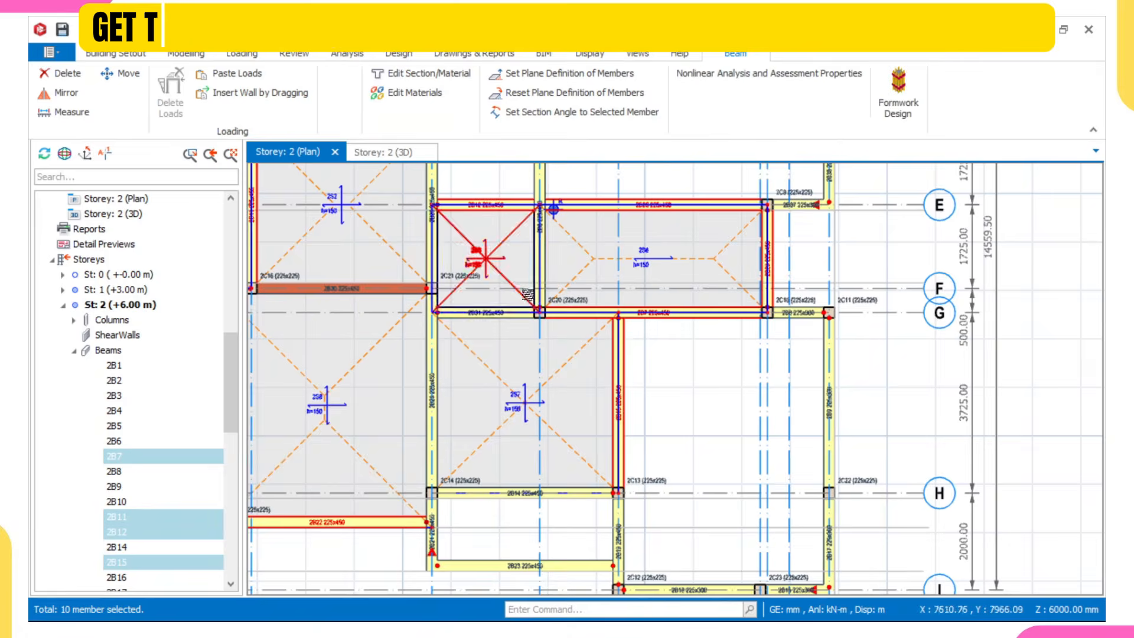
{"action": "scroll", "coordinate": [525, 295], "scroll_direction": "up", "scroll_amount": 4}
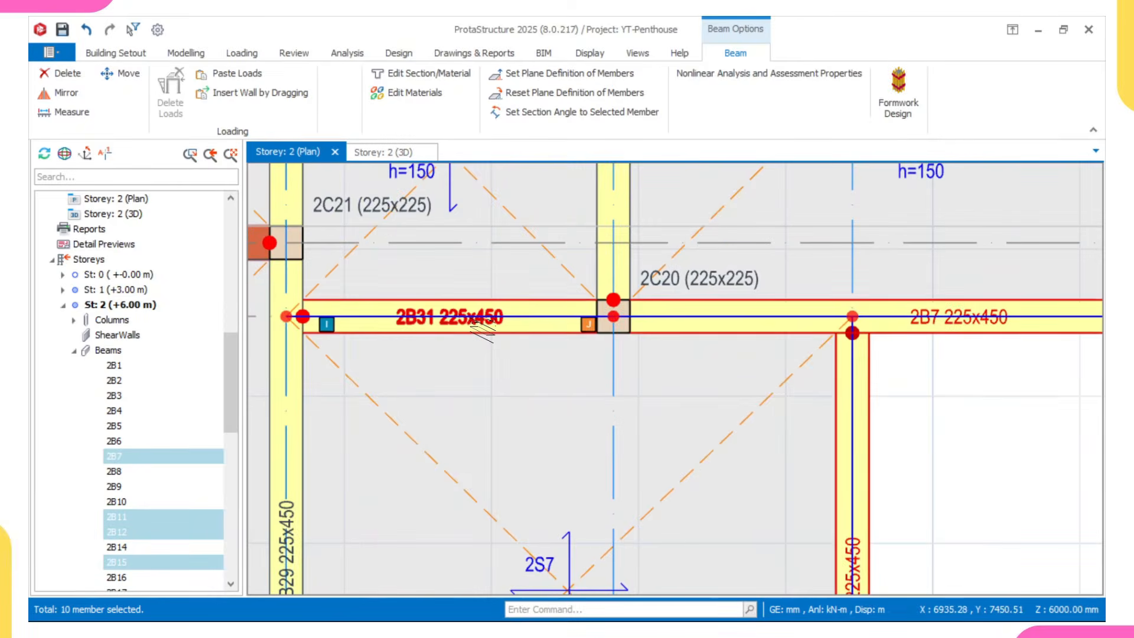
{"action": "left_click", "coordinate": [482, 324], "text": "ctrl"}
- Add beams 2B28 and 2B29 on grid 2, alongside slabs 2S2 and 2S8, to the selection
{"action": "scroll", "coordinate": [481, 328], "scroll_direction": "down", "scroll_amount": 4}
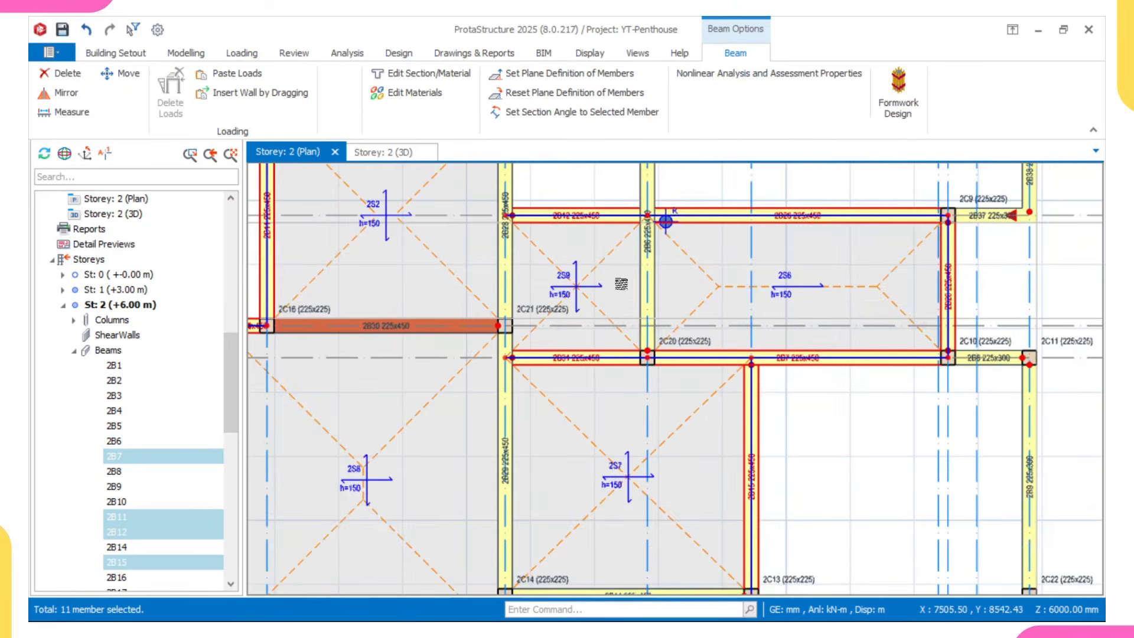
{"action": "scroll", "coordinate": [621, 284], "scroll_direction": "down", "scroll_amount": 3}
{"action": "scroll", "coordinate": [576, 226], "scroll_direction": "up", "scroll_amount": 5}
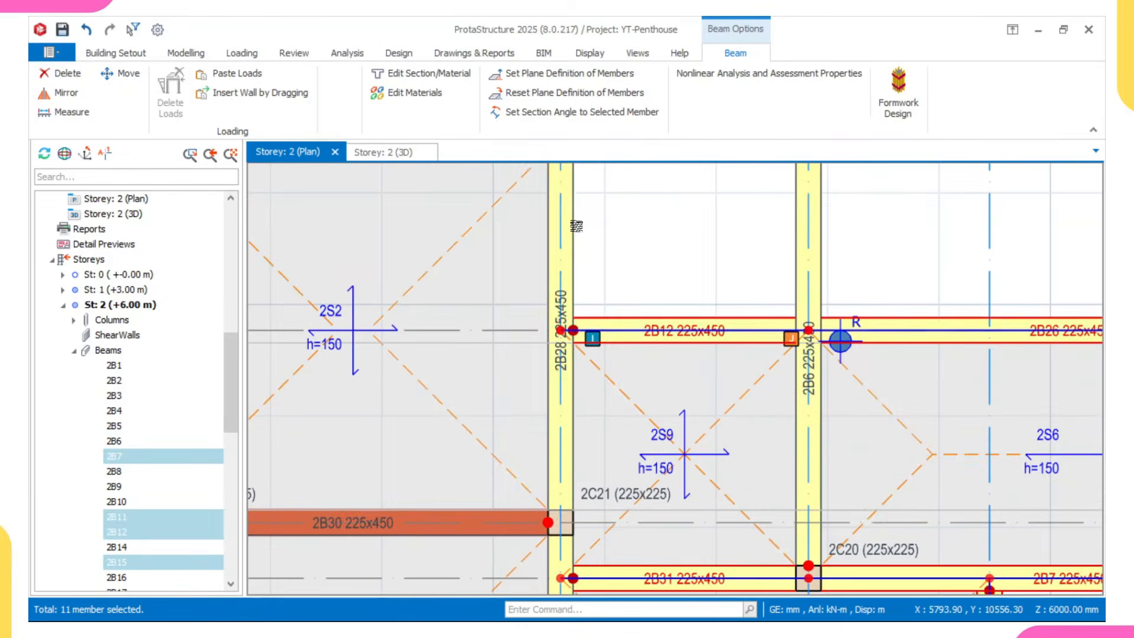
{"action": "left_click", "coordinate": [573, 226], "text": "ctrl"}
{"action": "scroll", "coordinate": [576, 236], "scroll_direction": "down", "scroll_amount": 5}
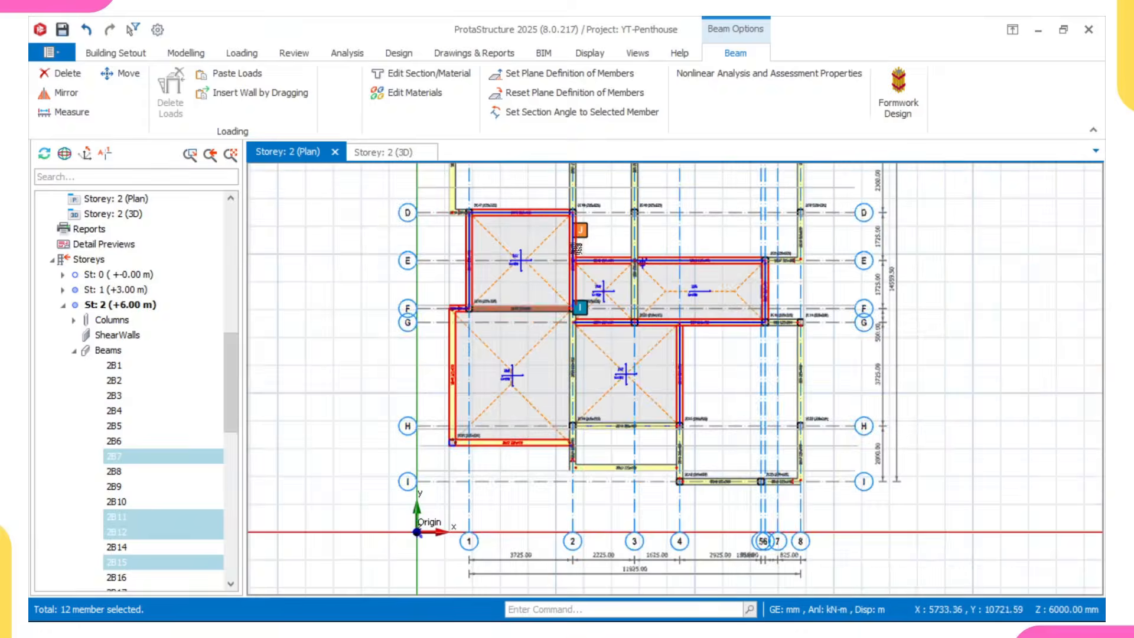
{"action": "scroll", "coordinate": [619, 274], "scroll_direction": "up", "scroll_amount": 5}
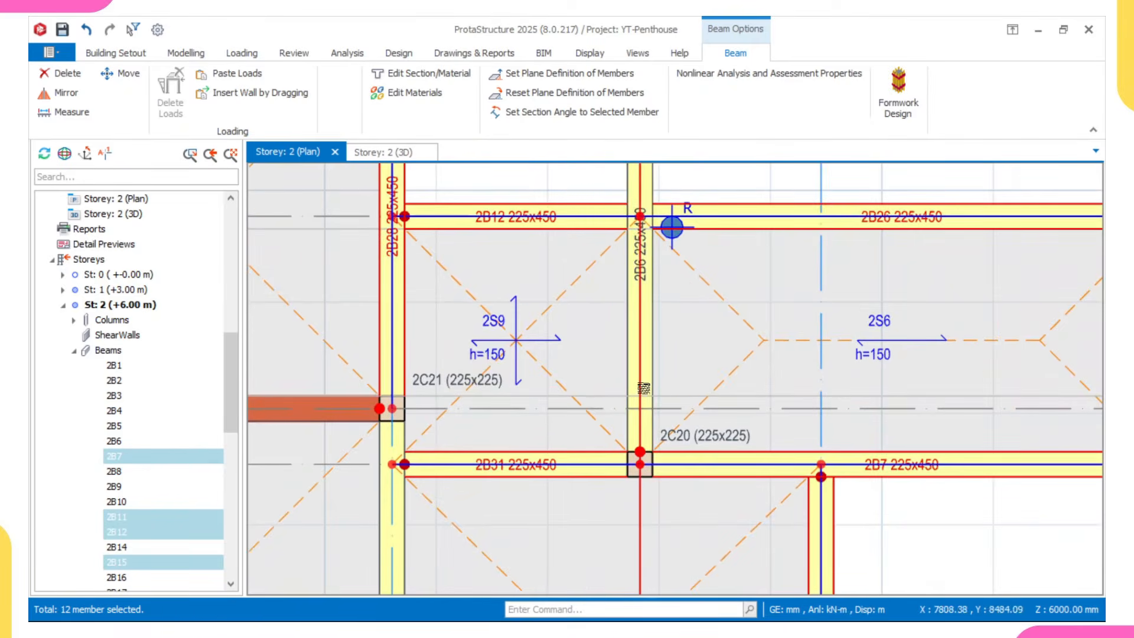
{"action": "scroll", "coordinate": [643, 388], "scroll_direction": "down", "scroll_amount": 5}
{"action": "middle_click_drag", "start_coordinate": [642, 423], "coordinate": [630, 300]}
{"action": "scroll", "coordinate": [501, 463], "scroll_direction": "up", "scroll_amount": 3}
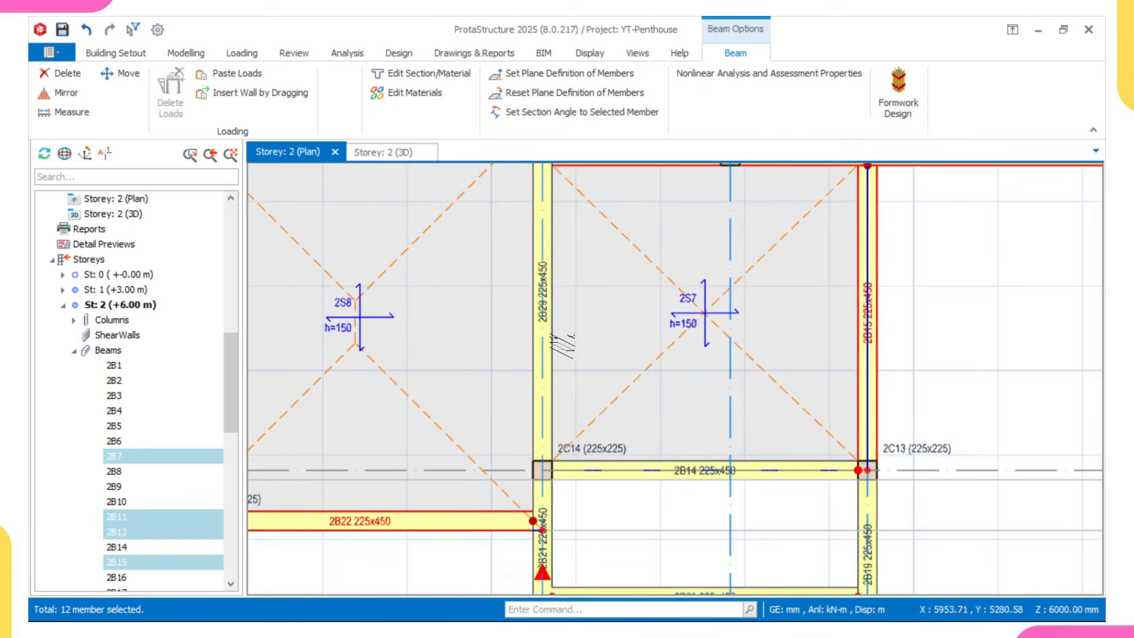
{"action": "left_click", "coordinate": [547, 347], "text": "ctrl"}
- Add beam 2B14 on grid H, between columns 2C14 and 2C13, to the selection
{"action": "scroll", "coordinate": [555, 351], "scroll_direction": "down", "scroll_amount": 4}
{"action": "mouse_move", "coordinate": [558, 416]}
{"action": "middle_mouse_down"}
{"action": "mouse_move", "coordinate": [562, 314]}
{"action": "mouse_move", "coordinate": [544, 407]}
{"action": "middle_mouse_up"}
{"action": "scroll", "coordinate": [565, 348], "scroll_direction": "up", "scroll_amount": 5}
{"action": "scroll", "coordinate": [564, 276], "scroll_direction": "up", "scroll_amount": 2}
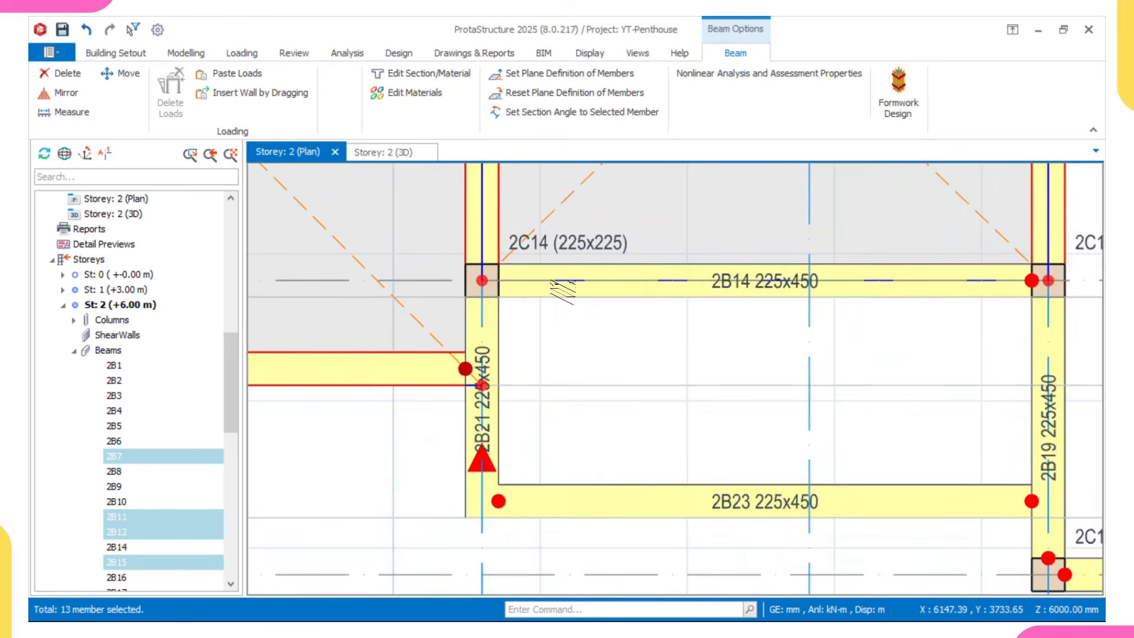
{"action": "scroll", "coordinate": [564, 289], "scroll_direction": "up", "scroll_amount": 2}
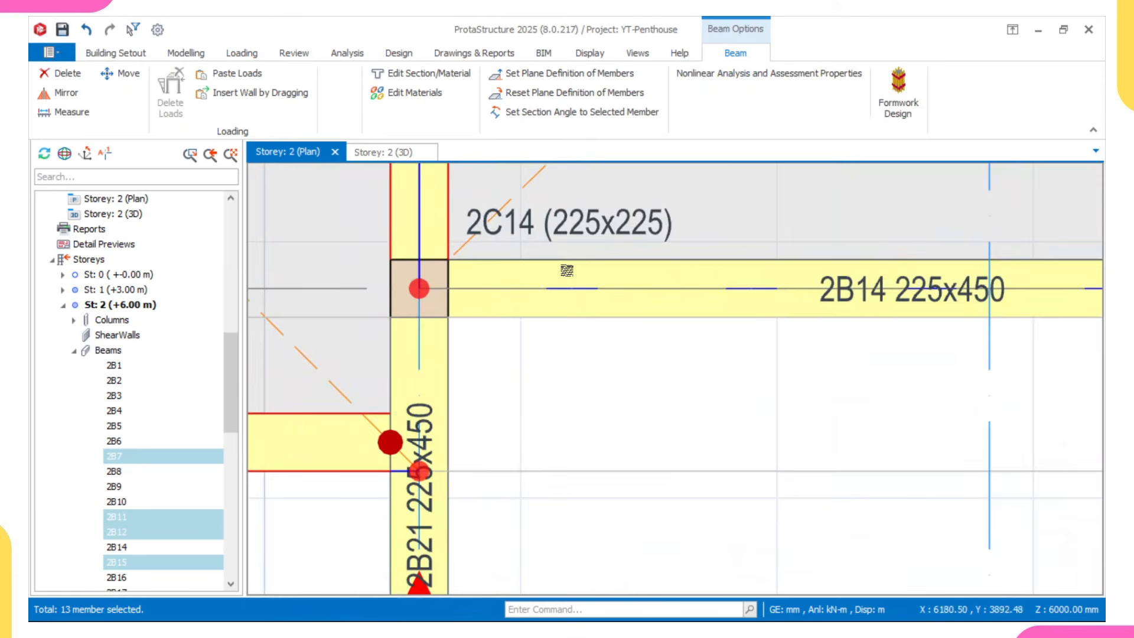
{"action": "left_click", "coordinate": [842, 298], "text": "ctrl"}
{"action": "scroll", "coordinate": [842, 298], "scroll_direction": "down", "scroll_amount": 1}
{"action": "scroll", "coordinate": [541, 329], "scroll_direction": "up", "scroll_amount": 1}
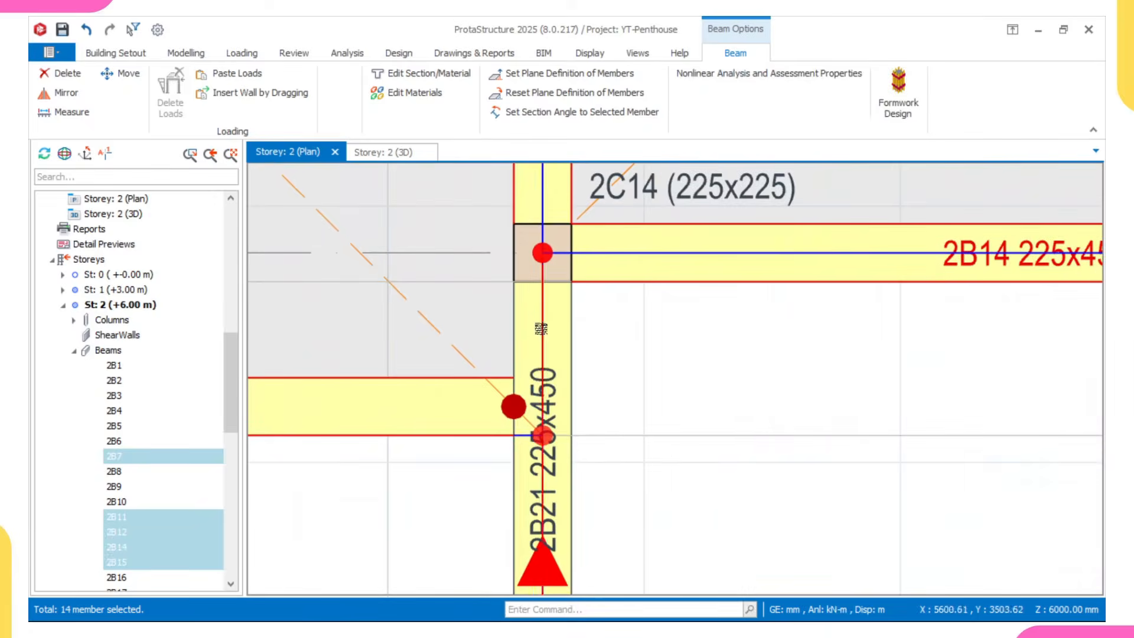
- Paste the copied wall loads onto all selected Storey 2 beams and clear the selection
{"action": "scroll", "coordinate": [541, 329], "scroll_direction": "down", "scroll_amount": 3}
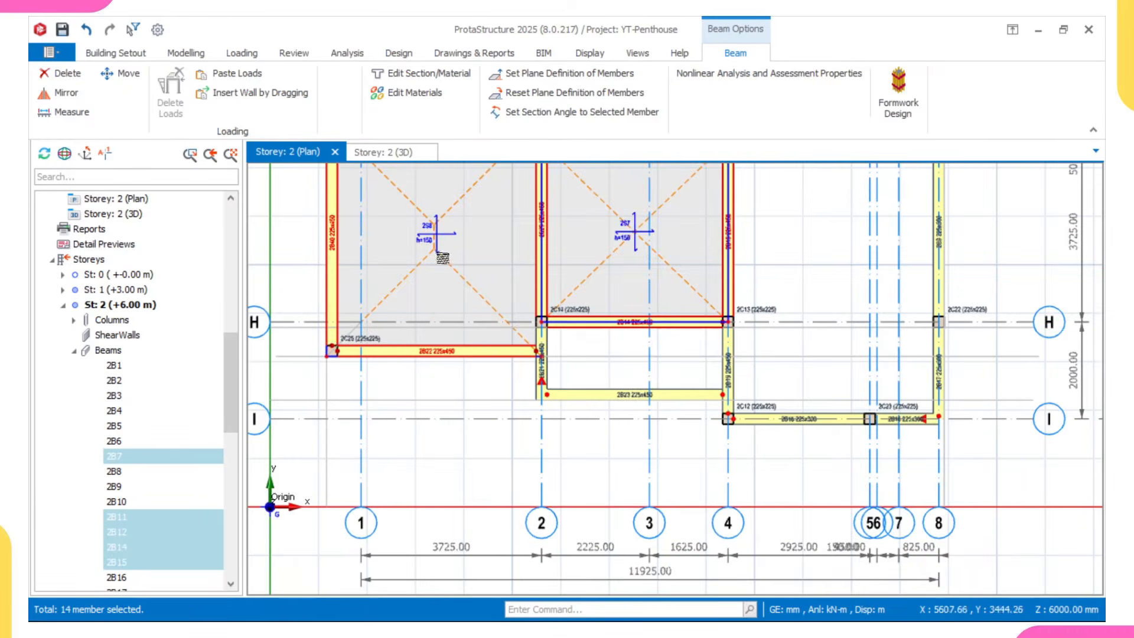
{"action": "left_click", "coordinate": [233, 73]}
{"action": "scroll", "coordinate": [507, 277], "scroll_direction": "down", "scroll_amount": 1}
{"action": "middle_click_drag", "start_coordinate": [512, 289], "coordinate": [519, 363]}
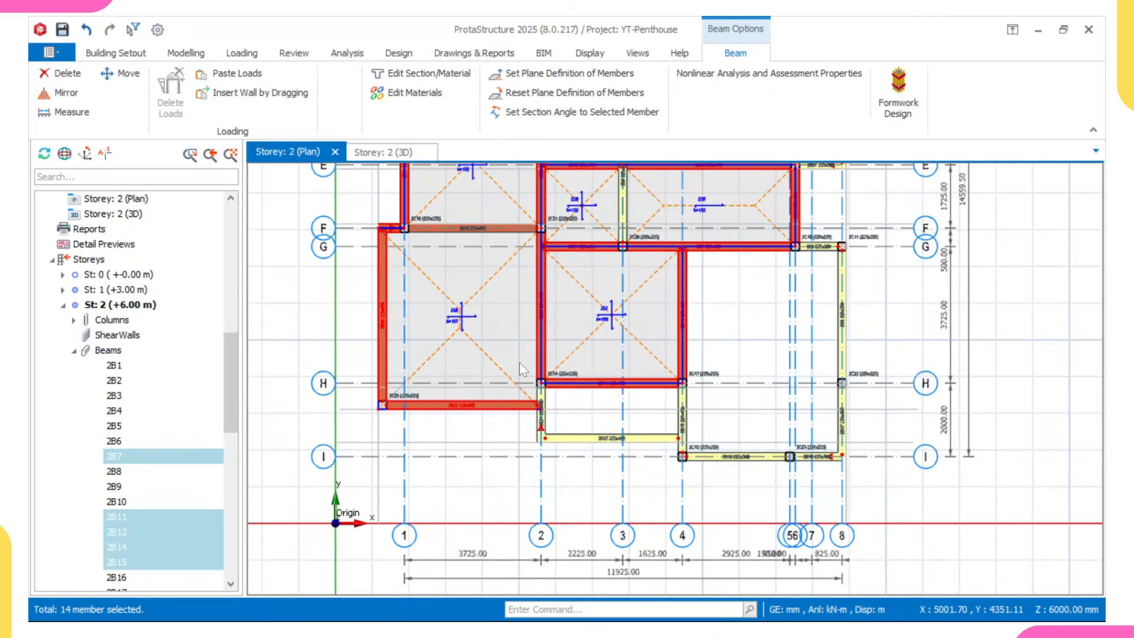
{"action": "scroll", "coordinate": [519, 363], "scroll_direction": "down", "scroll_amount": 1}
{"action": "key", "text": "Escape"}
- Show the Storey 2 3D view and examine the walls placed on the beams from several angles
{"action": "left_click", "coordinate": [382, 155]}
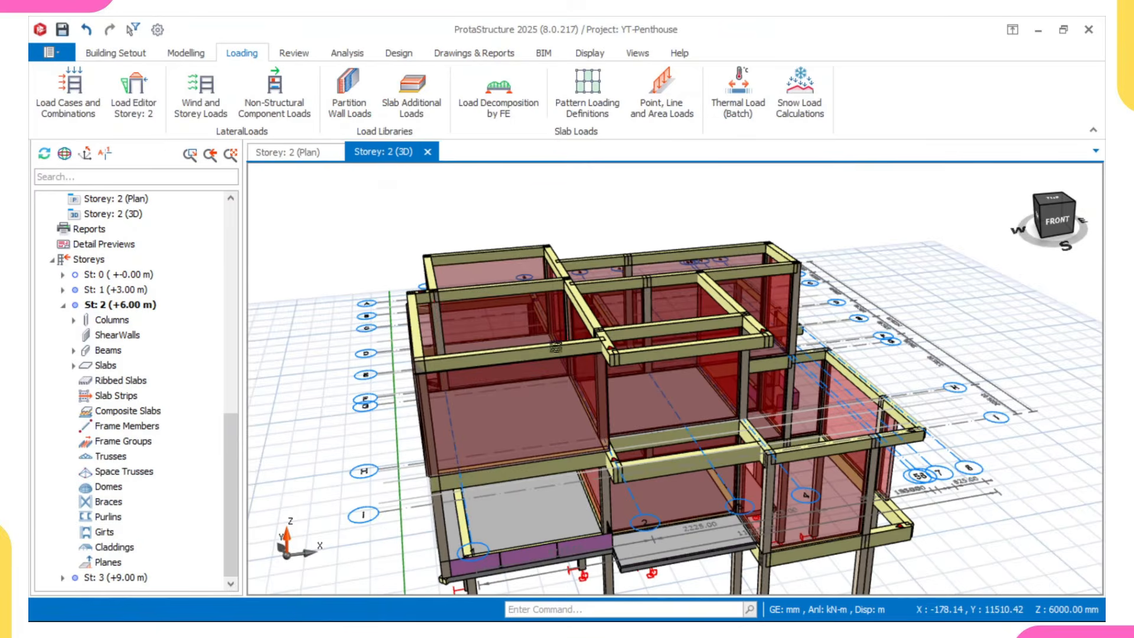
{"action": "scroll", "coordinate": [573, 413], "scroll_direction": "up", "scroll_amount": 2}
{"action": "scroll", "coordinate": [573, 453], "scroll_direction": "down", "scroll_amount": 4}
{"action": "middle_click_drag", "start_coordinate": [573, 453], "coordinate": [519, 280]}
{"action": "middle_click_drag", "start_coordinate": [624, 375], "coordinate": [581, 440]}
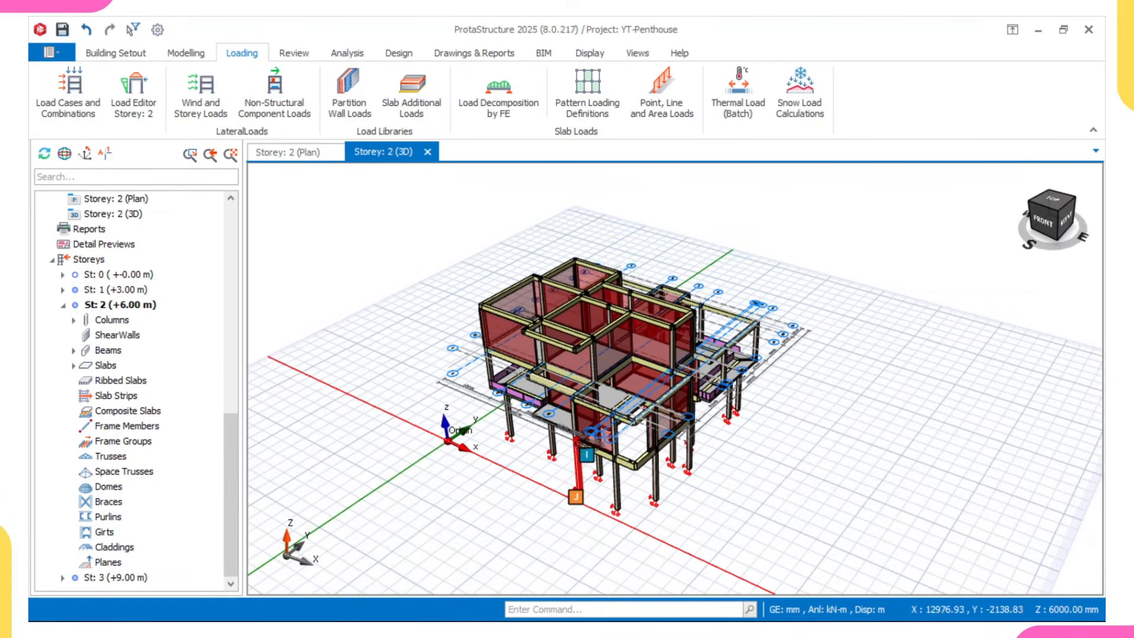
- Return to the Storey 2 plan, then switch to AutoCAD and examine the walls around Bedroom 3 and the Sit Out
{"action": "left_click", "coordinate": [278, 153]}
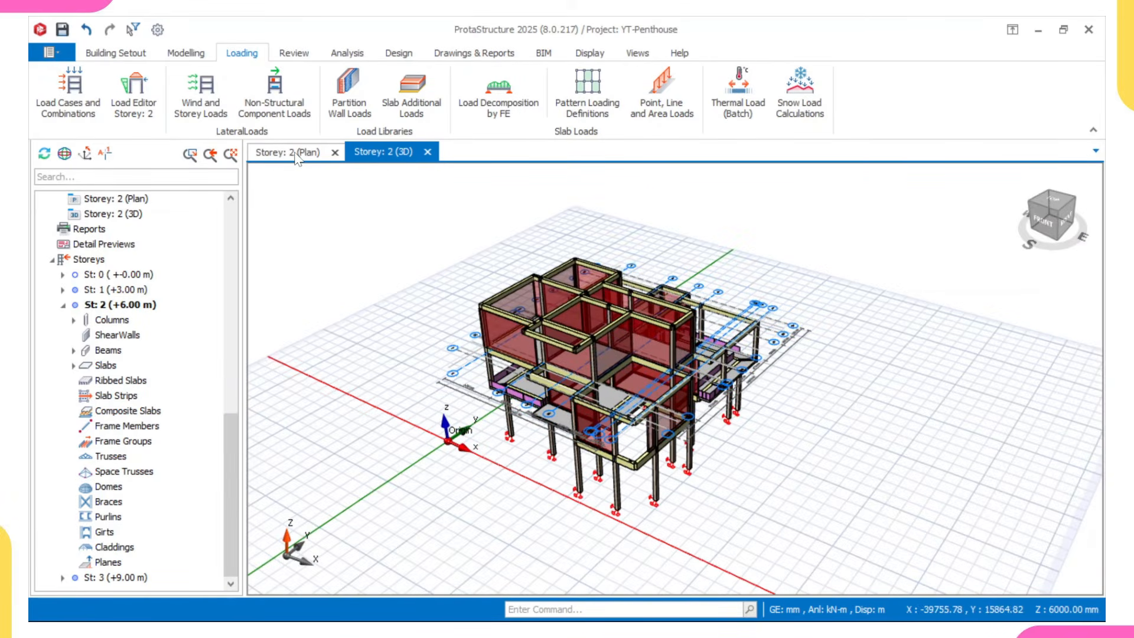
{"action": "mouse_move", "coordinate": [1085, 616]}
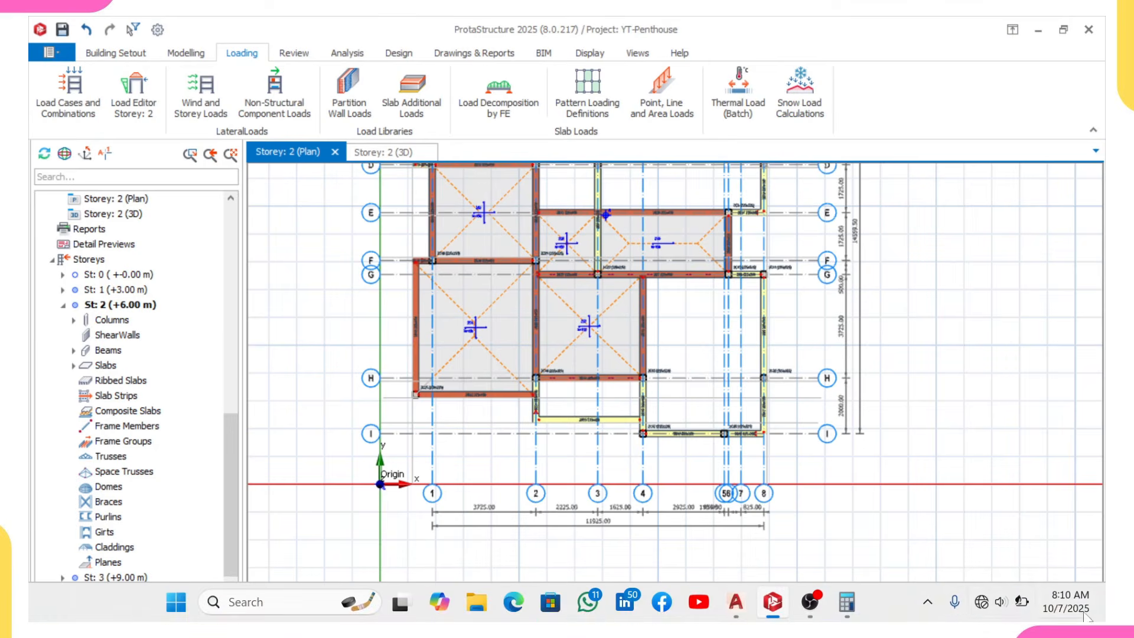
{"action": "left_click", "coordinate": [734, 604]}
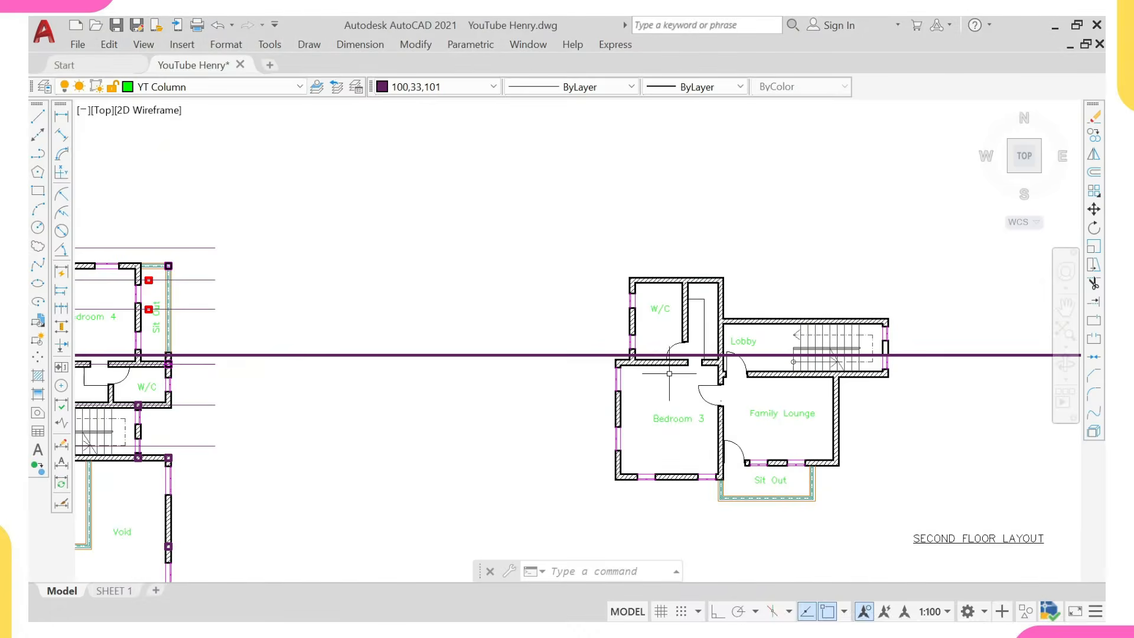
{"action": "scroll", "coordinate": [620, 358], "scroll_direction": "up", "scroll_amount": 1}
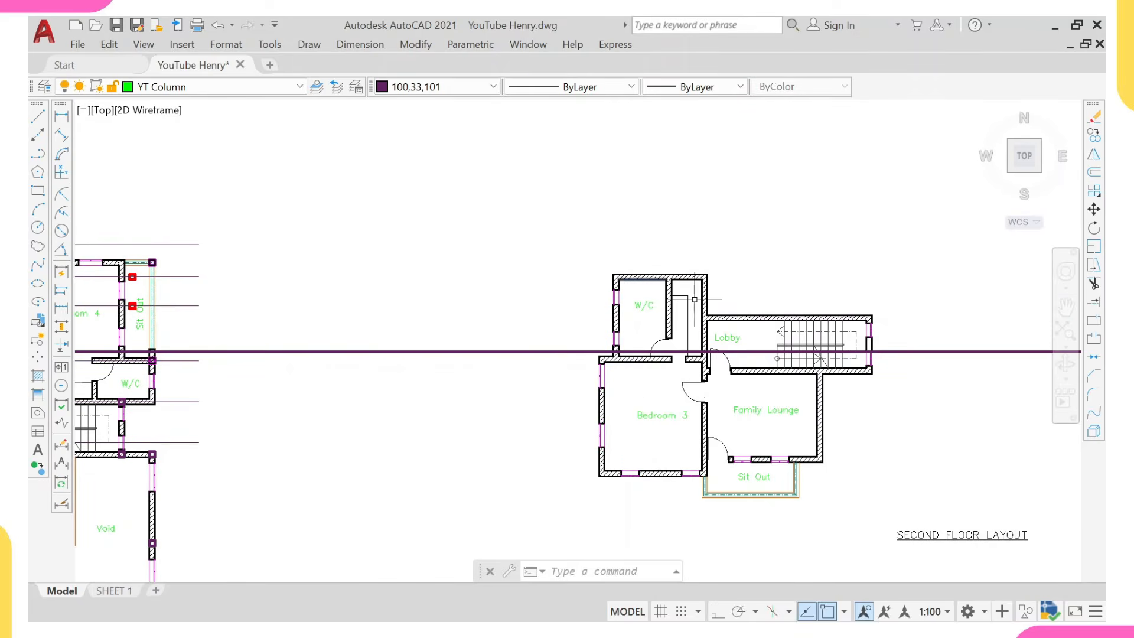
{"action": "scroll", "coordinate": [765, 472], "scroll_direction": "up", "scroll_amount": 2}
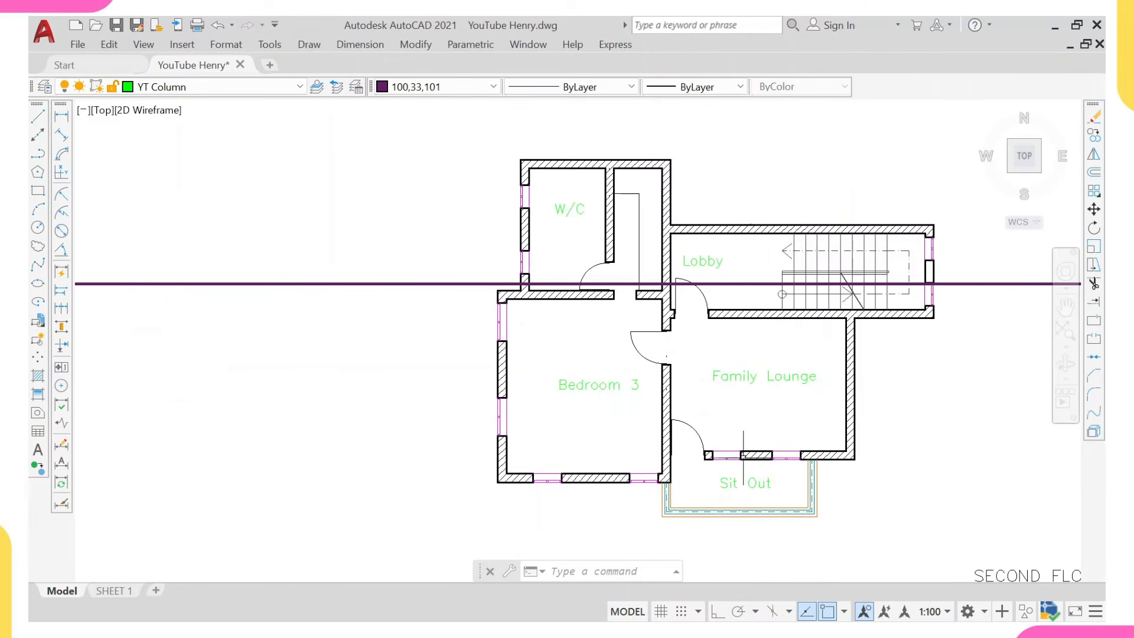
- Switch back to ProtaStructure and insert a wall by dragging along beam 2B21, from column 2C14 to the axis intersection at beam 2B22
{"action": "left_click", "coordinate": [734, 602]}
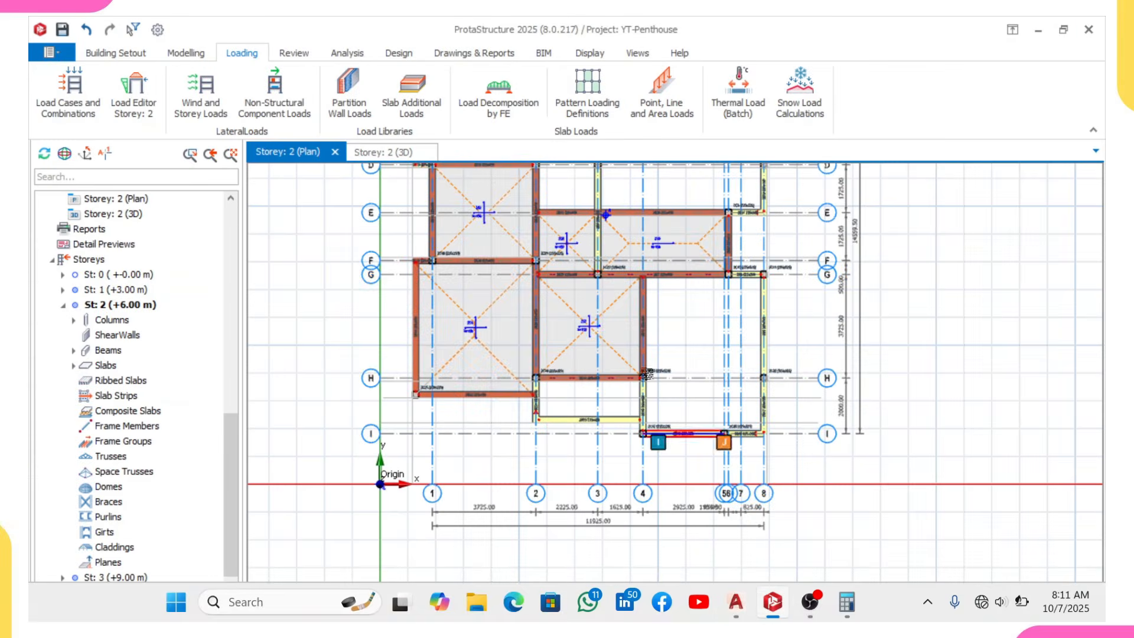
{"action": "middle_click_drag", "start_coordinate": [614, 375], "coordinate": [618, 385]}
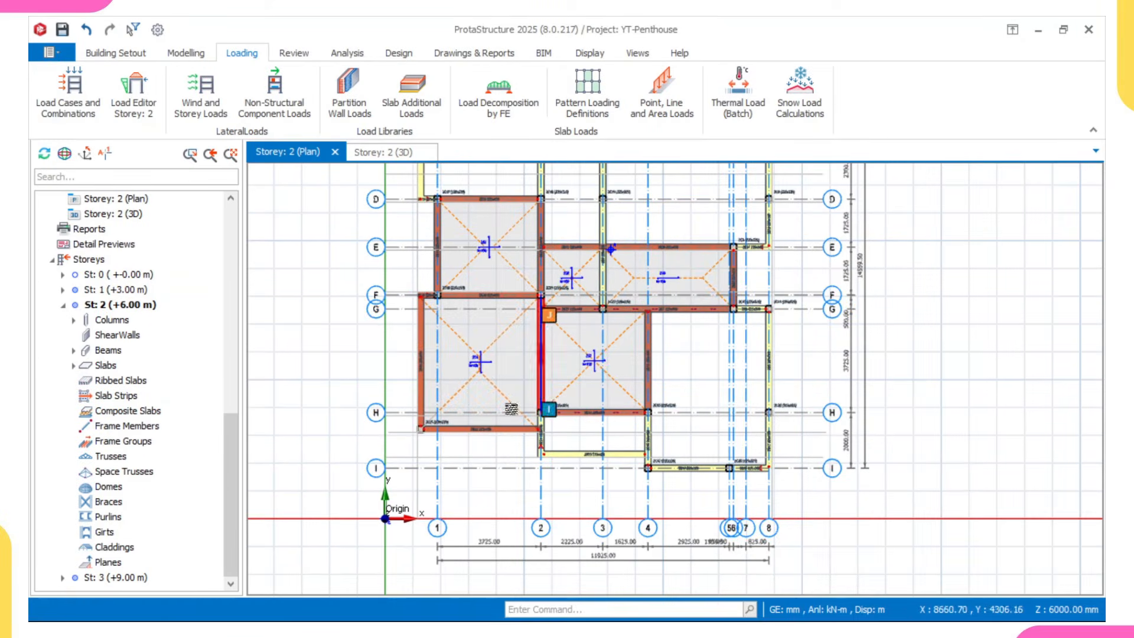
{"action": "scroll", "coordinate": [611, 254], "scroll_direction": "up", "scroll_amount": 3}
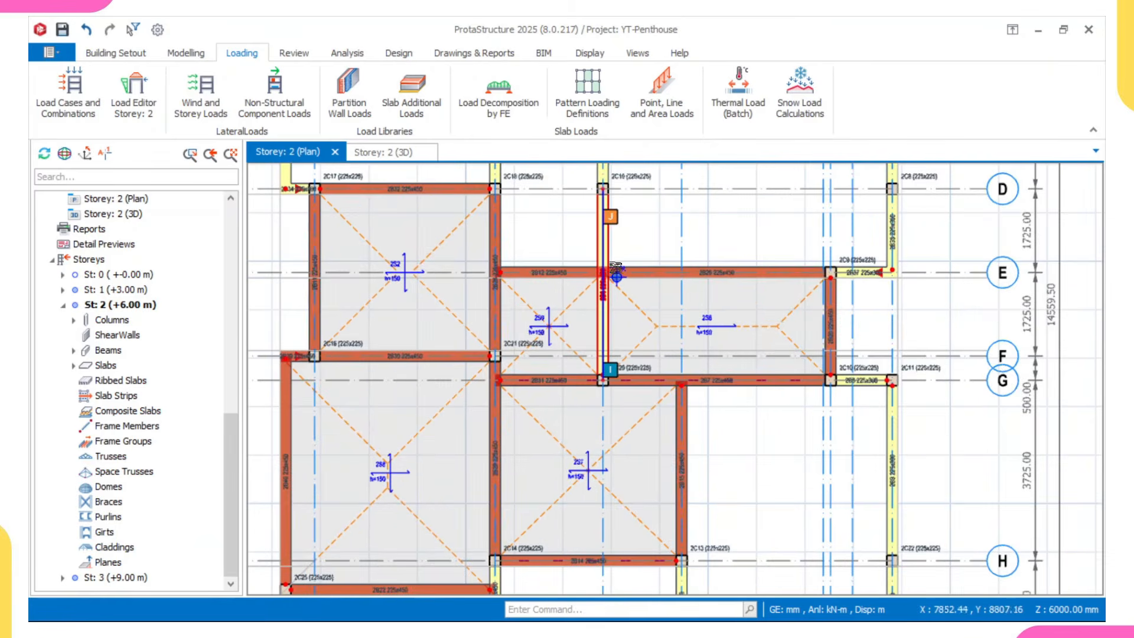
{"action": "scroll", "coordinate": [608, 365], "scroll_direction": "down", "scroll_amount": 3}
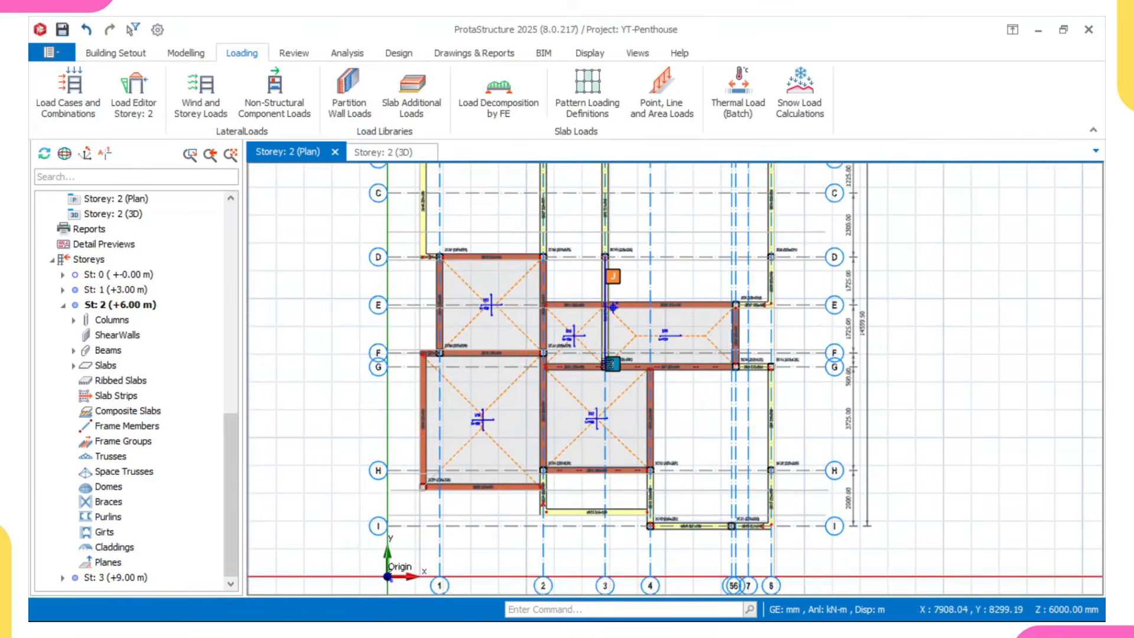
{"action": "scroll", "coordinate": [608, 364], "scroll_direction": "up", "scroll_amount": 10}
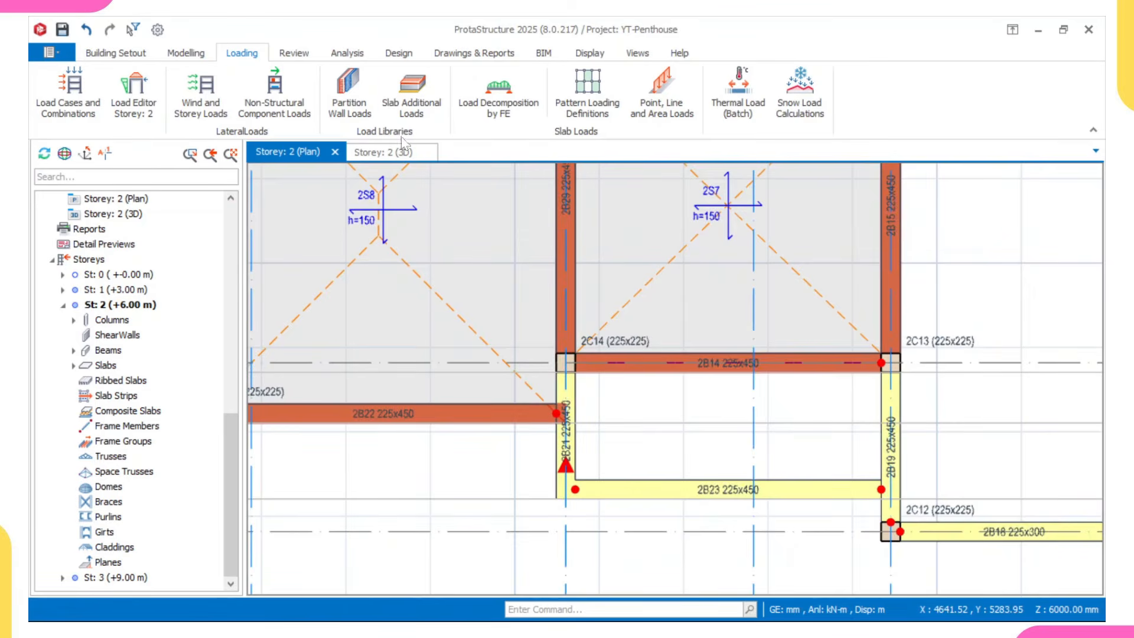
{"action": "left_click", "coordinate": [564, 277]}
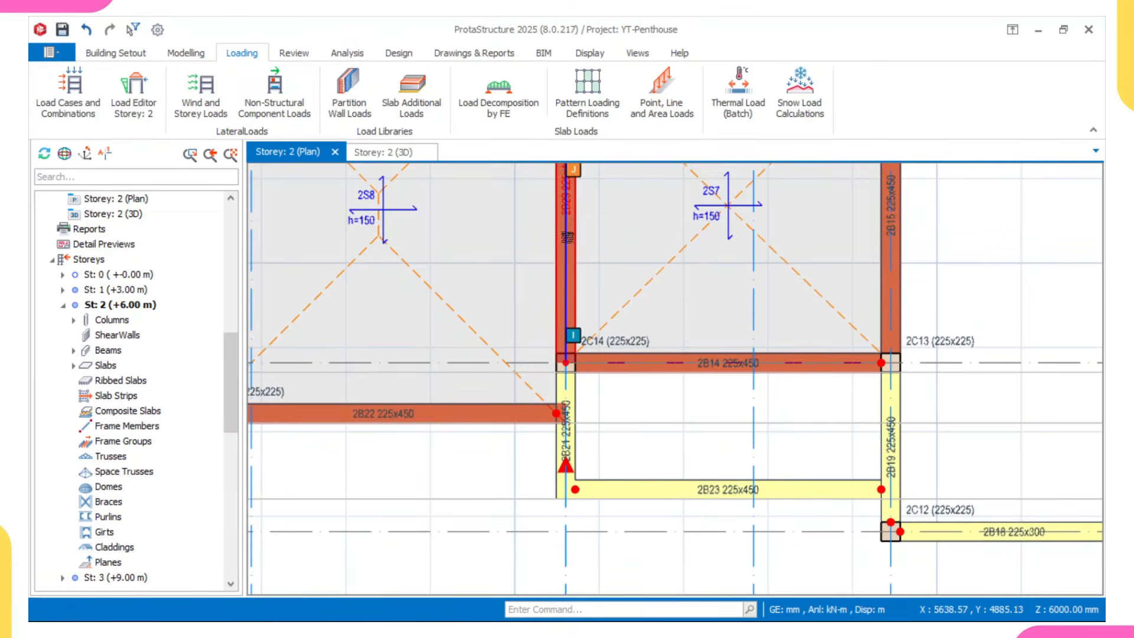
{"action": "left_click", "coordinate": [361, 112]}
{"action": "scroll", "coordinate": [626, 376], "scroll_direction": "up", "scroll_amount": 1}
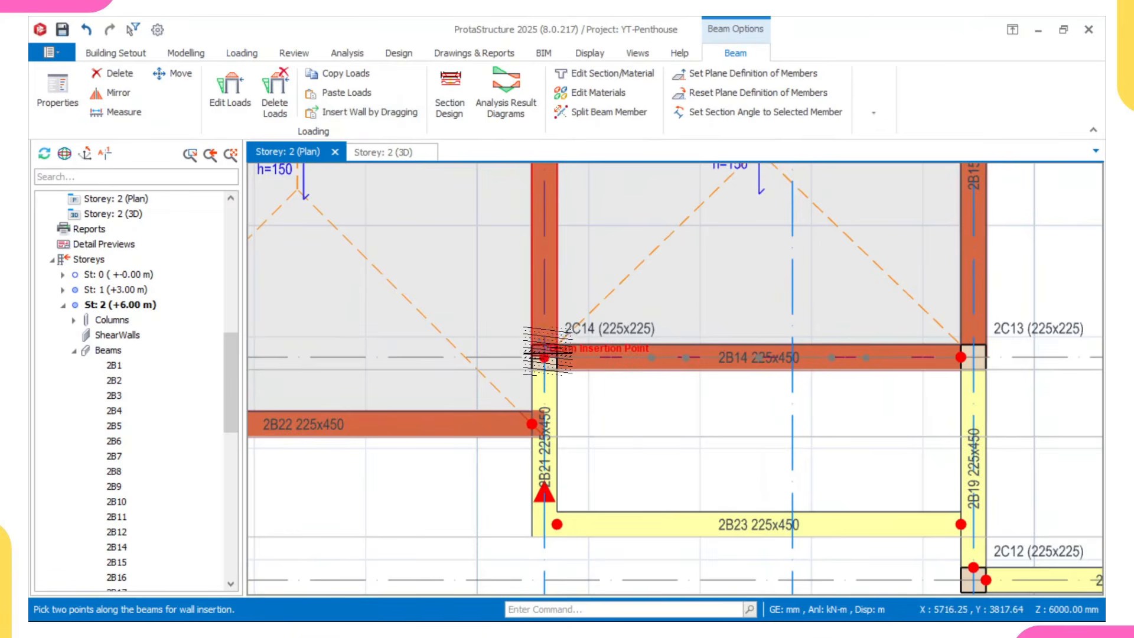
{"action": "left_click", "coordinate": [544, 358]}
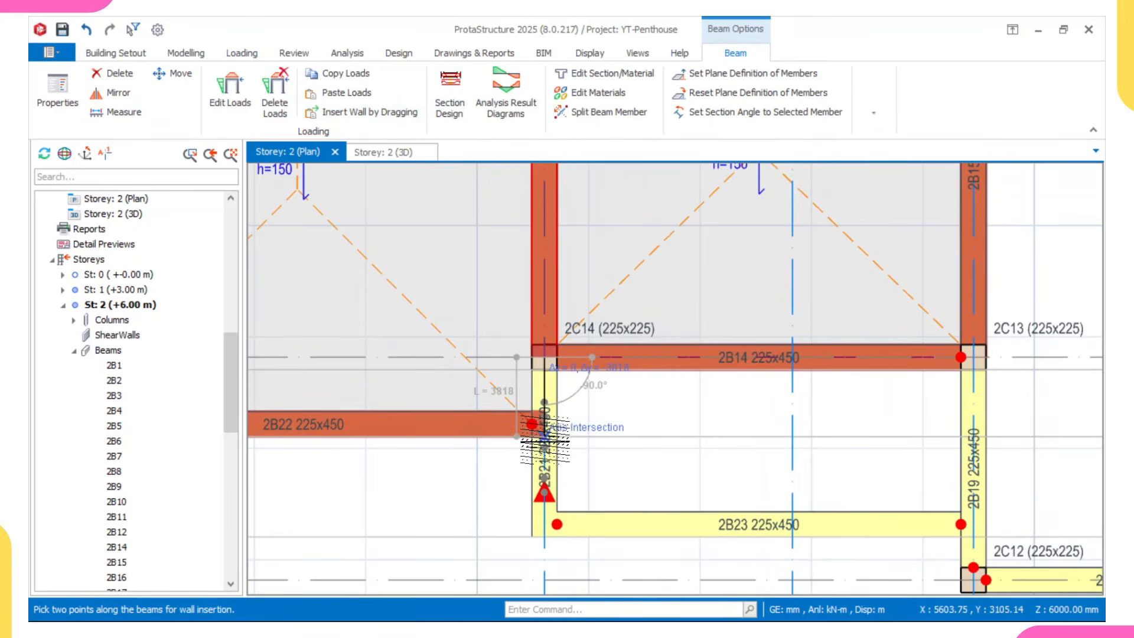
{"action": "left_click", "coordinate": [544, 437]}
{"action": "scroll", "coordinate": [633, 377], "scroll_direction": "down", "scroll_amount": 2}
{"action": "scroll", "coordinate": [569, 388], "scroll_direction": "down", "scroll_amount": 3}
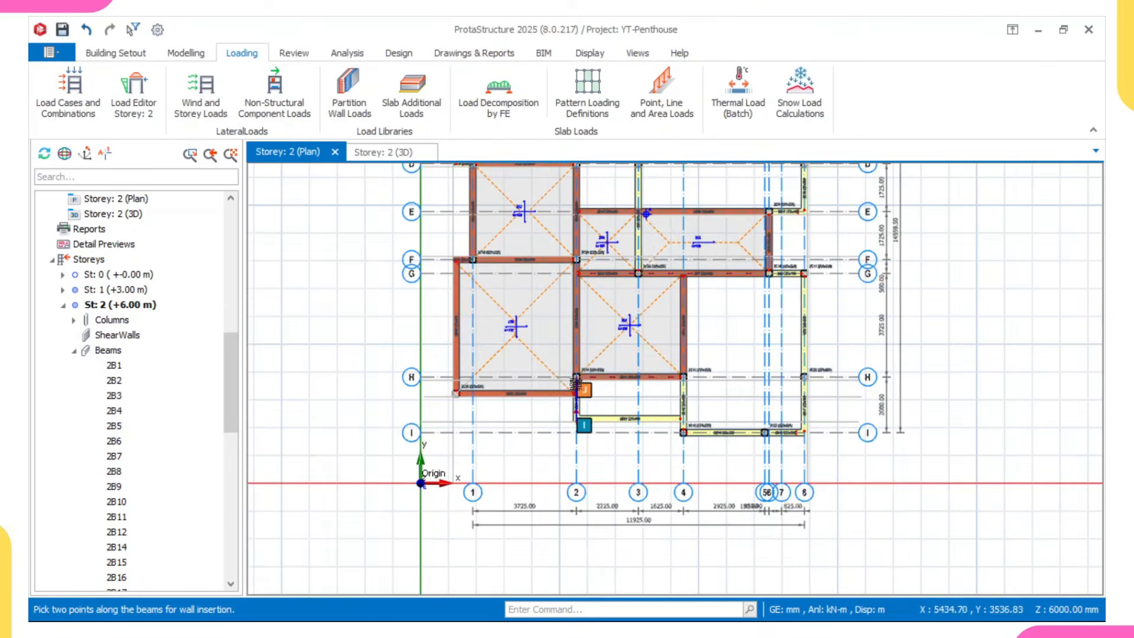
{"action": "middle_click_drag", "start_coordinate": [587, 351], "coordinate": [599, 429]}
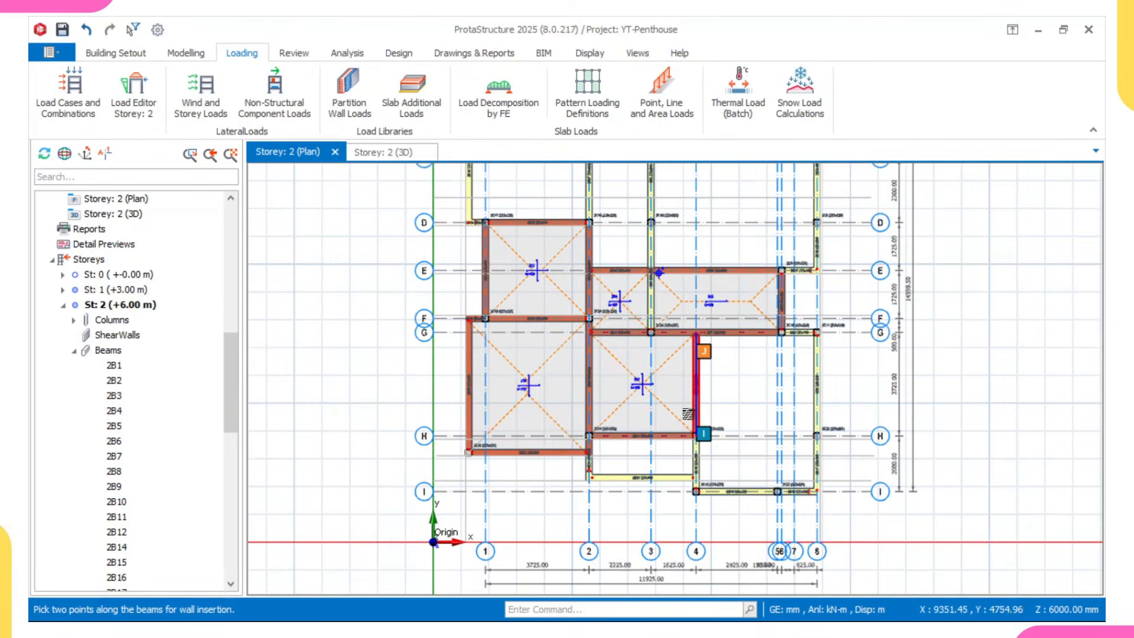
- Show the Storey 2 3D view and examine the partial wall on beam 2B21 and the neighbouring walls from several angles
{"action": "left_click", "coordinate": [386, 158]}
{"action": "scroll", "coordinate": [562, 330], "scroll_direction": "down", "scroll_amount": 2}
{"action": "middle_click_drag", "start_coordinate": [564, 358], "coordinate": [643, 407], "text": "shift"}
{"action": "middle_click_drag", "start_coordinate": [560, 339], "coordinate": [463, 426], "text": "shift"}
{"action": "scroll", "coordinate": [555, 360], "scroll_direction": "up", "scroll_amount": 3}
{"action": "scroll", "coordinate": [623, 402], "scroll_direction": "up", "scroll_amount": 5}
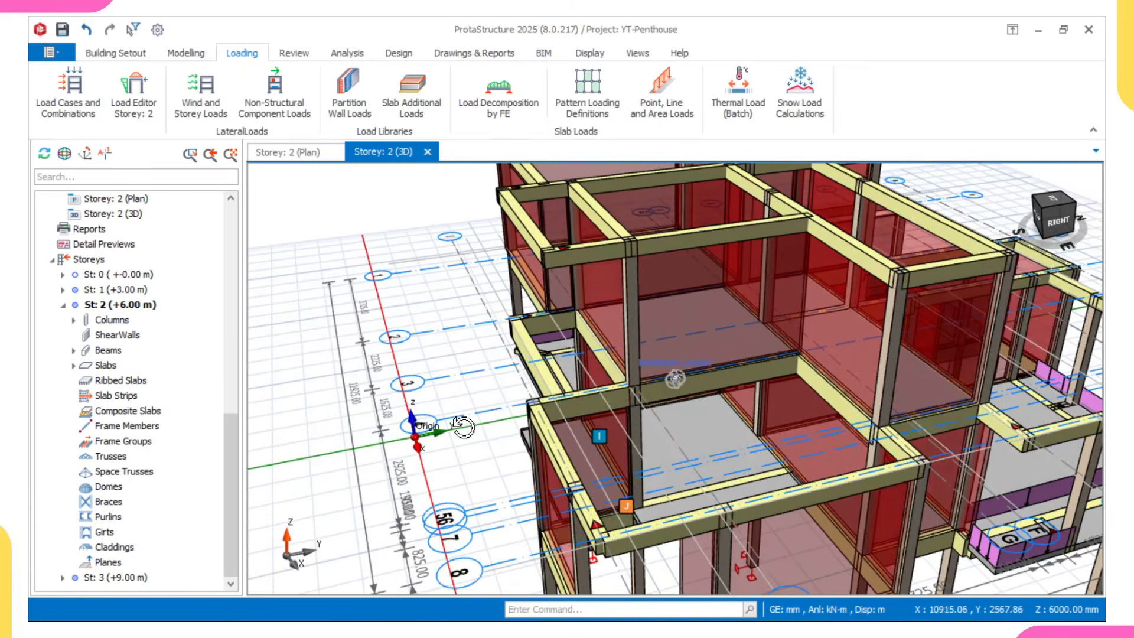
{"action": "middle_click_drag", "start_coordinate": [580, 432], "coordinate": [631, 434], "text": "shift"}
{"action": "mouse_move", "coordinate": [536, 440]}
{"action": "middle_mouse_down", "text": "shift"}
{"action": "mouse_move", "coordinate": [556, 425]}
{"action": "mouse_move", "coordinate": [536, 441]}
{"action": "middle_mouse_up", "text": "shift"}
{"action": "scroll", "coordinate": [544, 422], "scroll_direction": "up", "scroll_amount": 3}
{"action": "scroll", "coordinate": [525, 428], "scroll_direction": "up", "scroll_amount": 3}
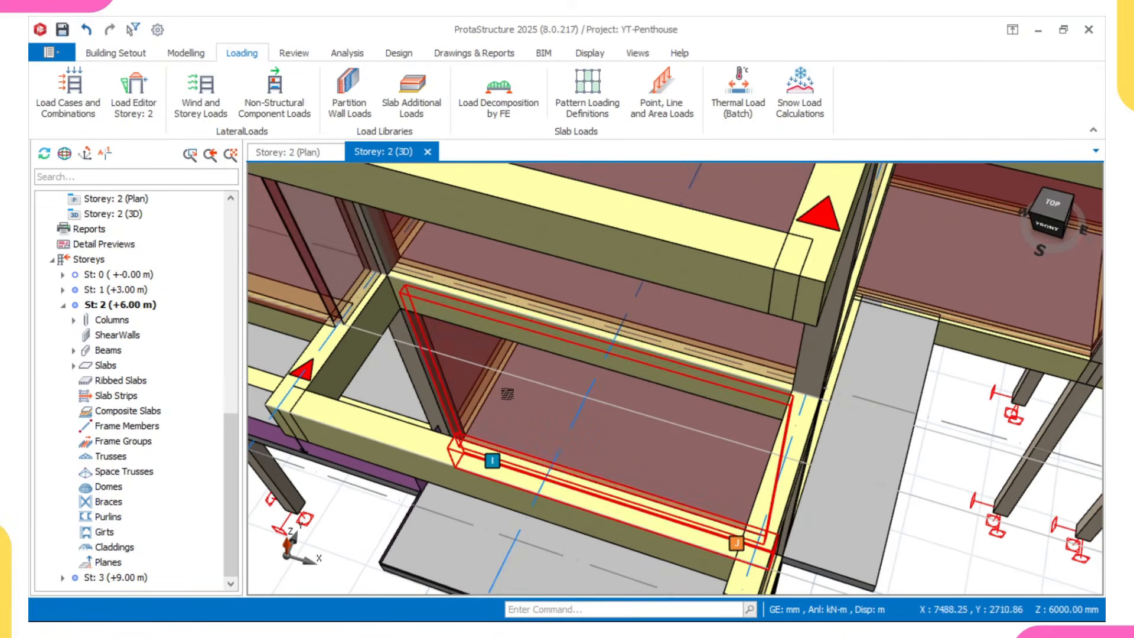
{"action": "scroll", "coordinate": [481, 398], "scroll_direction": "down", "scroll_amount": 3}
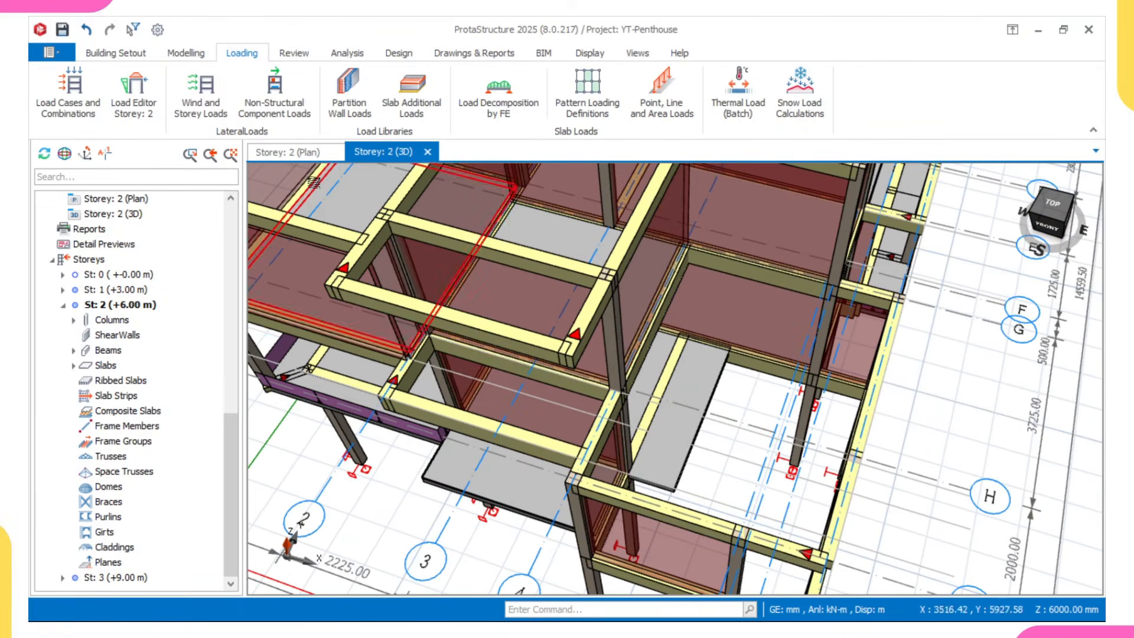
- Return to the Storey 2 plan and insert a 150 mm slab in the region enclosed by beams 2B14, 2B19, 2B21 and 2B23
{"action": "left_click", "coordinate": [270, 154]}
{"action": "scroll", "coordinate": [617, 414], "scroll_direction": "up", "scroll_amount": 3}
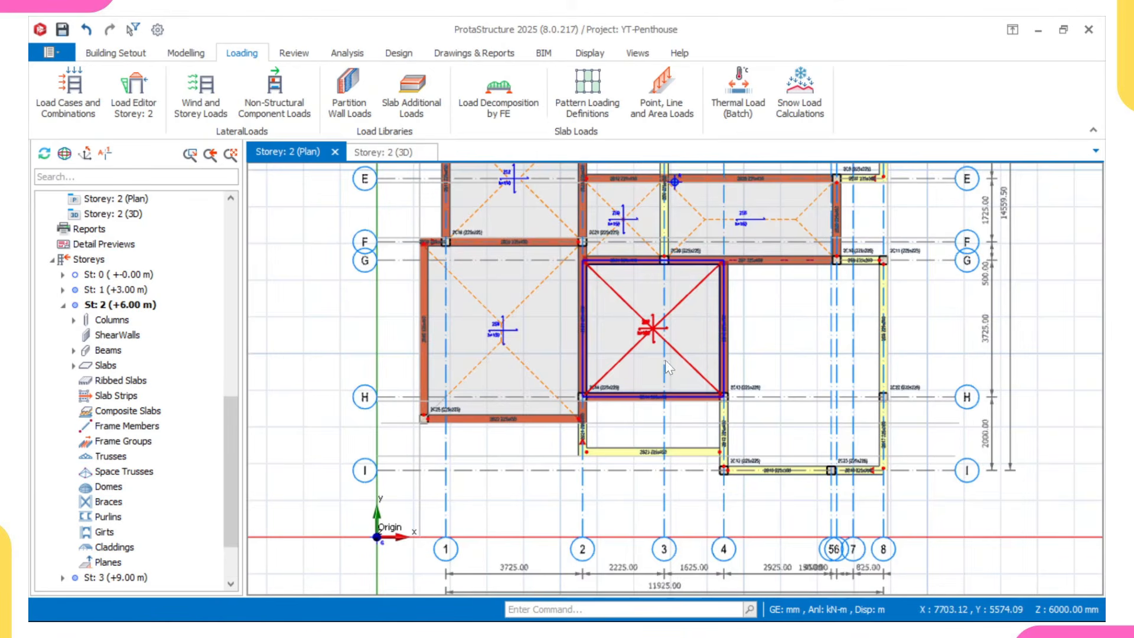
{"action": "left_click", "coordinate": [656, 419]}
{"action": "scroll", "coordinate": [649, 422], "scroll_direction": "up", "scroll_amount": 4}
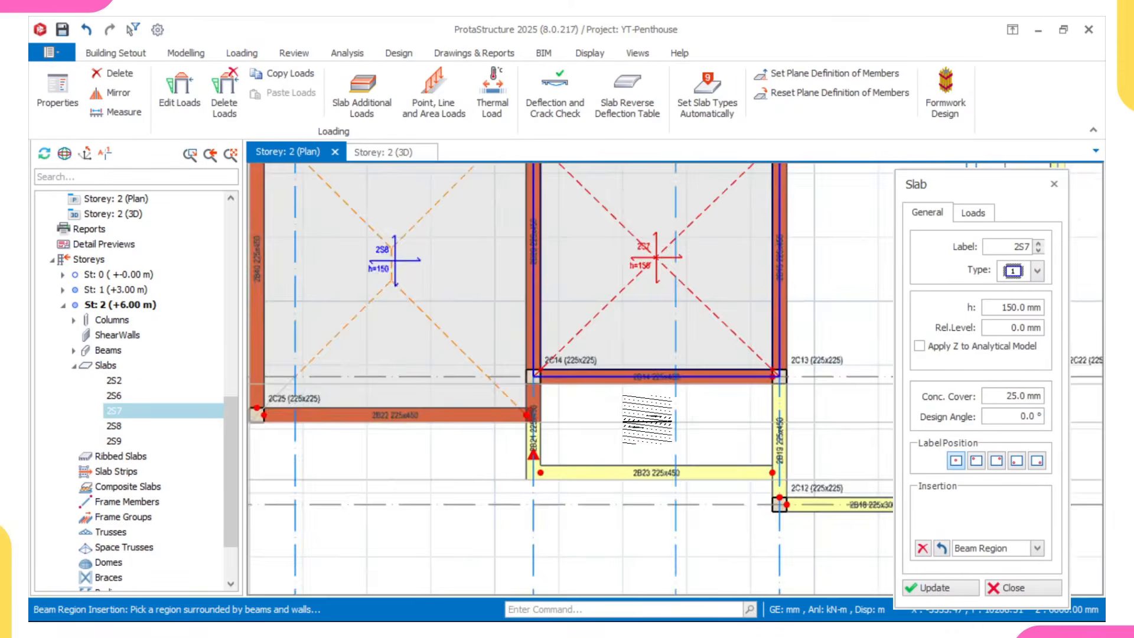
{"action": "left_click", "coordinate": [516, 452]}
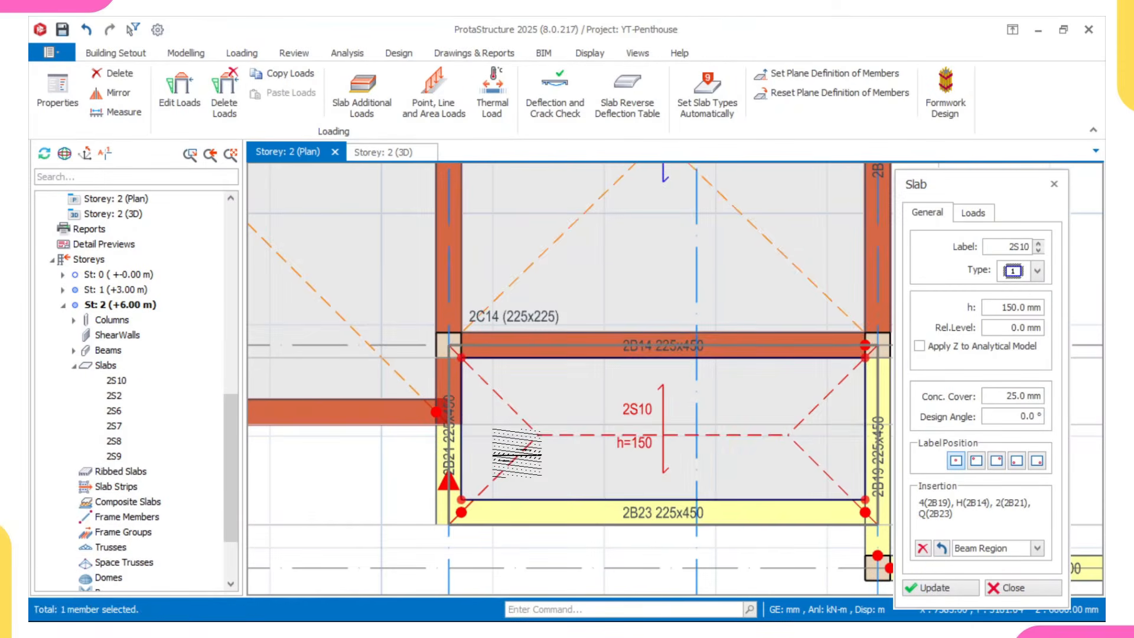
{"action": "scroll", "coordinate": [549, 452], "scroll_direction": "down", "scroll_amount": 4}
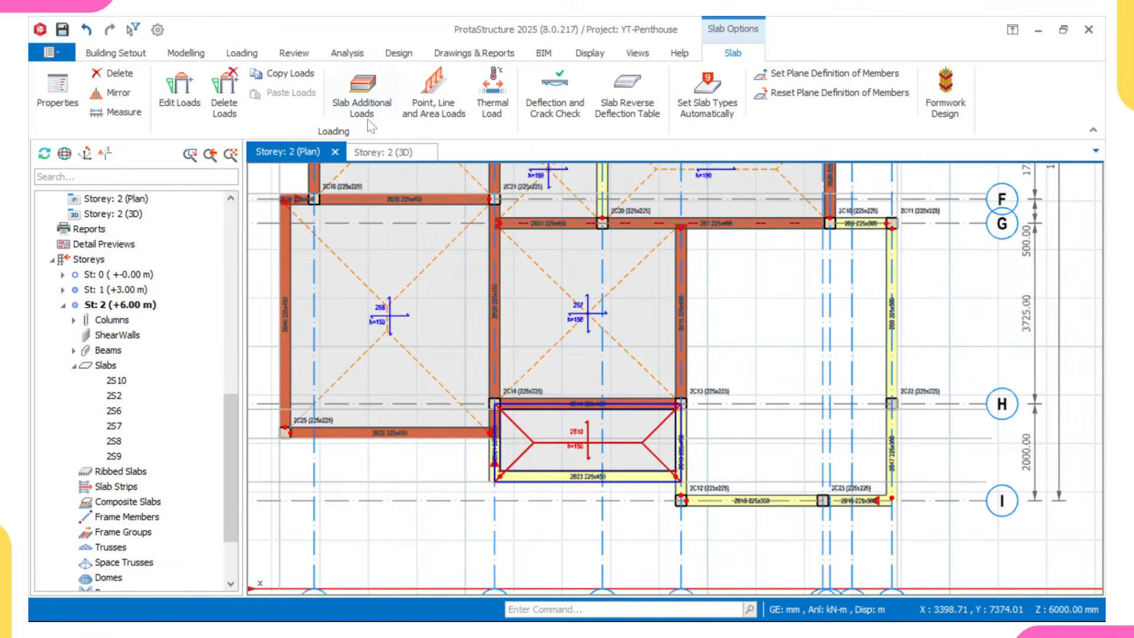
- Examine the new Sit Out slab in the 3D view from several angles, with Storey 0 as the active storey
{"action": "left_click", "coordinate": [382, 152]}
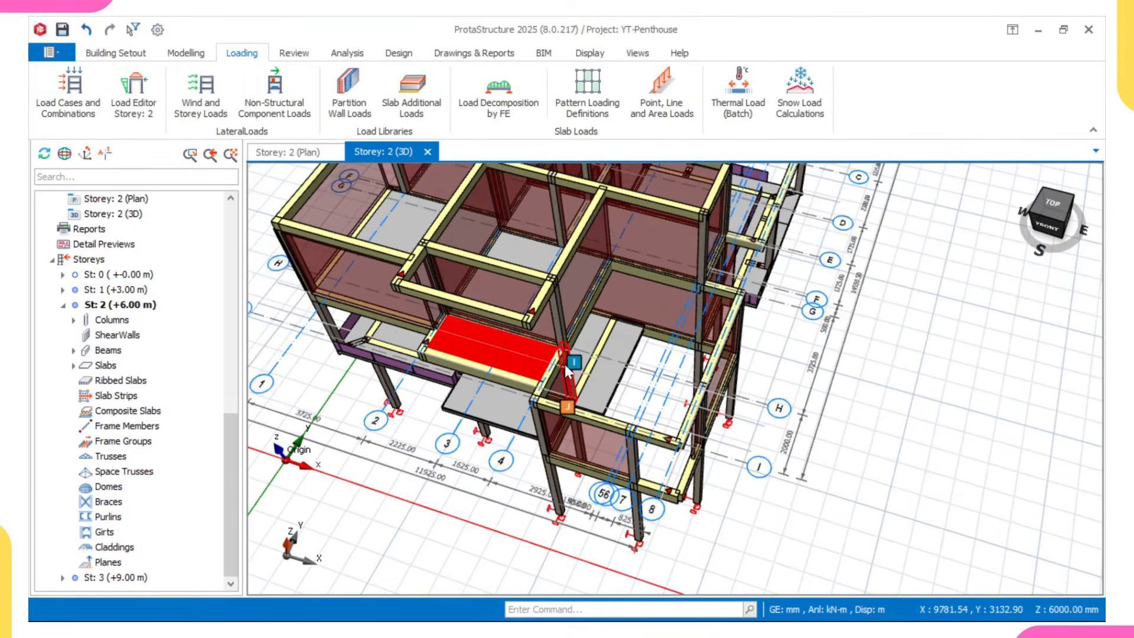
{"action": "middle_click_drag", "start_coordinate": [573, 367], "coordinate": [499, 262]}
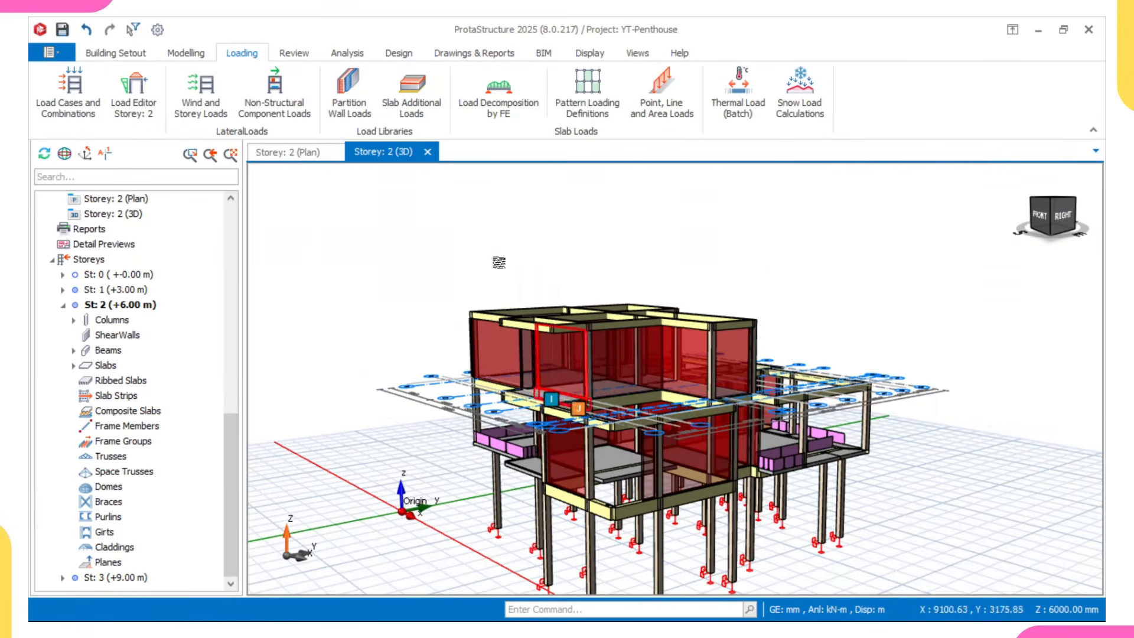
{"action": "double_click", "coordinate": [142, 274]}
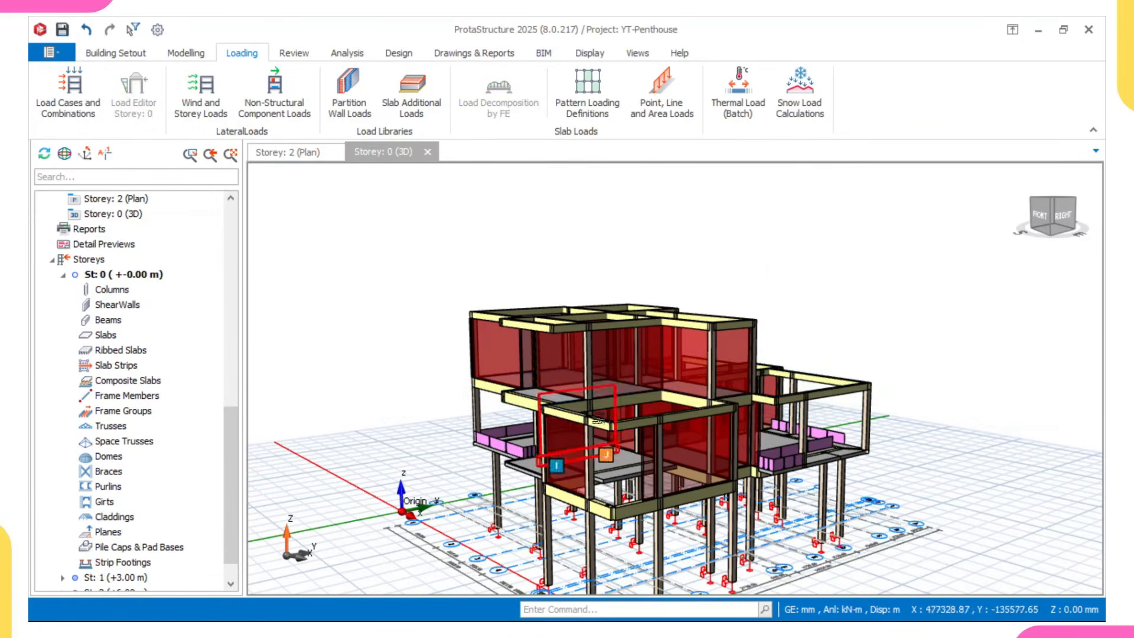
{"action": "middle_click_drag", "start_coordinate": [561, 346], "coordinate": [921, 309]}
{"action": "middle_click_drag", "start_coordinate": [378, 234], "coordinate": [662, 381]}
{"action": "scroll", "coordinate": [675, 382], "scroll_direction": "up", "scroll_amount": 2}
{"action": "scroll", "coordinate": [561, 371], "scroll_direction": "up", "scroll_amount": 3}
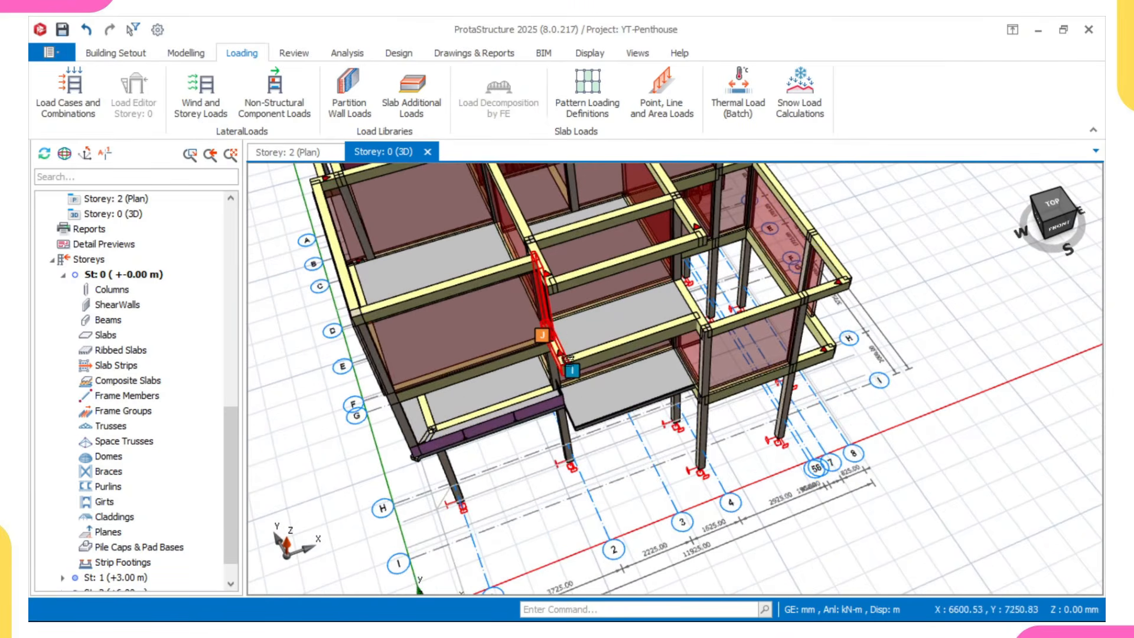
- Return to the Storey 2 plan and set up a slab line load with G magnitudes of 1.0 kN/m at start and end
{"action": "left_click", "coordinate": [277, 152]}
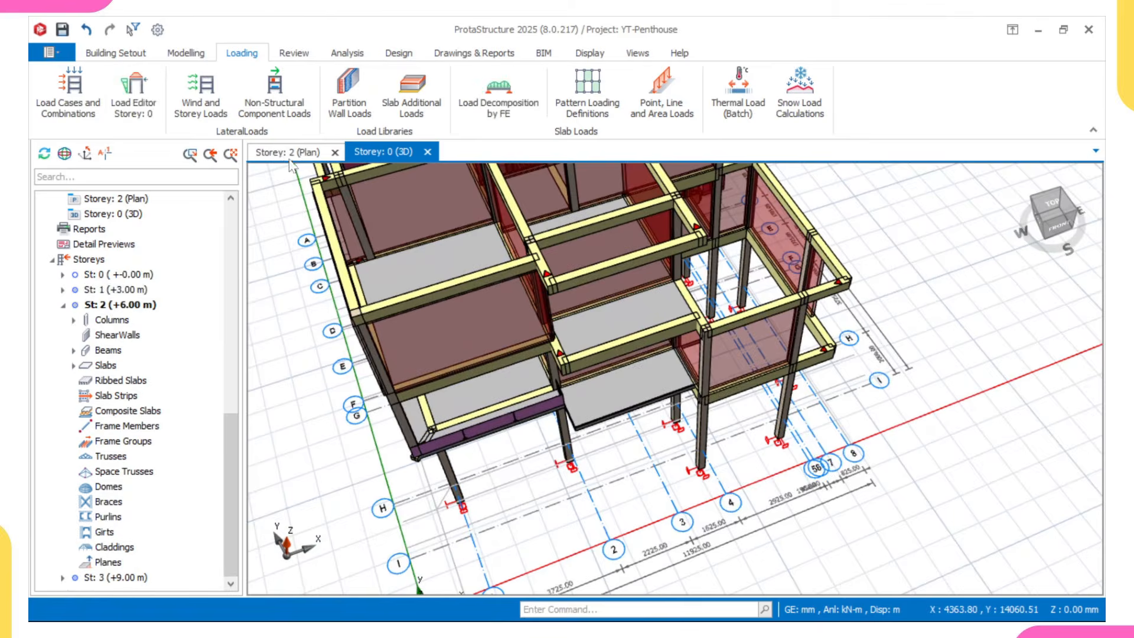
{"action": "scroll", "coordinate": [440, 307], "scroll_direction": "down", "scroll_amount": 1}
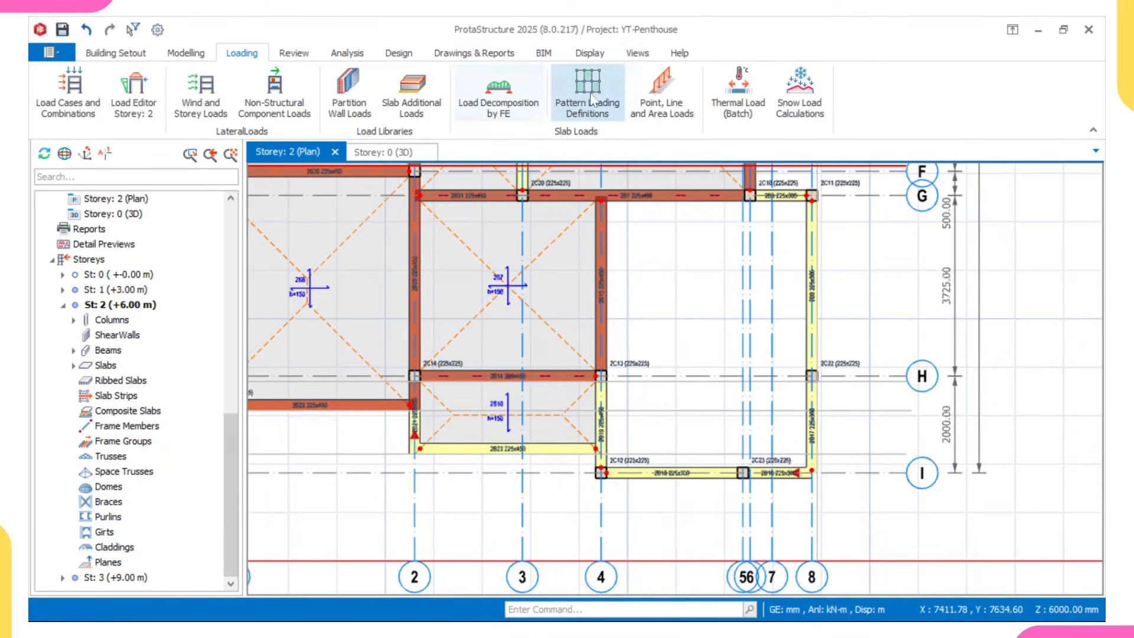
{"action": "left_click", "coordinate": [664, 95]}
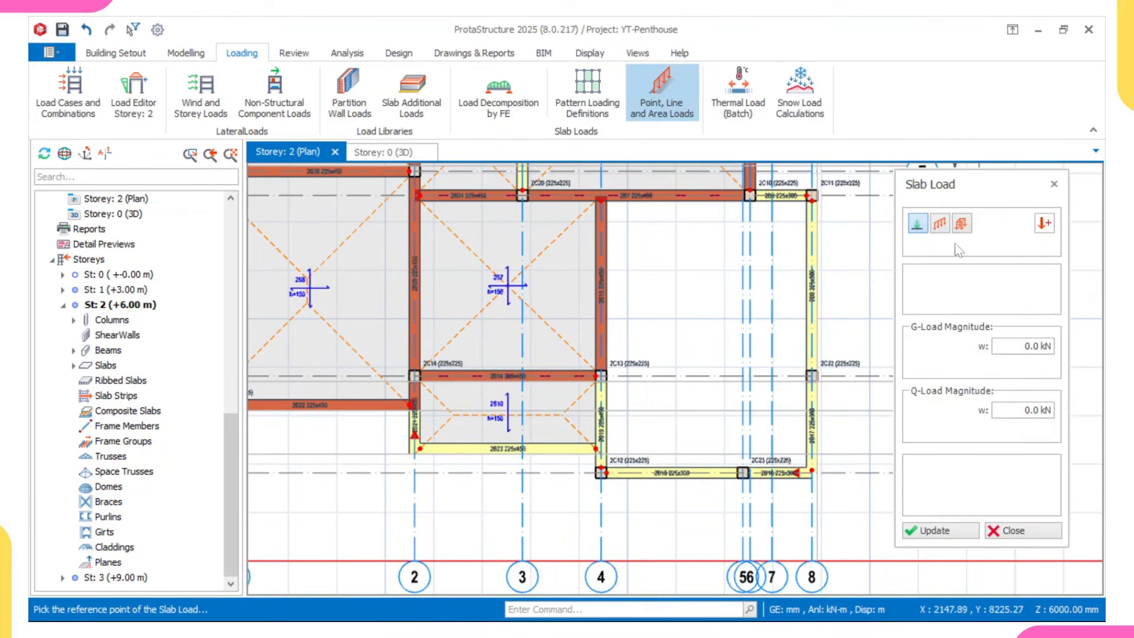
{"action": "left_click", "coordinate": [939, 223]}
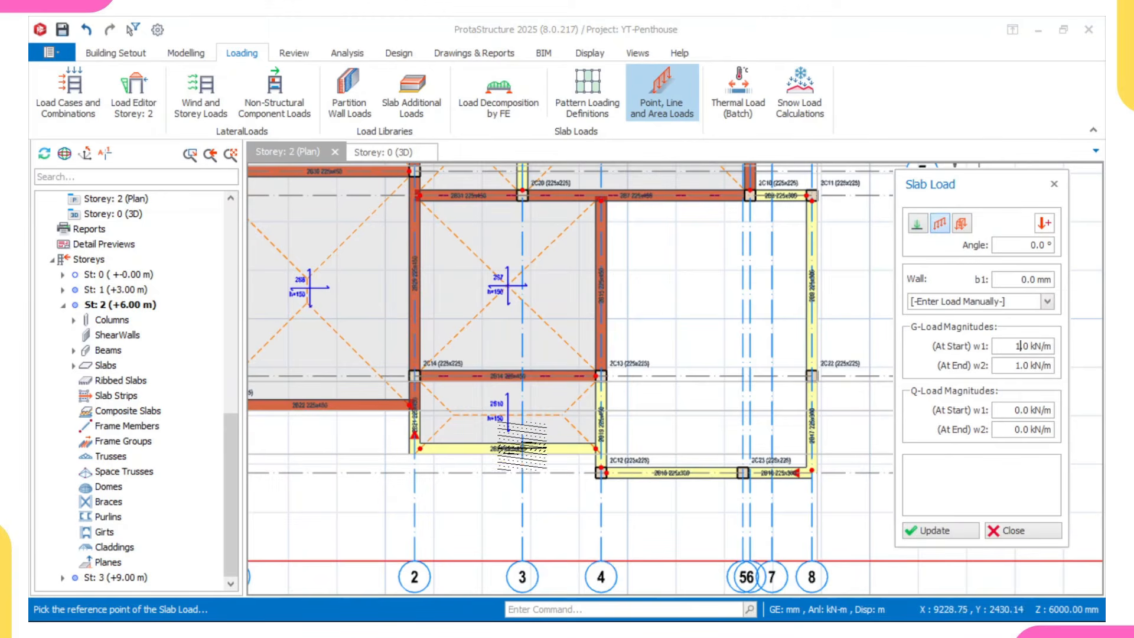
{"action": "scroll", "coordinate": [407, 407], "scroll_direction": "up", "scroll_amount": 5}
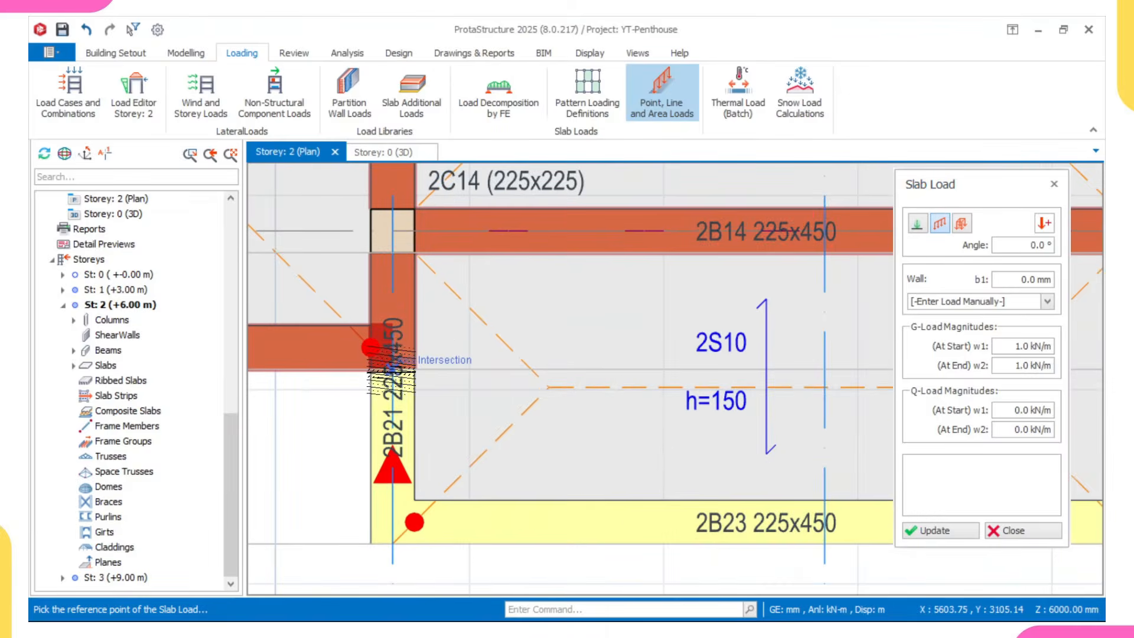
- Place the line load along the 900 mm free length of beam 2B21, from below beam 2B22 to the corner with beam 2B23
{"action": "left_click", "coordinate": [391, 371]}
{"action": "scroll", "coordinate": [394, 515], "scroll_direction": "down", "scroll_amount": 3}
{"action": "scroll", "coordinate": [395, 511], "scroll_direction": "up", "scroll_amount": 3}
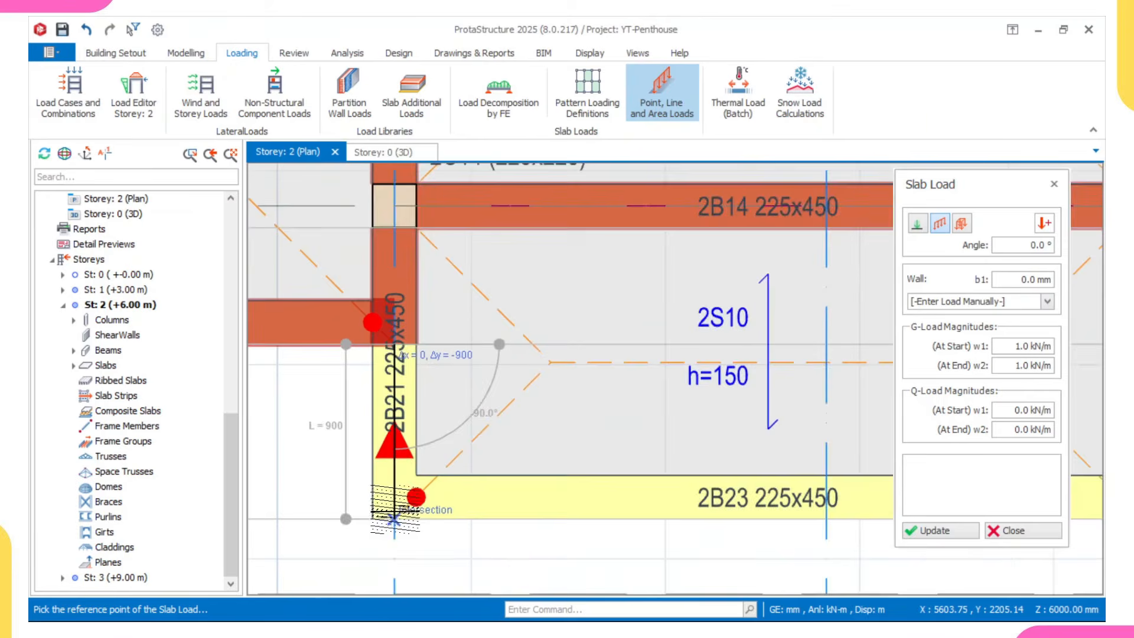
{"action": "scroll", "coordinate": [394, 511], "scroll_direction": "up", "scroll_amount": 1}
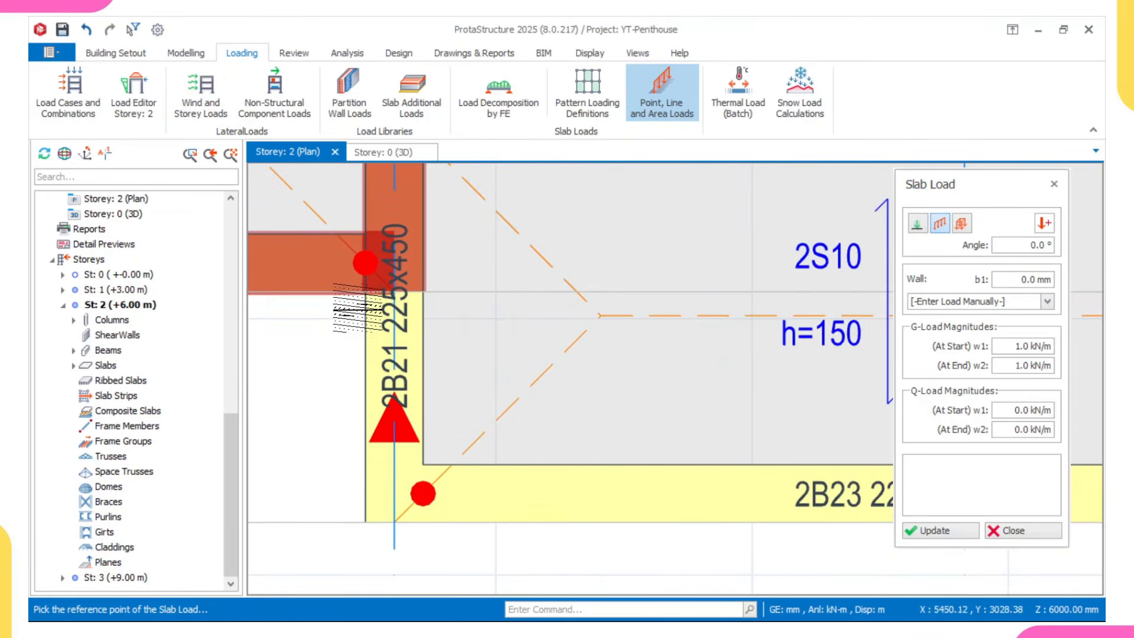
{"action": "scroll", "coordinate": [357, 307], "scroll_direction": "up", "scroll_amount": 1}
{"action": "scroll", "coordinate": [413, 304], "scroll_direction": "up", "scroll_amount": 2}
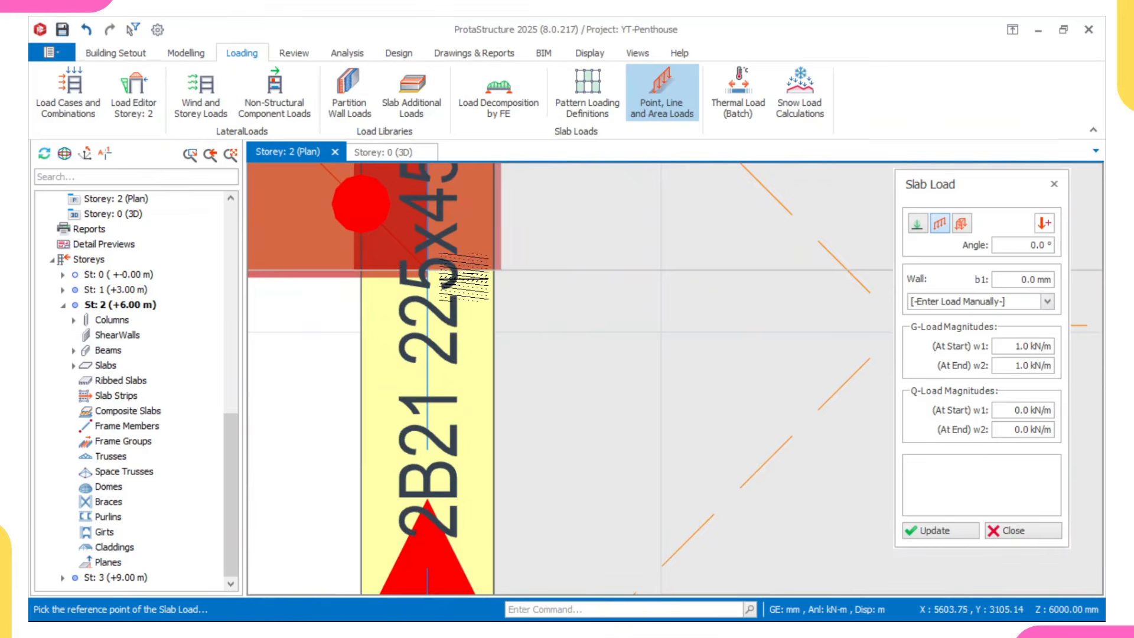
{"action": "scroll", "coordinate": [434, 387], "scroll_direction": "down", "scroll_amount": 3}
{"action": "scroll", "coordinate": [437, 384], "scroll_direction": "up", "scroll_amount": 2}
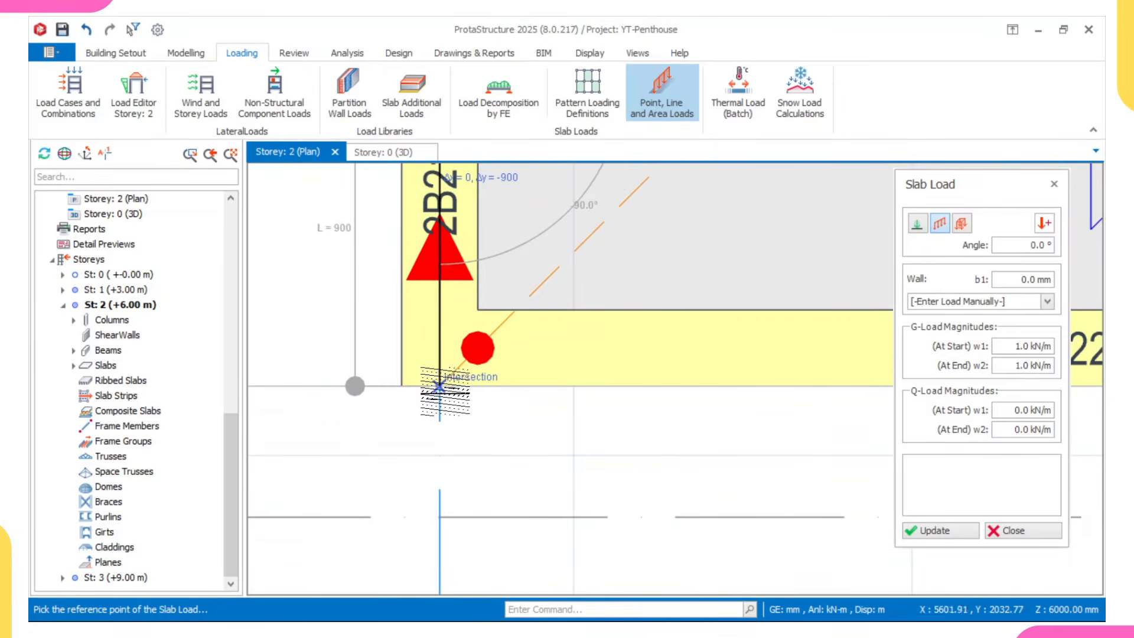
{"action": "scroll", "coordinate": [417, 396], "scroll_direction": "up", "scroll_amount": 2}
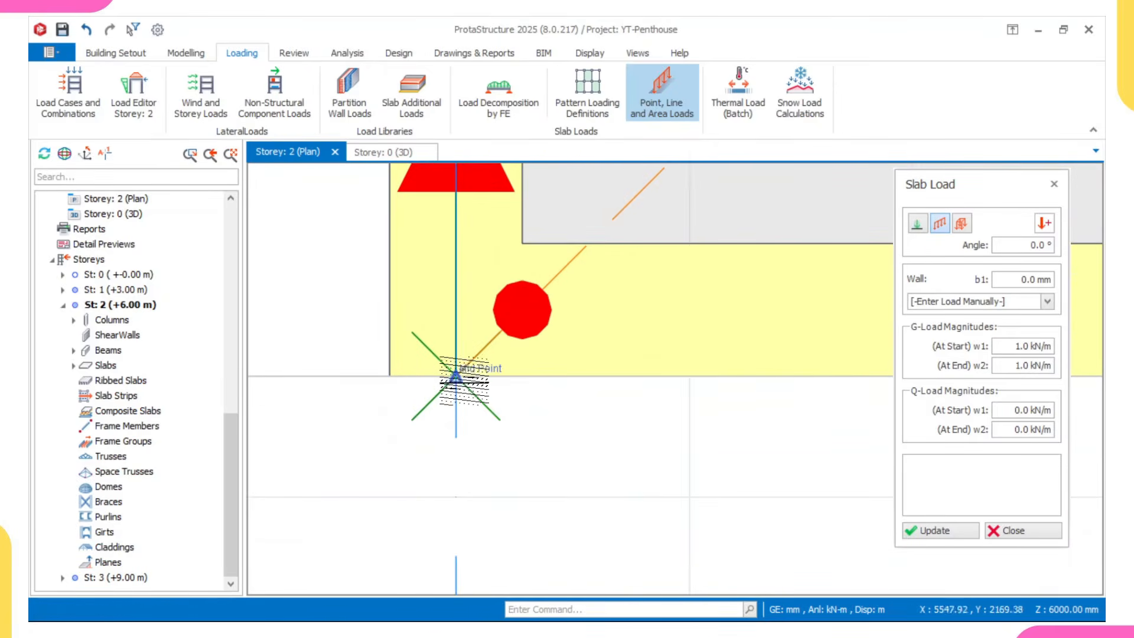
- Place the line load along the outer edge of beam 2B23, 3850 mm from the beam 2B21 corner to the intersection on beam 2B19
{"action": "scroll", "coordinate": [456, 378], "scroll_direction": "down", "scroll_amount": 3}
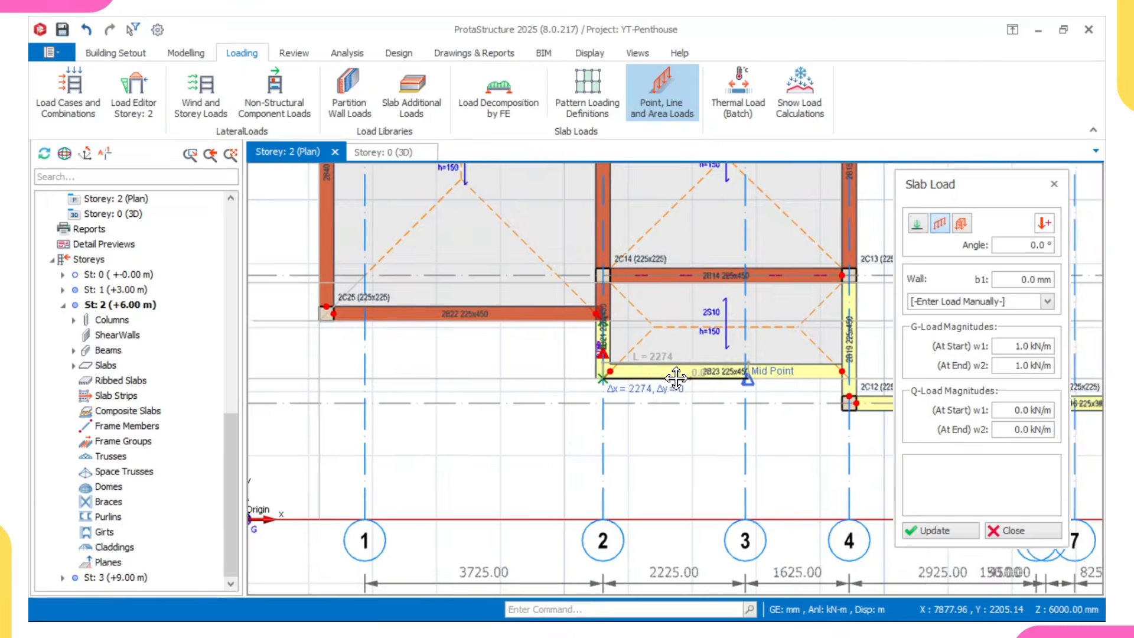
{"action": "middle_click_drag", "start_coordinate": [676, 377], "coordinate": [582, 380]}
{"action": "scroll", "coordinate": [694, 384], "scroll_direction": "up", "scroll_amount": 4}
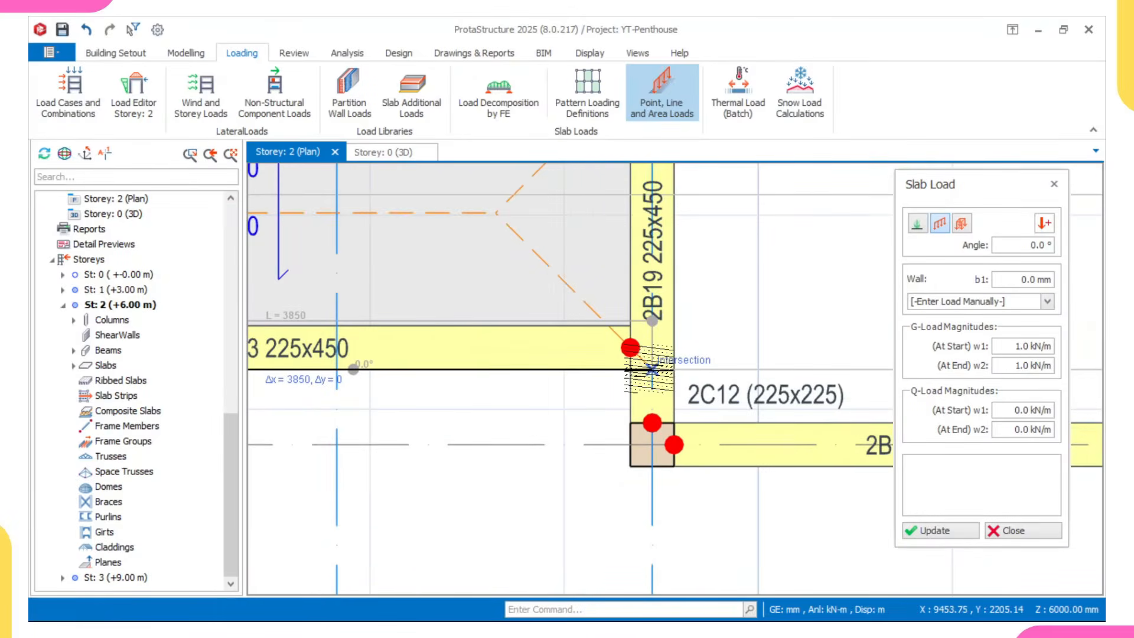
{"action": "scroll", "coordinate": [649, 369], "scroll_direction": "down", "scroll_amount": 4}
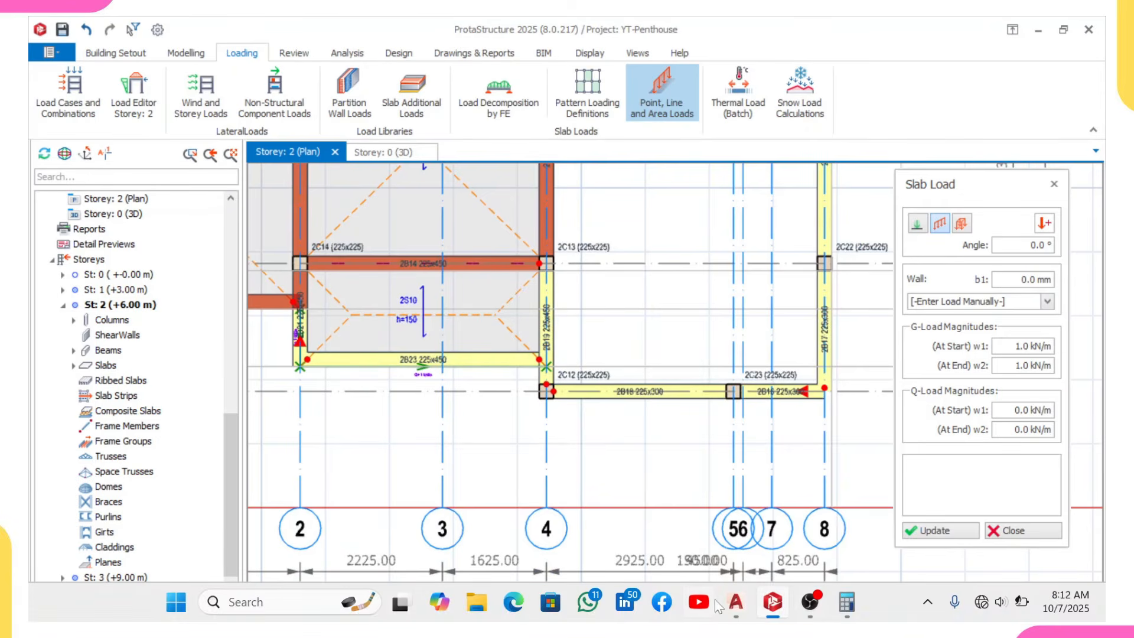
- Switch to AutoCAD and examine the Sit Out parapet on the first and second floor layouts
{"action": "left_click", "coordinate": [736, 602]}
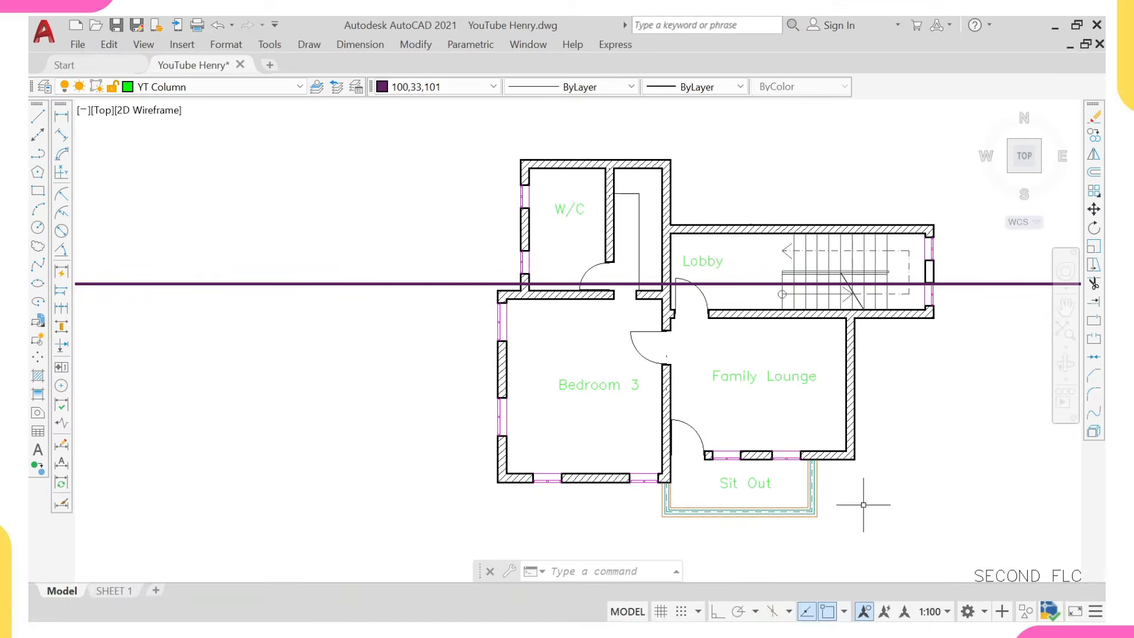
{"action": "scroll", "coordinate": [850, 507], "scroll_direction": "up", "scroll_amount": 2}
{"action": "scroll", "coordinate": [821, 449], "scroll_direction": "down", "scroll_amount": 4}
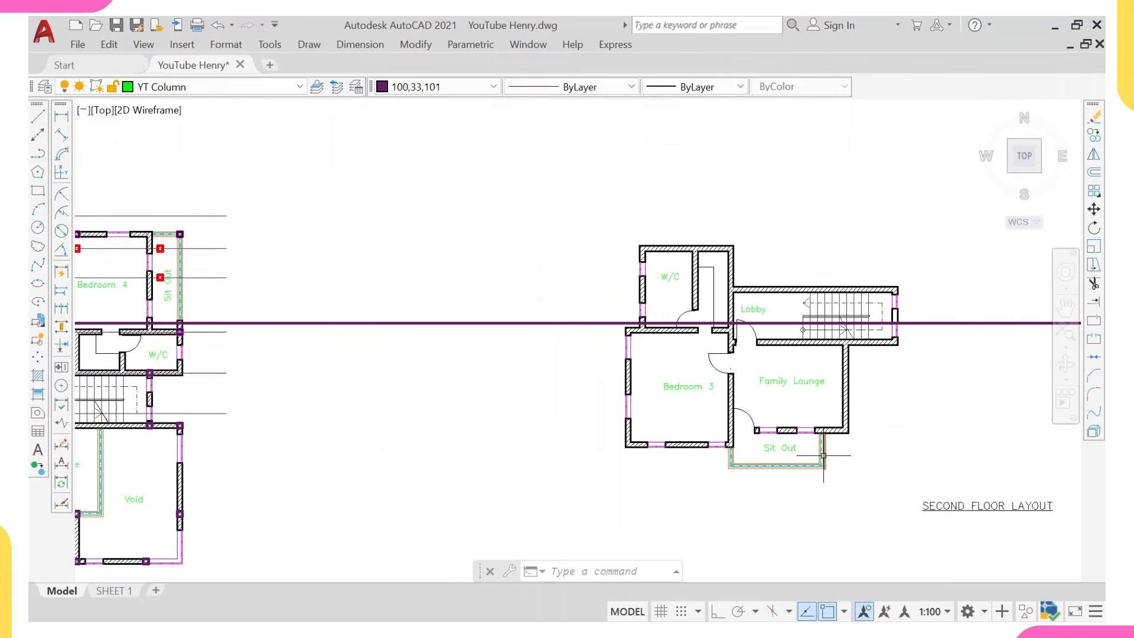
{"action": "middle_click_drag", "start_coordinate": [424, 487], "coordinate": [559, 423]}
{"action": "middle_click_drag", "start_coordinate": [297, 467], "coordinate": [504, 395]}
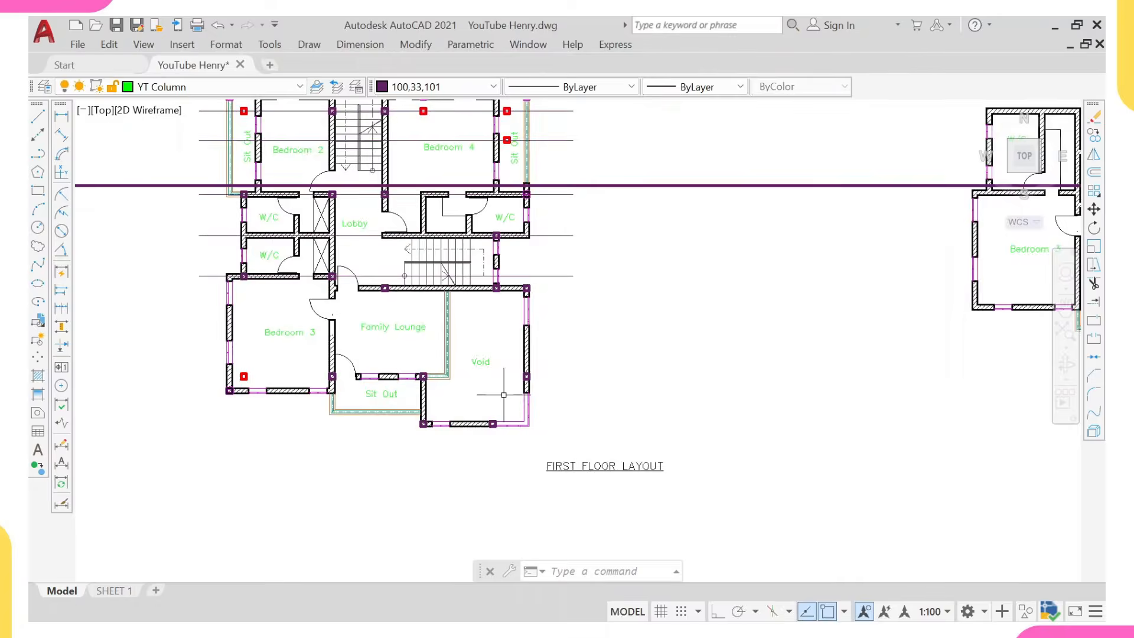
{"action": "scroll", "coordinate": [431, 398], "scroll_direction": "up", "scroll_amount": 4}
{"action": "scroll", "coordinate": [401, 413], "scroll_direction": "down", "scroll_amount": 2}
{"action": "scroll", "coordinate": [409, 419], "scroll_direction": "up", "scroll_amount": 2}
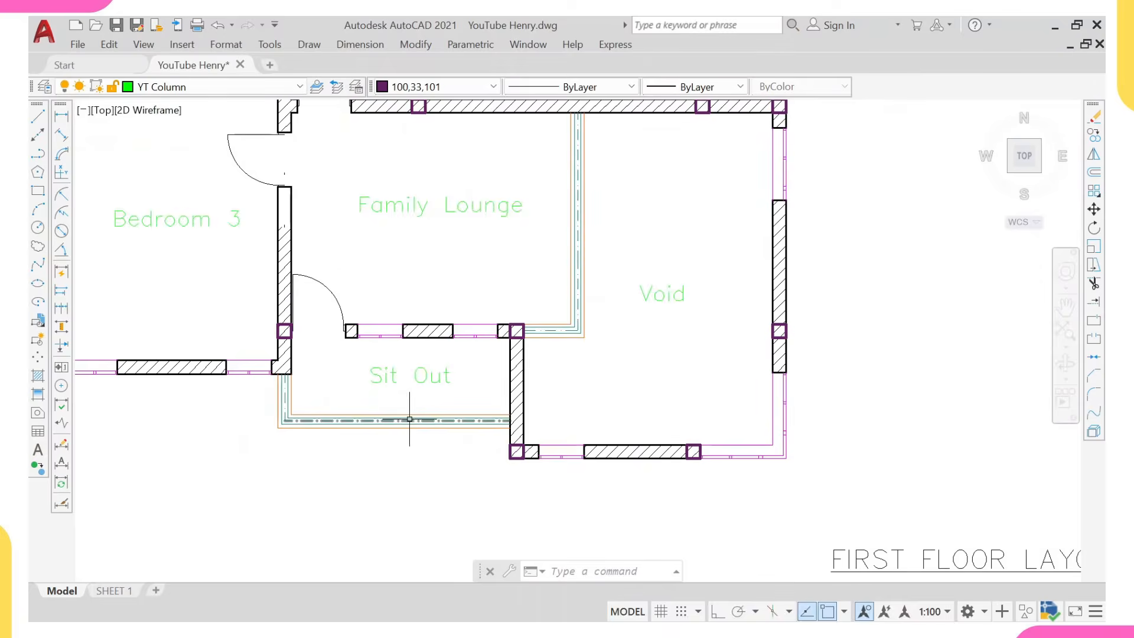
{"action": "scroll", "coordinate": [487, 431], "scroll_direction": "up", "scroll_amount": 2}
{"action": "scroll", "coordinate": [529, 422], "scroll_direction": "down", "scroll_amount": 5}
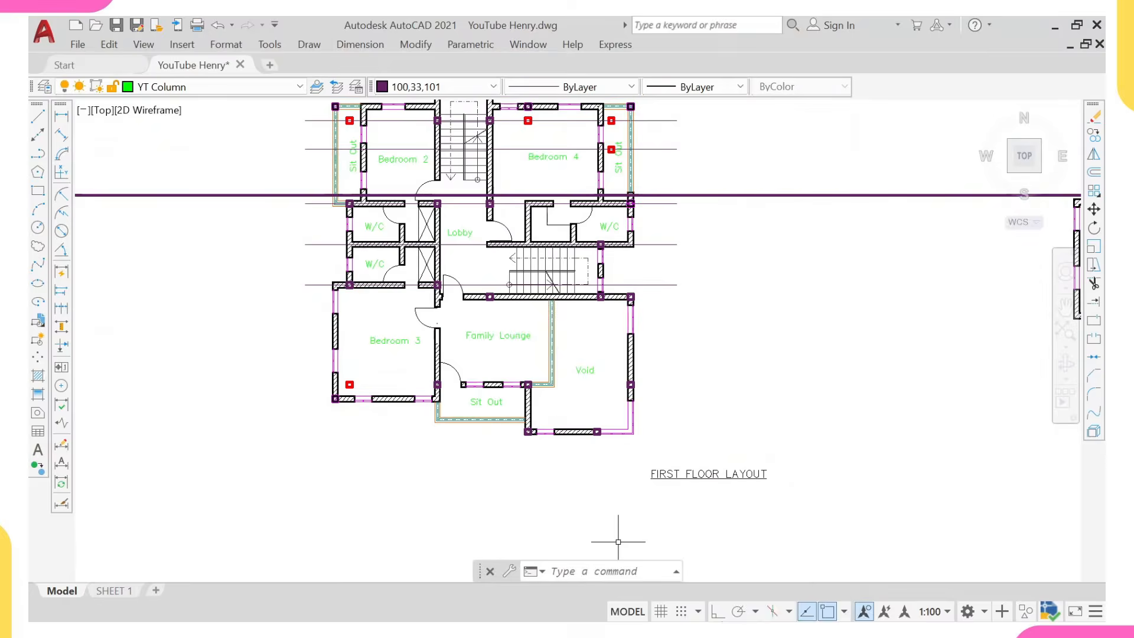
{"action": "scroll", "coordinate": [983, 546], "scroll_direction": "down", "scroll_amount": 5}
{"action": "middle_click_drag", "start_coordinate": [1001, 512], "coordinate": [604, 494]}
{"action": "scroll", "coordinate": [707, 435], "scroll_direction": "up", "scroll_amount": 5}
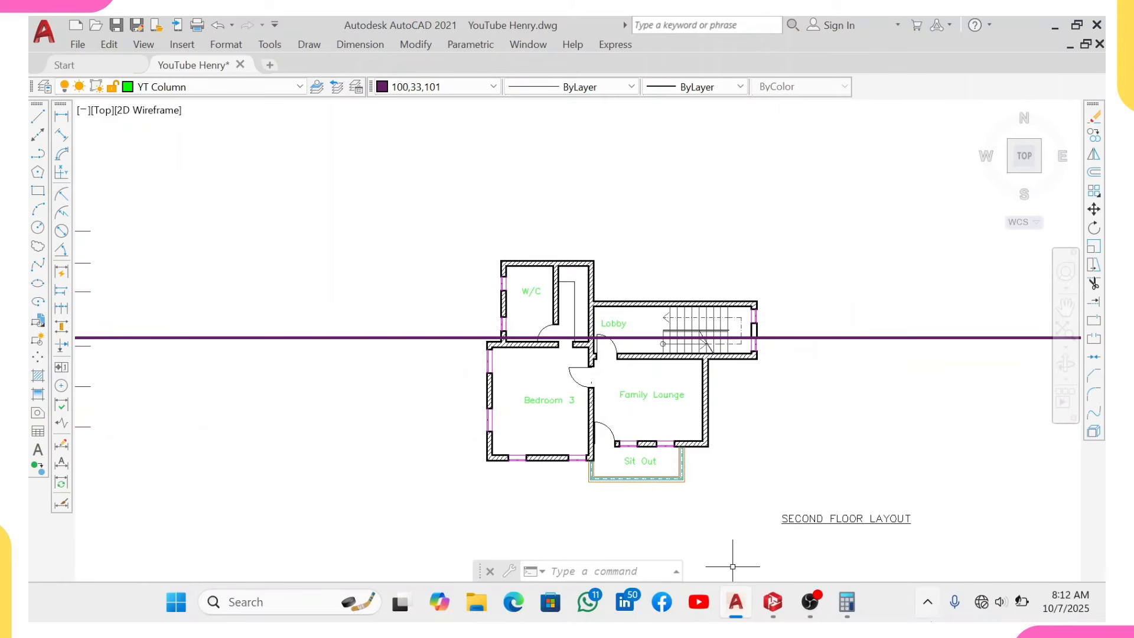
- Switch back to ProtaStructure and place the line load along beam 2B19, from the beam 2B23 edge intersection up to column 2C13
{"action": "left_click", "coordinate": [780, 612]}
{"action": "scroll", "coordinate": [532, 379], "scroll_direction": "up", "scroll_amount": 4}
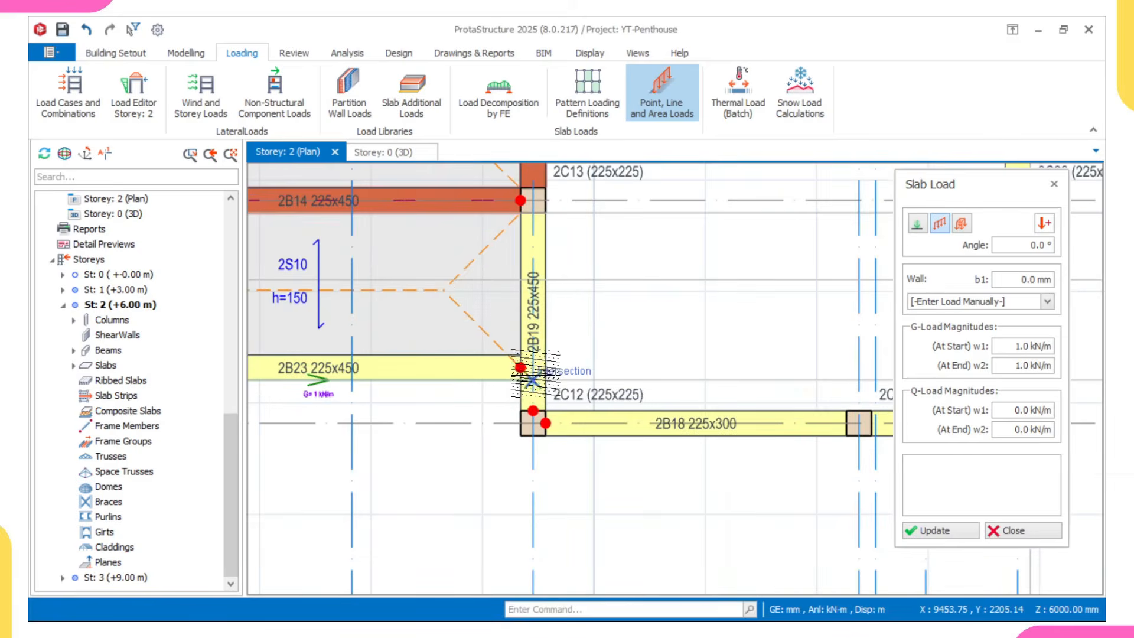
{"action": "left_click", "coordinate": [531, 380]}
{"action": "scroll", "coordinate": [531, 203], "scroll_direction": "down", "scroll_amount": 2}
{"action": "scroll", "coordinate": [531, 236], "scroll_direction": "up", "scroll_amount": 3}
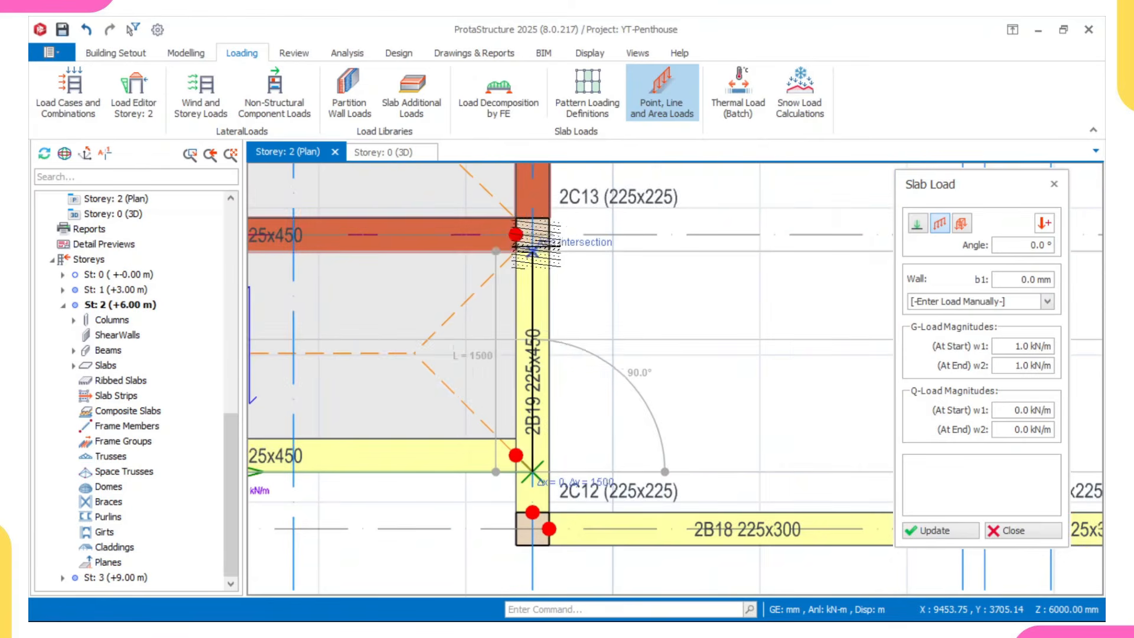
{"action": "left_click", "coordinate": [532, 234]}
{"action": "scroll", "coordinate": [390, 299], "scroll_direction": "down", "scroll_amount": 2}
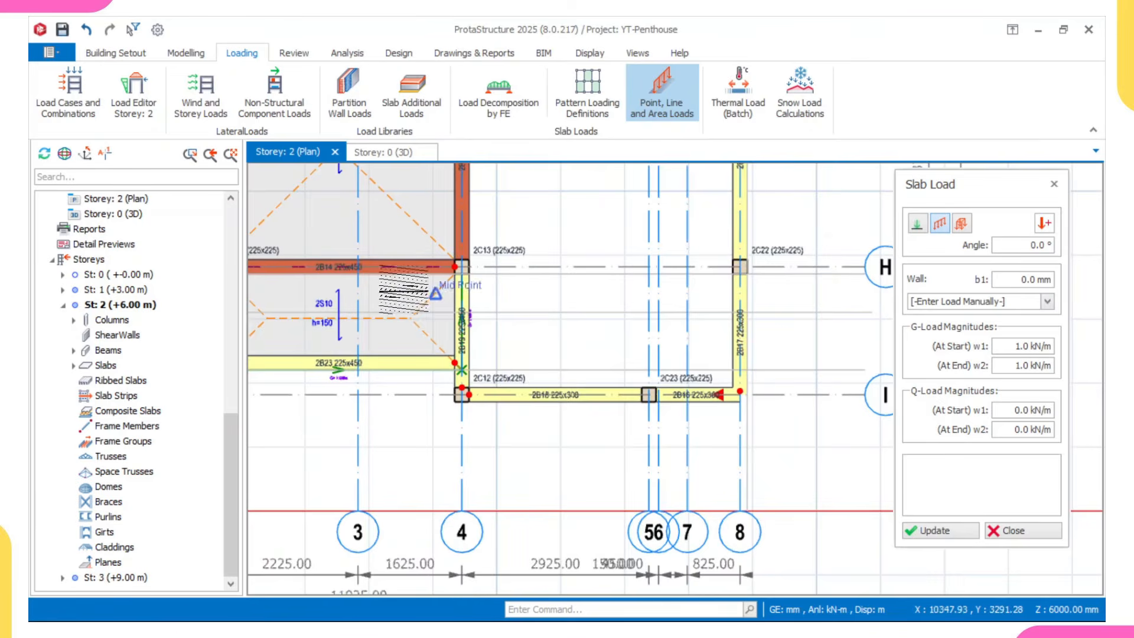
- Show the 3D view and examine the Sit Out slab edges and beams 2B23 and 2B19 up close
{"action": "left_click", "coordinate": [381, 152]}
{"action": "scroll", "coordinate": [423, 241], "scroll_direction": "down", "scroll_amount": 2}
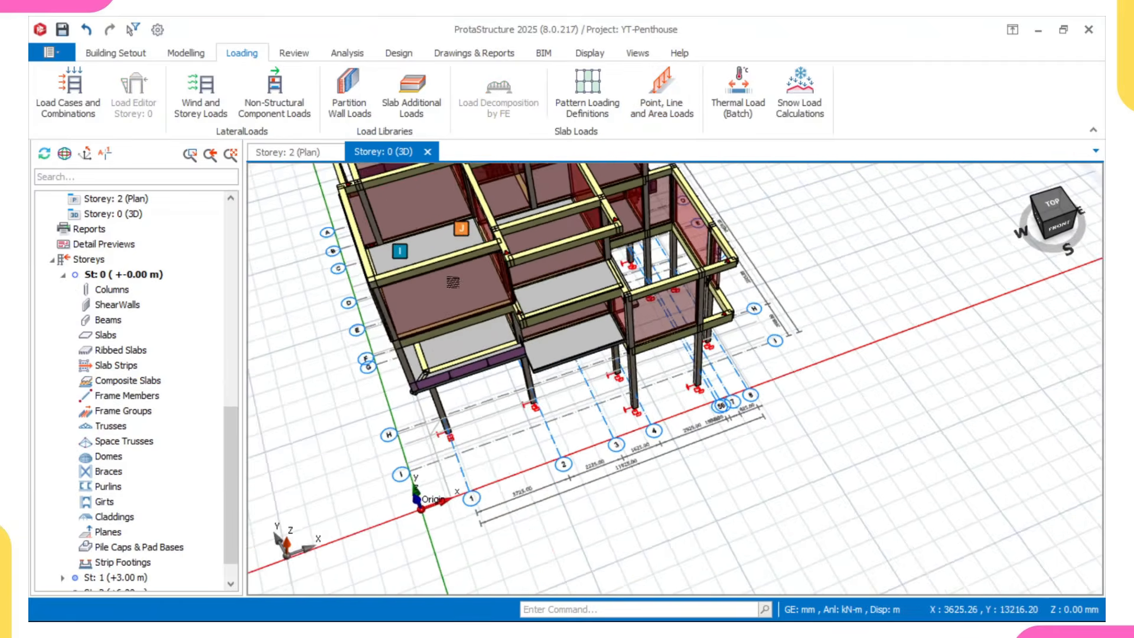
{"action": "middle_click_drag", "start_coordinate": [453, 282], "coordinate": [438, 282]}
{"action": "scroll", "coordinate": [518, 306], "scroll_direction": "up", "scroll_amount": 3}
{"action": "middle_click_drag", "start_coordinate": [536, 316], "coordinate": [483, 329]}
{"action": "scroll", "coordinate": [708, 277], "scroll_direction": "up", "scroll_amount": 2}
{"action": "middle_click_drag", "start_coordinate": [679, 301], "coordinate": [626, 350]}
{"action": "scroll", "coordinate": [669, 310], "scroll_direction": "up", "scroll_amount": 2}
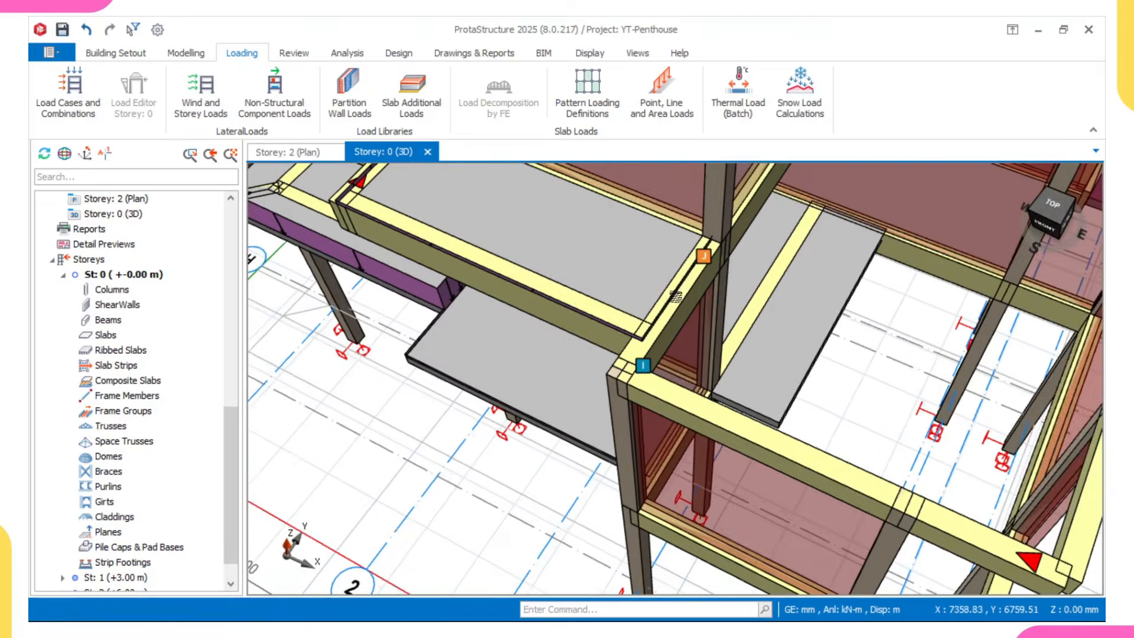
- Examine the 3D model from several sides, from the front corner beams and slabs to the whole building on its columns
{"action": "scroll", "coordinate": [669, 308], "scroll_direction": "down", "scroll_amount": 3}
{"action": "scroll", "coordinate": [668, 308], "scroll_direction": "up", "scroll_amount": 2}
{"action": "scroll", "coordinate": [703, 357], "scroll_direction": "down", "scroll_amount": 3}
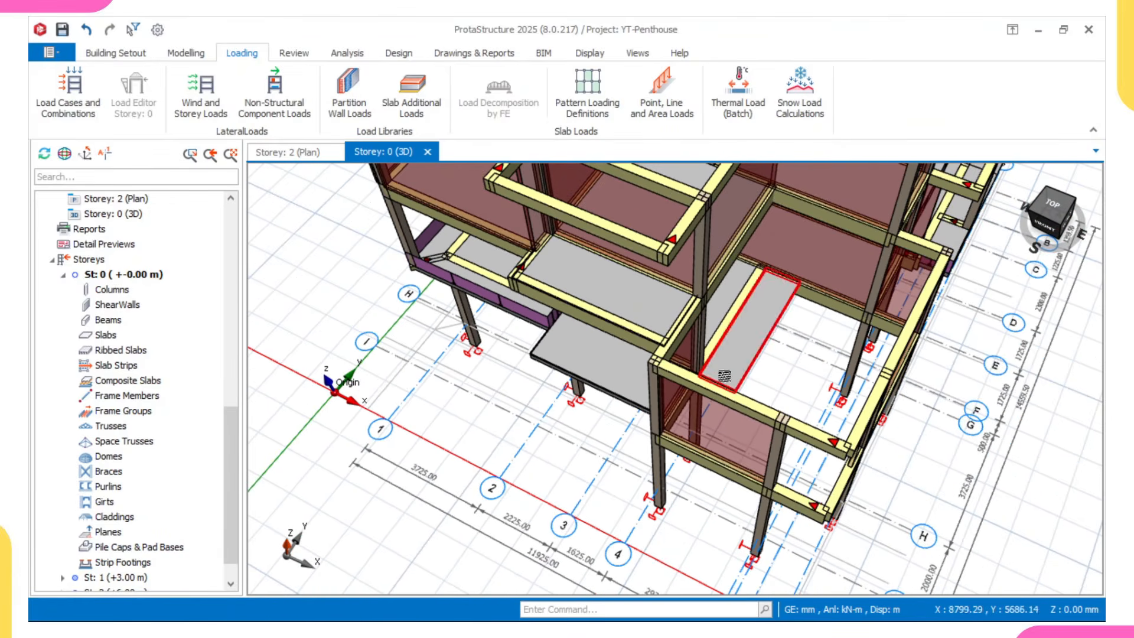
{"action": "scroll", "coordinate": [713, 349], "scroll_direction": "up", "scroll_amount": 2}
{"action": "scroll", "coordinate": [706, 294], "scroll_direction": "down", "scroll_amount": 4}
{"action": "middle_click_drag", "start_coordinate": [582, 404], "coordinate": [516, 483]}
{"action": "middle_click_drag", "start_coordinate": [594, 354], "coordinate": [597, 277], "text": "shift"}
{"action": "scroll", "coordinate": [694, 464], "scroll_direction": "up", "scroll_amount": 6}
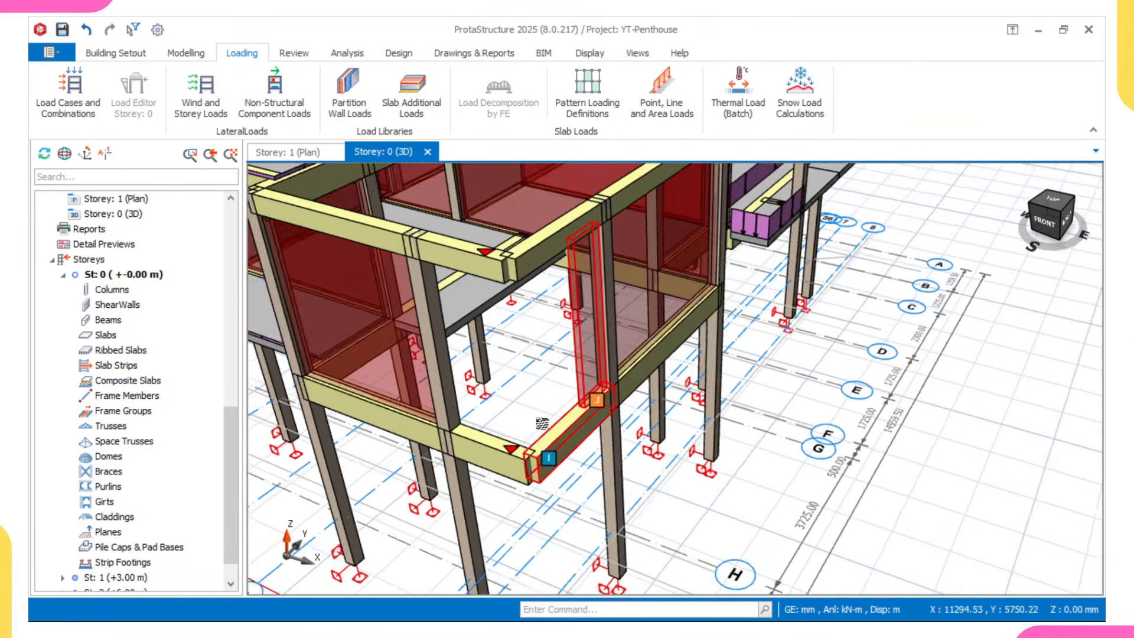
{"action": "scroll", "coordinate": [541, 423], "scroll_direction": "down", "scroll_amount": 2}
{"action": "scroll", "coordinate": [534, 424], "scroll_direction": "up", "scroll_amount": 2}
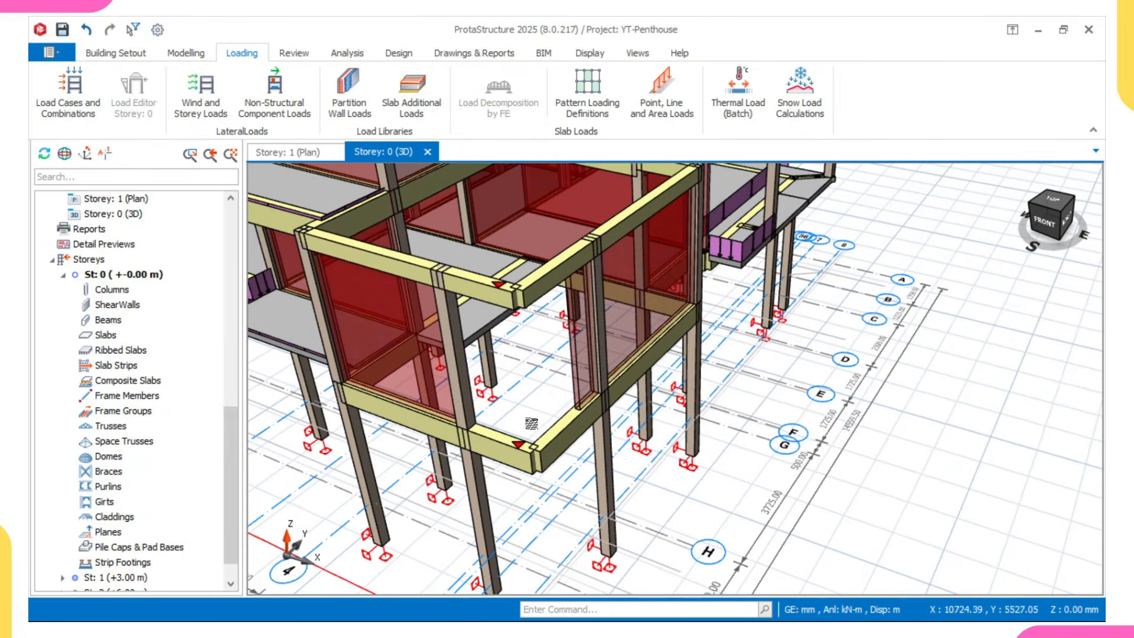
{"action": "scroll", "coordinate": [529, 424], "scroll_direction": "down", "scroll_amount": 4}
{"action": "middle_click_drag", "start_coordinate": [530, 424], "coordinate": [610, 374]}
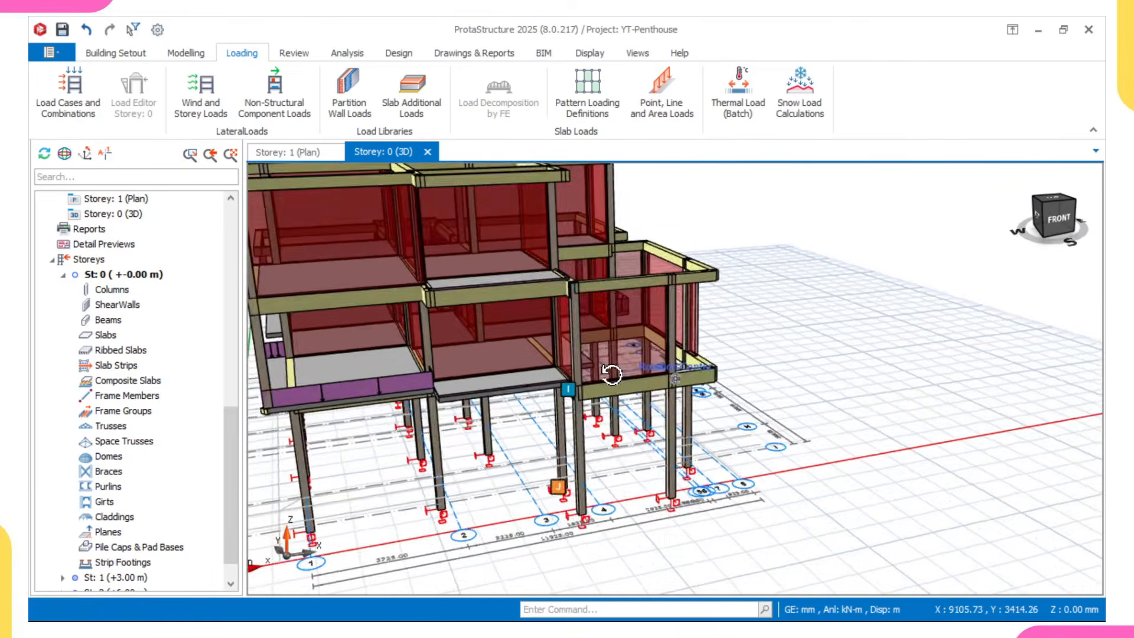
{"action": "scroll", "coordinate": [531, 378], "scroll_direction": "down", "scroll_amount": 4}
{"action": "middle_click_drag", "start_coordinate": [514, 366], "coordinate": [580, 290]}
{"action": "scroll", "coordinate": [479, 330], "scroll_direction": "up", "scroll_amount": 2}
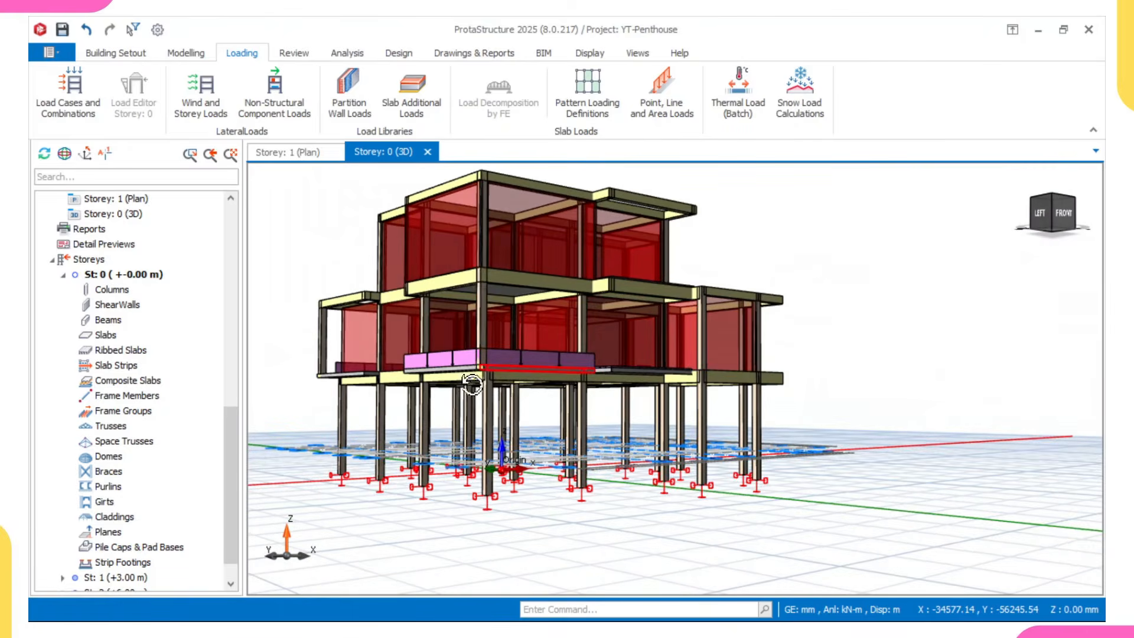
{"action": "middle_click_drag", "start_coordinate": [472, 379], "coordinate": [423, 417]}
{"action": "middle_click_drag", "start_coordinate": [592, 370], "coordinate": [471, 375]}
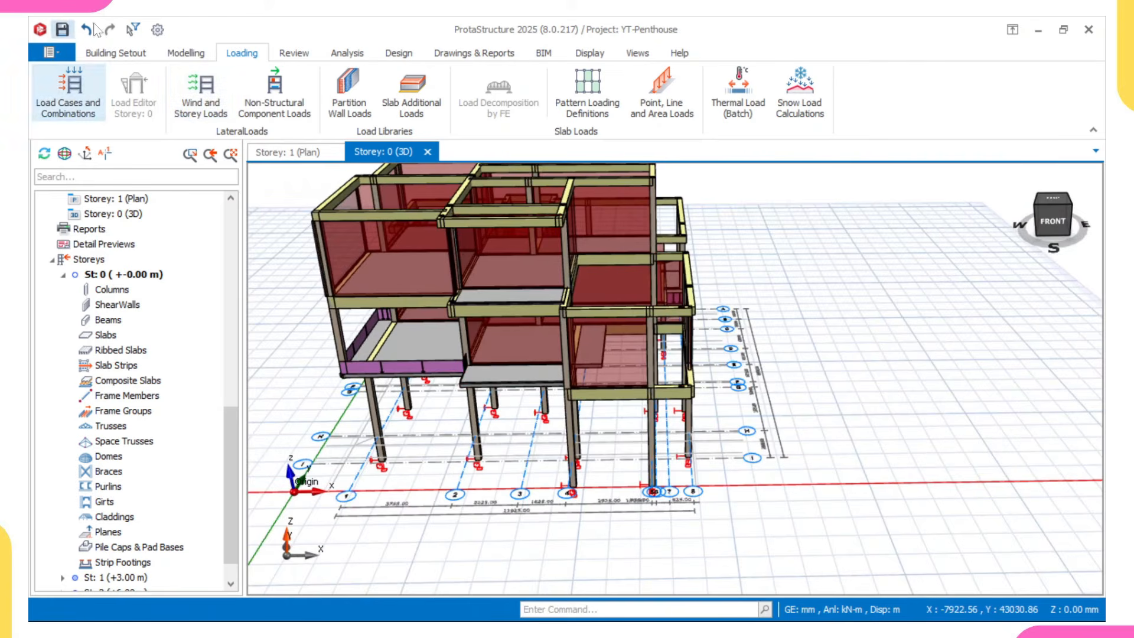
- Open the storey data for editing and set the 1st storey bottom level to 450 mm
{"action": "left_click", "coordinate": [126, 56]}
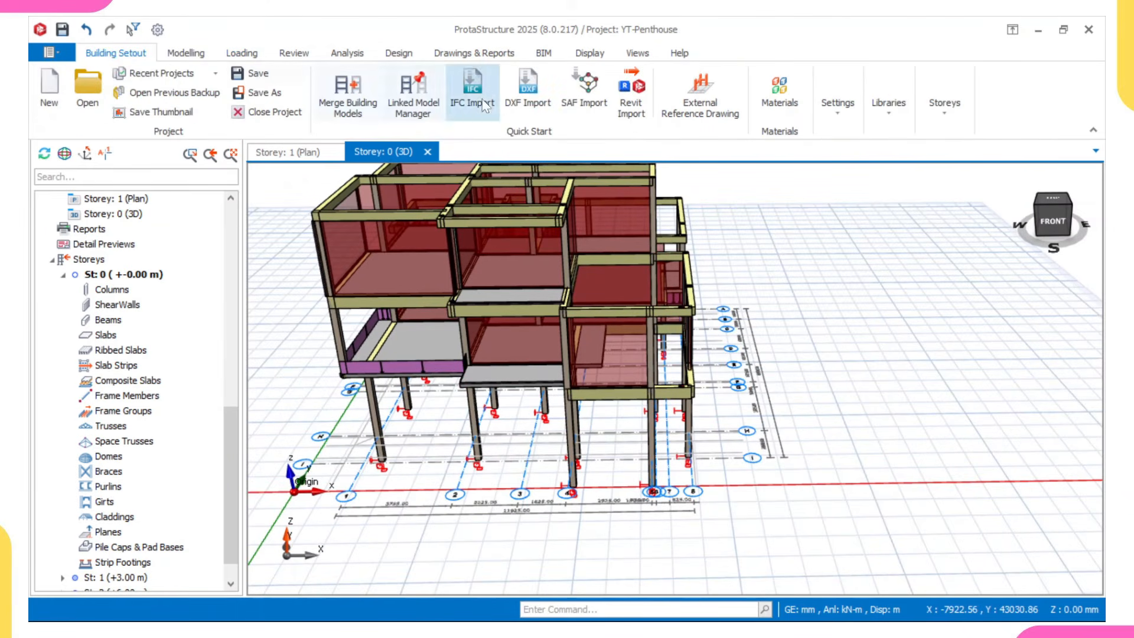
{"action": "left_click", "coordinate": [944, 101]}
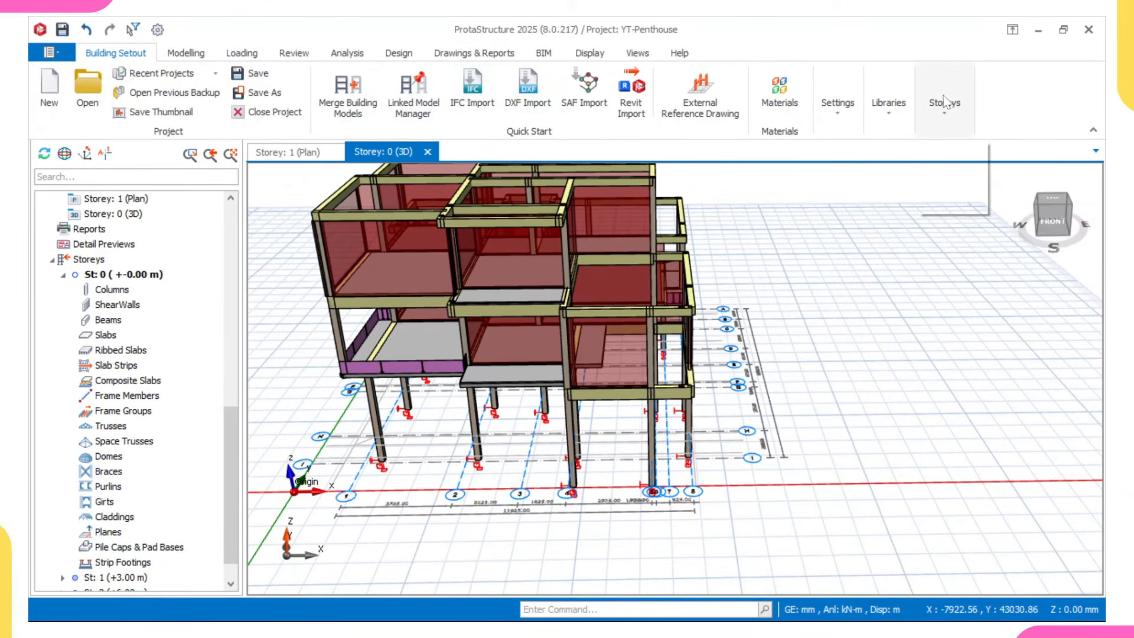
{"action": "left_click", "coordinate": [962, 178]}
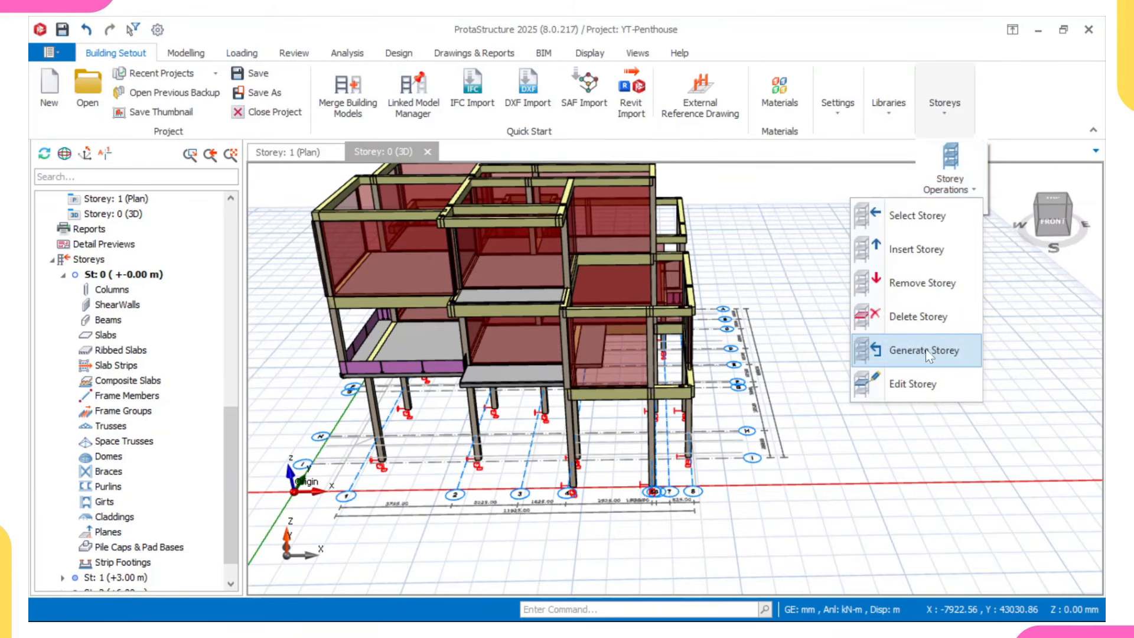
{"action": "left_click", "coordinate": [925, 384]}
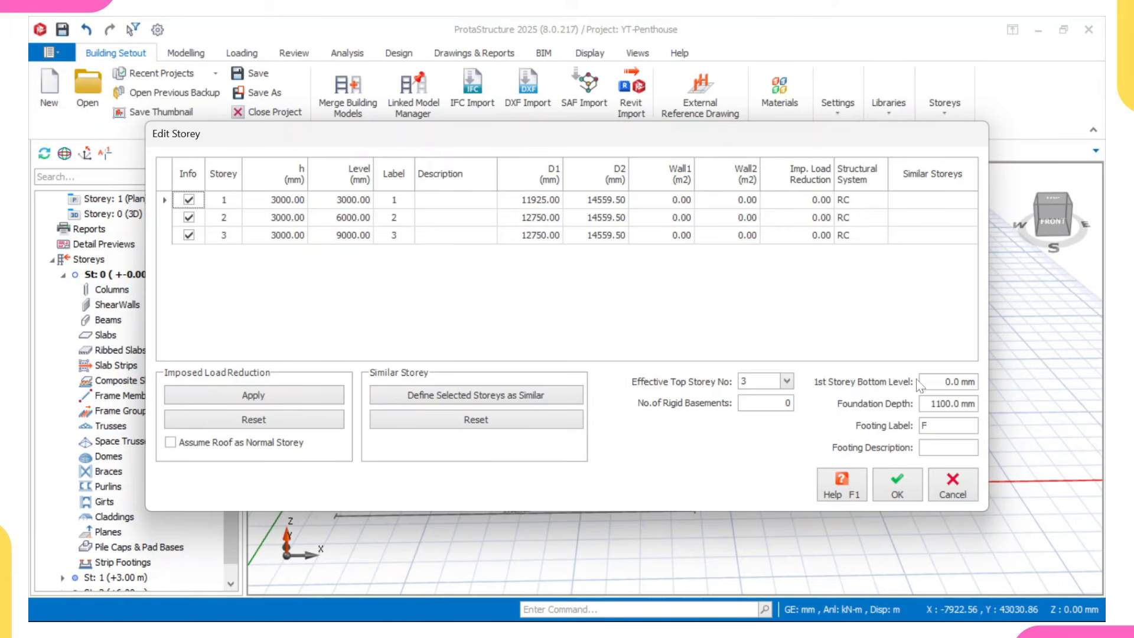
{"action": "left_click", "coordinate": [961, 381]}
{"action": "type", "text": "450"}
{"action": "key", "text": "Return"}
- Set the foundation depth to 1200 mm and apply the storey changes, accepting that they cannot be undone
{"action": "left_click", "coordinate": [949, 404]}
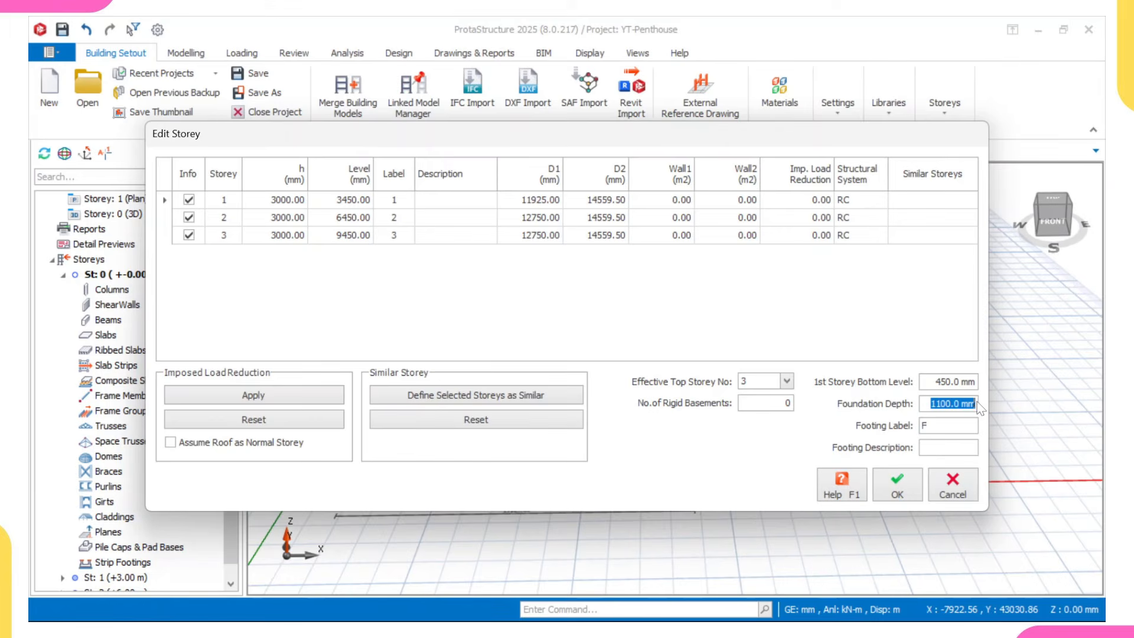
{"action": "type", "text": "1"}
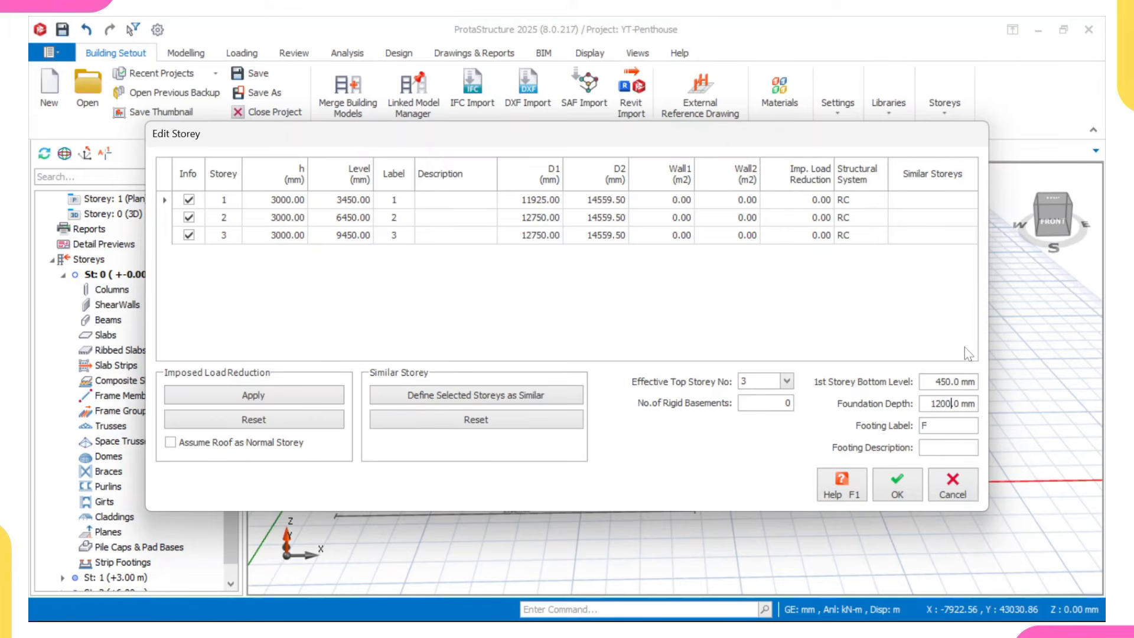
{"action": "left_click", "coordinate": [946, 333]}
{"action": "left_click", "coordinate": [896, 485]}
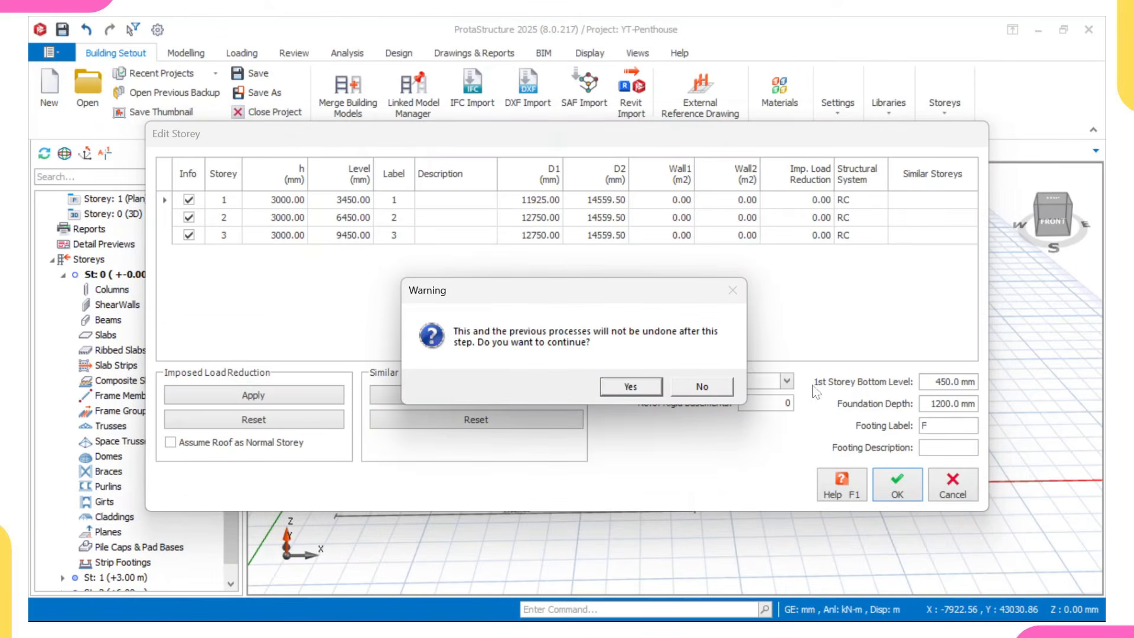
{"action": "left_click", "coordinate": [616, 390]}
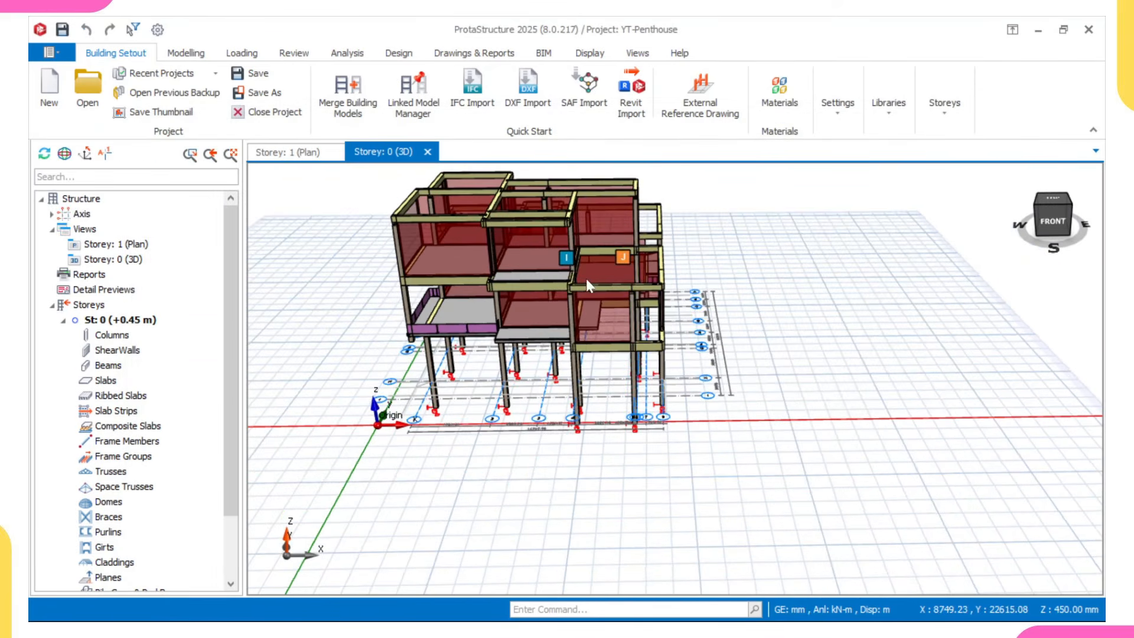
- Show the Storey 1 plan and examine the column, beam and slab labels along axes A and B
{"action": "left_click", "coordinate": [287, 152]}
{"action": "scroll", "coordinate": [453, 282], "scroll_direction": "down", "scroll_amount": 7}
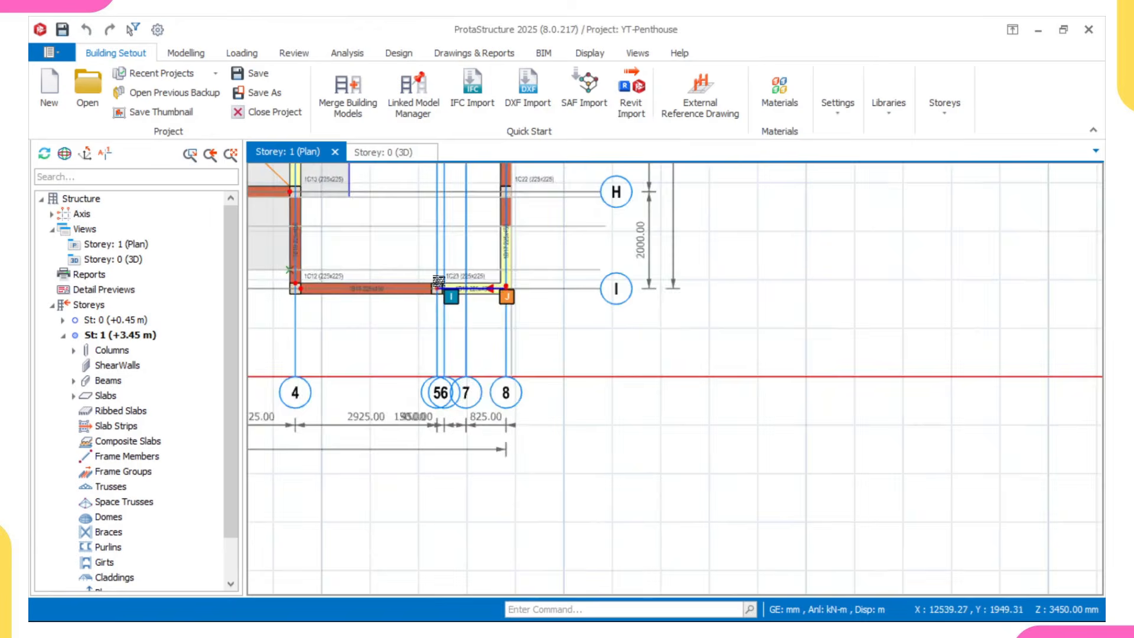
{"action": "scroll", "coordinate": [399, 288], "scroll_direction": "down", "scroll_amount": 2}
{"action": "middle_click_drag", "start_coordinate": [400, 287], "coordinate": [479, 342]}
{"action": "scroll", "coordinate": [479, 343], "scroll_direction": "up", "scroll_amount": 8}
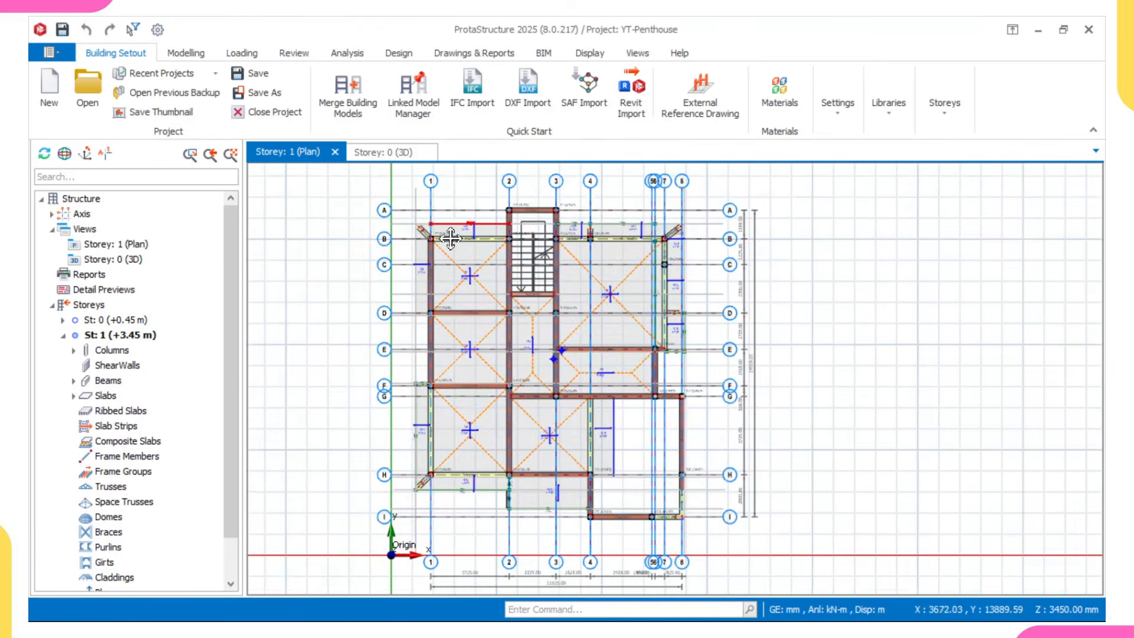
{"action": "scroll", "coordinate": [506, 283], "scroll_direction": "up", "scroll_amount": 8}
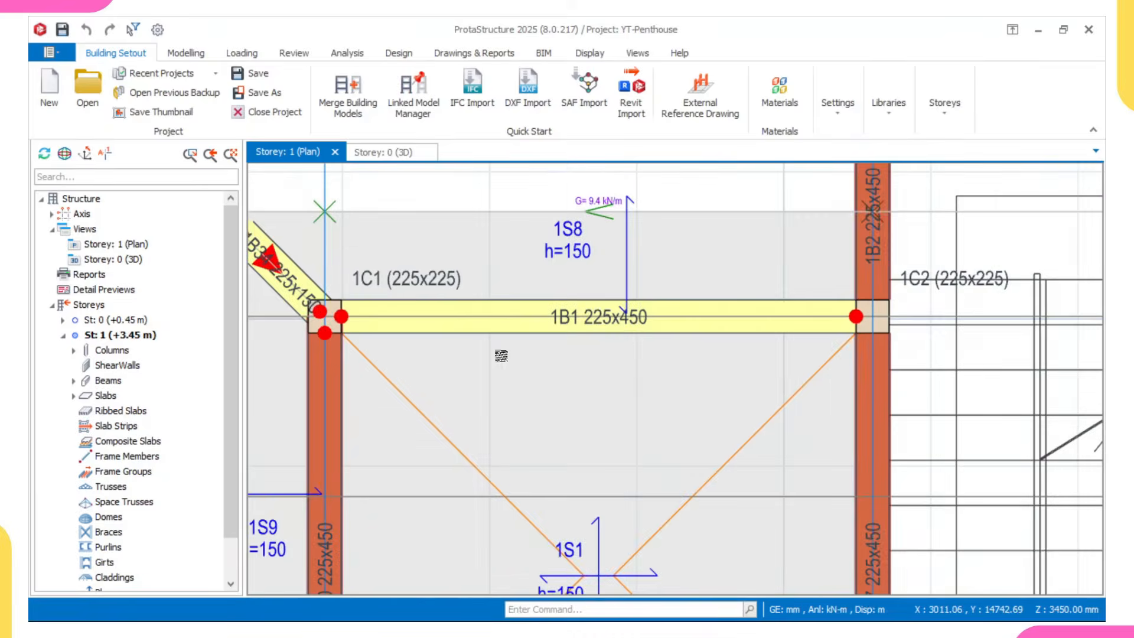
{"action": "scroll", "coordinate": [525, 308], "scroll_direction": "down", "scroll_amount": 5}
{"action": "middle_click_drag", "start_coordinate": [584, 307], "coordinate": [478, 320]}
{"action": "scroll", "coordinate": [714, 343], "scroll_direction": "up", "scroll_amount": 3}
{"action": "scroll", "coordinate": [714, 344], "scroll_direction": "down", "scroll_amount": 3}
{"action": "scroll", "coordinate": [757, 332], "scroll_direction": "up", "scroll_amount": 5}
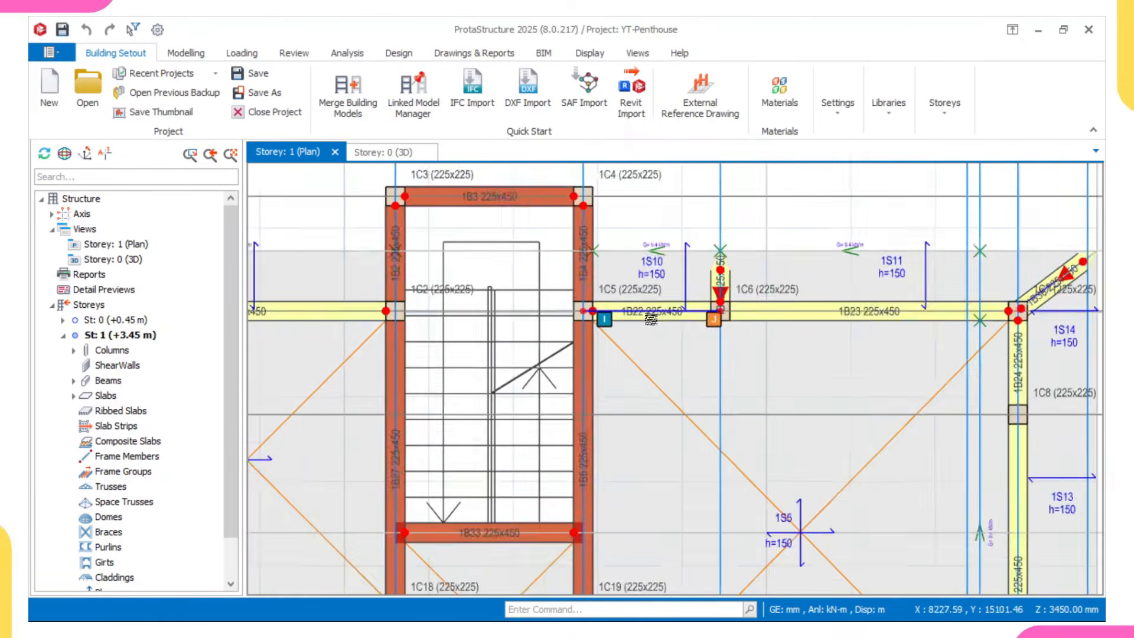
{"action": "scroll", "coordinate": [648, 318], "scroll_direction": "up", "scroll_amount": 4}
{"action": "scroll", "coordinate": [647, 318], "scroll_direction": "down", "scroll_amount": 4}
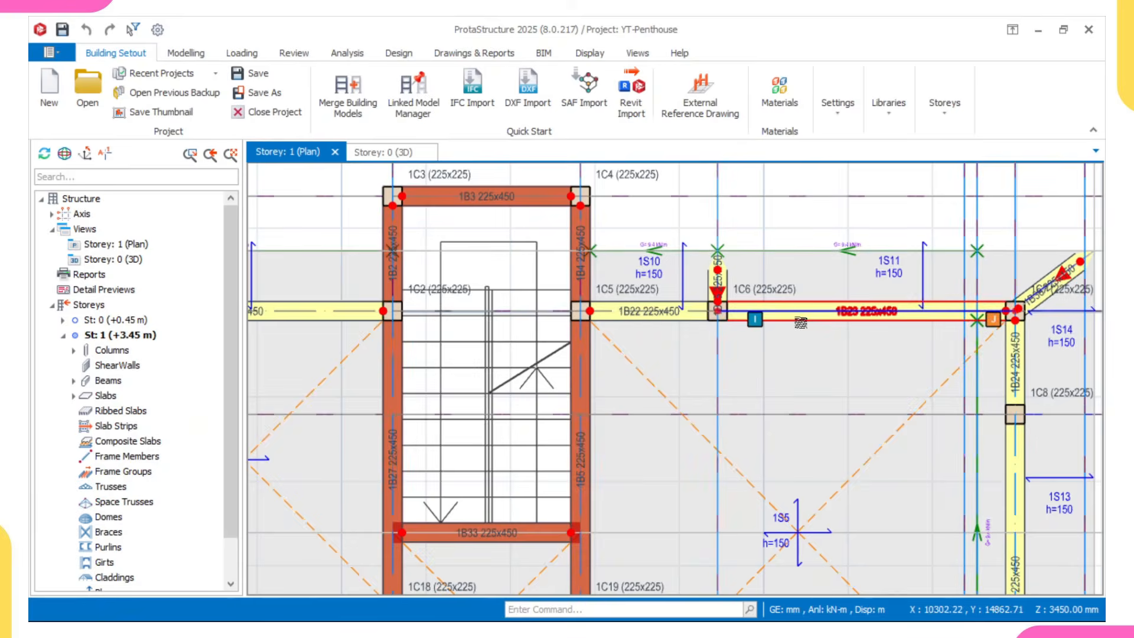
{"action": "scroll", "coordinate": [841, 318], "scroll_direction": "up", "scroll_amount": 4}
{"action": "scroll", "coordinate": [840, 318], "scroll_direction": "down", "scroll_amount": 4}
{"action": "scroll", "coordinate": [840, 317], "scroll_direction": "down", "scroll_amount": 4}
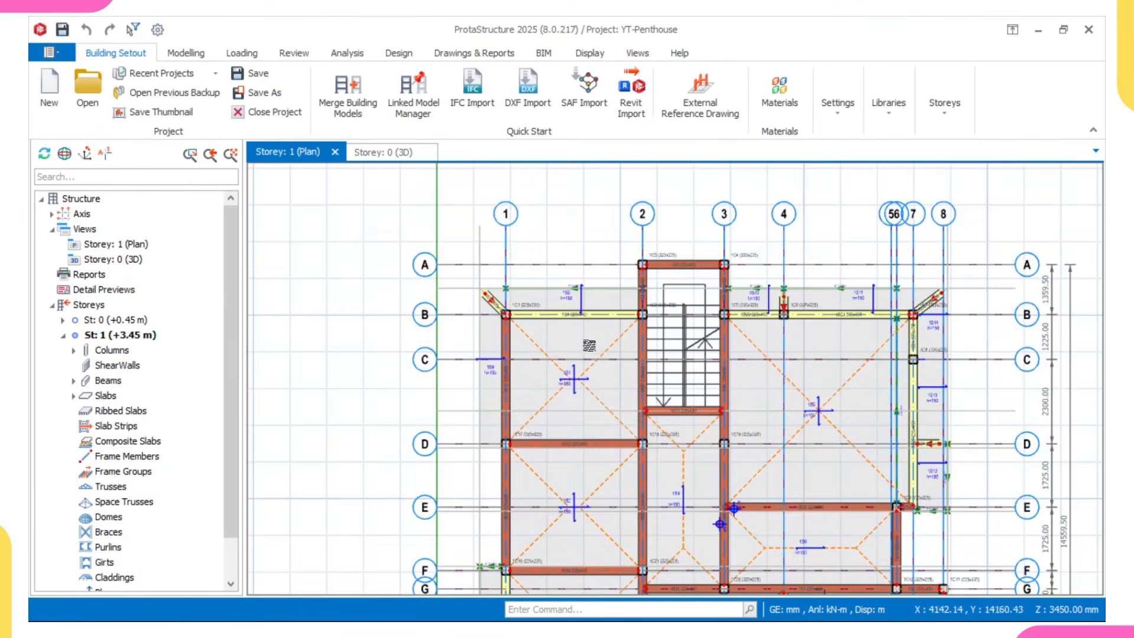
{"action": "scroll", "coordinate": [514, 263], "scroll_direction": "up", "scroll_amount": 2}
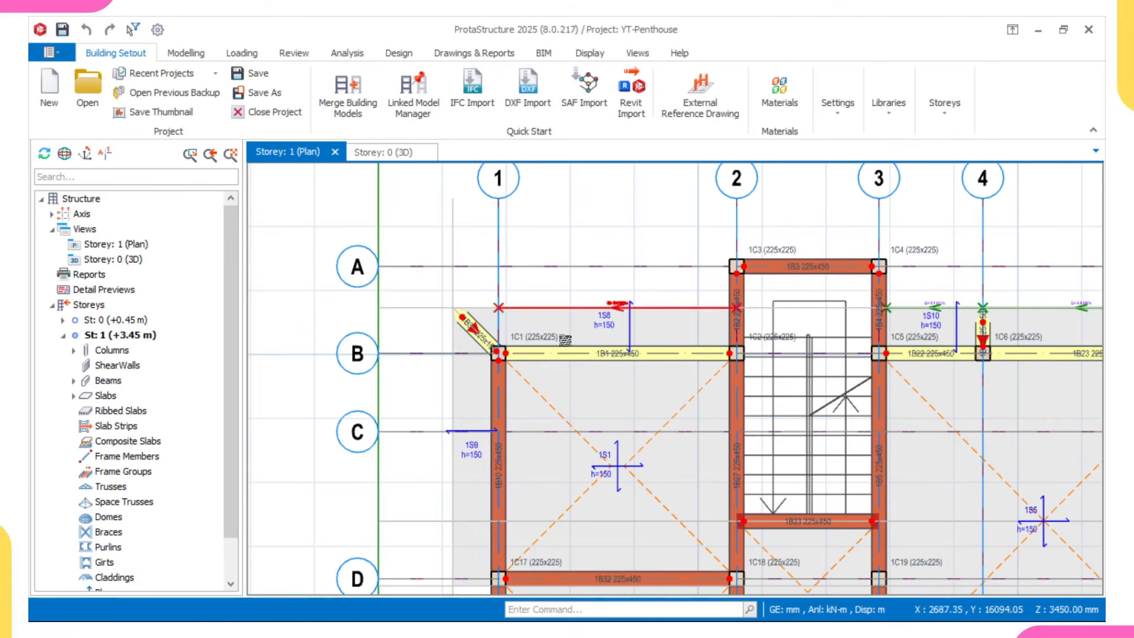
{"action": "scroll", "coordinate": [582, 354], "scroll_direction": "up", "scroll_amount": 2}
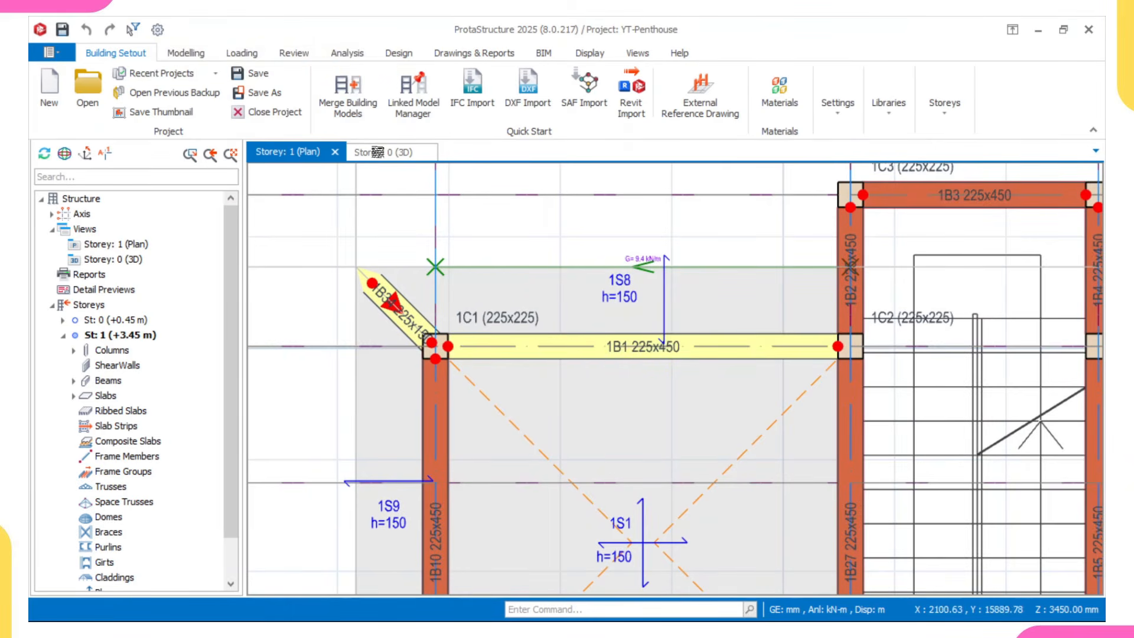
- Start re-labelling members and include axes, columns, shearwalls, beams, frame members, slabs and ribbed slabs
{"action": "left_click", "coordinate": [288, 57]}
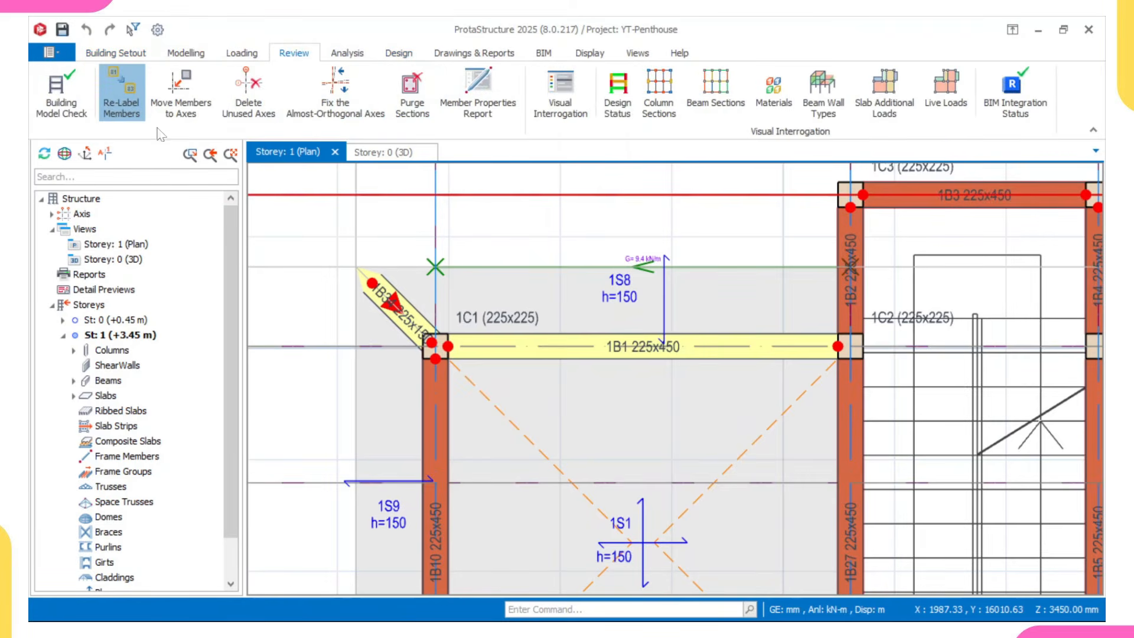
{"action": "left_click", "coordinate": [121, 94]}
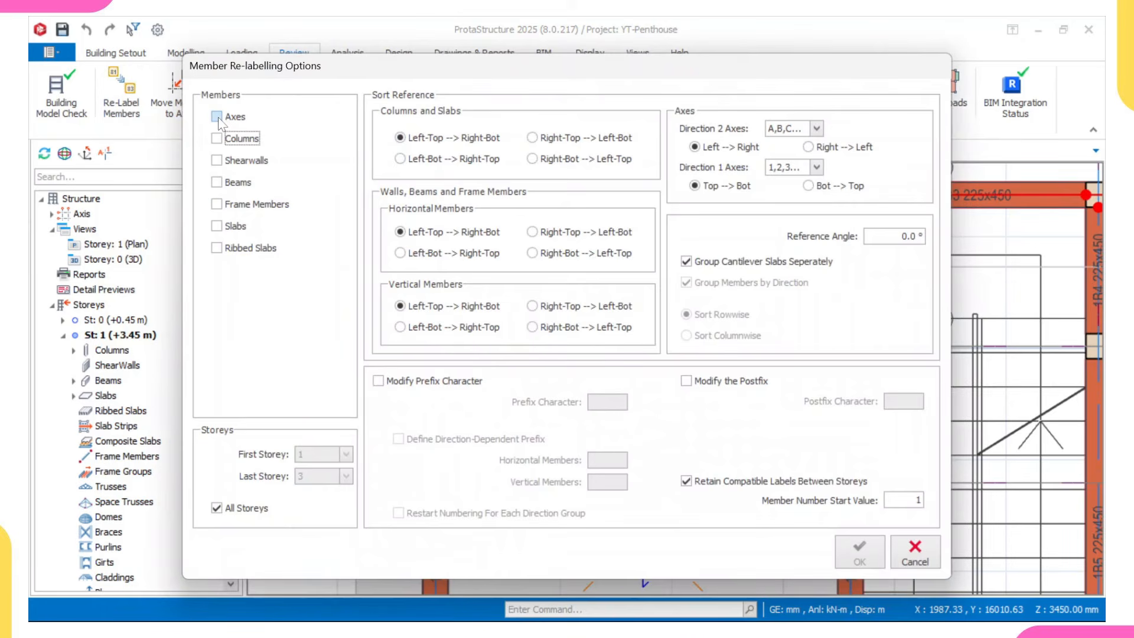
{"action": "left_click", "coordinate": [217, 117]}
{"action": "left_click", "coordinate": [217, 138]}
{"action": "left_click", "coordinate": [217, 160]}
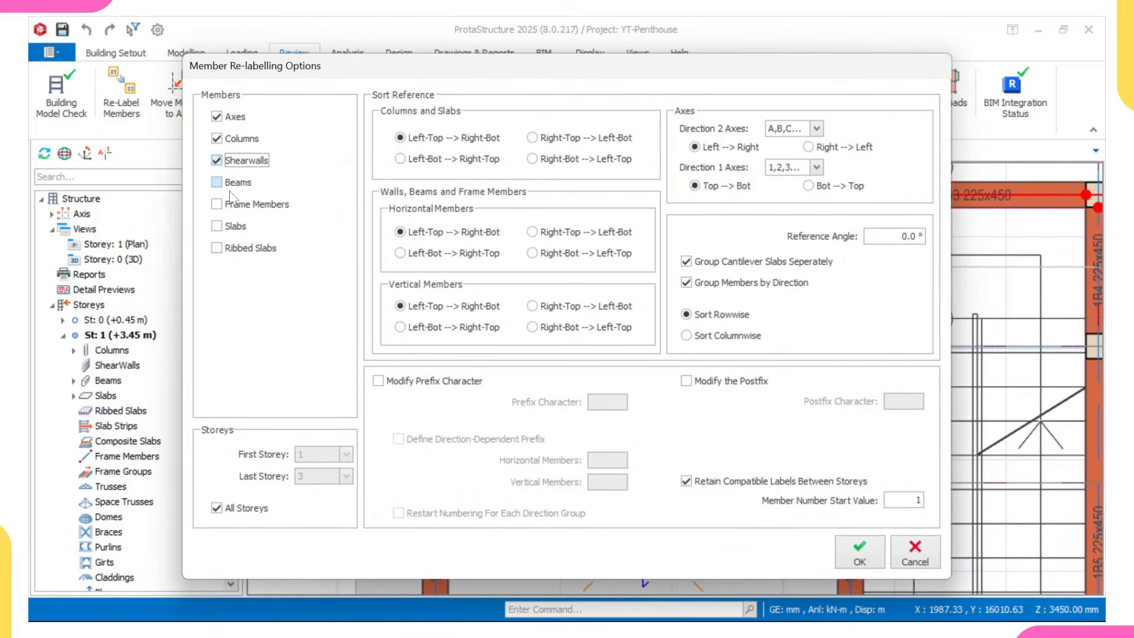
{"action": "left_click", "coordinate": [217, 183]}
{"action": "left_click", "coordinate": [216, 204]}
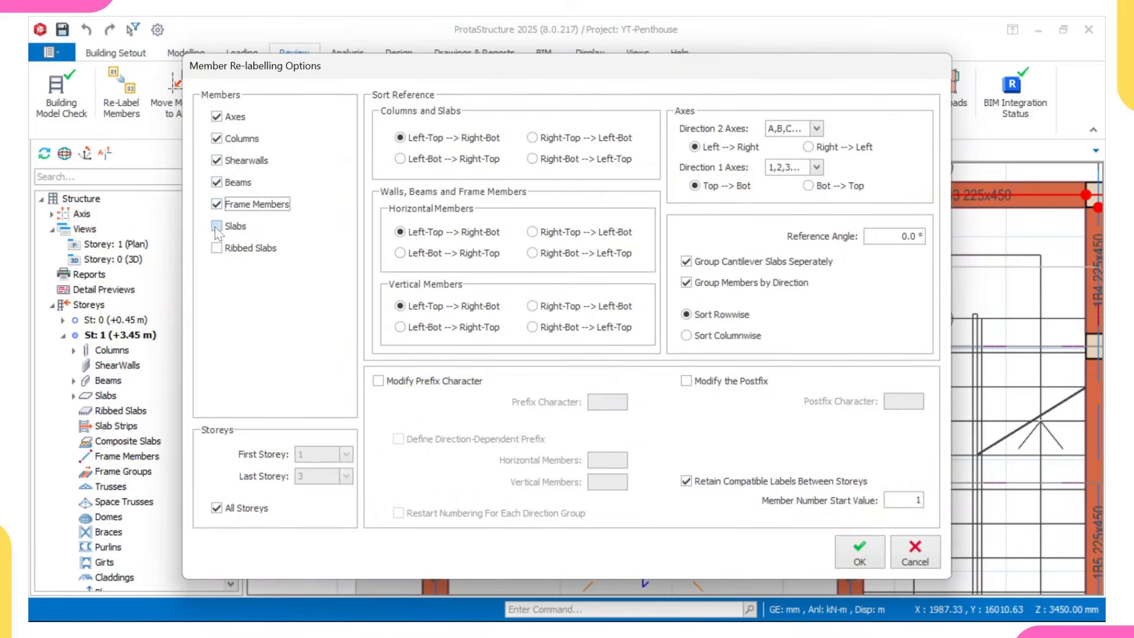
{"action": "left_click", "coordinate": [217, 227]}
{"action": "left_click", "coordinate": [217, 248]}
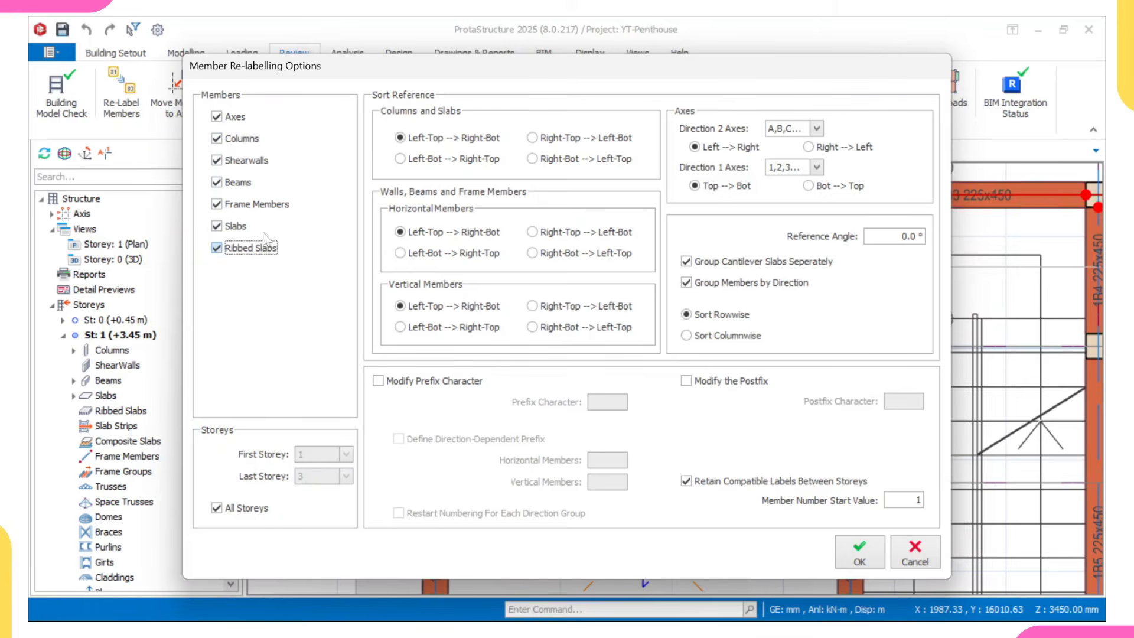
- Label the Direction 2 axes as 1,2,3... and the Direction 1 axes as A,B,C..., and apply the re-labelling to all storeys
{"action": "left_click", "coordinate": [816, 129]}
{"action": "left_click", "coordinate": [785, 155]}
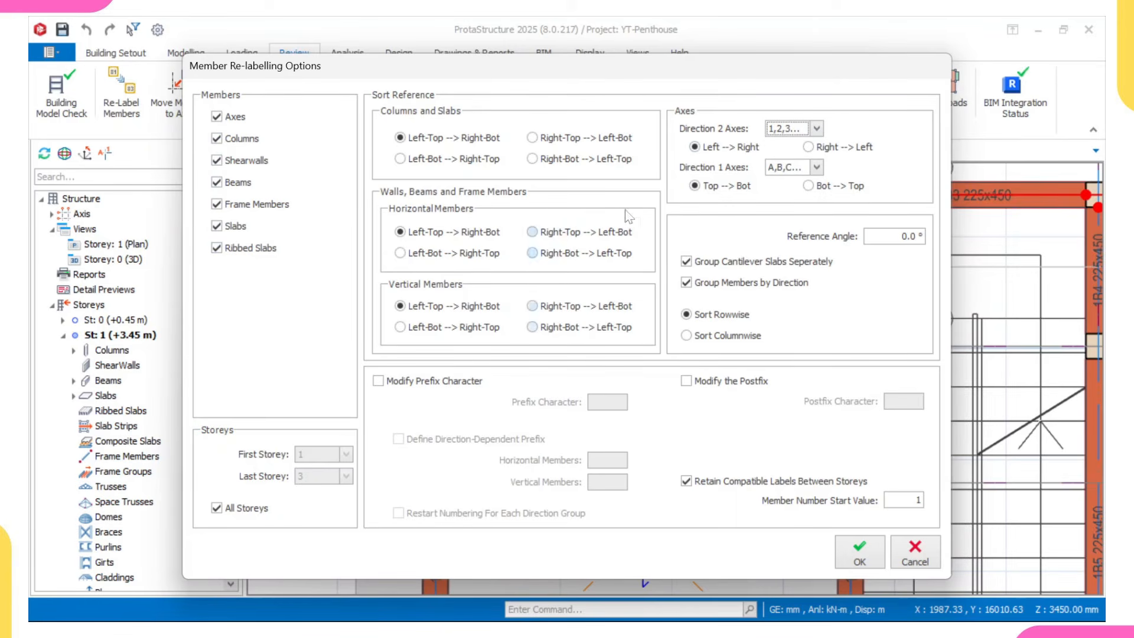
{"action": "left_click", "coordinate": [877, 561]}
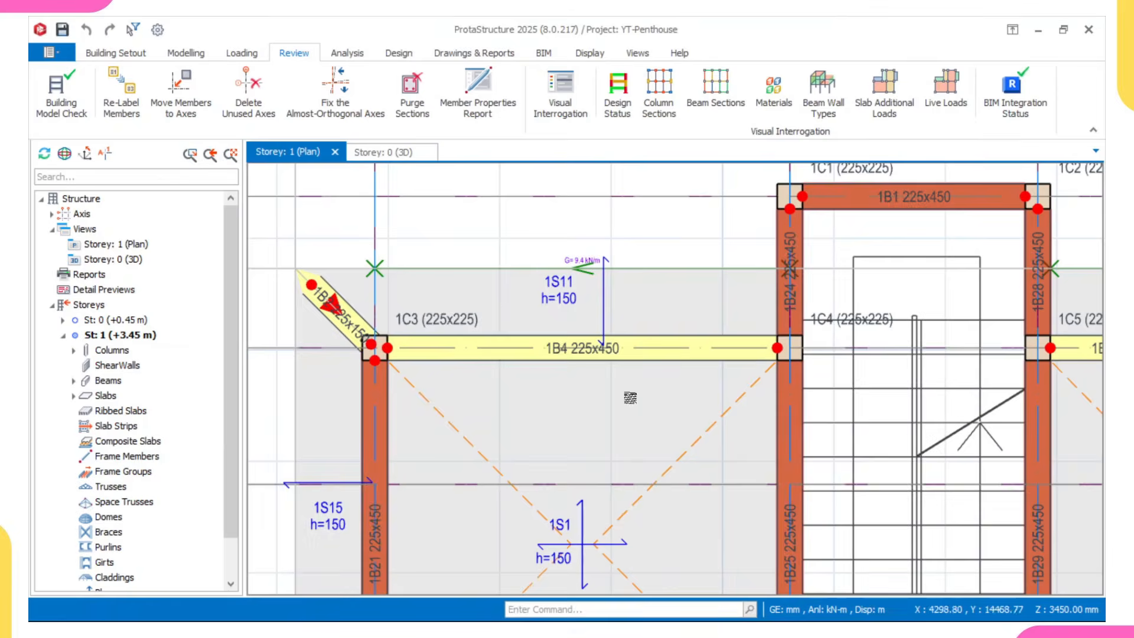
- Examine the re-labelled columns, beams and slabs around the staircase and along axes A and B on the Storey 1 plan
{"action": "scroll", "coordinate": [561, 348], "scroll_direction": "up", "scroll_amount": 2}
{"action": "scroll", "coordinate": [562, 346], "scroll_direction": "down", "scroll_amount": 1}
{"action": "scroll", "coordinate": [562, 346], "scroll_direction": "up", "scroll_amount": 2}
{"action": "scroll", "coordinate": [562, 346], "scroll_direction": "down", "scroll_amount": 2}
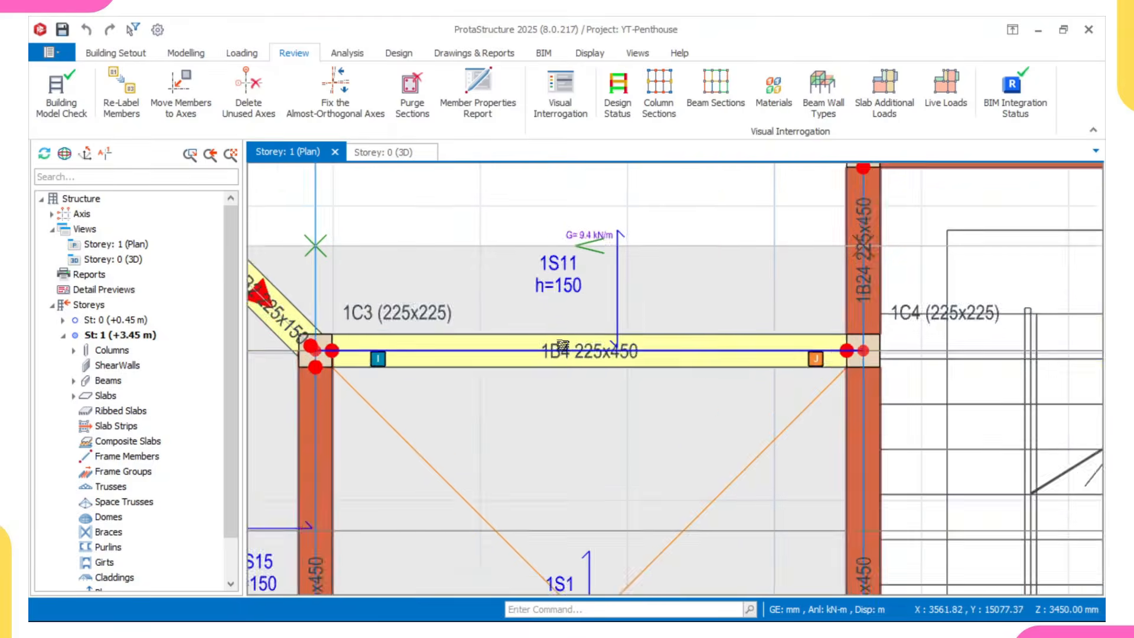
{"action": "scroll", "coordinate": [562, 346], "scroll_direction": "down", "scroll_amount": 1}
{"action": "scroll", "coordinate": [878, 218], "scroll_direction": "up", "scroll_amount": 2}
{"action": "middle_click_drag", "start_coordinate": [878, 218], "coordinate": [652, 265]}
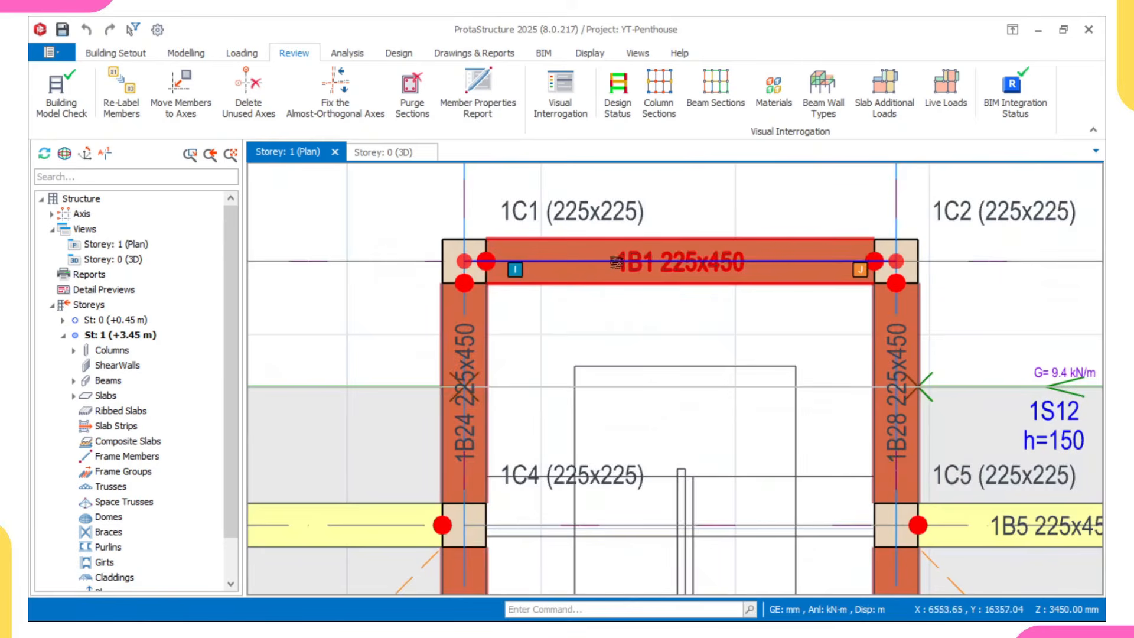
{"action": "scroll", "coordinate": [781, 262], "scroll_direction": "down", "scroll_amount": 3}
{"action": "scroll", "coordinate": [313, 354], "scroll_direction": "up", "scroll_amount": 3}
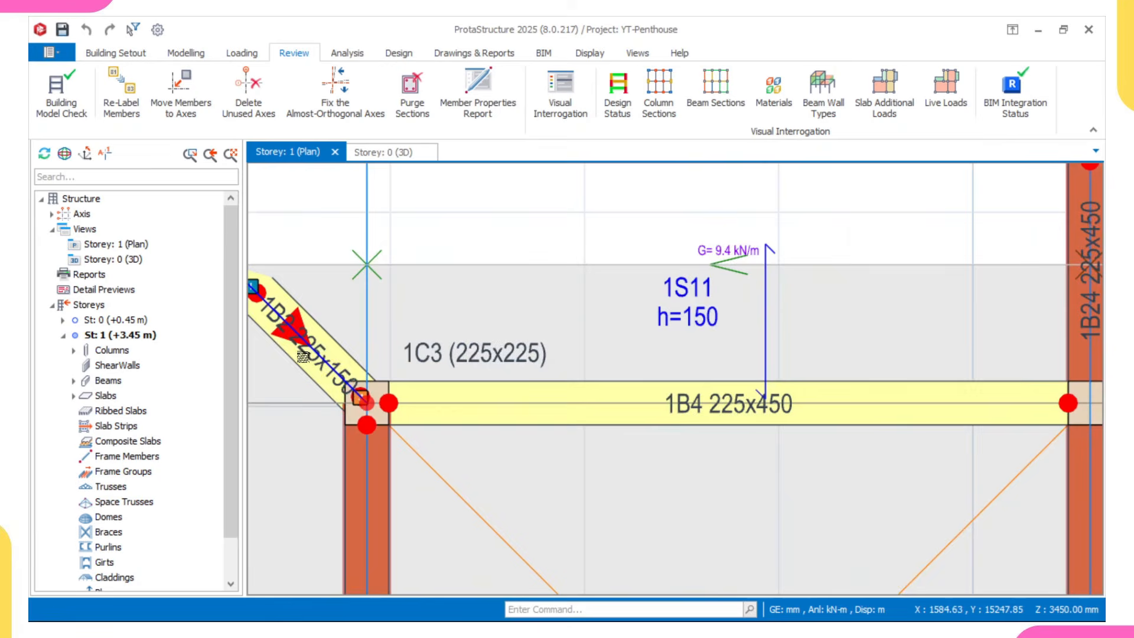
{"action": "middle_click_drag", "start_coordinate": [287, 342], "coordinate": [327, 344]}
{"action": "scroll", "coordinate": [288, 315], "scroll_direction": "down", "scroll_amount": 3}
{"action": "middle_click_drag", "start_coordinate": [962, 323], "coordinate": [883, 330]}
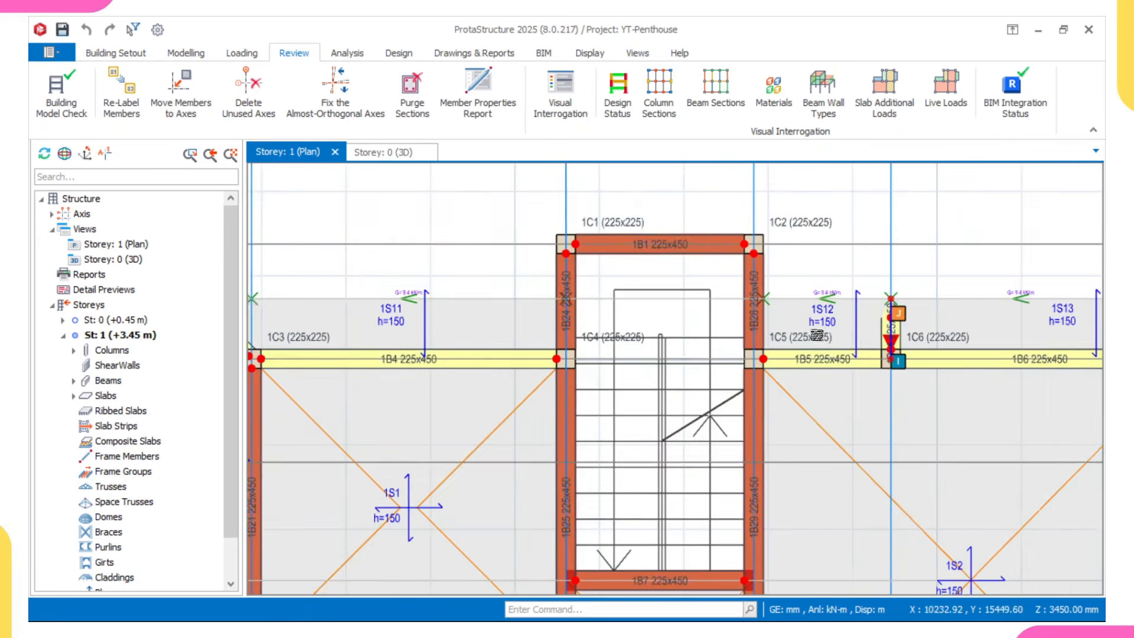
{"action": "scroll", "coordinate": [883, 330], "scroll_direction": "up", "scroll_amount": 3}
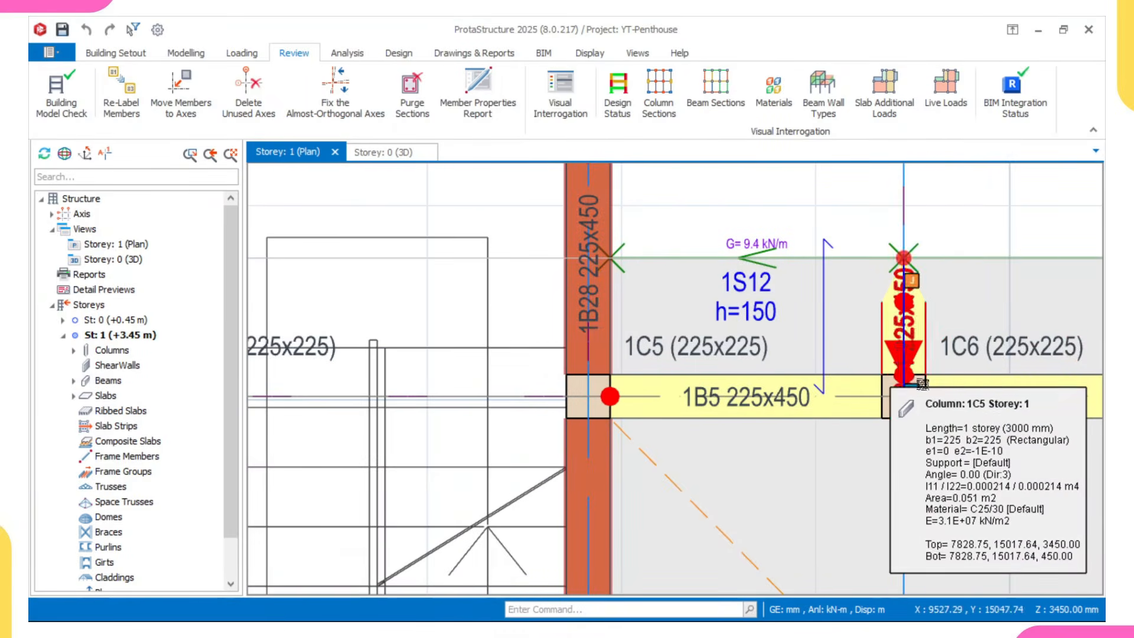
{"action": "scroll", "coordinate": [951, 412], "scroll_direction": "down", "scroll_amount": 2}
{"action": "scroll", "coordinate": [922, 420], "scroll_direction": "down", "scroll_amount": 2}
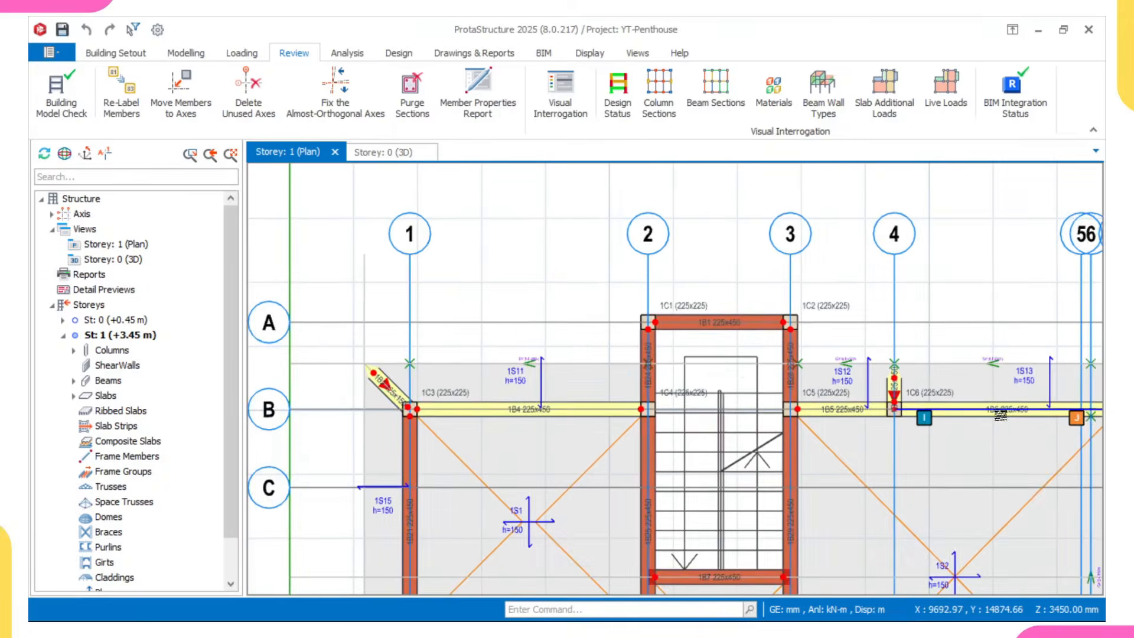
- Examine the re-labelled members between axes 1 and 8 along axis B, including the diagonal corner cantilever beams
{"action": "middle_click_drag", "start_coordinate": [1089, 408], "coordinate": [865, 385]}
{"action": "scroll", "coordinate": [863, 385], "scroll_direction": "up", "scroll_amount": 2}
{"action": "scroll", "coordinate": [755, 390], "scroll_direction": "down", "scroll_amount": 1}
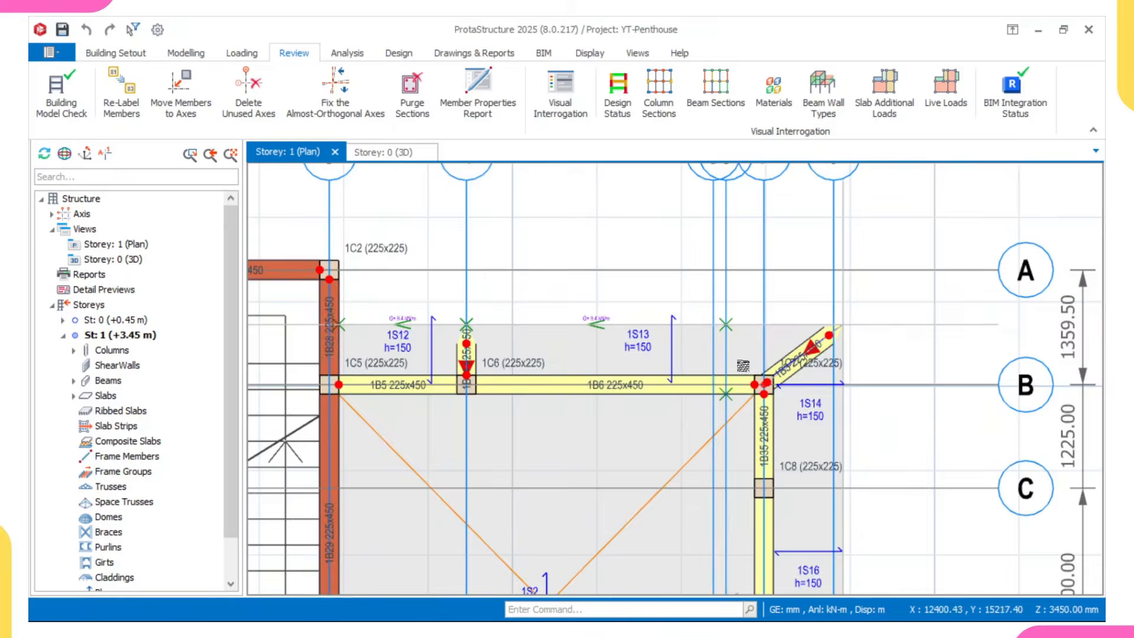
{"action": "scroll", "coordinate": [804, 374], "scroll_direction": "up", "scroll_amount": 3}
{"action": "scroll", "coordinate": [805, 378], "scroll_direction": "down", "scroll_amount": 4}
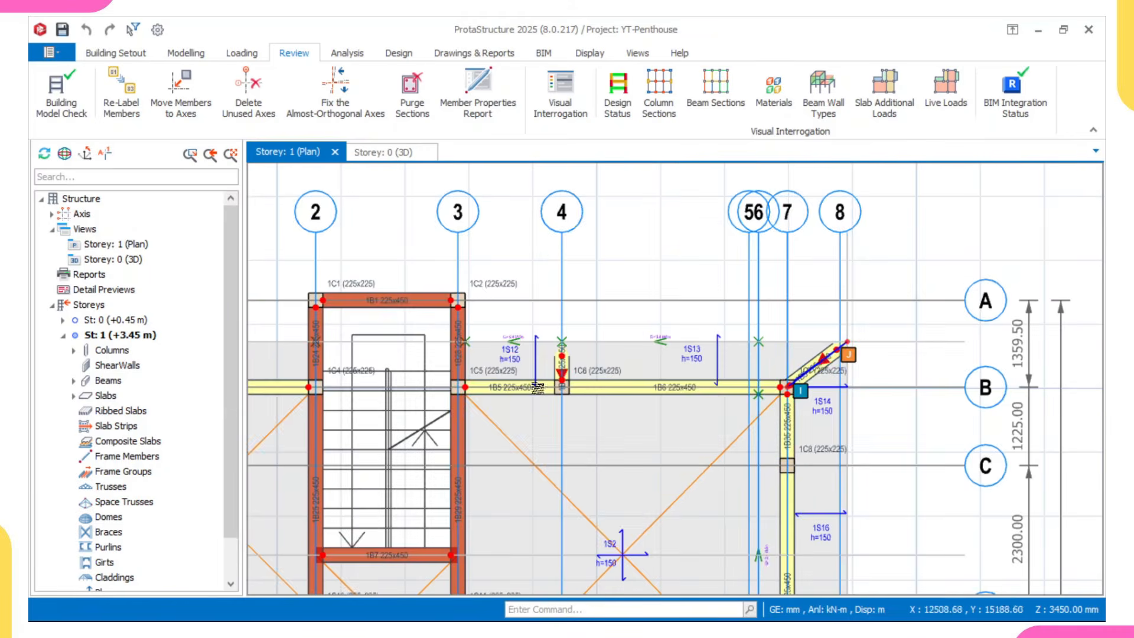
{"action": "middle_click_drag", "start_coordinate": [533, 386], "coordinate": [732, 325]}
{"action": "scroll", "coordinate": [601, 376], "scroll_direction": "down", "scroll_amount": 1}
{"action": "scroll", "coordinate": [425, 365], "scroll_direction": "up", "scroll_amount": 2}
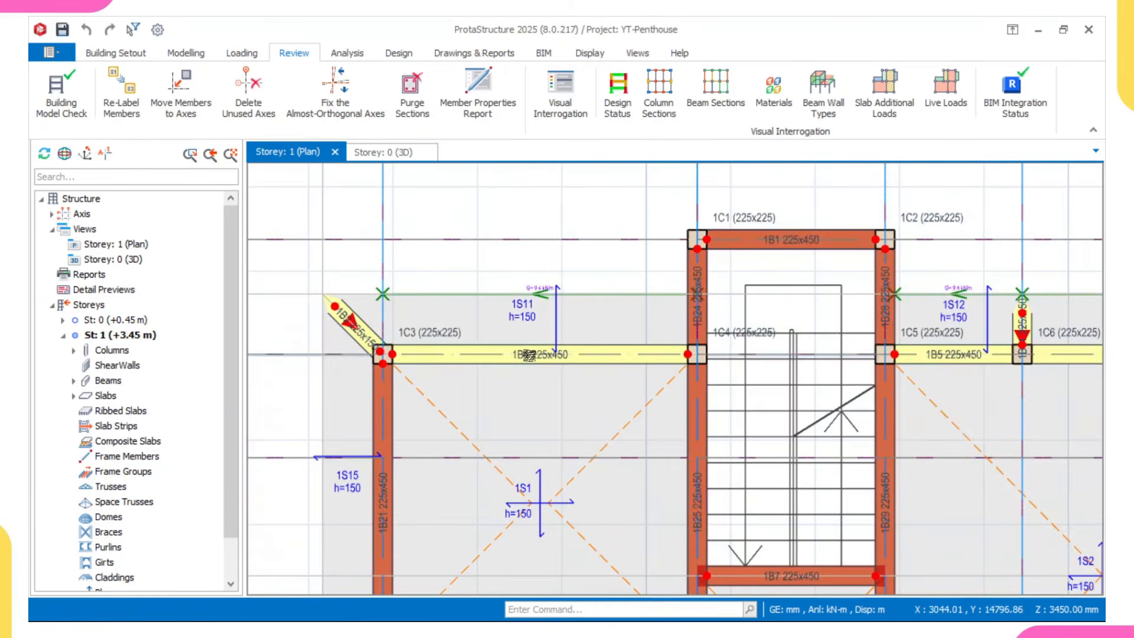
{"action": "middle_click_drag", "start_coordinate": [771, 365], "coordinate": [669, 357]}
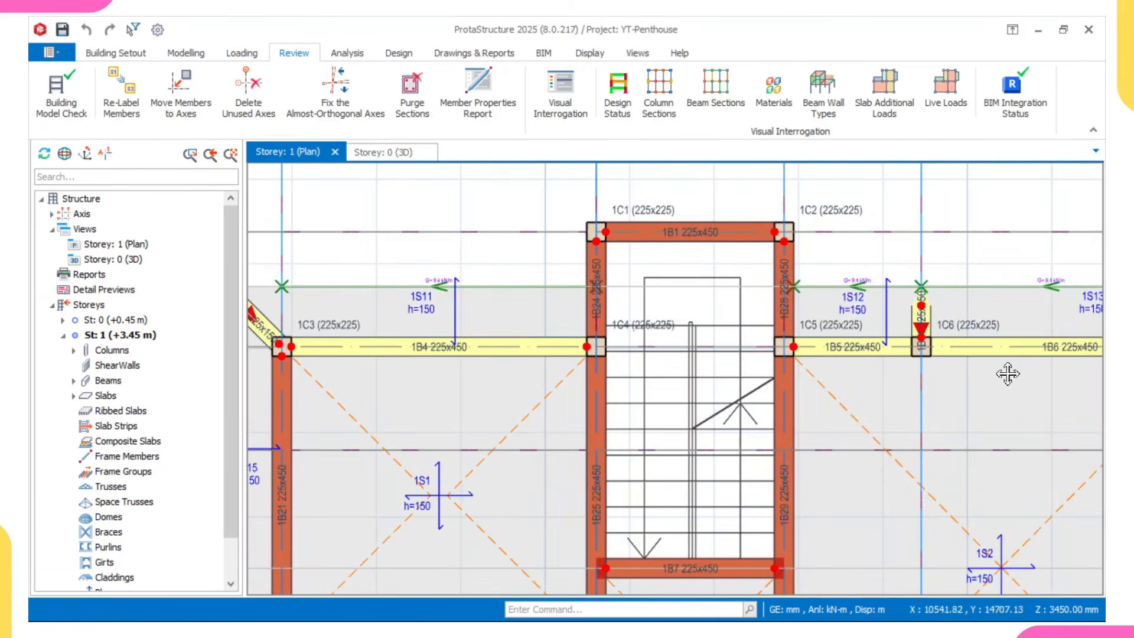
{"action": "middle_click_drag", "start_coordinate": [1007, 373], "coordinate": [802, 364]}
{"action": "scroll", "coordinate": [891, 360], "scroll_direction": "down", "scroll_amount": 2}
- Examine the column, beam and slab labels below the staircase, between axes D and G on the Storey 1 plan
{"action": "middle_click_drag", "start_coordinate": [810, 428], "coordinate": [827, 335]}
{"action": "scroll", "coordinate": [682, 386], "scroll_direction": "up", "scroll_amount": 3}
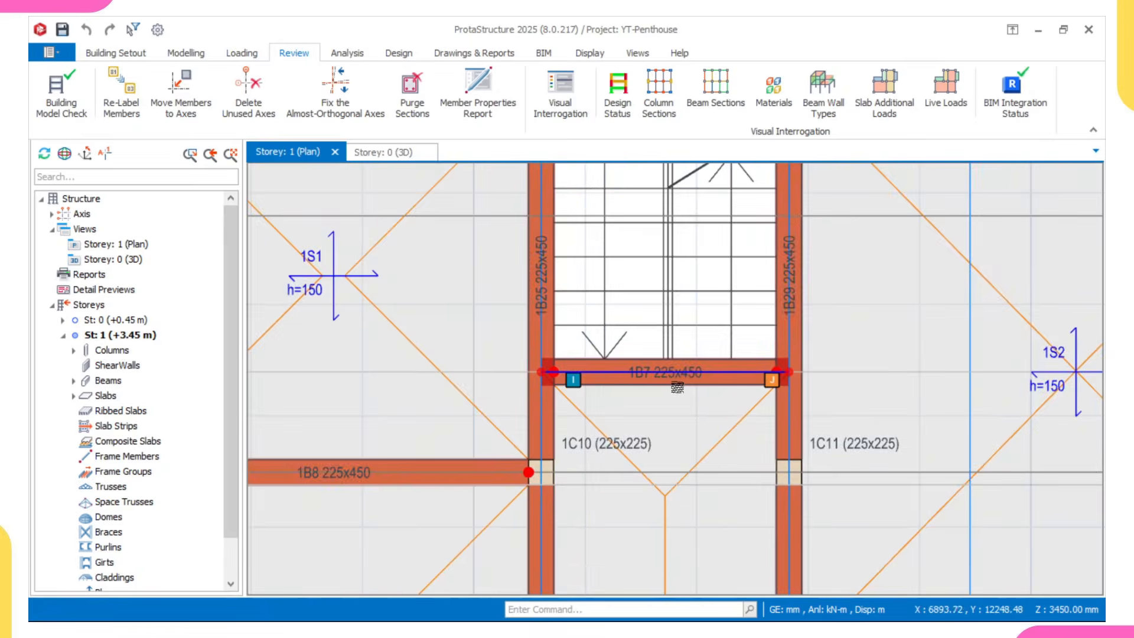
{"action": "scroll", "coordinate": [655, 386], "scroll_direction": "down", "scroll_amount": 3}
{"action": "scroll", "coordinate": [534, 425], "scroll_direction": "up", "scroll_amount": 3}
{"action": "scroll", "coordinate": [496, 459], "scroll_direction": "up", "scroll_amount": 1}
{"action": "scroll", "coordinate": [493, 443], "scroll_direction": "down", "scroll_amount": 2}
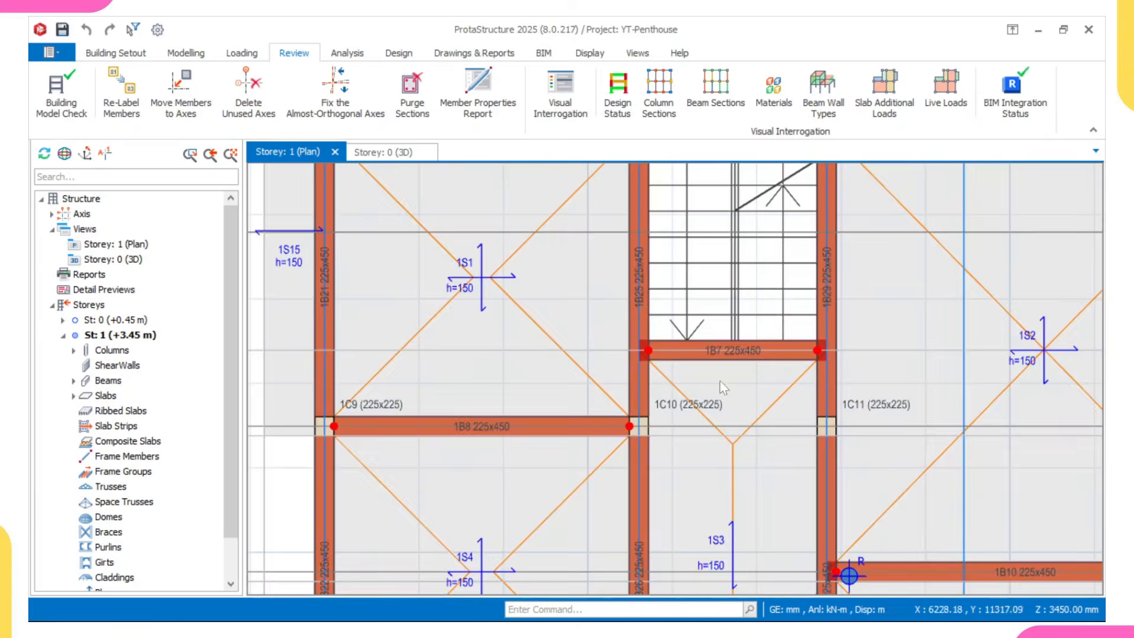
{"action": "middle_click_drag", "start_coordinate": [711, 421], "coordinate": [684, 264]}
{"action": "middle_click_drag", "start_coordinate": [1090, 443], "coordinate": [998, 442]}
{"action": "scroll", "coordinate": [999, 443], "scroll_direction": "down", "scroll_amount": 2}
{"action": "middle_click_drag", "start_coordinate": [791, 461], "coordinate": [794, 378]}
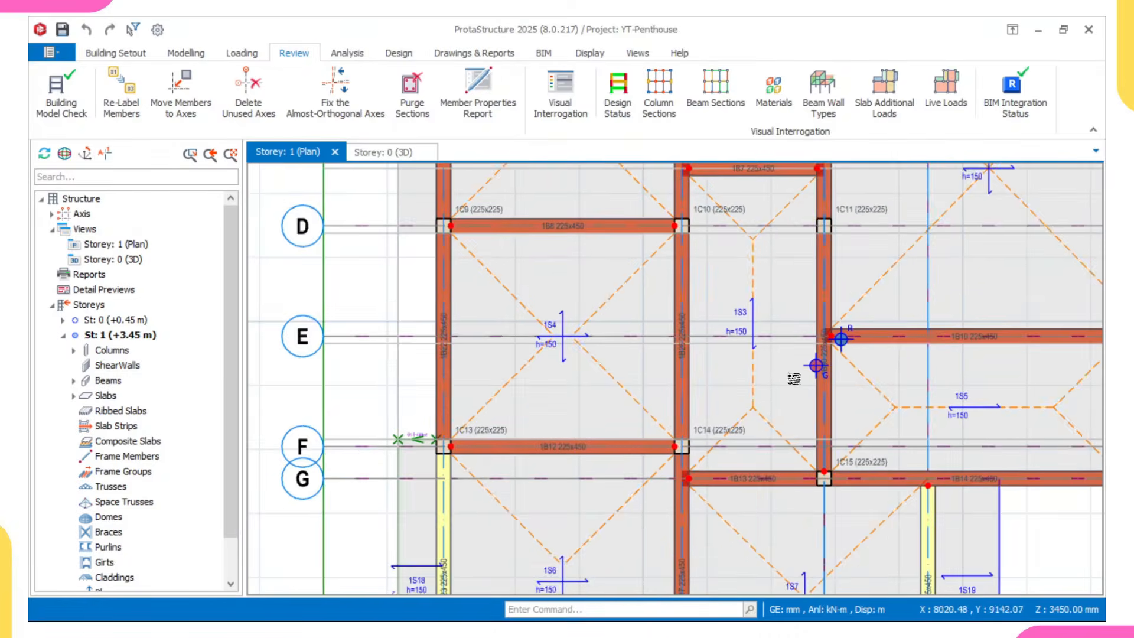
{"action": "scroll", "coordinate": [560, 440], "scroll_direction": "up", "scroll_amount": 2}
{"action": "scroll", "coordinate": [566, 458], "scroll_direction": "down", "scroll_amount": 2}
{"action": "scroll", "coordinate": [636, 400], "scroll_direction": "down", "scroll_amount": 2}
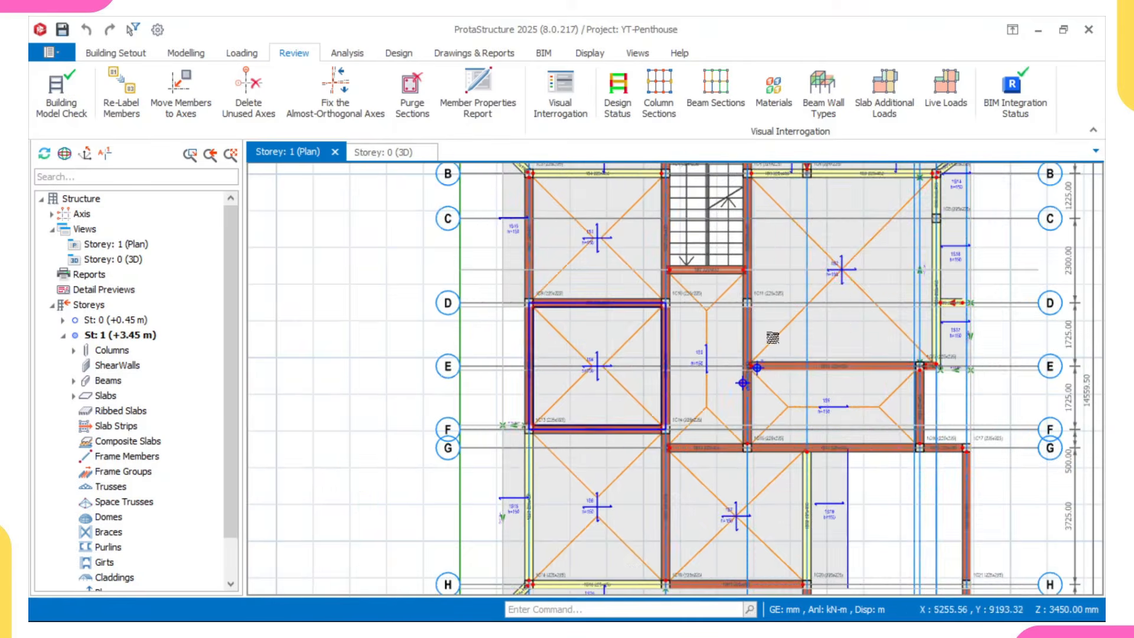
- Examine the cantilever beam on axis D beside slab 1S17 and the beam 1B10 on axis E
{"action": "scroll", "coordinate": [816, 328], "scroll_direction": "up", "scroll_amount": 5}
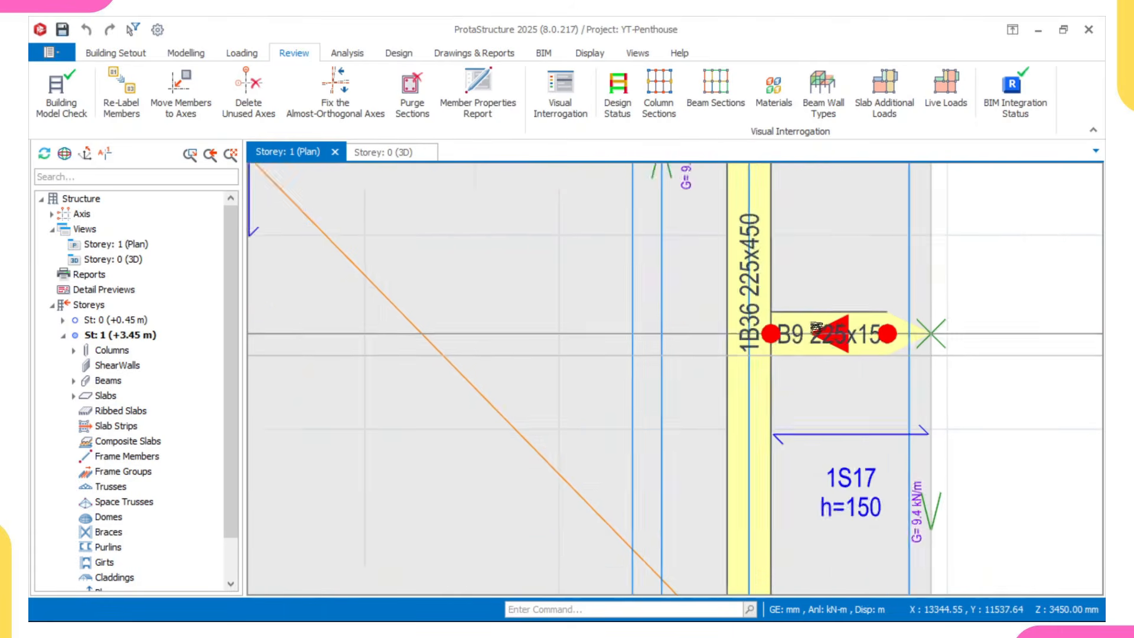
{"action": "scroll", "coordinate": [816, 328], "scroll_direction": "down", "scroll_amount": 3}
{"action": "middle_click_drag", "start_coordinate": [669, 411], "coordinate": [697, 363]}
{"action": "scroll", "coordinate": [664, 406], "scroll_direction": "up", "scroll_amount": 2}
{"action": "scroll", "coordinate": [663, 390], "scroll_direction": "down", "scroll_amount": 2}
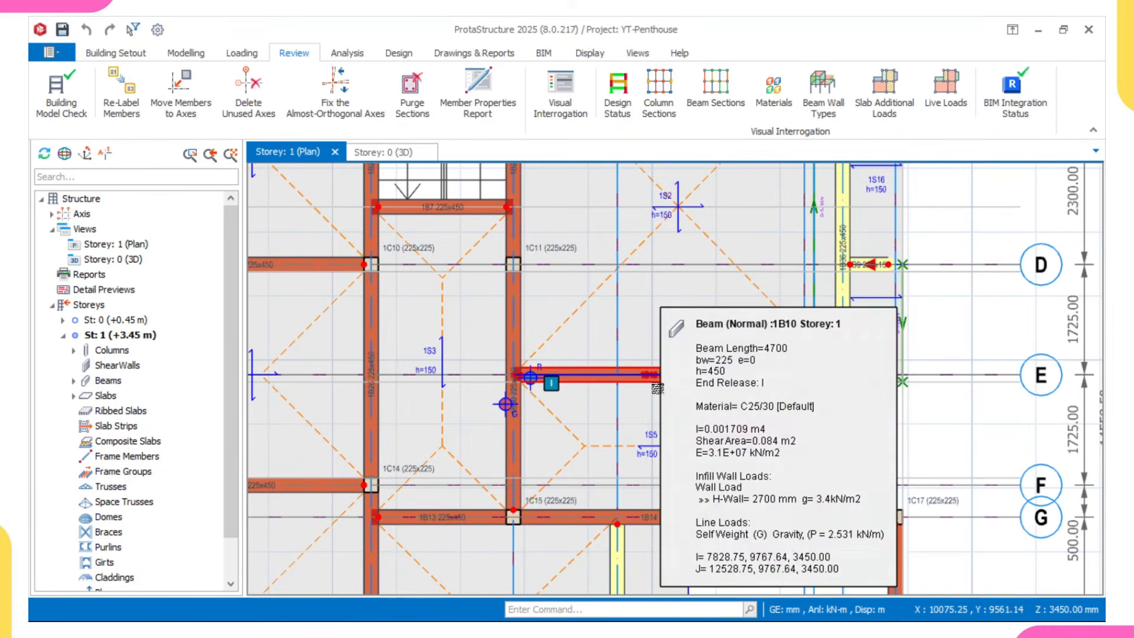
{"action": "left_click", "coordinate": [657, 387]}
{"action": "scroll", "coordinate": [654, 390], "scroll_direction": "down", "scroll_amount": 3}
{"action": "scroll", "coordinate": [651, 388], "scroll_direction": "up", "scroll_amount": 2}
{"action": "scroll", "coordinate": [651, 387], "scroll_direction": "down", "scroll_amount": 2}
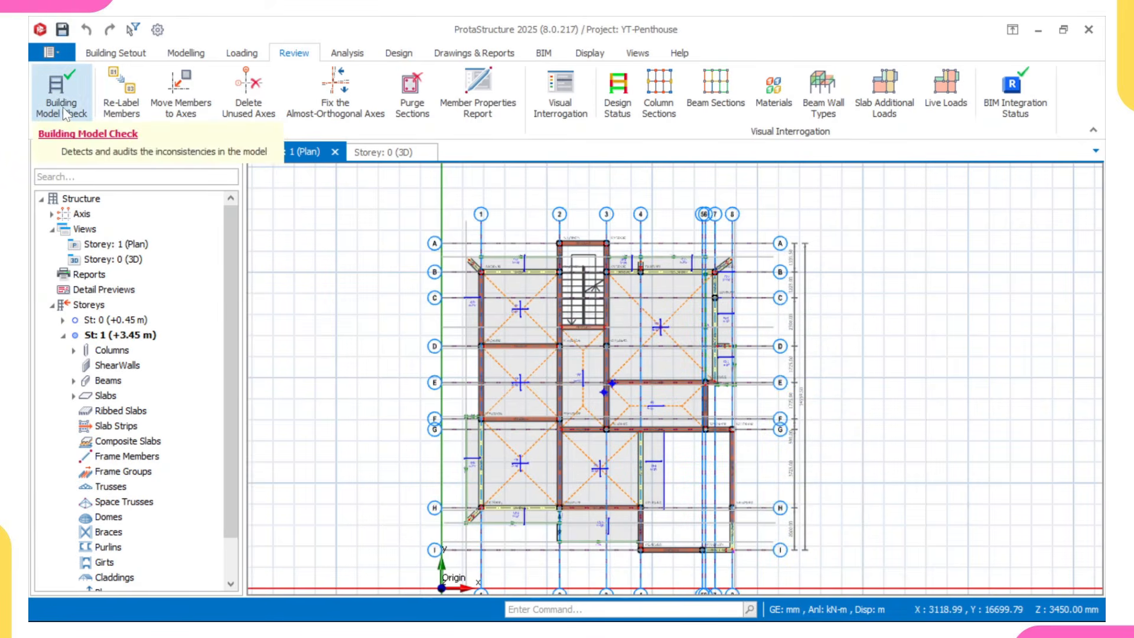
- Run the Building Model Check for all storeys with every check included
{"action": "left_click", "coordinate": [68, 98]}
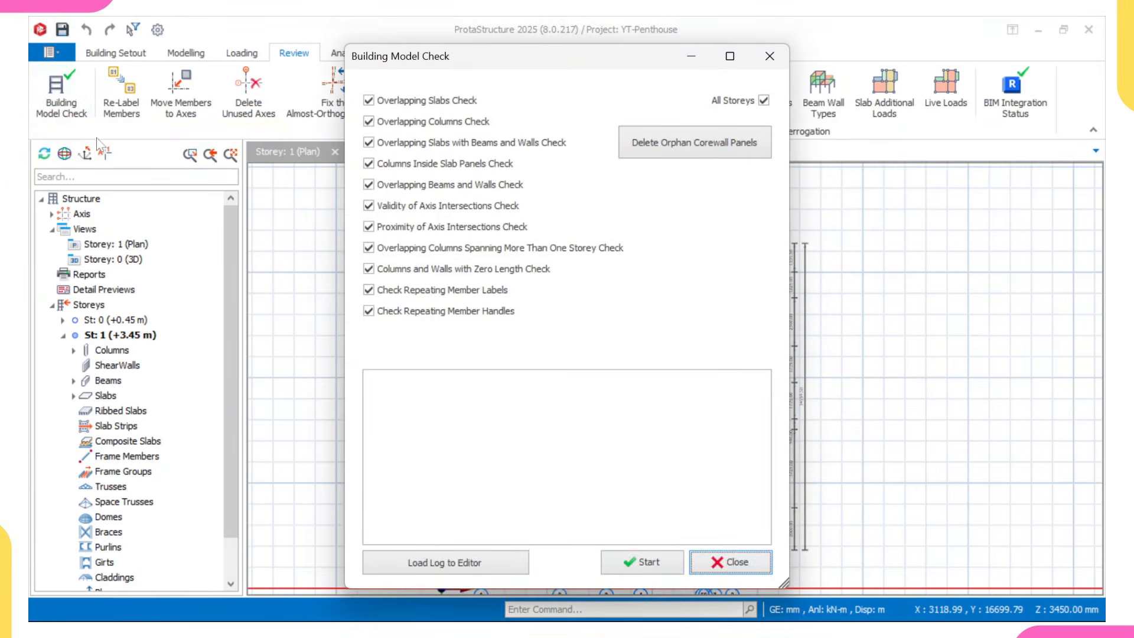
{"action": "left_click", "coordinate": [646, 564]}
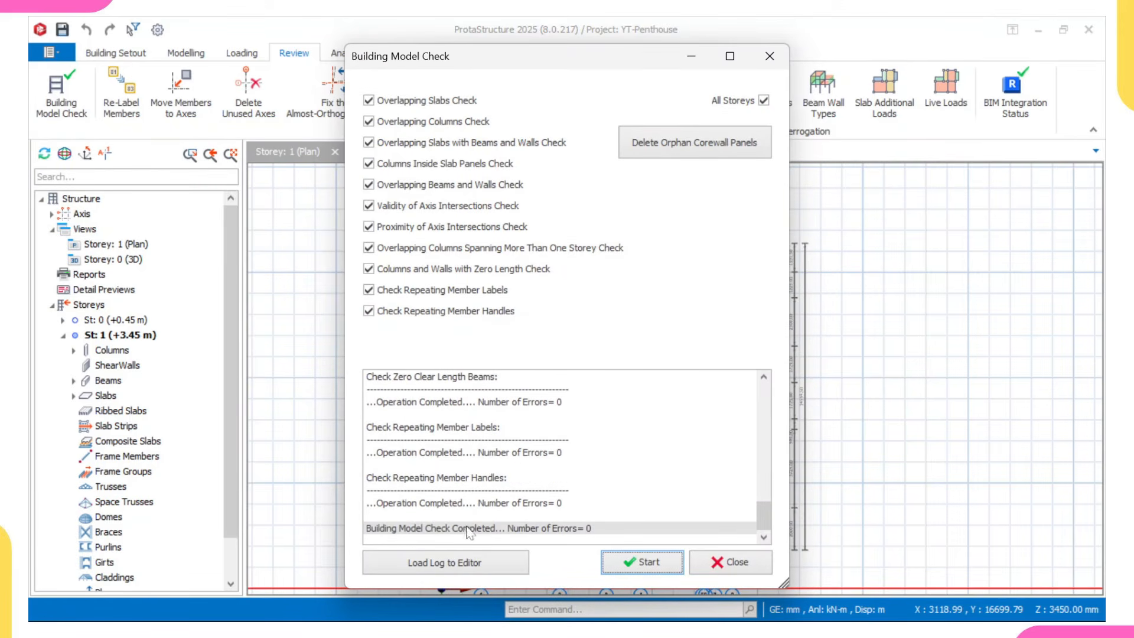
{"action": "left_click", "coordinate": [734, 564]}
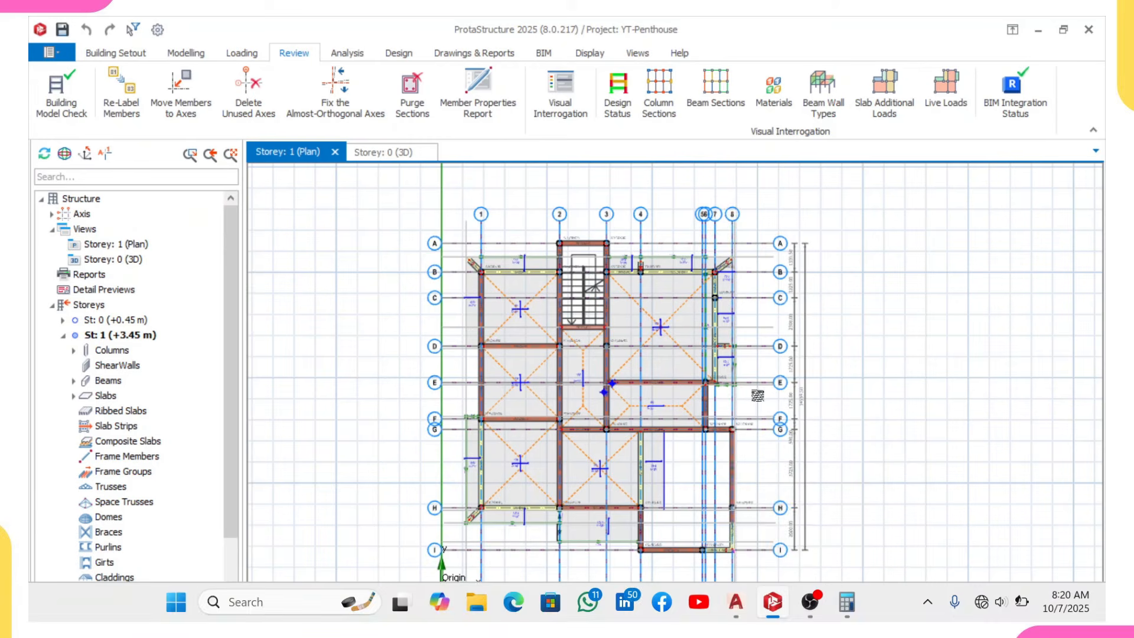
- Place a 1000 mm slab line load with G magnitudes of 1.0 kN/m along slab 1S19's edge at axis H, starting at column 1C20
{"action": "scroll", "coordinate": [625, 502], "scroll_direction": "up", "scroll_amount": 3}
{"action": "scroll", "coordinate": [657, 460], "scroll_direction": "up", "scroll_amount": 3}
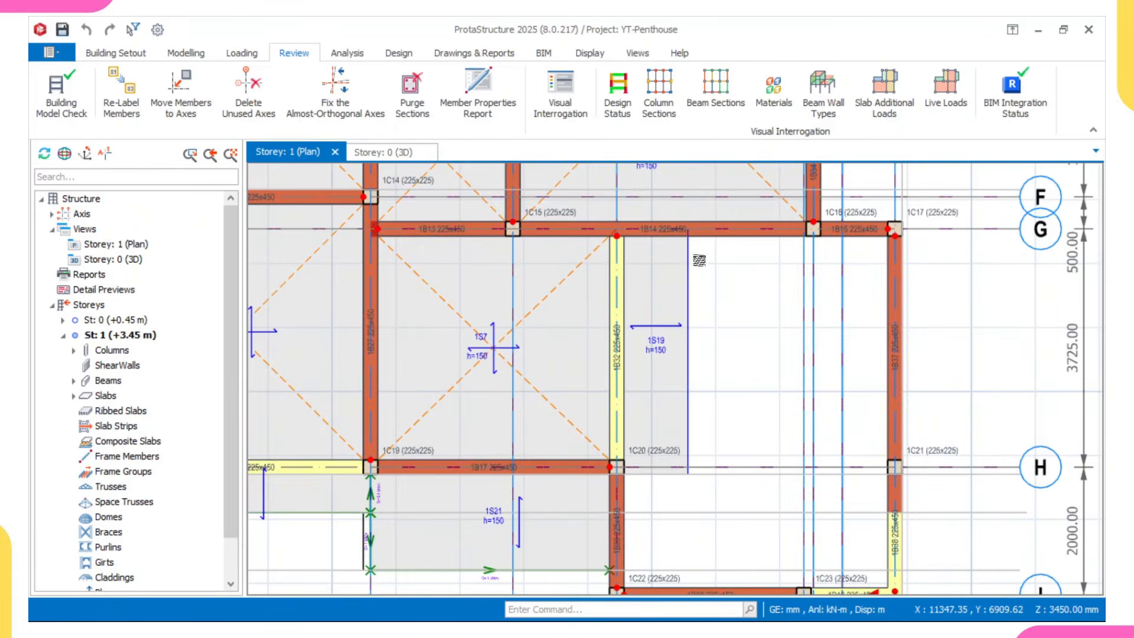
{"action": "left_click", "coordinate": [633, 267]}
{"action": "key", "text": "Escape"}
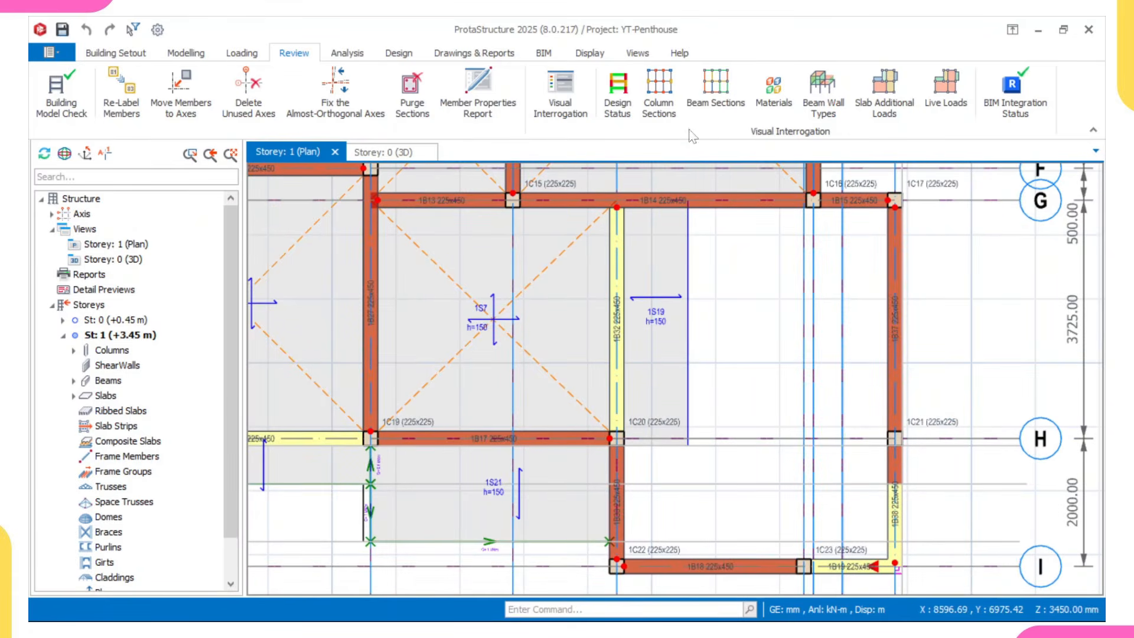
{"action": "left_click", "coordinate": [245, 56]}
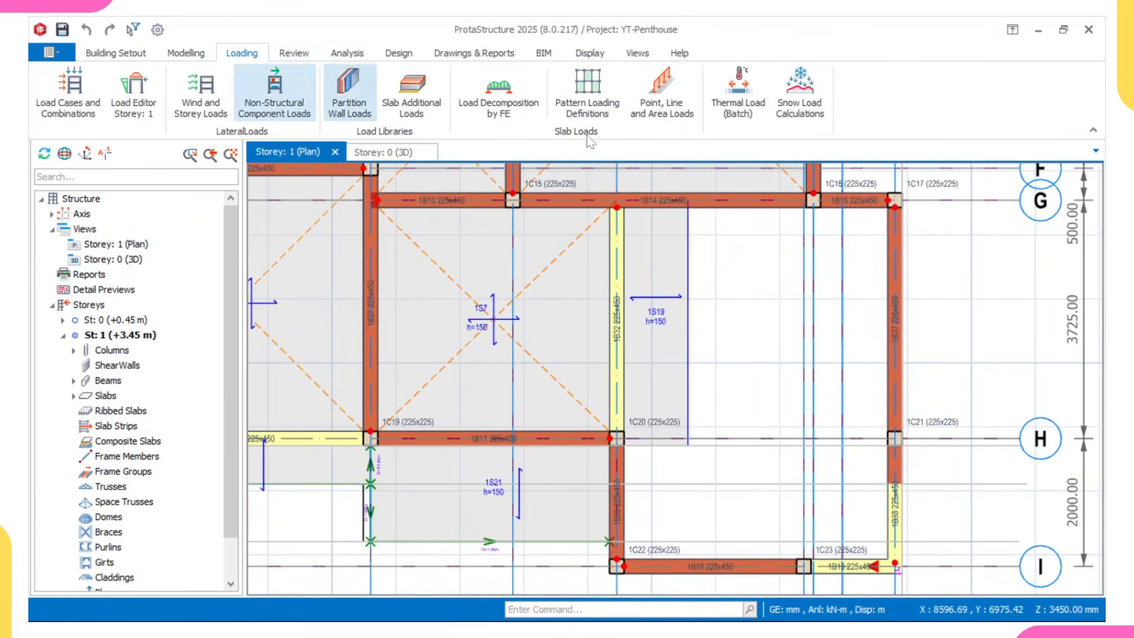
{"action": "scroll", "coordinate": [667, 103], "scroll_direction": "up", "scroll_amount": 1}
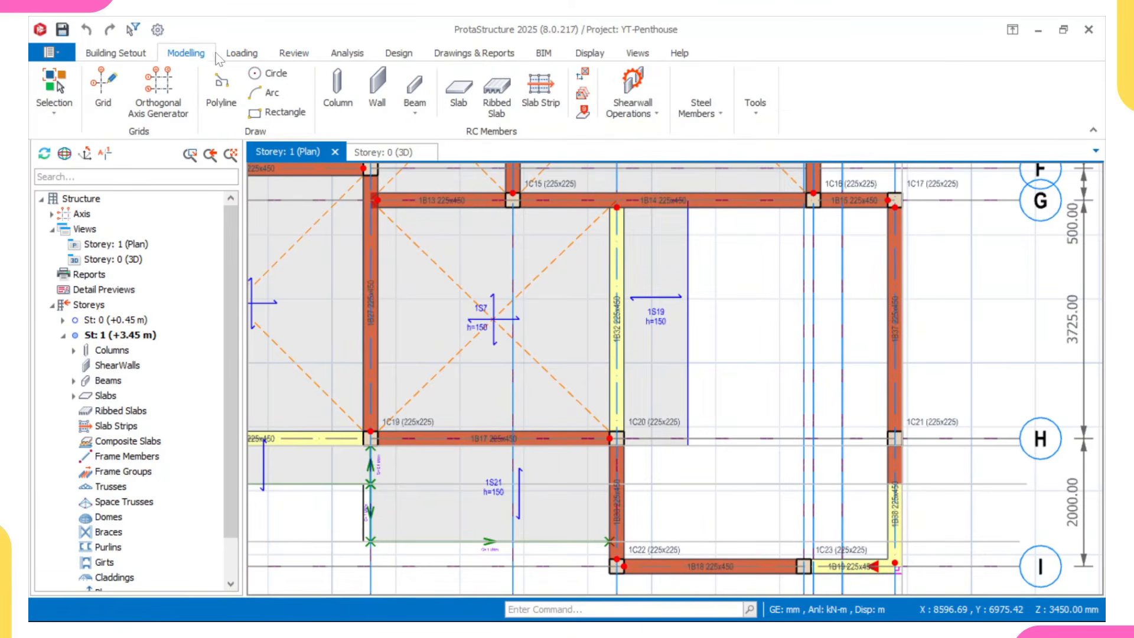
{"action": "left_click", "coordinate": [230, 55]}
{"action": "left_click", "coordinate": [673, 95]}
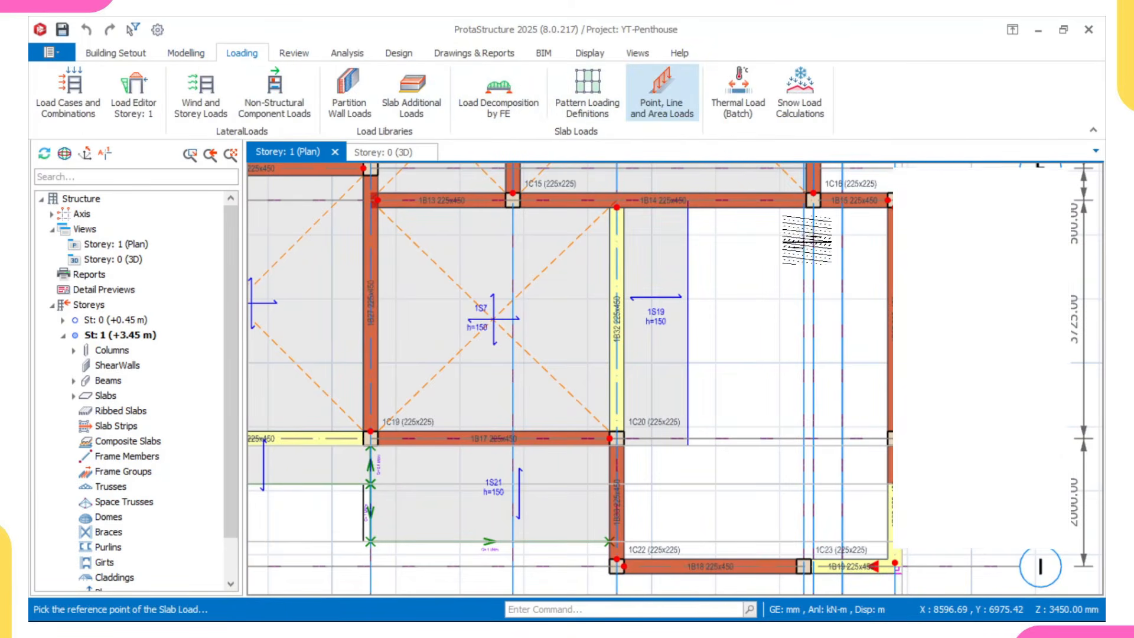
{"action": "left_click", "coordinate": [943, 227]}
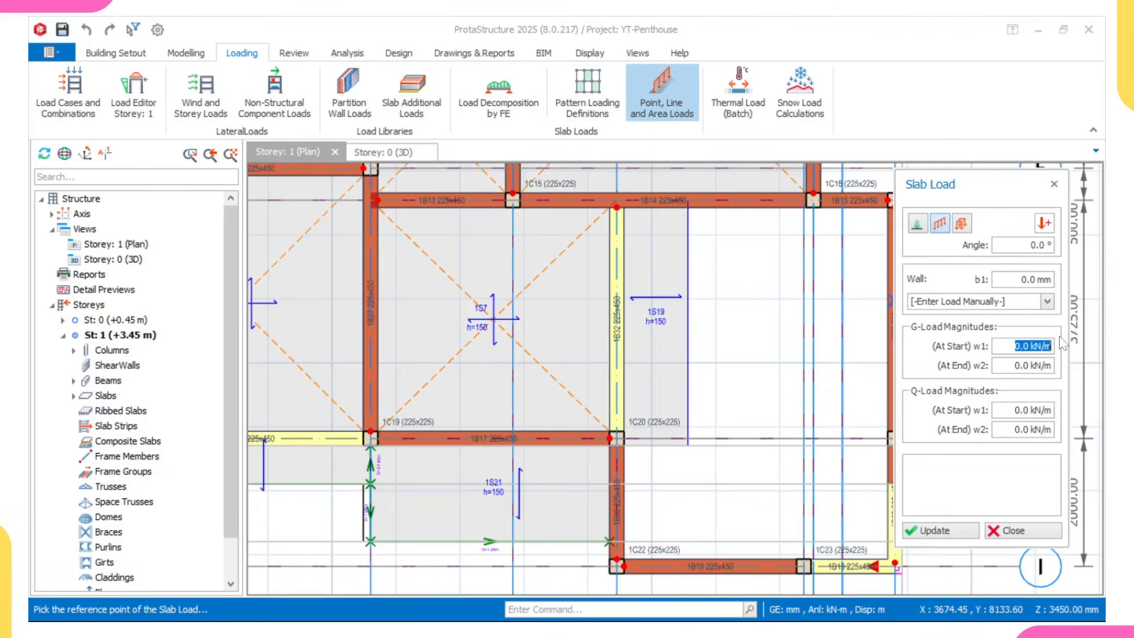
{"action": "type", "text": "1"}
{"action": "scroll", "coordinate": [618, 440], "scroll_direction": "up", "scroll_amount": 5}
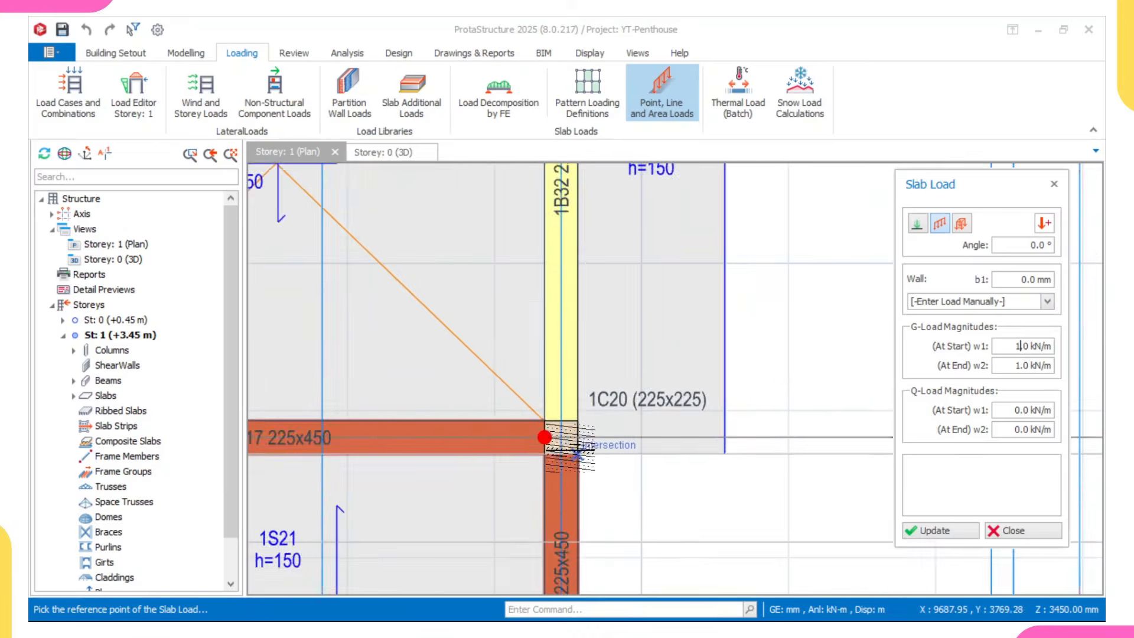
{"action": "left_click", "coordinate": [580, 451]}
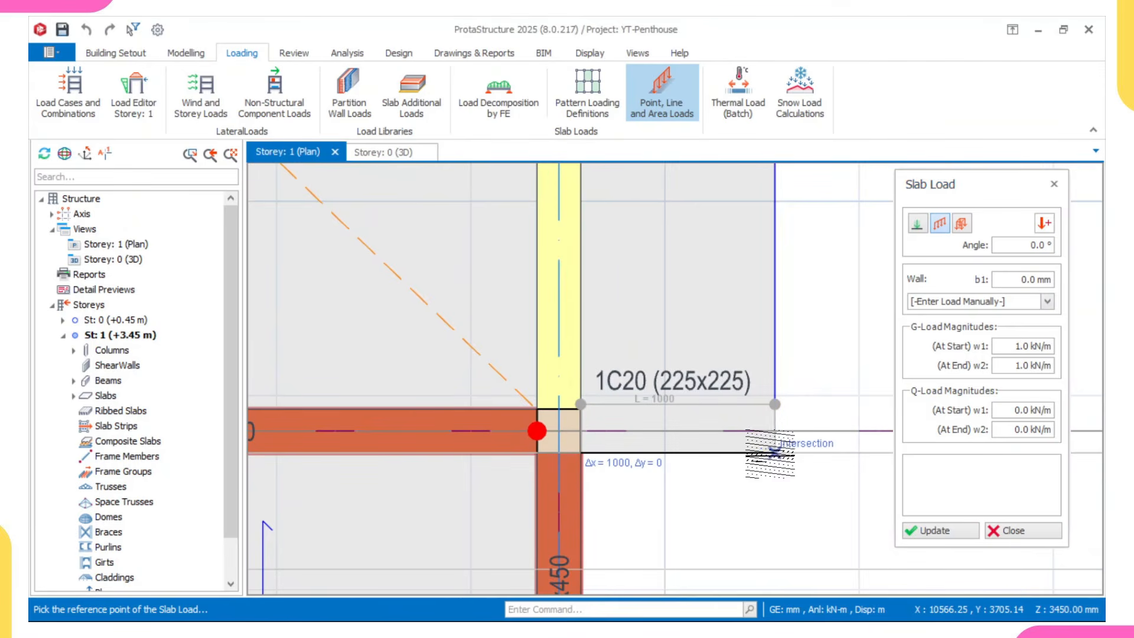
{"action": "left_click", "coordinate": [774, 452]}
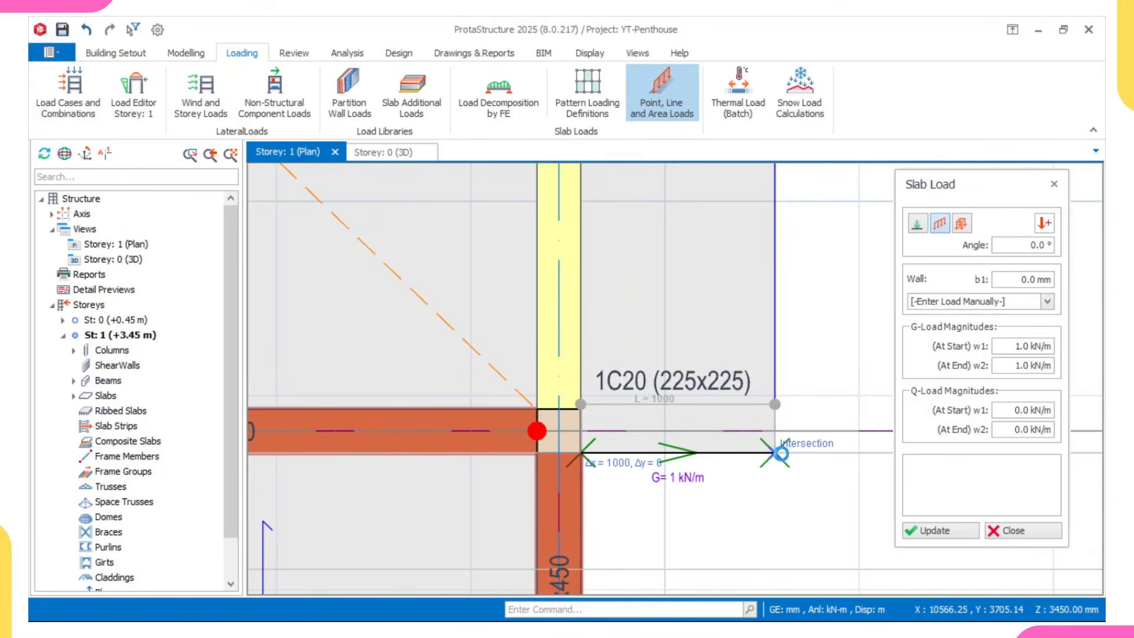
- Continue the 1.0 kN/m line load for 3725 mm along slab 1S19's free edge to beam 1B14, and switch to the Storey 0 3D view
{"action": "scroll", "coordinate": [774, 452], "scroll_direction": "down", "scroll_amount": 4}
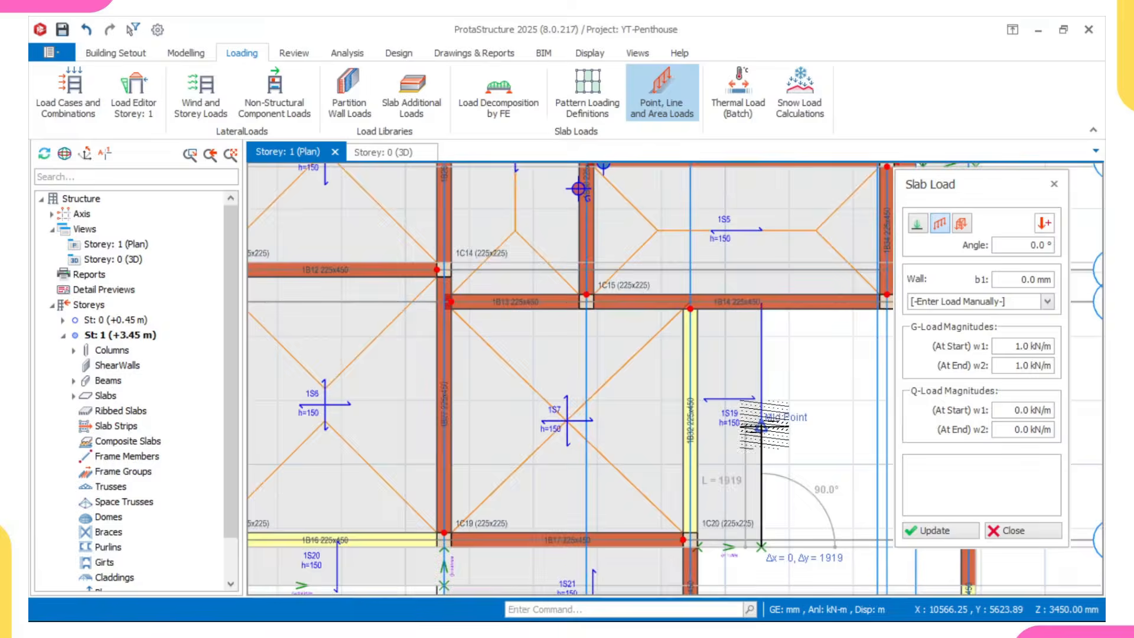
{"action": "scroll", "coordinate": [759, 282], "scroll_direction": "up", "scroll_amount": 4}
{"action": "left_click", "coordinate": [760, 283]}
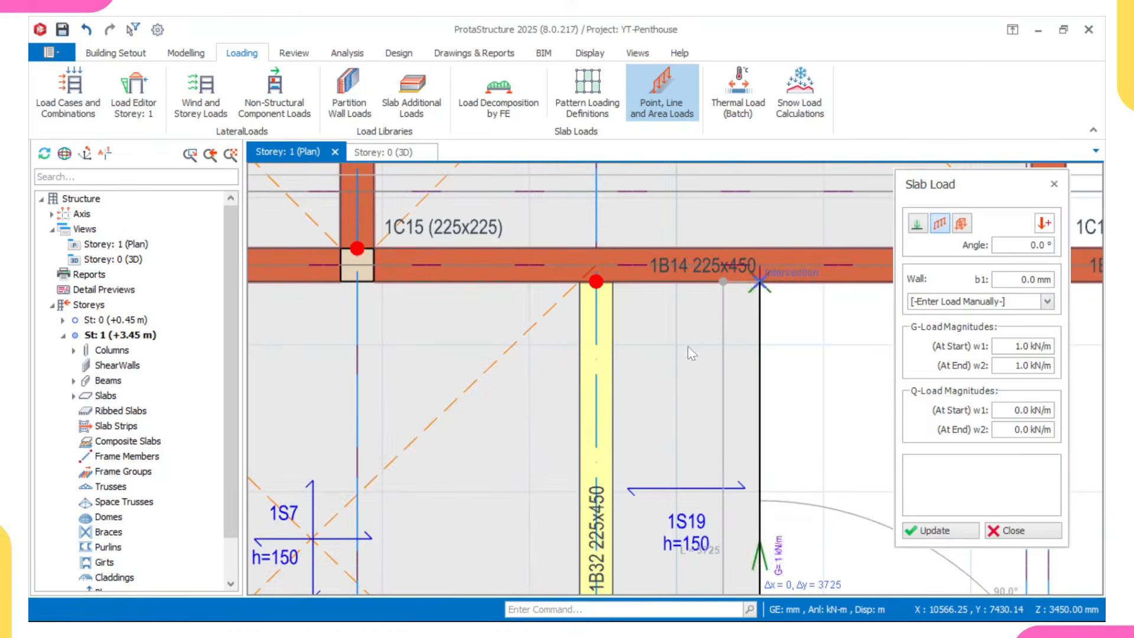
{"action": "scroll", "coordinate": [760, 282], "scroll_direction": "down", "scroll_amount": 3}
{"action": "key", "text": "Escape"}
{"action": "scroll", "coordinate": [719, 321], "scroll_direction": "down", "scroll_amount": 4}
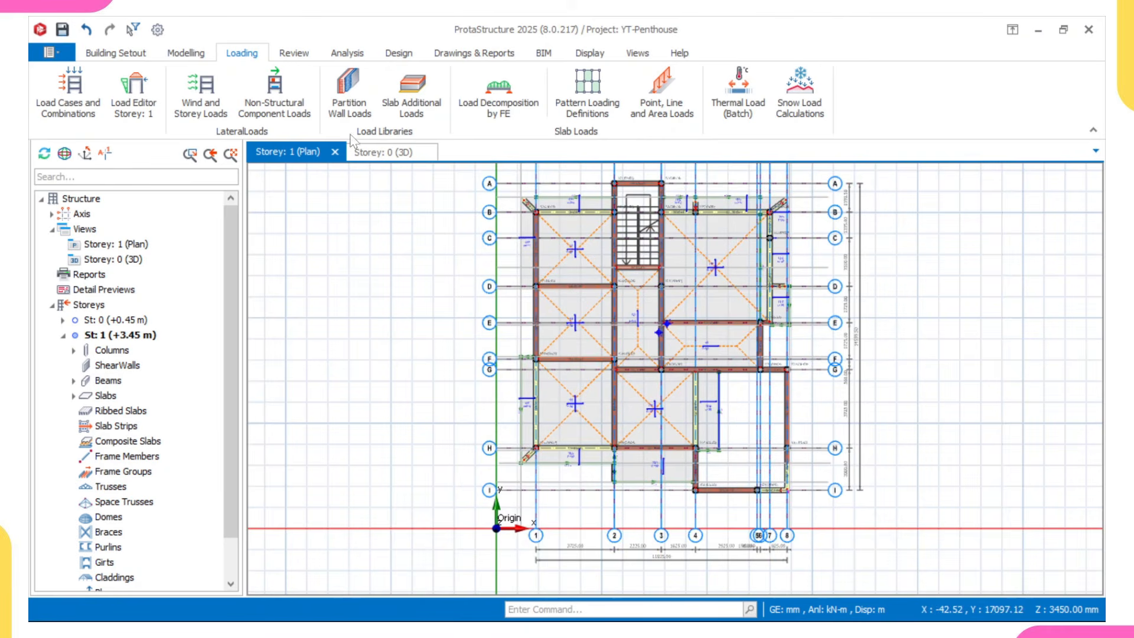
{"action": "left_click", "coordinate": [375, 155]}
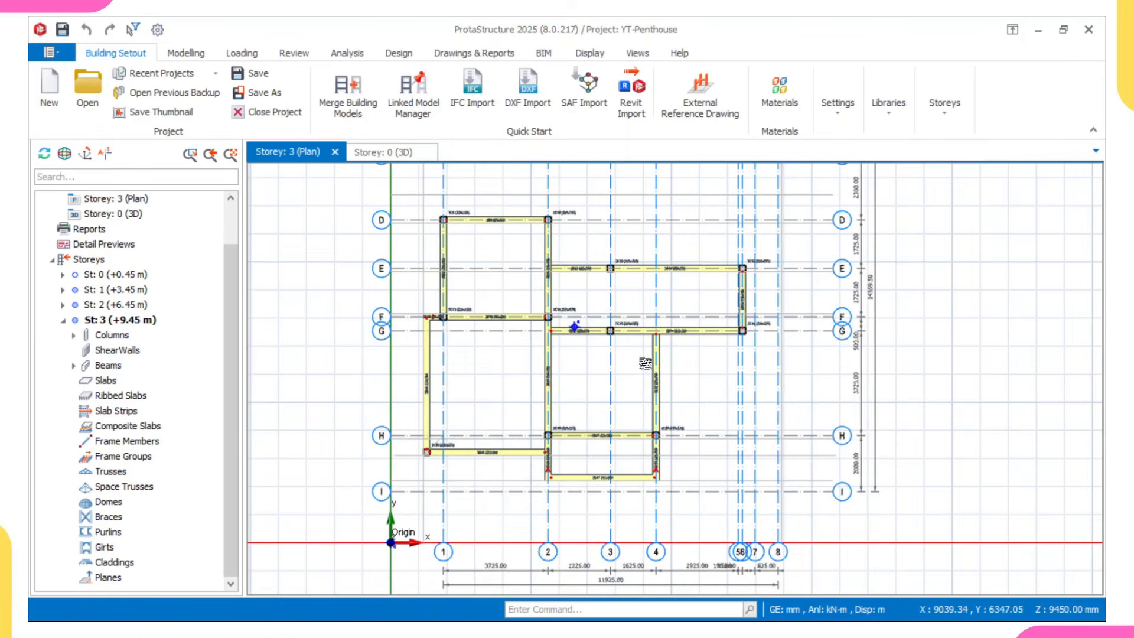
- Examine the Storey 3 beams between axes E and H, then compare them with the second floor layout in AutoCAD
{"action": "scroll", "coordinate": [648, 355], "scroll_direction": "up", "scroll_amount": 2}
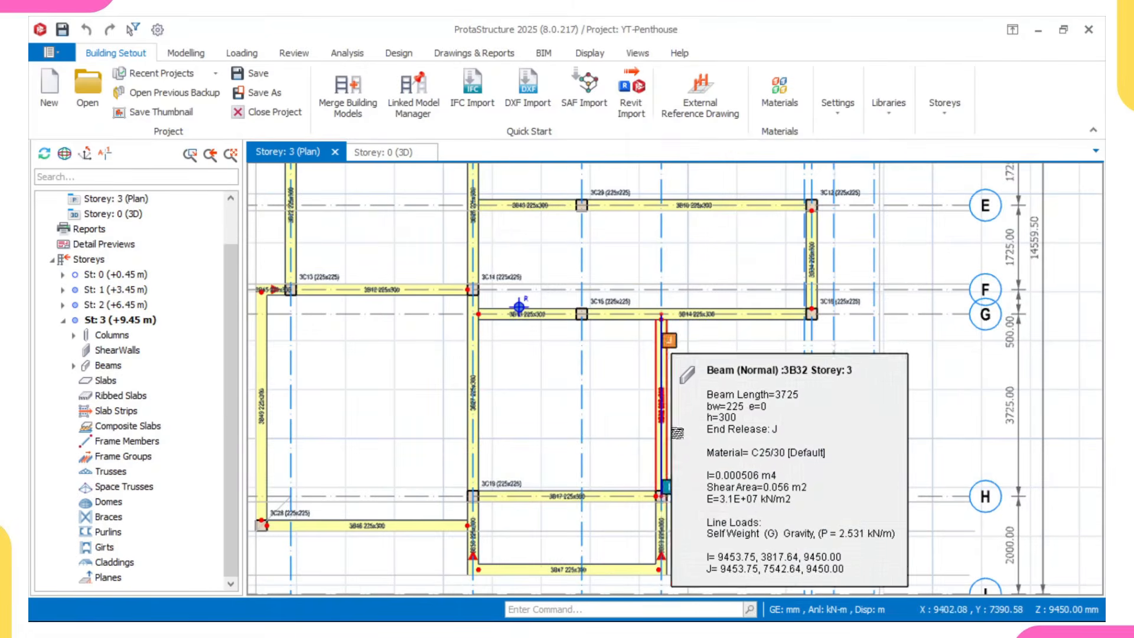
{"action": "mouse_move", "coordinate": [732, 619]}
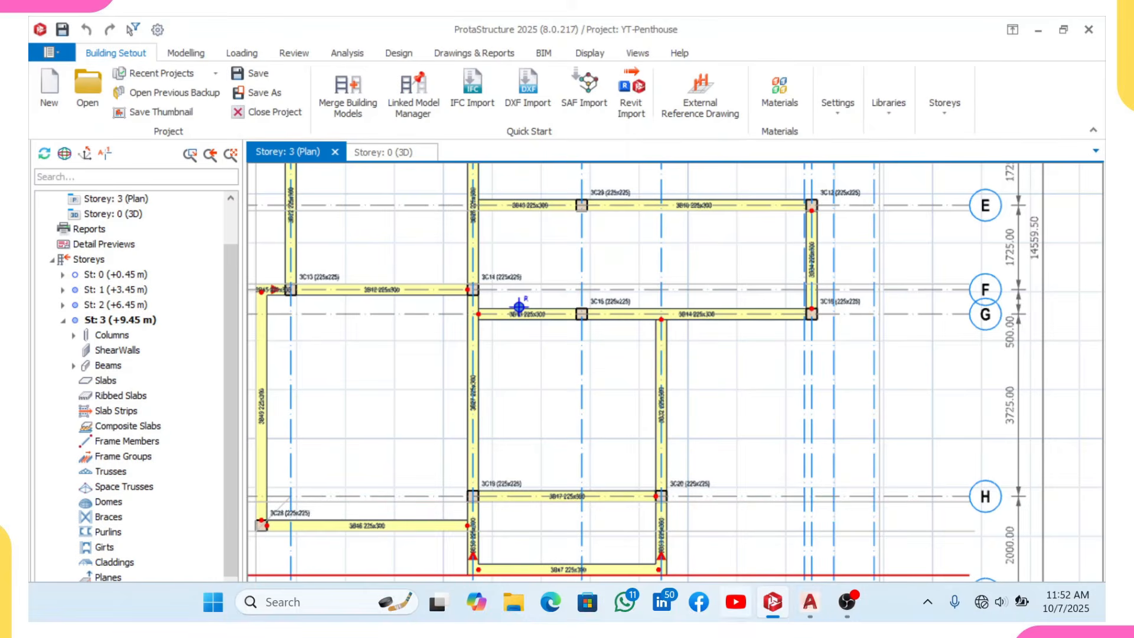
{"action": "left_click", "coordinate": [807, 601]}
{"action": "scroll", "coordinate": [778, 464], "scroll_direction": "down", "scroll_amount": 5}
{"action": "scroll", "coordinate": [791, 451], "scroll_direction": "up", "scroll_amount": 12}
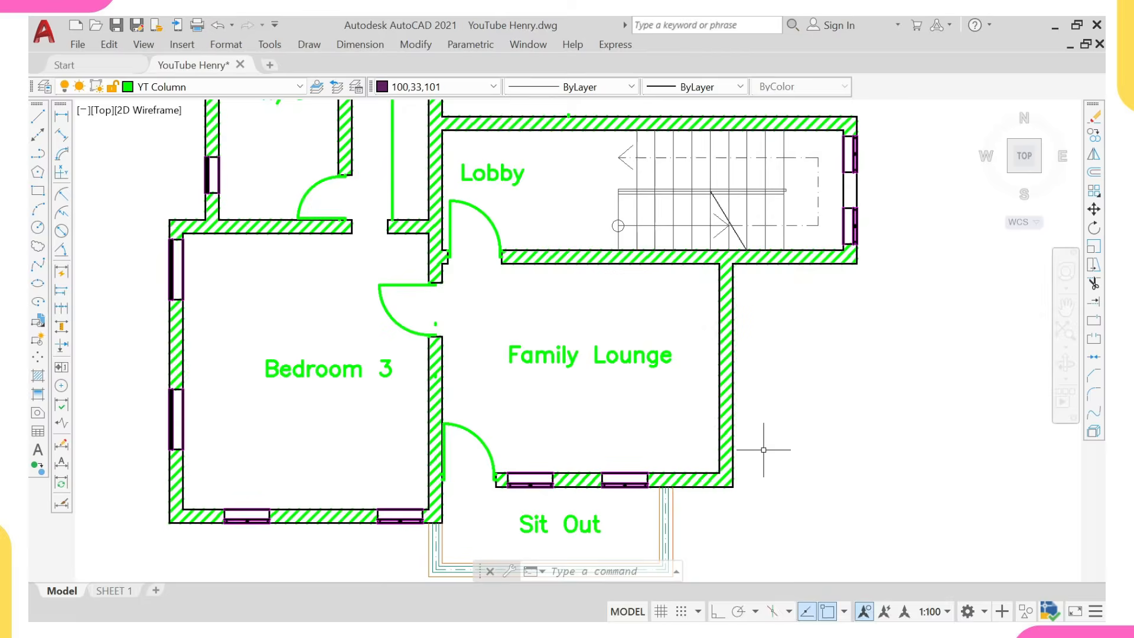
{"action": "scroll", "coordinate": [754, 446], "scroll_direction": "down", "scroll_amount": 6}
{"action": "middle_click_drag", "start_coordinate": [750, 298], "coordinate": [690, 453]}
{"action": "scroll", "coordinate": [797, 261], "scroll_direction": "up", "scroll_amount": 4}
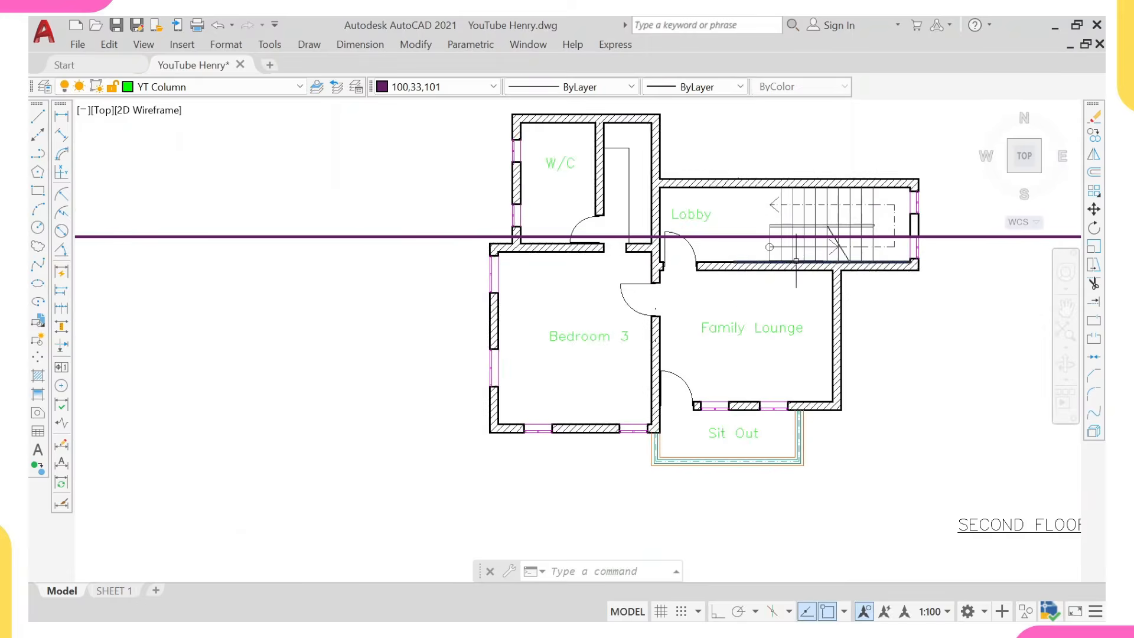
{"action": "scroll", "coordinate": [833, 269], "scroll_direction": "up", "scroll_amount": 2}
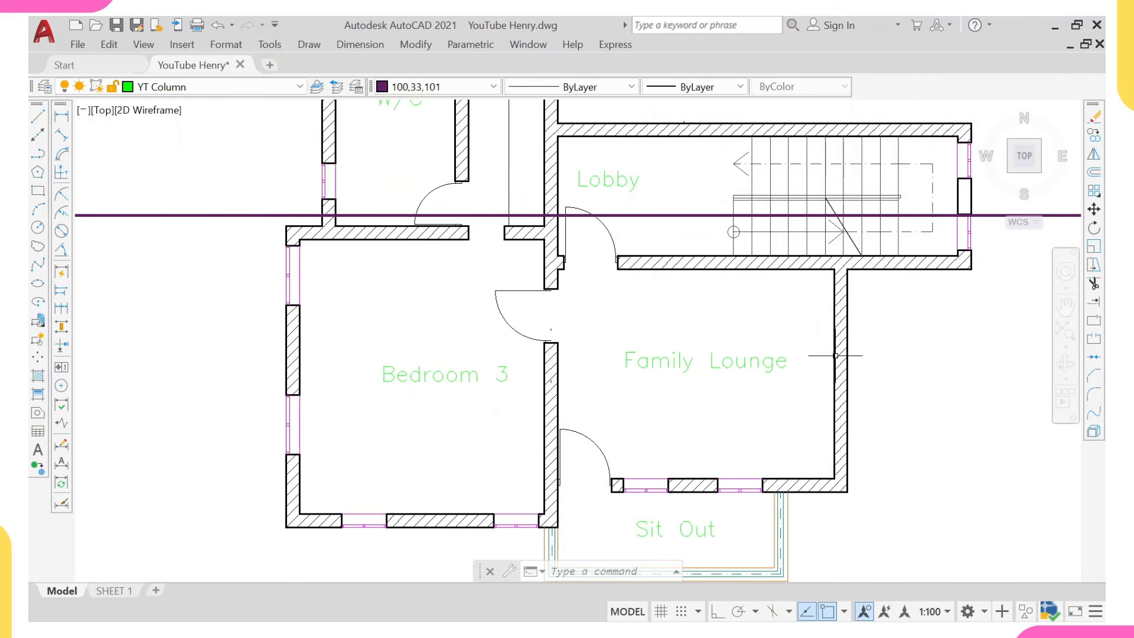
{"action": "scroll", "coordinate": [759, 389], "scroll_direction": "down", "scroll_amount": 6}
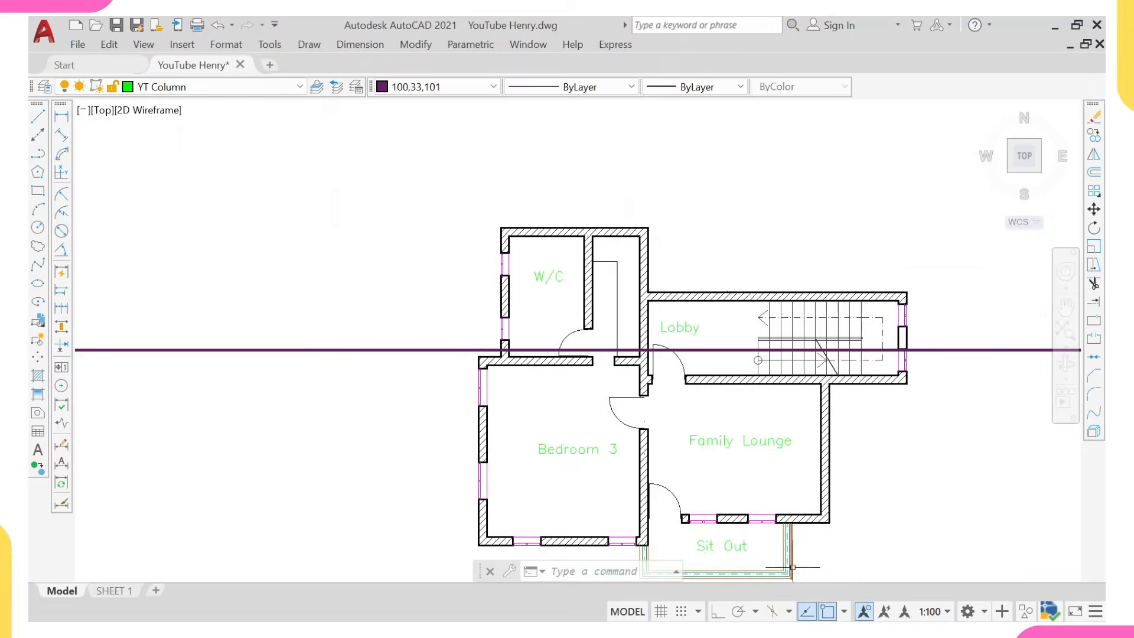
- Move the copied second floor layout onto the first floor layout, matching the stair wall's inner corner to the column there
{"action": "scroll", "coordinate": [759, 389], "scroll_direction": "down", "scroll_amount": 2}
{"action": "middle_click_drag", "start_coordinate": [643, 445], "coordinate": [643, 273]}
{"action": "left_click", "coordinate": [766, 267]}
{"action": "left_click", "coordinate": [606, 437]}
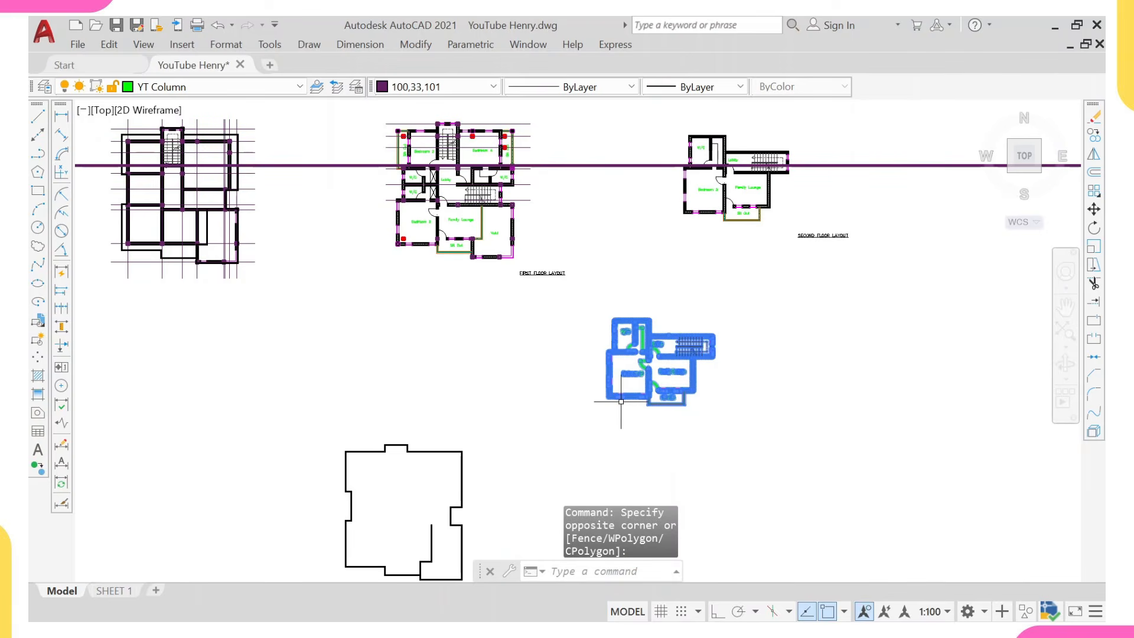
{"action": "type", "text": "m"}
{"action": "key", "text": "Return"}
{"action": "scroll", "coordinate": [725, 355], "scroll_direction": "up", "scroll_amount": 8}
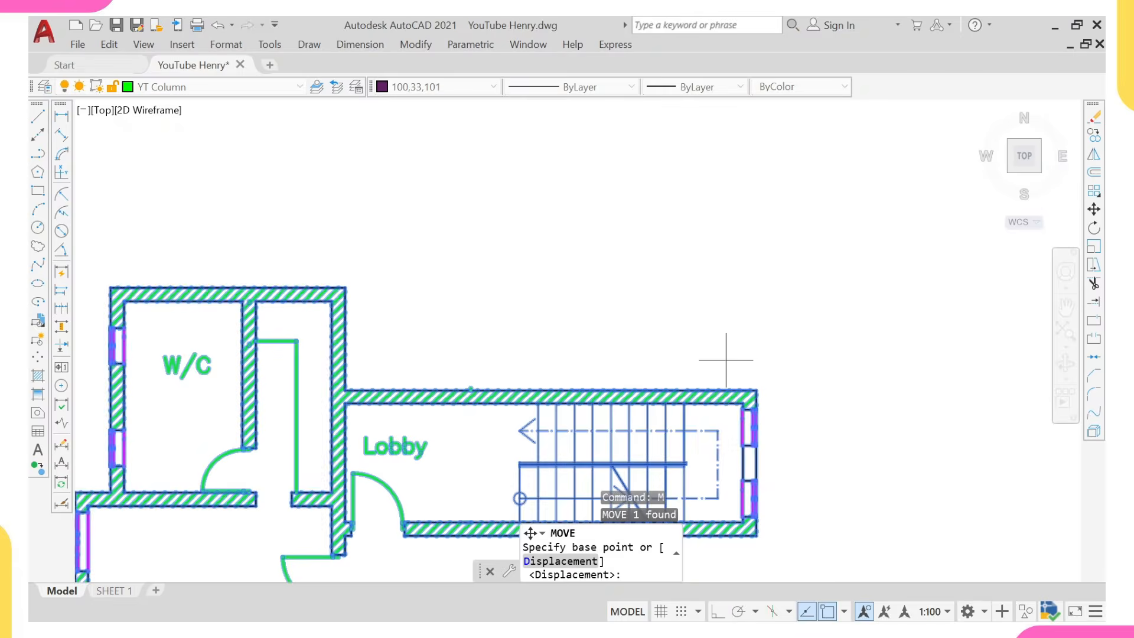
{"action": "scroll", "coordinate": [726, 359], "scroll_direction": "up", "scroll_amount": 2}
{"action": "scroll", "coordinate": [749, 440], "scroll_direction": "up", "scroll_amount": 8}
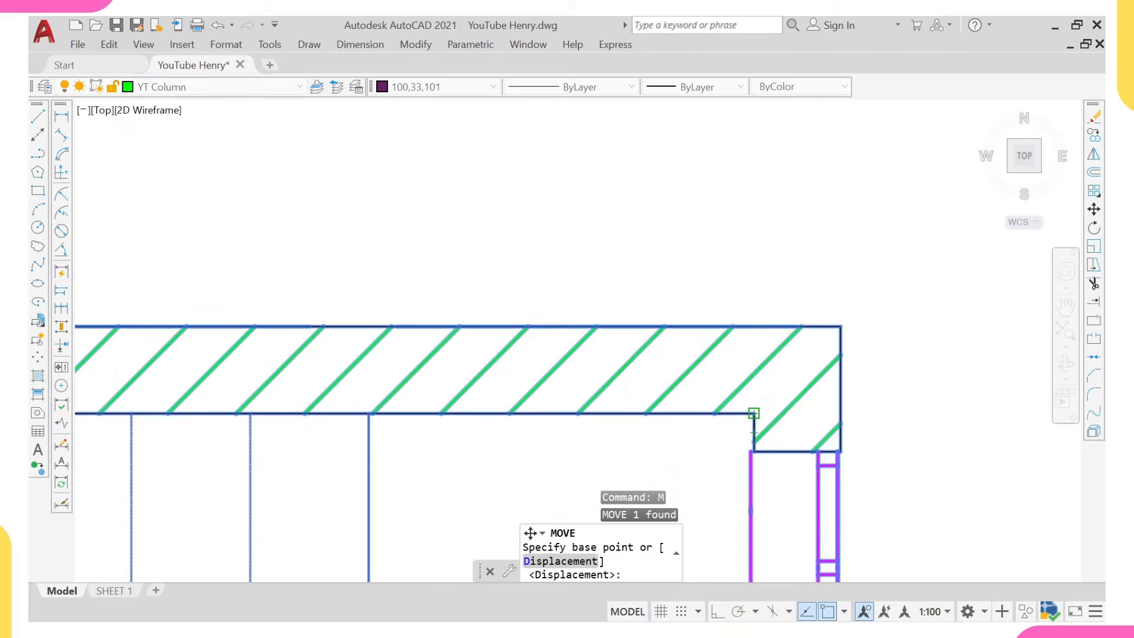
{"action": "left_click", "coordinate": [753, 412]}
{"action": "scroll", "coordinate": [576, 291], "scroll_direction": "down", "scroll_amount": 10}
{"action": "scroll", "coordinate": [577, 291], "scroll_direction": "up", "scroll_amount": 3}
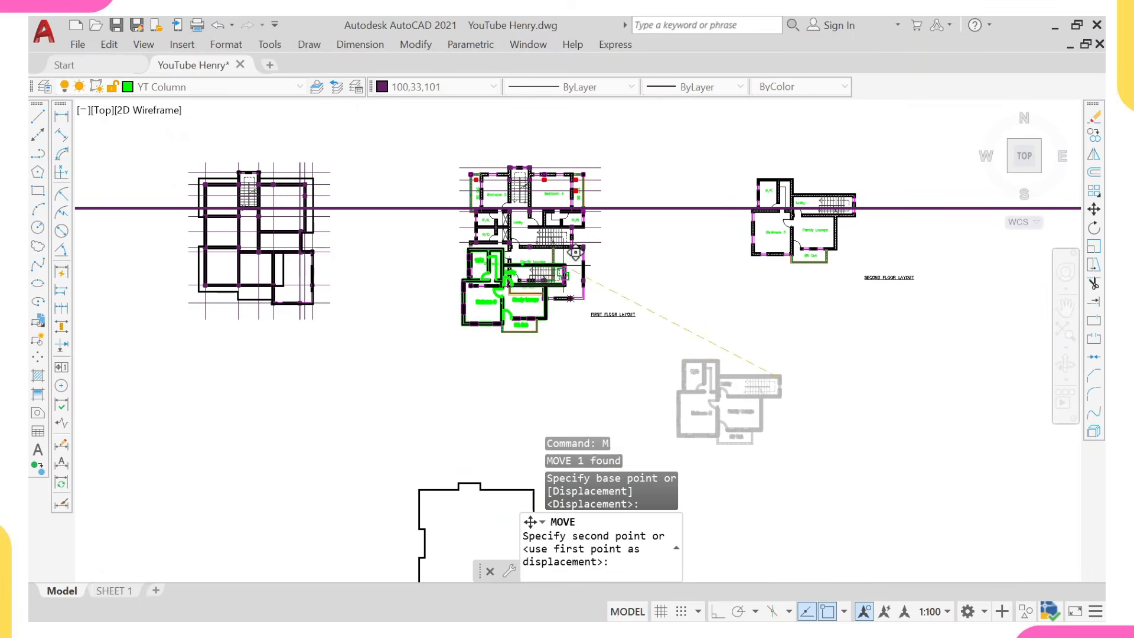
{"action": "scroll", "coordinate": [579, 266], "scroll_direction": "up", "scroll_amount": 5}
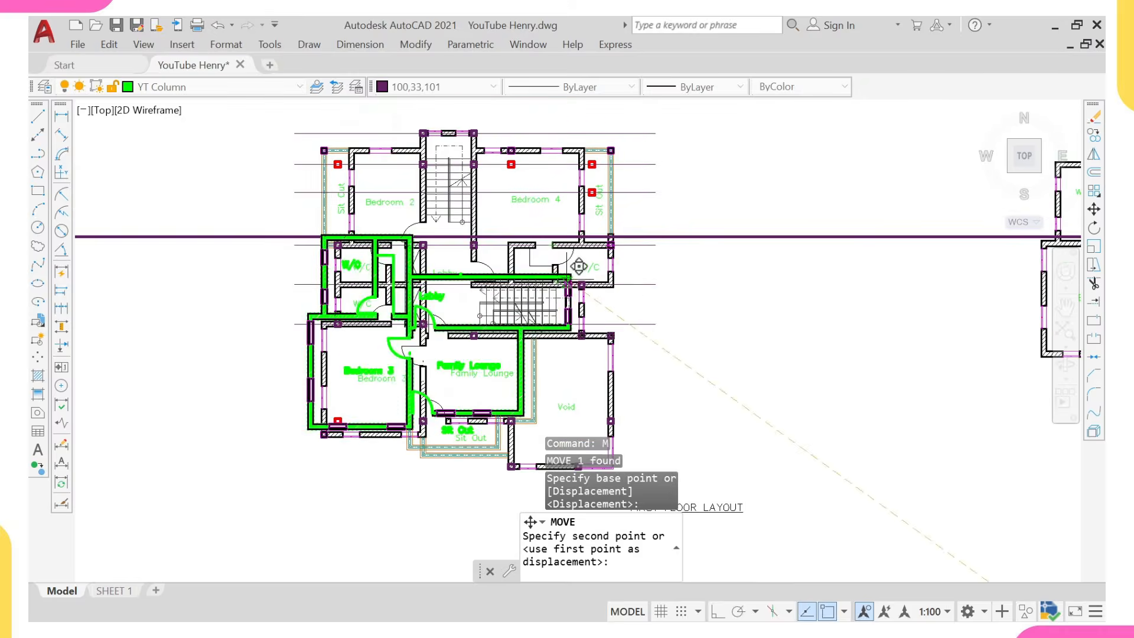
{"action": "scroll", "coordinate": [578, 266], "scroll_direction": "up", "scroll_amount": 6}
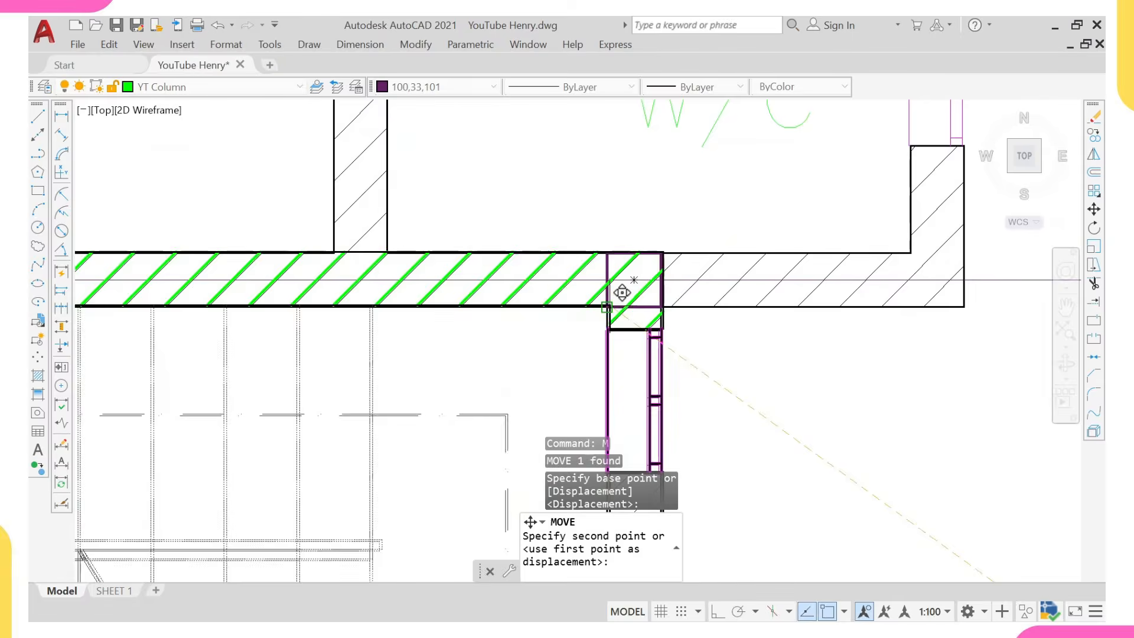
{"action": "left_click", "coordinate": [634, 279]}
{"action": "scroll", "coordinate": [580, 341], "scroll_direction": "down", "scroll_amount": 10}
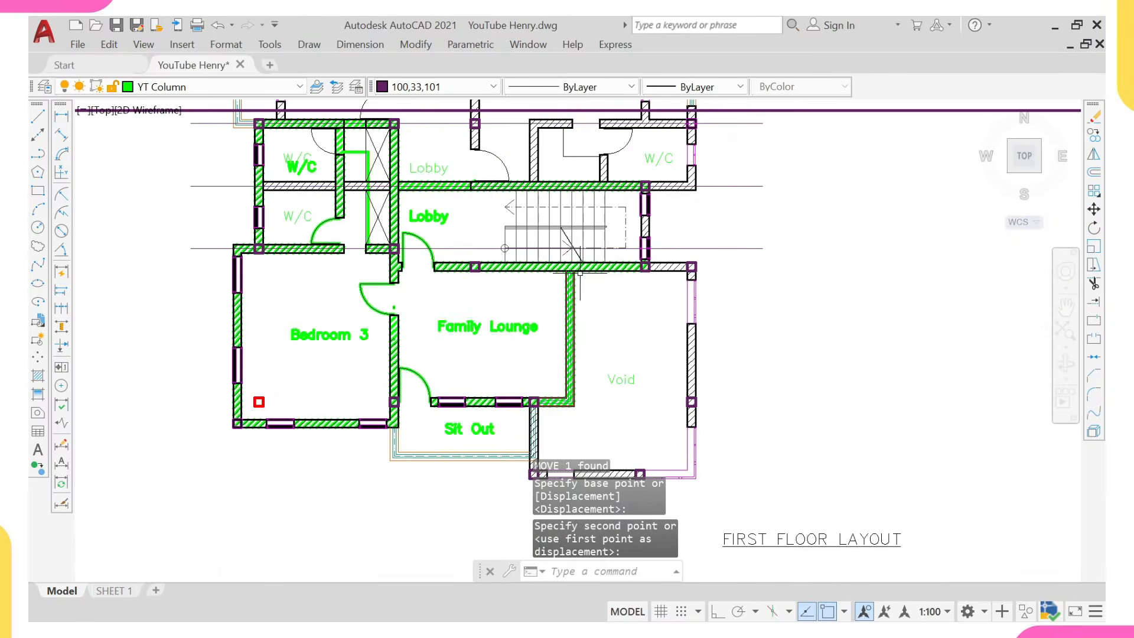
- Compare the overlaid second floor walls with the slab edge line beside the void in the structural framing plan
{"action": "scroll", "coordinate": [580, 273], "scroll_direction": "up", "scroll_amount": 4}
{"action": "scroll", "coordinate": [565, 288], "scroll_direction": "down", "scroll_amount": 4}
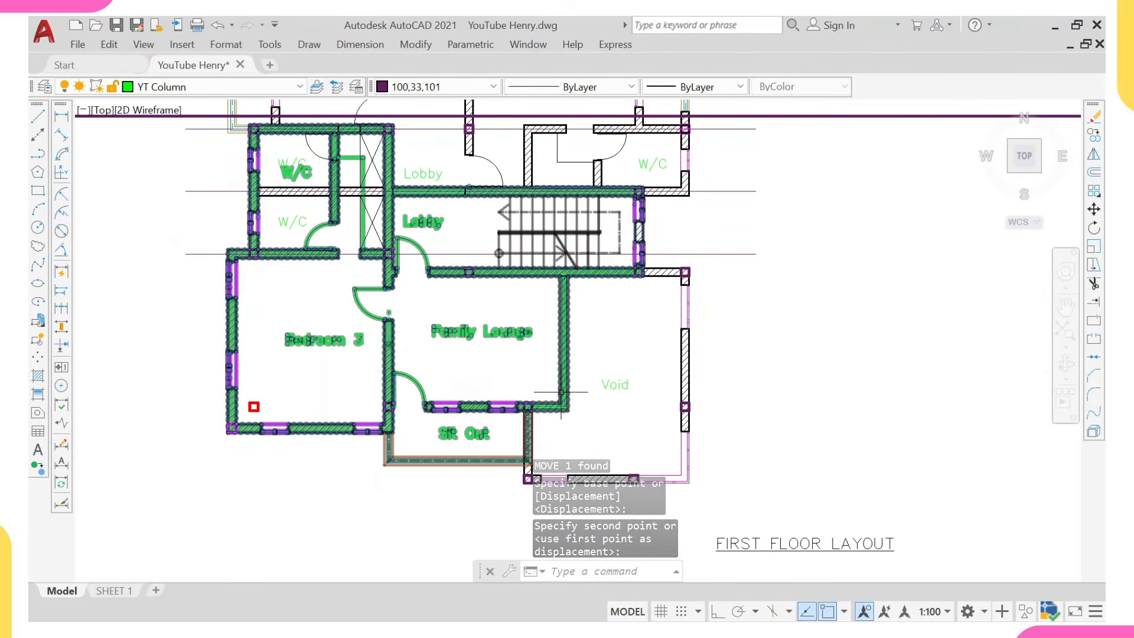
{"action": "scroll", "coordinate": [555, 292], "scroll_direction": "down", "scroll_amount": 6}
{"action": "scroll", "coordinate": [293, 316], "scroll_direction": "up", "scroll_amount": 7}
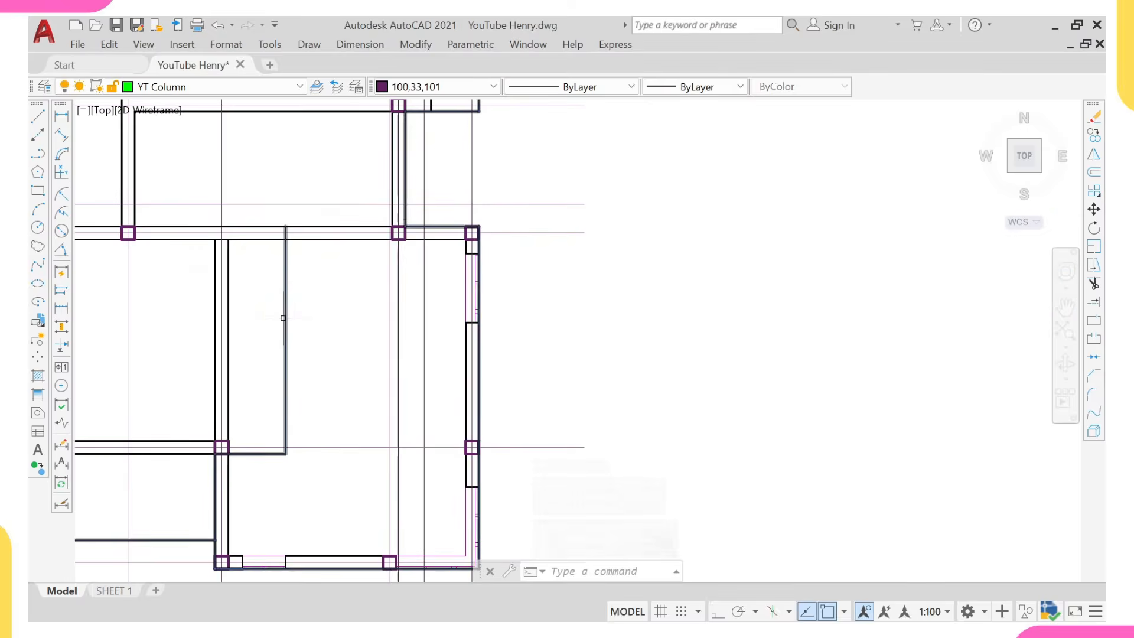
{"action": "scroll", "coordinate": [278, 337], "scroll_direction": "down", "scroll_amount": 4}
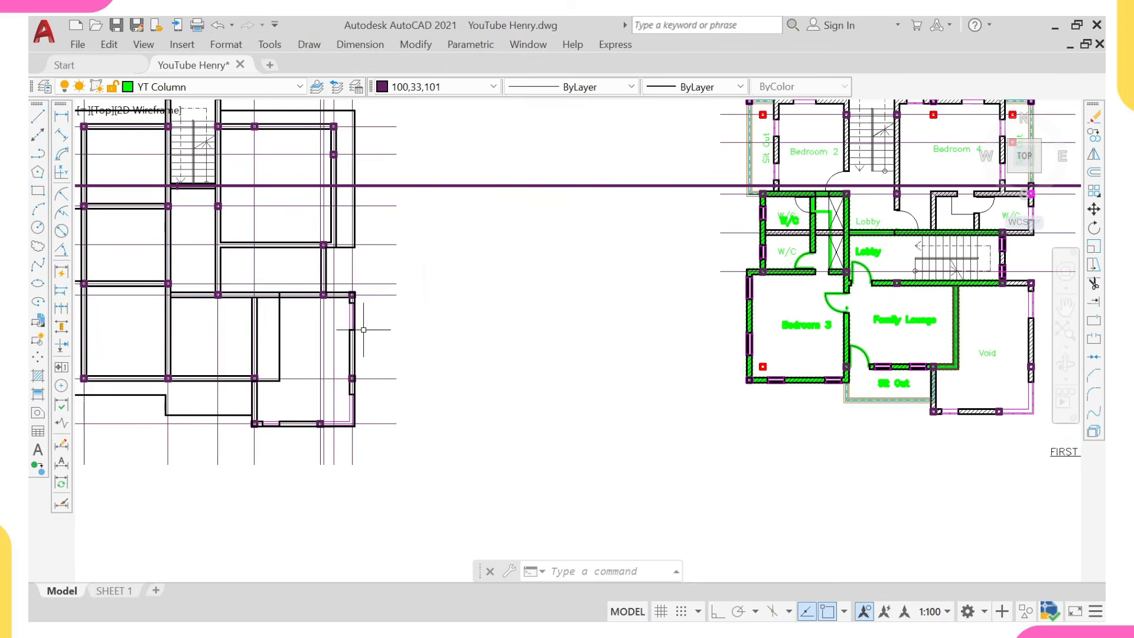
{"action": "scroll", "coordinate": [363, 330], "scroll_direction": "up", "scroll_amount": 5}
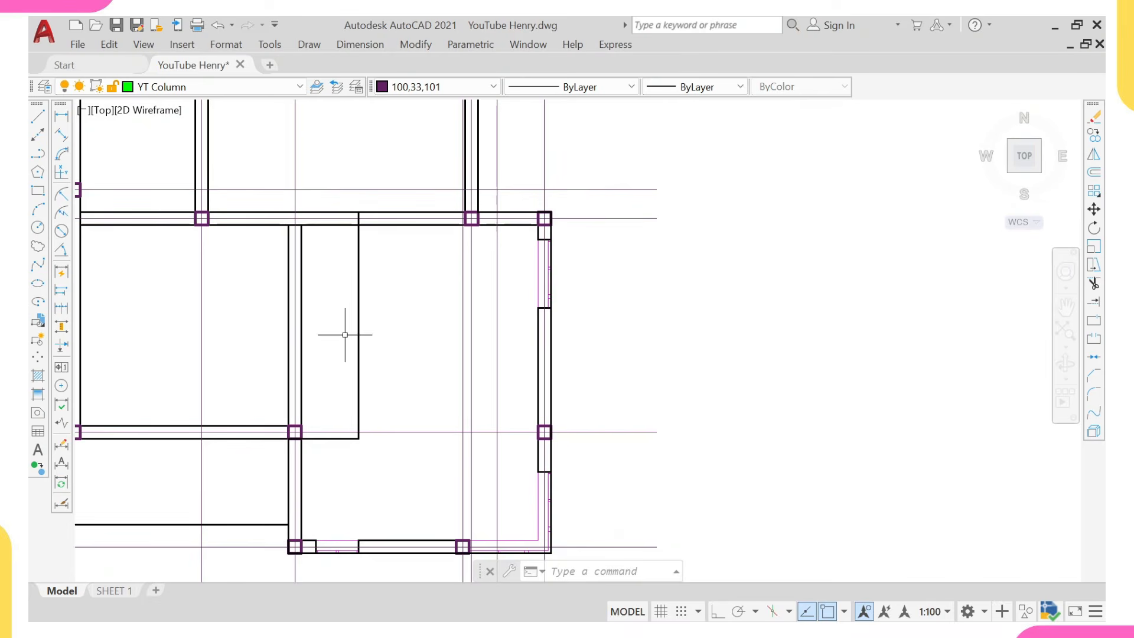
{"action": "scroll", "coordinate": [514, 329], "scroll_direction": "down", "scroll_amount": 6}
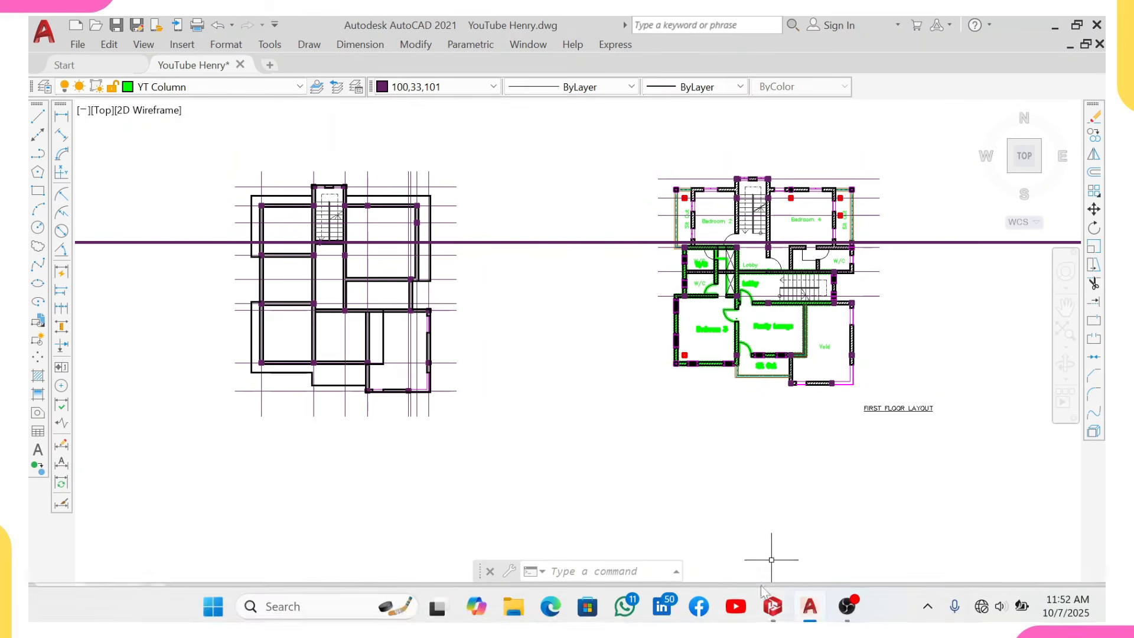
- Switch to ProtaStructure and assign the reference drawing YT Henry 1.dxf to storey 3
{"action": "left_click", "coordinate": [770, 616]}
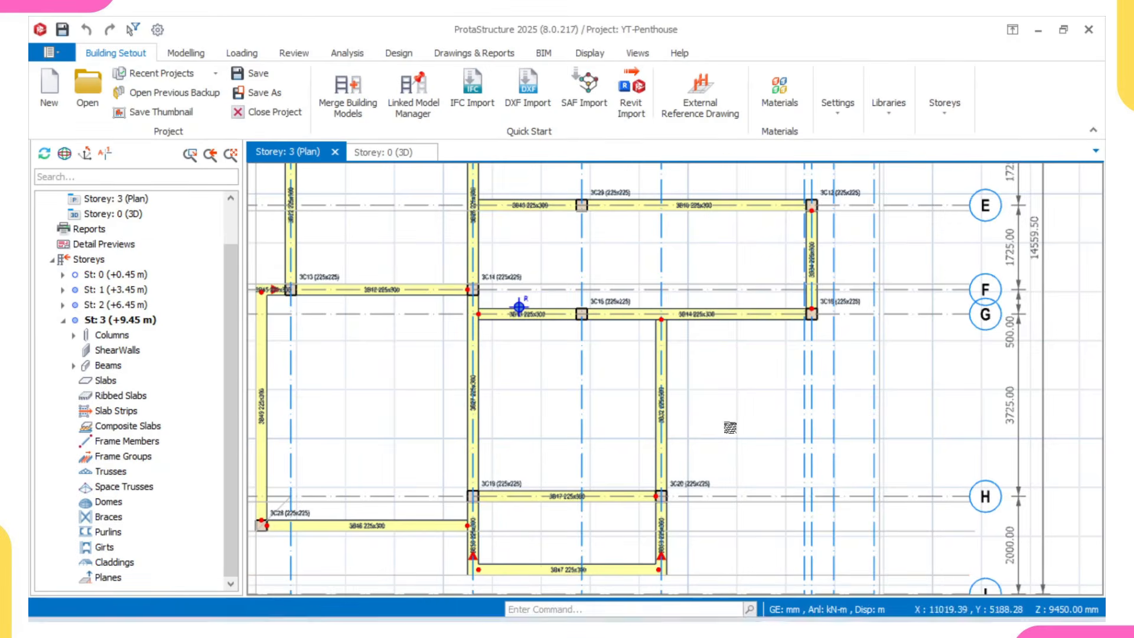
{"action": "middle_click_drag", "start_coordinate": [729, 426], "coordinate": [689, 405]}
{"action": "scroll", "coordinate": [647, 390], "scroll_direction": "down", "scroll_amount": 1}
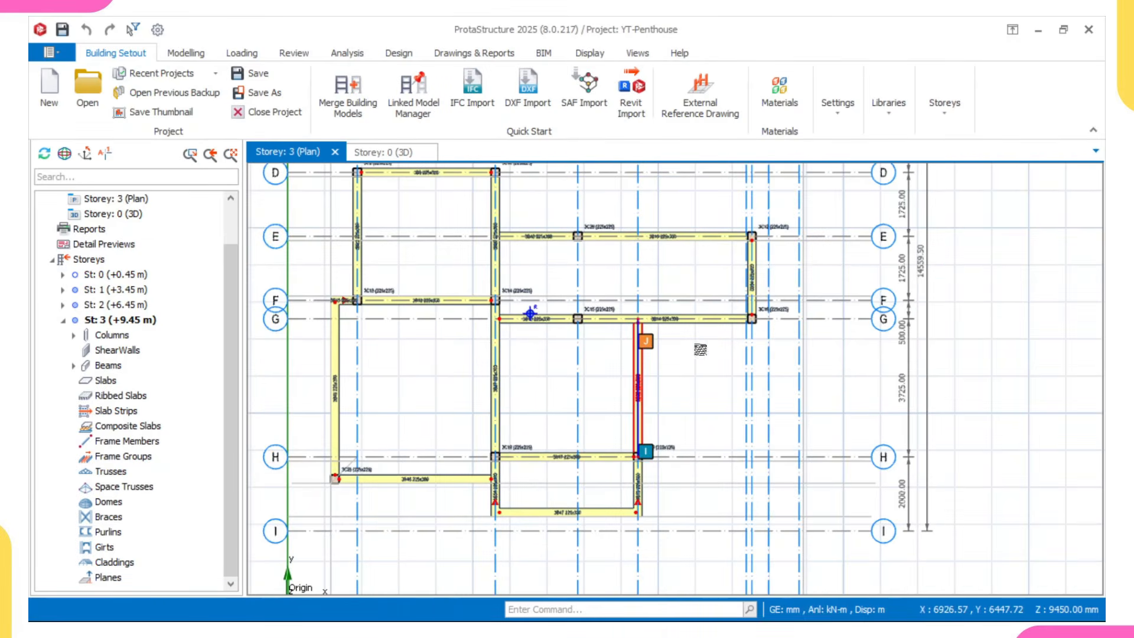
{"action": "scroll", "coordinate": [493, 284], "scroll_direction": "down", "scroll_amount": 1}
{"action": "middle_click_drag", "start_coordinate": [494, 284], "coordinate": [504, 326]}
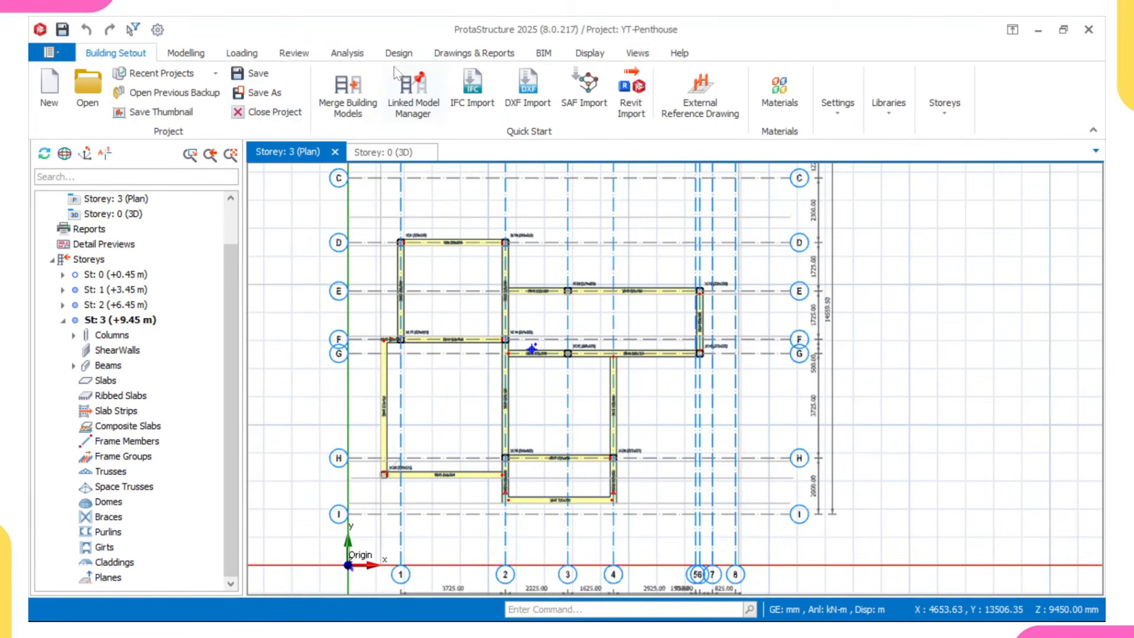
{"action": "left_click", "coordinate": [699, 92]}
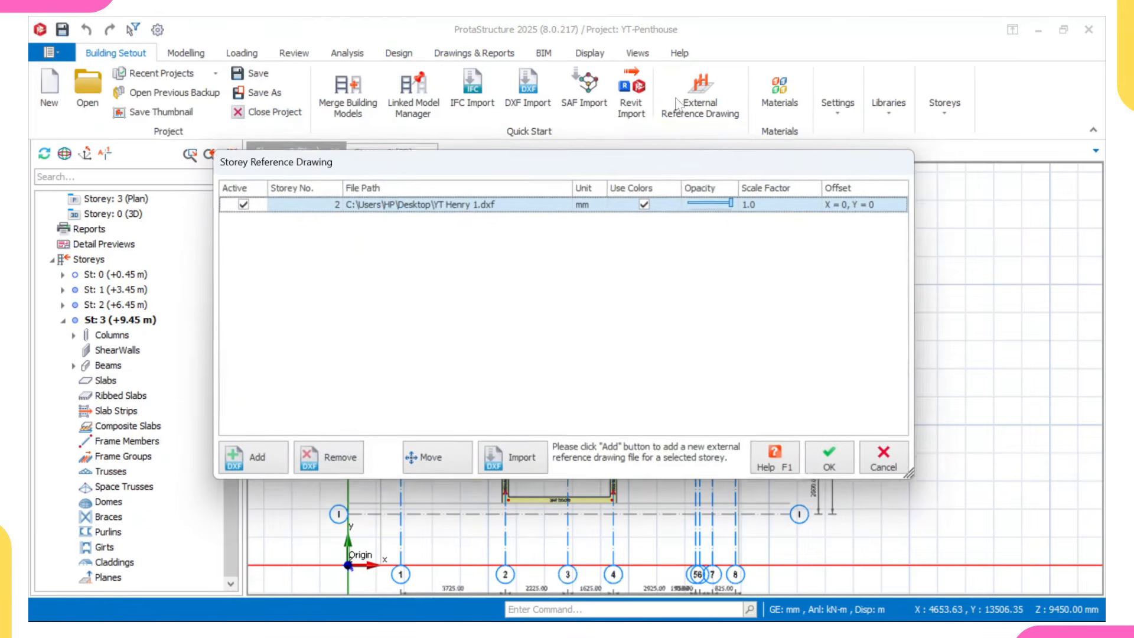
{"action": "left_click", "coordinate": [318, 207]}
{"action": "left_click", "coordinate": [298, 244]}
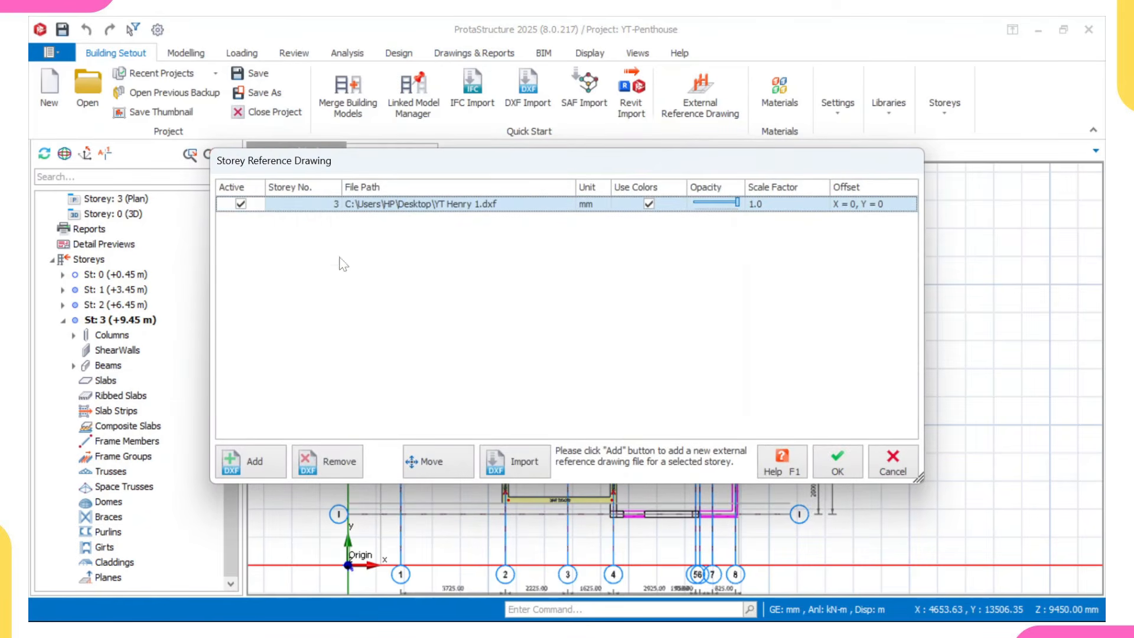
{"action": "left_click", "coordinate": [835, 459]}
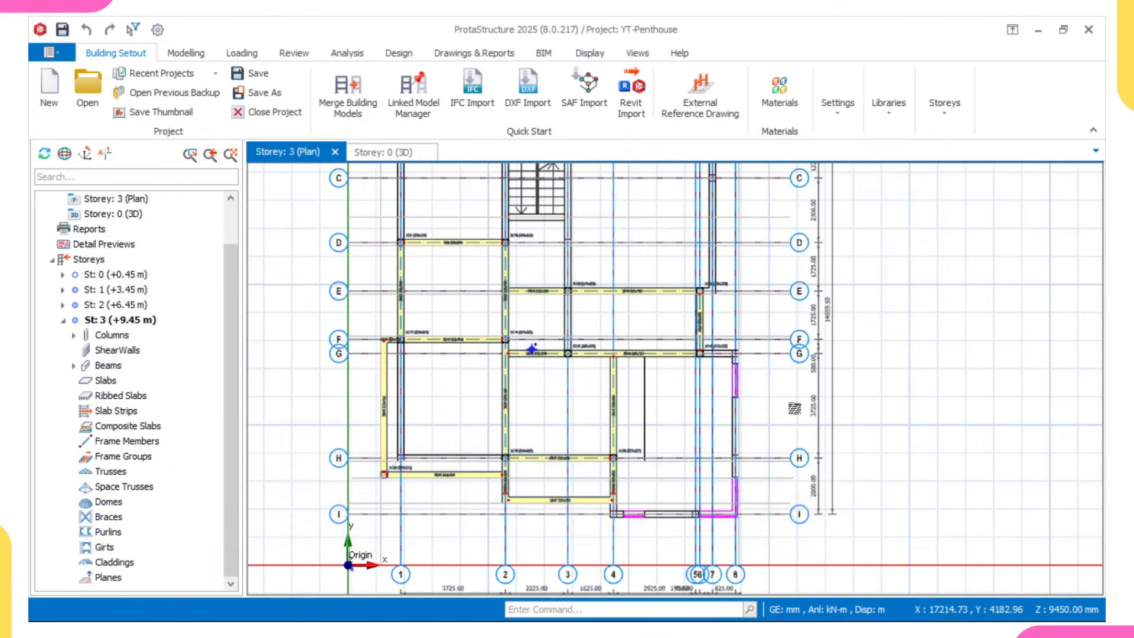
- Examine the reference drawing's slab edge line between axes G and H, beside beam 3B32 and column 3C20
{"action": "scroll", "coordinate": [682, 472], "scroll_direction": "up", "scroll_amount": 4}
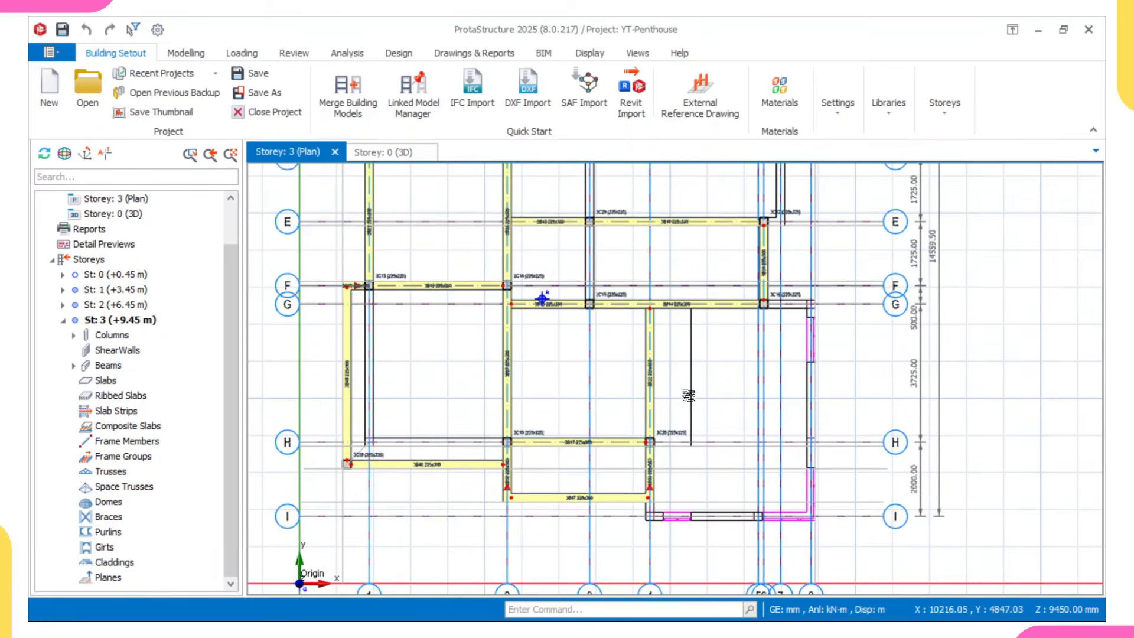
{"action": "scroll", "coordinate": [685, 392], "scroll_direction": "down", "scroll_amount": 1}
{"action": "scroll", "coordinate": [679, 355], "scroll_direction": "up", "scroll_amount": 3}
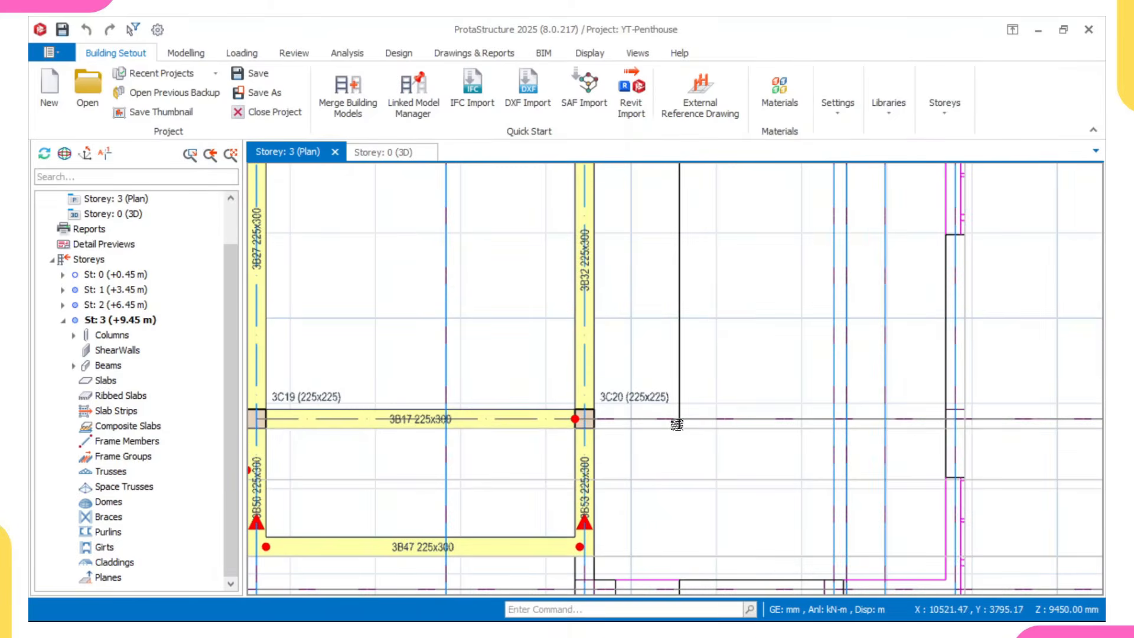
{"action": "scroll", "coordinate": [585, 424], "scroll_direction": "up", "scroll_amount": 2}
{"action": "left_click", "coordinate": [587, 429]}
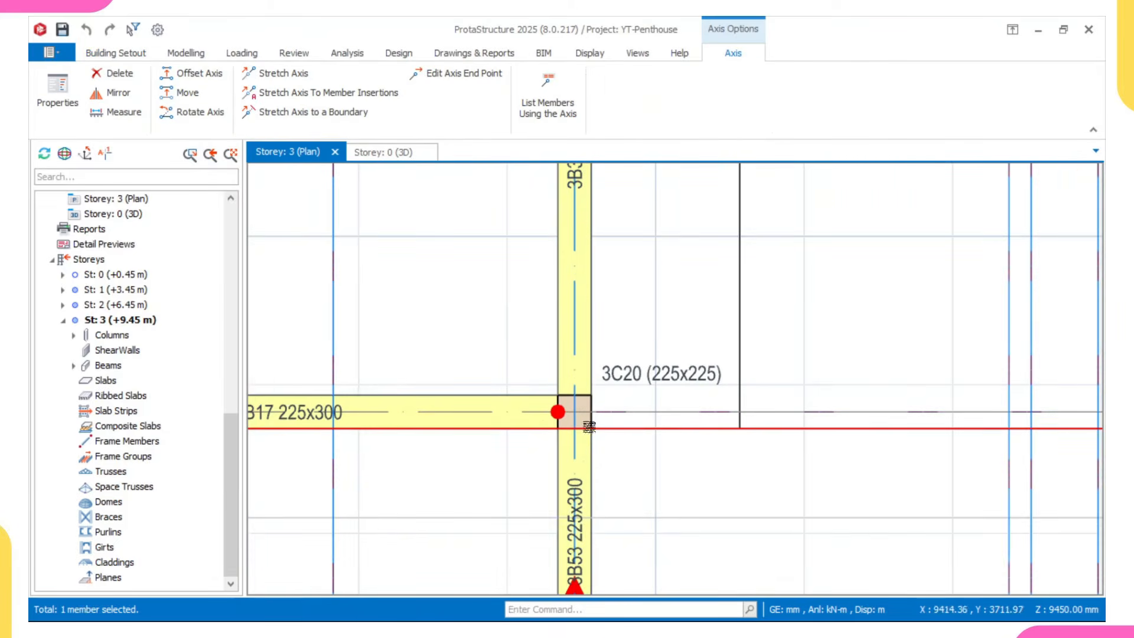
{"action": "scroll", "coordinate": [613, 432], "scroll_direction": "down", "scroll_amount": 2}
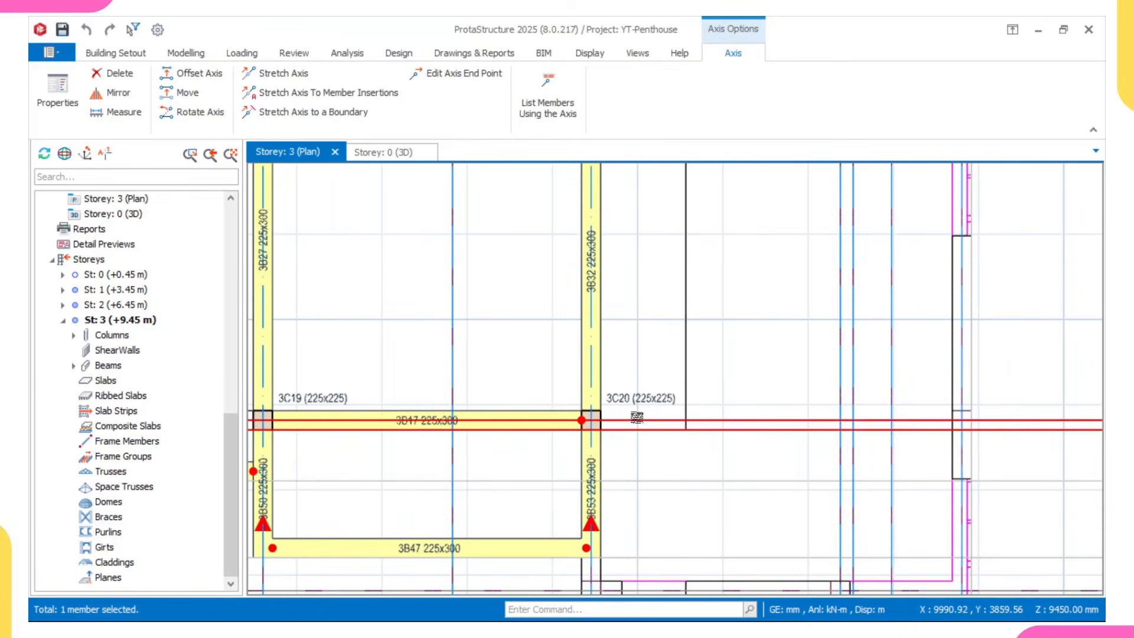
{"action": "key", "text": "Escape"}
{"action": "middle_click_drag", "start_coordinate": [669, 371], "coordinate": [665, 407]}
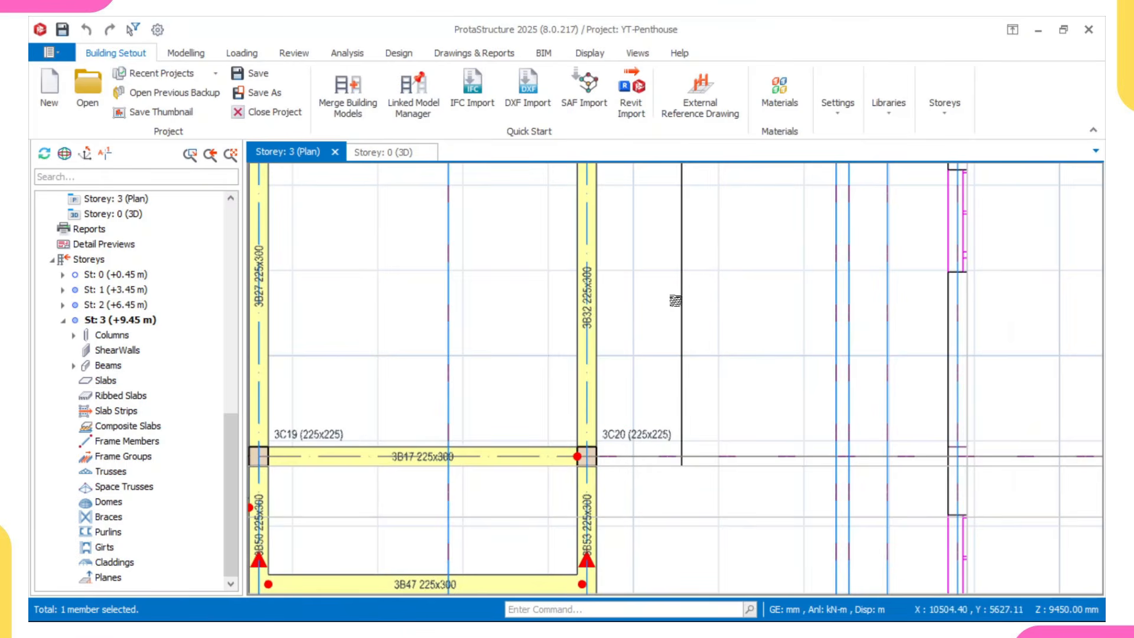
{"action": "scroll", "coordinate": [670, 353], "scroll_direction": "down", "scroll_amount": 2}
{"action": "scroll", "coordinate": [670, 353], "scroll_direction": "up", "scroll_amount": 2}
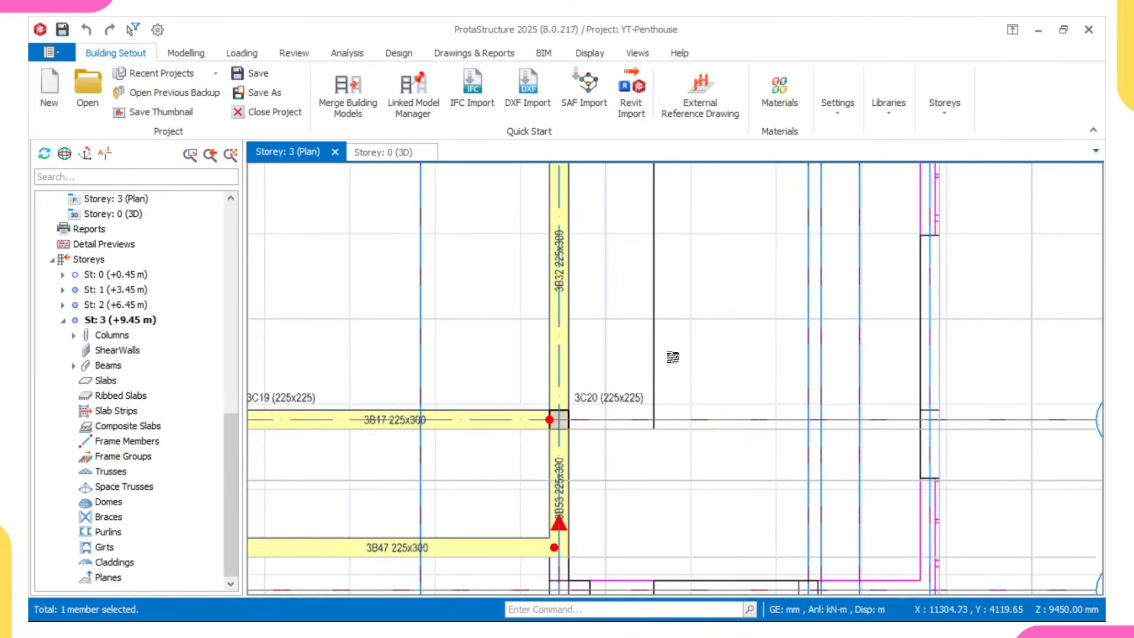
- Offset axis 4 by 1113 mm to the end point of the reference drawing's slab edge line at beam 3B14
{"action": "scroll", "coordinate": [570, 343], "scroll_direction": "down", "scroll_amount": 2}
{"action": "middle_click_drag", "start_coordinate": [570, 343], "coordinate": [566, 431]}
{"action": "scroll", "coordinate": [567, 249], "scroll_direction": "up", "scroll_amount": 3}
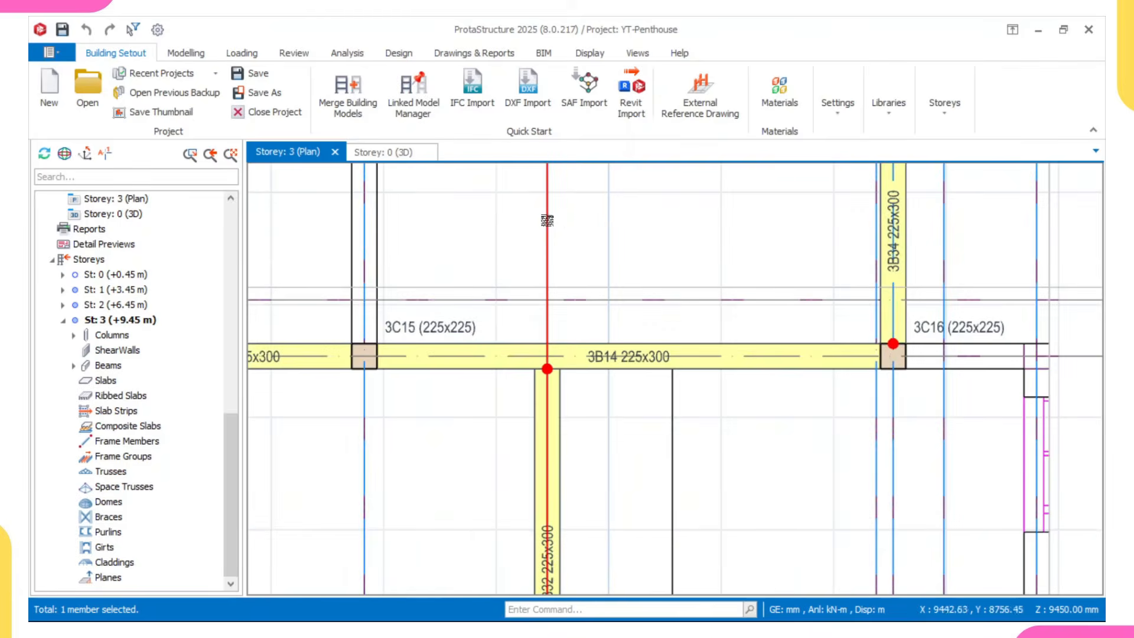
{"action": "left_click", "coordinate": [562, 218]}
{"action": "right_click", "coordinate": [562, 217]}
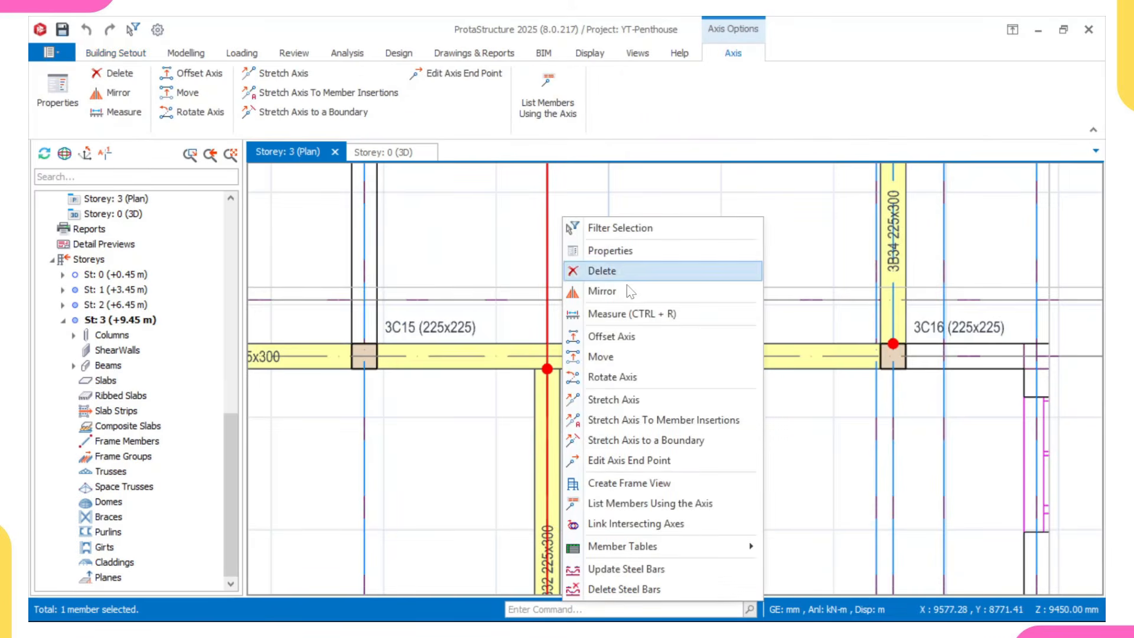
{"action": "left_click", "coordinate": [625, 342]}
{"action": "scroll", "coordinate": [405, 337], "scroll_direction": "down", "scroll_amount": 2}
{"action": "scroll", "coordinate": [405, 336], "scroll_direction": "up", "scroll_amount": 2}
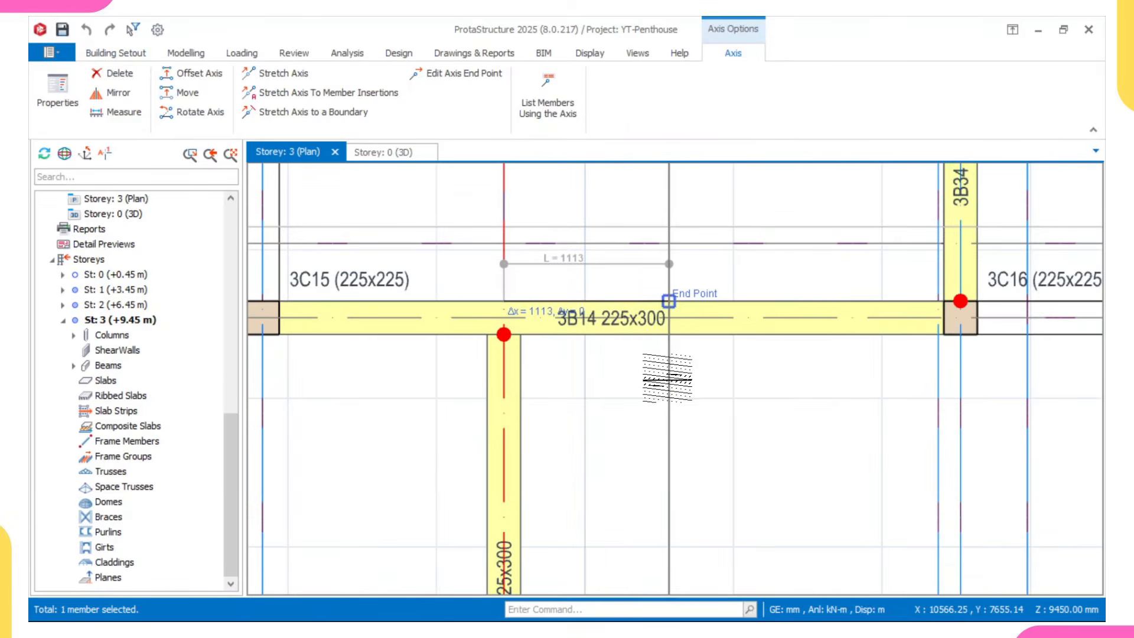
{"action": "left_click", "coordinate": [668, 301]}
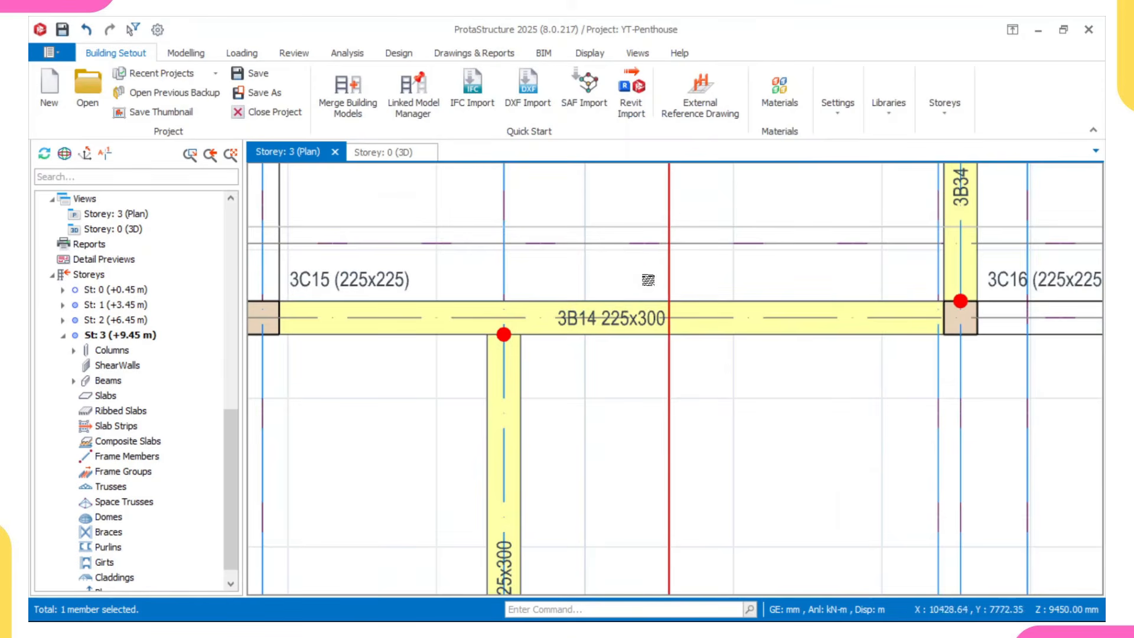
- Set the new axis to a bubble at one end only and make it a hidden axis
{"action": "right_click", "coordinate": [635, 261]}
{"action": "left_click", "coordinate": [705, 269]}
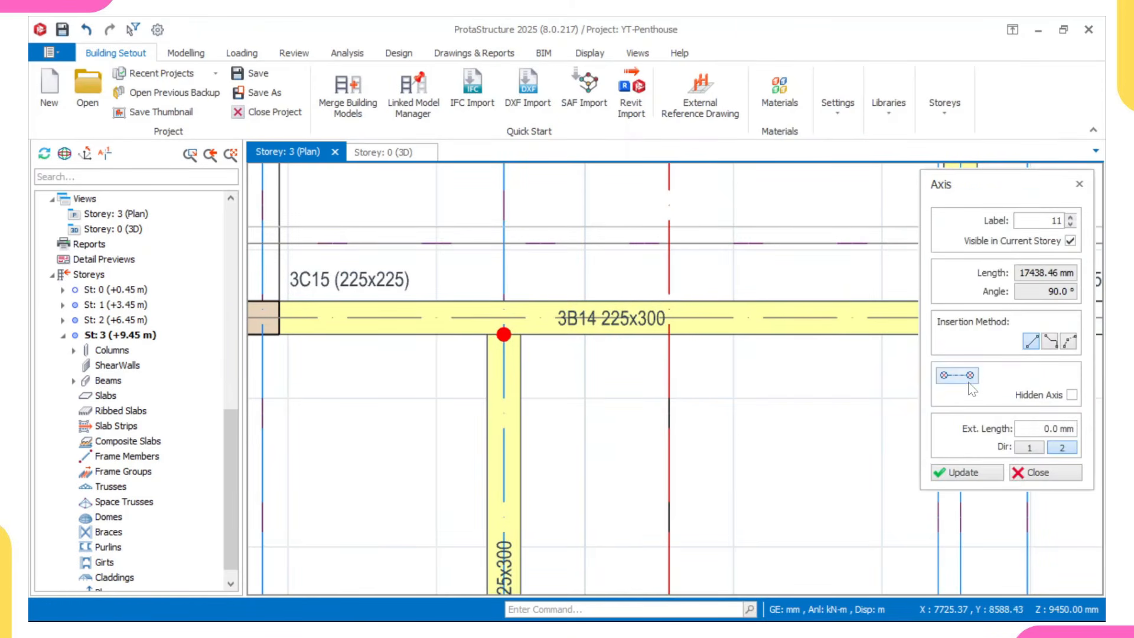
{"action": "left_click", "coordinate": [969, 378]}
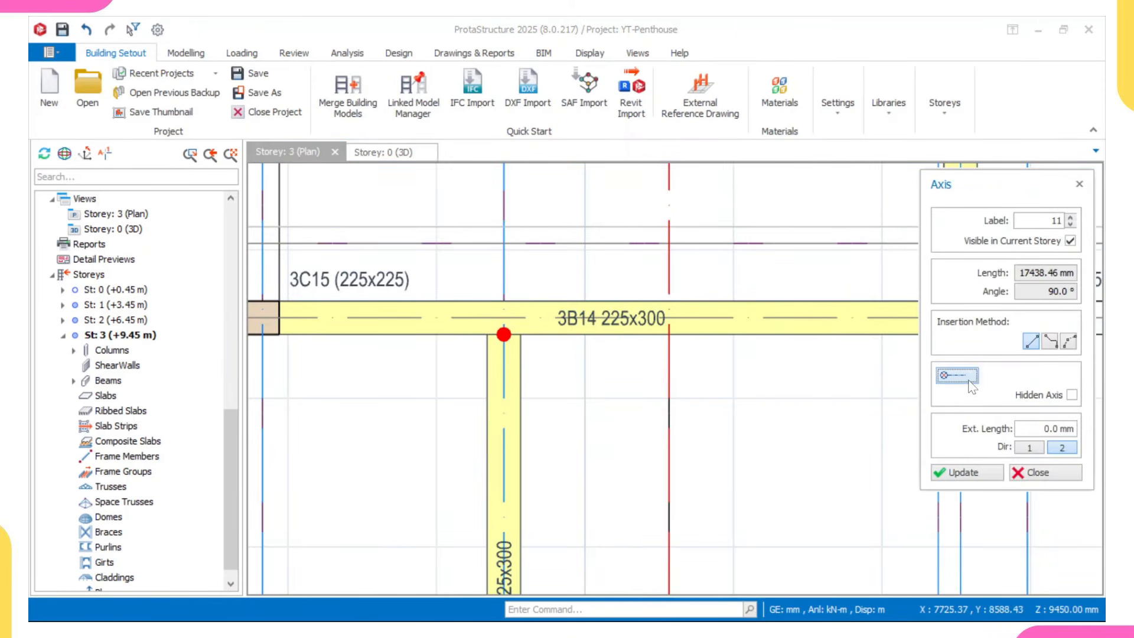
{"action": "left_click", "coordinate": [1071, 395]}
{"action": "left_click", "coordinate": [971, 473]}
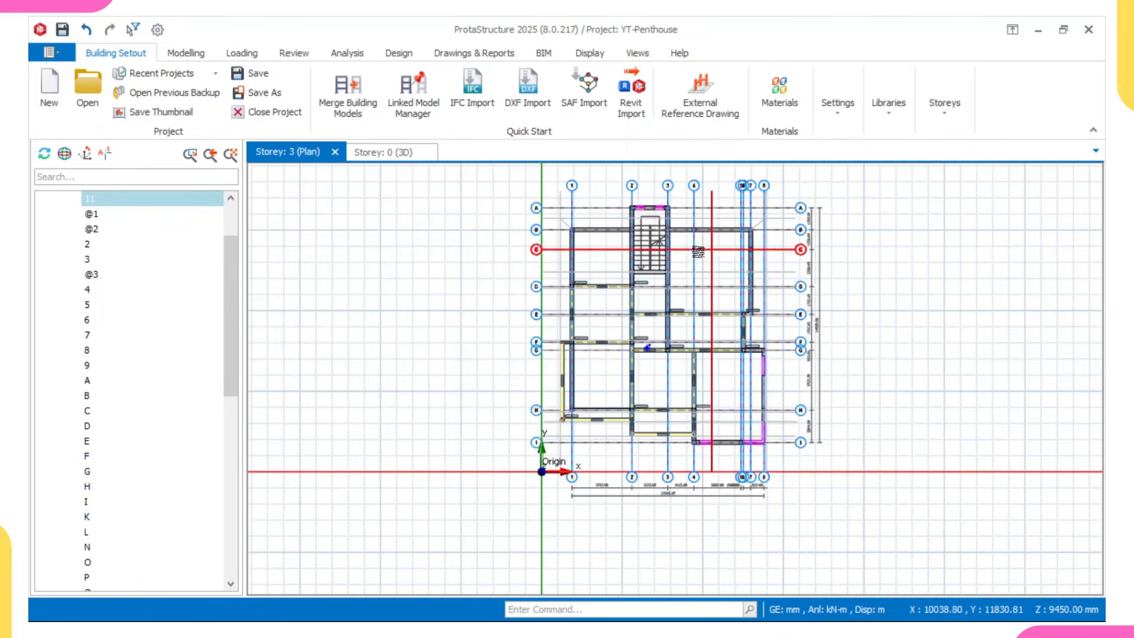
- Using beam 3B32's properties, draw a 225x300 beam along axis H from column 3C20 to axis 11
{"action": "scroll", "coordinate": [712, 389], "scroll_direction": "up", "scroll_amount": 5}
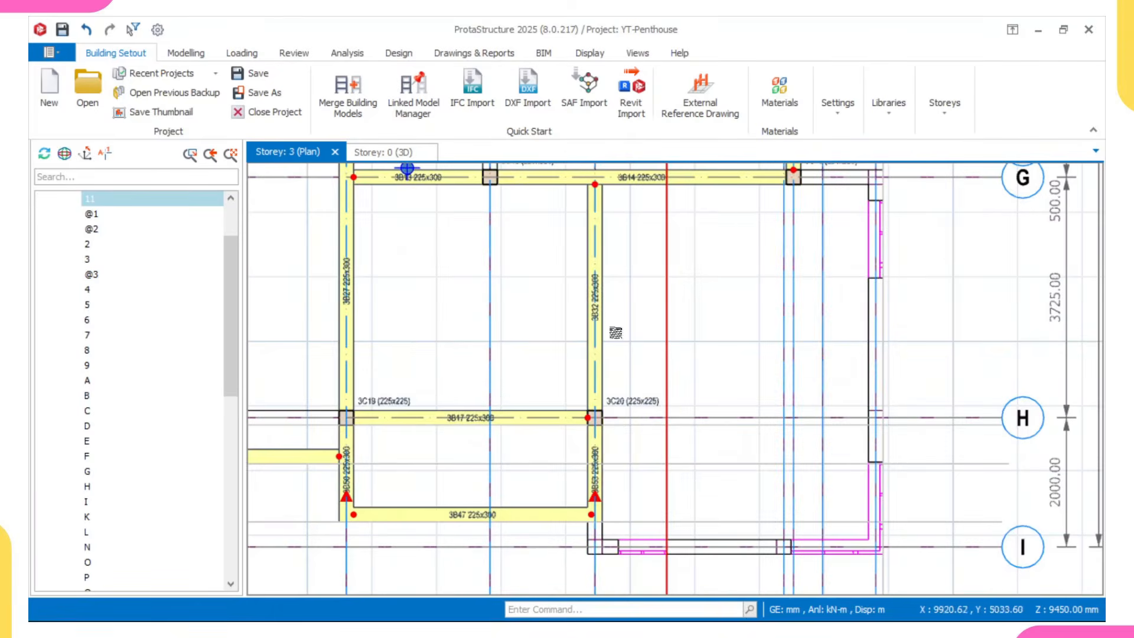
{"action": "left_click", "coordinate": [599, 314]}
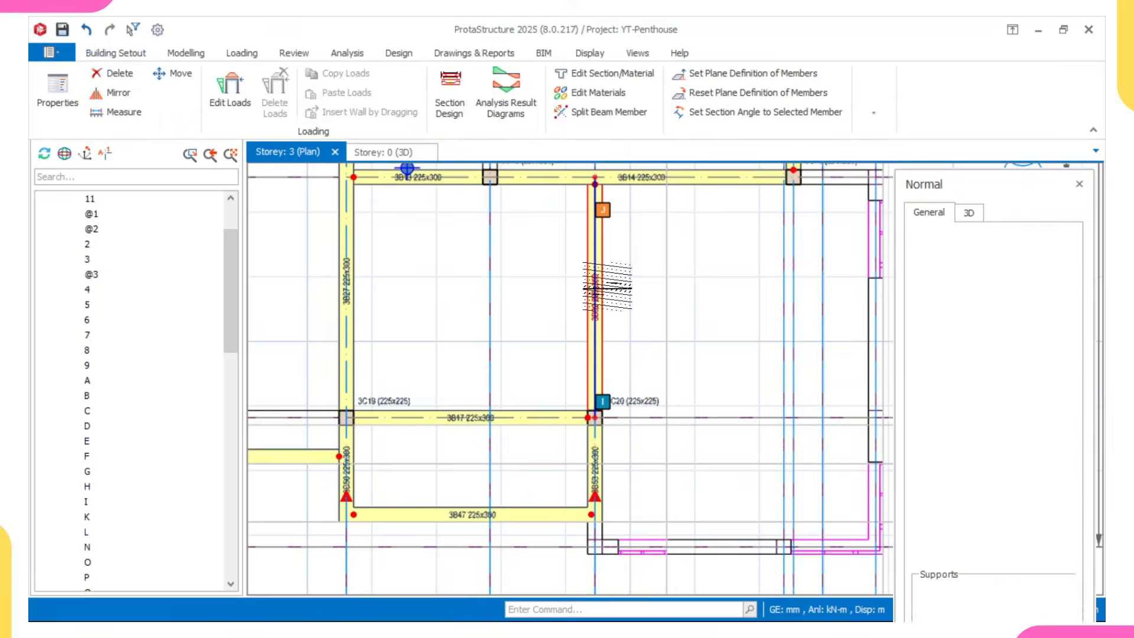
{"action": "scroll", "coordinate": [665, 256], "scroll_direction": "up", "scroll_amount": 3}
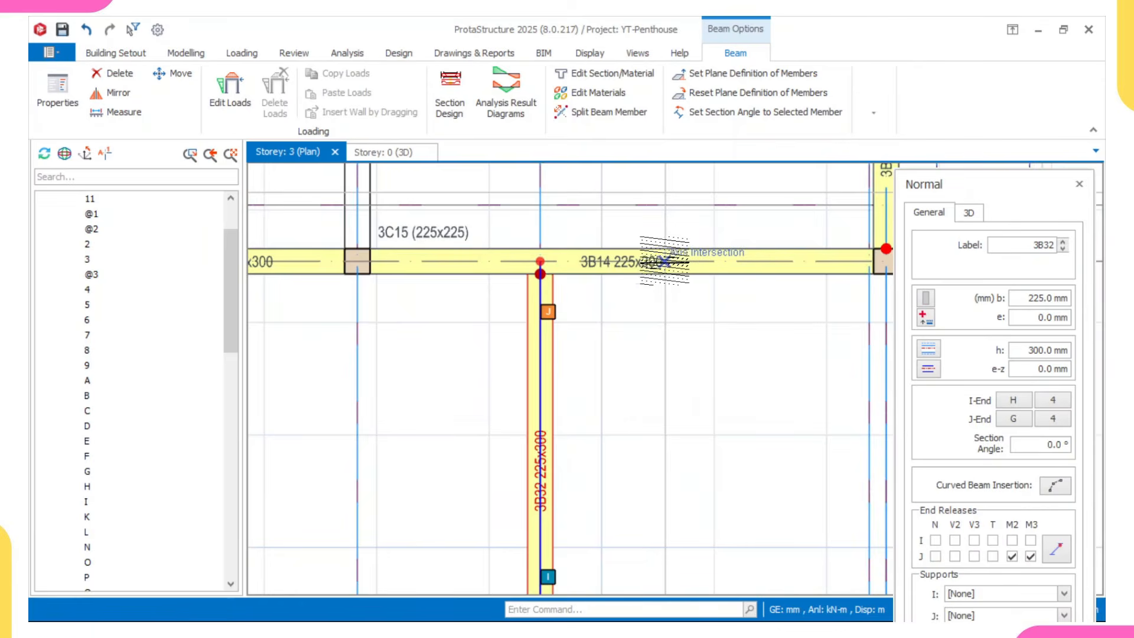
{"action": "scroll", "coordinate": [666, 260], "scroll_direction": "down", "scroll_amount": 4}
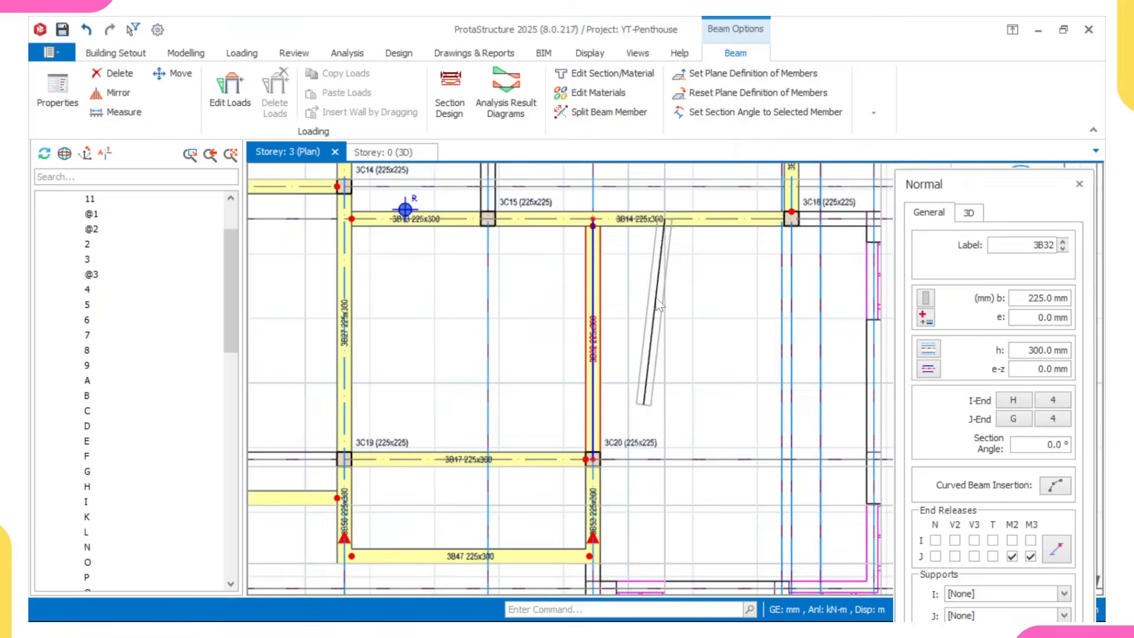
{"action": "scroll", "coordinate": [679, 422], "scroll_direction": "up", "scroll_amount": 3}
{"action": "scroll", "coordinate": [620, 443], "scroll_direction": "down", "scroll_amount": 3}
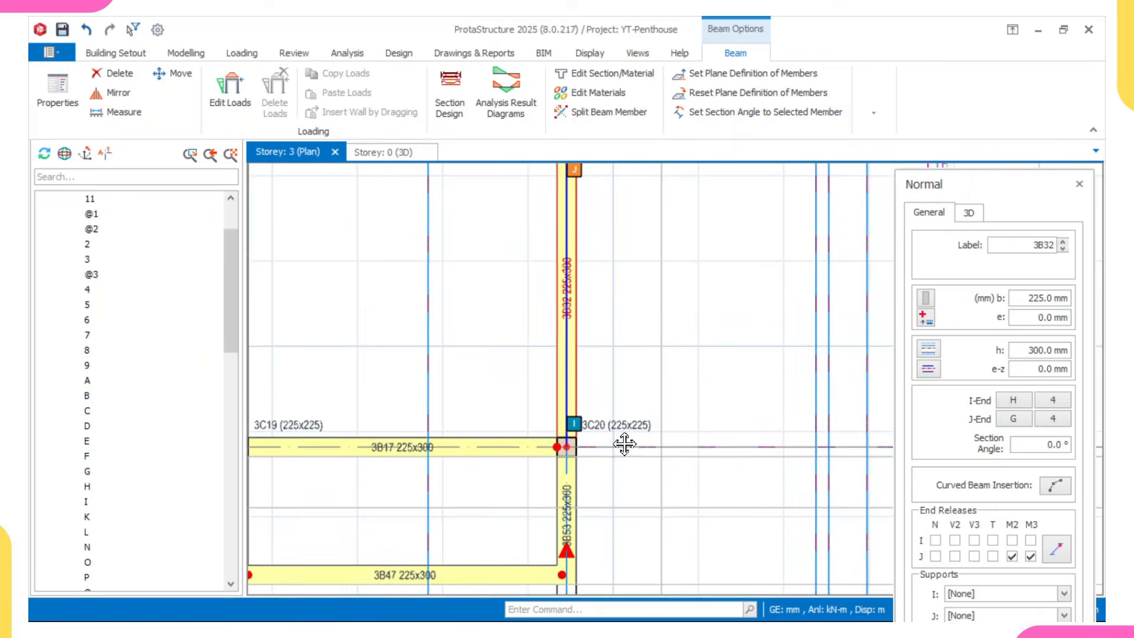
{"action": "scroll", "coordinate": [616, 434], "scroll_direction": "up", "scroll_amount": 1}
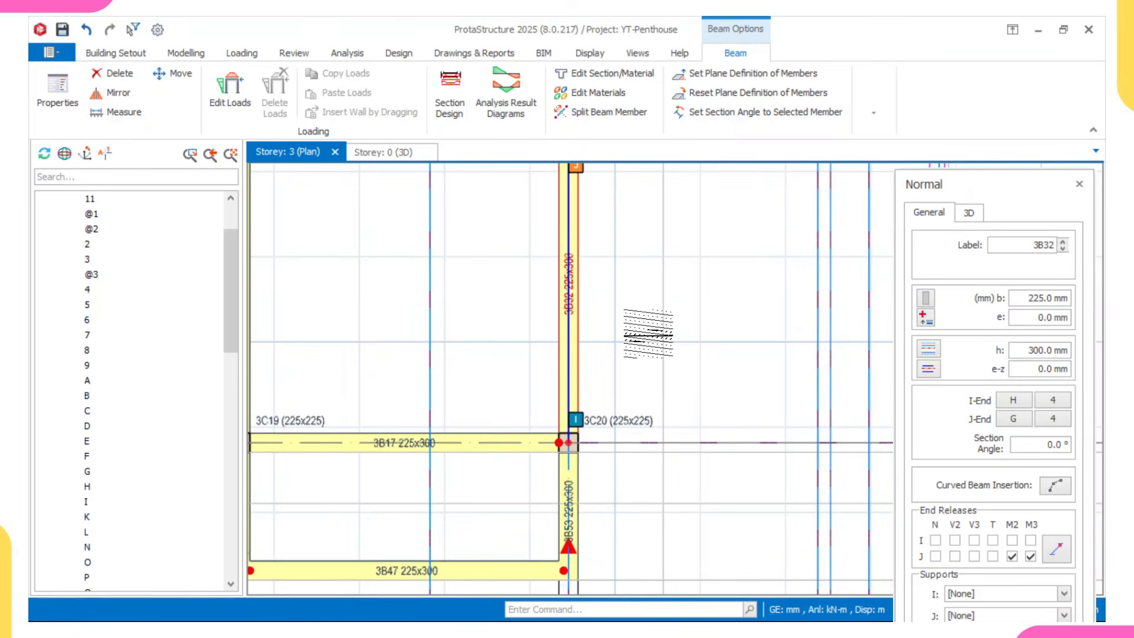
{"action": "scroll", "coordinate": [595, 416], "scroll_direction": "up", "scroll_amount": 1}
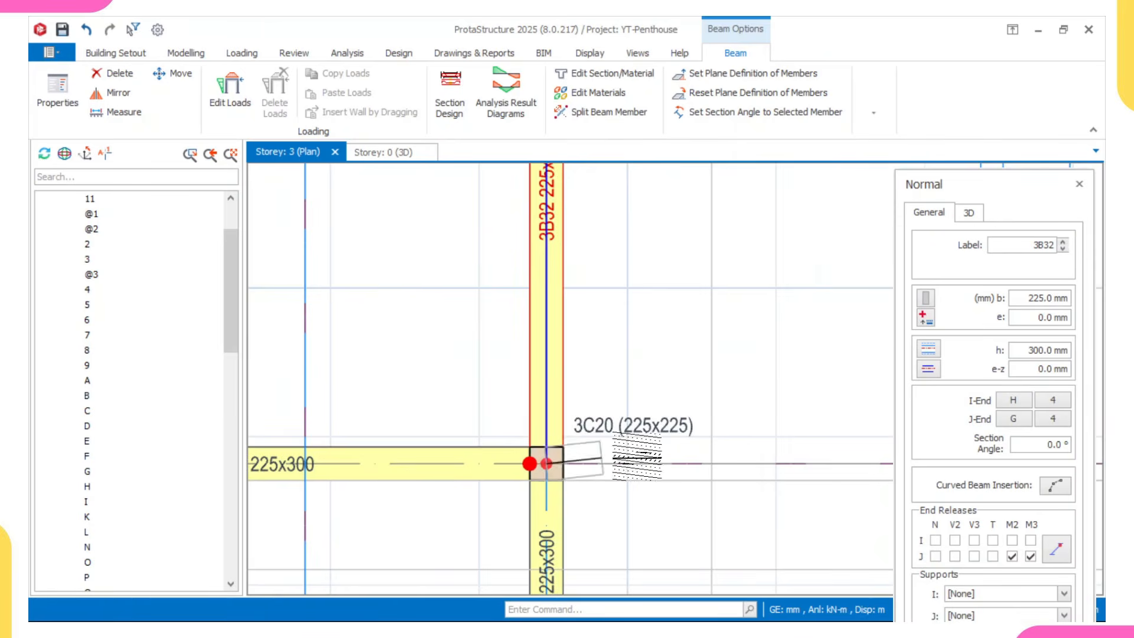
{"action": "scroll", "coordinate": [662, 464], "scroll_direction": "up", "scroll_amount": 1}
{"action": "left_click", "coordinate": [718, 466]}
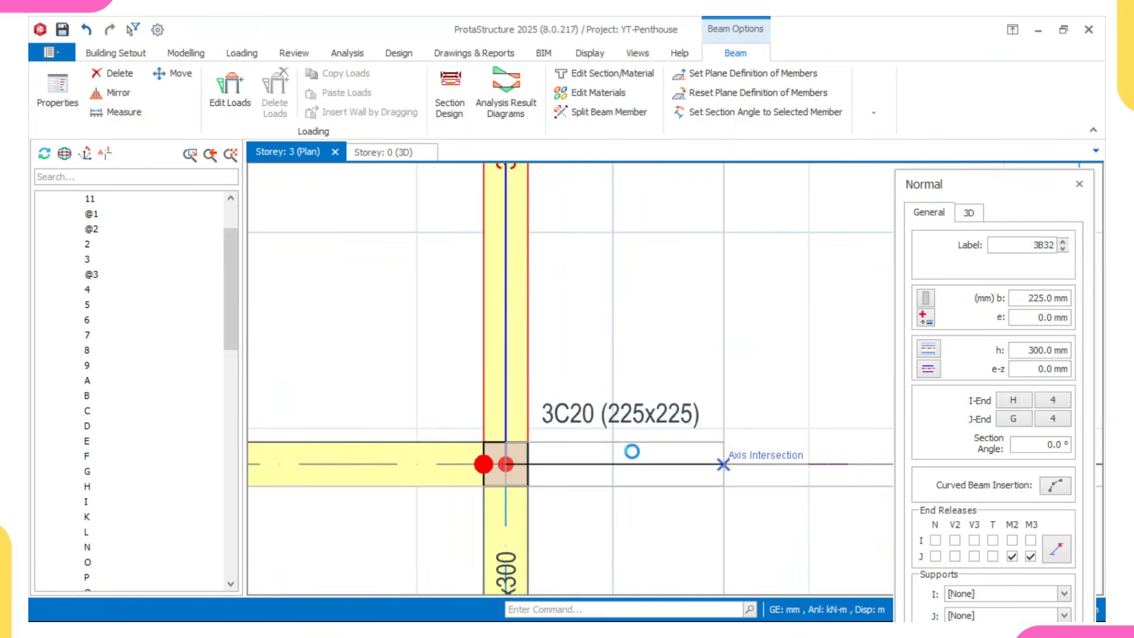
- Draw a 225x300 beam along axis 11 from axis H to beam 3B14 on axis G, and select it
{"action": "scroll", "coordinate": [659, 456], "scroll_direction": "down", "scroll_amount": 2}
{"action": "scroll", "coordinate": [590, 354], "scroll_direction": "down", "scroll_amount": 3}
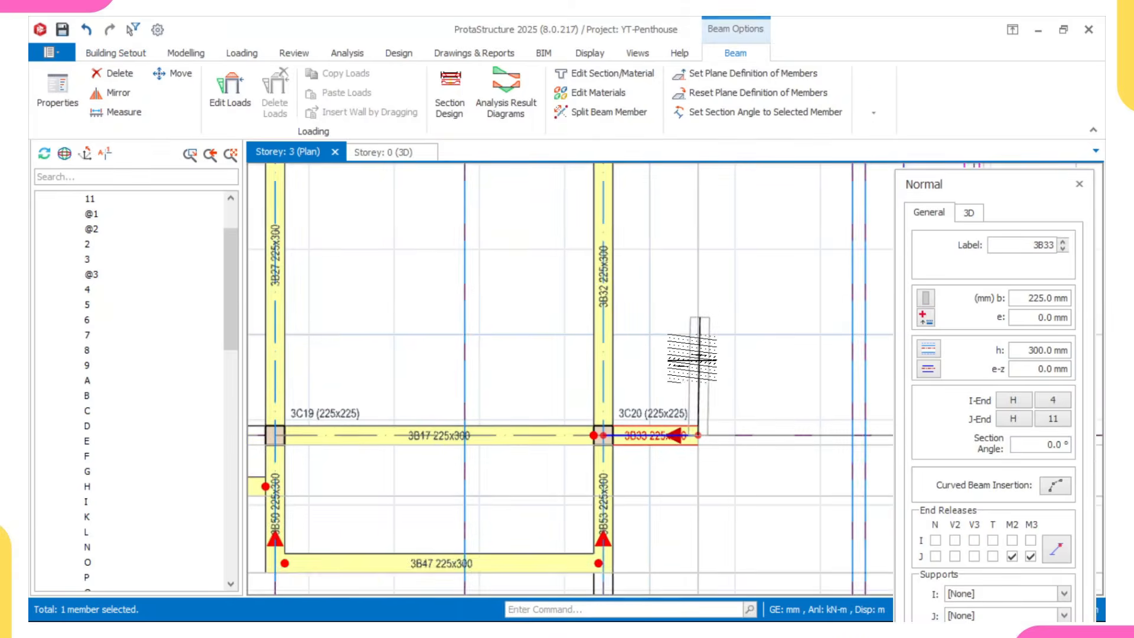
{"action": "scroll", "coordinate": [694, 245], "scroll_direction": "up", "scroll_amount": 3}
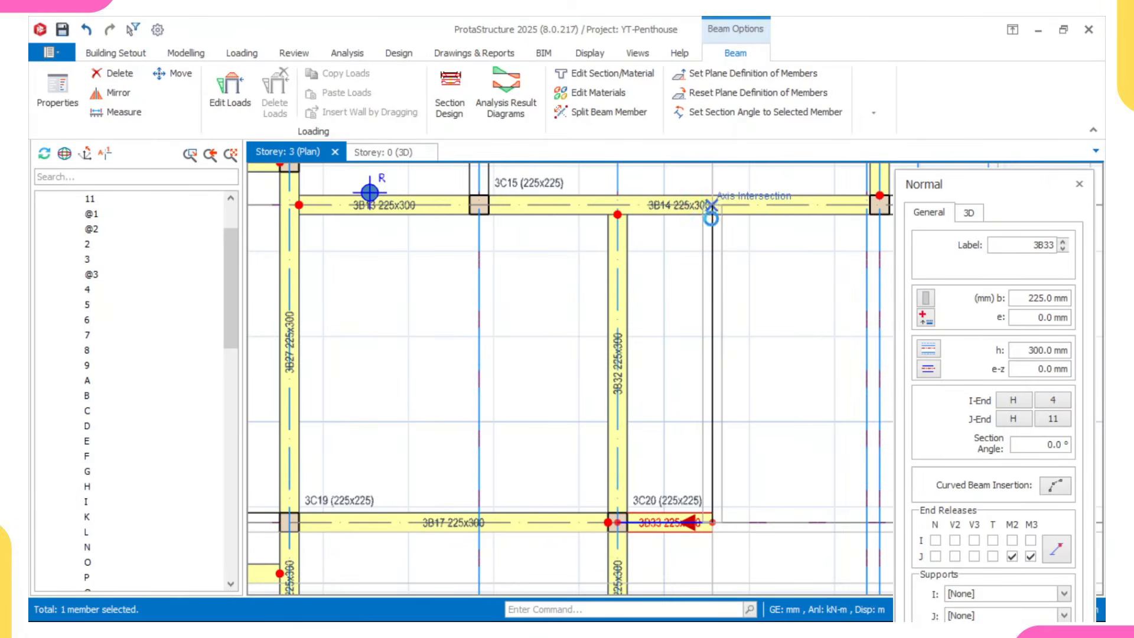
{"action": "left_click", "coordinate": [704, 220]}
{"action": "key", "text": "Escape"}
{"action": "left_click", "coordinate": [717, 407]}
{"action": "scroll", "coordinate": [685, 437], "scroll_direction": "up", "scroll_amount": 3}
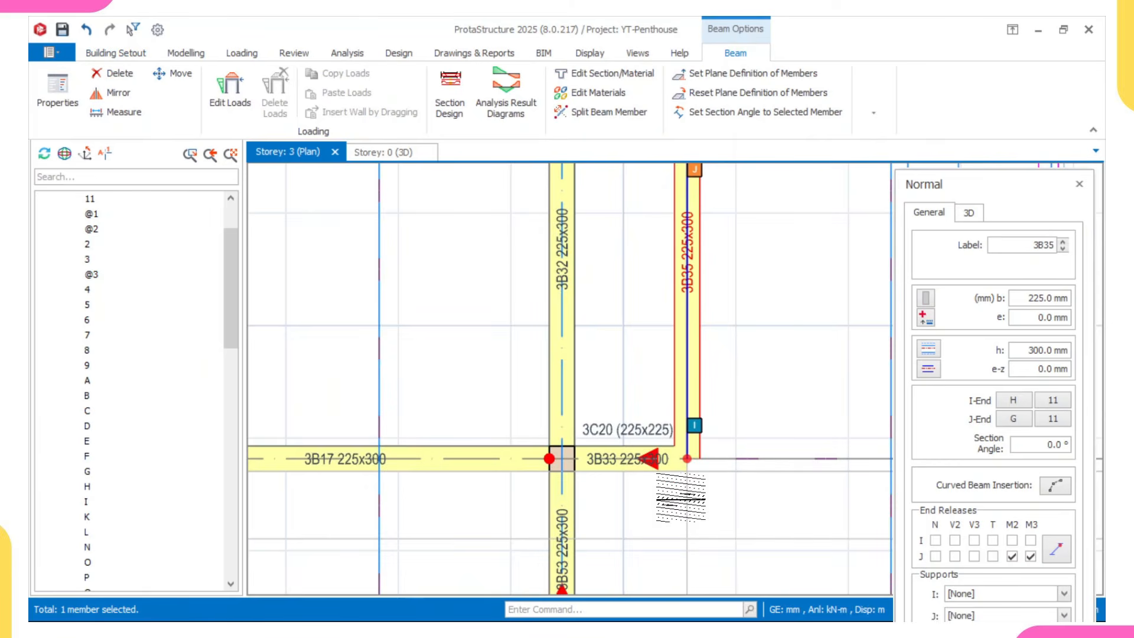
{"action": "left_click", "coordinate": [935, 354]}
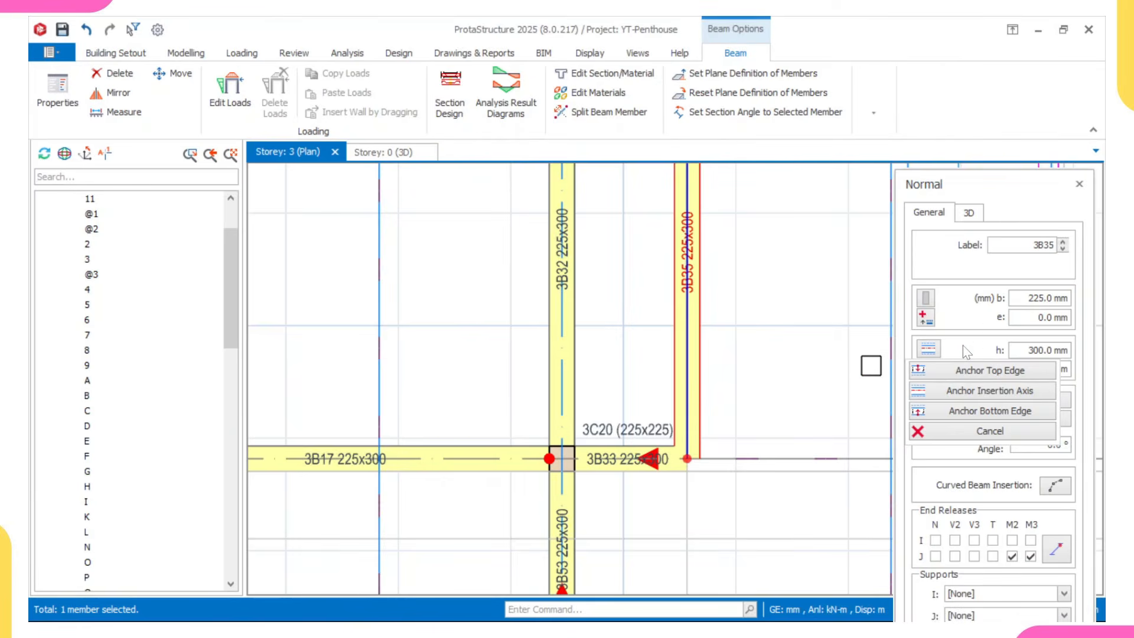
{"action": "key", "text": "Escape"}
{"action": "double_click", "coordinate": [698, 388]}
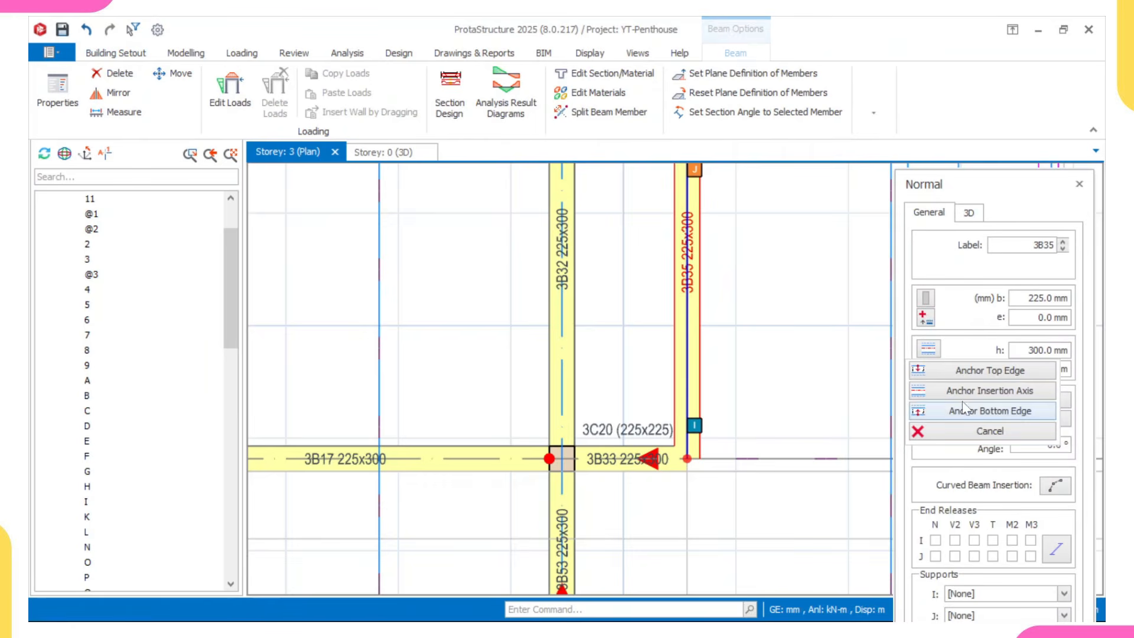
{"action": "left_click", "coordinate": [921, 434]}
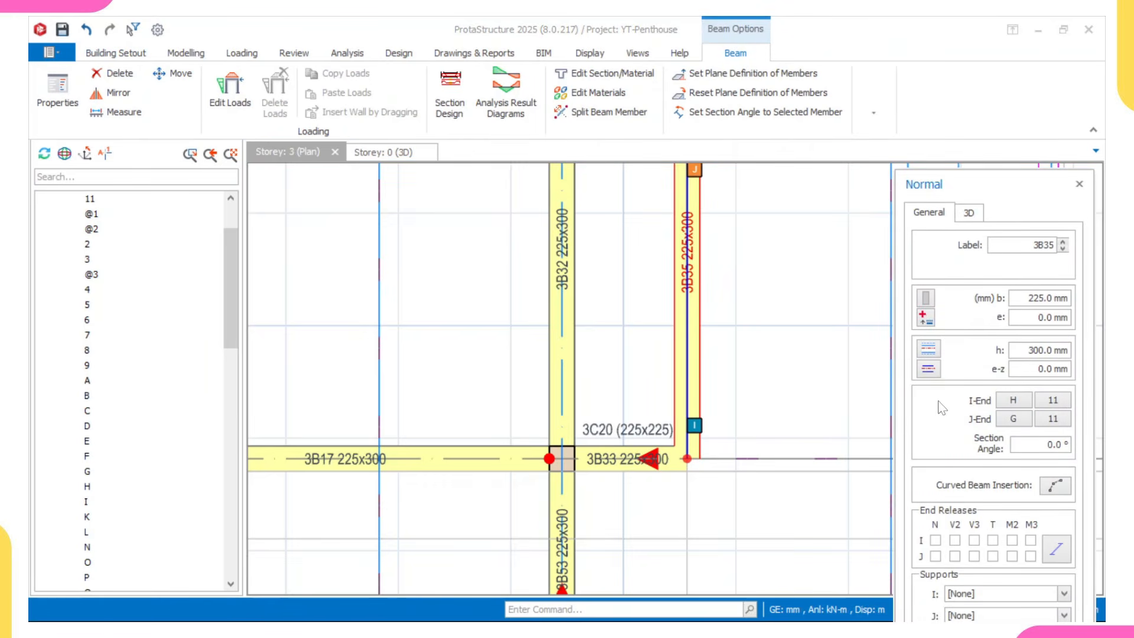
- Try to offset beam 3B35 sideways from axis 11 with an eccentricity of -112.5 mm
{"action": "left_click", "coordinate": [931, 377]}
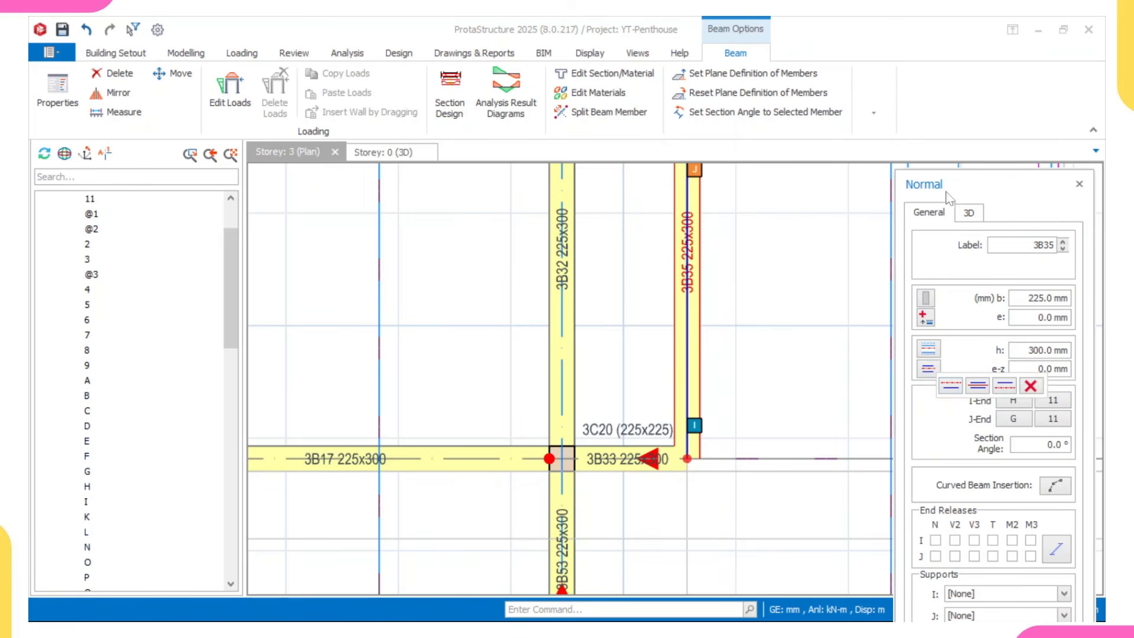
{"action": "left_click_drag", "start_coordinate": [948, 198], "coordinate": [920, 91]}
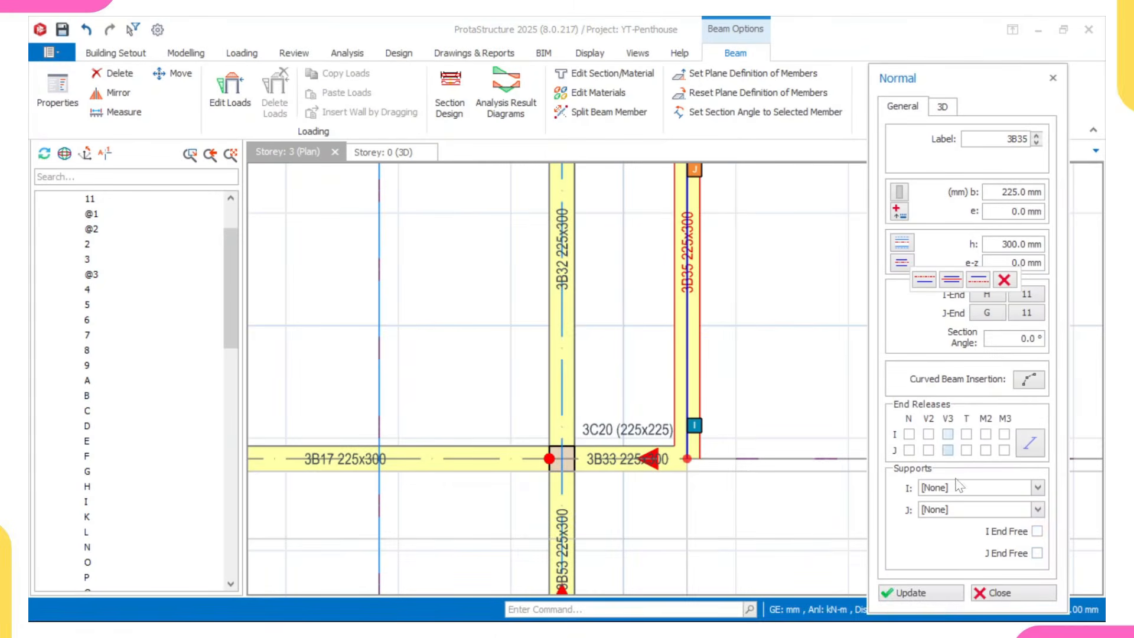
{"action": "left_click", "coordinate": [930, 594]}
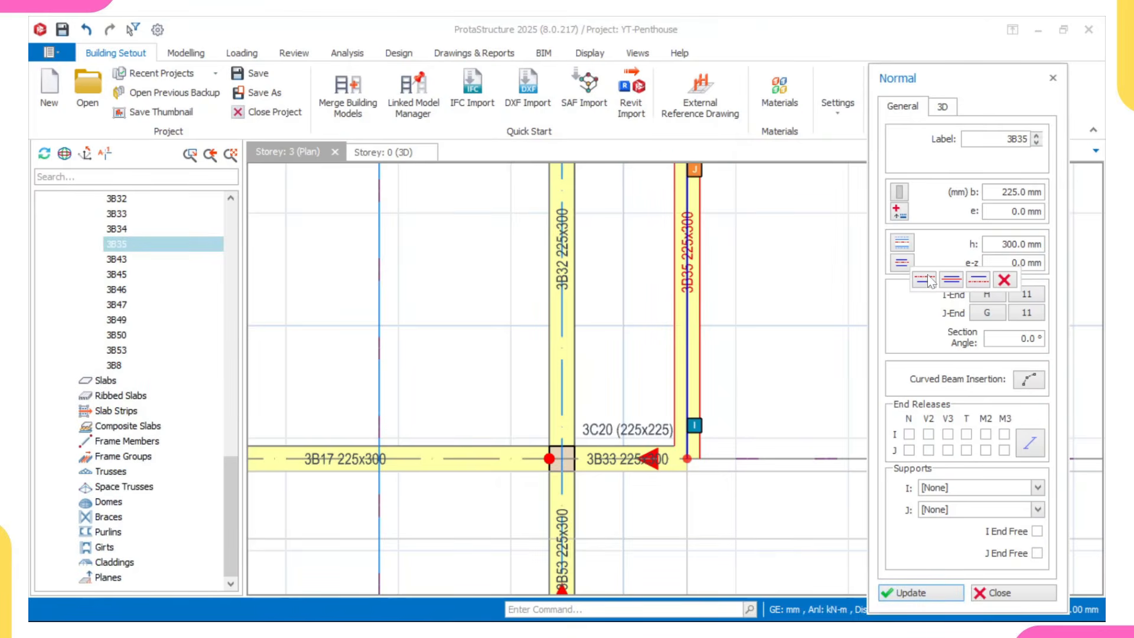
{"action": "left_click", "coordinate": [924, 280]}
{"action": "left_click", "coordinate": [939, 596]}
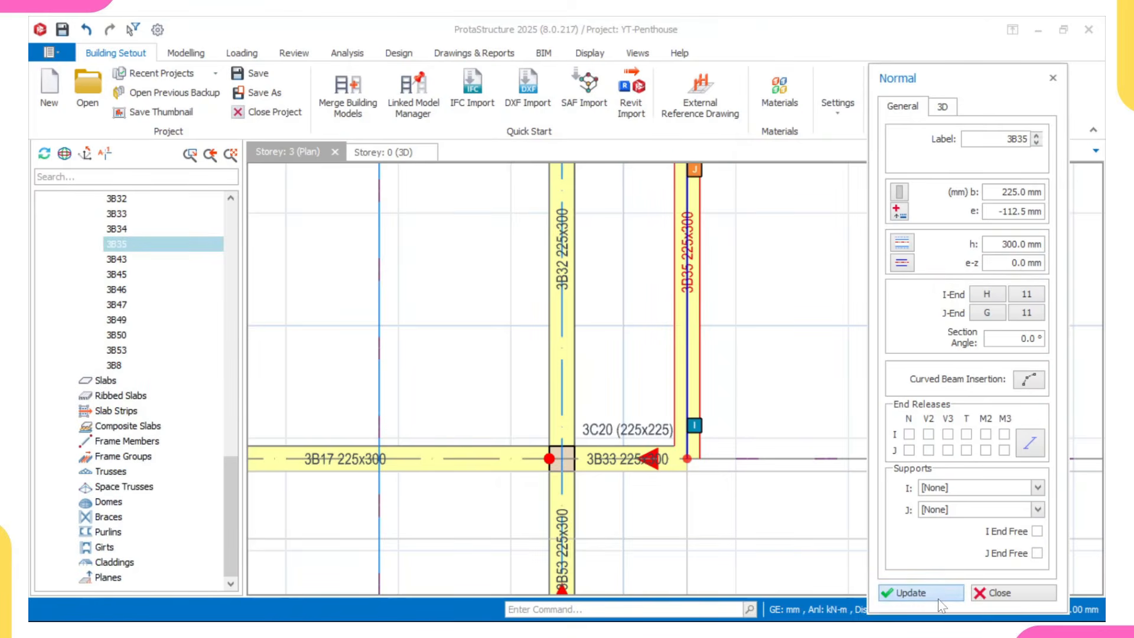
- Align beam 3B35 on the inner side of axis 11, towards beam 3B32, with an eccentricity of 112.5 mm
{"action": "left_click", "coordinate": [893, 265]}
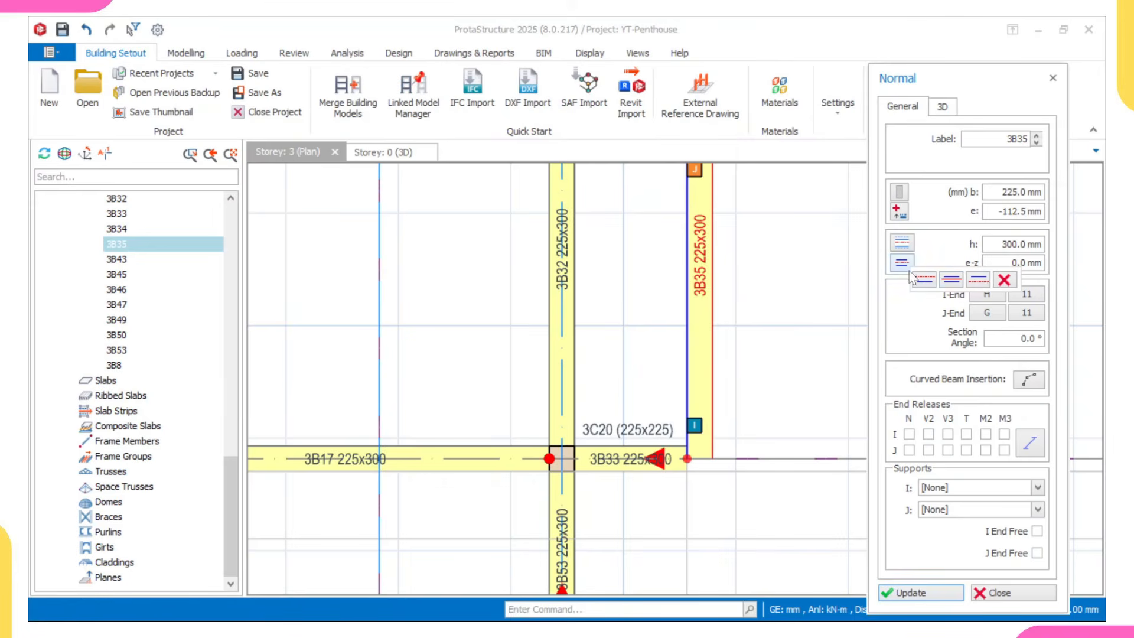
{"action": "left_click", "coordinate": [978, 279]}
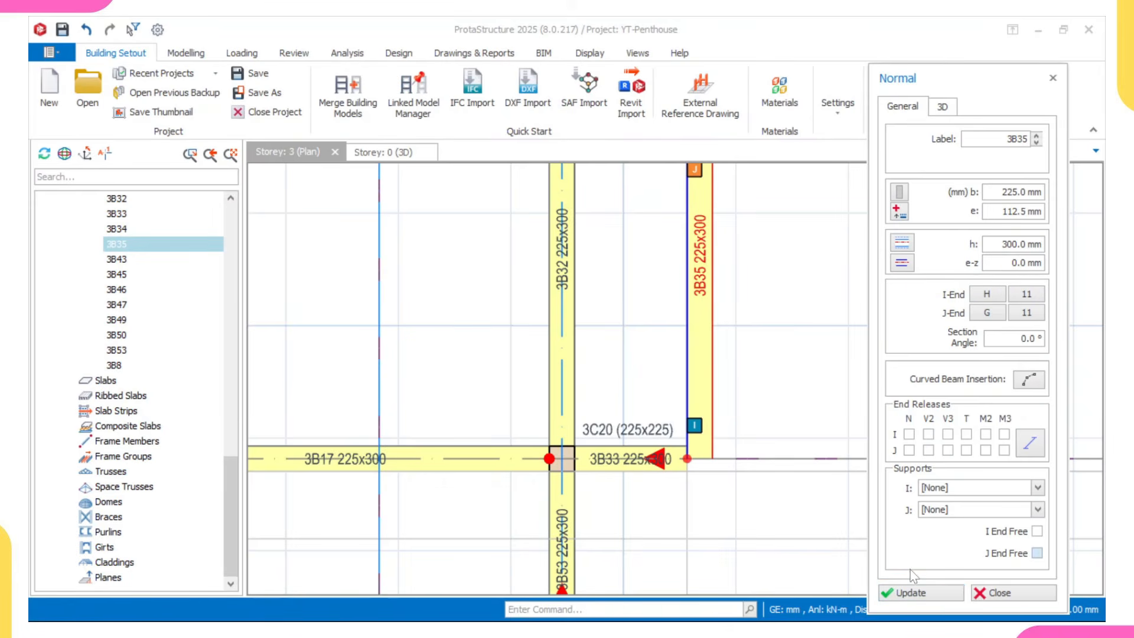
{"action": "left_click", "coordinate": [912, 593]}
{"action": "scroll", "coordinate": [668, 363], "scroll_direction": "down", "scroll_amount": 3}
{"action": "middle_click_drag", "start_coordinate": [668, 361], "coordinate": [657, 412]}
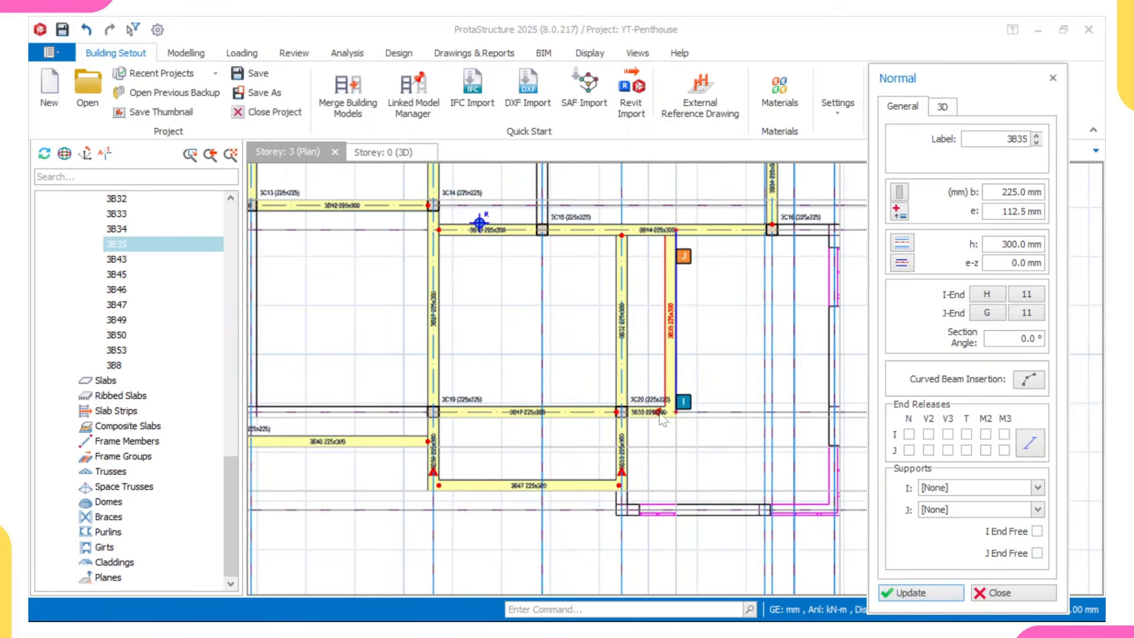
{"action": "key", "text": "Escape"}
{"action": "scroll", "coordinate": [674, 300], "scroll_direction": "up", "scroll_amount": 2}
{"action": "key", "text": "Escape"}
{"action": "scroll", "coordinate": [689, 360], "scroll_direction": "down", "scroll_amount": 4}
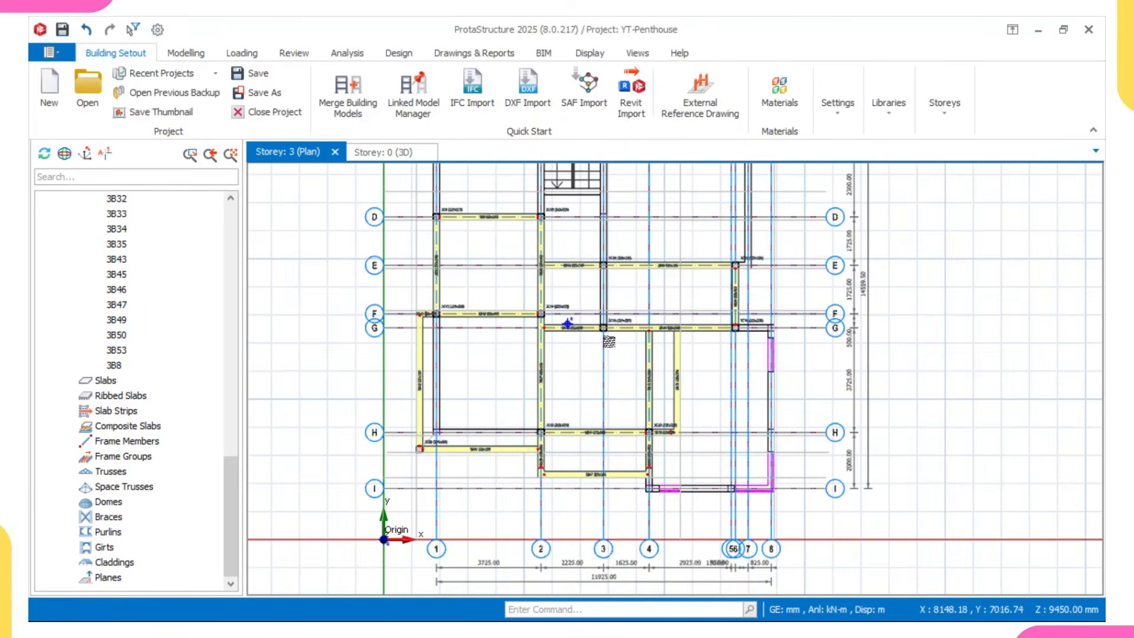
- Add a wall load of 3.47 kN/m2 unit weight and 700 mm start and end height to beam 3B22
{"action": "scroll", "coordinate": [589, 337], "scroll_direction": "up", "scroll_amount": 2}
{"action": "middle_click_drag", "start_coordinate": [530, 323], "coordinate": [547, 343]}
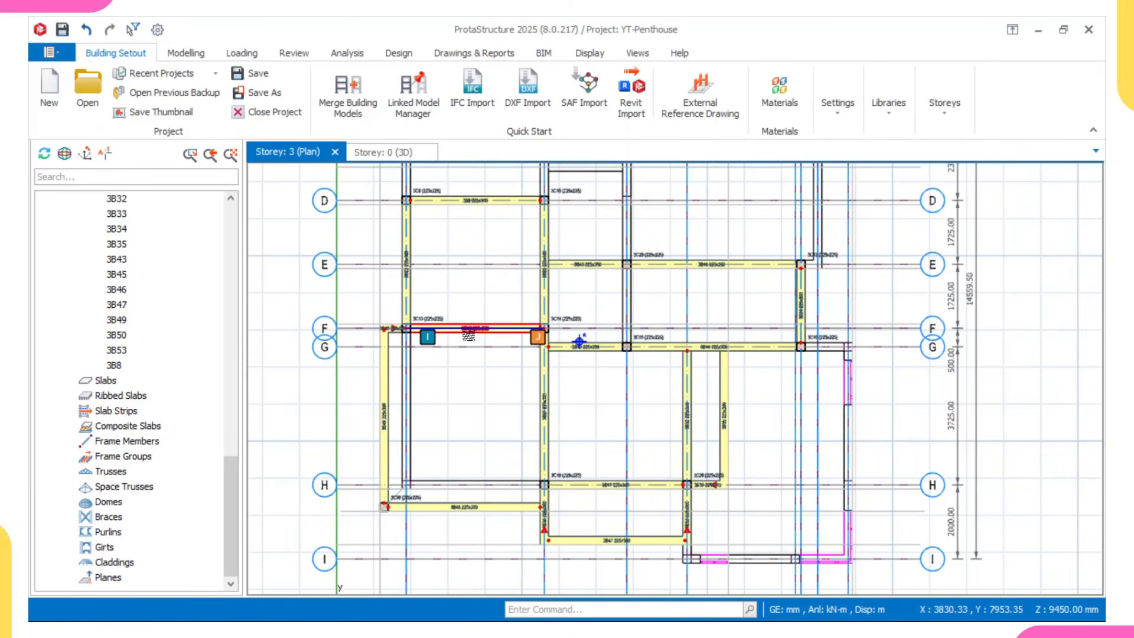
{"action": "middle_click_drag", "start_coordinate": [468, 336], "coordinate": [546, 342]}
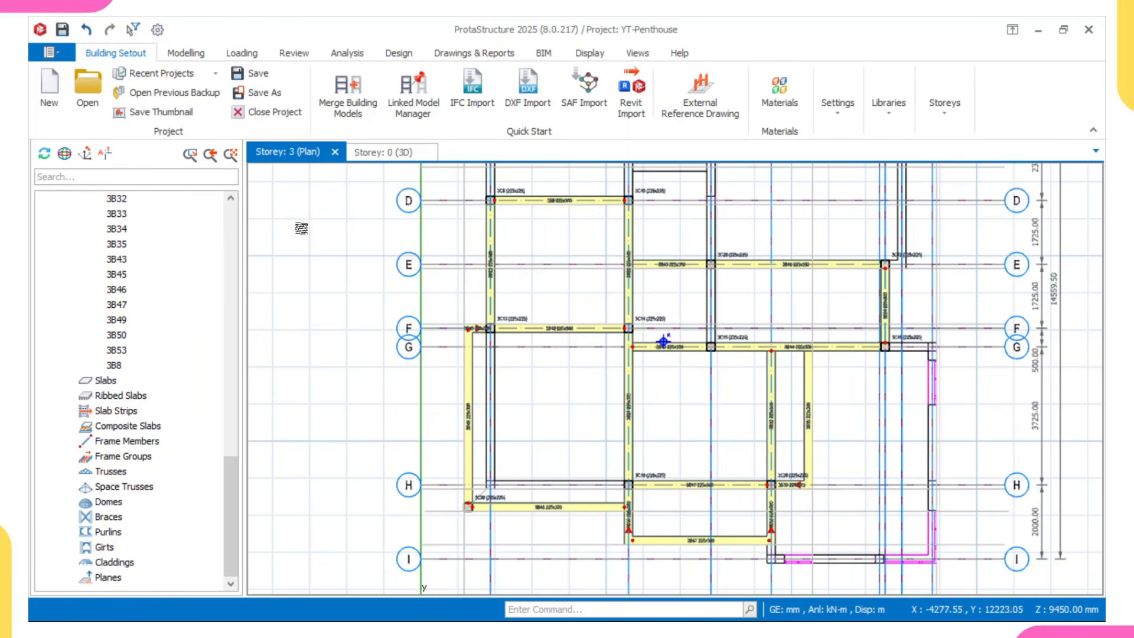
{"action": "scroll", "coordinate": [503, 279], "scroll_direction": "up", "scroll_amount": 3}
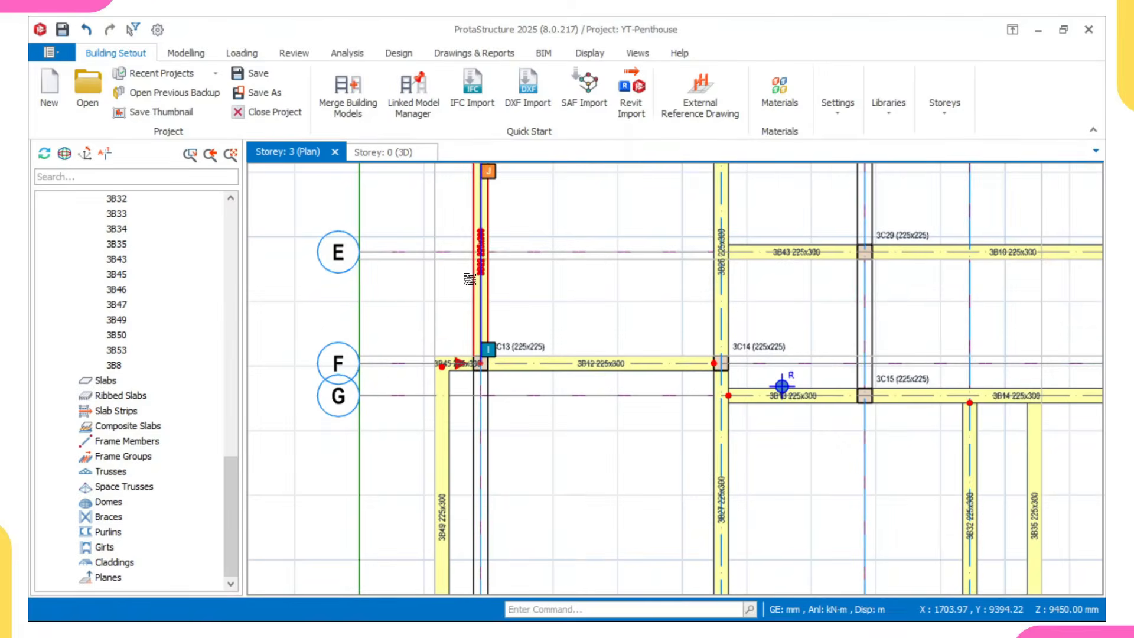
{"action": "left_click", "coordinate": [470, 278]}
{"action": "right_click", "coordinate": [470, 278]}
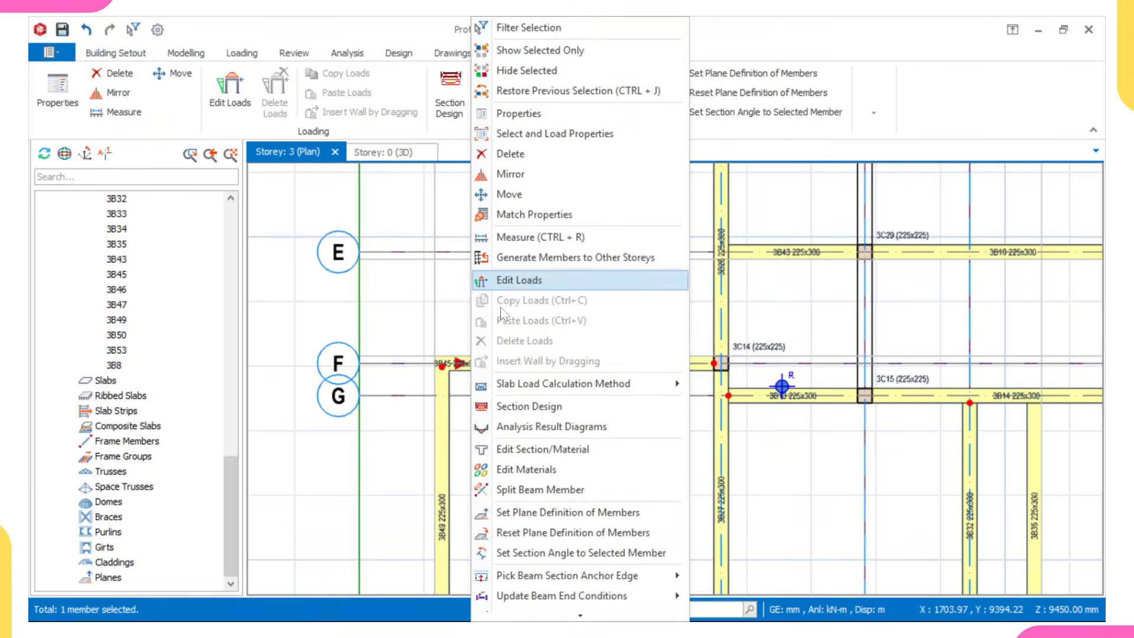
{"action": "left_click", "coordinate": [531, 281]}
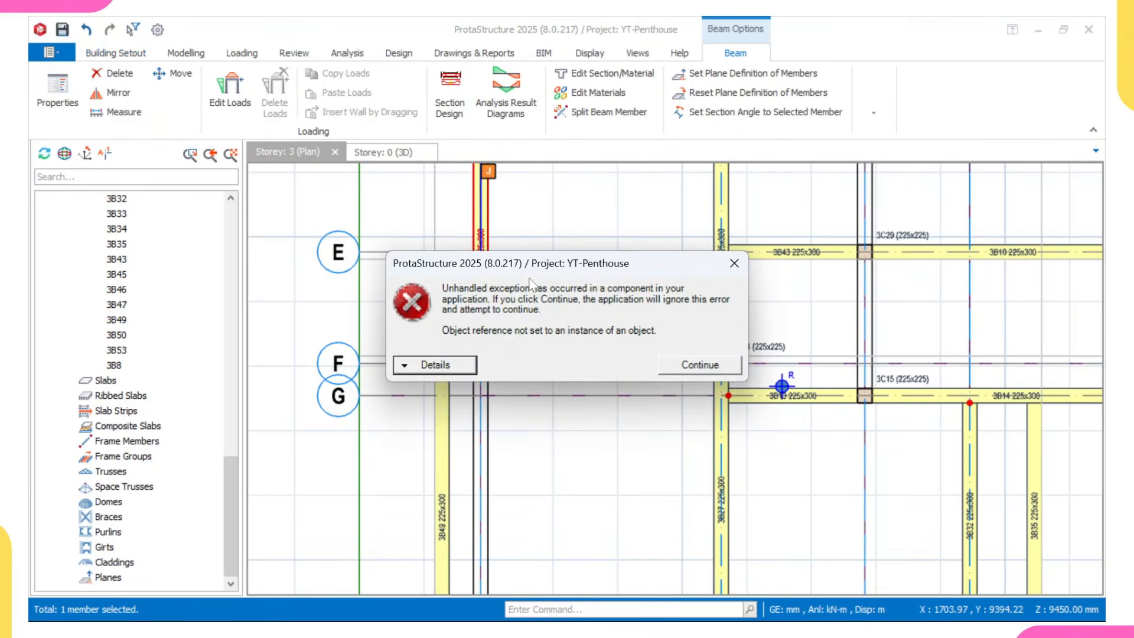
{"action": "left_click", "coordinate": [700, 366]}
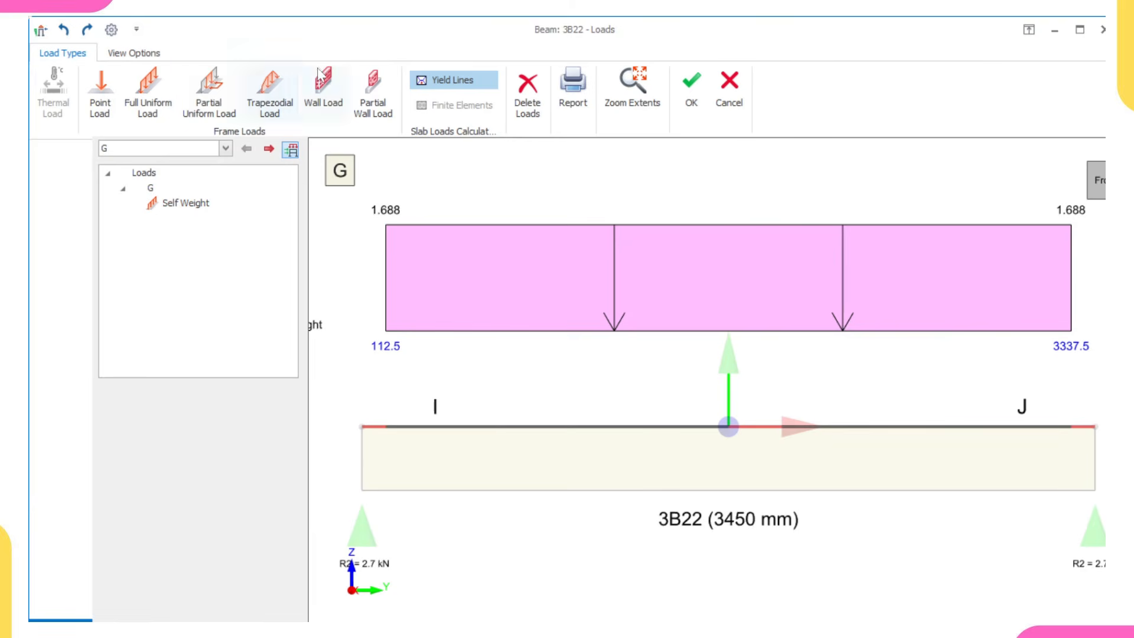
{"action": "left_click", "coordinate": [325, 86]}
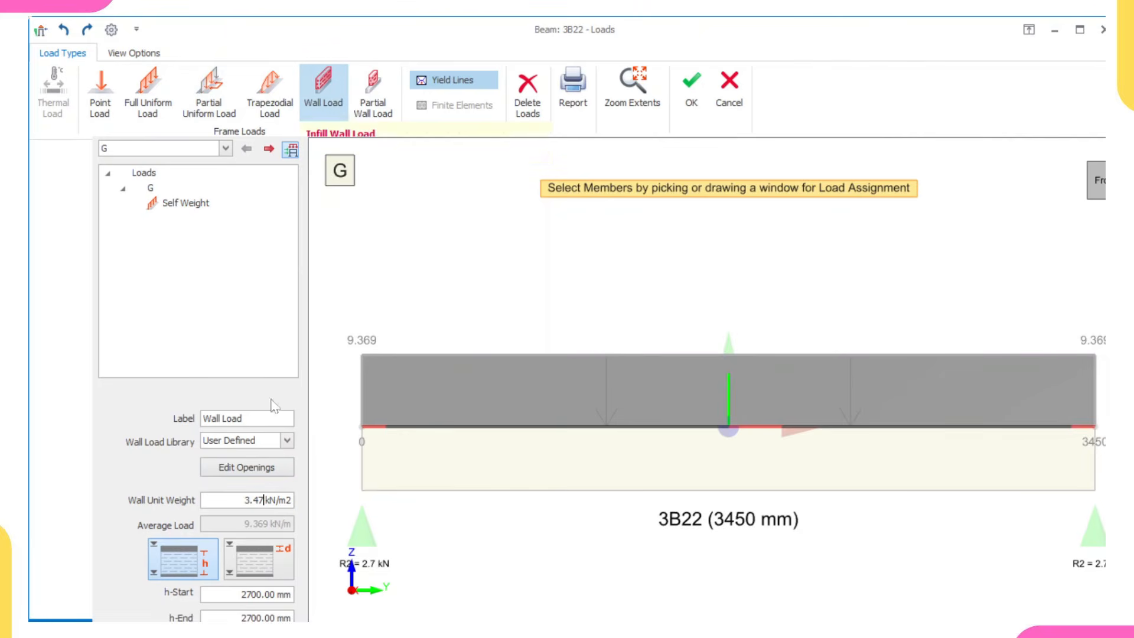
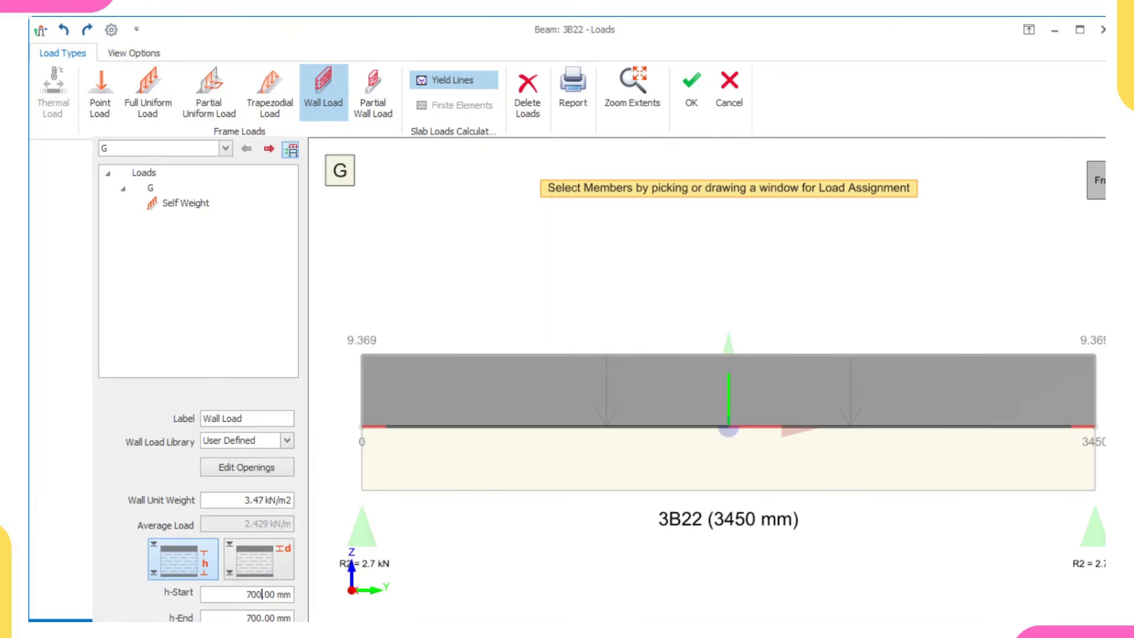
{"action": "left_click", "coordinate": [457, 470]}
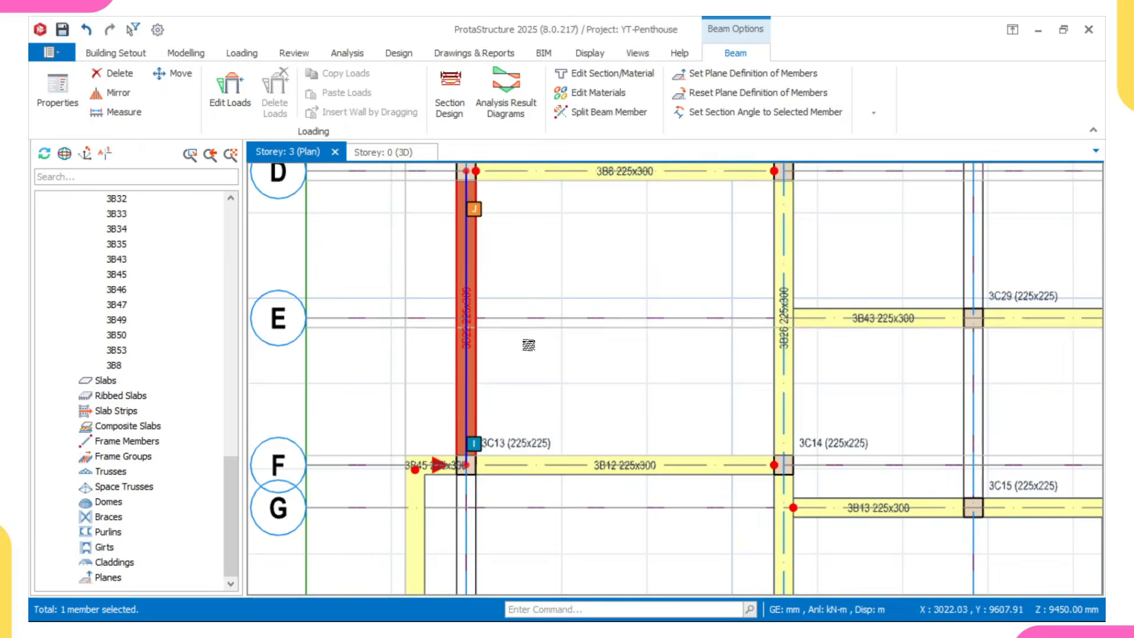
- Select all storey 3 beams from 3B10 to 3B8 and clear the selection
{"action": "scroll", "coordinate": [523, 343], "scroll_direction": "down", "scroll_amount": 1}
{"action": "scroll", "coordinate": [437, 390], "scroll_direction": "down", "scroll_amount": 2}
{"action": "middle_click_drag", "start_coordinate": [473, 349], "coordinate": [515, 279]}
{"action": "scroll", "coordinate": [452, 372], "scroll_direction": "down", "scroll_amount": 2}
{"action": "scroll", "coordinate": [440, 362], "scroll_direction": "up", "scroll_amount": 2}
{"action": "scroll", "coordinate": [517, 376], "scroll_direction": "down", "scroll_amount": 2}
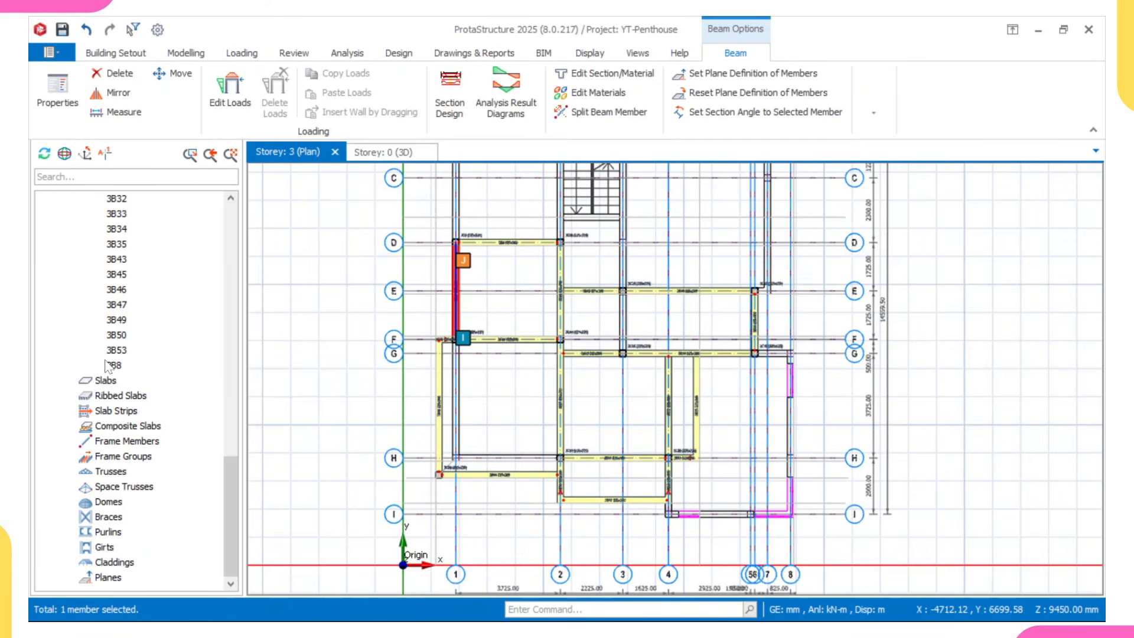
{"action": "scroll", "coordinate": [107, 355], "scroll_direction": "up", "scroll_amount": 3}
{"action": "left_click", "coordinate": [125, 217]}
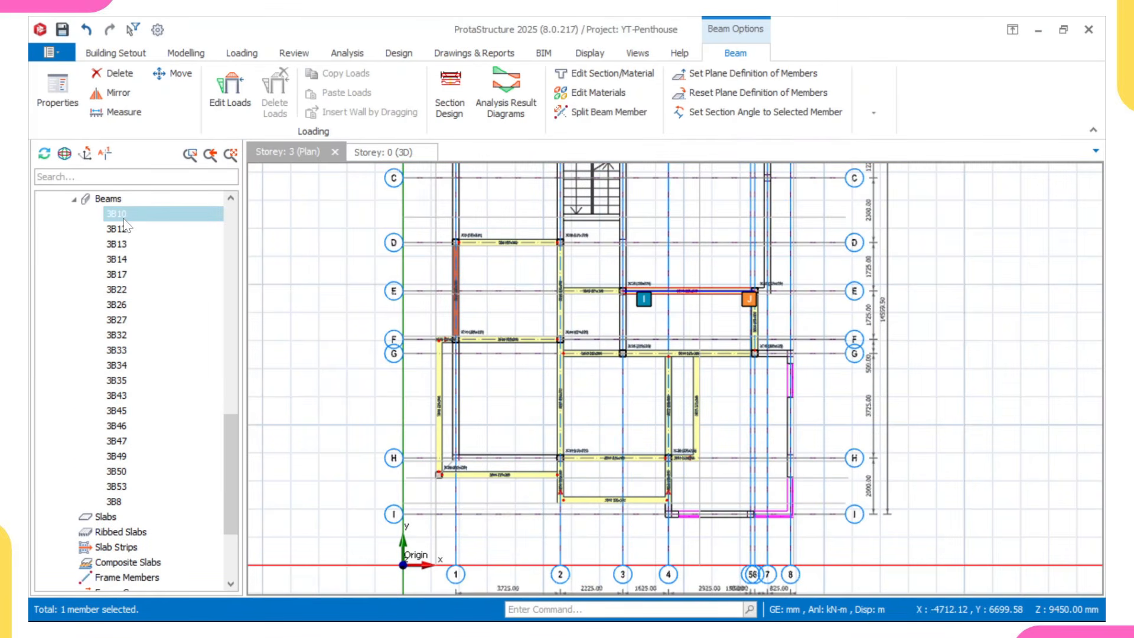
{"action": "scroll", "coordinate": [120, 301], "scroll_direction": "down", "scroll_amount": 3}
{"action": "left_click", "coordinate": [125, 367], "text": "shift"}
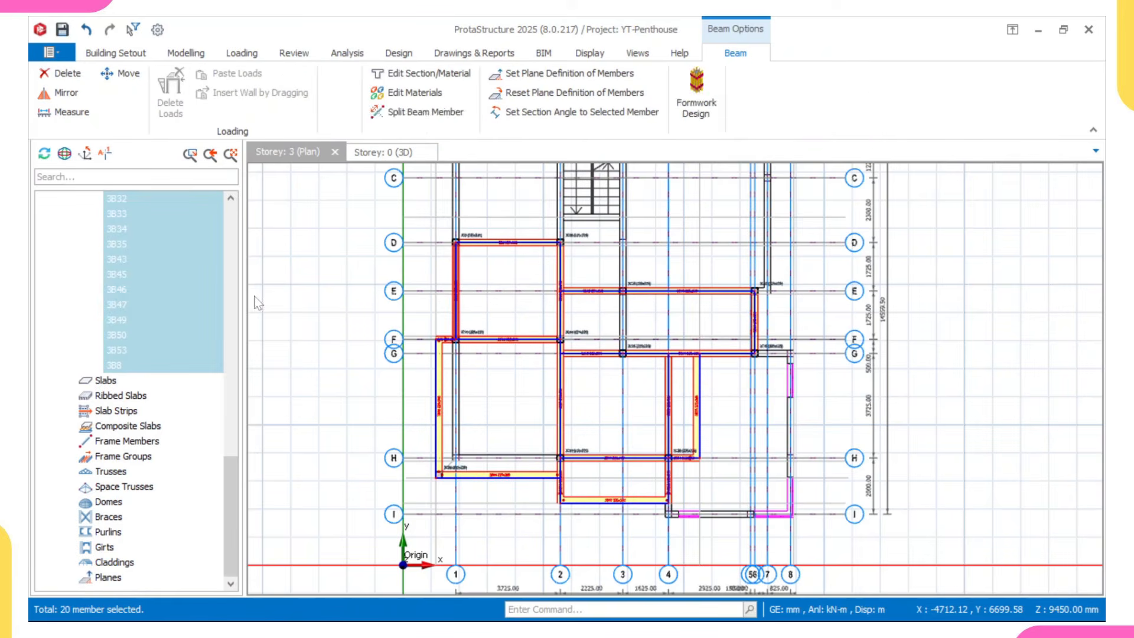
{"action": "left_click", "coordinate": [411, 287]}
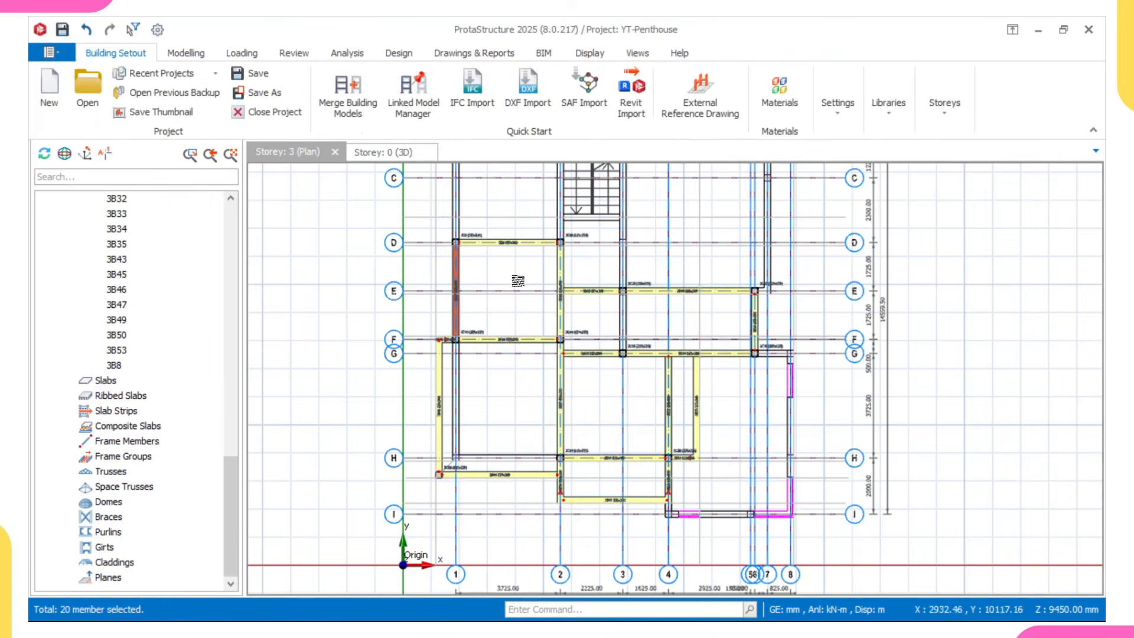
- Copy the wall load of the storey 3 beam on axis 1 between axes D and F
{"action": "scroll", "coordinate": [453, 283], "scroll_direction": "up", "scroll_amount": 2}
{"action": "left_click", "coordinate": [453, 282]}
{"action": "right_click", "coordinate": [453, 283]}
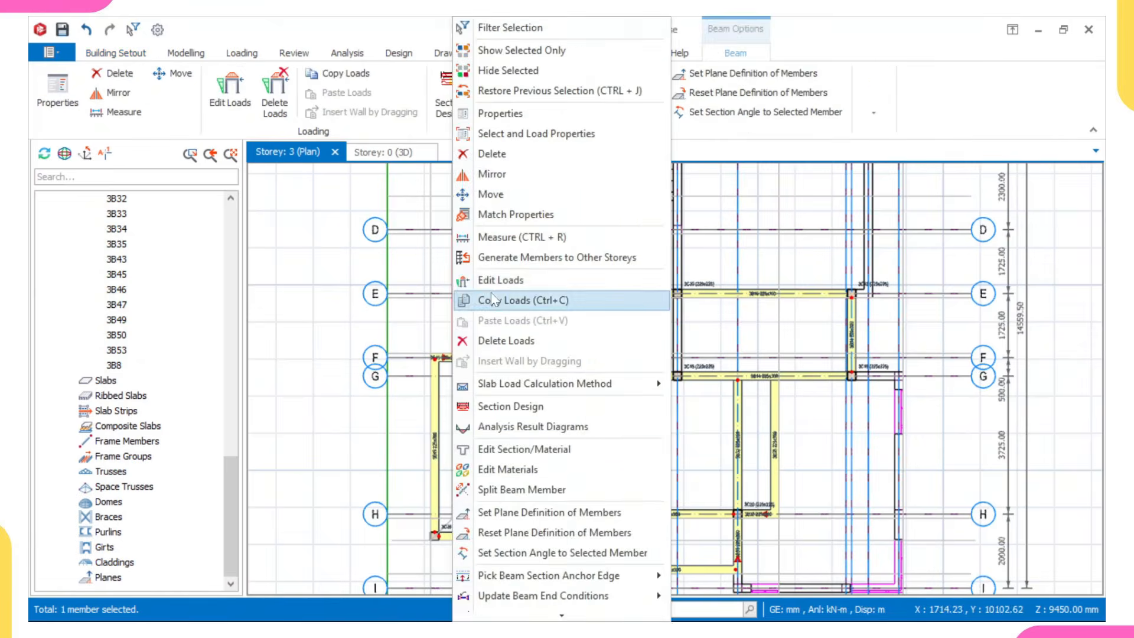
{"action": "left_click", "coordinate": [501, 296]}
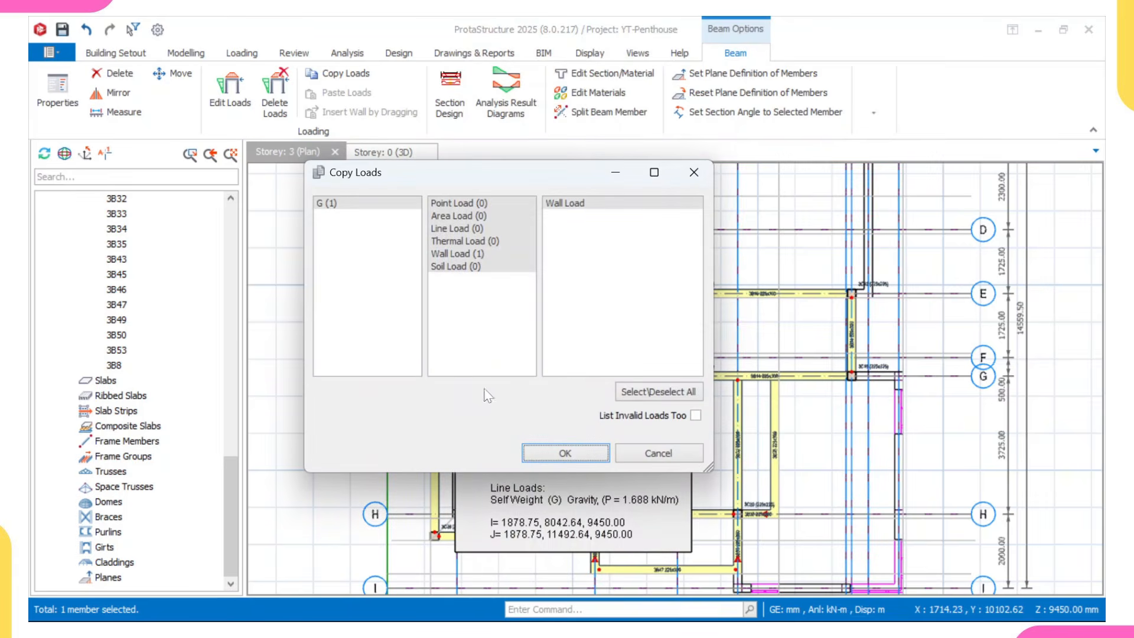
{"action": "left_click", "coordinate": [542, 453]}
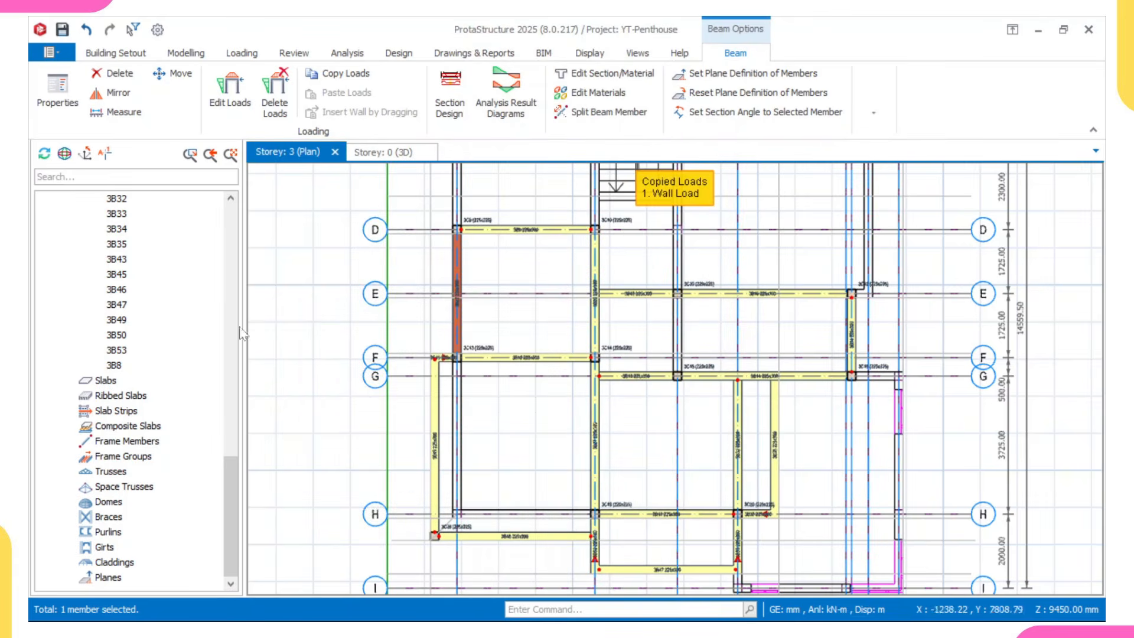
- Paste the copied wall load onto all storey 3 beams from 3B10 to 3B8 and clear the selection
{"action": "scroll", "coordinate": [154, 299], "scroll_direction": "up", "scroll_amount": 2}
{"action": "scroll", "coordinate": [121, 280], "scroll_direction": "up", "scroll_amount": 2}
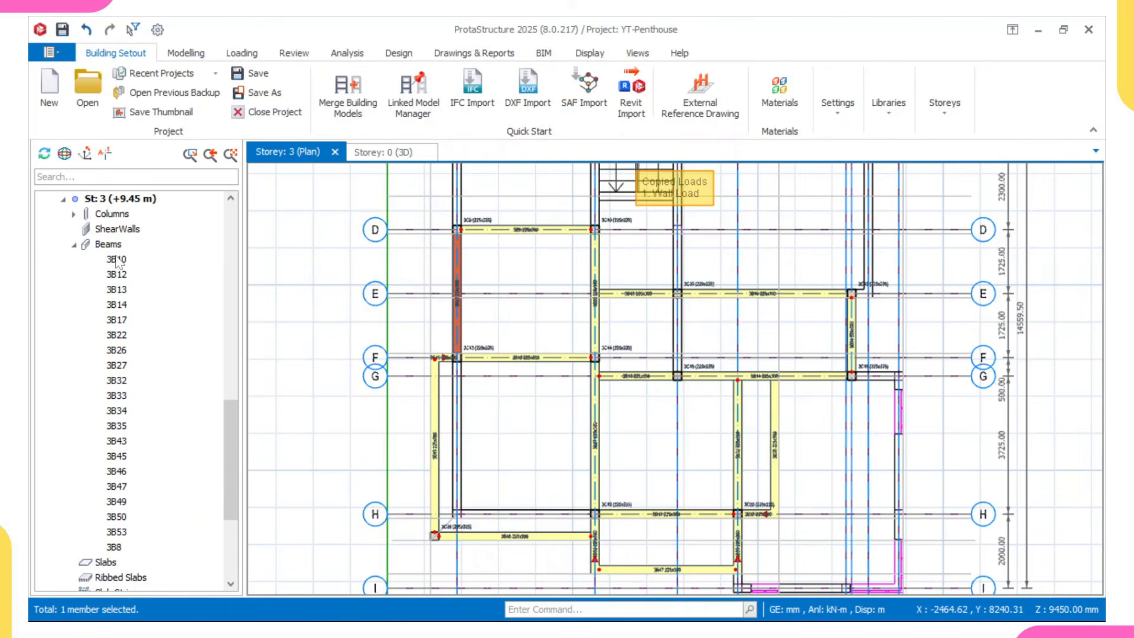
{"action": "left_click", "coordinate": [109, 258]}
{"action": "scroll", "coordinate": [134, 328], "scroll_direction": "down", "scroll_amount": 2}
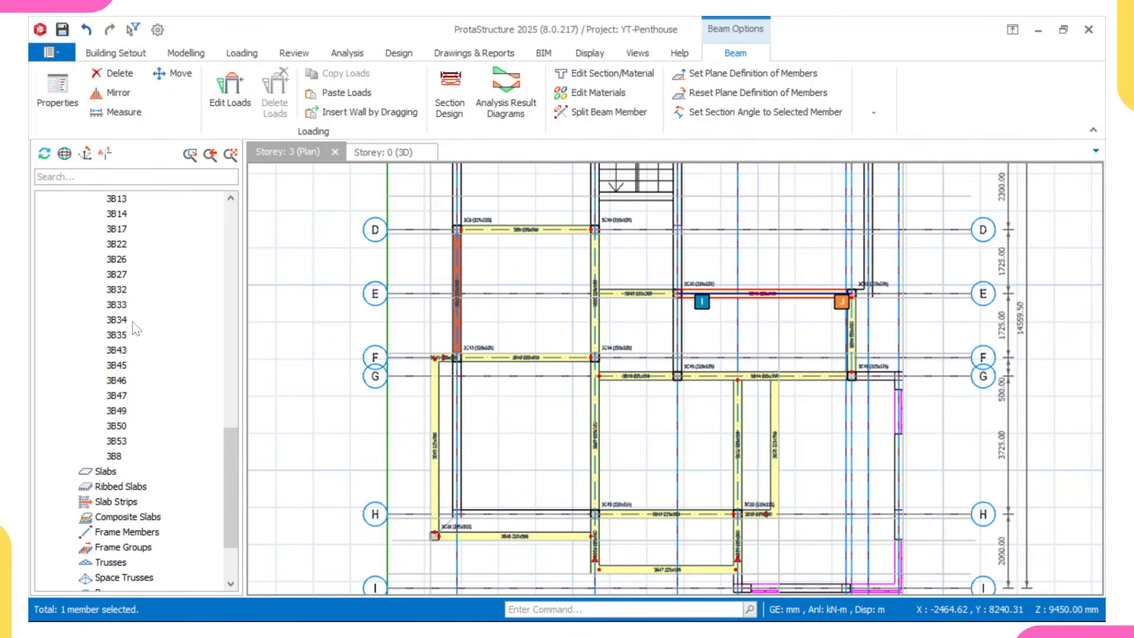
{"action": "left_click", "coordinate": [127, 460], "text": "shift"}
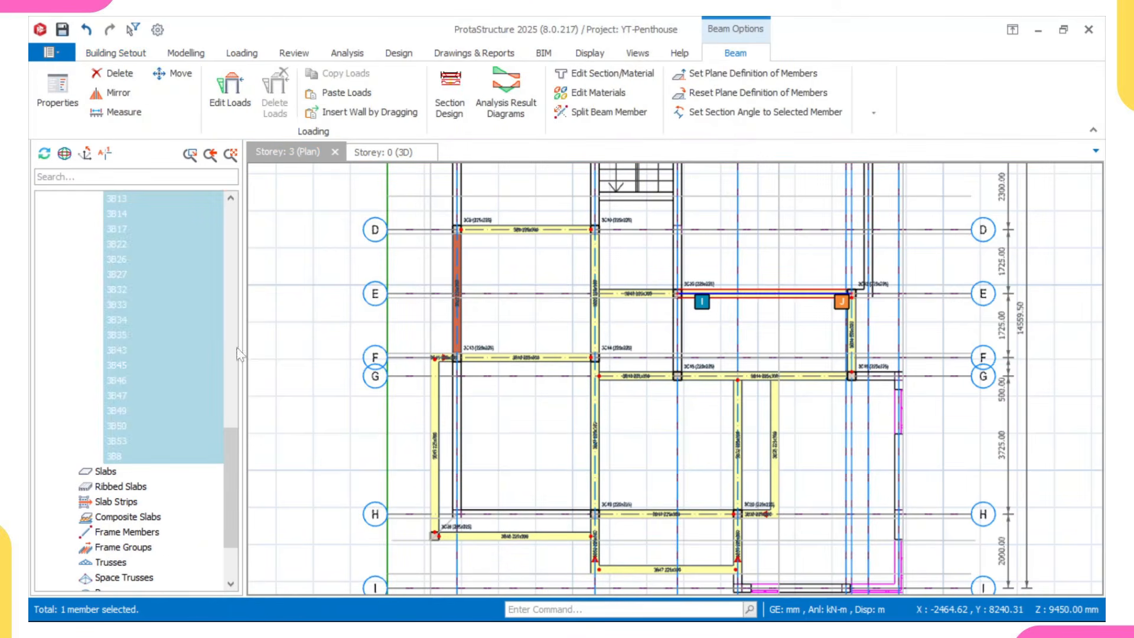
{"action": "right_click", "coordinate": [312, 326]}
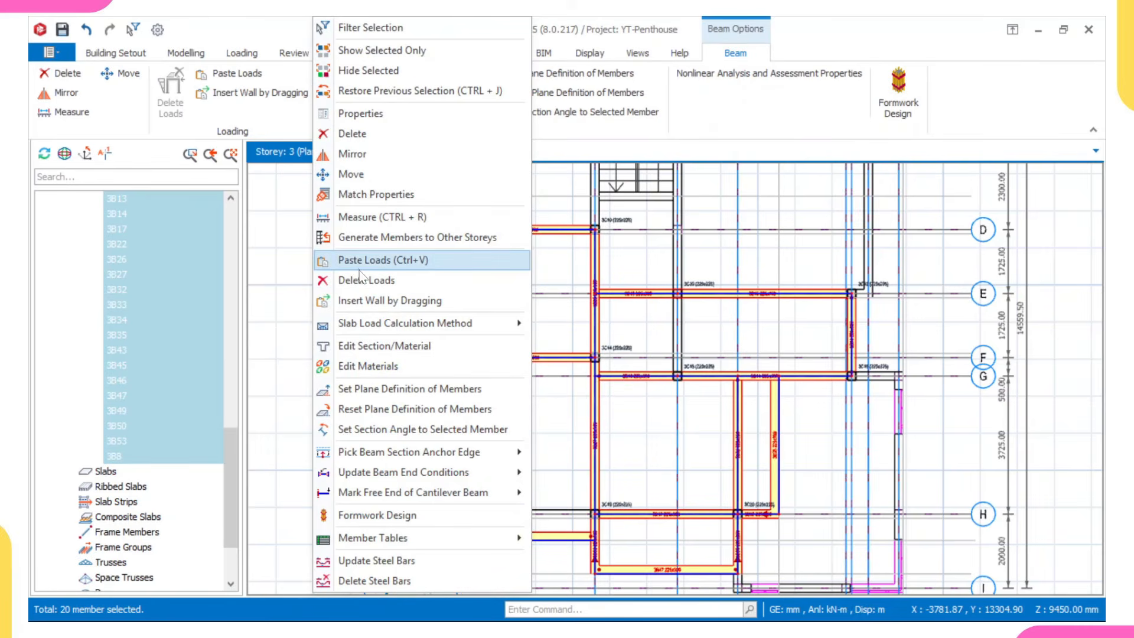
{"action": "left_click", "coordinate": [372, 260]}
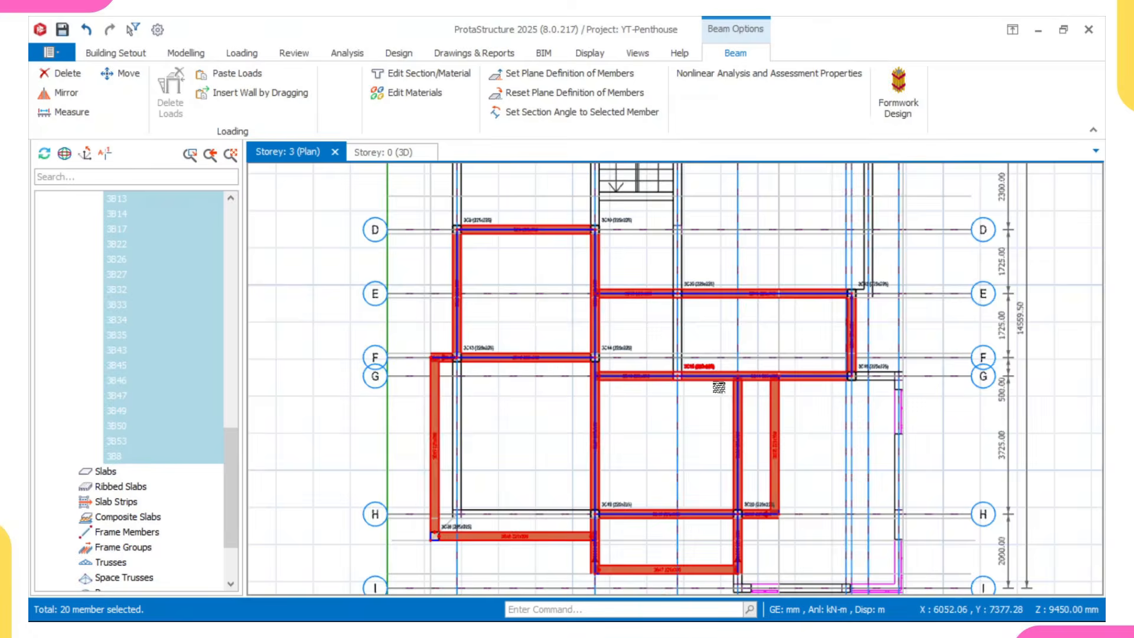
{"action": "key", "text": "Escape"}
- Delete beam 3B32, between axes G and H, from storey 3
{"action": "scroll", "coordinate": [743, 401], "scroll_direction": "down", "scroll_amount": 3}
{"action": "middle_click_drag", "start_coordinate": [741, 404], "coordinate": [640, 342]}
{"action": "scroll", "coordinate": [687, 417], "scroll_direction": "up", "scroll_amount": 3}
{"action": "scroll", "coordinate": [687, 434], "scroll_direction": "up", "scroll_amount": 3}
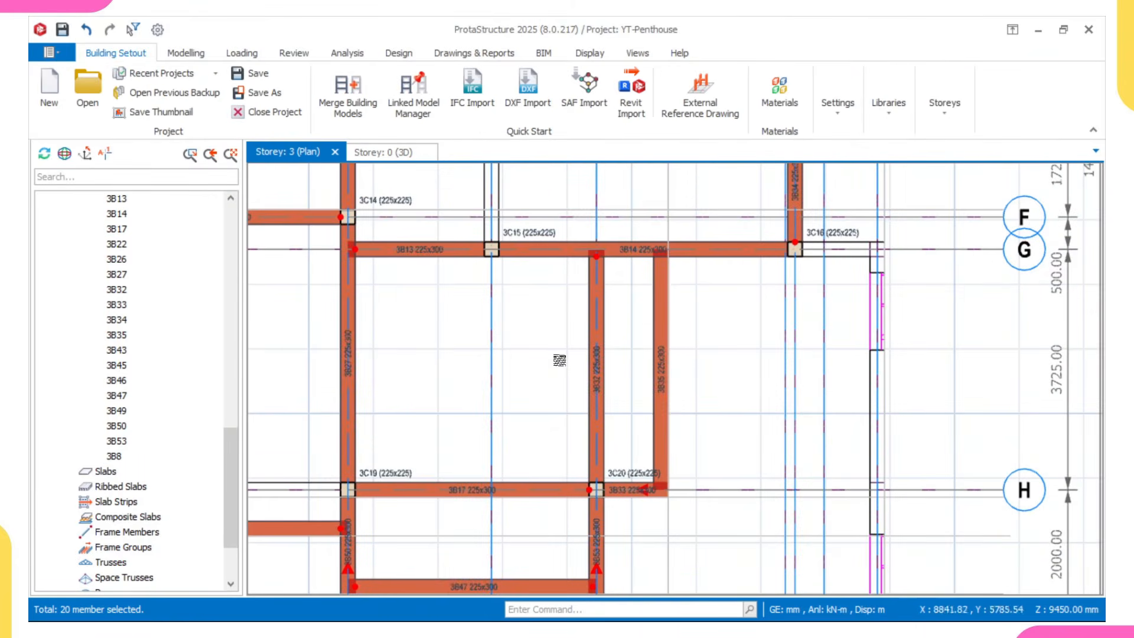
{"action": "scroll", "coordinate": [588, 347], "scroll_direction": "up", "scroll_amount": 4}
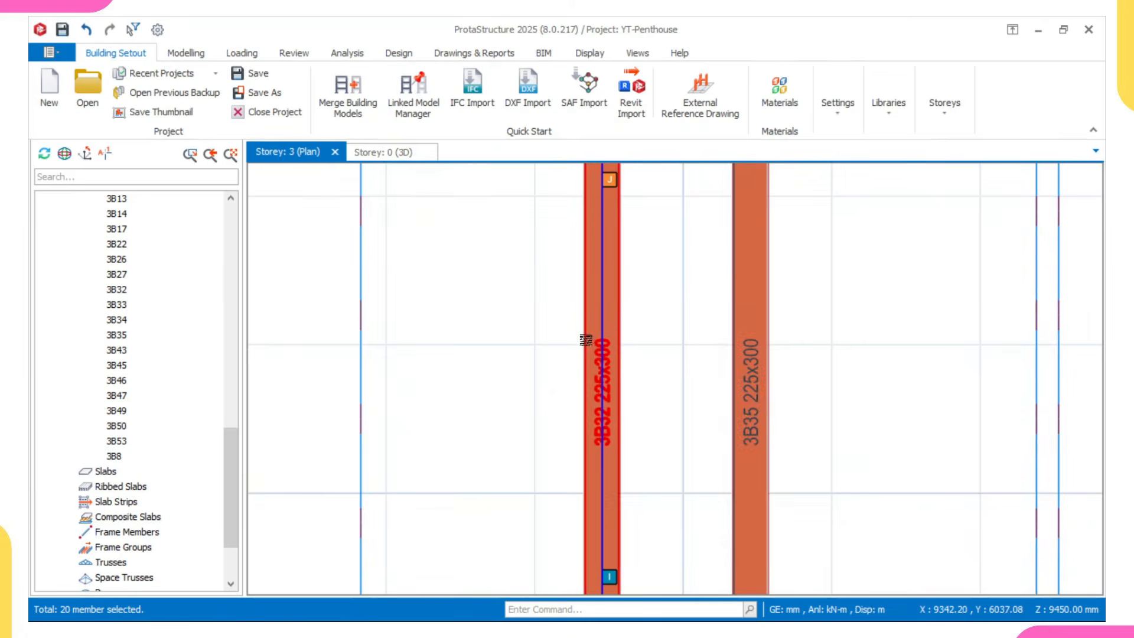
{"action": "left_click", "coordinate": [586, 339]}
{"action": "right_click", "coordinate": [585, 339]}
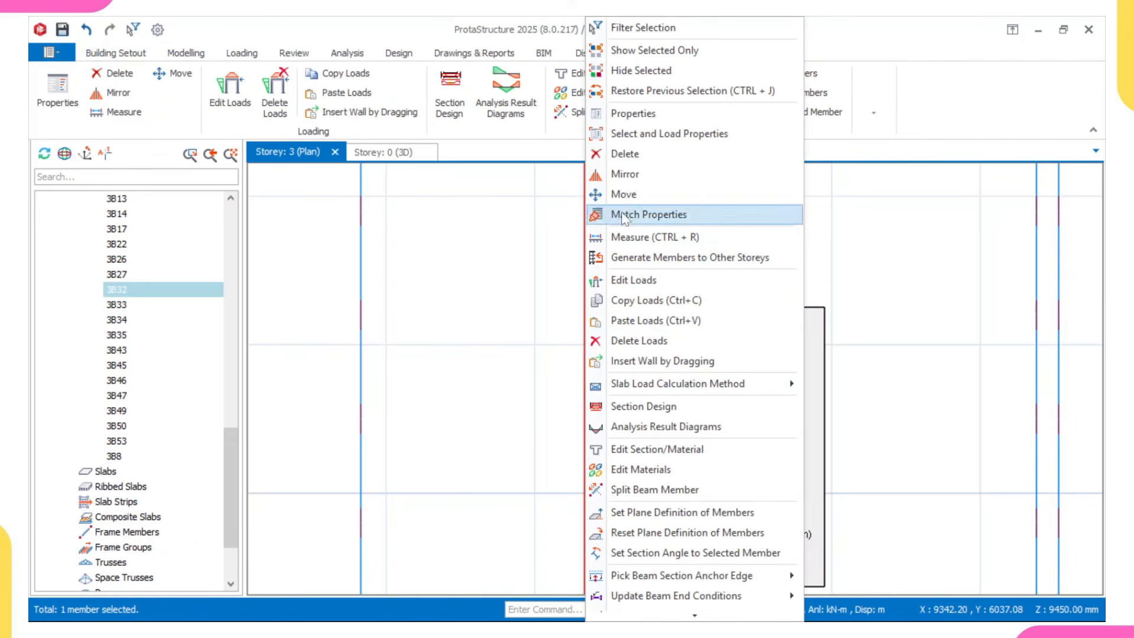
{"action": "left_click", "coordinate": [622, 155]}
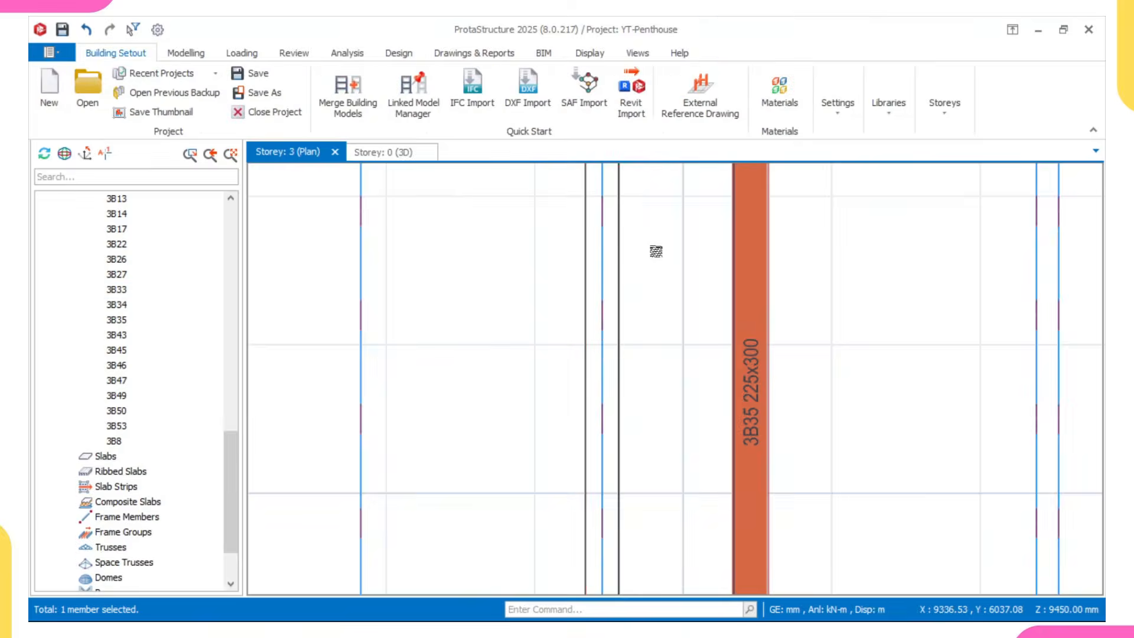
- Examine the storey 3 beams and their wall loads in plan and from several angles in the 3D view
{"action": "scroll", "coordinate": [656, 251], "scroll_direction": "down", "scroll_amount": 5}
{"action": "scroll", "coordinate": [647, 338], "scroll_direction": "up", "scroll_amount": 3}
{"action": "scroll", "coordinate": [643, 239], "scroll_direction": "down", "scroll_amount": 3}
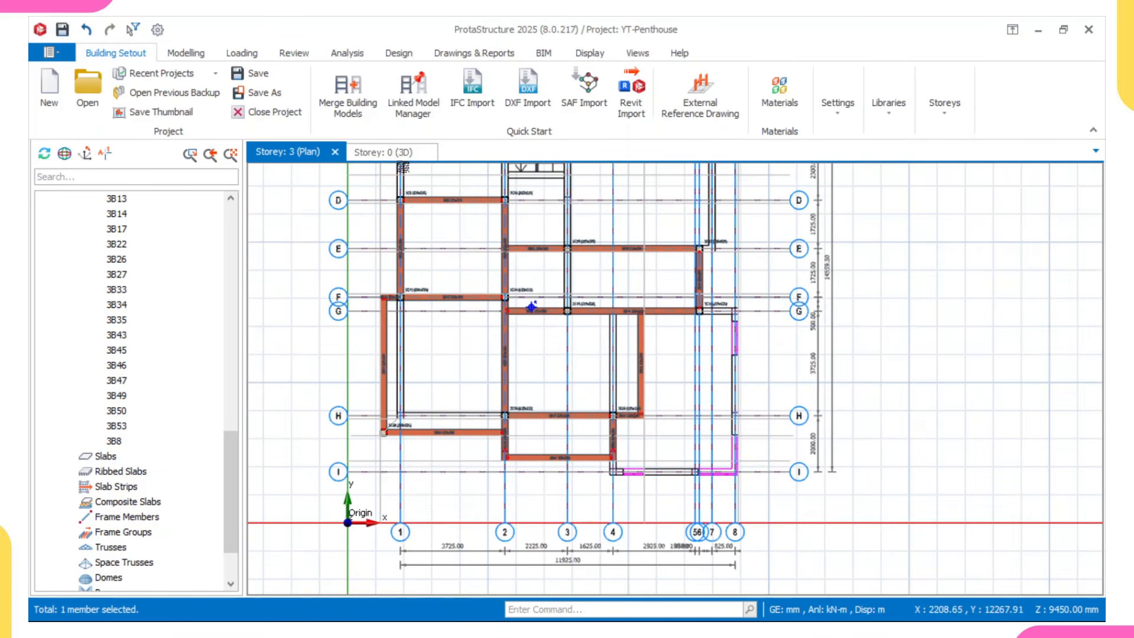
{"action": "left_click", "coordinate": [393, 154]}
{"action": "middle_click_drag", "start_coordinate": [614, 384], "coordinate": [858, 461]}
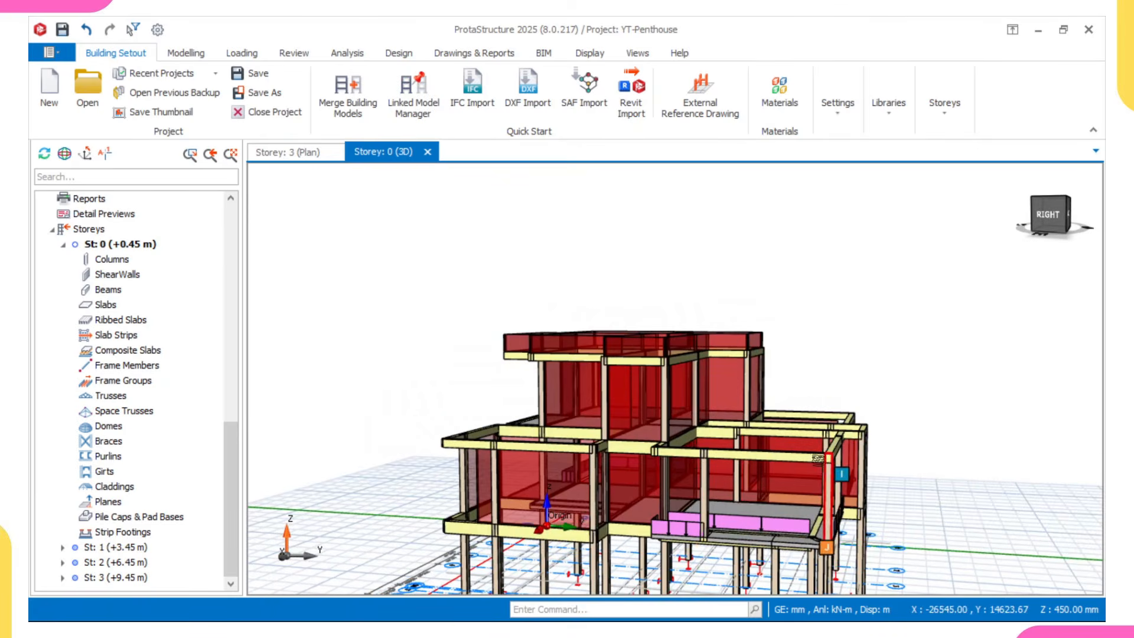
{"action": "middle_click_drag", "start_coordinate": [687, 449], "coordinate": [740, 409]}
{"action": "right_click_drag", "start_coordinate": [741, 409], "coordinate": [741, 465]}
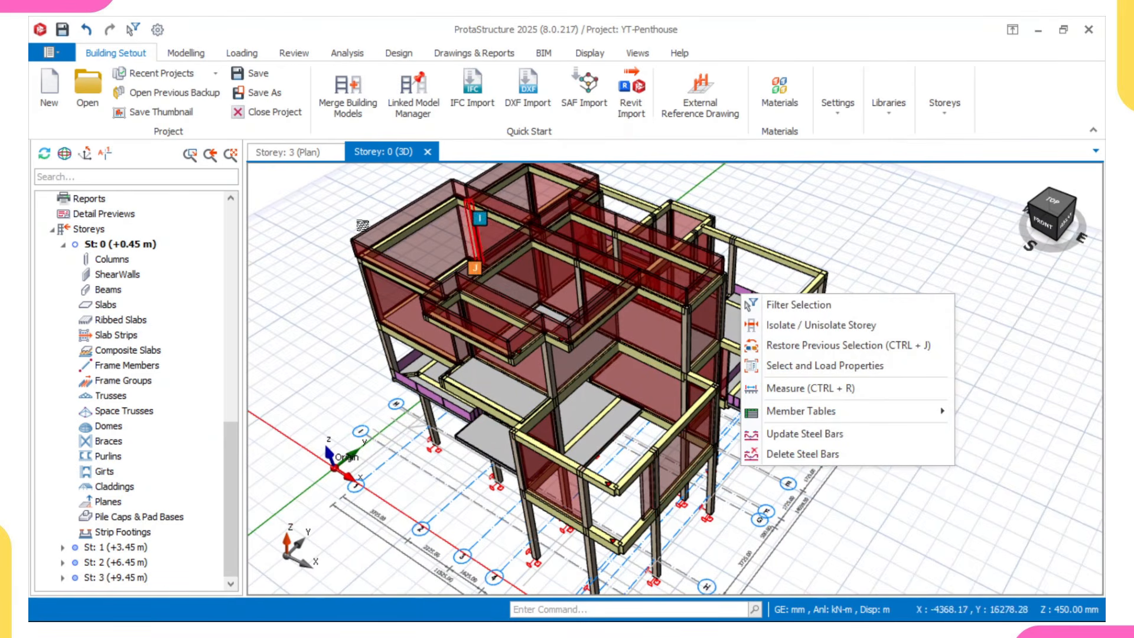
{"action": "left_click", "coordinate": [276, 152]}
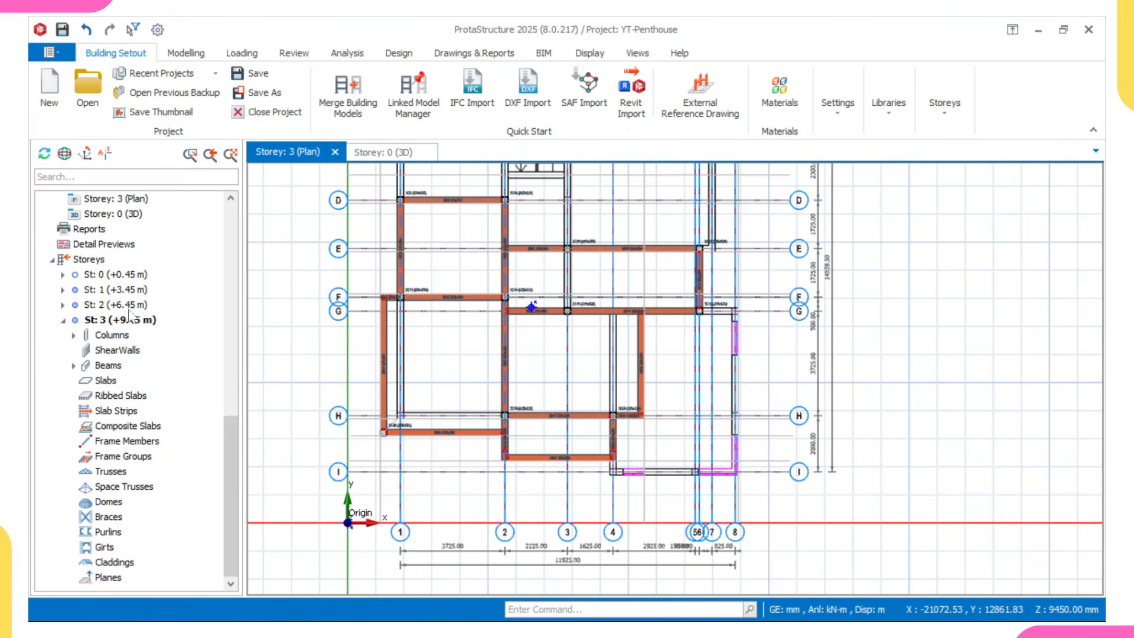
- Open the storey 2 plan and select beams 2B18 and 2B19 along axis I and beam 2B38 on axis 8
{"action": "double_click", "coordinate": [124, 304]}
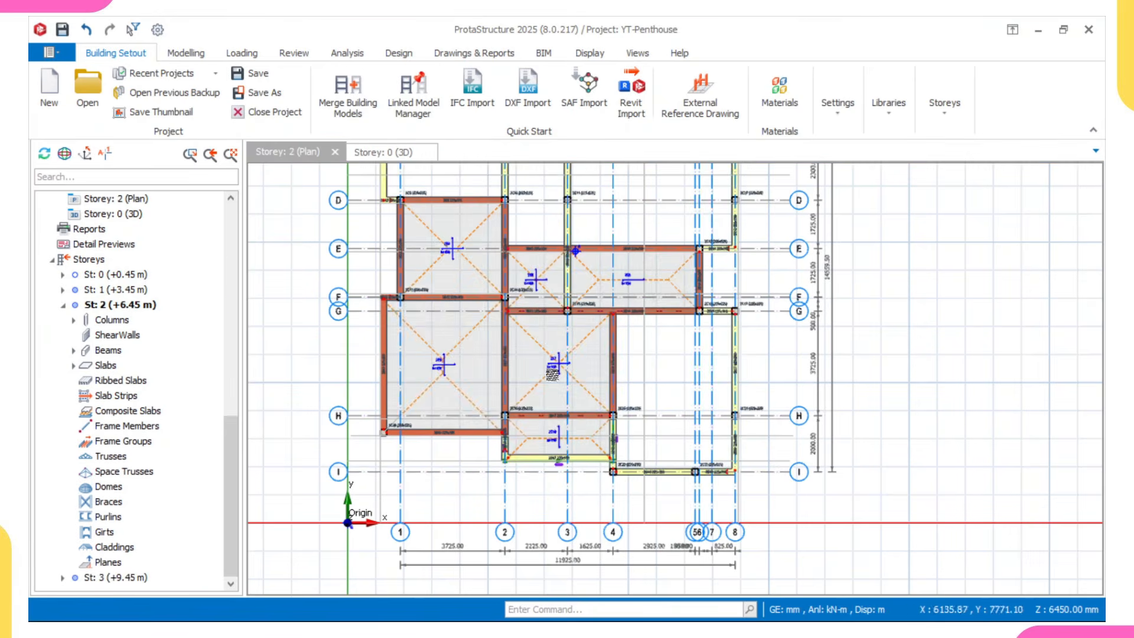
{"action": "scroll", "coordinate": [552, 372], "scroll_direction": "up", "scroll_amount": 5}
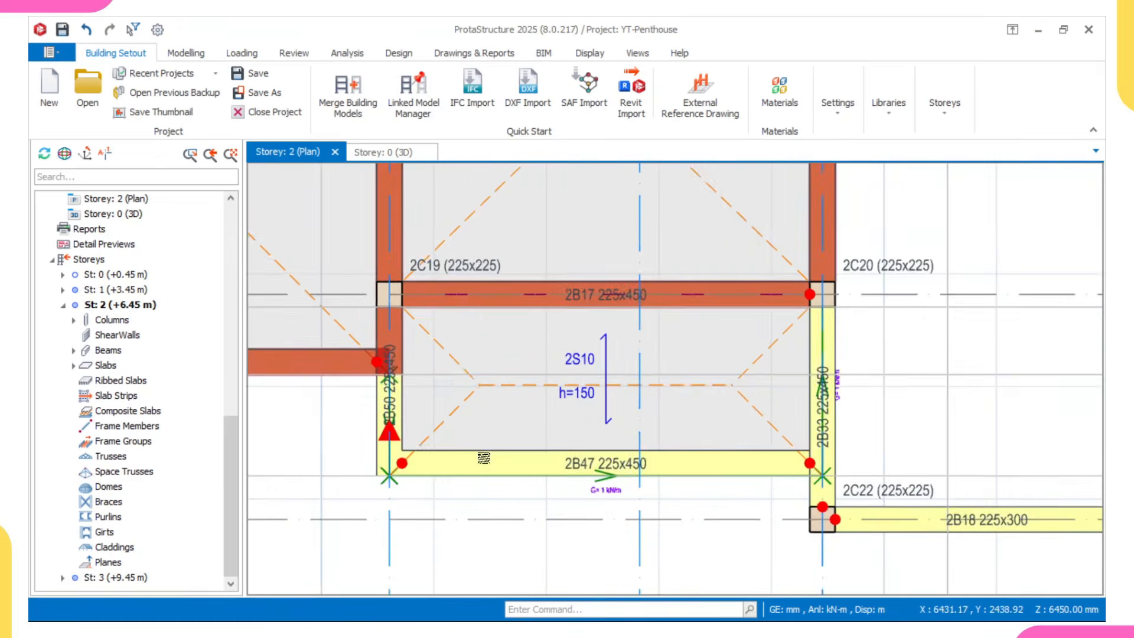
{"action": "scroll", "coordinate": [483, 458], "scroll_direction": "down", "scroll_amount": 2}
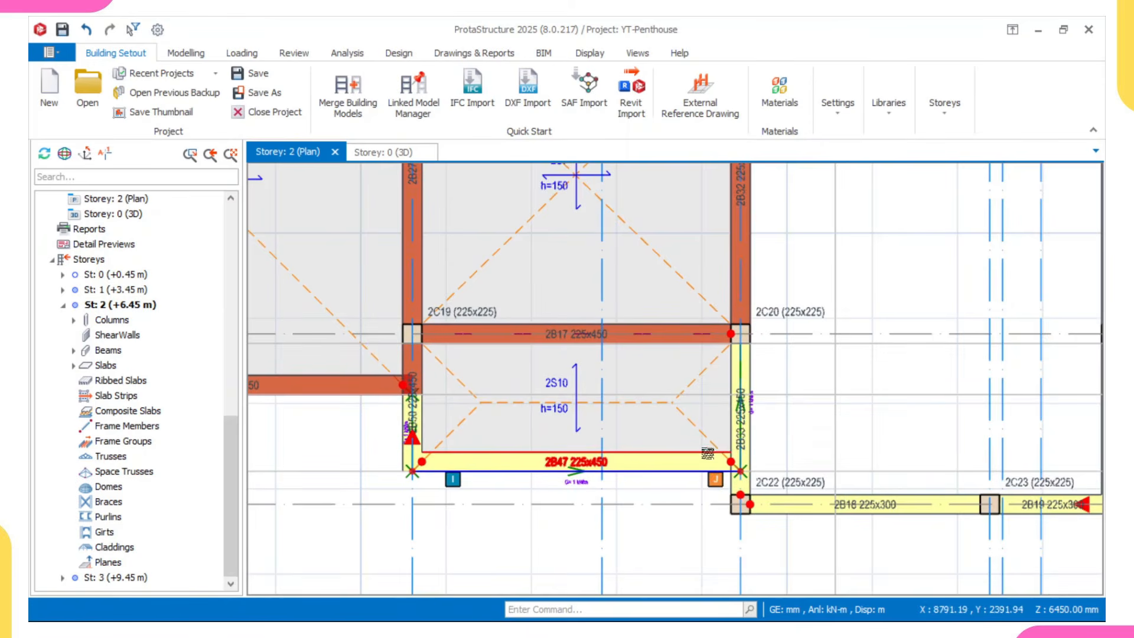
{"action": "scroll", "coordinate": [645, 395], "scroll_direction": "up", "scroll_amount": 3}
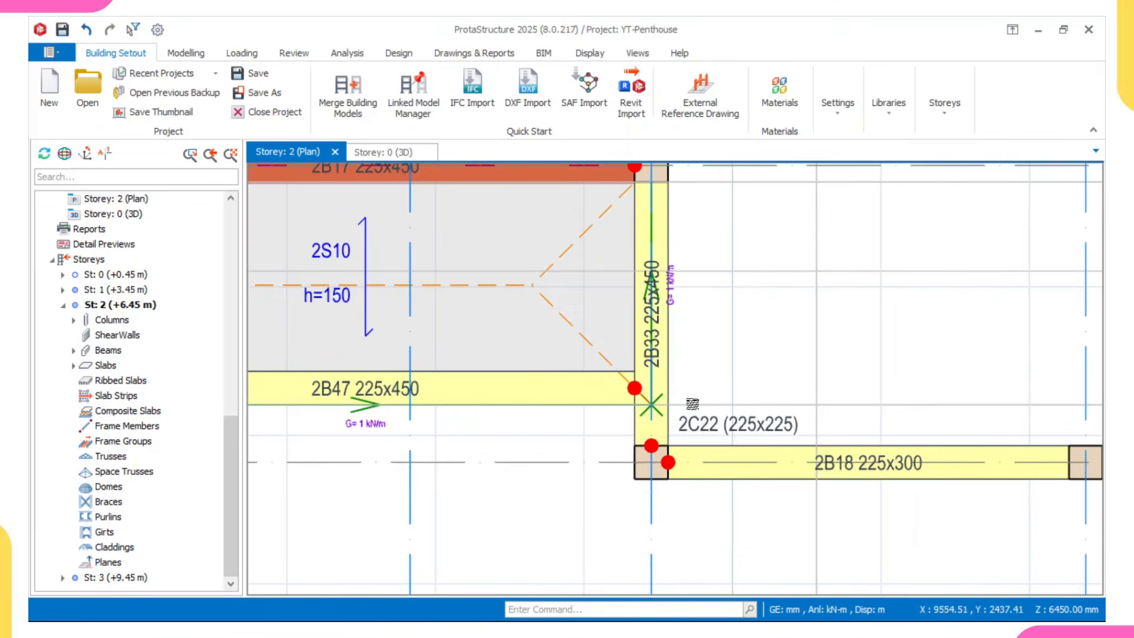
{"action": "middle_click_drag", "start_coordinate": [719, 445], "coordinate": [611, 413]}
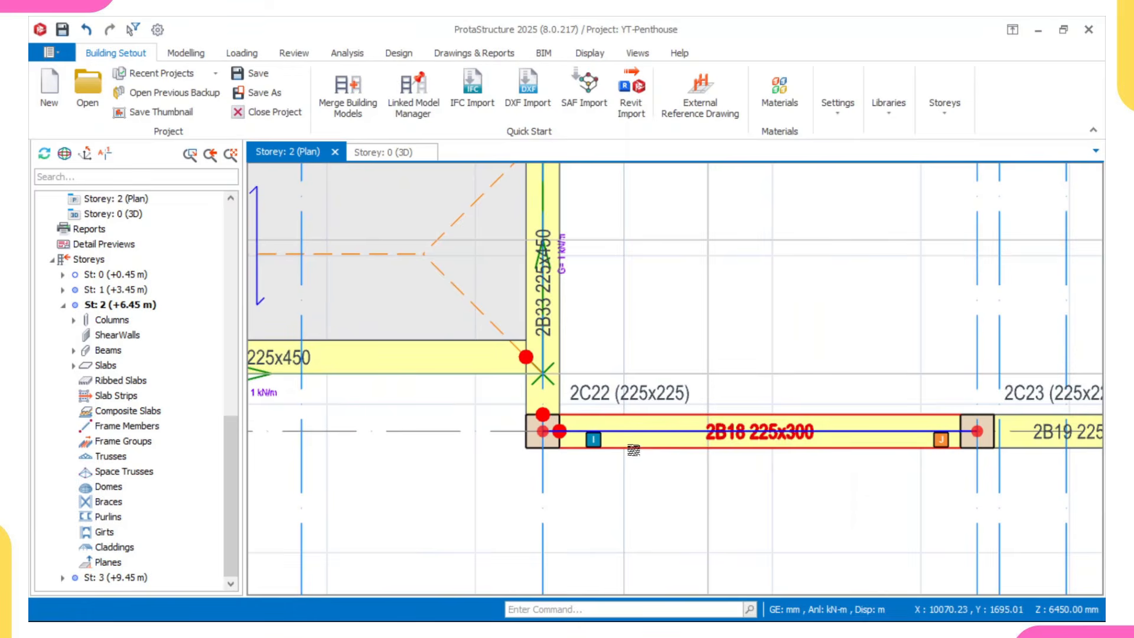
{"action": "left_click", "coordinate": [632, 449]}
{"action": "scroll", "coordinate": [633, 449], "scroll_direction": "down", "scroll_amount": 3}
{"action": "middle_click_drag", "start_coordinate": [524, 427], "coordinate": [436, 429]}
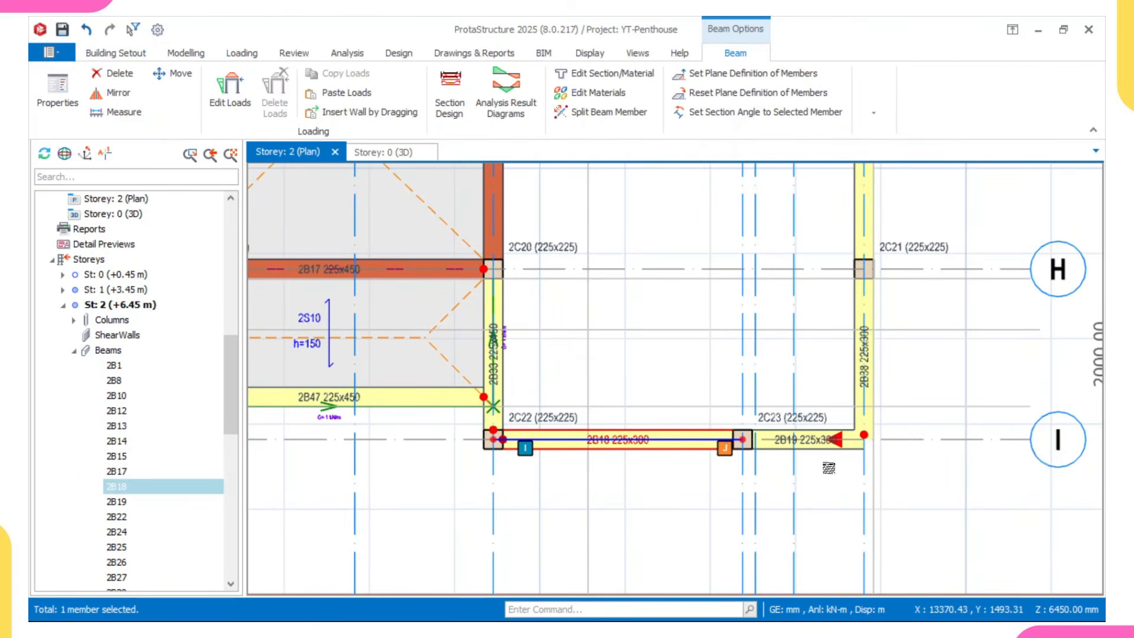
{"action": "left_click", "coordinate": [823, 440]}
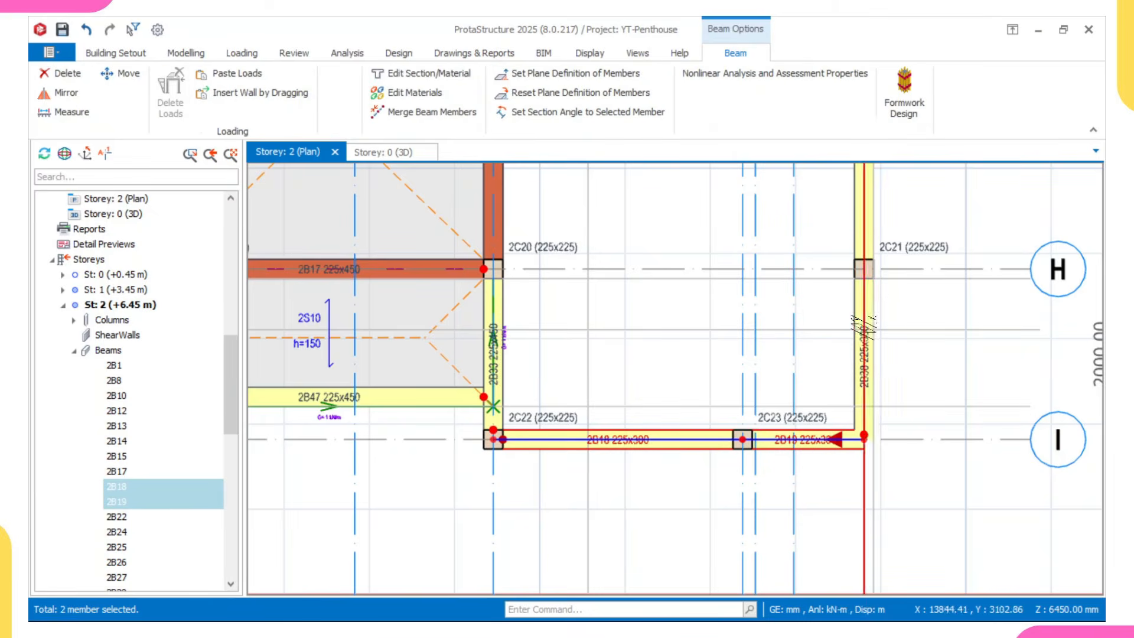
{"action": "left_click", "coordinate": [859, 227]}
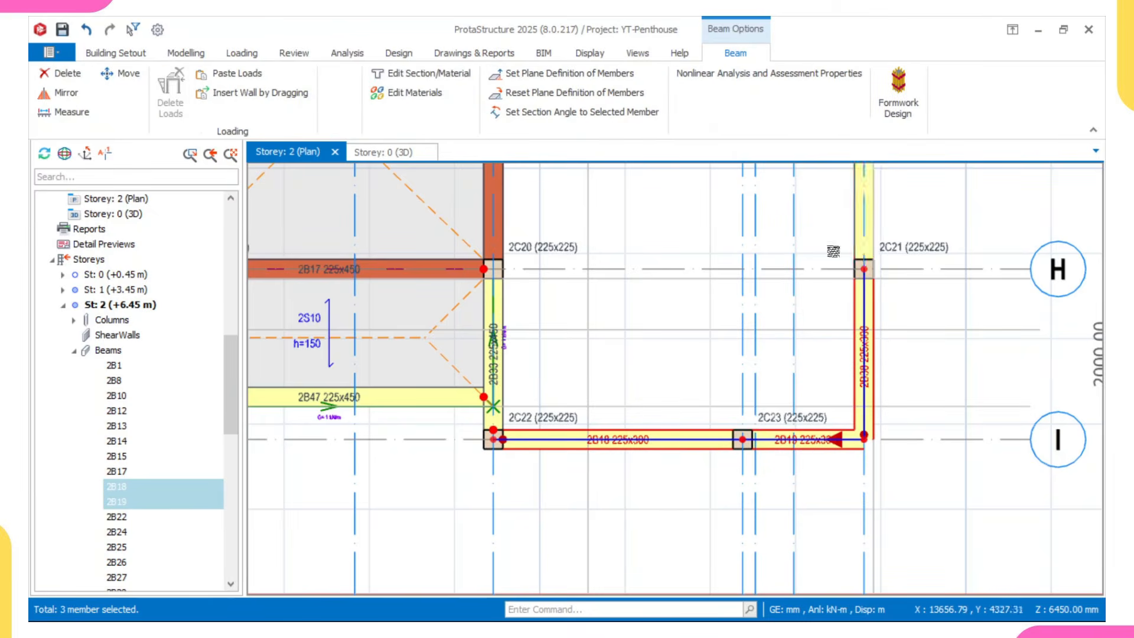
- Add beams 2B37, 2B15, 2B44 and 2B52 around axes 8, G and E to the storey 2 selection
{"action": "scroll", "coordinate": [832, 251], "scroll_direction": "down", "scroll_amount": 5}
{"action": "scroll", "coordinate": [834, 218], "scroll_direction": "up", "scroll_amount": 6}
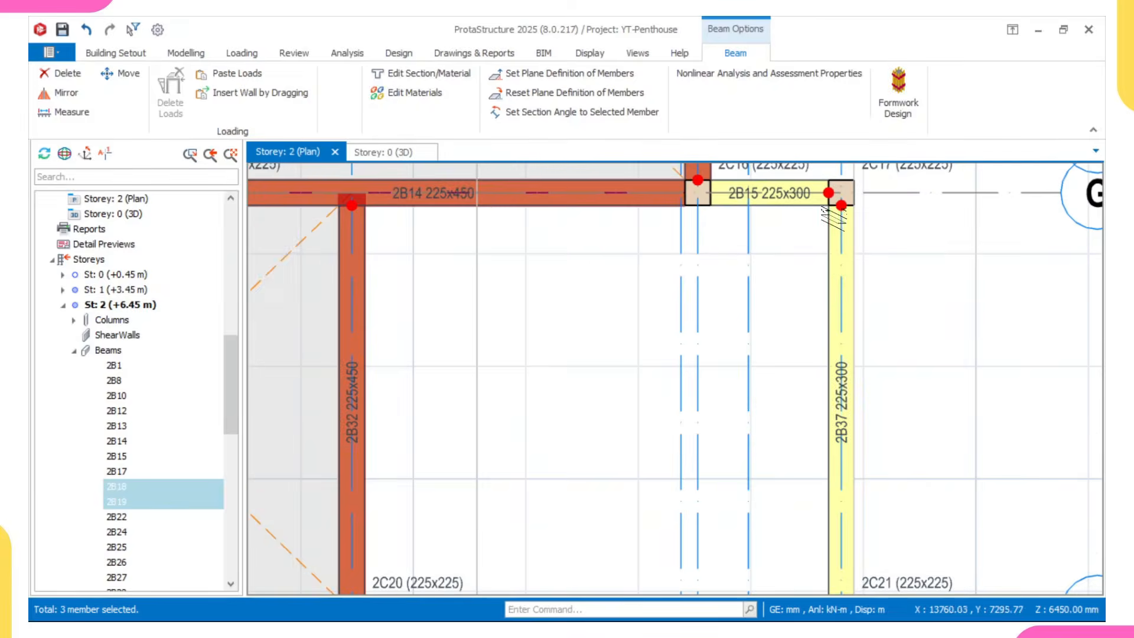
{"action": "left_click", "coordinate": [767, 192]}
{"action": "scroll", "coordinate": [767, 193], "scroll_direction": "down", "scroll_amount": 5}
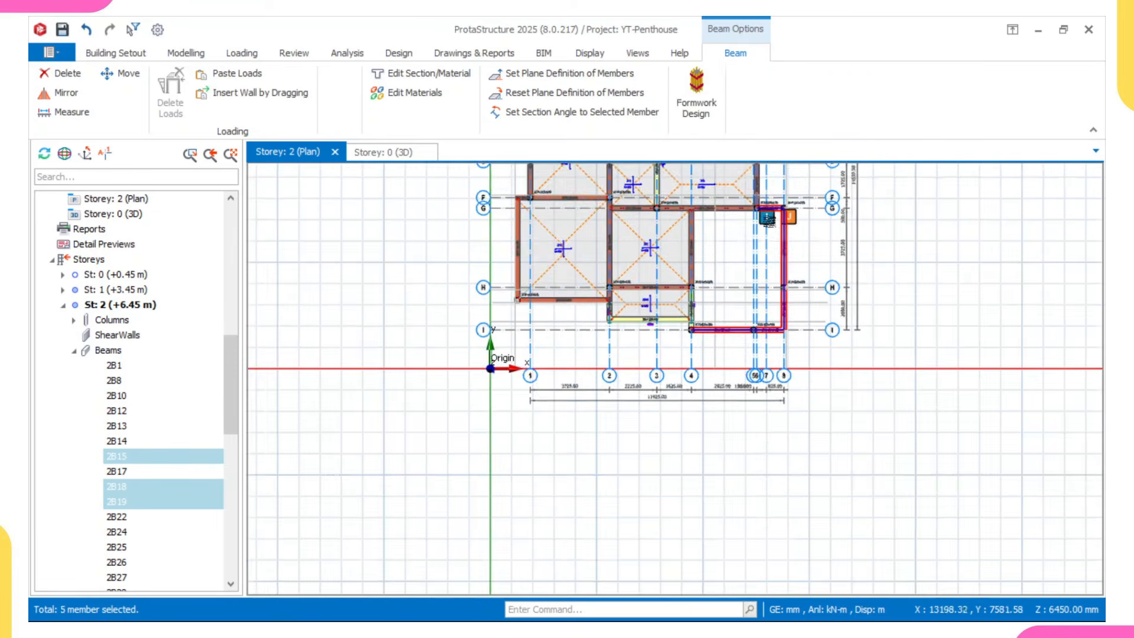
{"action": "scroll", "coordinate": [769, 324], "scroll_direction": "up", "scroll_amount": 5}
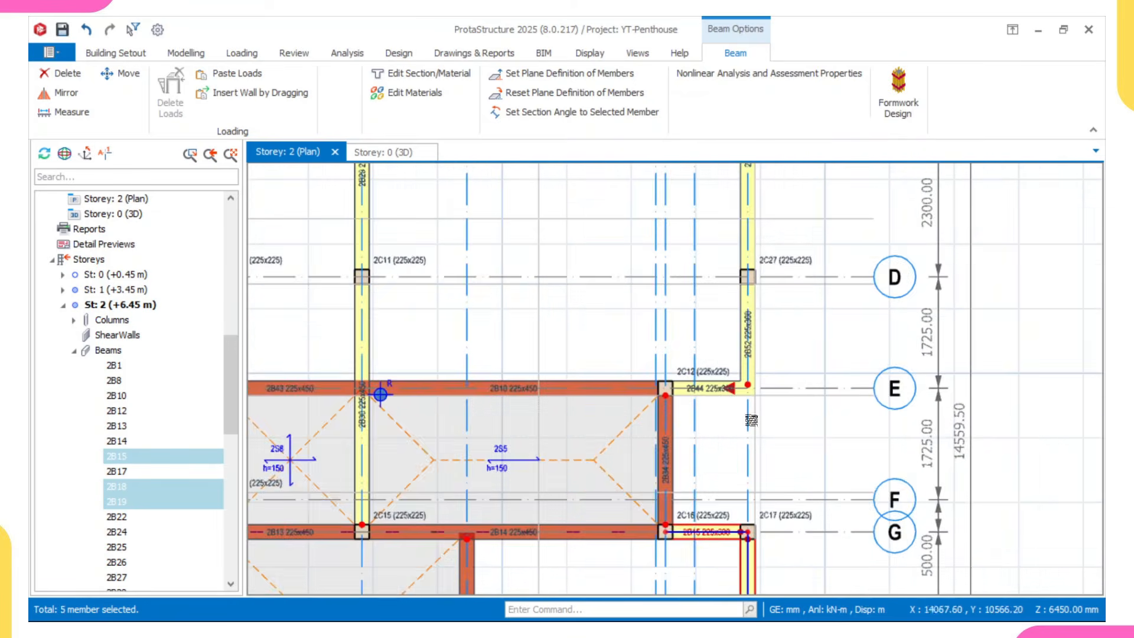
{"action": "left_click", "coordinate": [692, 373]}
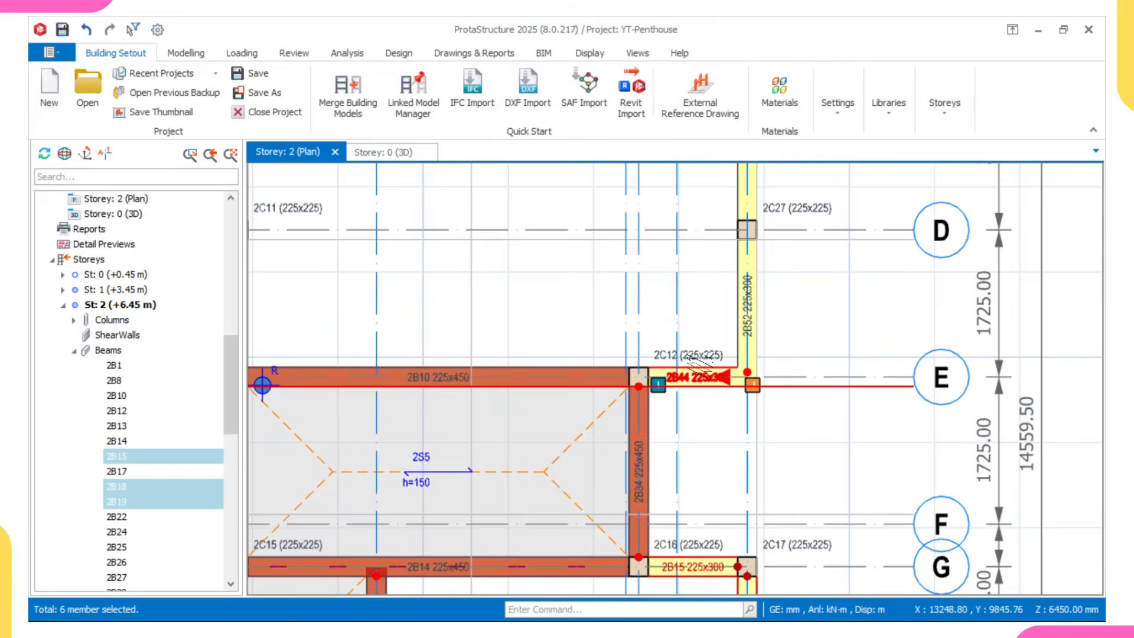
{"action": "scroll", "coordinate": [703, 370], "scroll_direction": "up", "scroll_amount": 3}
{"action": "left_click", "coordinate": [790, 313]}
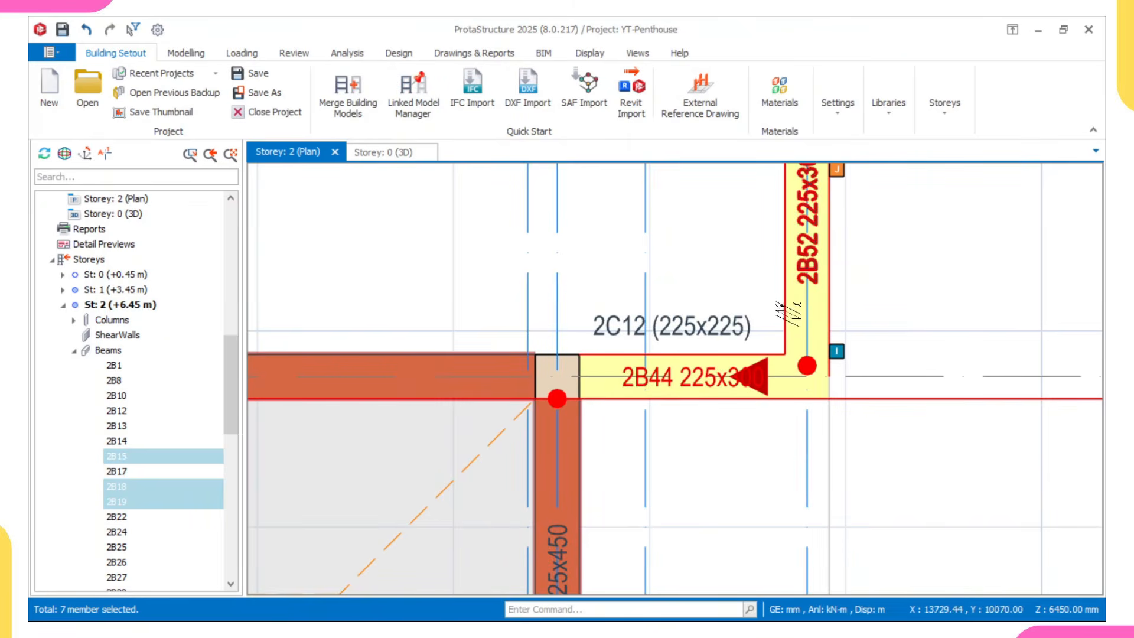
{"action": "left_click", "coordinate": [809, 362]}
{"action": "left_click", "coordinate": [864, 396]}
{"action": "scroll", "coordinate": [865, 378], "scroll_direction": "down", "scroll_amount": 5}
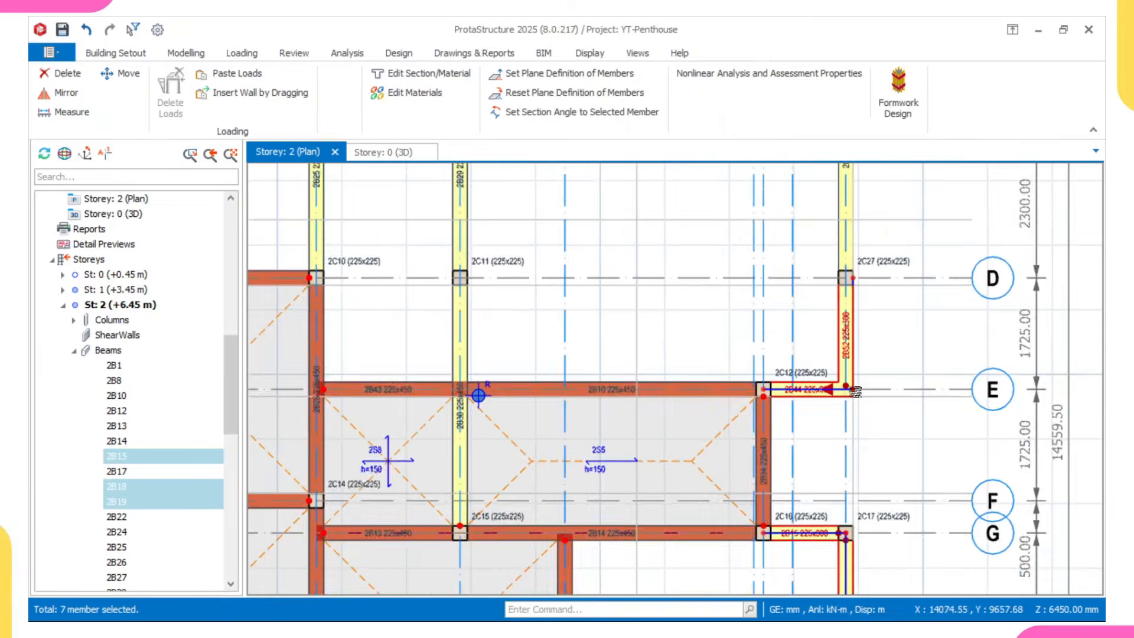
- Add storey 2 beams 2B51 on axis 8 and 2B41 and 2B40 between axes A and B to the selection
{"action": "scroll", "coordinate": [830, 308], "scroll_direction": "up", "scroll_amount": 6}
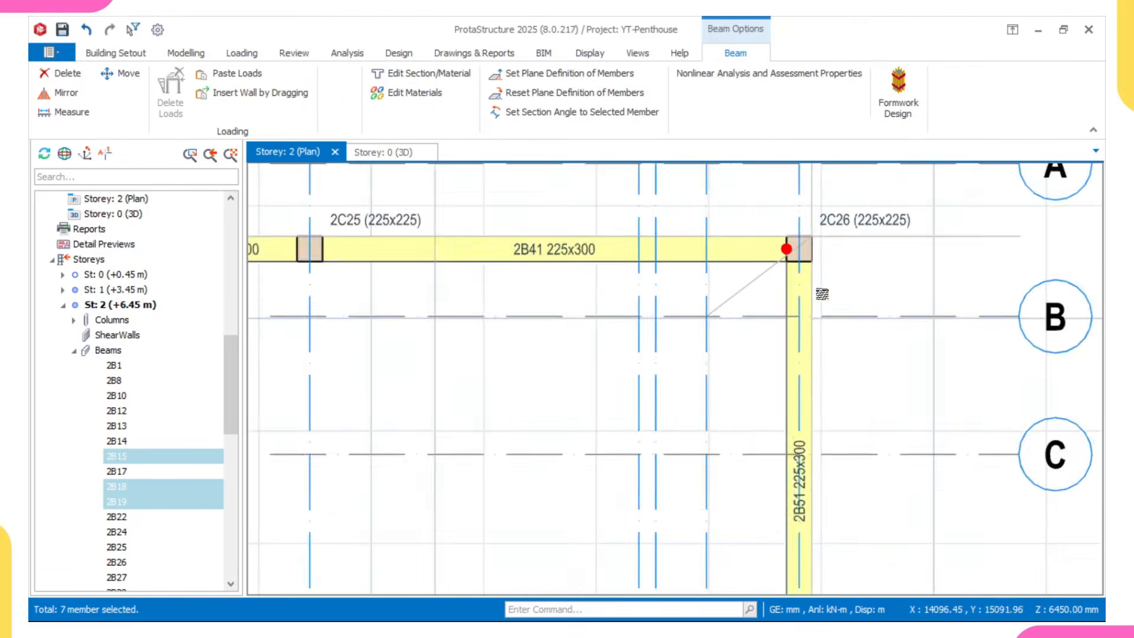
{"action": "left_click", "coordinate": [774, 285]}
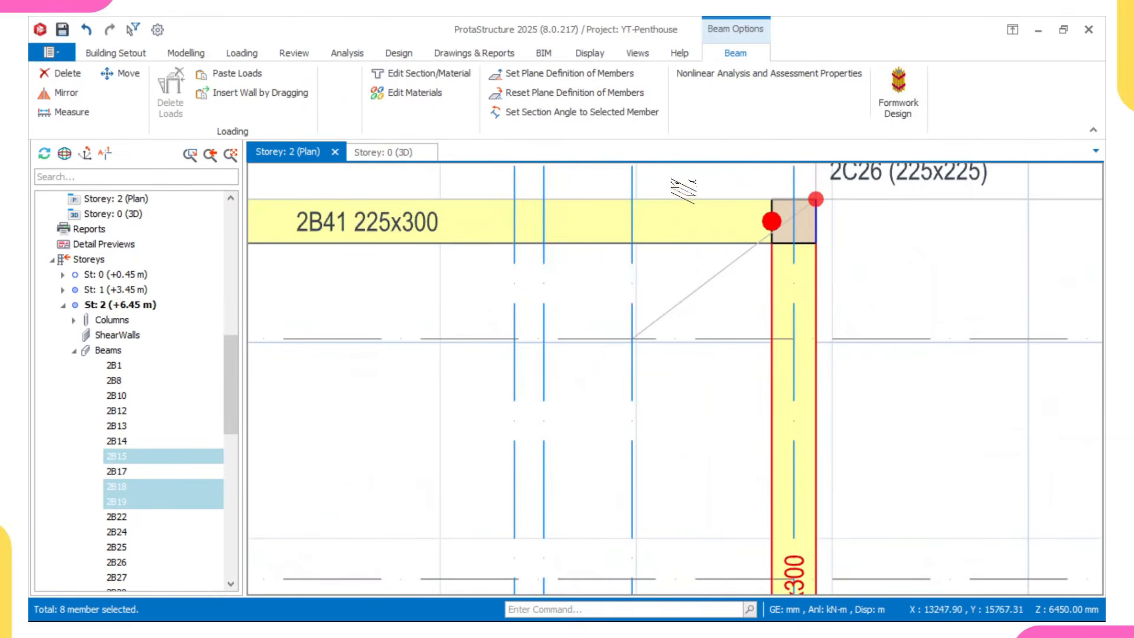
{"action": "left_click", "coordinate": [663, 235]}
{"action": "scroll", "coordinate": [568, 256], "scroll_direction": "down", "scroll_amount": 5}
{"action": "scroll", "coordinate": [567, 256], "scroll_direction": "up", "scroll_amount": 3}
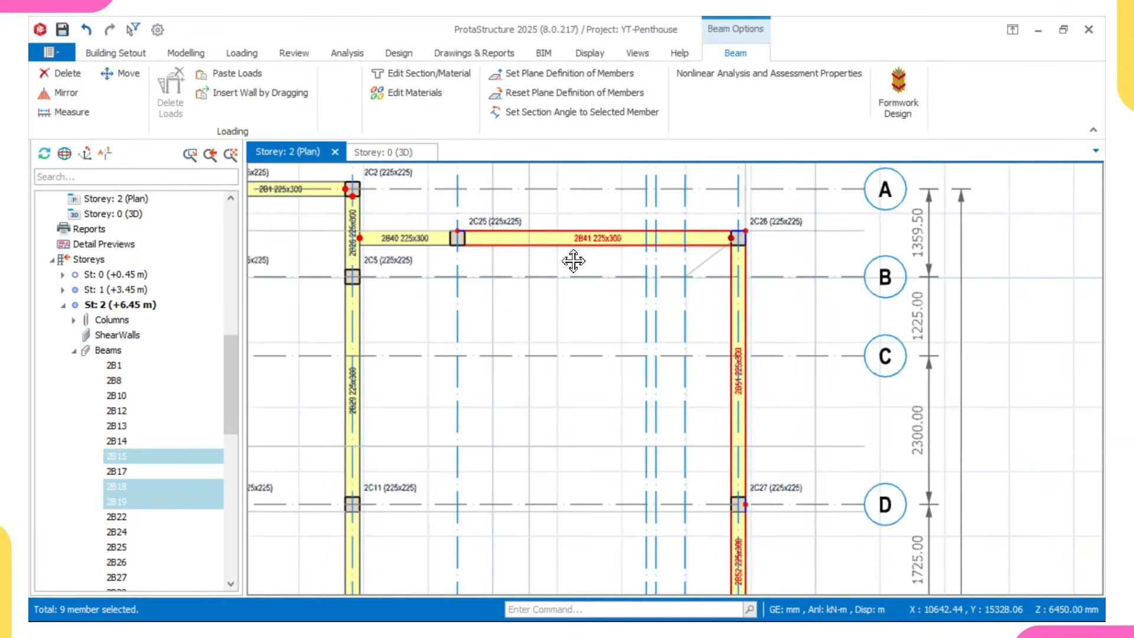
{"action": "left_click", "coordinate": [496, 234]}
- Add beams 2B29, 2B28 and 2B30 along axis 3 to the storey 2 selection
{"action": "left_click", "coordinate": [404, 355]}
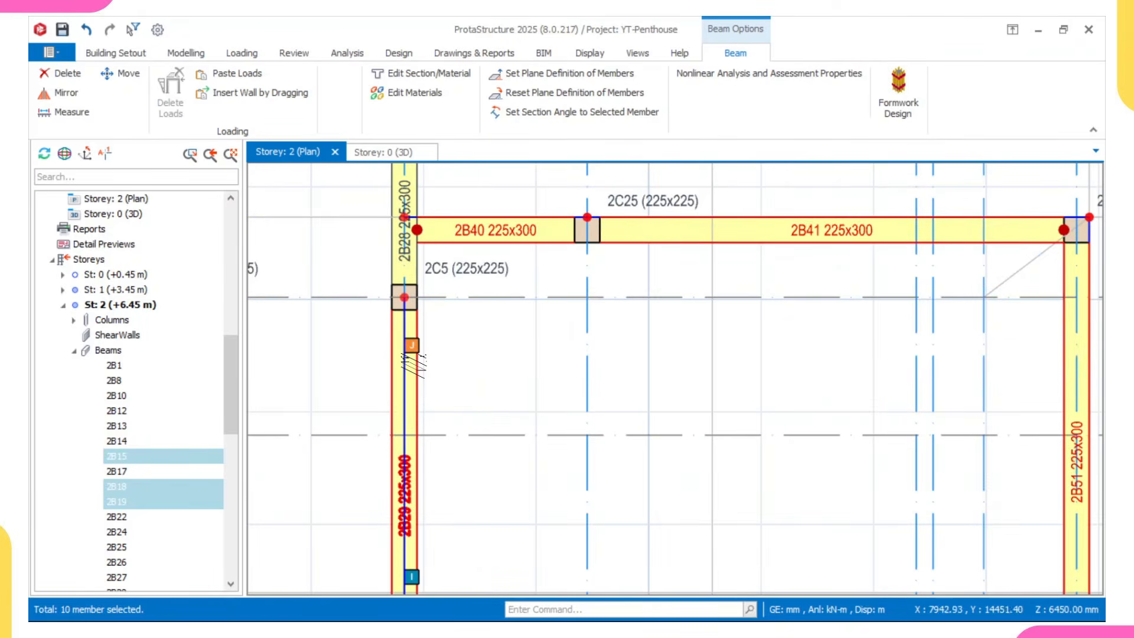
{"action": "left_click", "coordinate": [400, 239]}
{"action": "scroll", "coordinate": [394, 385], "scroll_direction": "down", "scroll_amount": 5}
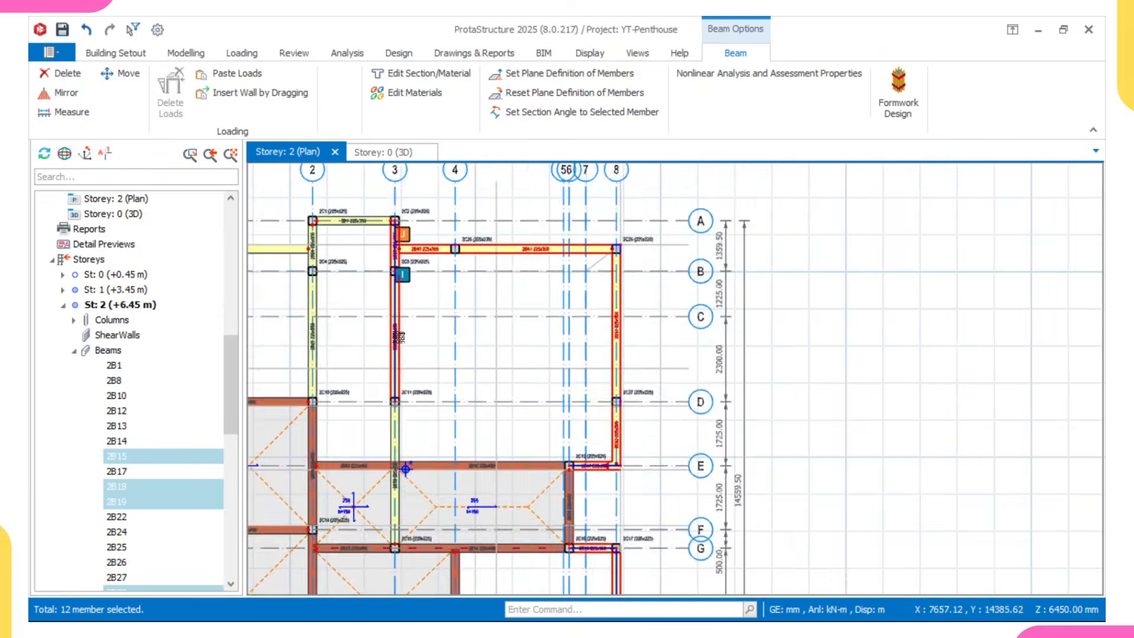
{"action": "scroll", "coordinate": [394, 385], "scroll_direction": "up", "scroll_amount": 3}
{"action": "left_click", "coordinate": [408, 378]}
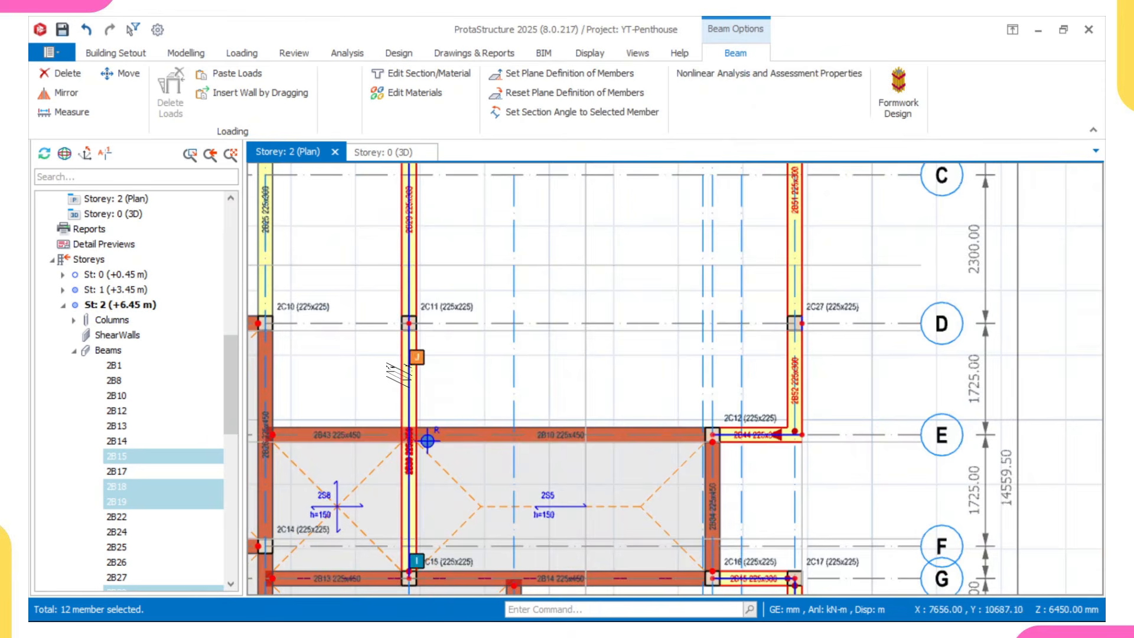
- Add beam 2B1 on axis A and beam 2B24 on axis 2 to the storey 2 selection
{"action": "scroll", "coordinate": [407, 330], "scroll_direction": "down", "scroll_amount": 5}
{"action": "scroll", "coordinate": [407, 328], "scroll_direction": "up", "scroll_amount": 4}
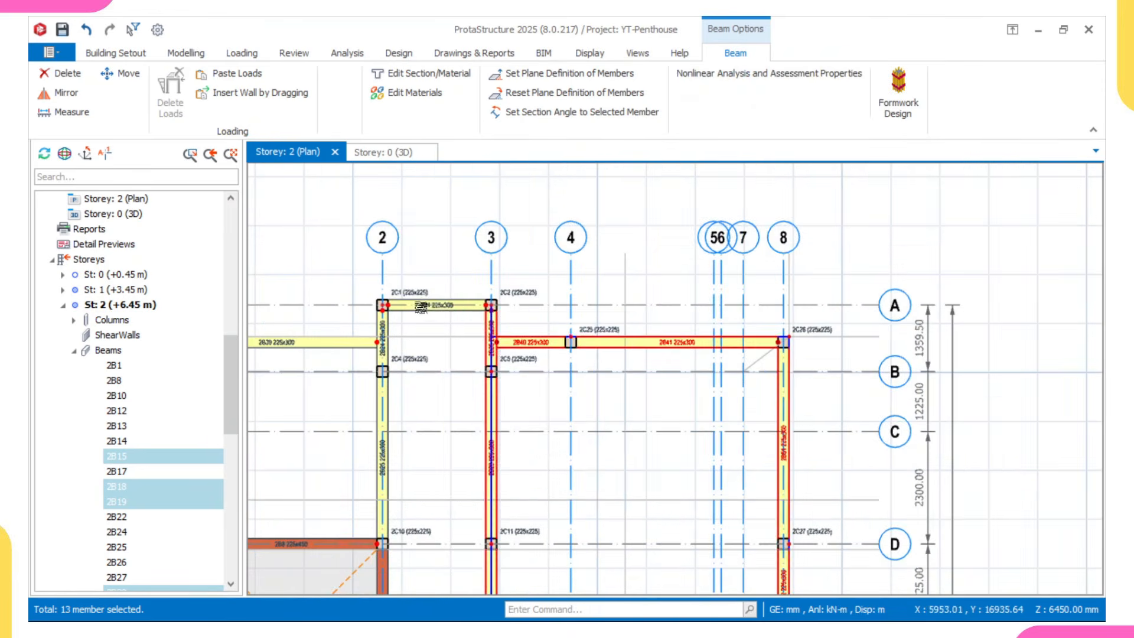
{"action": "left_click", "coordinate": [413, 305]}
{"action": "scroll", "coordinate": [396, 318], "scroll_direction": "up", "scroll_amount": 4}
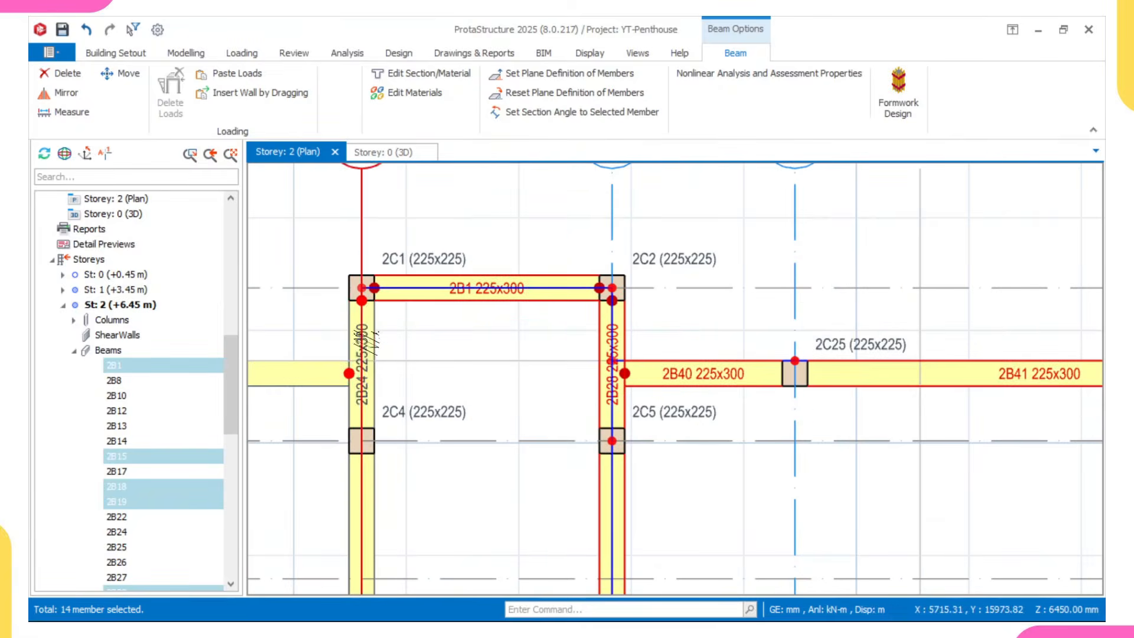
{"action": "left_click", "coordinate": [367, 340]}
- Add beam 2B39 between axes A and B and beam 2B25 on axis 2 to the storey 2 selection
{"action": "scroll", "coordinate": [369, 341], "scroll_direction": "down", "scroll_amount": 3}
{"action": "middle_click_drag", "start_coordinate": [330, 371], "coordinate": [461, 267]}
{"action": "scroll", "coordinate": [449, 265], "scroll_direction": "up", "scroll_amount": 3}
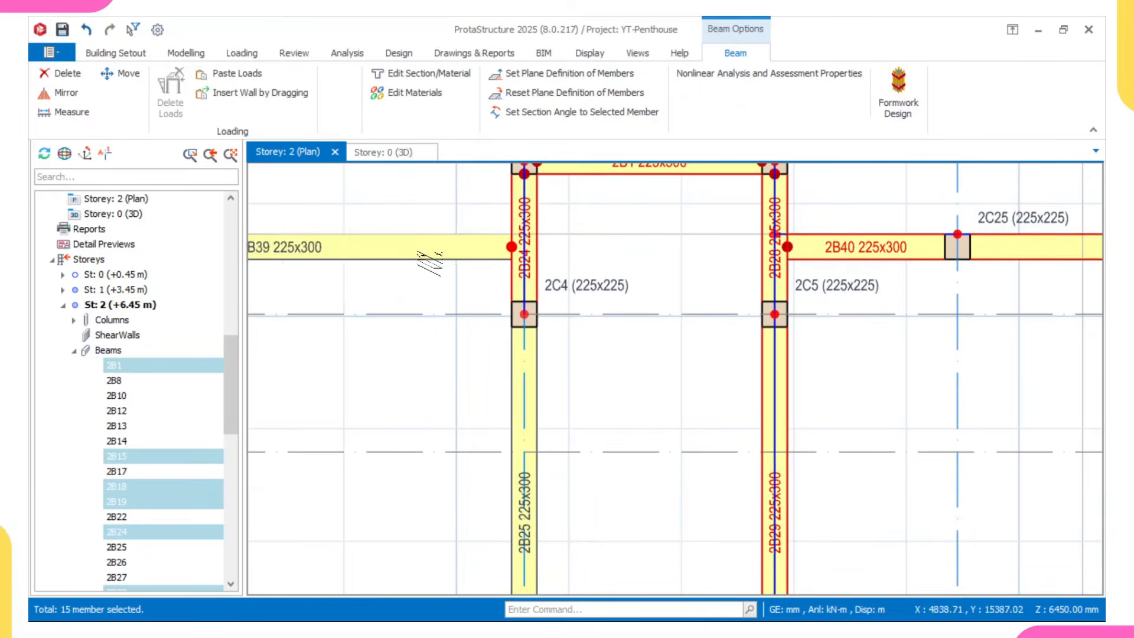
{"action": "left_click", "coordinate": [430, 257]}
{"action": "scroll", "coordinate": [433, 322], "scroll_direction": "down", "scroll_amount": 3}
{"action": "middle_click_drag", "start_coordinate": [437, 381], "coordinate": [437, 319]}
{"action": "scroll", "coordinate": [513, 314], "scroll_direction": "up", "scroll_amount": 3}
{"action": "left_click", "coordinate": [550, 306]}
- Add beams 2B48 and 2B42 near axis 1 to the selection and apply the copied wall load to all selected storey 2 beams
{"action": "scroll", "coordinate": [513, 321], "scroll_direction": "down", "scroll_amount": 3}
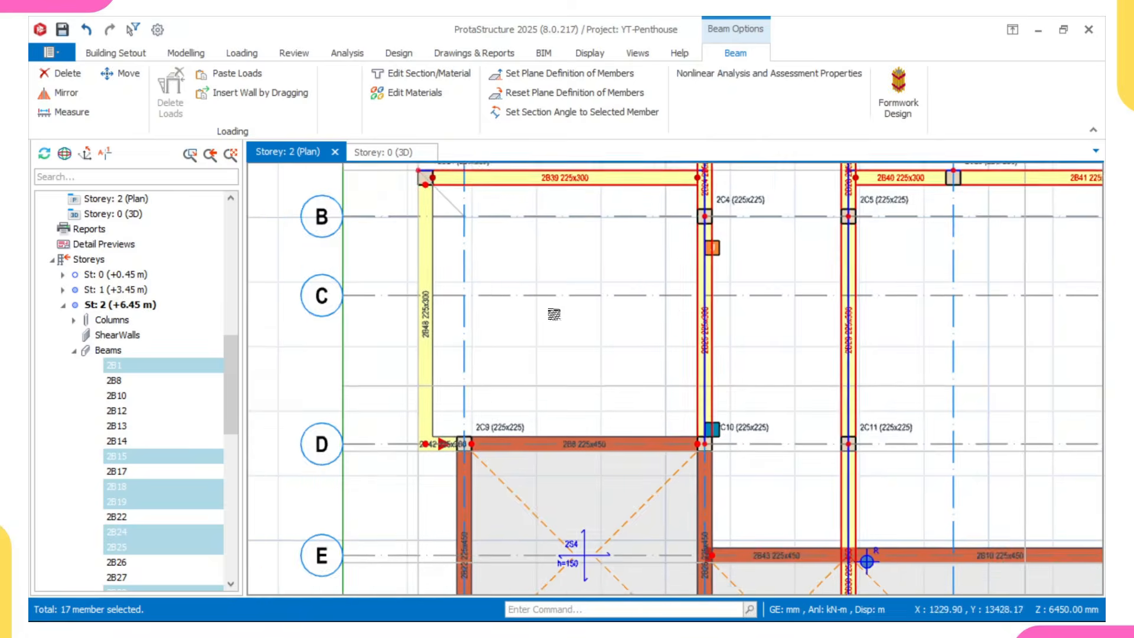
{"action": "scroll", "coordinate": [433, 318], "scroll_direction": "up", "scroll_amount": 3}
{"action": "left_click", "coordinate": [397, 322]}
{"action": "scroll", "coordinate": [407, 330], "scroll_direction": "down", "scroll_amount": 3}
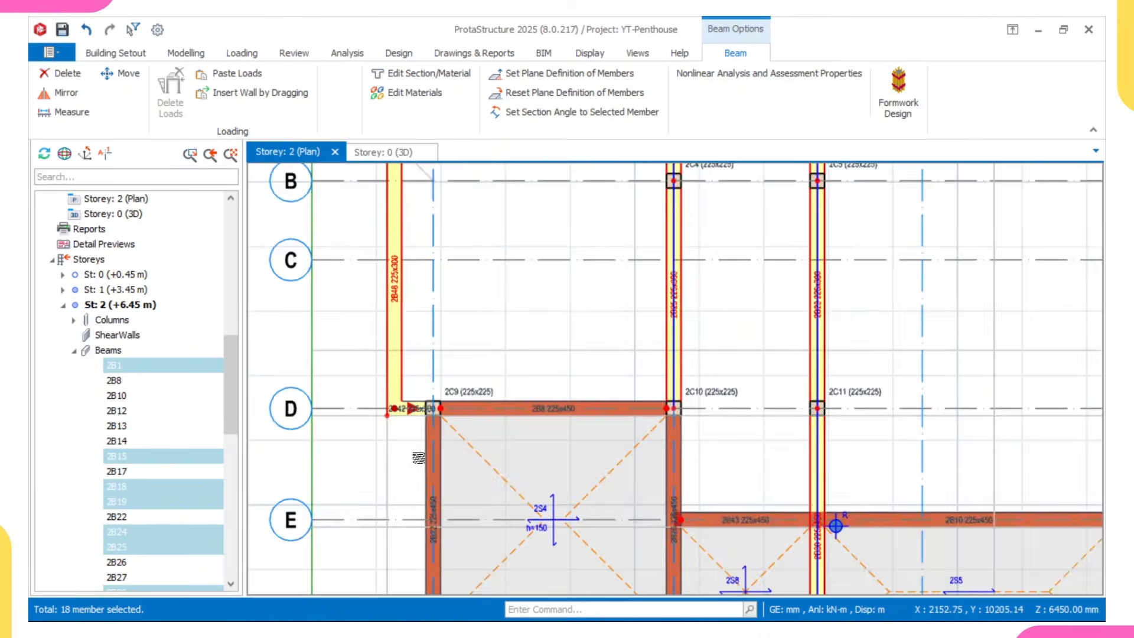
{"action": "scroll", "coordinate": [416, 327], "scroll_direction": "up", "scroll_amount": 3}
{"action": "left_click", "coordinate": [412, 333]}
{"action": "scroll", "coordinate": [413, 330], "scroll_direction": "down", "scroll_amount": 5}
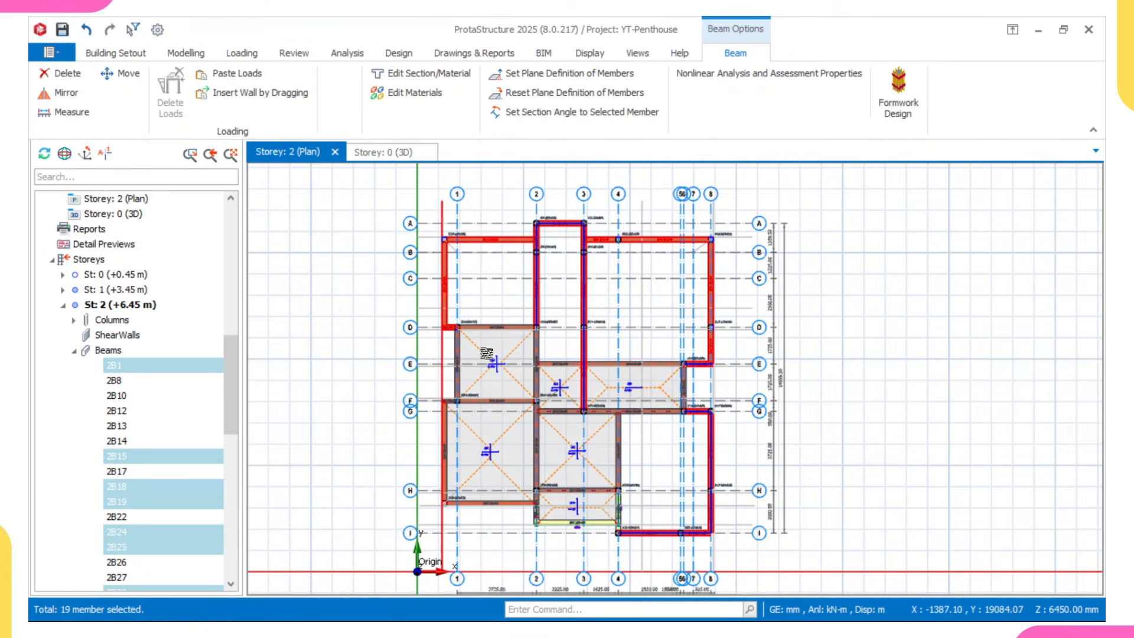
{"action": "key", "text": "Escape"}
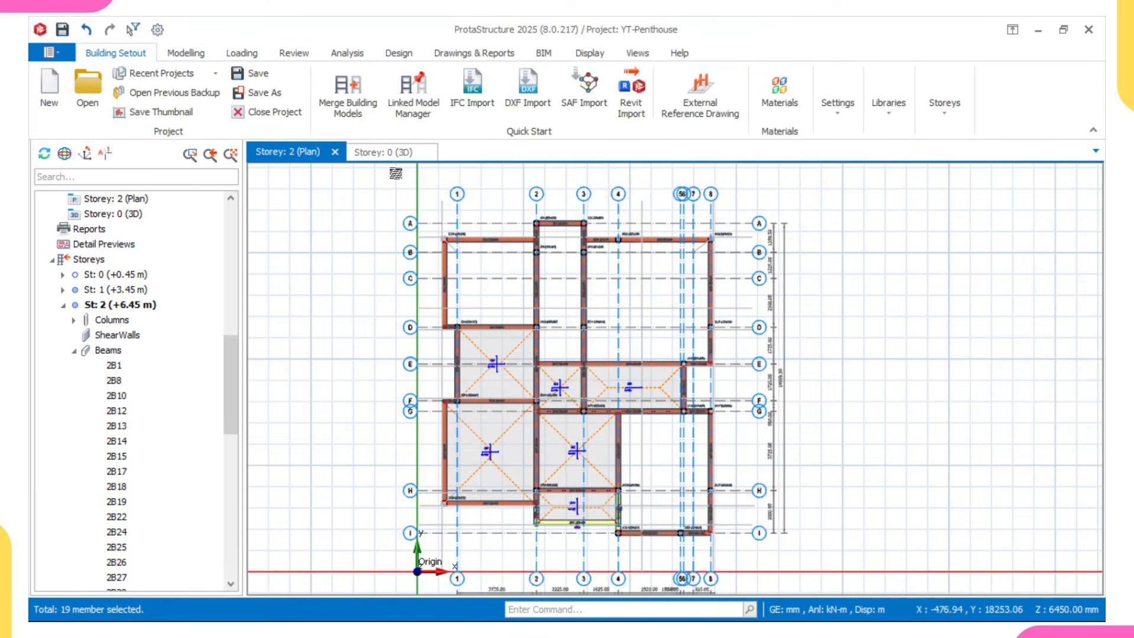
- Examine the storey 2 roof-edge wall loads and the beams and walls around the void in the 3D view
{"action": "left_click", "coordinate": [390, 158]}
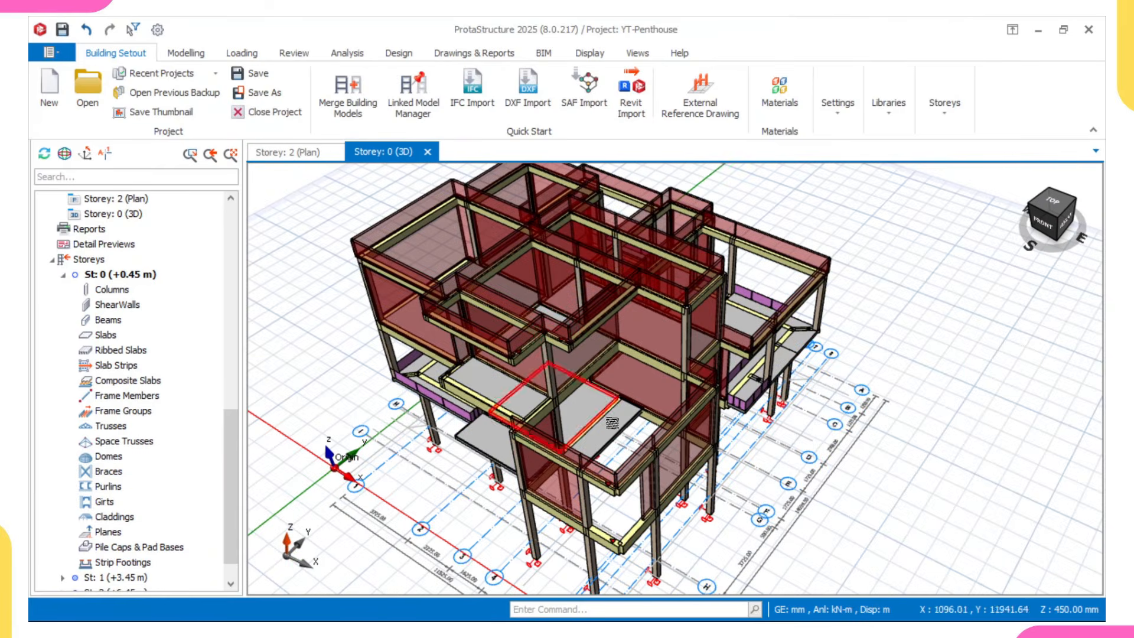
{"action": "middle_click_drag", "start_coordinate": [611, 423], "coordinate": [449, 414]}
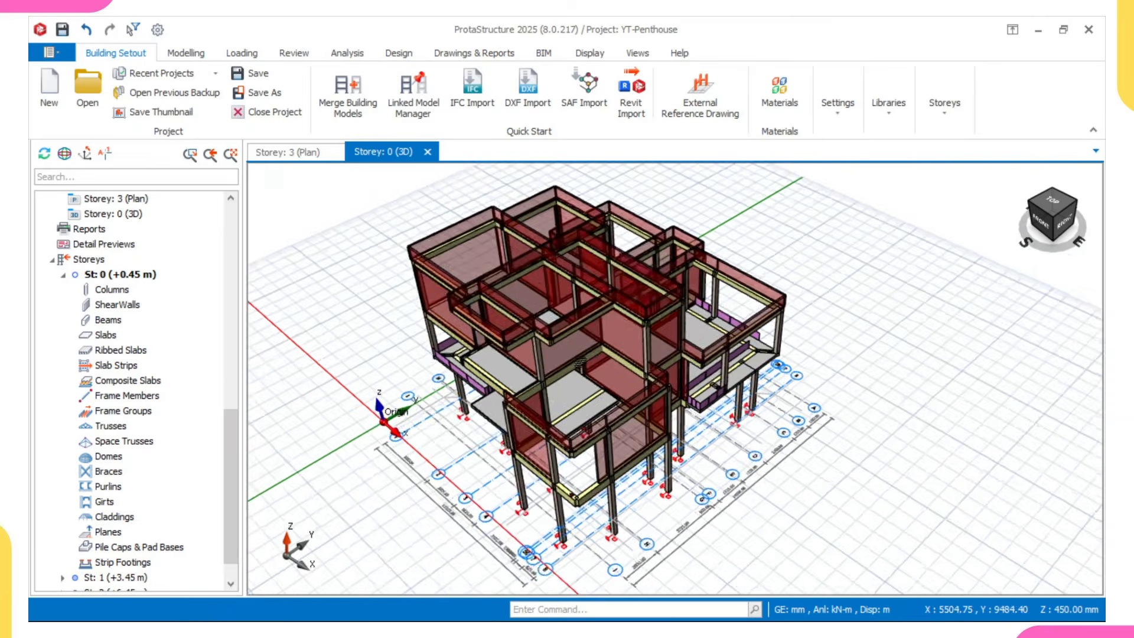
{"action": "scroll", "coordinate": [598, 362], "scroll_direction": "up", "scroll_amount": 5}
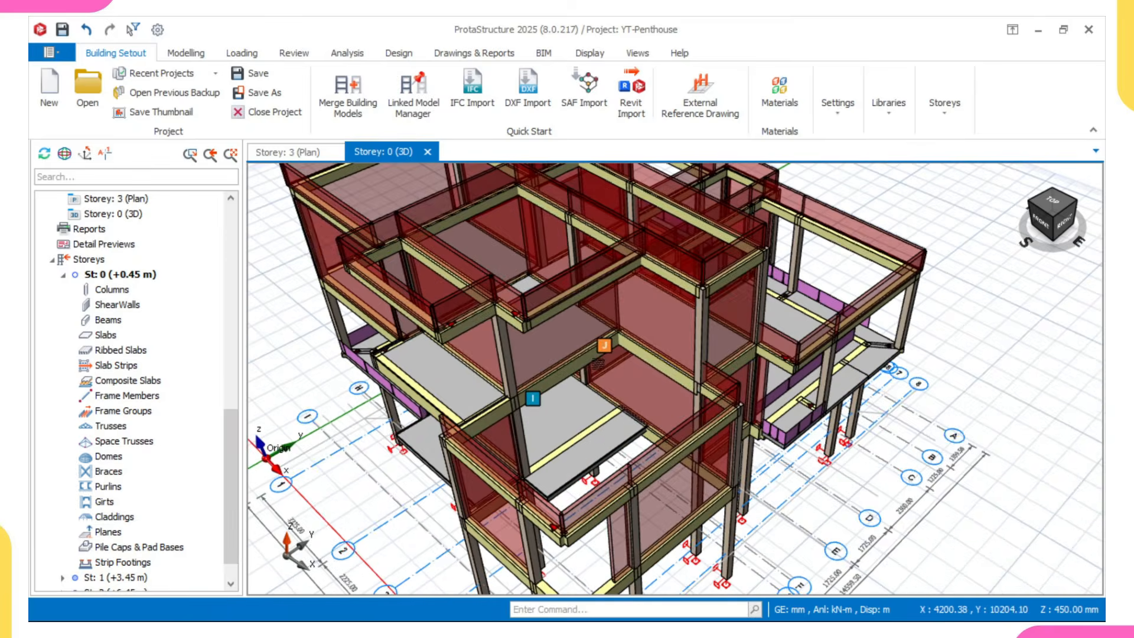
{"action": "scroll", "coordinate": [598, 362], "scroll_direction": "up", "scroll_amount": 6}
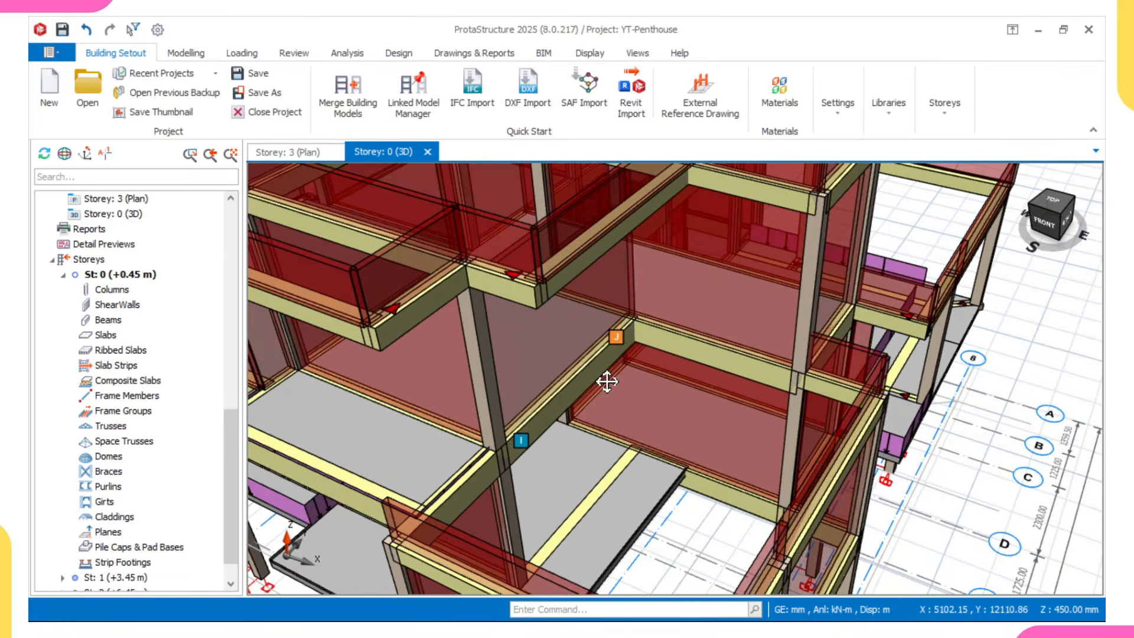
{"action": "middle_click_drag", "start_coordinate": [607, 382], "coordinate": [620, 395]}
{"action": "scroll", "coordinate": [624, 412], "scroll_direction": "up", "scroll_amount": 1}
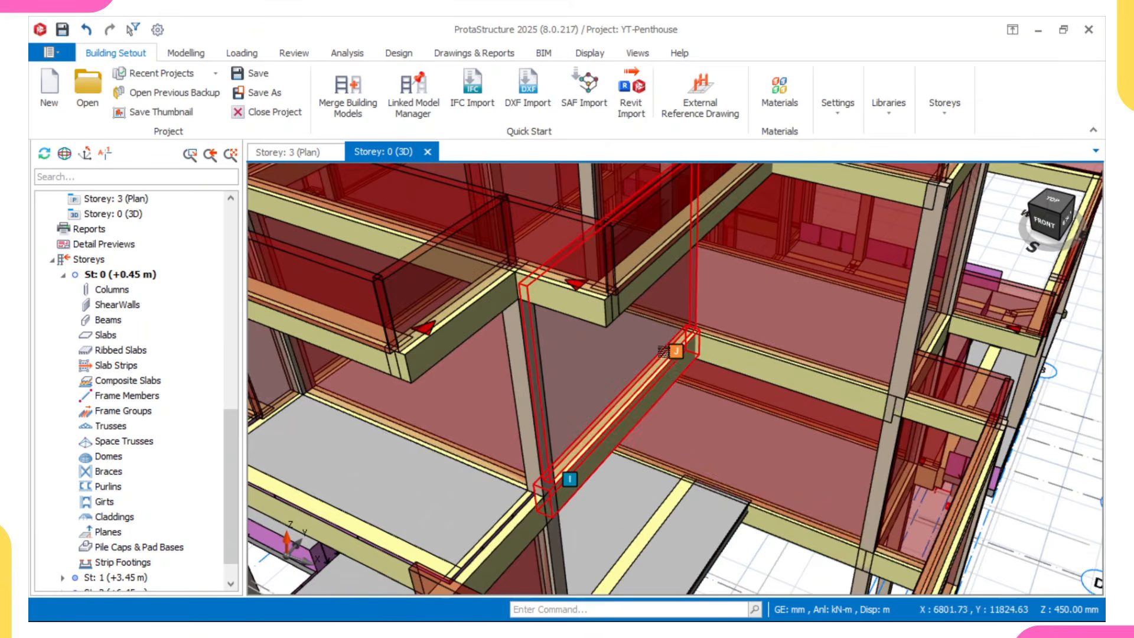
{"action": "scroll", "coordinate": [653, 407], "scroll_direction": "down", "scroll_amount": 2}
{"action": "scroll", "coordinate": [654, 383], "scroll_direction": "up", "scroll_amount": 1}
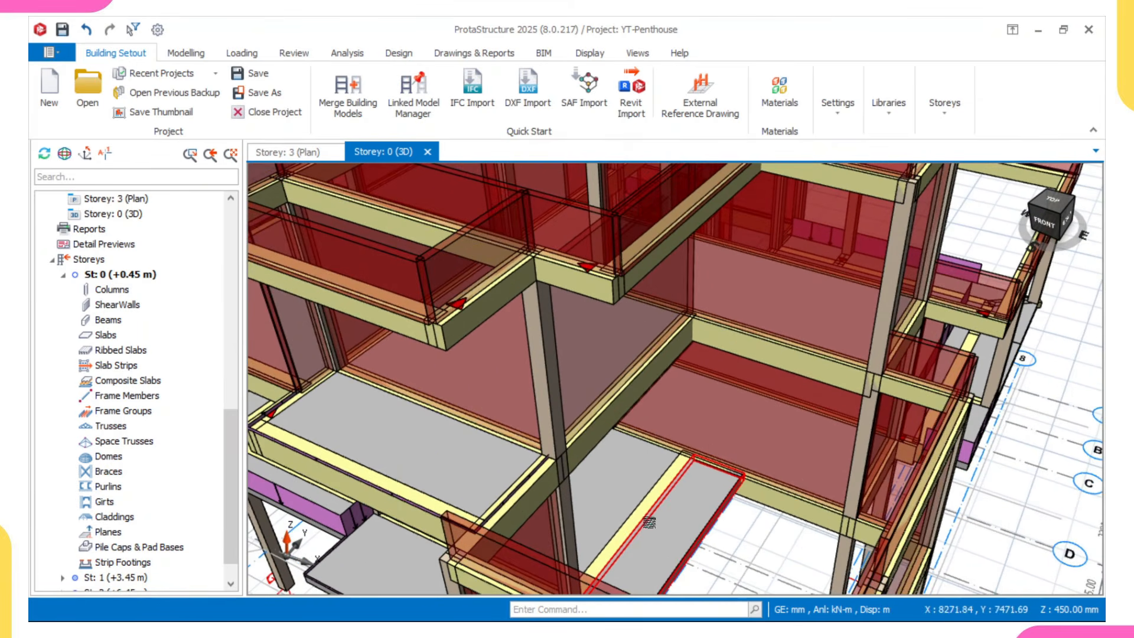
{"action": "scroll", "coordinate": [616, 424], "scroll_direction": "down", "scroll_amount": 2}
- Switch to AutoCAD and compare the first and second floor layouts around the Family Lounge and the void
{"action": "mouse_move", "coordinate": [775, 614]}
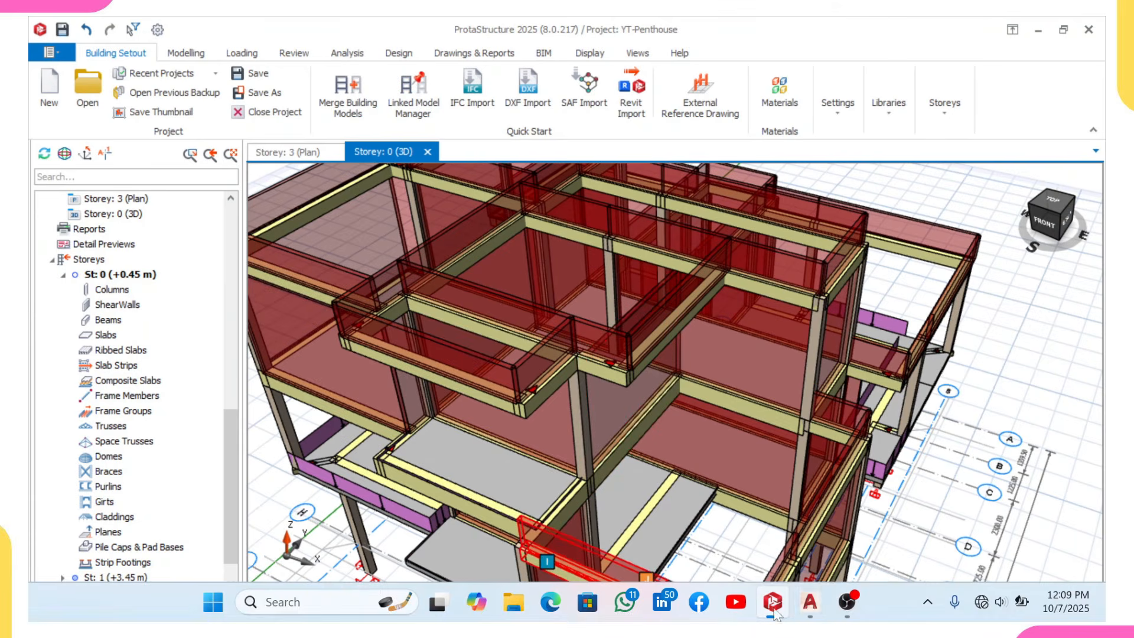
{"action": "left_click", "coordinate": [810, 601]}
{"action": "scroll", "coordinate": [691, 450], "scroll_direction": "down", "scroll_amount": 2}
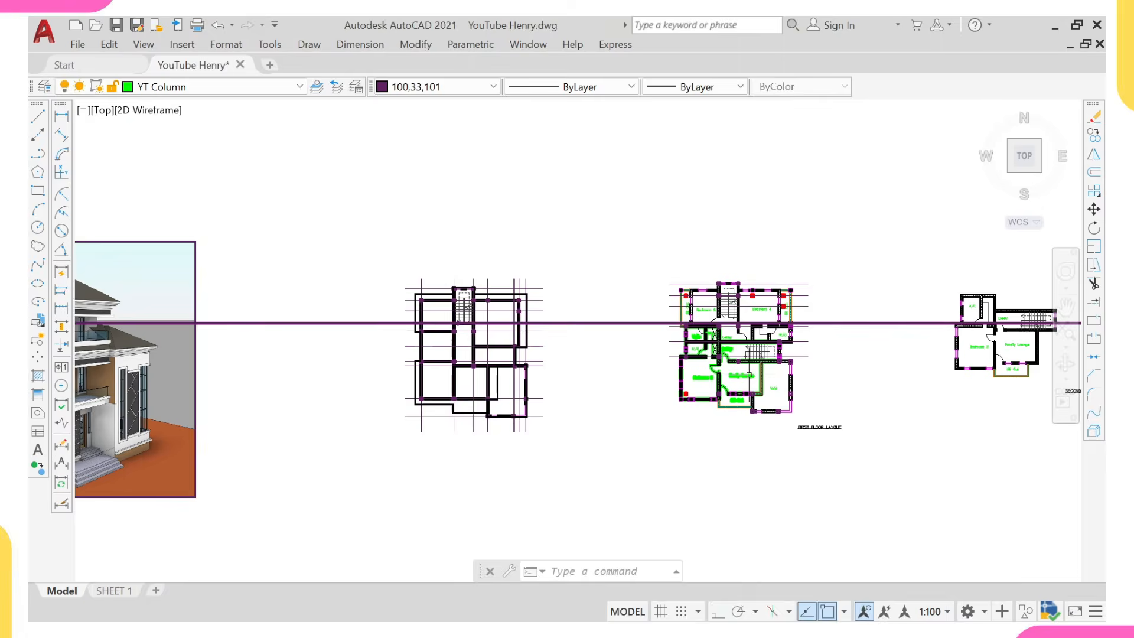
{"action": "scroll", "coordinate": [774, 361], "scroll_direction": "up", "scroll_amount": 4}
{"action": "scroll", "coordinate": [691, 378], "scroll_direction": "down", "scroll_amount": 3}
{"action": "scroll", "coordinate": [720, 402], "scroll_direction": "down", "scroll_amount": 1}
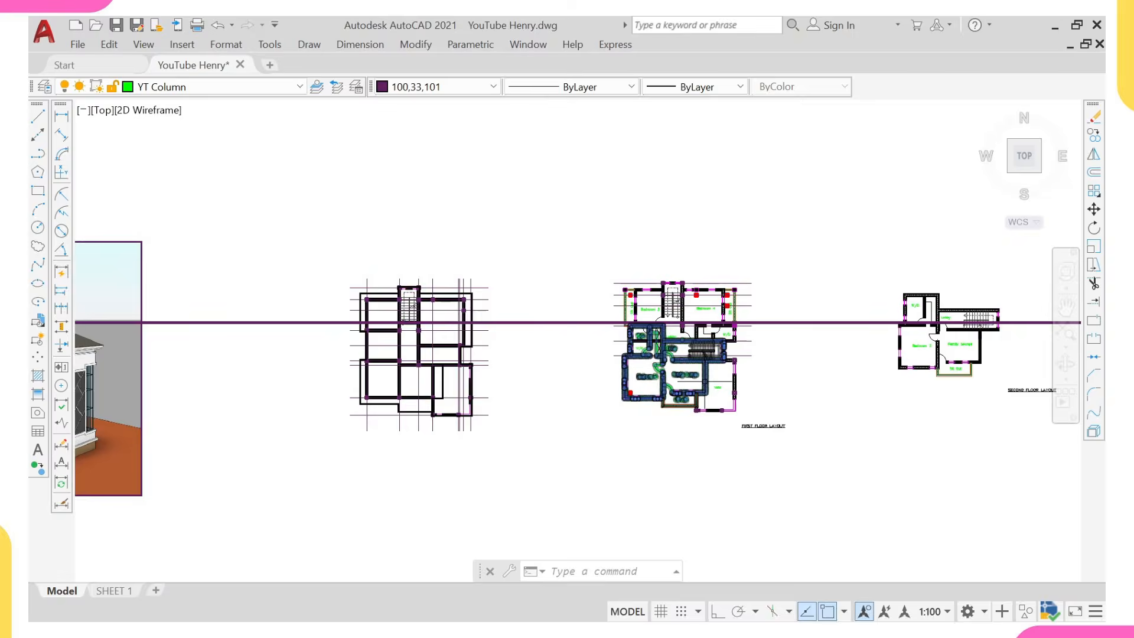
{"action": "key", "text": "Escape"}
{"action": "scroll", "coordinate": [631, 360], "scroll_direction": "up", "scroll_amount": 5}
{"action": "scroll", "coordinate": [859, 408], "scroll_direction": "down", "scroll_amount": 5}
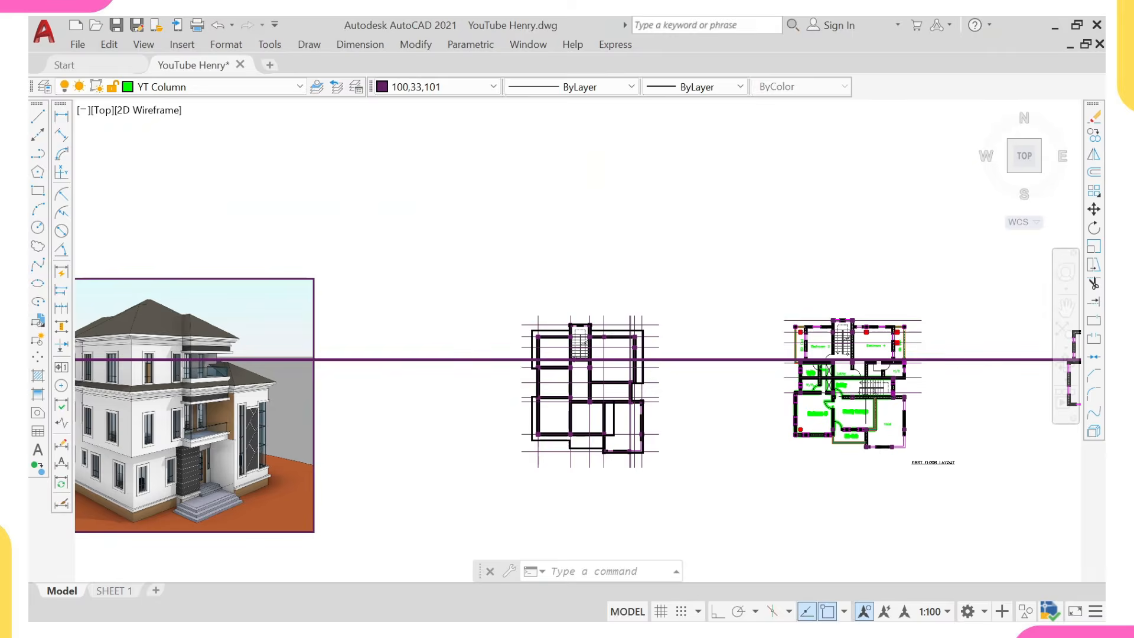
{"action": "middle_click_drag", "start_coordinate": [1033, 366], "coordinate": [763, 361]}
{"action": "scroll", "coordinate": [931, 356], "scroll_direction": "up", "scroll_amount": 3}
{"action": "scroll", "coordinate": [760, 405], "scroll_direction": "up", "scroll_amount": 2}
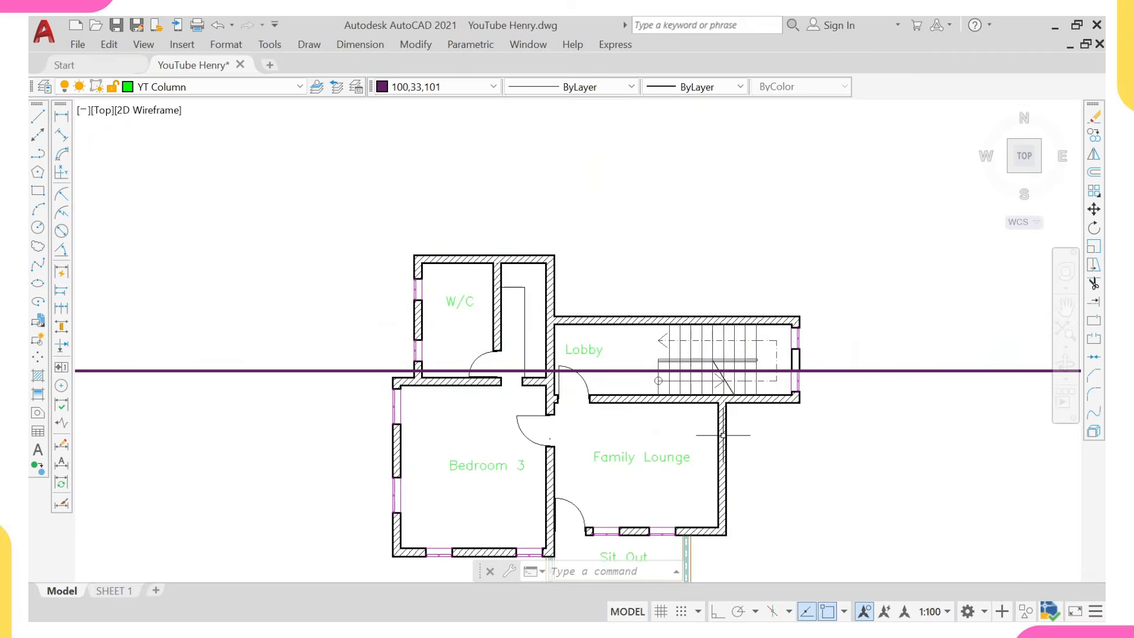
{"action": "scroll", "coordinate": [723, 435], "scroll_direction": "down", "scroll_amount": 3}
{"action": "scroll", "coordinate": [492, 481], "scroll_direction": "up", "scroll_amount": 5}
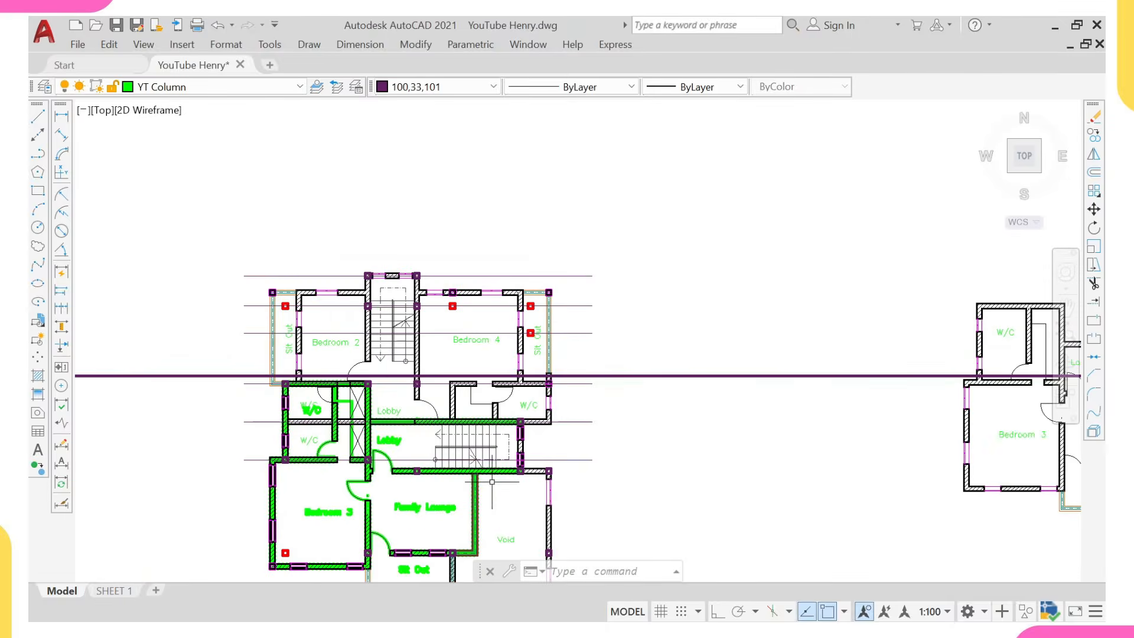
- Switch back to ProtaStructure and open the storey 2 plan
{"action": "mouse_move", "coordinate": [653, 615]}
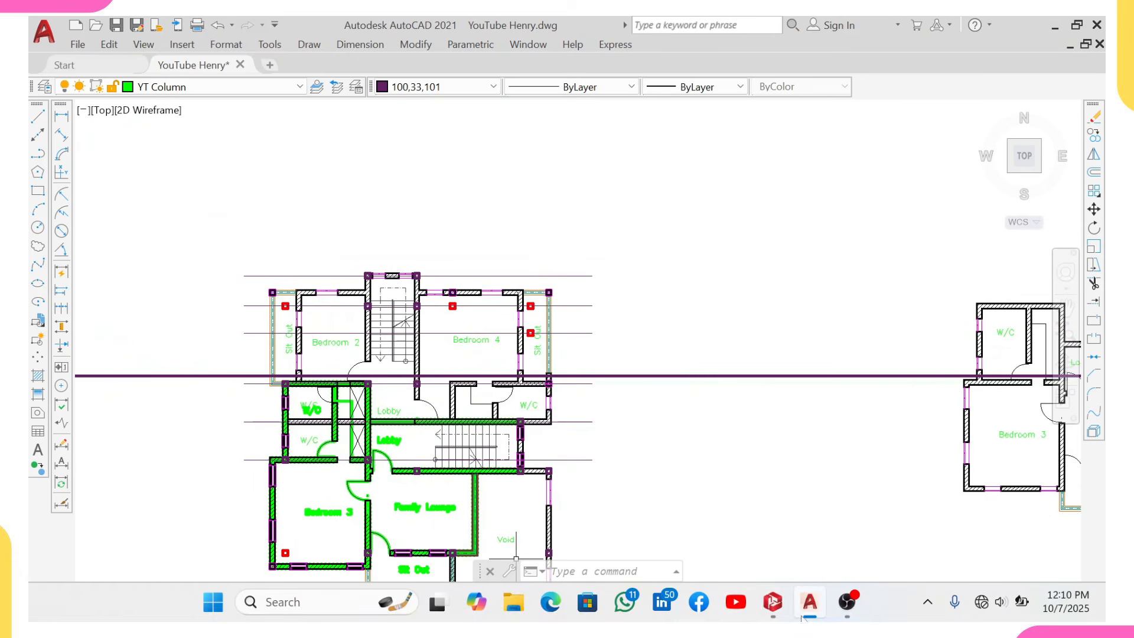
{"action": "left_click", "coordinate": [772, 602]}
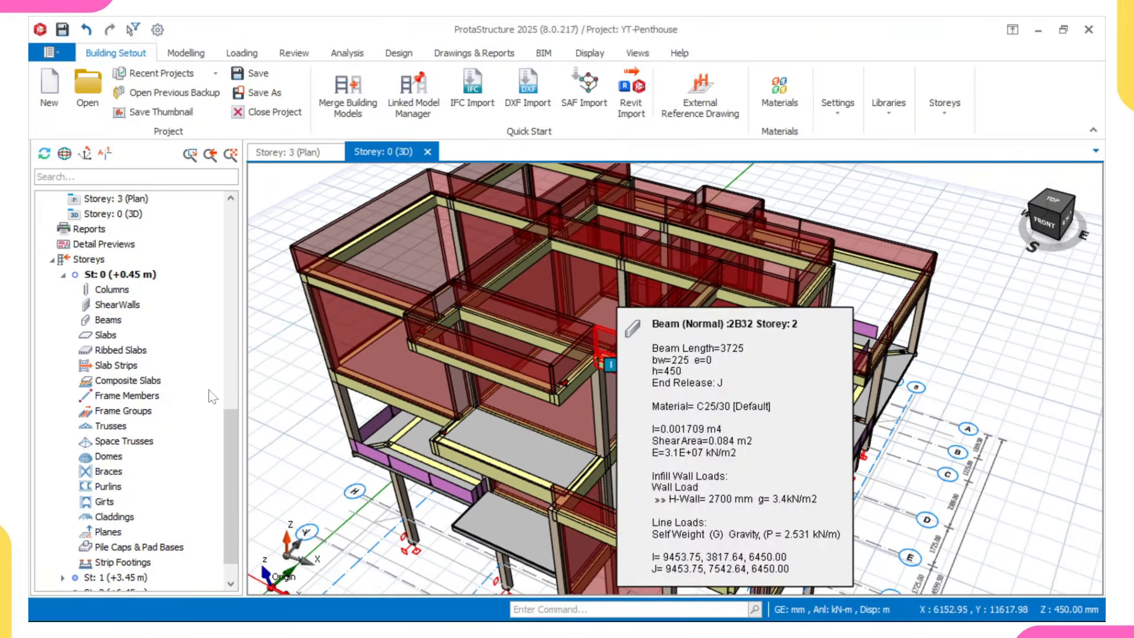
{"action": "scroll", "coordinate": [126, 490], "scroll_direction": "down", "scroll_amount": 1}
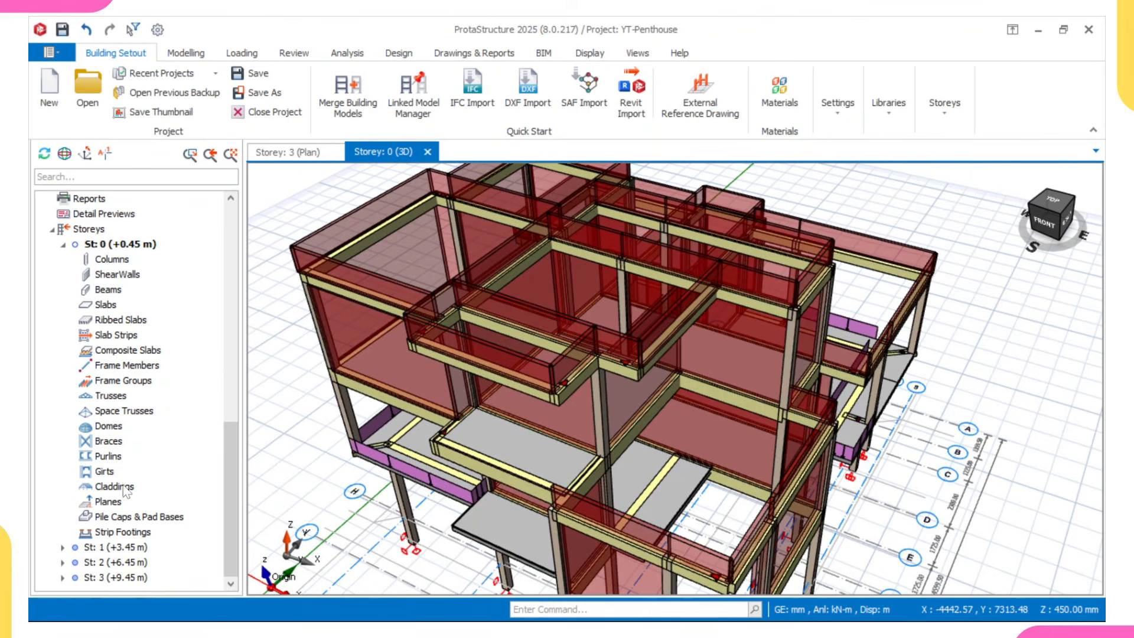
{"action": "left_click", "coordinate": [103, 564]}
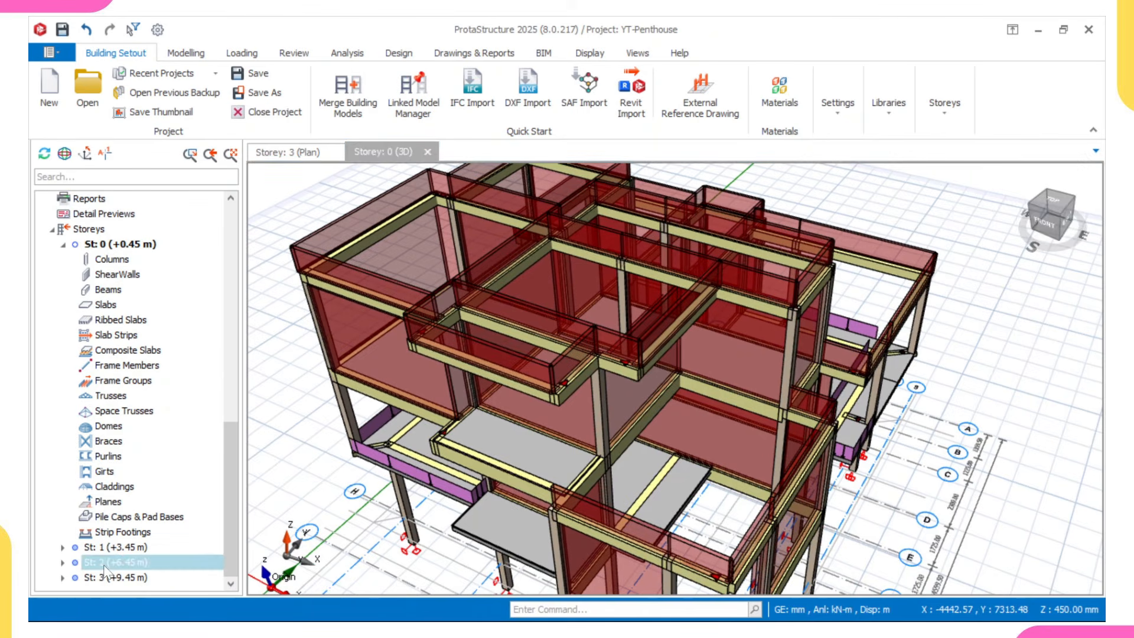
{"action": "left_click", "coordinate": [279, 152]}
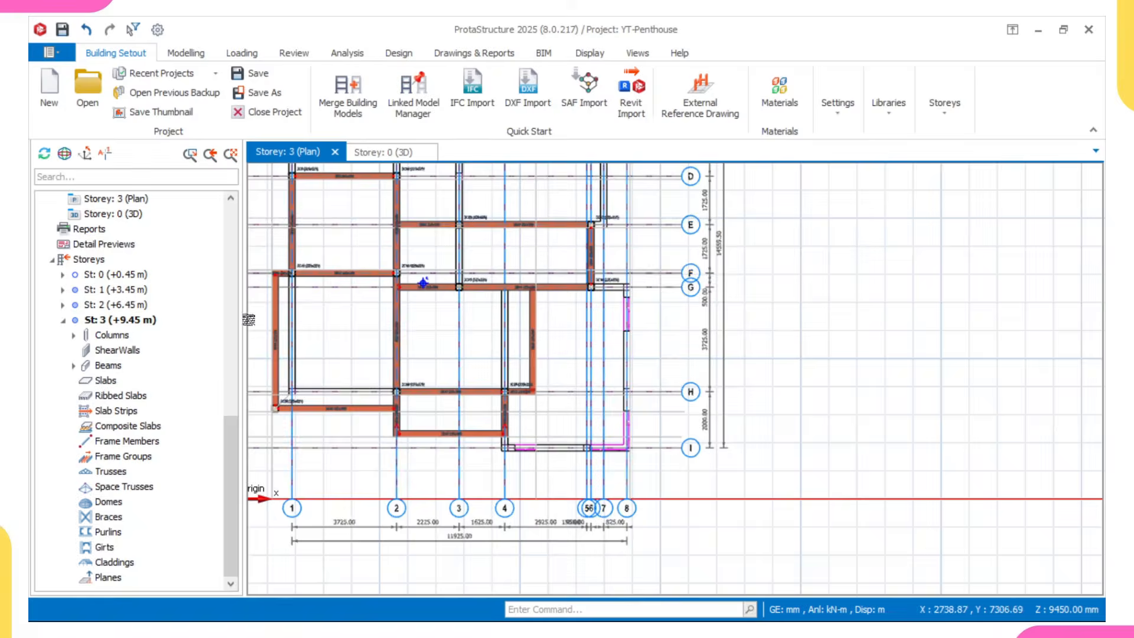
{"action": "double_click", "coordinate": [119, 308]}
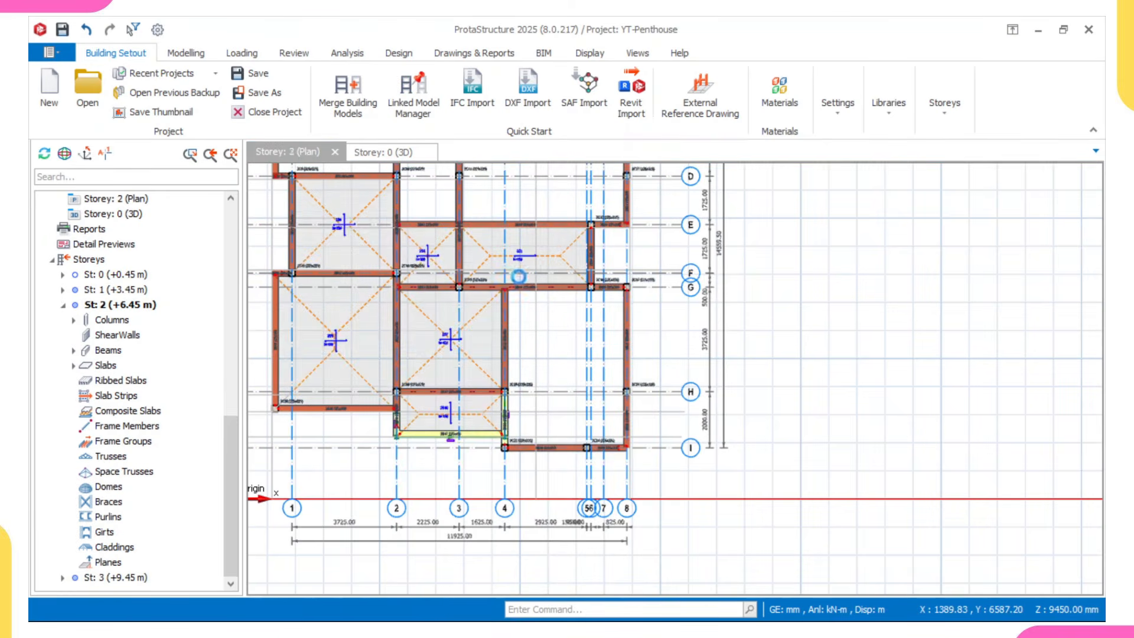
- Delete beam 2B32, on axis 4 between axes G and H, from storey 2
{"action": "middle_click_drag", "start_coordinate": [519, 283], "coordinate": [627, 307]}
{"action": "scroll", "coordinate": [623, 330], "scroll_direction": "up", "scroll_amount": 2}
{"action": "scroll", "coordinate": [617, 363], "scroll_direction": "up", "scroll_amount": 3}
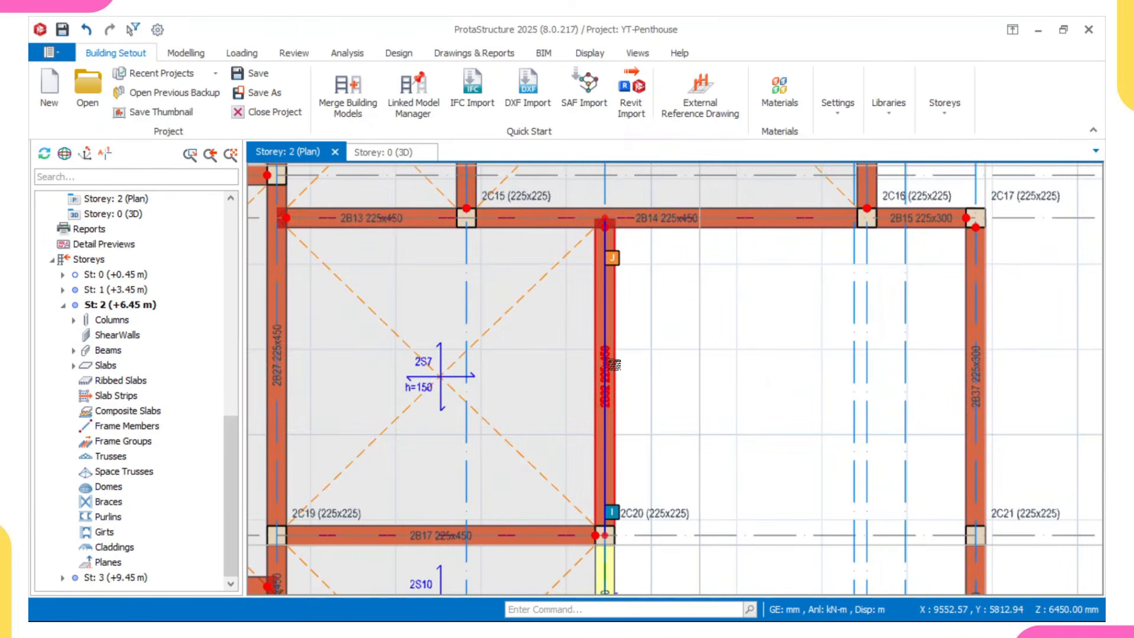
{"action": "mouse_move", "coordinate": [614, 364]}
{"action": "left_click", "coordinate": [616, 365]}
{"action": "right_click", "coordinate": [615, 365]}
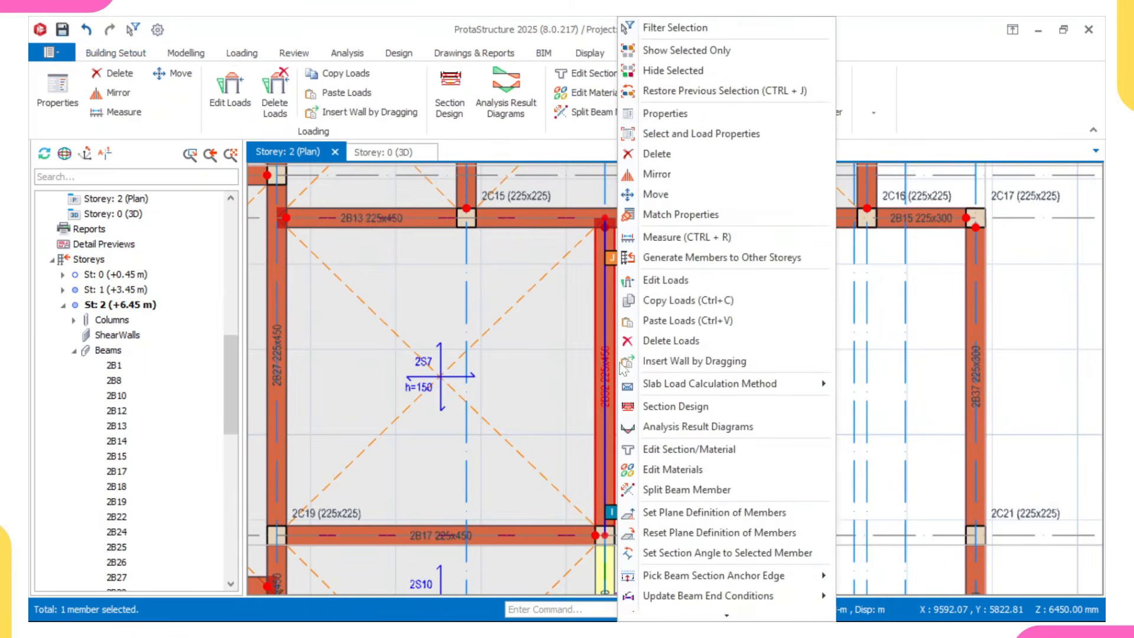
{"action": "left_click", "coordinate": [701, 158]}
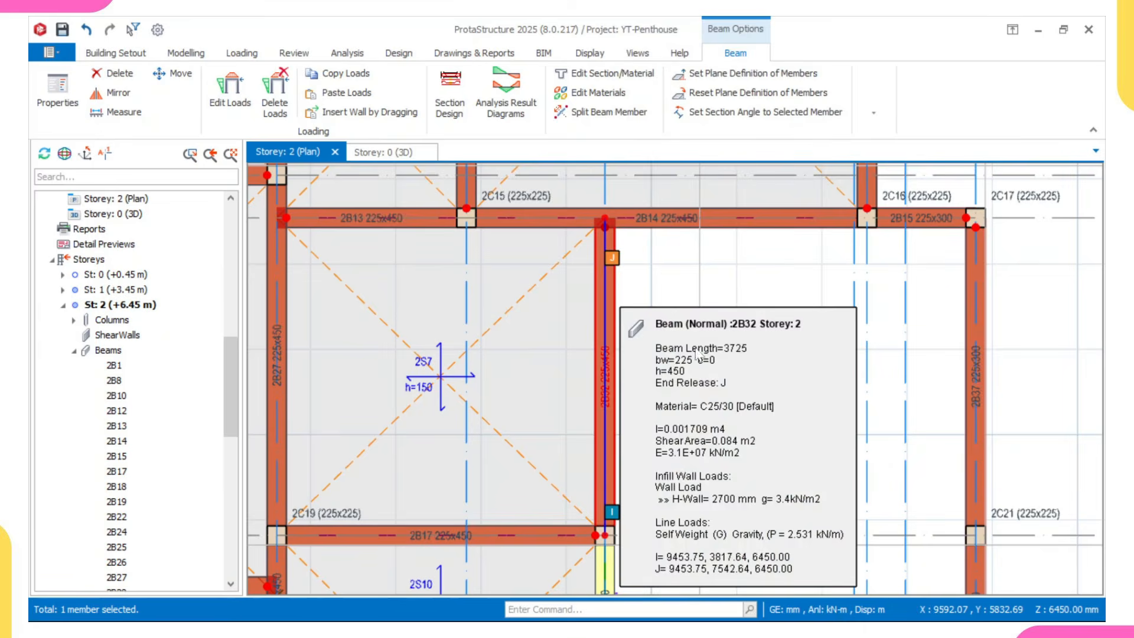
{"action": "middle_click_drag", "start_coordinate": [610, 425], "coordinate": [609, 342]}
{"action": "scroll", "coordinate": [609, 440], "scroll_direction": "down", "scroll_amount": 3}
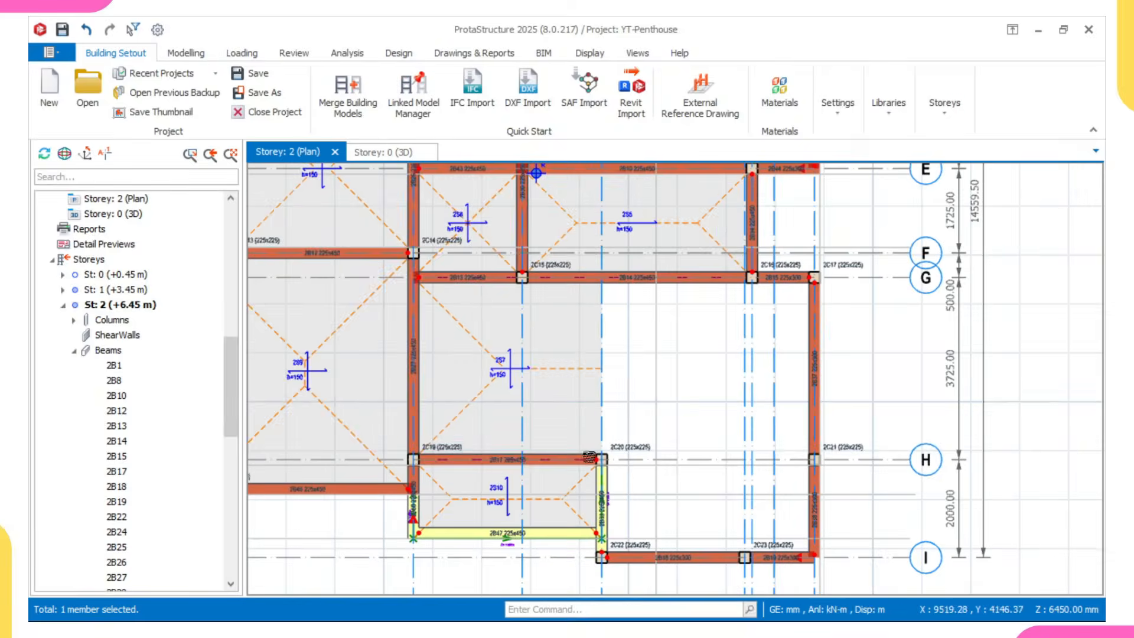
- Draw a 225x450 mm beam along axis H from column 2C20 a short distance into the void, with M2 and M3 released at the I-end
{"action": "scroll", "coordinate": [584, 459], "scroll_direction": "up", "scroll_amount": 3}
{"action": "scroll", "coordinate": [630, 458], "scroll_direction": "down", "scroll_amount": 3}
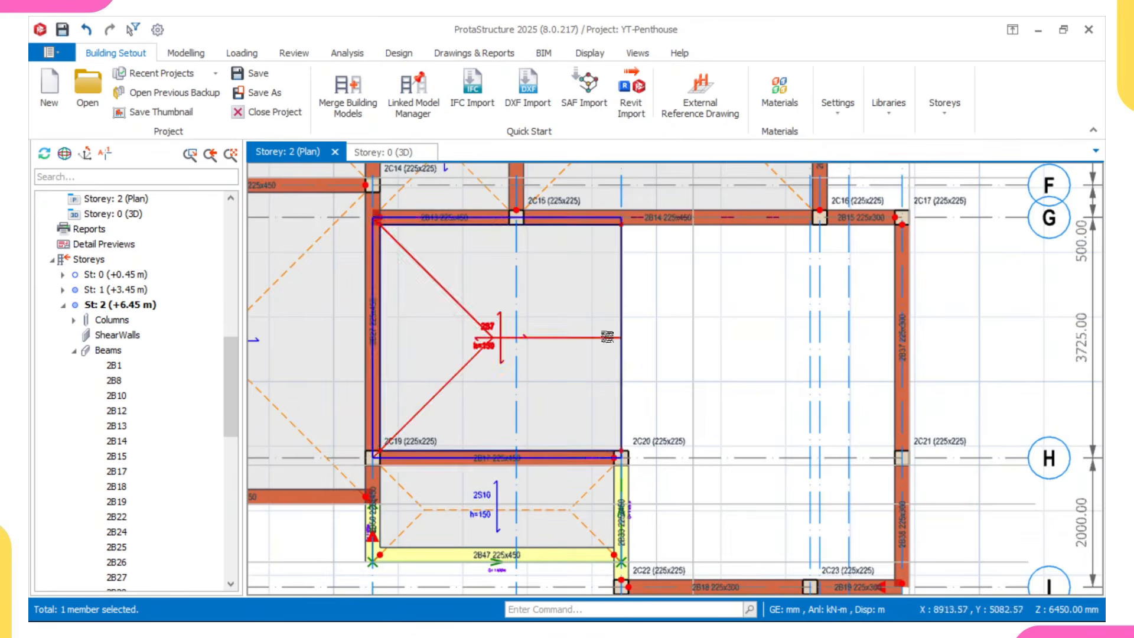
{"action": "scroll", "coordinate": [574, 457], "scroll_direction": "up", "scroll_amount": 4}
{"action": "scroll", "coordinate": [653, 460], "scroll_direction": "down", "scroll_amount": 2}
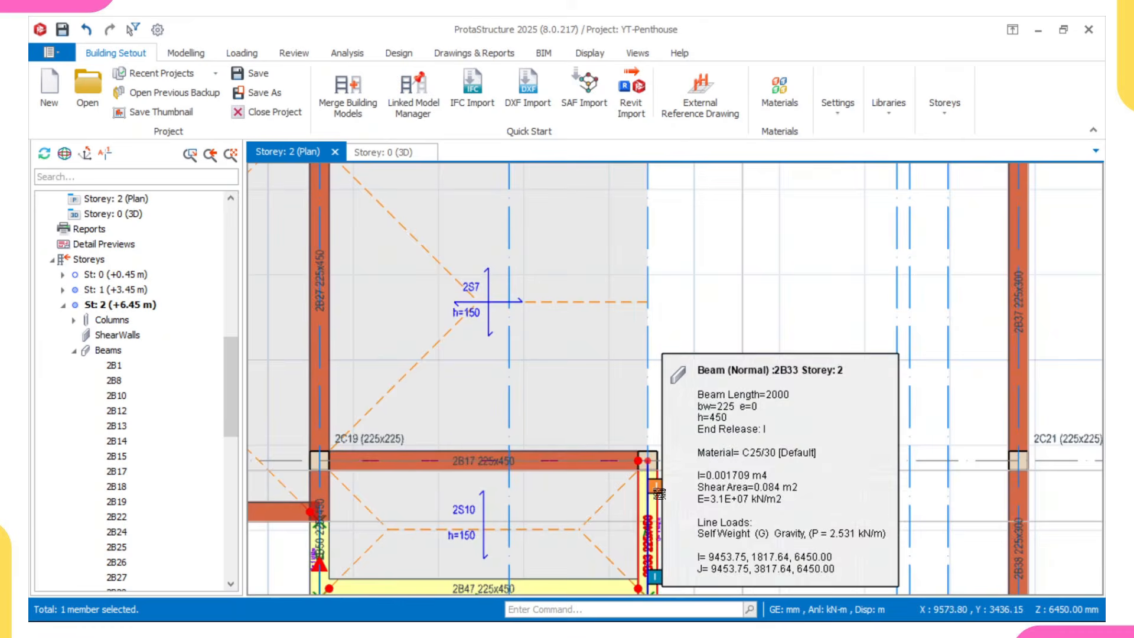
{"action": "double_click", "coordinate": [653, 475]}
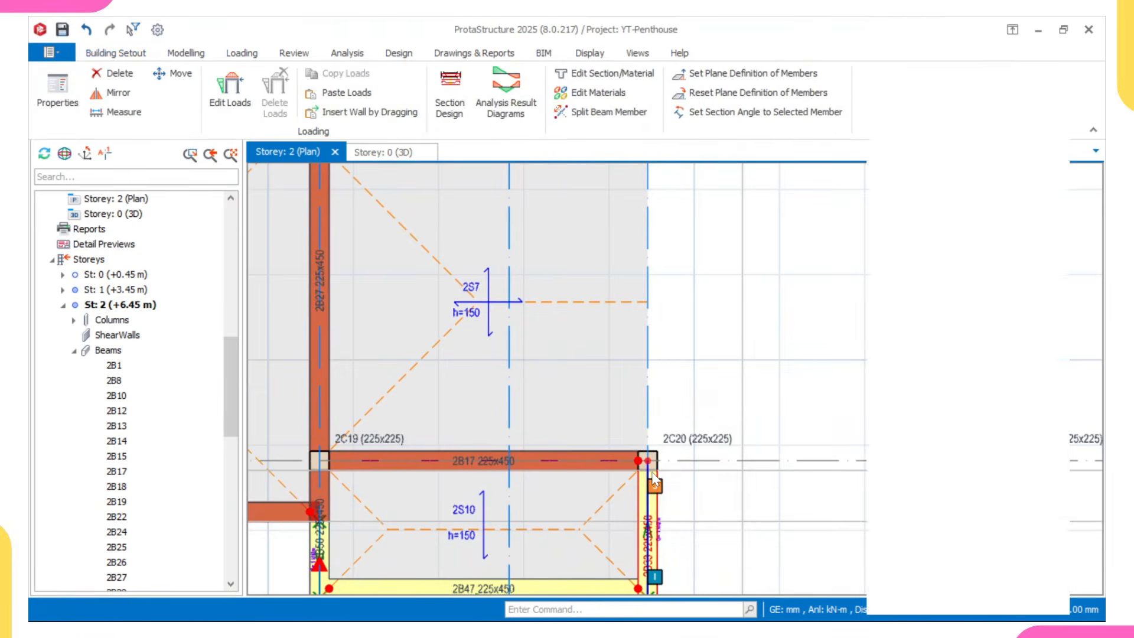
{"action": "scroll", "coordinate": [650, 468], "scroll_direction": "up", "scroll_amount": 4}
{"action": "scroll", "coordinate": [649, 434], "scroll_direction": "down", "scroll_amount": 3}
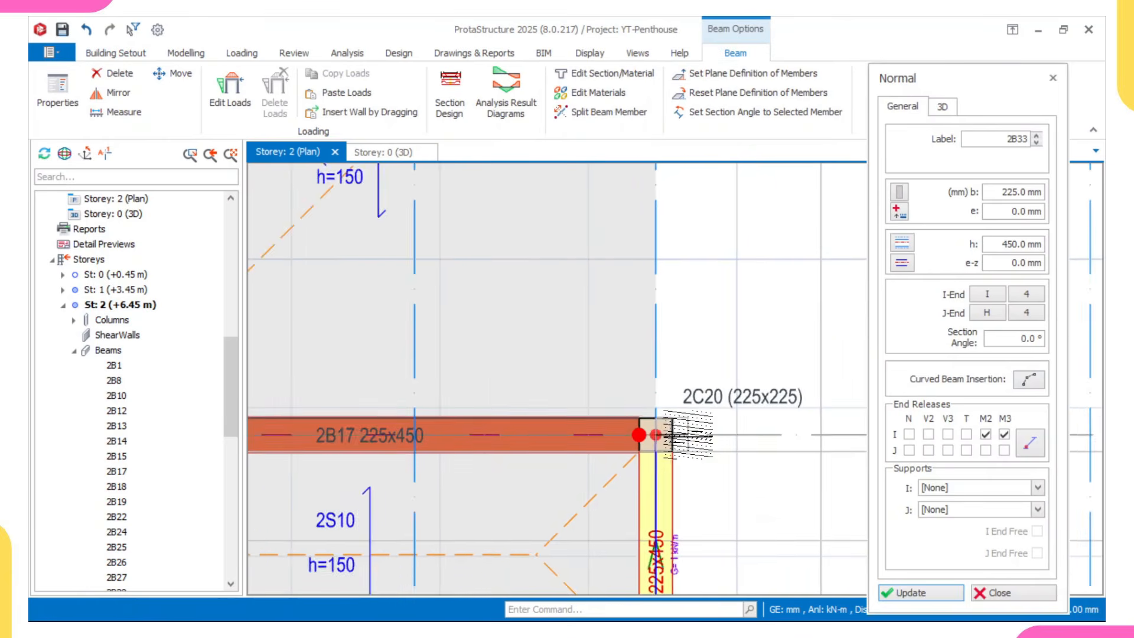
{"action": "scroll", "coordinate": [644, 431], "scroll_direction": "up", "scroll_amount": 2}
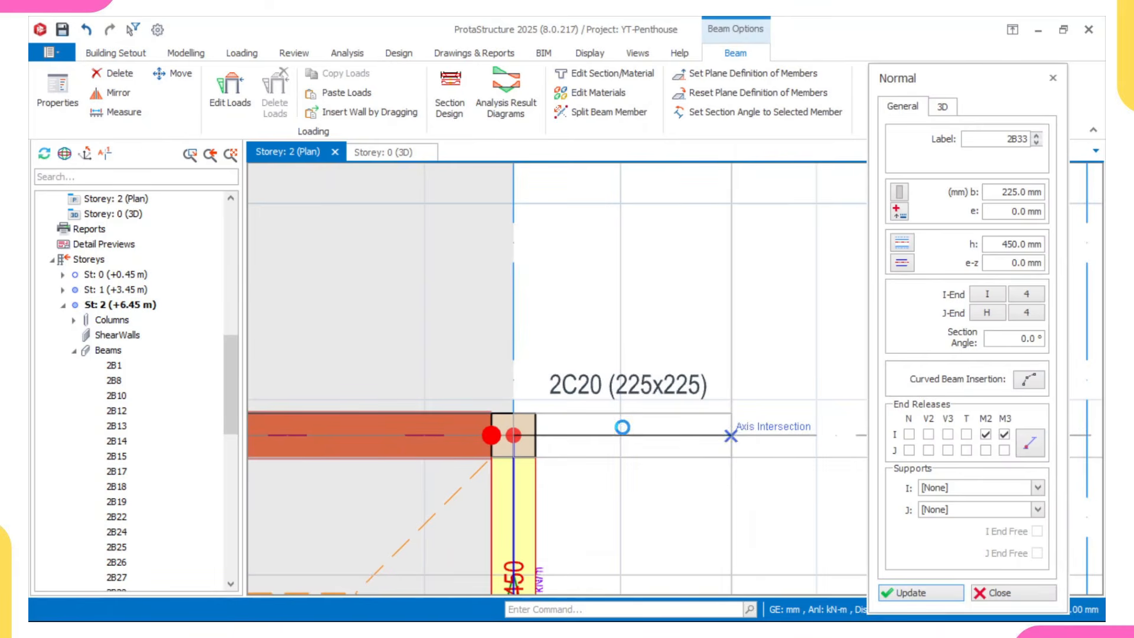
{"action": "scroll", "coordinate": [621, 428], "scroll_direction": "down", "scroll_amount": 2}
{"action": "scroll", "coordinate": [662, 334], "scroll_direction": "down", "scroll_amount": 3}
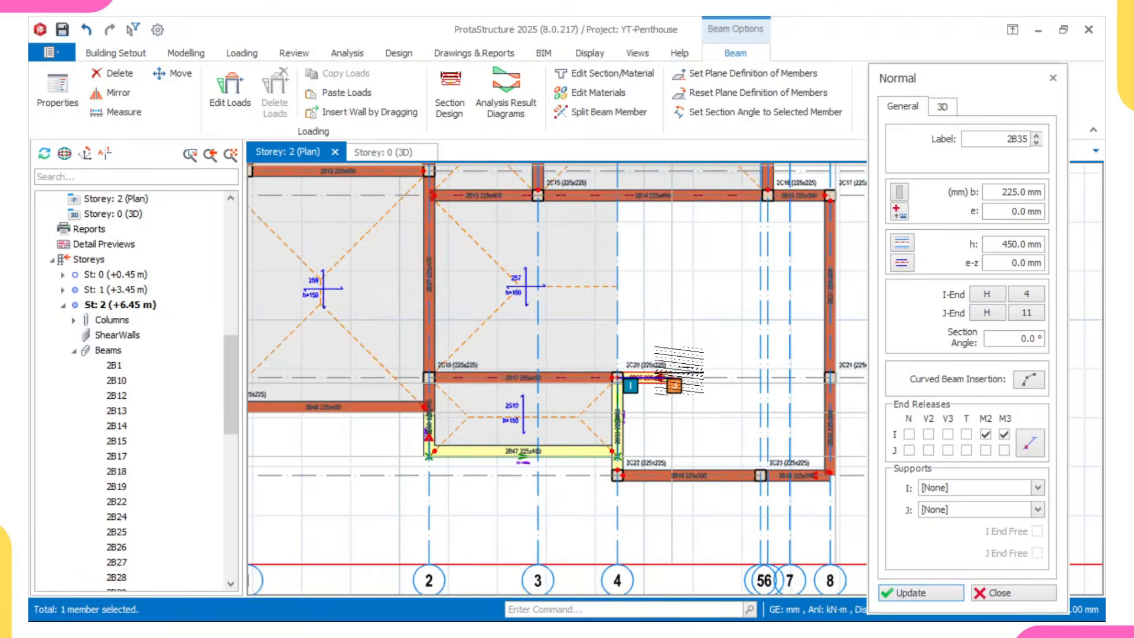
- Draw a 225x450 mm beam from the free end of the short axis H beam perpendicular to beam 2B14 on axis G
{"action": "scroll", "coordinate": [679, 369], "scroll_direction": "up", "scroll_amount": 4}
{"action": "scroll", "coordinate": [613, 242], "scroll_direction": "down", "scroll_amount": 5}
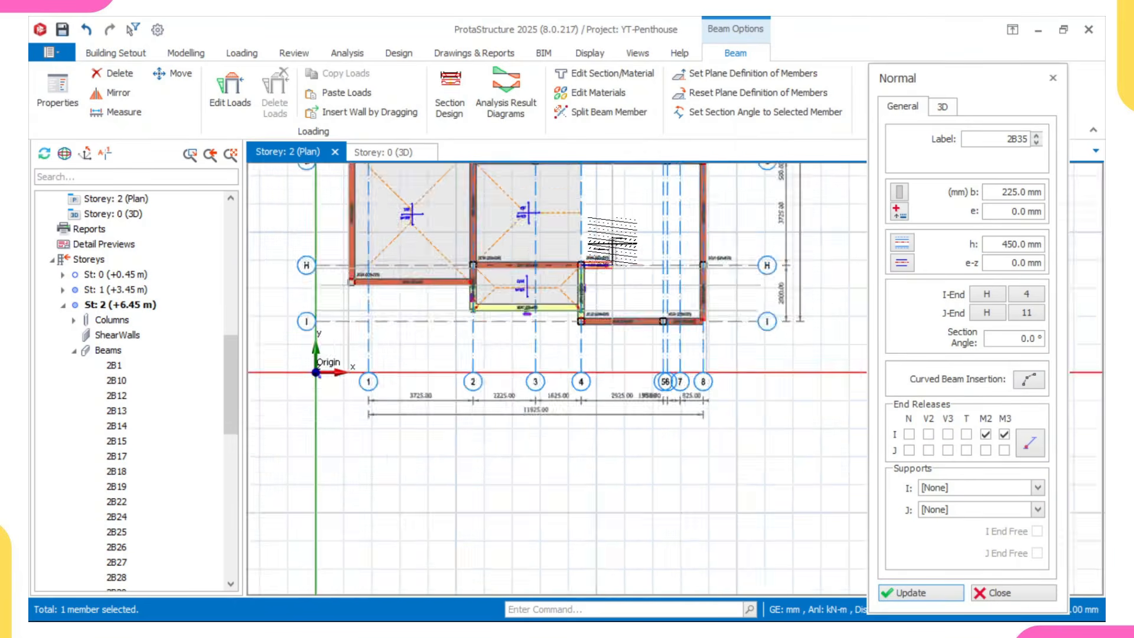
{"action": "scroll", "coordinate": [614, 239], "scroll_direction": "up", "scroll_amount": 6}
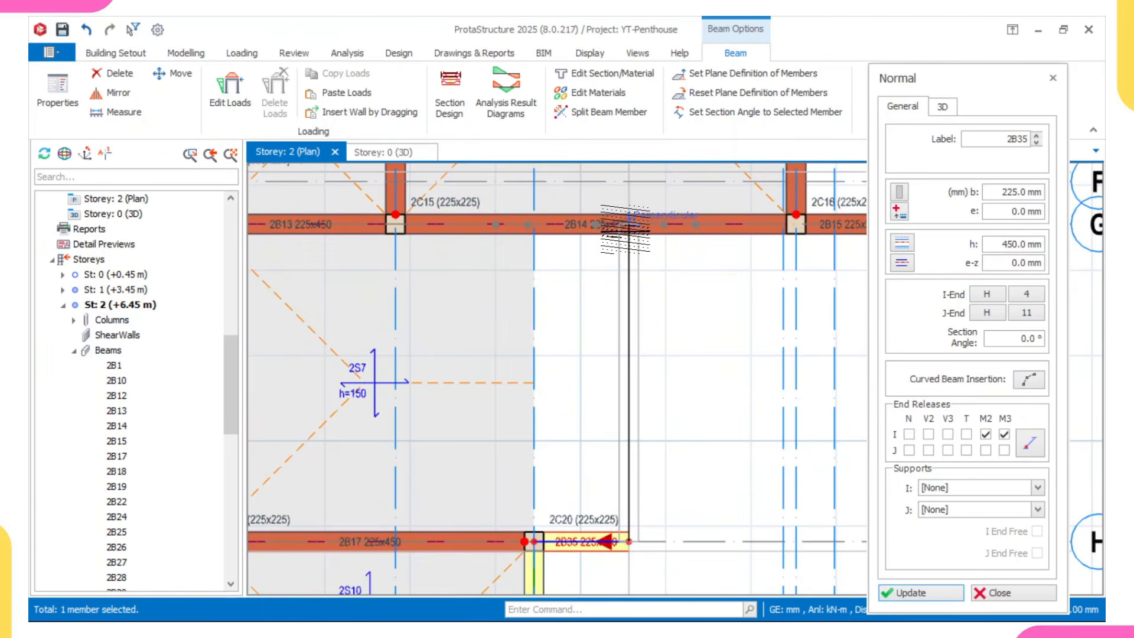
{"action": "left_click", "coordinate": [624, 226]}
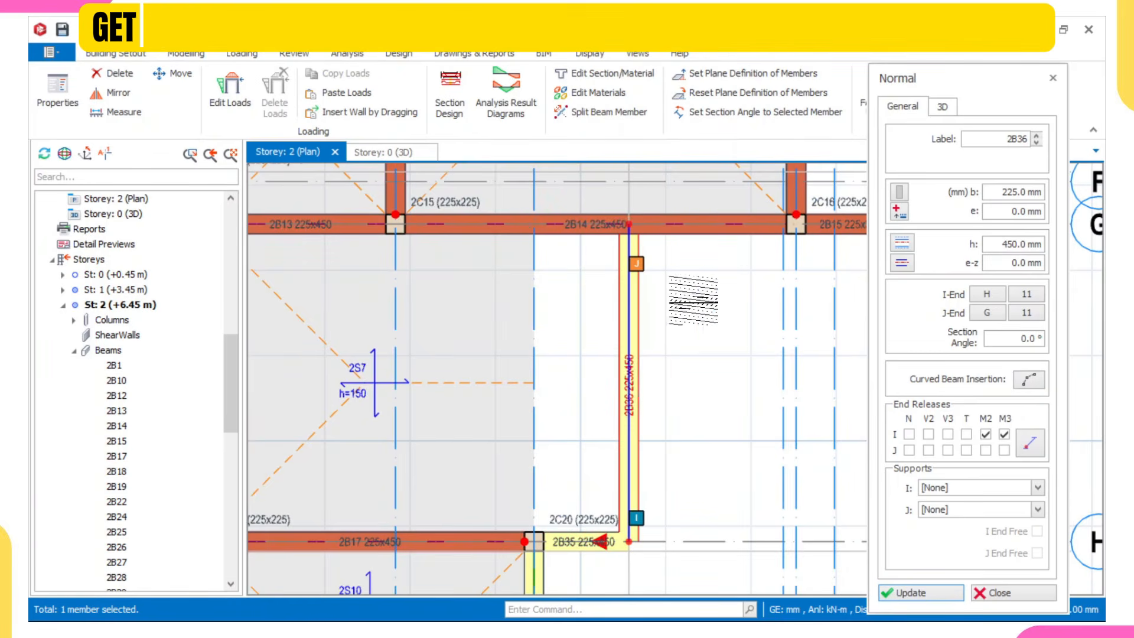
- Align the new beam between axes G and H to one side of its insertion line, with an eccentricity of 112.5 mm, and update it
{"action": "left_click", "coordinate": [900, 264]}
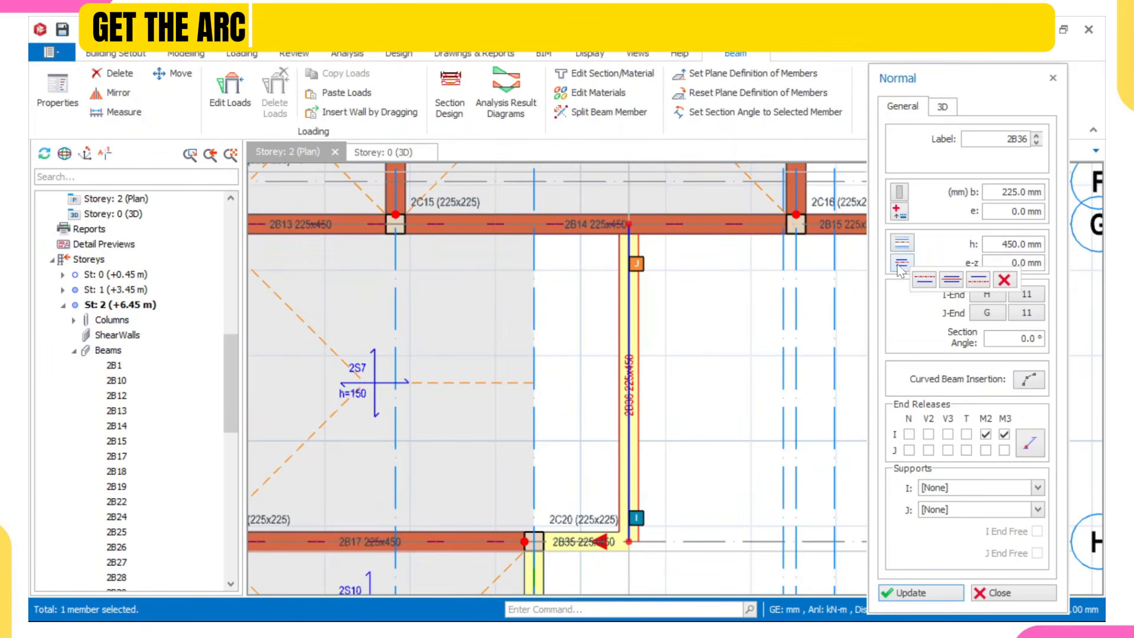
{"action": "left_click", "coordinate": [981, 280]}
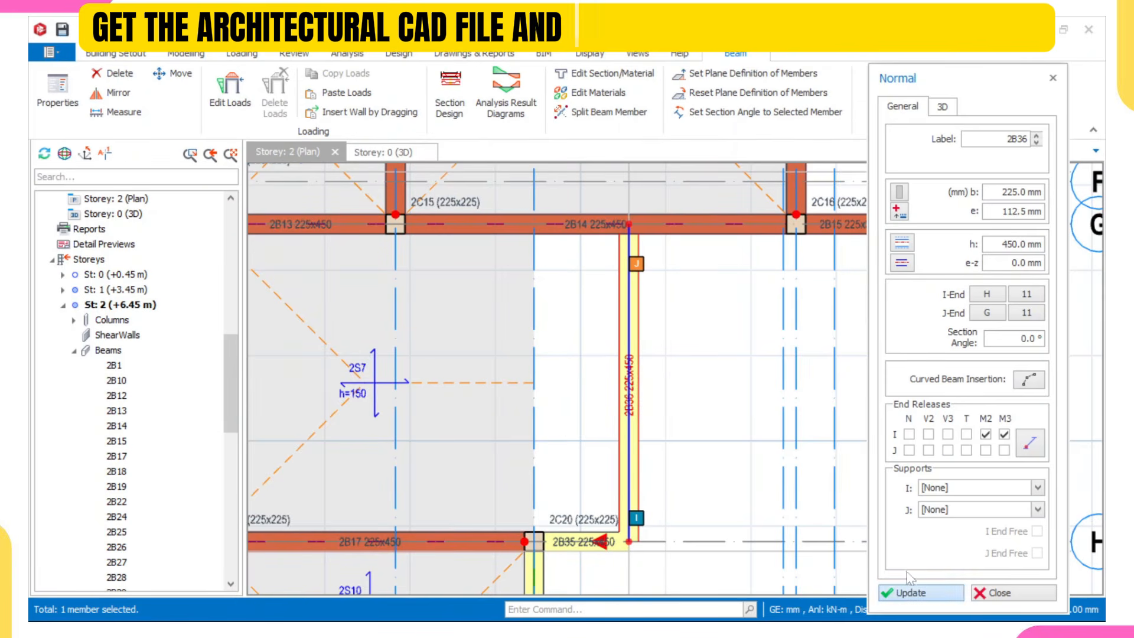
{"action": "left_click", "coordinate": [911, 589]}
{"action": "scroll", "coordinate": [632, 373], "scroll_direction": "down", "scroll_amount": 3}
{"action": "scroll", "coordinate": [602, 399], "scroll_direction": "up", "scroll_amount": 2}
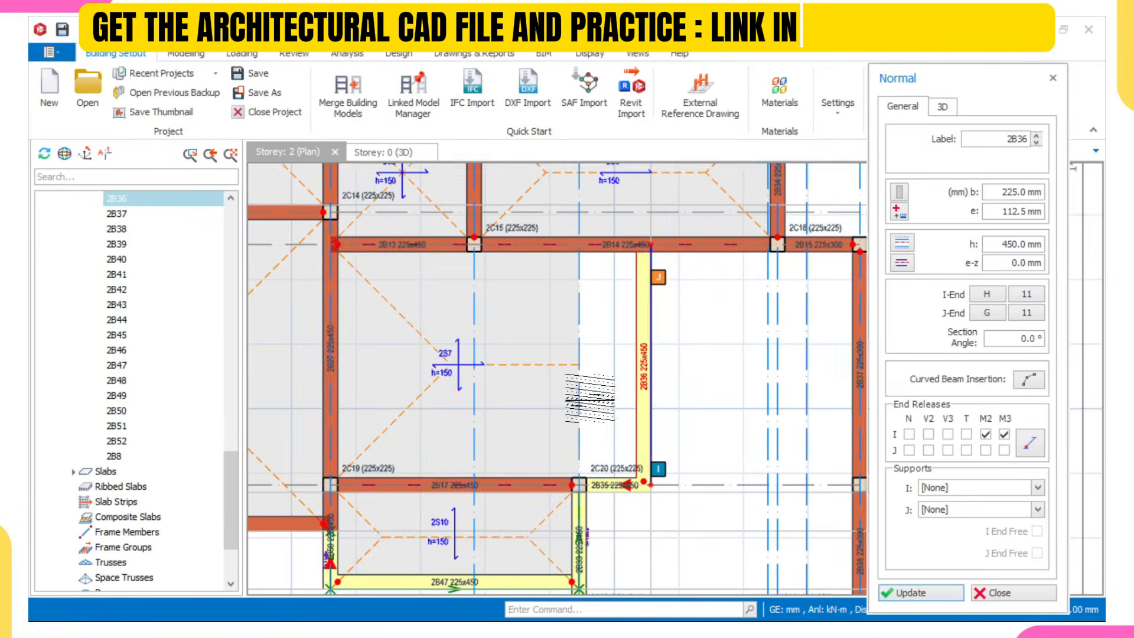
- Delete slab 2S7, between axes G and H, from storey 2
{"action": "key", "text": "Escape"}
{"action": "left_click", "coordinate": [498, 324]}
{"action": "right_click", "coordinate": [499, 323]}
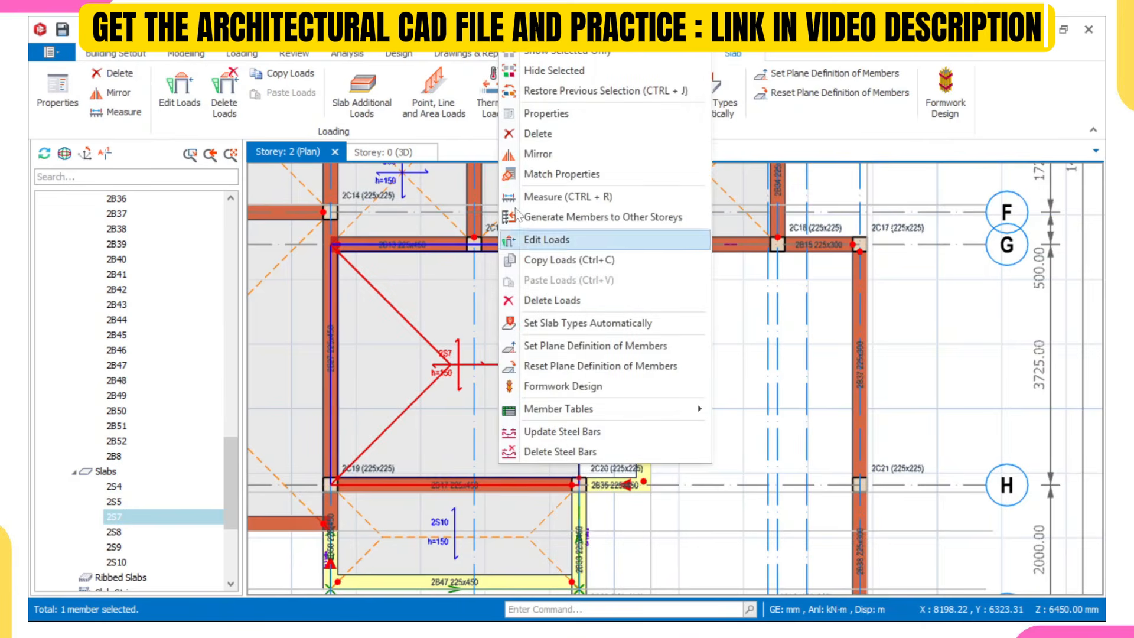
{"action": "left_click", "coordinate": [542, 137]}
{"action": "scroll", "coordinate": [326, 311], "scroll_direction": "down", "scroll_amount": 2}
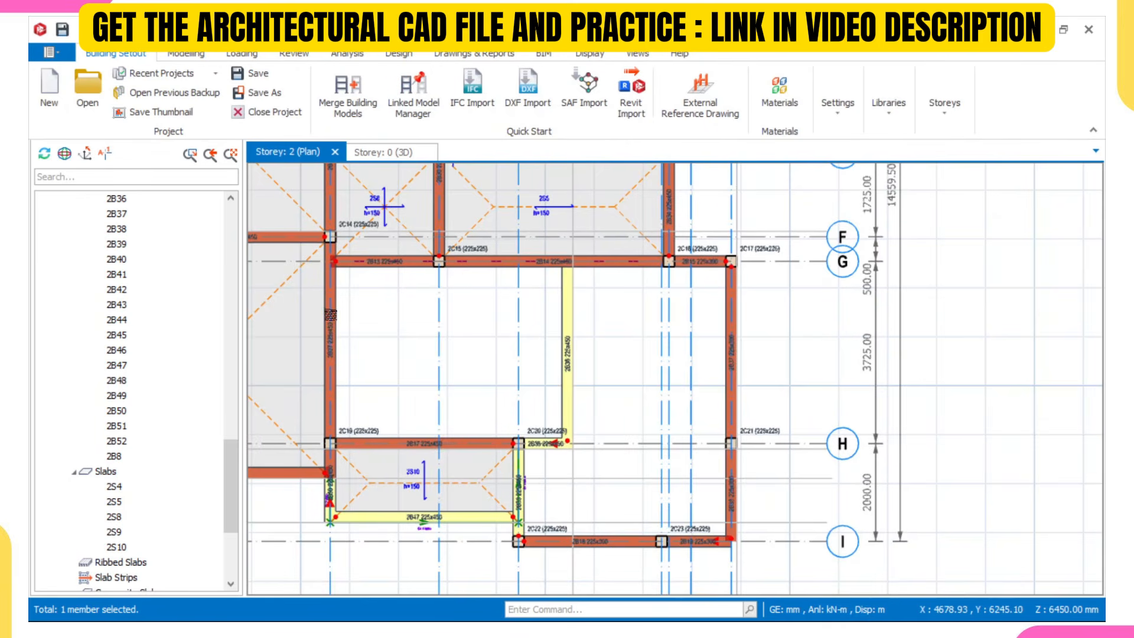